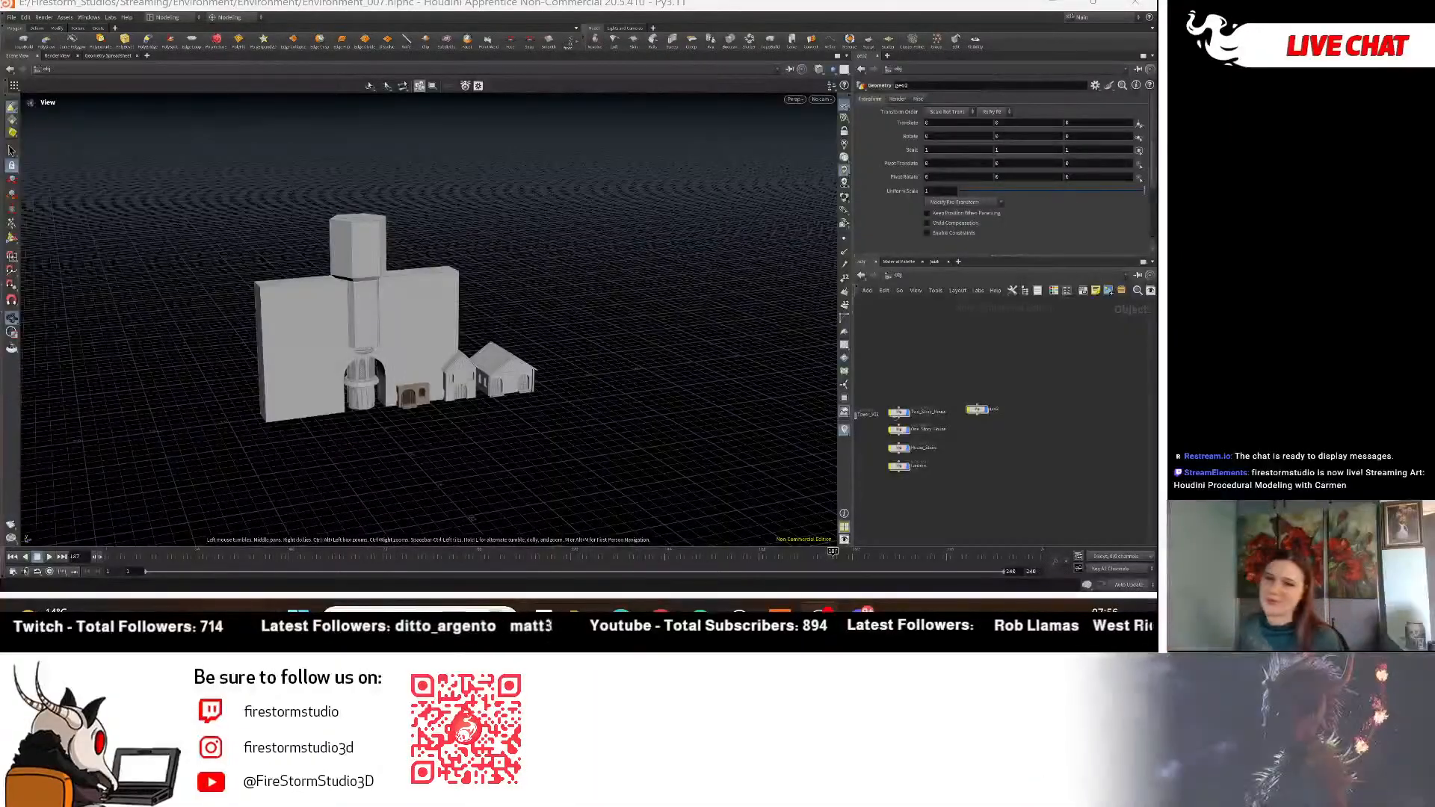
Hide the geo2 gate wall blockout so the tower, lantern and houses can be viewed unobstructed.
middle_drag(609, 247, 577, 247)
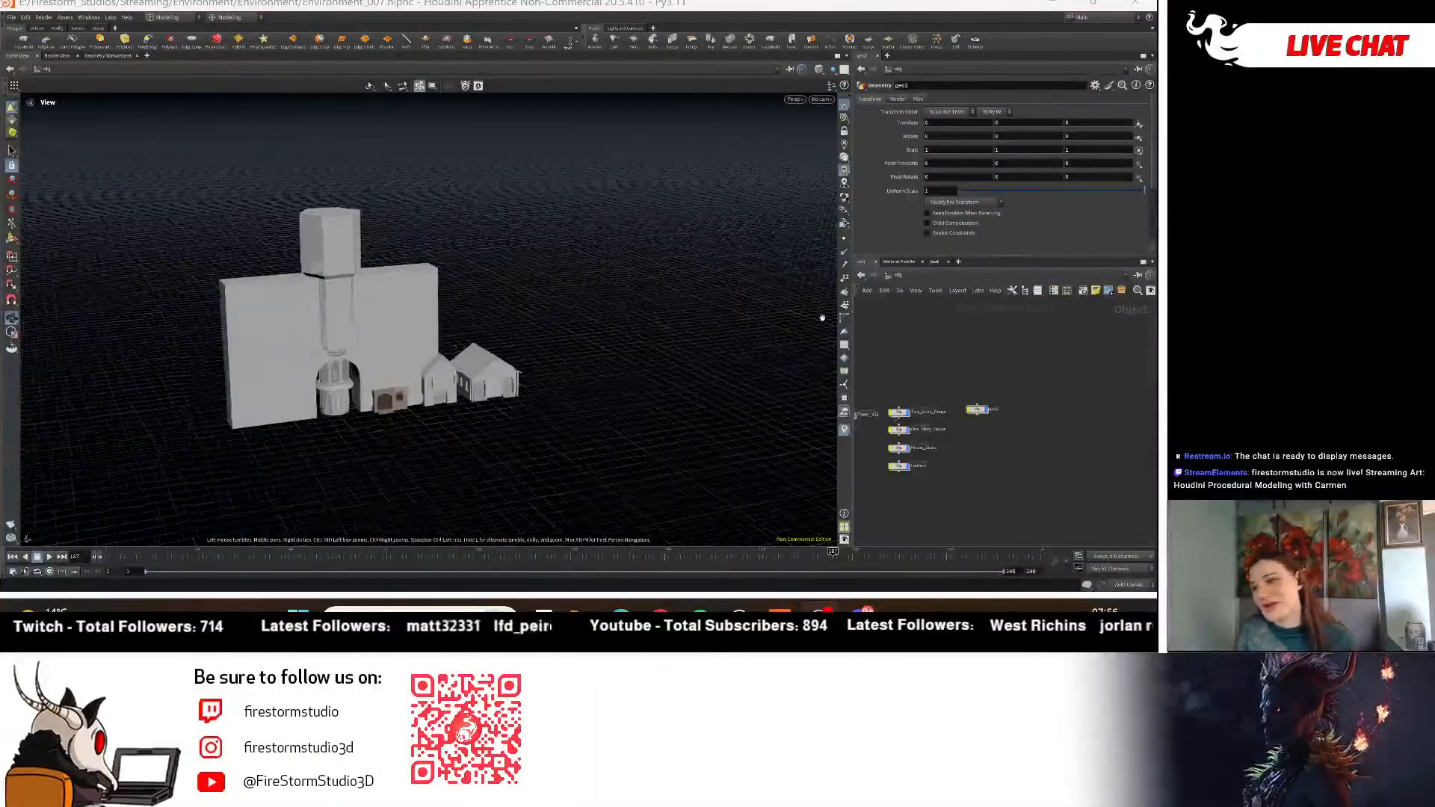
right_drag(820, 317, 496, 342)
middle_drag(415, 285, 479, 276)
right_drag(478, 275, 547, 298)
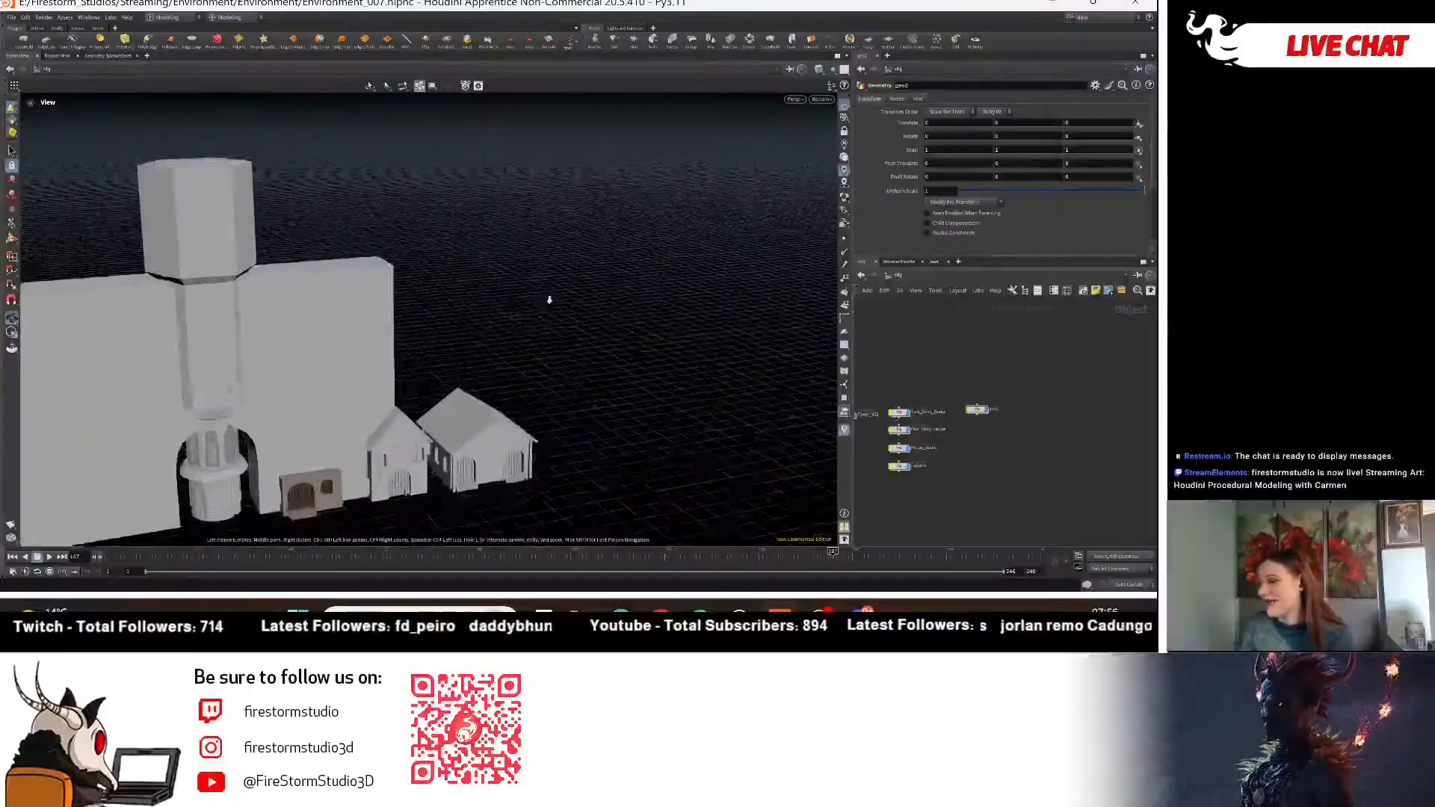
middle_drag(548, 298, 593, 286)
scroll(983, 433, up, 4)
click(989, 385)
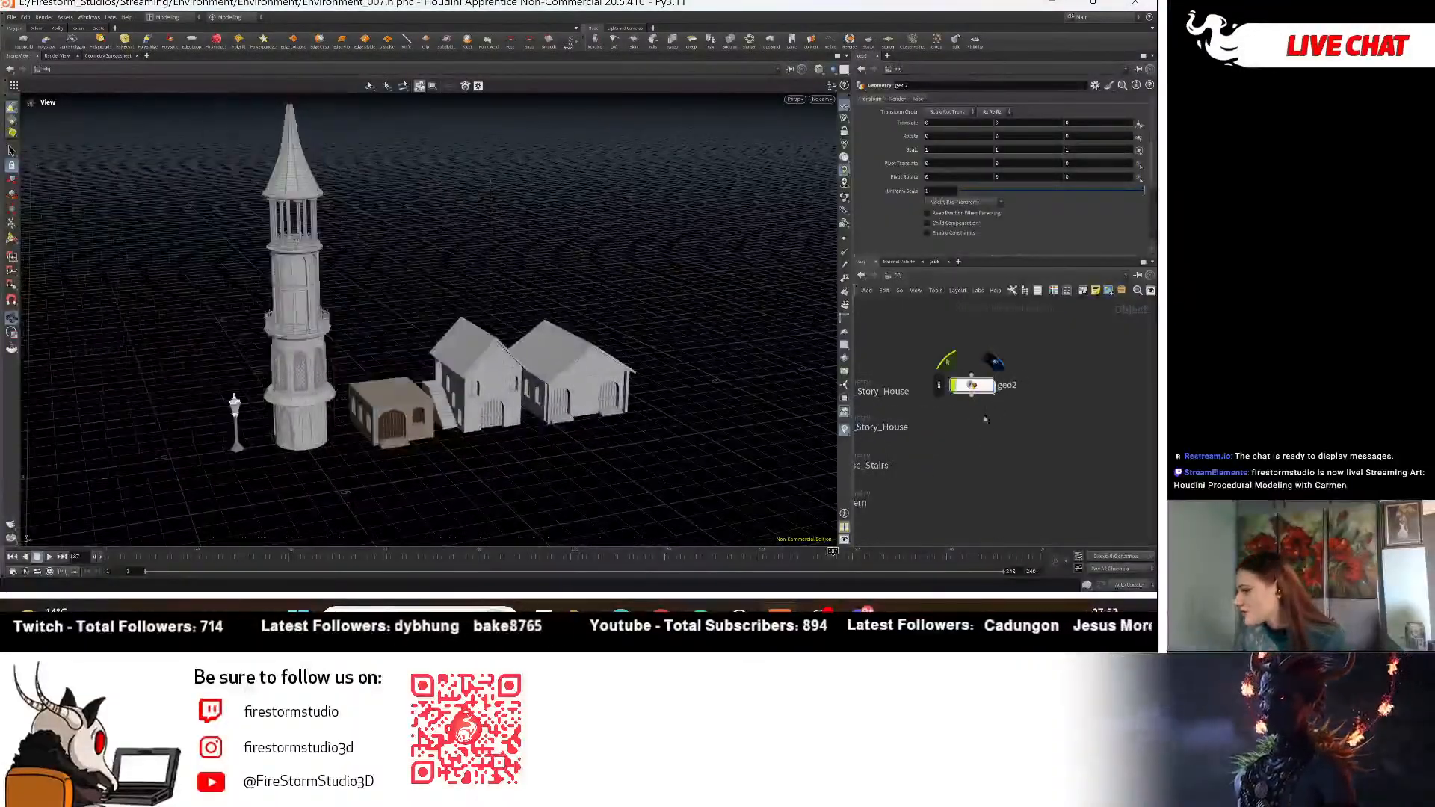
middle_drag(978, 470, 1061, 458)
right_drag(551, 480, 523, 508)
middle_drag(523, 508, 572, 598)
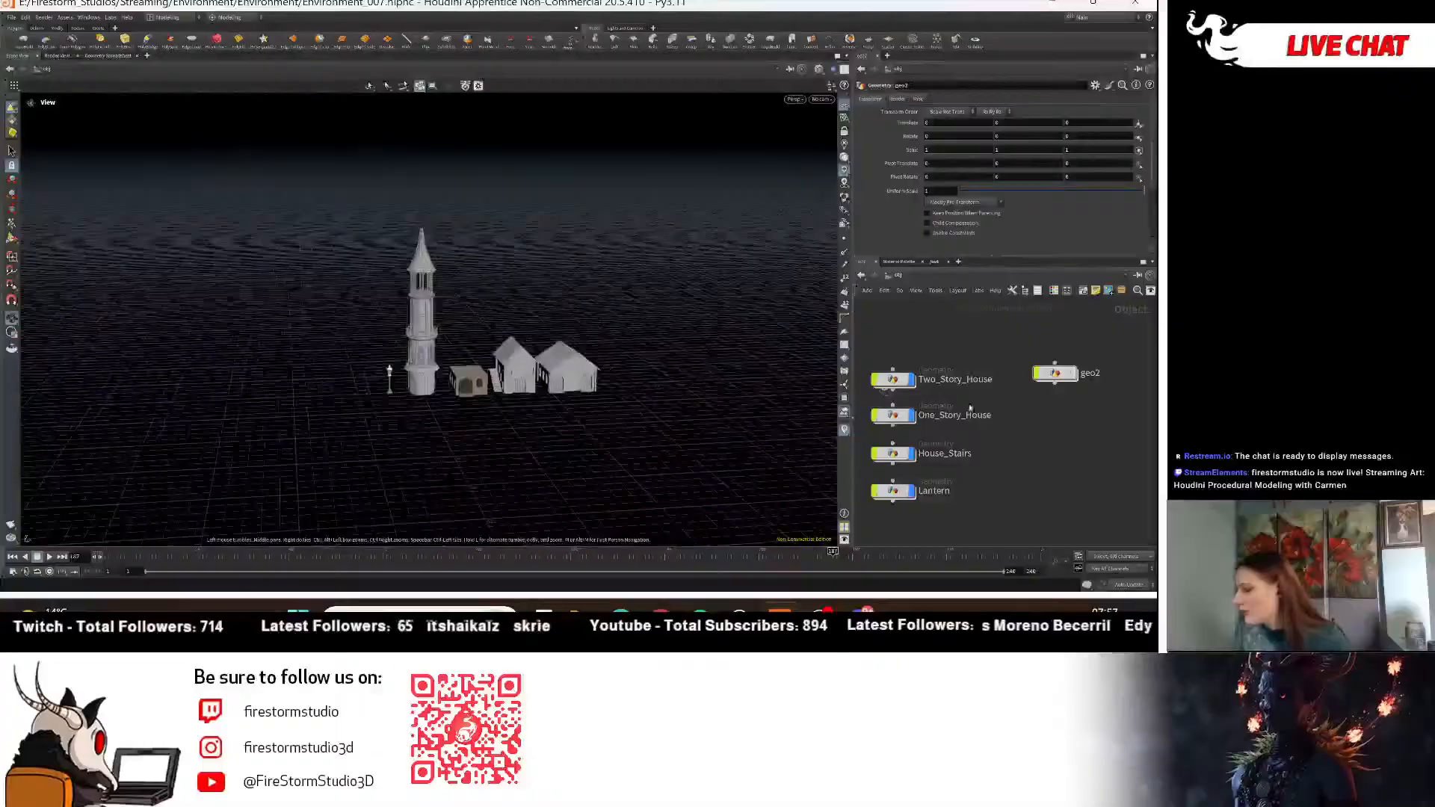
Display the merge14 result inside the Two_Story_House network, and return to the object level with nothing selected.
double_click(894, 380)
scroll(975, 476, up, 2)
scroll(975, 476, up, 8)
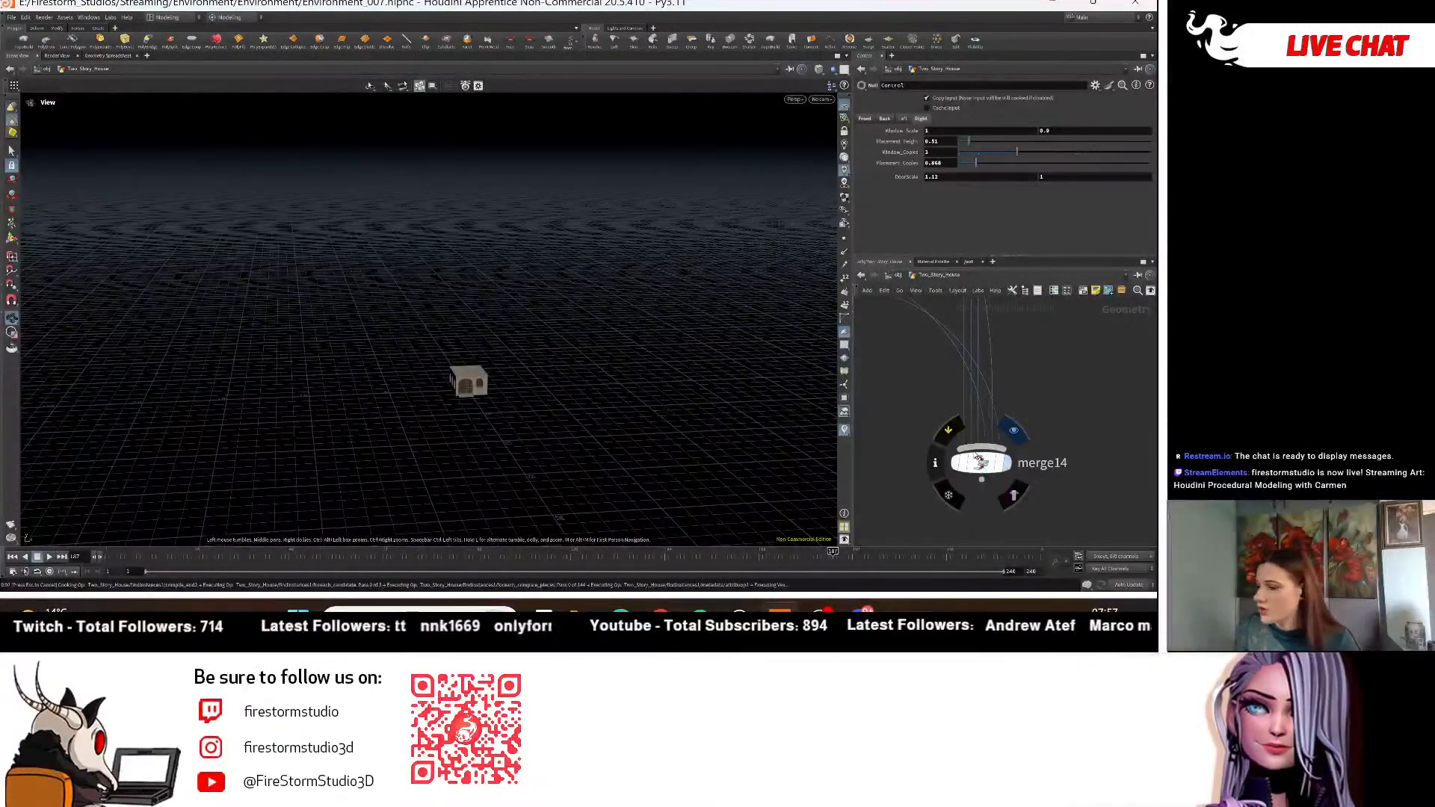
scroll(523, 348, up, 3)
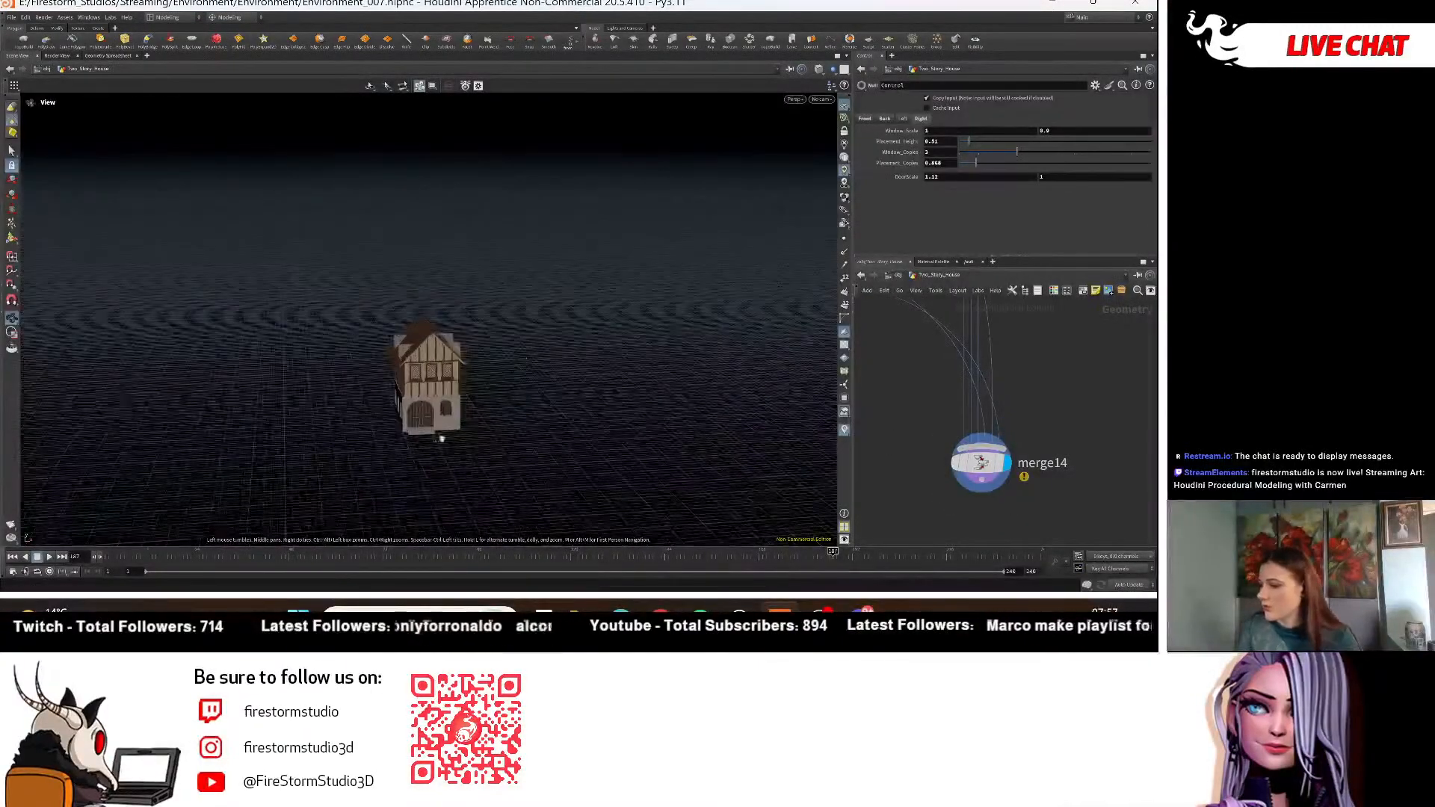
scroll(439, 436, up, 5)
drag(438, 436, 512, 429)
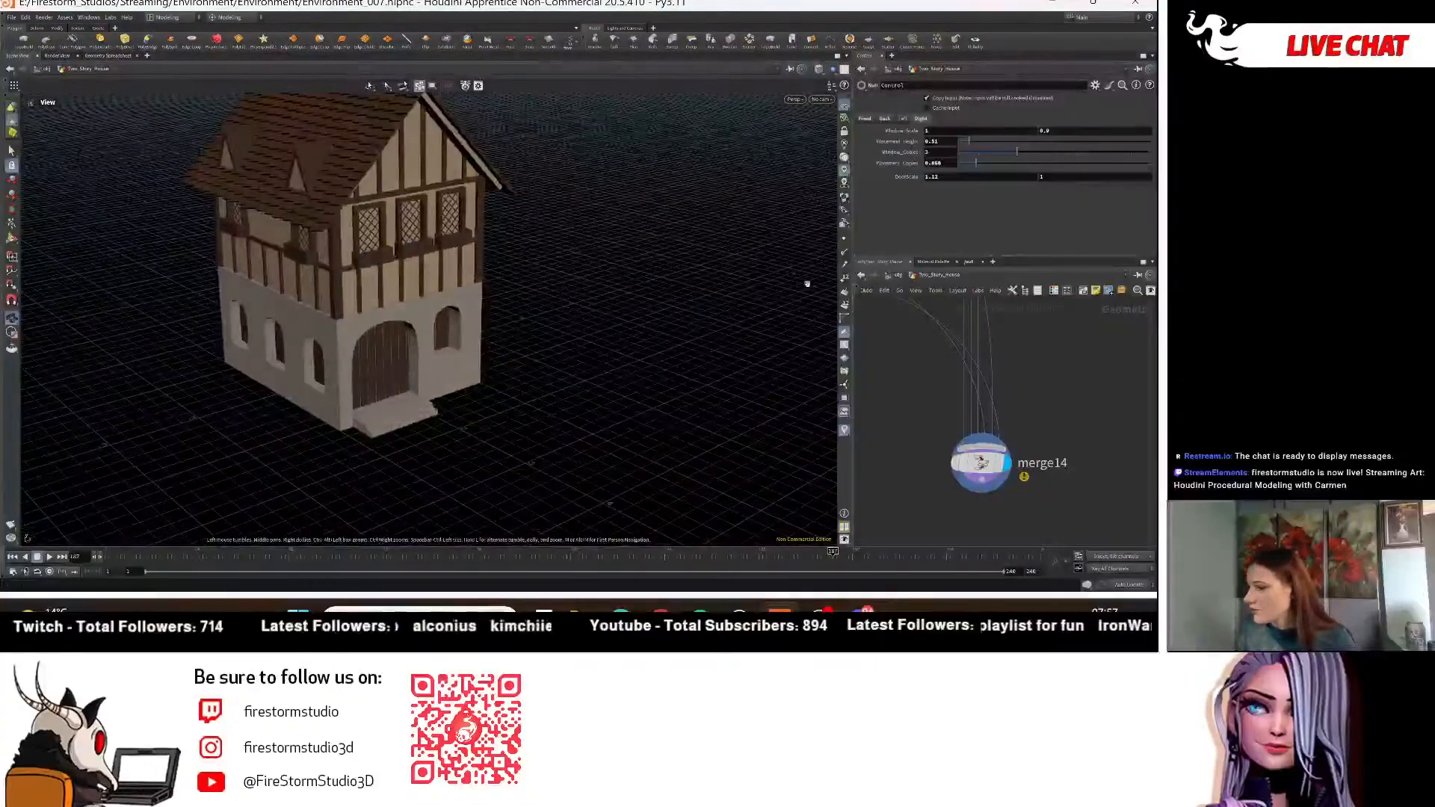
click(897, 274)
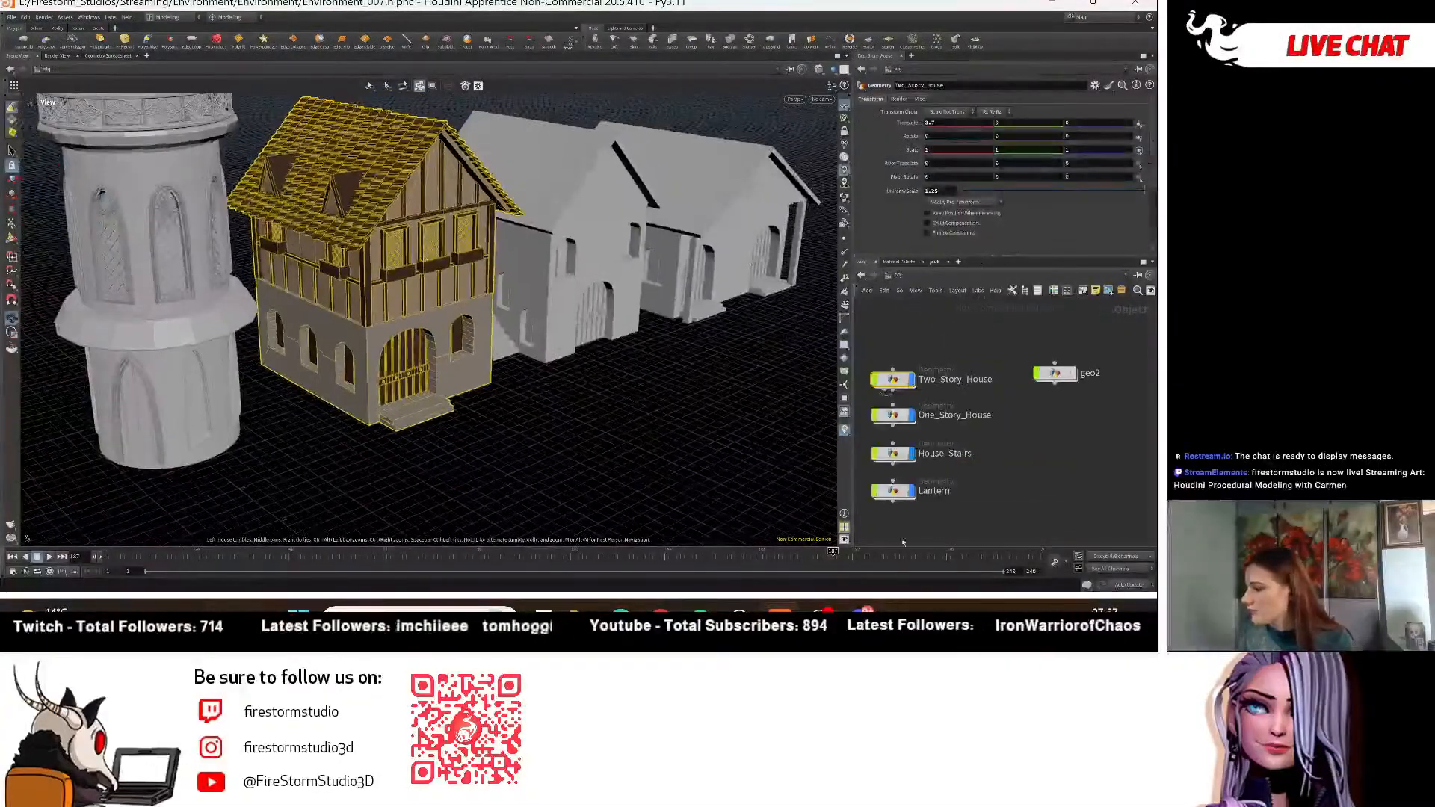
click(1002, 483)
Examine the full height of the tower and the row of houses beside it from several angles.
scroll(531, 441, down, 2)
drag(532, 442, 683, 376)
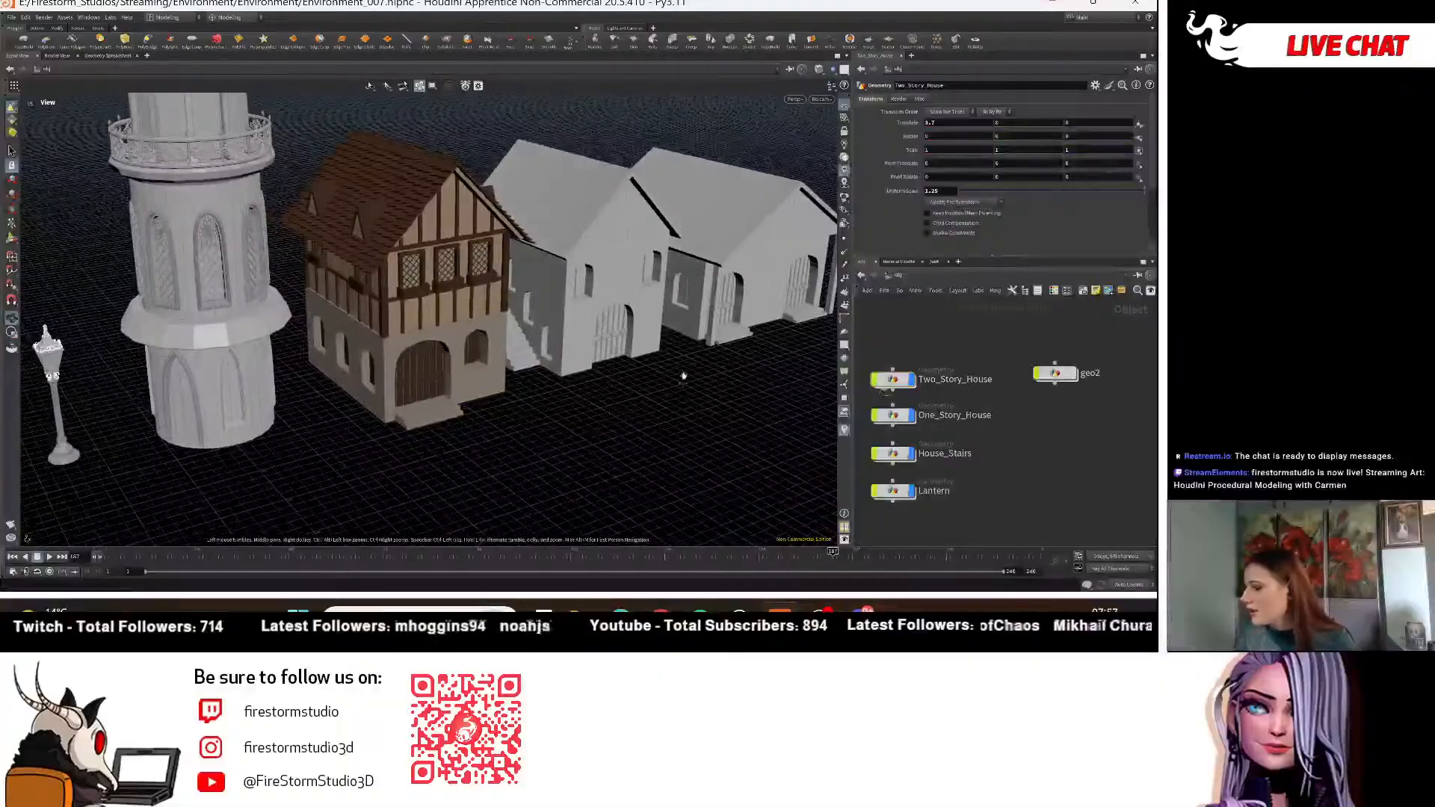
middle_drag(683, 376, 252, 534)
scroll(615, 464, down, 5)
drag(493, 455, 500, 457)
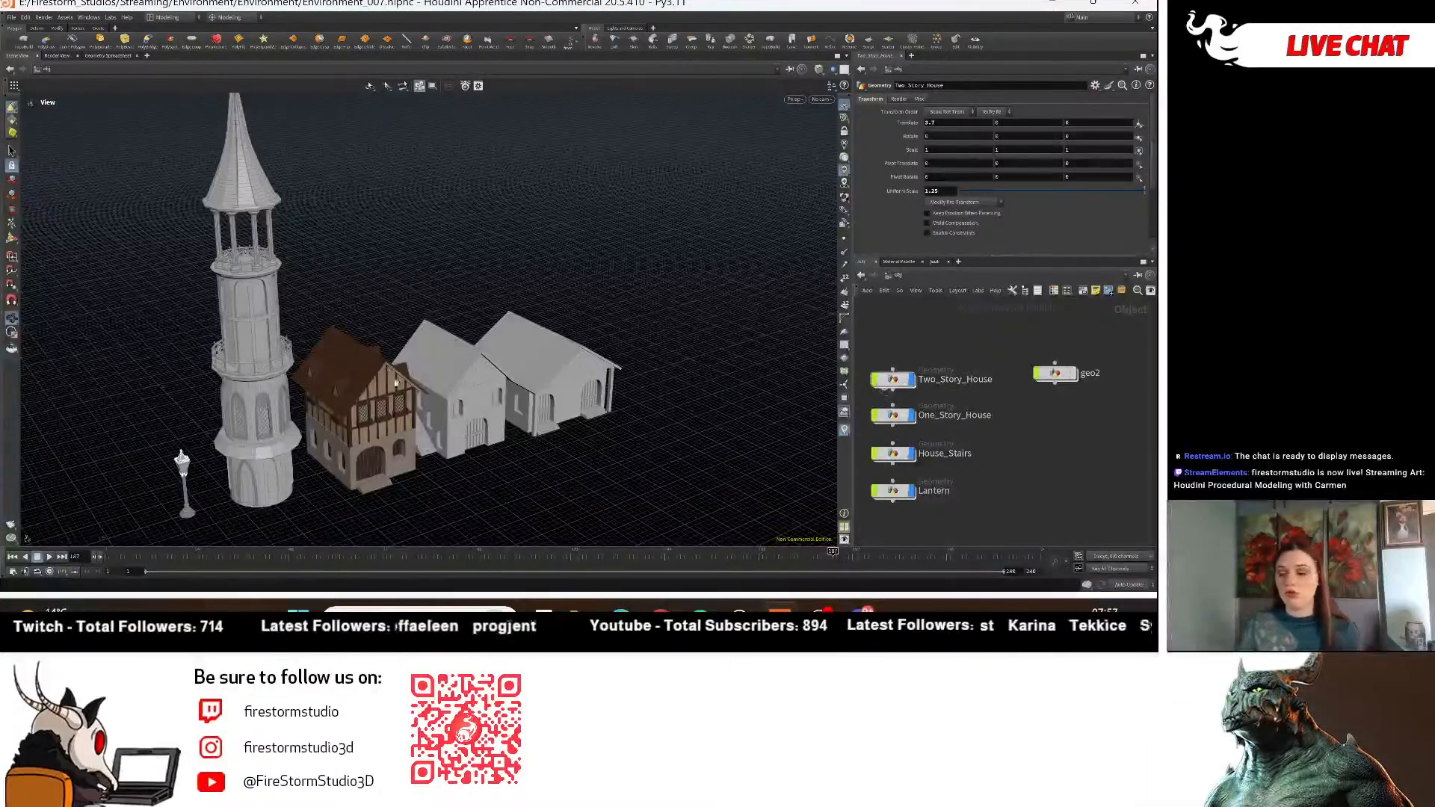
drag(280, 411, 302, 397)
middle_drag(303, 398, 366, 313)
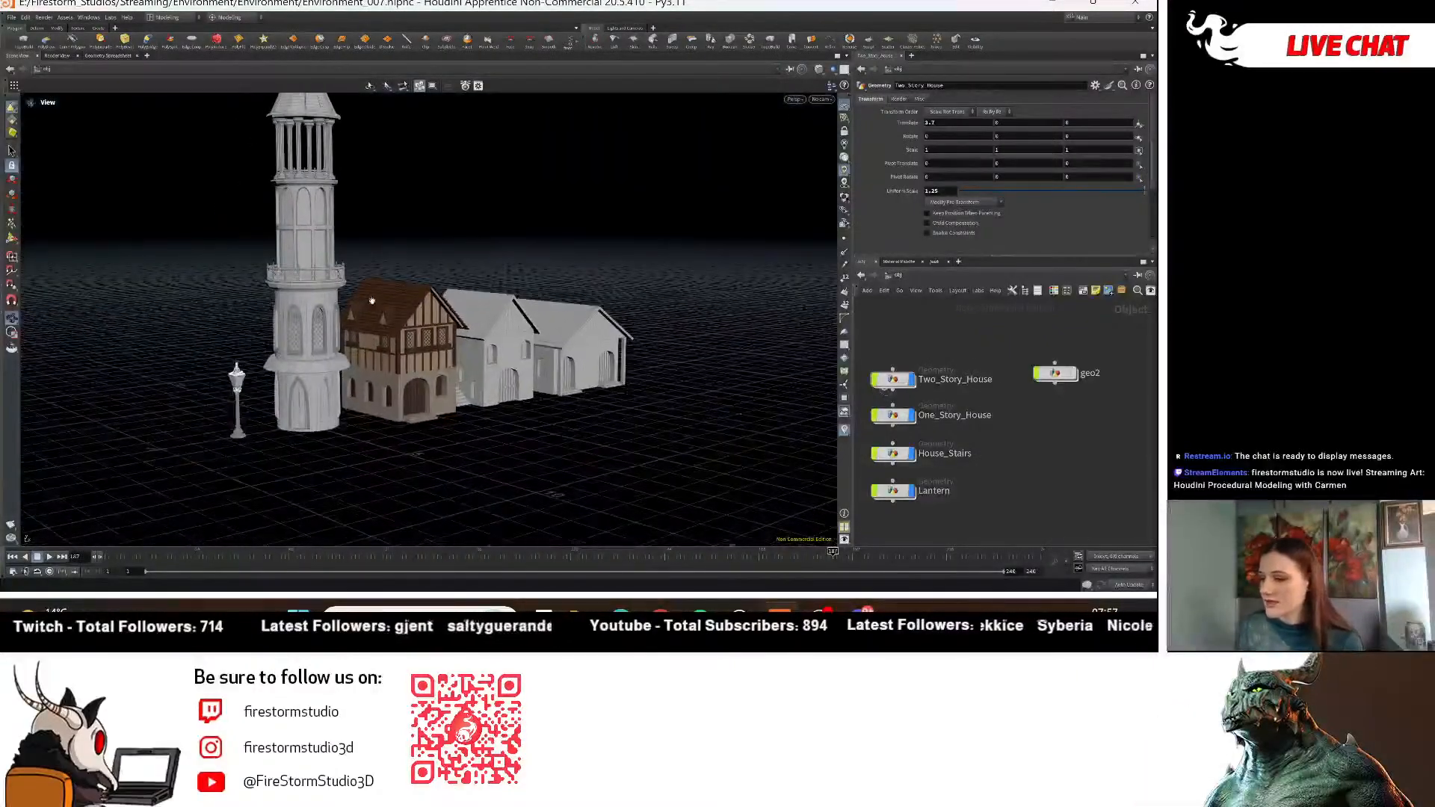
drag(494, 406, 303, 438)
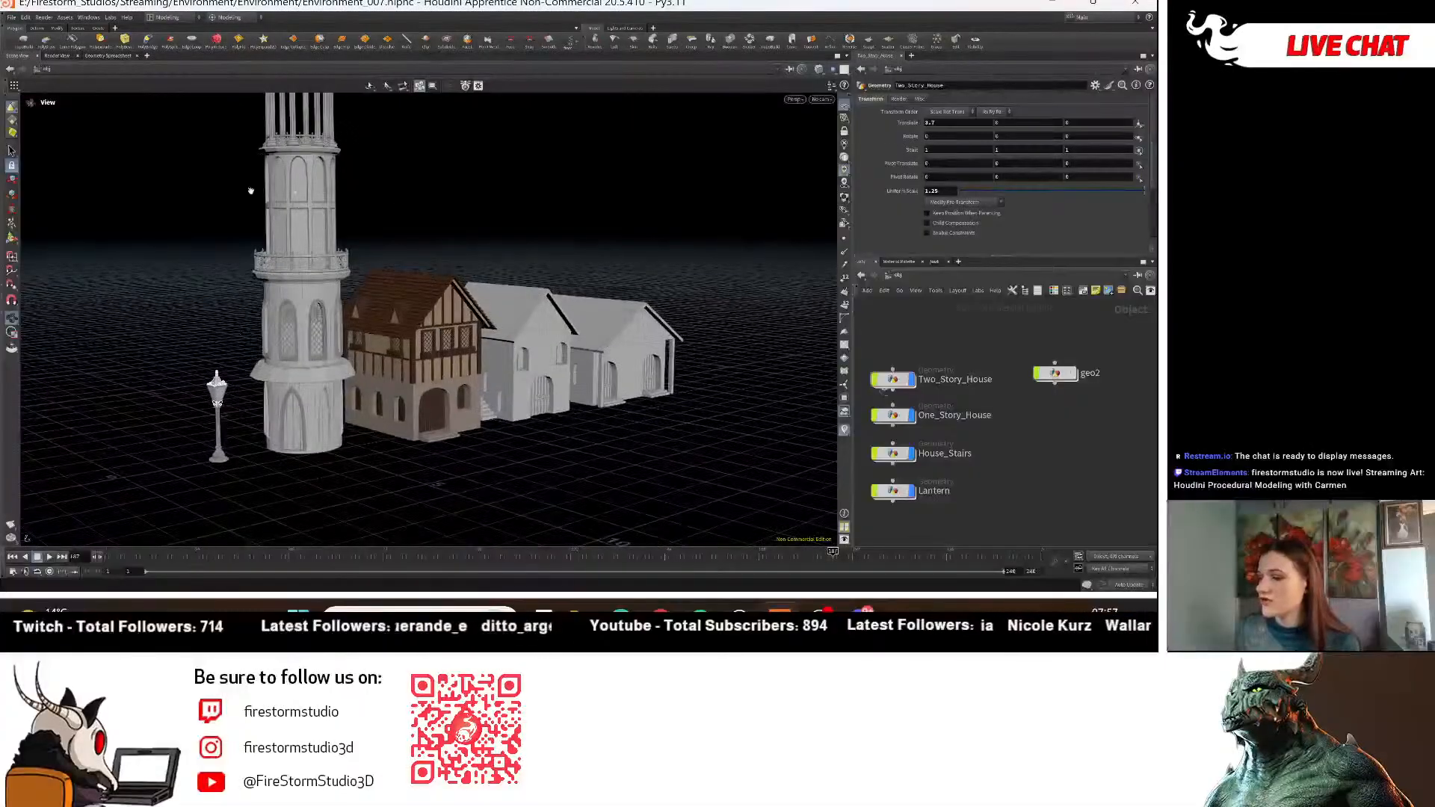
drag(417, 221, 302, 276)
drag(333, 187, 288, 183)
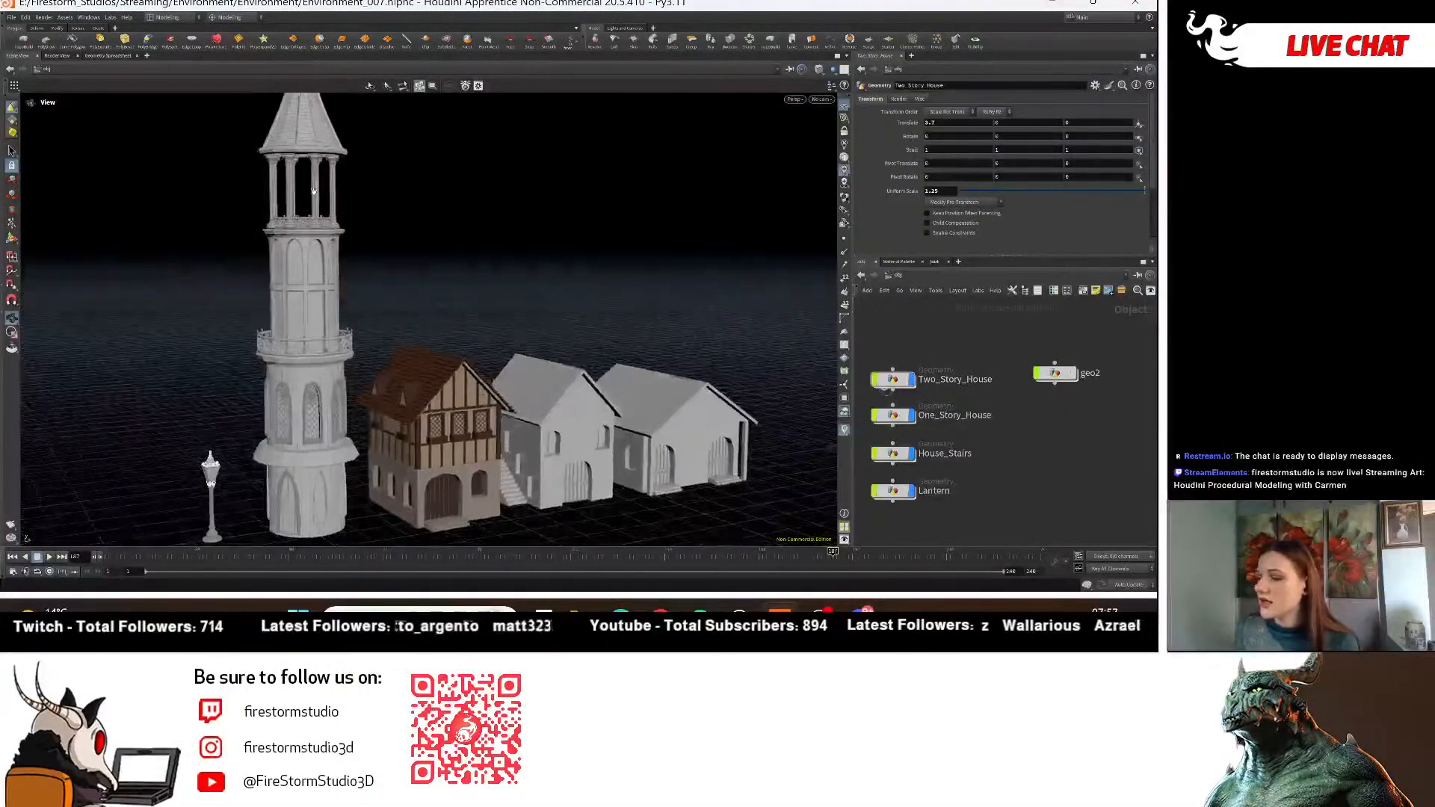
middle_drag(245, 452, 268, 401)
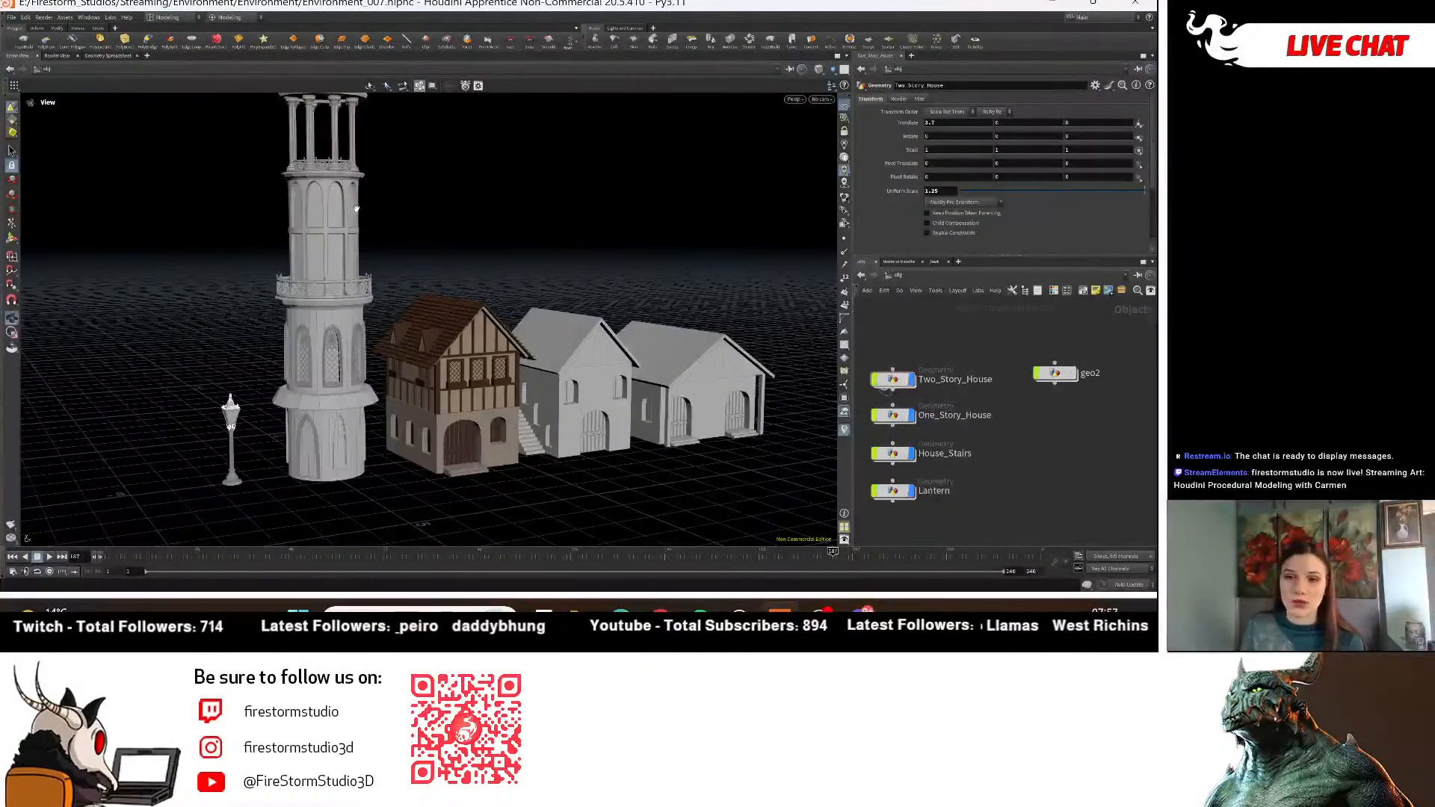
drag(355, 208, 383, 249)
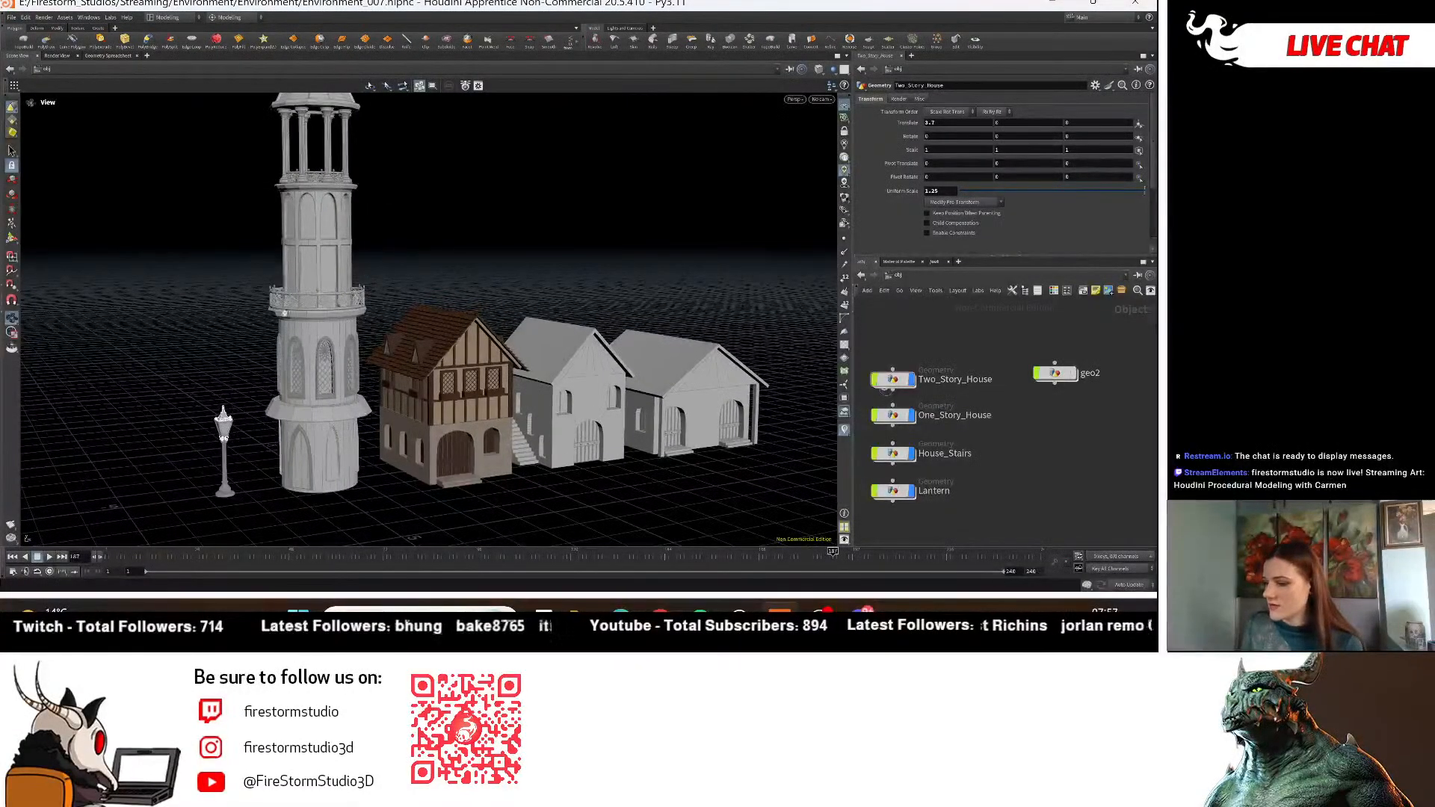
drag(383, 229, 298, 198)
drag(359, 233, 375, 262)
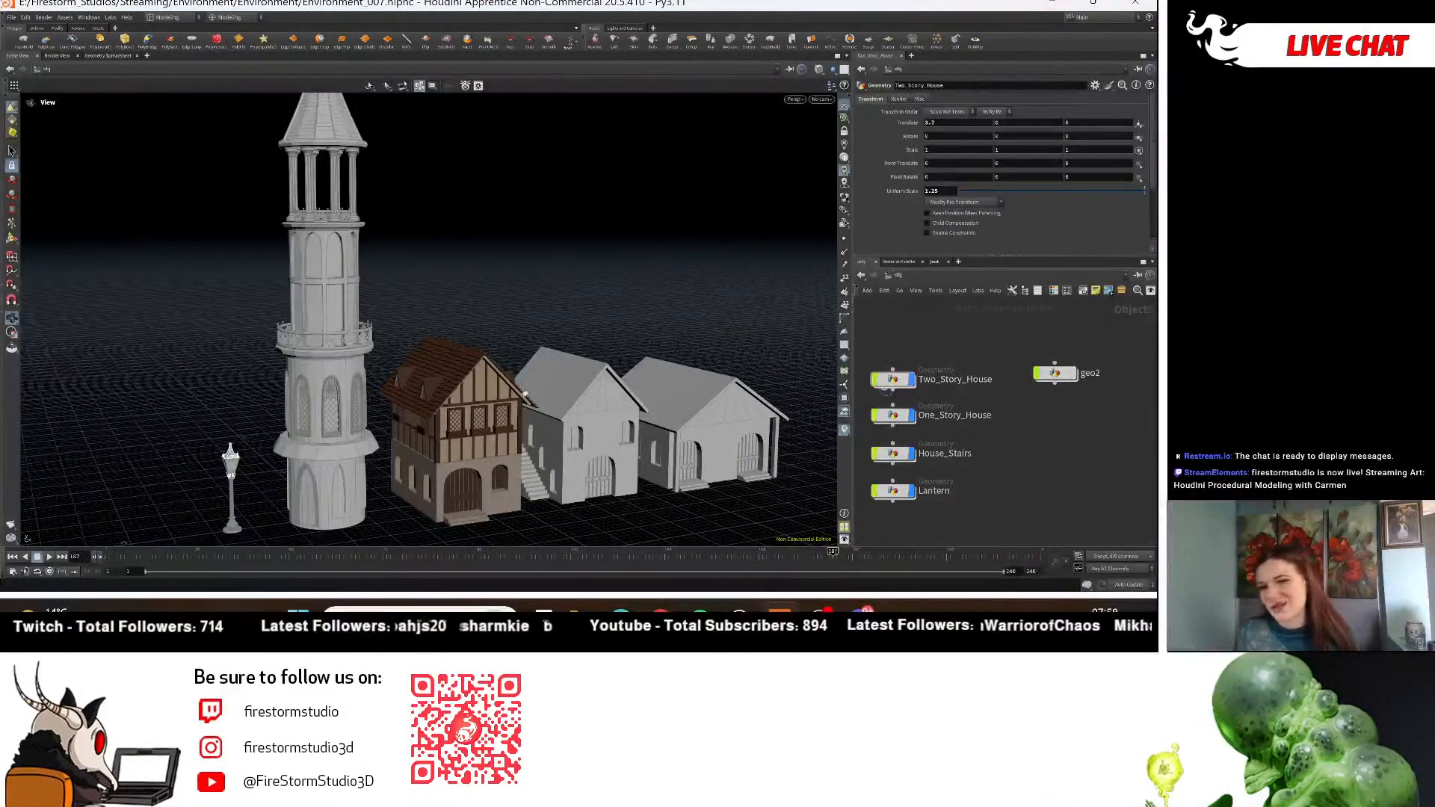
Inspect the timber-framed two-story house up close and compare it with the neighbouring untextured buildings.
drag(480, 415, 561, 418)
scroll(518, 469, up, 3)
middle_drag(553, 455, 529, 323)
scroll(625, 336, down, 2)
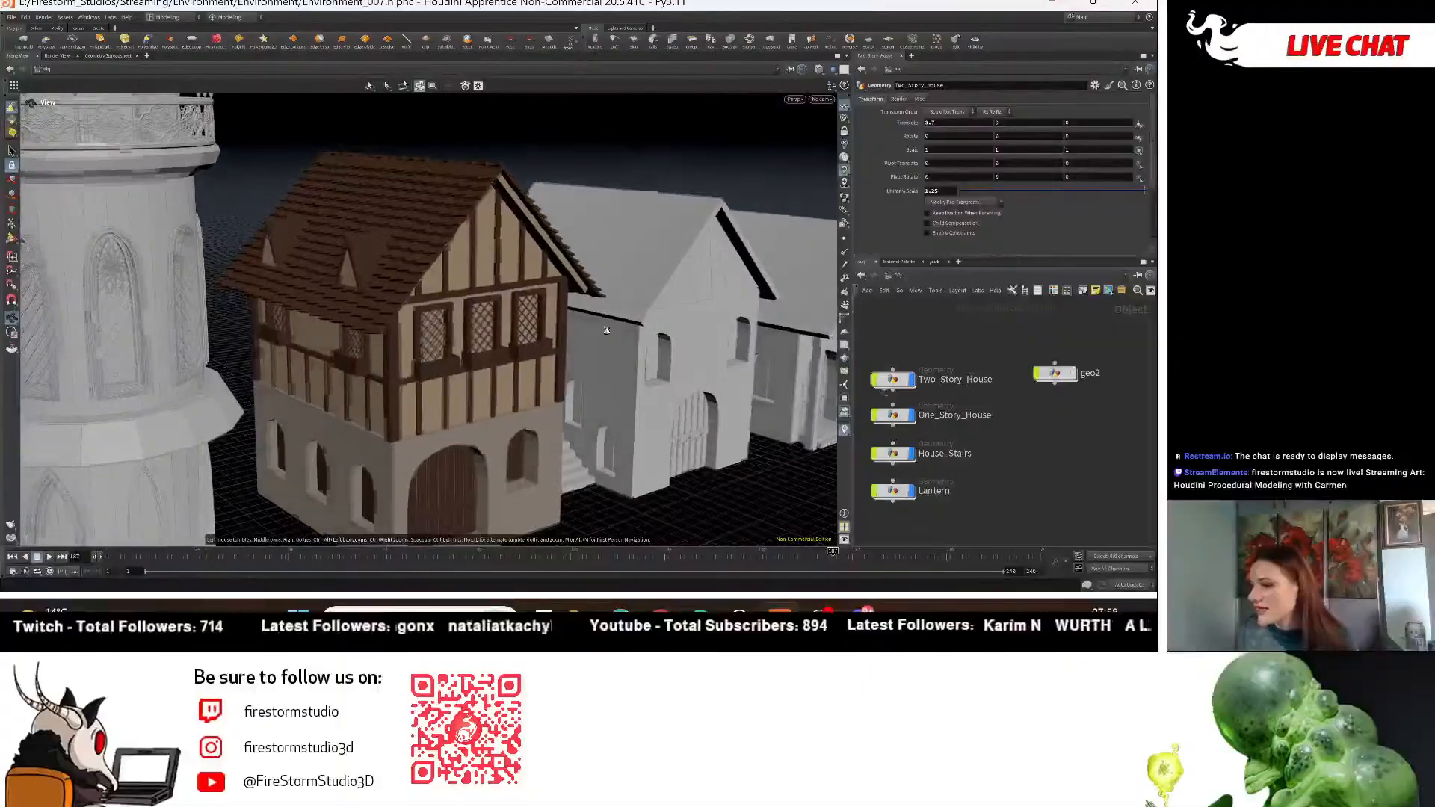
scroll(478, 298, down, 3)
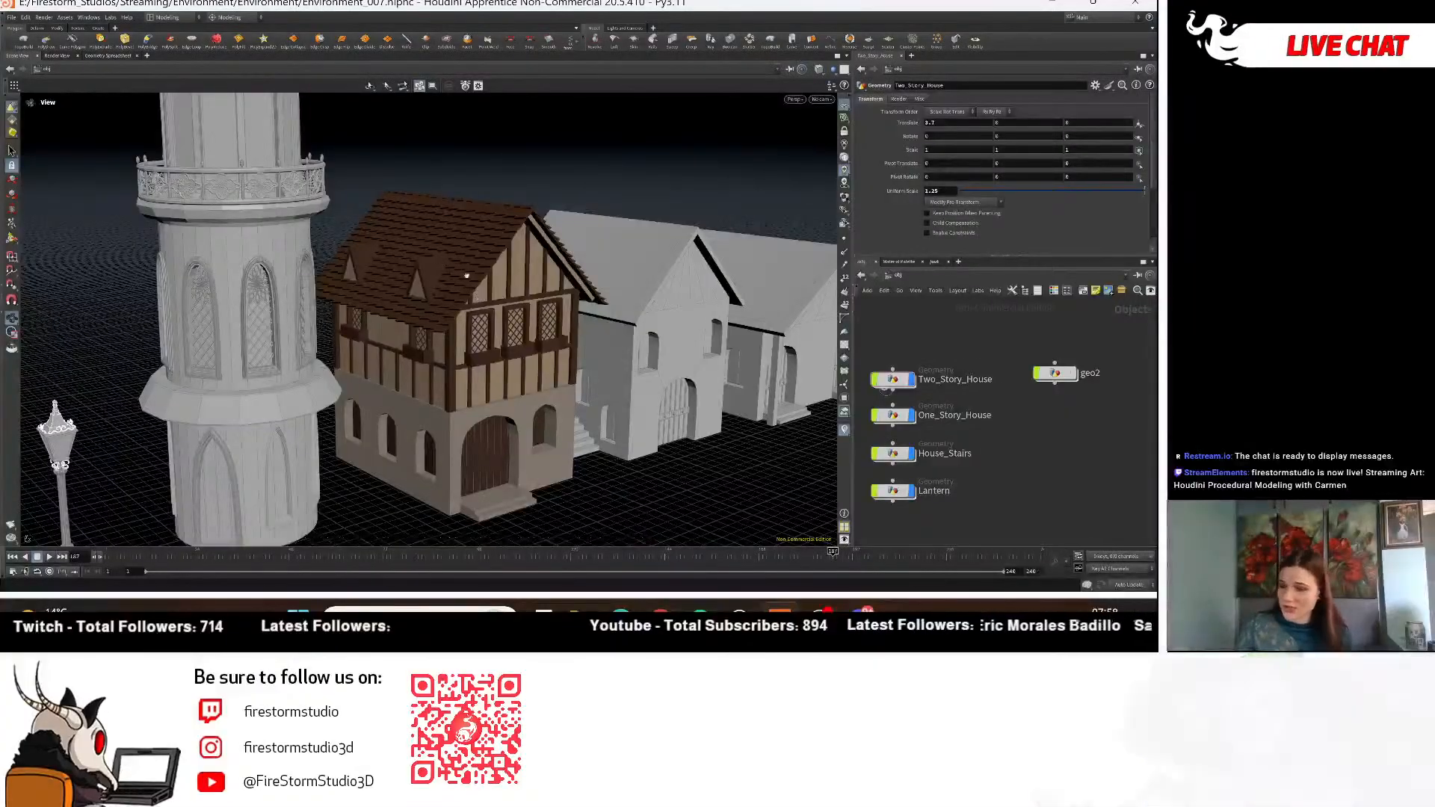
drag(478, 298, 596, 344)
drag(719, 404, 669, 347)
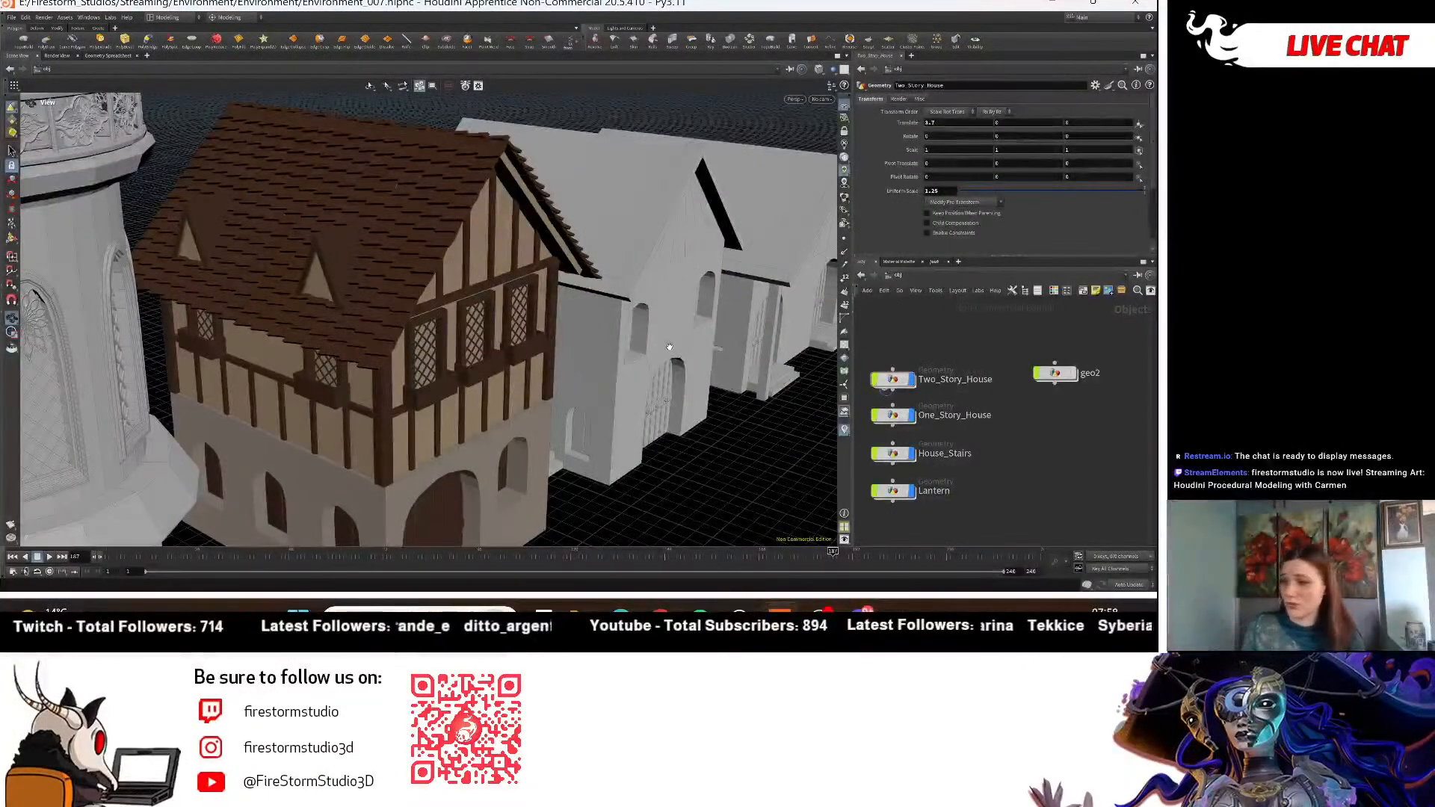
right_drag(562, 268, 149, 284)
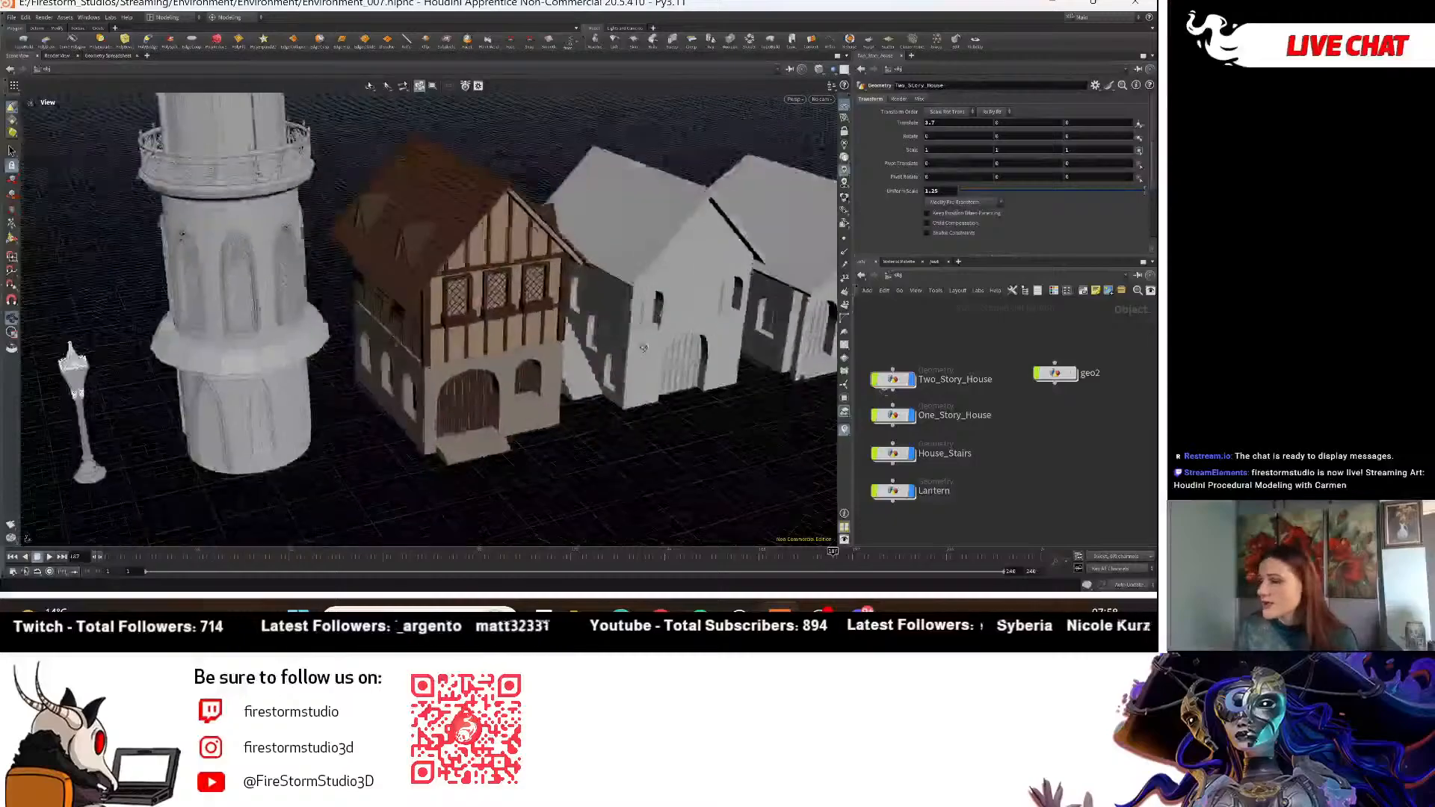
middle_drag(127, 276, 56, 373)
right_drag(56, 373, 42, 383)
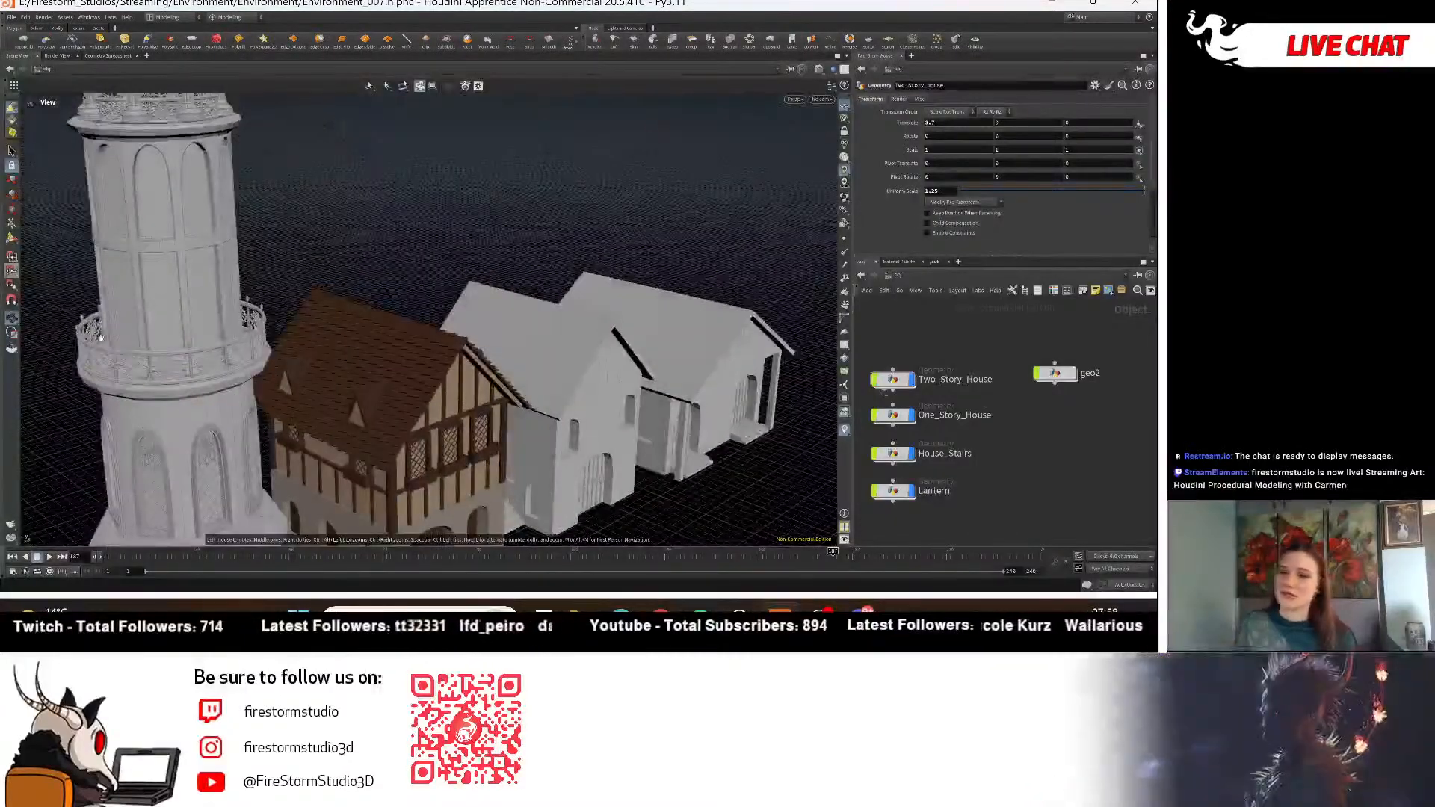
right_drag(314, 323, 276, 329)
middle_drag(277, 328, 306, 204)
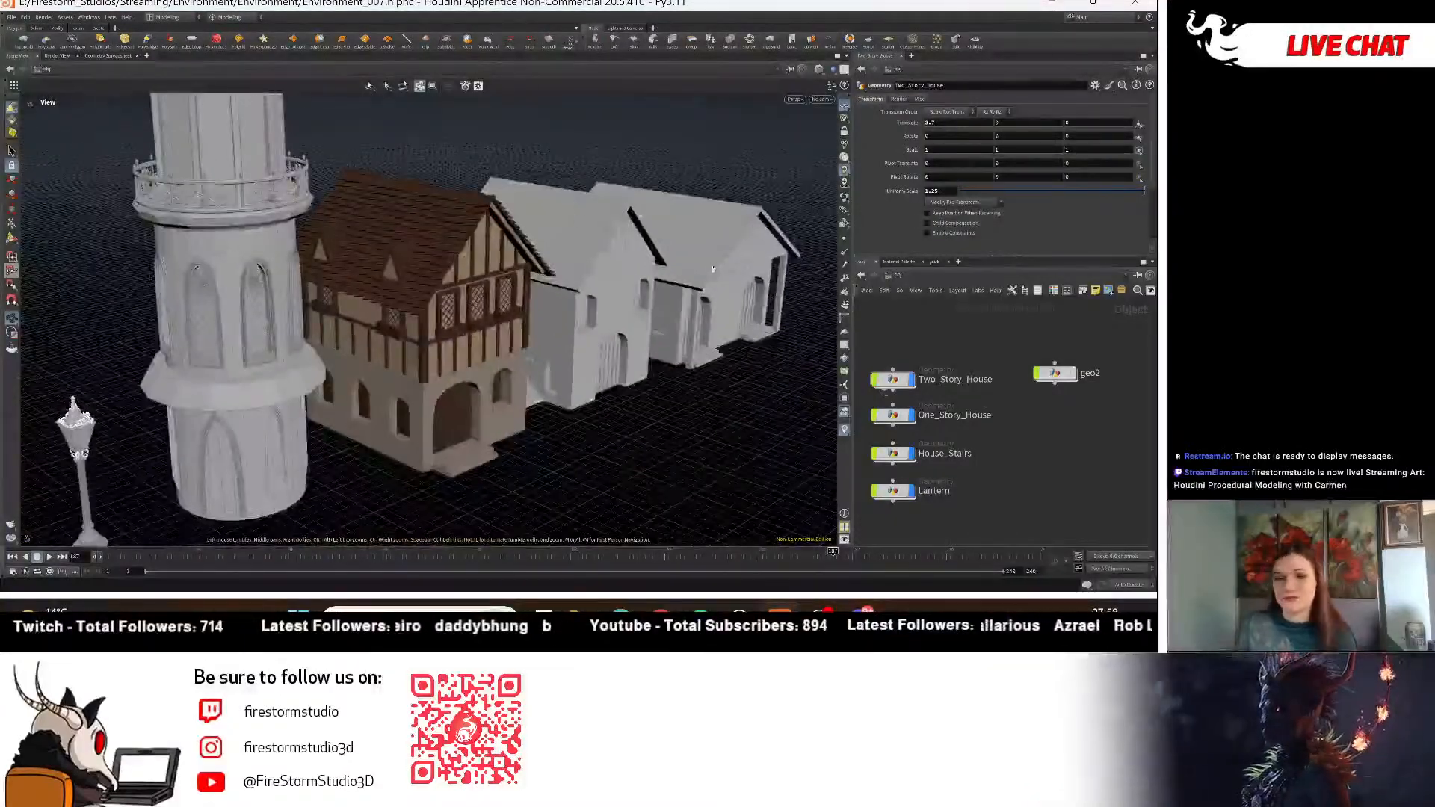
Inspect the lantern and the tower base up close, and view the whole building lineup.
drag(742, 292, 391, 406)
drag(187, 479, 261, 458)
middle_drag(261, 458, 371, 422)
scroll(304, 419, up, 8)
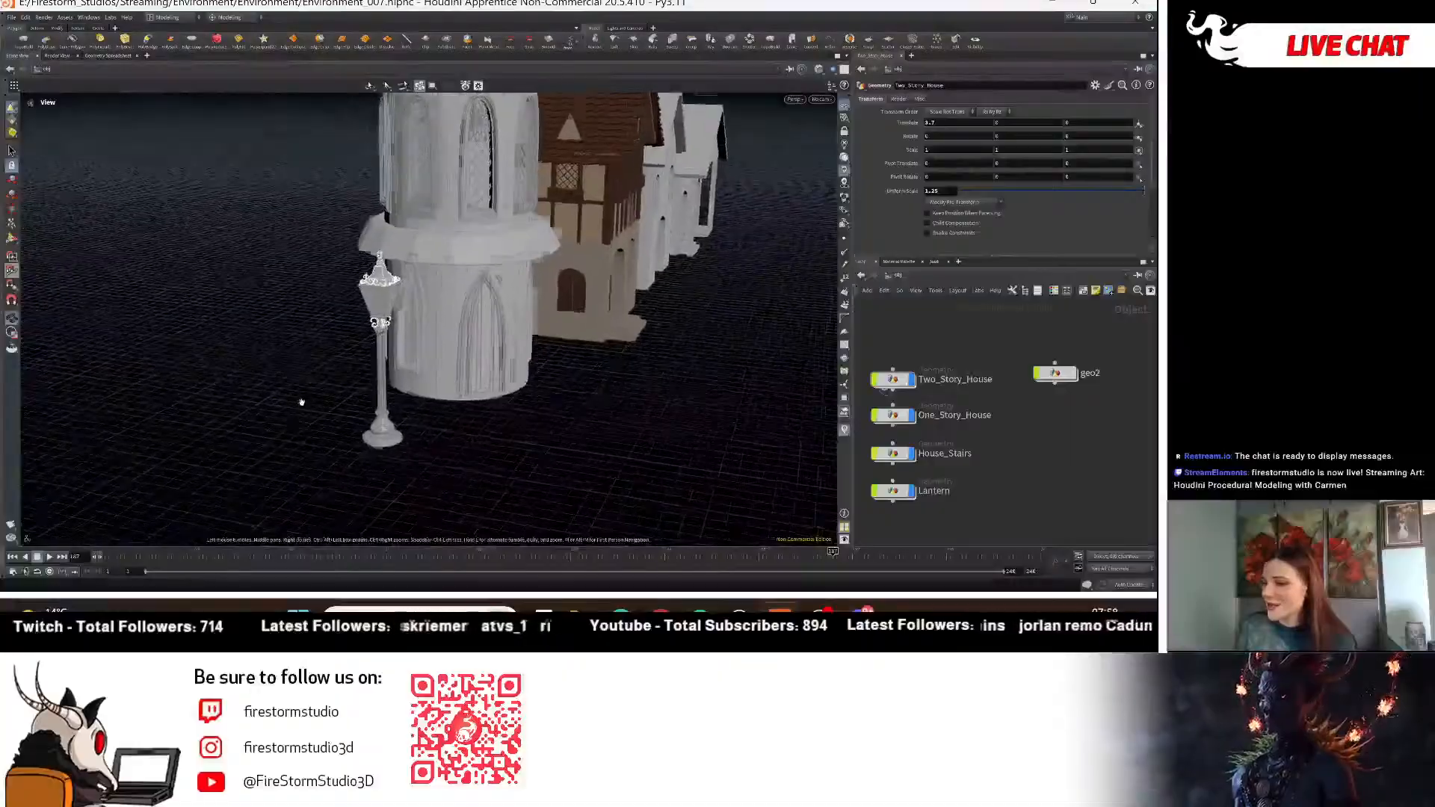
drag(330, 406, 458, 355)
scroll(458, 354, down, 10)
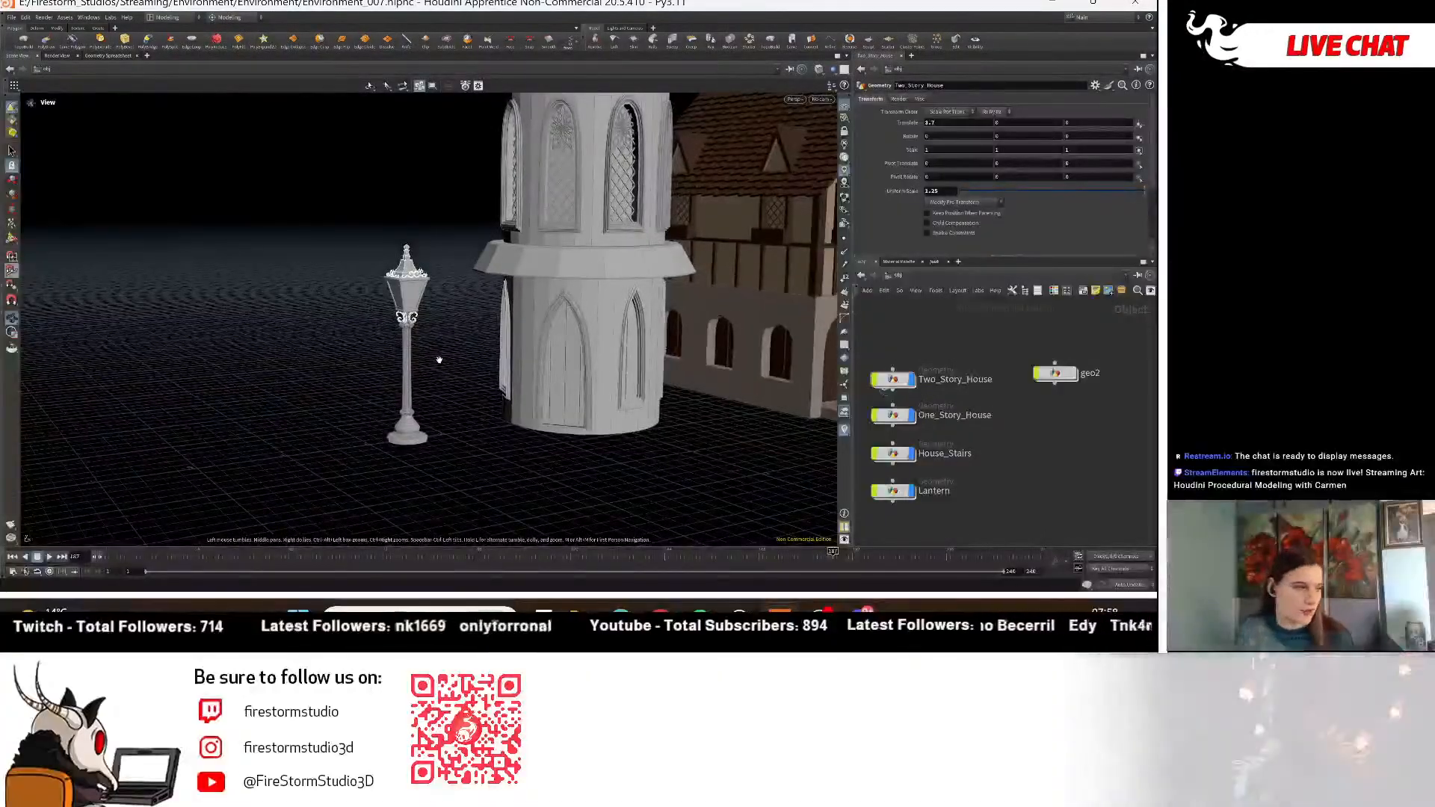
scroll(412, 317, down, 1)
drag(404, 317, 584, 410)
scroll(585, 409, down, 8)
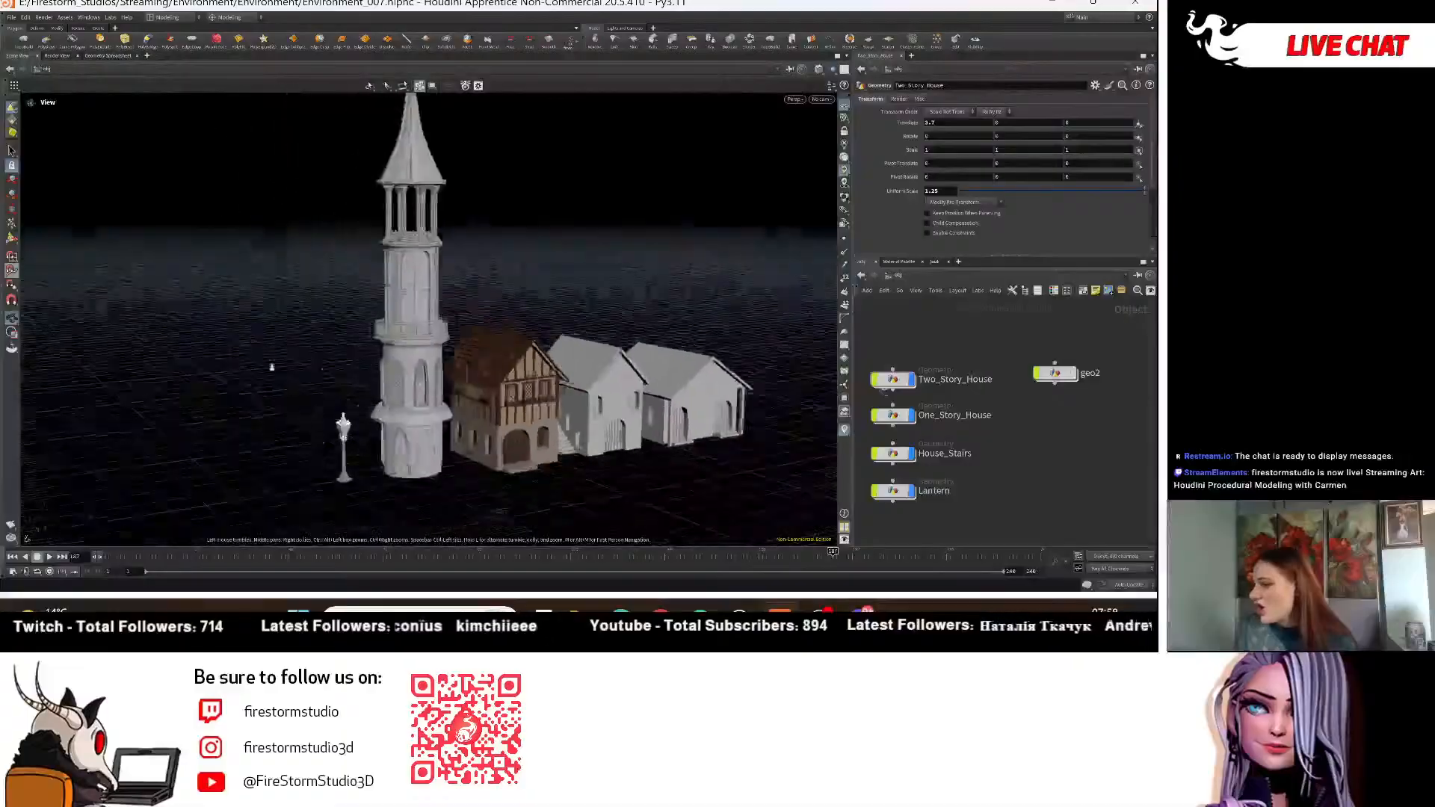
mouse_move(435, 457)
mouse_down()
mouse_move(426, 506)
mouse_move(446, 480)
mouse_move(435, 469)
mouse_up()
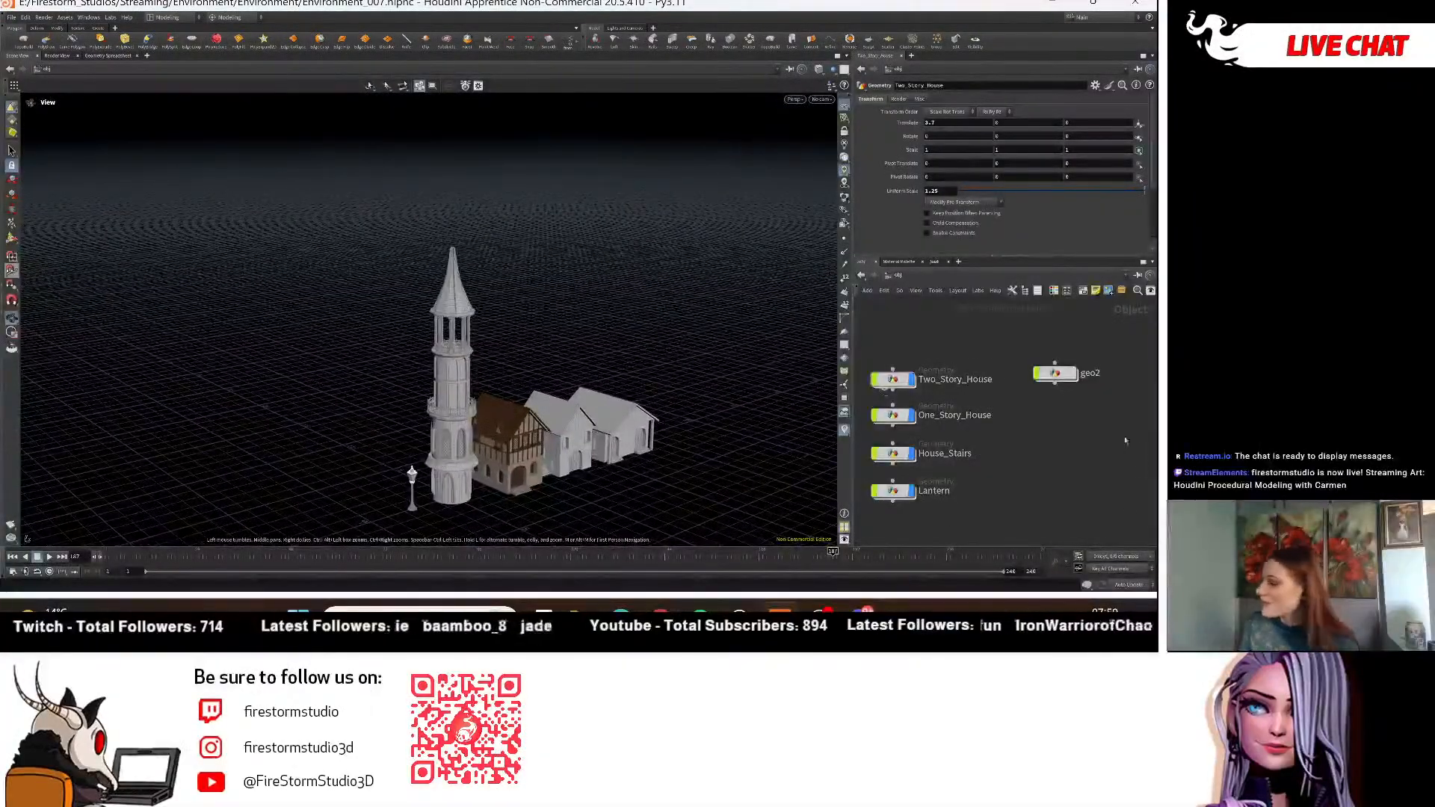
Show the geo2 gate wall blockout, check it against the other buildings, and open its geometry network.
drag(1054, 374, 1045, 402)
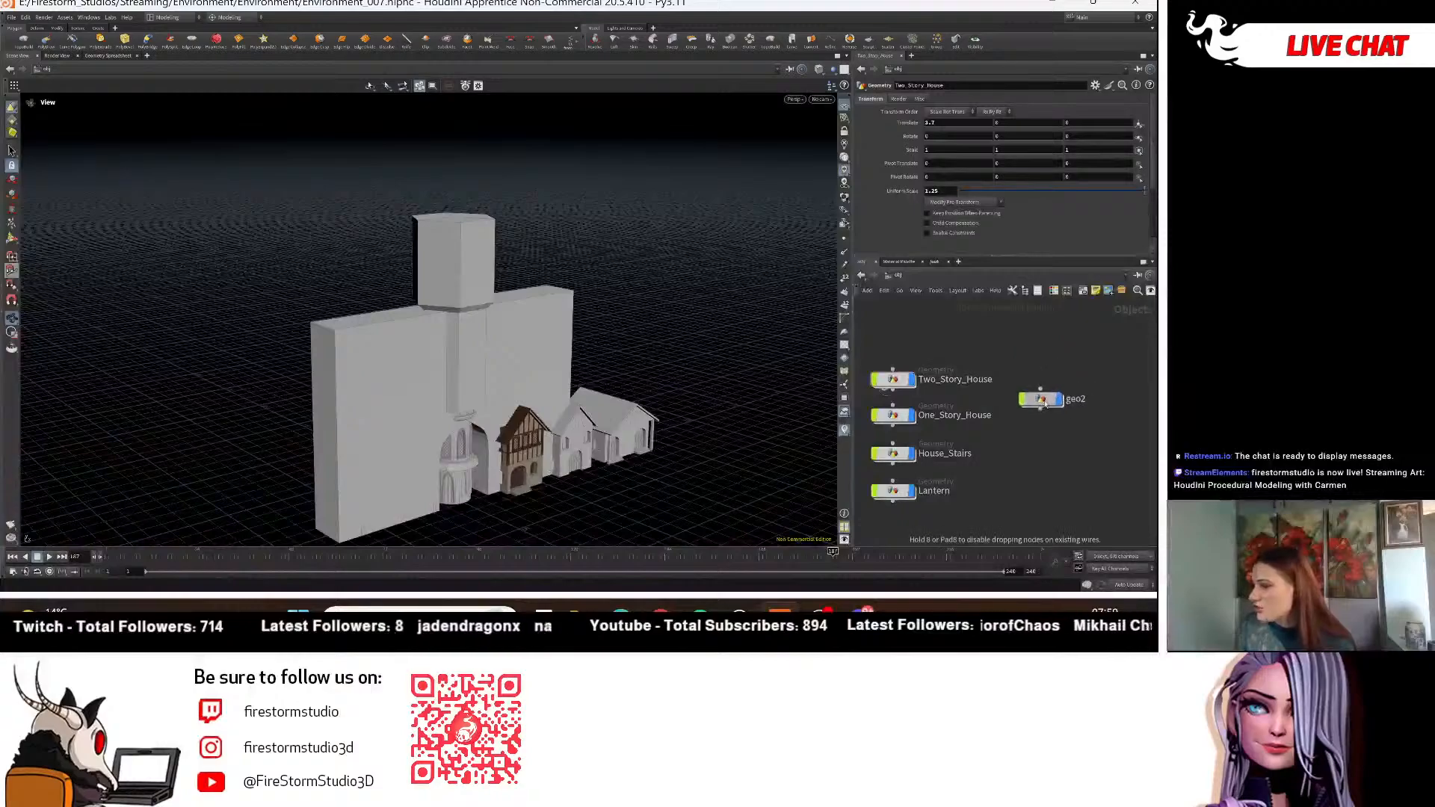
click(1045, 402)
drag(730, 362, 656, 329)
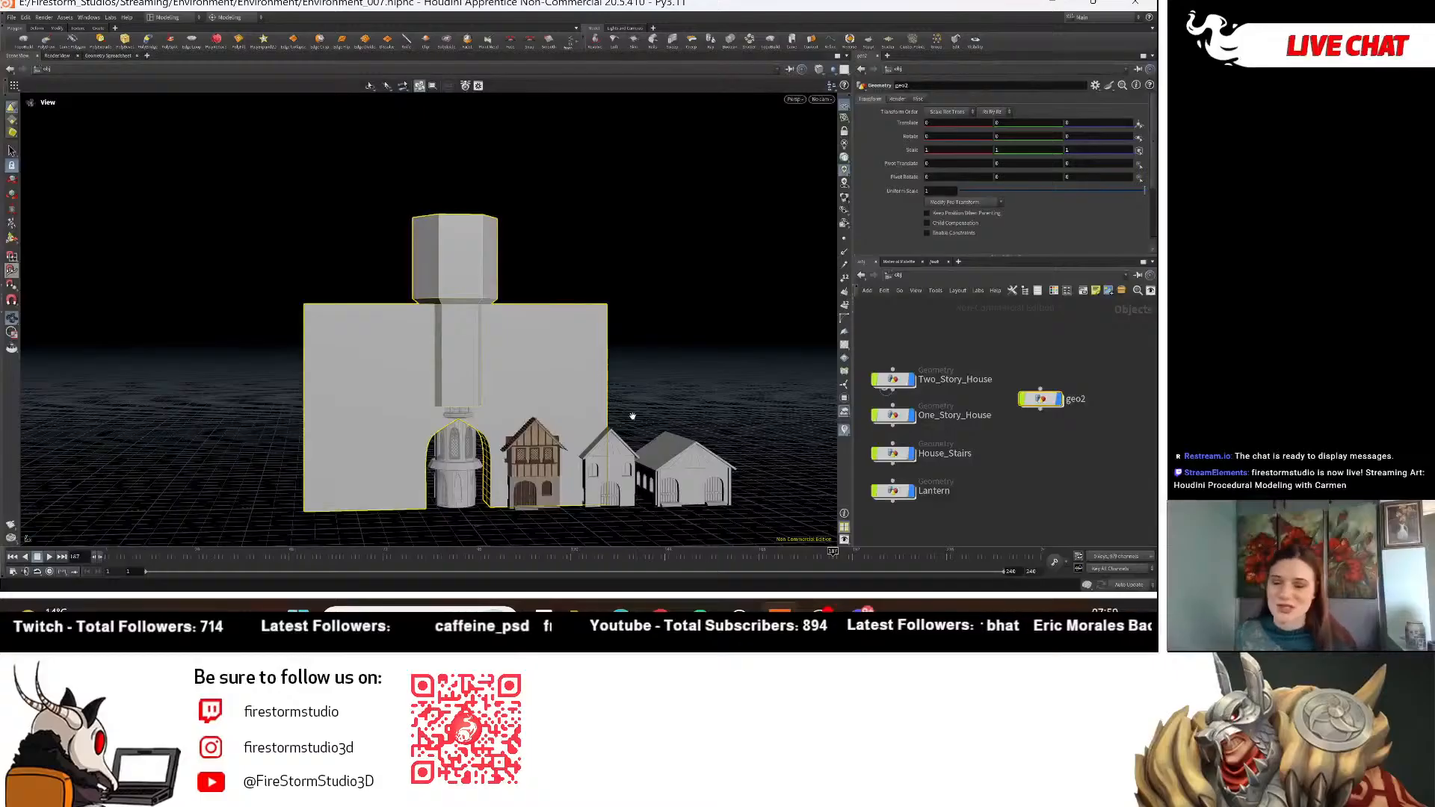
double_click(1042, 398)
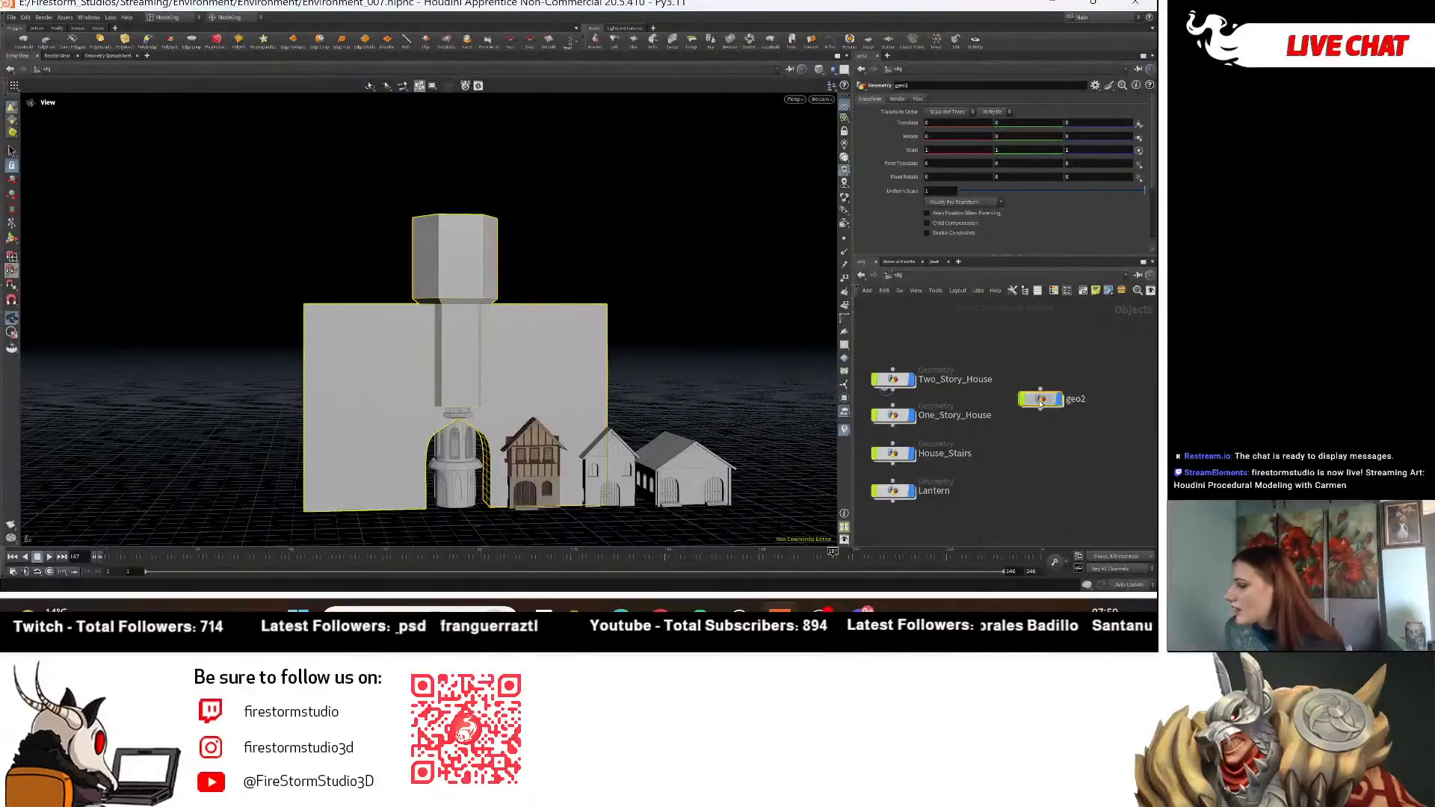
drag(770, 335, 70, 362)
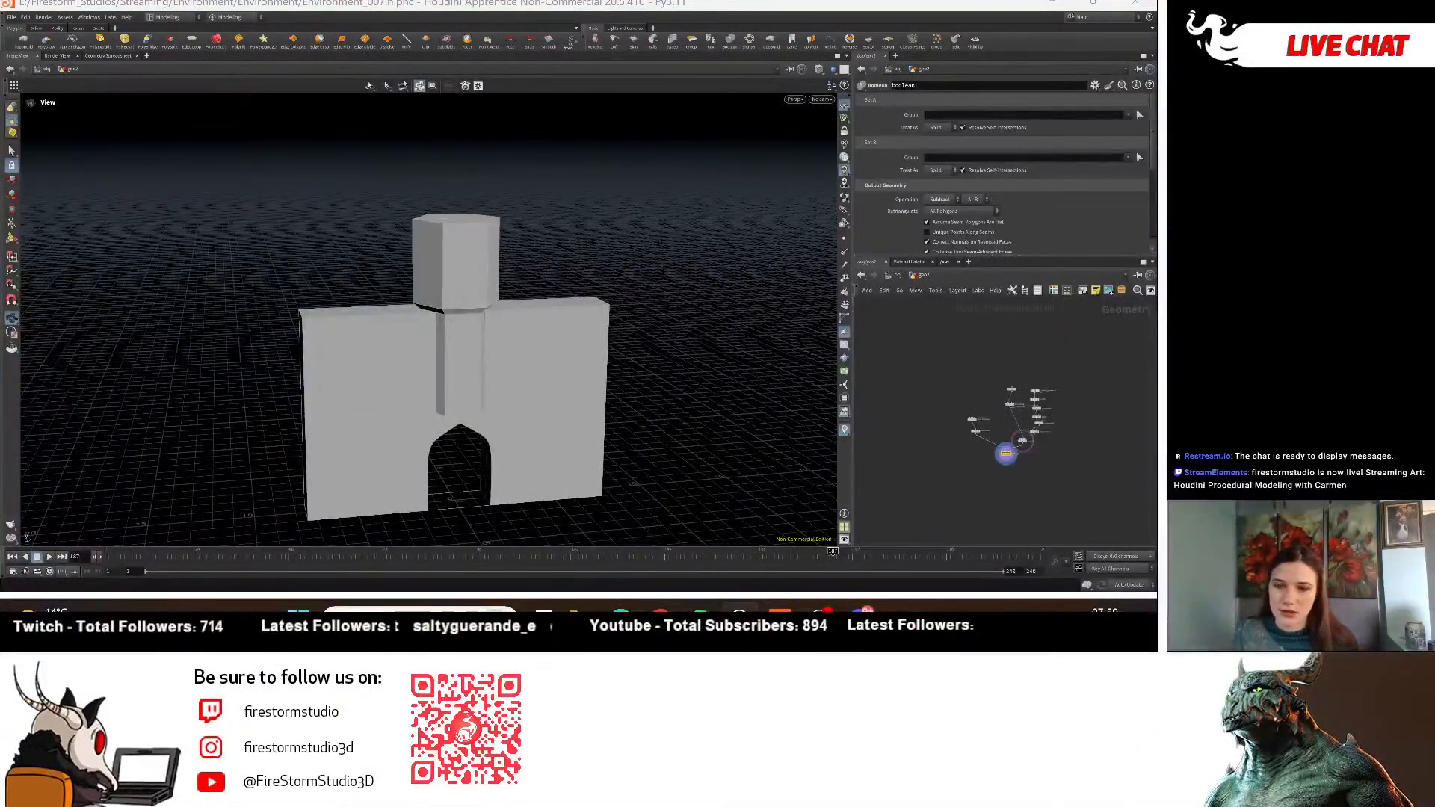
Switch to the reference image board and examine the castle gate and arched street bridge pictures.
click(739, 611)
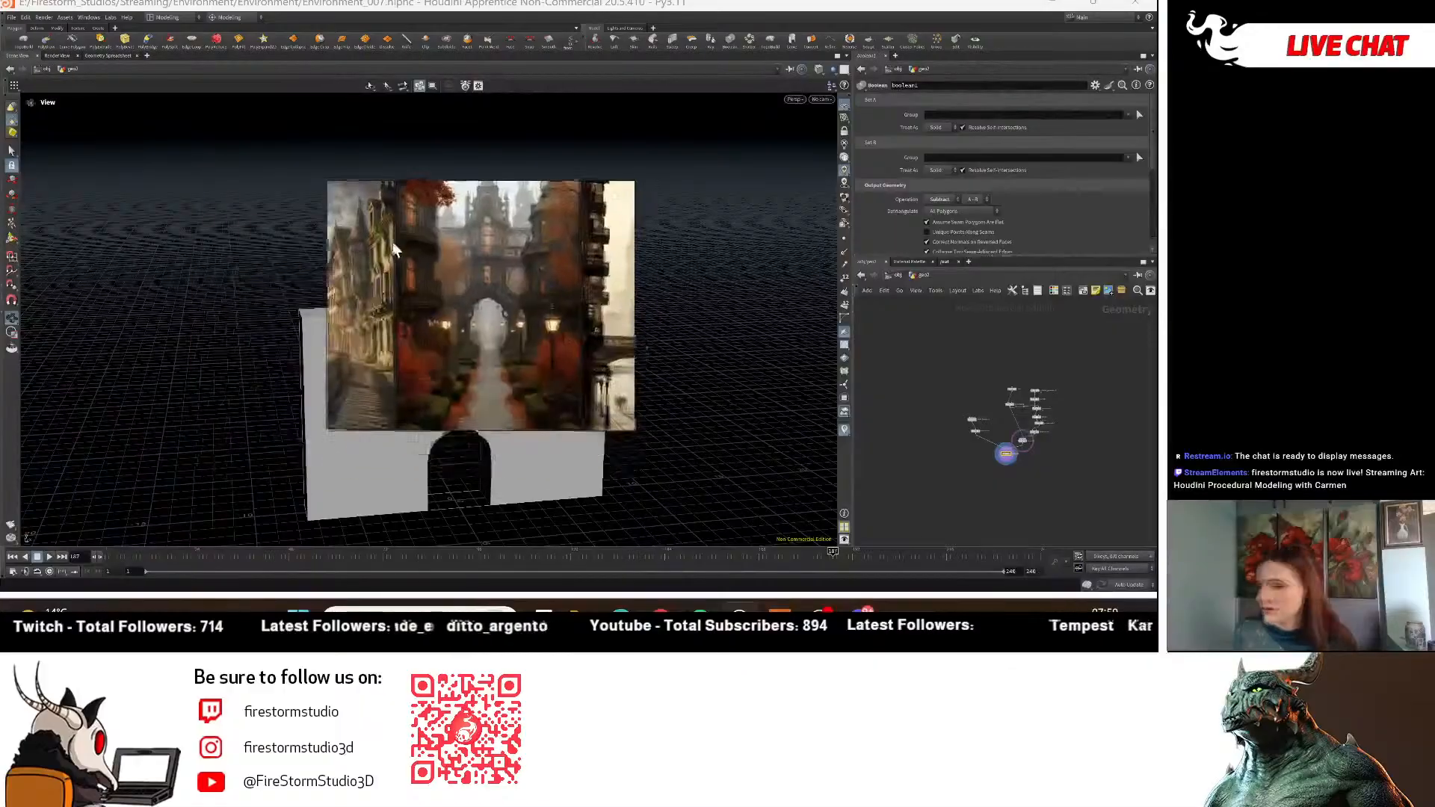
middle_drag(469, 209, 444, 267)
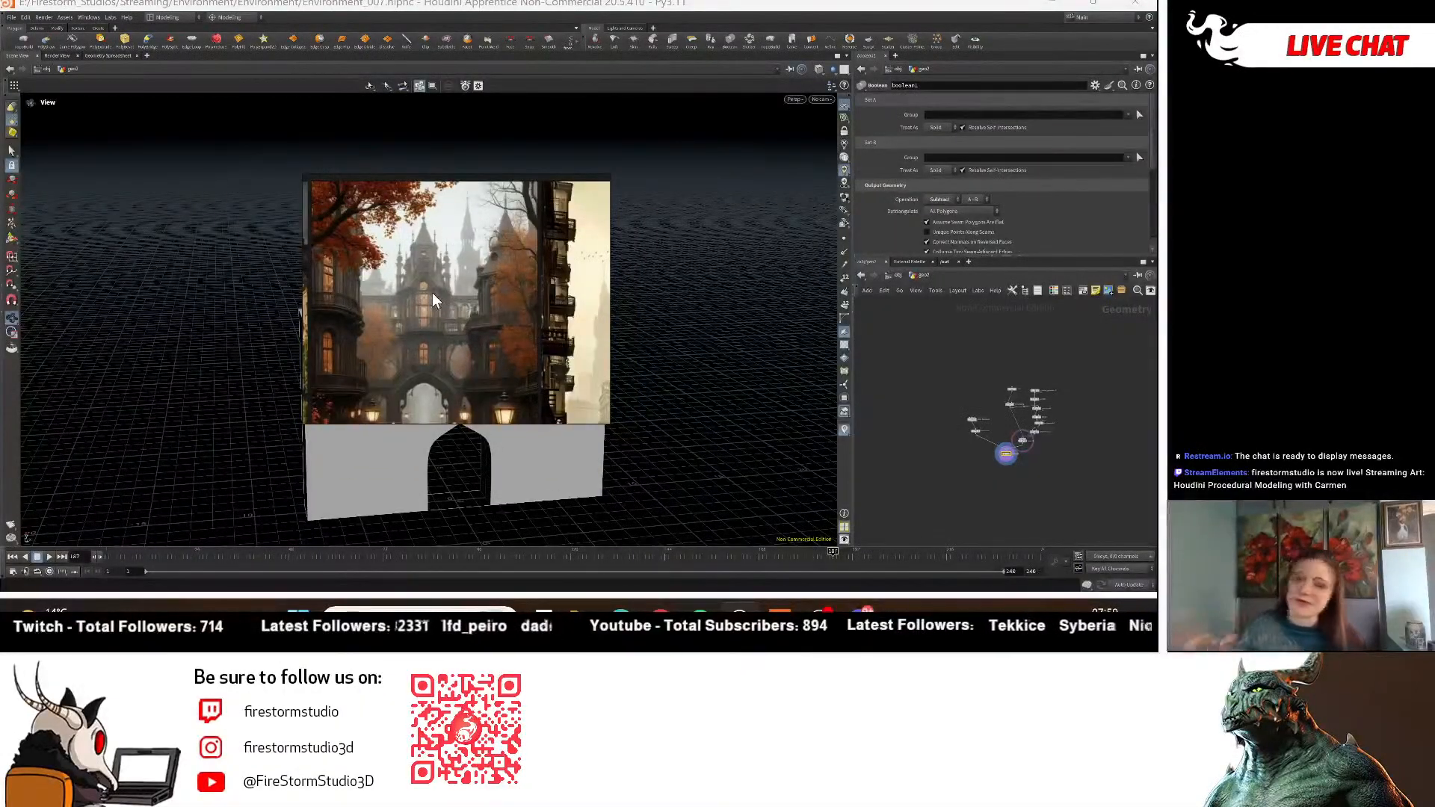
scroll(432, 293, down, 5)
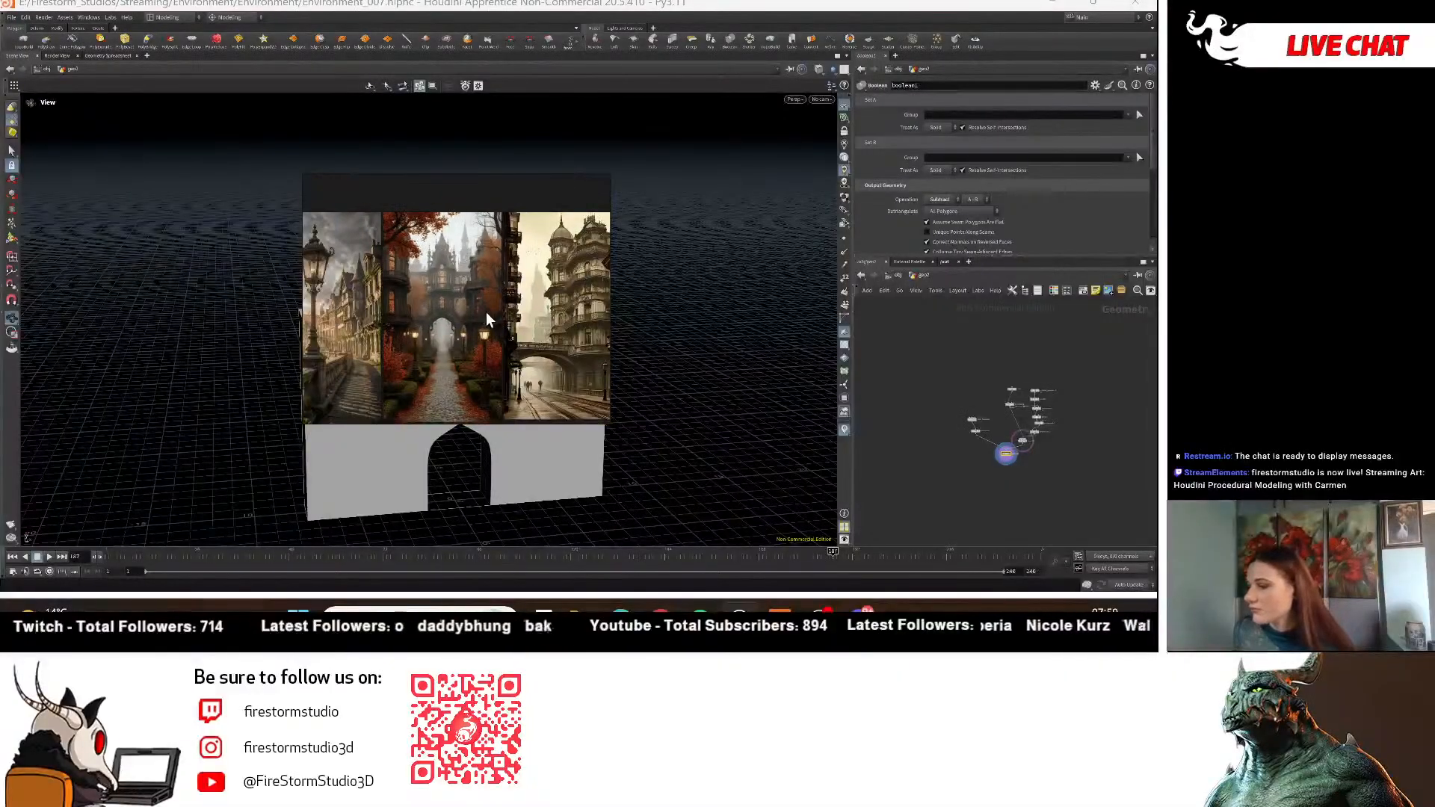
middle_drag(499, 348, 354, 308)
scroll(366, 321, up, 7)
scroll(299, 273, down, 1)
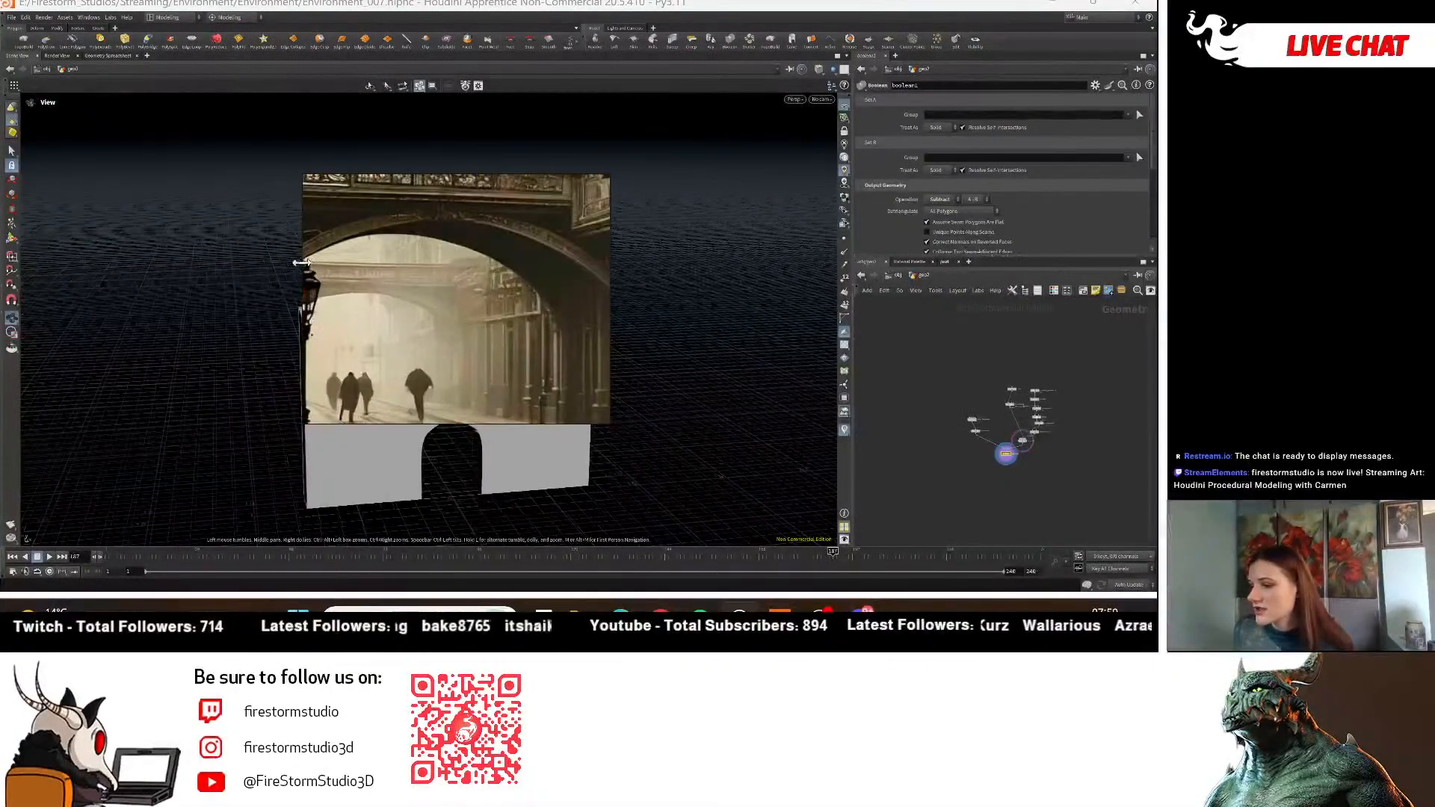
scroll(424, 344, down, 1)
middle_drag(426, 336, 441, 370)
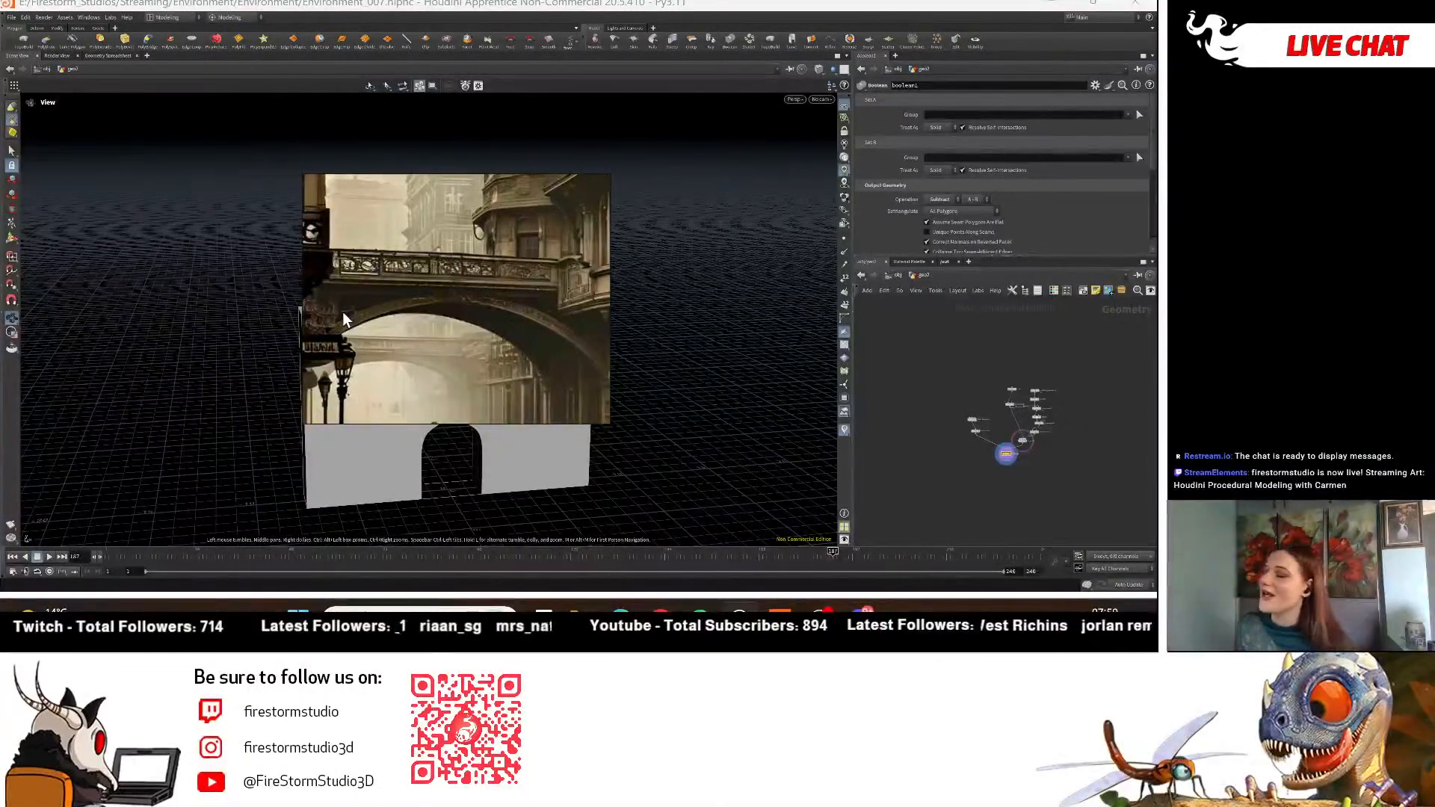
Study the arched street bridge picture and its neighbours on the reference board, and return to the geo2 gate wall.
middle_drag(468, 334, 457, 339)
scroll(472, 329, down, 7)
scroll(468, 332, up, 4)
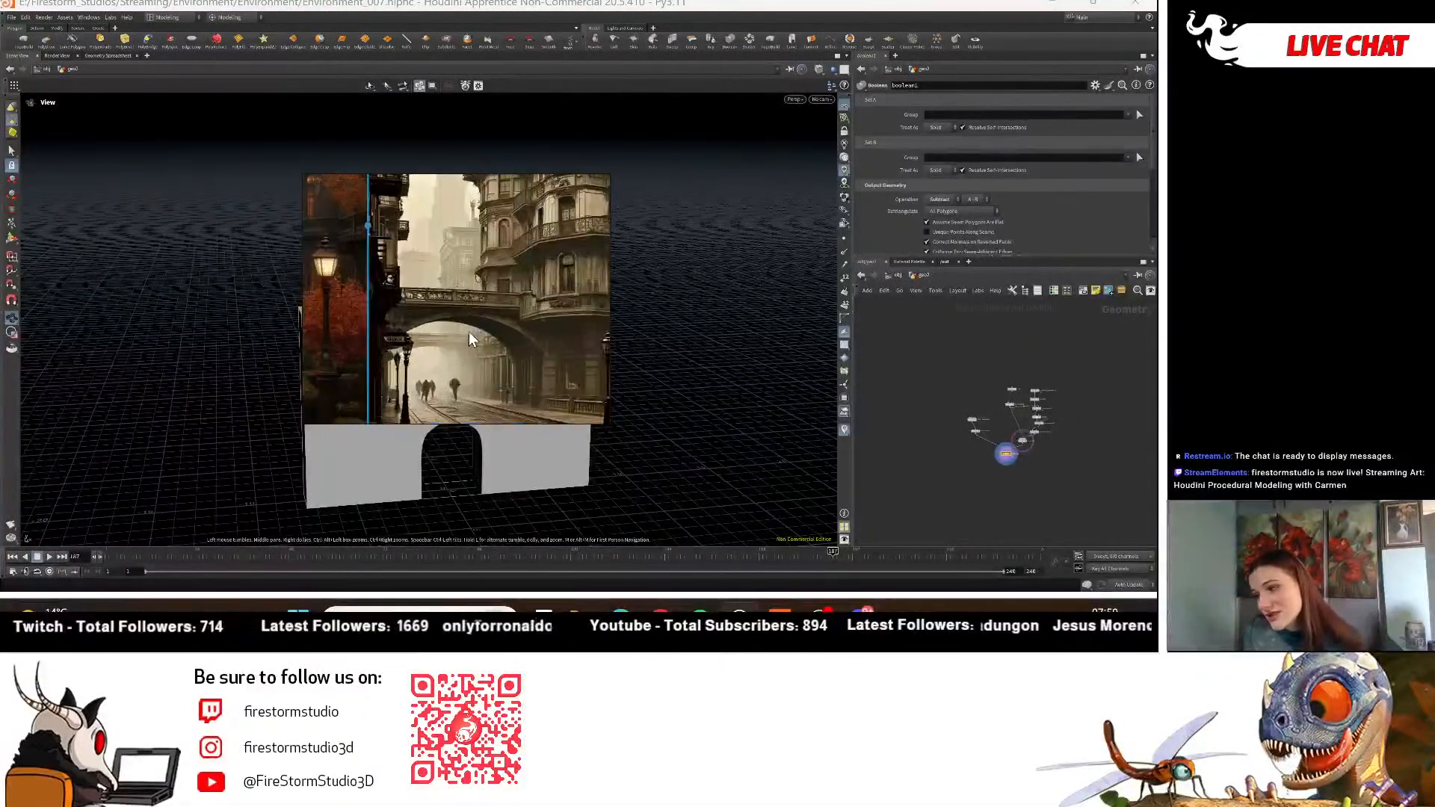
scroll(484, 345, down, 3)
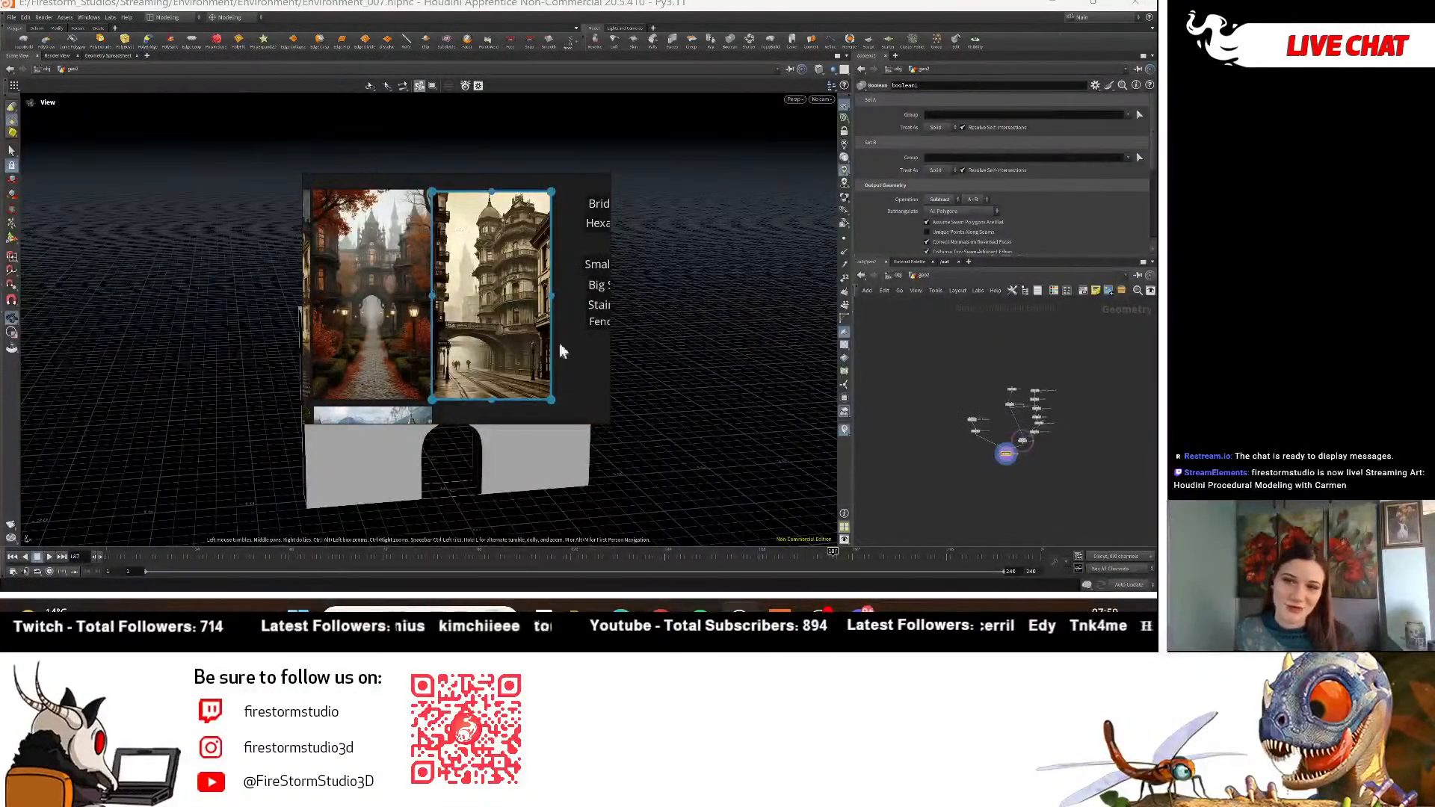
right_drag(545, 350, 0, 277)
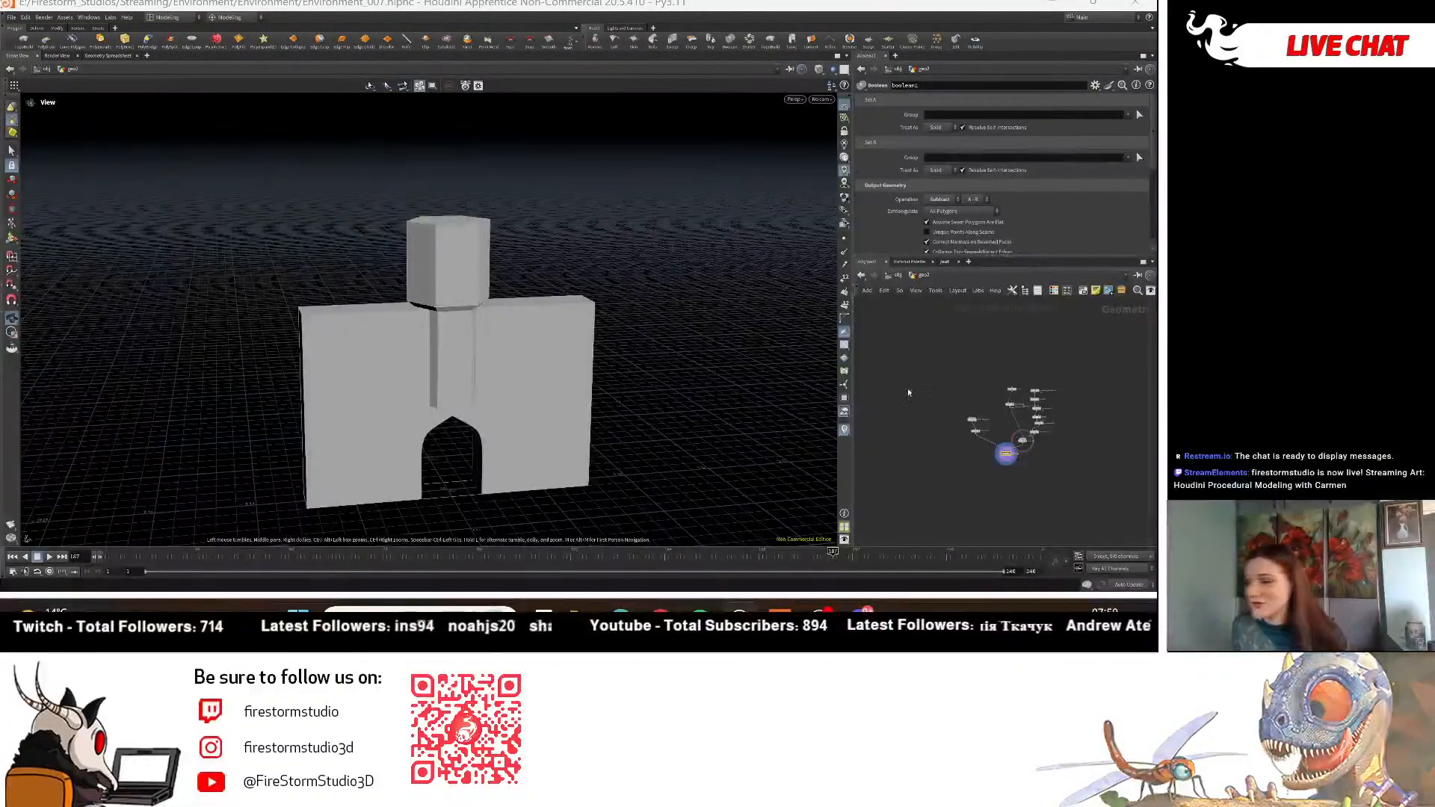
drag(717, 404, 490, 362)
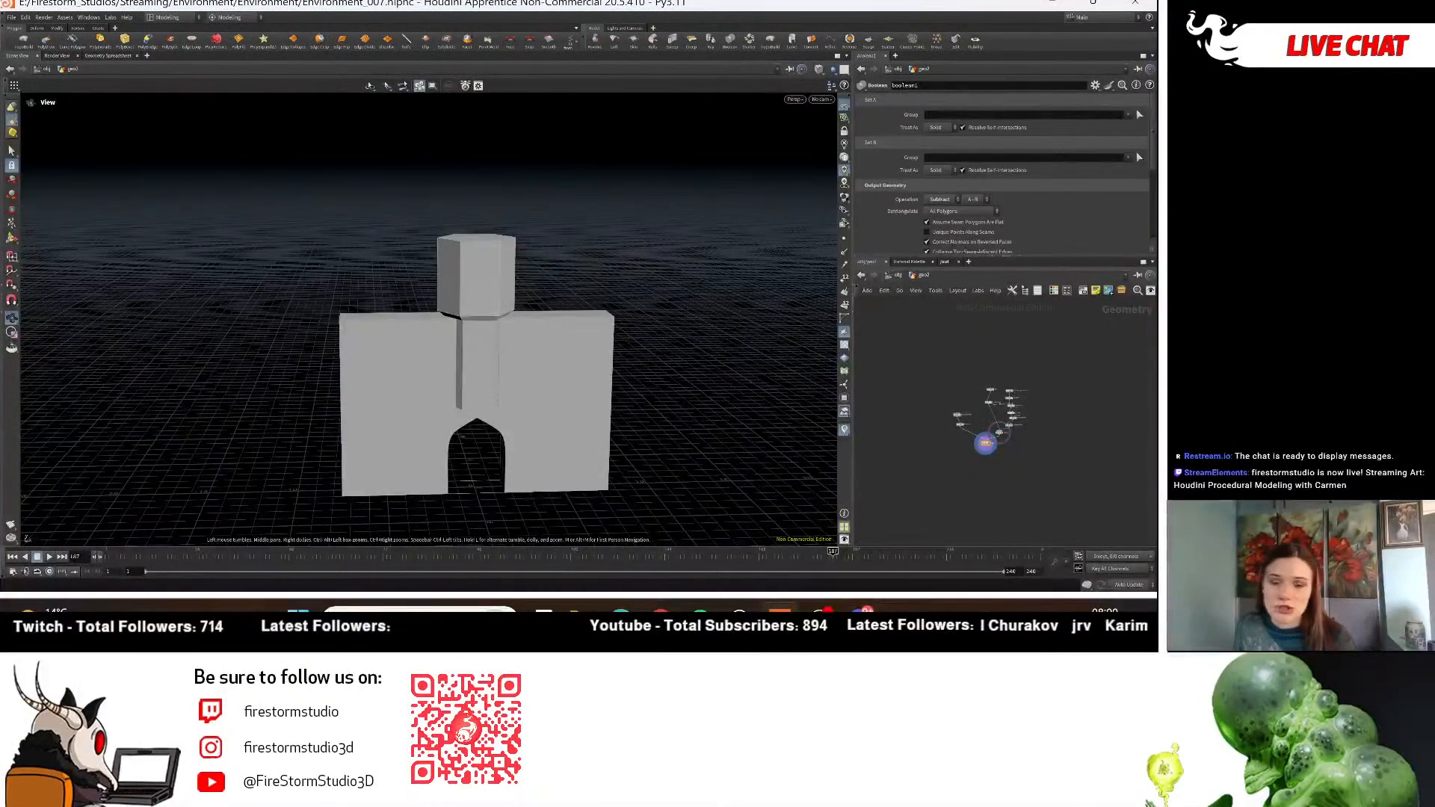
Widen the network editor at the viewport's expense and look over the geo2 node chain down to boolean1.
scroll(835, 437, up, 1)
middle_drag(971, 362, 934, 520)
drag(852, 502, 425, 499)
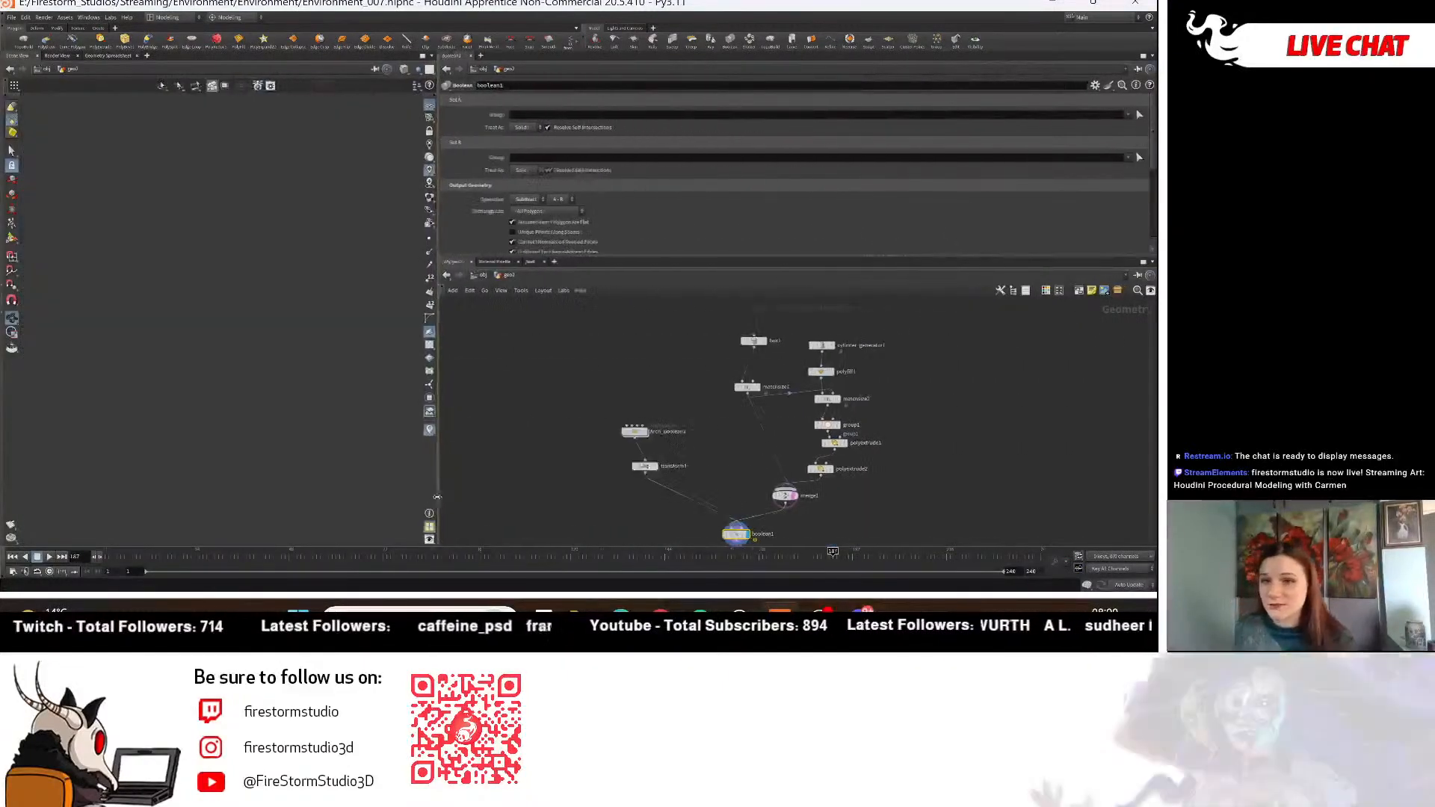
scroll(963, 504, up, 4)
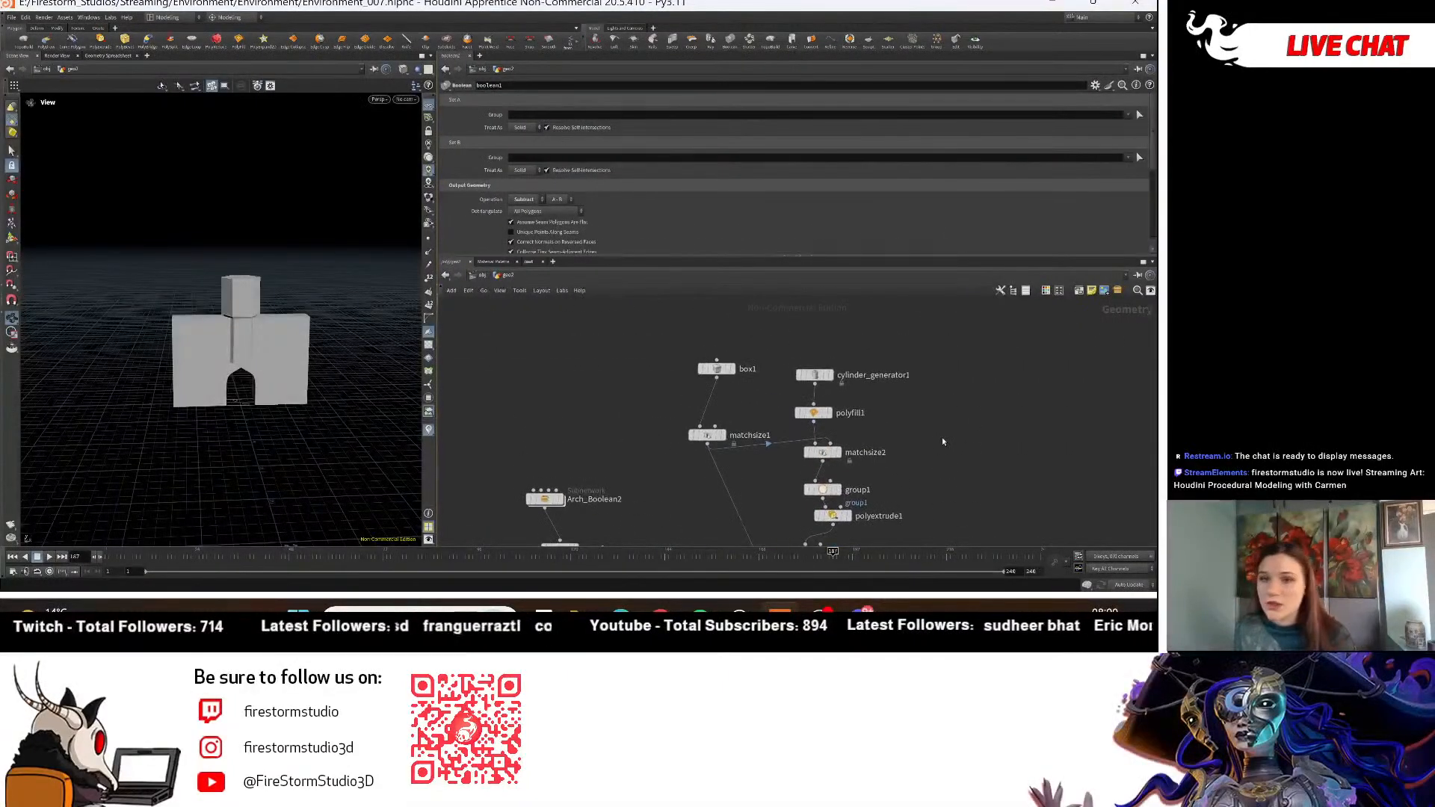
scroll(935, 437, down, 5)
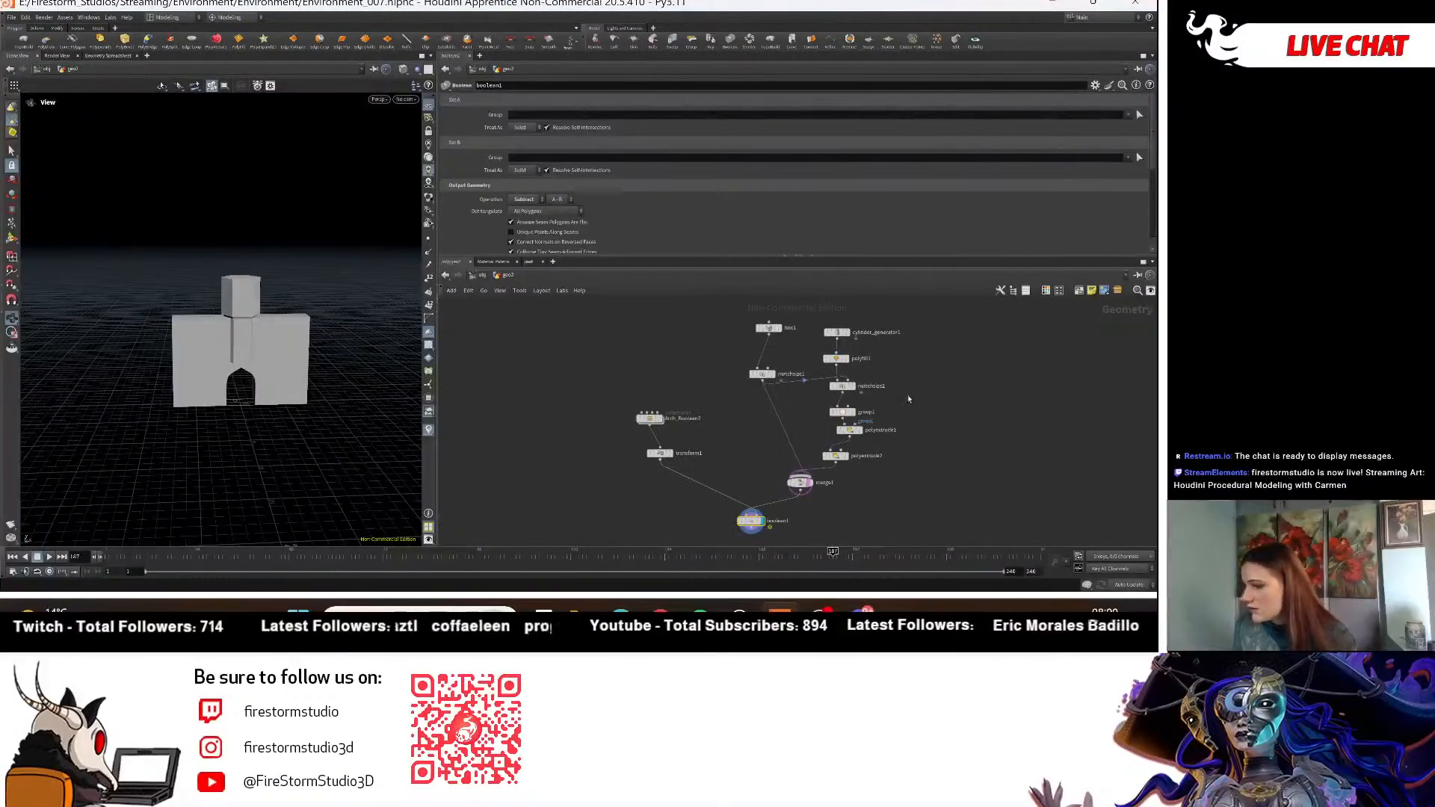
scroll(918, 468, up, 3)
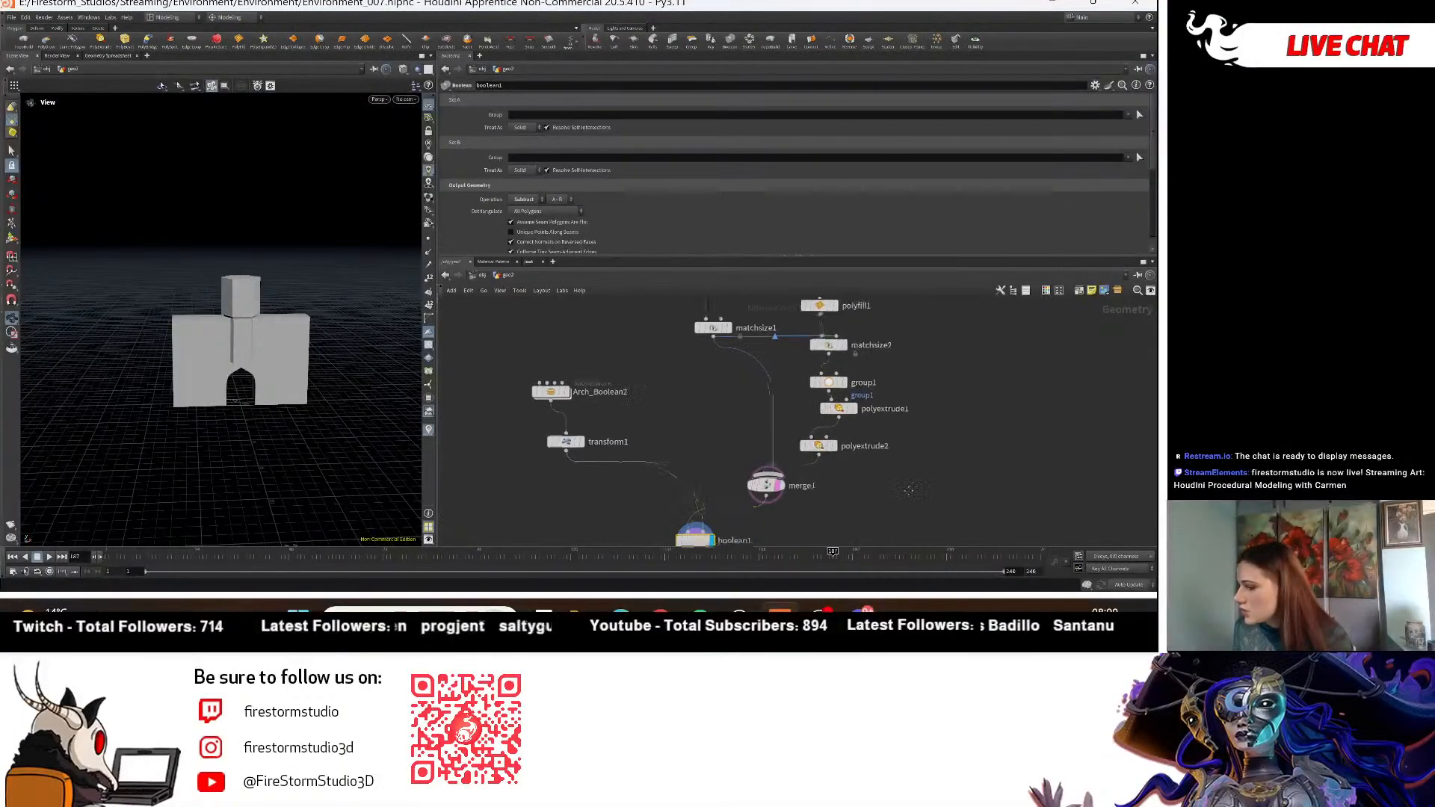
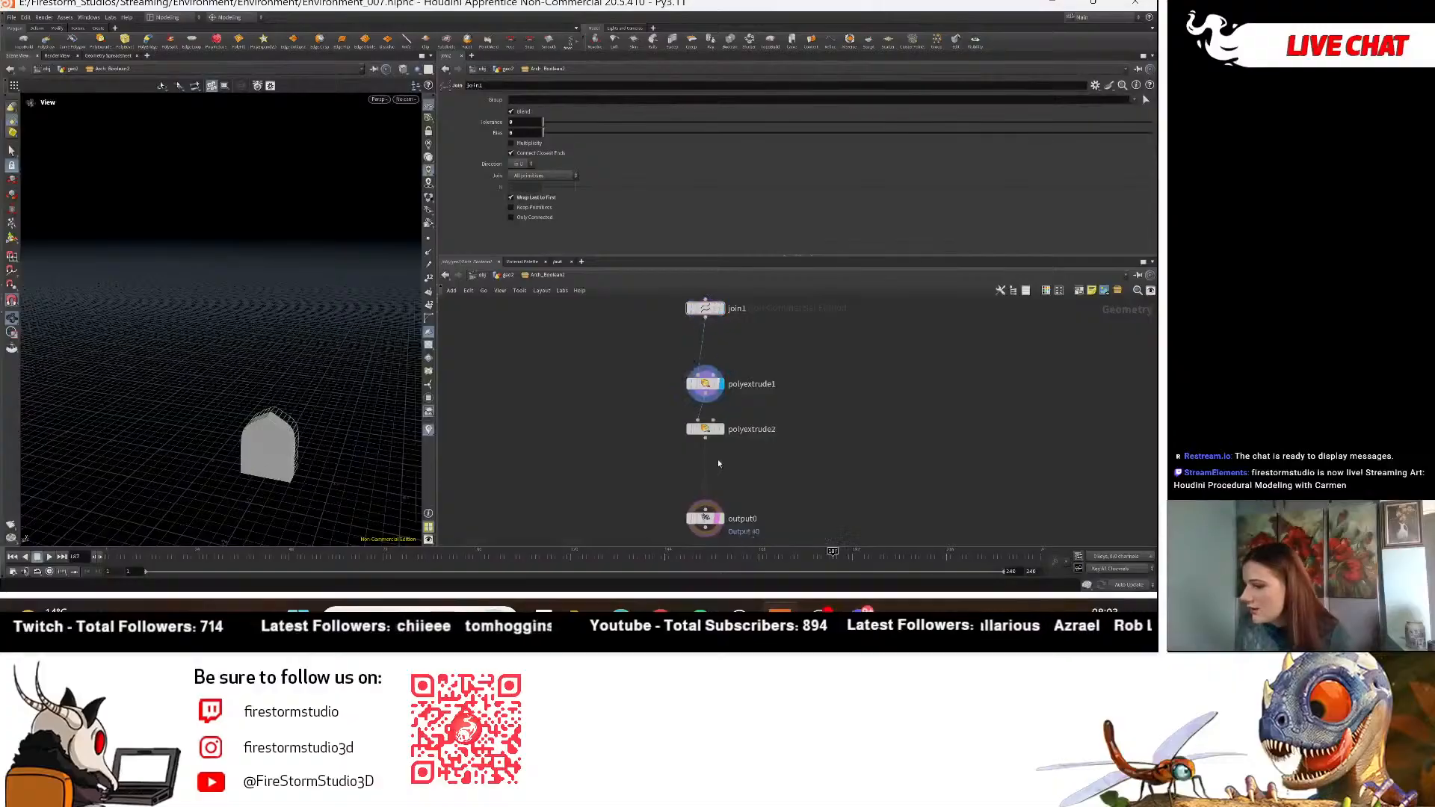
Inside the arch subnetwork, display polyextrude2 and set the display to the output0 node.
click(722, 429)
middle_drag(758, 487, 770, 392)
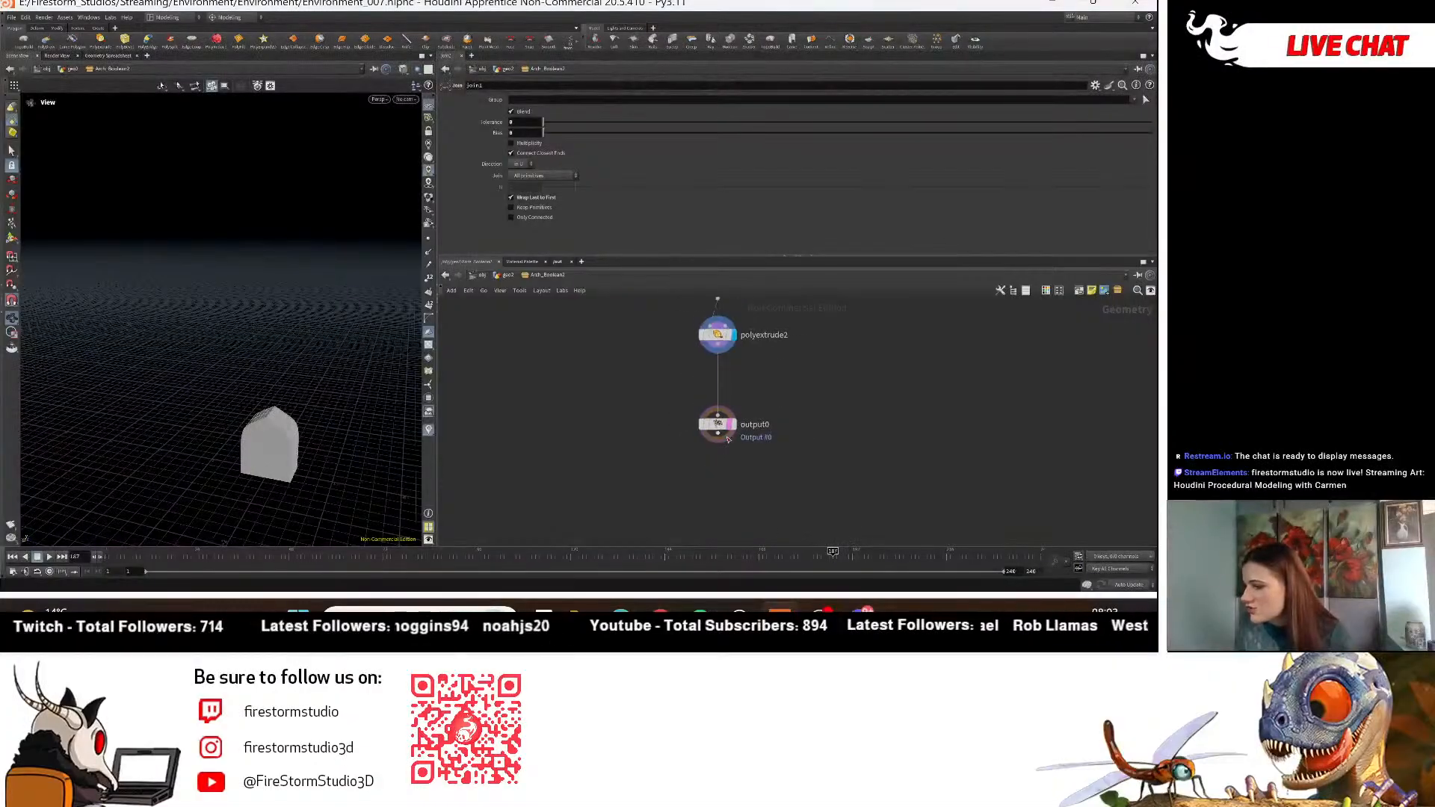
scroll(719, 434, up, 3)
click(750, 384)
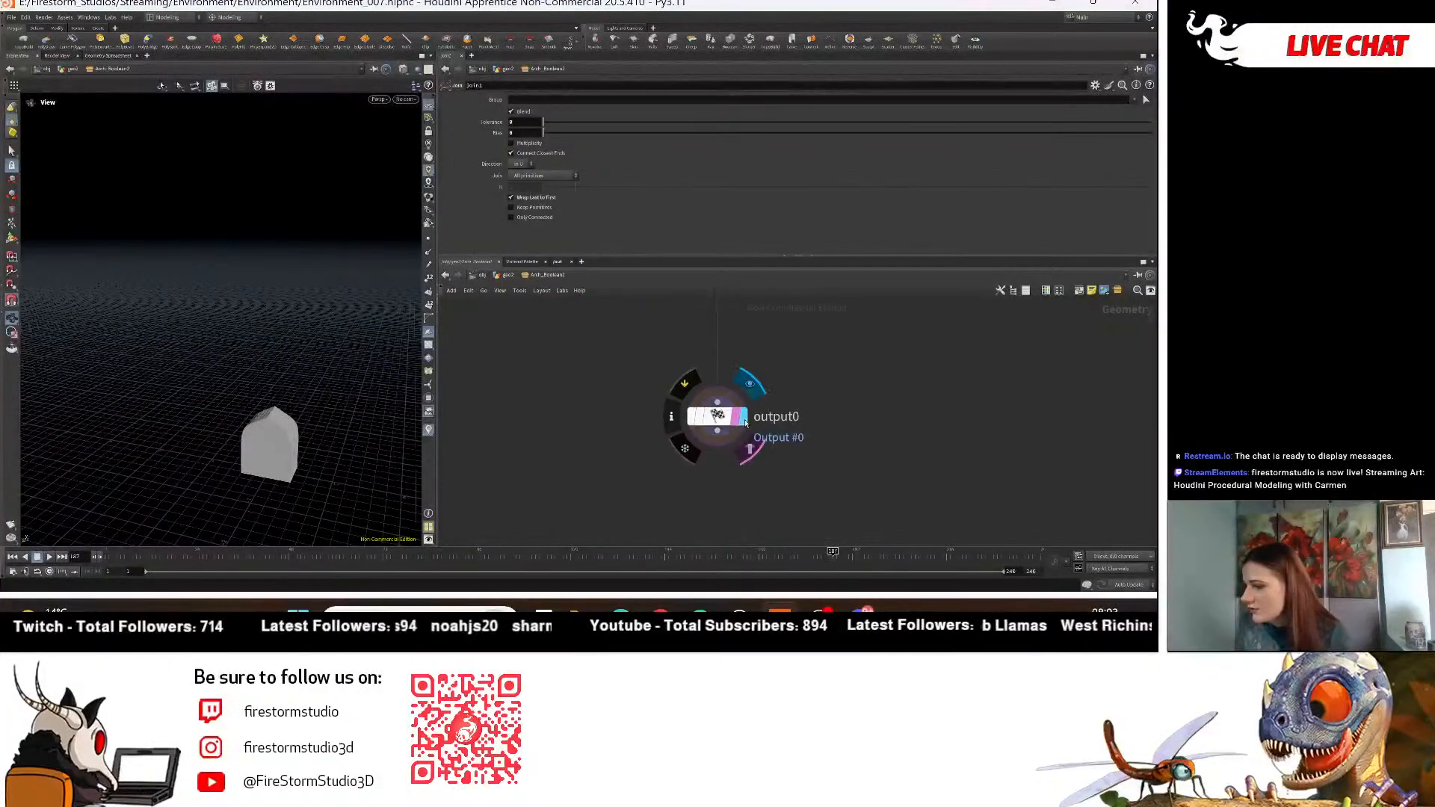
Return to the geo2 network, display transform1, and view the arch-shaped cutter from an angle.
click(507, 275)
scroll(640, 451, down, 2)
click(628, 449)
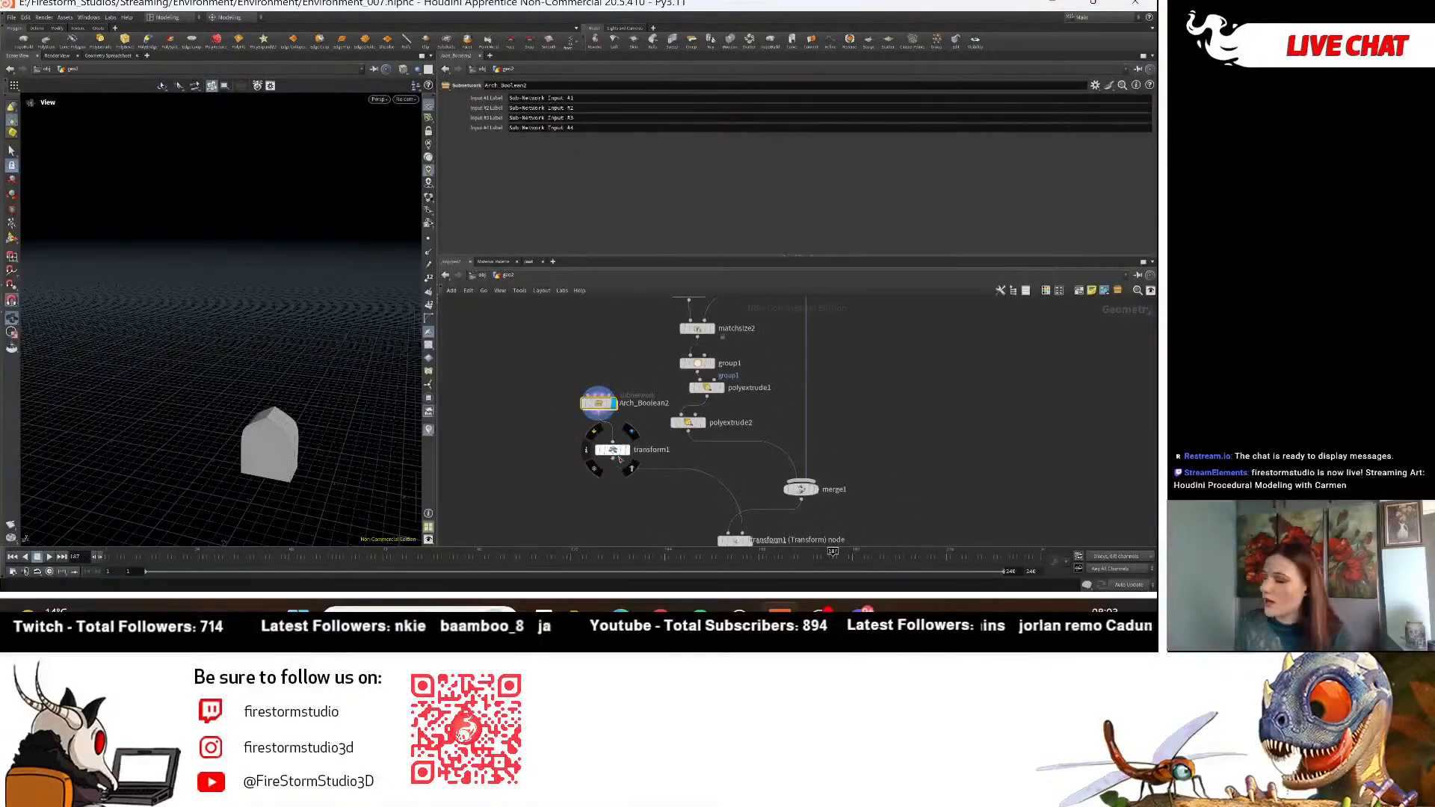
drag(228, 455, 100, 279)
scroll(99, 279, down, 5)
mouse_move(199, 302)
mouse_down()
mouse_move(286, 311)
mouse_move(213, 308)
mouse_up()
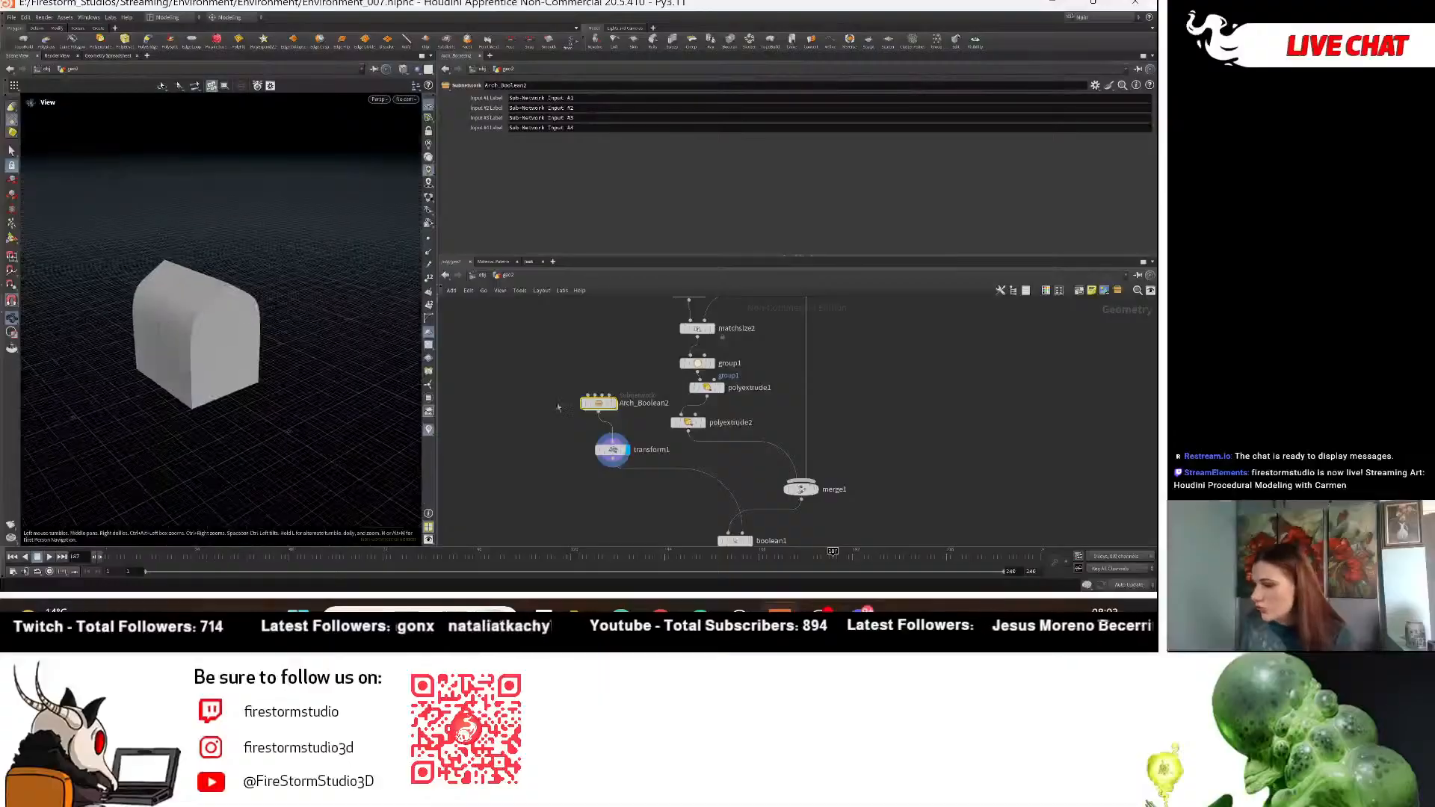
Display the boolean1 node and view the whole gate wall with its arch cut out.
scroll(663, 449, down, 2)
middle_drag(785, 512, 673, 480)
scroll(661, 482, up, 4)
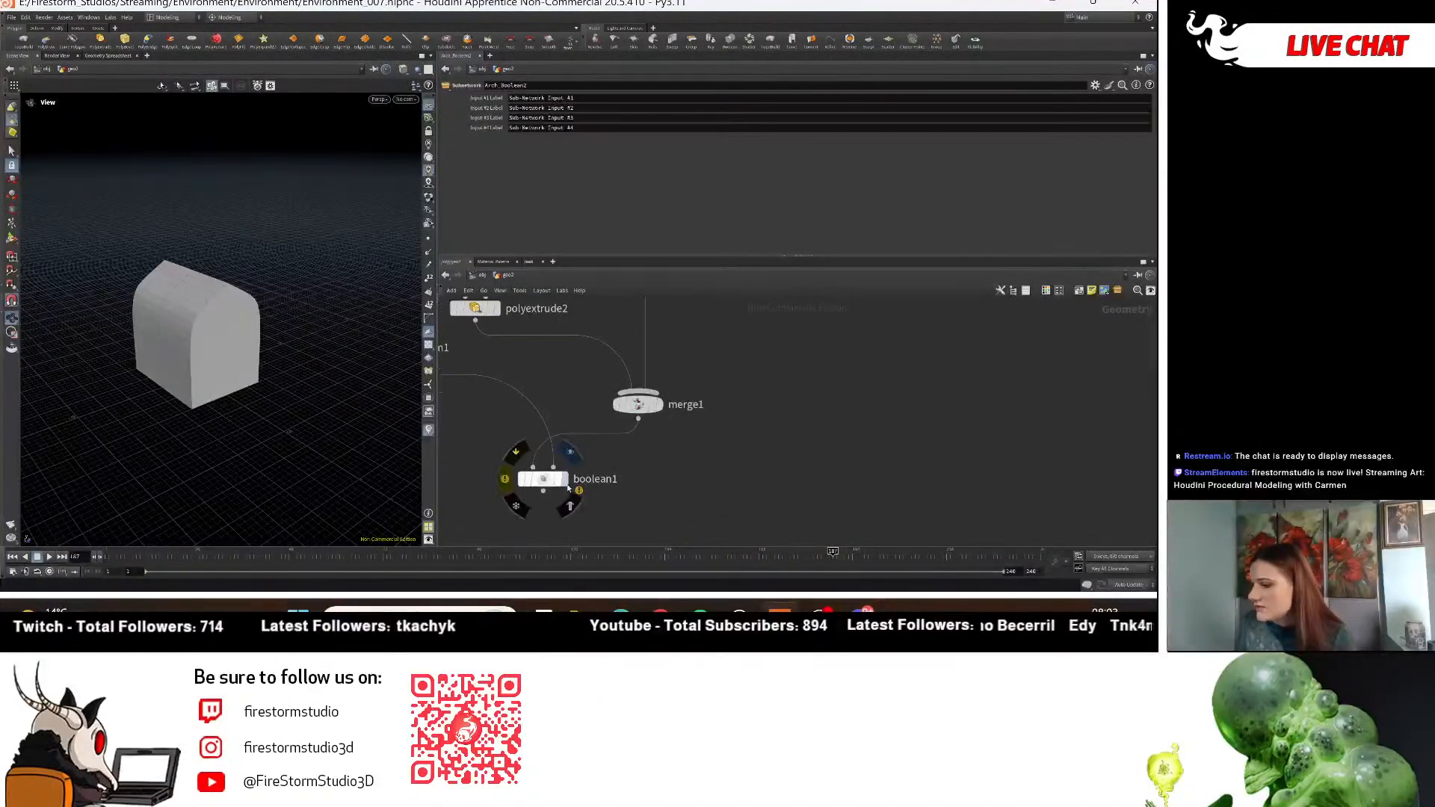
click(561, 479)
scroll(177, 263, down, 3)
drag(176, 263, 164, 267)
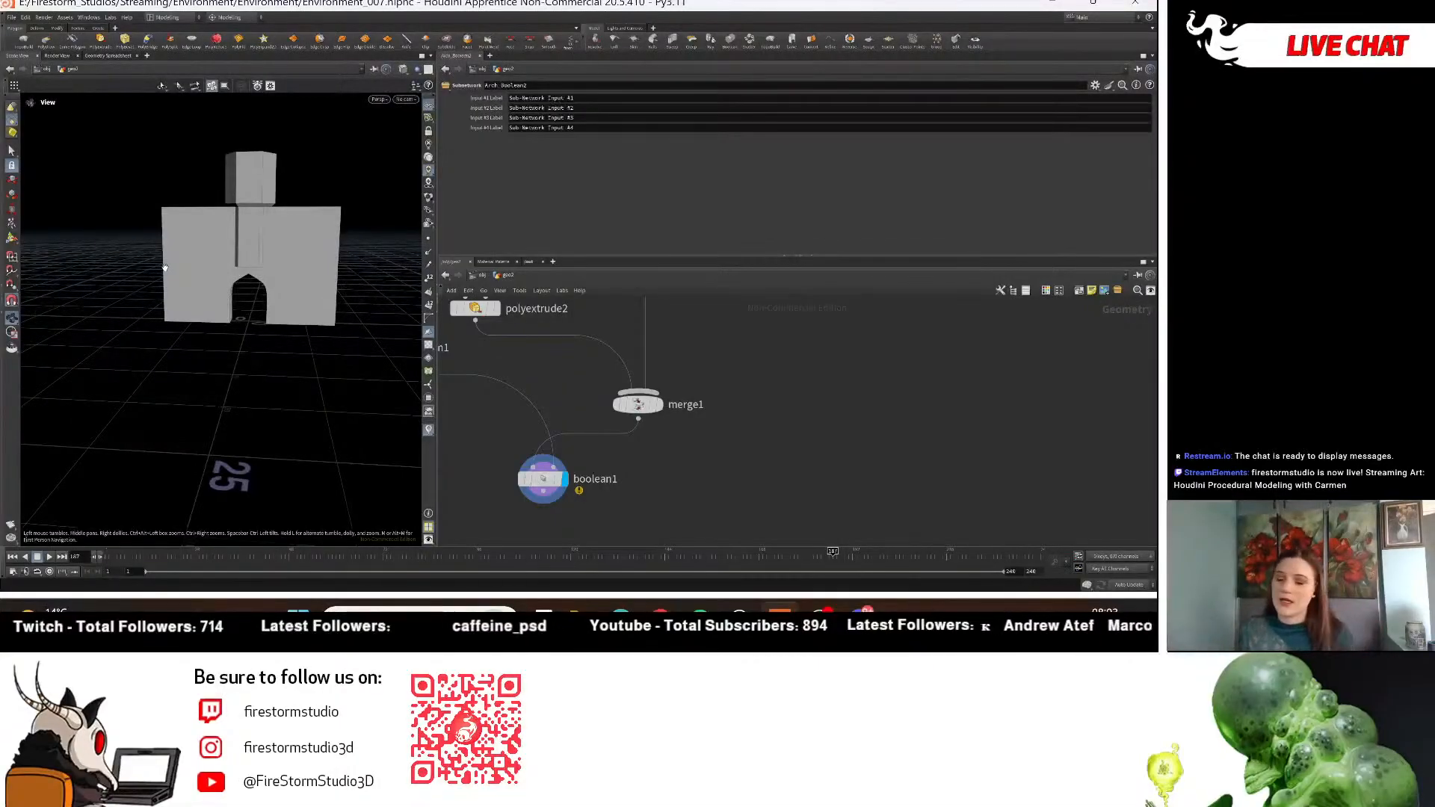
drag(227, 216, 224, 201)
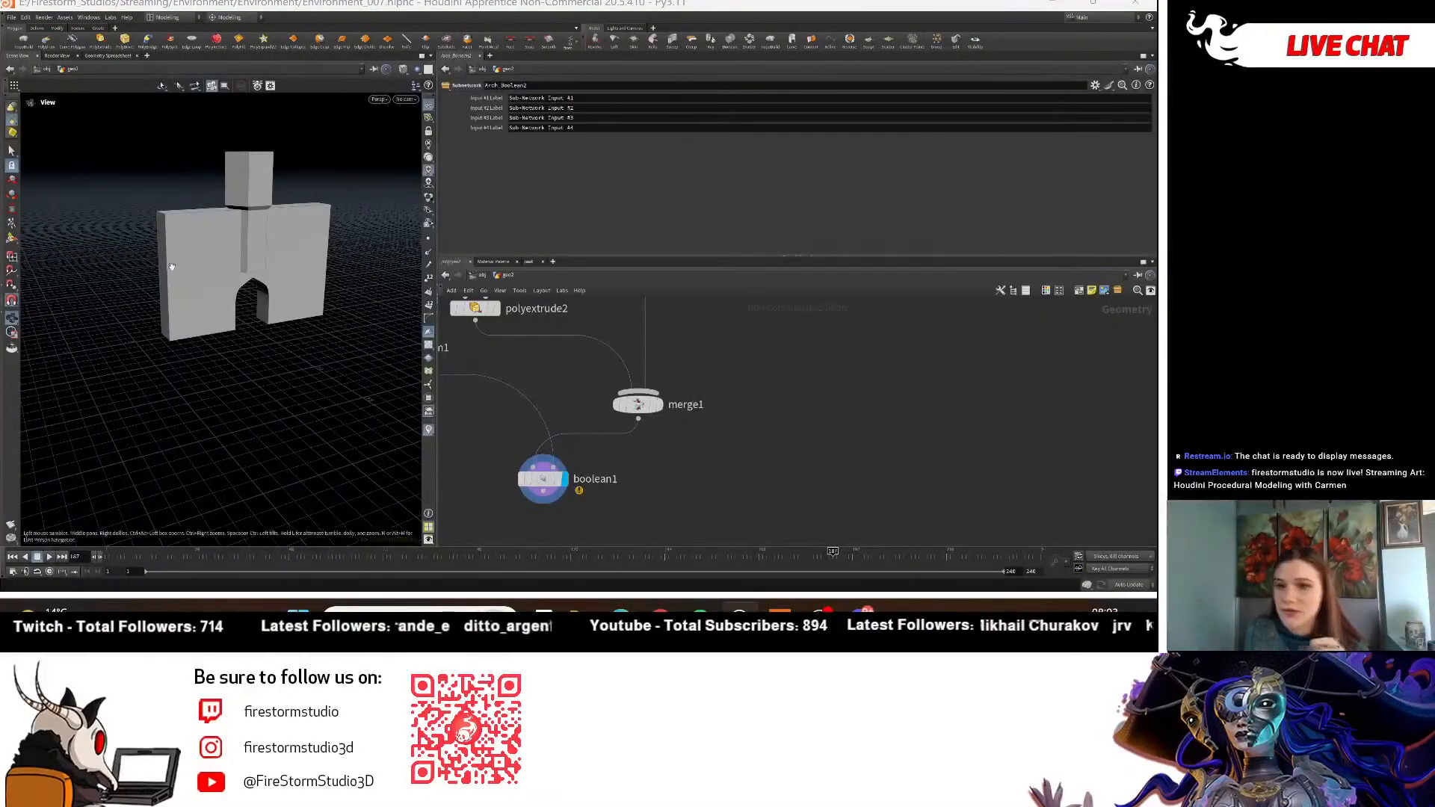
Examine the gate's arch opening, the wall surface beside it and the column above it up close.
drag(298, 286, 272, 289)
right_drag(272, 289, 385, 329)
middle_drag(277, 248, 263, 298)
scroll(273, 317, up, 5)
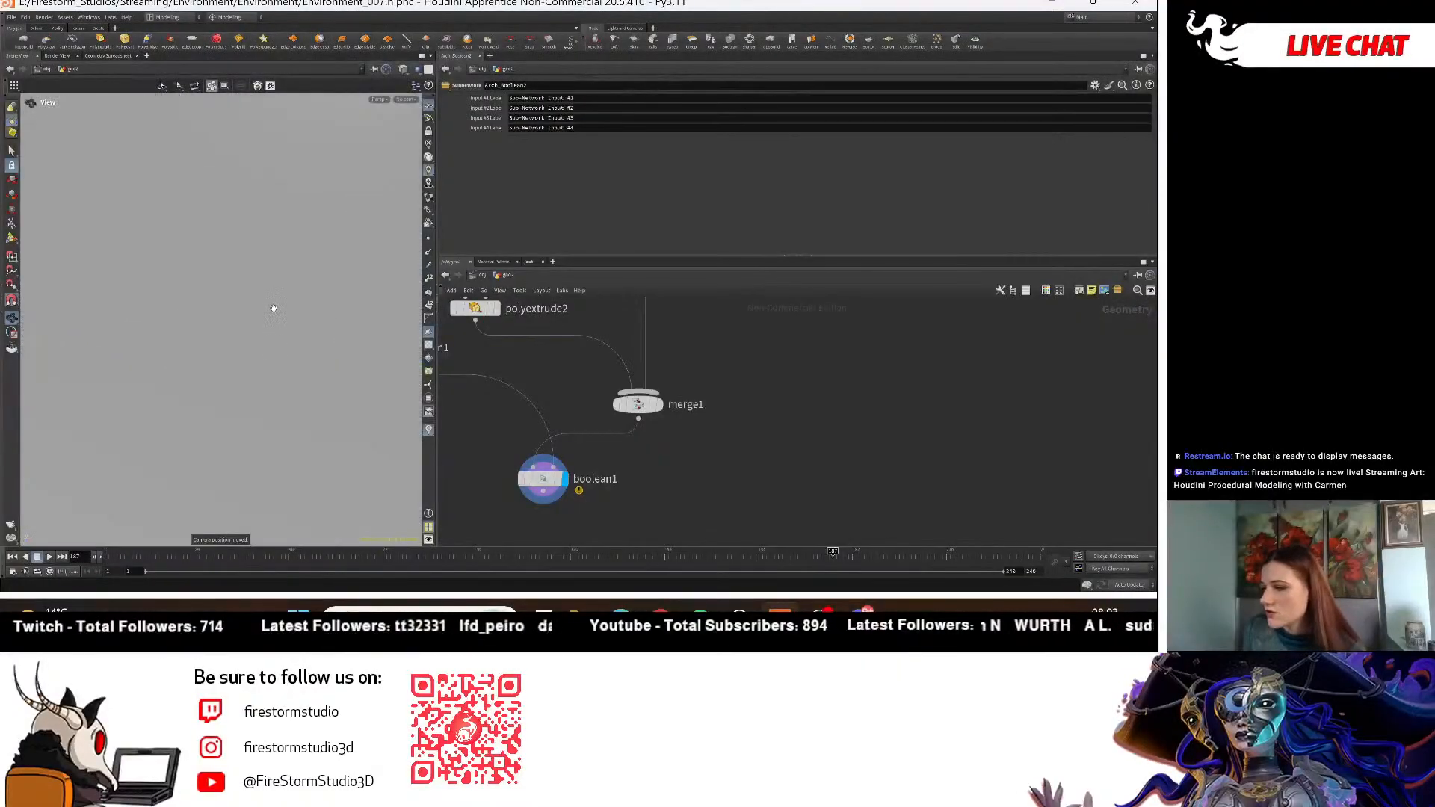
scroll(334, 309, down, 5)
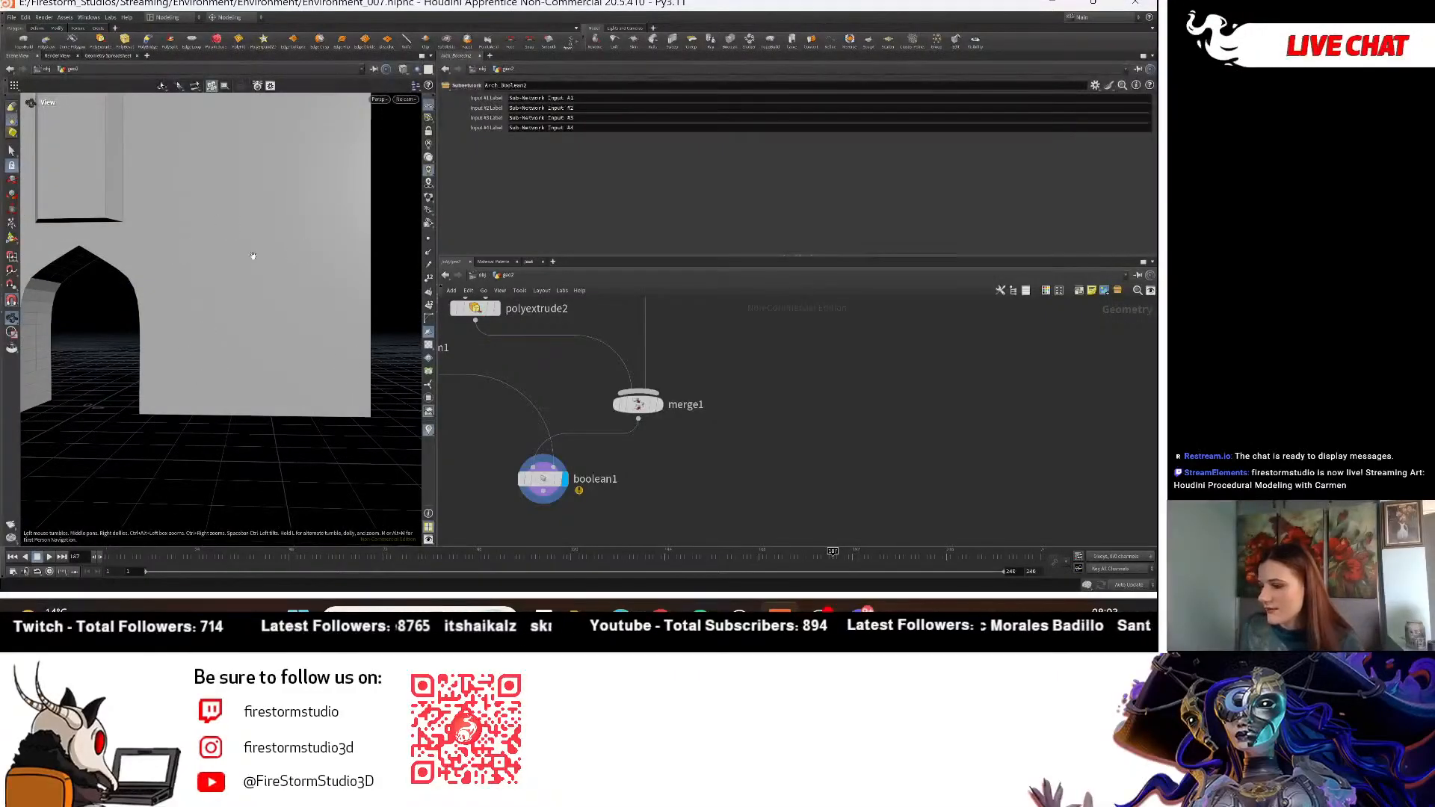
drag(216, 317, 221, 282)
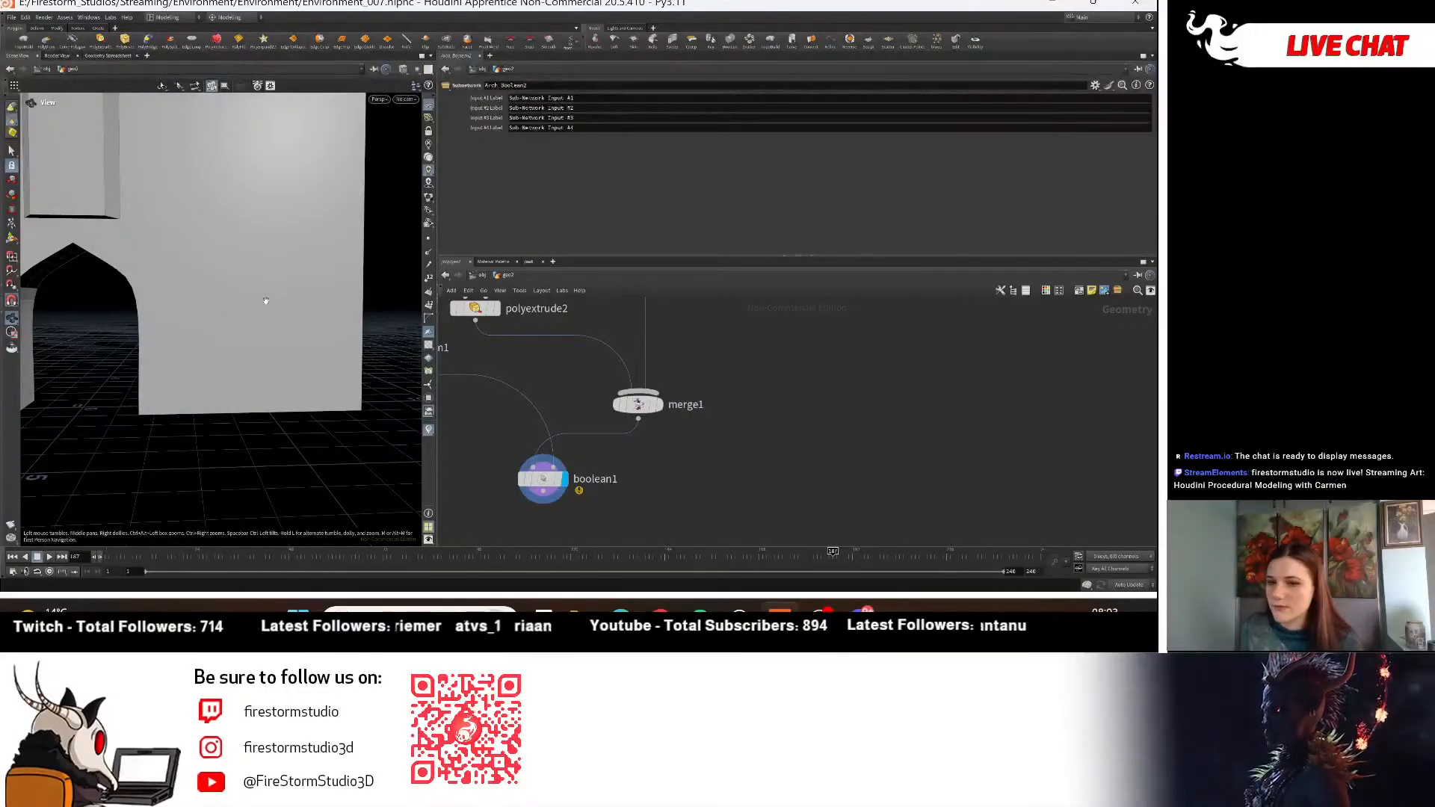
right_drag(221, 282, 140, 323)
drag(140, 323, 170, 358)
mouse_move(169, 359)
right_down()
mouse_move(123, 276)
mouse_move(140, 277)
right_up()
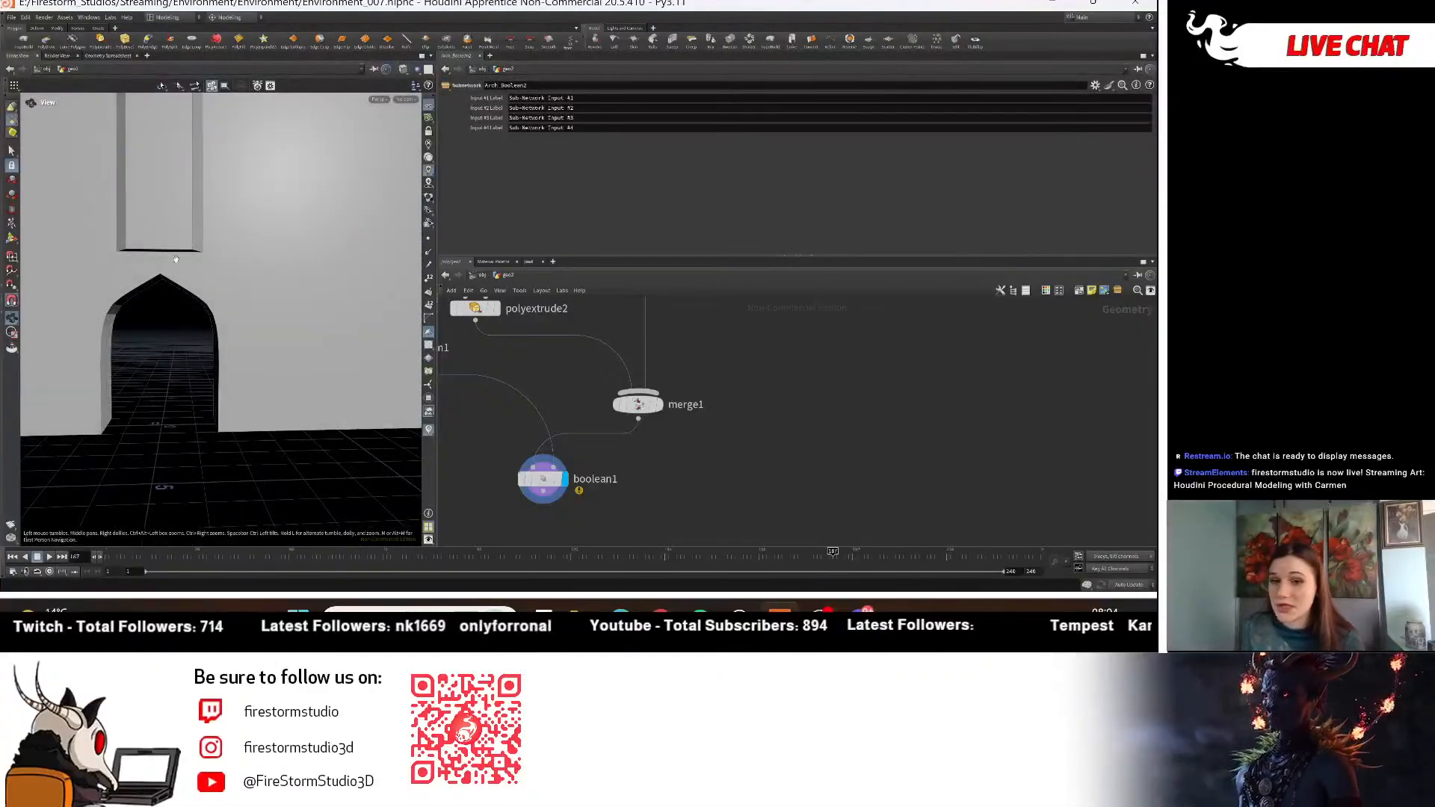
drag(140, 277, 123, 400)
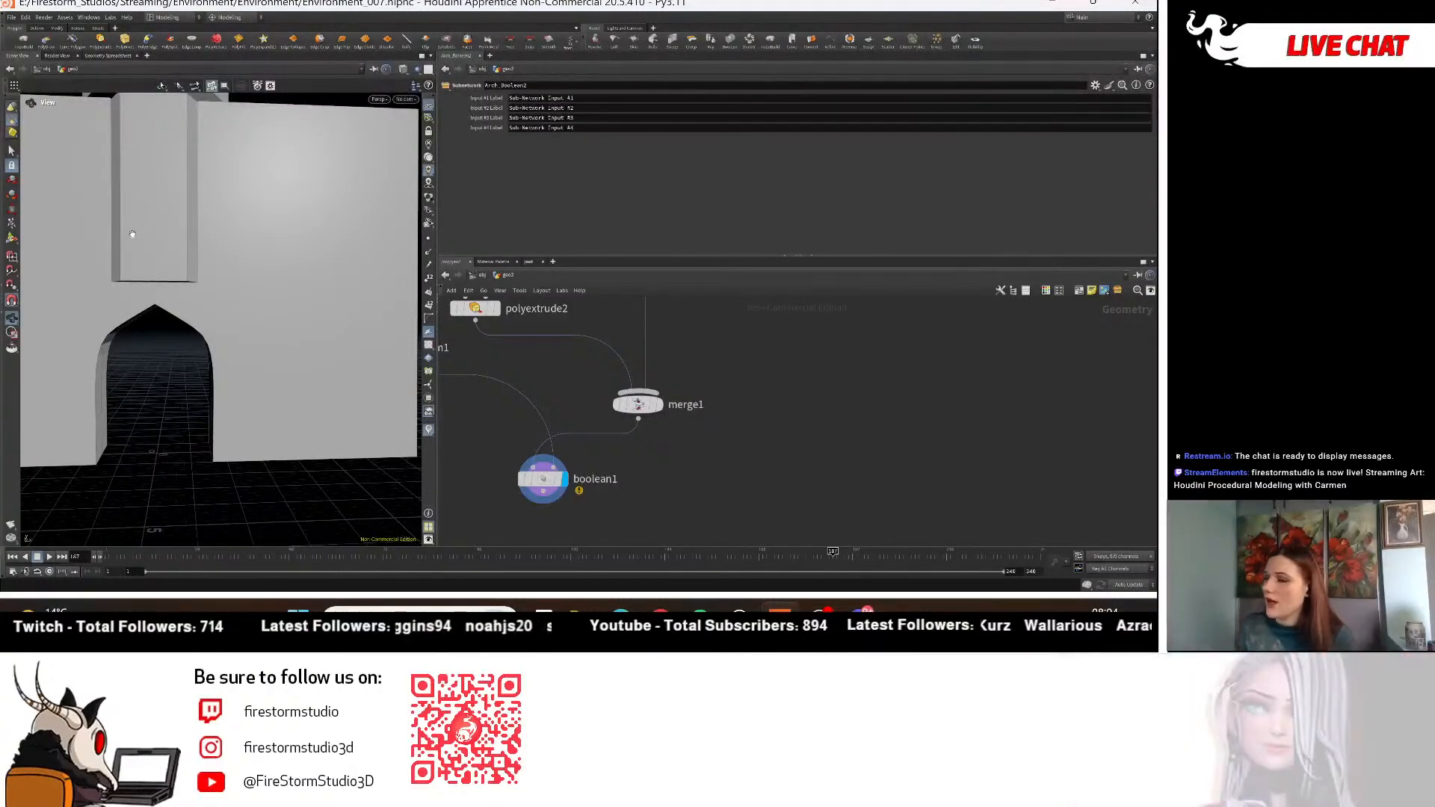
drag(132, 234, 261, 201)
drag(293, 251, 235, 211)
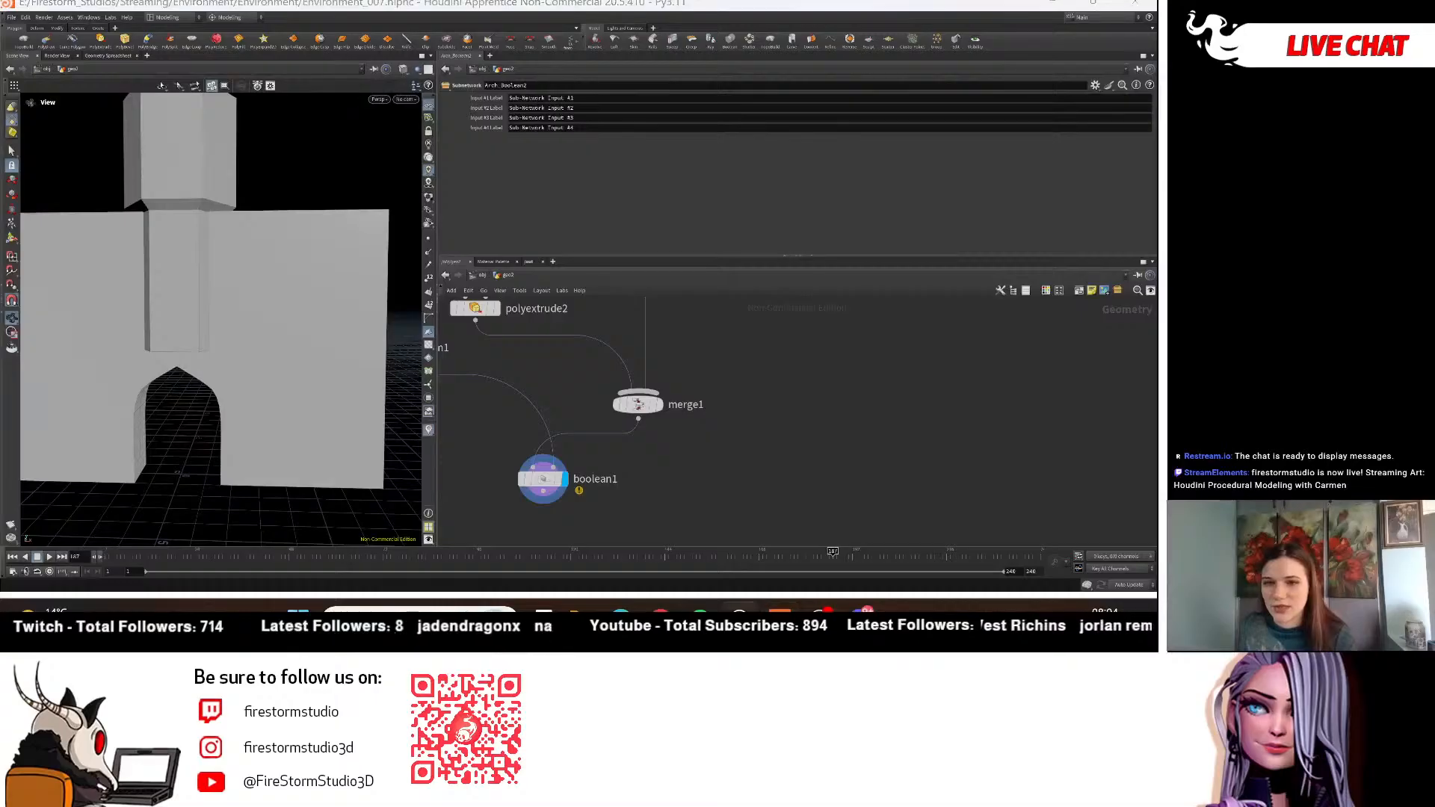
Examine the overall proportions of the wall and hexagonal tower from the front, above and different distances.
mouse_move(275, 292)
mouse_down()
mouse_move(77, 304)
mouse_move(214, 486)
mouse_move(274, 357)
mouse_move(320, 320)
mouse_move(292, 323)
mouse_move(282, 304)
mouse_up()
right_drag(282, 305, 177, 340)
drag(178, 340, 174, 344)
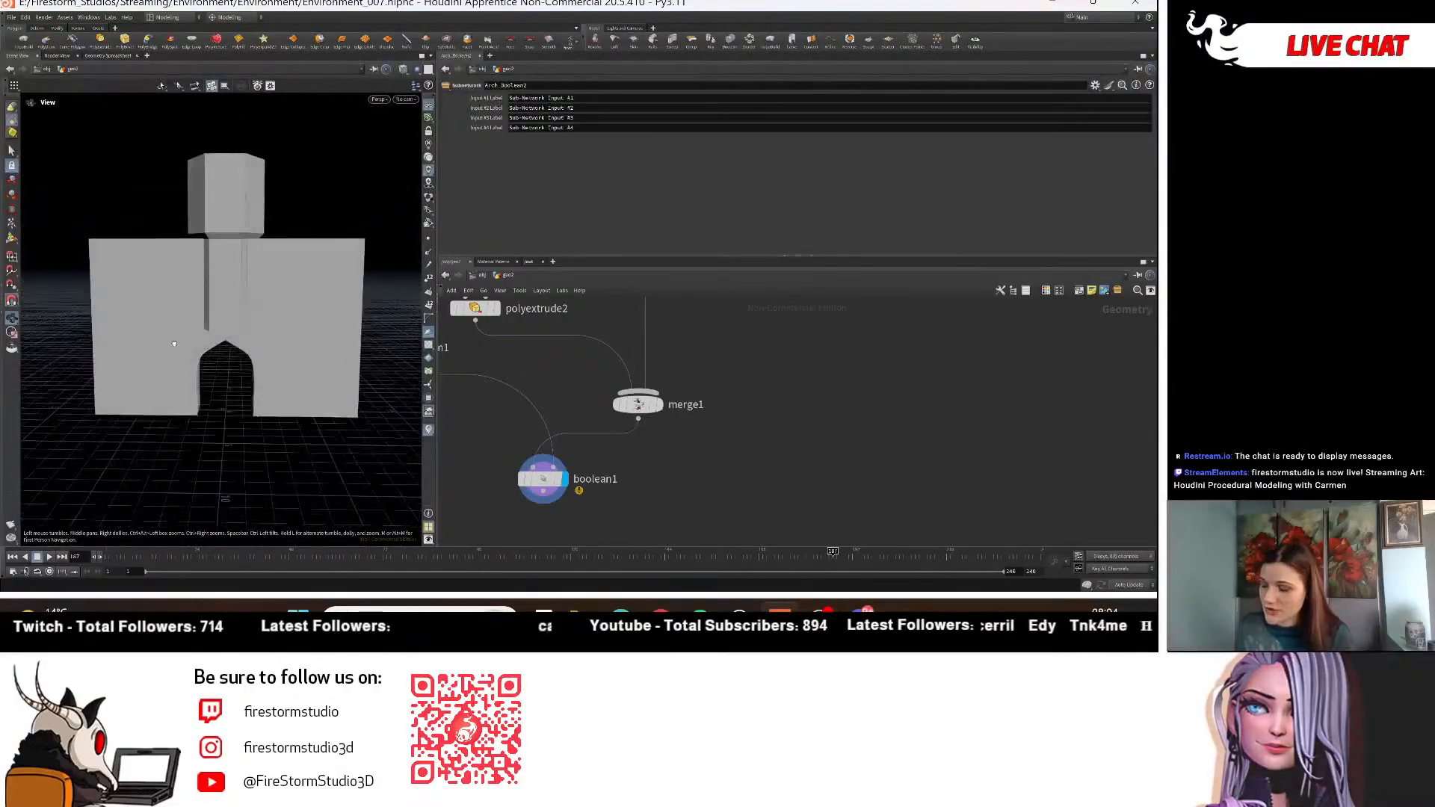
right_drag(174, 344, 307, 323)
middle_drag(307, 323, 250, 346)
right_drag(250, 346, 145, 324)
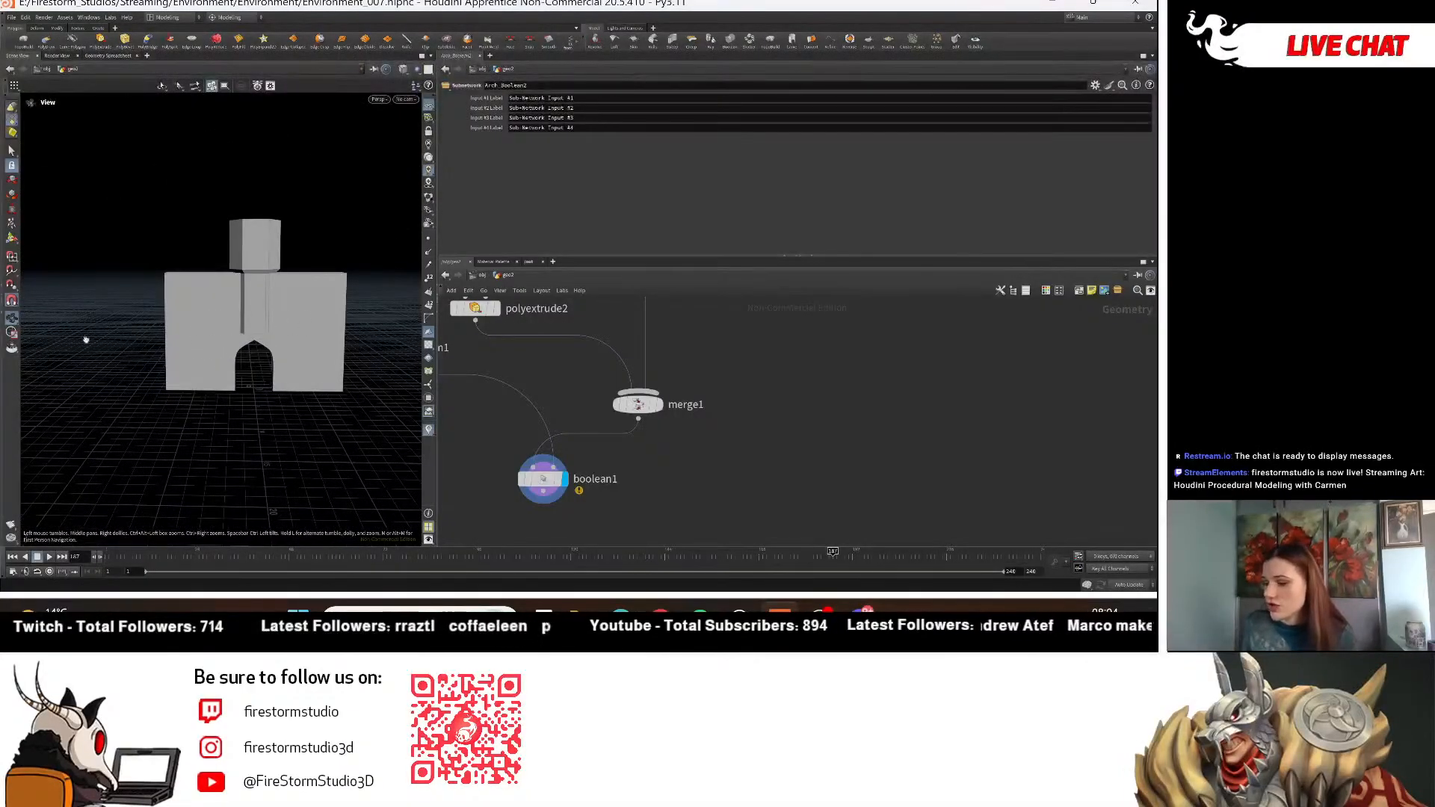
drag(234, 303, 279, 349)
right_drag(279, 349, 326, 371)
middle_drag(327, 372, 248, 453)
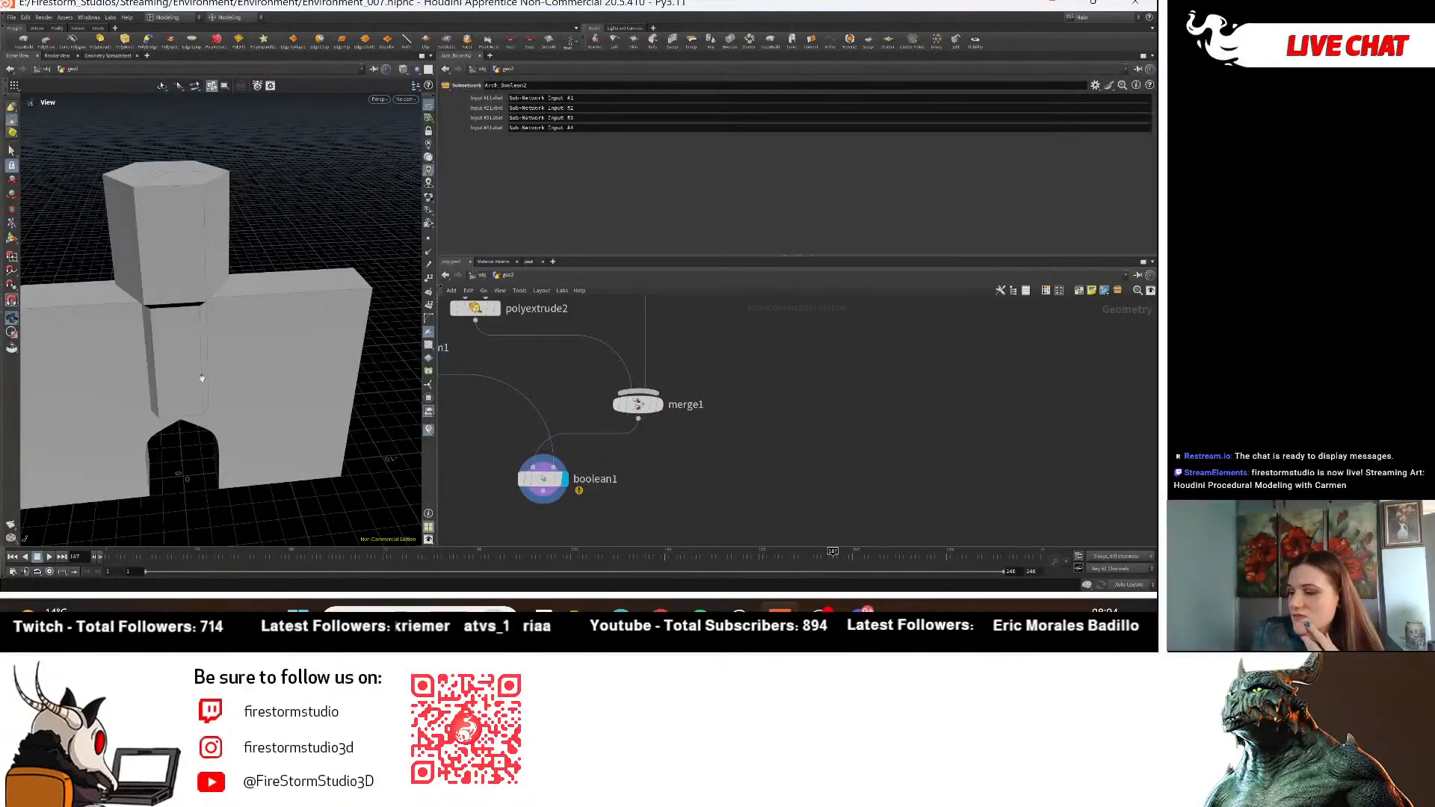
drag(197, 389, 265, 388)
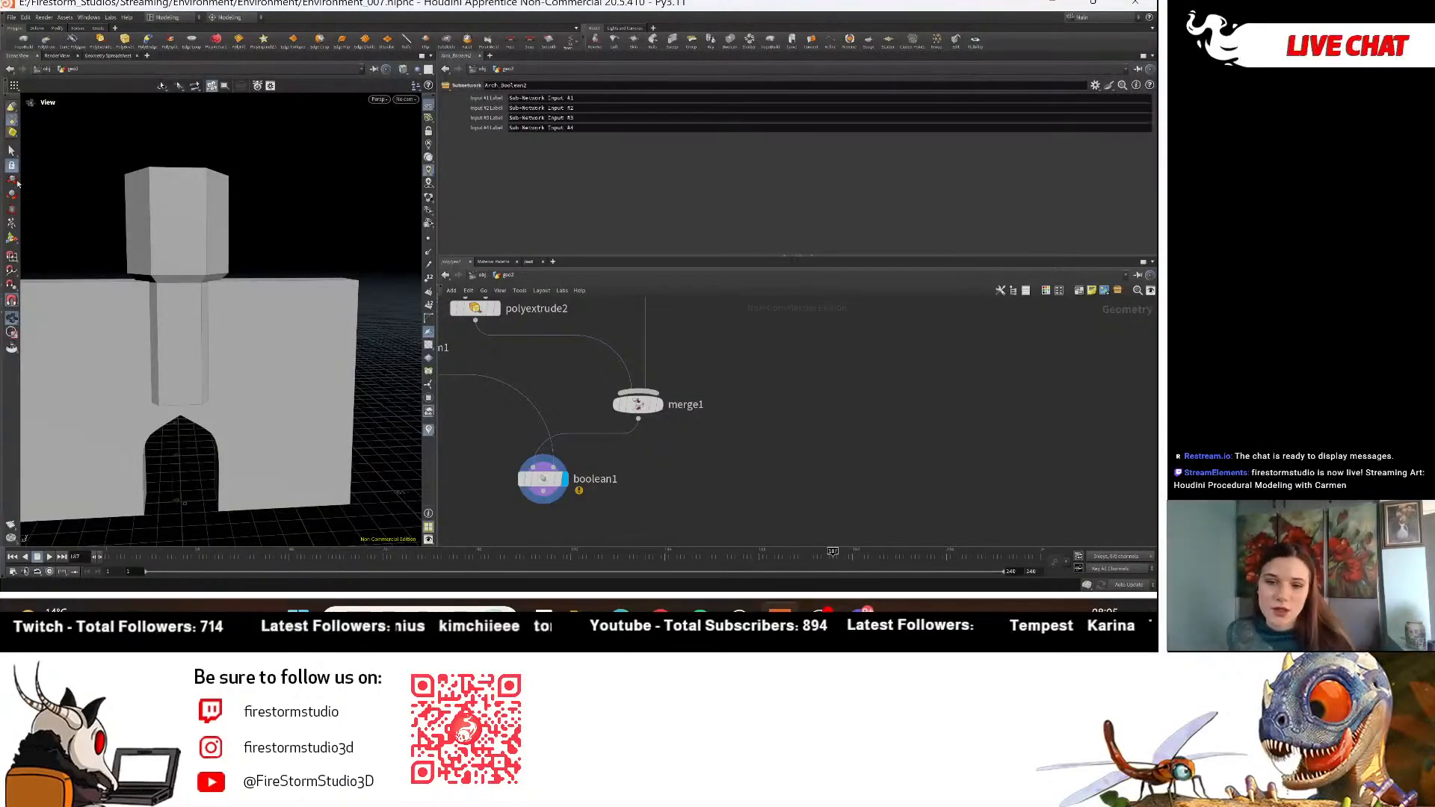
scroll(246, 284, down, 5)
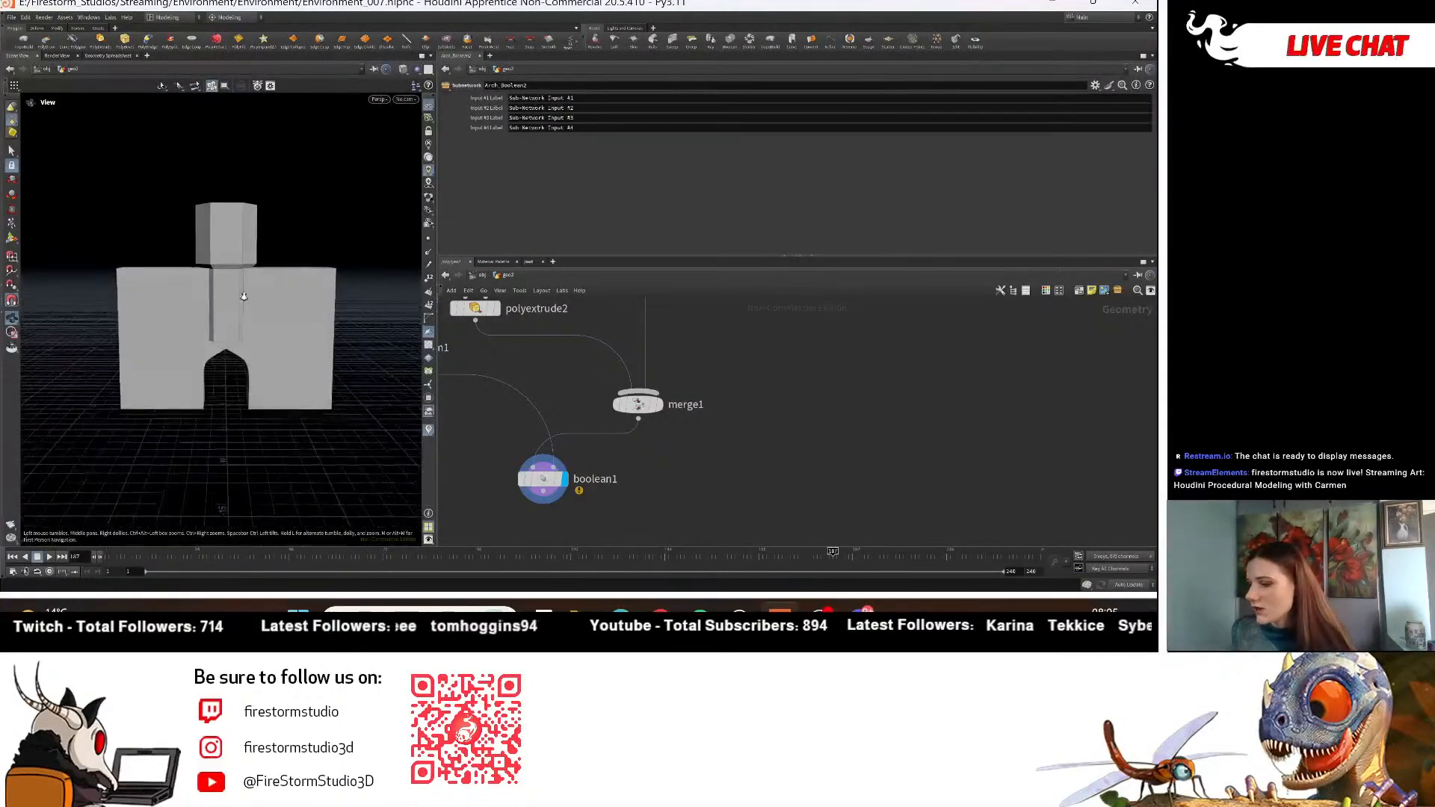
scroll(237, 246, up, 5)
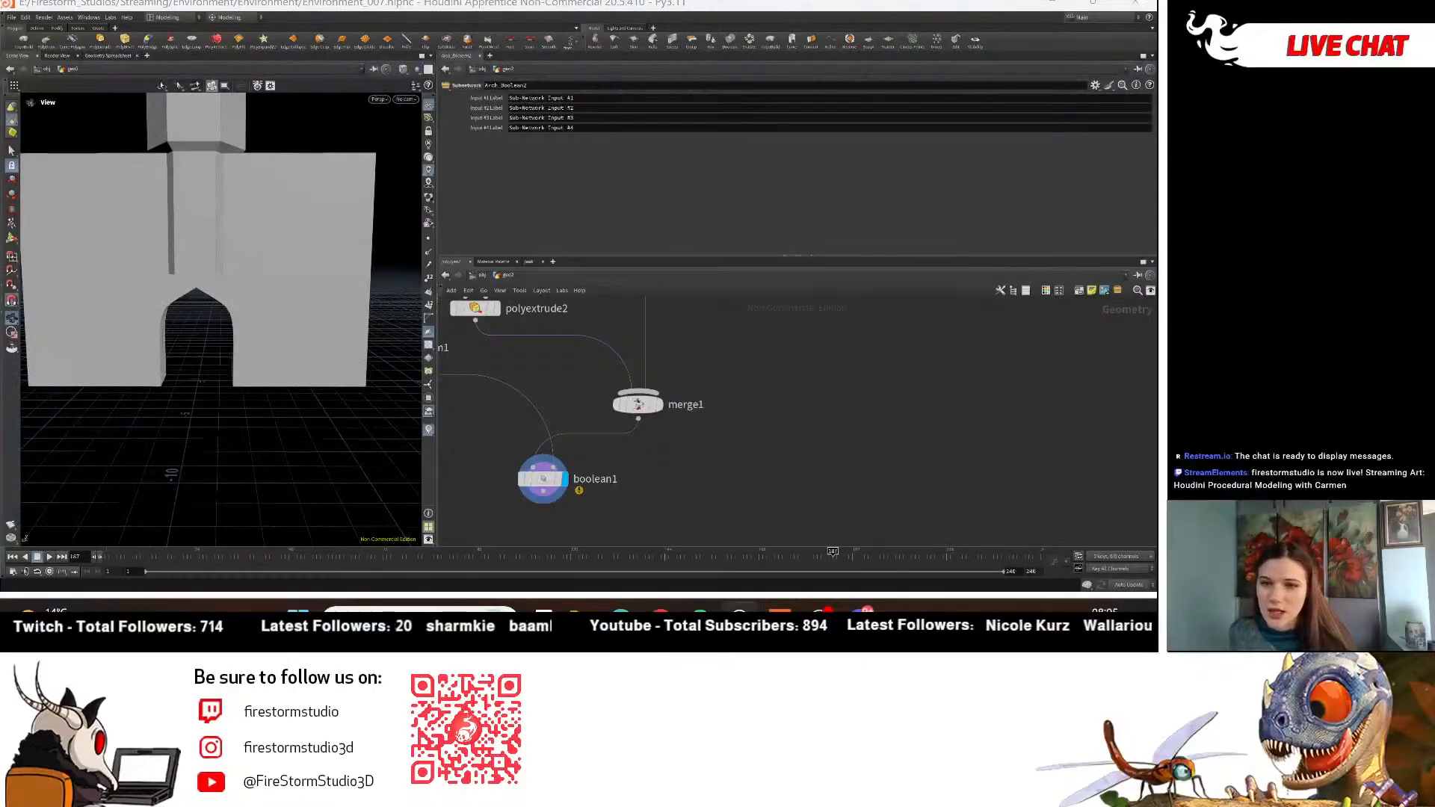
Inspect the inner faces and pointed top of the archway from below, and view the wall as a whole.
drag(327, 311, 342, 307)
right_drag(342, 307, 320, 364)
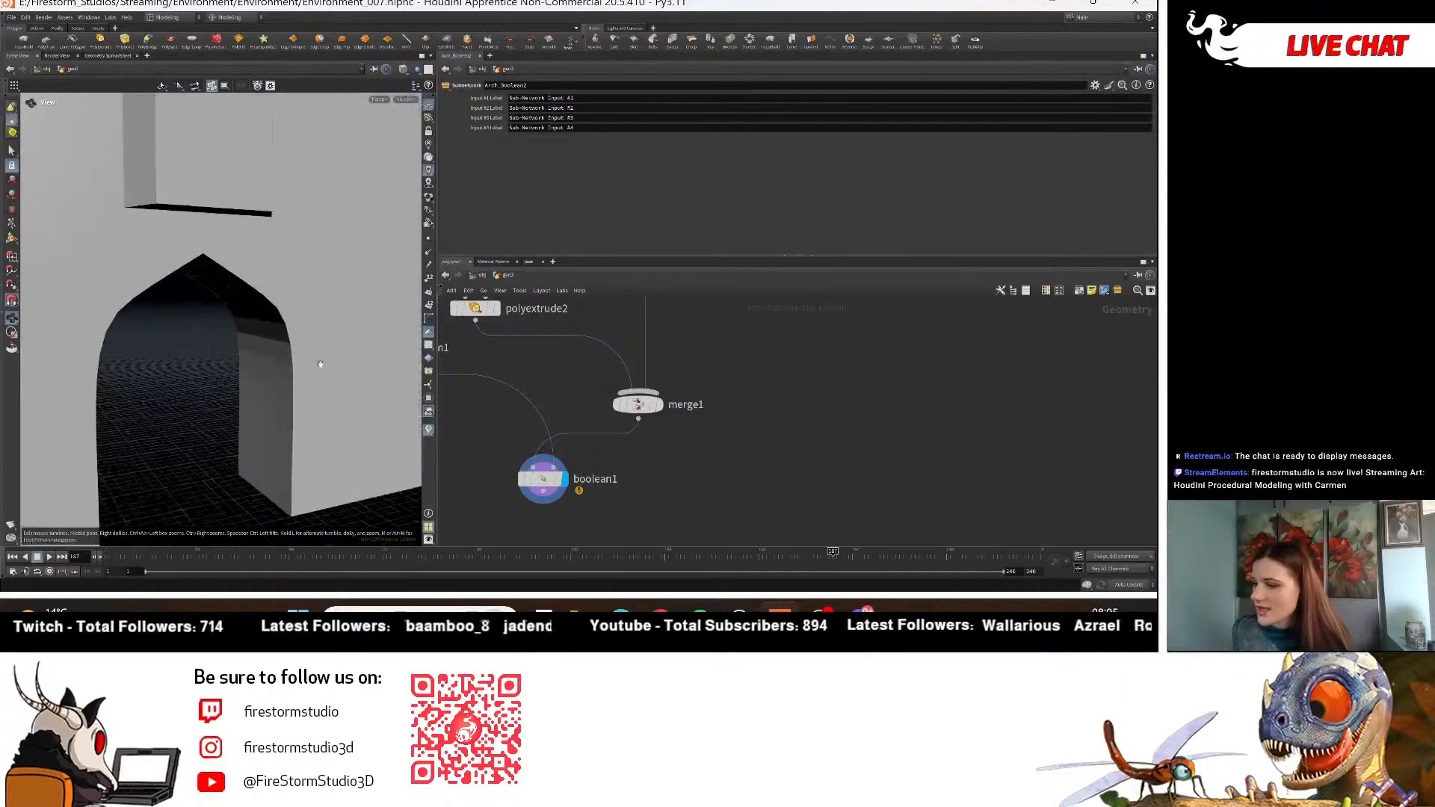
middle_drag(320, 364, 299, 304)
mouse_move(278, 301)
mouse_down()
mouse_move(254, 281)
mouse_move(264, 294)
mouse_up()
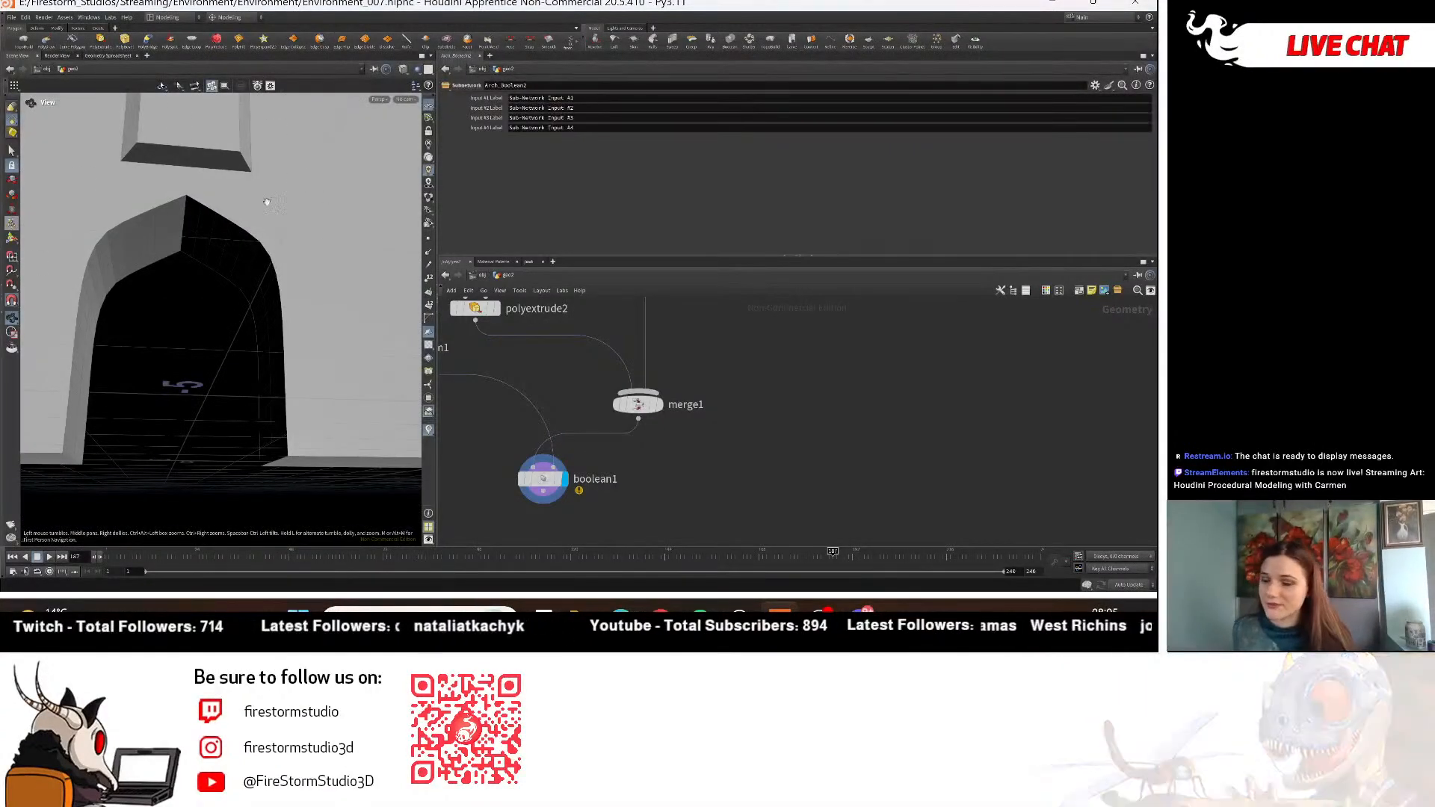
drag(174, 277, 84, 285)
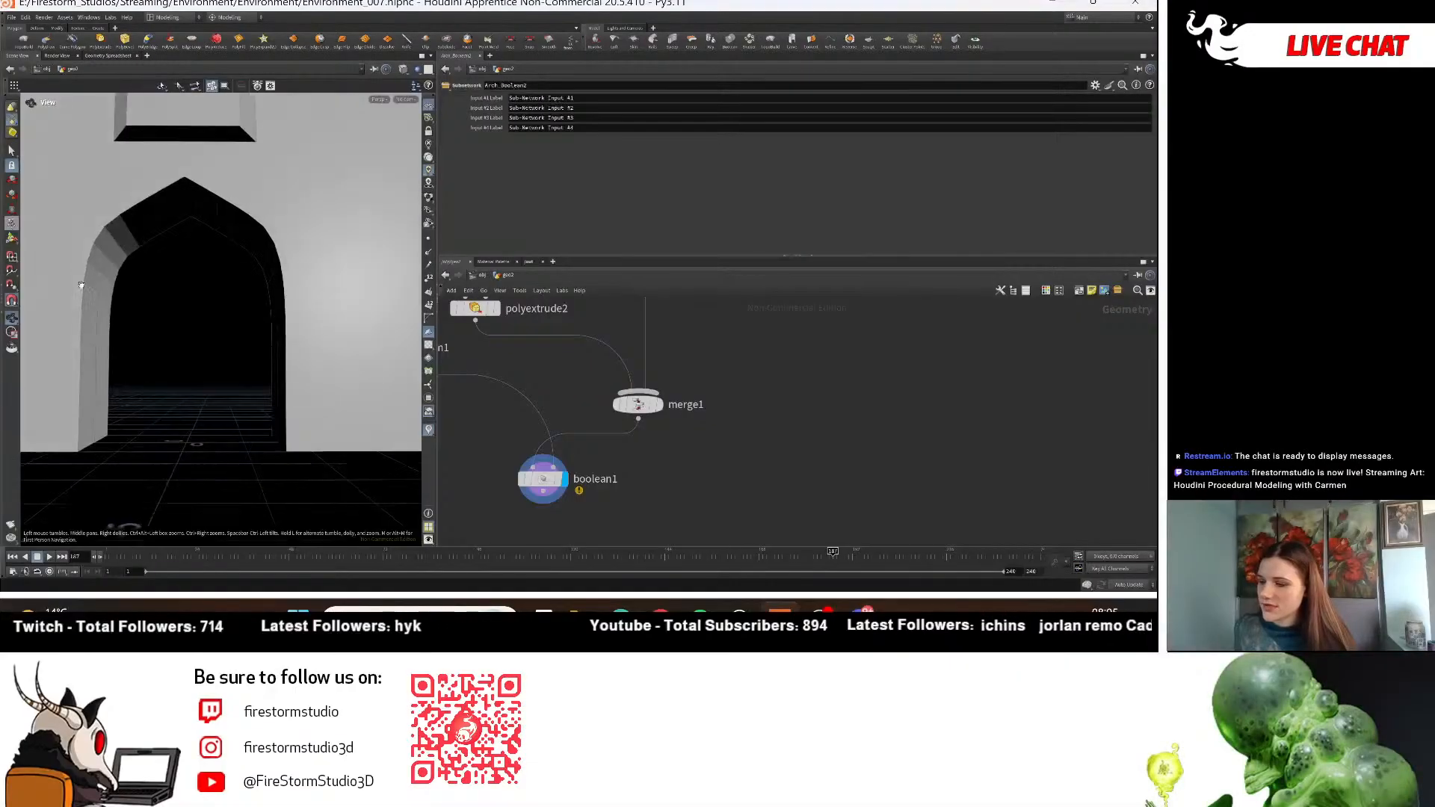
right_drag(84, 286, 92, 261)
drag(92, 261, 166, 303)
right_drag(166, 302, 144, 206)
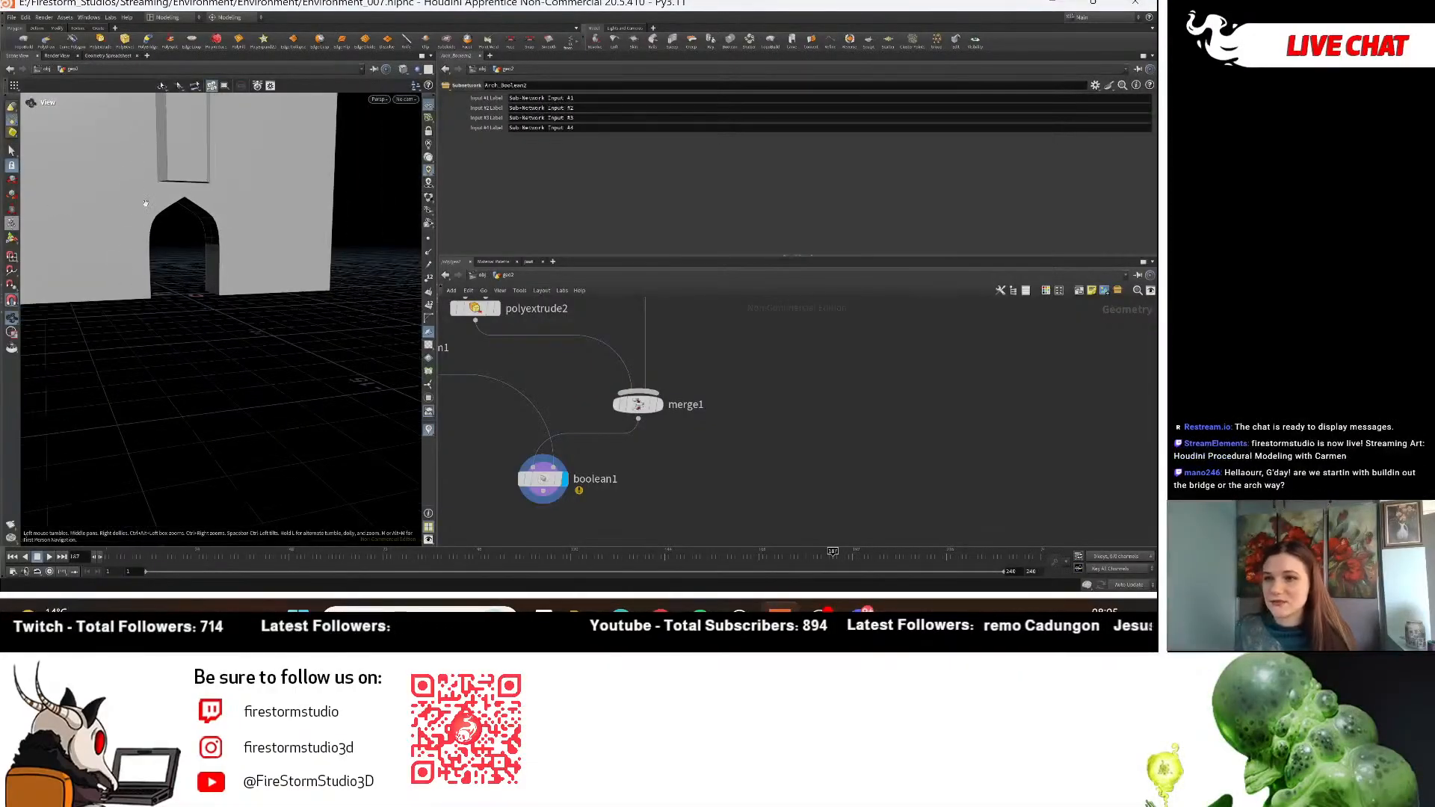
middle_drag(144, 206, 163, 341)
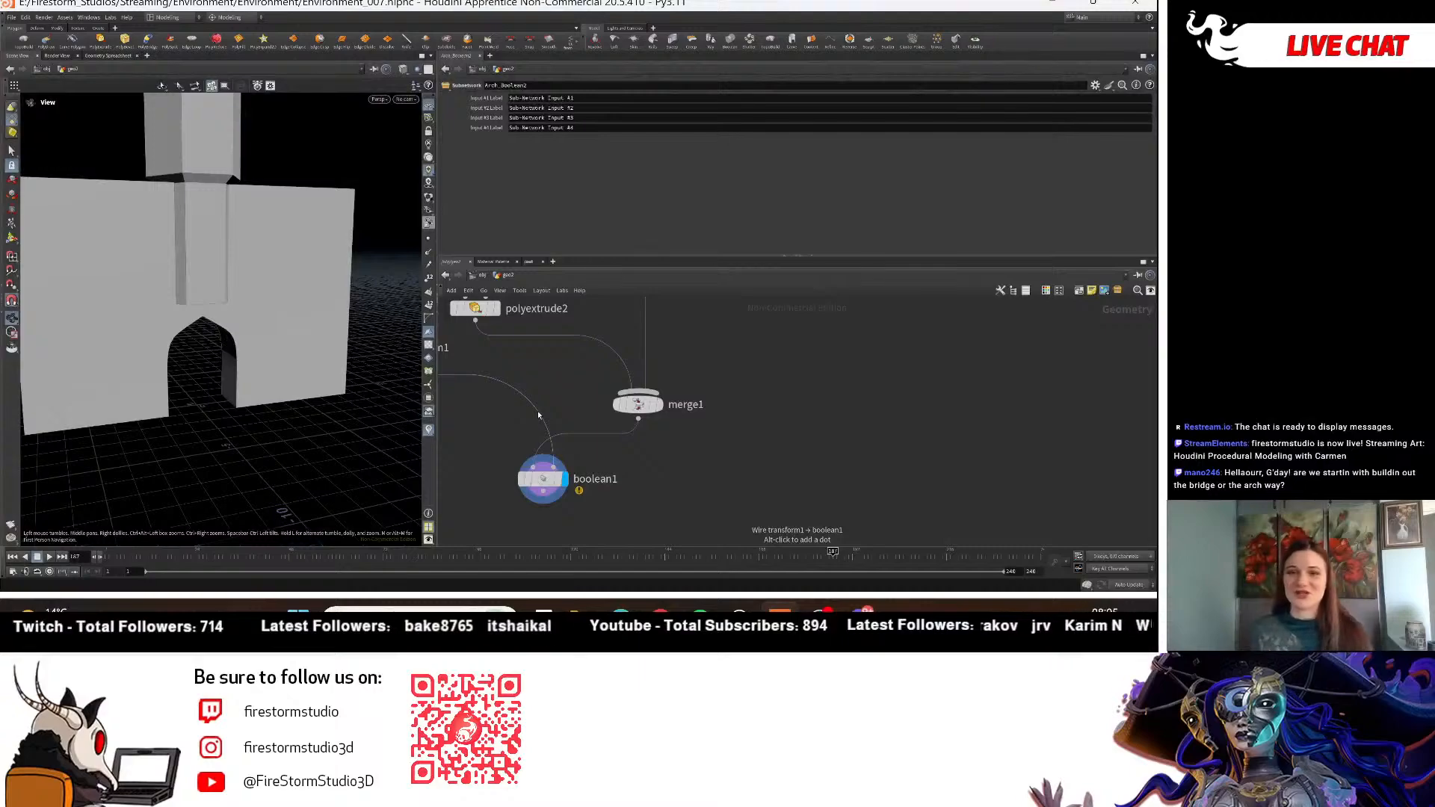
Reposition the boolean1 node directly beneath merge1 in the geo2 network.
scroll(702, 516, down, 2)
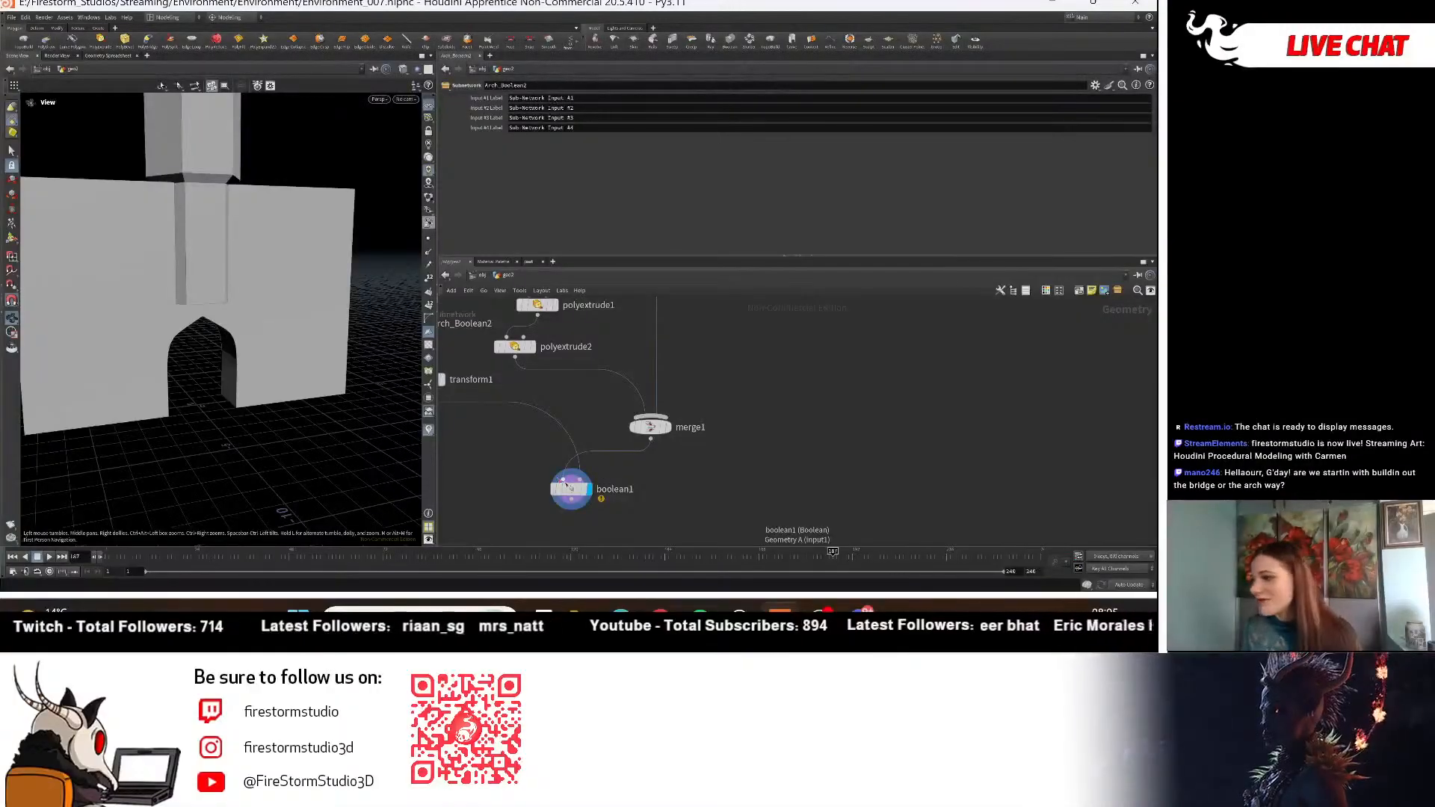
drag(573, 494, 658, 500)
scroll(659, 500, down, 4)
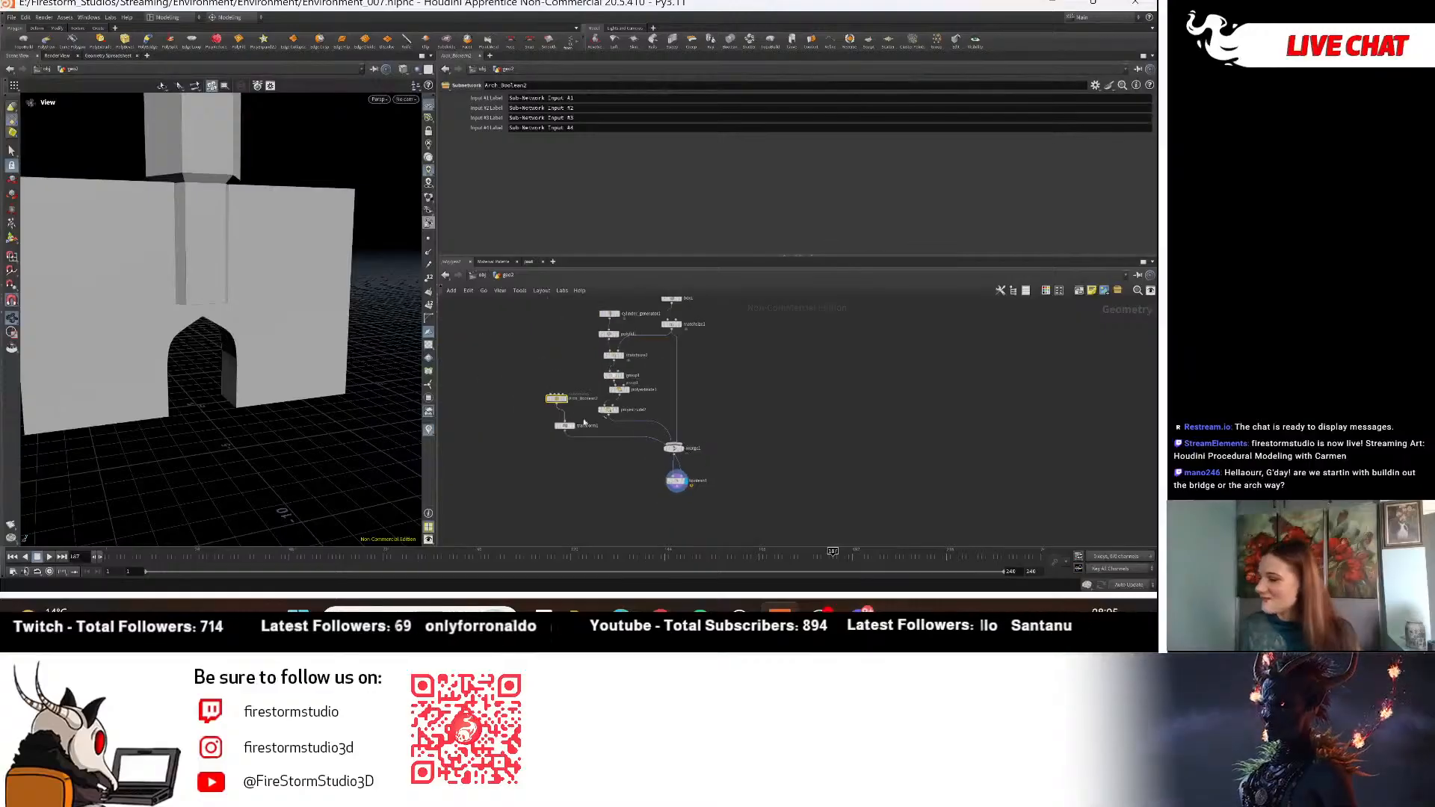
Shift the boolean1 node slightly to the left below merge1 in the geo2 network.
drag(198, 381, 186, 379)
right_drag(186, 380, 115, 356)
drag(115, 356, 183, 392)
right_drag(184, 393, 209, 405)
middle_drag(786, 446, 811, 442)
drag(701, 483, 674, 487)
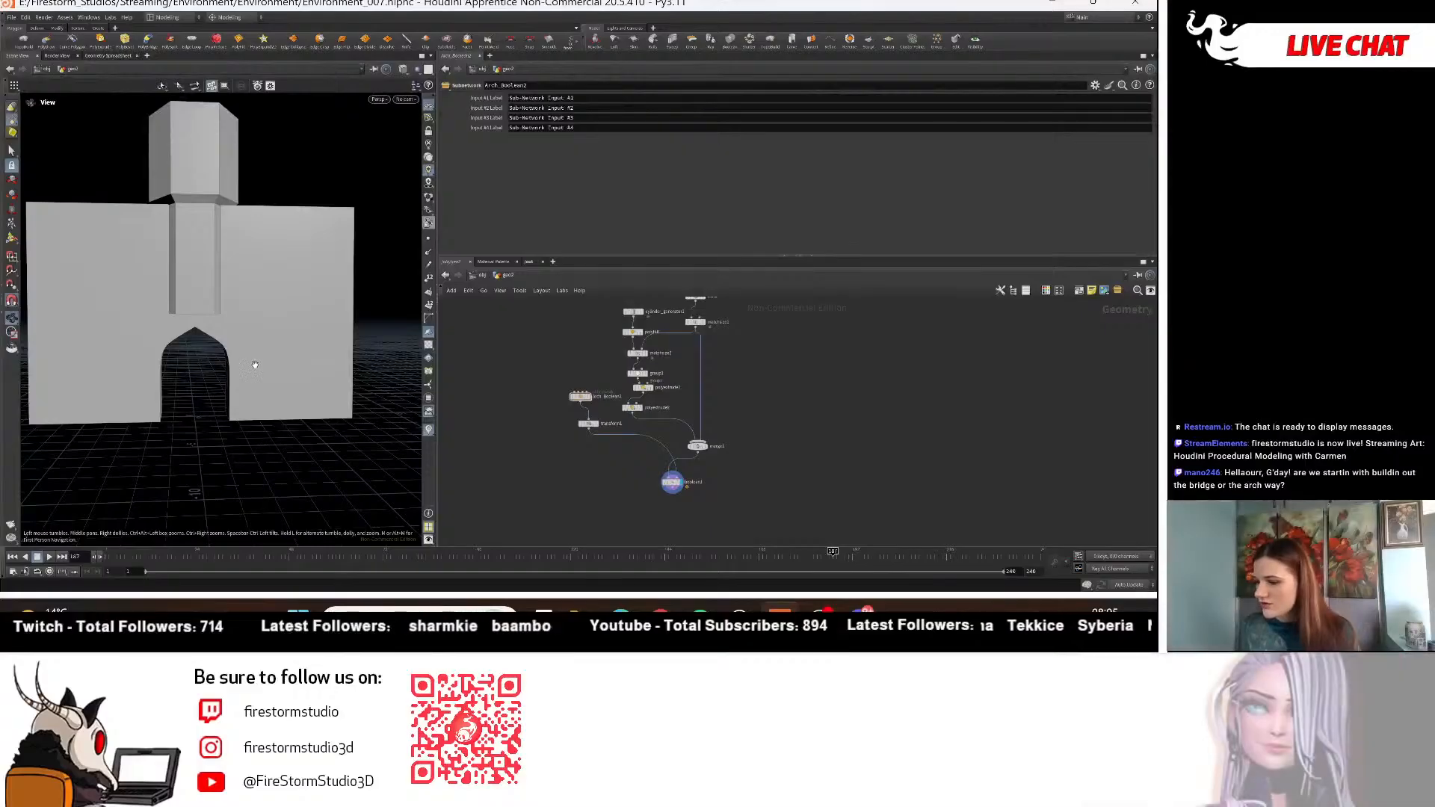
Examine the proportions of the arched wall and tower from the front and from further away, along with the node network.
drag(251, 365, 307, 405)
scroll(192, 346, down, 3)
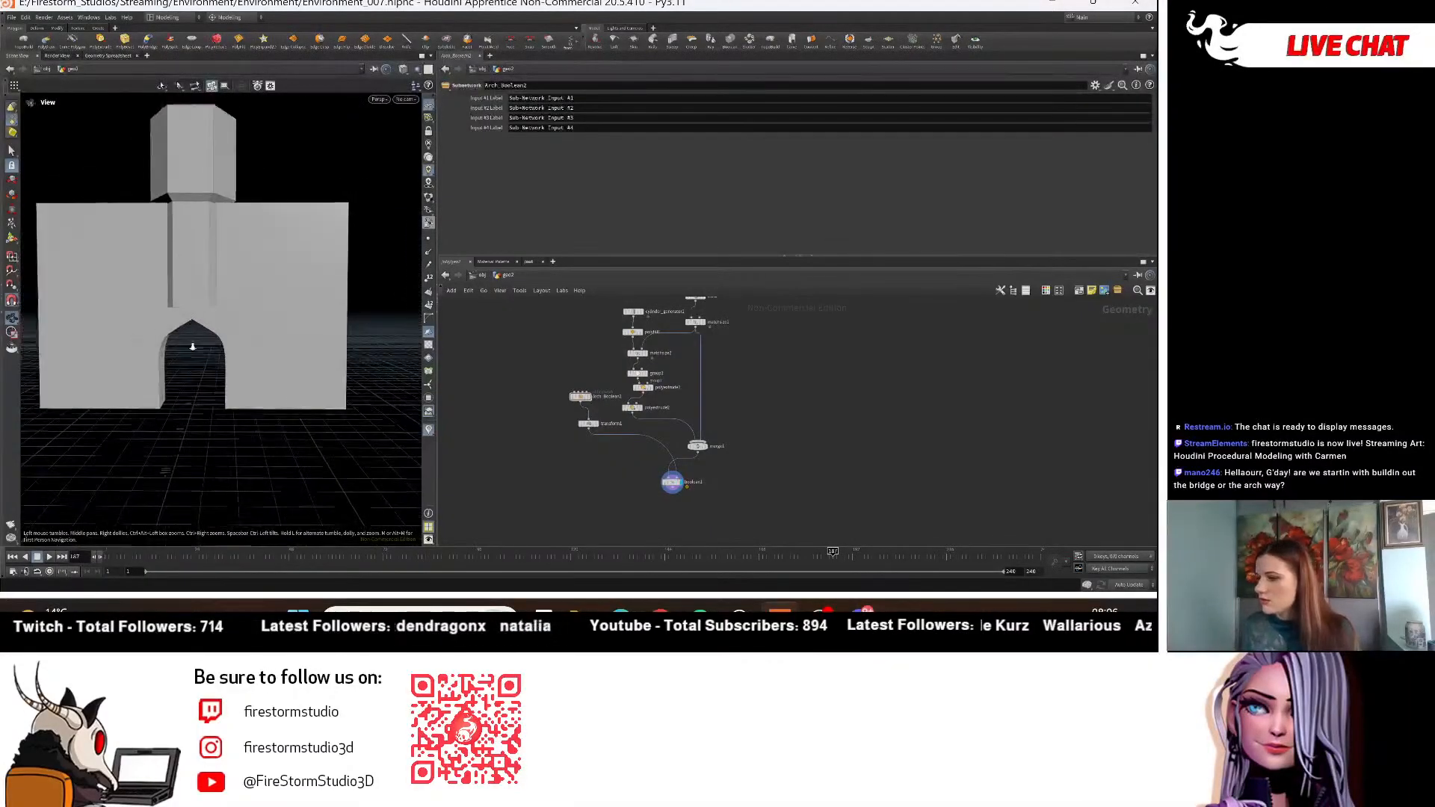
drag(192, 346, 178, 352)
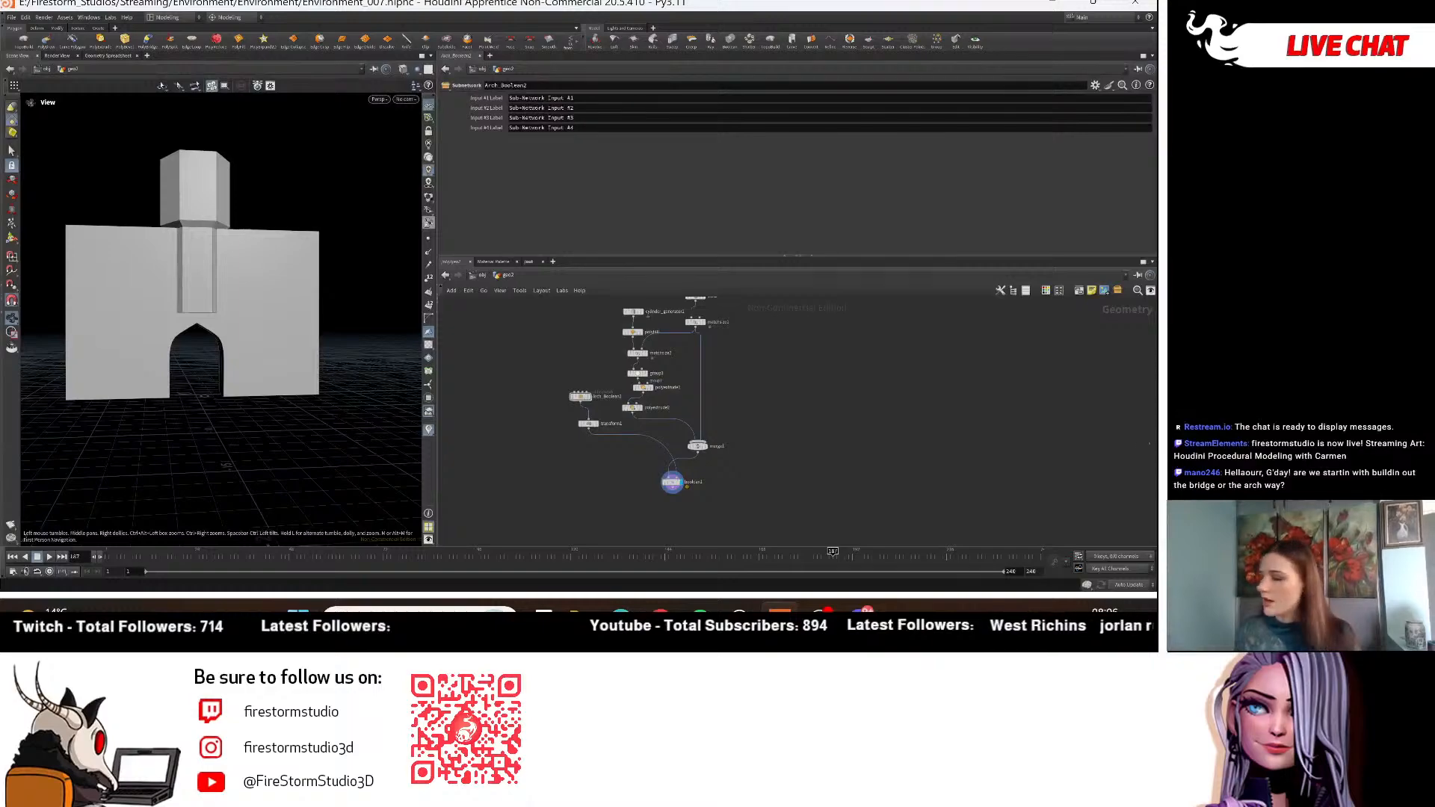
drag(207, 250, 274, 320)
scroll(740, 479, up, 4)
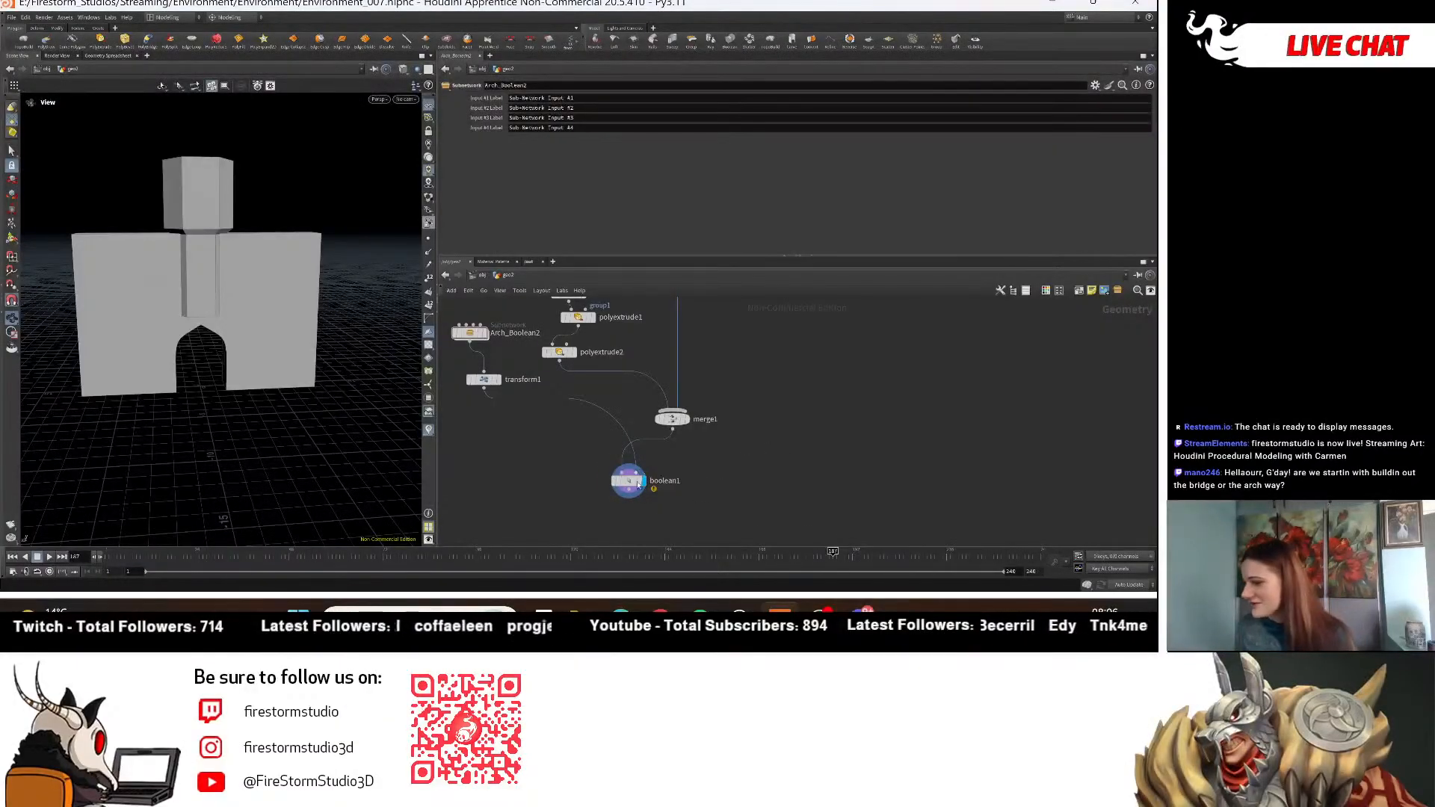
scroll(778, 452, down, 4)
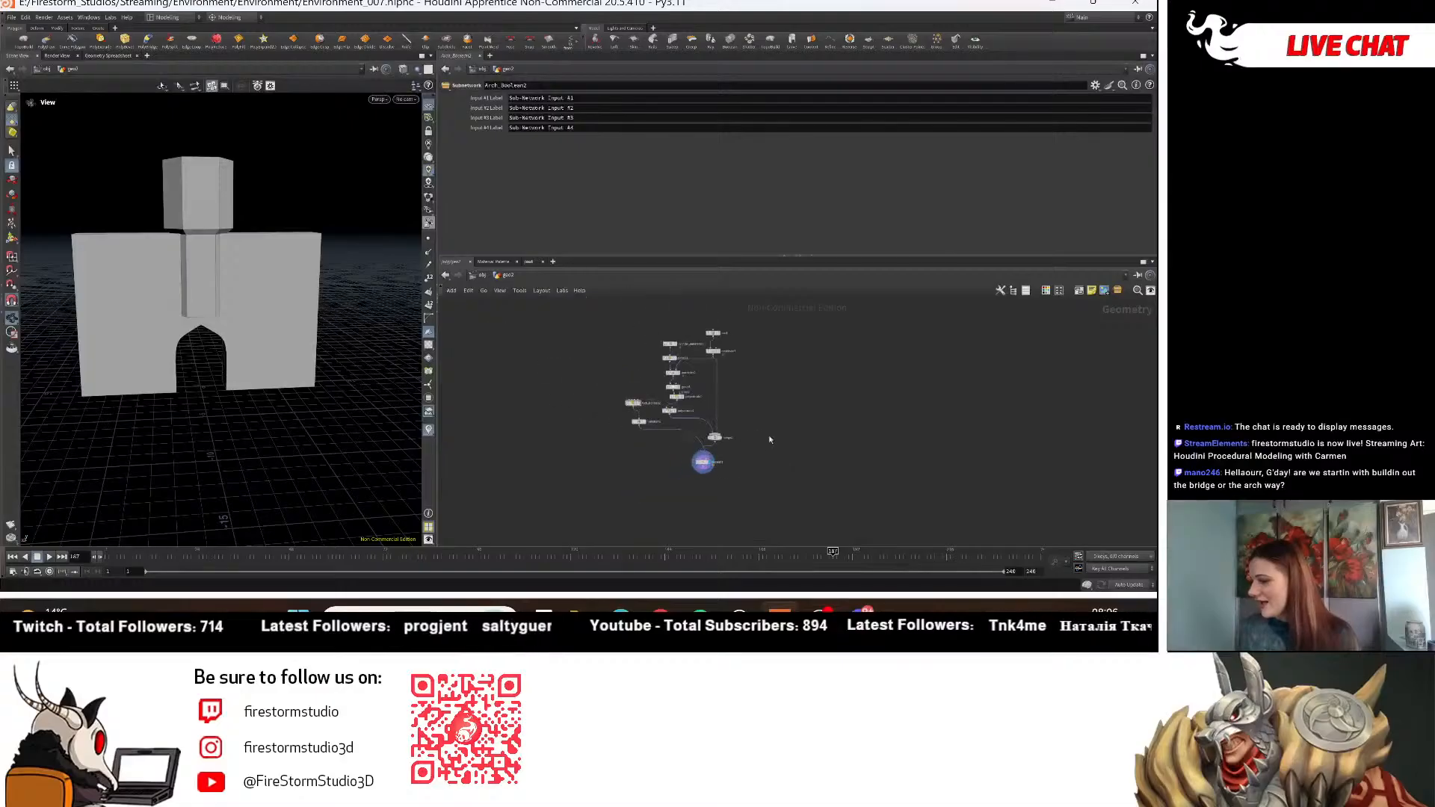
Add a Box node beside boolean1 and display it, with boolean1 shown as a wireframe template.
scroll(774, 443, up, 4)
key(Tab)
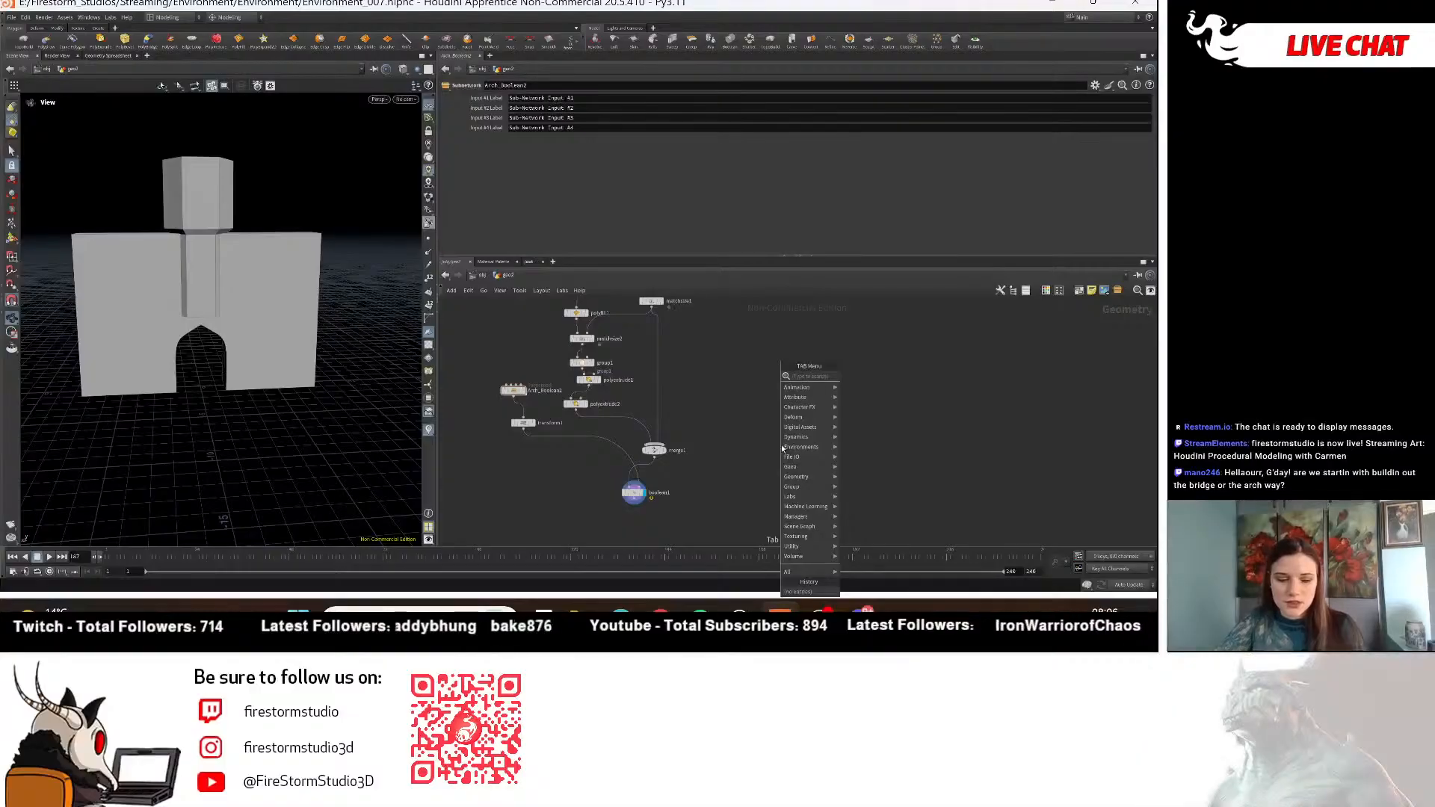
text(box)
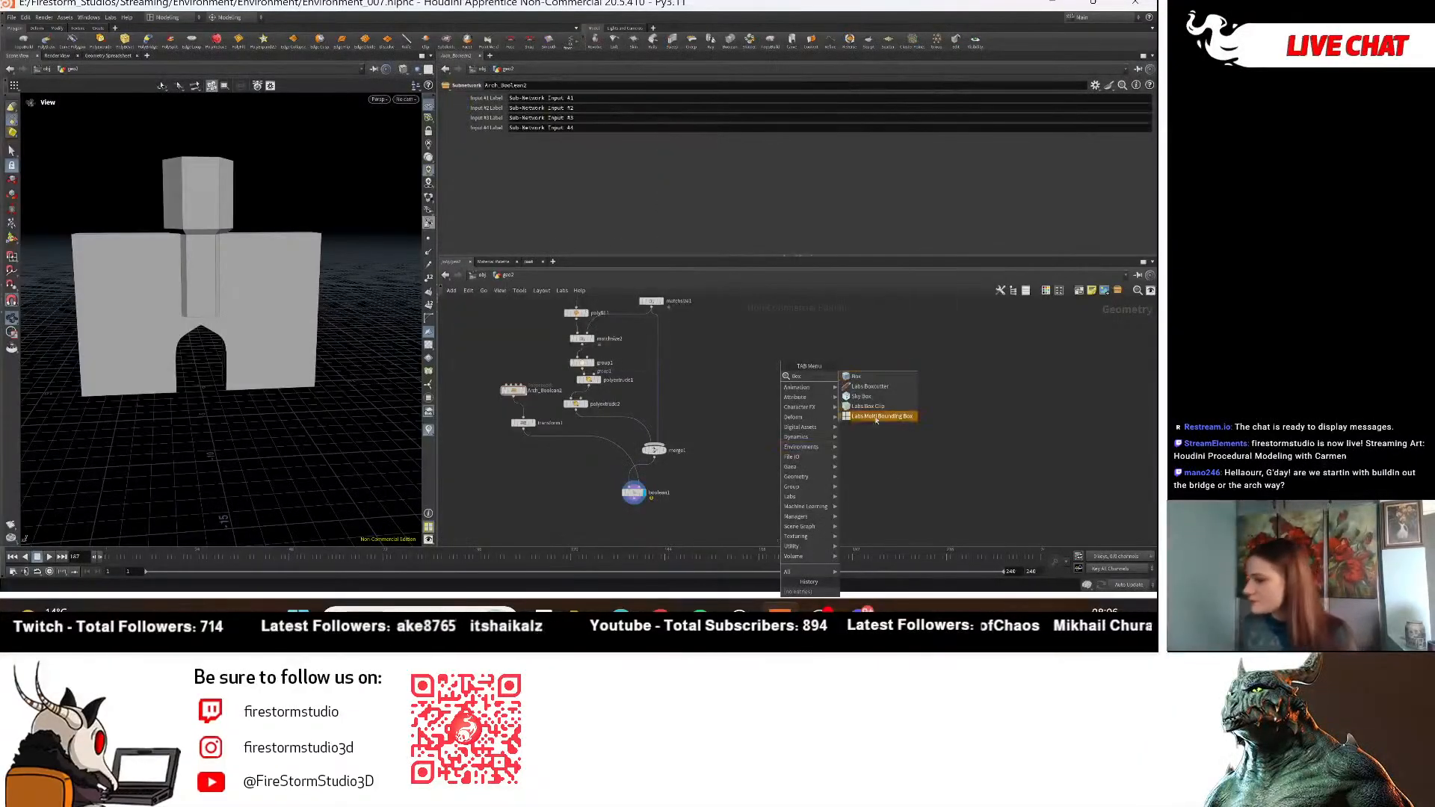
click(857, 376)
click(799, 447)
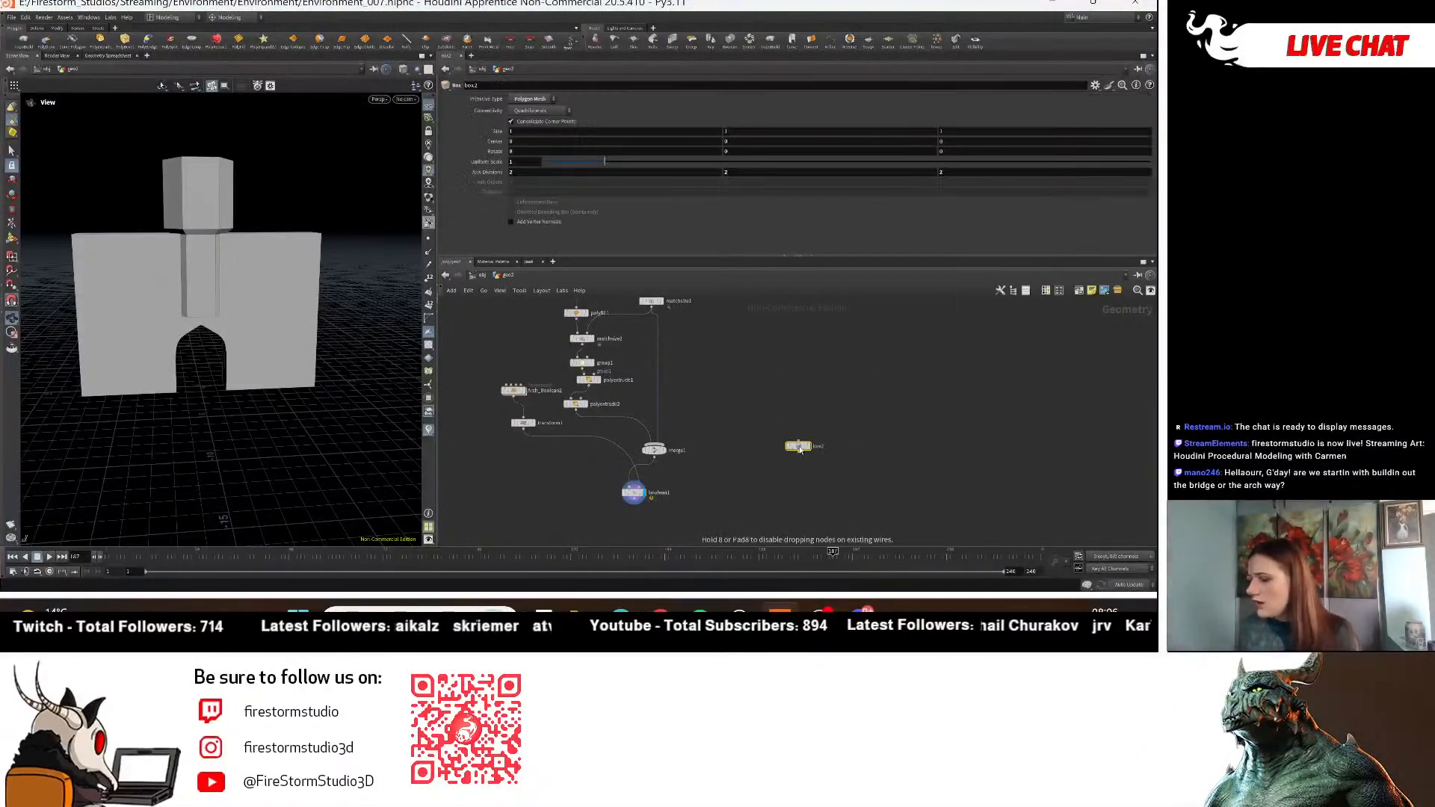
scroll(778, 463, up, 5)
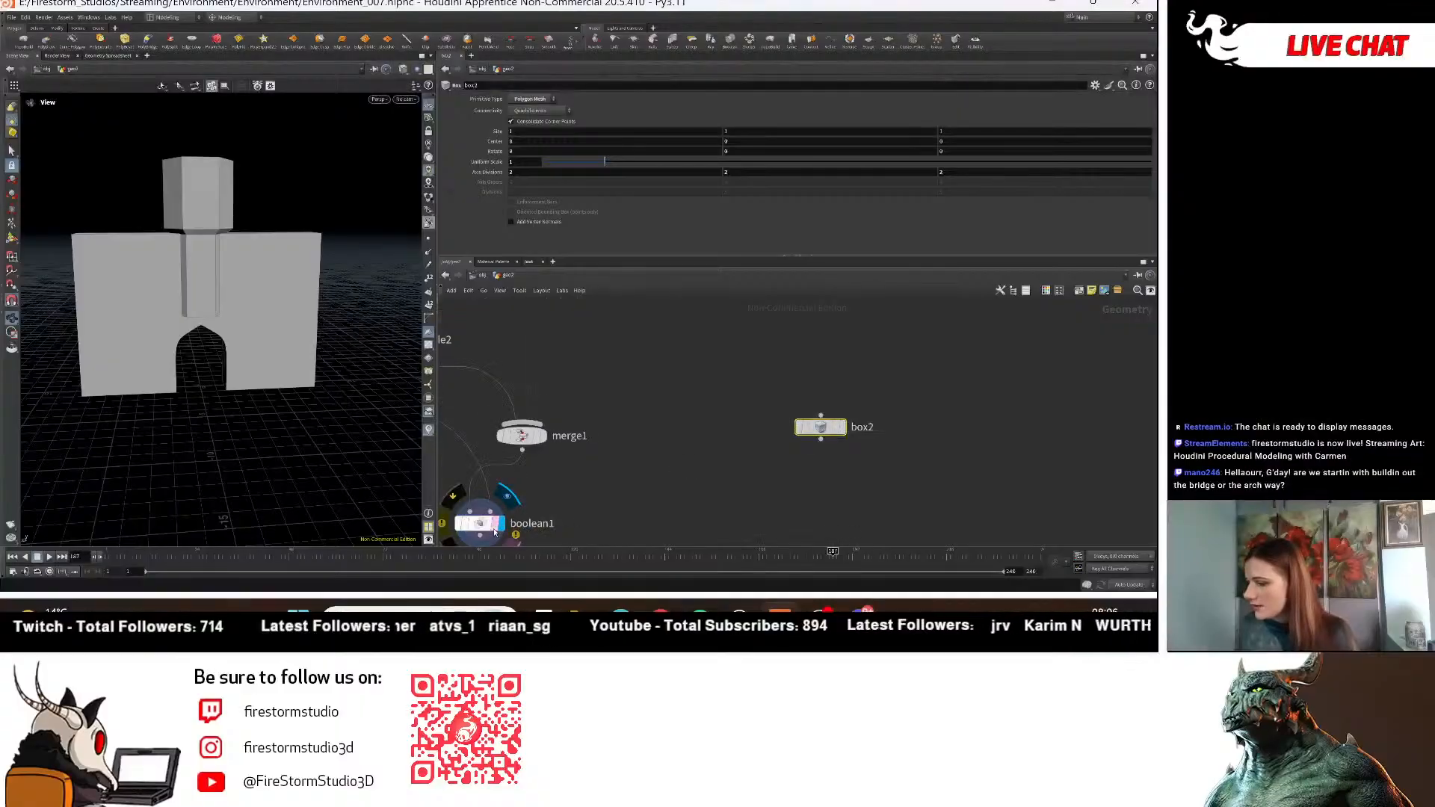
drag(820, 427, 756, 472)
scroll(628, 514, down, 3)
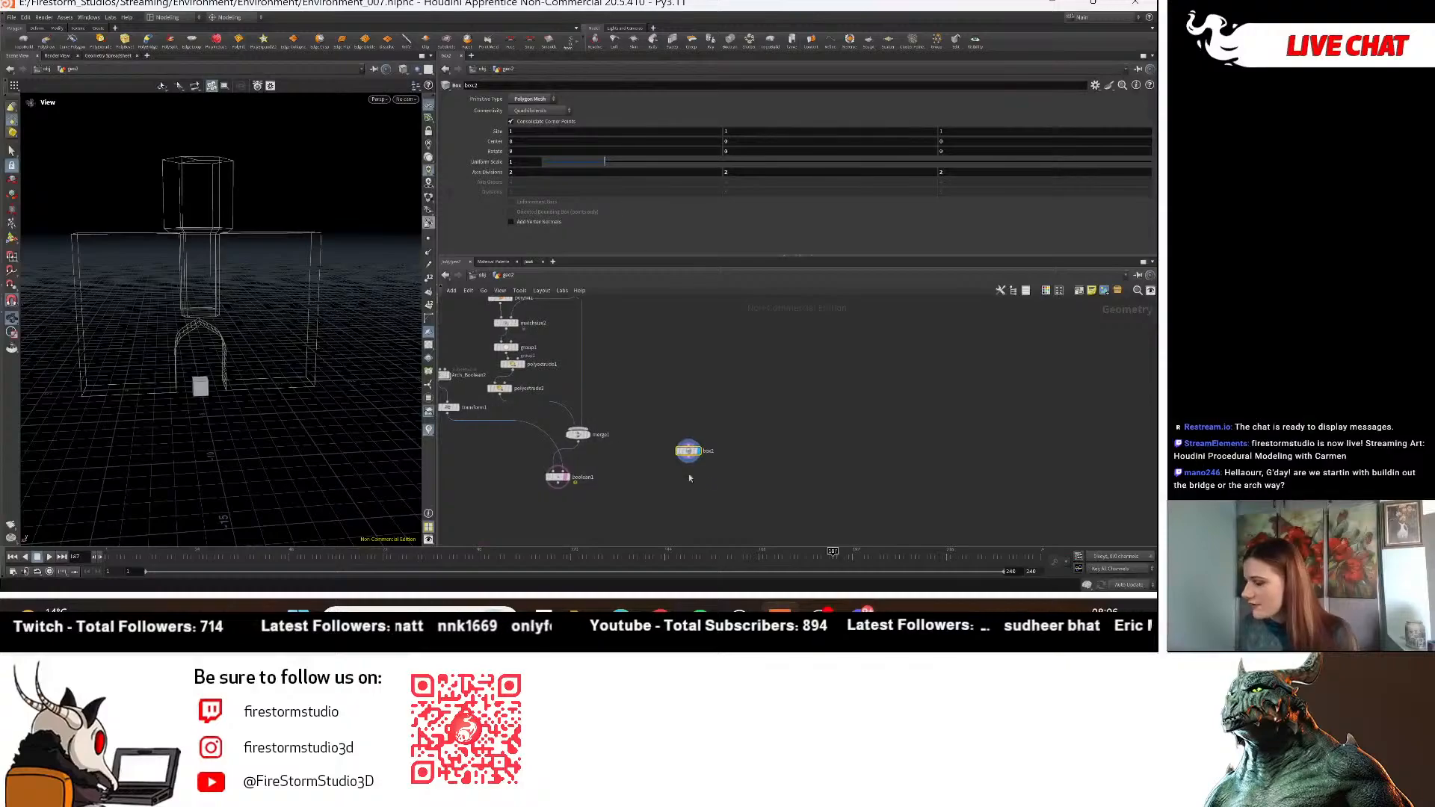
scroll(679, 484, up, 3)
drag(289, 449, 245, 348)
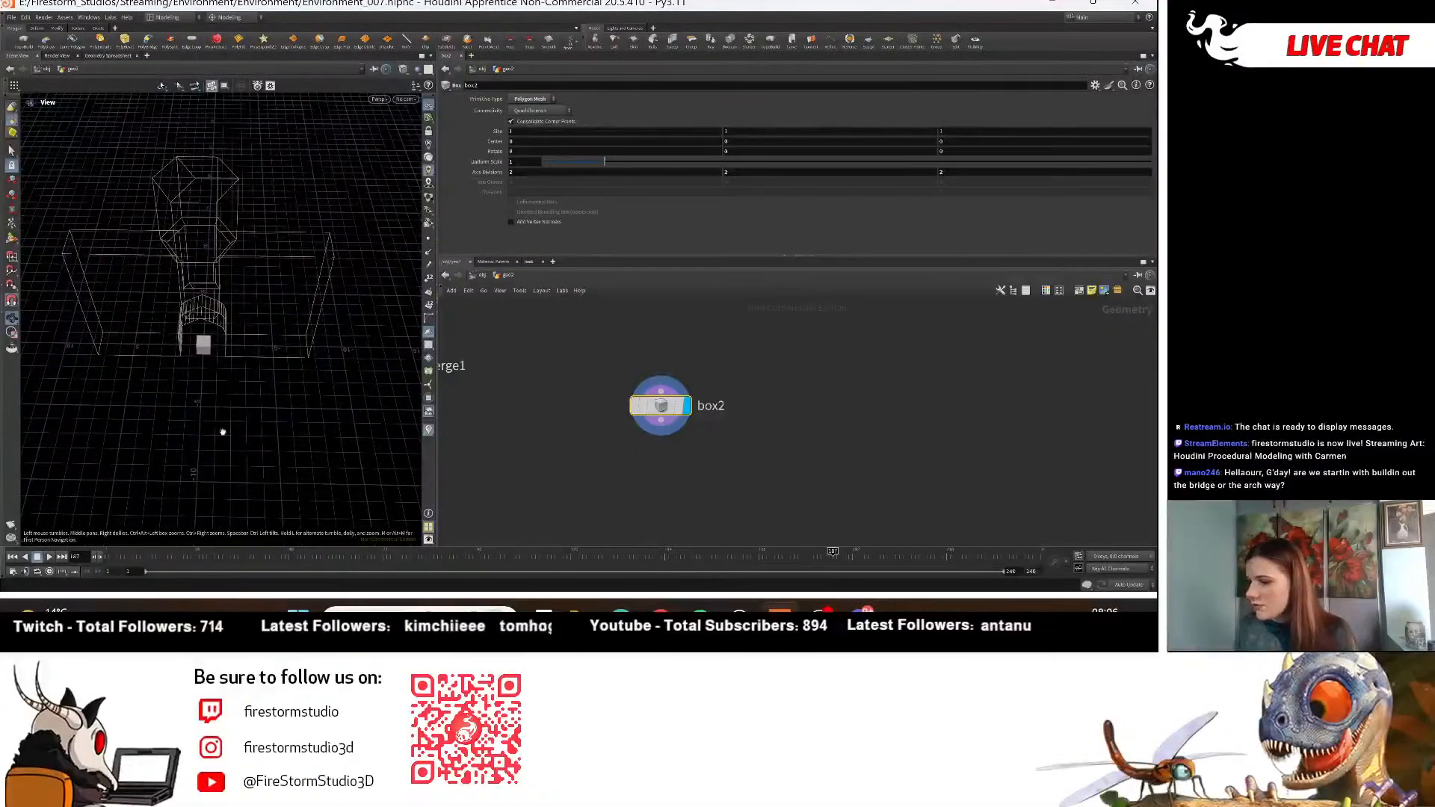
drag(218, 428, 255, 379)
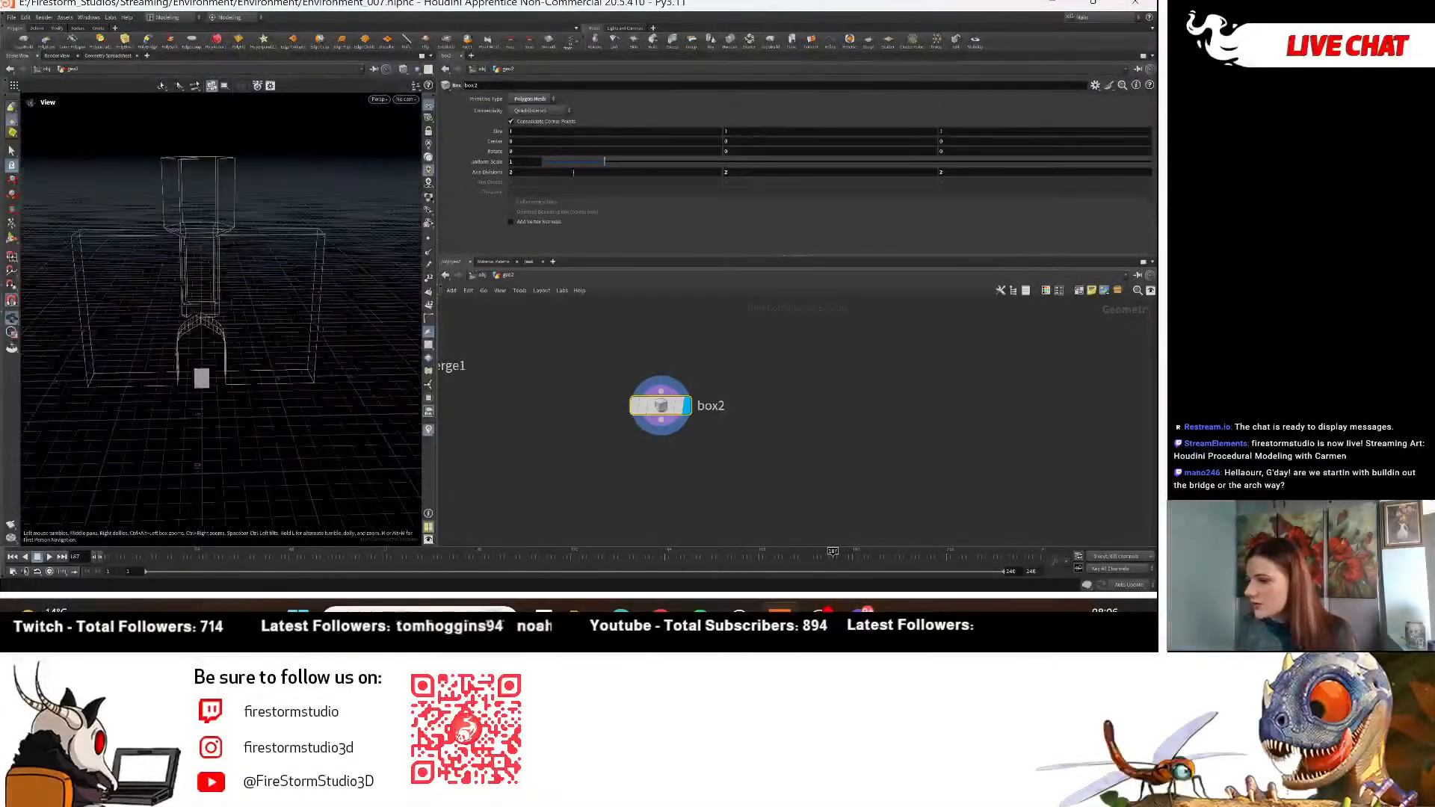
Try X sizes of 3, 4 and 5 for the box, comparing its width with the arch opening.
click(555, 133)
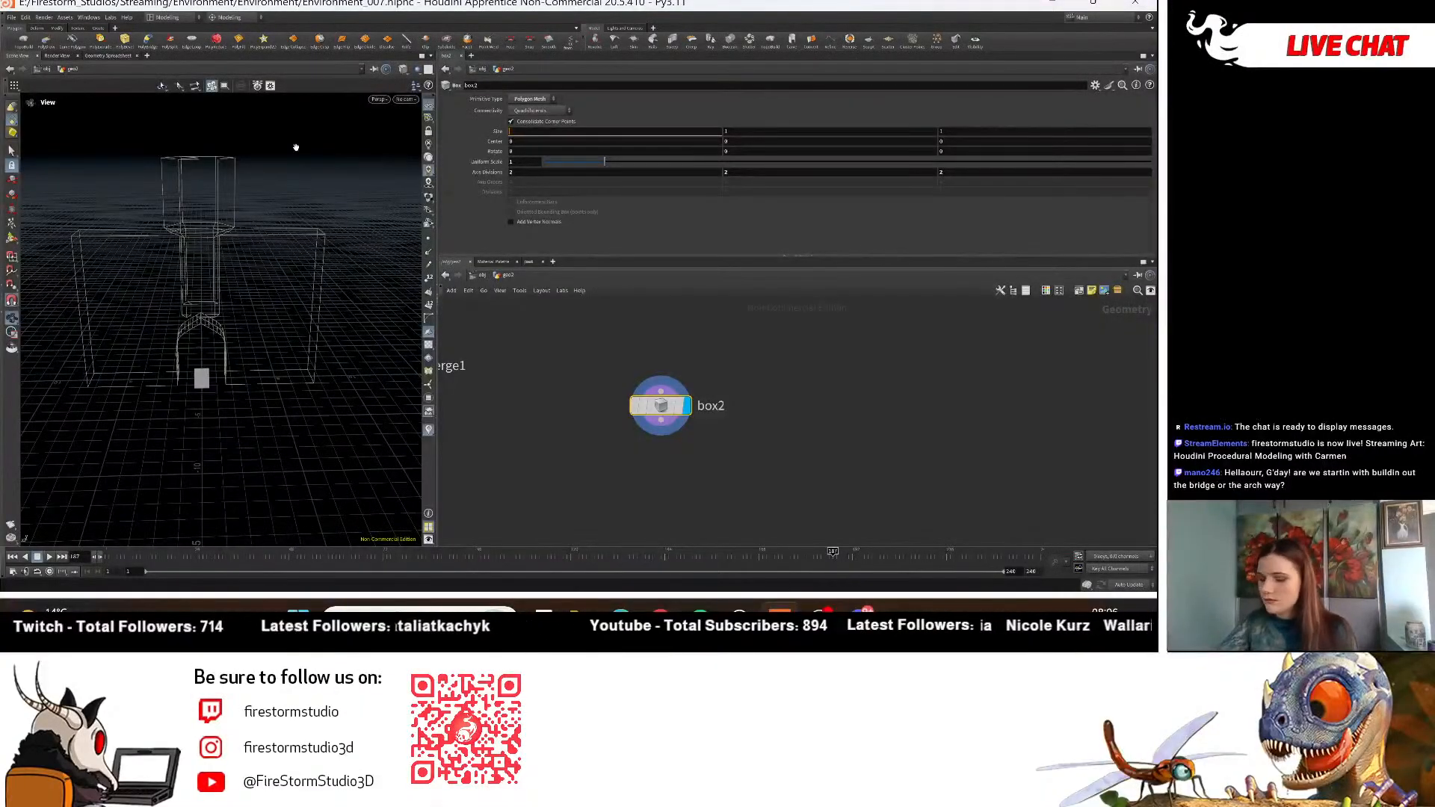
text(3)
key(Return)
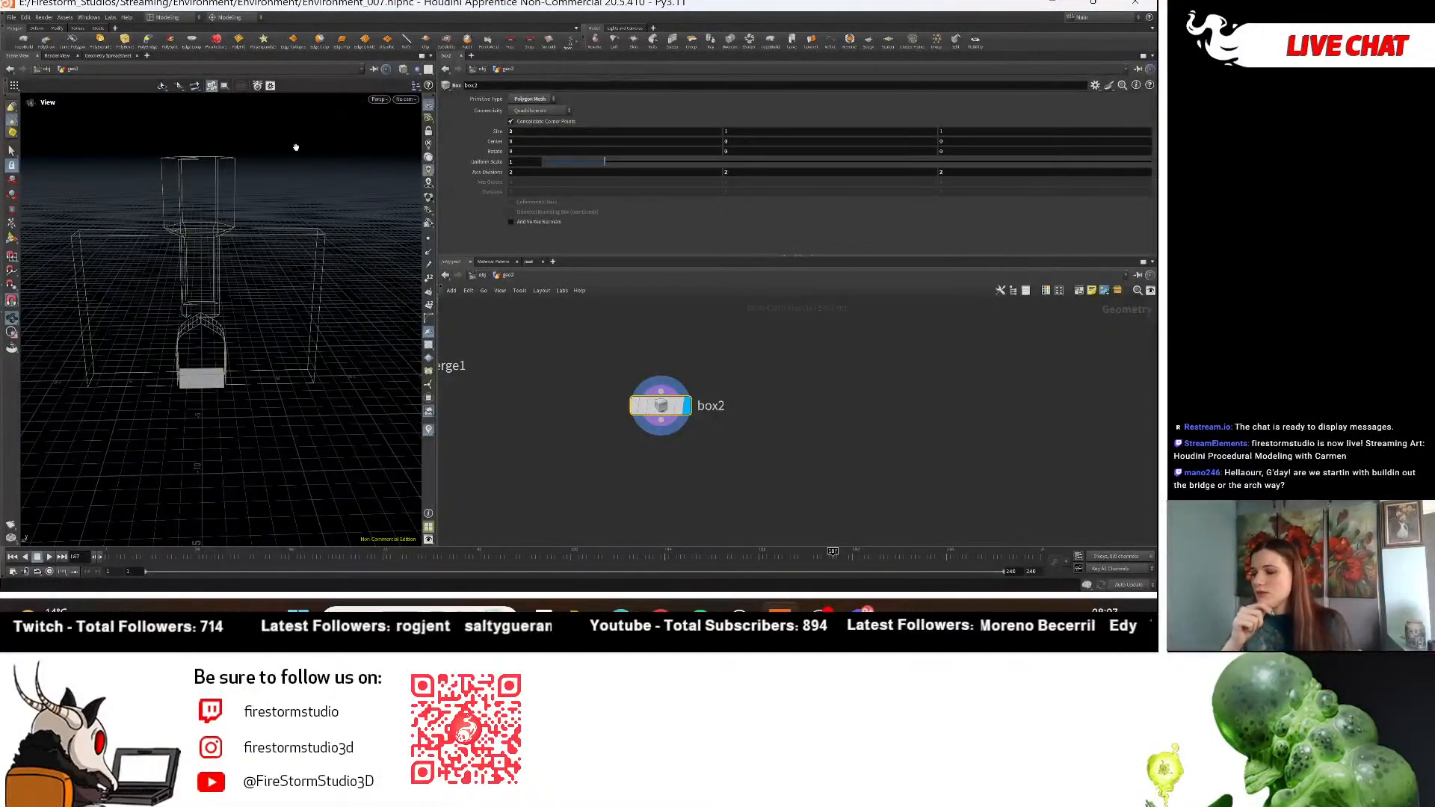
click(583, 131)
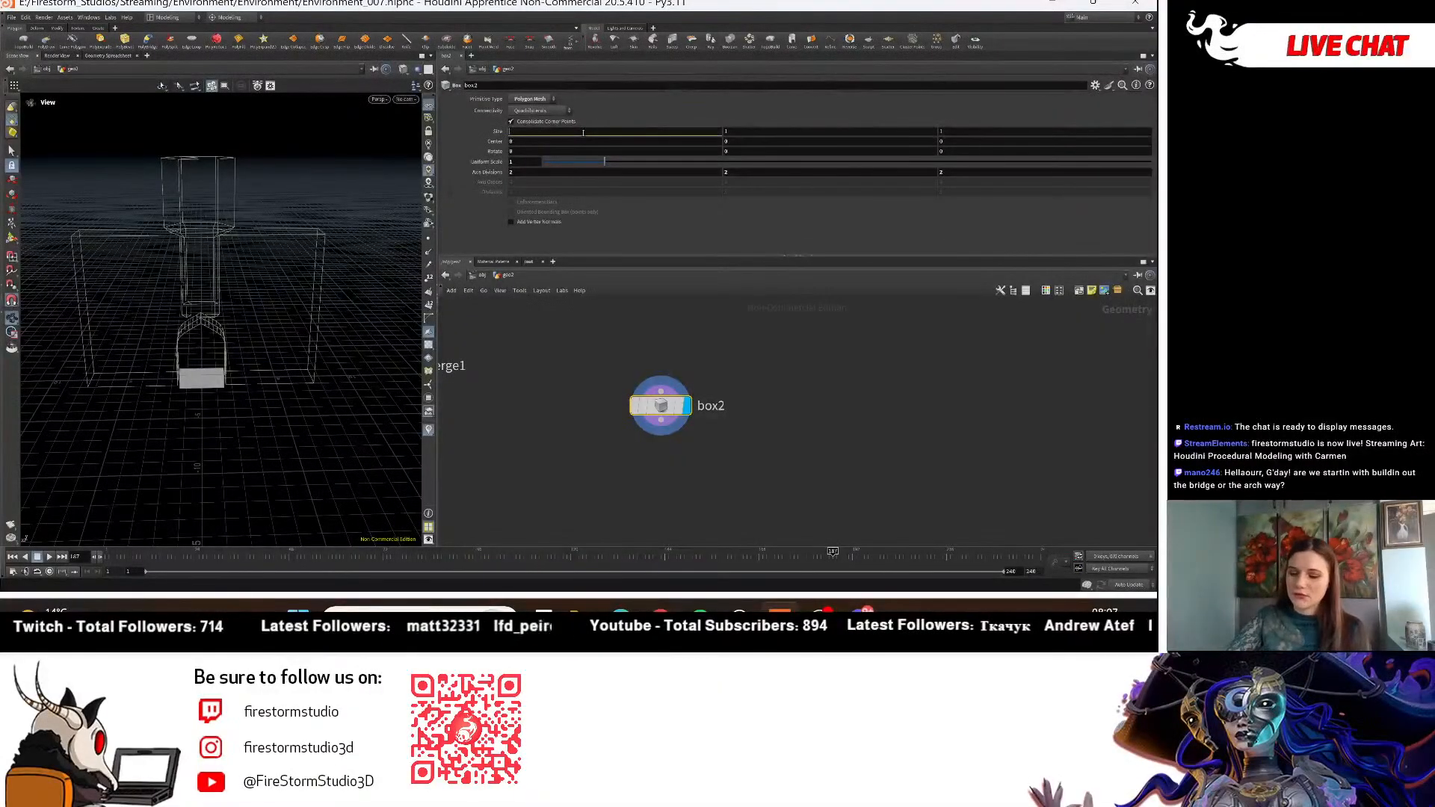
text(4)
key(Return)
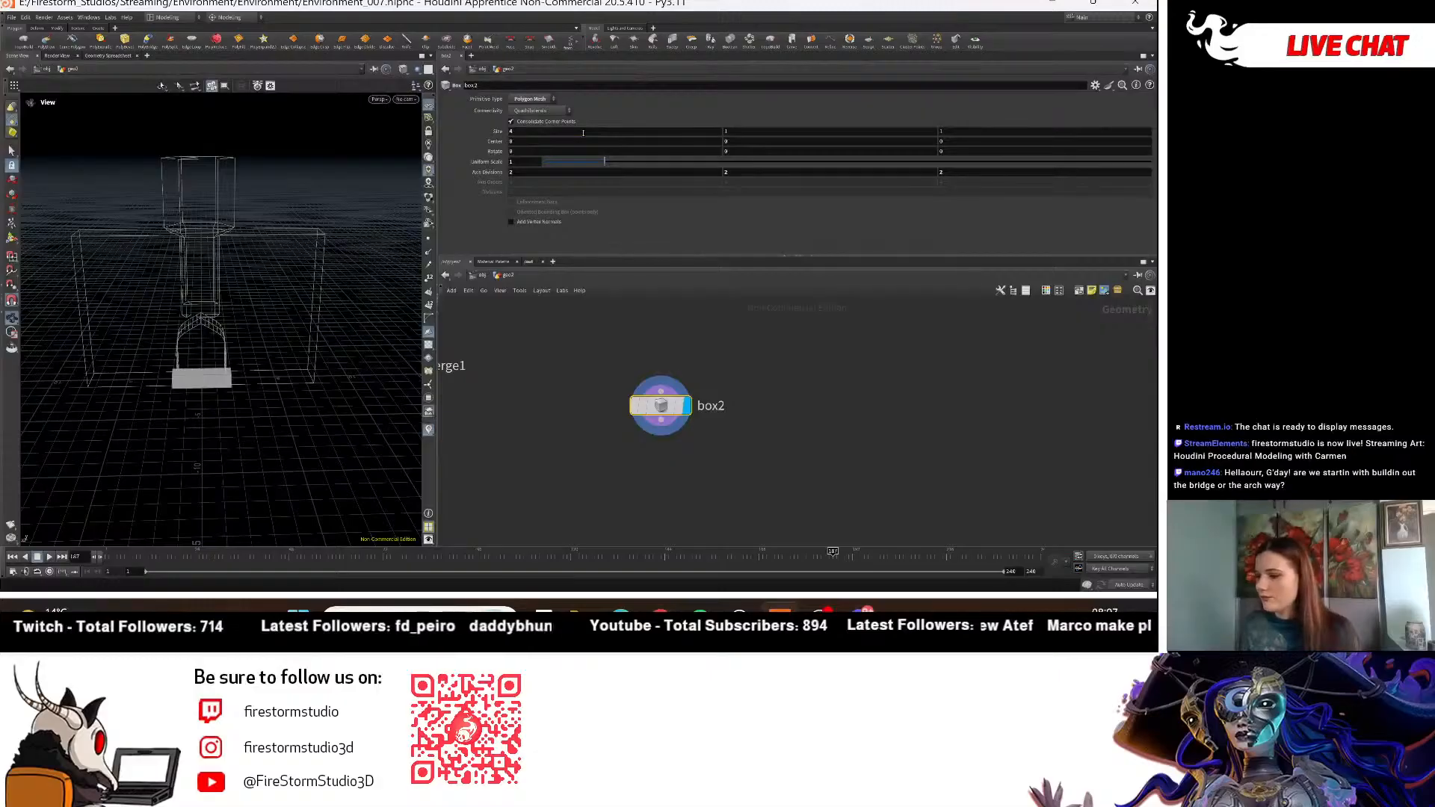
alt+drag(273, 380, 505, 210)
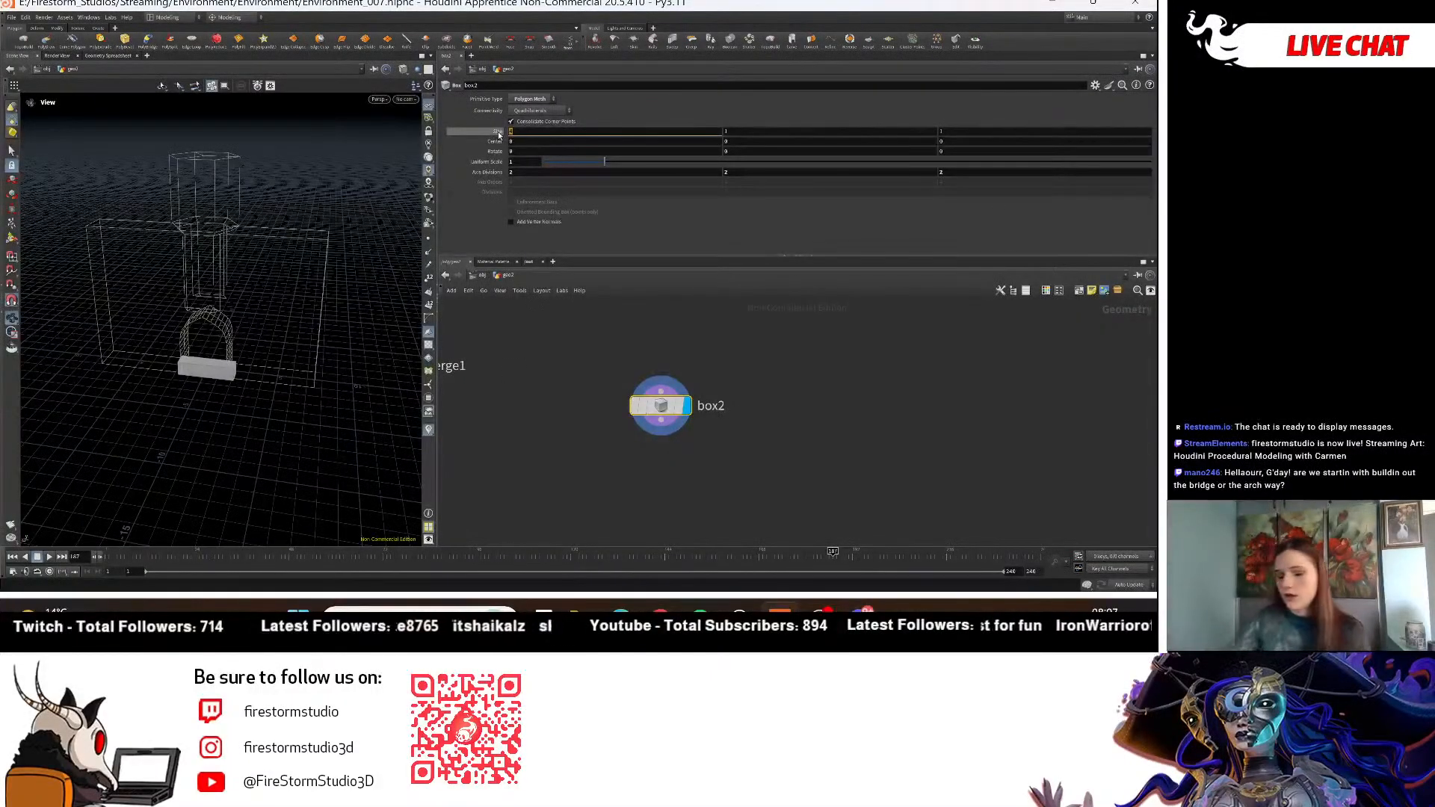
text(5)
key(Return)
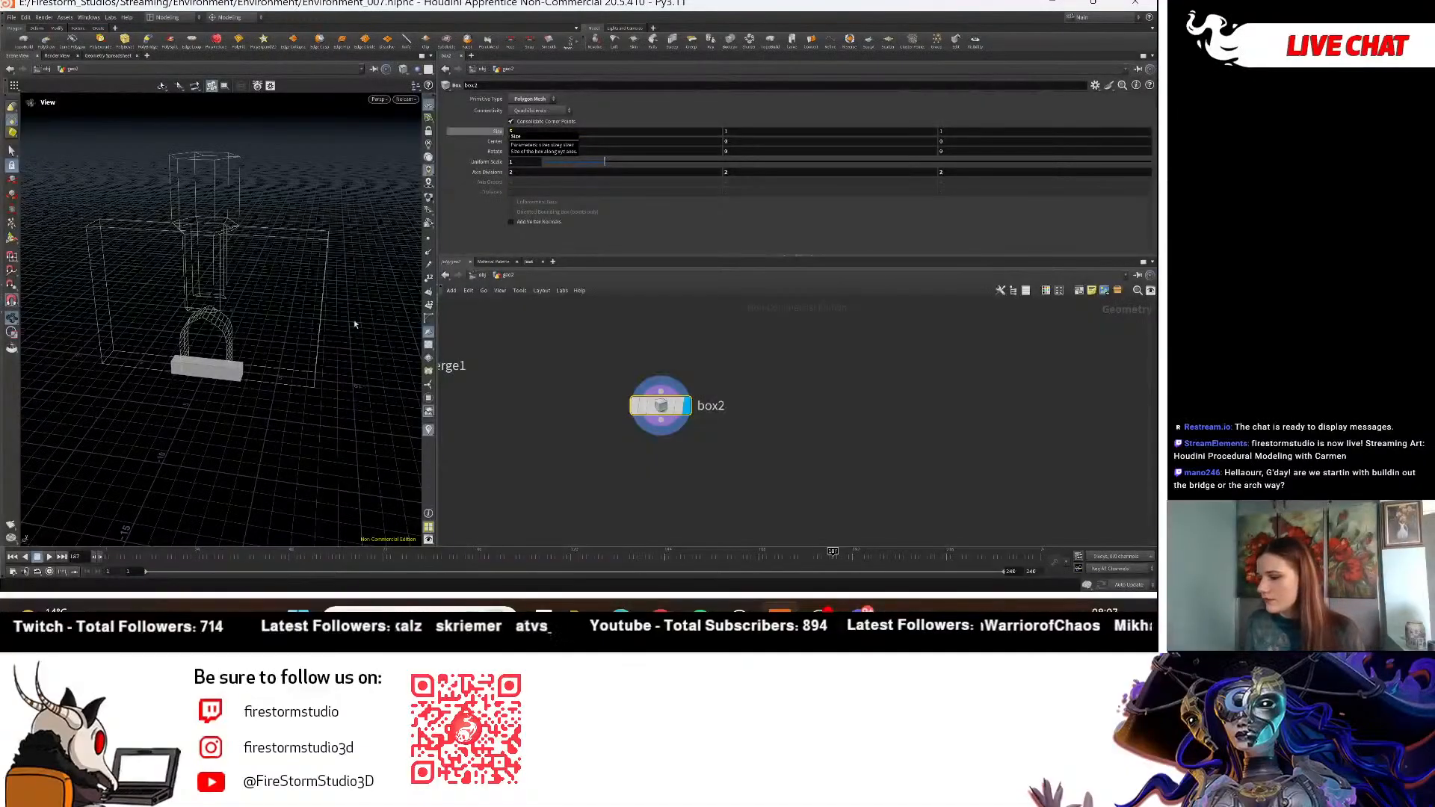
drag(354, 324, 325, 404)
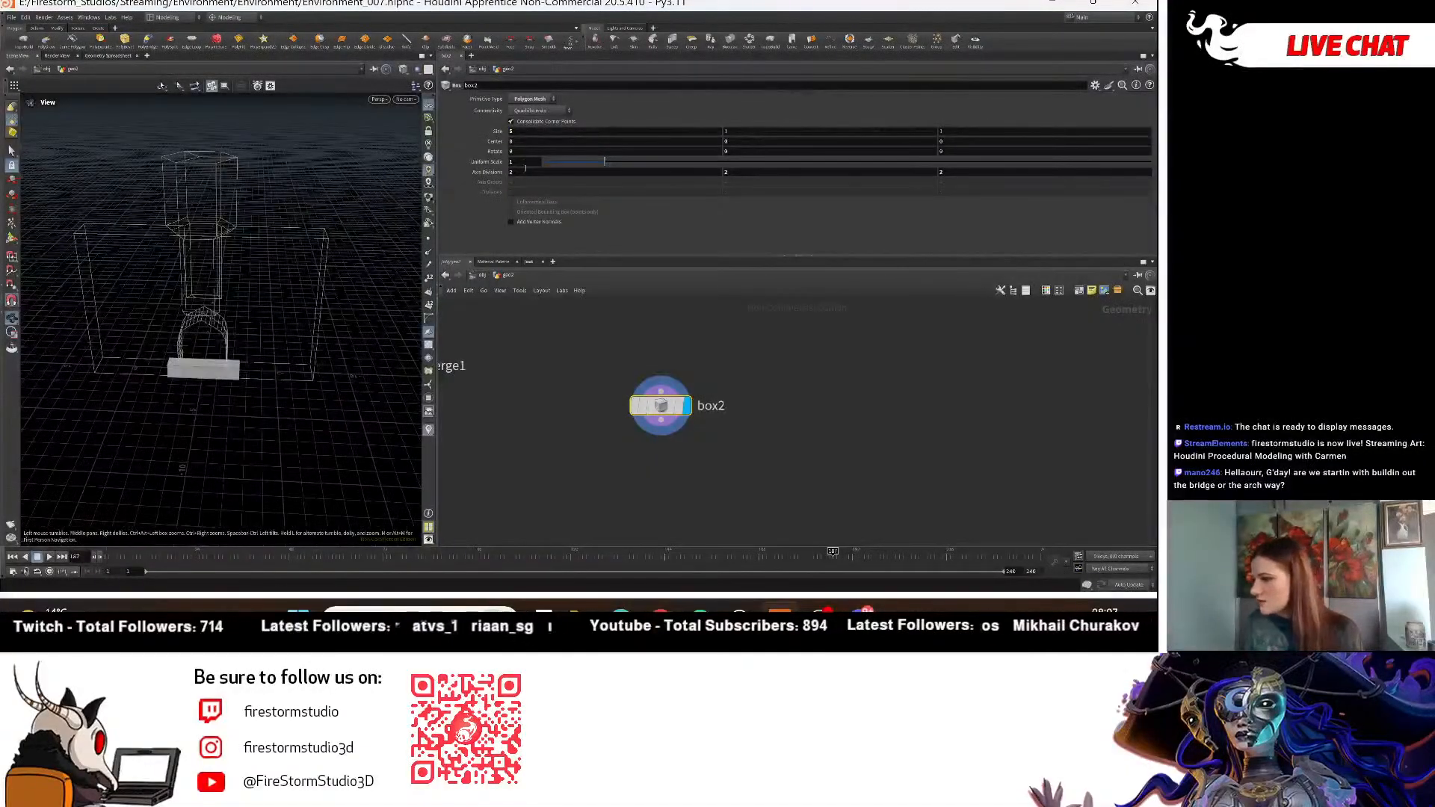
Try offsetting the box's center along X to compare it with the wall section beside the arch.
middle_drag(565, 140, 747, 164)
drag(192, 352, 210, 387)
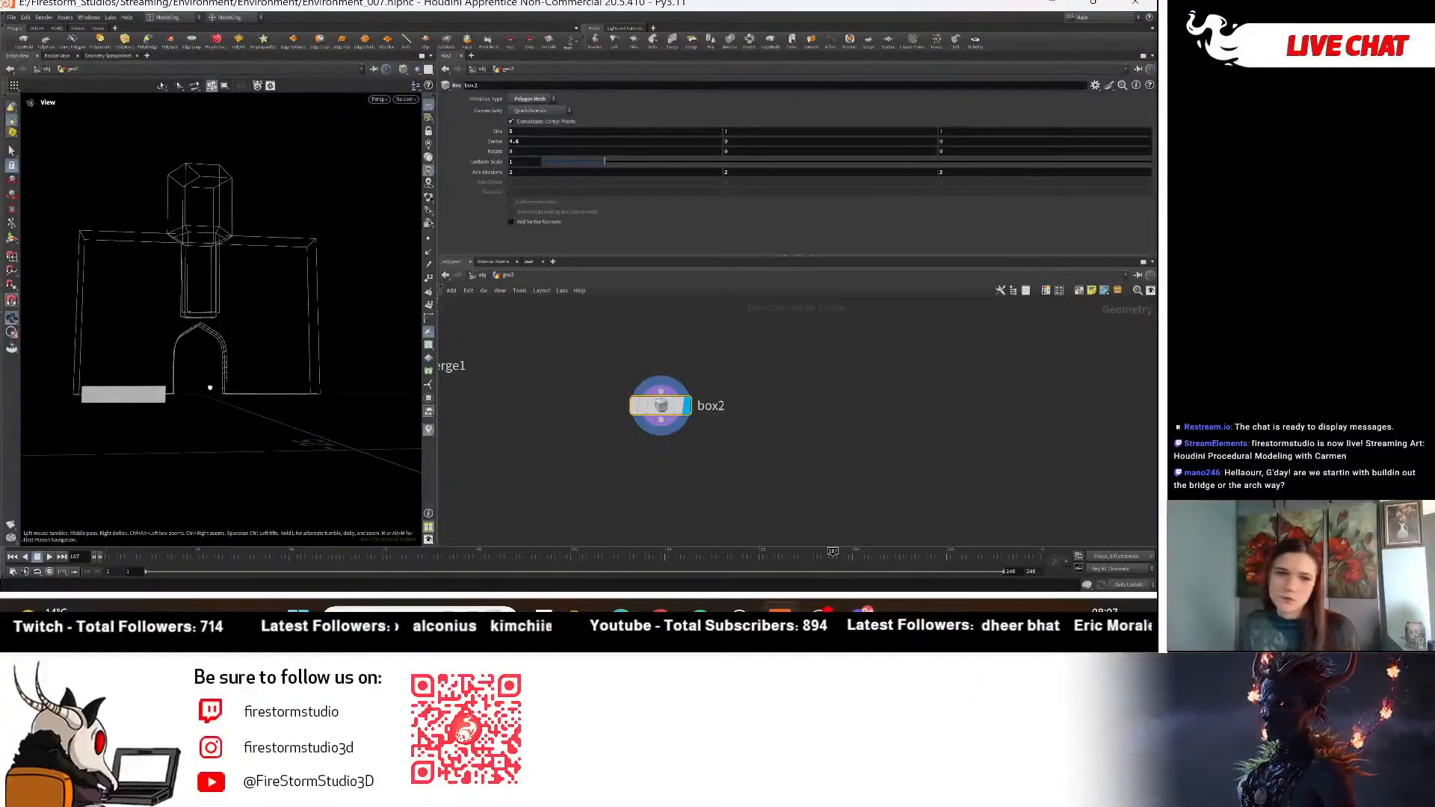
drag(210, 387, 203, 391)
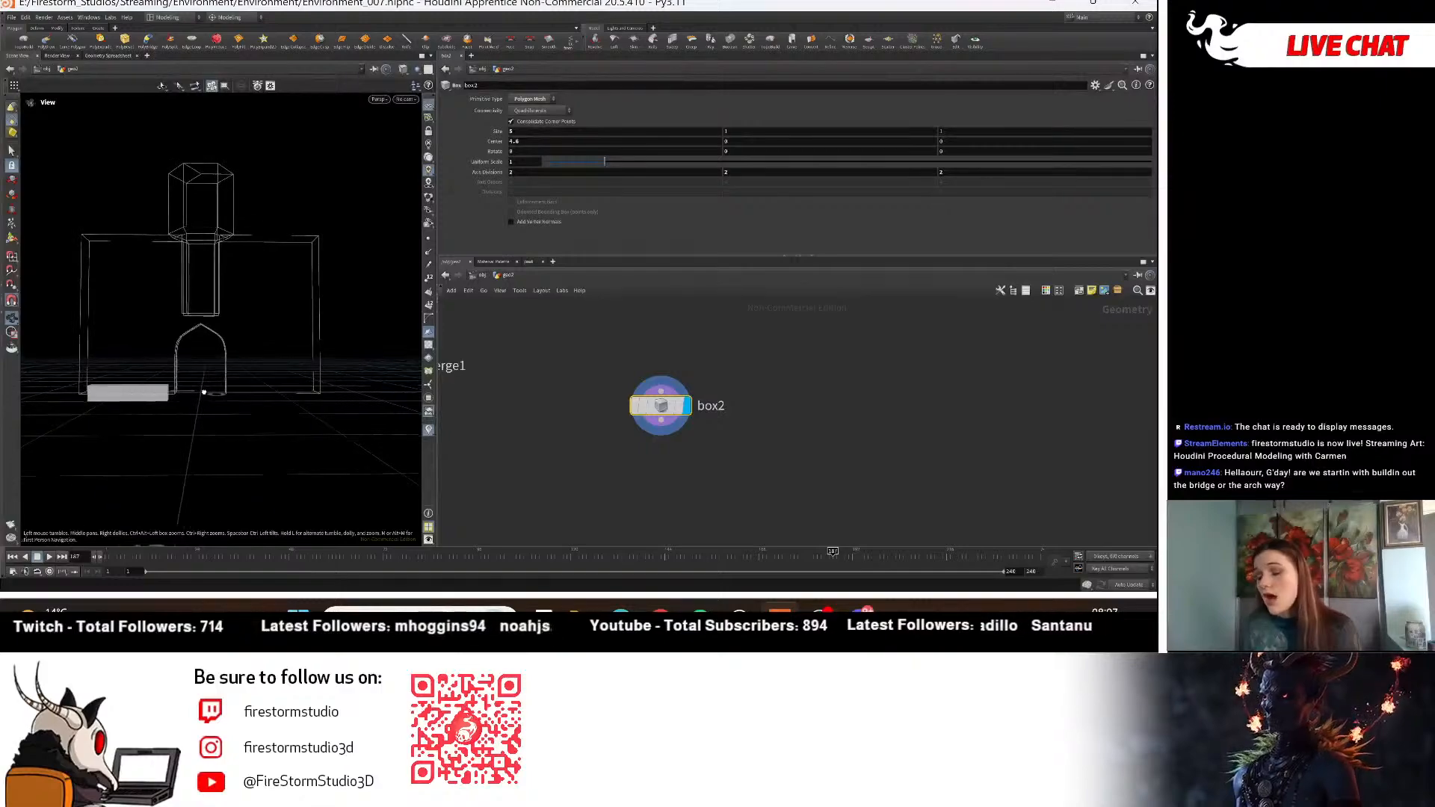
drag(211, 341, 214, 372)
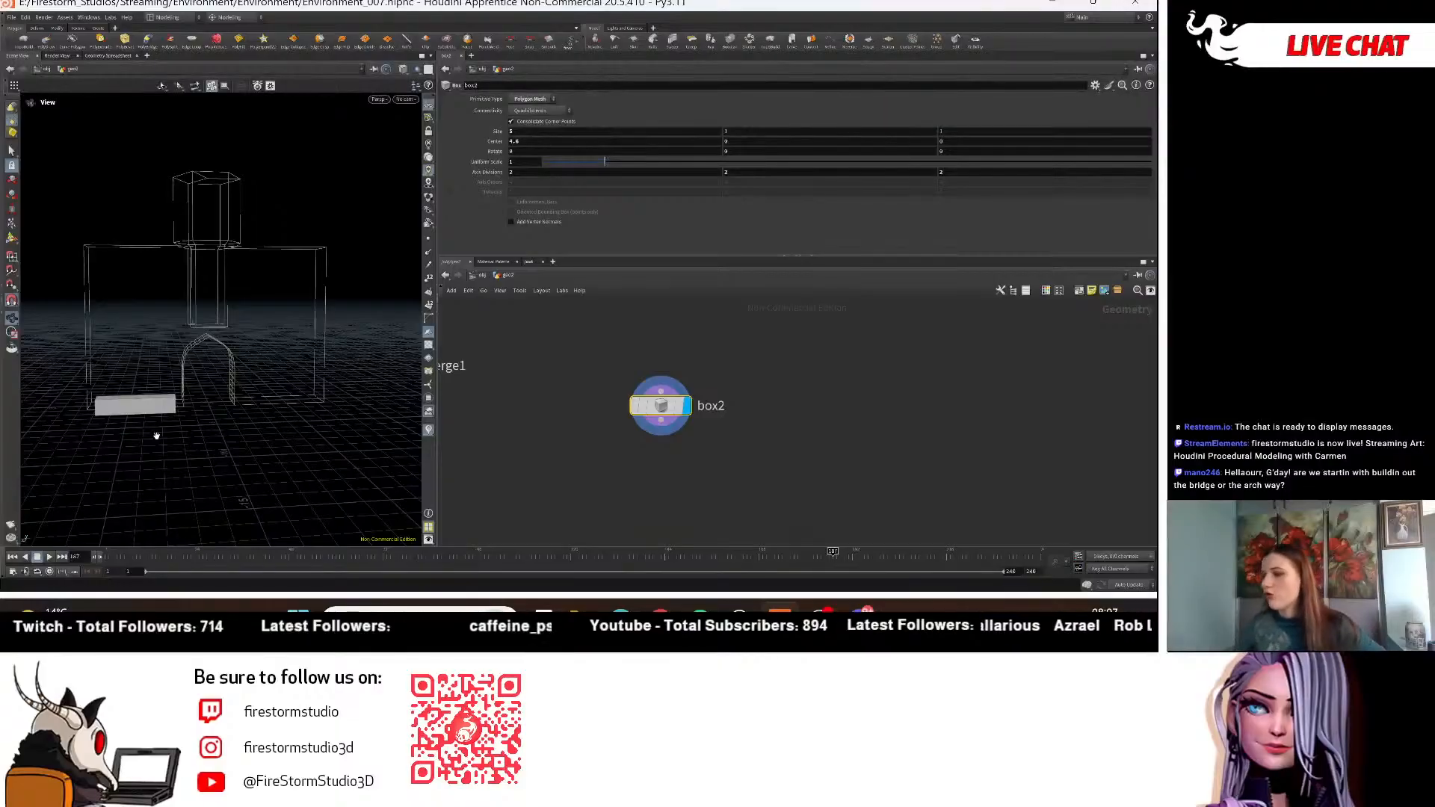
Set the box's X size to 4.5 and reset its X center to 0.
click(606, 132)
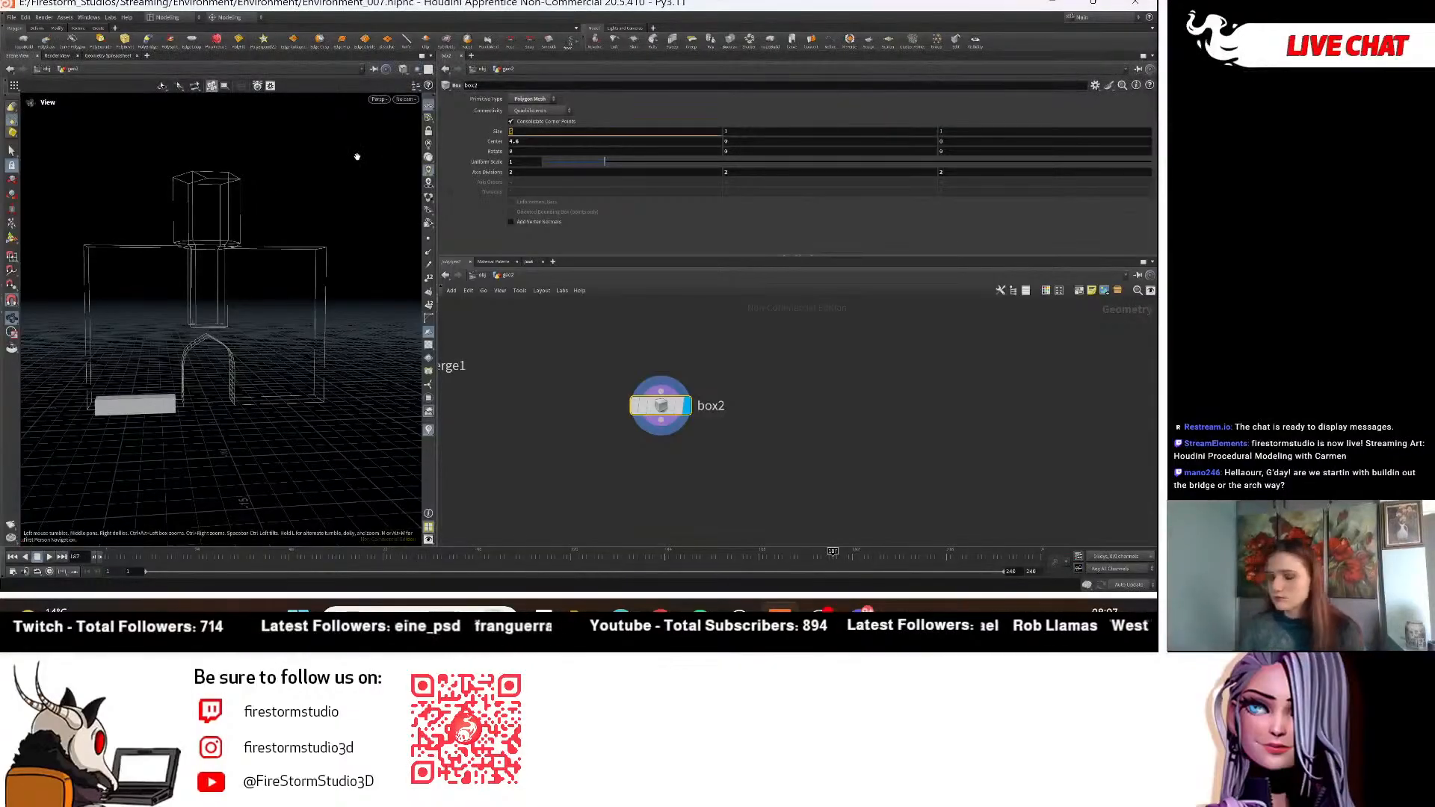
text(4.5)
key(Return)
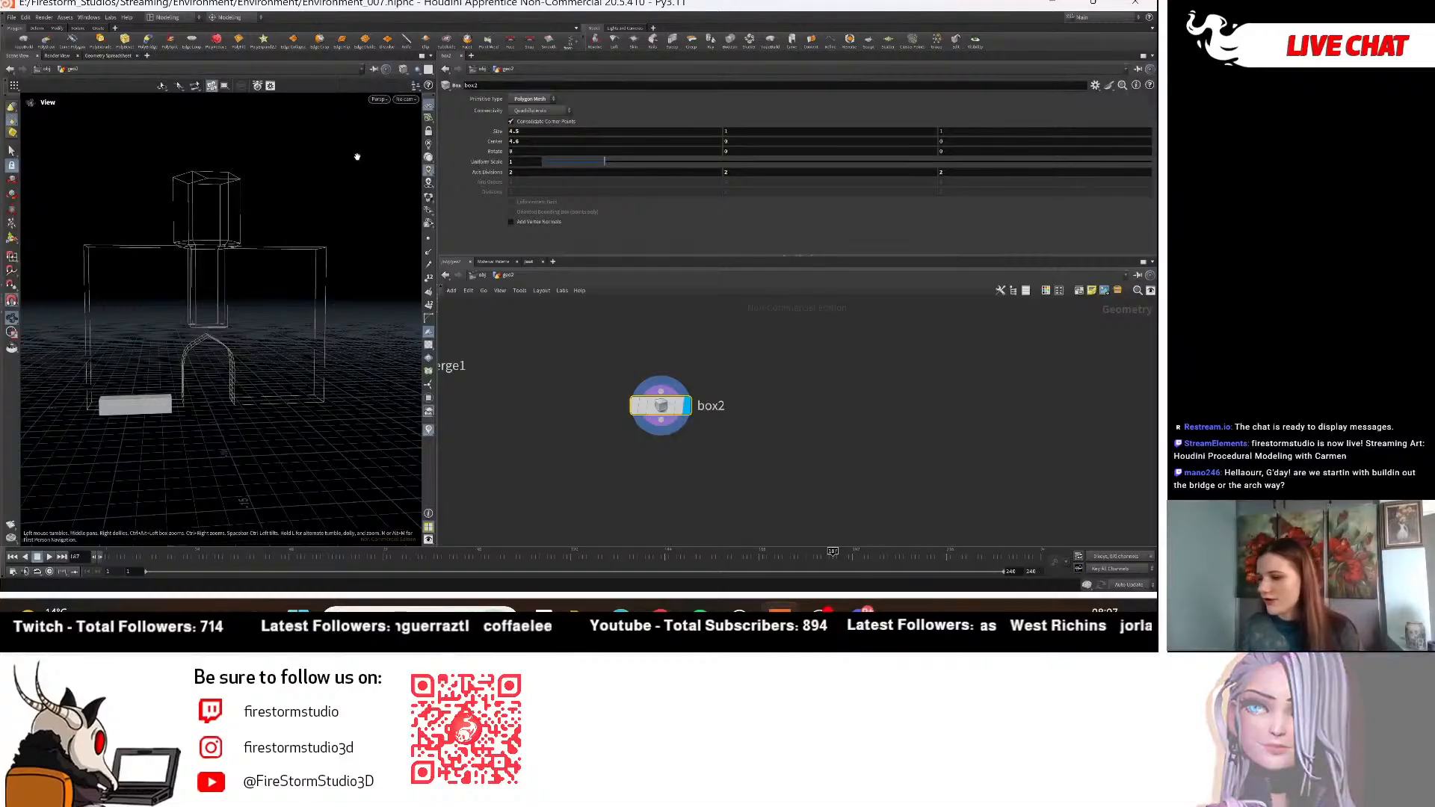
drag(166, 437, 366, 202)
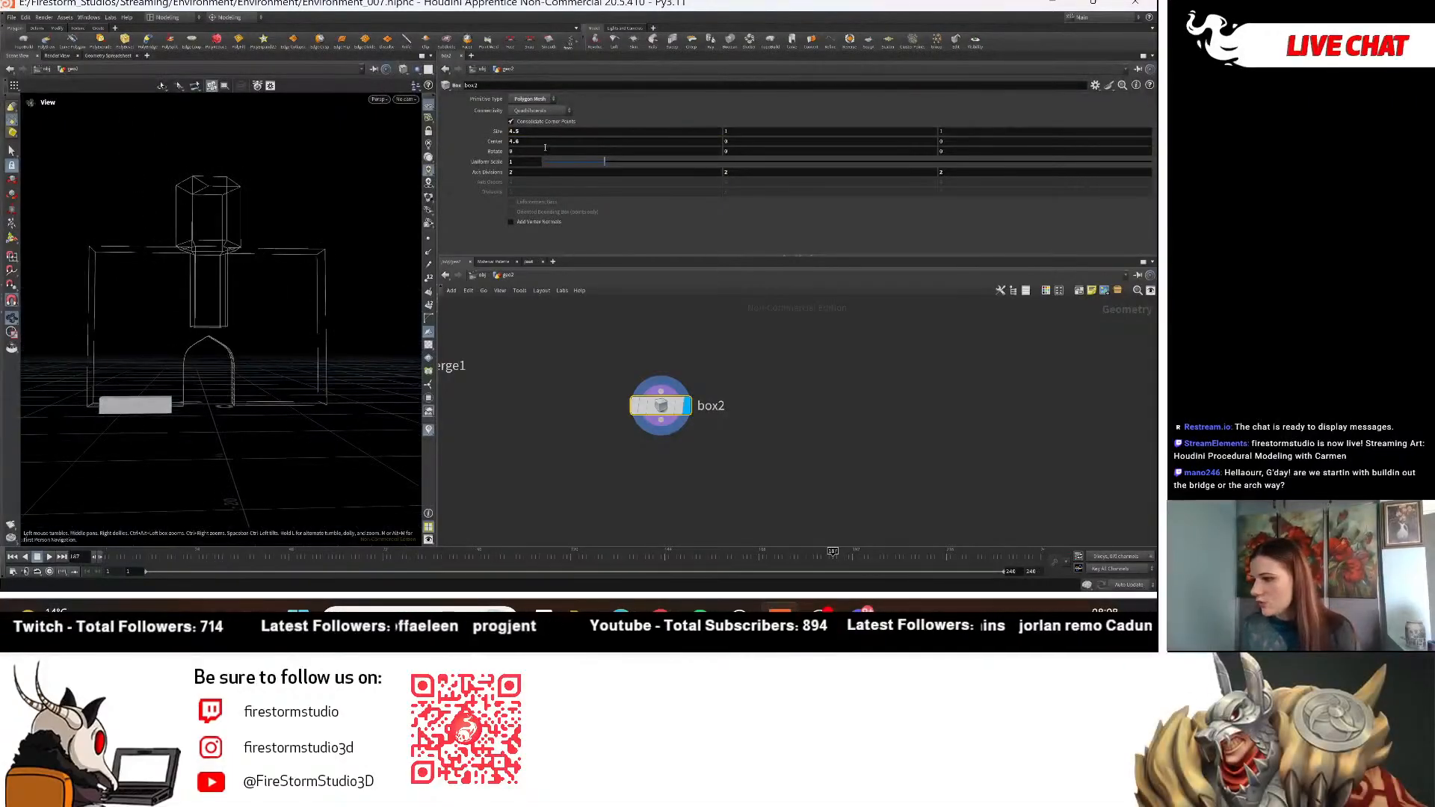
text(0)
key(Return)
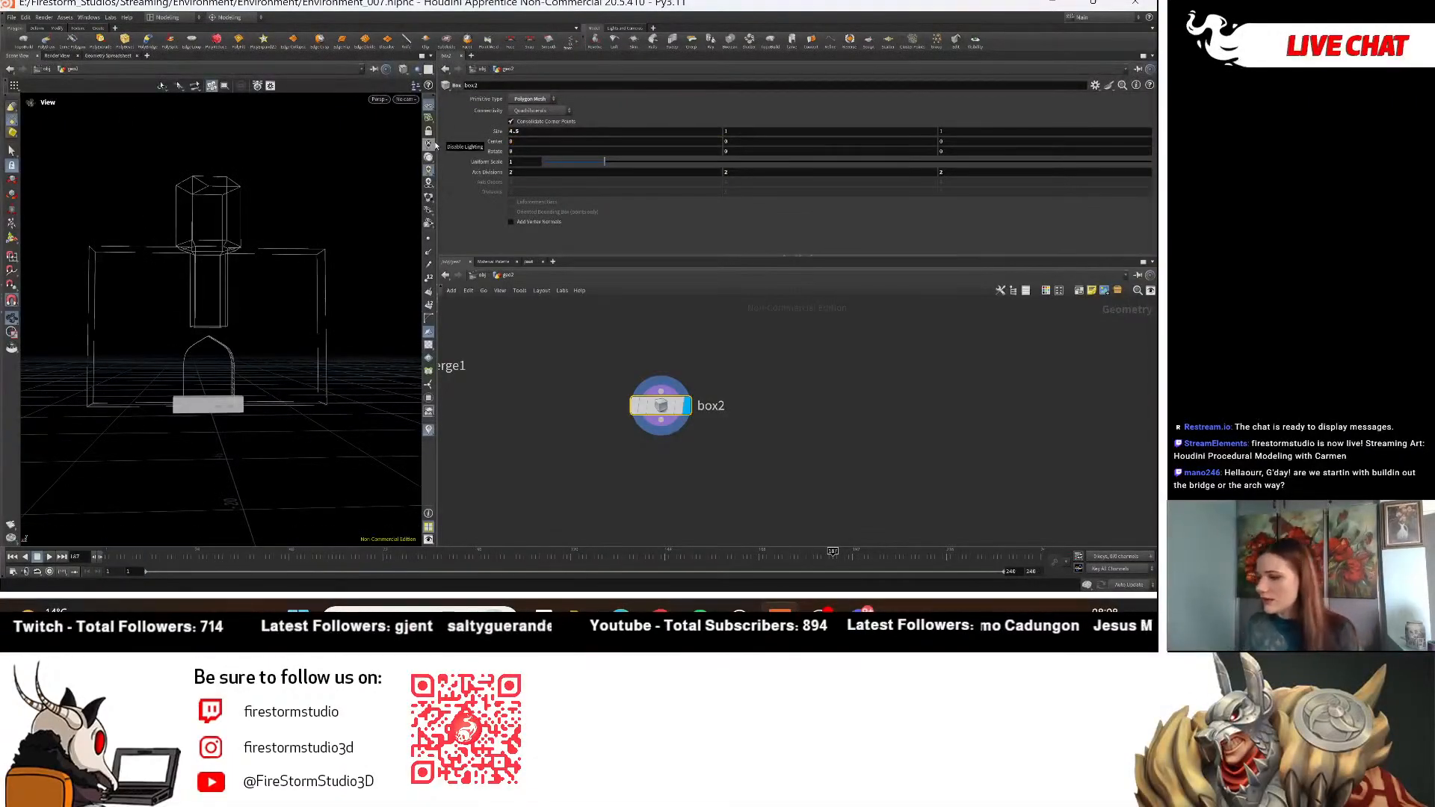
drag(192, 355, 130, 333)
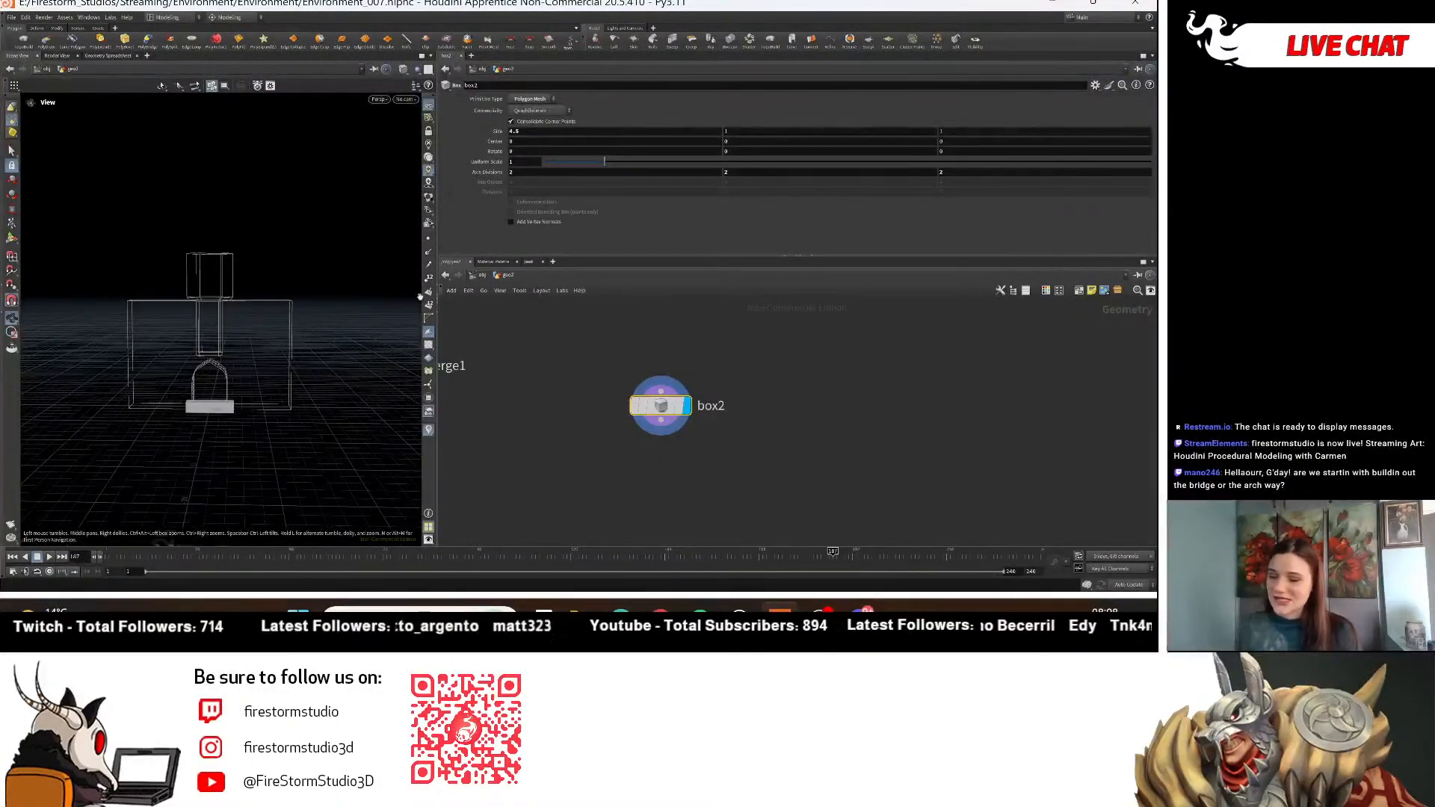
Add a Match Size node below box2, connect box2 to its first input and display it.
scroll(722, 371, down, 5)
middle_drag(629, 307, 680, 484)
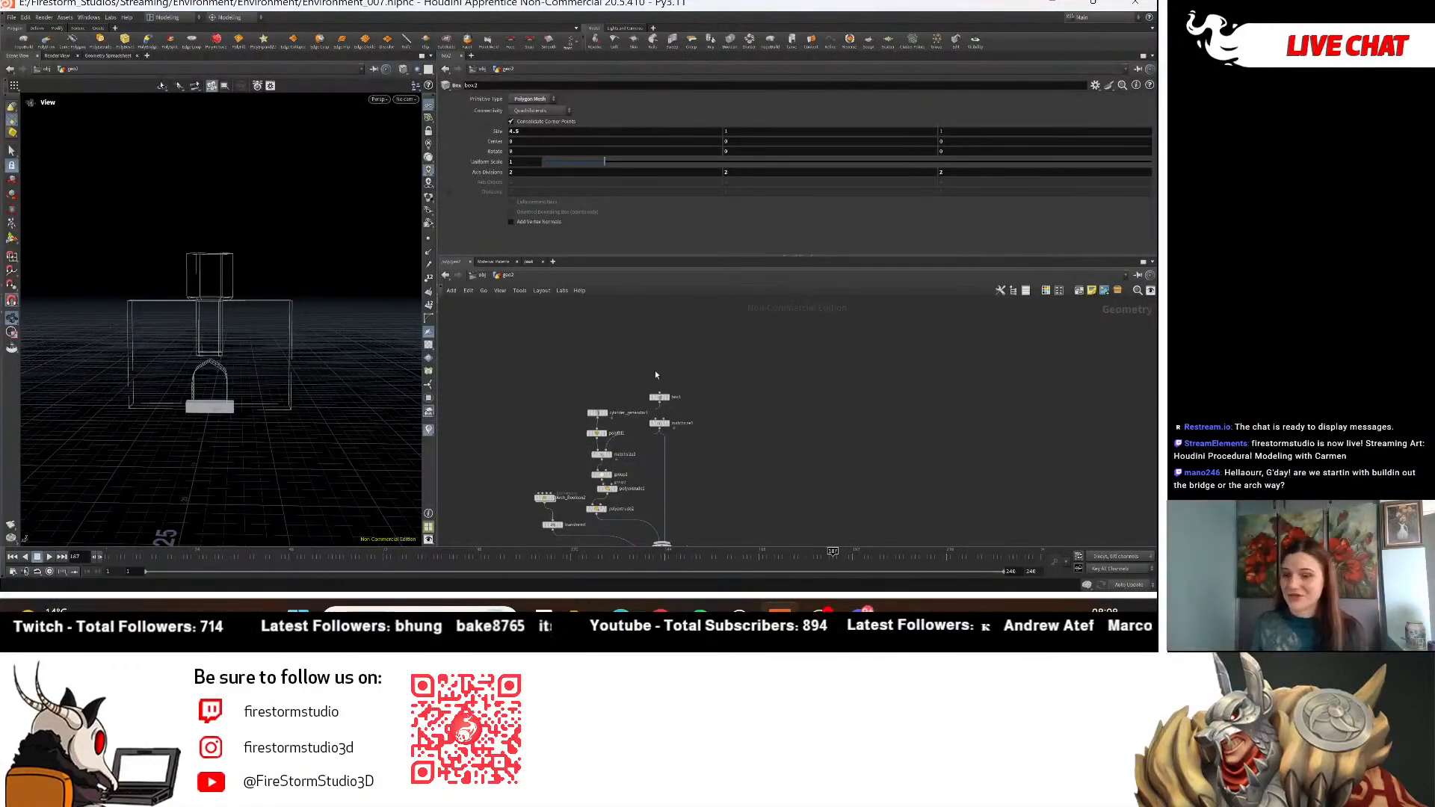
scroll(707, 444, down, 4)
scroll(761, 452, up, 3)
middle_drag(759, 441, 796, 350)
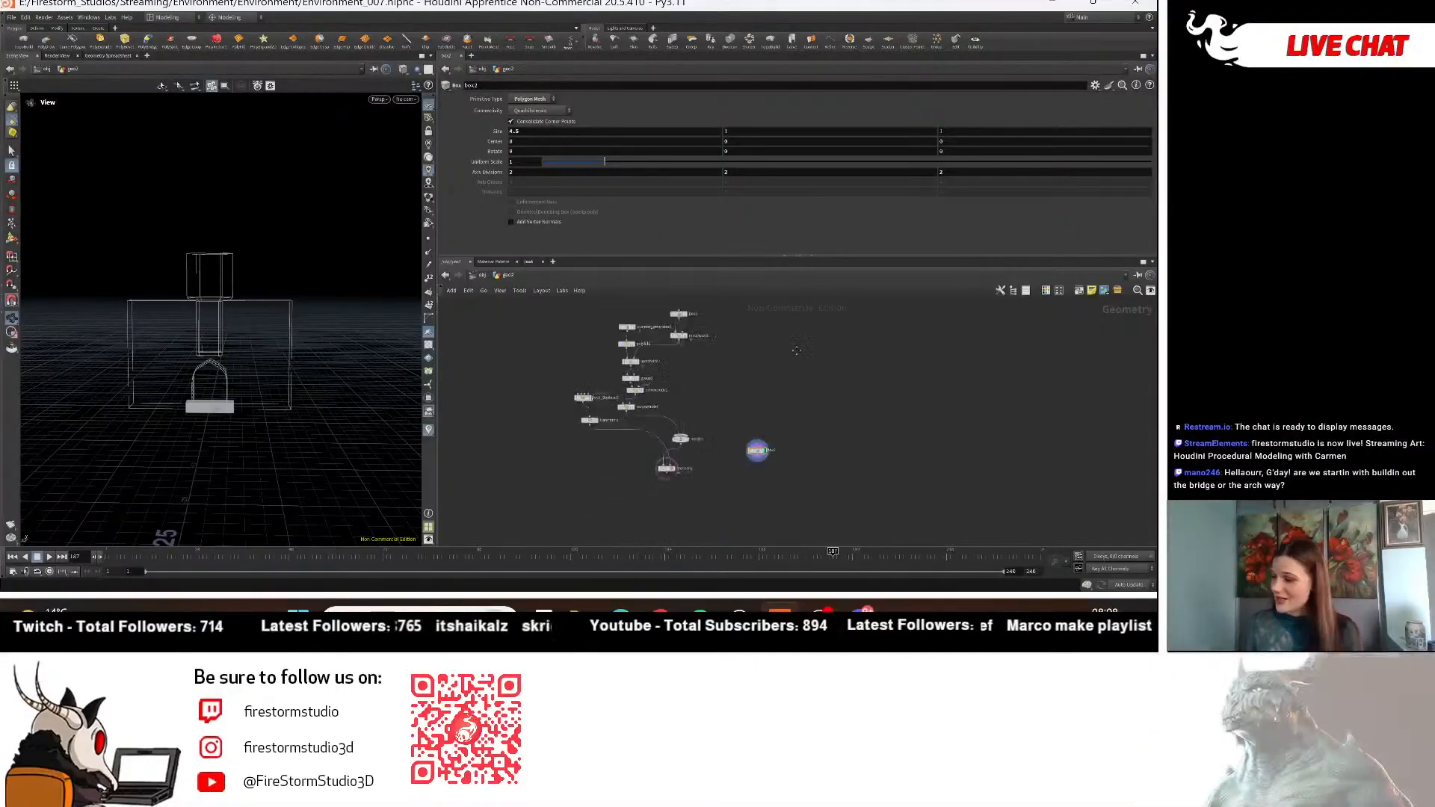
scroll(751, 453, up, 5)
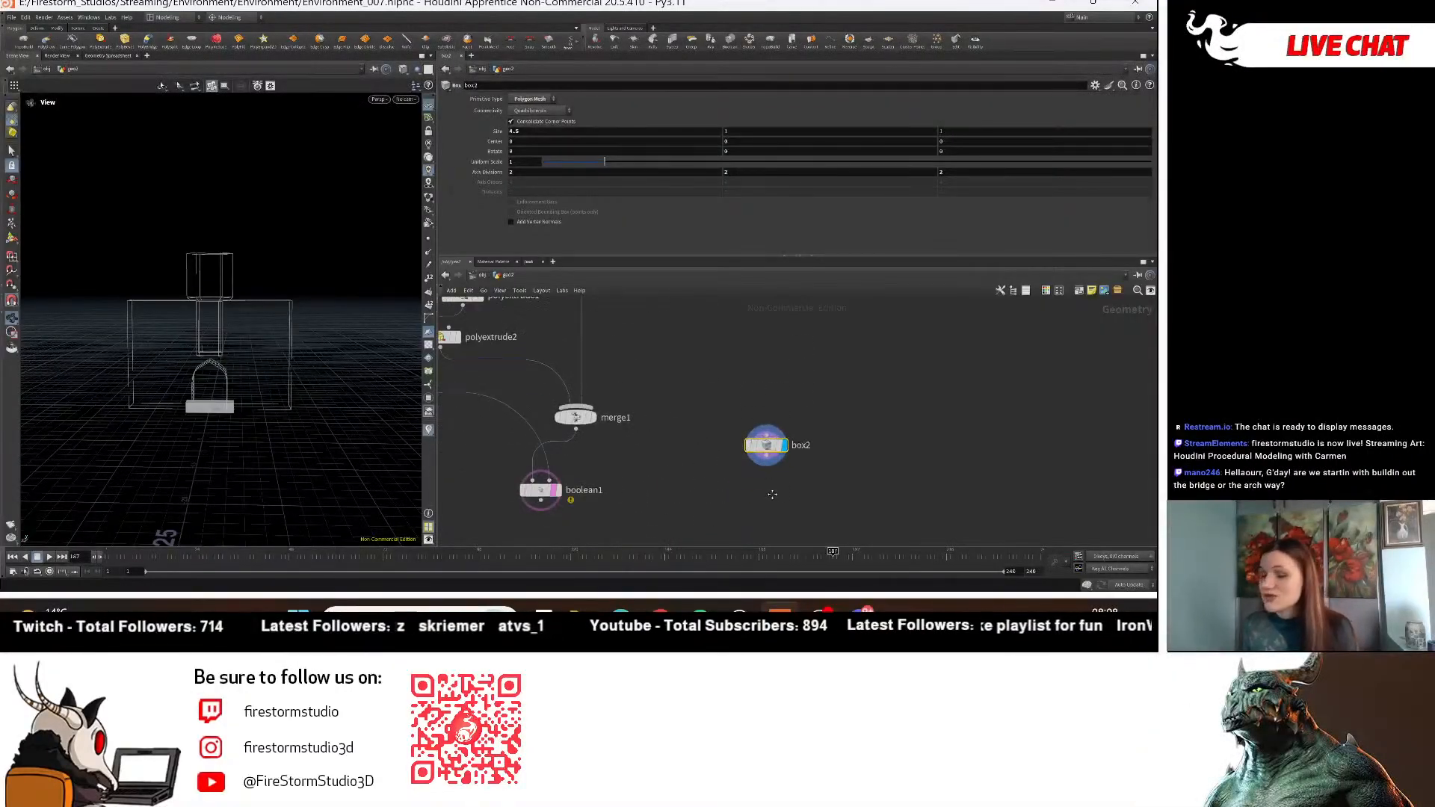
middle_drag(772, 494, 751, 460)
key(Tab)
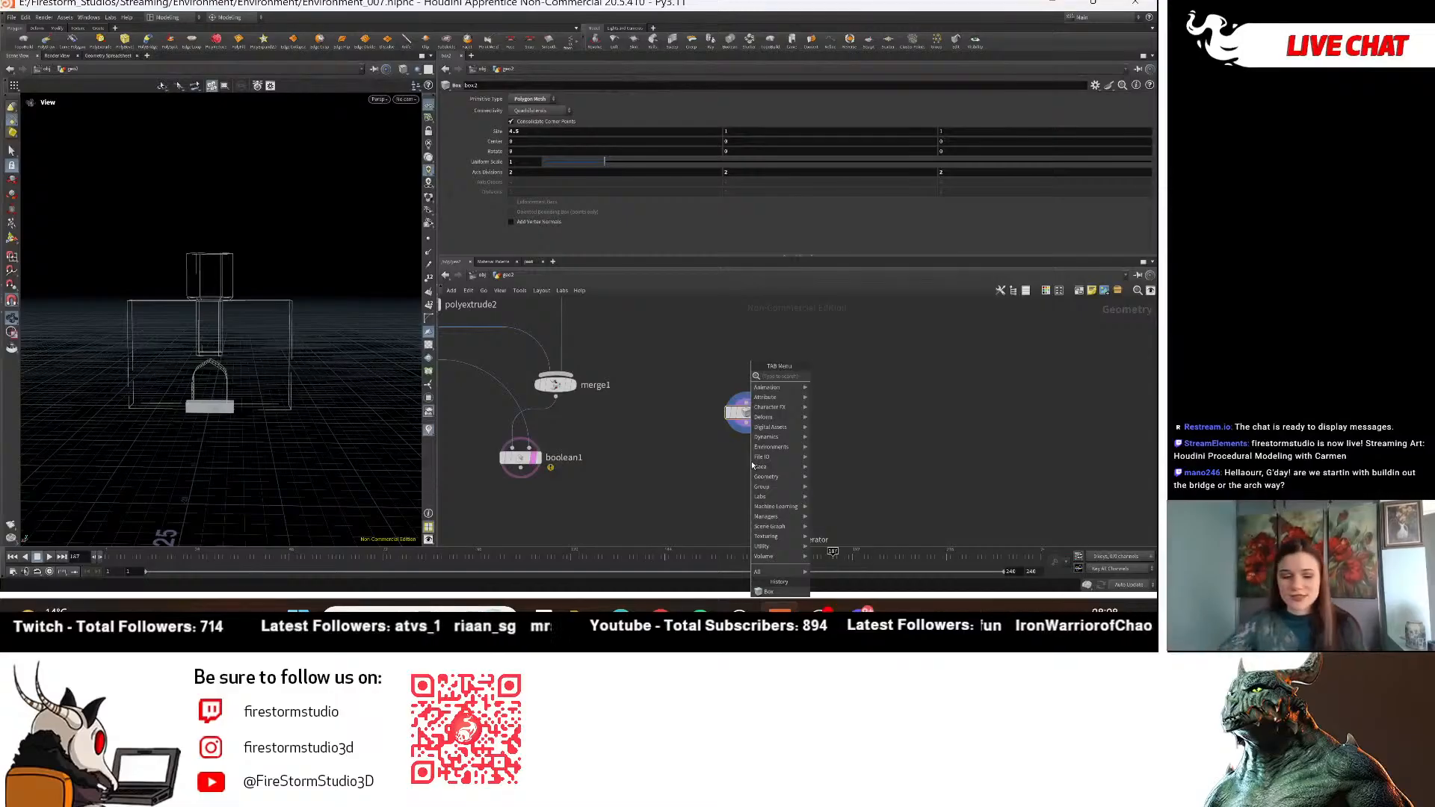
text(match)
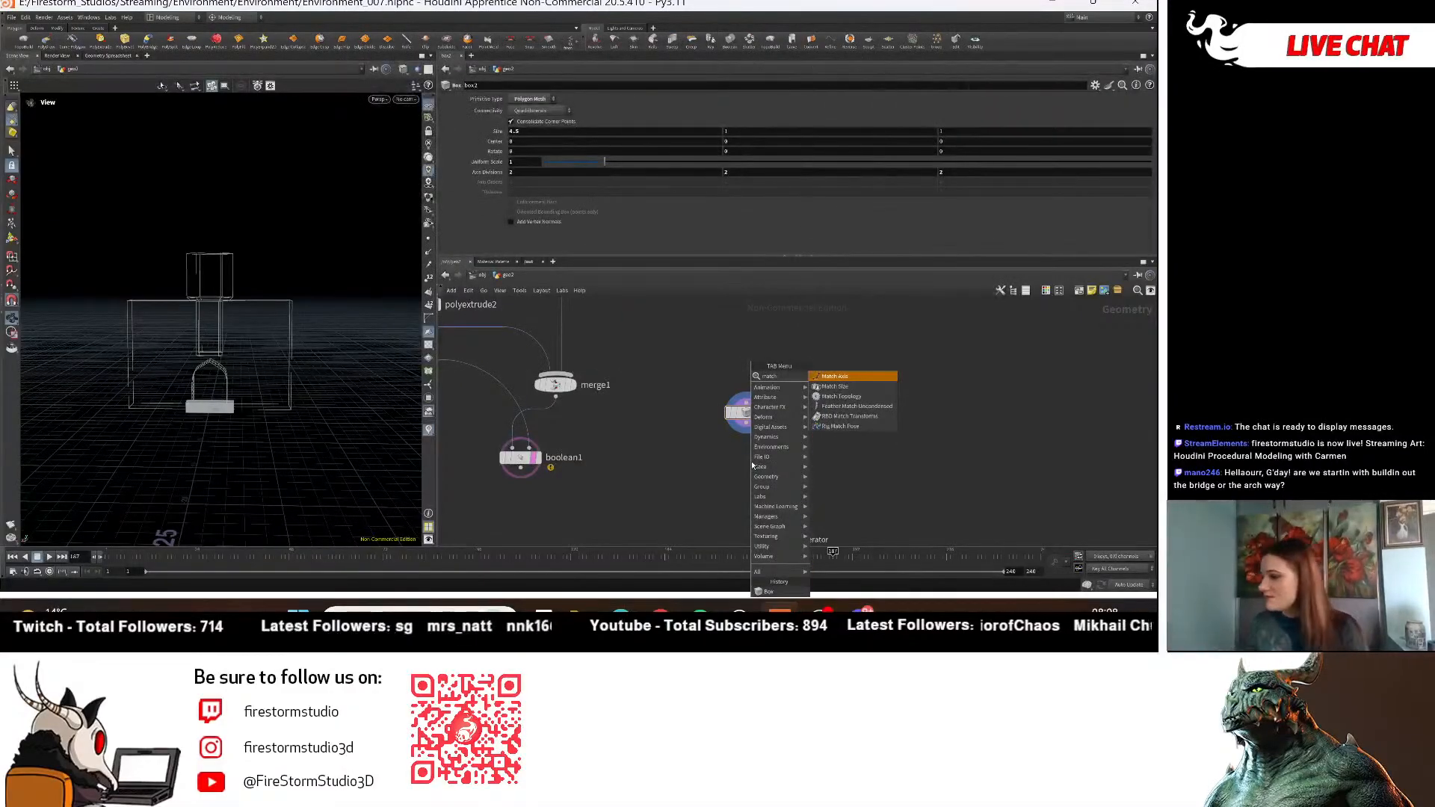
click(843, 387)
click(751, 464)
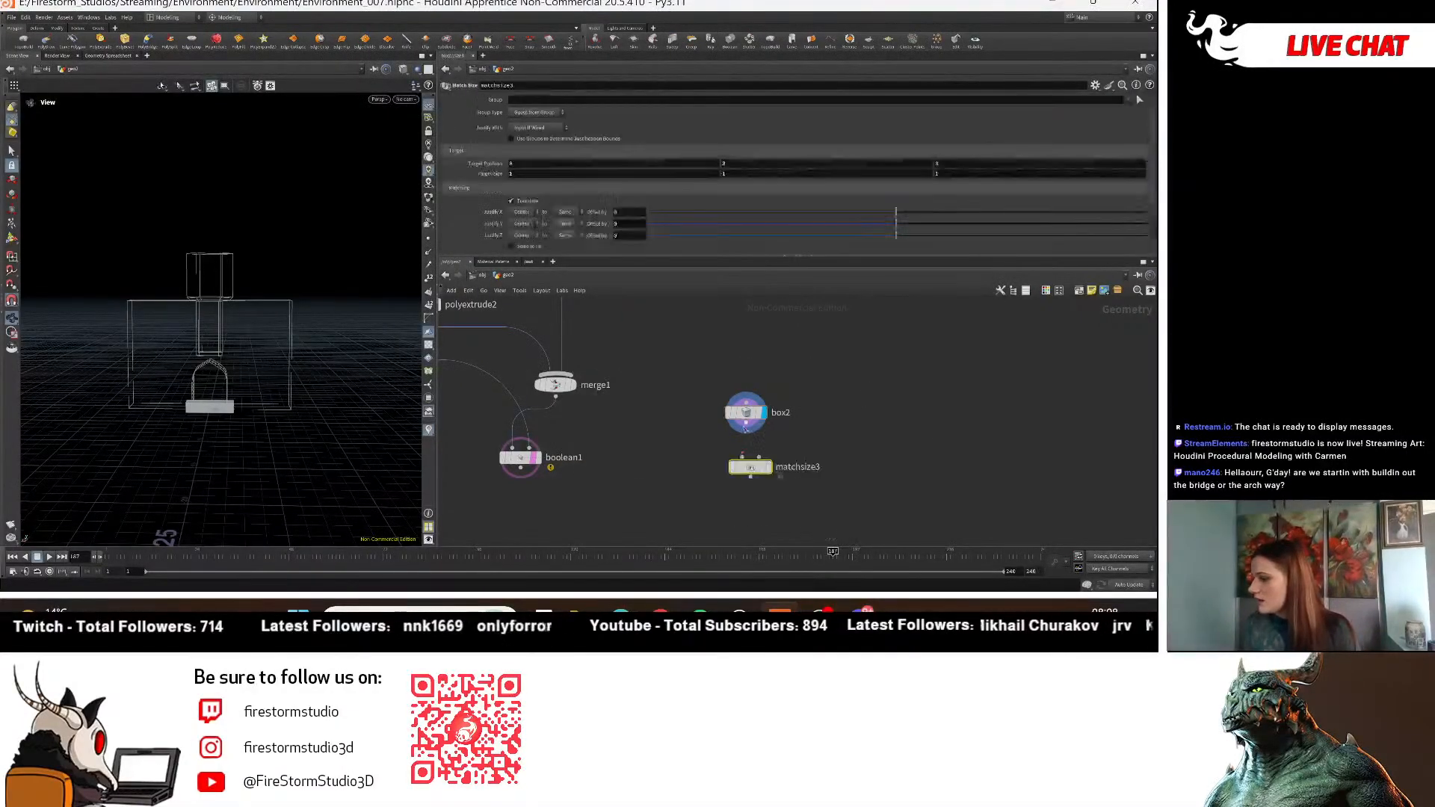
drag(746, 424, 749, 457)
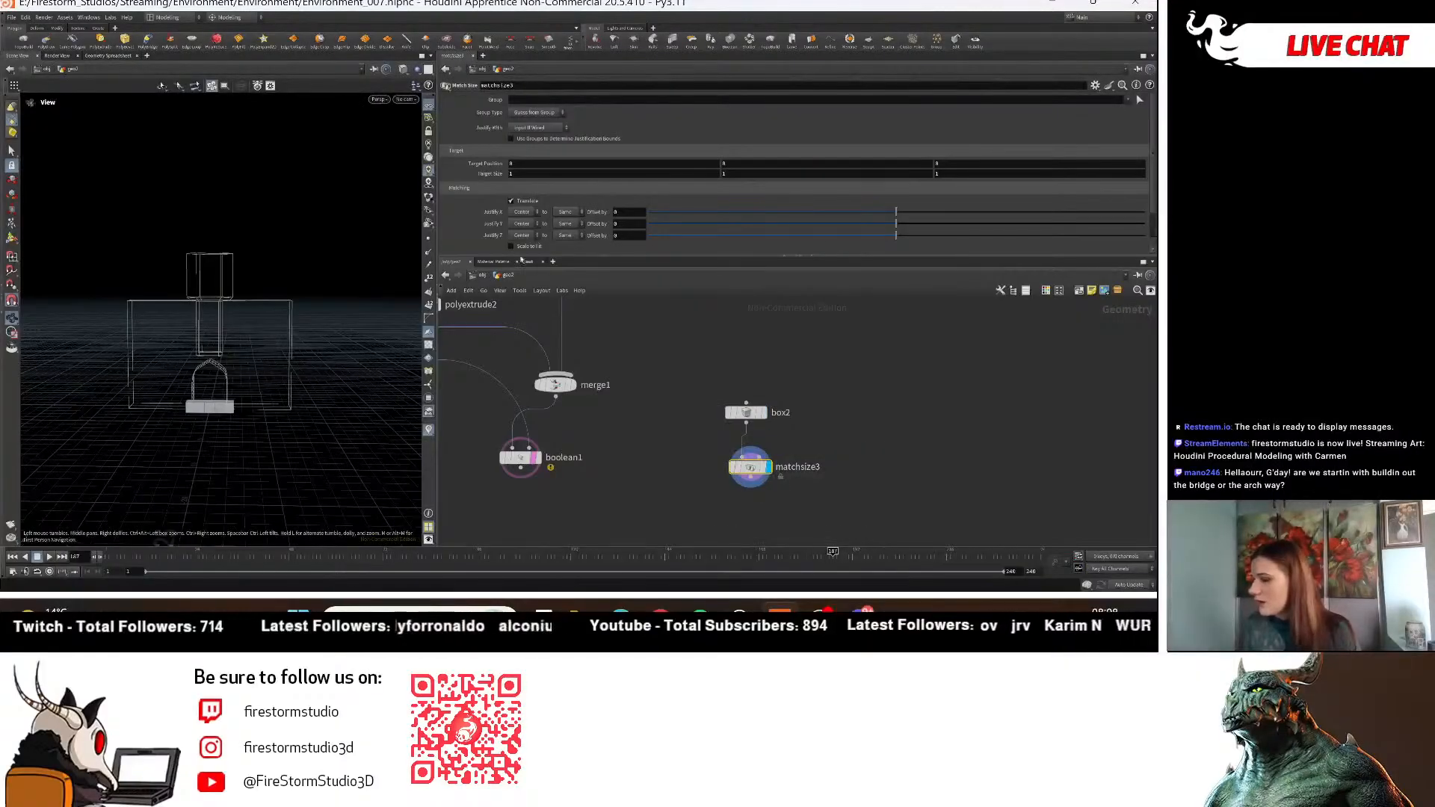
Connect boolean1's output to the second input of the Match Size node as the reference geometry.
drag(520, 469, 701, 510)
mouse_move(190, 378)
mouse_down()
mouse_move(192, 345)
mouse_move(189, 392)
mouse_move(195, 380)
mouse_up()
right_drag(194, 380, 189, 279)
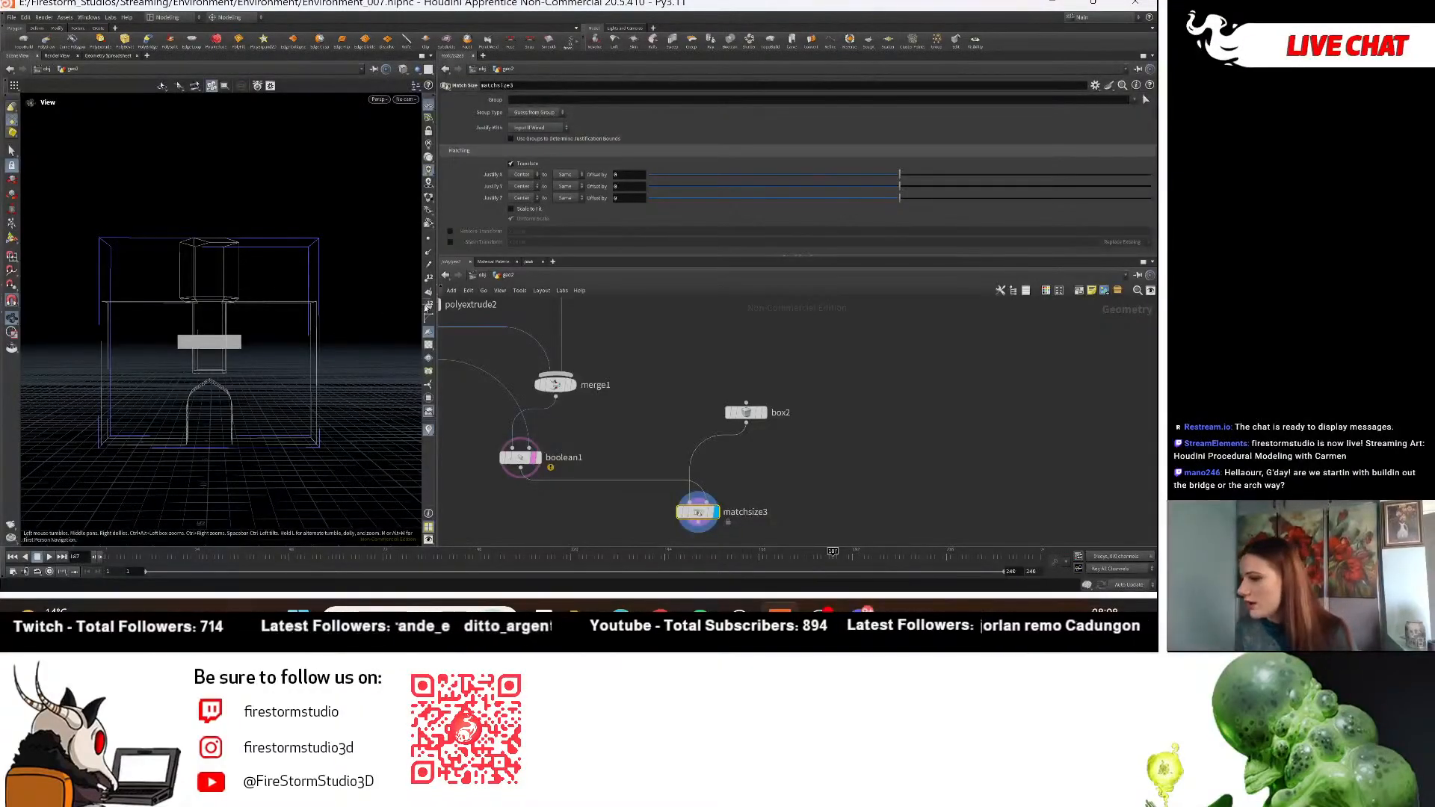
Try the Match Size node with Justify Y set to None.
drag(243, 371, 419, 236)
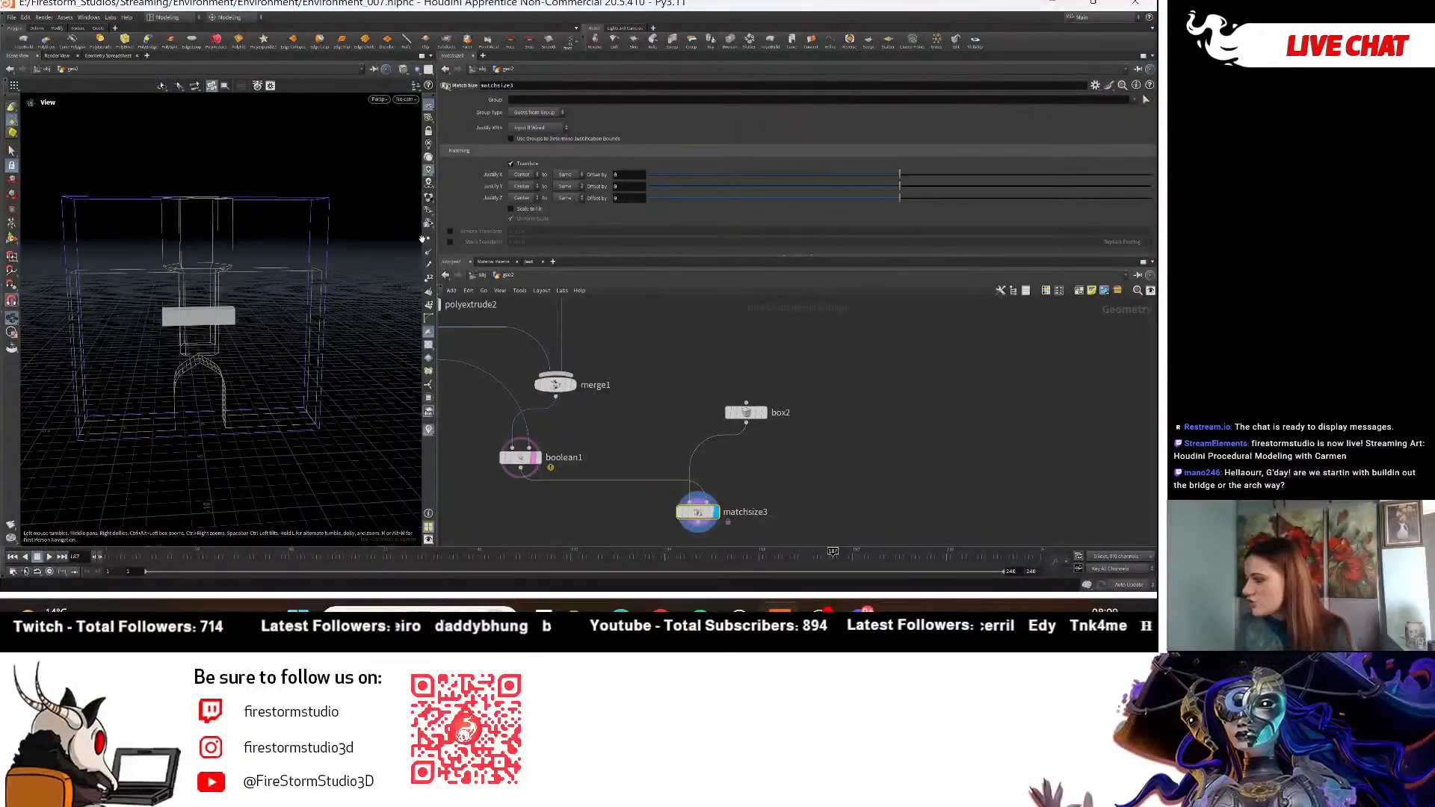
click(529, 188)
click(524, 198)
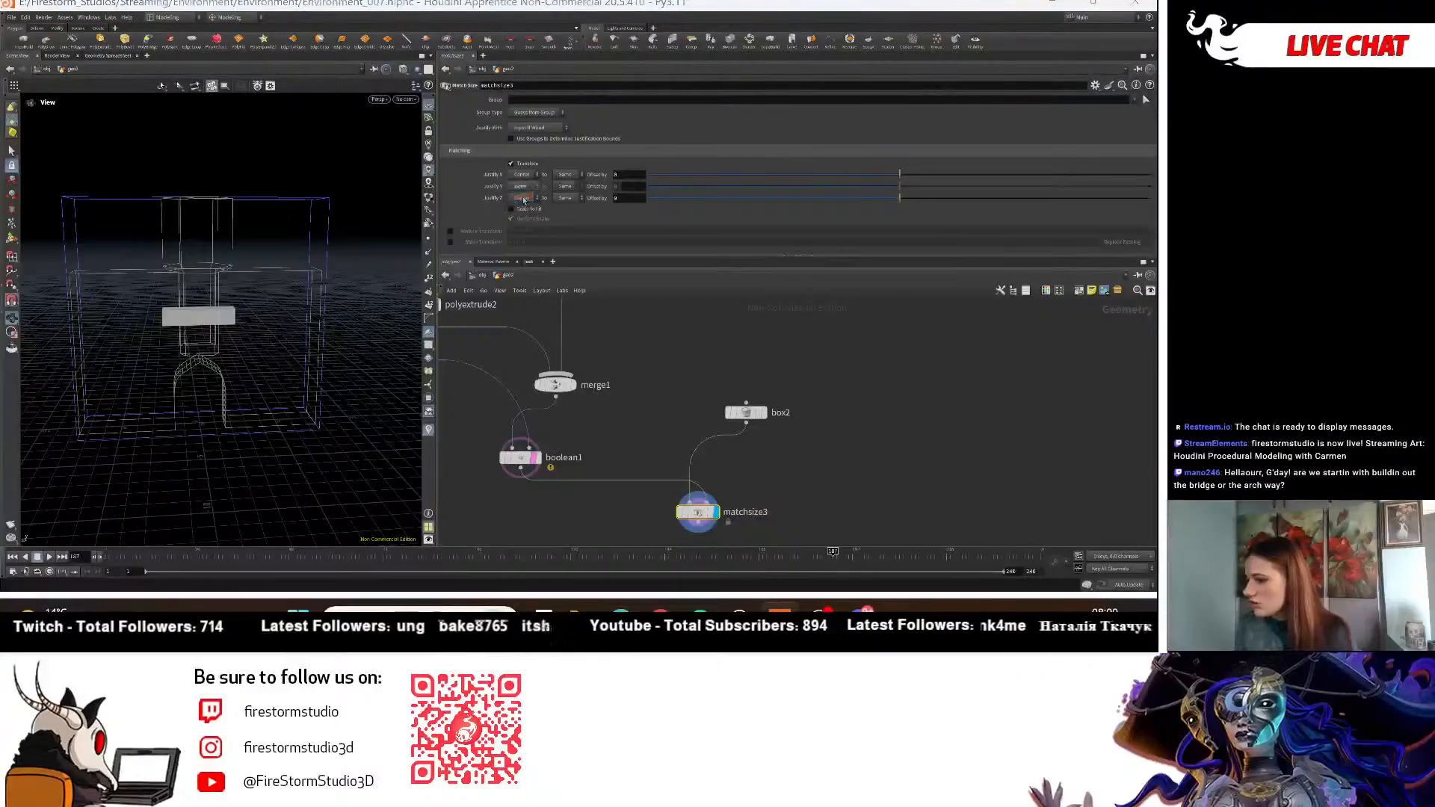
drag(263, 423, 312, 414)
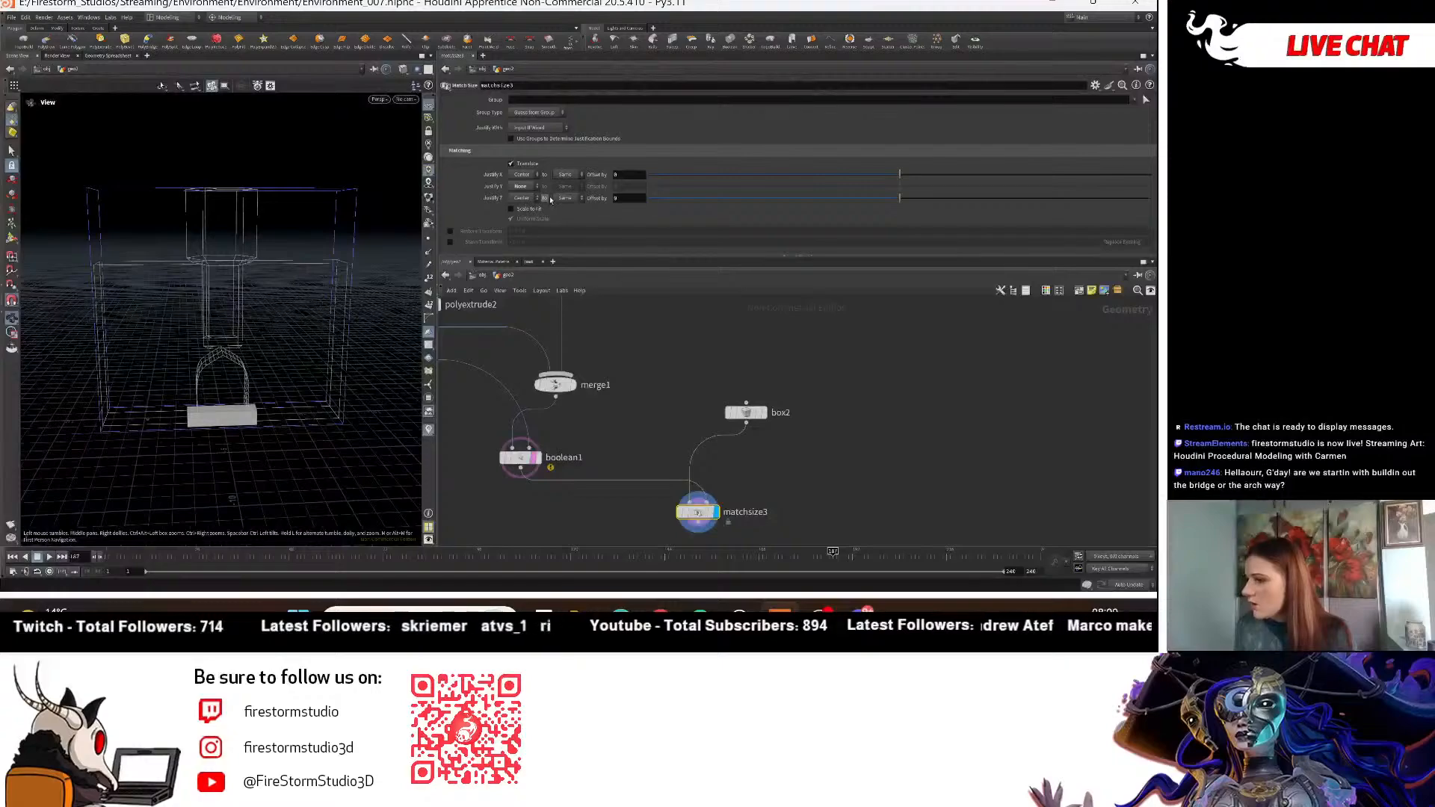
Try aligning the box's Max side to the reference's Min in Justify Y.
click(521, 186)
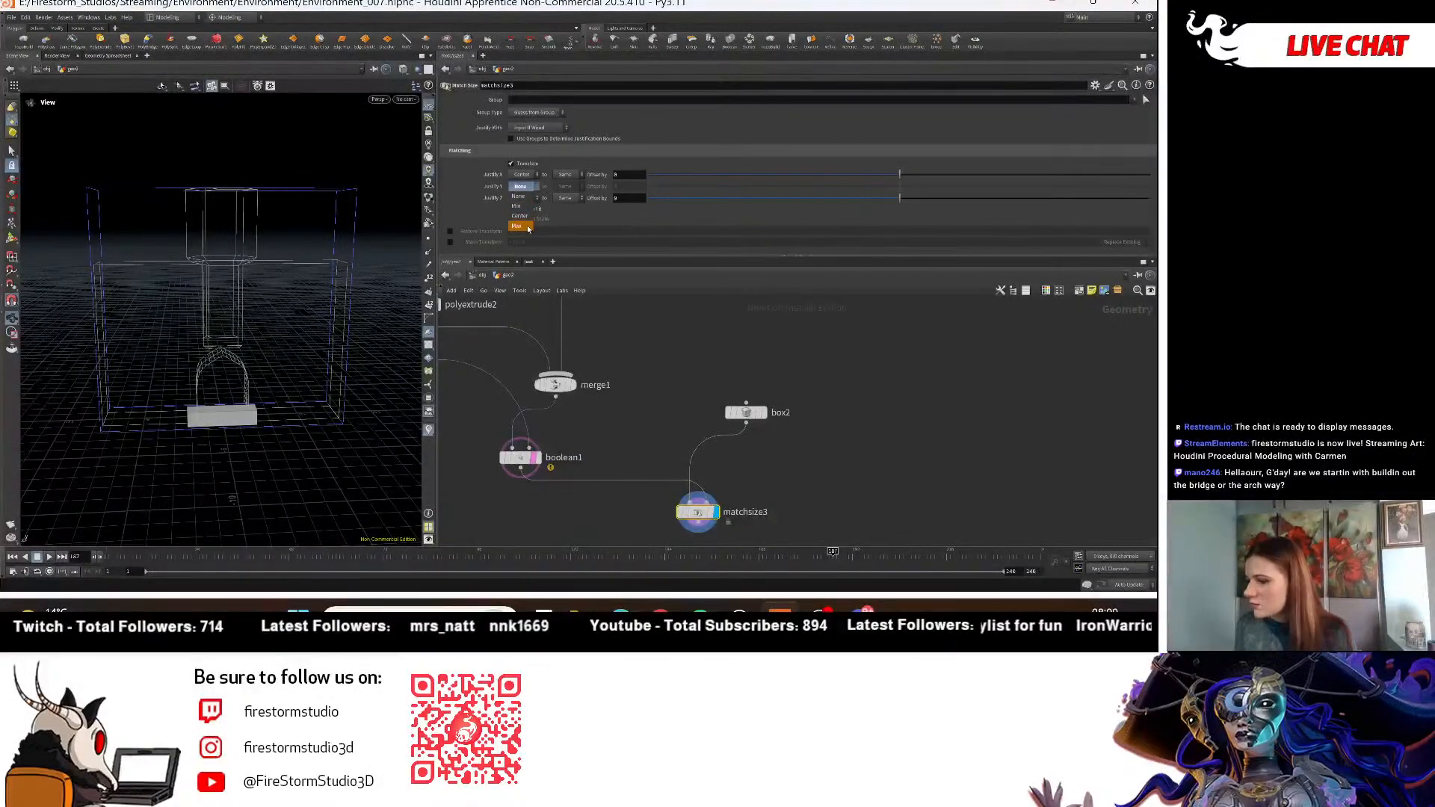
click(527, 226)
click(565, 186)
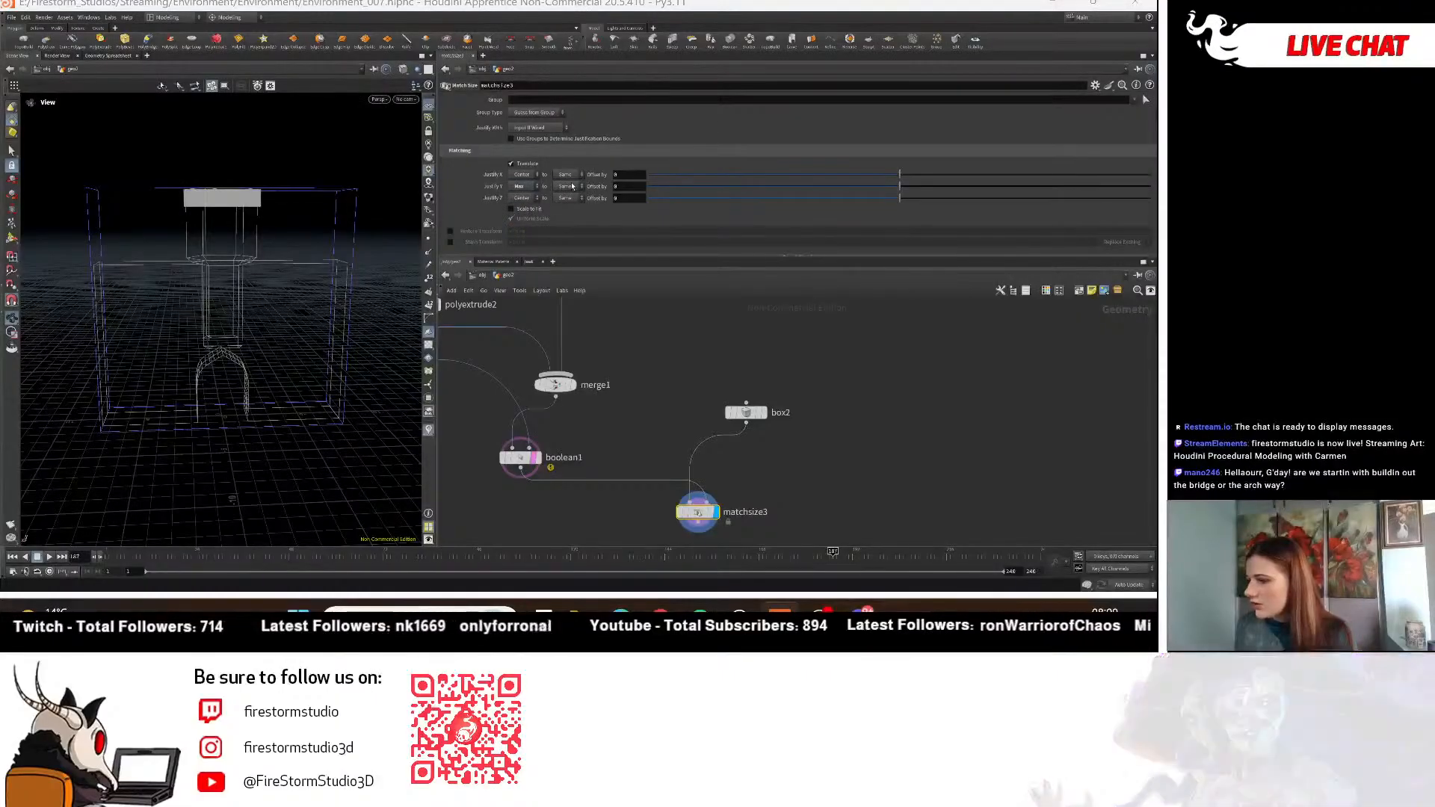
click(561, 205)
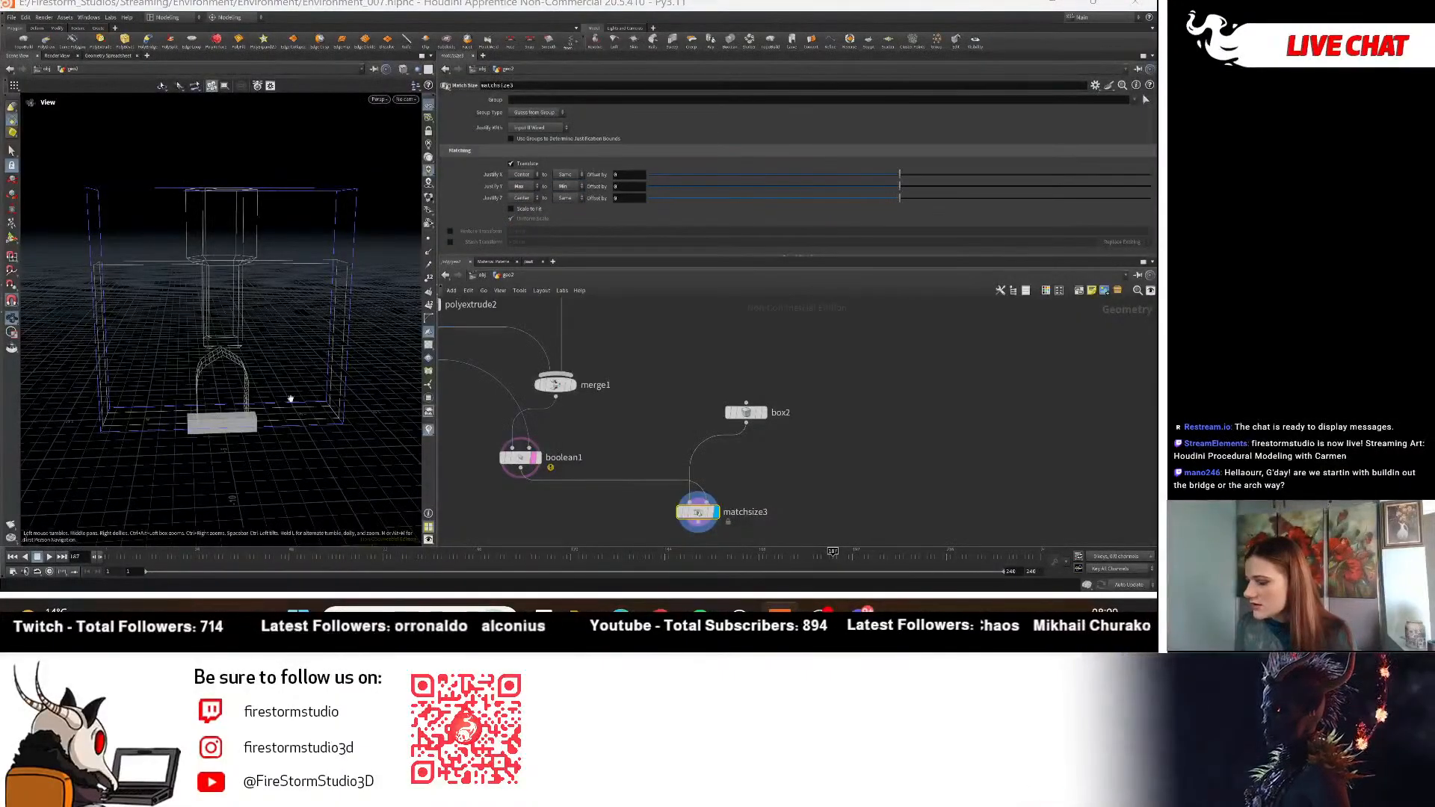
mouse_move(288, 400)
mouse_down()
mouse_move(284, 376)
mouse_move(298, 378)
mouse_up()
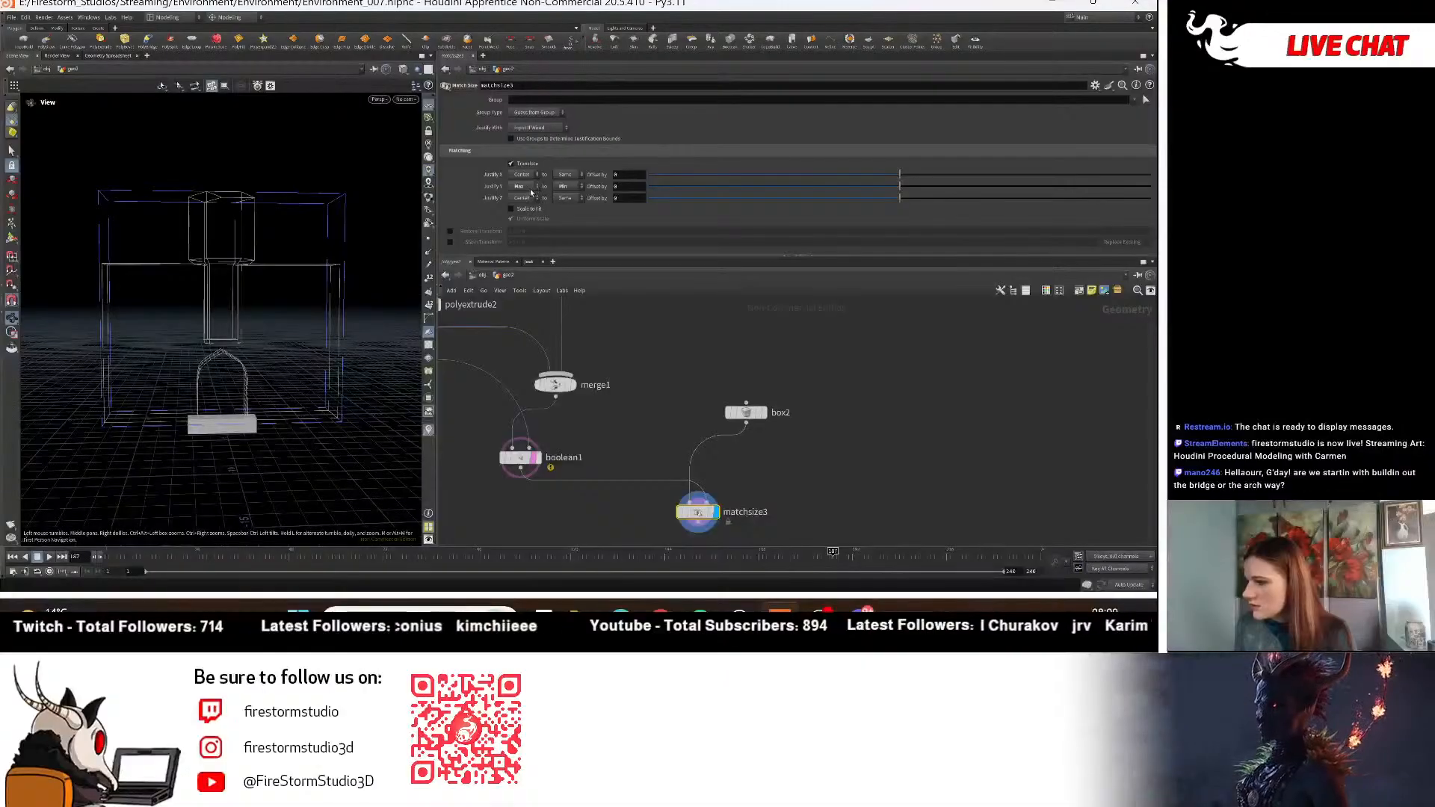
Try the opposite Justify Y alignment, matching the box's Min side to the reference's Max.
click(520, 186)
click(516, 206)
click(565, 186)
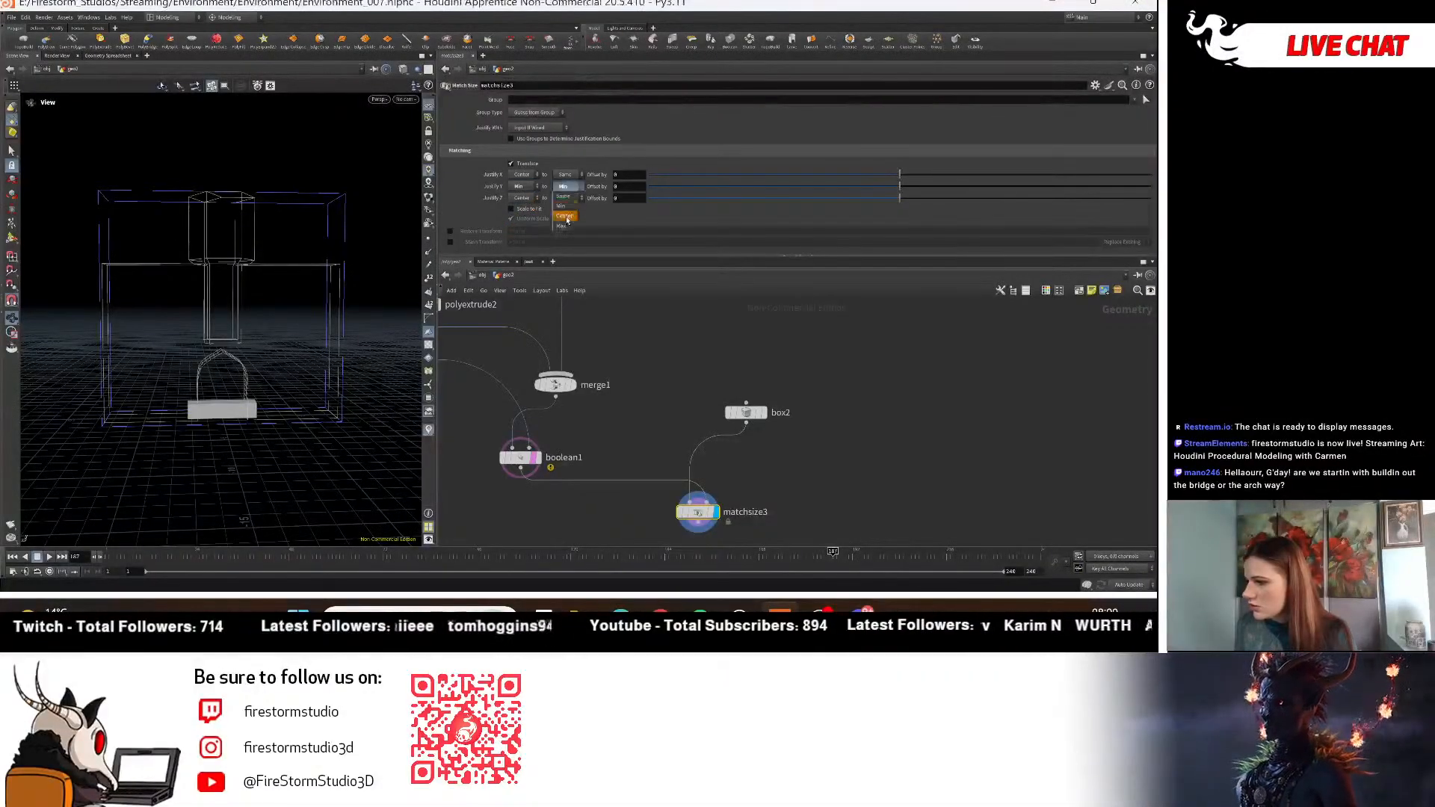
click(565, 226)
Set the Justify Y target back to Min, trying Max and Center for the box's own side.
click(520, 187)
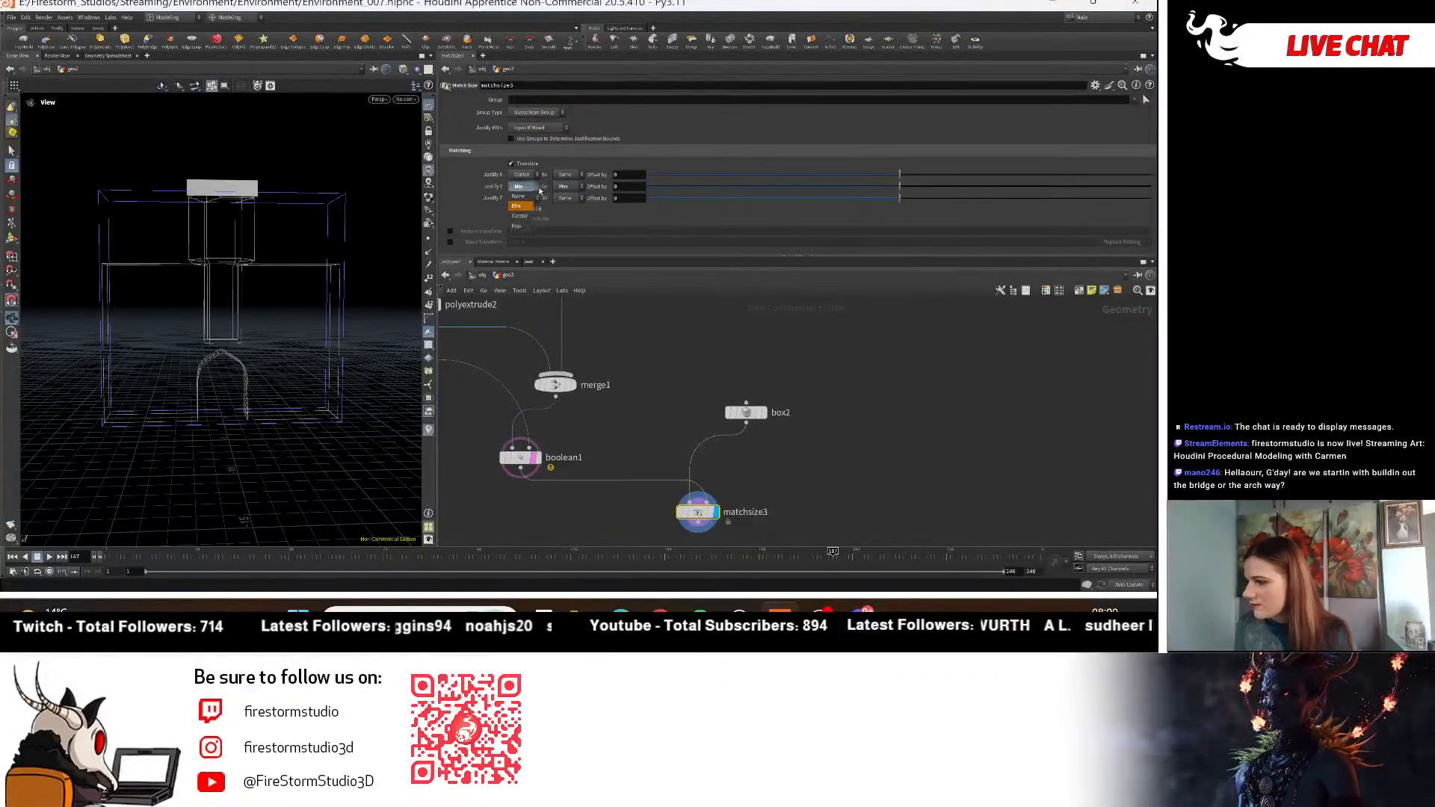
click(521, 225)
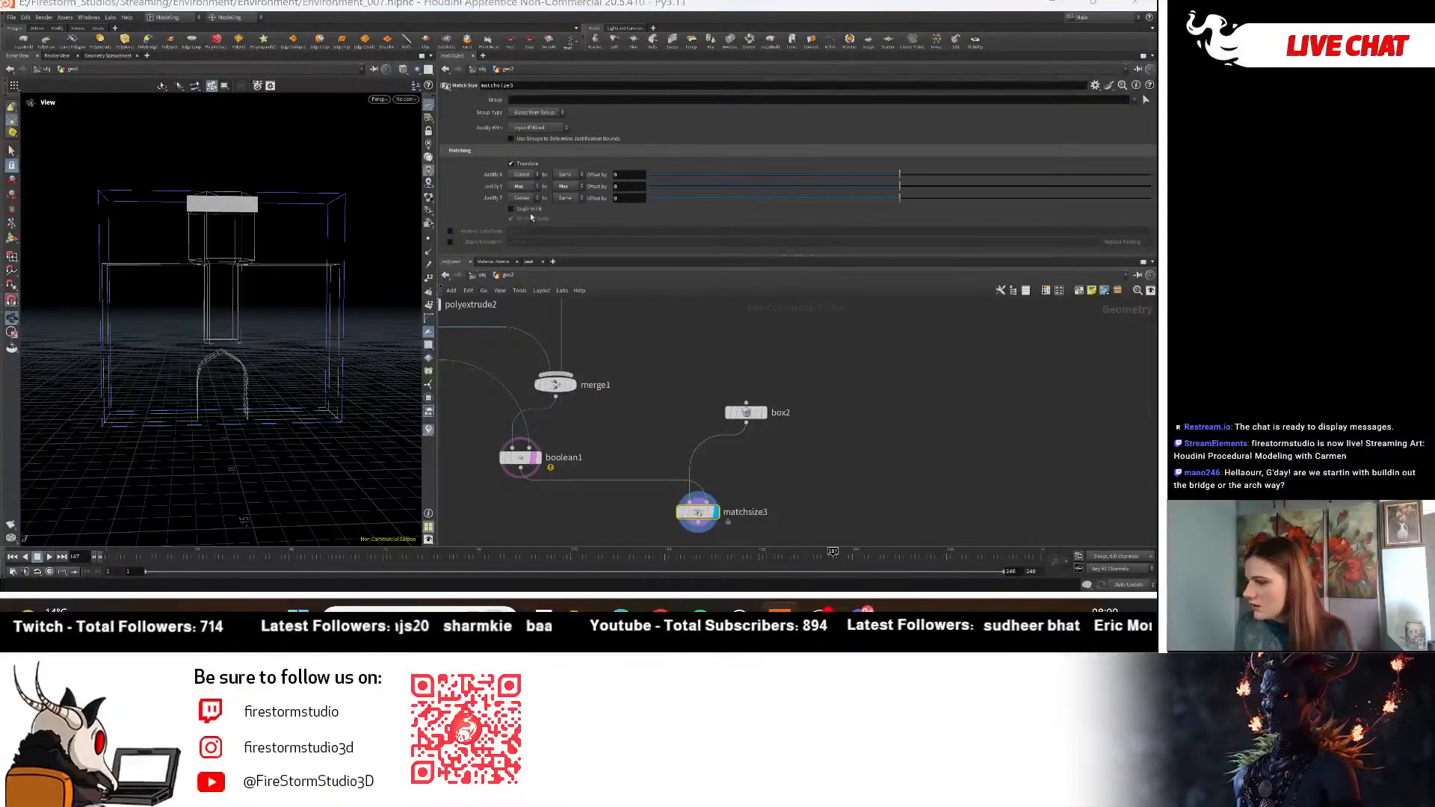
click(573, 189)
click(564, 200)
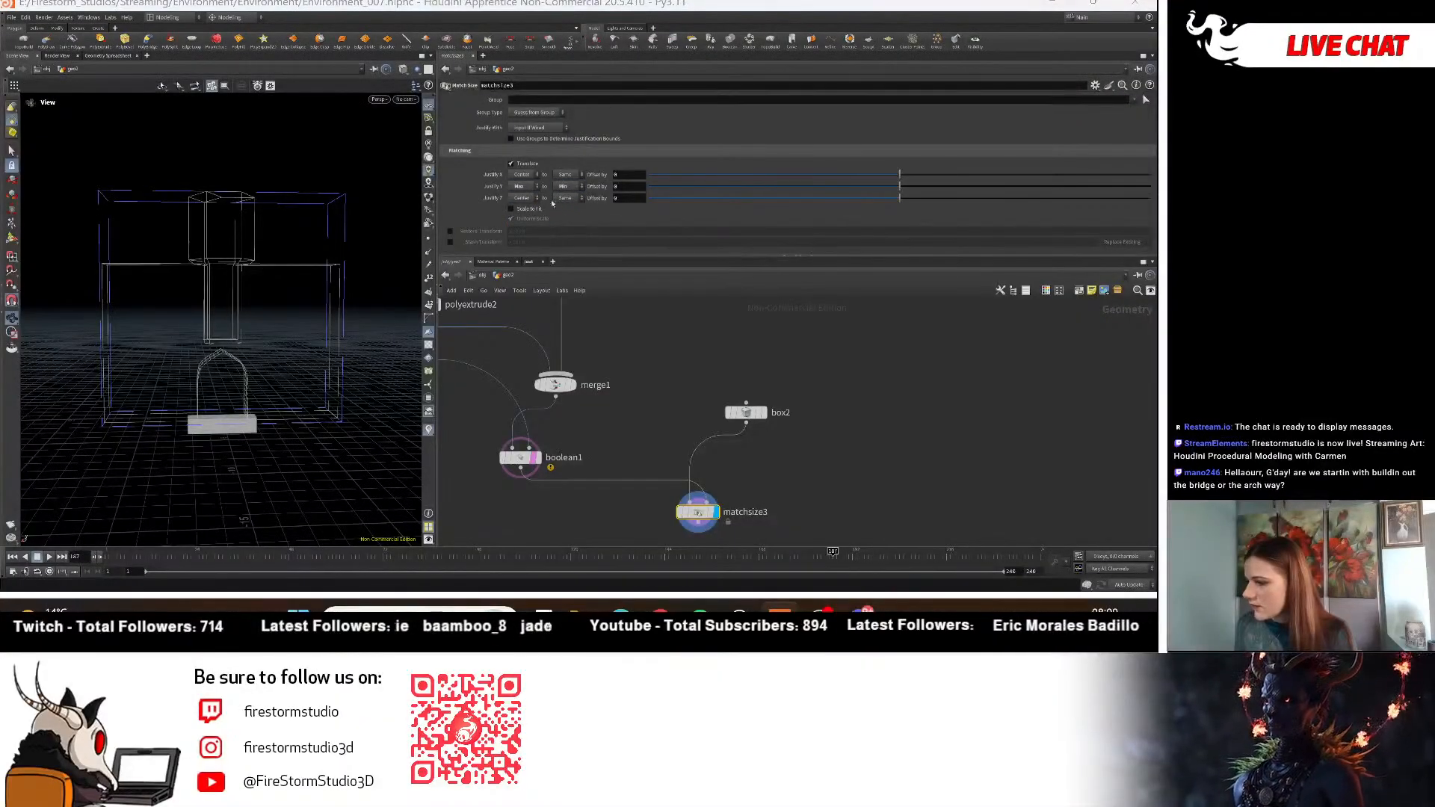
click(521, 186)
click(521, 212)
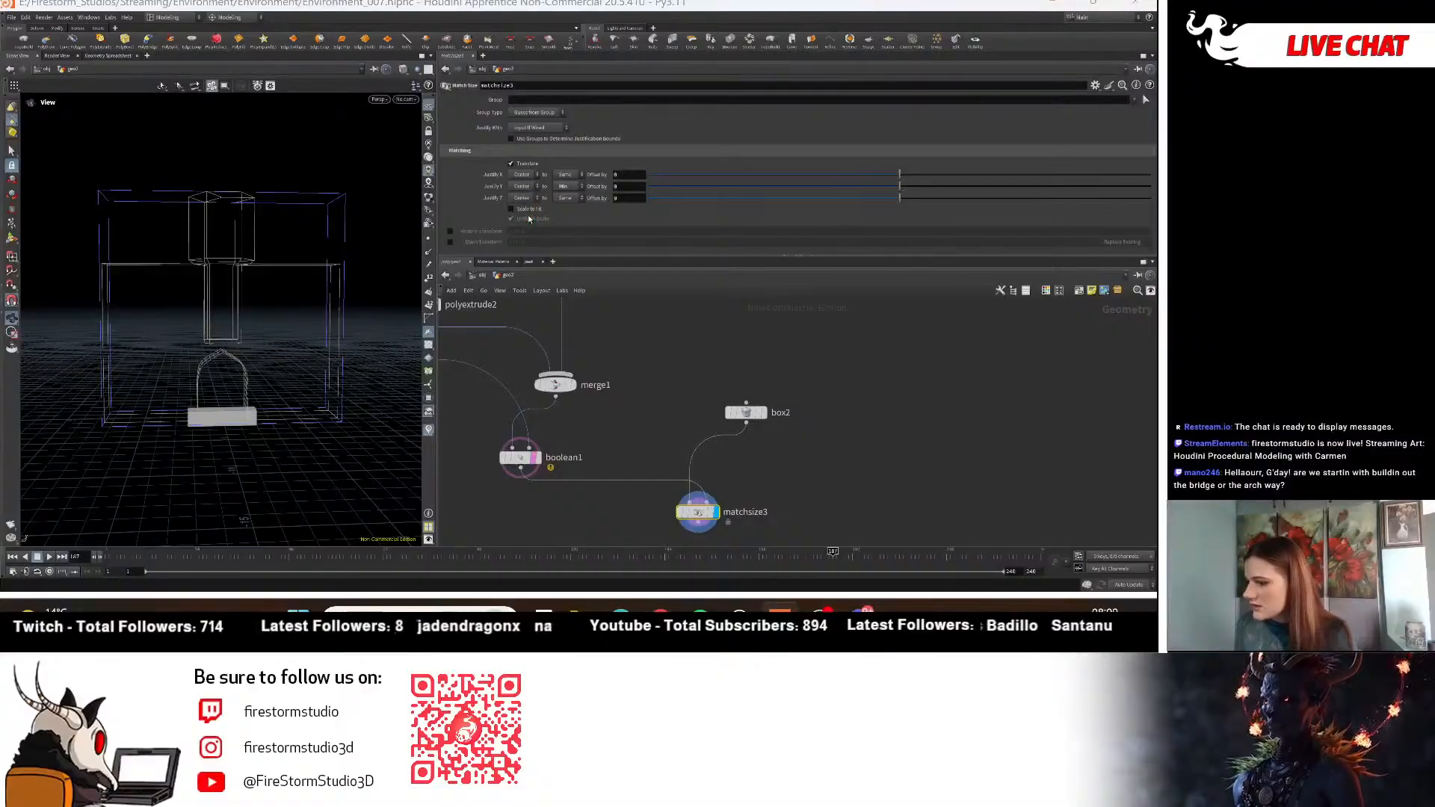
drag(79, 461, 138, 438)
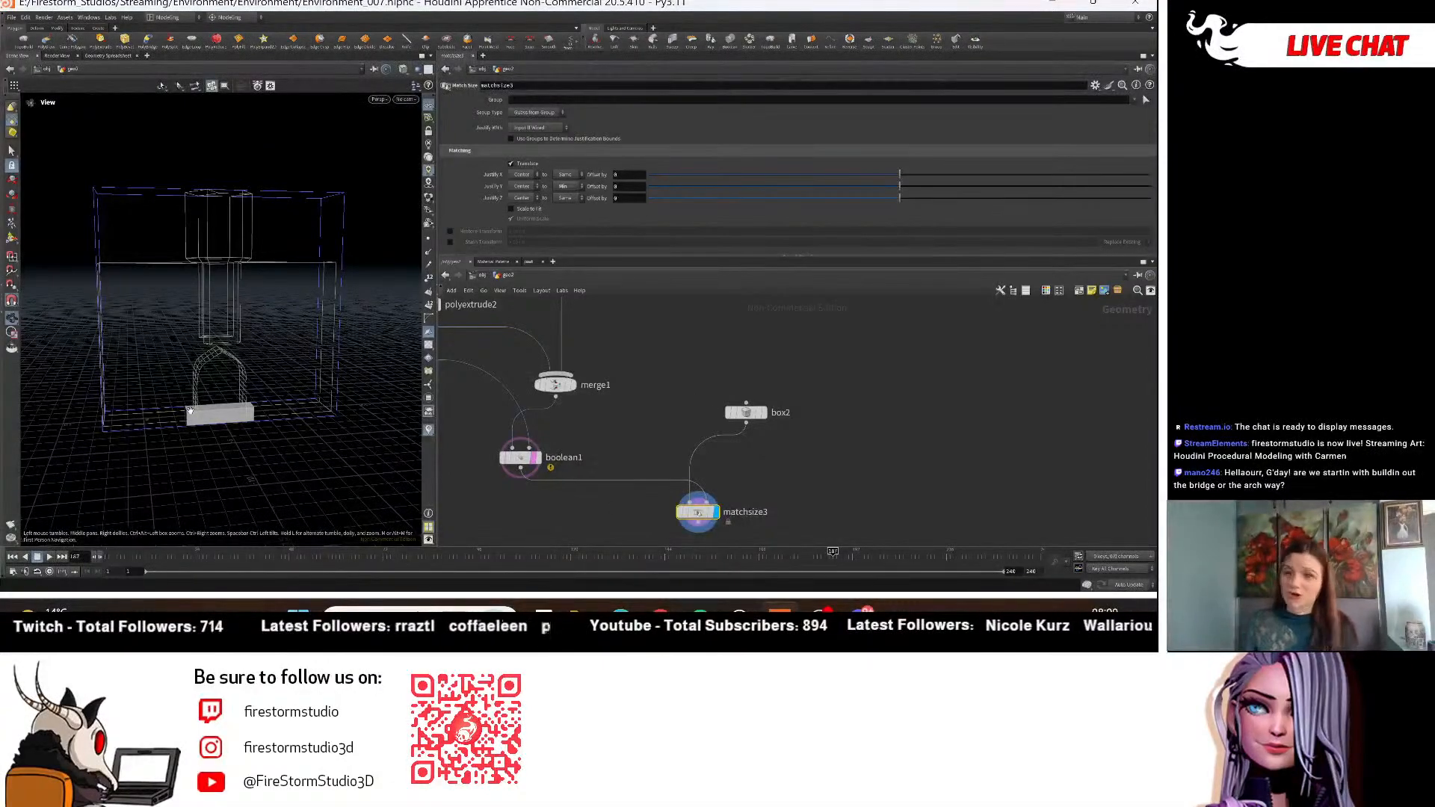
Increase box2's Y size to 5.1 to compare its height with the arch.
click(746, 412)
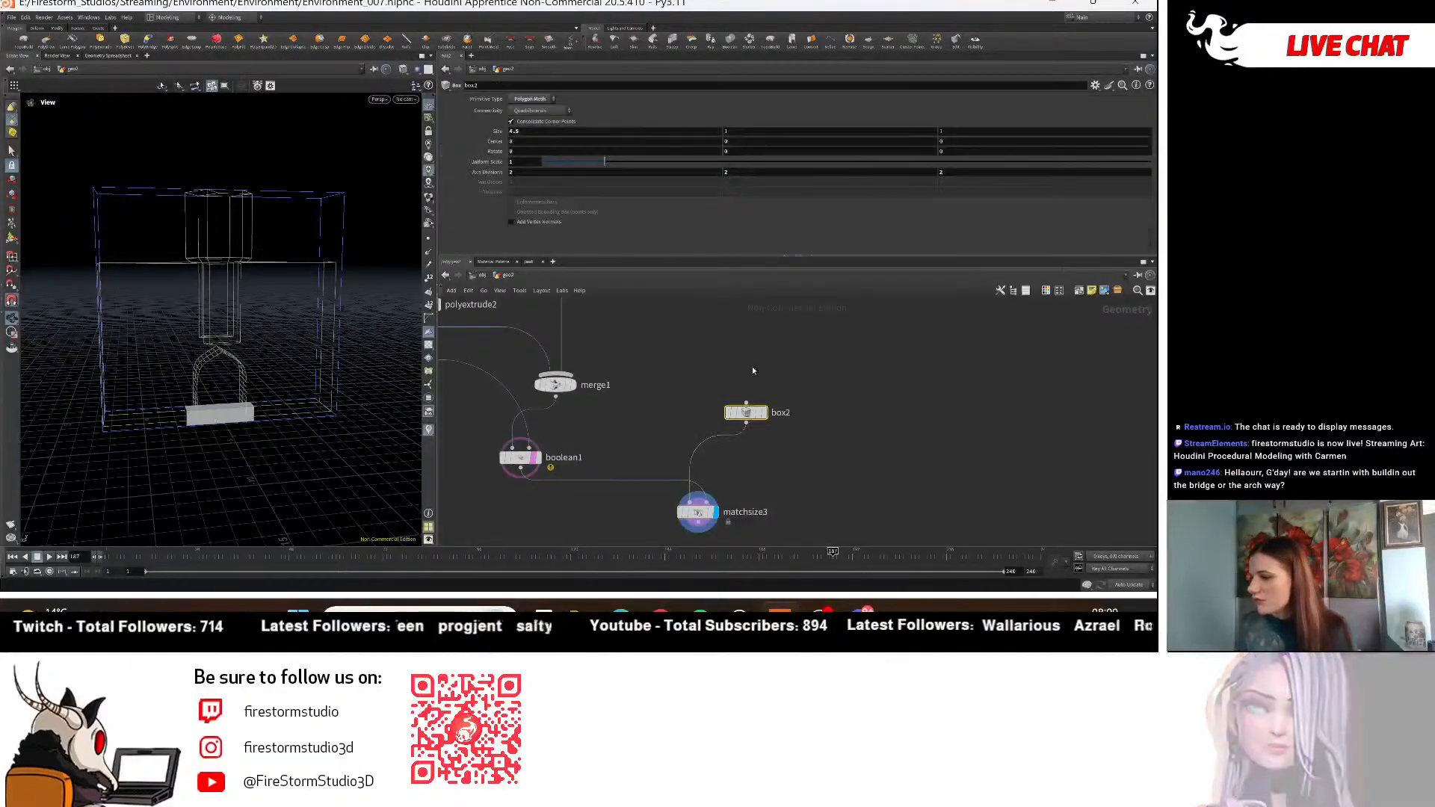
middle_drag(731, 131, 900, 142)
alt+drag(299, 396, 172, 369)
mouse_move(280, 453)
alt+mouse_down()
mouse_move(297, 458)
mouse_move(285, 417)
mouse_move(295, 468)
alt+mouse_up()
Set Justify Y on matchsize3 to Min so the box's base aligns with the reference's Min.
click(697, 511)
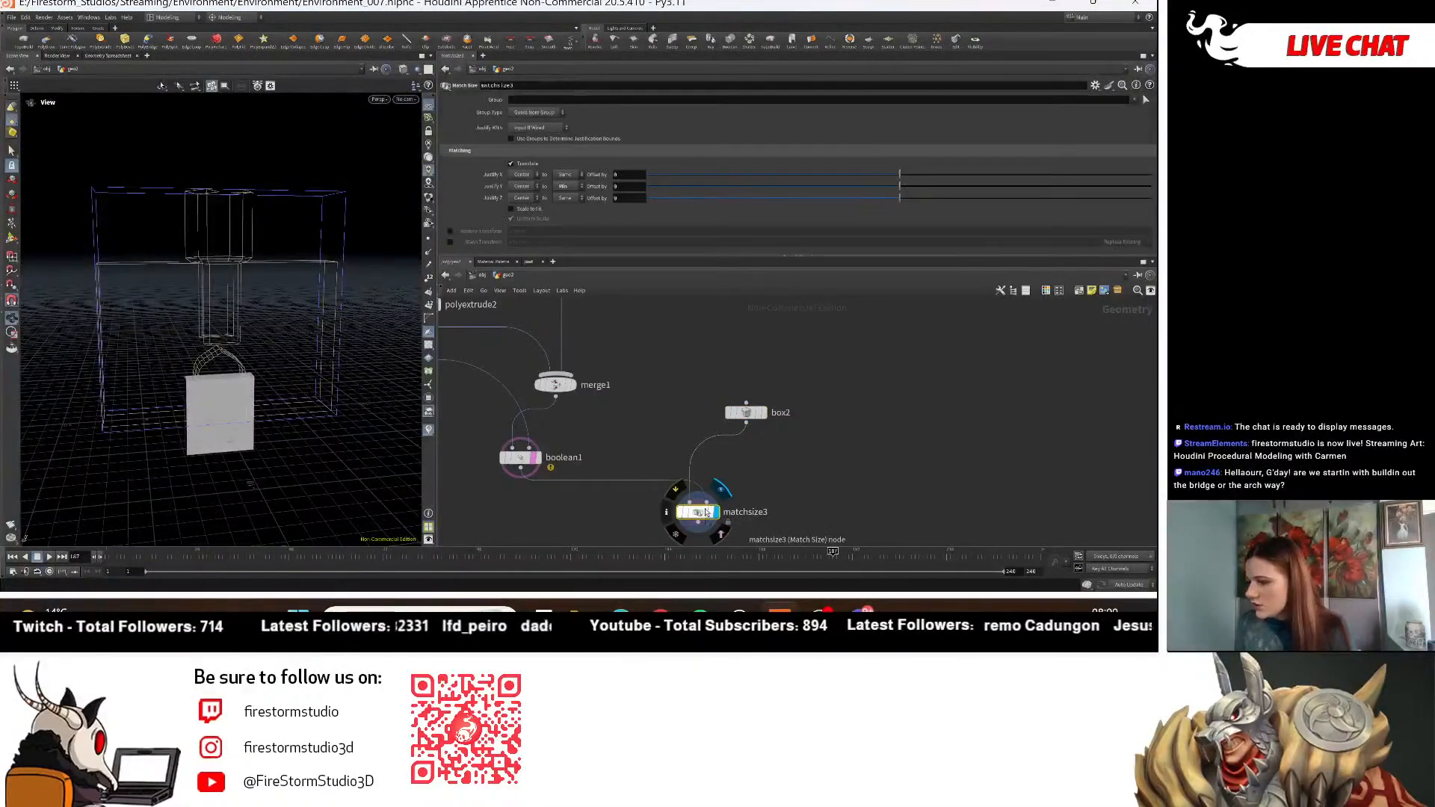
click(535, 189)
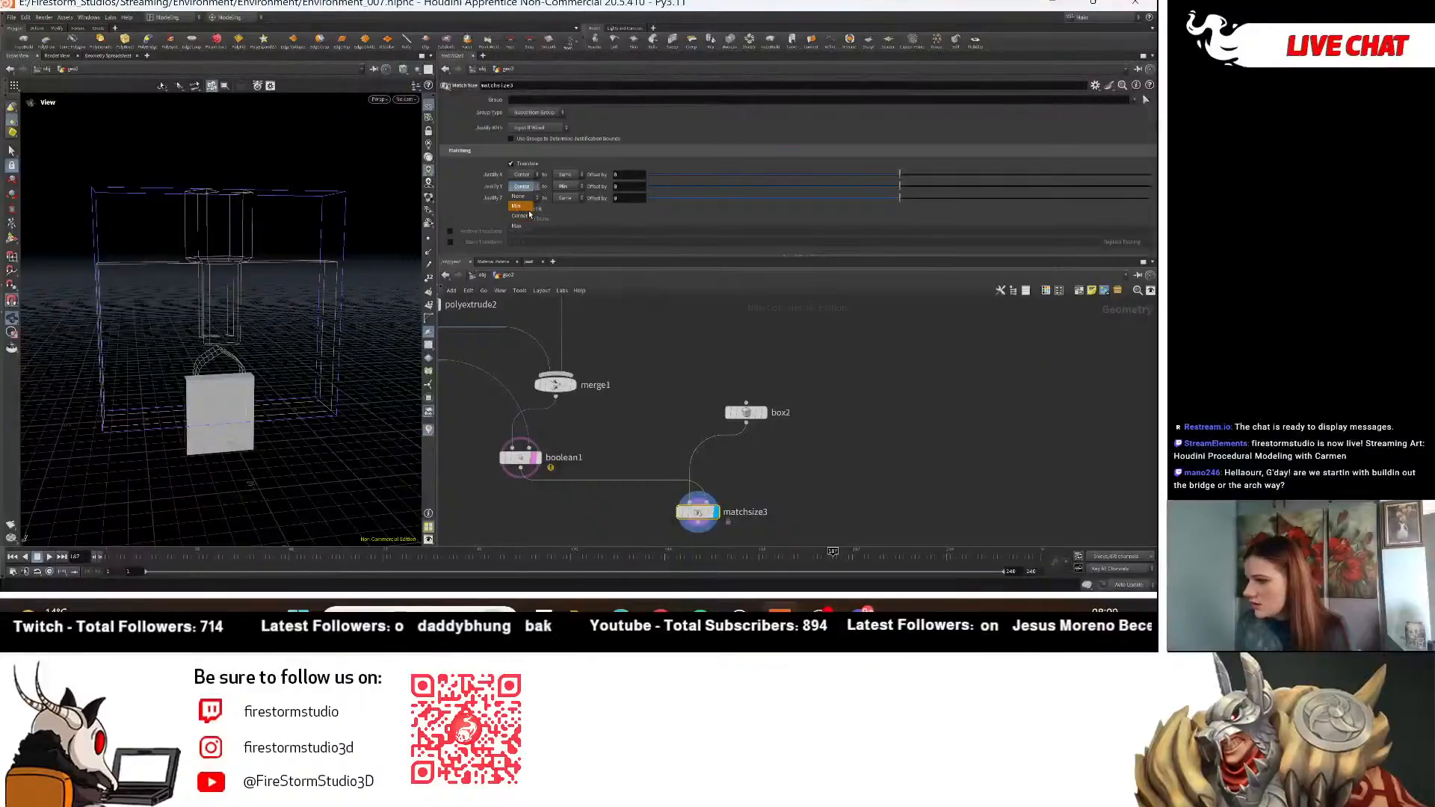
click(522, 200)
drag(307, 362, 156, 407)
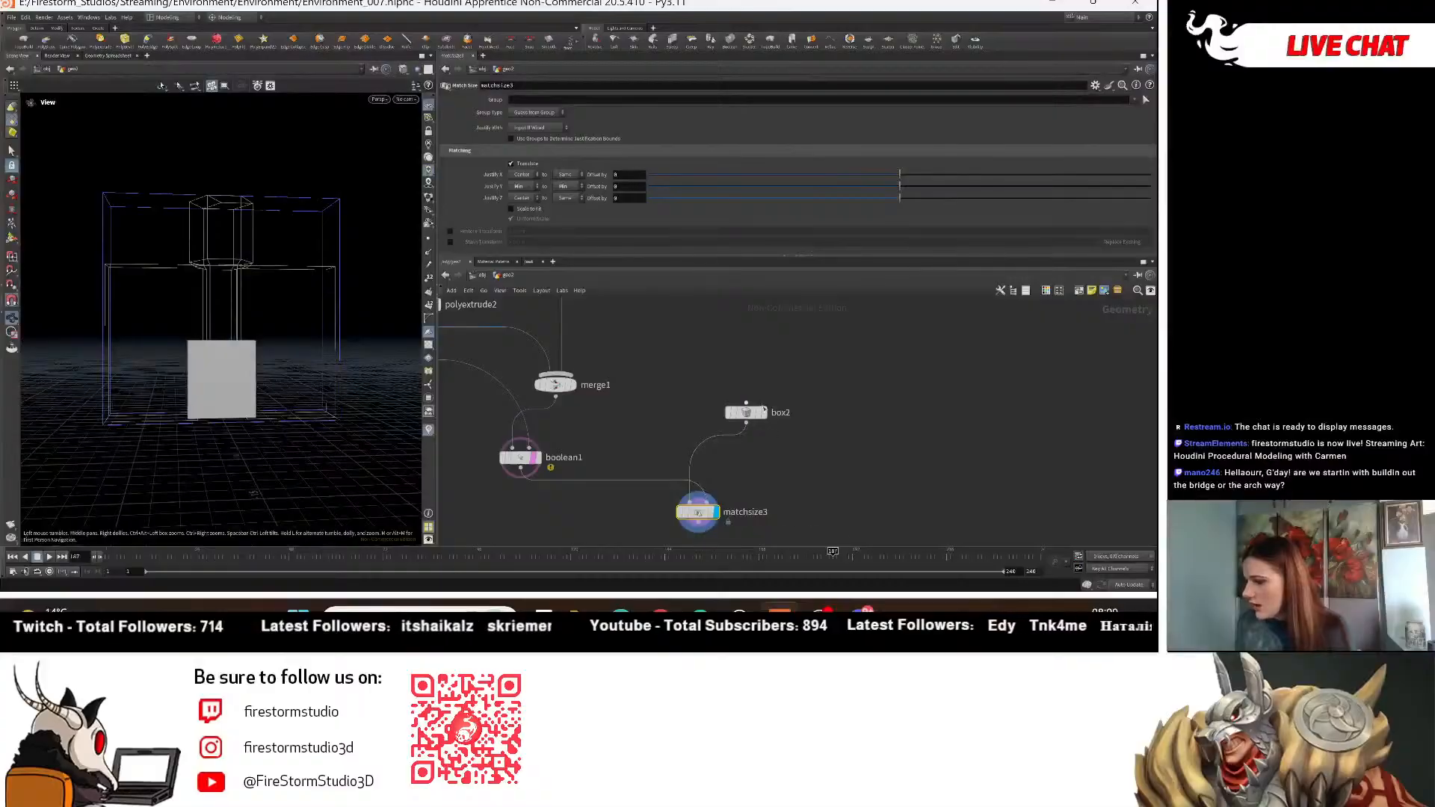
Display box2 as a template for comparison and return the template display to boolean1.
click(763, 412)
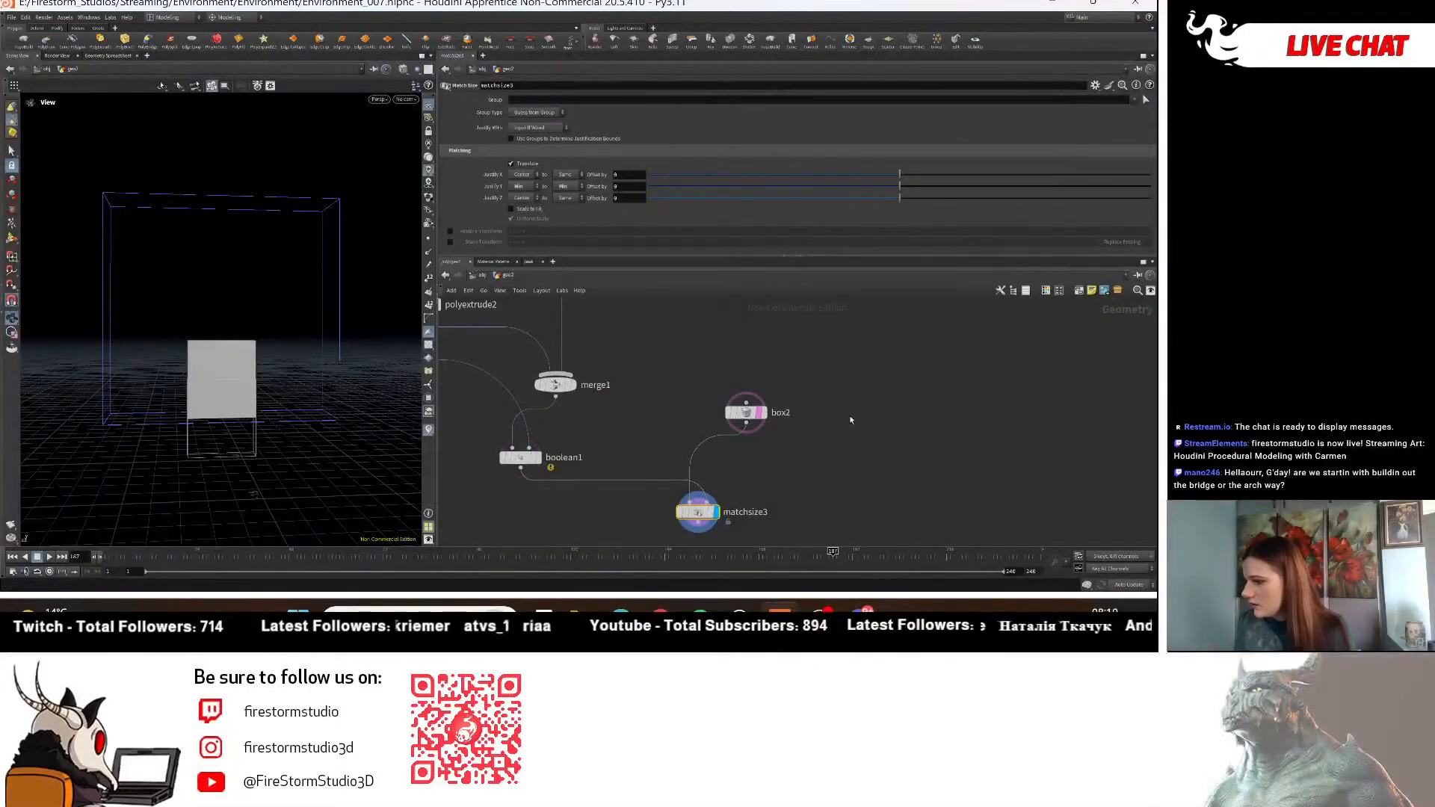
click(760, 412)
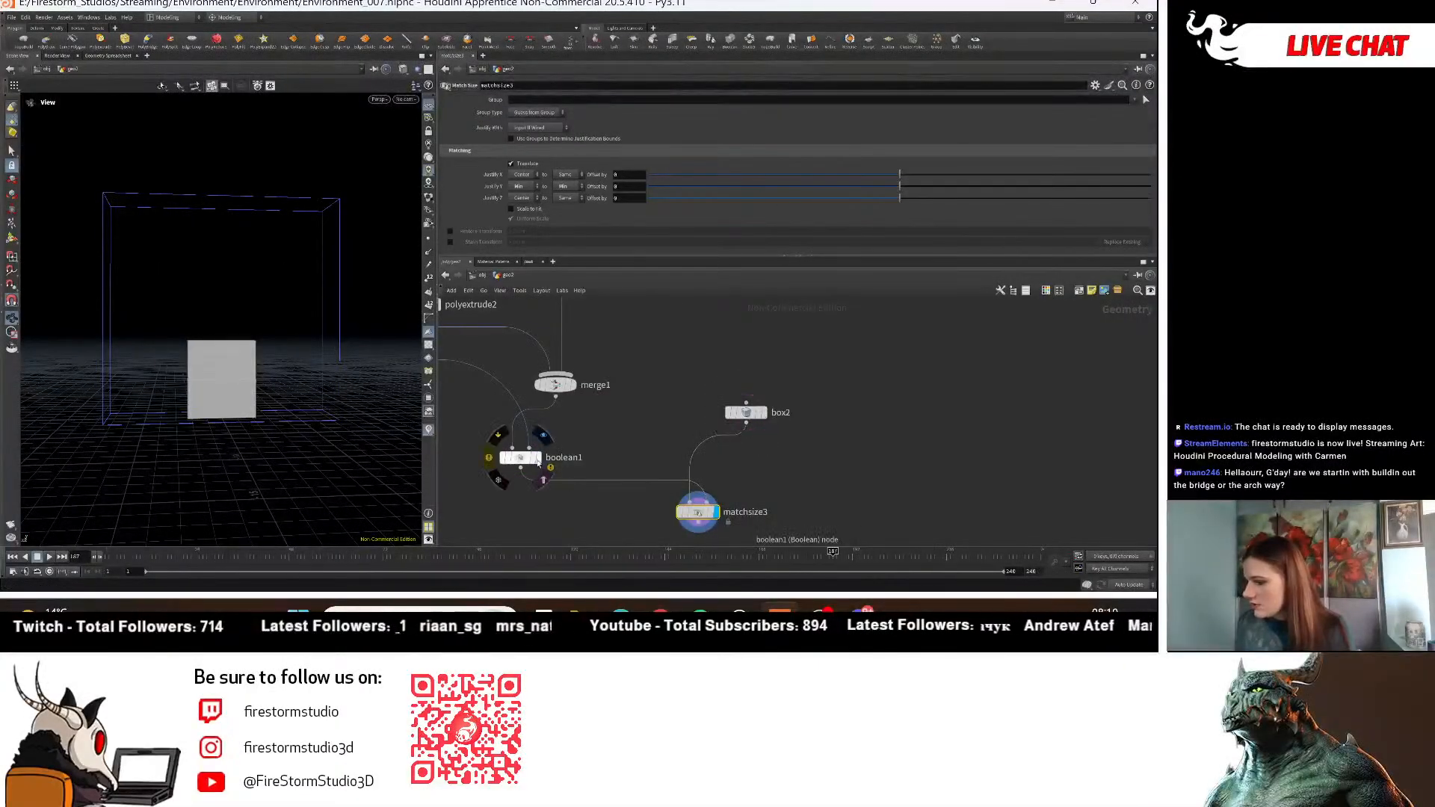
click(536, 459)
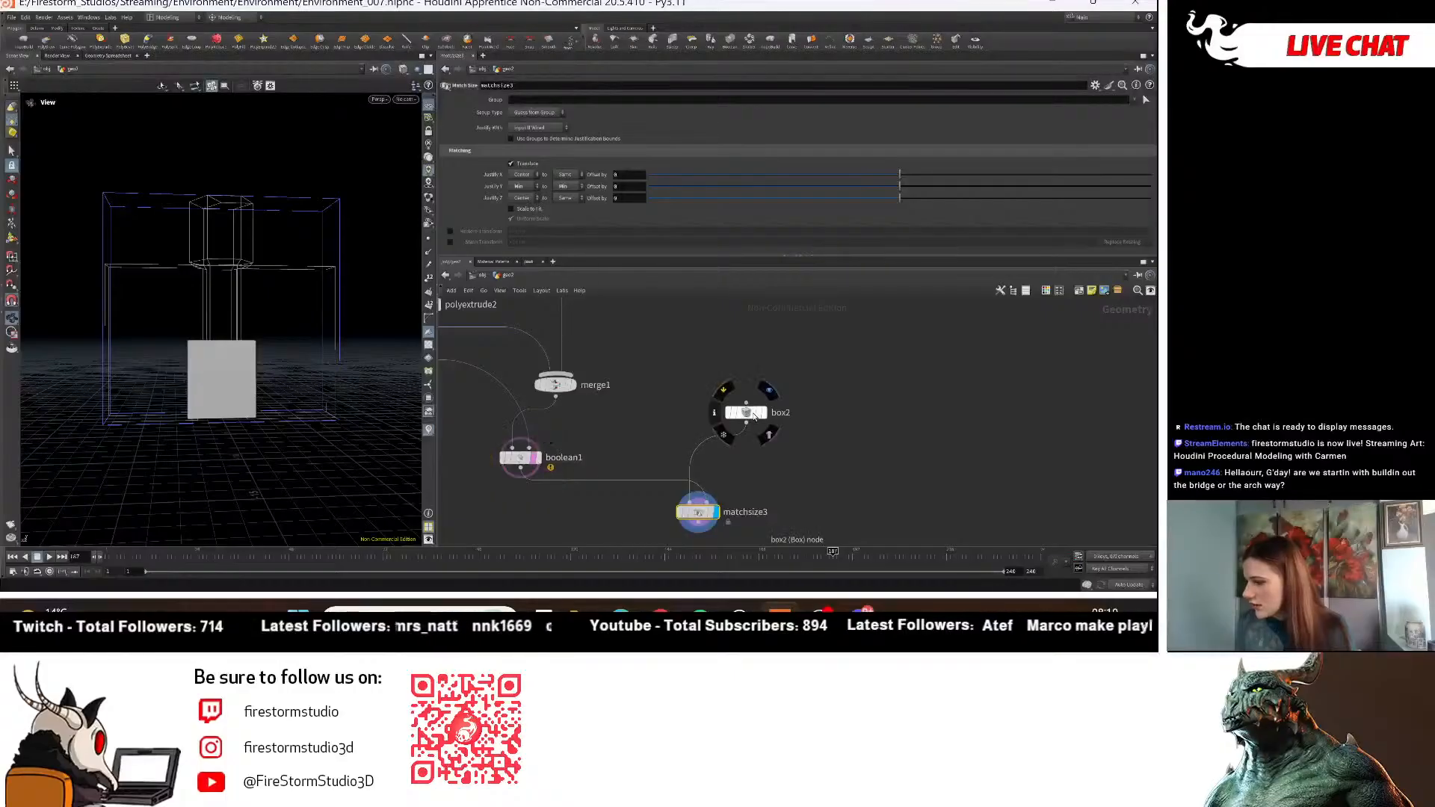
Reduce box2's Y size to 4.52.
click(751, 414)
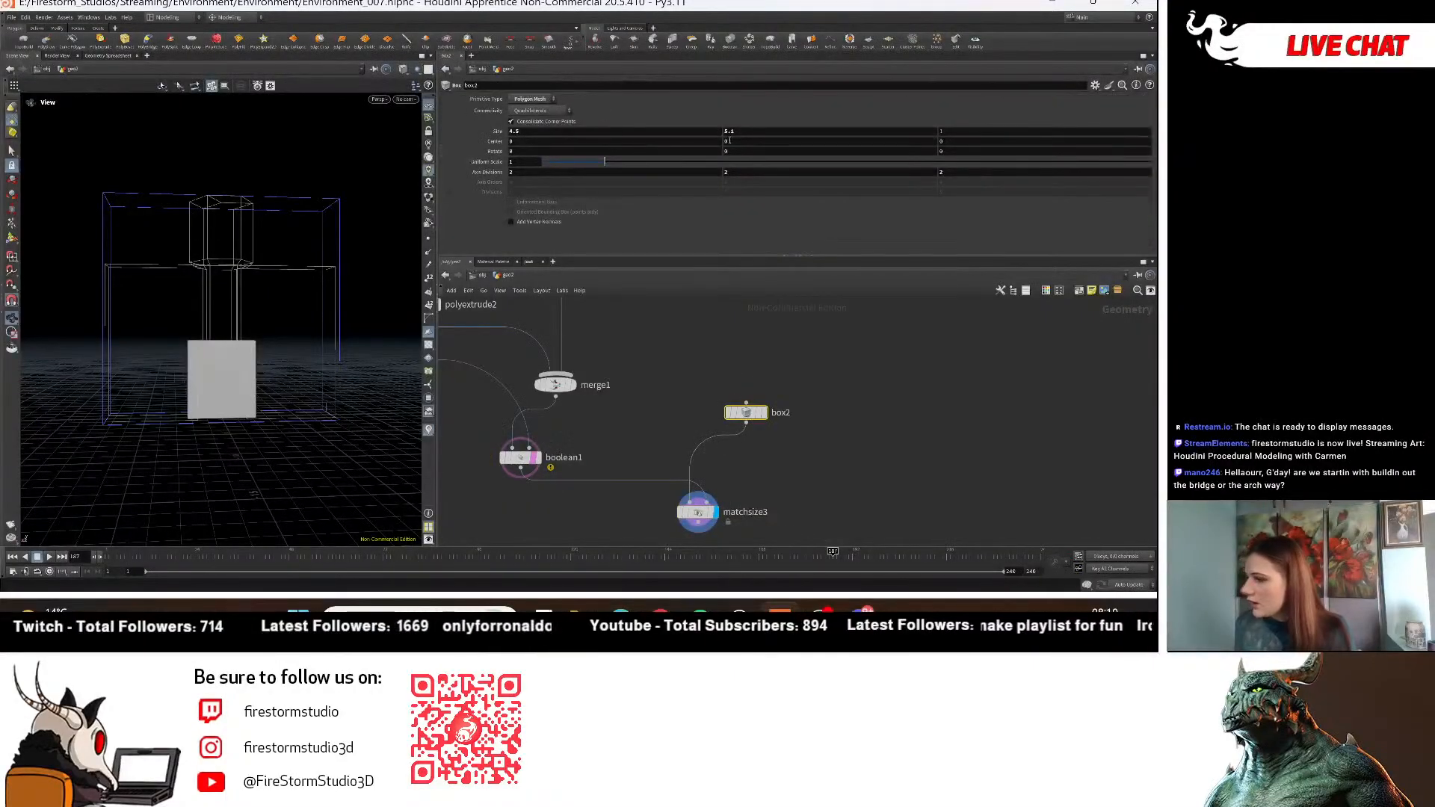
middle_drag(729, 134, 602, 157)
middle_drag(515, 159, 515, 160)
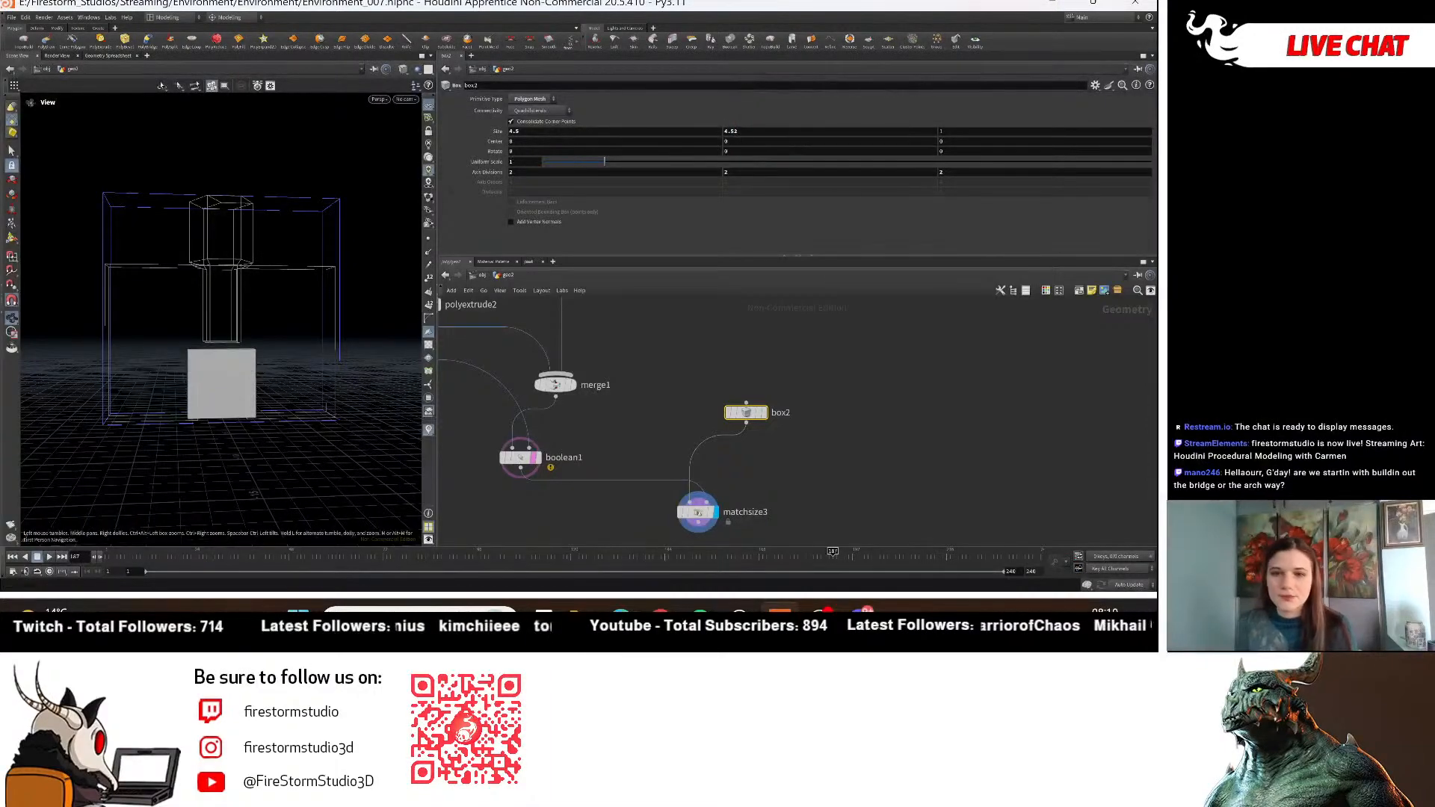
scroll(523, 328, down, 2)
mouse_move(261, 382)
mouse_down()
mouse_move(278, 438)
mouse_move(269, 391)
mouse_move(232, 382)
mouse_move(282, 260)
mouse_move(247, 362)
mouse_up()
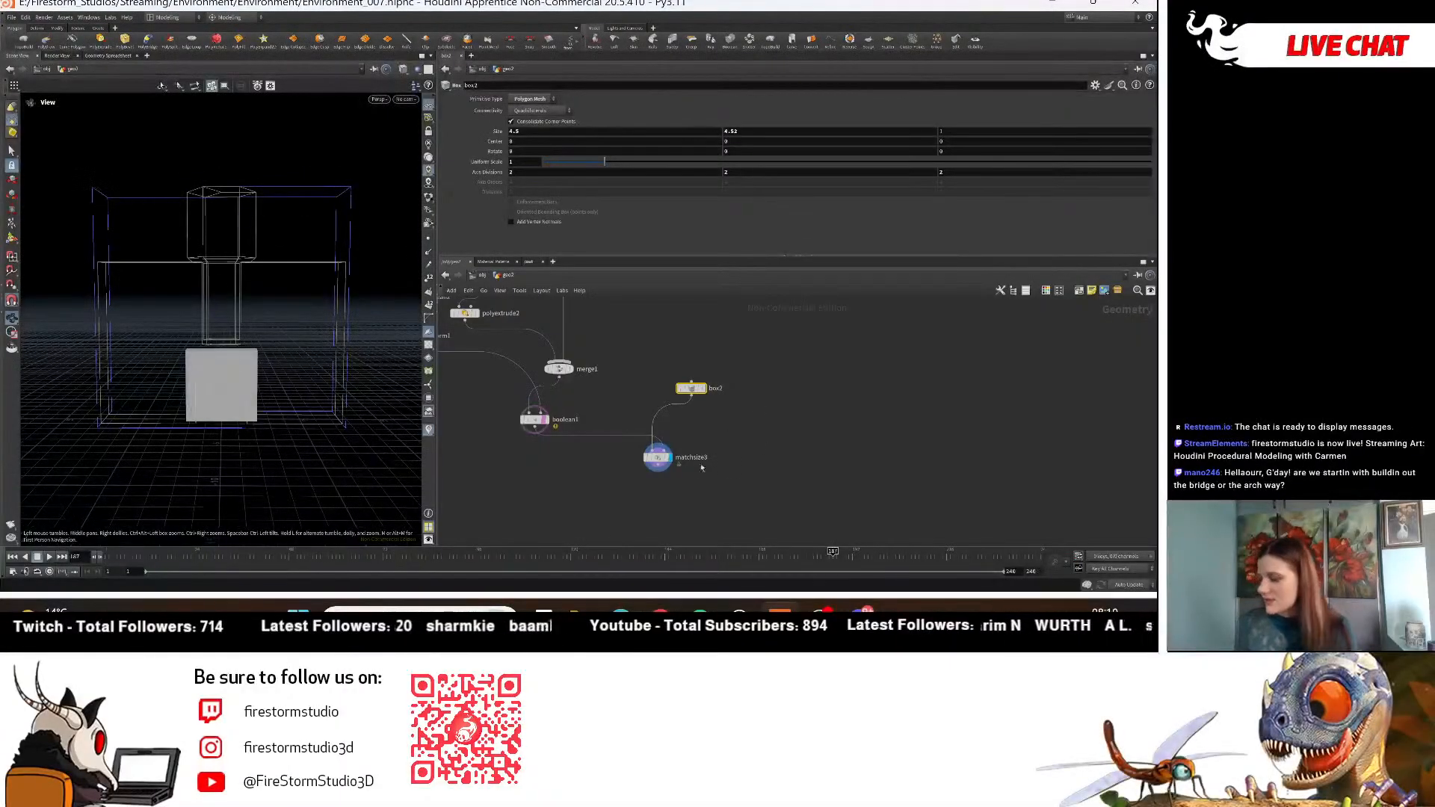
Try Justify Z at Min on matchsize3 and undo the change.
click(661, 460)
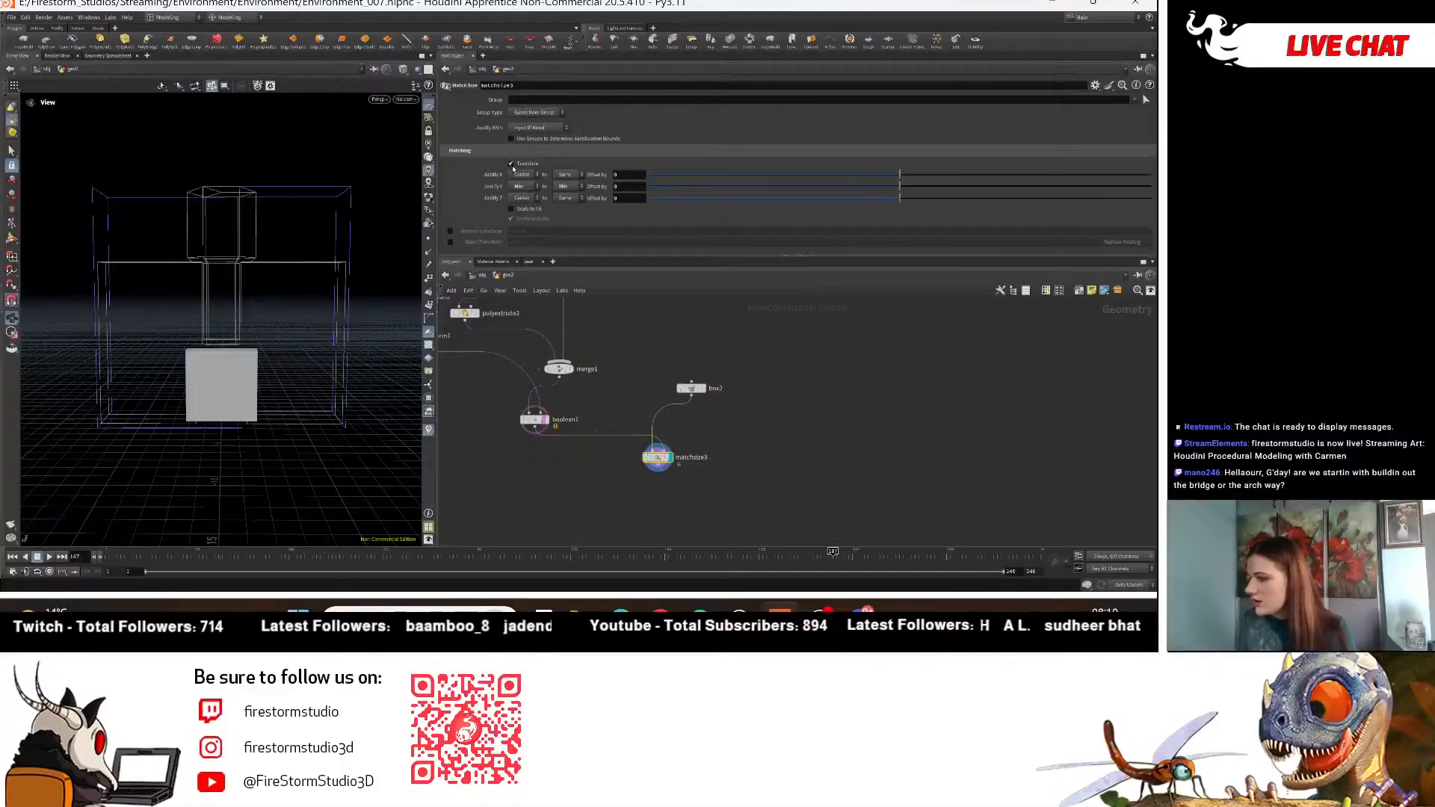
drag(239, 388, 270, 289)
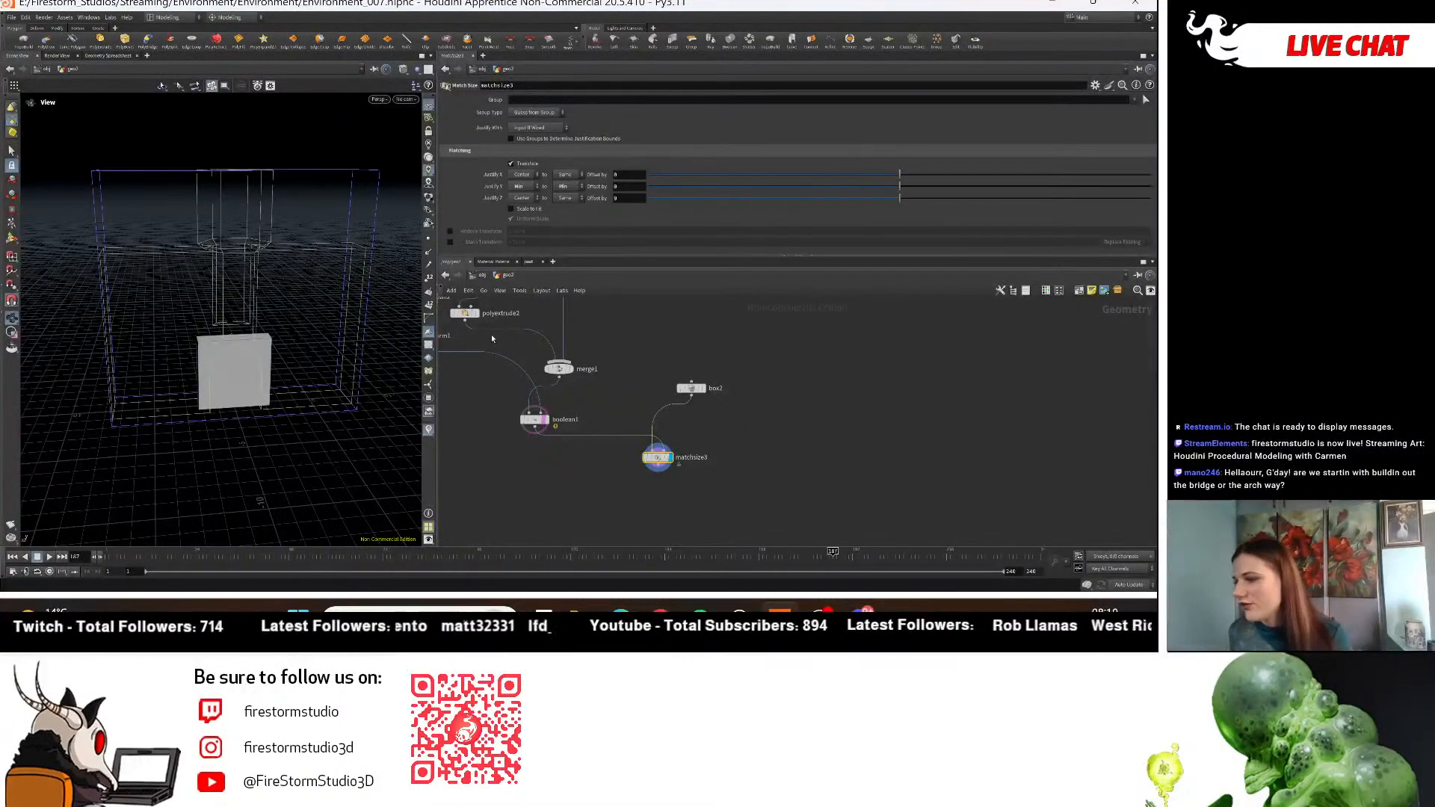
alt+drag(321, 393, 285, 381)
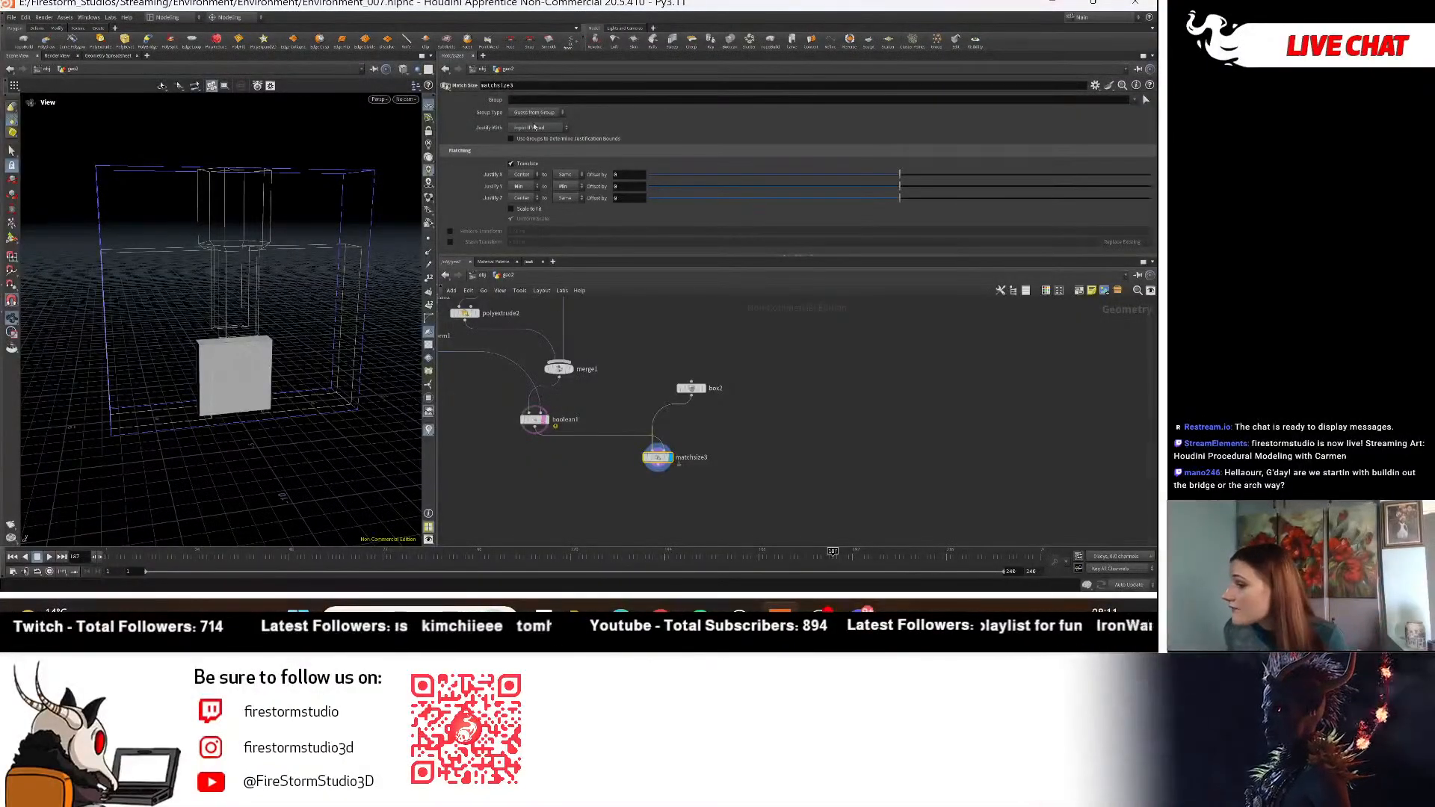
click(521, 197)
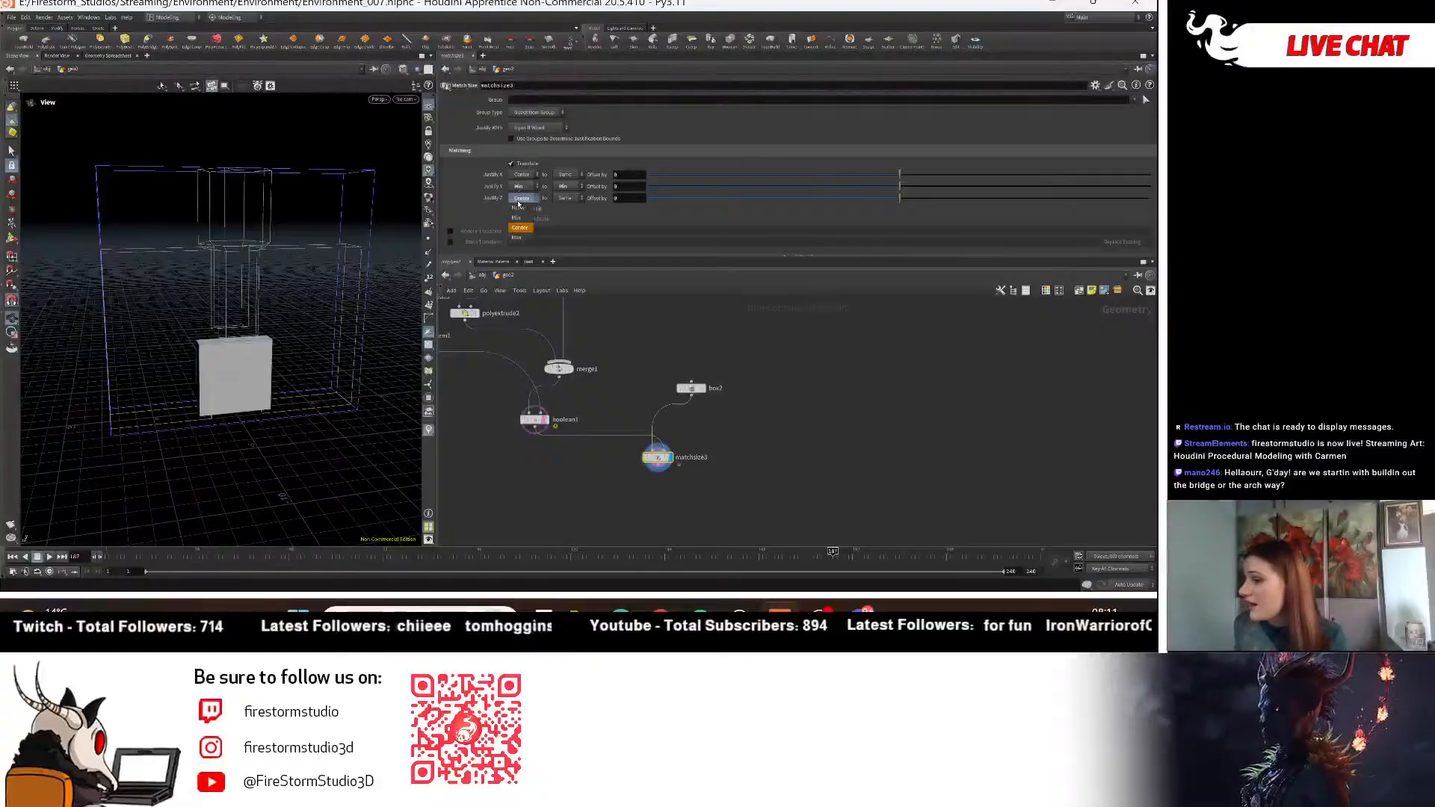
click(521, 220)
alt+drag(205, 352, 170, 448)
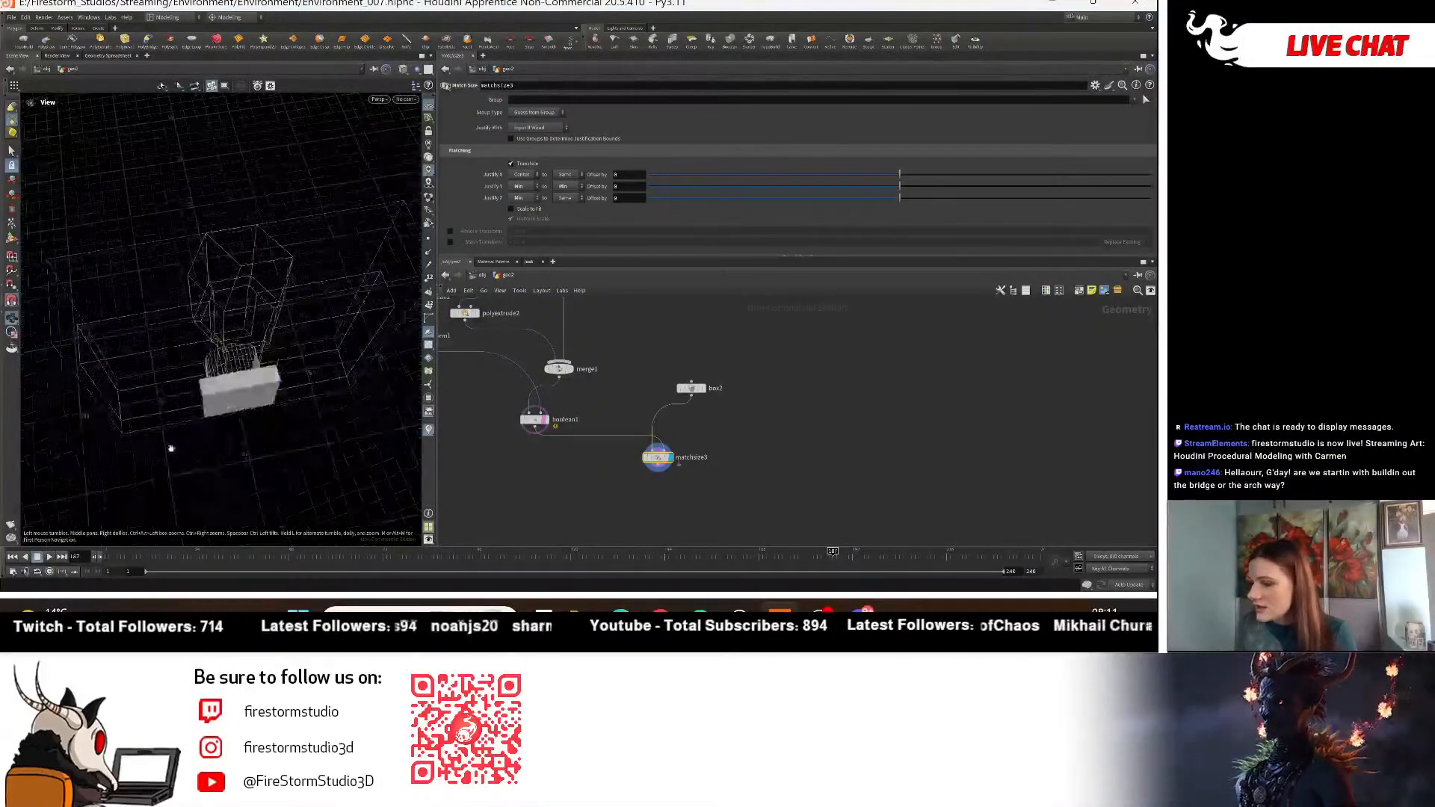
key(ctrl+z)
Try aligning the box's Min side in Justify X, first to Same and with Max as the target.
click(521, 174)
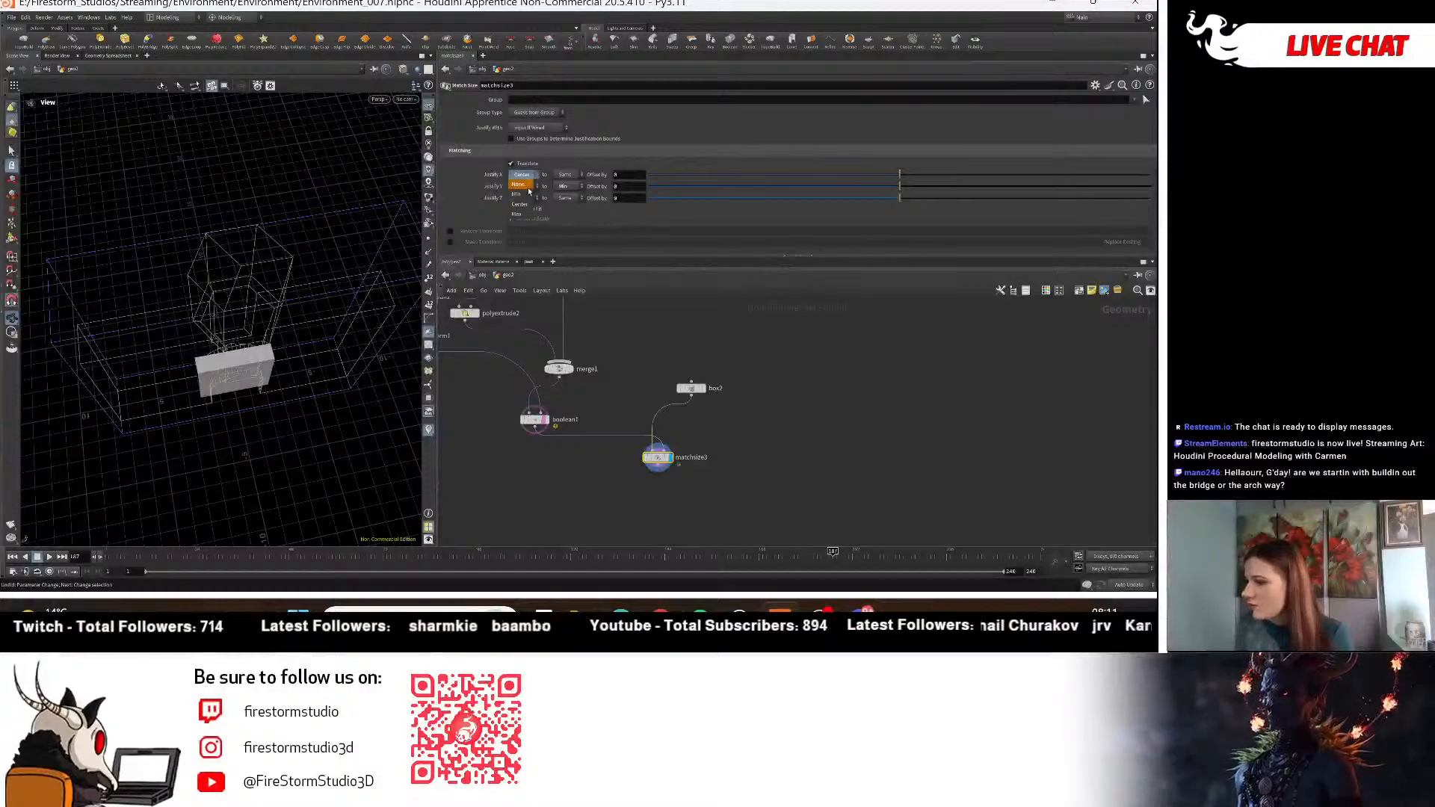
click(523, 194)
alt+drag(254, 418, 239, 232)
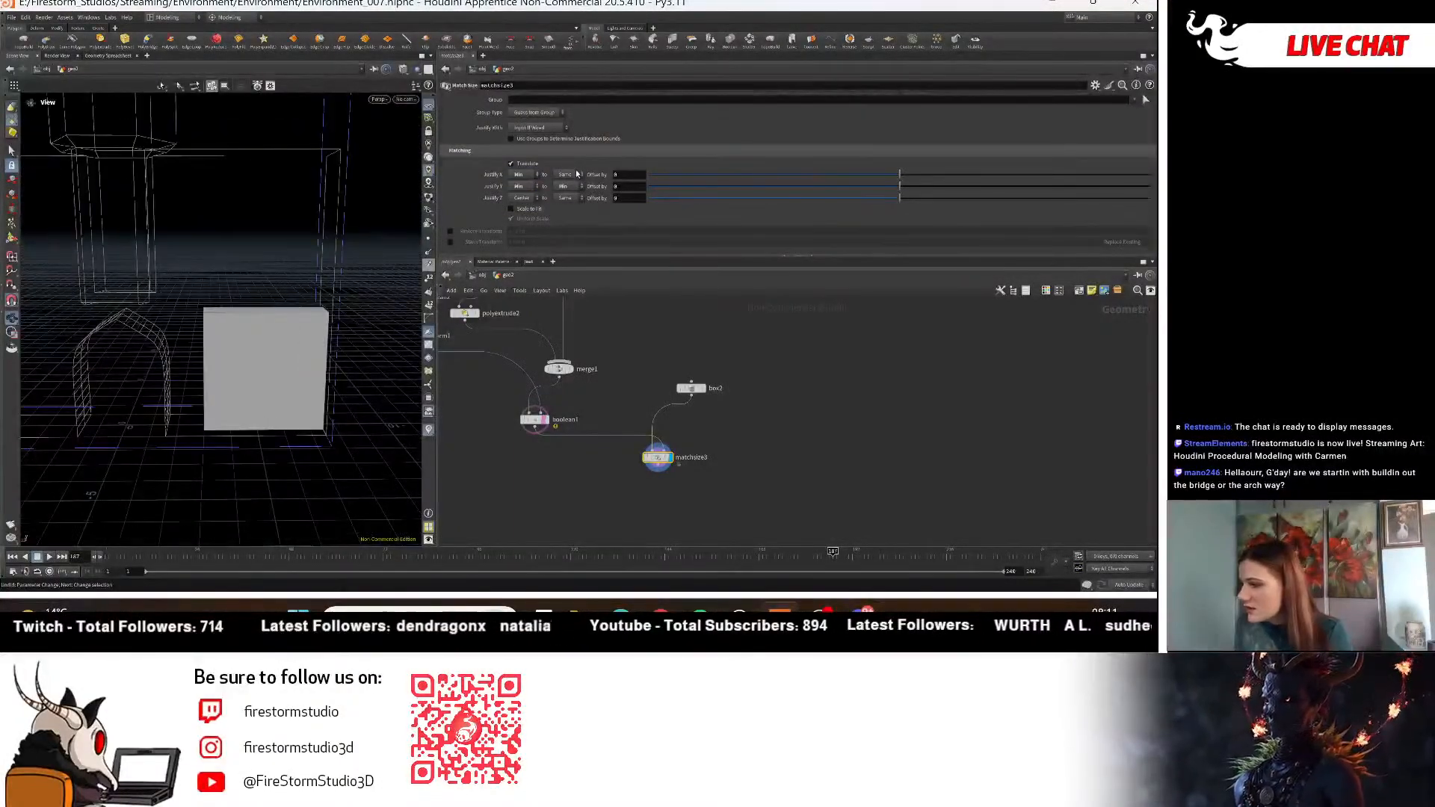
click(565, 174)
click(563, 213)
alt+right_drag(292, 355, 320, 369)
alt+middle_drag(320, 368, 288, 336)
mouse_move(287, 336)
alt+mouse_down()
mouse_move(292, 368)
mouse_move(295, 343)
alt+mouse_up()
Set the Justify X target to Center, trying Min and settling on Max for the box's own side.
click(523, 197)
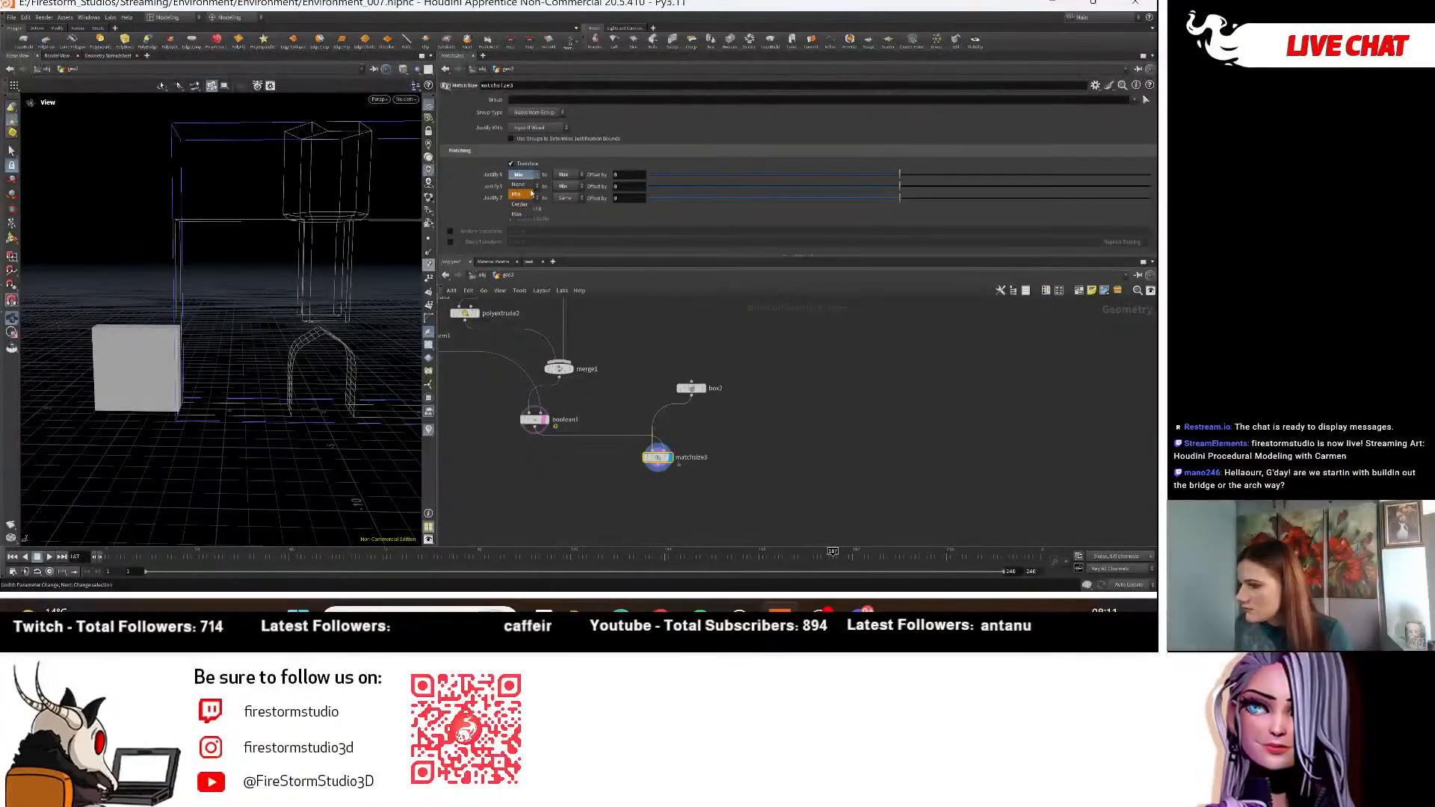
click(569, 174)
click(569, 204)
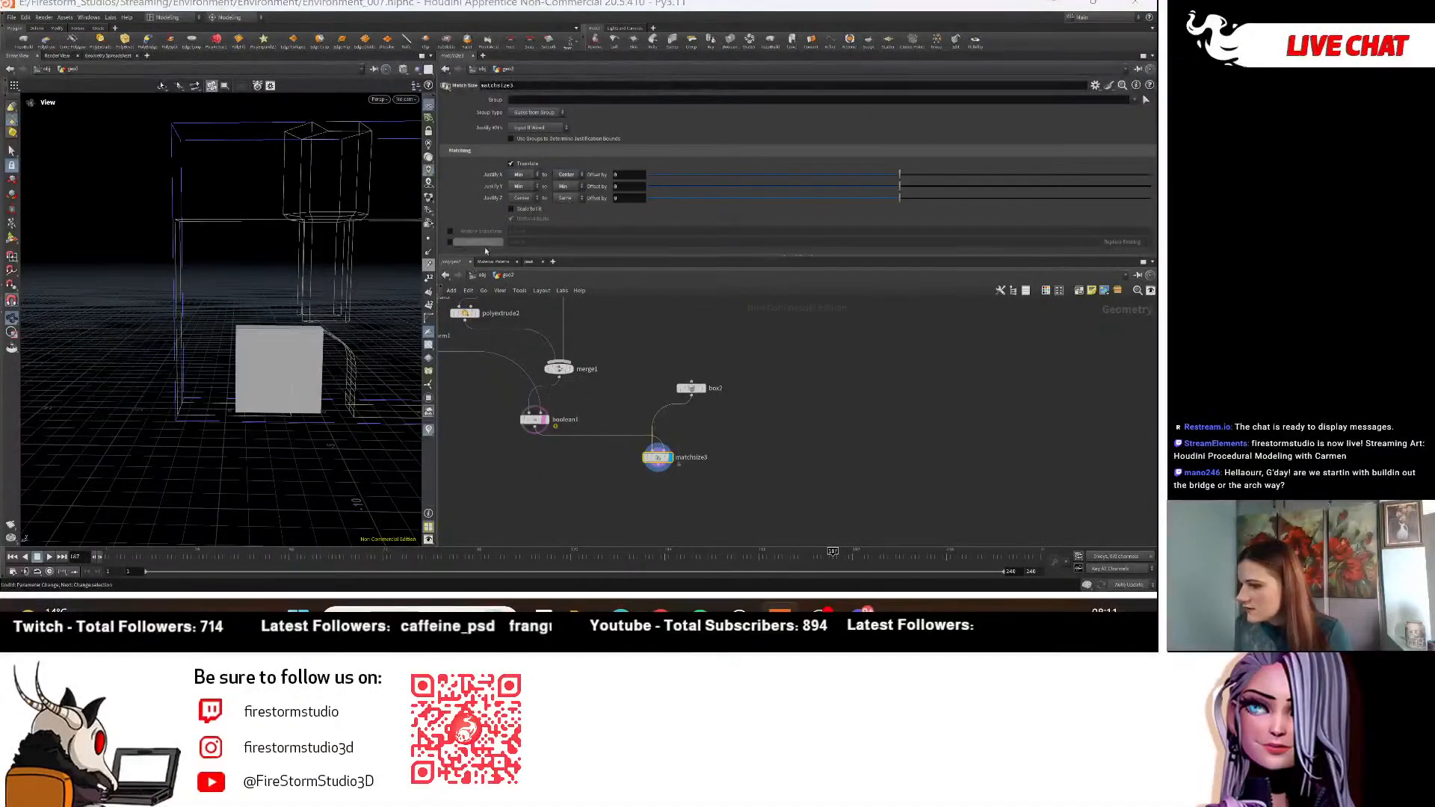
alt+middle_drag(267, 401, 238, 349)
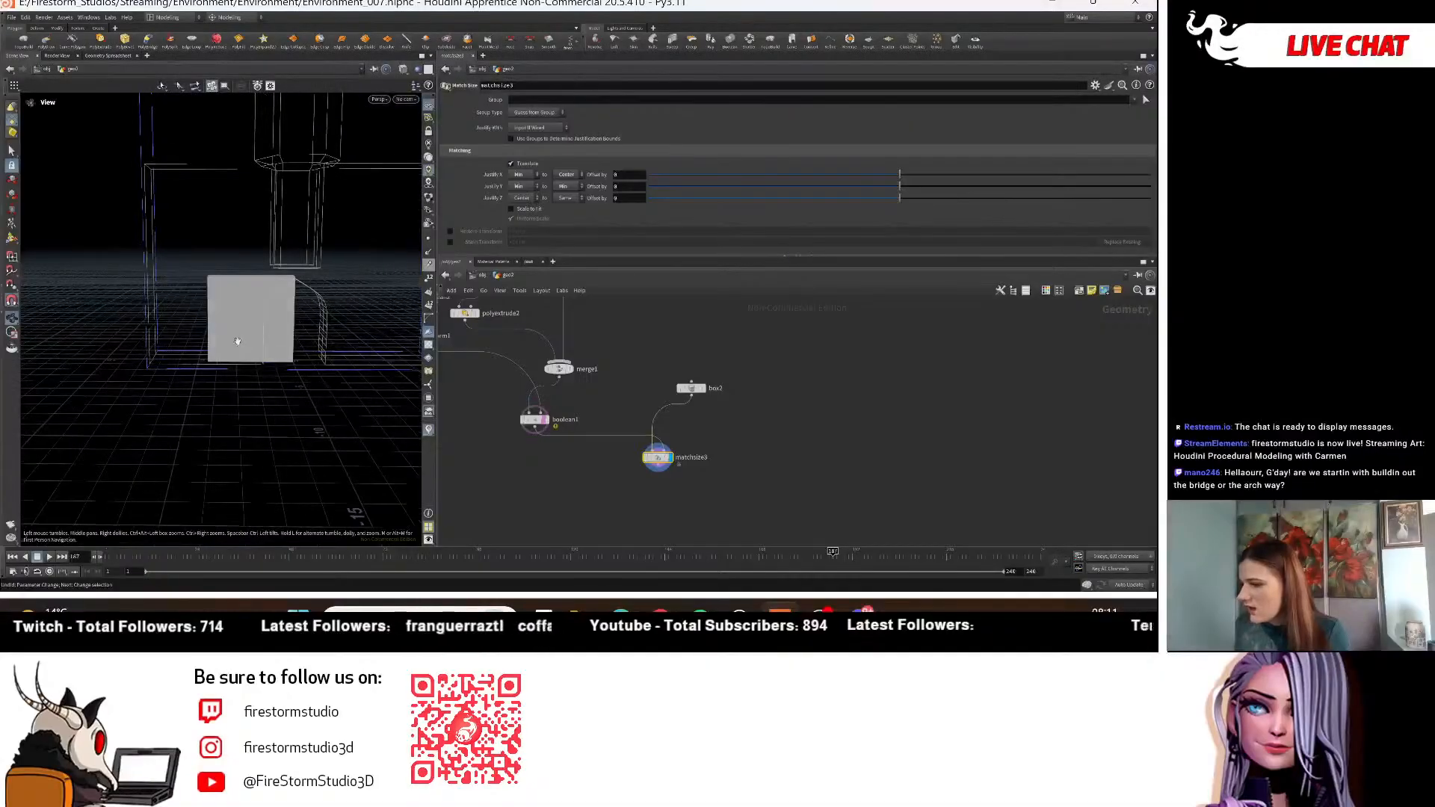
alt+right_drag(237, 340, 211, 303)
alt+middle_drag(211, 303, 220, 331)
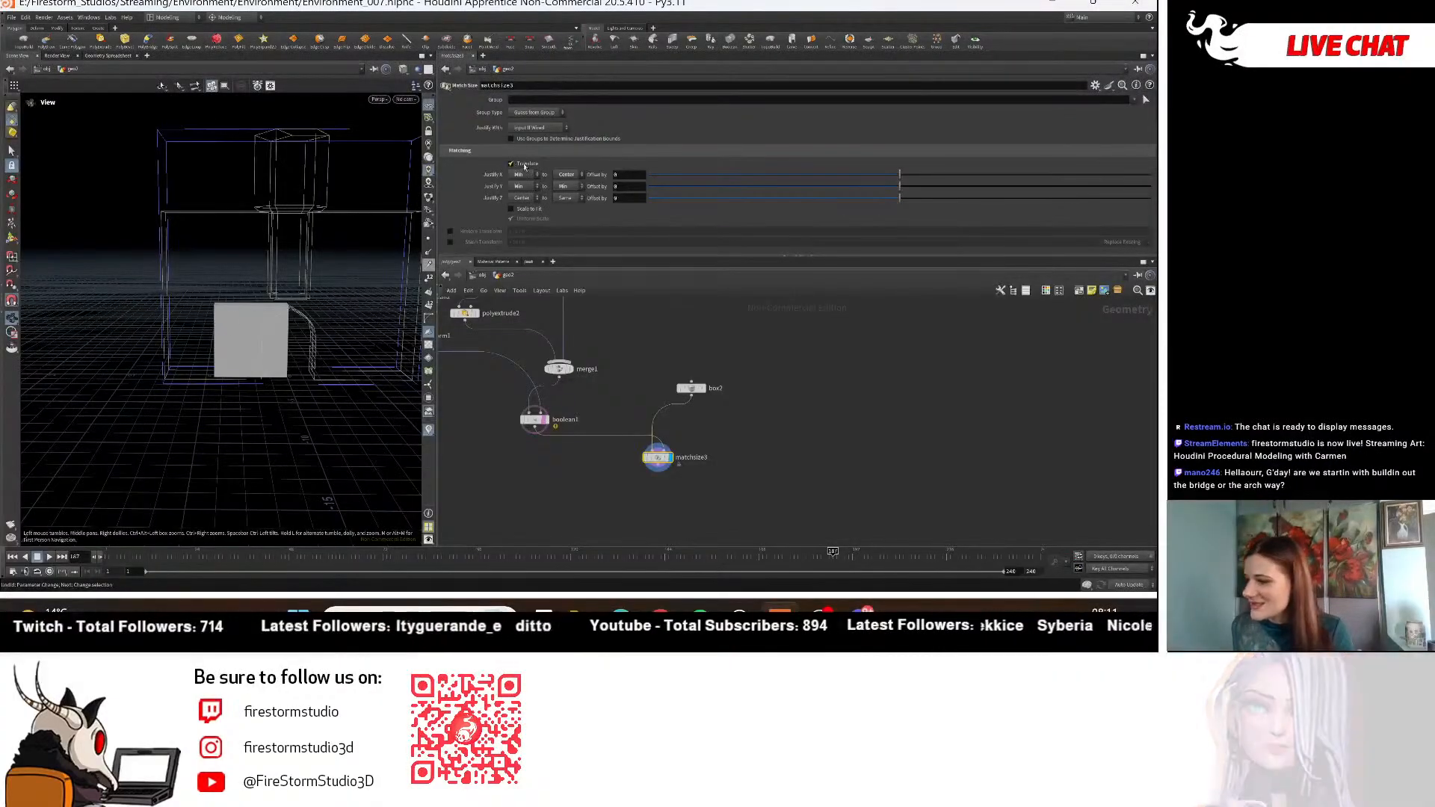
click(523, 198)
click(520, 204)
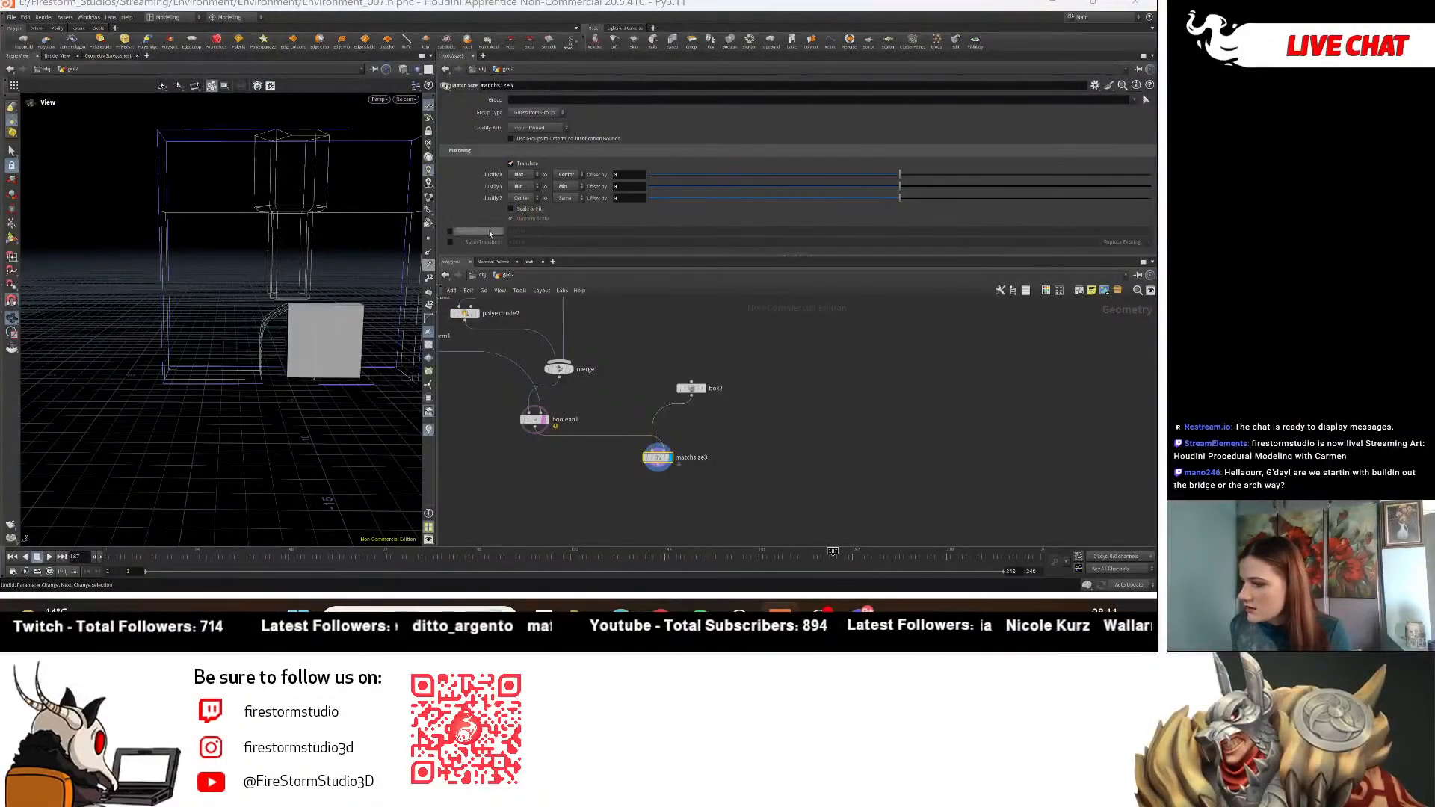
Try aligning box2 in Justify X with Min as the target and Min as the box's own side.
click(566, 174)
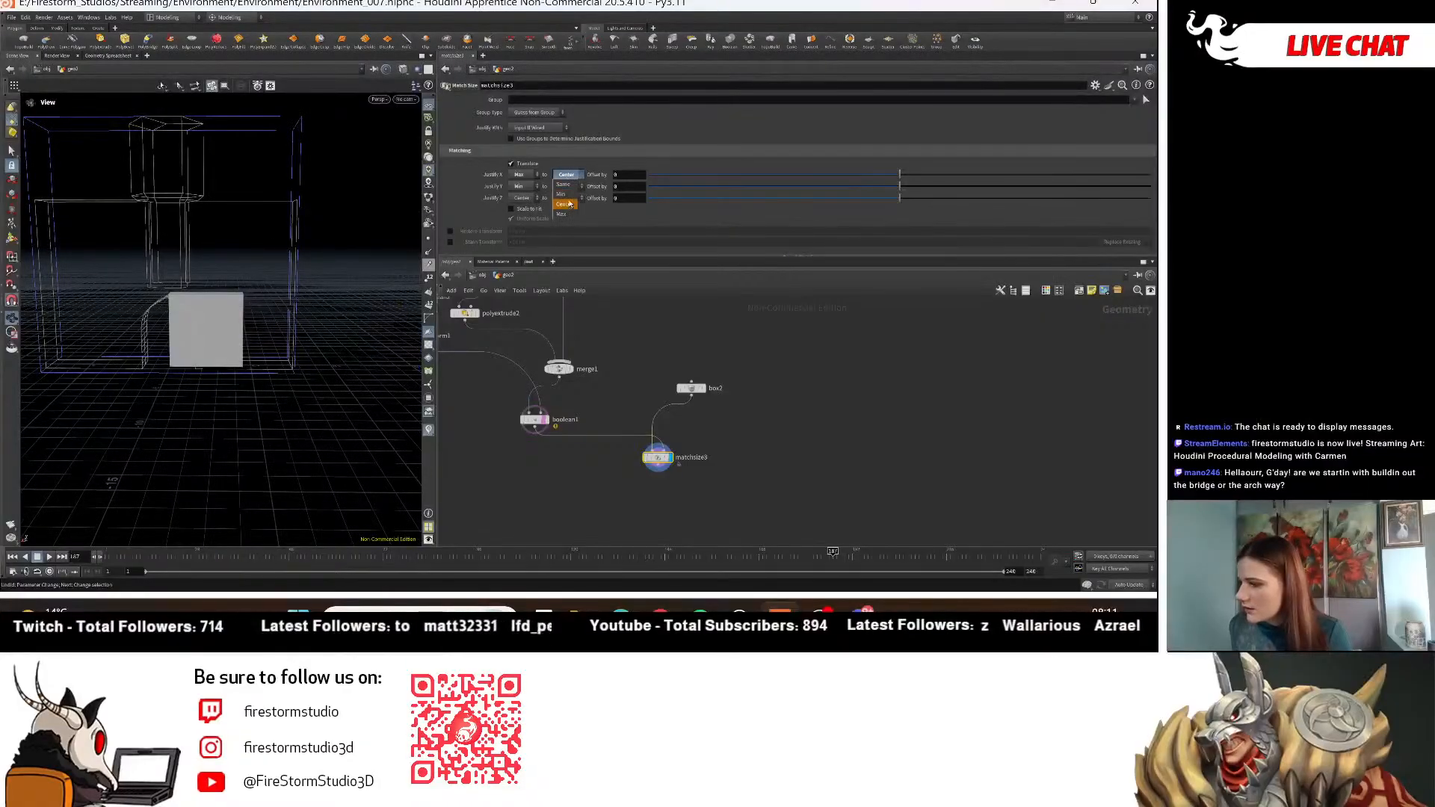
click(564, 186)
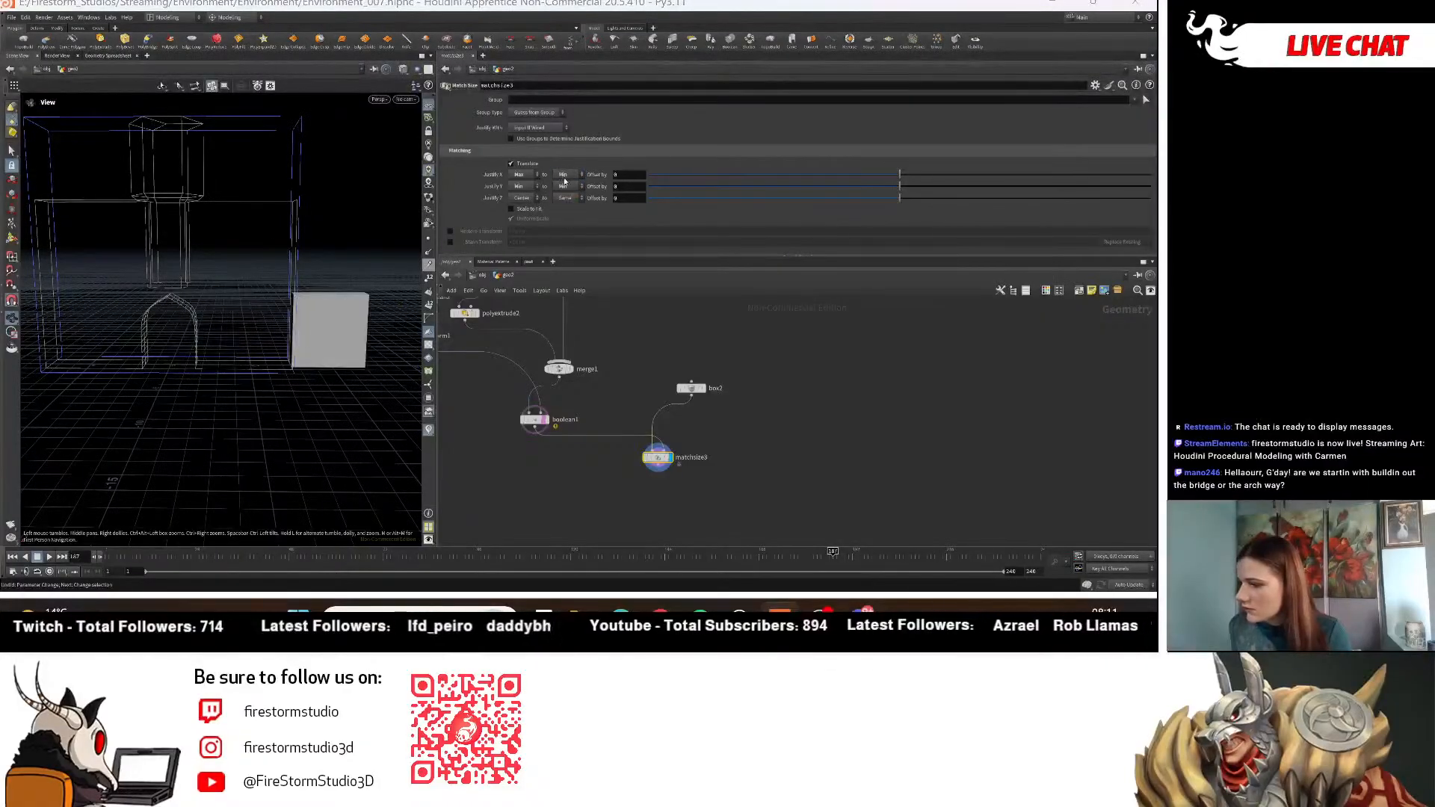
click(519, 174)
click(521, 185)
Set matchsize3's Justify X target to Max, trying Center and settling on Max for the box's own side.
click(566, 174)
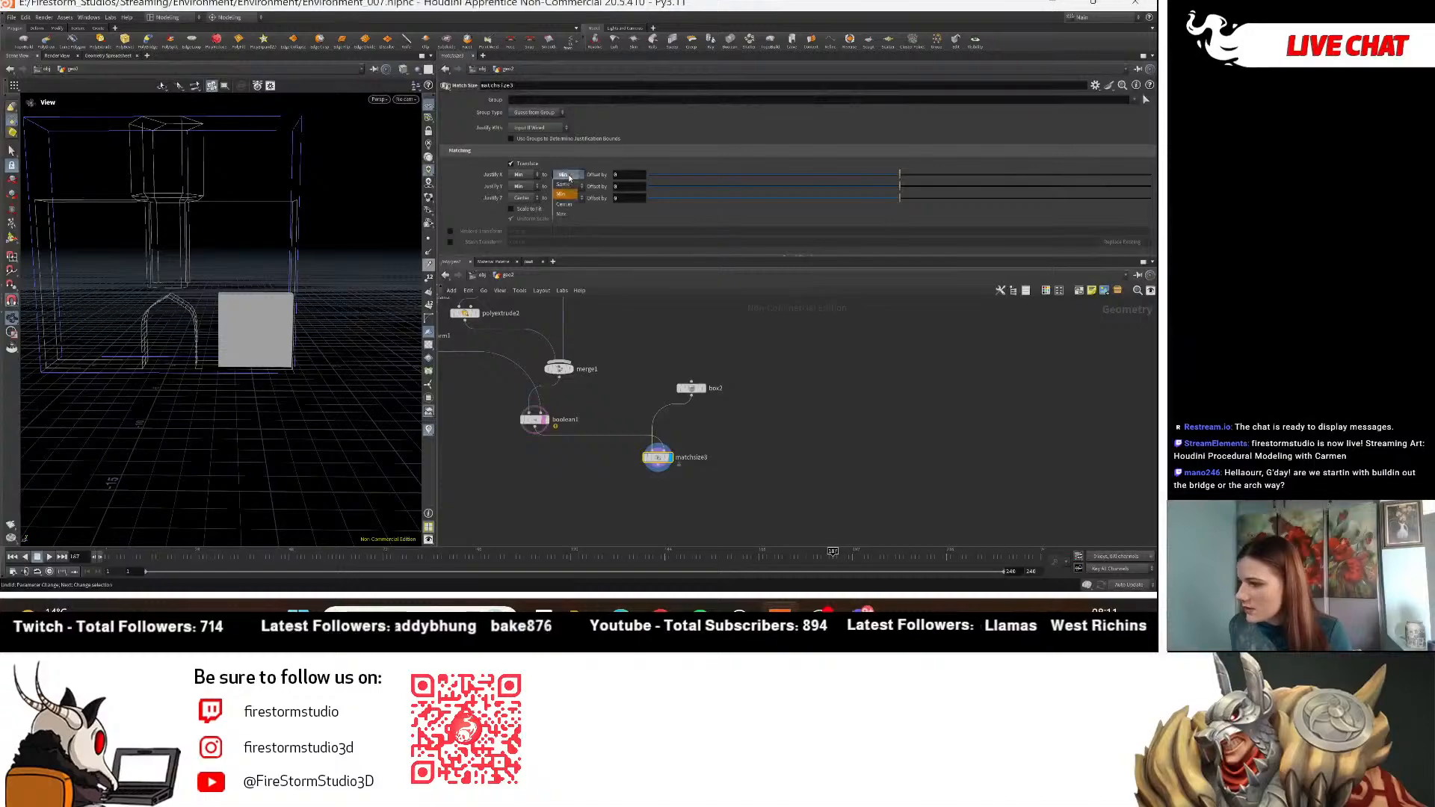
click(565, 198)
scroll(127, 340, up, 2)
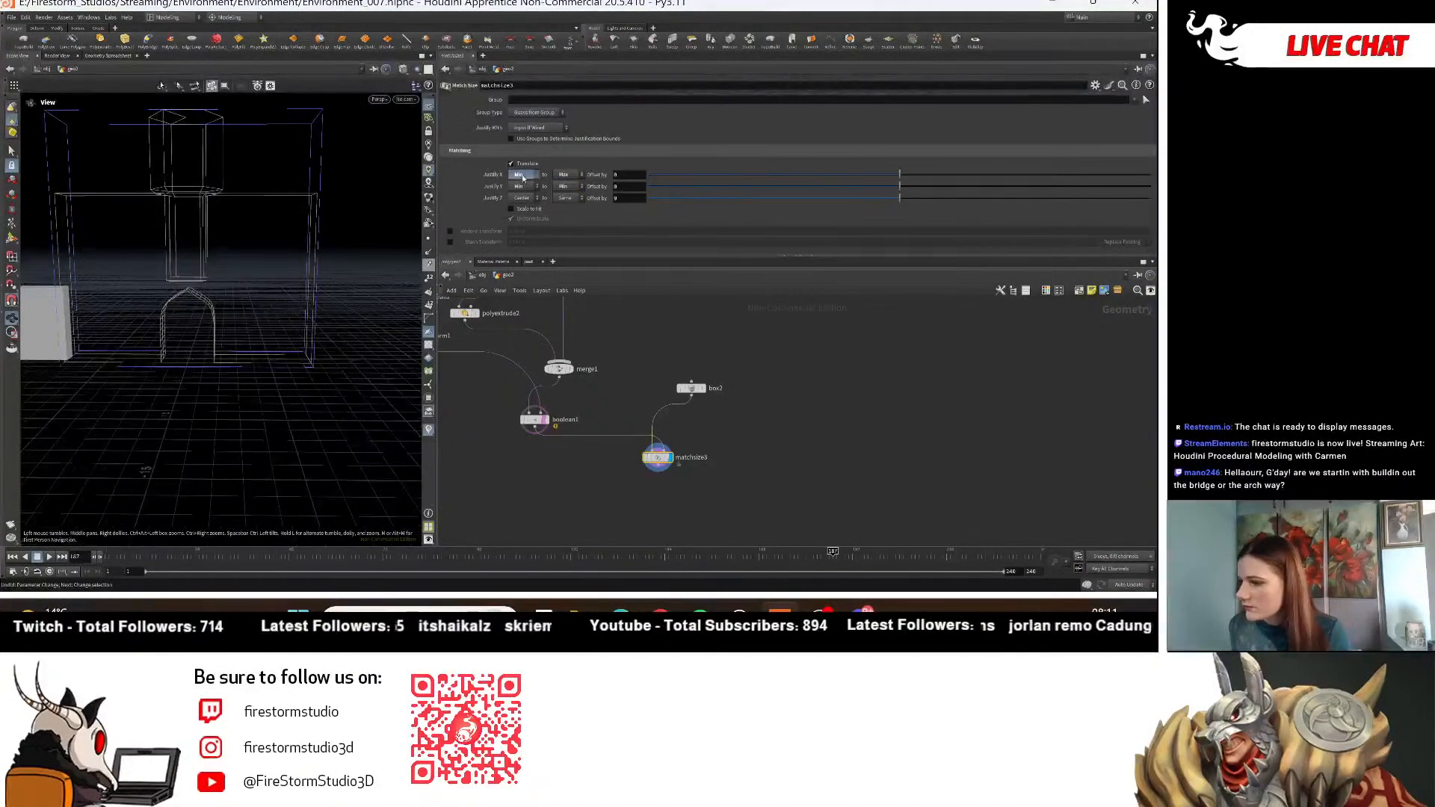
click(523, 197)
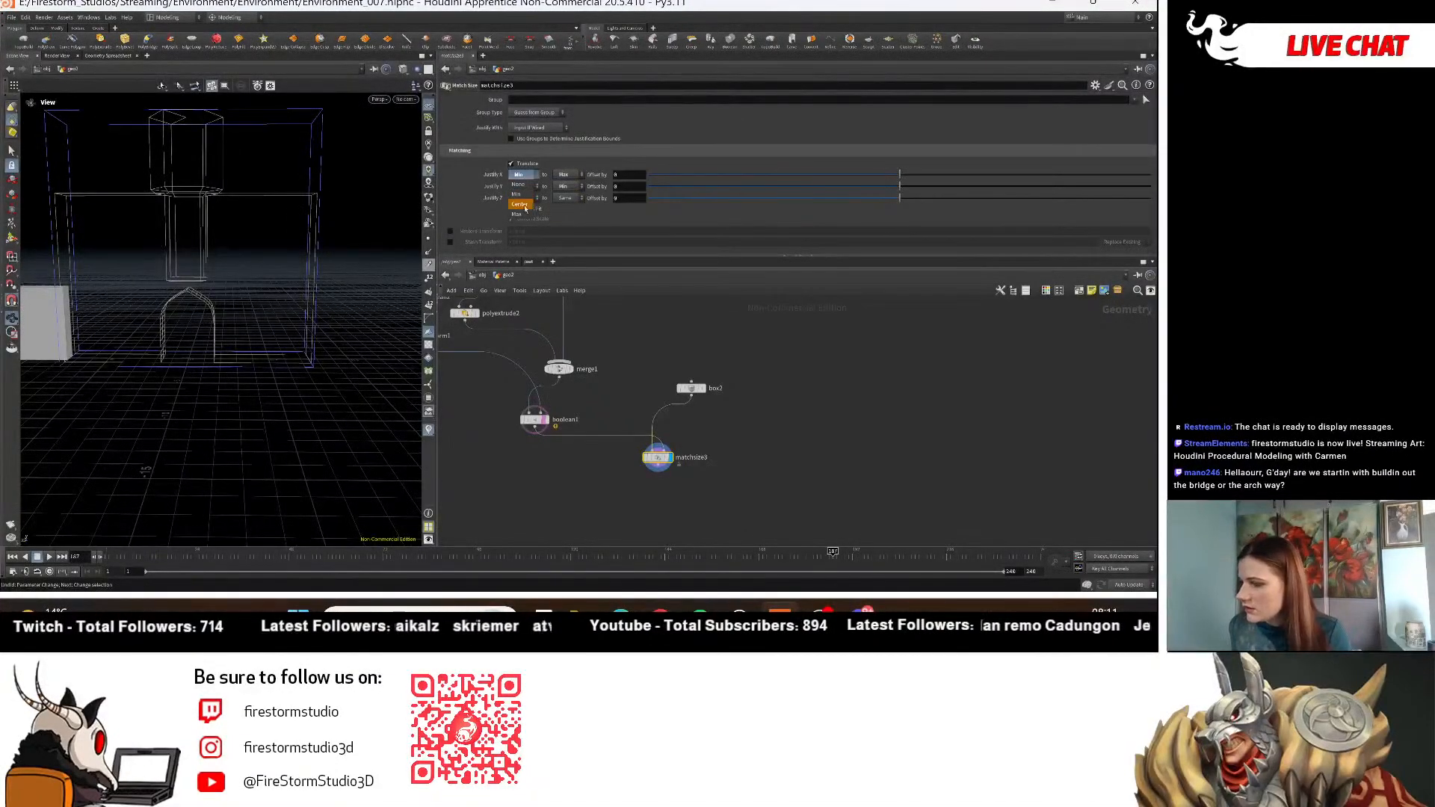
click(525, 205)
scroll(128, 319, up, 2)
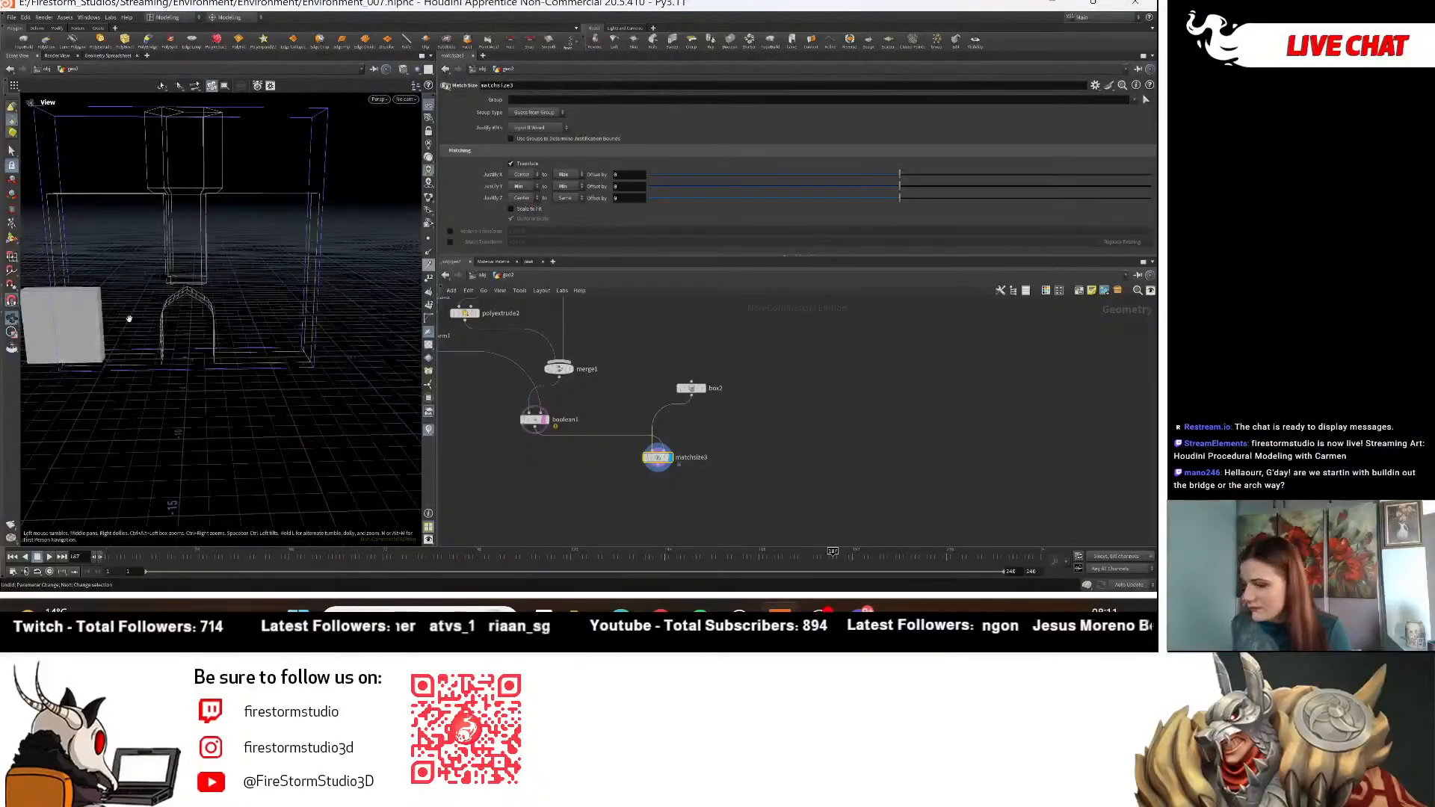
scroll(128, 319, up, 2)
click(521, 174)
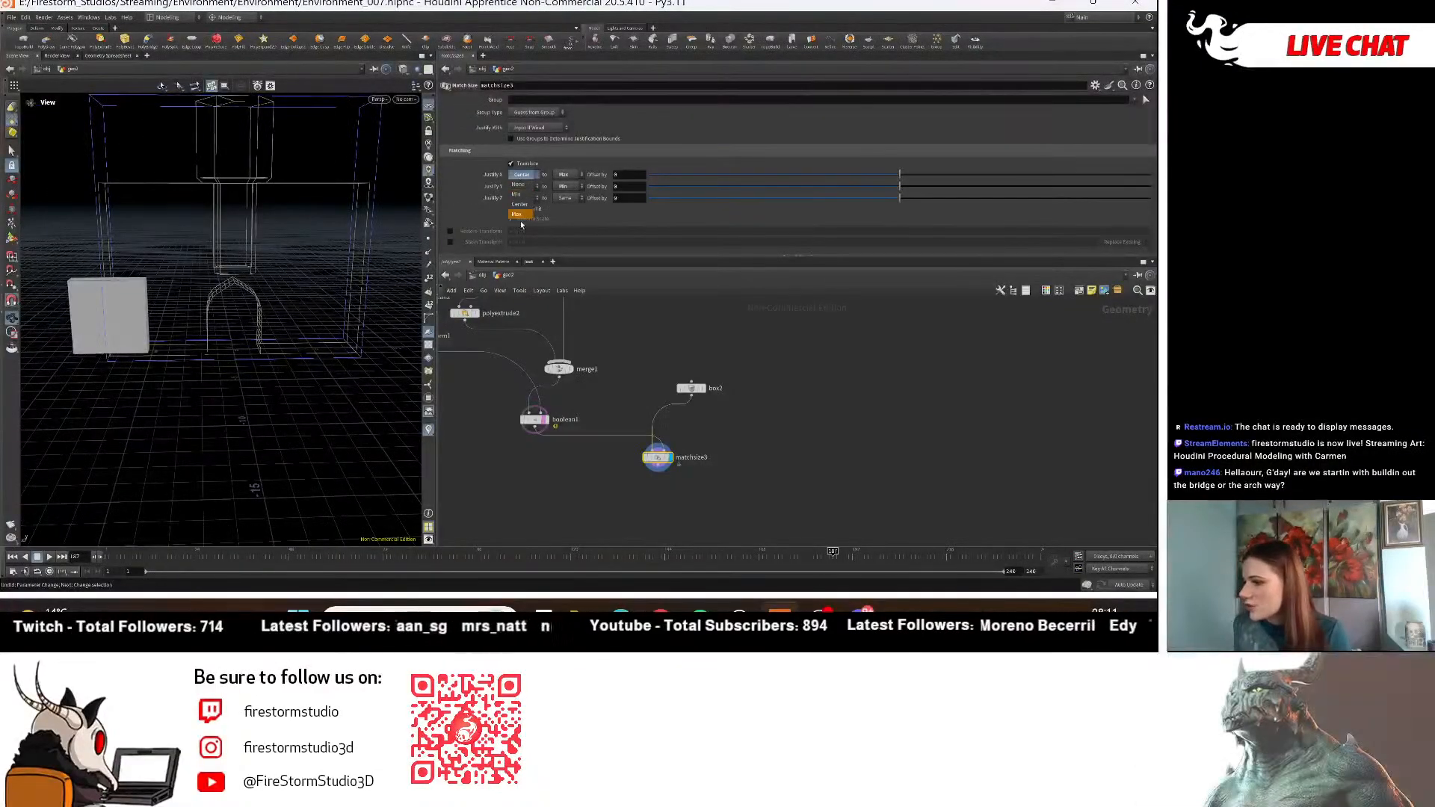
click(520, 216)
Offset box2 in Justify X by about -0.68 to bring it in from the wall's edge.
scroll(192, 297, up, 4)
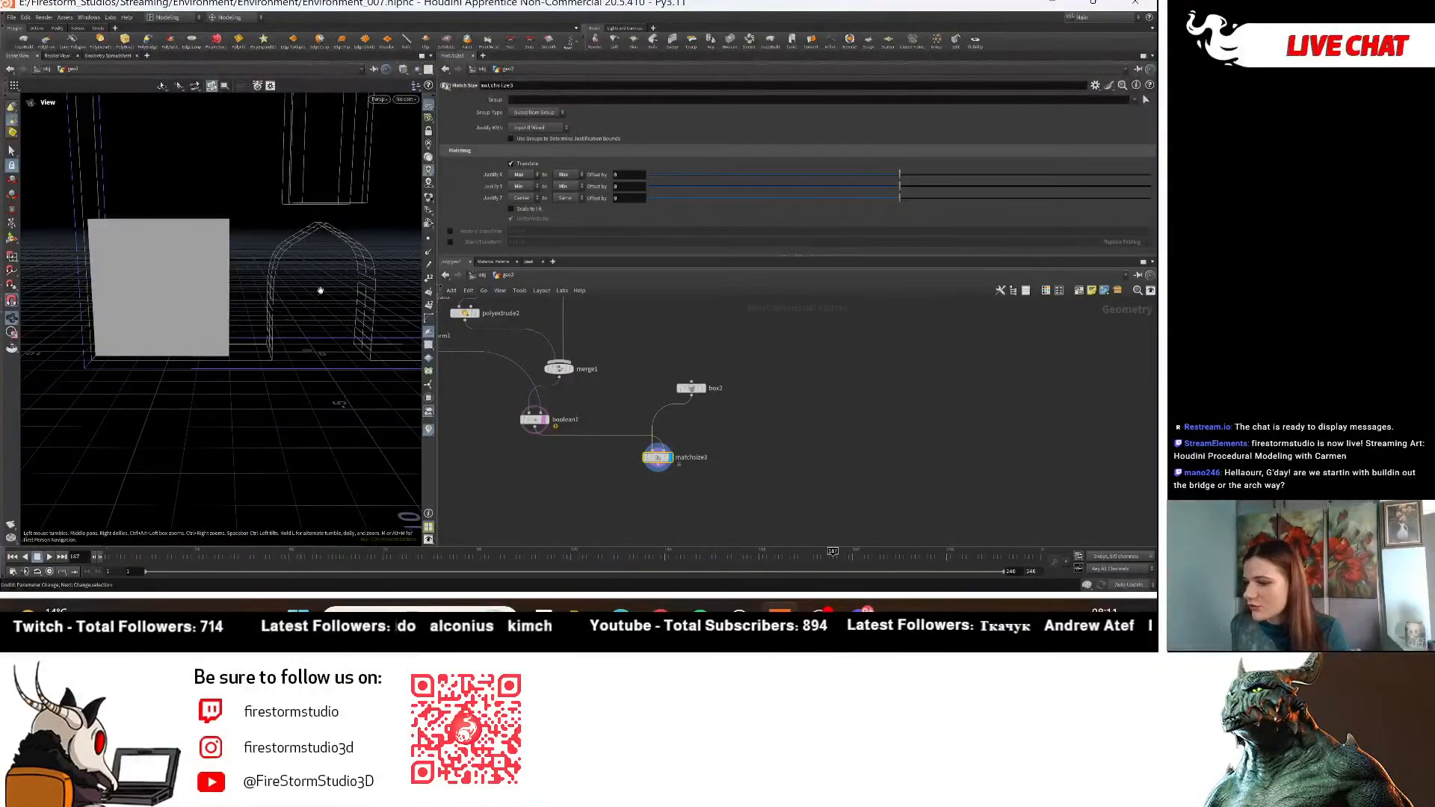
drag(320, 290, 290, 346)
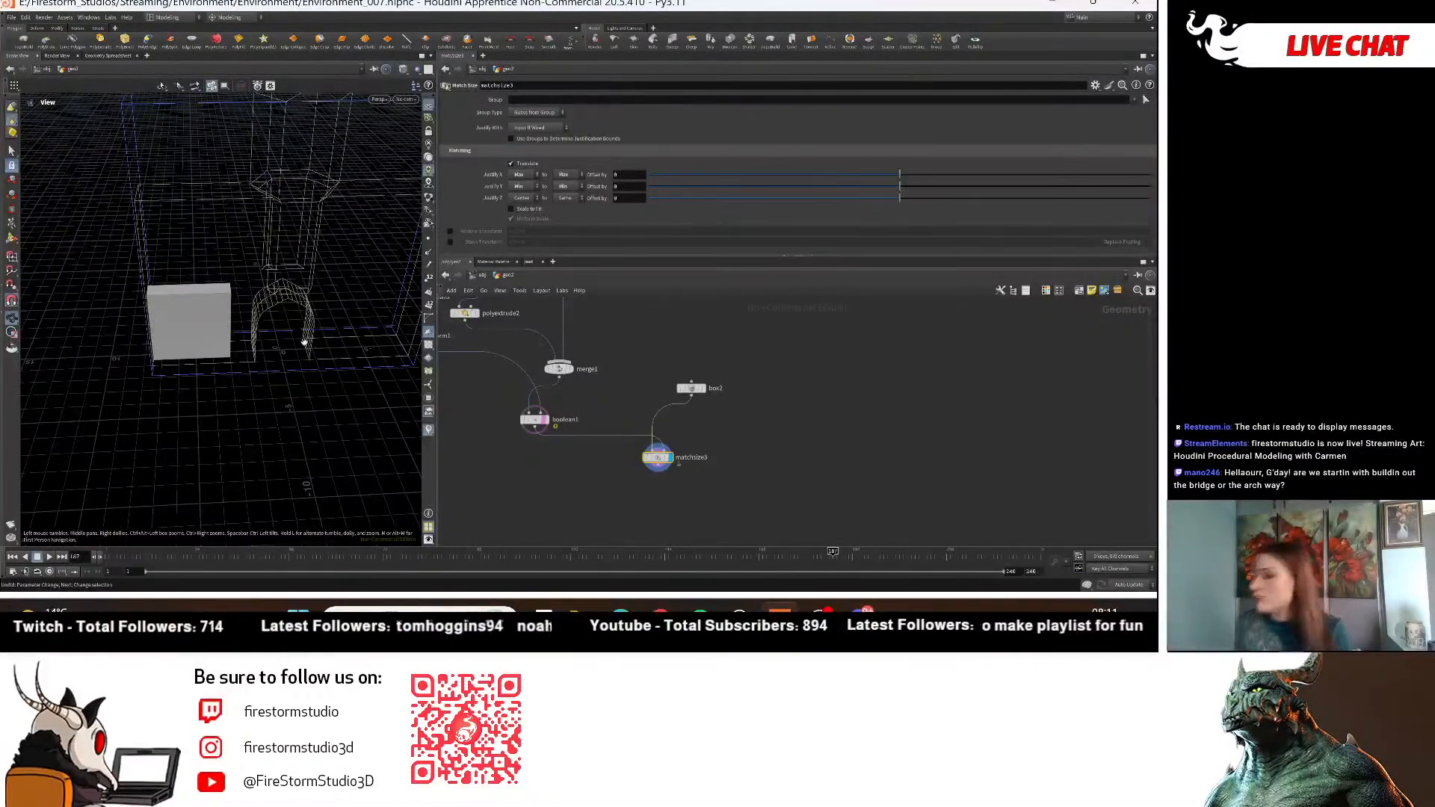
drag(901, 176, 729, 171)
Try increasing box1's X size to widen the wall and undo the change.
scroll(757, 367, down, 2)
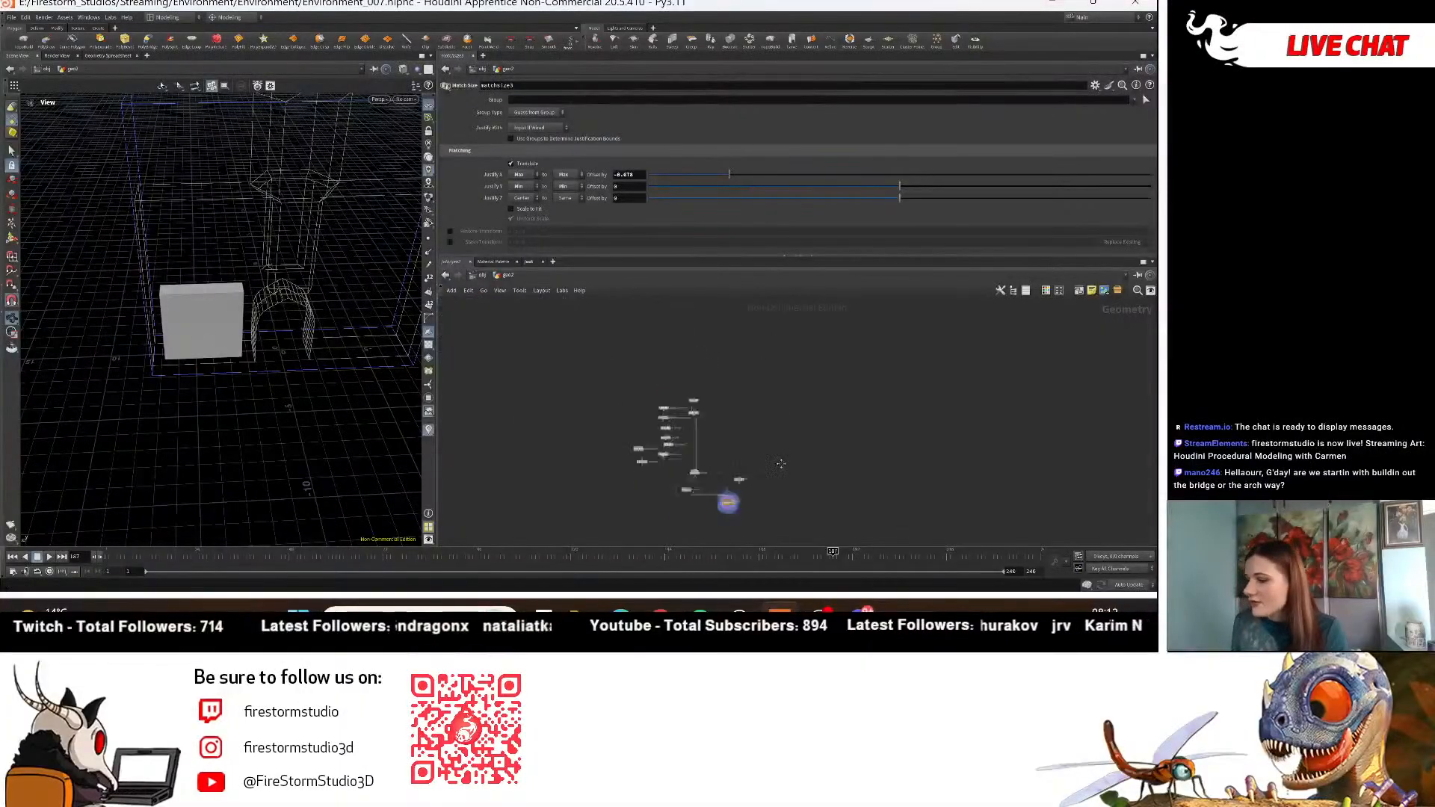
scroll(700, 433, up, 4)
click(644, 419)
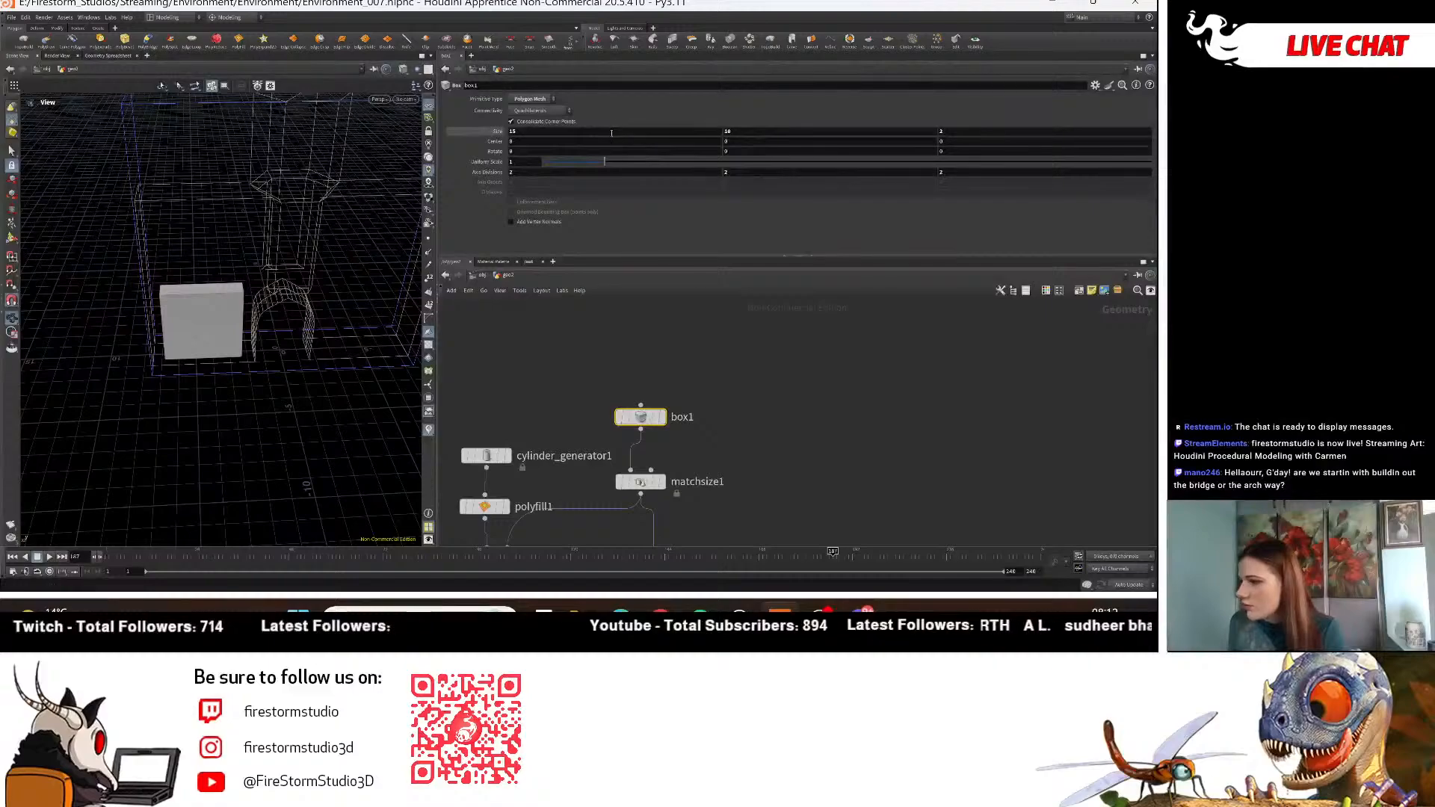
middle_drag(611, 133, 856, 137)
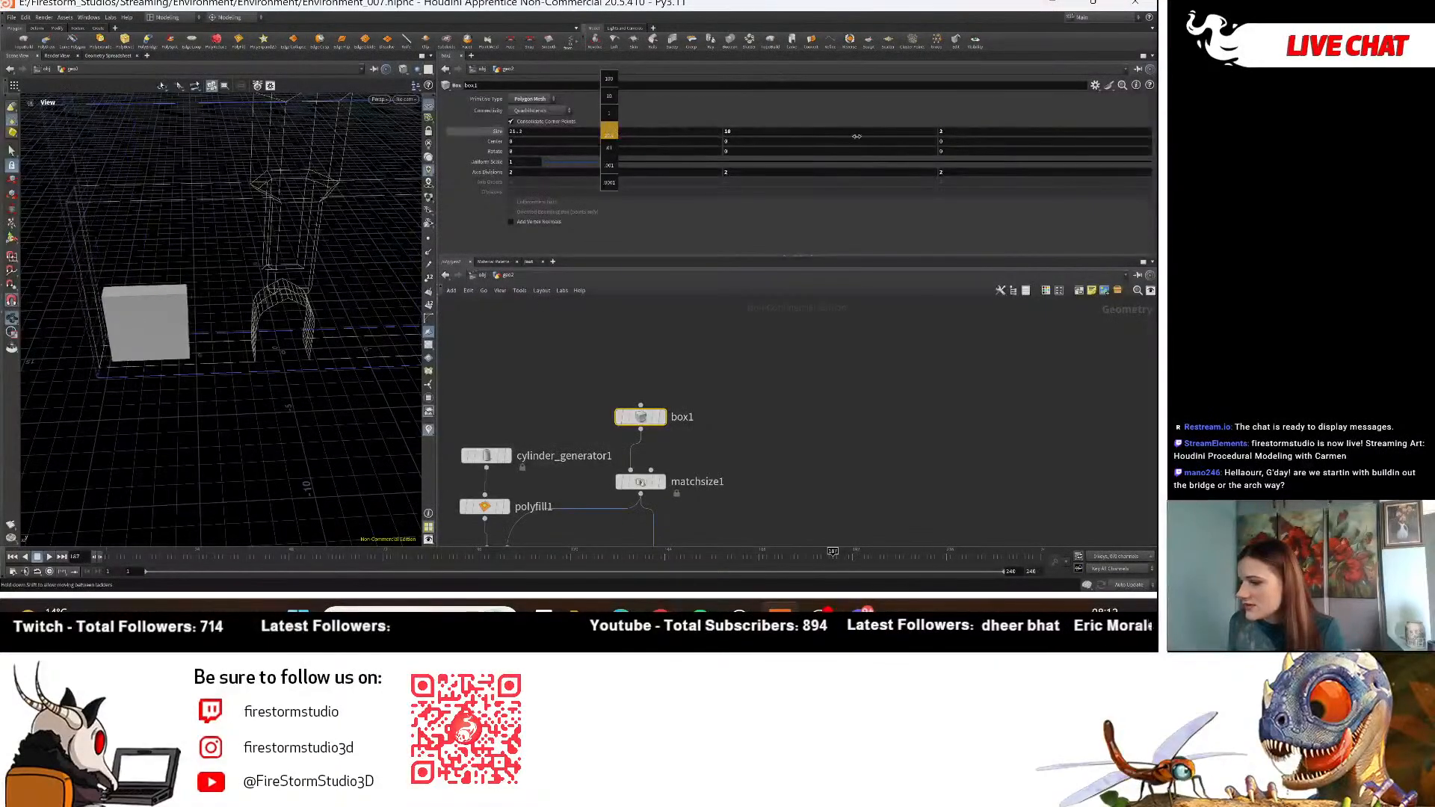
alt+drag(147, 400, 251, 416)
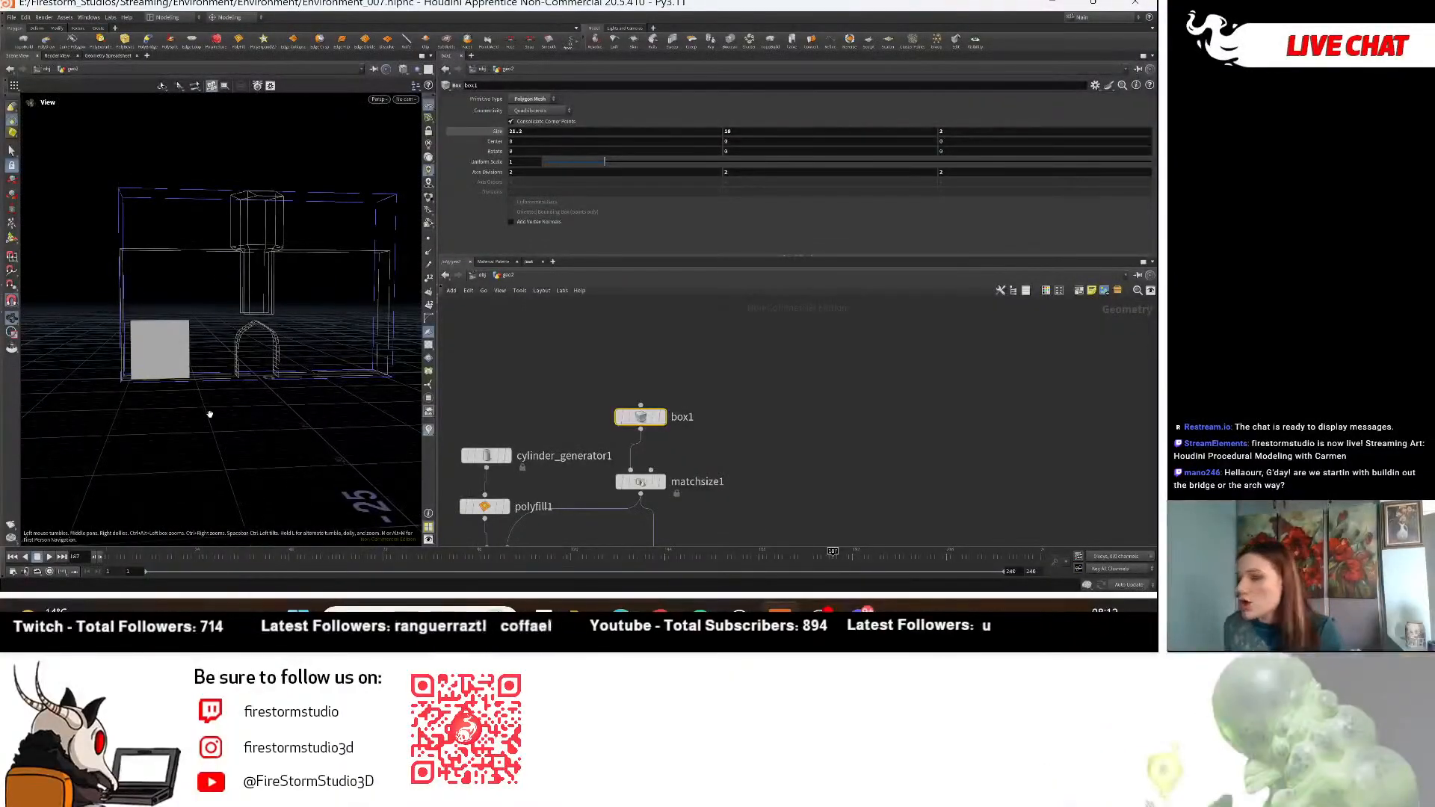
key(ctrl+z)
Examine the box's placement beside the arch from several angles and review the node network.
mouse_move(265, 400)
mouse_down()
mouse_move(269, 439)
mouse_move(261, 407)
mouse_up()
middle_drag(248, 336, 219, 381)
mouse_move(219, 381)
mouse_down()
mouse_move(218, 423)
mouse_move(199, 398)
mouse_up()
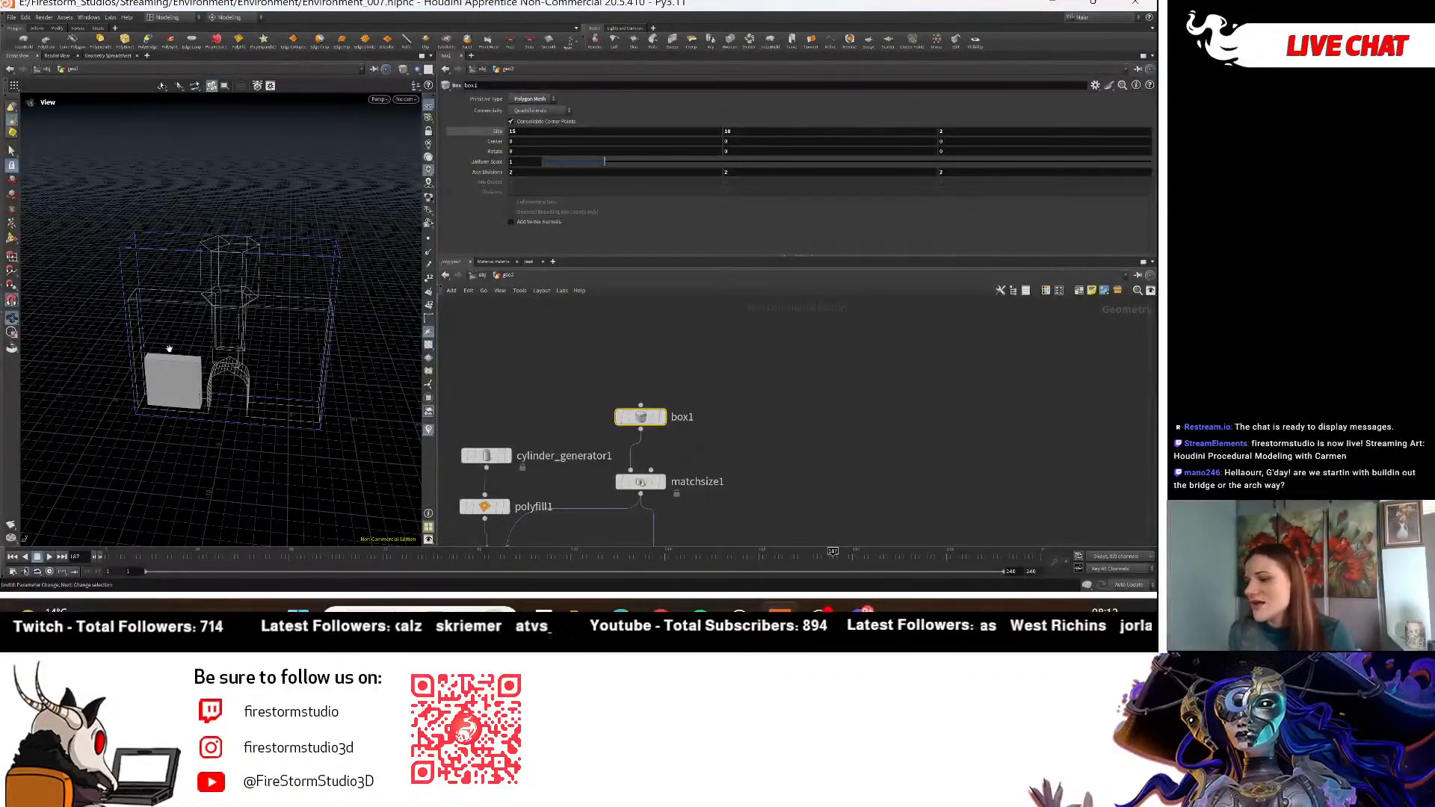
alt+drag(225, 367, 222, 364)
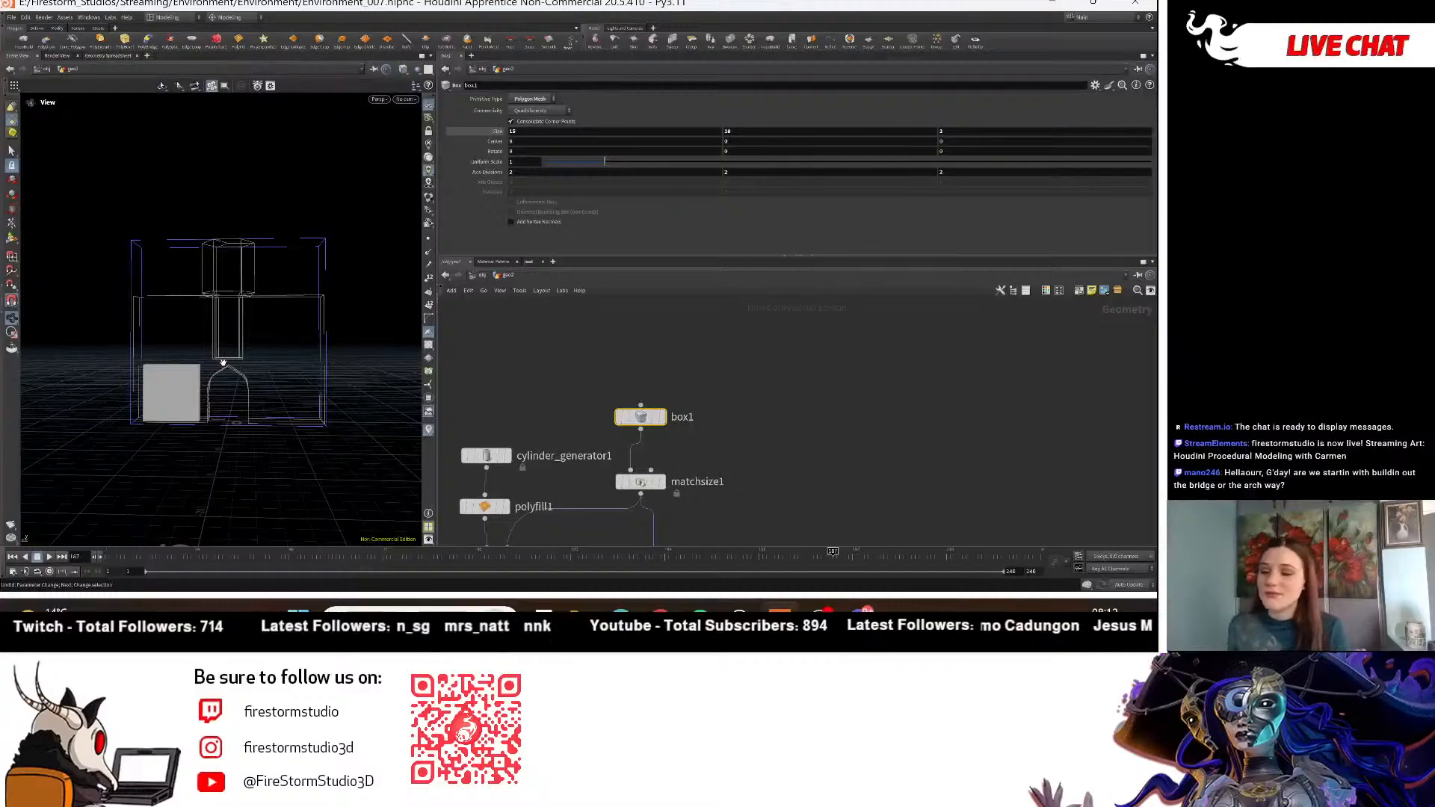
drag(223, 362, 234, 371)
right_drag(234, 372, 298, 384)
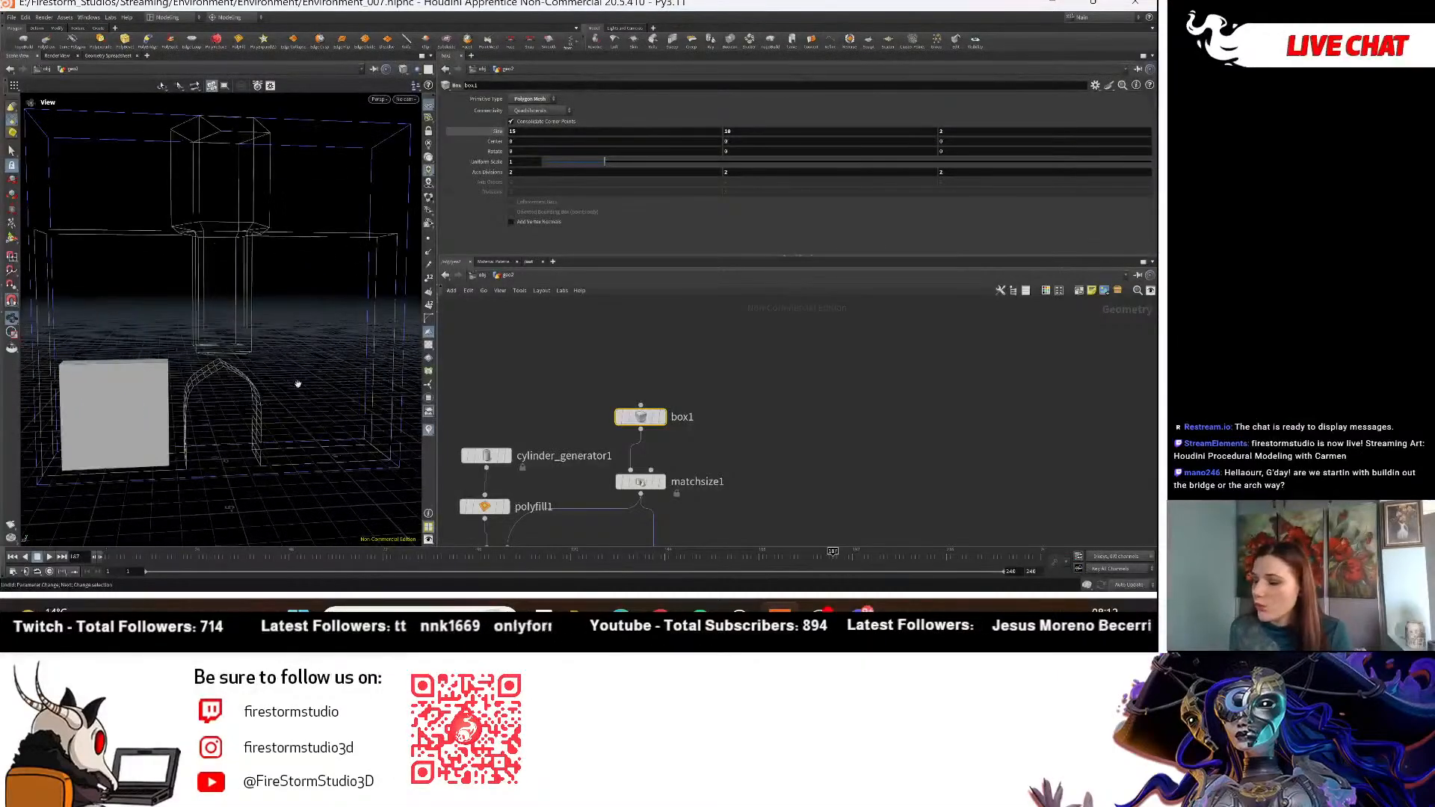
alt+drag(297, 384, 277, 339)
scroll(241, 270, down, 2)
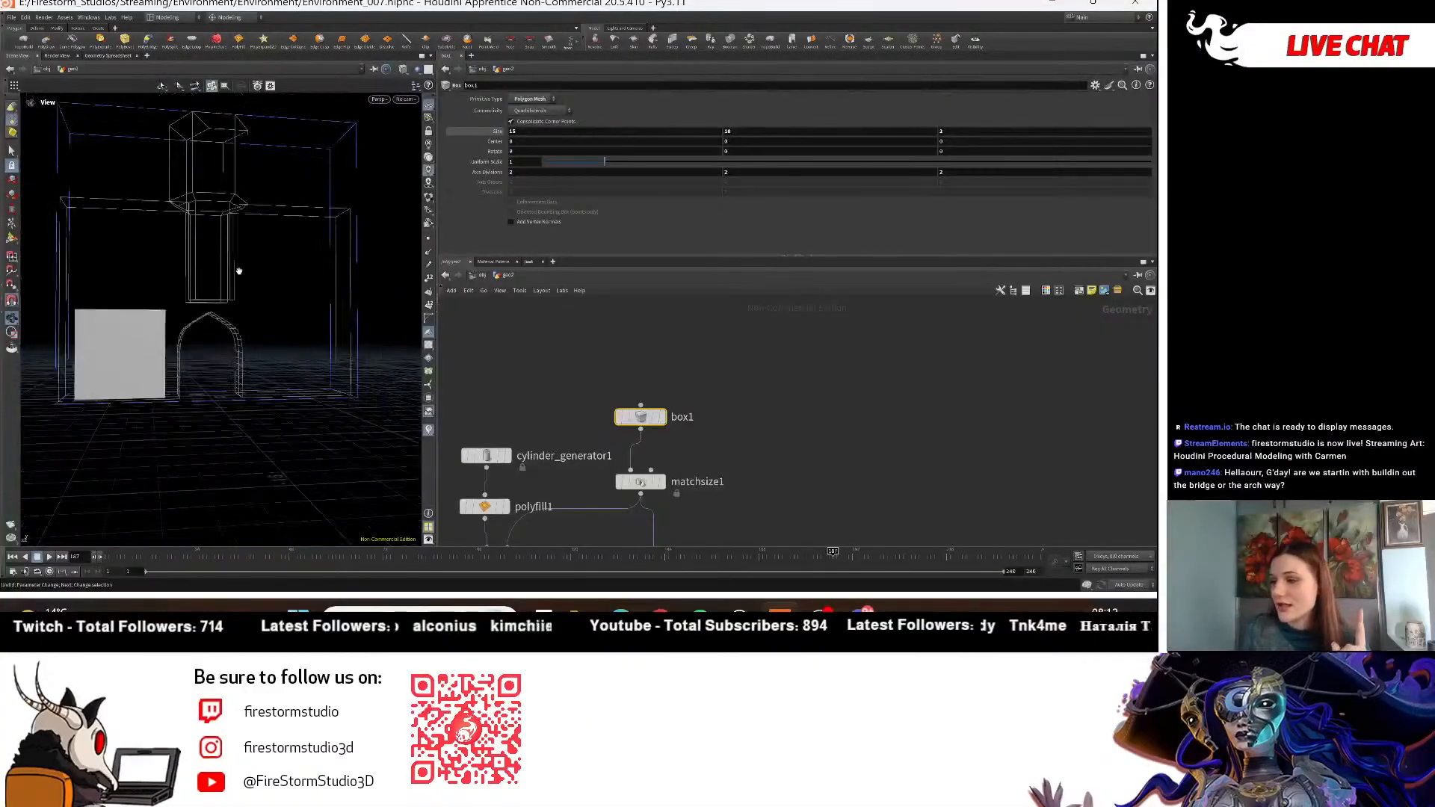
alt+drag(239, 270, 274, 288)
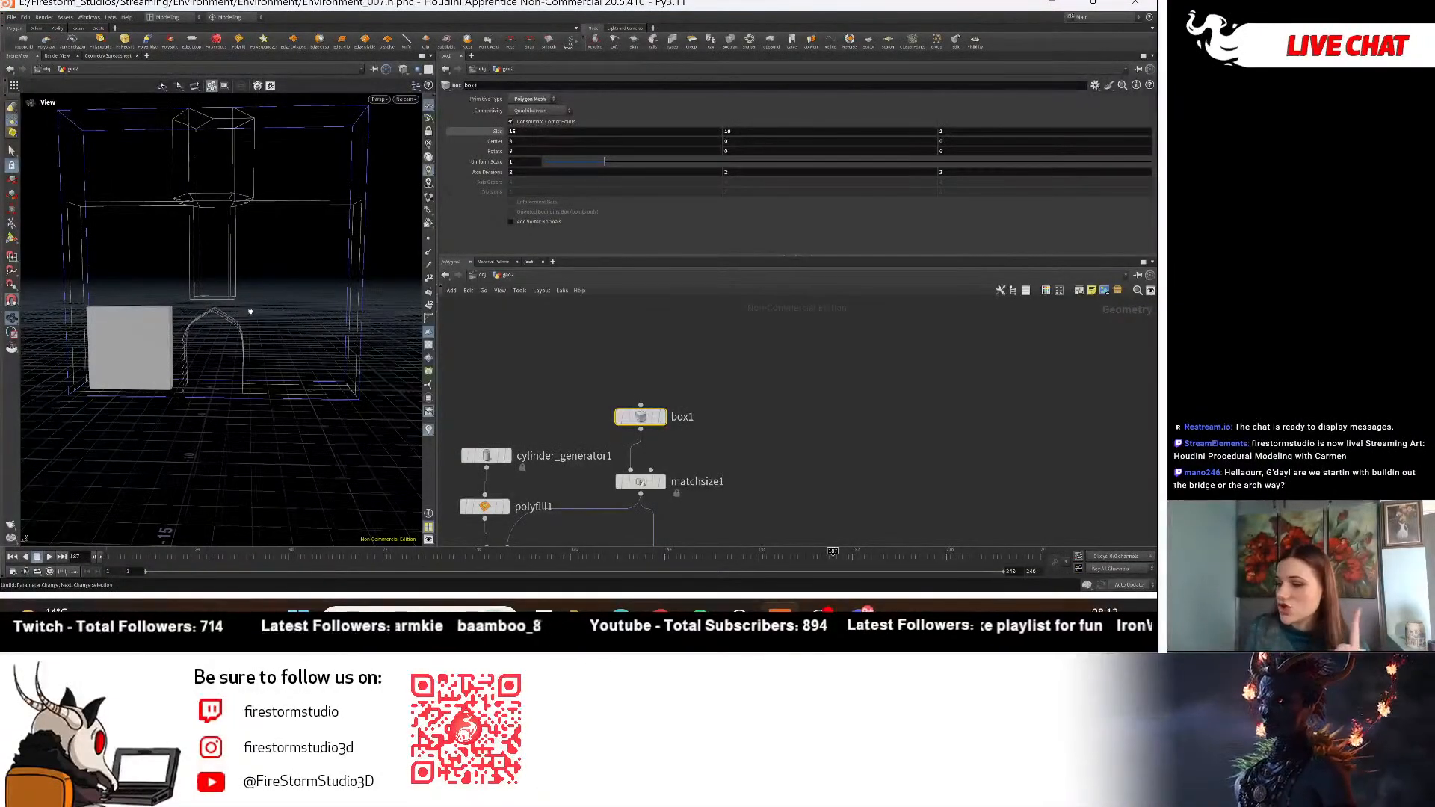
alt+drag(247, 311, 231, 314)
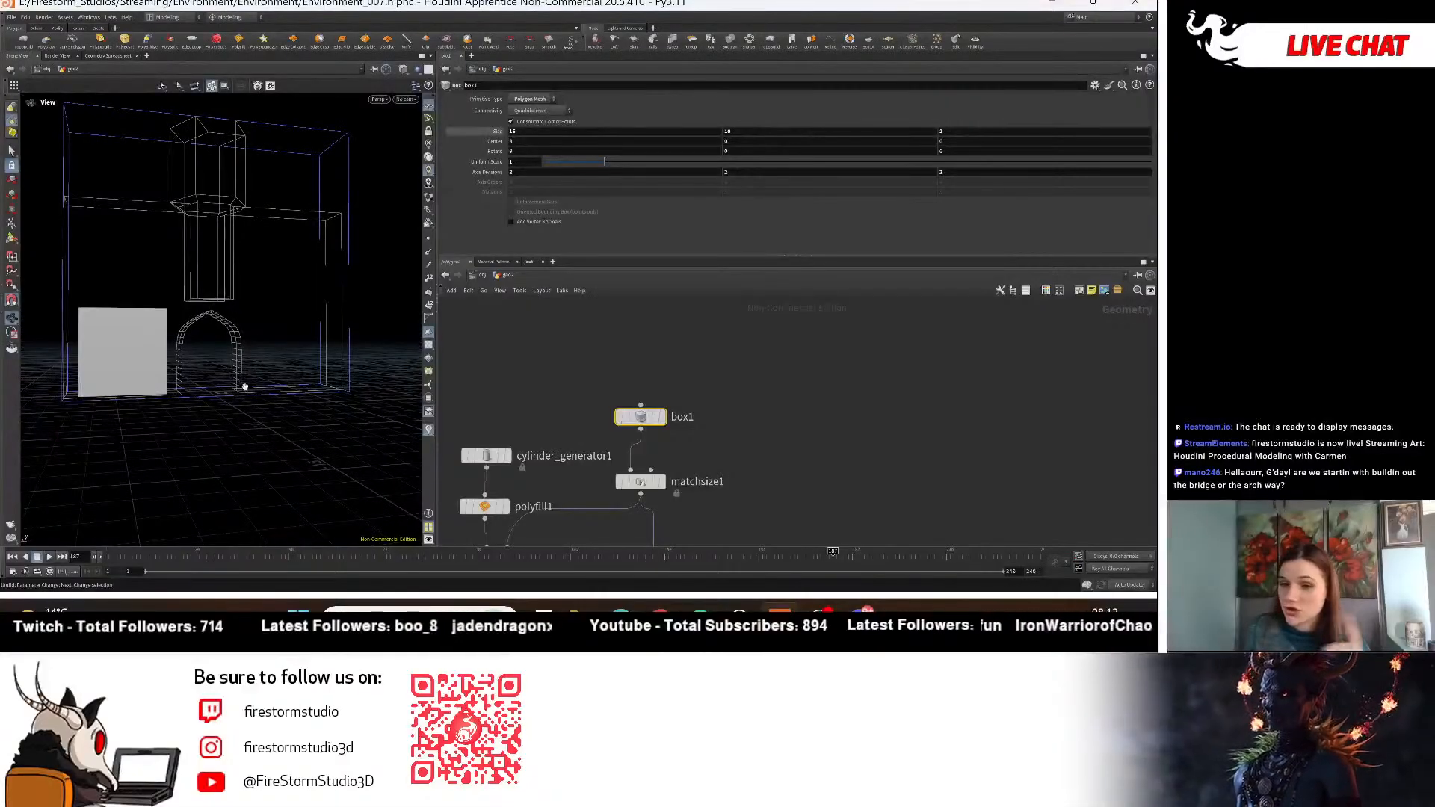
alt+drag(244, 384, 177, 342)
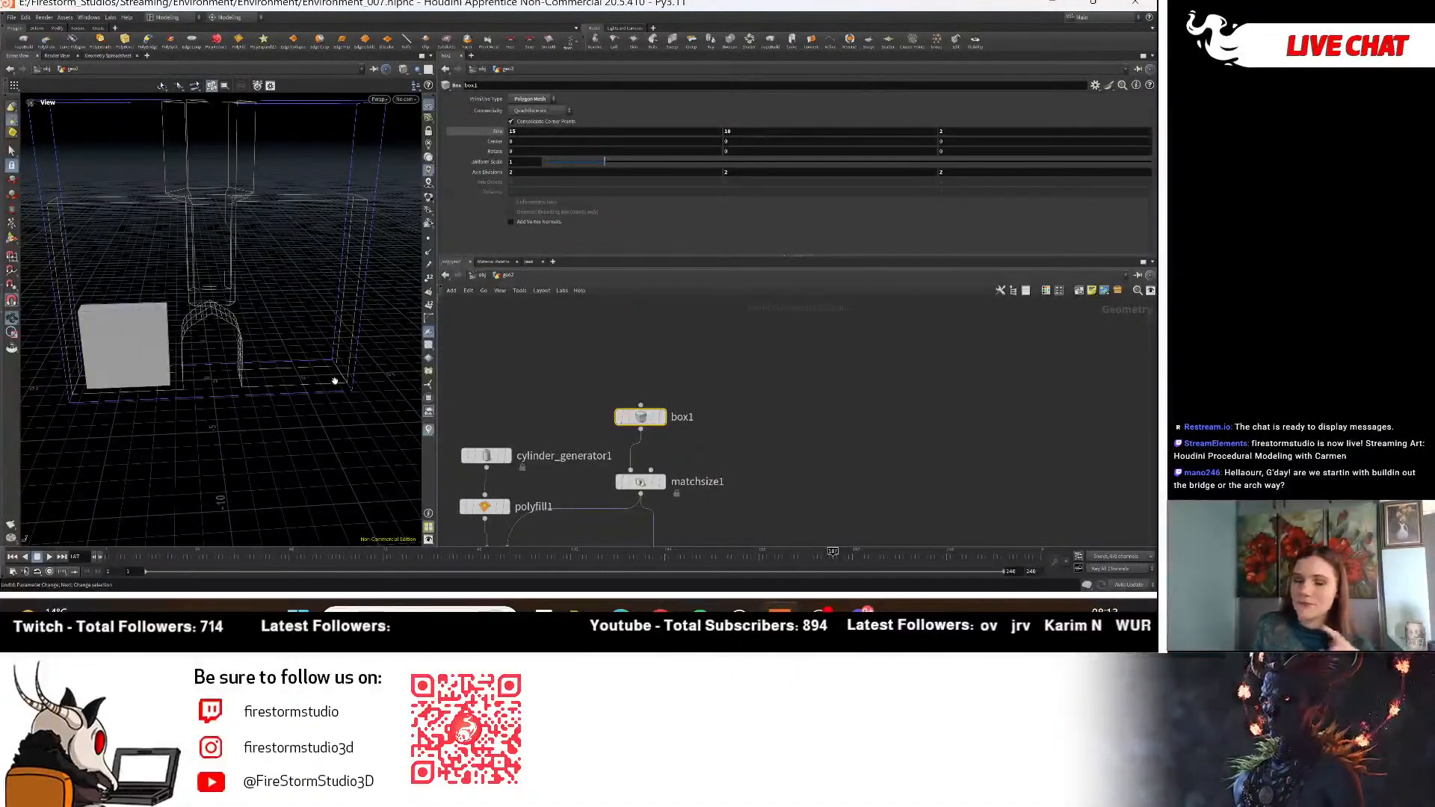
key(Escape)
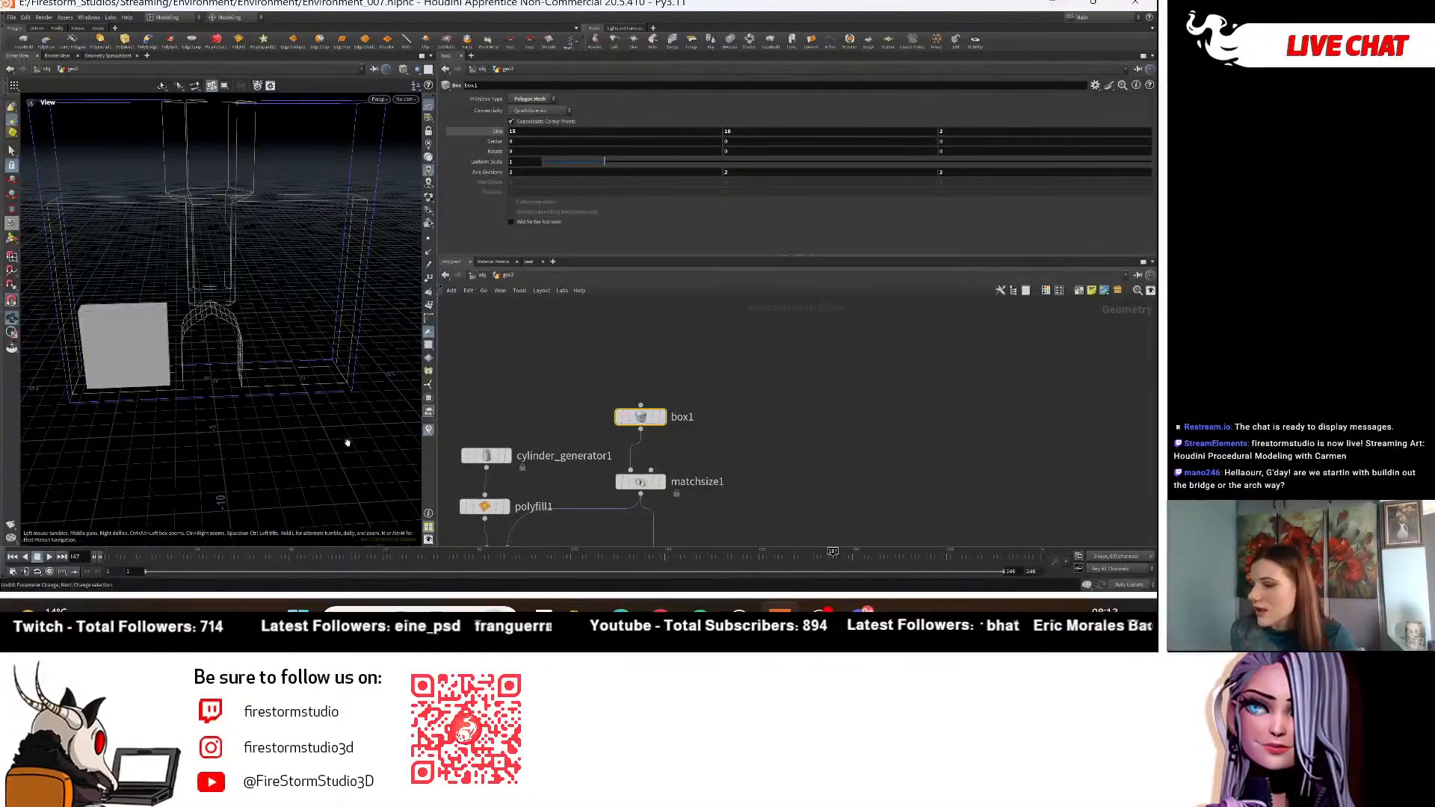
drag(347, 443, 338, 410)
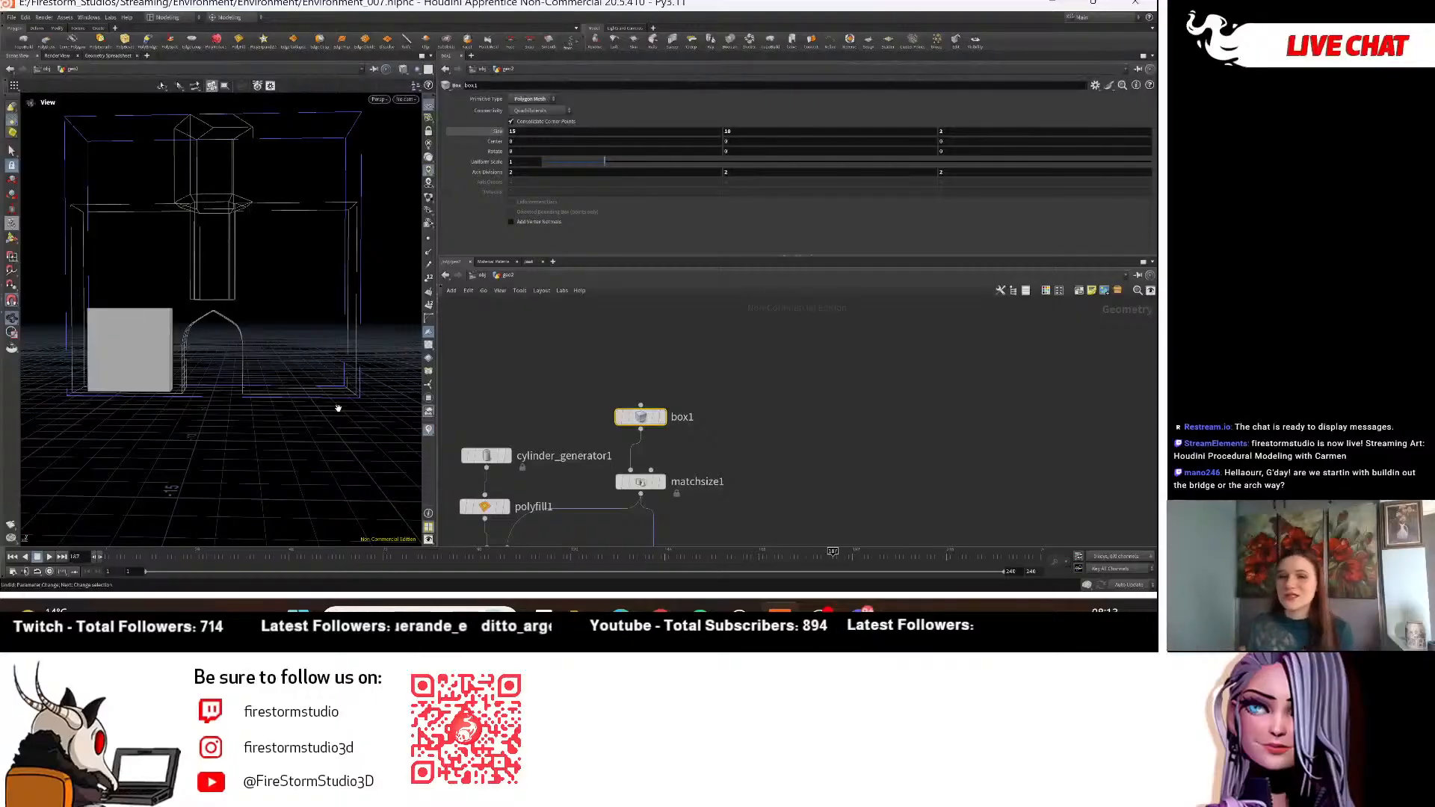
scroll(807, 486, down, 8)
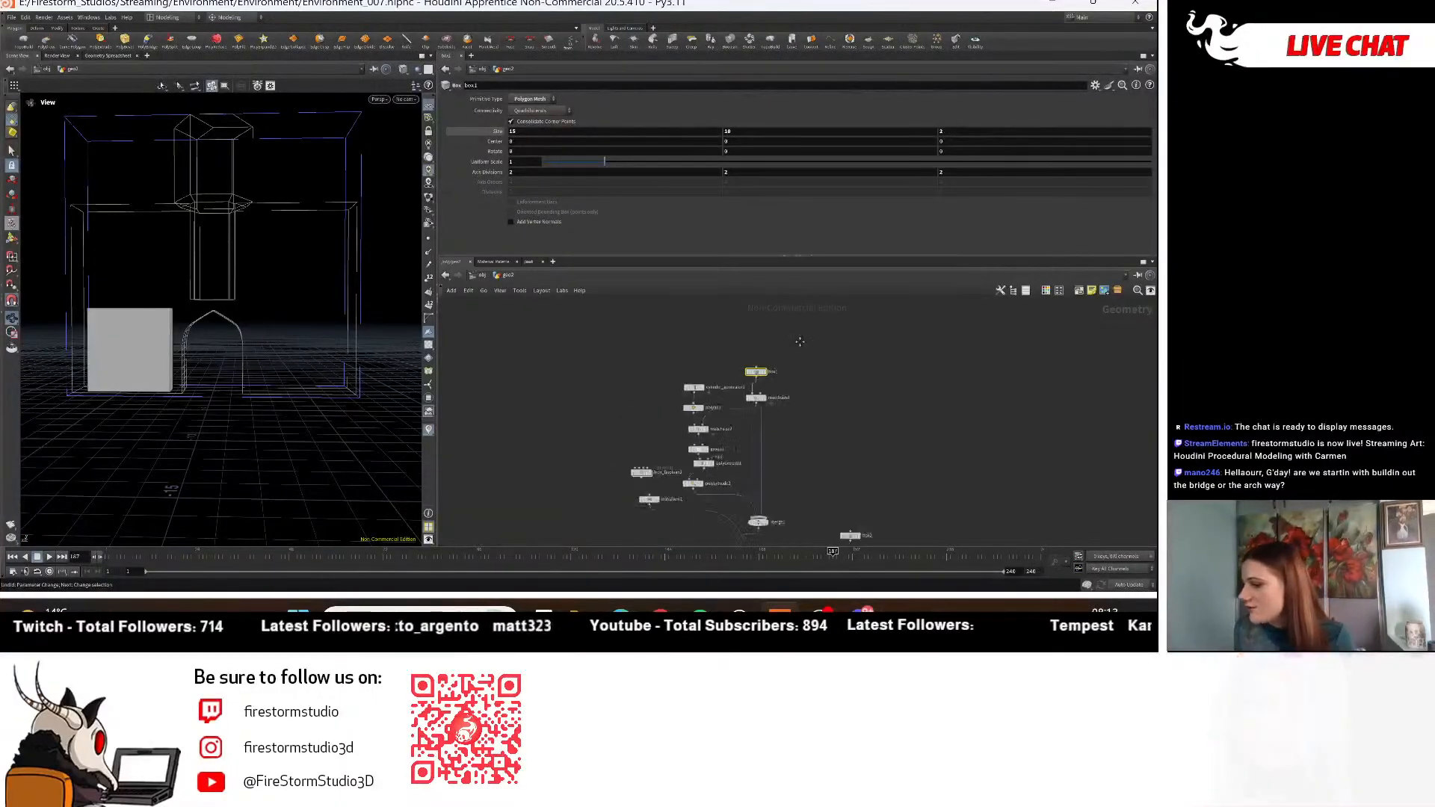
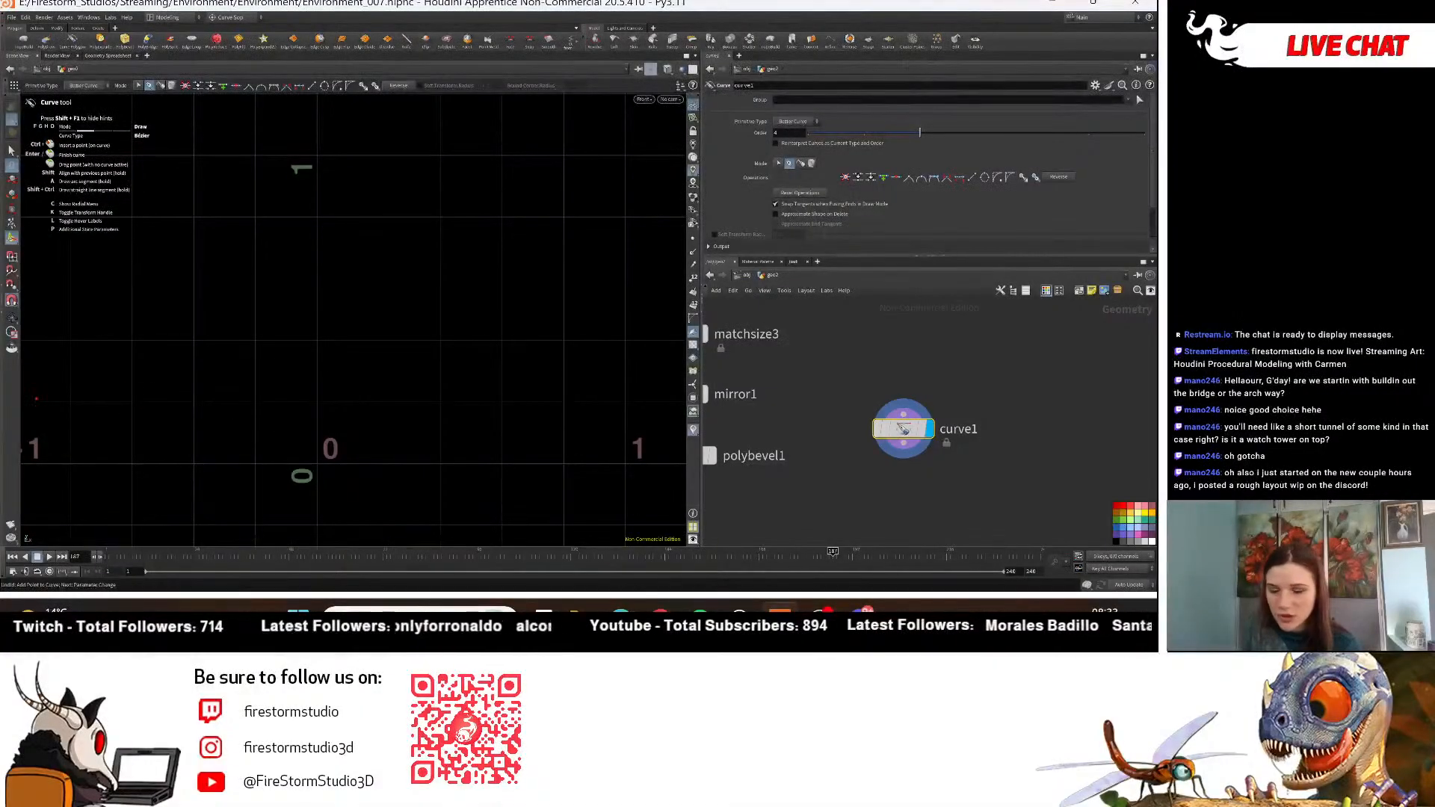
Switch to Discord, view the share-your-wip channel of Firestorm Studio Community, and return to Houdini.
key(alt+Tab)
scroll(149, 351, down, 10)
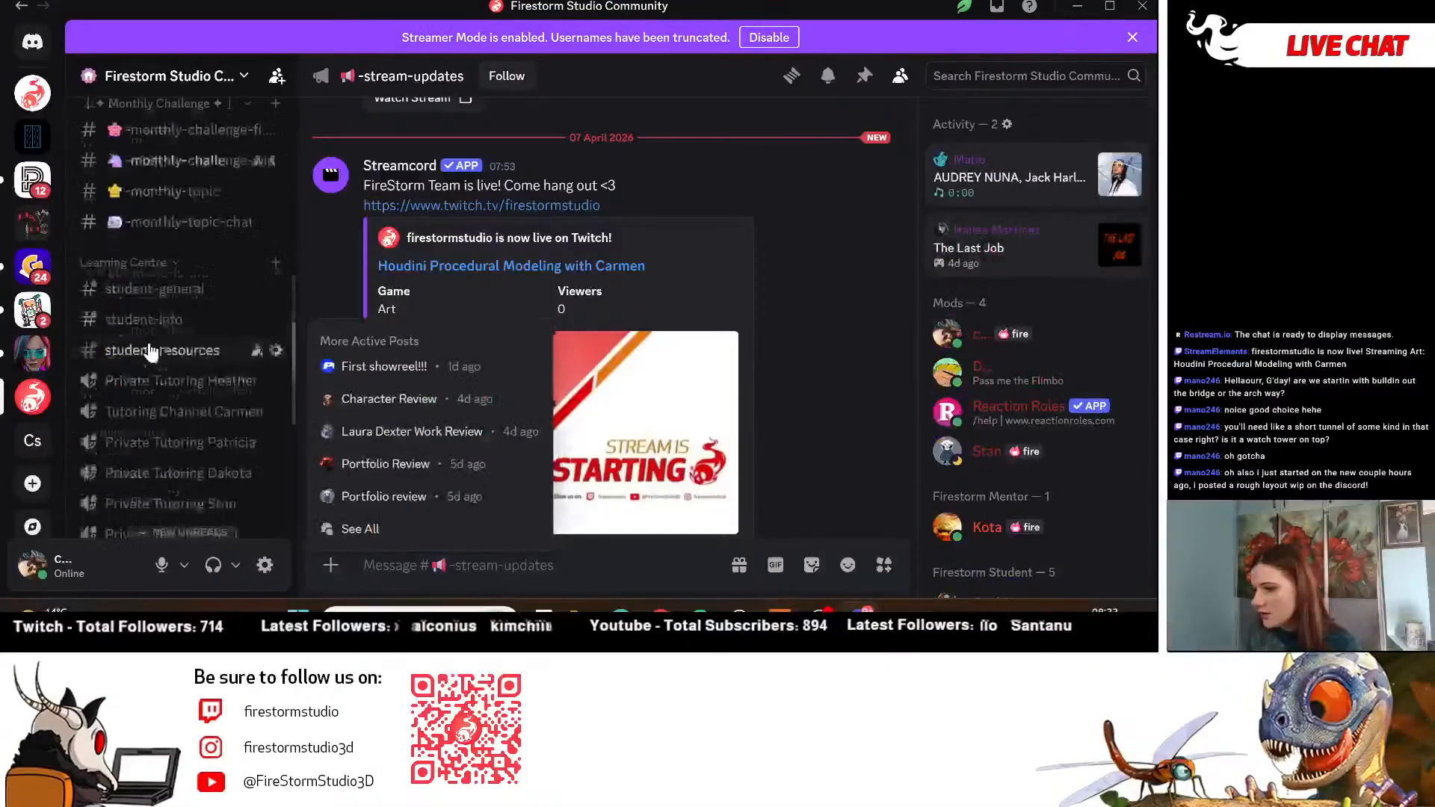
scroll(149, 351, down, 6)
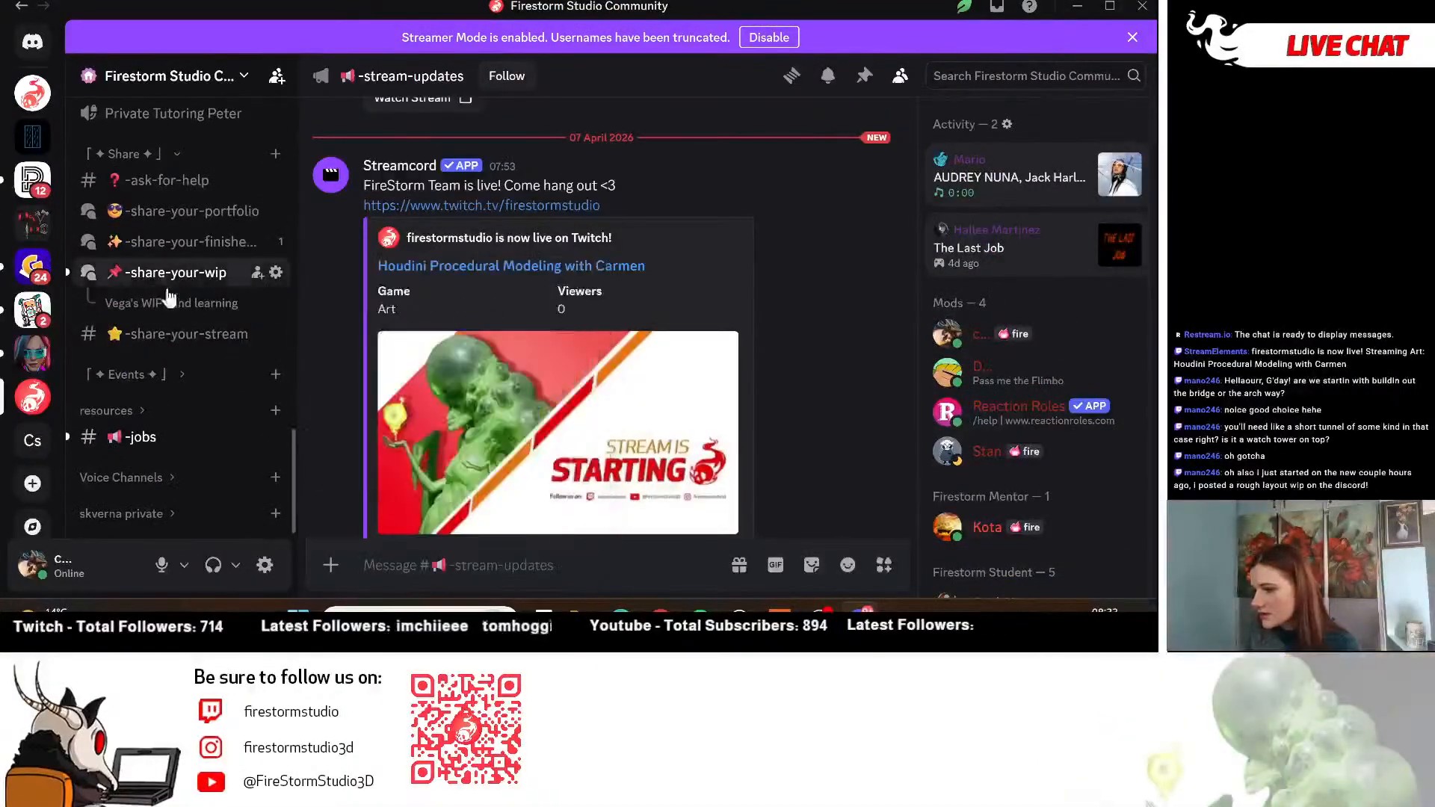
click(167, 289)
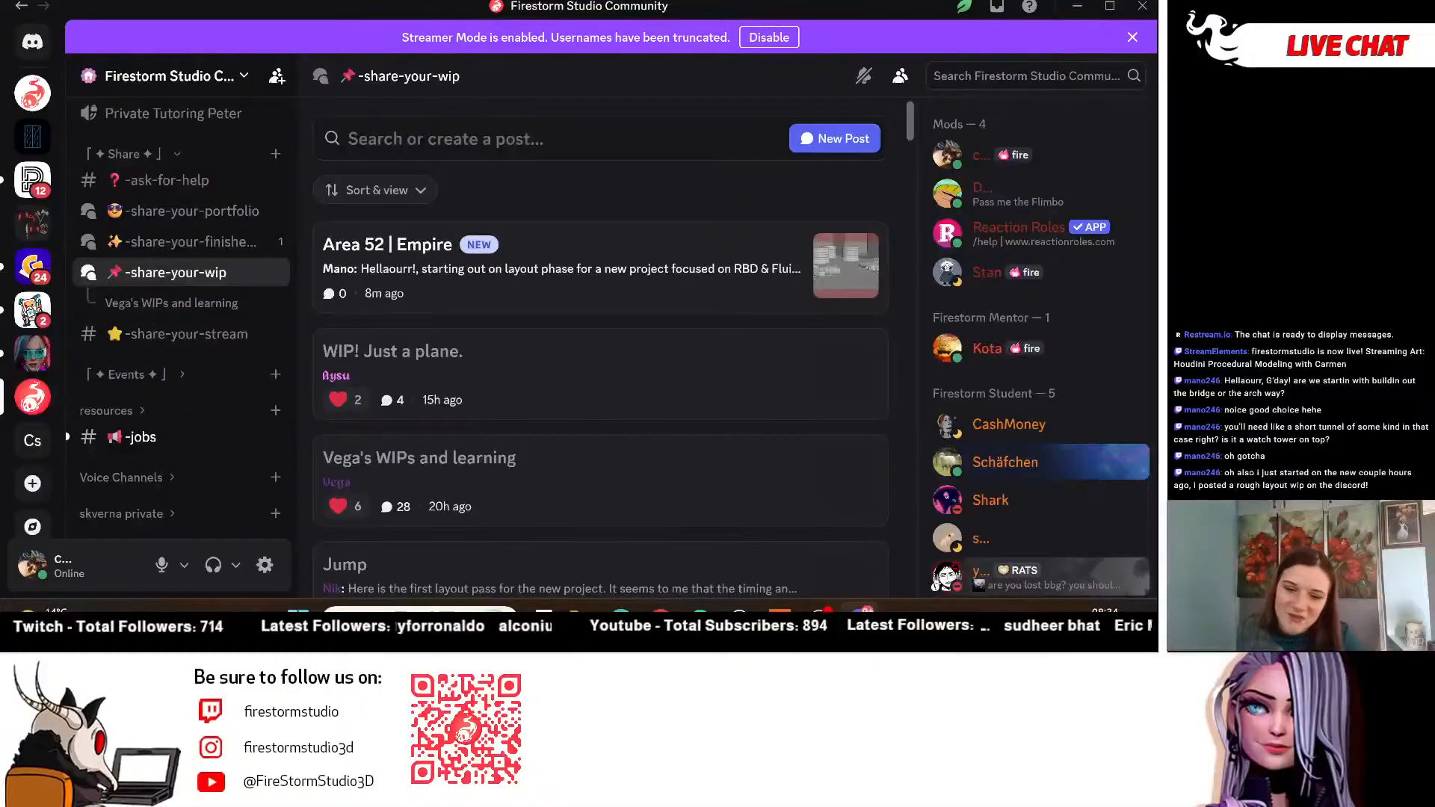
key(alt+Tab)
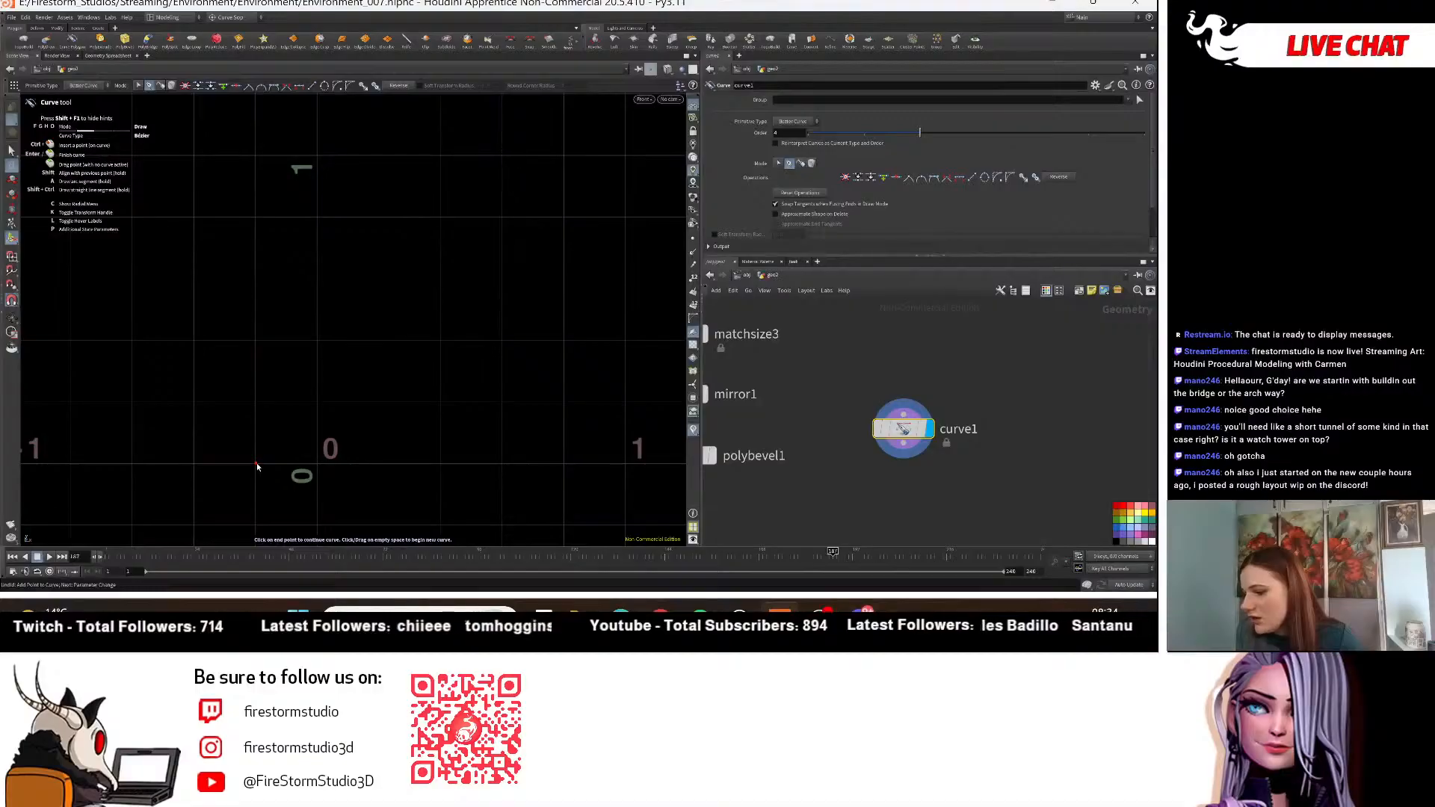
Draw a closed Bezier profile about 0.4 wide and 0.4 high, with straight sides and base and a wavy top edge.
click(256, 464)
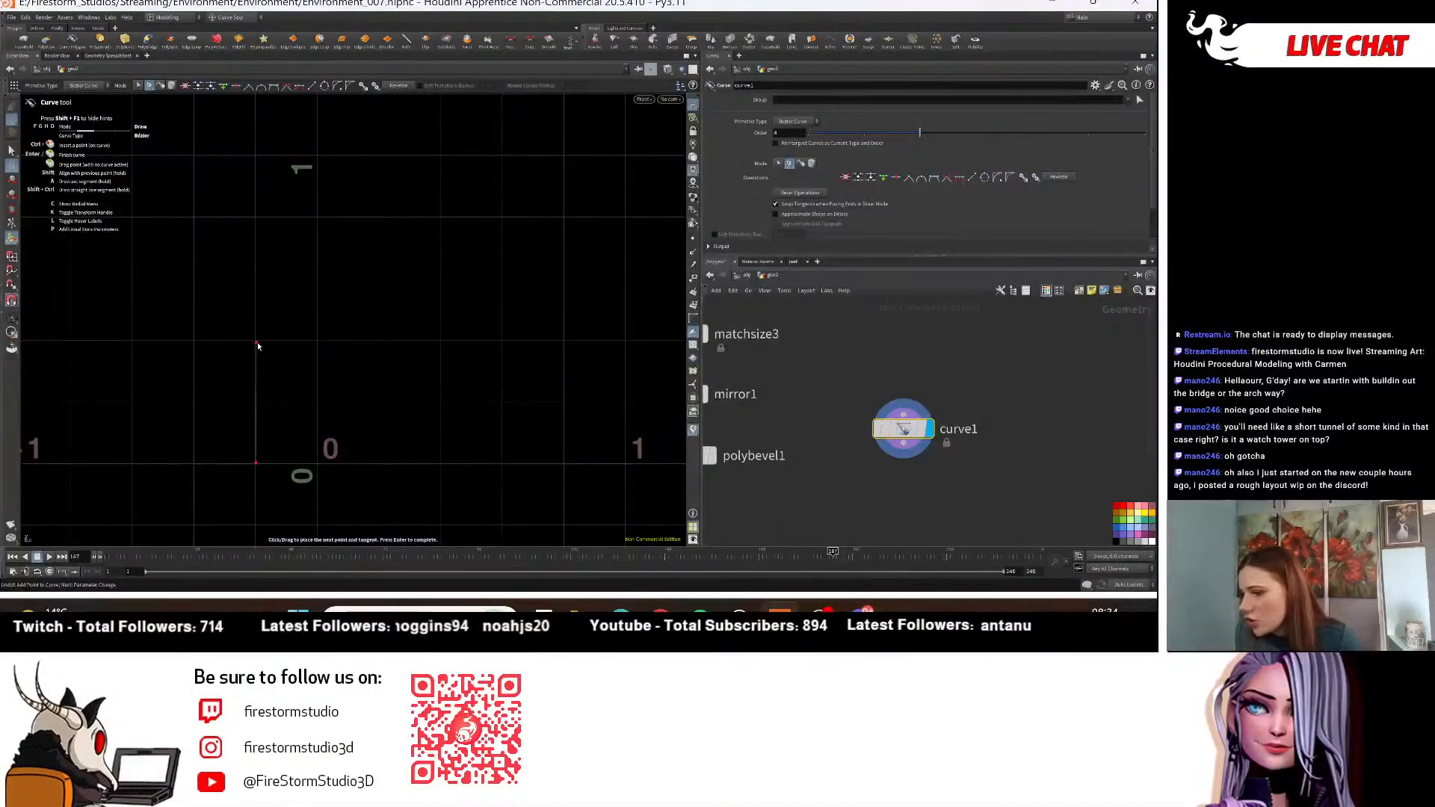
click(377, 464)
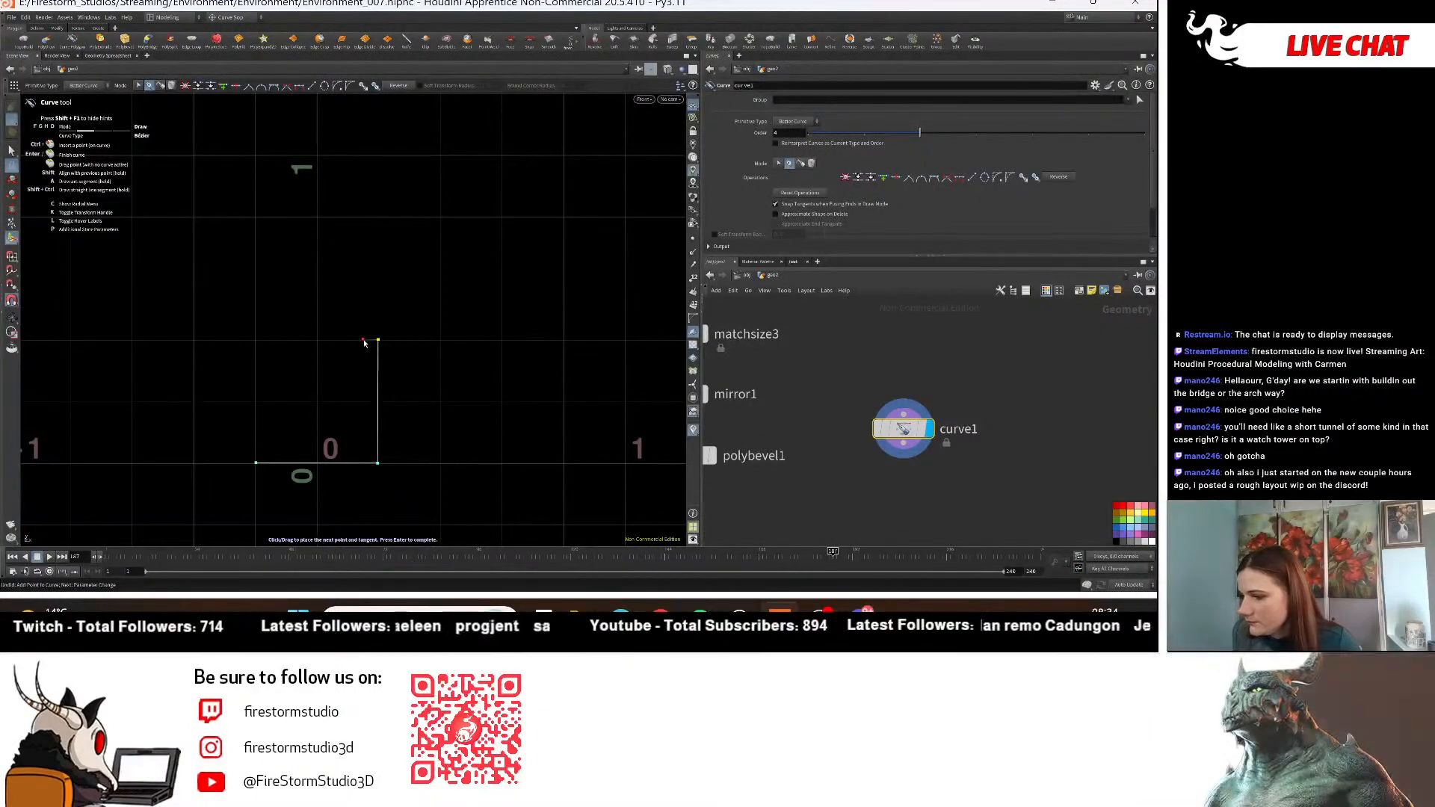
drag(363, 342, 360, 364)
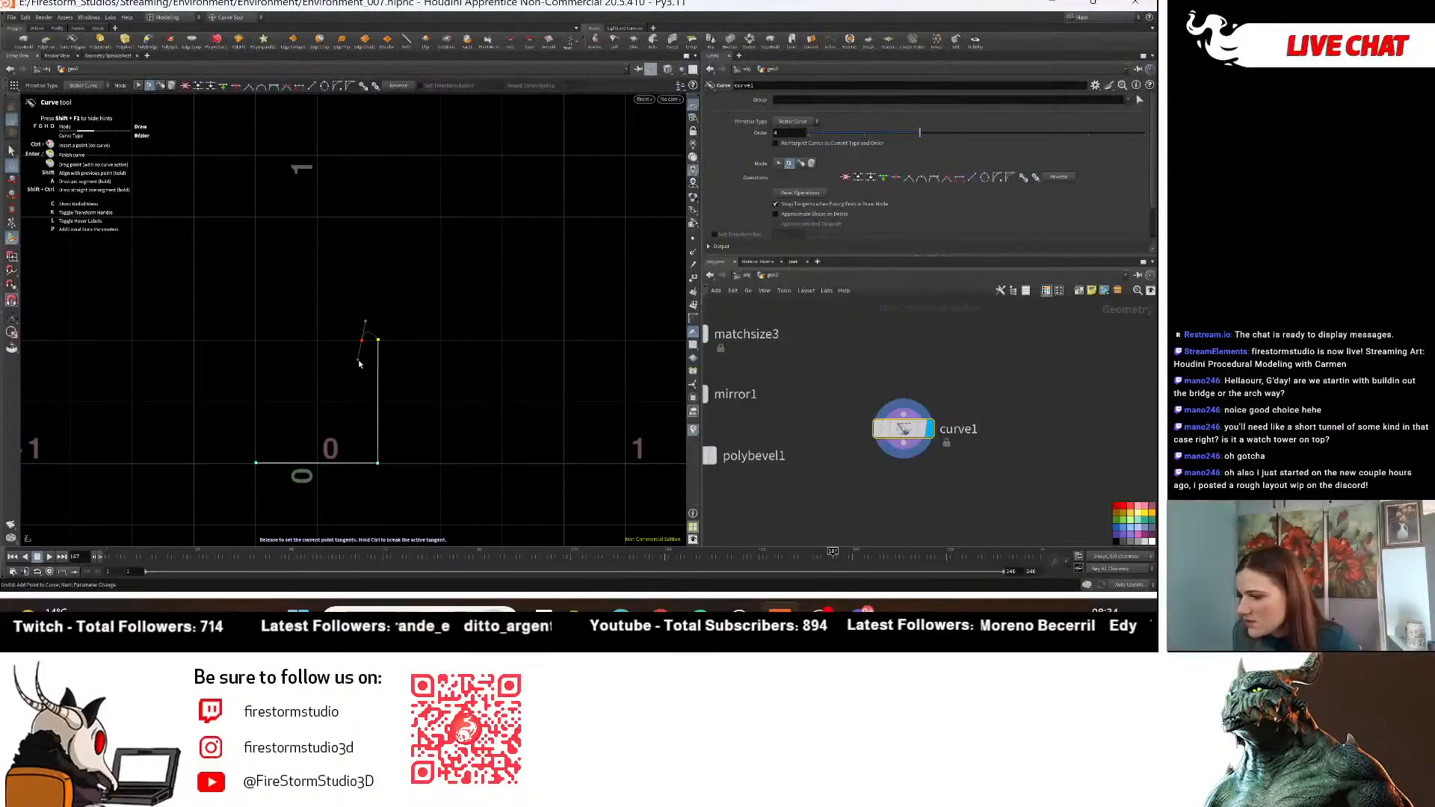
drag(359, 364, 356, 364)
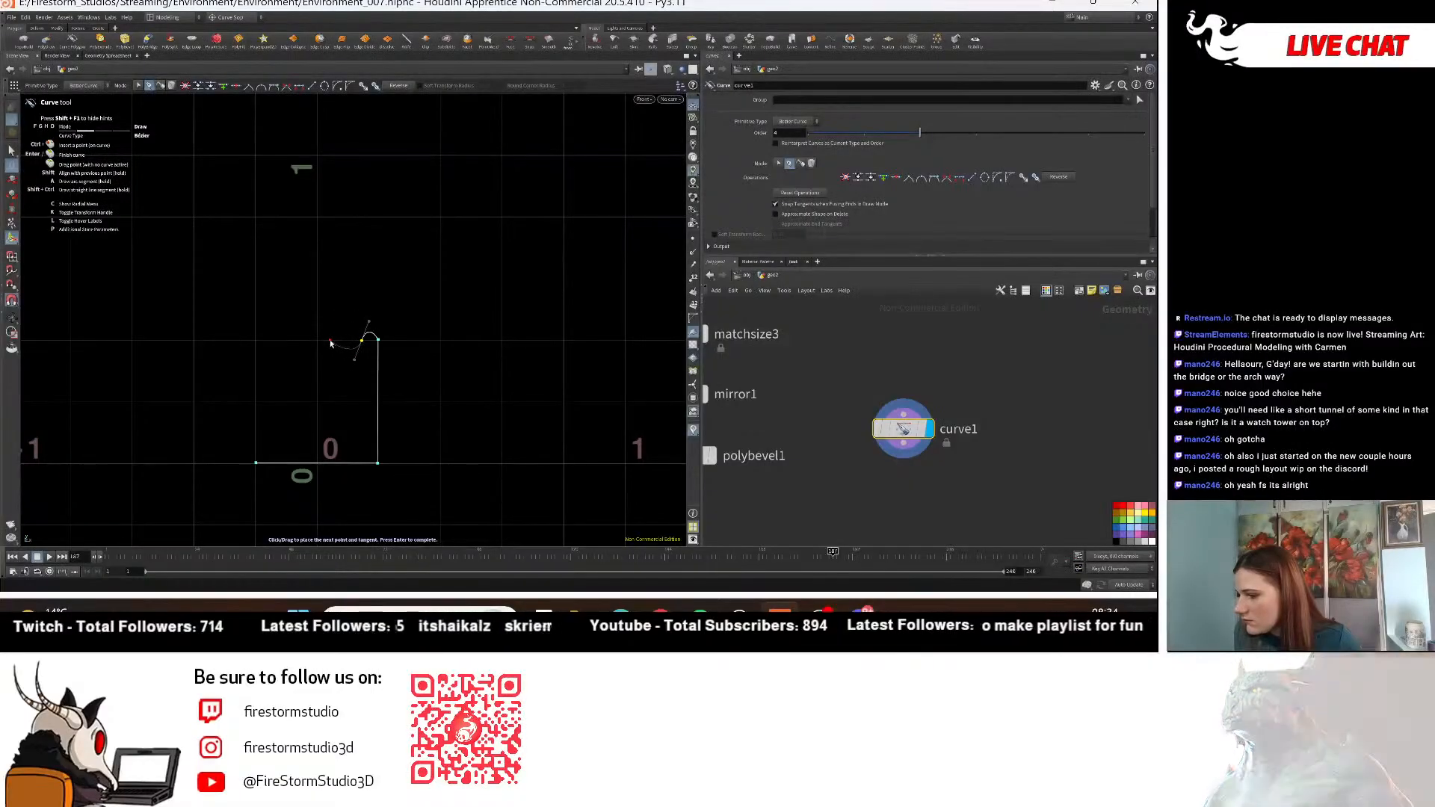
drag(327, 344, 322, 329)
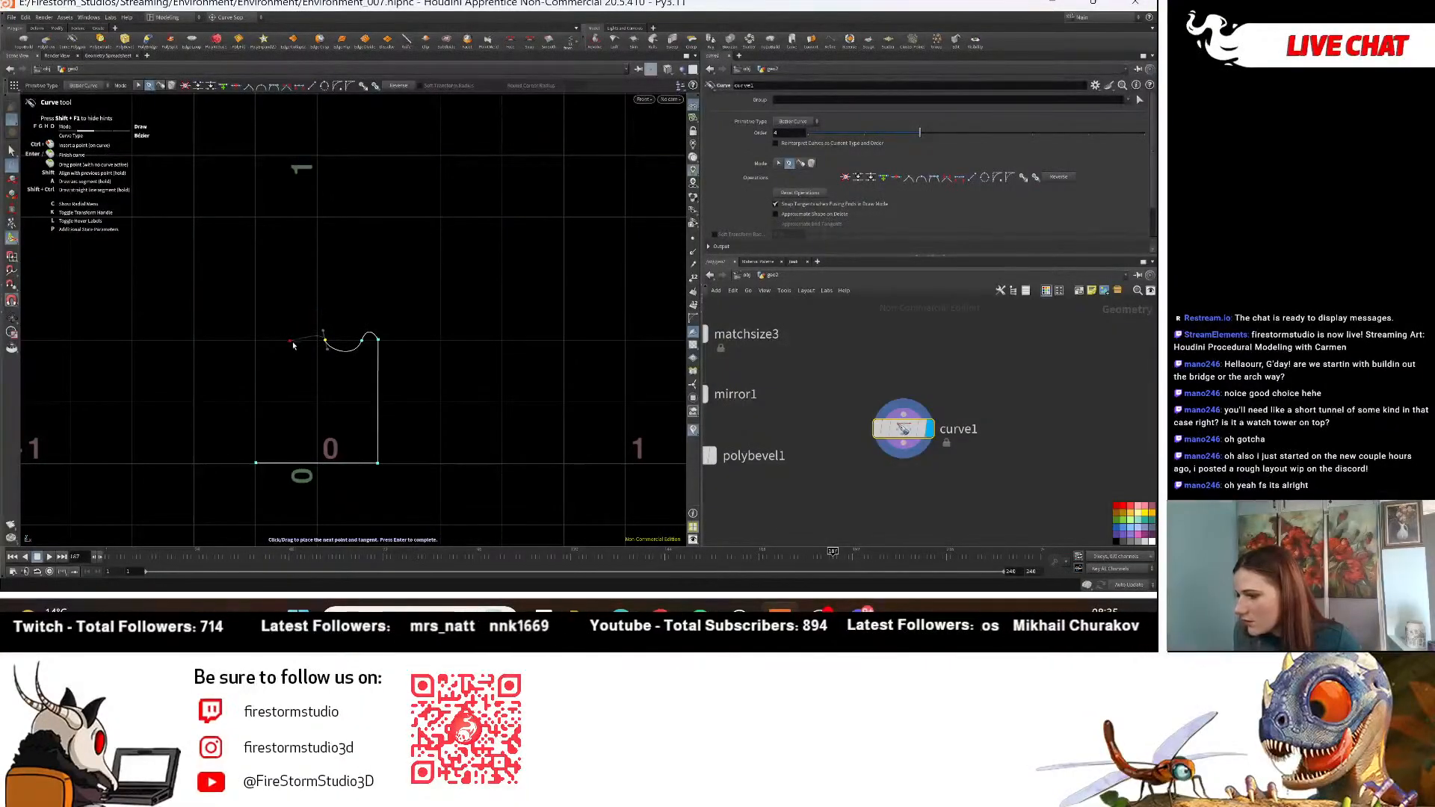
drag(297, 338, 291, 371)
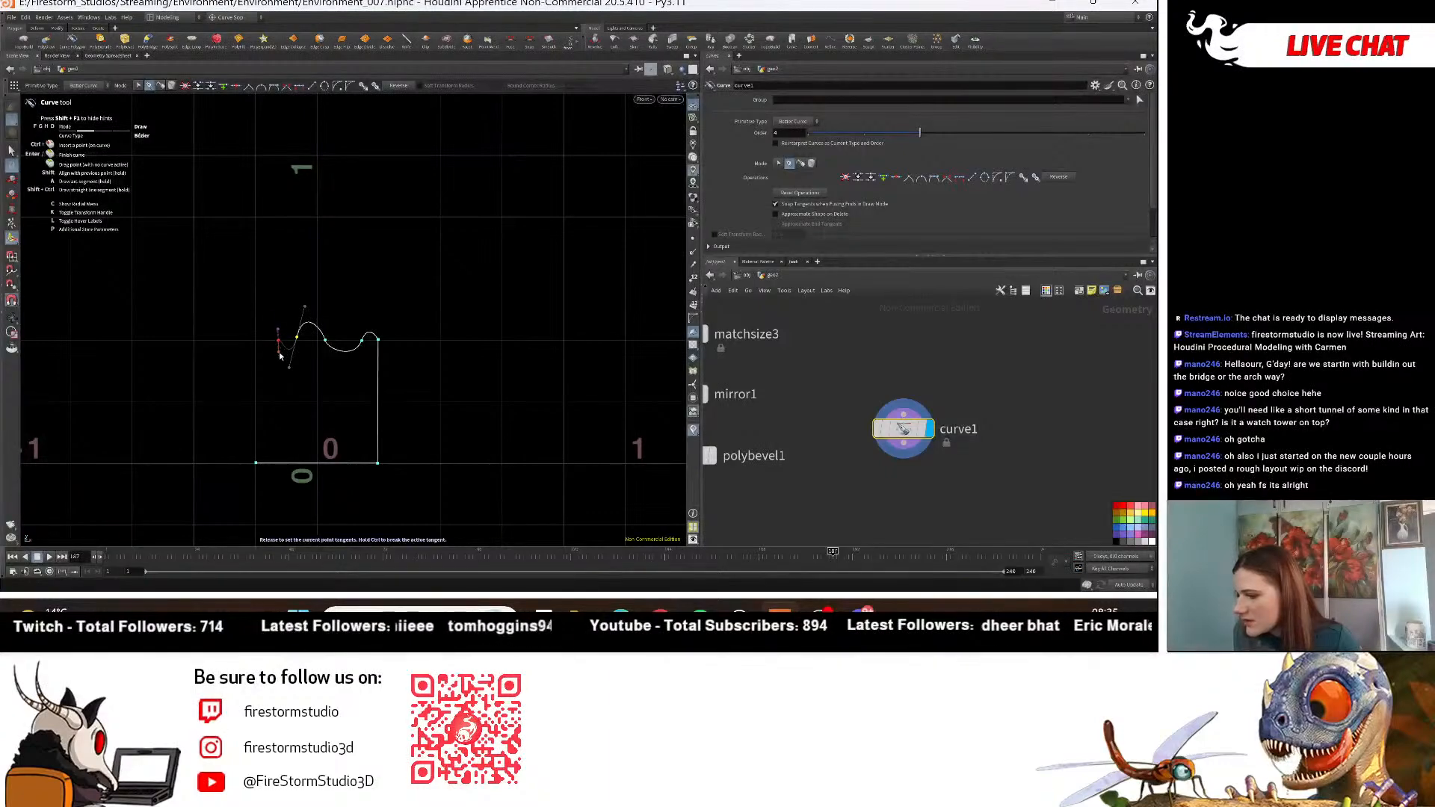
drag(278, 342, 262, 316)
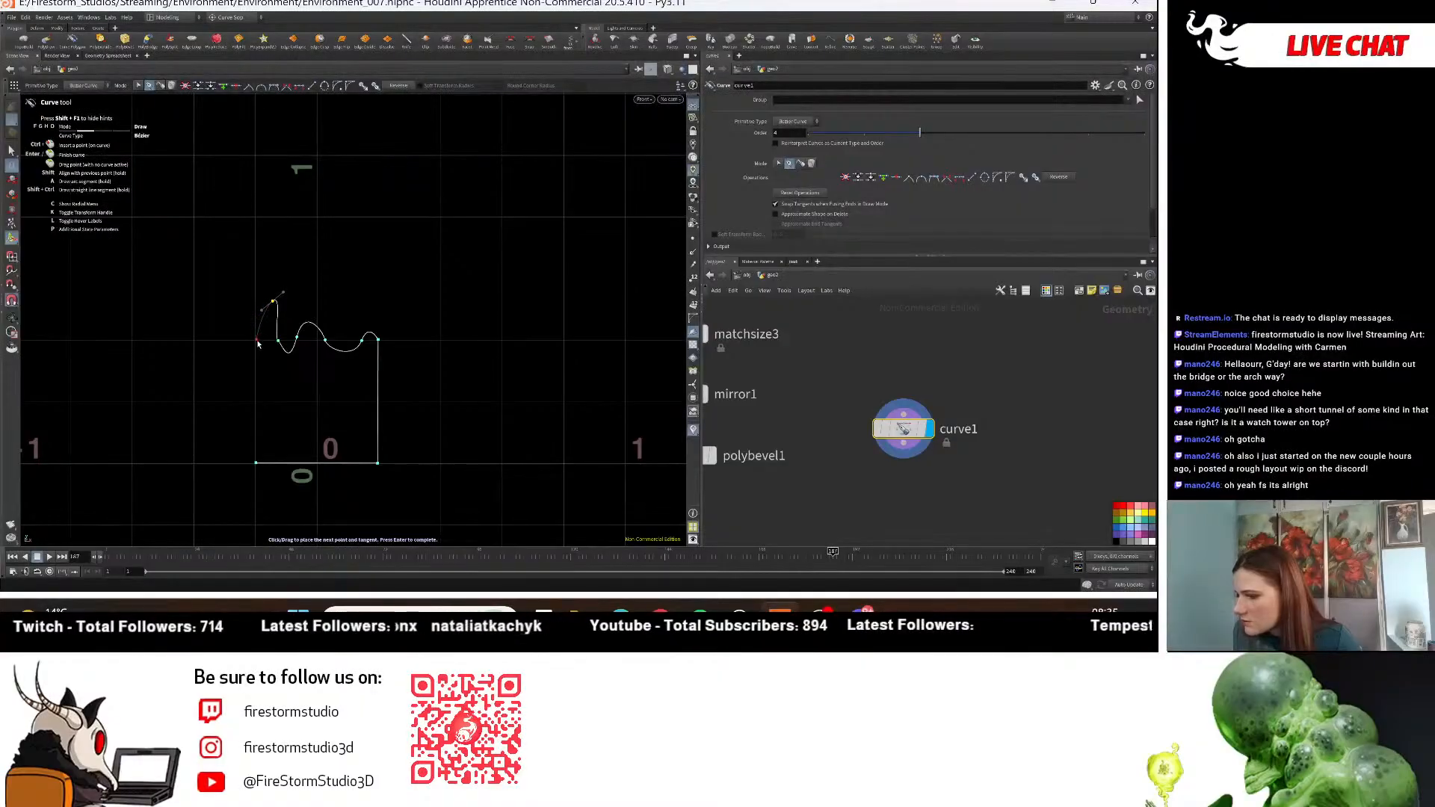
click(258, 342)
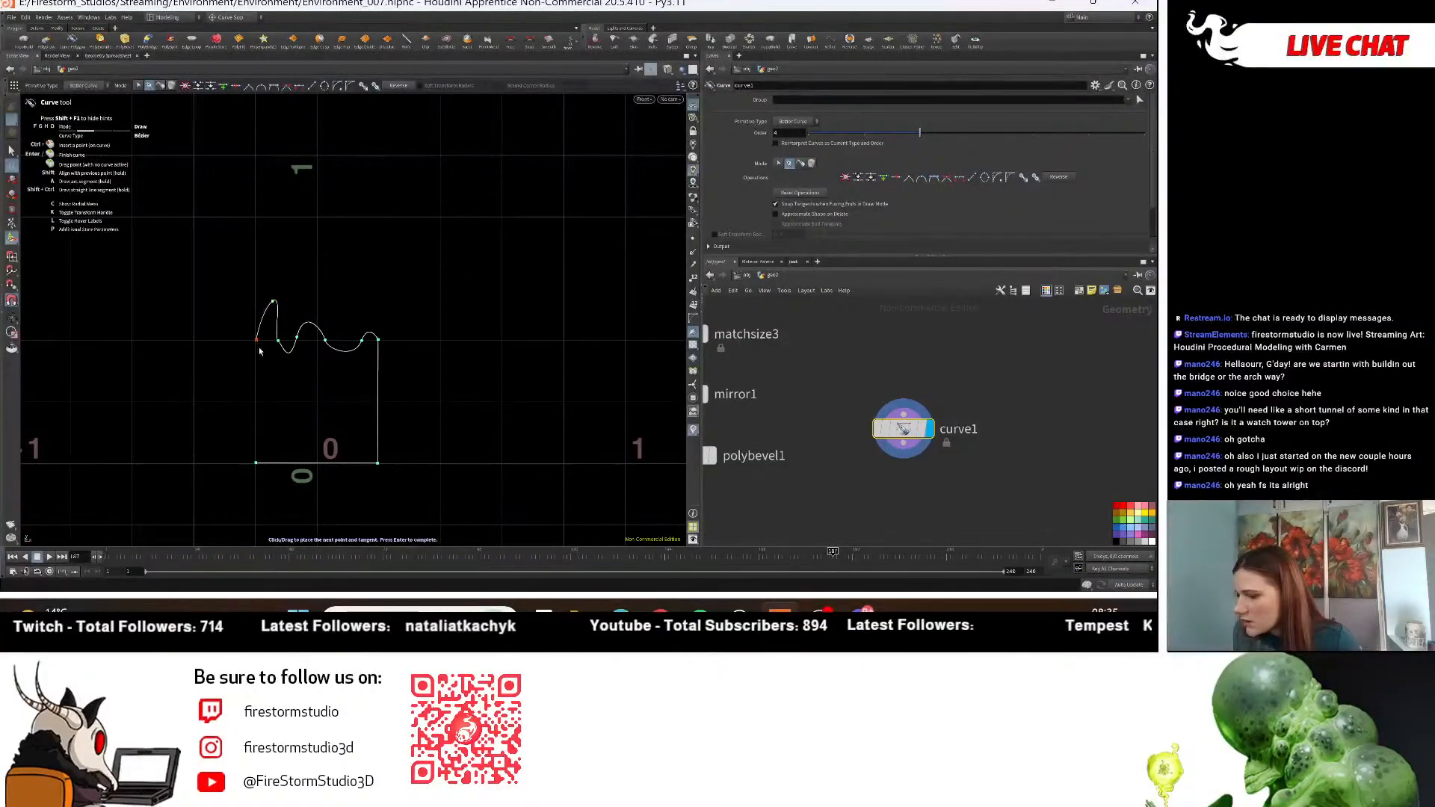
click(258, 464)
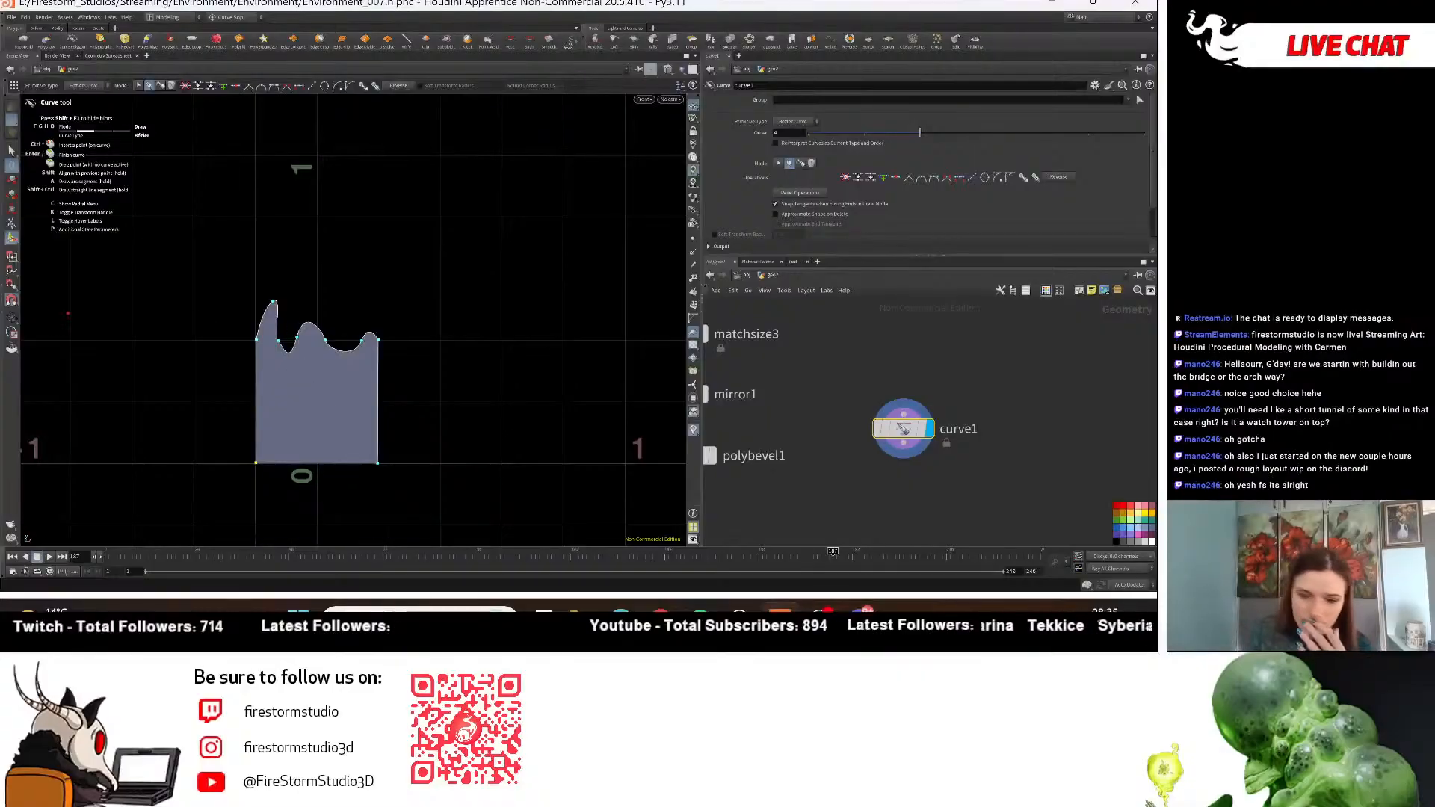
Switch to Discord, examine the Area 52 | Empire post and its first layout image up close, and return to Houdini.
key(alt+Tab)
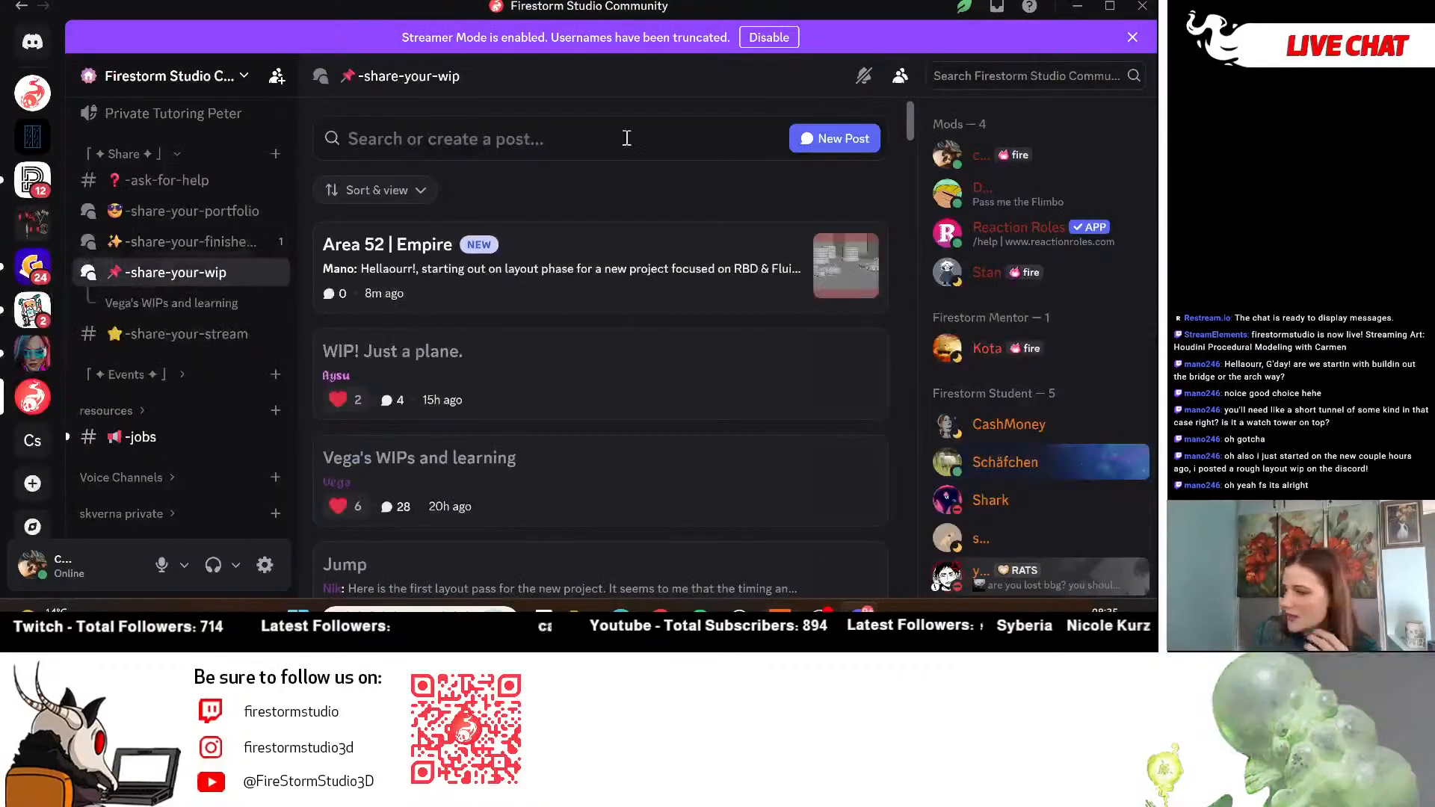
click(653, 253)
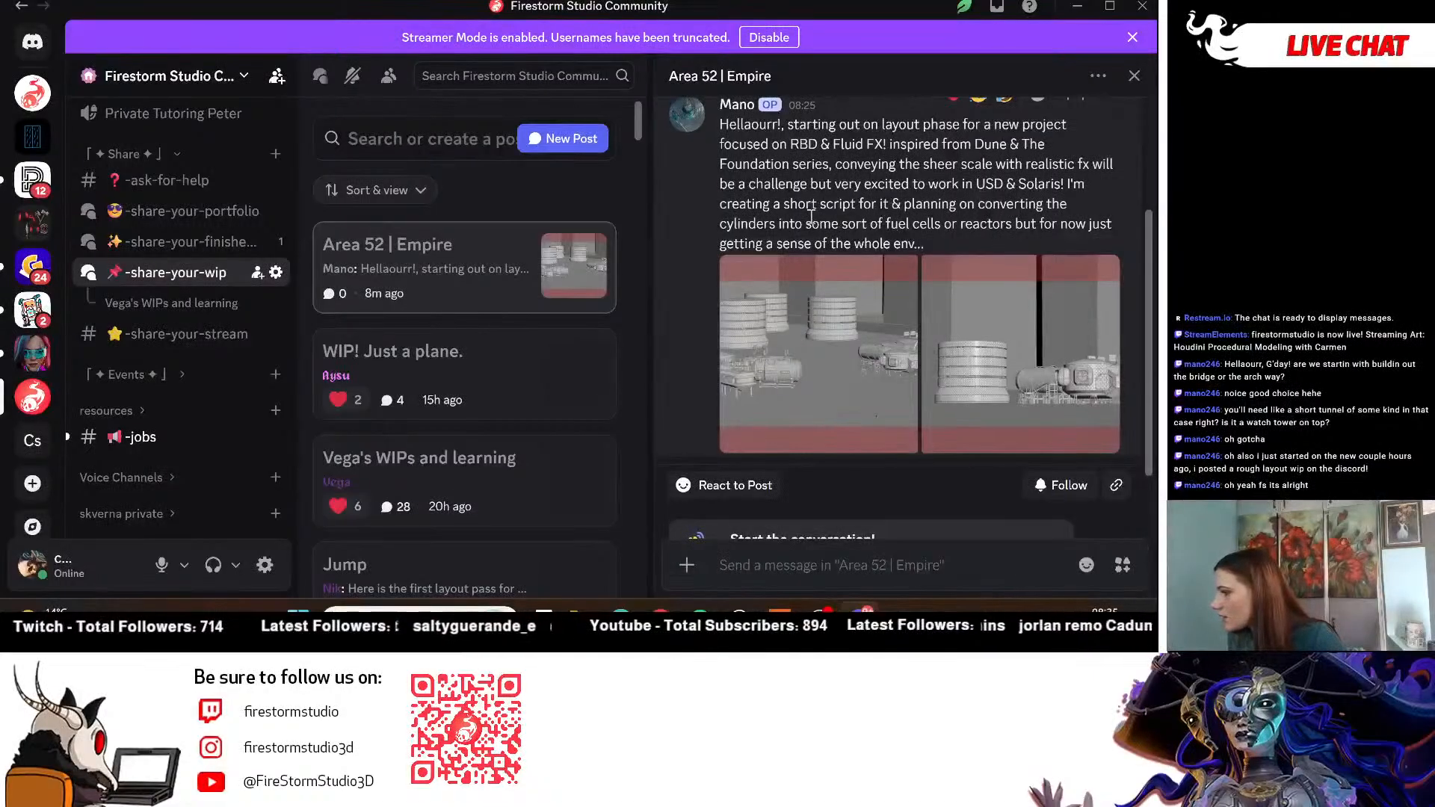
scroll(793, 272, down, 2)
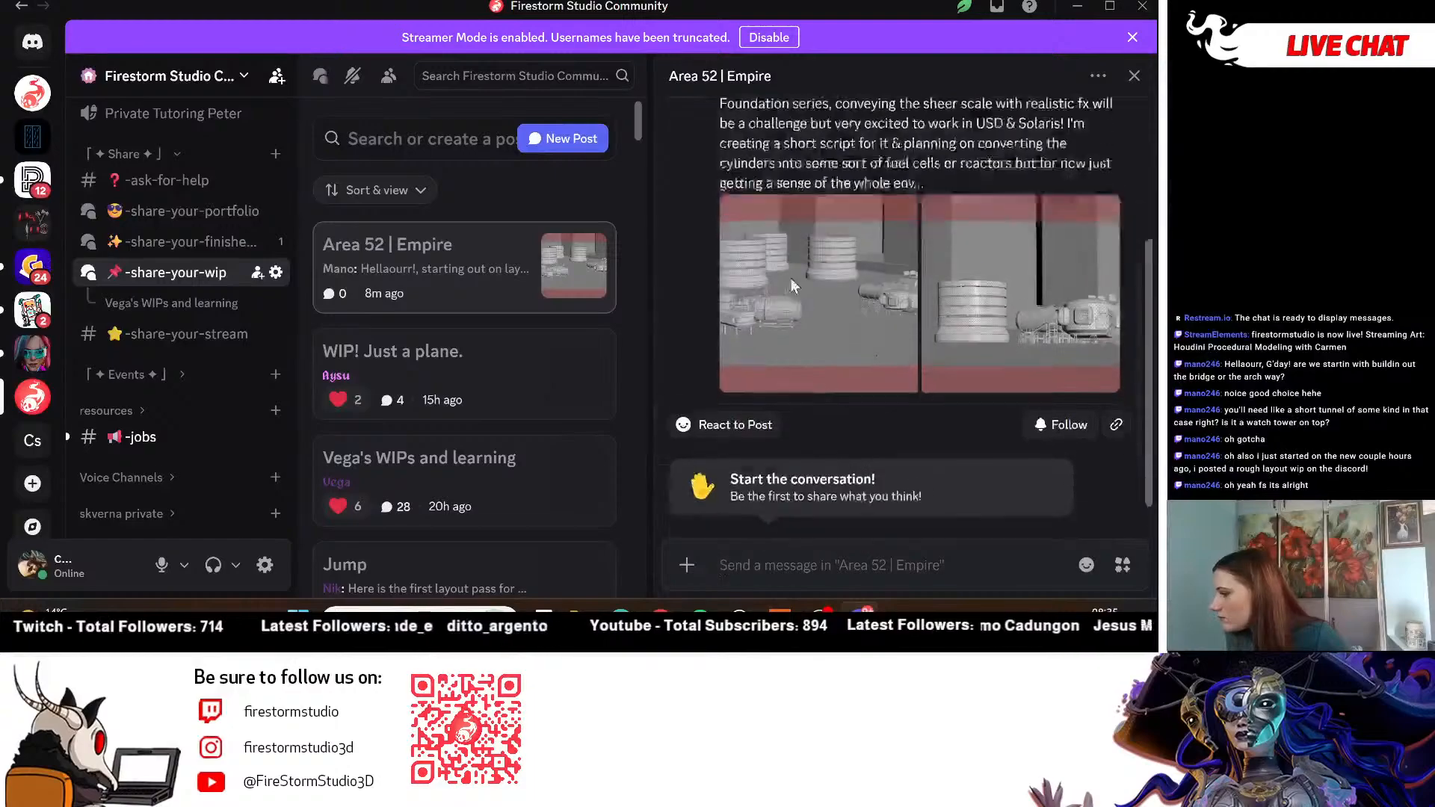
click(796, 250)
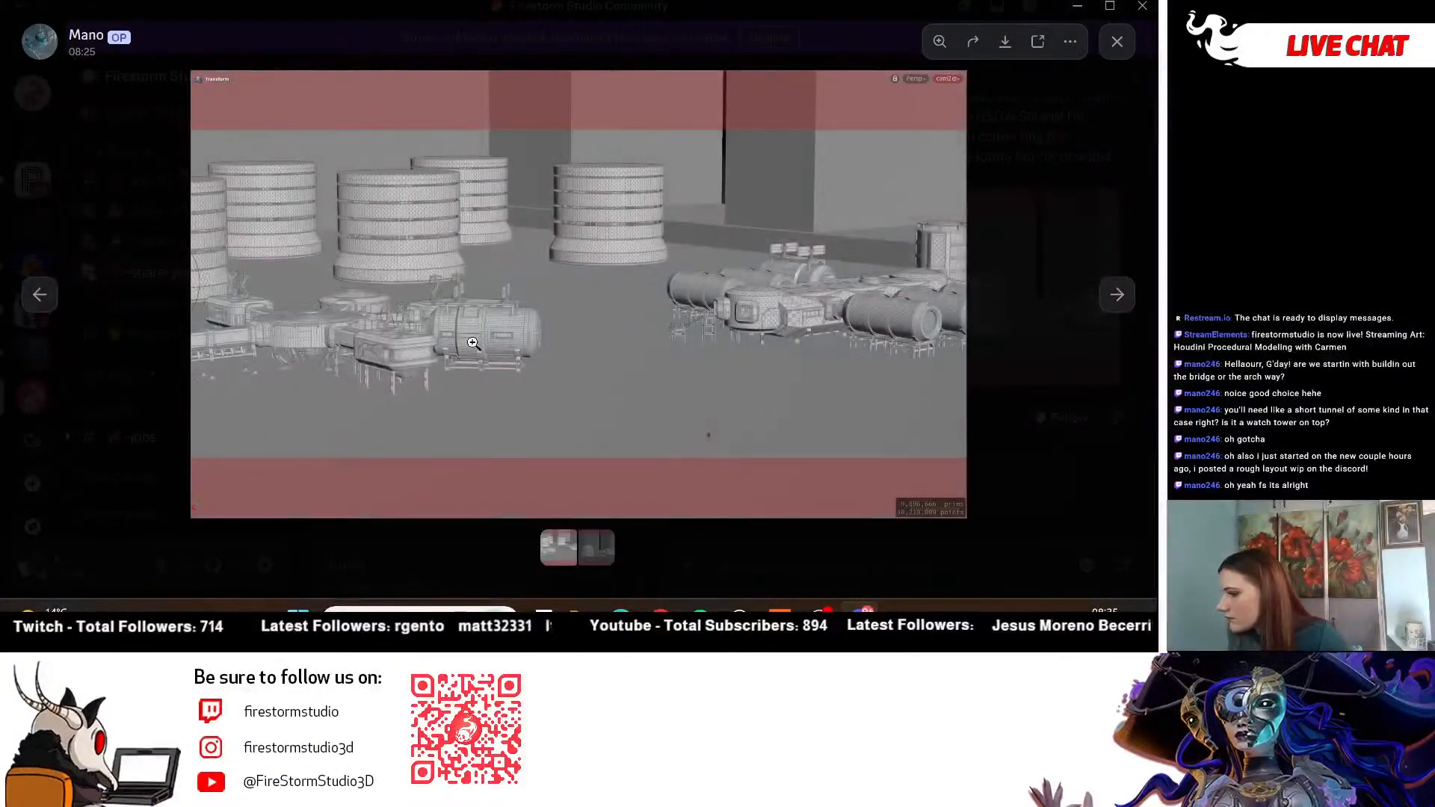
click(477, 342)
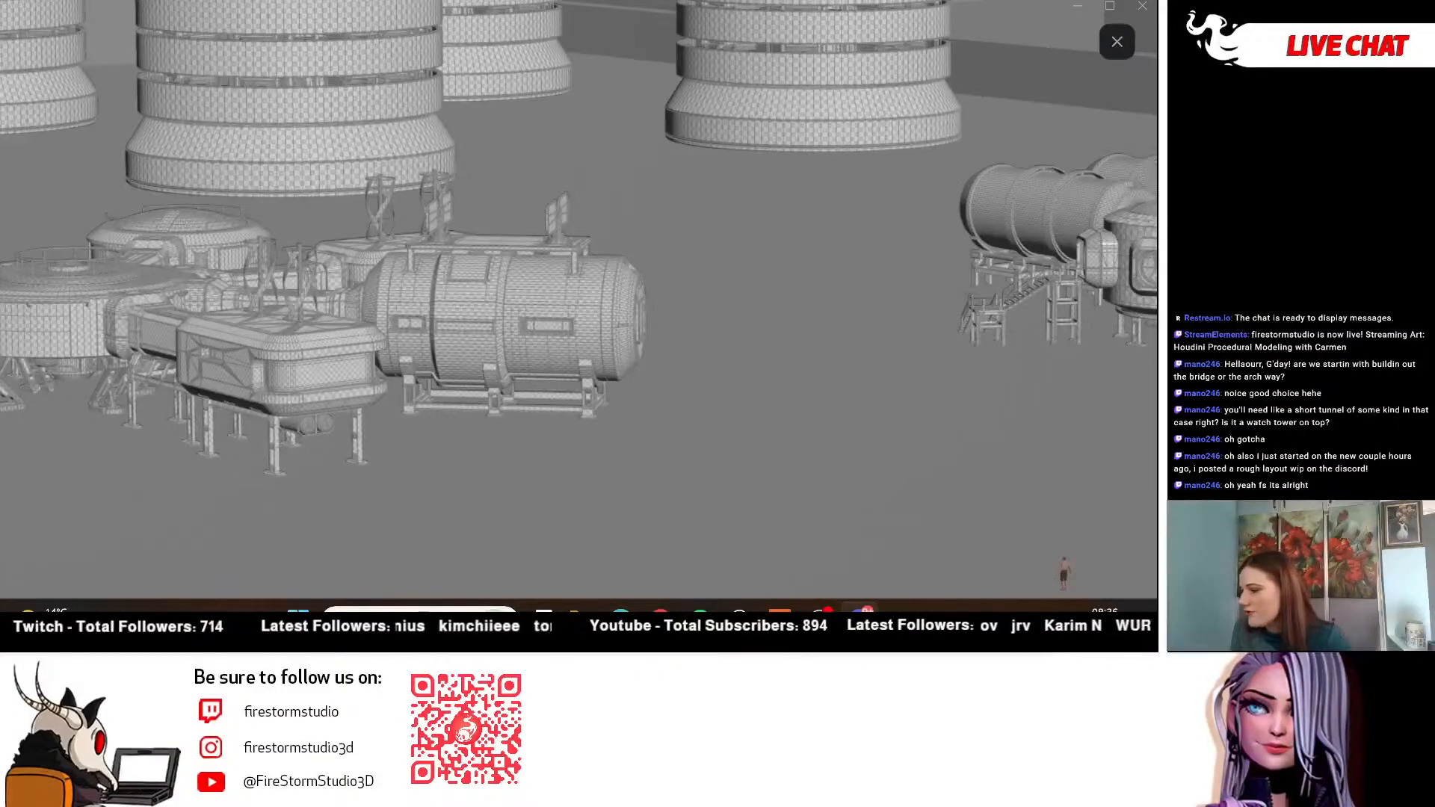
click(245, 329)
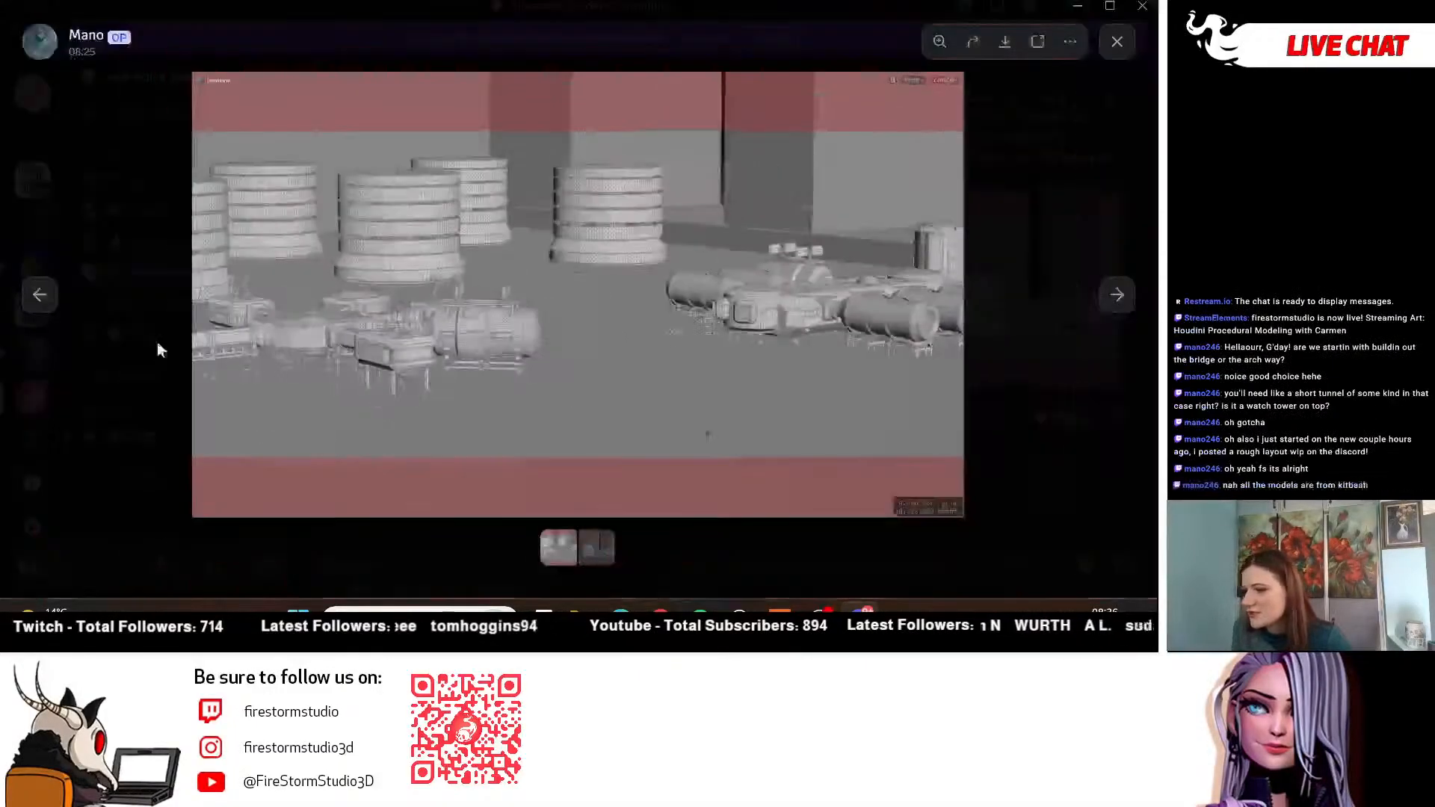
click(458, 350)
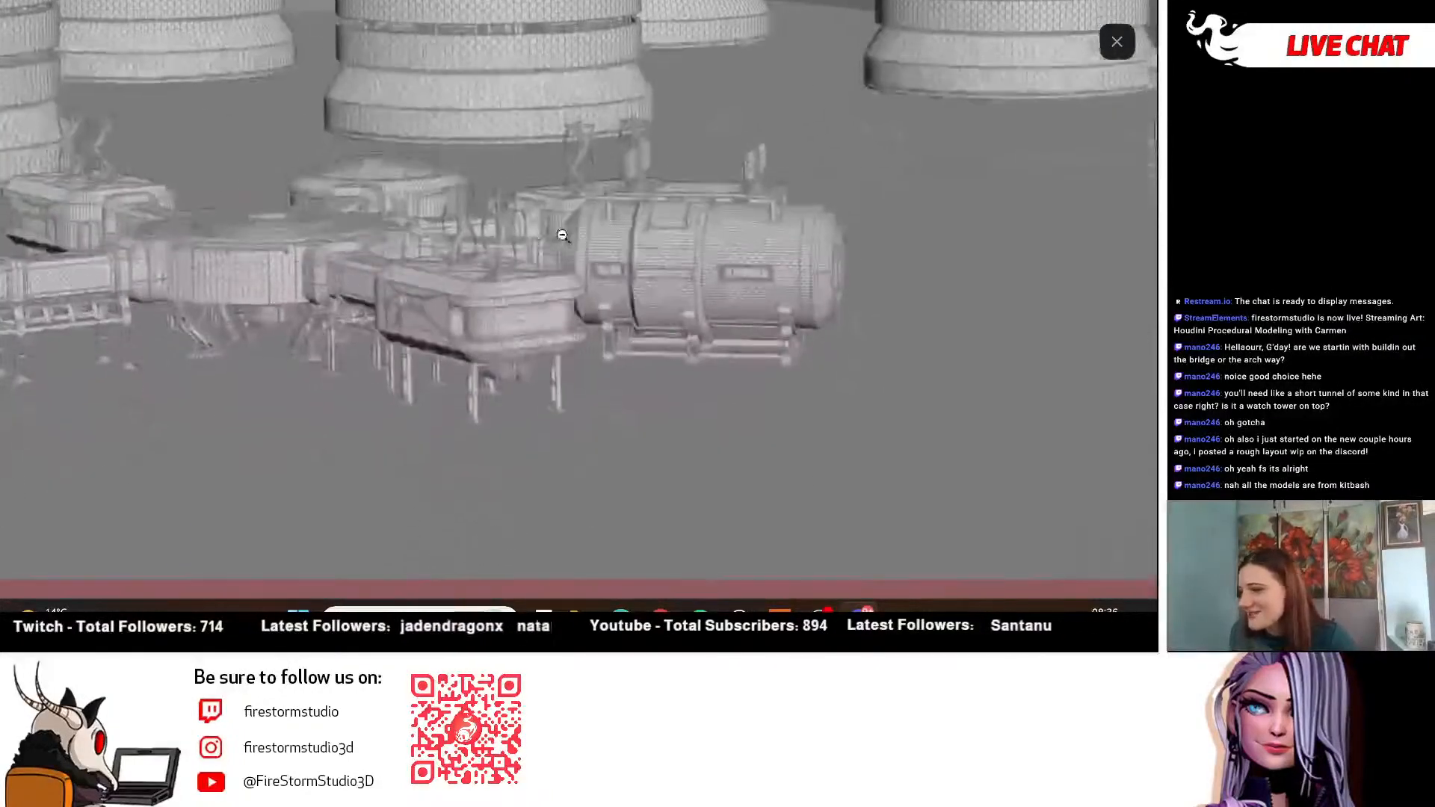
click(1116, 41)
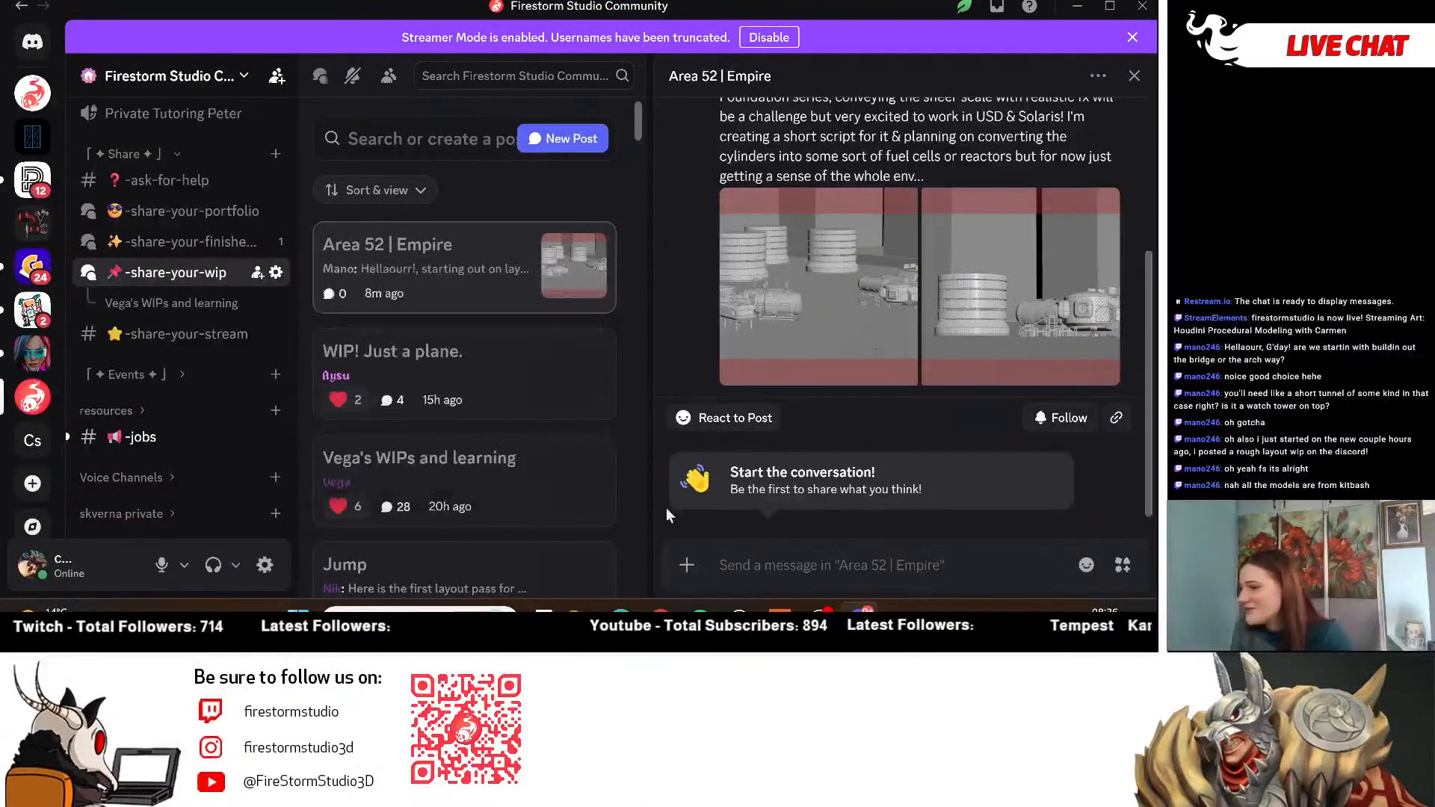
click(1083, 6)
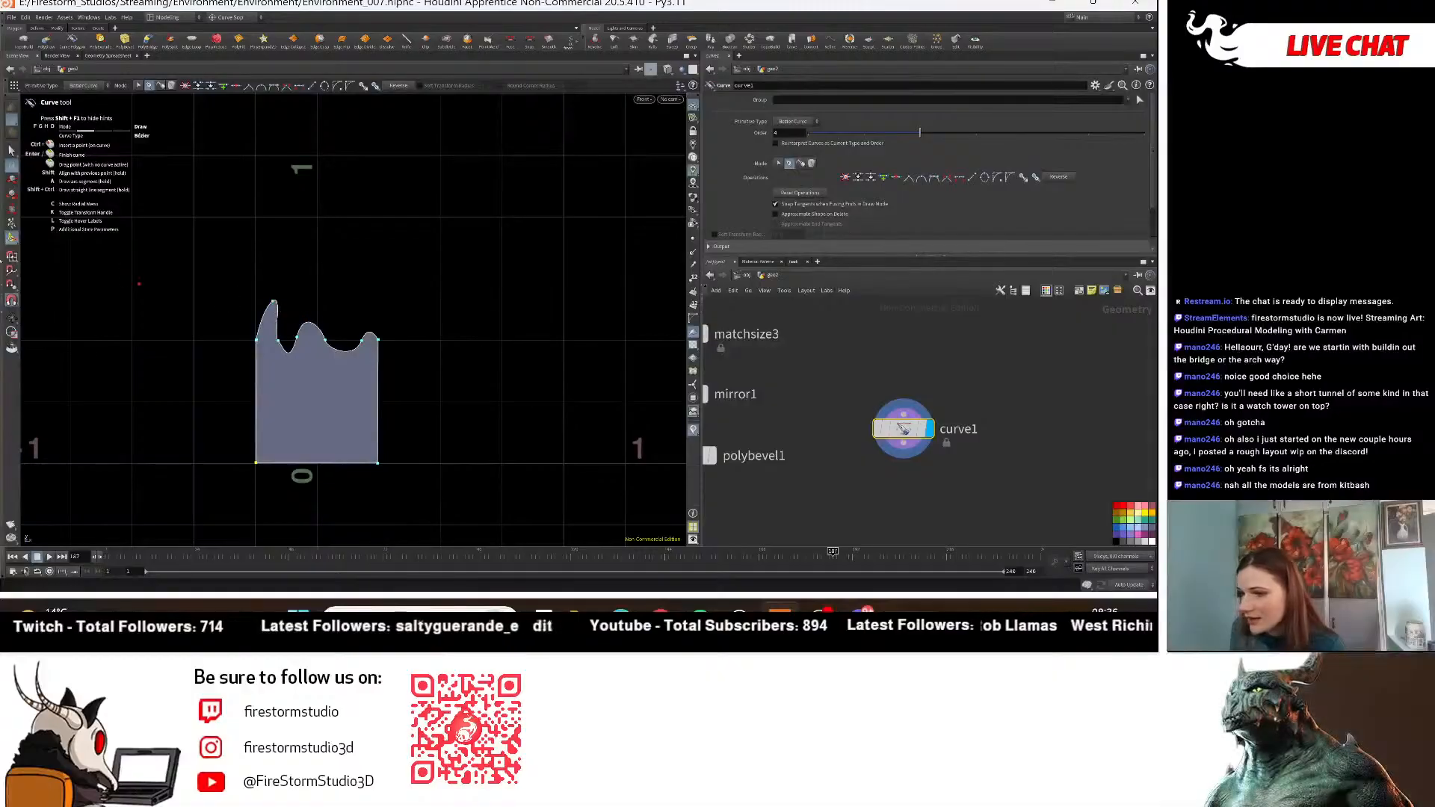
Edit the curve by removing the tall peak's anchor and moving the anchor before the middle bump to about X -0.075, Y 0.397.
click(780, 163)
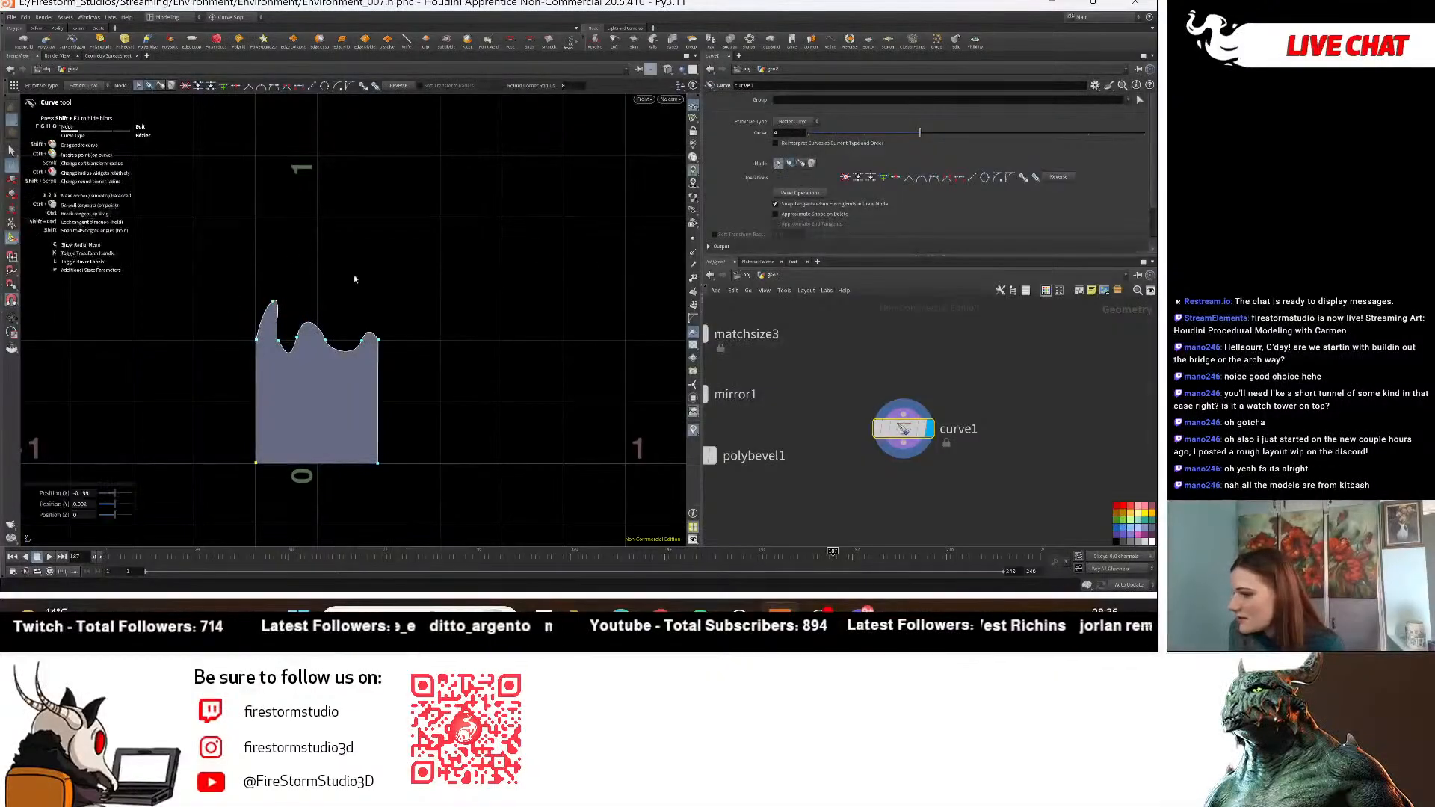
click(275, 303)
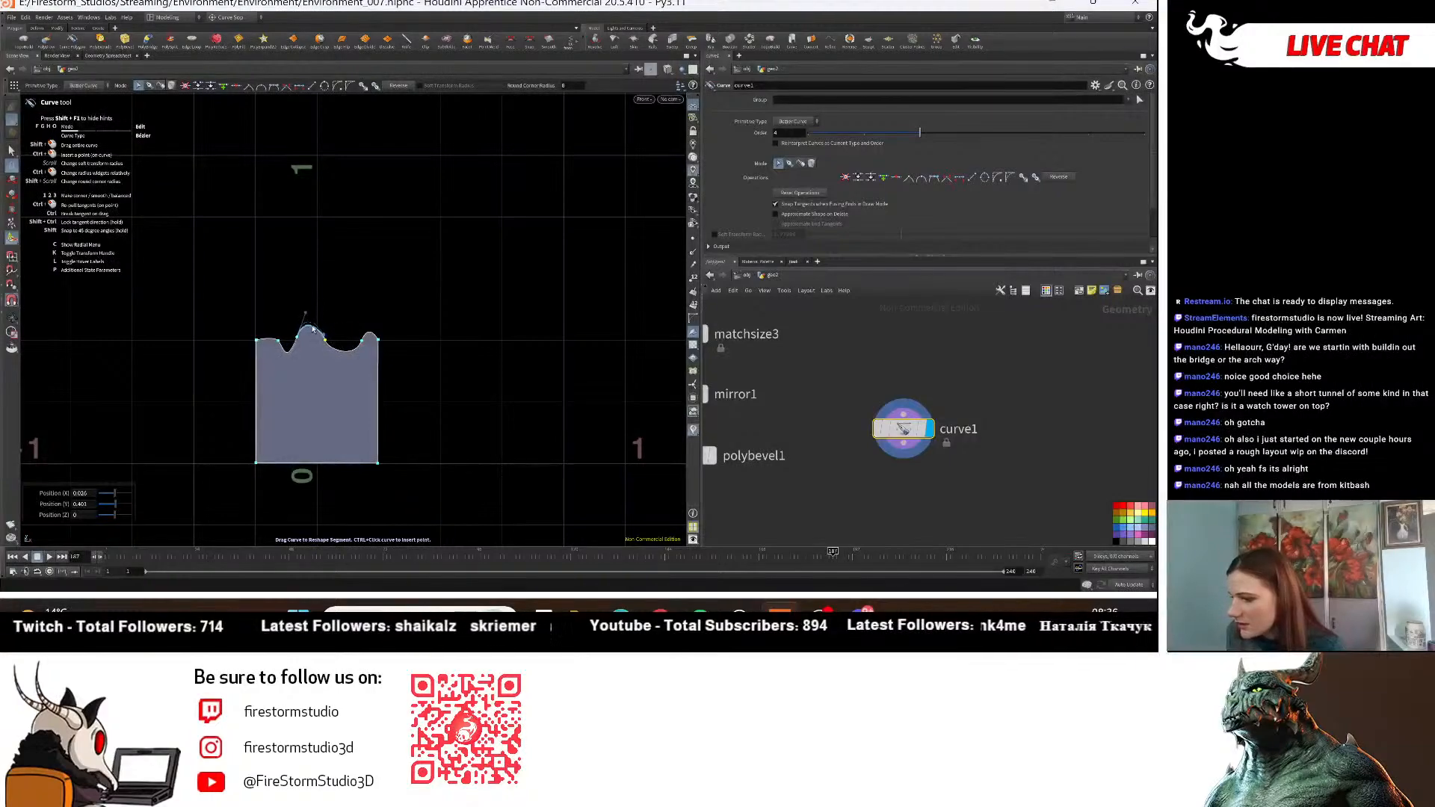
drag(297, 337, 295, 341)
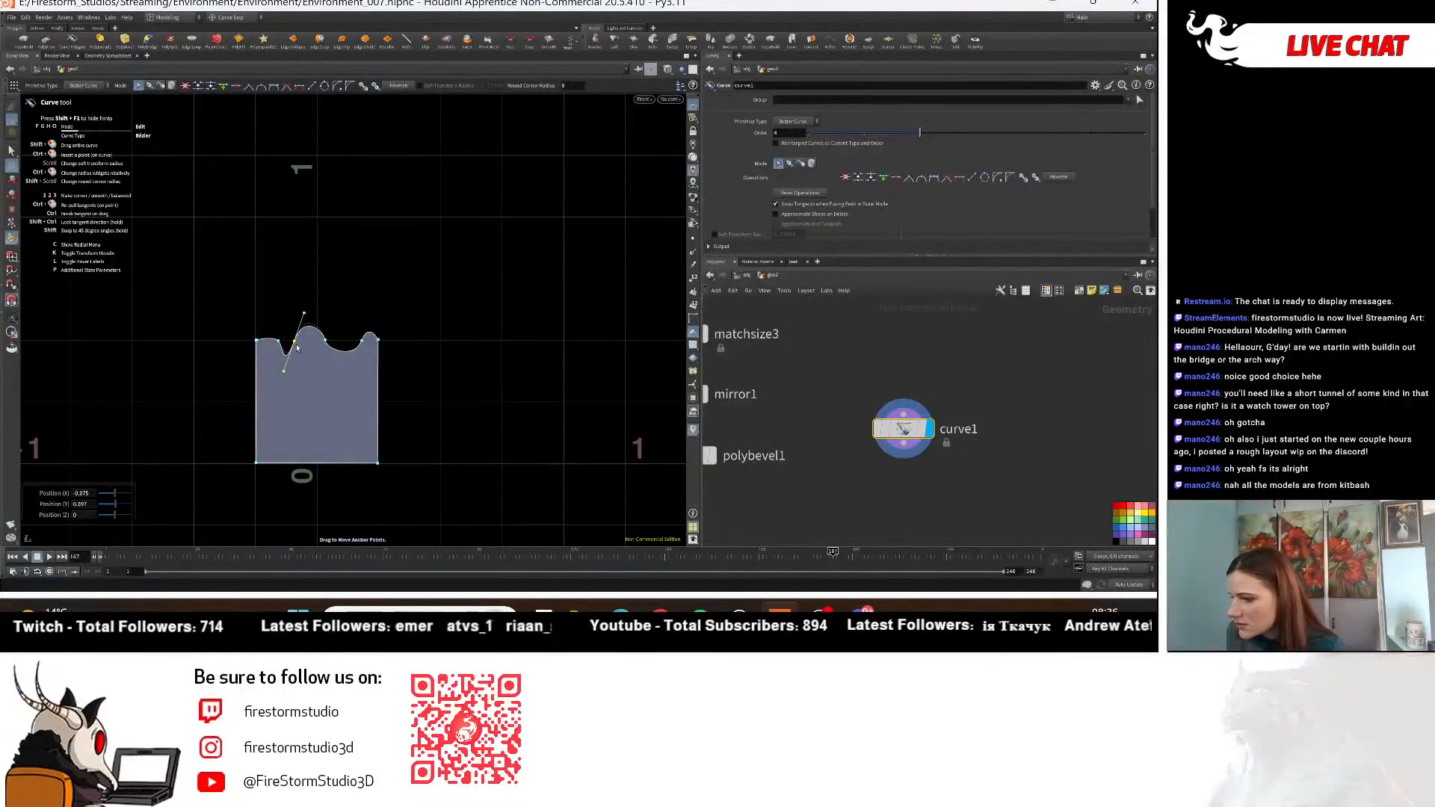
click(475, 354)
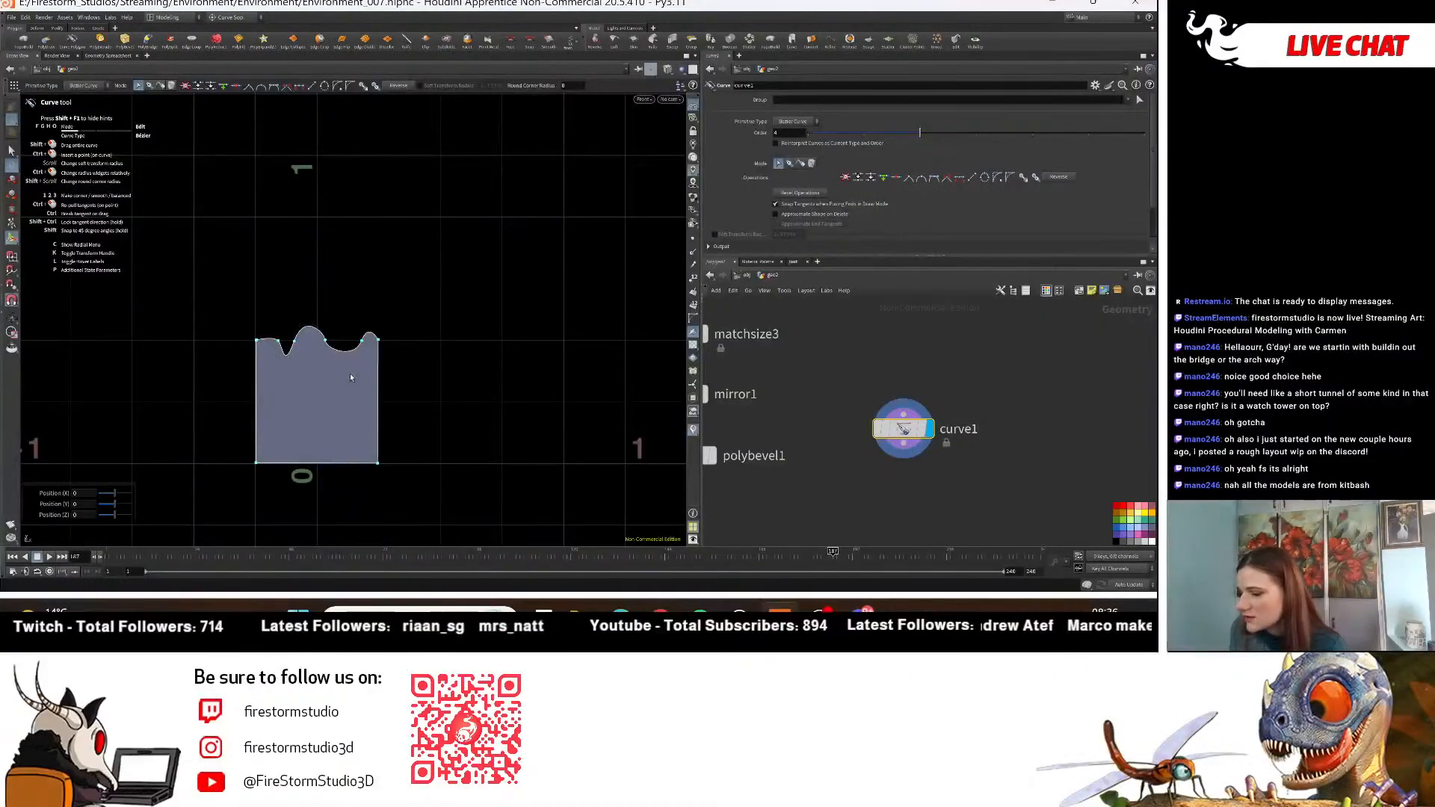
Flatten the narrow dip in the profile's top edge with its Bezier handles and round the adjacent leftmost bump.
key(Escape)
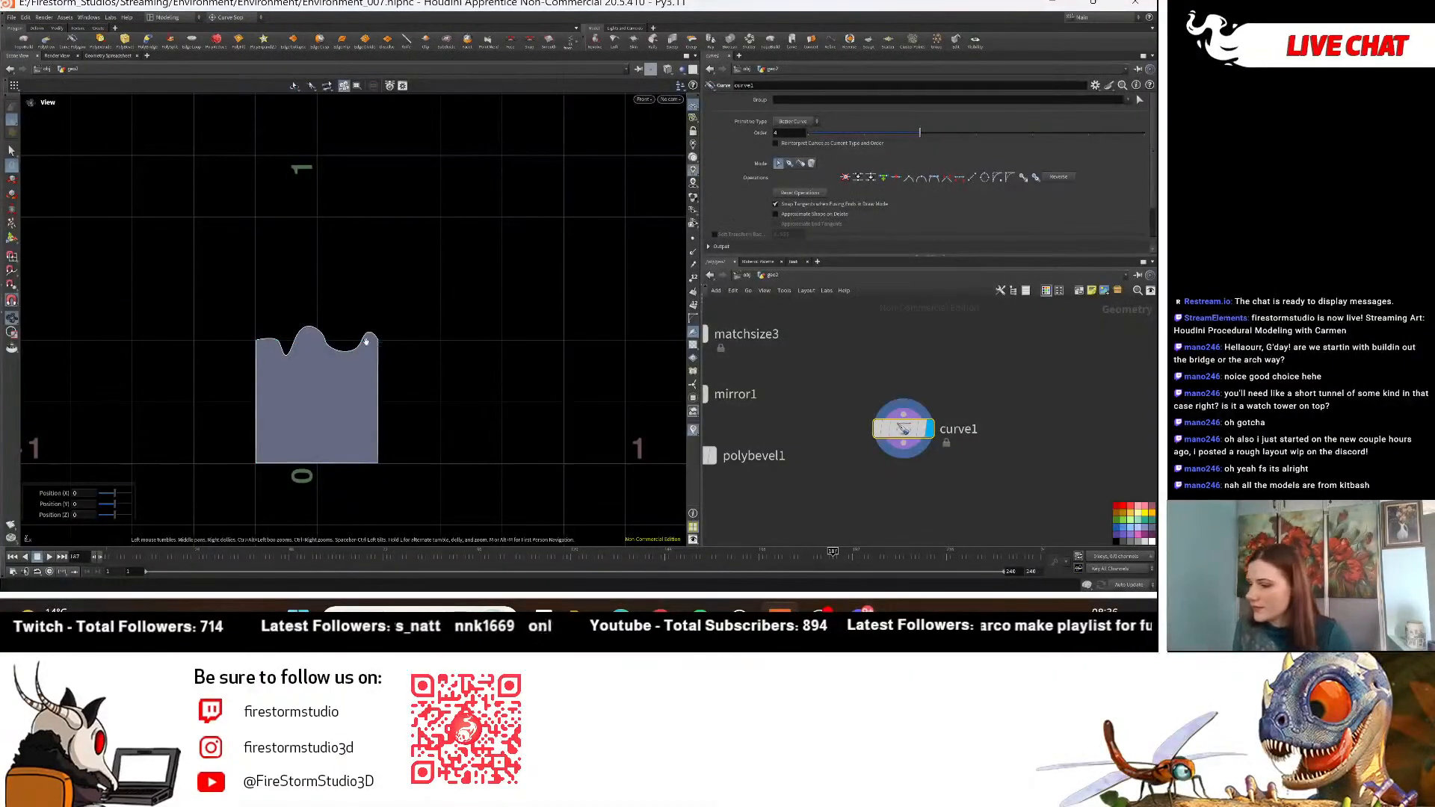
scroll(458, 355, up, 5)
alt+middle_drag(334, 355, 416, 315)
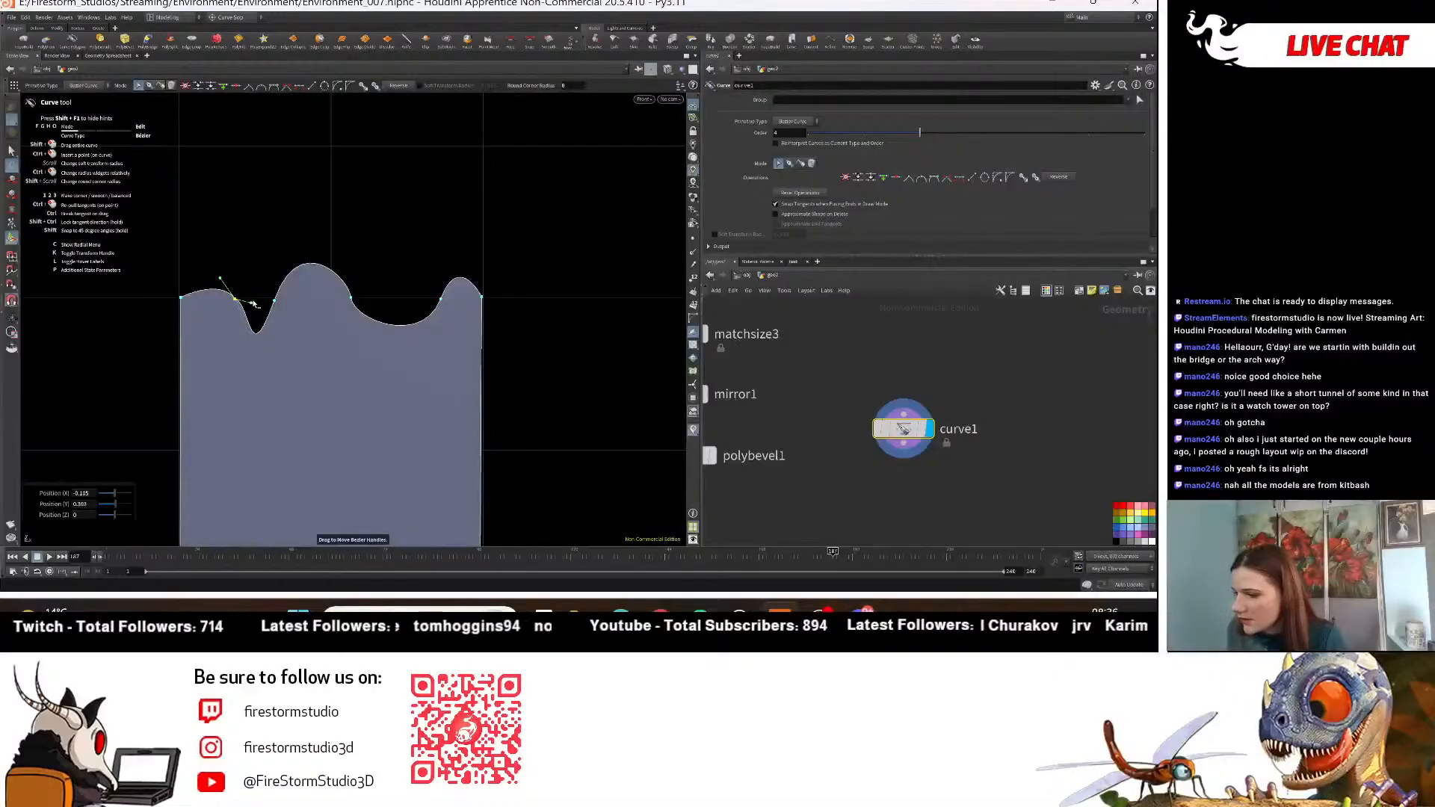
click(275, 300)
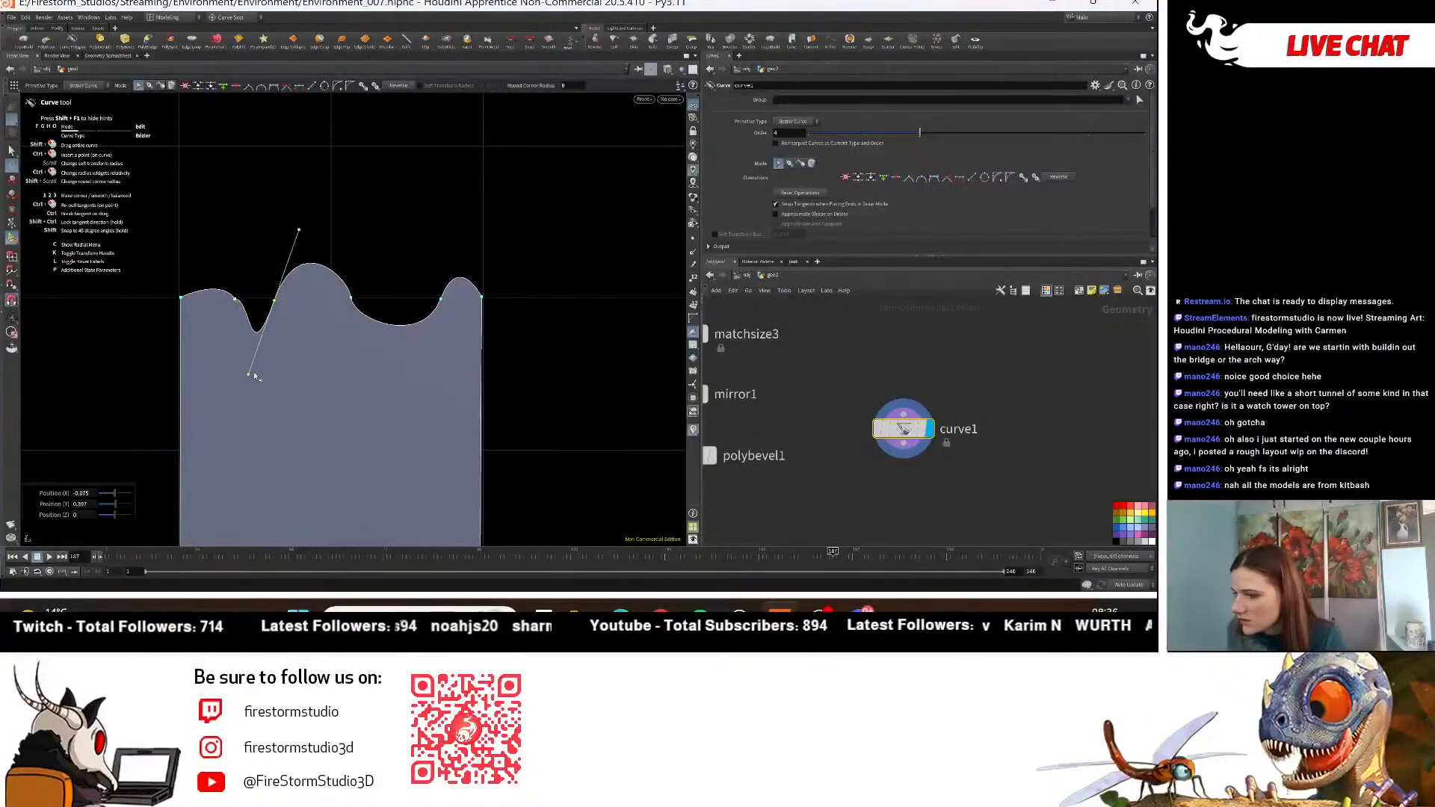
drag(252, 376, 256, 354)
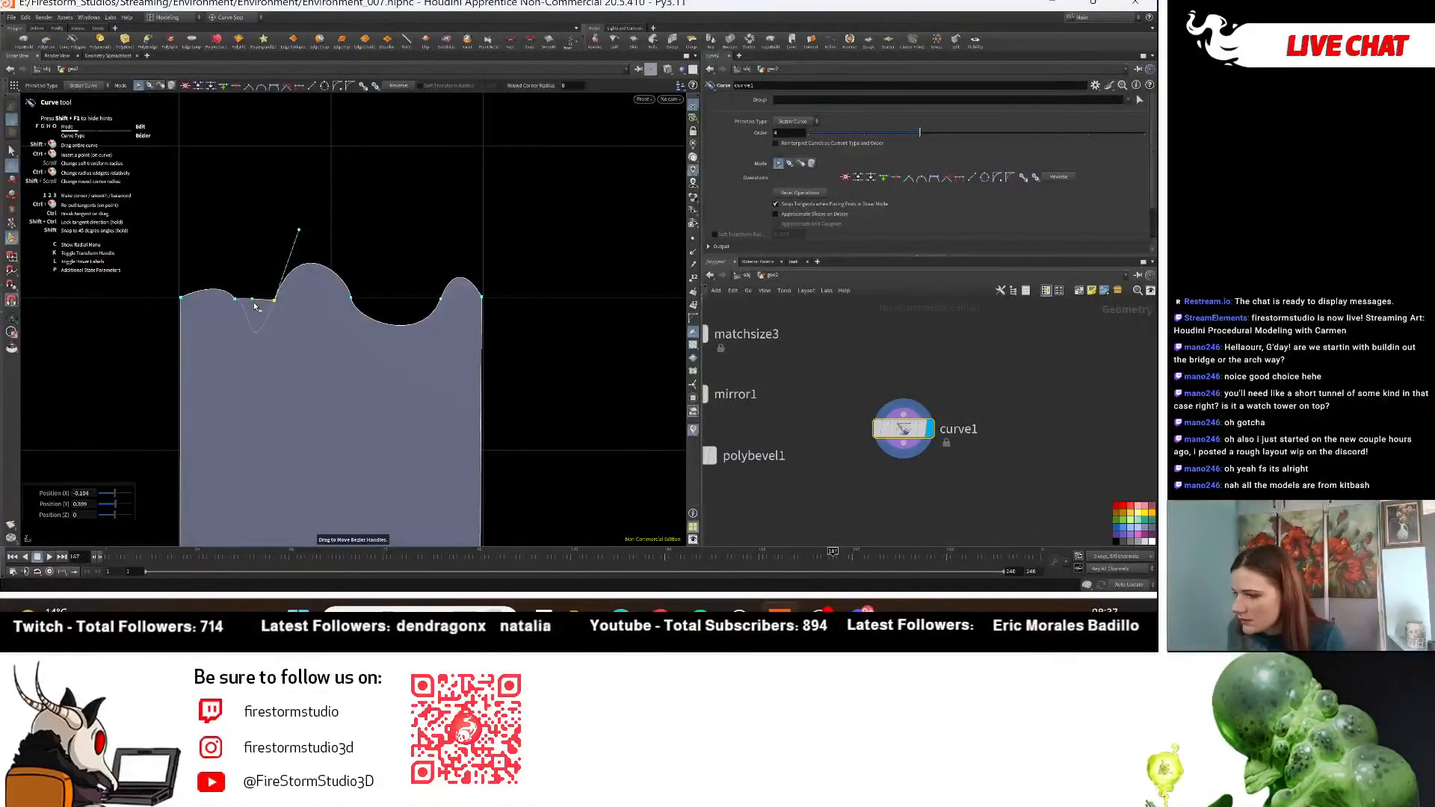
click(229, 292)
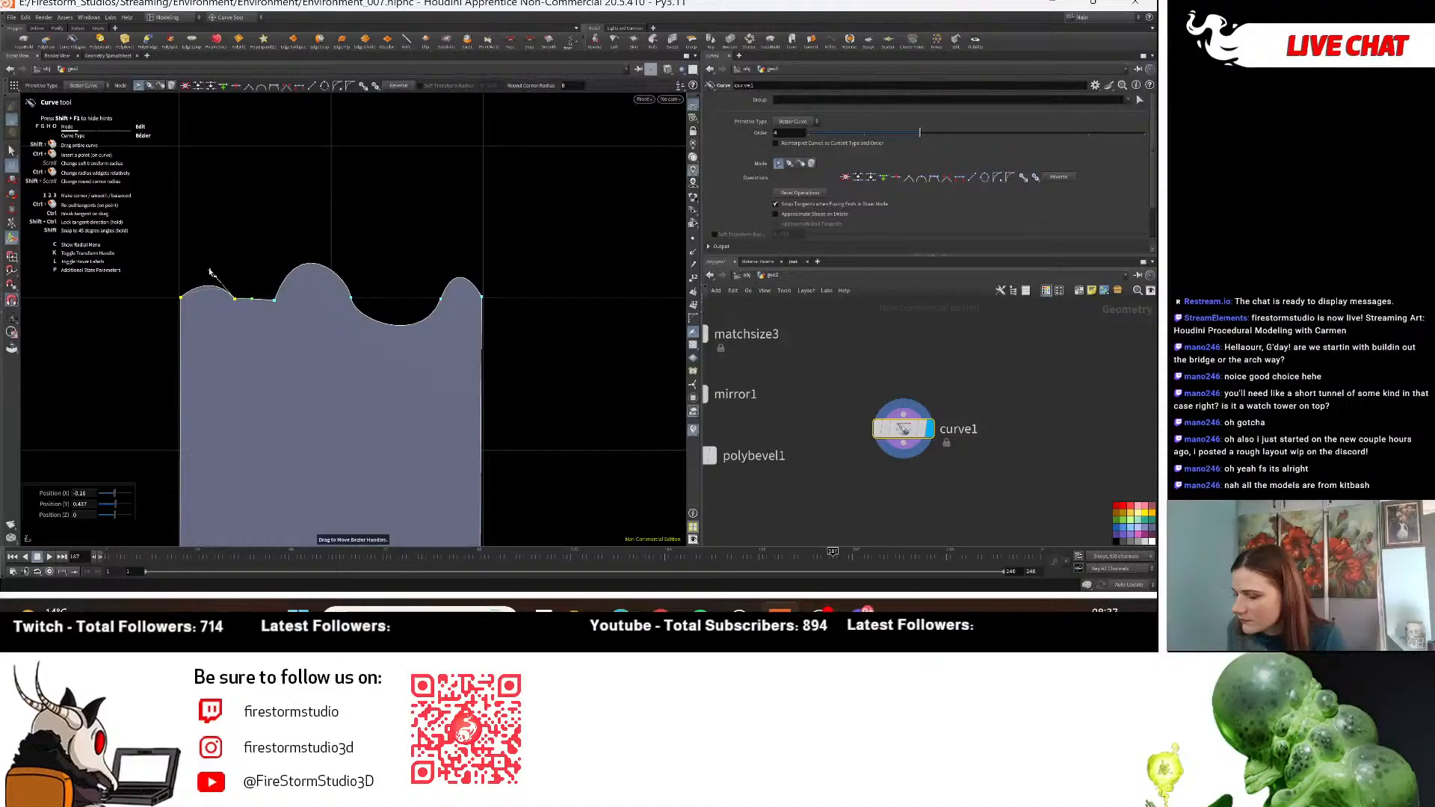
click(288, 244)
Raise the anchor at the foot of the large middle bump to Y 0.4 and level the flat segment's handle.
alt+middle_drag(392, 277, 327, 288)
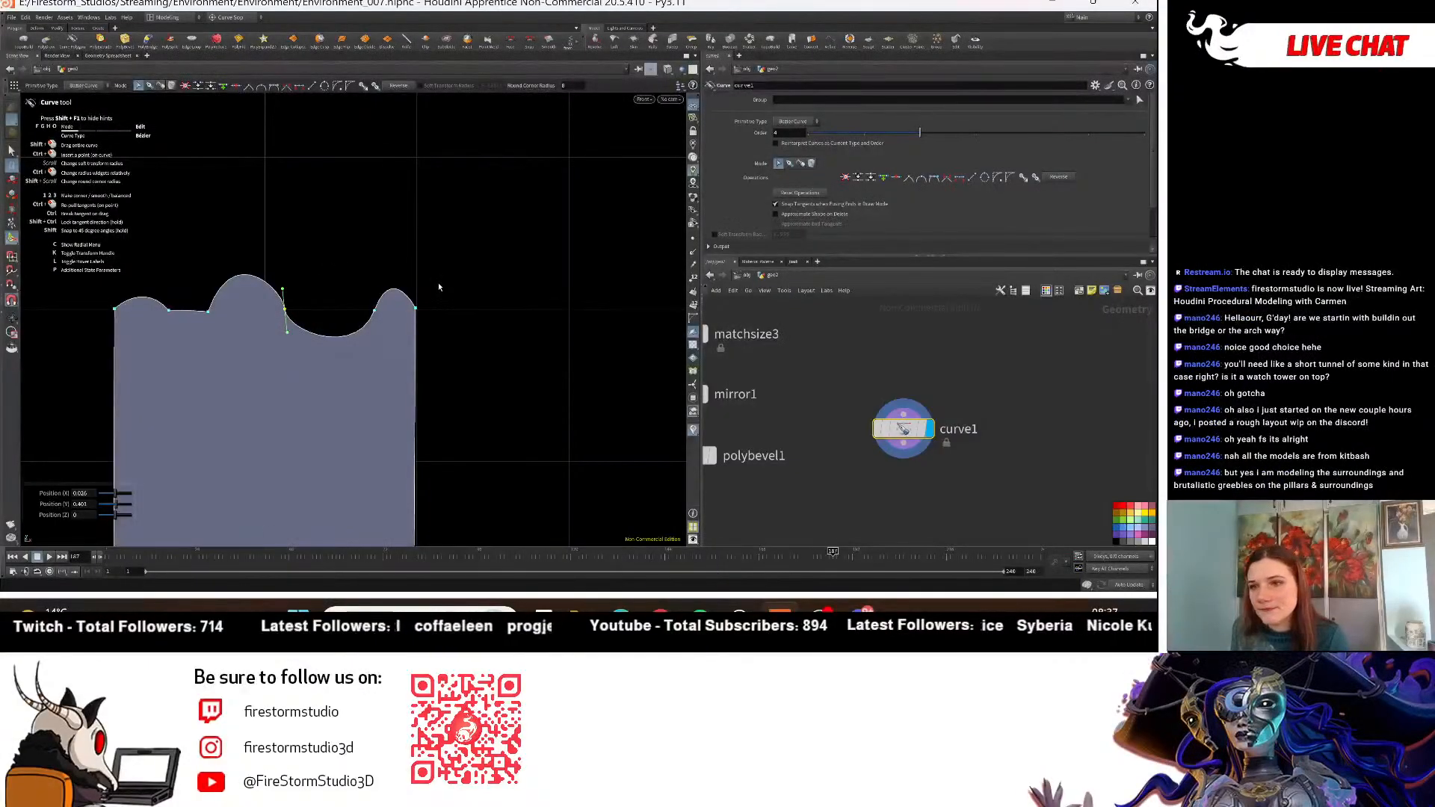
scroll(291, 244, up, 3)
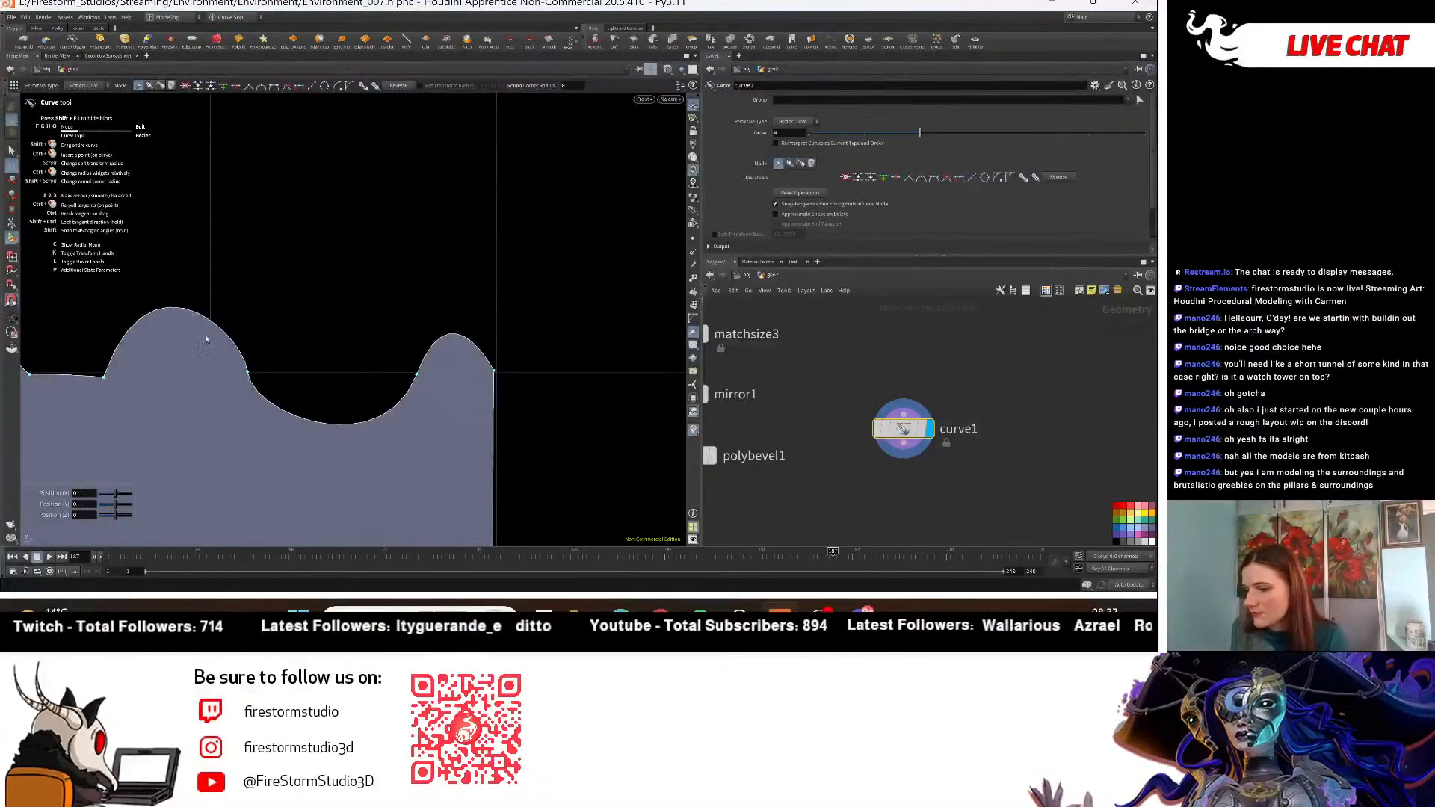
mouse_move(88, 365)
mouse_down()
mouse_move(118, 402)
mouse_move(105, 376)
mouse_up()
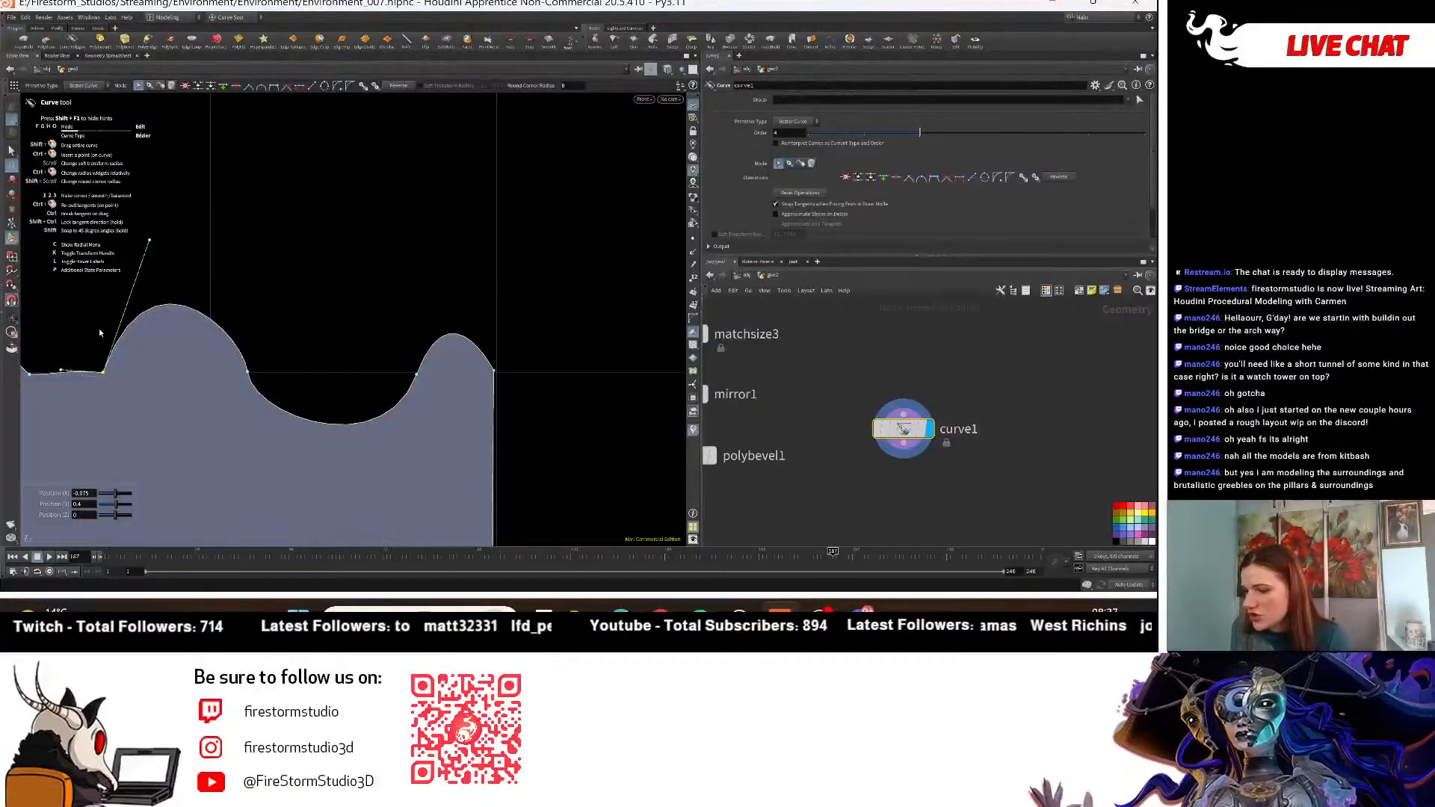
middle_drag(105, 378, 248, 386)
click(249, 381)
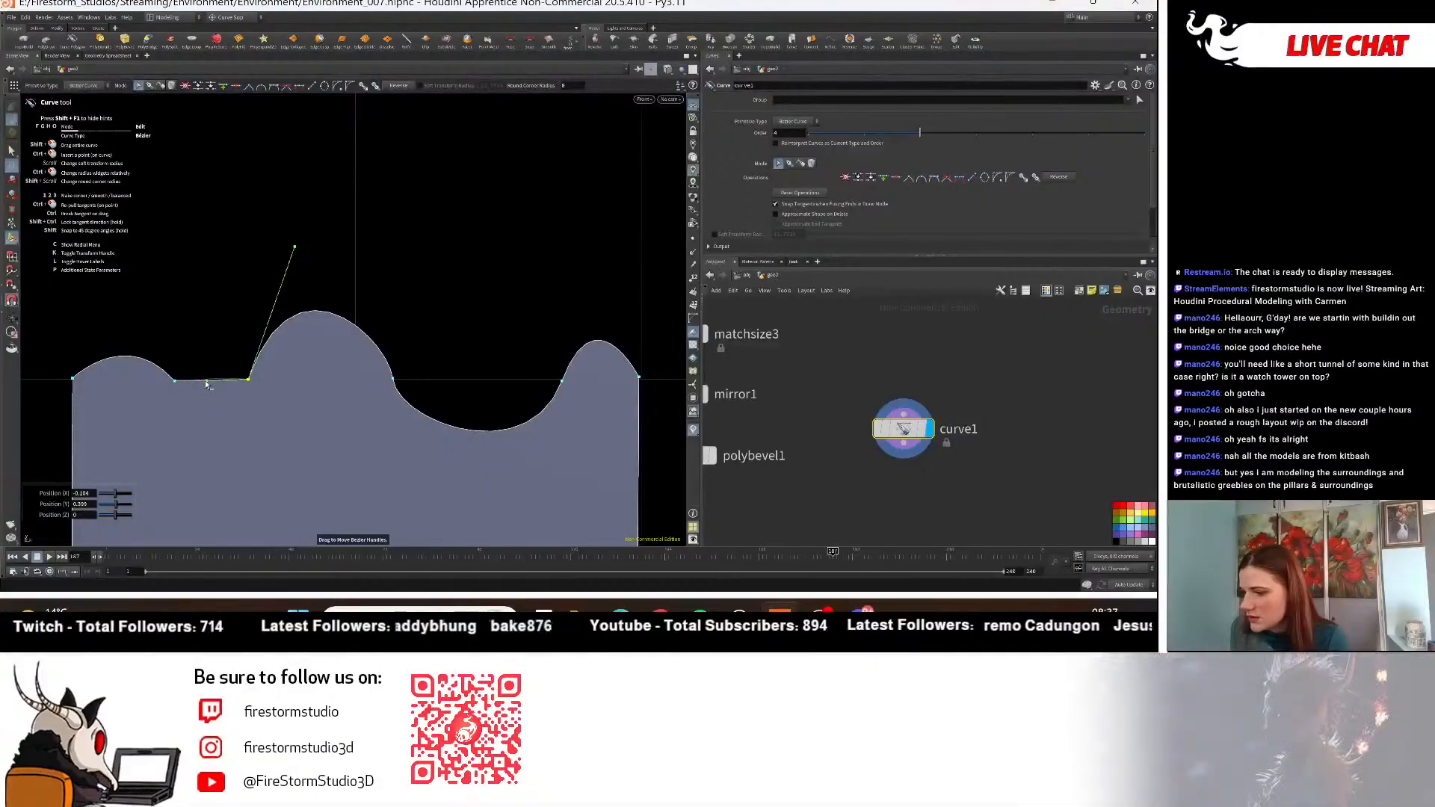
click(275, 299)
Lower the large middle bump by shortening the Bezier handle at its foot beside the flat segment.
middle_drag(275, 299, 149, 300)
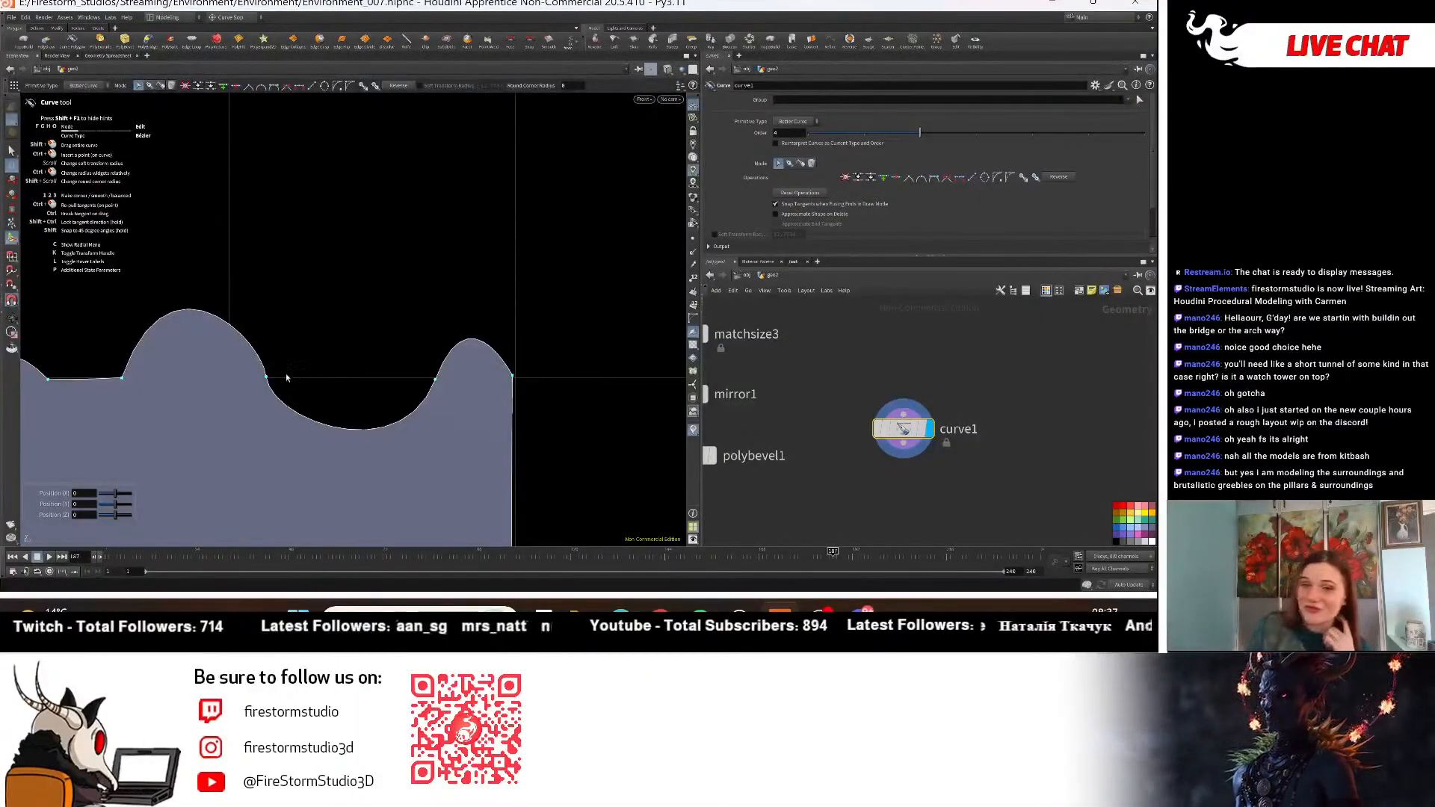
alt+middle_drag(349, 322, 464, 301)
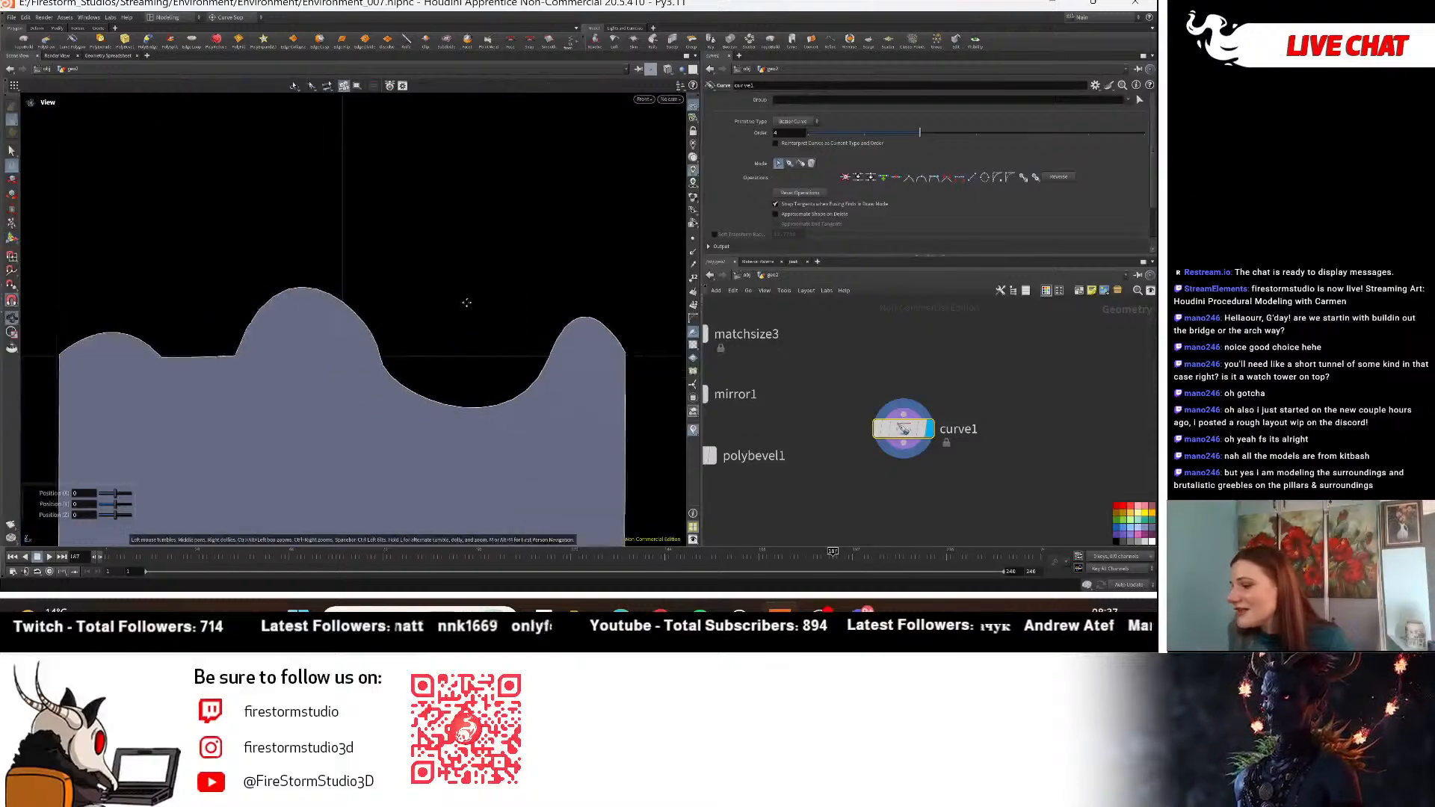
click(380, 358)
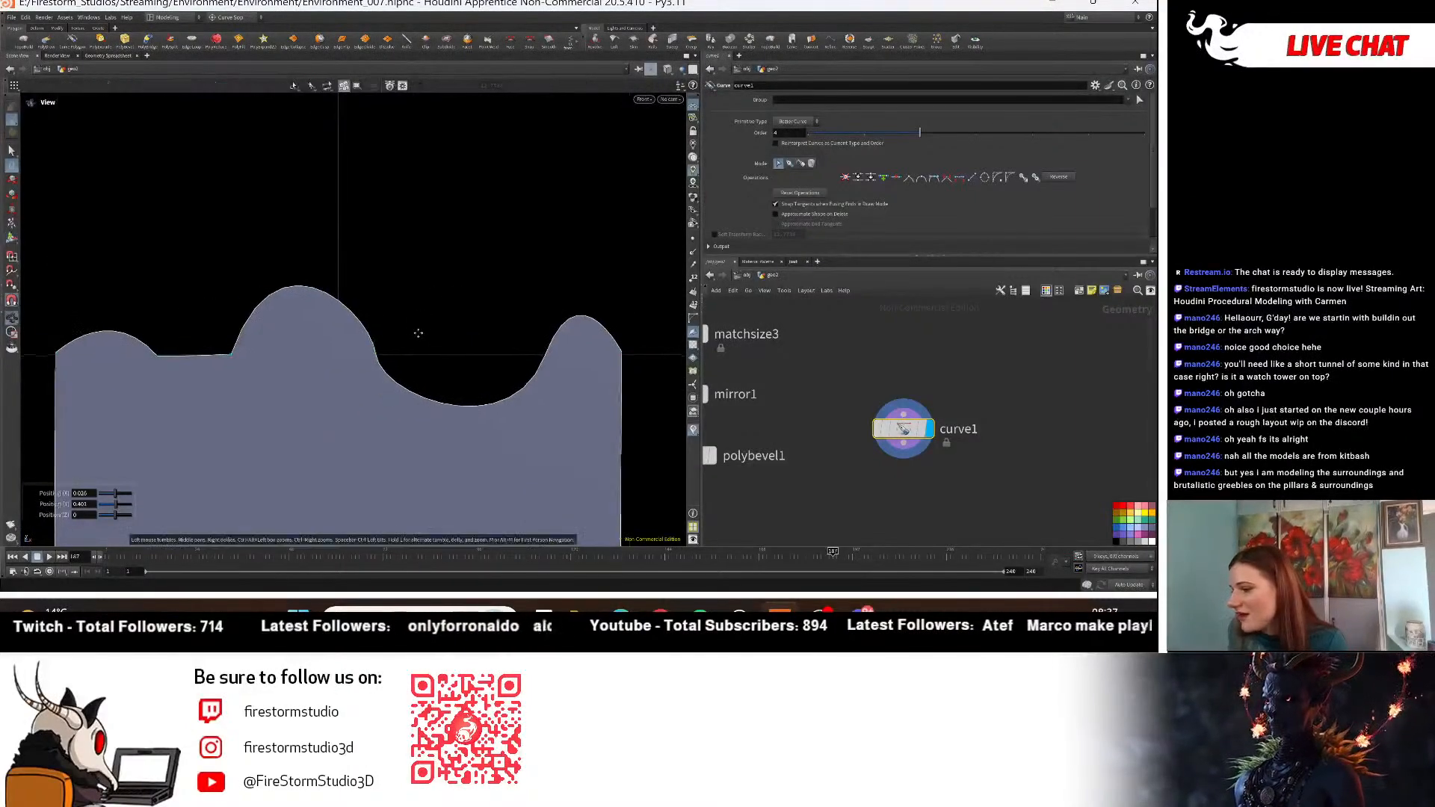
alt+middle_drag(380, 358, 343, 332)
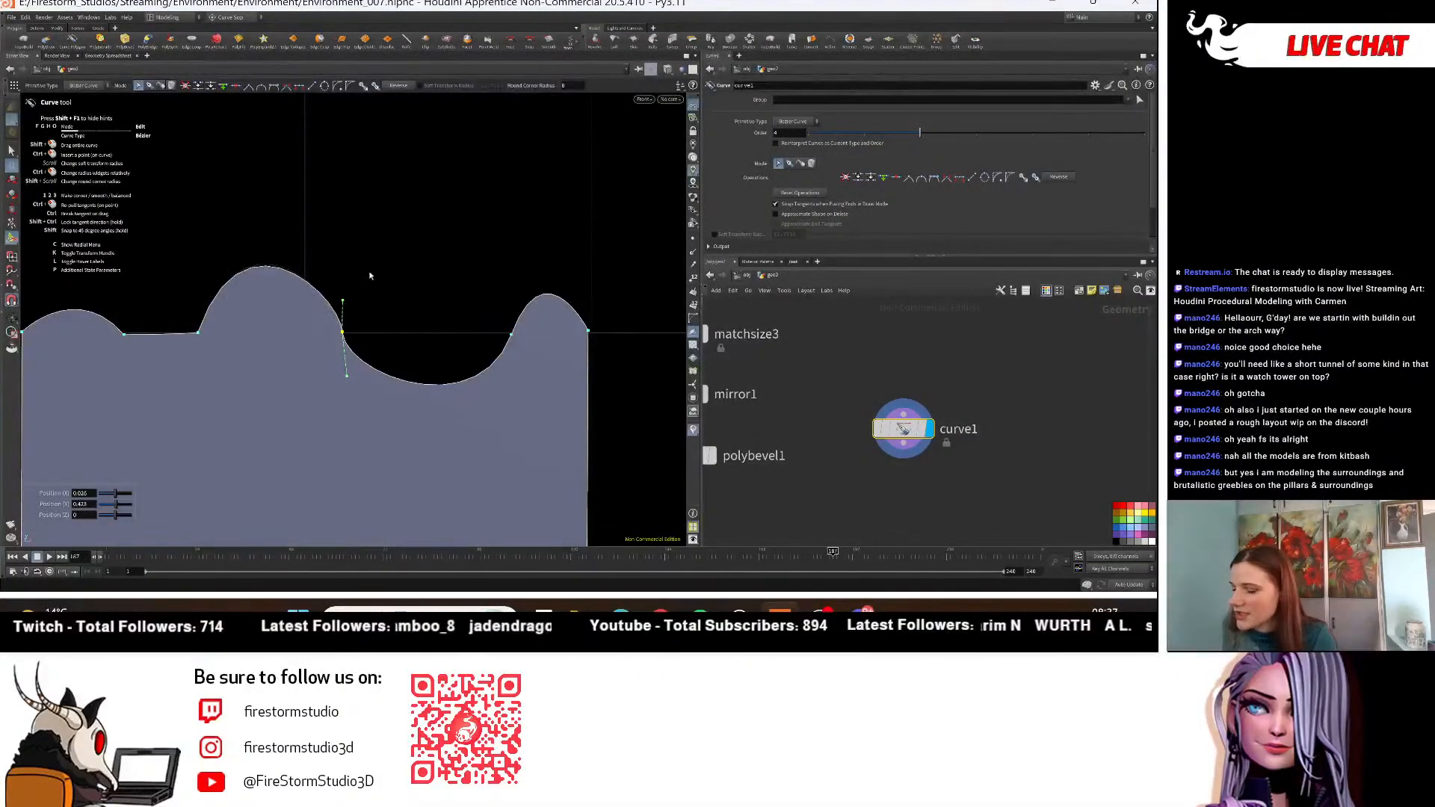
click(197, 333)
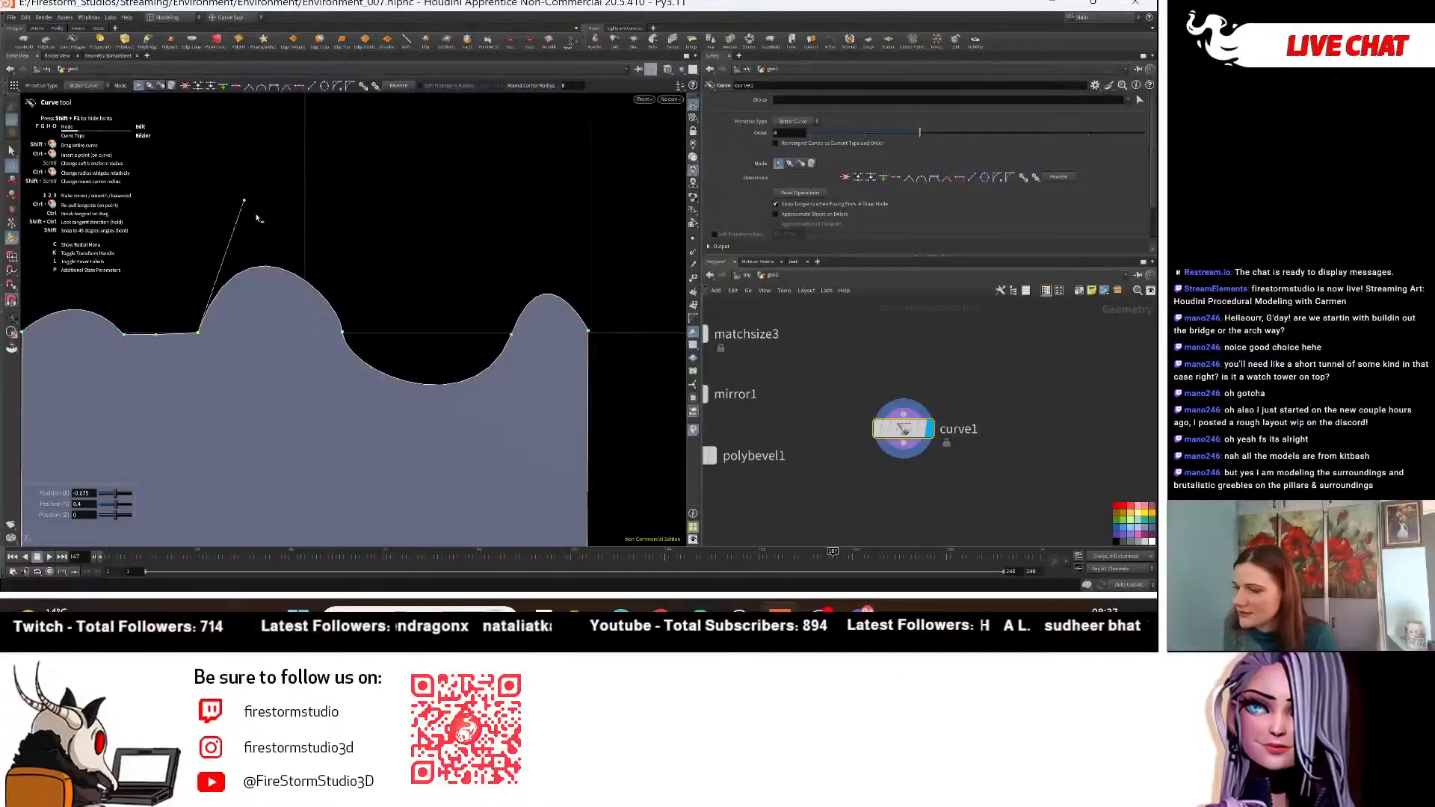
drag(246, 202, 250, 228)
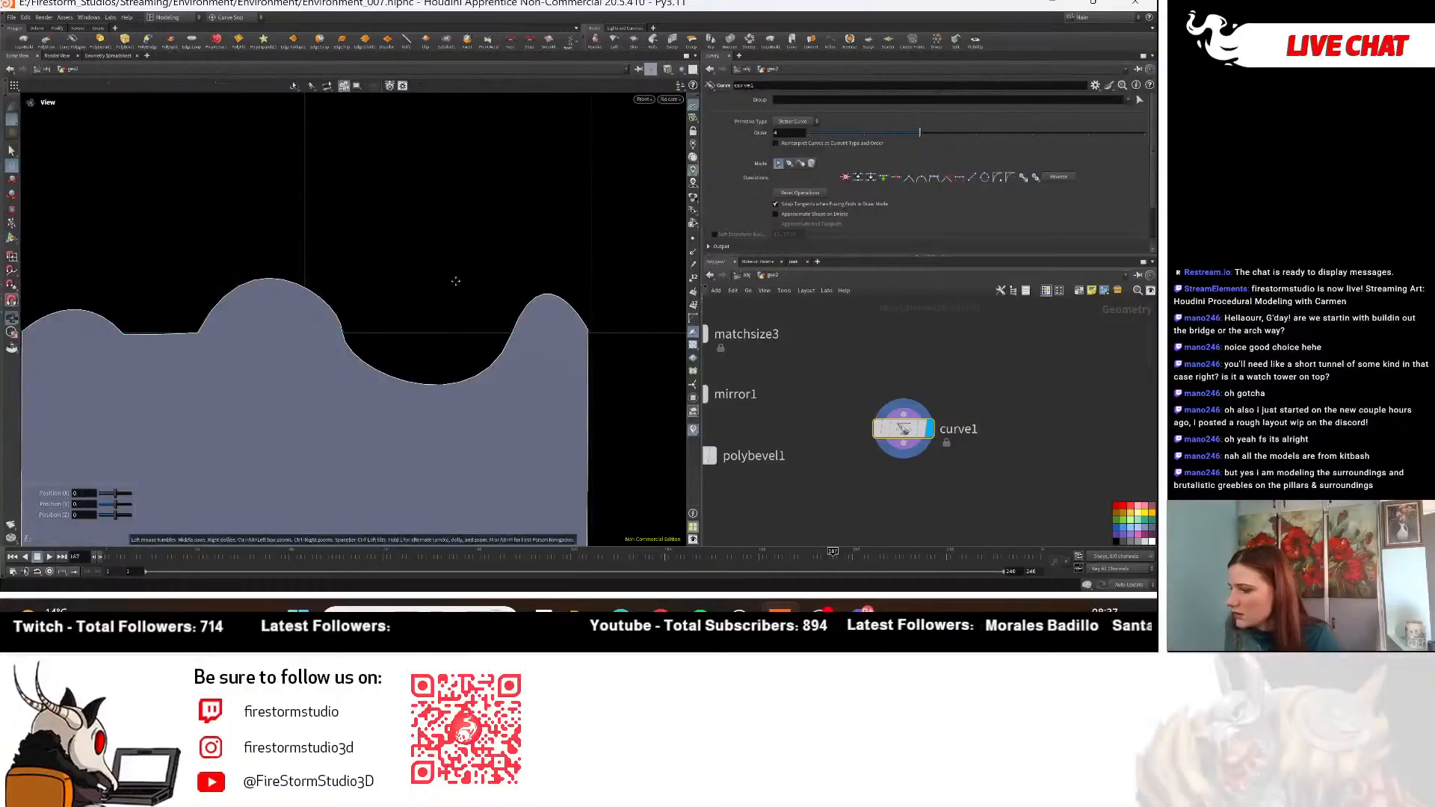
Reshape the wide dip into a low bump by swinging the Bezier handle of the anchor before the rightmost bump upward.
alt+middle_drag(455, 279, 412, 297)
click(469, 352)
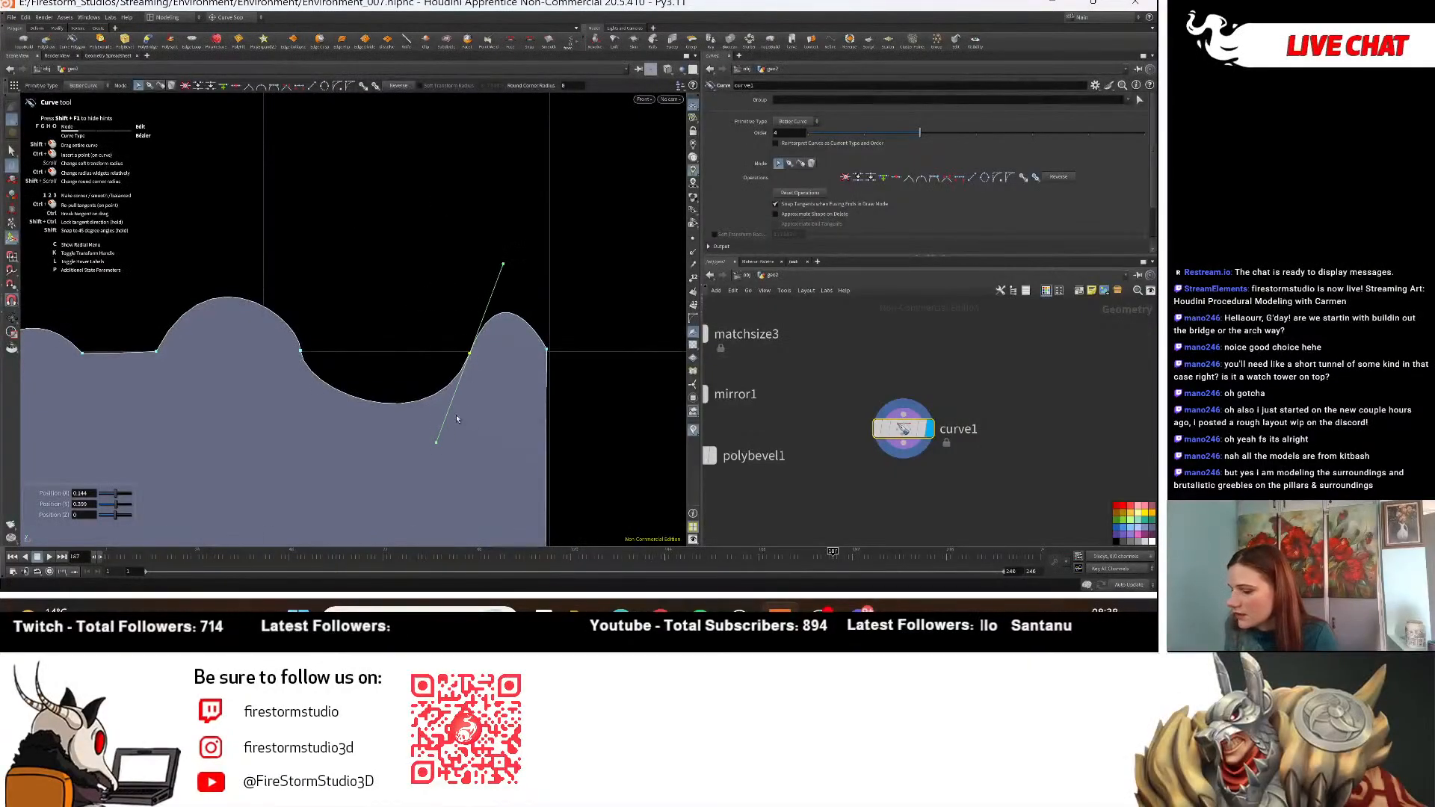
drag(421, 416, 375, 264)
click(451, 220)
alt+right_drag(549, 241, 284, 194)
alt+middle_drag(595, 244, 537, 219)
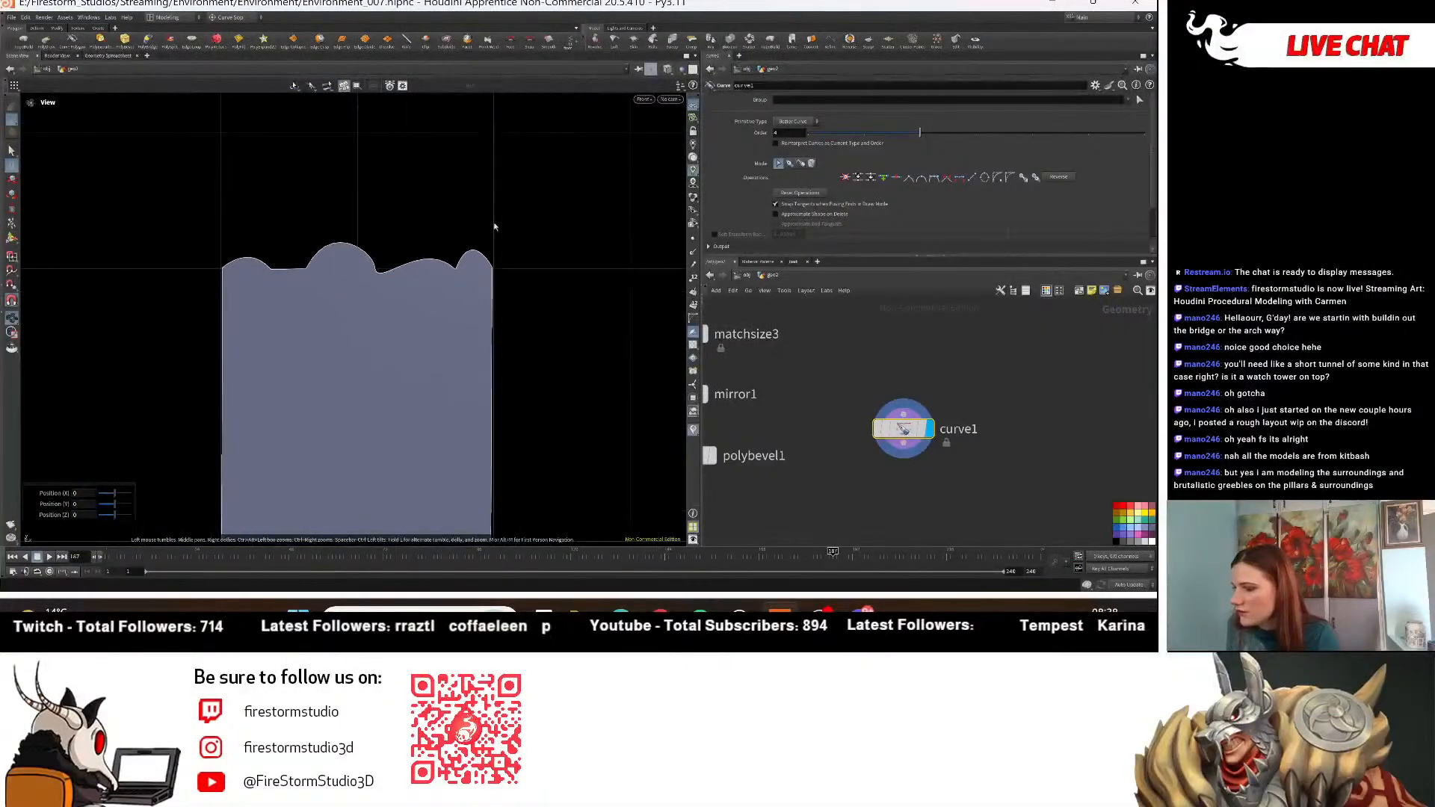
Reduce the rightmost bump slightly by shortening the Bezier handle on its inner anchor.
click(455, 269)
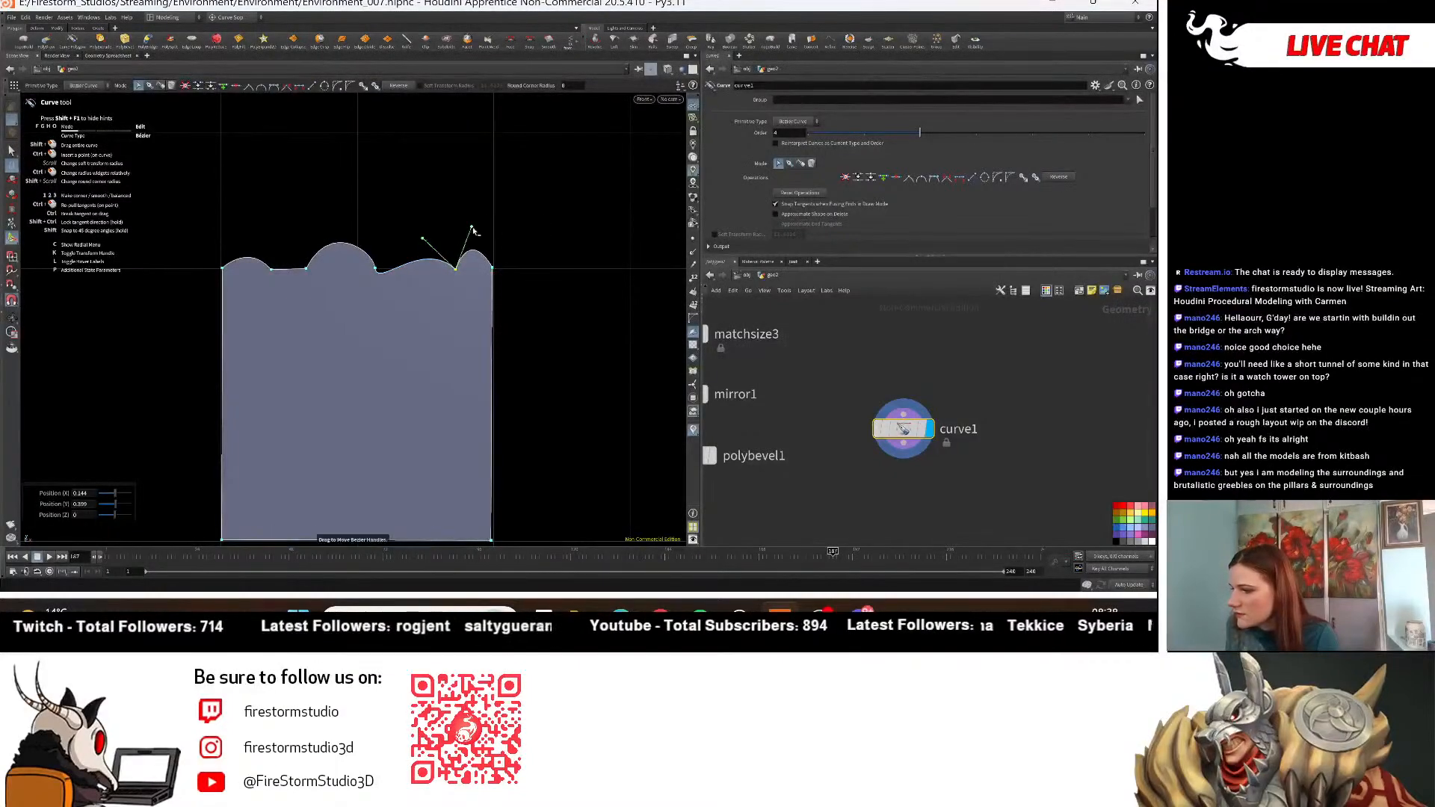
drag(479, 236, 474, 239)
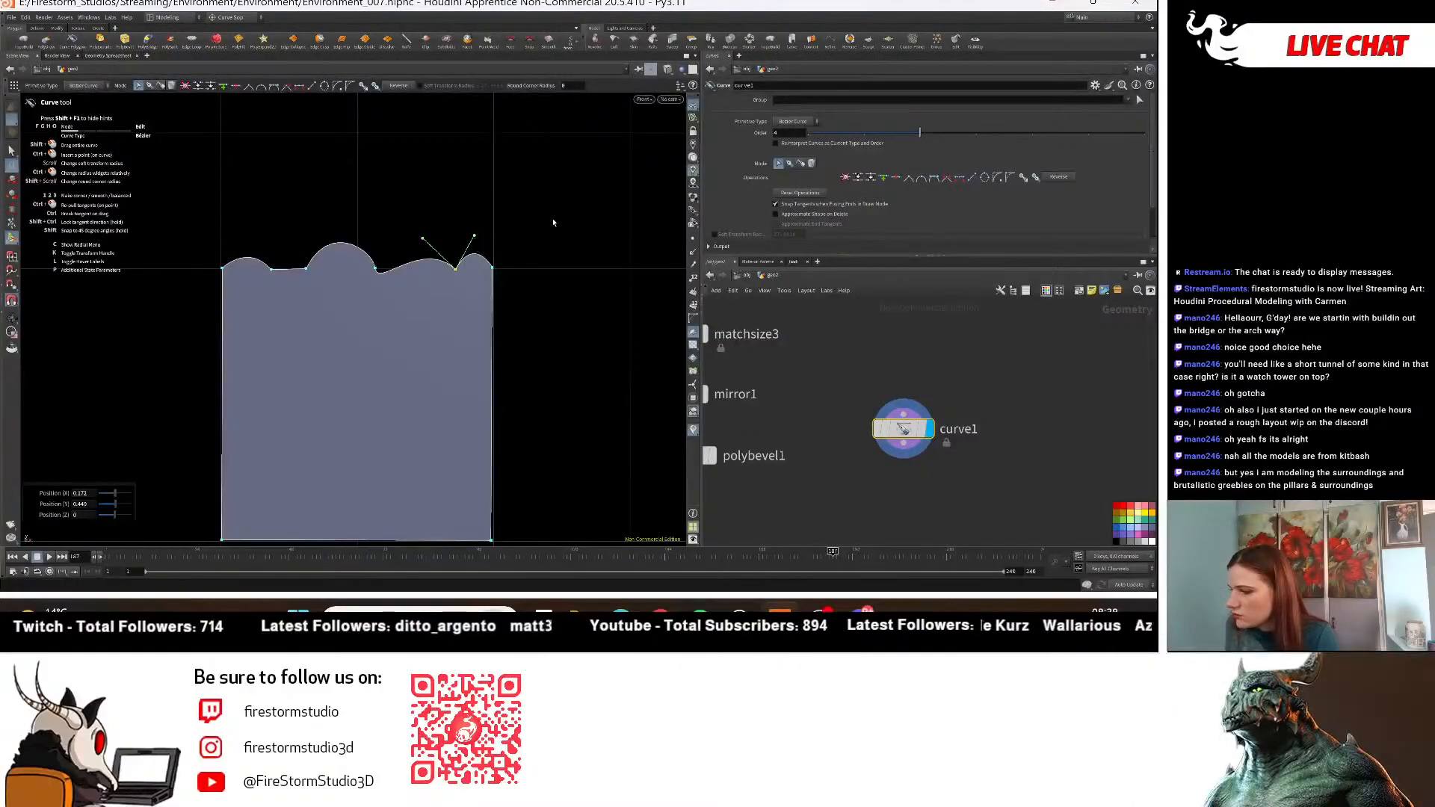
drag(551, 203, 490, 220)
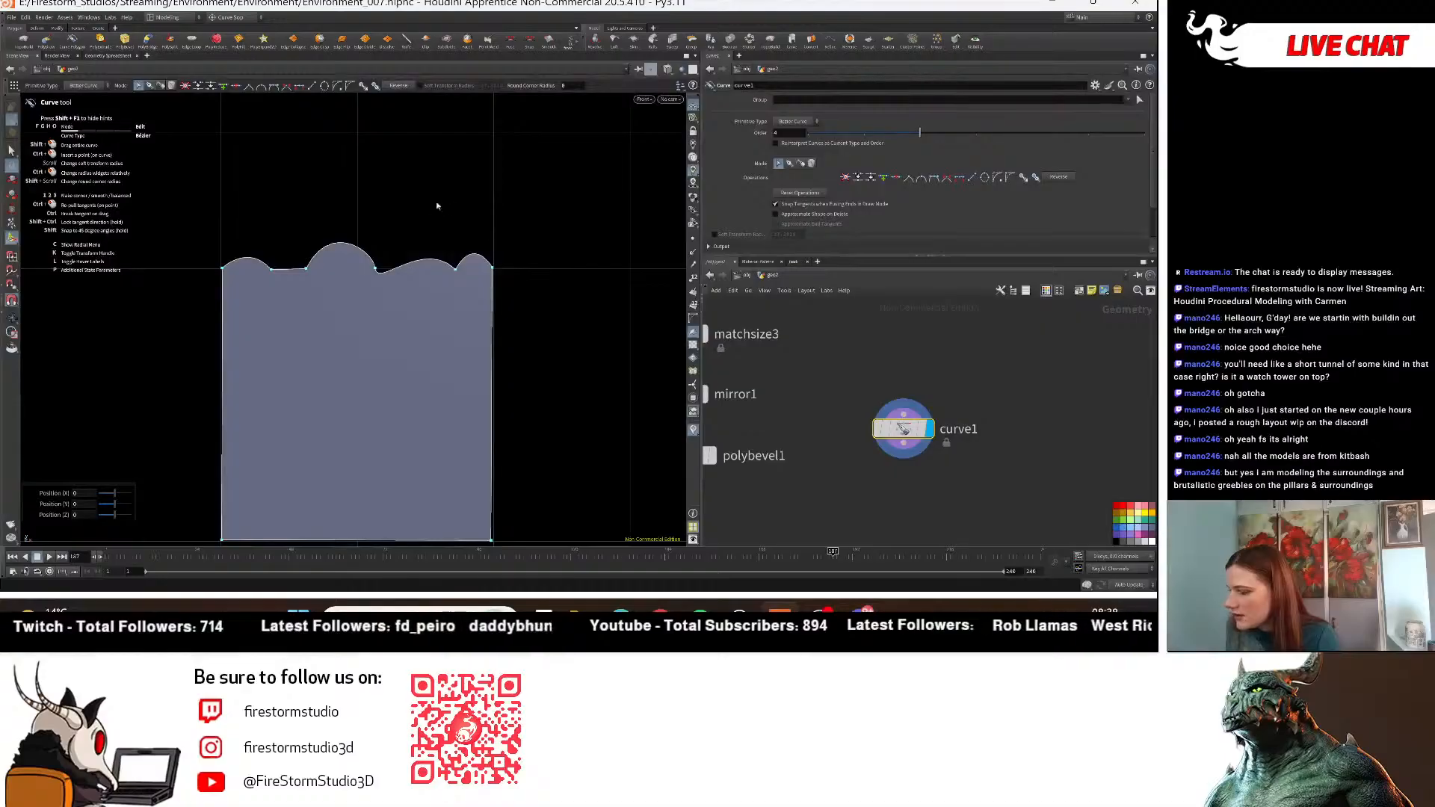
alt+right_drag(544, 188, 483, 192)
alt+middle_drag(483, 192, 452, 265)
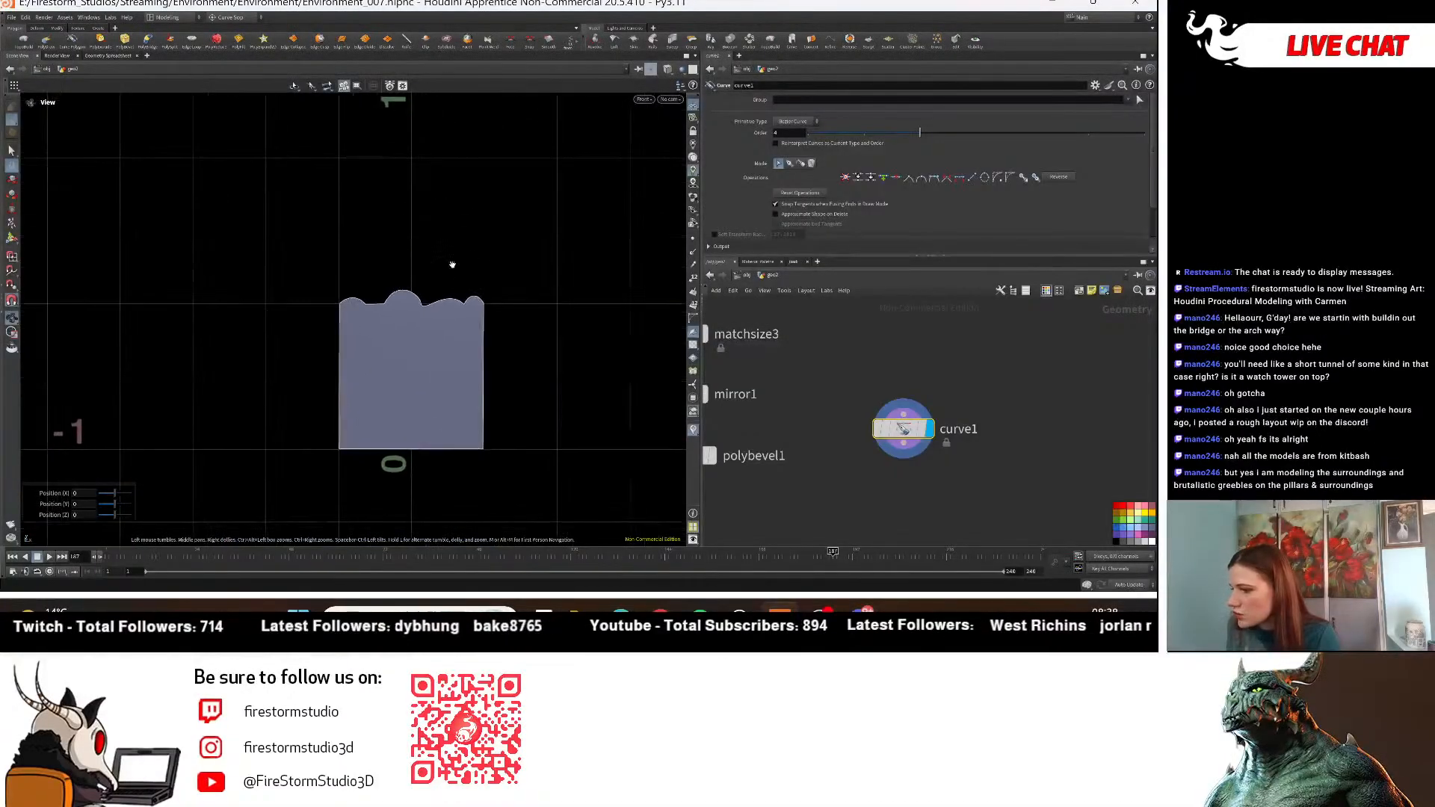
scroll(424, 277, up, 3)
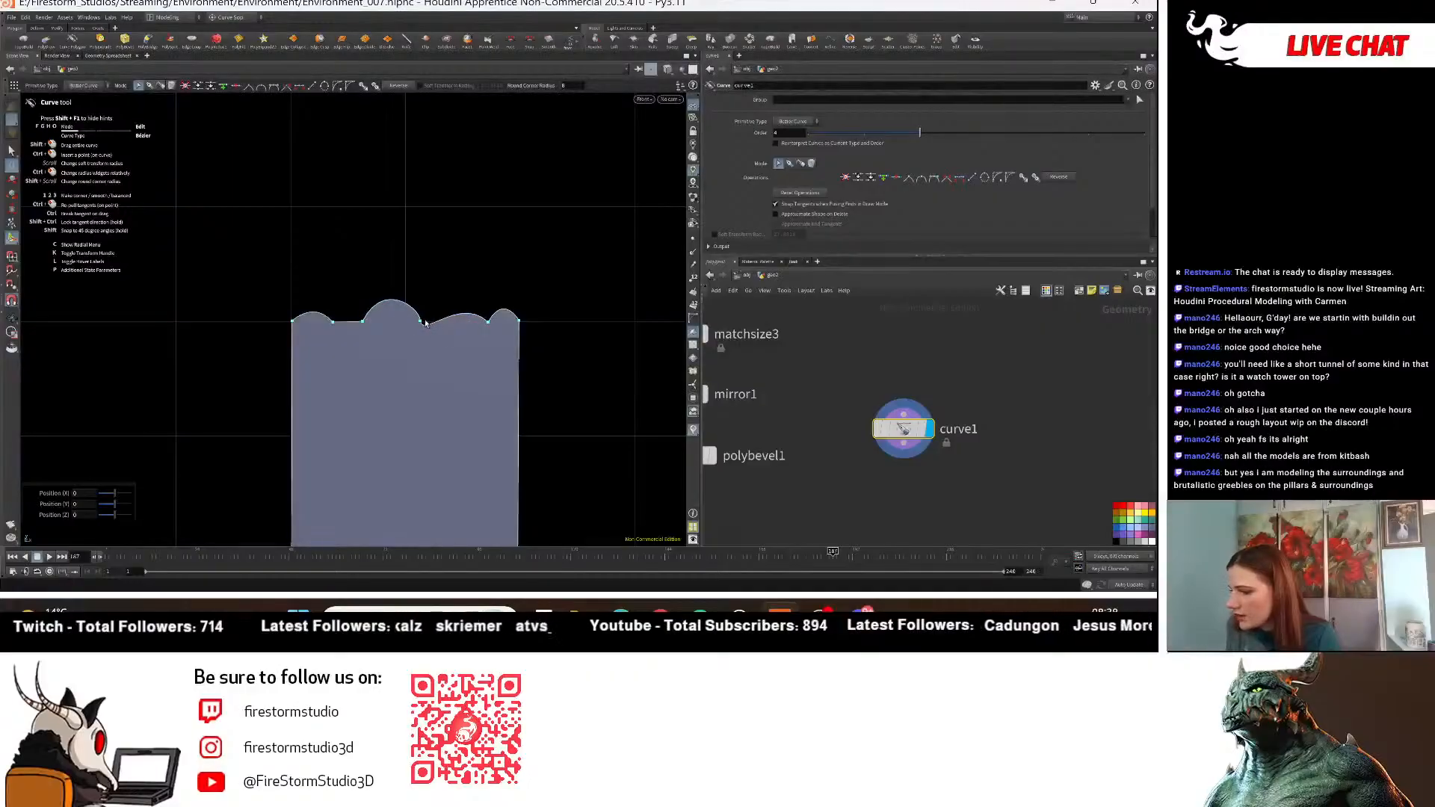
Extend the lower Bezier handle after the middle bump and lower the rightmost bump's two anchors to about Y 0.326.
click(423, 322)
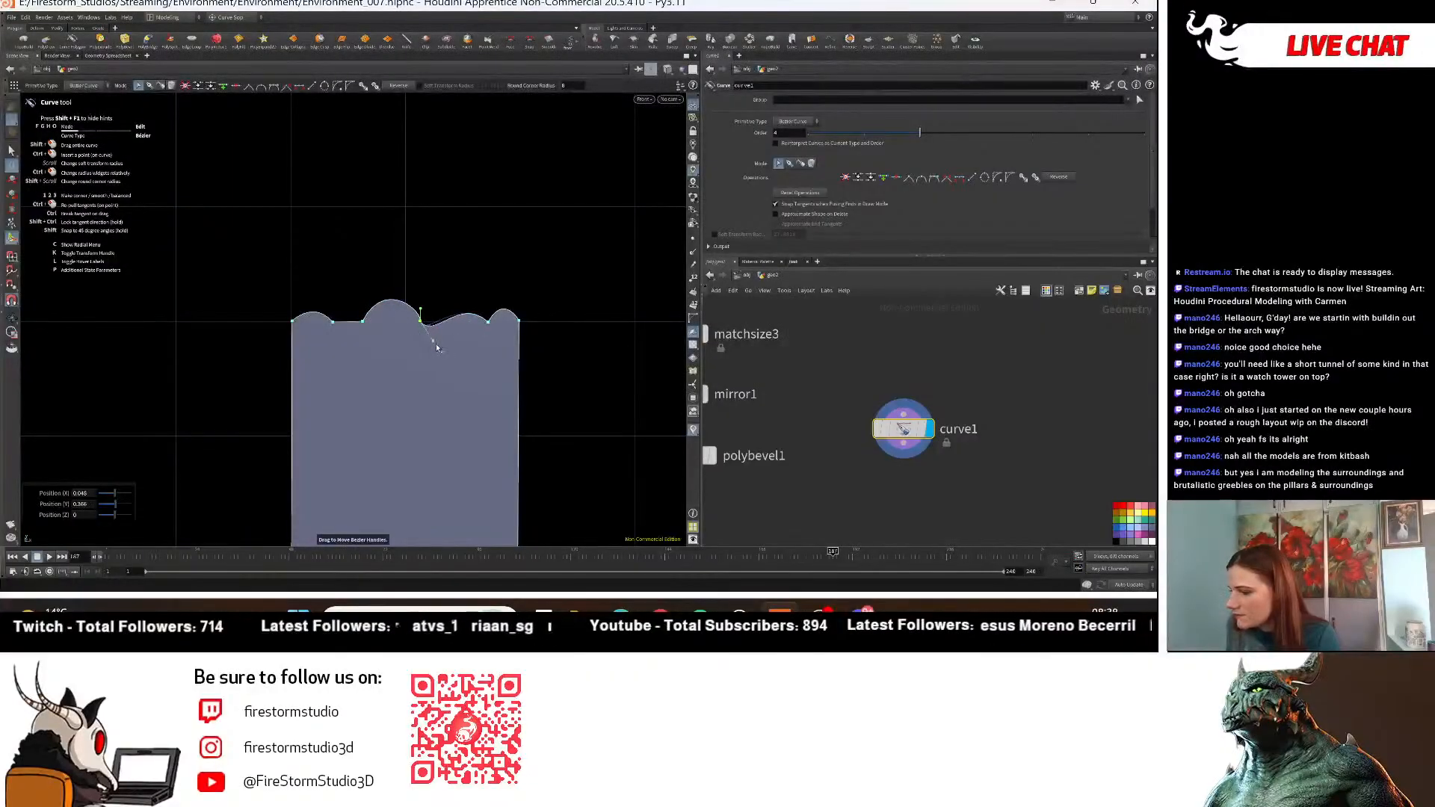
drag(443, 355, 450, 361)
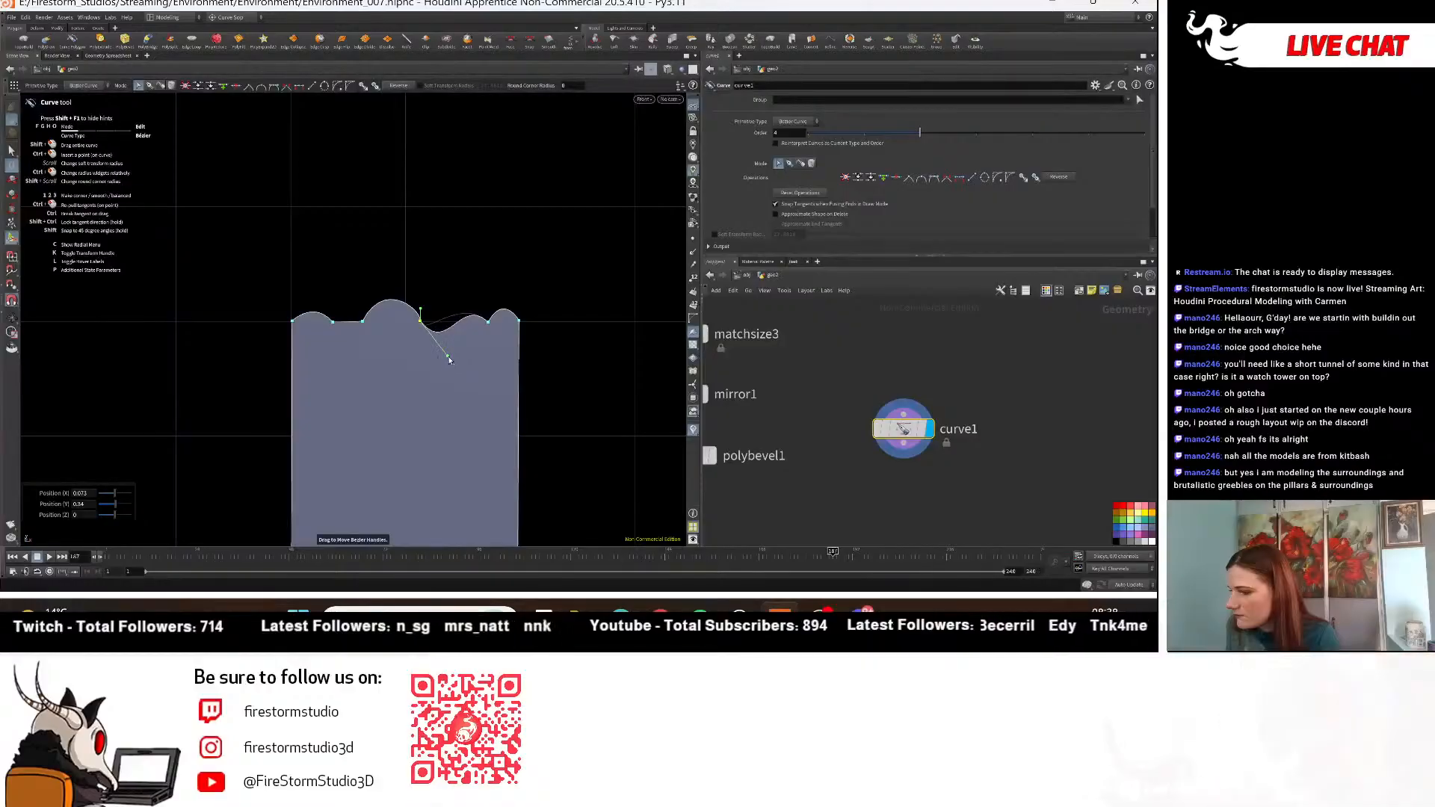
drag(446, 263, 491, 367)
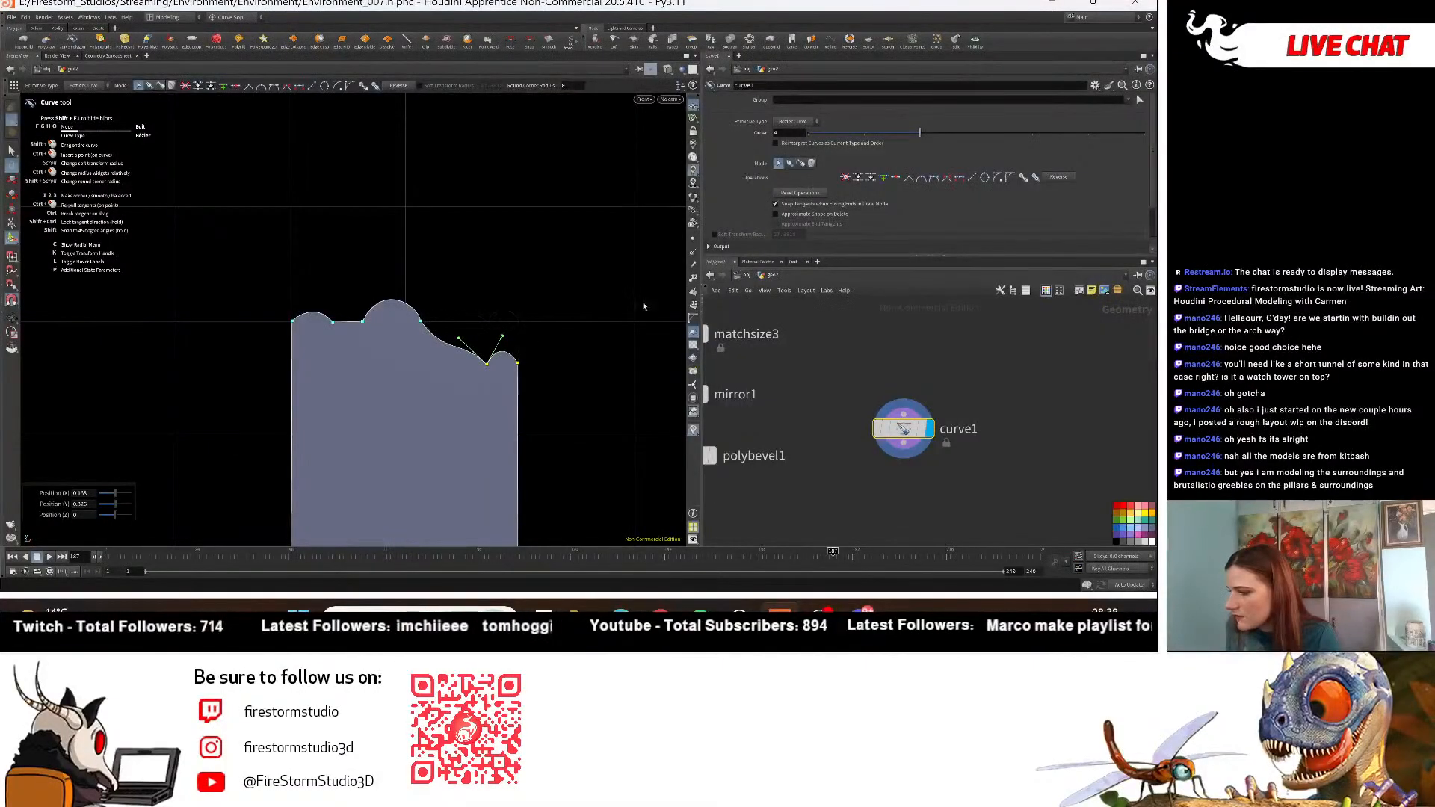
click(487, 349)
Steepen the drop after the middle bump and round the shoulder leading to the rightmost bump with their Bezier handles.
click(421, 322)
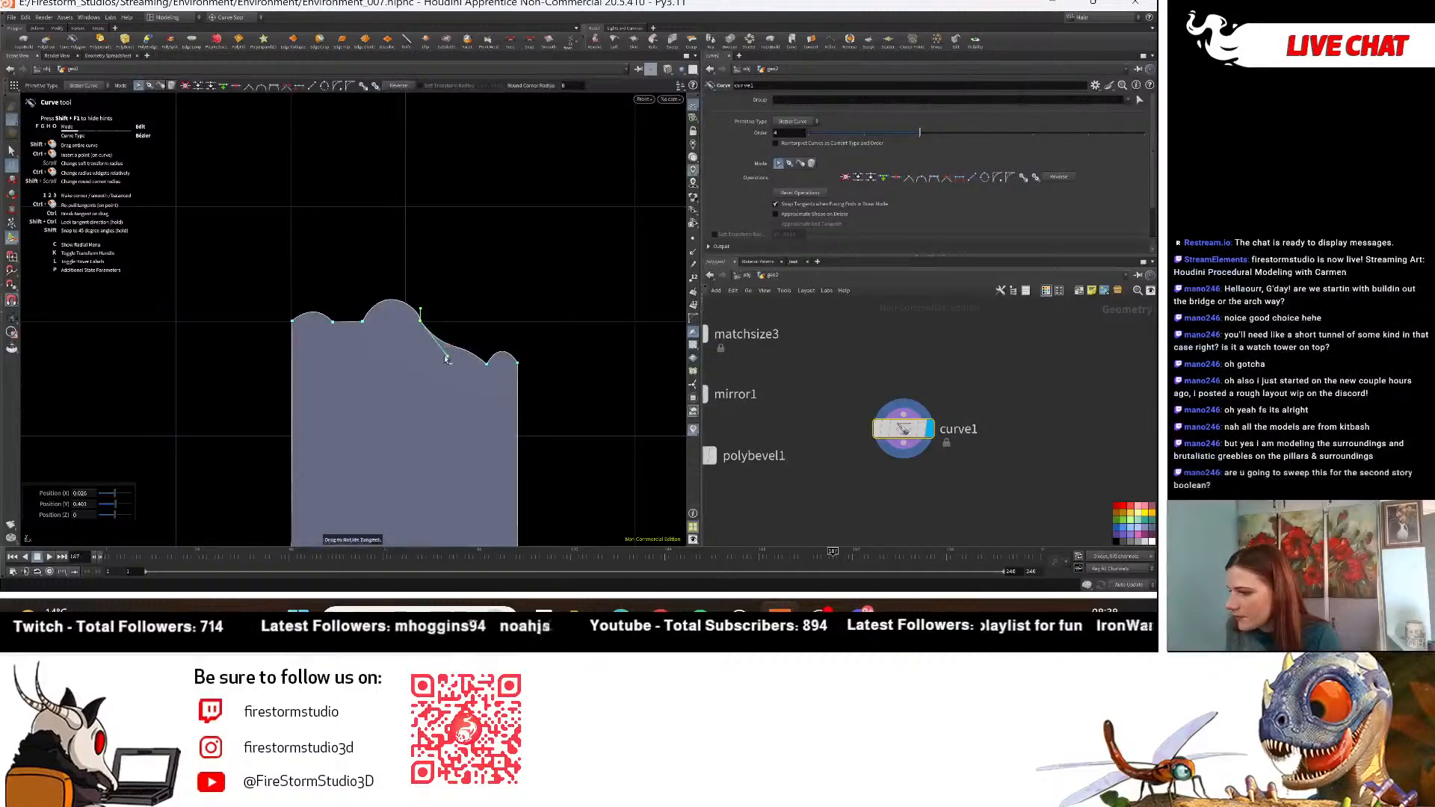
drag(430, 416, 433, 411)
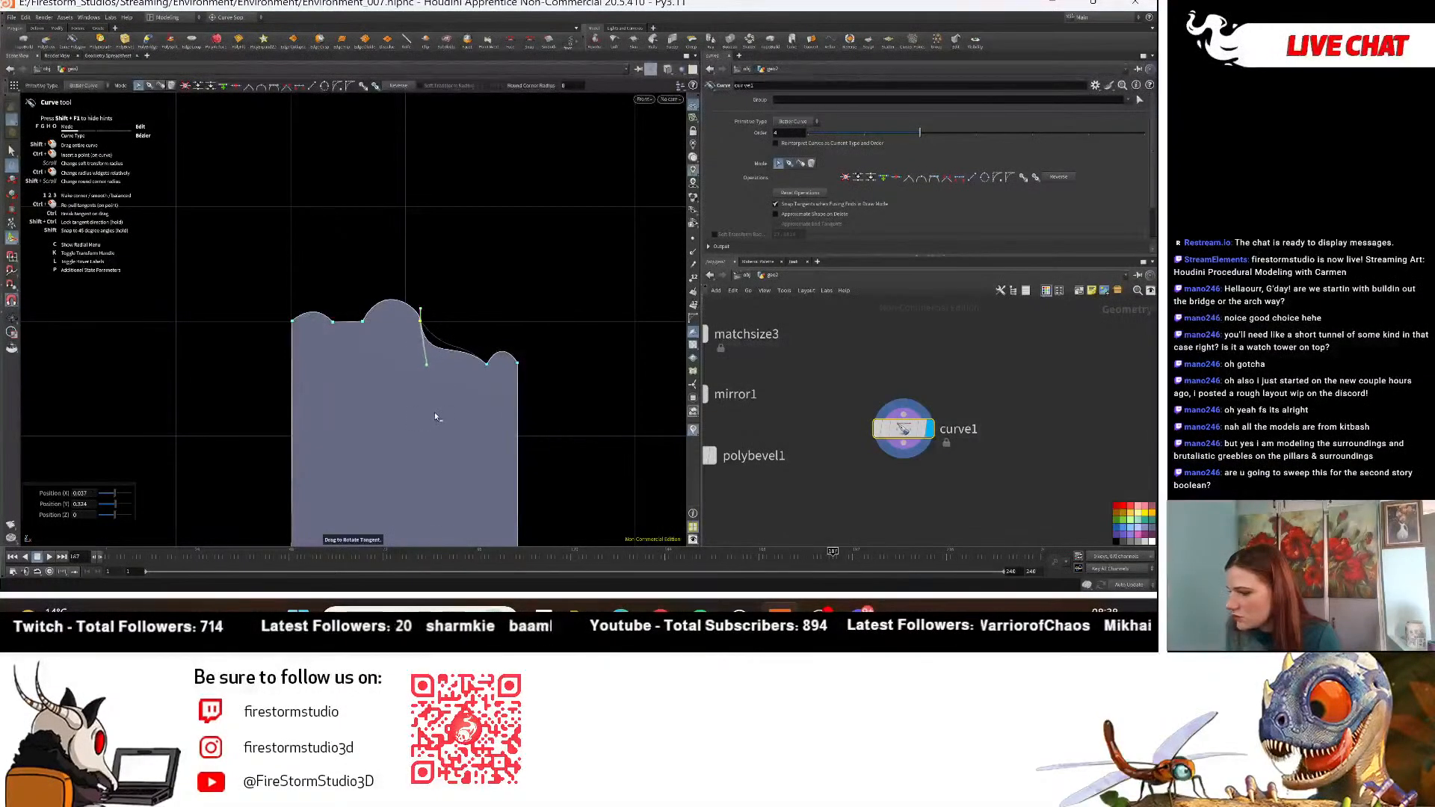
click(486, 363)
drag(460, 337, 458, 322)
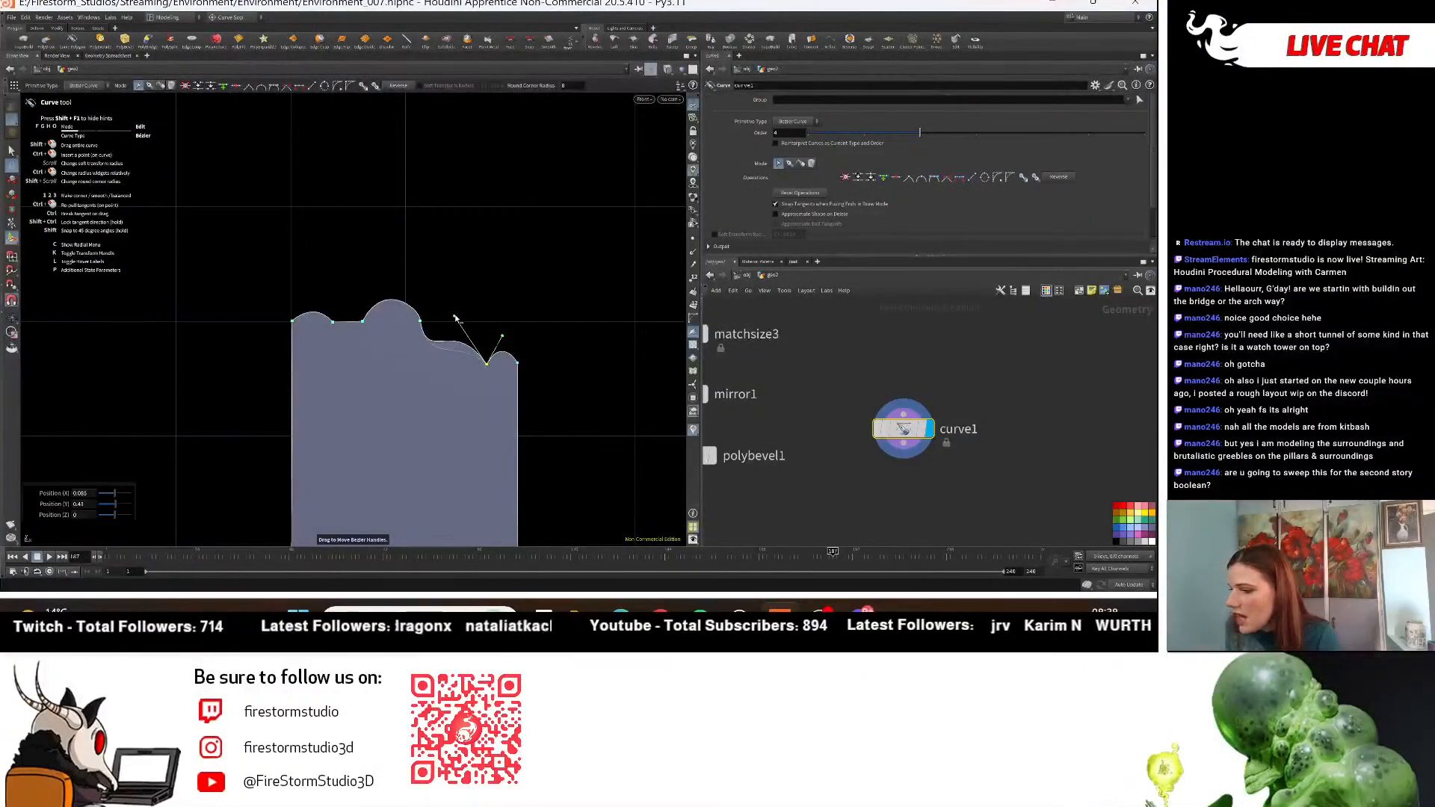
key(Escape)
scroll(490, 309, down, 4)
middle_drag(490, 309, 407, 301)
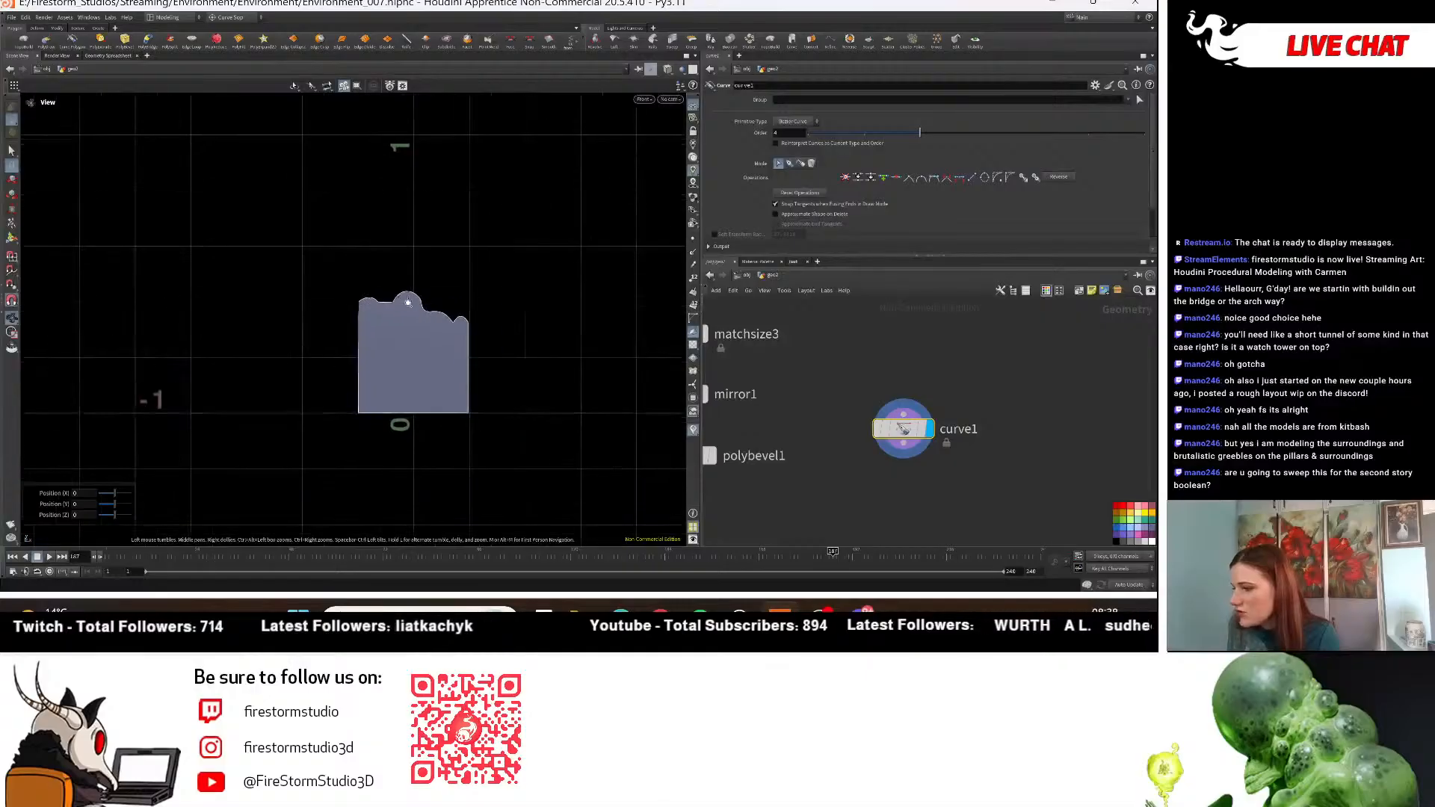
right_drag(407, 301, 658, 333)
middle_drag(509, 288, 487, 251)
key(Return)
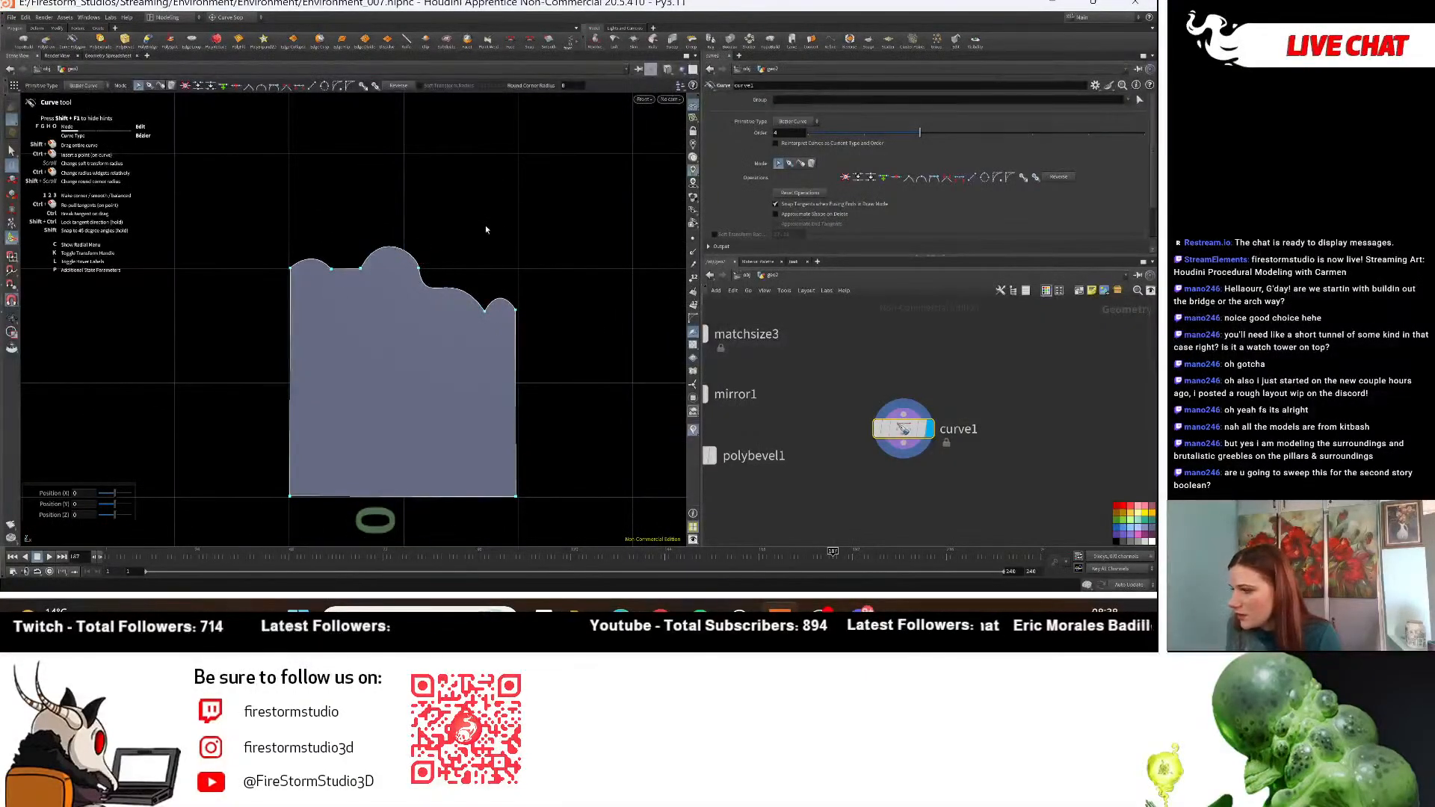
right_drag(471, 220, 583, 222)
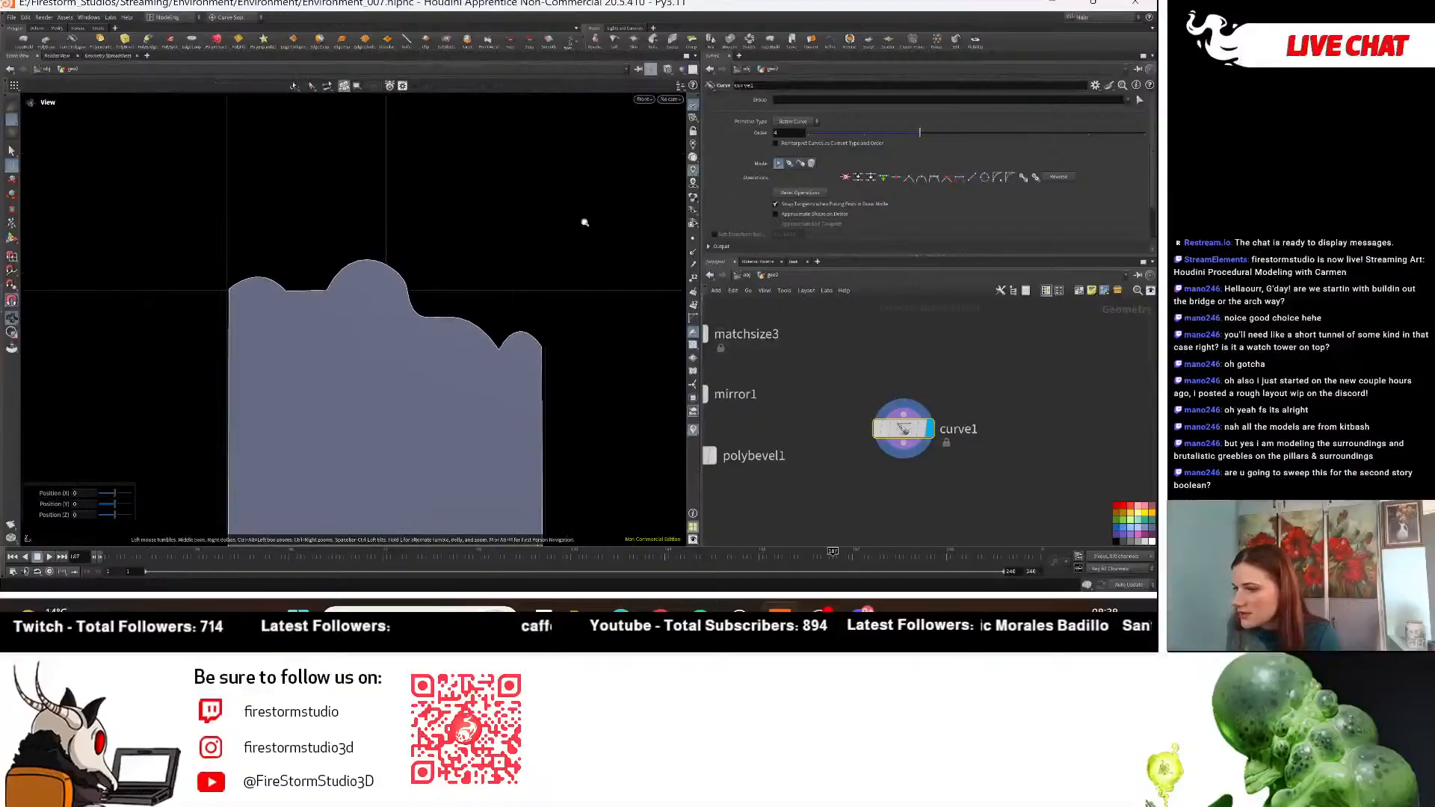
click(294, 299)
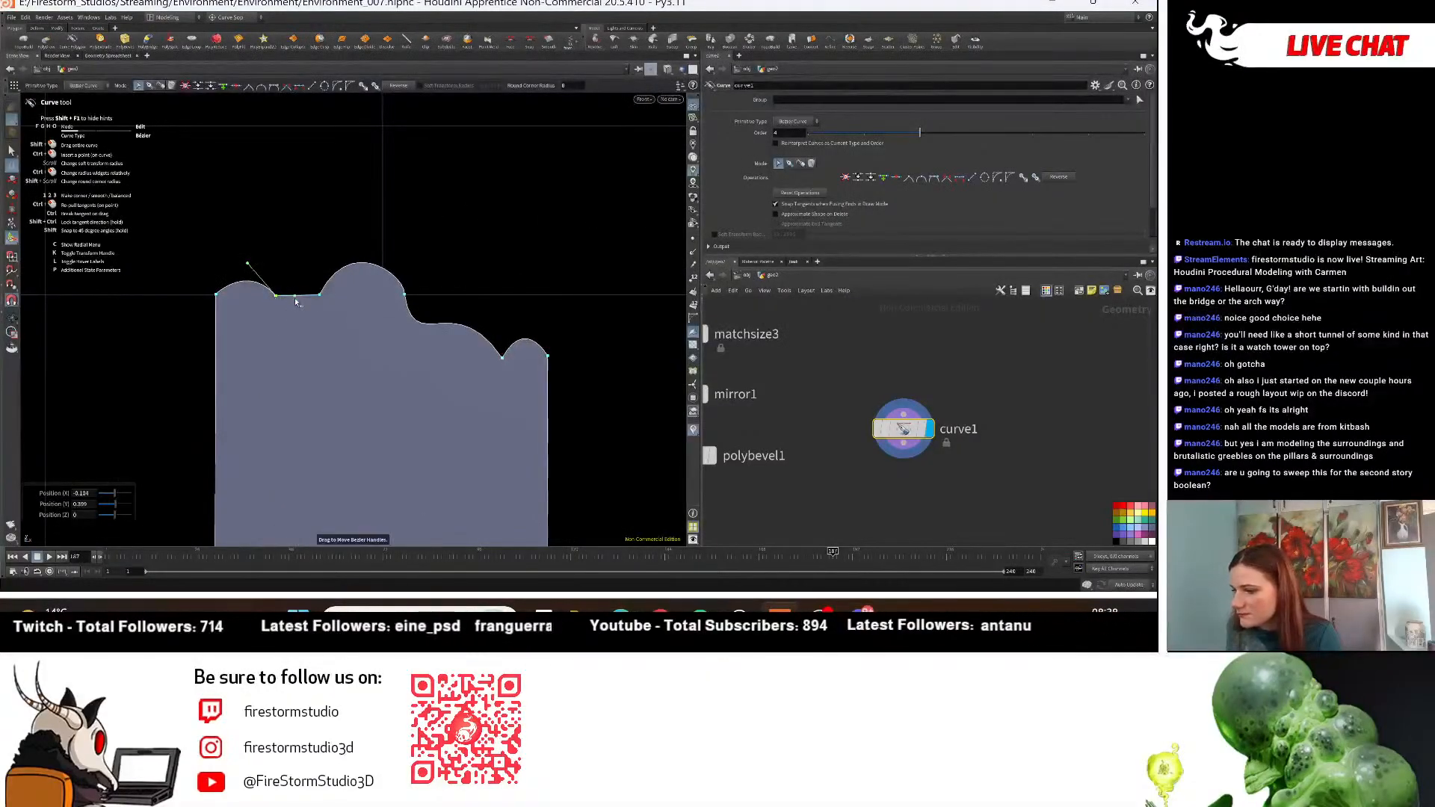
drag(300, 329, 297, 320)
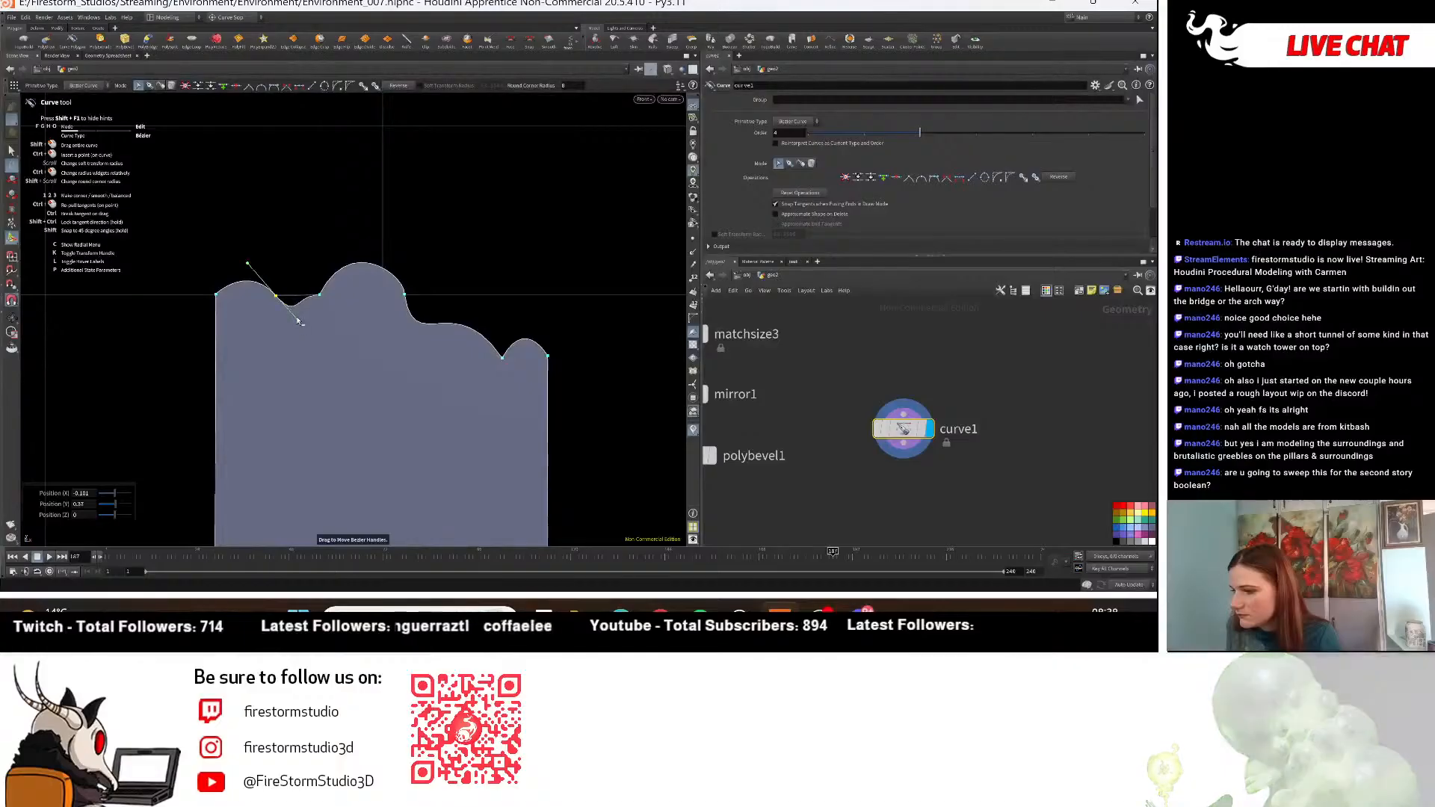
key(ctrl+z)
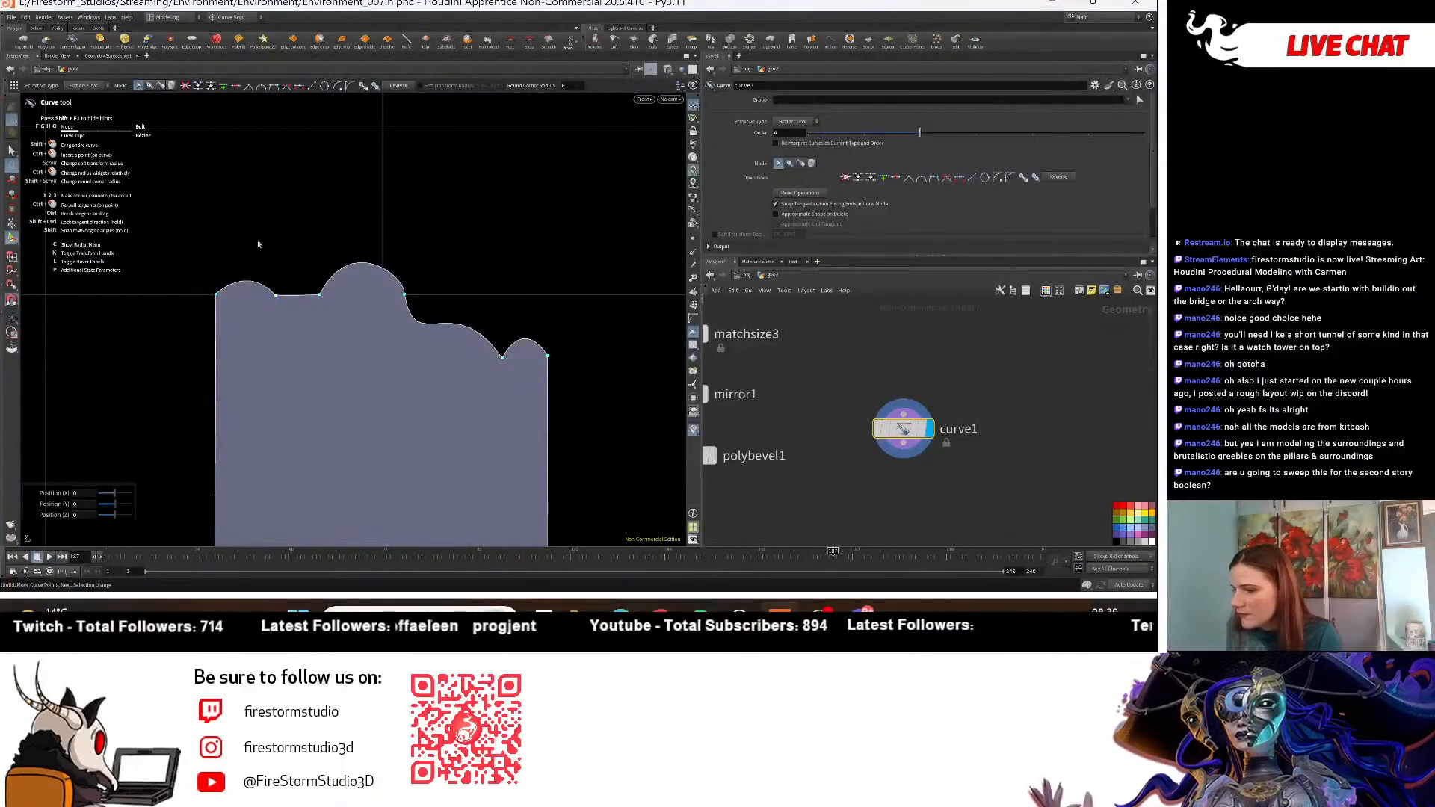
Raise the leftmost bump's two anchors and curve the Bezier handles between it and the middle bump into a rounded step.
drag(234, 241, 273, 267)
click(335, 230)
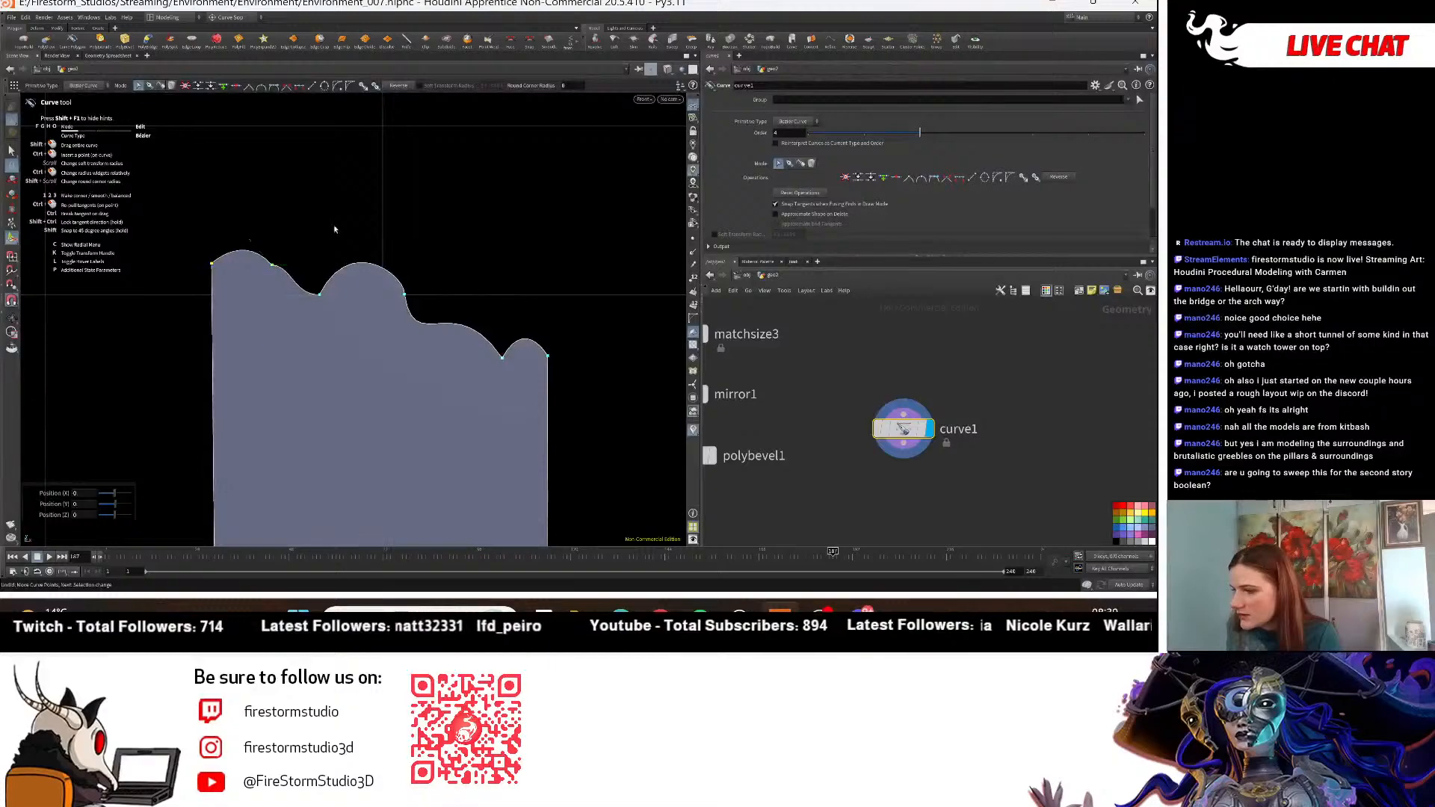
click(273, 264)
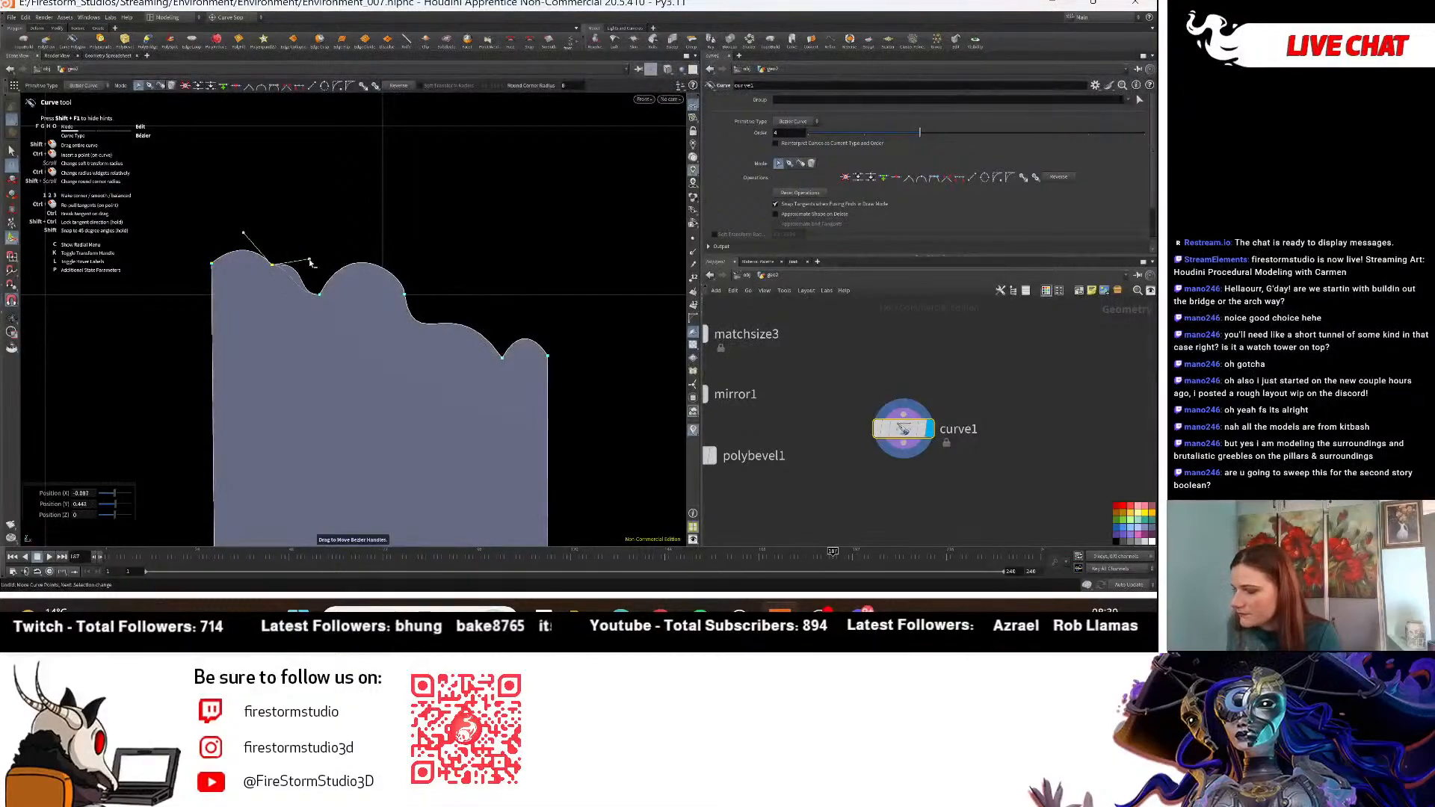
click(319, 295)
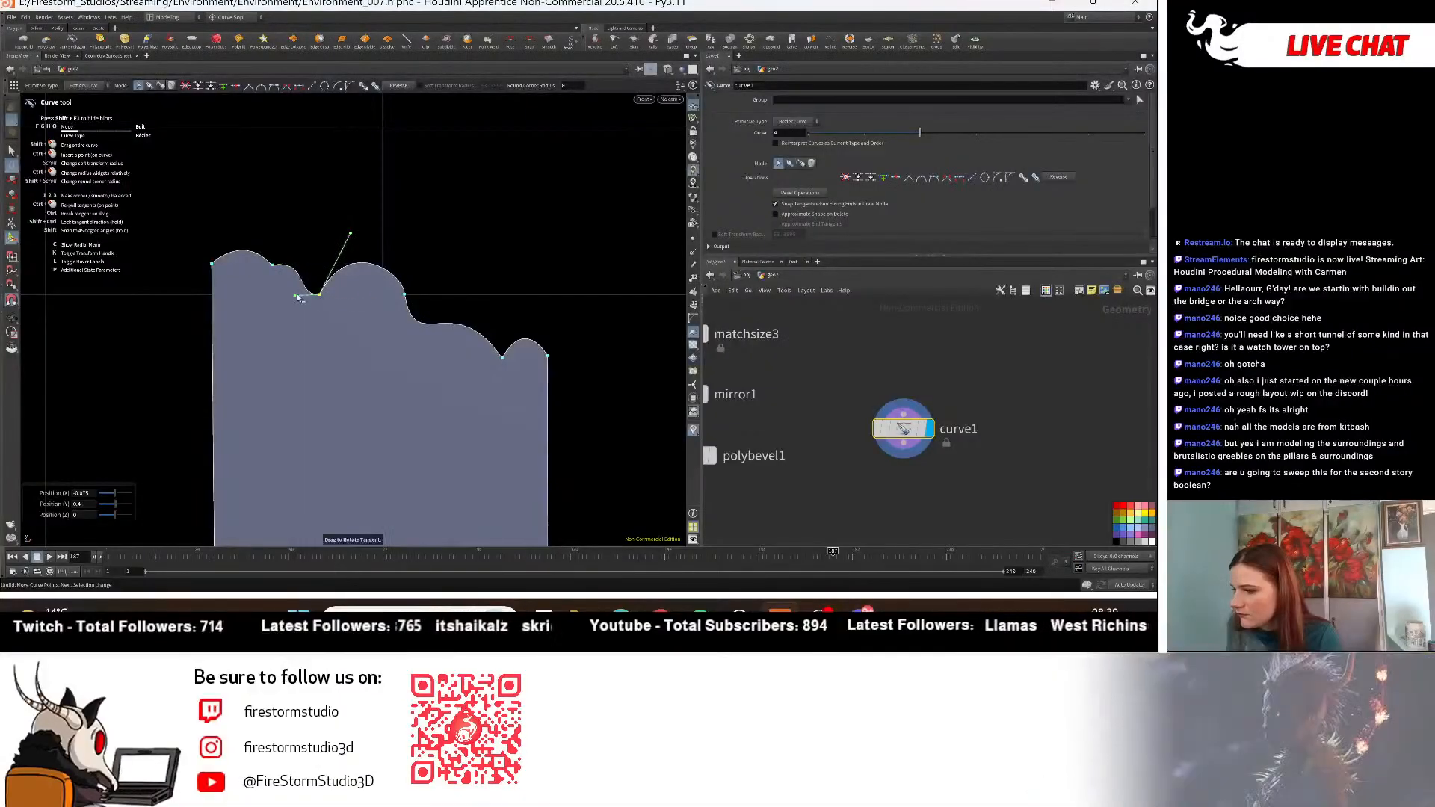
drag(296, 296, 292, 307)
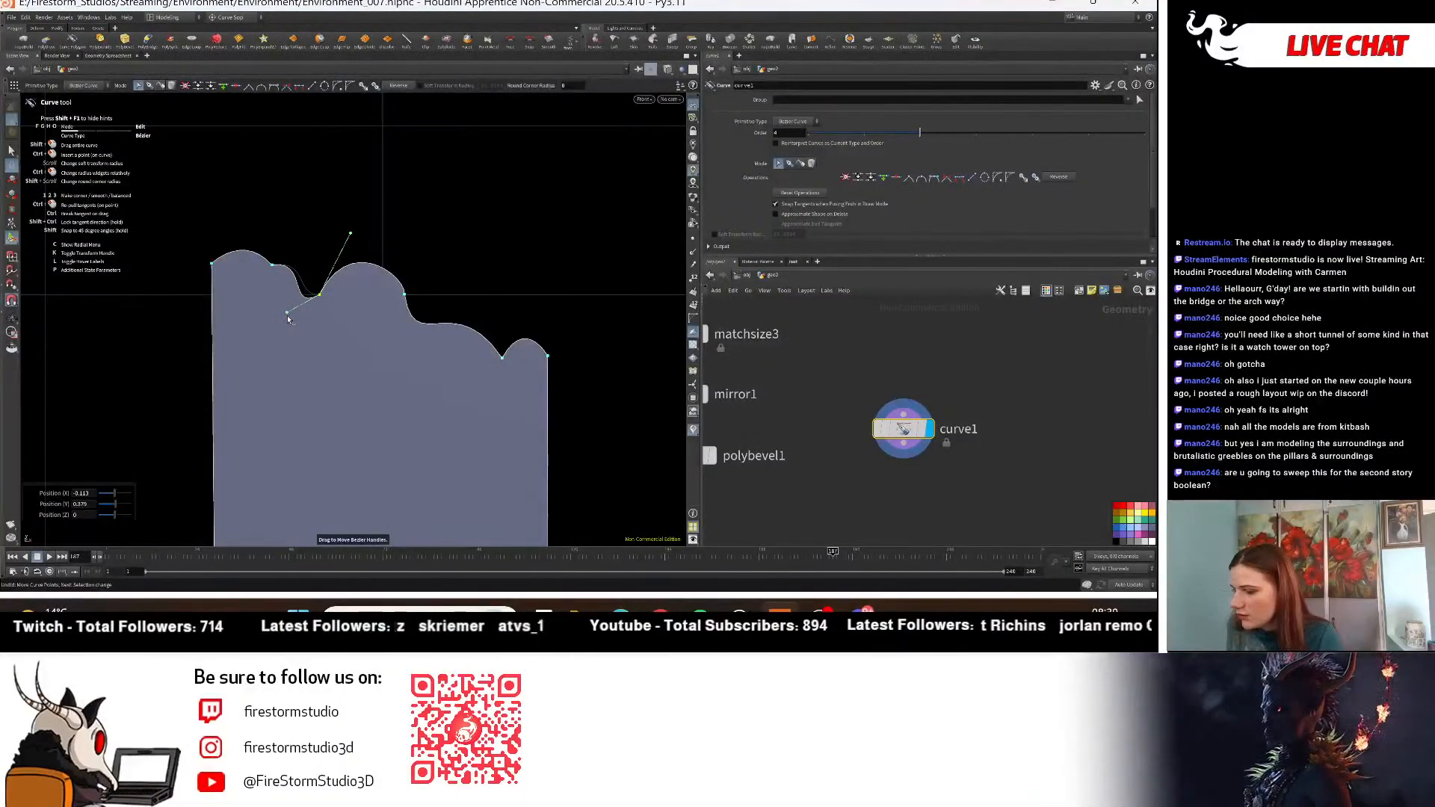
key(Escape)
scroll(489, 230, down, 5)
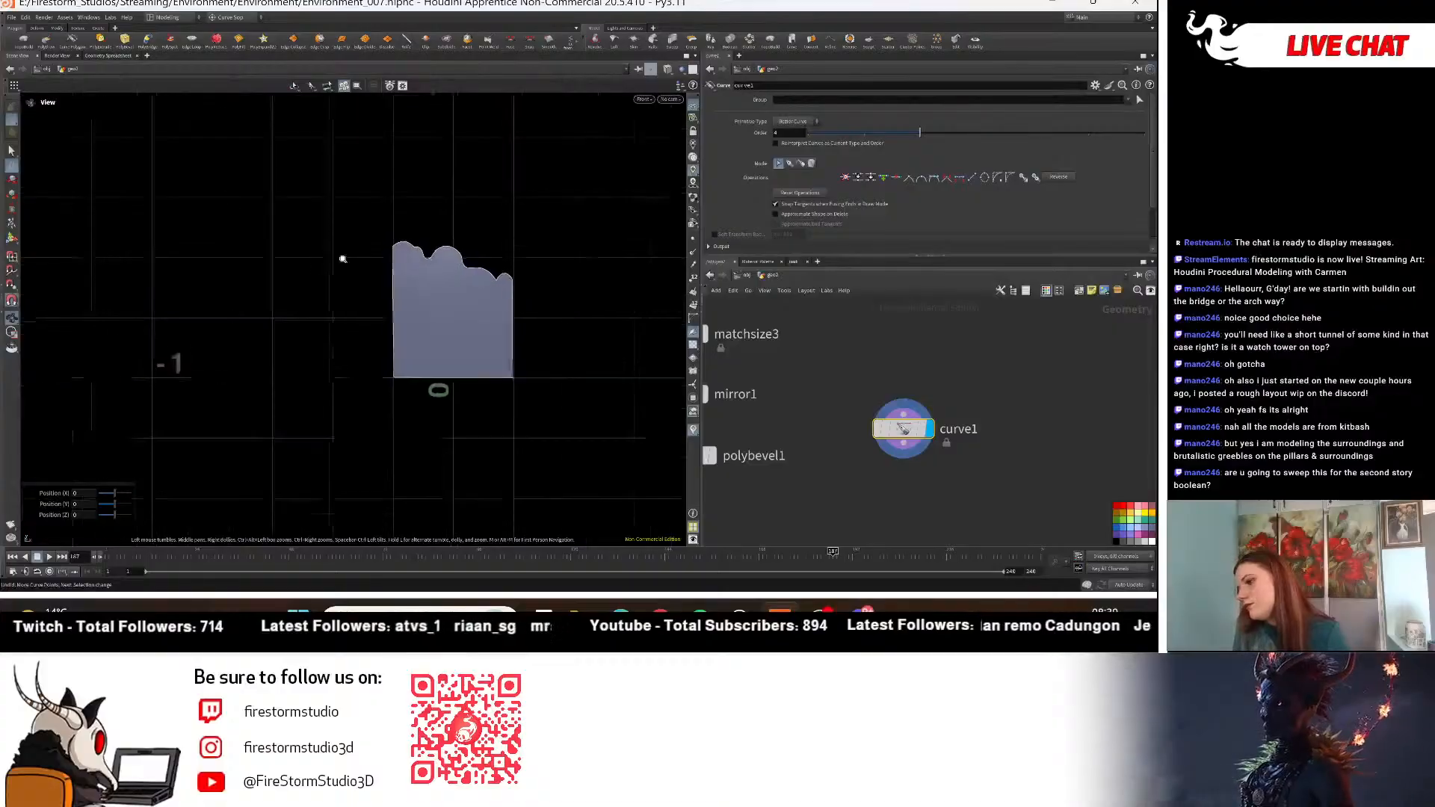
scroll(342, 258, down, 5)
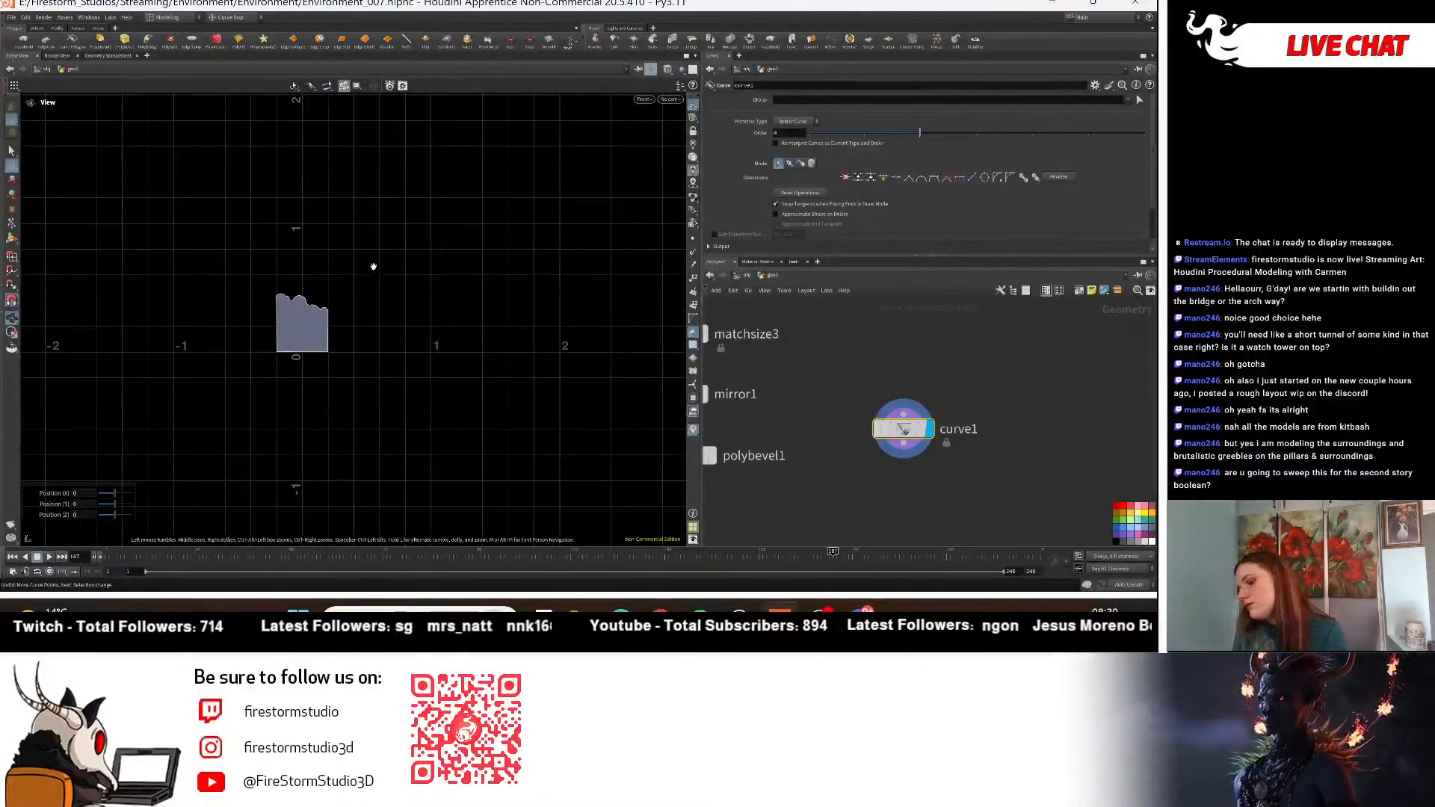
key(Return)
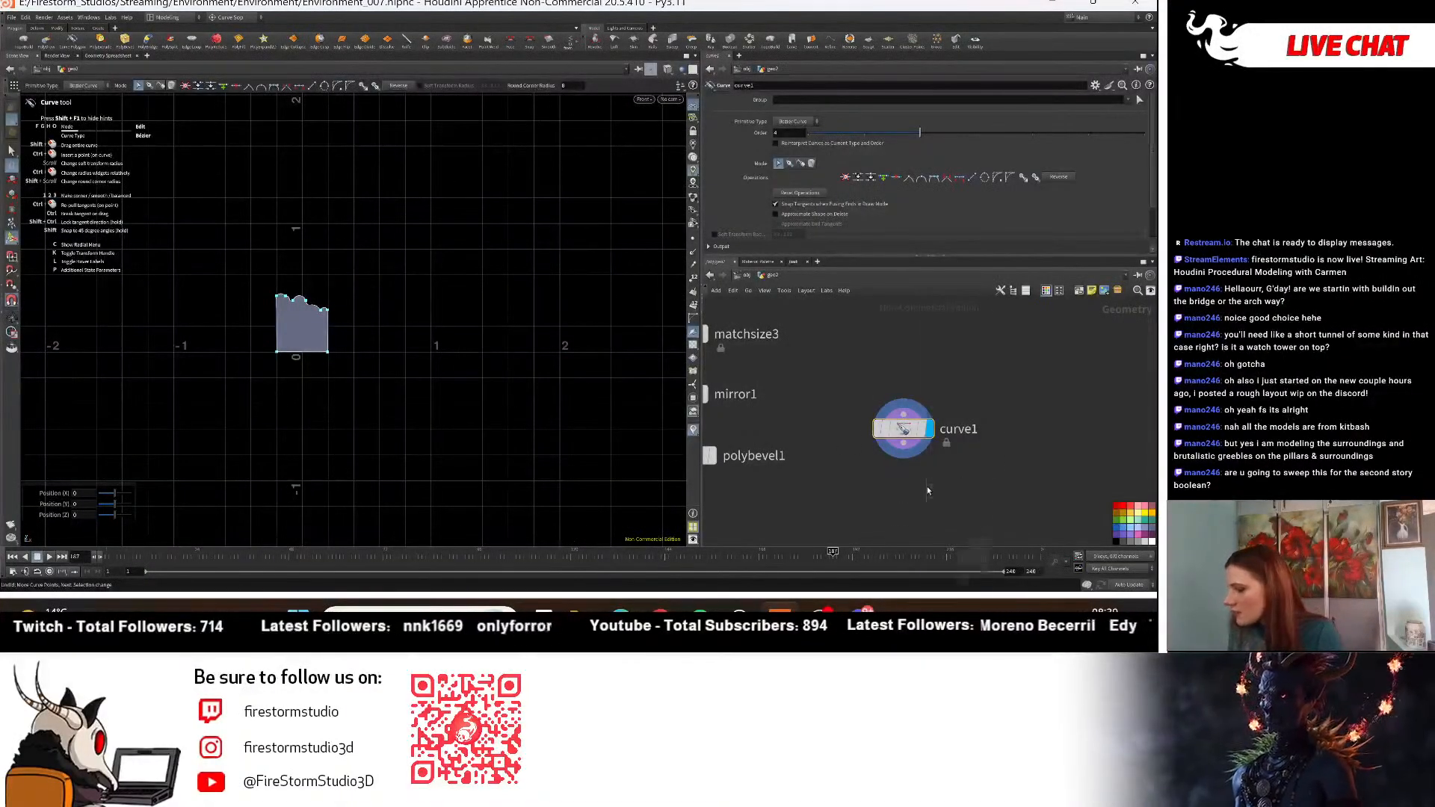
Add a PolyExtrude node below curve1 and connect the curve to its first input.
key(Tab)
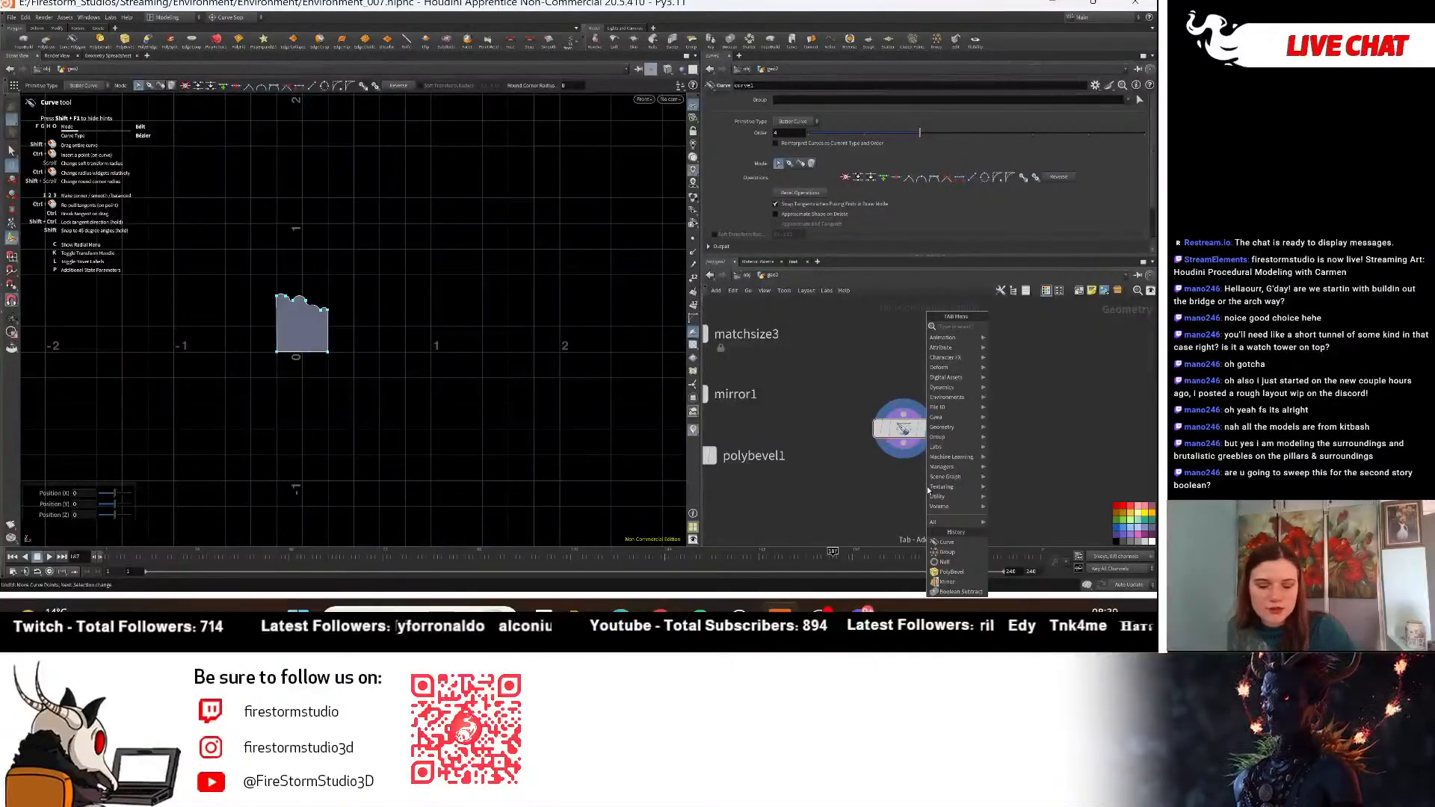
text(del)
text(y)
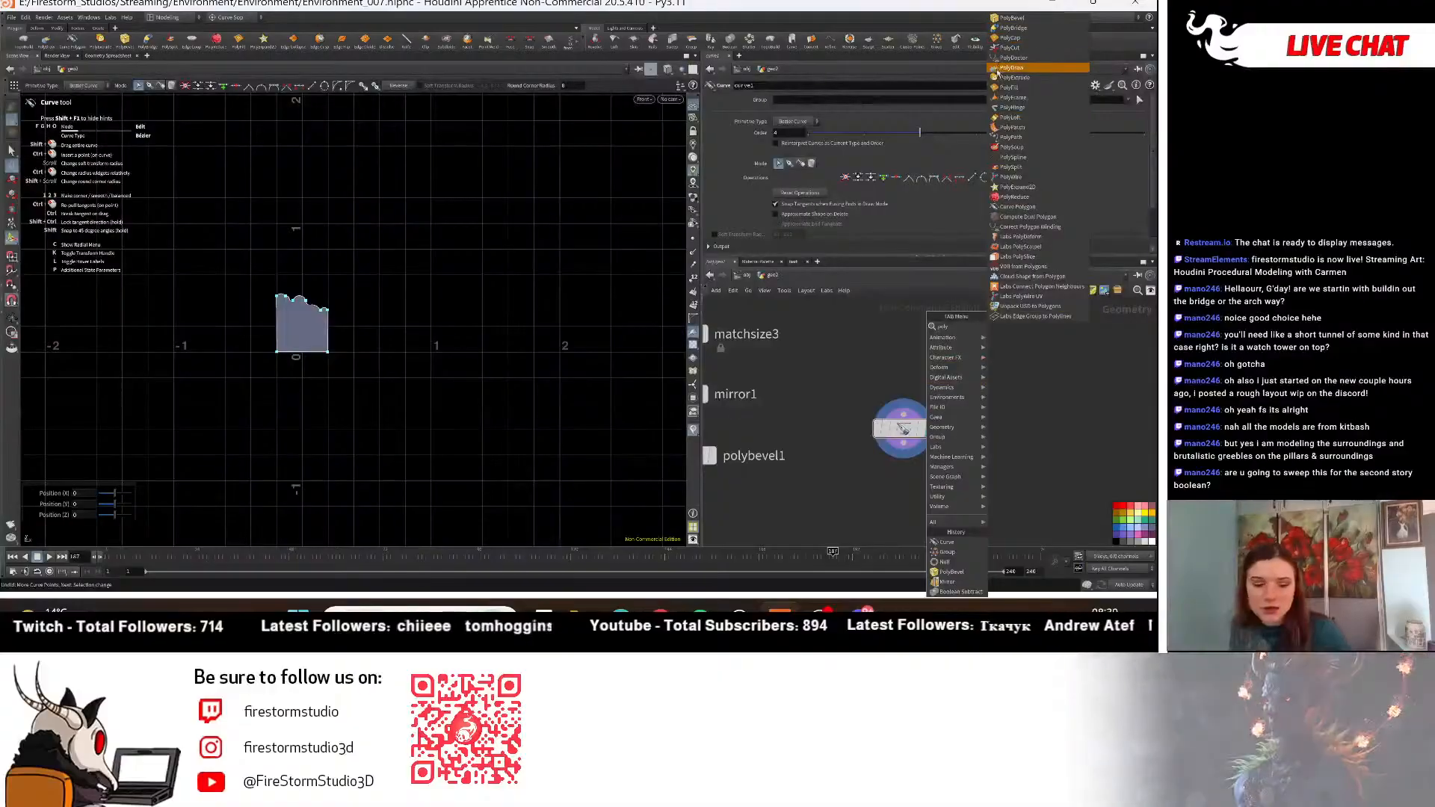
text(ex)
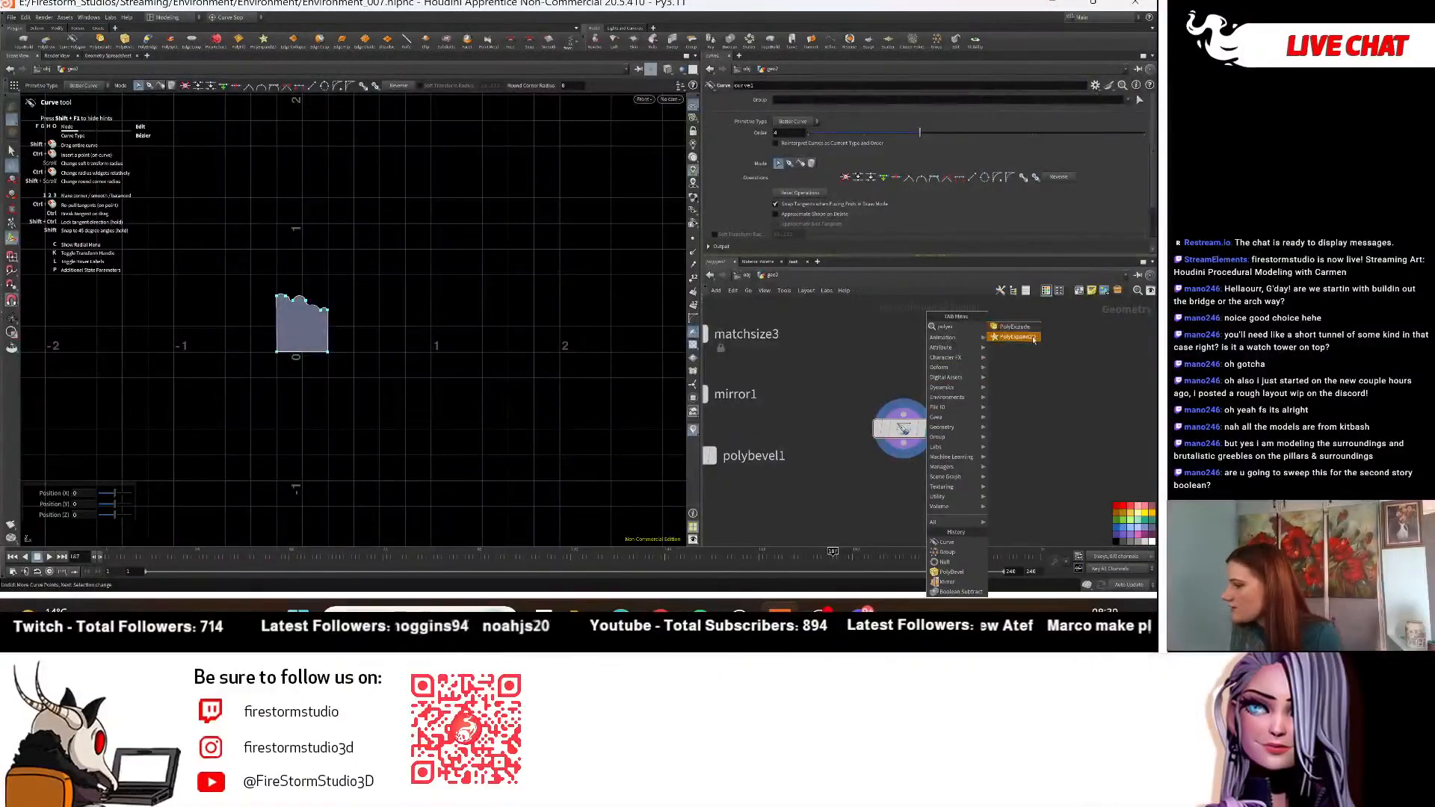
key(Return)
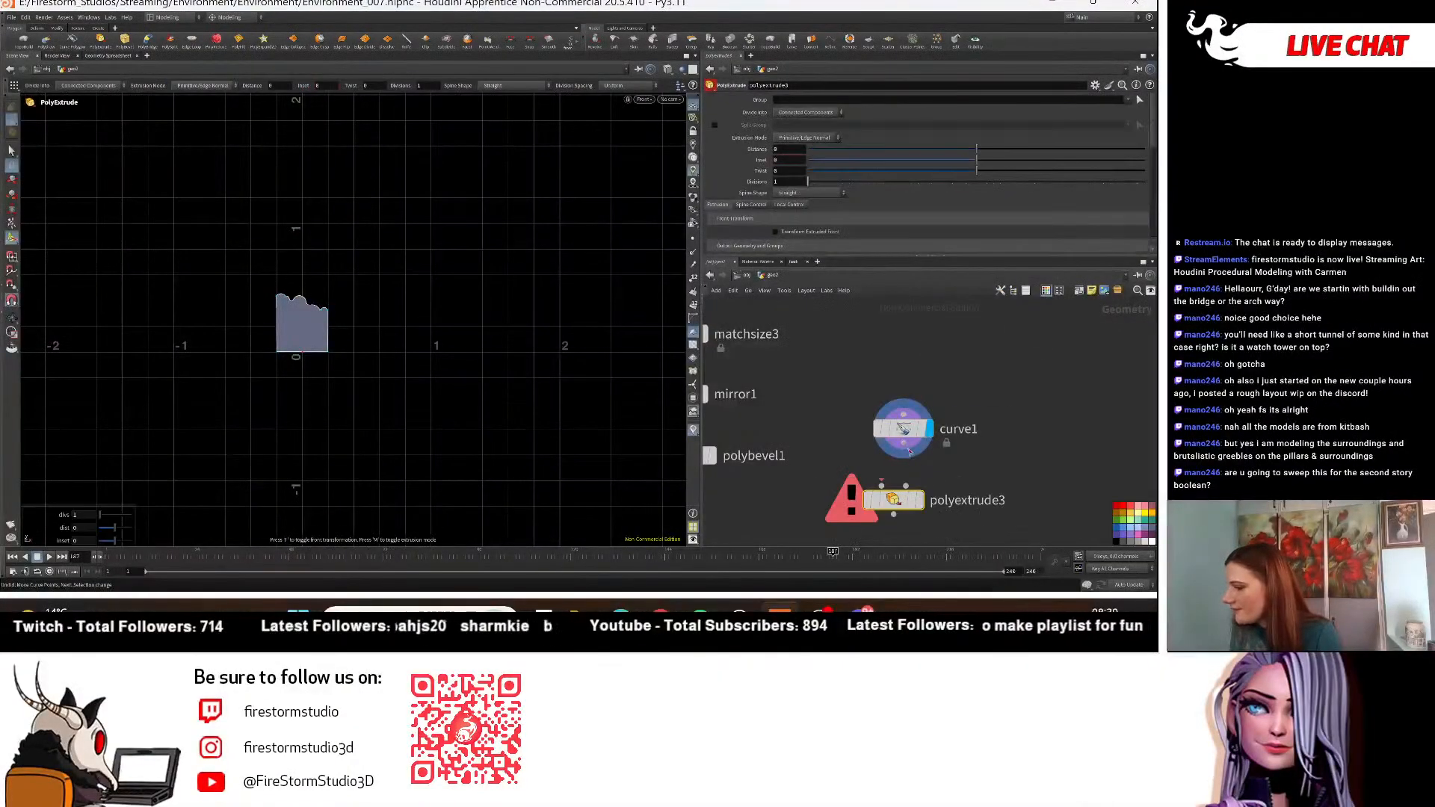
click(895, 498)
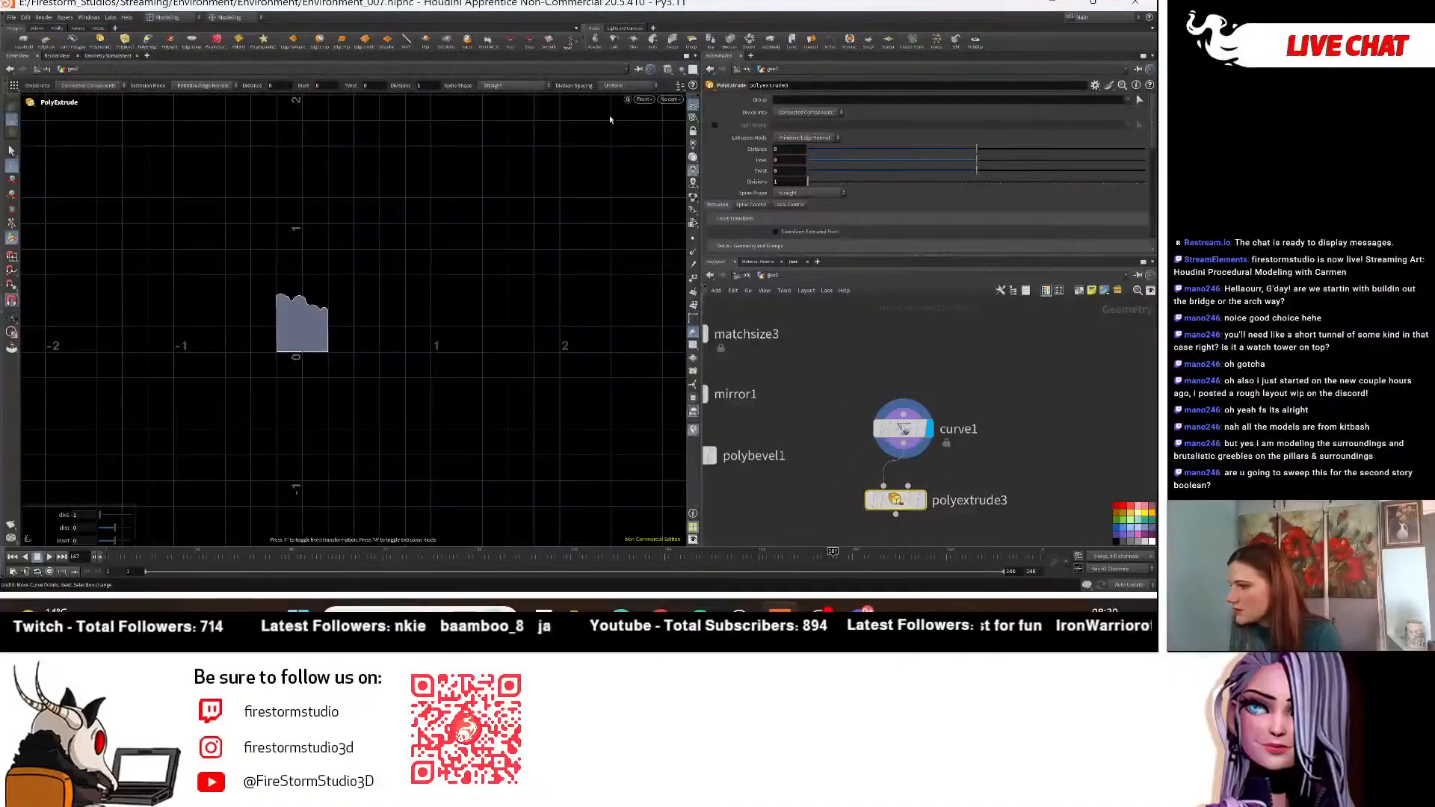
Switch to the perspective viewport, set the polyextrude3 distance to about 1, and display the extruded trim profile.
click(643, 100)
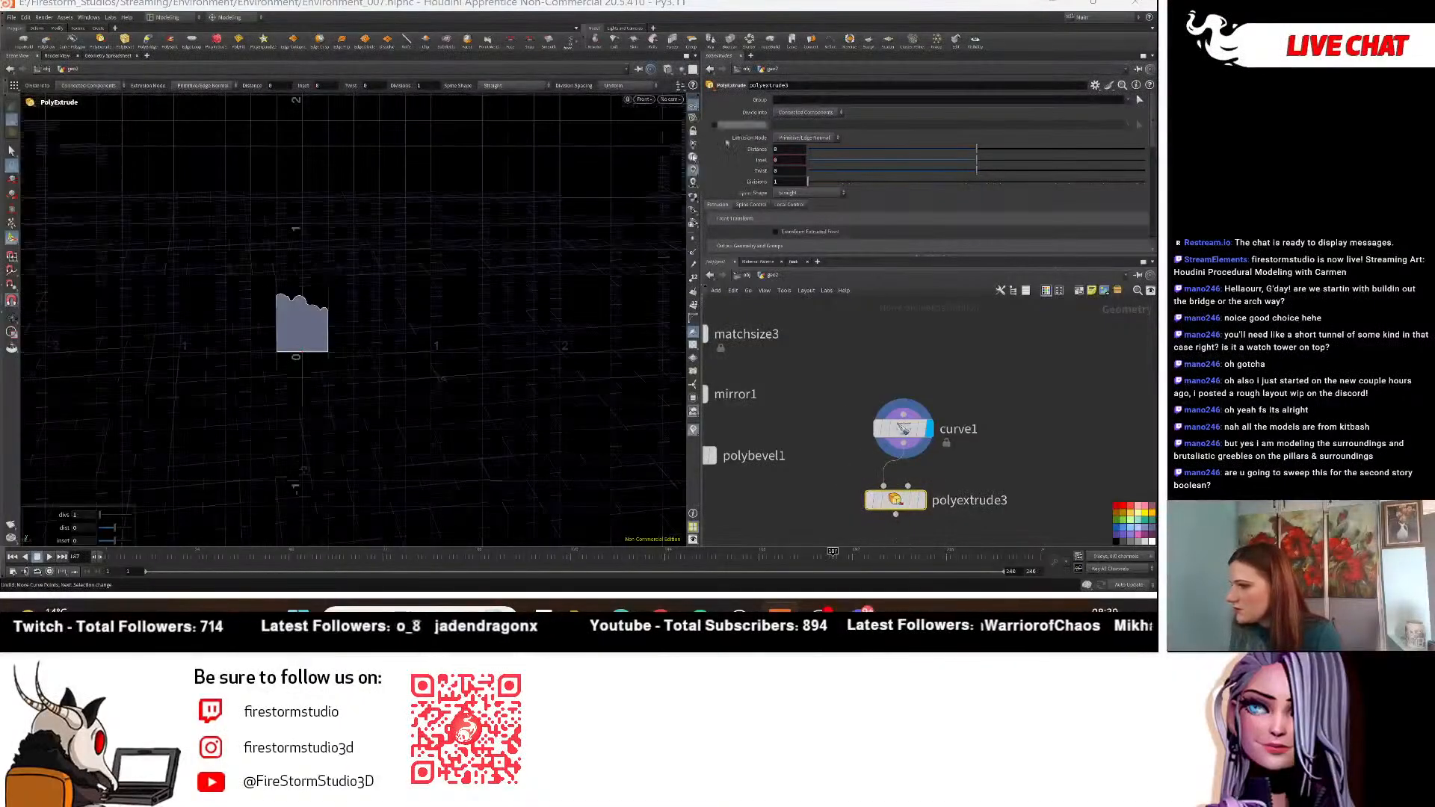
click(652, 114)
alt+drag(443, 369, 515, 359)
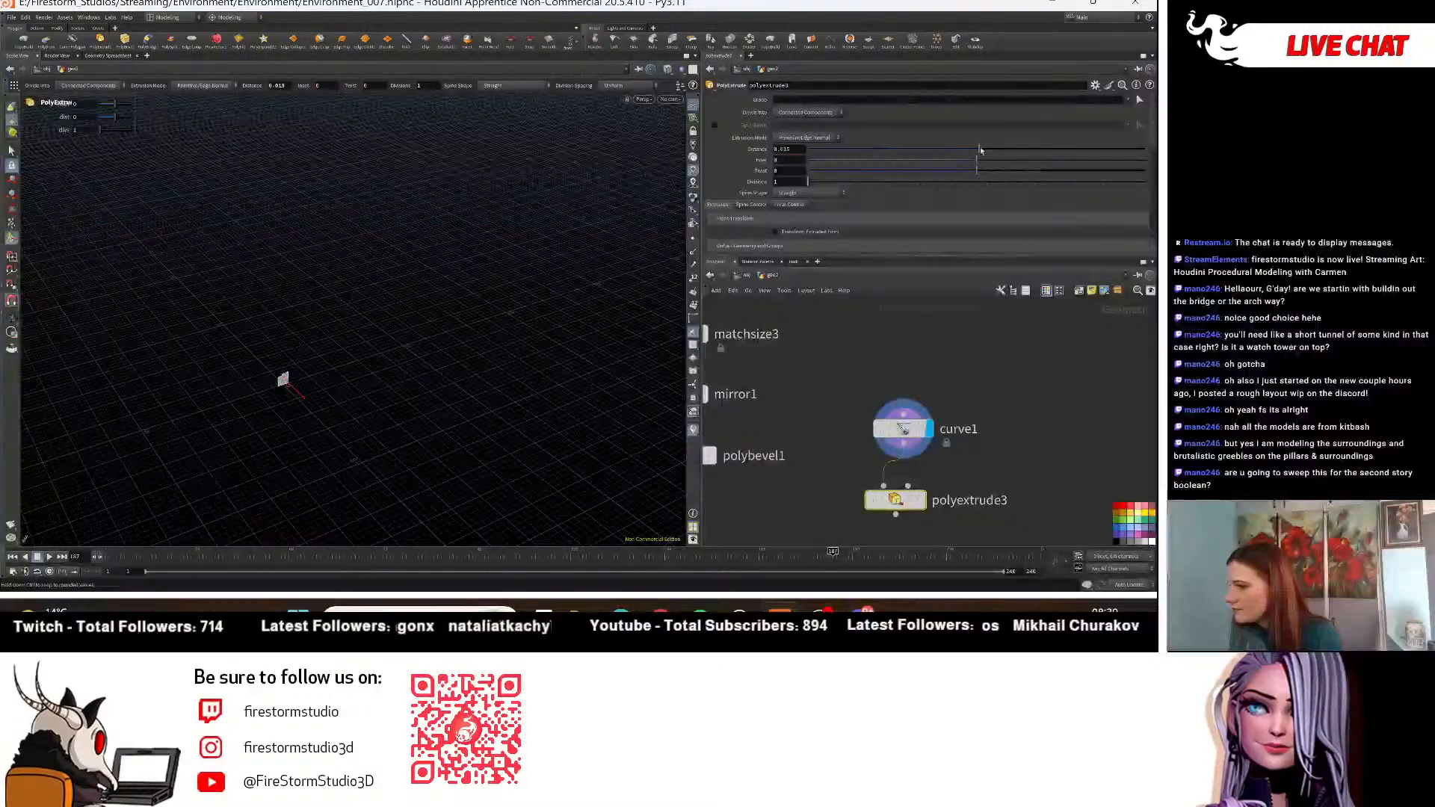
drag(981, 150, 1010, 154)
alt+drag(361, 389, 362, 464)
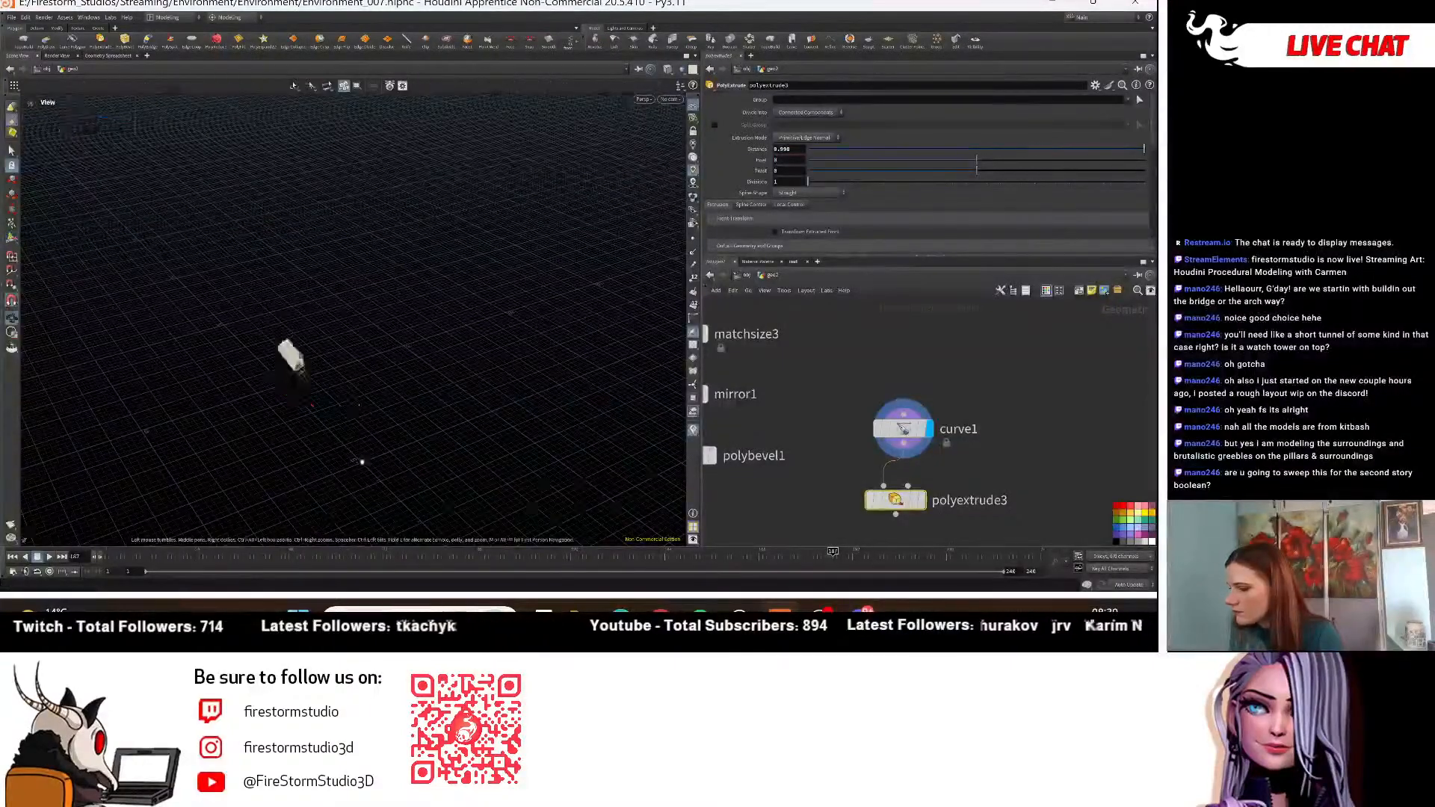
alt+right_drag(362, 464, 666, 349)
alt+middle_drag(329, 428, 320, 361)
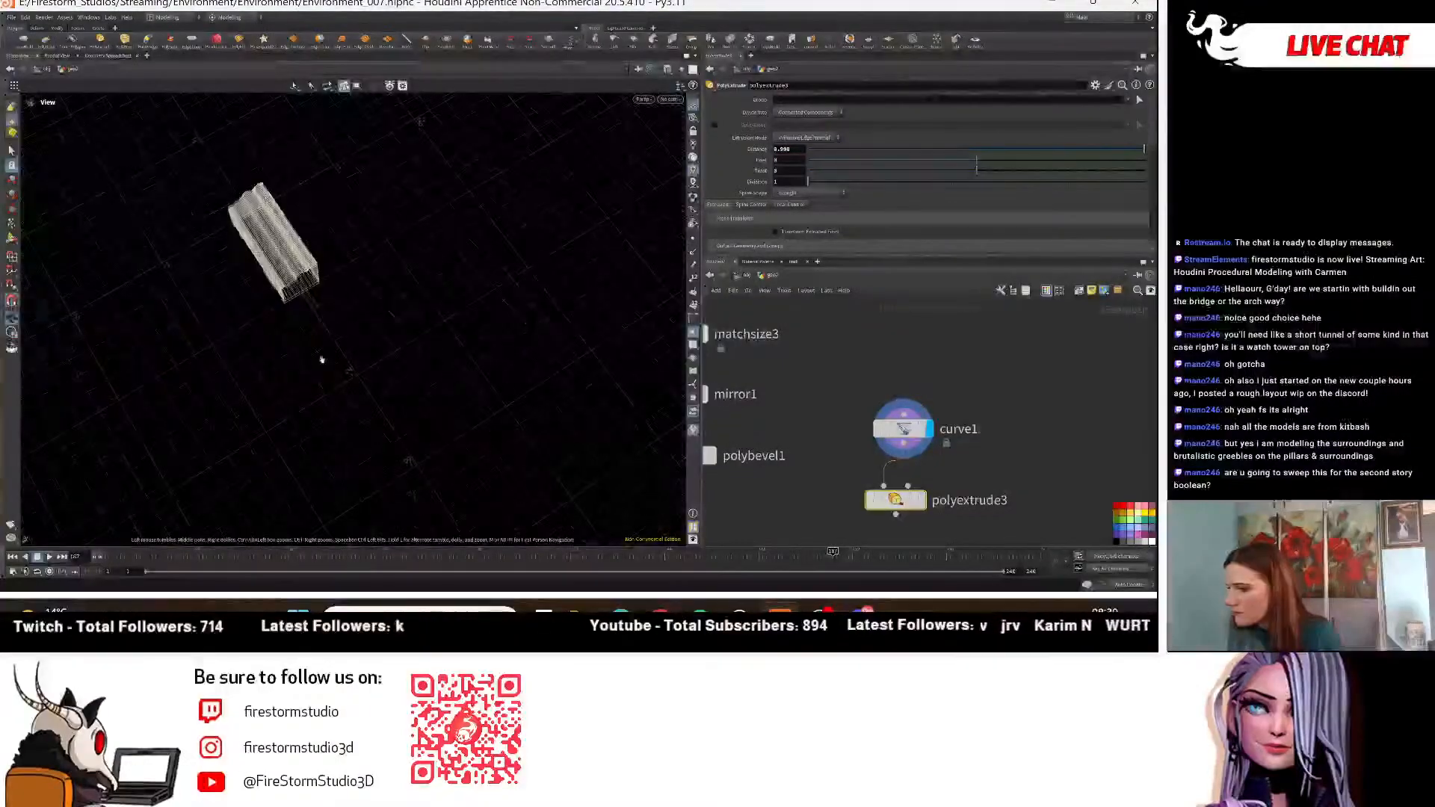
click(923, 500)
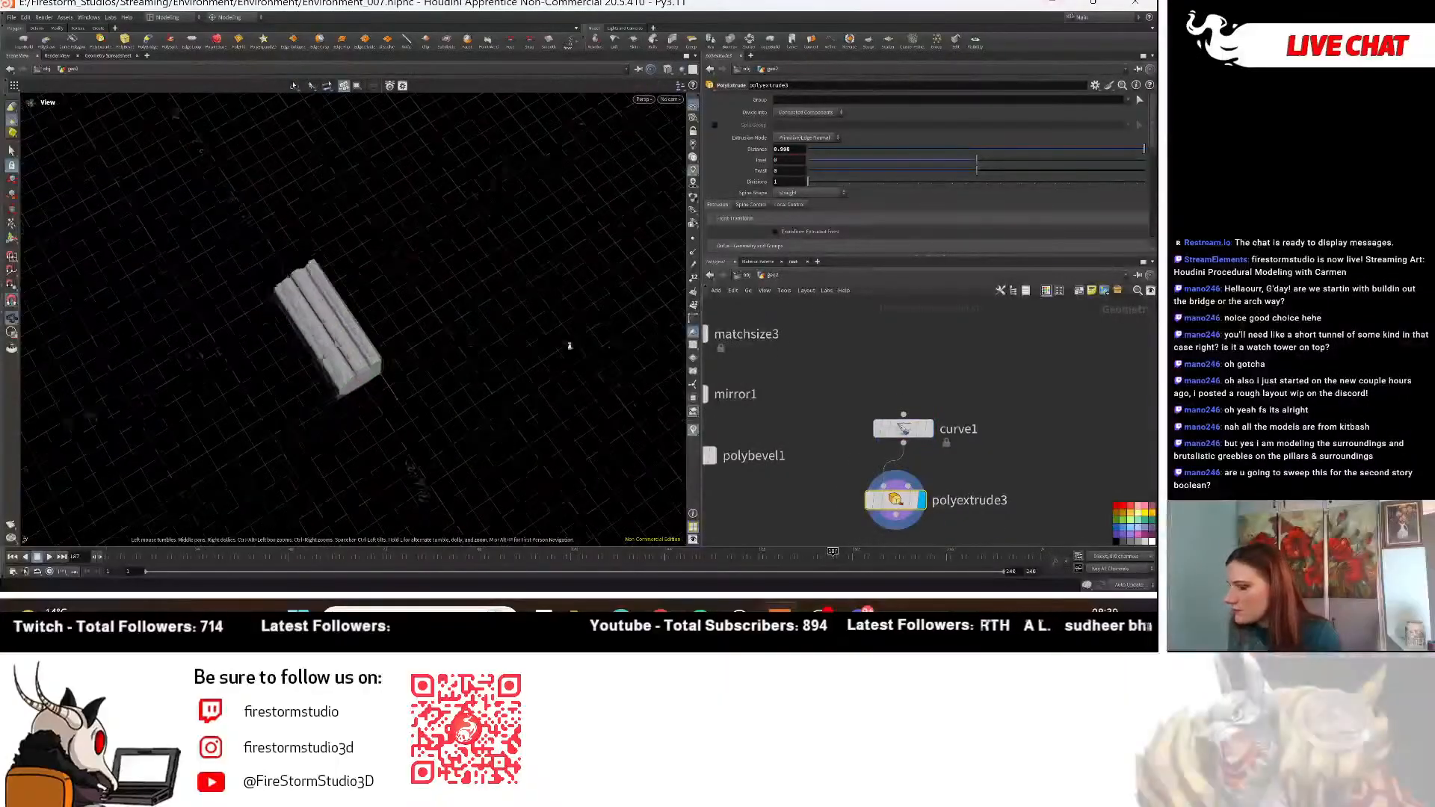
Move polyextrude3 further below curve1 to leave room between them, and inspect the extruded profile from several angles.
drag(570, 346, 187, 306)
key(Return)
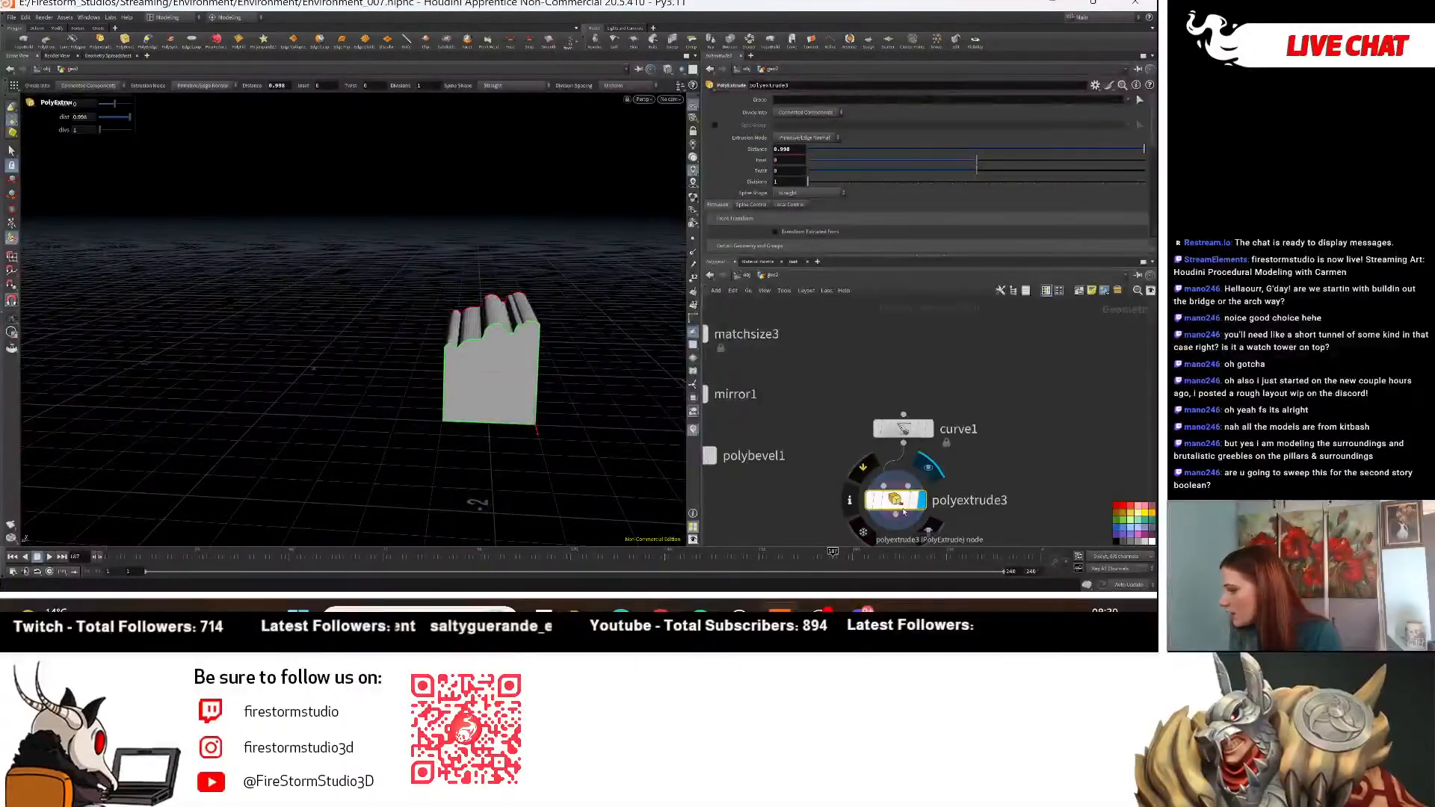
drag(903, 511, 910, 537)
middle_drag(970, 486, 887, 390)
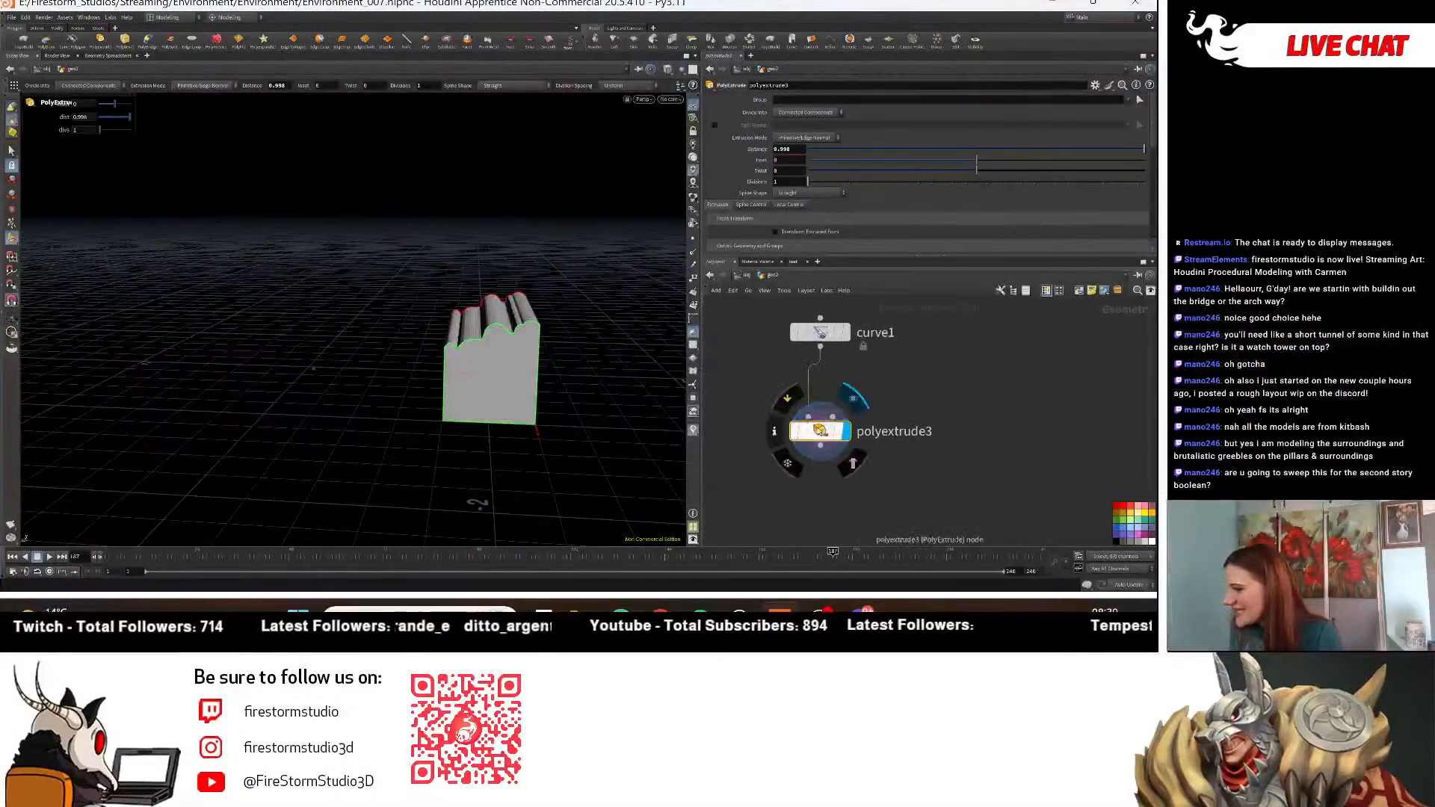
drag(820, 432, 820, 464)
drag(837, 402, 780, 406)
key(Escape)
drag(421, 390, 538, 462)
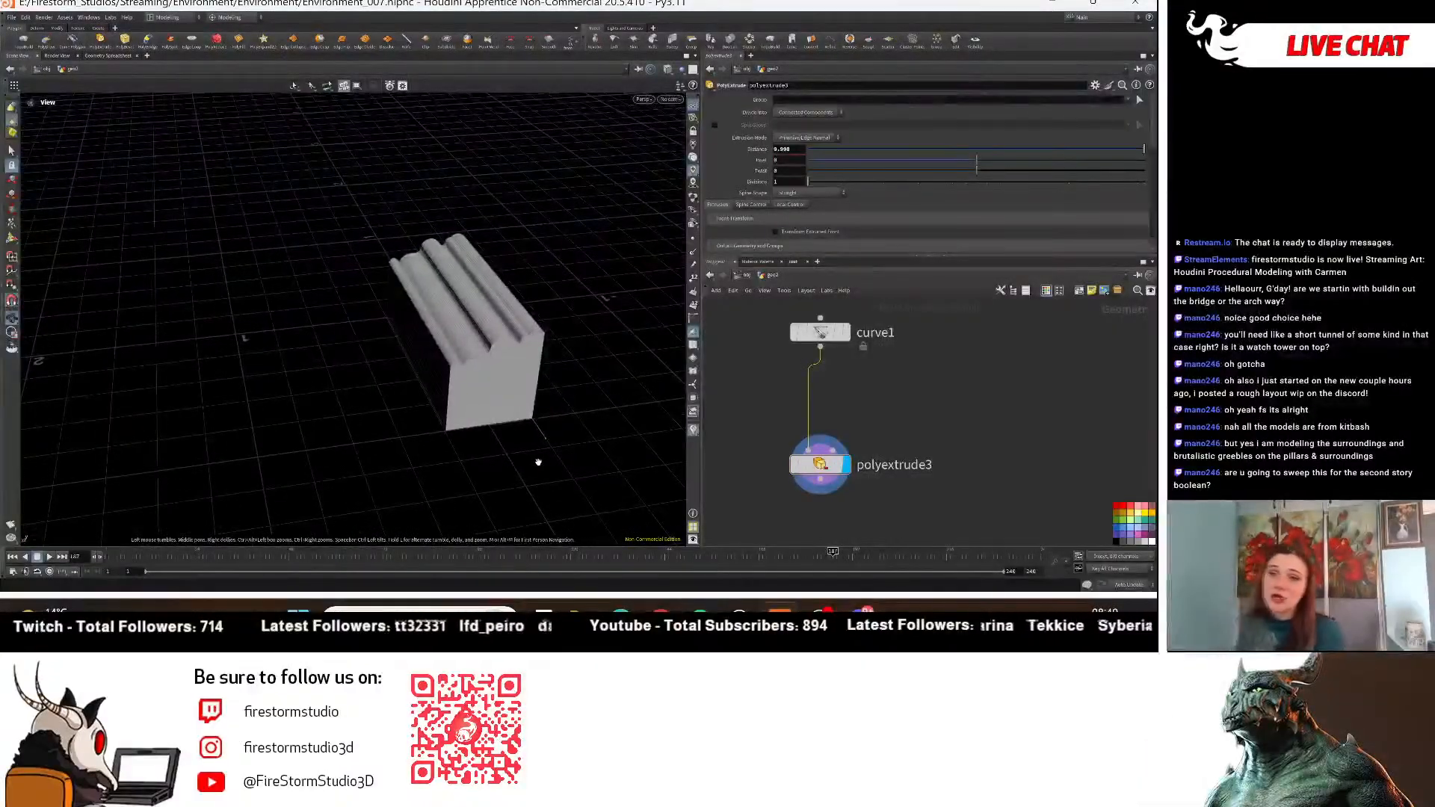
key(Return)
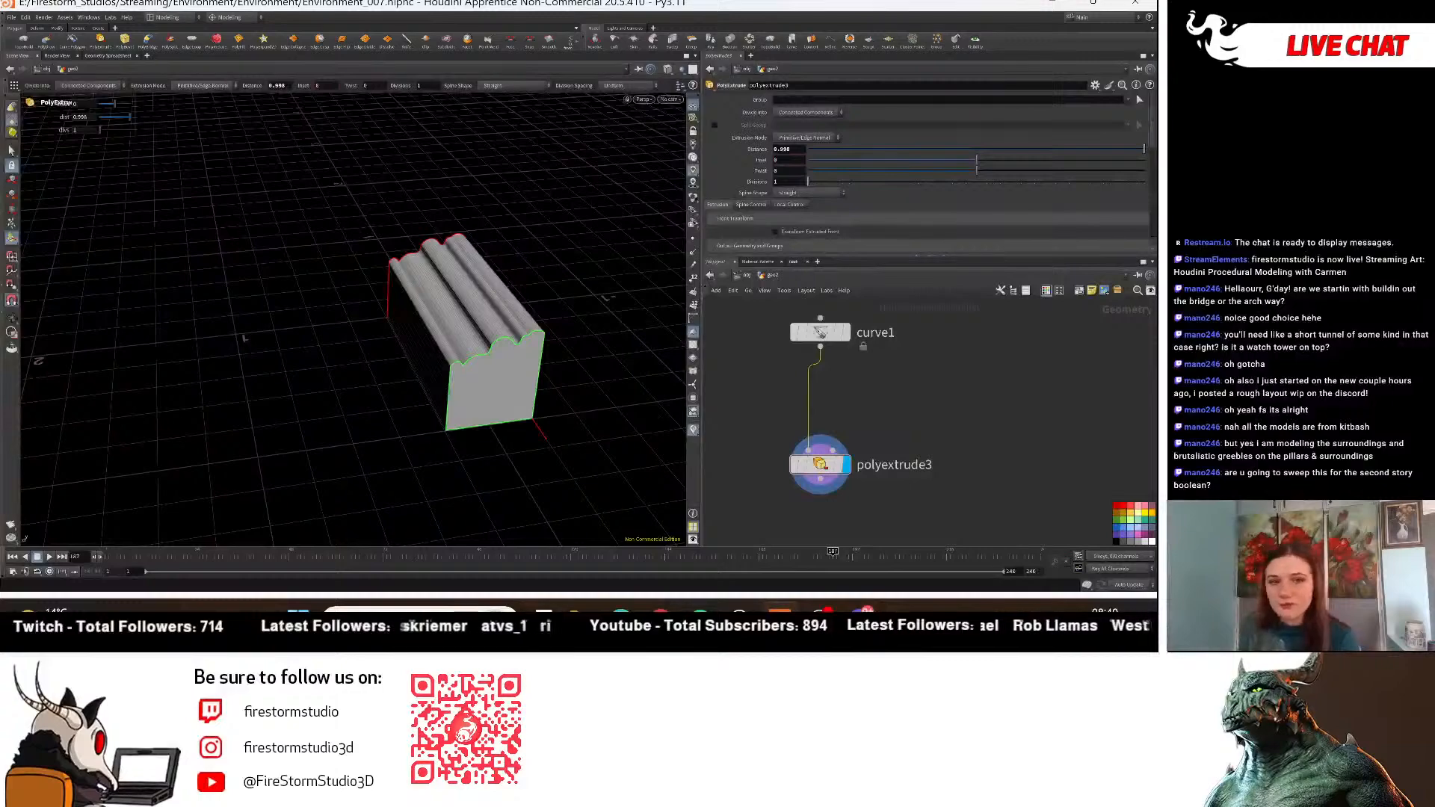
Display the boolean result of the gate wall and examine its whole front with the arches and tower.
scroll(748, 418, down, 4)
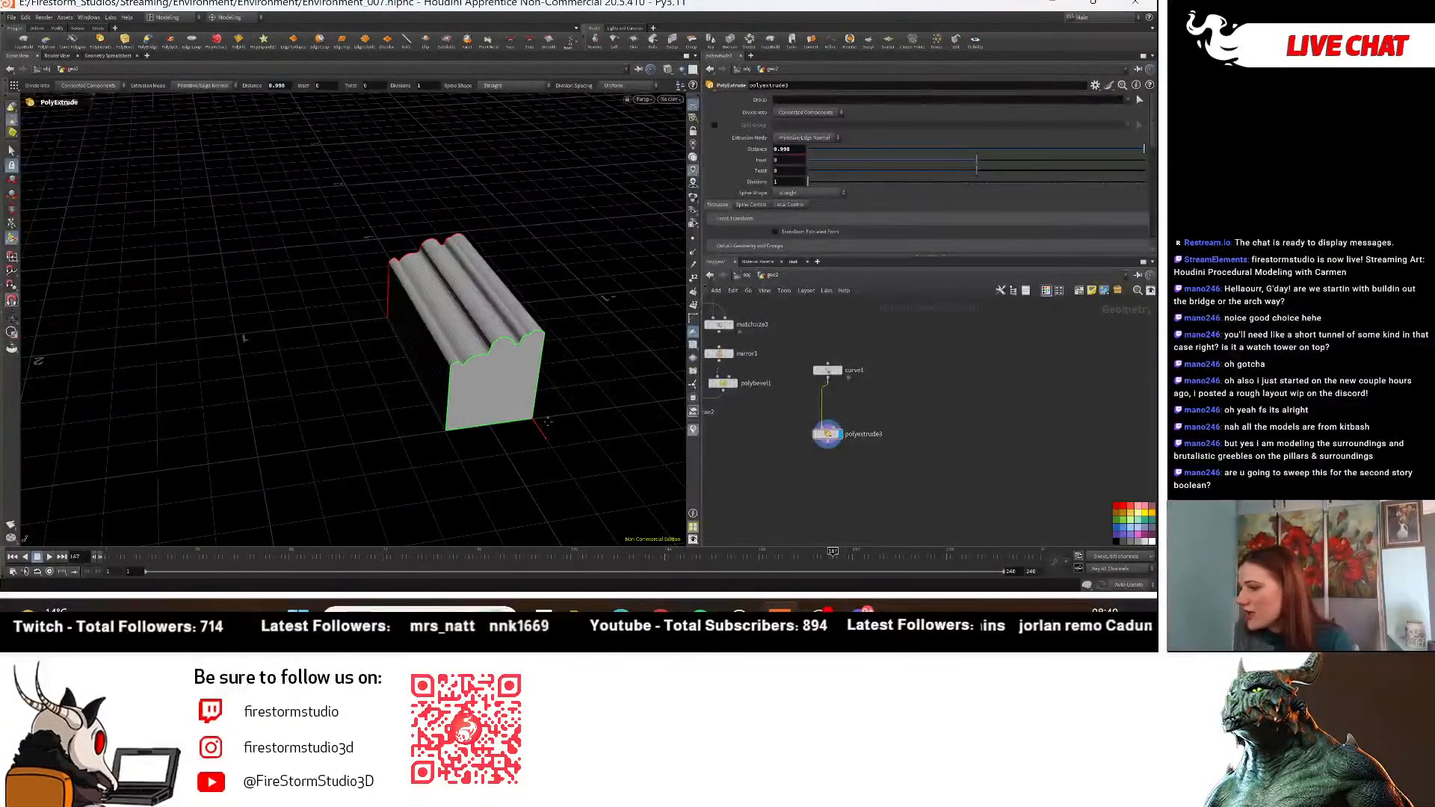
alt+middle_drag(544, 447, 538, 394)
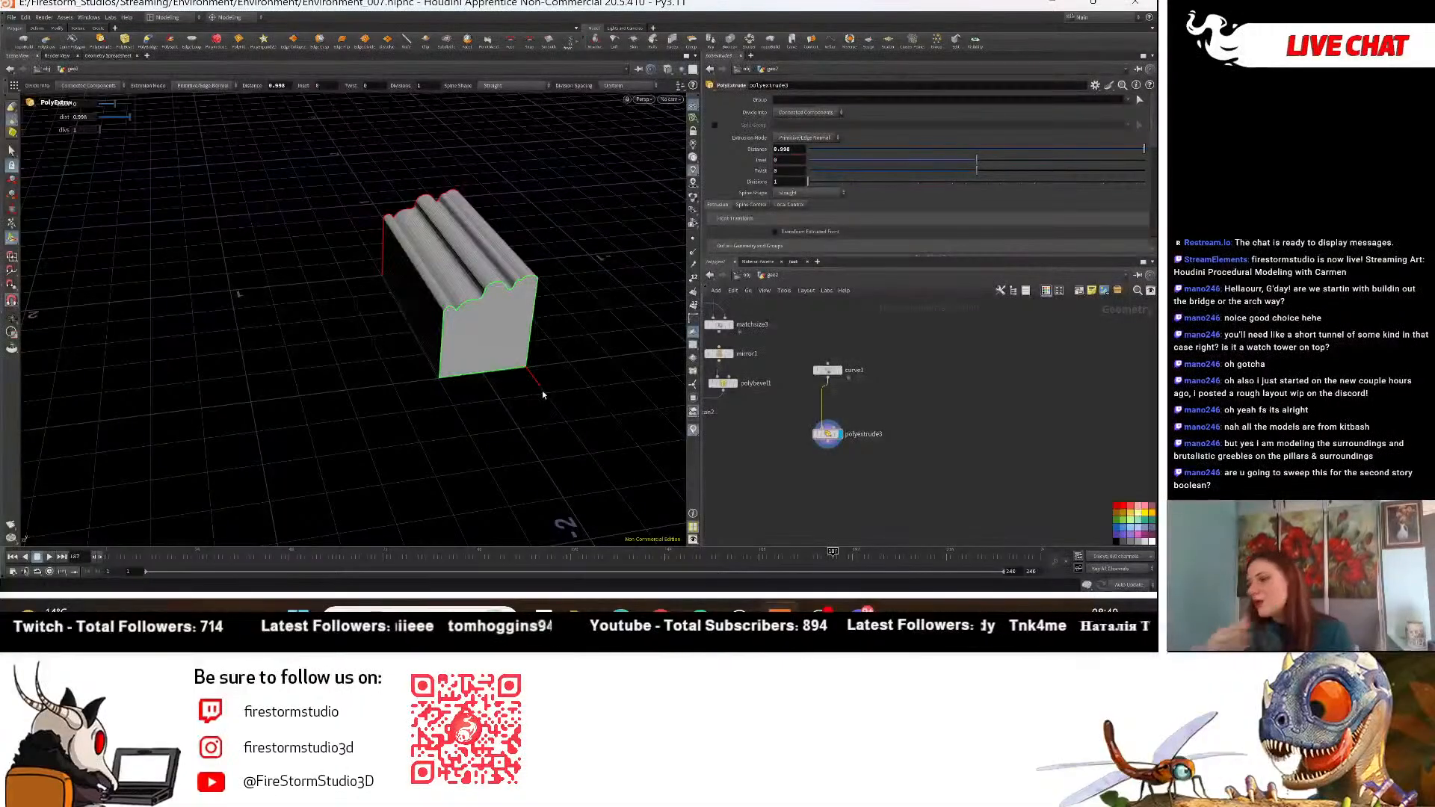
scroll(859, 374, down, 3)
middle_drag(810, 506, 881, 495)
scroll(881, 495, up, 2)
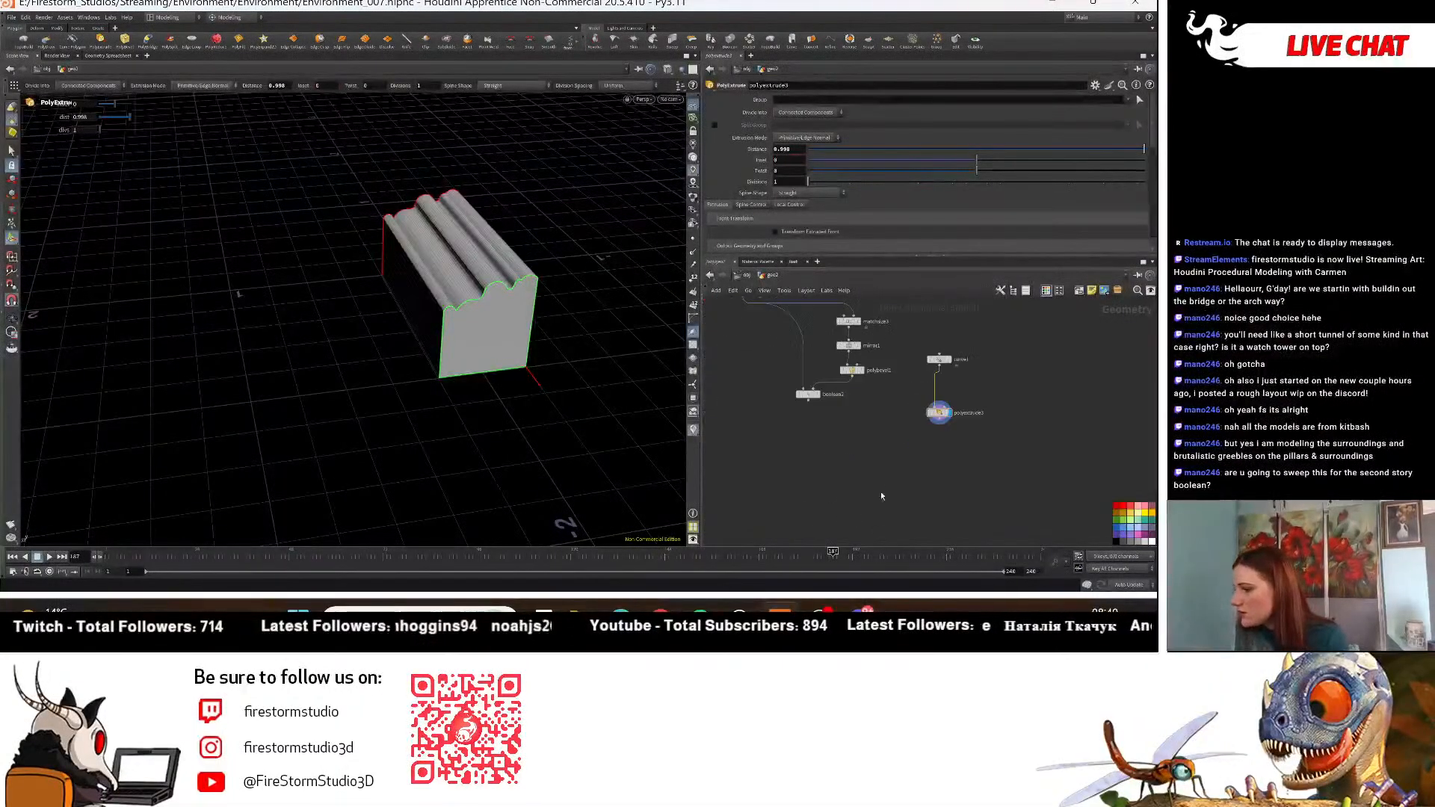
click(820, 396)
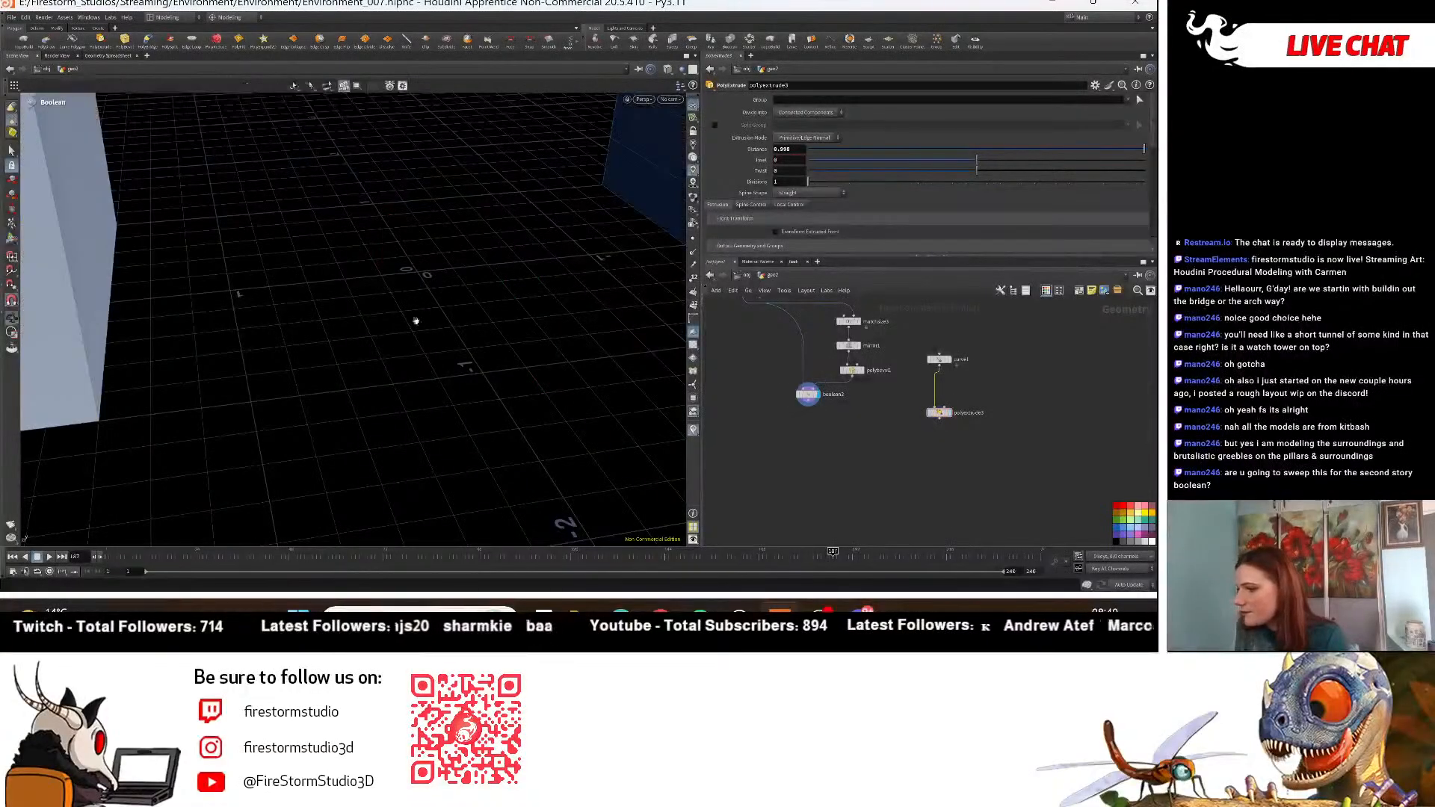
alt+right_drag(416, 321, 278, 312)
alt+drag(278, 312, 382, 429)
alt+right_drag(381, 428, 170, 441)
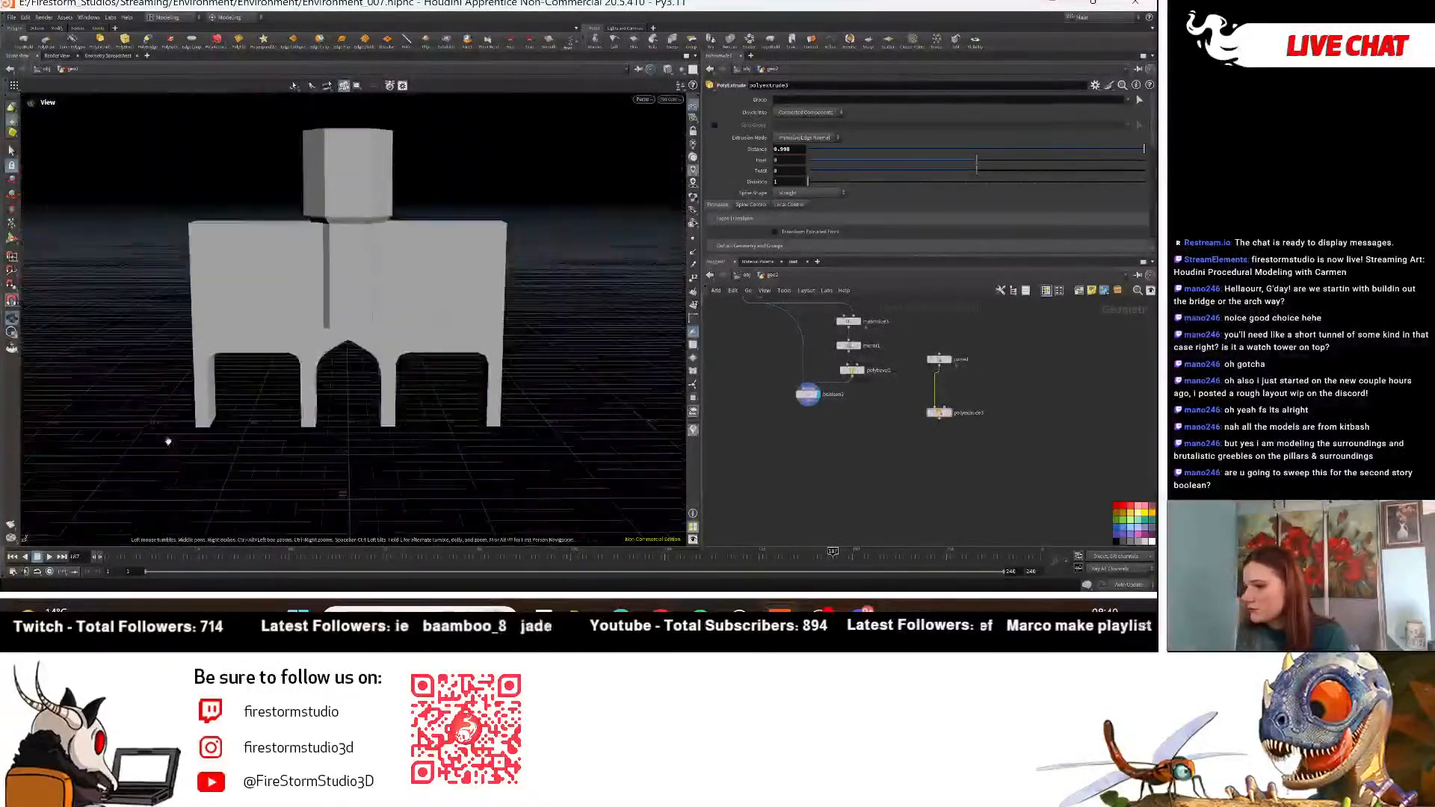
alt+drag(324, 440, 356, 439)
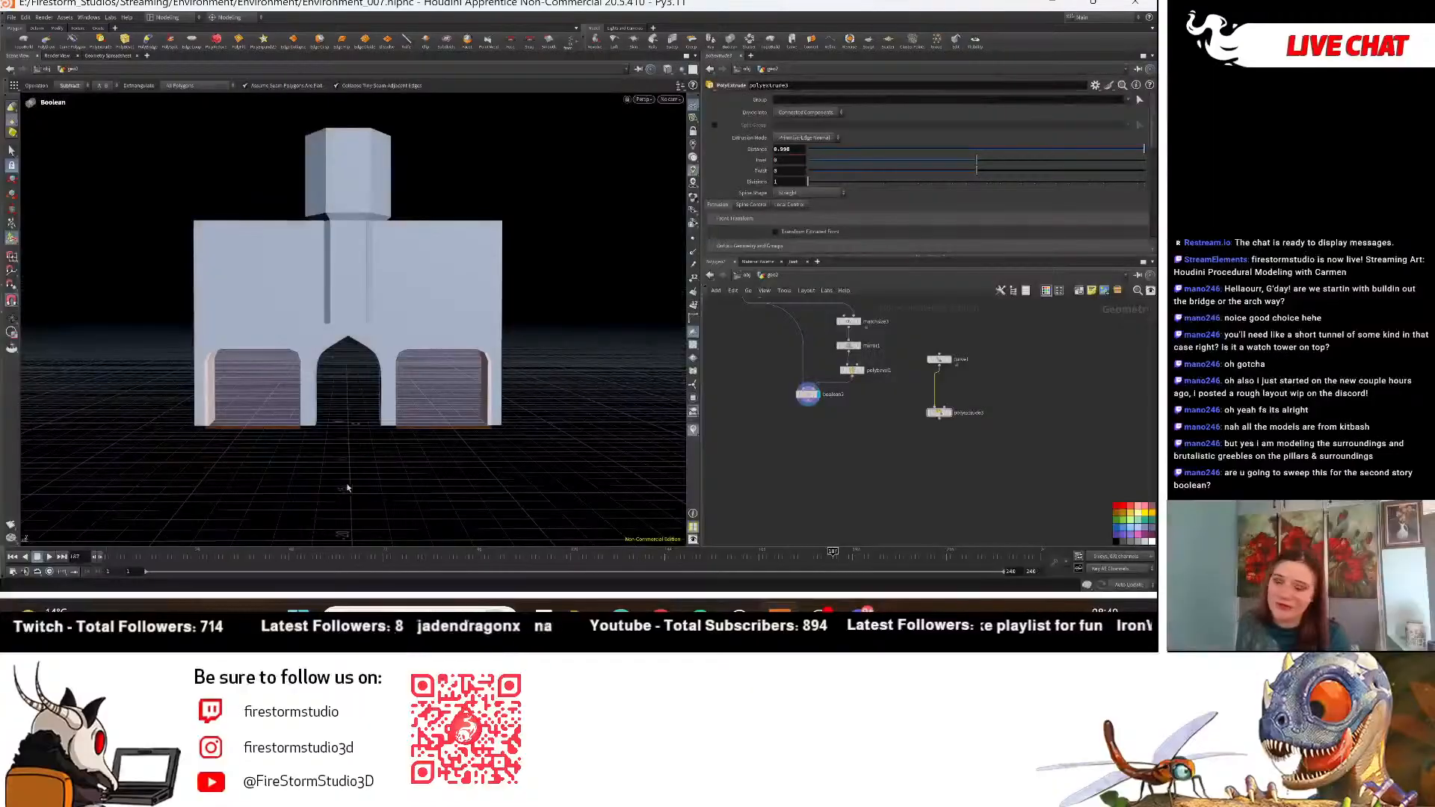
scroll(980, 451, up, 4)
Return the display to polyextrude3 and examine the extruded trim profile up close.
click(909, 366)
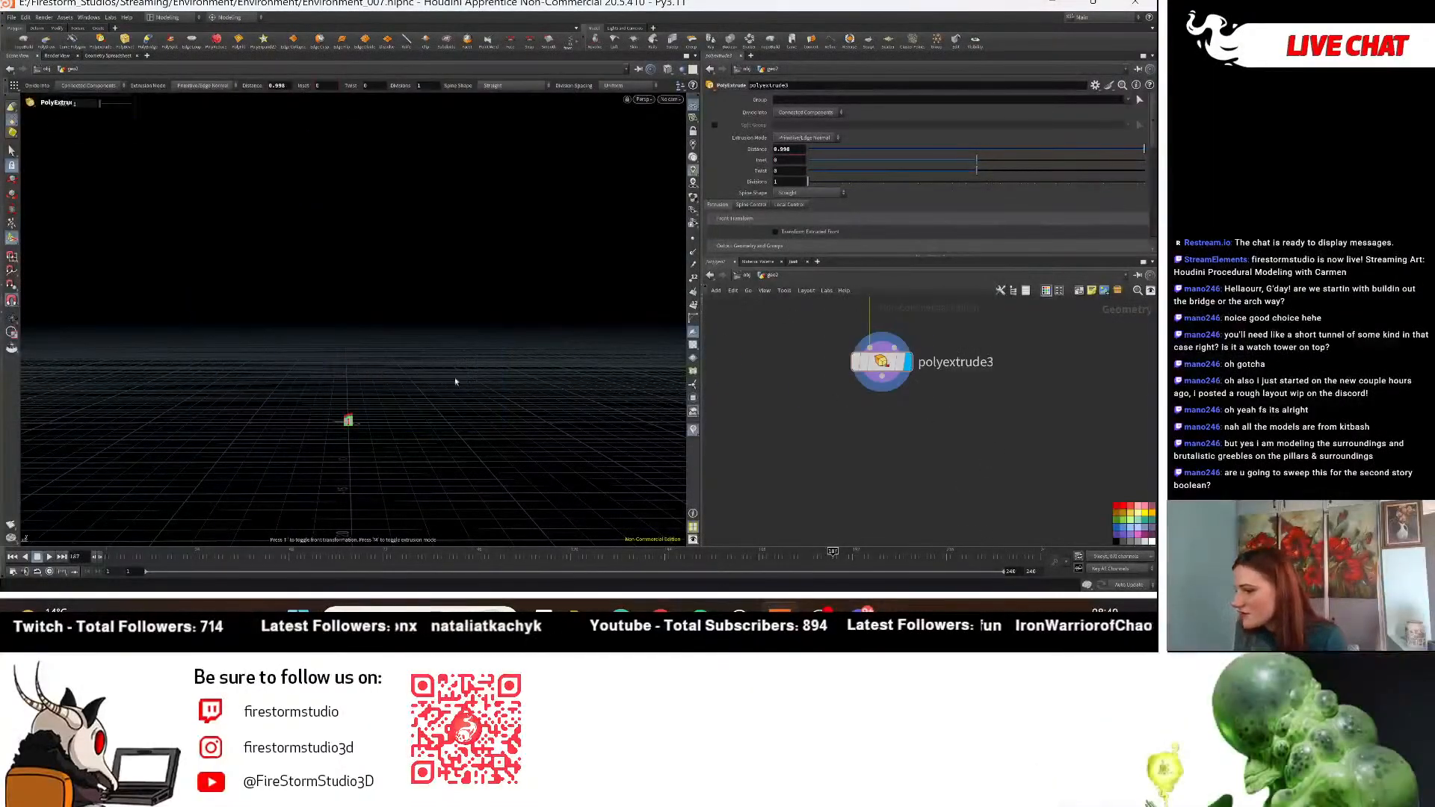
alt+drag(455, 381, 349, 421)
alt+right_drag(224, 415, 676, 432)
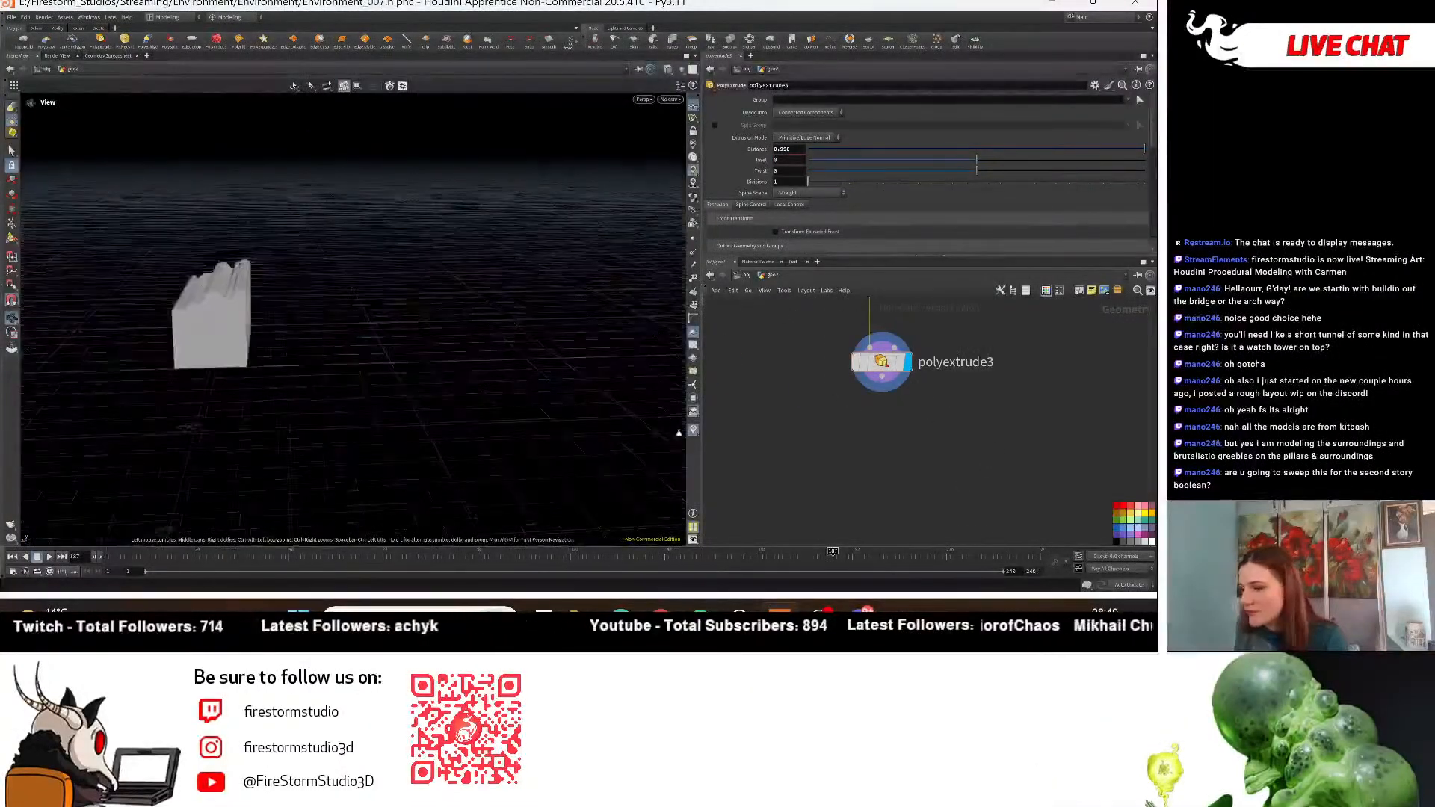
alt+middle_drag(275, 341, 378, 415)
mouse_move(378, 415)
alt+mouse_down()
mouse_move(378, 352)
mouse_move(385, 475)
mouse_move(382, 375)
mouse_move(391, 406)
alt+mouse_up()
middle_drag(975, 419, 977, 516)
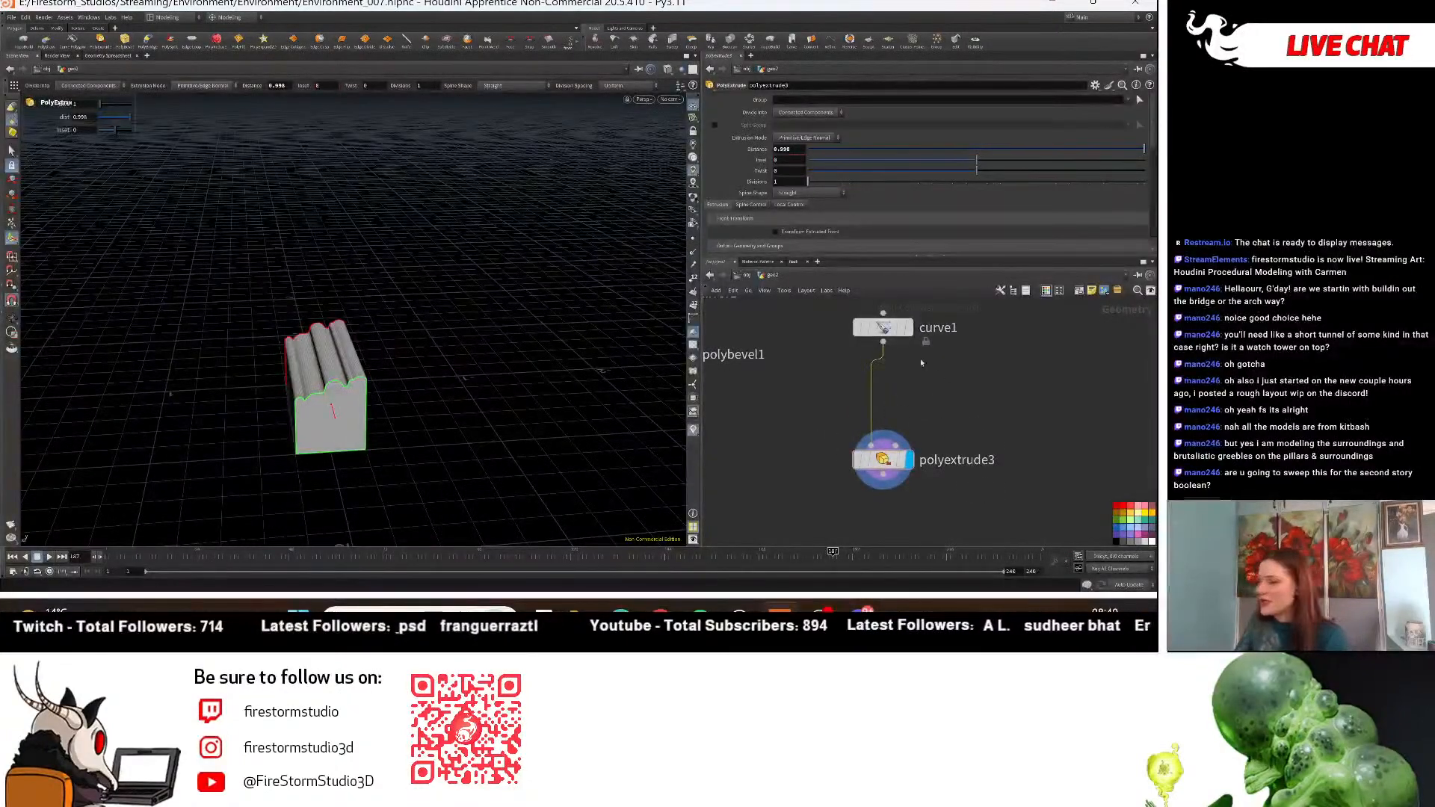
Insert a Resample node between curve1 and polyextrude3.
key(Tab)
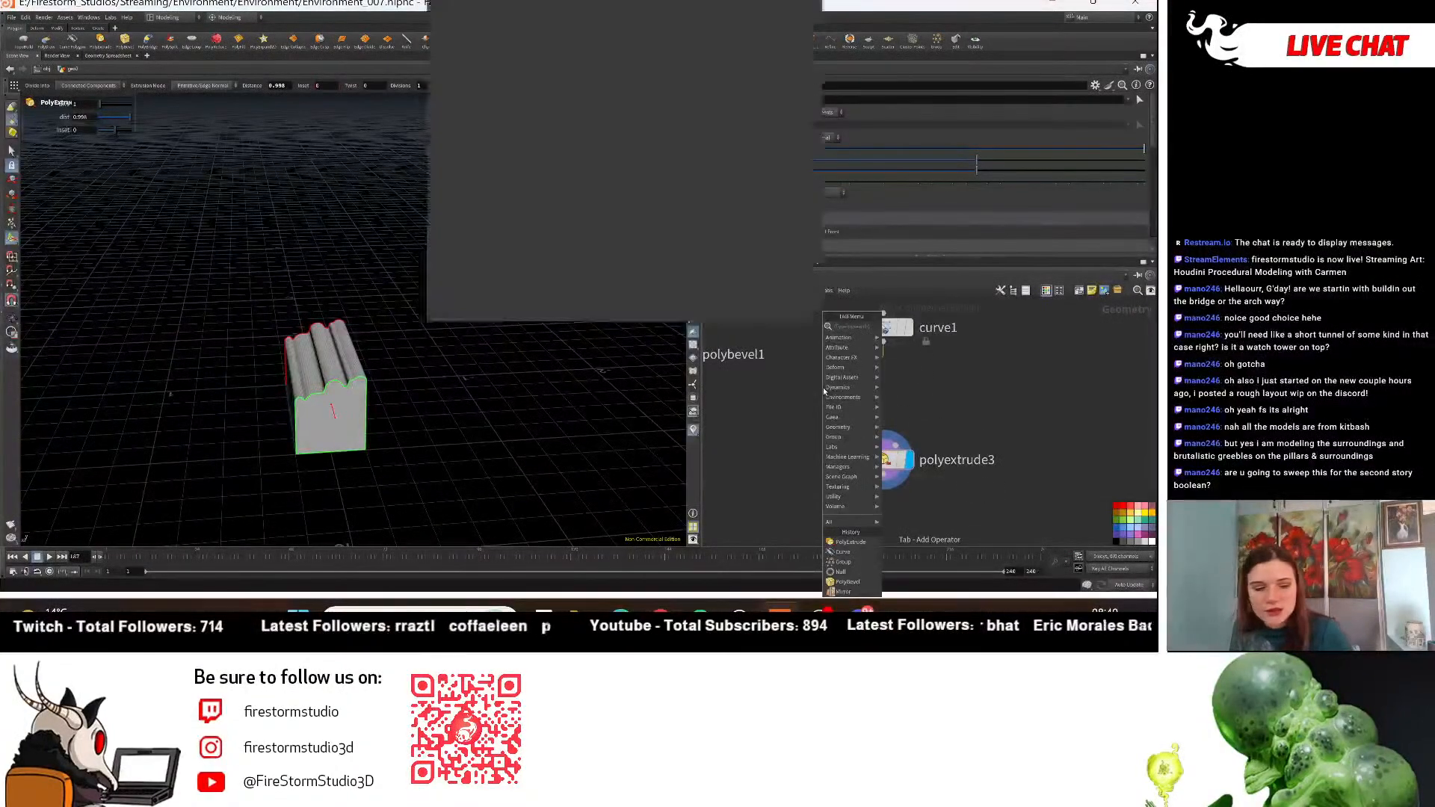
text(resample)
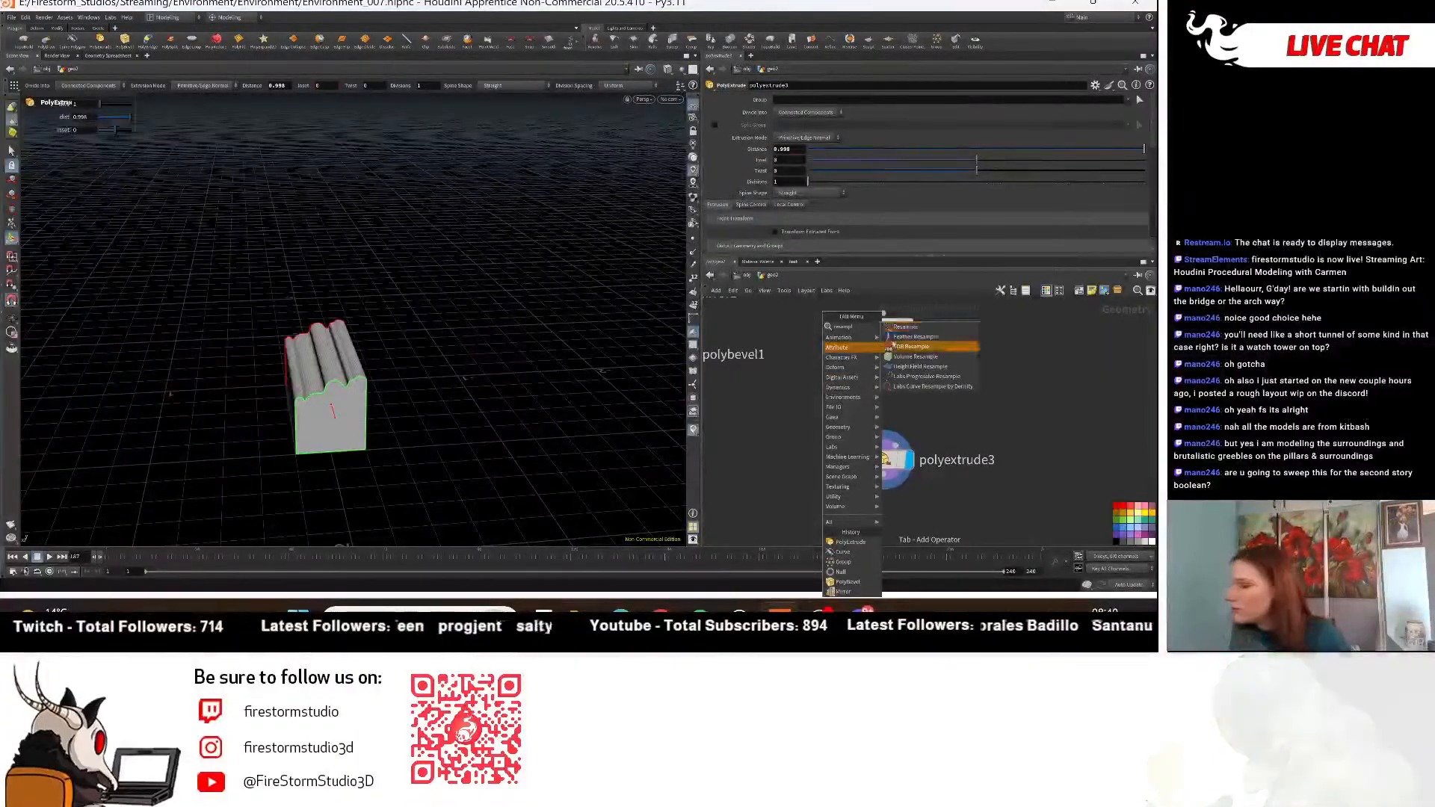
key(Return)
click(877, 393)
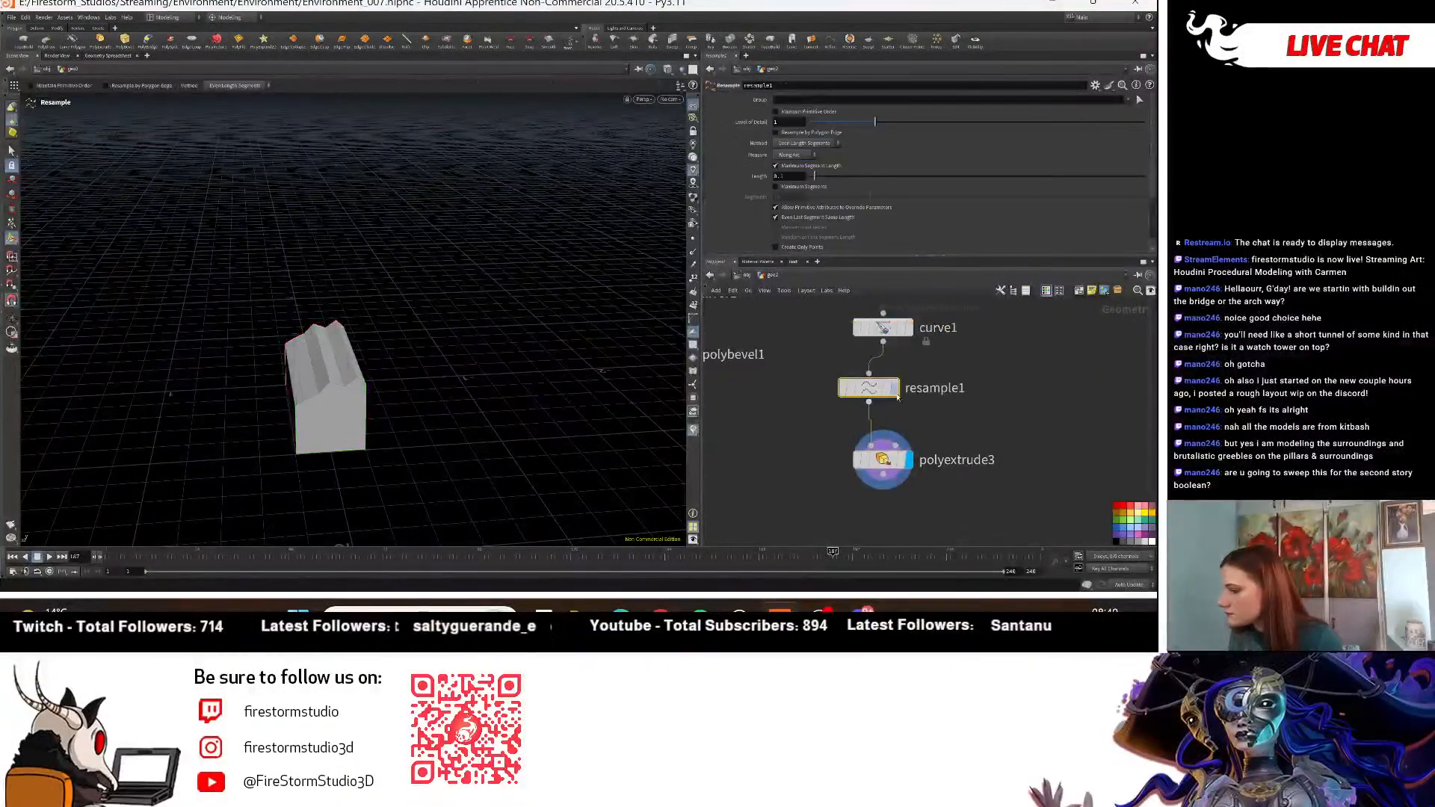
Display resample1 and frame the resampled profile in the front viewport.
click(894, 386)
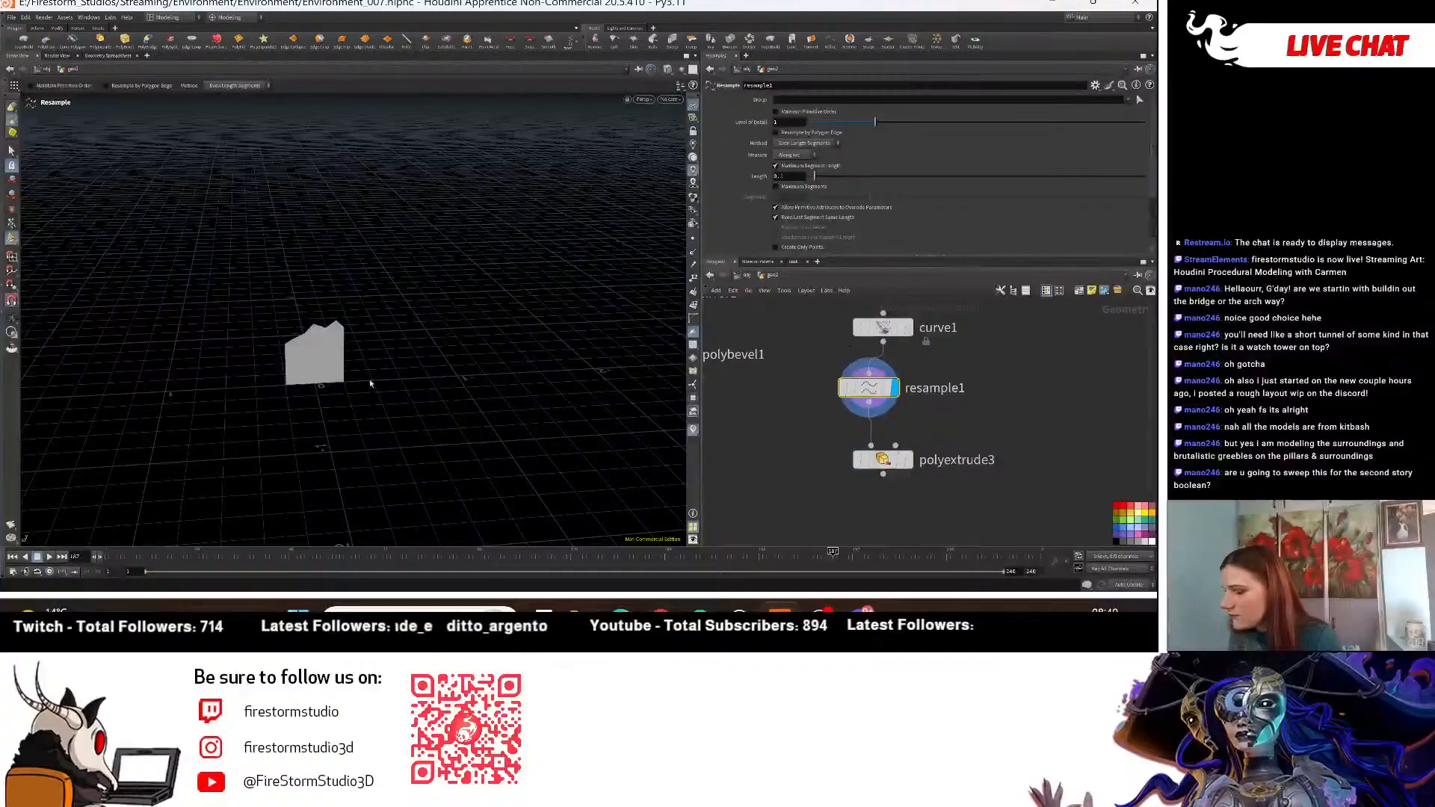
click(642, 99)
mouse_move(667, 122)
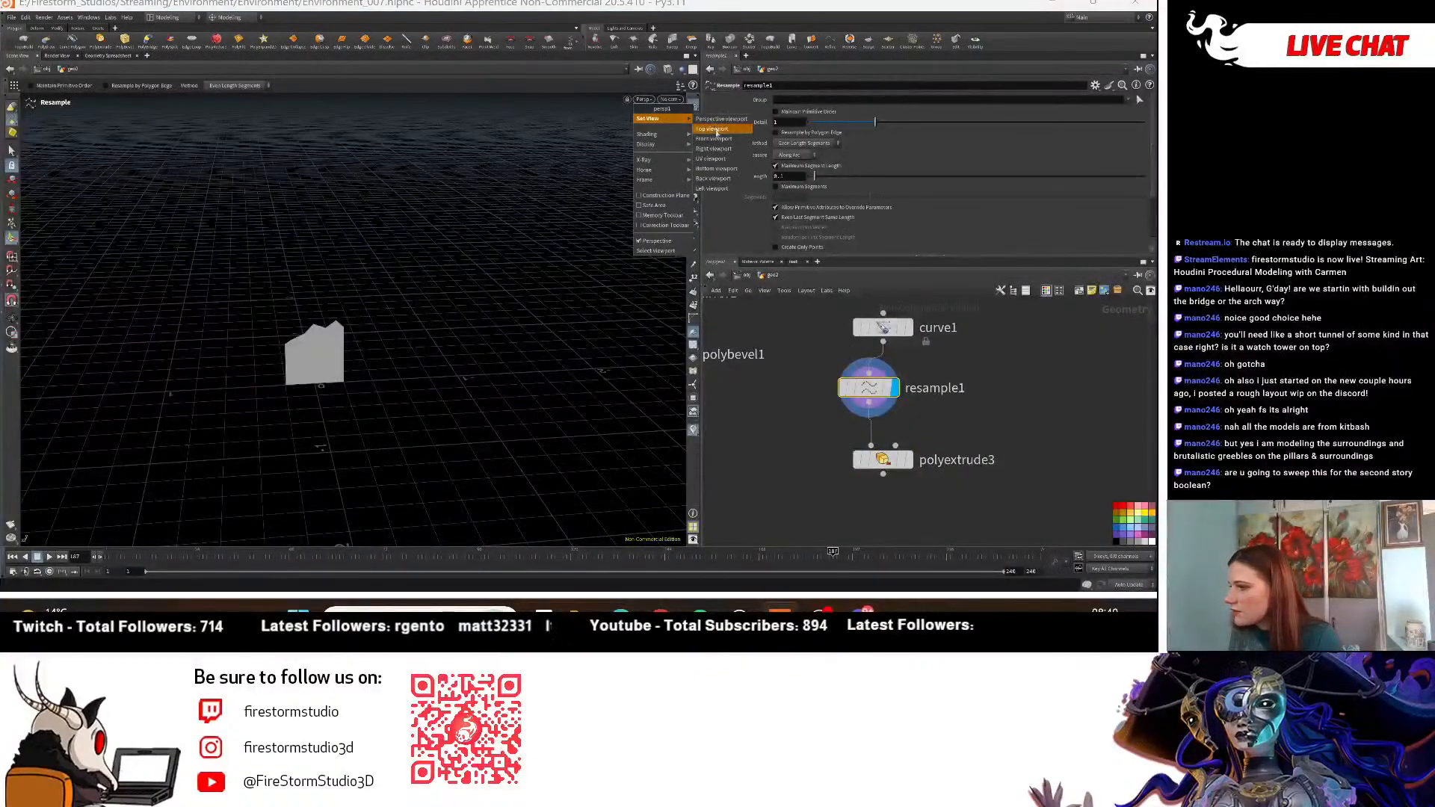
click(714, 139)
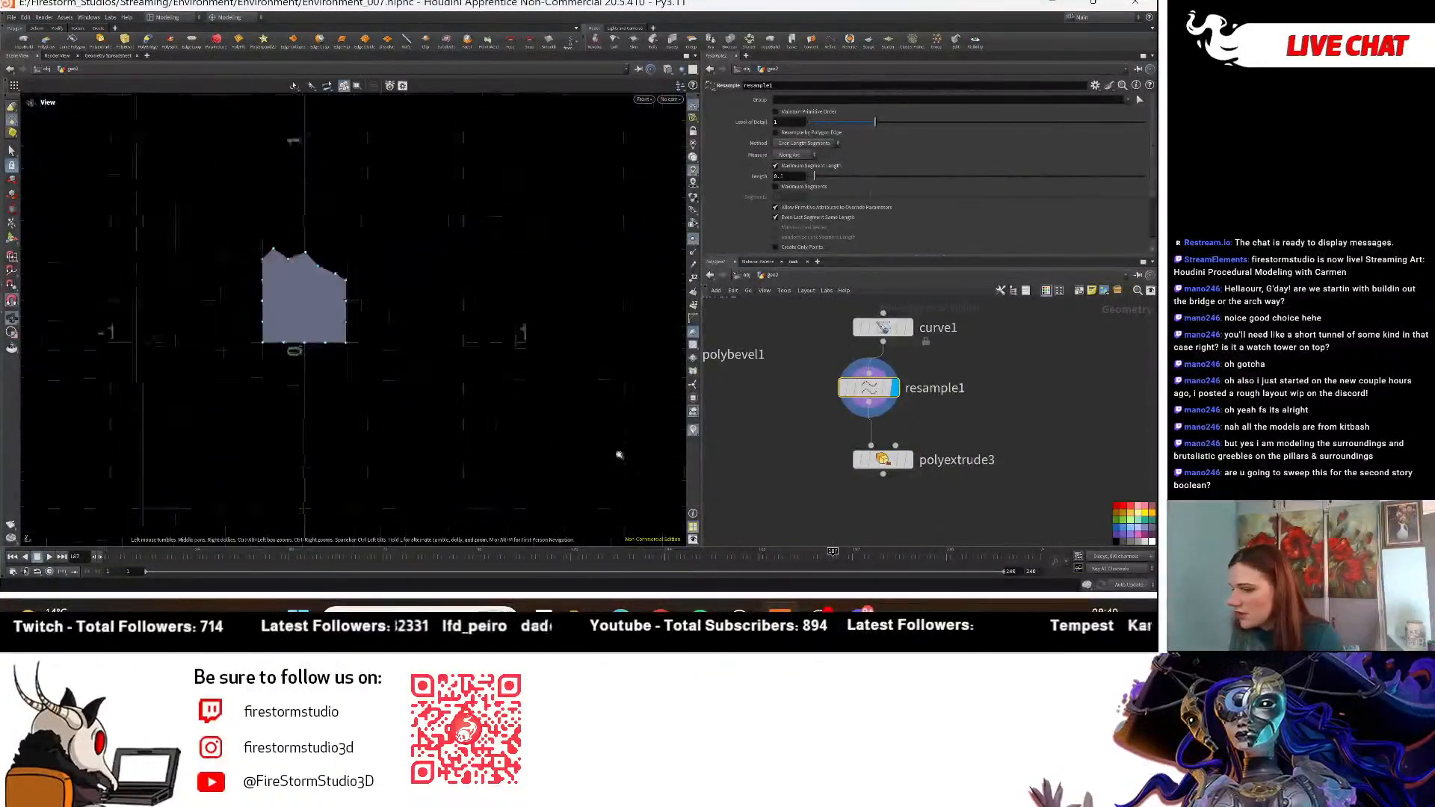
right_drag(619, 454, 467, 291)
middle_drag(456, 293, 437, 357)
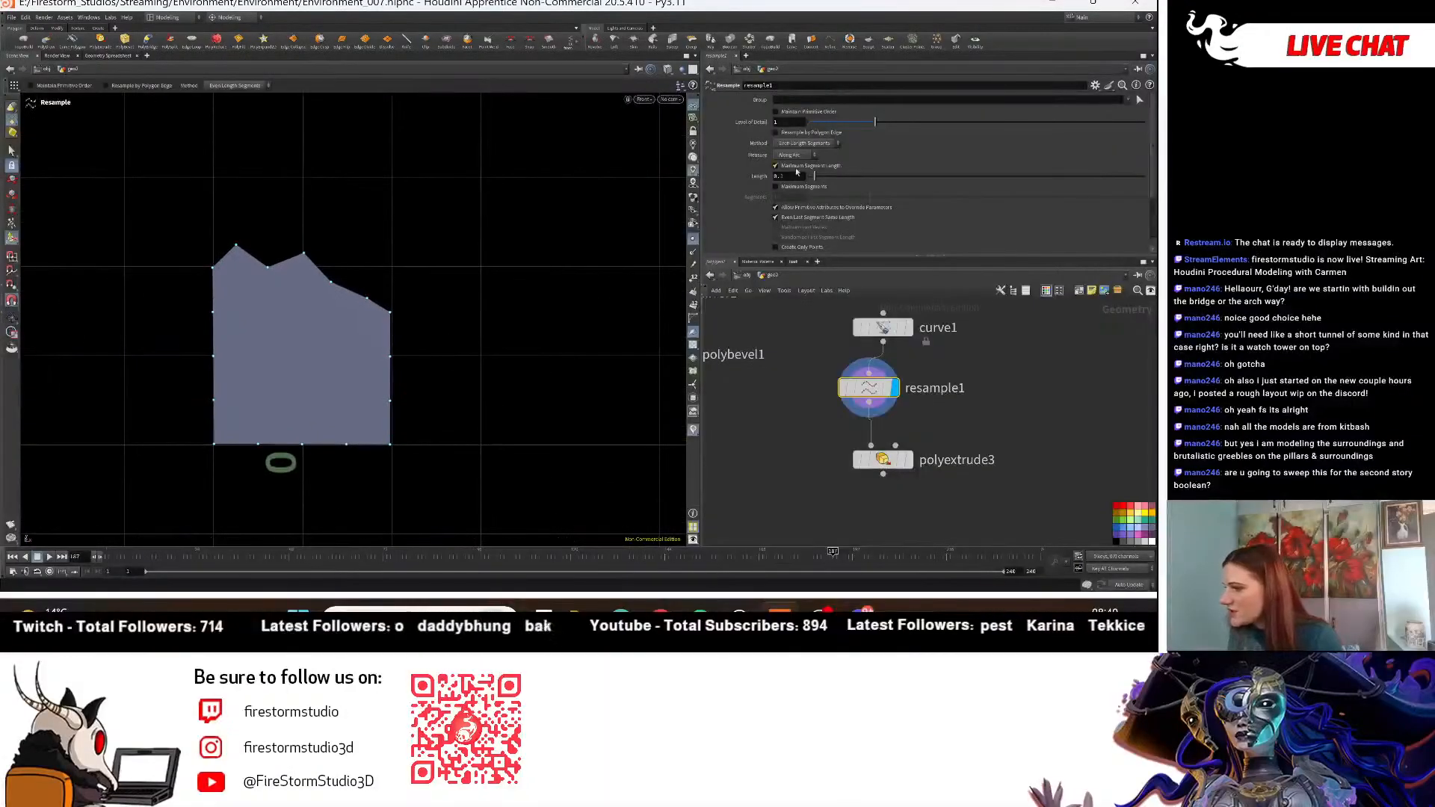
Try Maximum Segments on resample1, turn it back off, and set the segment length to about 0.013.
click(815, 187)
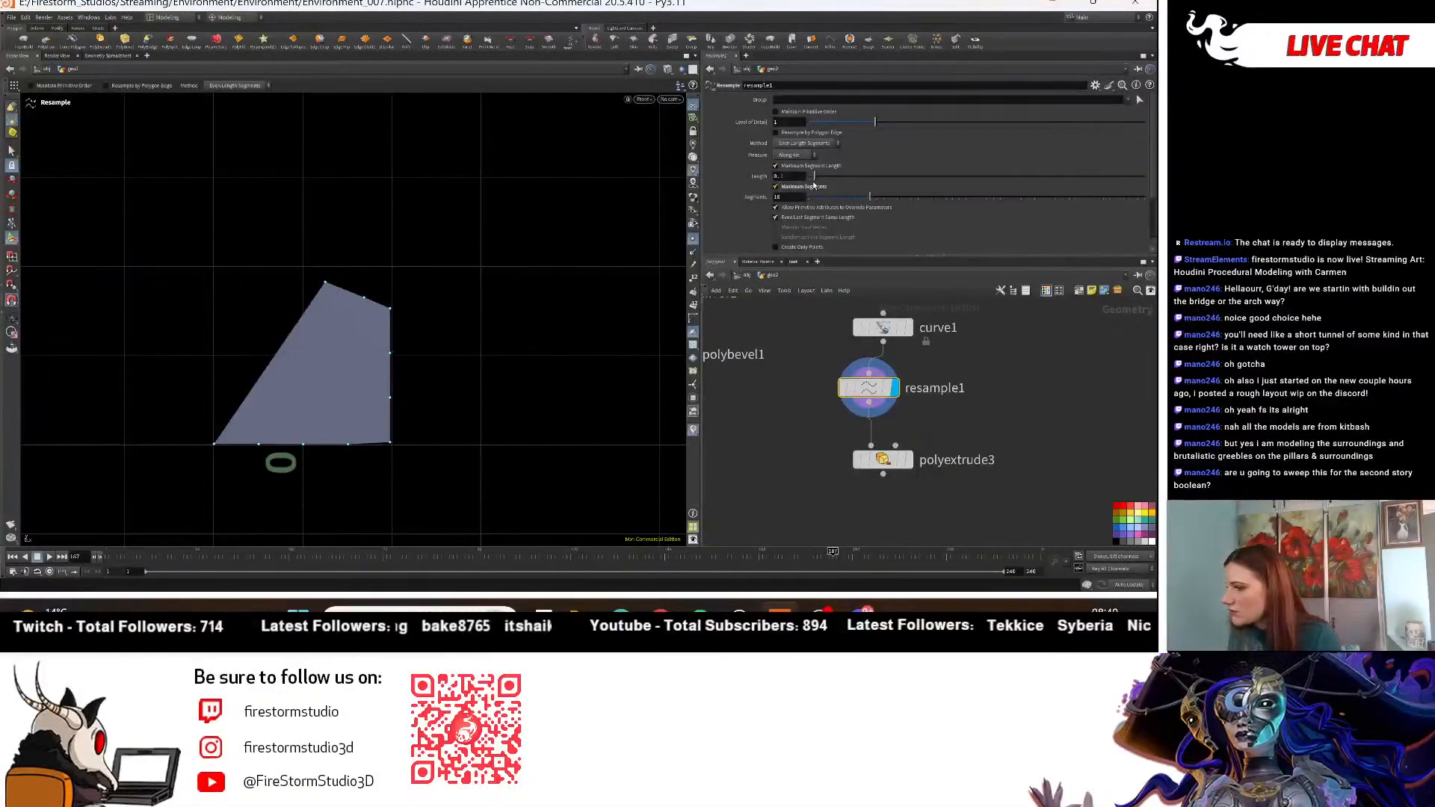
click(813, 187)
drag(814, 176, 813, 178)
right_drag(280, 419, 546, 426)
mouse_move(545, 358)
middle_down()
mouse_move(416, 531)
mouse_move(528, 355)
mouse_move(548, 369)
middle_up()
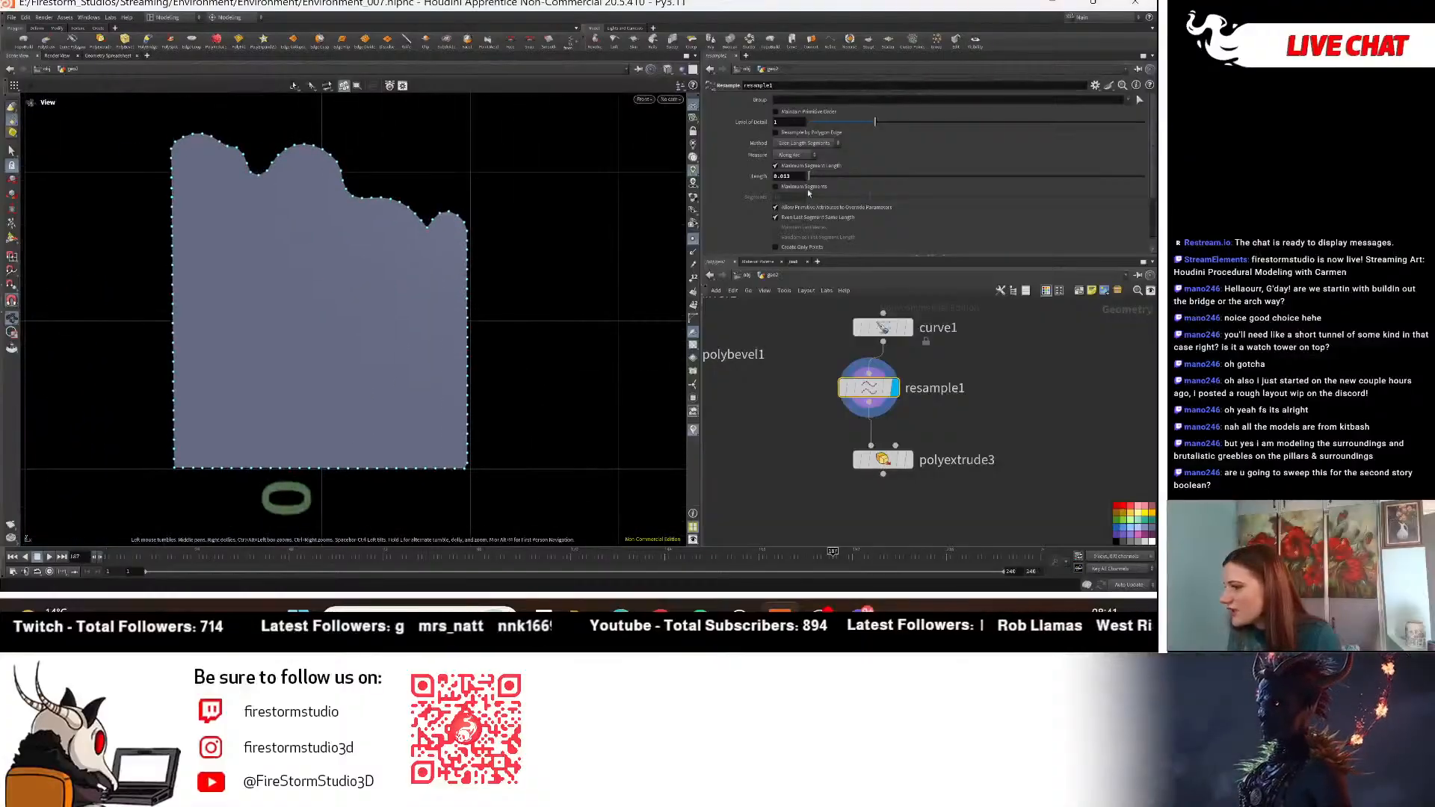
Try Resample by Polygon Edge on resample1 and look through its method and measure options.
click(804, 143)
click(793, 144)
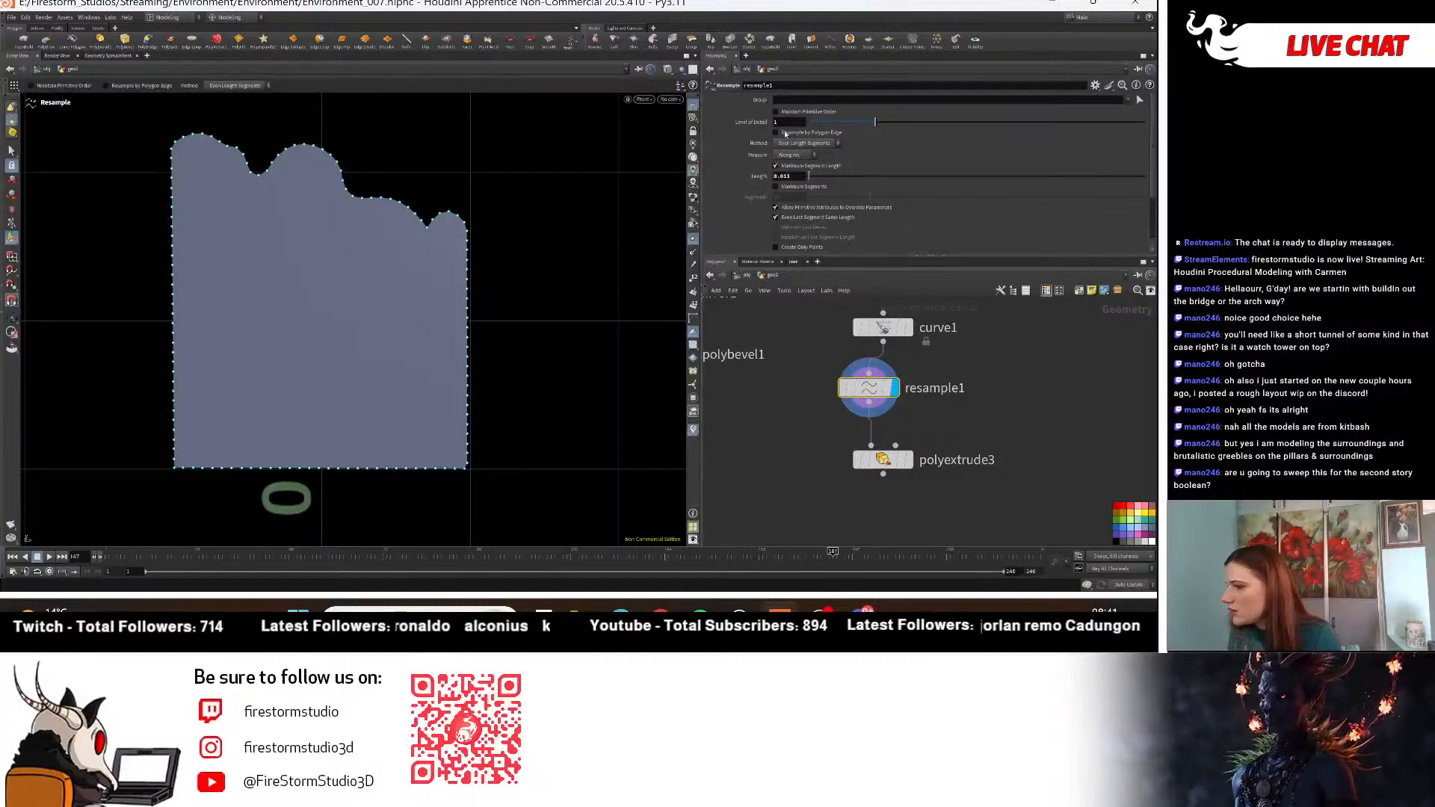
click(796, 145)
click(796, 147)
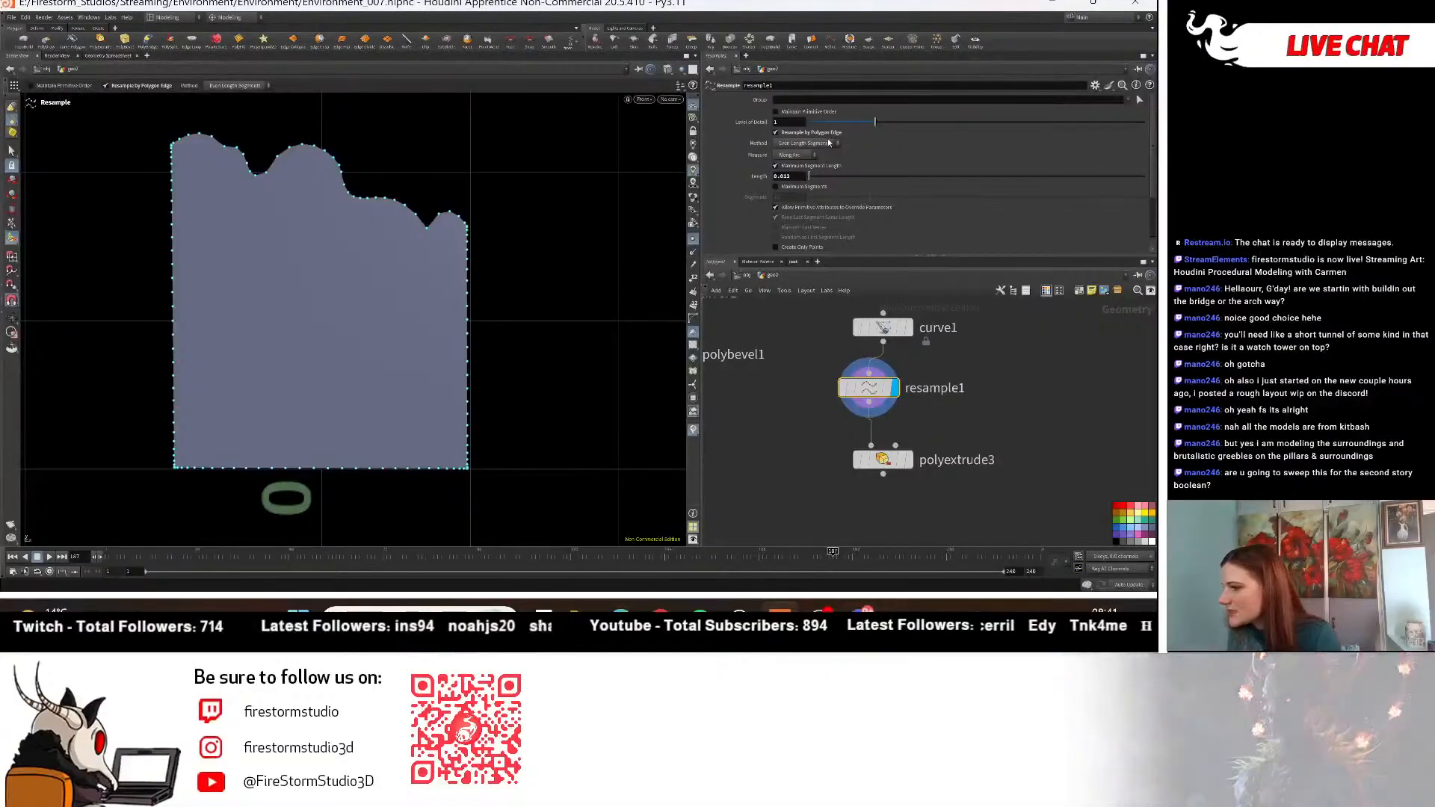
click(795, 164)
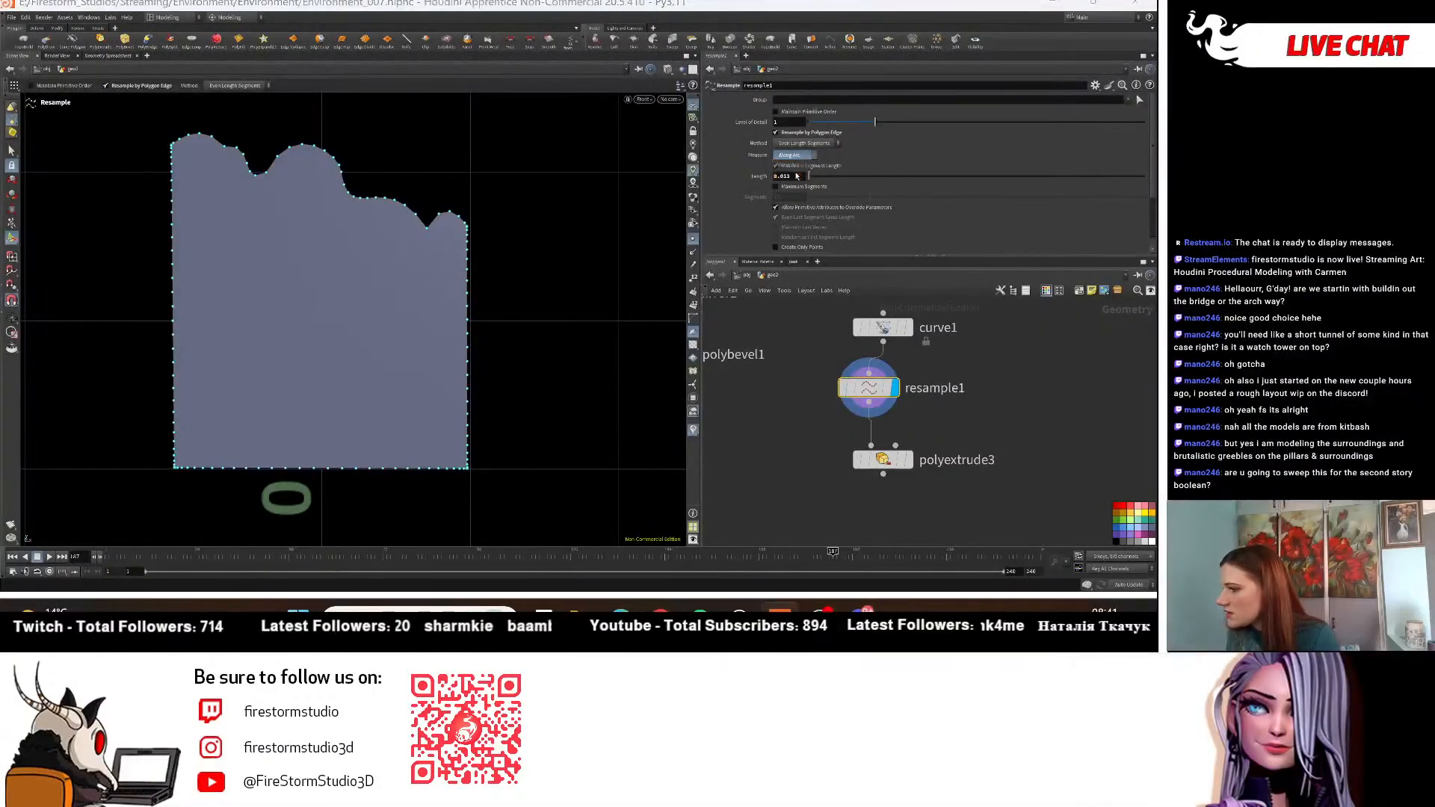
click(796, 155)
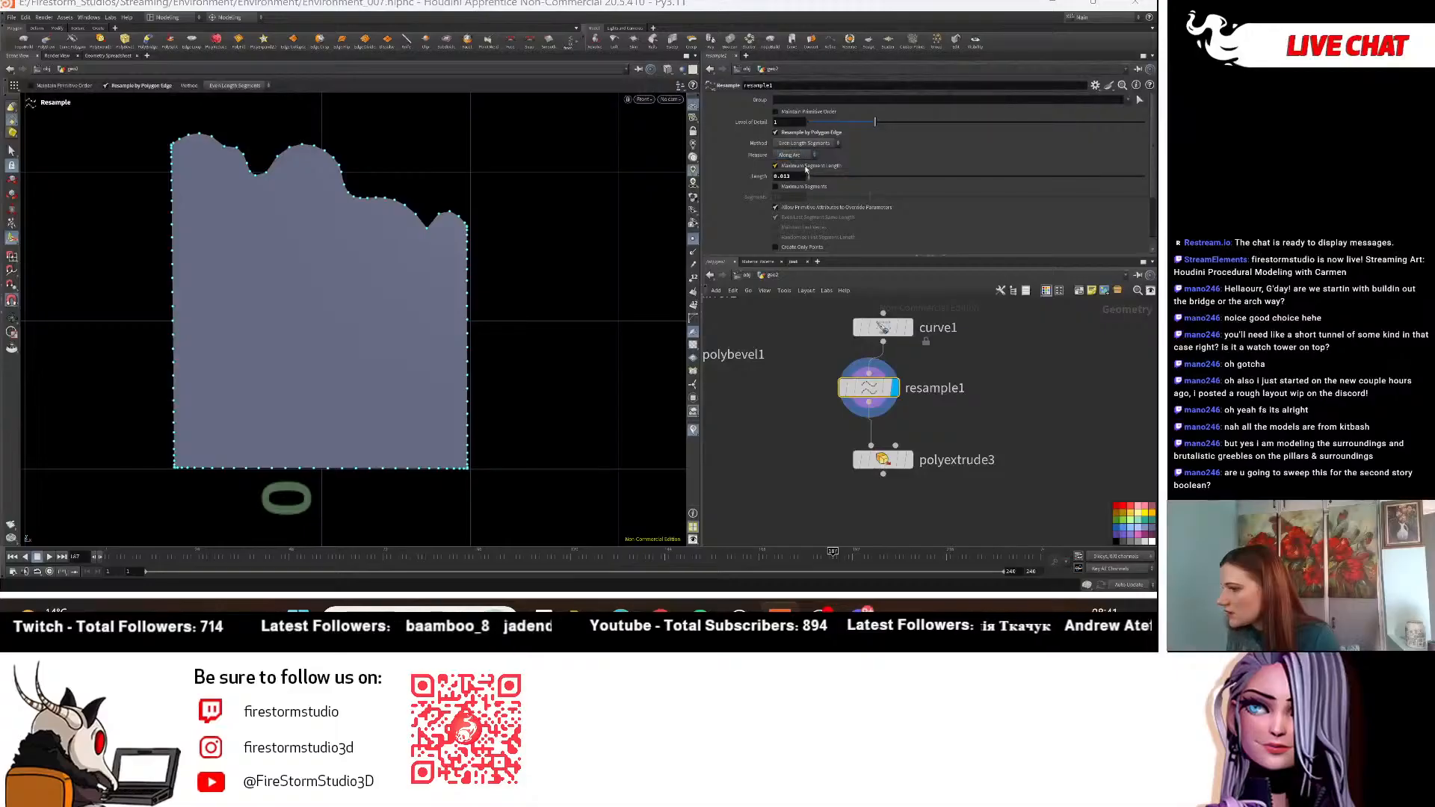
Try limiting resample1 by Maximum Segments at 38 instead of segment length, then return to Maximum Segment Length.
click(805, 167)
click(805, 166)
click(807, 166)
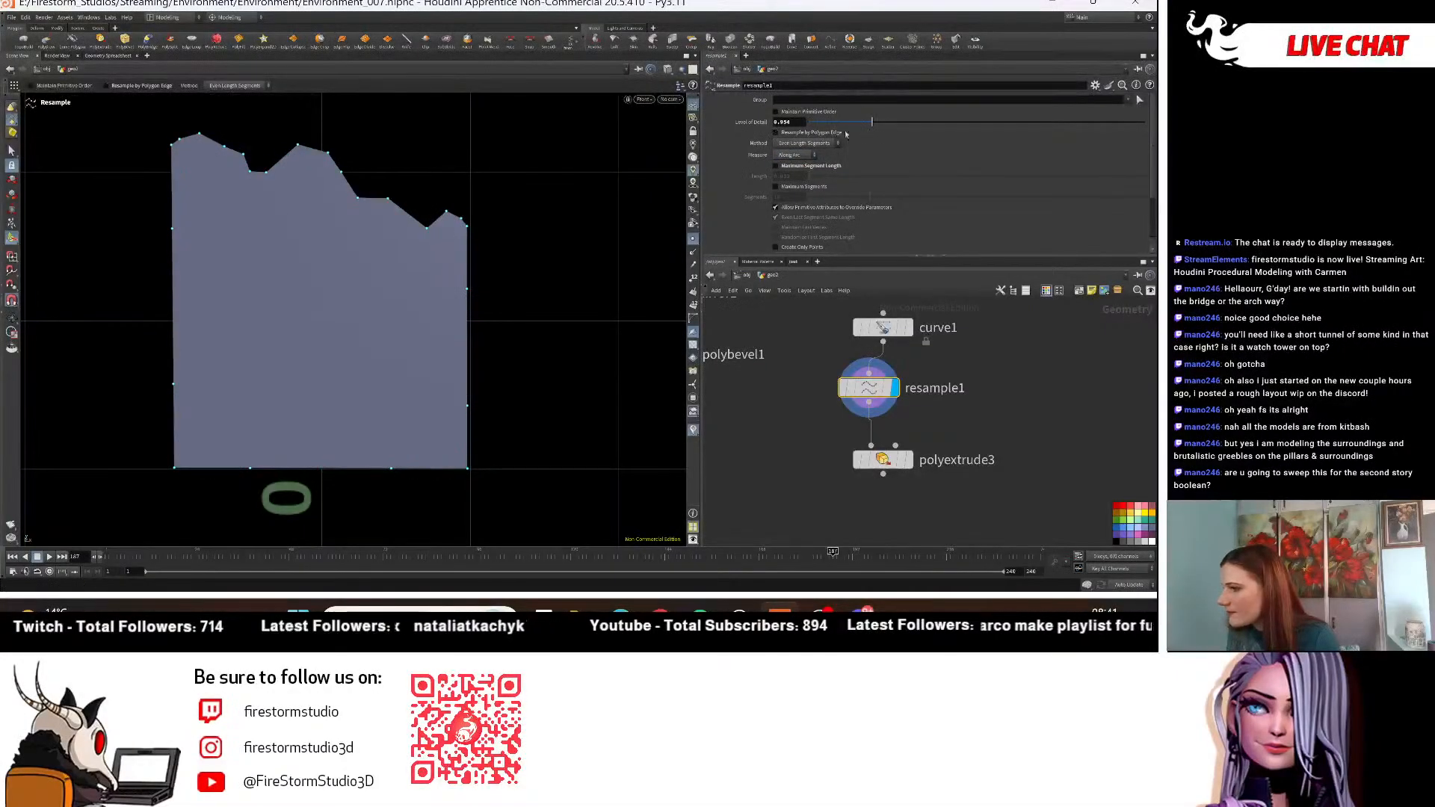
click(801, 187)
drag(836, 198, 1062, 212)
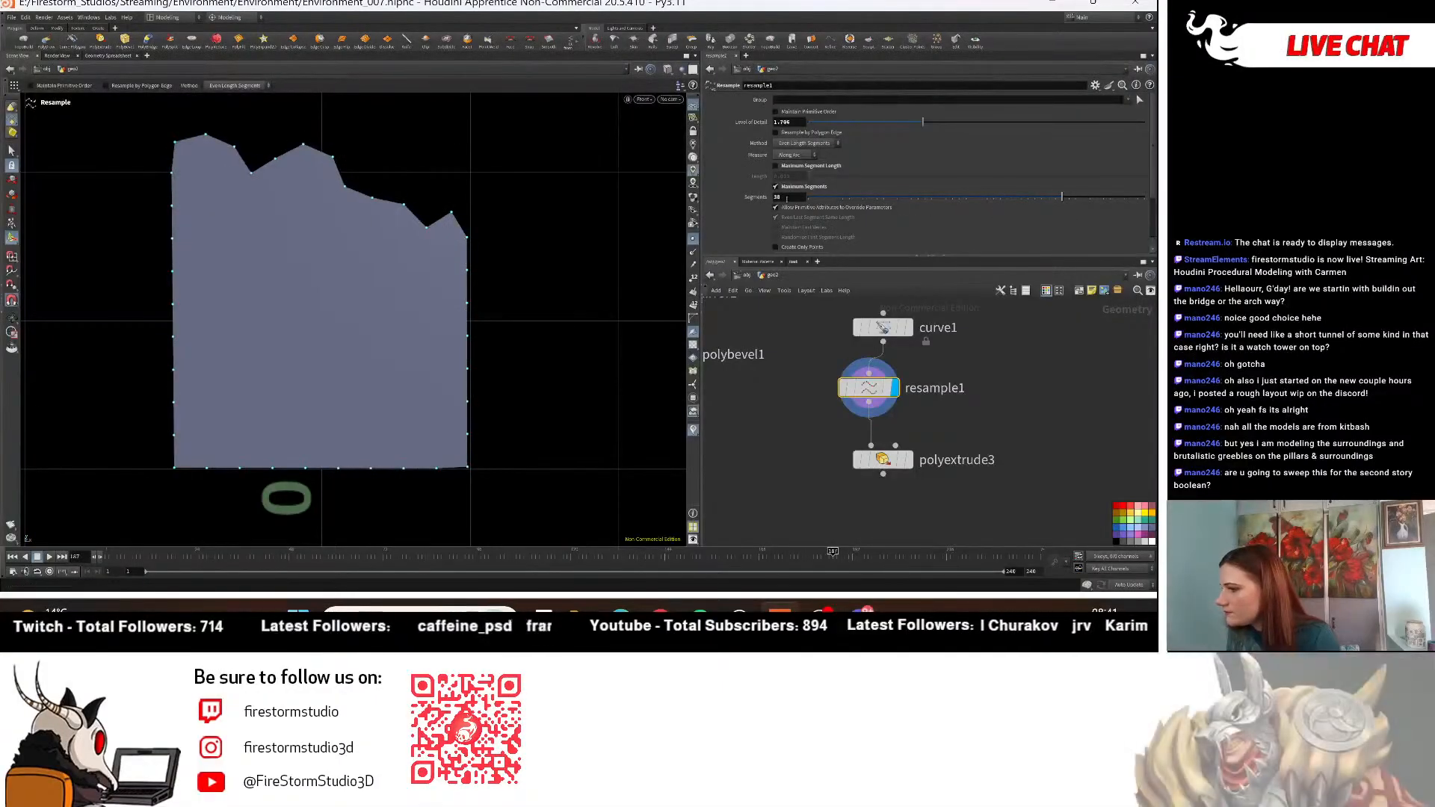
click(782, 188)
click(792, 167)
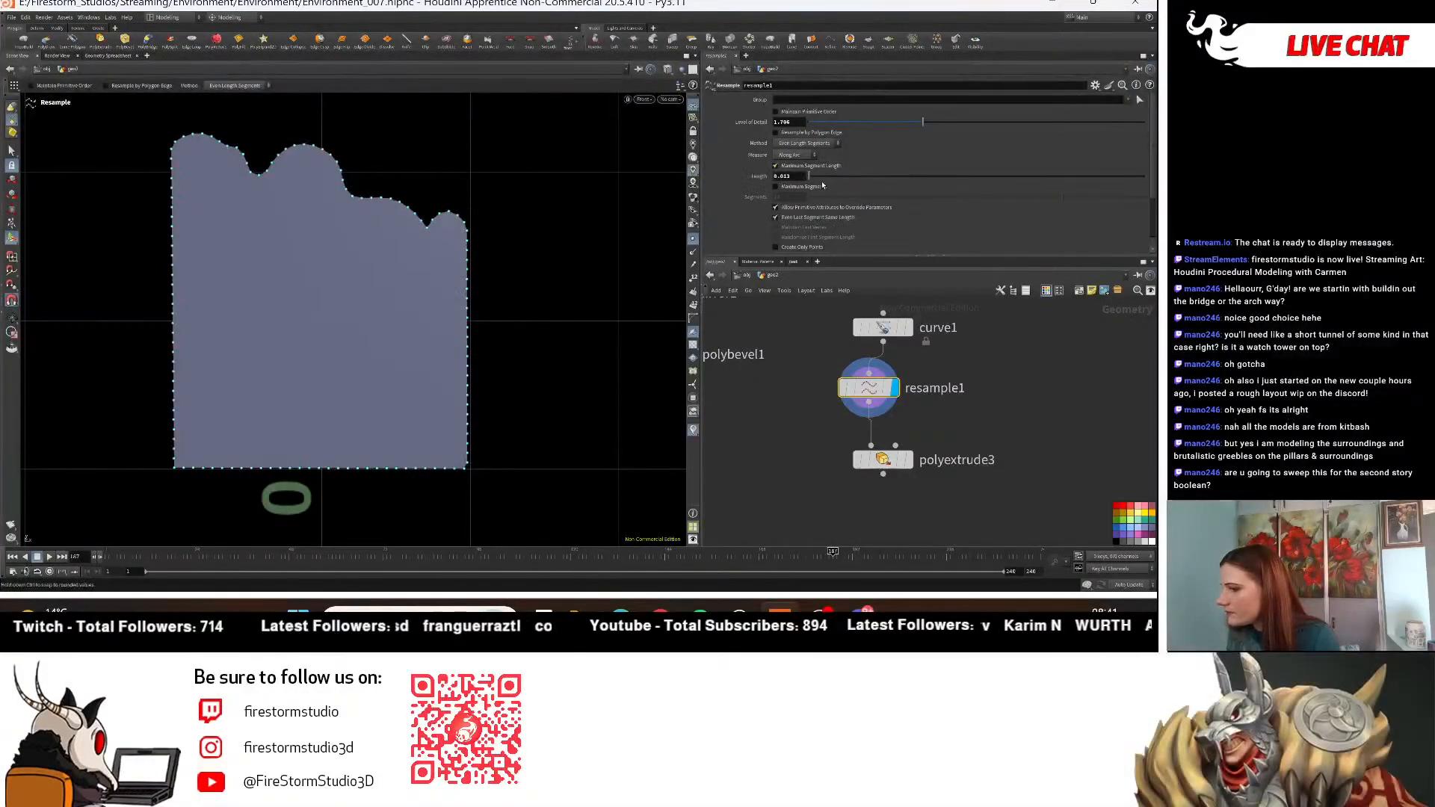
Coarsen the profile by setting resample1's maximum segment length to about 0.031.
drag(820, 184, 816, 180)
middle_drag(781, 177, 728, 195)
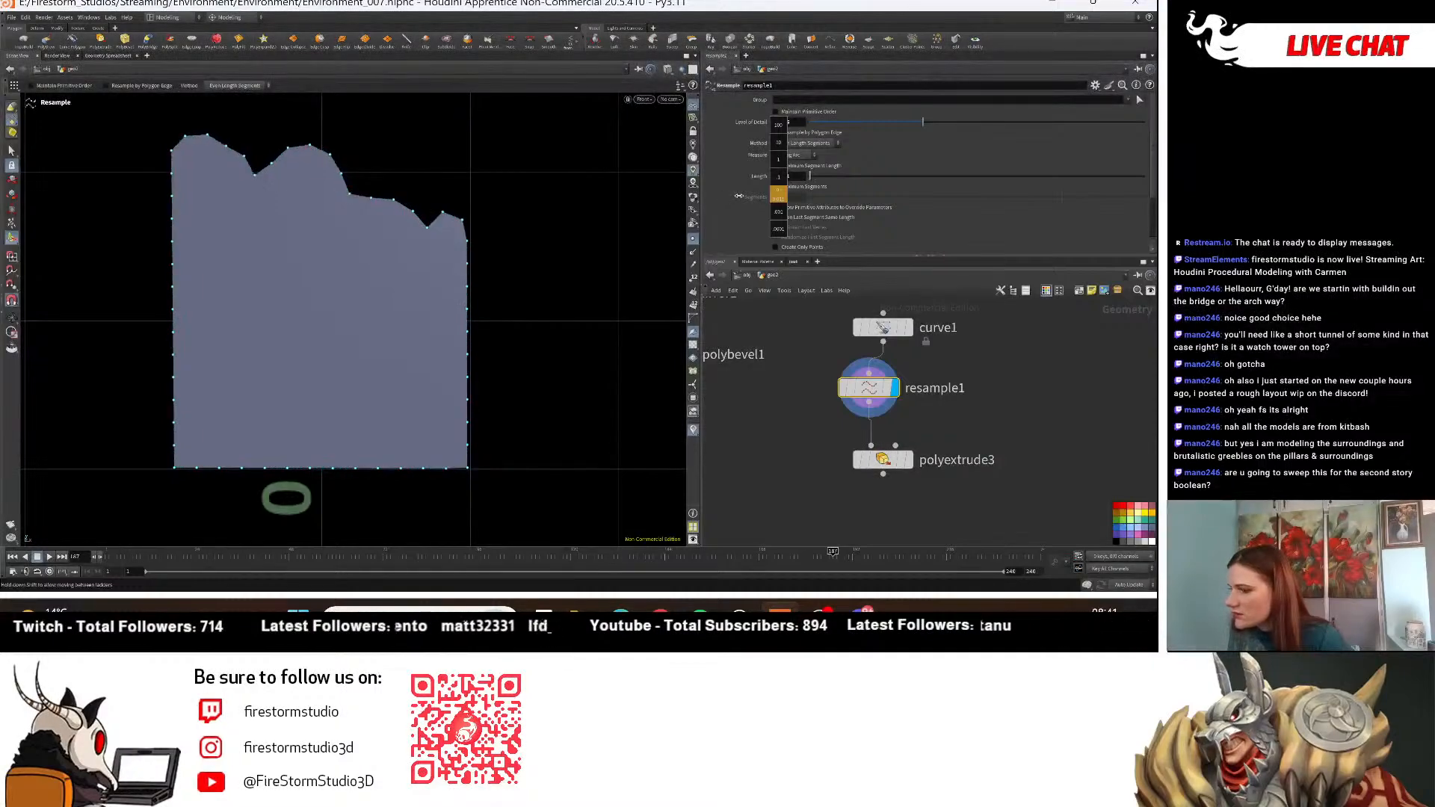
middle_drag(738, 196, 738, 196)
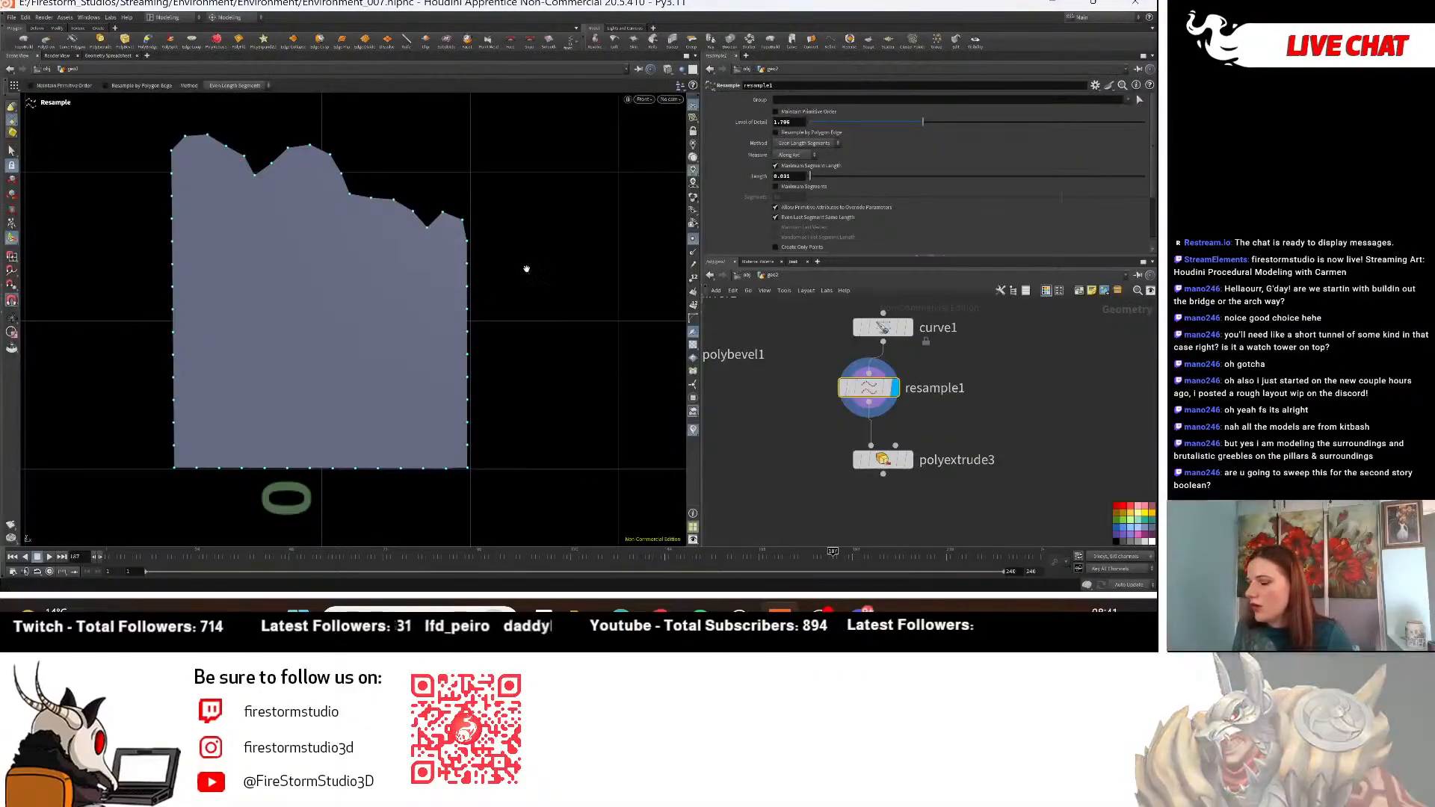
alt+right_drag(522, 265, 698, 414)
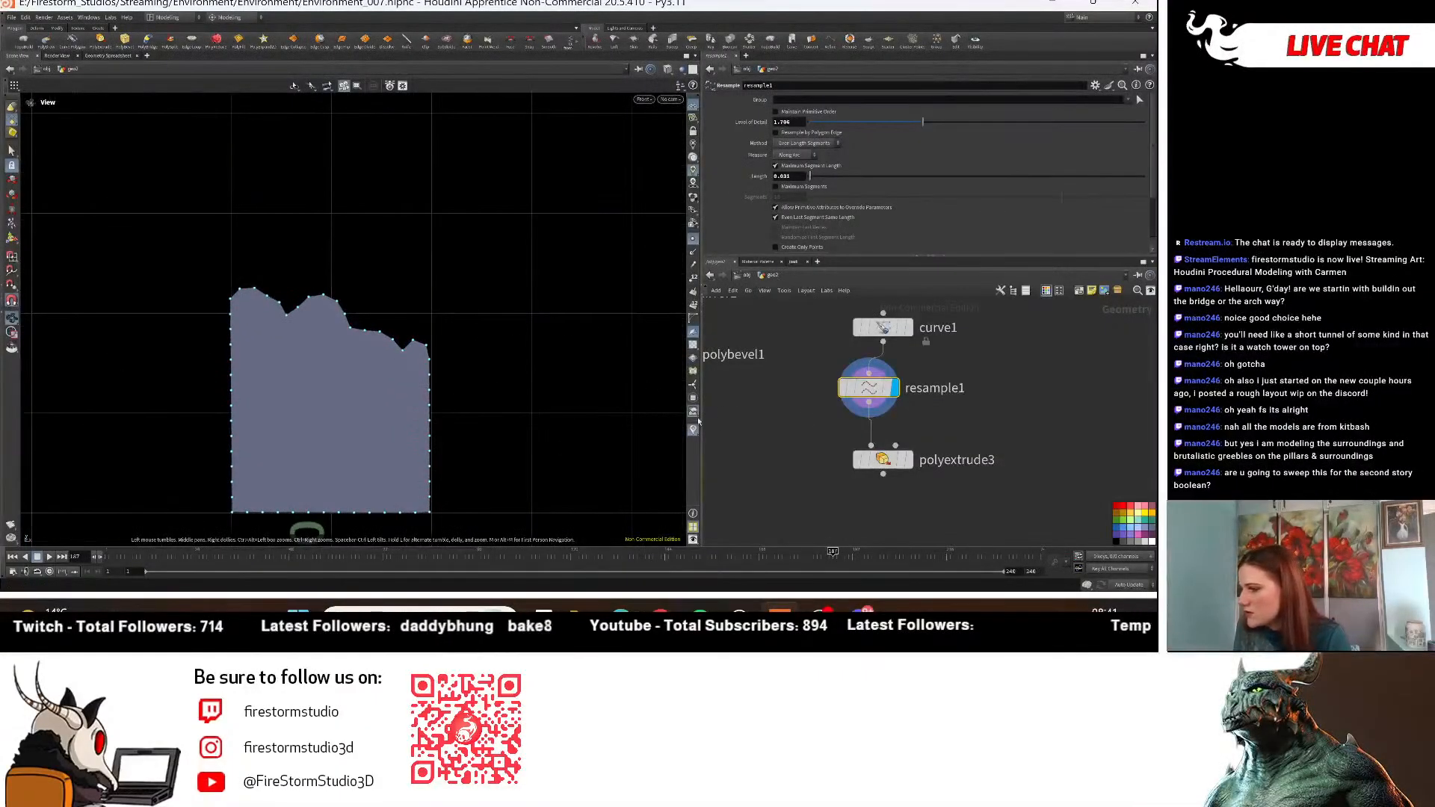
Compare the geometry information of resample1 with that of curve1.
mouse_move(872, 393)
click(822, 393)
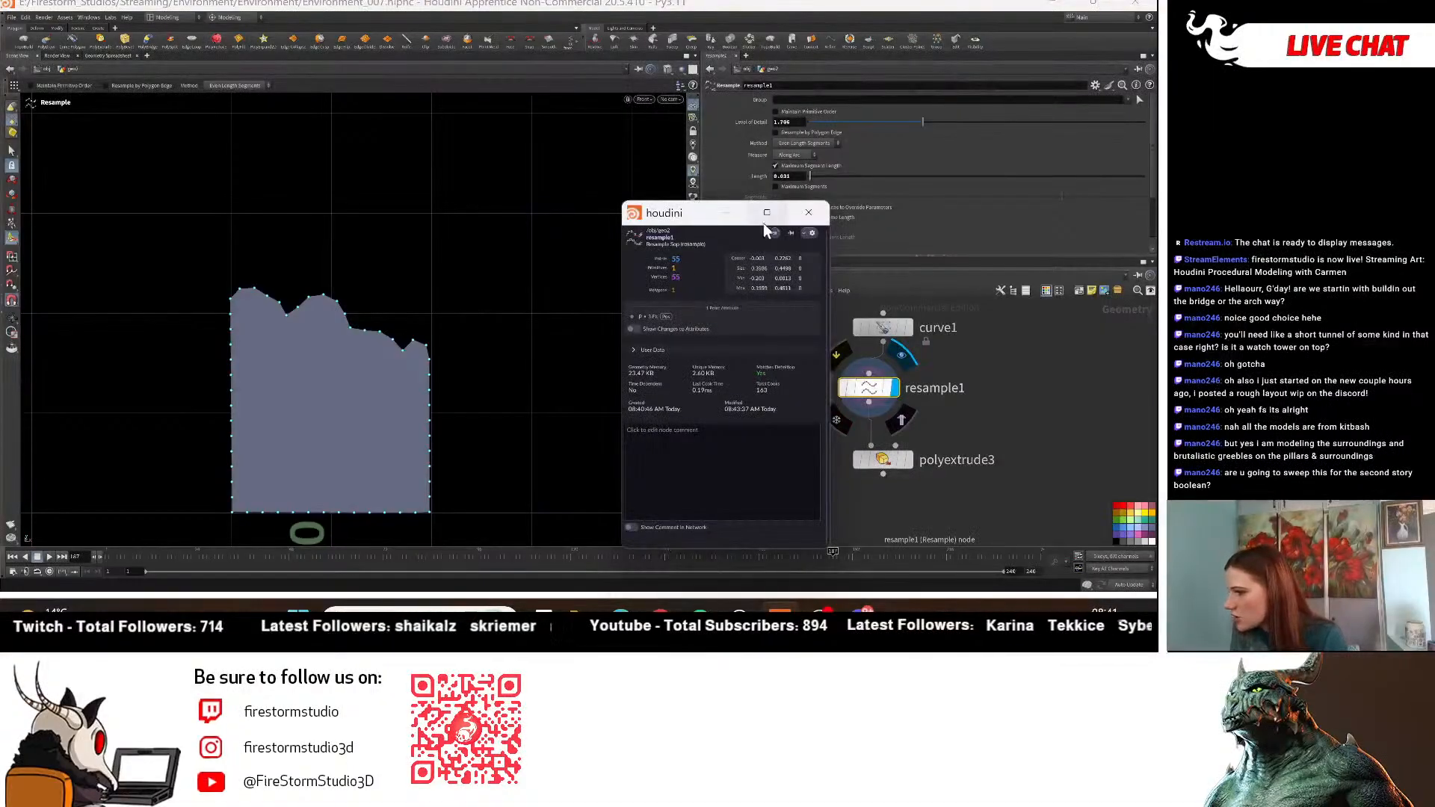
click(808, 212)
click(883, 327)
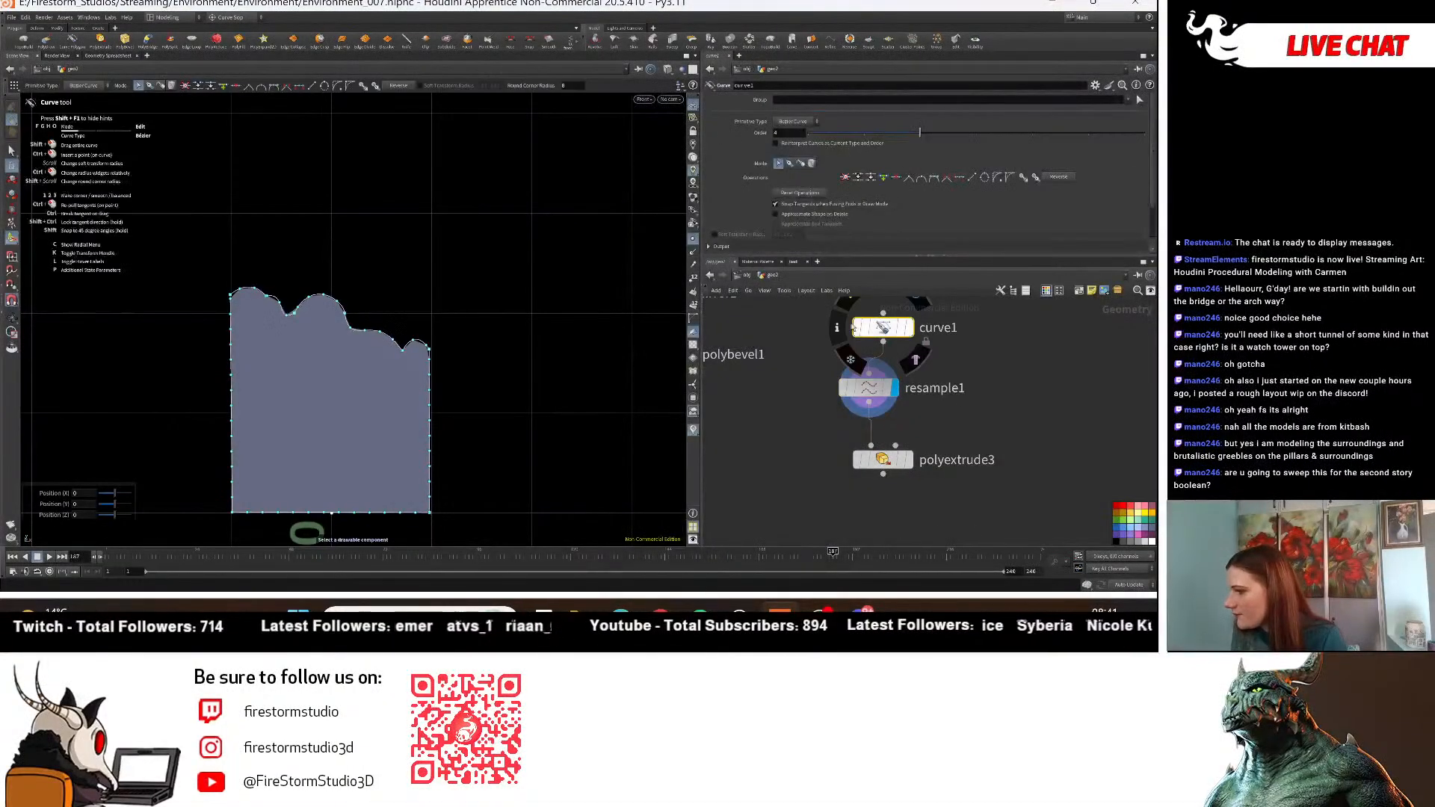
click(837, 329)
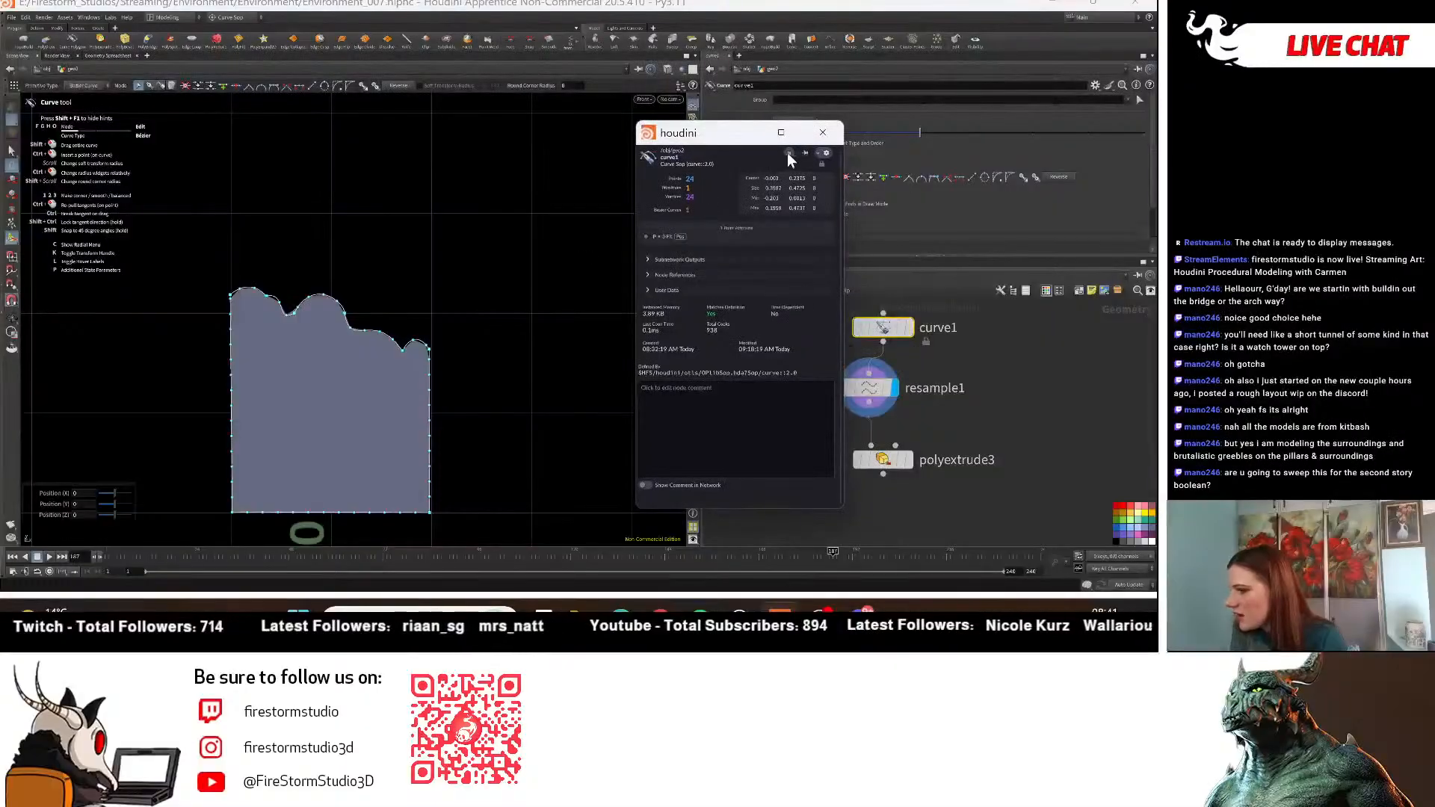
click(823, 133)
Bypass resample1, display polyextrude3, and check the extrusion's geometry information.
click(911, 331)
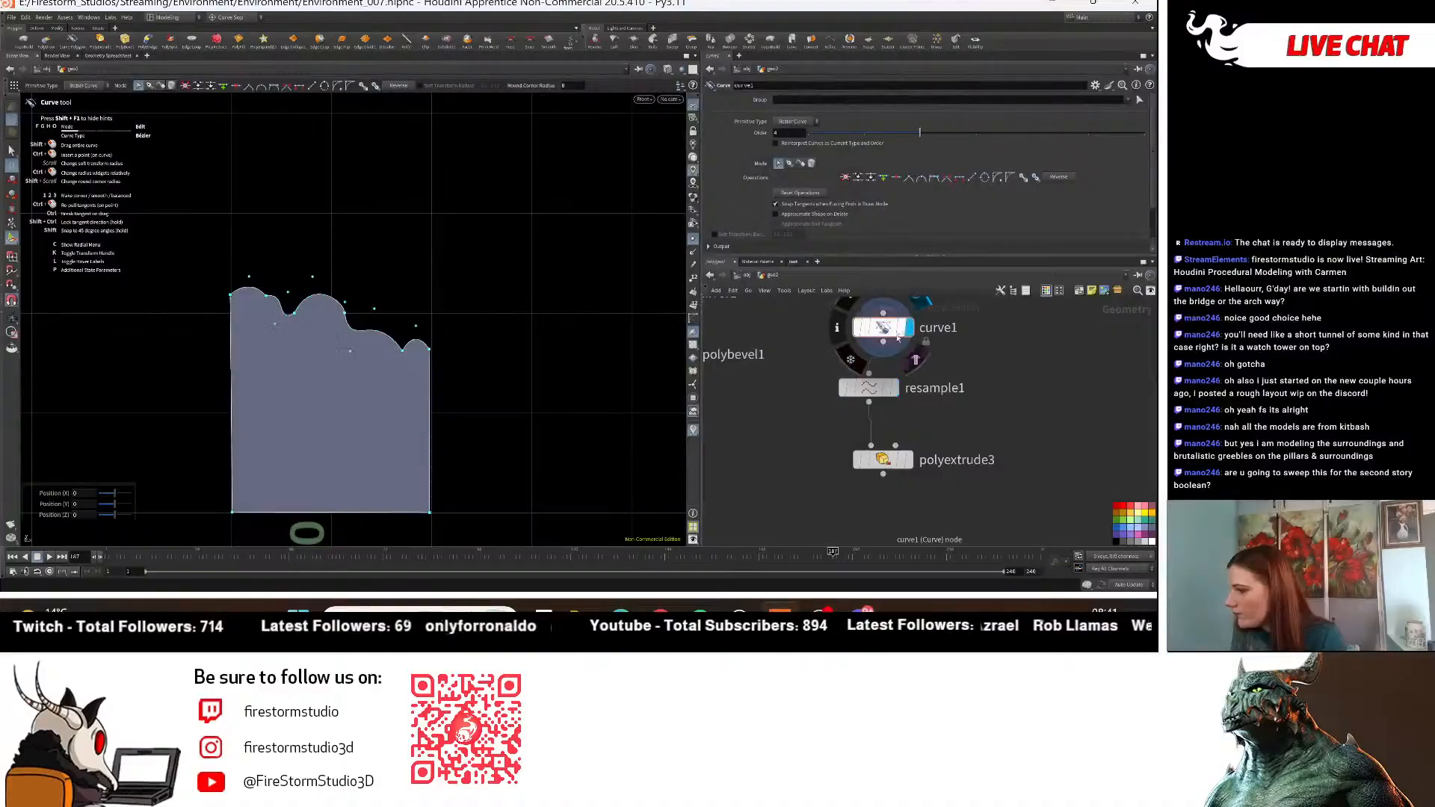
drag(886, 334, 887, 319)
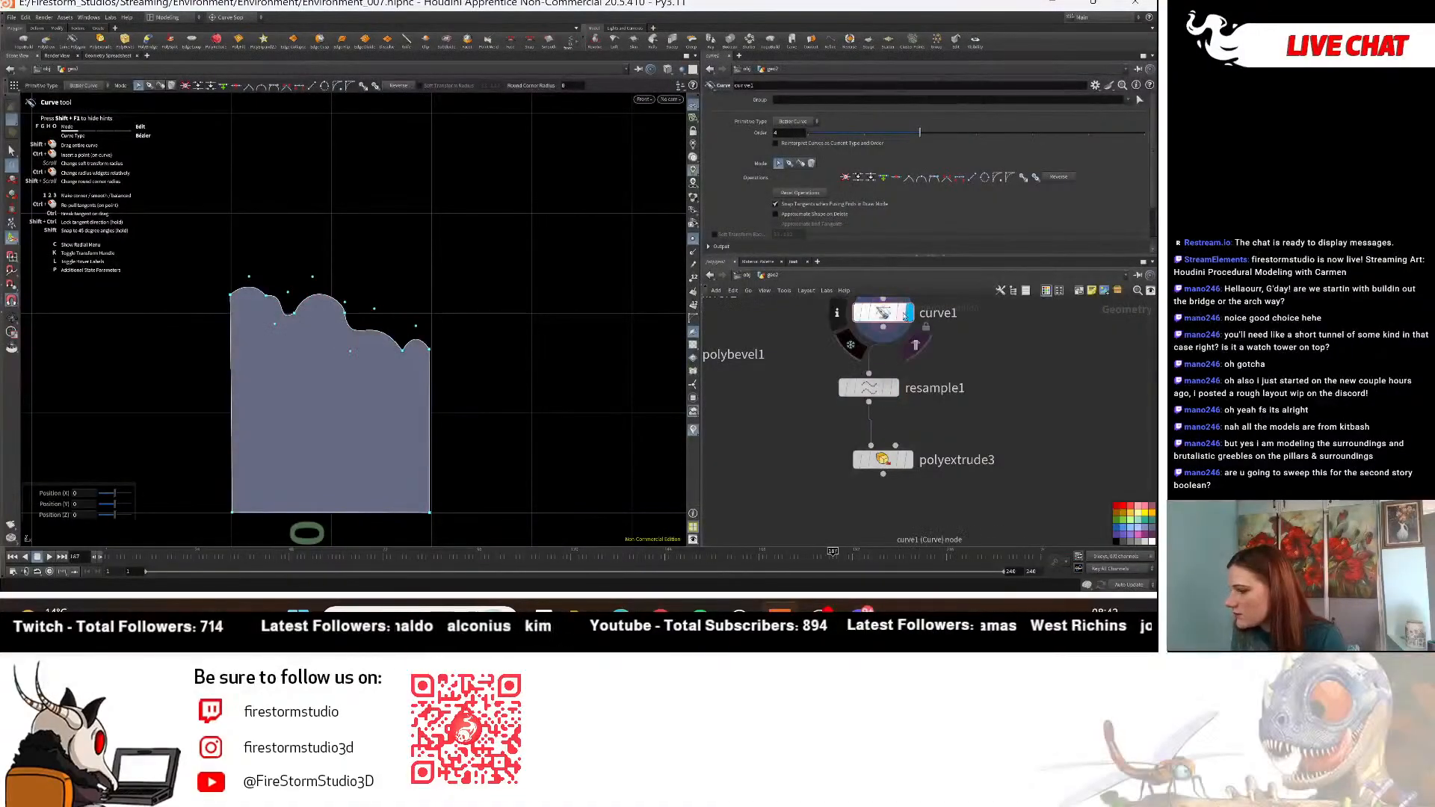
click(835, 354)
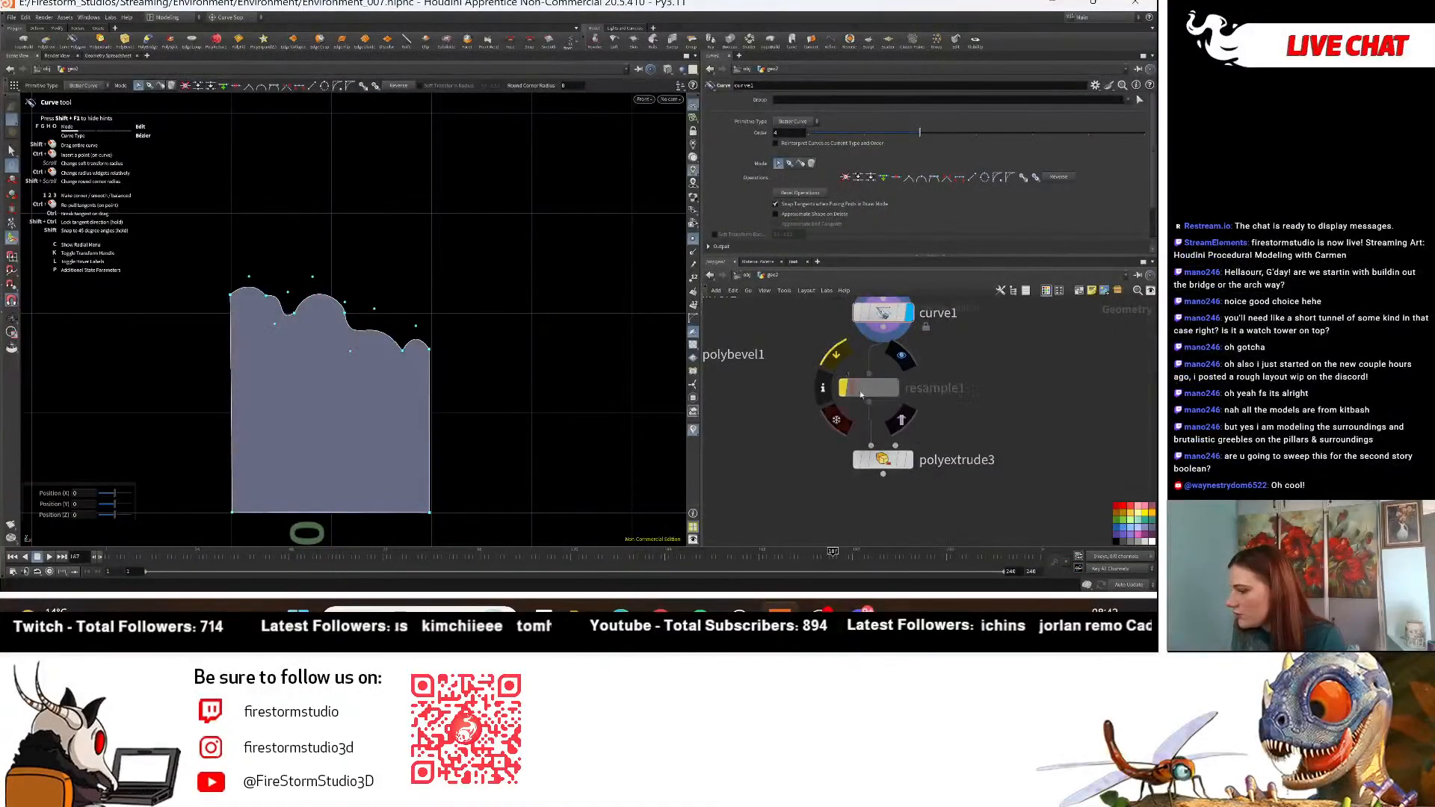
click(915, 426)
click(883, 460)
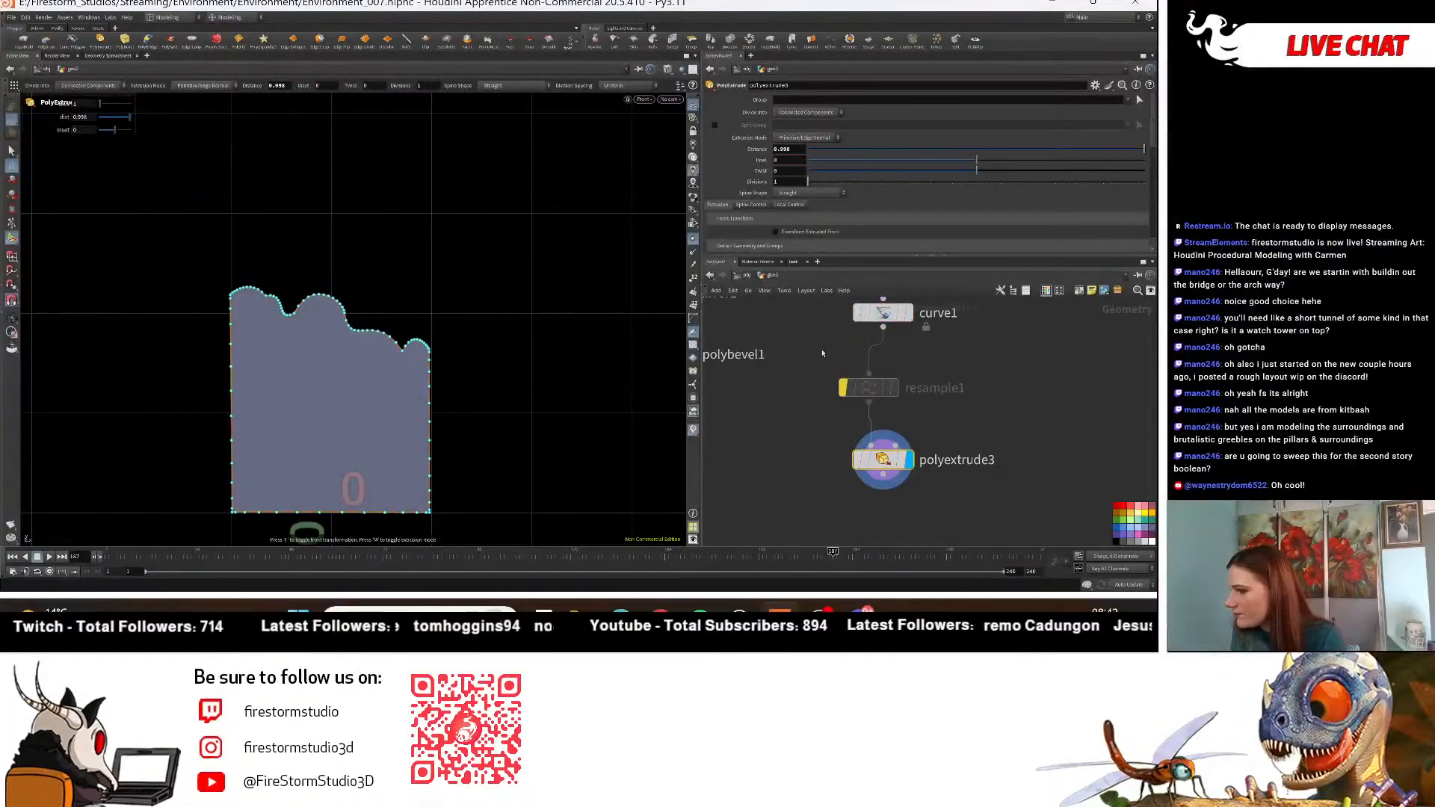
click(838, 458)
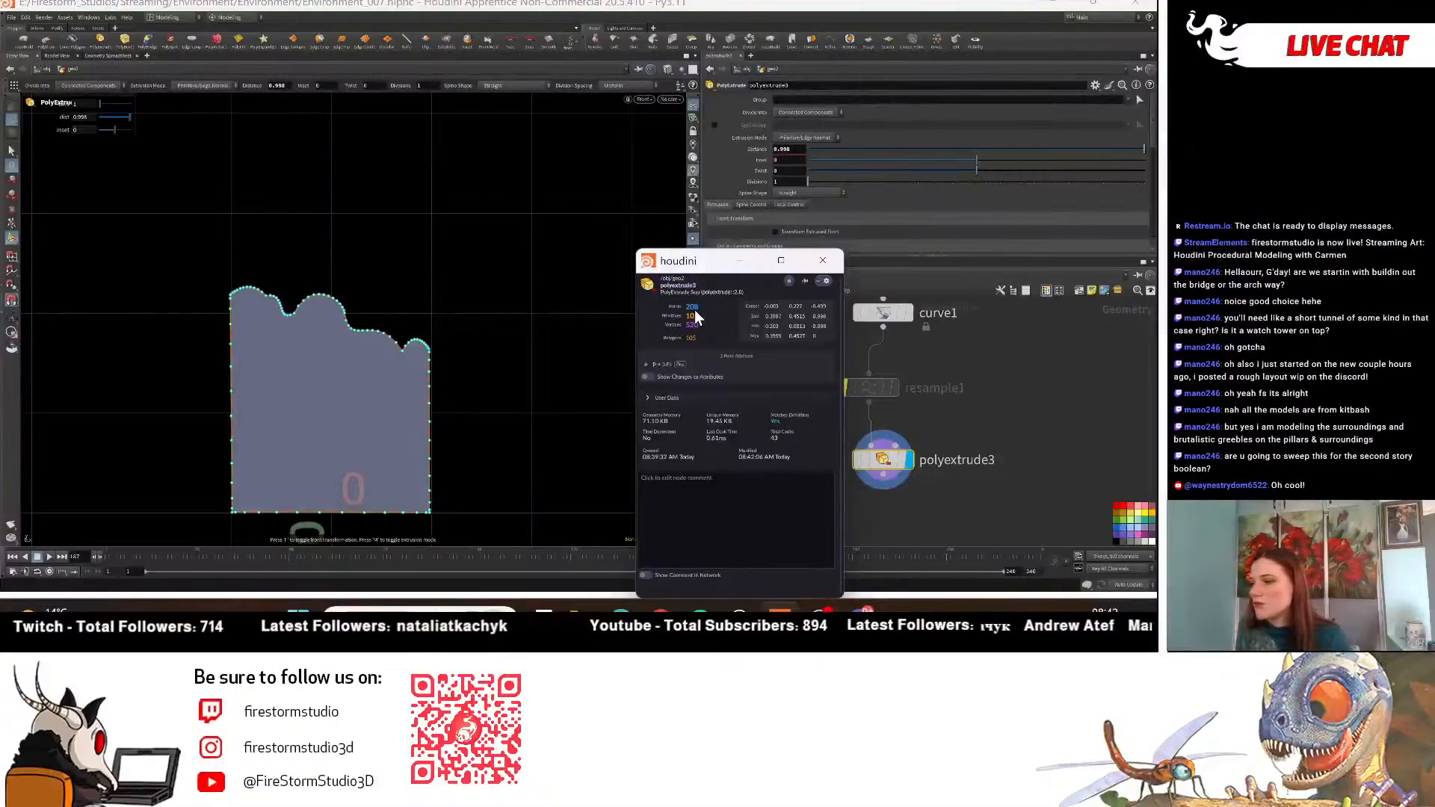
click(822, 261)
Re-enable resample1 and check polyextrude3's geometry information with resampling active.
mouse_move(852, 380)
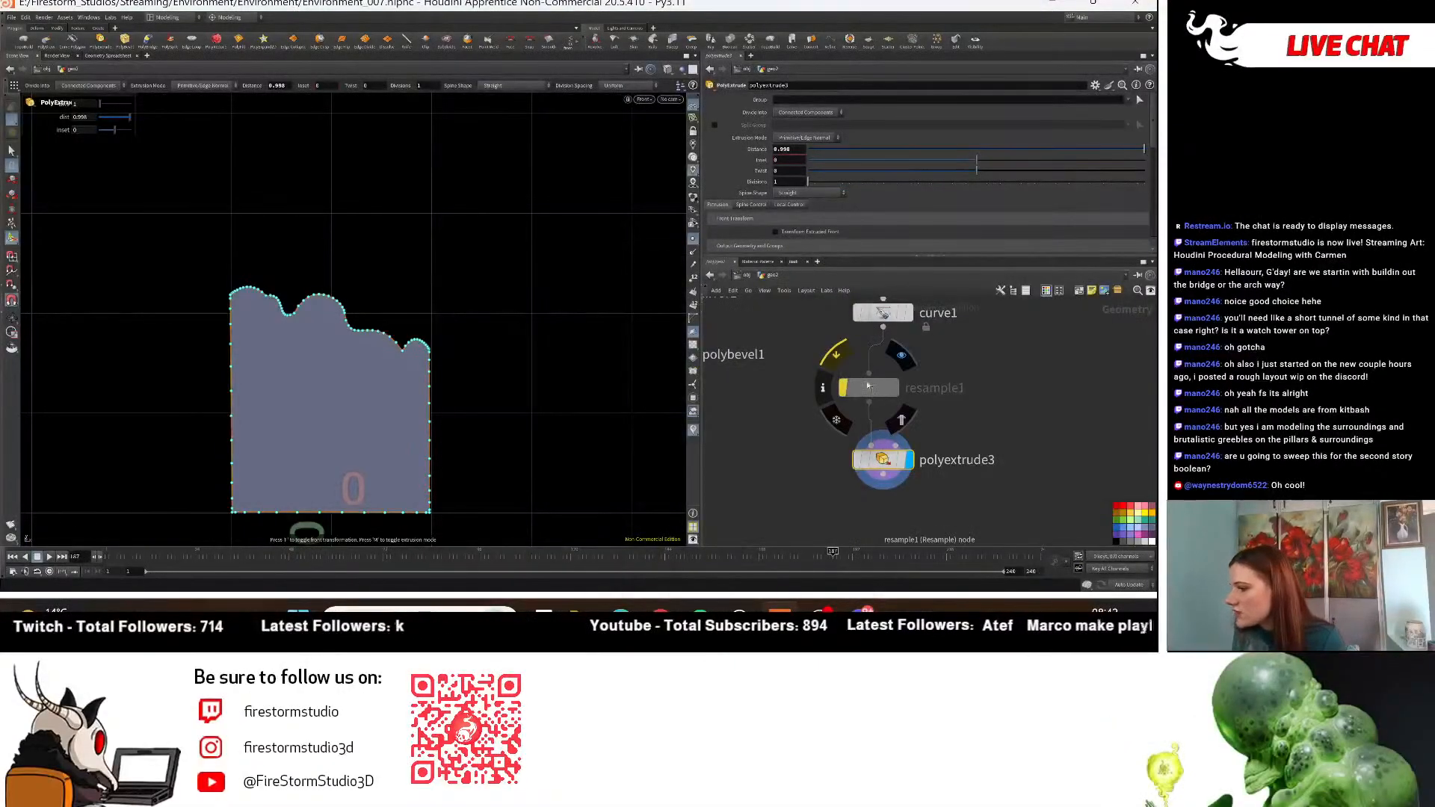
click(836, 354)
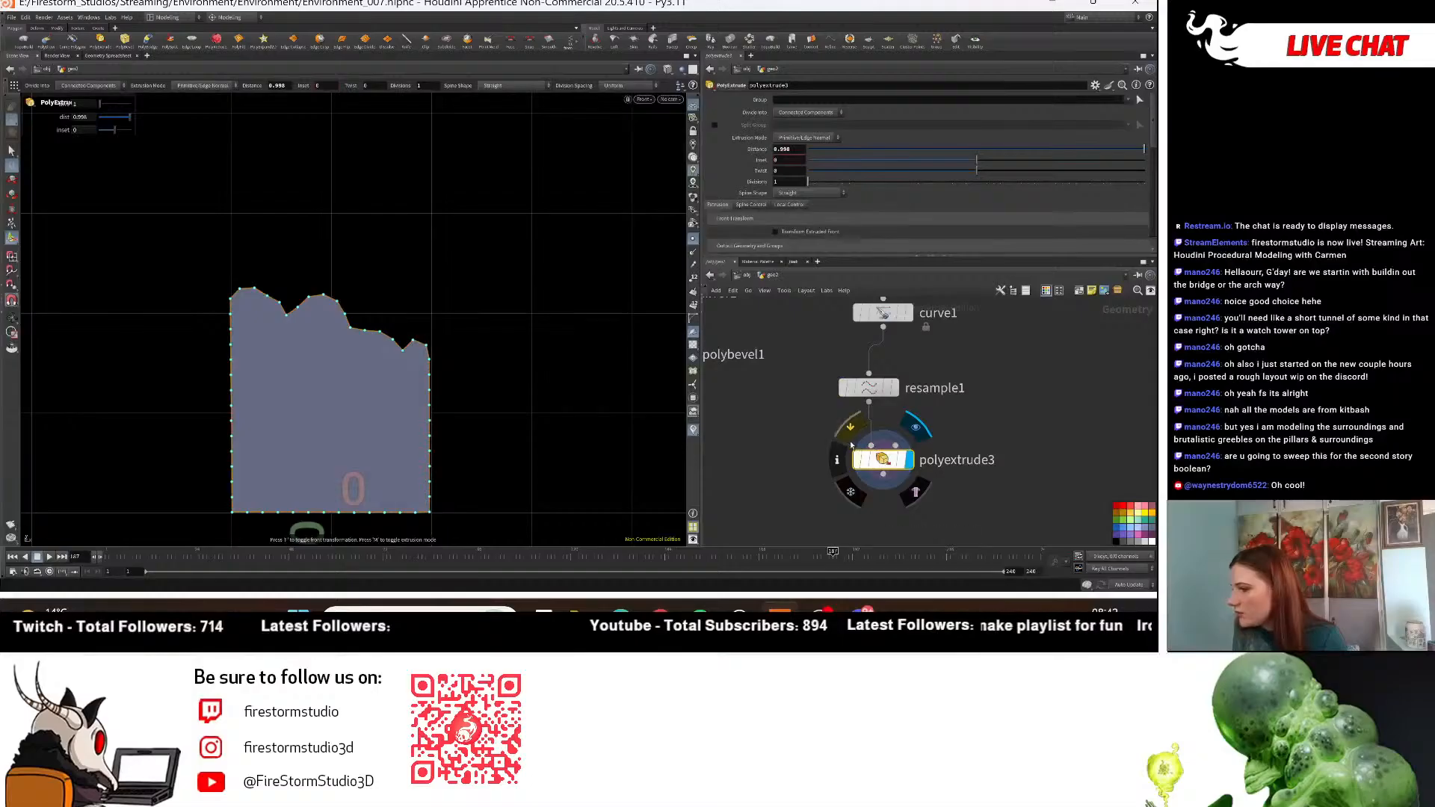
click(839, 456)
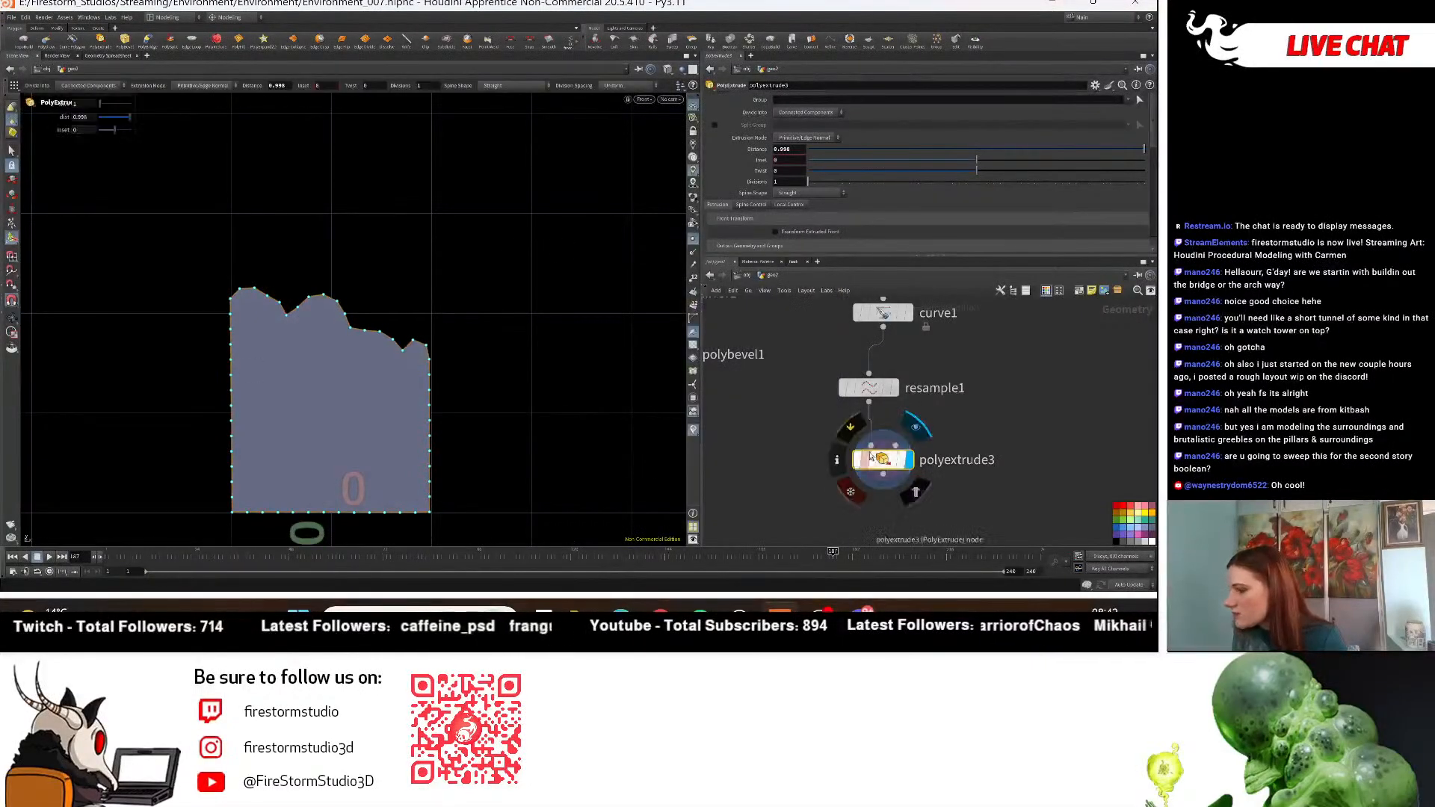
scroll(871, 471, down, 5)
scroll(897, 489, up, 2)
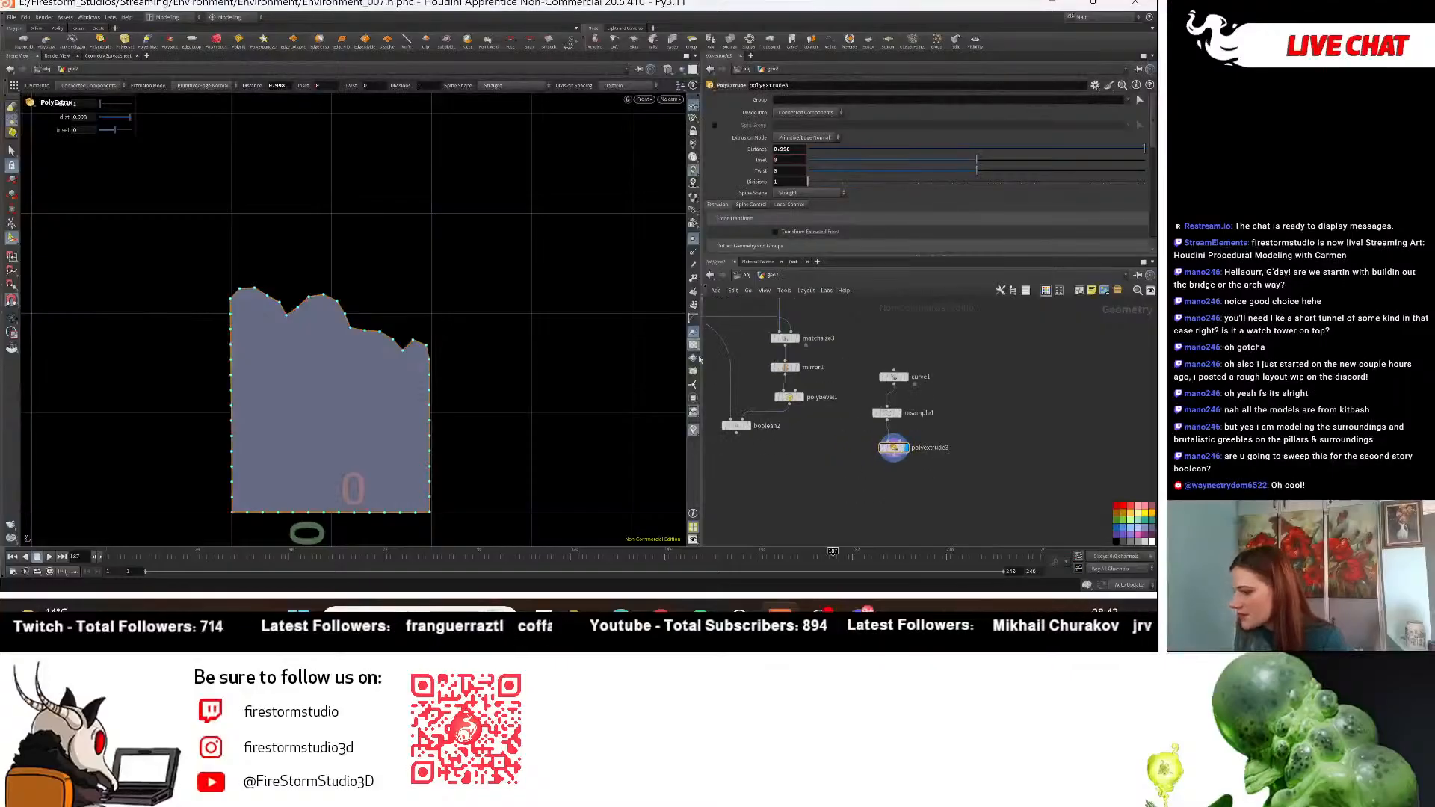
Switch the viewport to perspective and examine the extruded trim profile.
click(644, 100)
mouse_move(648, 118)
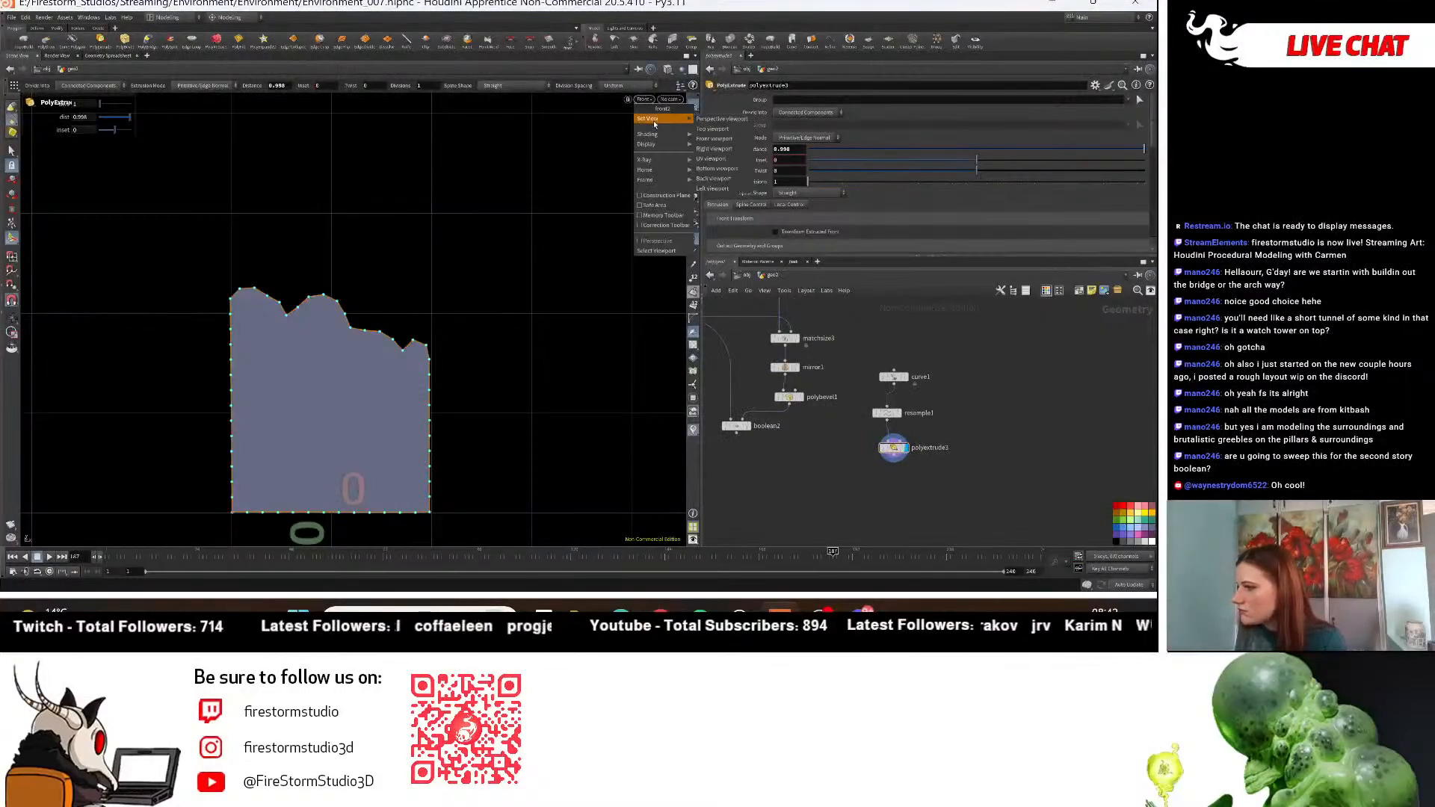
click(728, 119)
alt+drag(369, 343, 479, 389)
key(Return)
scroll(907, 415, up, 3)
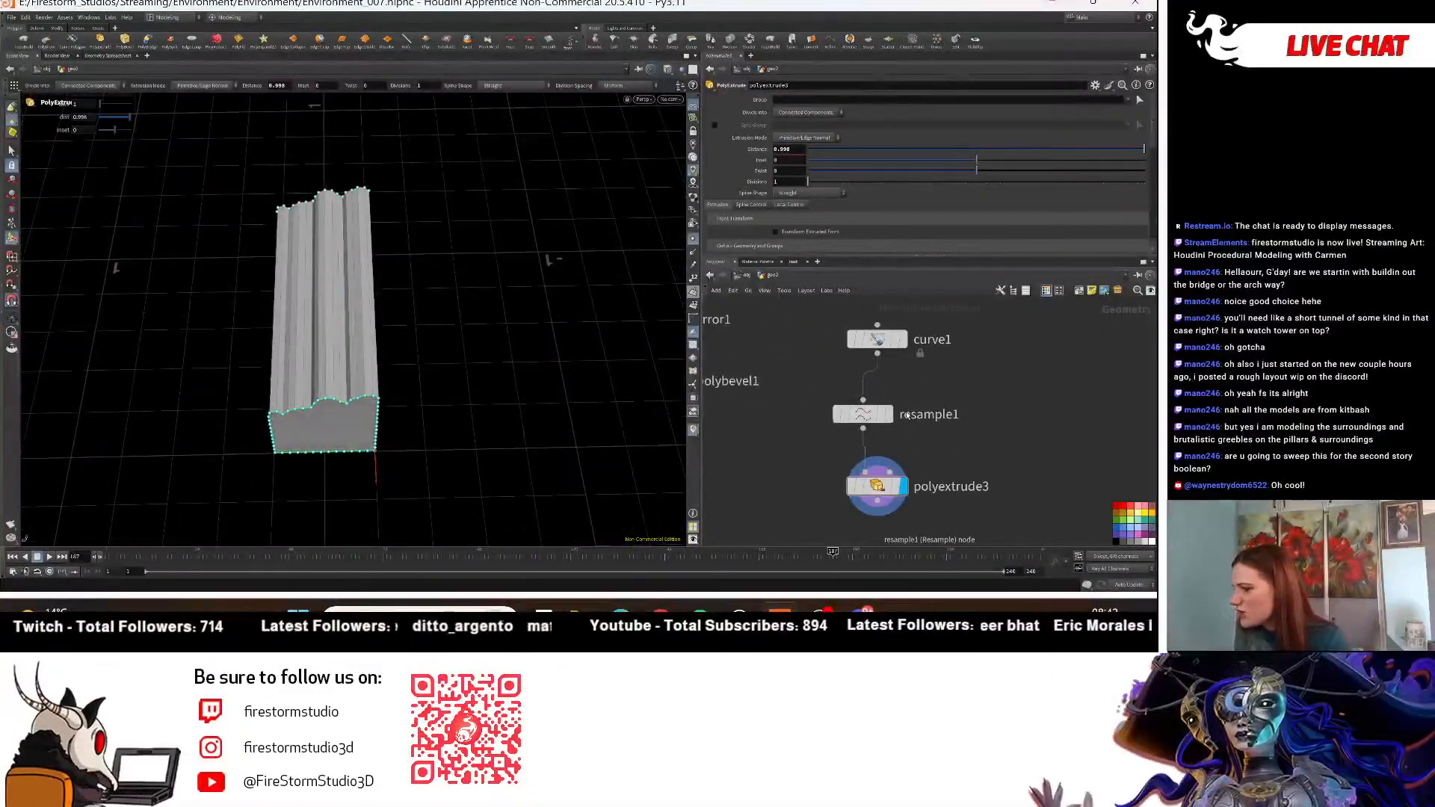
Compare the extruded trim with resample1 bypassed and re-enabled, keeping polyextrude3 displayed.
click(890, 415)
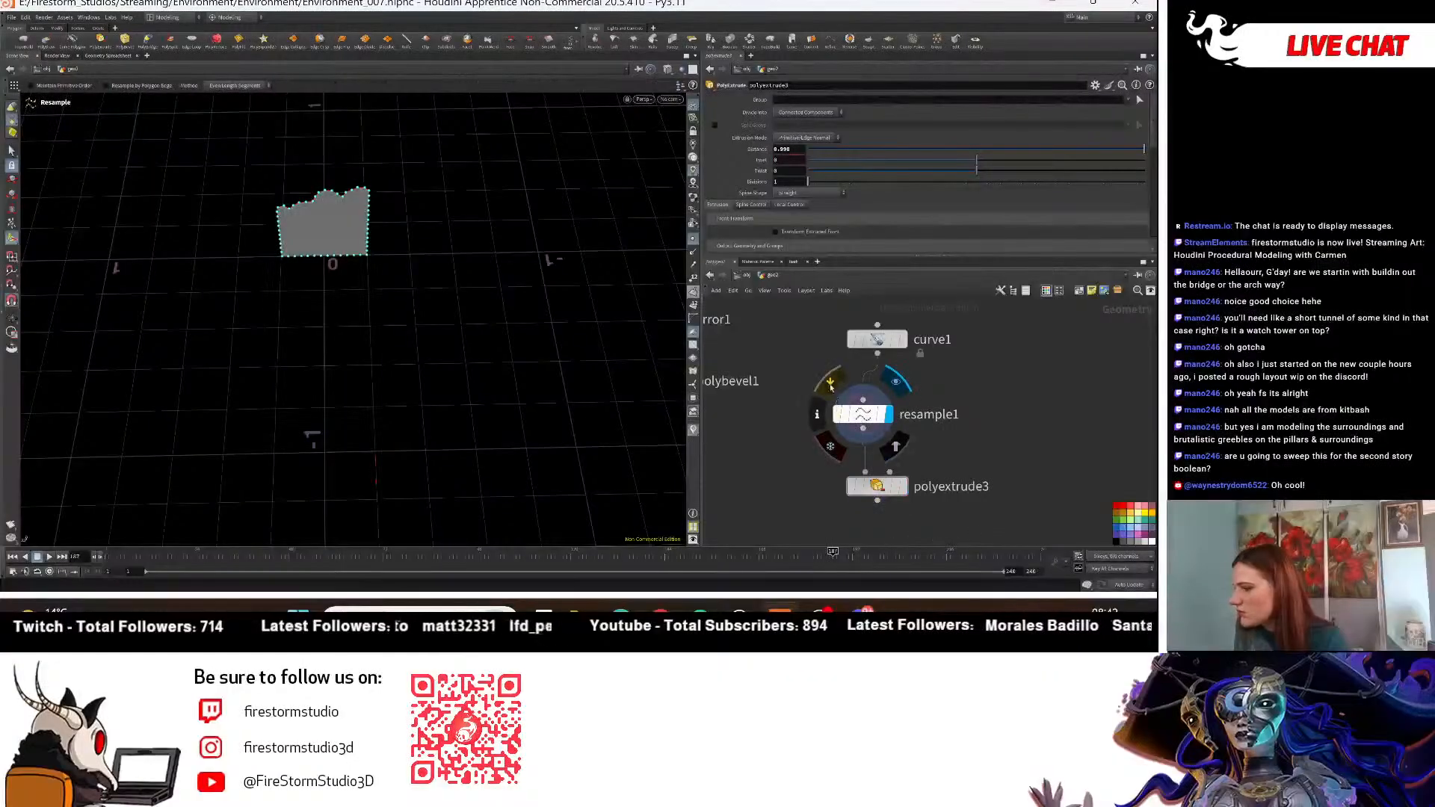
click(830, 385)
click(903, 487)
alt+drag(547, 260, 464, 418)
key(Return)
mouse_move(860, 412)
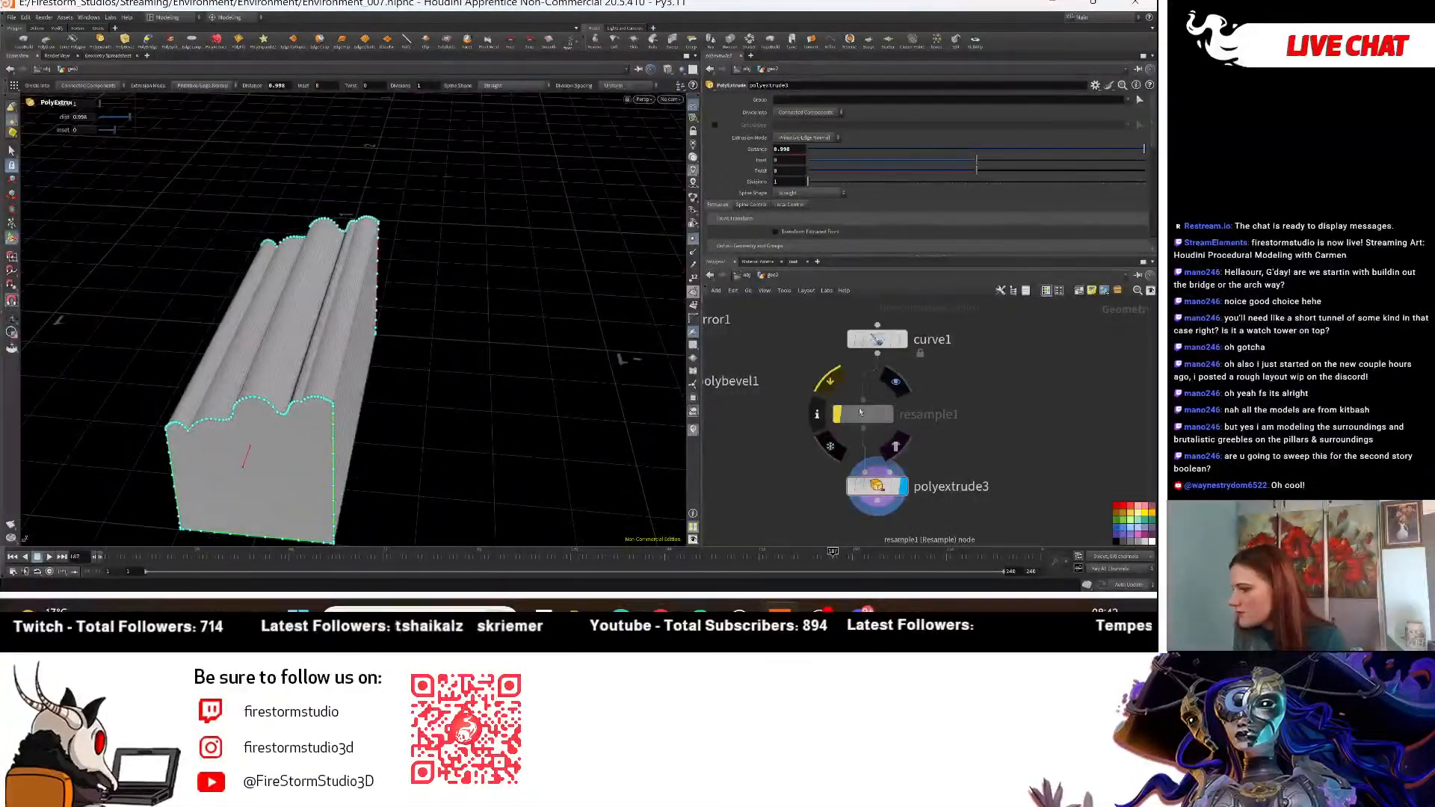
click(829, 386)
alt+drag(634, 388, 479, 385)
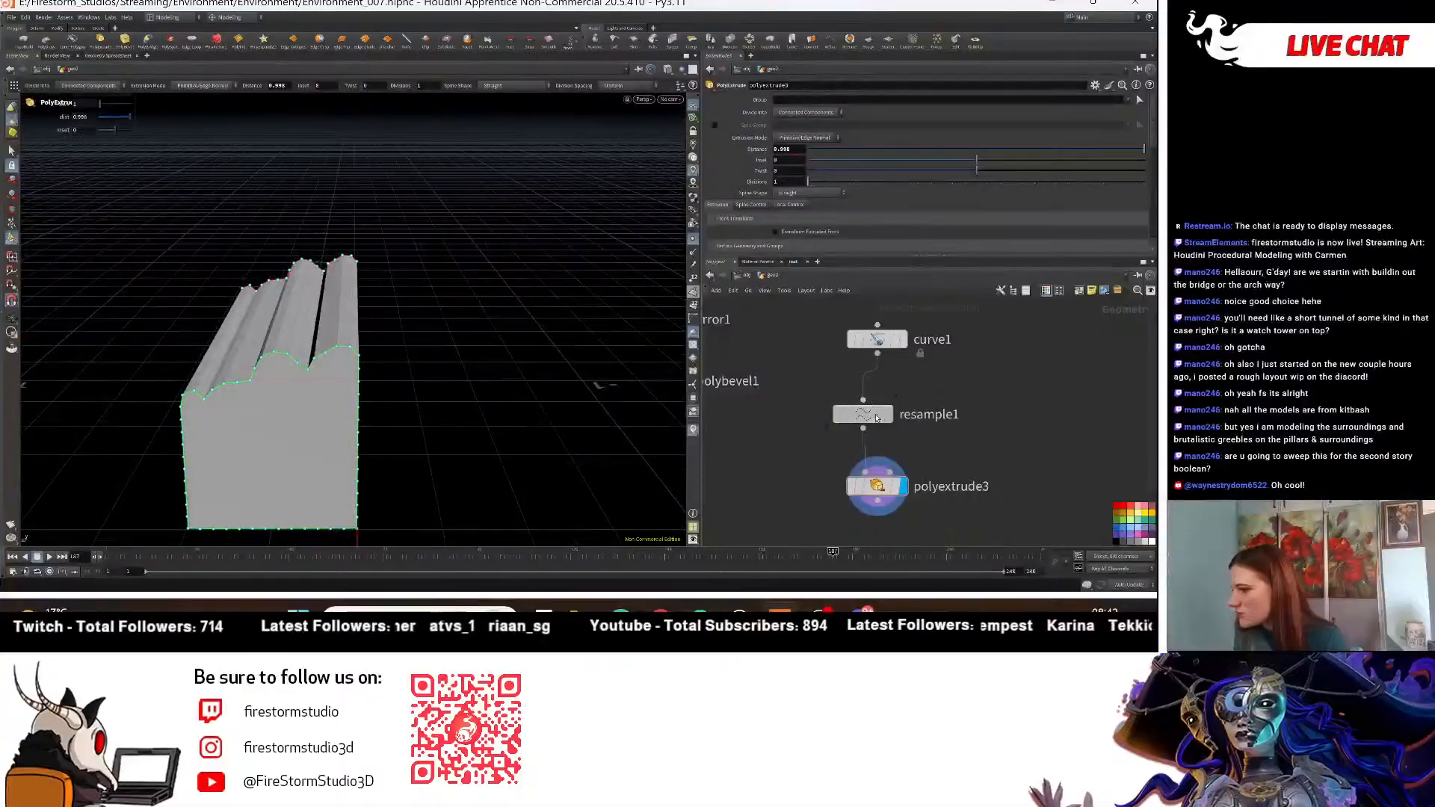
Set resample1 to treat polygons as Subdivision Curves and turn off Even Last Segment Same Length.
click(876, 416)
click(803, 200)
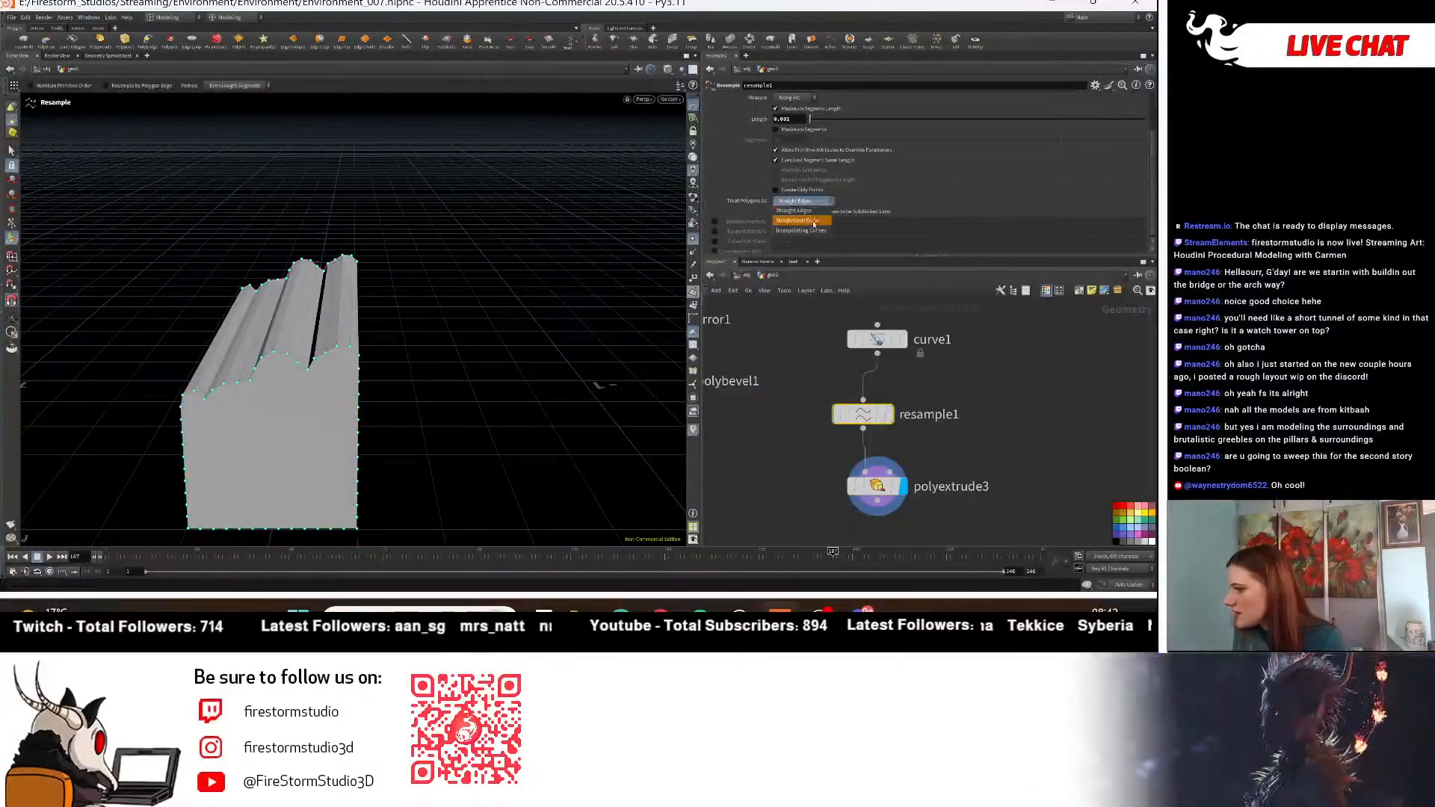
click(803, 220)
drag(446, 292, 490, 305)
key(Return)
click(830, 162)
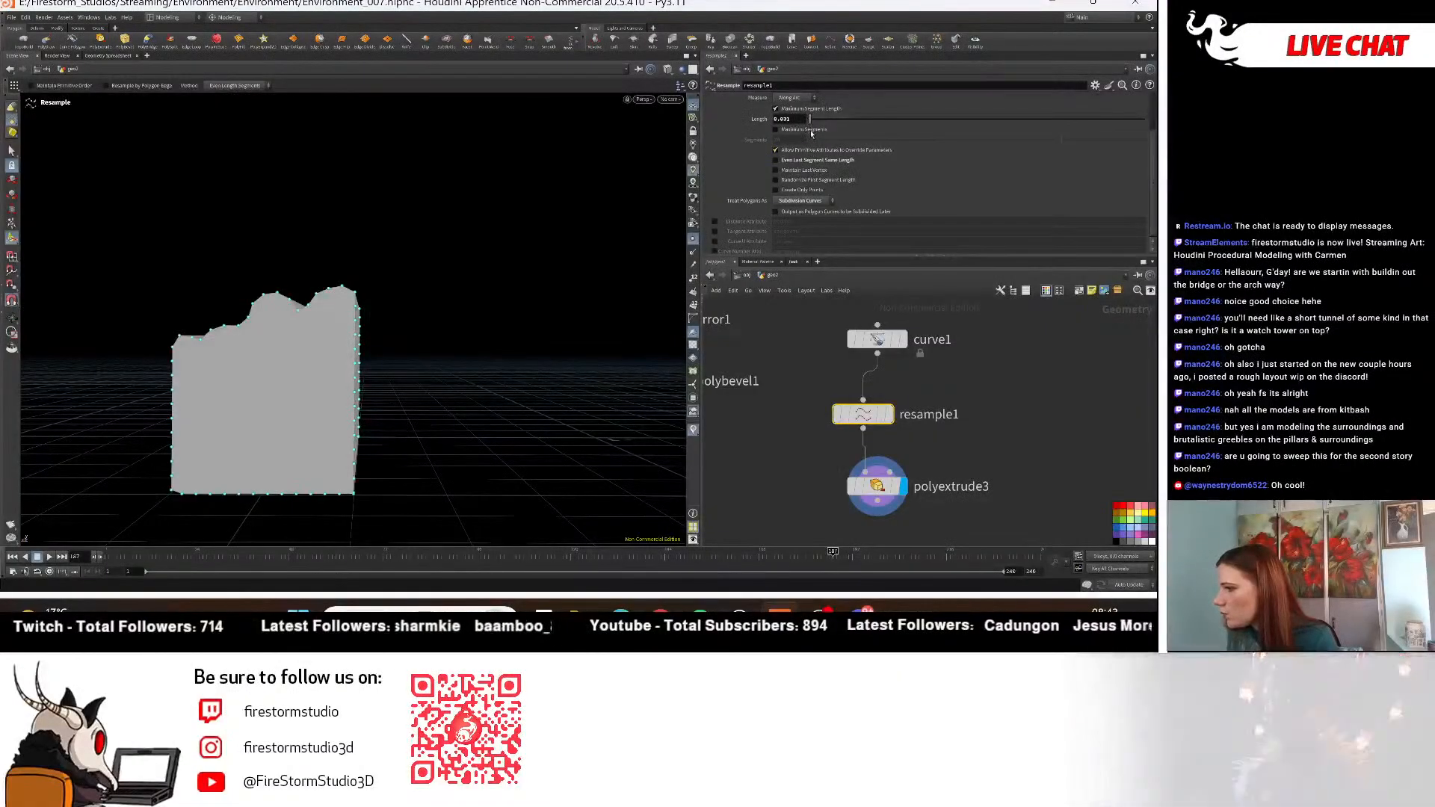
Try Maximum Segments at 13 on resample1, then switch back to Maximum Segment Length.
click(786, 110)
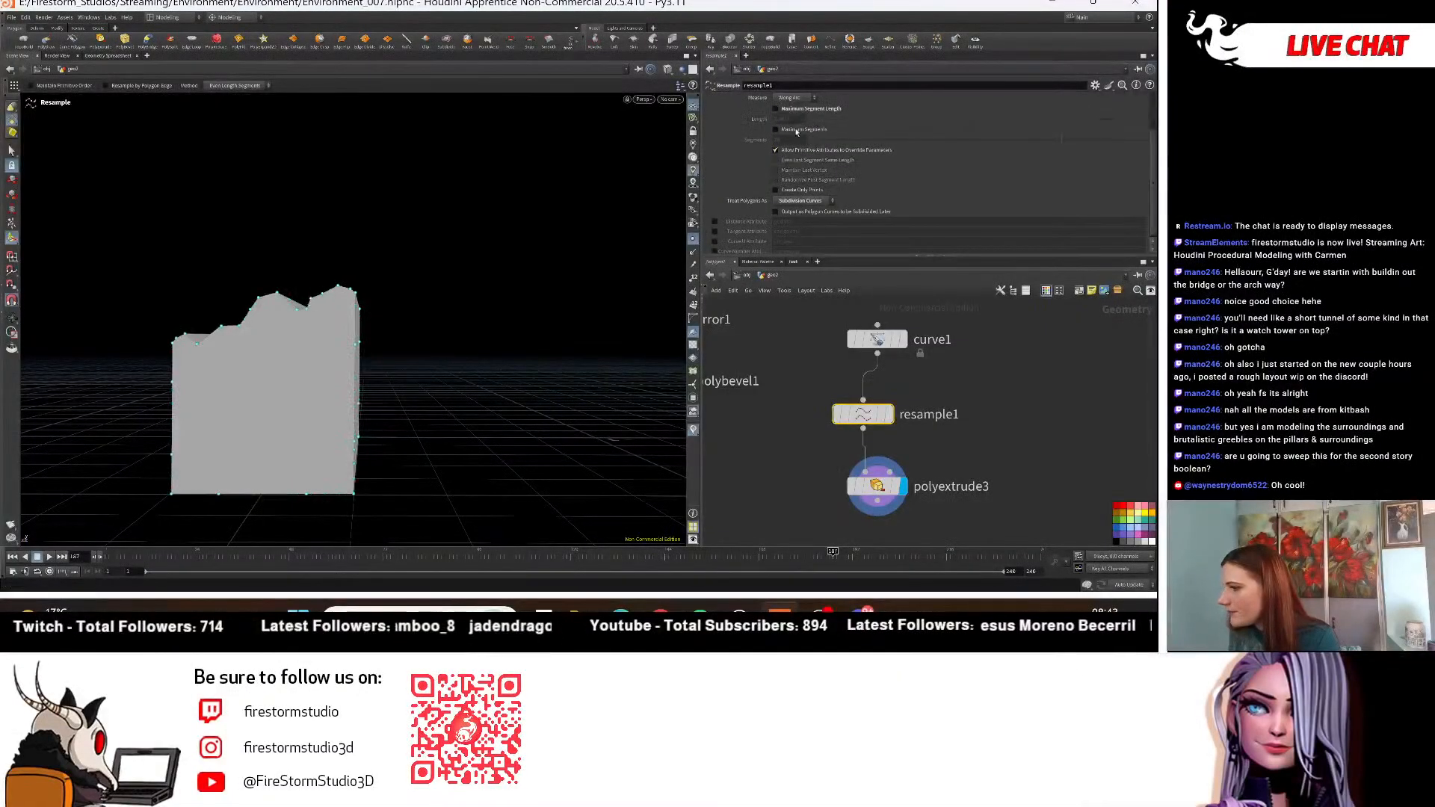
click(795, 130)
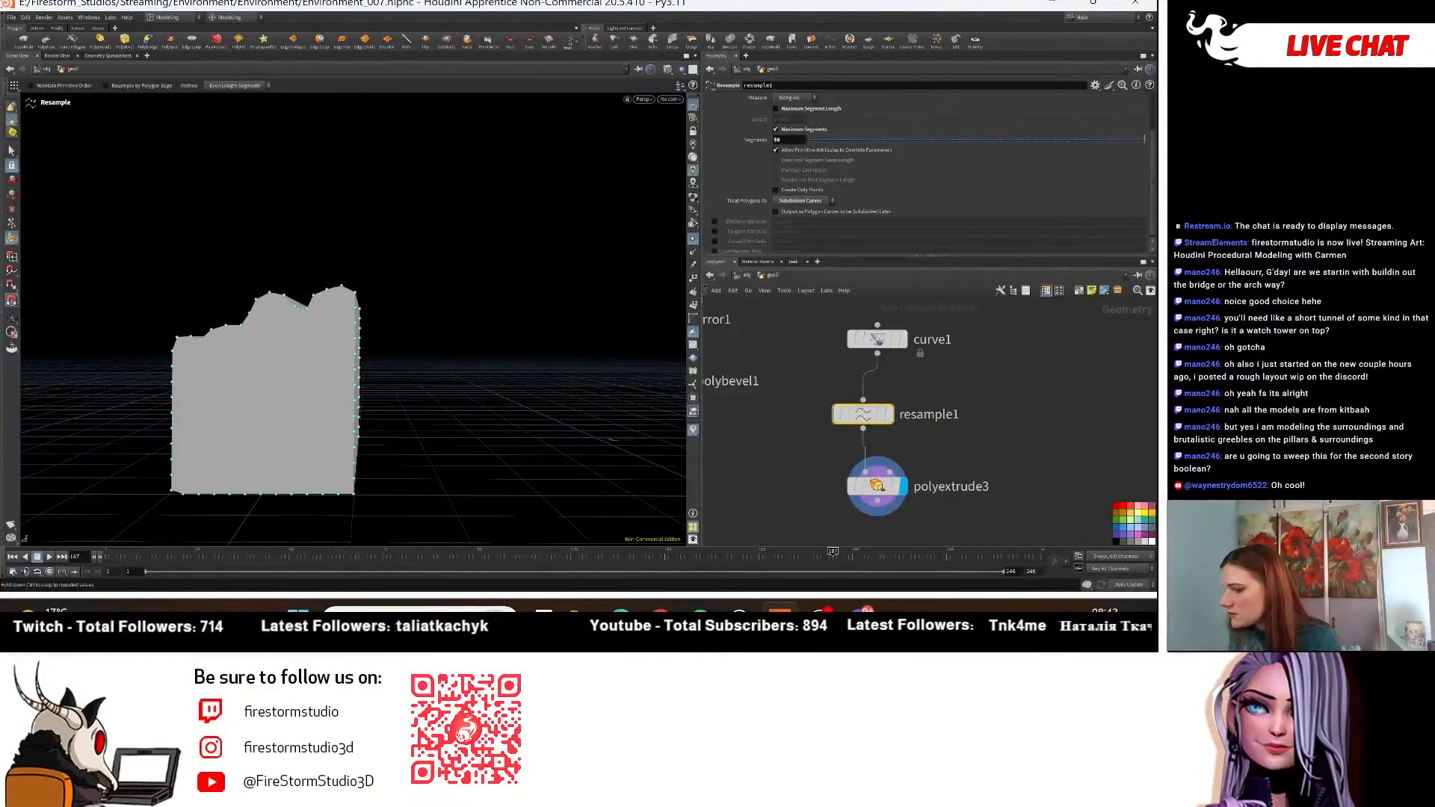
drag(1143, 139, 890, 159)
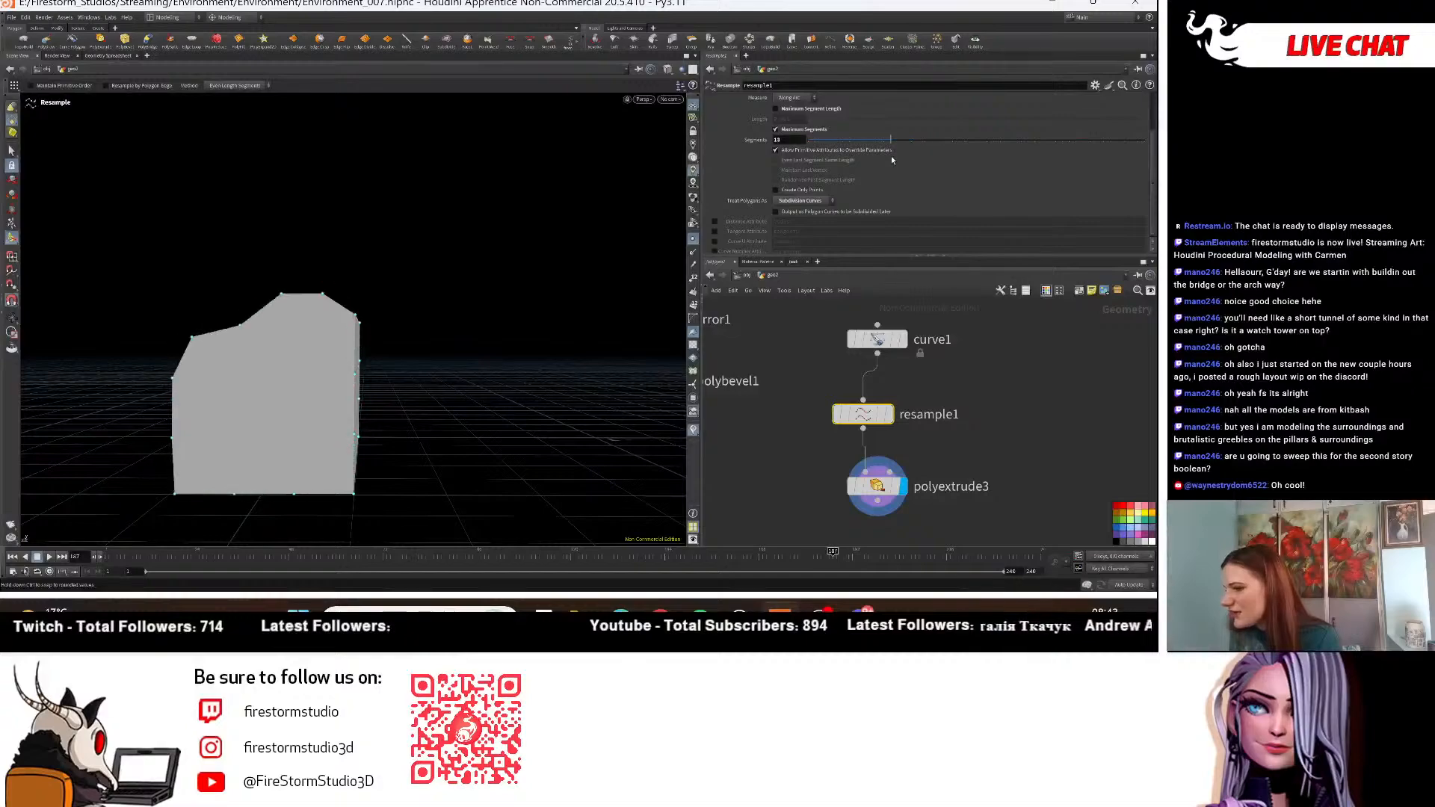
click(804, 130)
click(811, 110)
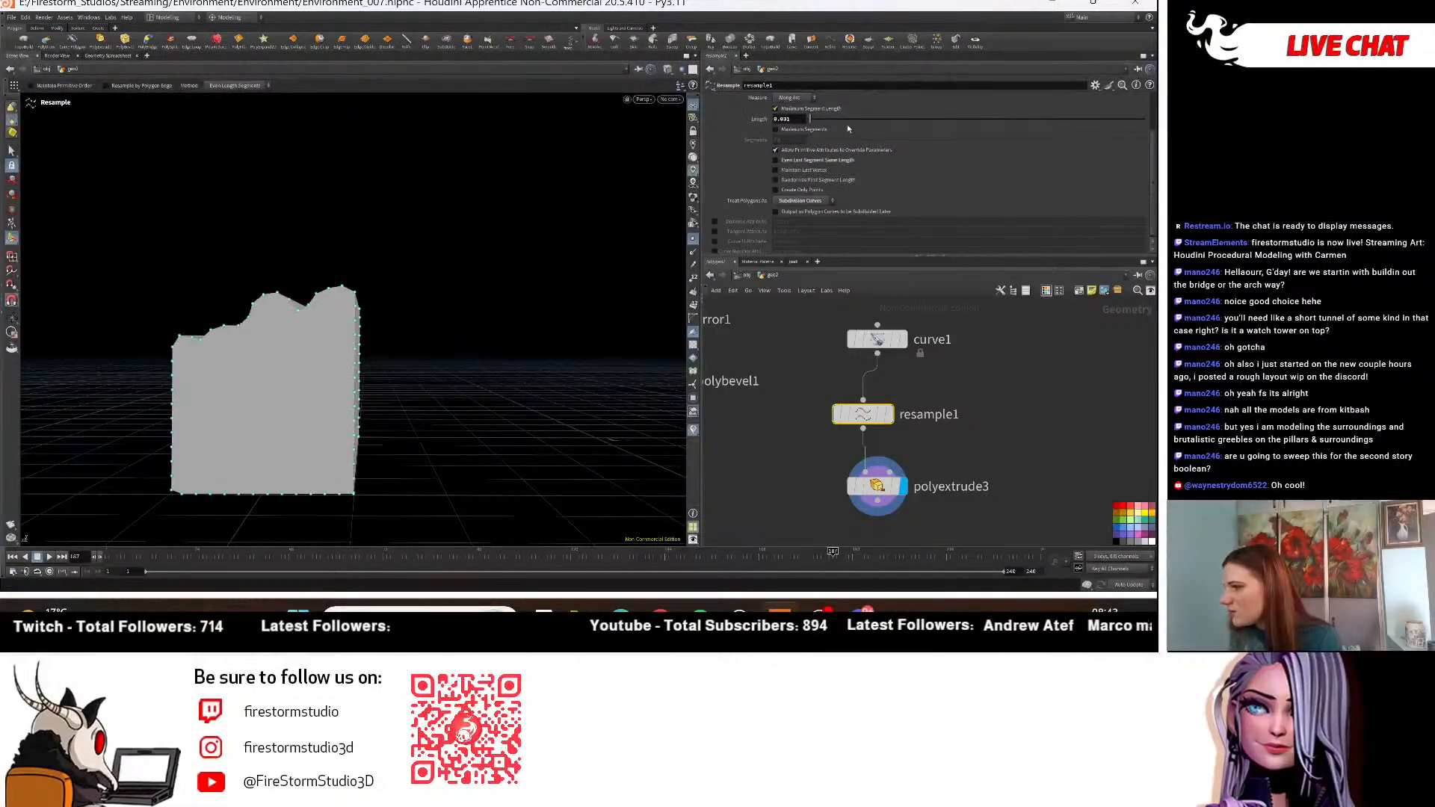
Set resample1's maximum segment length to about 0.017 and inspect the extruded trim from several angles.
mouse_move(814, 121)
middle_down()
mouse_move(841, 118)
mouse_move(802, 120)
mouse_move(804, 134)
mouse_move(777, 135)
mouse_move(784, 150)
mouse_move(802, 108)
mouse_move(794, 129)
middle_up()
click(792, 109)
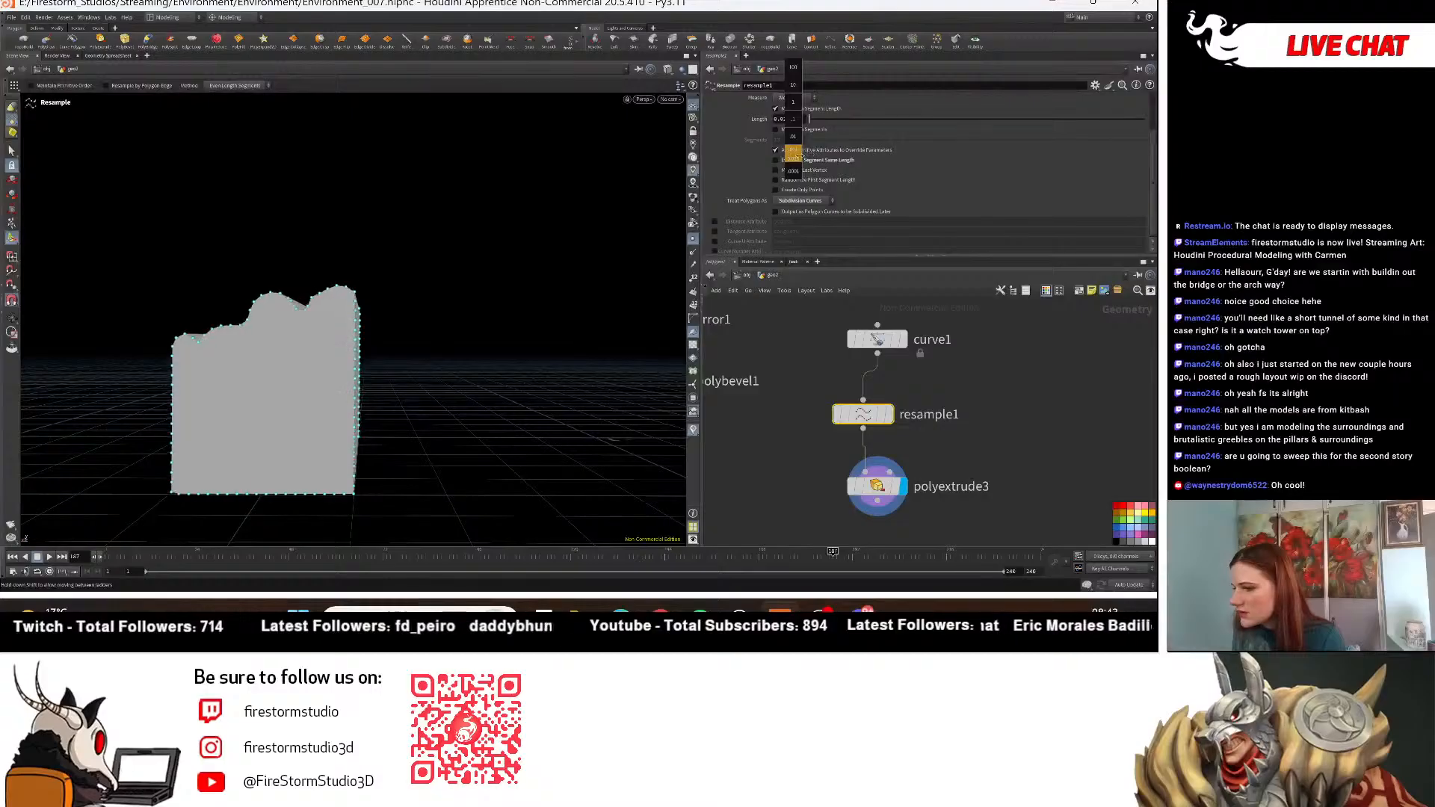
middle_drag(785, 156, 772, 159)
alt+drag(329, 388, 299, 396)
alt+right_drag(299, 396, 101, 374)
alt+drag(101, 374, 322, 418)
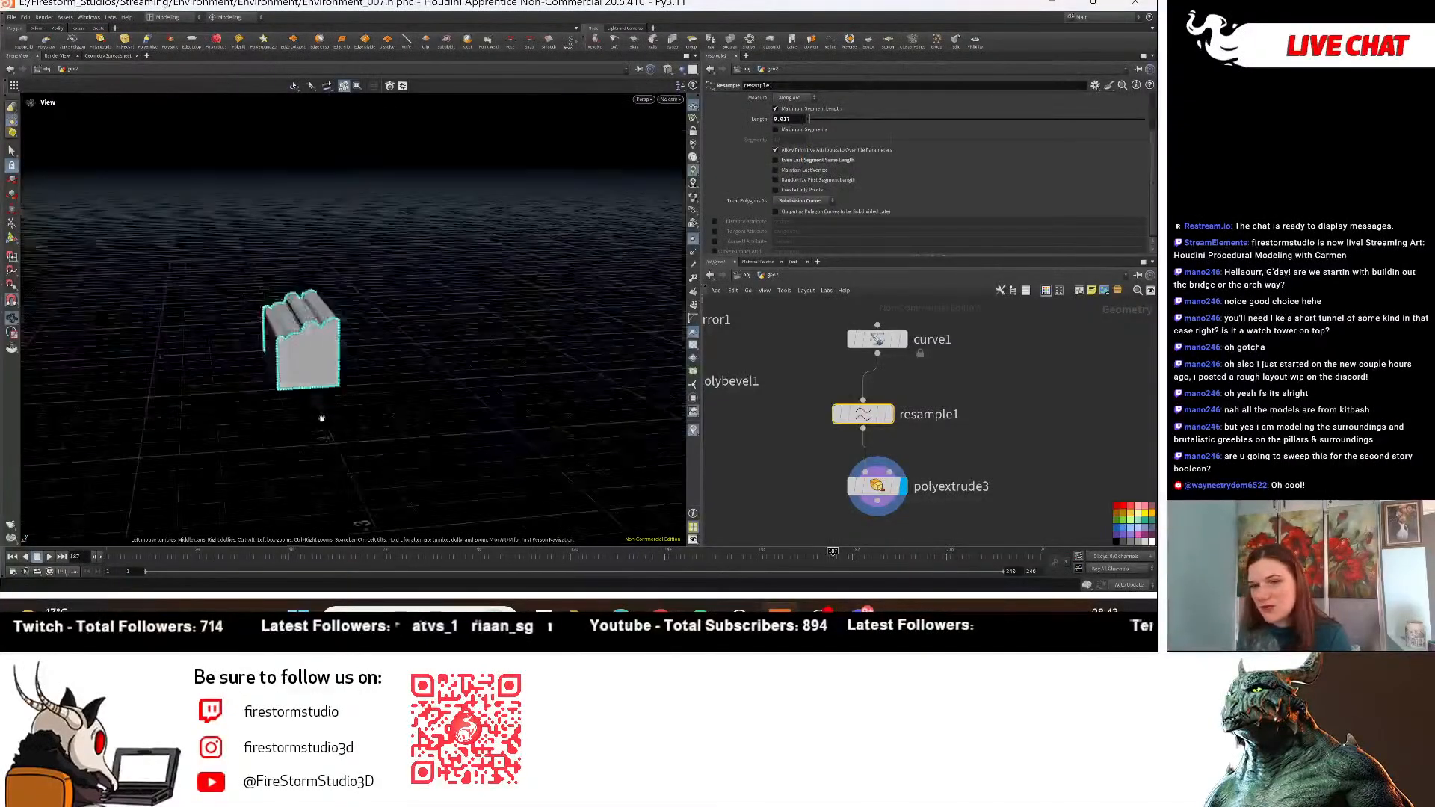
Select polyextrude3 and check the point and primitive counts in its node information.
alt+right_drag(322, 419, 394, 414)
alt+drag(394, 414, 513, 463)
click(883, 489)
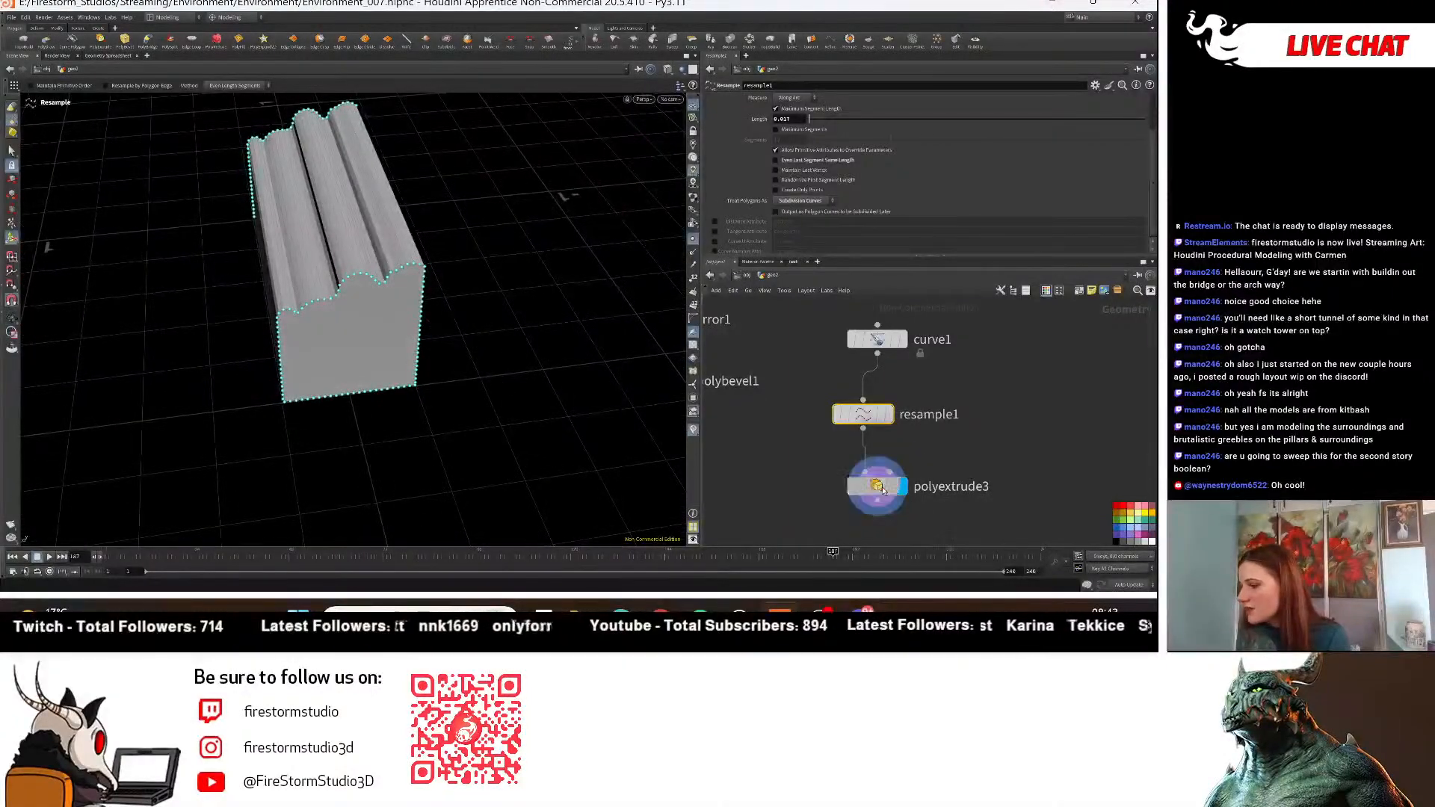
click(882, 489)
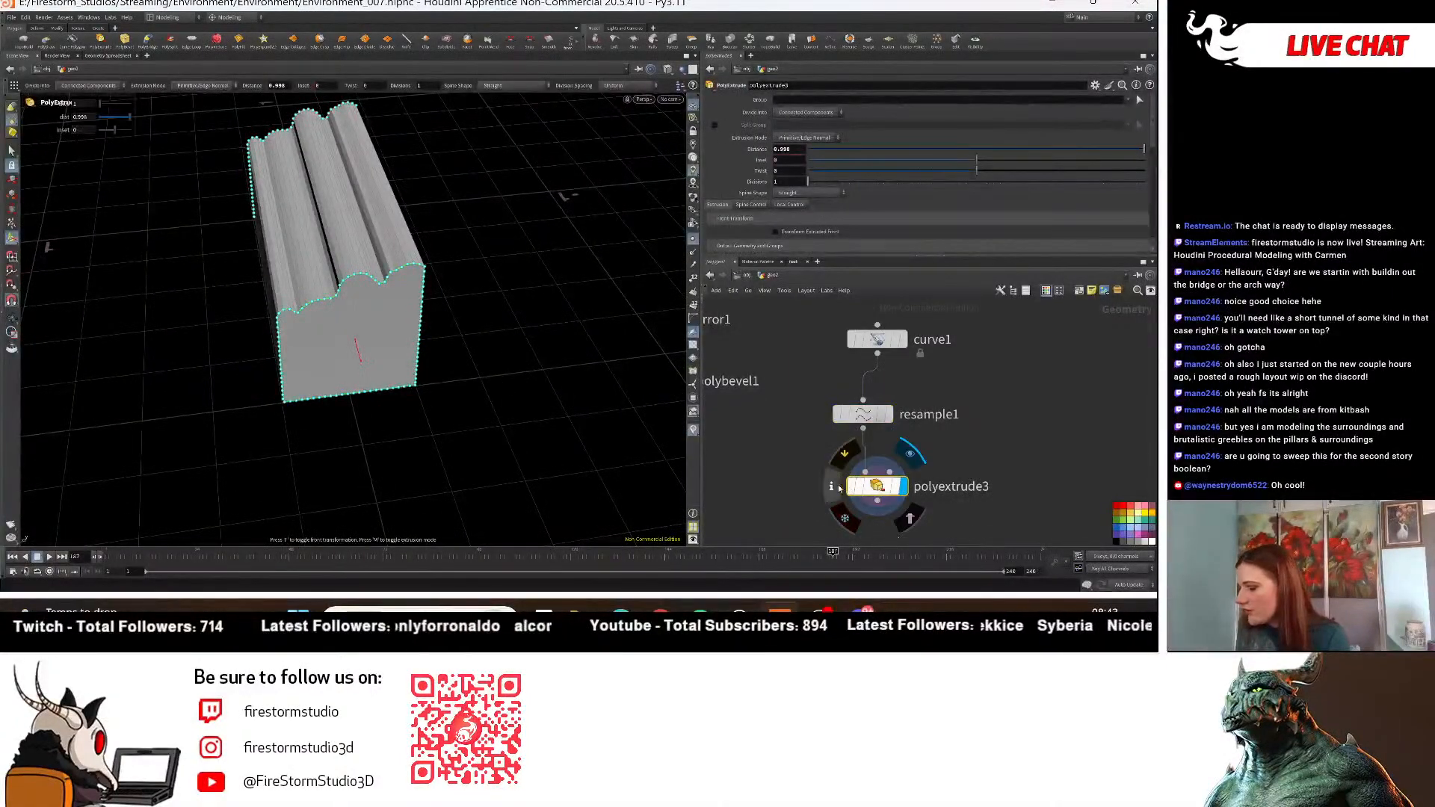
click(832, 487)
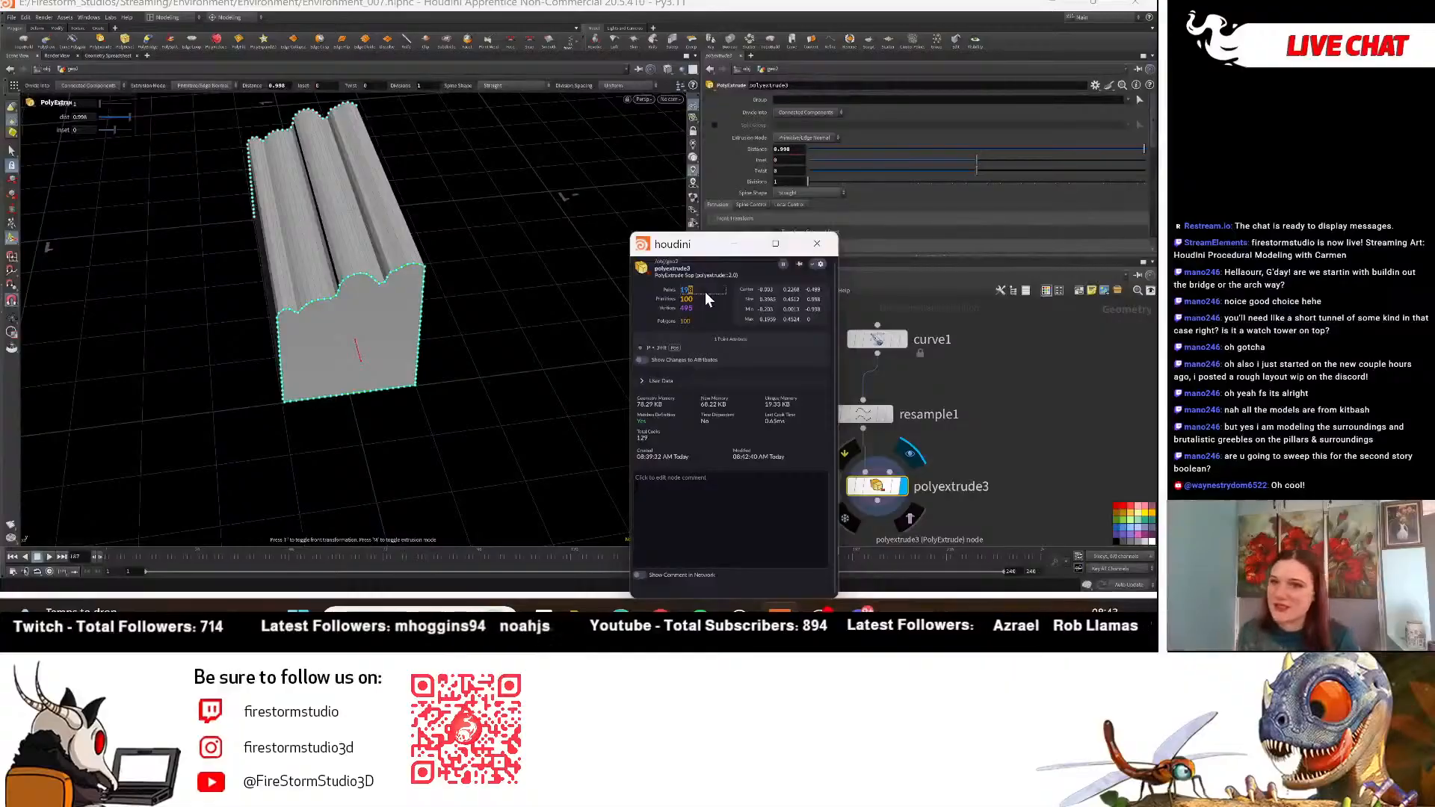
click(816, 244)
Display curve1 for editing and view the trim profile straight on in the Front viewport.
alt+drag(336, 306, 340, 441)
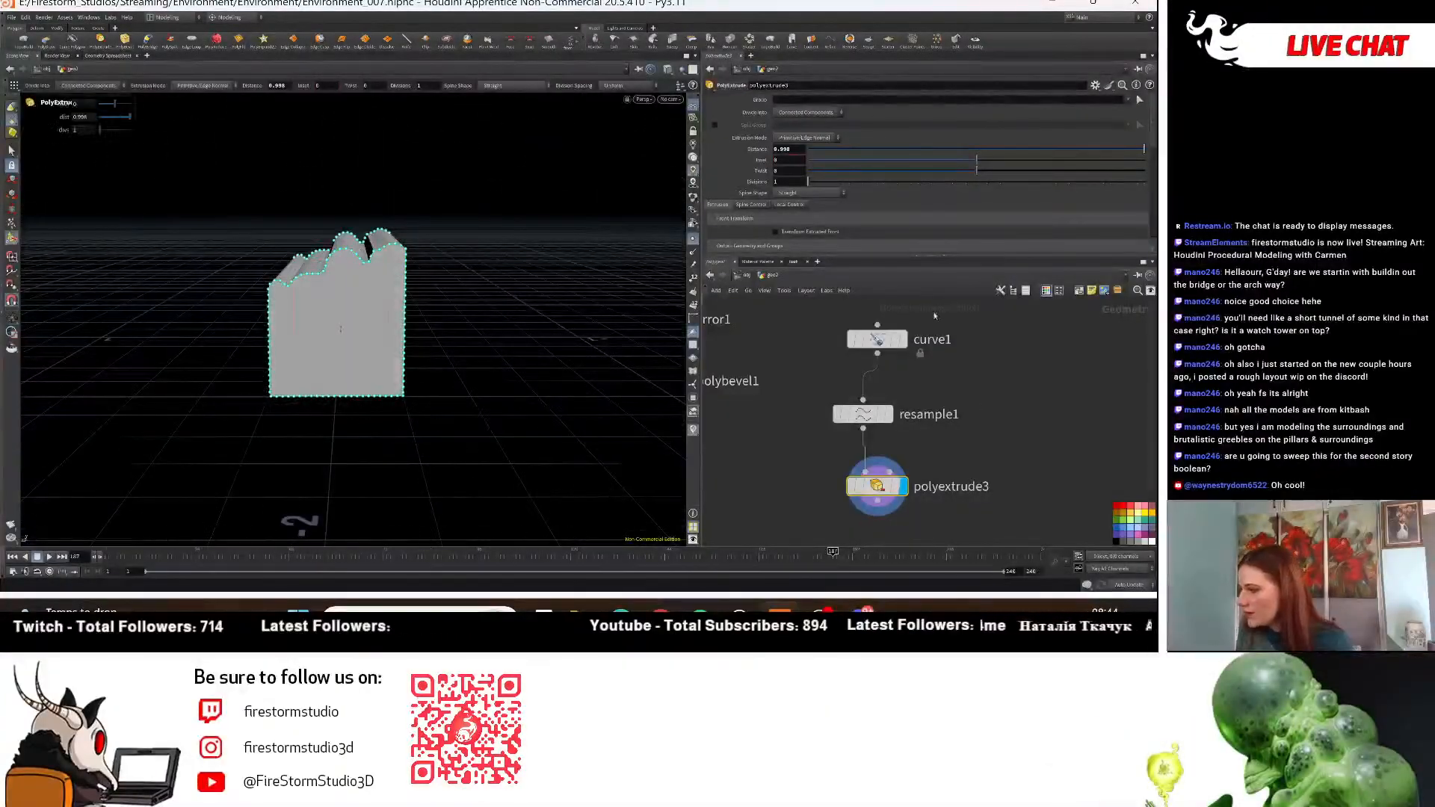
click(893, 340)
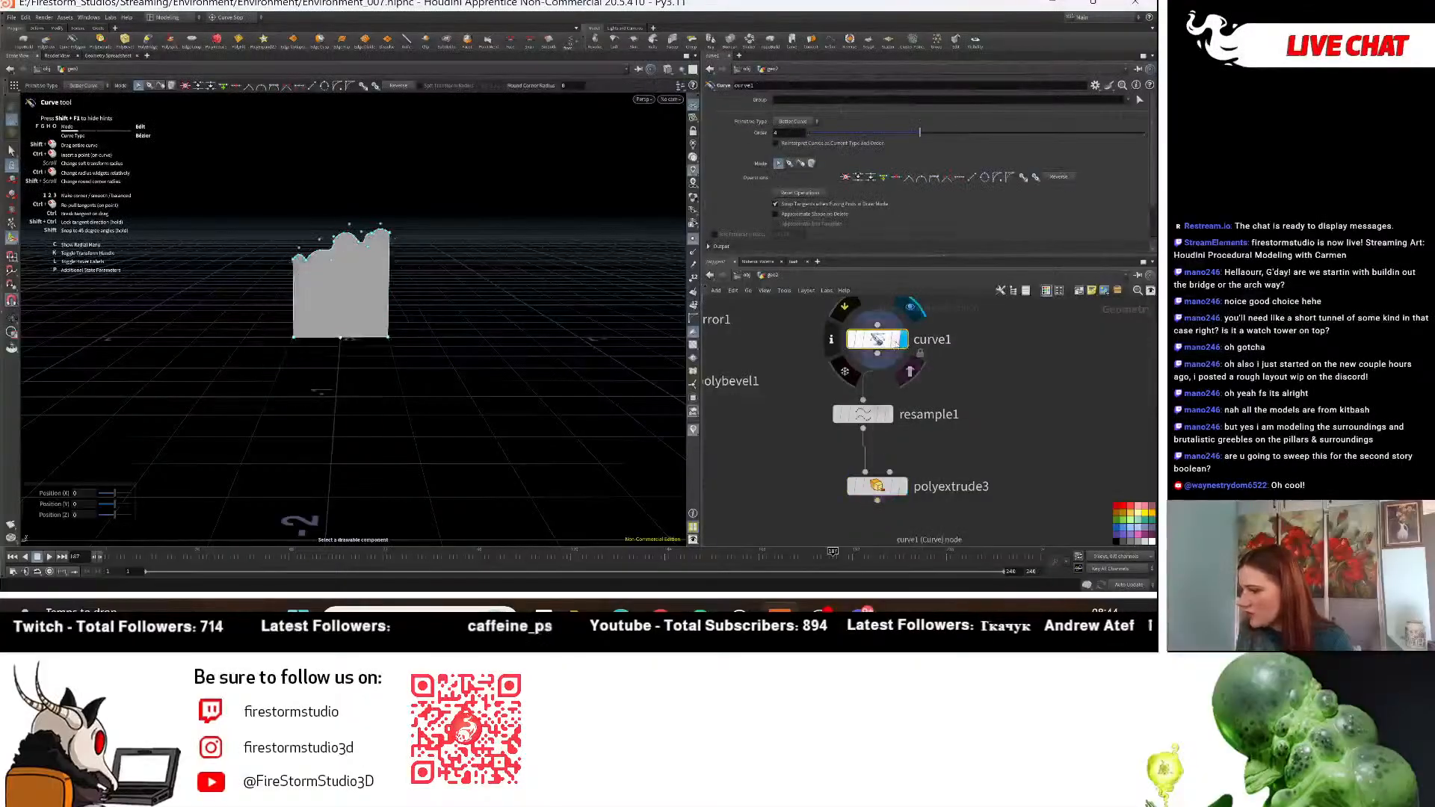
click(643, 98)
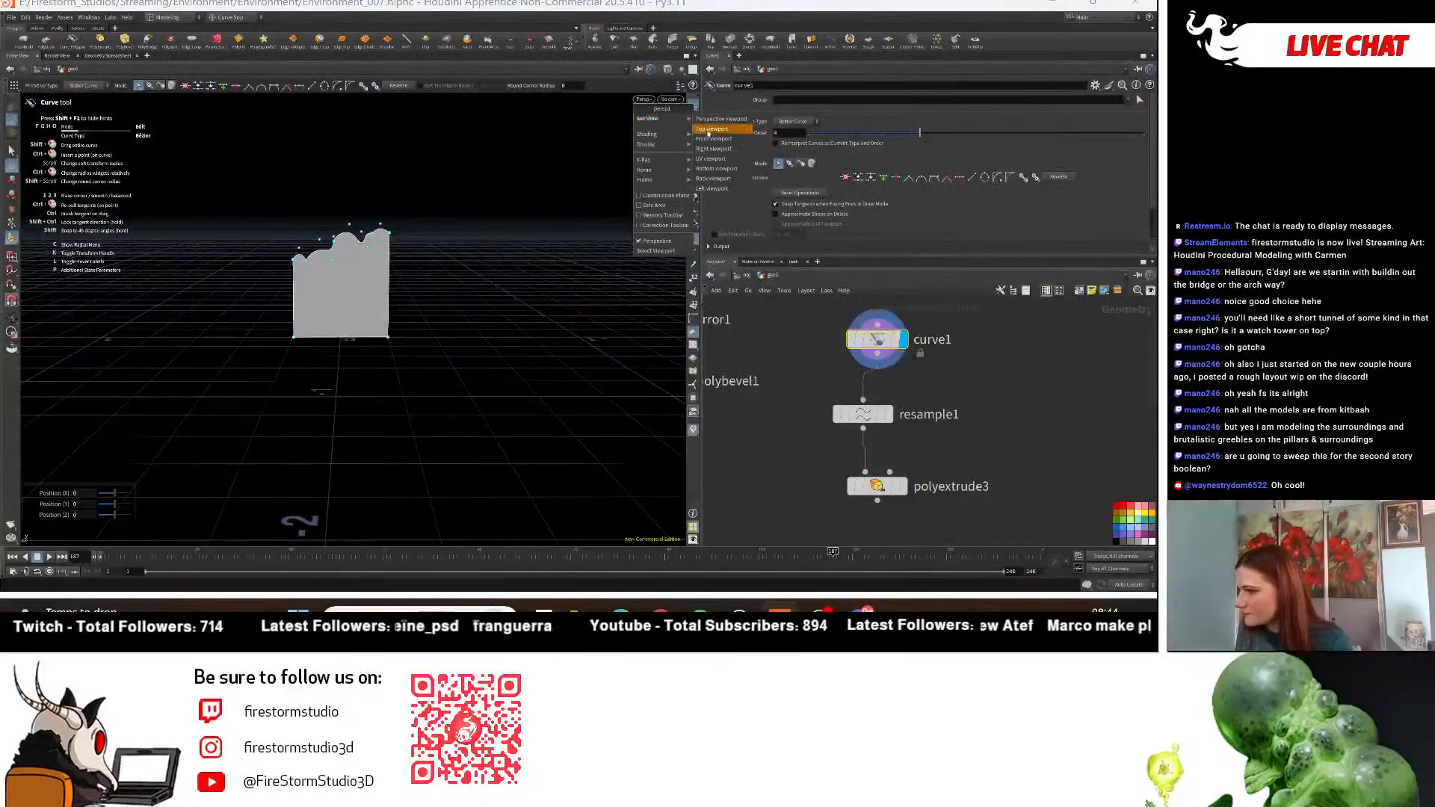
click(708, 142)
alt+middle_drag(497, 438, 488, 391)
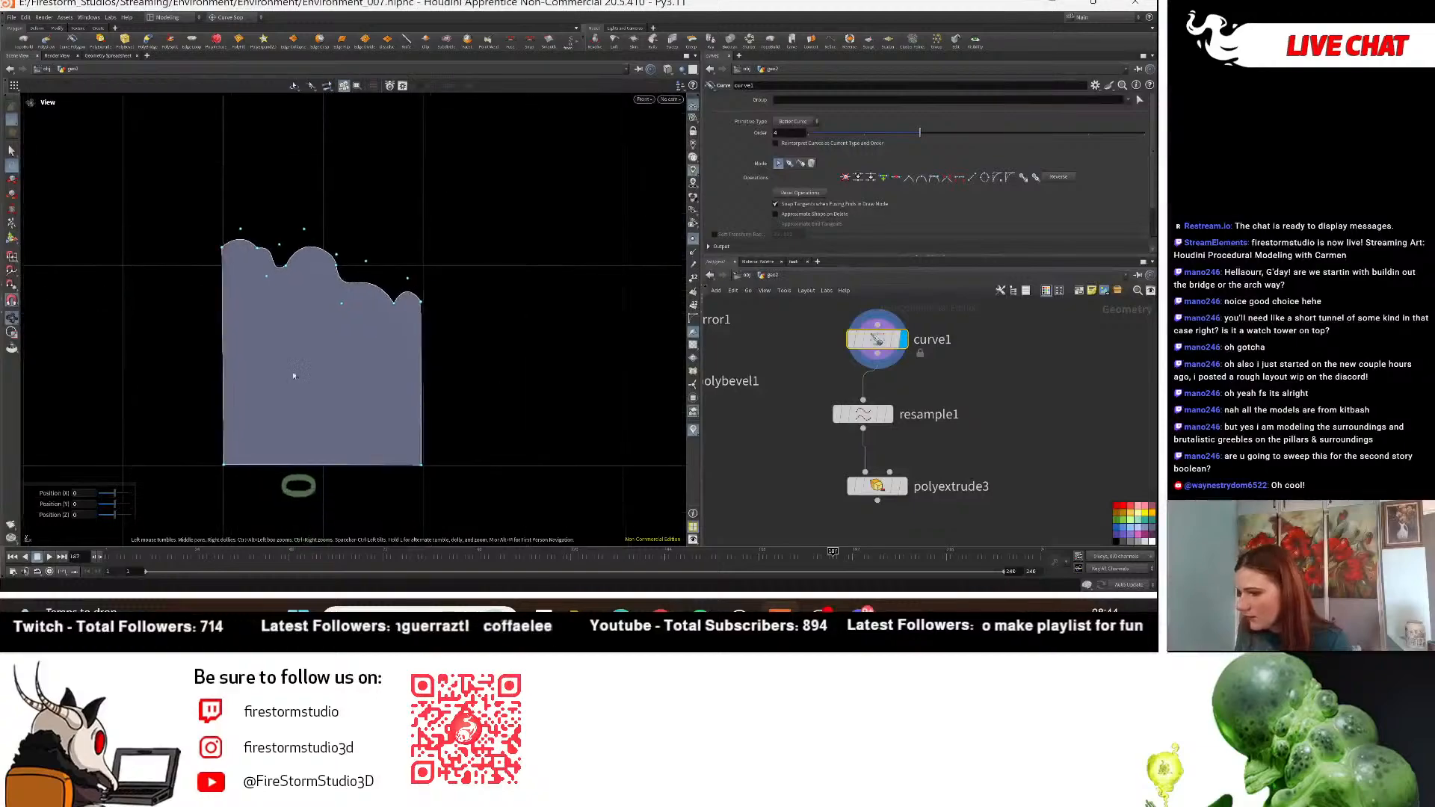
Select the Bezier points along the scalloped upper edge of curve1, then leave and re-enter the curve editing handles.
drag(215, 418, 498, 518)
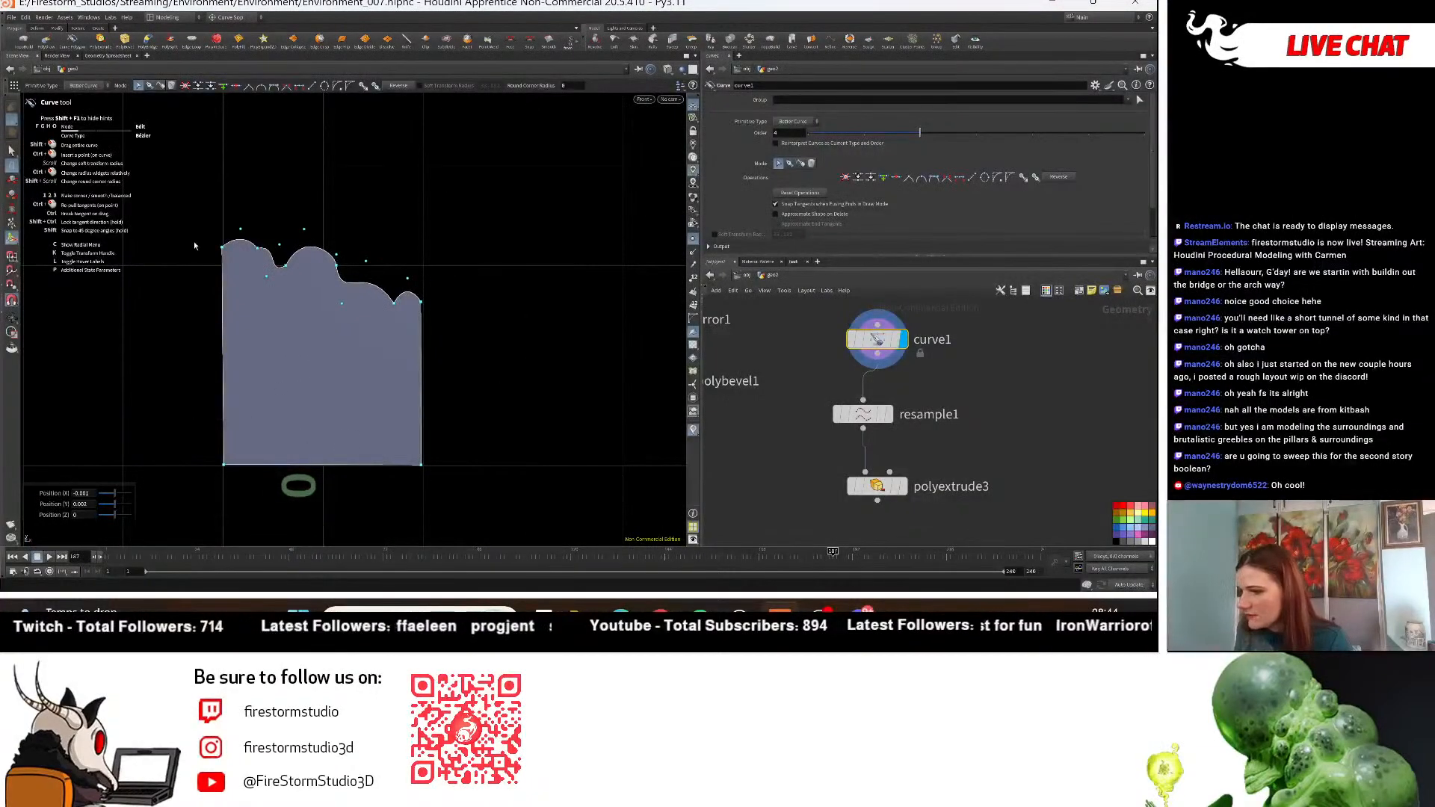
drag(213, 213, 497, 359)
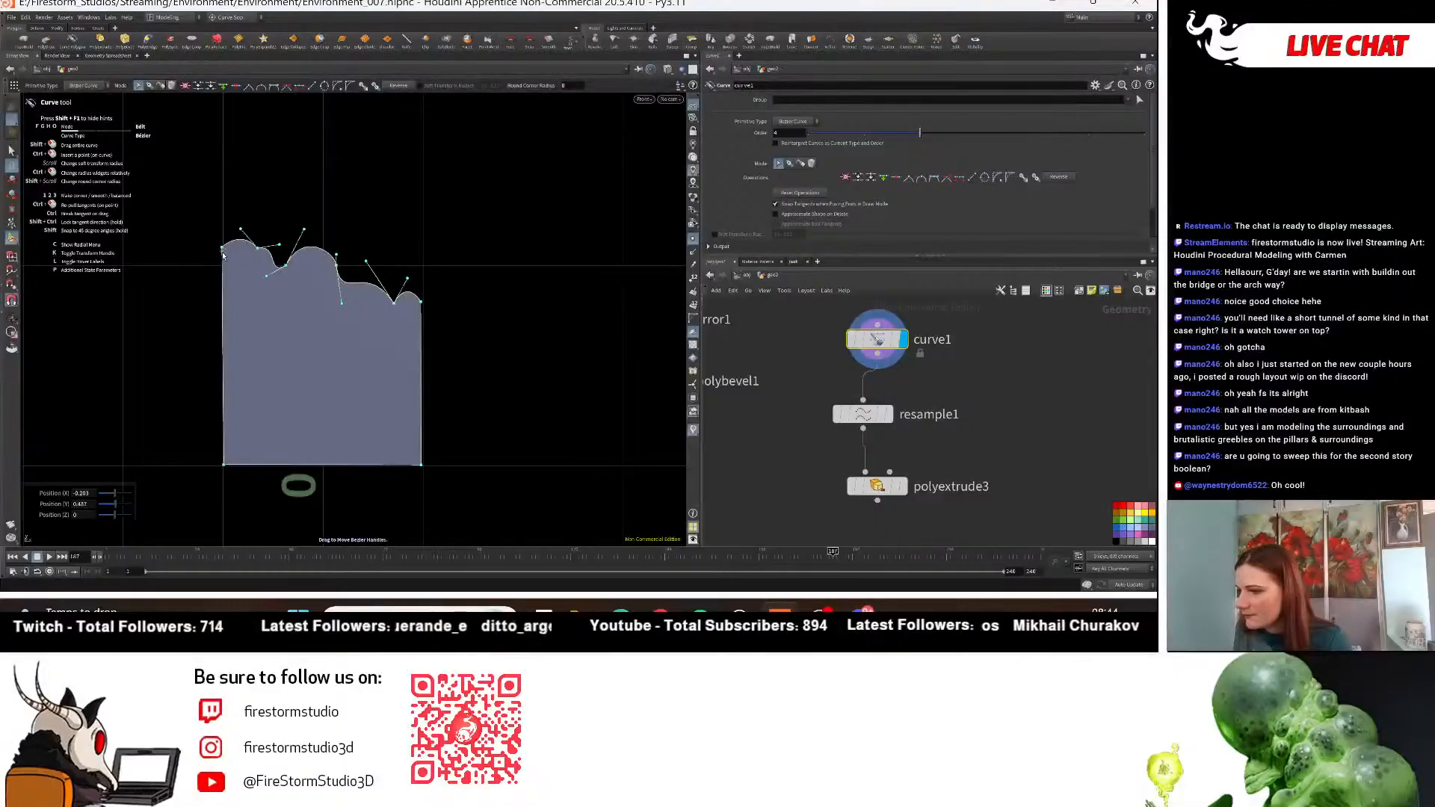
key(Escape)
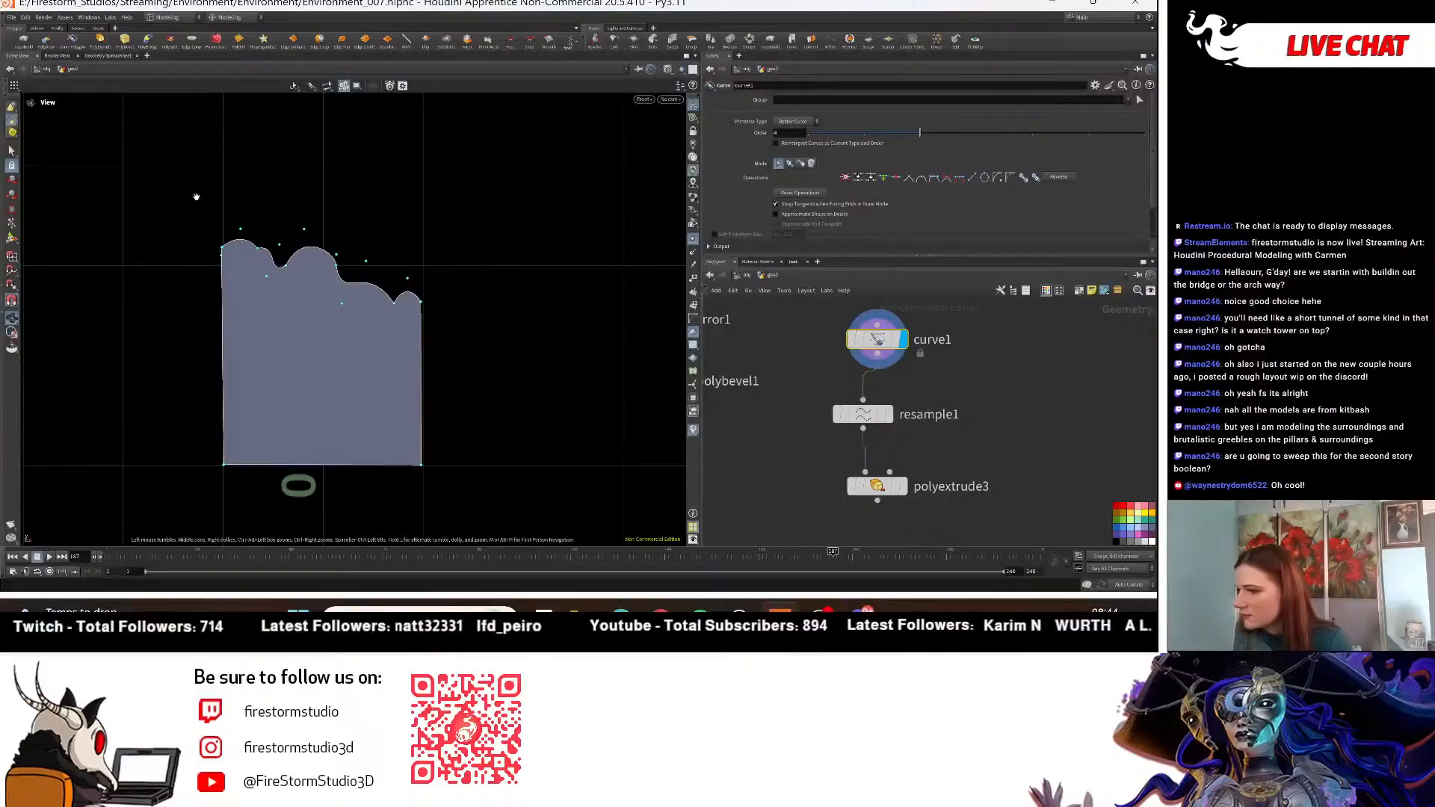
click(12, 238)
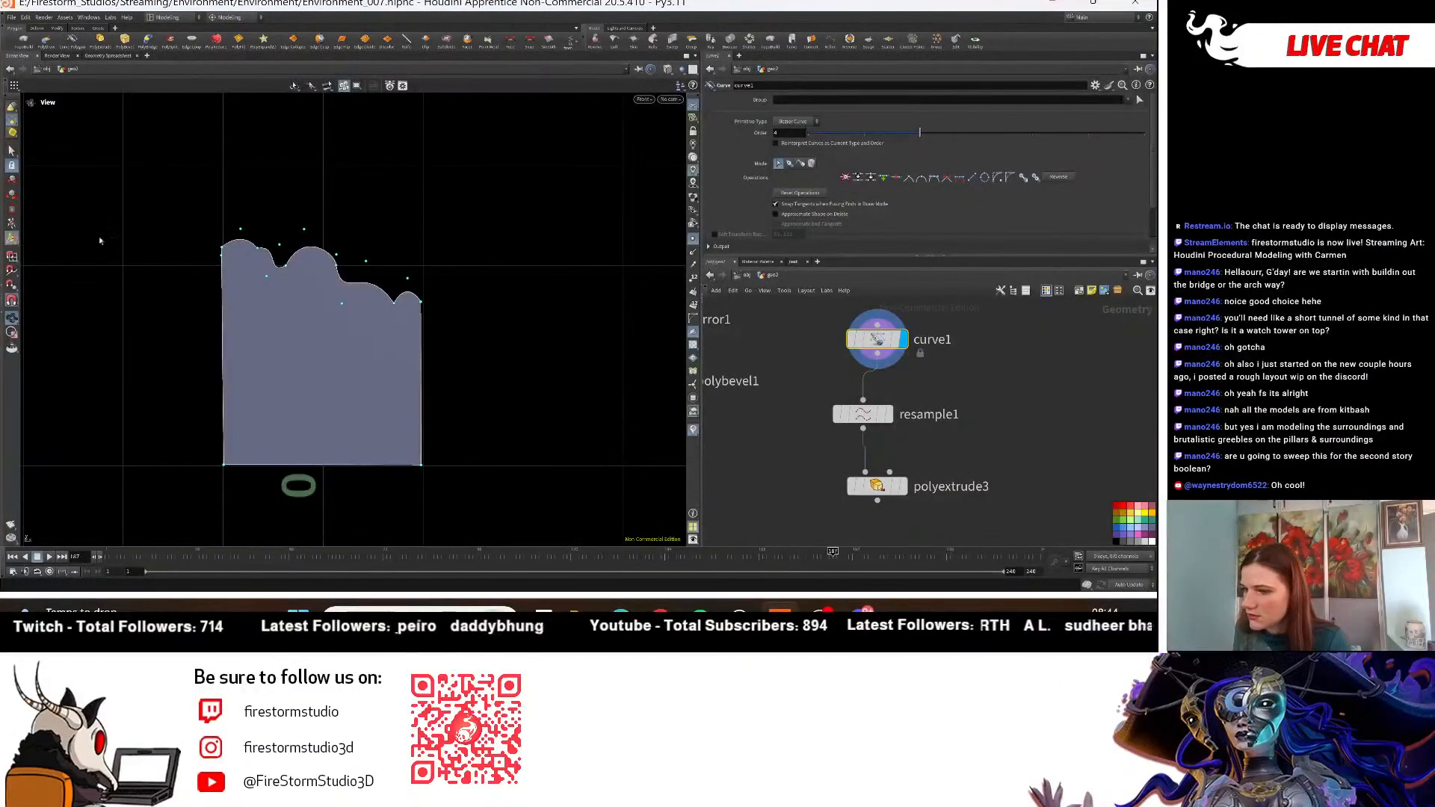
drag(161, 203, 442, 352)
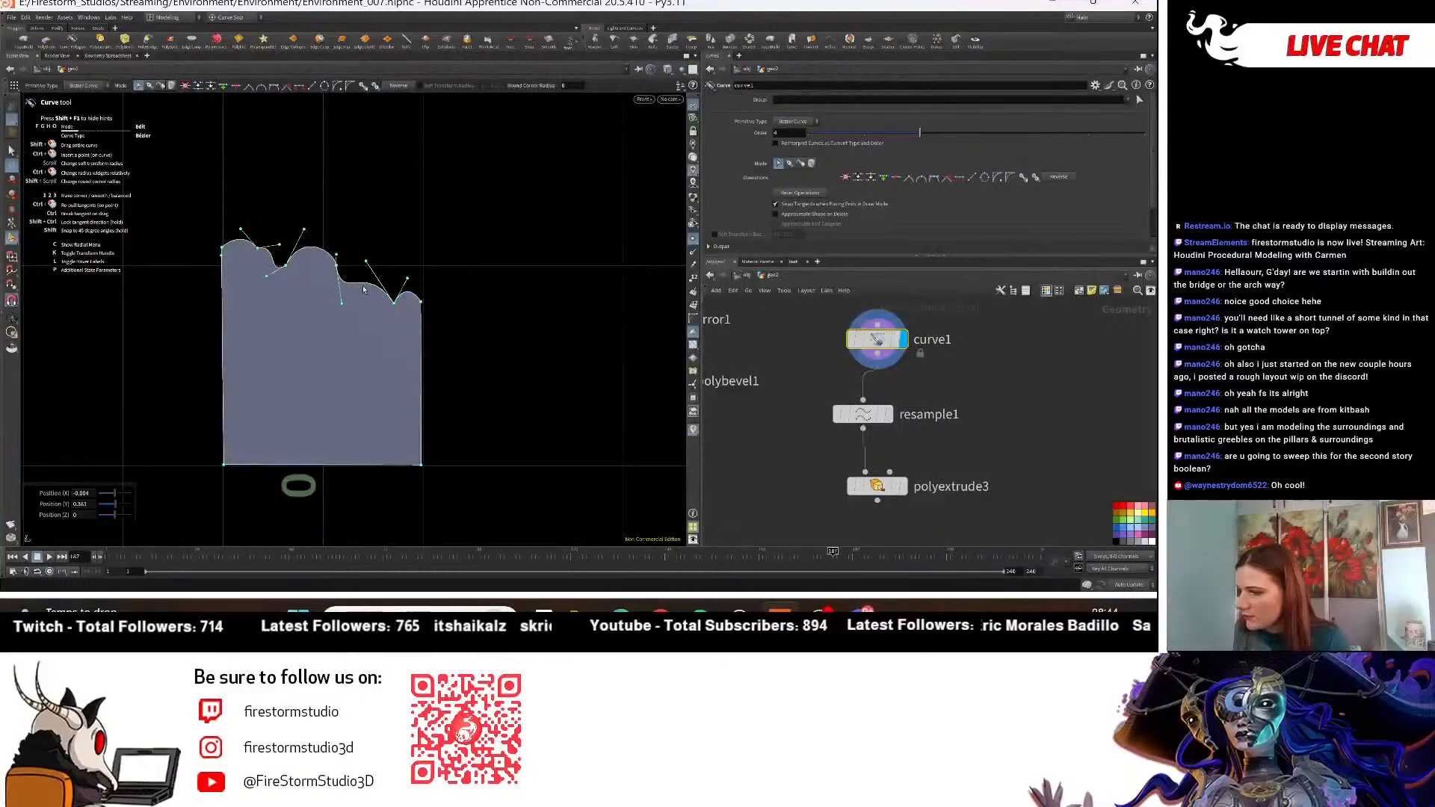
drag(337, 269, 346, 365)
key(ctrl+z)
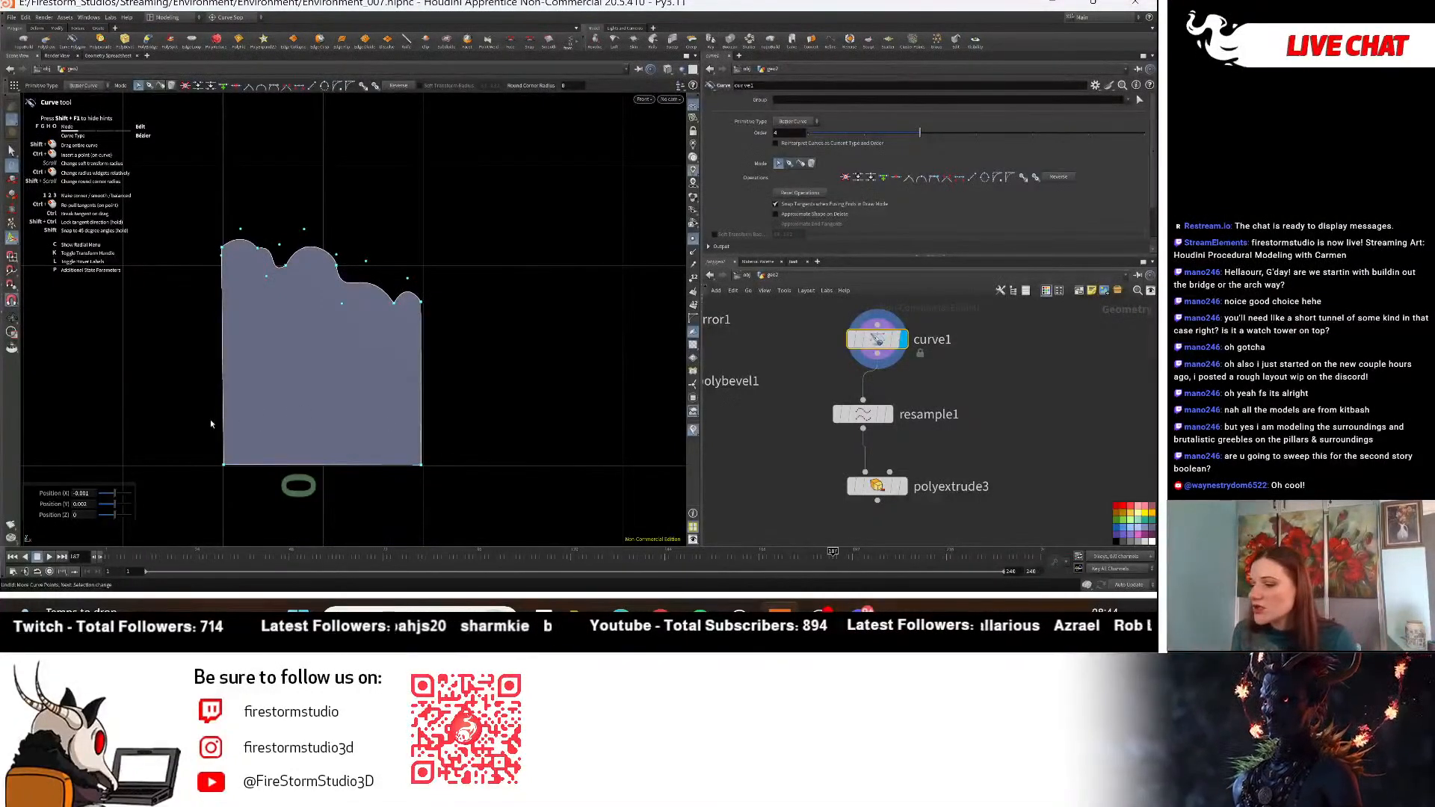
drag(195, 422, 449, 523)
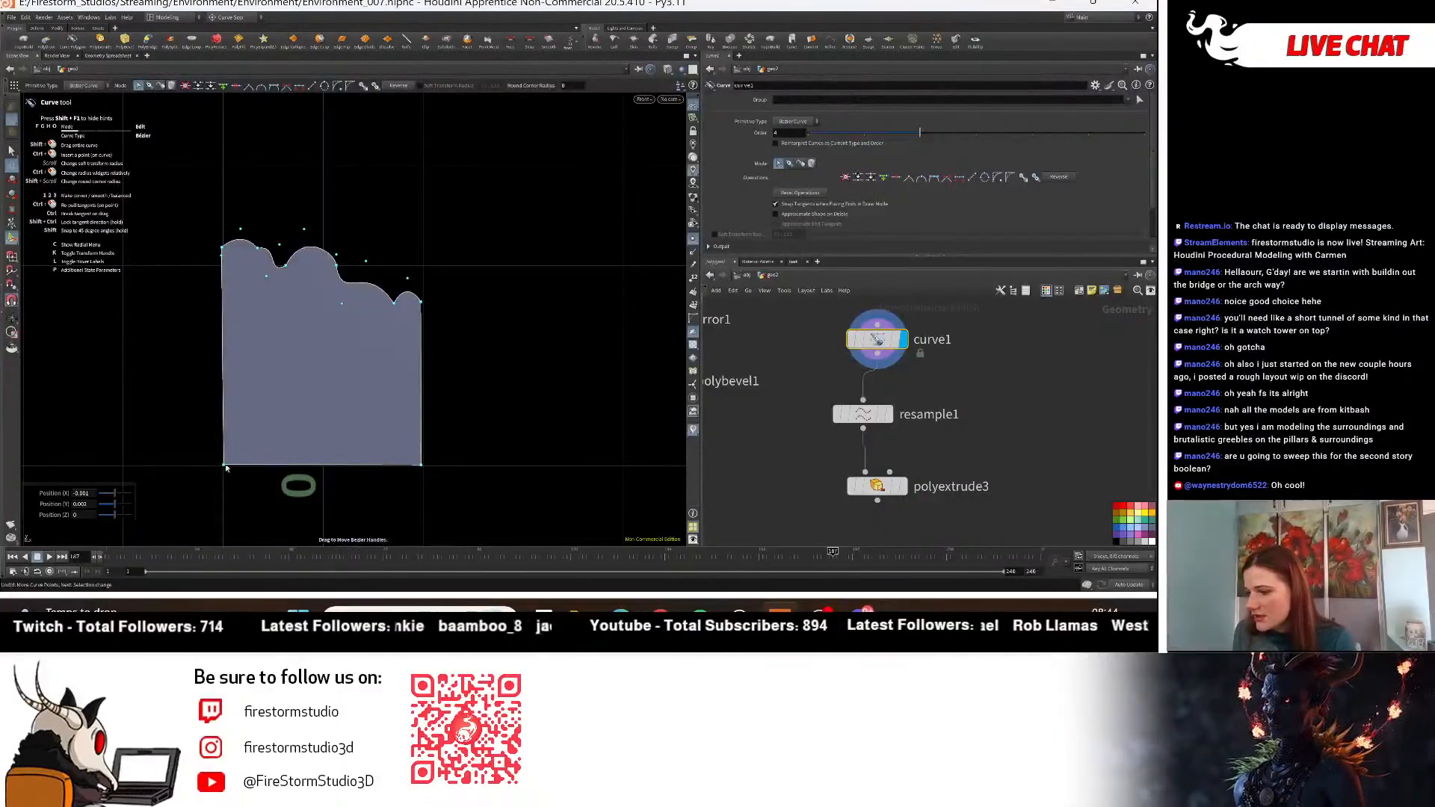
drag(224, 464, 228, 450)
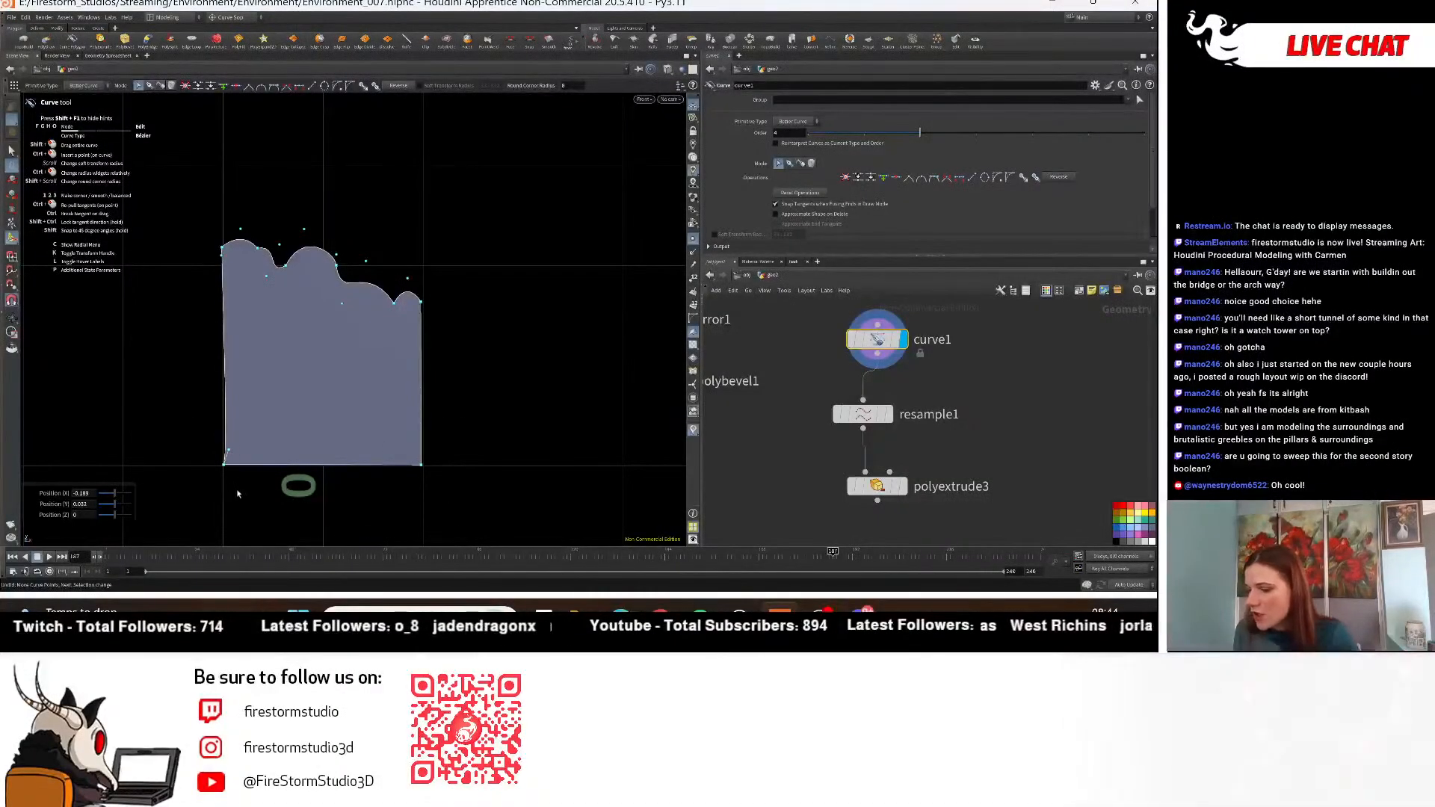
key(Escape)
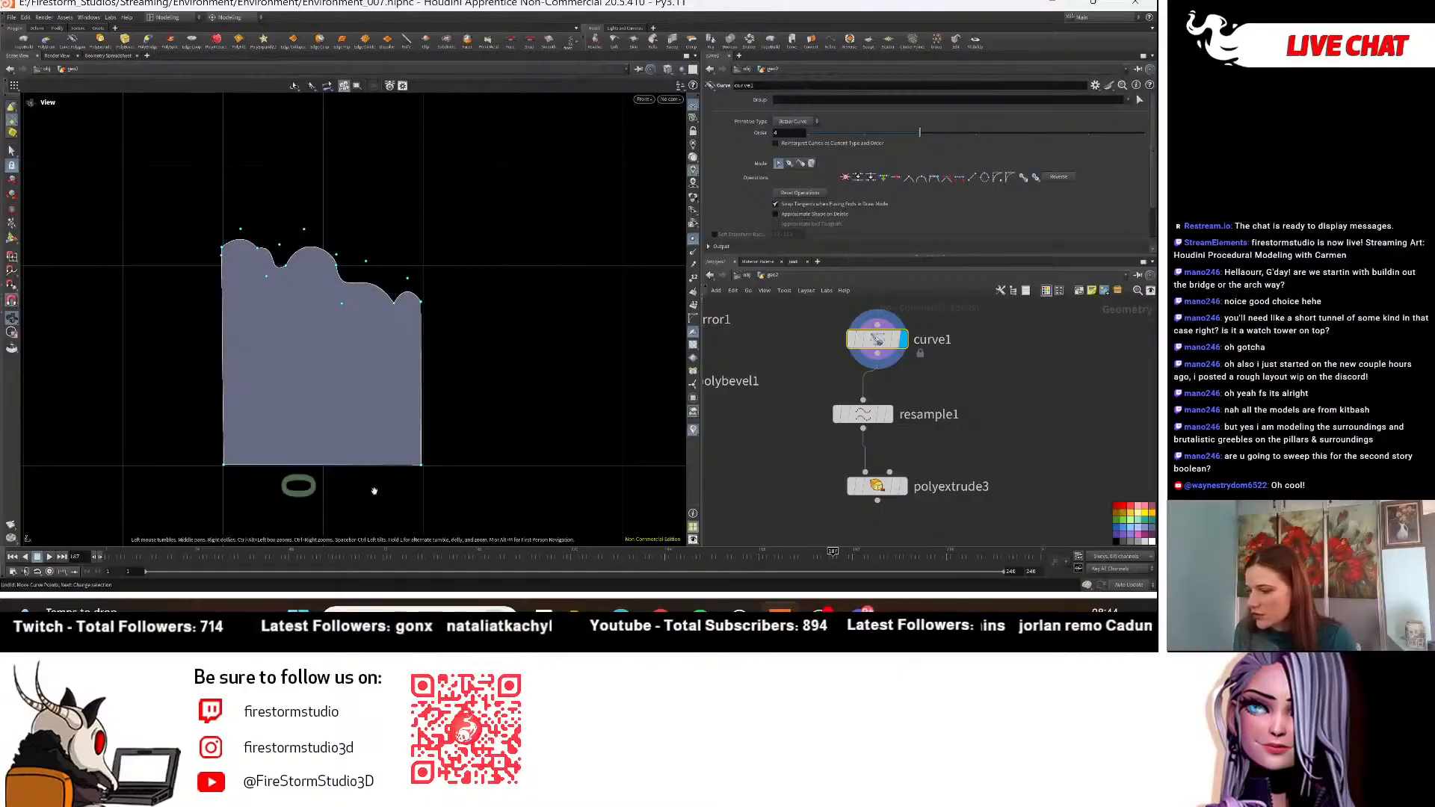
click(12, 240)
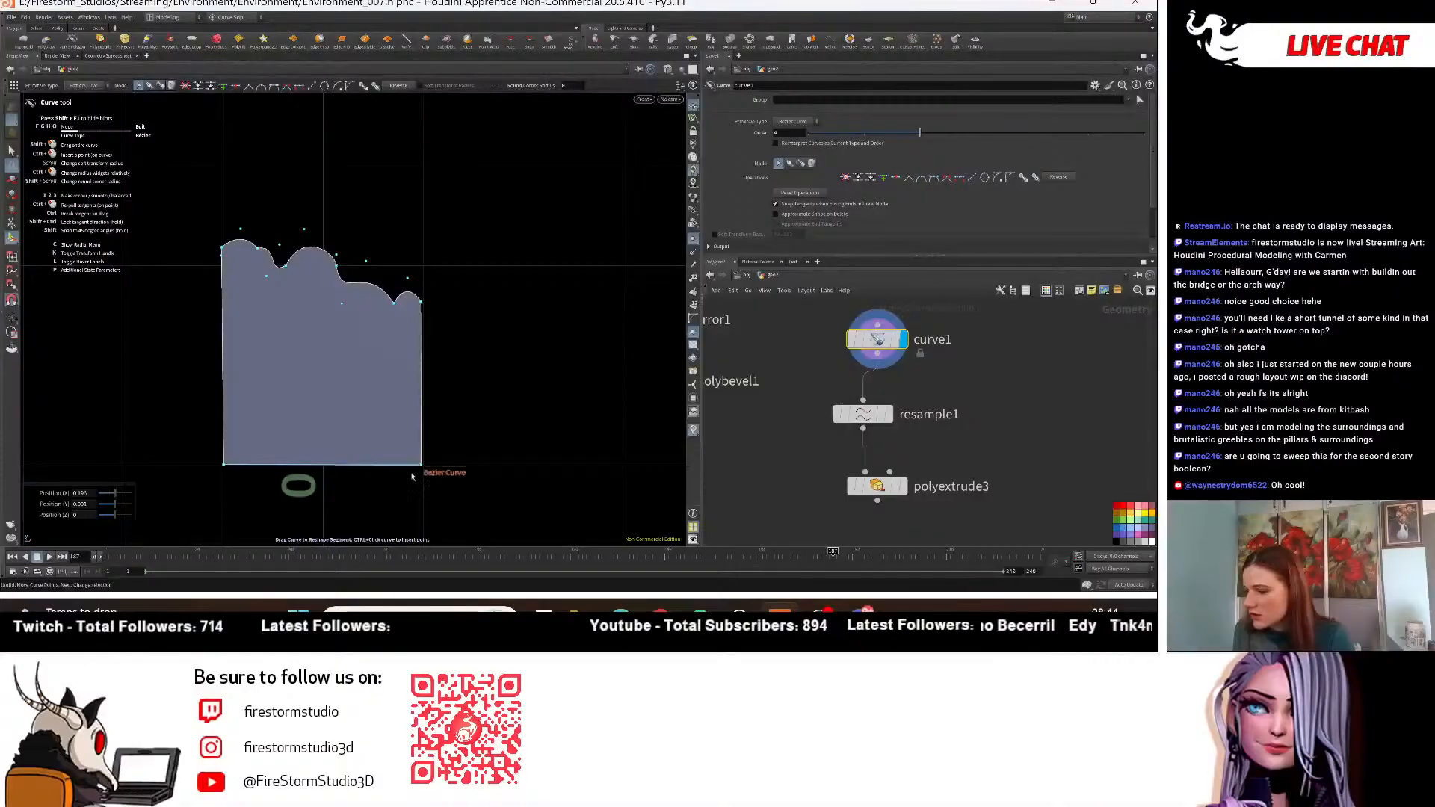
drag(372, 467, 380, 457)
key(ctrl+z)
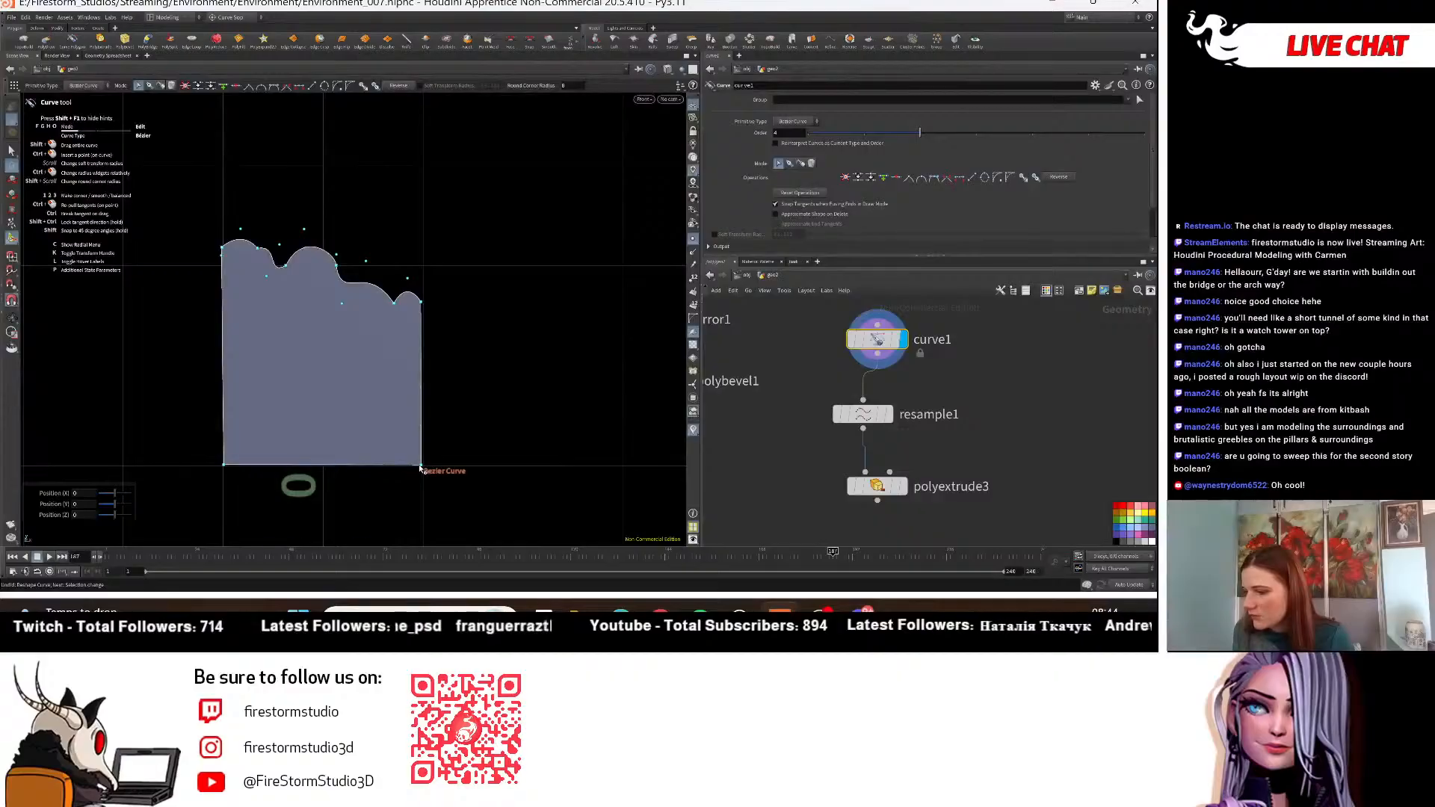
Raise the two bottom corner points of curve1 to about Y 0.17 to shorten the profile.
drag(422, 469, 417, 387)
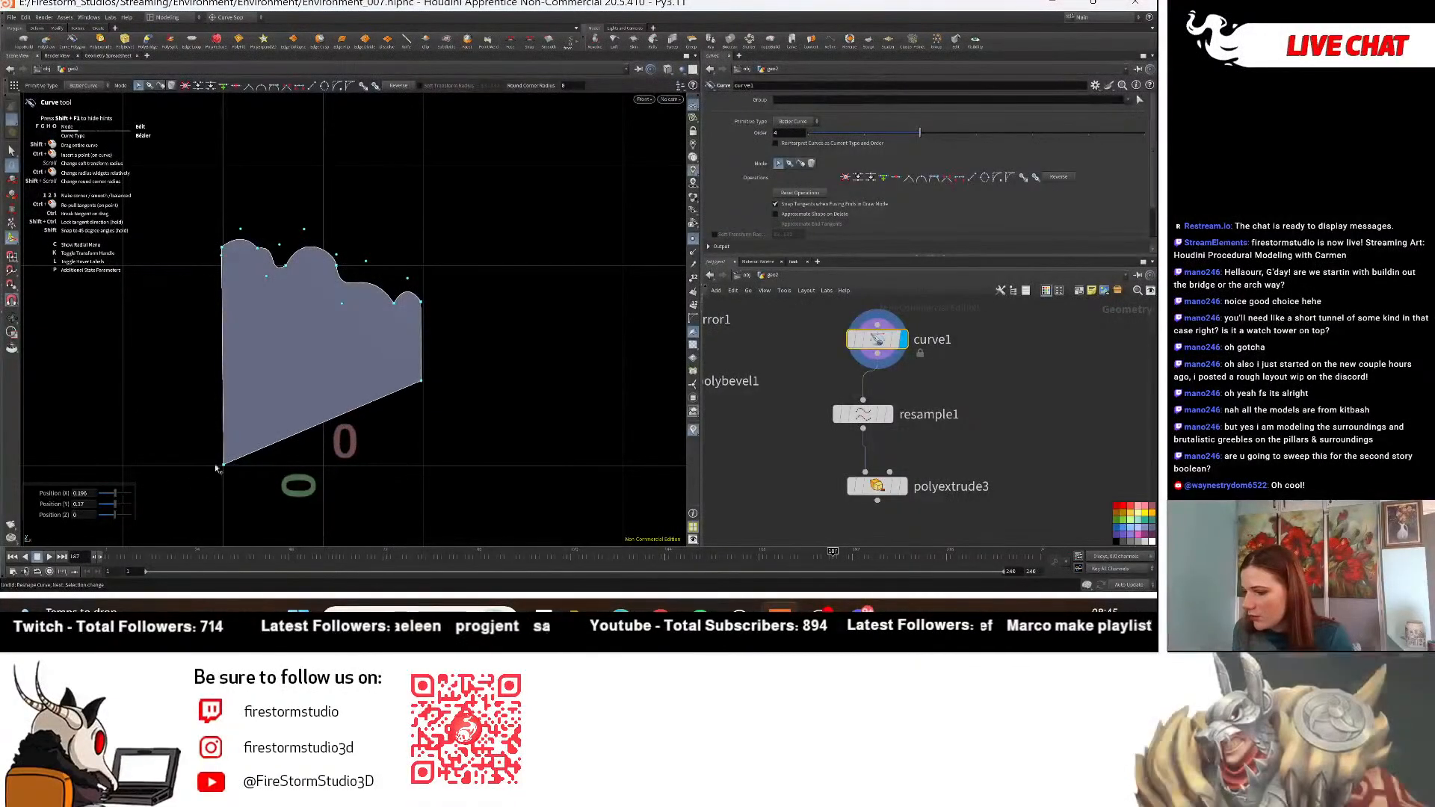
drag(224, 468, 225, 423)
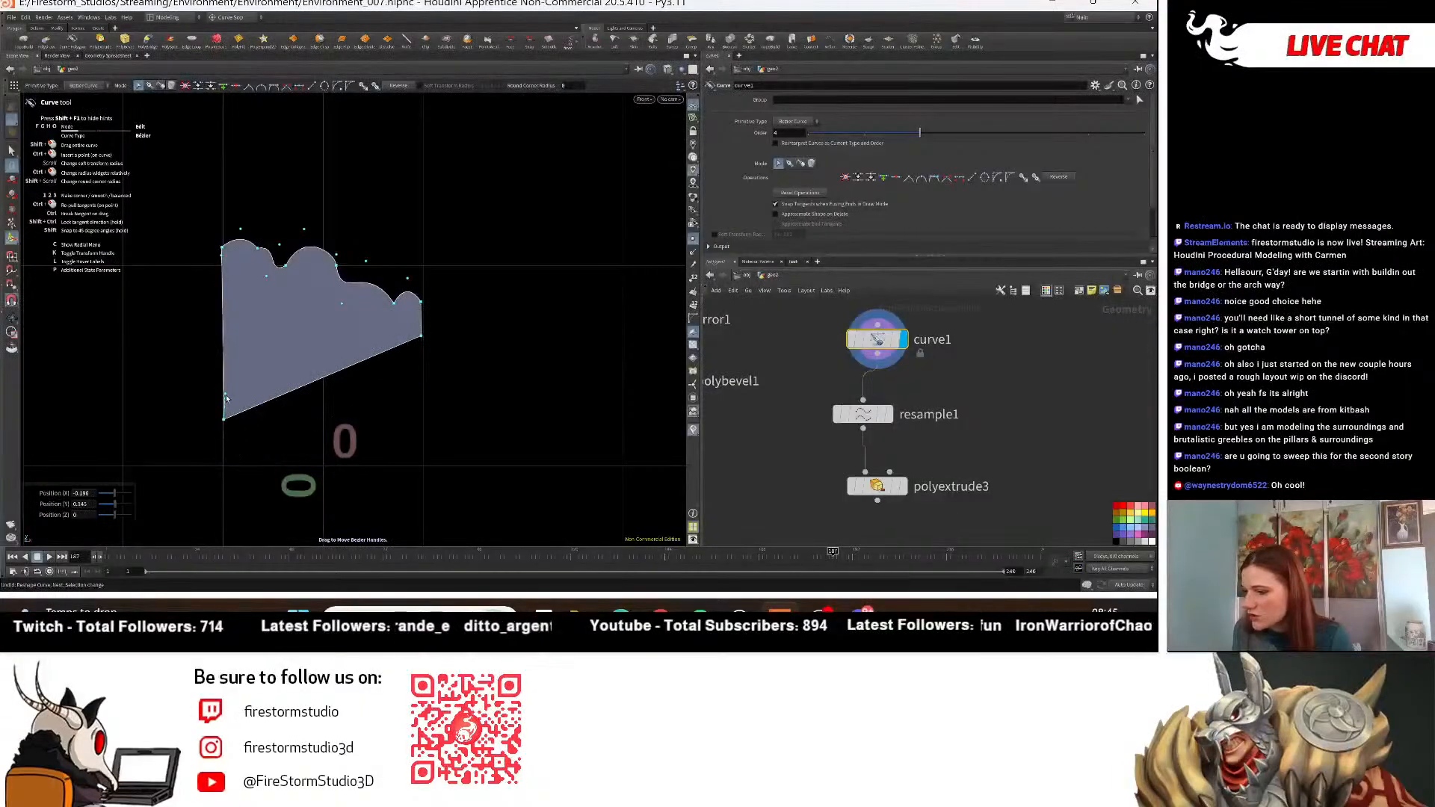
key(Escape)
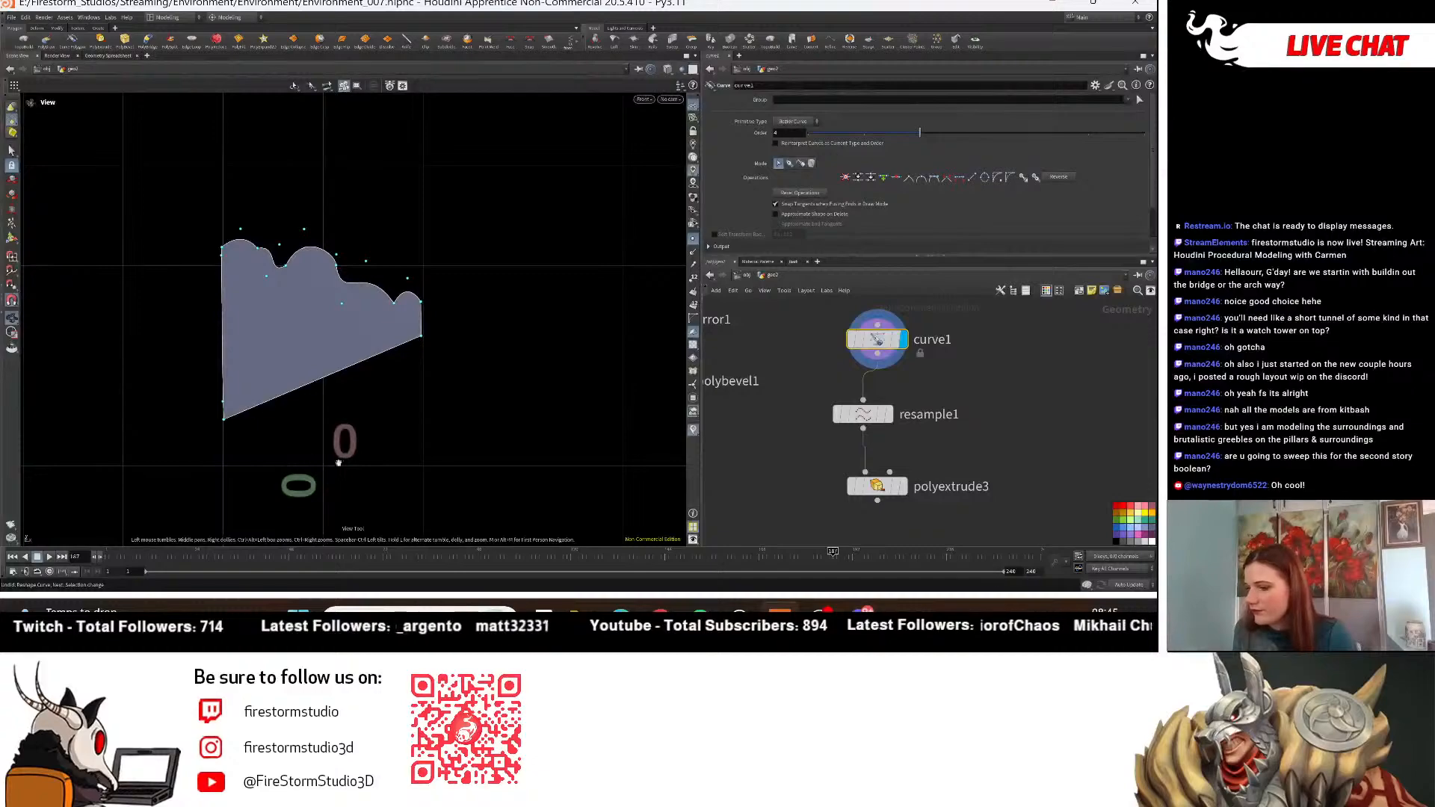
key(ctrl+z)
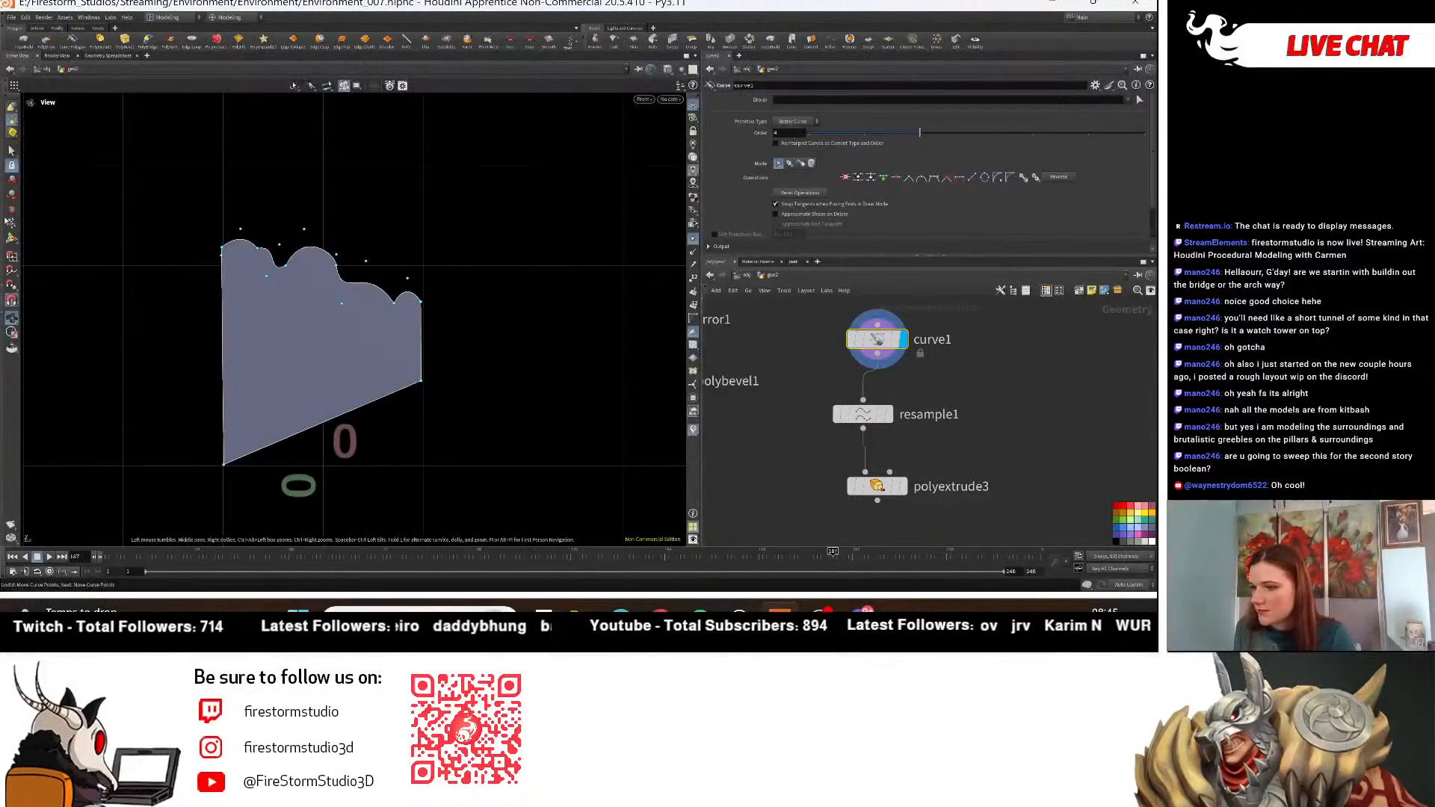
click(12, 239)
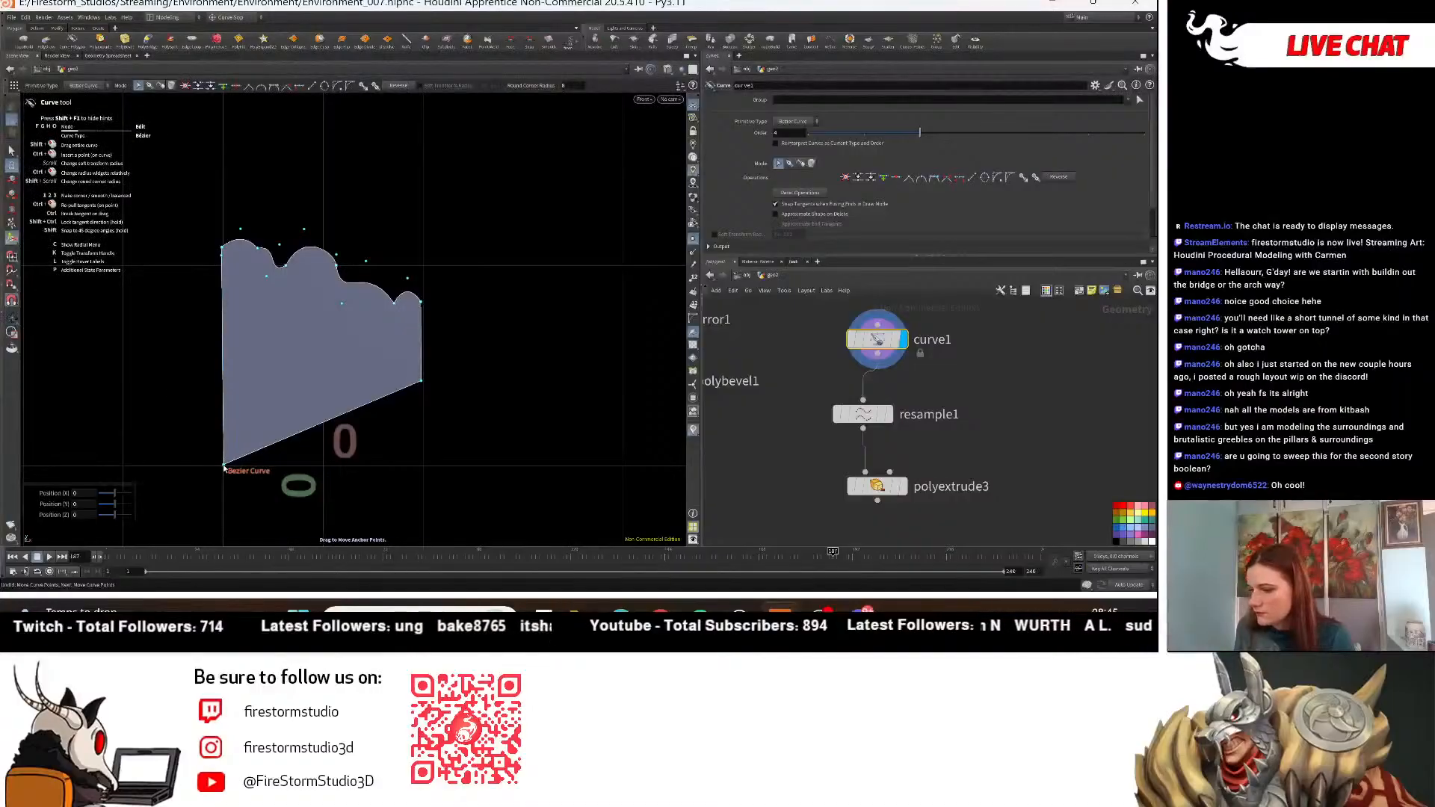
drag(225, 464, 226, 389)
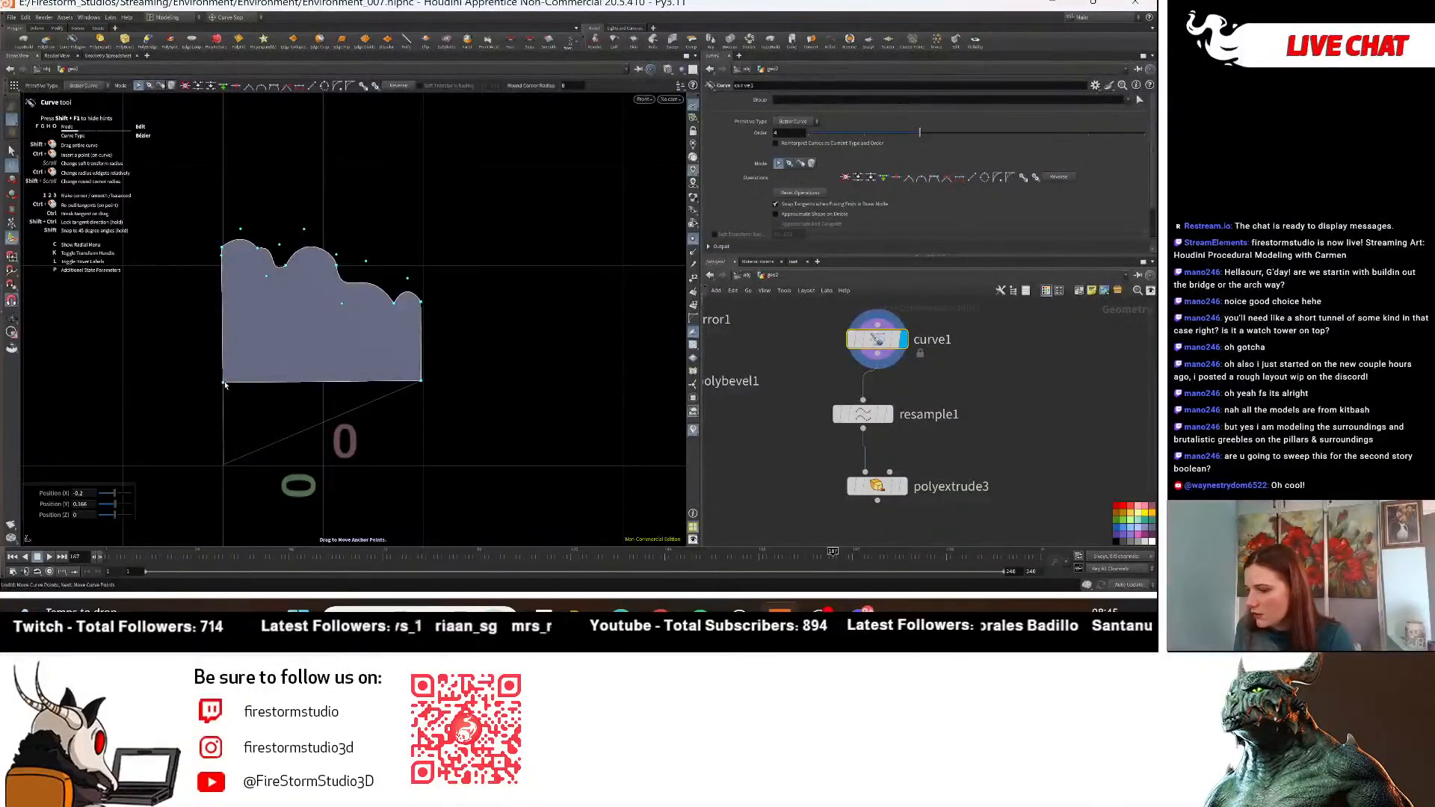
Insert a Mirror node between curve1 and resample1, moving the downstream nodes down to make room.
middle_drag(1013, 380, 1019, 371)
drag(1019, 371, 839, 535)
drag(871, 406, 875, 475)
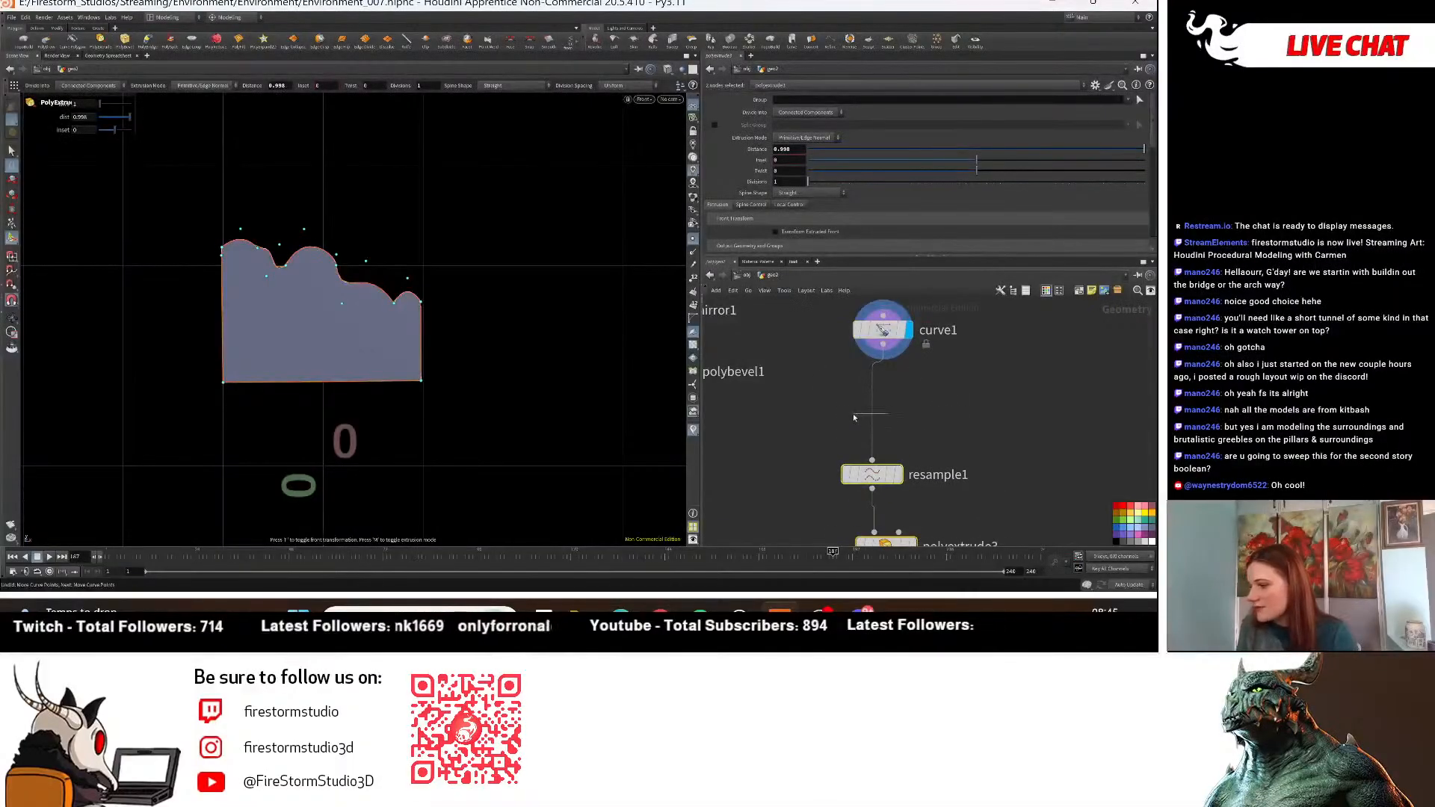
click(853, 414)
key(Tab)
text(mir)
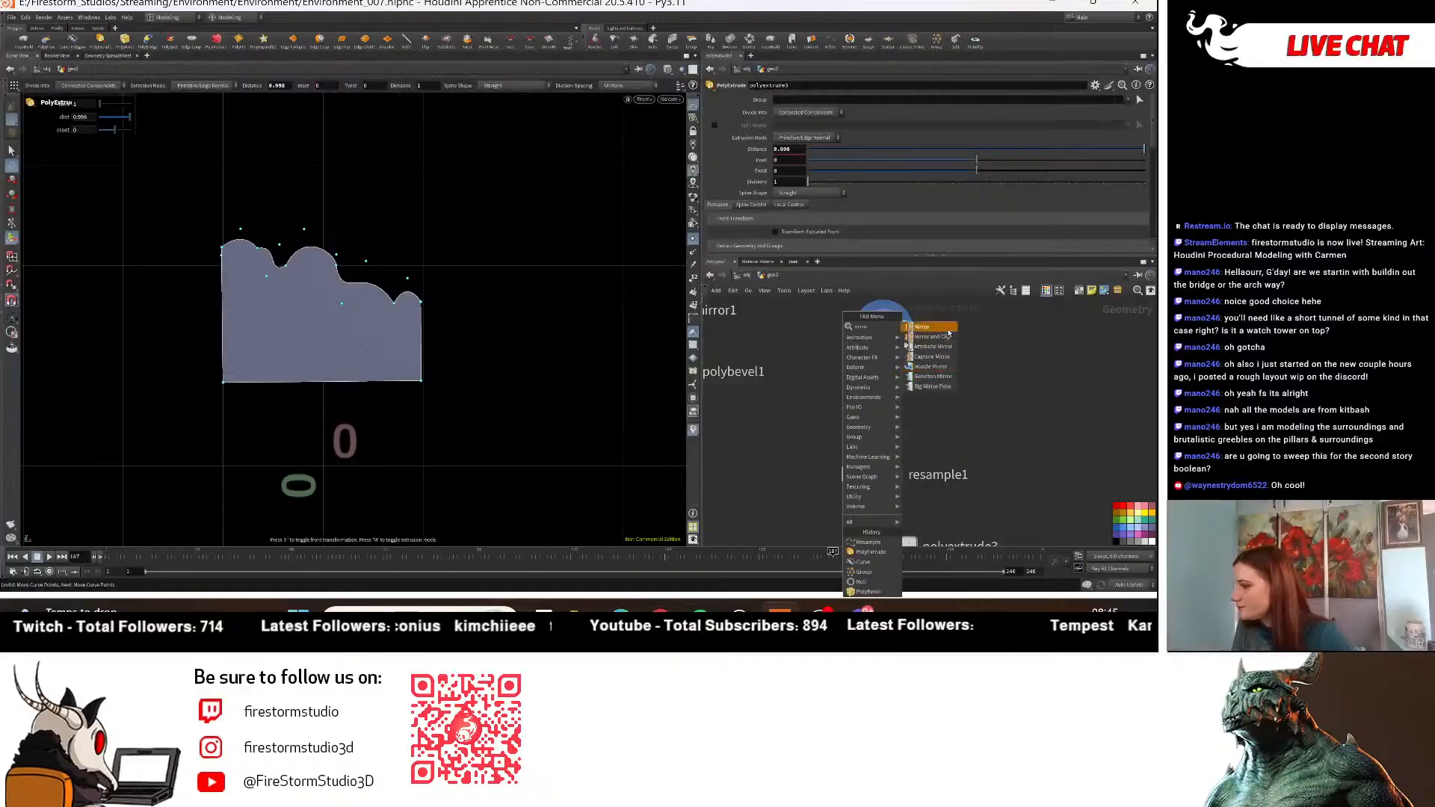
click(924, 327)
click(874, 425)
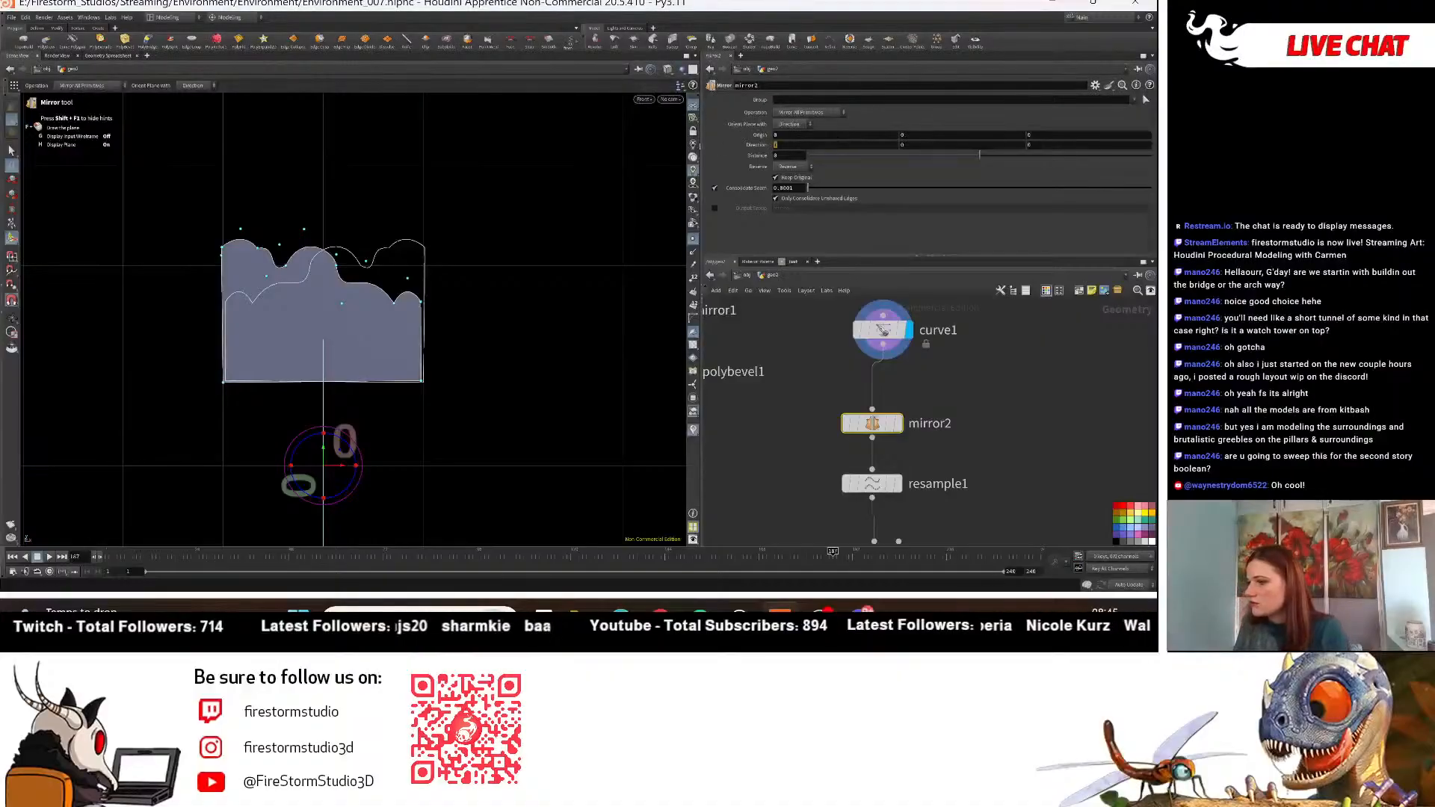
Set the direction of mirror2 to 0, 1, 0 so the profile mirrors vertically.
drag(795, 145, 773, 156)
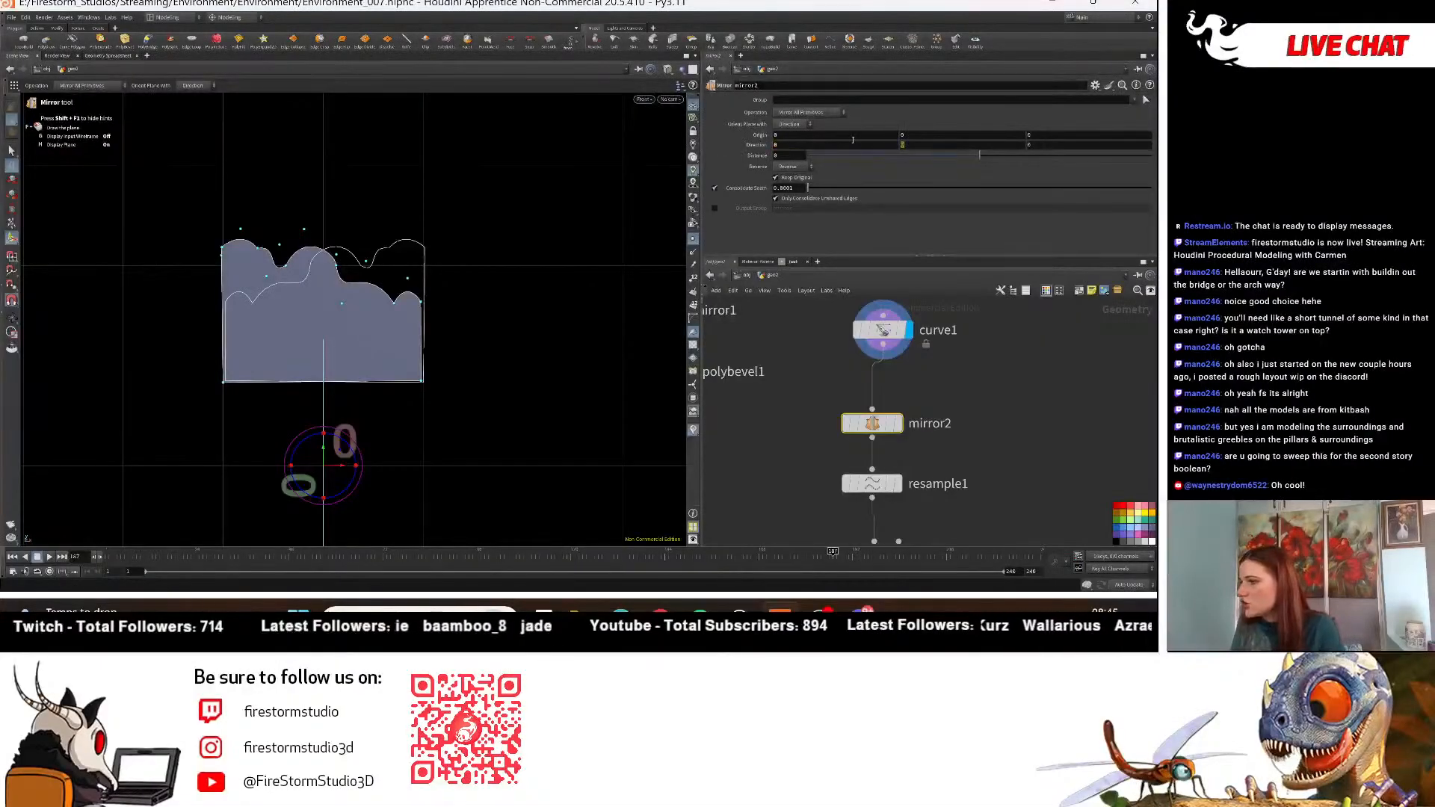
drag(914, 145, 853, 140)
text(1)
key(Return)
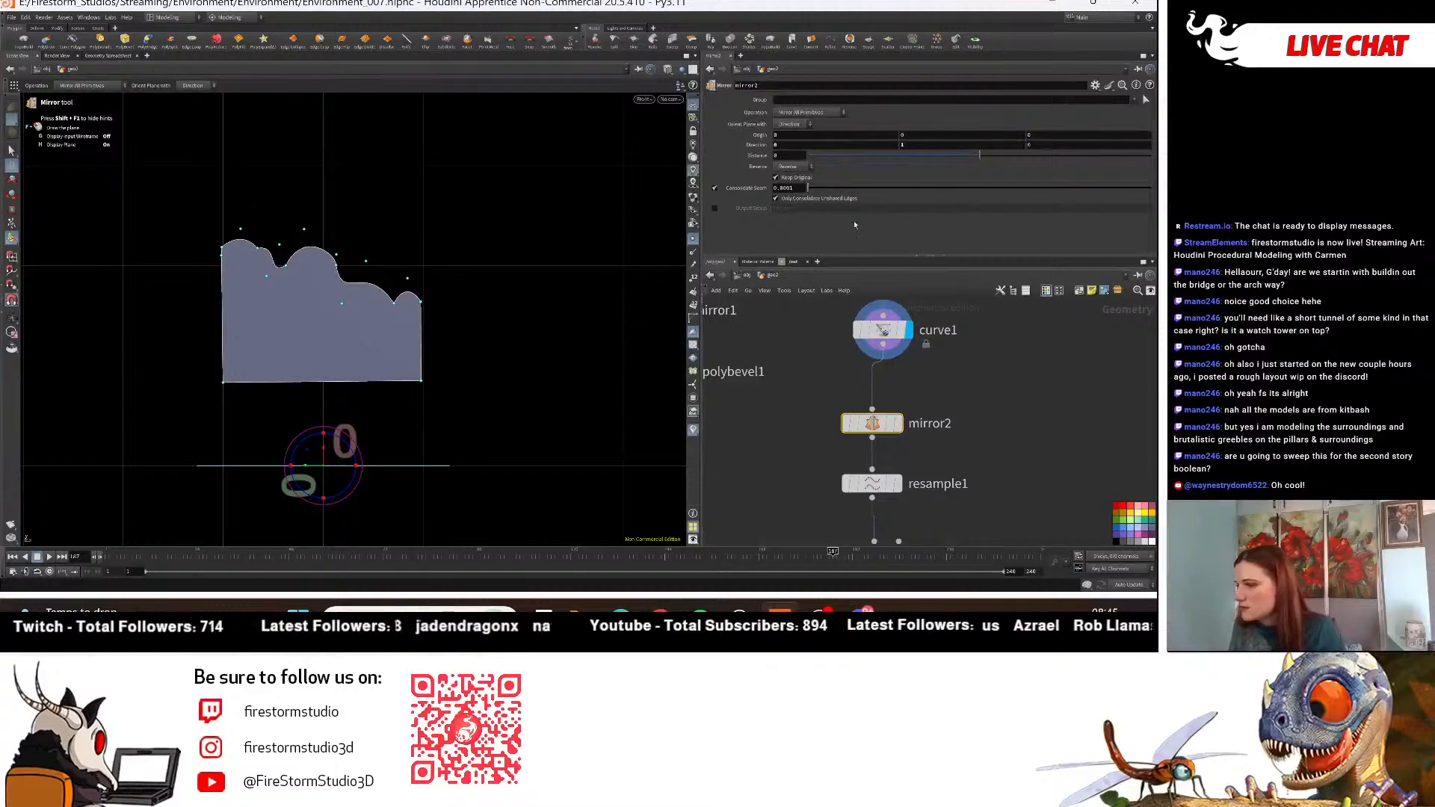
key(space+h)
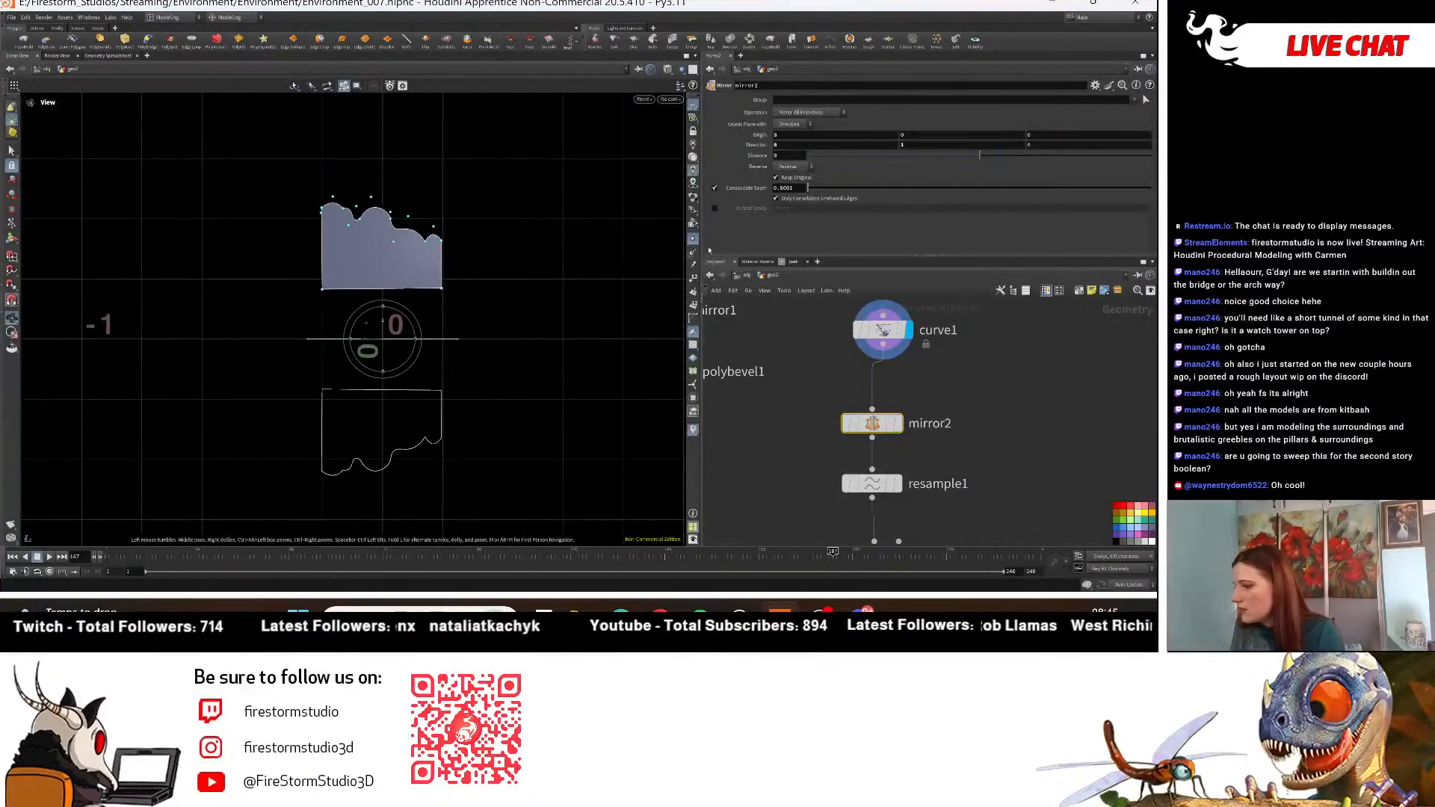
Turn off Only Consolidate Unshared Edges on mirror2, set its consolidate seam distance to about 0.59 and display the node.
drag(847, 196, 1151, 191)
key(space+h)
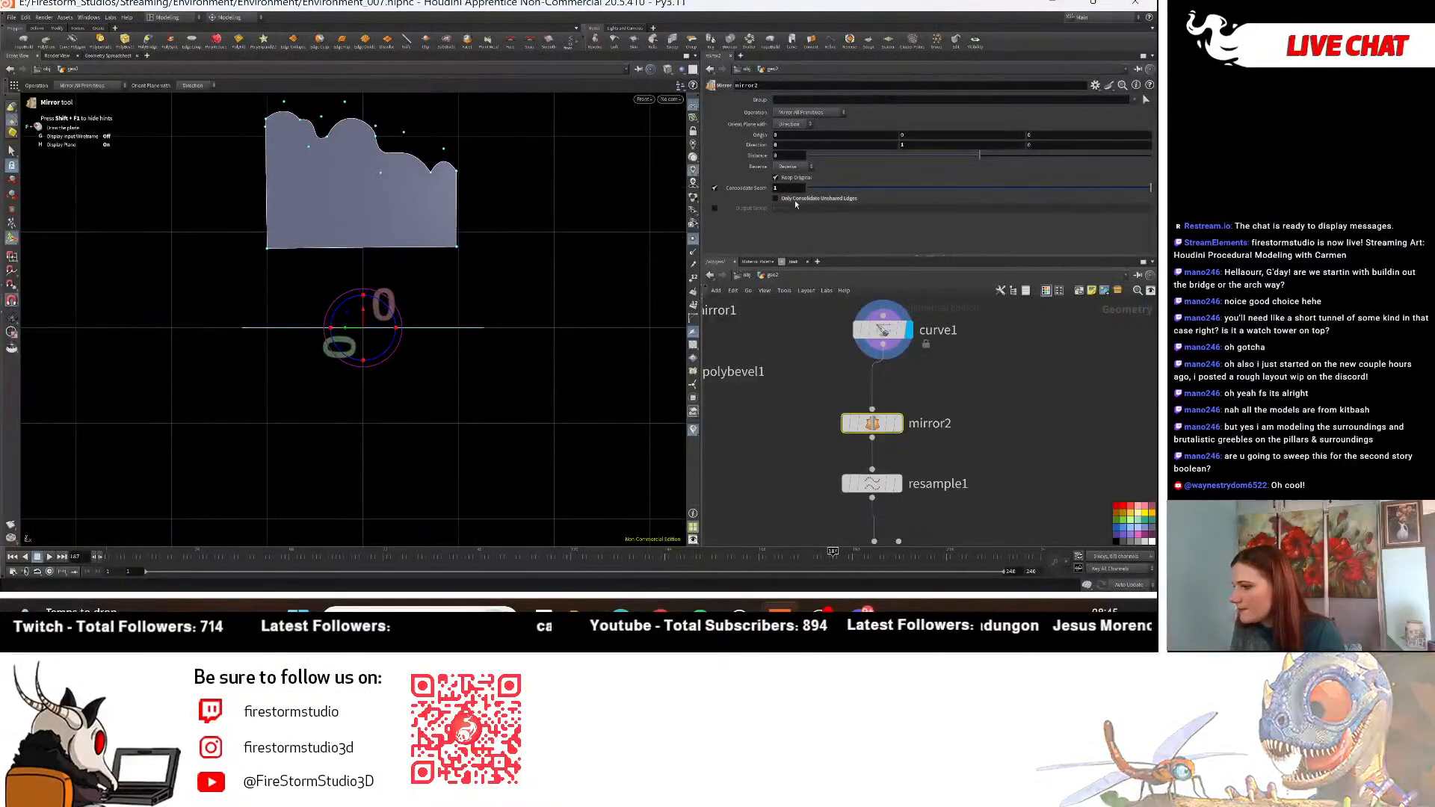
drag(1074, 186, 1014, 192)
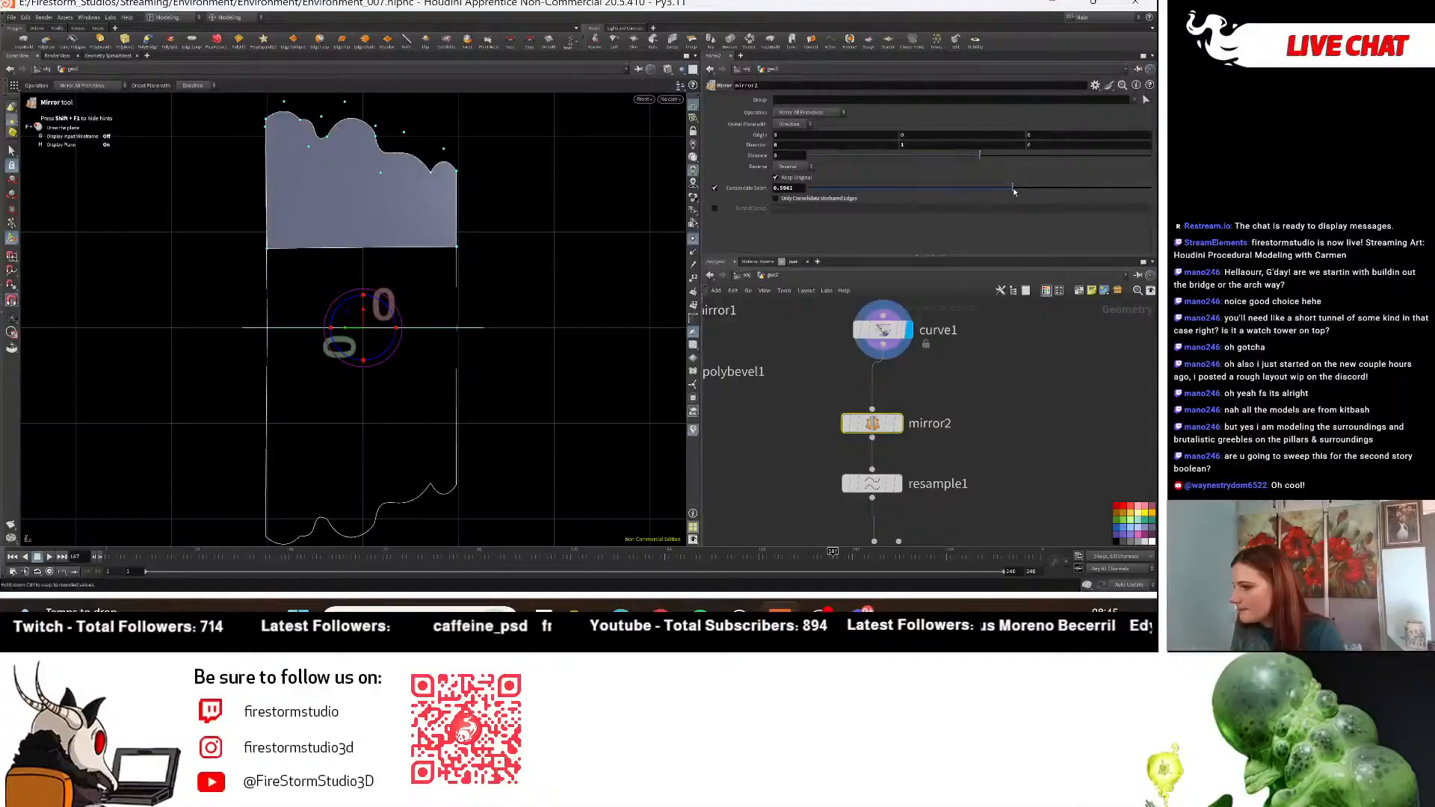
right_drag(485, 300, 393, 161)
right_drag(542, 212, 641, 378)
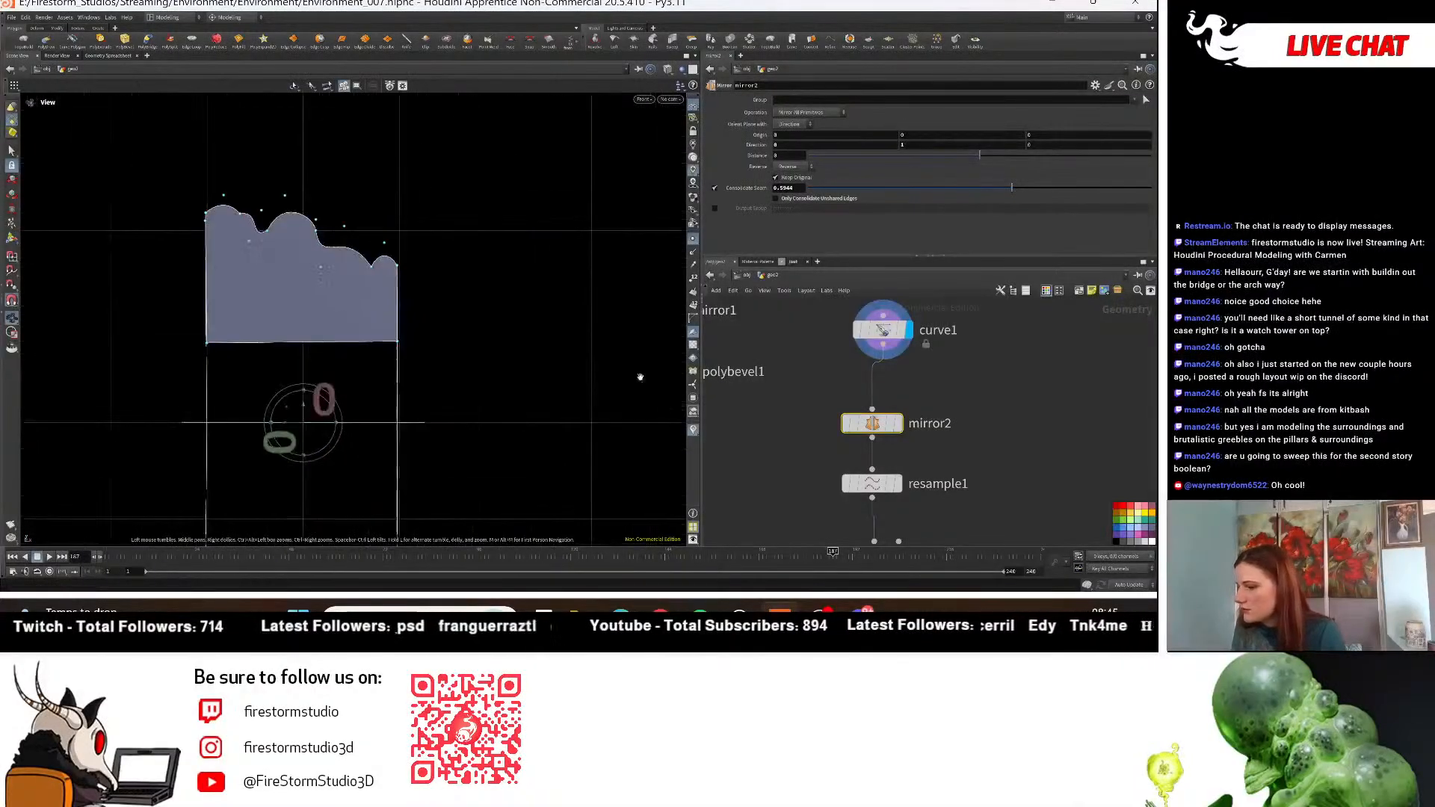
middle_drag(391, 393, 459, 276)
key(Return)
click(899, 423)
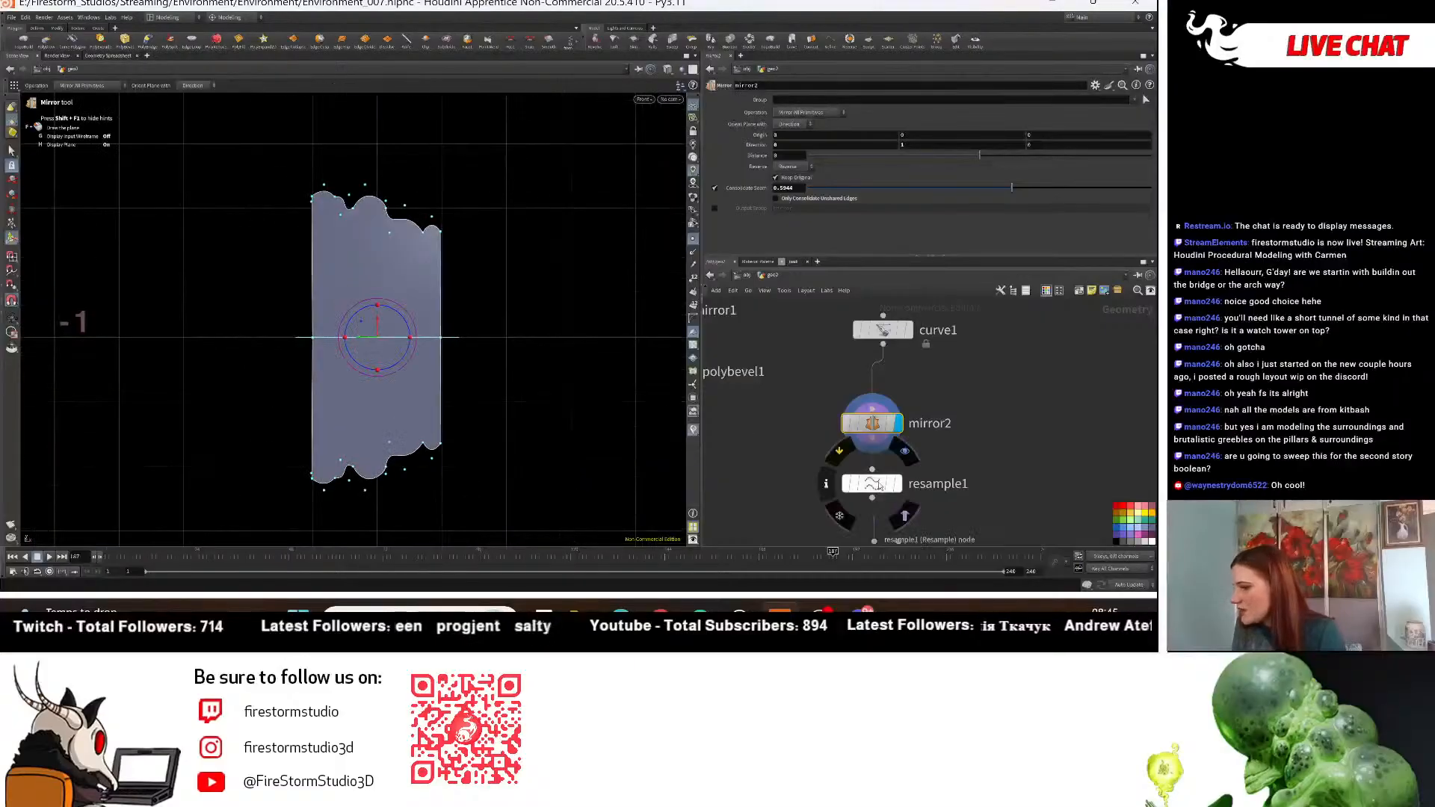
Move resample1 between curve1 and mirror2, and turn on Only Consolidate Unshared Edges for the mirror.
drag(880, 483, 891, 389)
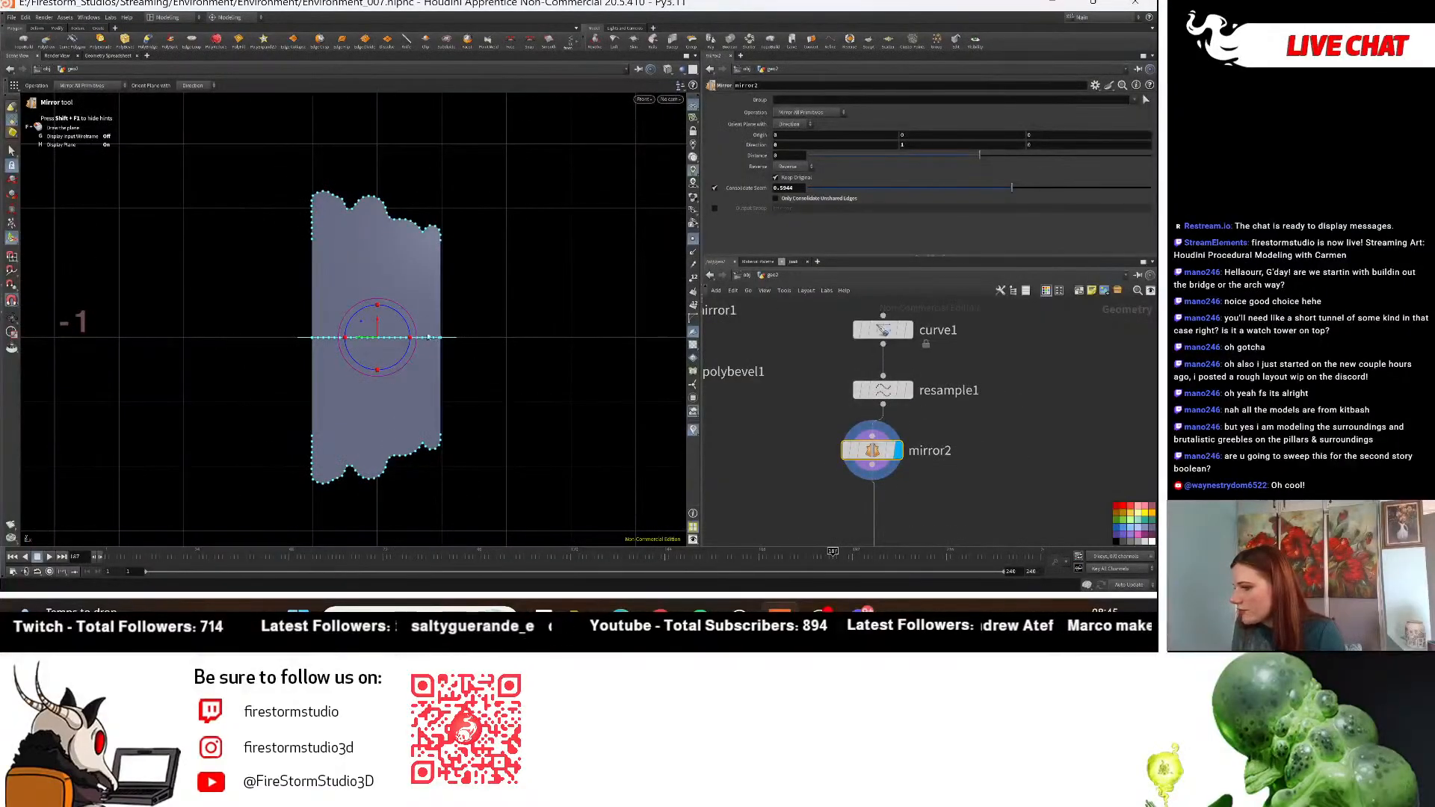
key(Escape)
scroll(591, 373, up, 5)
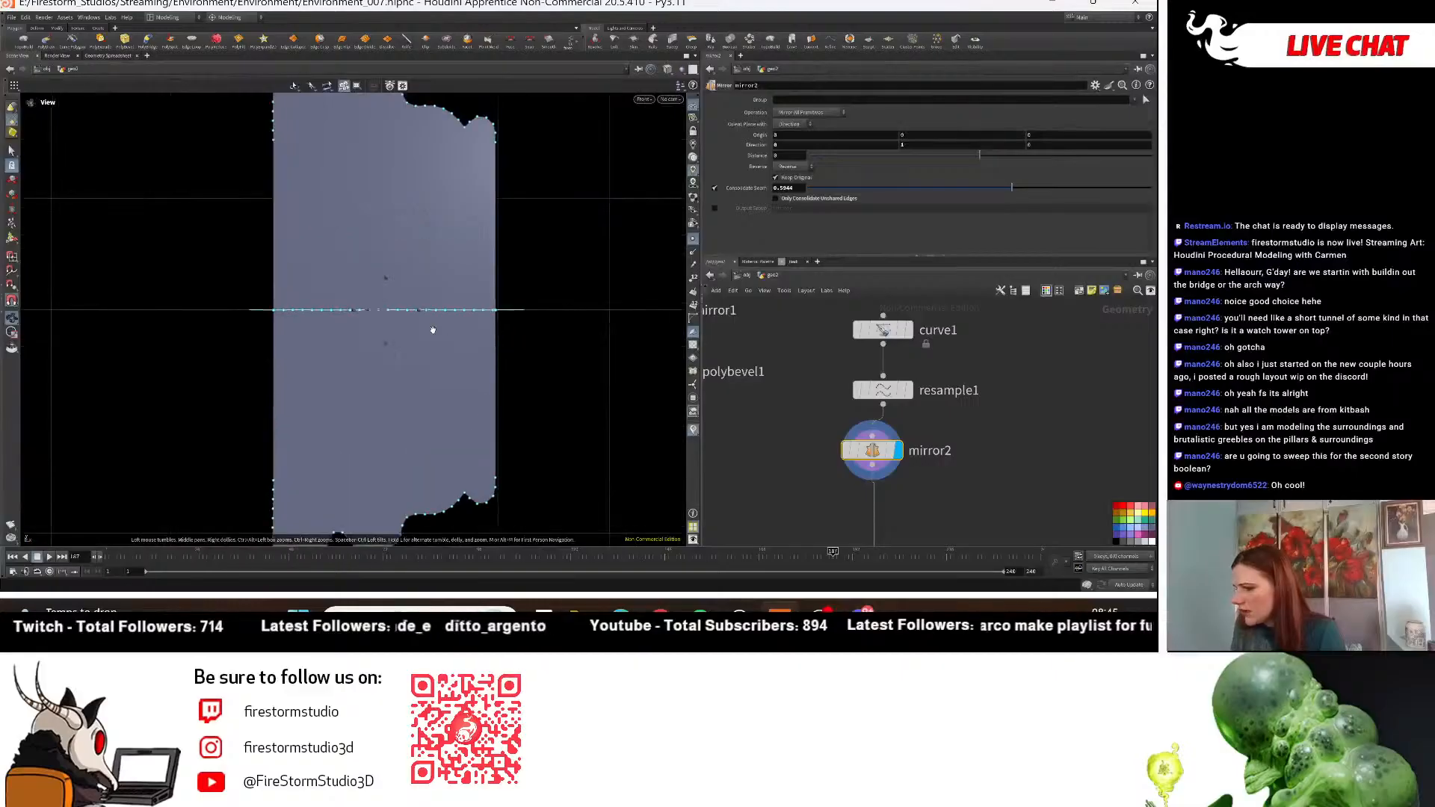
scroll(432, 329, up, 3)
middle_drag(564, 311, 567, 373)
right_drag(532, 419, 575, 418)
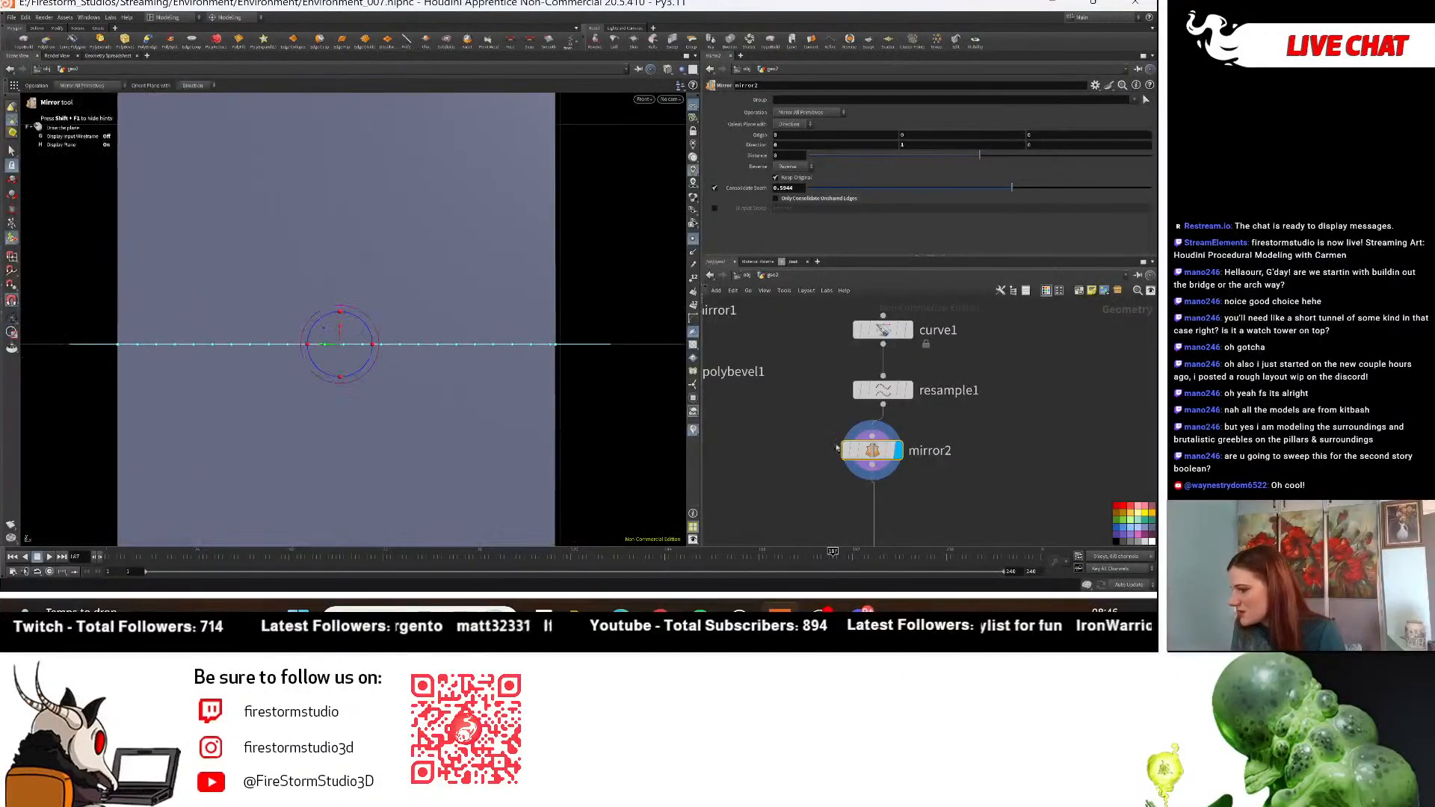
scroll(882, 442, down, 3)
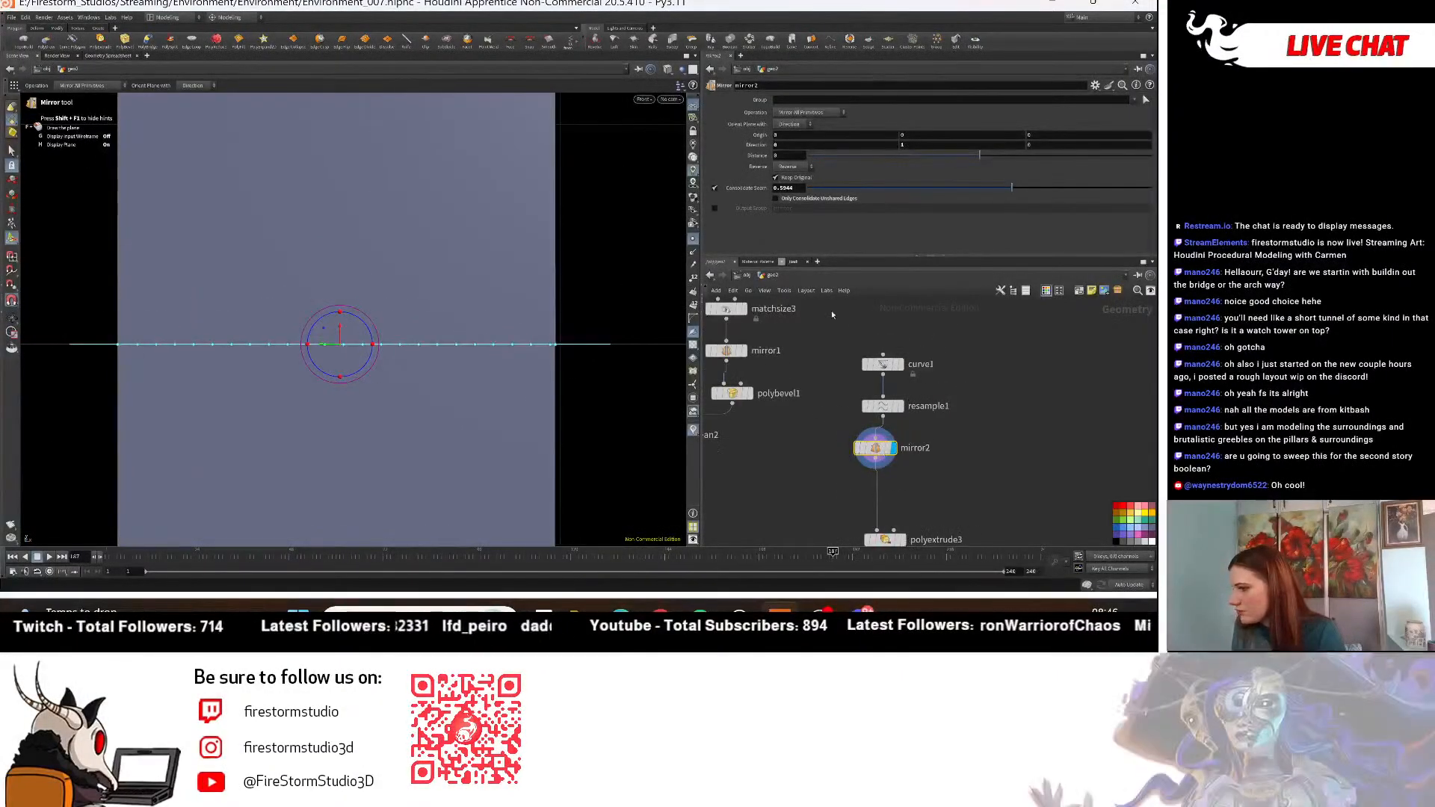
click(797, 200)
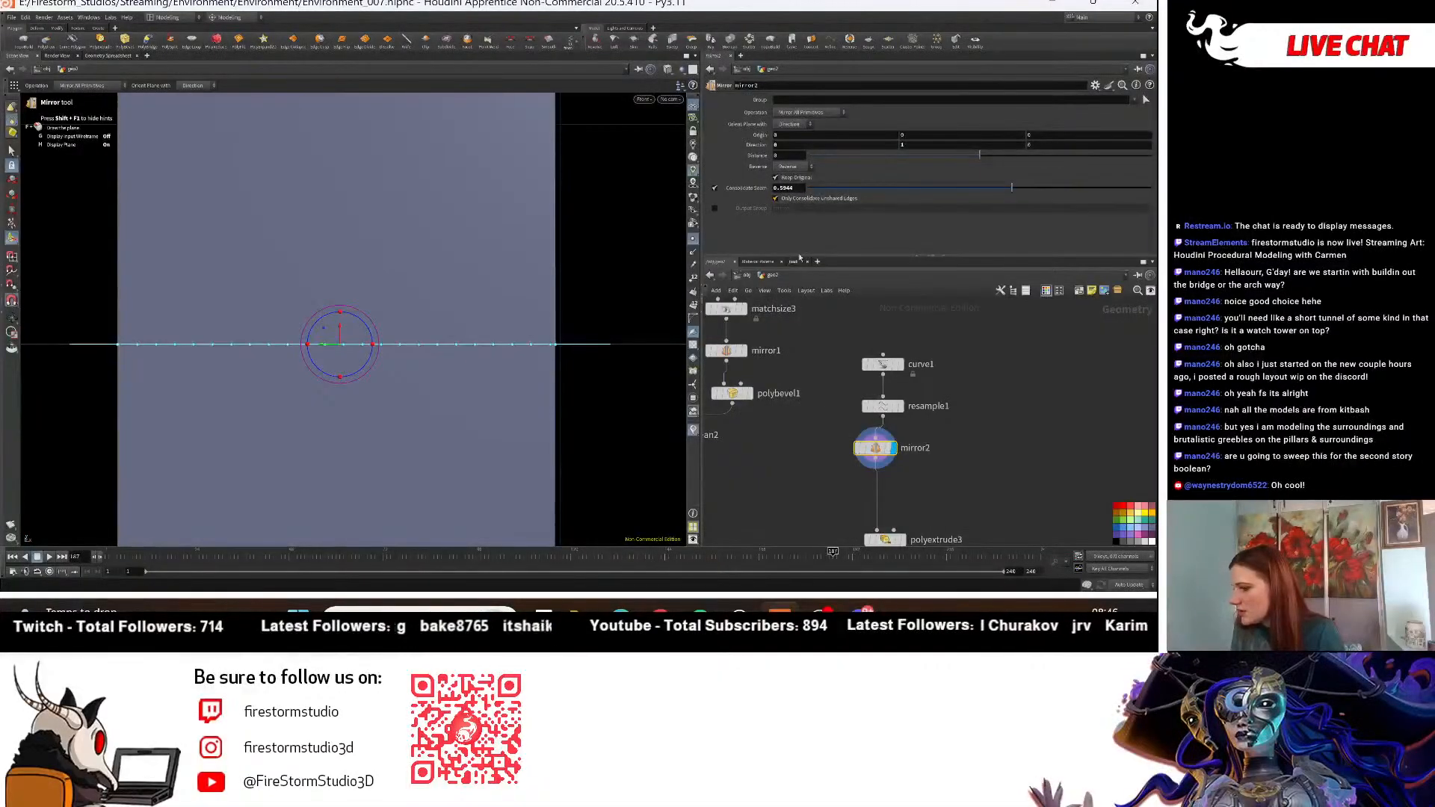
Display resample1 and set its maximum segment length to 0.012.
click(897, 410)
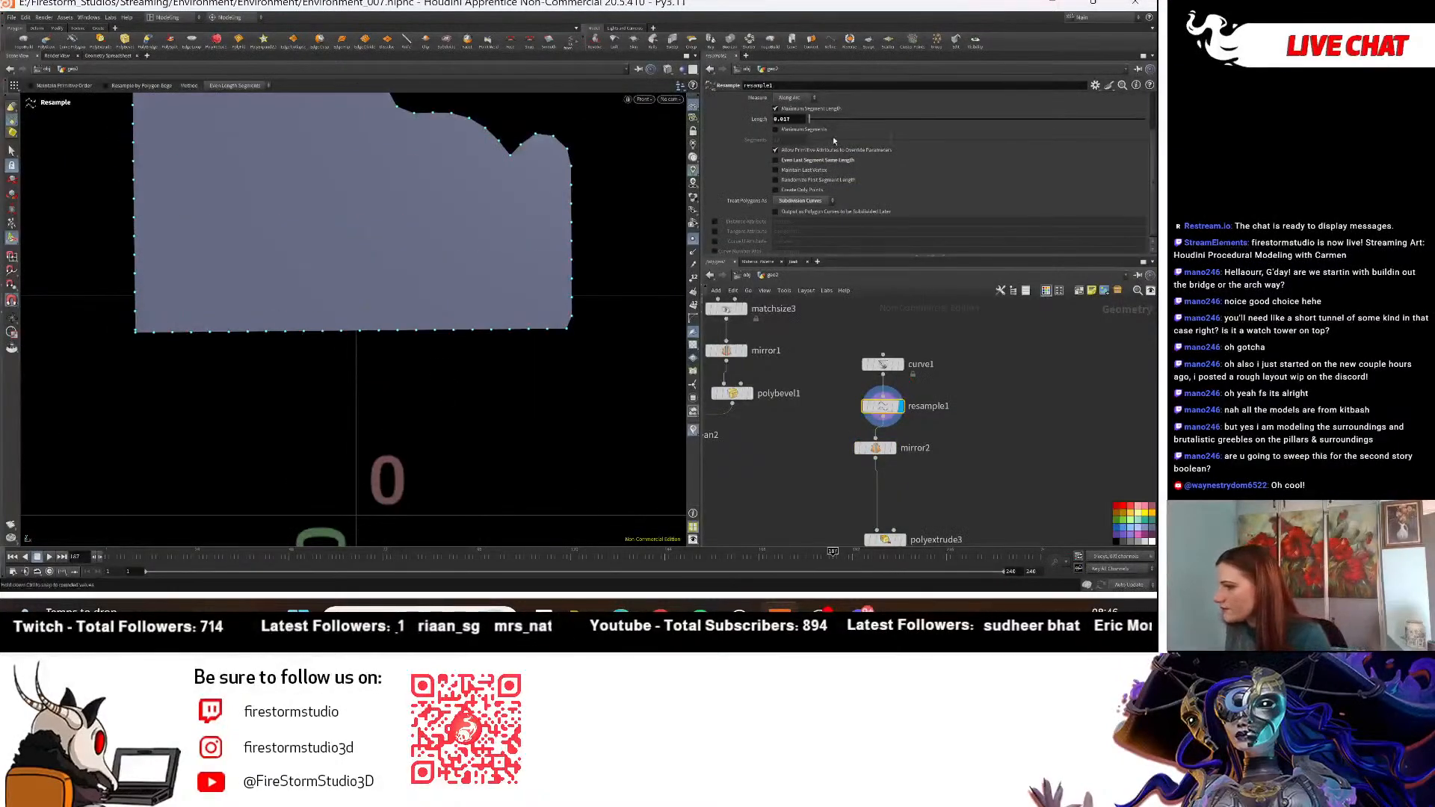
middle_drag(800, 119, 768, 150)
key(space)
middle_drag(325, 289, 392, 466)
scroll(320, 327, down, 1)
middle_drag(472, 367, 413, 269)
Display the output of mirror2 and examine the resampled outline and seam of the mirrored profile.
middle_drag(1021, 447, 997, 393)
click(869, 394)
middle_drag(941, 450, 930, 330)
key(space)
middle_drag(464, 442, 479, 293)
scroll(479, 292, down, 6)
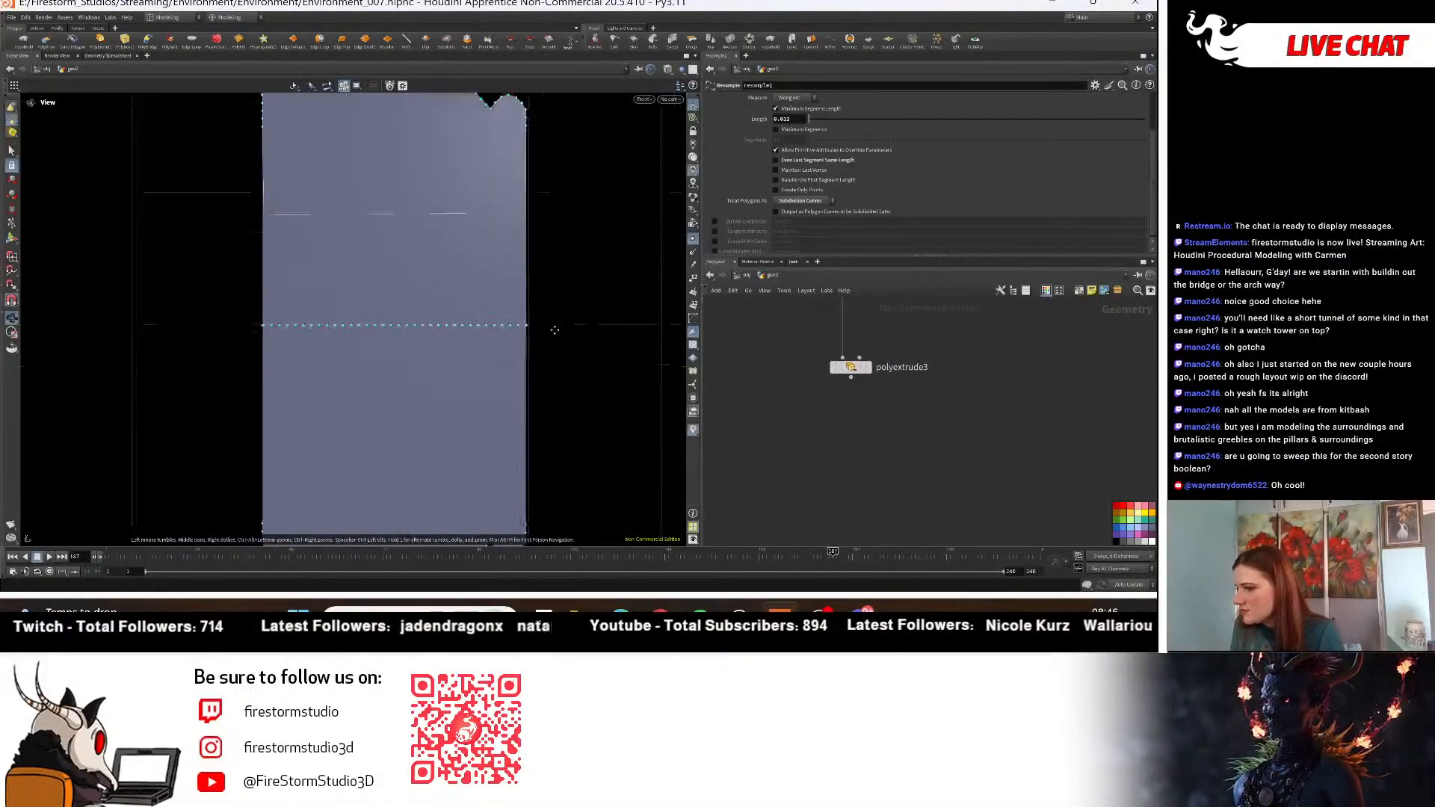
scroll(589, 410, up, 1)
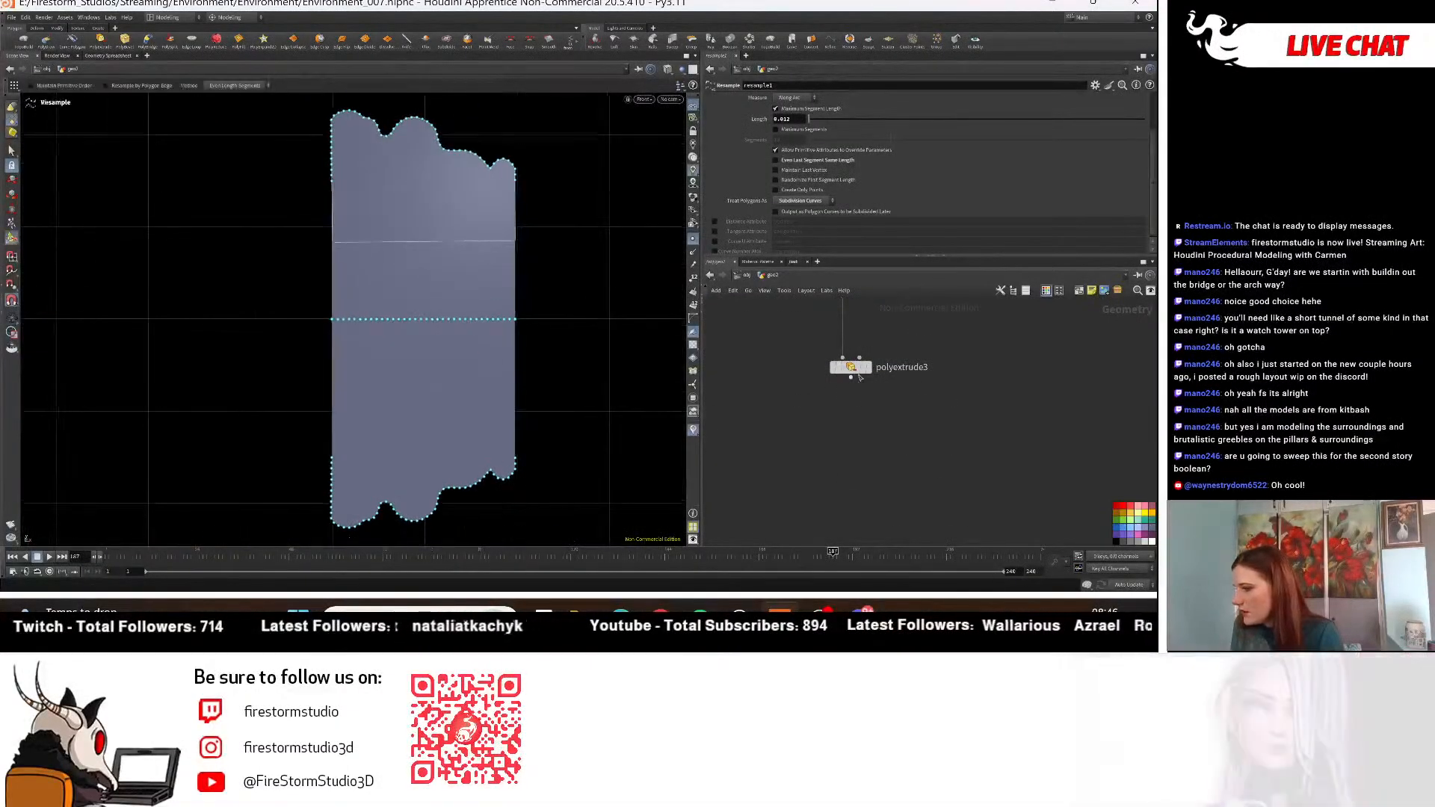
Display polyextrude3 and switch the viewport to perspective to view the extruded profile from an angle.
click(852, 375)
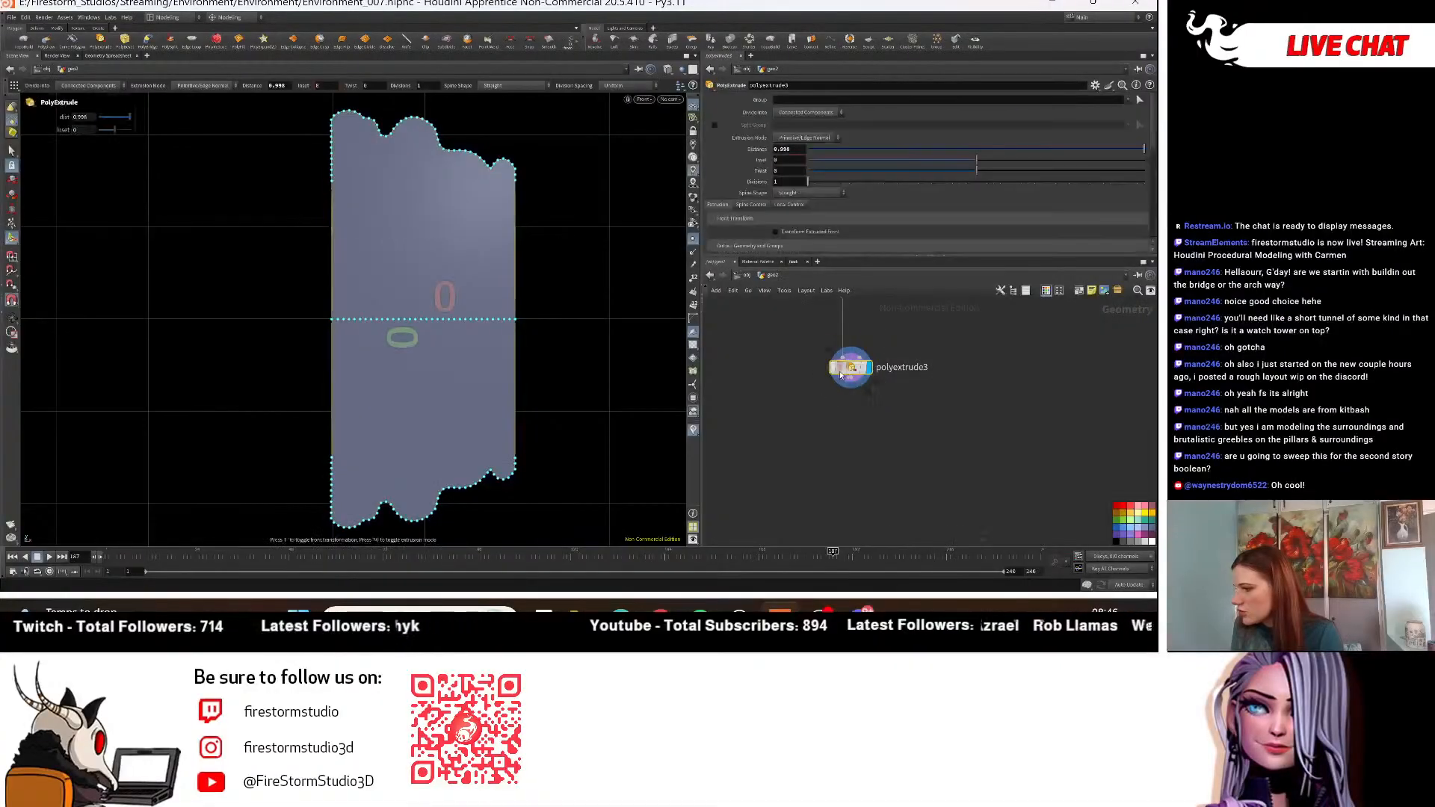
click(819, 367)
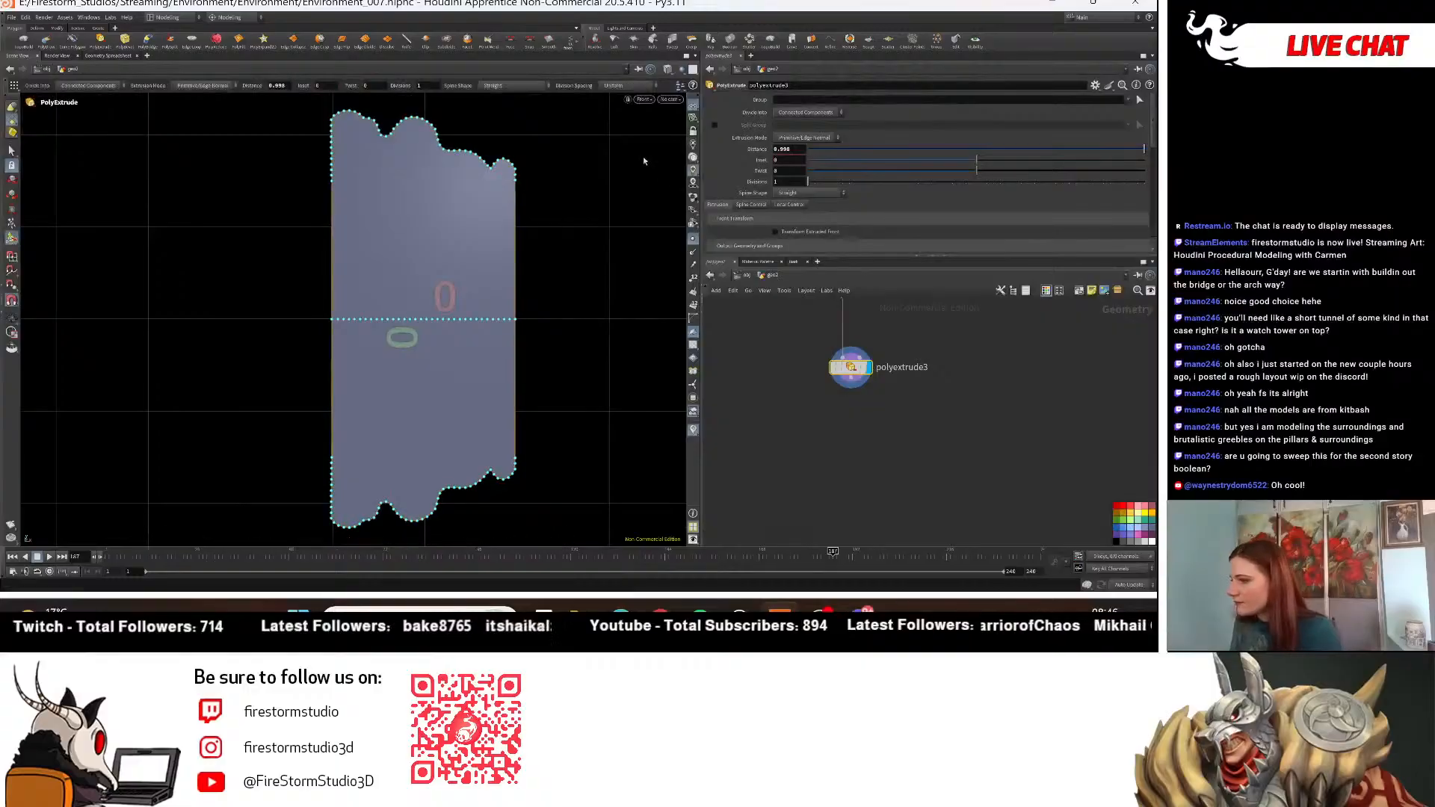
click(644, 100)
mouse_move(664, 116)
click(710, 120)
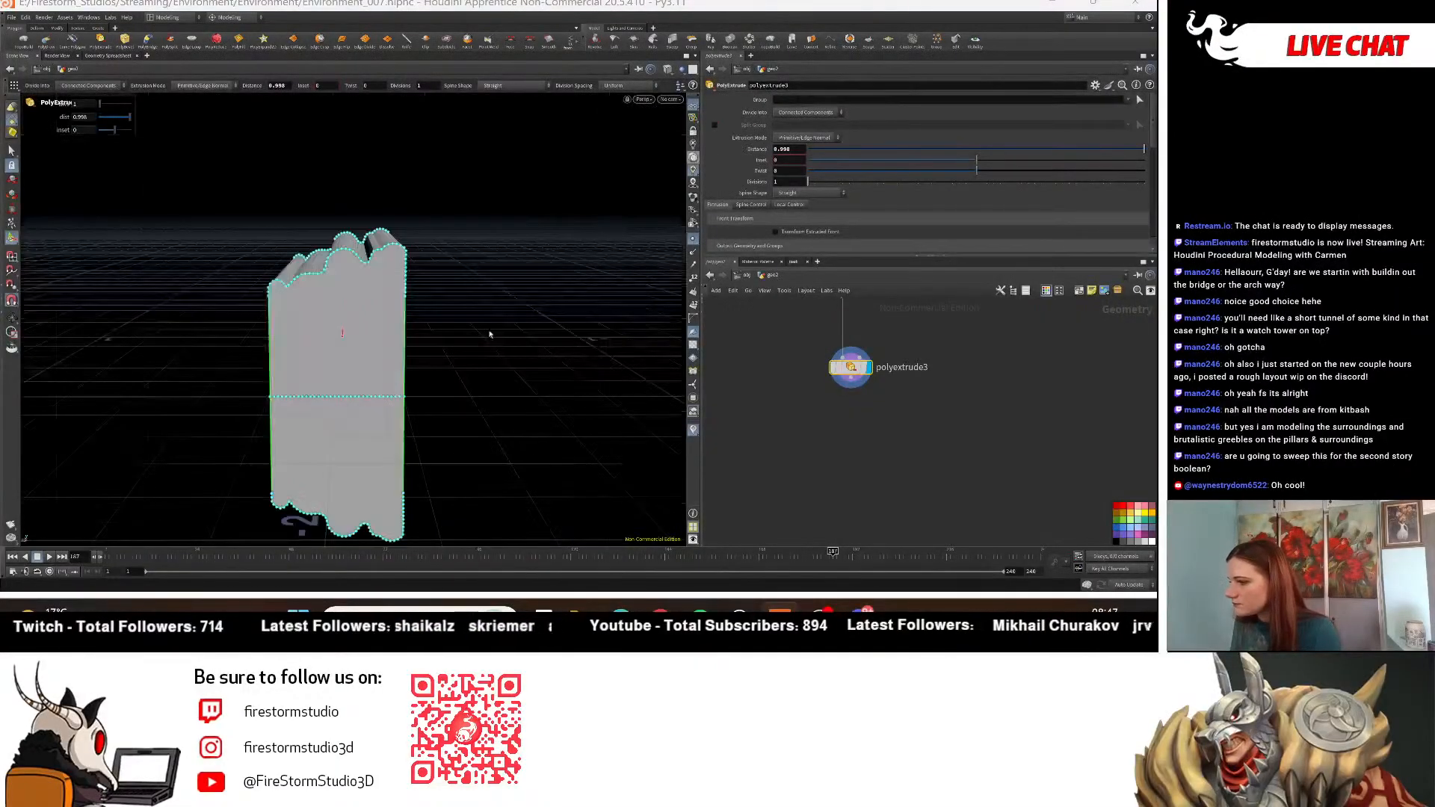
alt+drag(491, 333, 554, 339)
click(845, 486)
middle_drag(845, 487, 882, 471)
key(Tab)
click(840, 409)
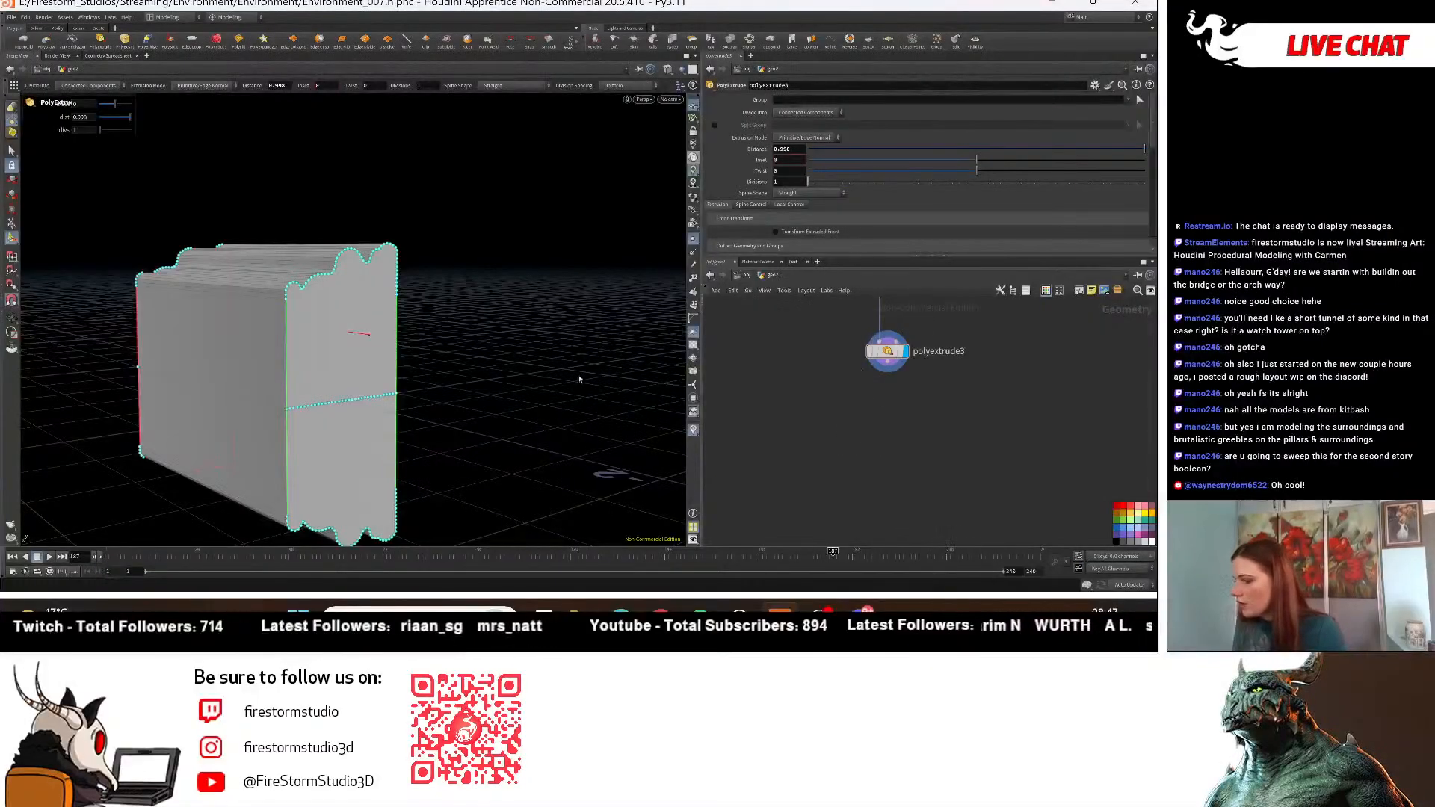
Insert a Labs Dissolve Flat Edges node between mirror2 and polyextrude3.
middle_drag(976, 387, 953, 517)
middle_drag(932, 390, 932, 447)
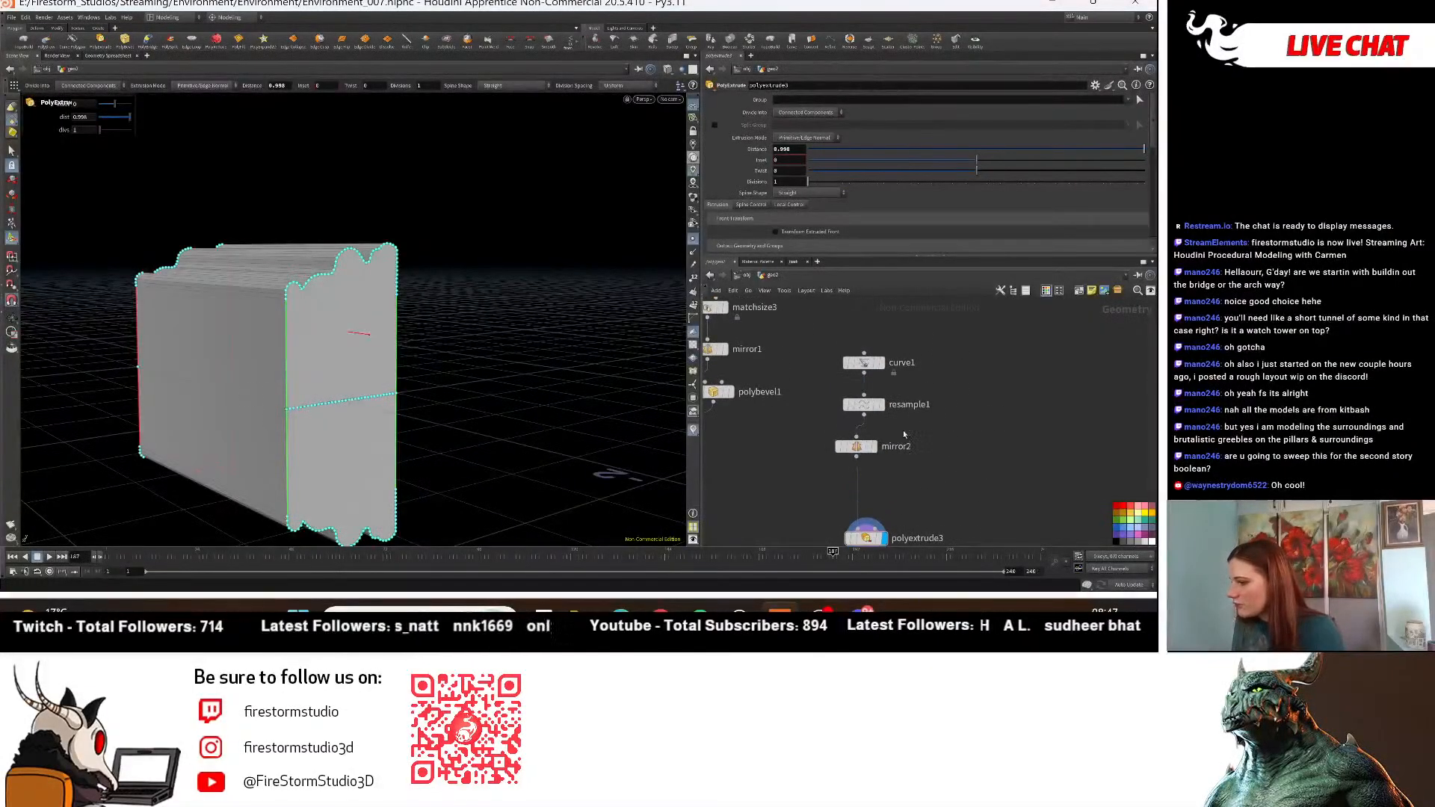
drag(866, 446, 866, 479)
key(Tab)
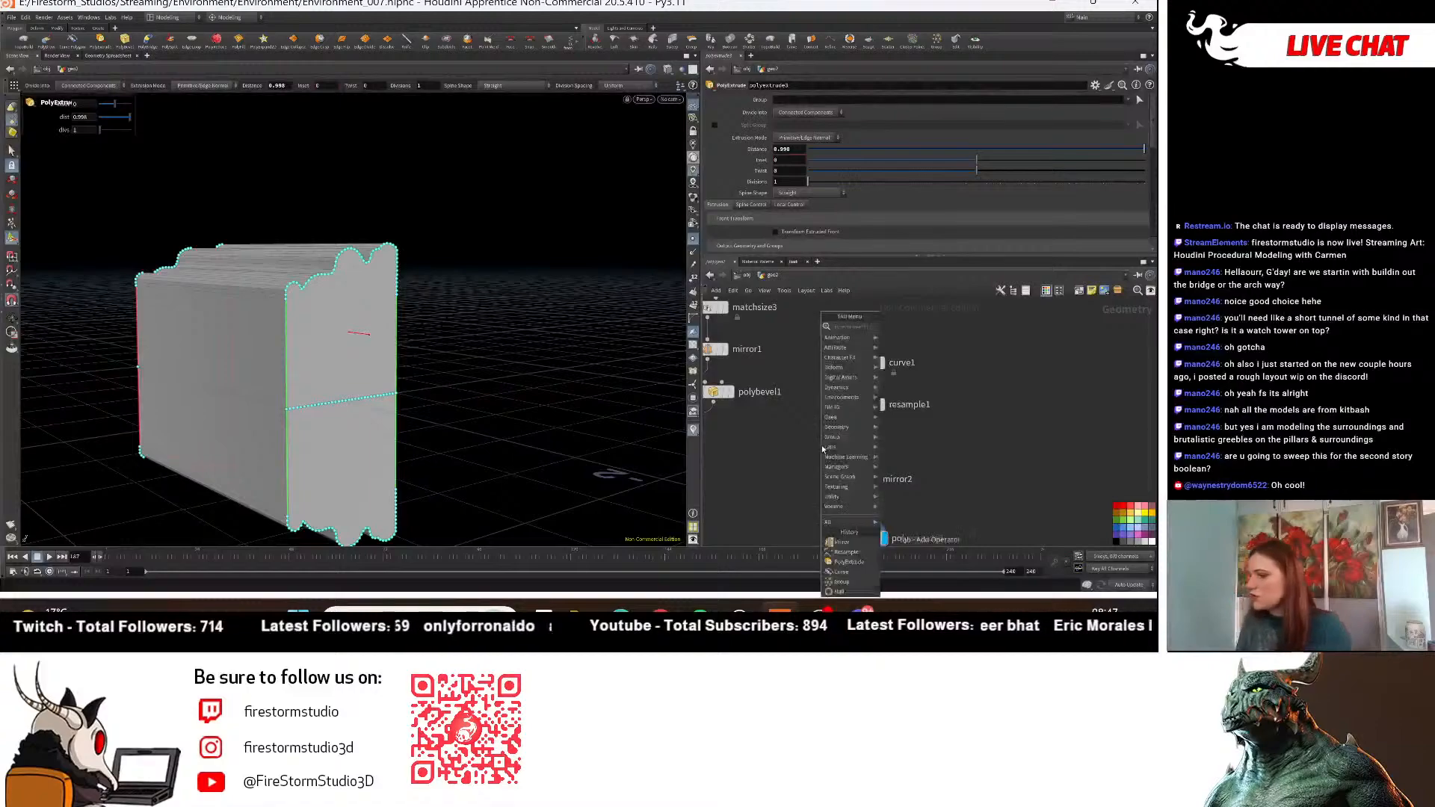
key(Escape)
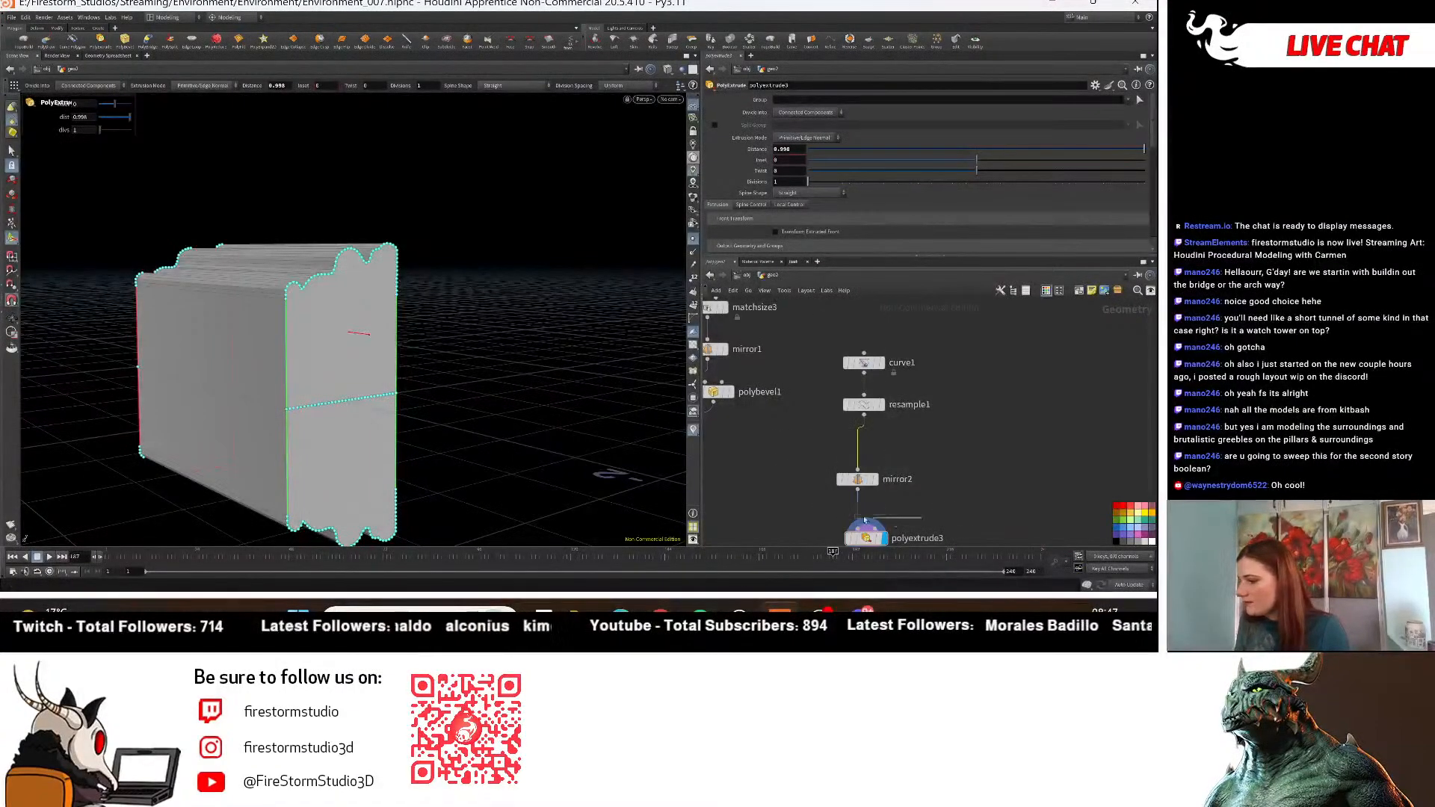
drag(859, 482, 858, 453)
key(Tab)
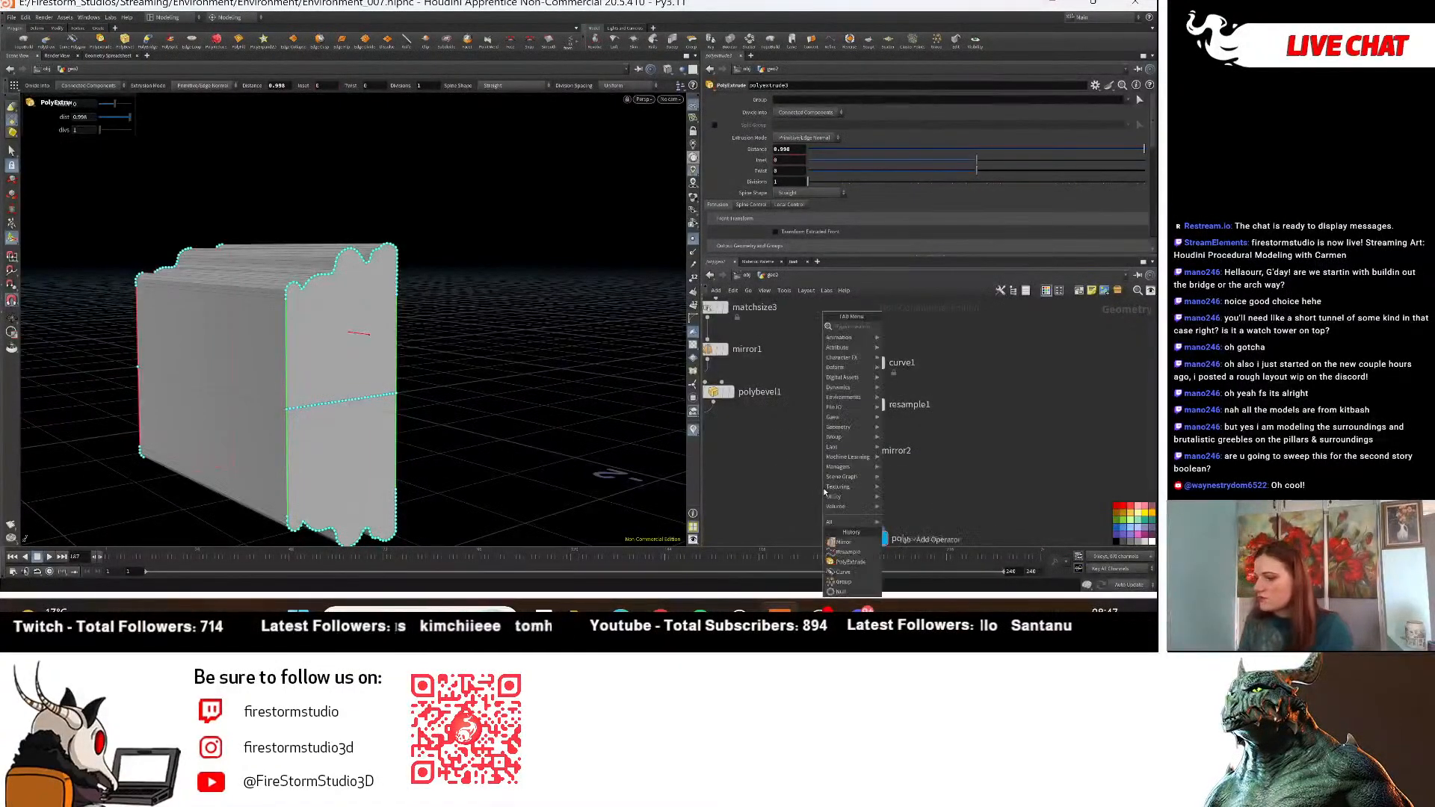
mouse_move(825, 491)
text(diss)
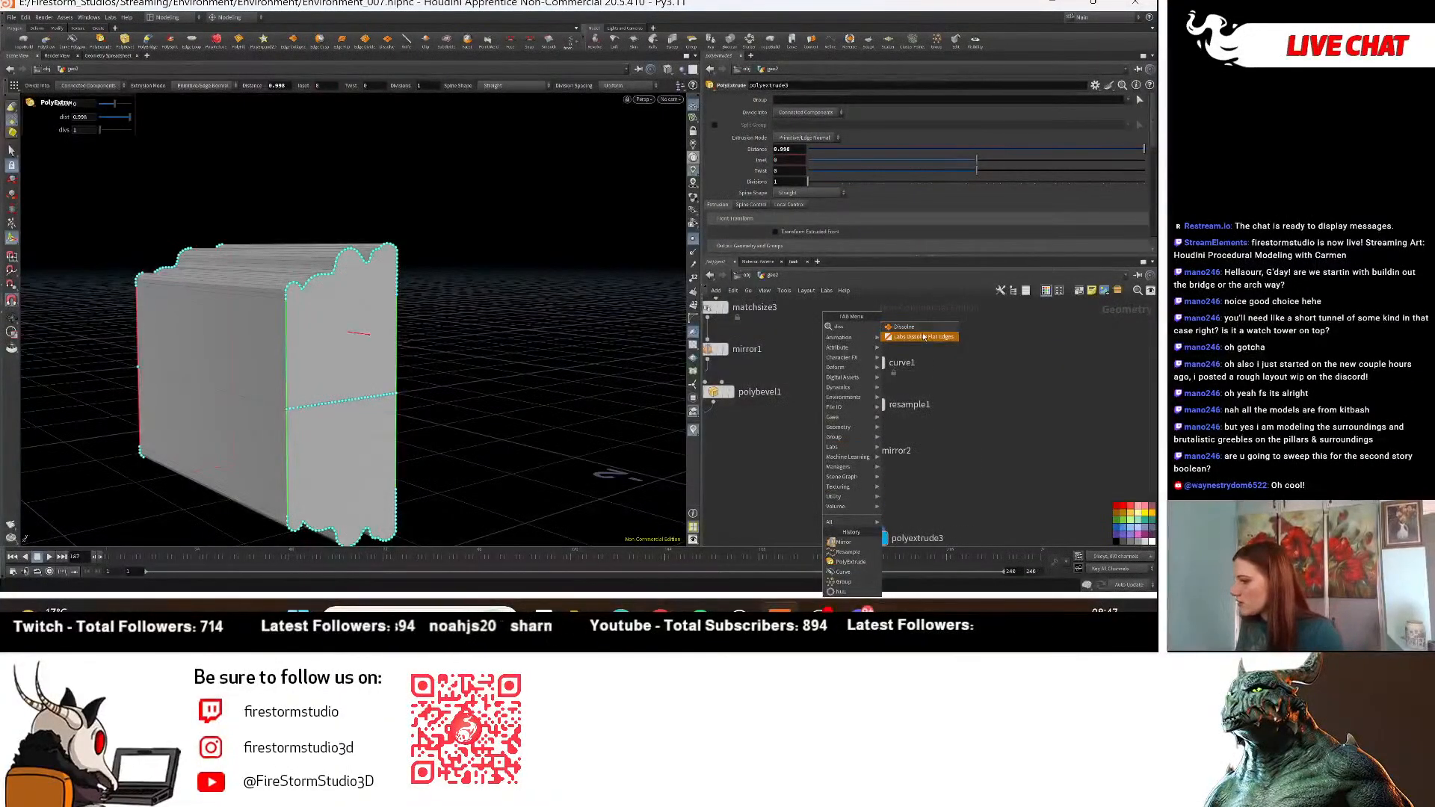
key(Return)
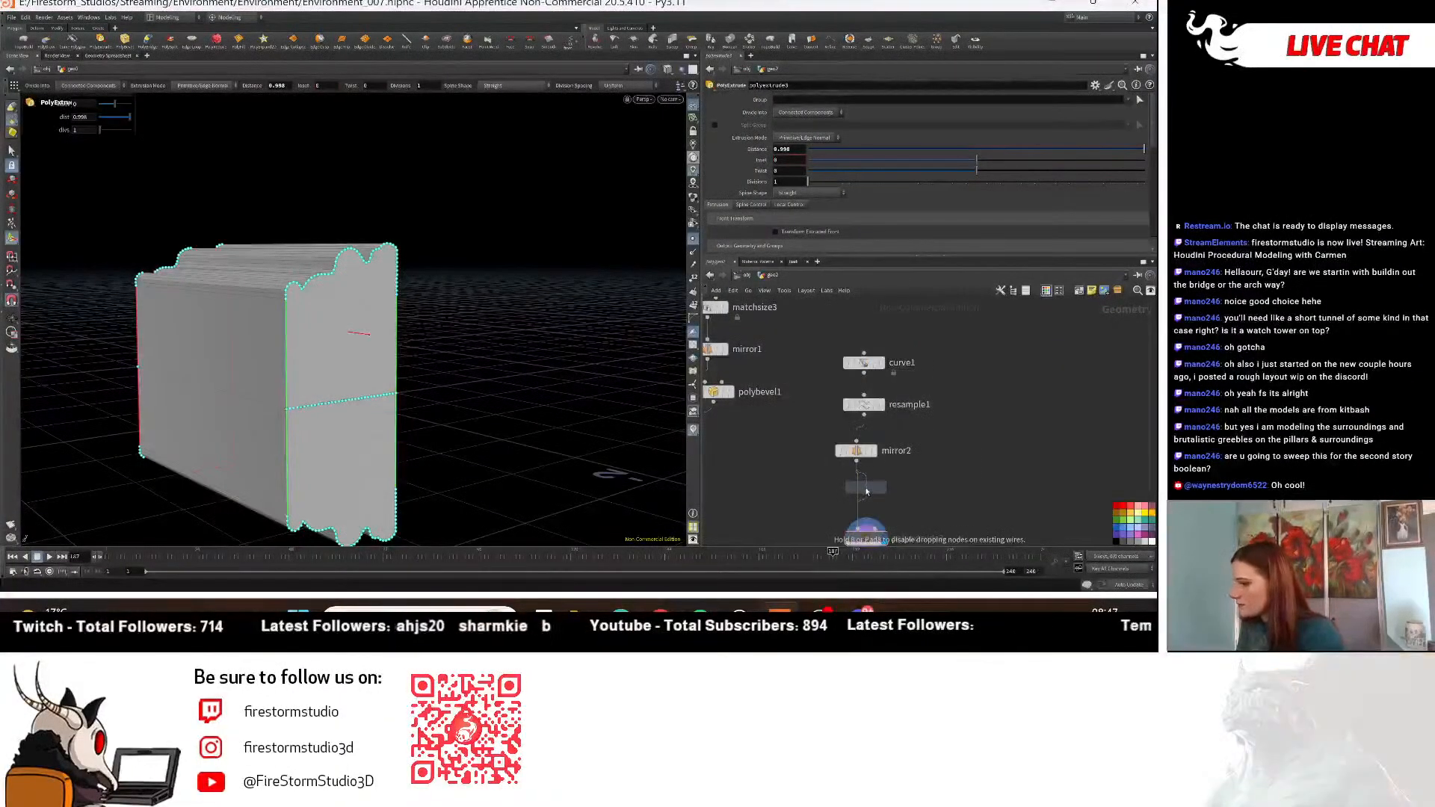
click(866, 491)
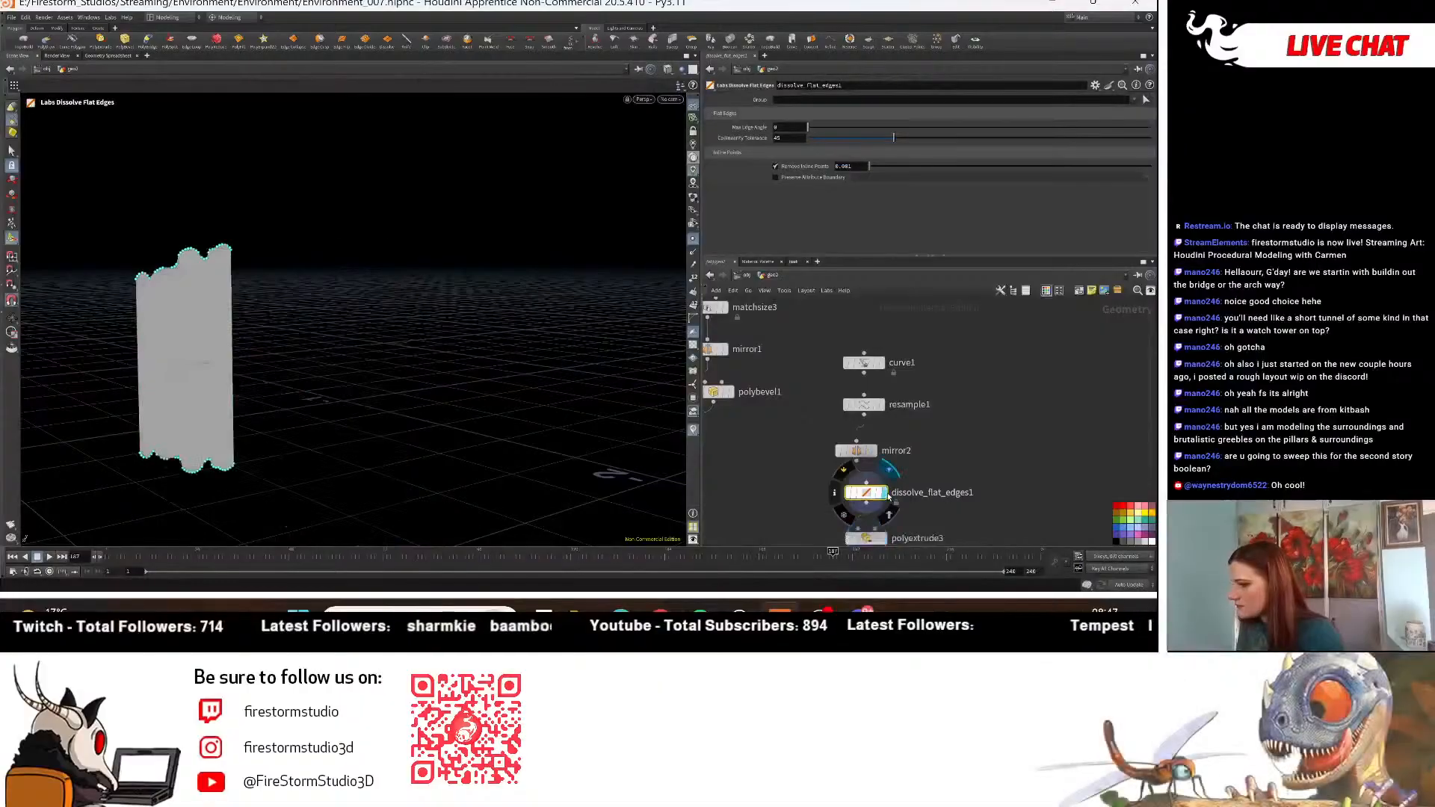
Display polyextrude3 and check its node information for the geometry counts.
middle_drag(969, 427, 970, 415)
click(892, 485)
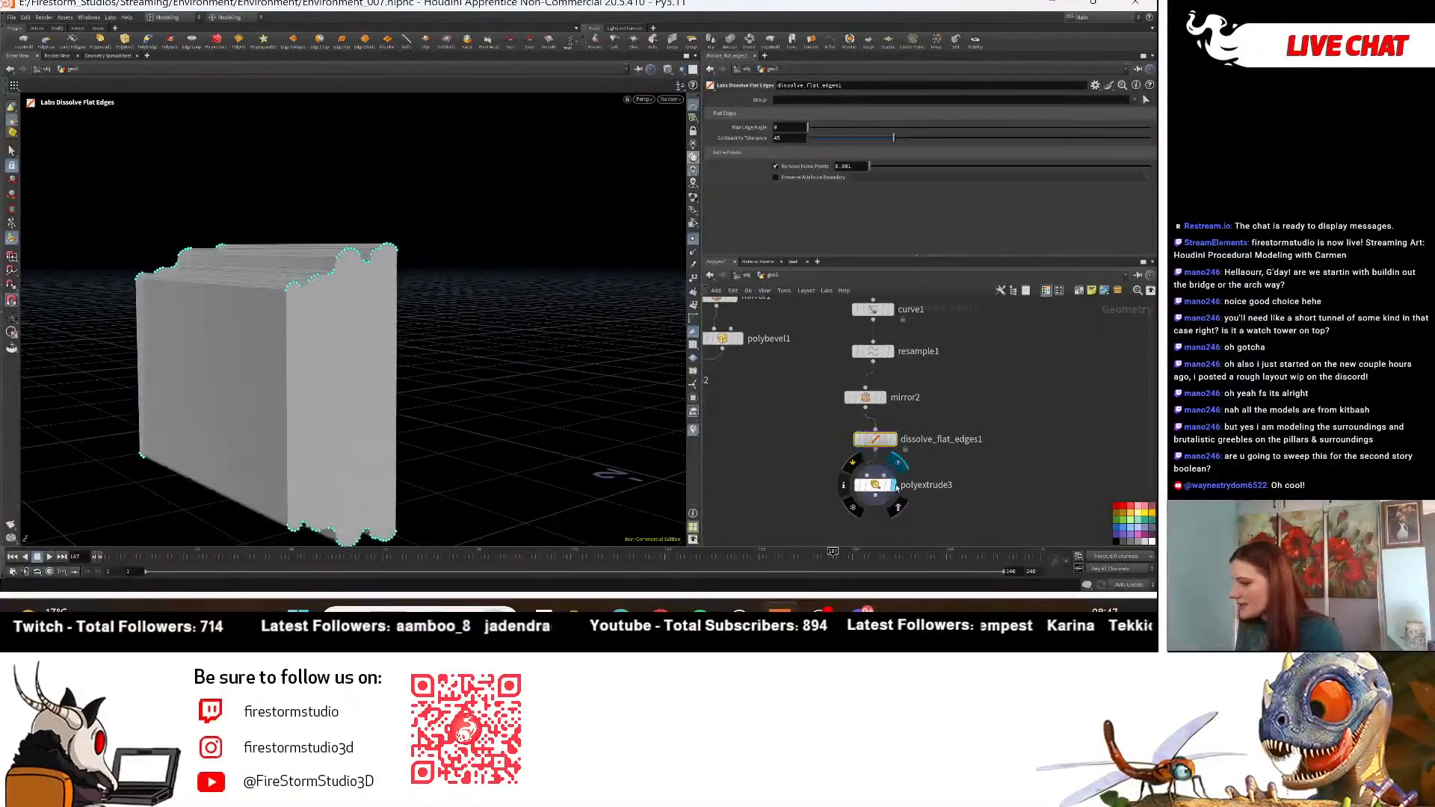
alt+drag(423, 436, 352, 433)
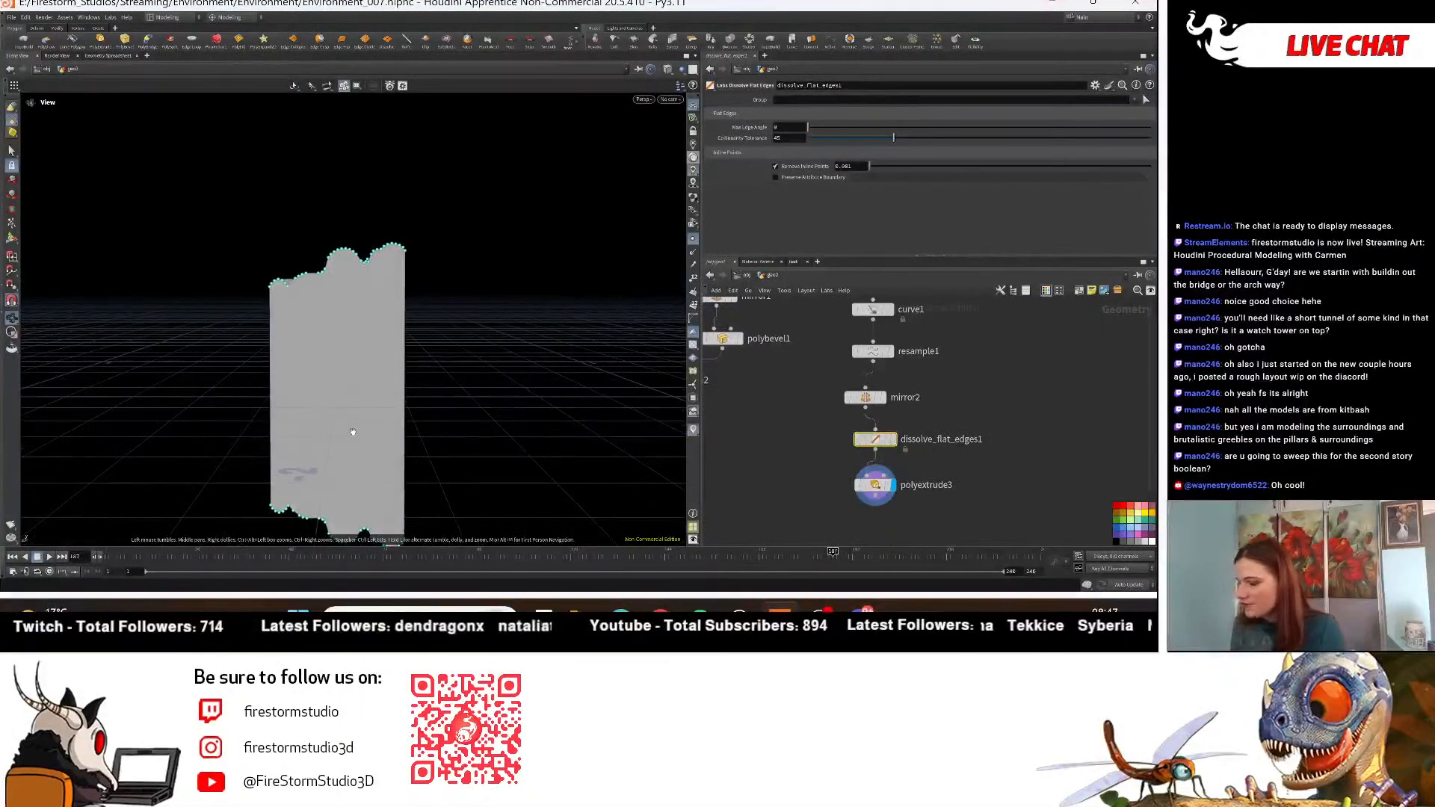
alt+middle_drag(426, 405, 417, 312)
scroll(859, 490, up, 2)
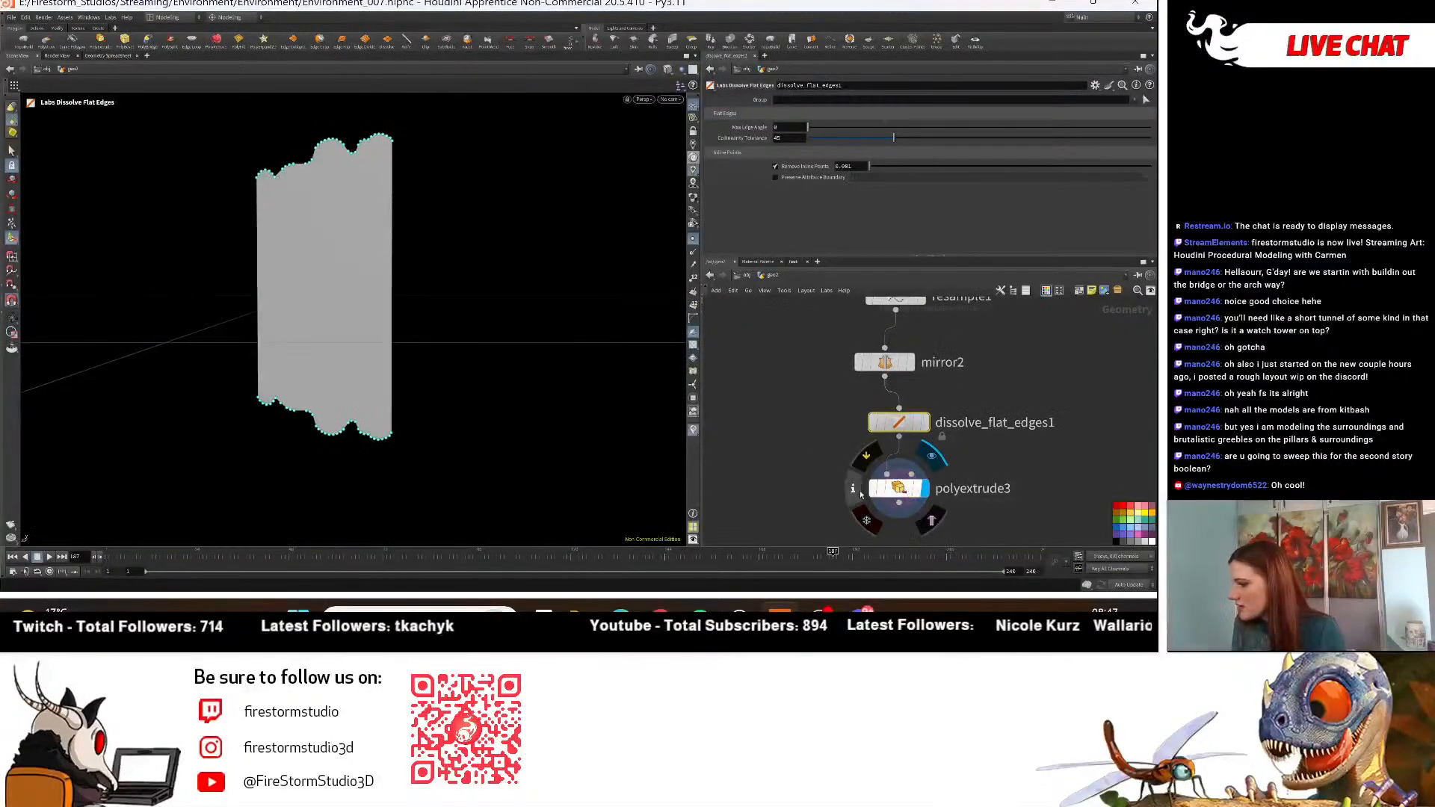
click(854, 490)
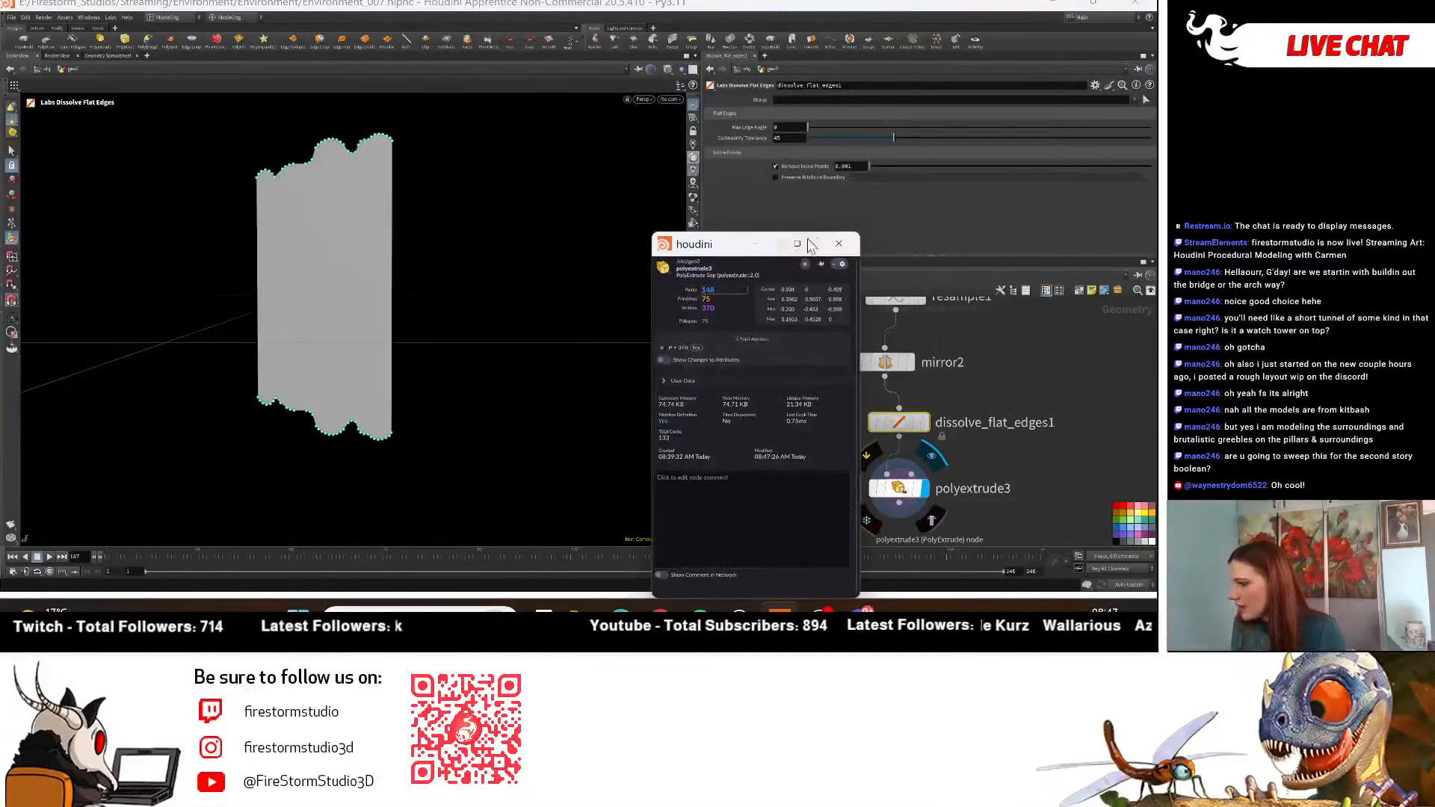
click(838, 244)
Select polyextrude3 and examine the end face and moulded side of the extruded profile.
key(Return)
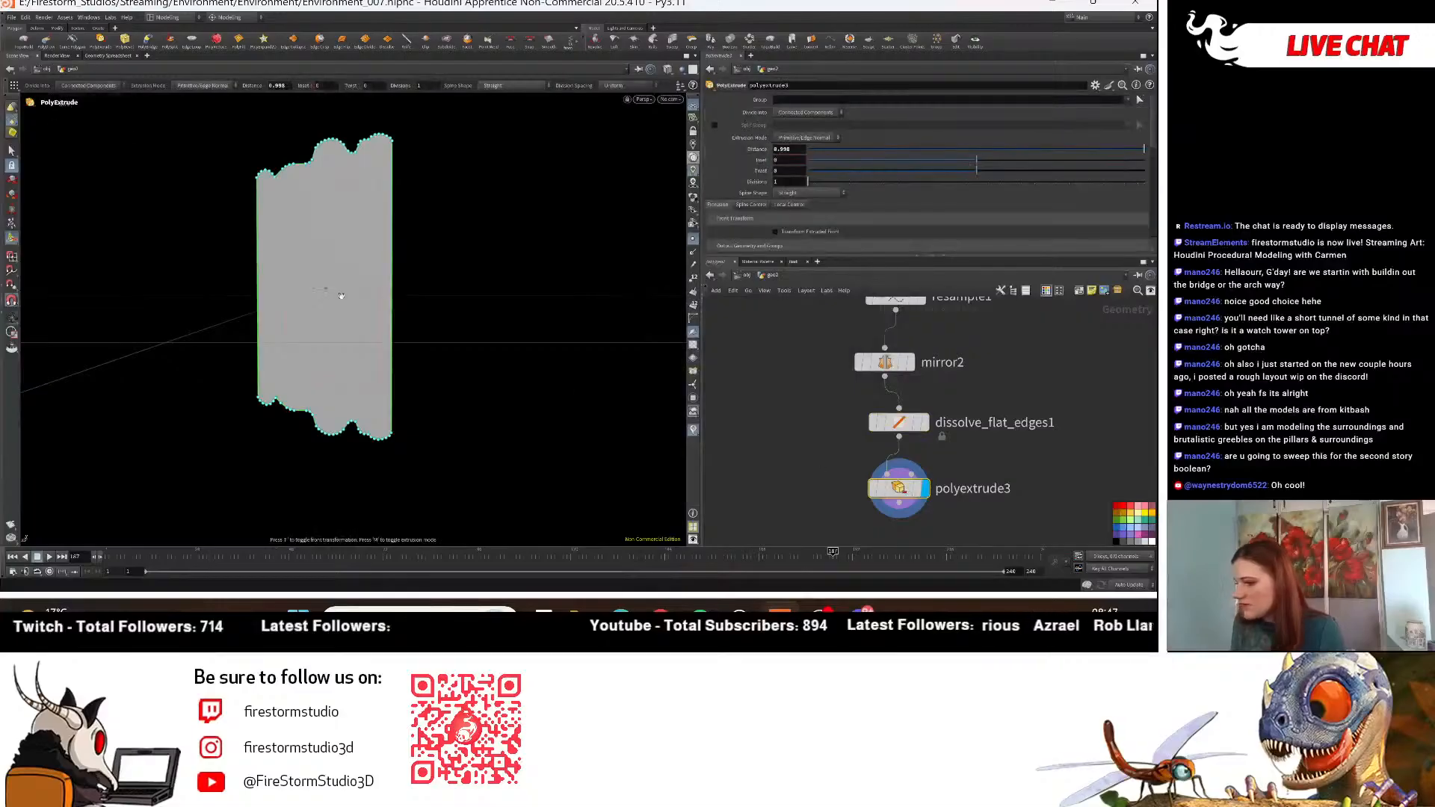
alt+drag(341, 295, 458, 210)
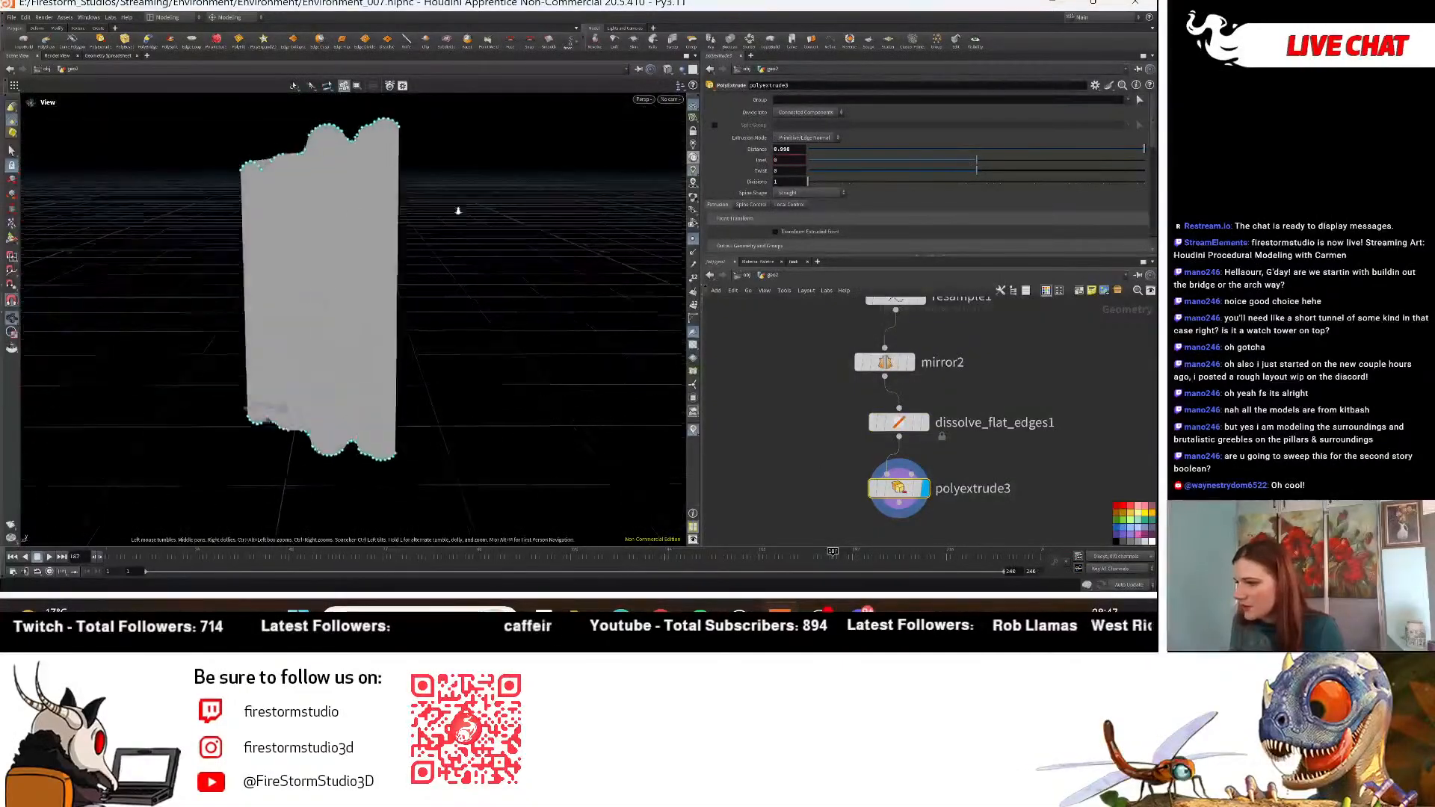
alt+right_drag(458, 211, 164, 291)
alt+drag(164, 292, 467, 527)
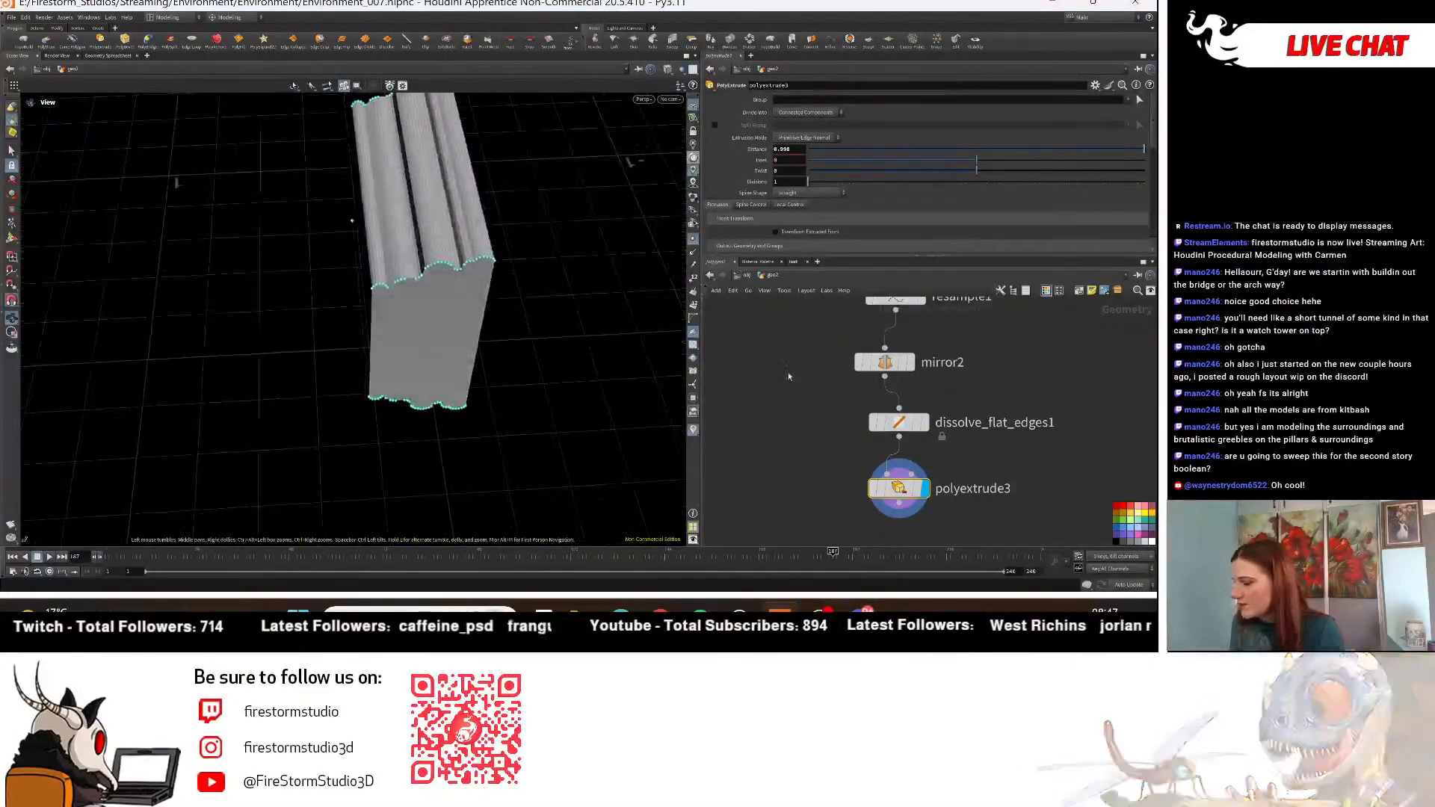
scroll(837, 423, down, 4)
scroll(960, 429, up, 4)
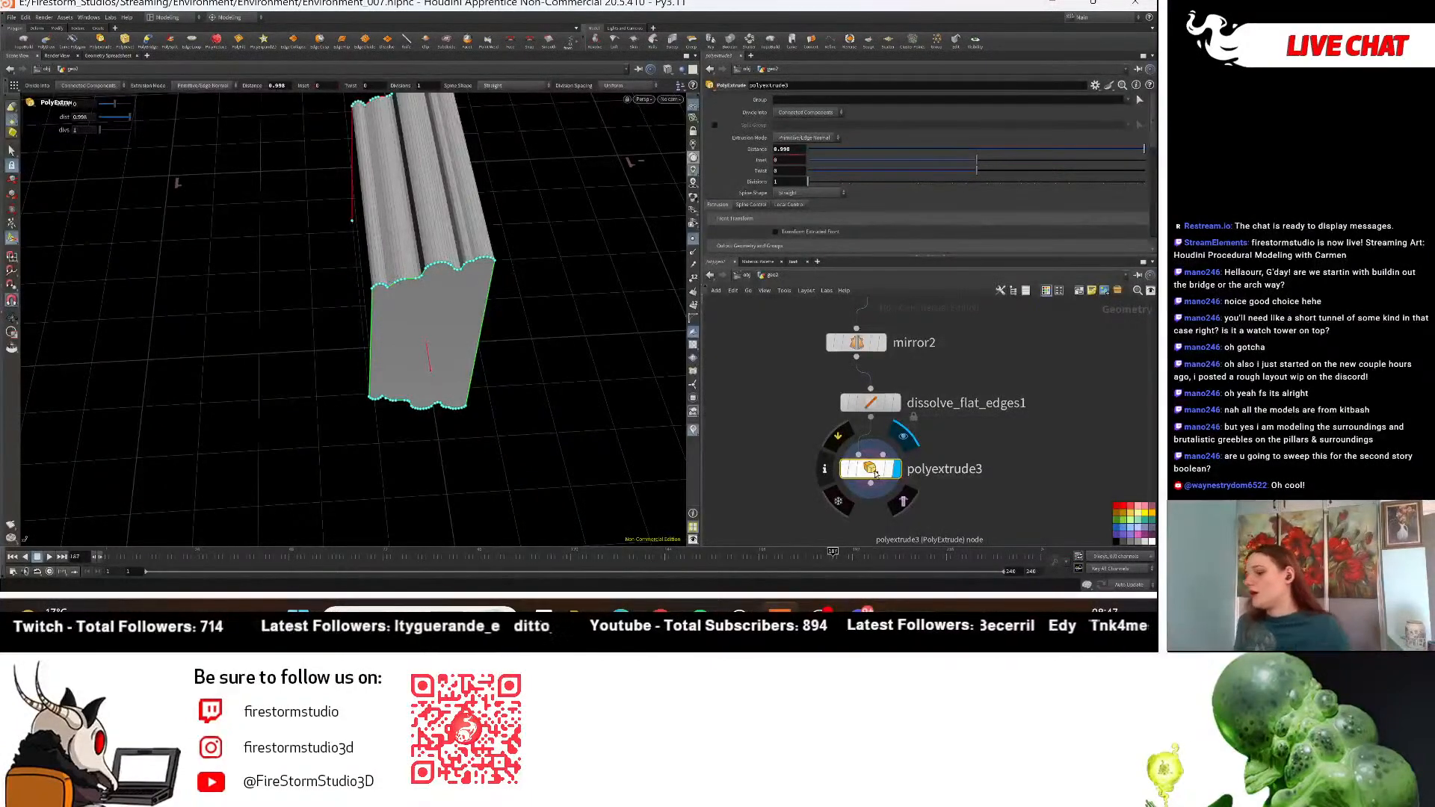
Delete polyextrude3, leaving dissolve_flat_edges1 as the end of the profile chain.
key(Delete)
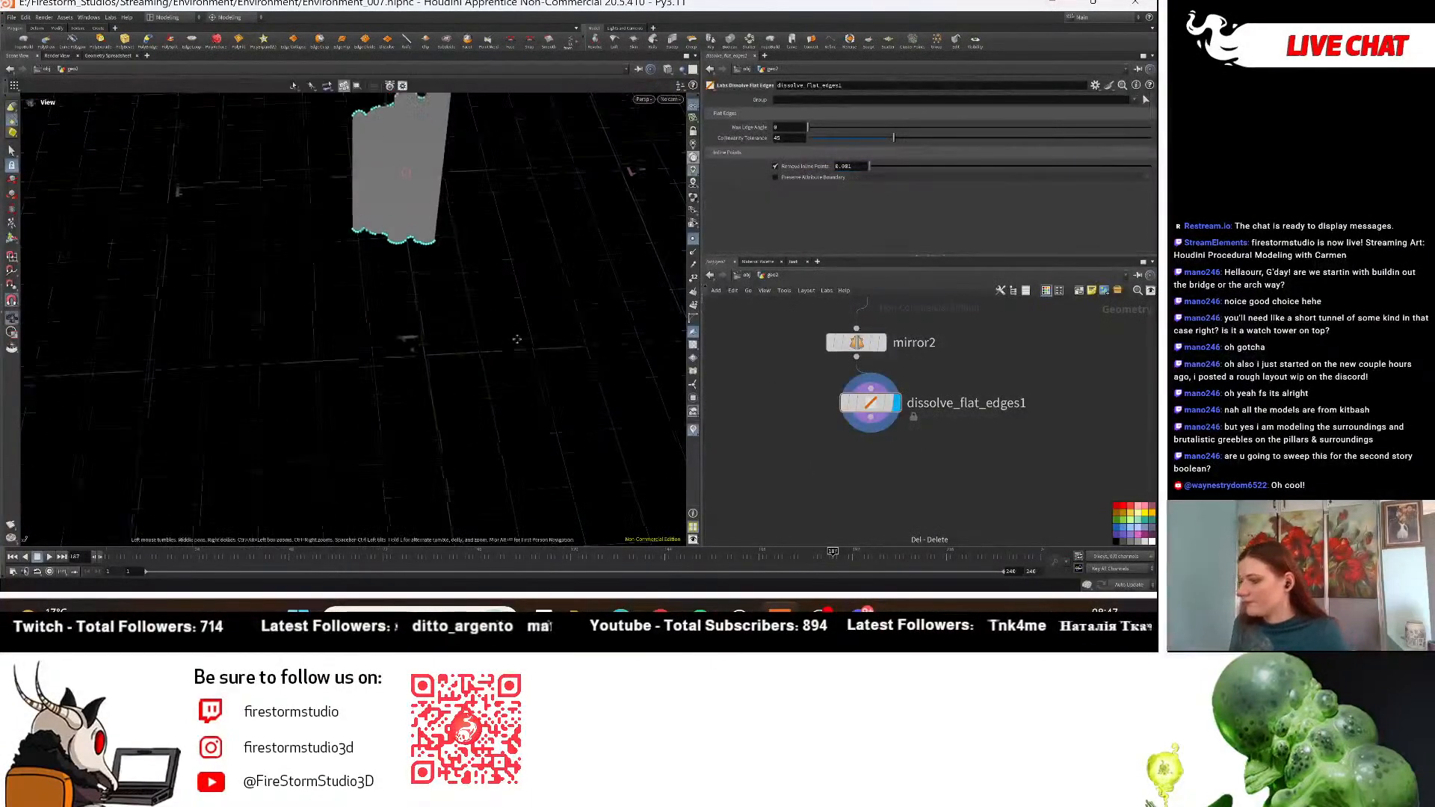
drag(426, 254, 474, 330)
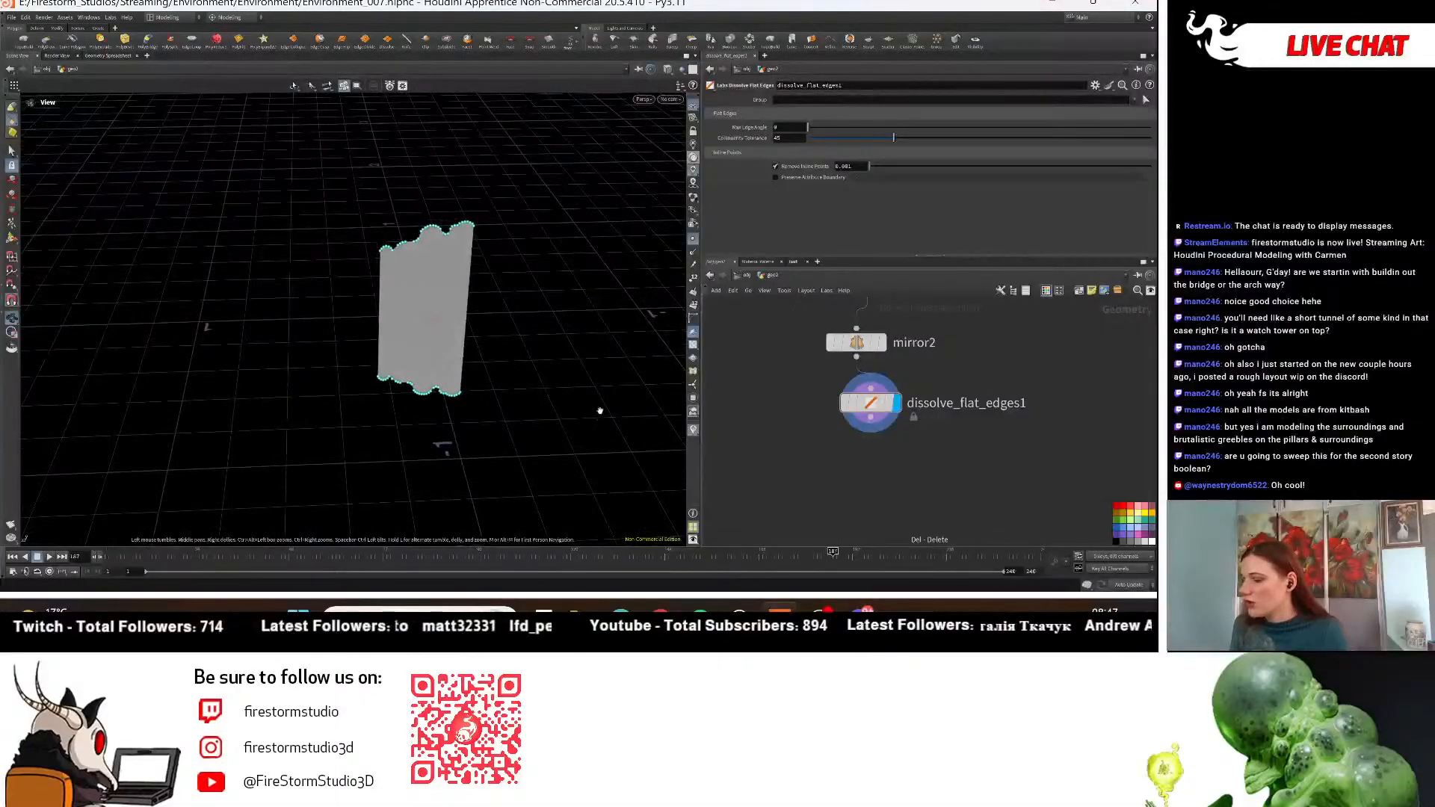
scroll(835, 424, down, 4)
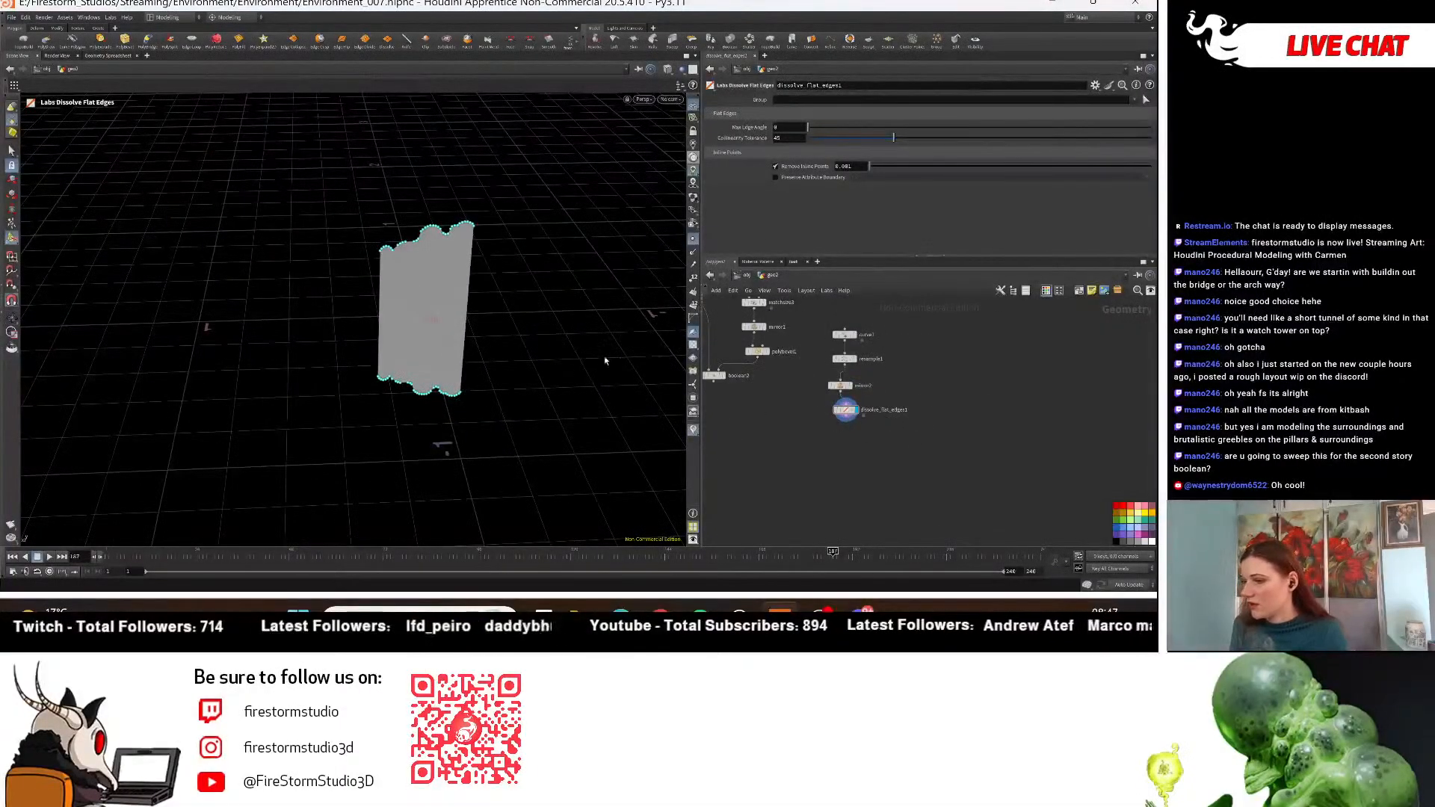
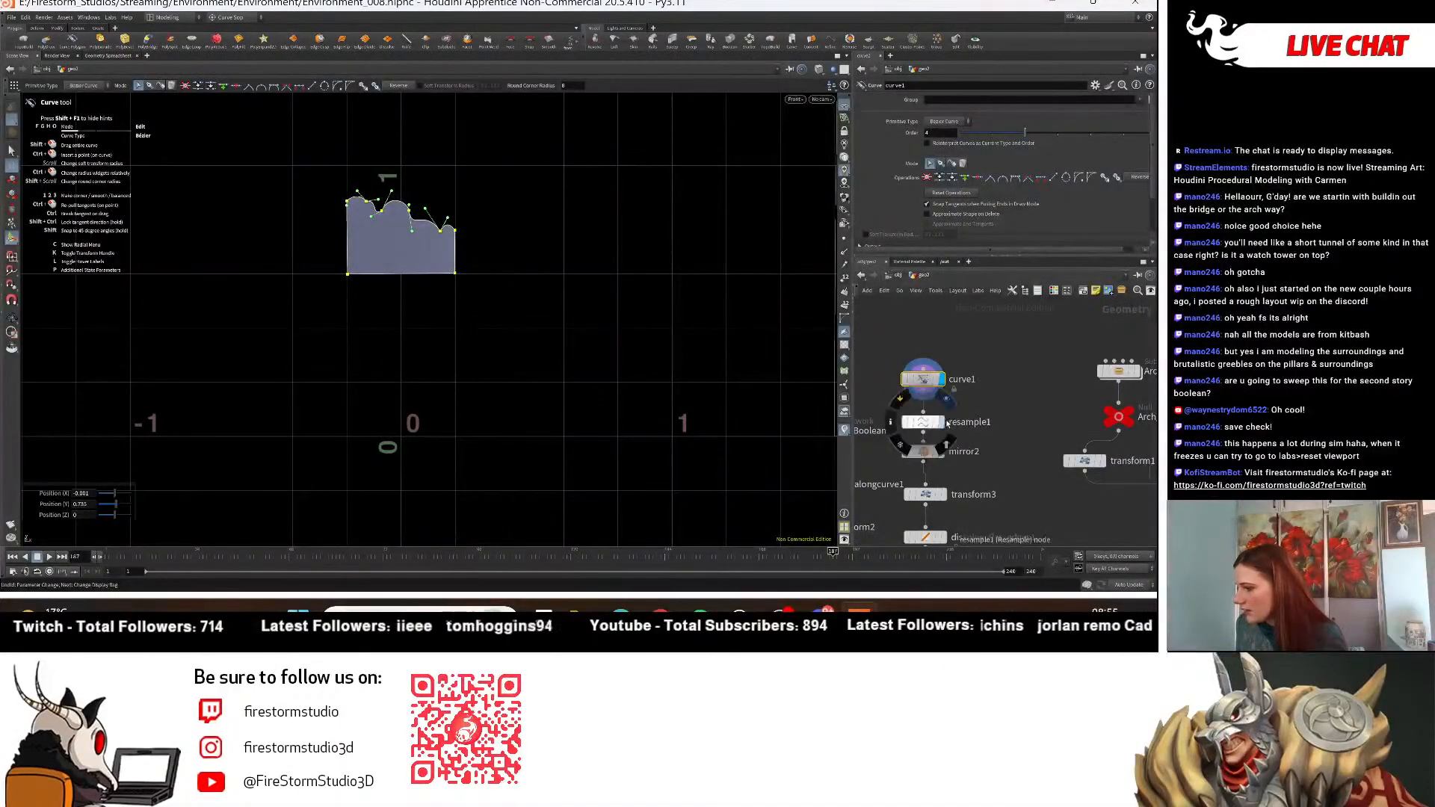
Display mirror2, set its Consolidate Seam to 1, and compare its output with transform3.
click(941, 422)
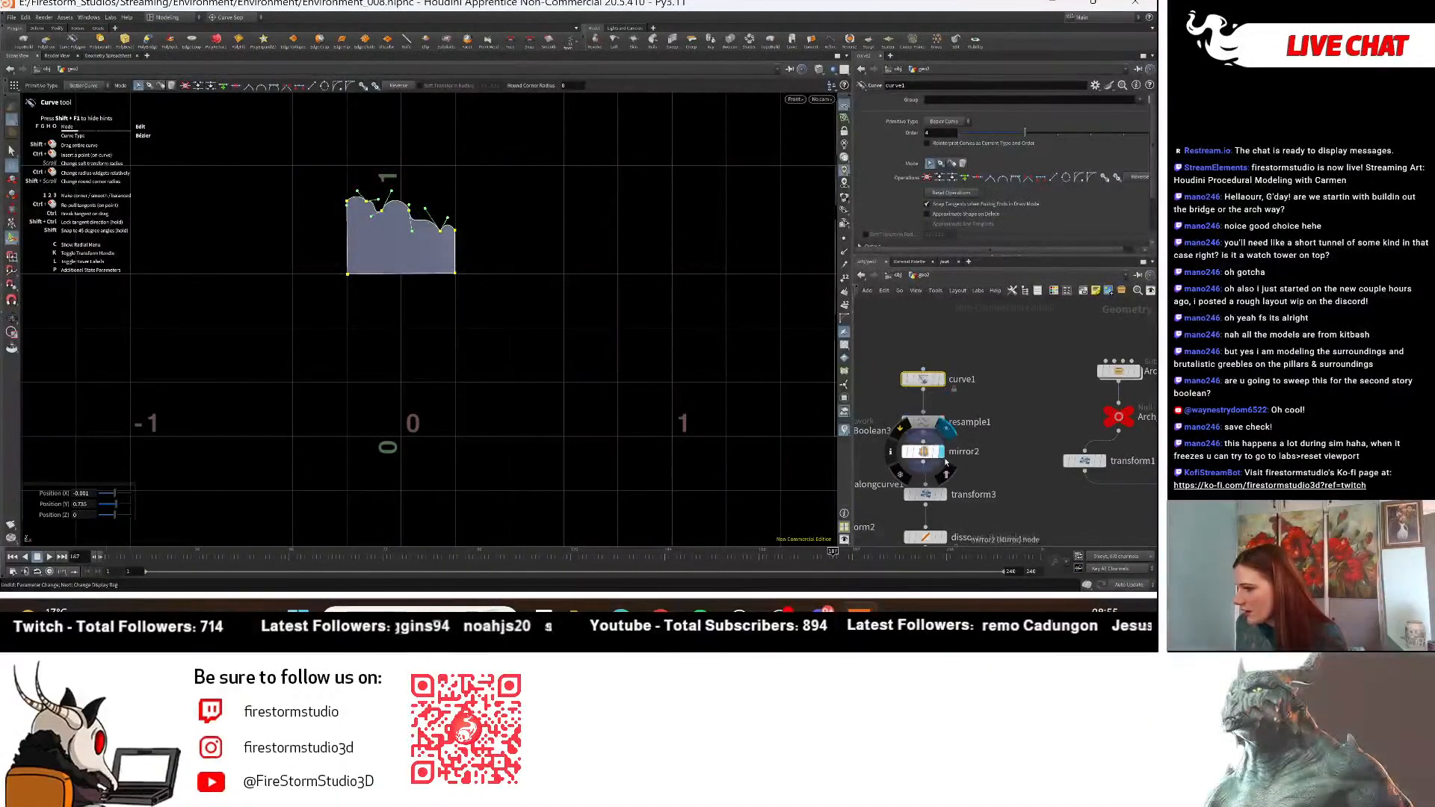
middle_drag(946, 461, 916, 407)
click(917, 405)
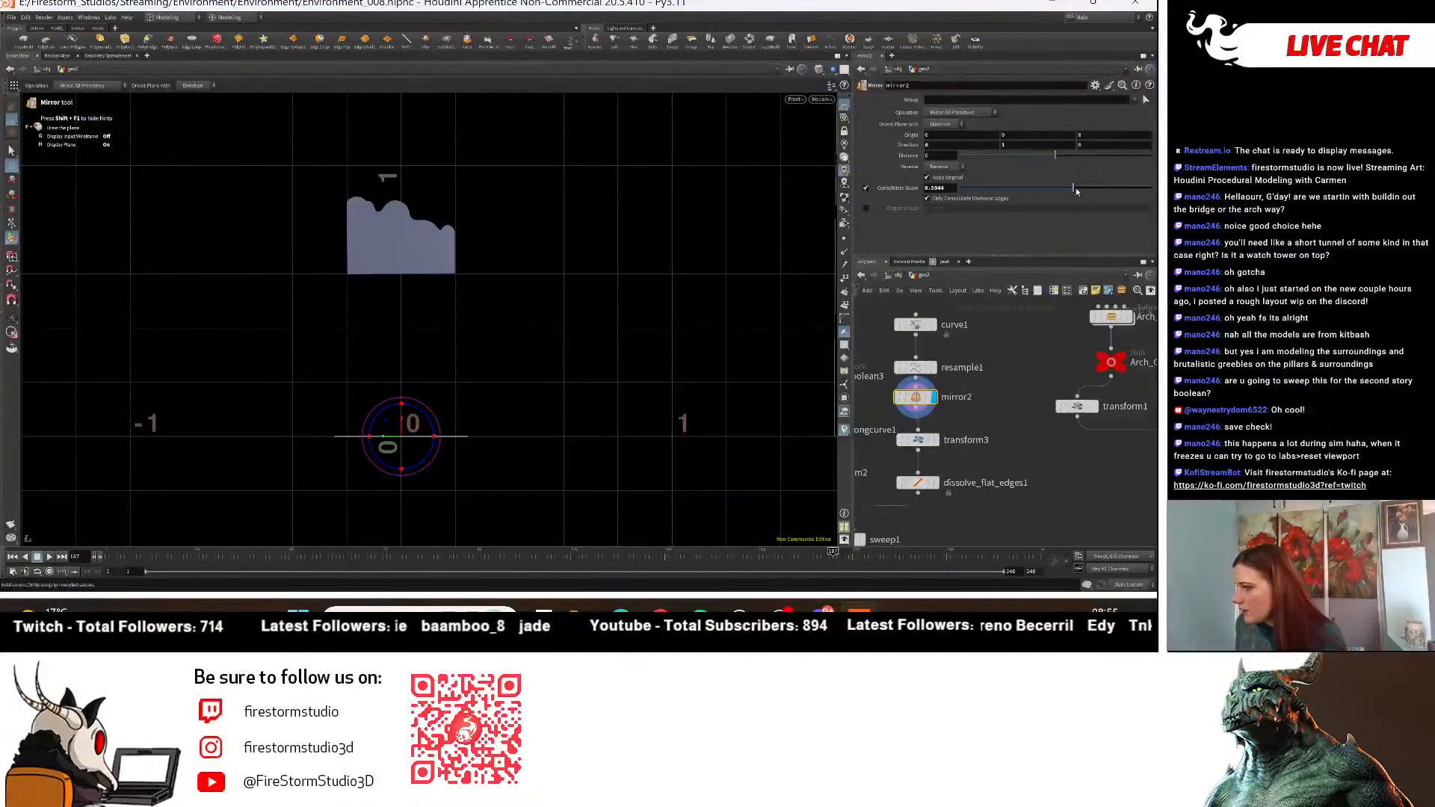
drag(1073, 188, 1136, 196)
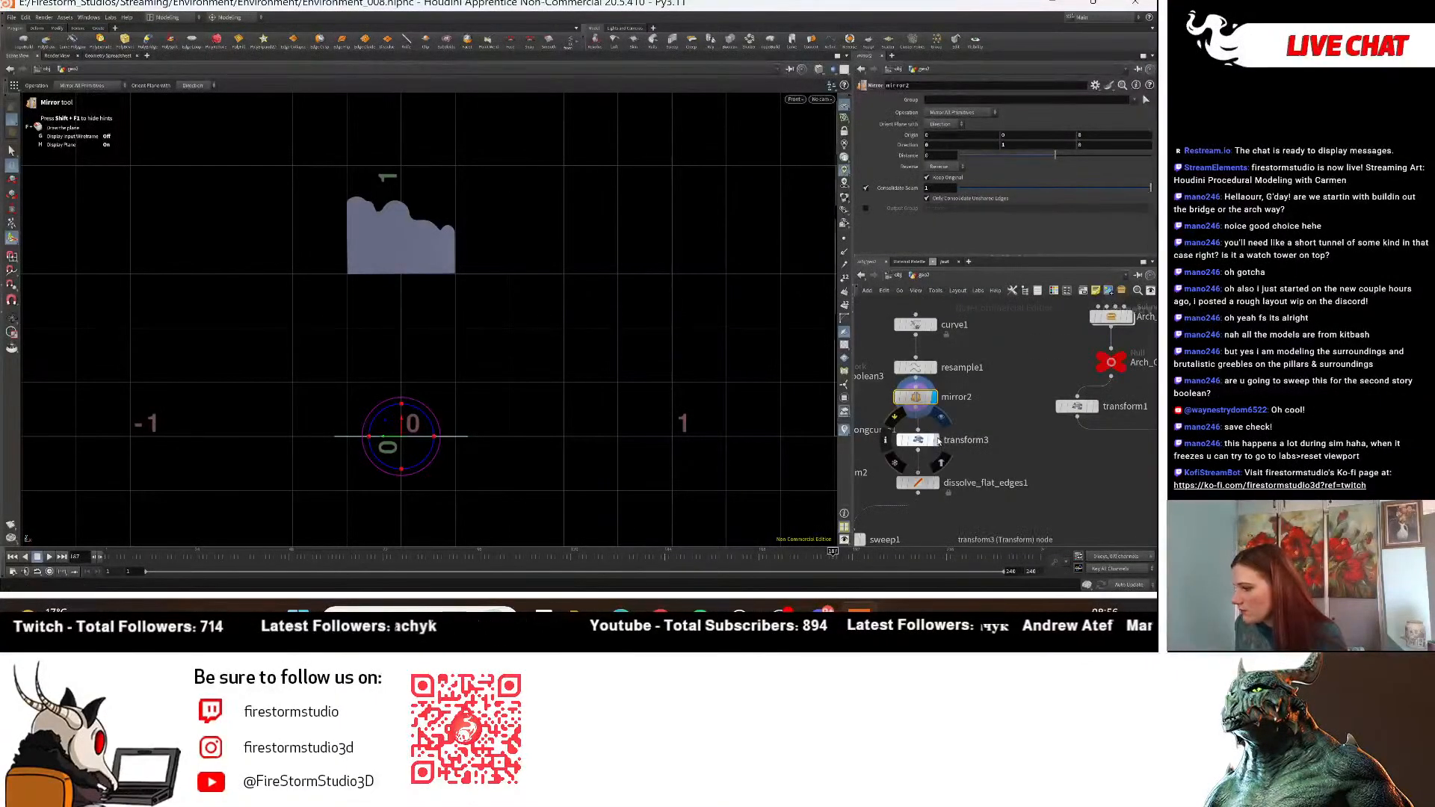
click(937, 440)
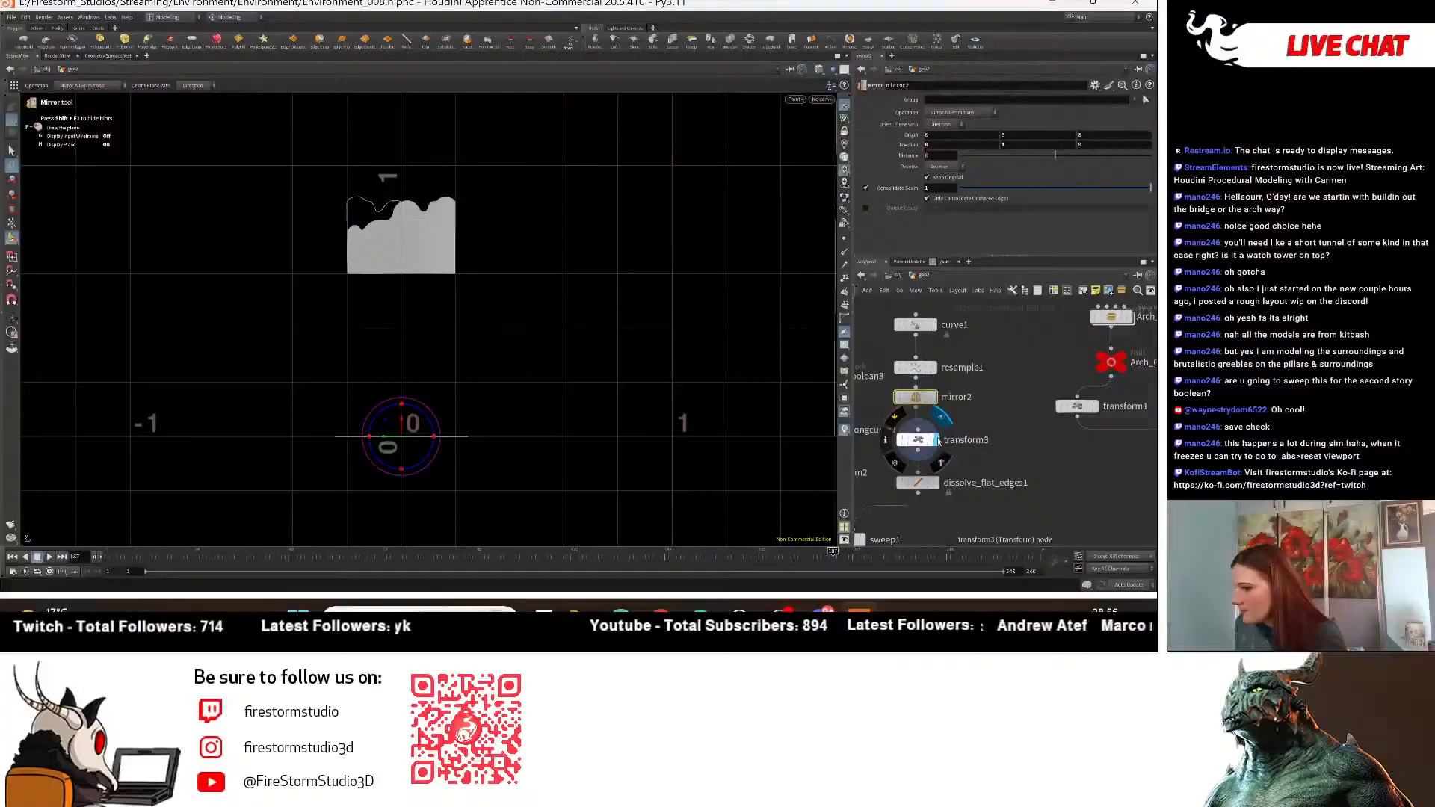
click(935, 396)
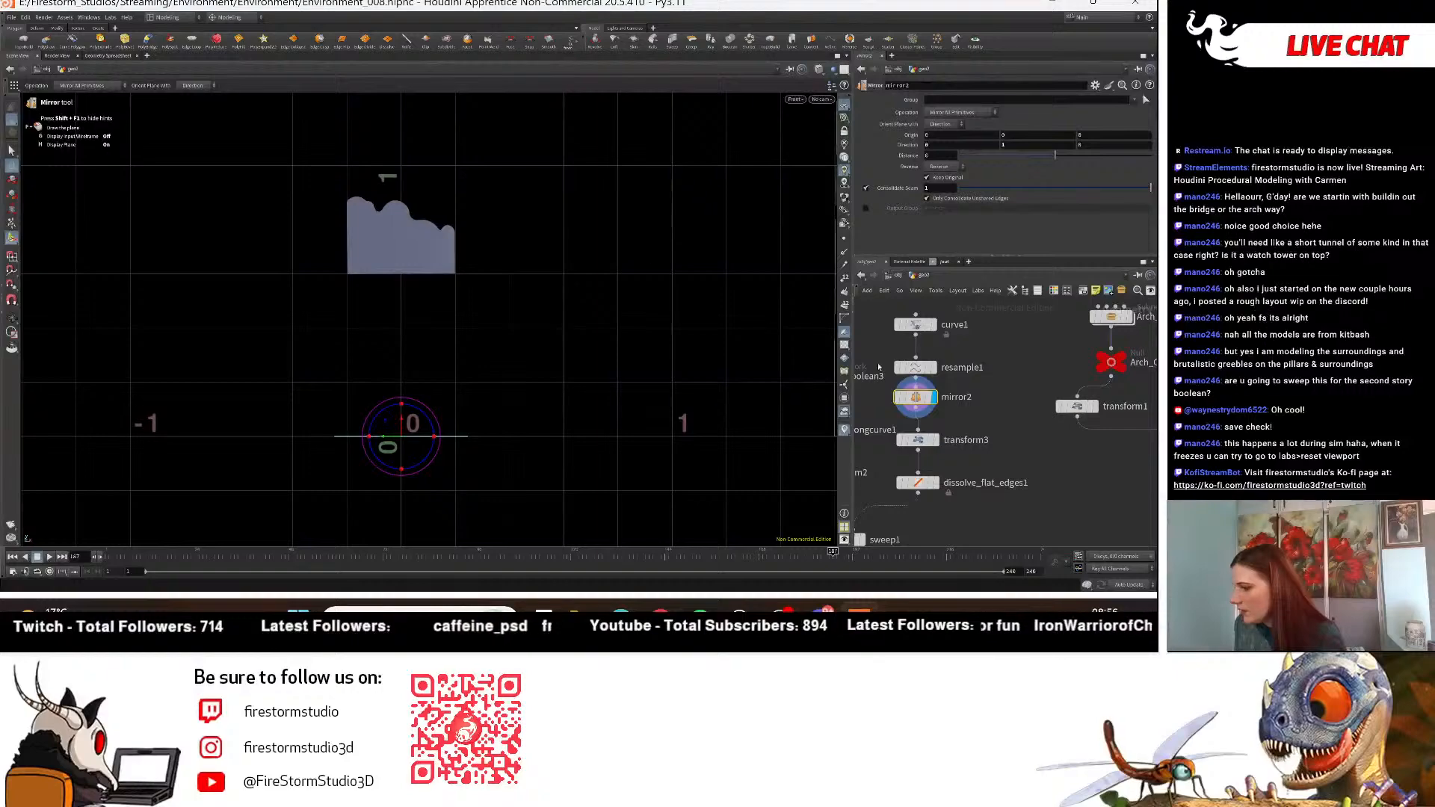
Select all of curve1's points and move the whole profile down slightly so the mirrored halves join into one tall shape.
click(918, 325)
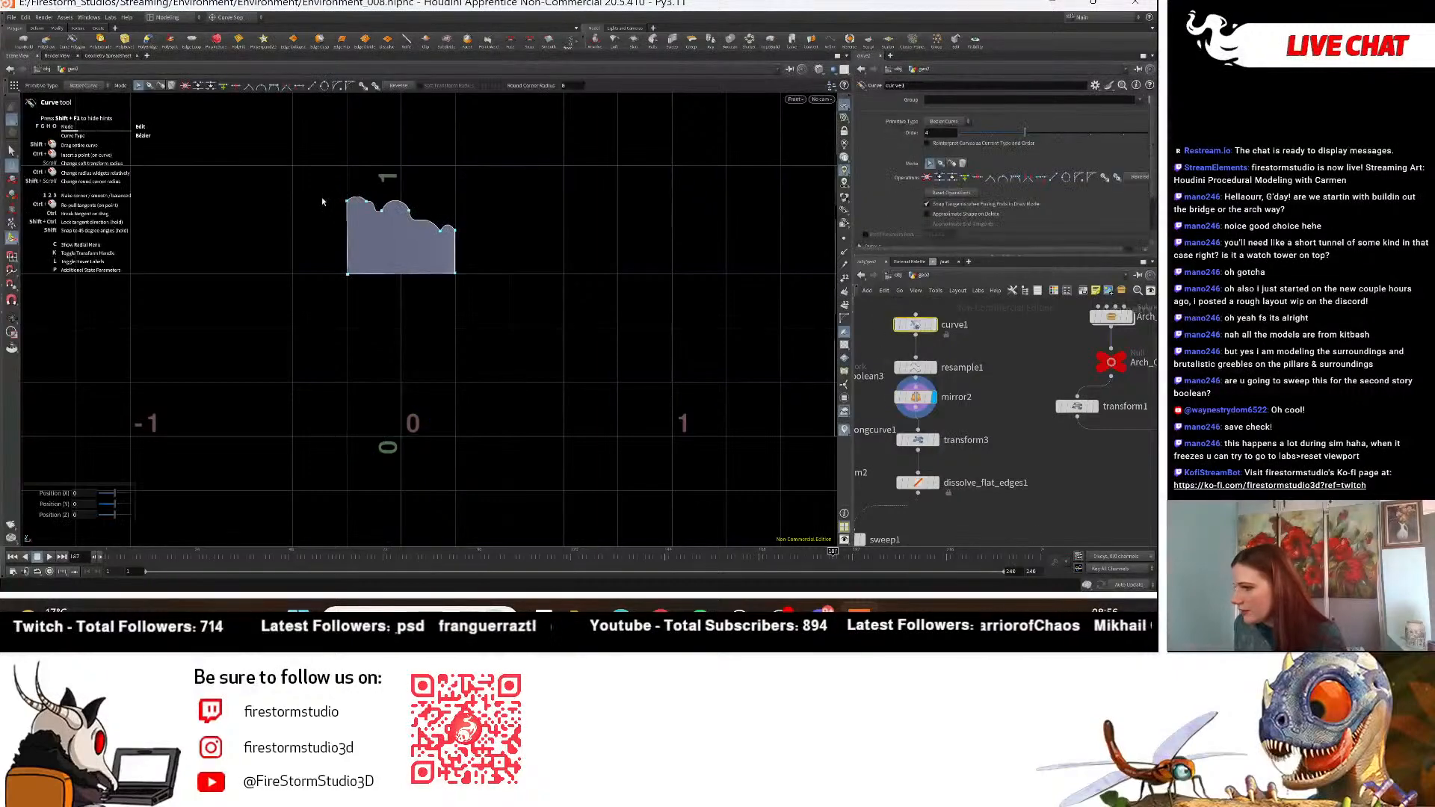
drag(321, 169, 509, 321)
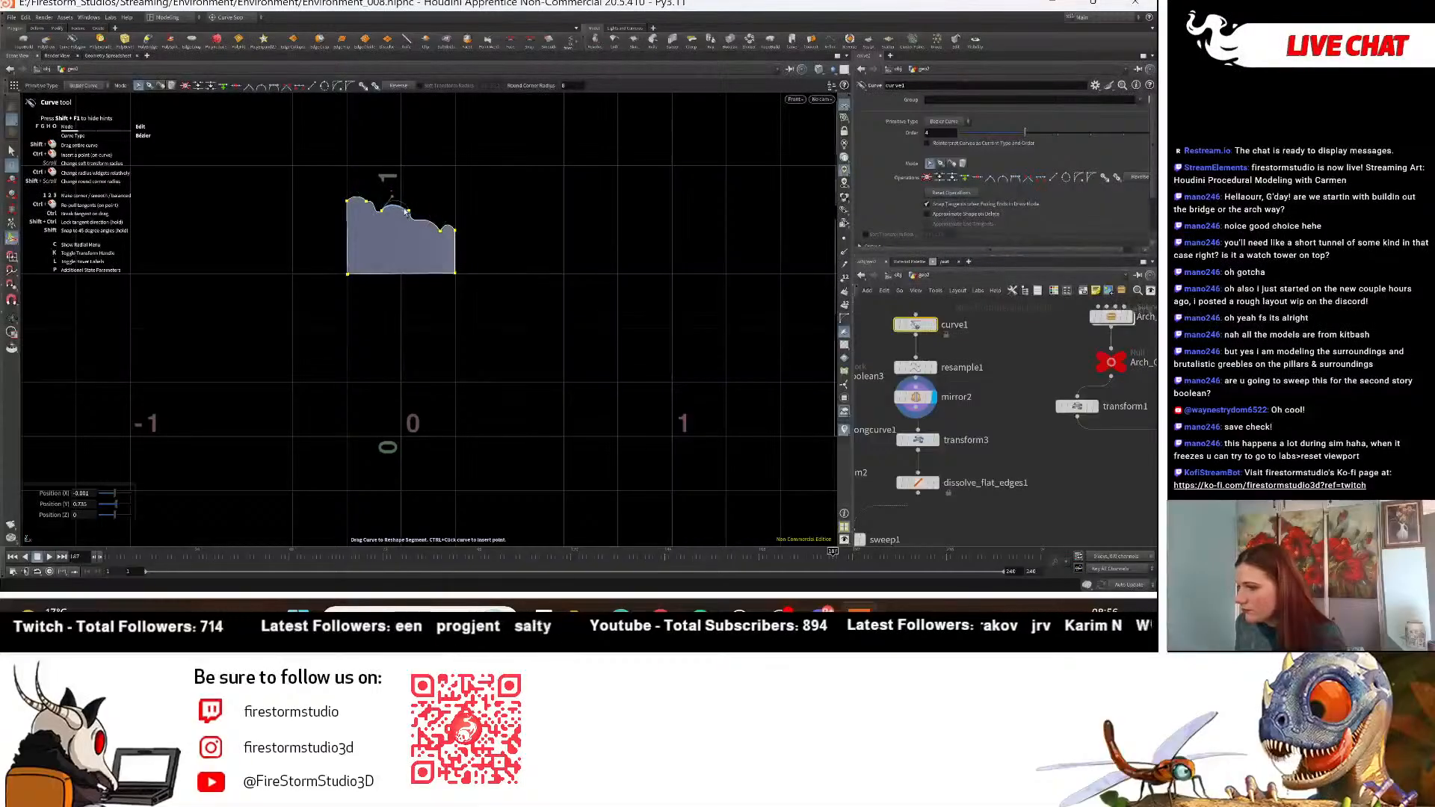
click(406, 213)
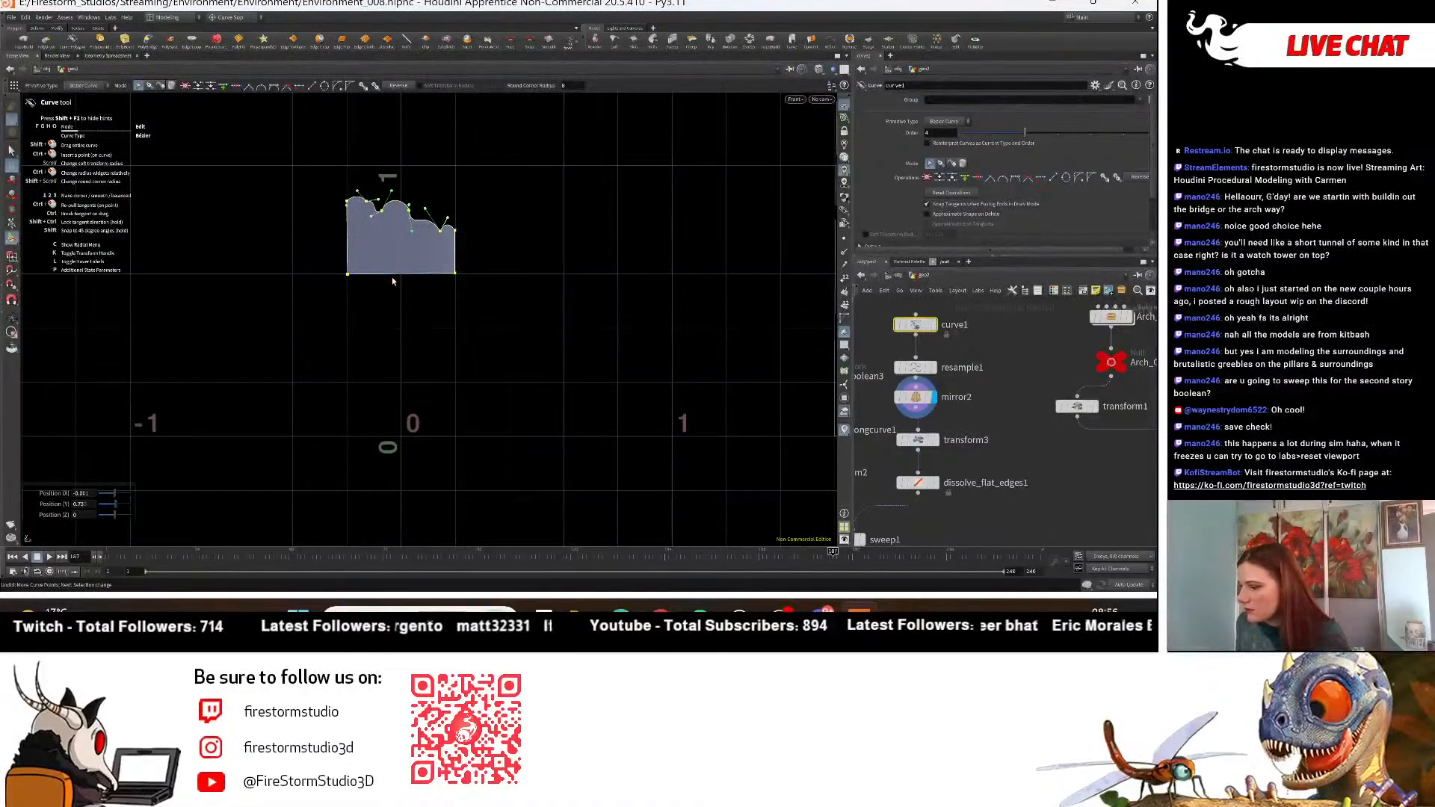
click(512, 310)
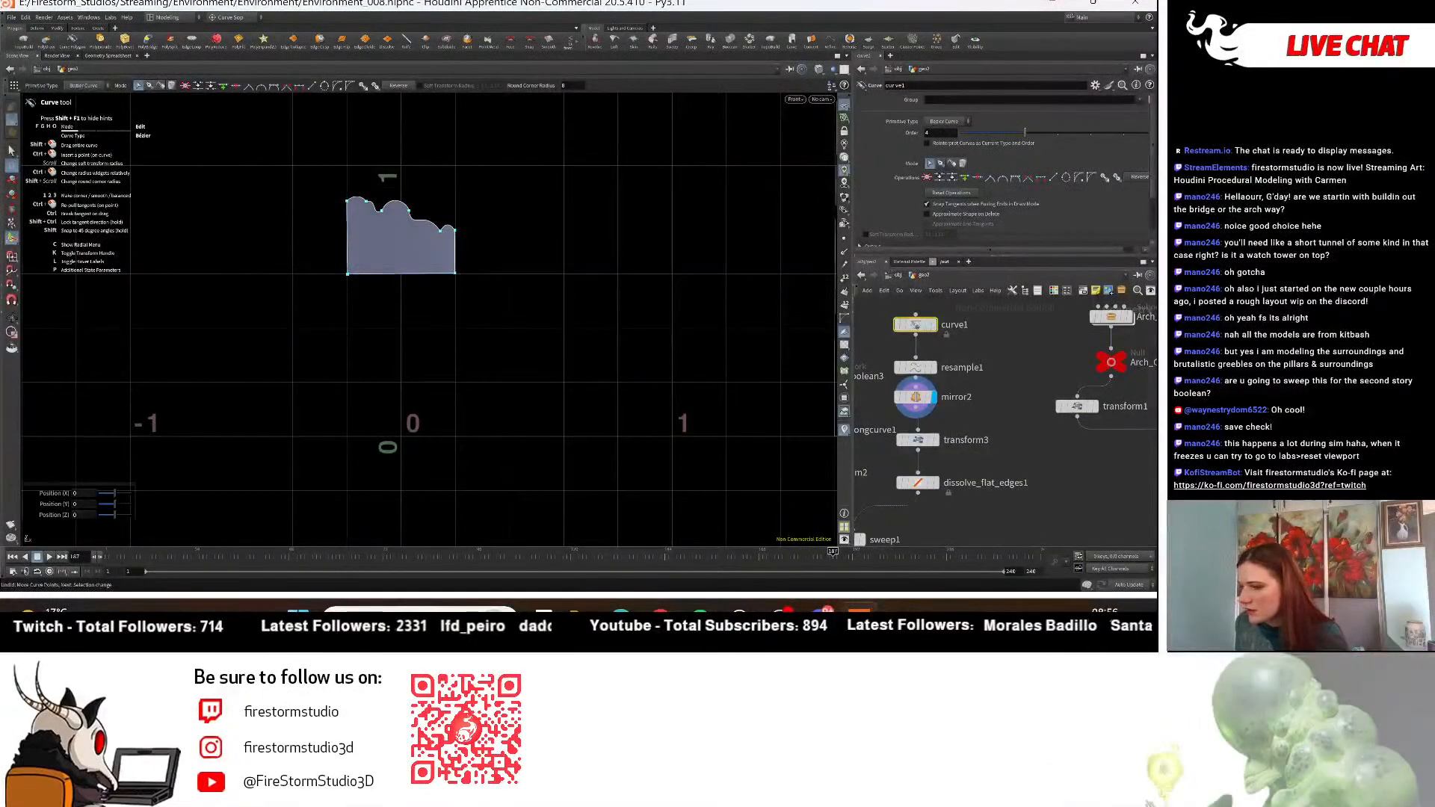
drag(456, 274, 459, 289)
key(ctrl+z)
drag(302, 165, 476, 296)
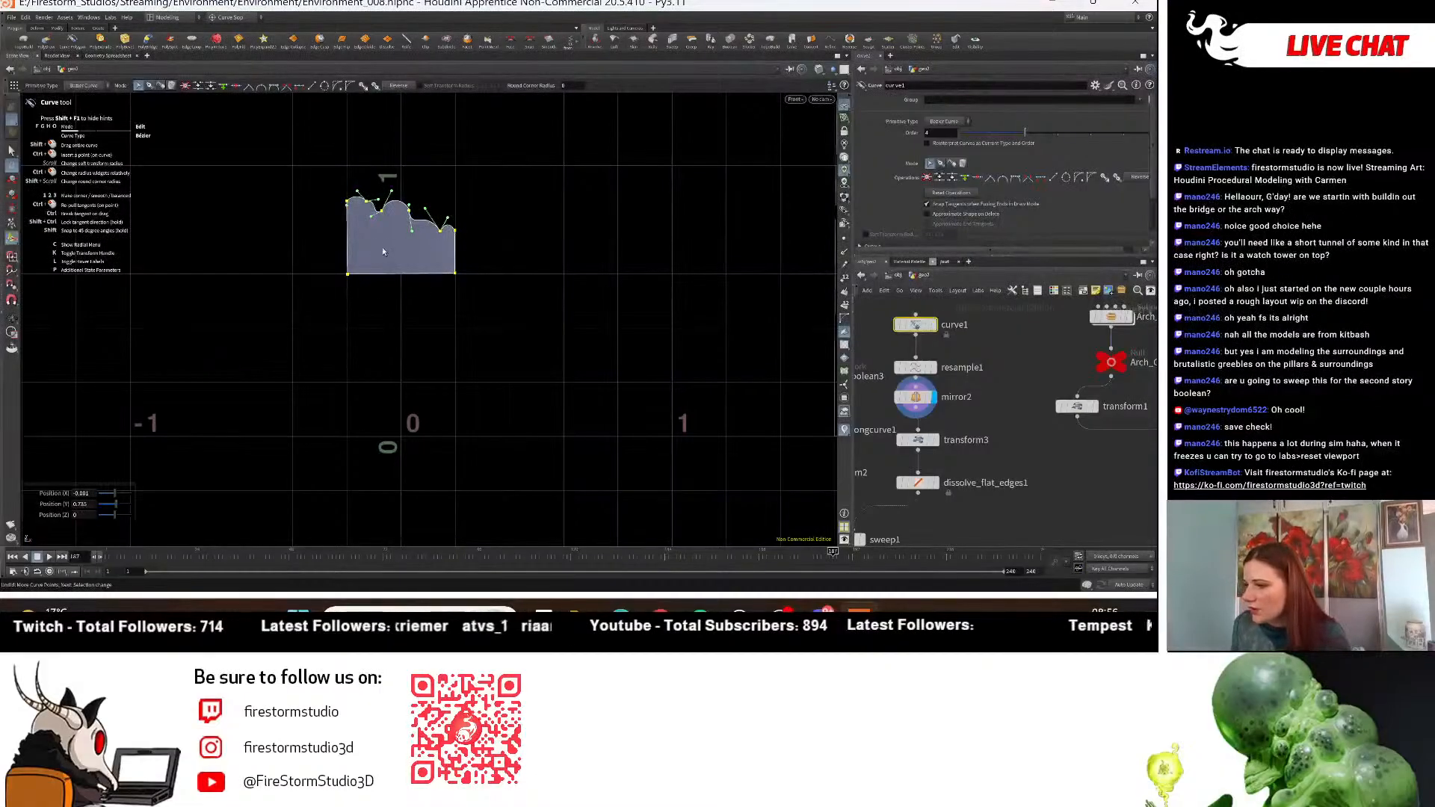
drag(332, 150, 482, 390)
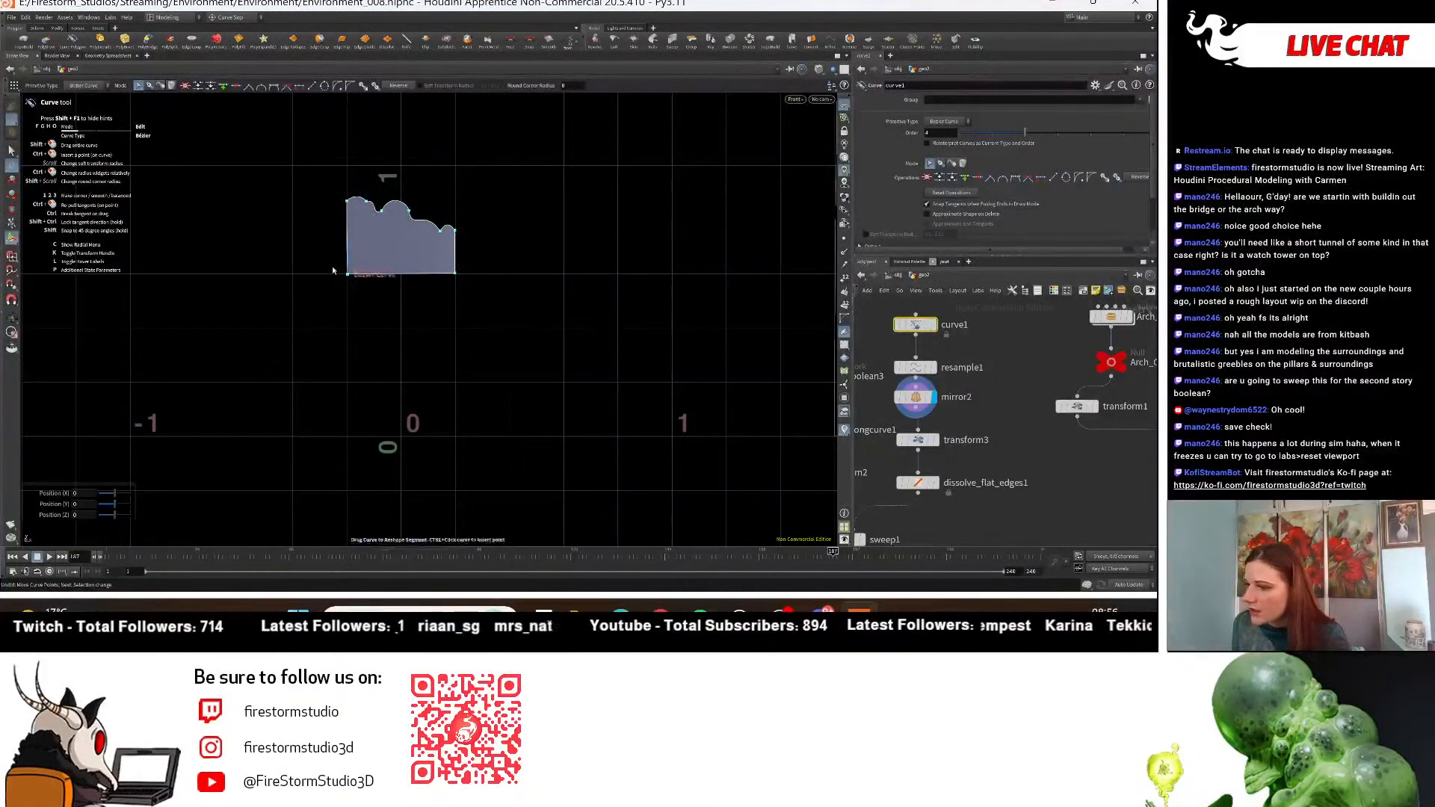
drag(273, 153, 461, 343)
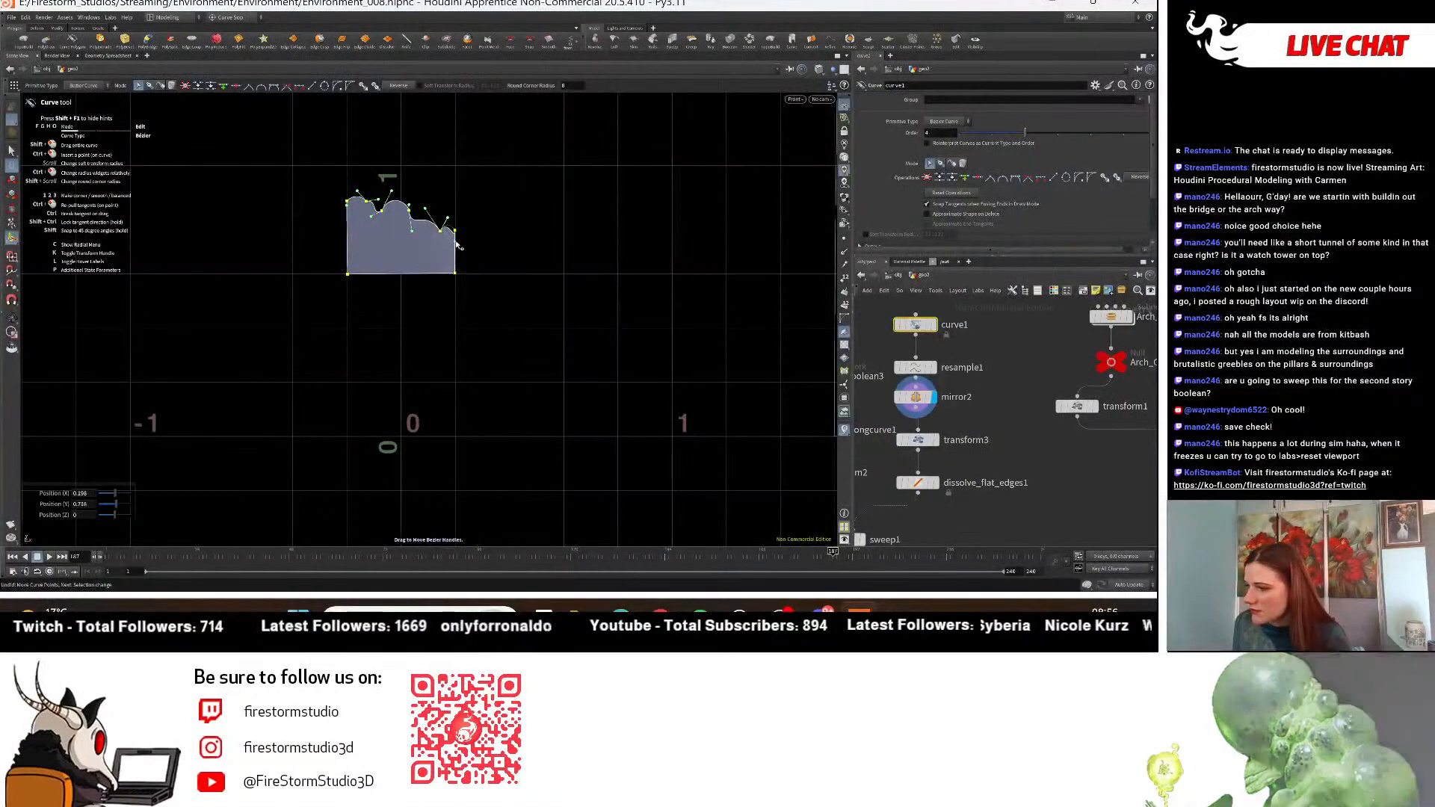
drag(460, 296, 460, 296)
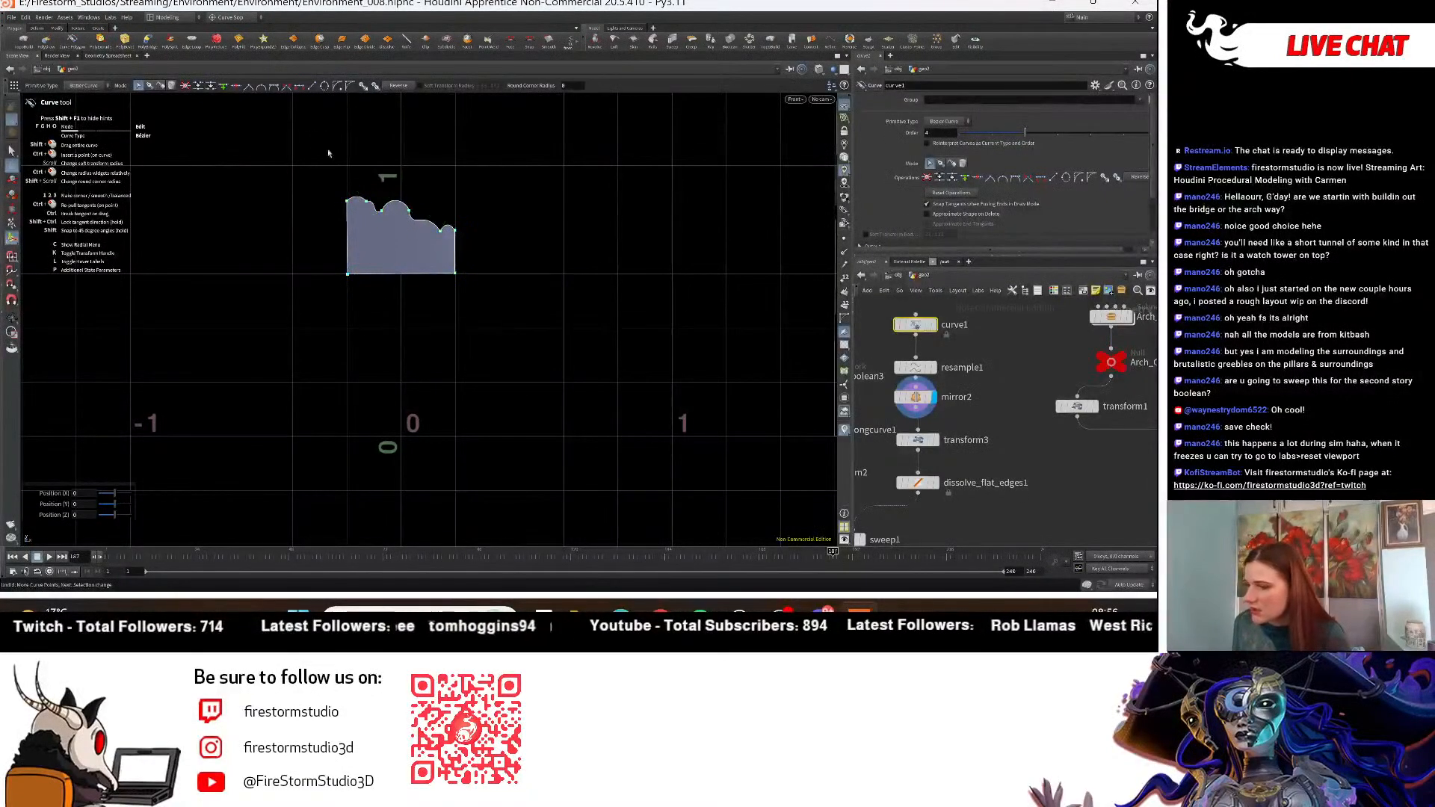
drag(301, 186, 464, 303)
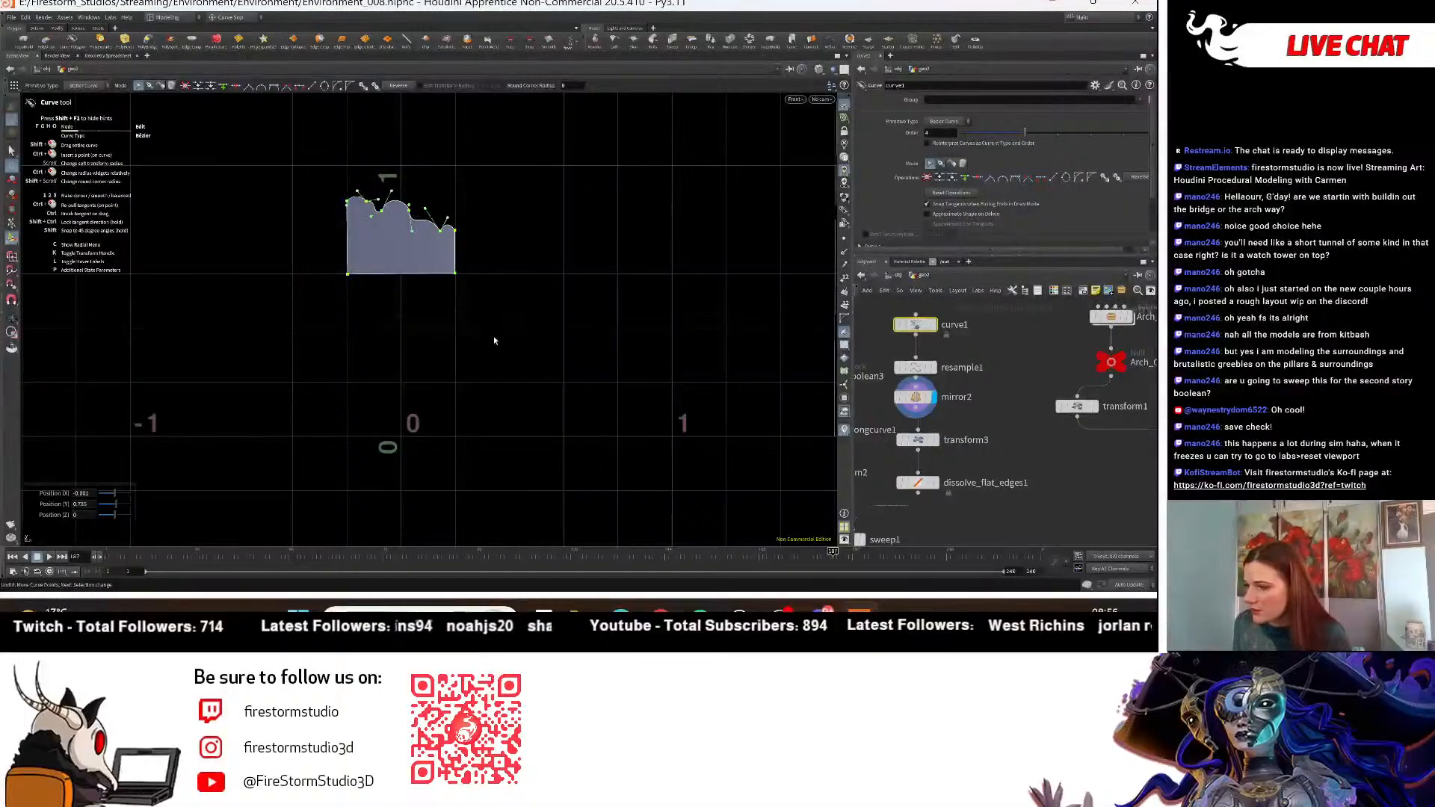
drag(420, 211, 418, 244)
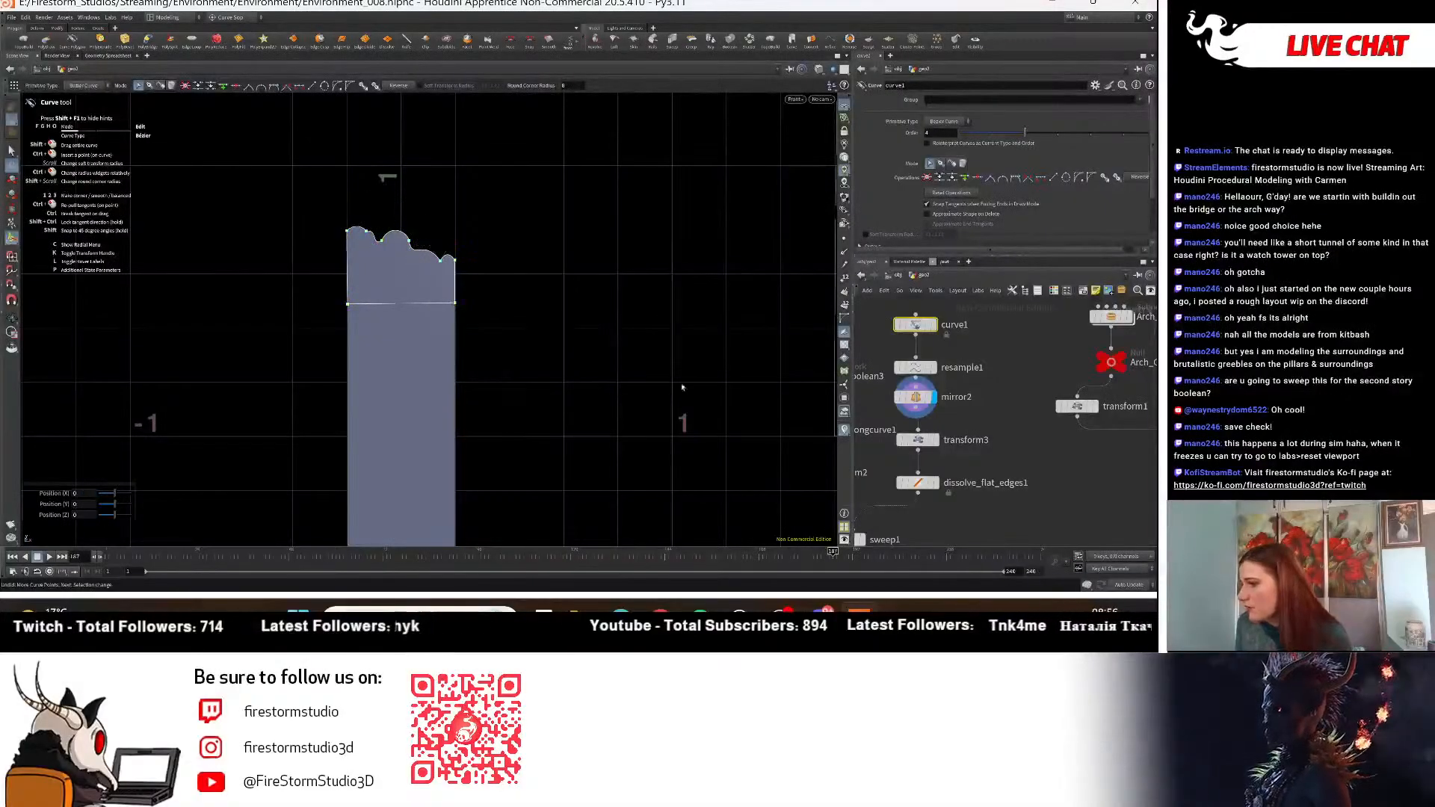
scroll(408, 227, down, 5)
scroll(948, 469, down, 3)
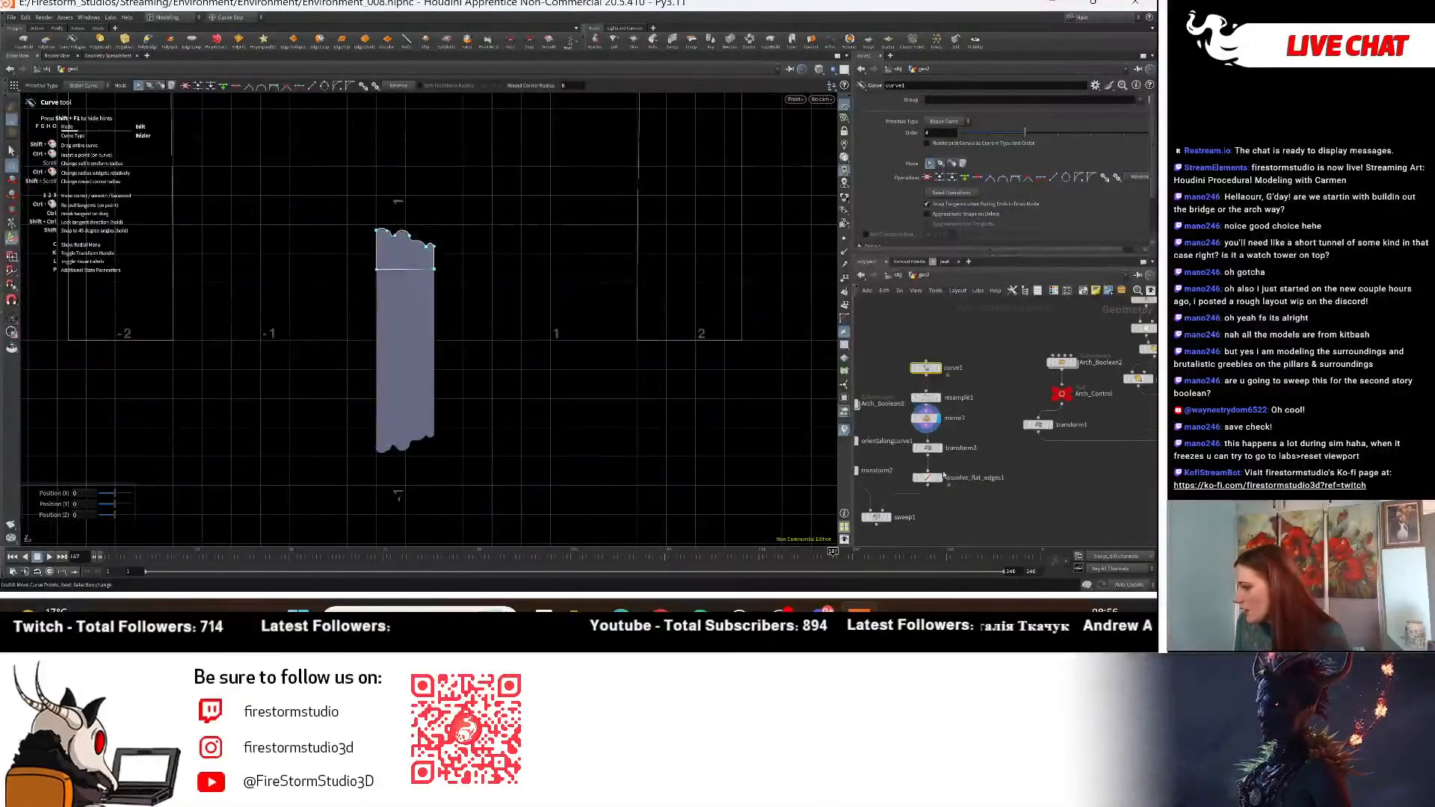
Display sweep1 and examine the swept pointed arch from the front and in the perspective view.
middle_drag(989, 529, 1054, 496)
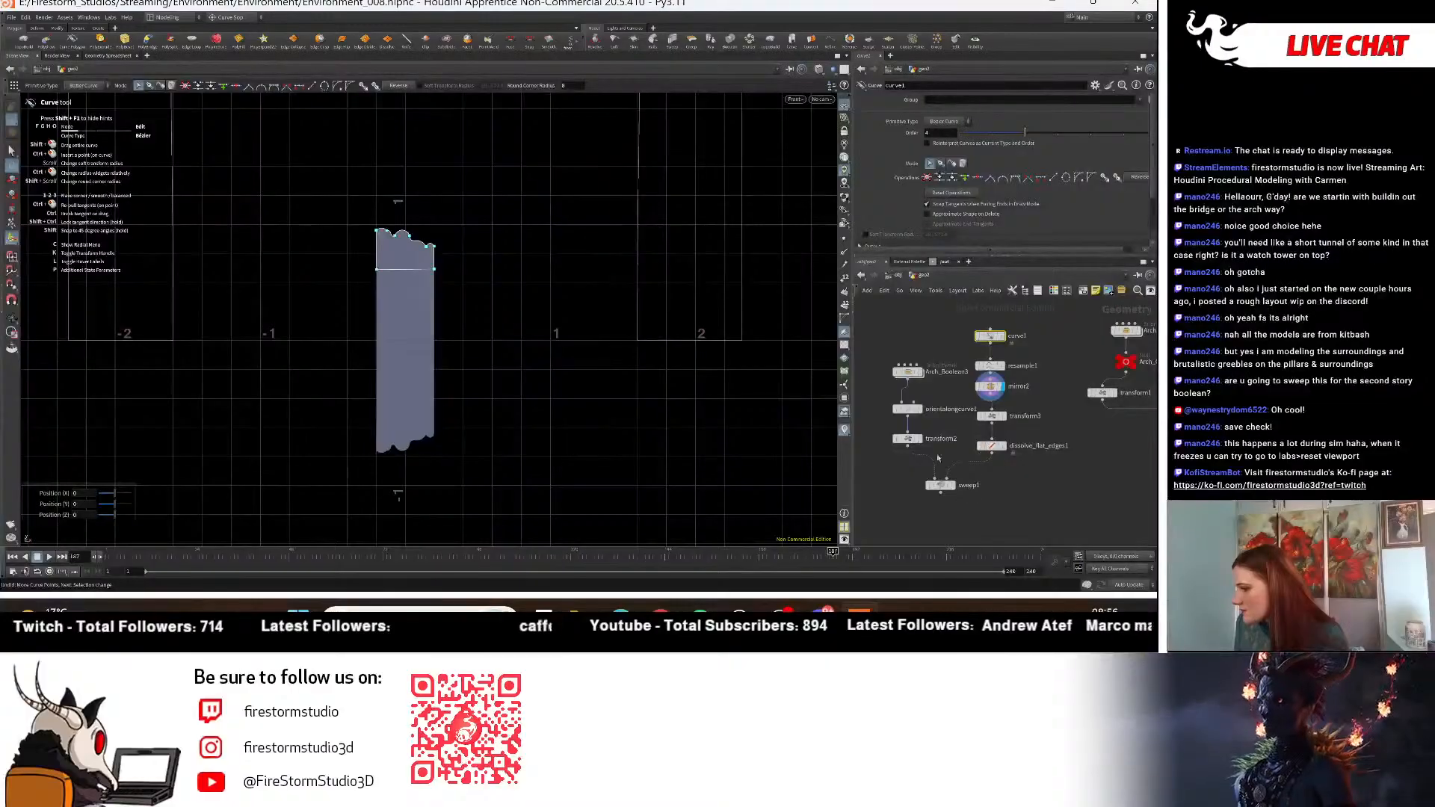
click(992, 416)
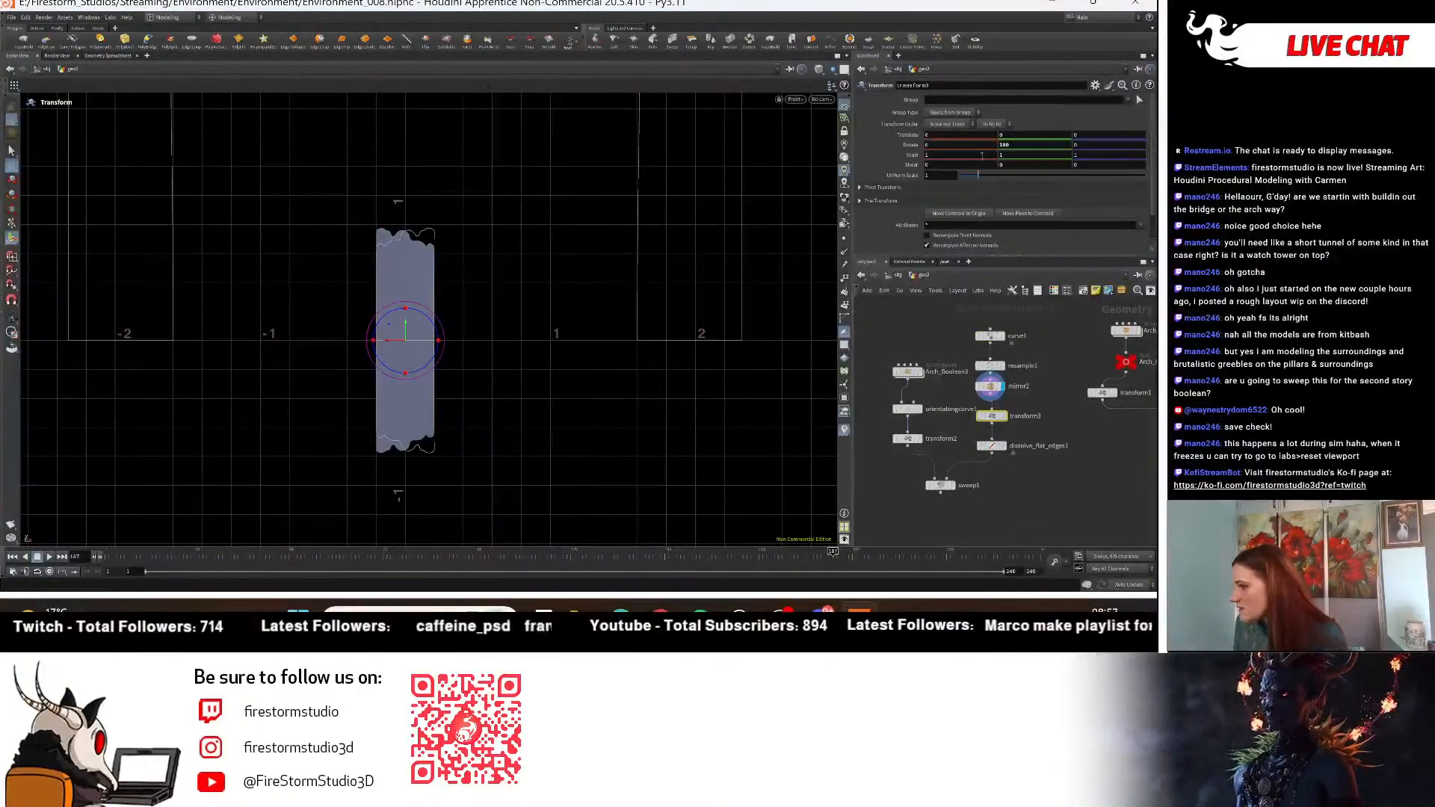
click(951, 485)
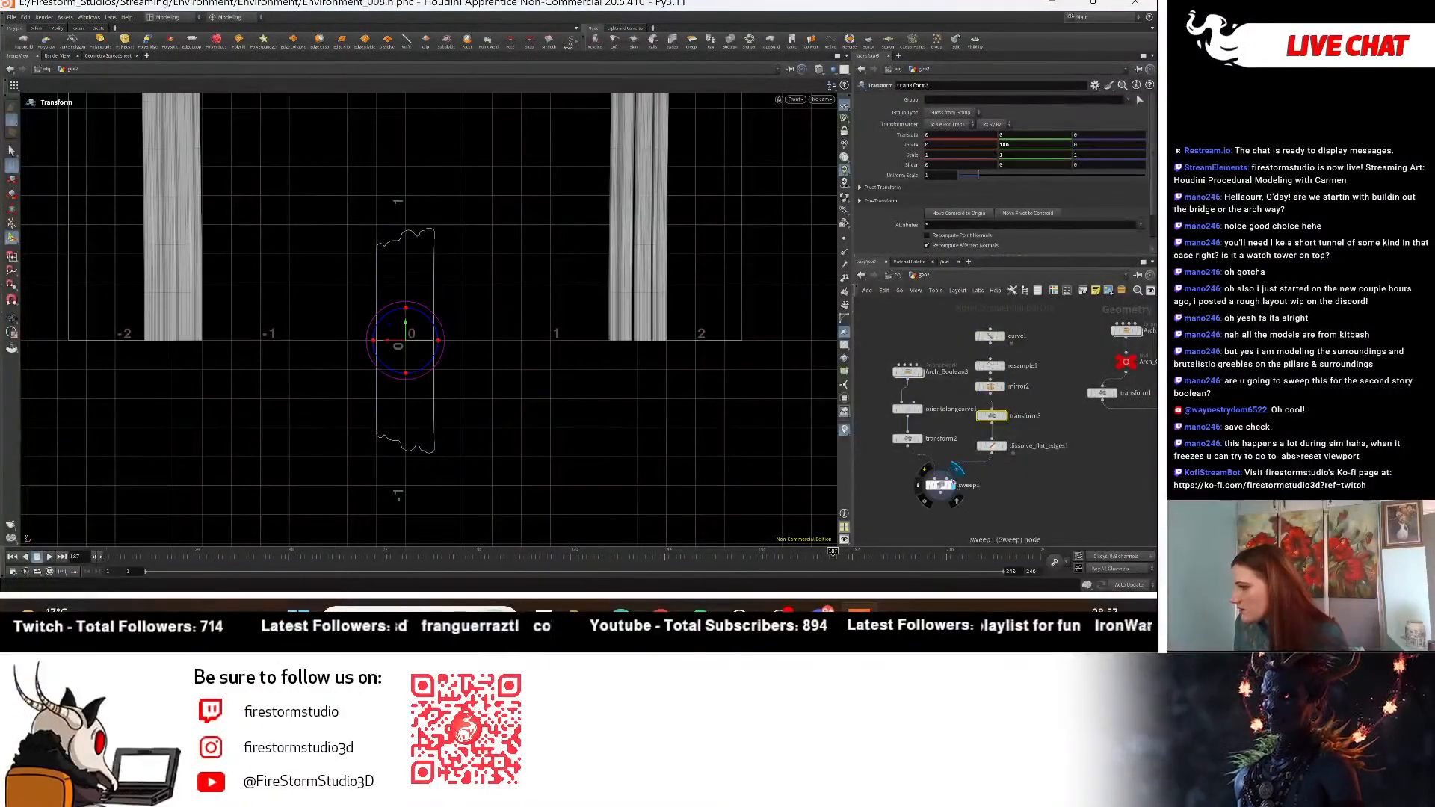
right_drag(522, 240, 180, 211)
middle_drag(588, 217, 588, 506)
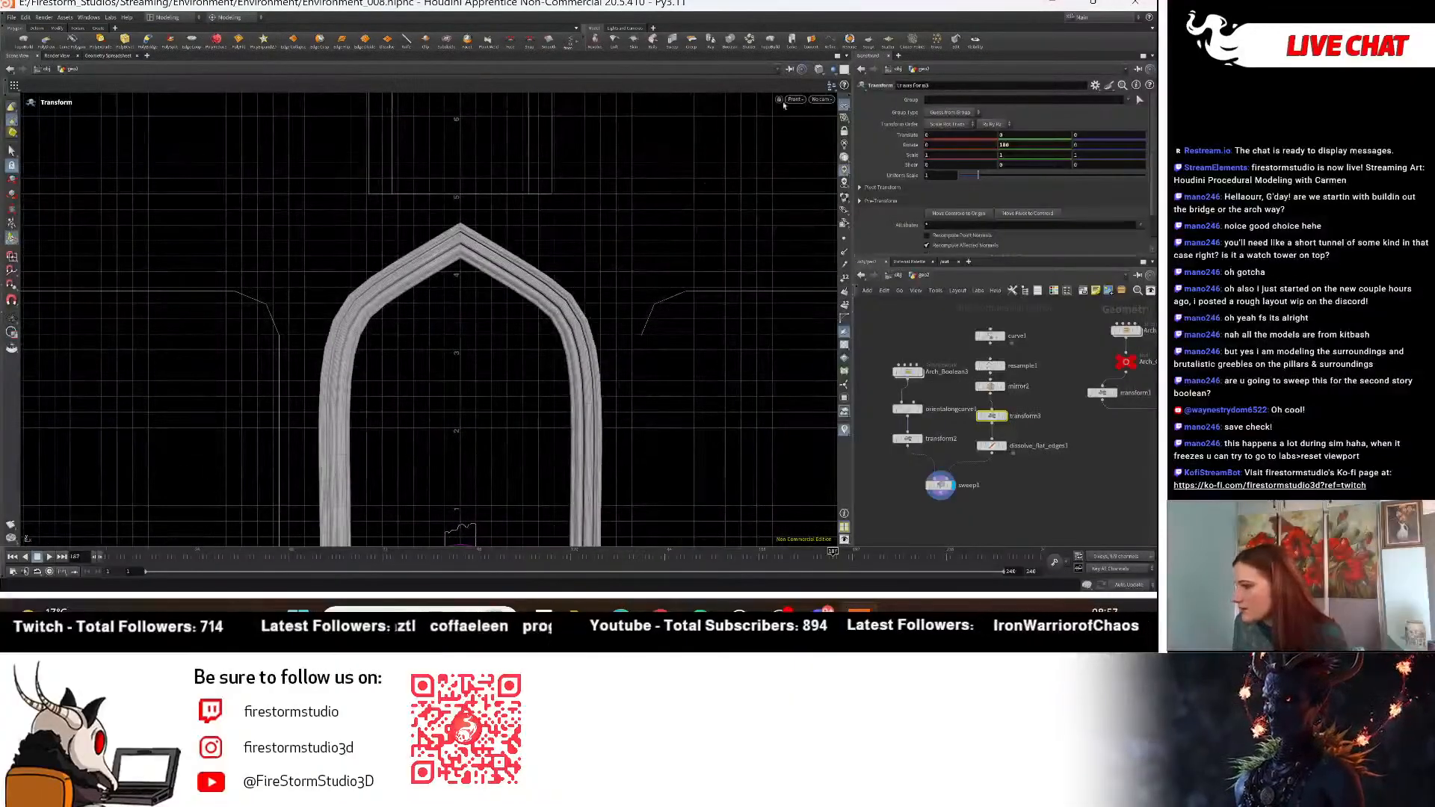
click(793, 98)
mouse_move(804, 118)
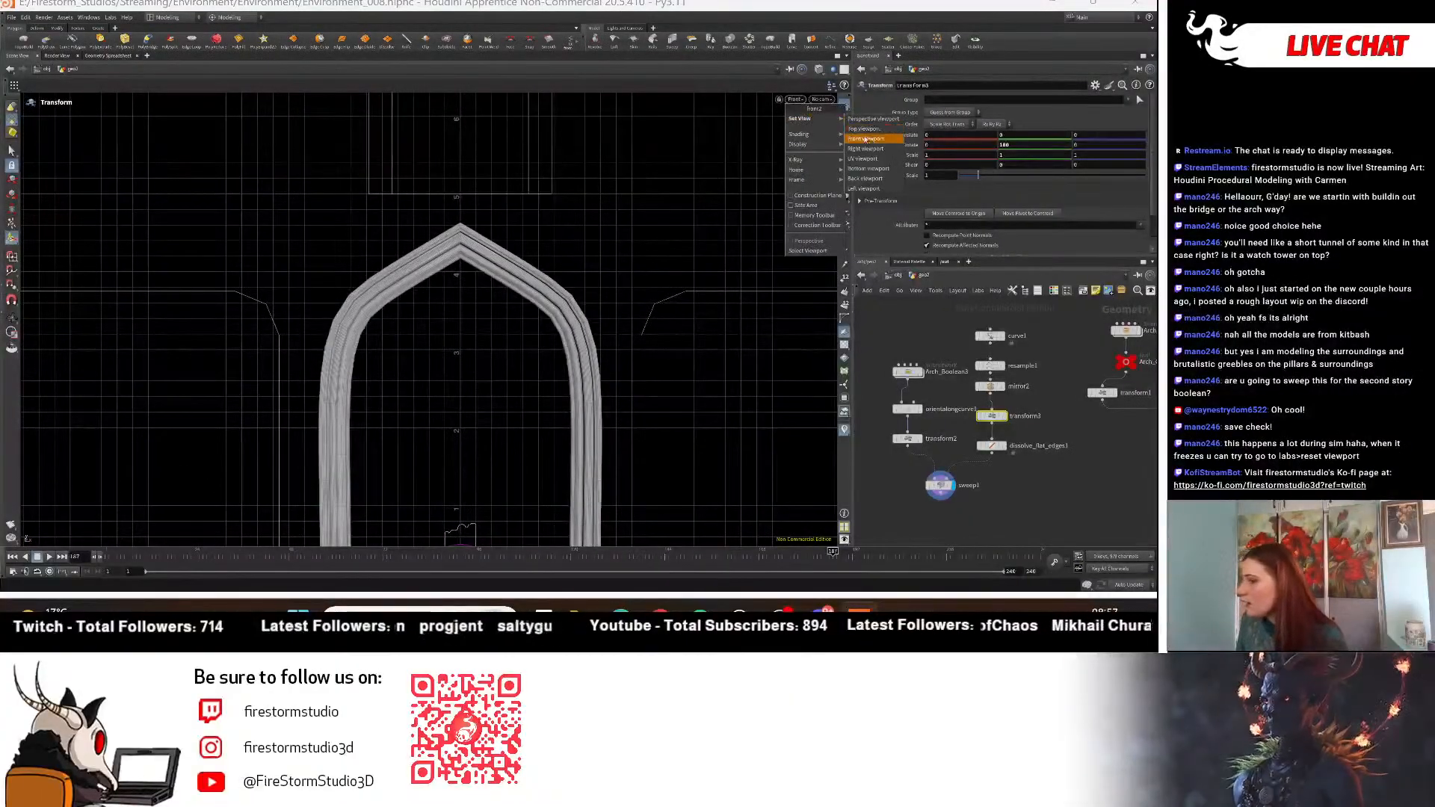
click(872, 119)
drag(348, 344, 516, 253)
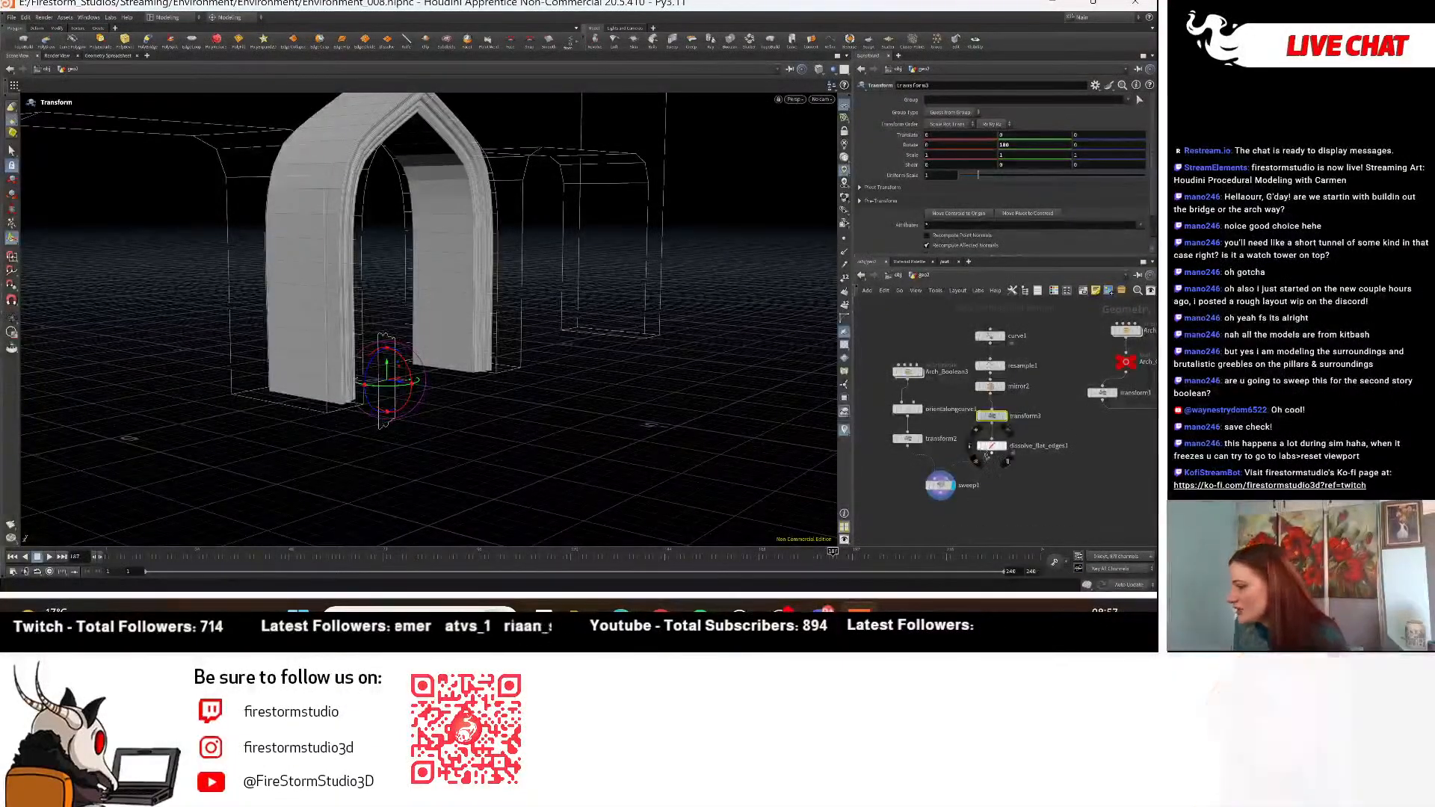
click(949, 512)
key(Tab)
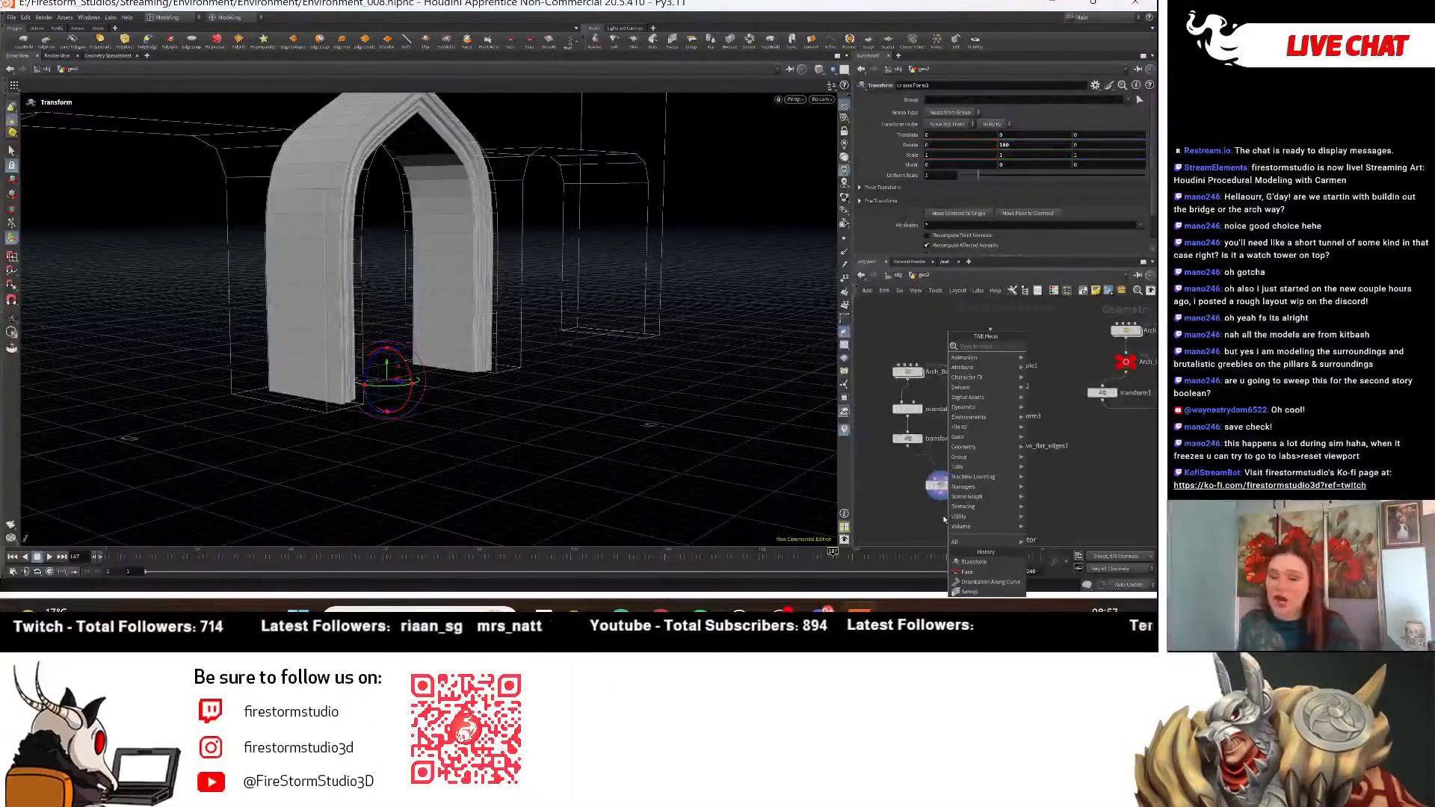
text(tra)
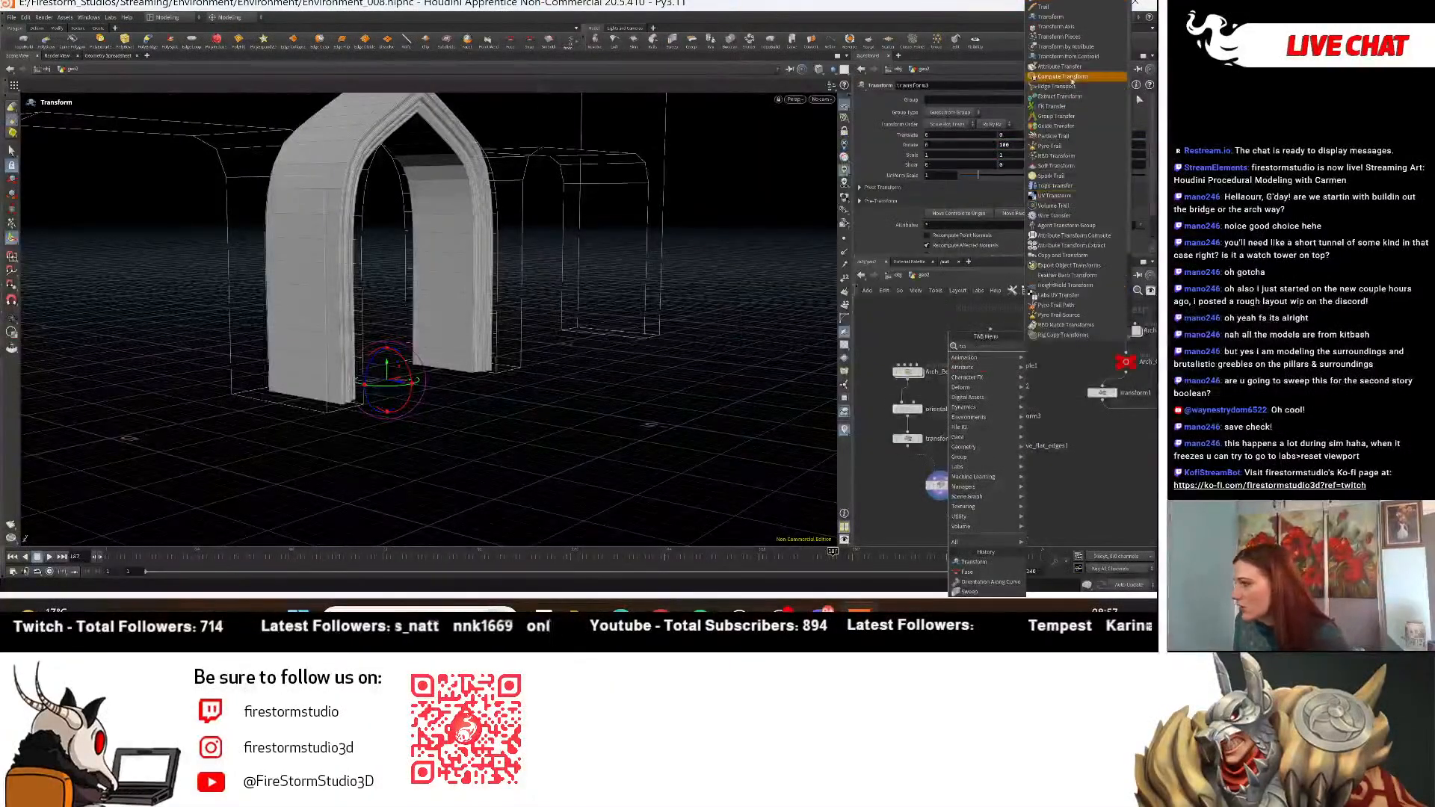
click(1056, 16)
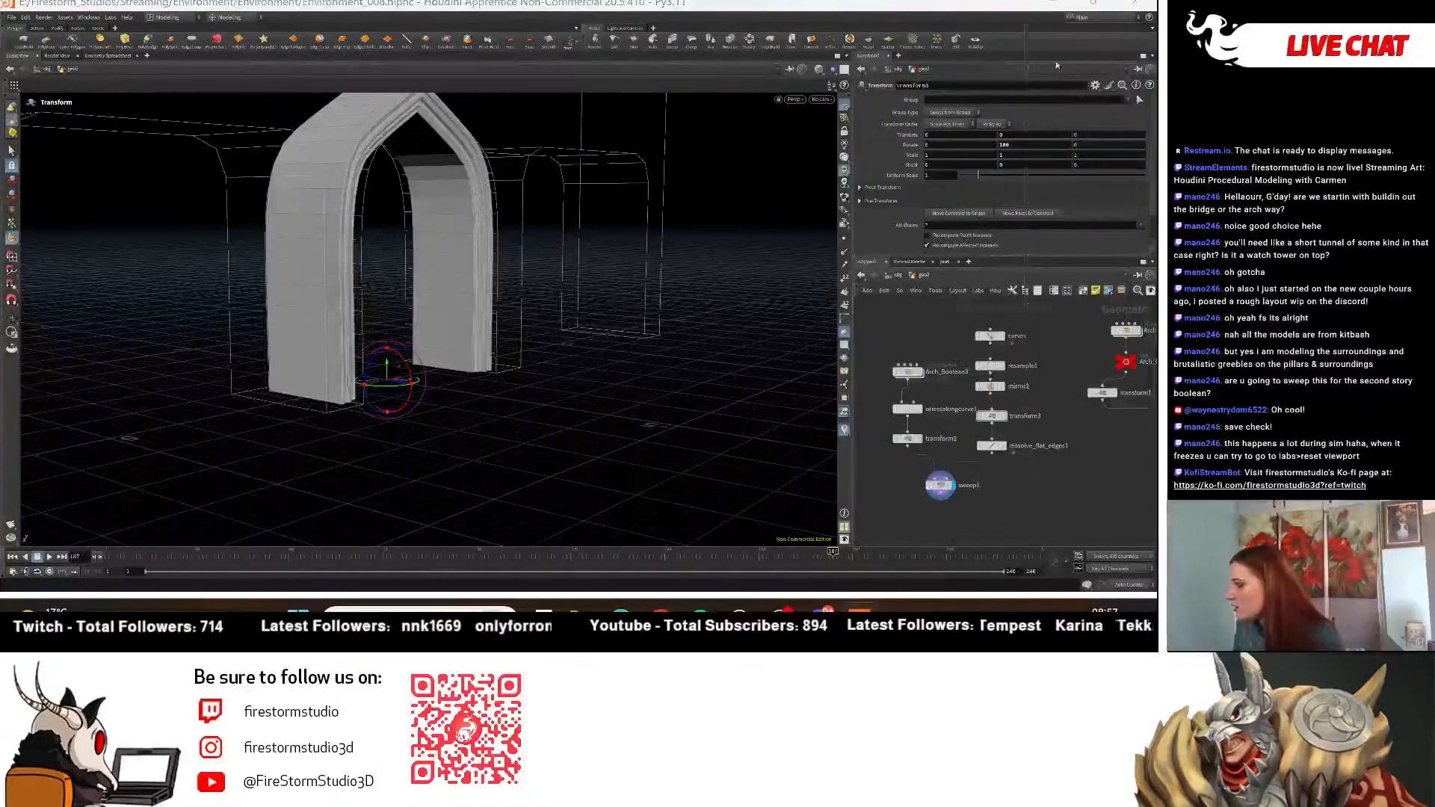
click(934, 515)
key(Escape)
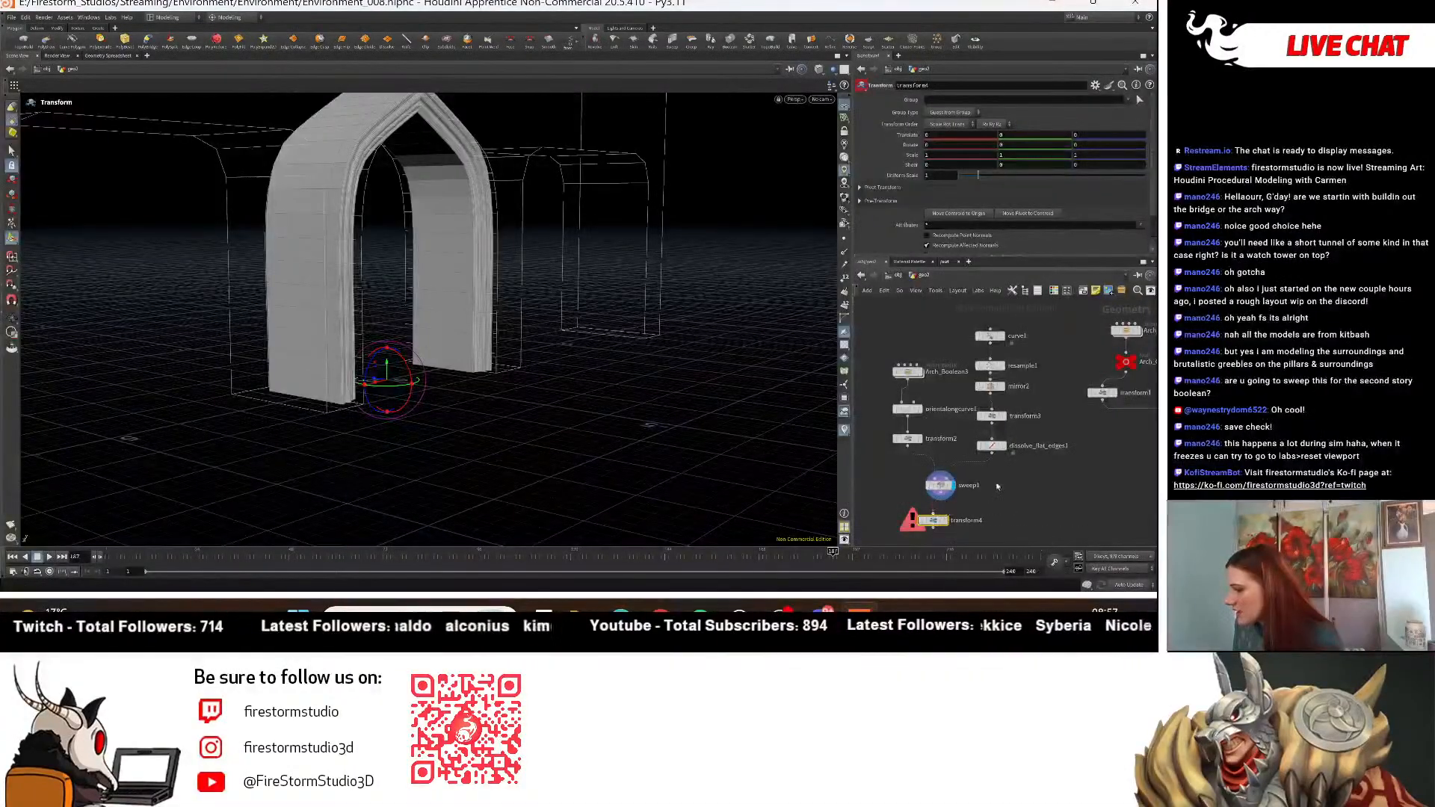
key(ctrl+z)
Set transform3's Y scale to 1.5 to stretch the profile and deepen the swept arch.
click(992, 416)
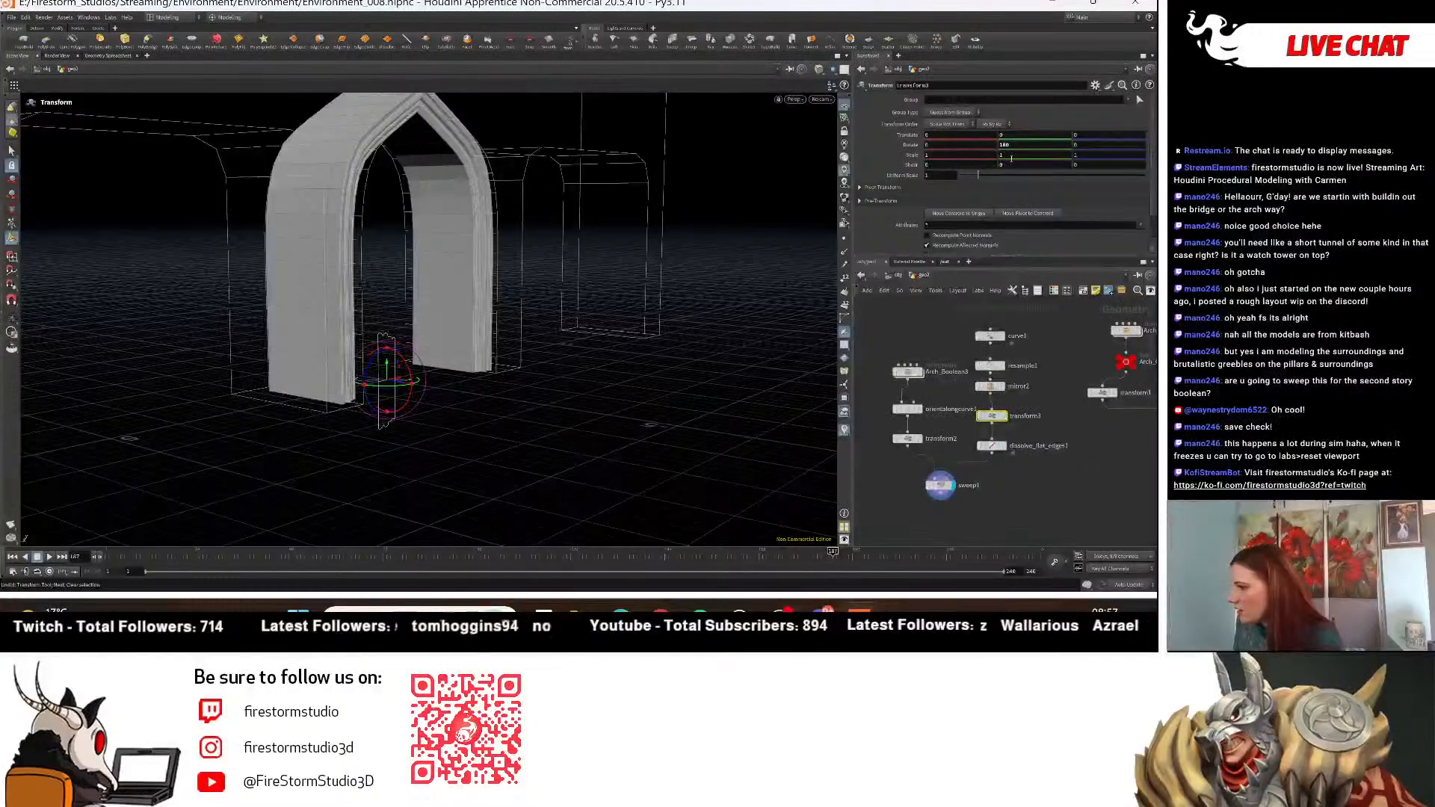
click(1002, 155)
text(1.5)
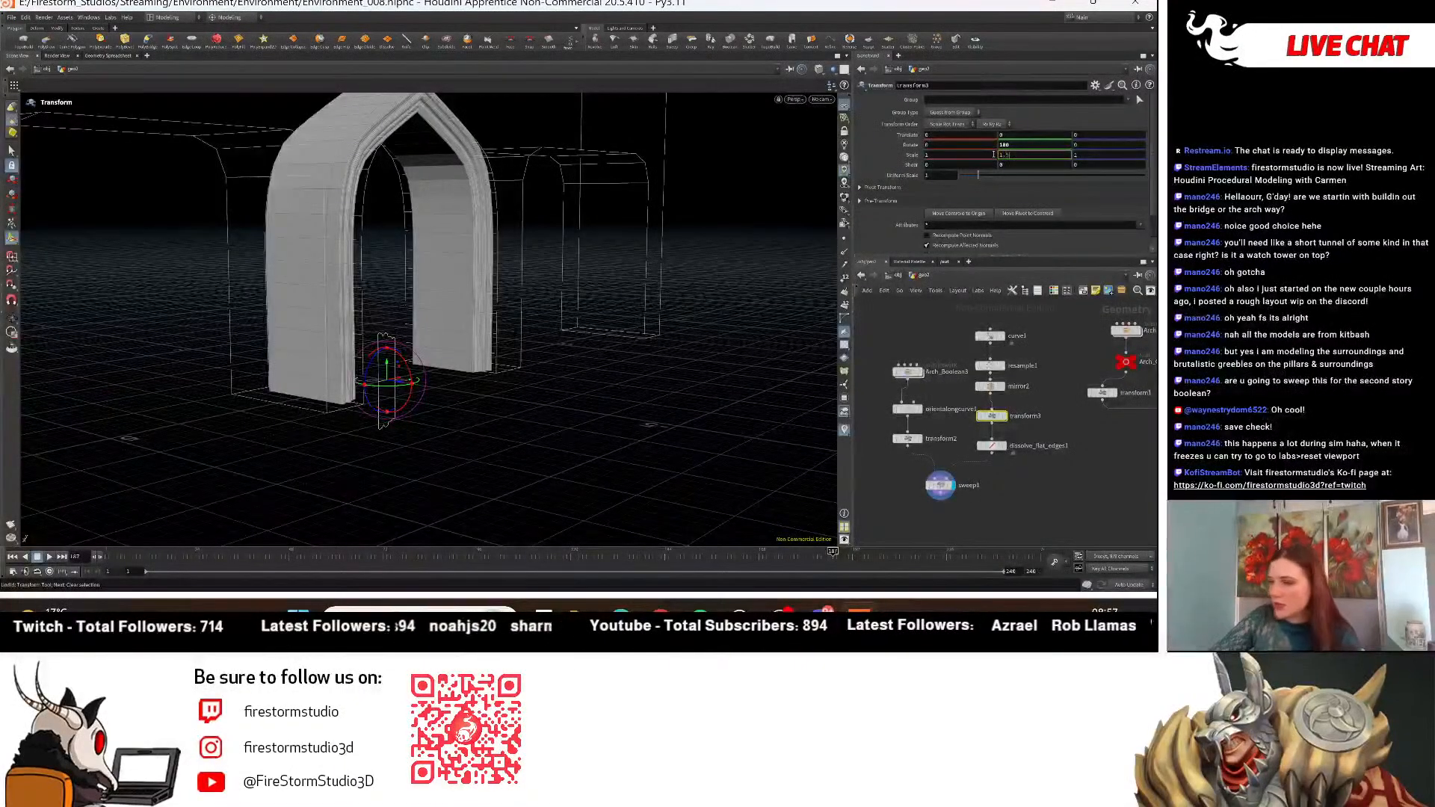
key(Return)
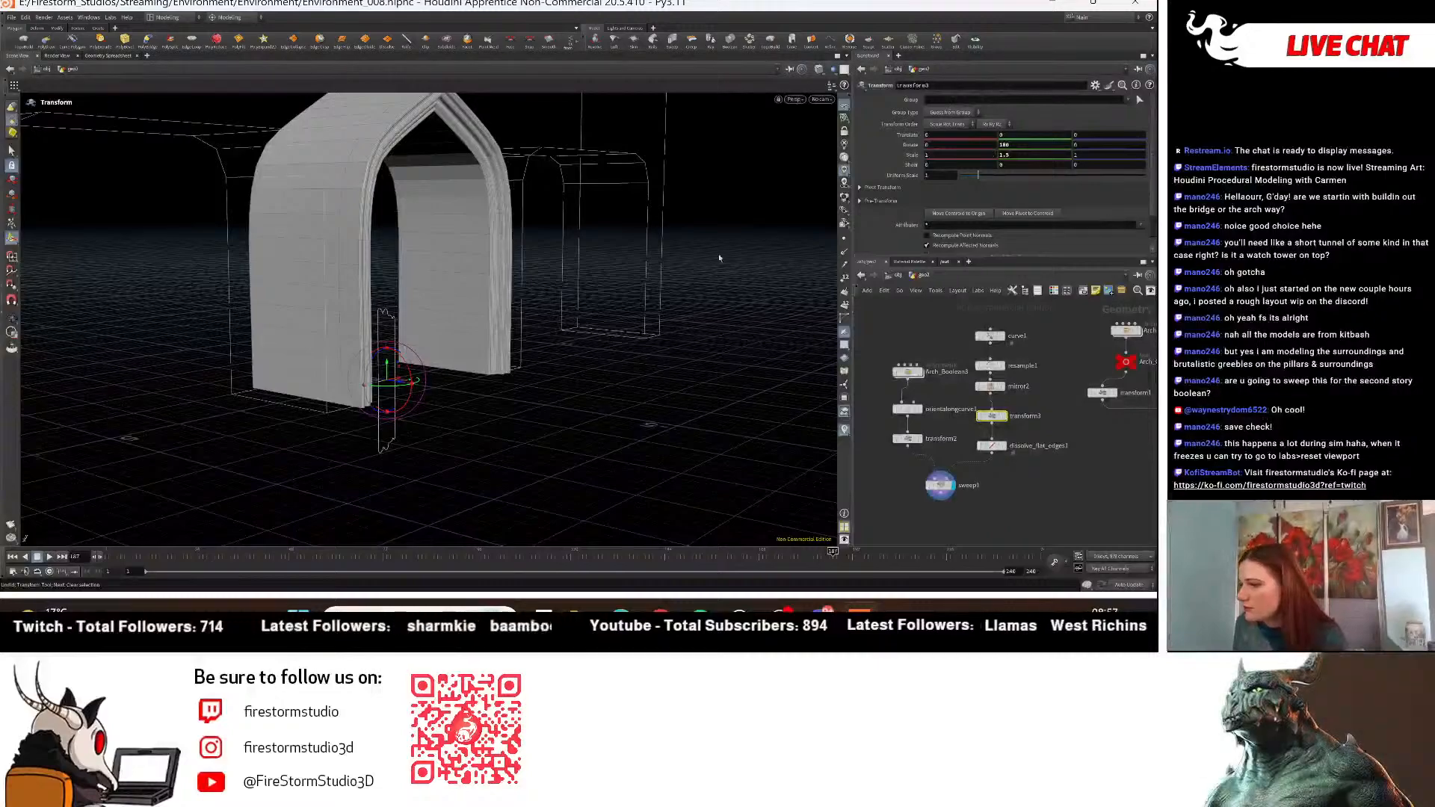
alt+drag(719, 253, 410, 401)
Add a Merge node near the end of the network, connect boolean2 and sweep1 to it, and display it.
scroll(994, 490, down, 4)
middle_drag(1015, 496, 949, 434)
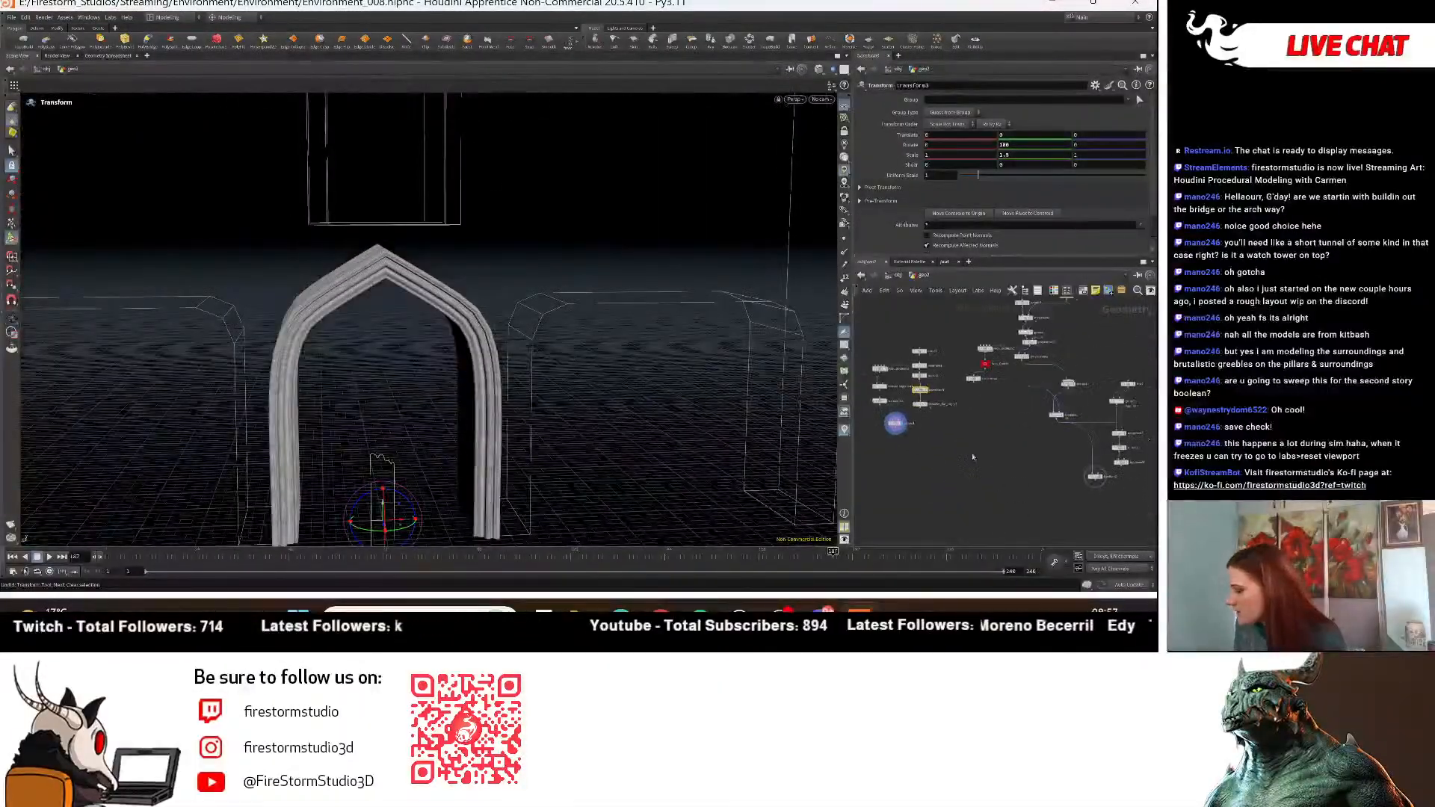
scroll(1020, 482, up, 3)
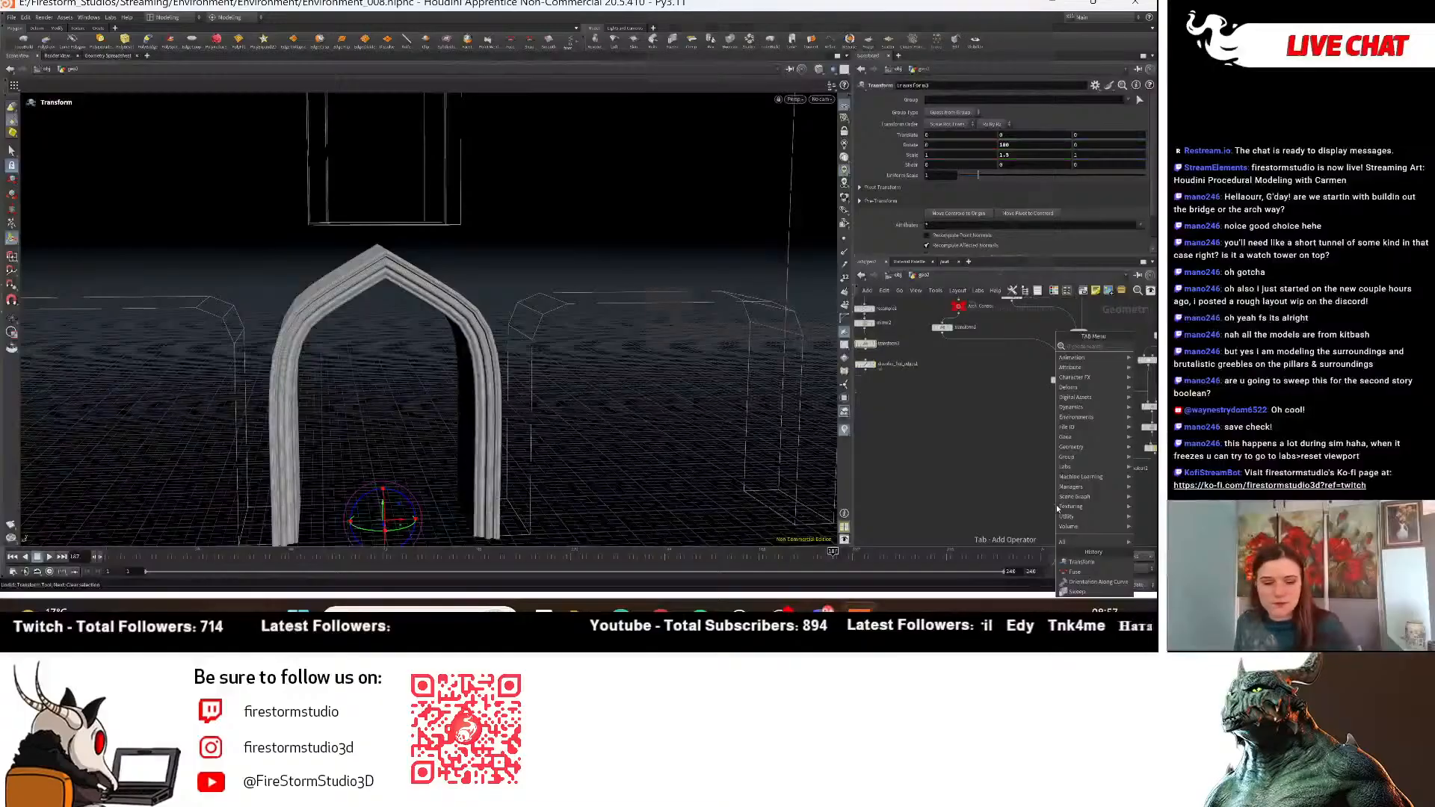
key(Tab)
text(merge)
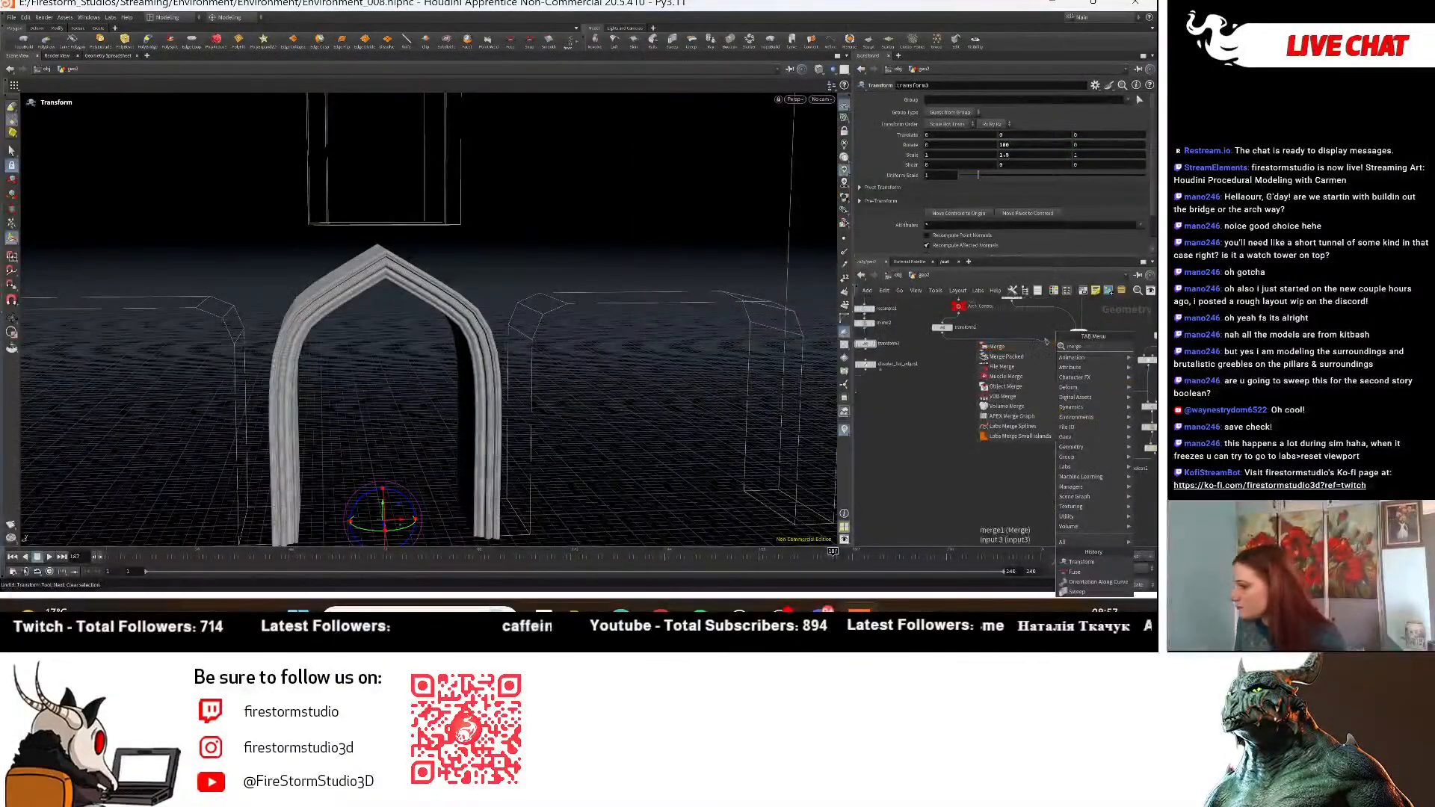
key(Return)
click(1069, 522)
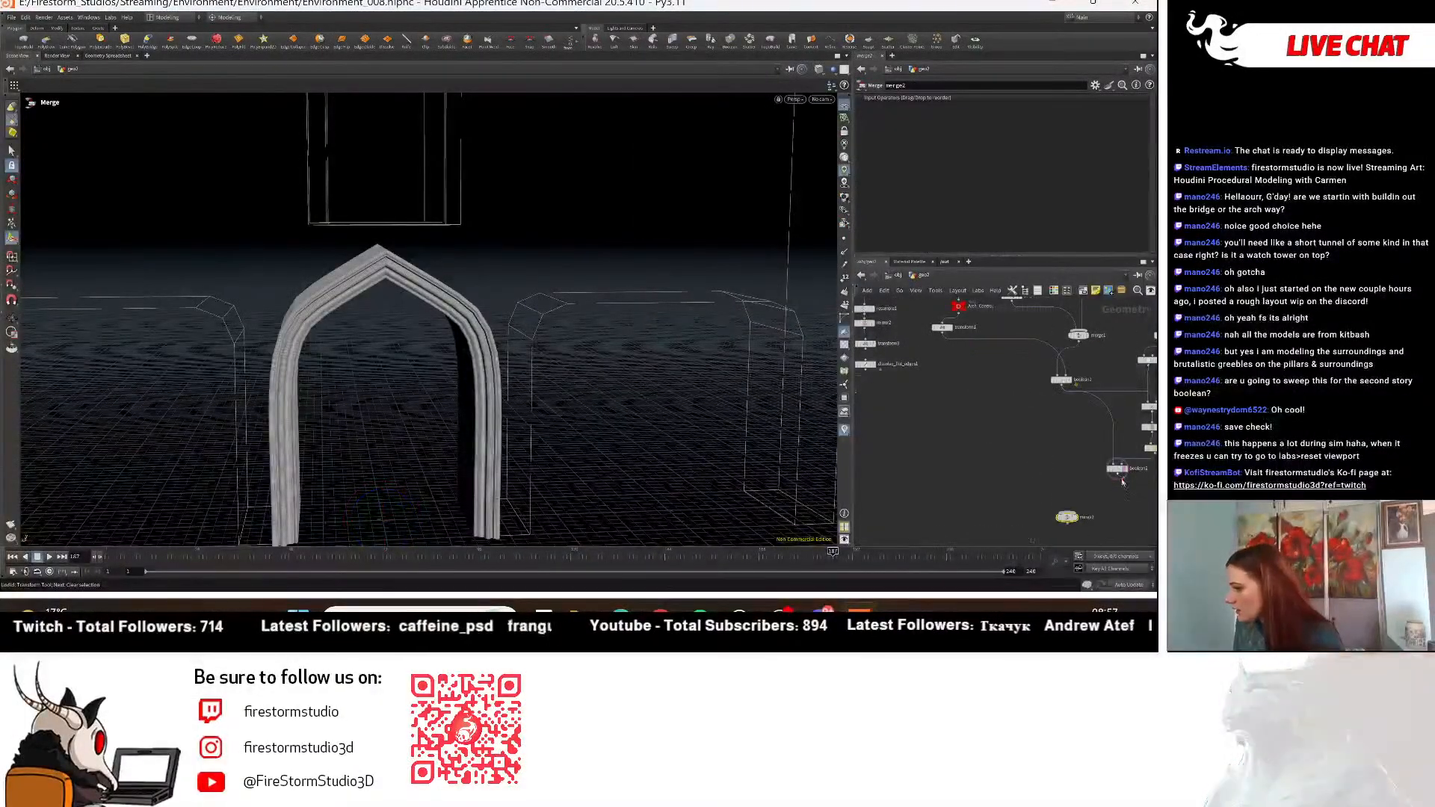
middle_drag(944, 431, 981, 439)
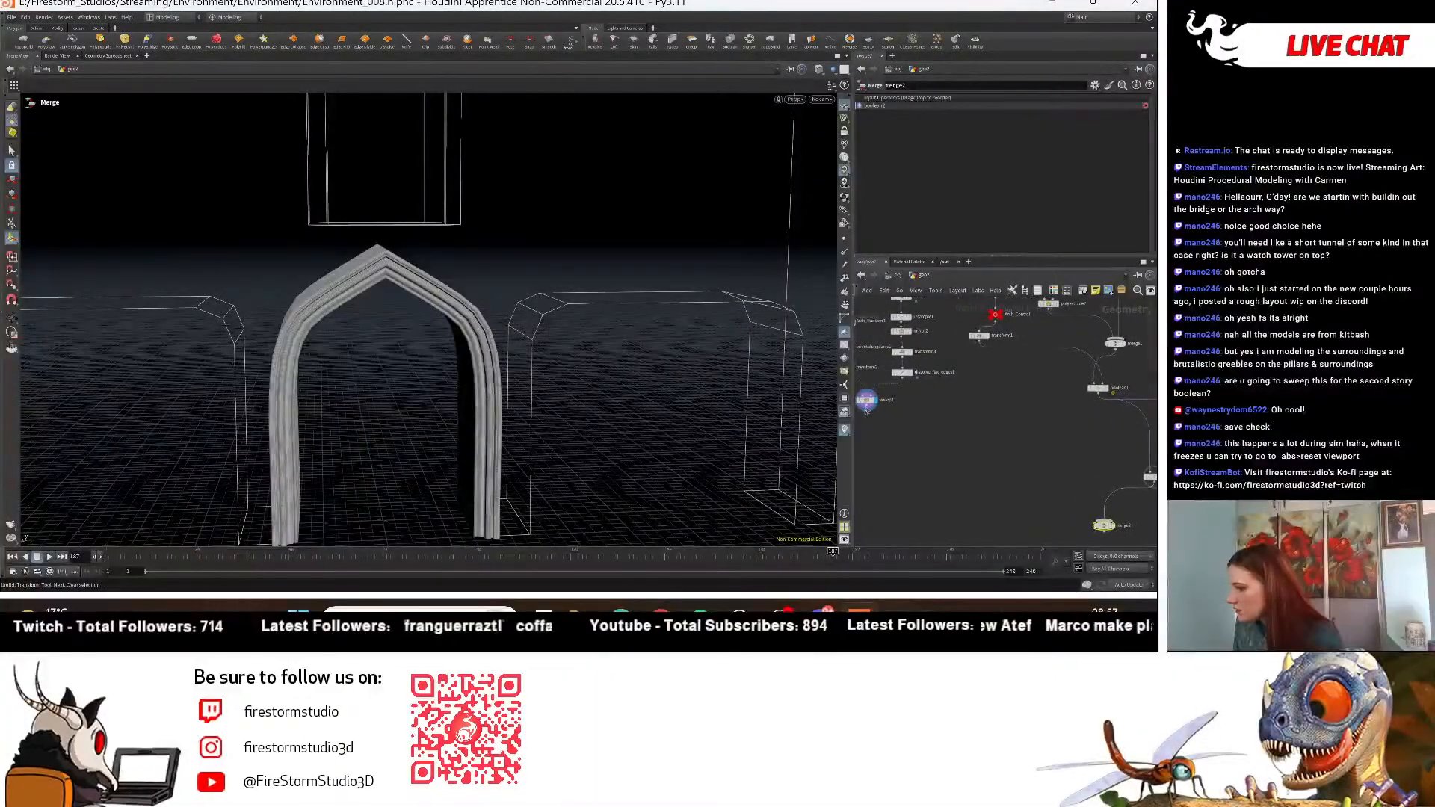
click(866, 409)
click(1101, 526)
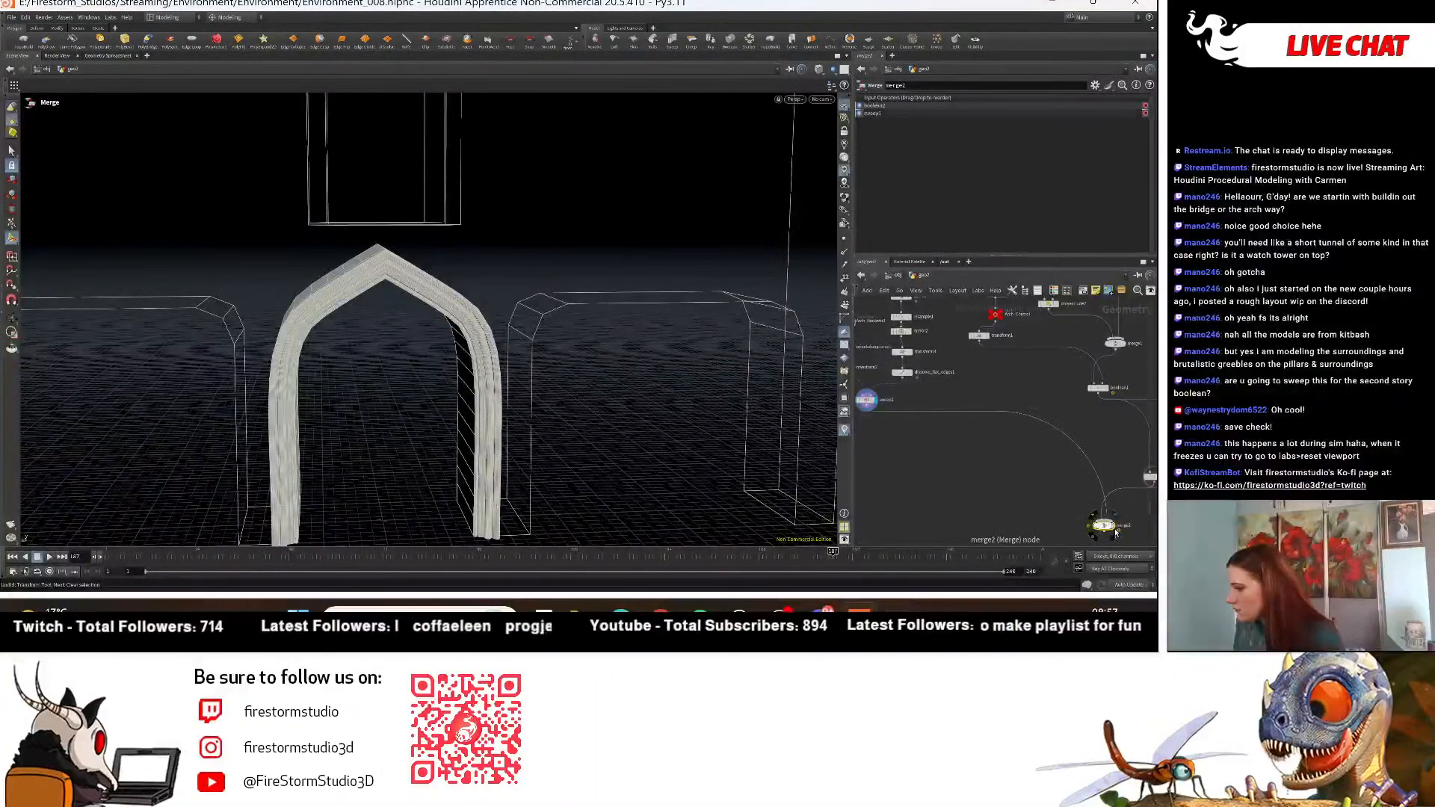
click(1115, 526)
Examine how the swept arch moulding fits the central opening of the merged building and review its node network.
right_drag(586, 383, 608, 429)
mouse_move(608, 429)
mouse_down()
mouse_move(577, 411)
mouse_move(590, 410)
mouse_up()
right_drag(590, 410, 653, 416)
drag(653, 416, 692, 427)
right_drag(692, 427, 1057, 484)
scroll(1057, 485, down, 3)
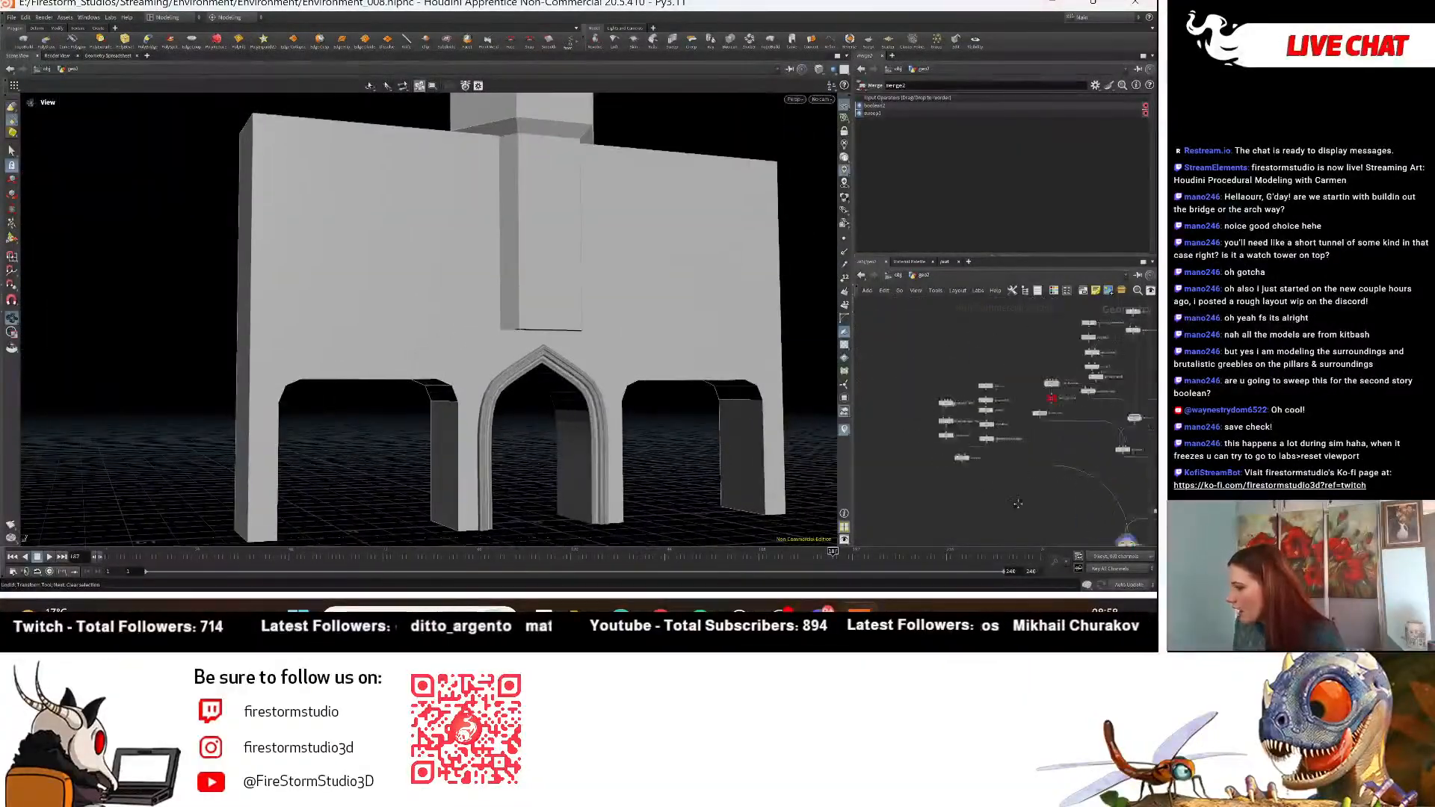
scroll(964, 419, up, 5)
scroll(1031, 467, down, 3)
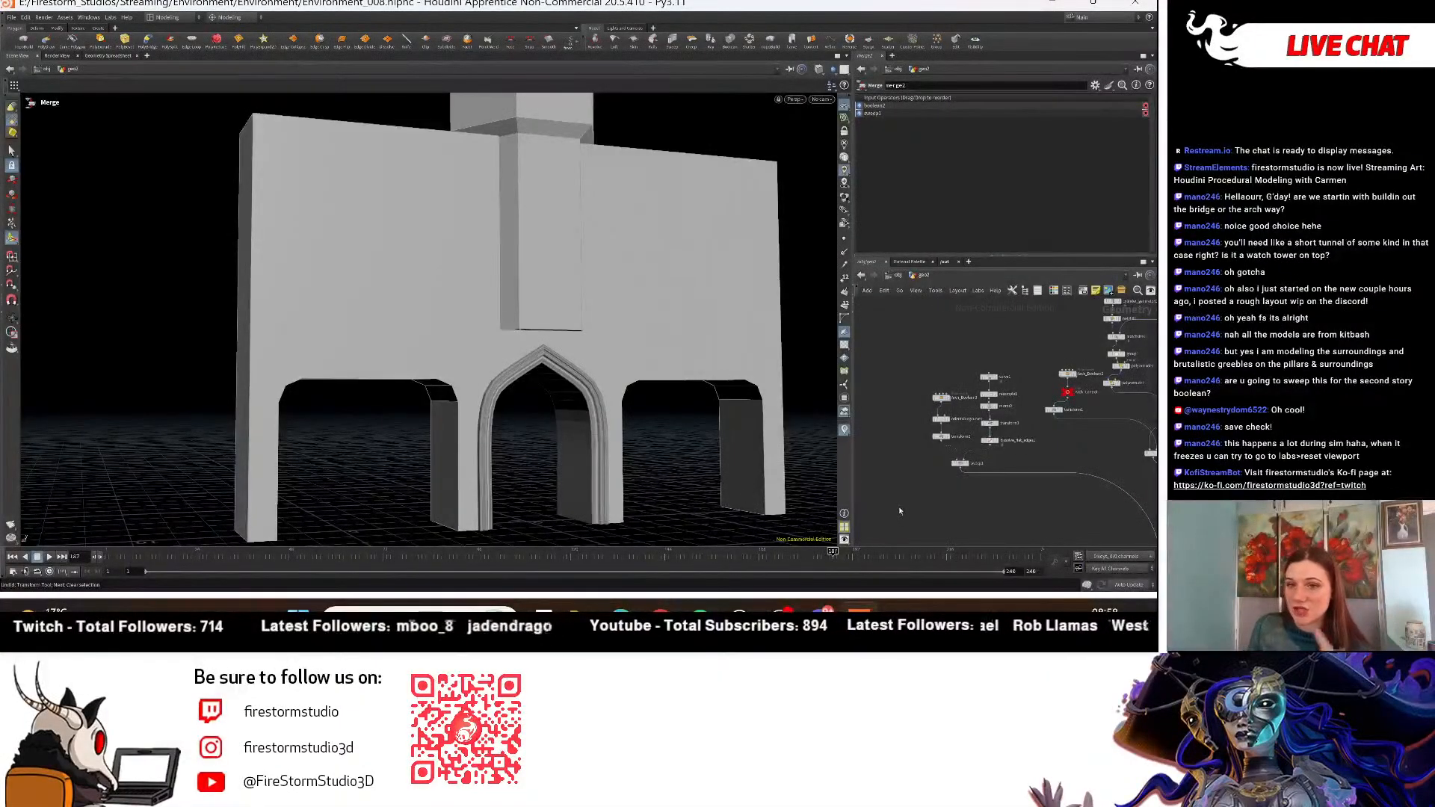
Set box2's Z axis divisions to 3 and check the side arch openings from below.
scroll(1025, 507, up, 5)
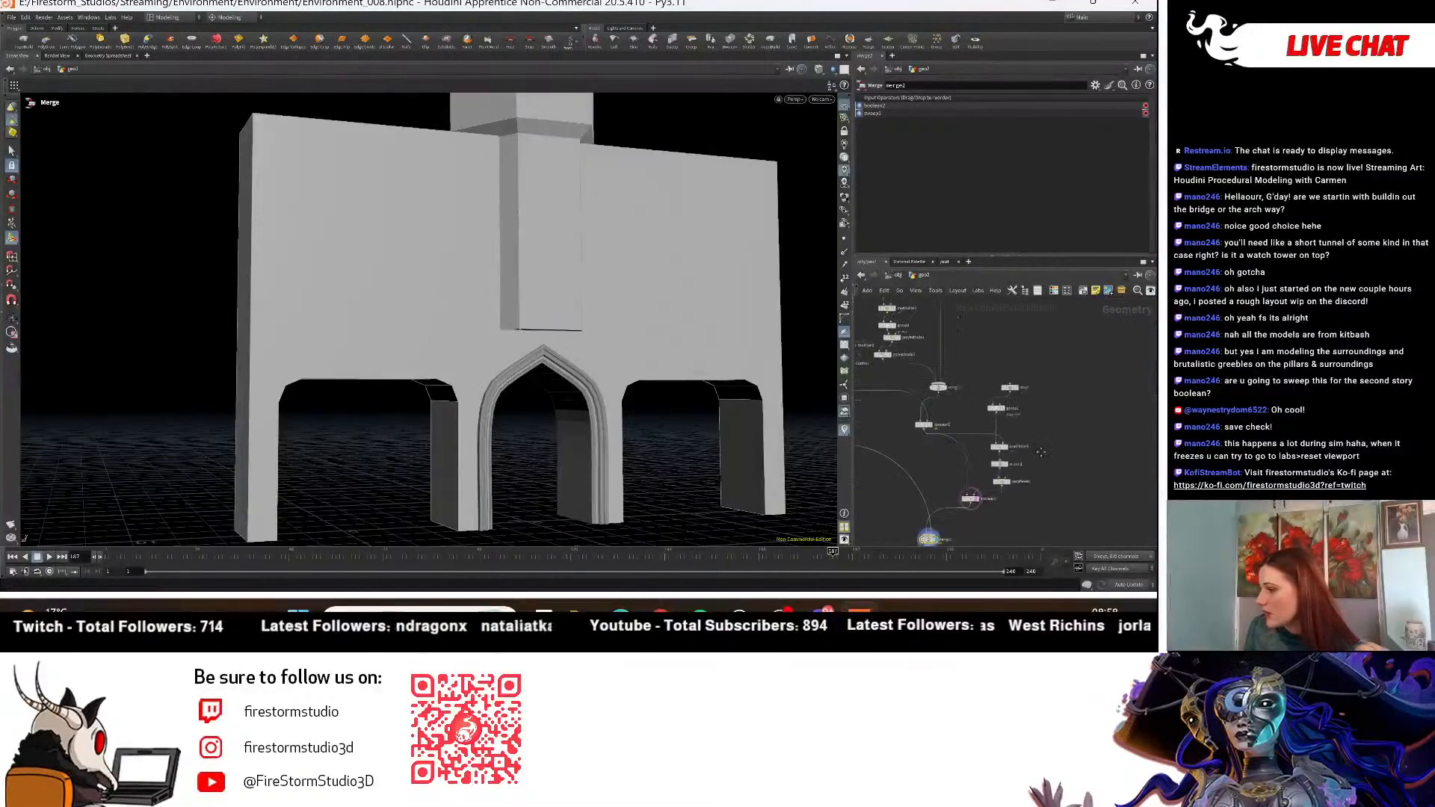
scroll(1026, 458, up, 2)
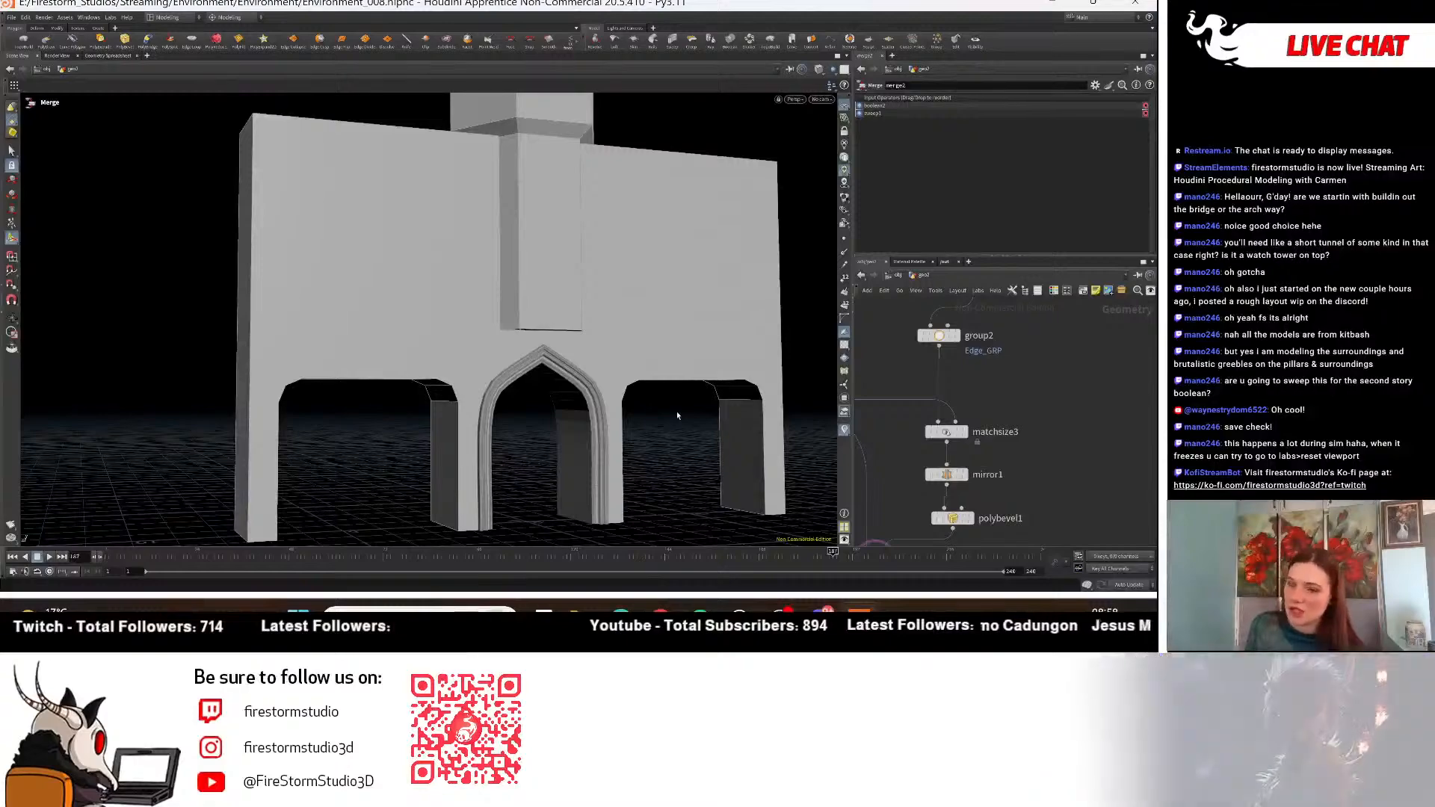
scroll(1015, 397, down, 3)
middle_drag(1006, 372, 1016, 415)
scroll(1015, 409, up, 3)
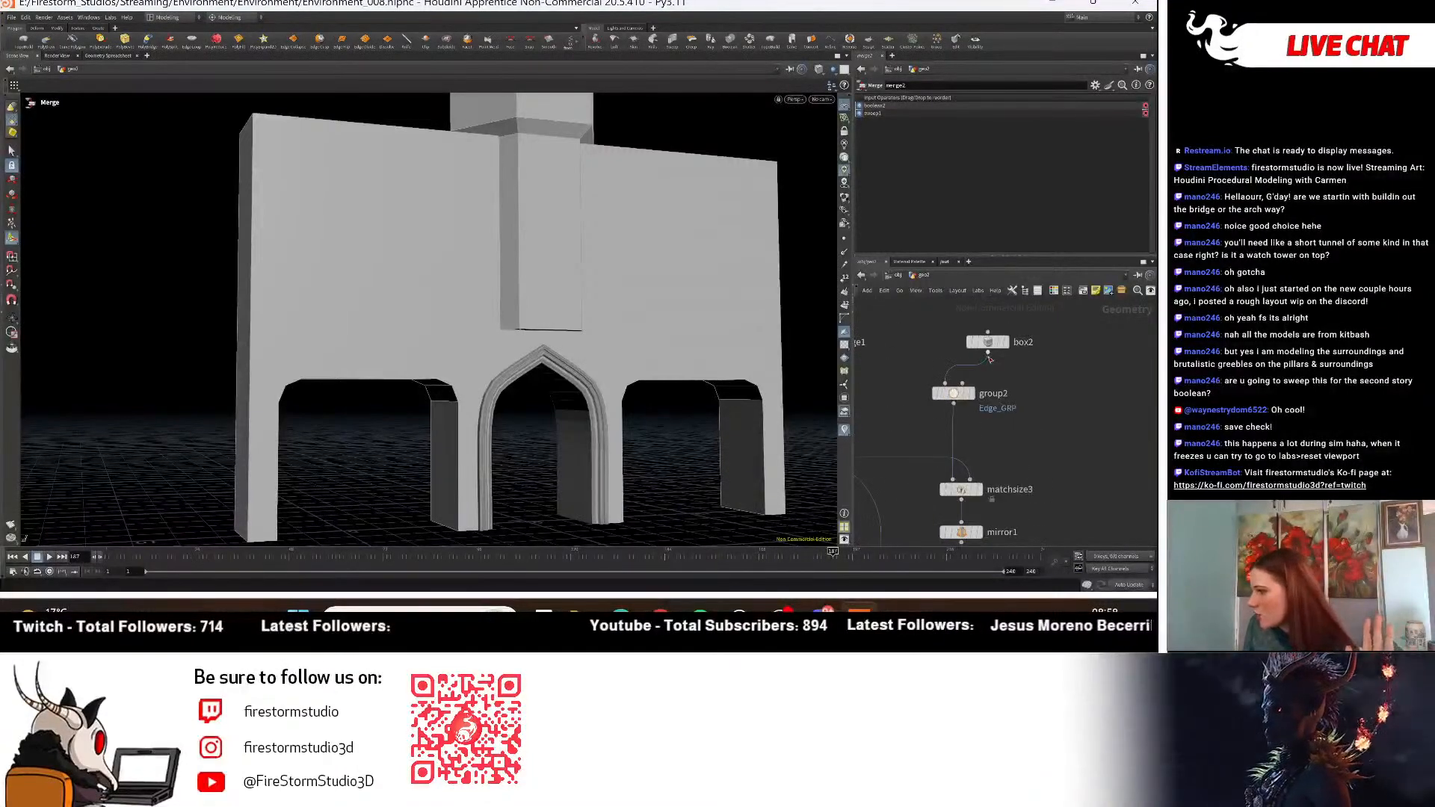
click(986, 343)
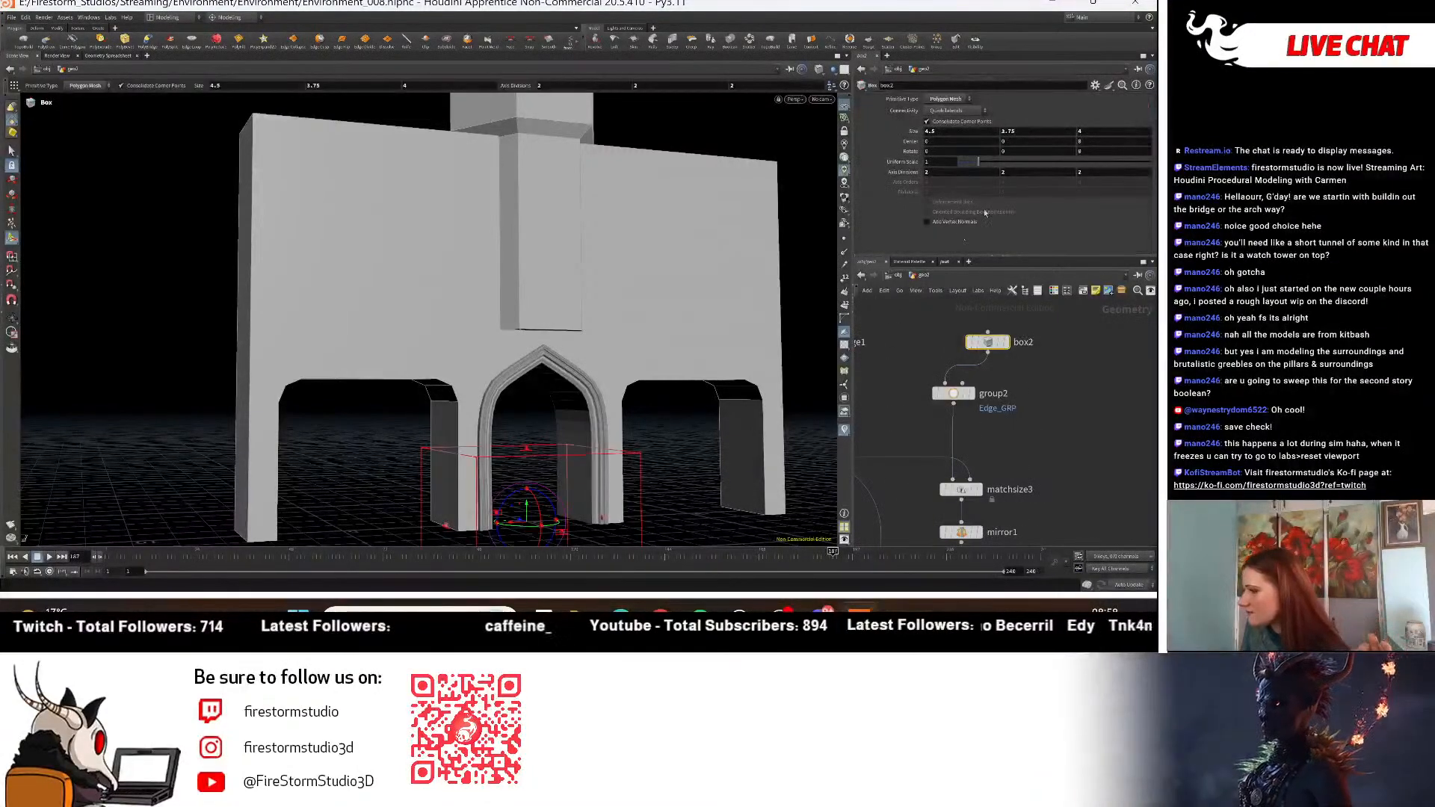
middle_drag(1051, 466, 1053, 456)
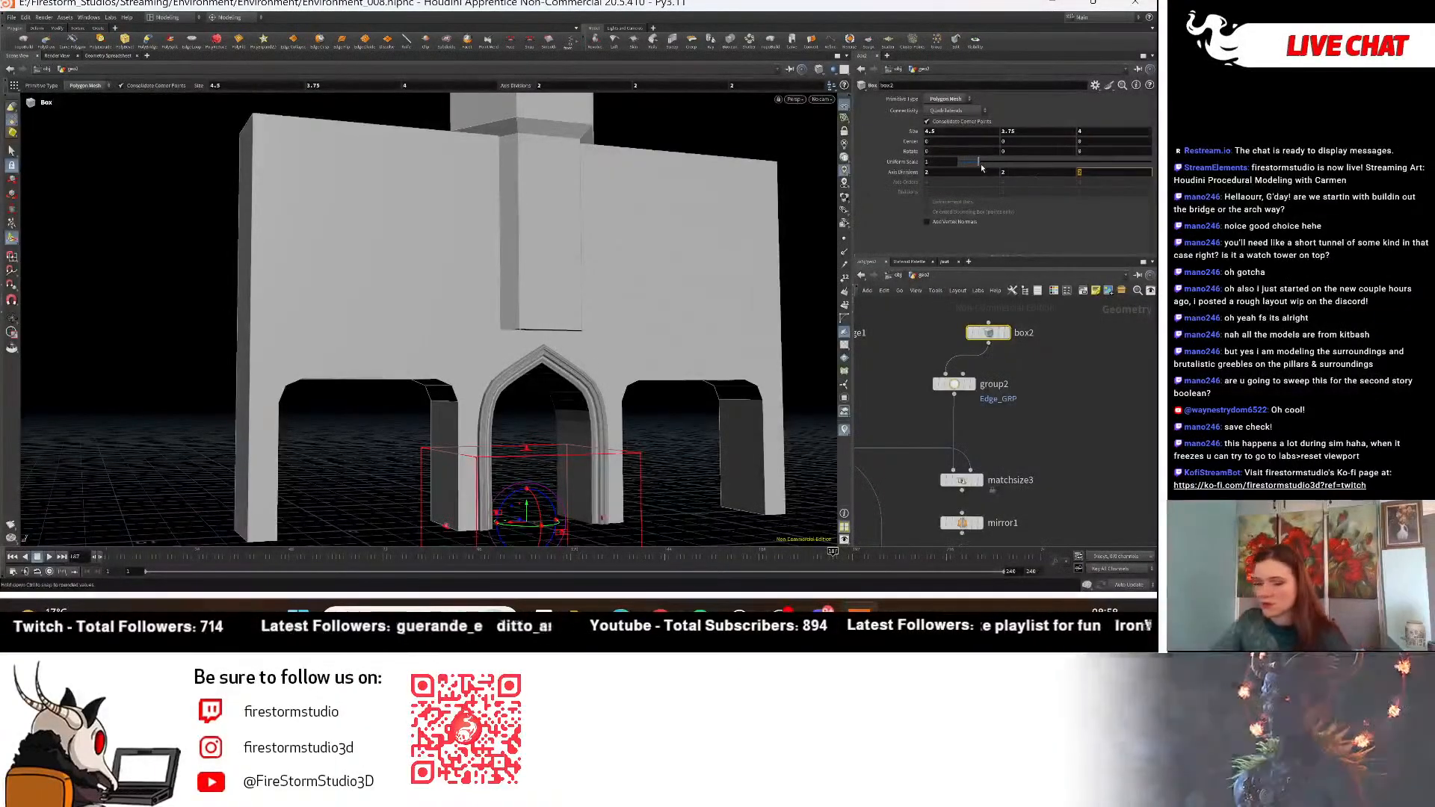
text(3)
key(Return)
key(Escape)
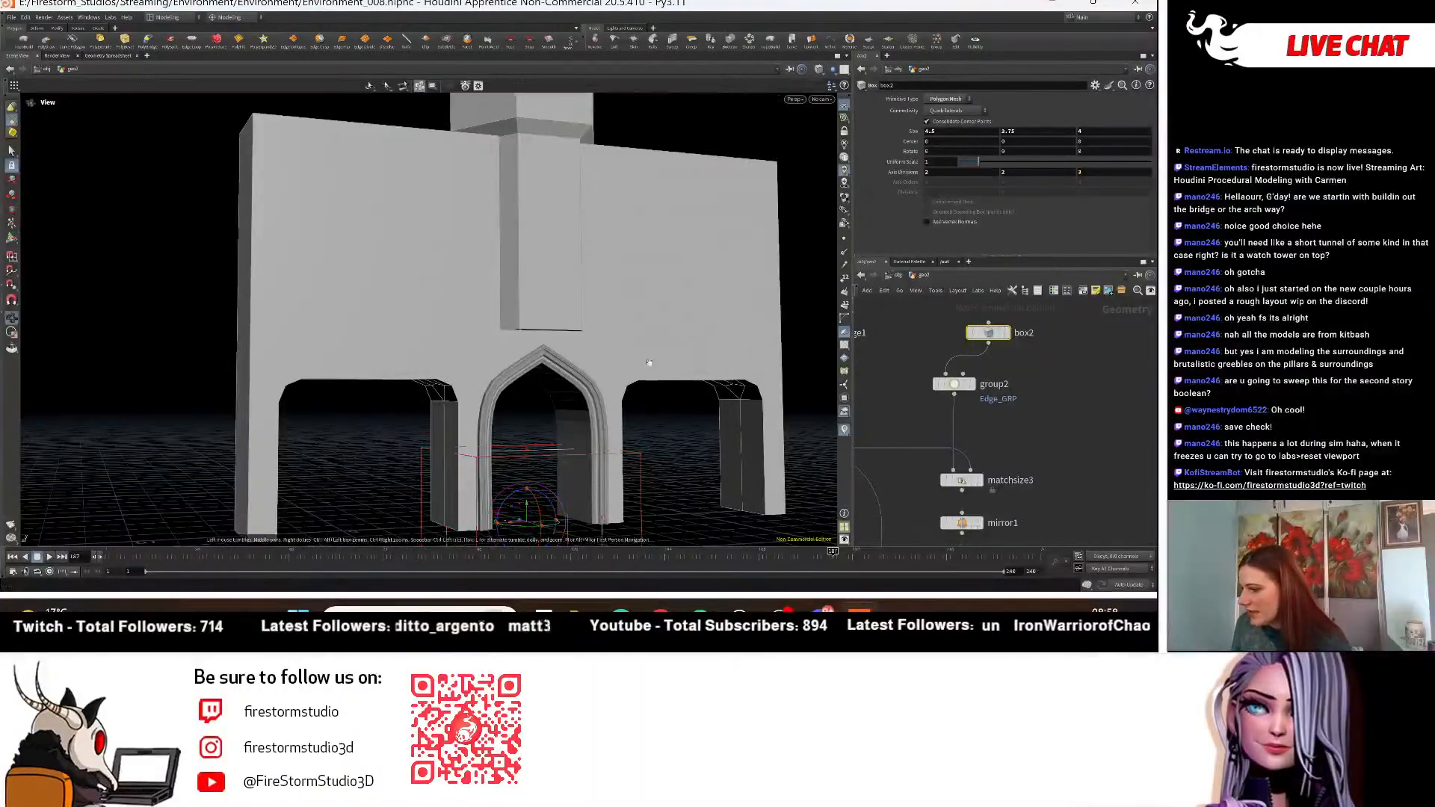
drag(635, 225, 747, 313)
scroll(593, 310, up, 2)
key(Return)
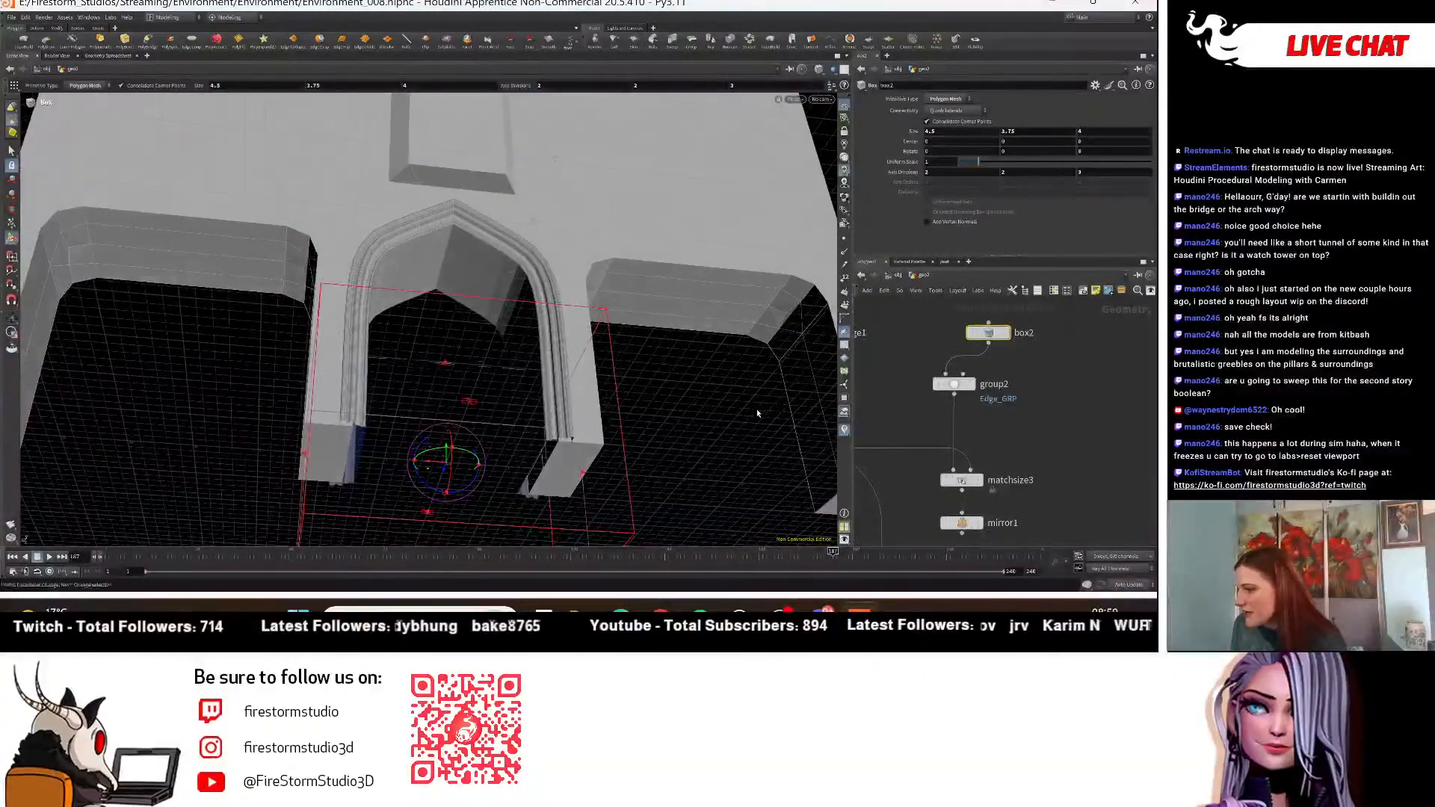
Align the box2 node above group2 and change the group type of group2 (Edge_GRP) to Primitives.
drag(998, 334, 972, 337)
middle_drag(1027, 411, 1017, 369)
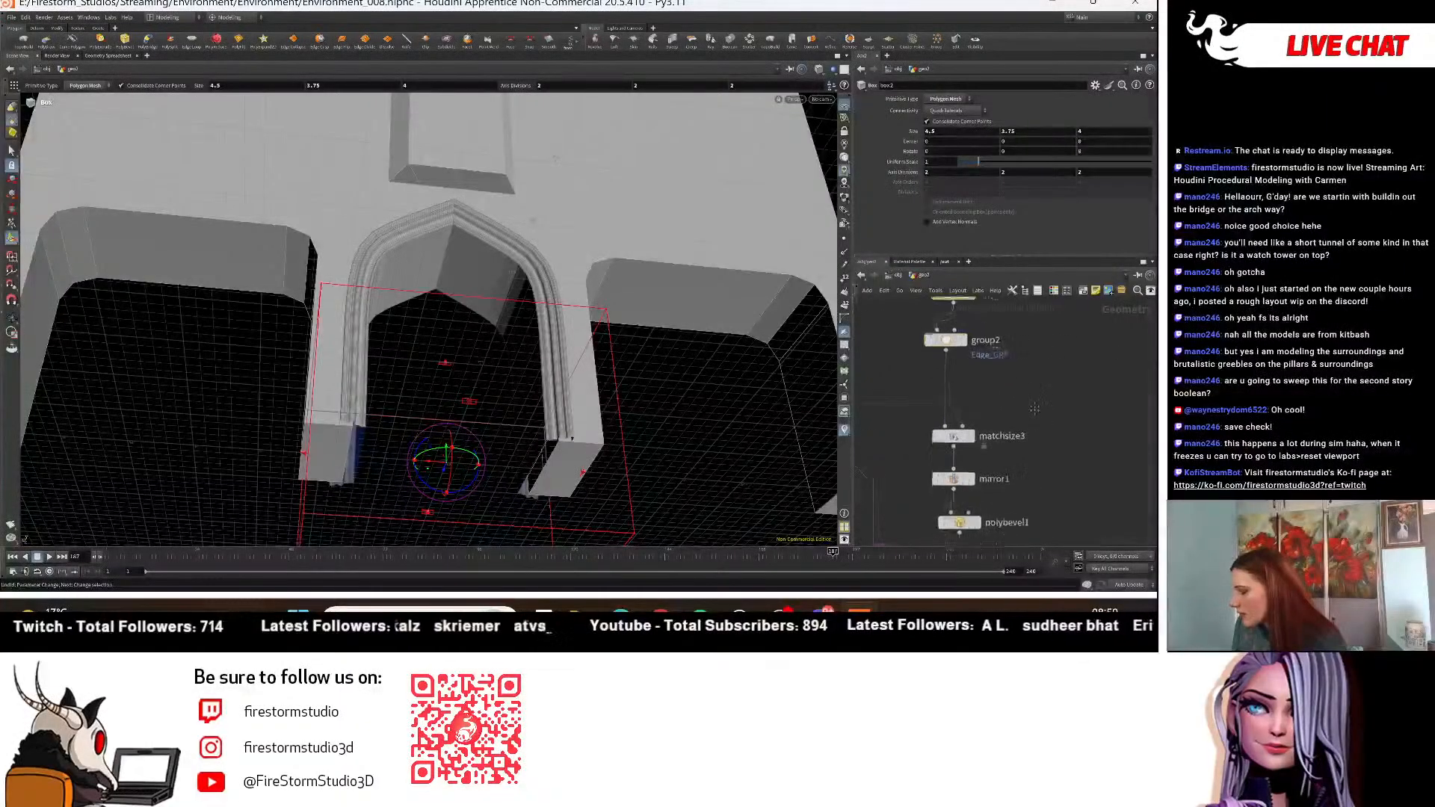
scroll(955, 469, down, 3)
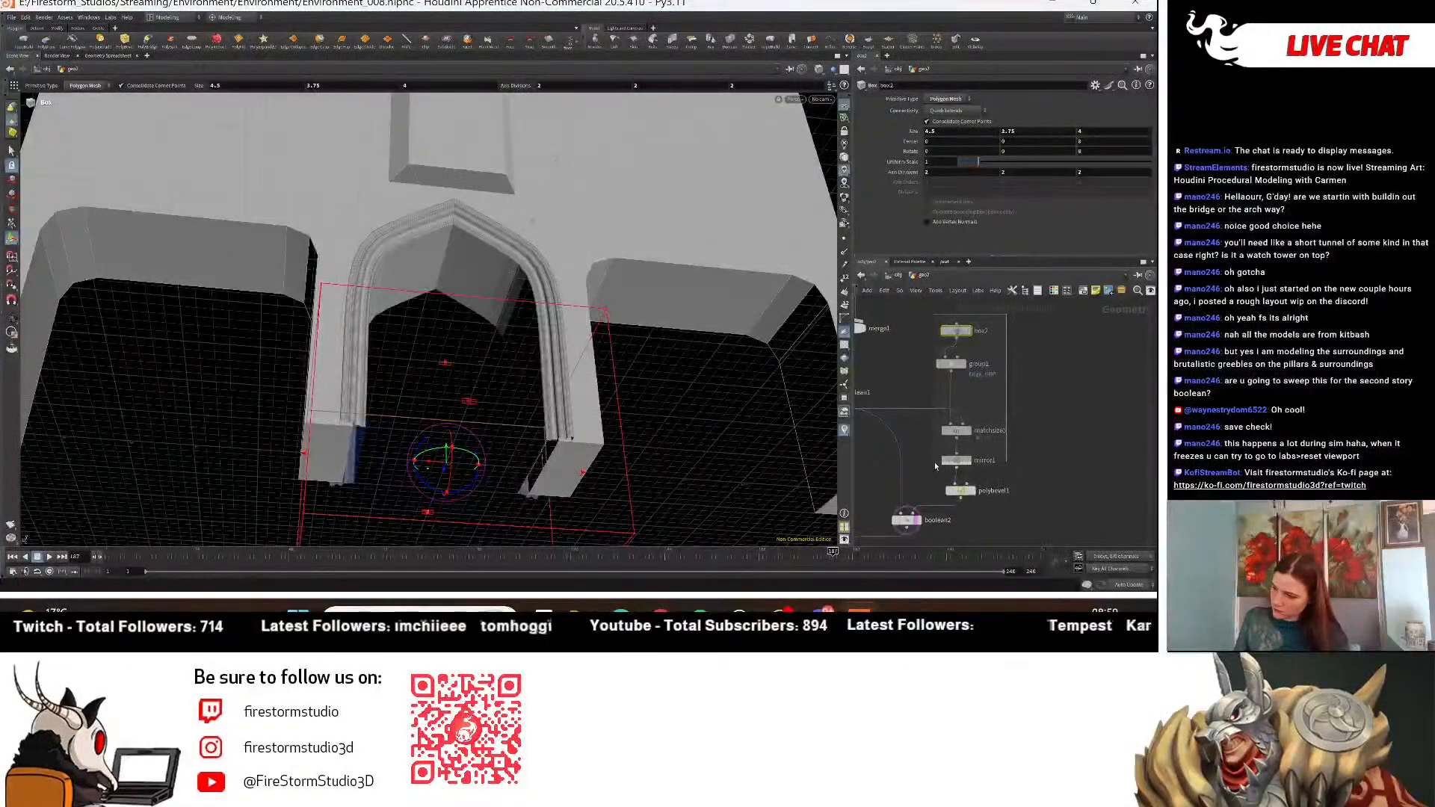
click(955, 460)
scroll(1010, 385, up, 3)
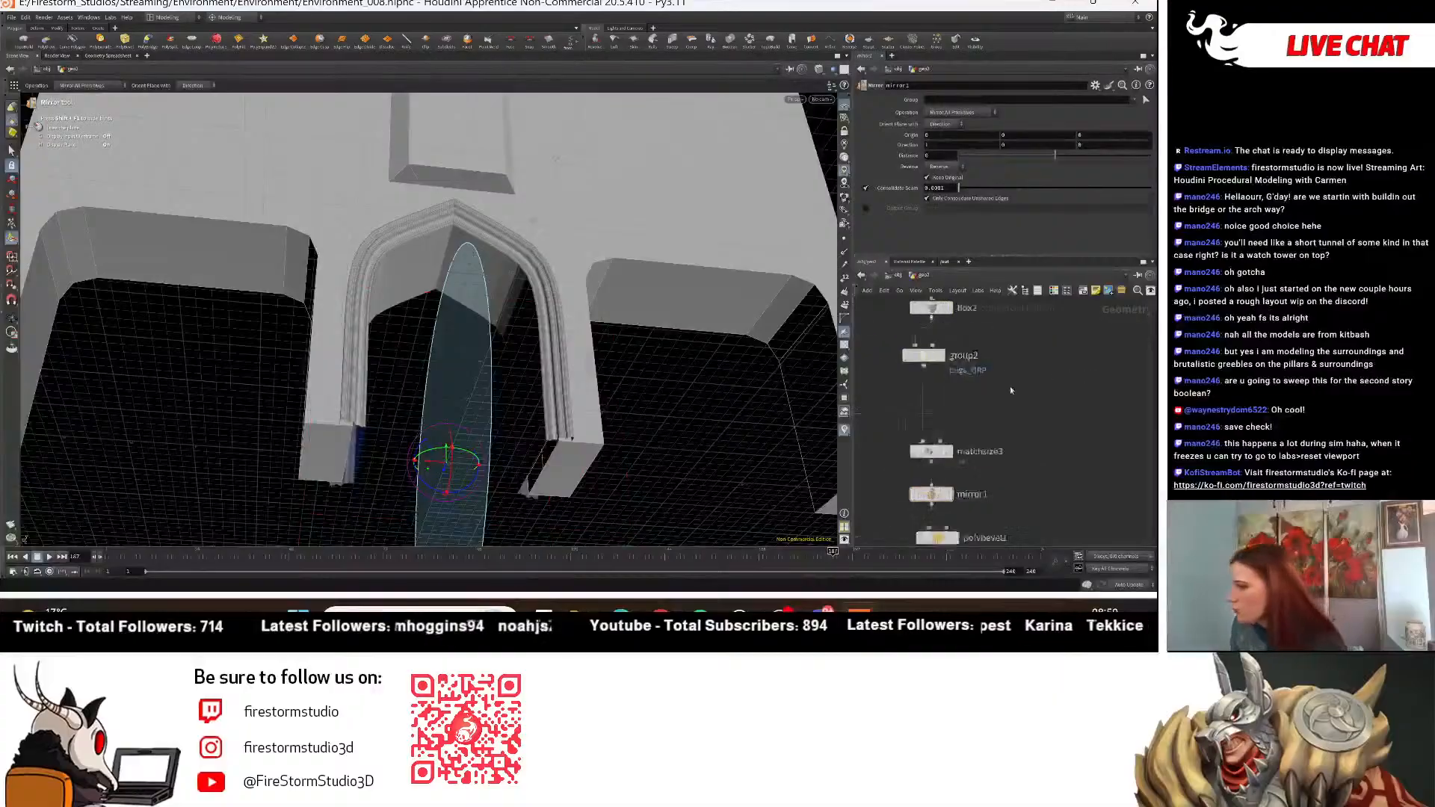
click(906, 349)
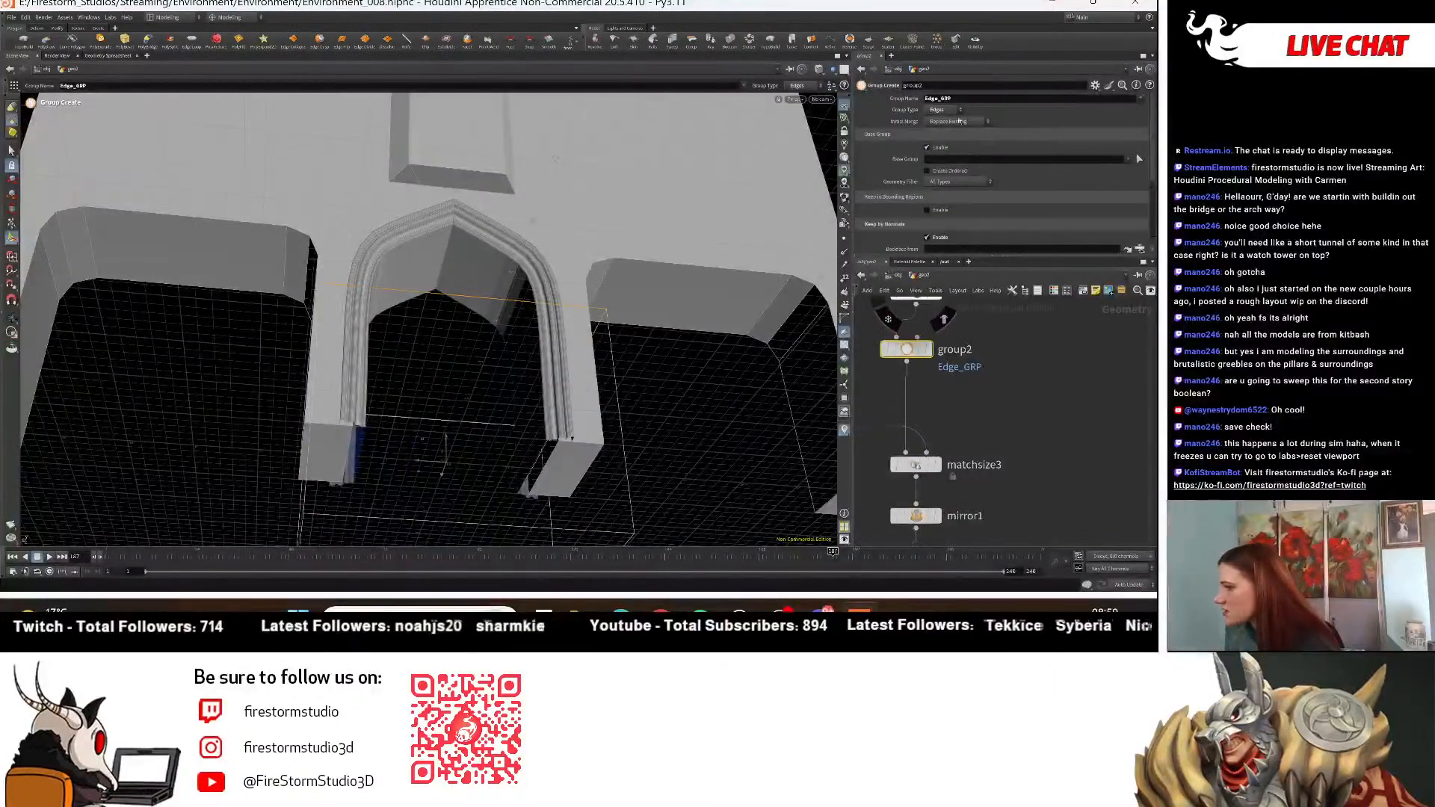
click(950, 109)
click(940, 119)
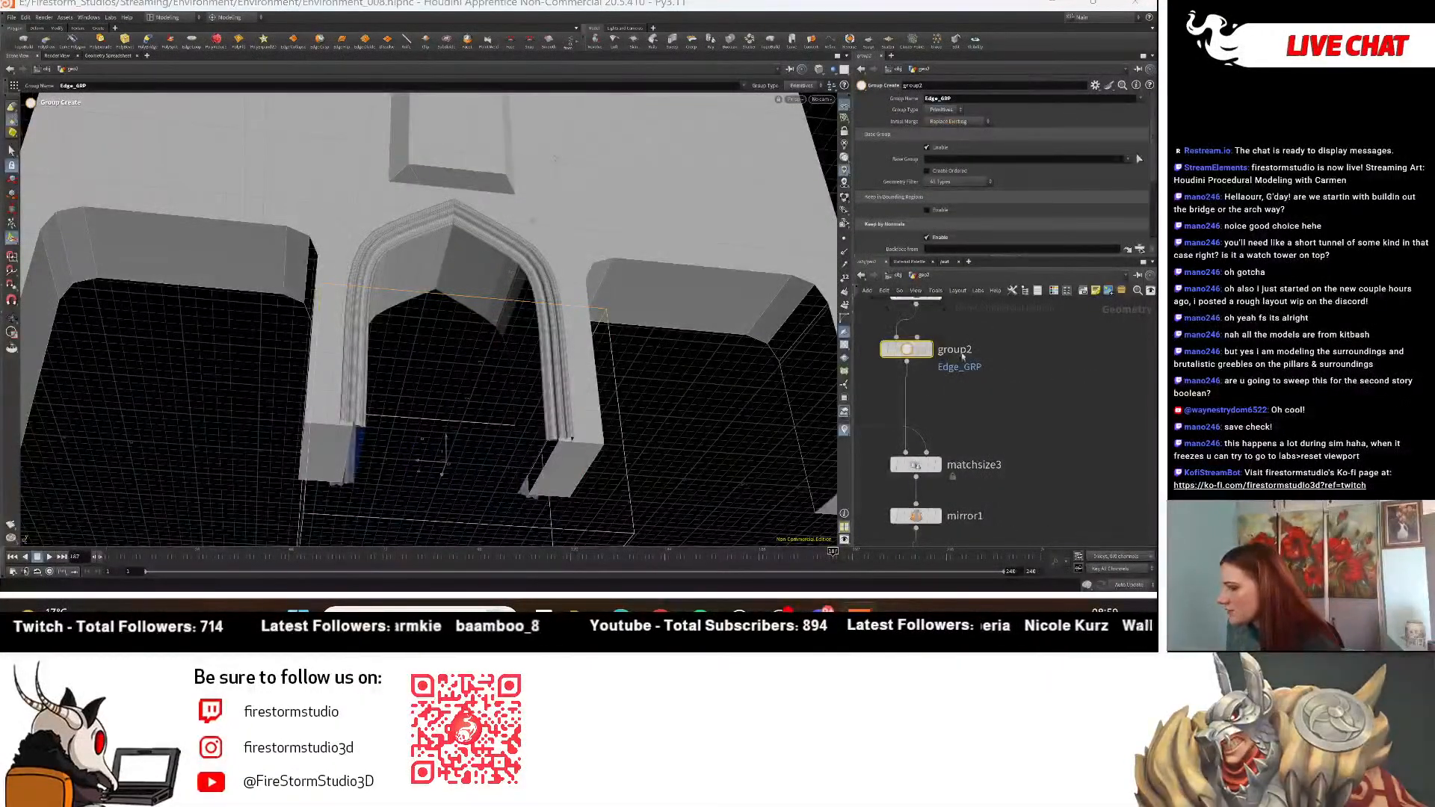
Display polybevel1 and examine the bevelled top edges of the side opening boxes and its bevel settings.
middle_drag(927, 526, 963, 394)
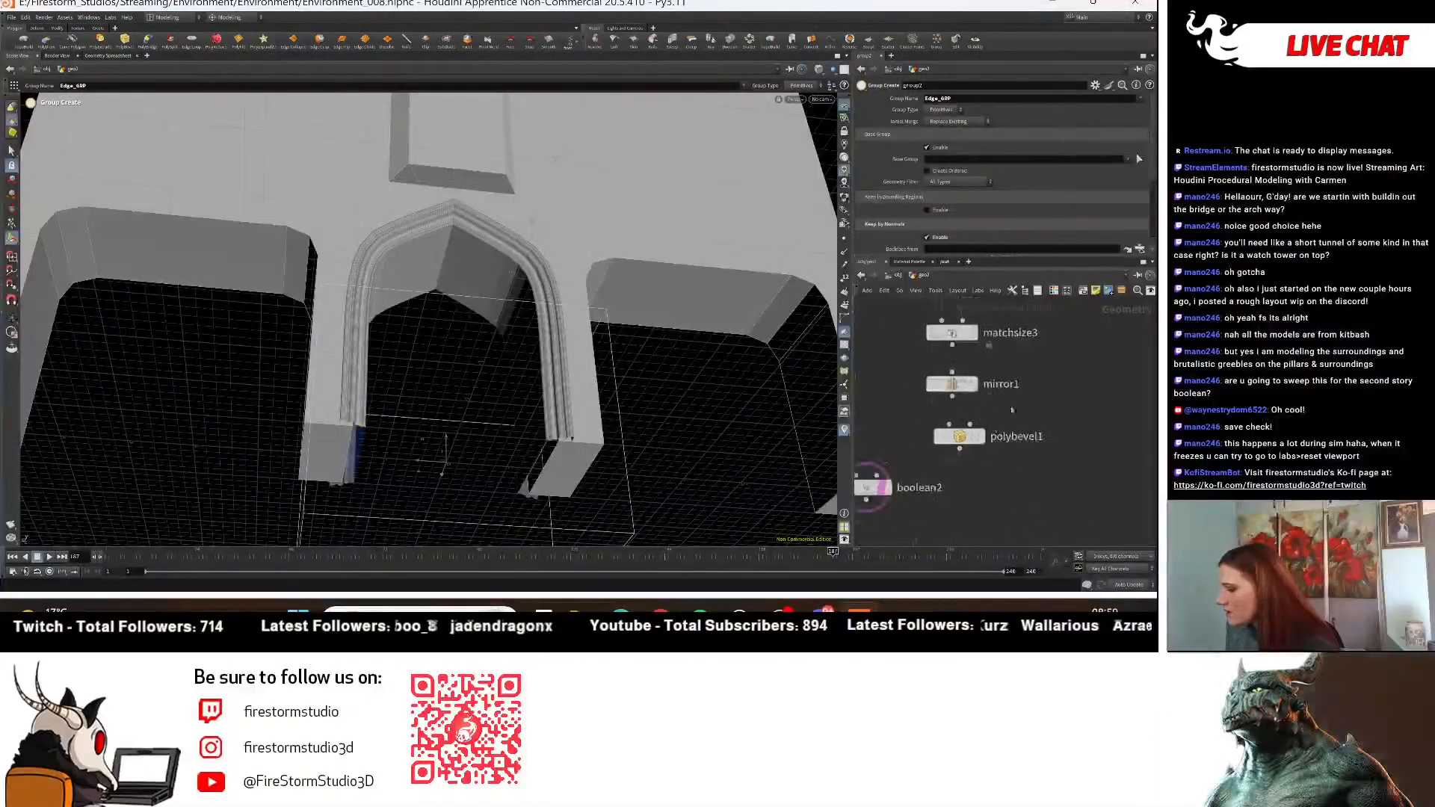
click(959, 436)
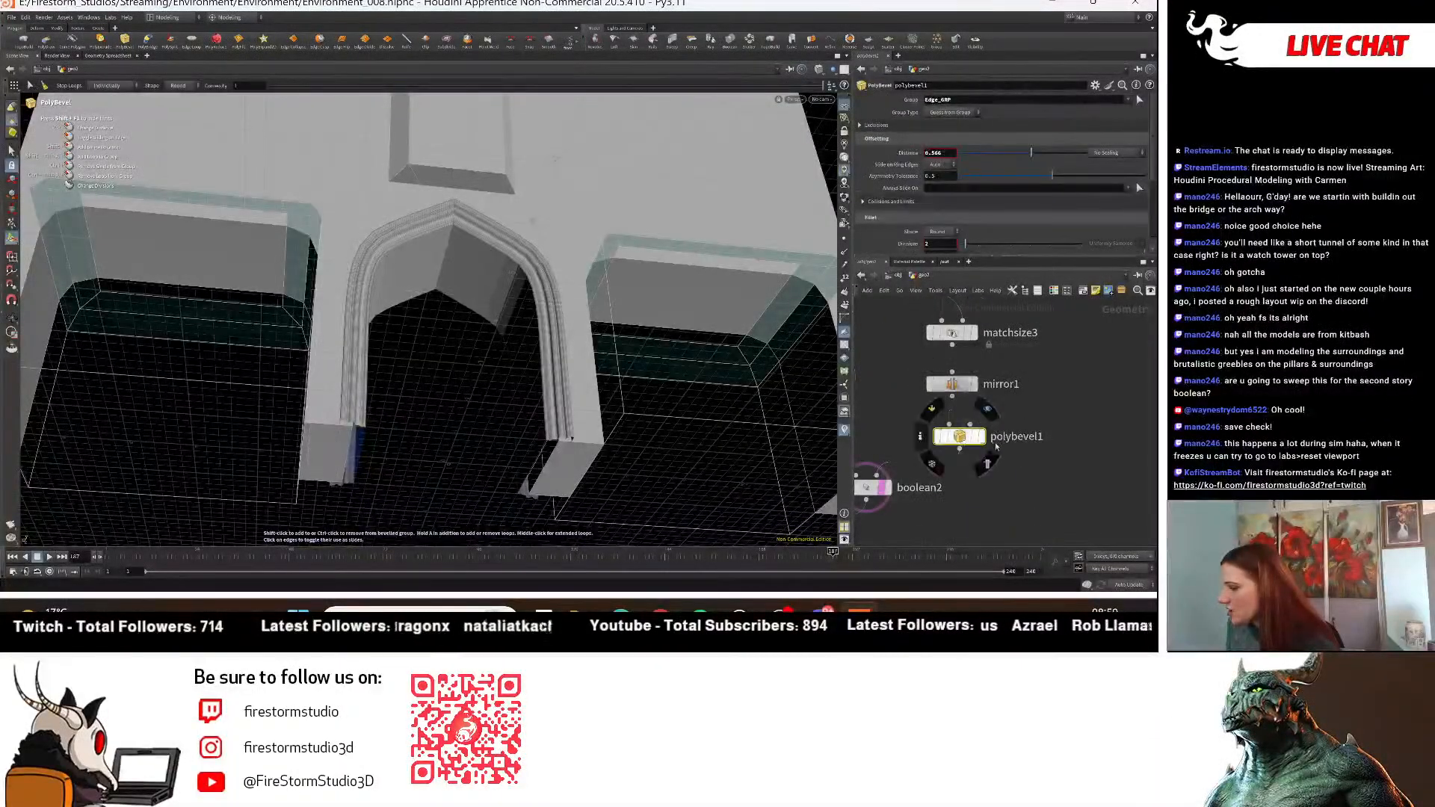
click(986, 408)
alt+drag(527, 269, 414, 338)
alt+middle_drag(413, 338, 395, 283)
middle_drag(972, 321, 977, 505)
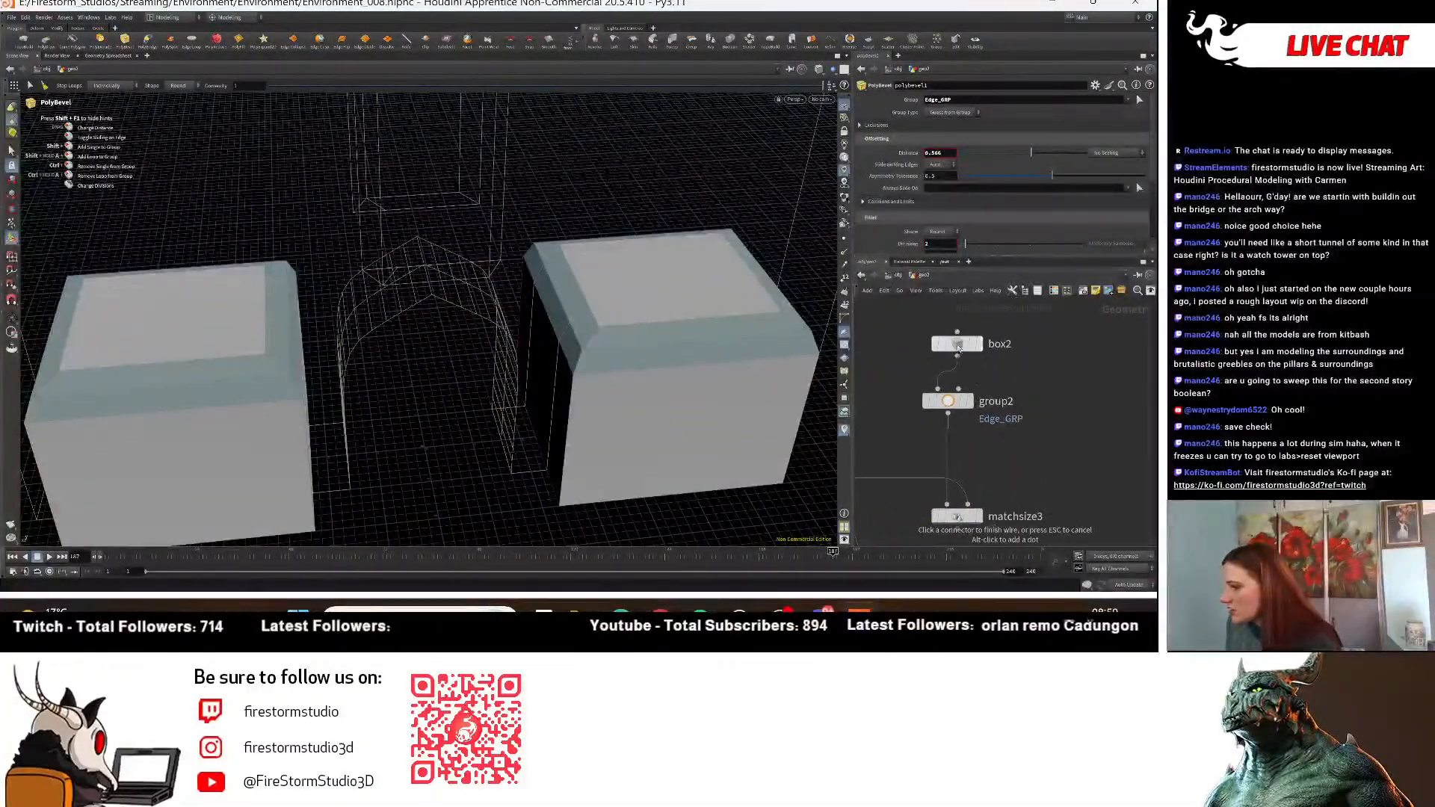
scroll(968, 207, down, 1)
scroll(968, 207, down, 2)
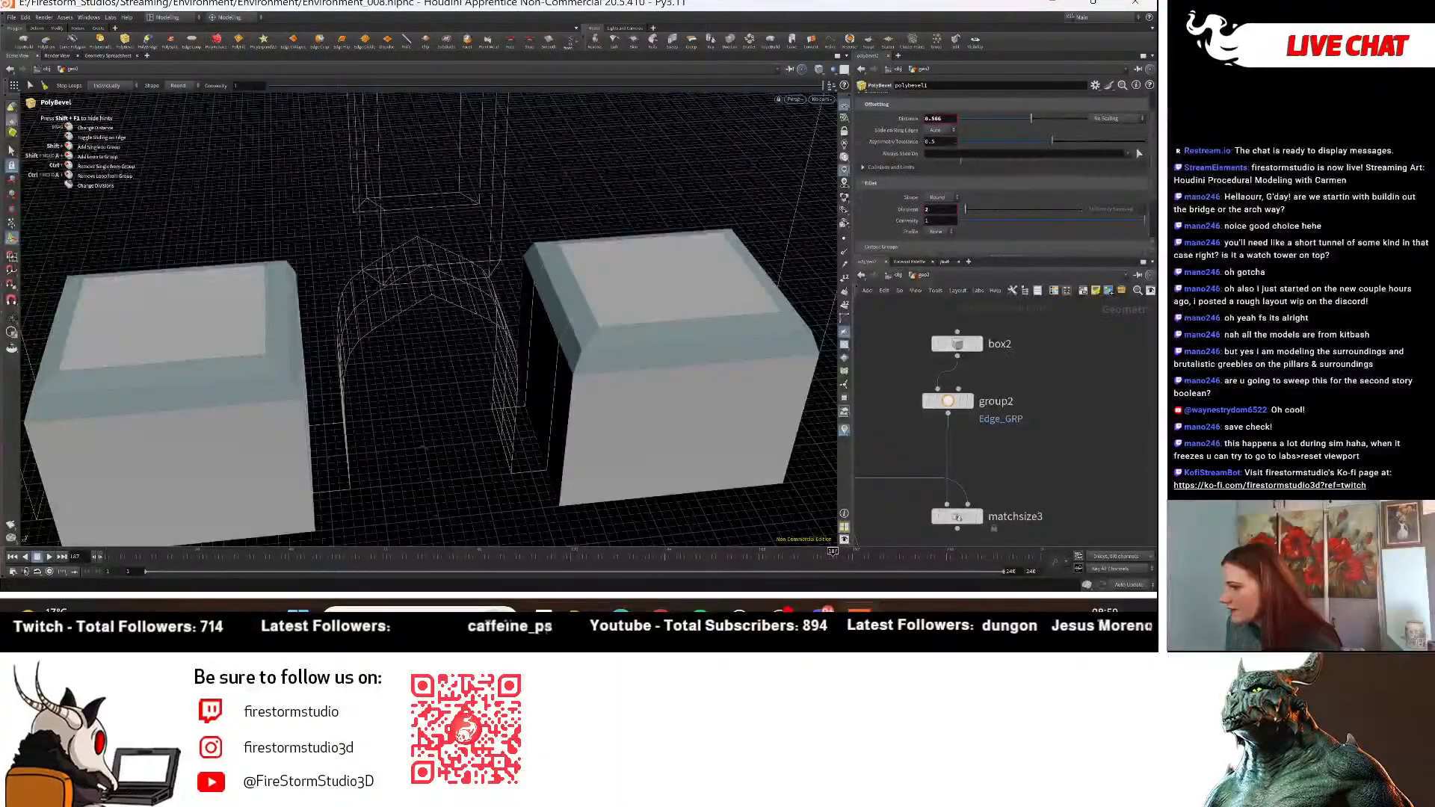
scroll(1138, 154, up, 2)
scroll(964, 338, up, 1)
Set box2's Z axis divisions to 3 and check the effect on the bevelled boxes.
click(957, 349)
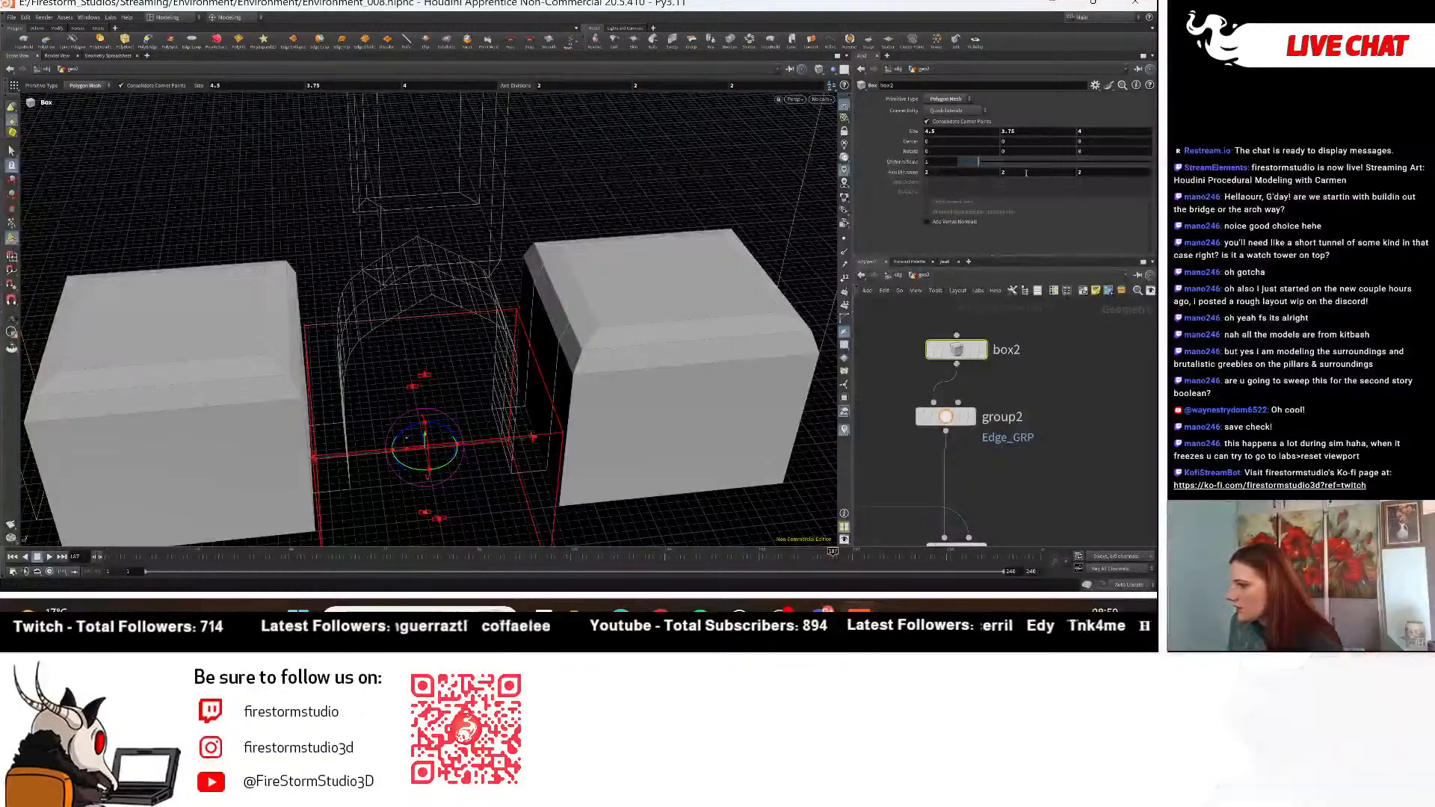
drag(1088, 172, 1038, 172)
text(3)
key(Return)
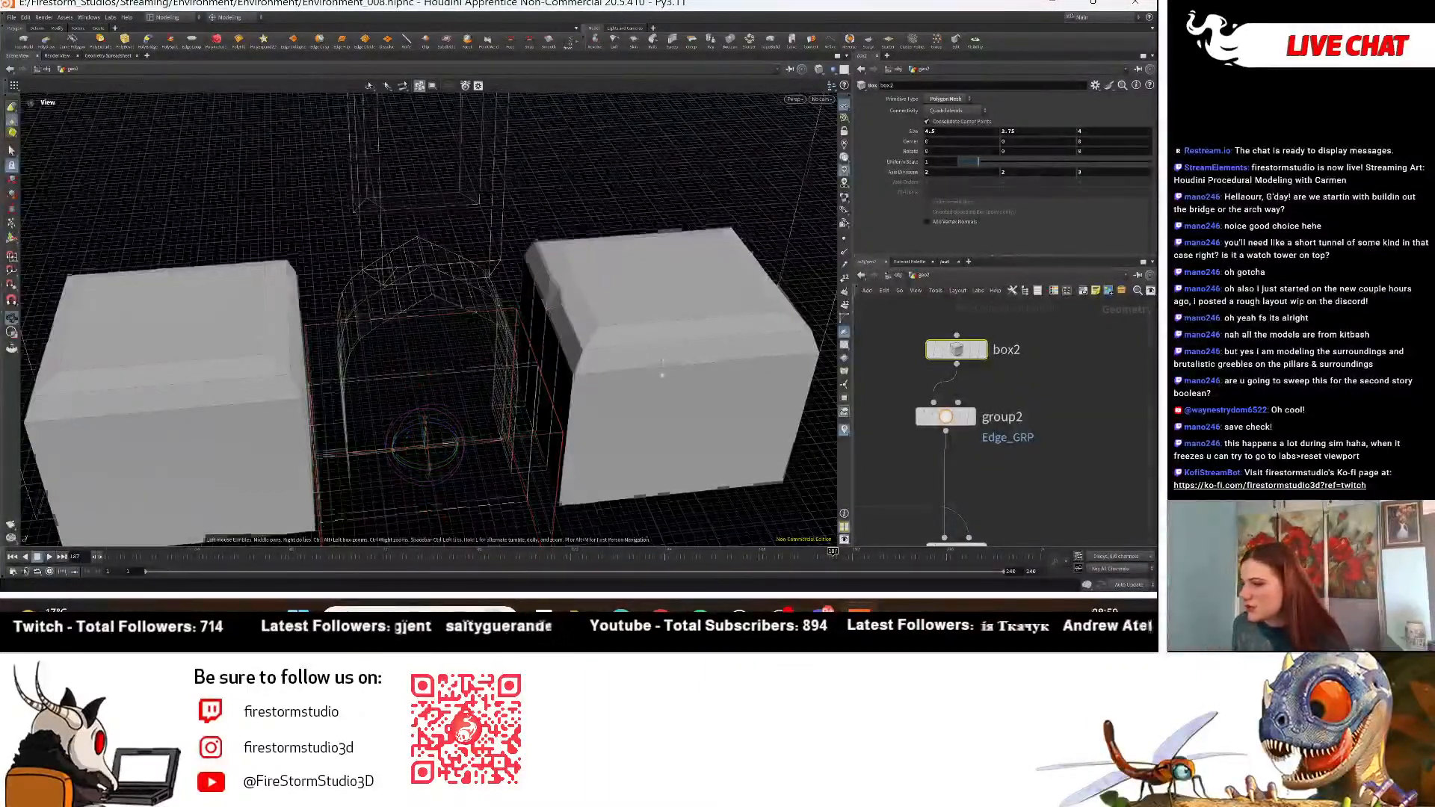
mouse_move(663, 374)
alt+mouse_down()
mouse_move(657, 403)
mouse_move(672, 380)
mouse_move(649, 360)
alt+mouse_up()
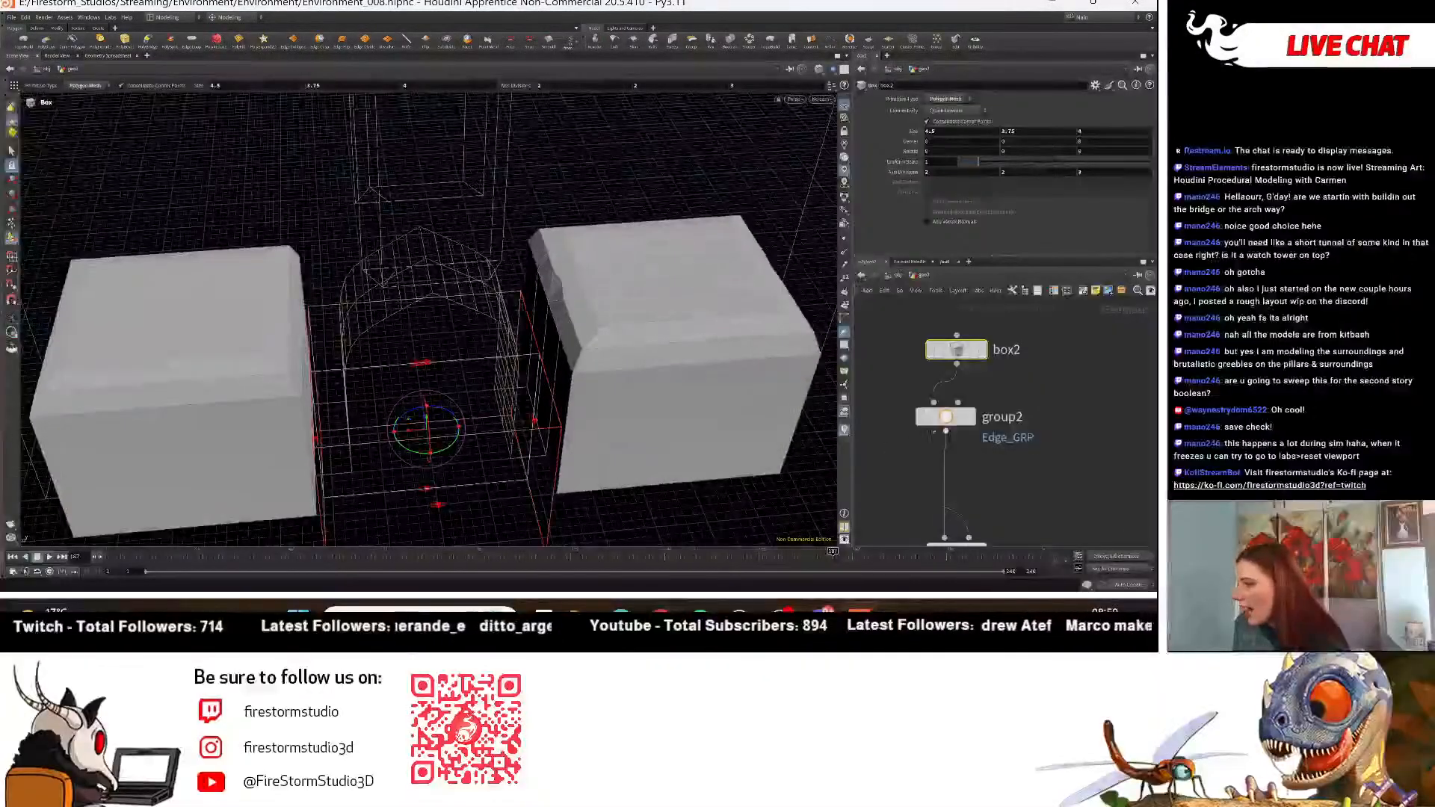
Display group2 and examine which faces of the box belong to Edge_GRP.
click(972, 418)
click(946, 416)
alt+drag(562, 432, 638, 436)
alt+middle_drag(598, 447, 613, 292)
alt+drag(613, 293, 697, 419)
Display polybevel1, enable Ignore Flat Edges in its exclusion settings, and check both side boxes.
middle_drag(1054, 522, 1039, 381)
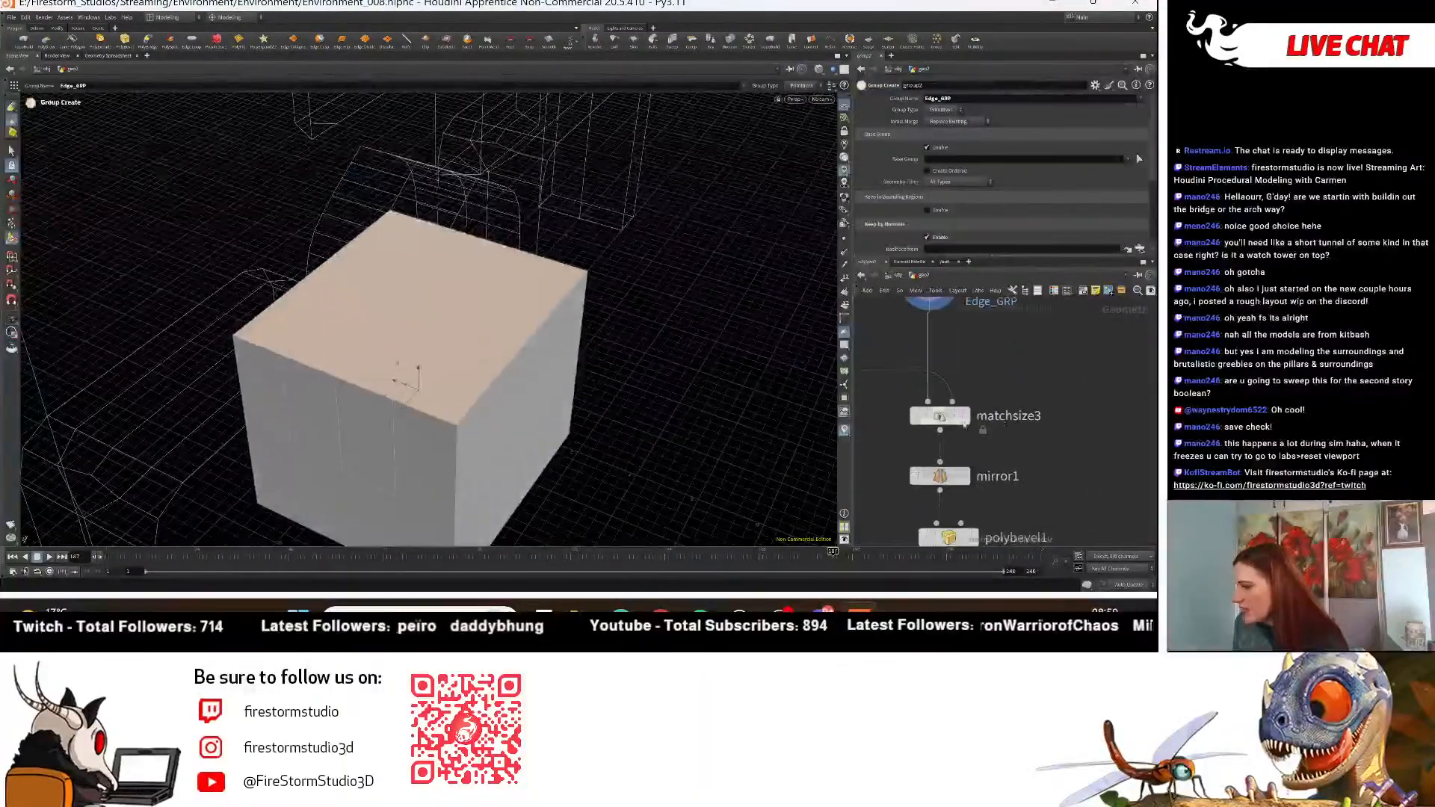
scroll(1039, 381, down, 2)
middle_drag(1011, 489, 1009, 440)
scroll(1008, 440, up, 2)
click(988, 438)
click(964, 438)
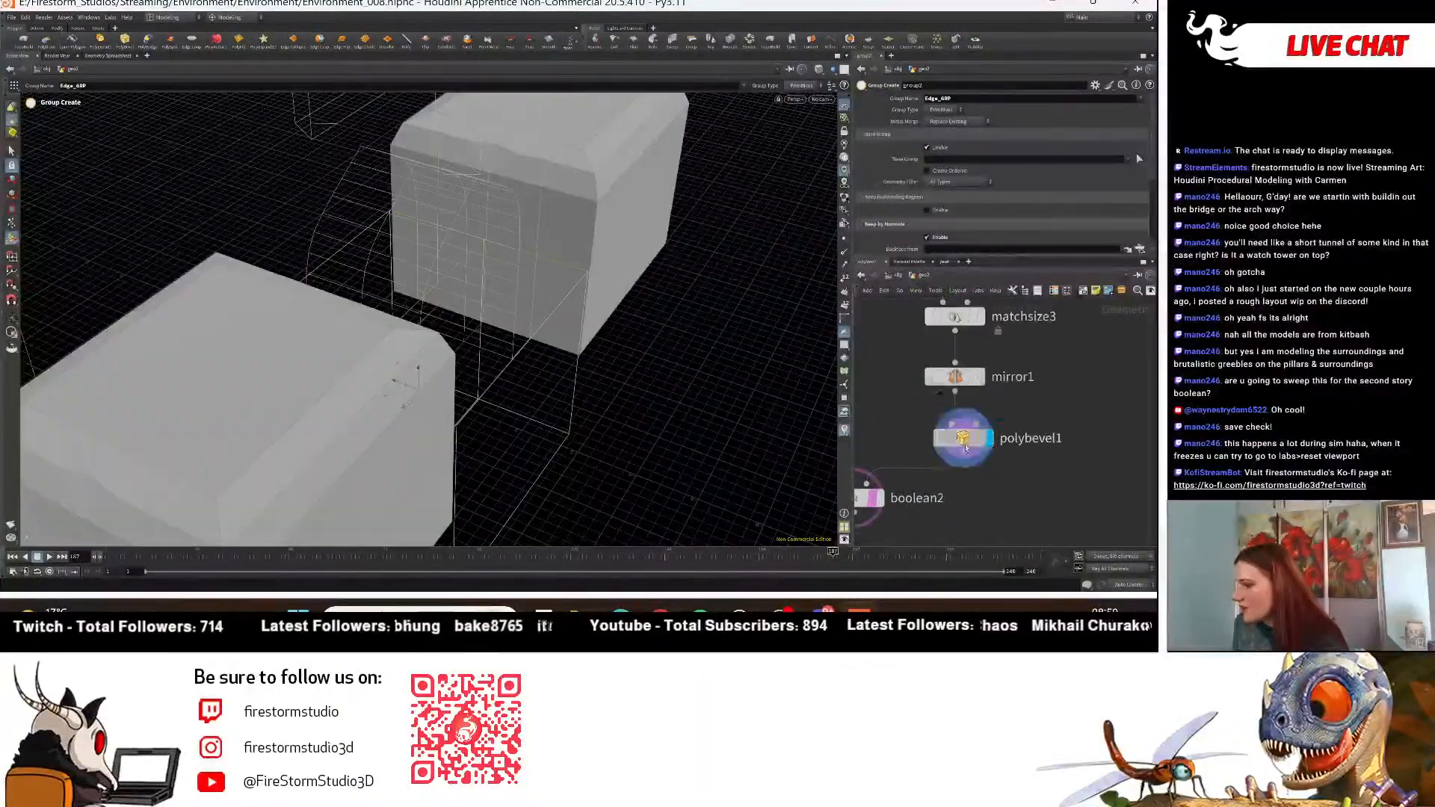
alt+drag(703, 239, 757, 272)
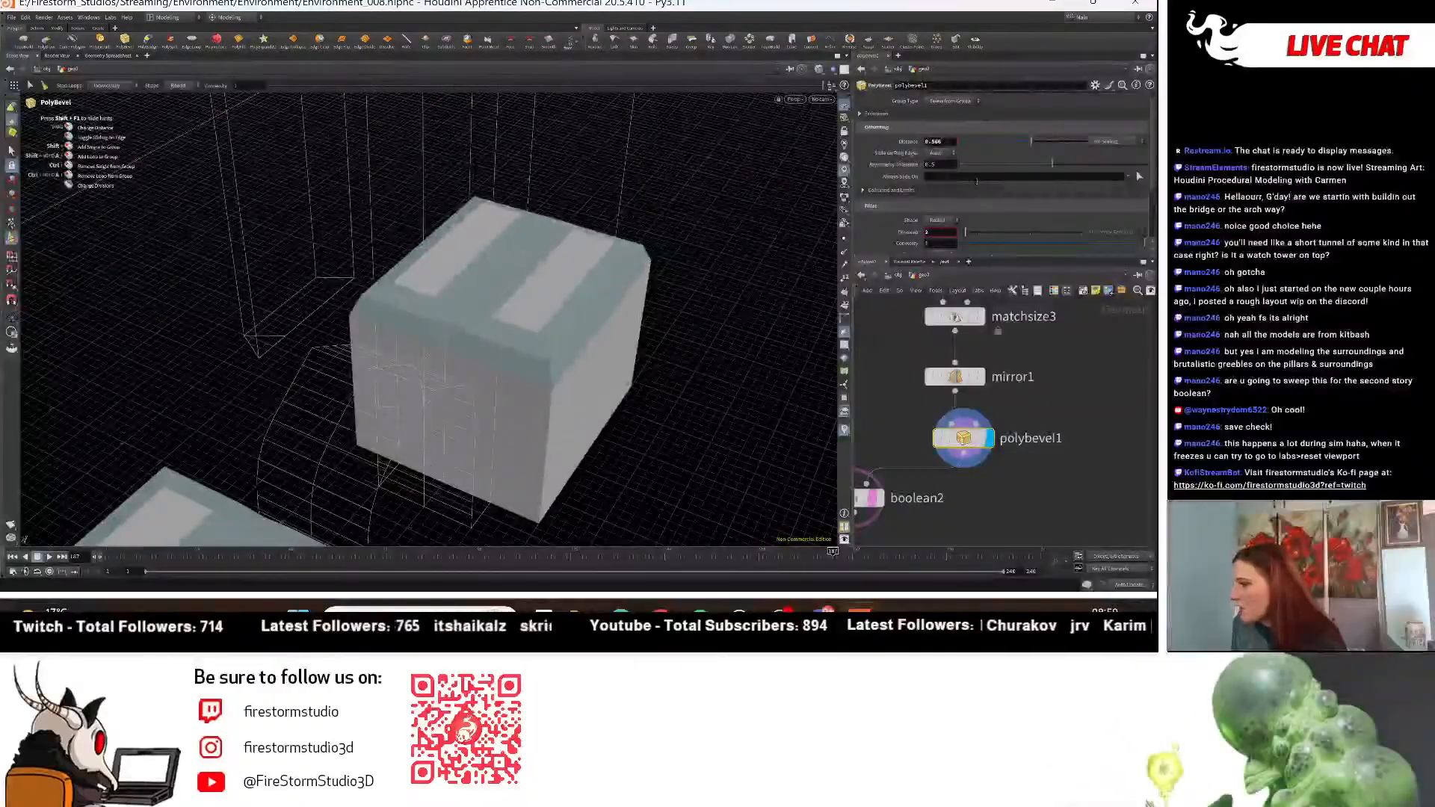
scroll(908, 180, up, 1)
click(897, 126)
click(927, 138)
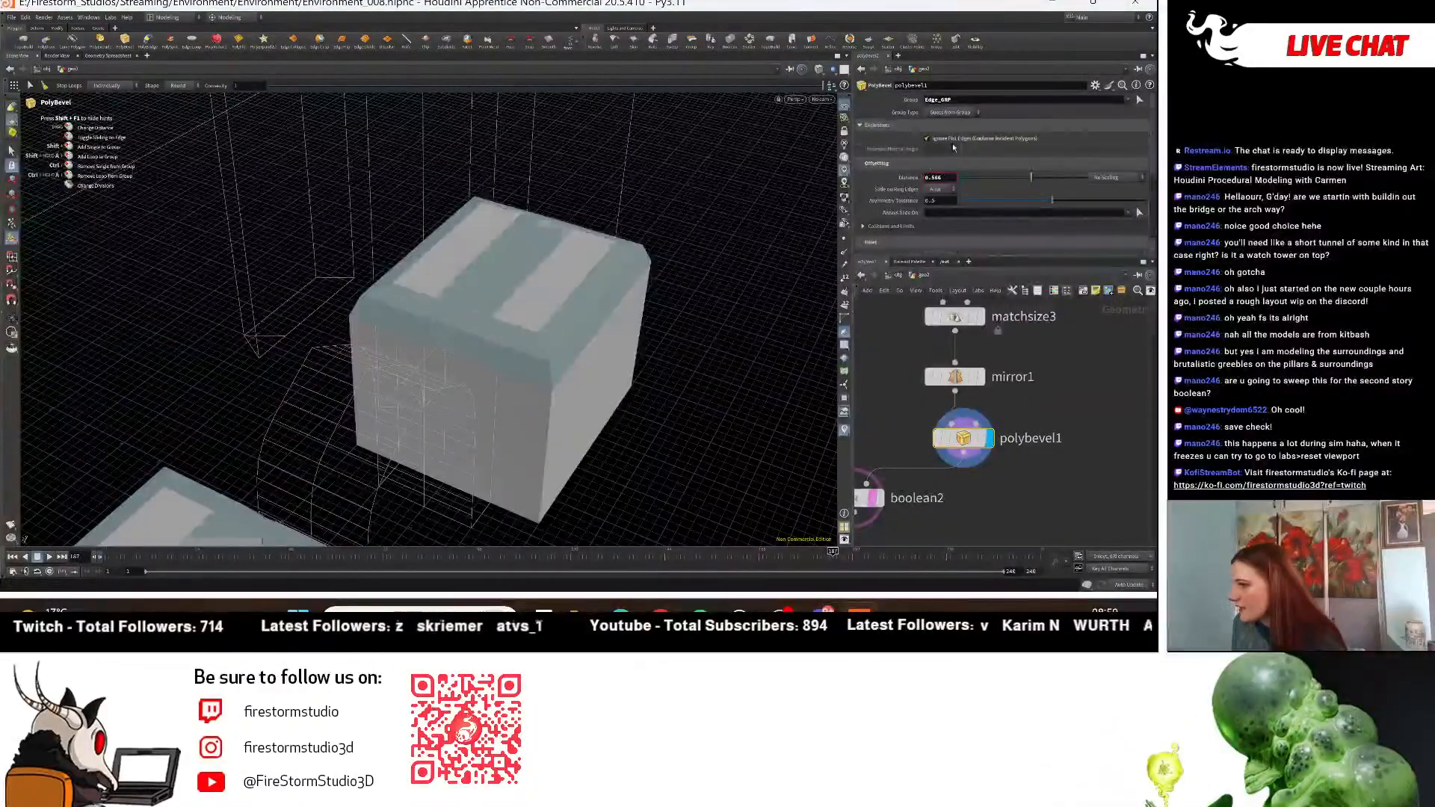
drag(524, 336, 643, 314)
right_drag(643, 313, 580, 314)
drag(580, 314, 457, 438)
right_drag(456, 438, 560, 420)
drag(560, 420, 479, 273)
right_drag(478, 272, 404, 281)
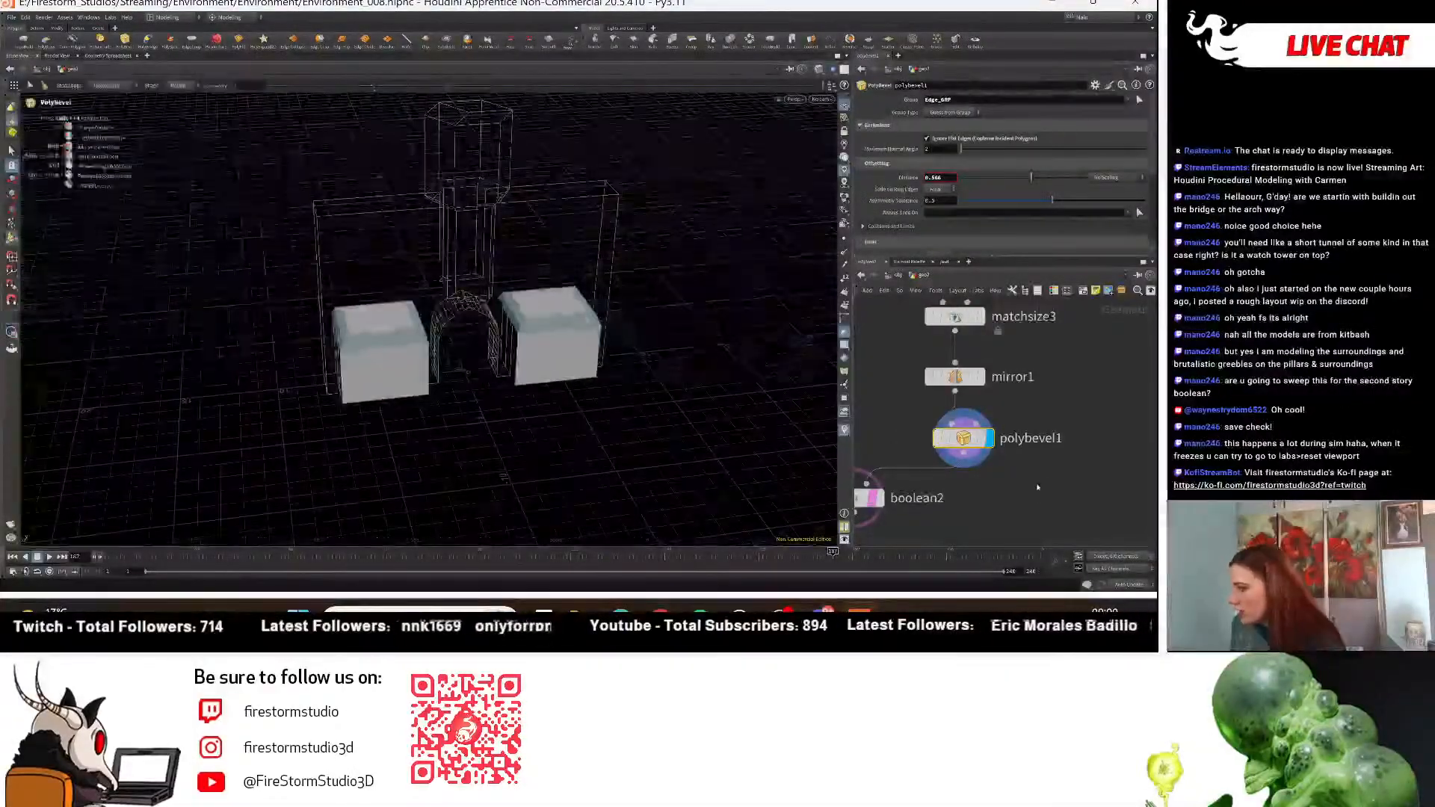
Display box2 on its own and inspect the unbevelled box against the building's wireframe.
middle_drag(1000, 493, 1079, 436)
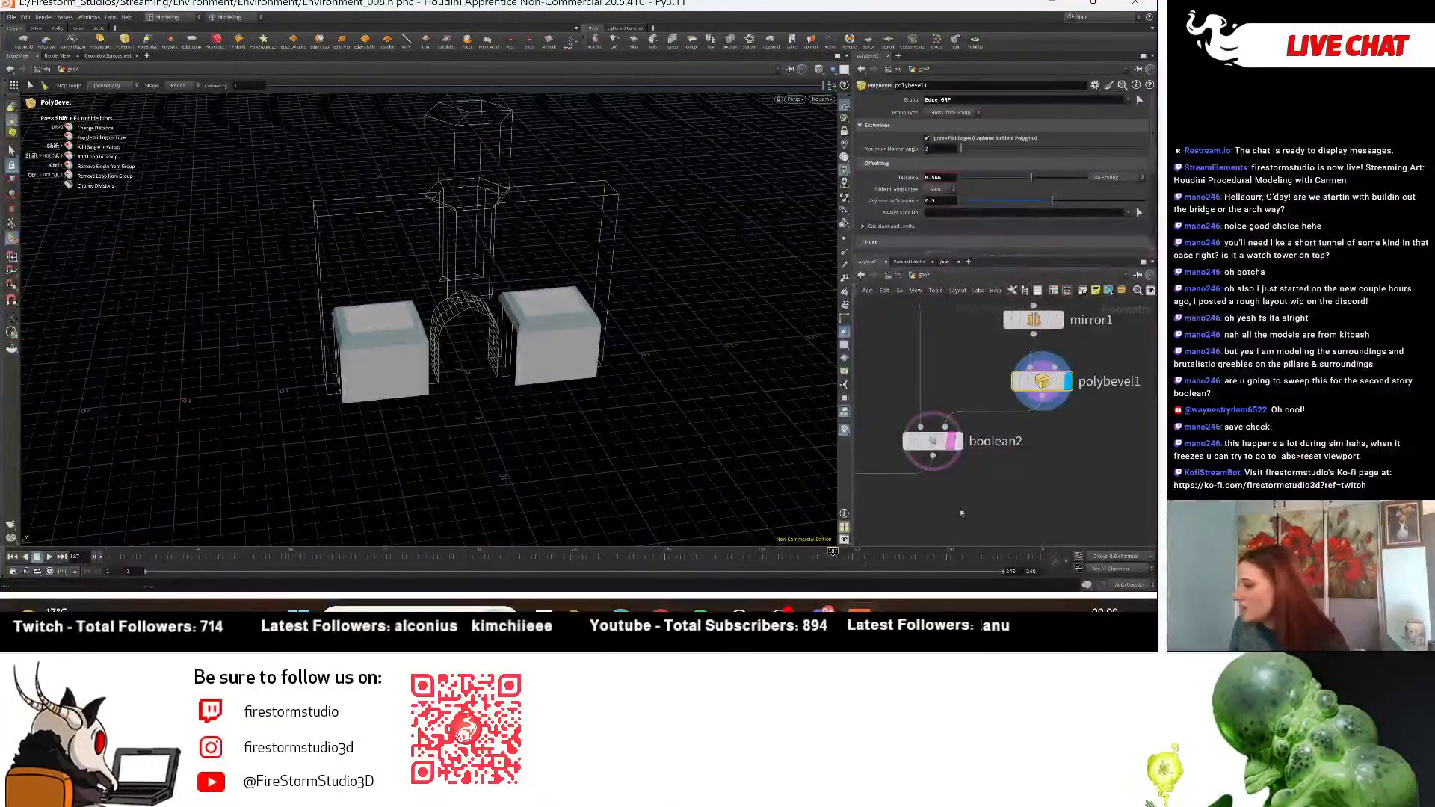
scroll(949, 448, down, 1)
middle_drag(1076, 314, 947, 478)
middle_drag(983, 427, 1037, 518)
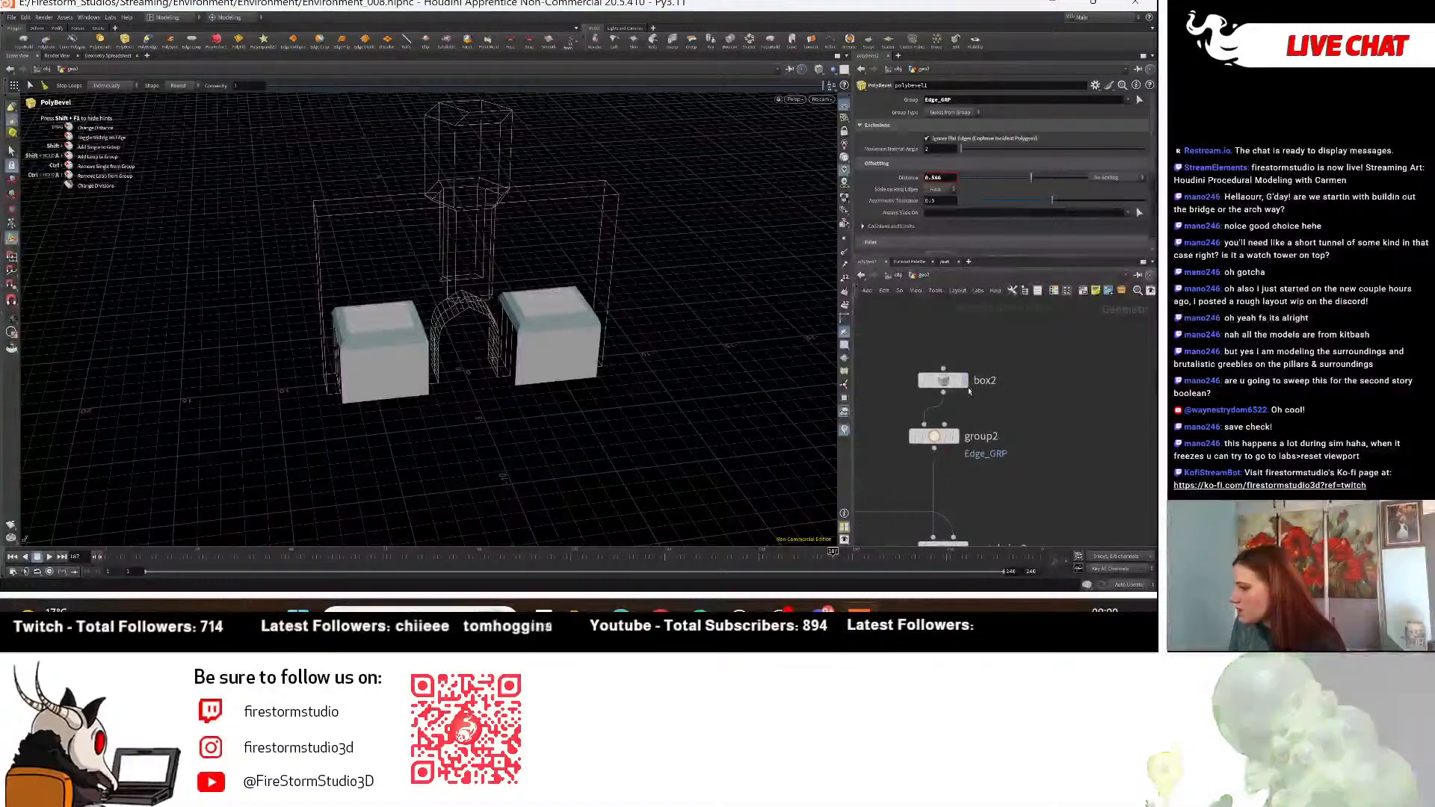
click(968, 382)
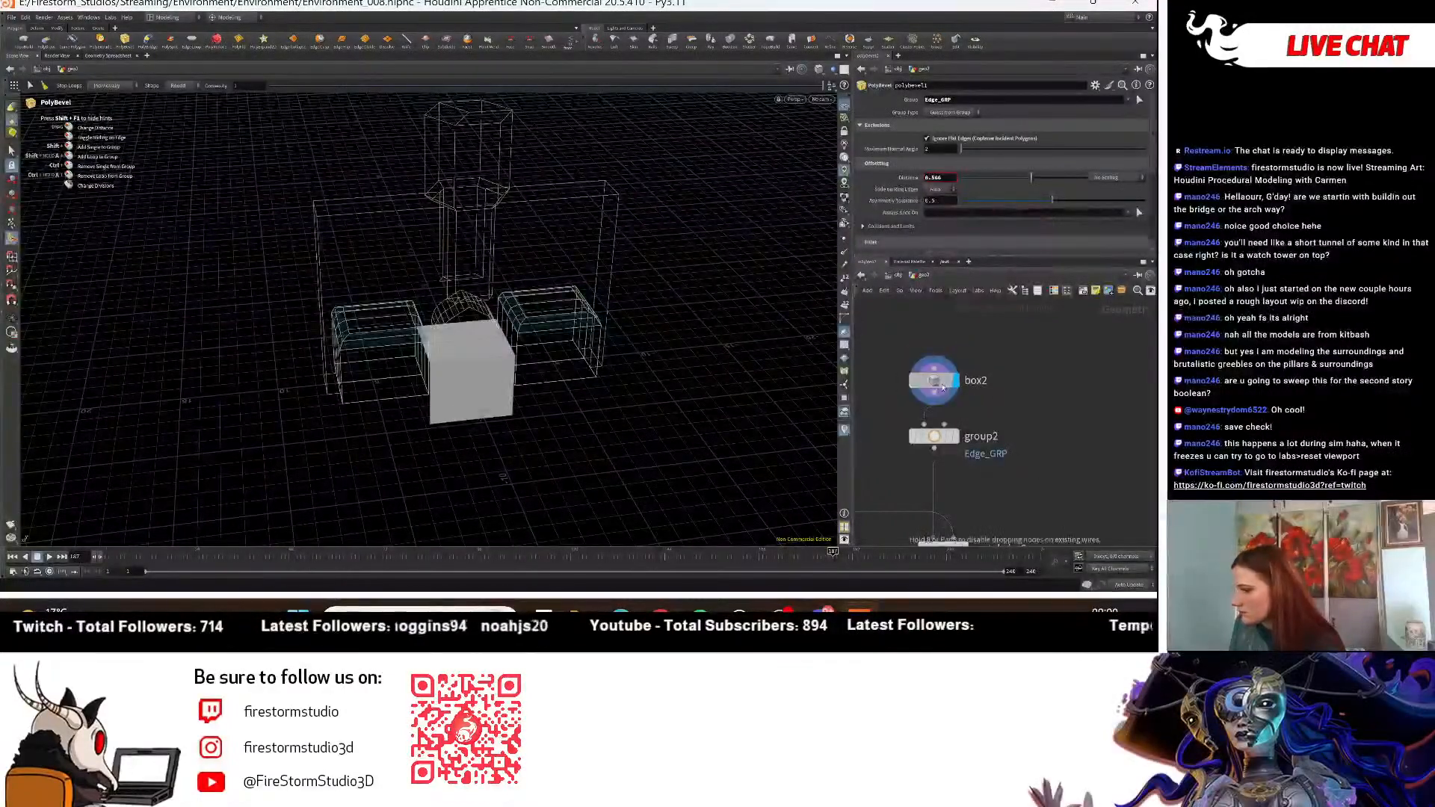
alt+drag(486, 396, 491, 301)
alt+drag(372, 385, 538, 551)
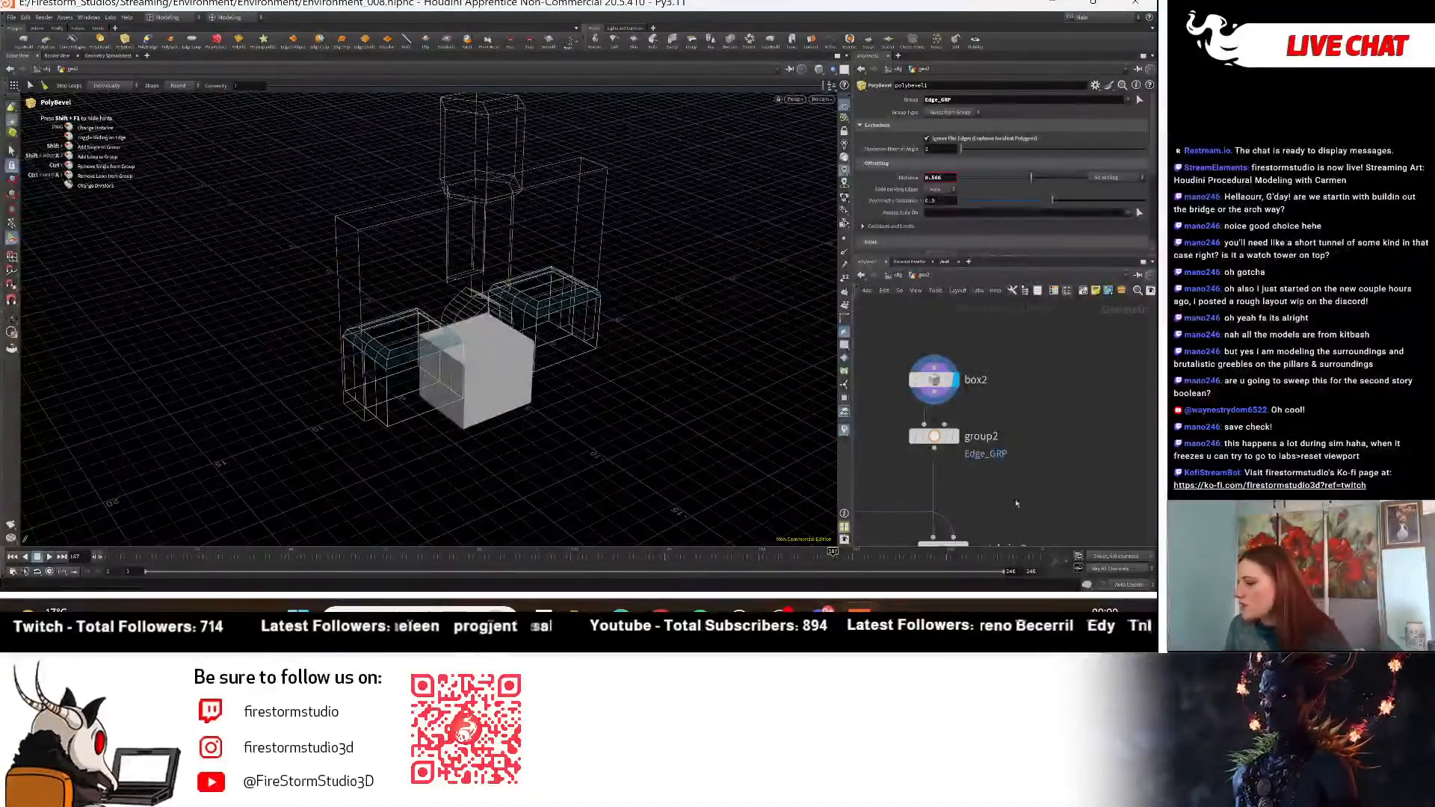
Add a second Group Create node beside group2, connect box2 to it, and display it.
key(Tab)
text(group)
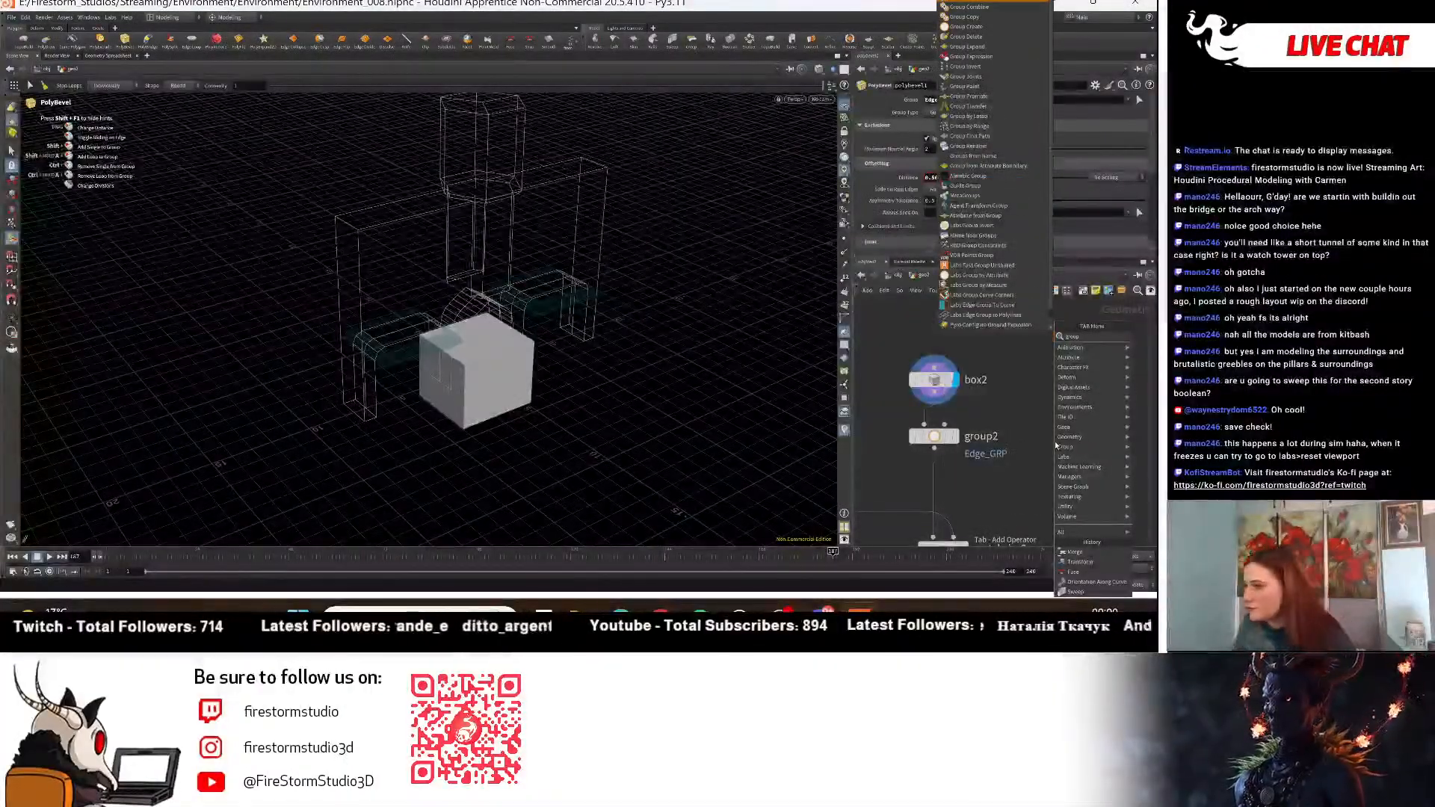
key(Return)
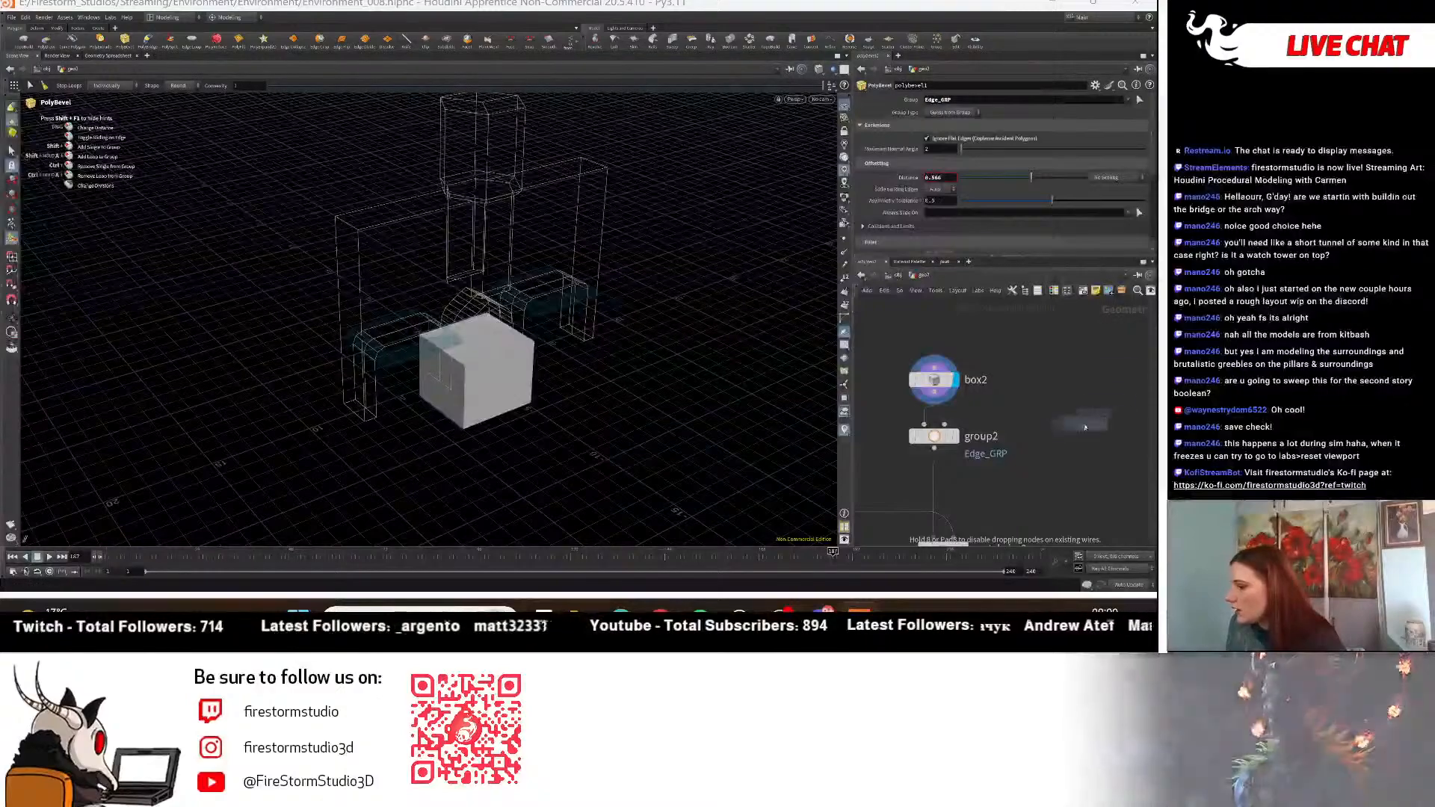
click(1076, 441)
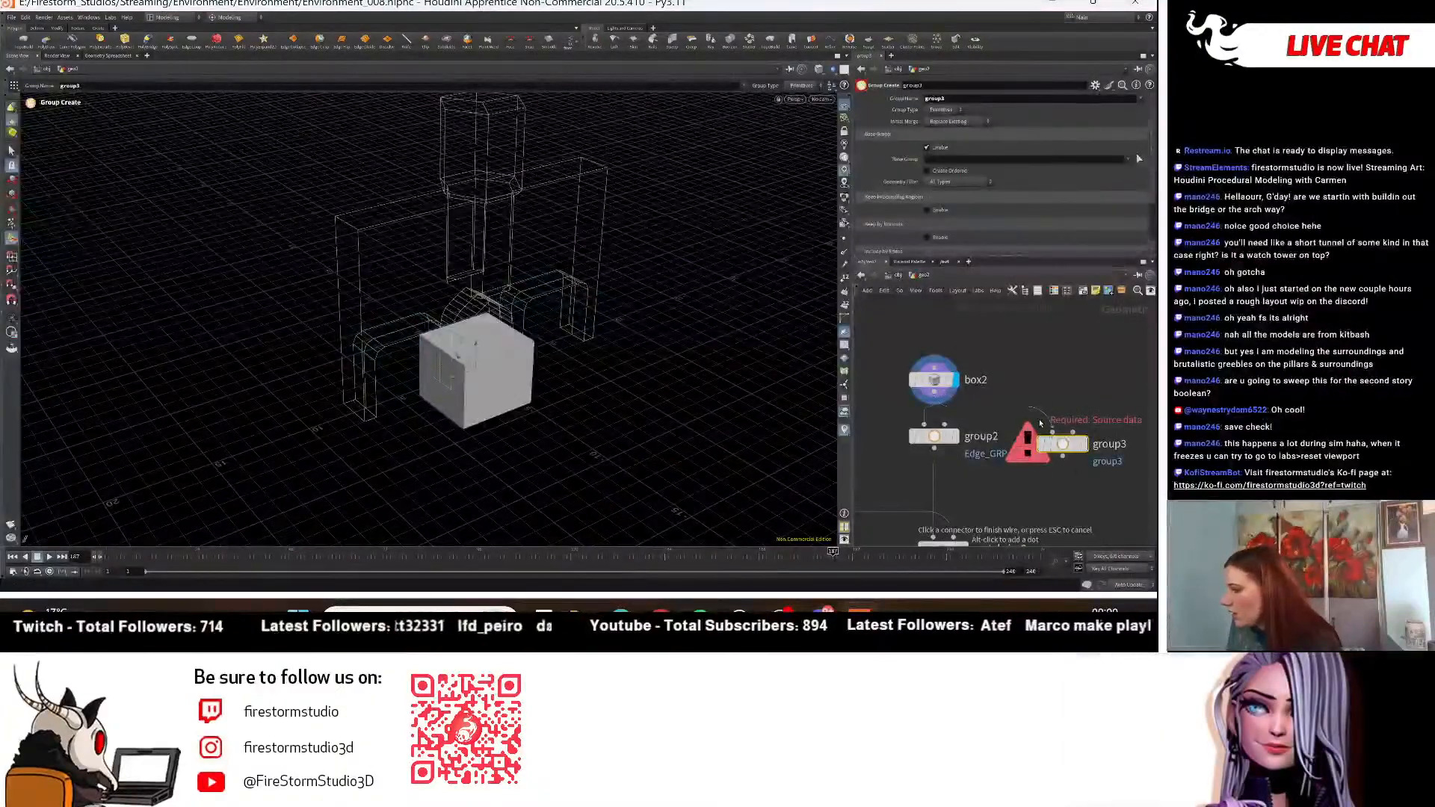
click(934, 402)
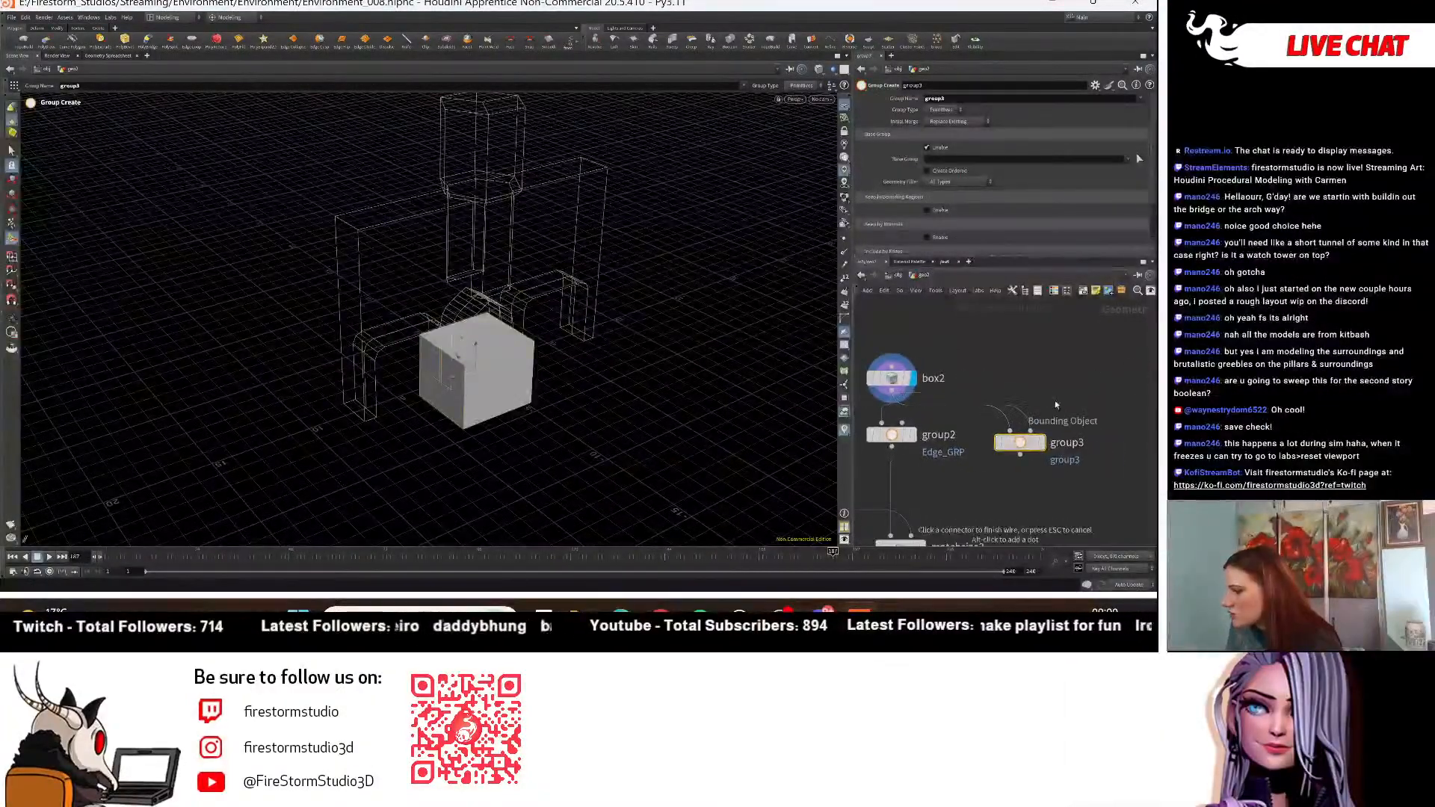
click(1020, 431)
click(1039, 442)
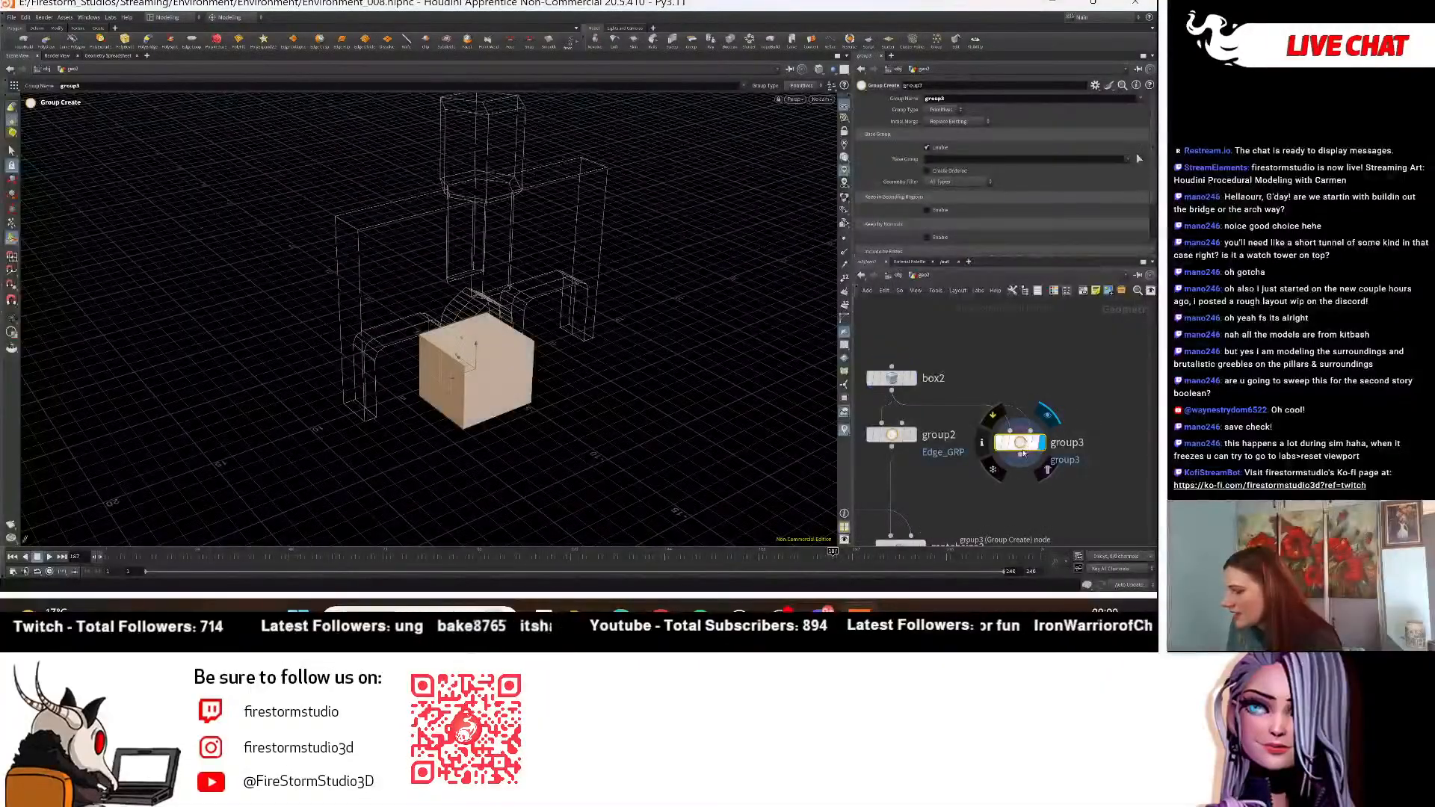
Try restricting group3 with Keep in Bounding Regions using the Bounding Volume type, and disable the option again.
scroll(647, 429, up, 3)
alt+drag(647, 429, 643, 381)
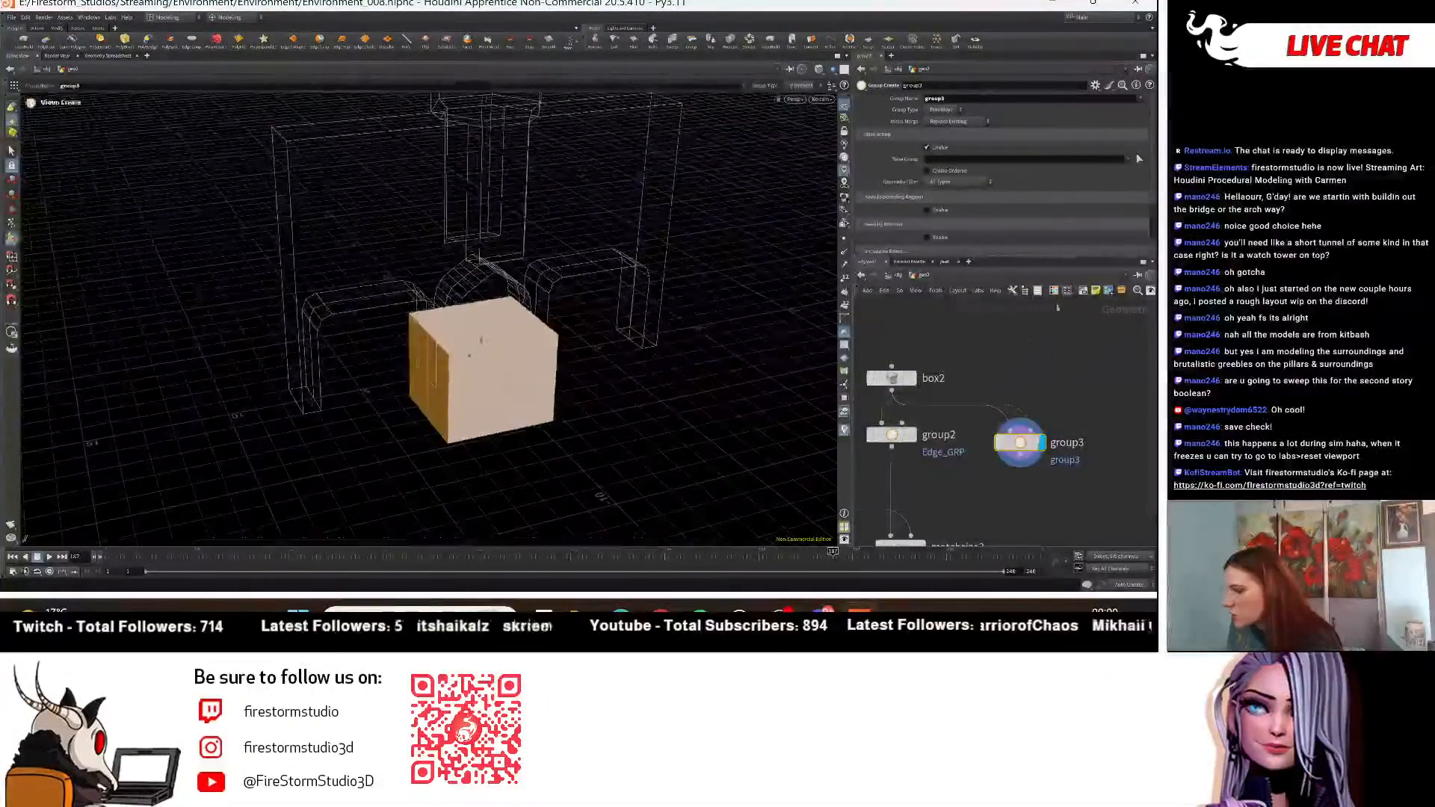
scroll(941, 185, down, 2)
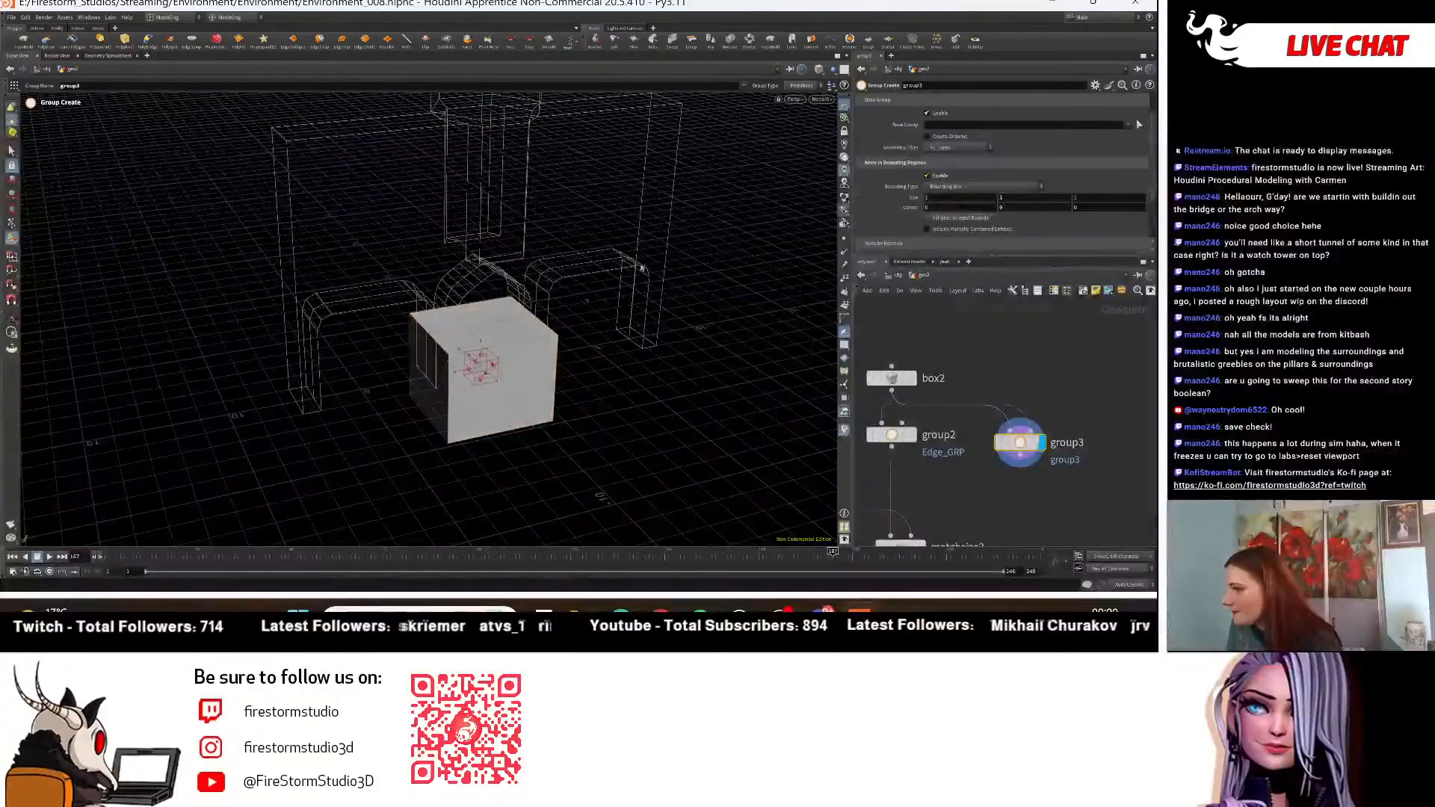
alt+drag(583, 415, 651, 392)
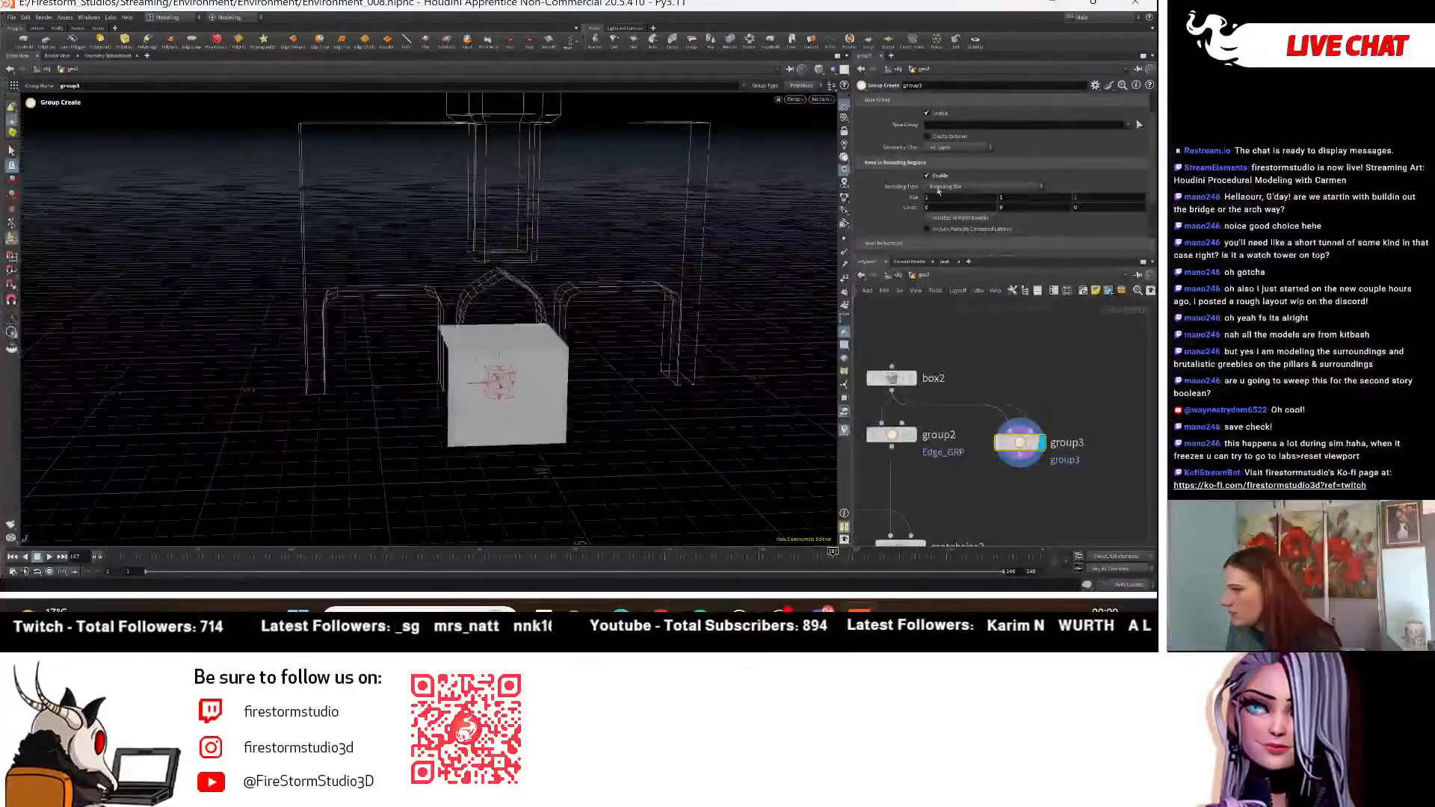
click(940, 186)
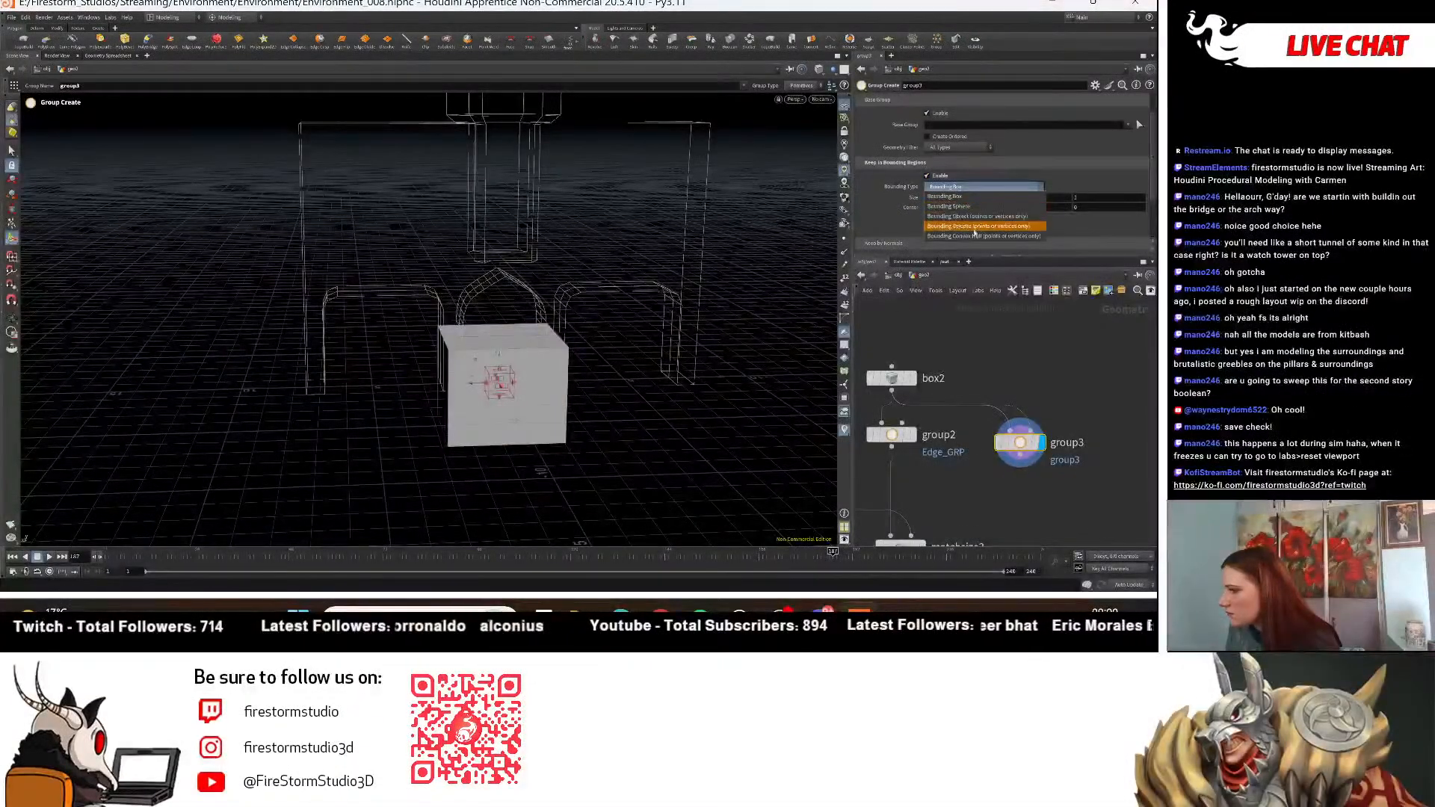
click(972, 226)
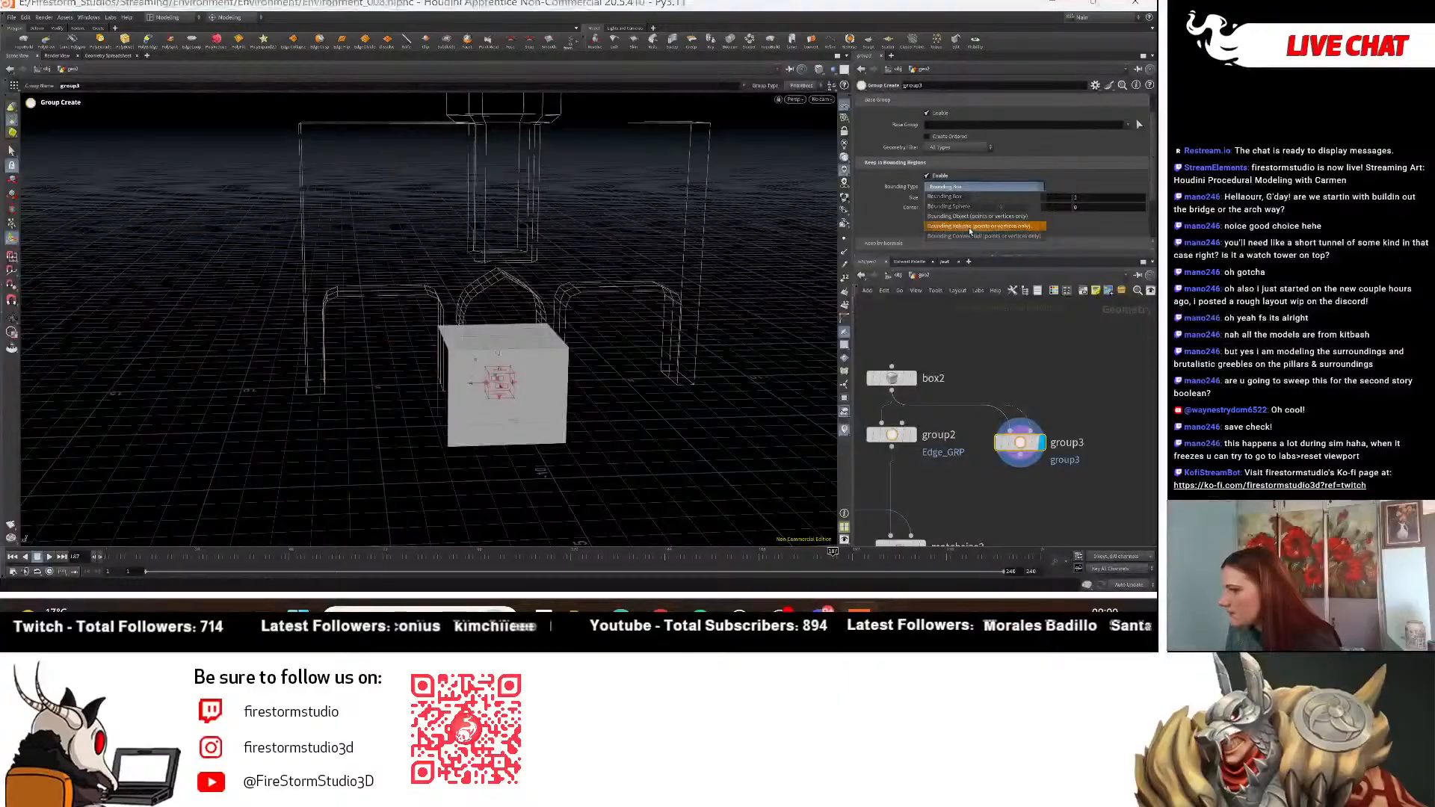
click(970, 187)
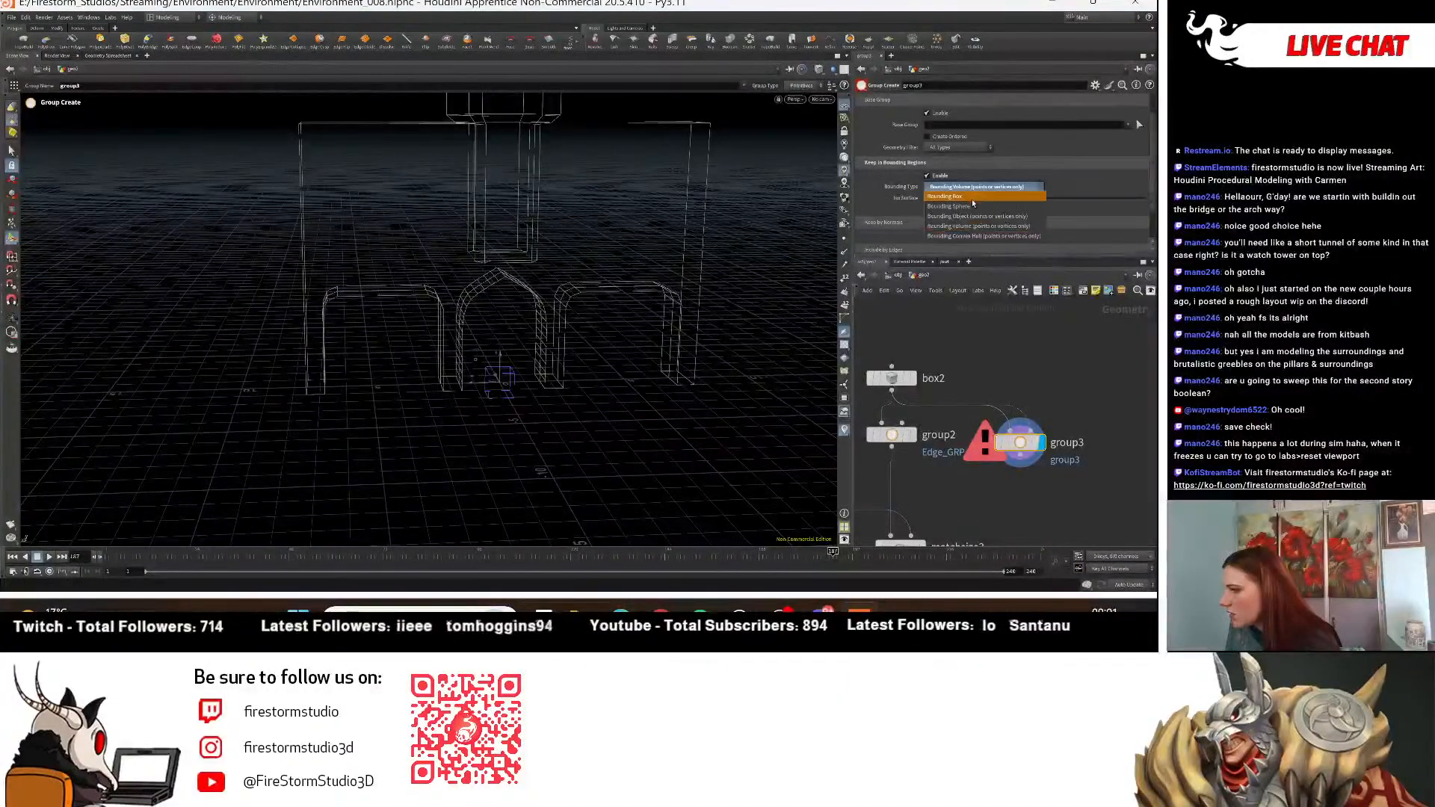
click(946, 188)
click(937, 176)
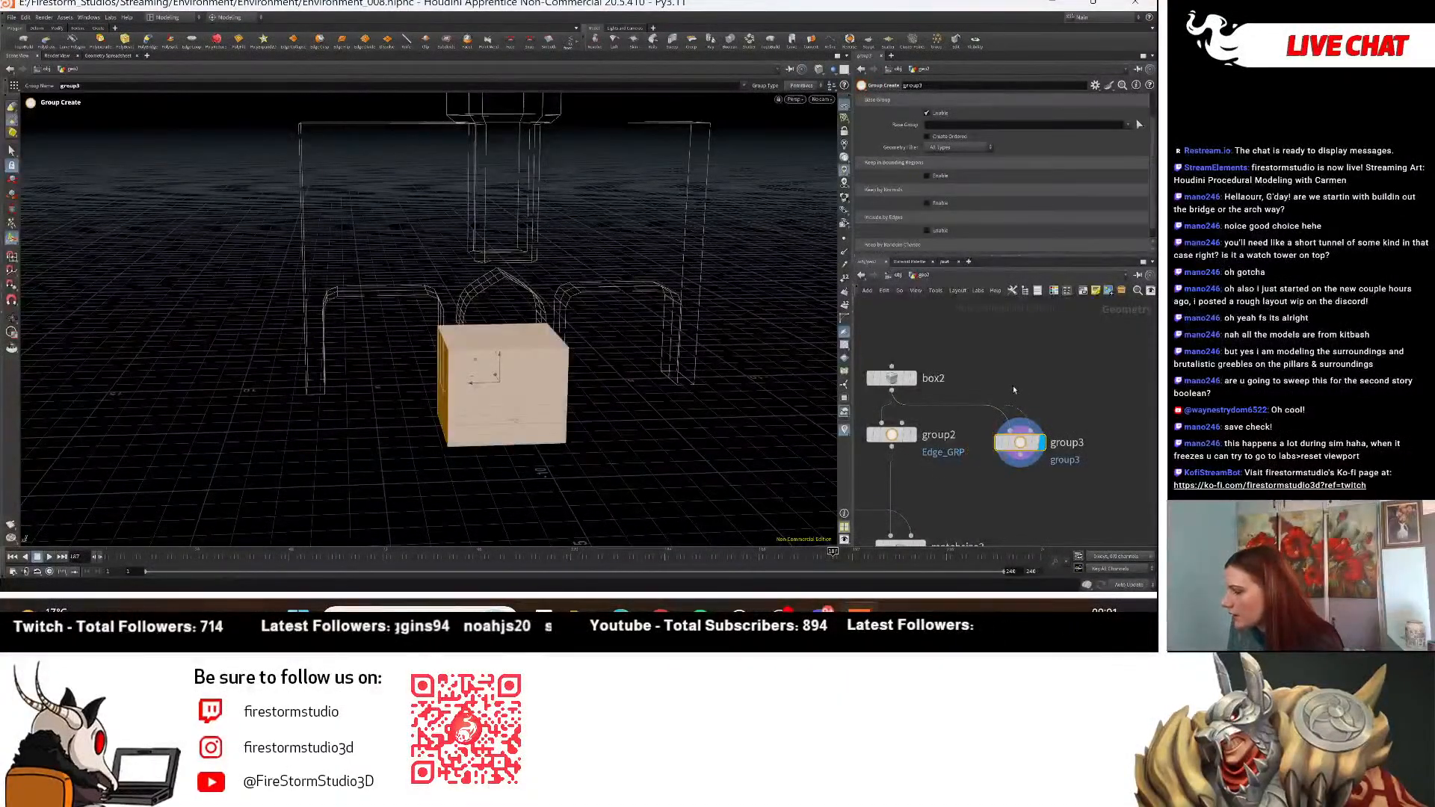
Enable Keep by Normals on group3, set its direction to 1, 1, 0, and reduce the spread angle.
scroll(957, 344, up, 1)
mouse_move(1013, 389)
middle_down()
mouse_move(949, 344)
mouse_move(1020, 413)
middle_up()
drag(1020, 413, 1001, 428)
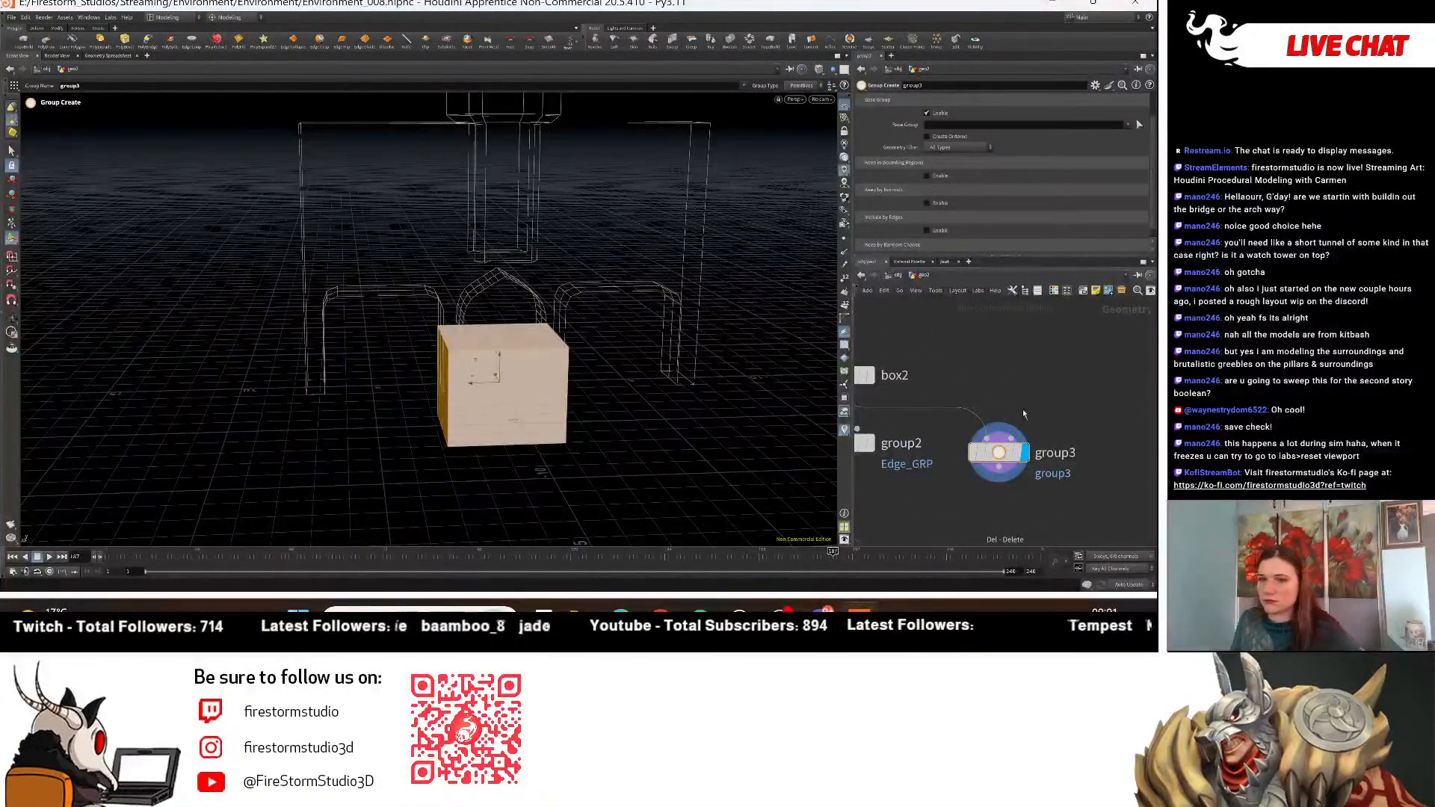
scroll(937, 194, down, 1)
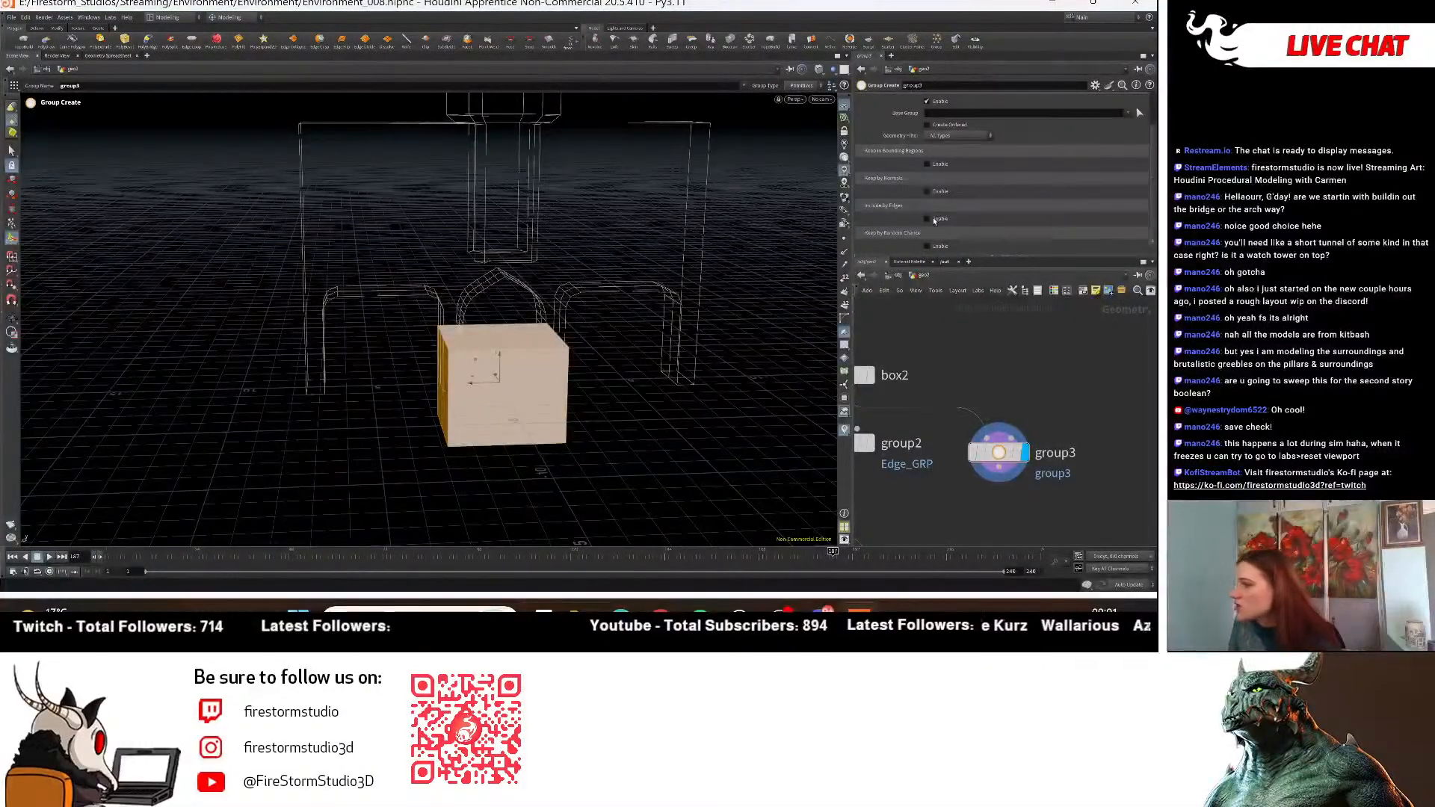
click(934, 193)
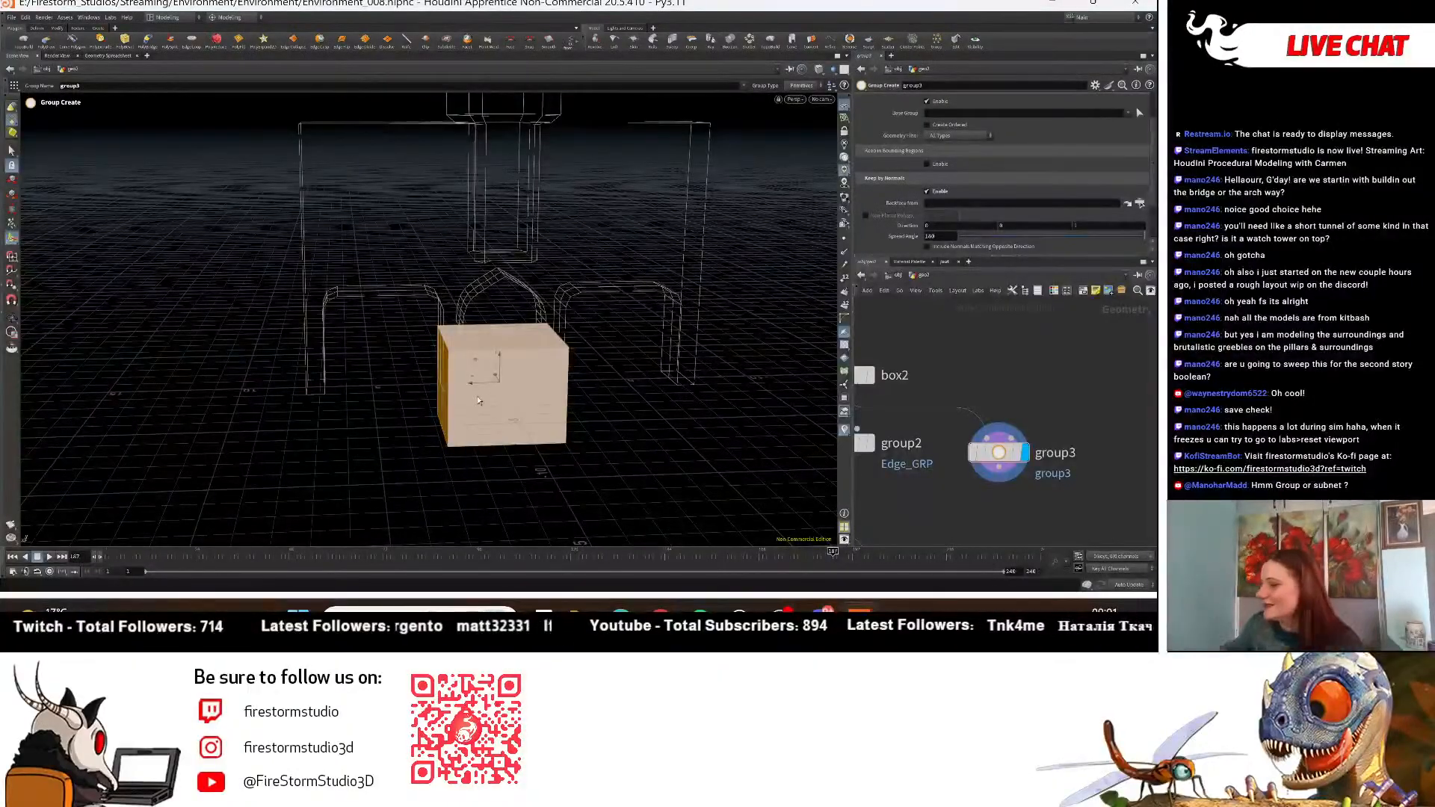
scroll(1018, 205, down, 2)
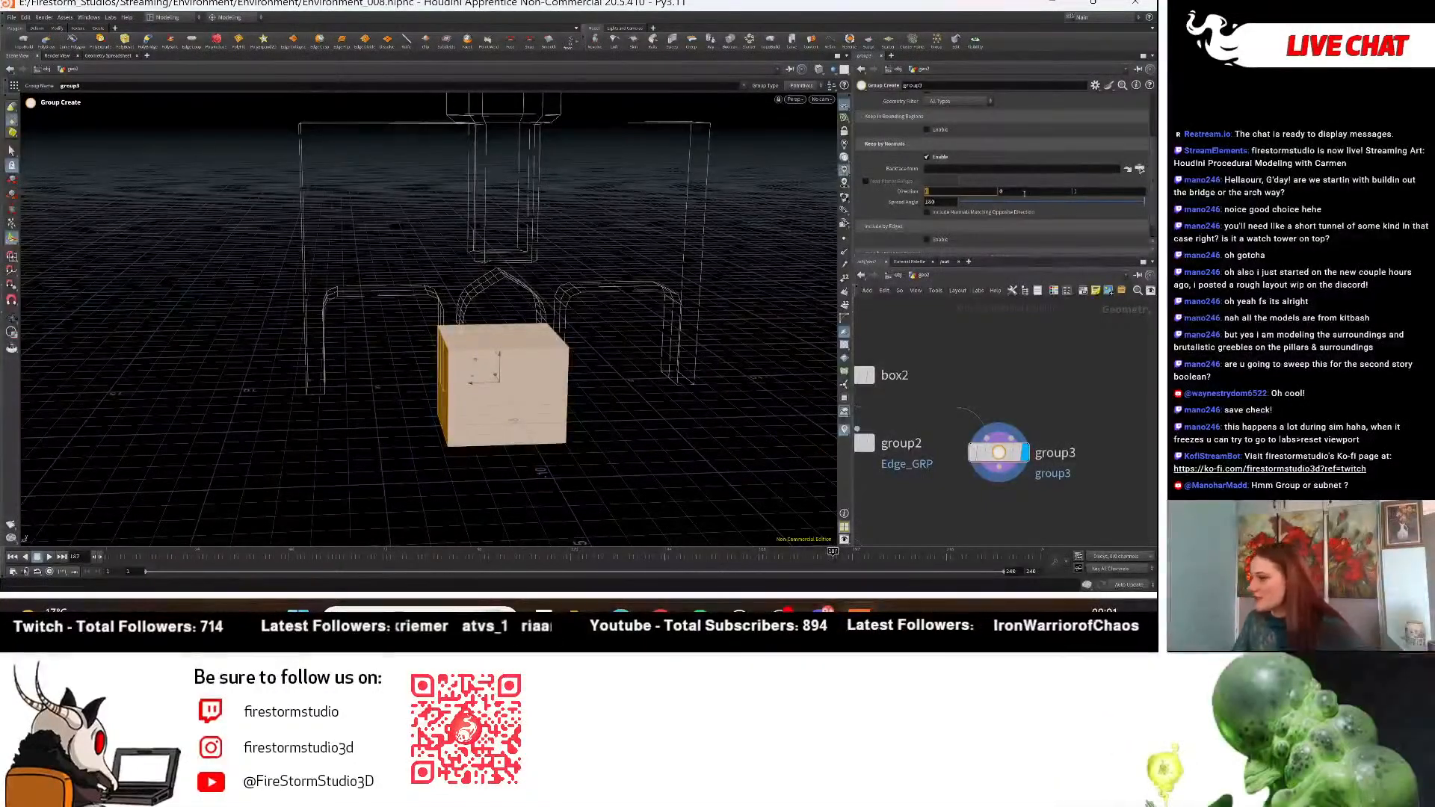
drag(1023, 192, 944, 190)
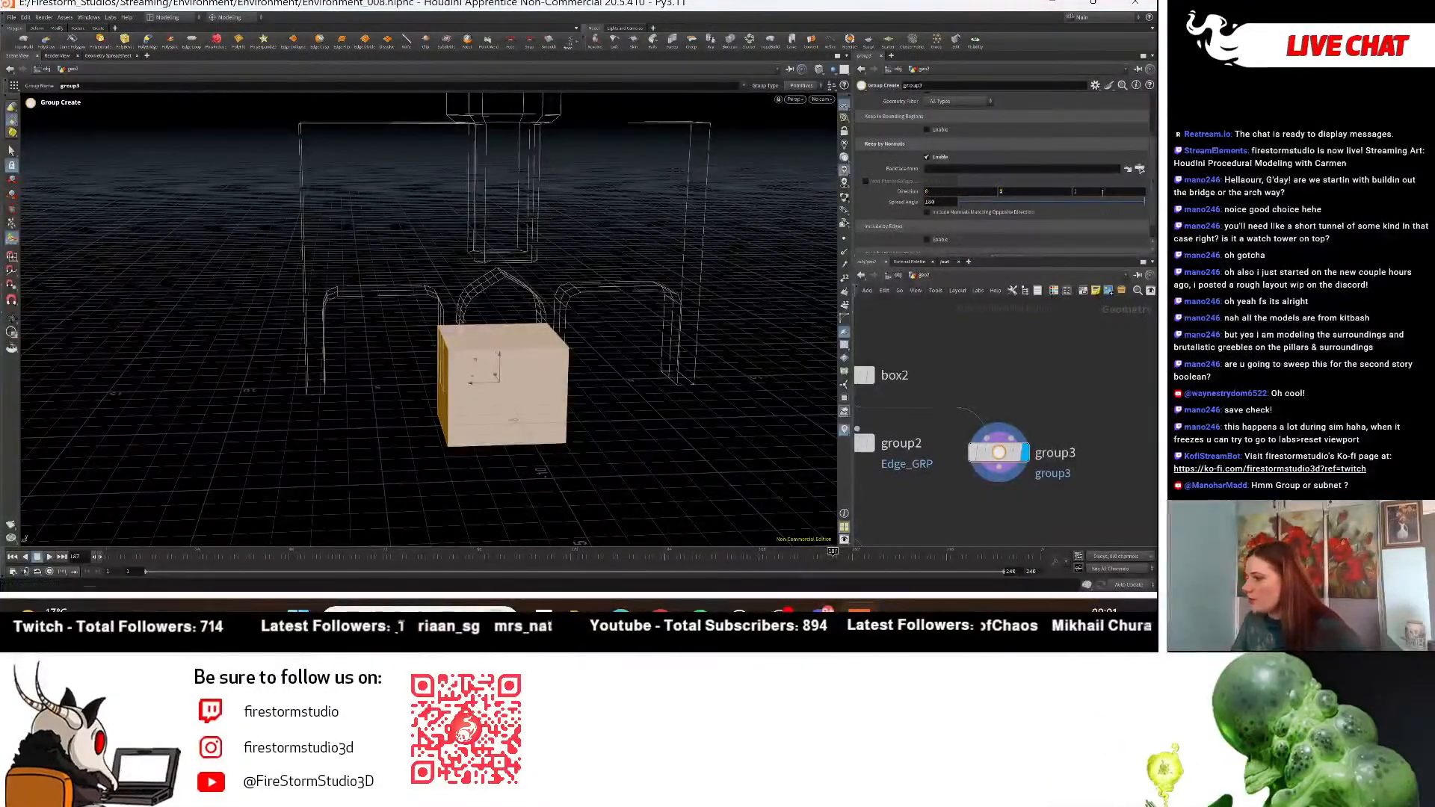
drag(1102, 192, 994, 191)
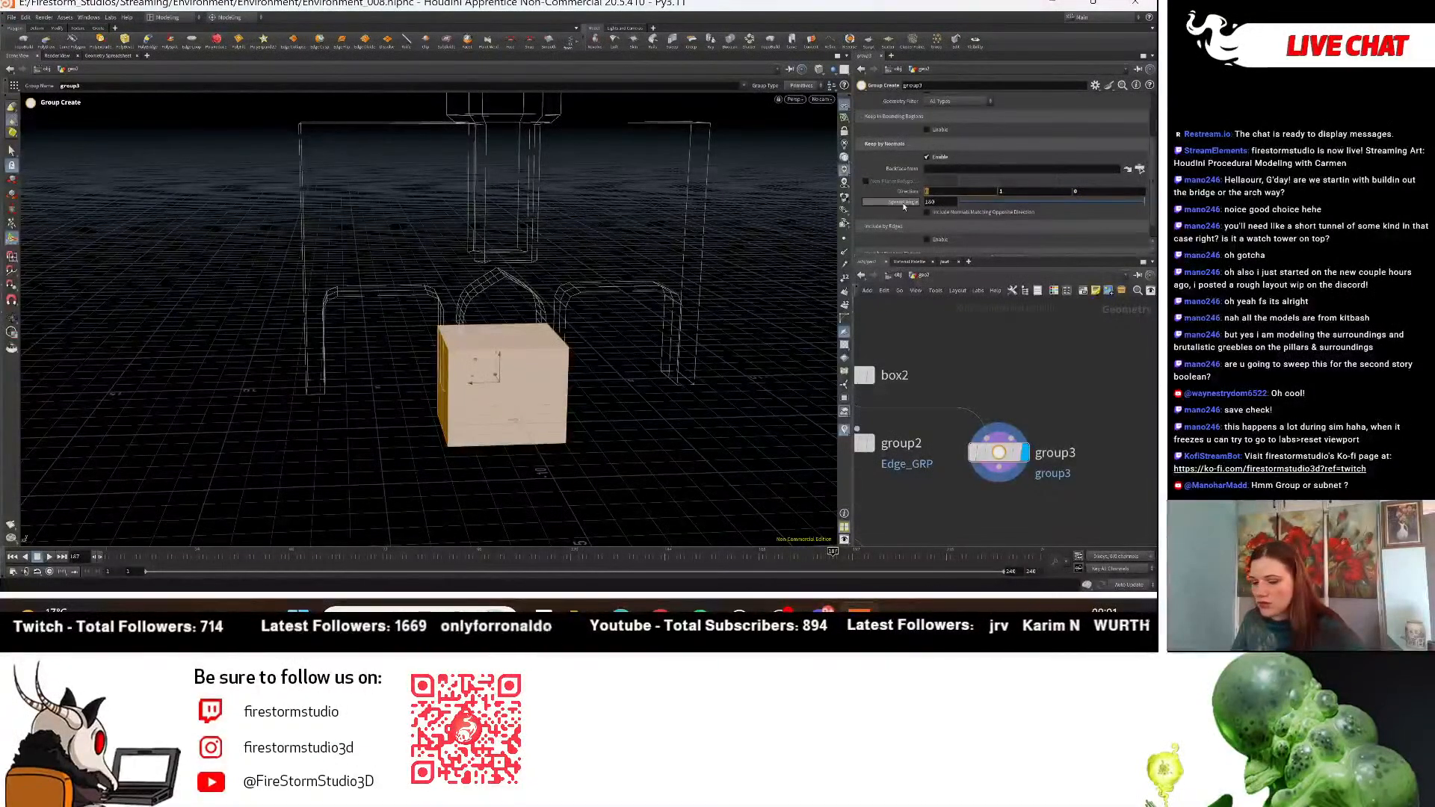
drag(1118, 207, 1047, 208)
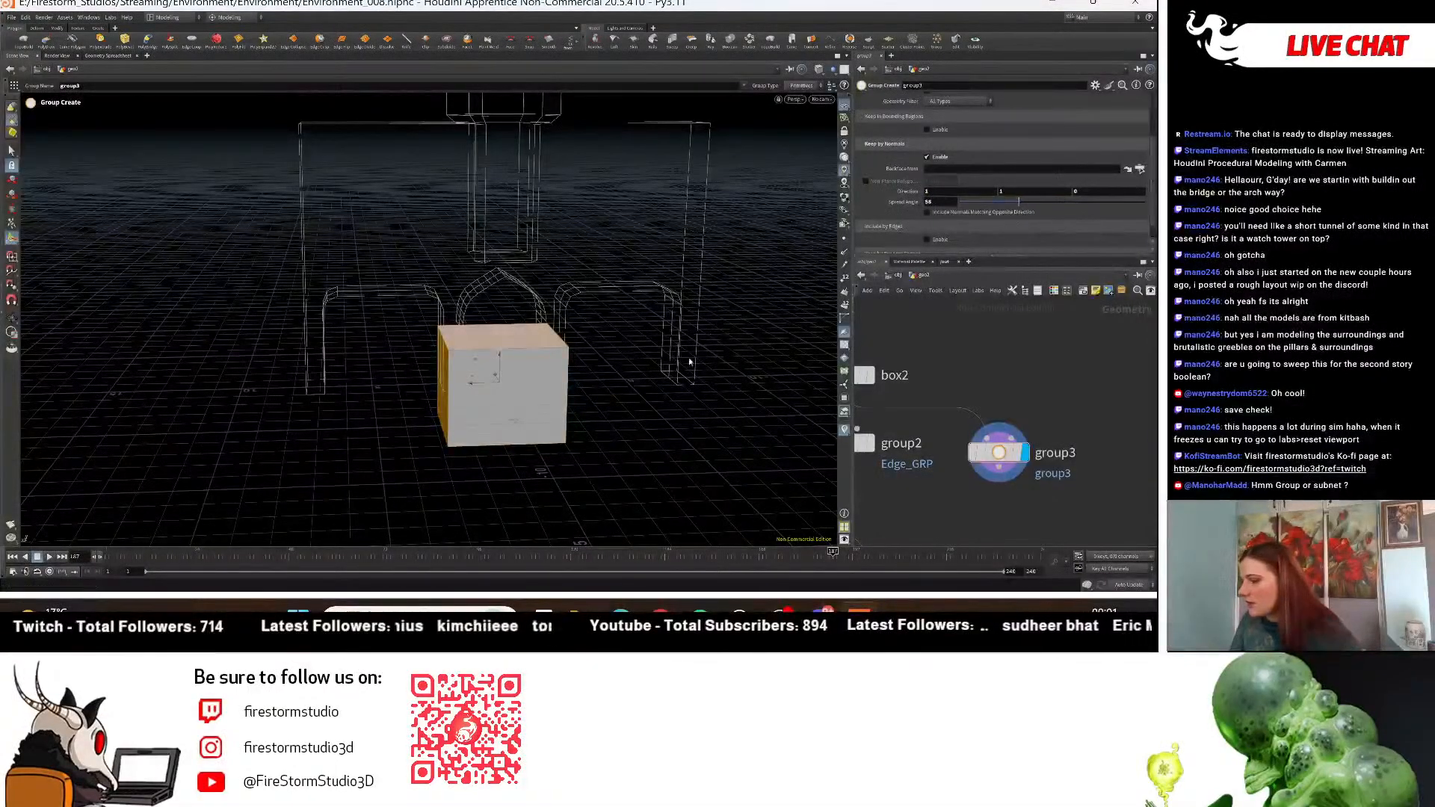
Try a wider spread angle on group3, with its normal direction changed to 0, 1, 1, and check the box from several sides.
alt+drag(683, 395, 719, 340)
drag(1041, 203, 1068, 207)
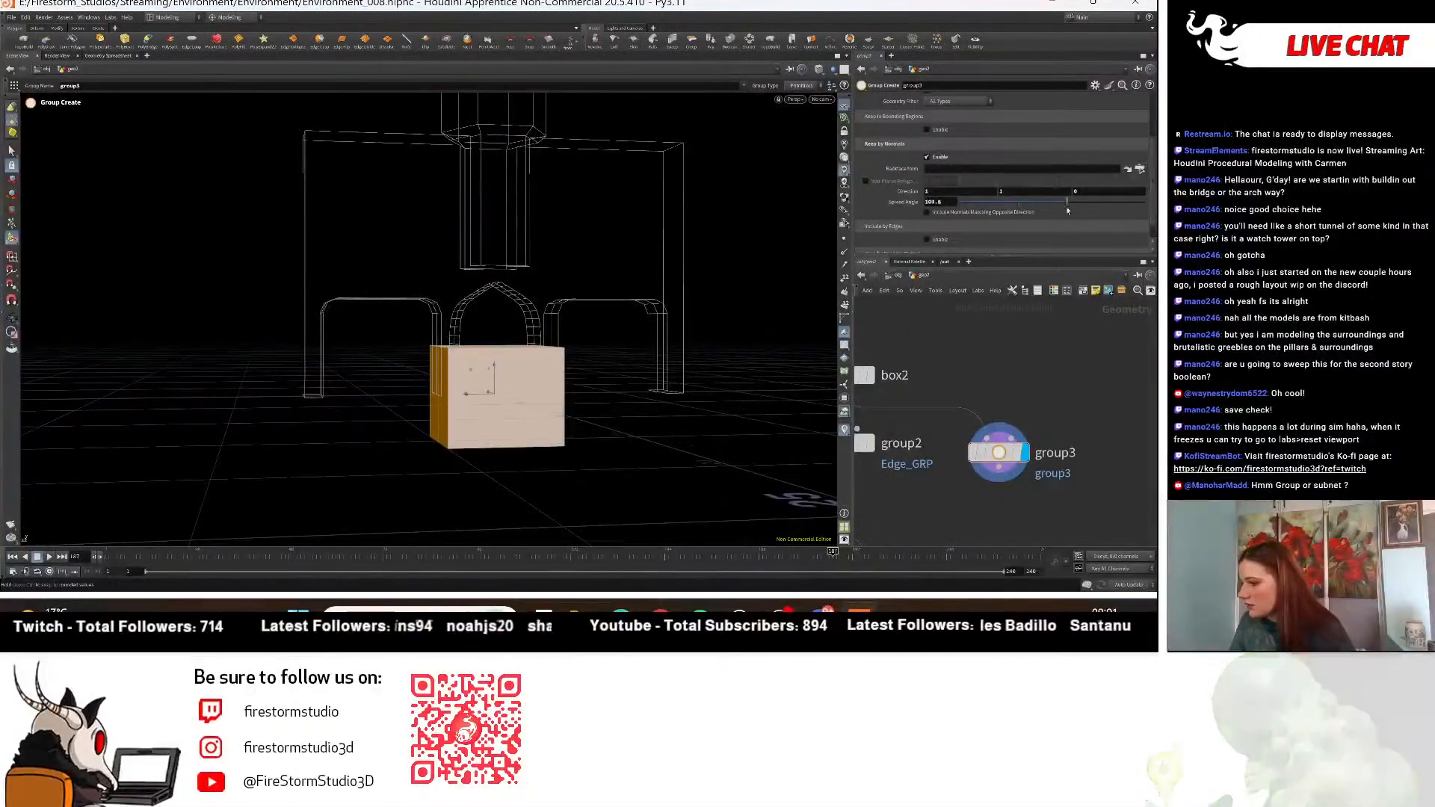
alt+drag(755, 349, 702, 384)
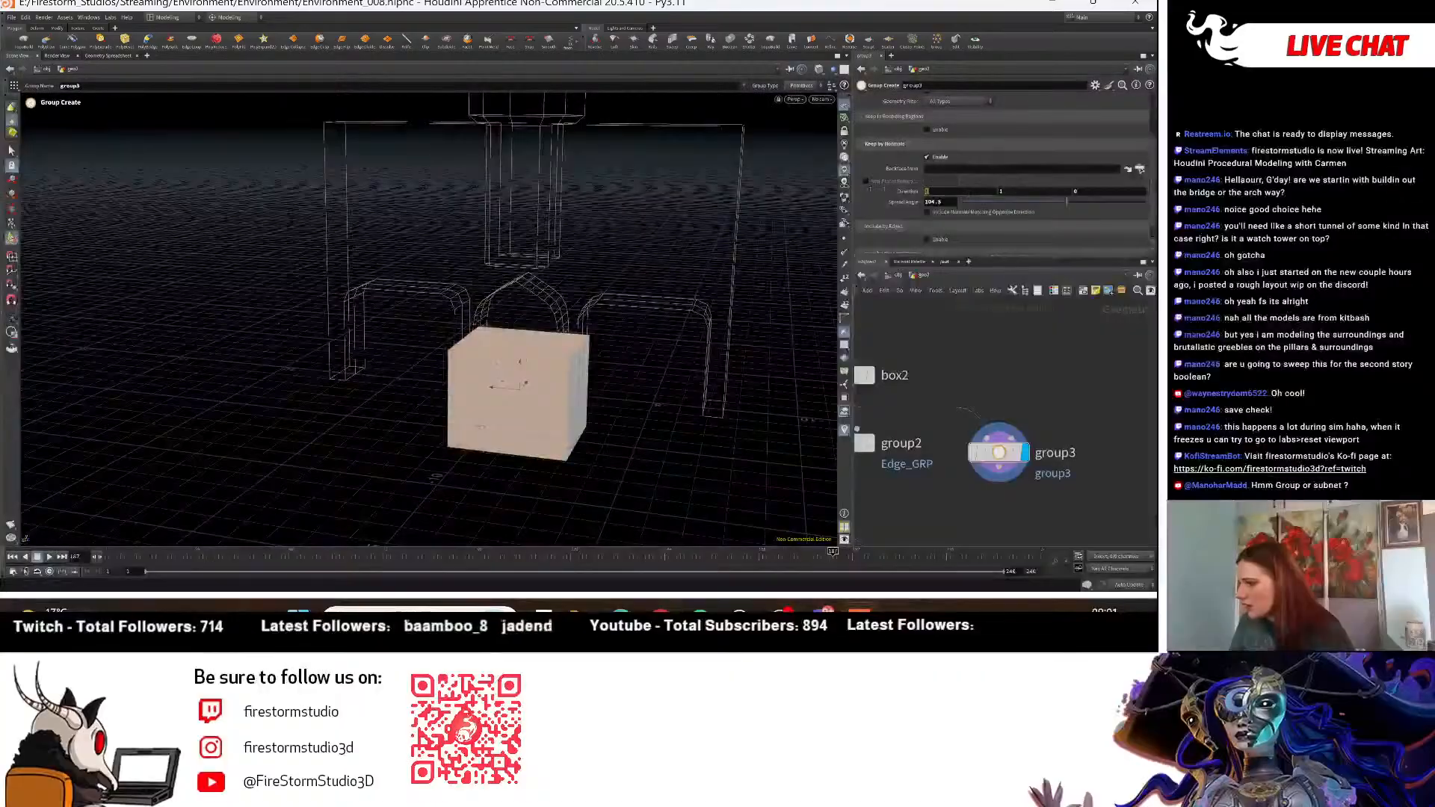
text(0)
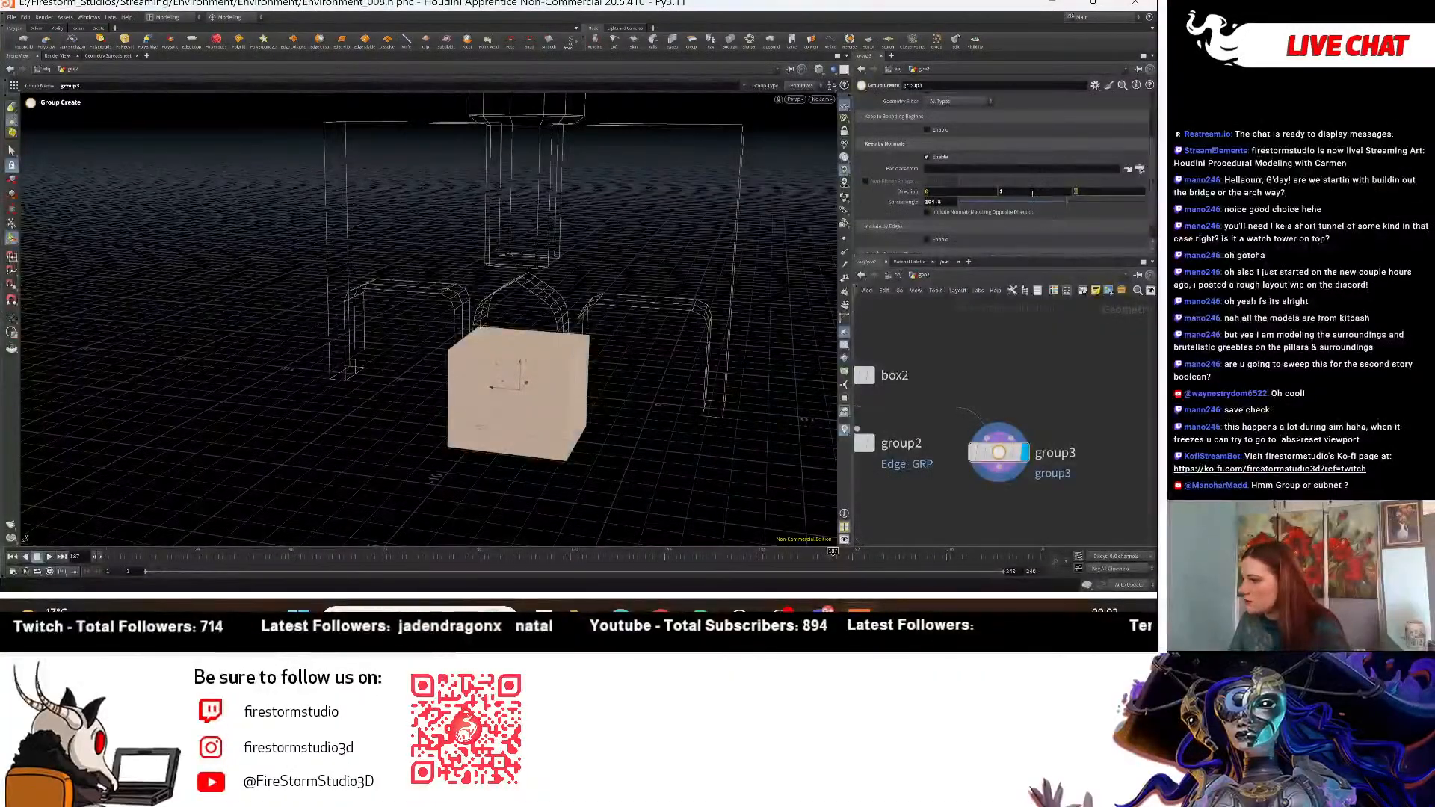
text(1)
click(1067, 205)
drag(1066, 203, 1066, 204)
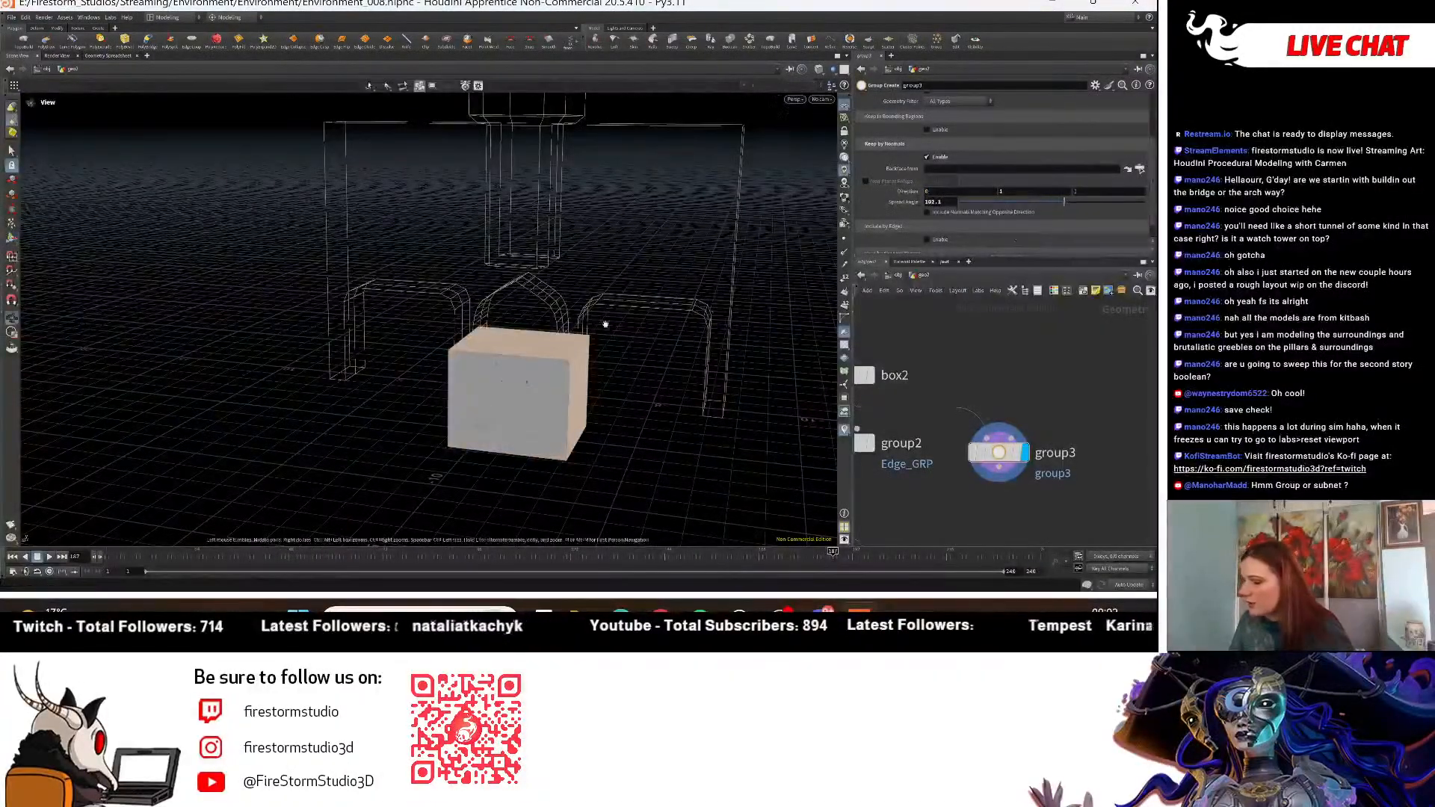
alt+drag(606, 324, 499, 366)
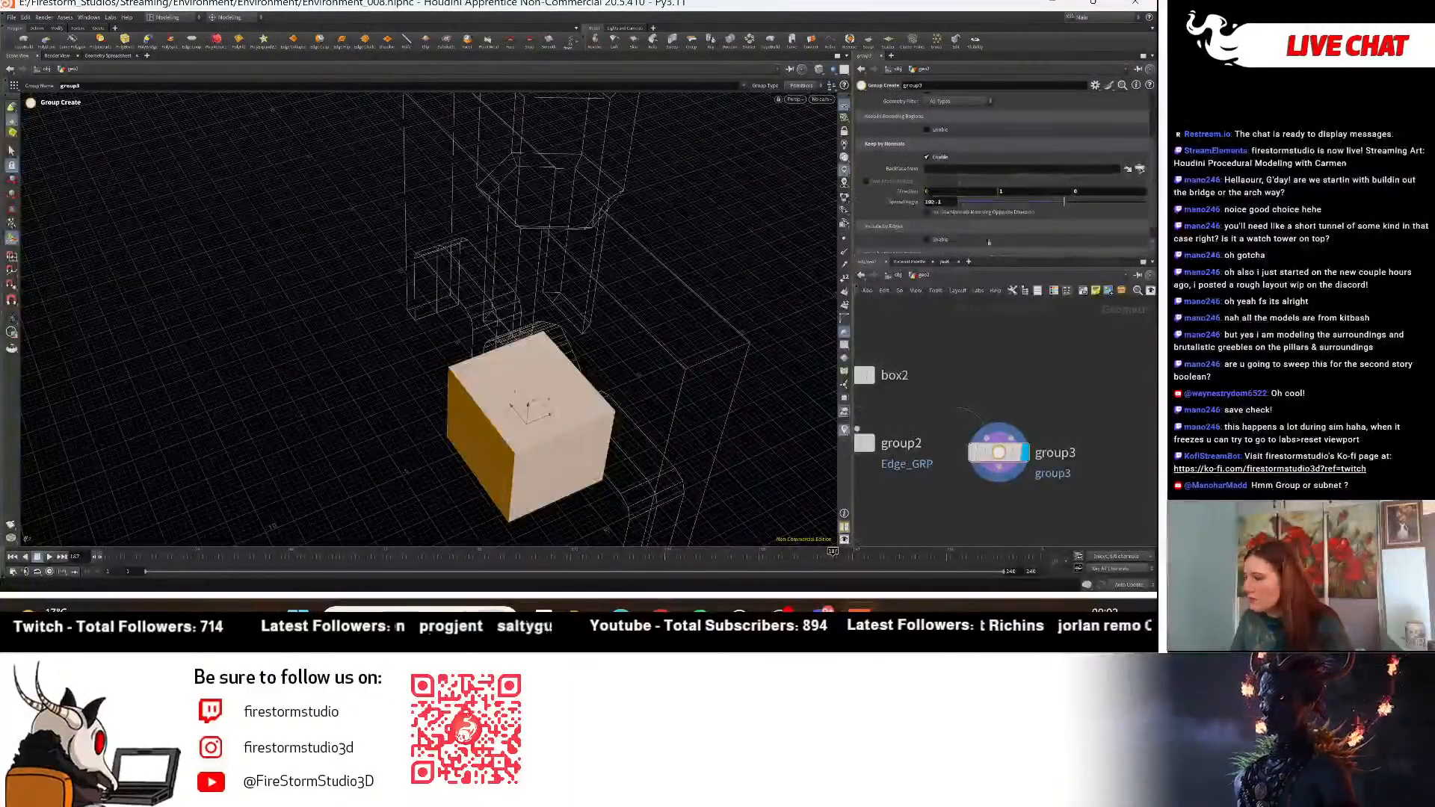
alt+drag(478, 337, 598, 292)
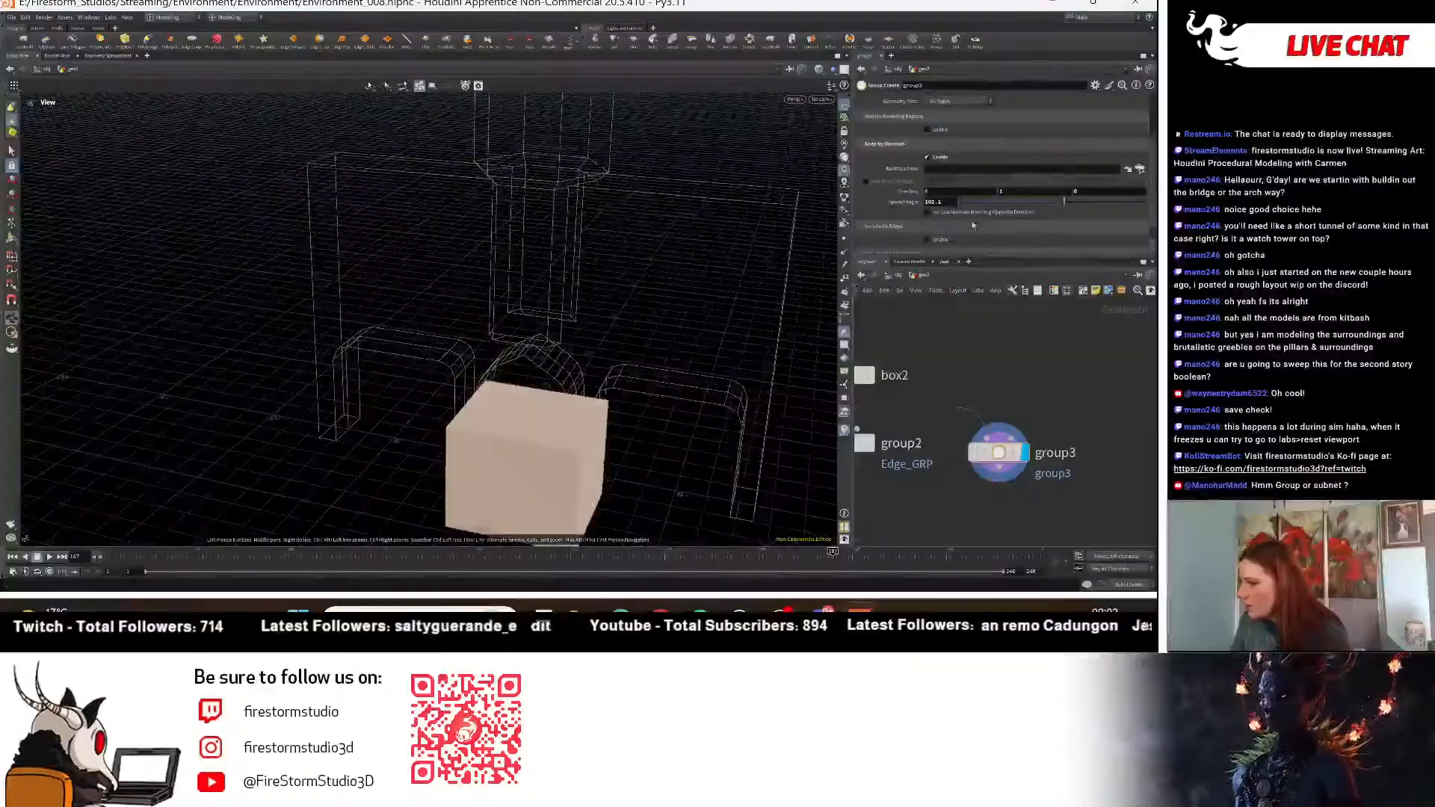
drag(523, 336, 598, 254)
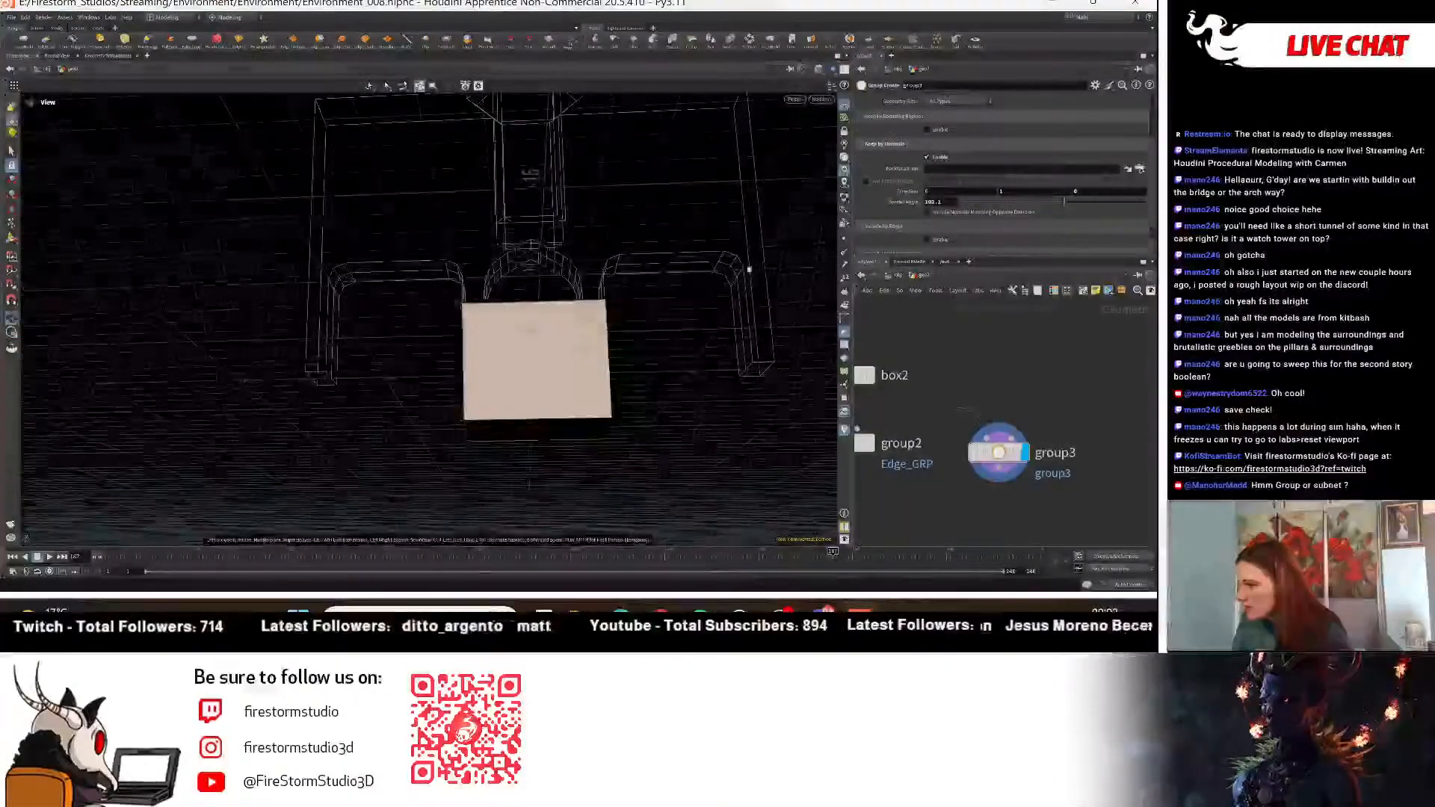
Include normals matching the opposite direction in group3, reduce the spread angle to about 50.8, and set the direction to 1, 1, 0.
click(989, 213)
drag(1063, 201, 1011, 201)
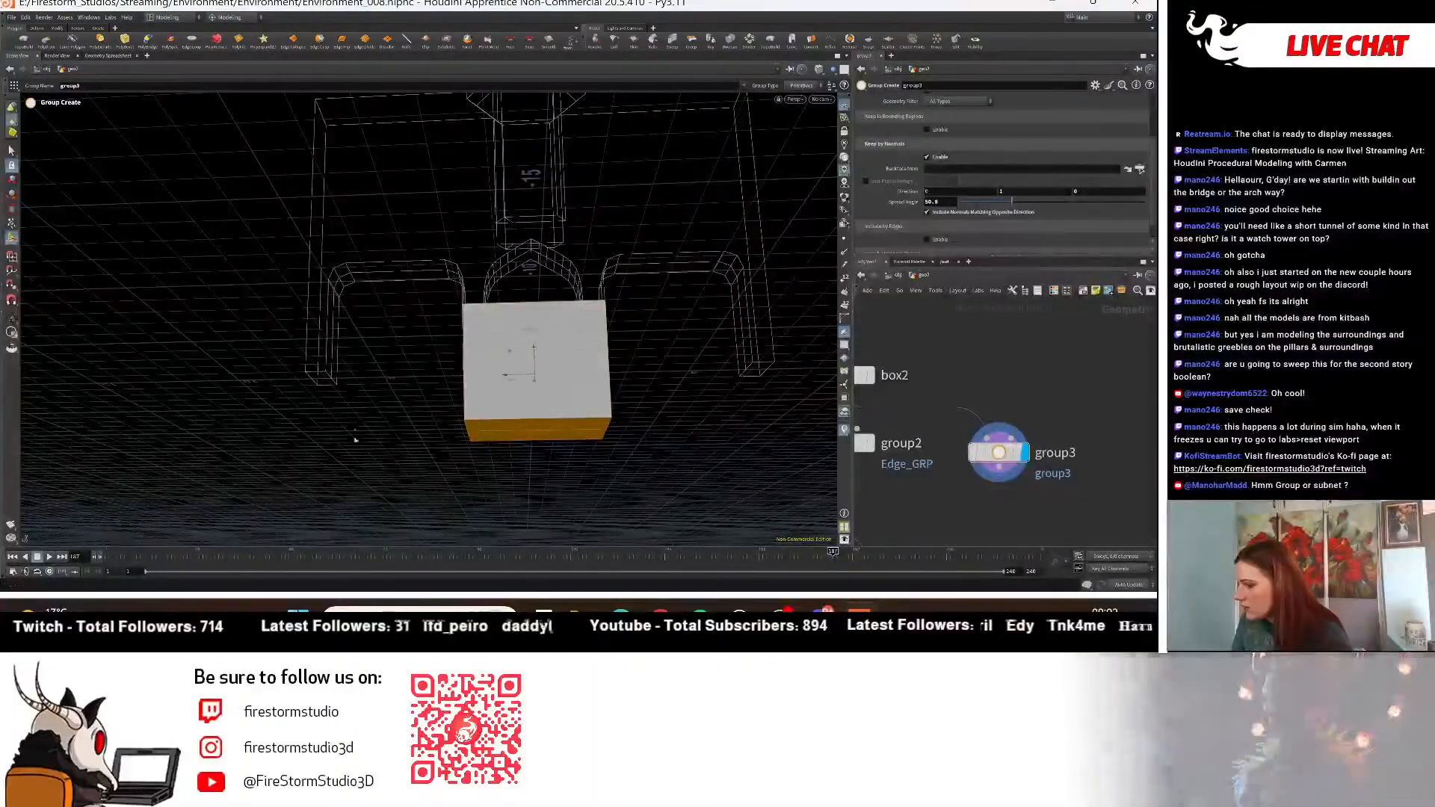
key(Escape)
drag(354, 441, 560, 451)
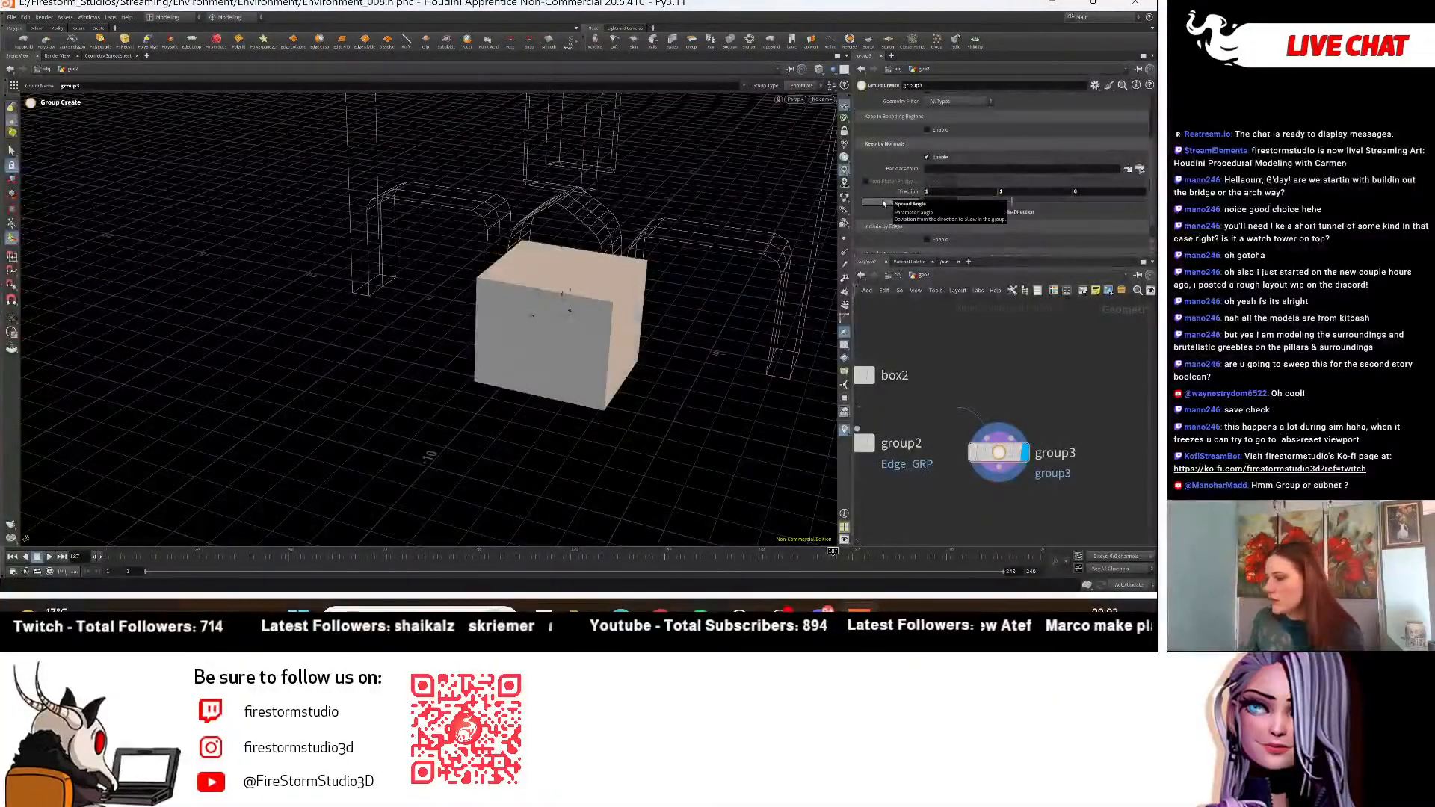
key(Escape)
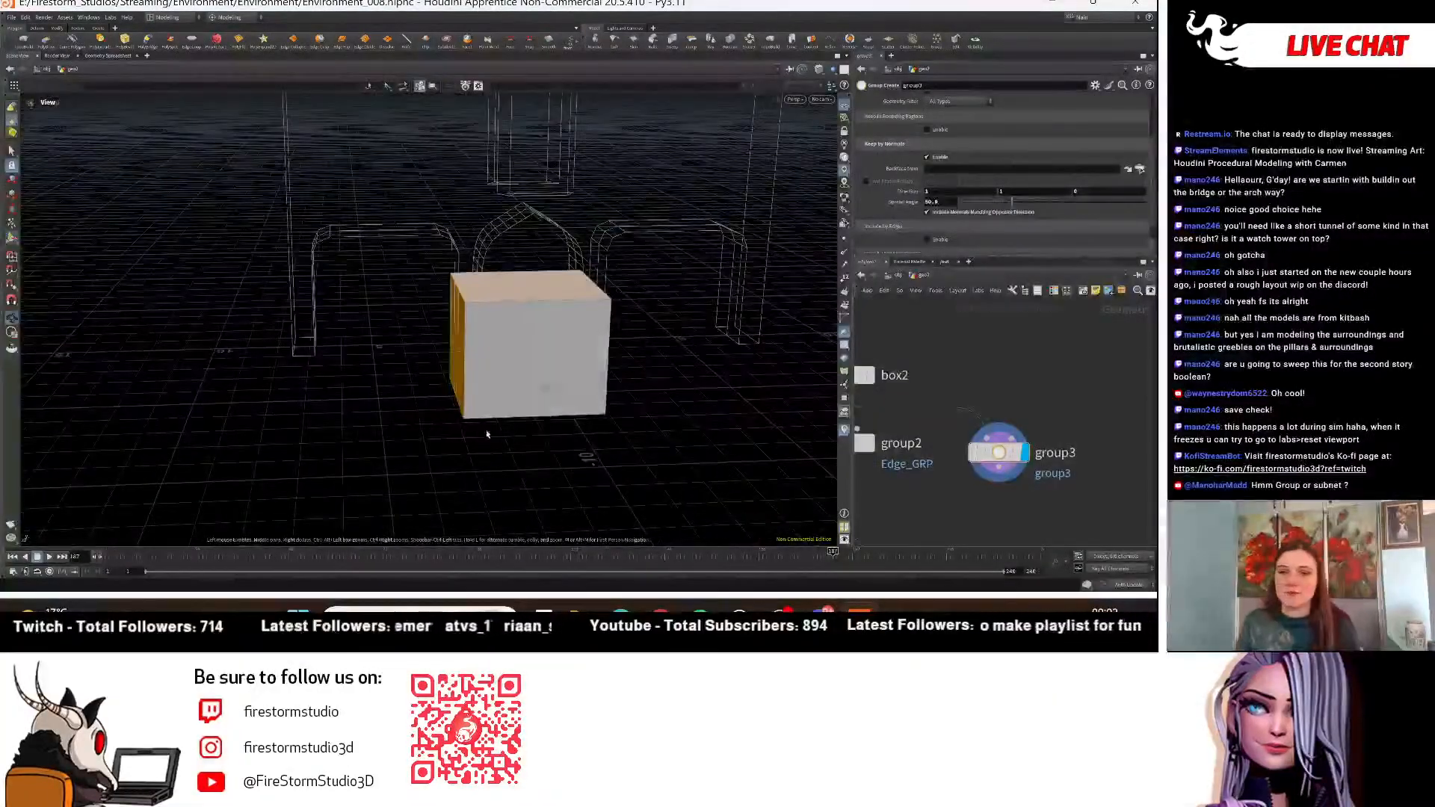
Examine from several angles which faces of the box group3 selects.
right_drag(486, 434, 266, 415)
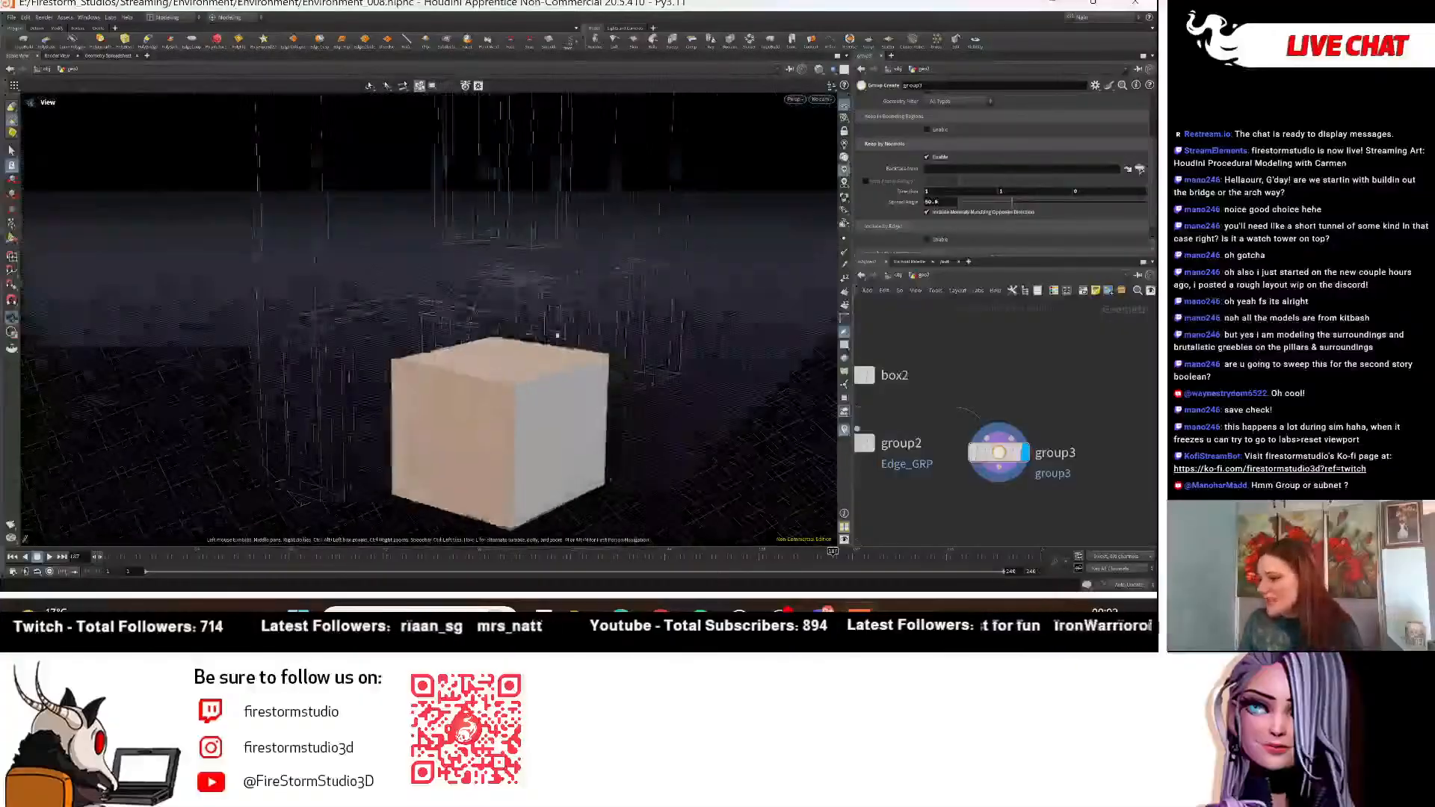
mouse_move(557, 336)
mouse_down()
mouse_move(578, 387)
mouse_move(532, 323)
mouse_up()
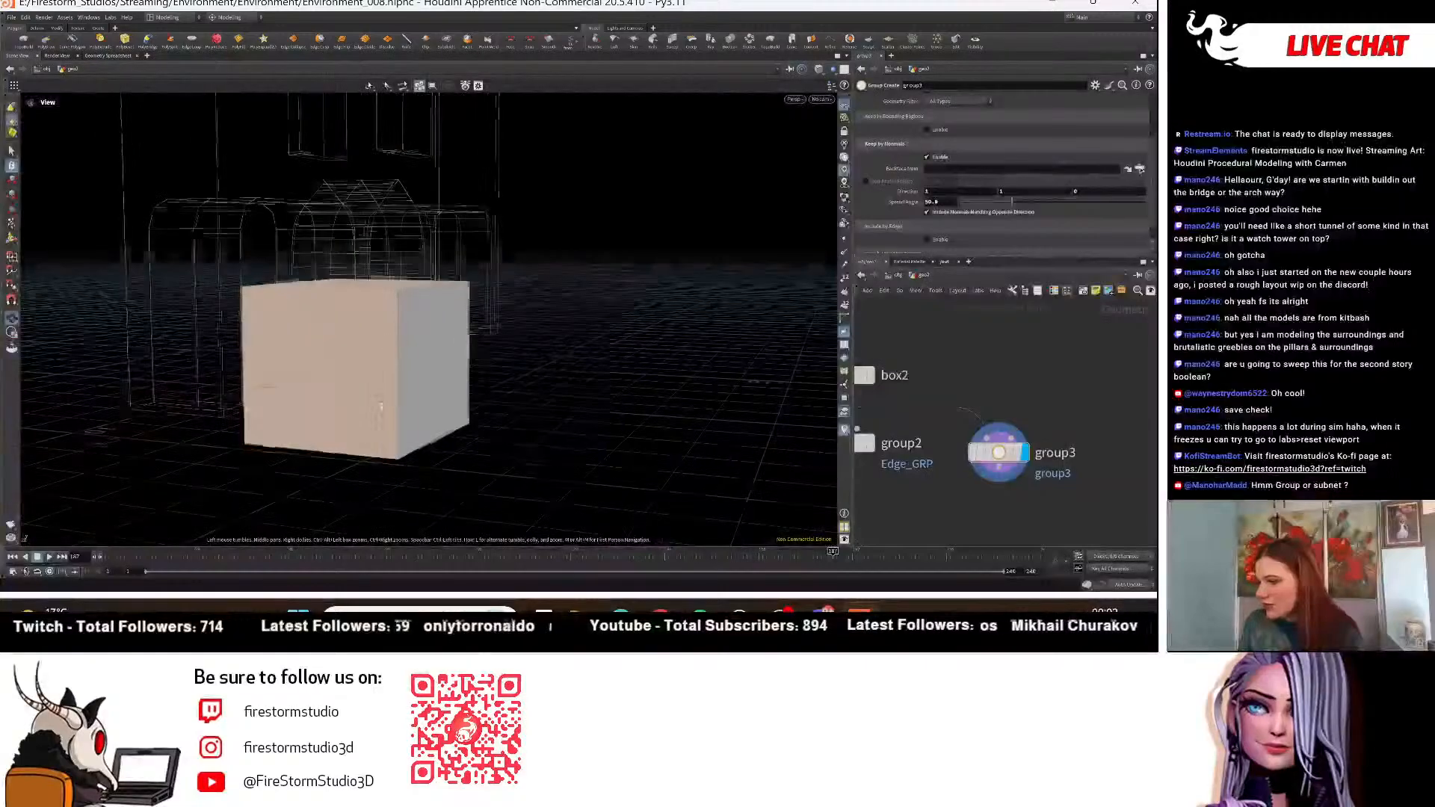
drag(381, 406, 361, 496)
drag(433, 468, 506, 433)
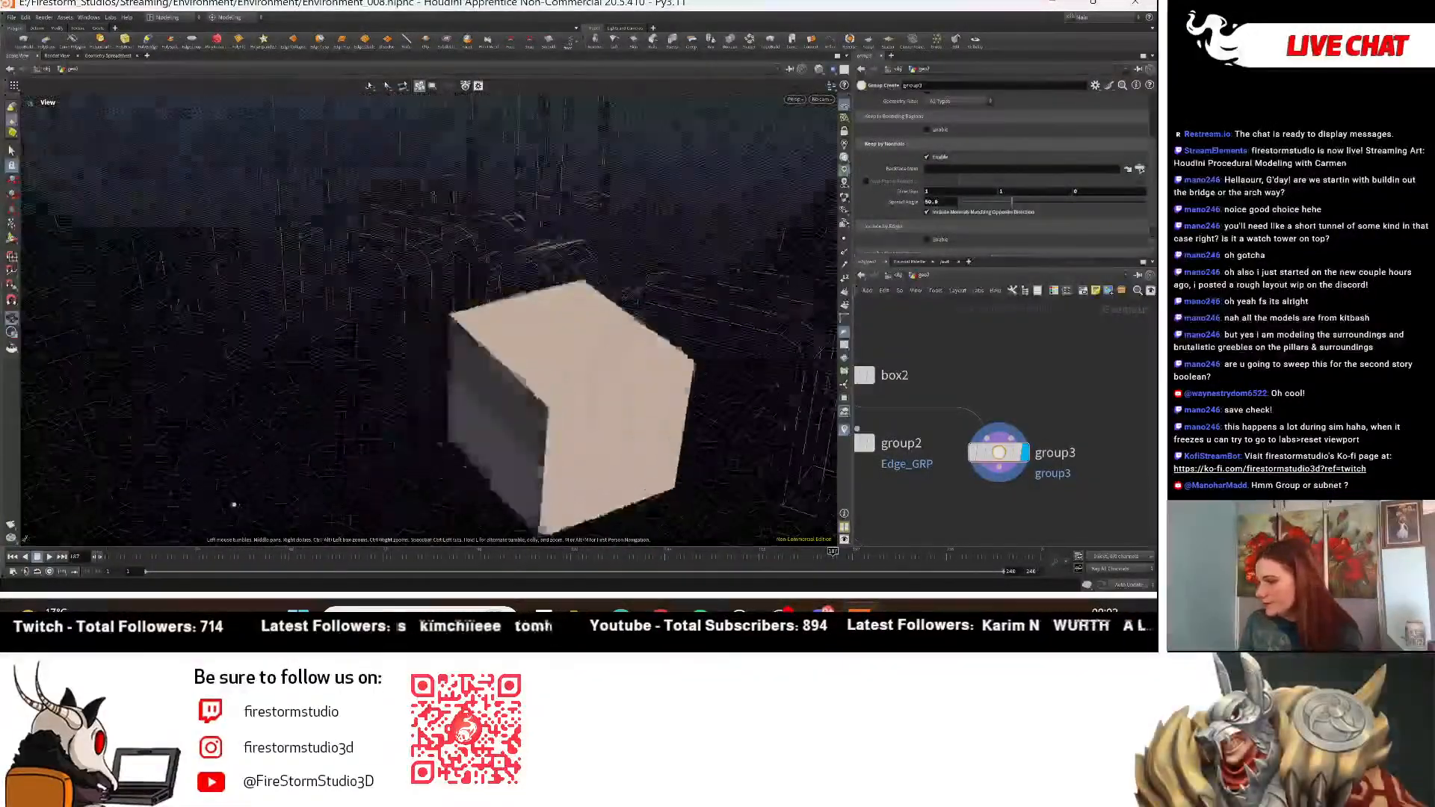
drag(233, 505, 186, 469)
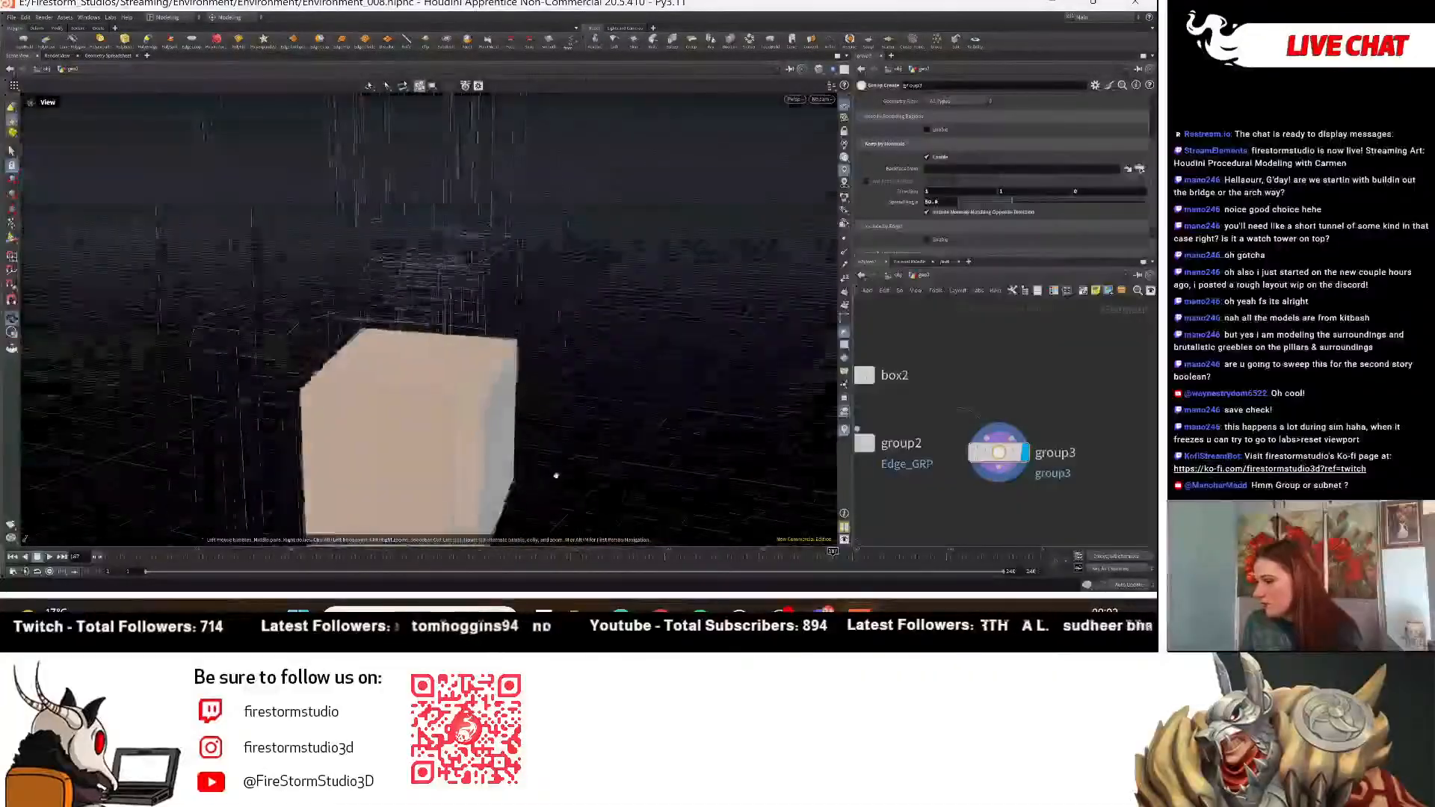
drag(556, 475, 375, 491)
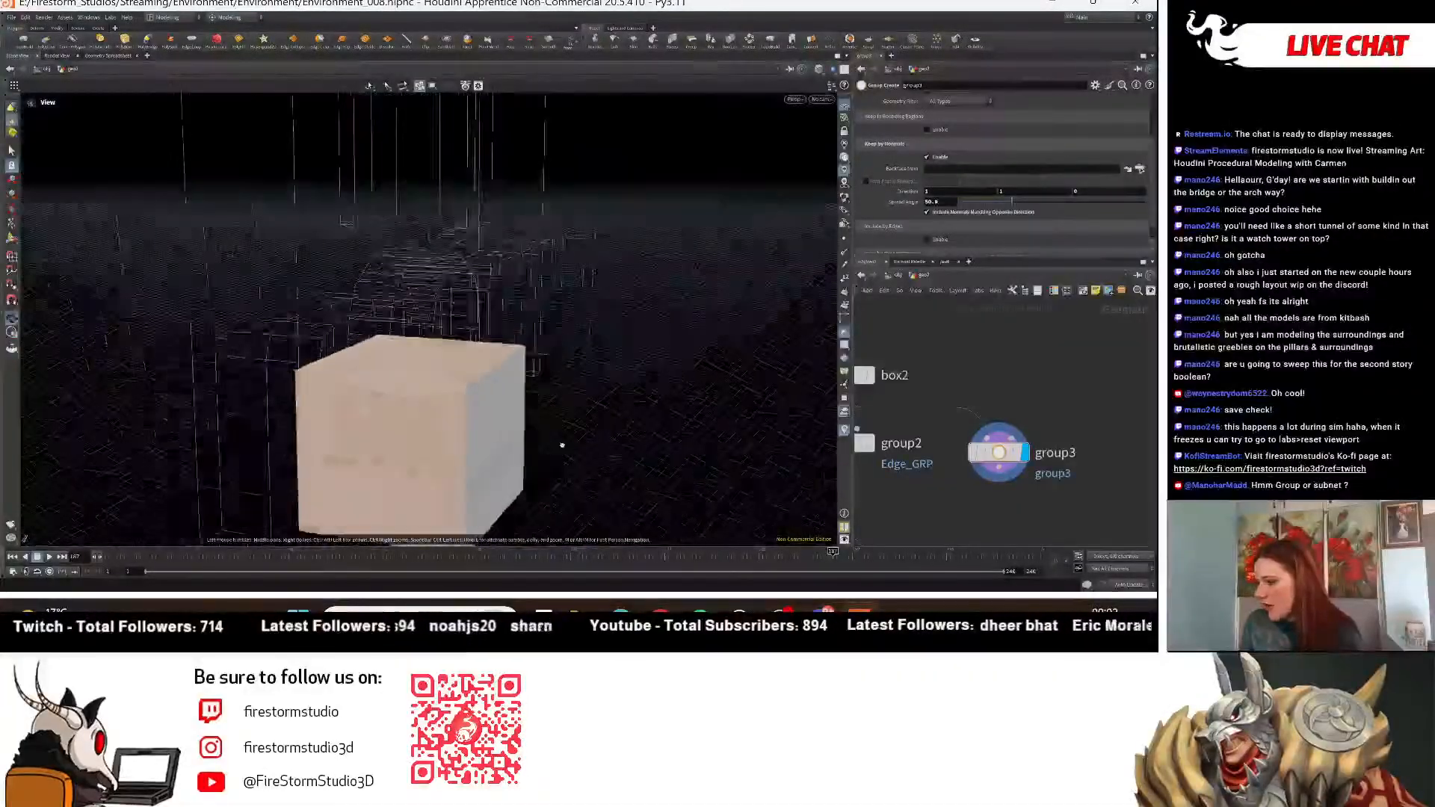
drag(562, 446, 449, 466)
Change group3's group type to Edges and check the selected edges on the box.
scroll(980, 138, up, 3)
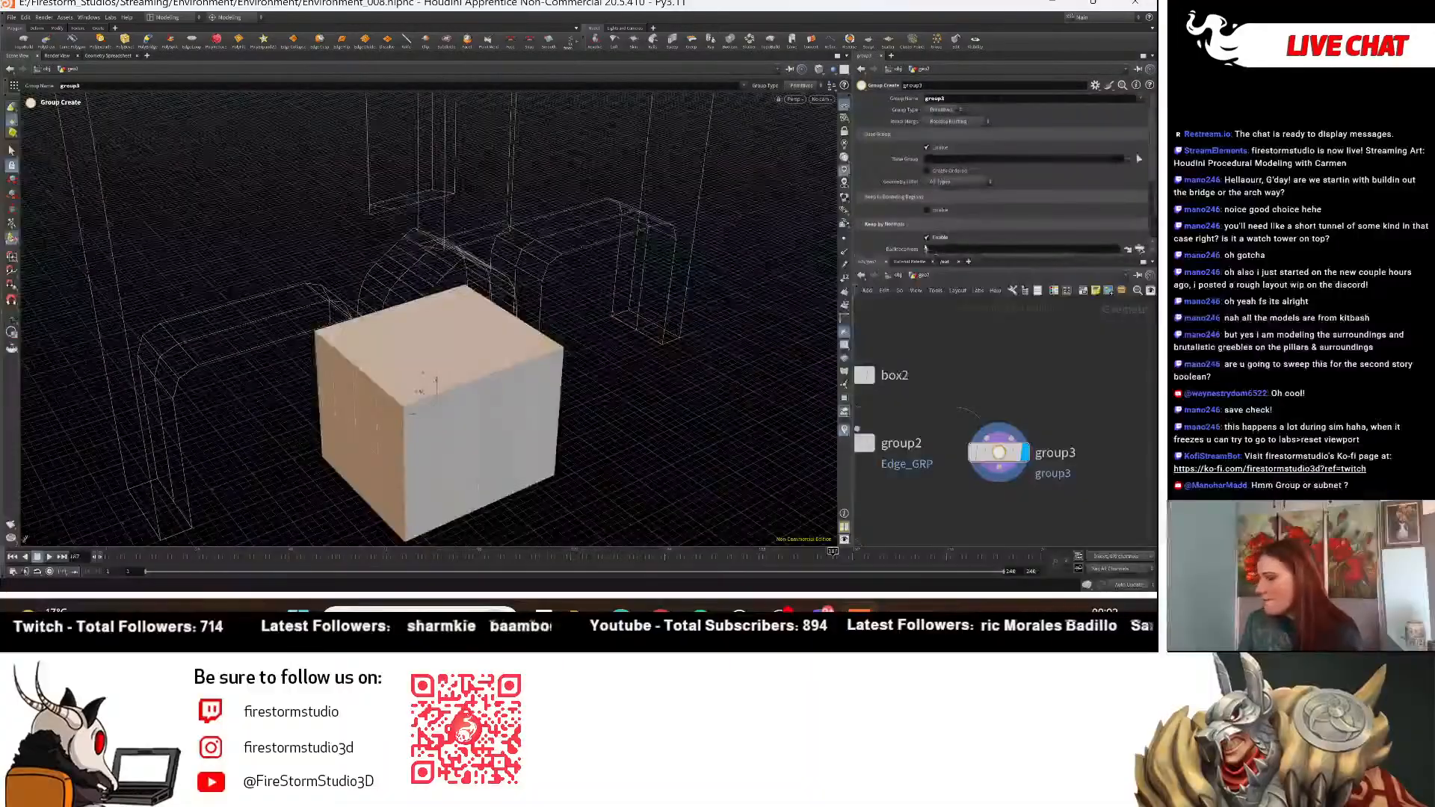
click(941, 110)
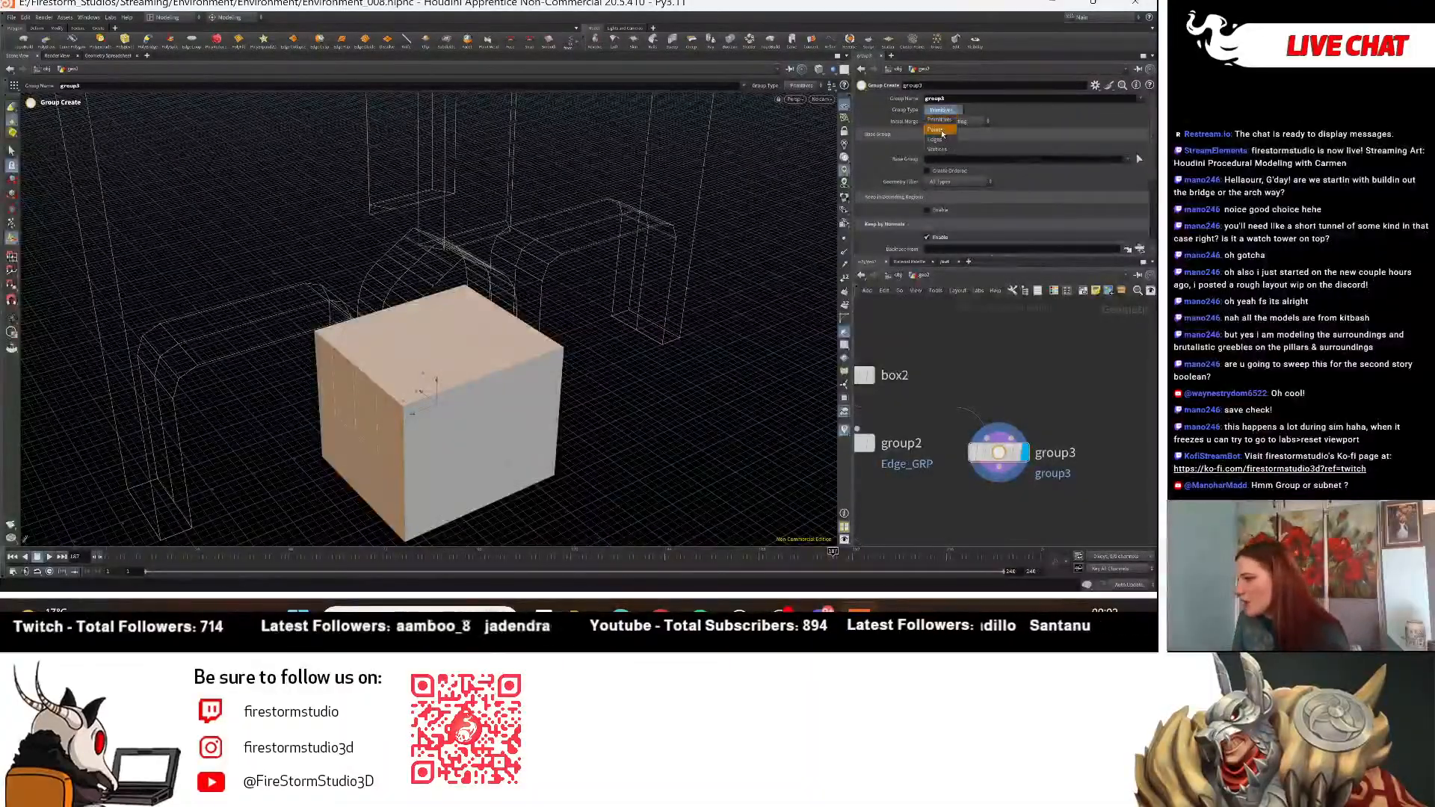
click(934, 139)
key(Escape)
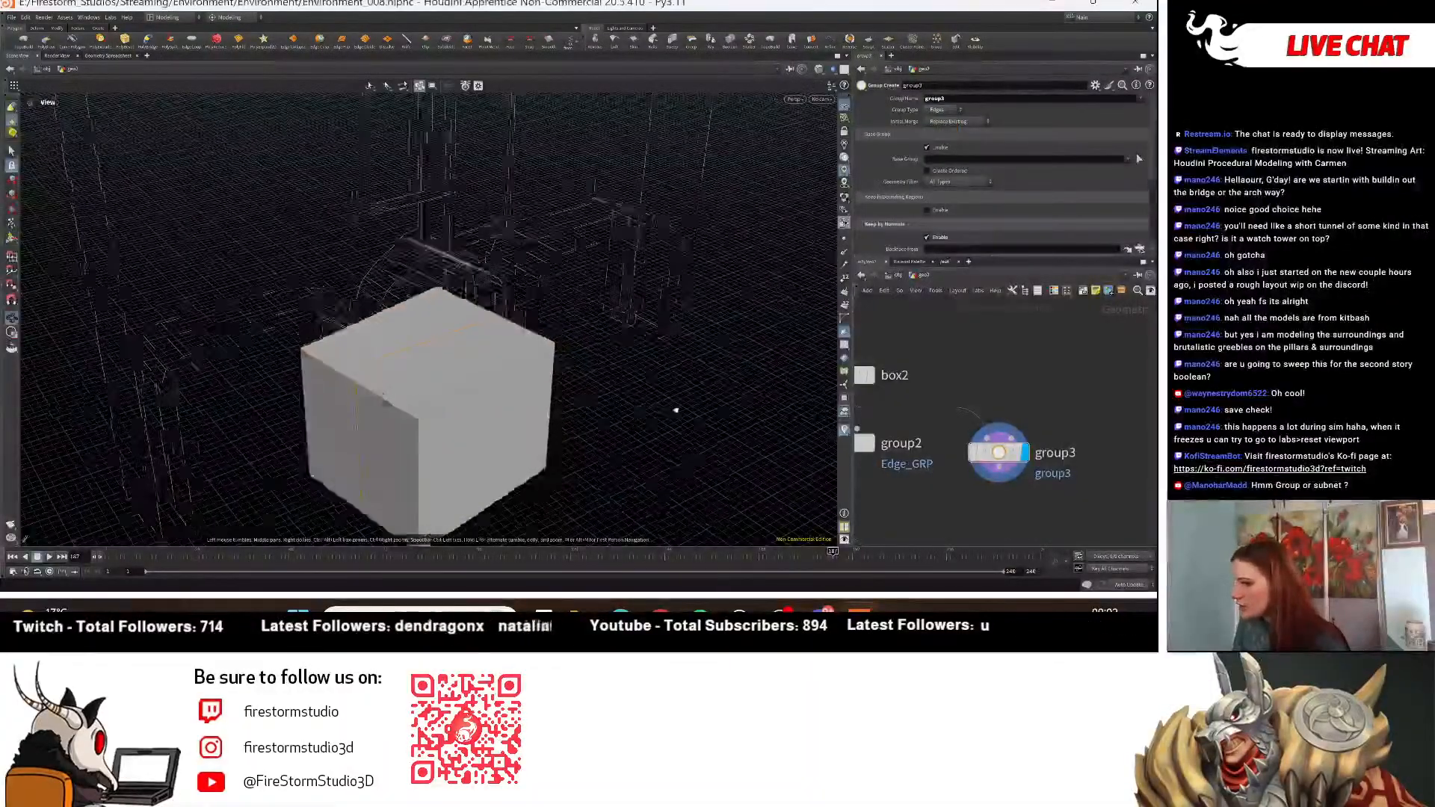
drag(675, 410, 615, 410)
scroll(854, 200, down, 1)
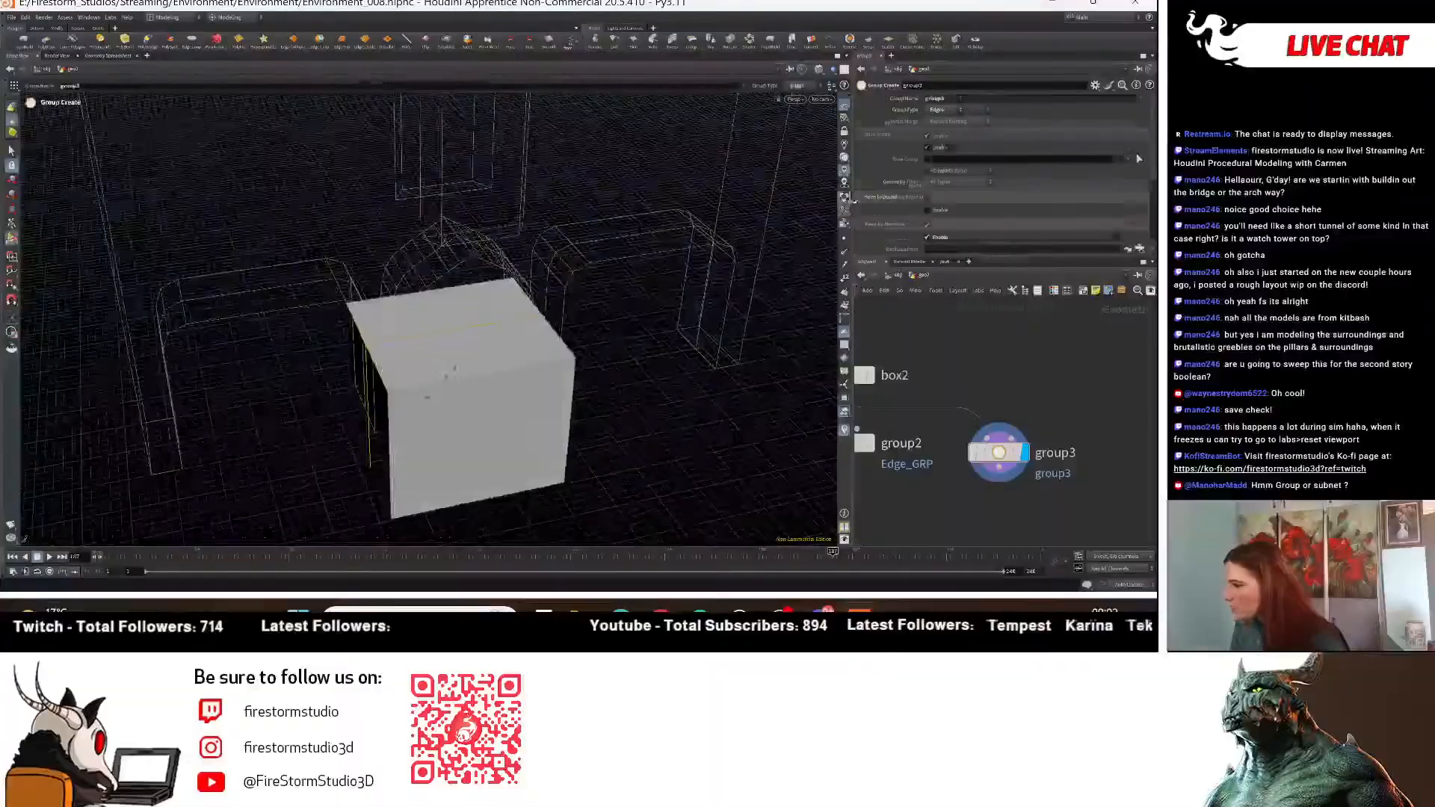
Set group3's spread angle to 50 and check the edge selection around the box.
scroll(1137, 159, down, 5)
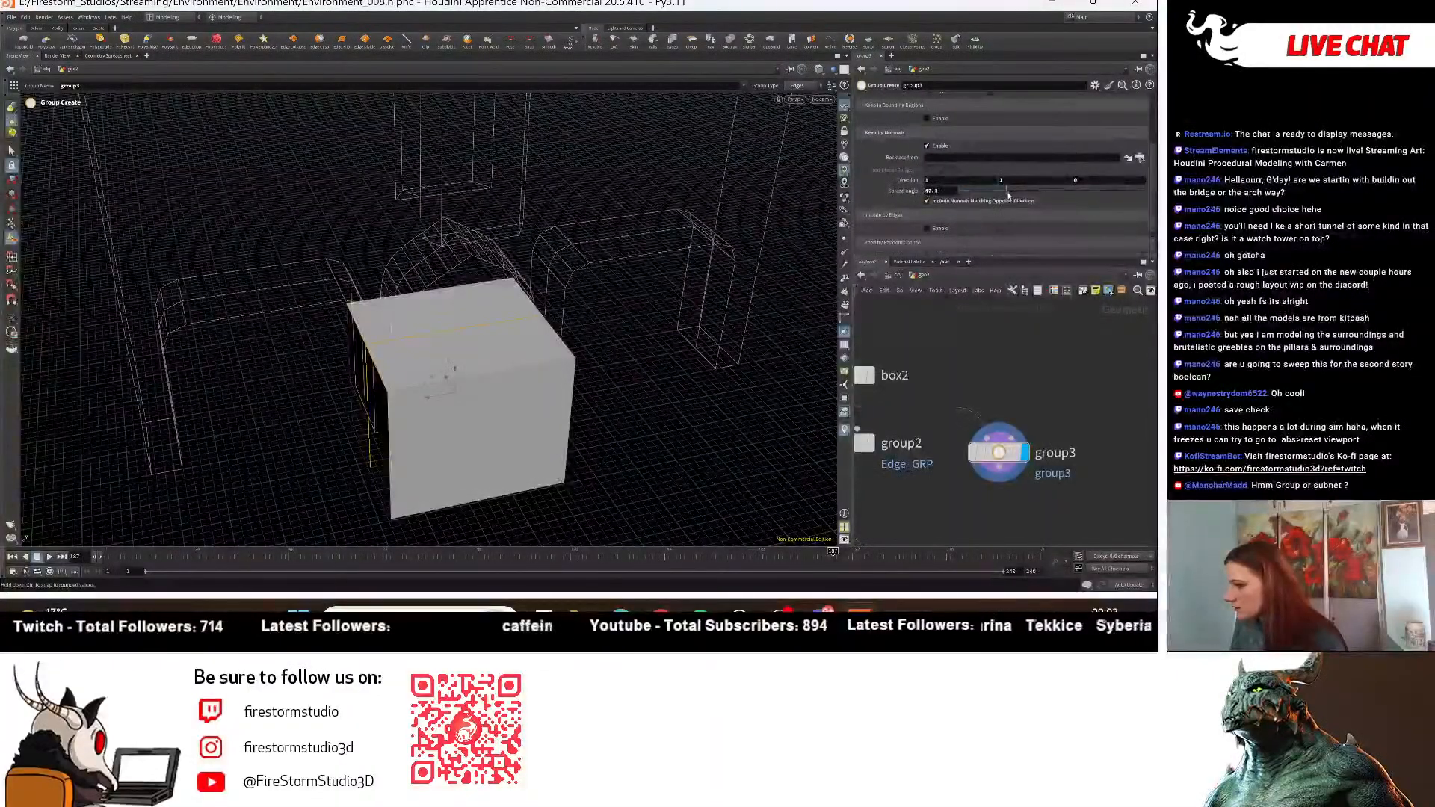
drag(1008, 195, 997, 197)
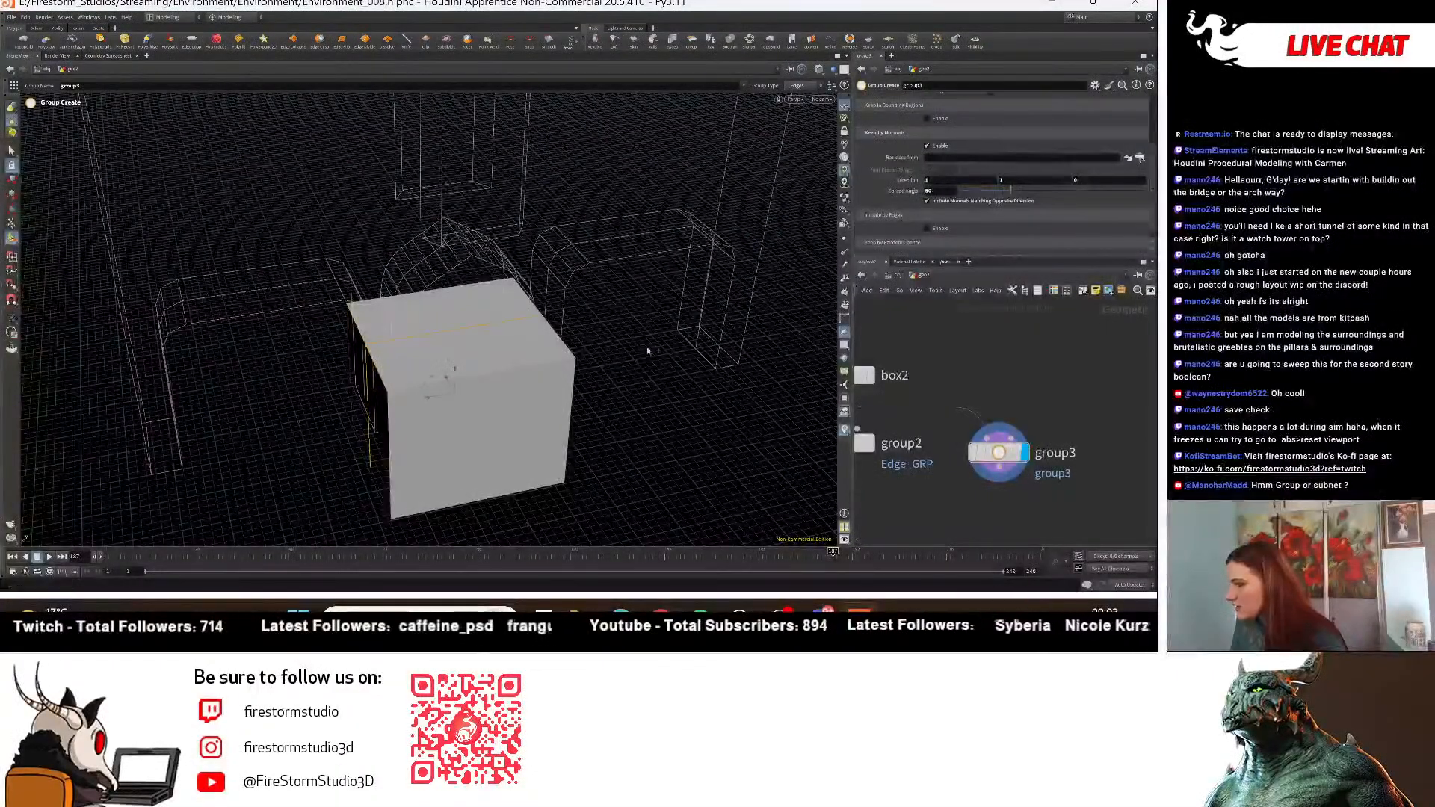
alt+drag(649, 392, 836, 379)
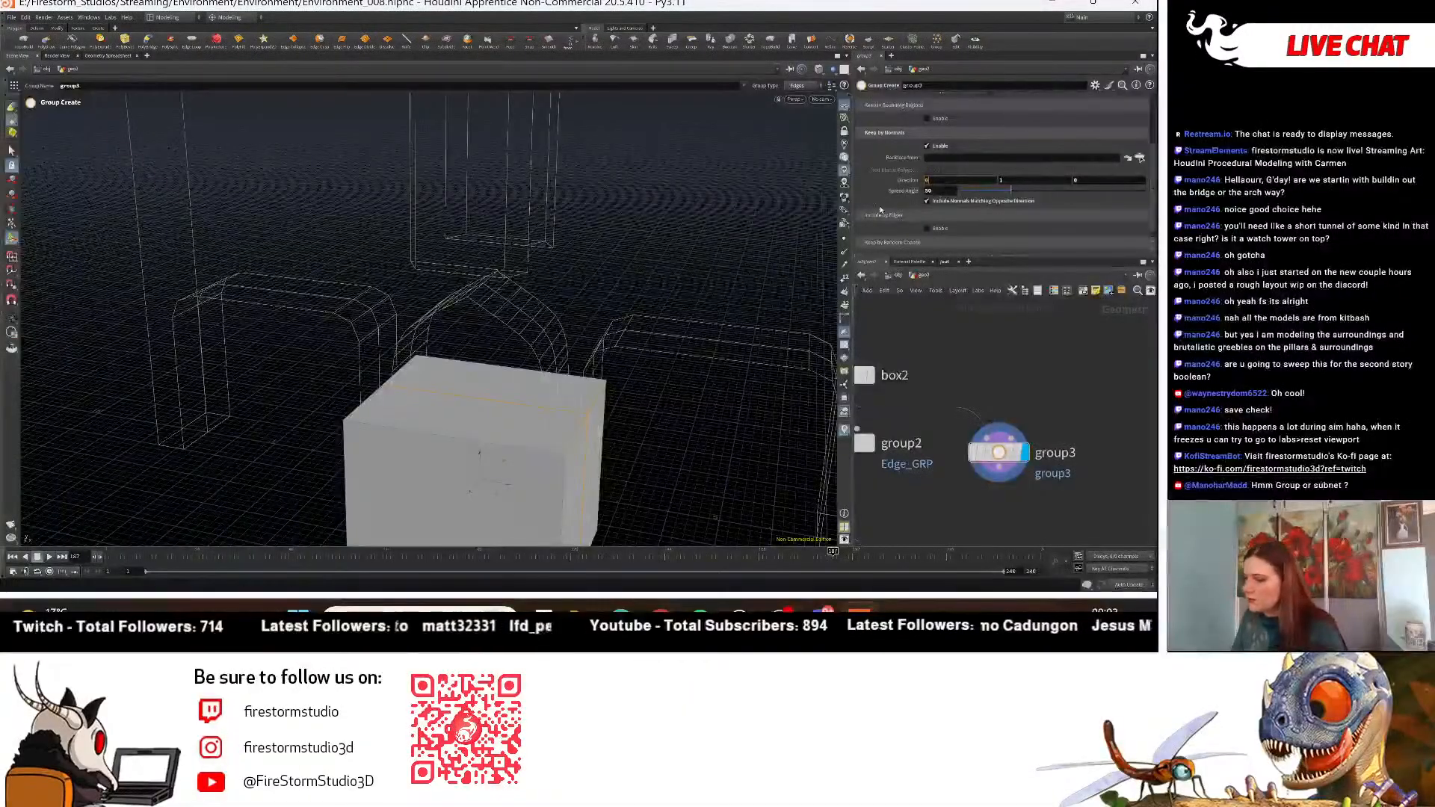
Try a normal direction of 0, 1, 0 with a wider spread angle on group3, and undo the changes.
alt+drag(670, 369, 621, 314)
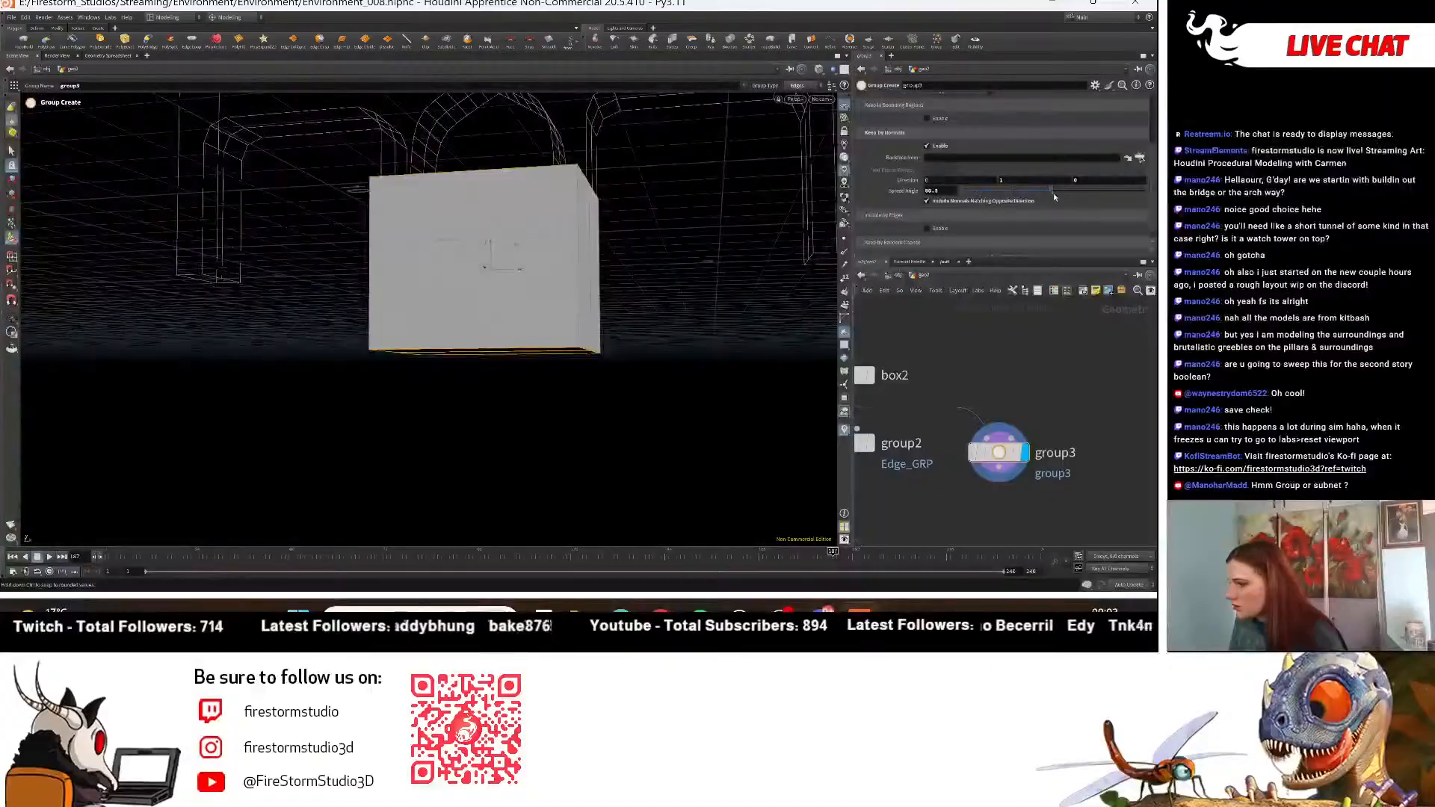
drag(1053, 194, 1063, 197)
alt+drag(491, 394, 642, 373)
key(ctrl+z)
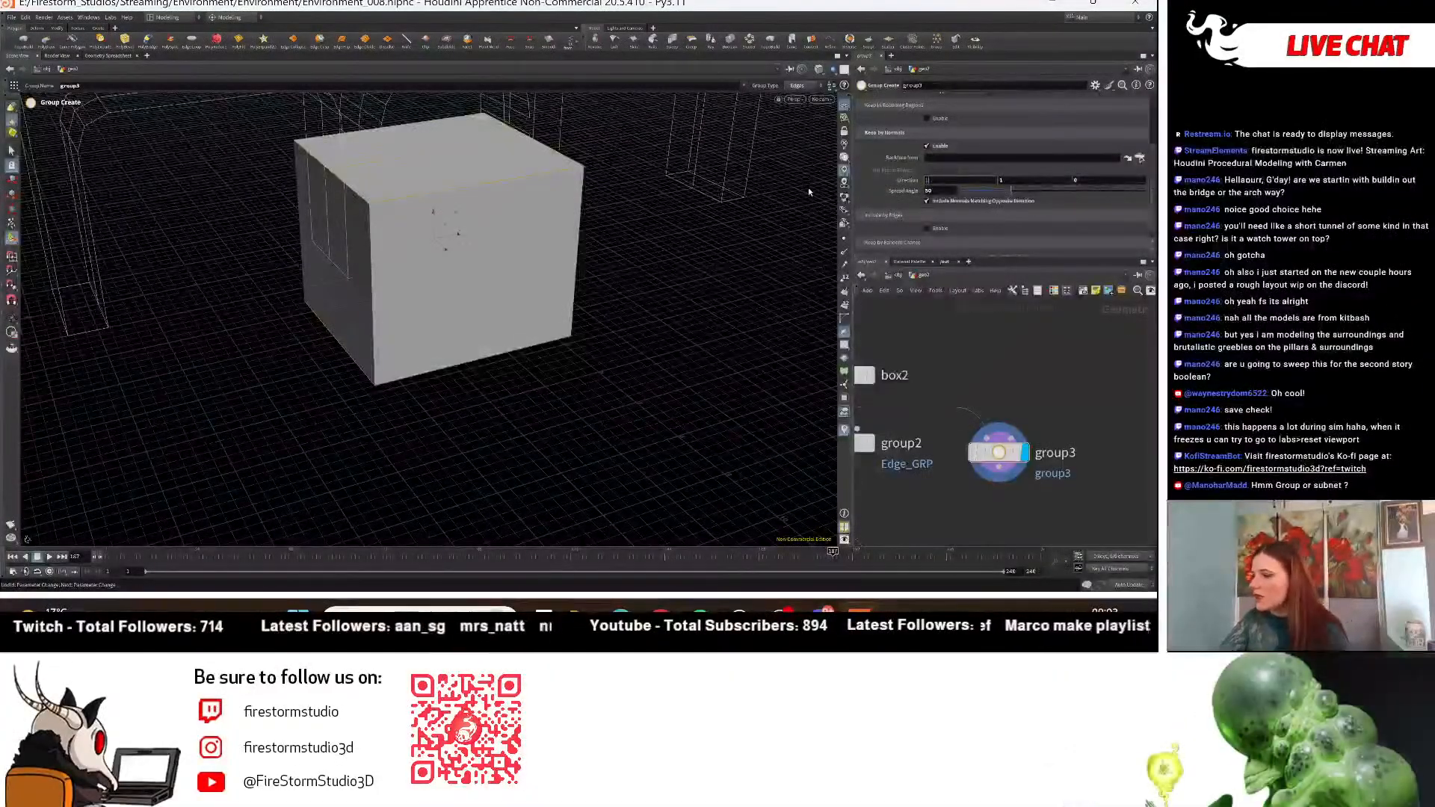
Keep group3's normal direction at 1, 1, 0 and fine-tune its spread angle.
key(Return)
alt+drag(581, 211, 493, 322)
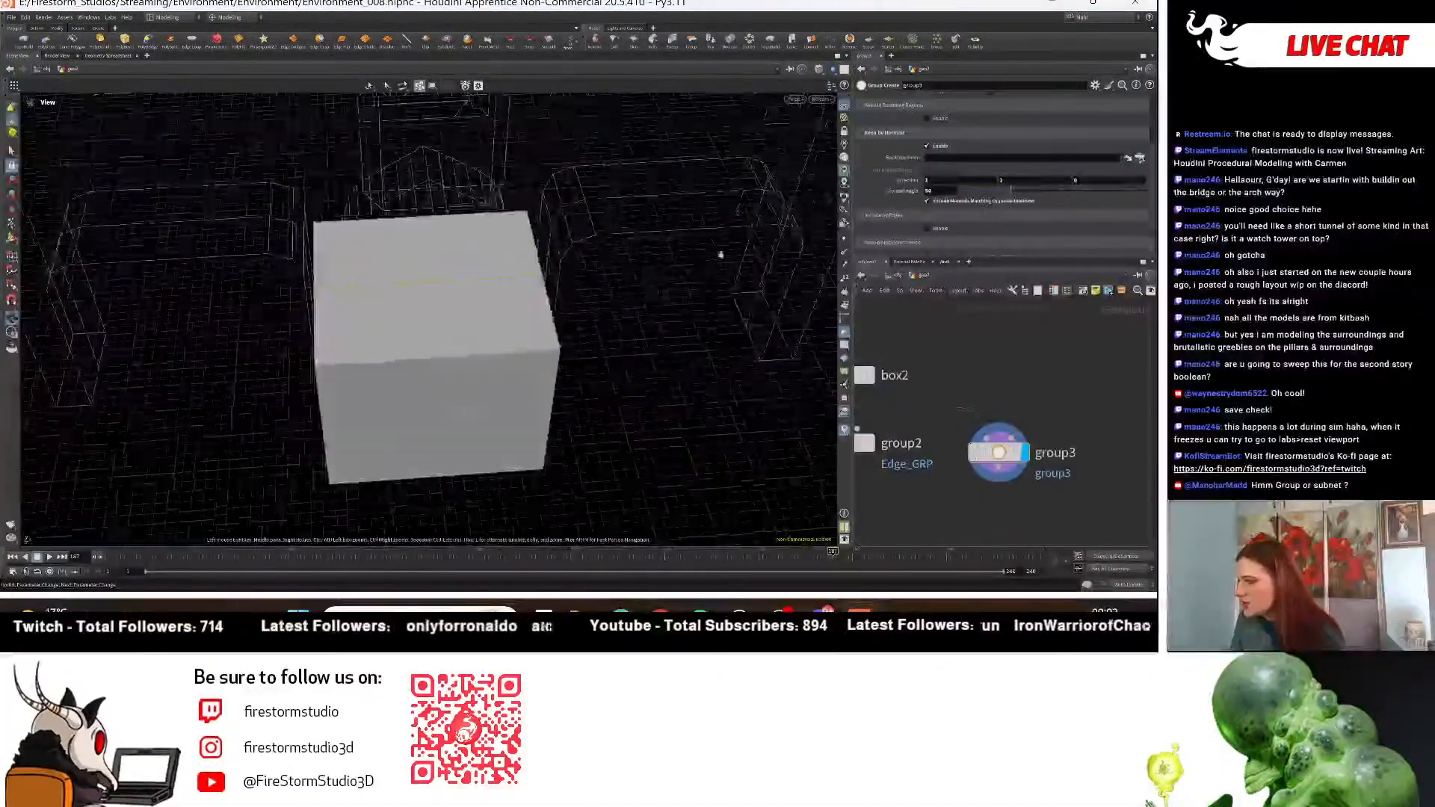
drag(1011, 192, 1010, 192)
alt+drag(574, 321, 657, 365)
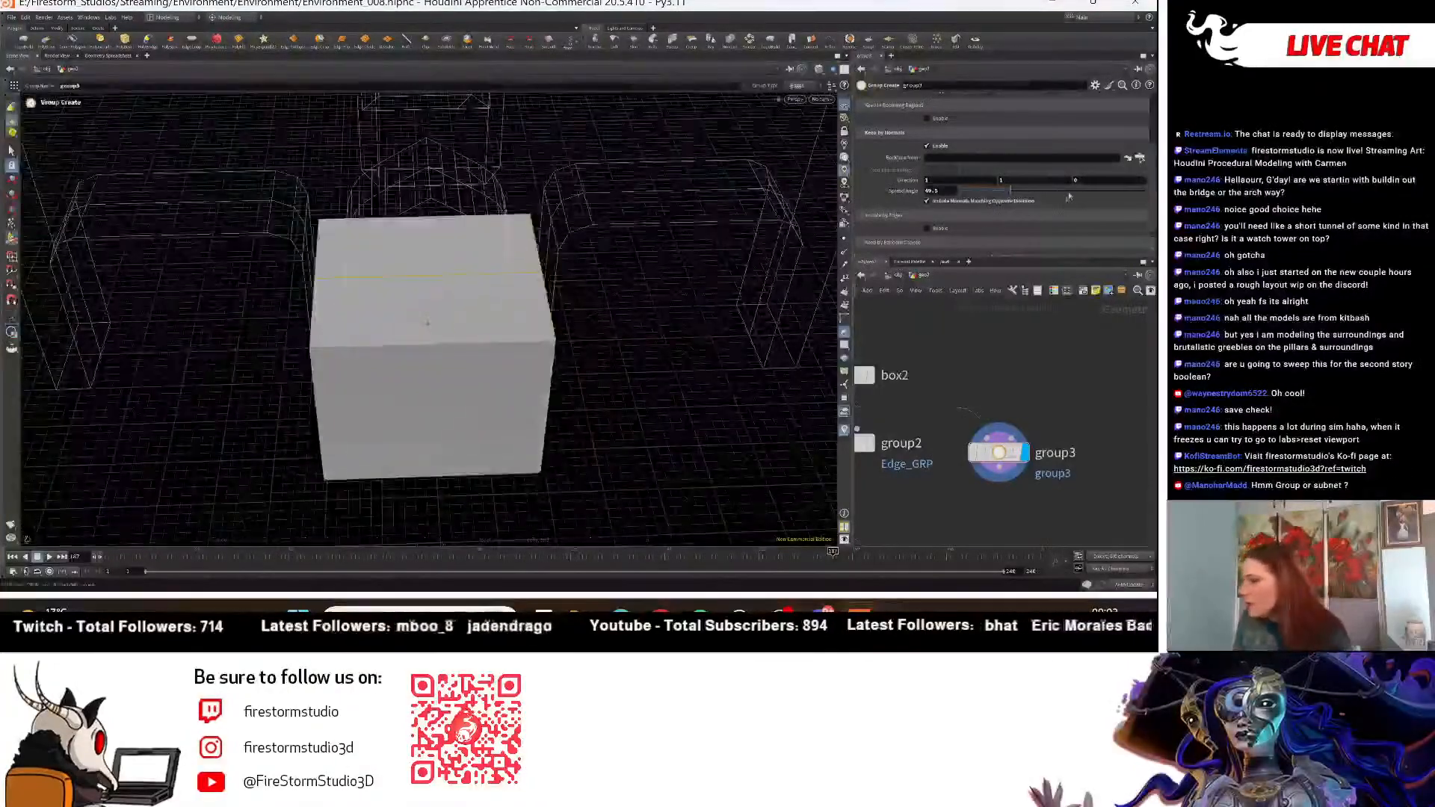
Enable Keep in Bounding Regions on group3 with the Bounding Box type.
scroll(956, 195, up, 2)
click(943, 190)
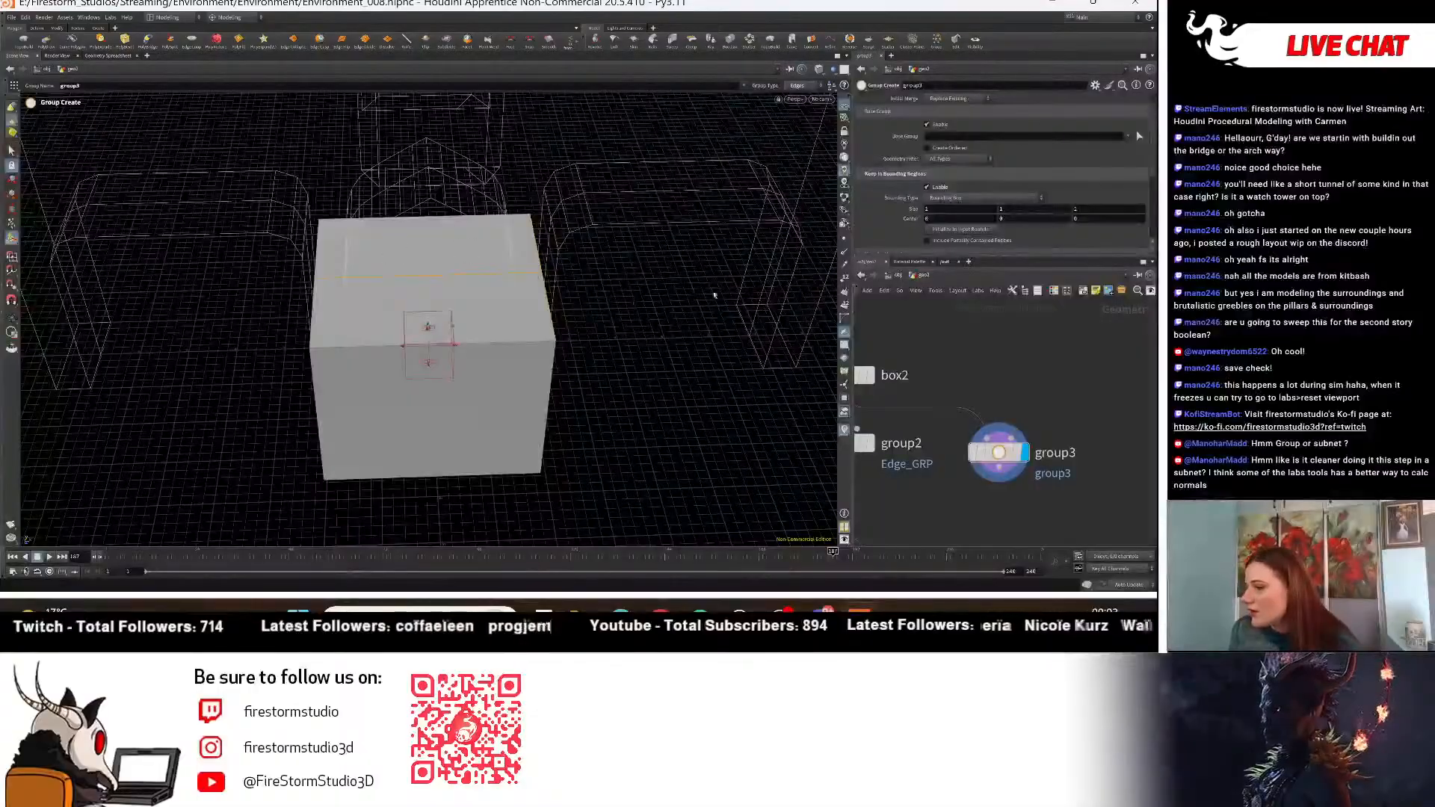
Reposition the box2 node midway above group2 and group3 in the network.
scroll(1051, 406, down, 3)
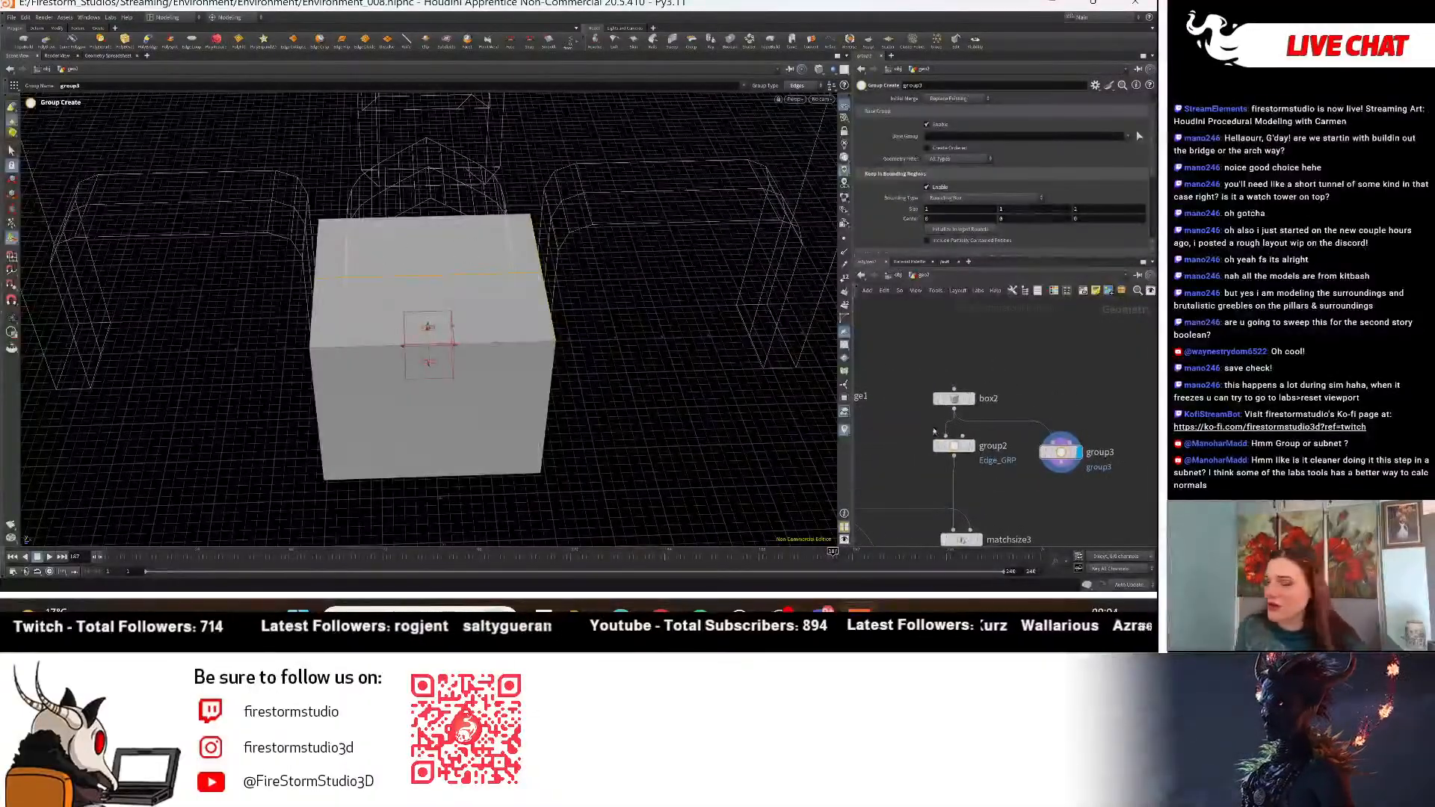
drag(967, 403, 1023, 401)
middle_drag(1115, 427, 1053, 410)
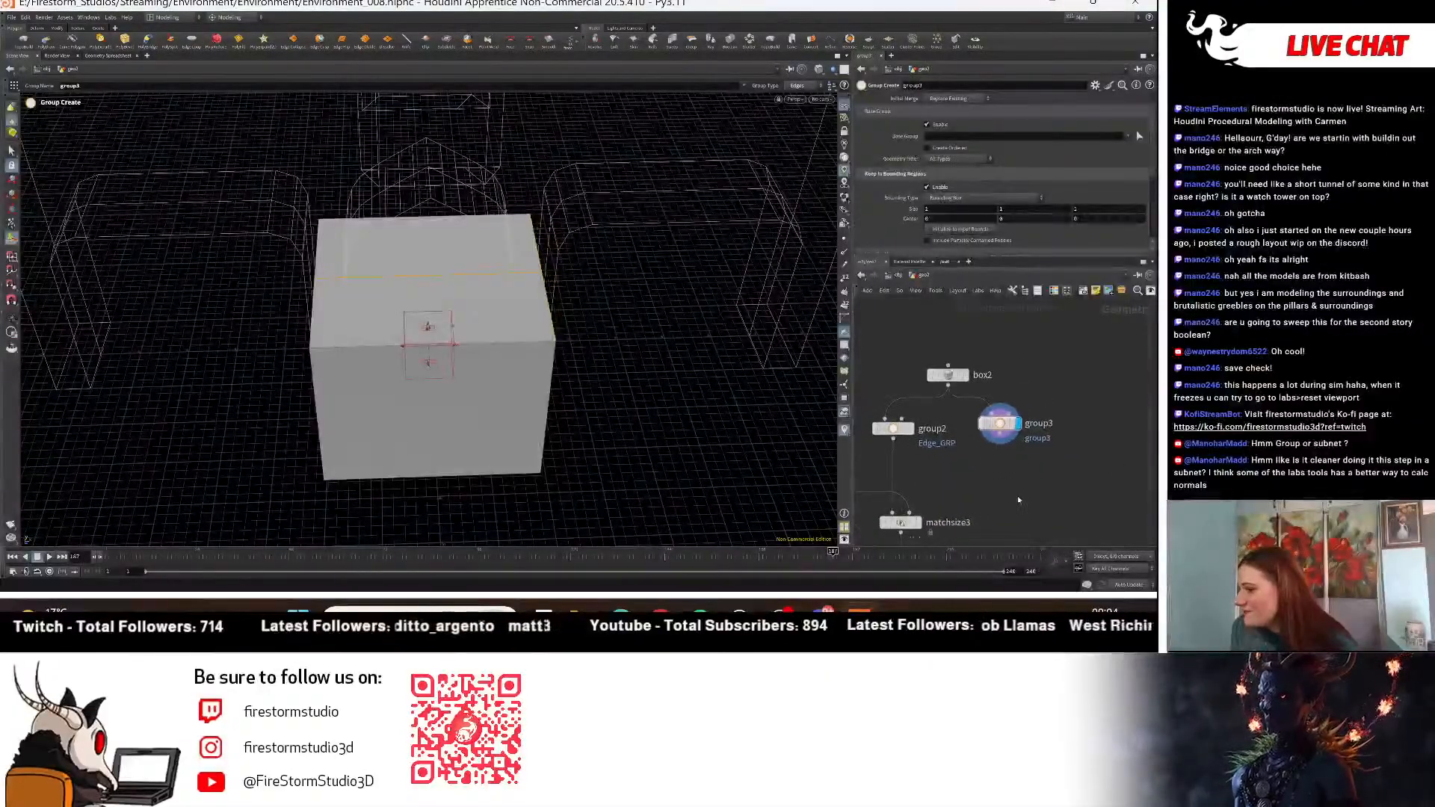
middle_drag(1017, 499, 1078, 456)
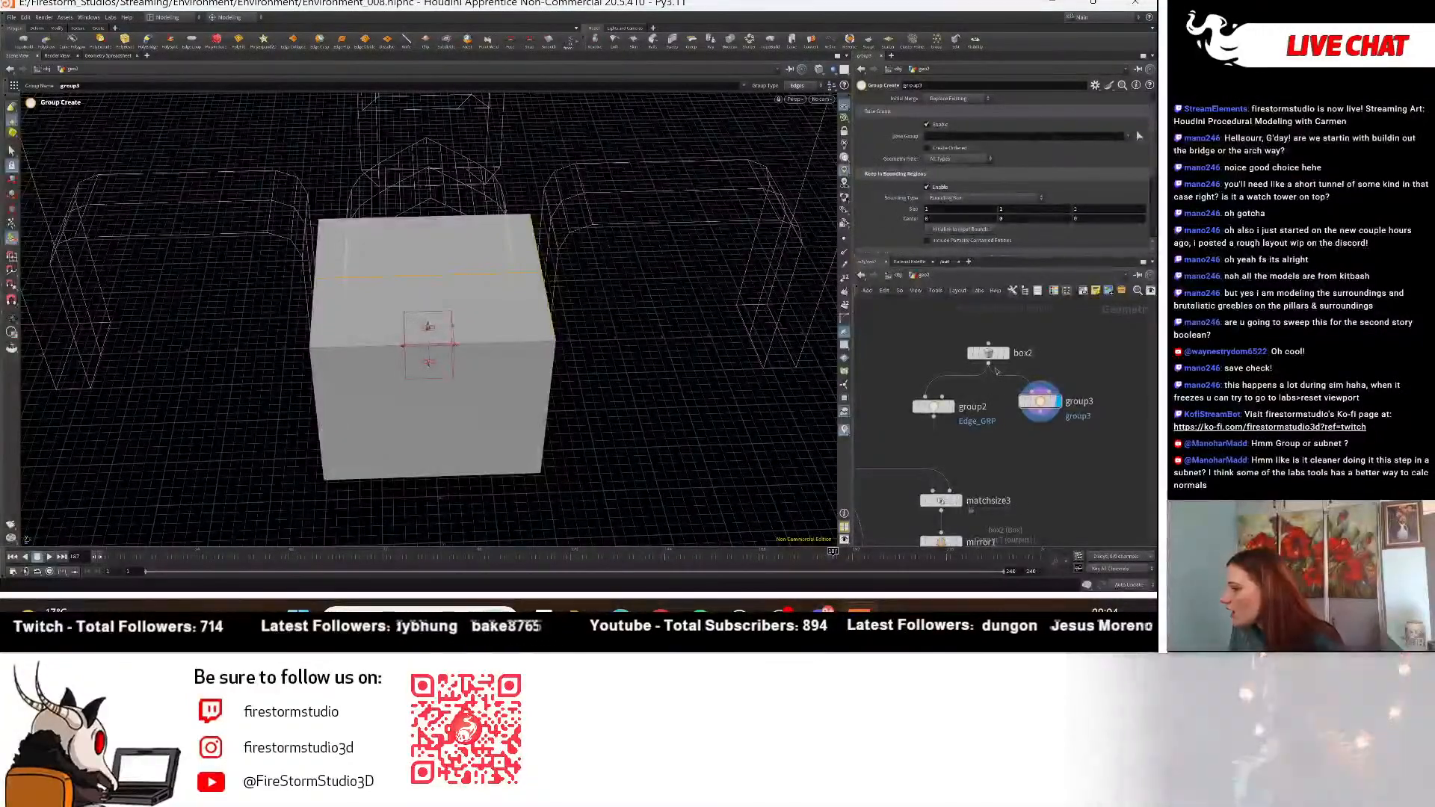
Initialize group3's bounding box to the input bounds and set its Z size to 2.
click(960, 229)
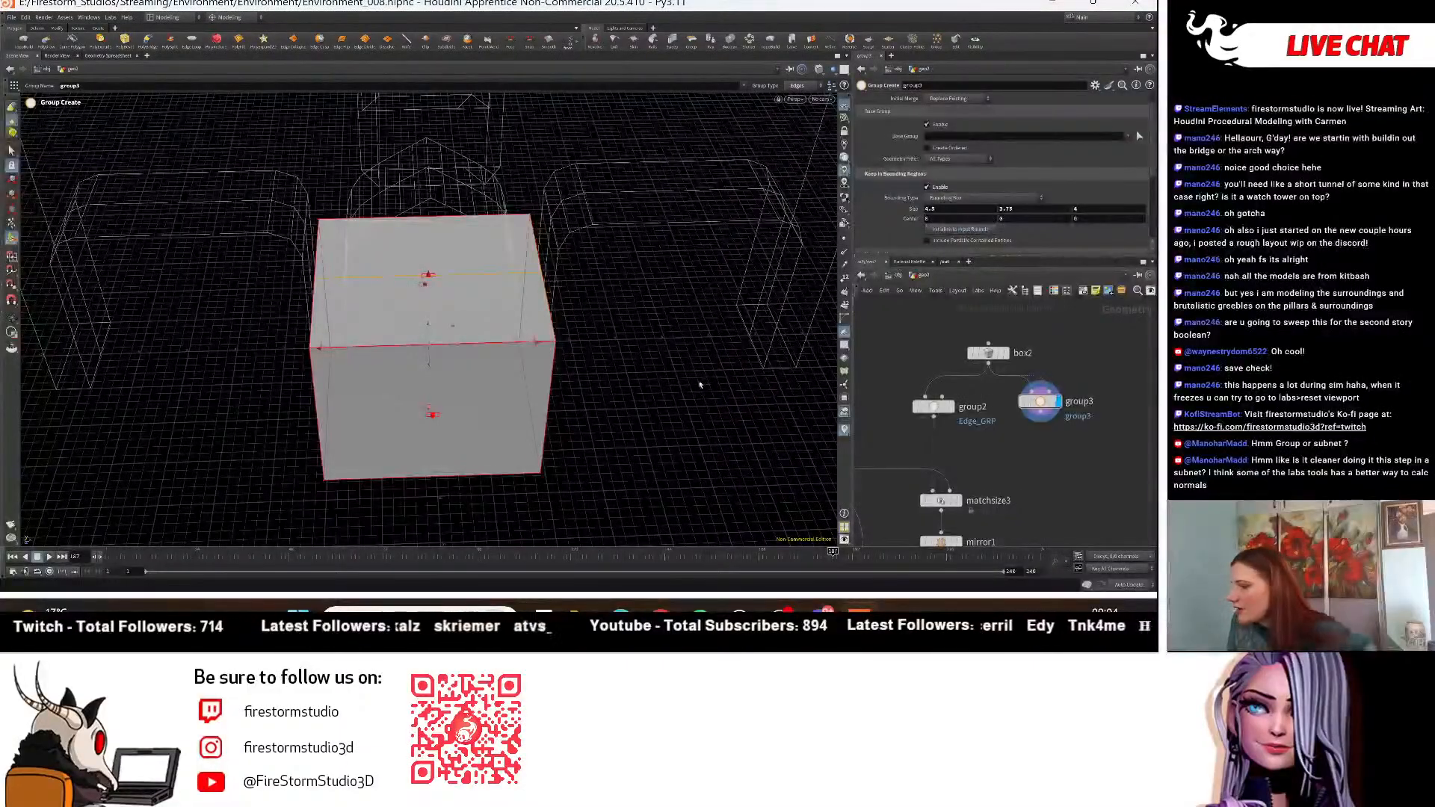
alt+drag(560, 394, 686, 363)
alt+right_drag(685, 363, 576, 344)
alt+middle_drag(576, 344, 499, 376)
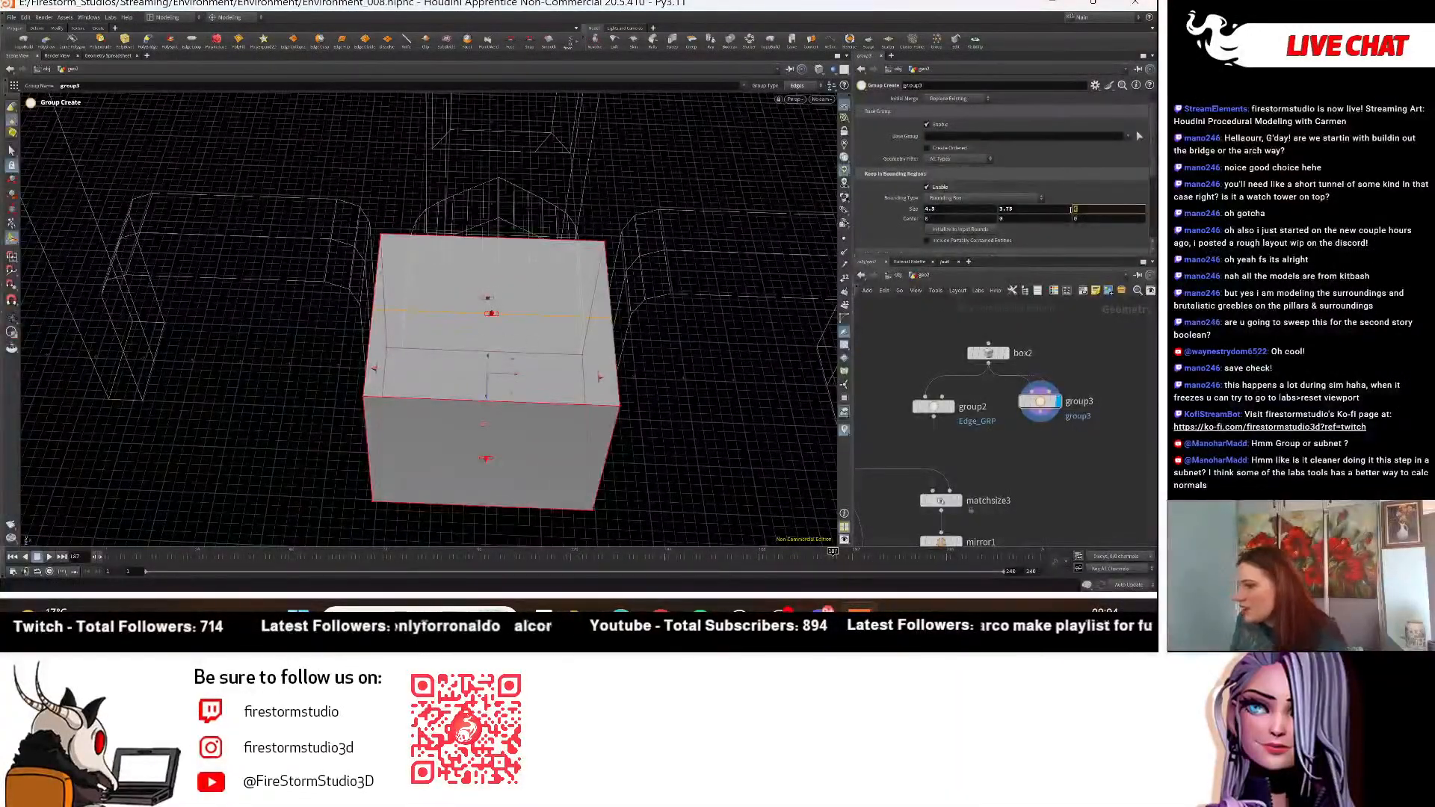
text(2)
key(Return)
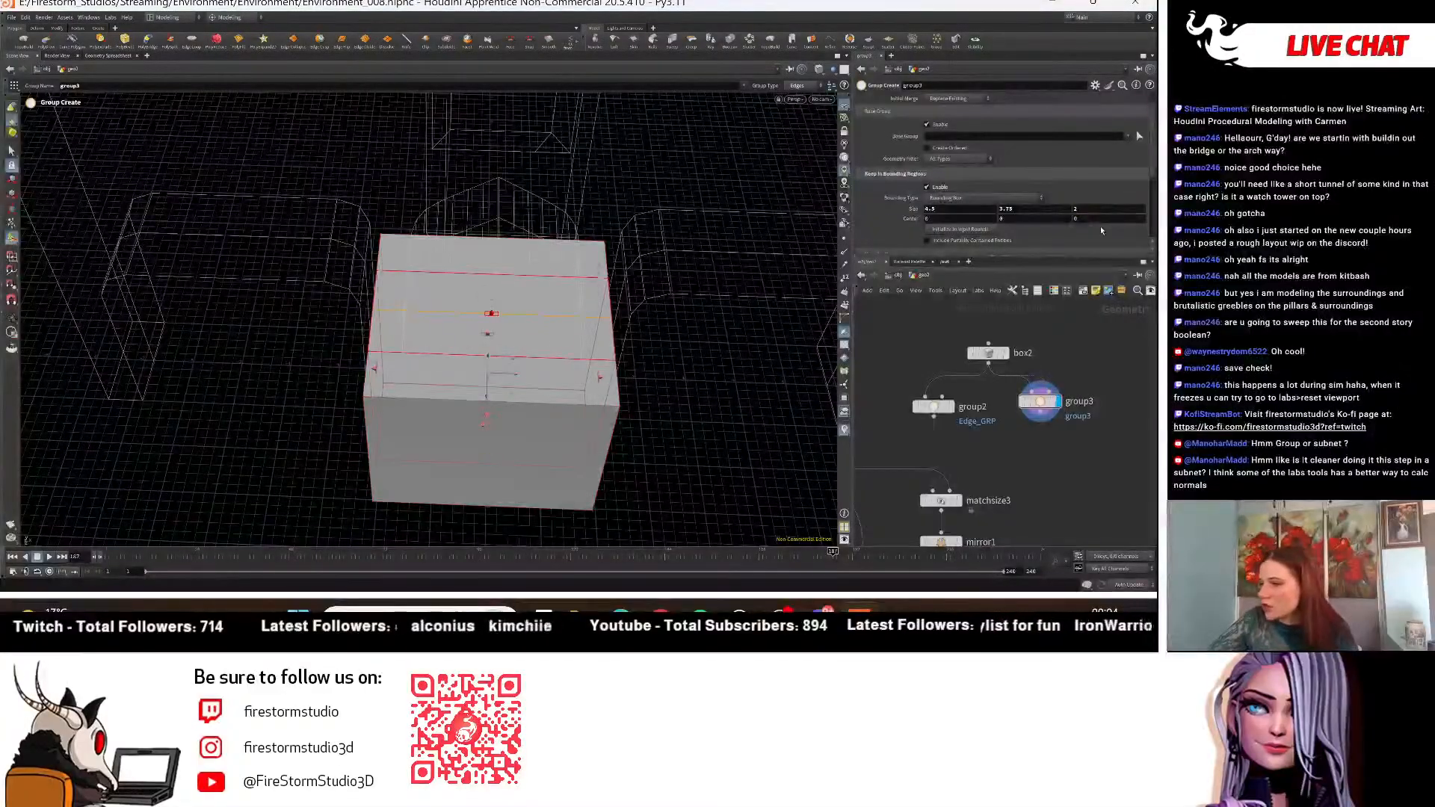
alt+drag(647, 388, 568, 351)
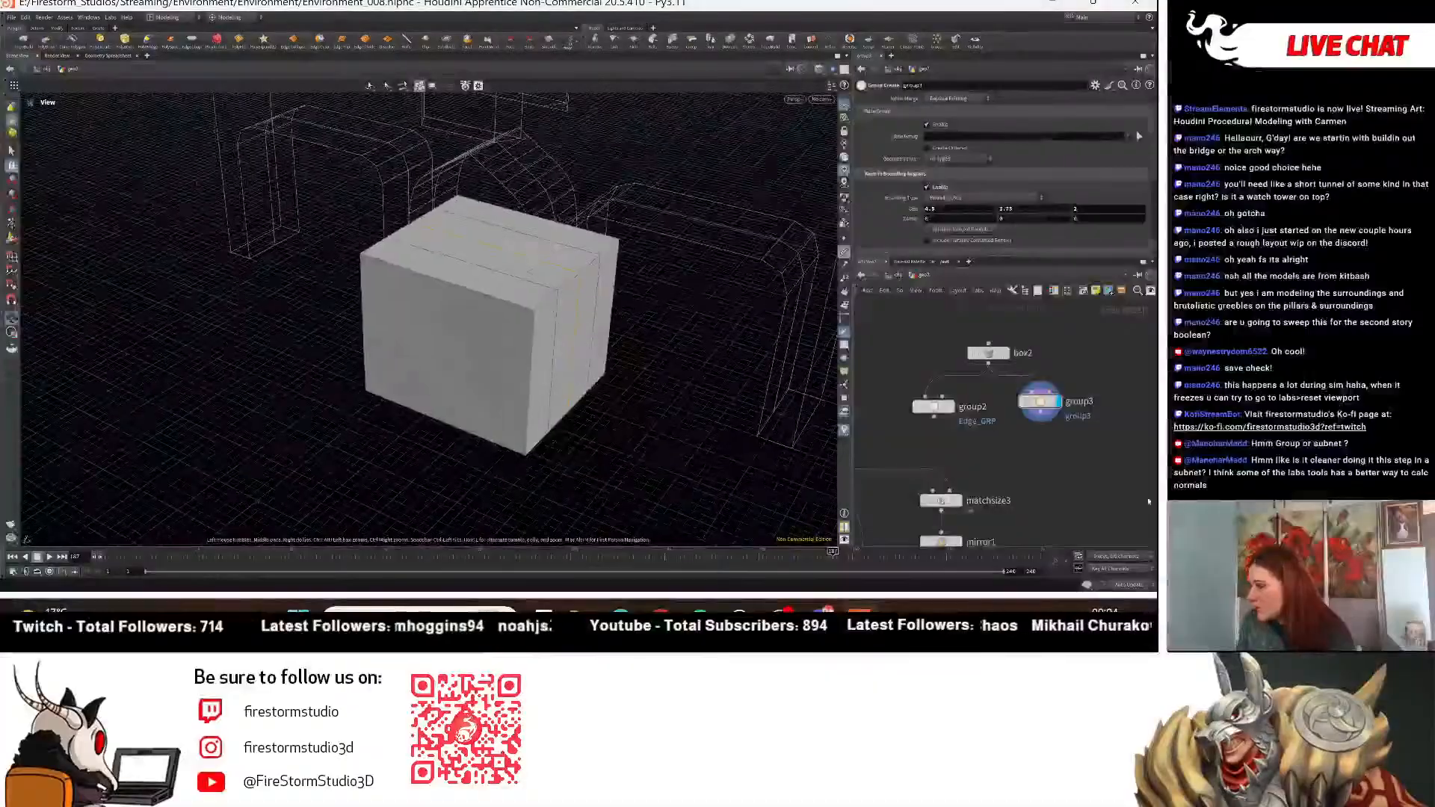
middle_drag(1072, 499, 1044, 441)
scroll(1044, 442, down, 1)
drag(607, 377, 631, 347)
key(Return)
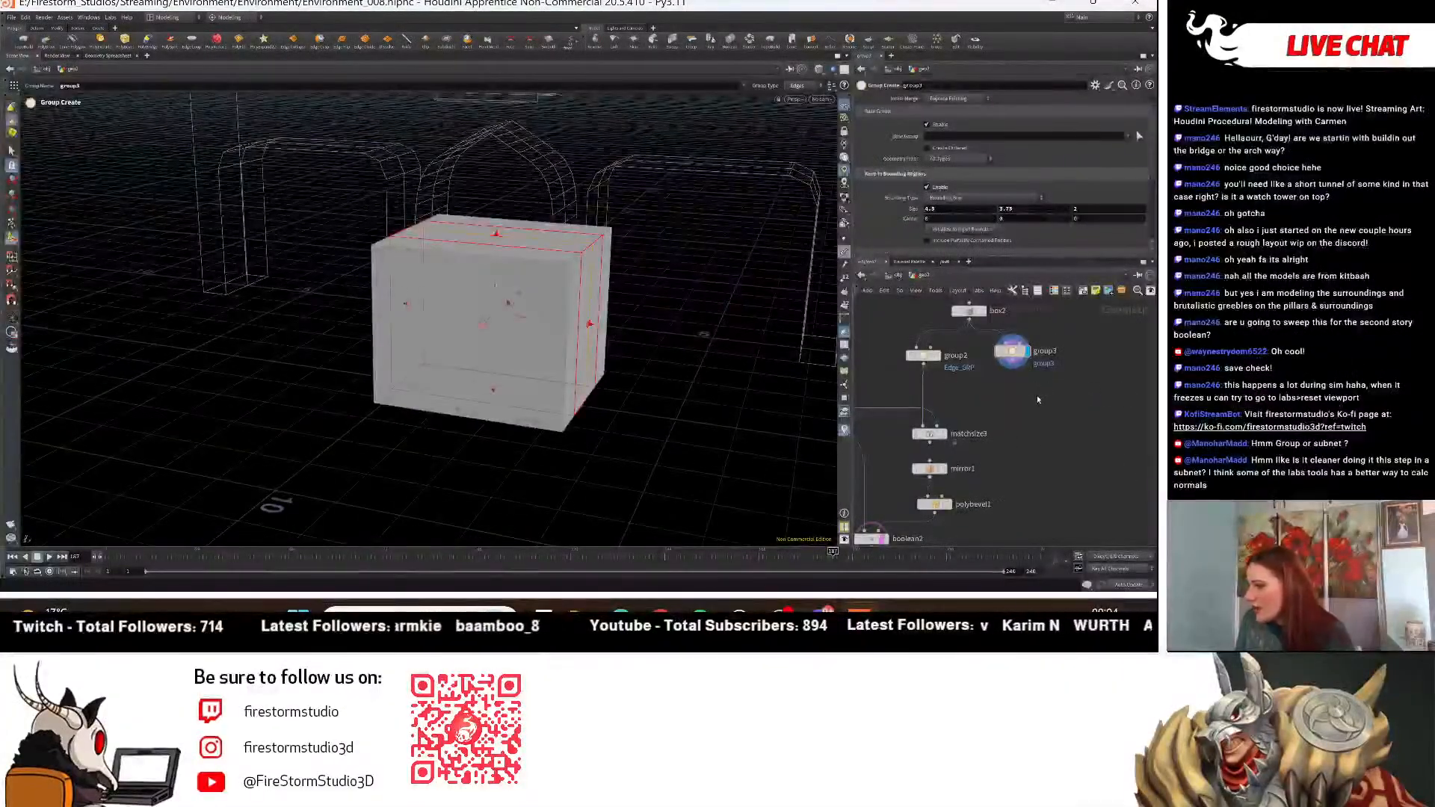
Add a Blast node below group3, display it and set its group to group3.
key(Tab)
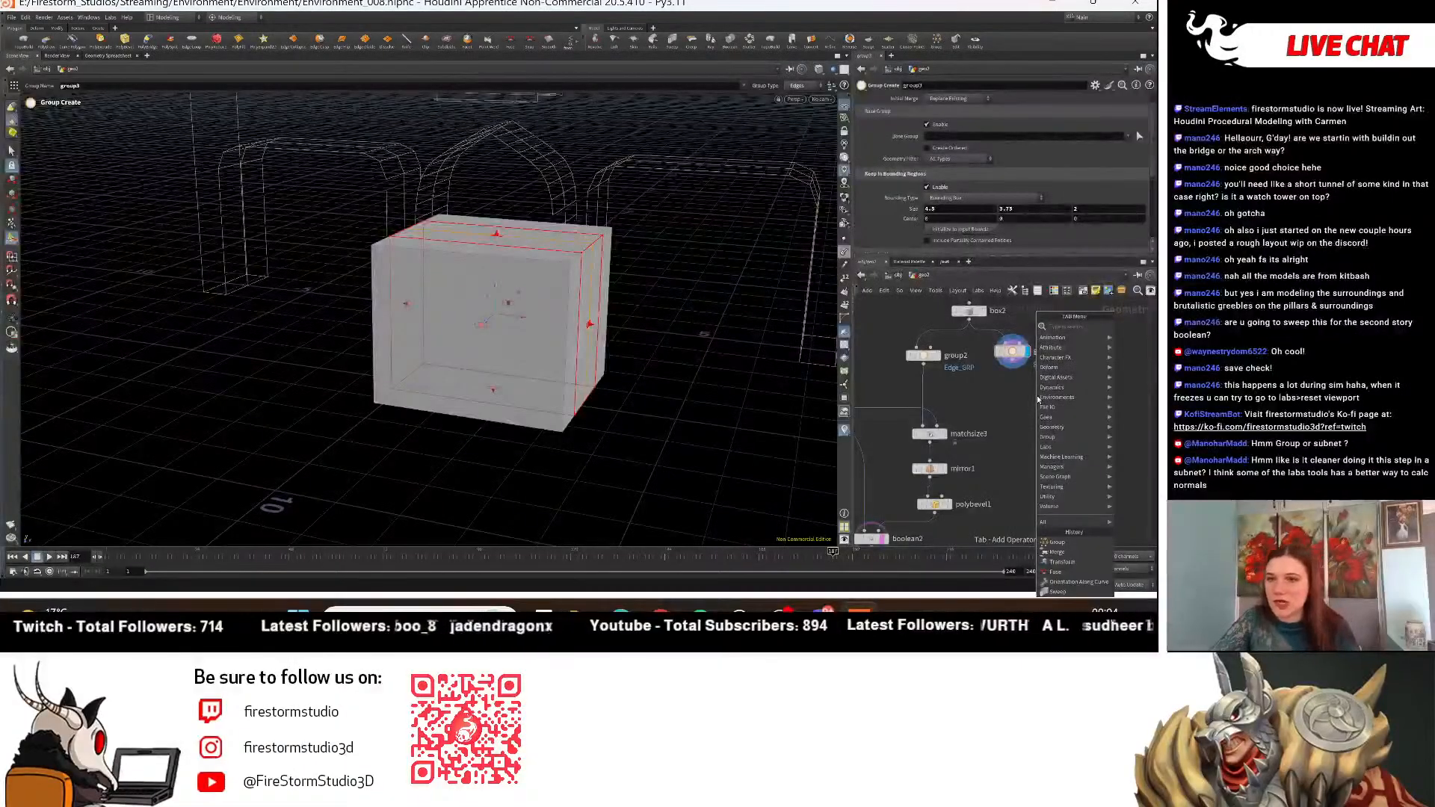
text(b)
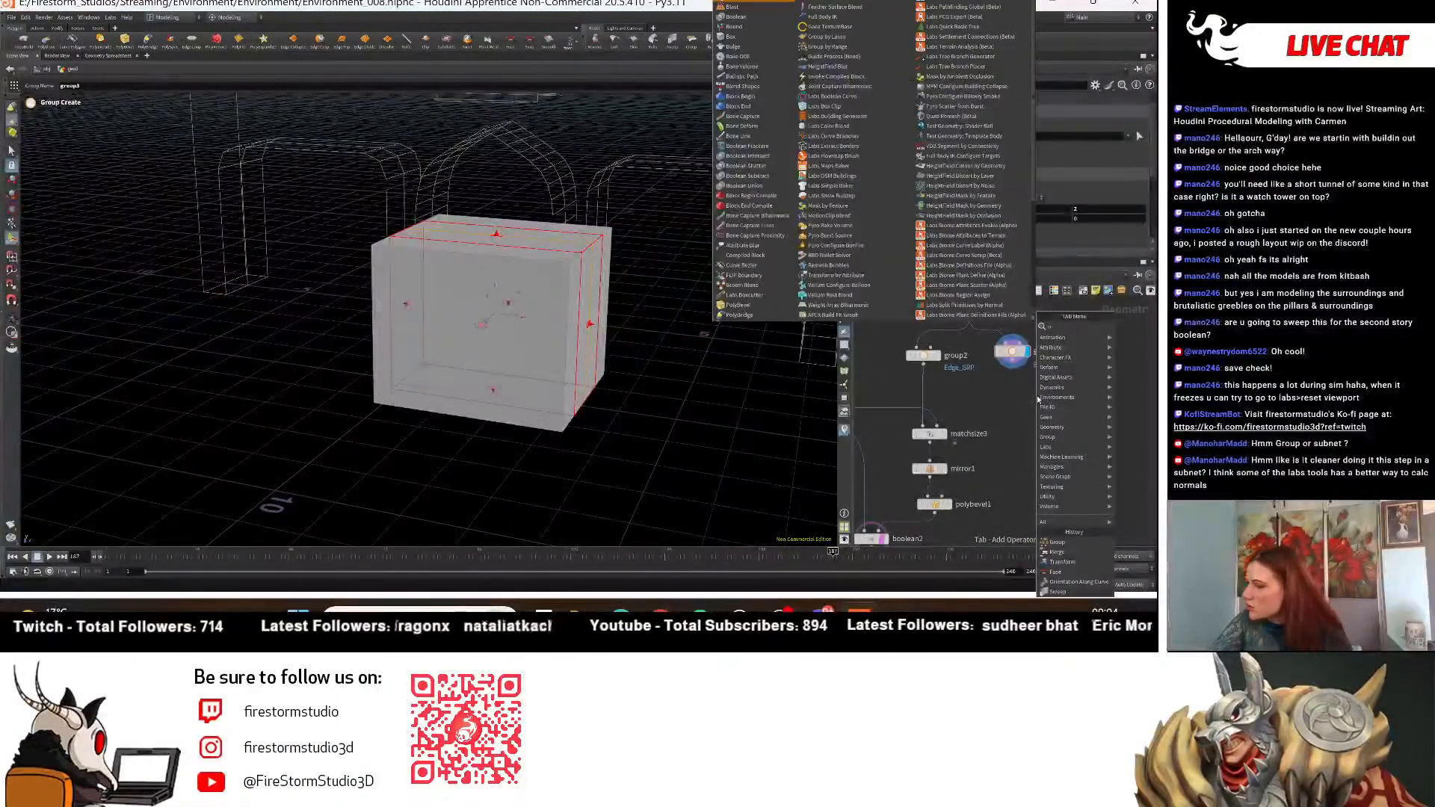
text(l)
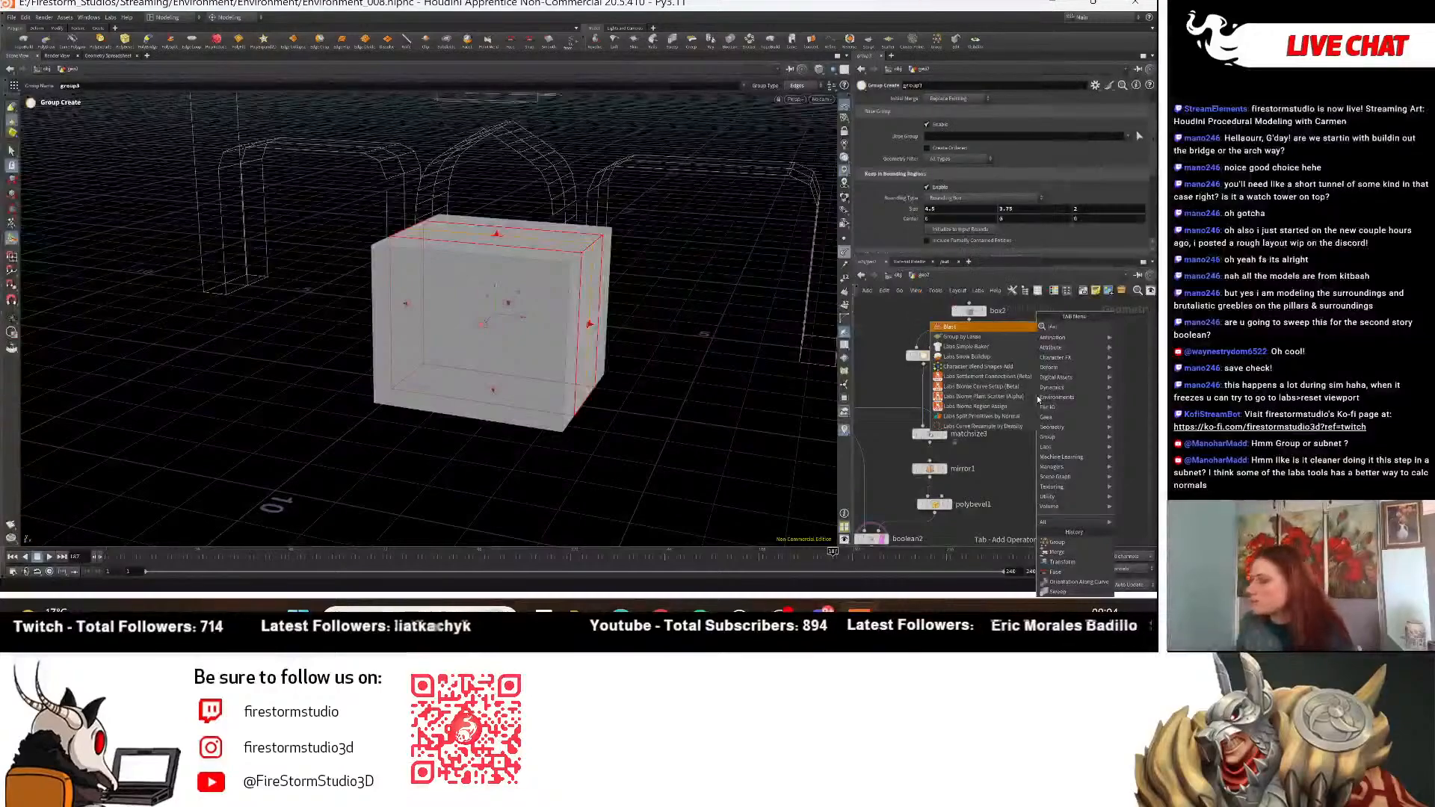
text(a)
click(951, 327)
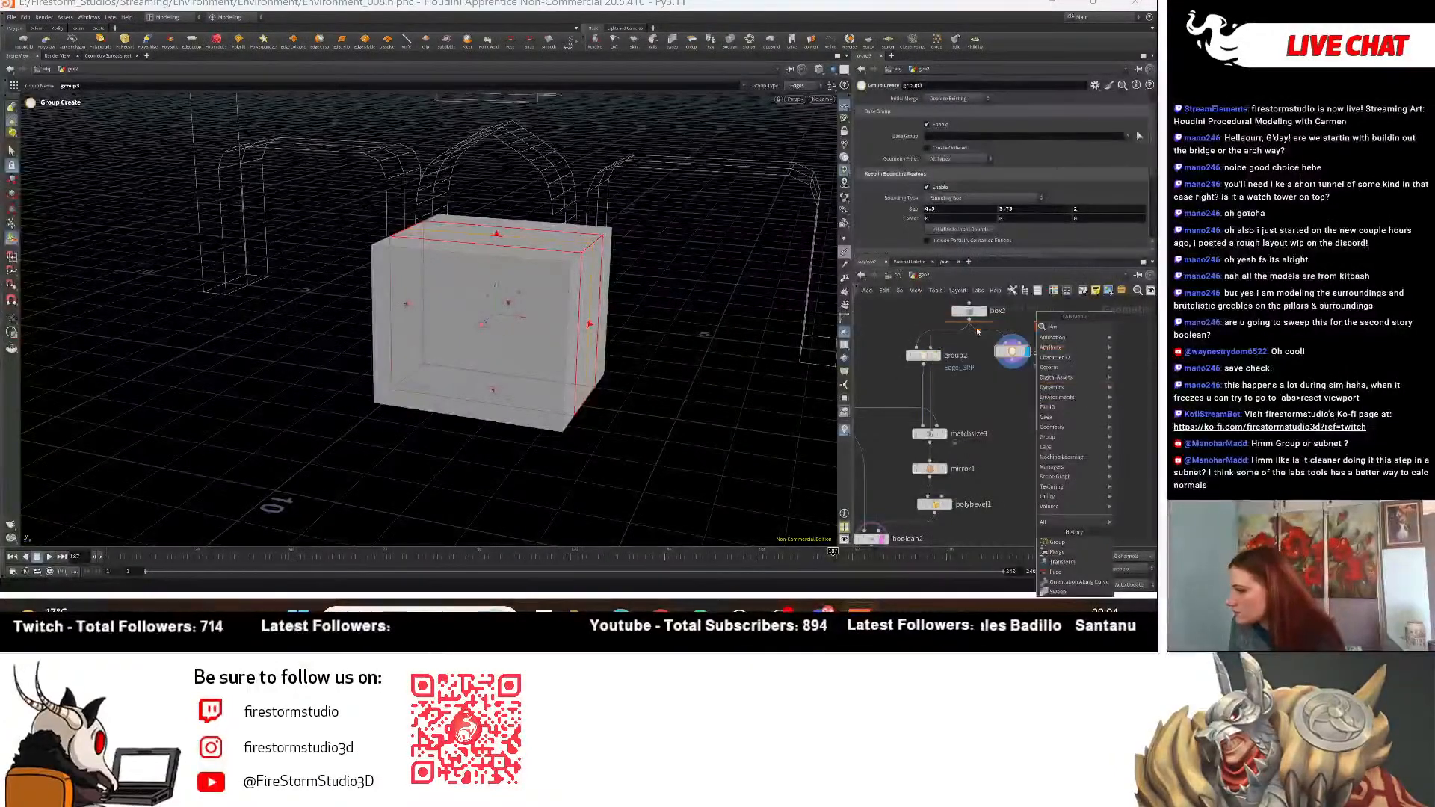
click(1020, 387)
click(1013, 363)
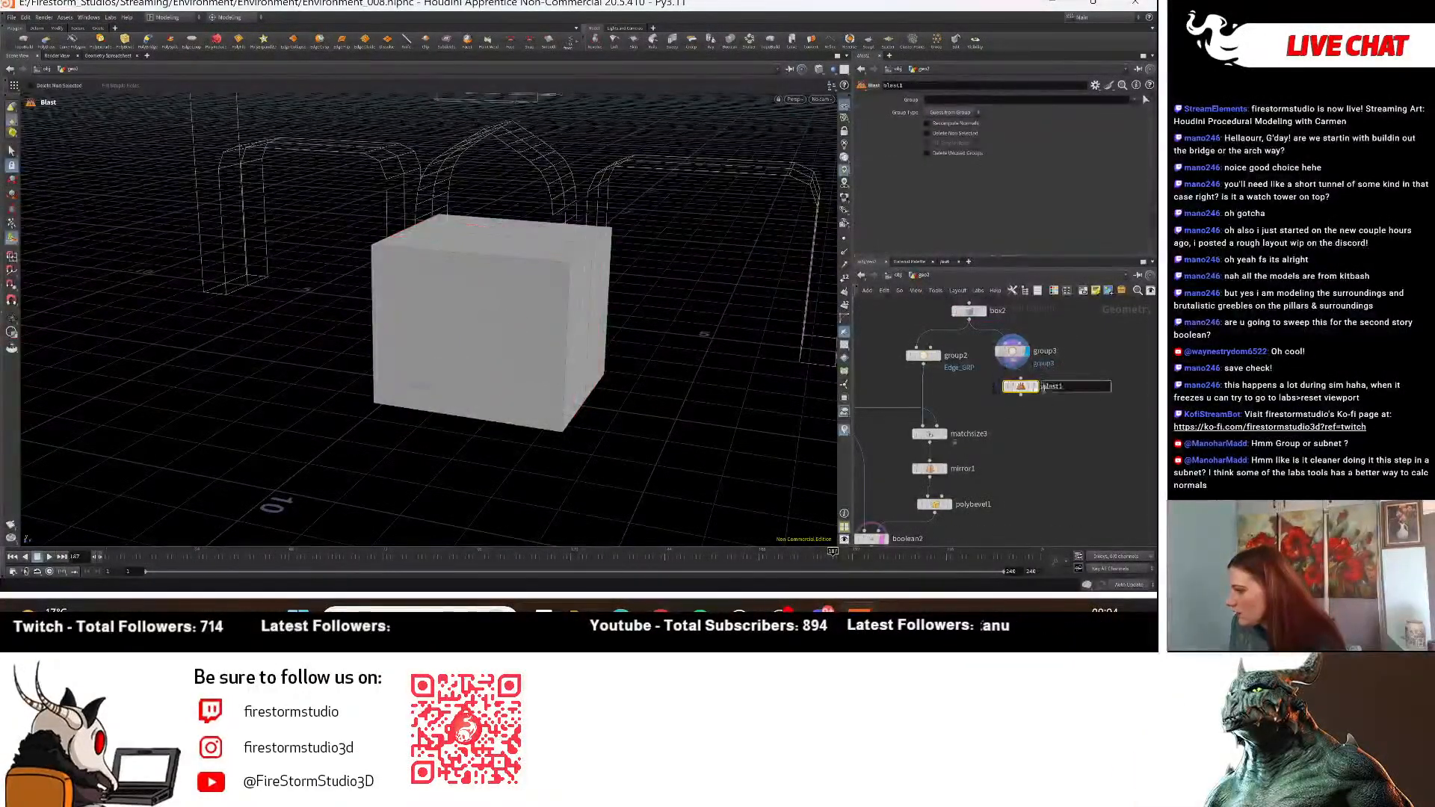
click(1034, 387)
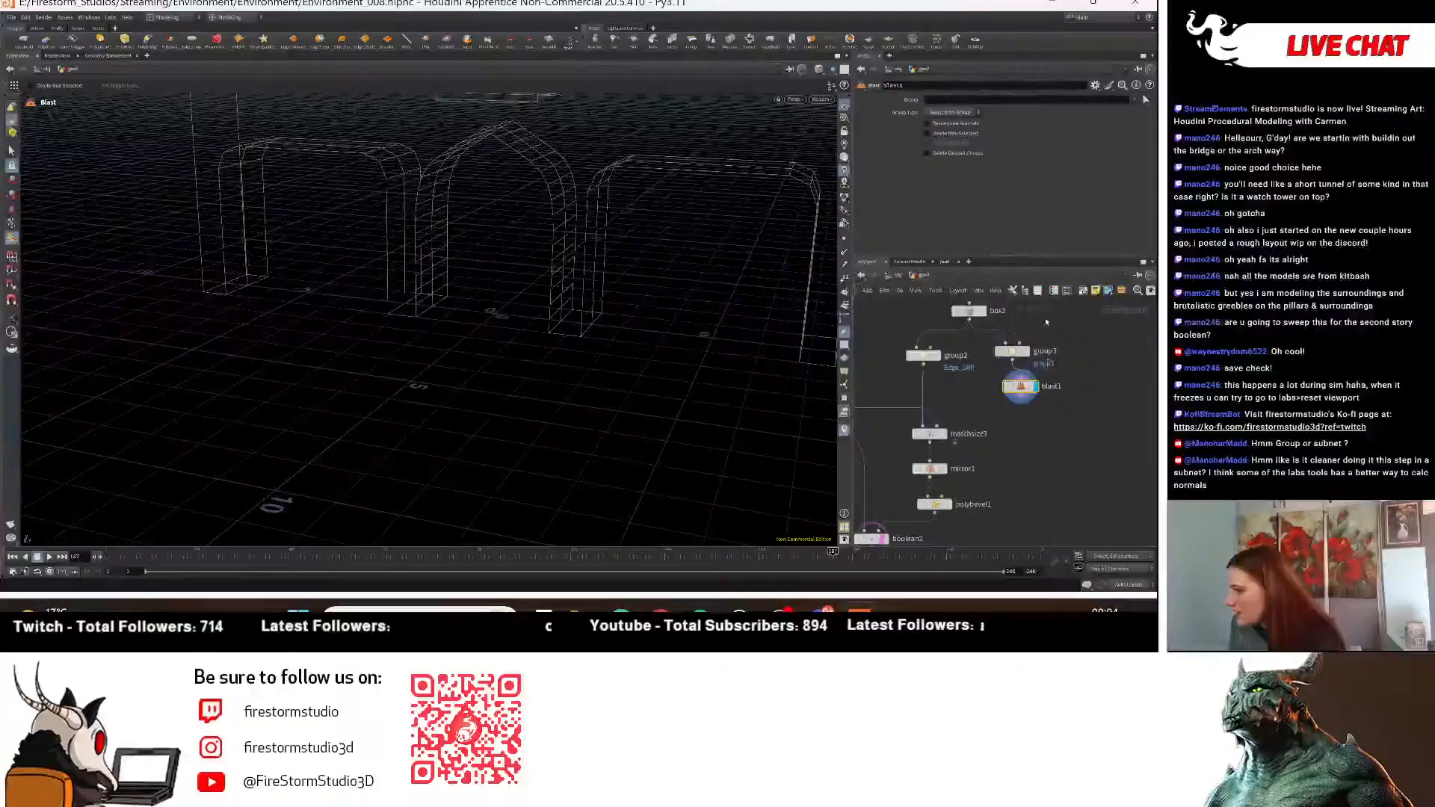
click(1134, 100)
click(1138, 111)
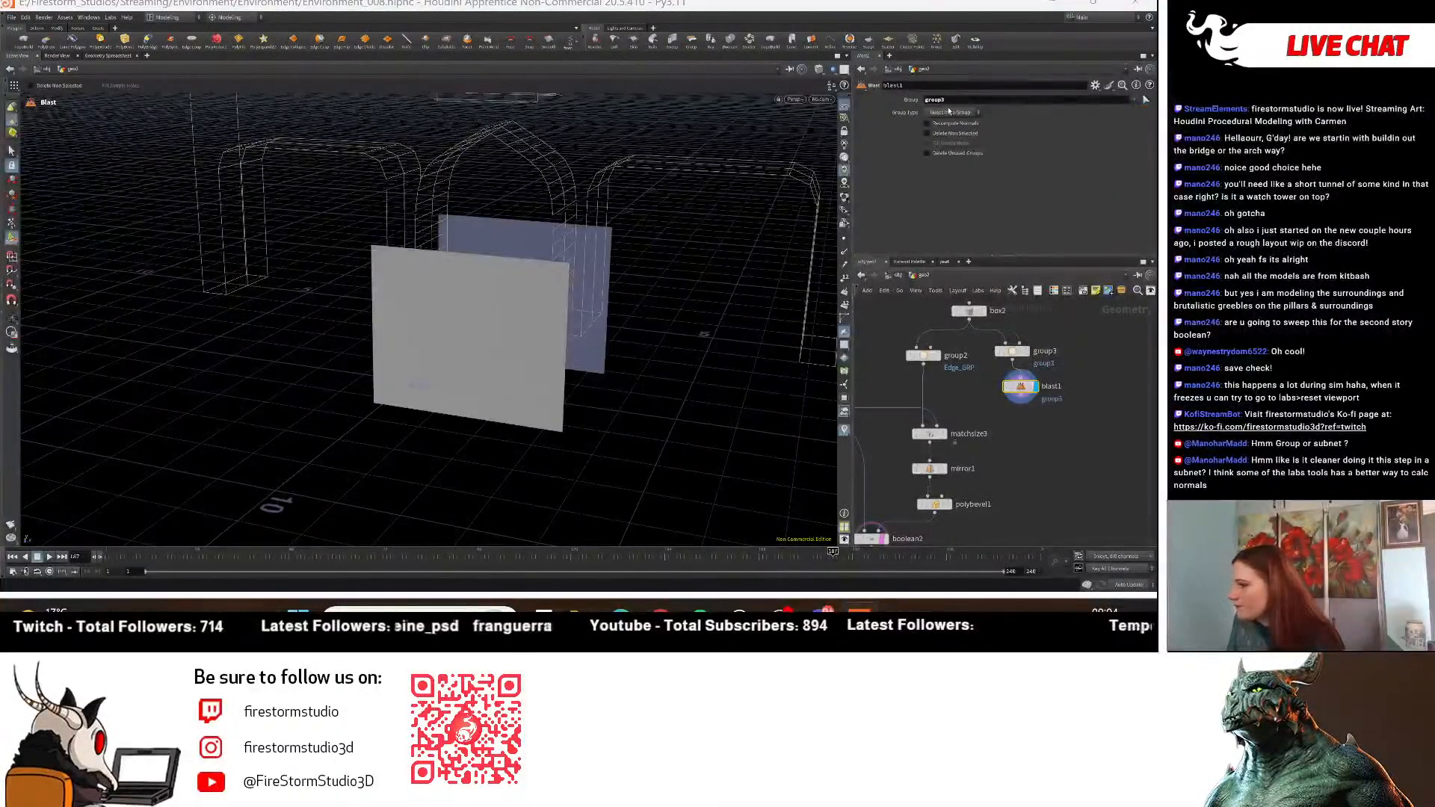
Try the blast1 node with Delete Non-Selected and Recompute Normals enabled, testing the Edges, Breakpoints and Guess from Group types.
click(955, 134)
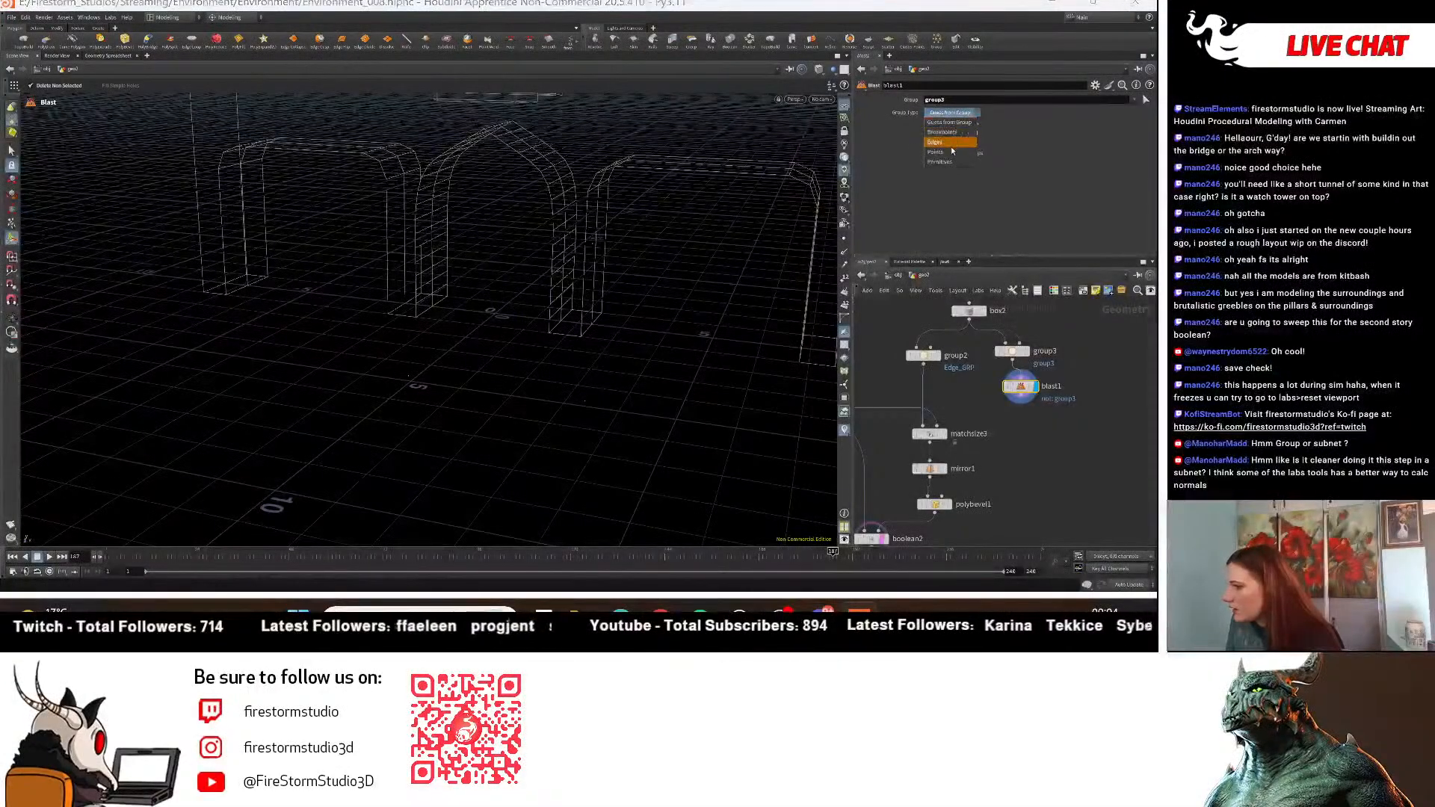
click(954, 142)
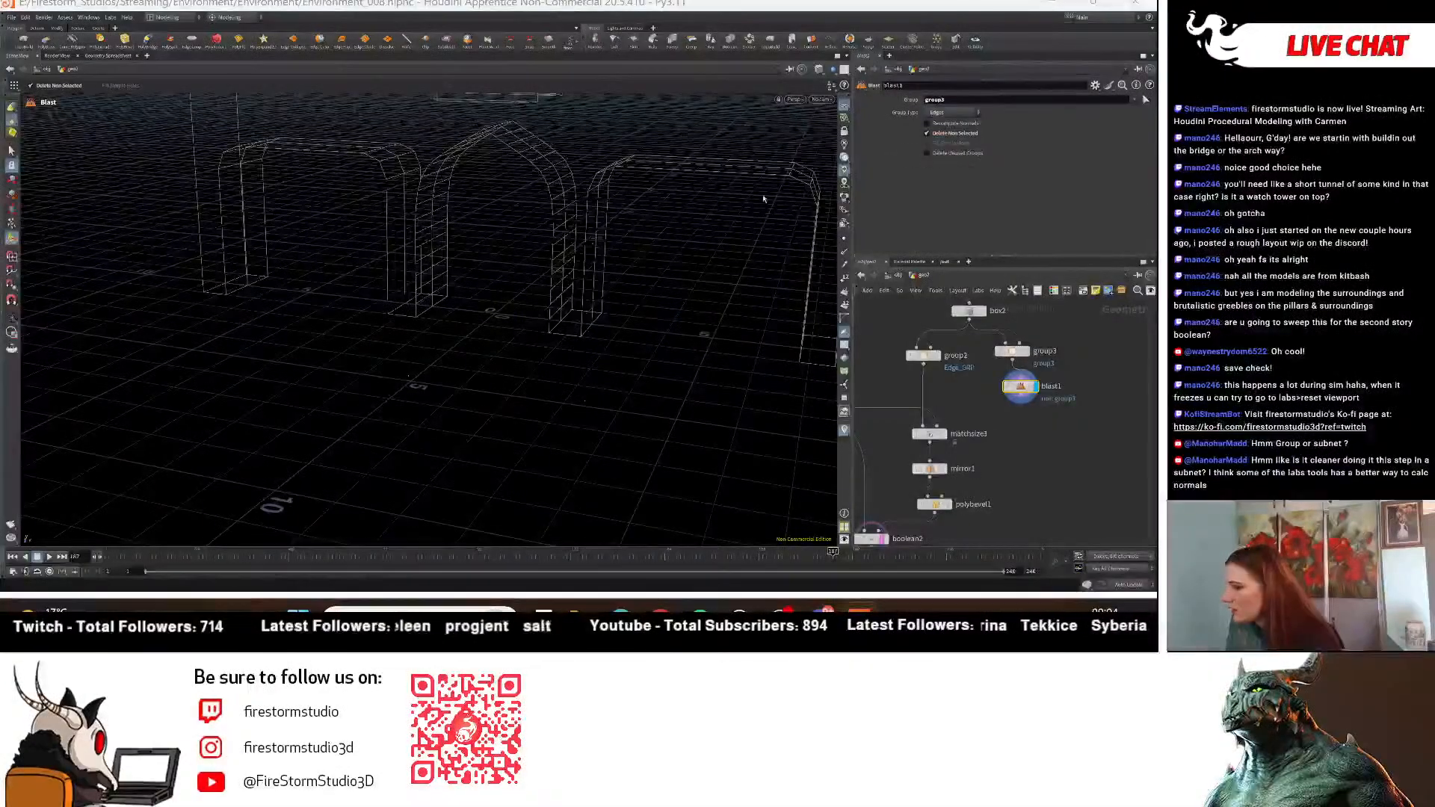
click(950, 135)
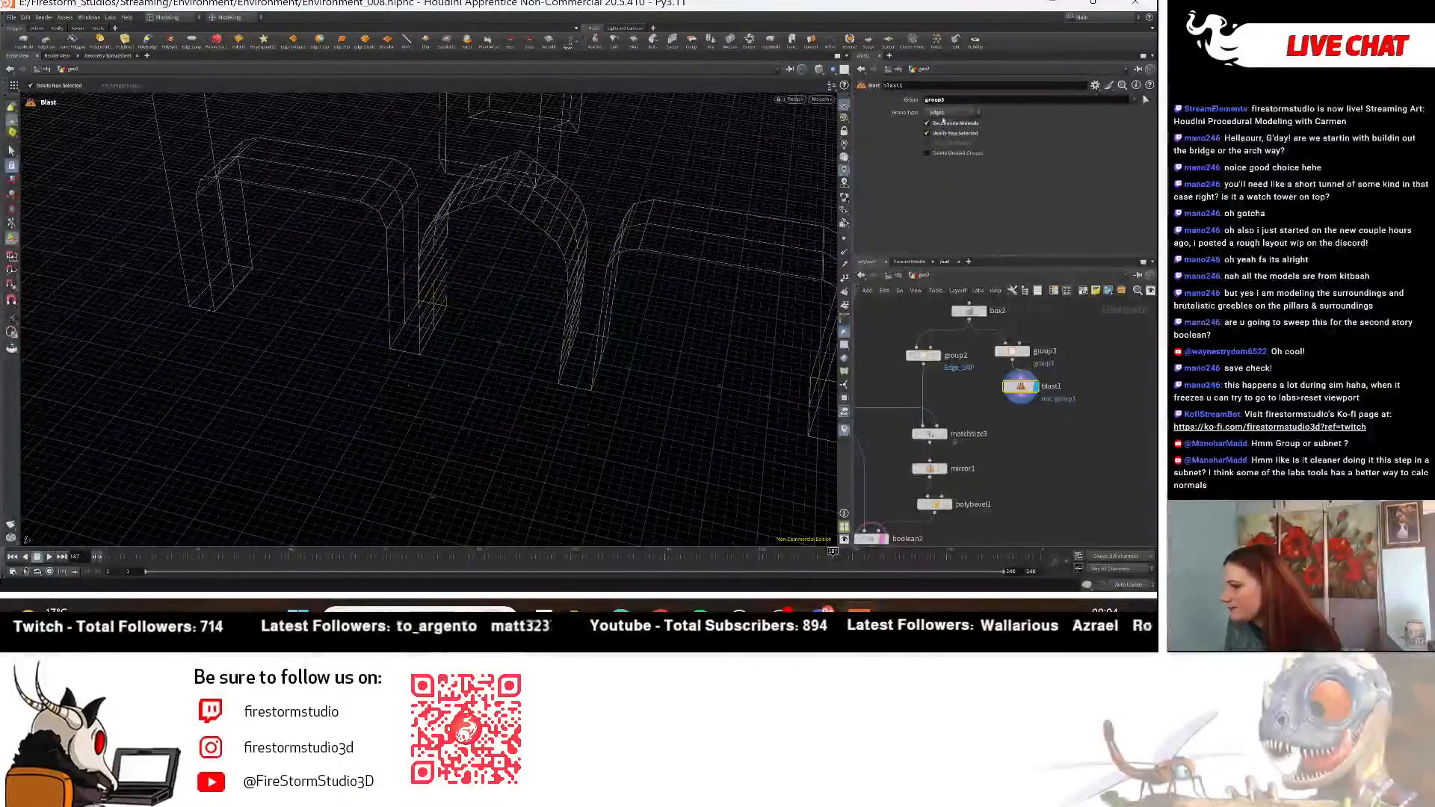
click(943, 113)
click(947, 136)
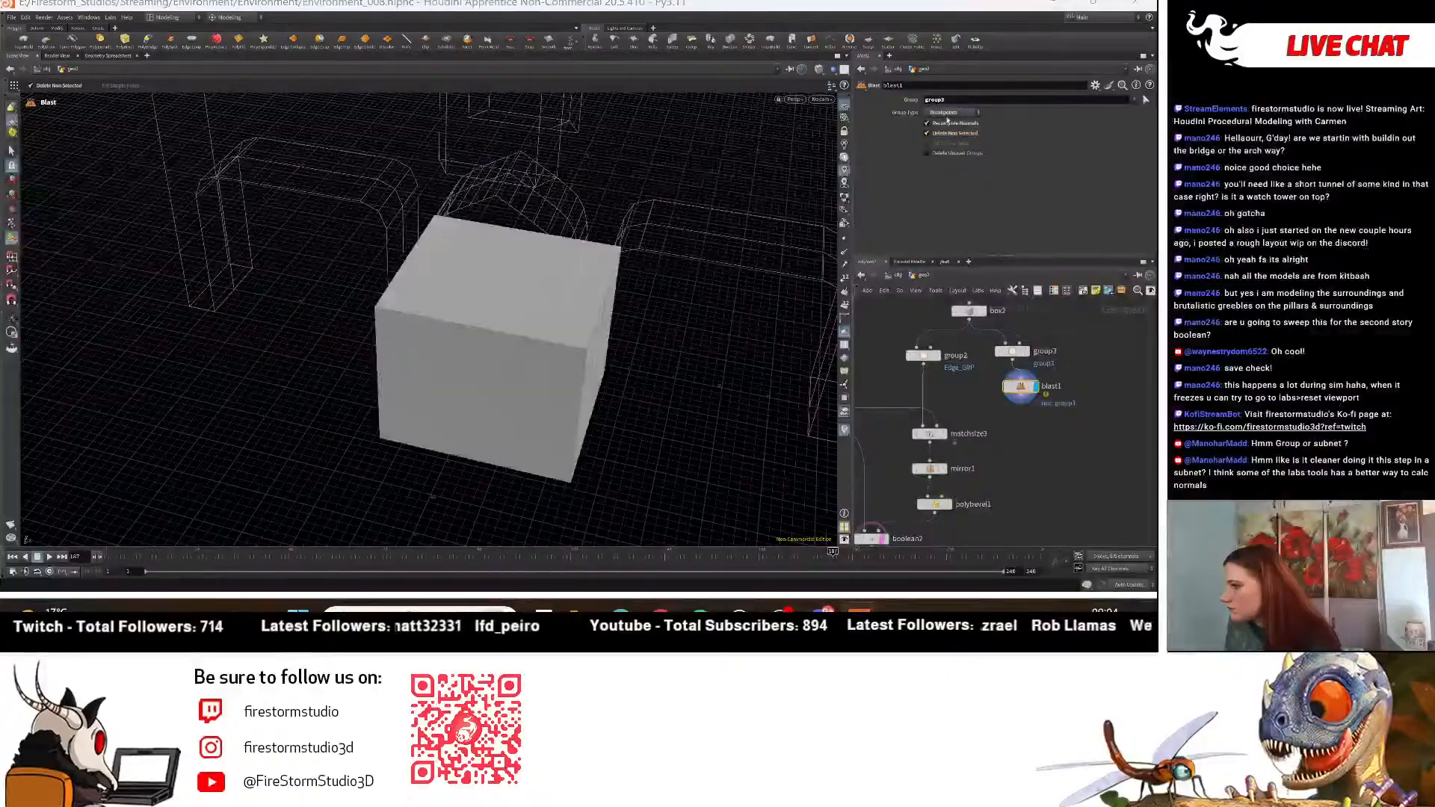
click(948, 123)
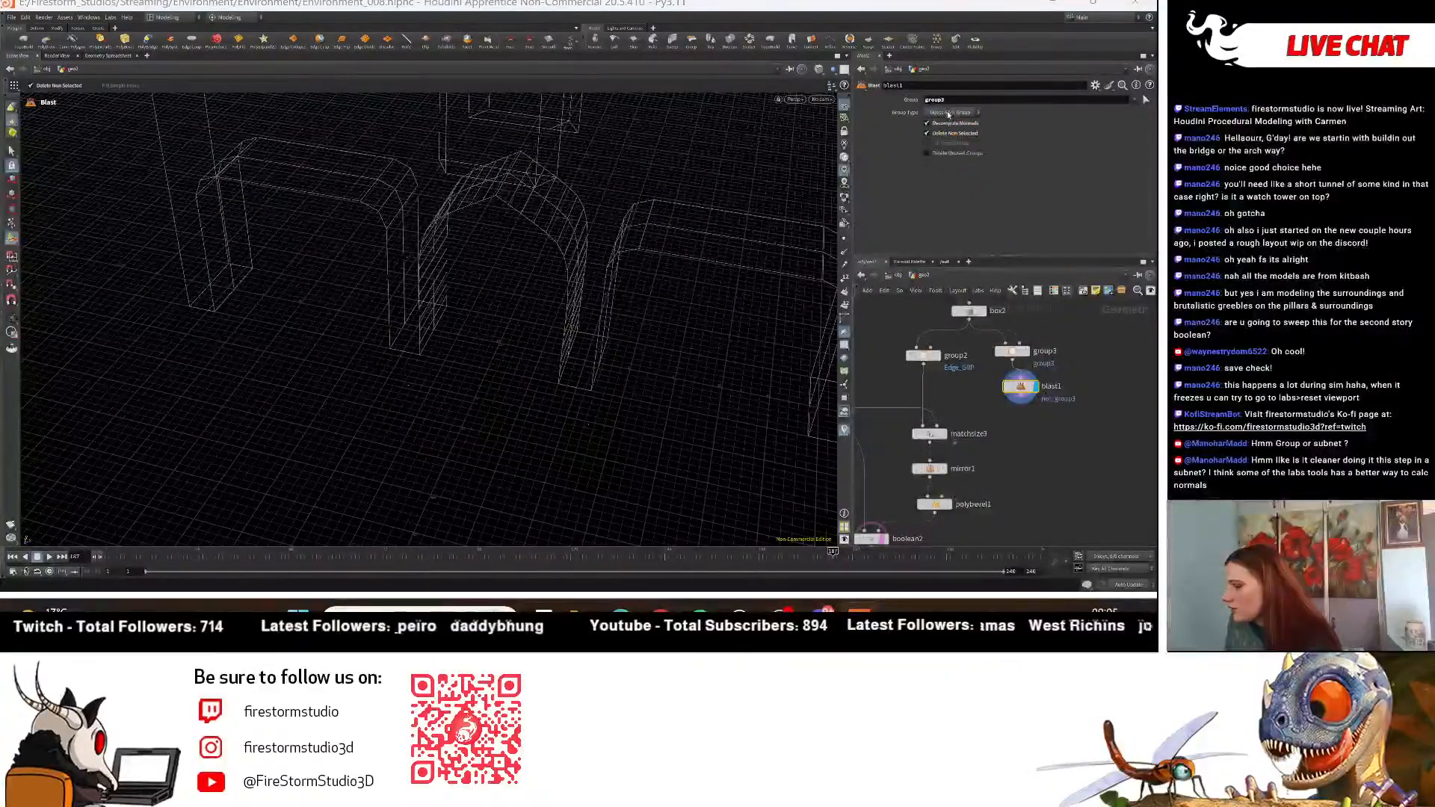
click(948, 114)
click(953, 153)
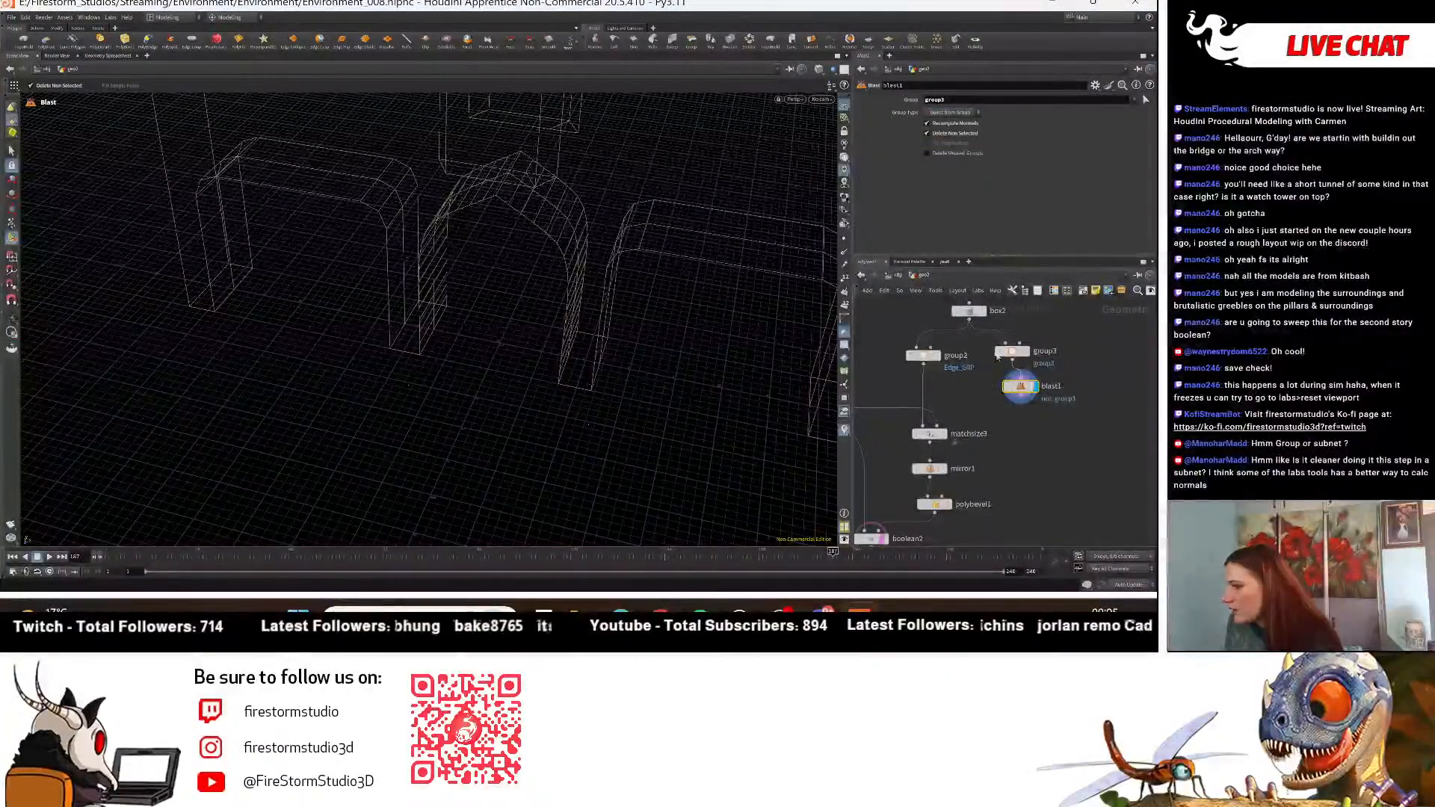
Display the group3 node and move blast1 lower to make room between them.
click(1013, 352)
click(1029, 352)
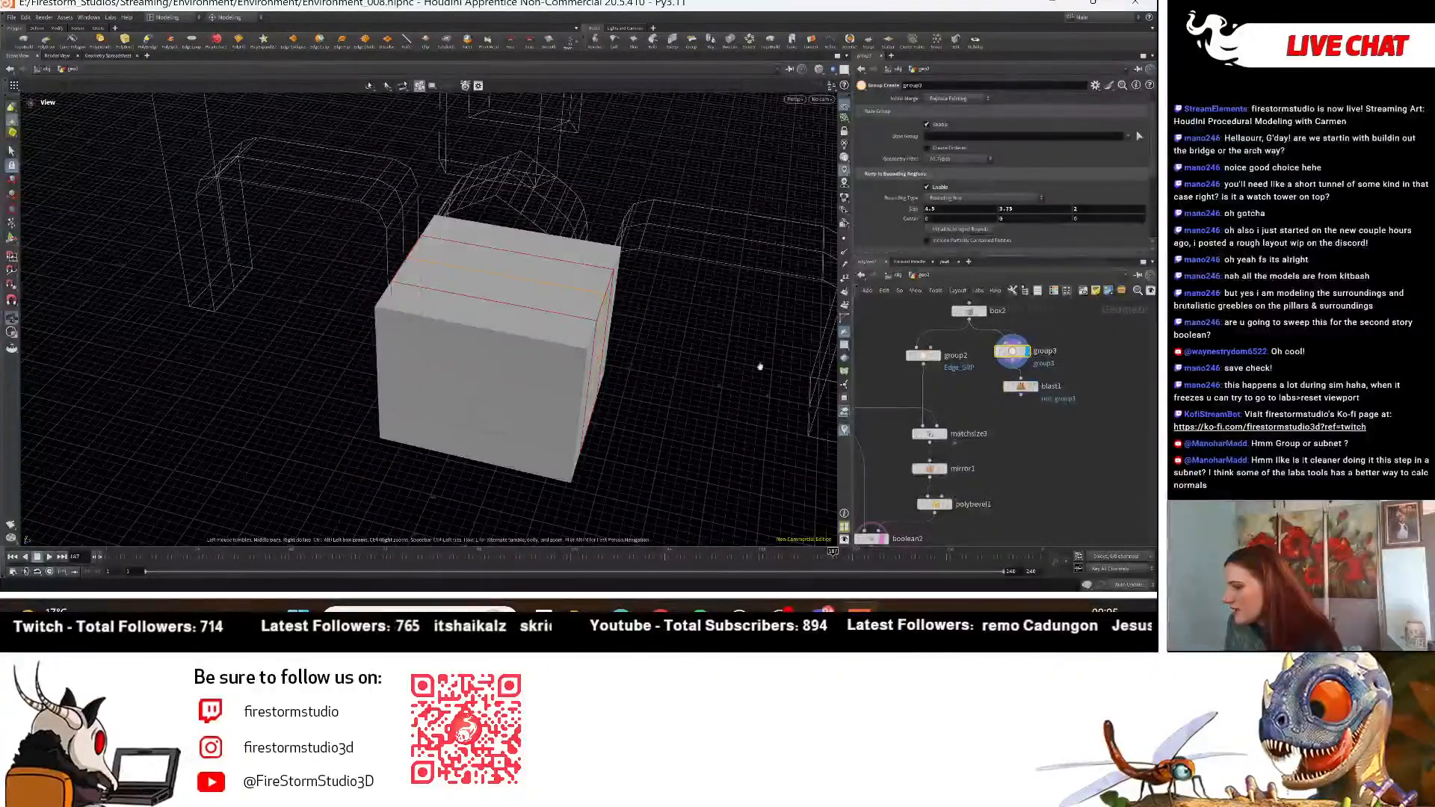
mouse_move(759, 366)
alt+mouse_down()
mouse_move(639, 309)
mouse_move(593, 172)
mouse_move(597, 217)
alt+mouse_up()
drag(1021, 386, 1019, 423)
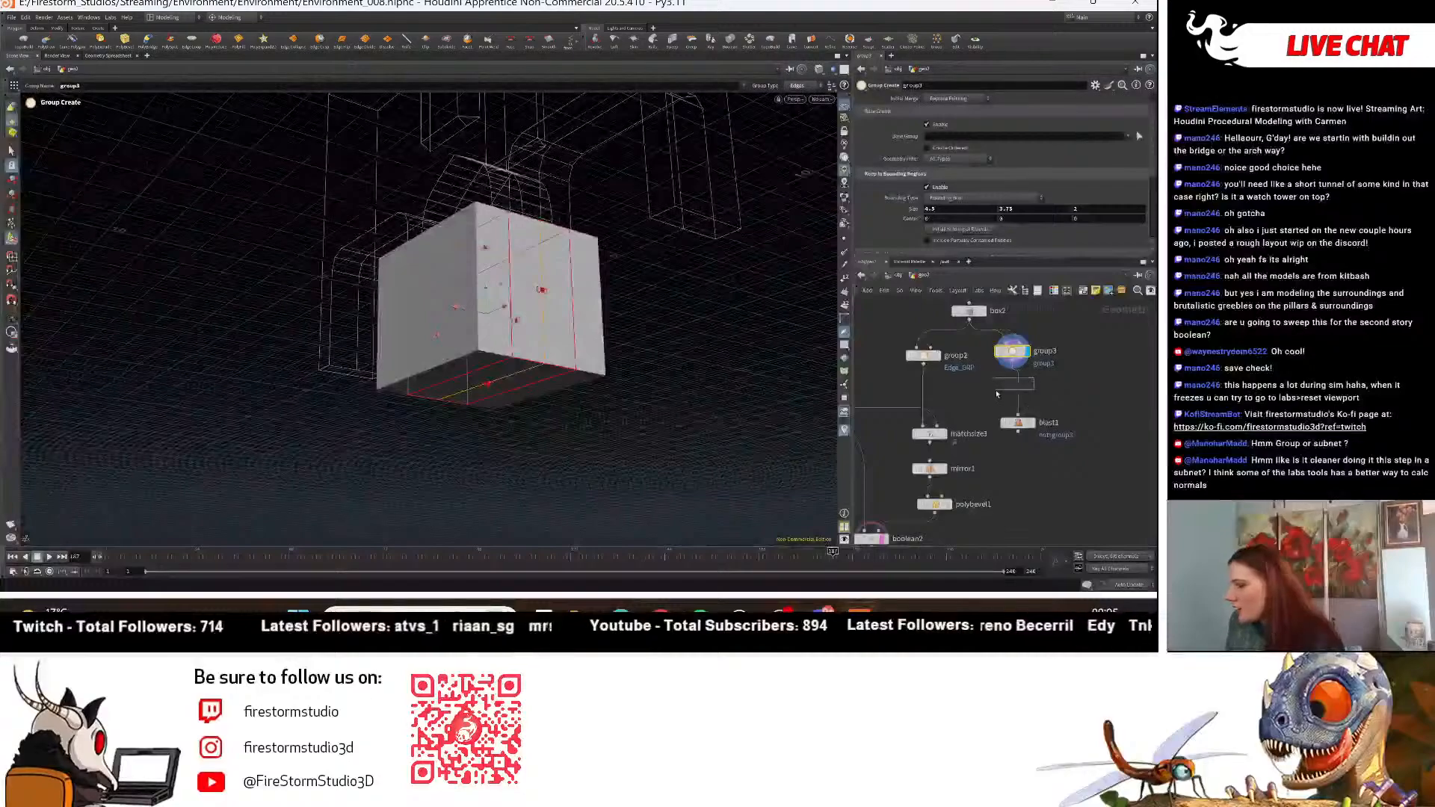
Try an Extract Point from Curve node between group3 and blast1, and remove it again.
key(Tab)
text(curve)
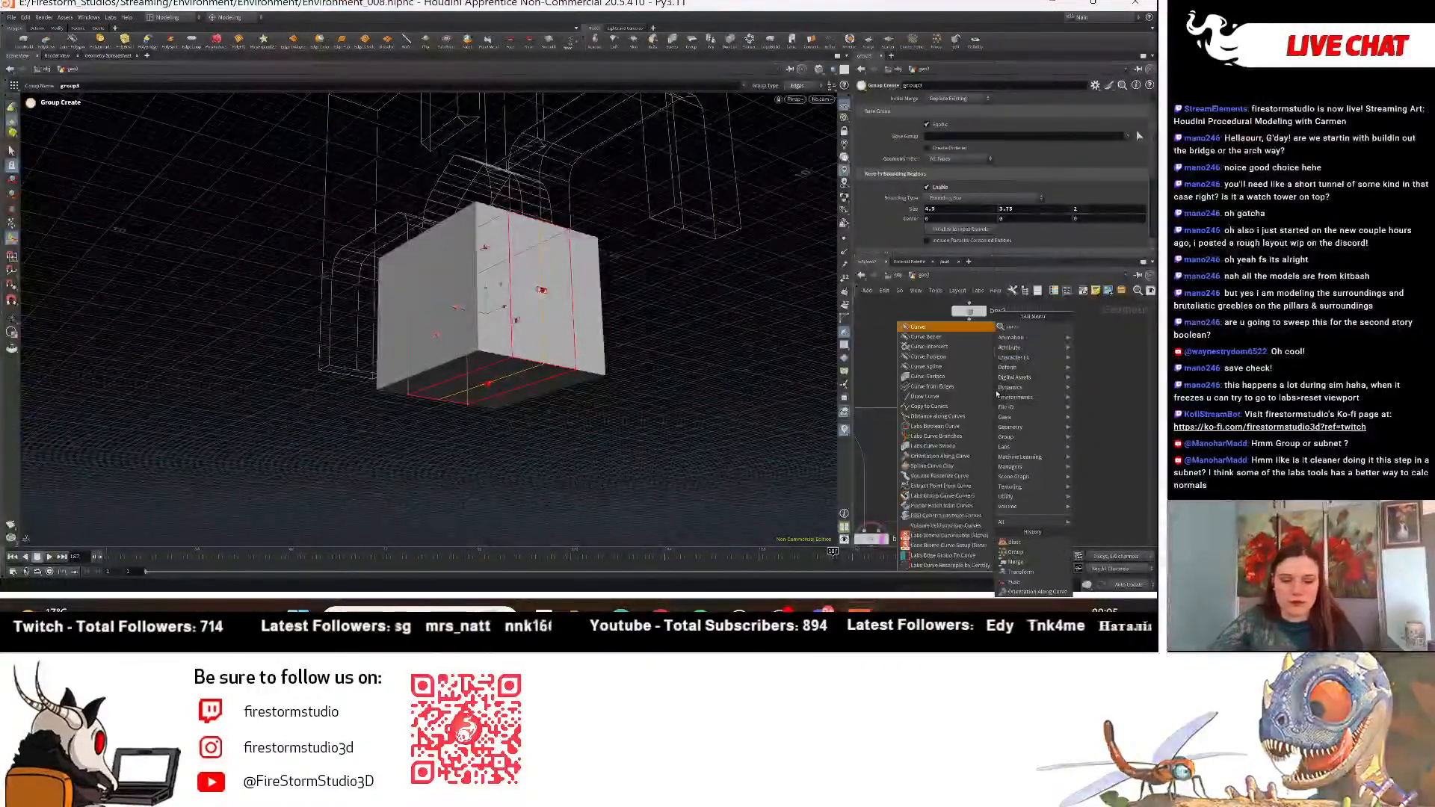
text( from)
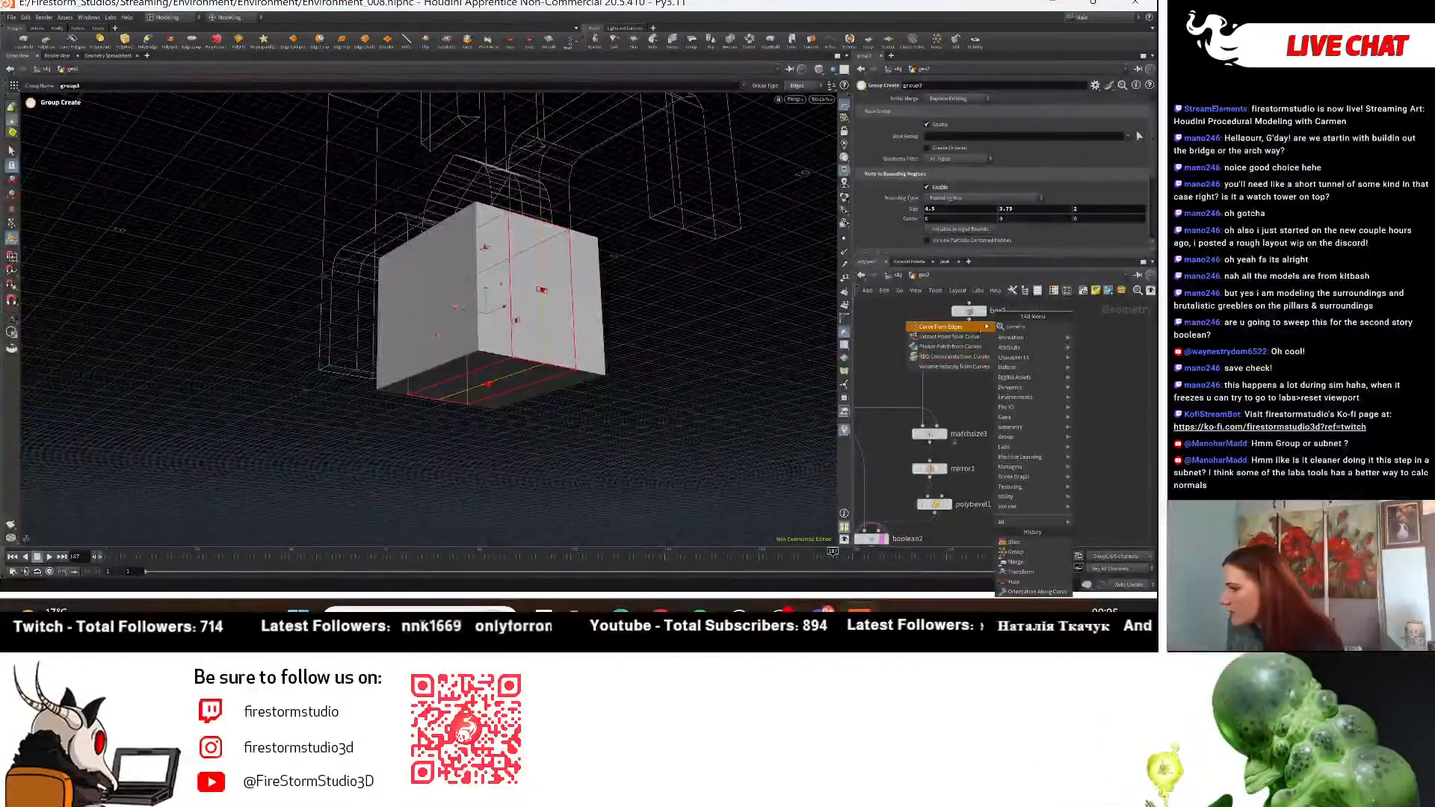
click(976, 336)
click(1017, 395)
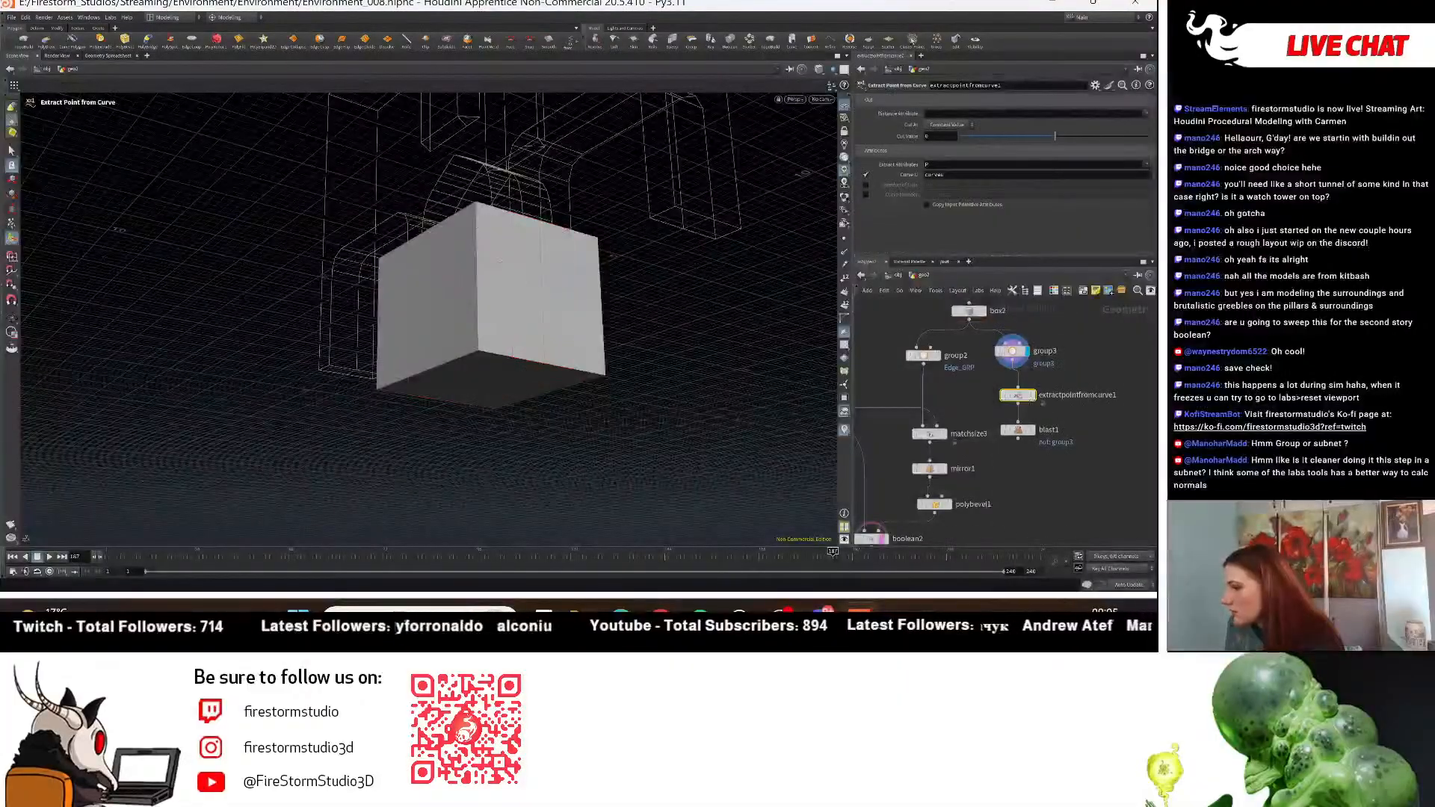
click(956, 125)
click(970, 112)
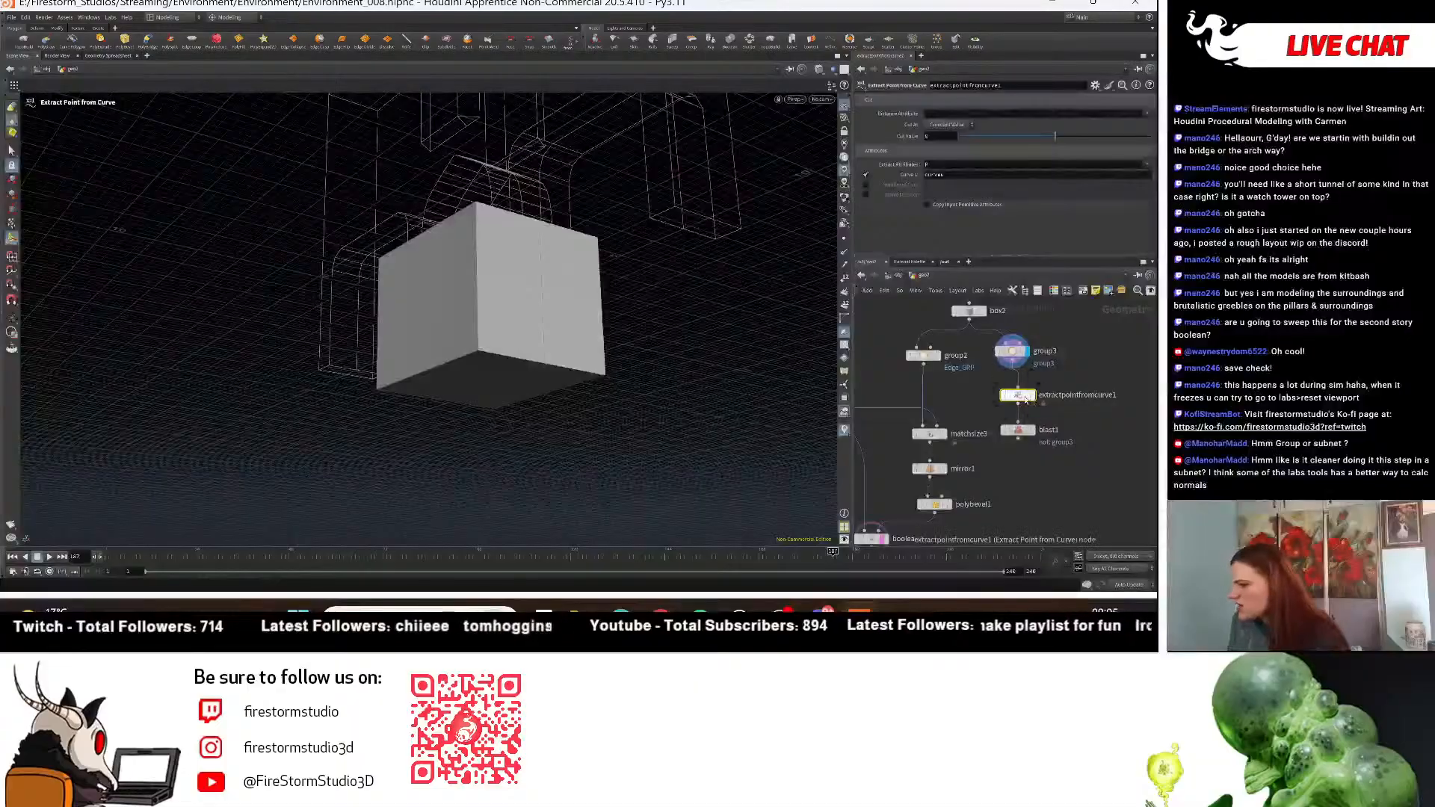
key(Delete)
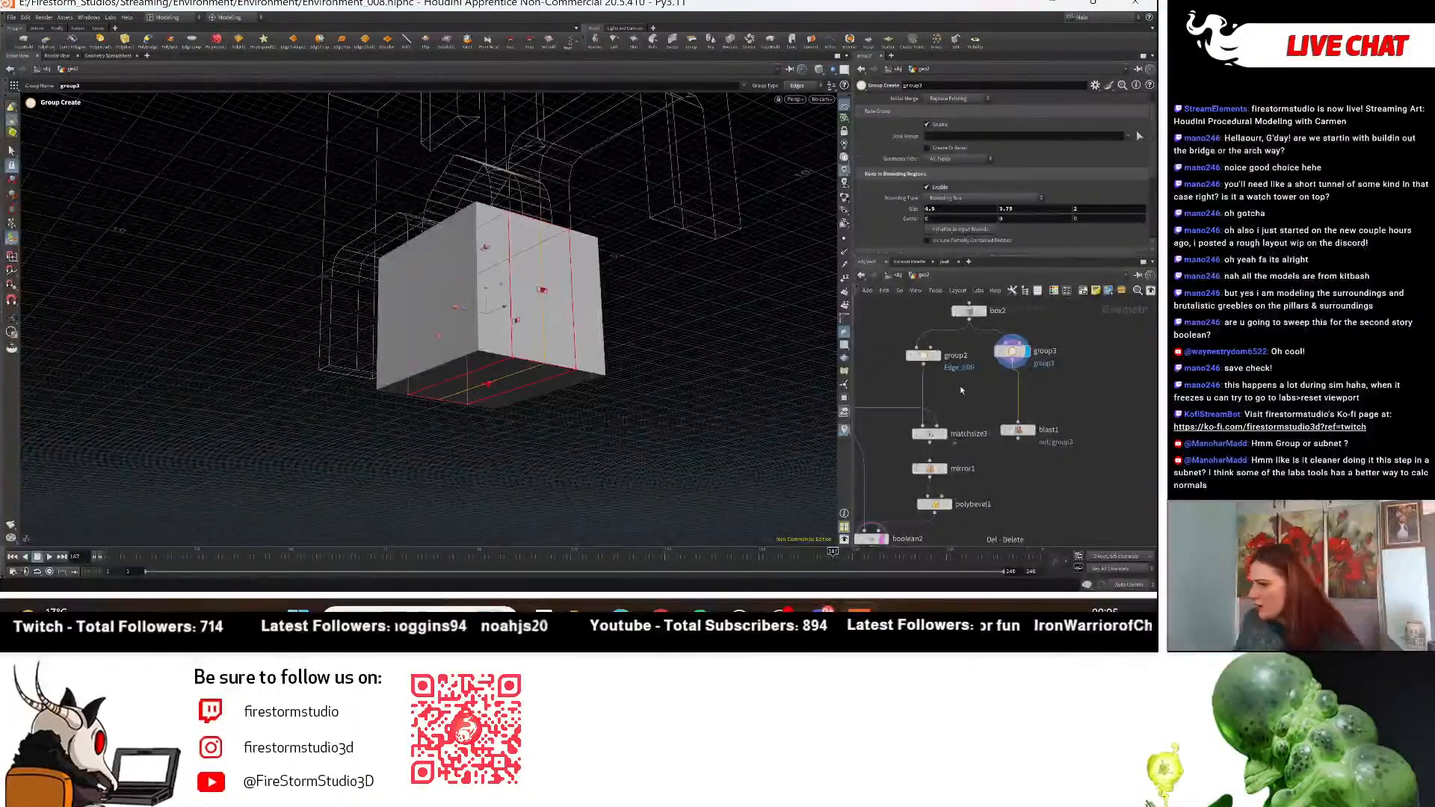
Insert a displayed Curve from Edges node under group3 with its group set to group3, and delete the blast1 node.
key(Tab)
text(curve)
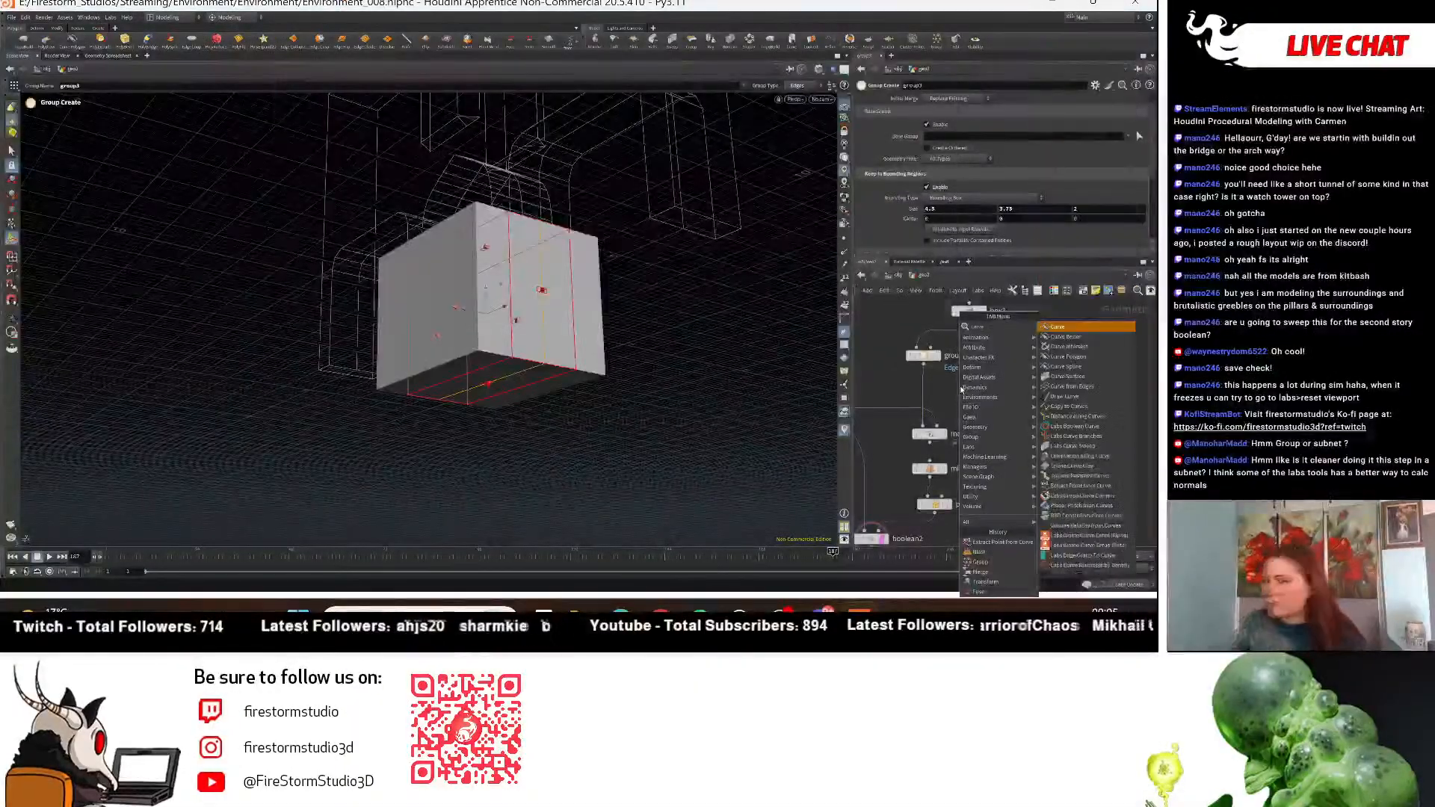
click(1077, 390)
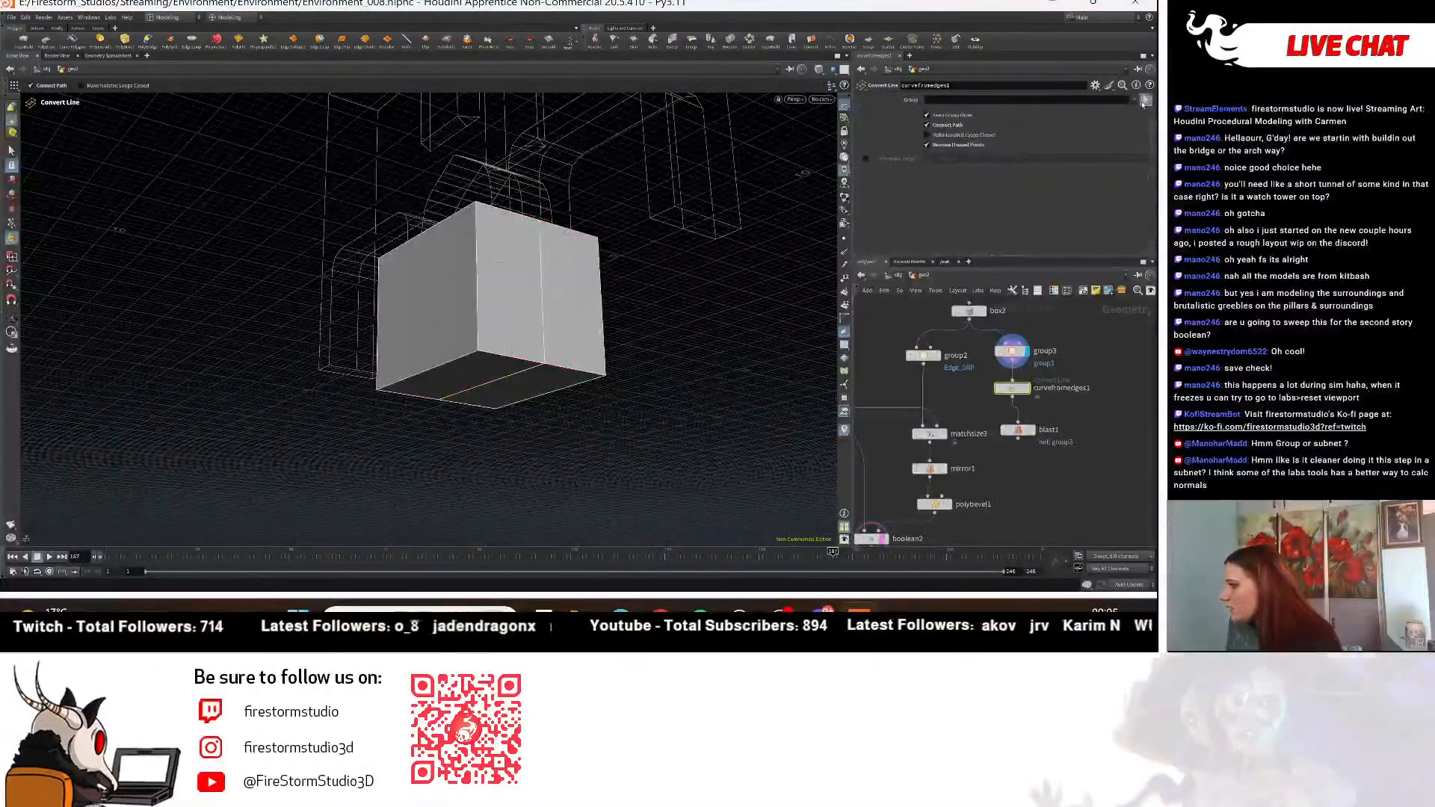
click(1136, 112)
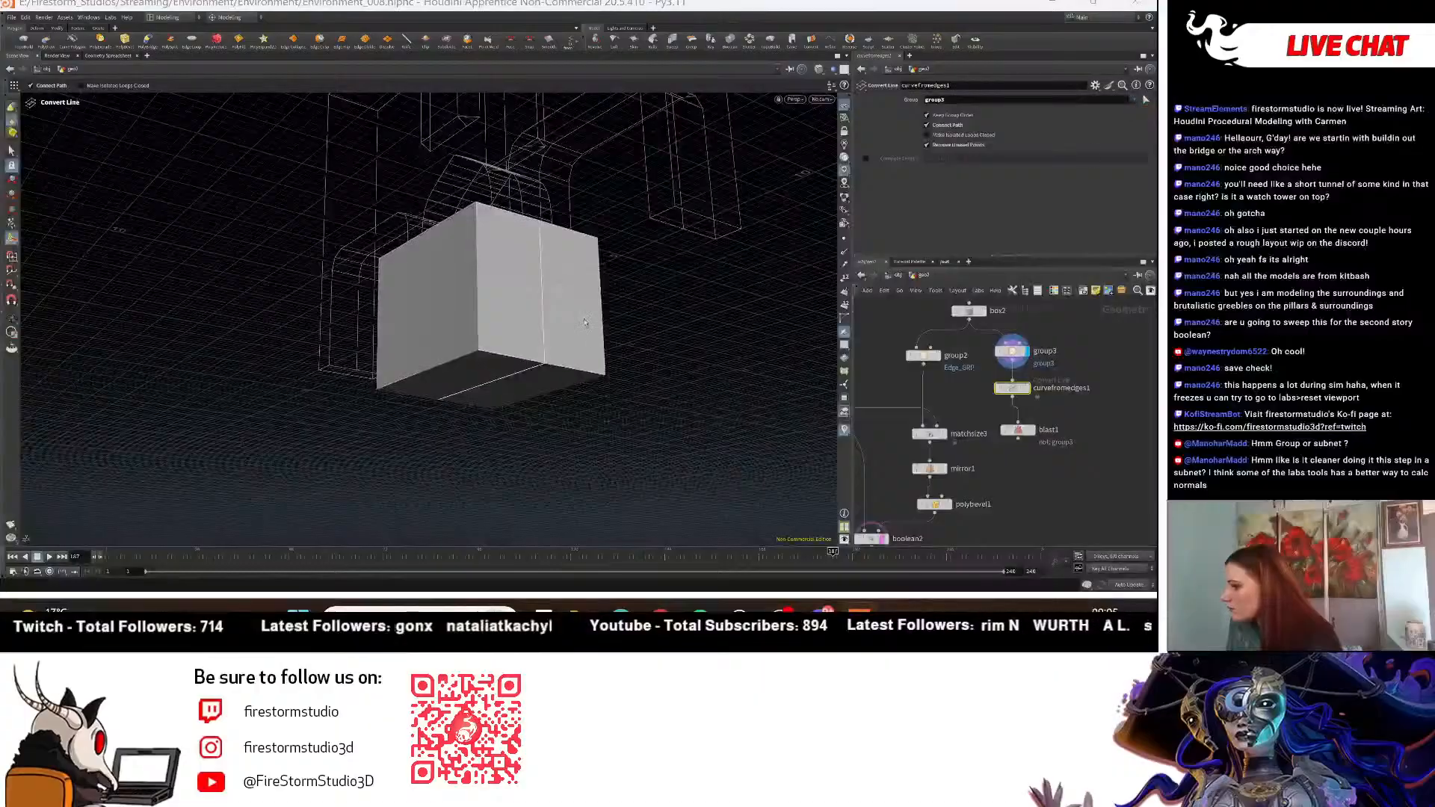
click(1026, 388)
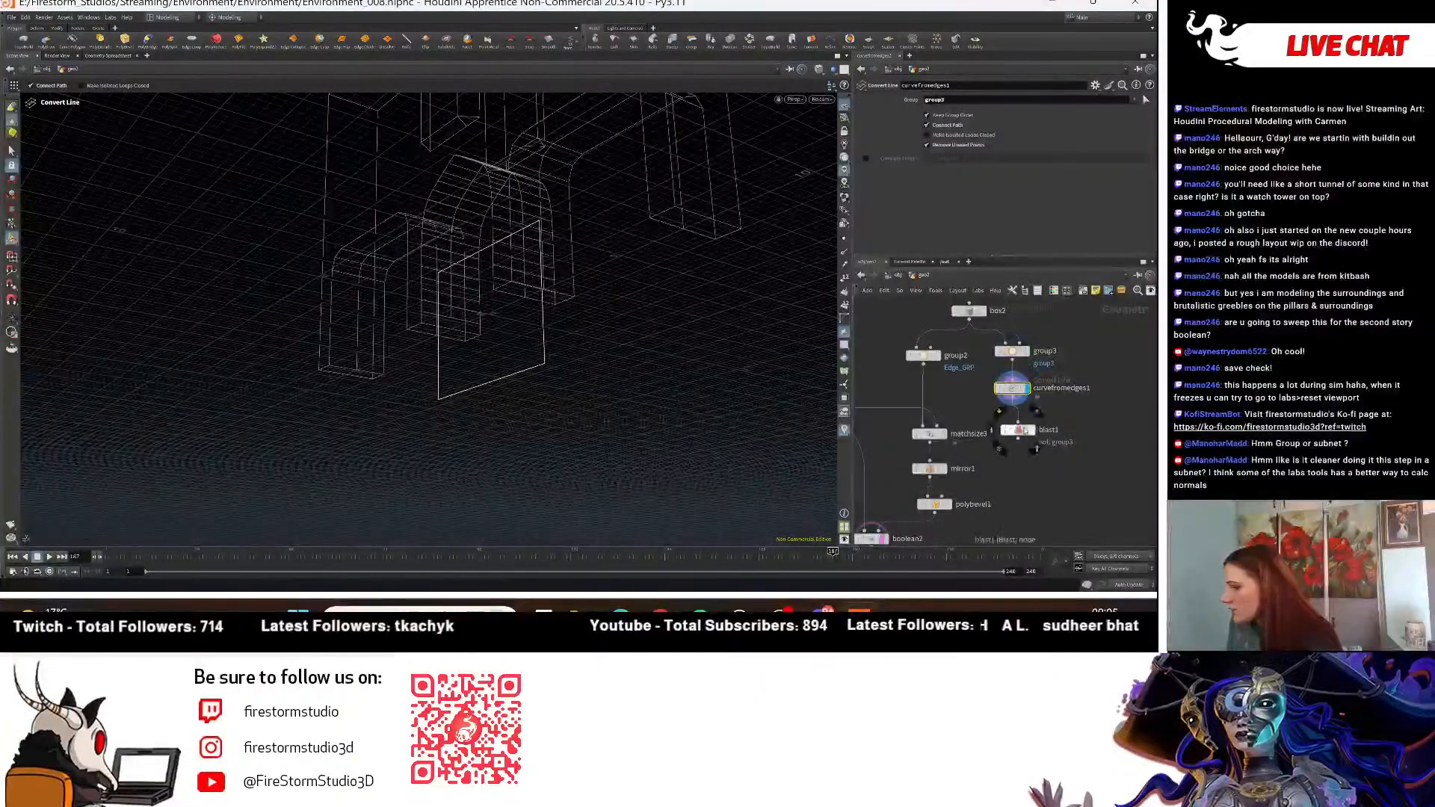
key(Delete)
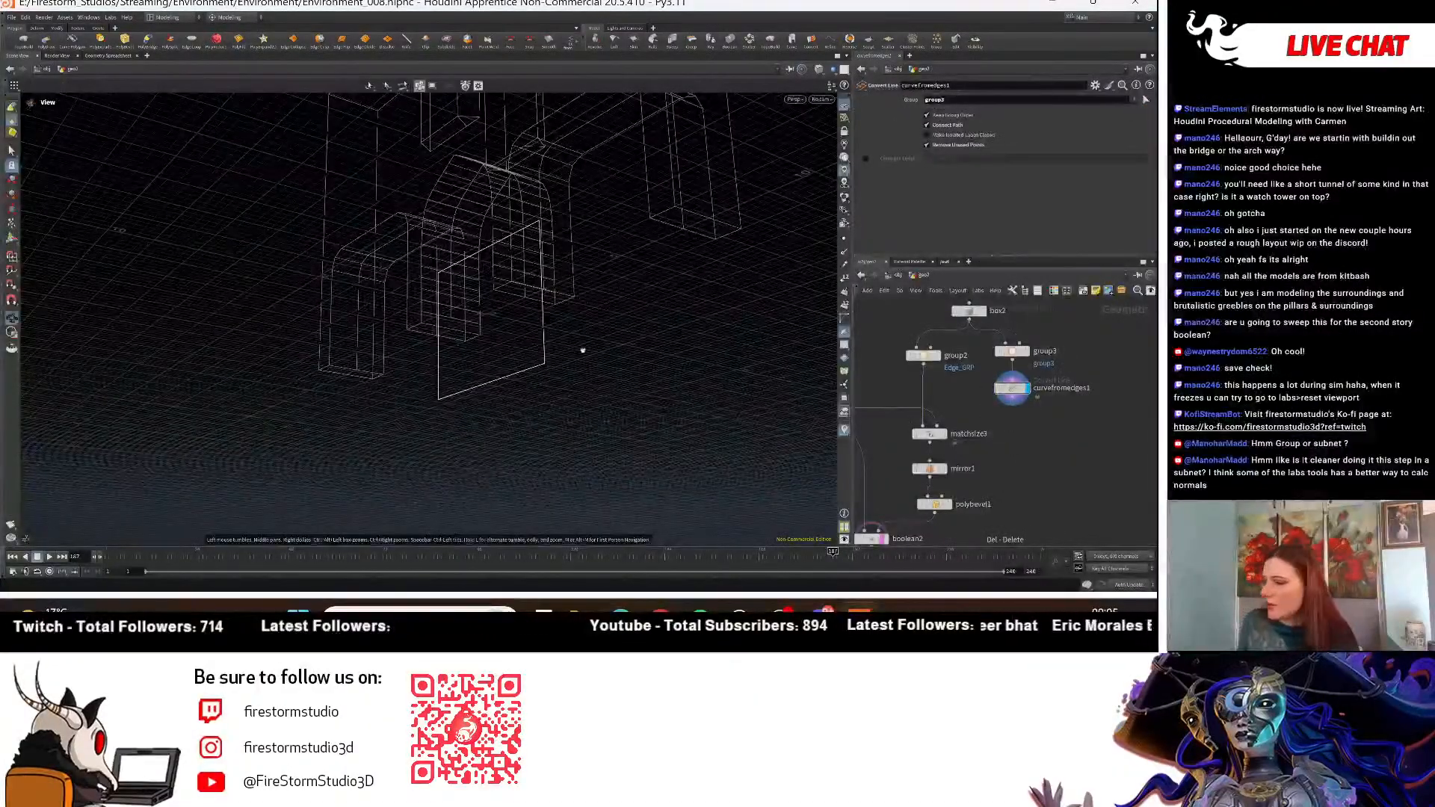
alt+drag(580, 349, 537, 356)
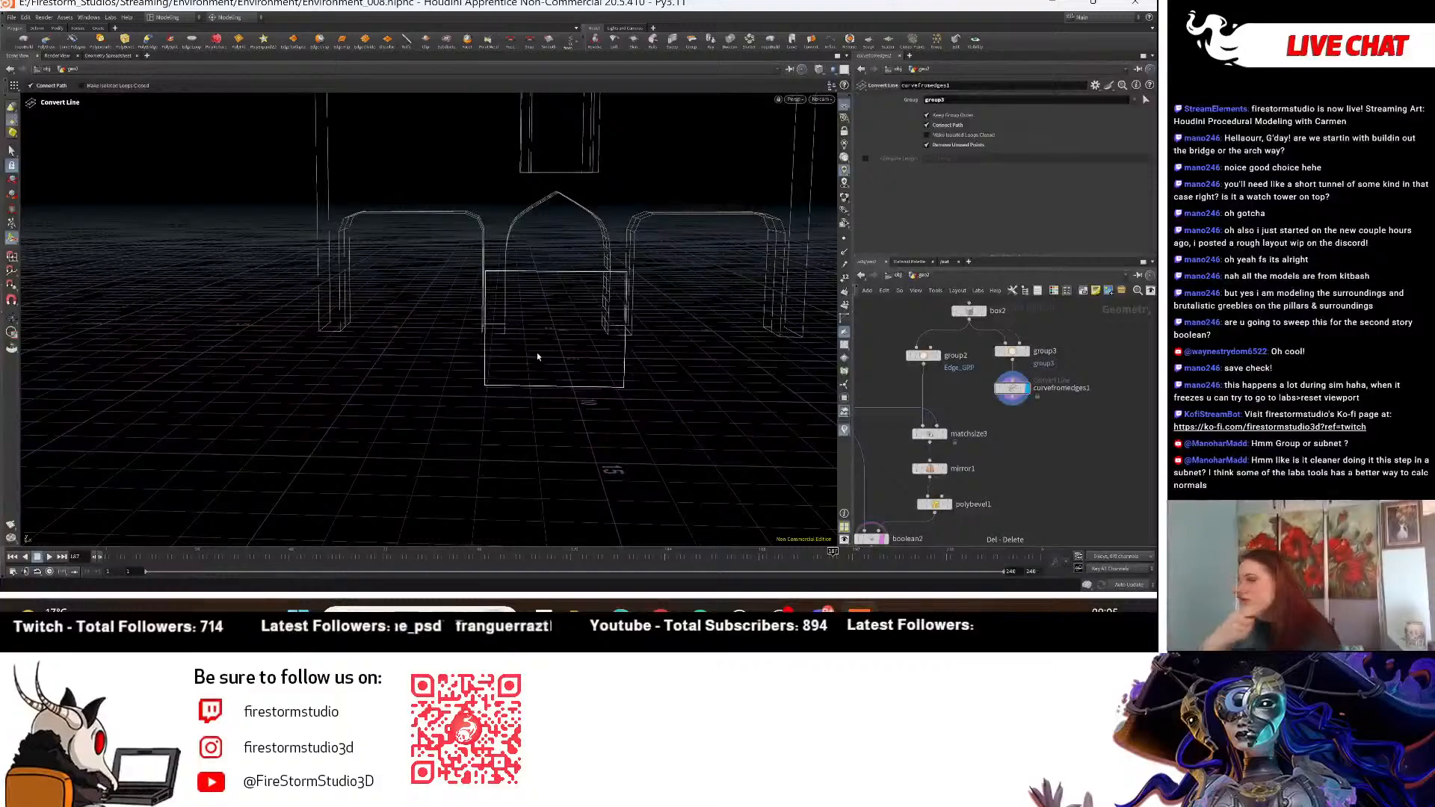
Move group3 and curvefromedges1 below polybevel1, wire polybevel1's output into group3 and display group3.
mouse_move(1019, 489)
middle_down()
mouse_move(1006, 414)
mouse_move(1008, 493)
middle_up()
drag(1052, 439, 985, 340)
scroll(1076, 459, down, 2)
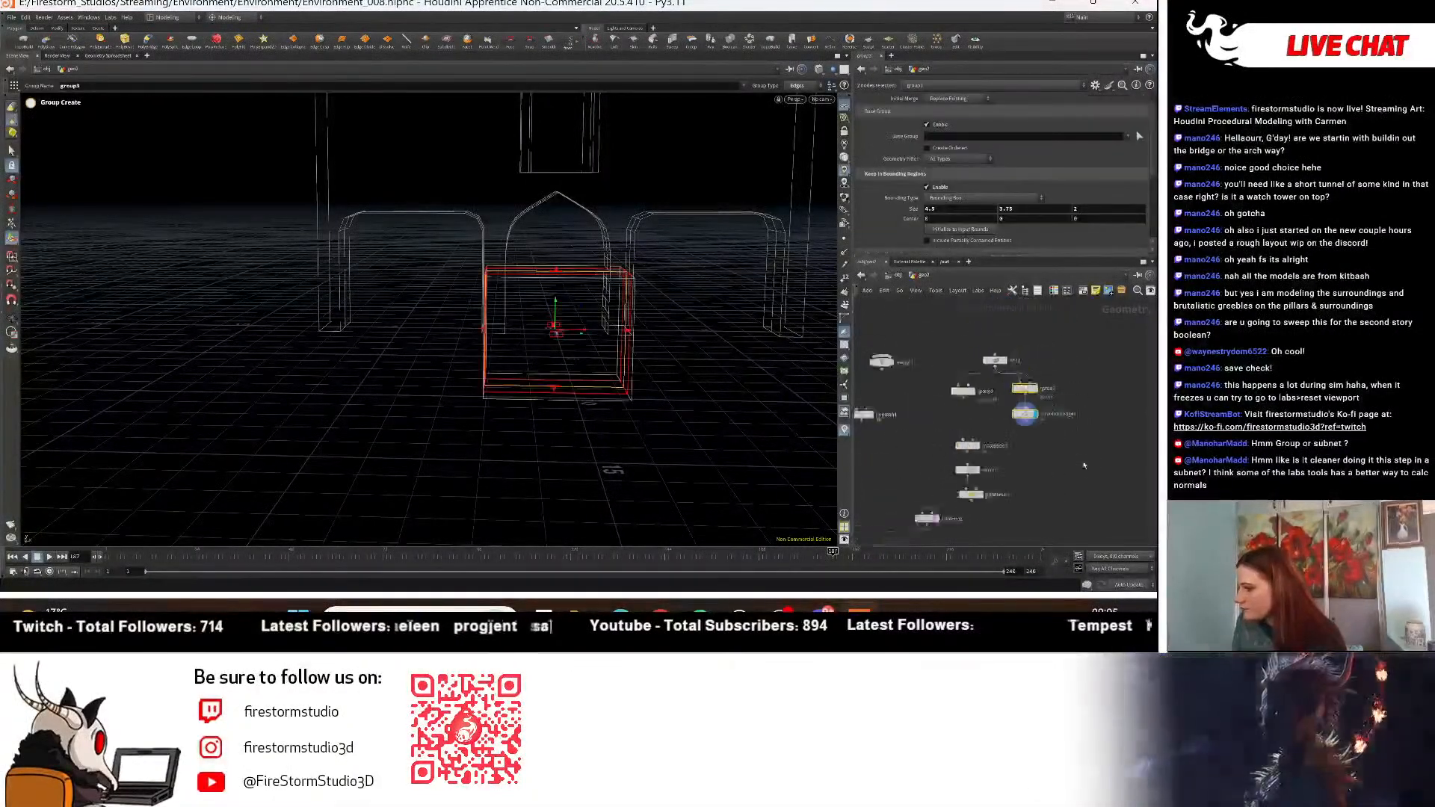
middle_drag(1081, 463, 1081, 430)
drag(1031, 358, 930, 462)
scroll(1030, 469, up, 5)
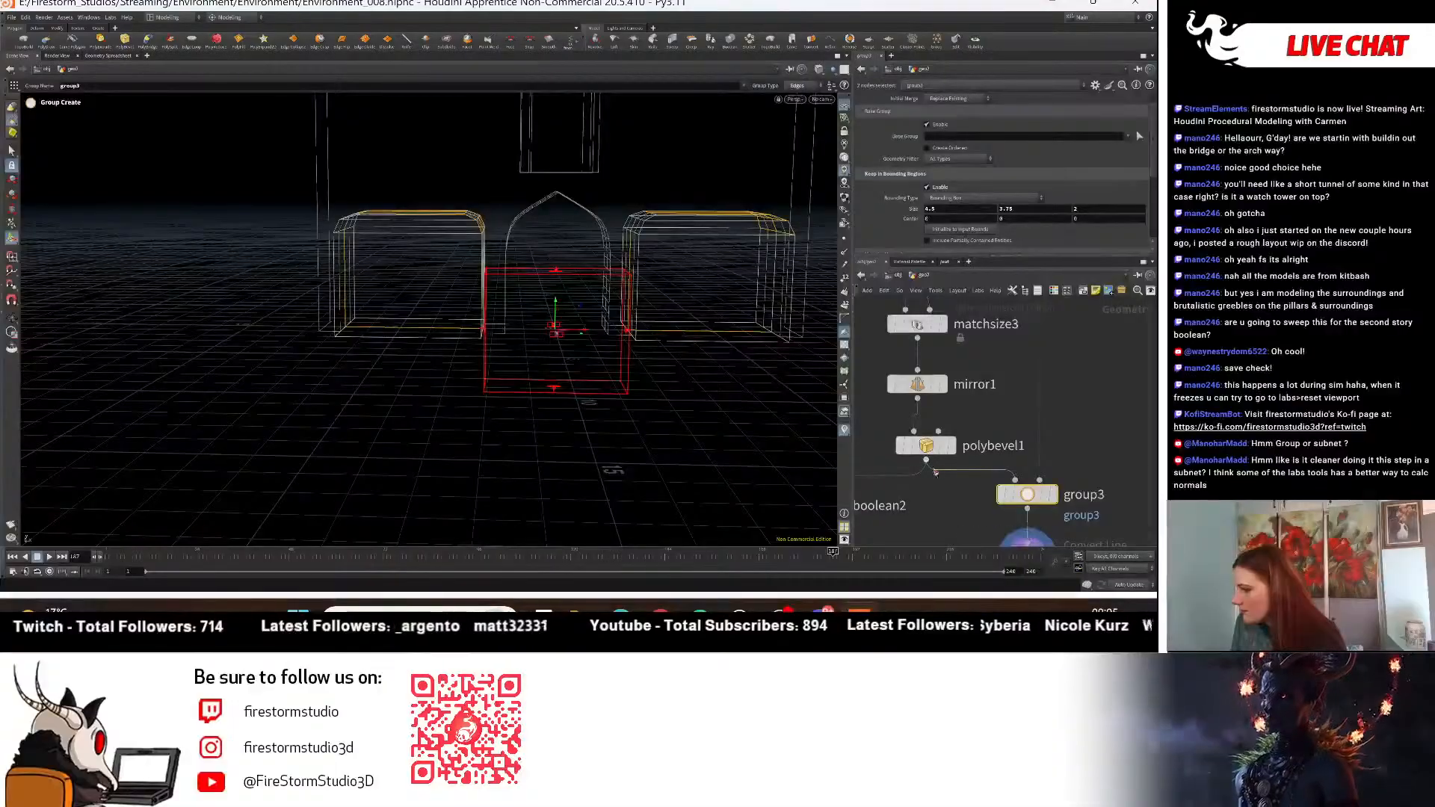
alt+drag(568, 389, 554, 452)
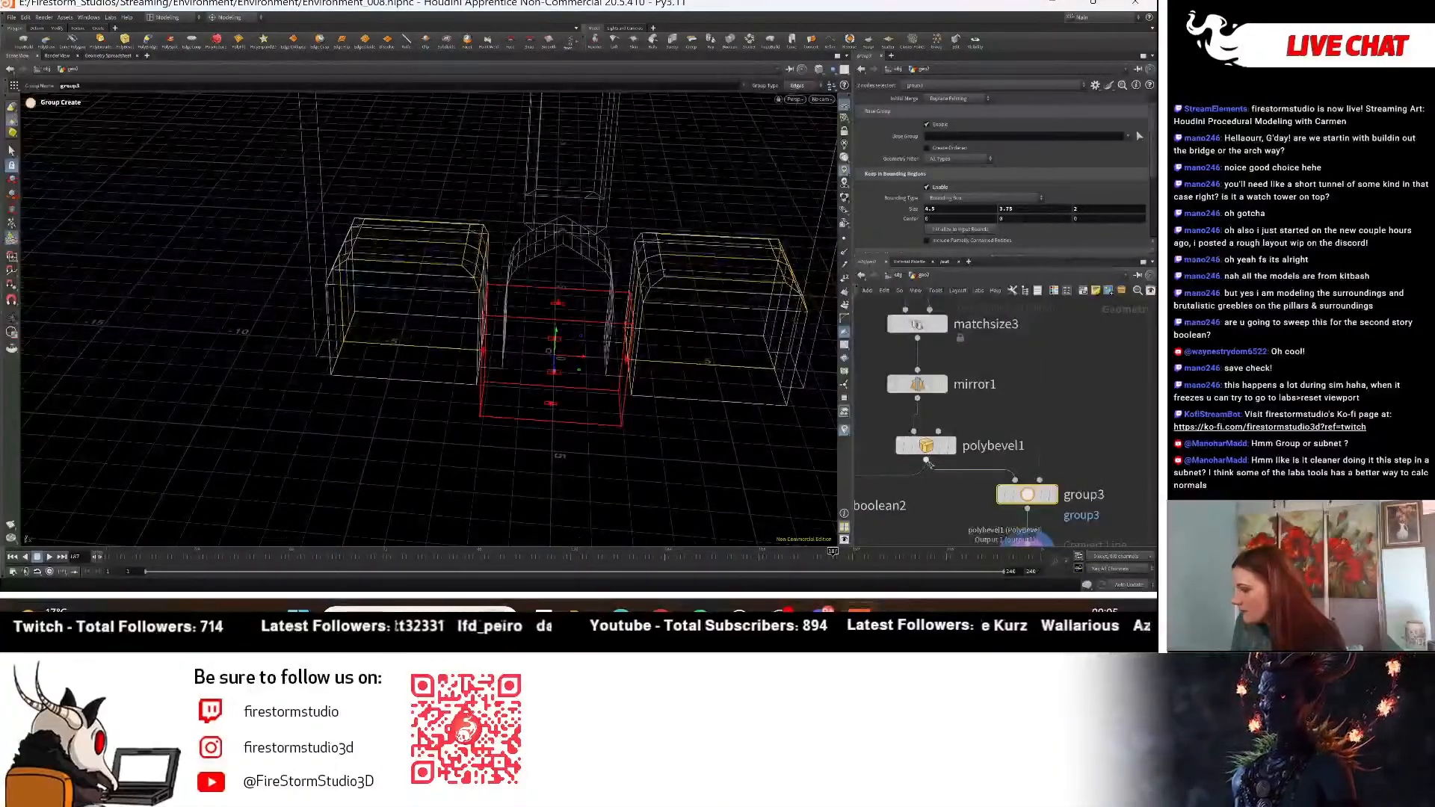
click(927, 461)
click(1039, 493)
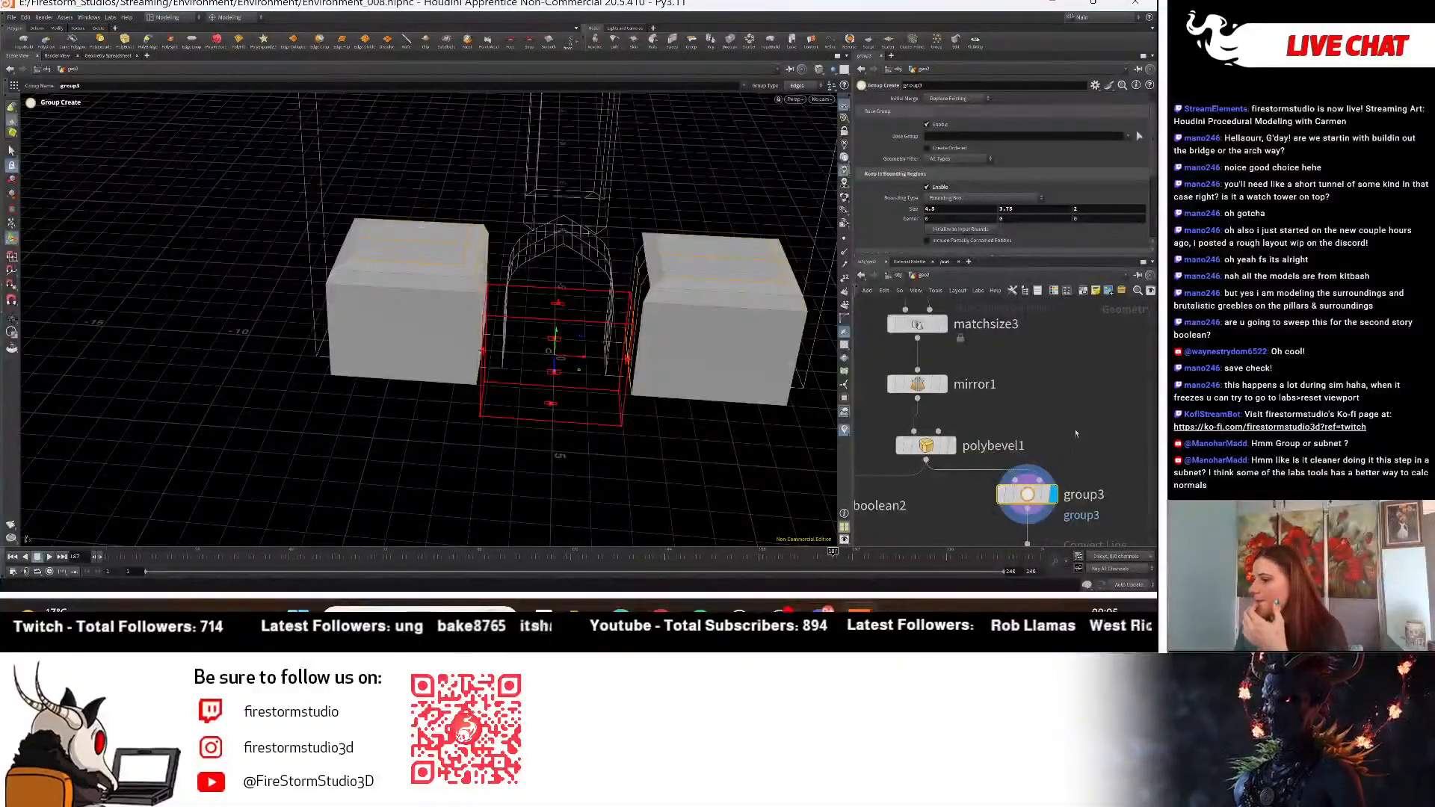
Reorder the node chain so polybevel1 sits before matchsize3 and mirror1 comes after it, ahead of boolean2.
scroll(1076, 433, down, 3)
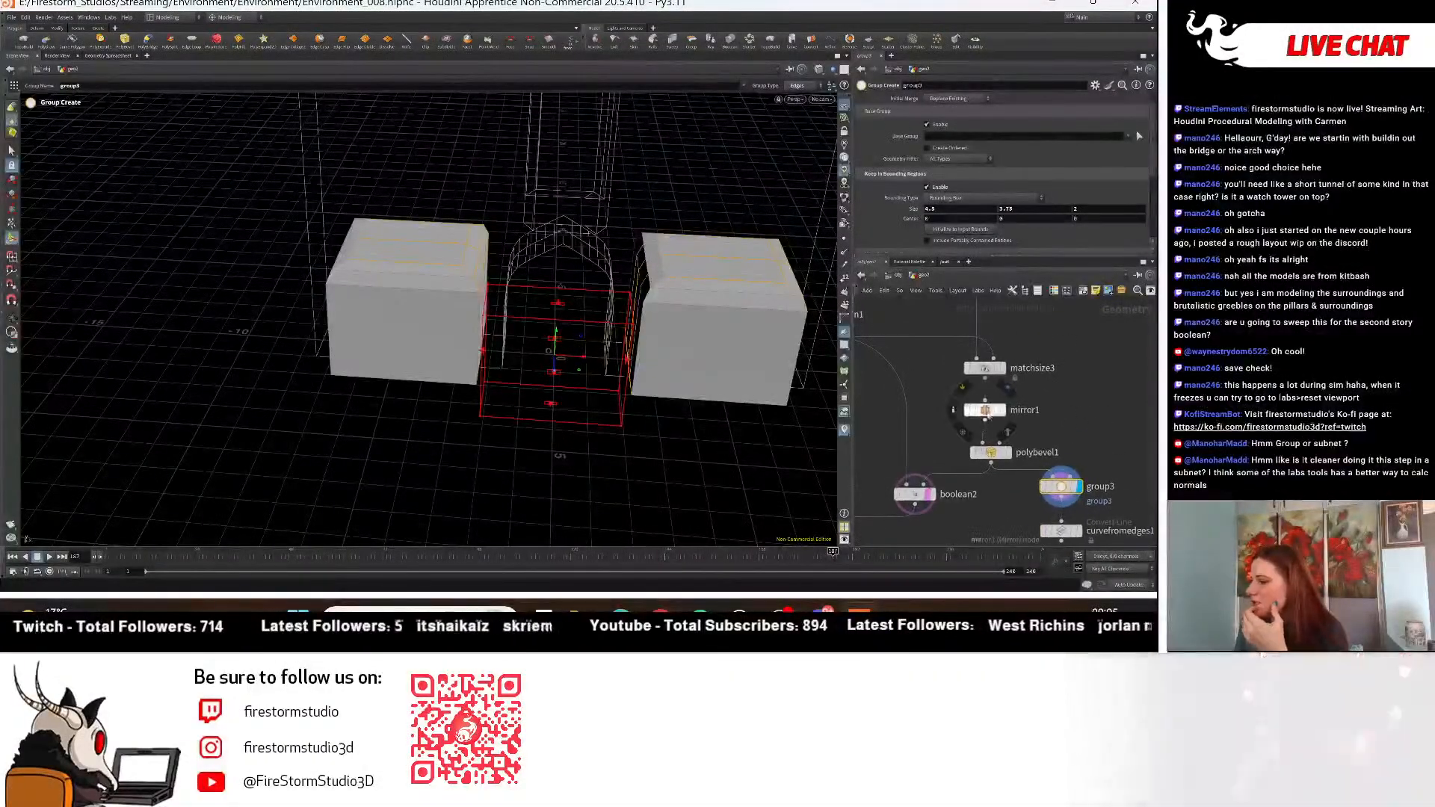
drag(985, 410, 1021, 438)
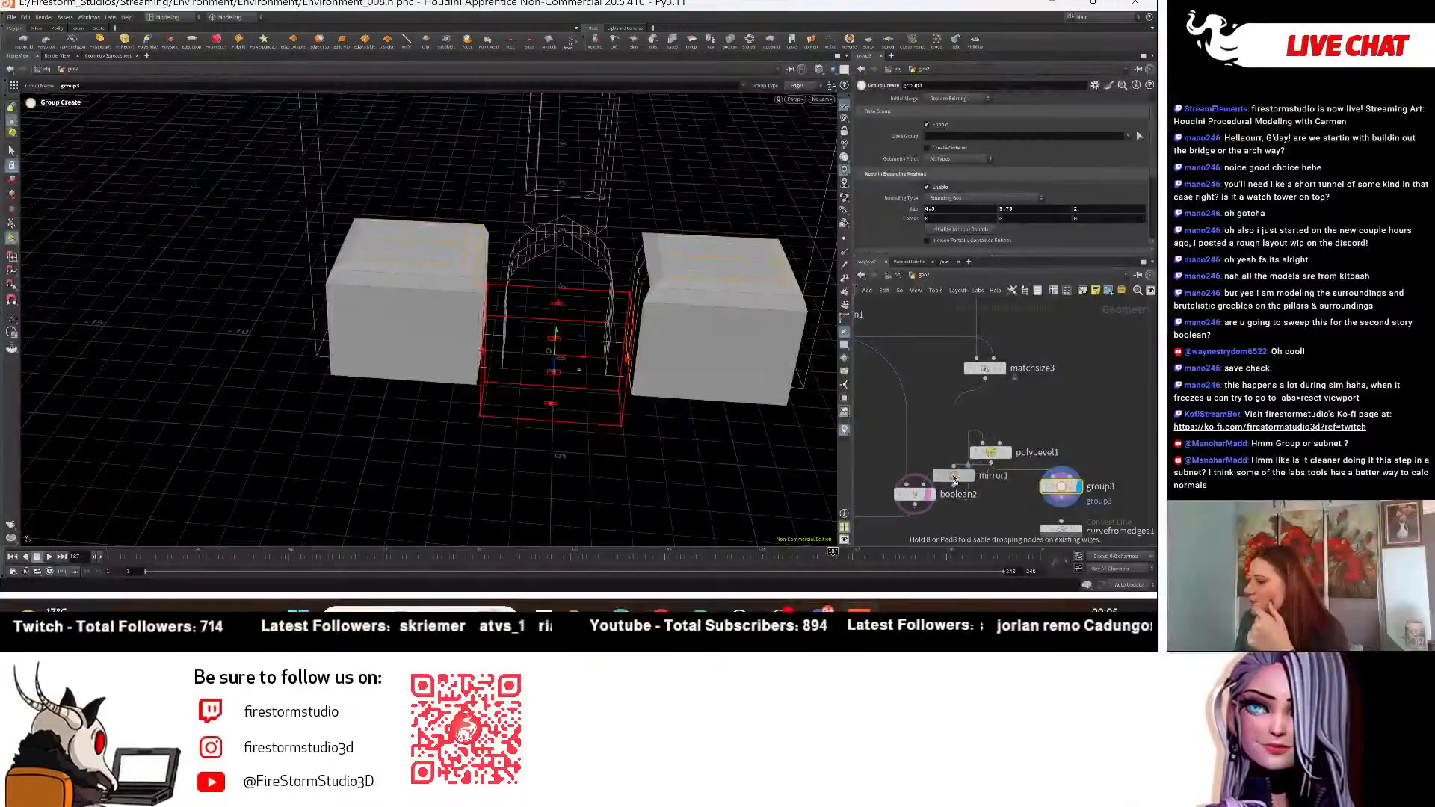
drag(953, 478, 984, 320)
Rewire group3's input to polybevel1's output, bypassing matchsize3.
middle_drag(1047, 418, 1019, 425)
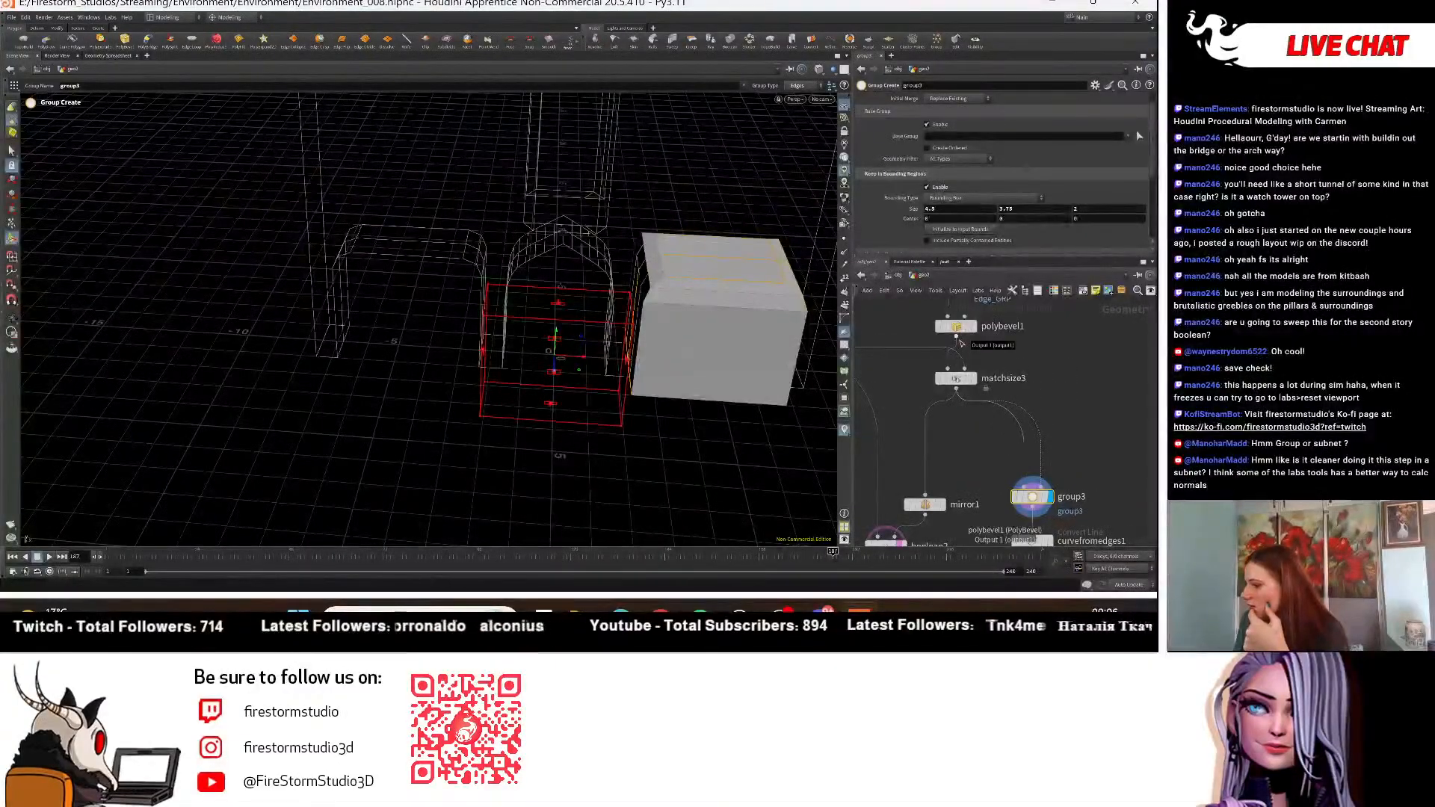
click(1031, 482)
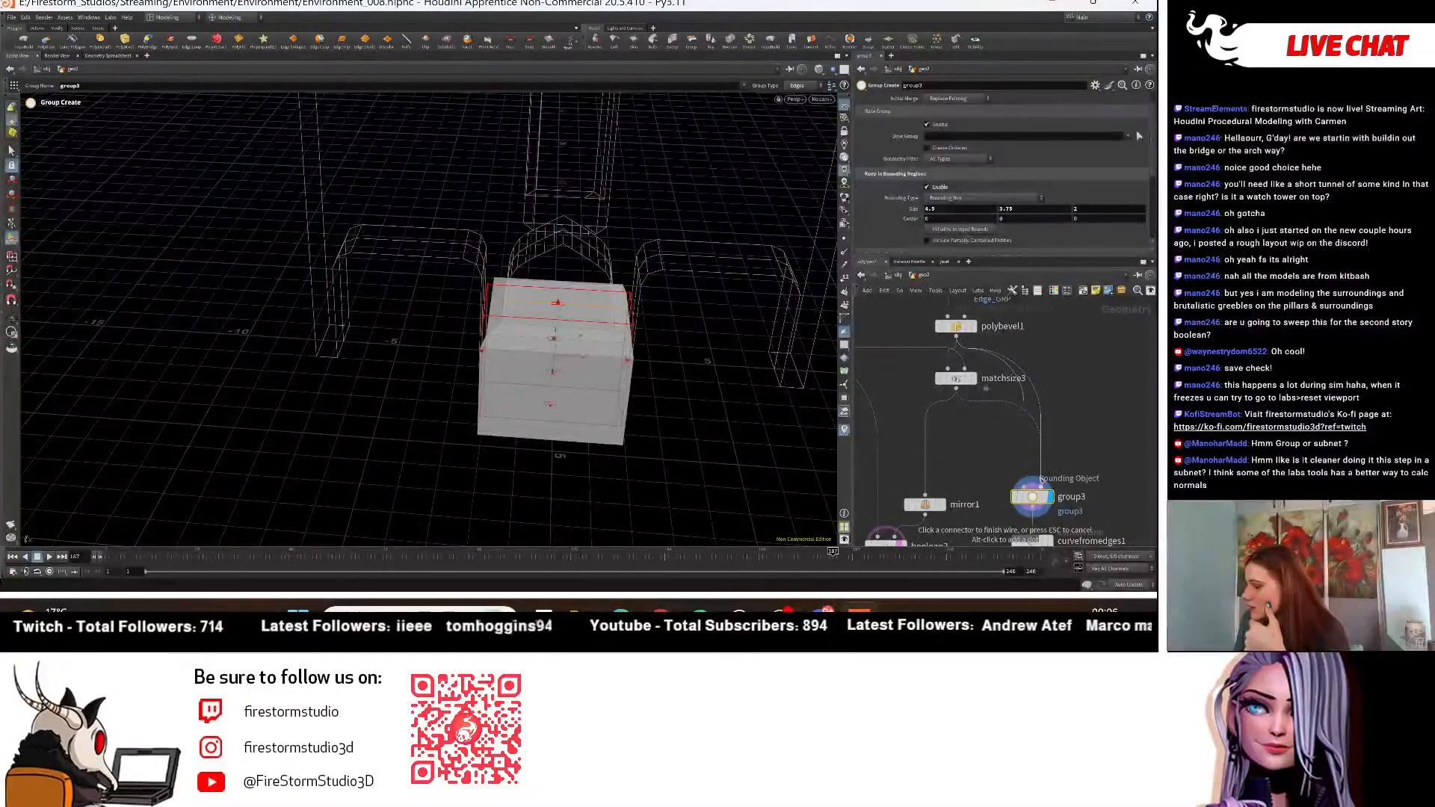
middle_drag(1042, 461, 1047, 396)
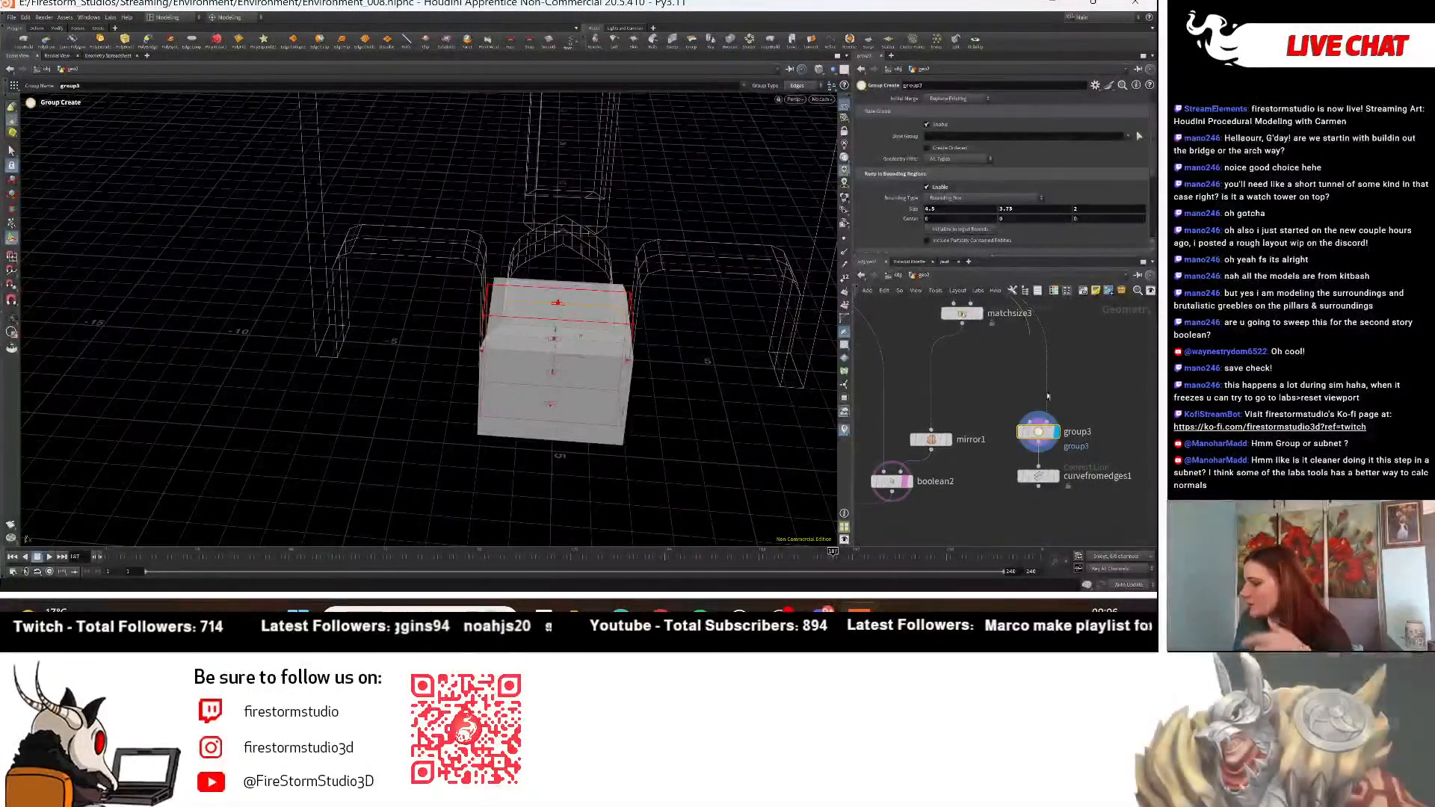
Increase the spread angle of group3's Keep by Normals filter for the edges of the beveled block.
alt+drag(586, 403, 804, 393)
scroll(1054, 428, up, 3)
scroll(1030, 210, down, 2)
scroll(1030, 209, down, 3)
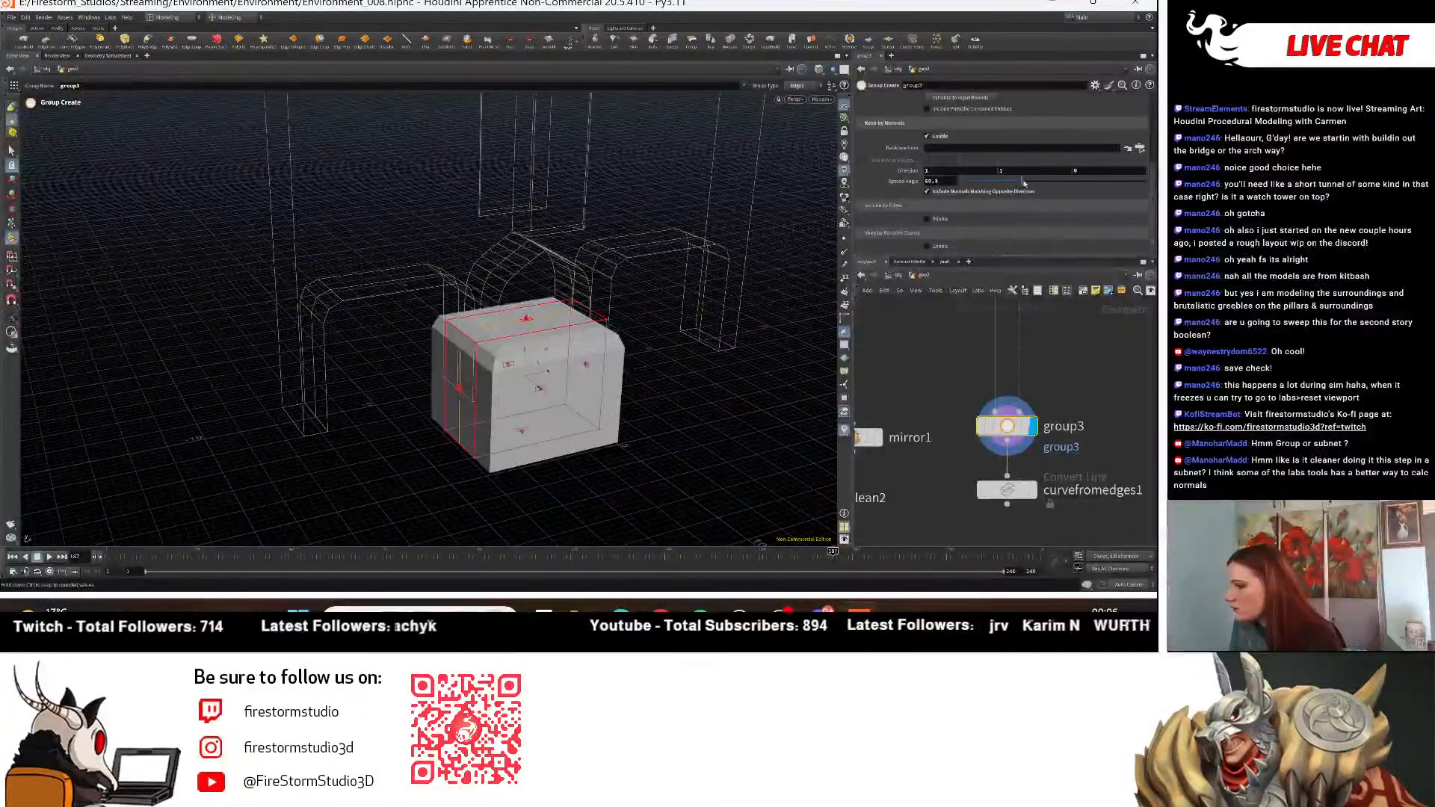
drag(1023, 182, 1031, 183)
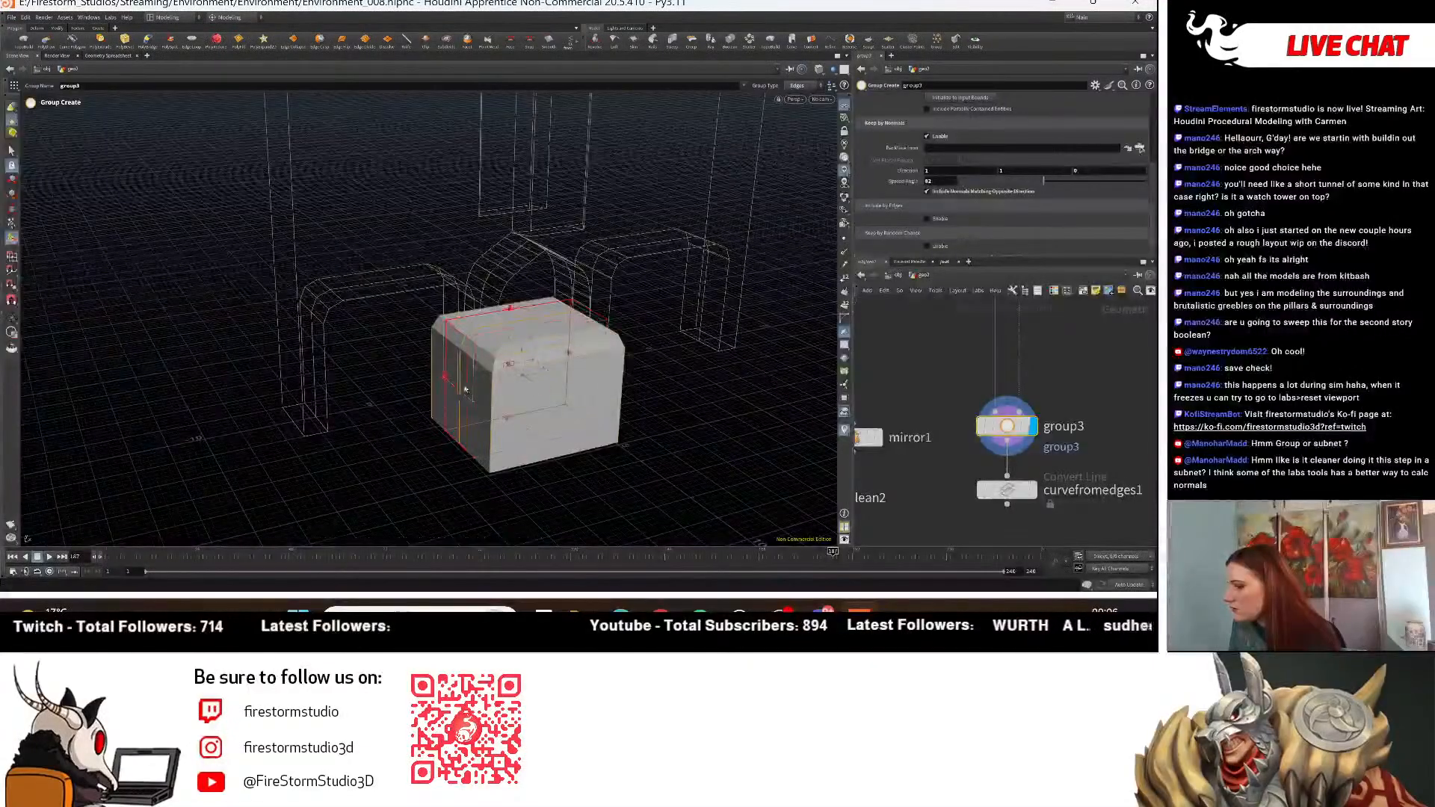
Display curvefromedges1 and adjust group3's bounding region around the block with its viewport handle.
key(Escape)
drag(682, 411, 834, 338)
key(Return)
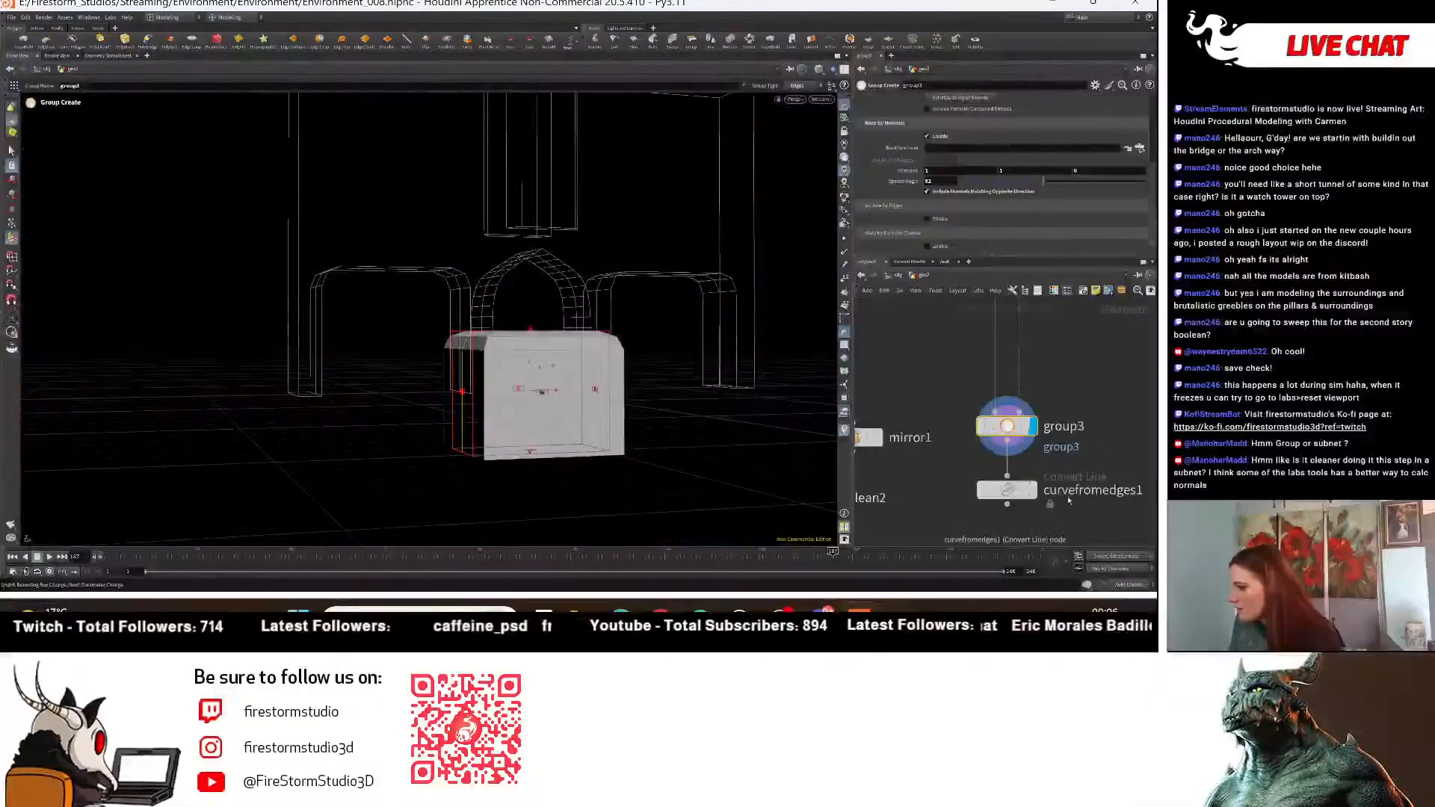
drag(542, 392, 564, 395)
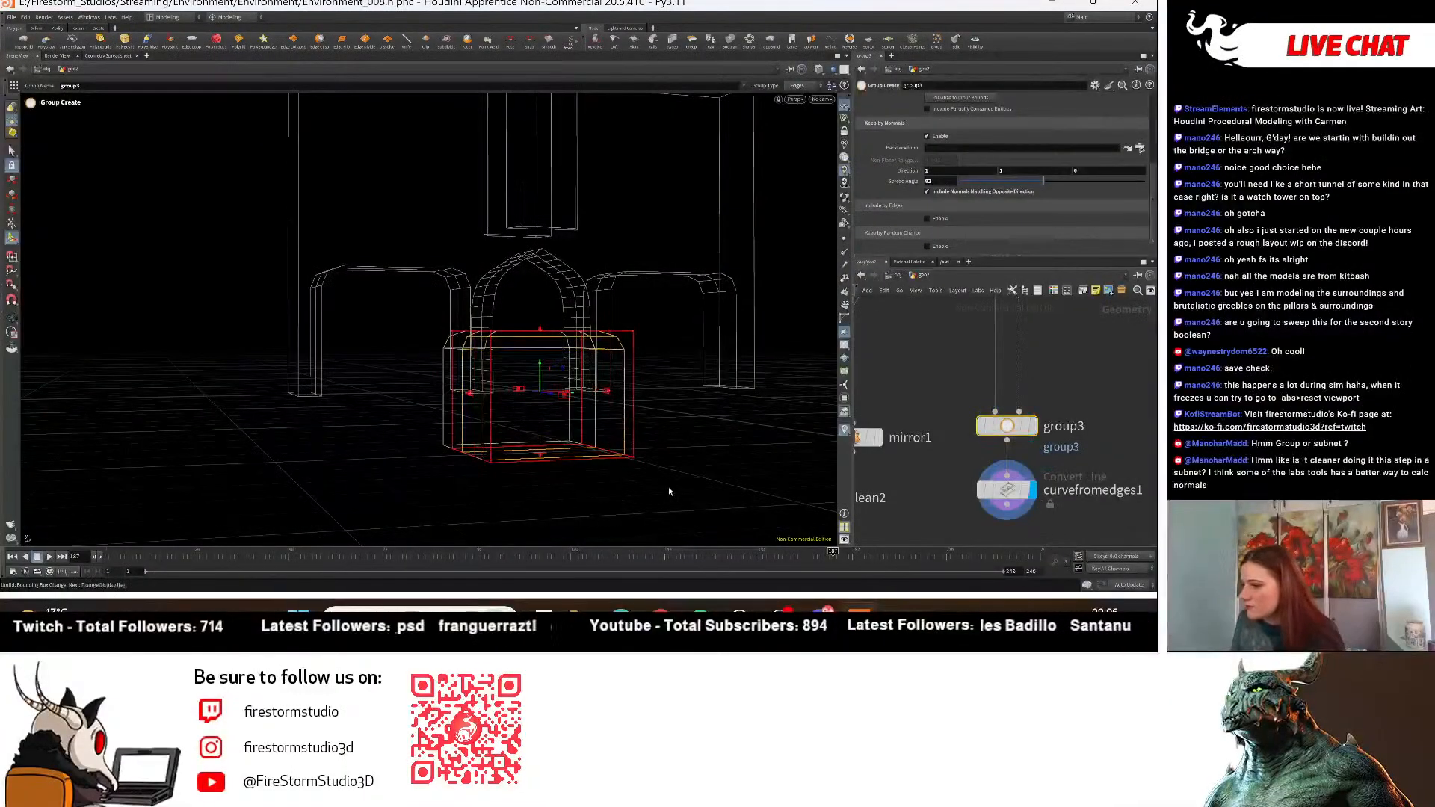
drag(669, 492, 612, 459)
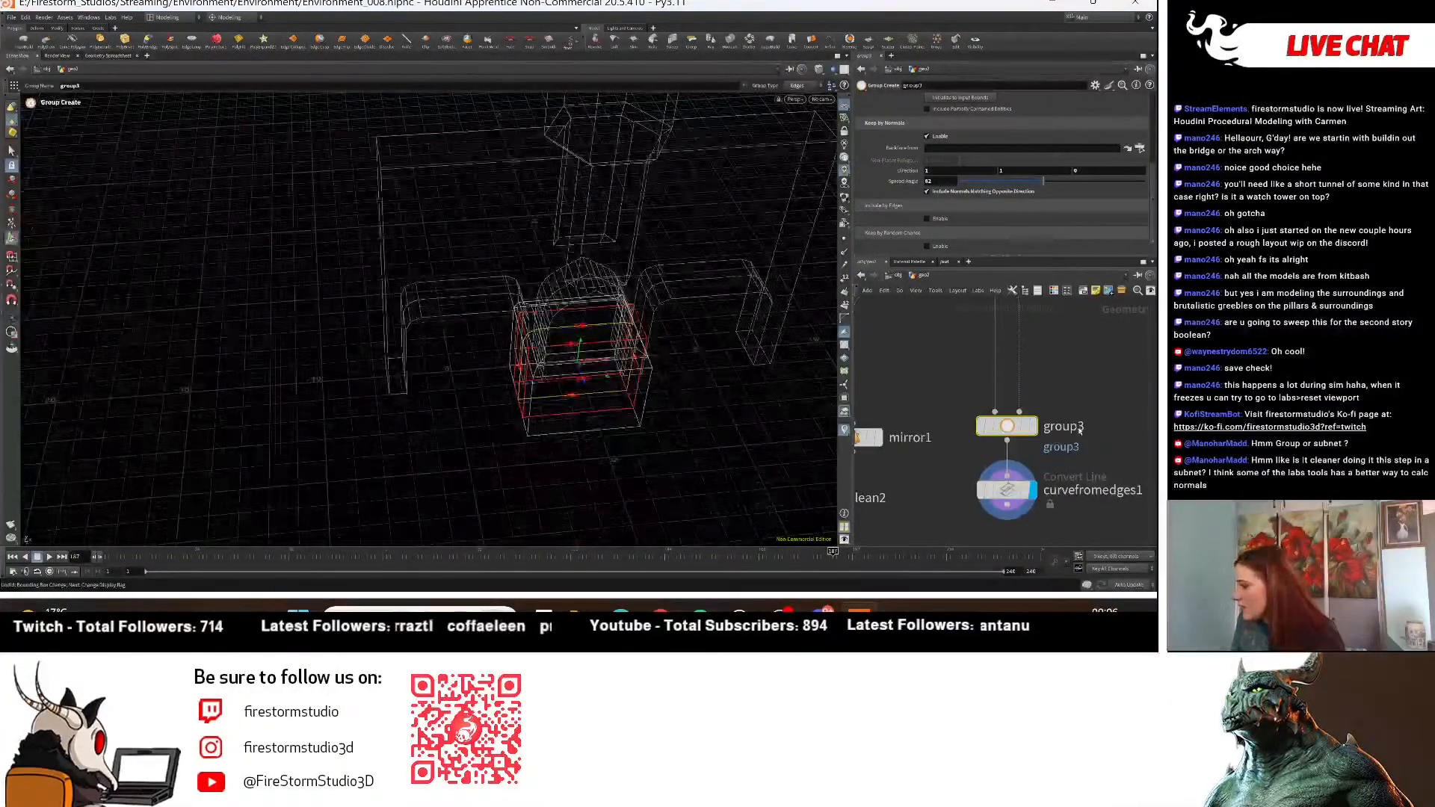
Move group3 and curvefromedges1 together up beside matchsize3 in the node network.
double_click(1076, 428)
click(948, 500)
drag(976, 528, 1110, 337)
scroll(997, 414, down, 5)
middle_drag(1001, 415, 998, 504)
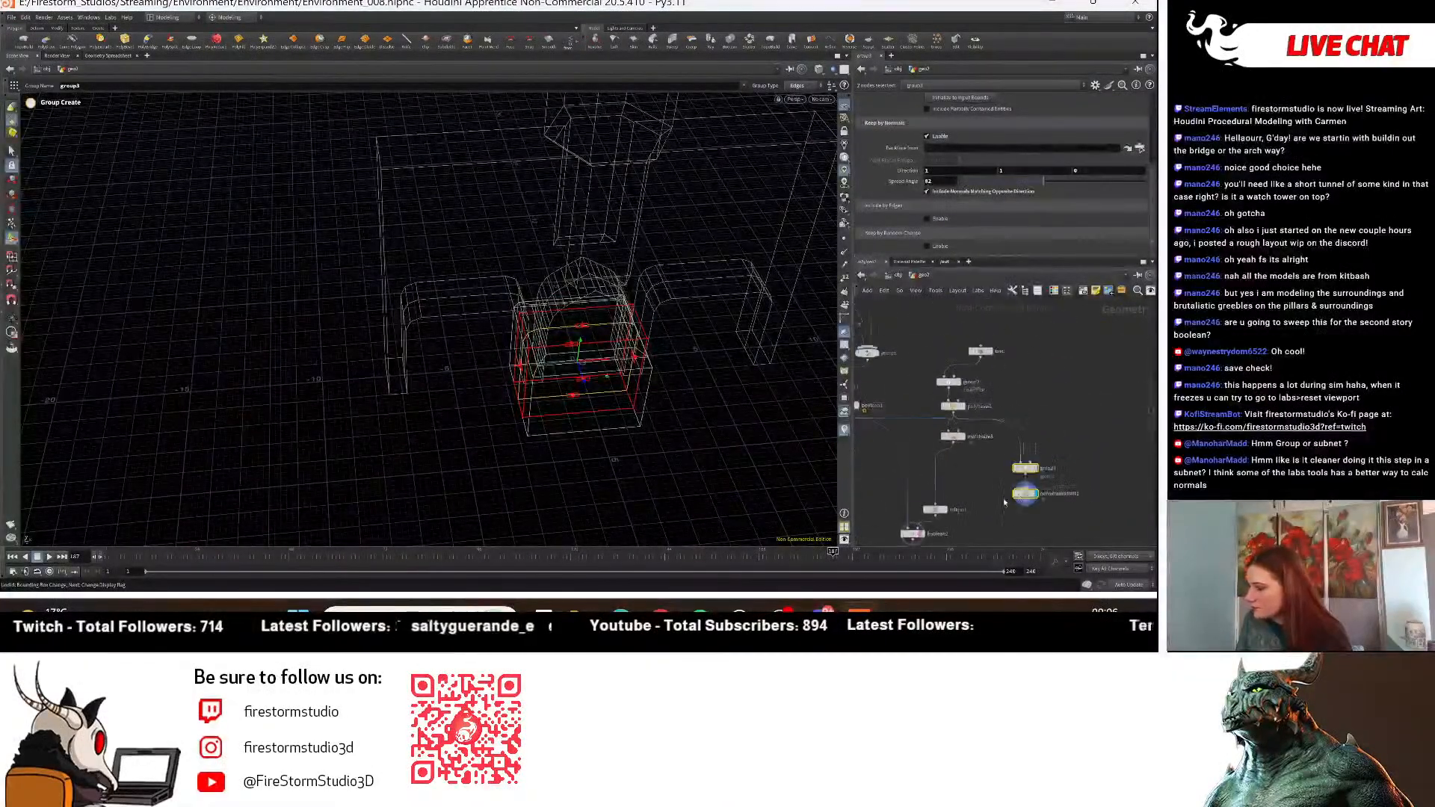
scroll(1005, 507, up, 3)
drag(1044, 451, 1044, 434)
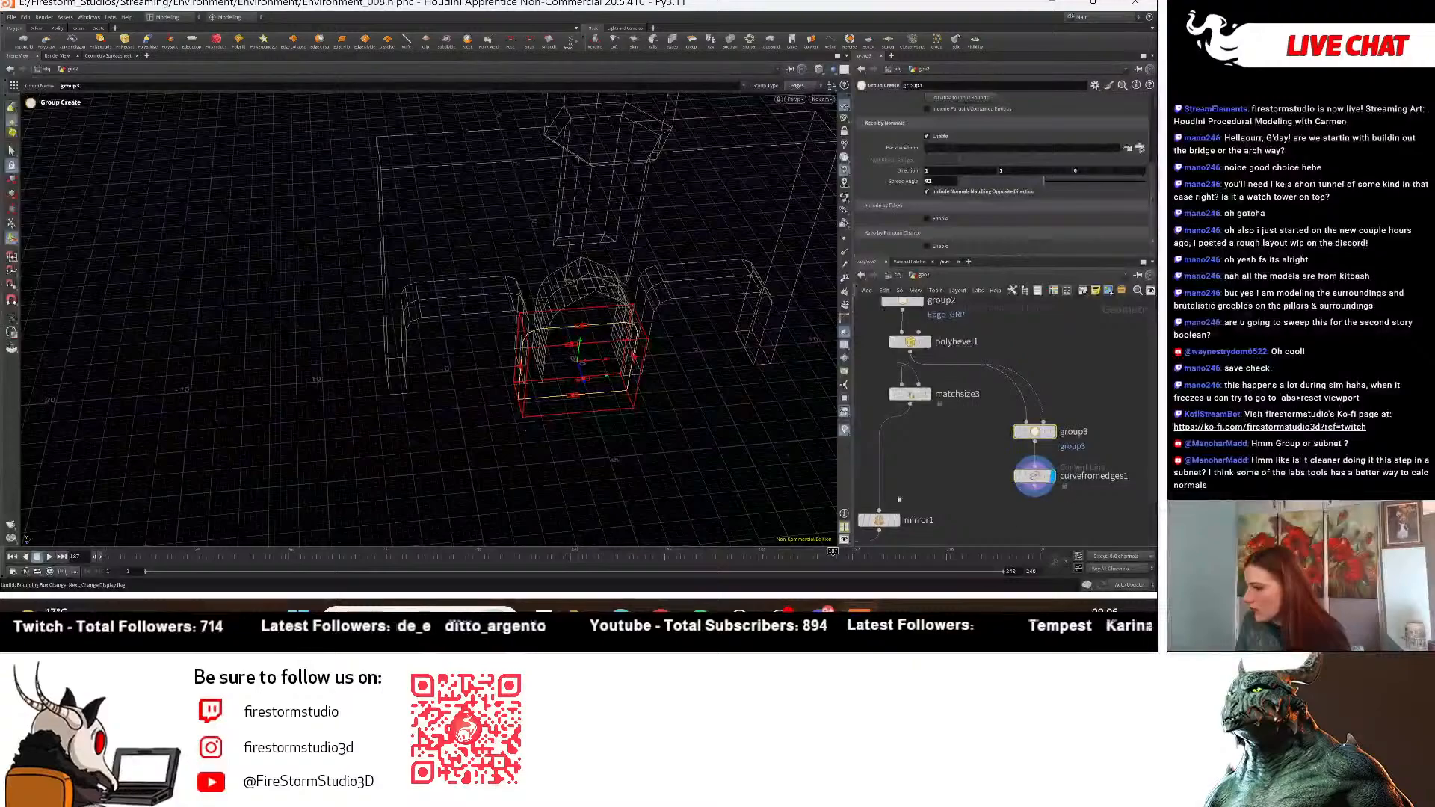
Duplicate the four-node profile chain ending in the Labs Dissolve Flat Edges node and place the copy near group3 and curvefromedges1.
alt+drag(737, 451, 835, 431)
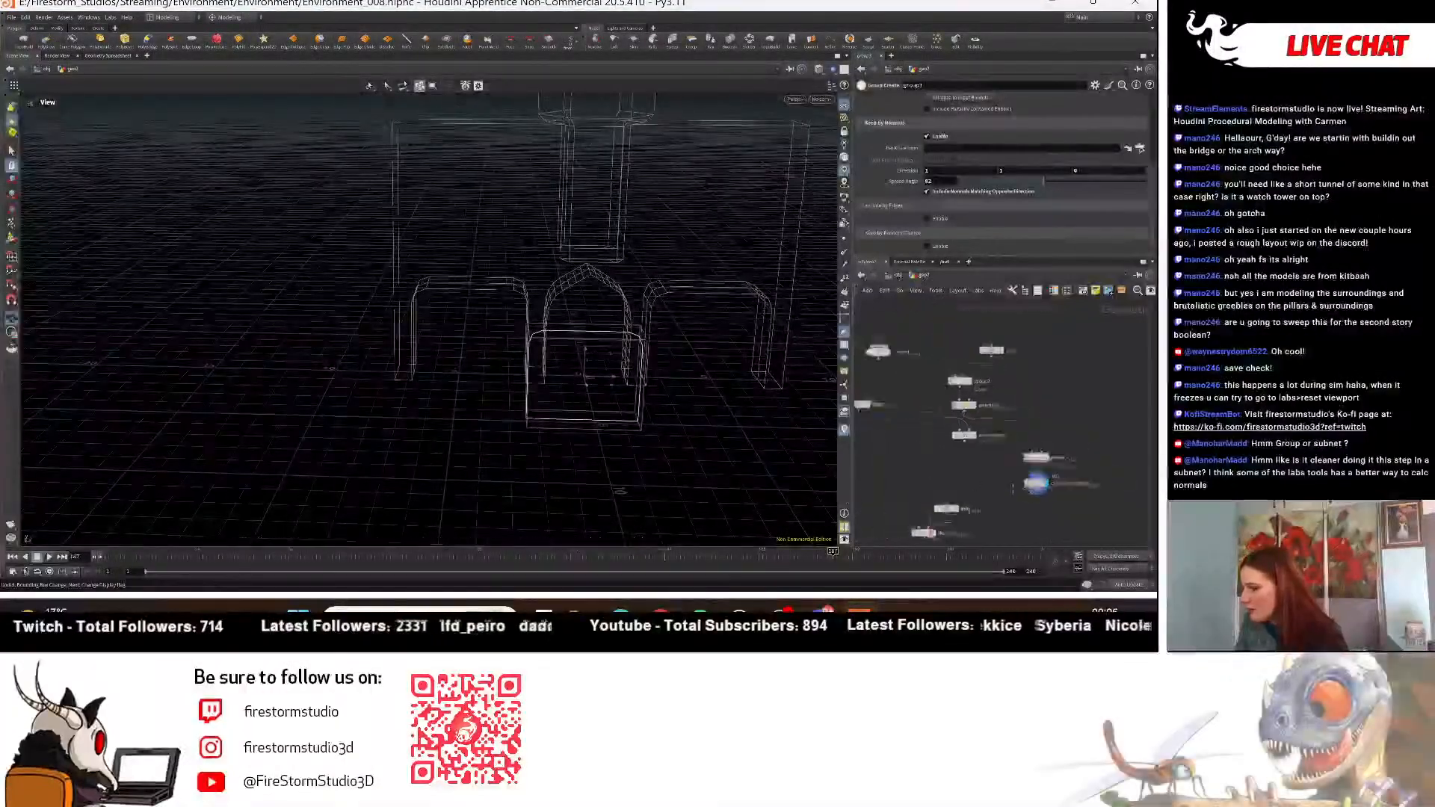
scroll(1072, 460, down, 5)
middle_drag(1095, 403, 1140, 437)
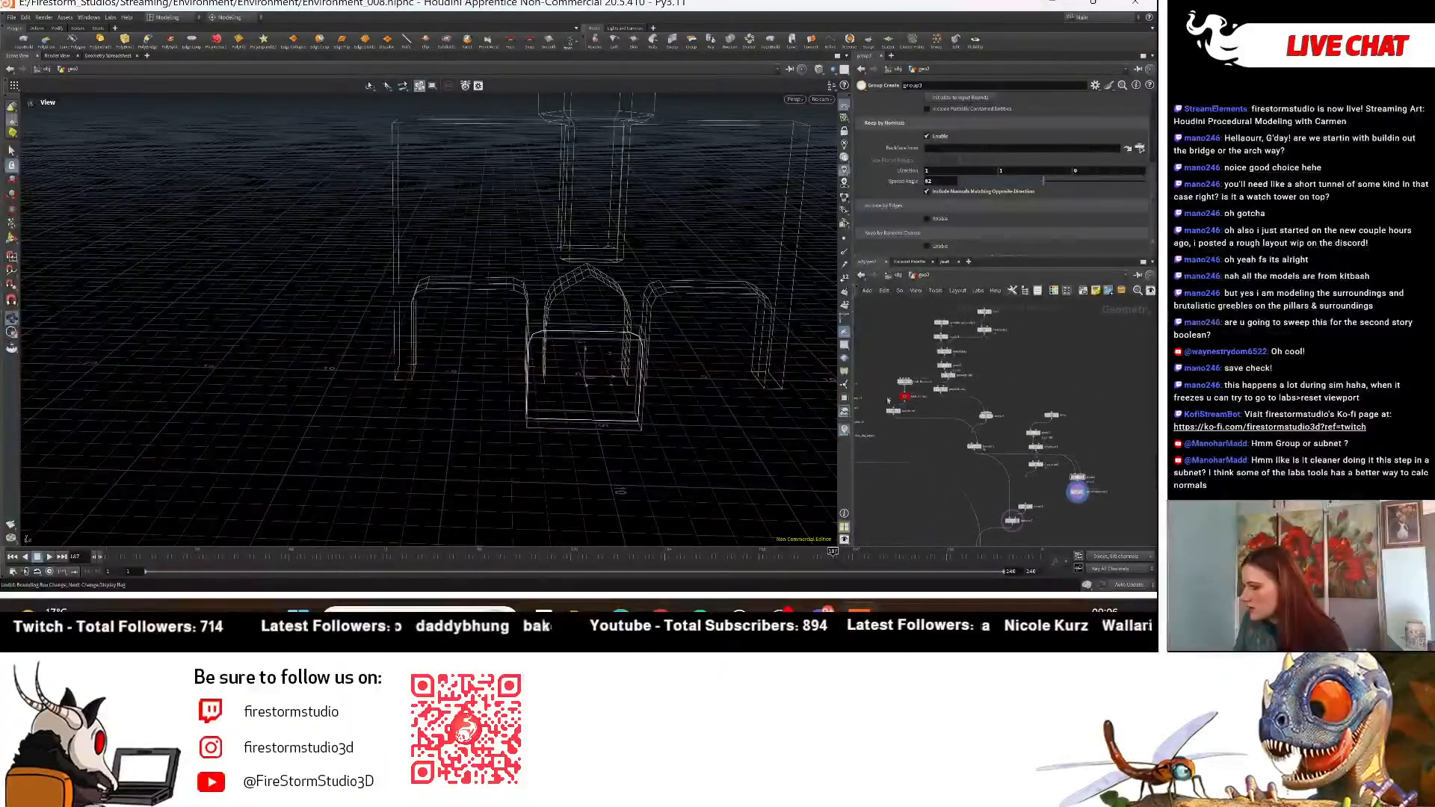
middle_drag(887, 400, 988, 412)
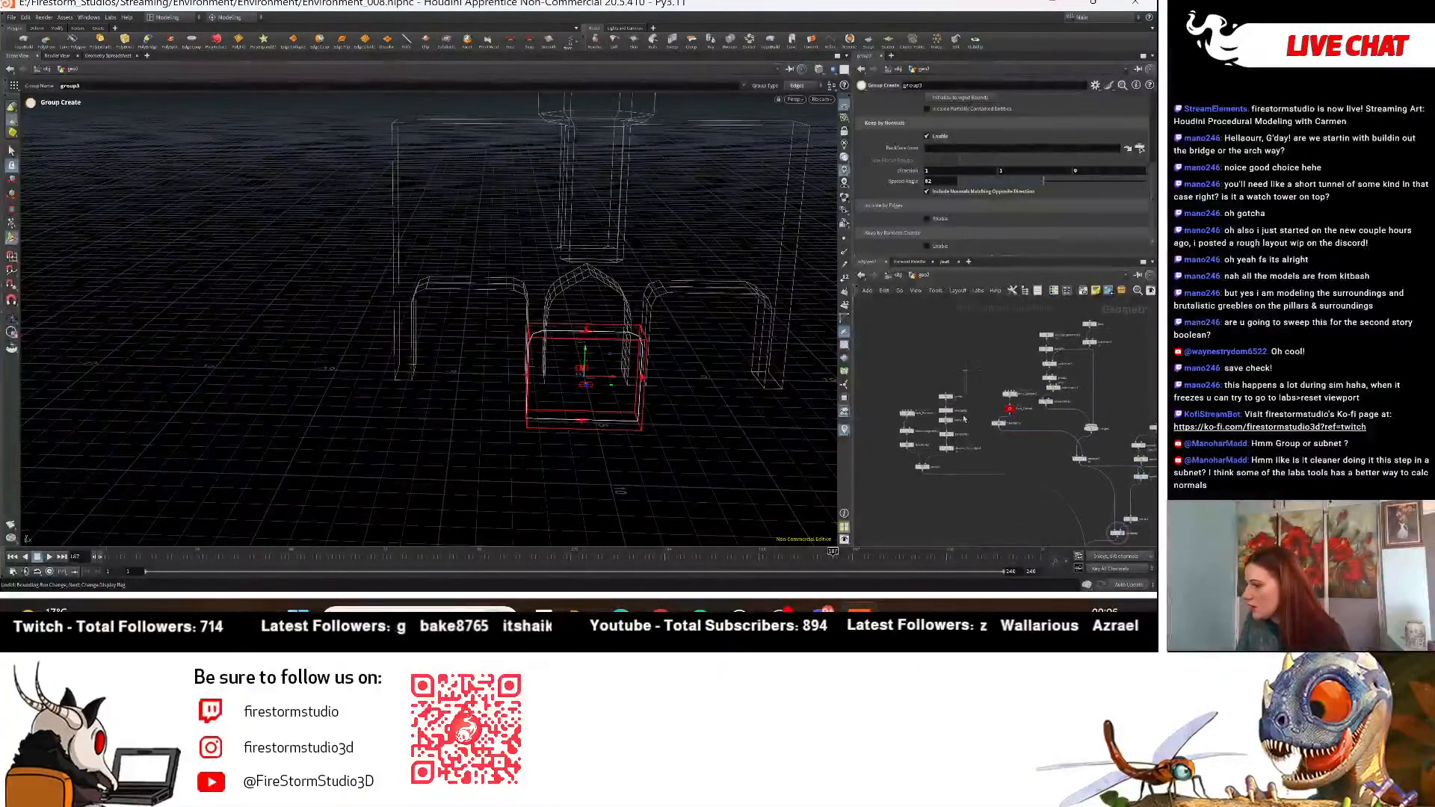
drag(963, 417, 934, 453)
middle_drag(962, 452, 928, 430)
scroll(928, 431, down, 2)
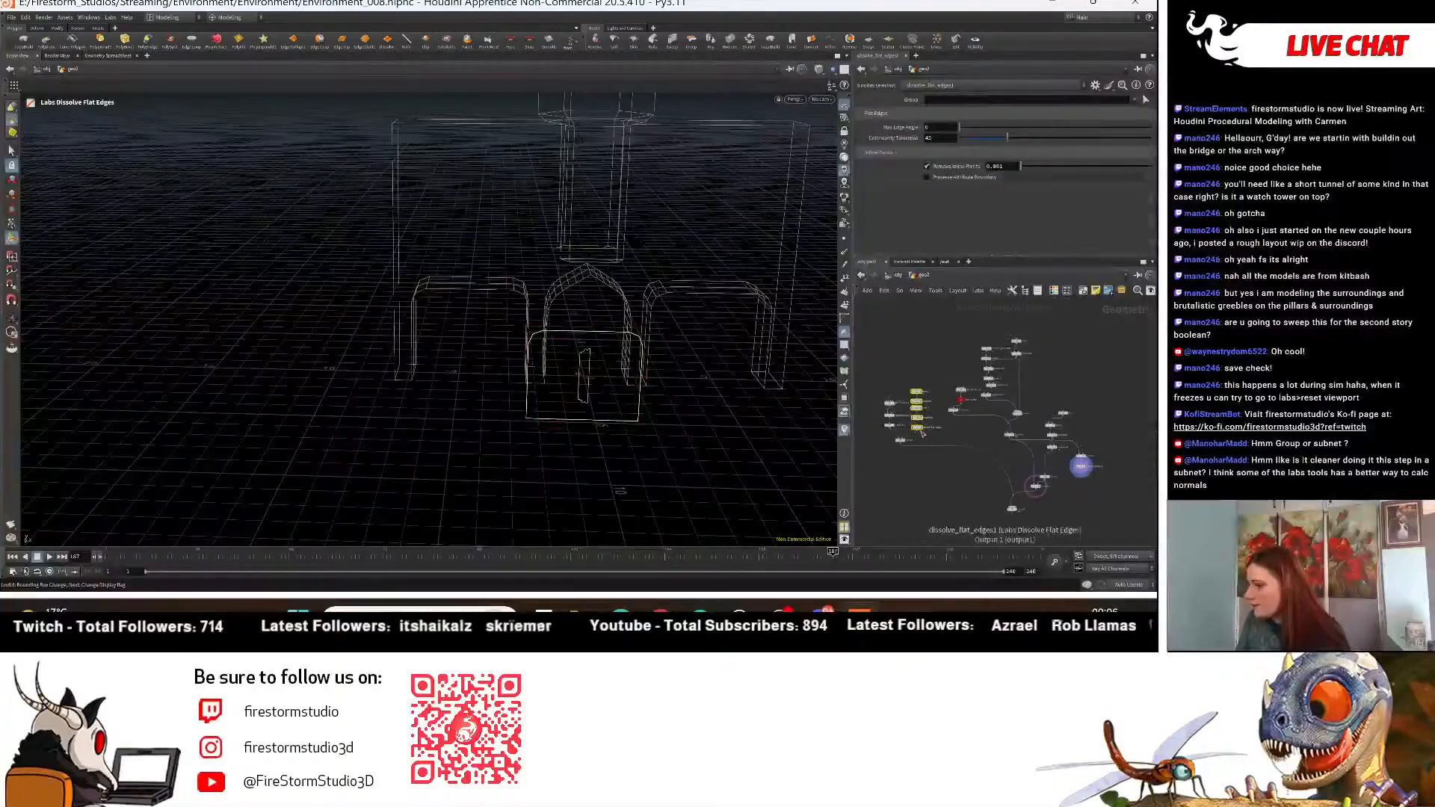
drag(922, 432, 1132, 441)
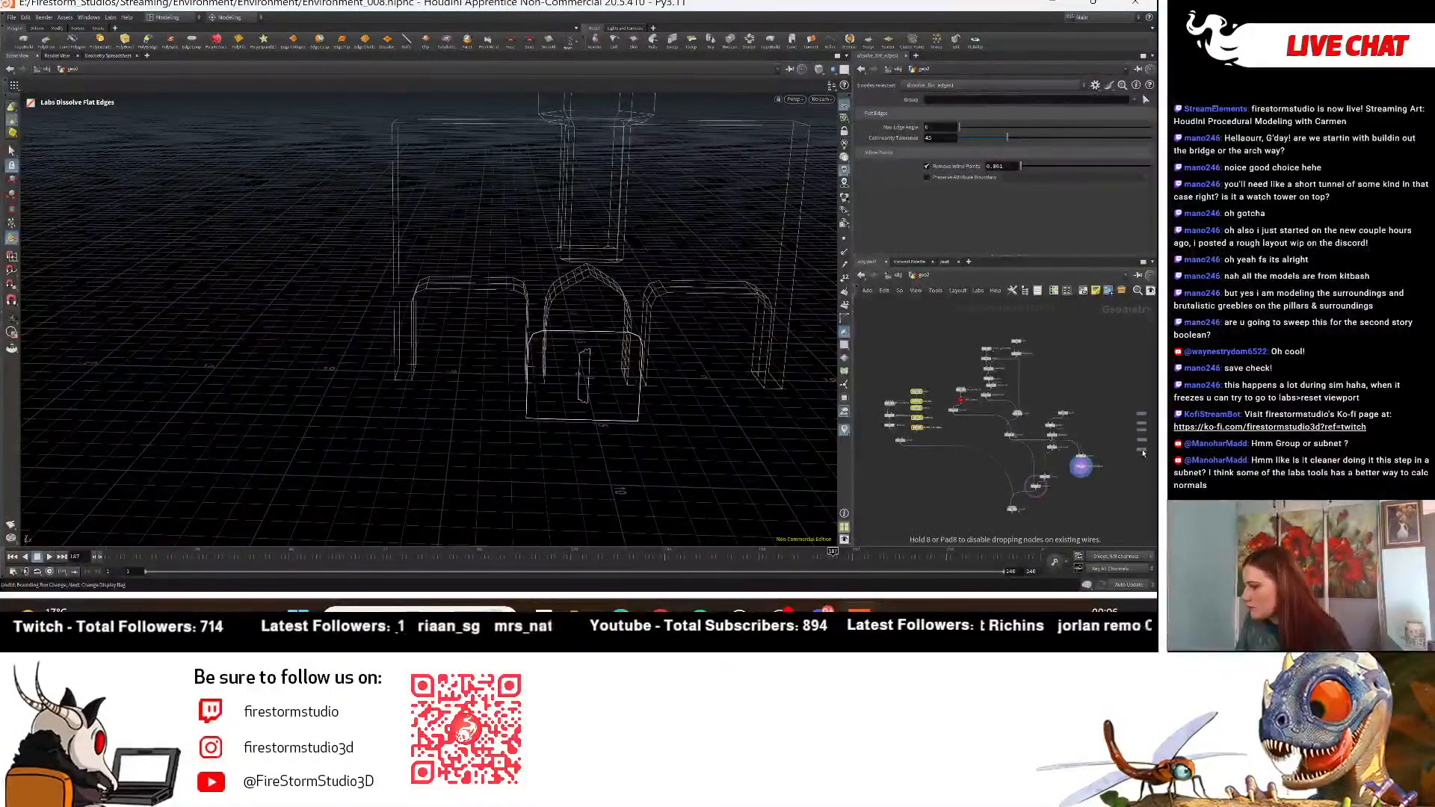
alt+drag(1143, 452, 1118, 440)
scroll(1115, 465, up, 4)
middle_drag(1110, 491, 1099, 468)
Add a Sweep node to the network just below curvefromedges1.
click(1034, 487)
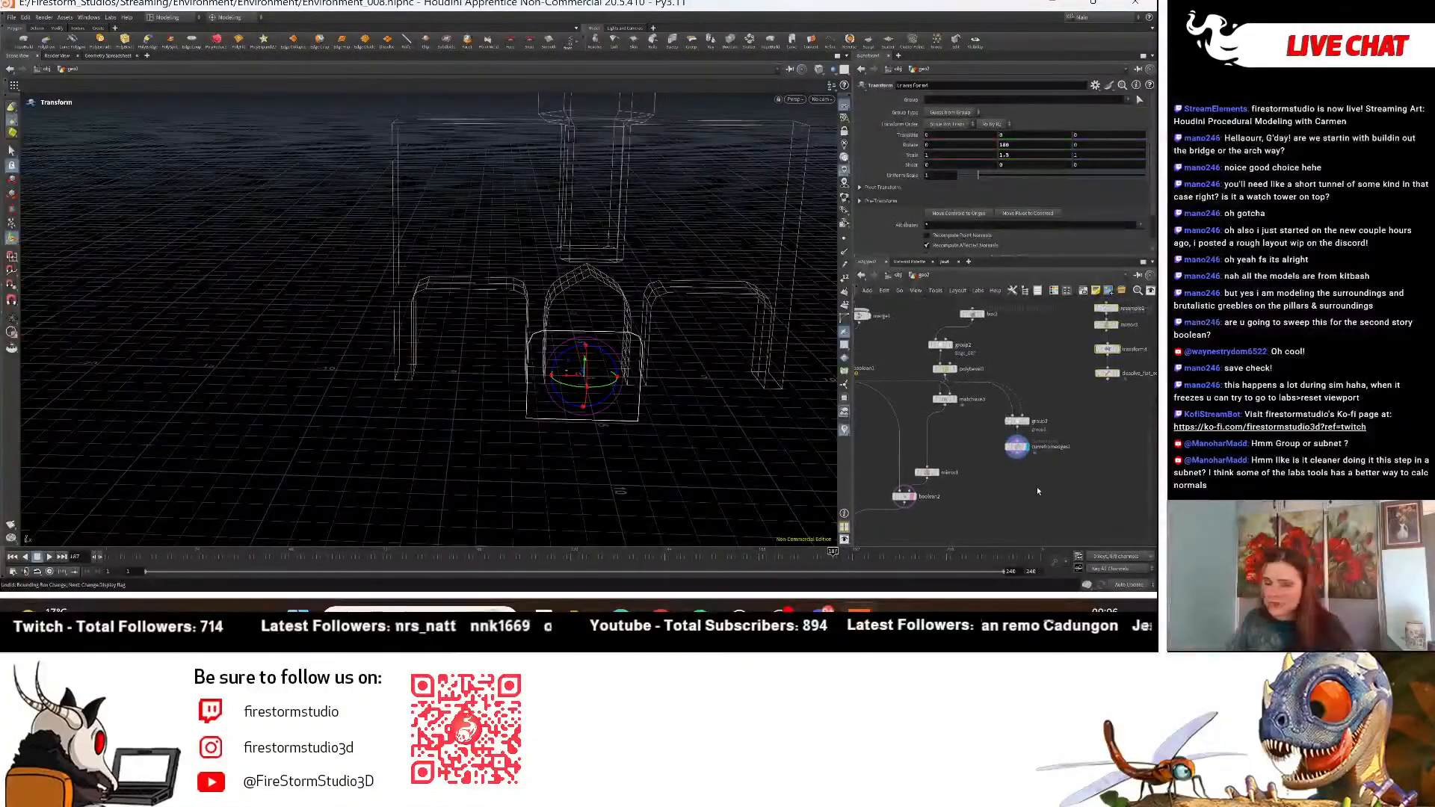
key(Tab)
text(sweep)
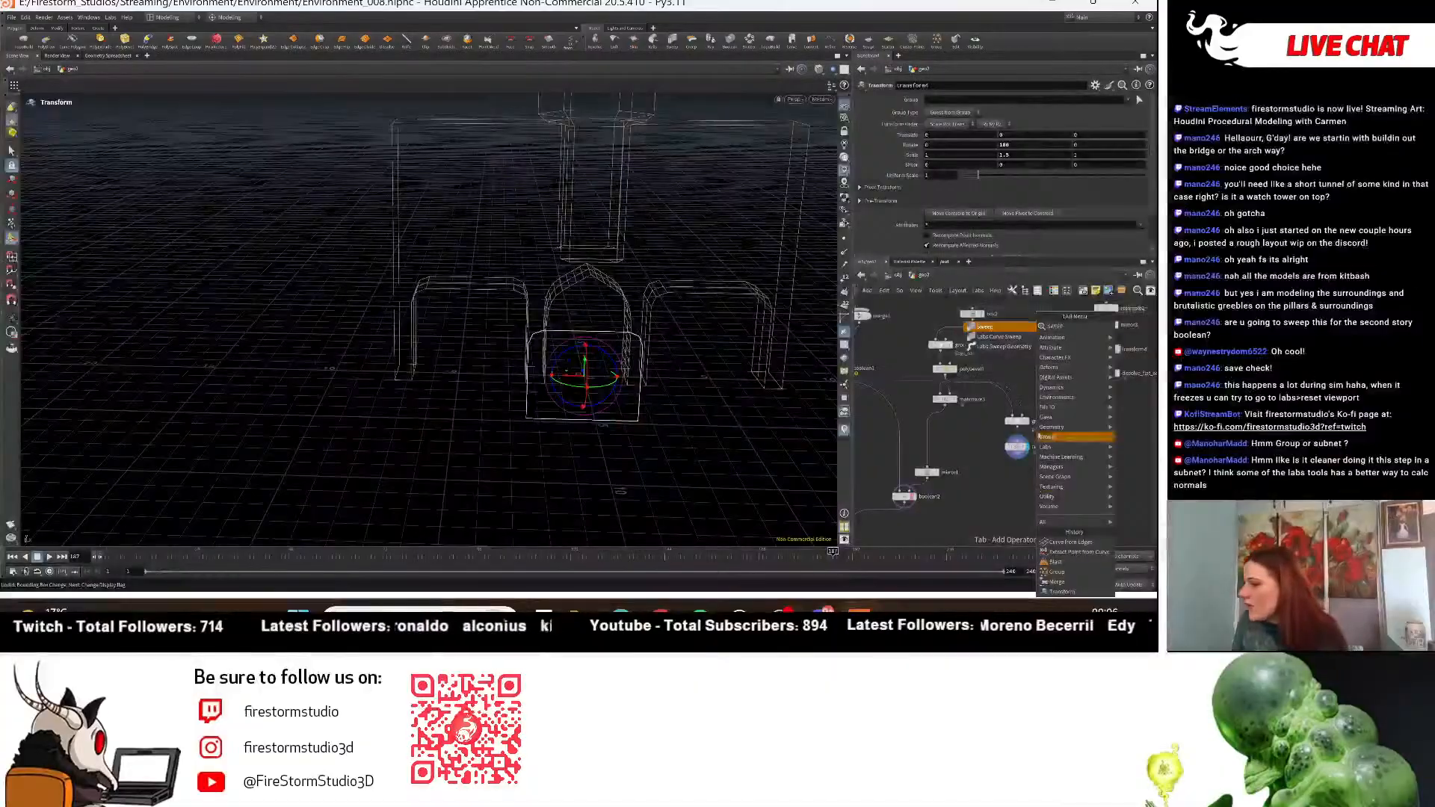
click(982, 328)
click(1051, 493)
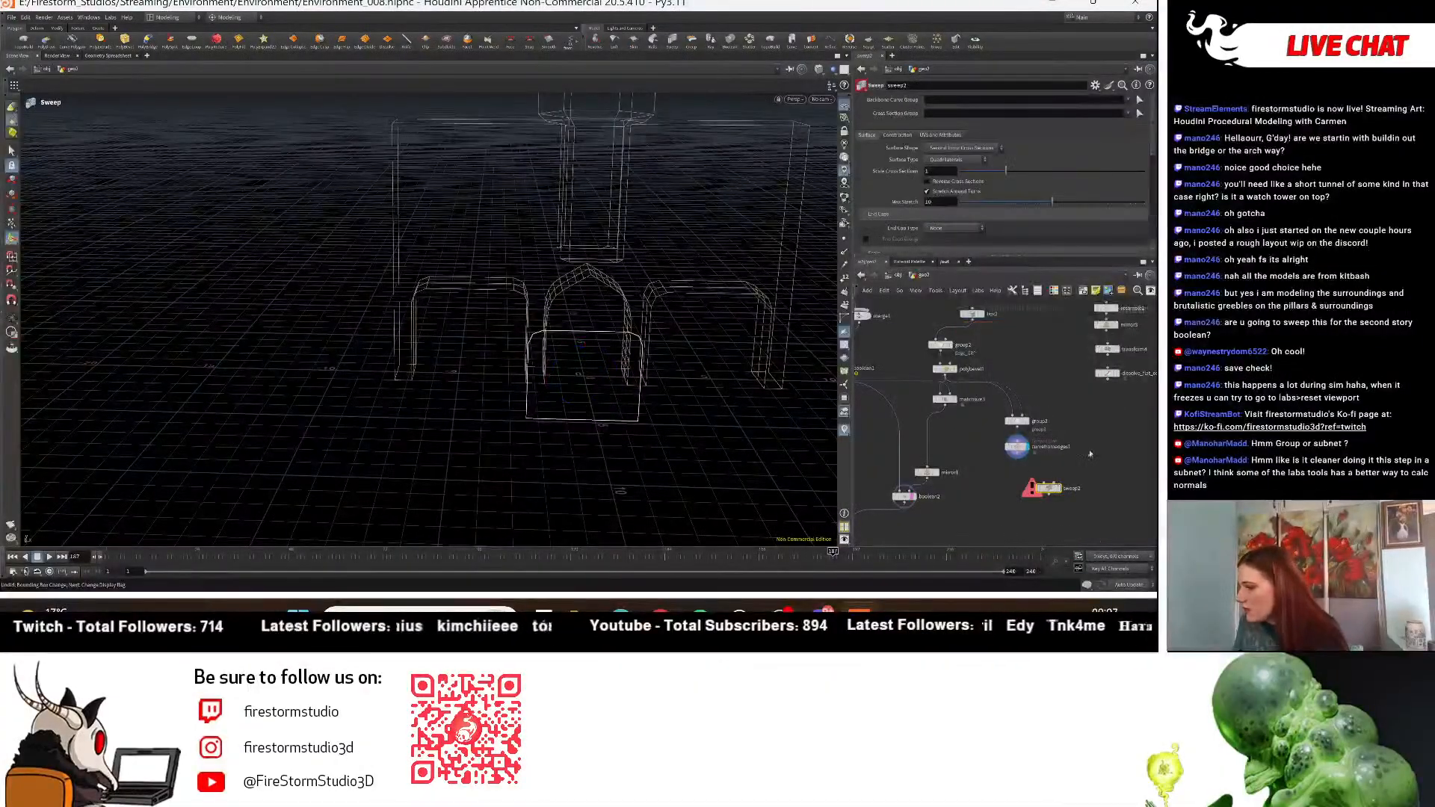
Wire curvefromedges1 into sweep2 as the backbone and dissolve_flat_edges2 as the cross section, and display sweep2 to inspect the moulding.
scroll(1091, 445, up, 3)
scroll(903, 482, down, 1)
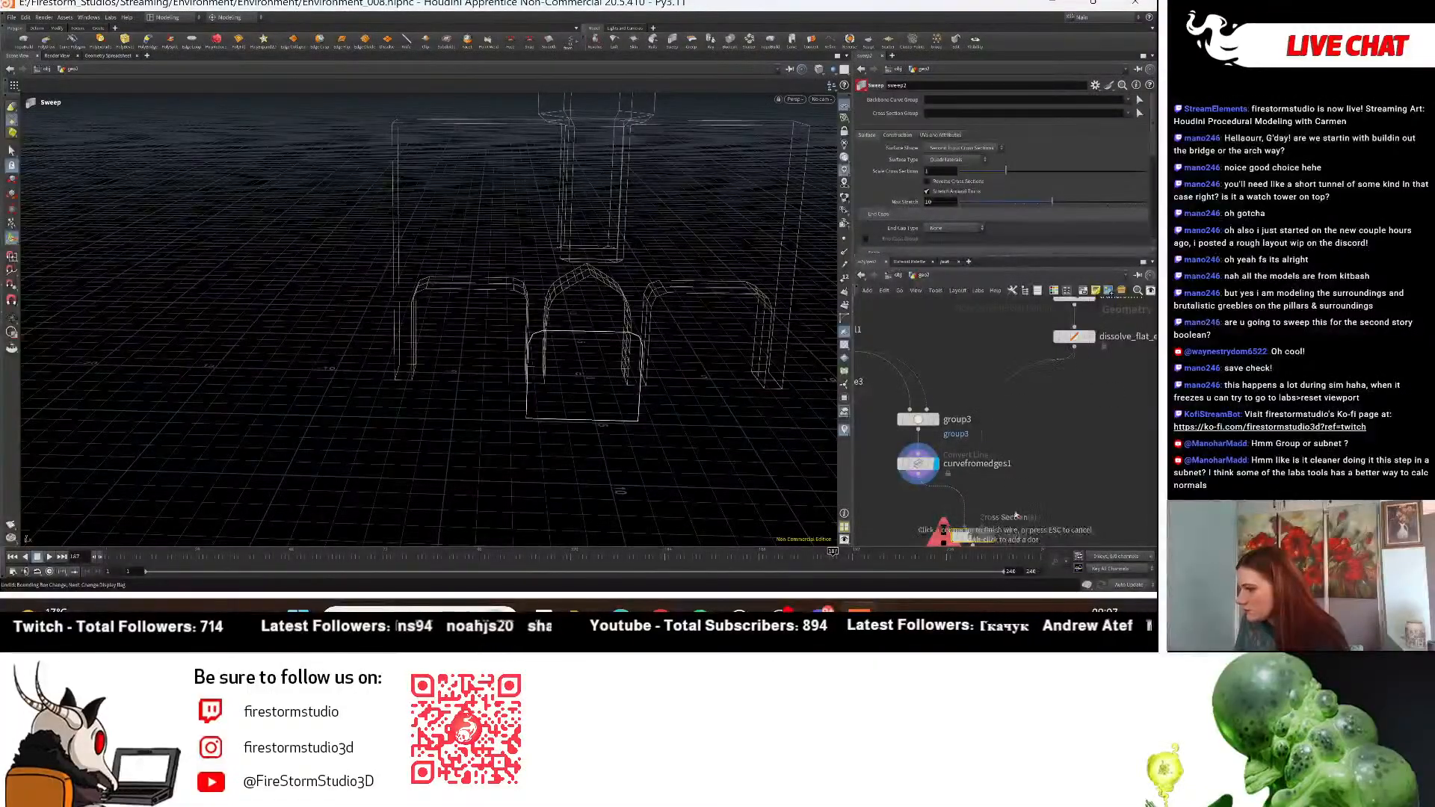
click(1016, 516)
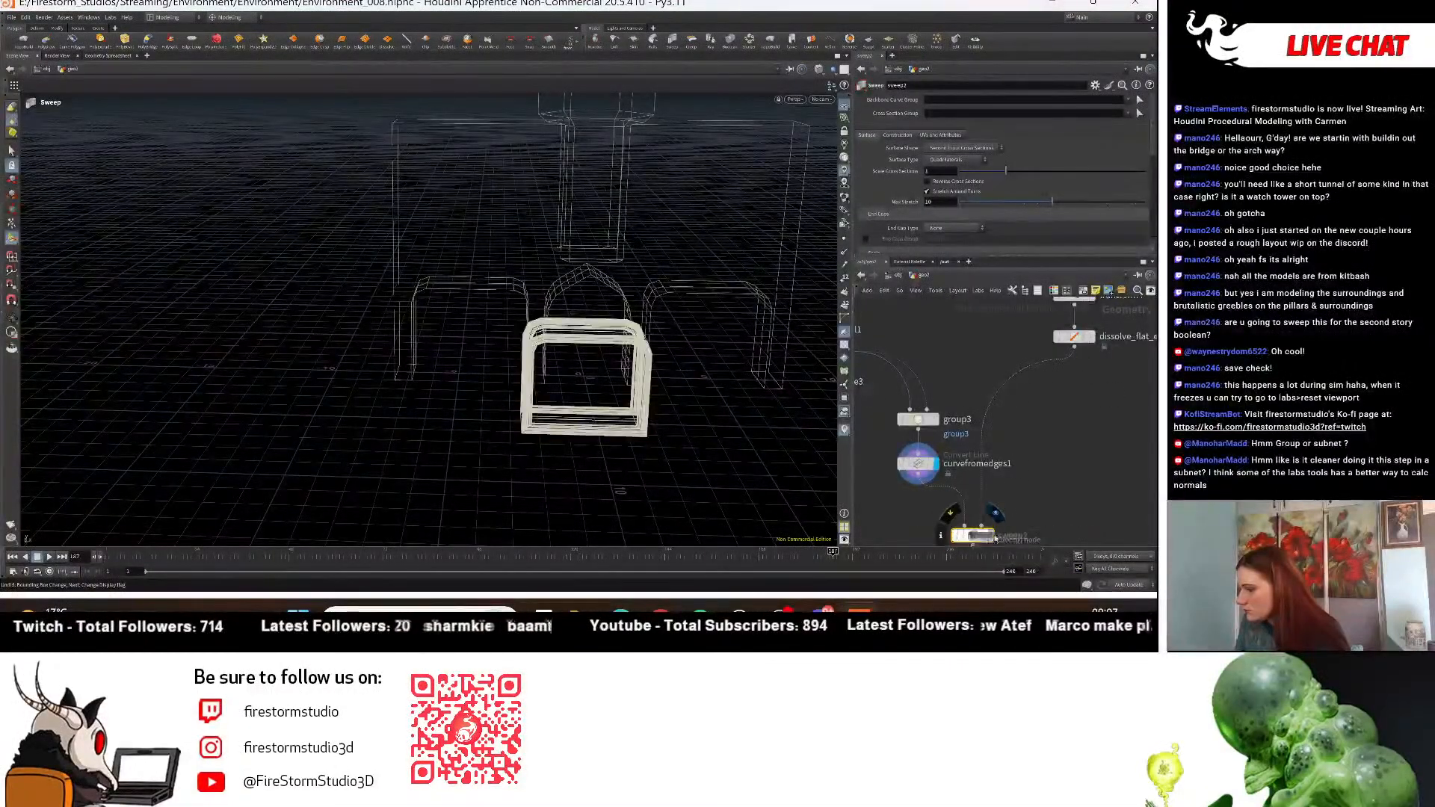
click(992, 535)
mouse_move(720, 414)
alt+mouse_down()
mouse_move(724, 449)
mouse_move(727, 416)
alt+mouse_up()
alt+right_drag(727, 416, 598, 417)
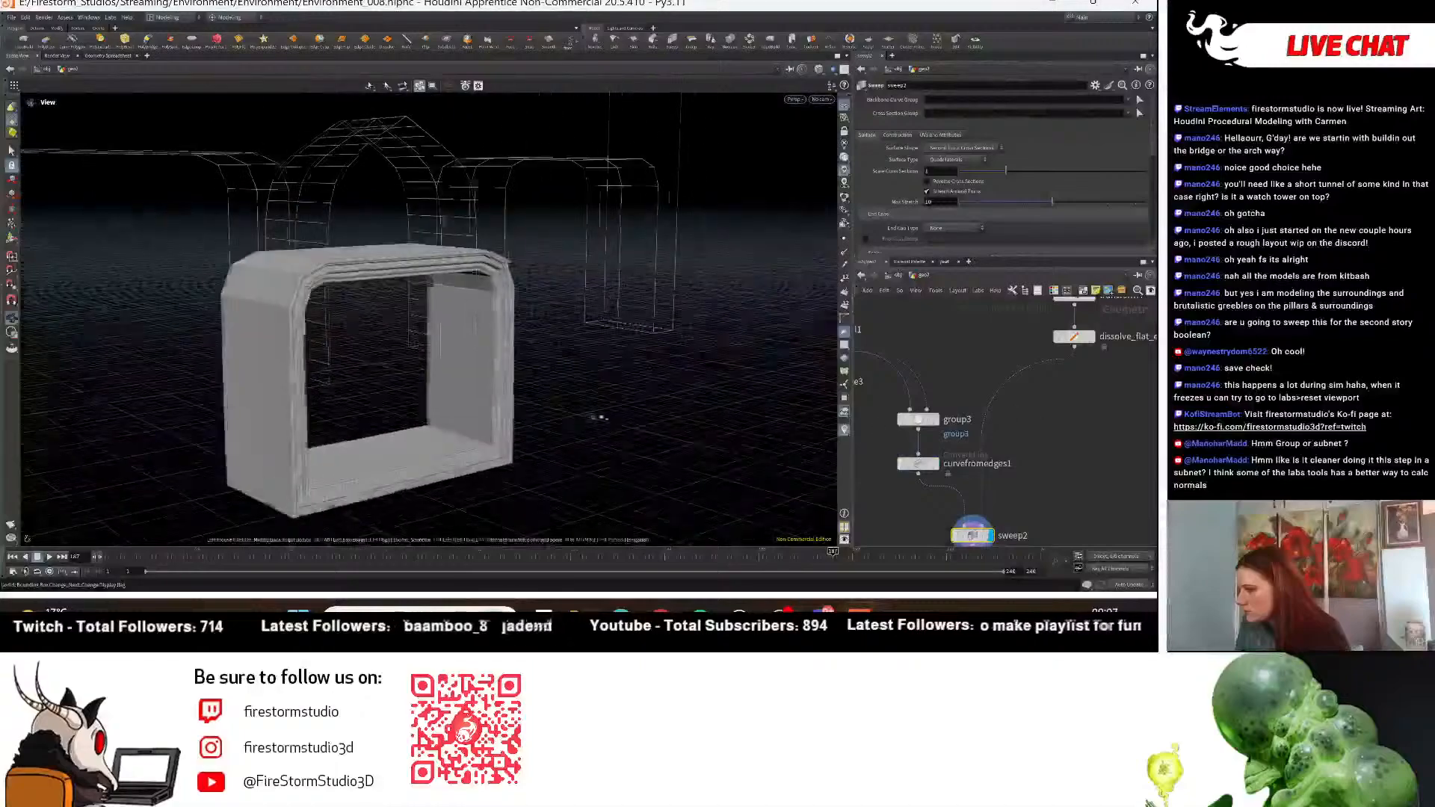
alt+drag(598, 417, 560, 414)
mouse_move(1149, 403)
middle_down()
mouse_move(1085, 515)
mouse_move(1158, 382)
middle_up()
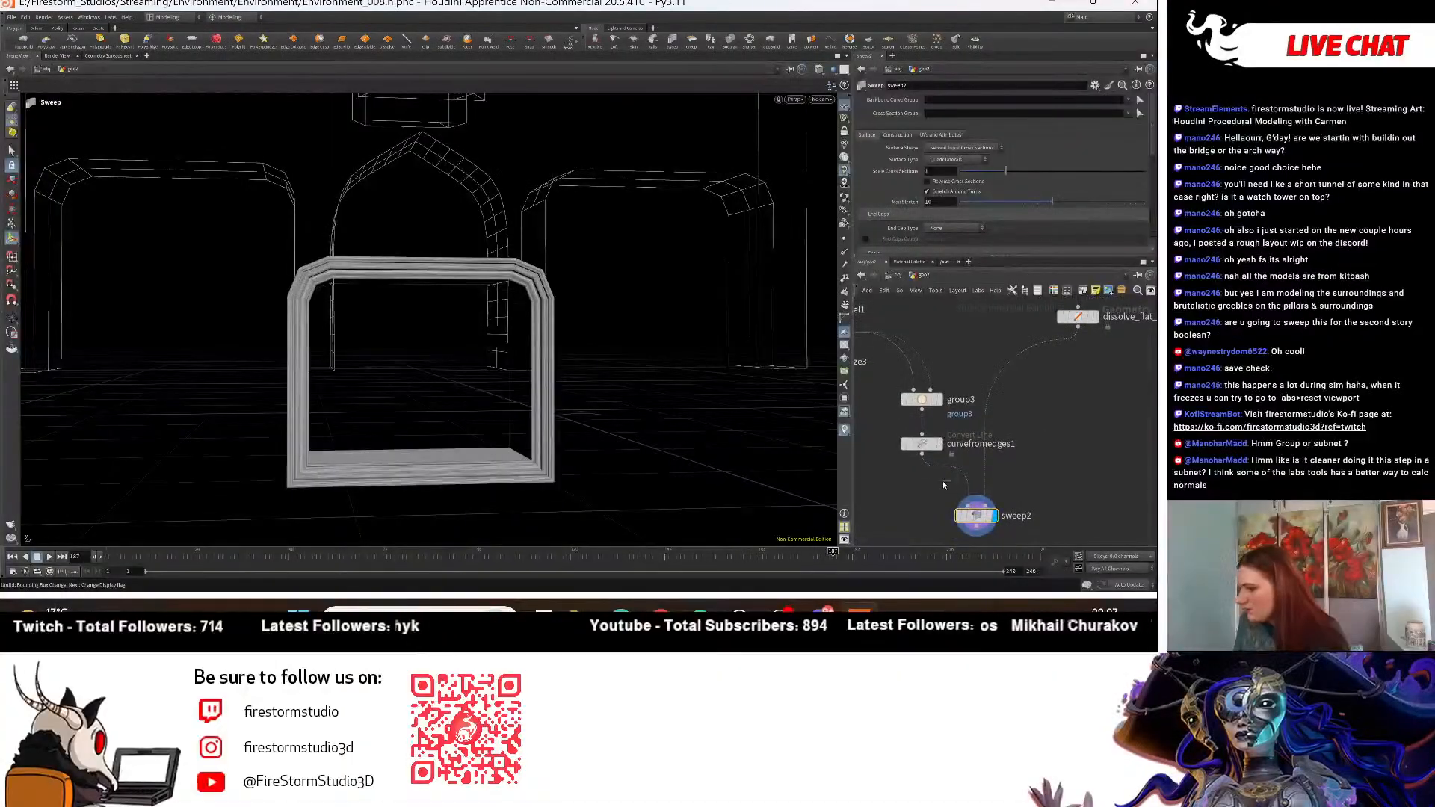
Insert a Resample node between curvefromedges1 and sweep2 and display it.
key(Tab)
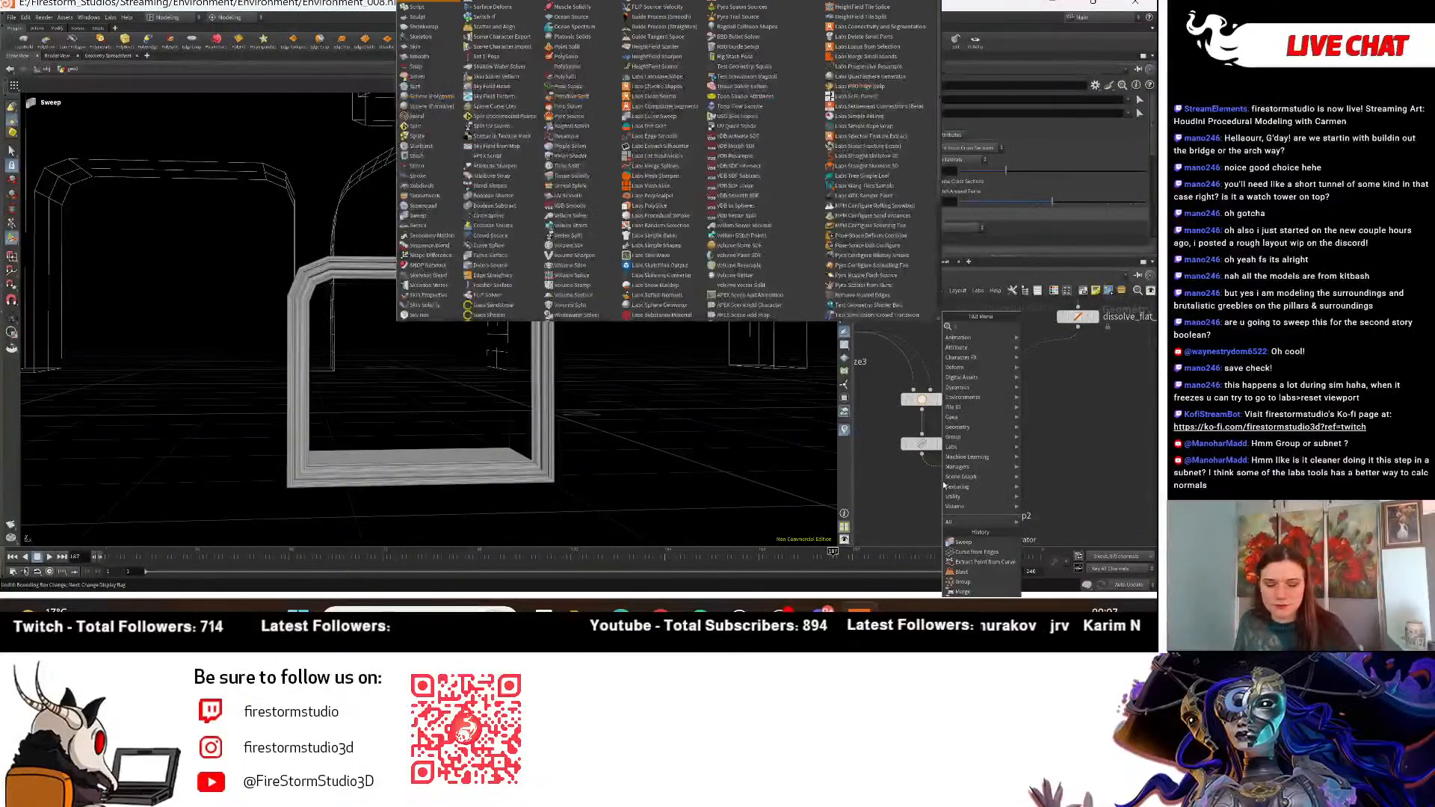
text(resam)
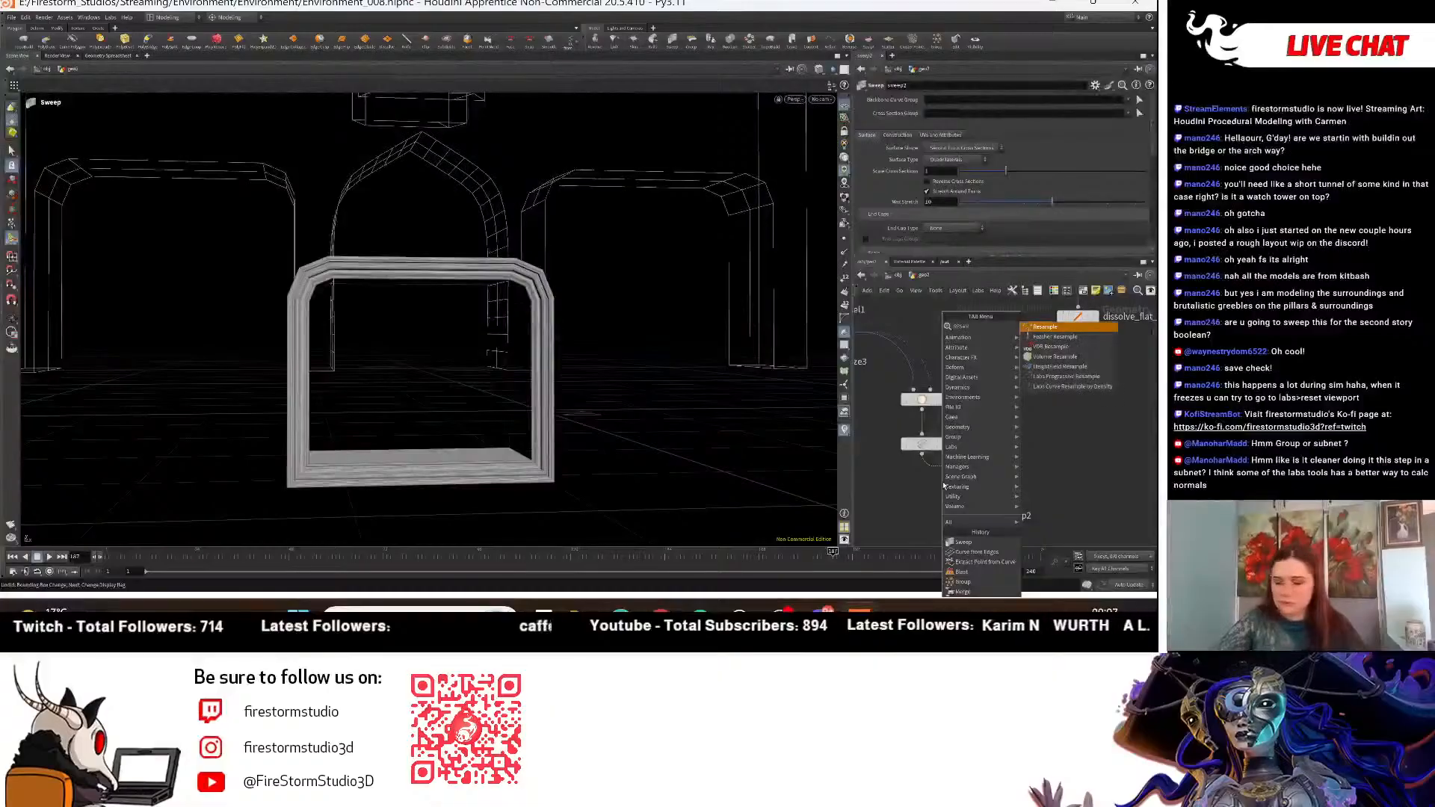
key(Return)
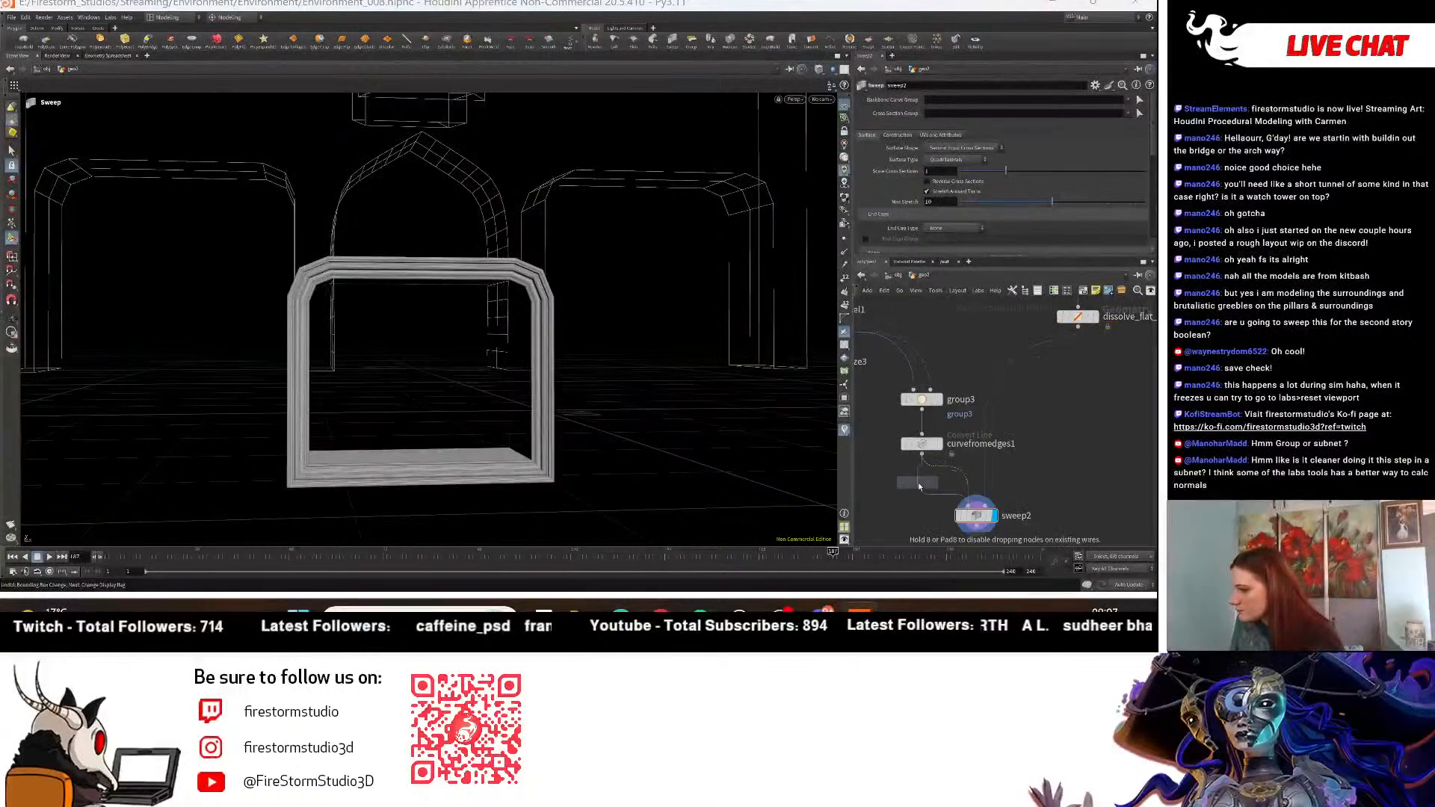
click(918, 487)
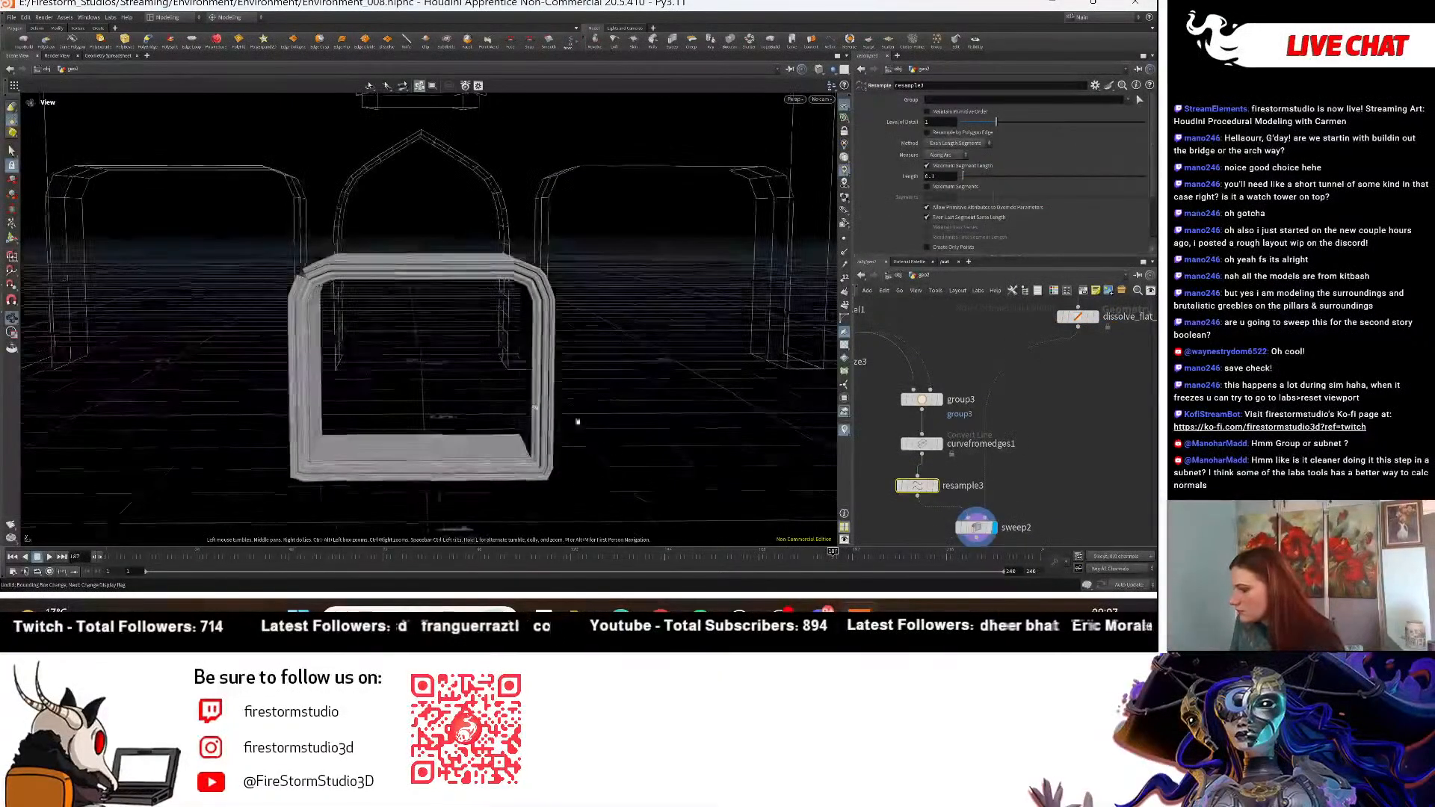
click(936, 487)
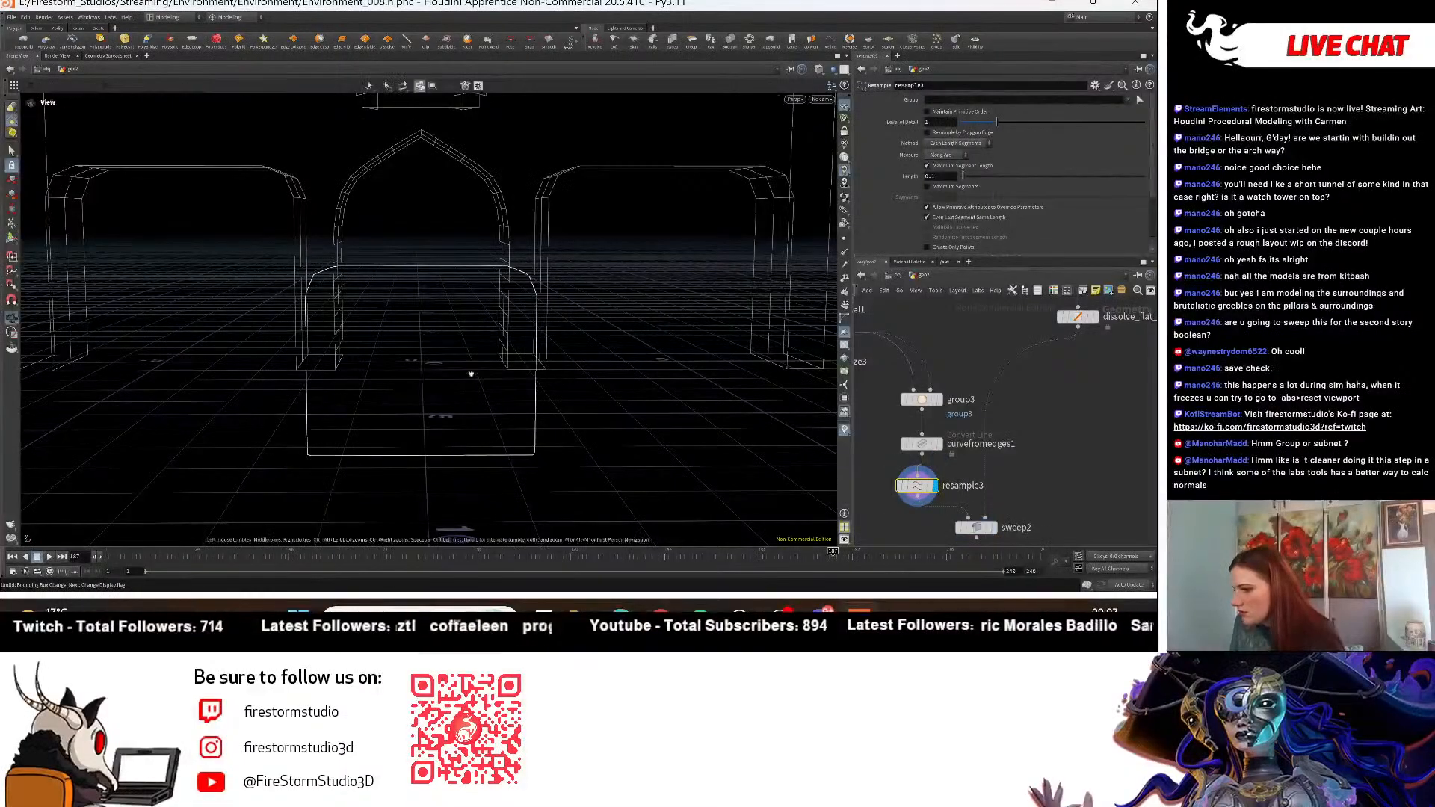
Show the points of the resampled outline and set resample3 to treat polygons as Subdivision Curves.
scroll(950, 470, up, 2)
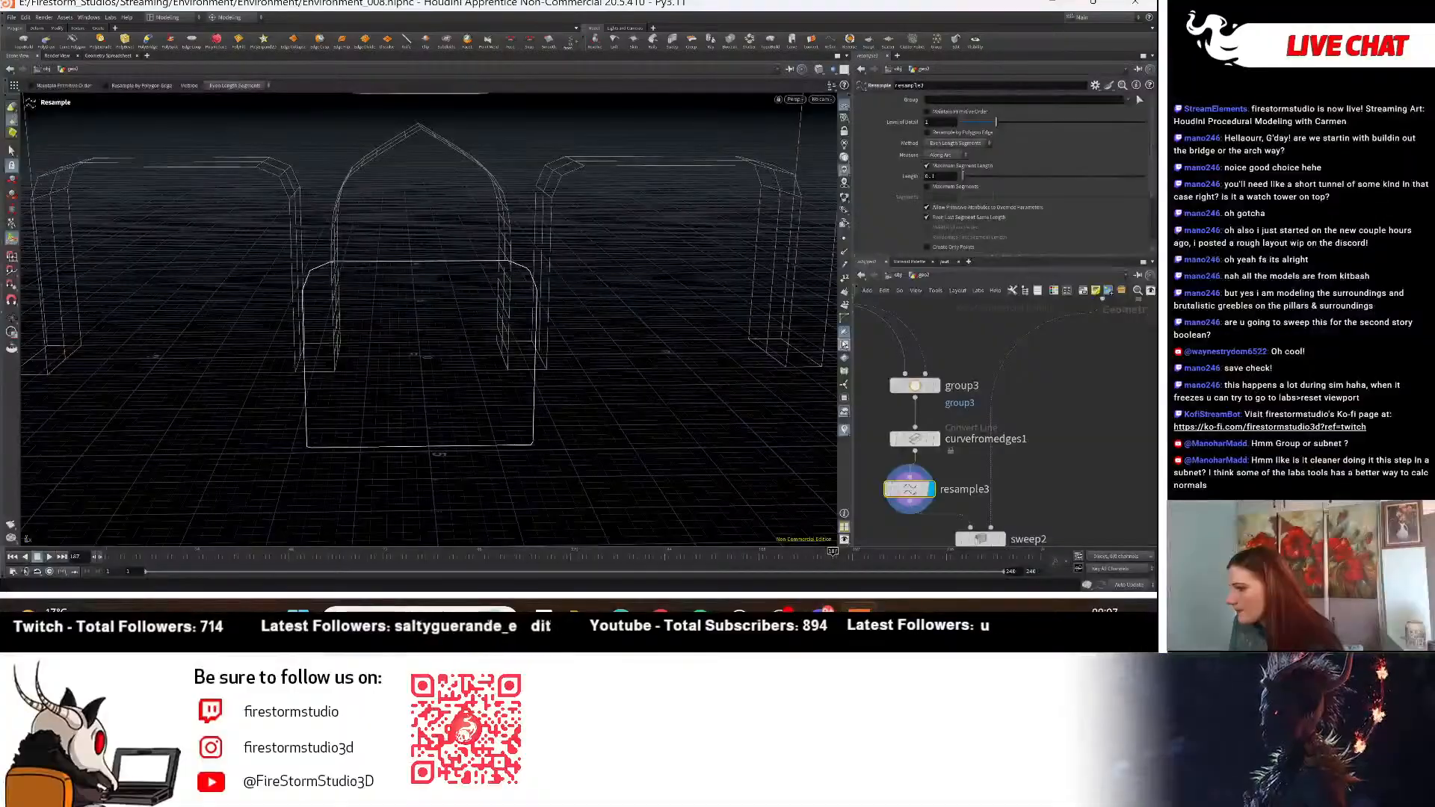
scroll(417, 320, up, 5)
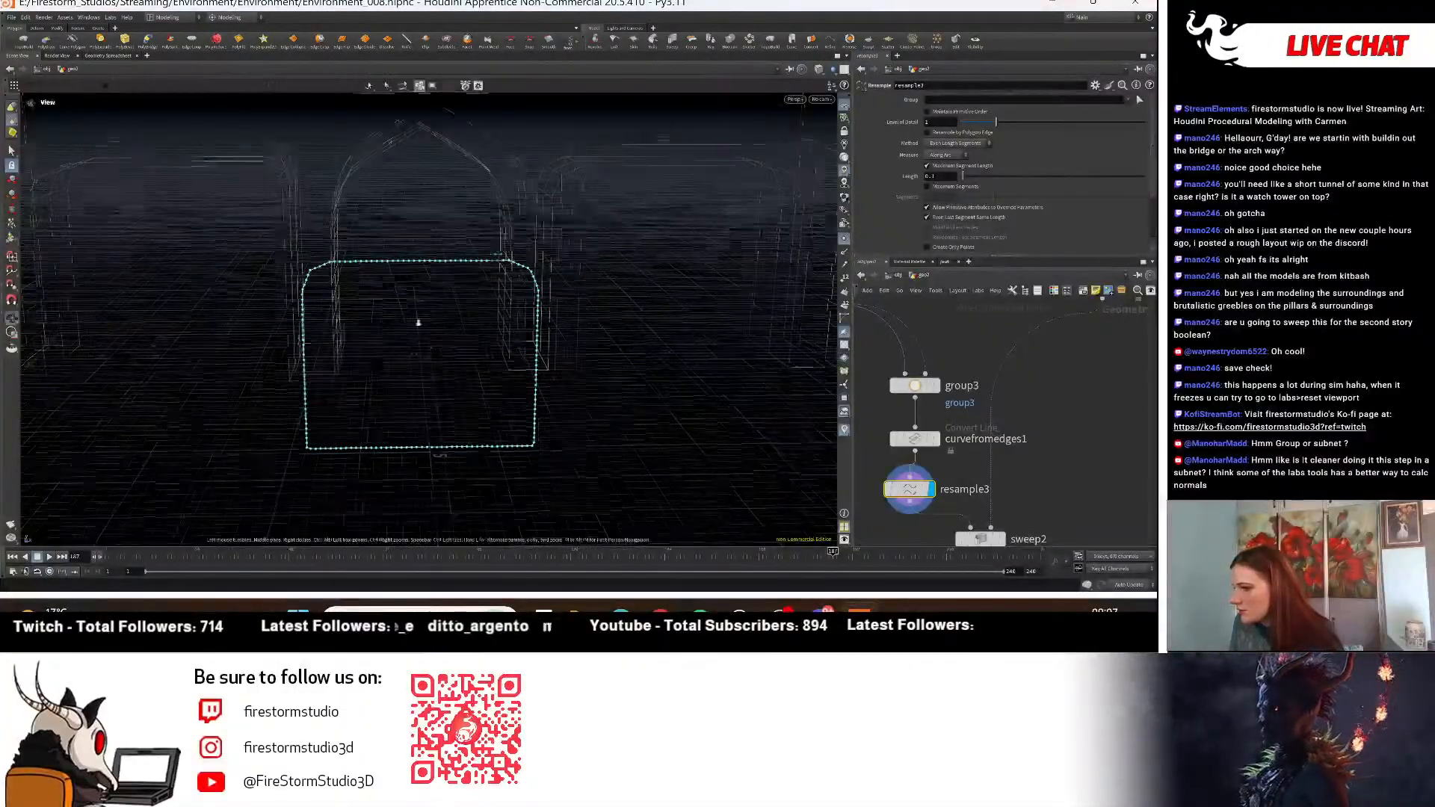
scroll(953, 217, down, 2)
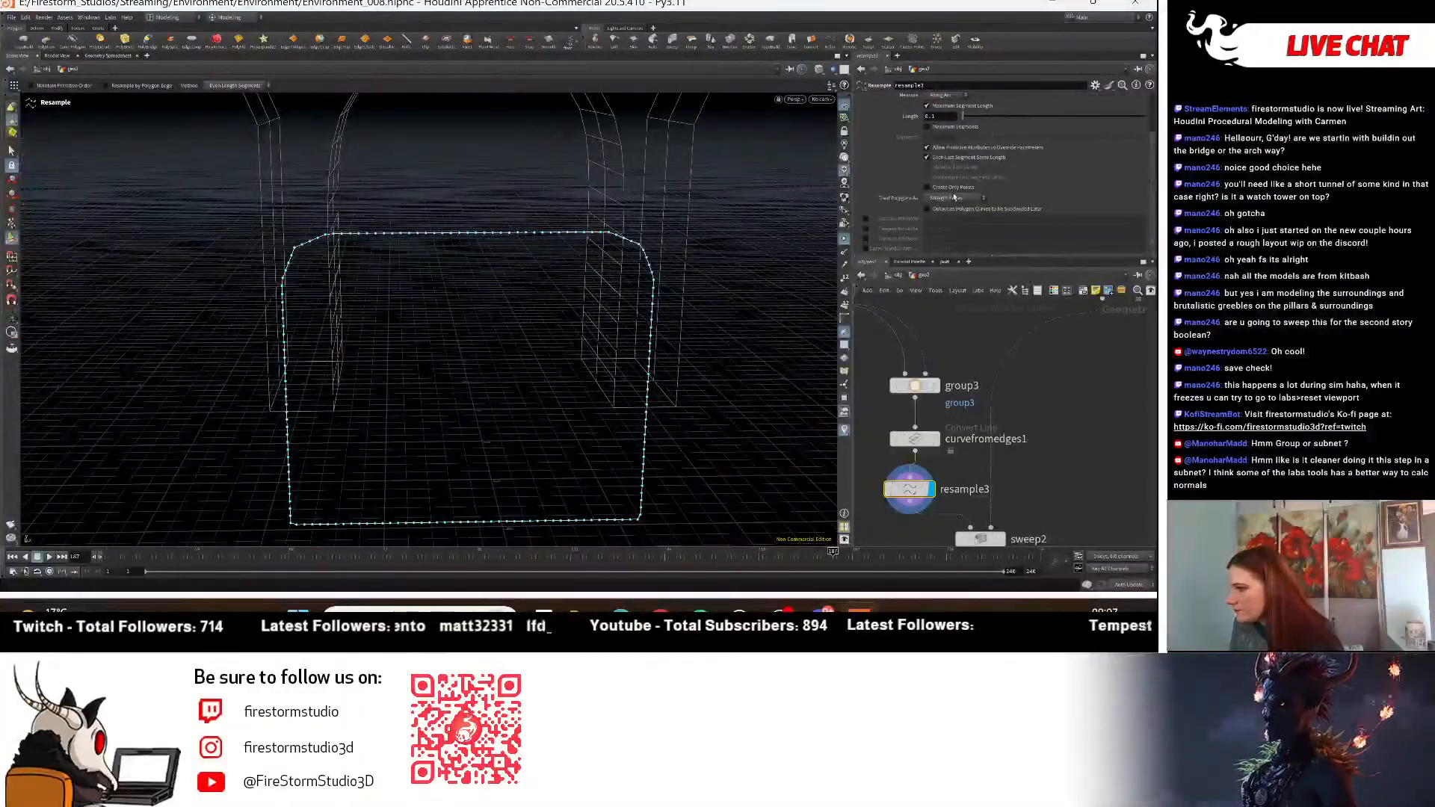
click(953, 198)
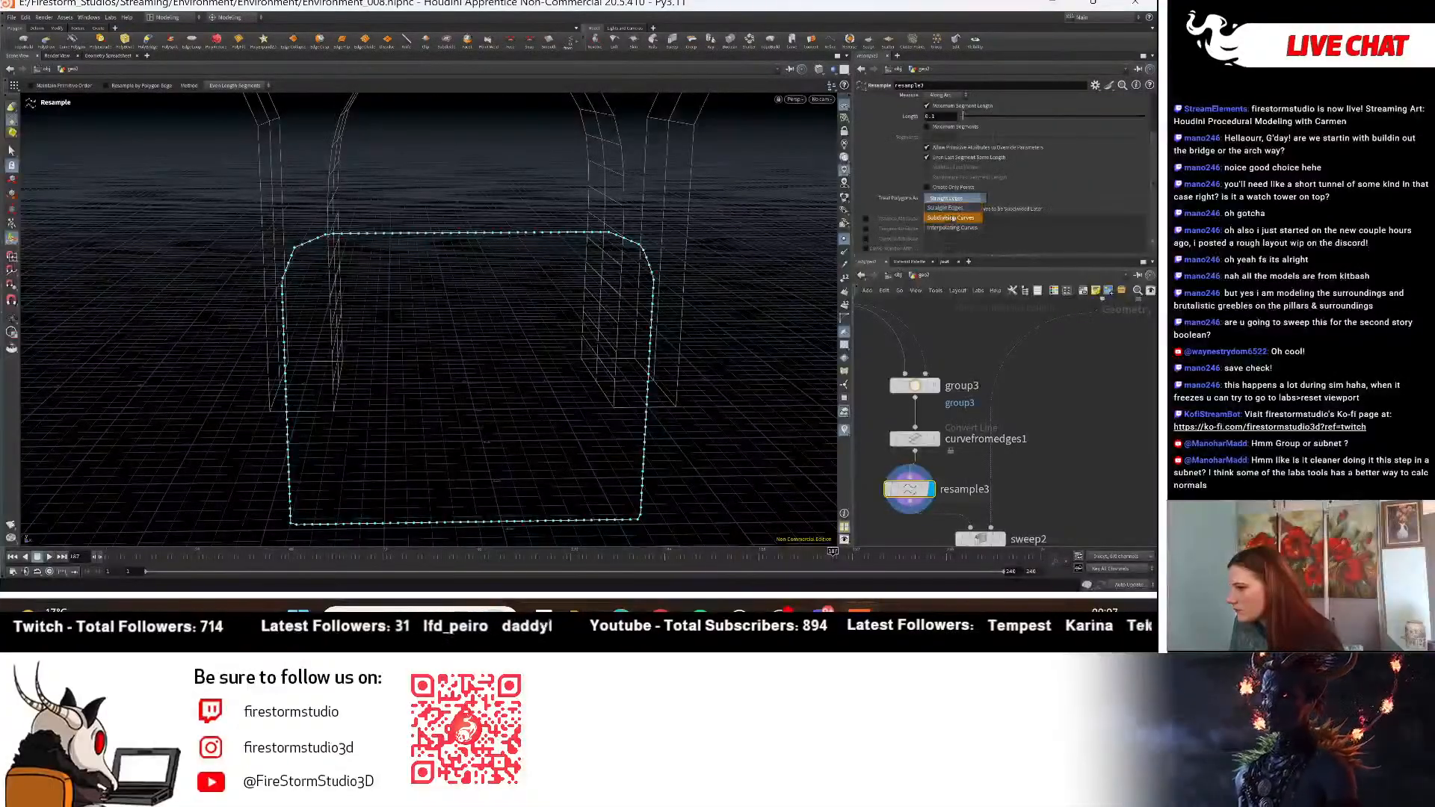
click(950, 222)
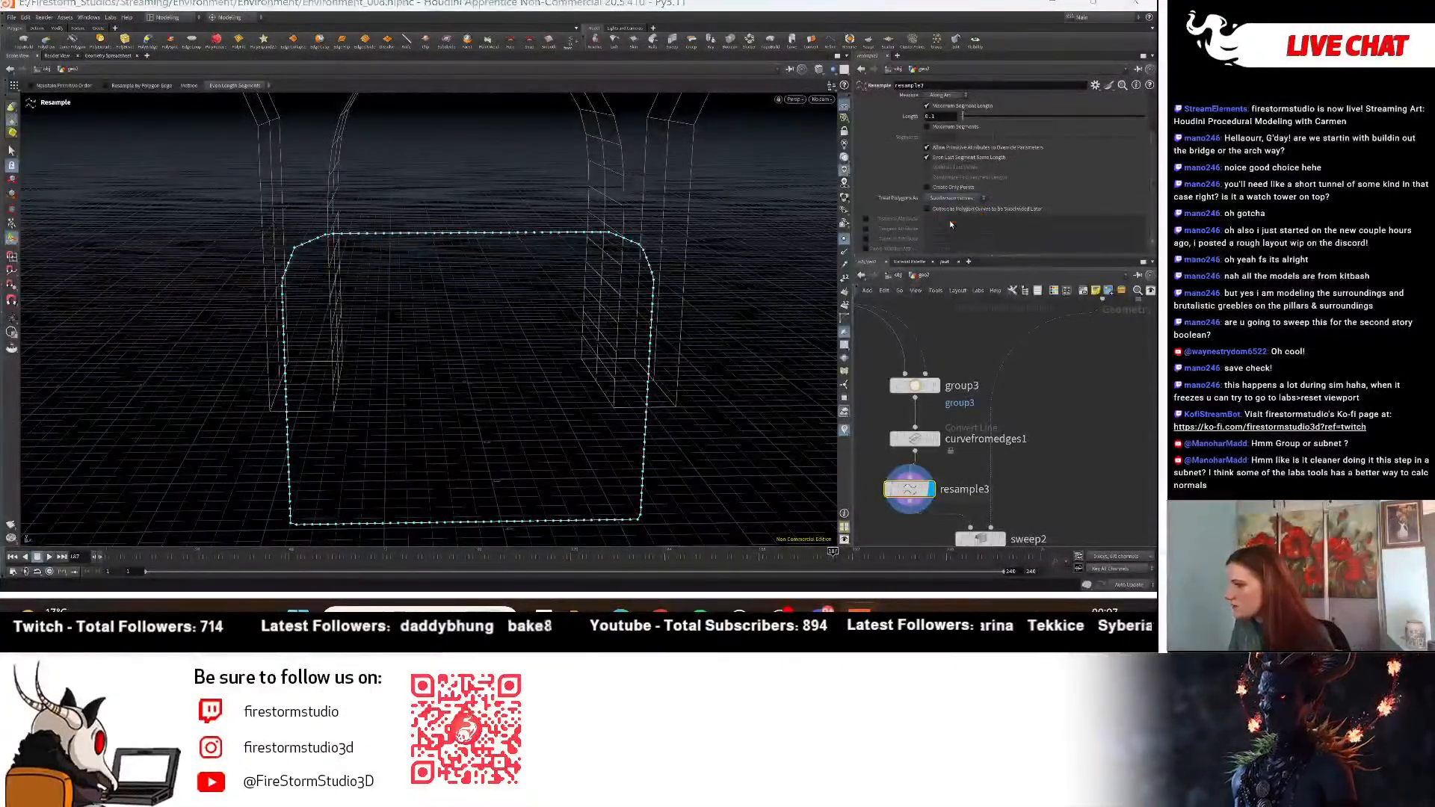
Set resample3 to treat polygons as Interpolating Curves and inspect the outline's shape.
alt+drag(620, 412, 612, 386)
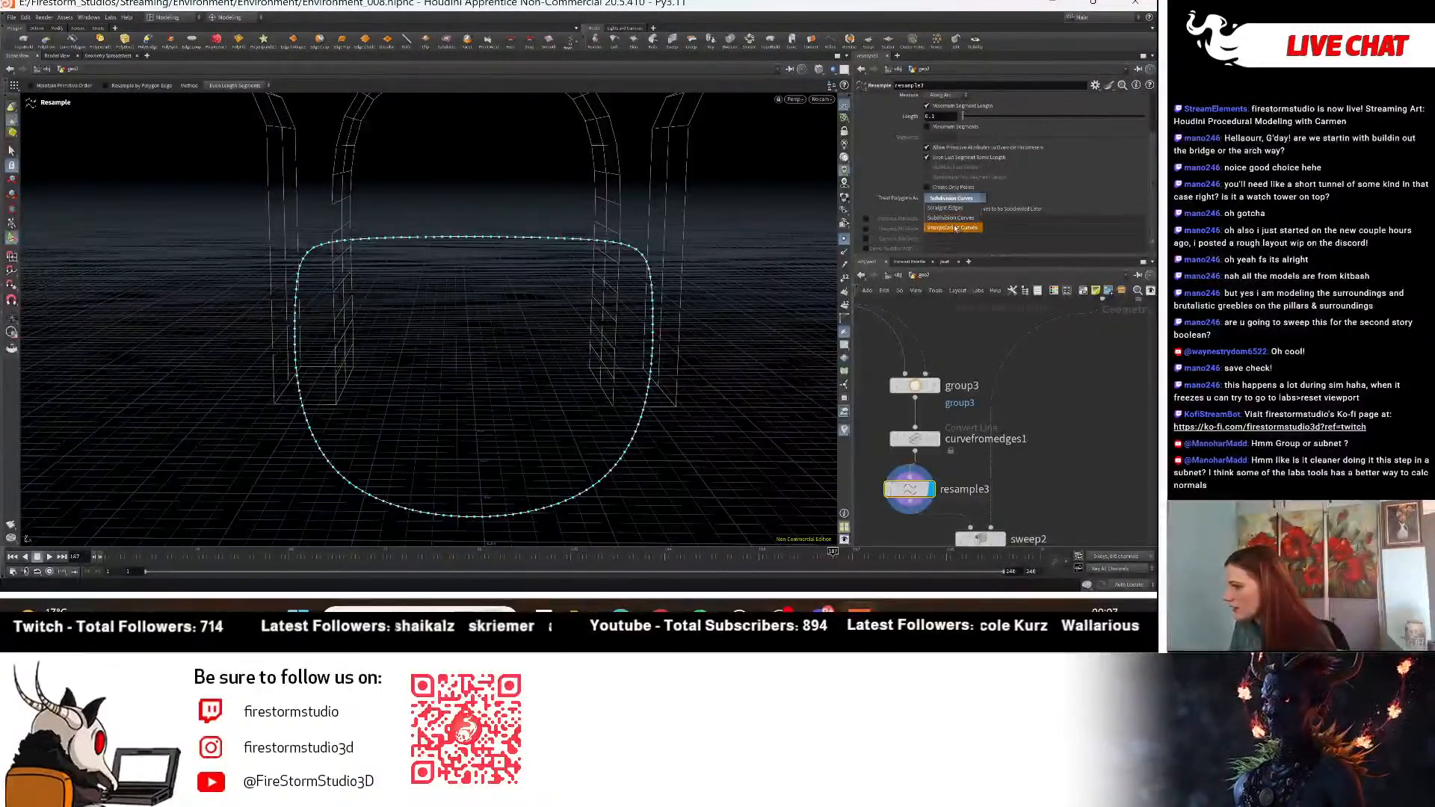
click(954, 227)
key(Escape)
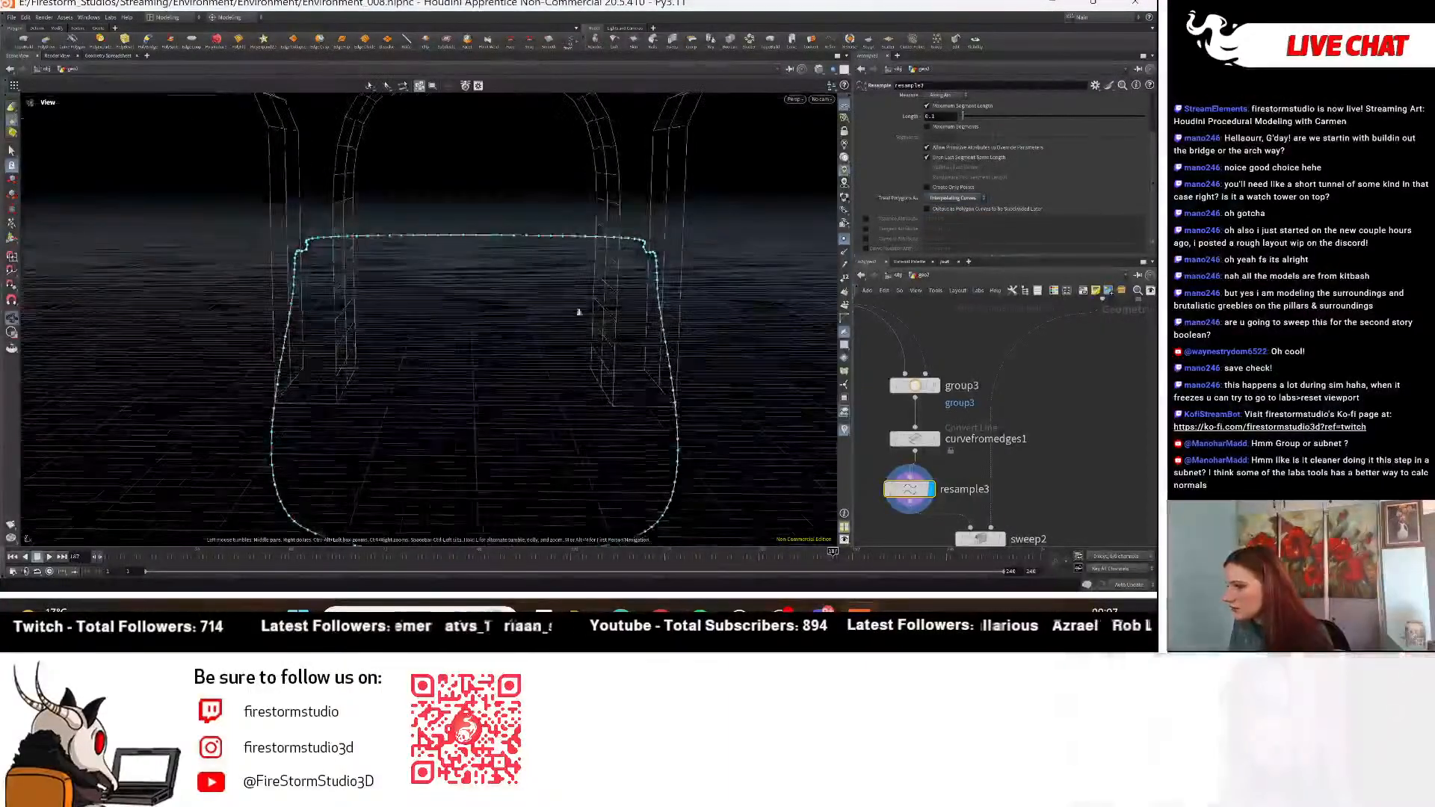
scroll(579, 312, down, 5)
drag(494, 396, 465, 332)
scroll(919, 387, down, 2)
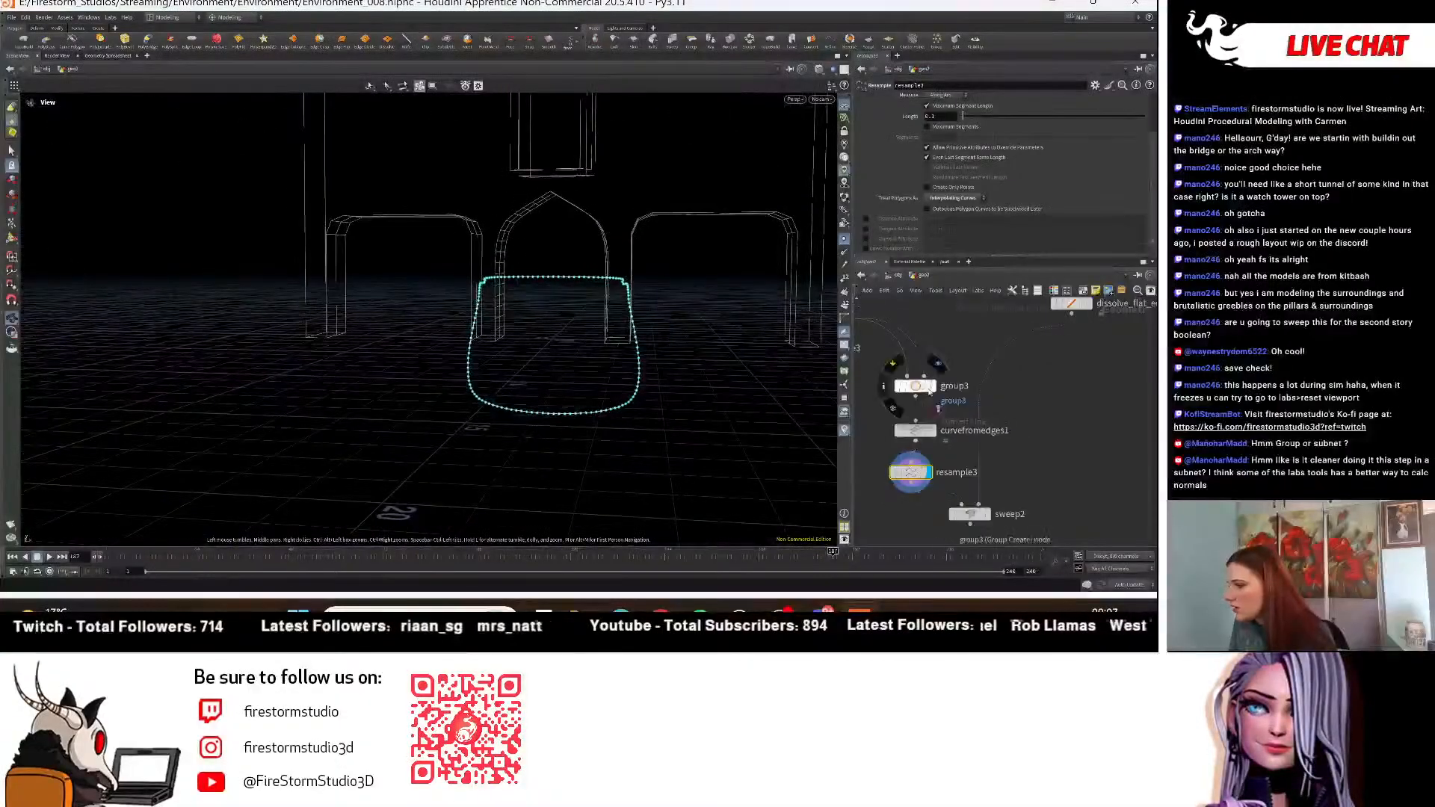
scroll(993, 367, down, 2)
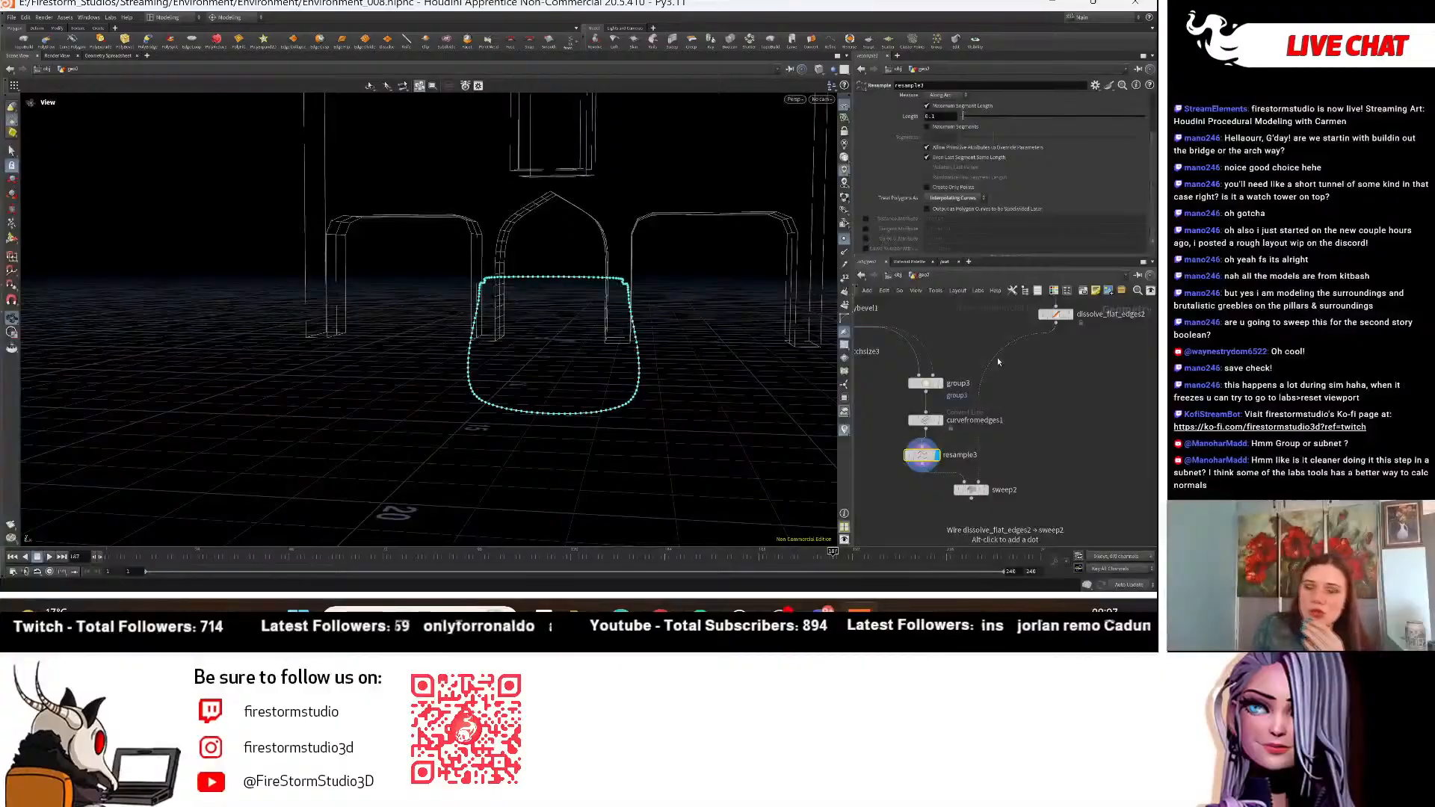
drag(997, 361, 947, 385)
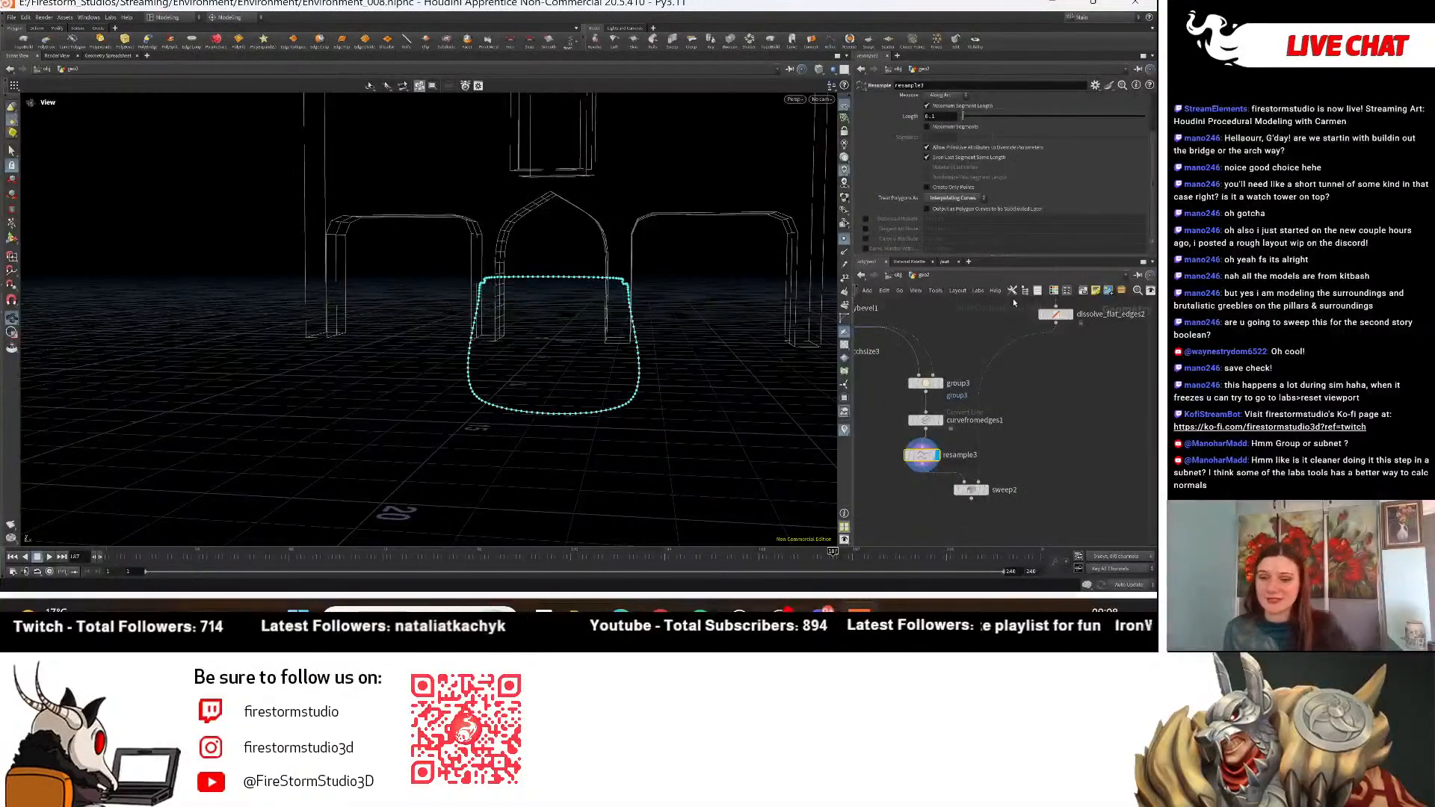
scroll(953, 343, up, 4)
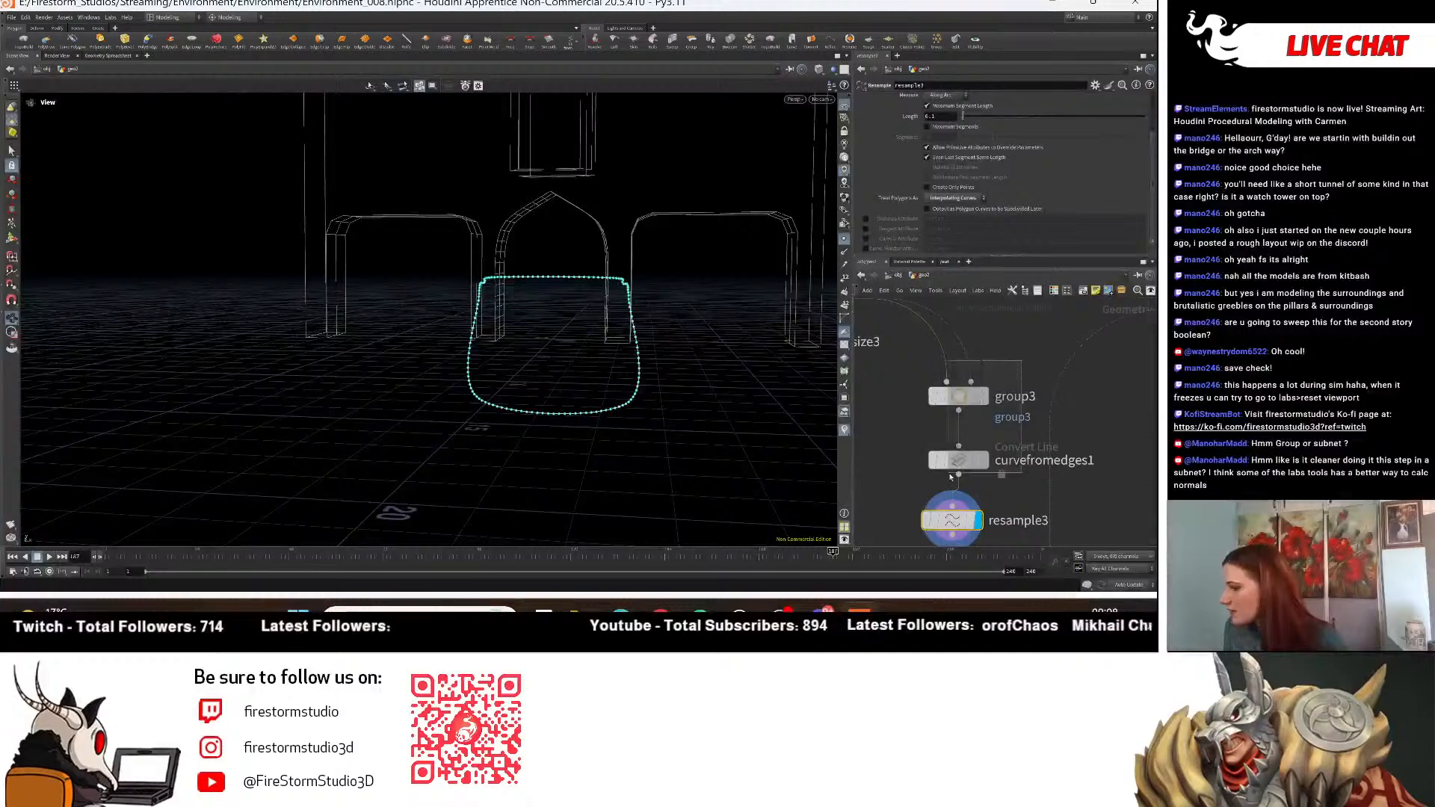
Display curvefromedges1 to check the extracted outline and add a Fuse node to the network.
drag(950, 476, 952, 453)
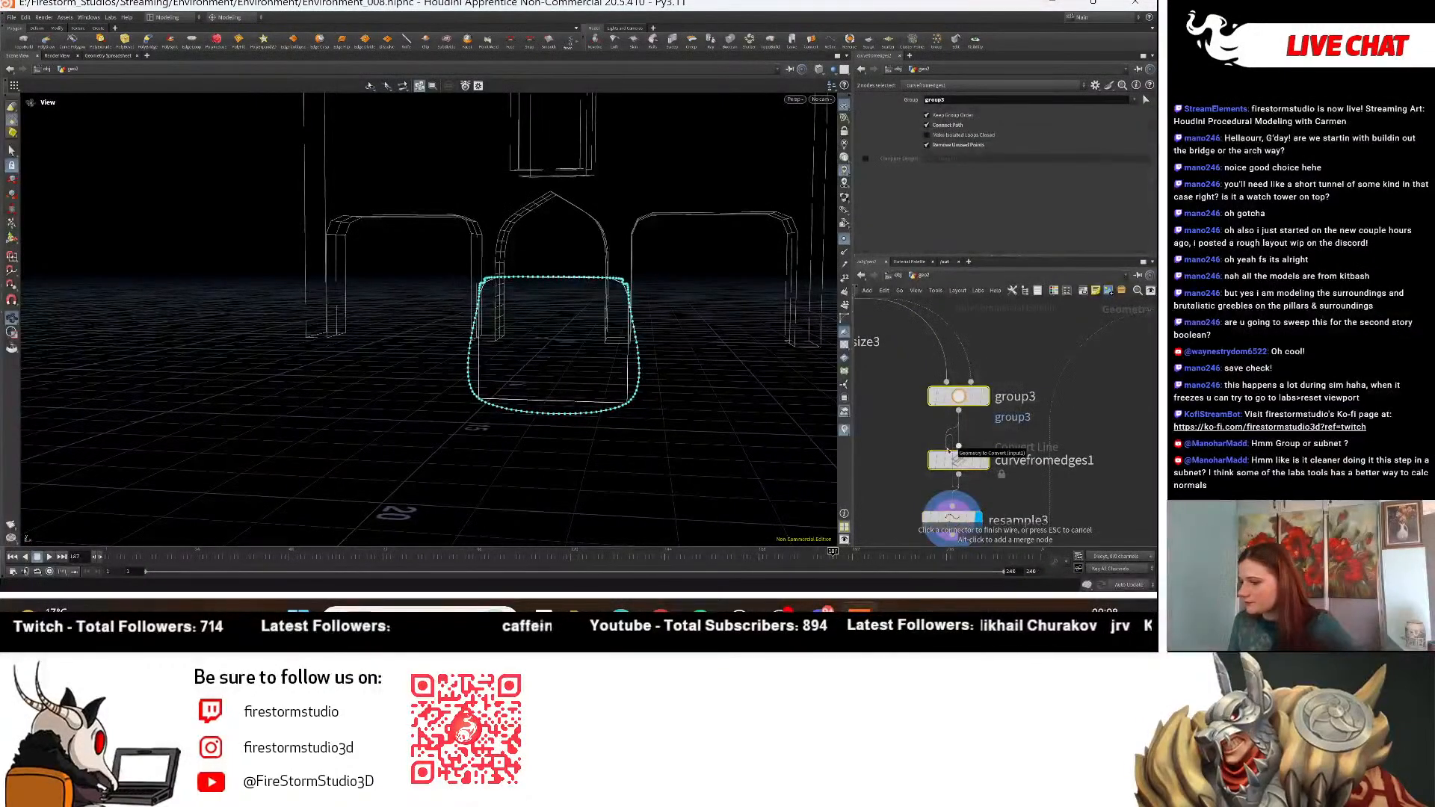
key(Escape)
click(982, 460)
drag(965, 460, 959, 439)
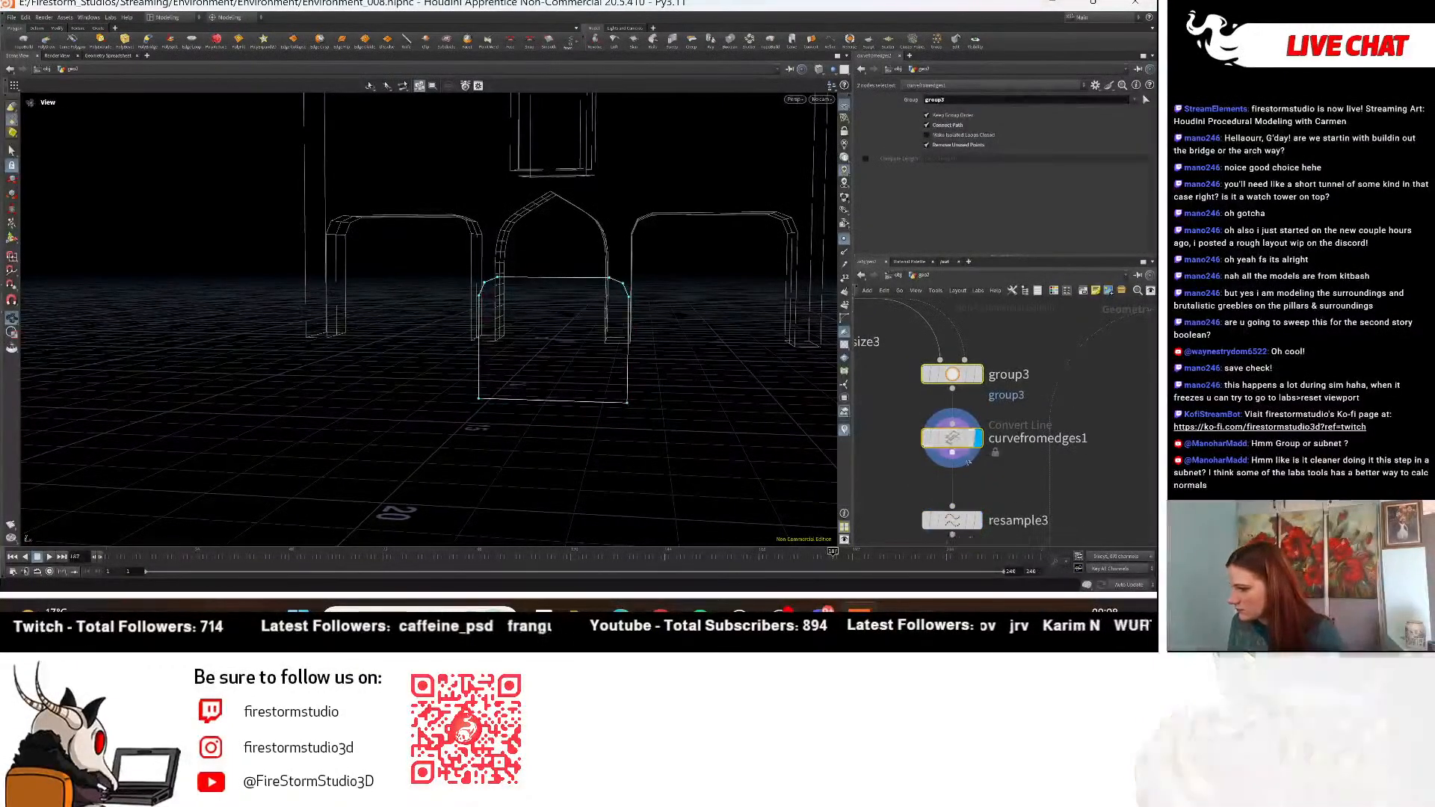
key(Tab)
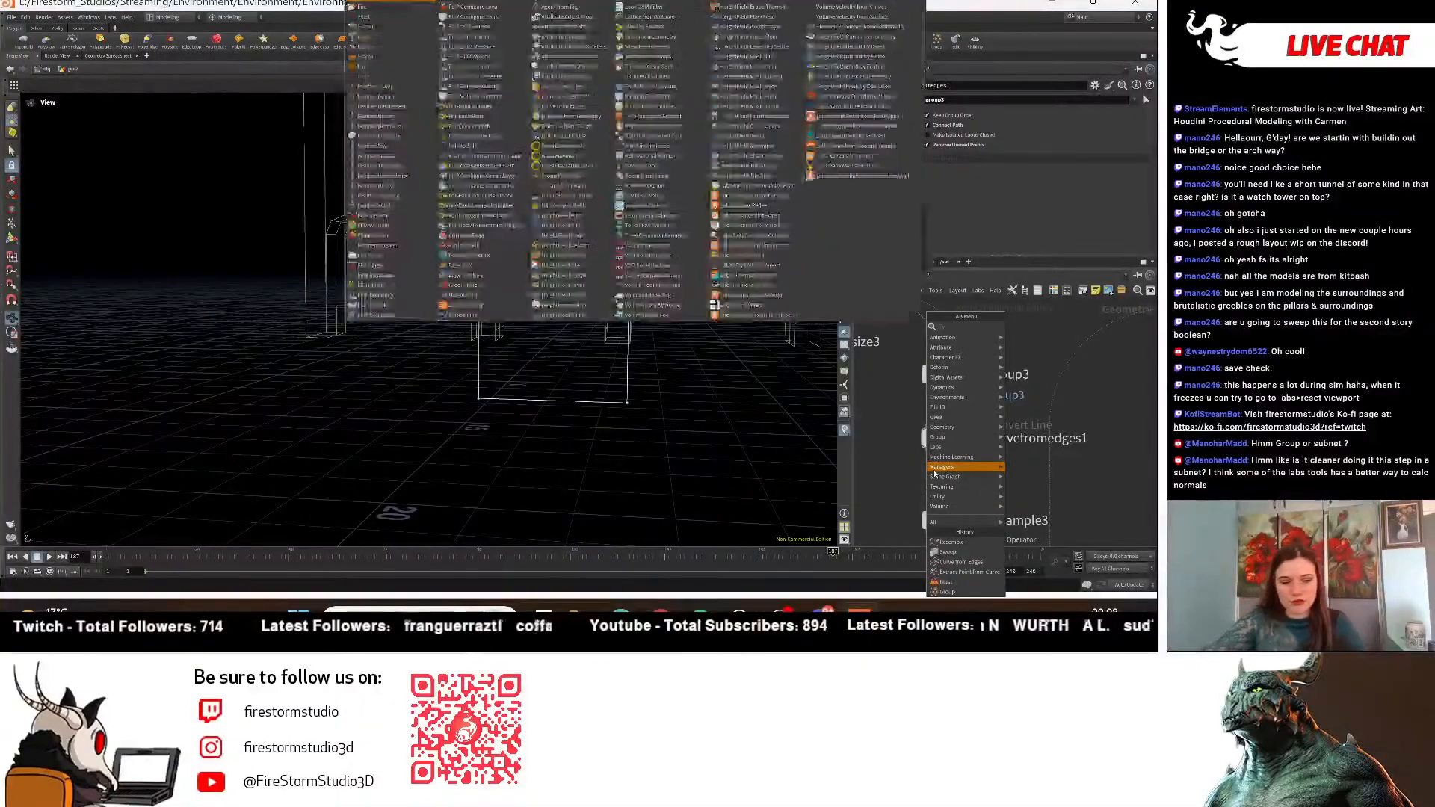
text(fuse)
key(Return)
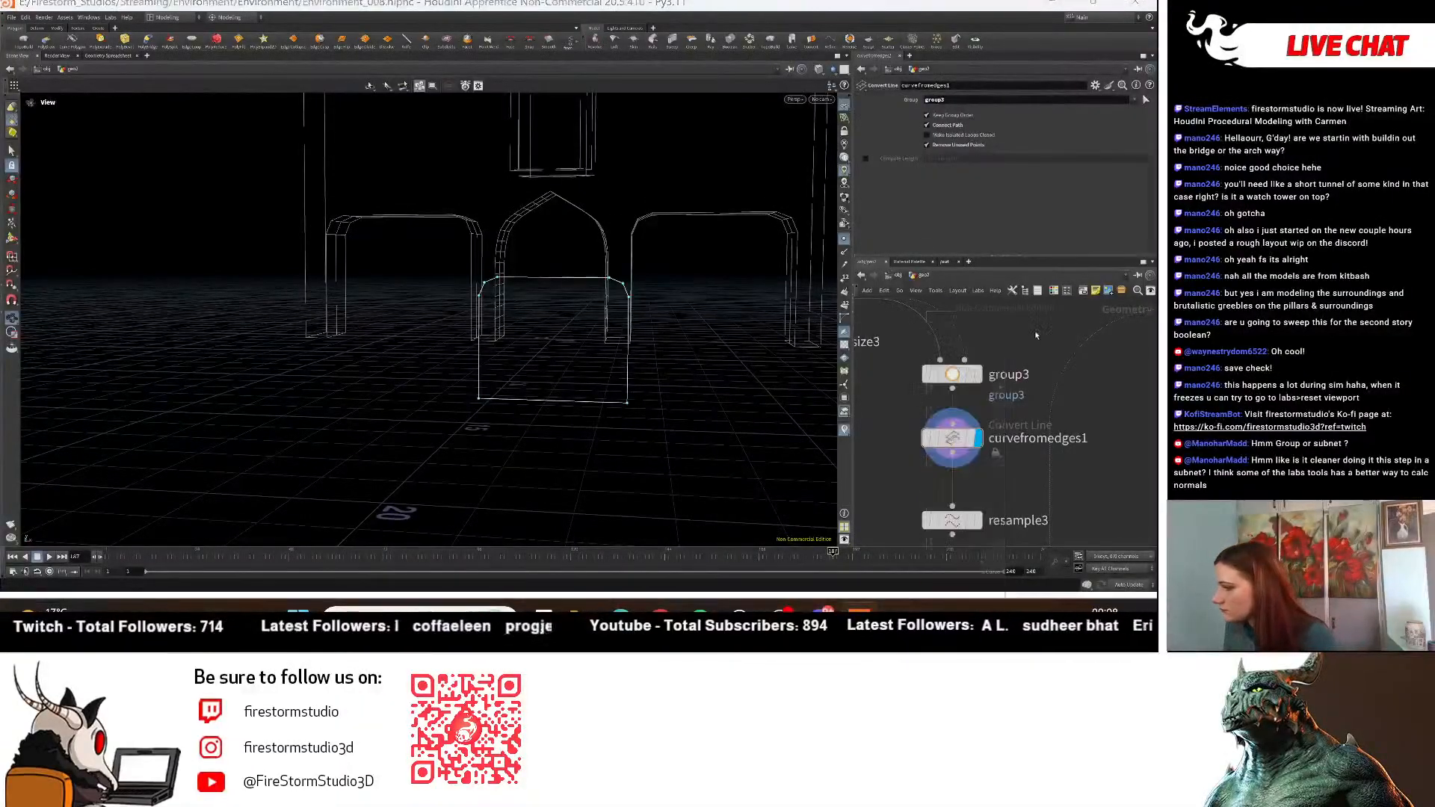
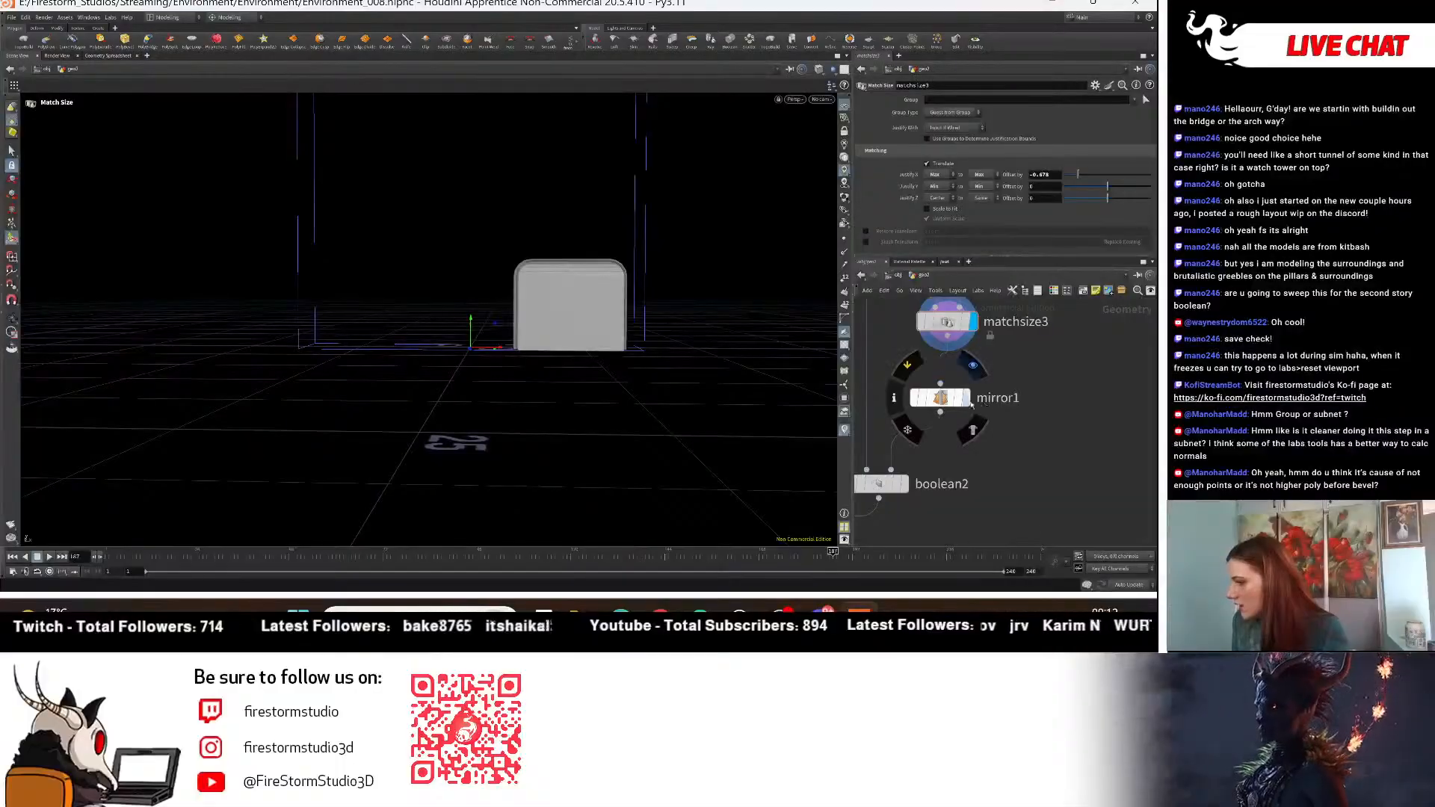
Display mirror1 and insert a Split node between it and boolean2.
click(969, 397)
middle_drag(882, 483, 906, 440)
drag(906, 440, 906, 470)
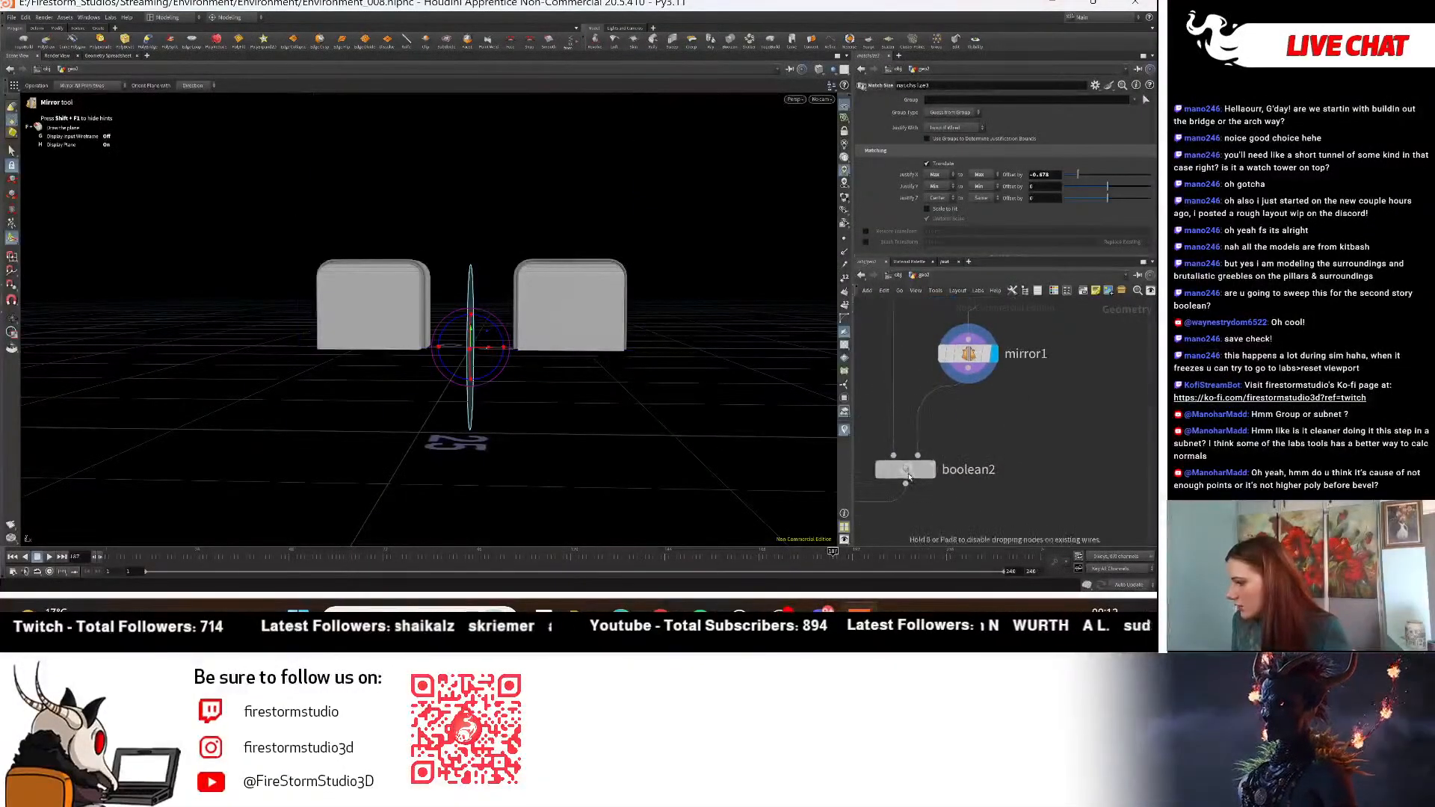
key(Tab)
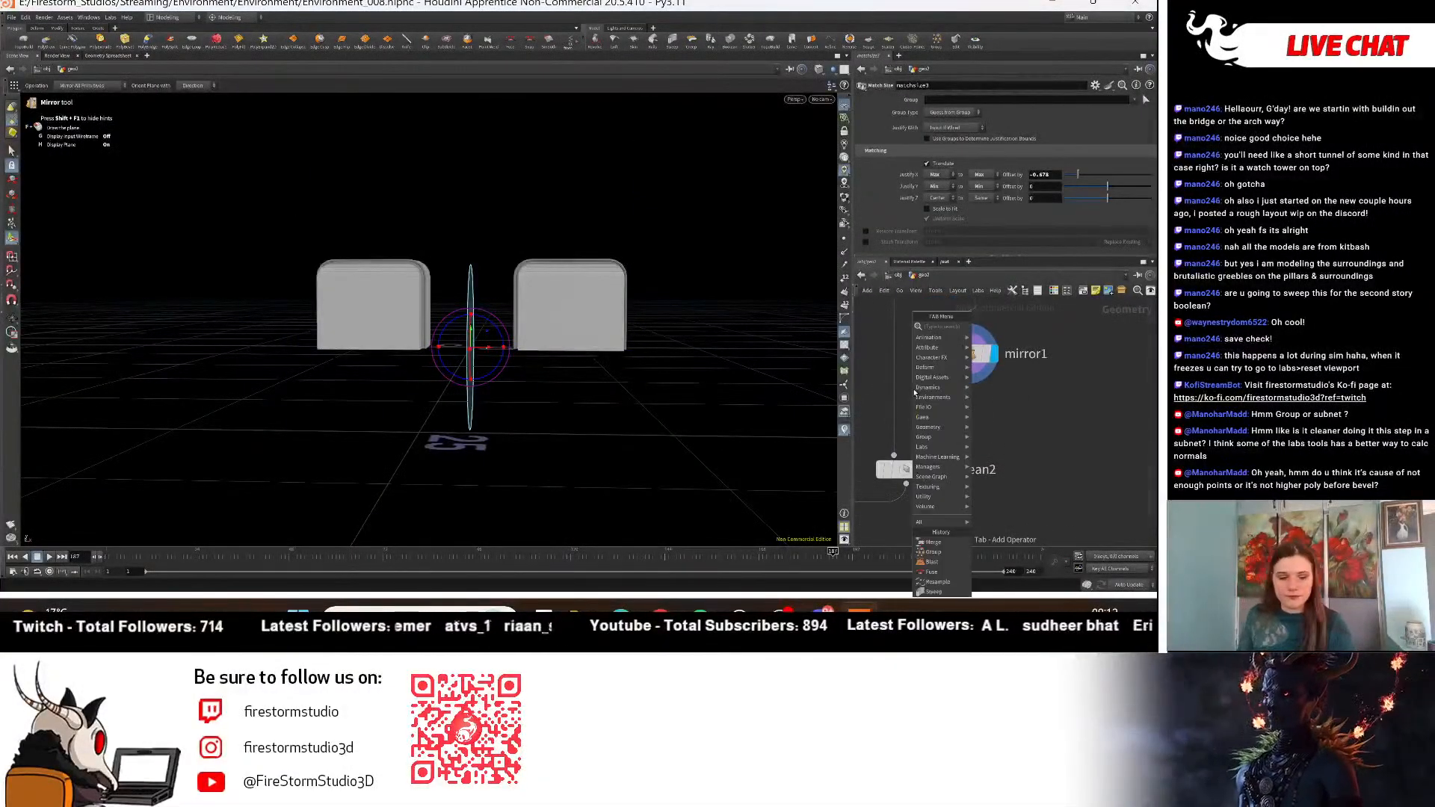
mouse_move(915, 388)
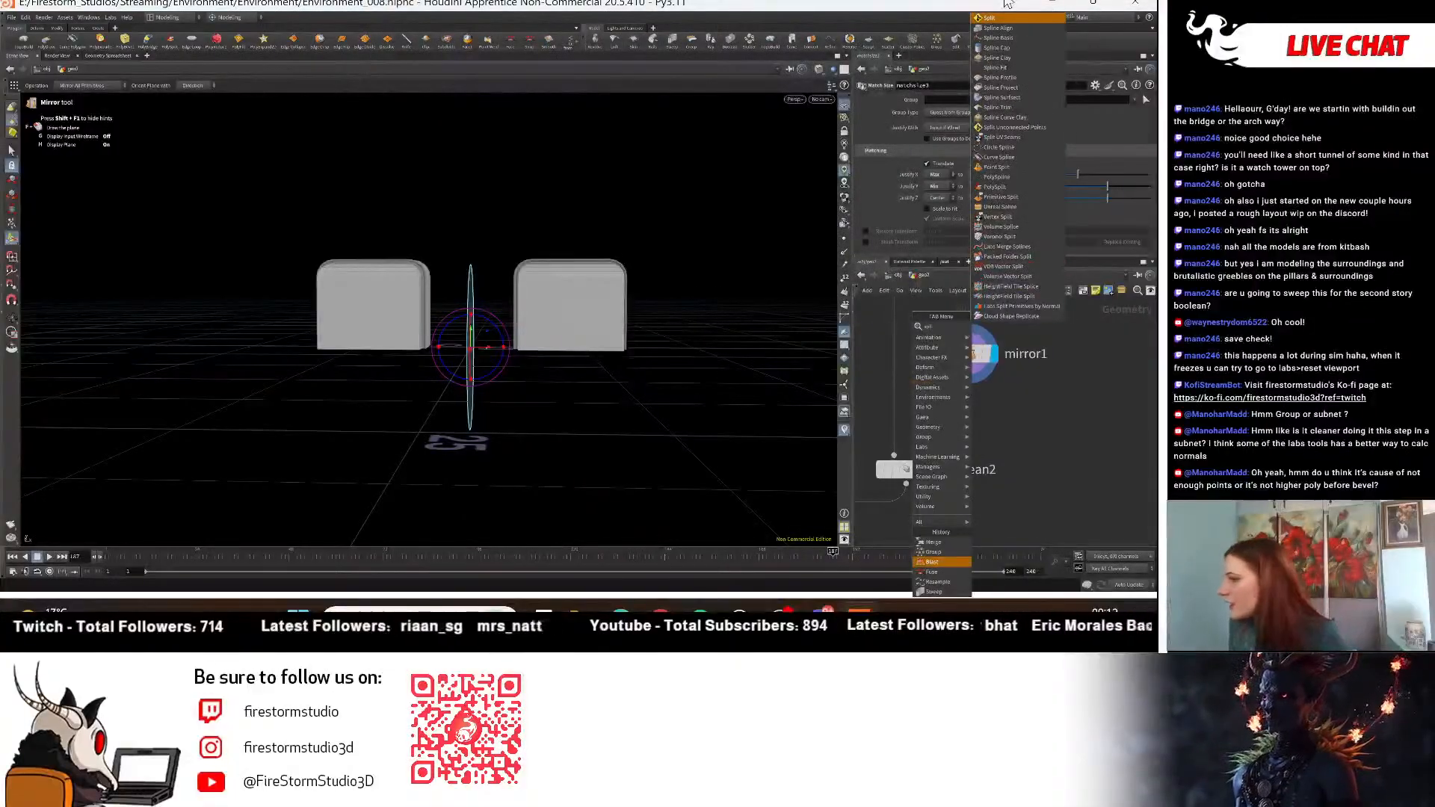
click(1006, 12)
click(994, 409)
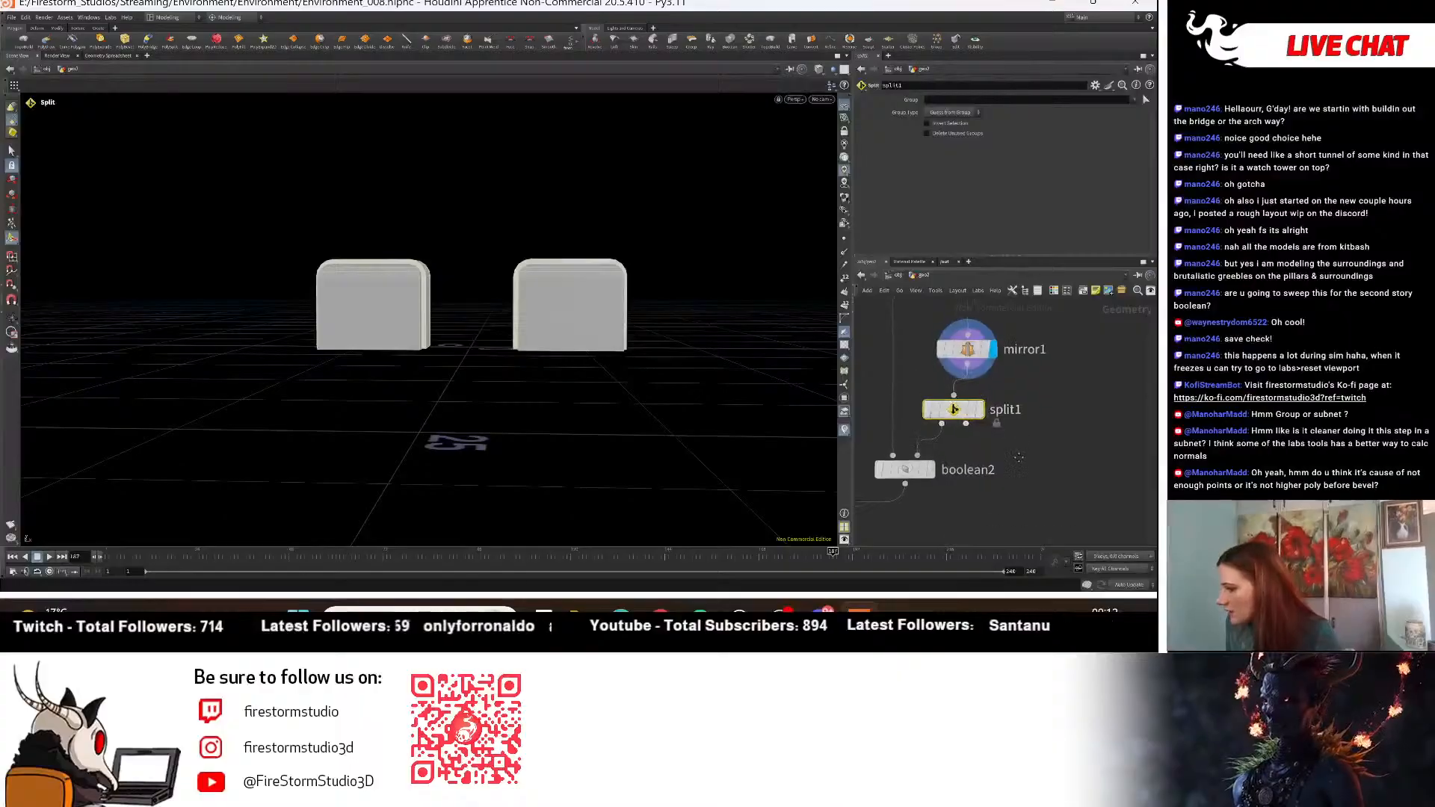
Wire split1's second output into merge2 and display merge2 to check the combined building.
scroll(1003, 401, down, 4)
drag(995, 392, 880, 458)
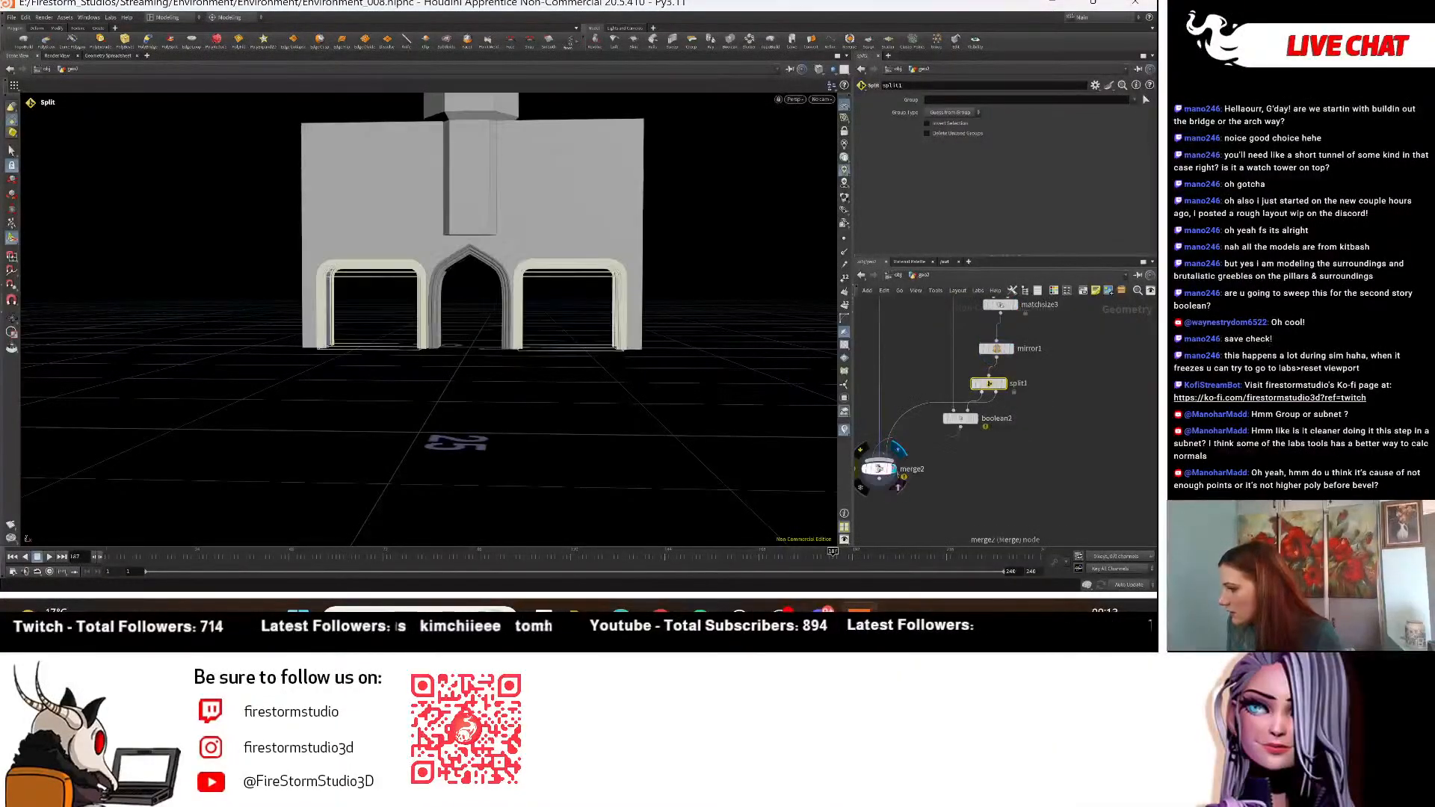
alt+drag(717, 353, 628, 366)
click(879, 468)
scroll(626, 365, up, 3)
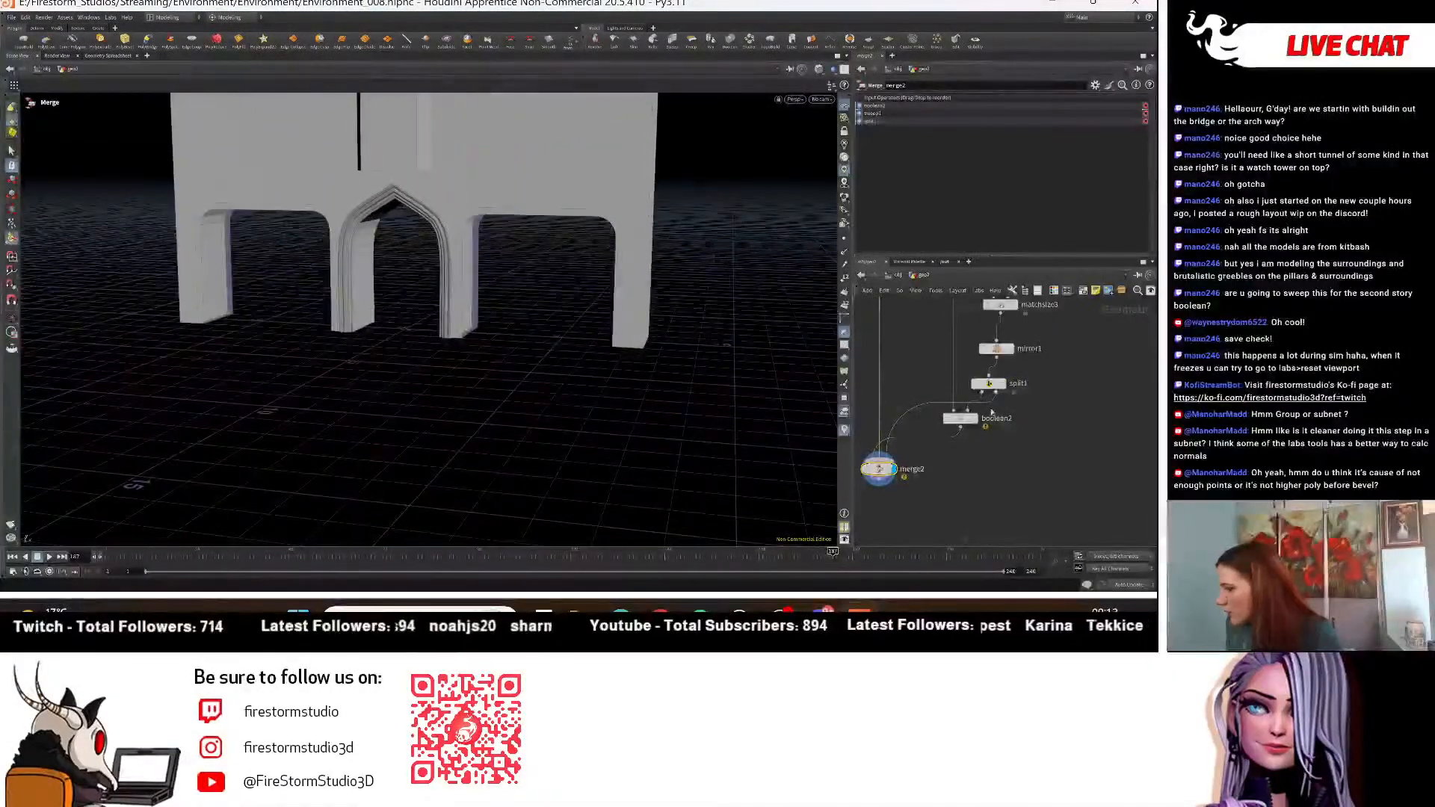
Try Invert Selection on split1 and inspect the side openings in the merge2 result.
click(988, 383)
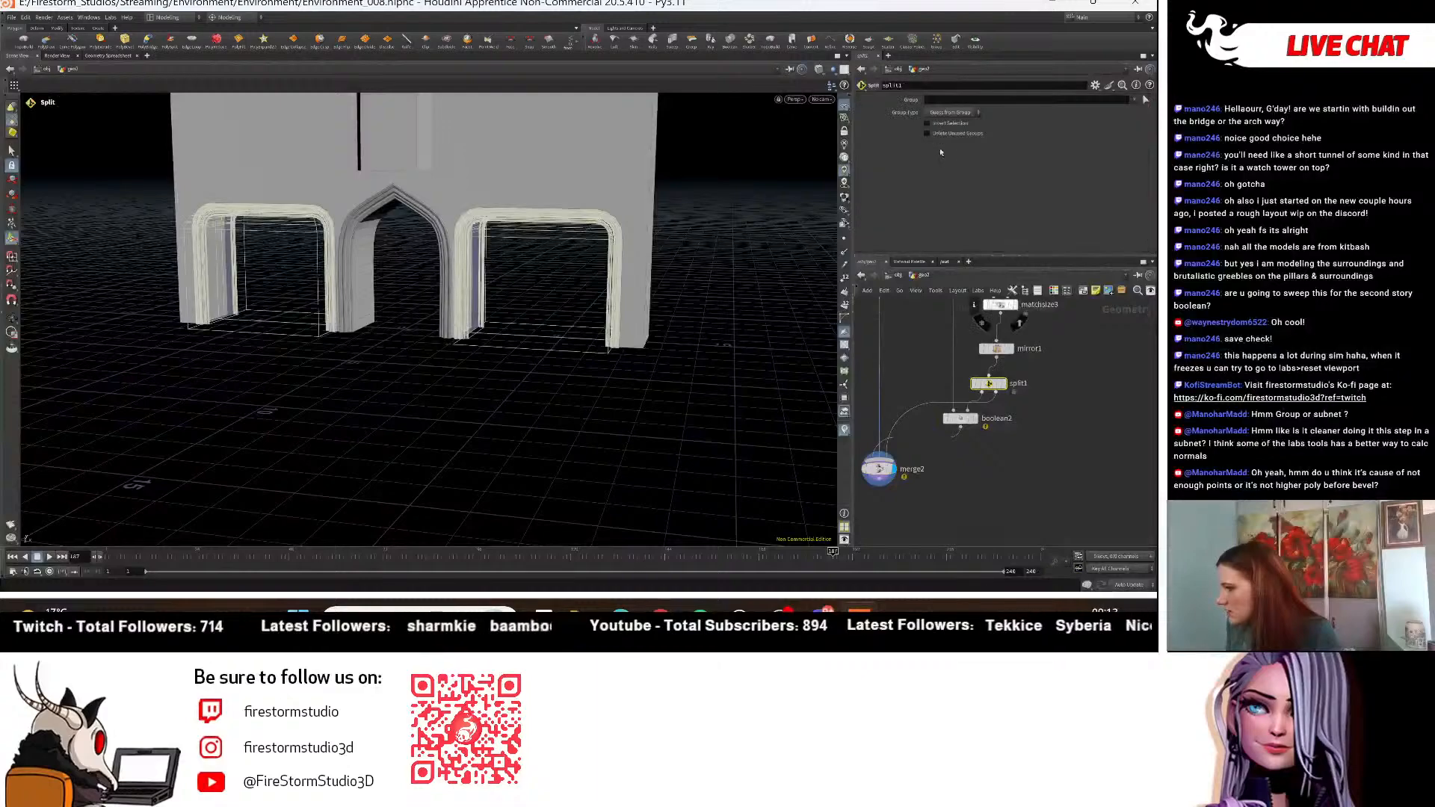
click(945, 125)
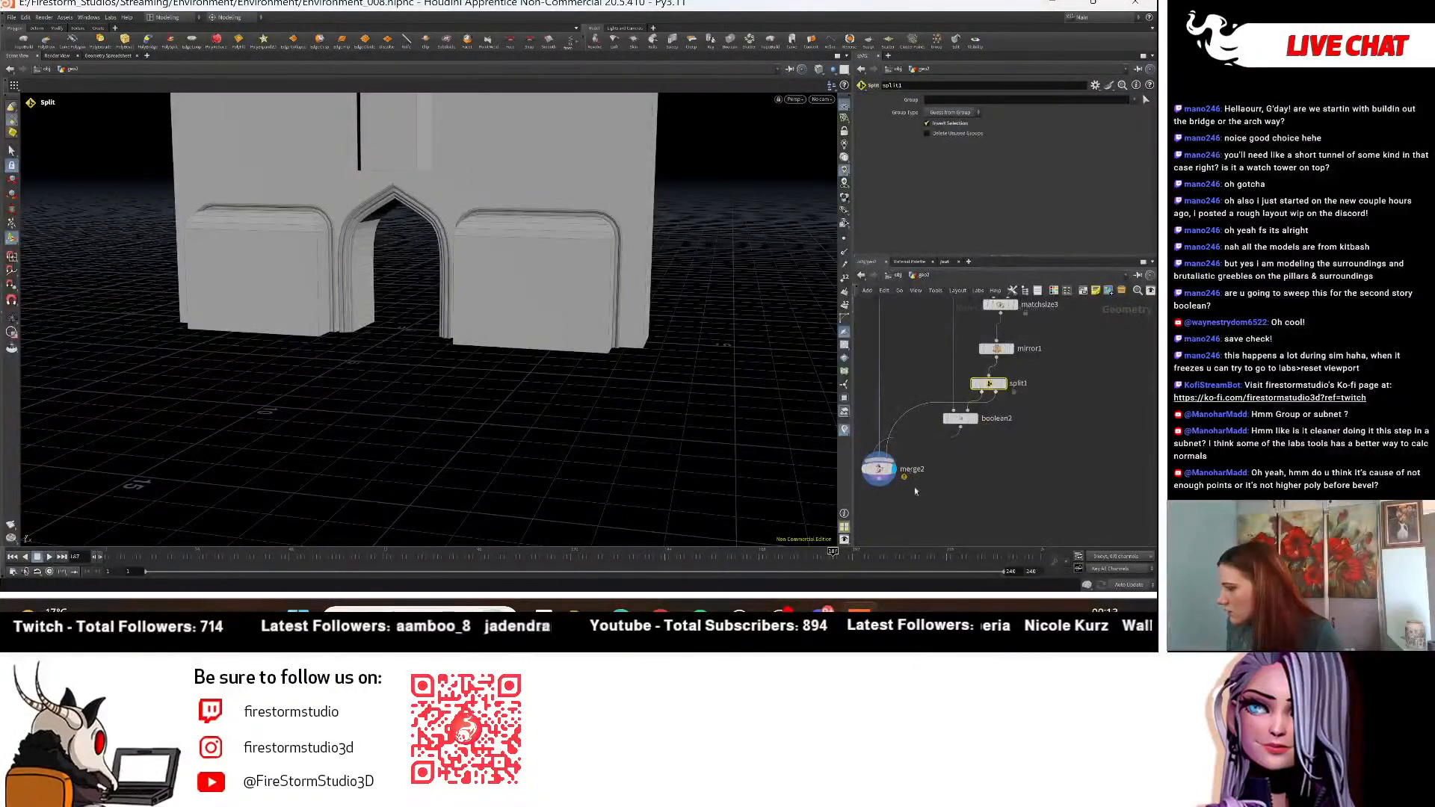
click(879, 469)
alt+drag(724, 309, 564, 366)
scroll(970, 410, up, 3)
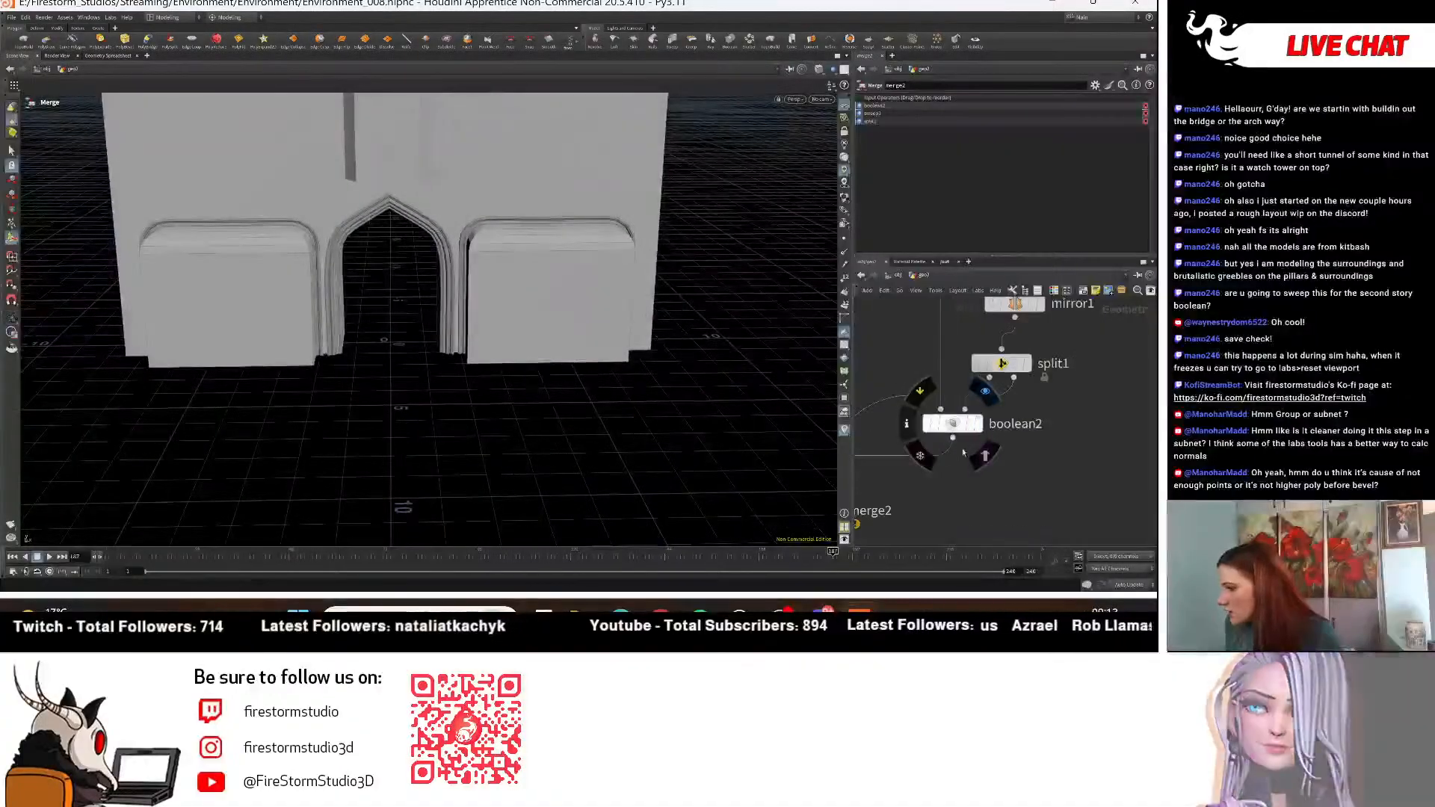
Display boolean2 and delete the wire from split1 to merge2.
scroll(972, 422, down, 3)
mouse_move(1029, 428)
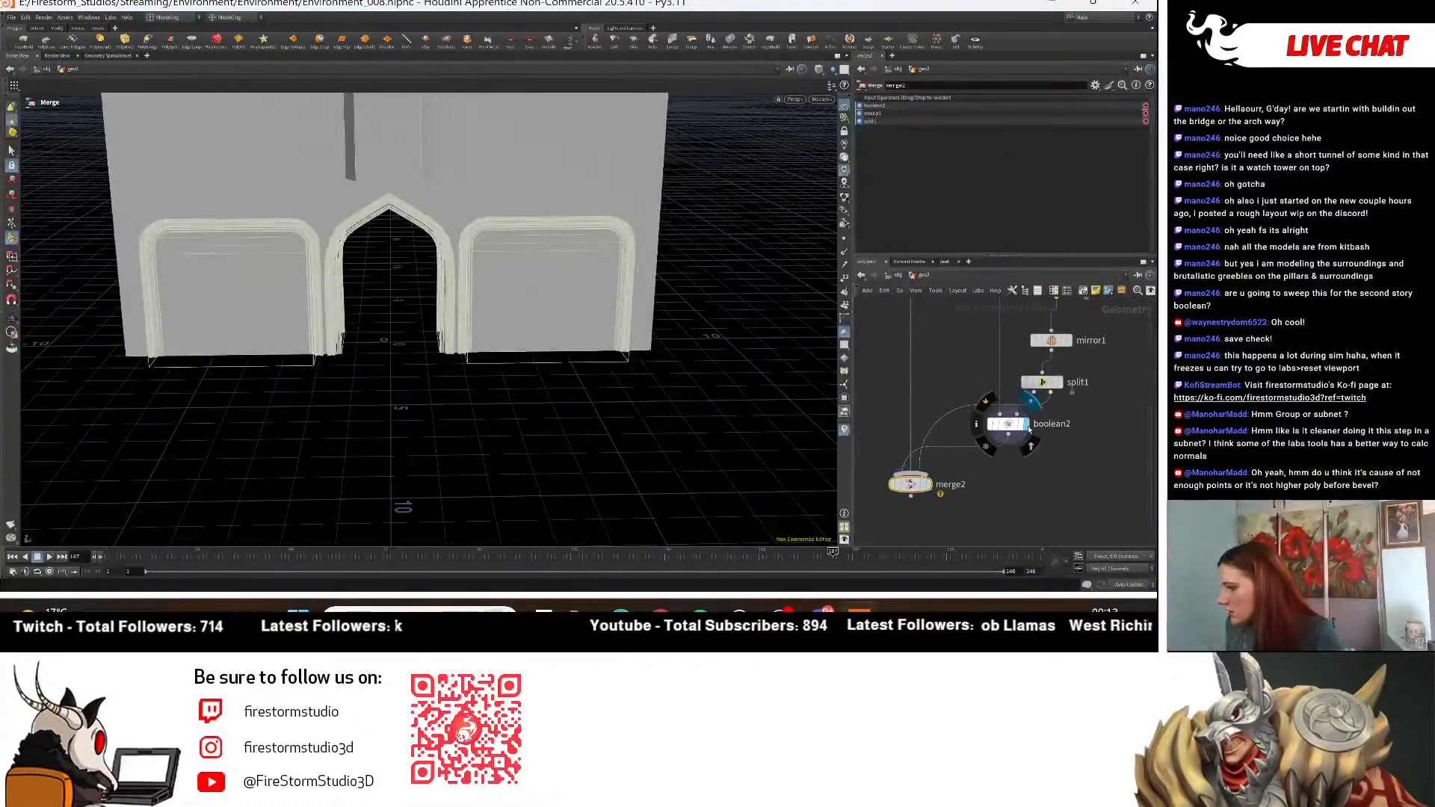
drag(1017, 431, 987, 434)
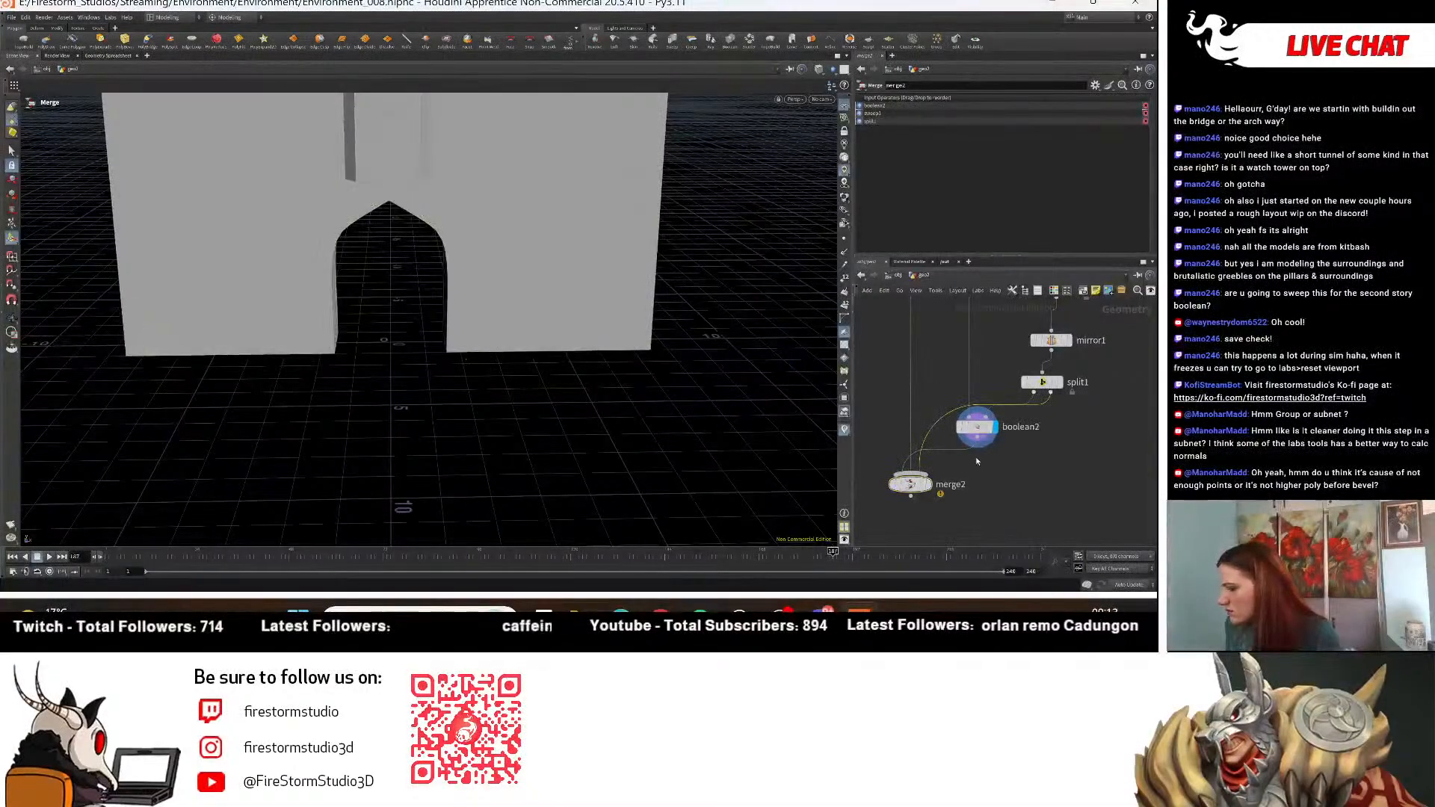
key(Delete)
click(990, 432)
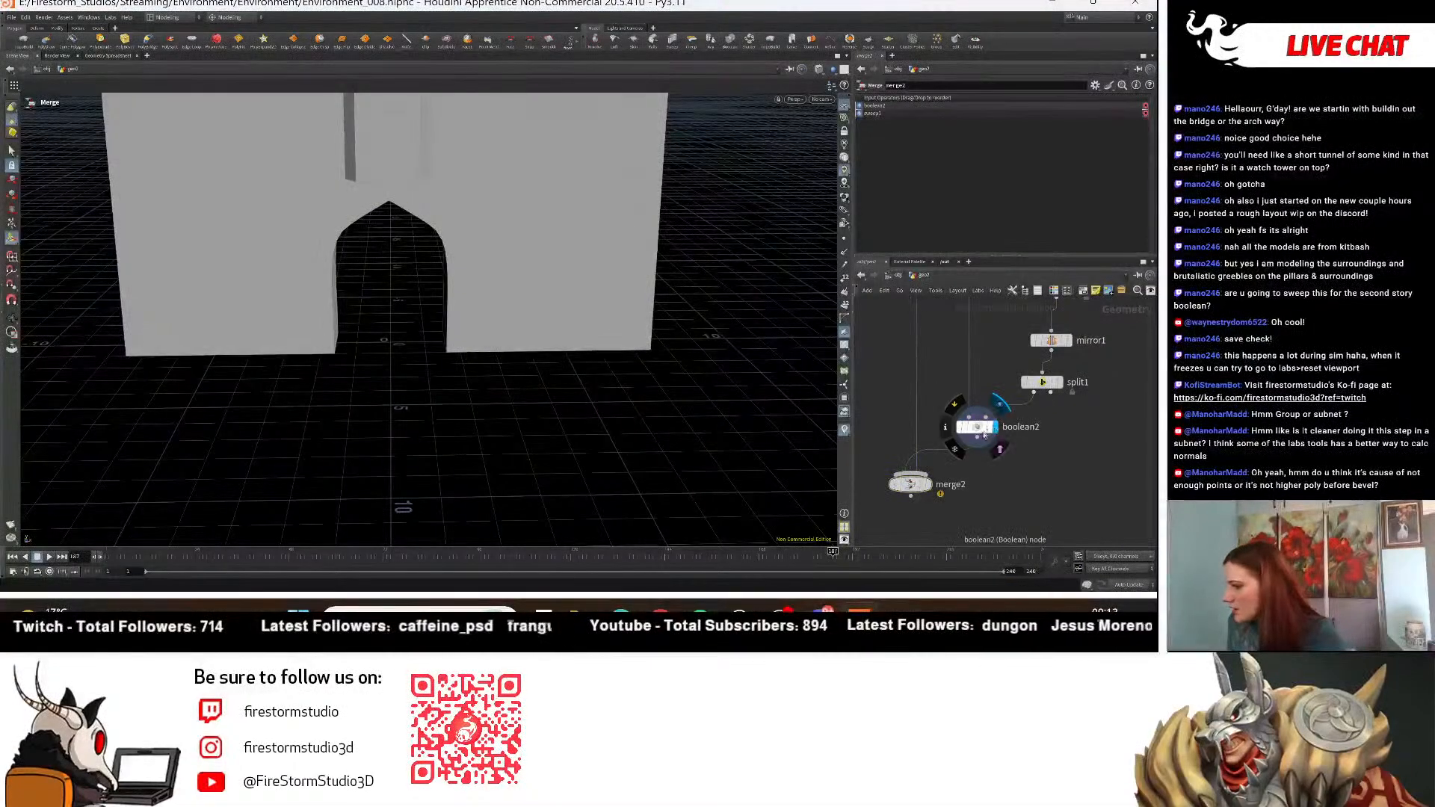
Turn off Invert Selection on split1 and set its group to Boolean.
click(1056, 384)
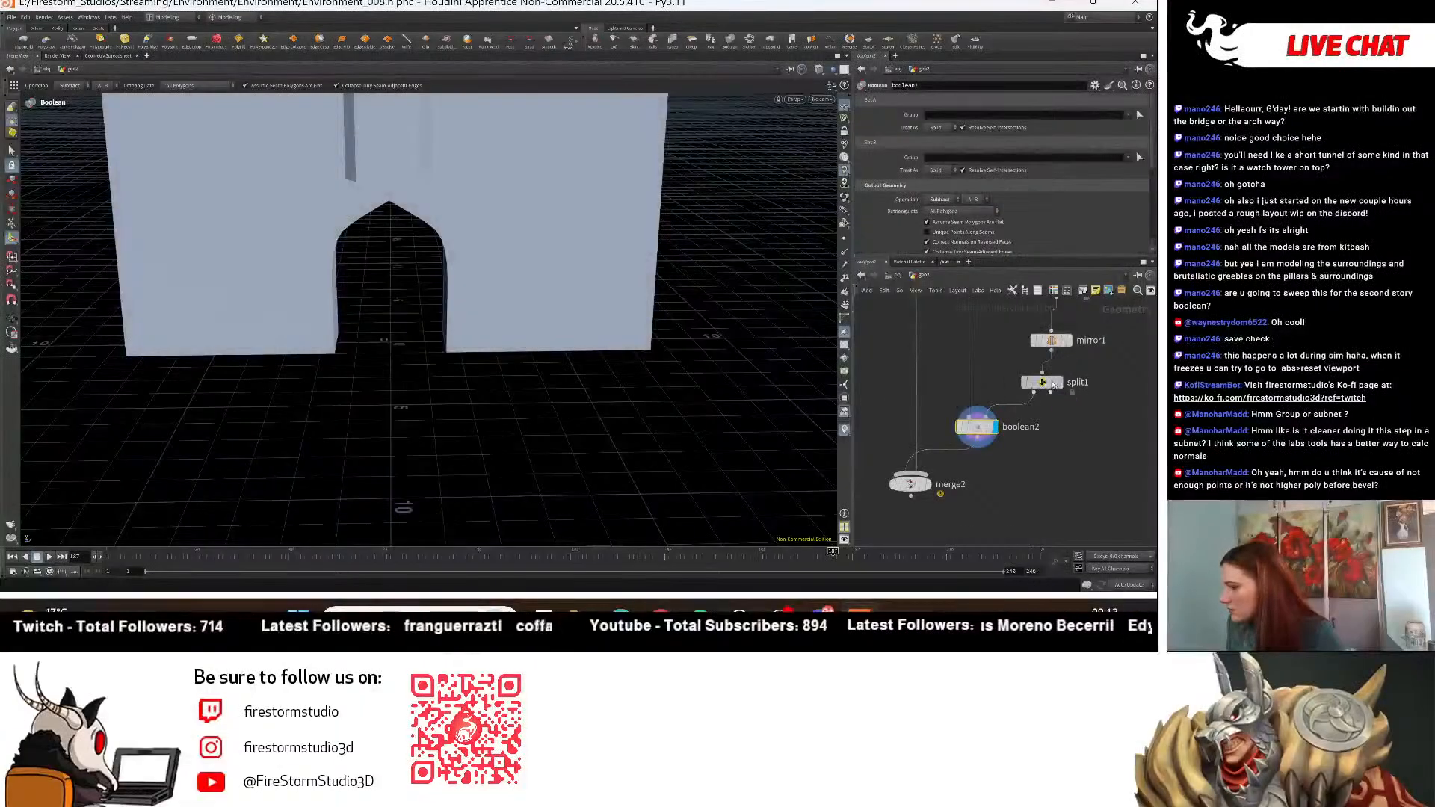
click(944, 128)
alt+drag(766, 485, 777, 433)
middle_drag(1107, 368, 1066, 452)
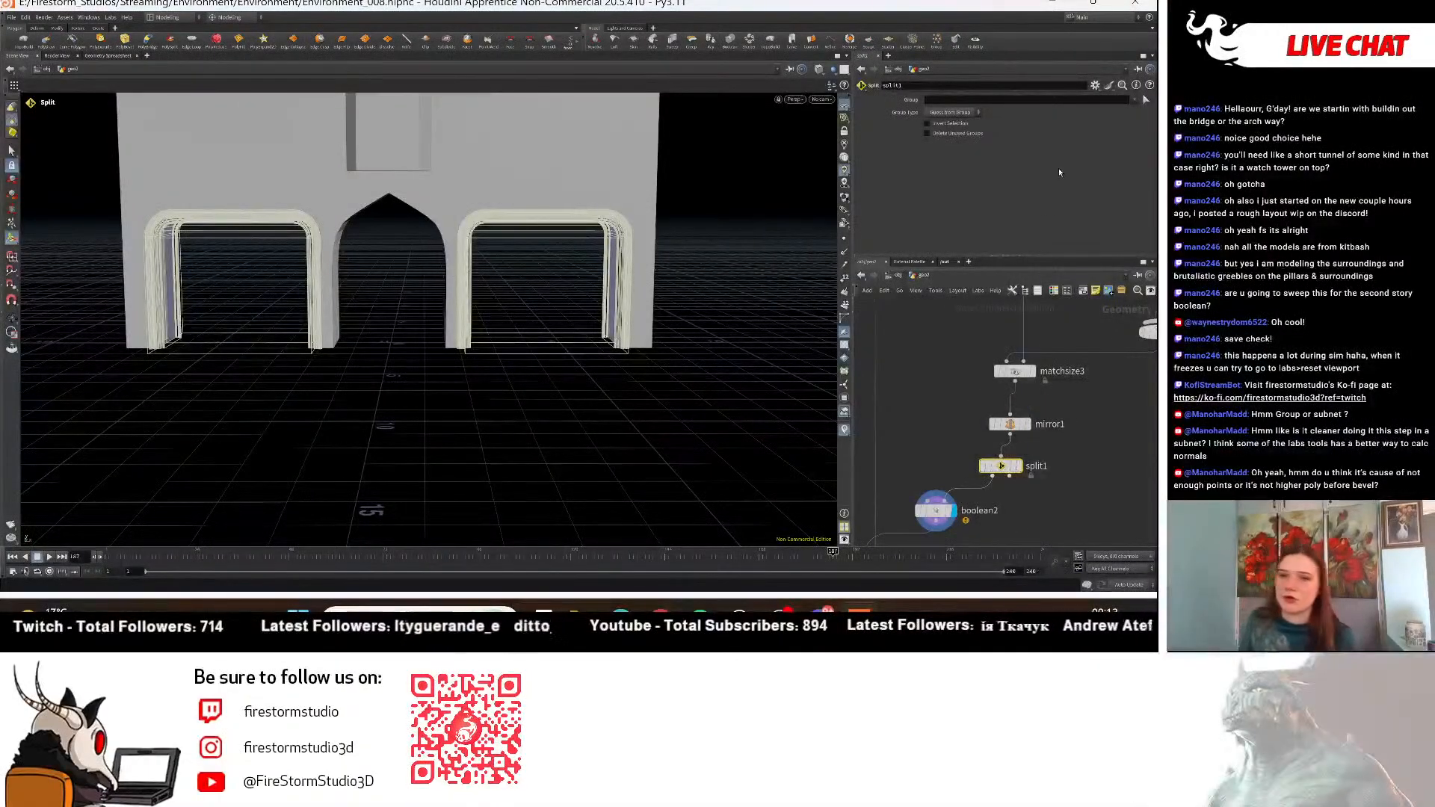
click(1133, 99)
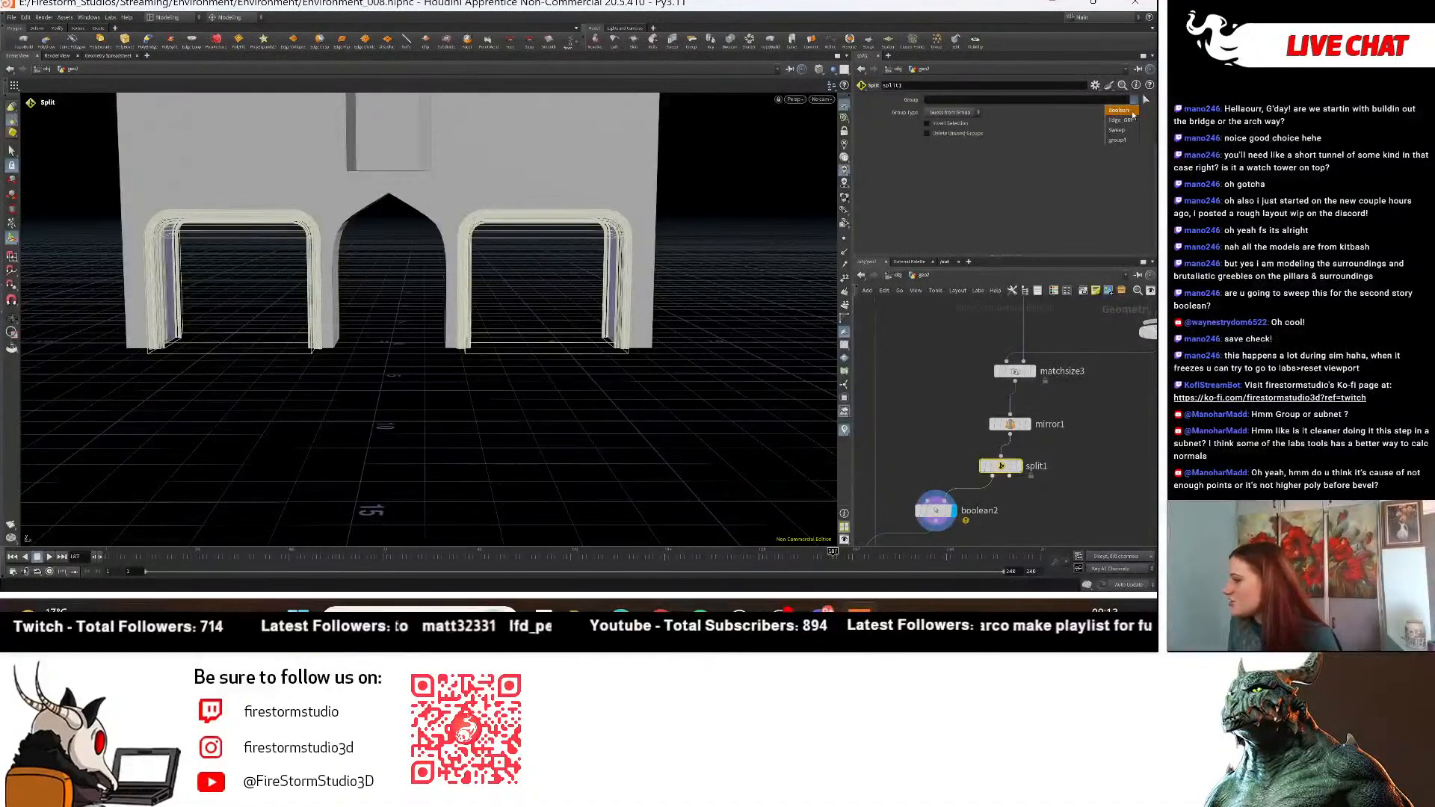
click(1118, 110)
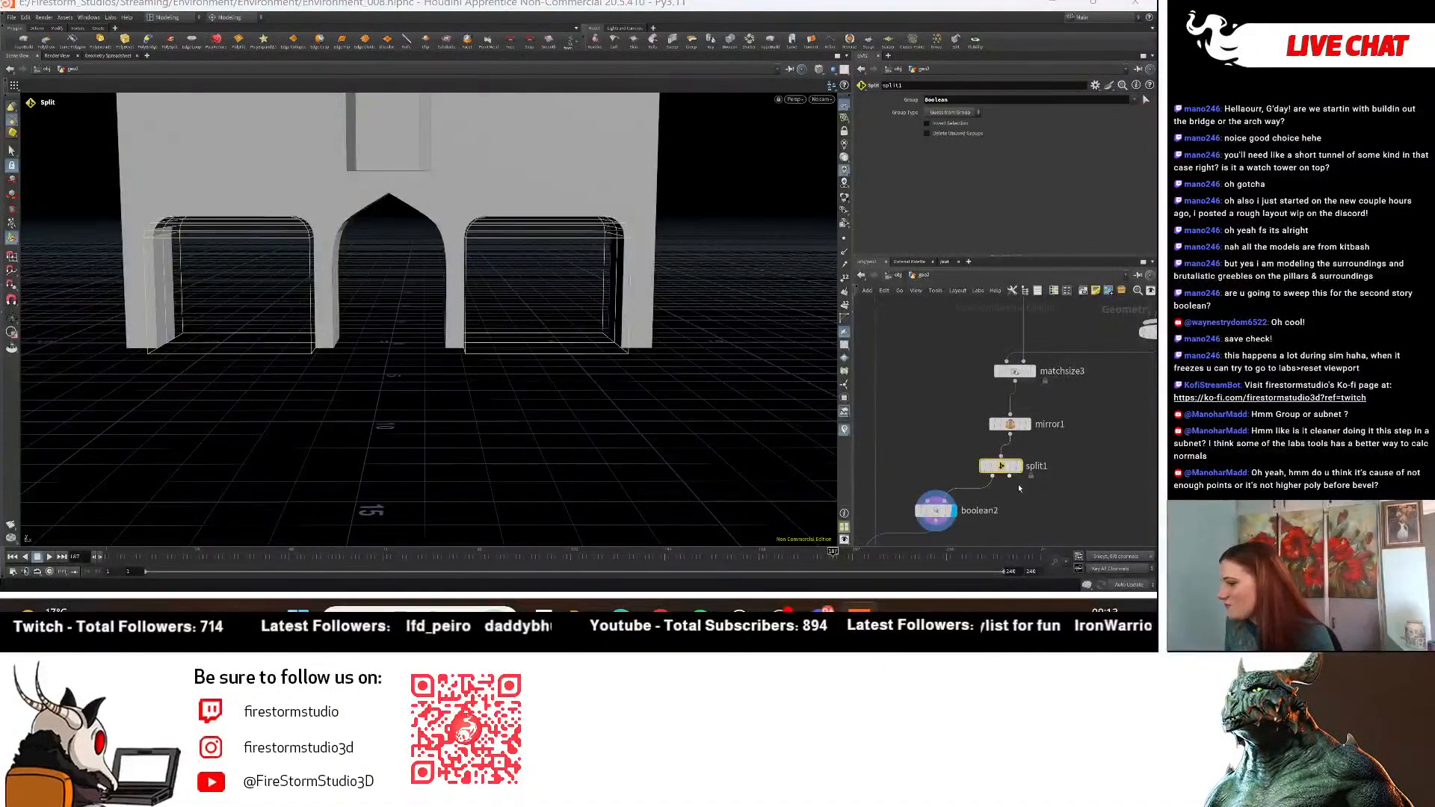
Connect split1's second output to merge2 and display the merged building.
middle_drag(1014, 501, 1131, 433)
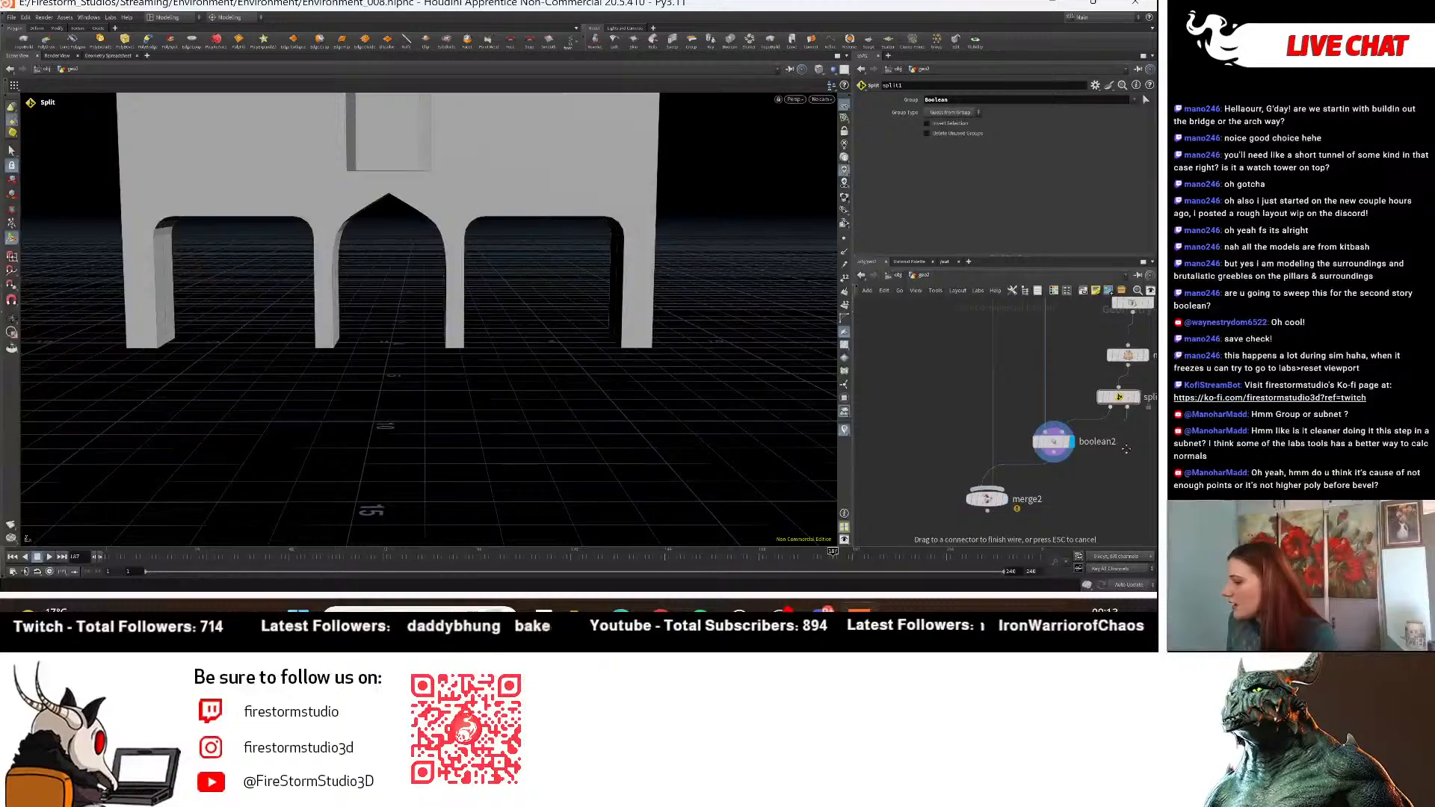
click(987, 489)
click(1004, 500)
key(Escape)
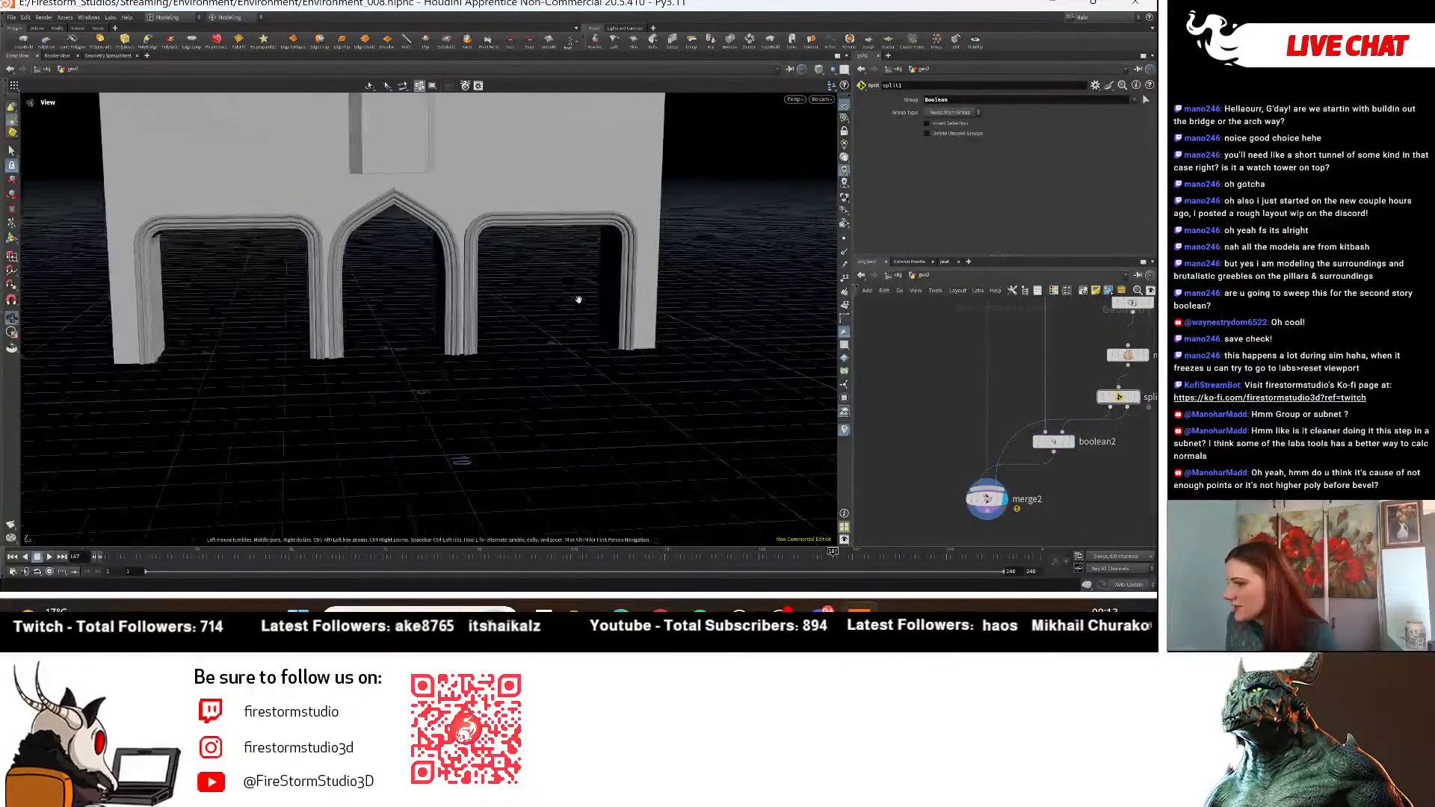
Examine the mouldings around the central arch and side openings up close and across the whole building.
scroll(576, 298, down, 5)
drag(576, 299, 548, 346)
scroll(611, 312, down, 4)
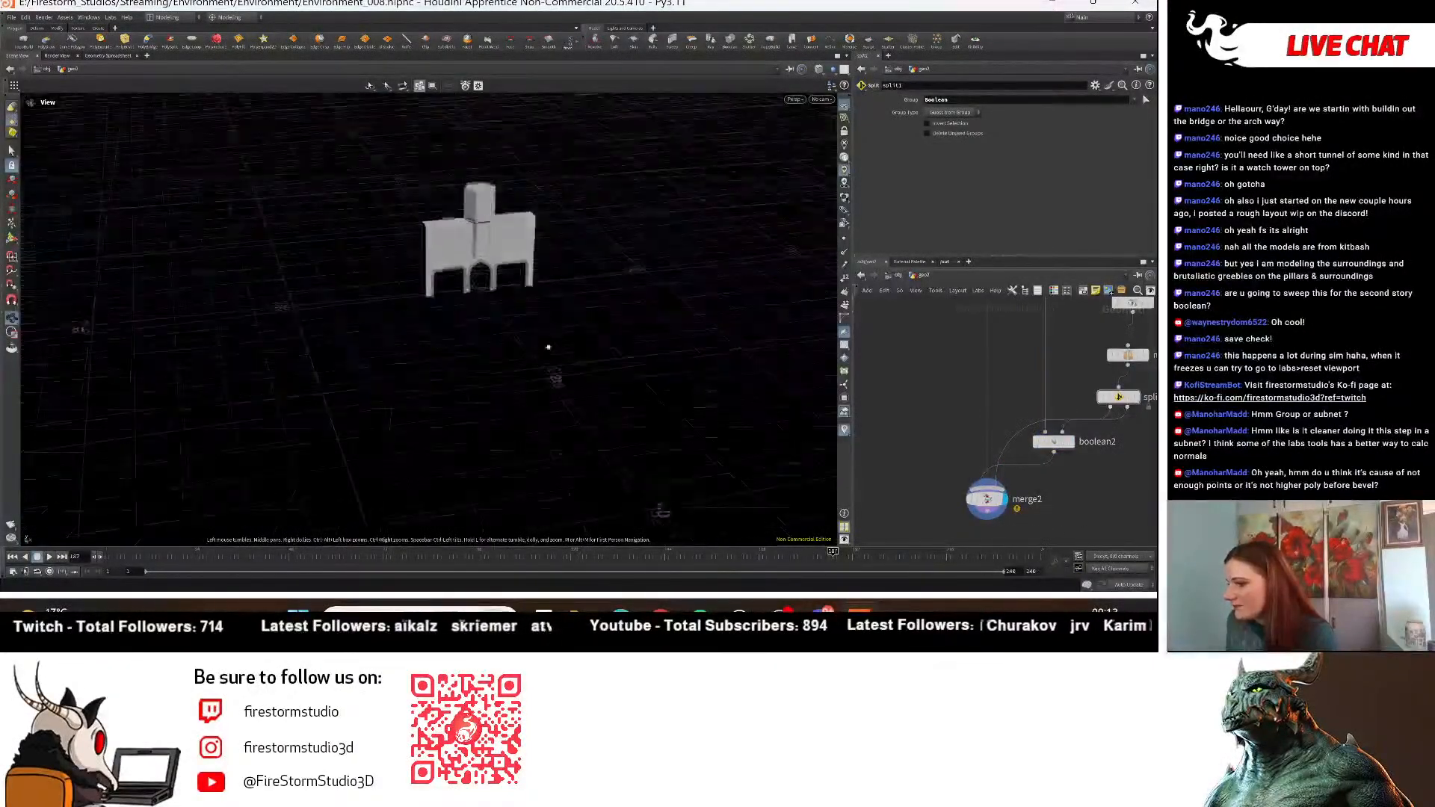
scroll(534, 280, up, 6)
drag(528, 218, 446, 162)
right_drag(446, 162, 663, 157)
drag(663, 157, 513, 221)
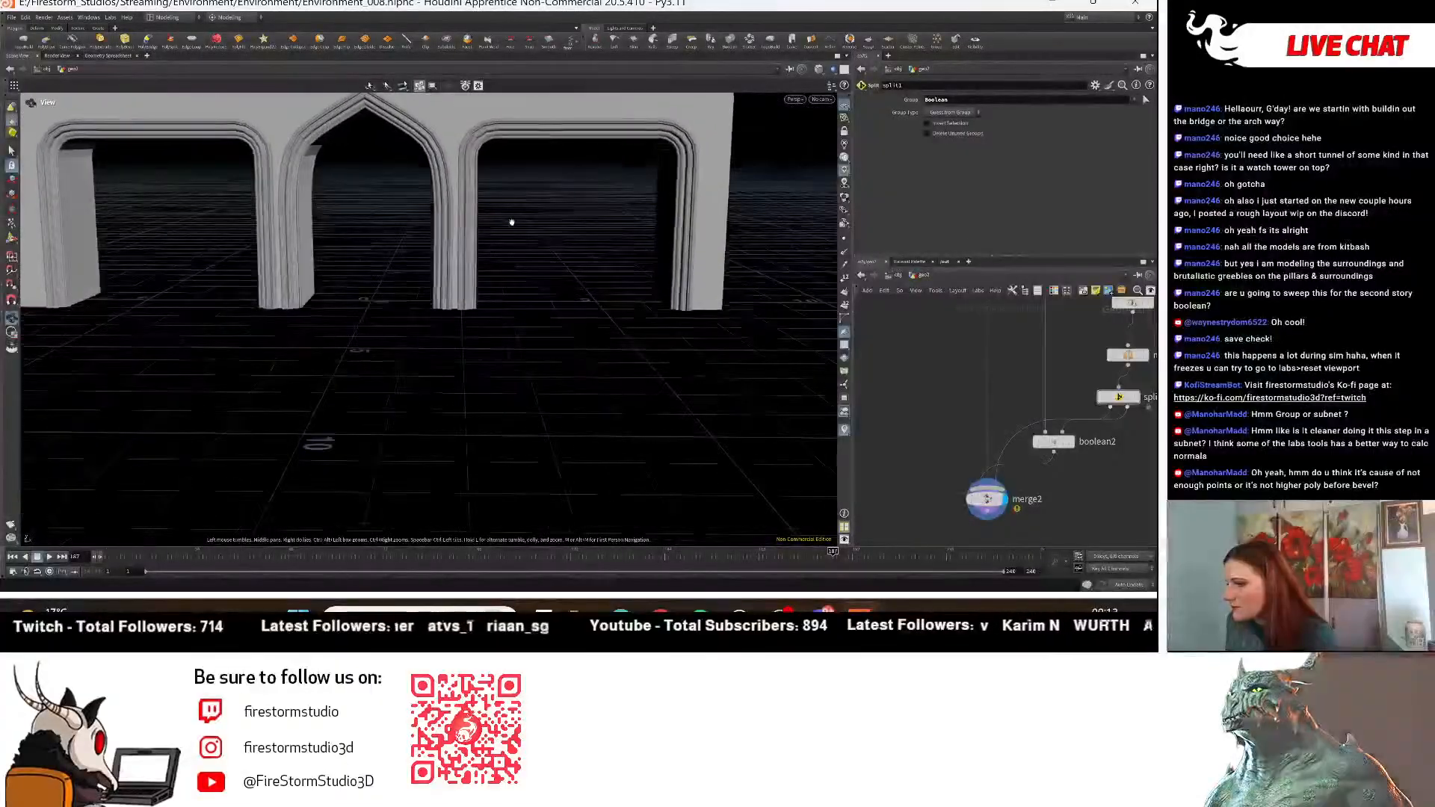
middle_drag(513, 221, 558, 316)
right_drag(557, 316, 314, 279)
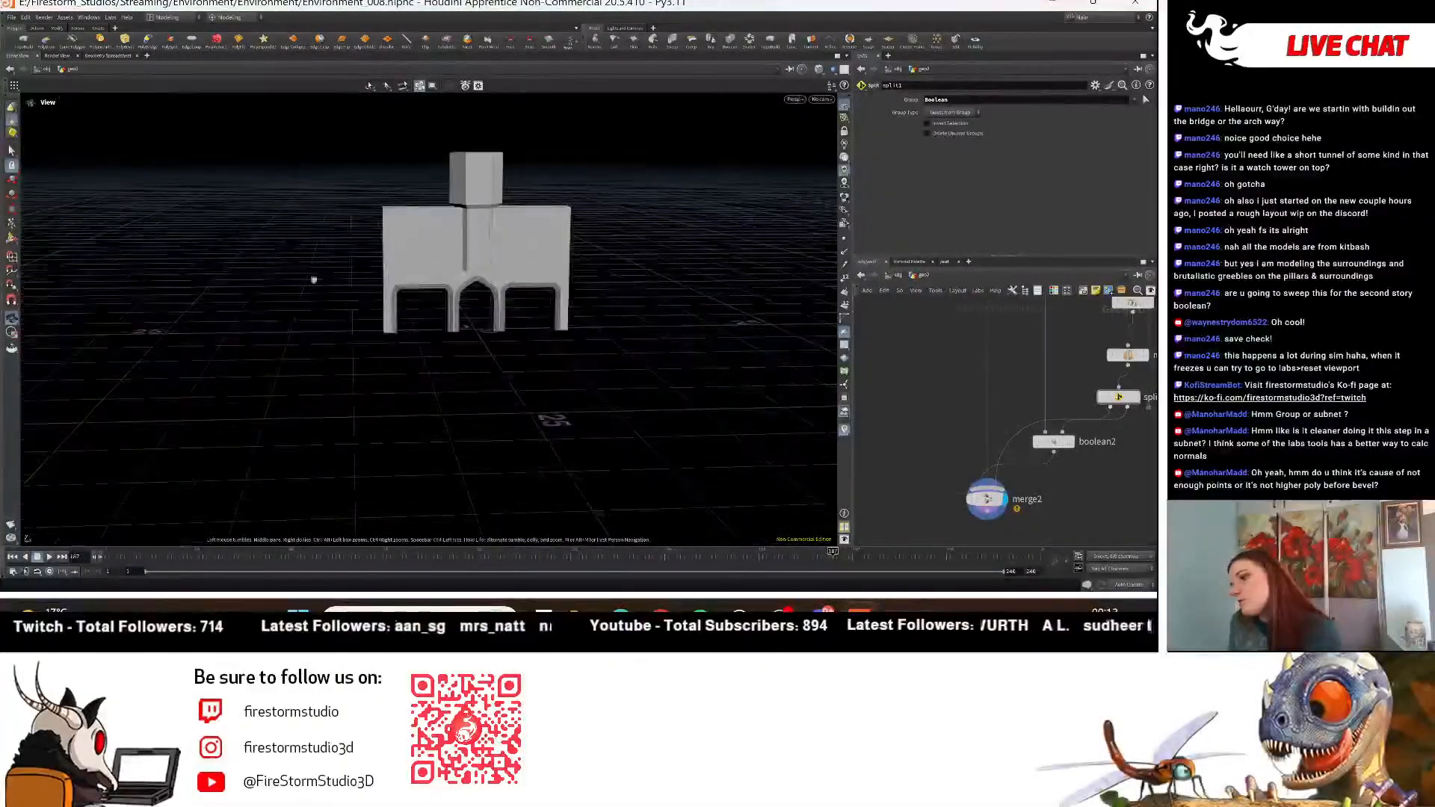
drag(404, 293, 374, 276)
right_drag(373, 277, 730, 212)
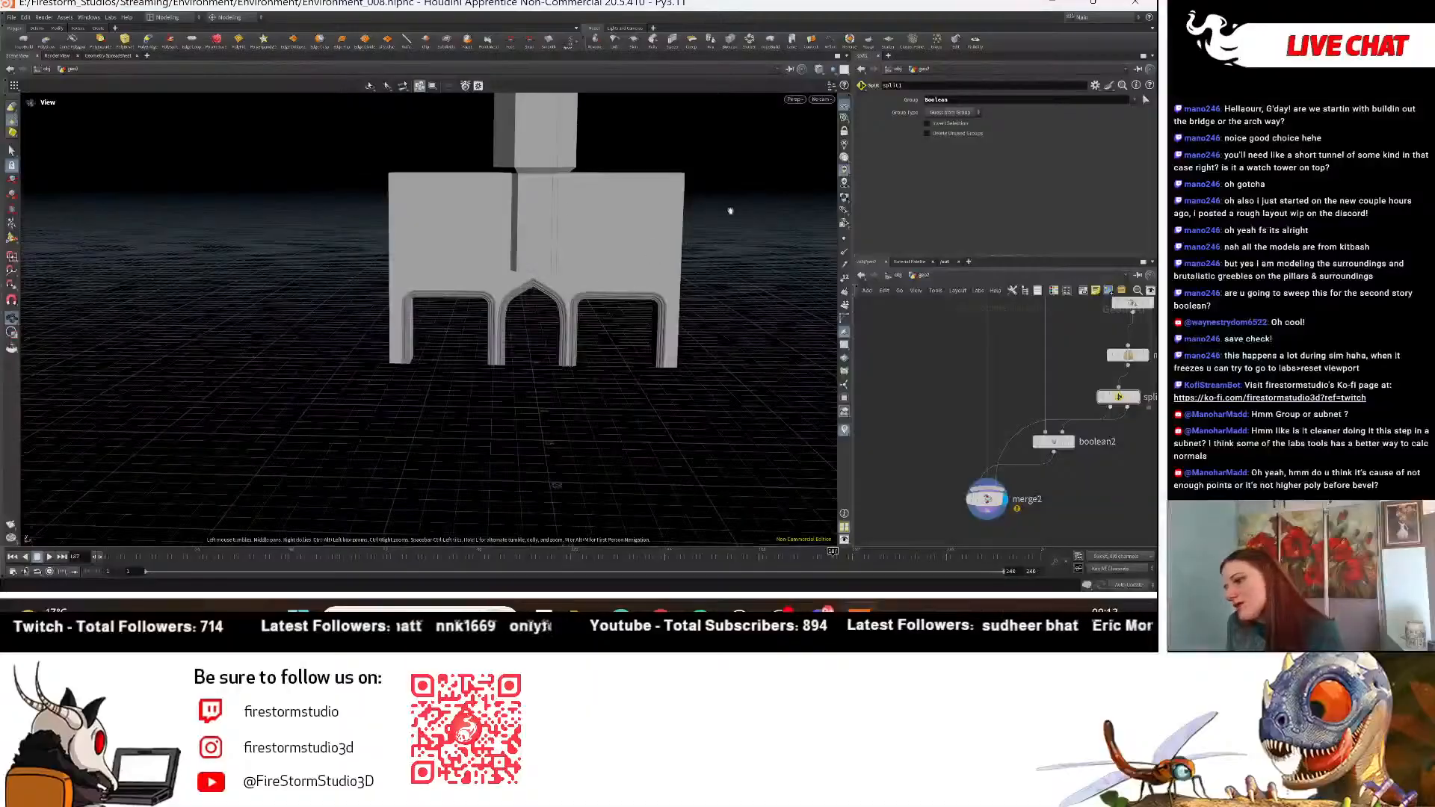
drag(730, 211, 603, 269)
right_drag(603, 269, 219, 319)
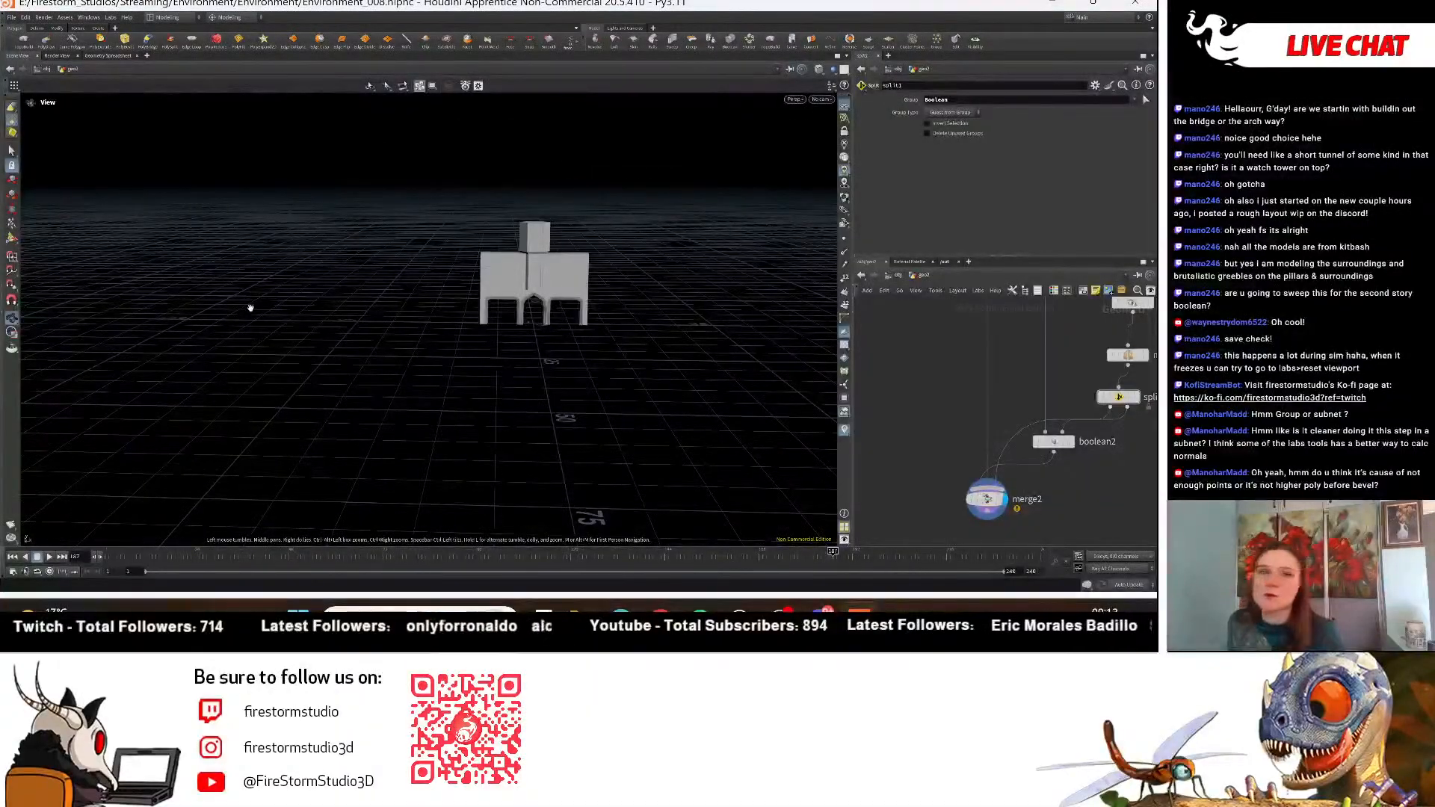
middle_drag(529, 327, 484, 302)
right_drag(484, 302, 582, 288)
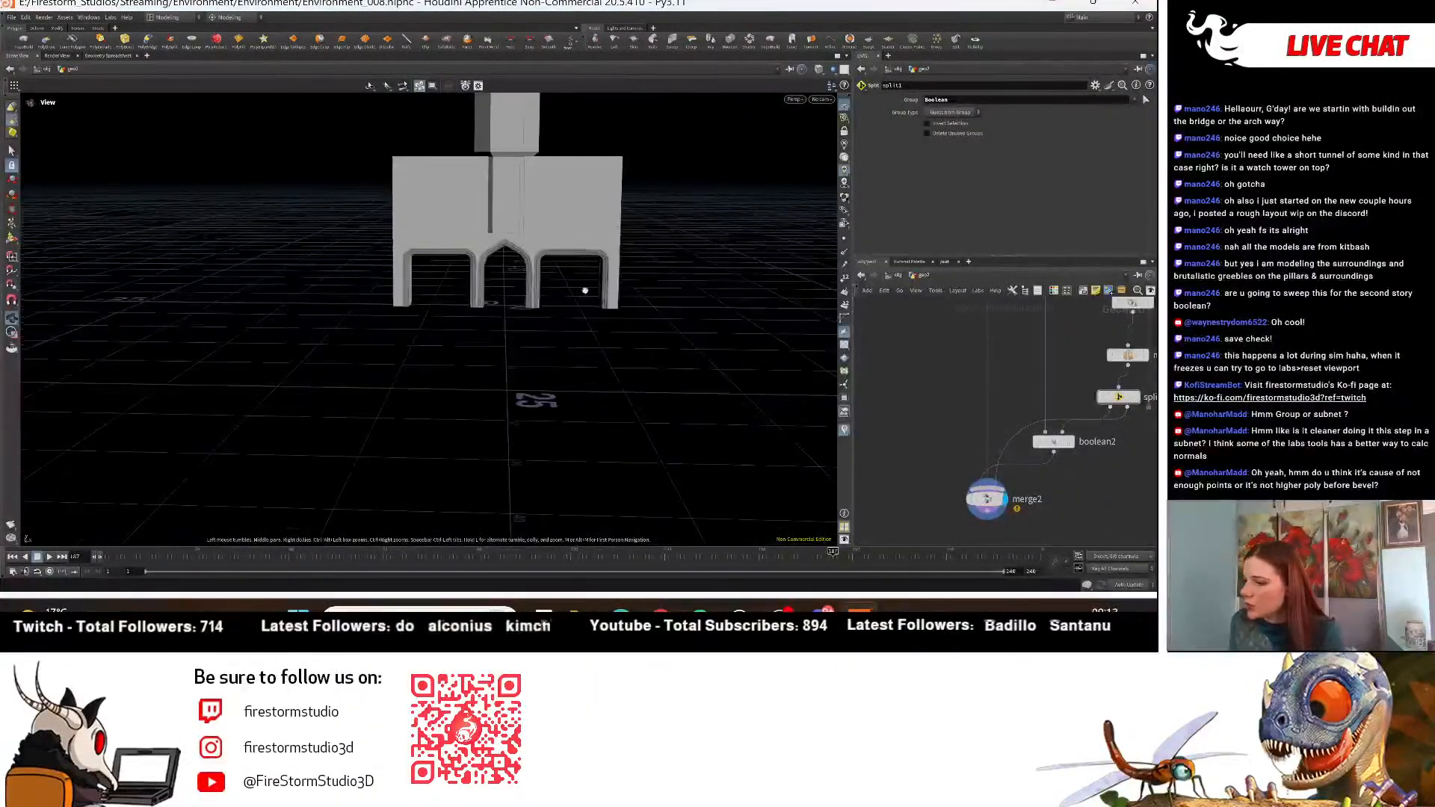
drag(582, 288, 589, 291)
right_drag(589, 292, 1005, 275)
mouse_move(488, 327)
mouse_down()
mouse_move(561, 326)
mouse_move(513, 323)
mouse_up()
scroll(1020, 360, down, 3)
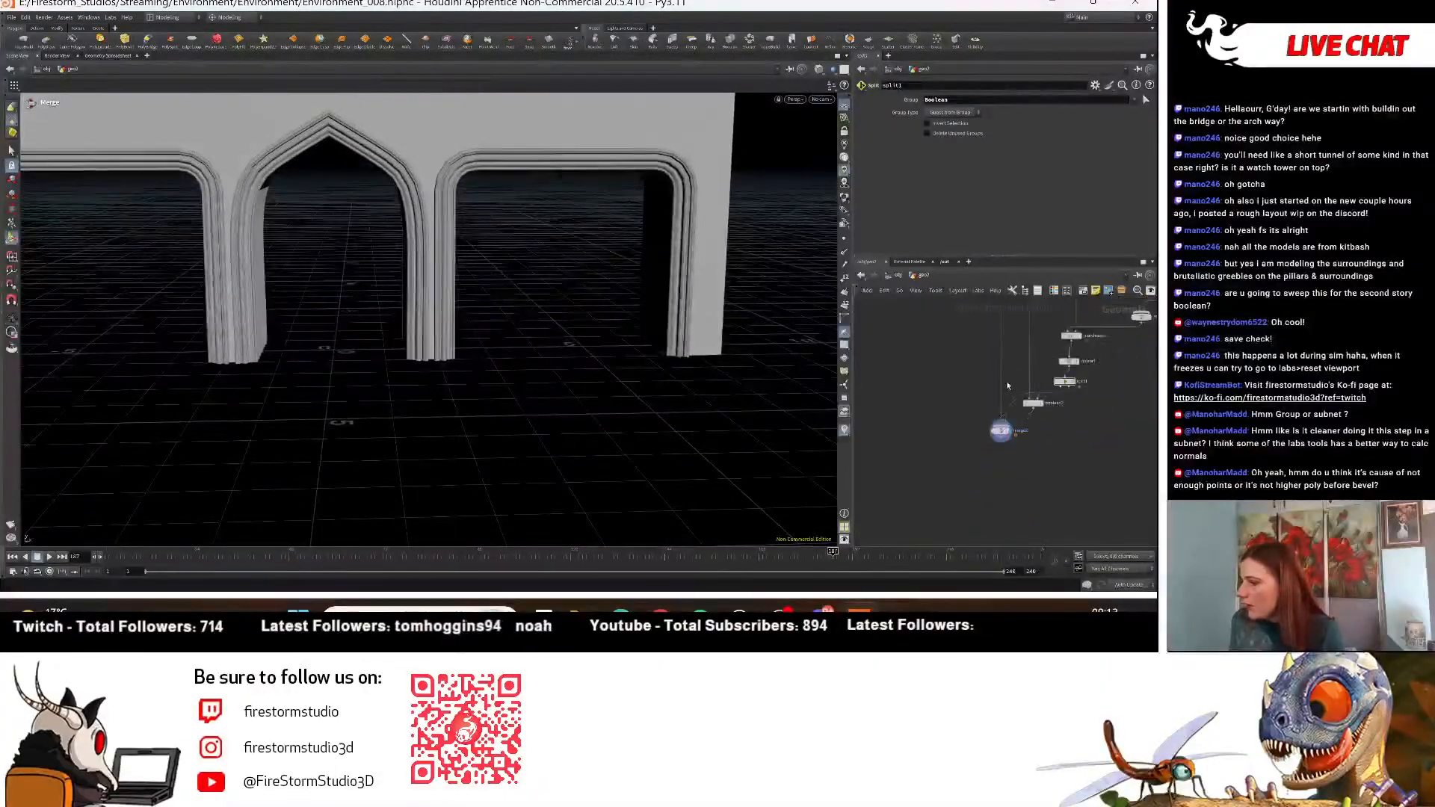
Set the X scale of transform3, on the central arch moulding's profile branch, to 2.
middle_drag(1020, 361, 980, 535)
middle_drag(931, 432, 1025, 512)
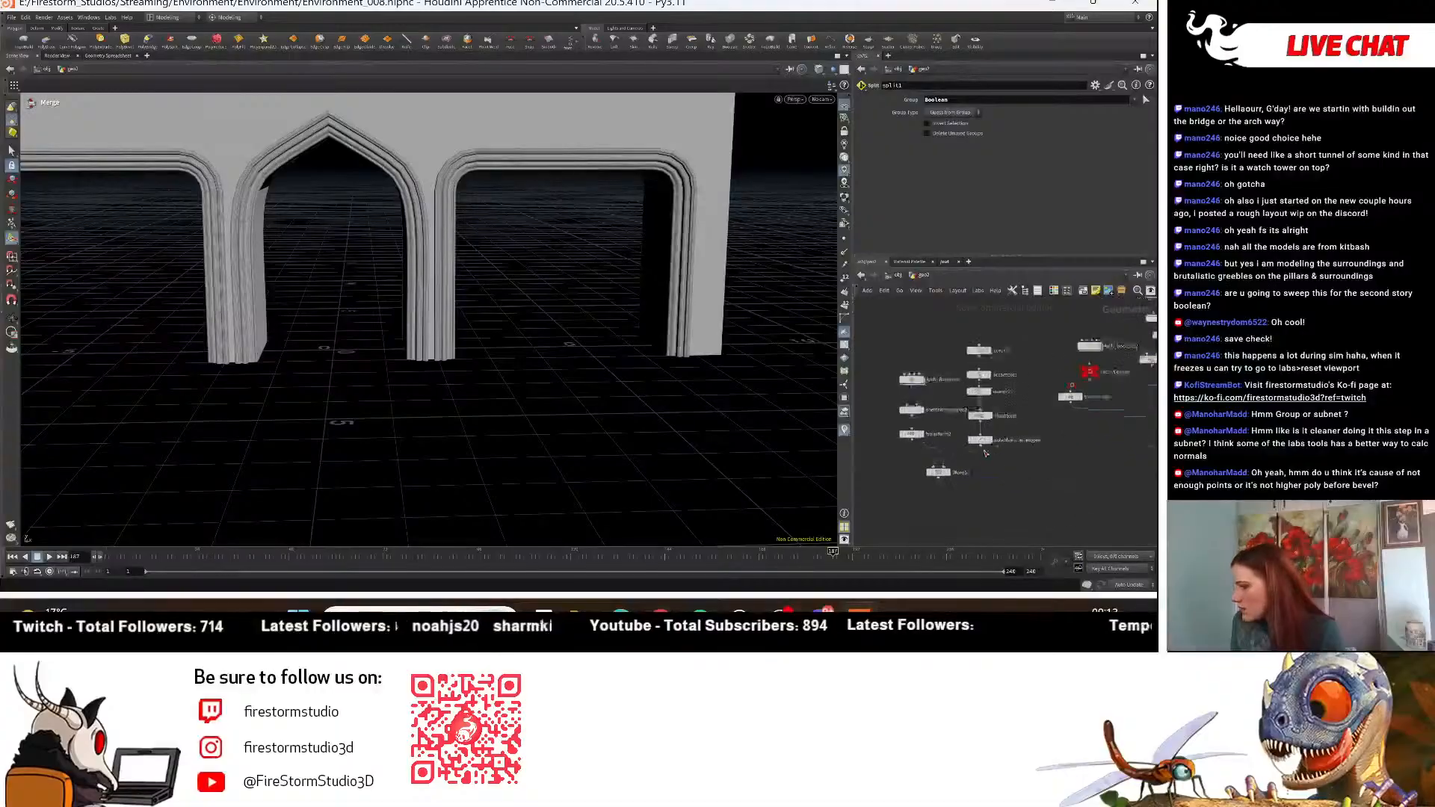
scroll(1017, 513, up, 3)
click(1004, 423)
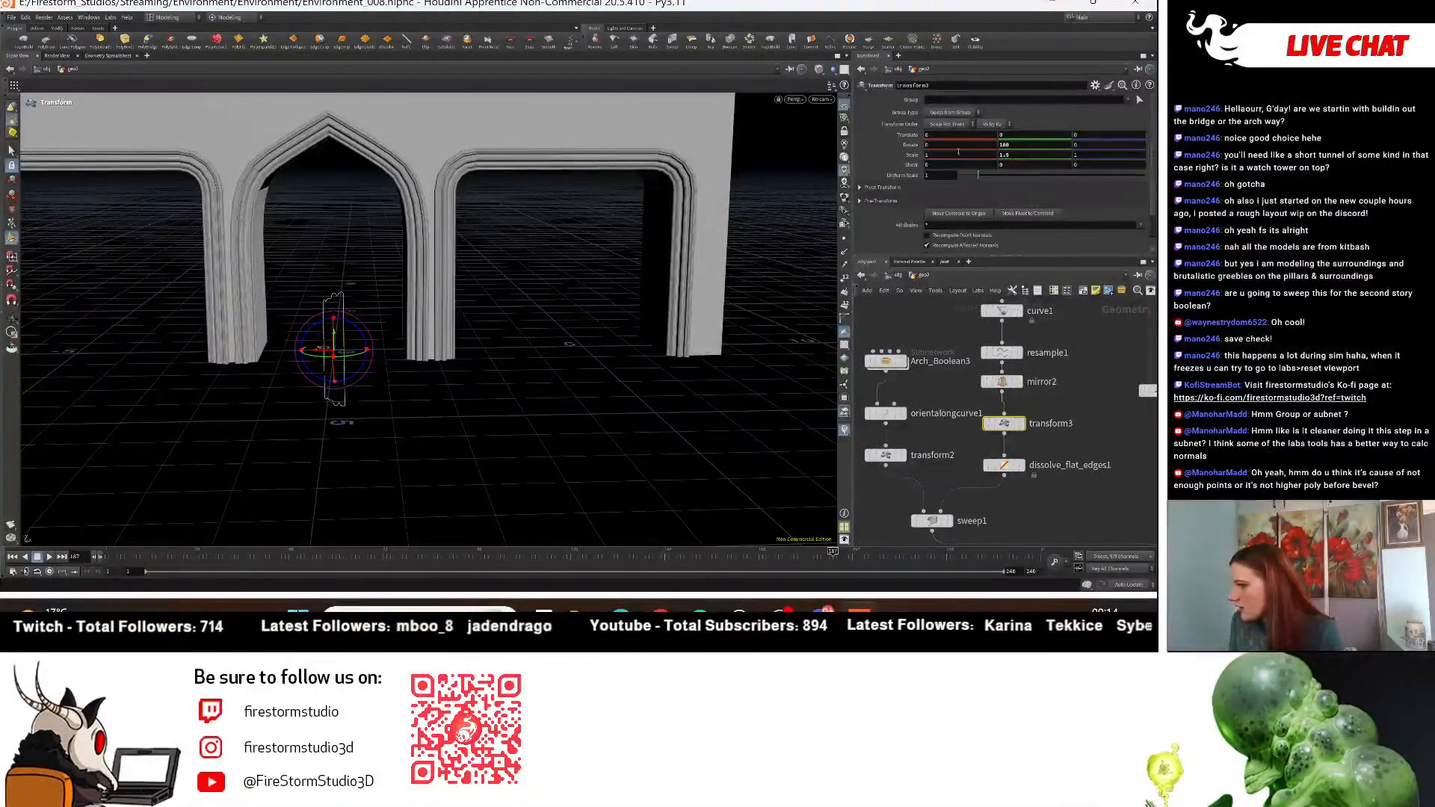
drag(957, 155, 807, 157)
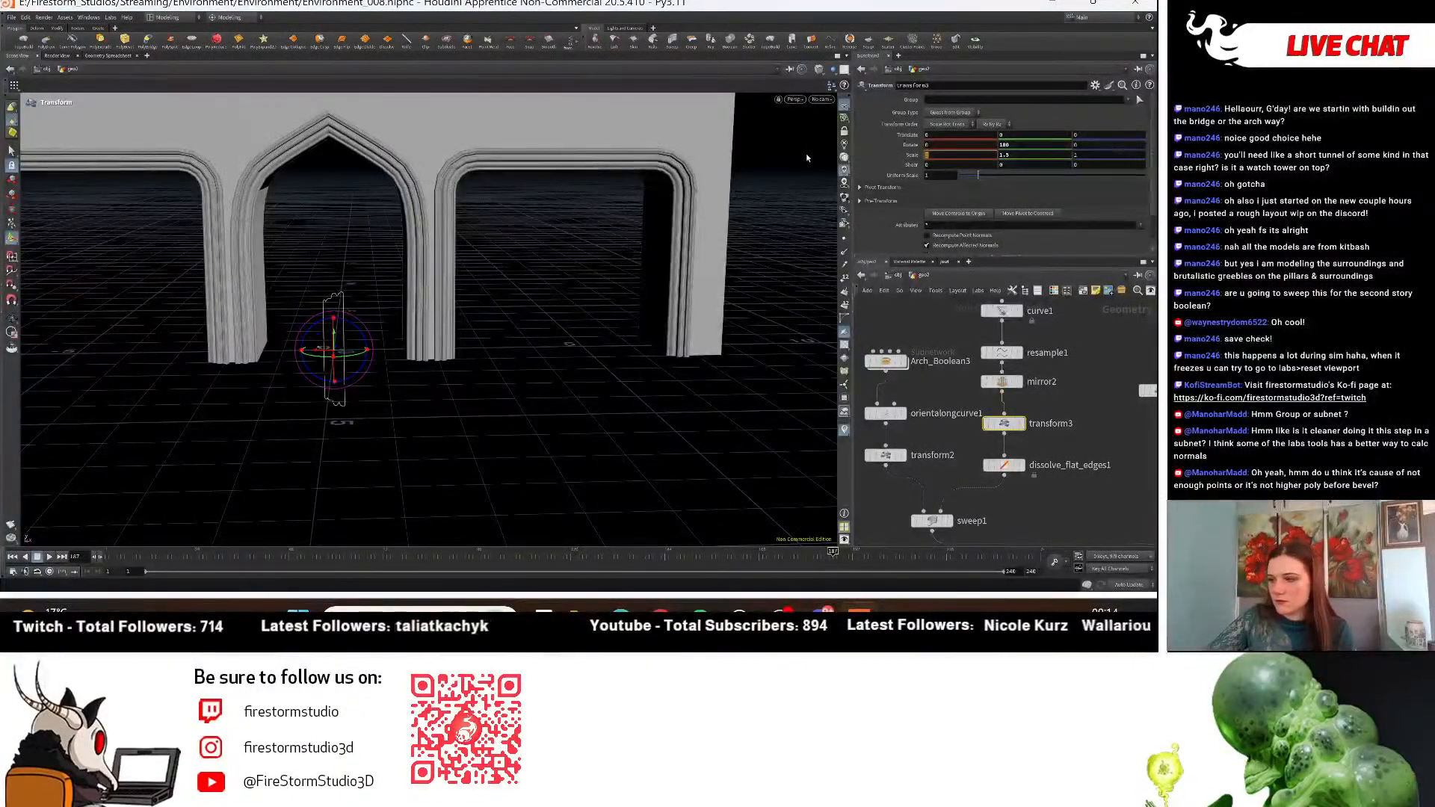
text(2)
key(Return)
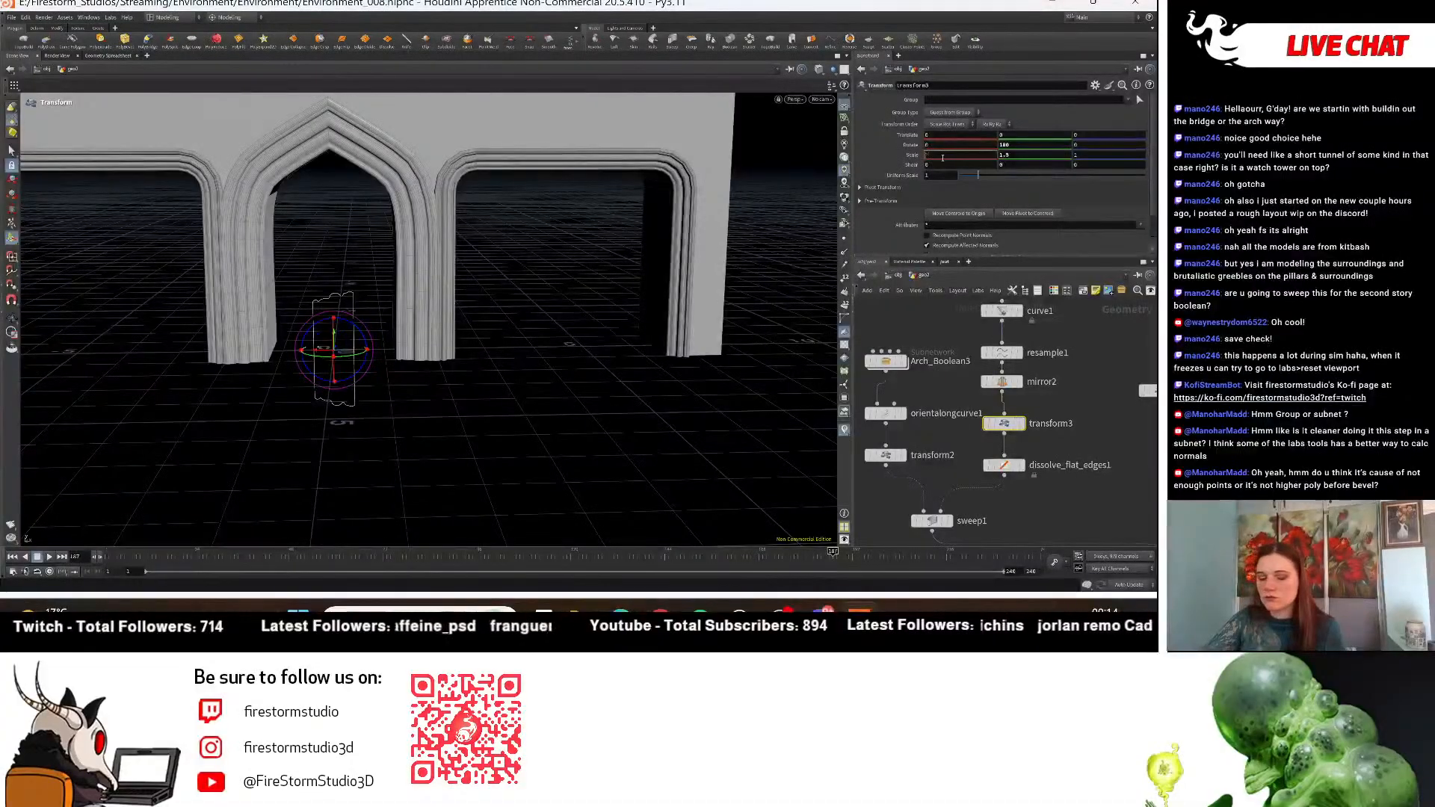
Set the X scale of transform3, on the central arch moulding's profile branch, to 1.75.
key(BackSpace)
text(1)
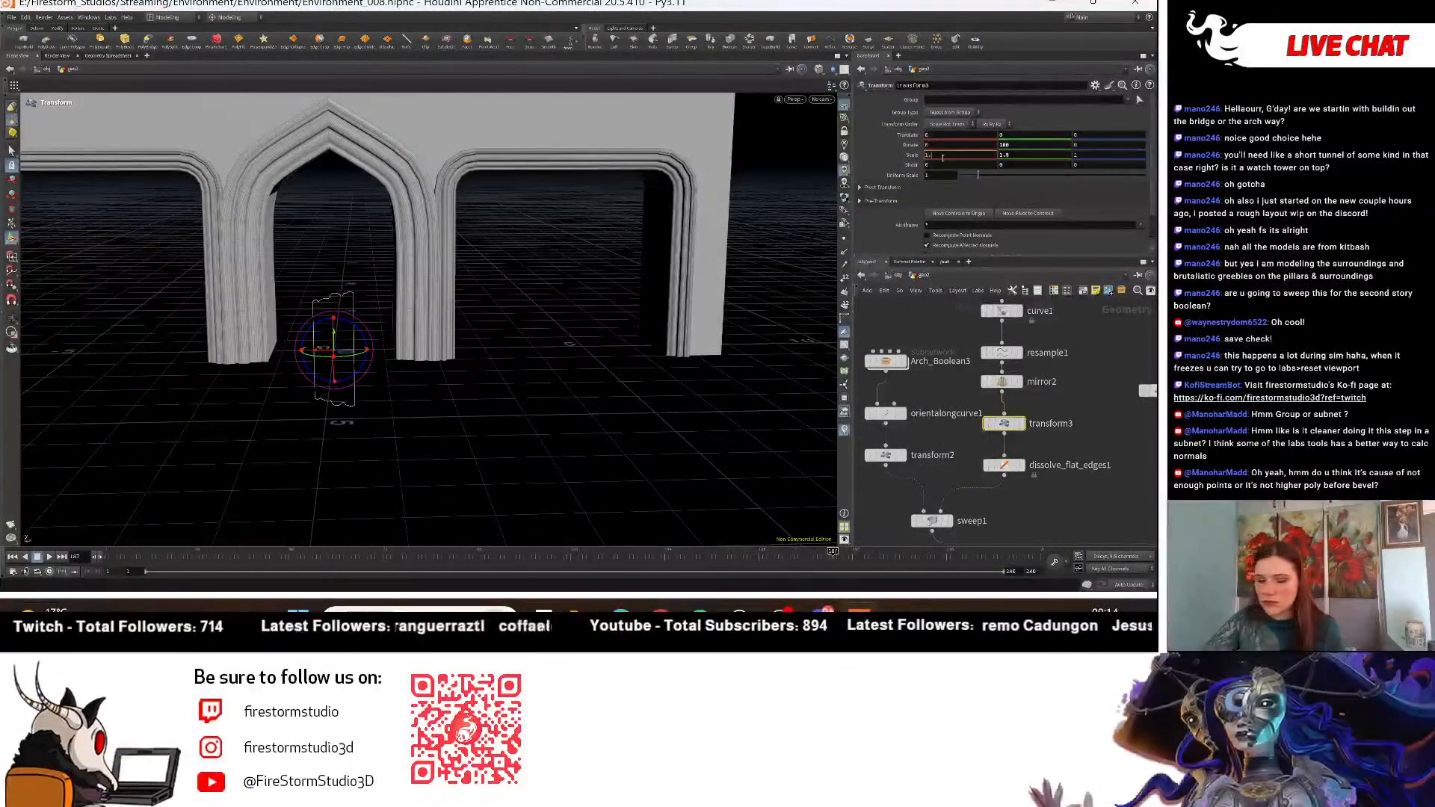
text(.8)
key(Return)
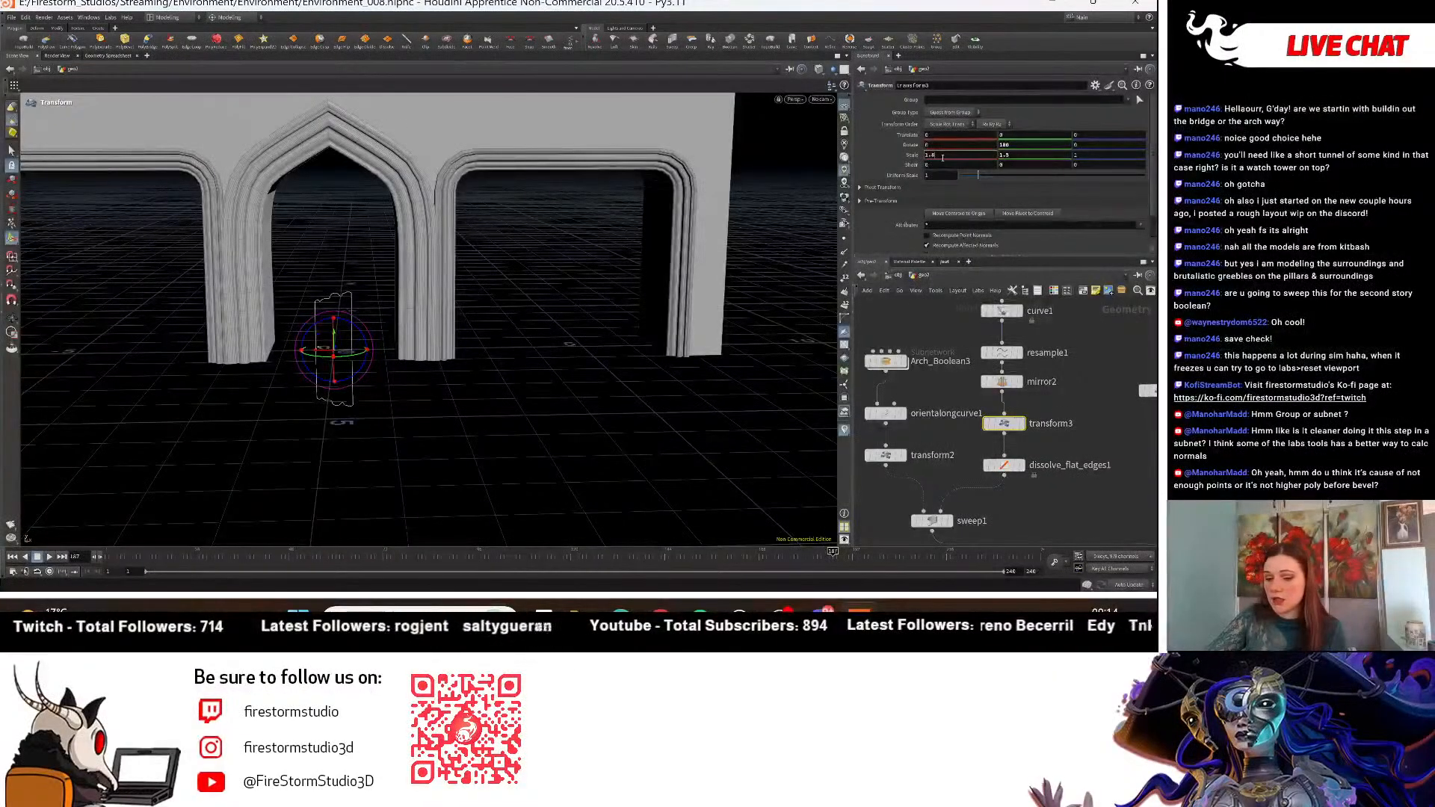
key(BackSpace)
text(75)
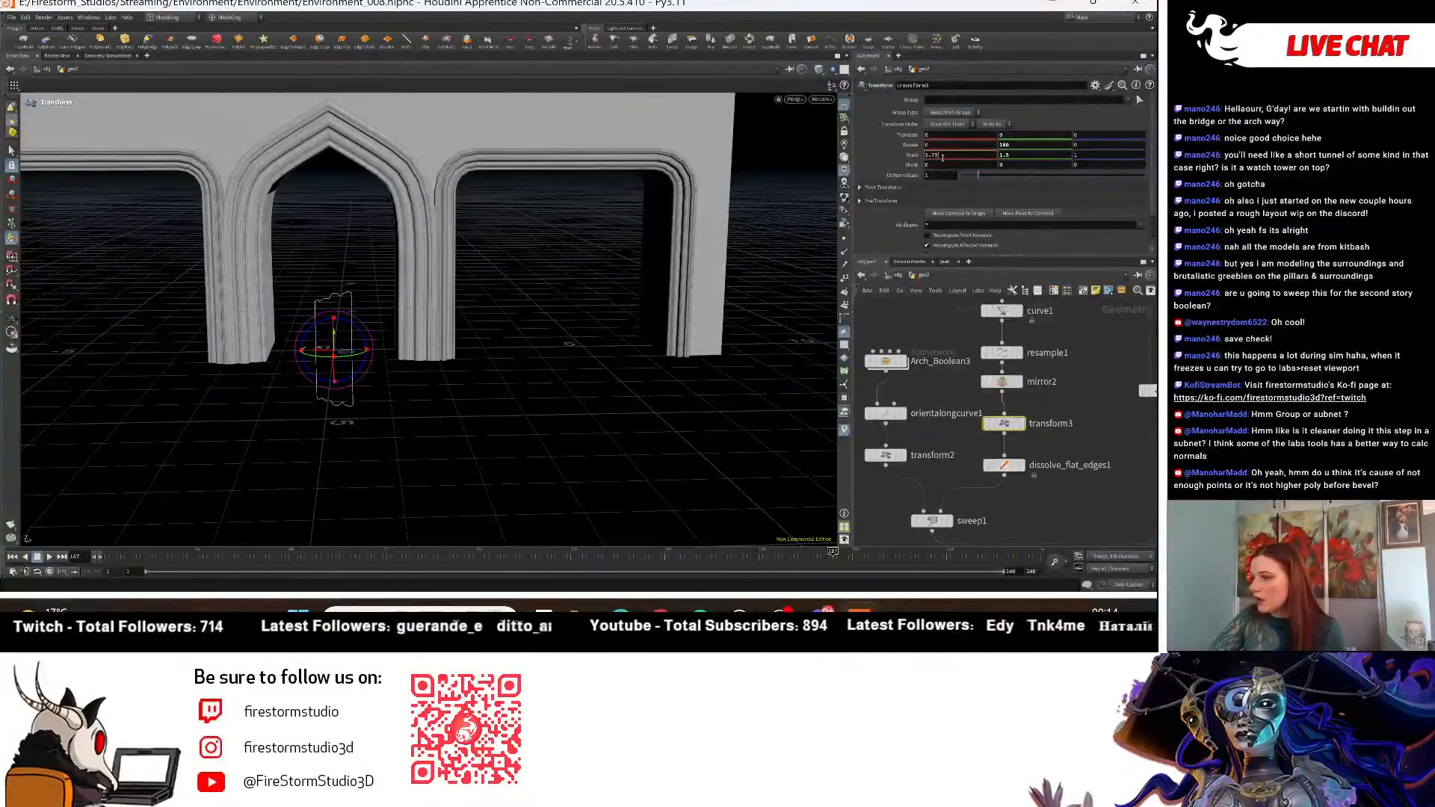
key(Return)
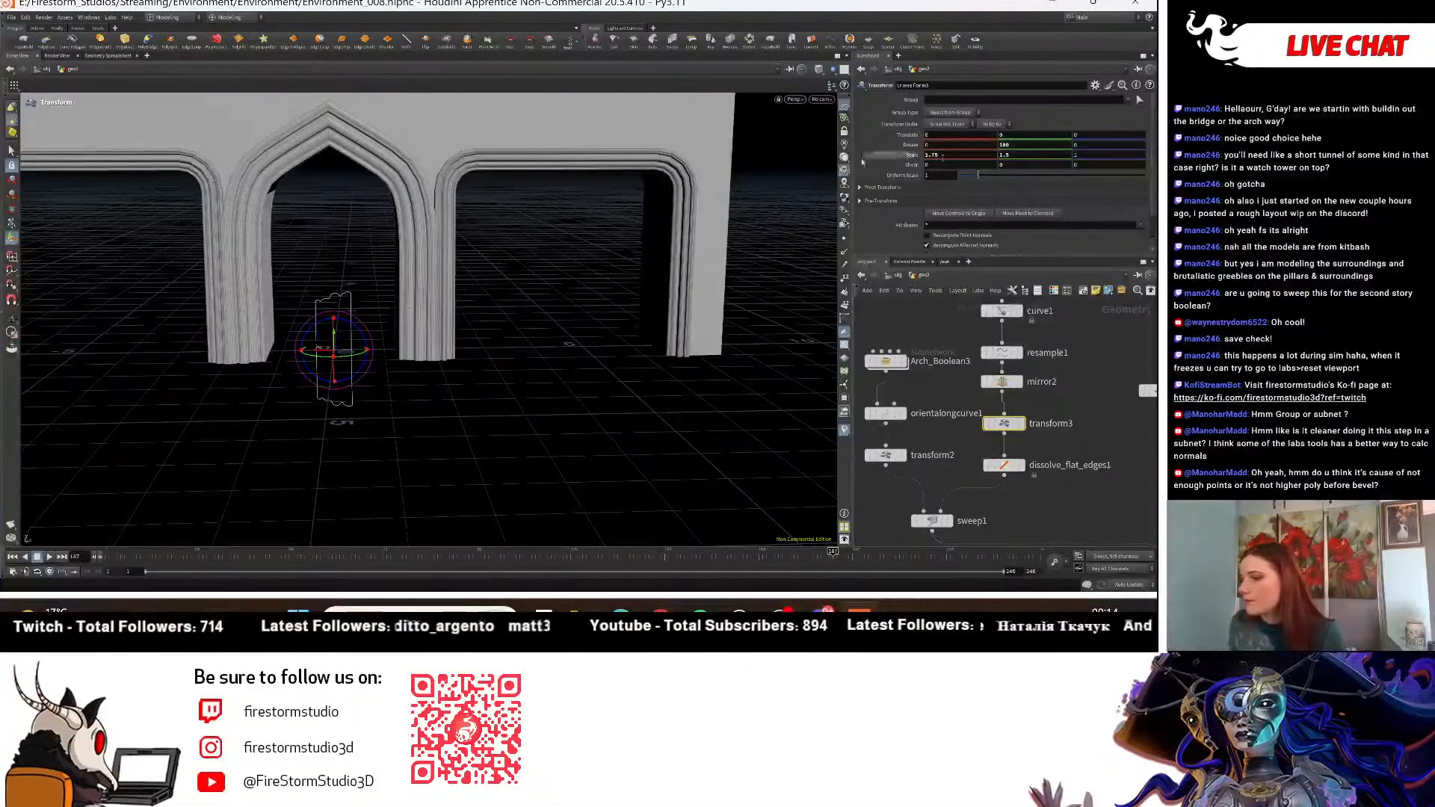
Examine the central arch and side-opening mouldings from several angles and distances.
alt+drag(576, 351, 522, 339)
alt+right_drag(522, 339, 652, 375)
alt+drag(652, 375, 295, 368)
alt+right_drag(511, 371, 777, 383)
alt+middle_drag(777, 382, 414, 372)
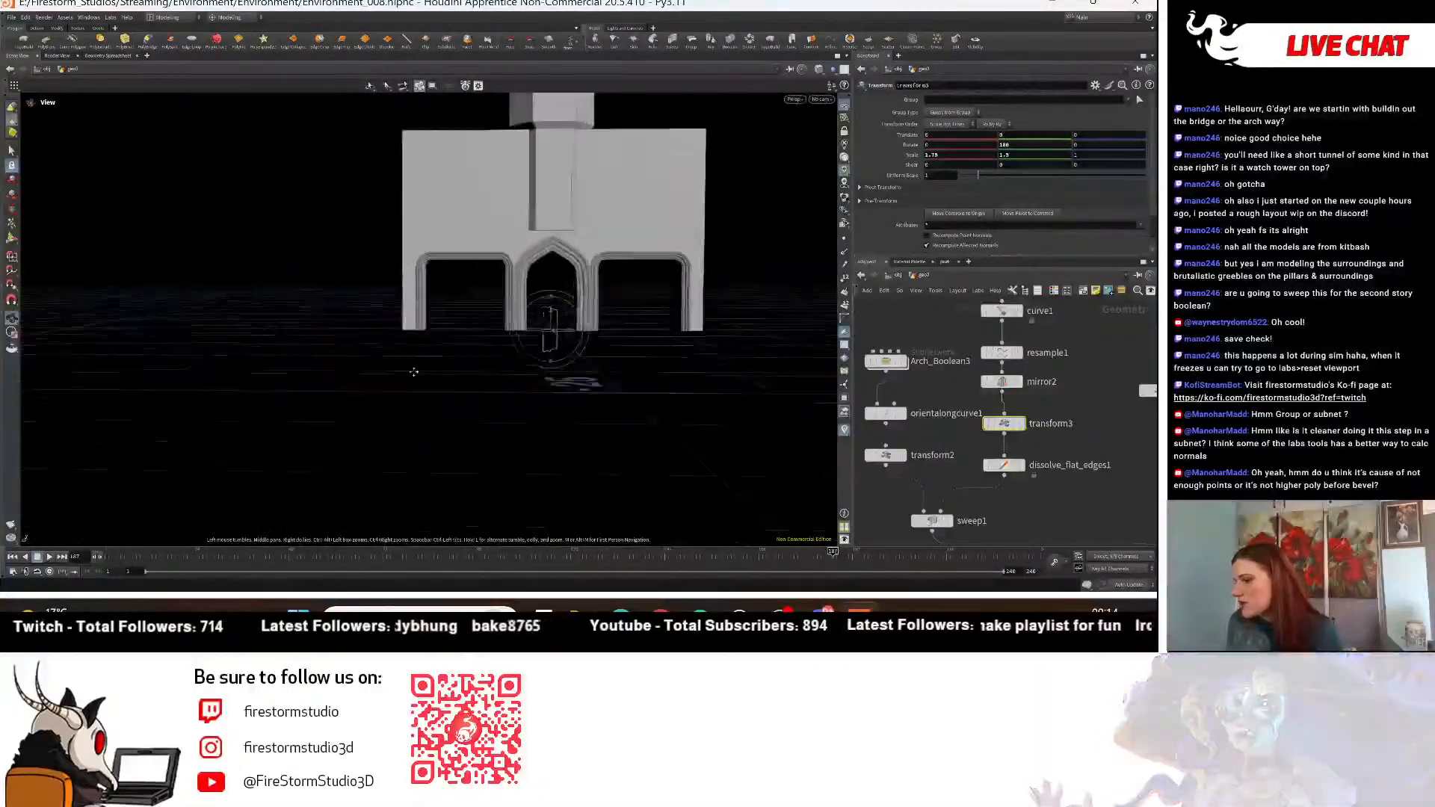
alt+right_drag(414, 372, 612, 381)
alt+drag(612, 381, 427, 303)
alt+drag(387, 148, 409, 321)
alt+drag(376, 386, 97, 448)
alt+drag(366, 390, 523, 397)
Select merge2 and examine the whole merged building from farther away.
scroll(919, 426, down, 4)
middle_drag(1095, 321, 1008, 362)
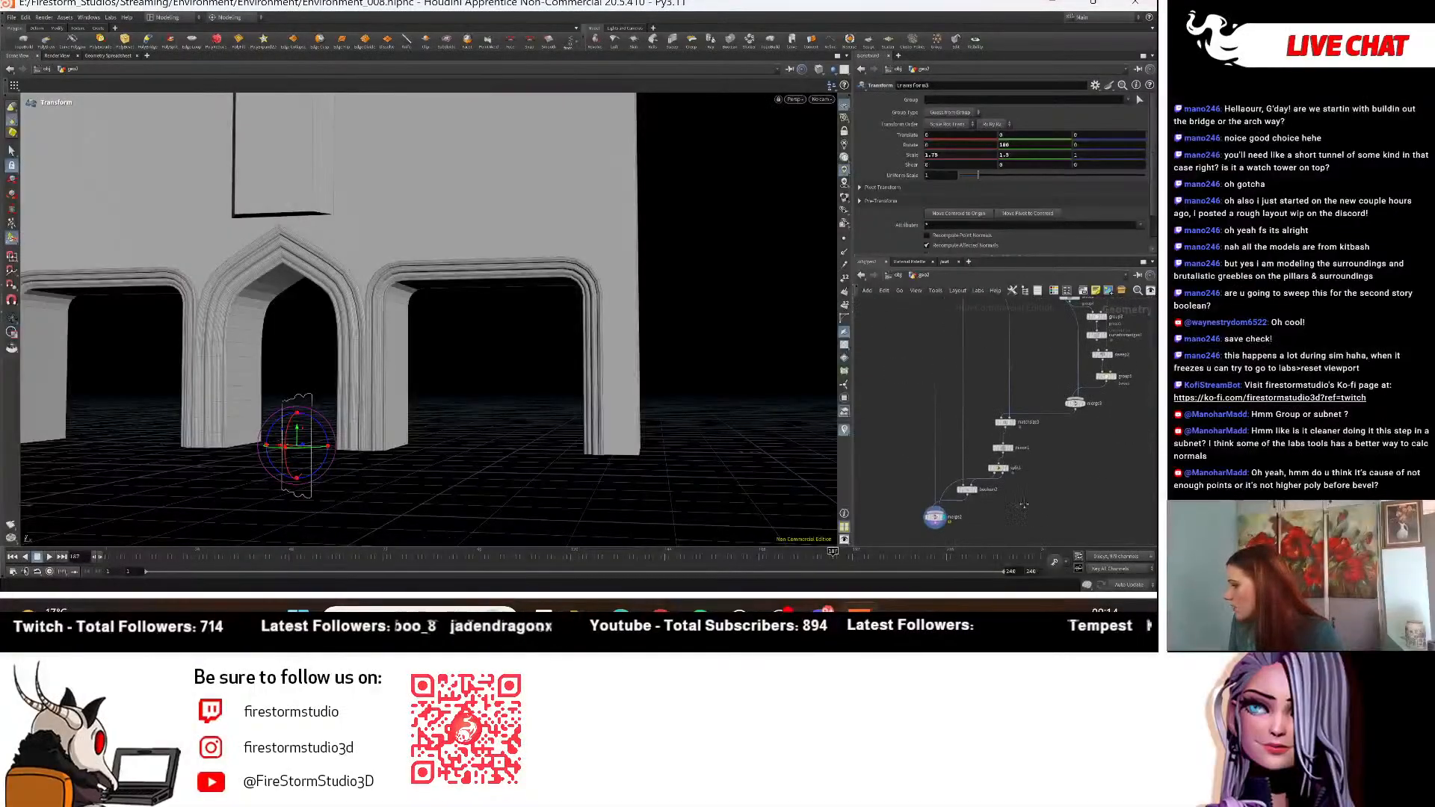
scroll(931, 534, up, 4)
click(950, 458)
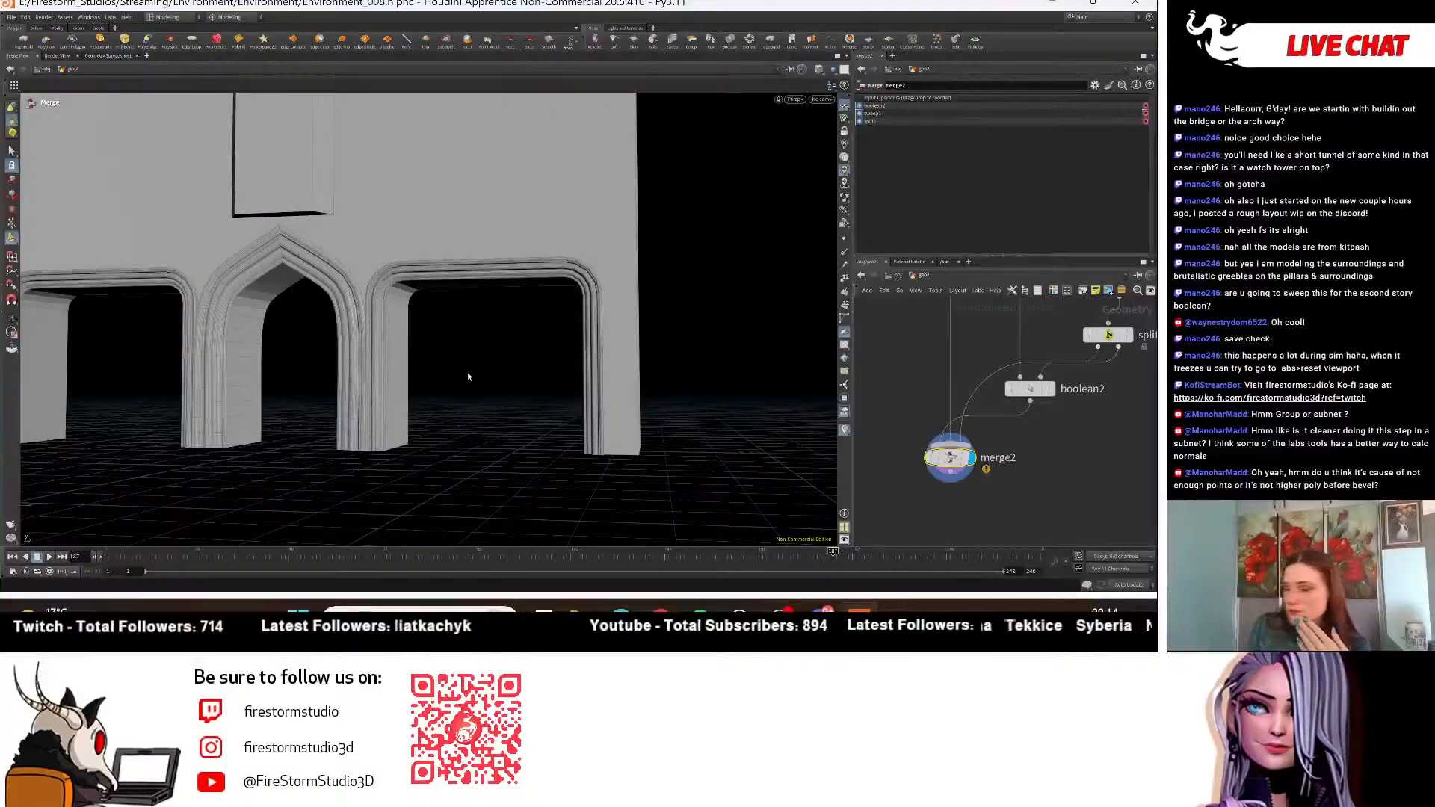
key(Escape)
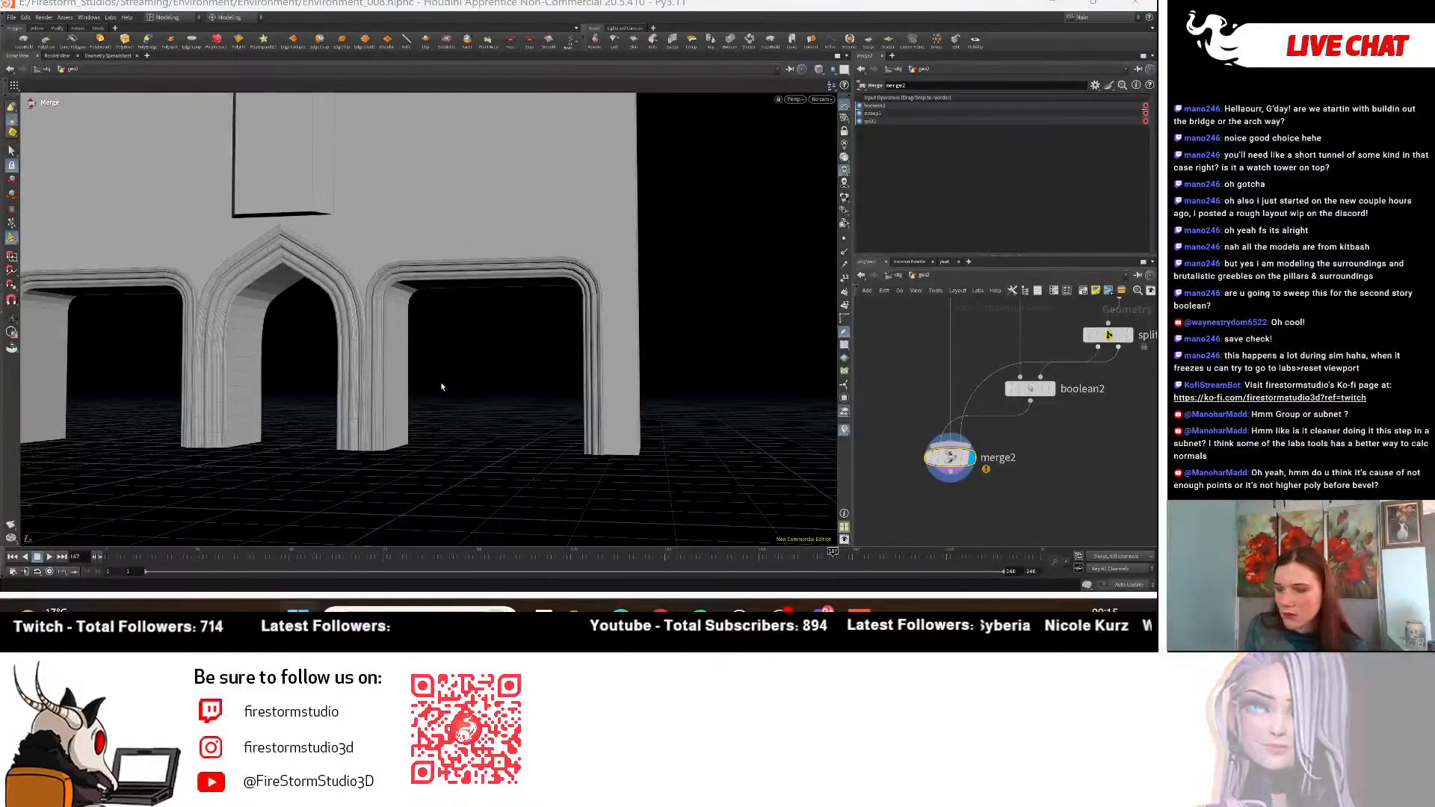
right_drag(440, 388, 597, 370)
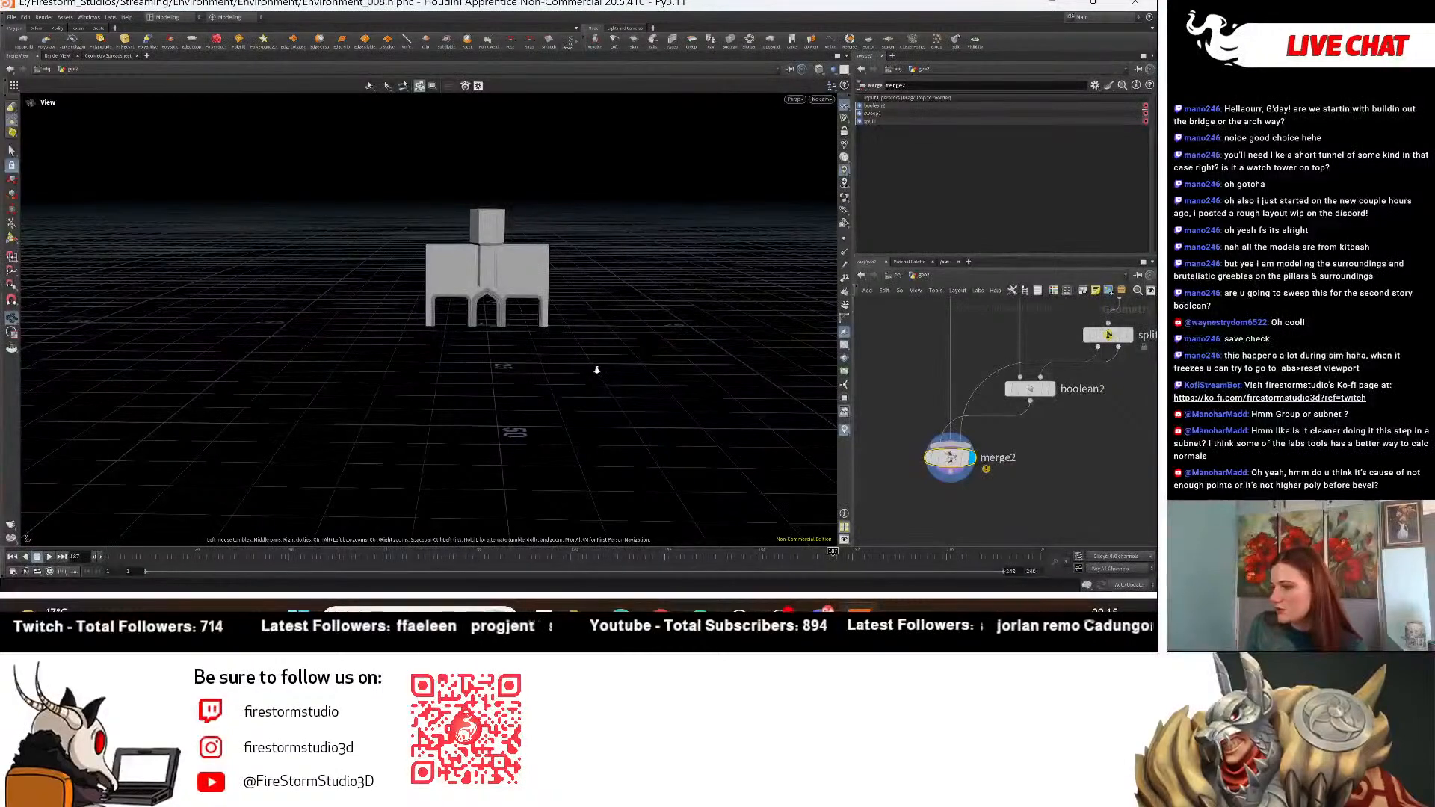
key(Return)
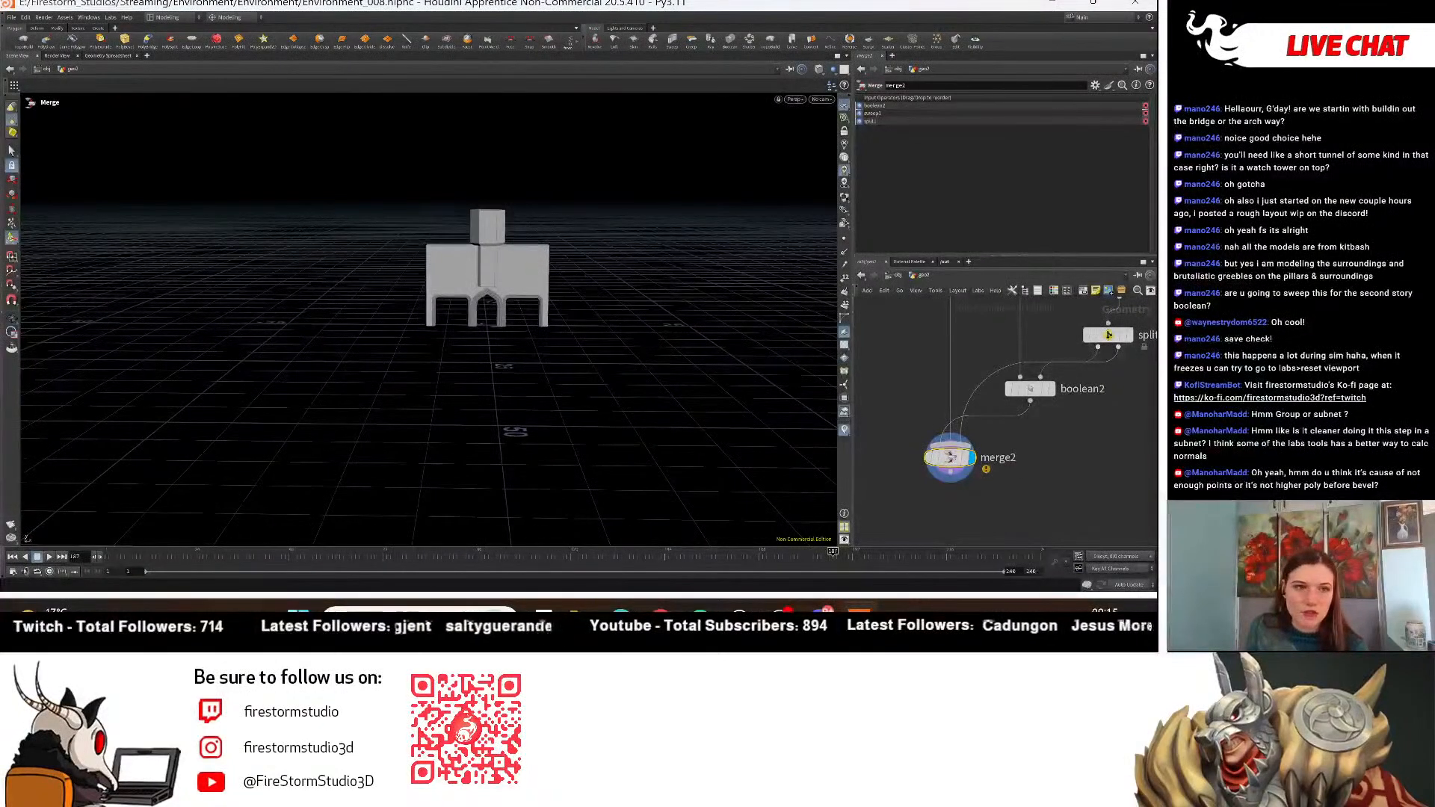
key(Escape)
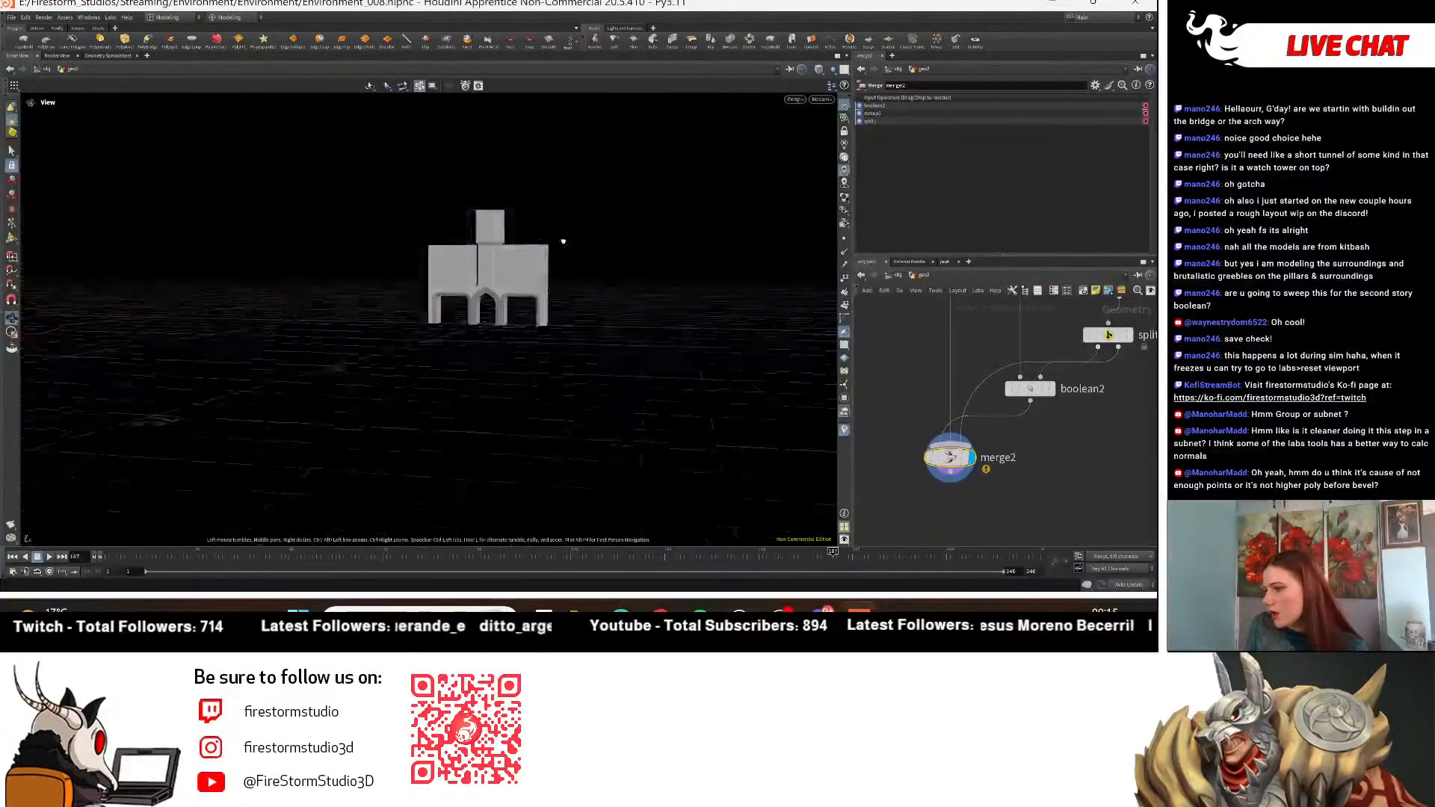
drag(560, 240, 581, 320)
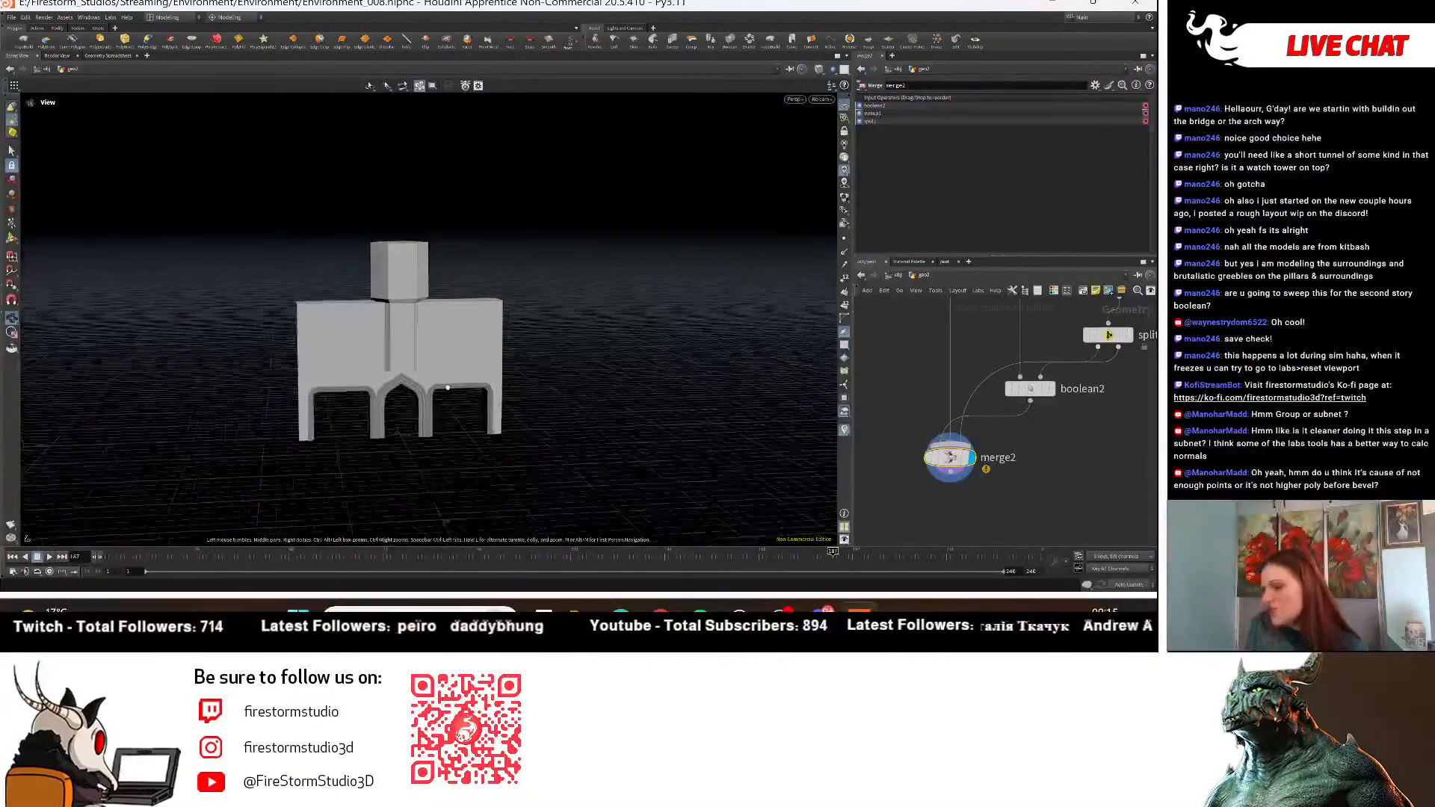
key(Return)
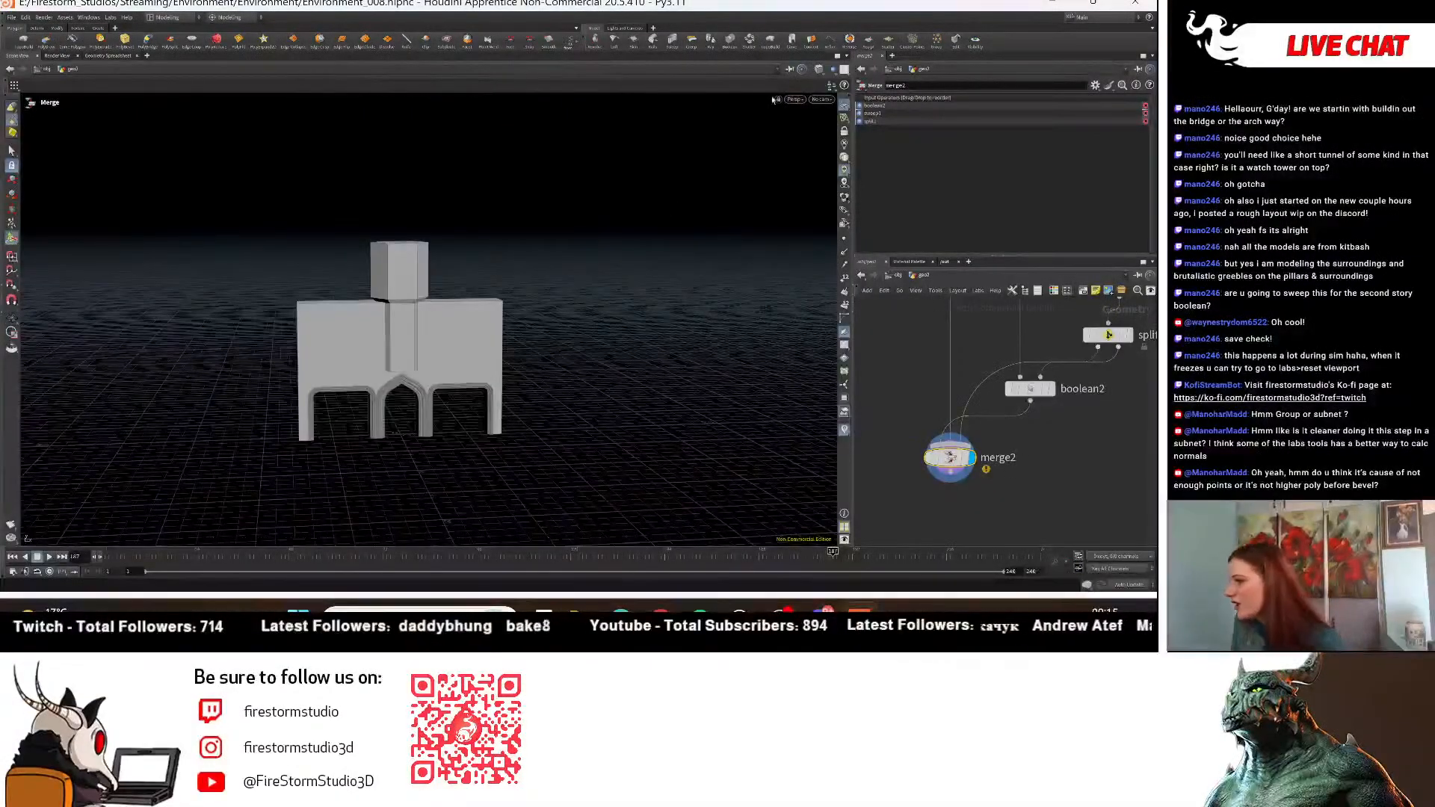
Change the viewport's shading mode and examine the building's arch and side-opening mouldings up close.
click(819, 70)
click(849, 160)
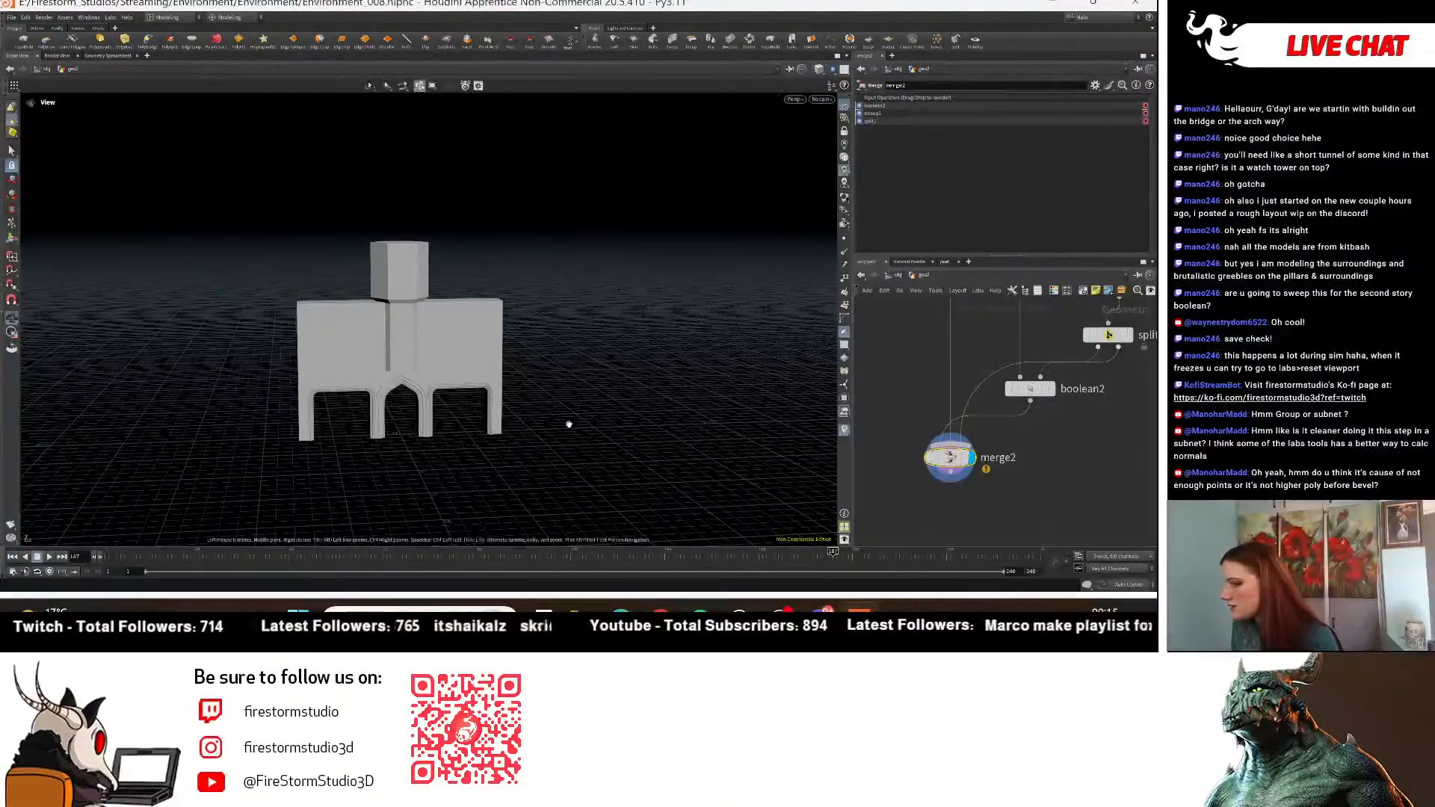
mouse_move(567, 423)
alt+mouse_down()
mouse_move(551, 407)
mouse_move(568, 411)
alt+mouse_up()
alt+right_drag(568, 410, 441, 411)
alt+drag(441, 410, 395, 432)
alt+right_drag(395, 432, 748, 394)
key(Escape)
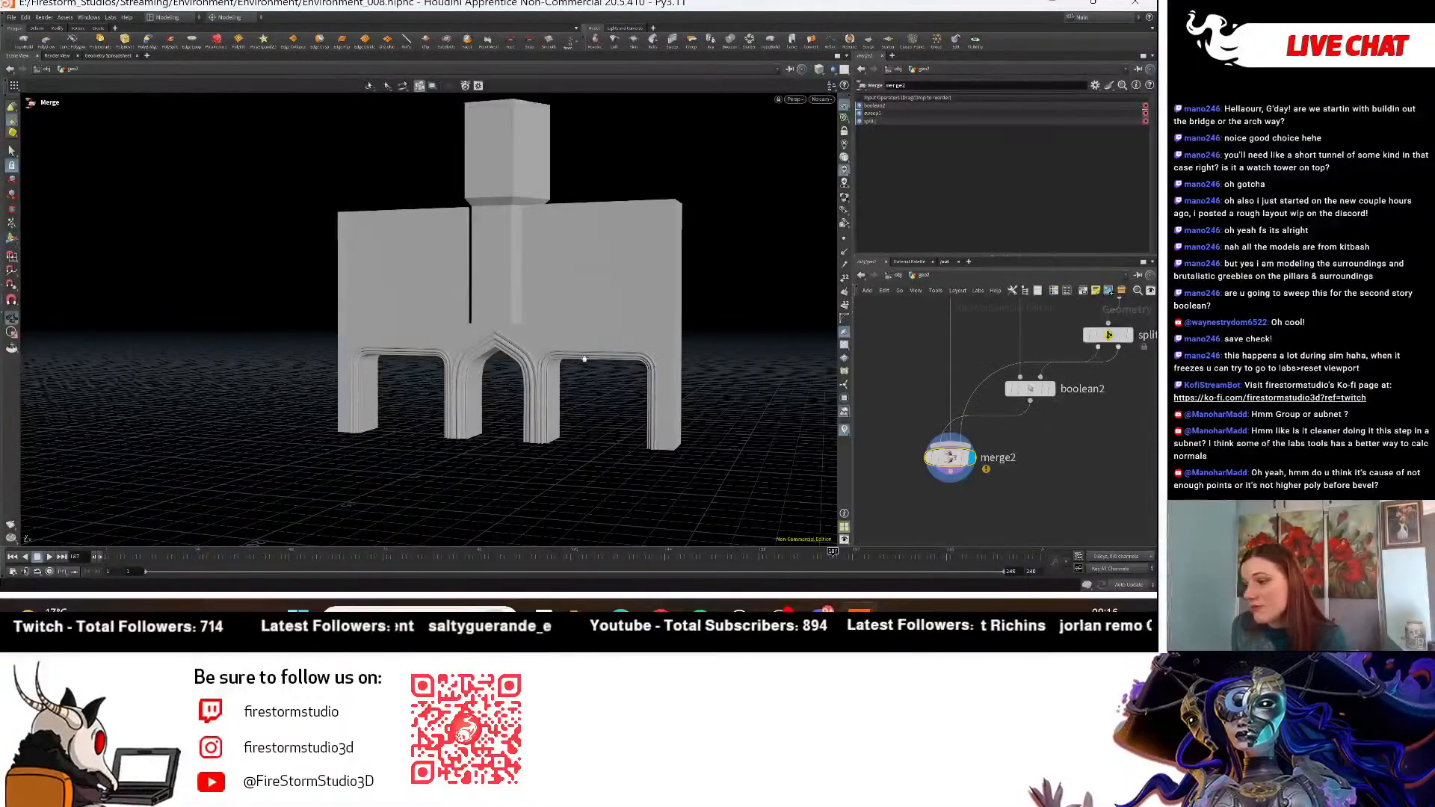
alt+drag(515, 355, 525, 431)
drag(772, 455, 658, 329)
right_drag(614, 246, 676, 343)
drag(620, 336, 598, 355)
middle_drag(597, 354, 387, 459)
Turn on Apply Scale Along Curve for sweep2, the side-opening trim sweep.
scroll(1138, 481, down, 3)
middle_drag(1138, 481, 1059, 477)
scroll(967, 438, down, 2)
scroll(1055, 471, up, 3)
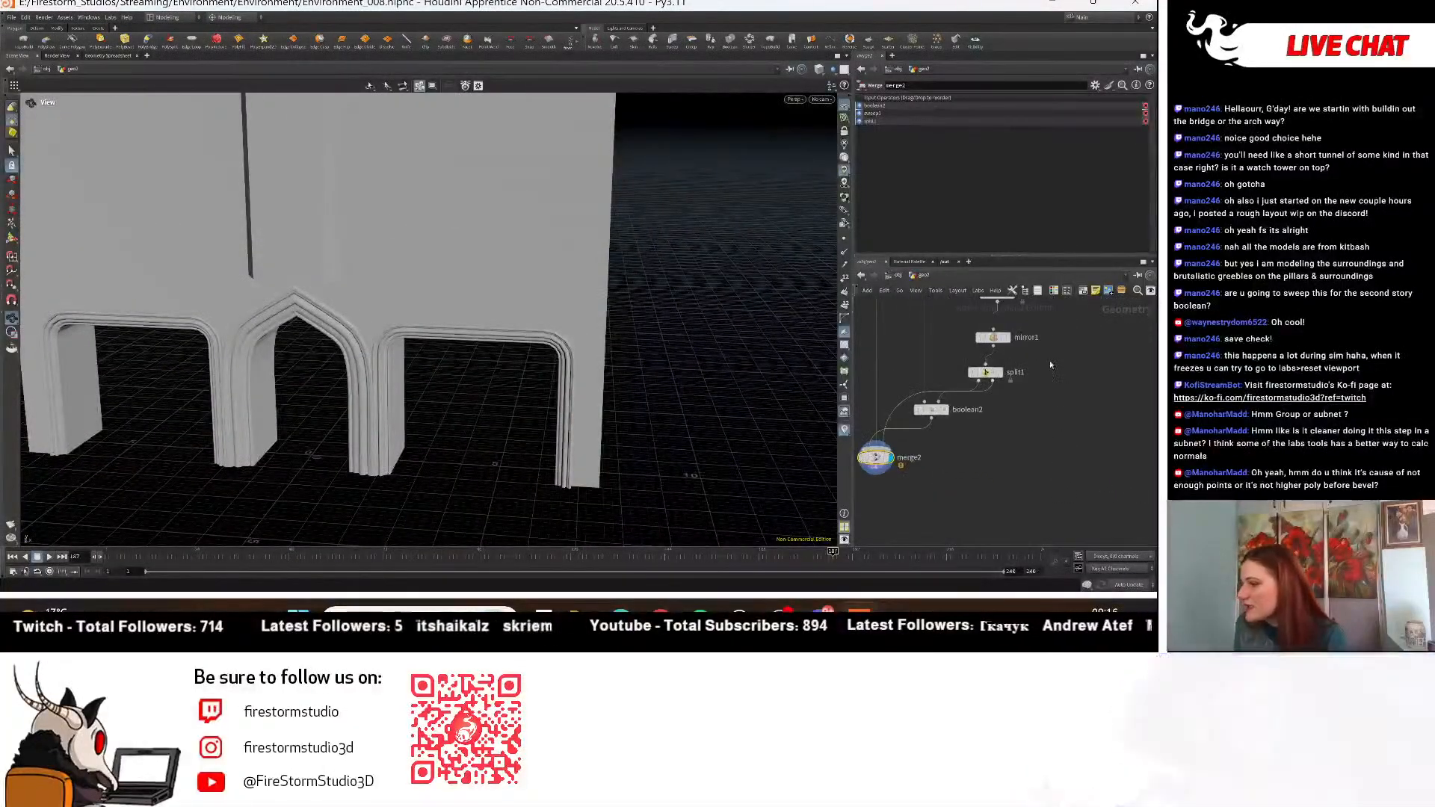
middle_drag(1049, 360, 979, 494)
middle_drag(1040, 404, 987, 489)
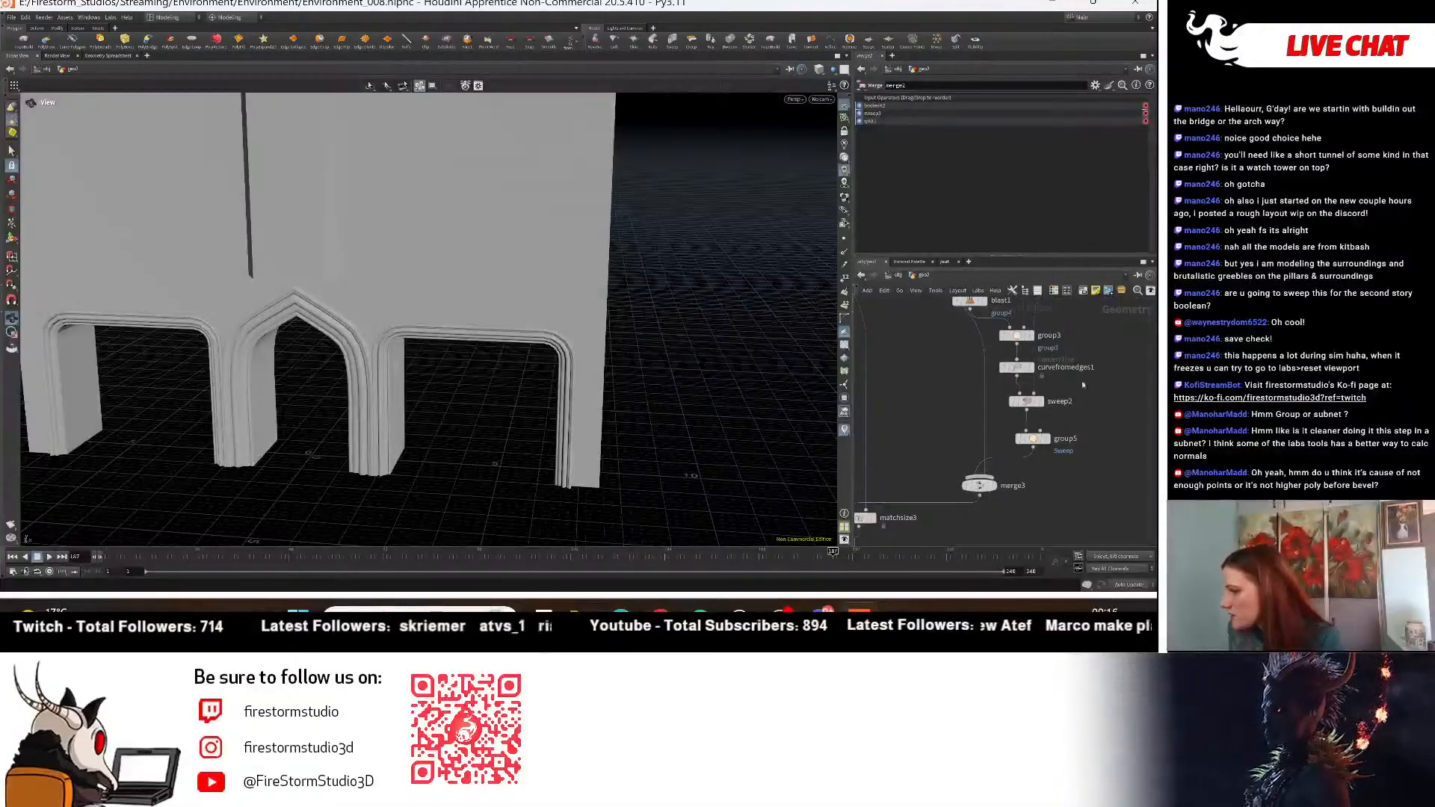
click(1030, 409)
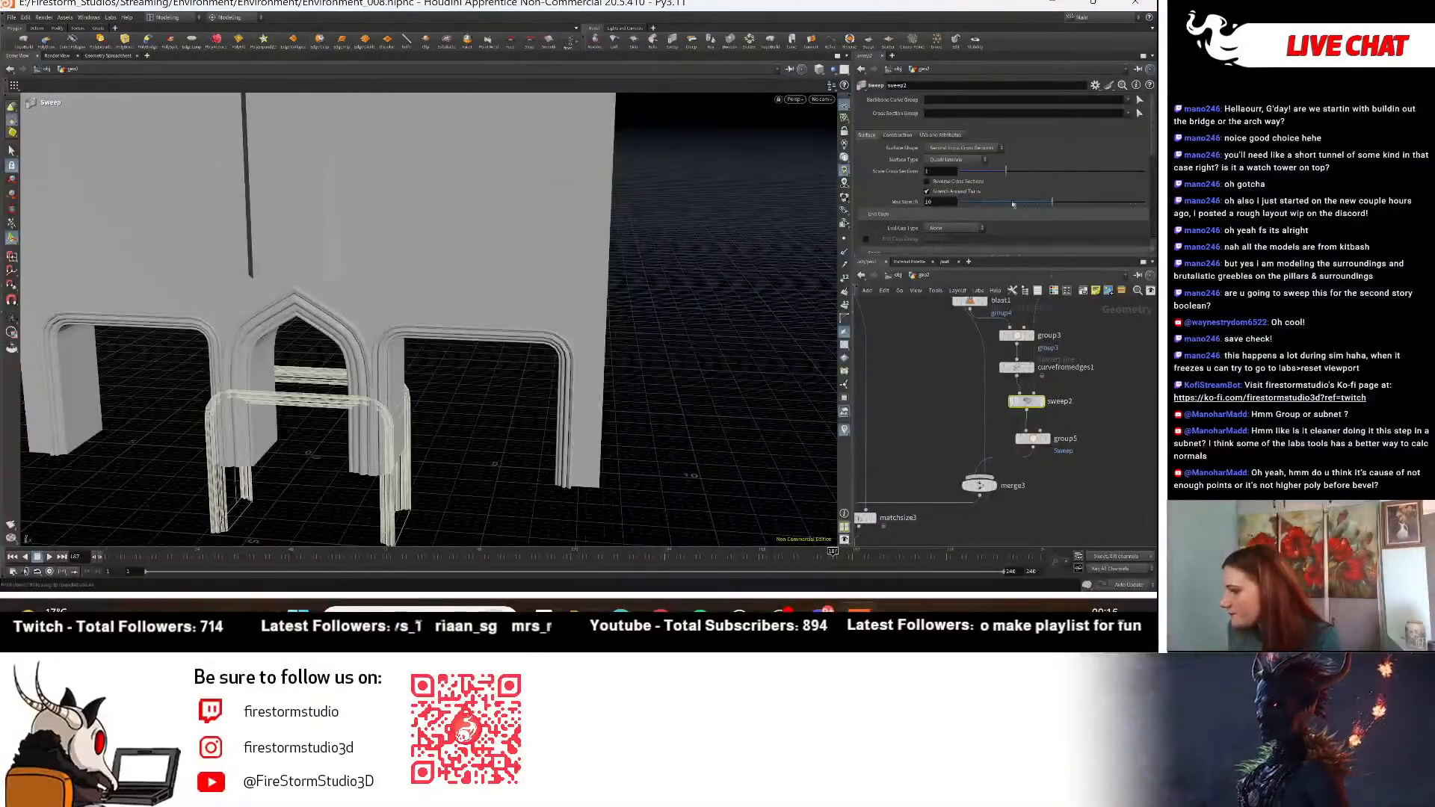
alt+middle_drag(503, 492, 546, 429)
scroll(947, 208, down, 5)
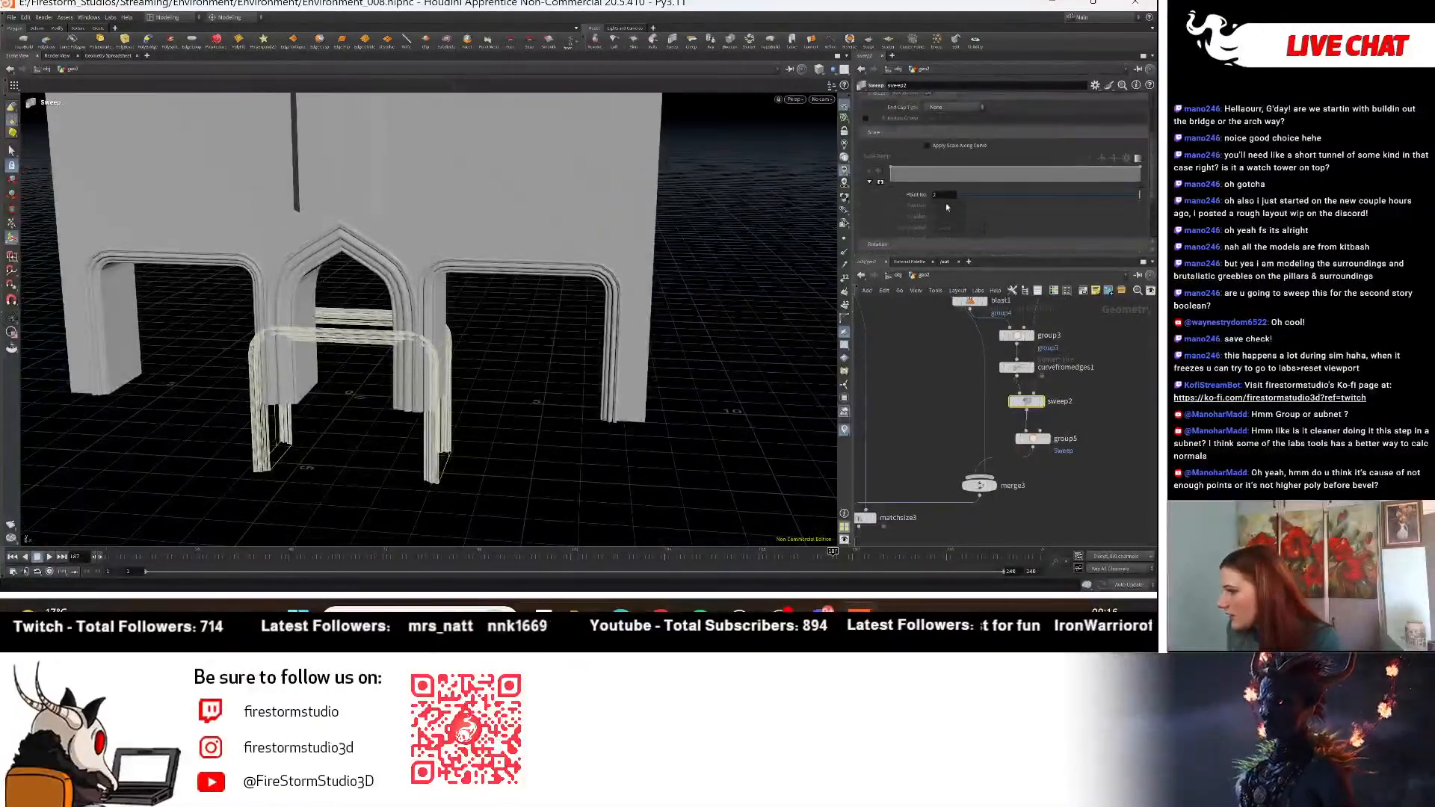
click(880, 183)
scroll(889, 157, down, 1)
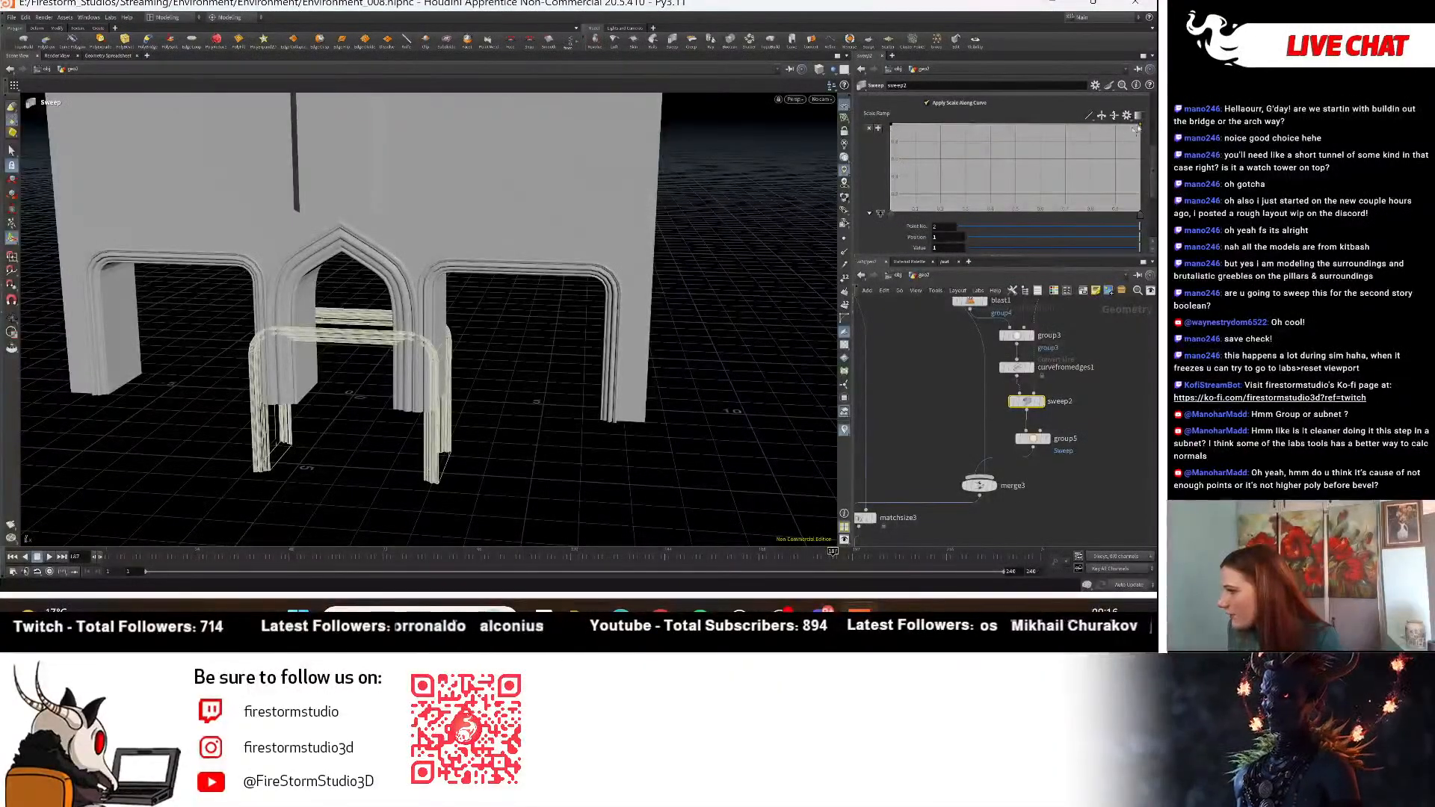
Try lowering sweep2's scale ramp to a value of about 0.57 to slim the side-opening trim.
drag(1141, 130, 1137, 143)
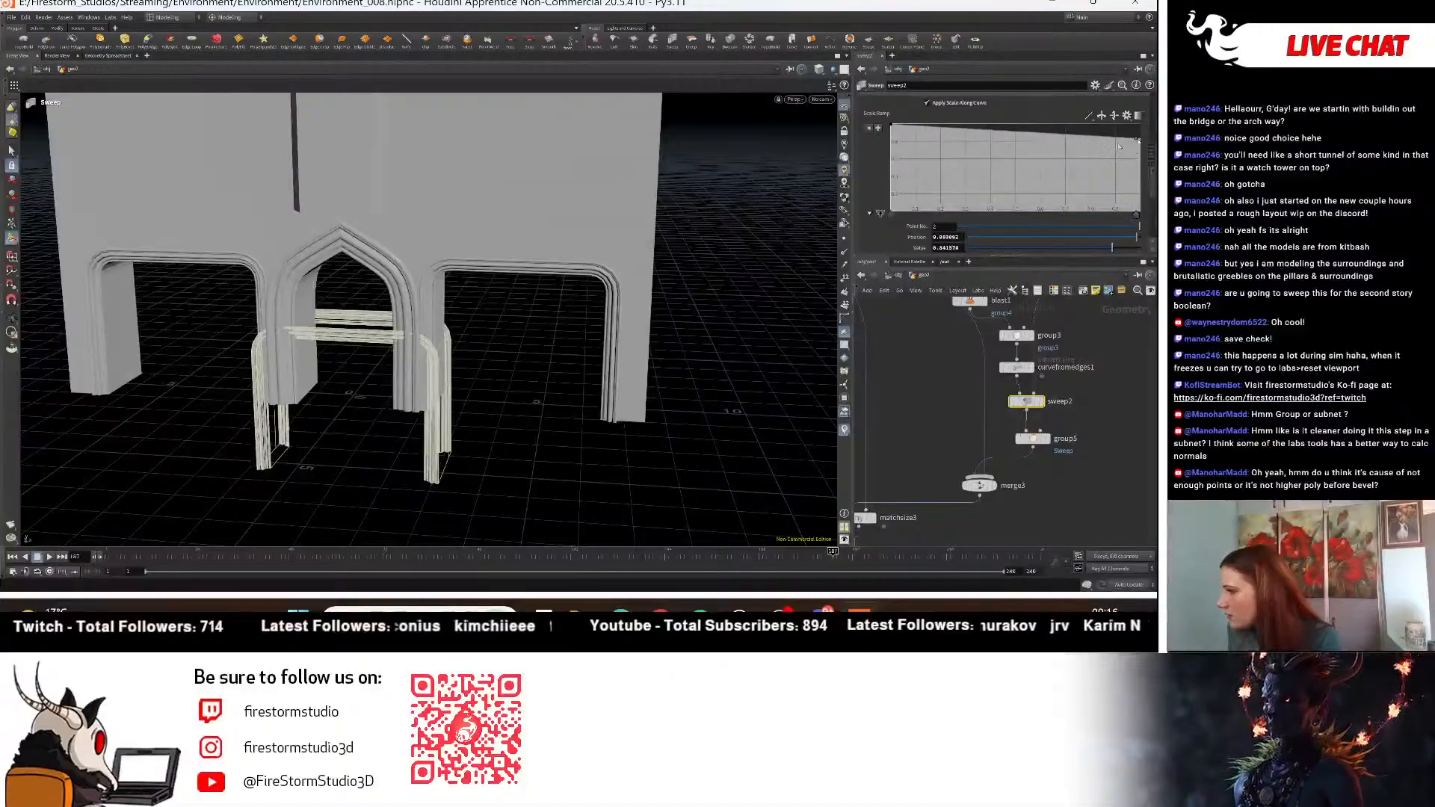
key(ctrl+z)
drag(891, 128, 864, 166)
alt+drag(159, 327, 198, 300)
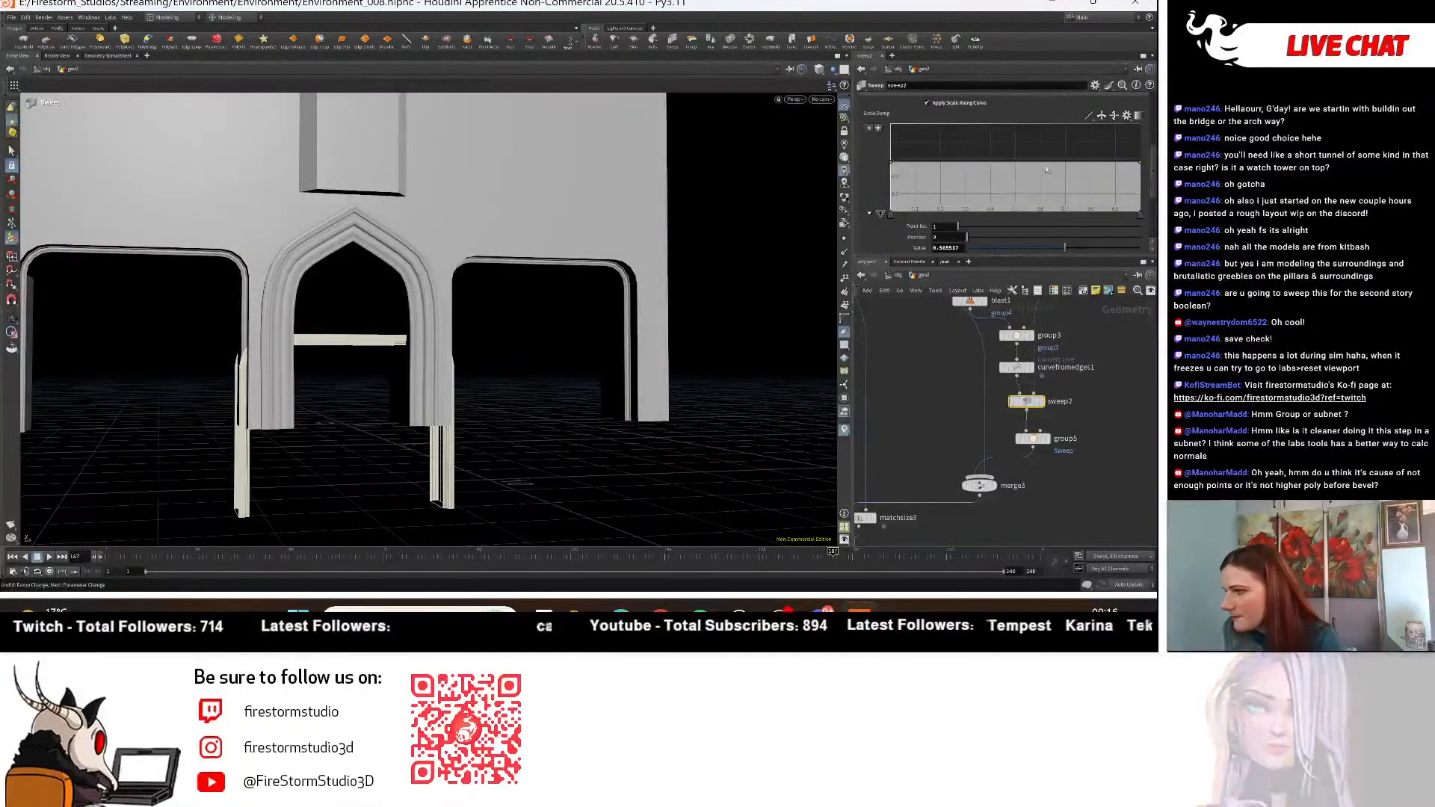
Undo the scale ramp changes and turn off Apply Scale Along Curve on sweep2.
drag(1030, 162, 1026, 85)
key(ctrl+z)
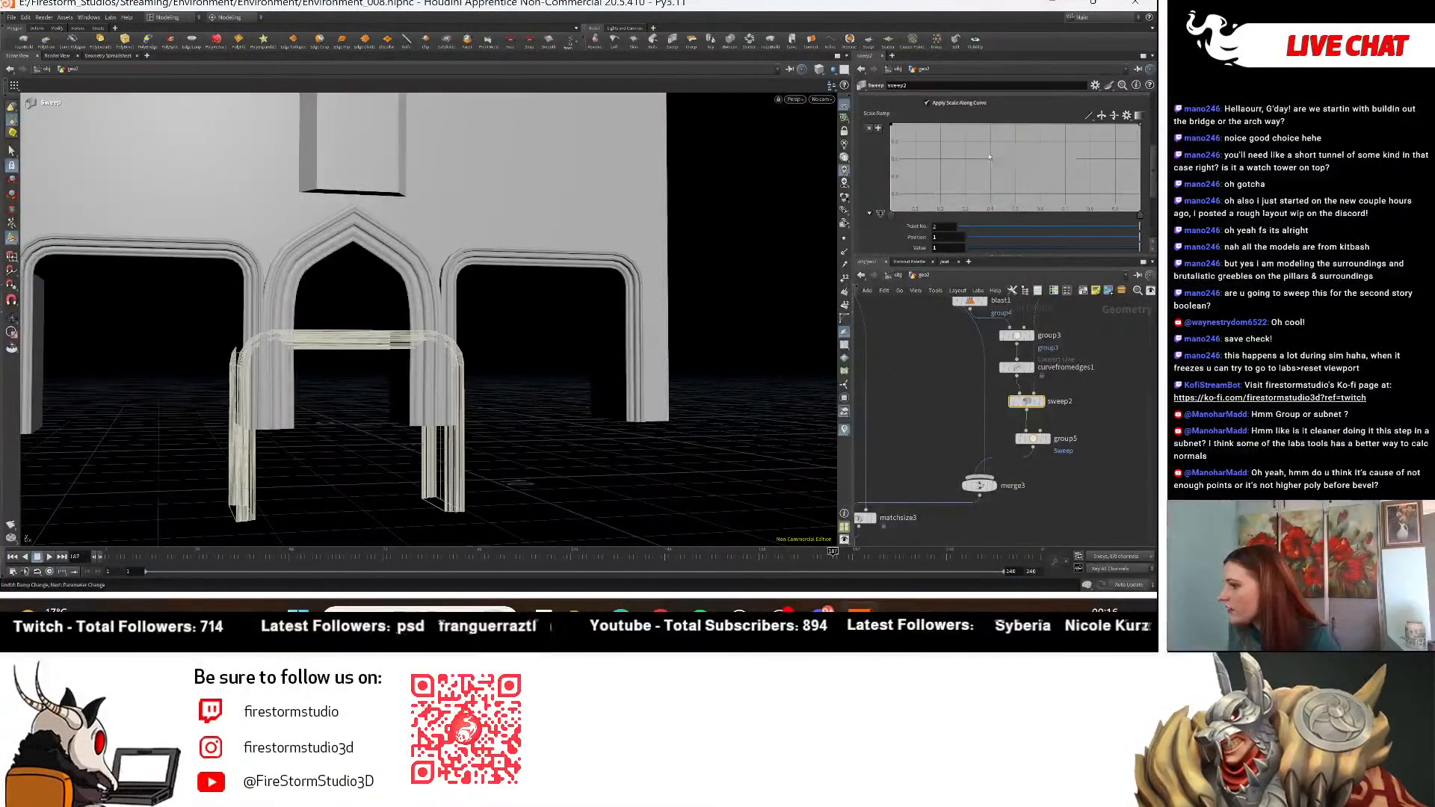
scroll(971, 152, up, 1)
click(944, 139)
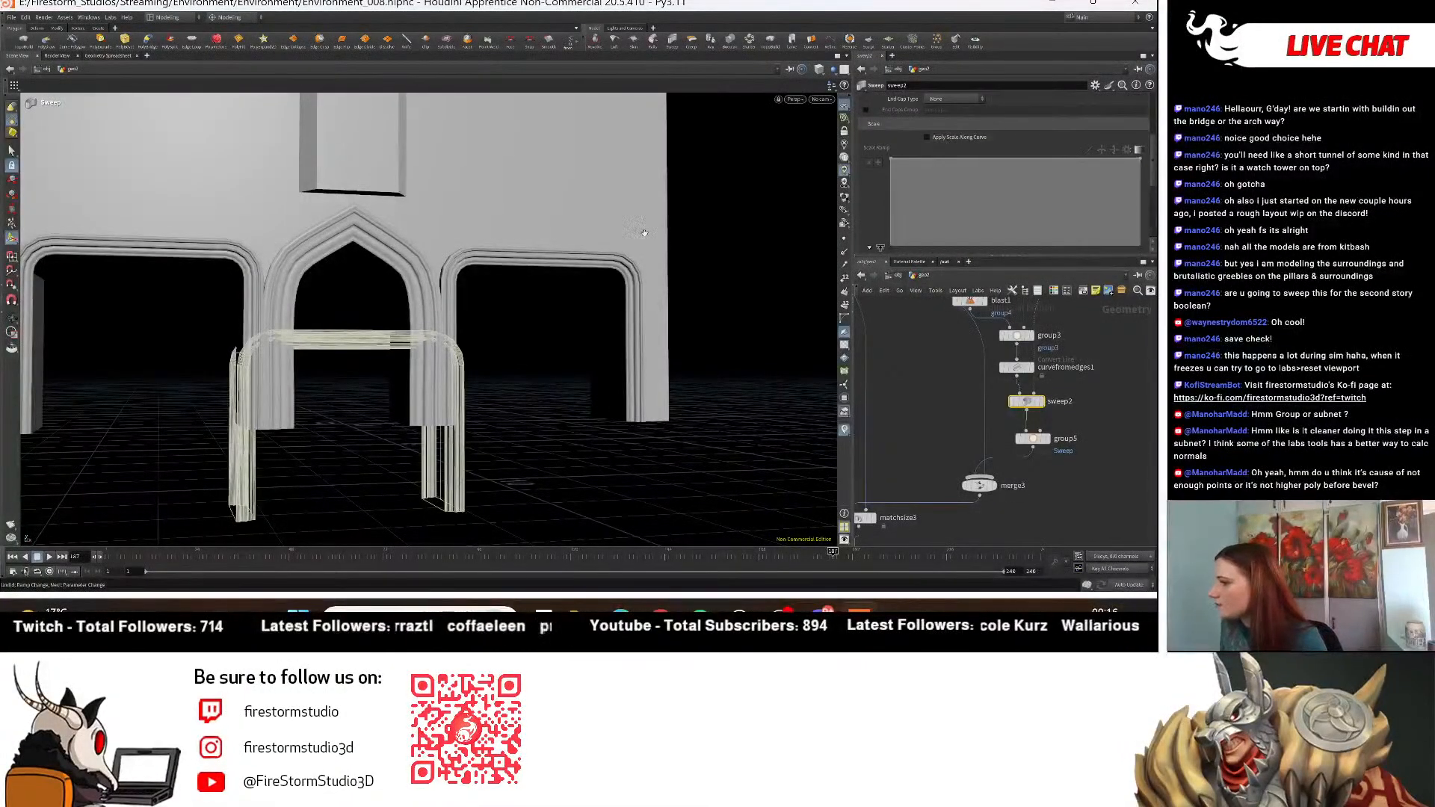
Examine the building from the front and select merge2 to view it without the sweep2 overlay.
alt+drag(645, 232, 608, 285)
scroll(621, 289, down, 3)
scroll(620, 318, down, 2)
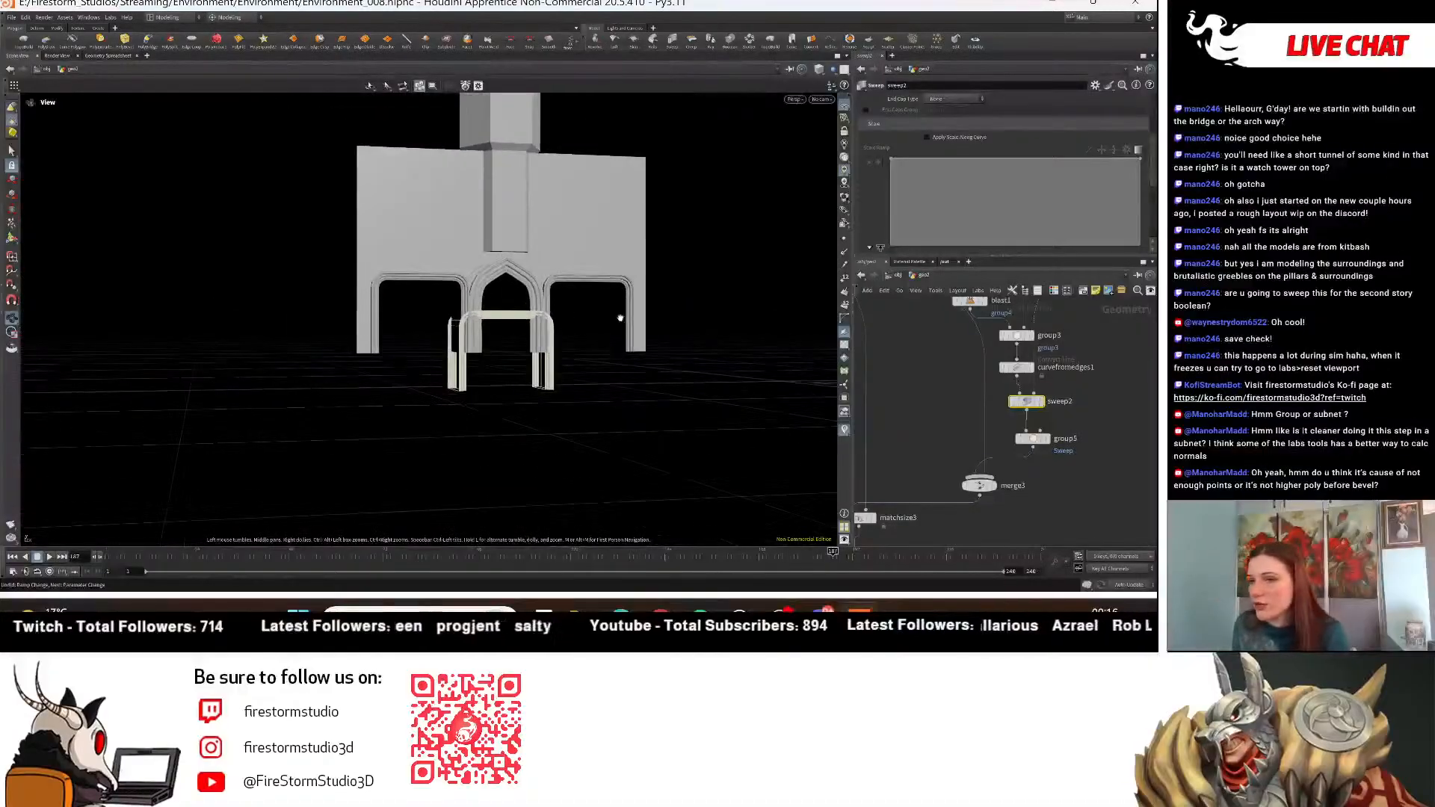
scroll(524, 403, up, 3)
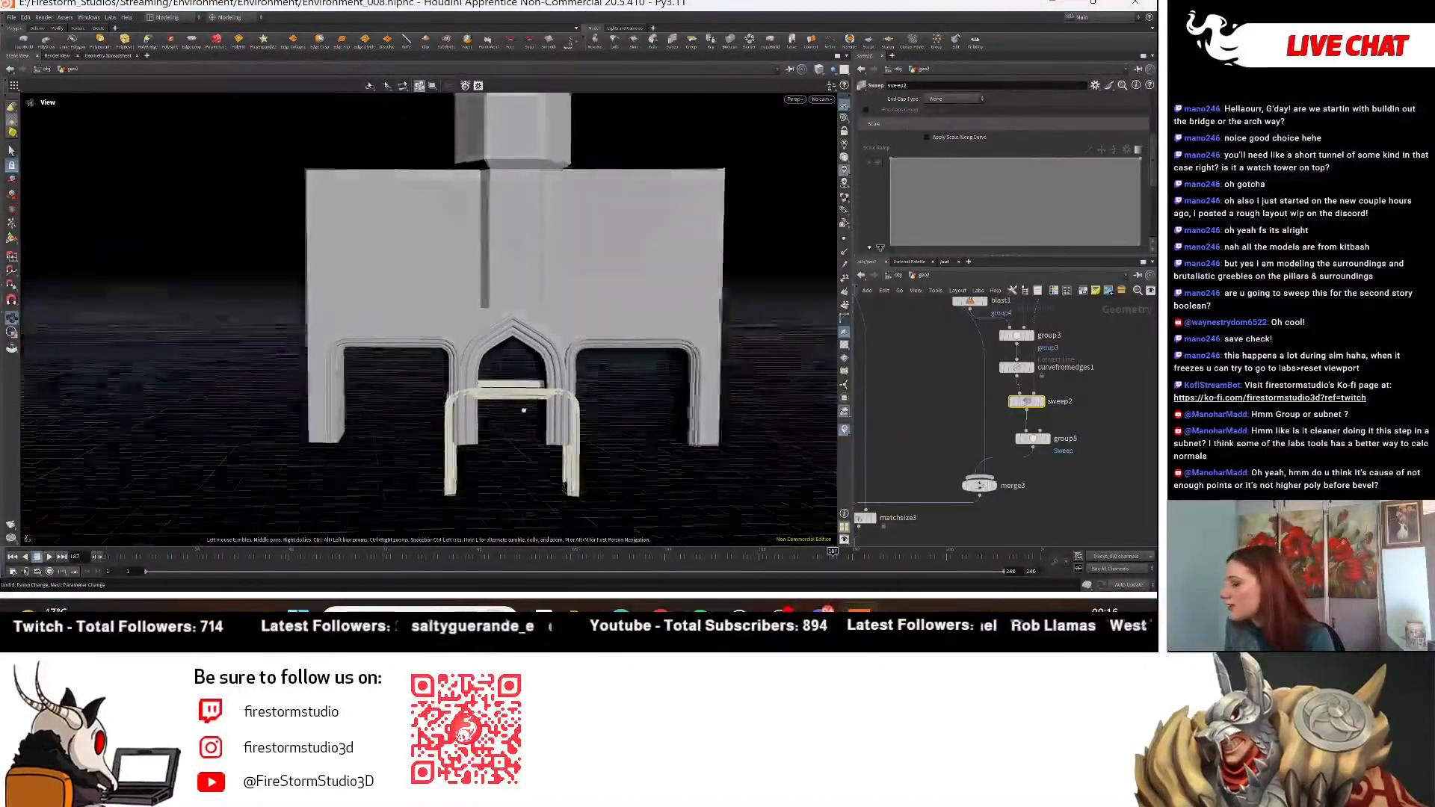
key(h)
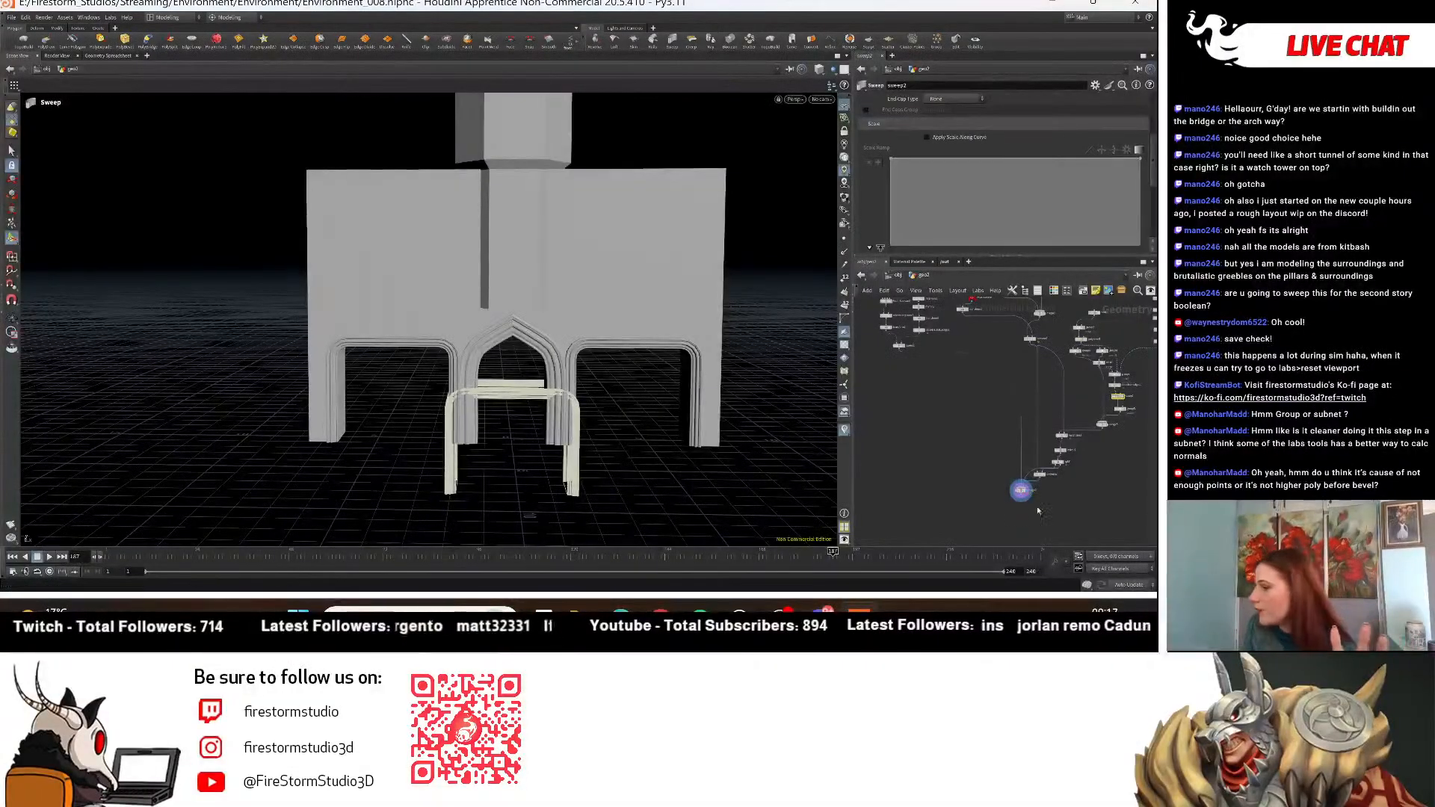
scroll(1038, 511, up, 4)
click(1025, 442)
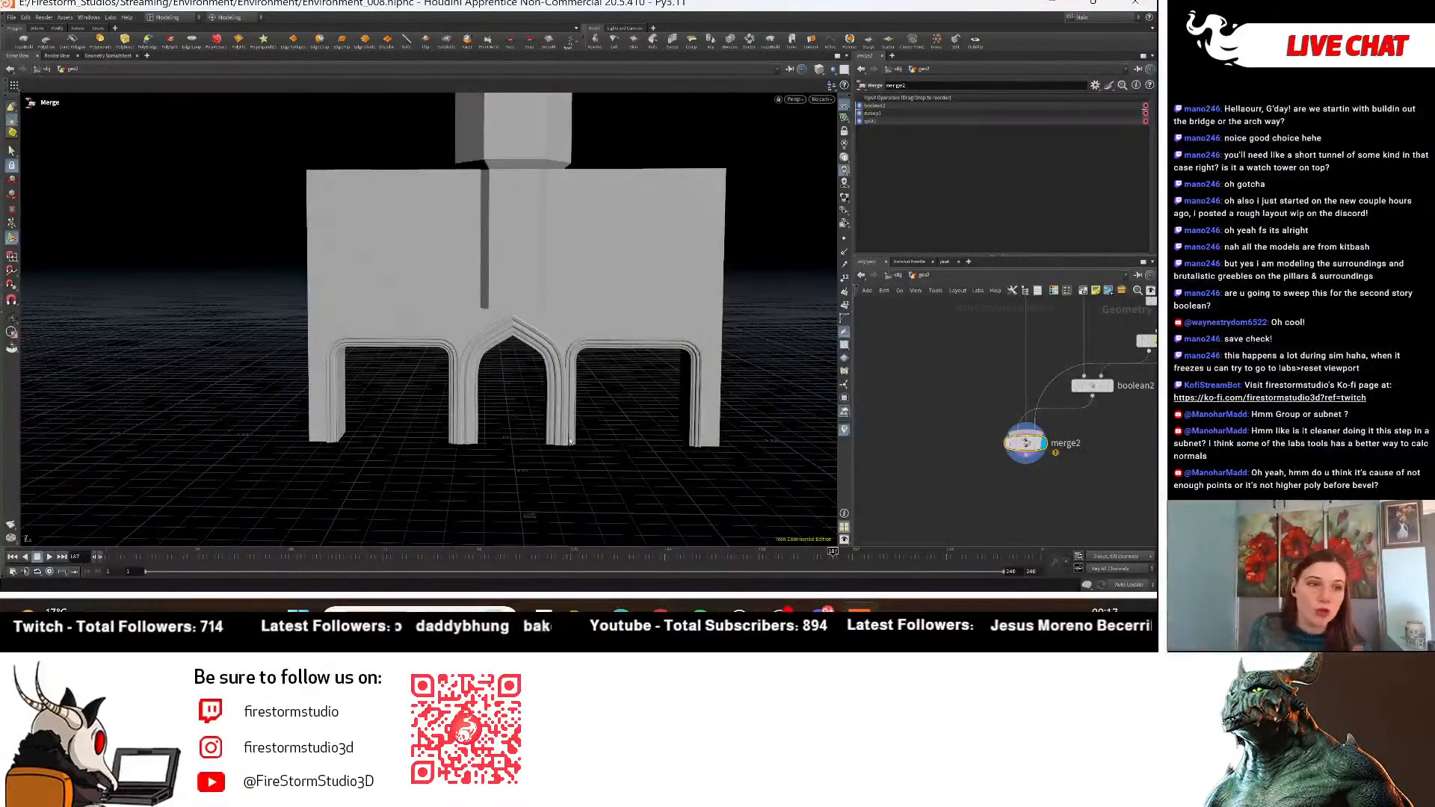
Look over the node network from merge2 back to its upstream branches.
scroll(979, 429, down, 3)
middle_drag(979, 429, 1003, 460)
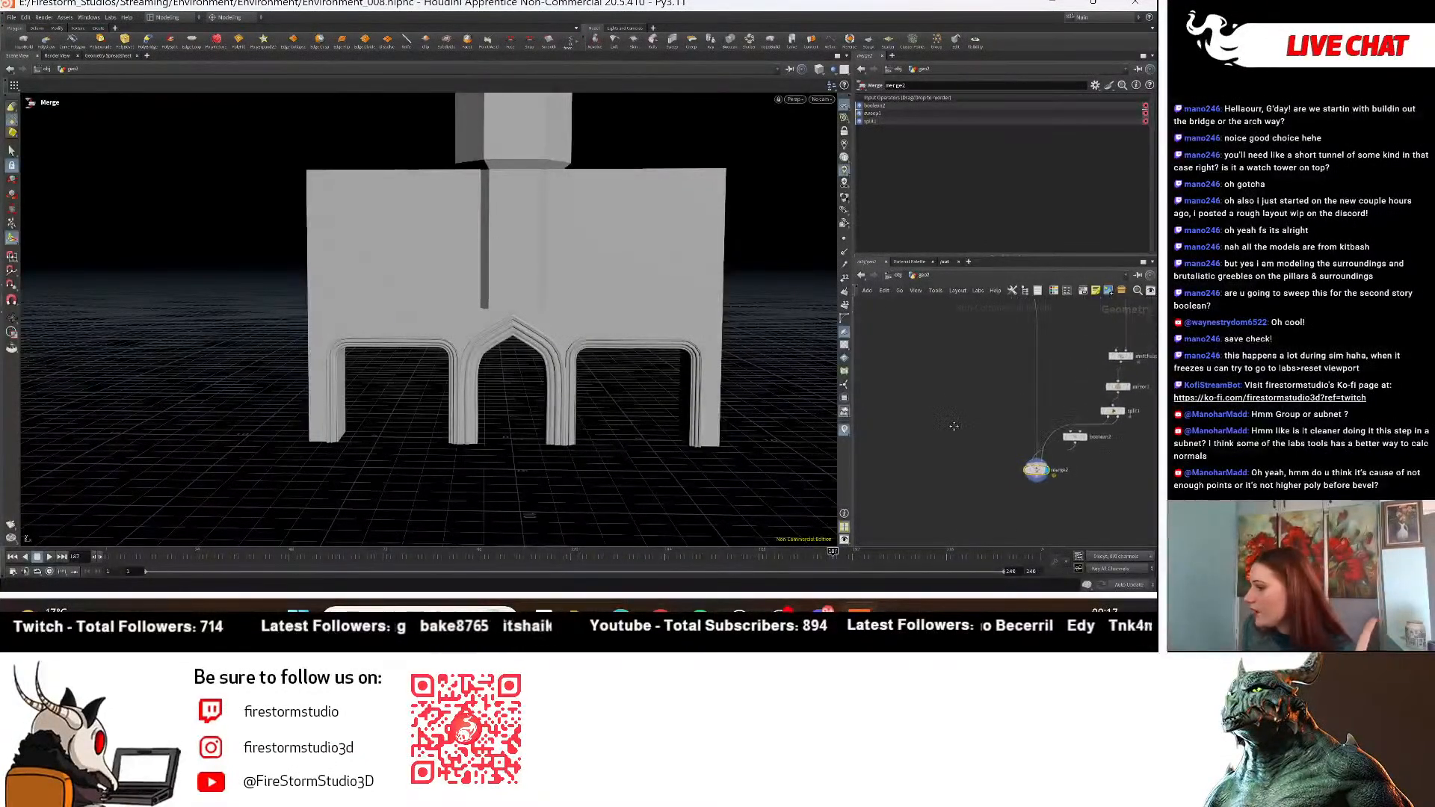
scroll(953, 426, up, 2)
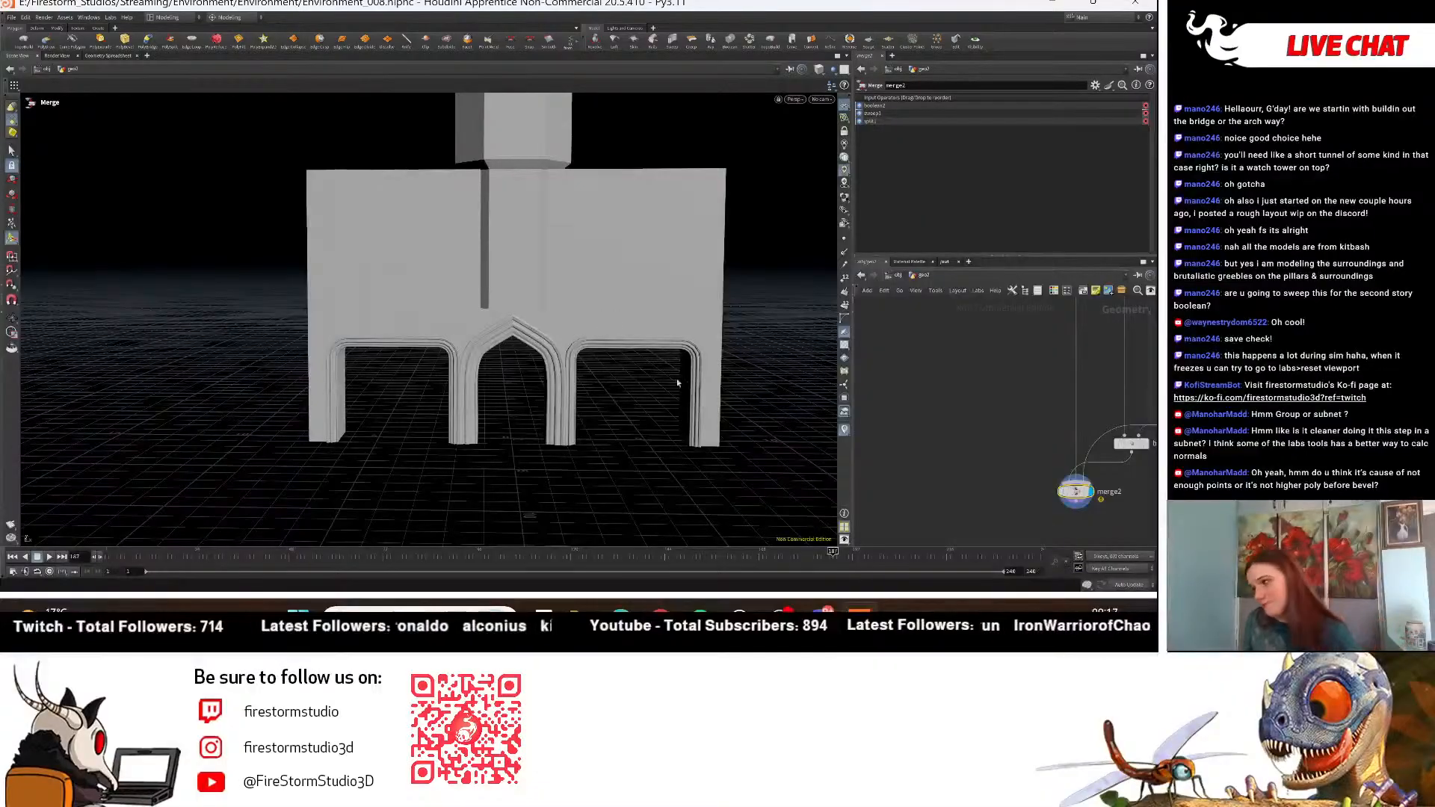
scroll(975, 404, down, 5)
middle_drag(975, 405, 963, 499)
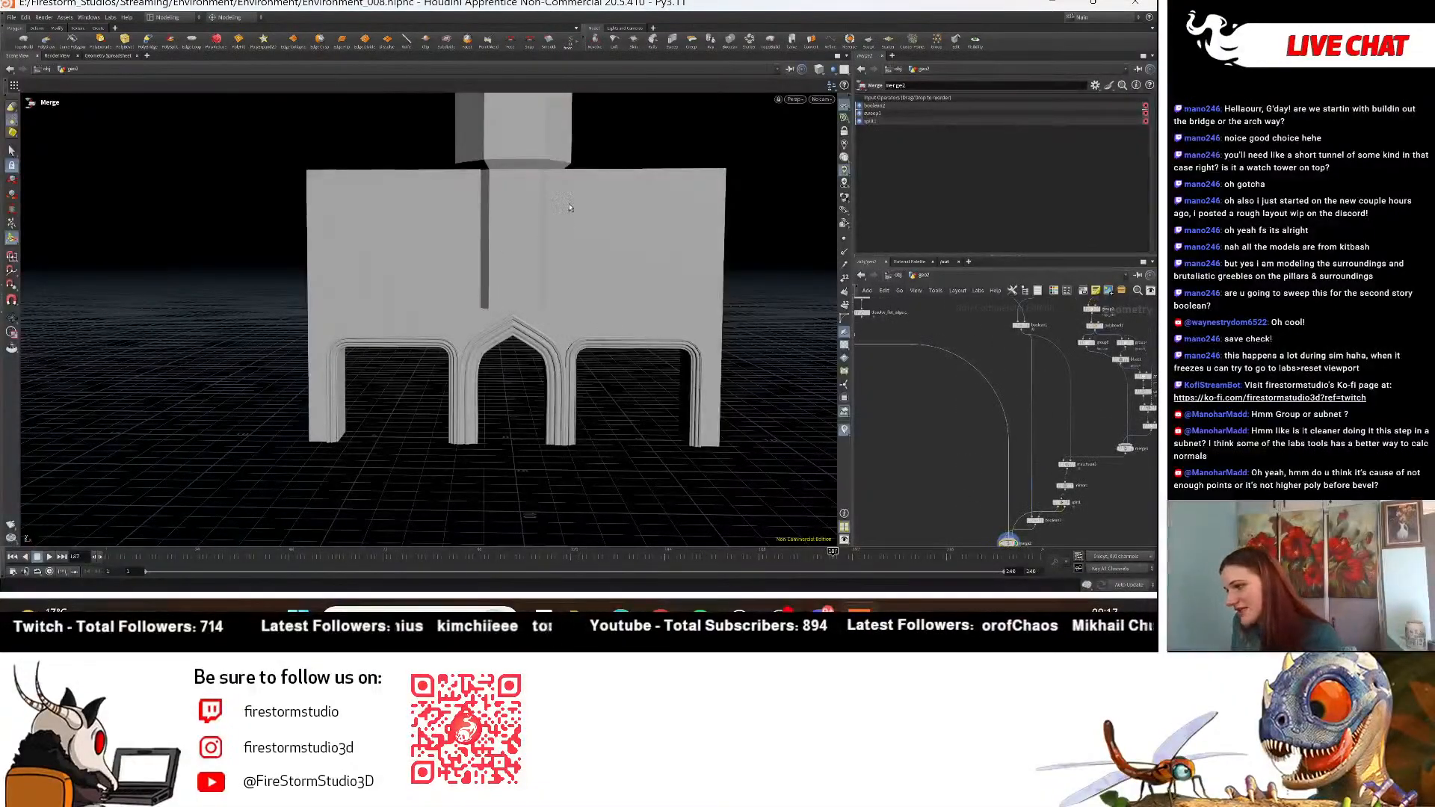
scroll(994, 513, down, 4)
middle_drag(899, 371, 930, 397)
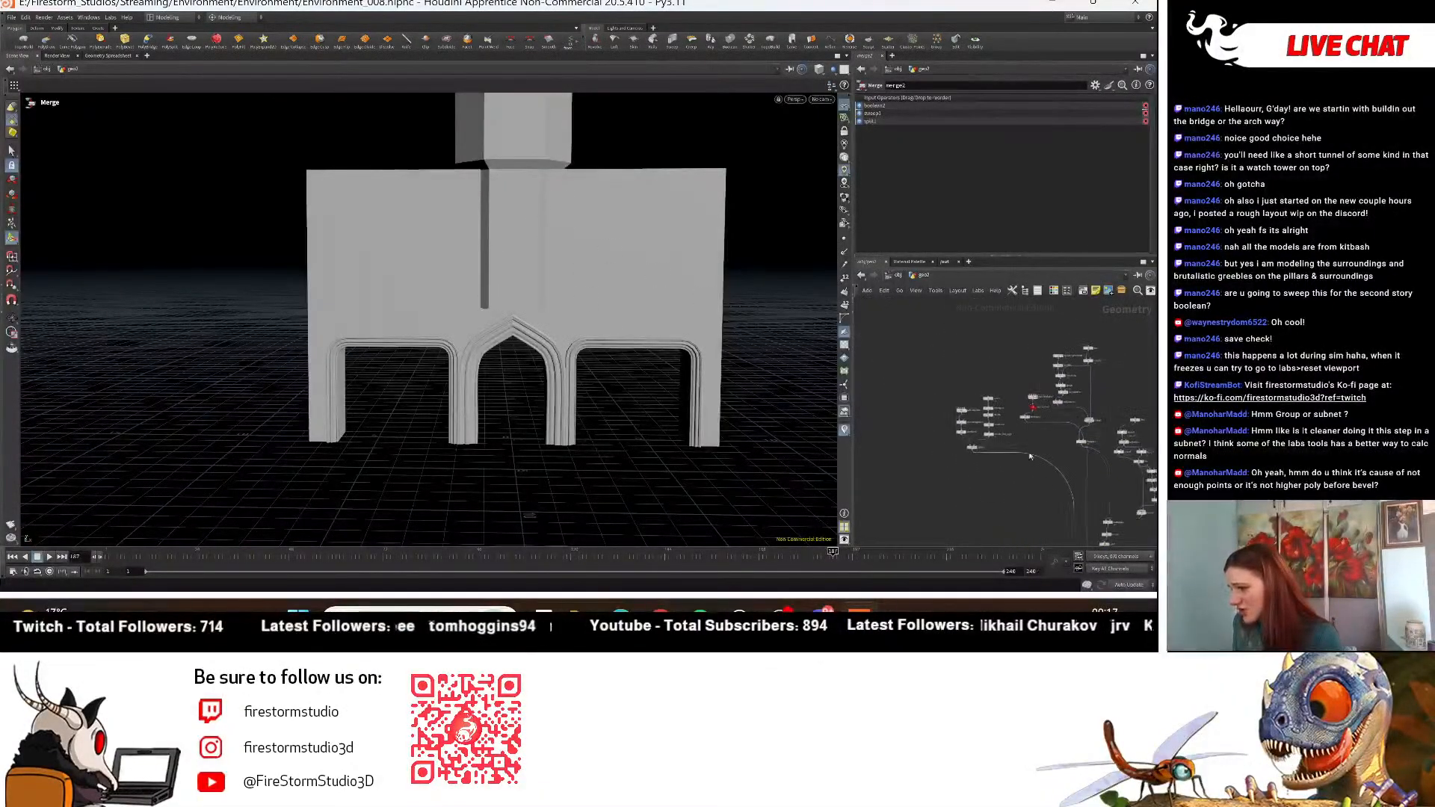
Go up to the object level and examine the tower, the houses and the lantern from several angles.
scroll(929, 396, up, 6)
scroll(914, 402, down, 6)
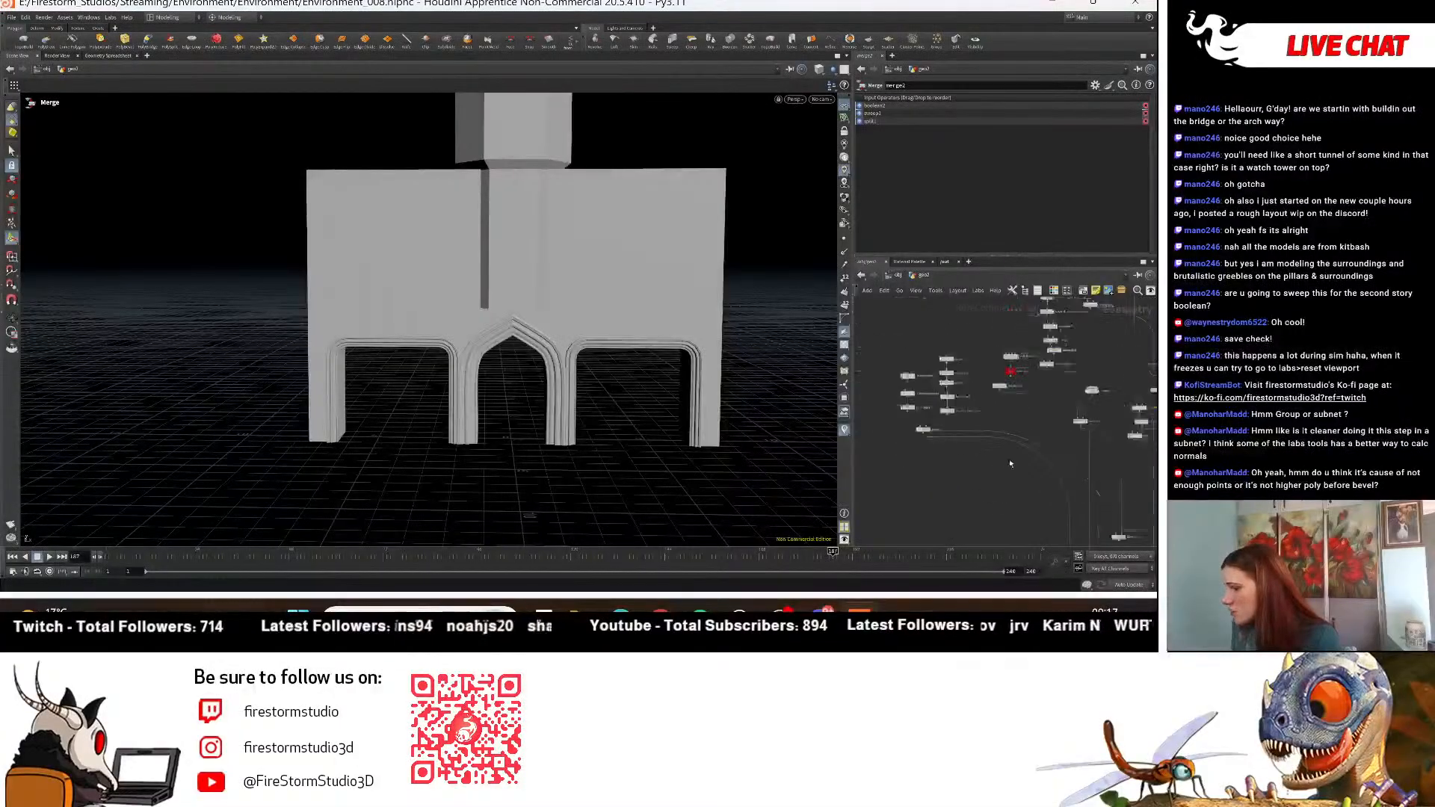
middle_drag(913, 402, 917, 408)
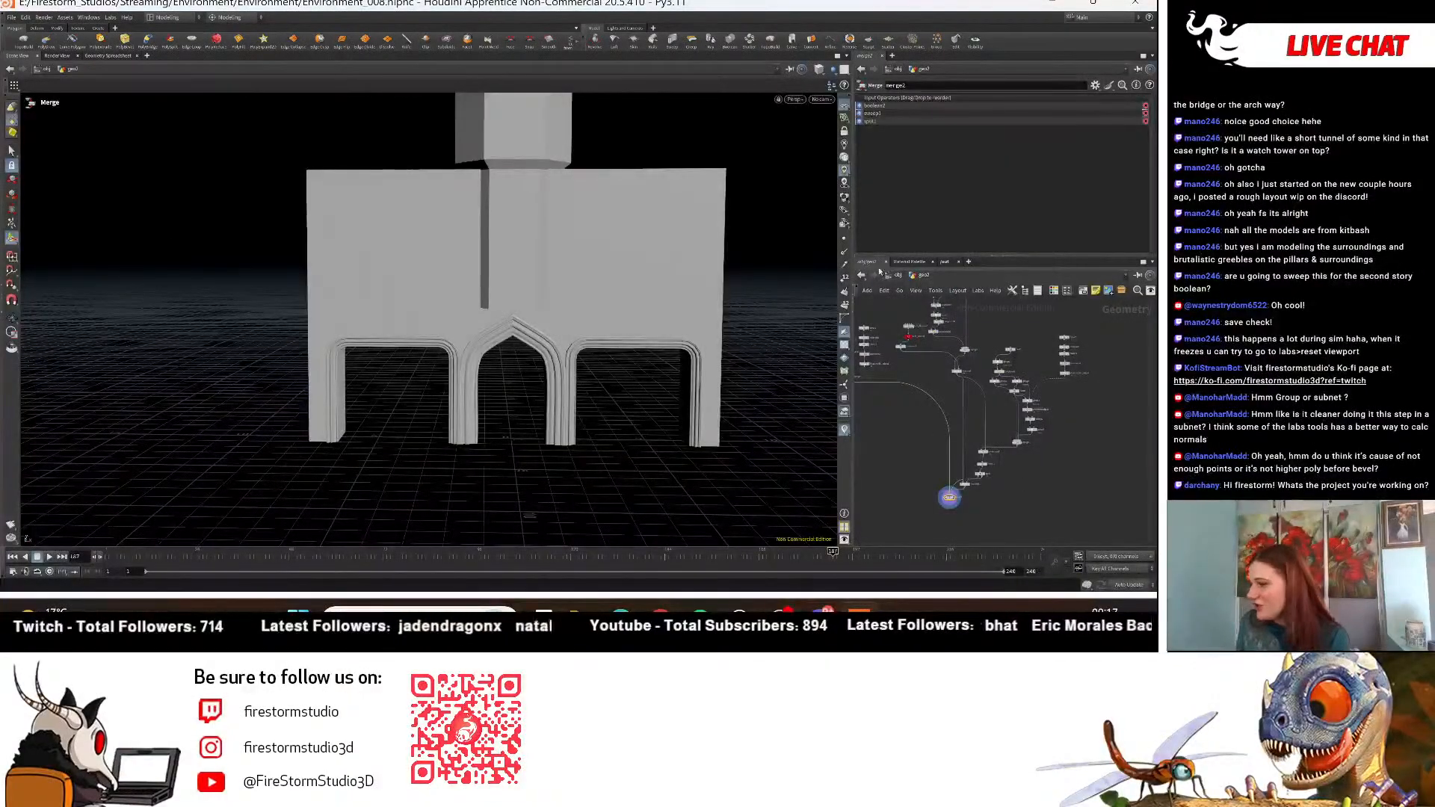
click(897, 274)
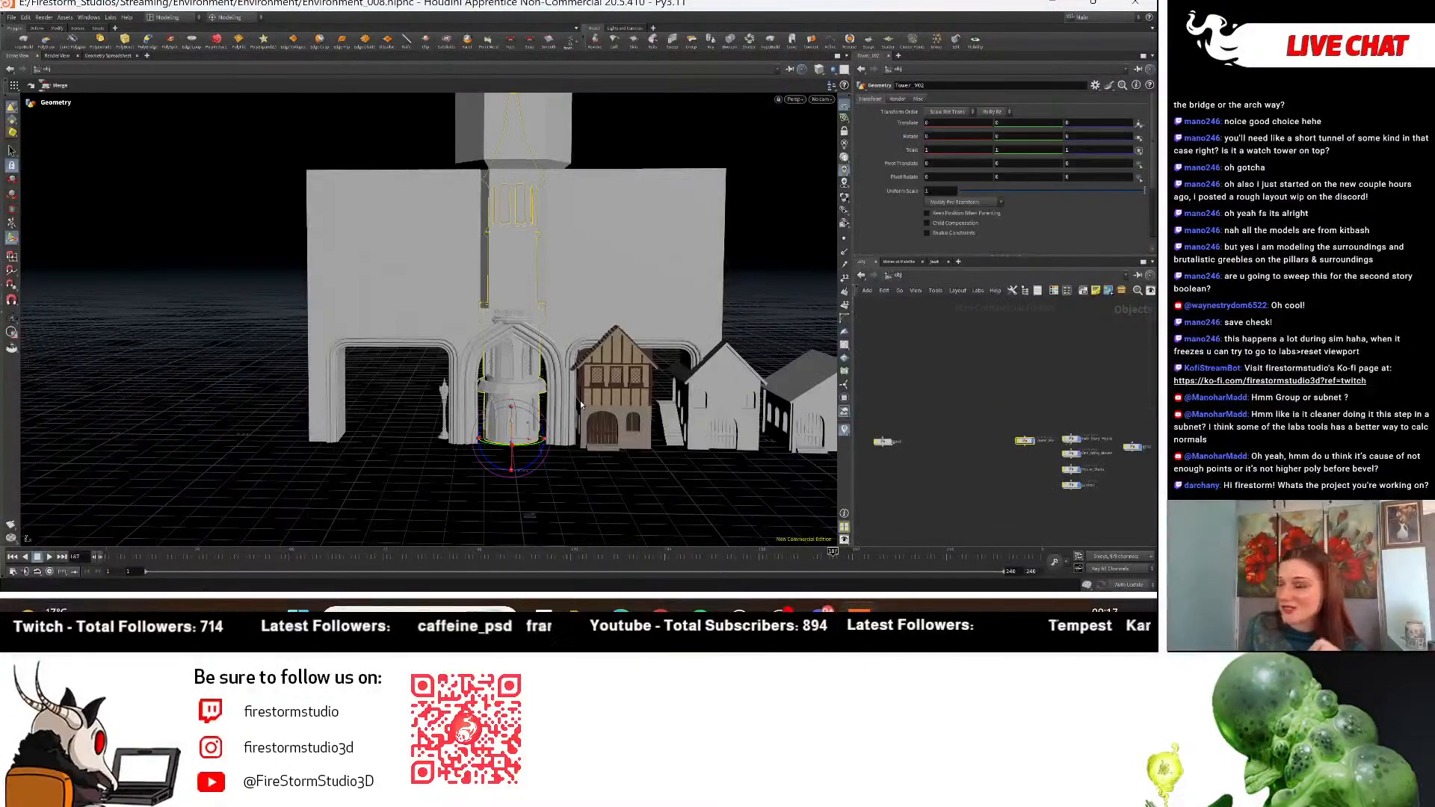
scroll(1087, 502, up, 5)
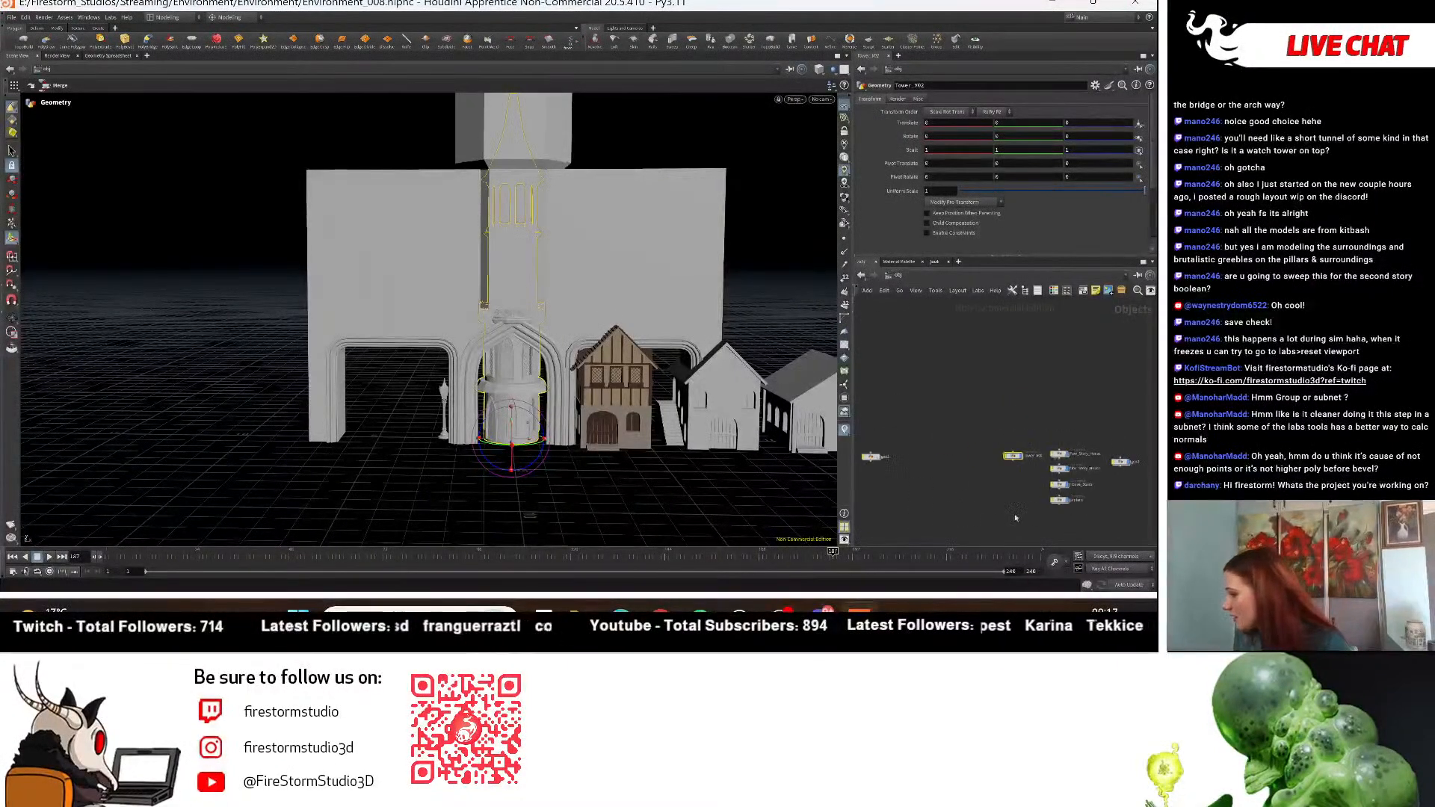
click(1100, 432)
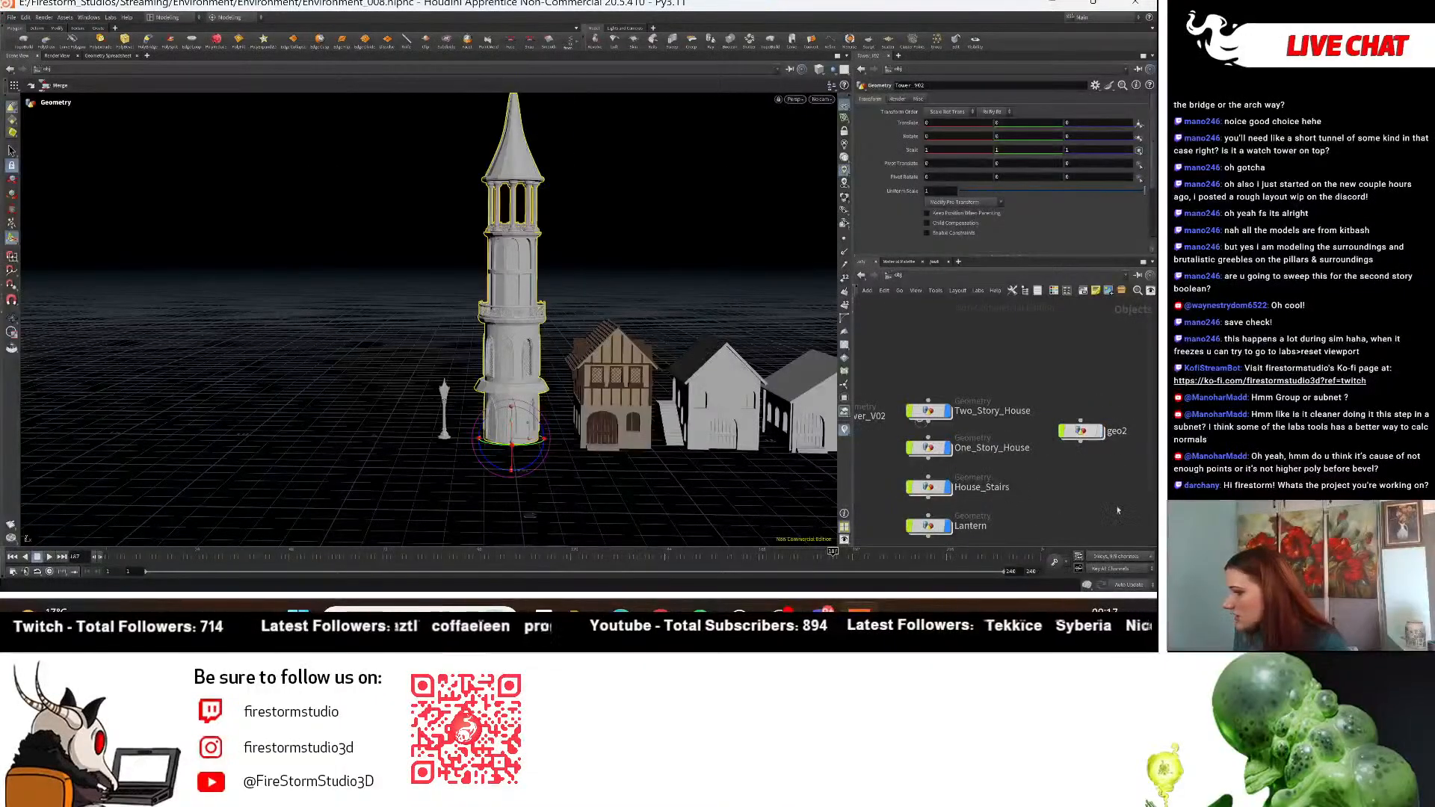
alt+middle_drag(708, 483, 586, 489)
mouse_move(585, 489)
alt+mouse_down()
mouse_move(660, 489)
mouse_move(609, 493)
alt+mouse_up()
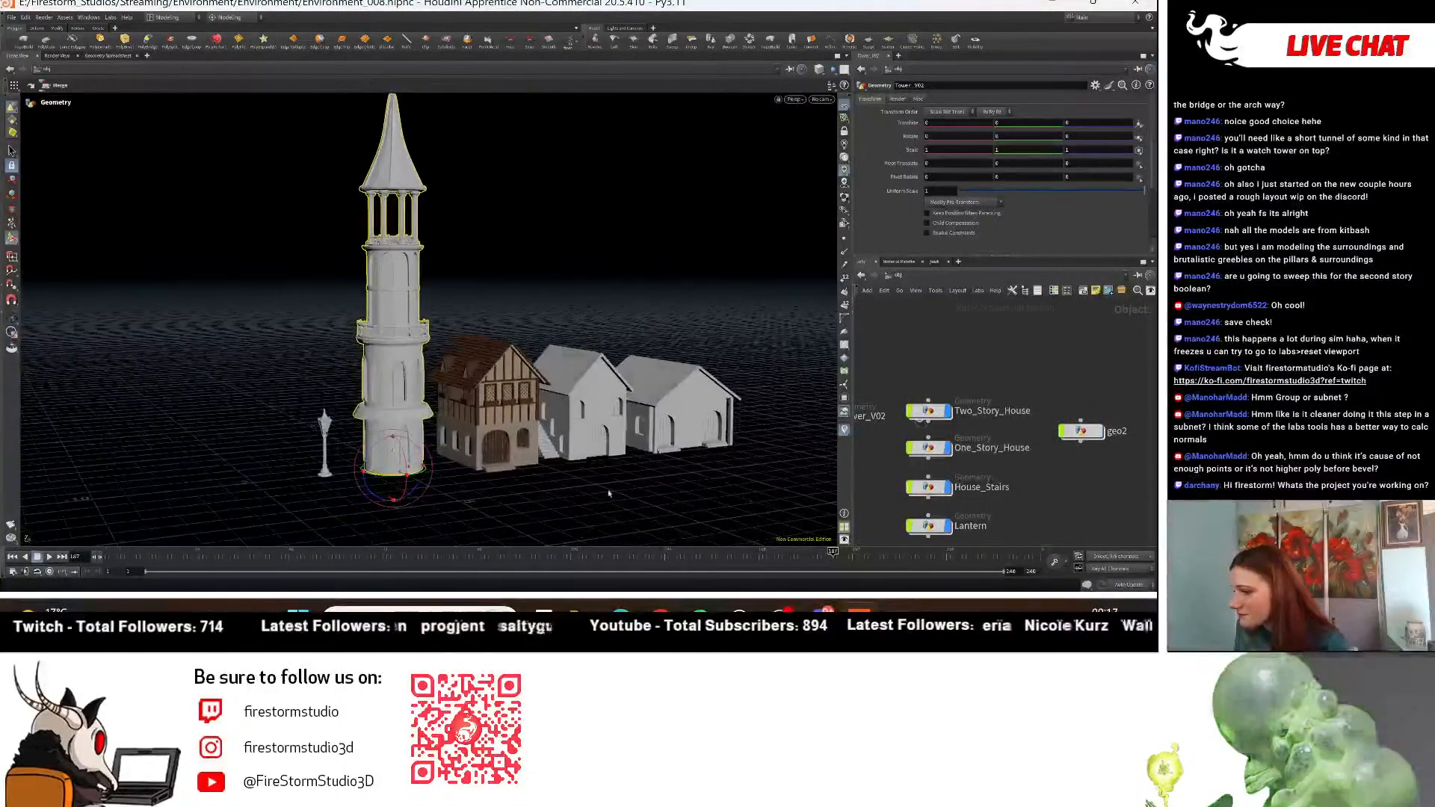
click(994, 502)
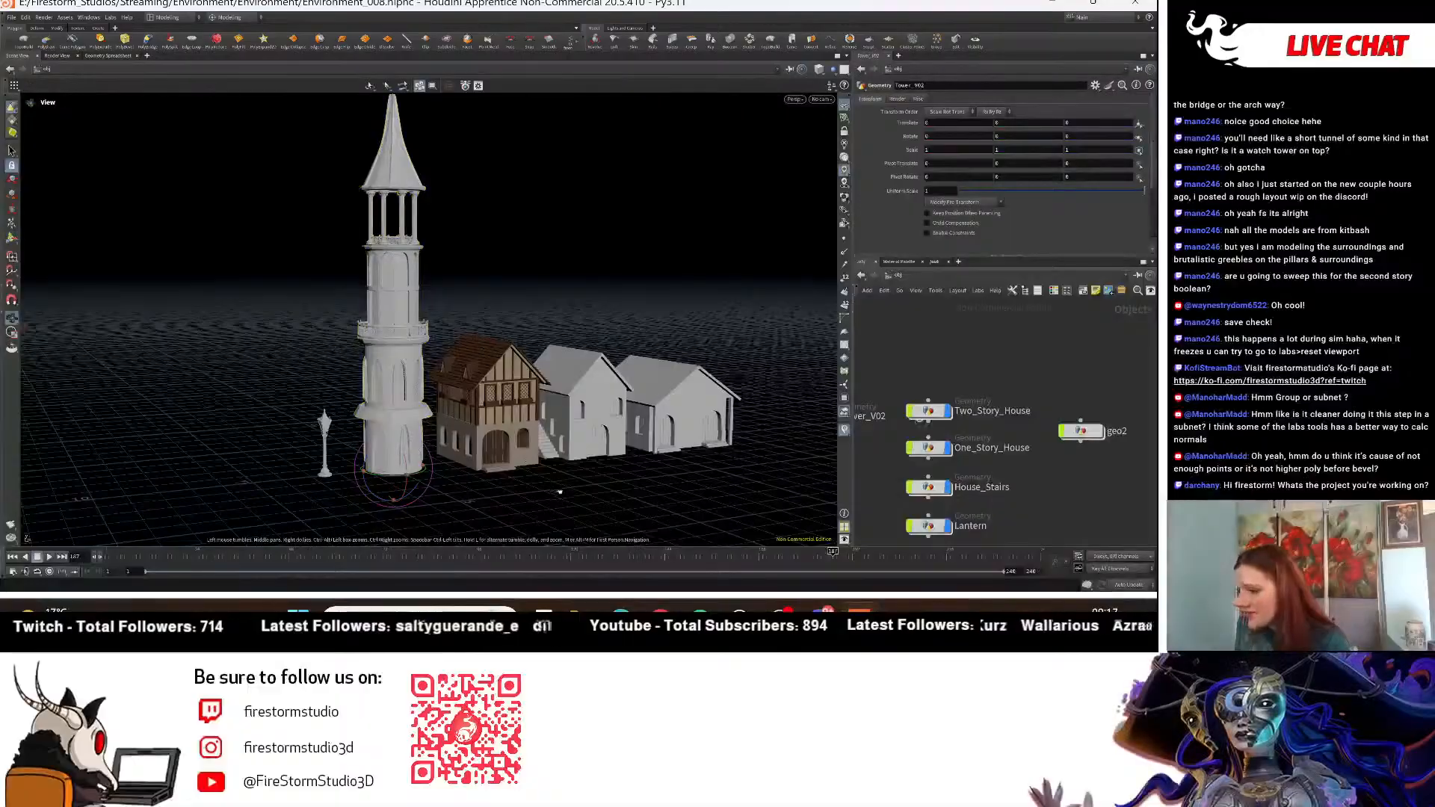
alt+right_drag(429, 423, 363, 214)
alt+drag(821, 387, 628, 404)
alt+right_drag(627, 403, 593, 379)
alt+drag(592, 379, 600, 385)
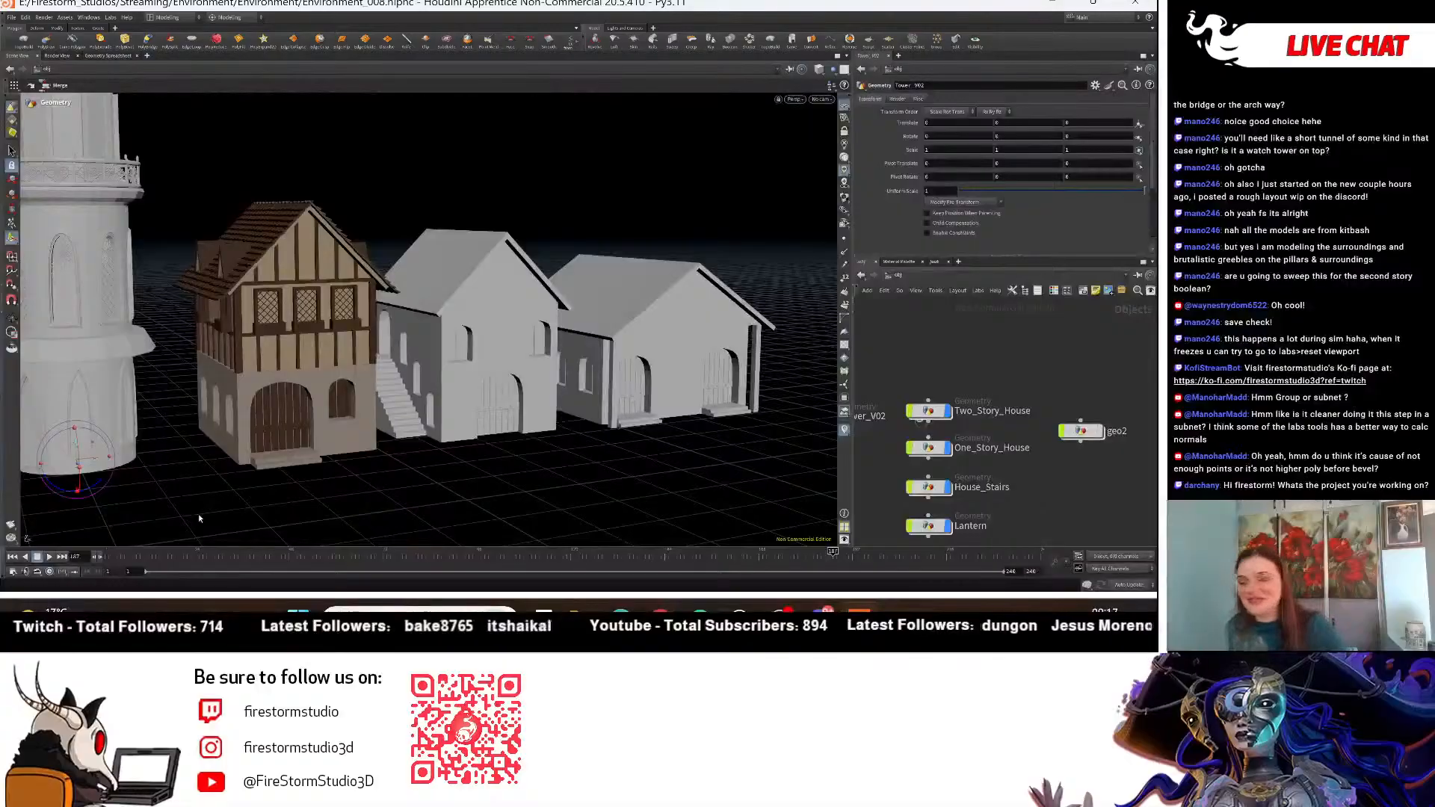
alt+drag(112, 341, 239, 343)
alt+right_drag(240, 343, 381, 391)
alt+drag(381, 392, 299, 366)
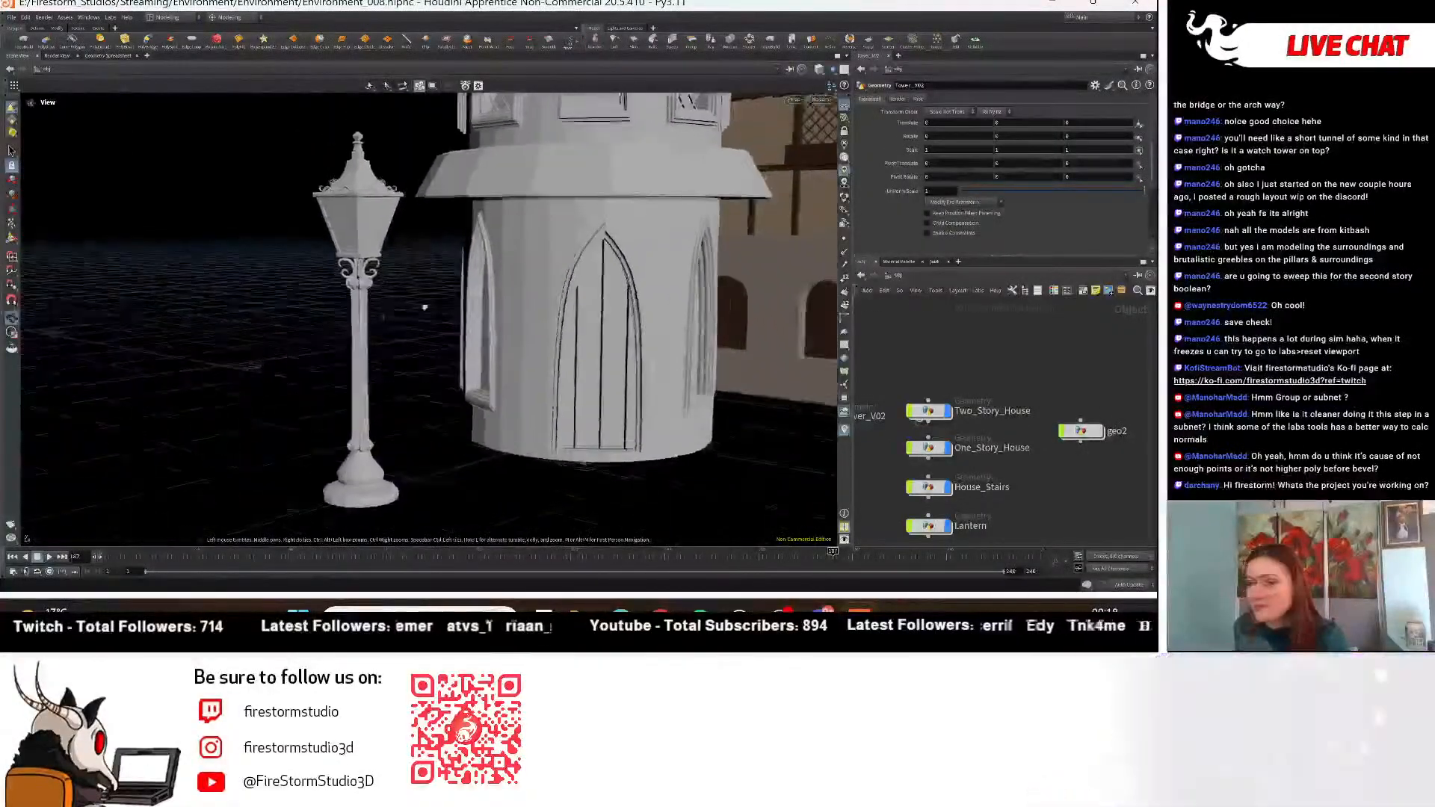
alt+right_drag(388, 351, 357, 277)
alt+drag(417, 339, 255, 374)
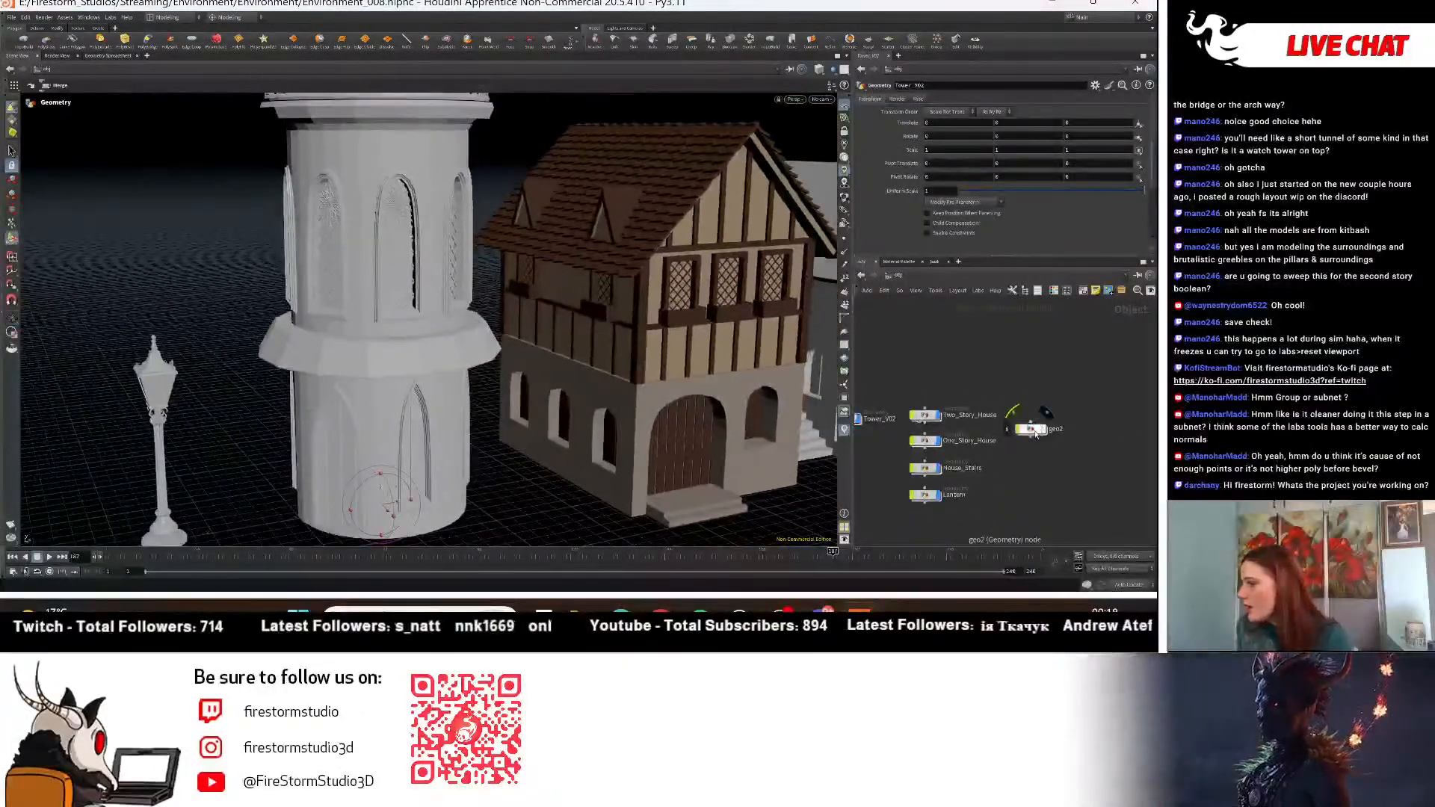
Enter the geo2 object and inspect the arched gate building from the front and from underneath.
double_click(1081, 431)
alt+right_drag(249, 228, 187, 196)
alt+middle_drag(359, 225, 366, 329)
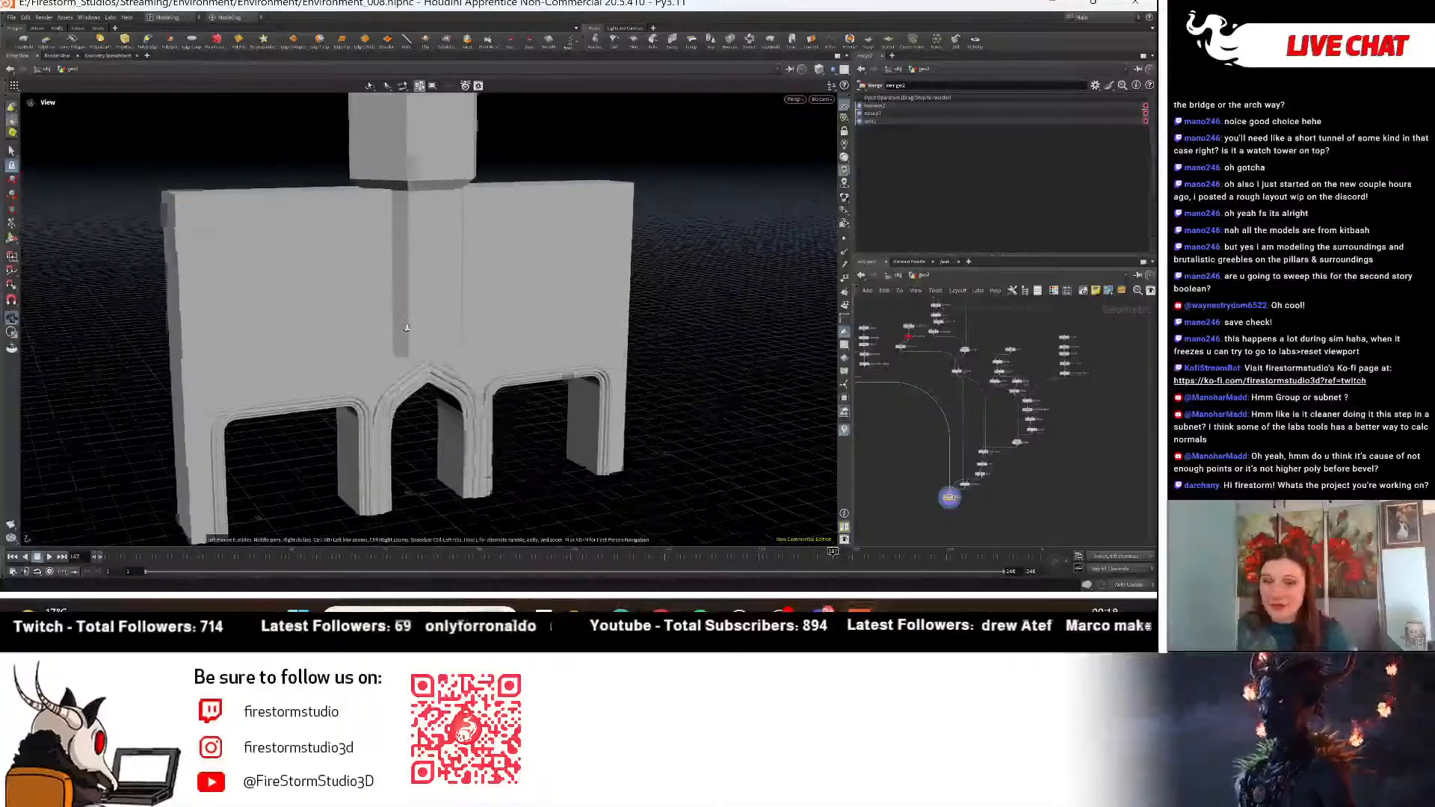
alt+right_drag(419, 299, 351, 246)
alt+drag(508, 221, 421, 212)
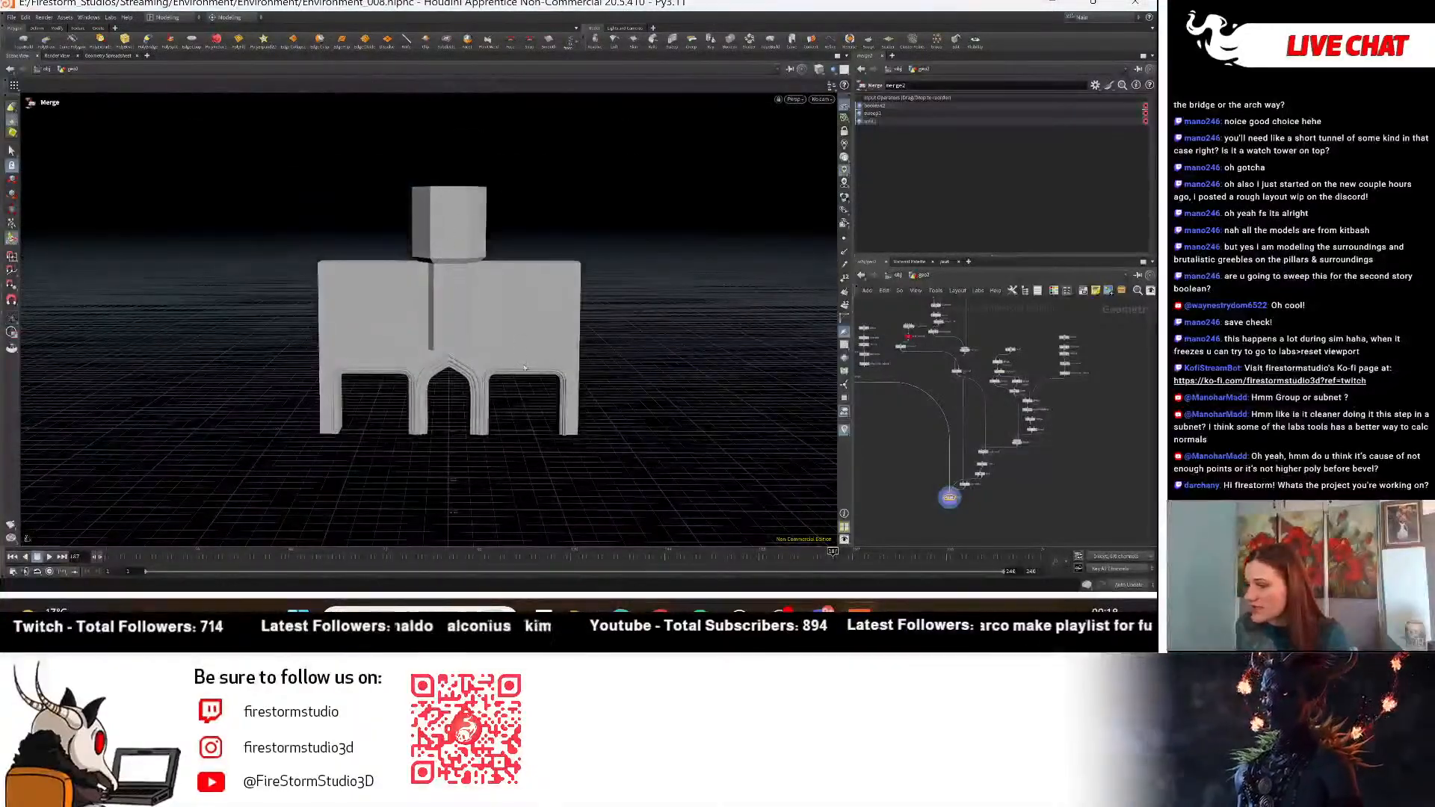
scroll(524, 368, up, 5)
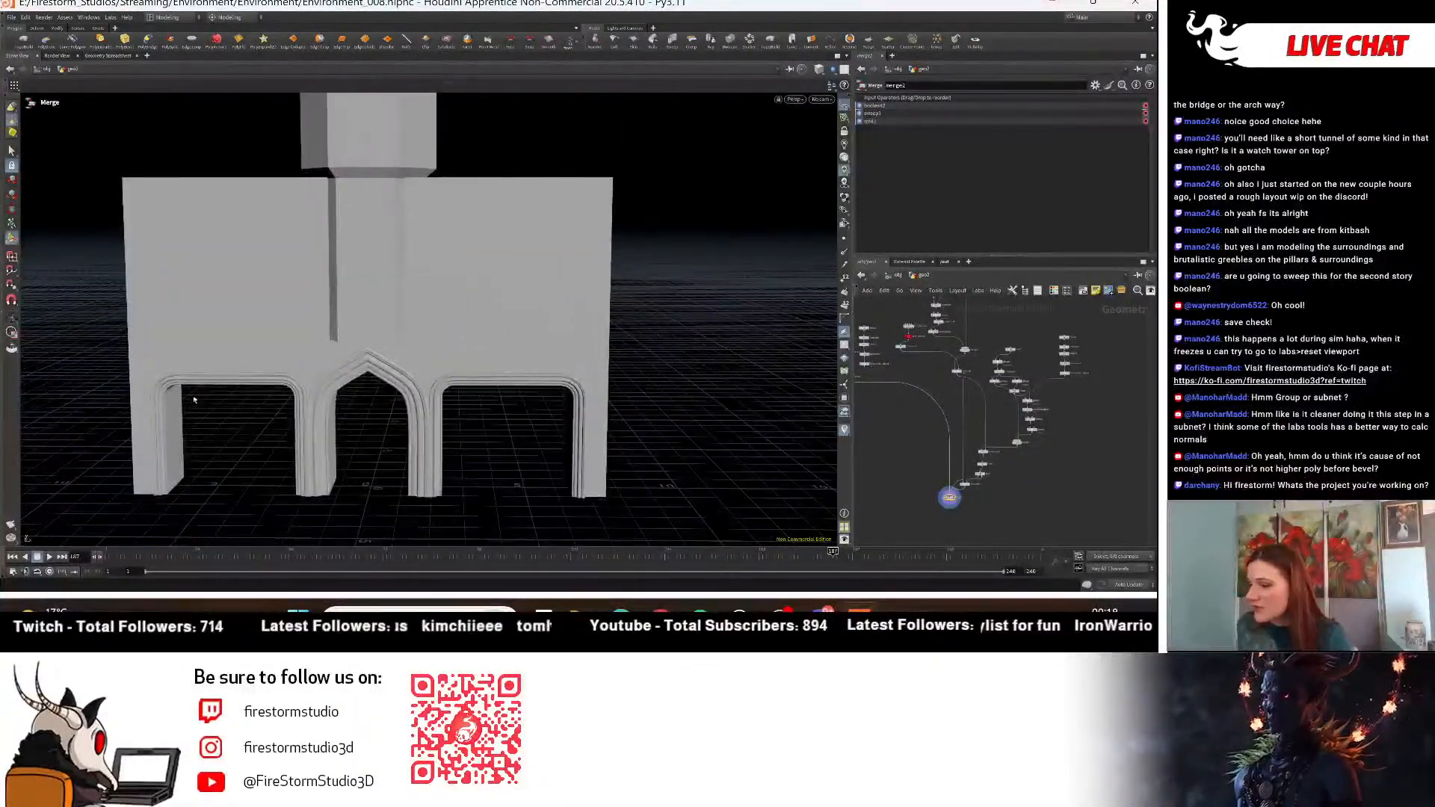
alt+drag(482, 450, 554, 271)
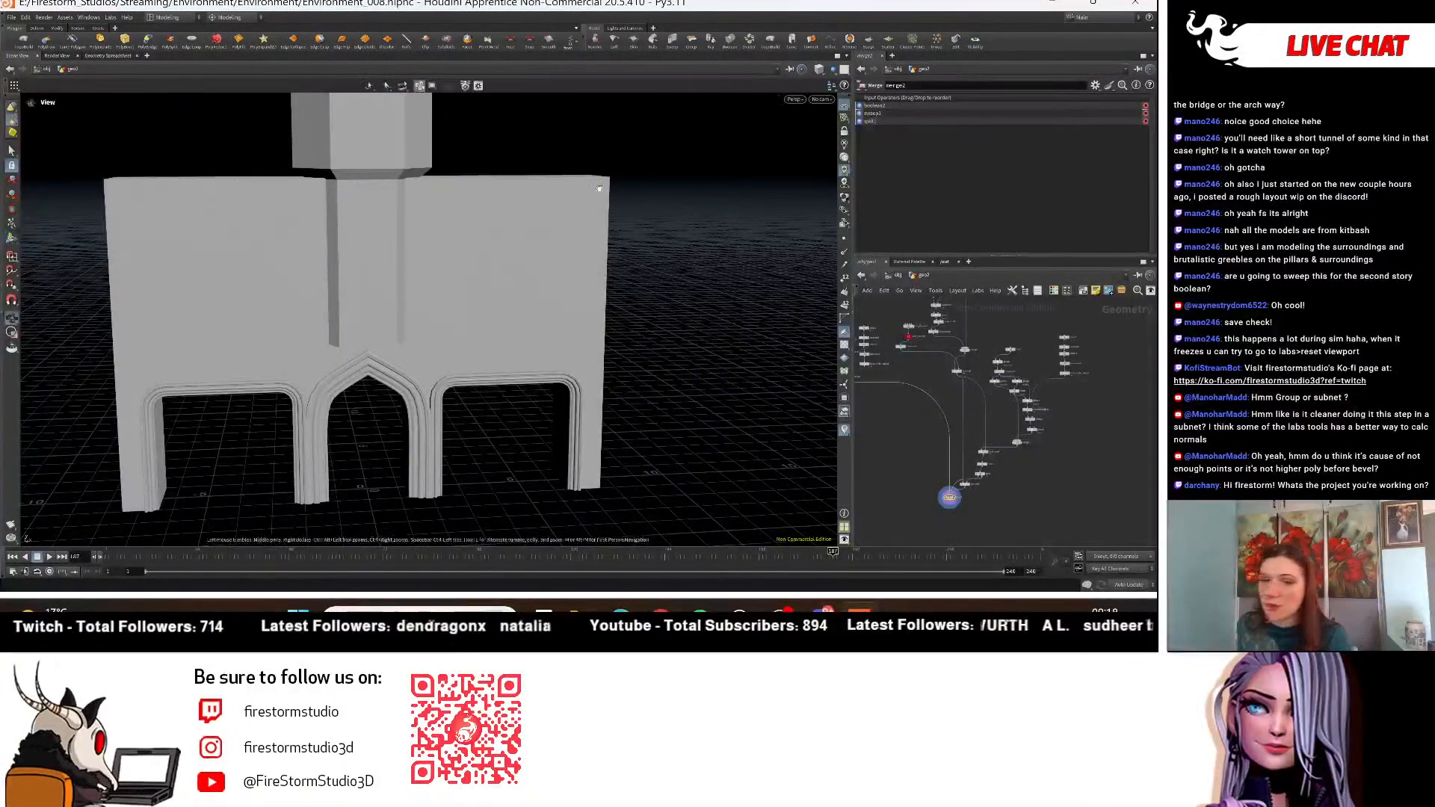
alt+right_drag(502, 179, 336, 154)
alt+middle_drag(336, 154, 381, 260)
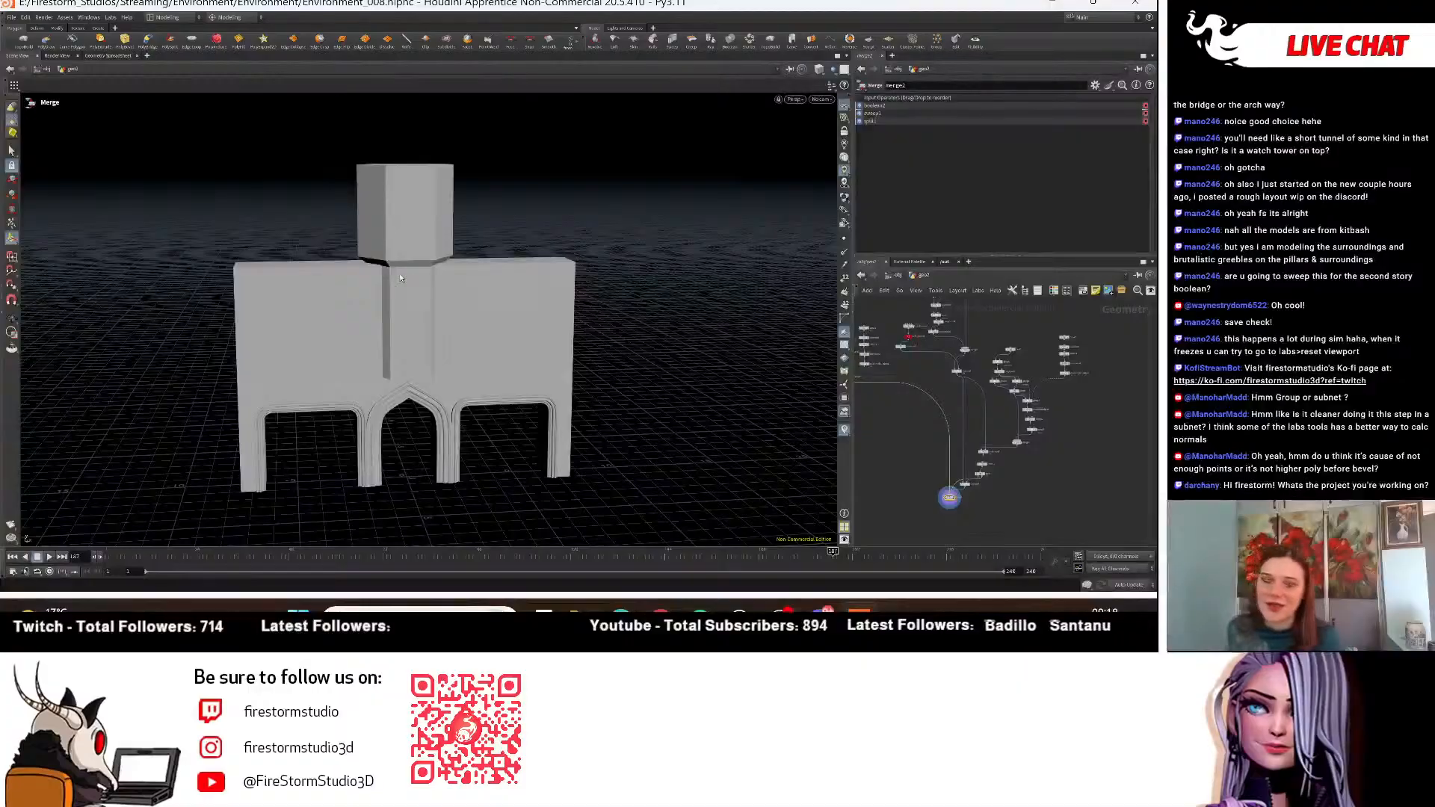
alt+right_drag(639, 426, 652, 393)
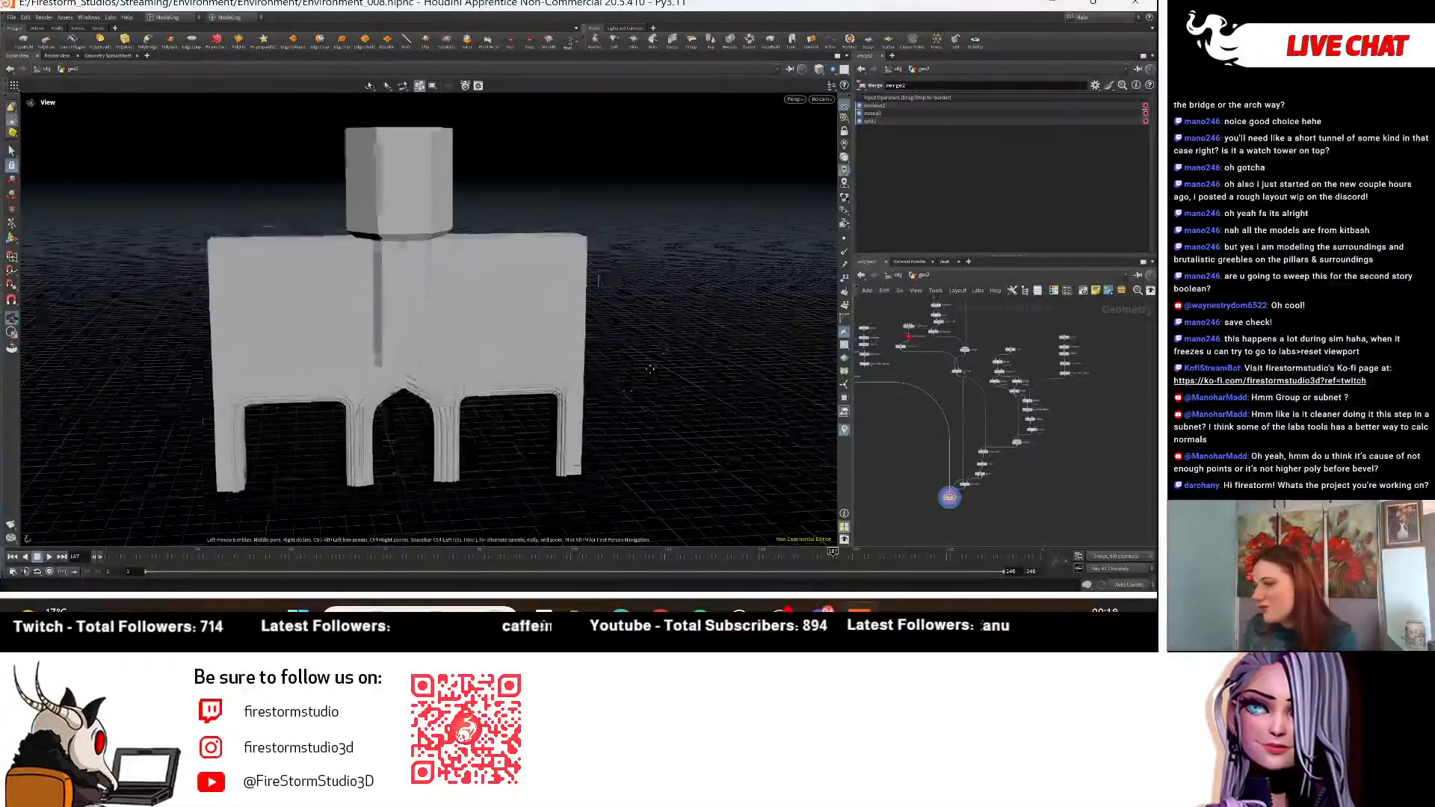
alt+middle_drag(628, 392, 663, 348)
alt+drag(496, 345, 583, 321)
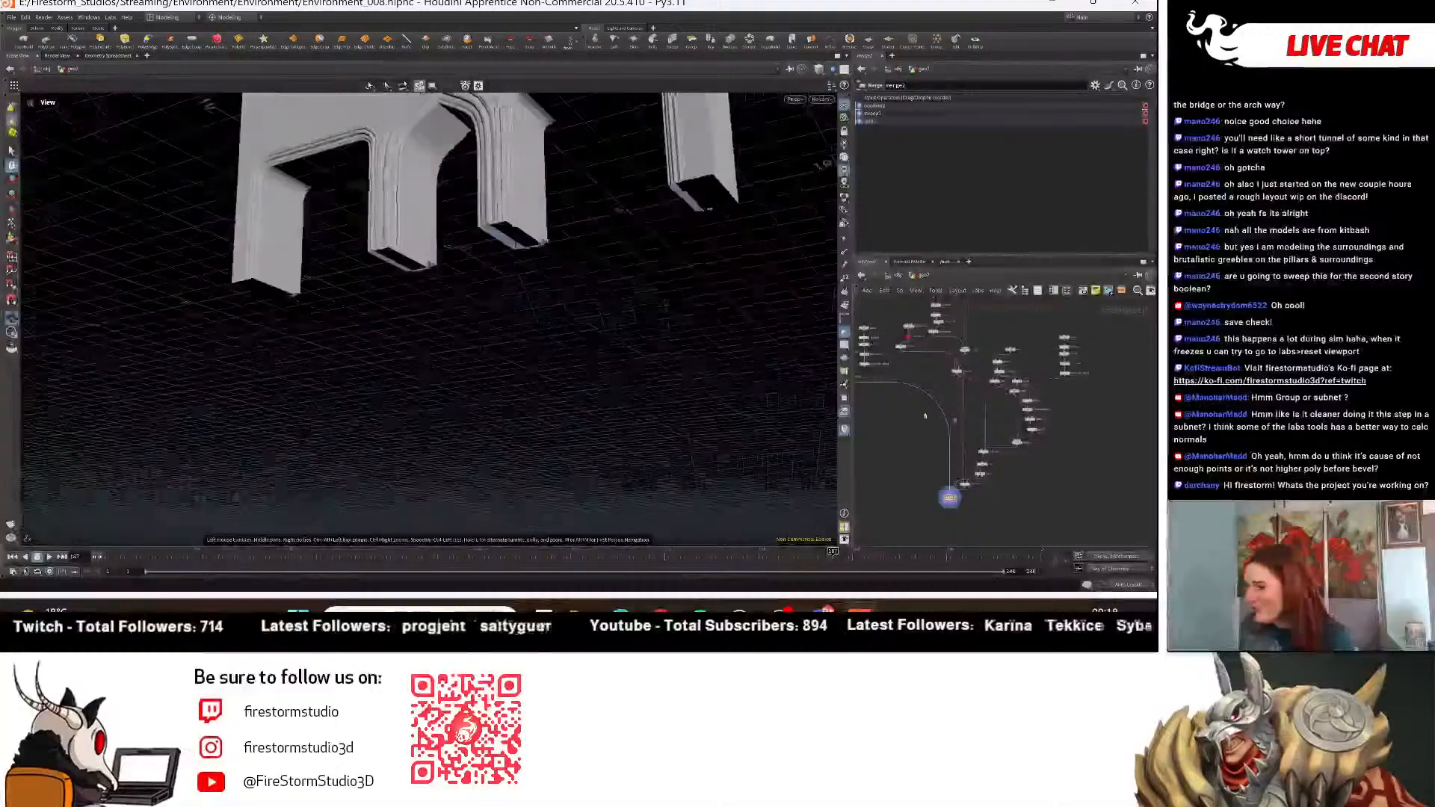
Try the Grid end cap on the sweep1 arch trim, and settle on the Single Polygon end cap type.
scroll(926, 429, up, 3)
middle_drag(922, 430, 954, 468)
scroll(963, 441, up, 6)
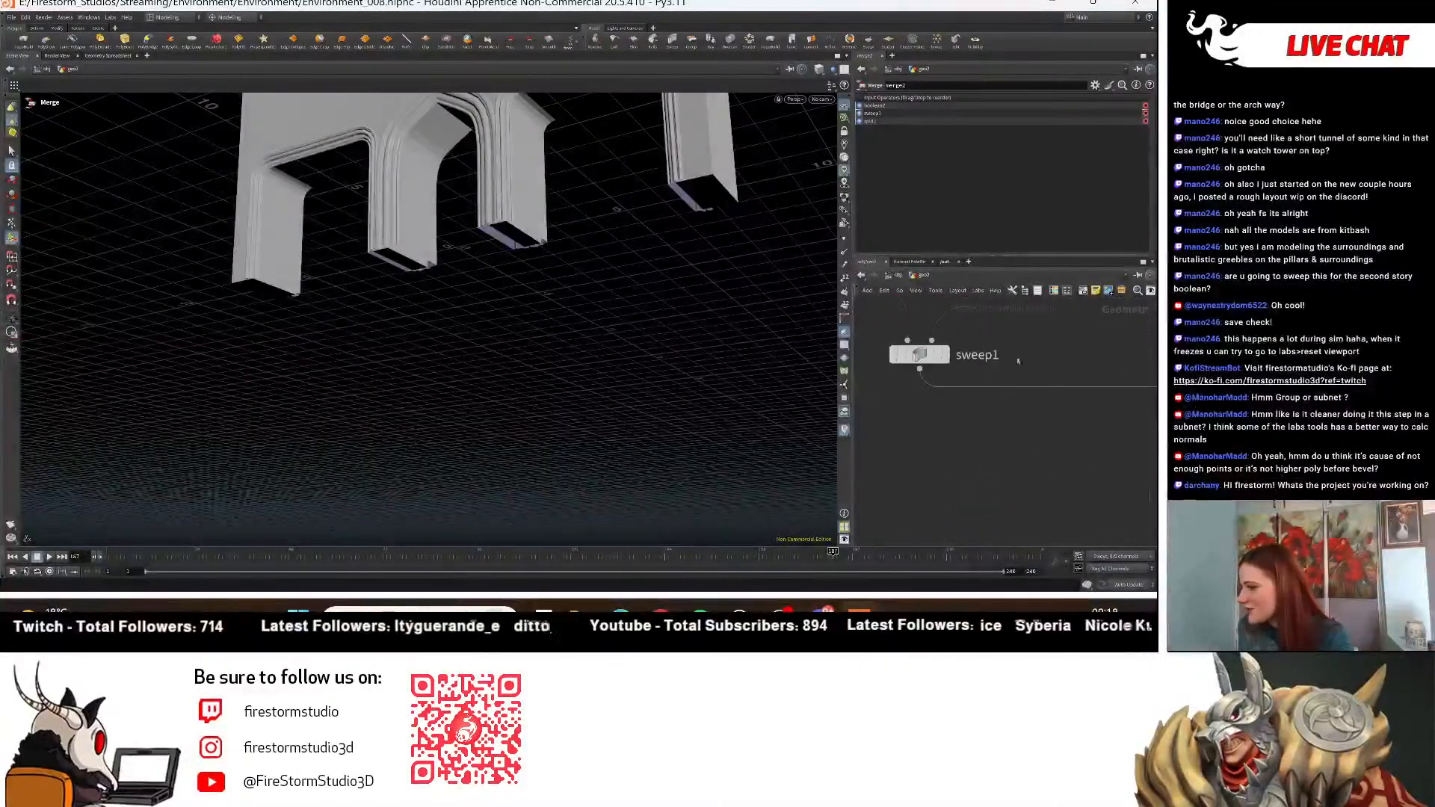
click(903, 471)
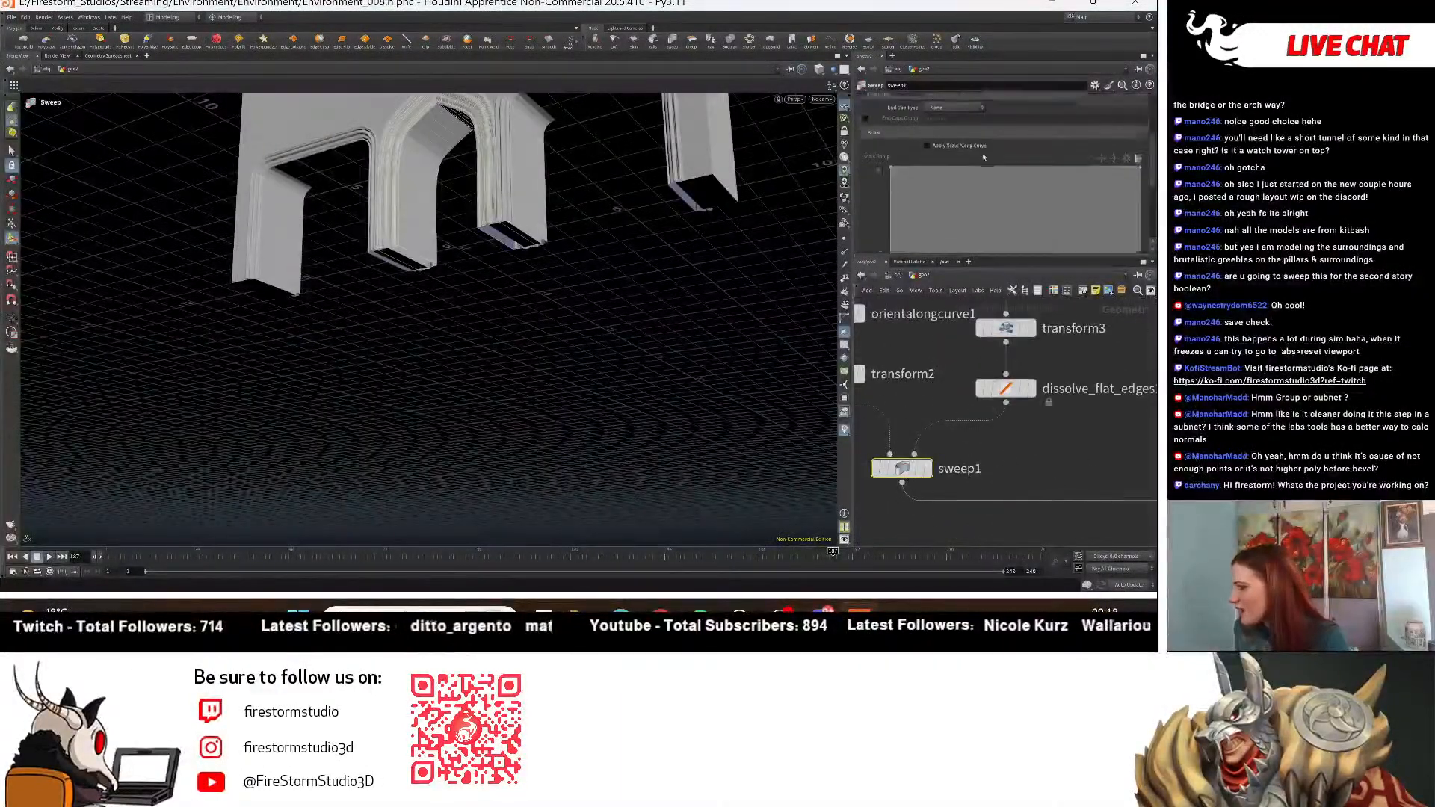
scroll(983, 173, down, 3)
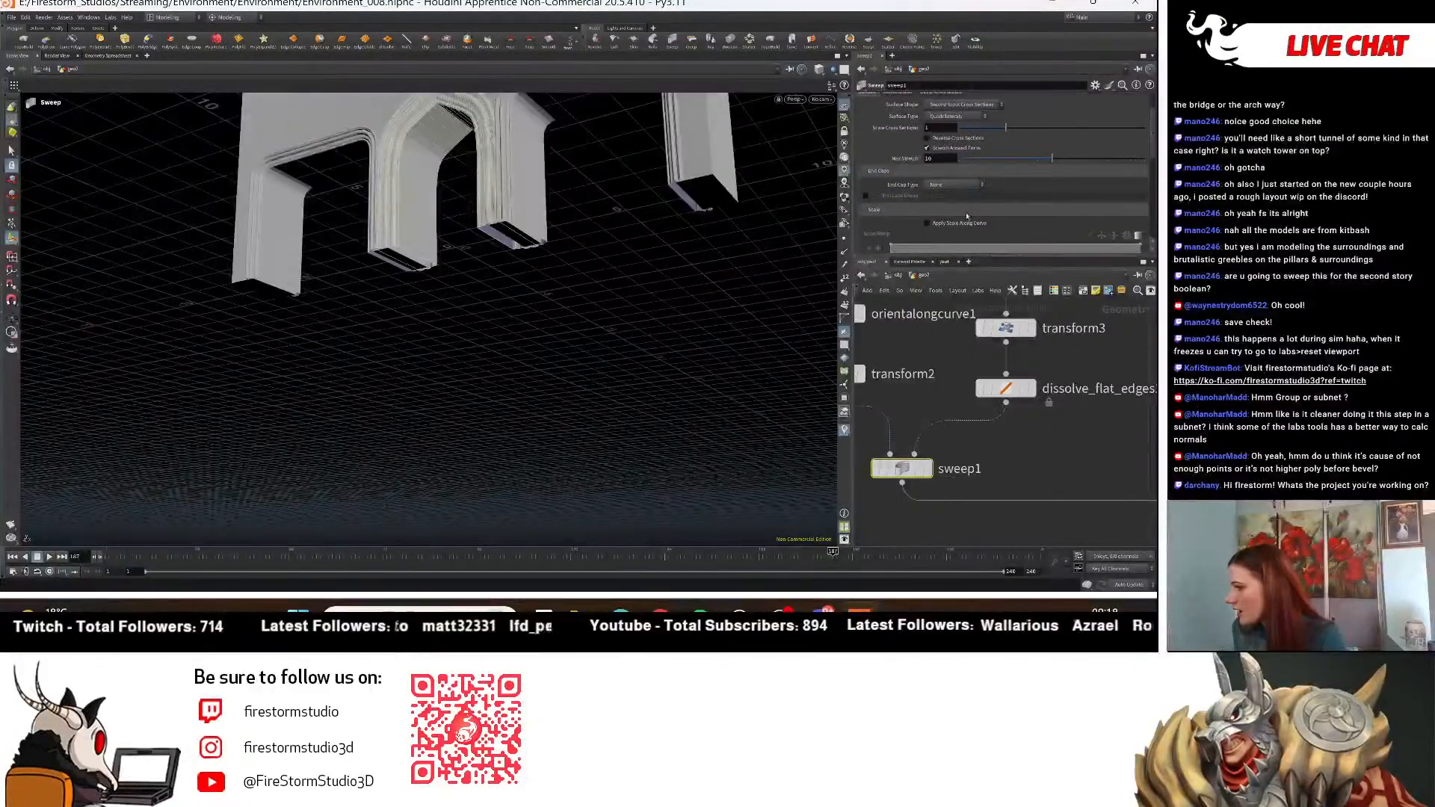
scroll(954, 214, up, 3)
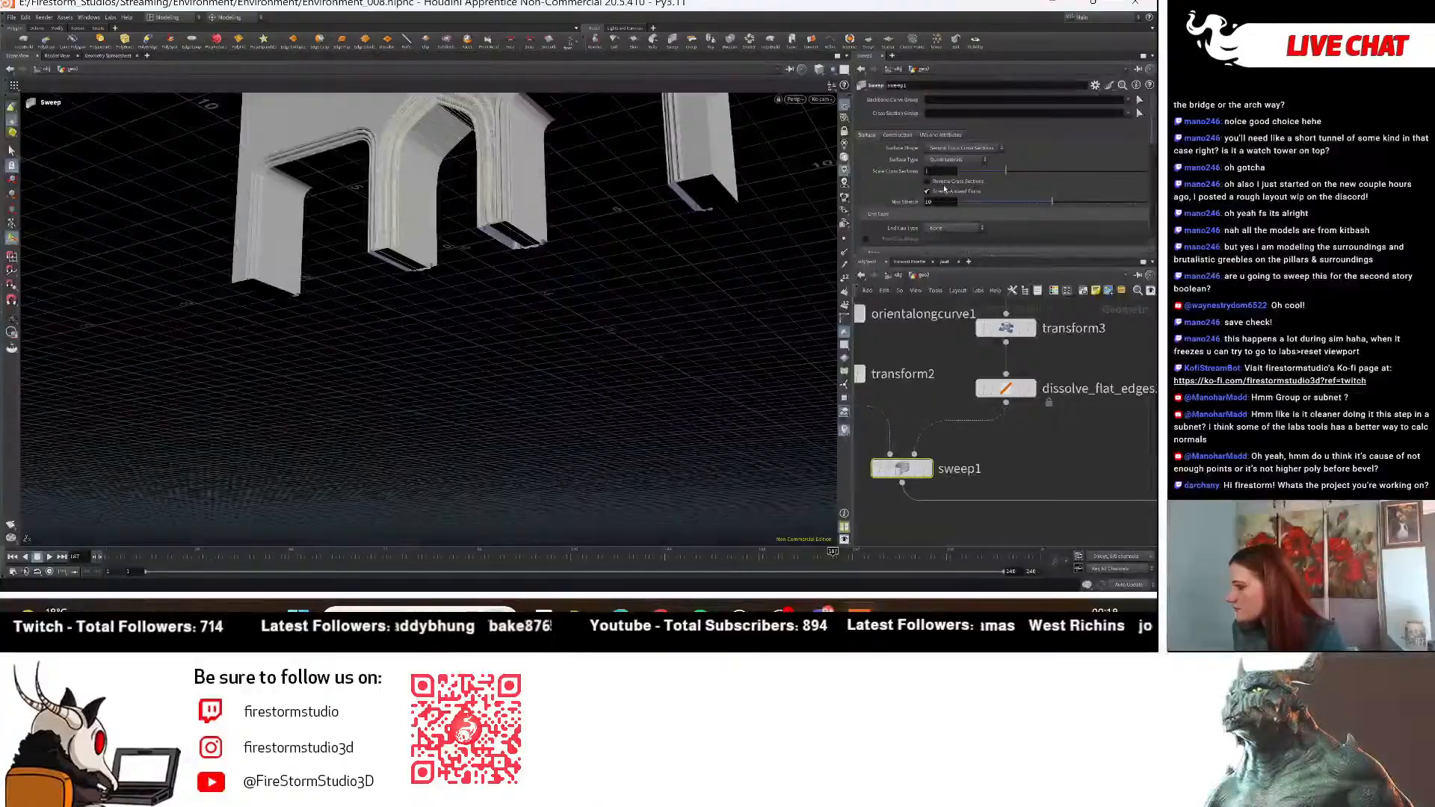
scroll(945, 187, down, 1)
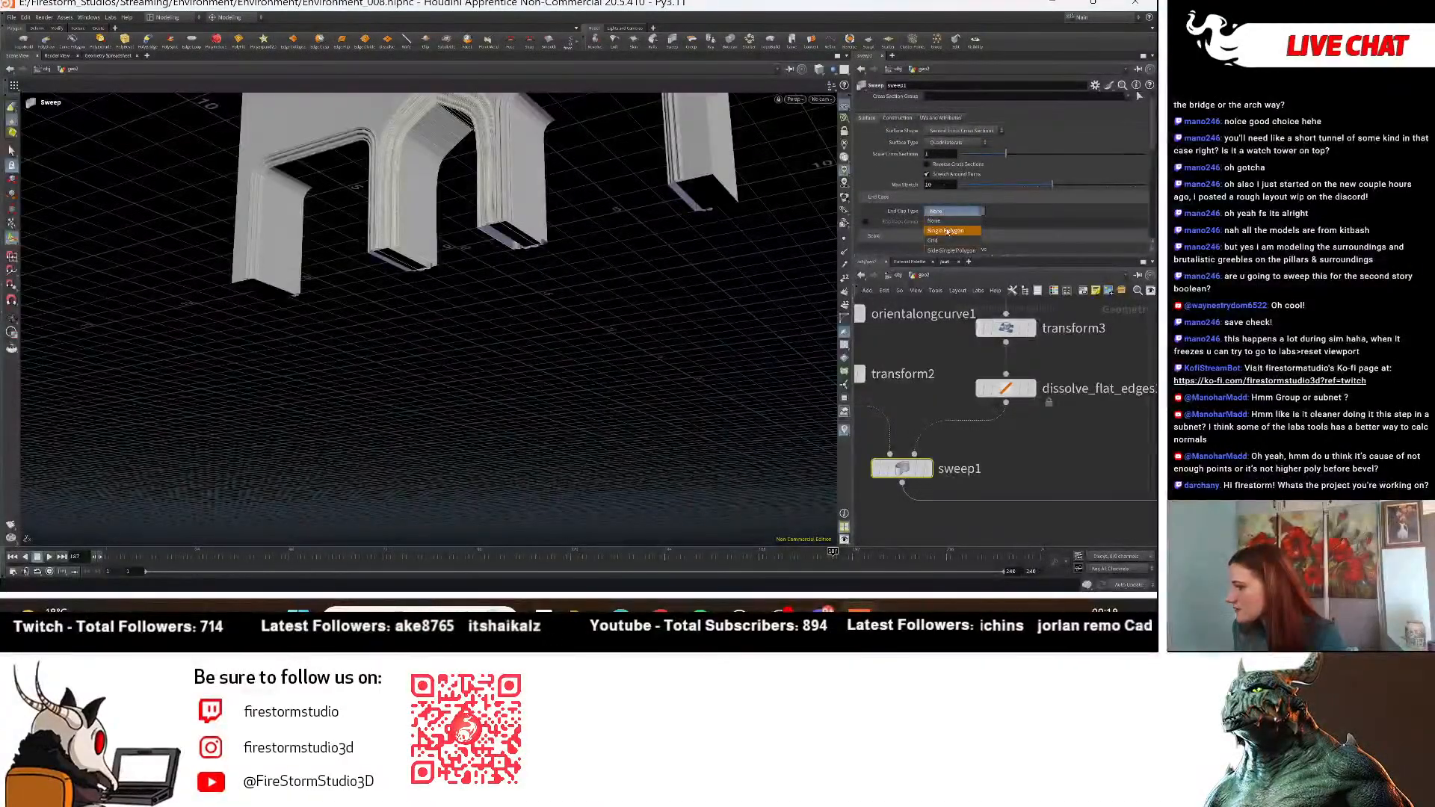
click(946, 245)
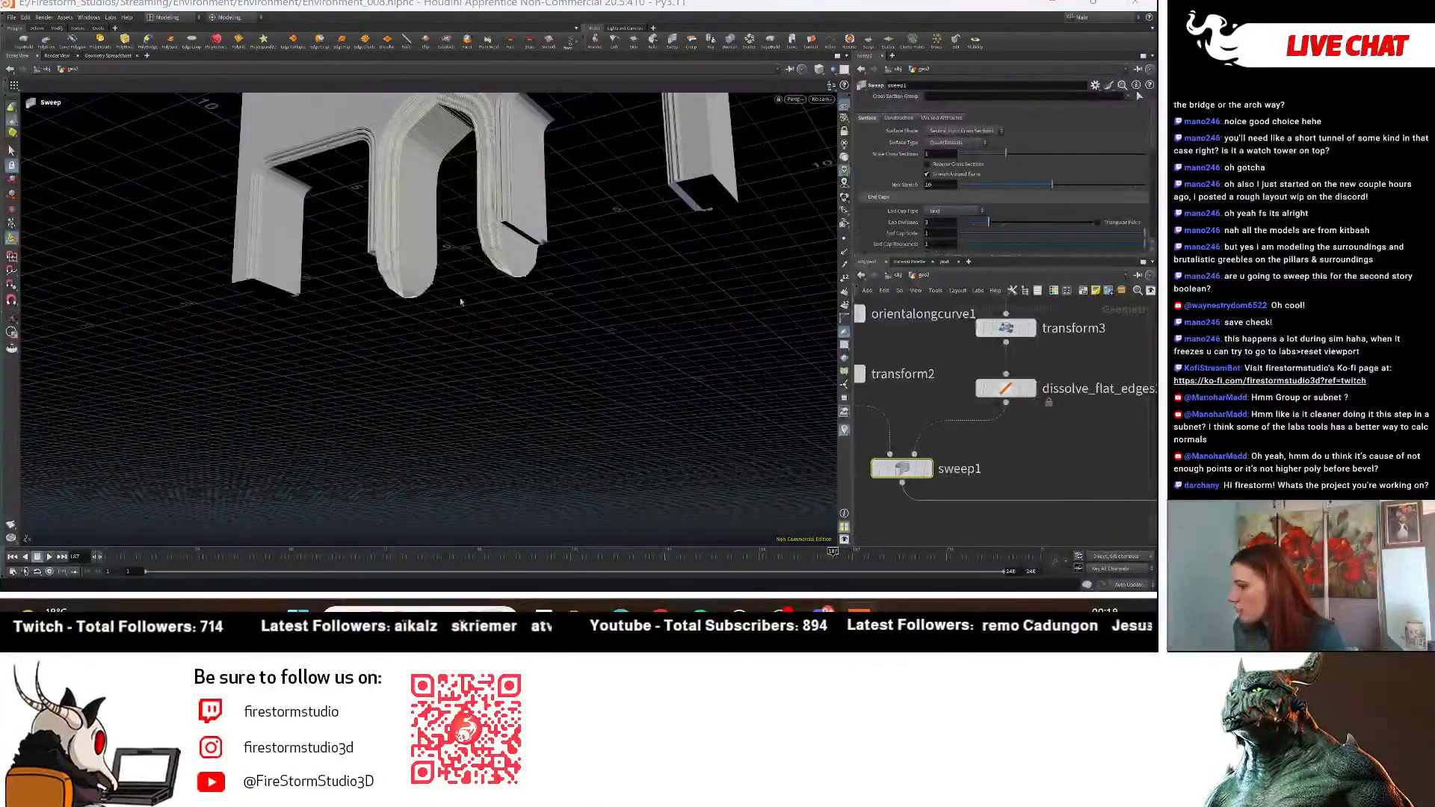
key(Escape)
drag(509, 239, 553, 259)
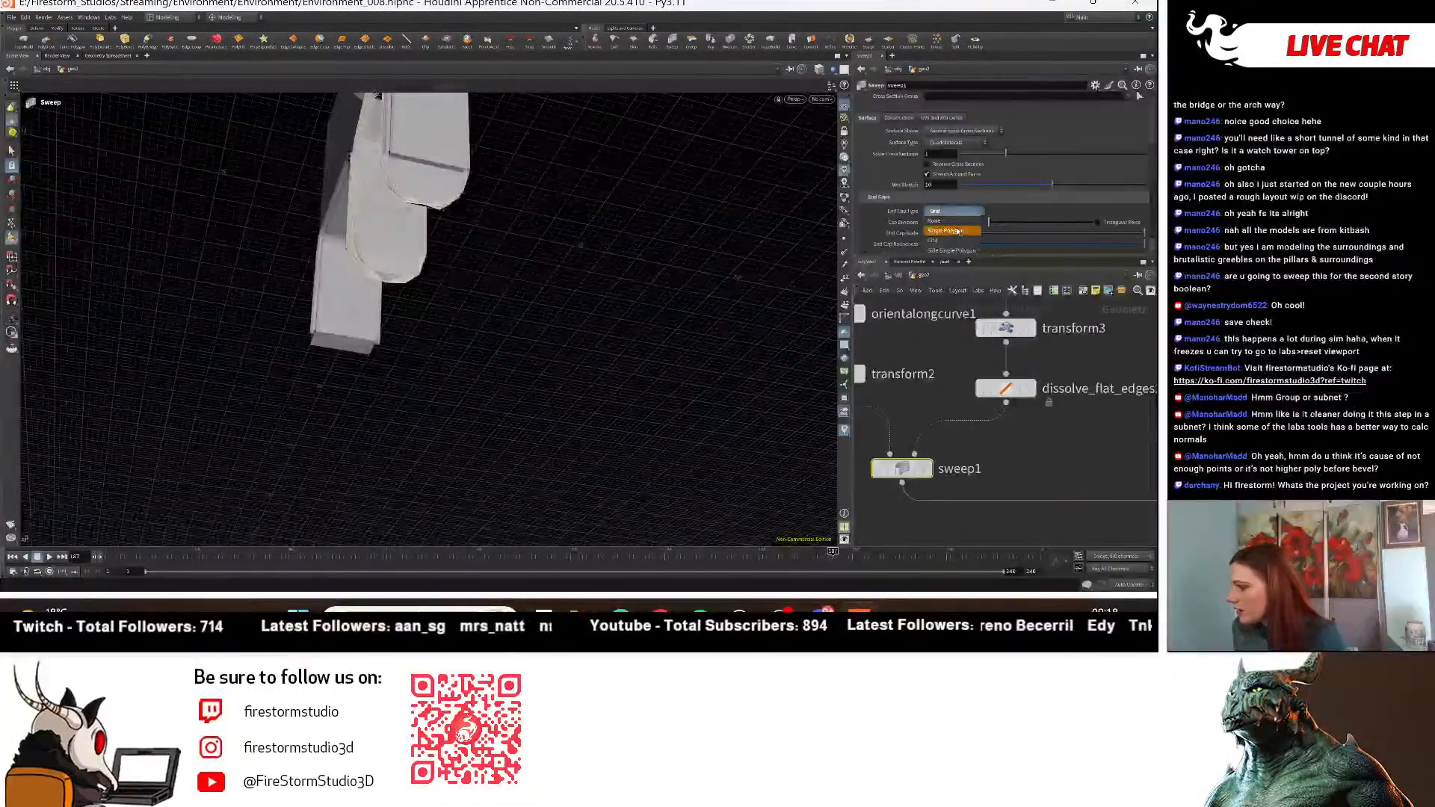
click(957, 232)
key(Escape)
drag(464, 310, 284, 366)
Set the end cap type of the sweep2 trim to Single Polygon.
scroll(1018, 444, down, 4)
middle_drag(1030, 456, 1077, 333)
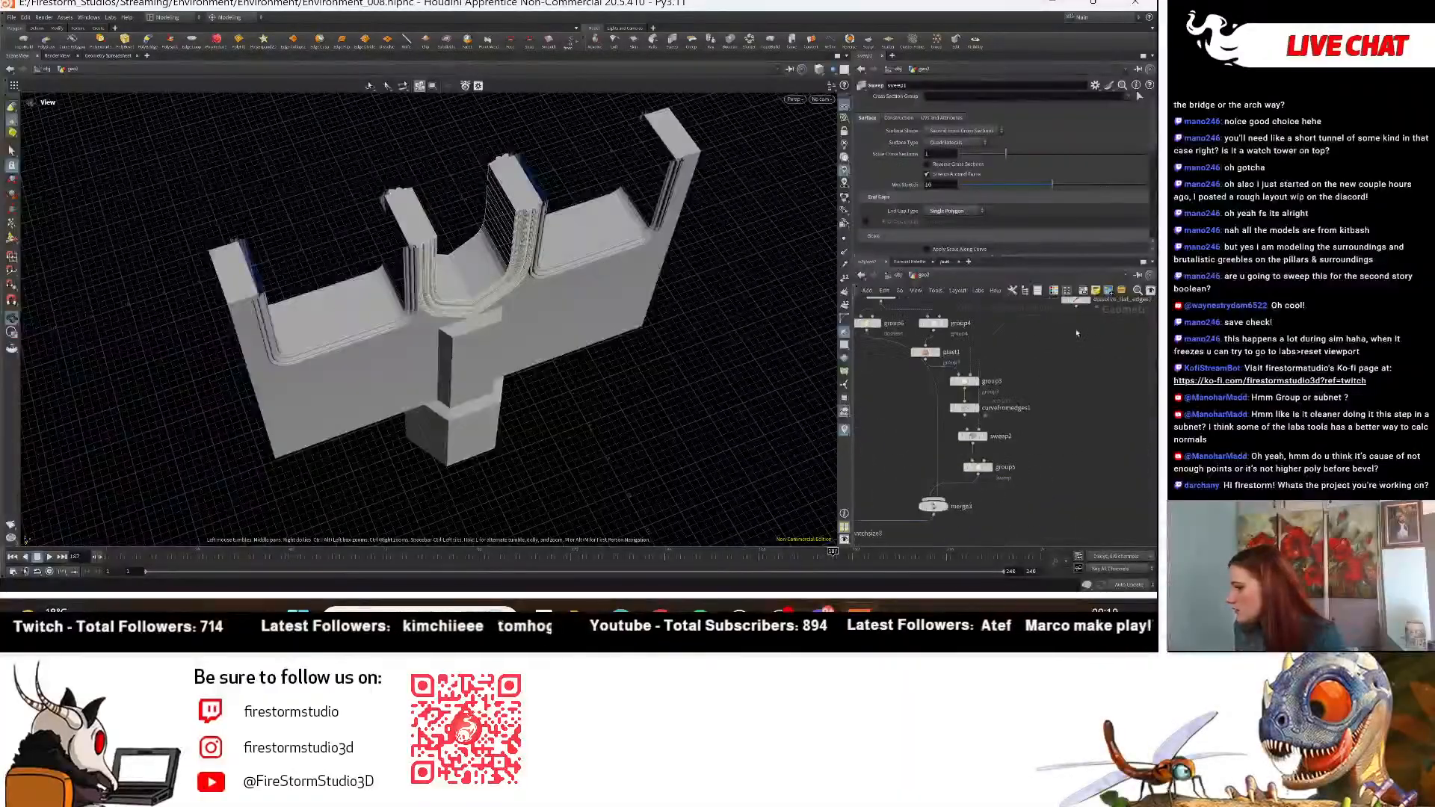
click(971, 436)
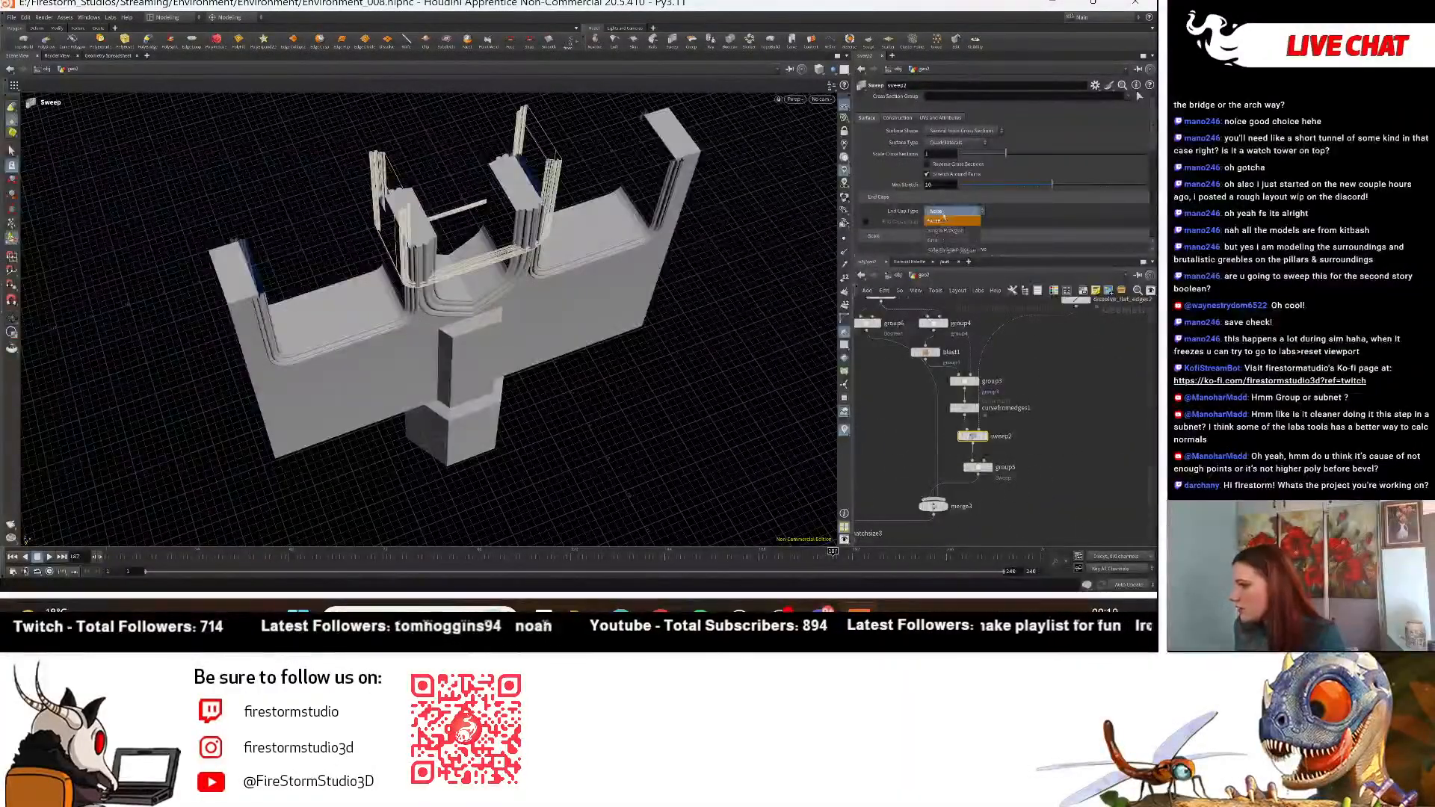
alt+drag(657, 359, 460, 409)
alt+right_drag(460, 410, 700, 400)
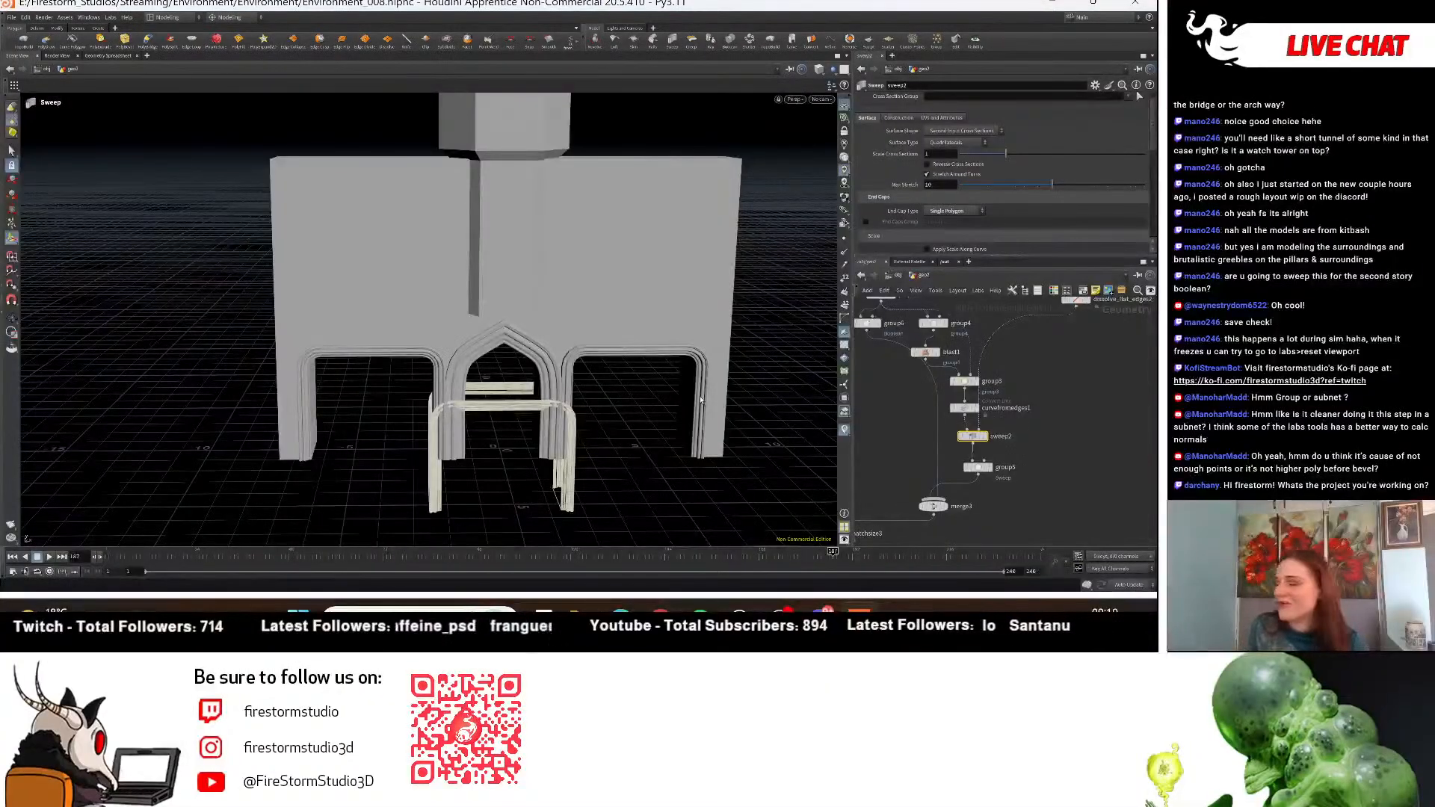
Examine the end of the node network around merge2 and the whole gate building with its trims.
scroll(1059, 454, down, 3)
middle_drag(1060, 455, 1075, 321)
scroll(1002, 415, up, 2)
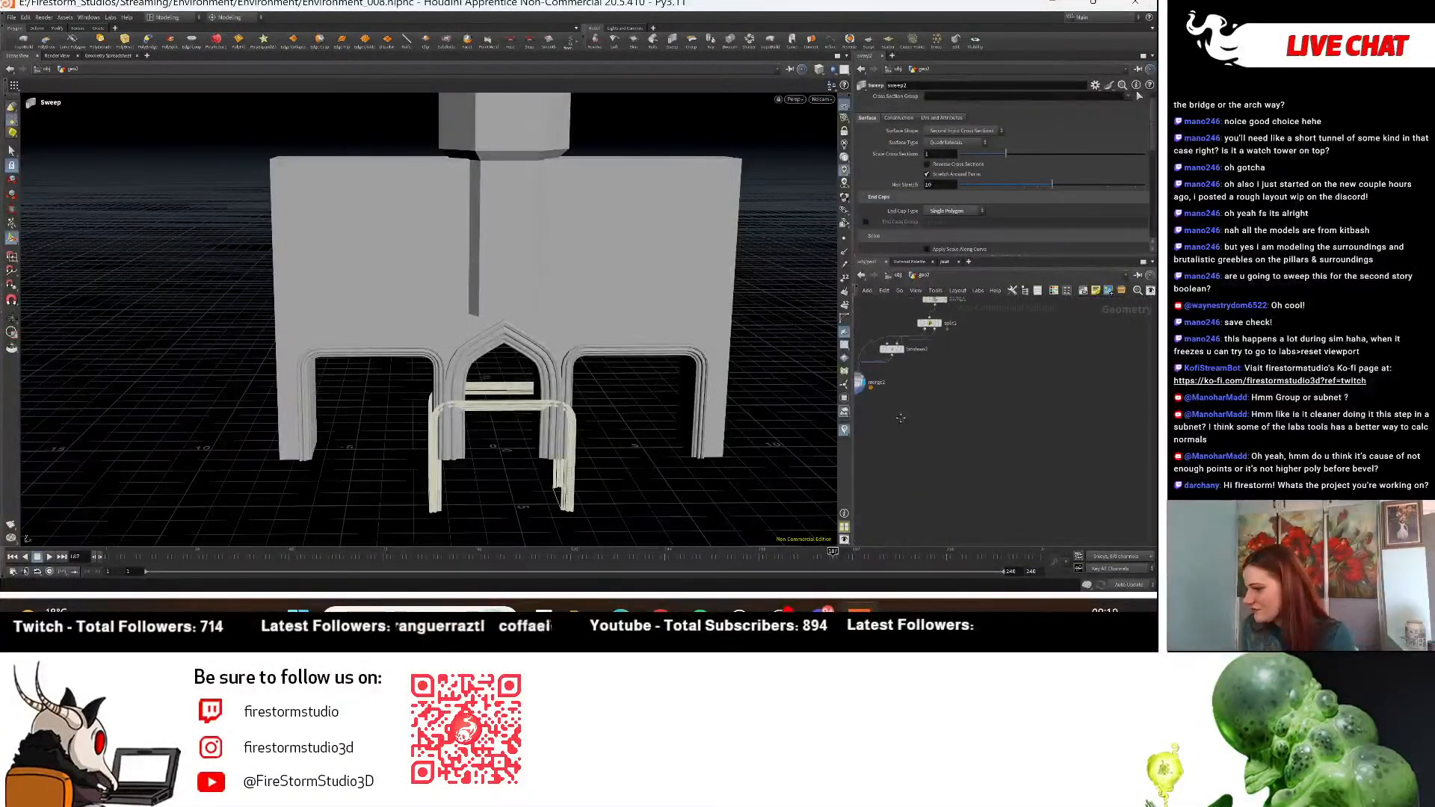
middle_drag(904, 416, 936, 429)
scroll(937, 430, up, 3)
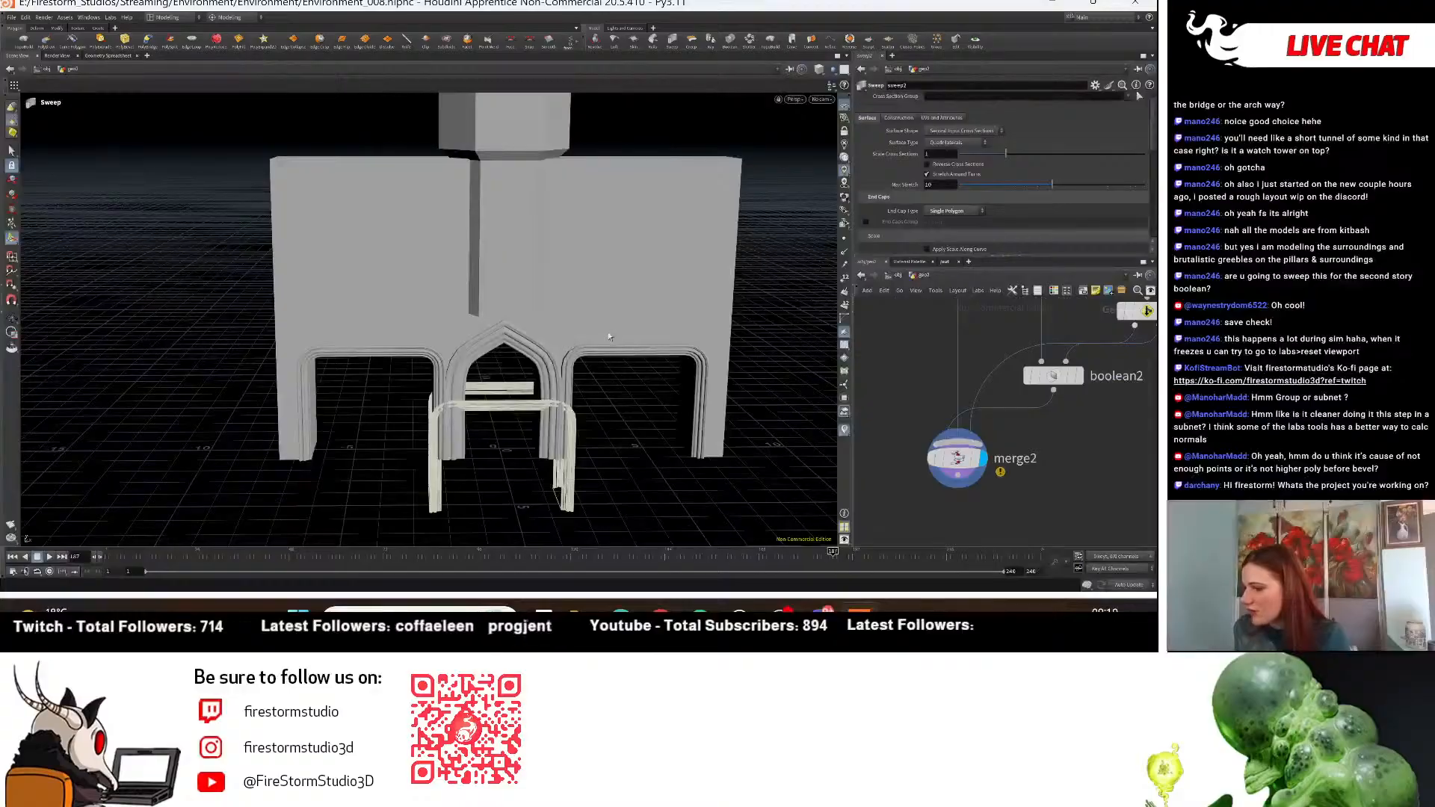
alt+drag(610, 336, 568, 370)
alt+right_drag(568, 370, 478, 373)
mouse_move(478, 374)
alt+mouse_down()
mouse_move(381, 372)
mouse_move(498, 367)
alt+mouse_up()
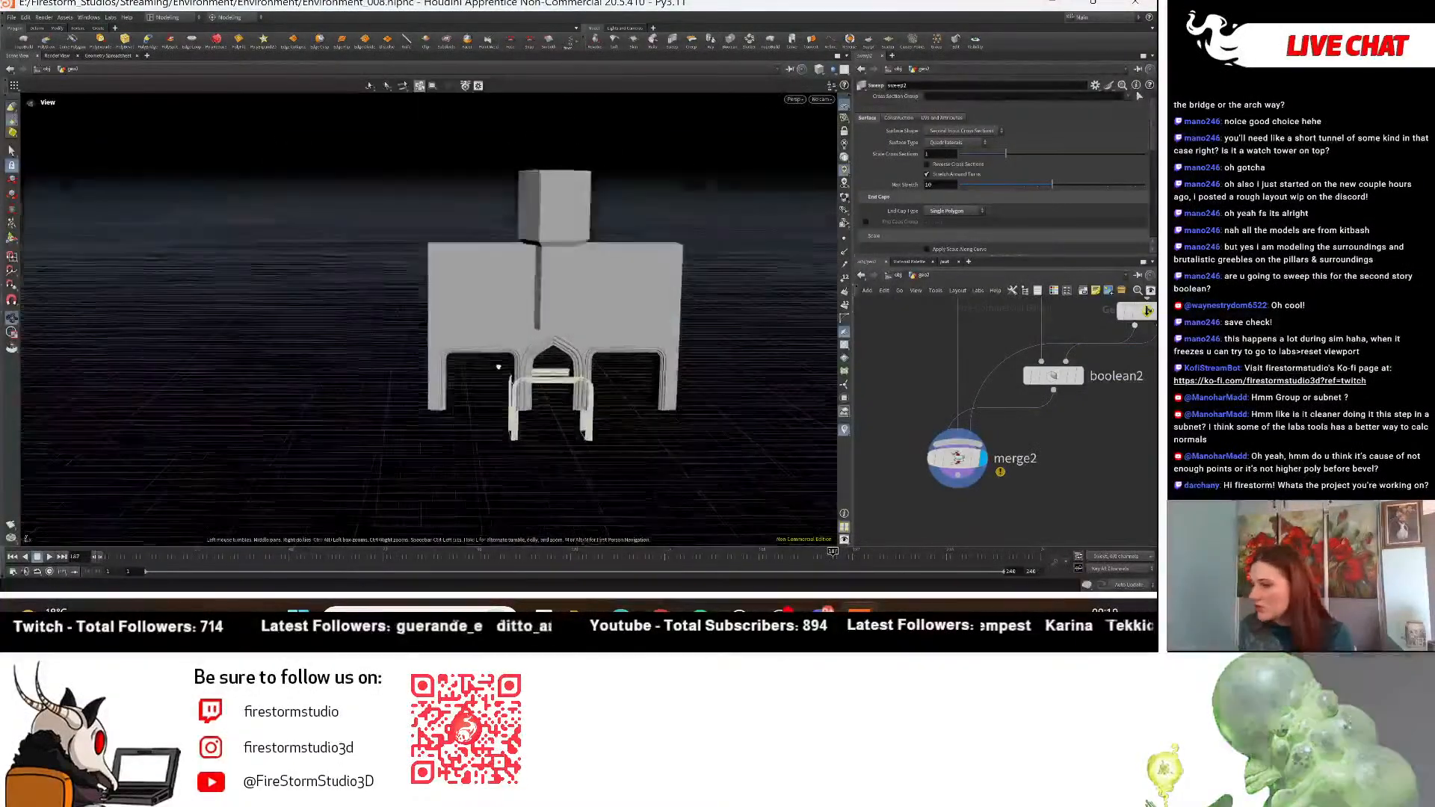
Duplicate the box, group and polybevel nodes into an empty area beside the existing chain, and check the copied group node's information.
scroll(1024, 433, down, 5)
middle_drag(931, 364, 860, 523)
scroll(1035, 382, down, 3)
middle_drag(1020, 381, 1003, 414)
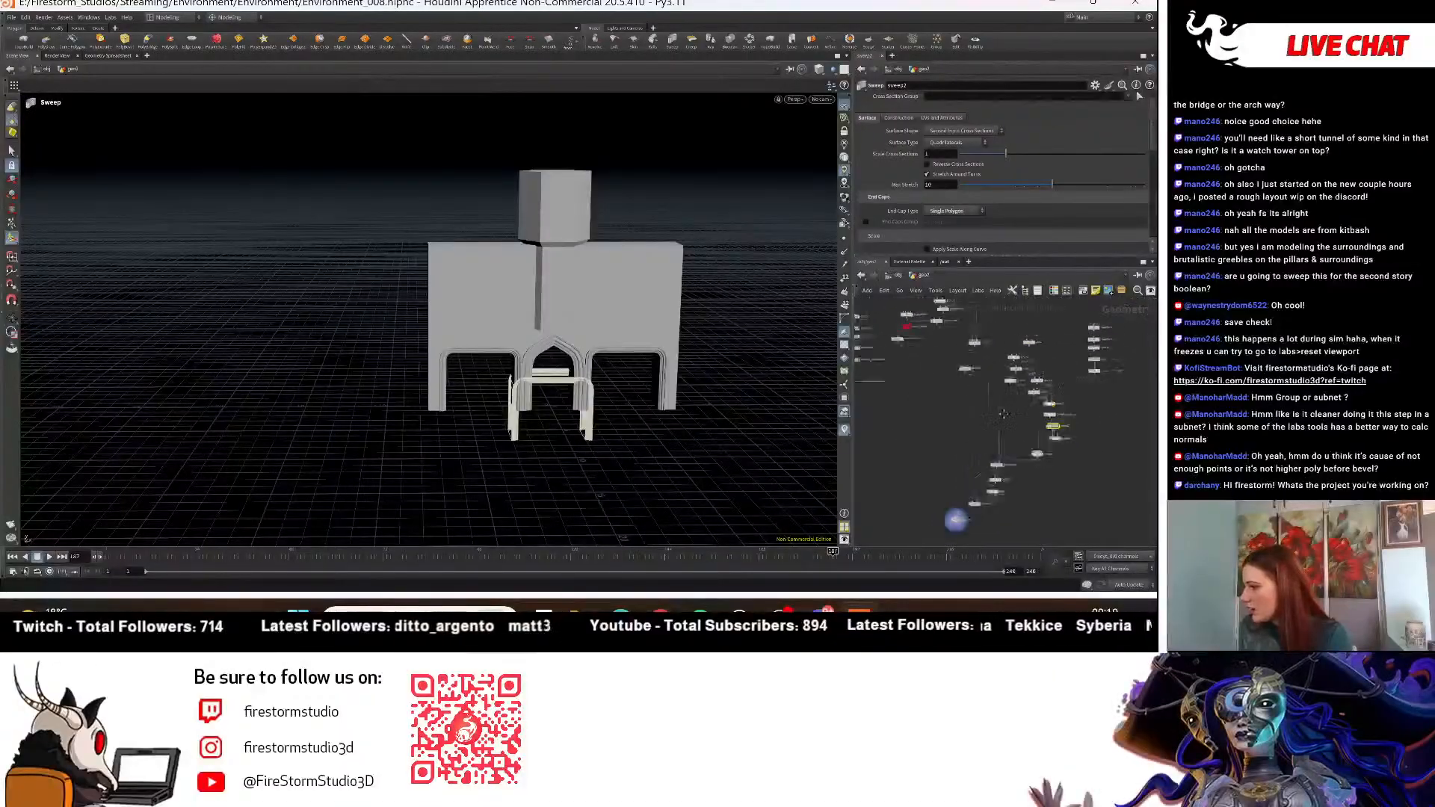
scroll(1004, 414, up, 6)
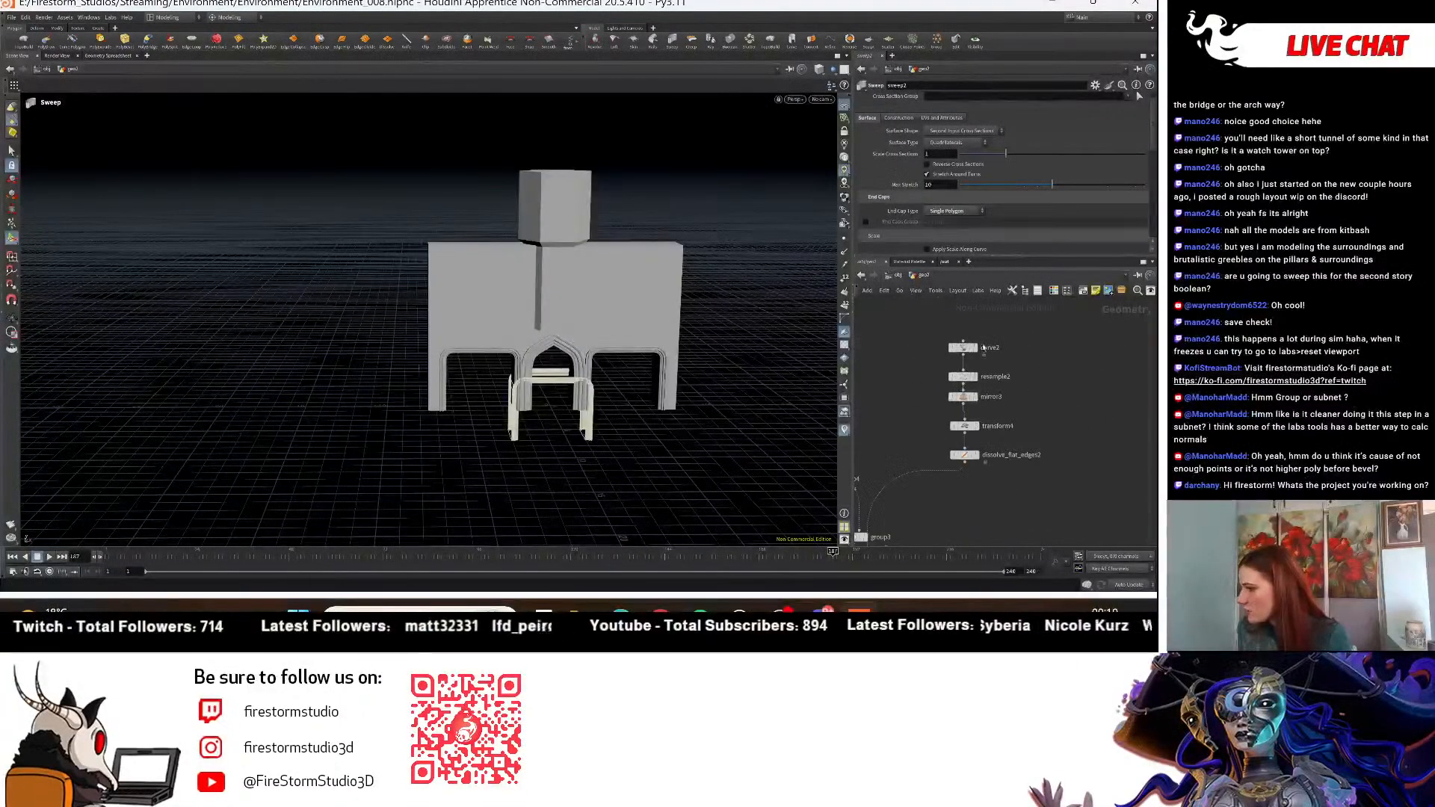
middle_drag(984, 347, 1147, 310)
mouse_move(964, 349)
mouse_down()
mouse_move(943, 350)
mouse_move(964, 351)
mouse_up()
scroll(943, 351, down, 4)
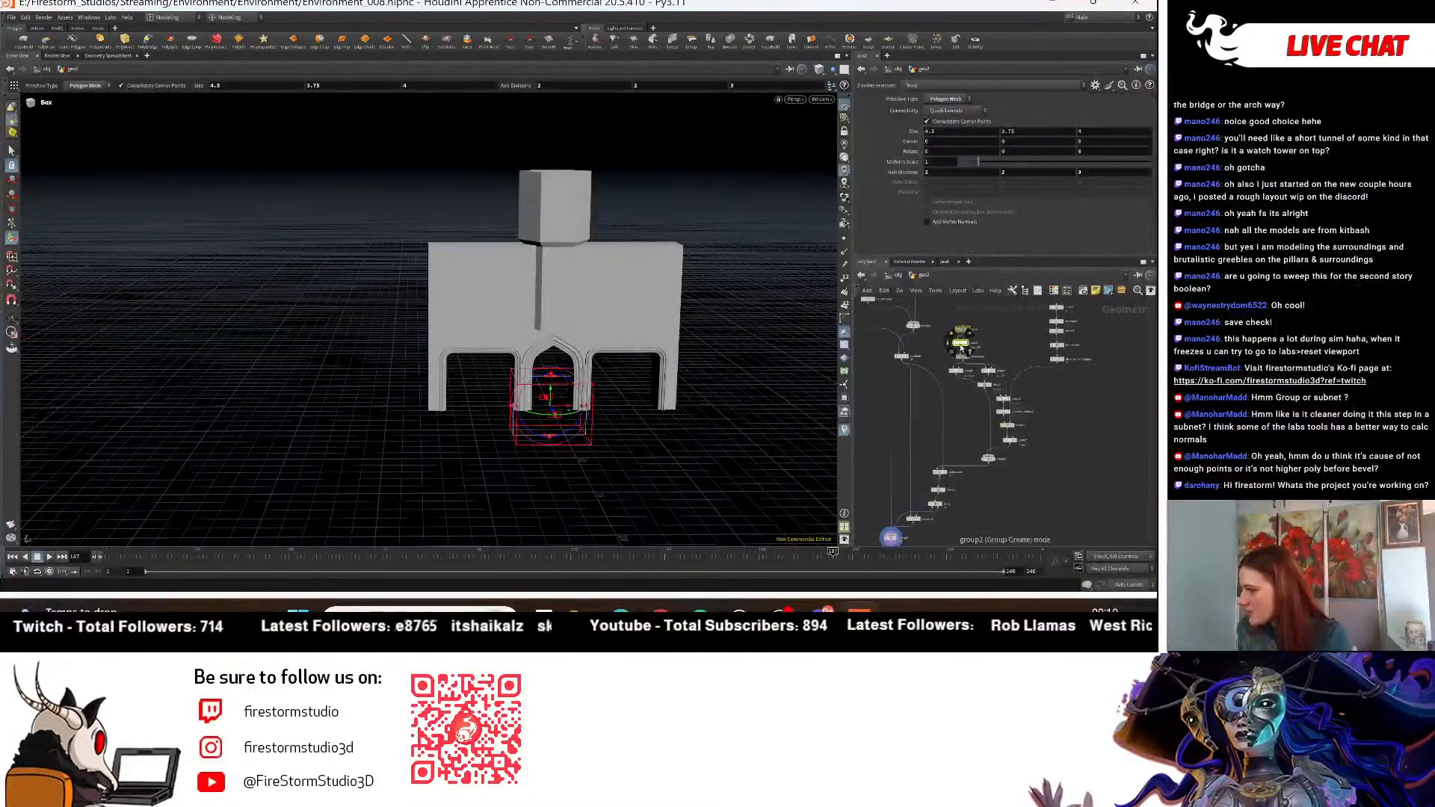
scroll(952, 353, up, 4)
shift+click(921, 362)
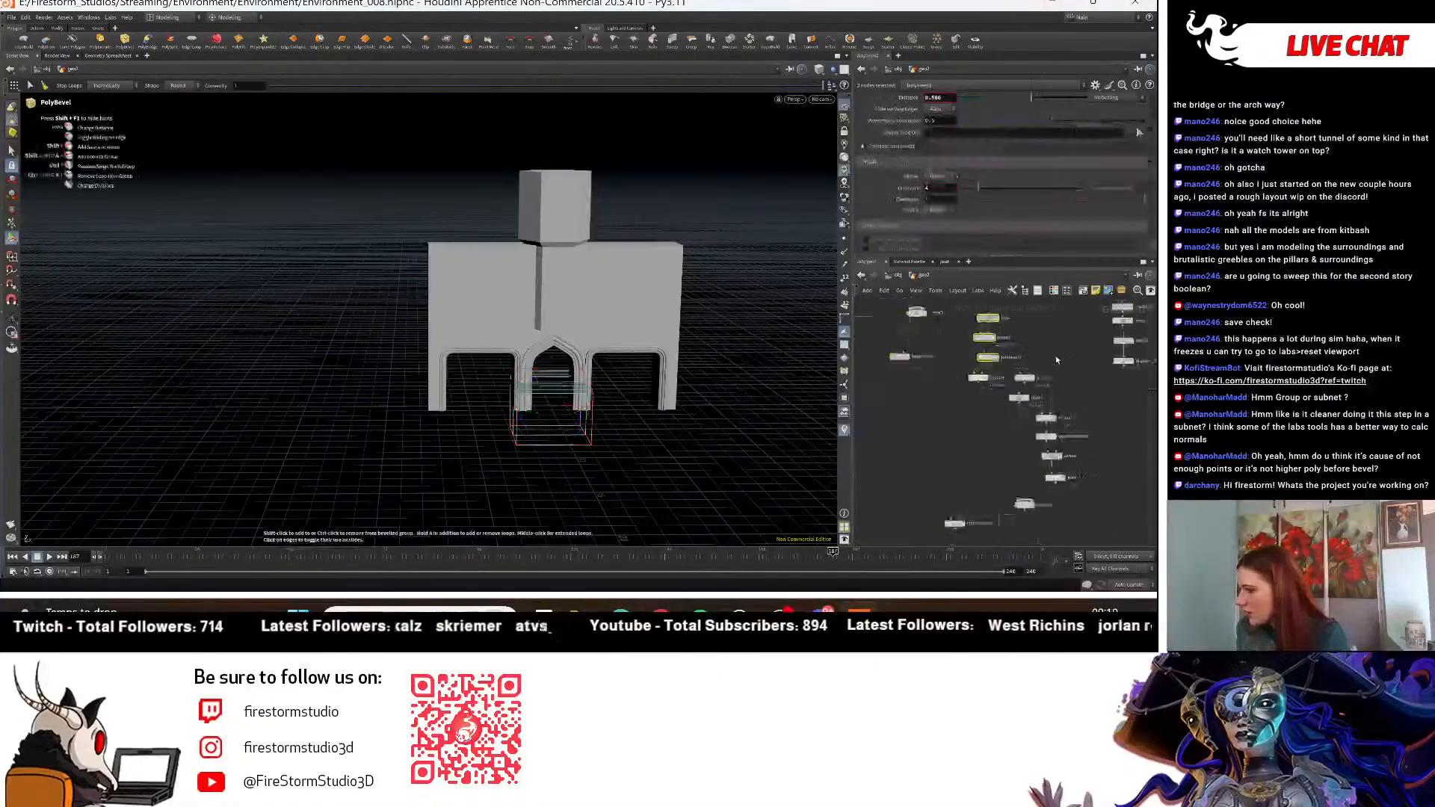
scroll(1056, 355, down, 5)
alt+drag(1130, 487, 1118, 483)
middle_click(1115, 469)
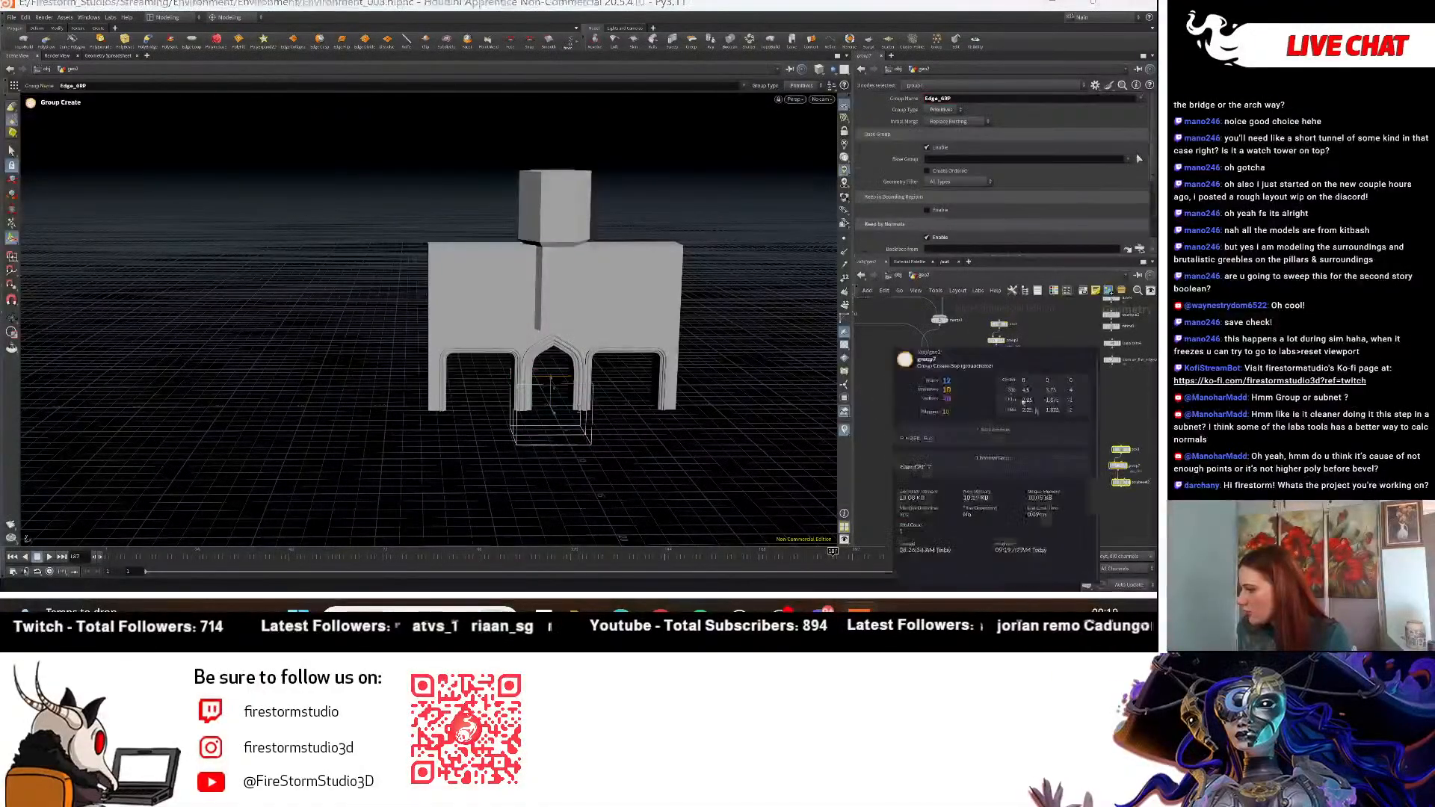
Delete the copied group7 node that creates Edge_GRP between box3 and polybevel2.
middle_drag(1079, 499, 993, 441)
scroll(1029, 422, up, 4)
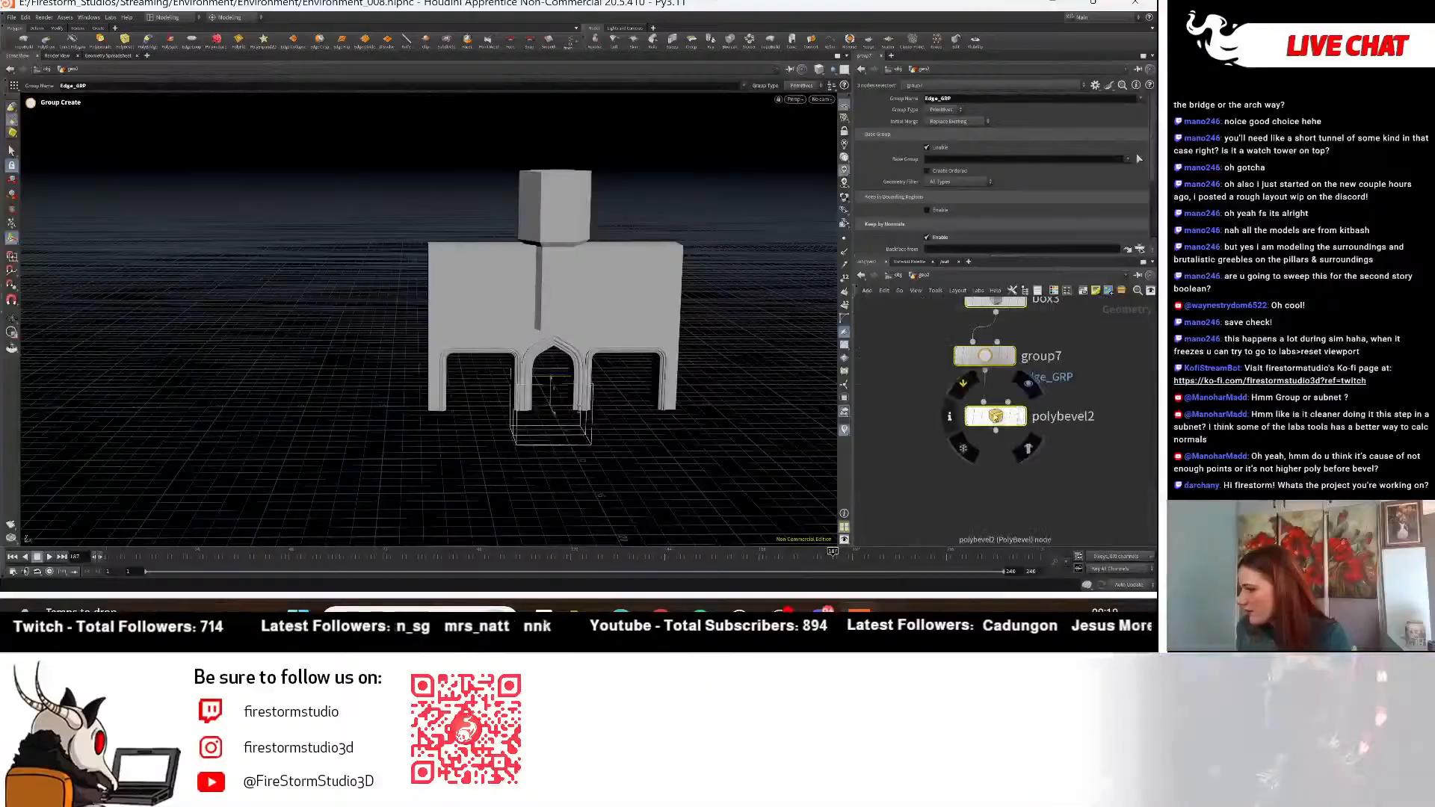
click(1009, 417)
scroll(1009, 417, up, 3)
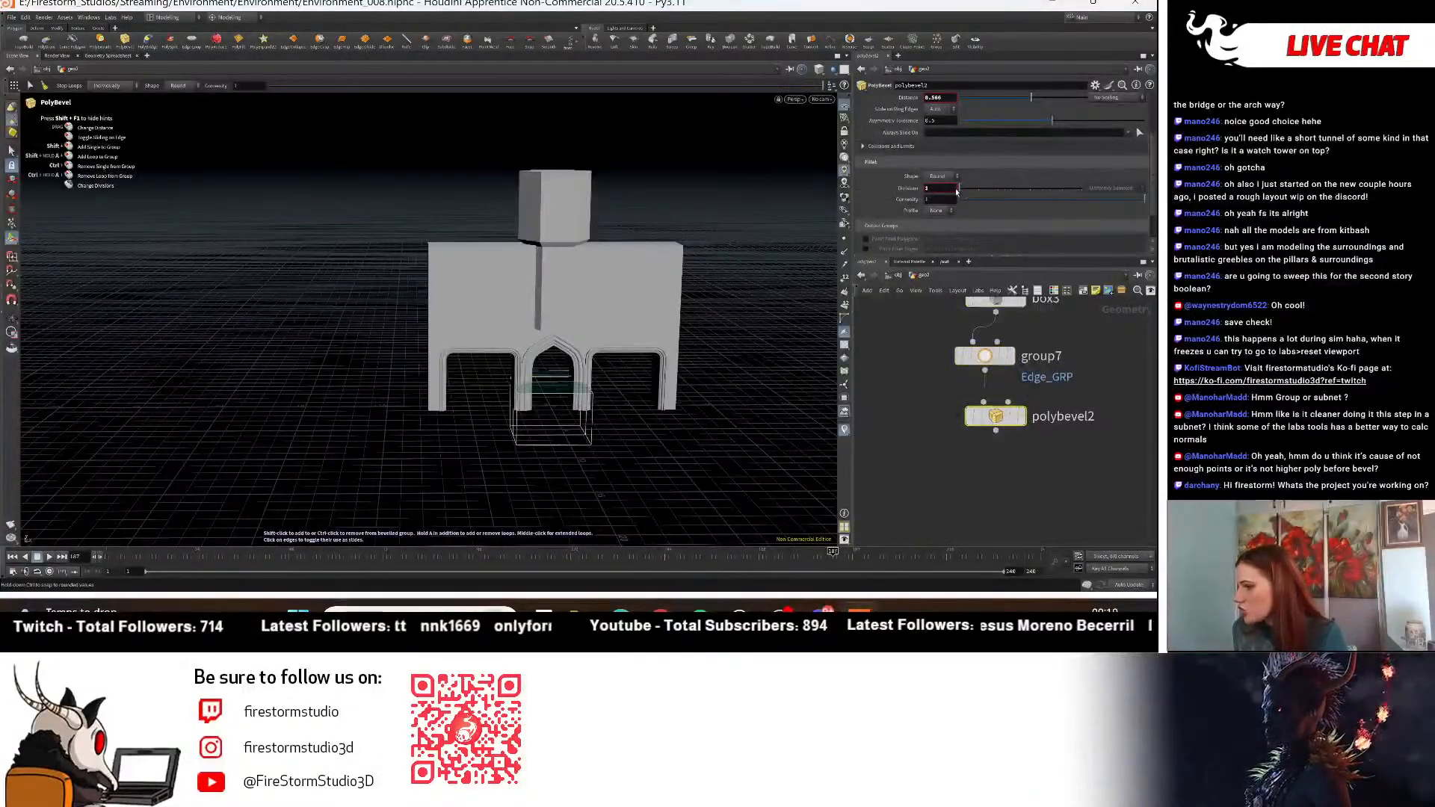
key(Escape)
scroll(608, 406, up, 3)
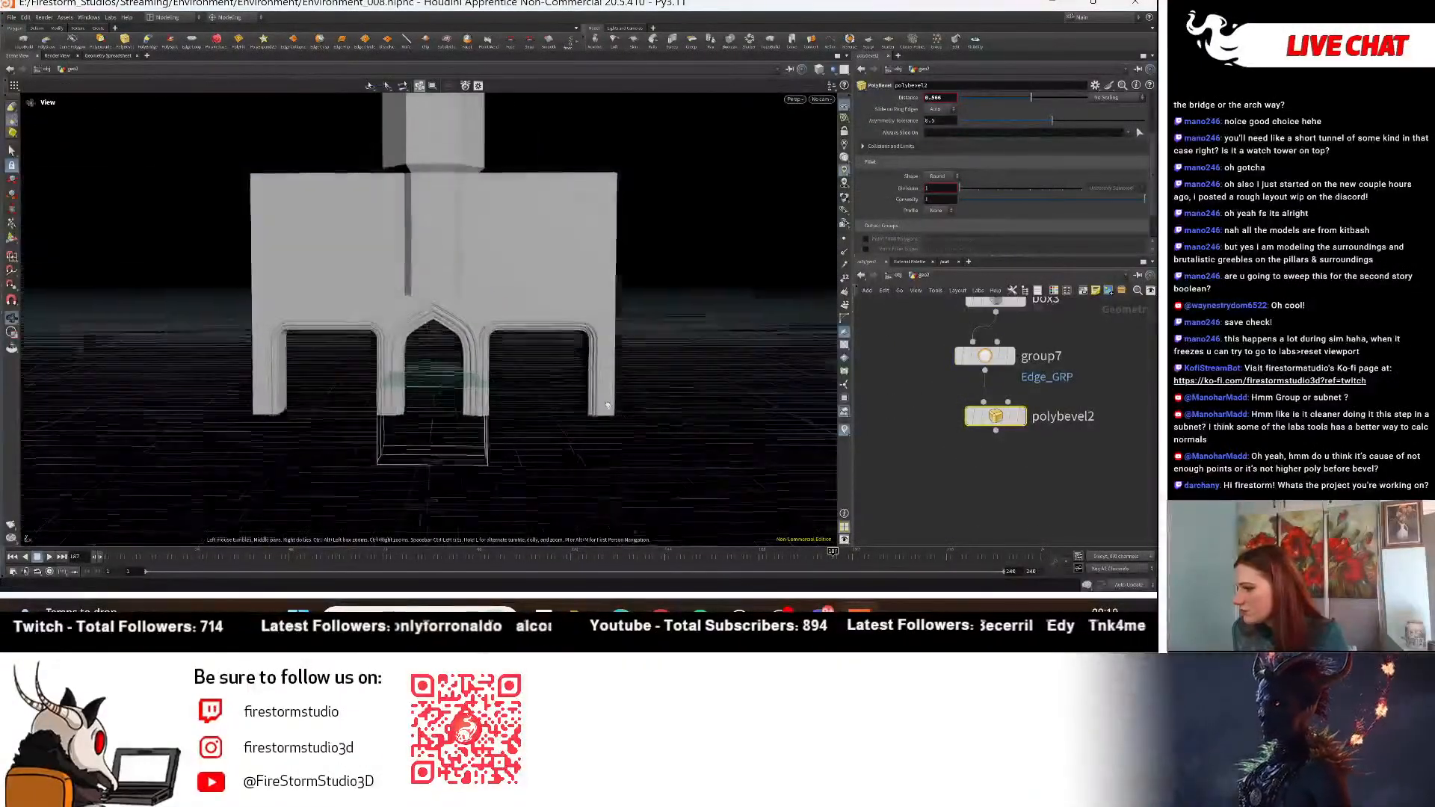
click(985, 357)
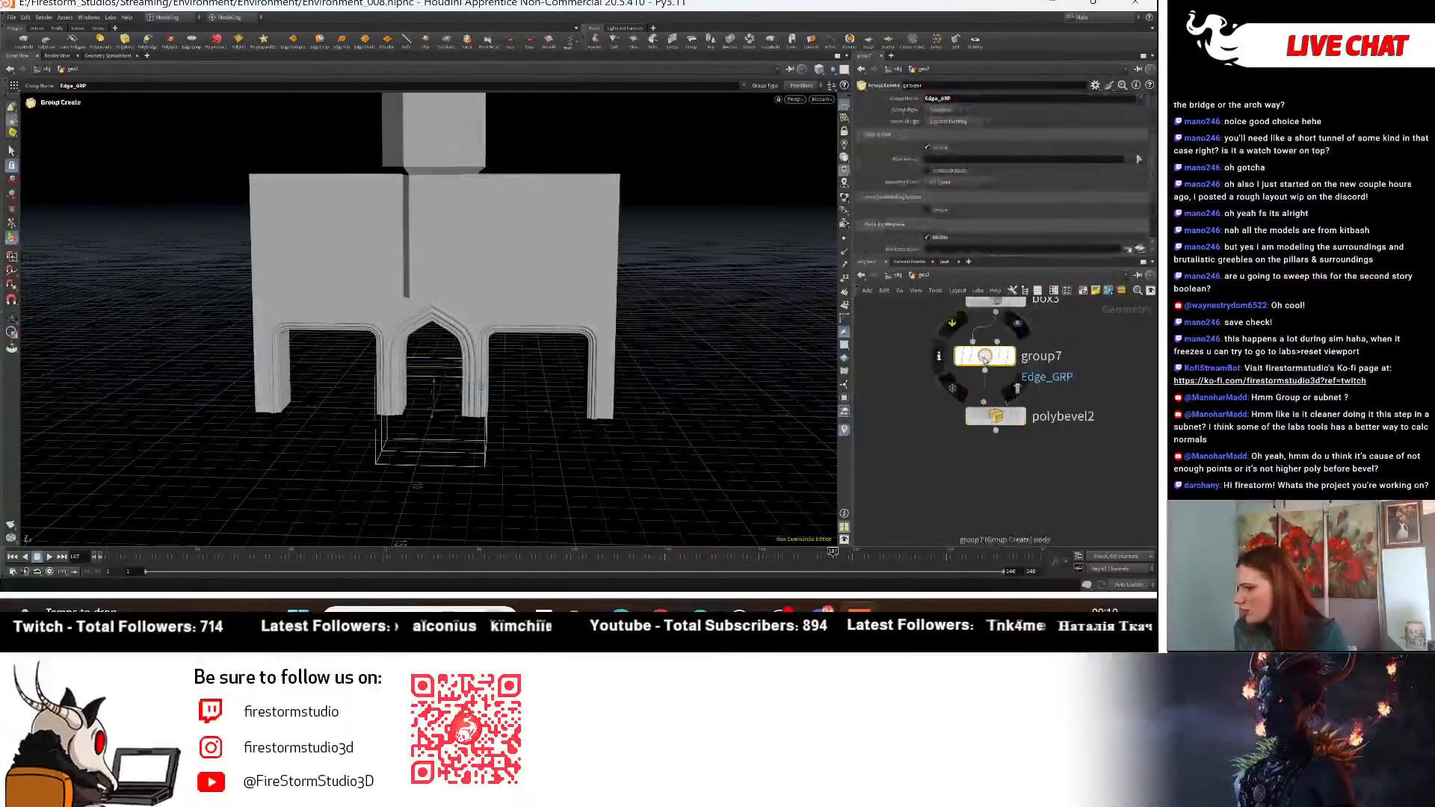
key(Delete)
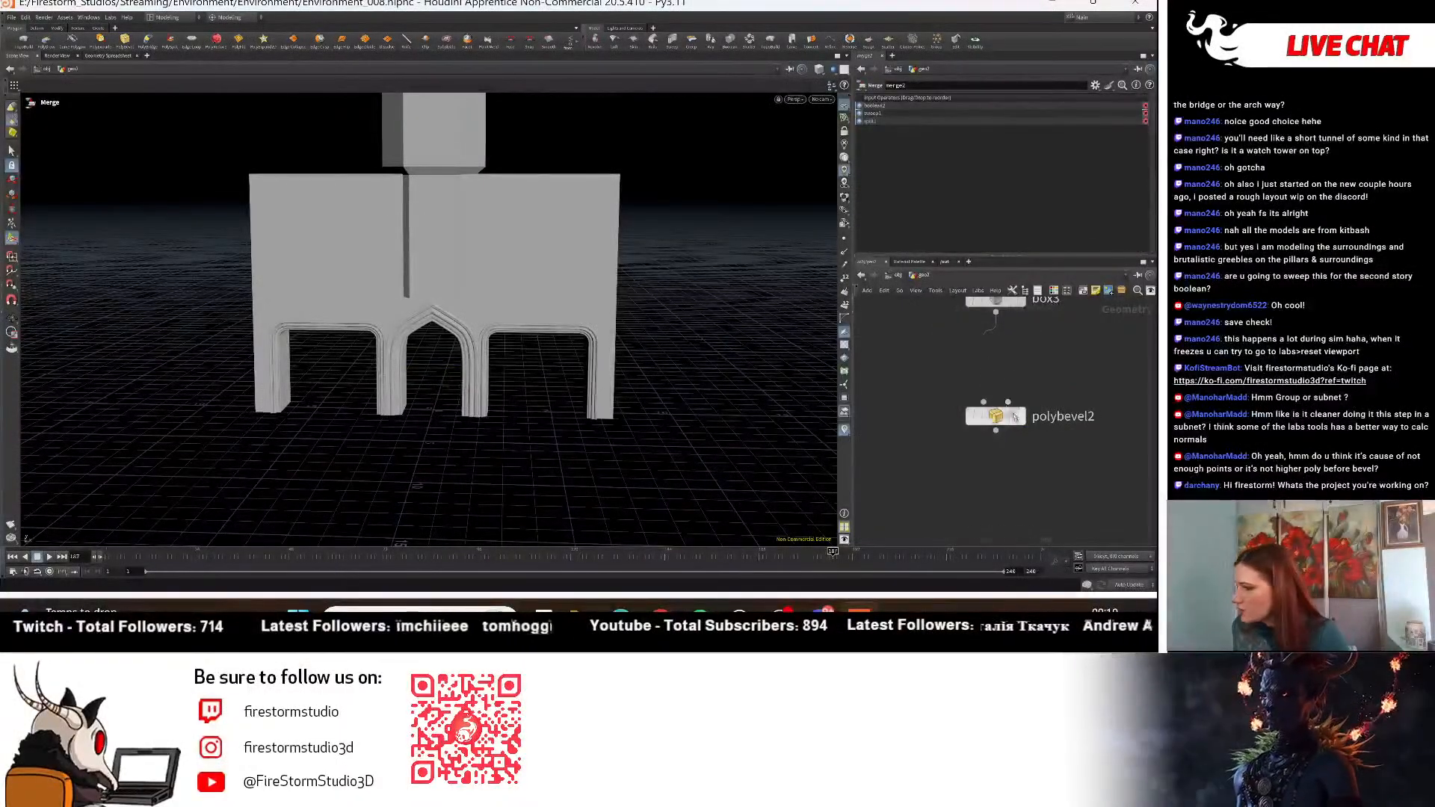
Display the output of polybevel2 in the viewport and inspect the bevelled box together with its bevel parameters.
click(1020, 417)
key(Escape)
scroll(525, 349, up, 3)
drag(314, 366, 237, 327)
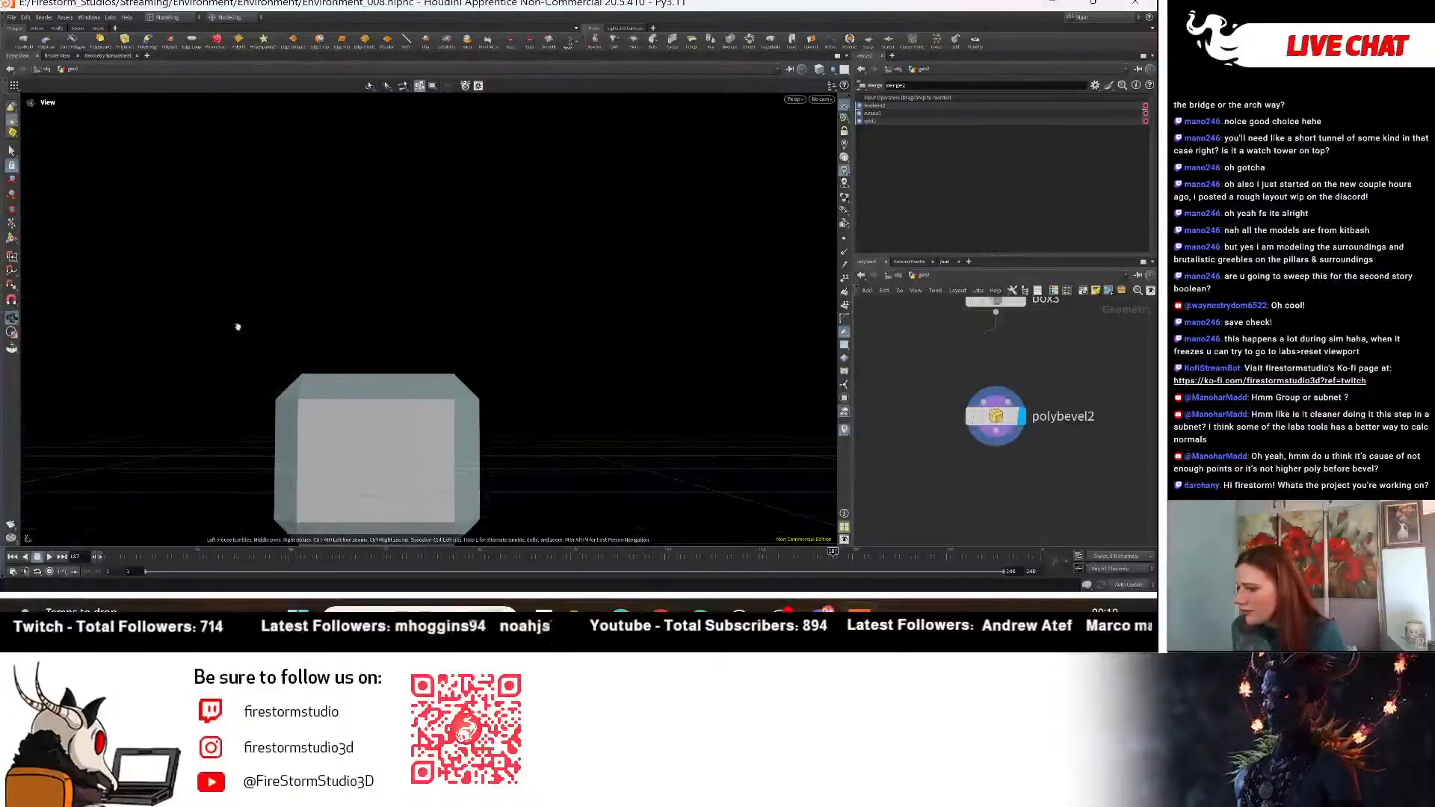
click(994, 418)
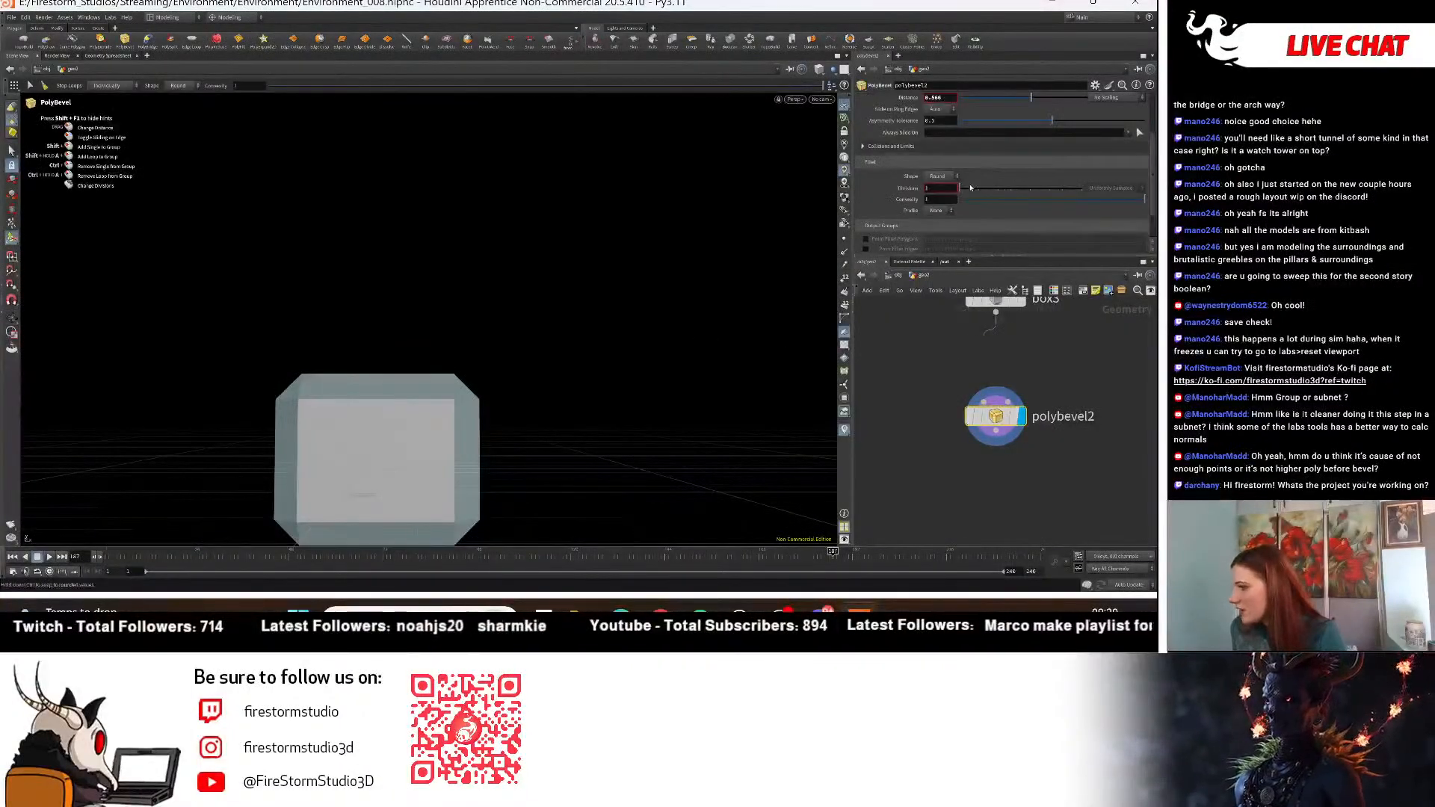
scroll(970, 187, up, 2)
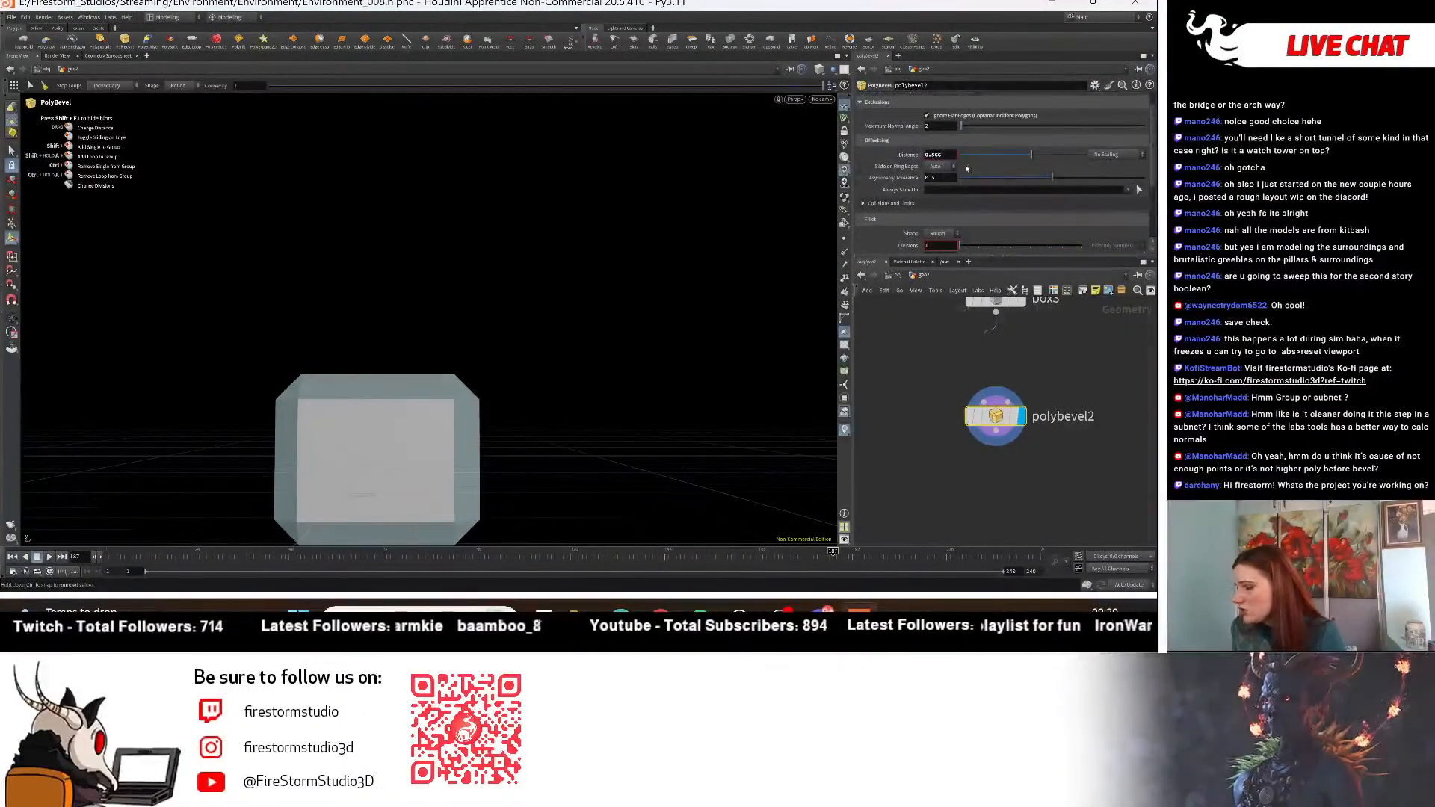
scroll(565, 322, down, 3)
alt+drag(448, 396, 464, 356)
scroll(888, 498, down, 5)
Template the merge2 node so the gate building appears as a wireframe reference around the bevelled box.
middle_drag(888, 498, 1080, 453)
scroll(974, 474, up, 3)
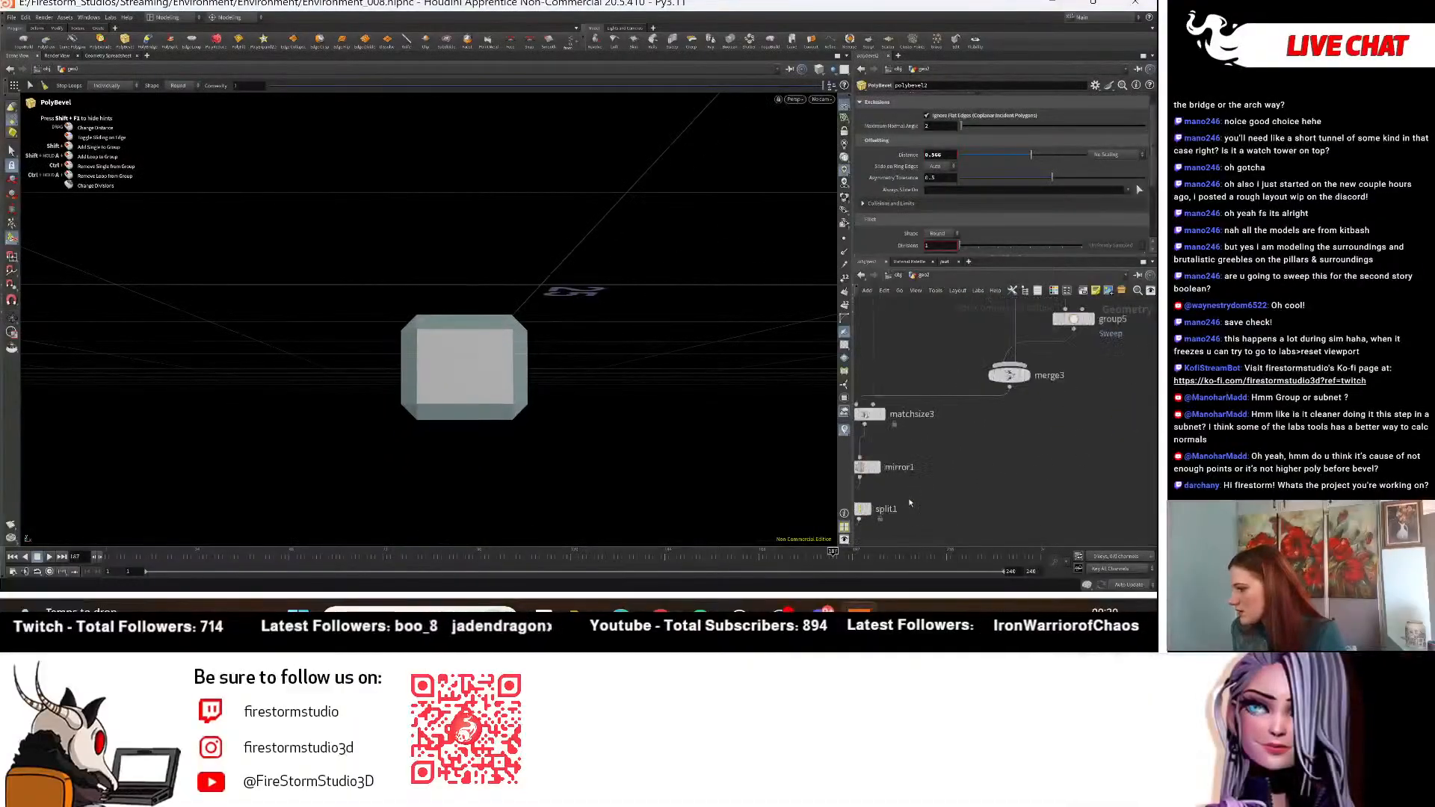
middle_drag(910, 503, 1058, 414)
scroll(964, 486, down, 3)
click(925, 508)
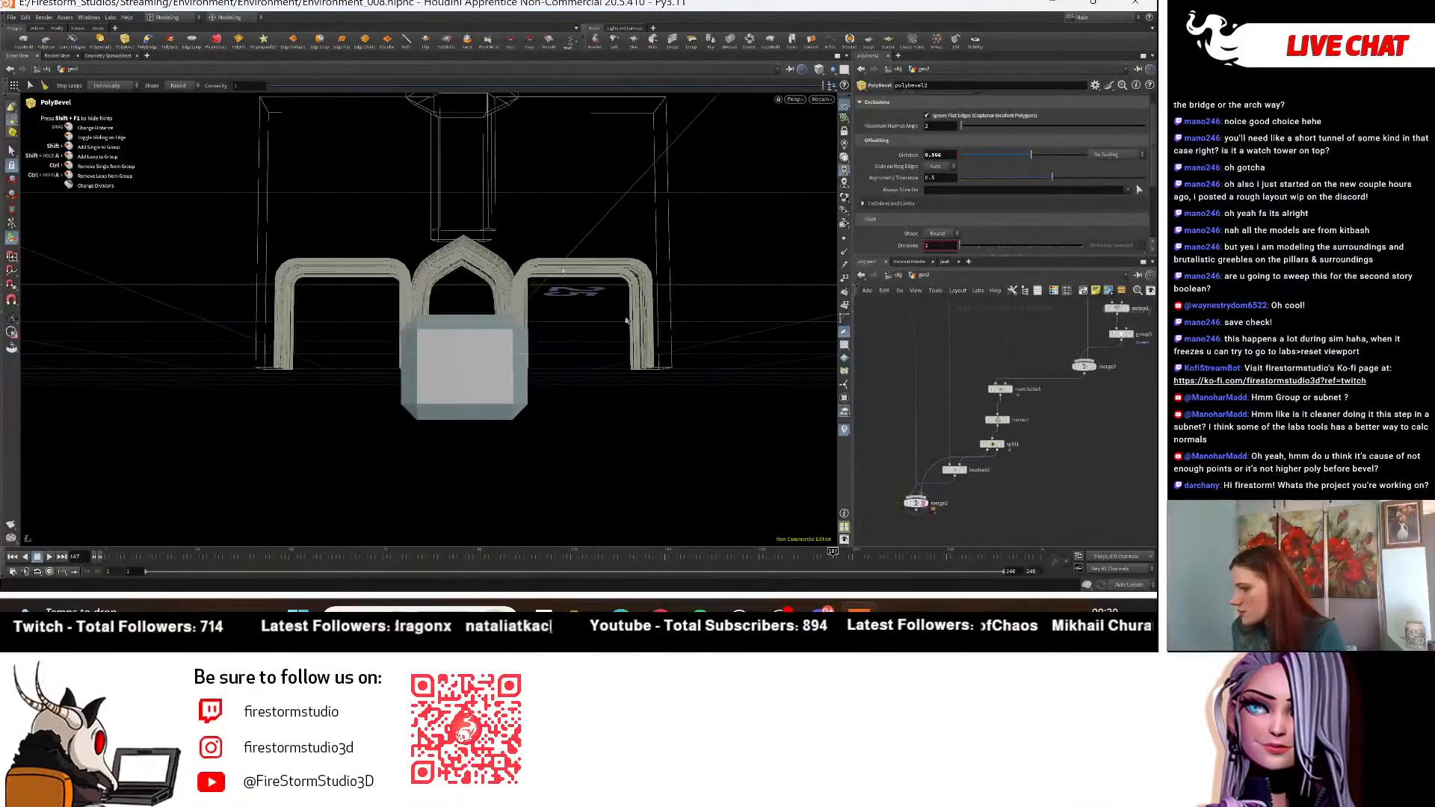
key(Escape)
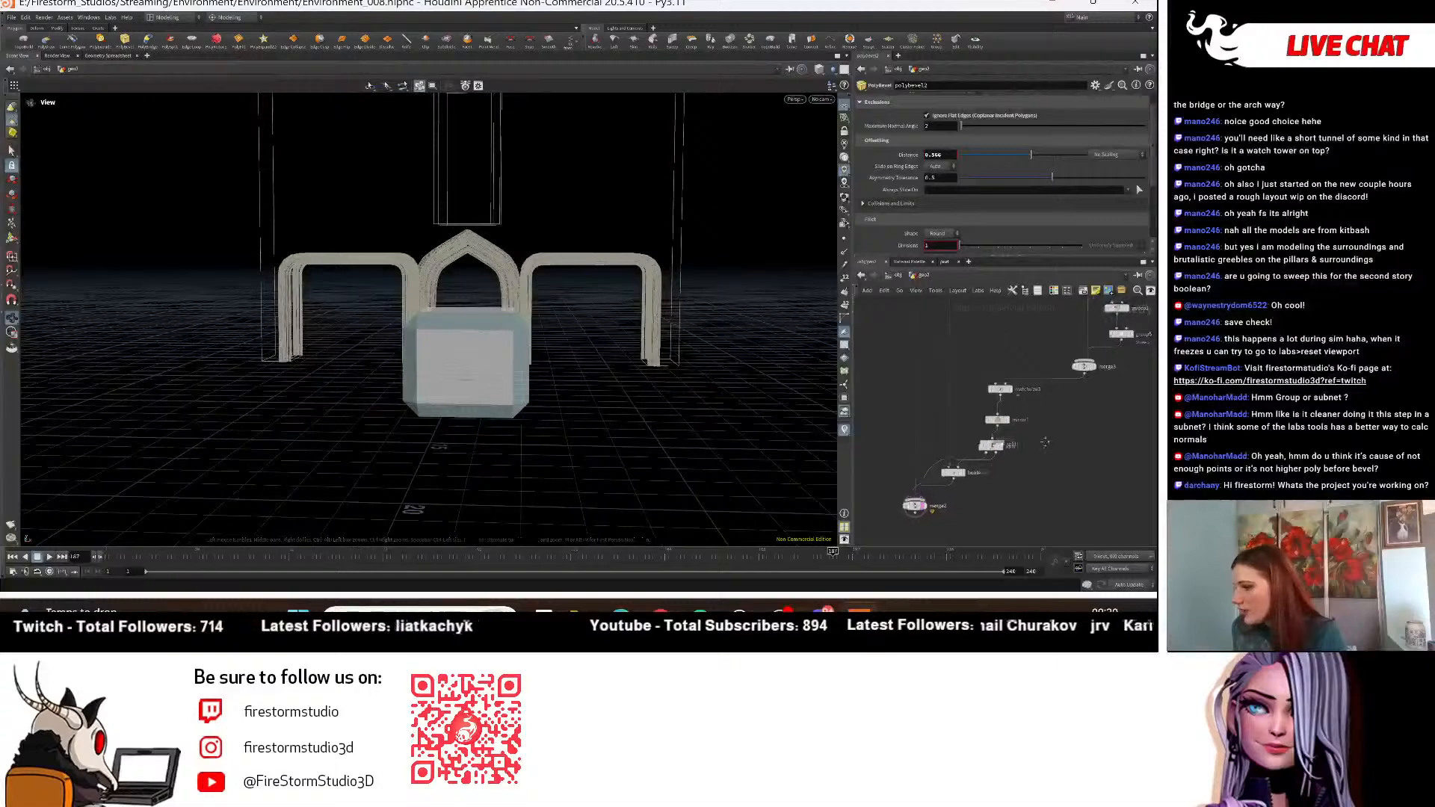
Increase the bevel distance of polybevel2 so the new box gets wider chamfered edges.
middle_drag(1076, 374, 874, 460)
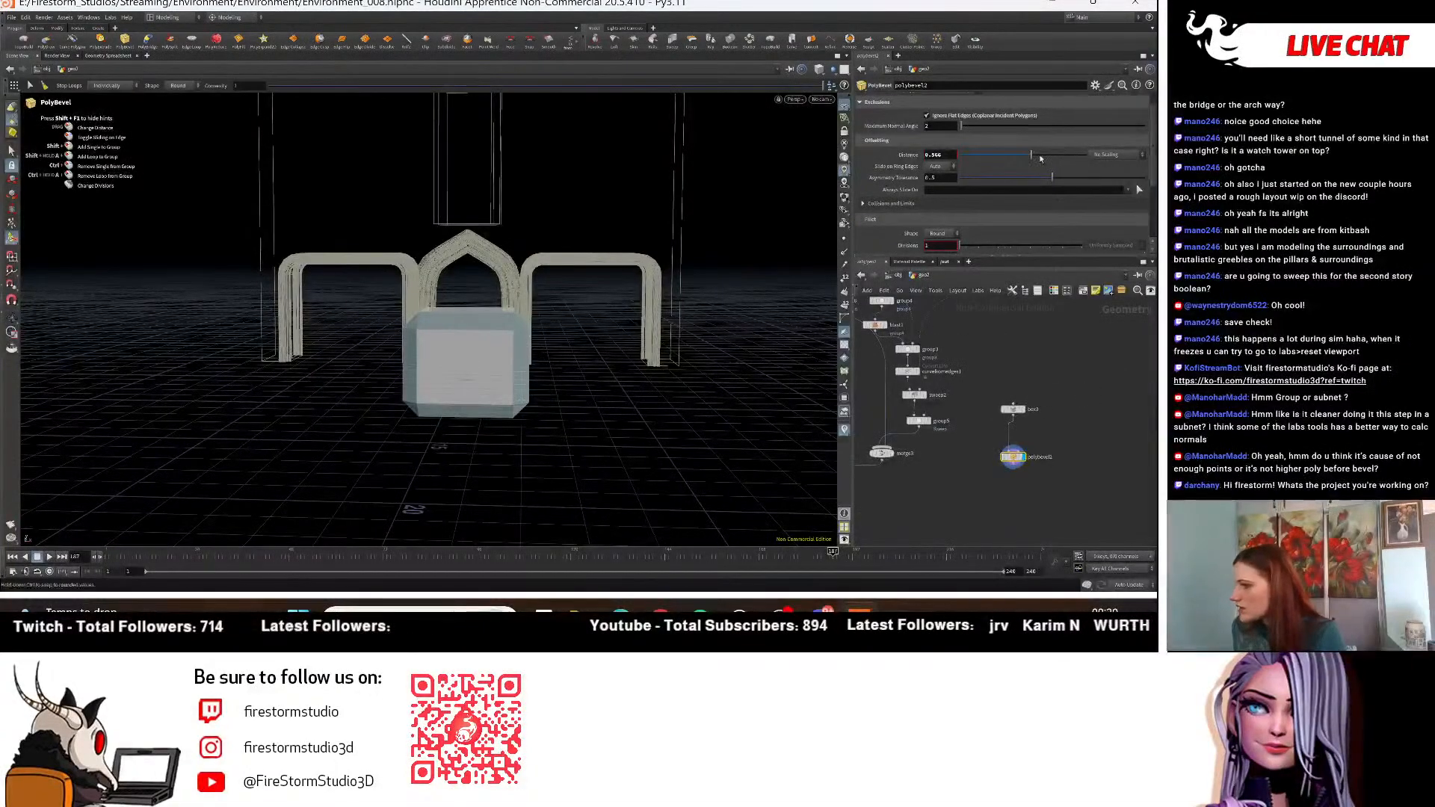
drag(1040, 159, 1061, 158)
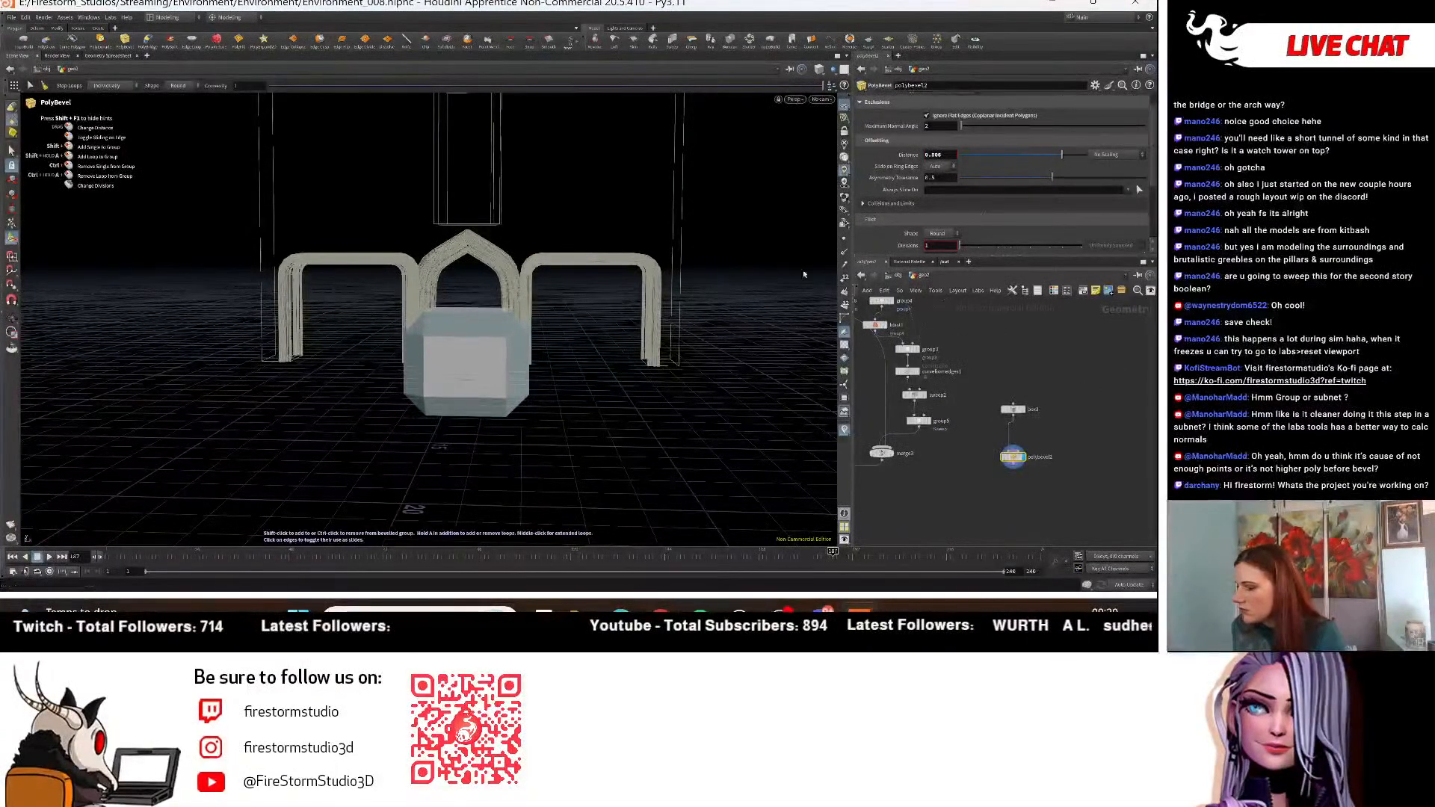
key(Escape)
drag(804, 275, 507, 410)
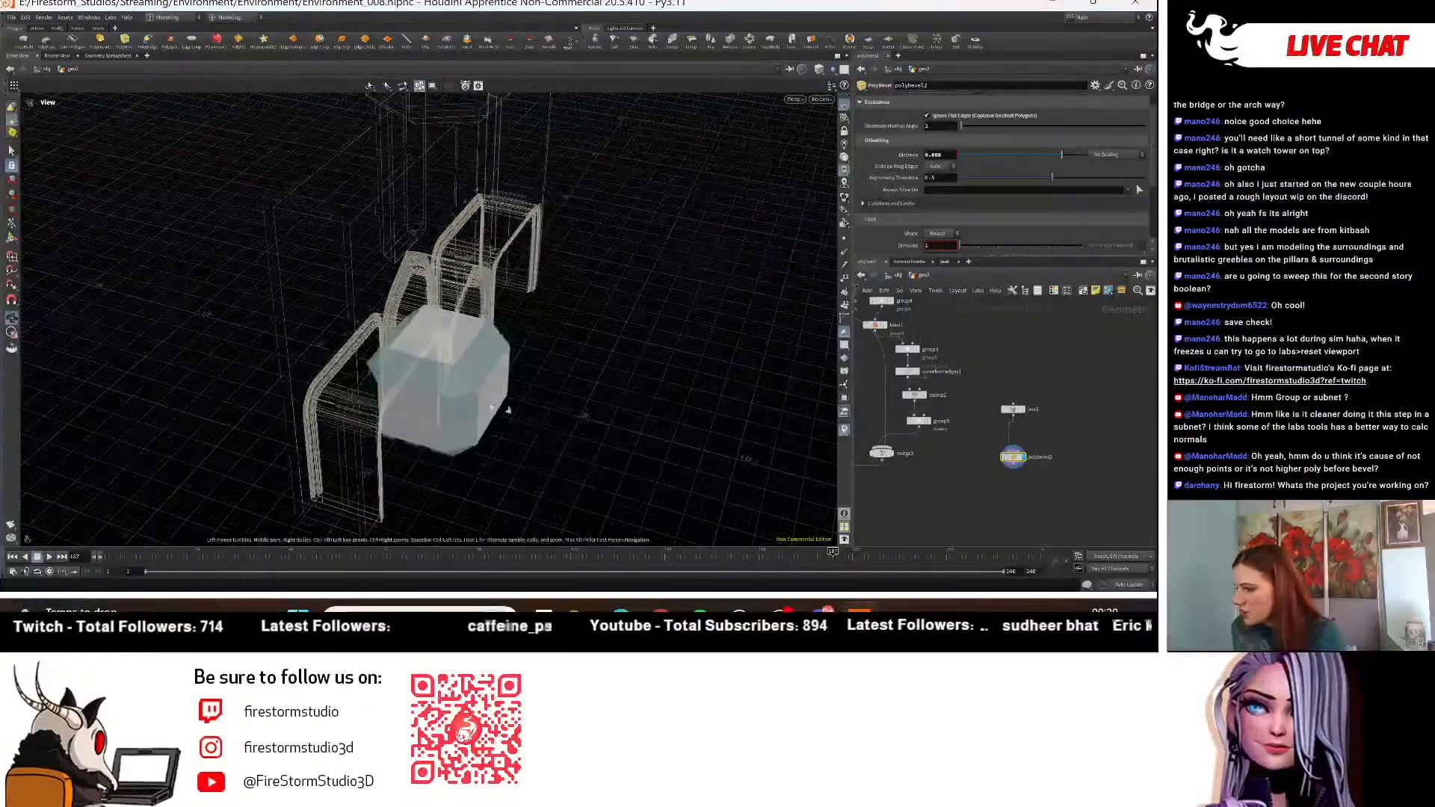
Examine the bevelled box against the templated arches and tower from several angles.
scroll(507, 409, up, 5)
drag(378, 349, 503, 262)
scroll(290, 381, down, 5)
middle_drag(503, 262, 456, 372)
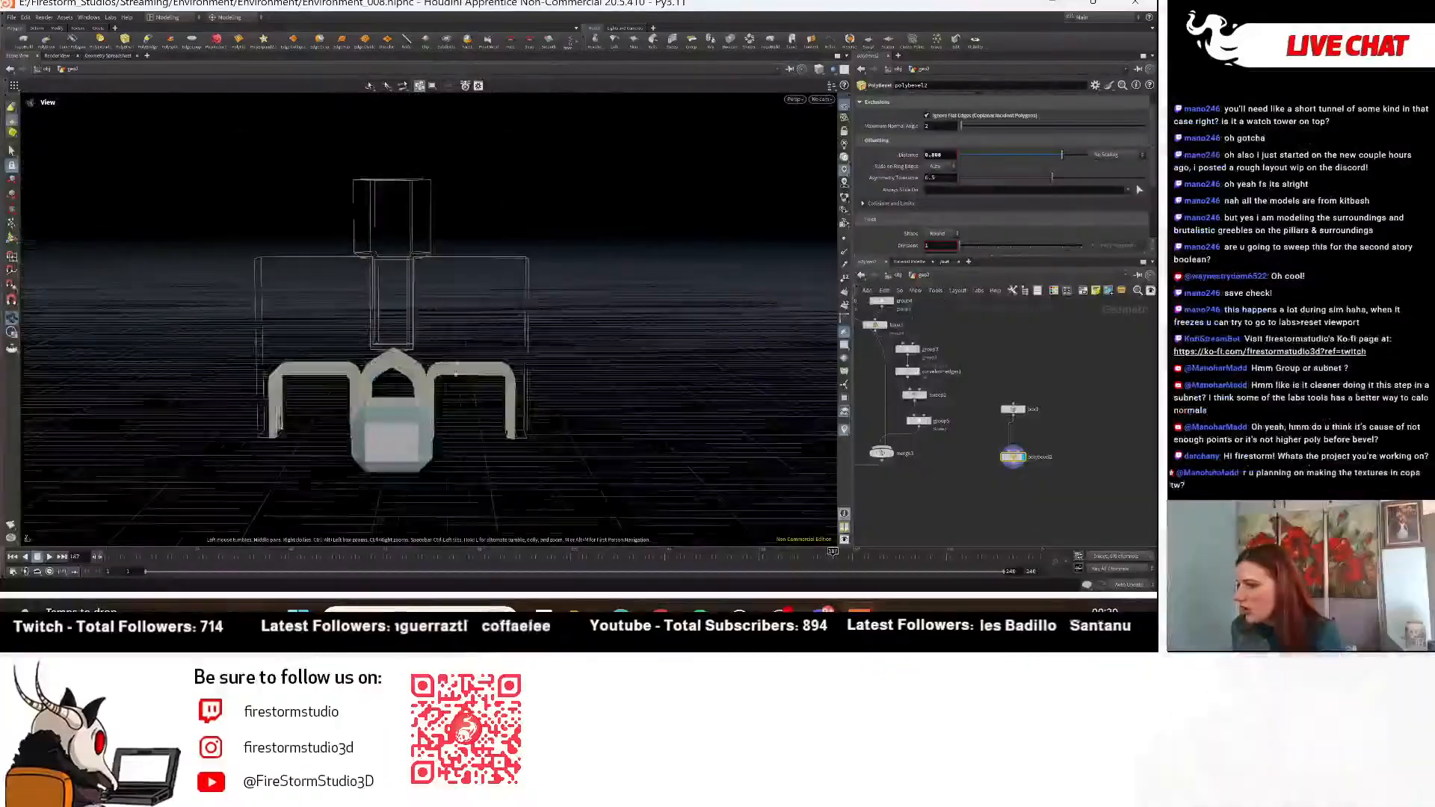
key(Return)
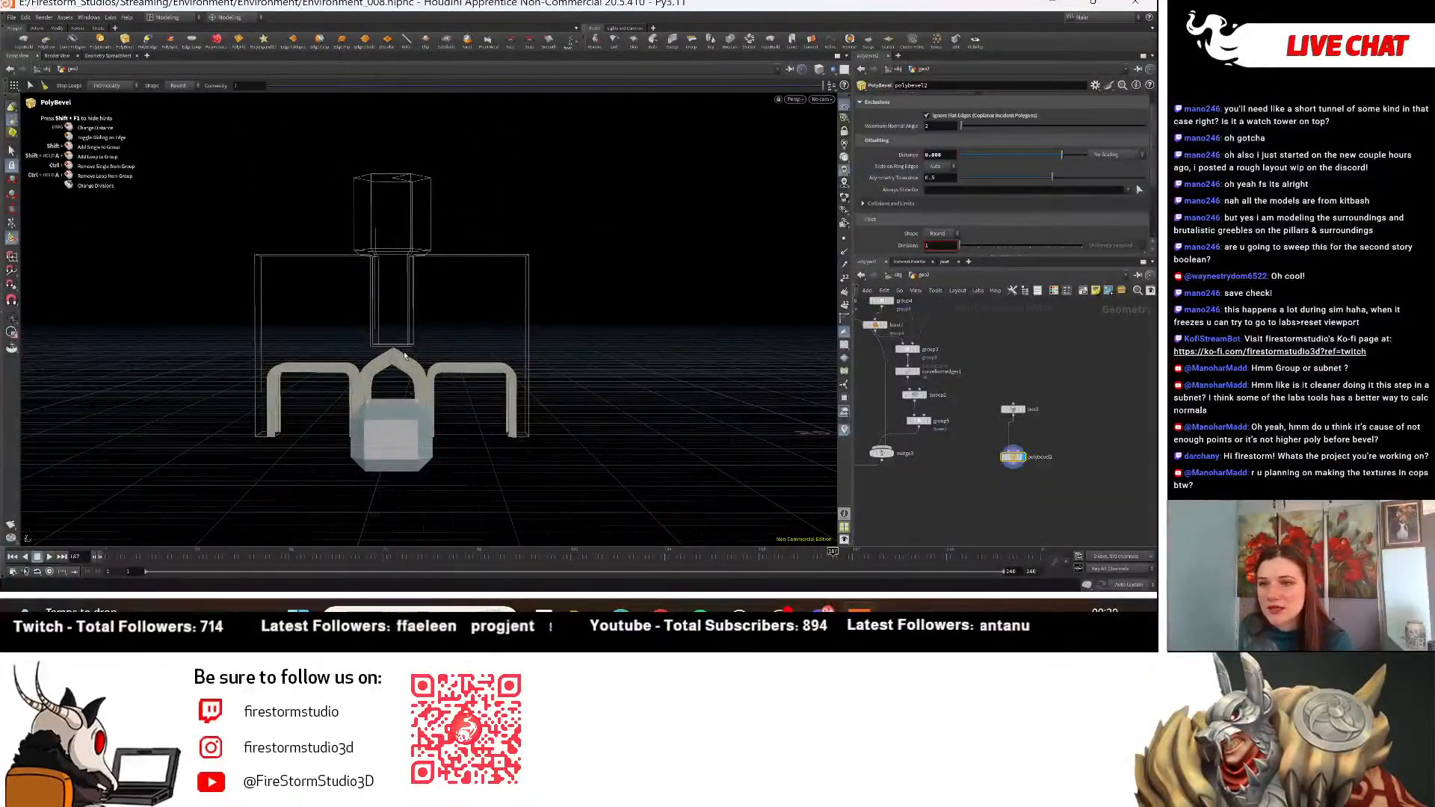
right_click(272, 343)
click(259, 404)
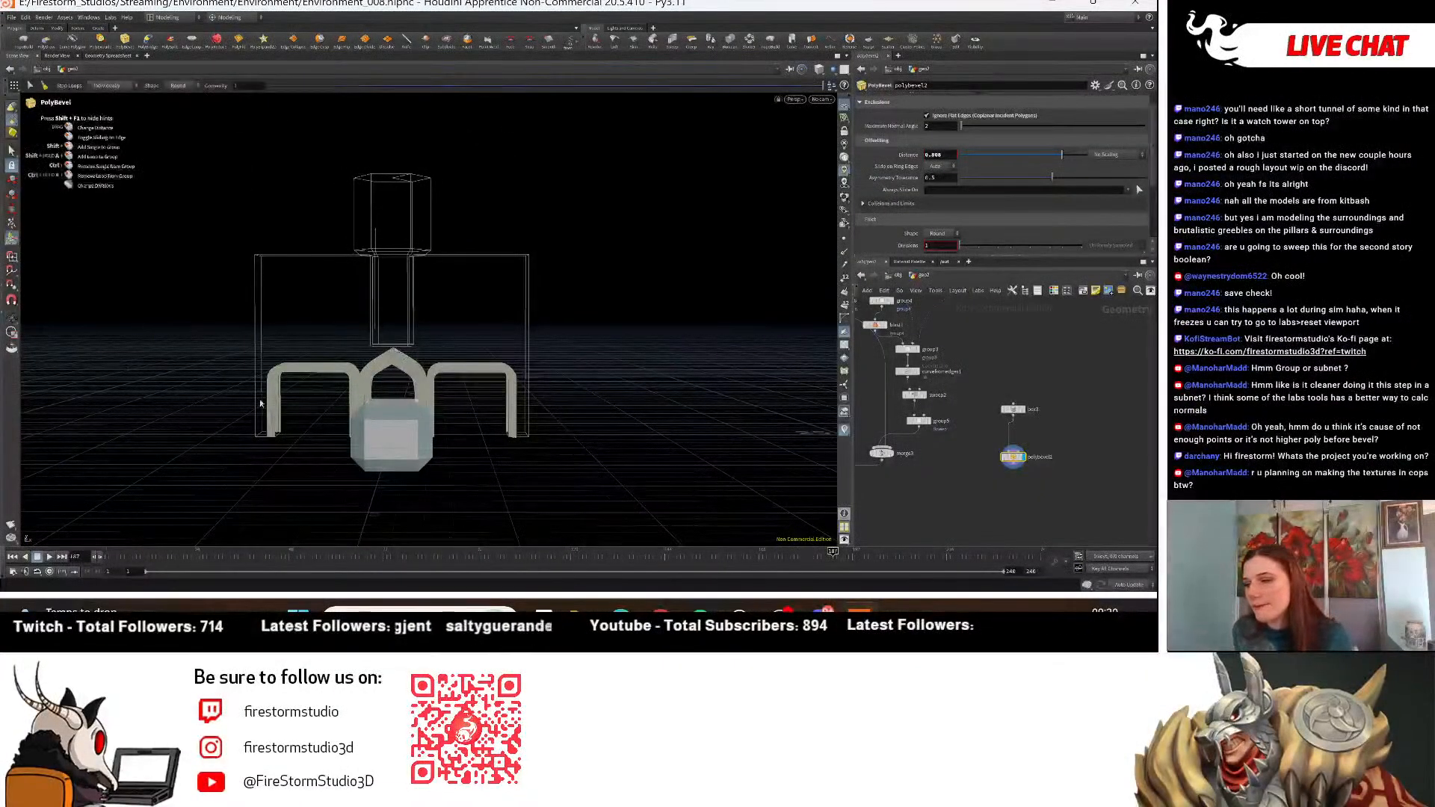
alt+drag(259, 404, 352, 455)
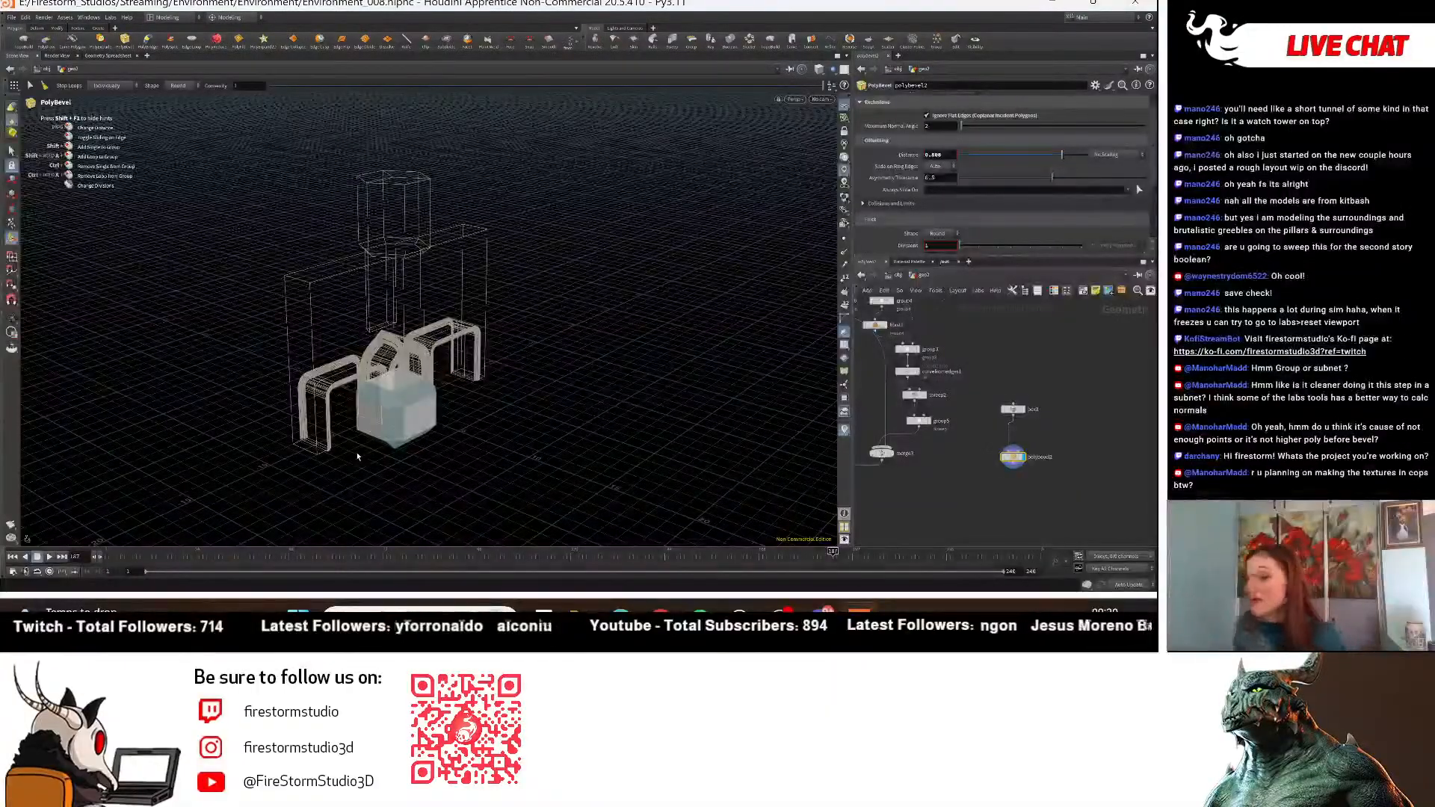
key(Escape)
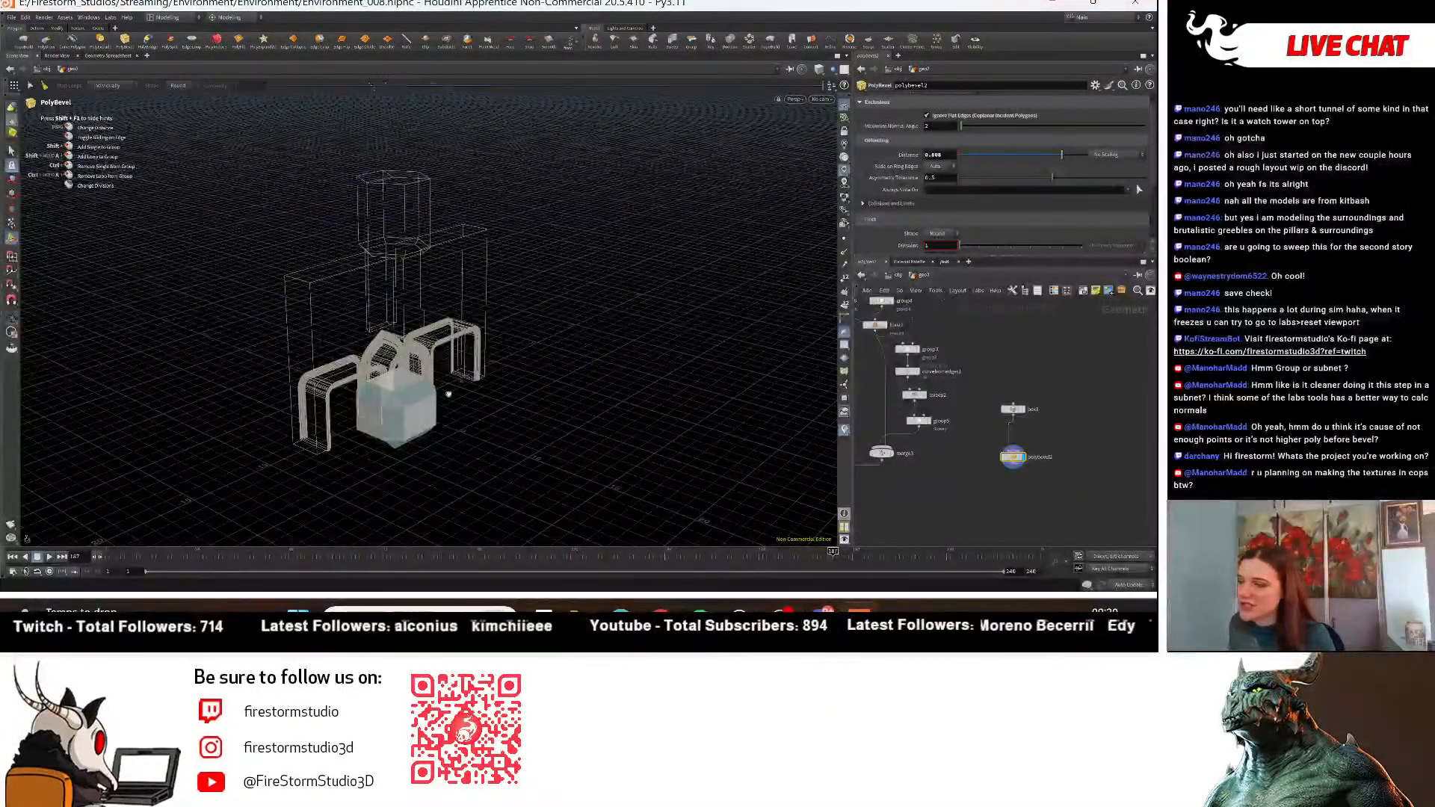
drag(357, 456, 395, 372)
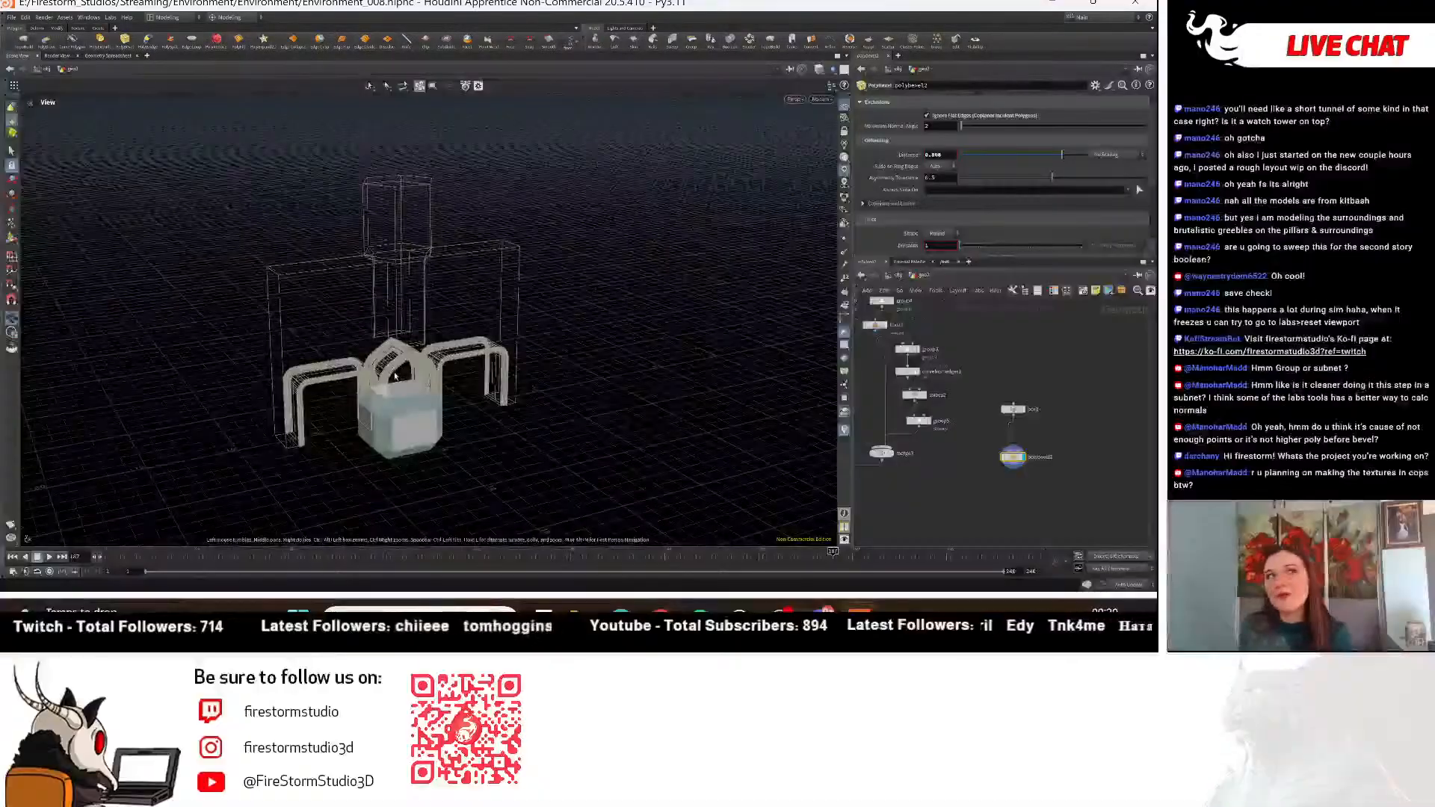
key(Return)
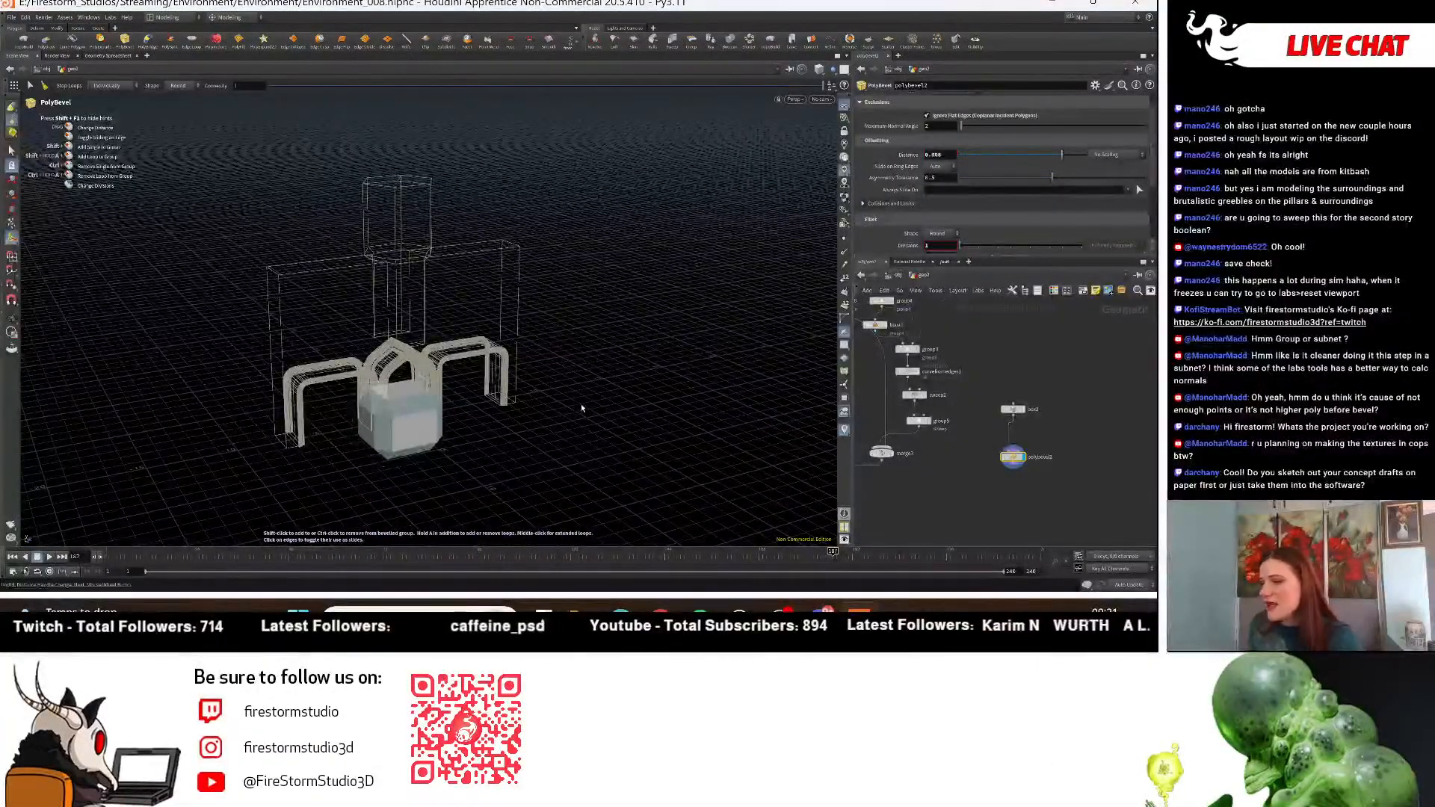
alt+drag(582, 408, 524, 466)
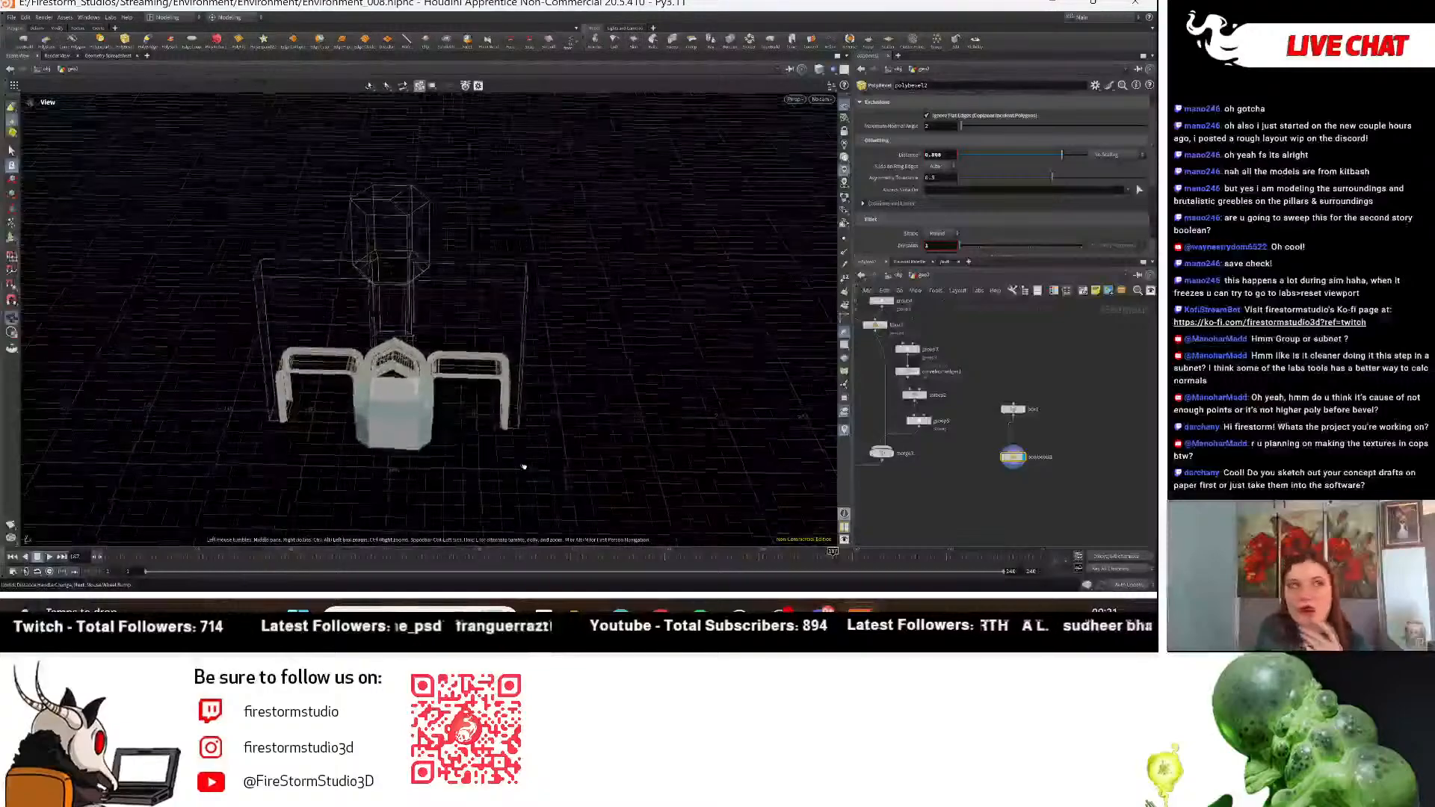
key(Return)
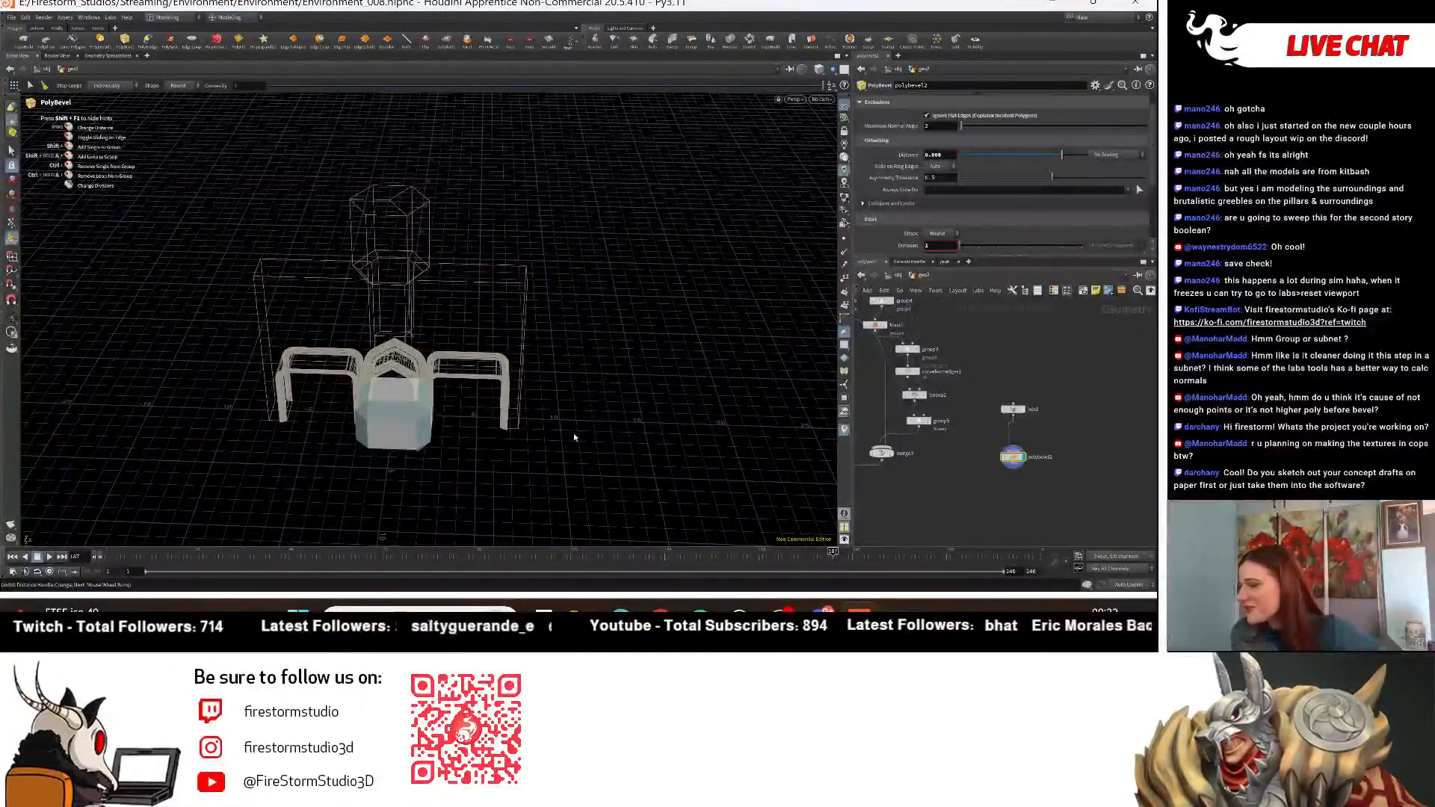
alt+drag(574, 437, 523, 368)
key(Return)
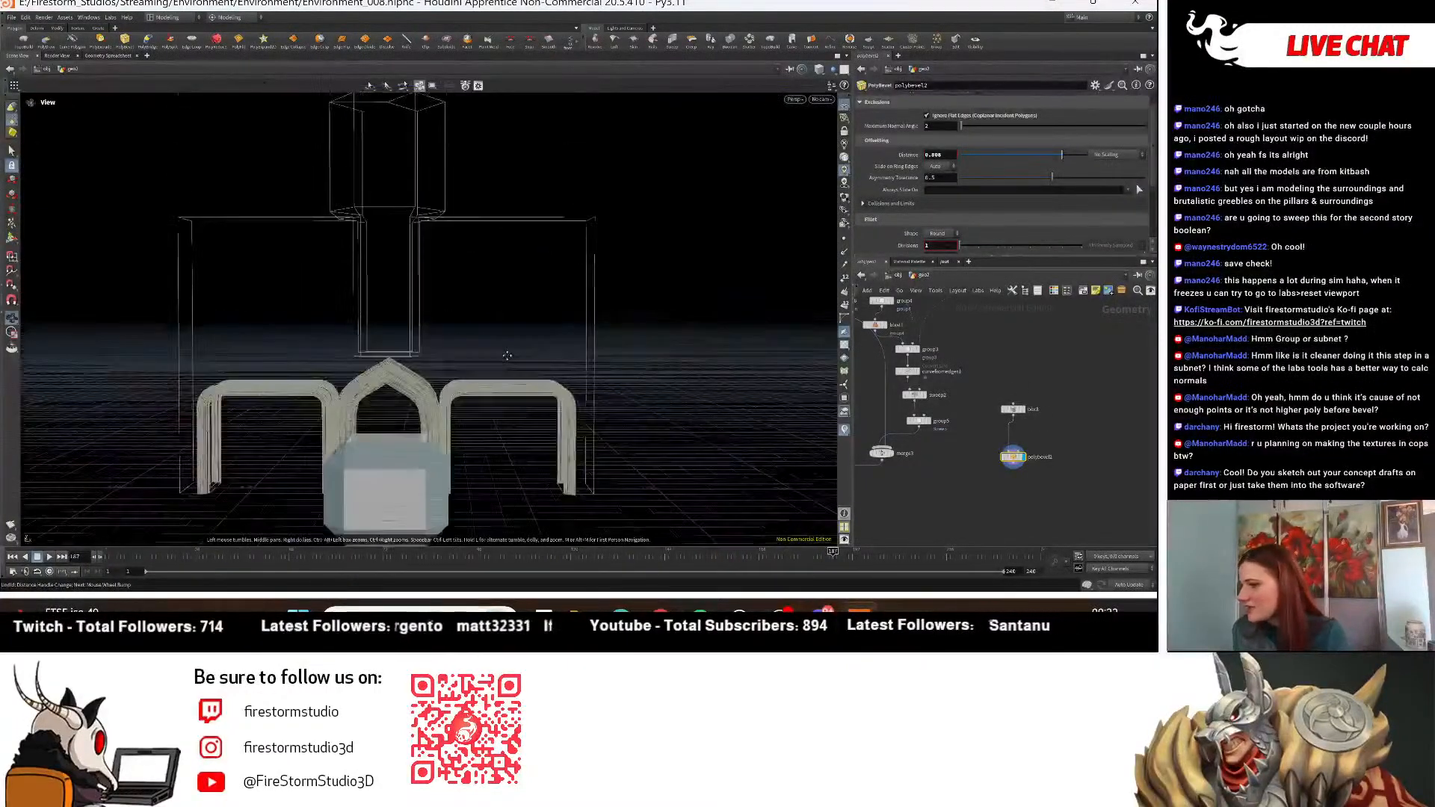
Set the uniform scale of box3 to 1.25.
click(1011, 406)
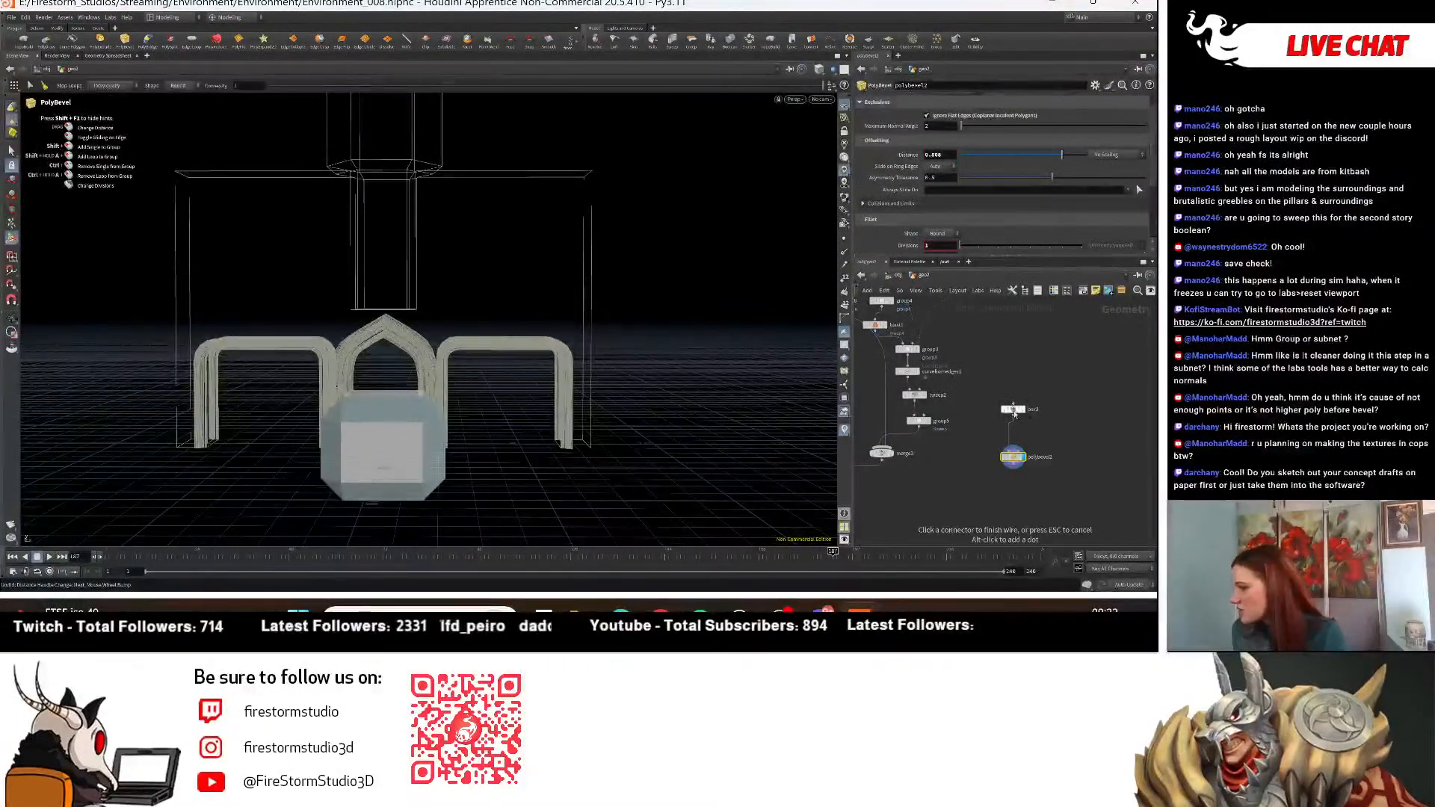
key(Escape)
click(1014, 408)
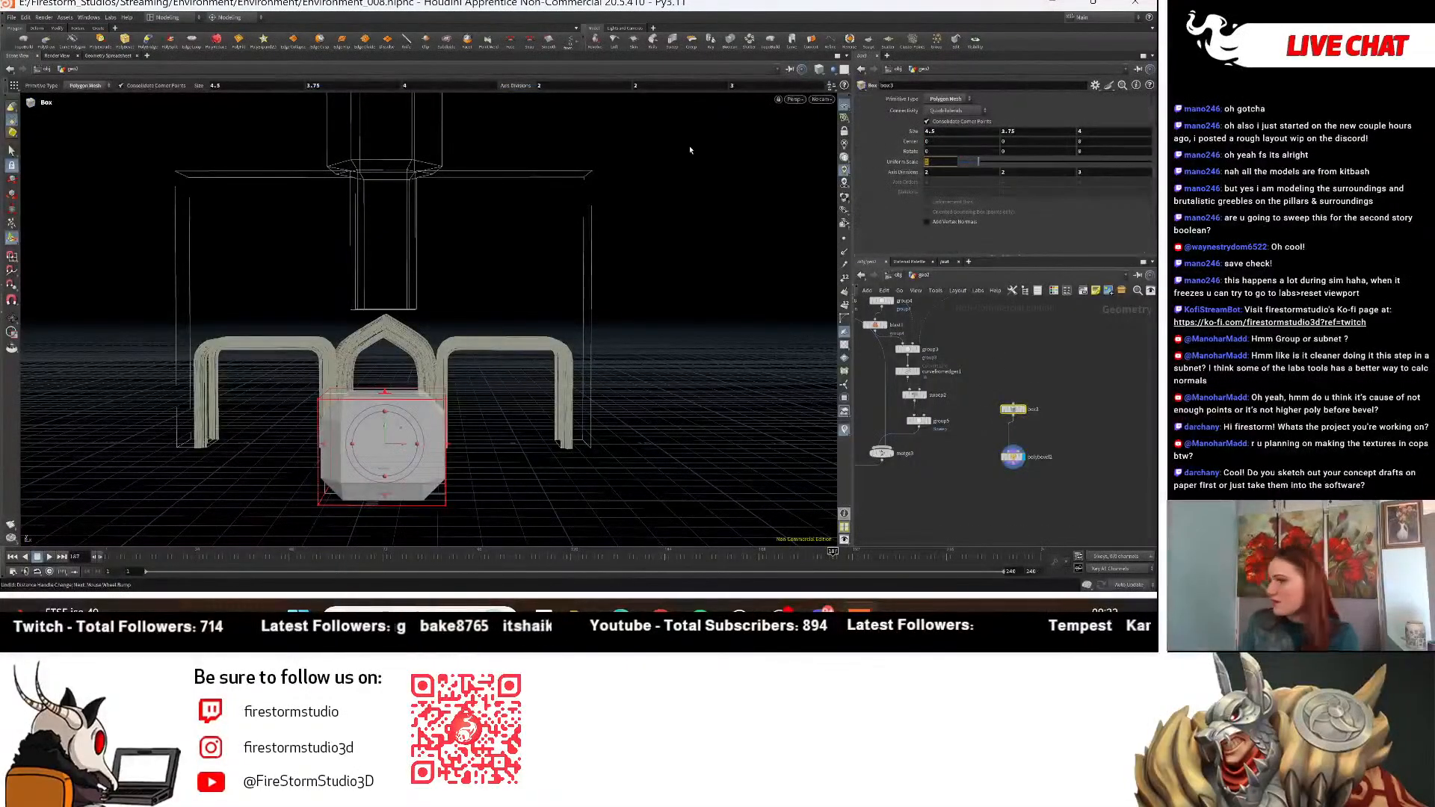
text(25)
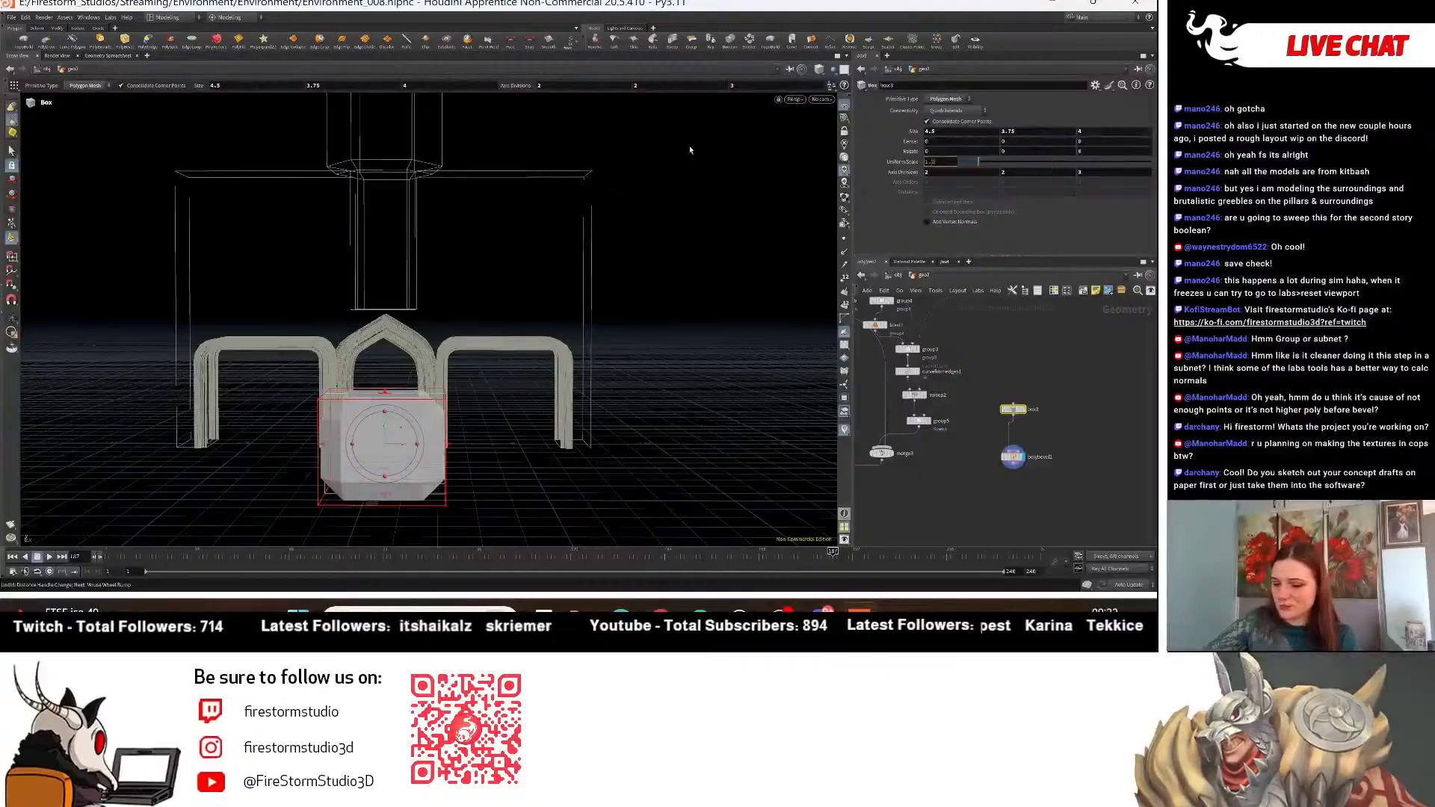
key(Return)
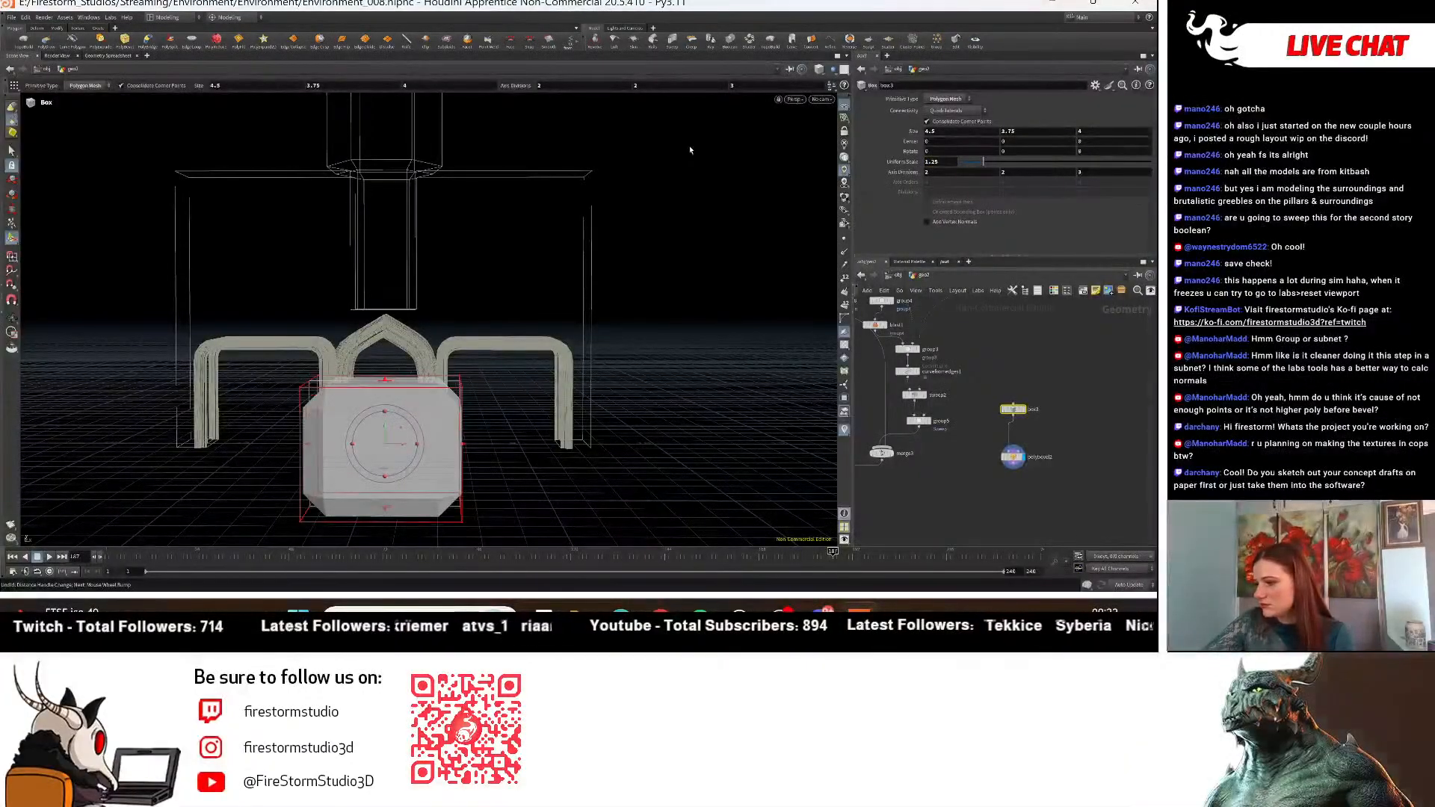
scroll(986, 455, up, 3)
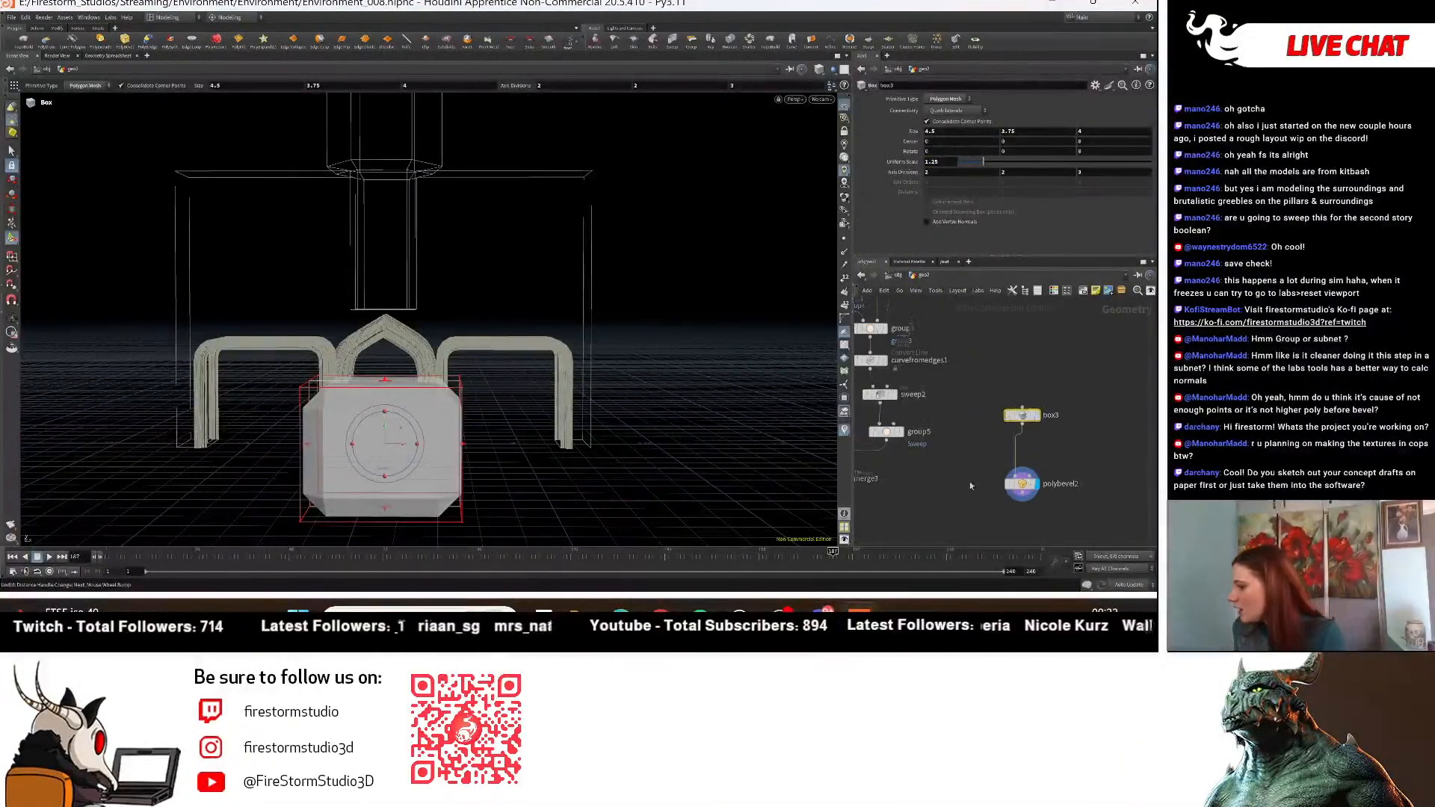
key(Tab)
text(match)
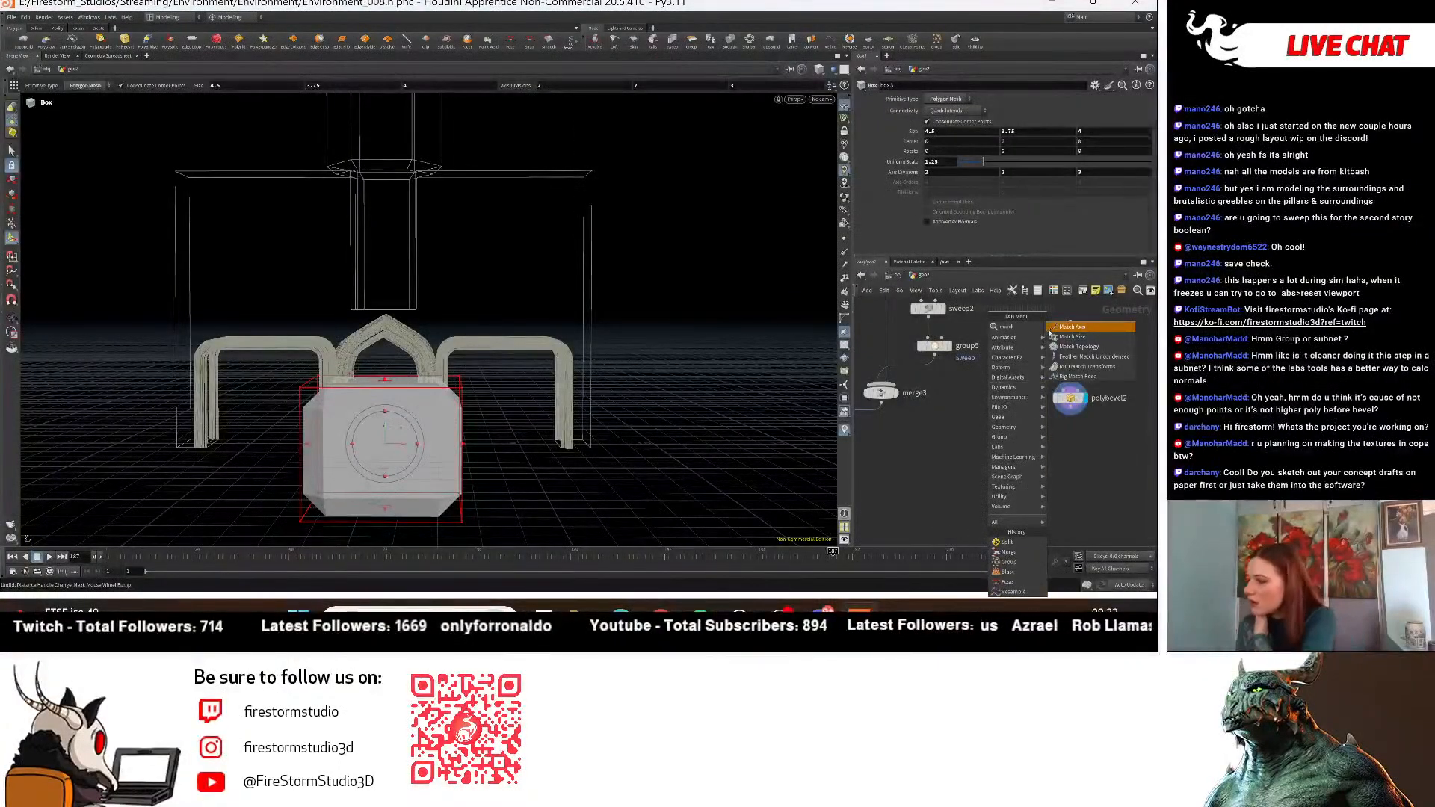
click(1073, 337)
click(1056, 462)
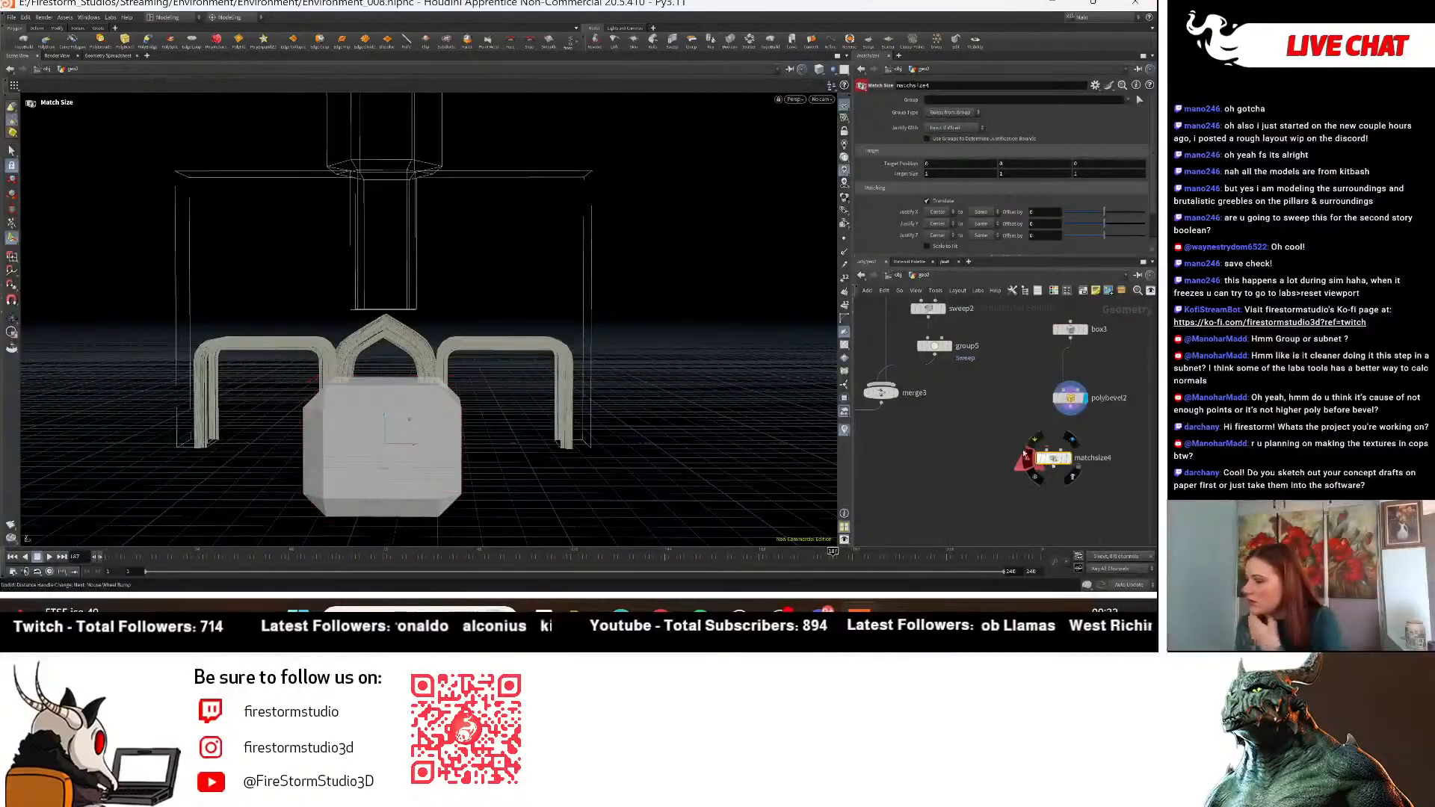
scroll(1009, 462, down, 2)
key(Delete)
Replace the unconnected Match Size node with a copy of the existing matchsize node beside merge3, placed below polybevel2.
scroll(989, 454, down, 2)
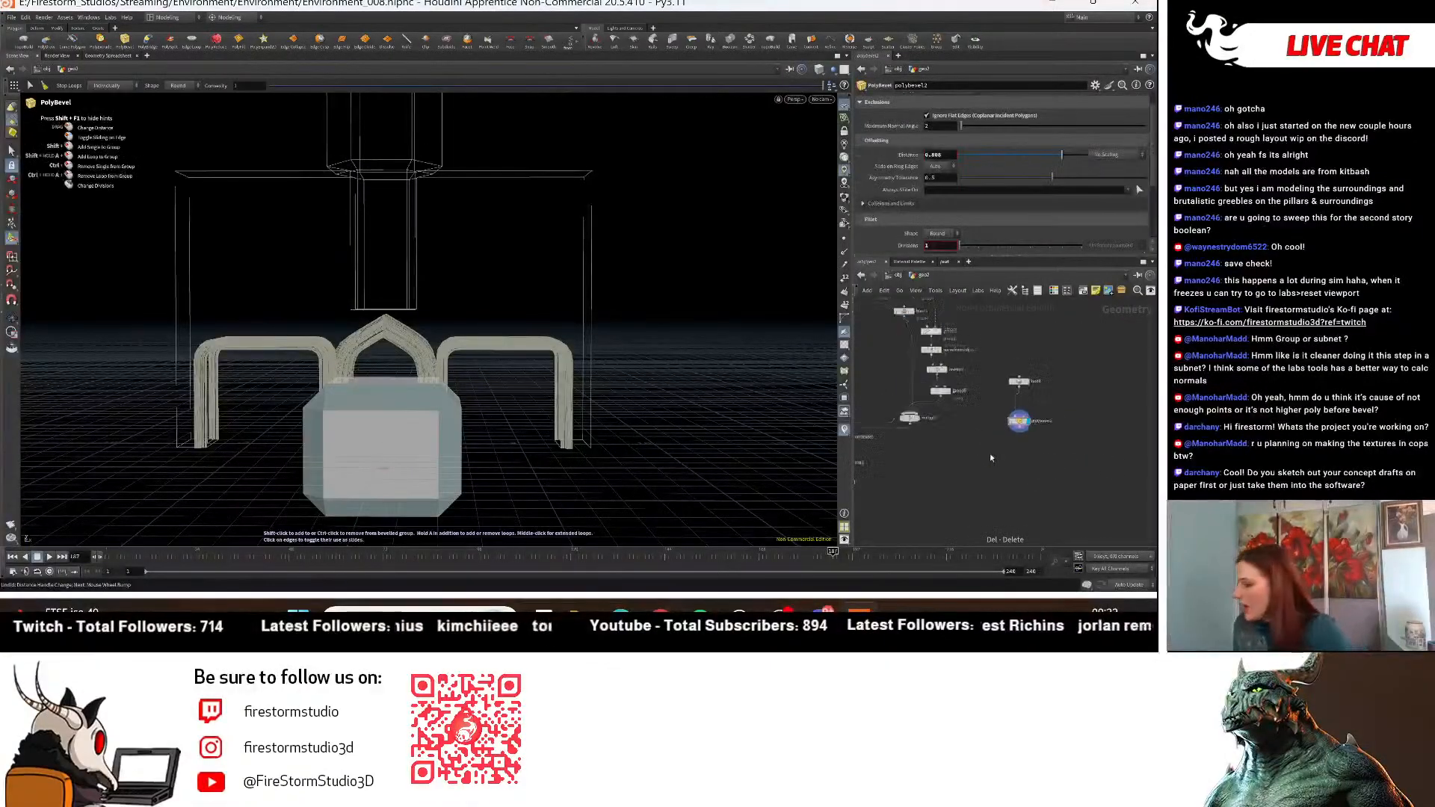
middle_drag(989, 454, 1049, 515)
scroll(1015, 451, up, 3)
scroll(1015, 452, up, 1)
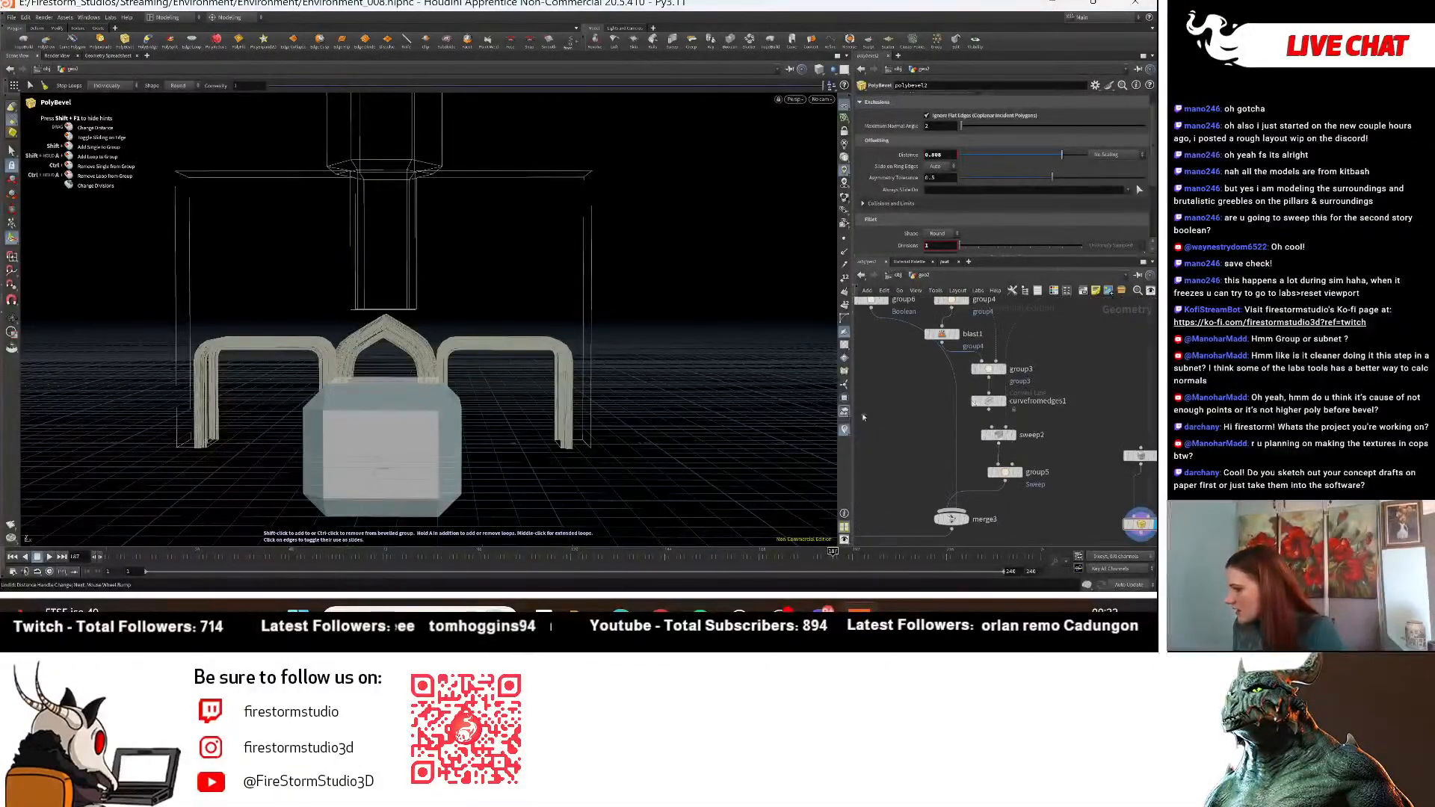
middle_drag(868, 404, 1074, 509)
scroll(1073, 505, down, 3)
scroll(1049, 479, down, 2)
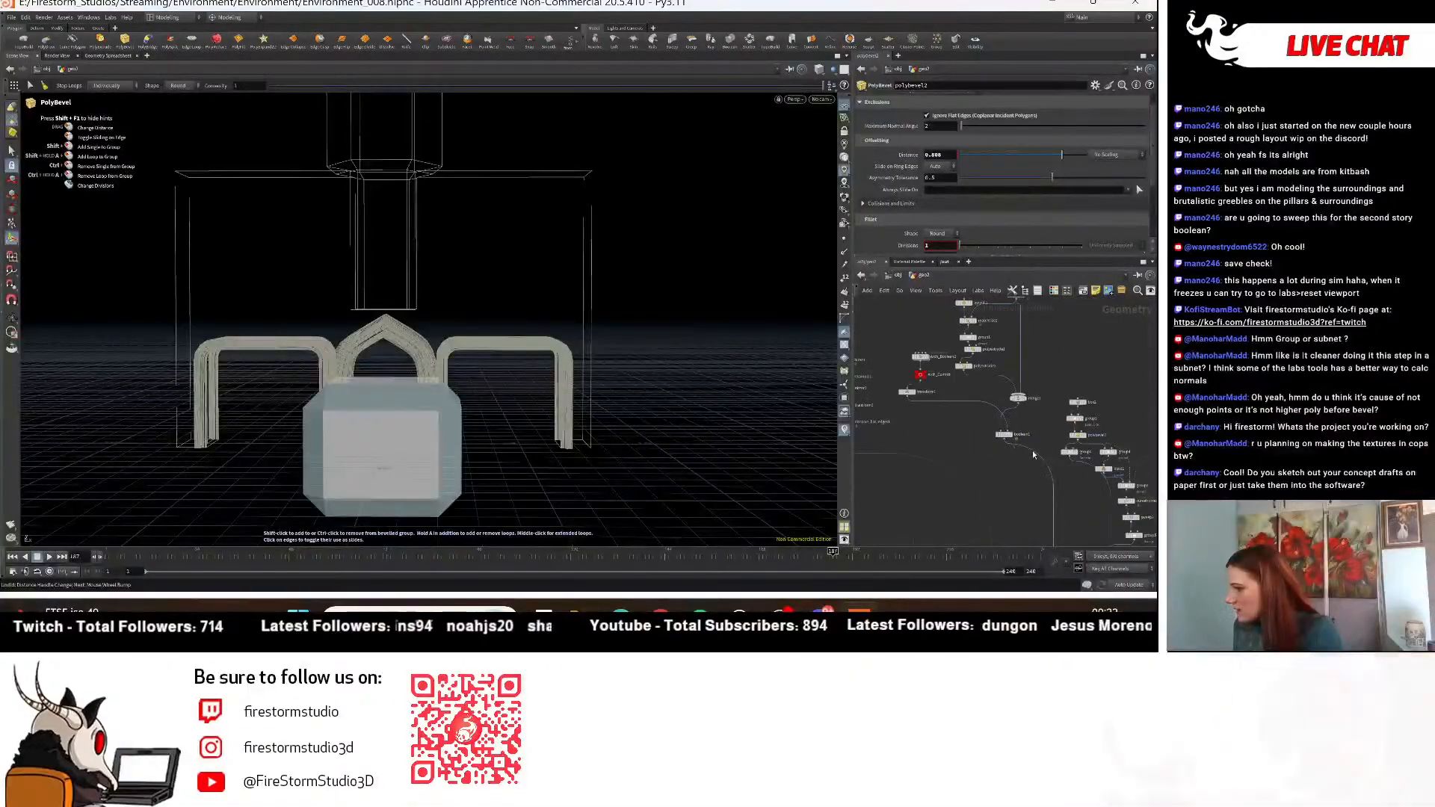
middle_drag(1033, 453, 923, 397)
scroll(995, 460, up, 3)
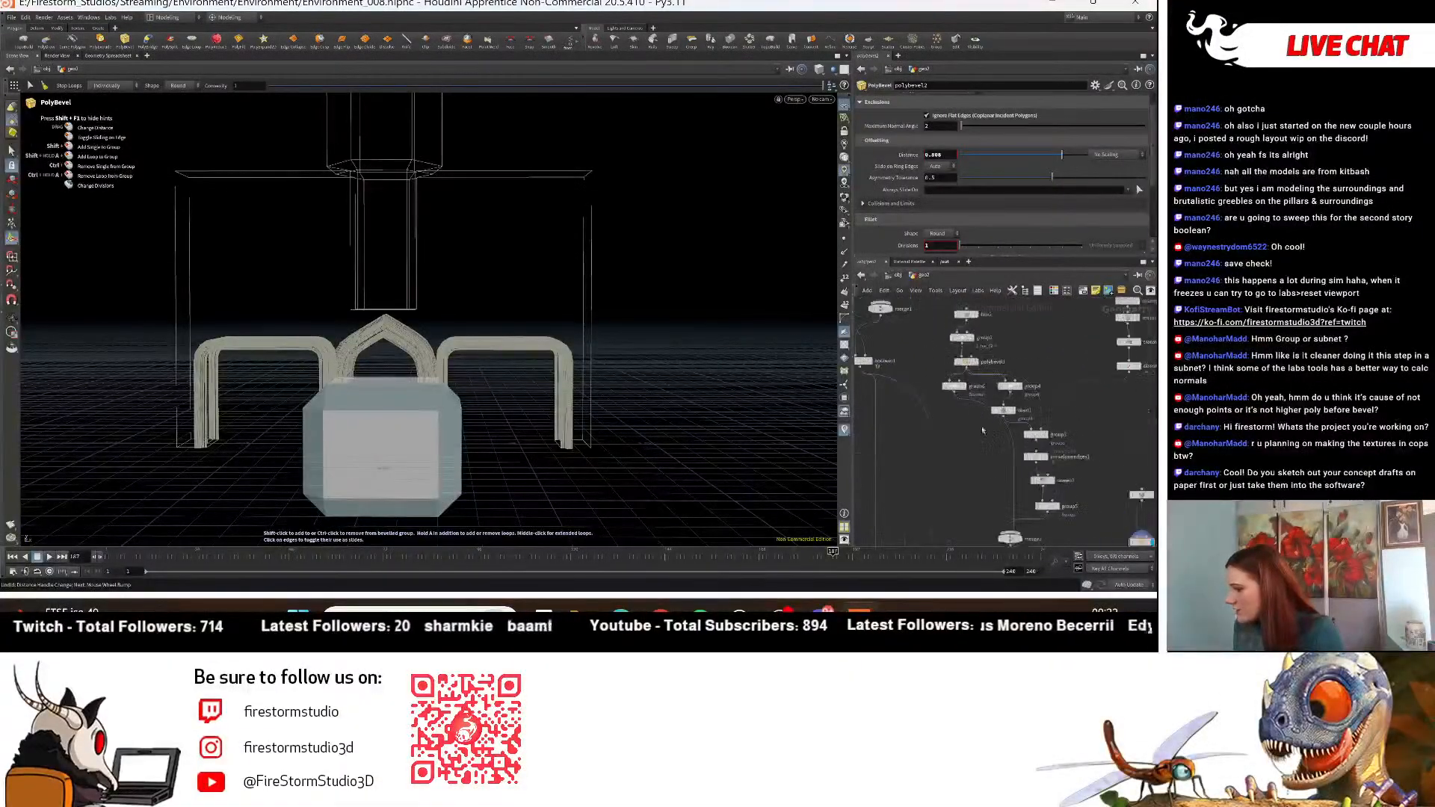
middle_drag(995, 461, 975, 433)
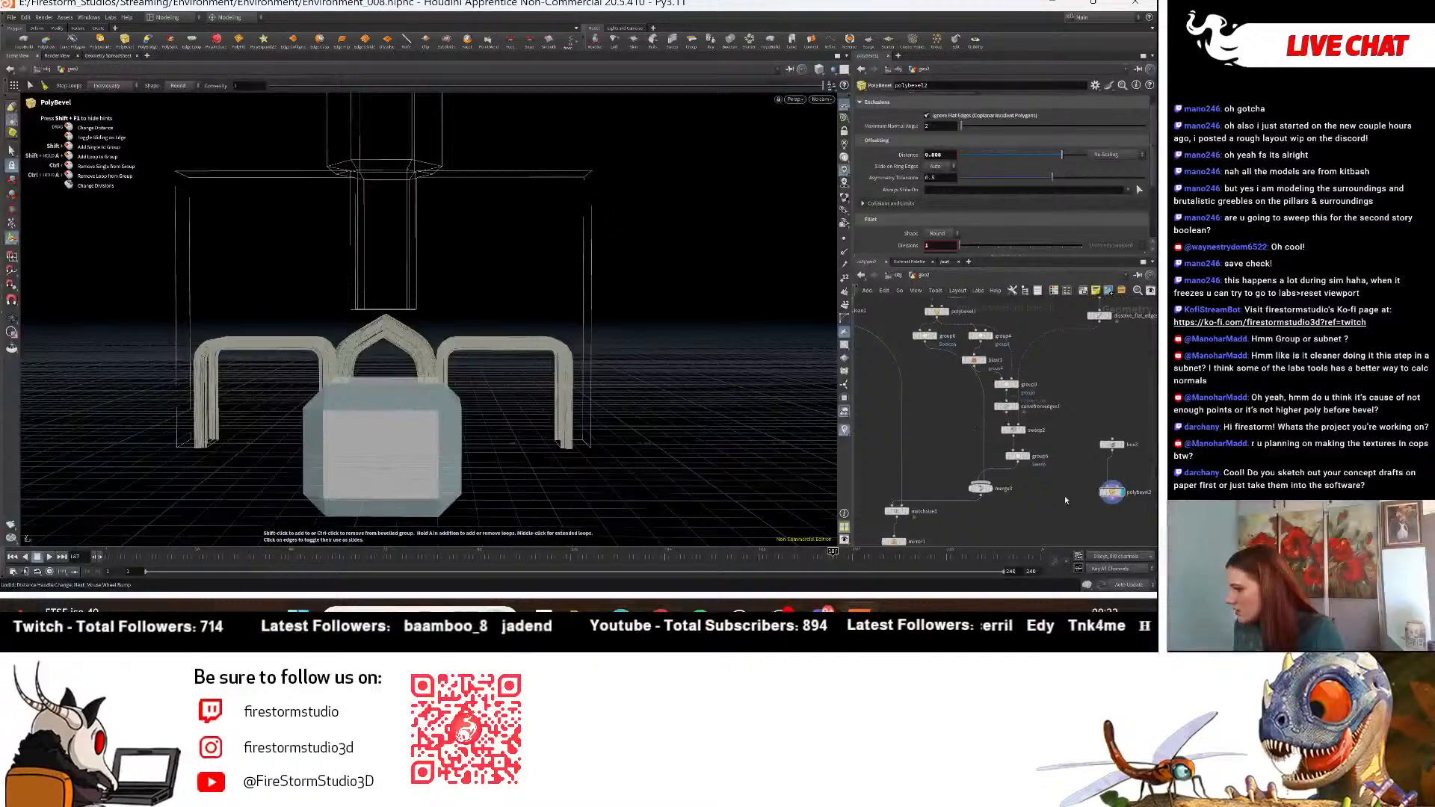
middle_drag(906, 516, 910, 428)
alt+drag(909, 429, 1125, 456)
middle_drag(1129, 455, 1038, 488)
scroll(1038, 489, up, 6)
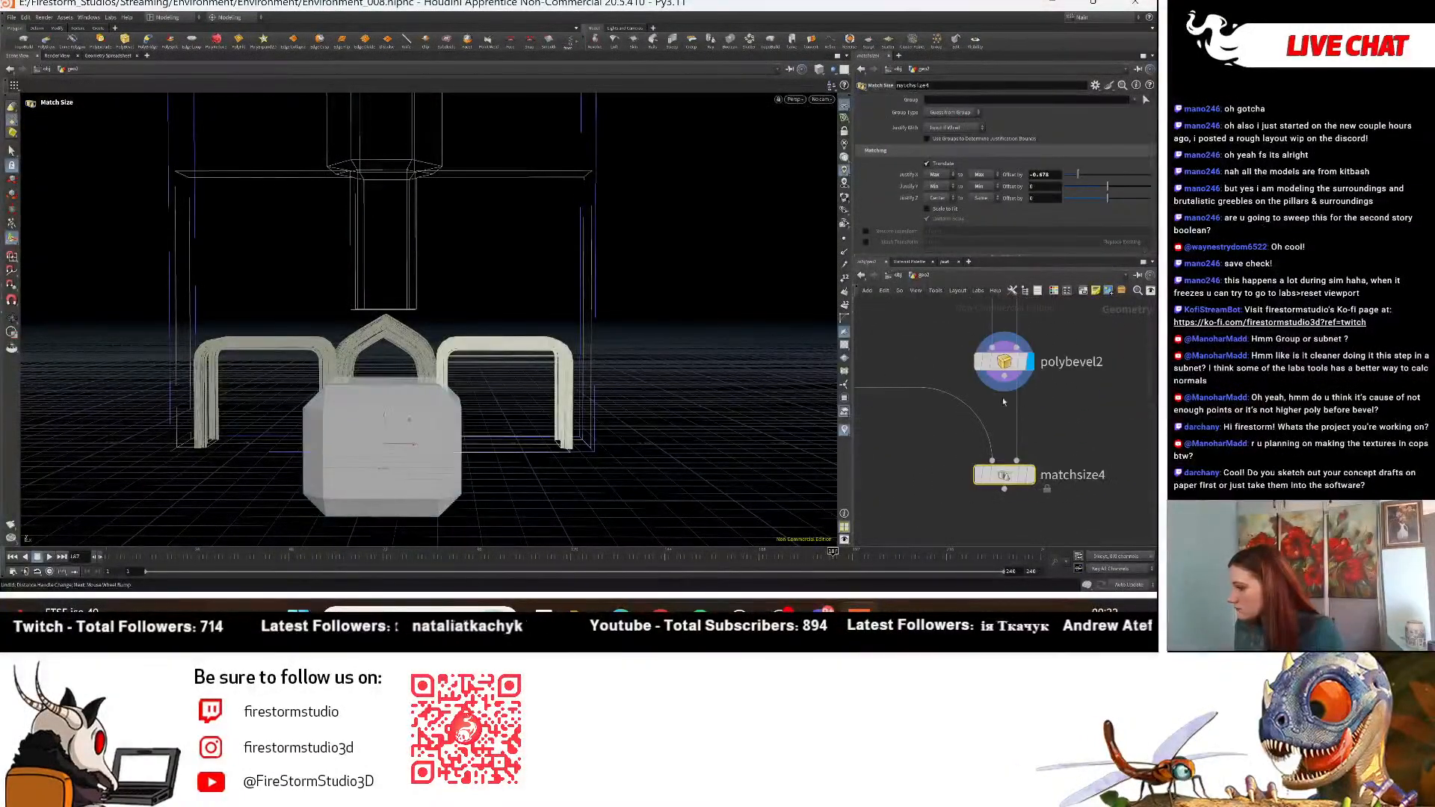
Connect polybevel2 to the first input of matchsize4 and display the result against the gate.
drag(1003, 375, 992, 459)
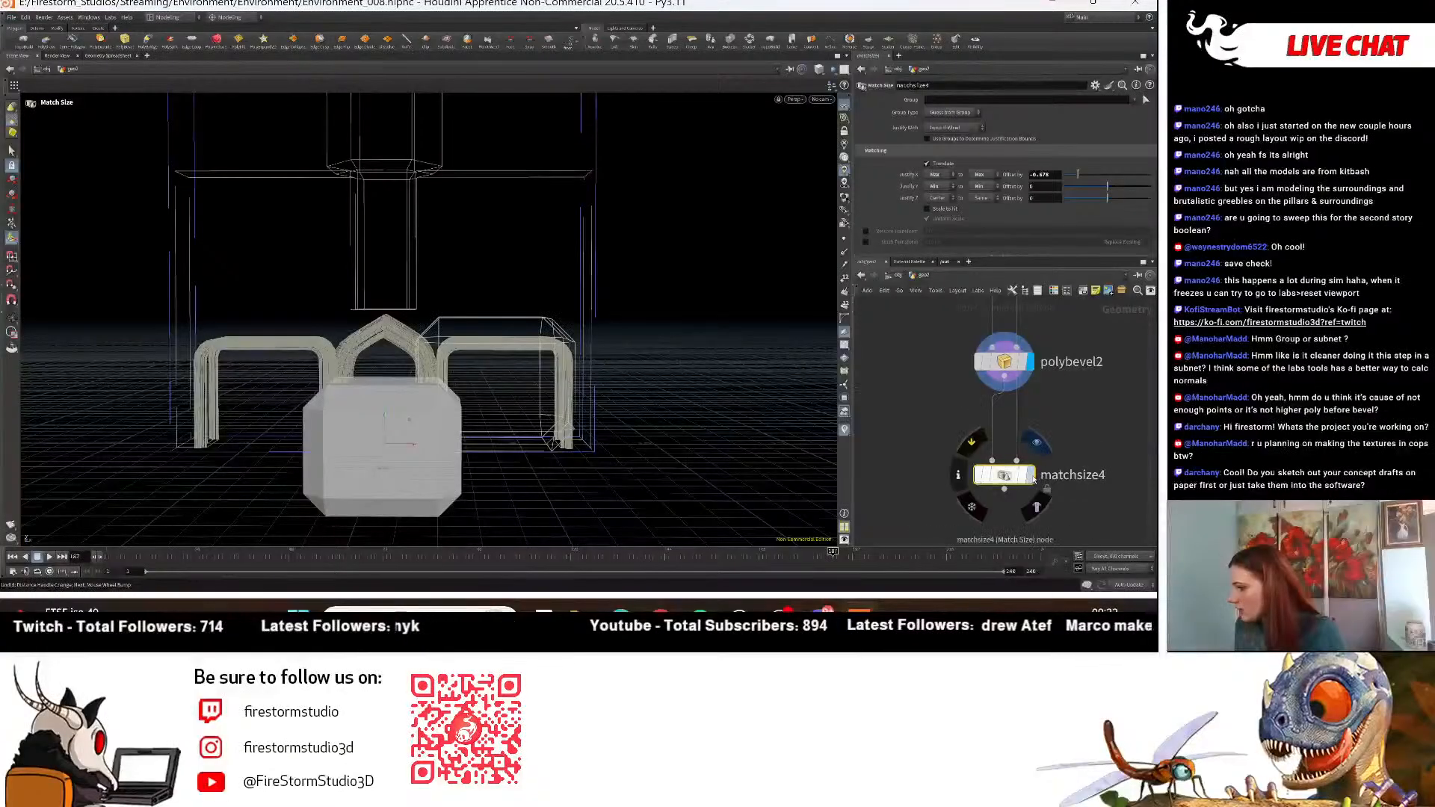
click(1032, 476)
alt+right_drag(655, 409, 388, 426)
alt+drag(523, 433, 563, 419)
alt+right_drag(563, 419, 652, 457)
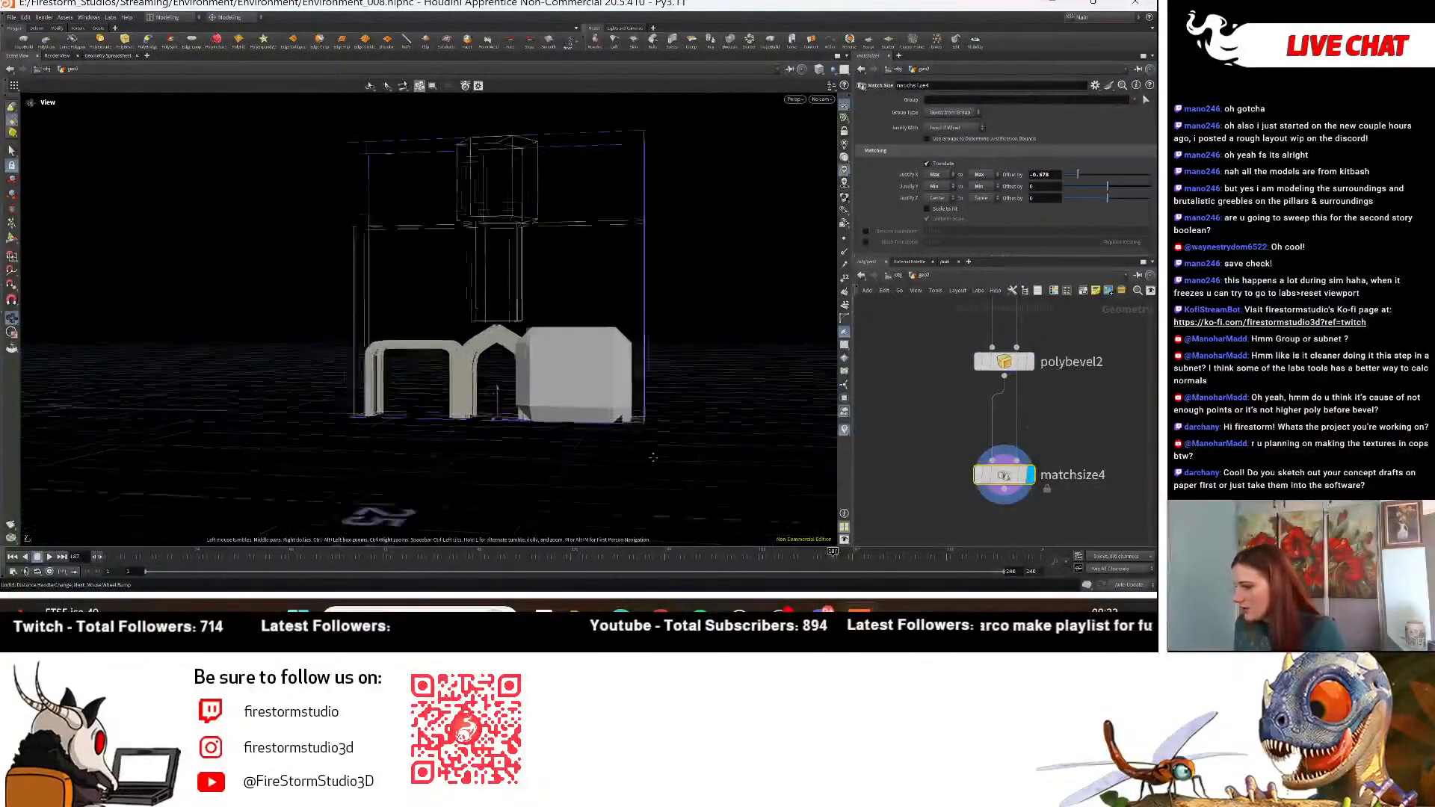
alt+middle_drag(681, 427, 656, 483)
middle_drag(689, 431, 602, 439)
right_drag(603, 439, 527, 469)
key(Return)
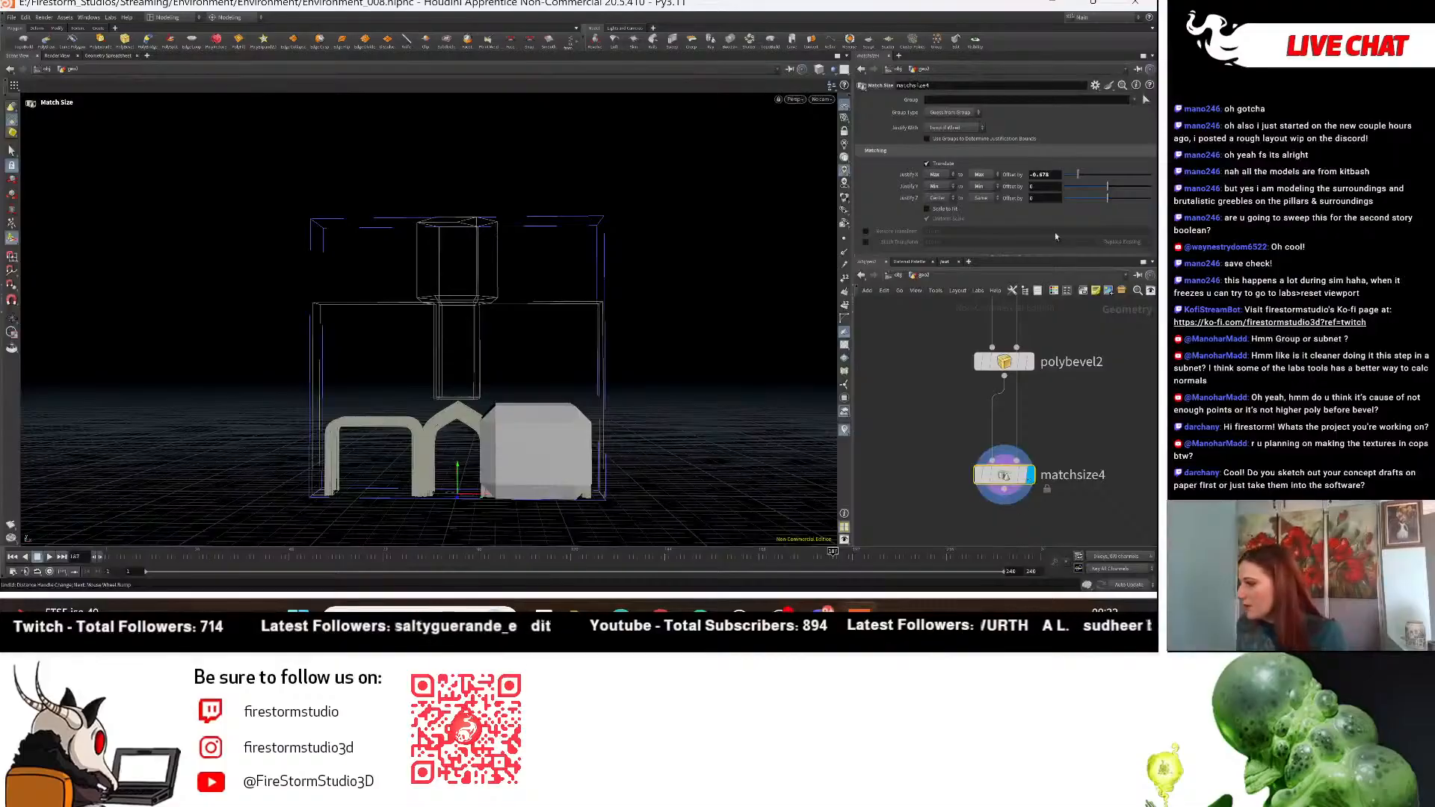
Switch the viewport to the front orthographic view with the whole gate building framed.
click(792, 100)
mouse_move(829, 122)
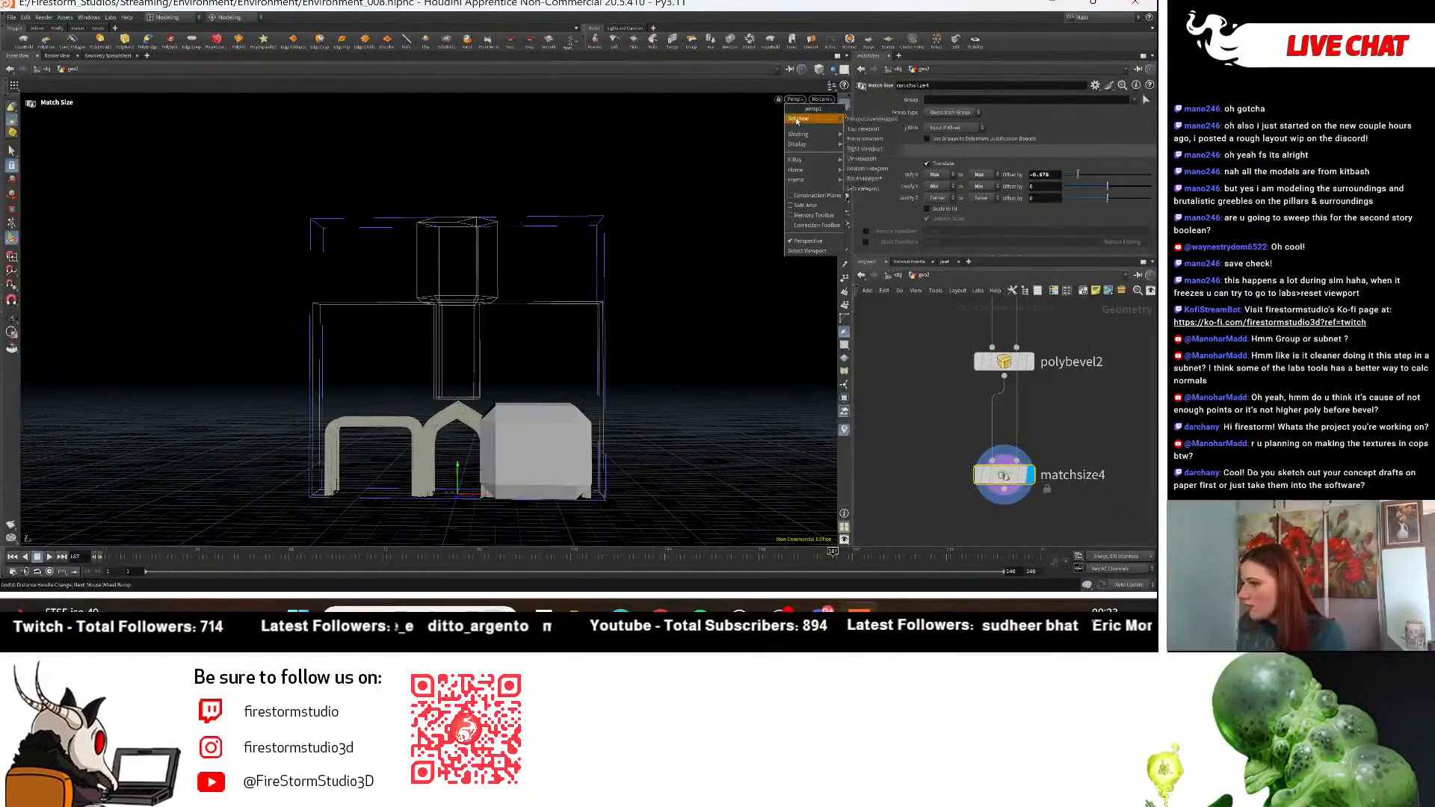
click(865, 139)
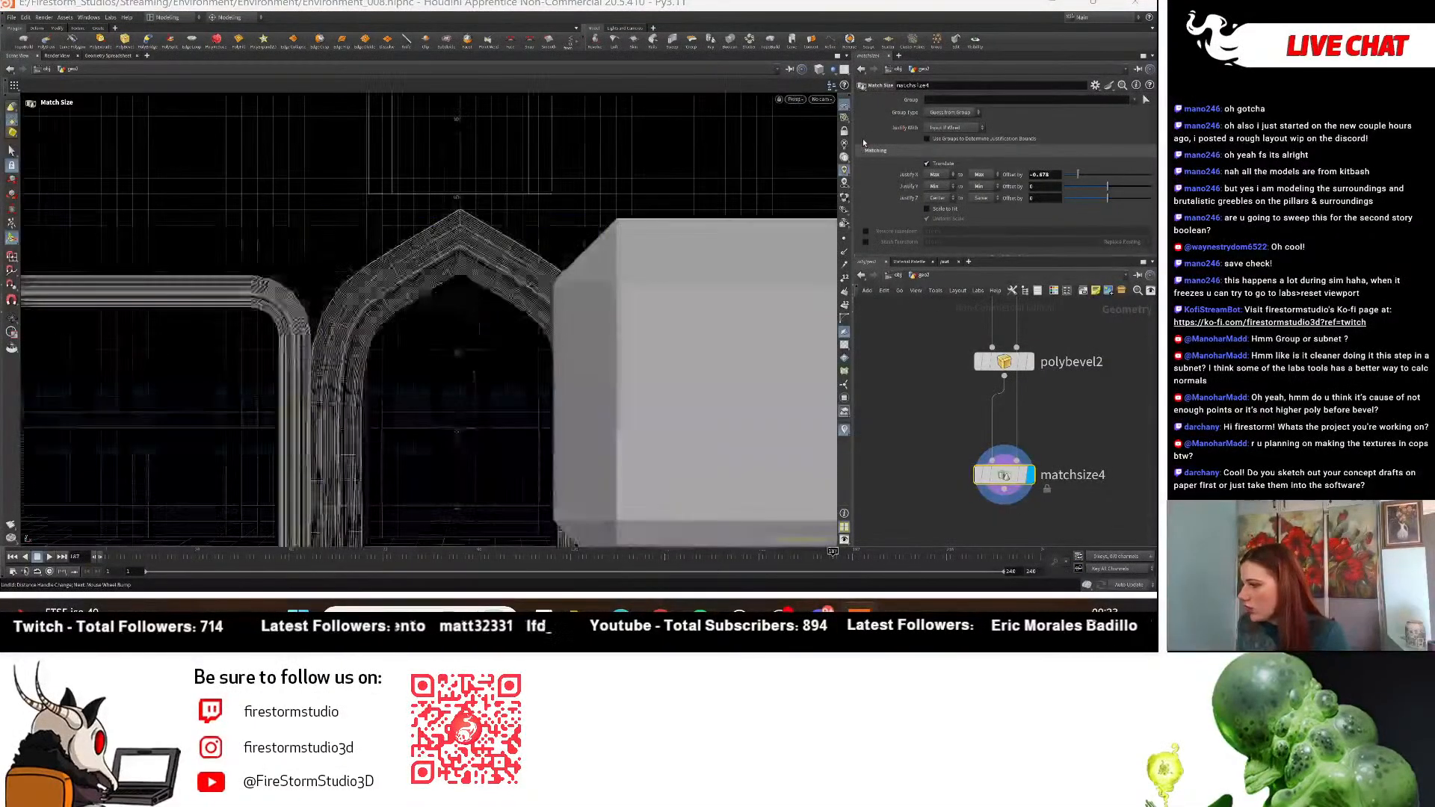
scroll(594, 411, down, 5)
key(Return)
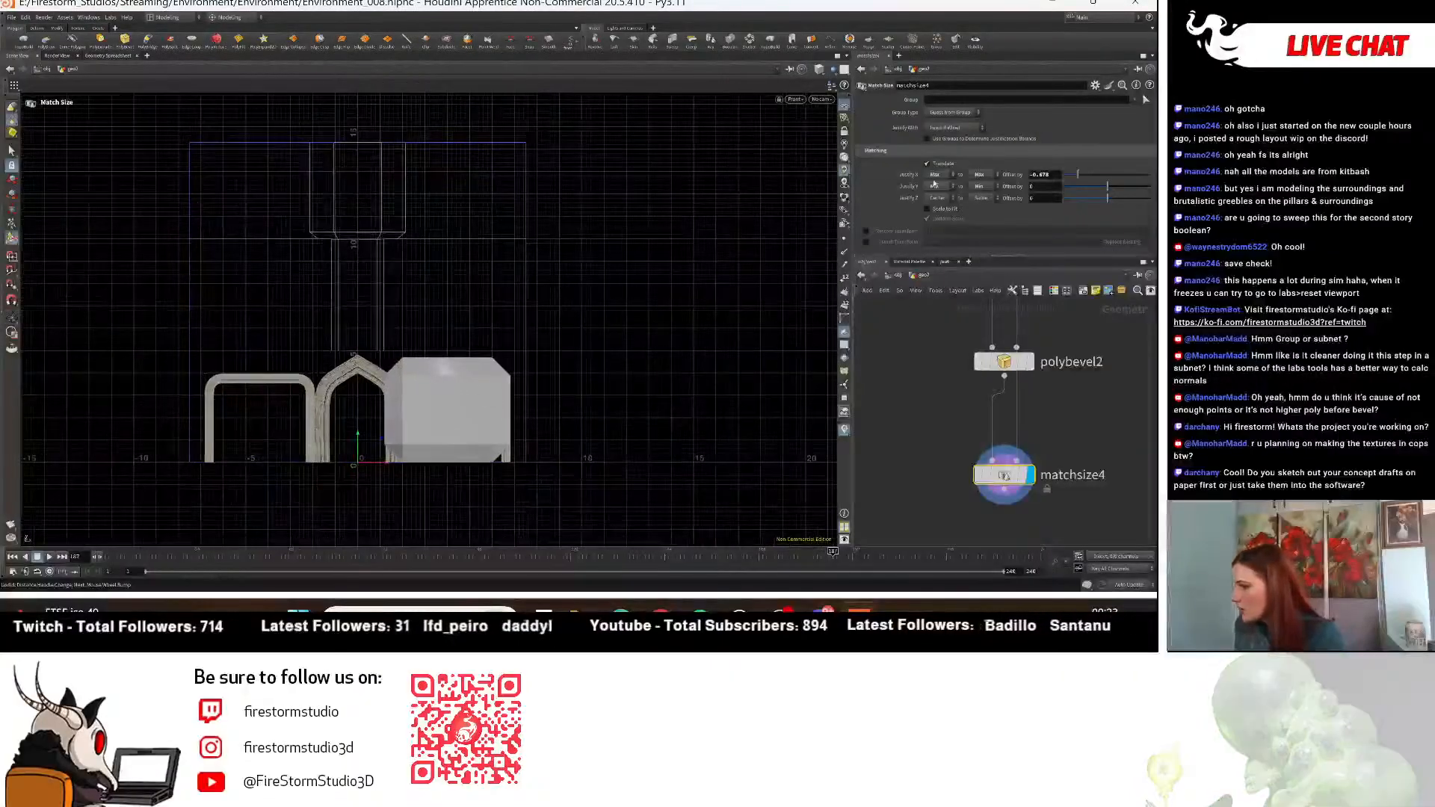
Set the Justify X offset of matchsize4 to 0.
text(.)
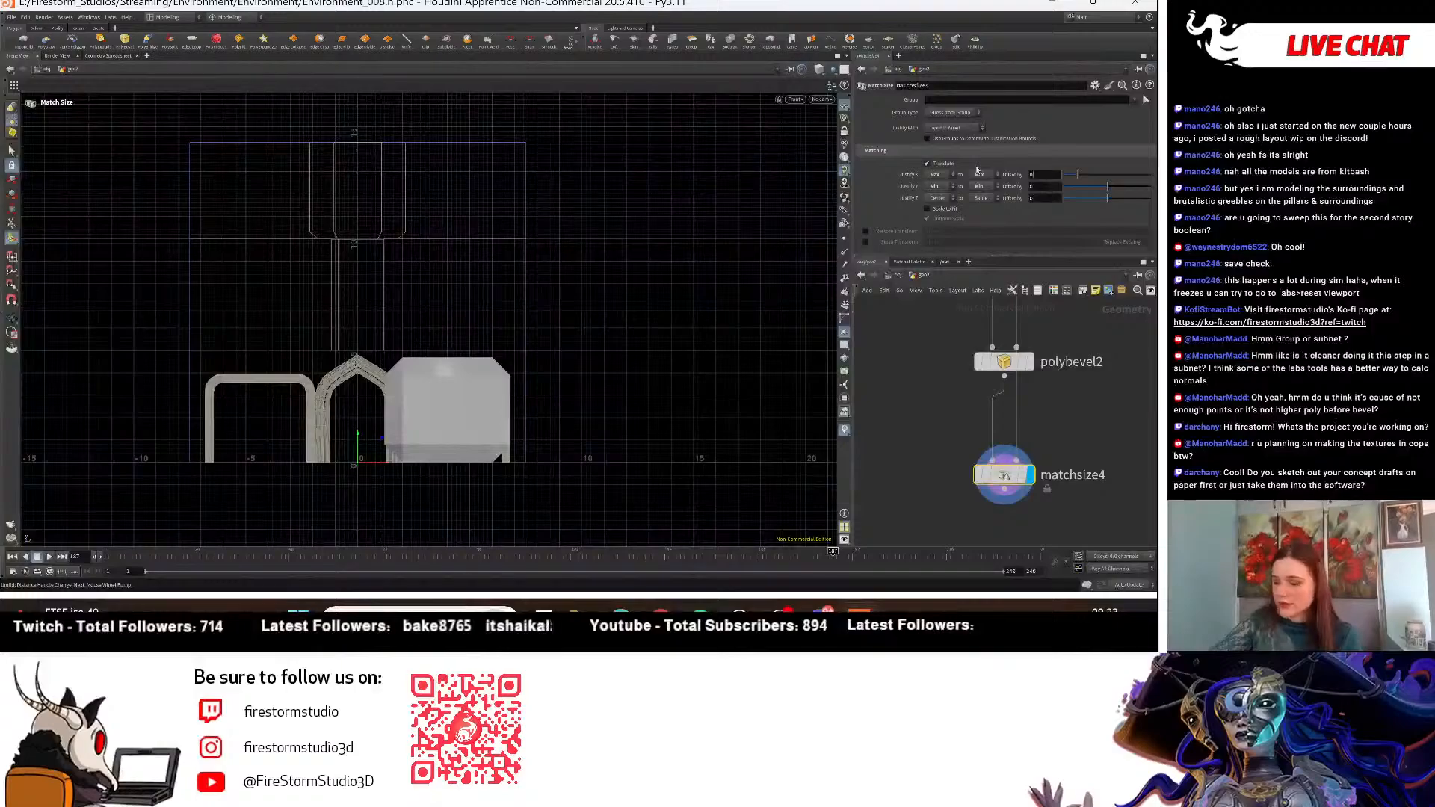
key(Return)
key(space)
right_drag(531, 343, 772, 414)
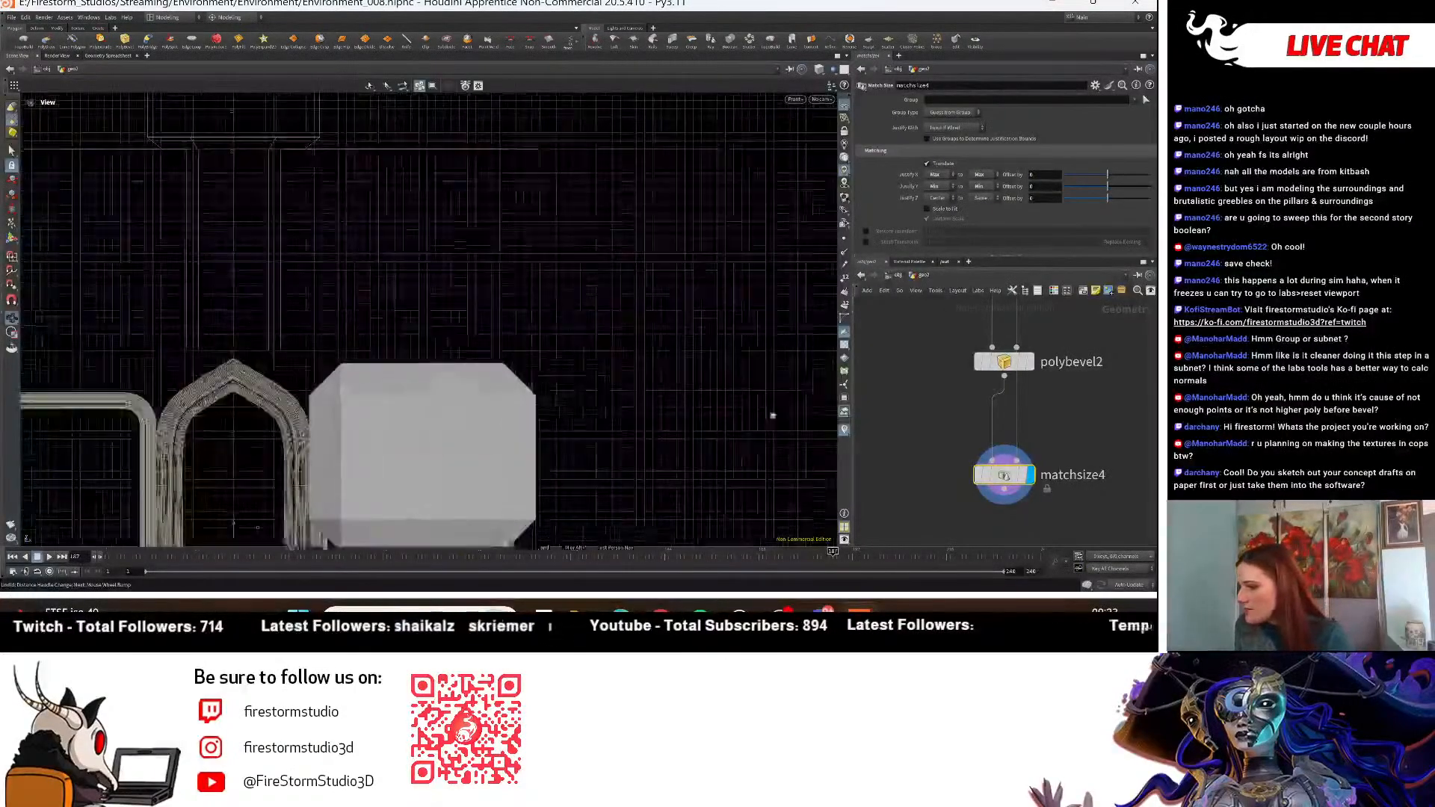
middle_drag(604, 386, 548, 301)
right_drag(469, 292, 579, 357)
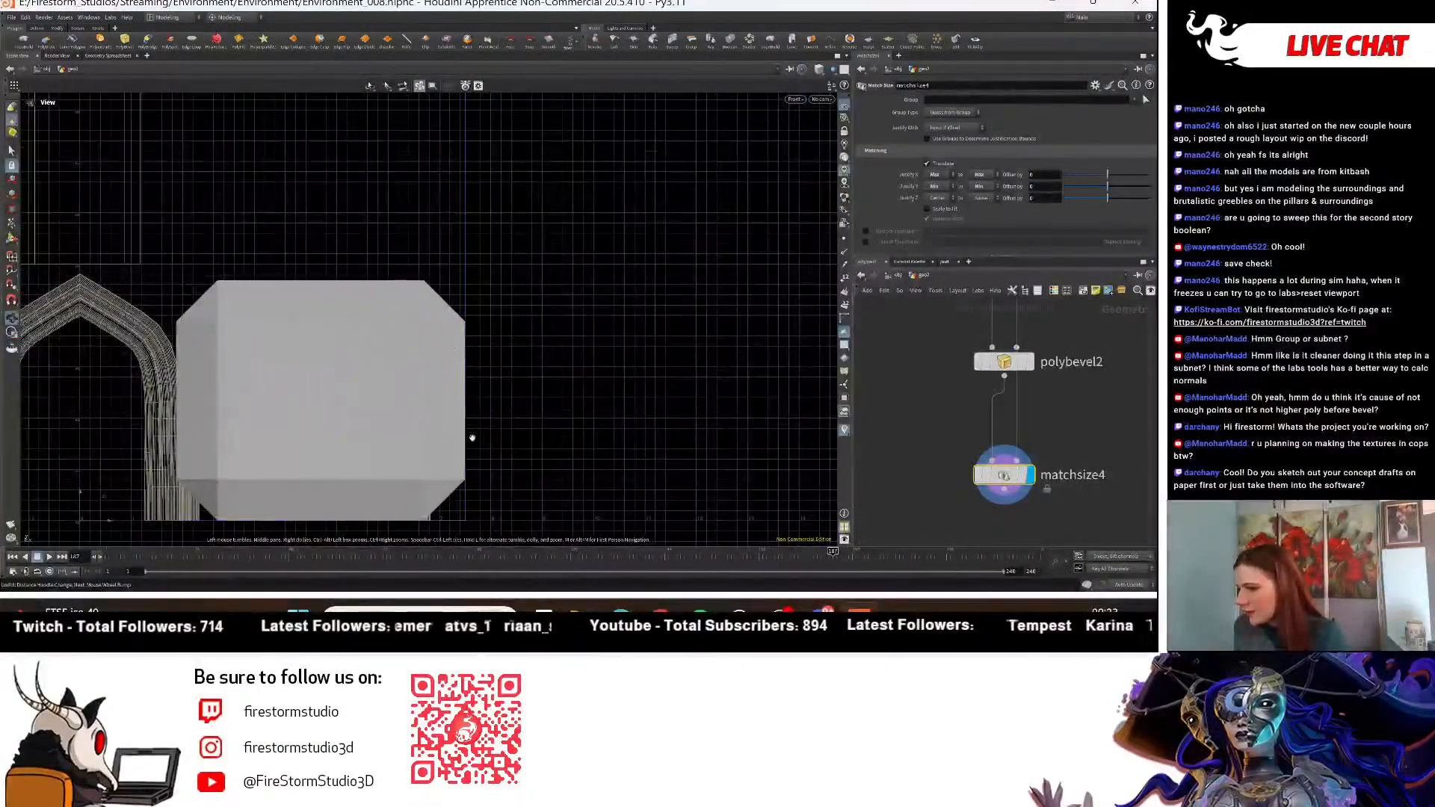
middle_drag(435, 257, 432, 403)
right_drag(432, 404, 352, 410)
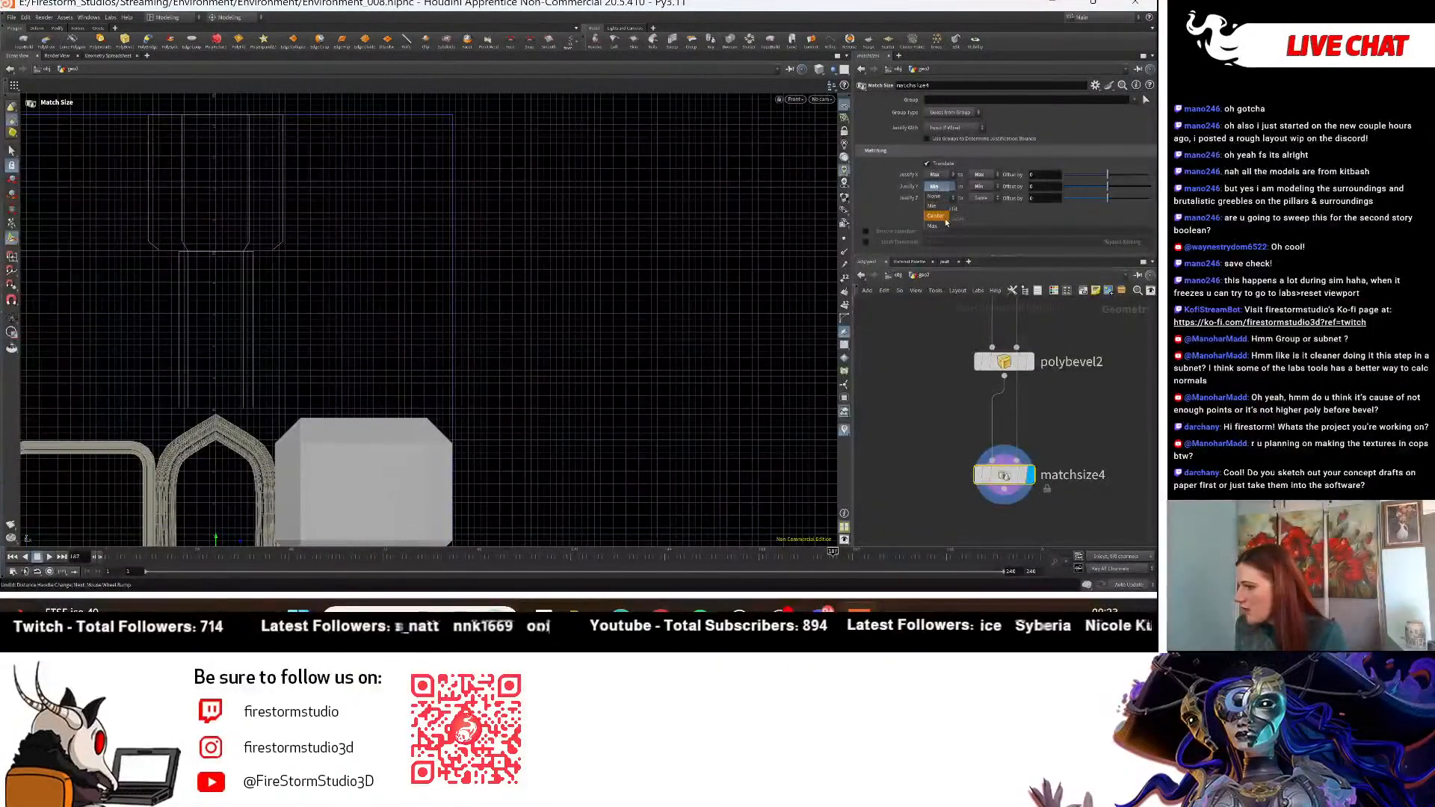
Set Justify Y of matchsize4 to align the box's Max with the reference's Center.
click(943, 218)
click(953, 188)
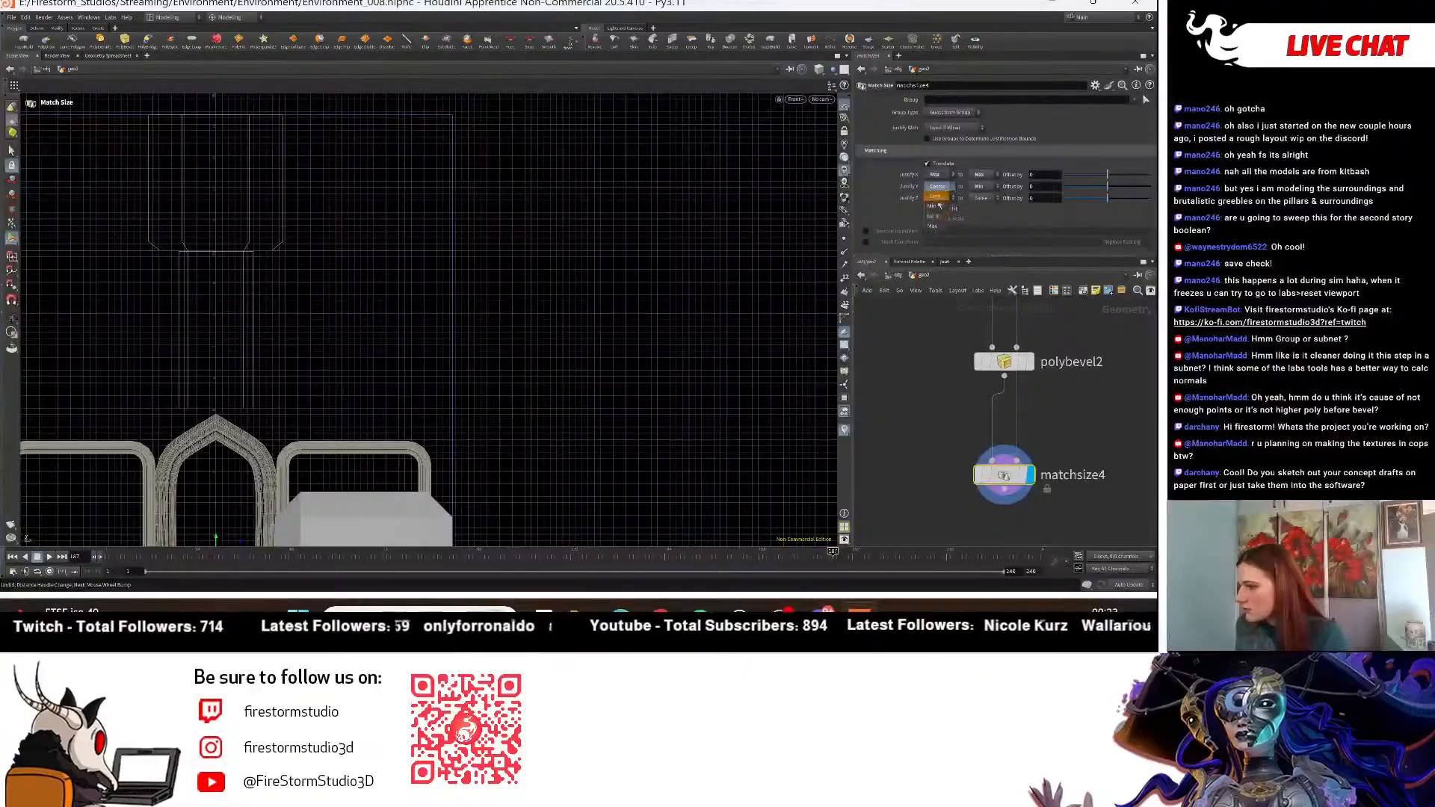
click(938, 226)
right_drag(595, 370, 61, 412)
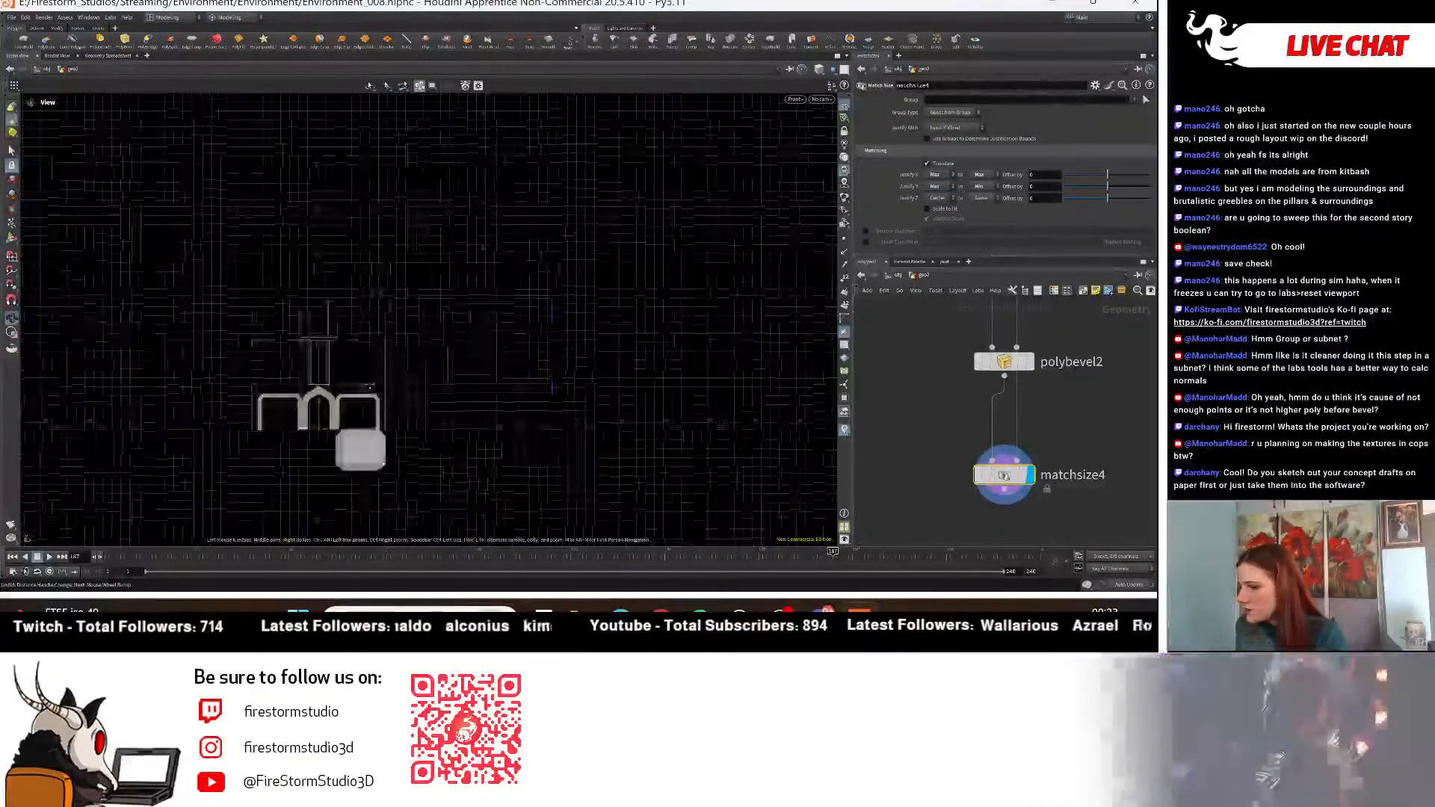
click(979, 186)
click(980, 217)
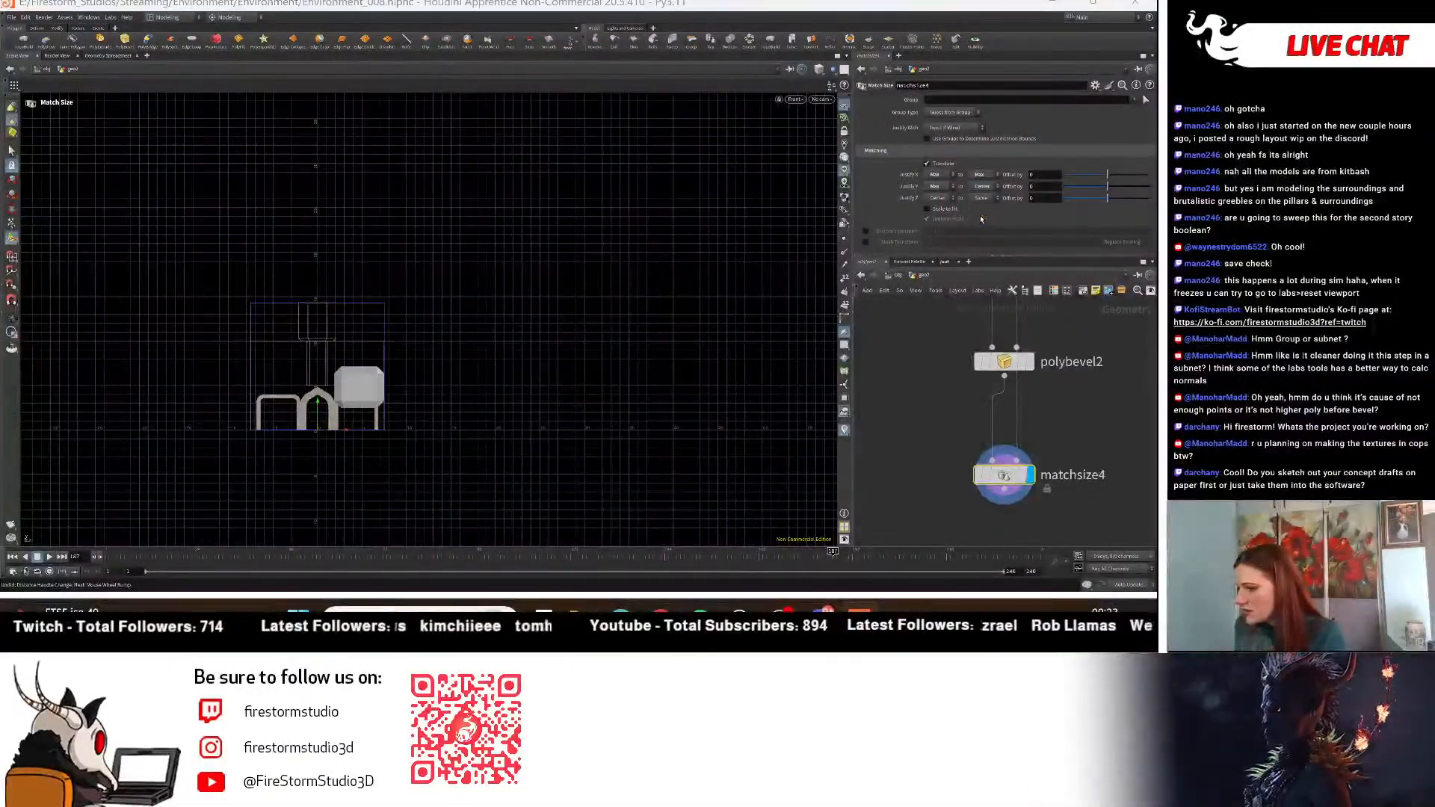
scroll(657, 353, up, 5)
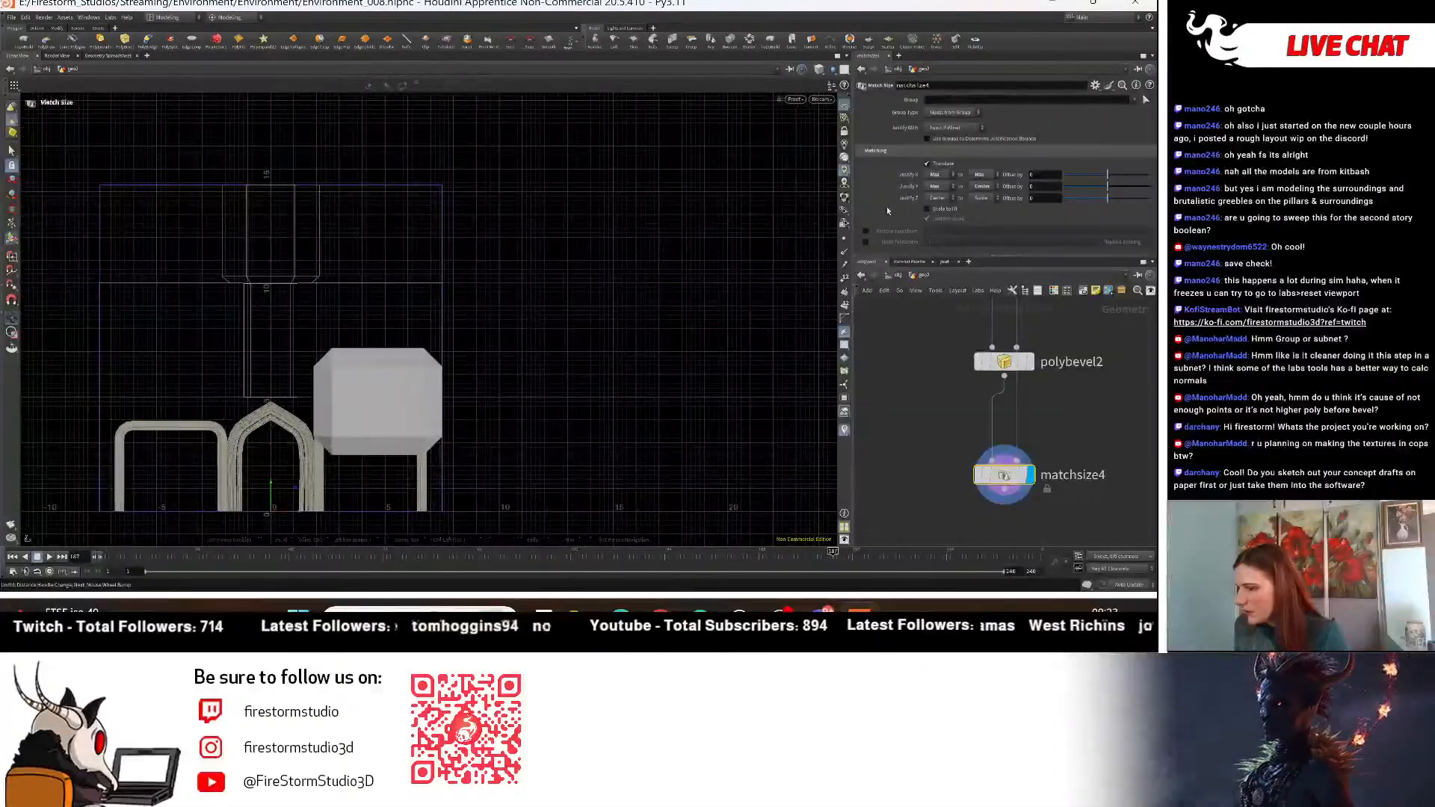
Try Min as the box's own Justify Y option on matchsize4, settling on Center to Center.
click(936, 186)
click(937, 216)
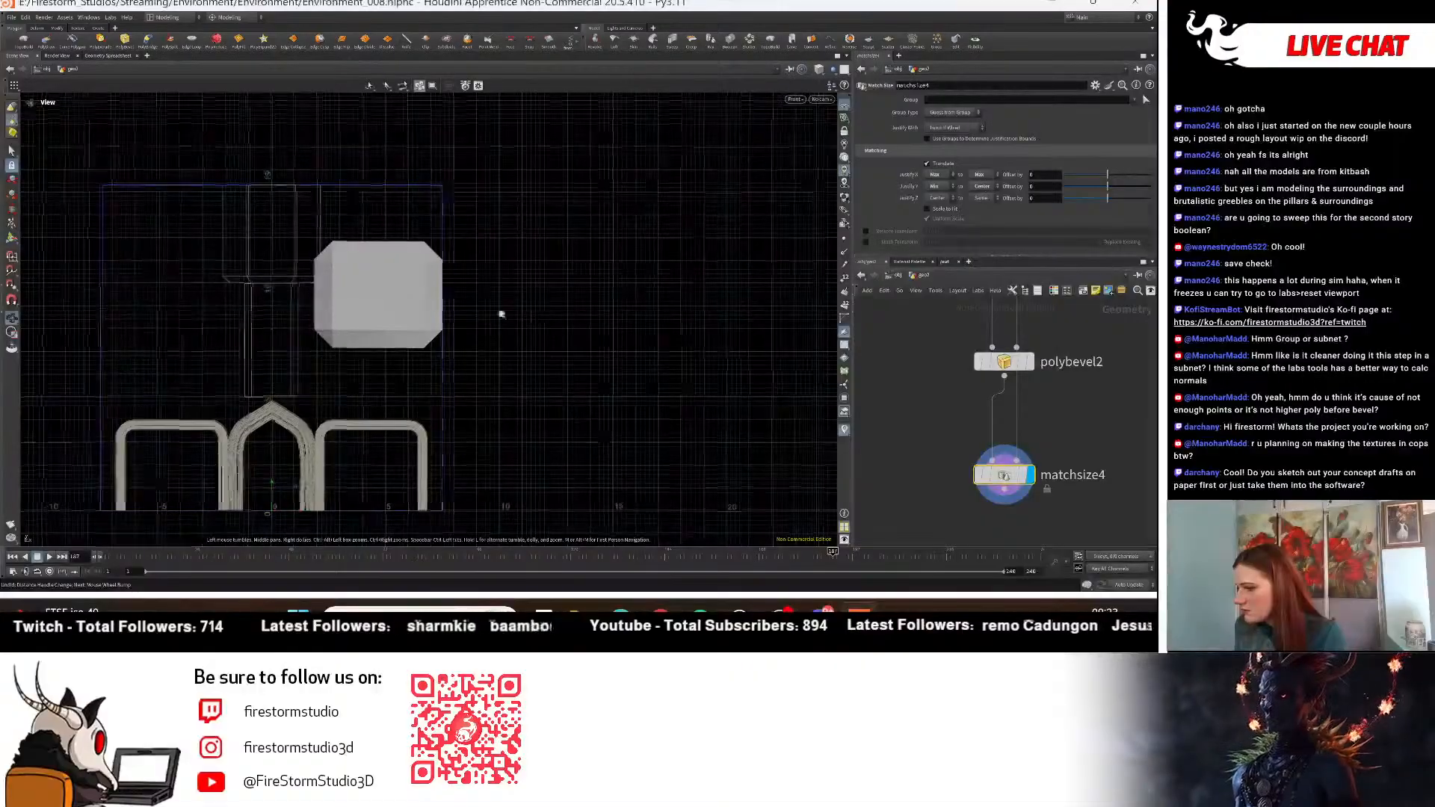
scroll(560, 314, up, 3)
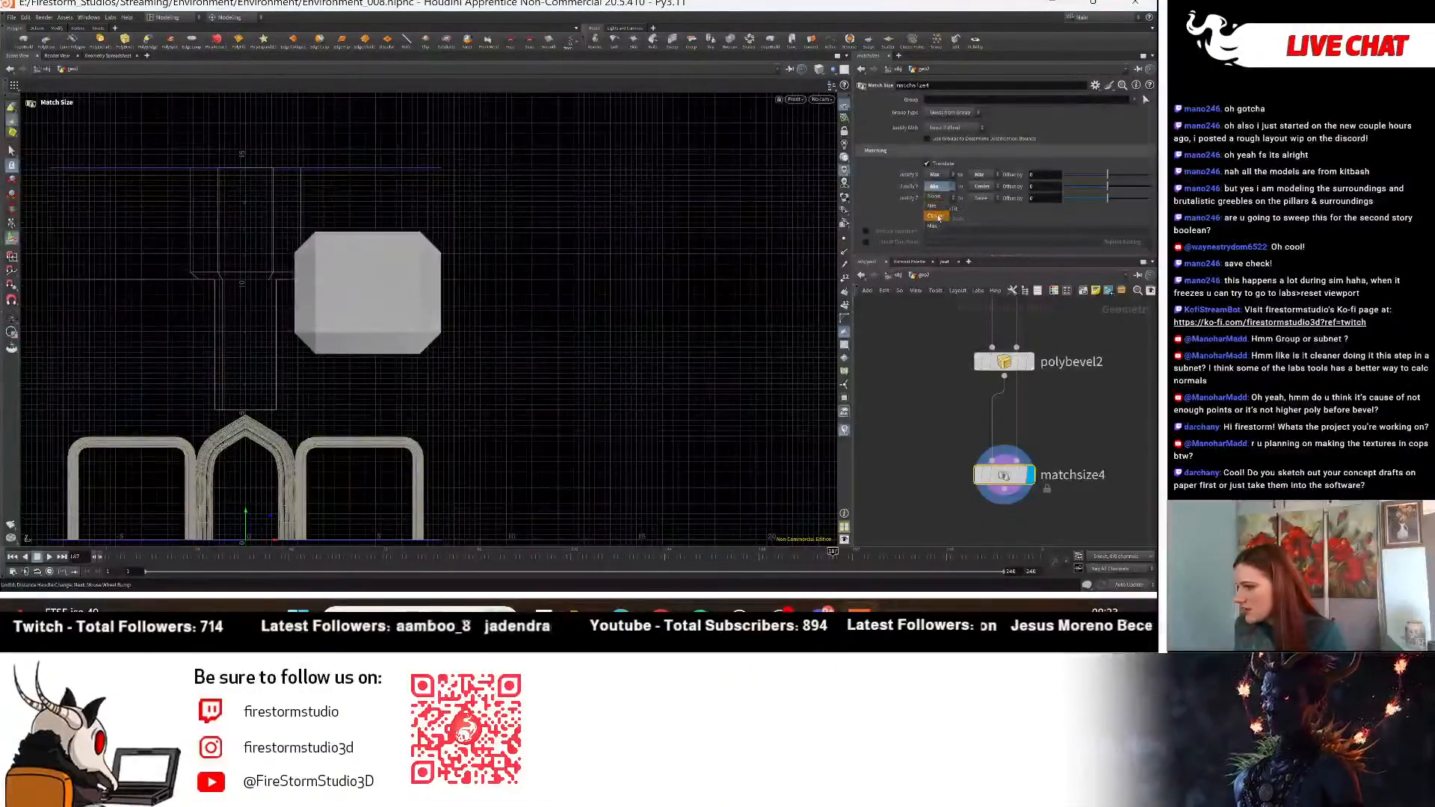
click(937, 216)
click(977, 186)
click(549, 342)
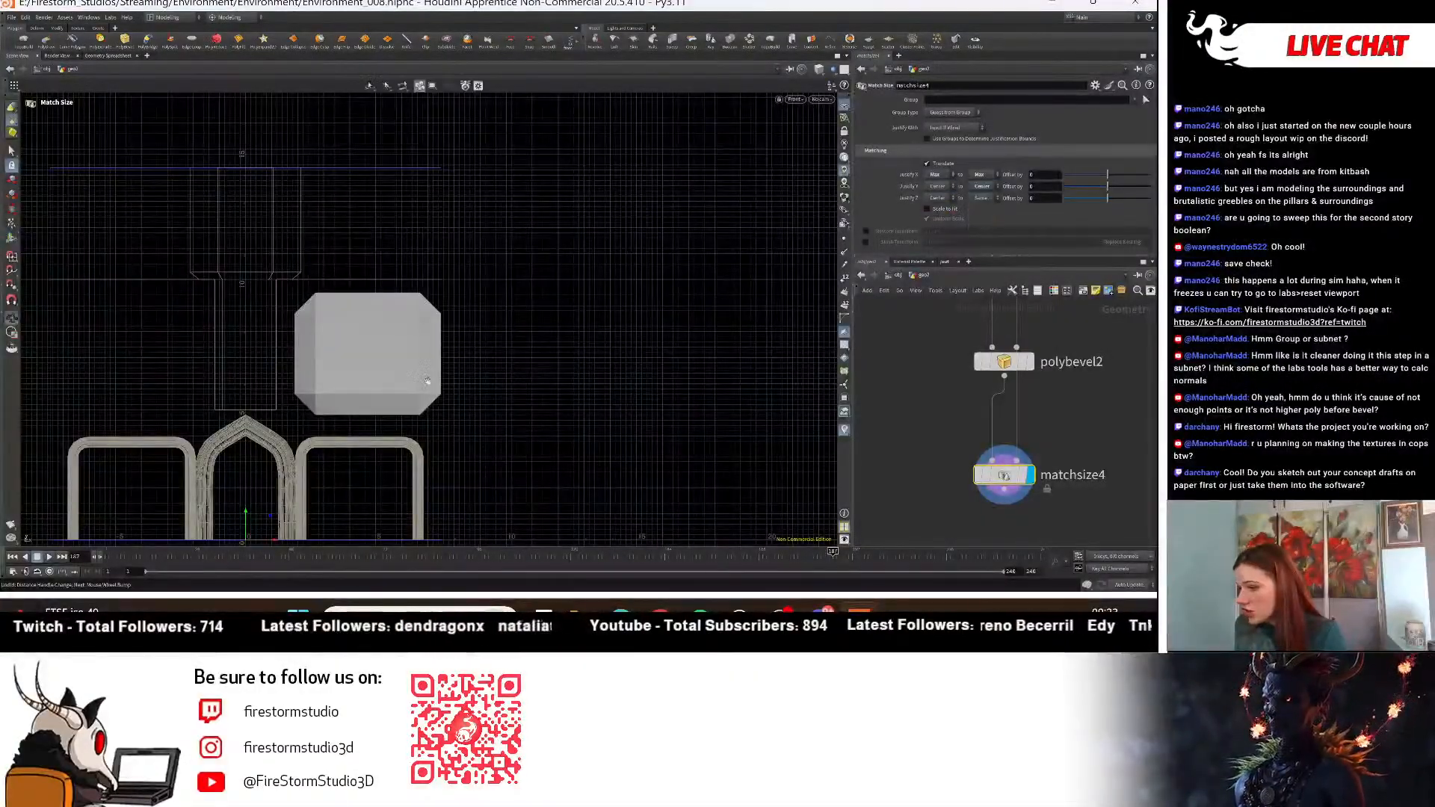
scroll(452, 391, up, 1)
middle_drag(451, 390, 476, 331)
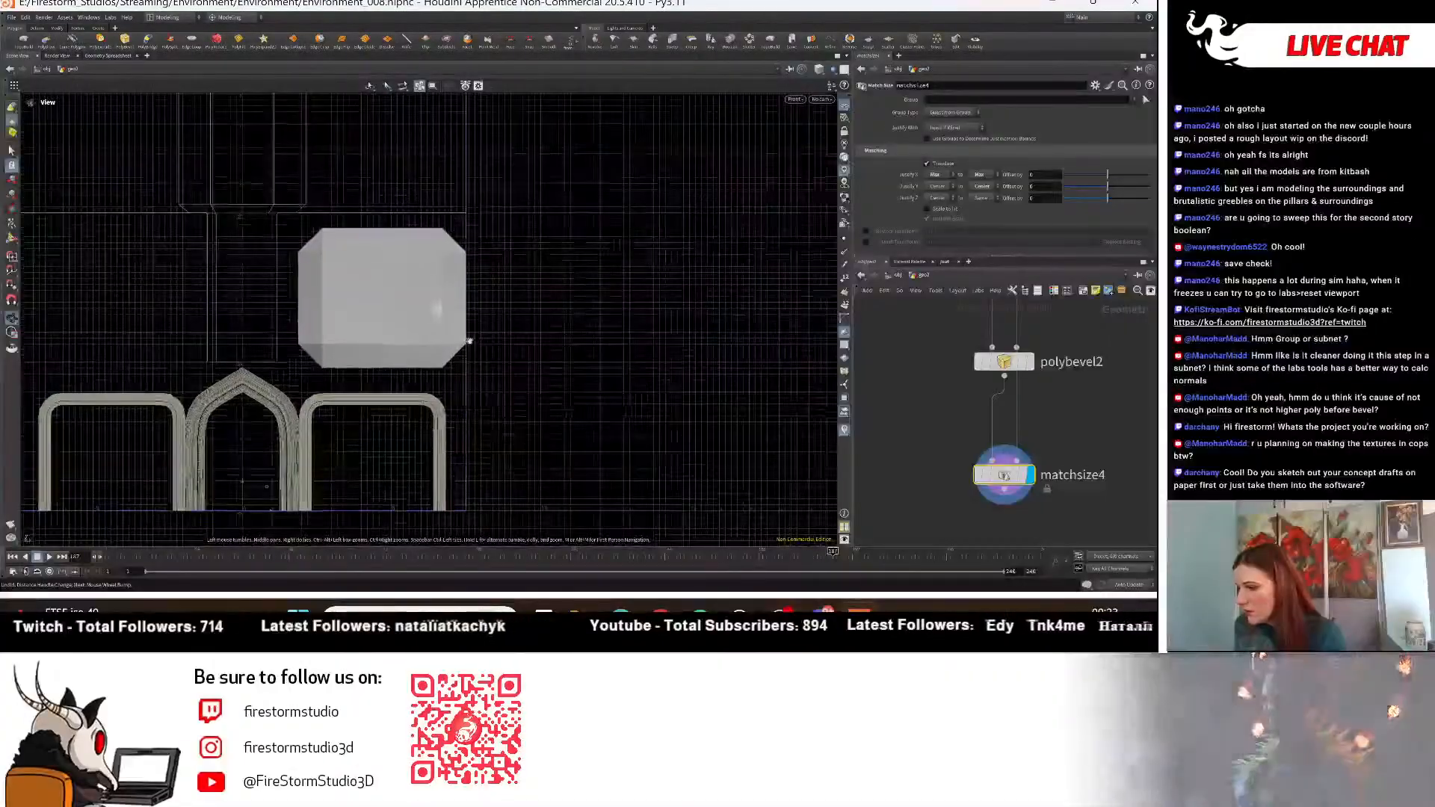
scroll(548, 340, up, 2)
Set the size of box3 to 5 in X and 4.04 in Y.
scroll(1109, 370, down, 4)
middle_drag(1109, 372, 1018, 464)
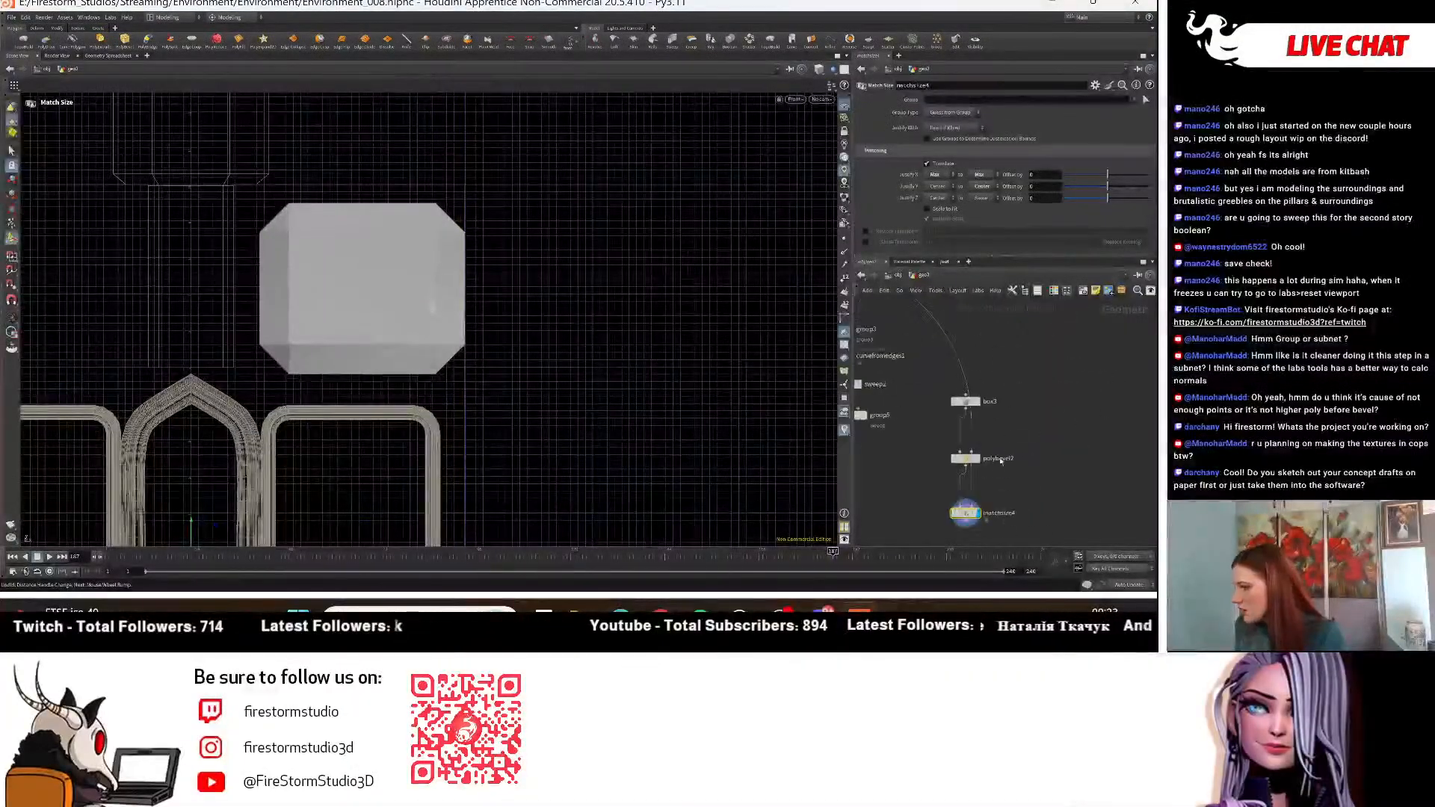
scroll(1009, 425, up, 2)
click(958, 396)
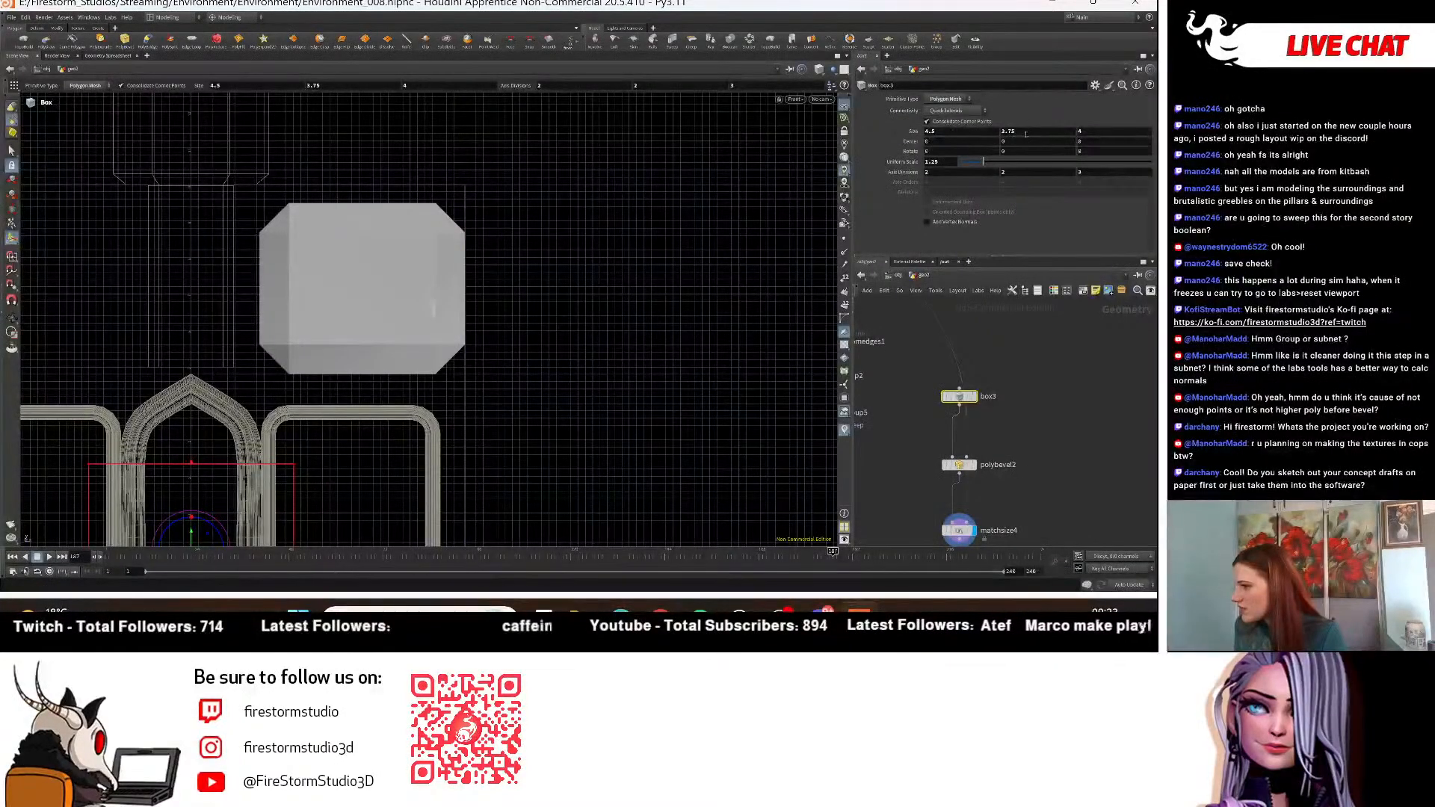
middle_drag(1025, 134, 1144, 137)
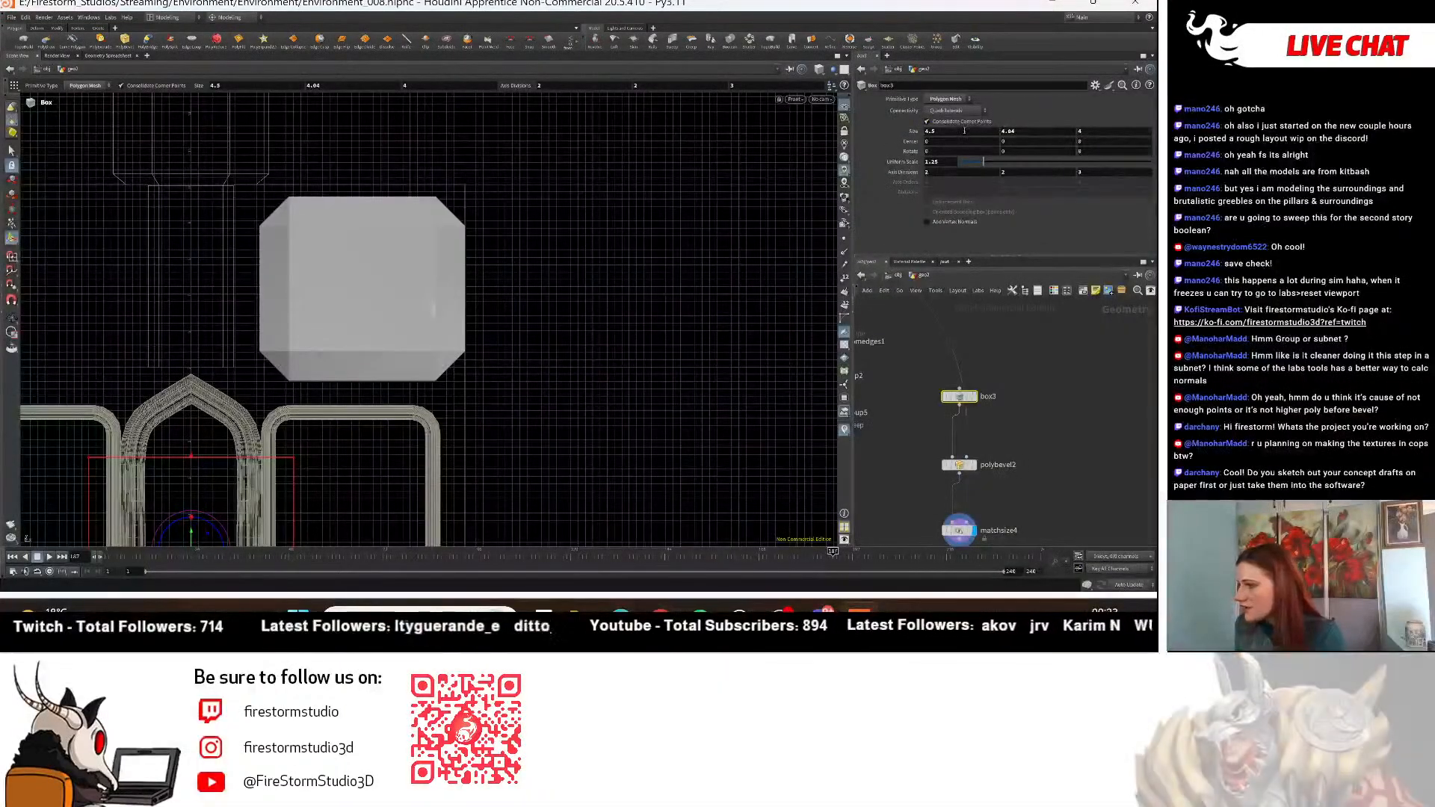
middle_drag(964, 130, 992, 125)
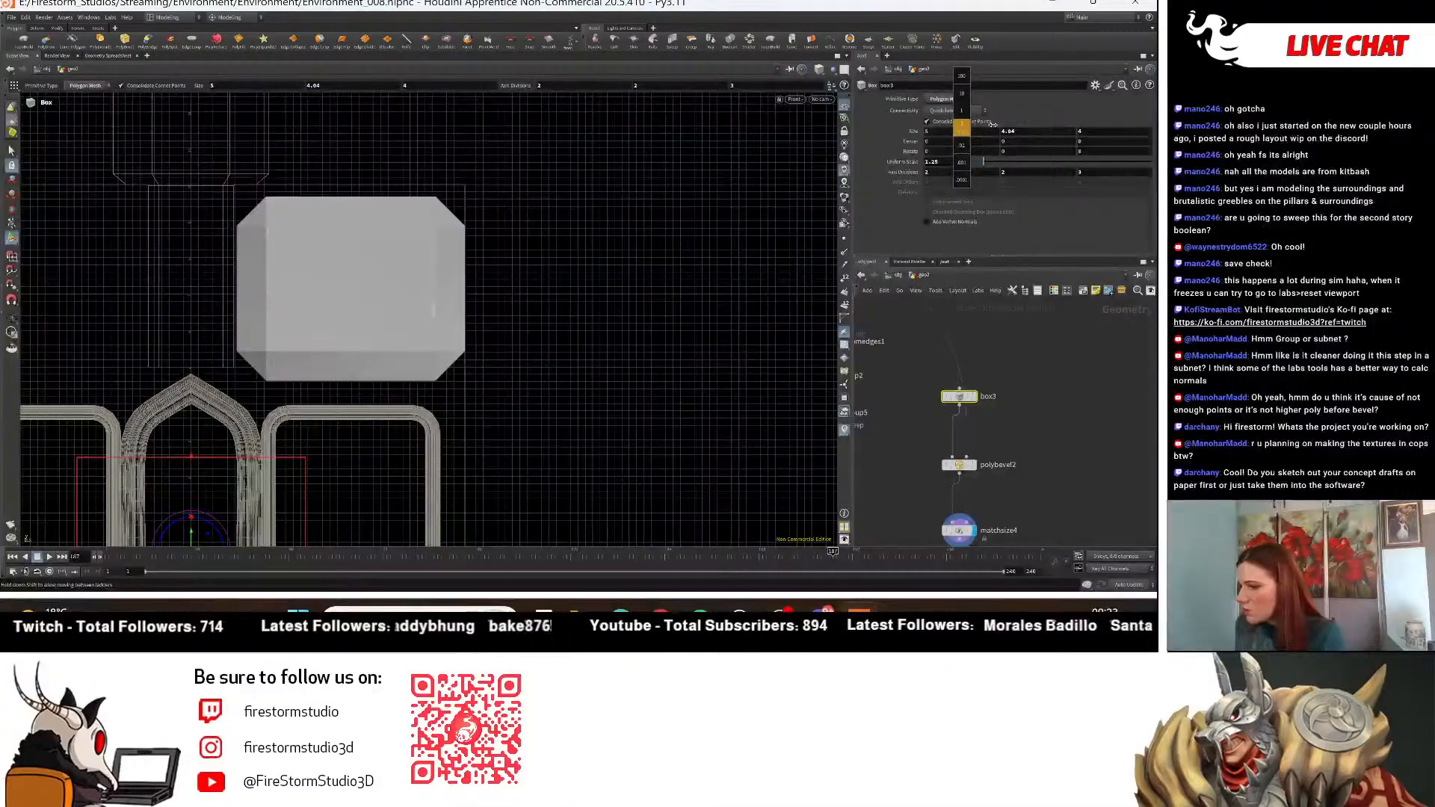
middle_drag(992, 125, 992, 125)
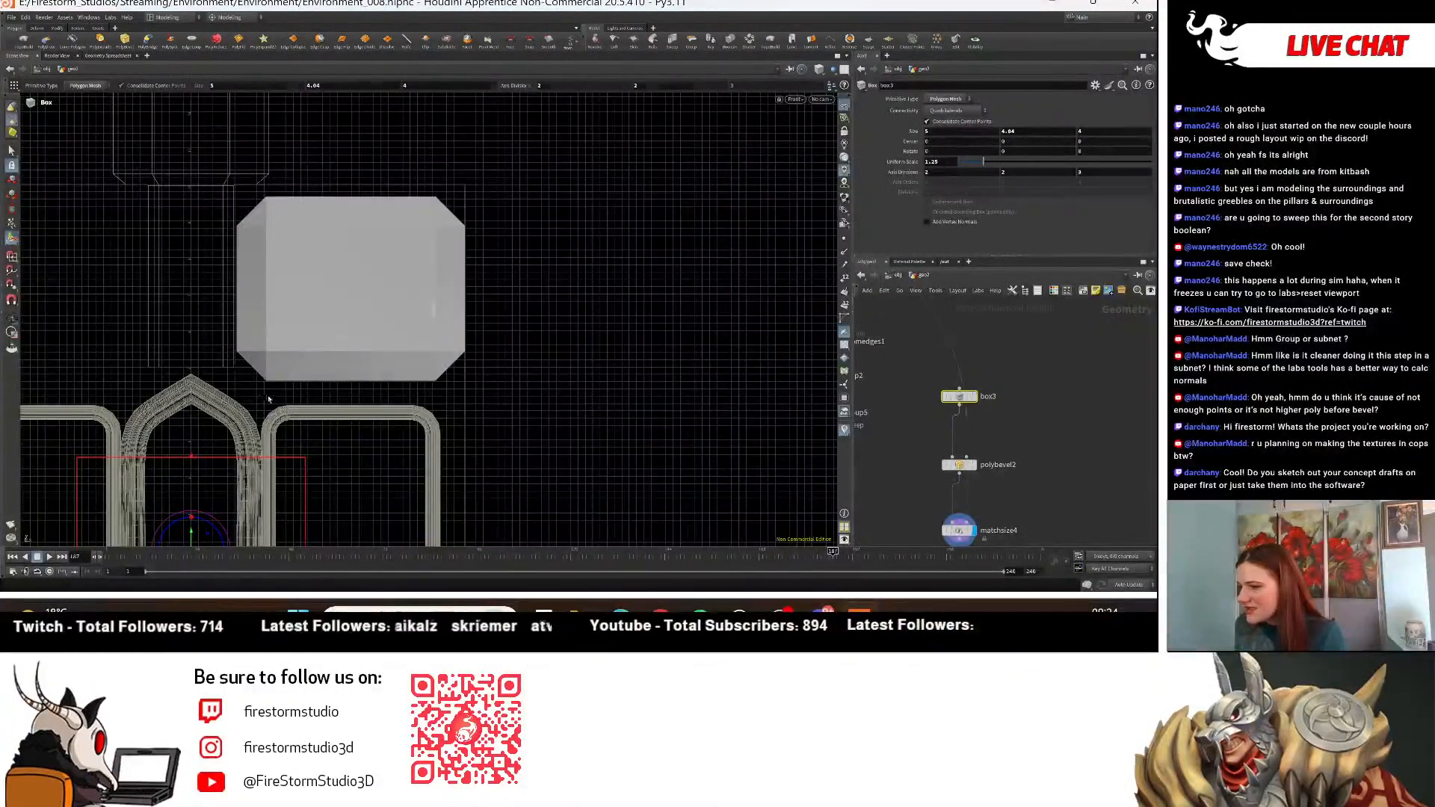
alt+middle_drag(272, 386, 282, 343)
alt+right_drag(282, 343, 260, 325)
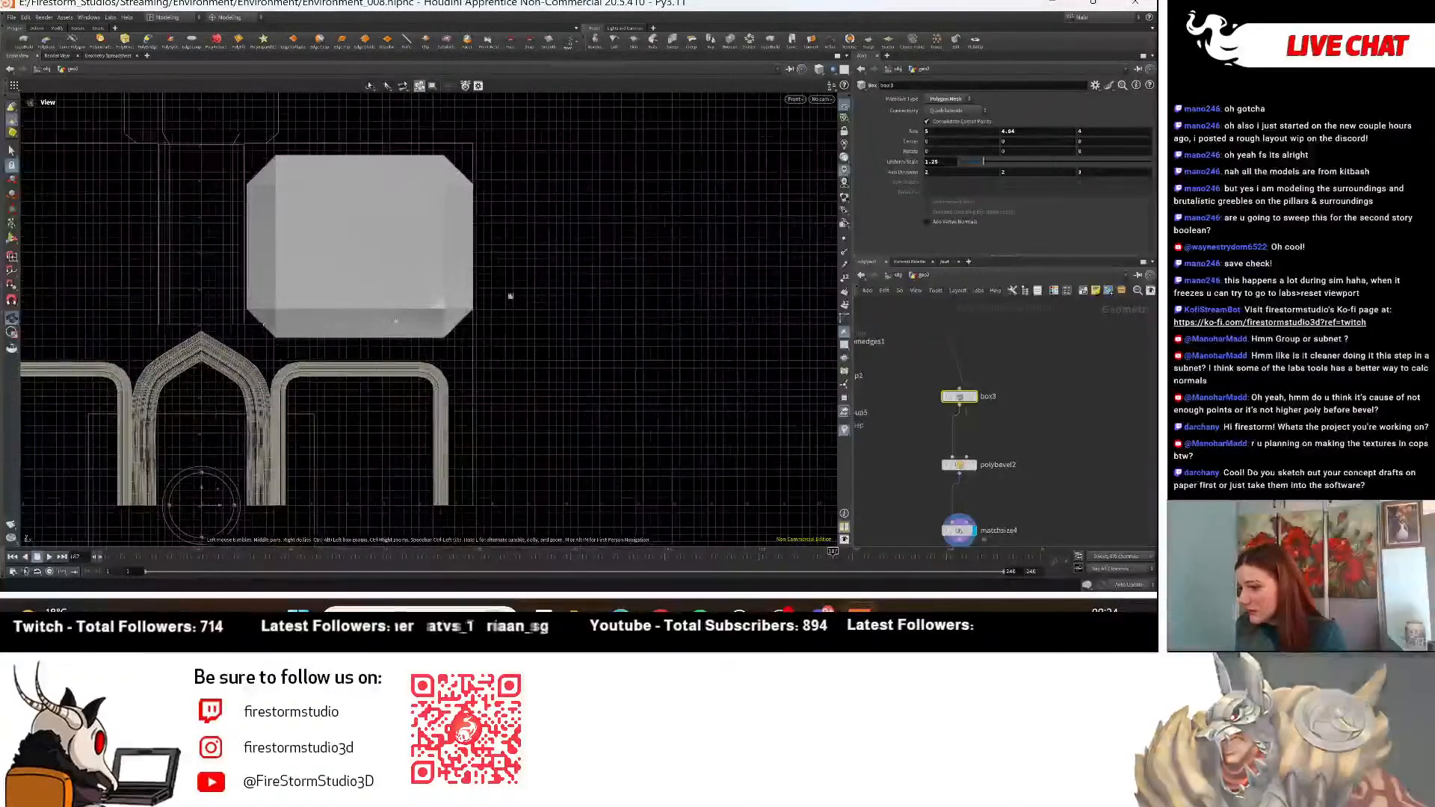
key(Return)
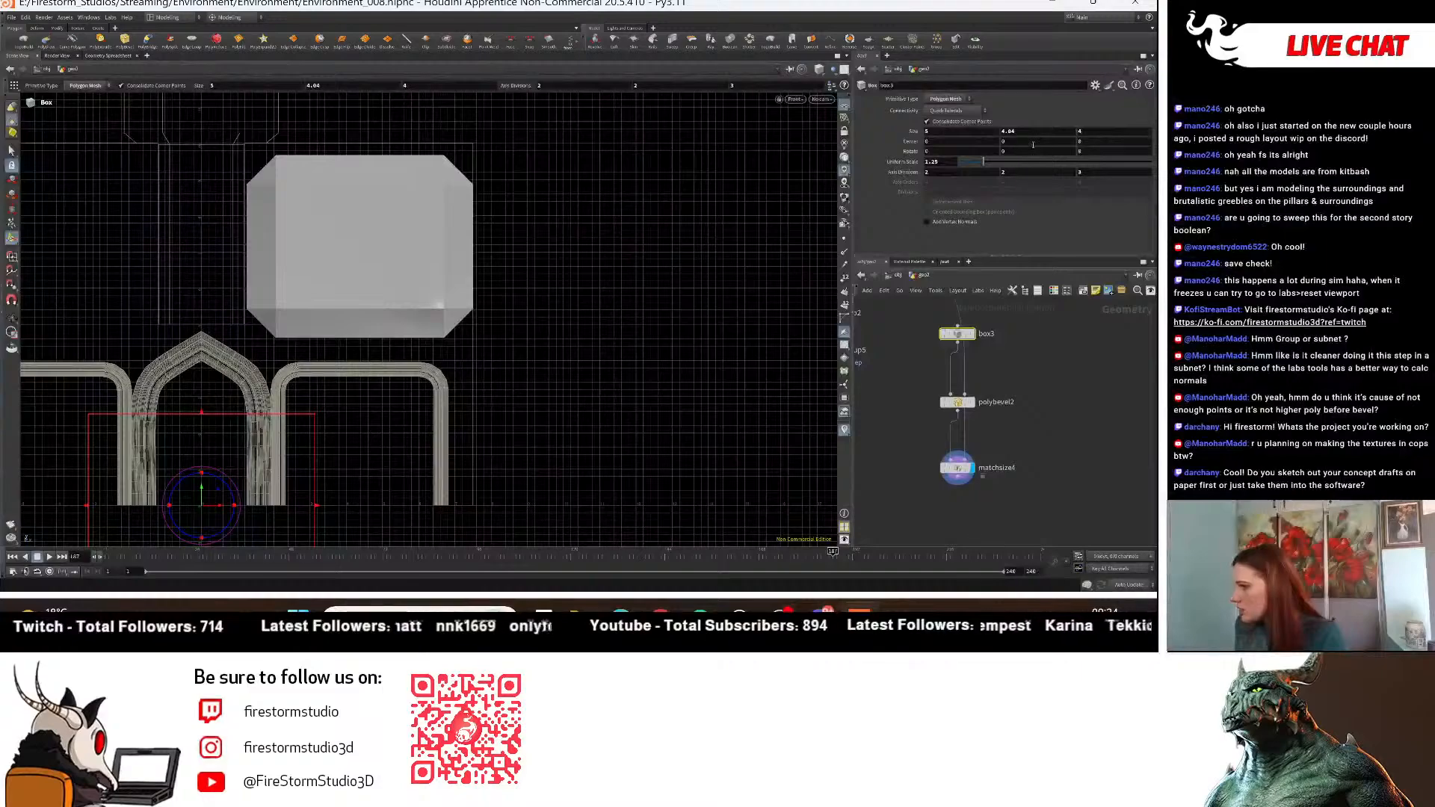
Lower the bevelled box with a Justify Y offset of about -0.42 on matchsize4.
click(958, 468)
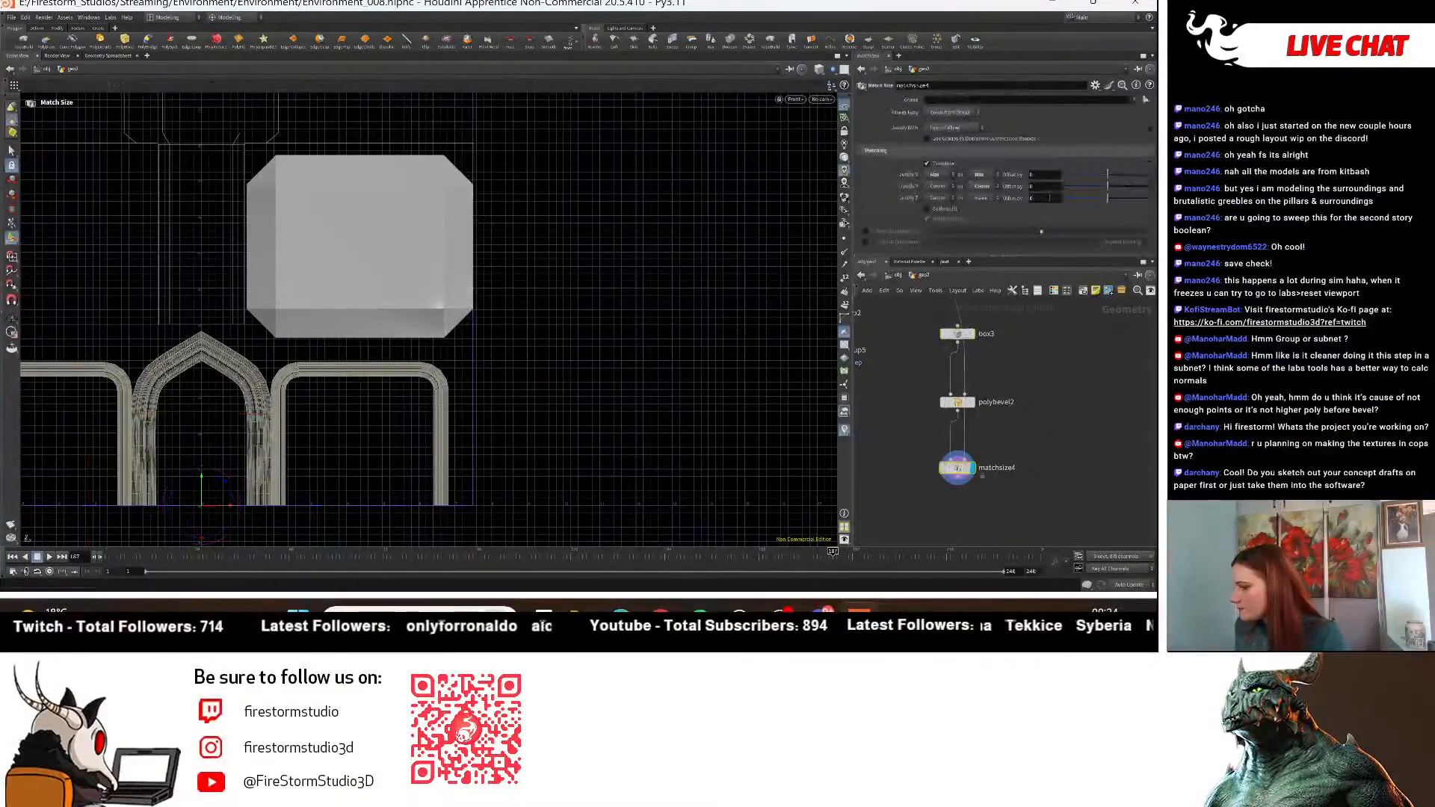
drag(1110, 190, 1092, 189)
alt+right_drag(653, 278, 90, 275)
alt+middle_drag(558, 298, 515, 375)
alt+right_drag(516, 375, 645, 374)
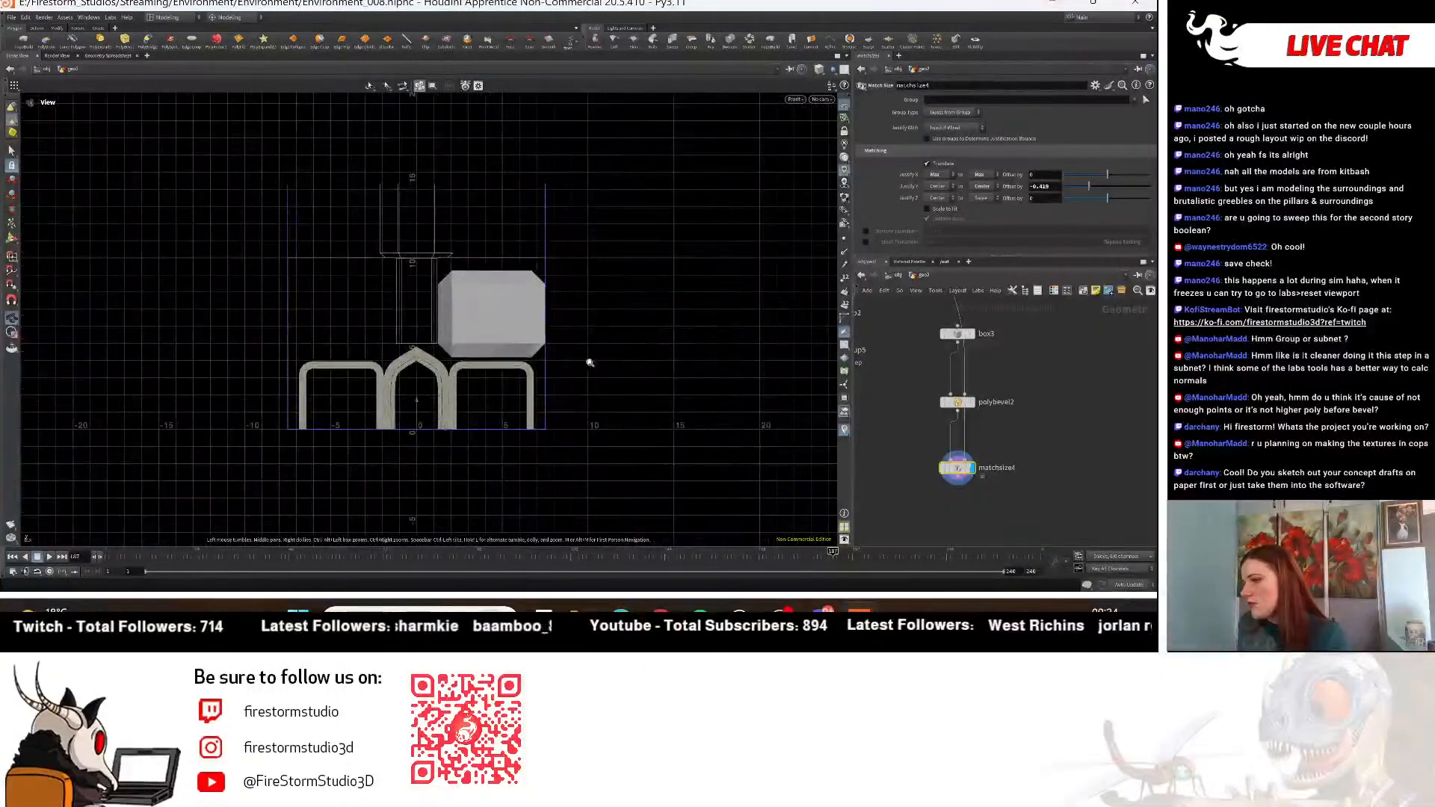
scroll(560, 348, up, 5)
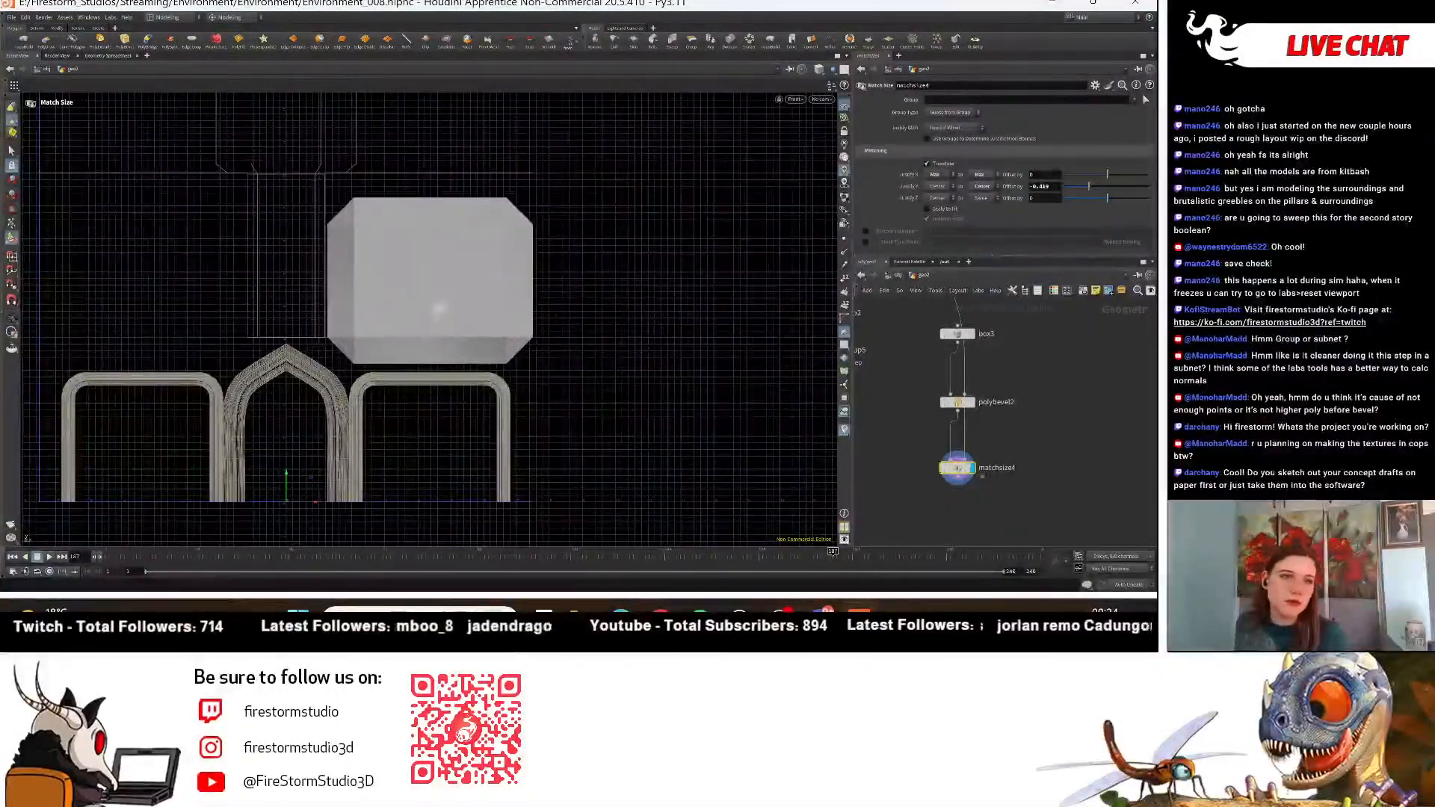
scroll(964, 483, down, 5)
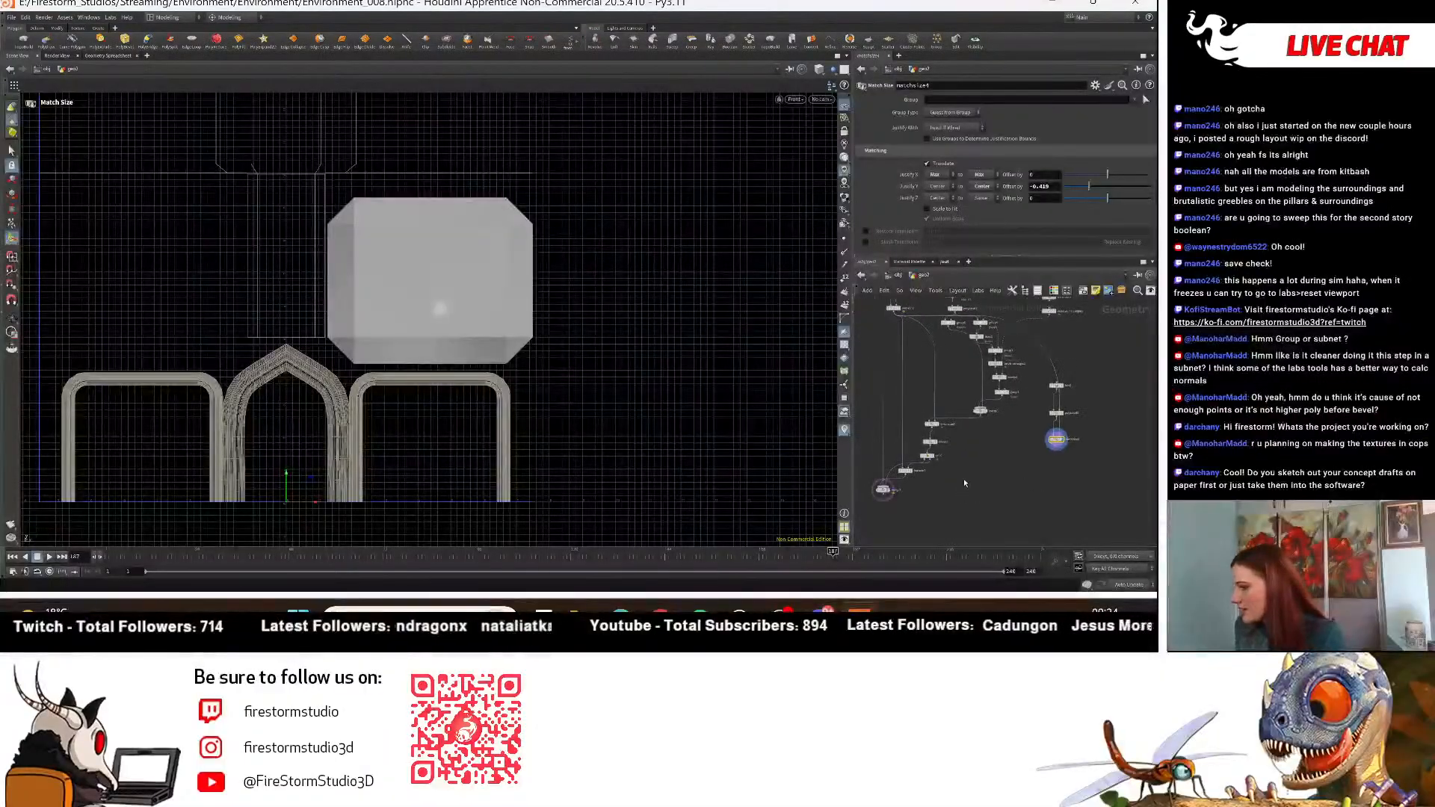
Add a Boolean Subtract node to the network below matchsize4.
key(Tab)
mouse_move(1021, 439)
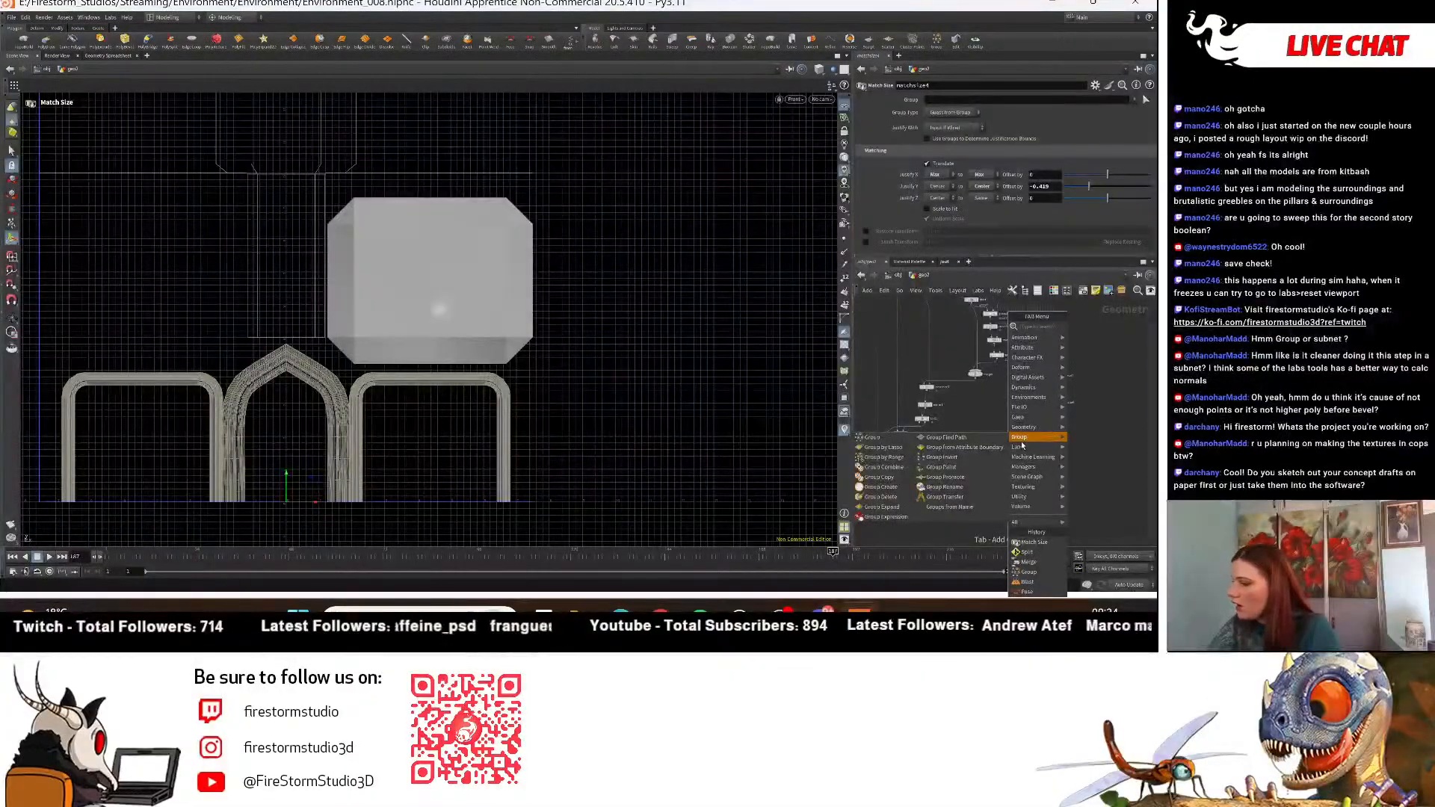
text(OLEAN SUBT)
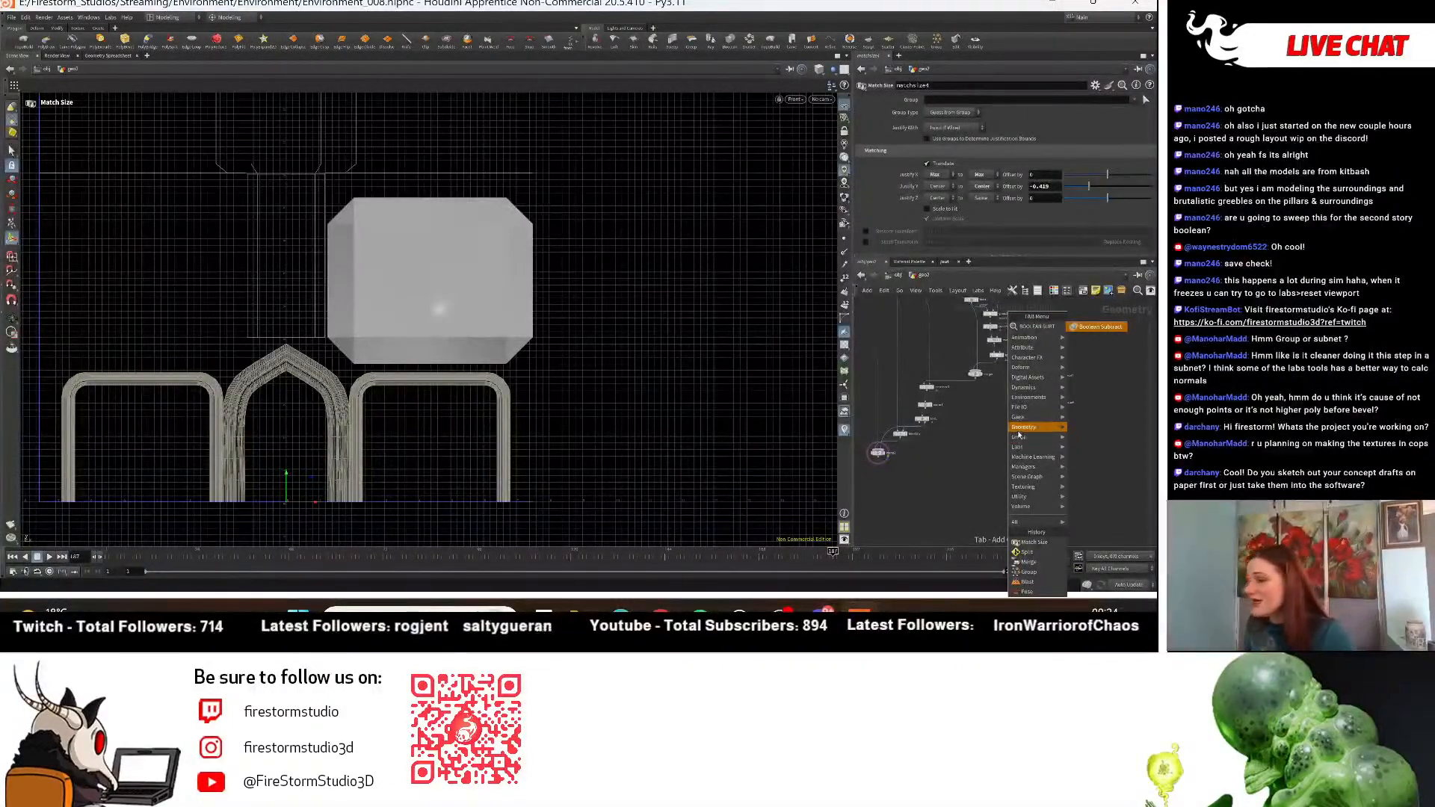
click(1097, 326)
click(1051, 447)
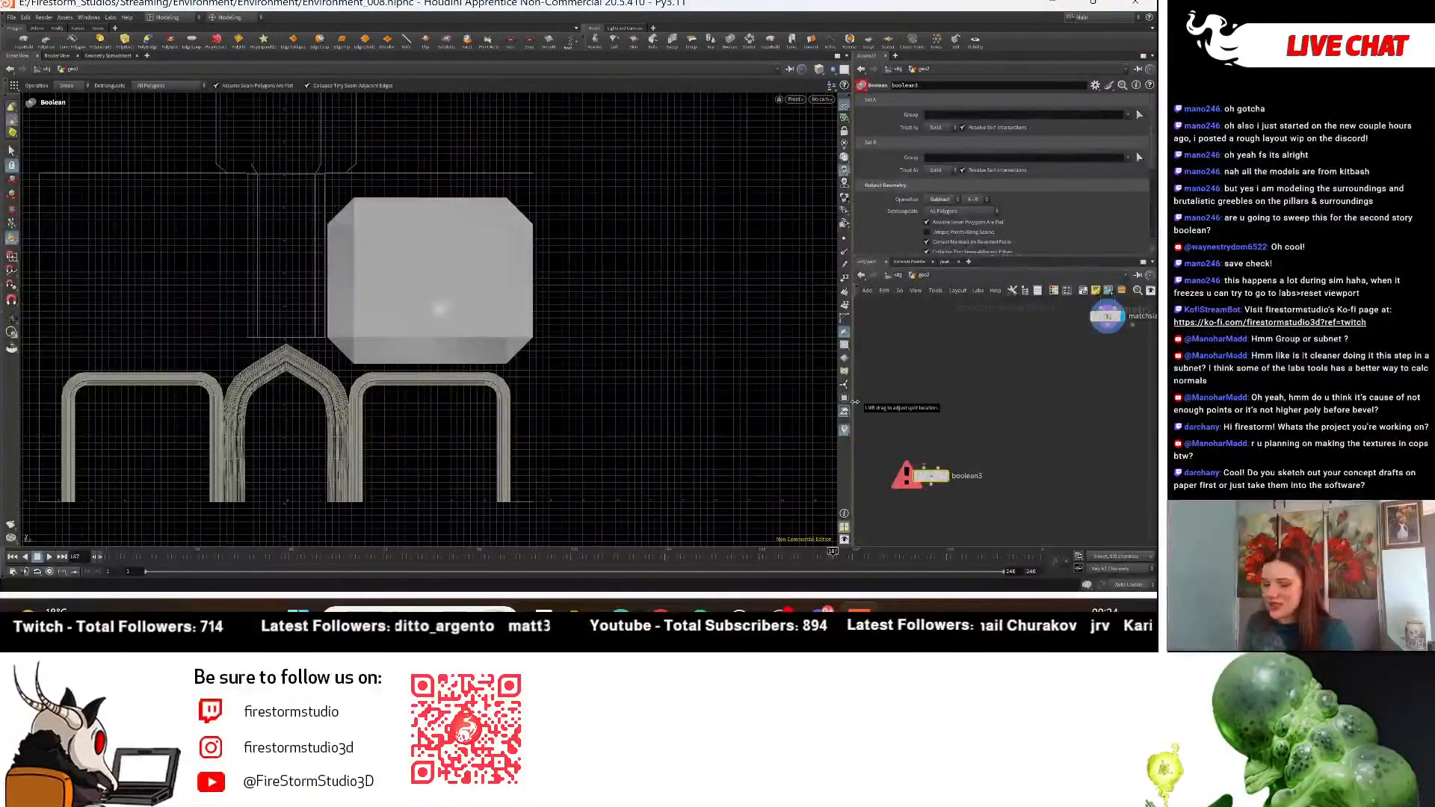
key(Tab)
text(boo)
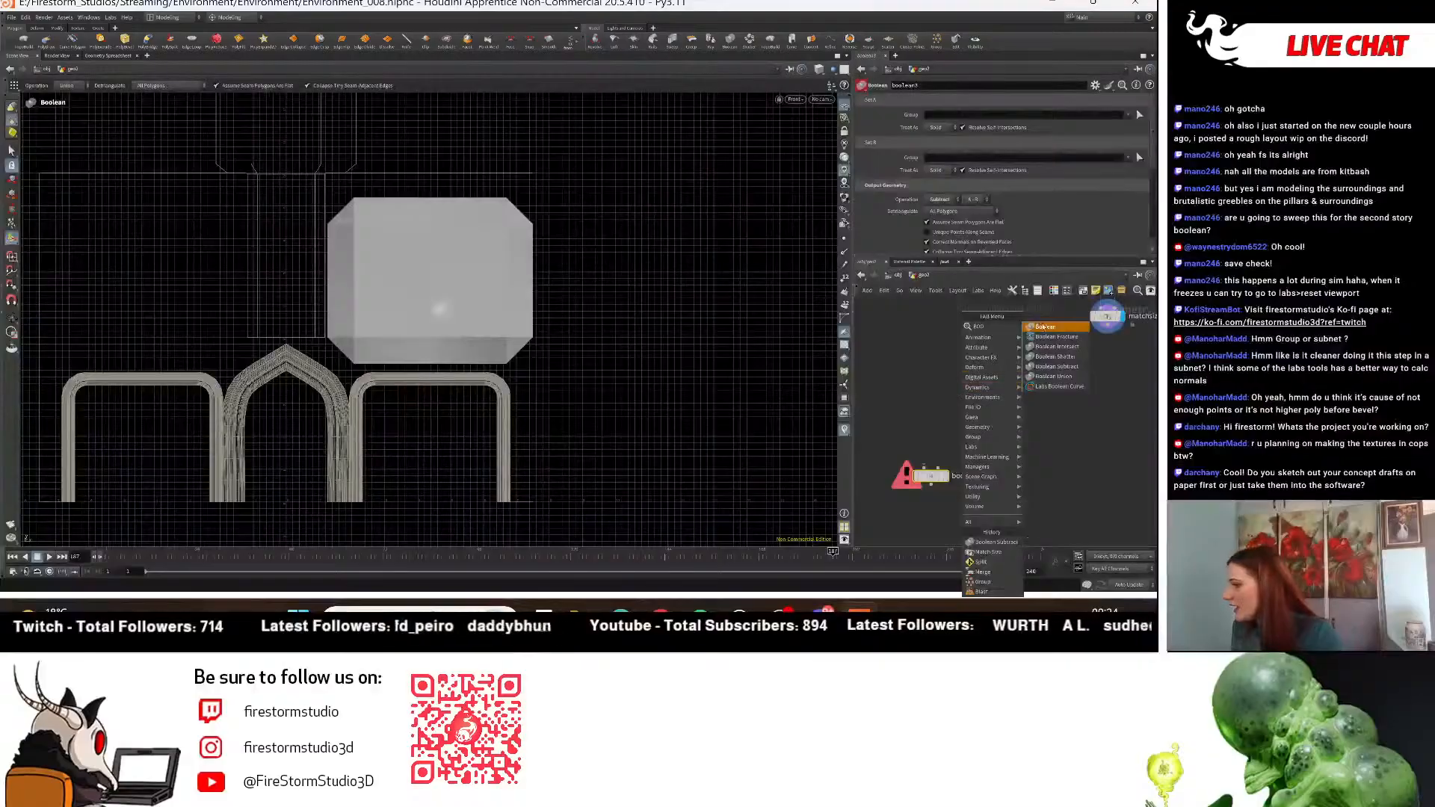
key(Return)
click(1020, 414)
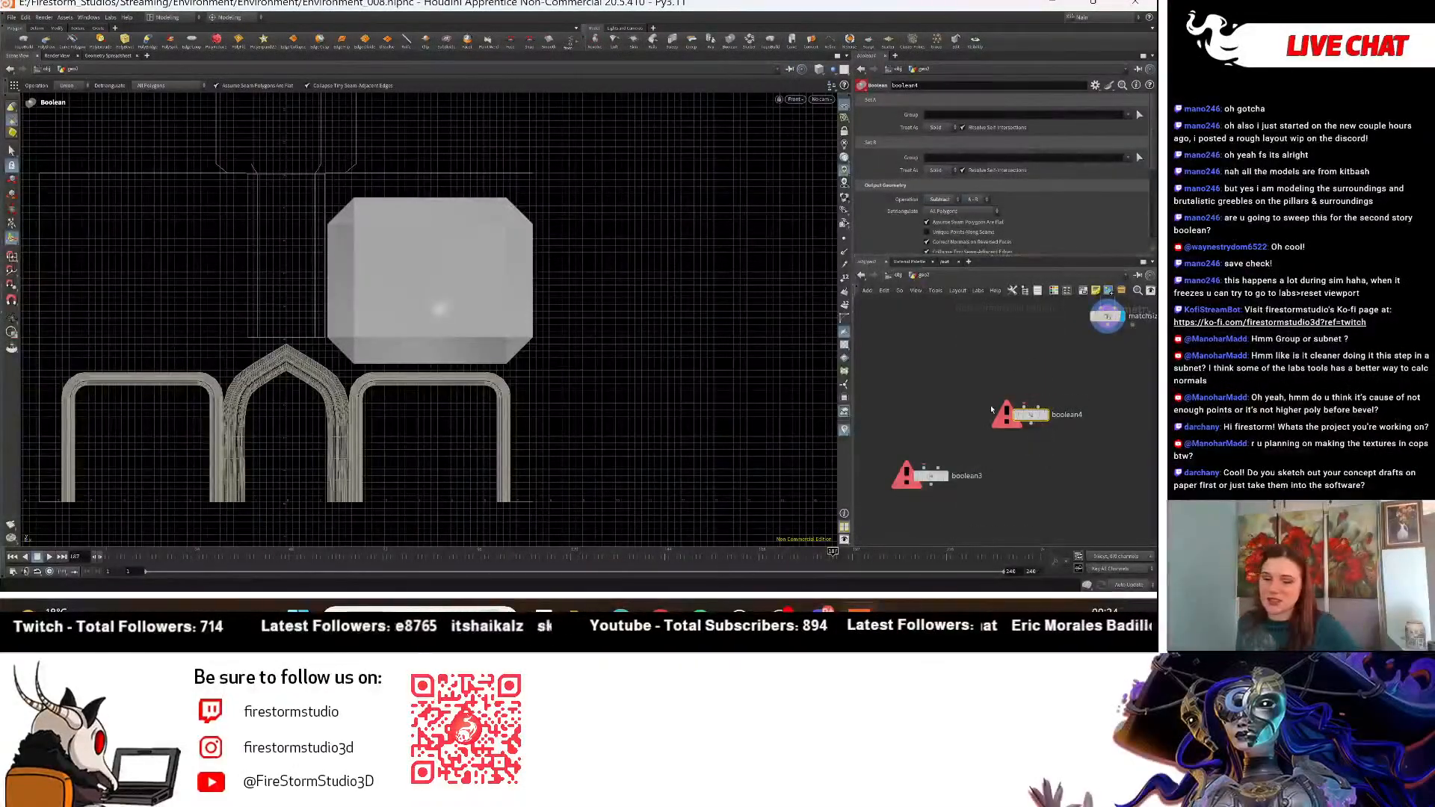
key(Delete)
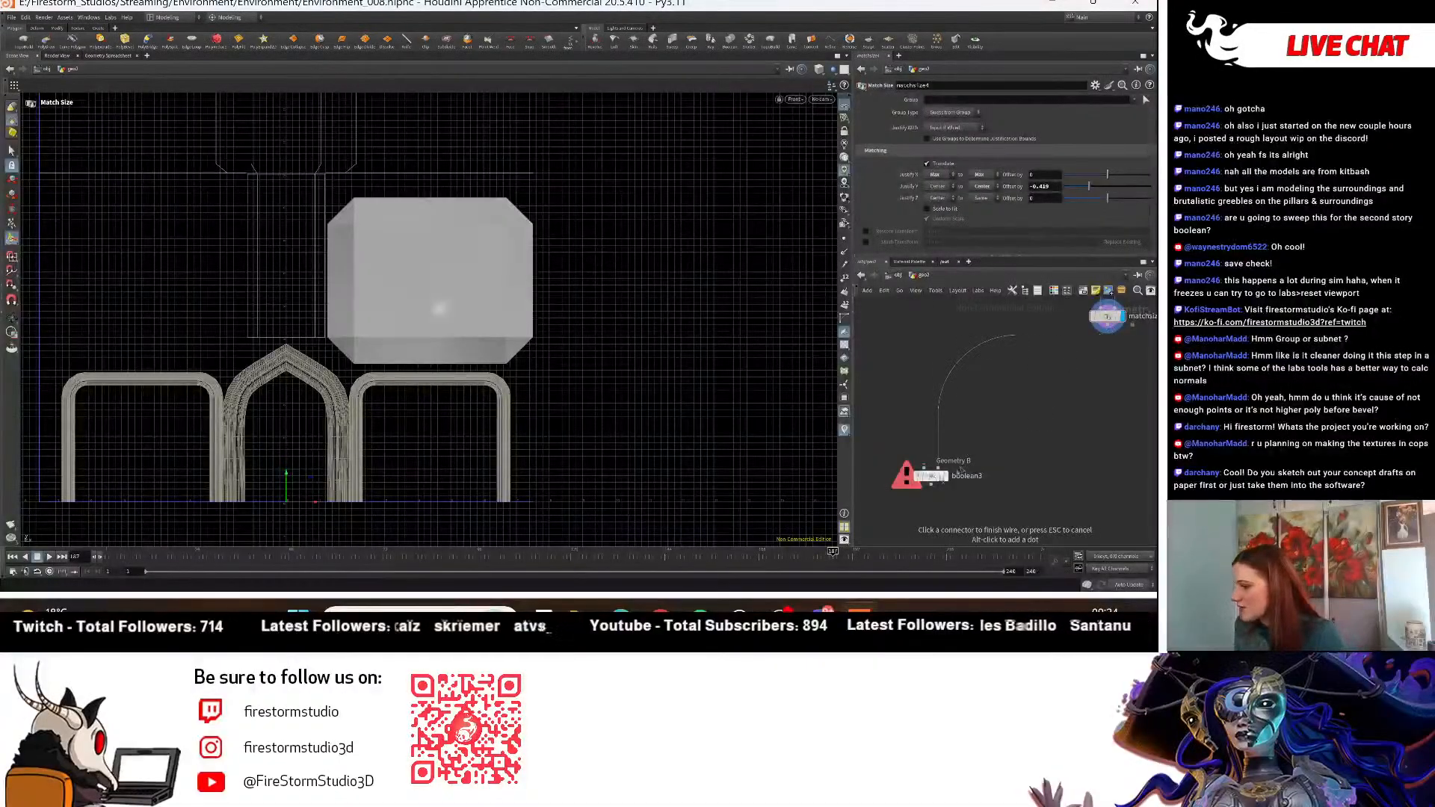
Subtract the bevelled box from the building by wiring merge2 and matchsize4 into boolean3, and display the Boolean.
click(938, 469)
middle_drag(985, 419, 1075, 444)
scroll(1076, 441, down, 3)
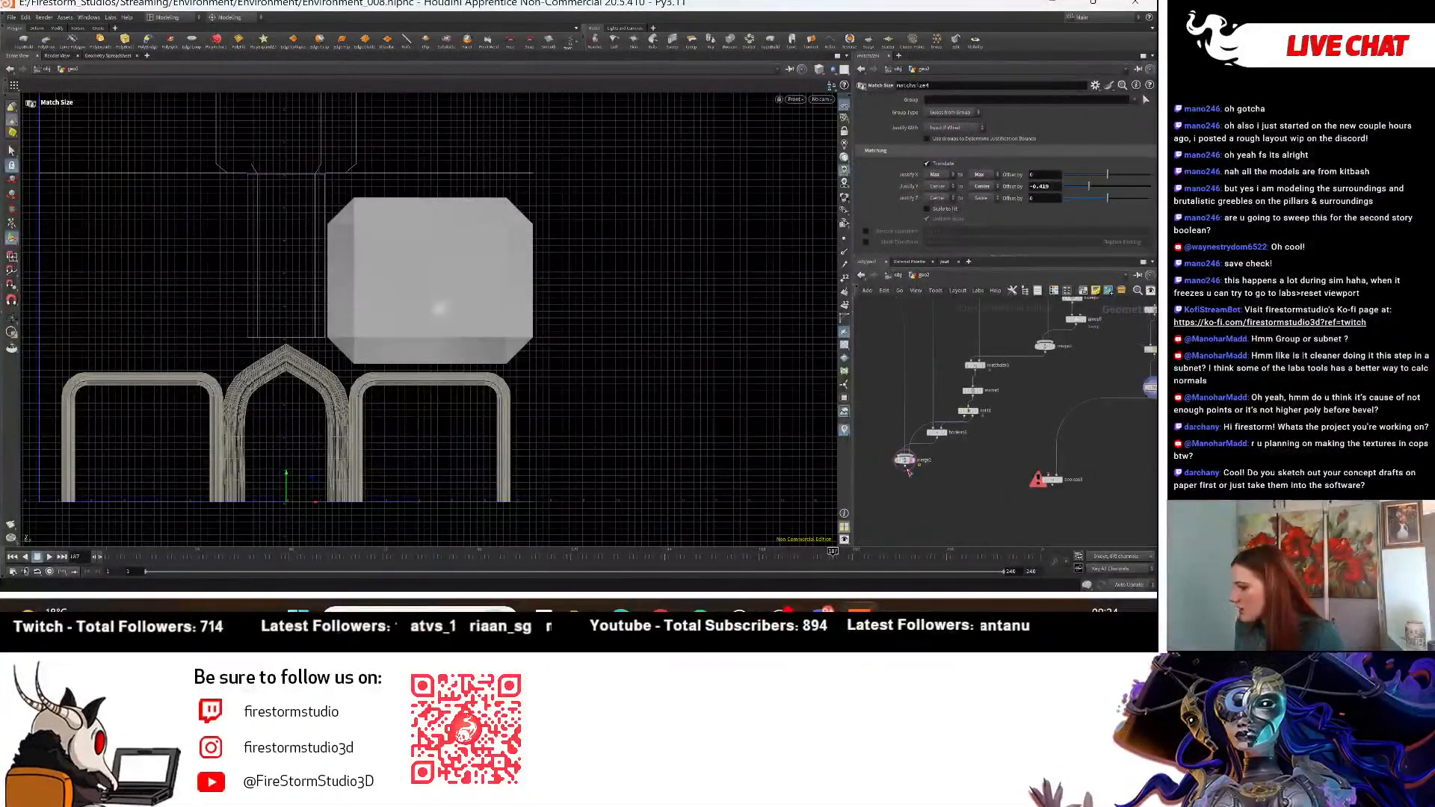
click(905, 467)
click(1046, 477)
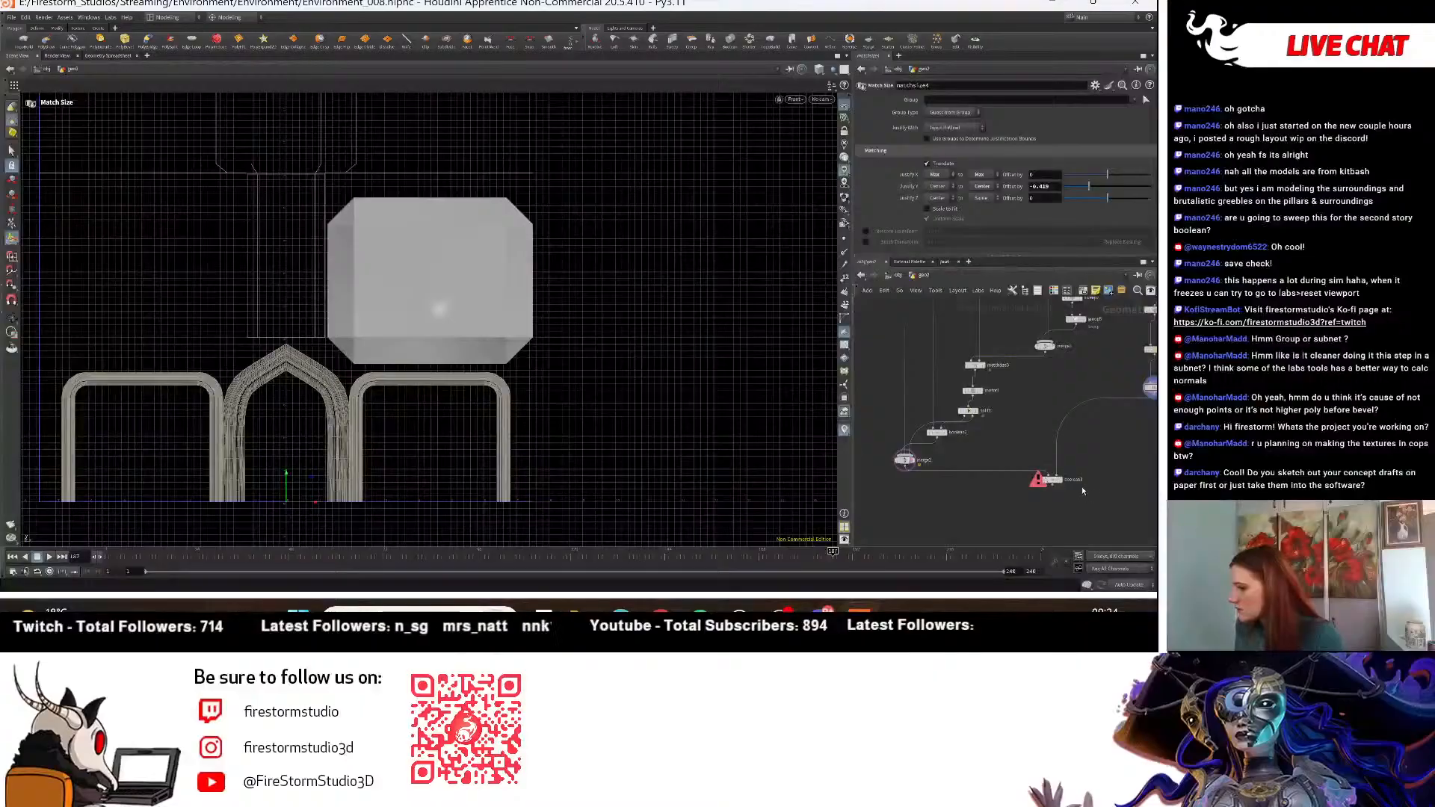
click(1061, 482)
drag(1052, 487, 1035, 514)
click(1022, 514)
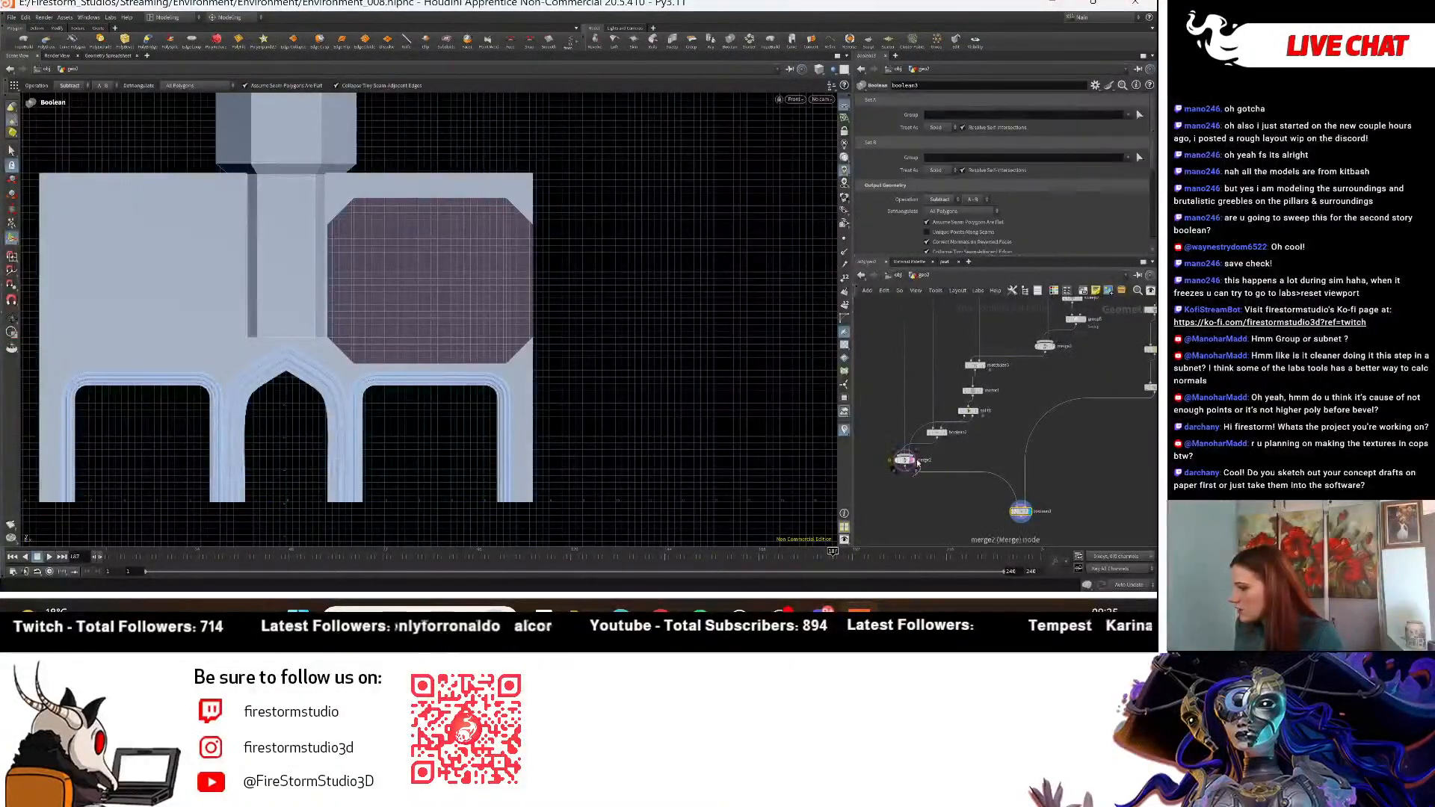
Insert a Mirror node between matchsize4 and boolean3 to repeat the cutter box on the building's other side.
key(space)
right_drag(583, 272, 666, 340)
middle_drag(666, 339, 698, 324)
right_drag(698, 324, 746, 382)
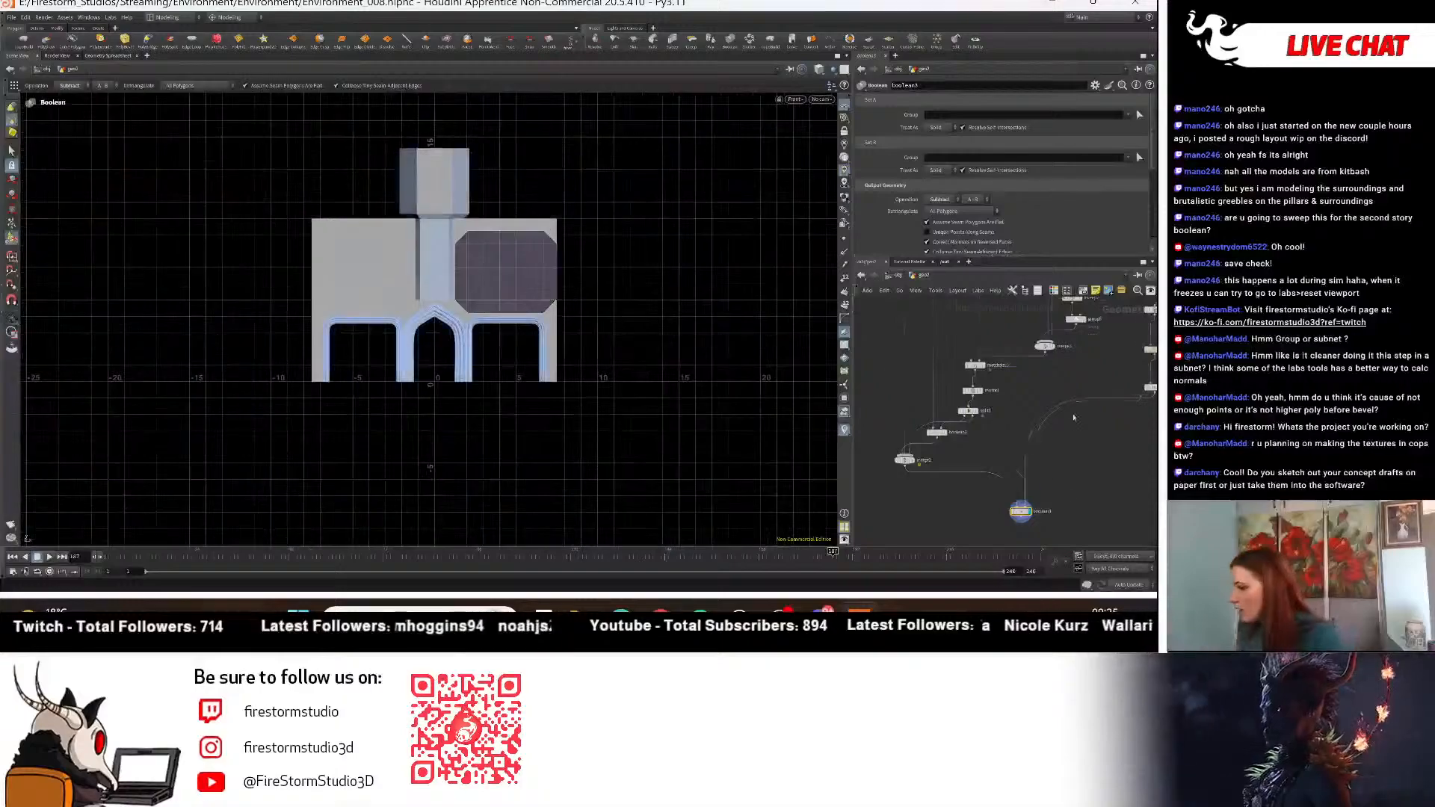
scroll(1073, 417, up, 3)
key(Tab)
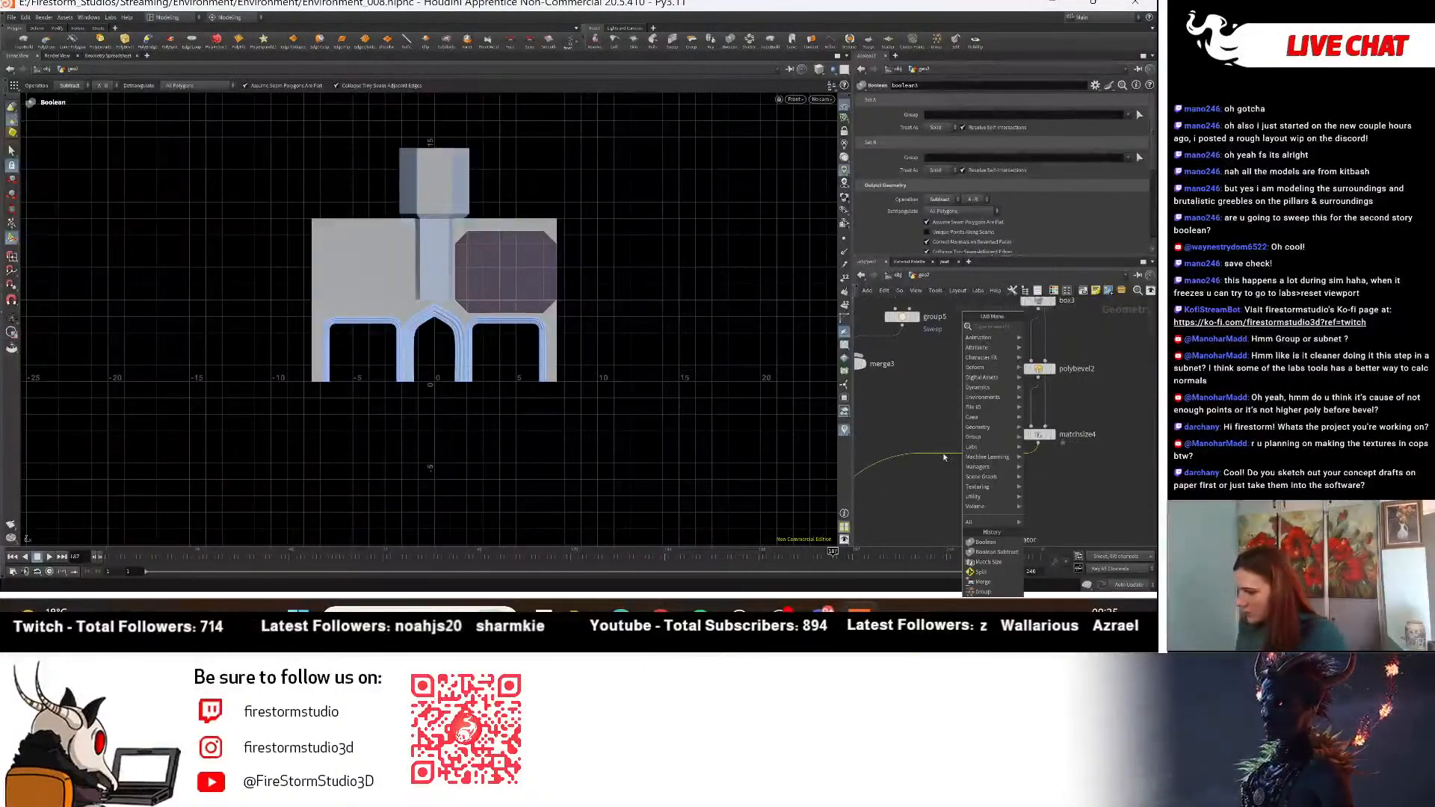
text(mirr)
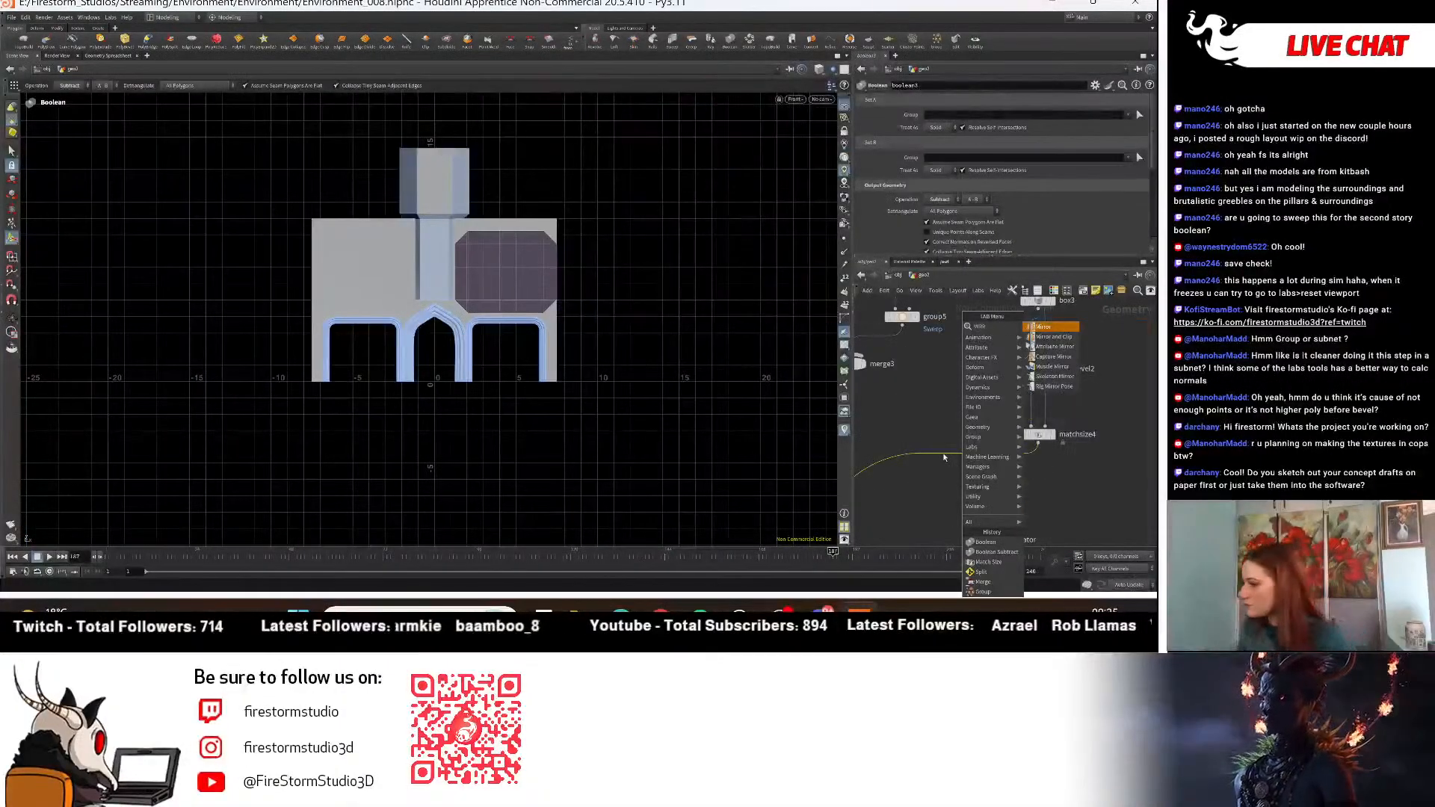
key(Return)
click(1015, 478)
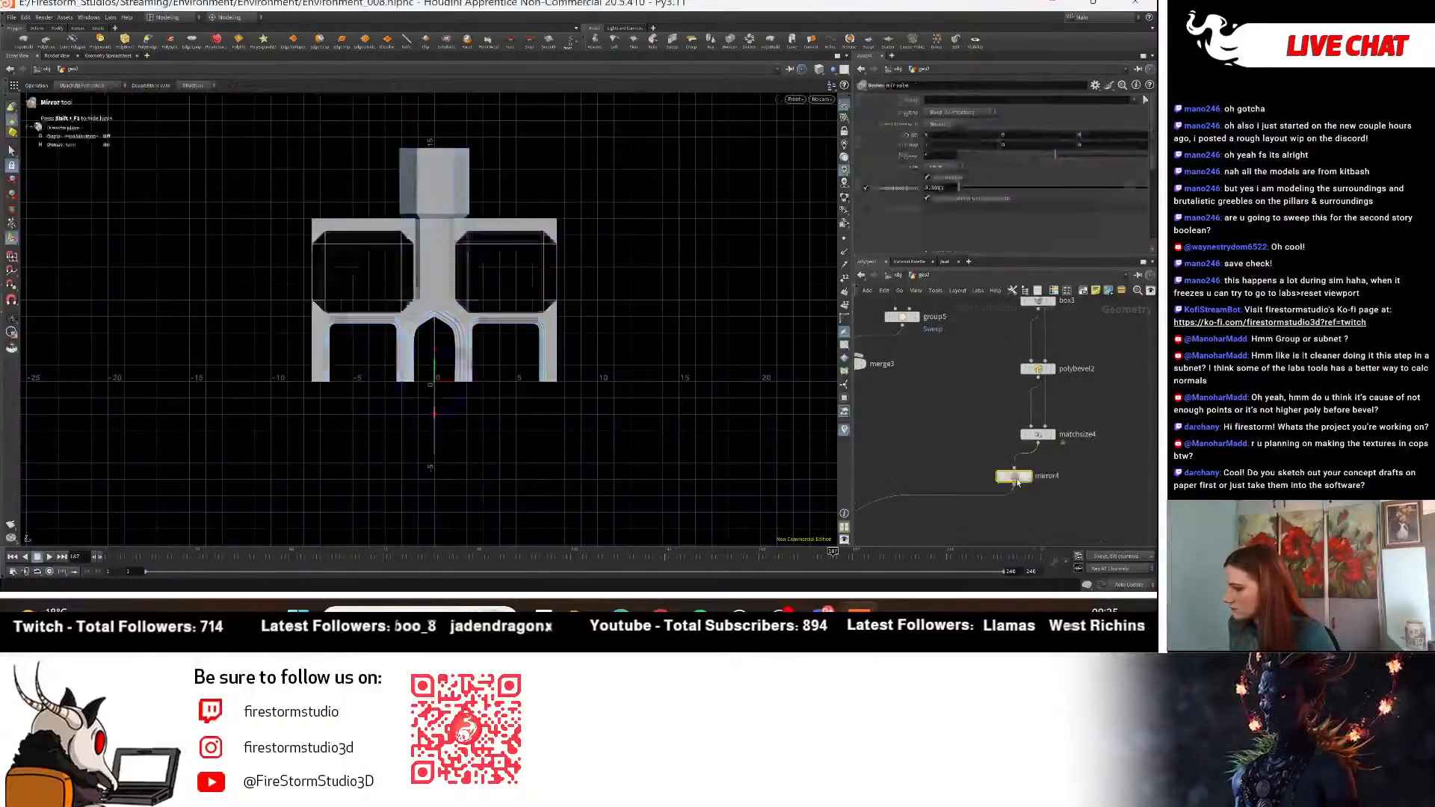
Examine the two mirrored upper-storey openings cut by boolean3 from the front.
alt+right_drag(577, 356, 506, 410)
middle_drag(897, 538, 1010, 434)
scroll(950, 505, up, 1)
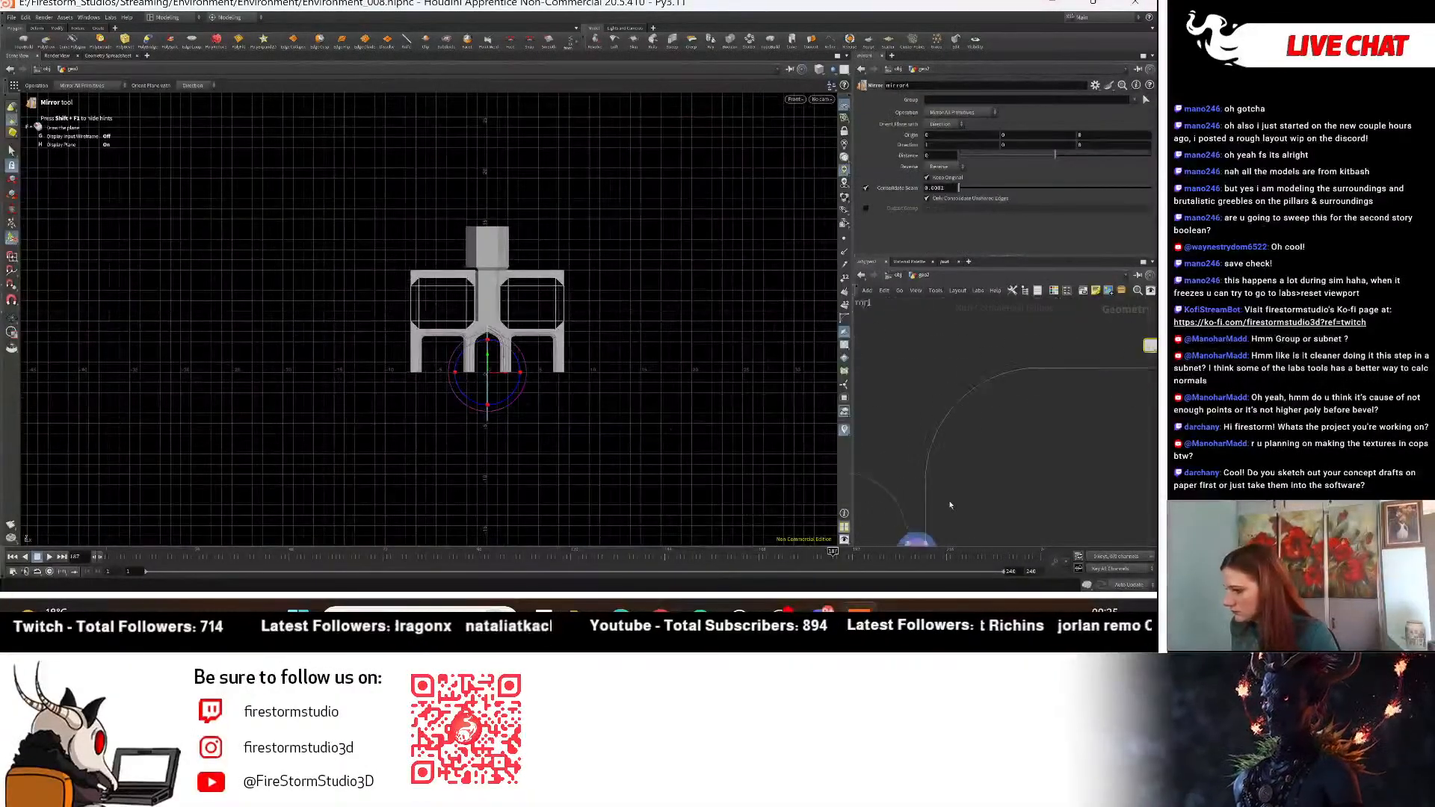
middle_drag(949, 505, 974, 388)
click(975, 408)
right_drag(635, 311, 642, 360)
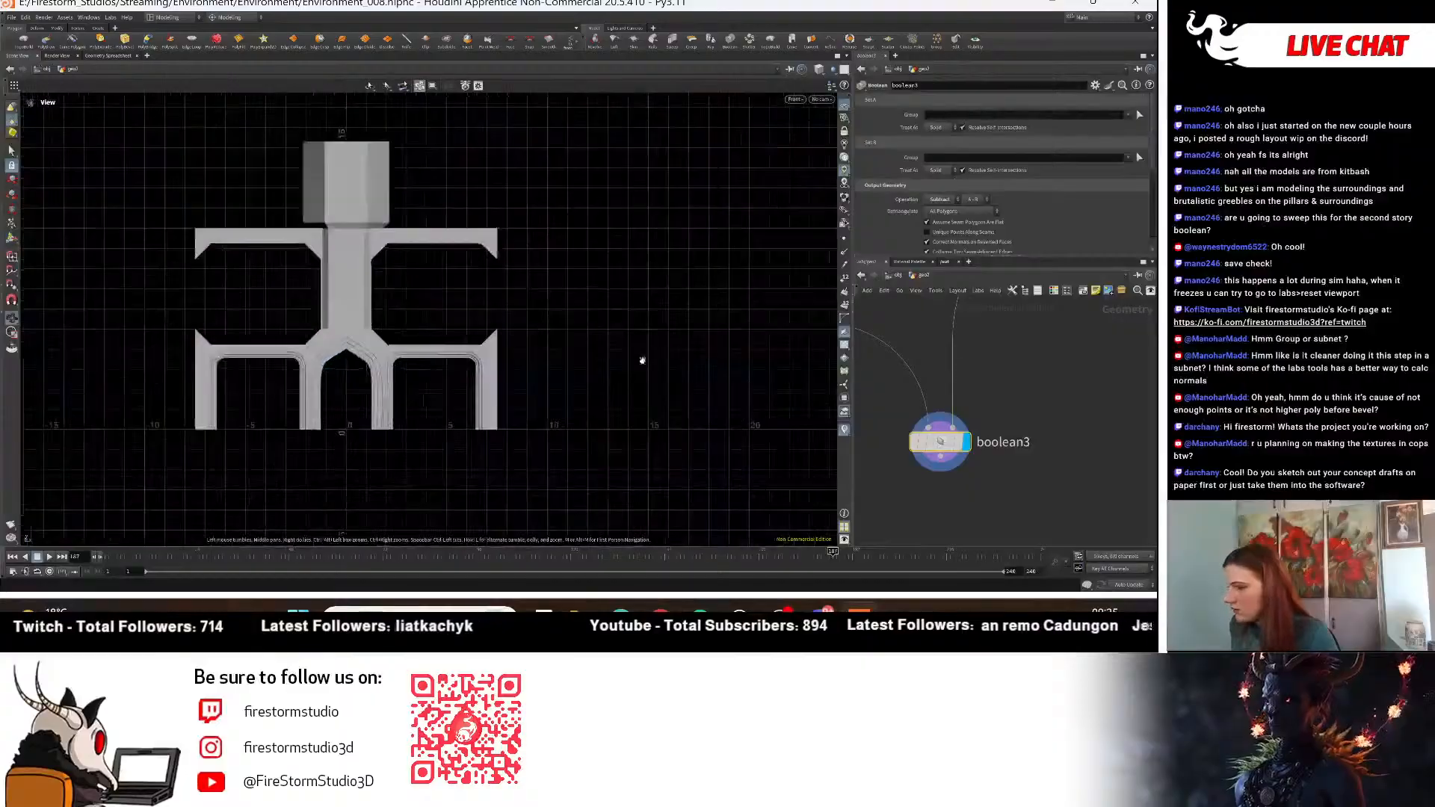
middle_drag(642, 361, 727, 437)
right_drag(662, 444, 725, 459)
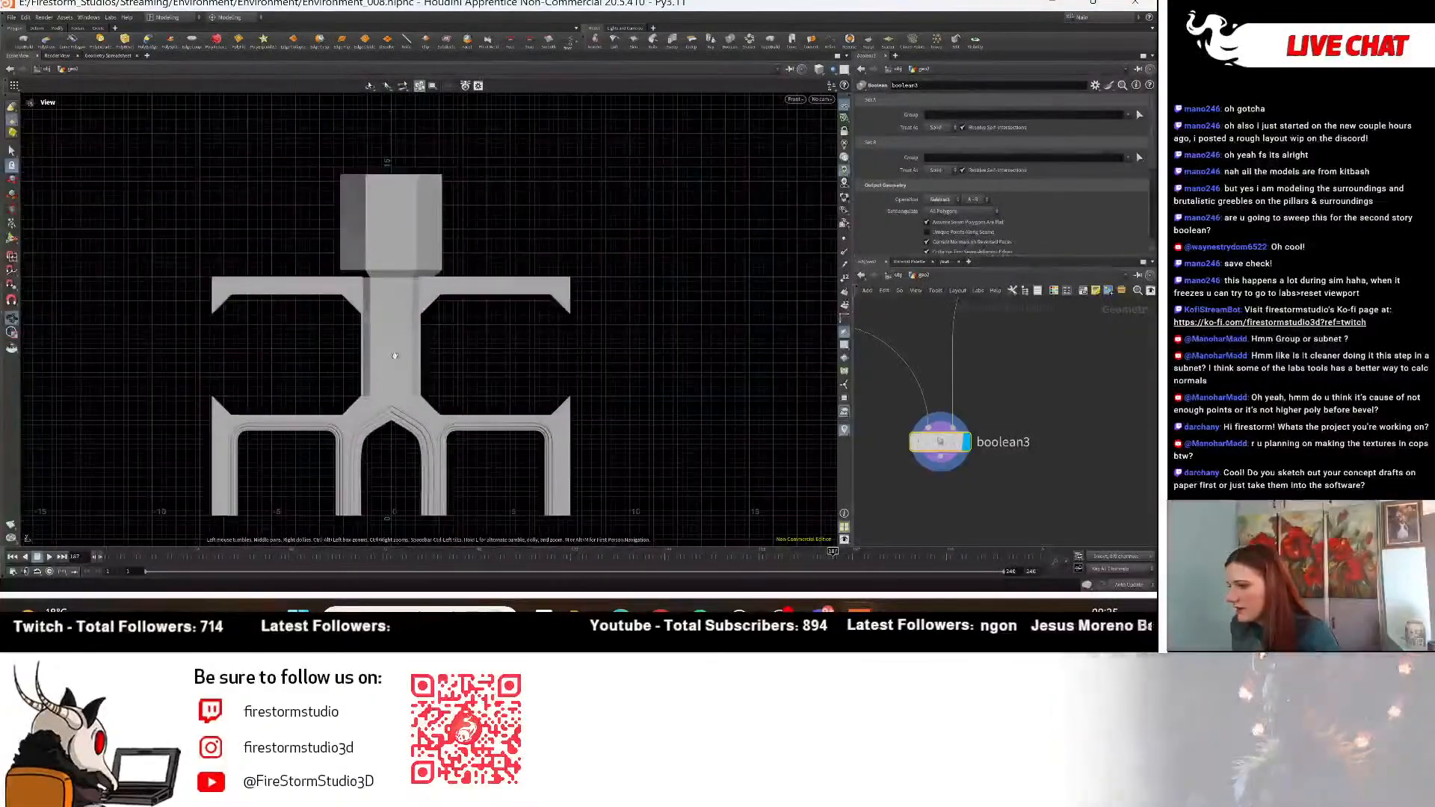
right_drag(435, 388, 807, 373)
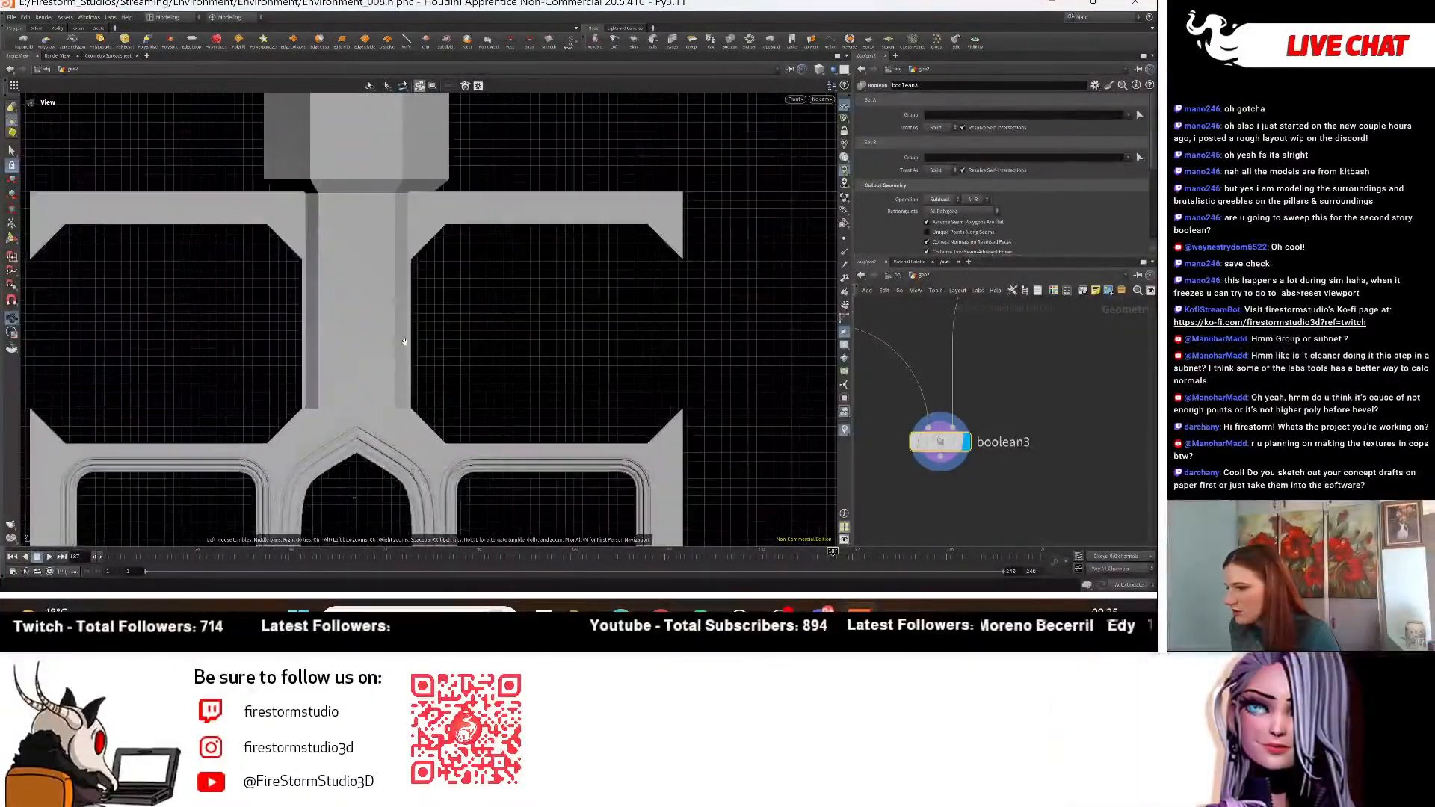
Widen the cutter box3 to about 5.06 in X.
middle_drag(1139, 362, 967, 494)
scroll(1076, 407, down, 1)
scroll(1051, 417, down, 3)
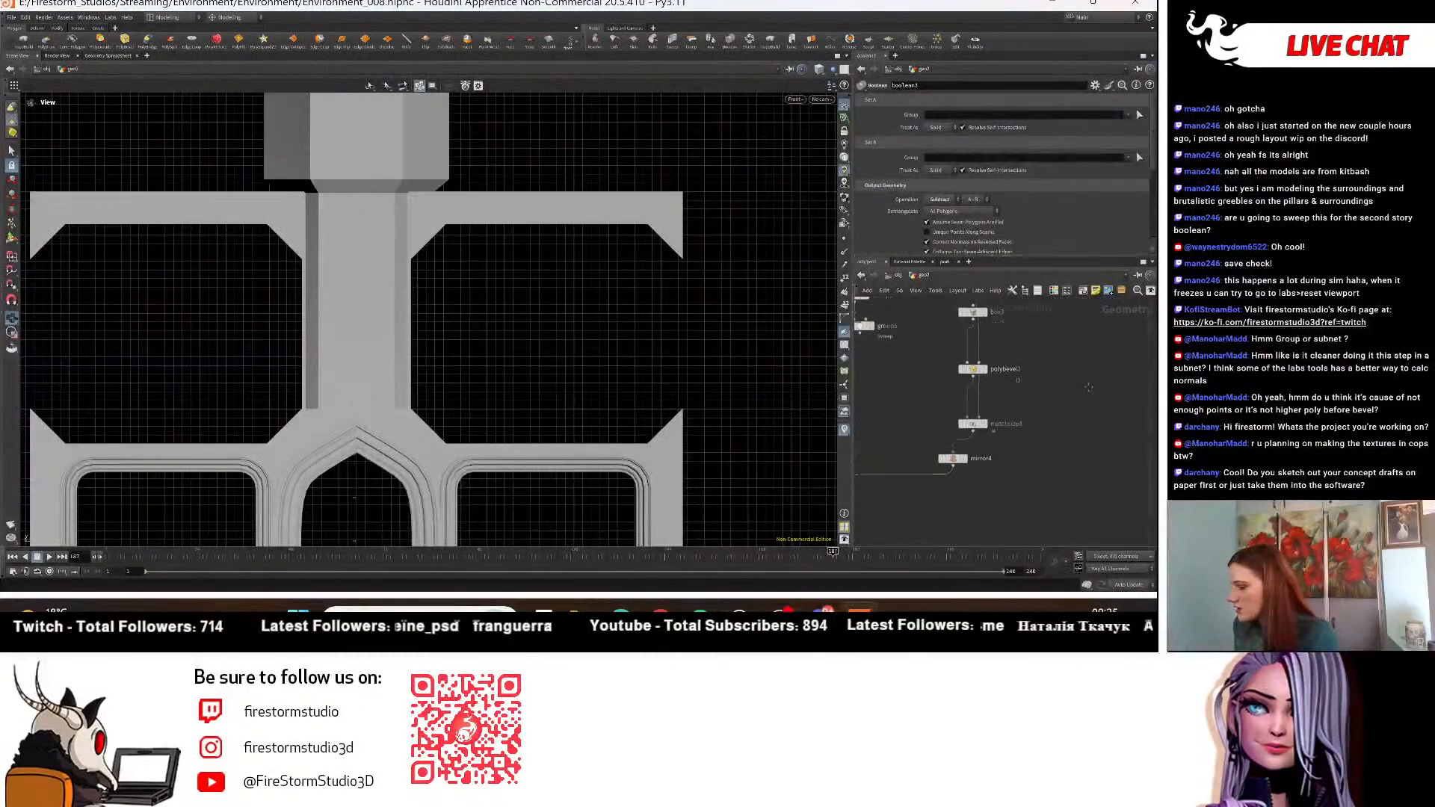
middle_drag(1038, 396, 1044, 414)
scroll(1043, 412, up, 3)
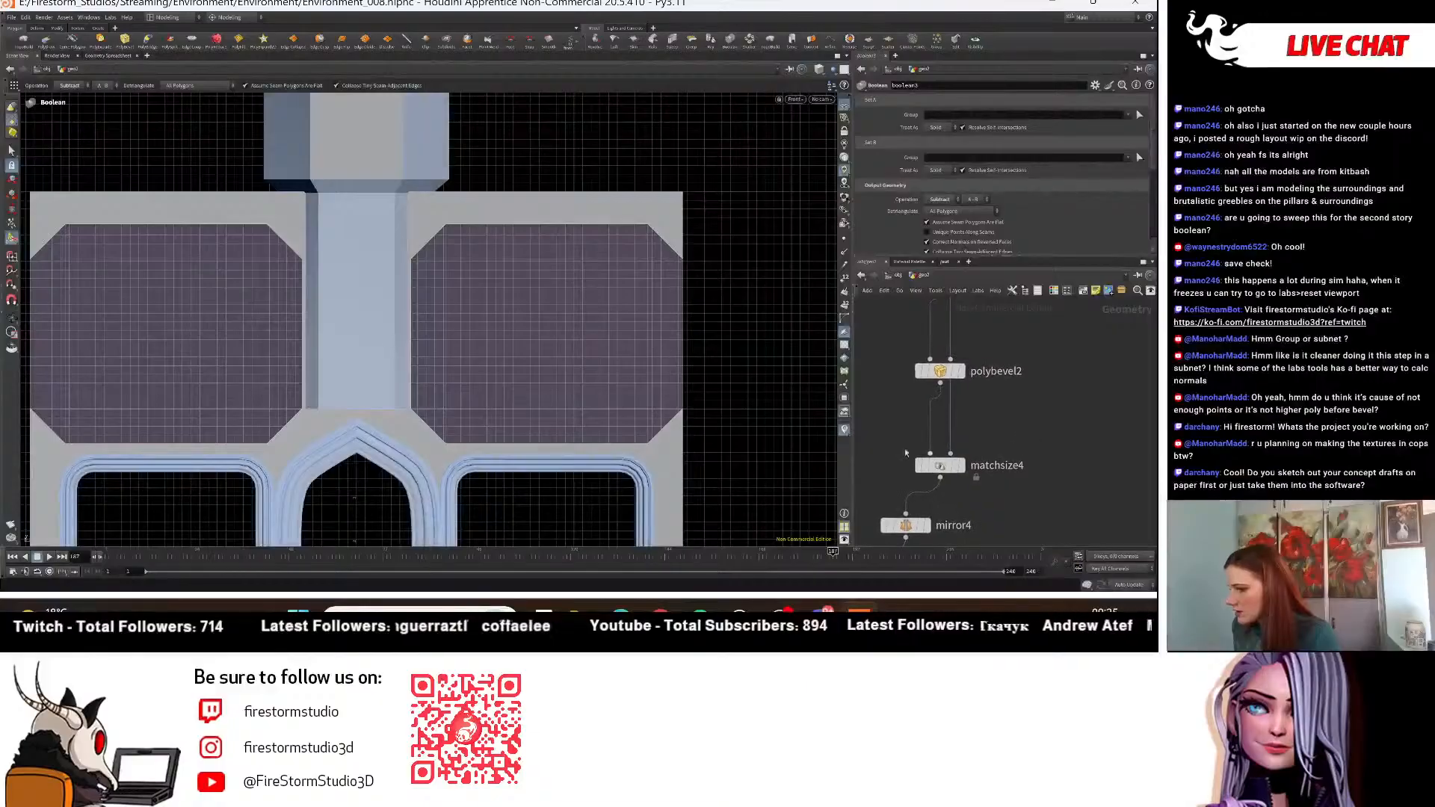
key(Escape)
key(Return)
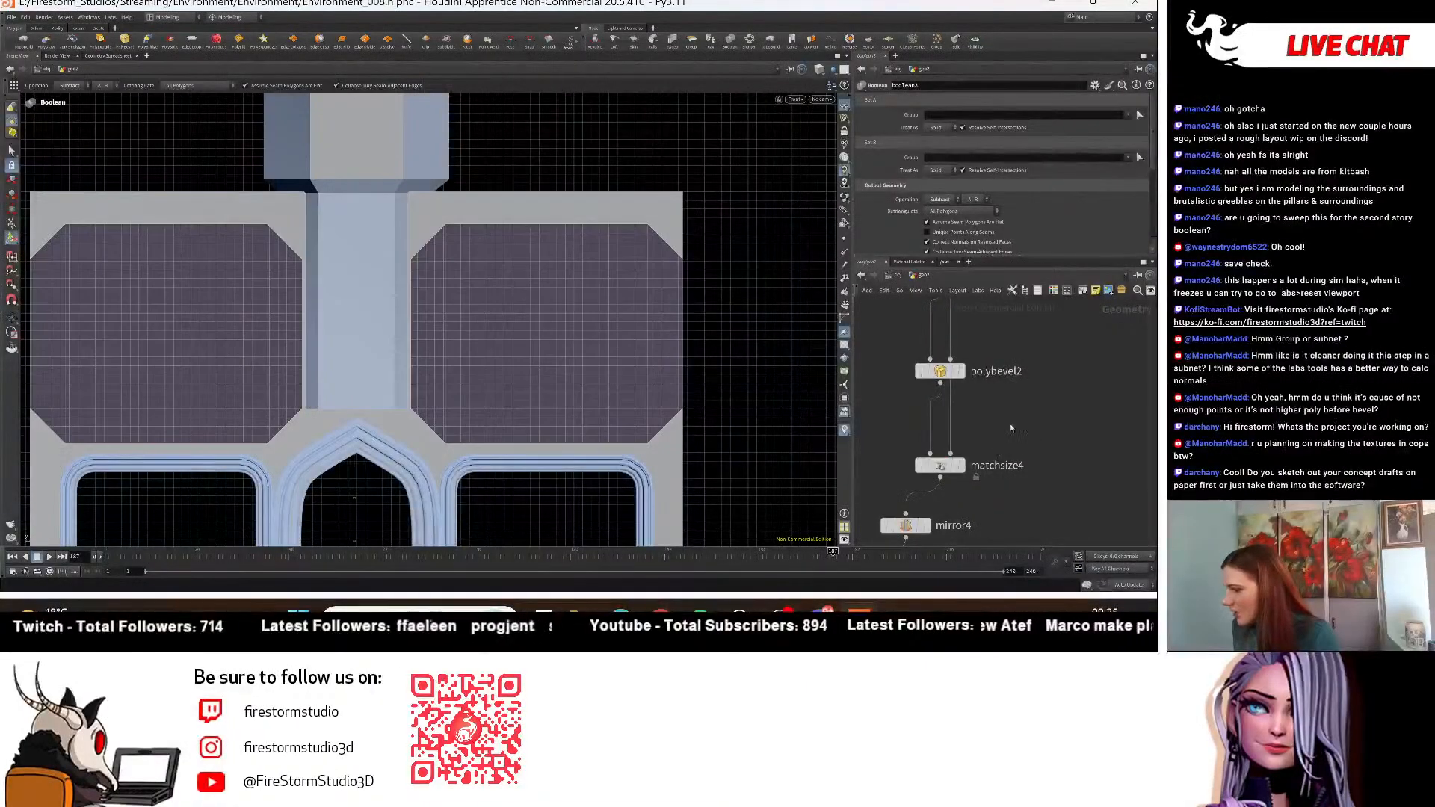
click(940, 374)
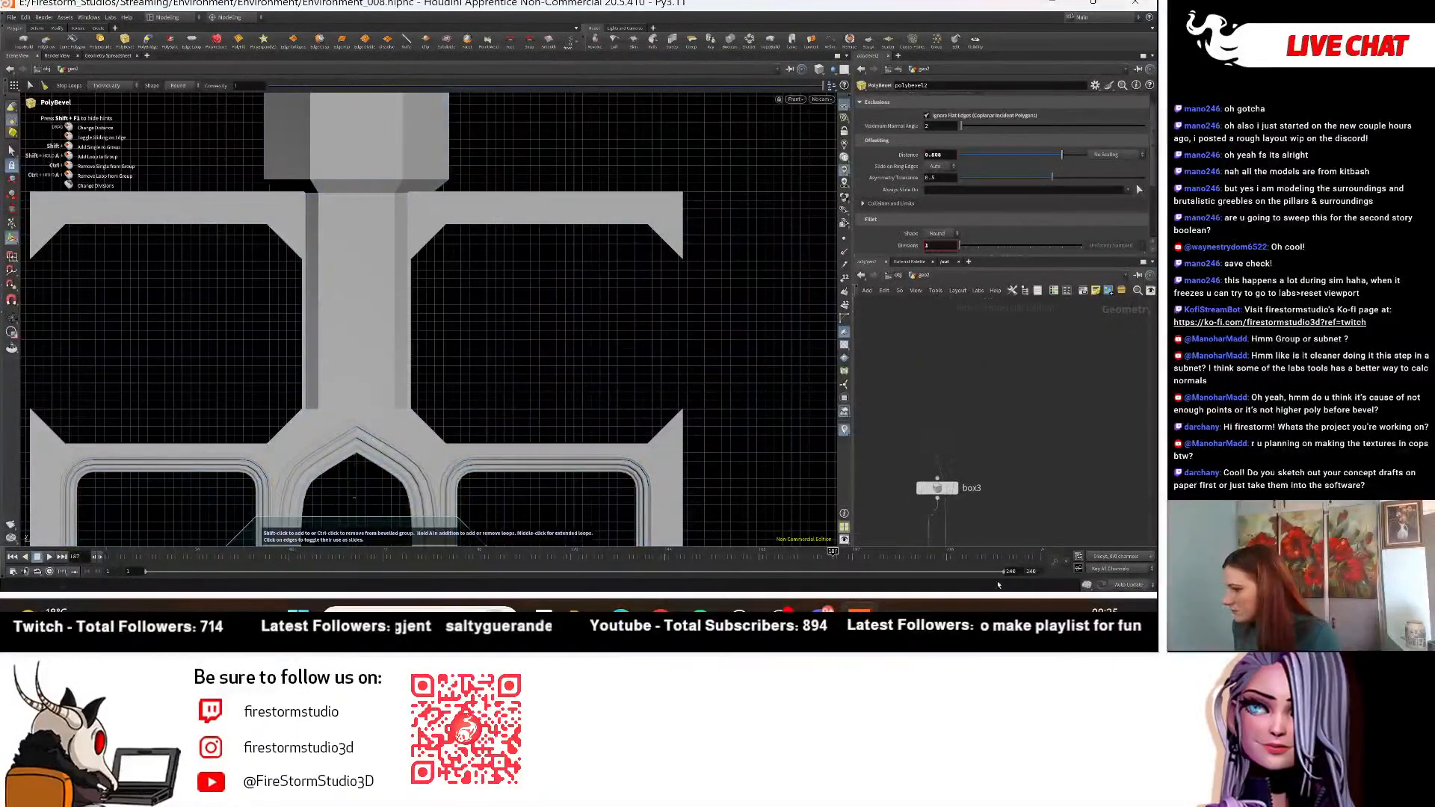
click(938, 487)
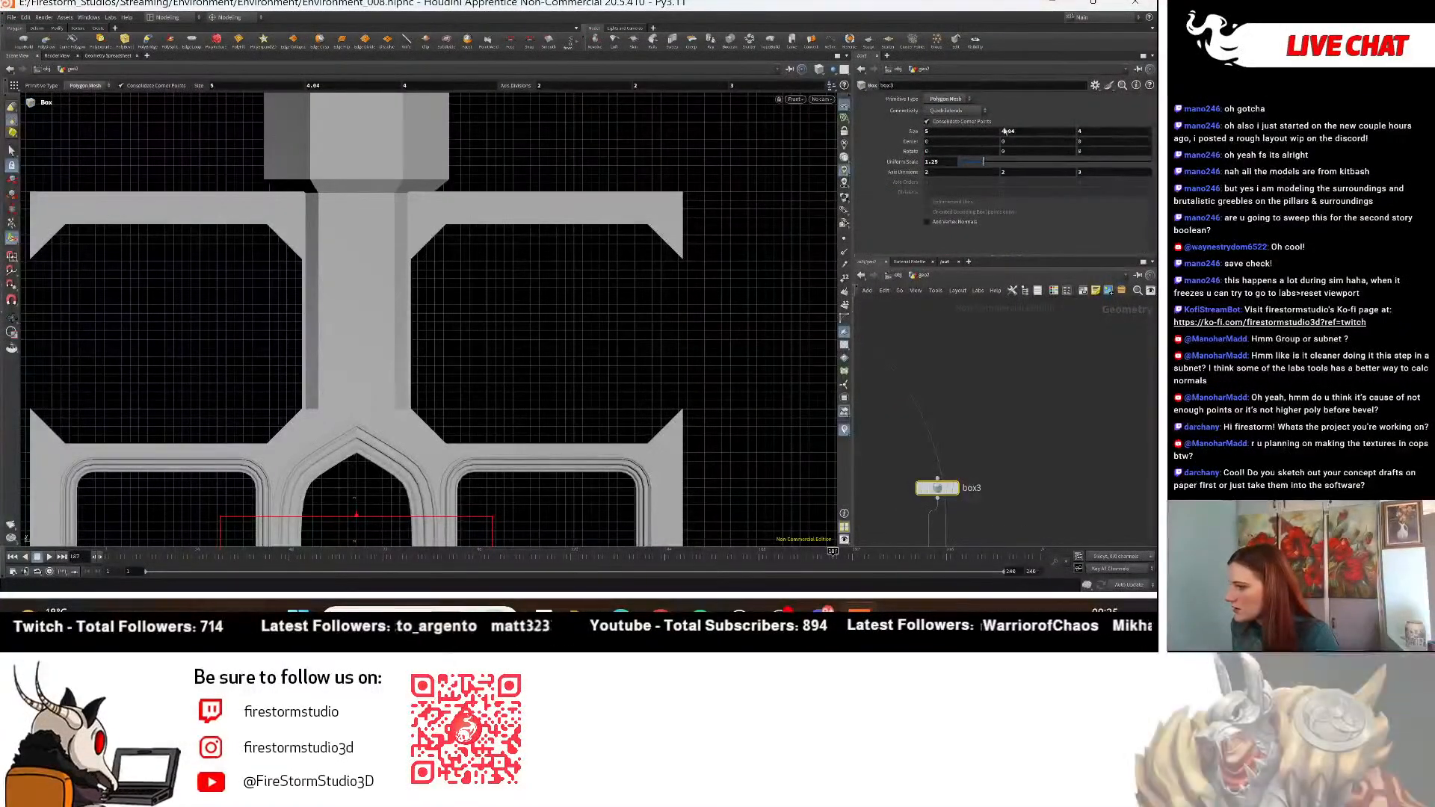
middle_drag(981, 133, 978, 132)
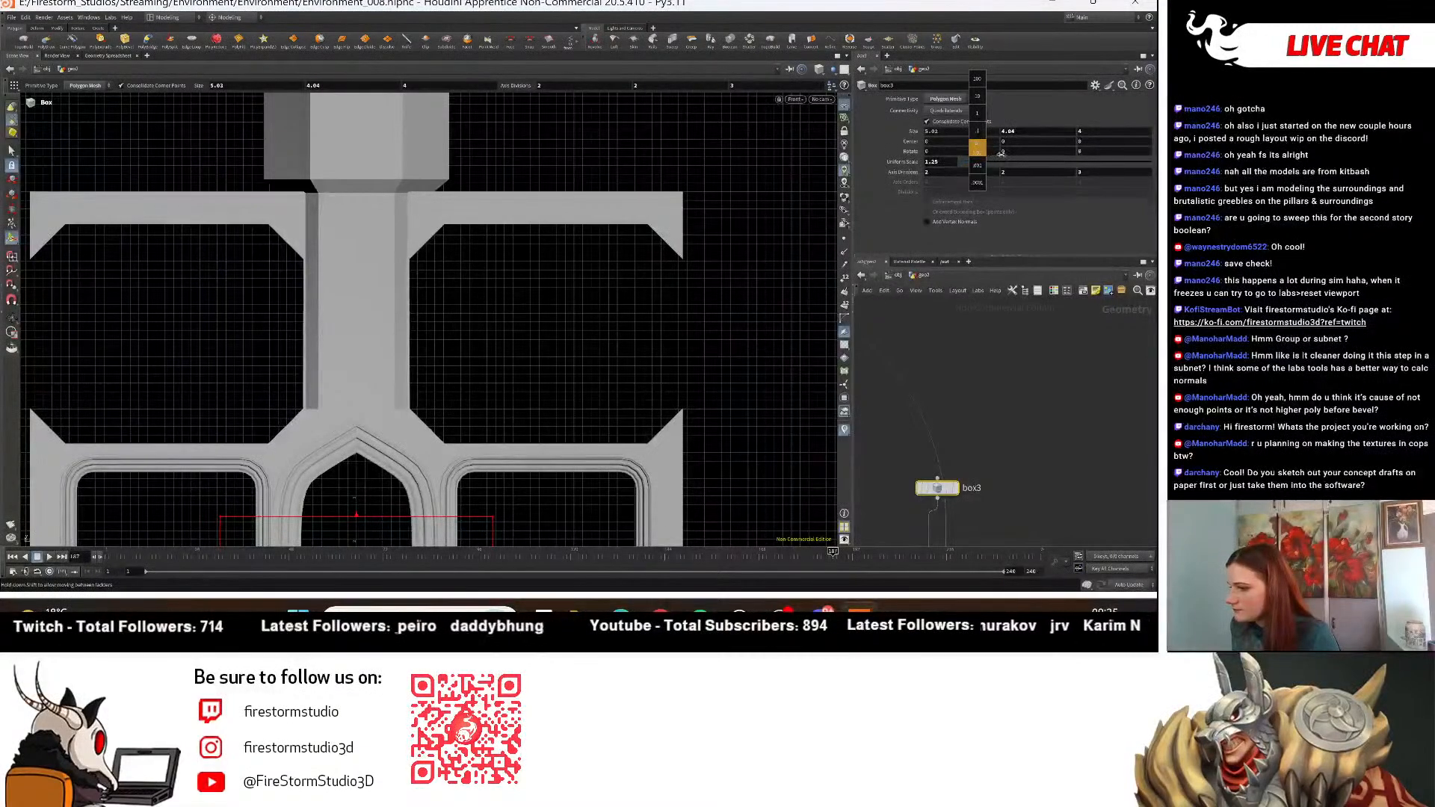
middle_drag(1001, 153, 1009, 155)
key(Escape)
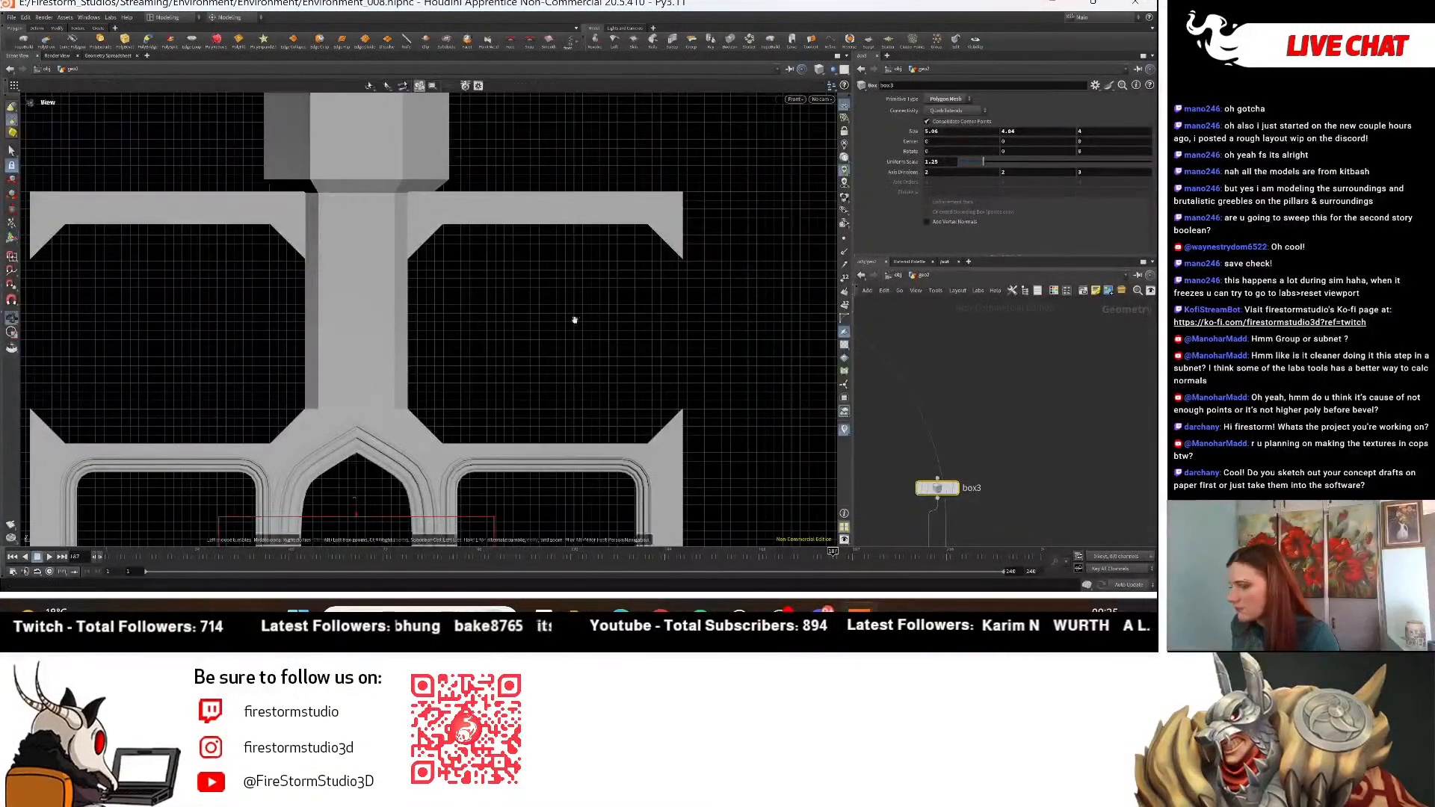
Increase the Y size of box3 to about 4.07 and check the openings against the side arches.
scroll(441, 352, down, 3)
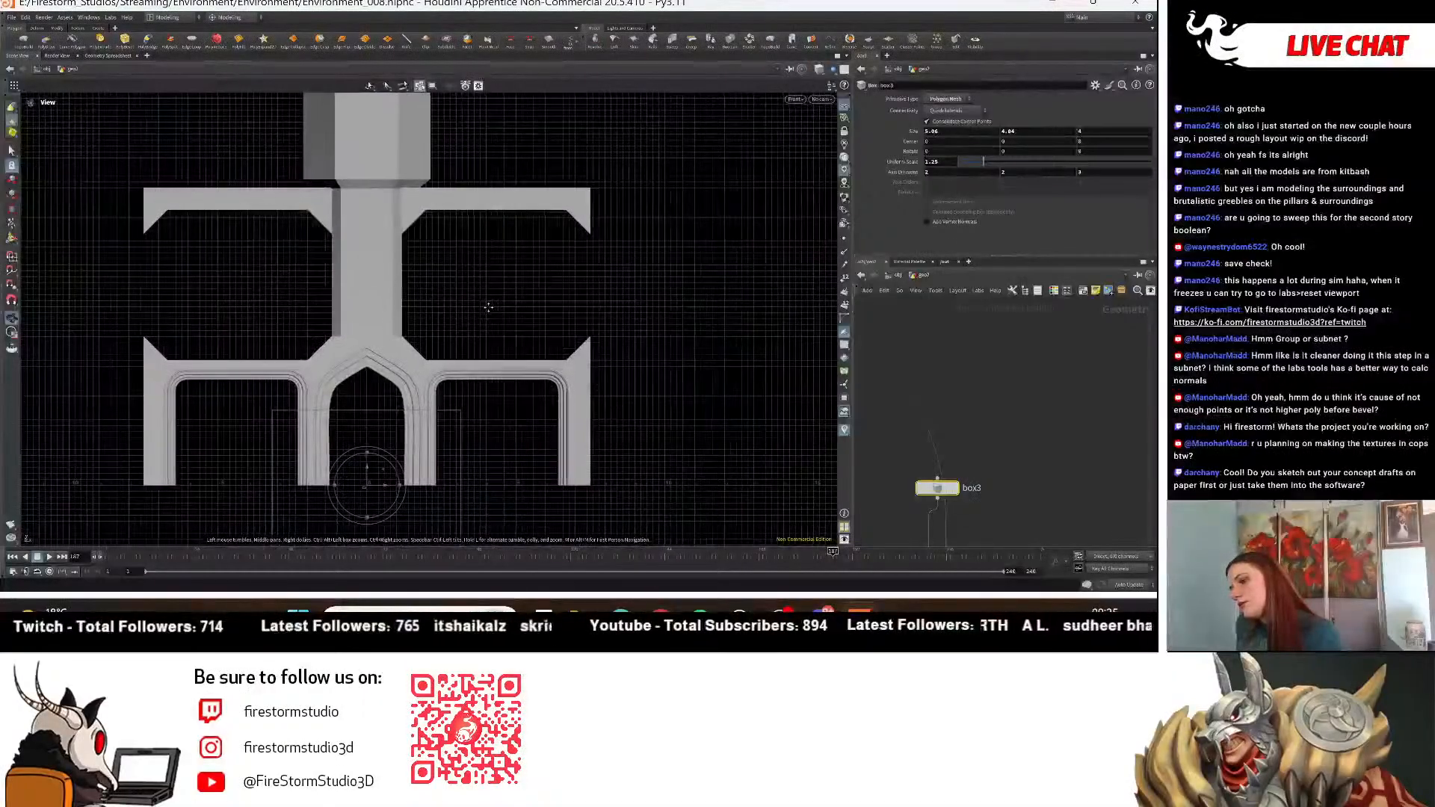
key(Return)
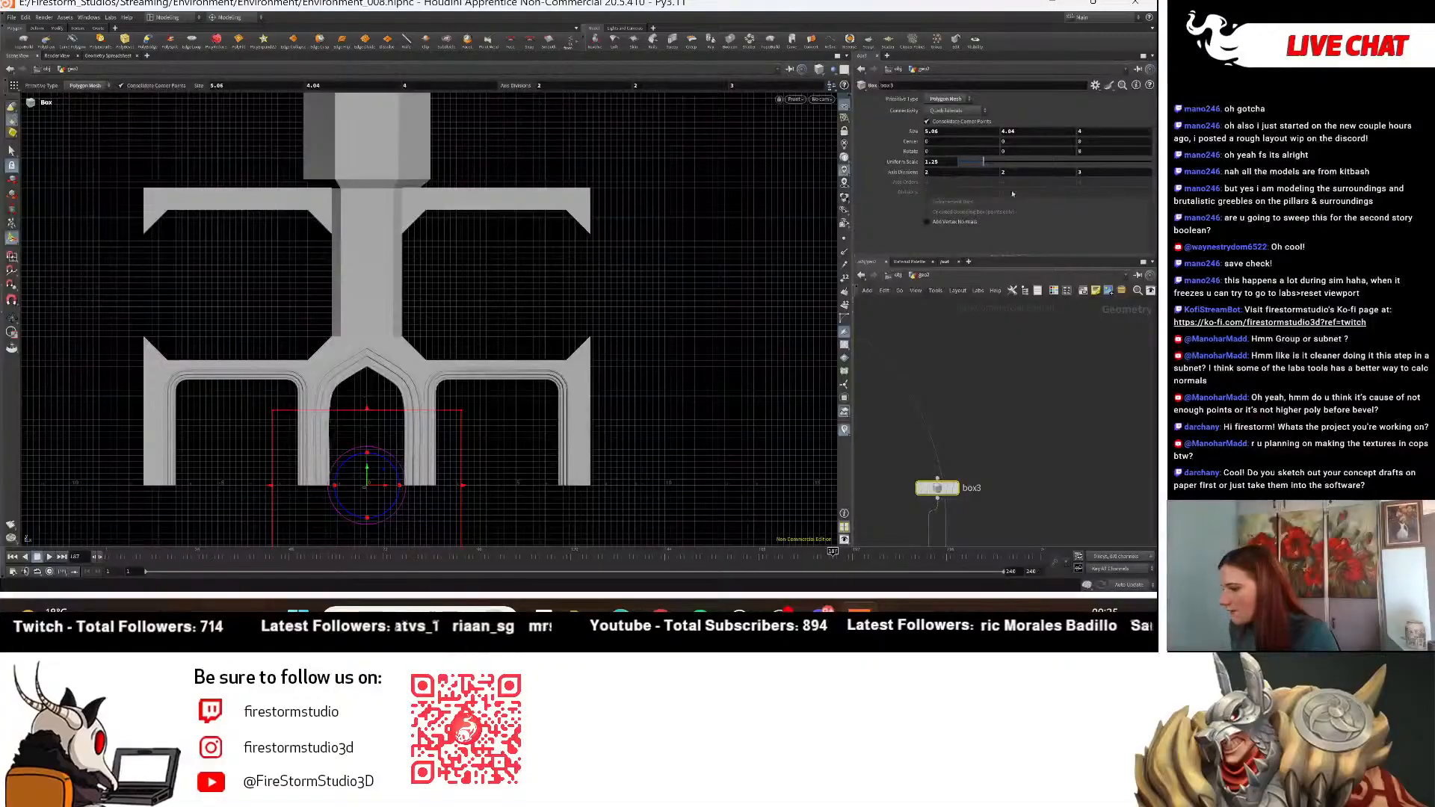
middle_drag(1025, 141, 1138, 153)
alt+right_drag(581, 339, 465, 290)
alt+right_drag(343, 267, 657, 295)
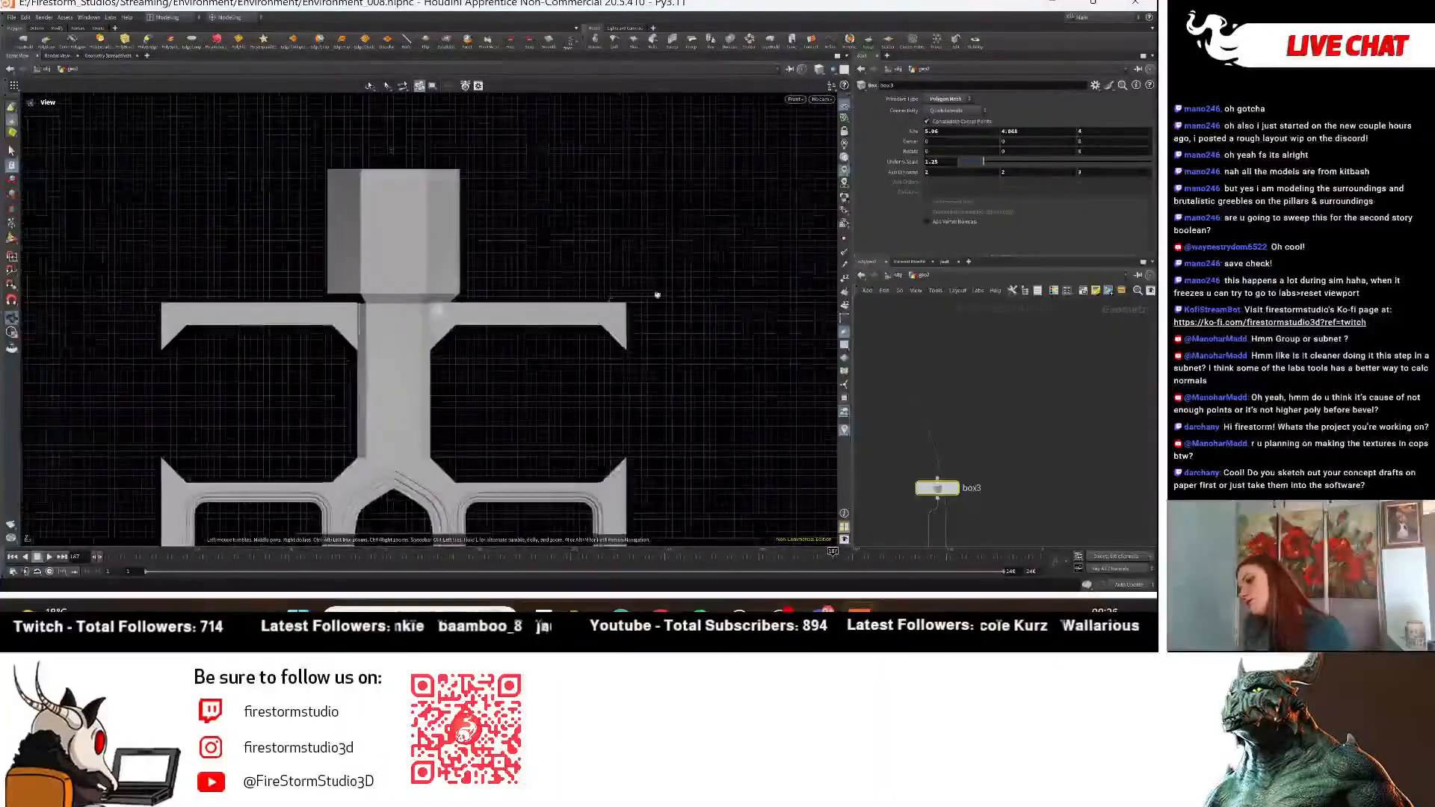
alt+middle_drag(657, 295, 614, 209)
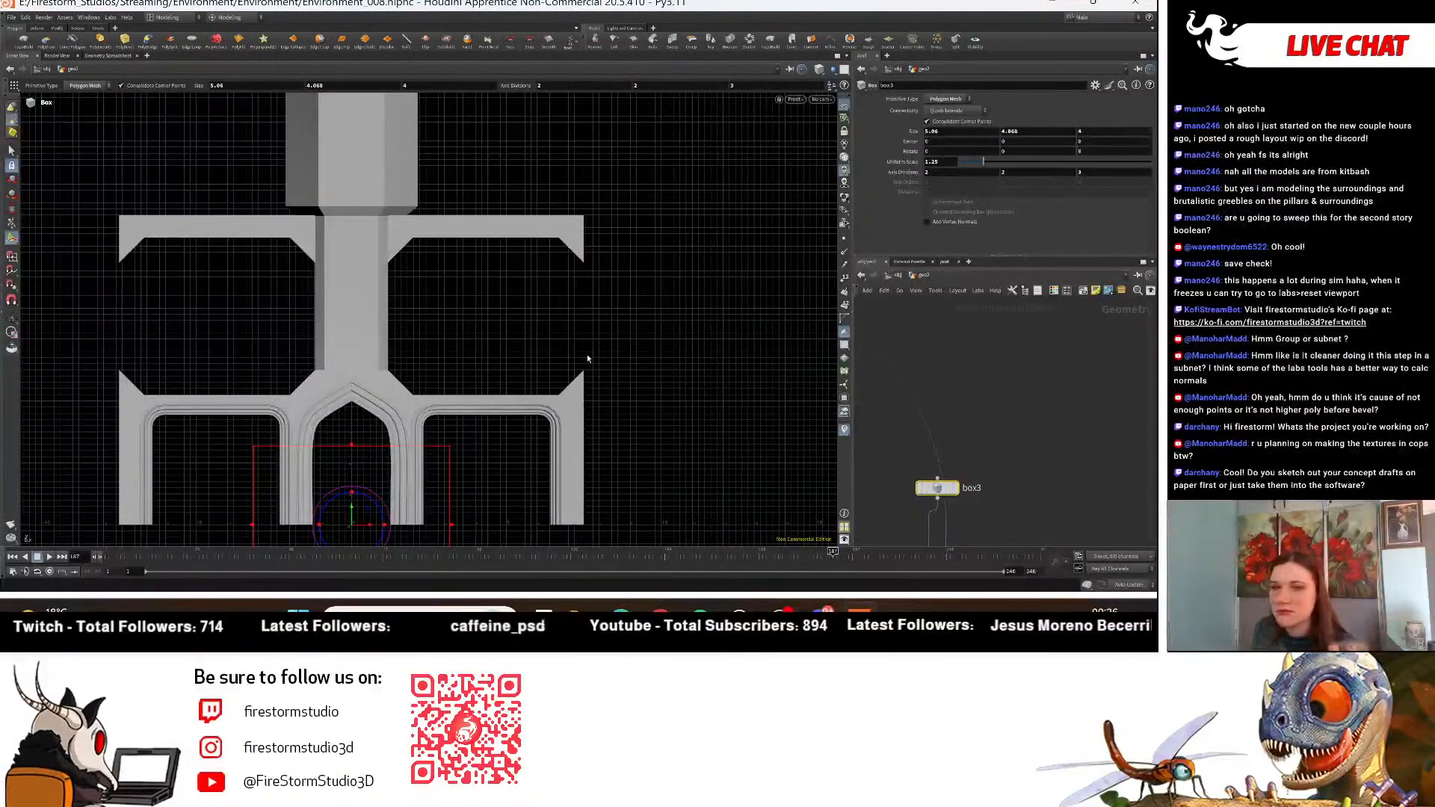
Select boolean3, switch the viewport to perspective and inspect the cut building from an angle.
scroll(1035, 464, down, 2)
middle_drag(1031, 527, 1004, 437)
scroll(1035, 444, down, 2)
middle_drag(929, 521, 1017, 455)
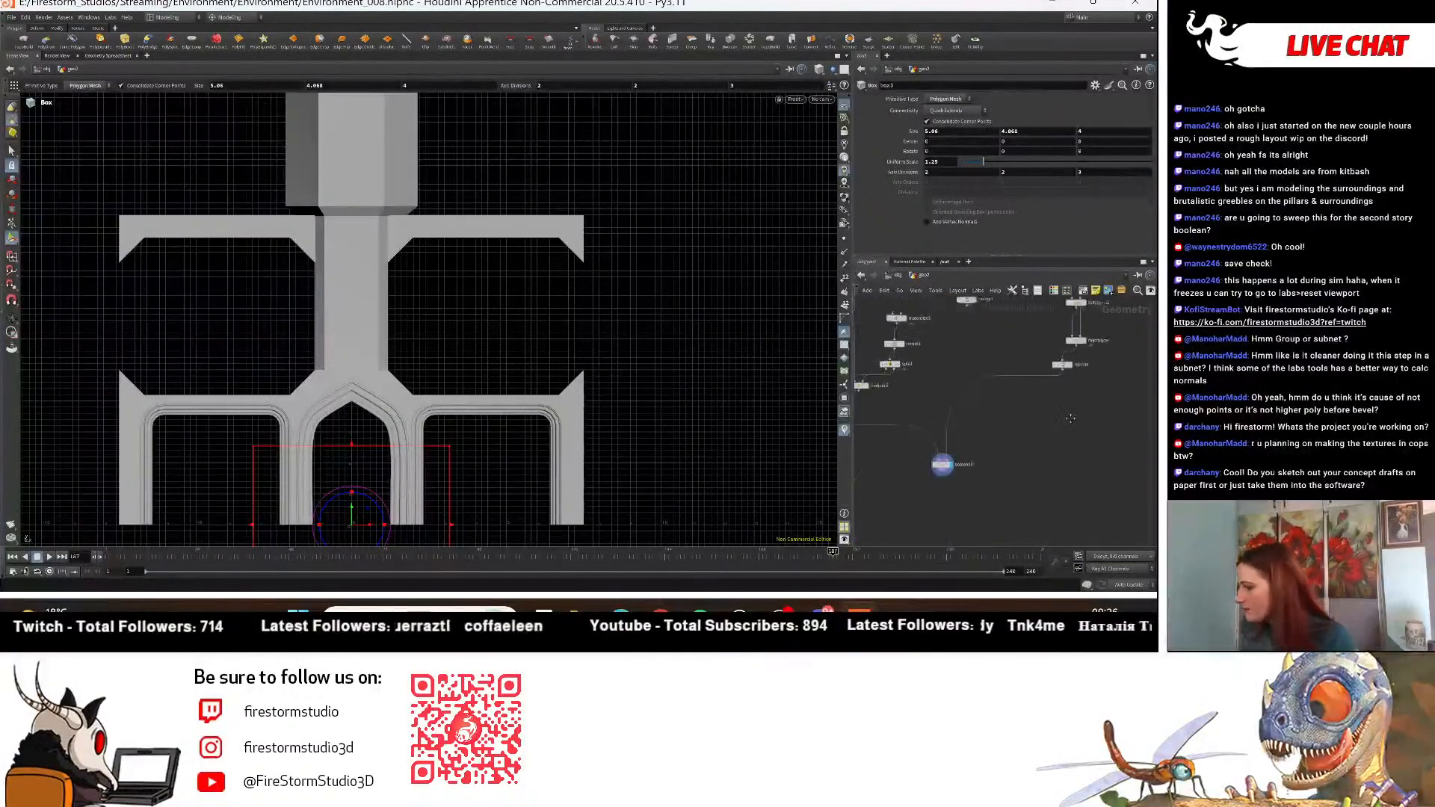
scroll(1017, 455, up, 3)
click(869, 474)
click(793, 99)
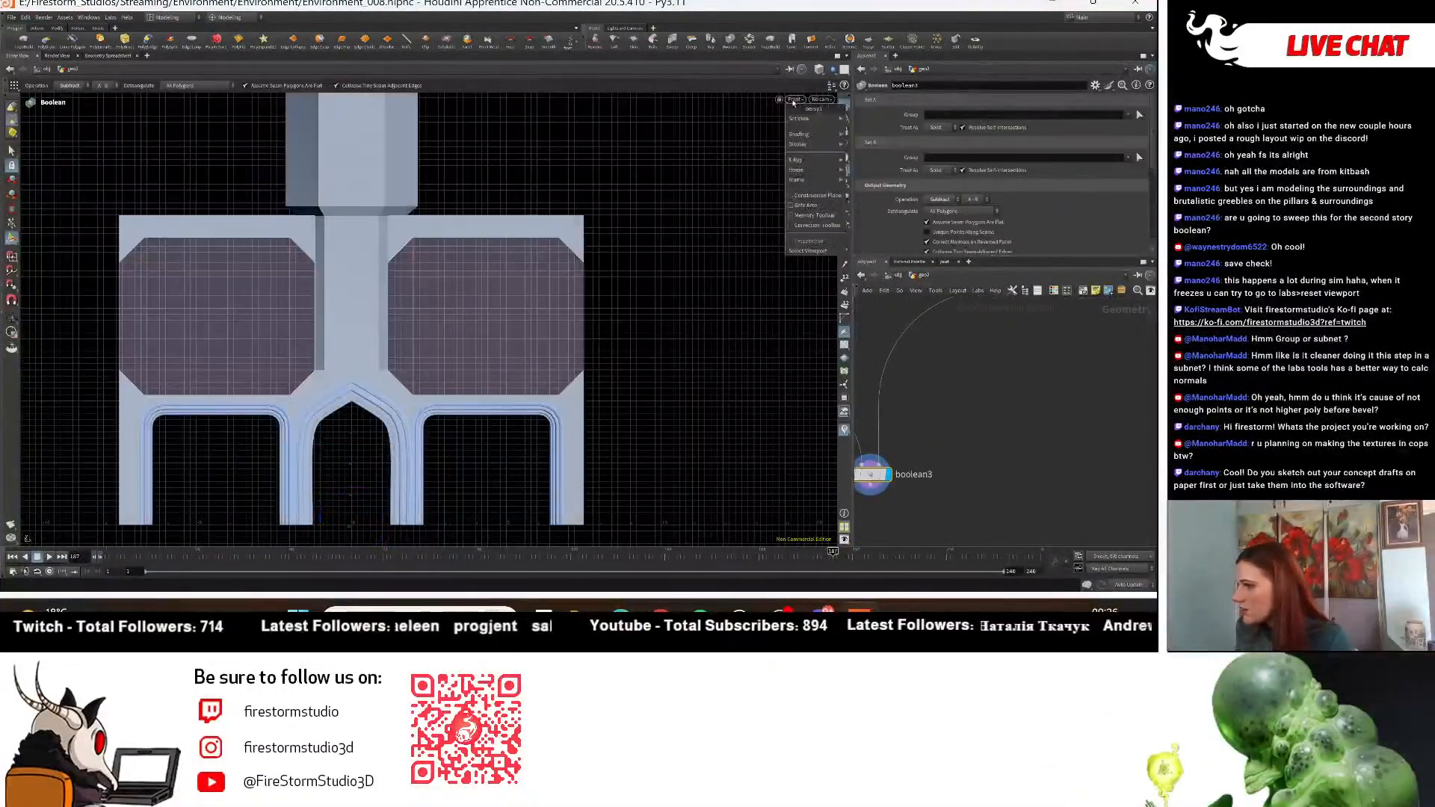
mouse_move(816, 120)
click(893, 121)
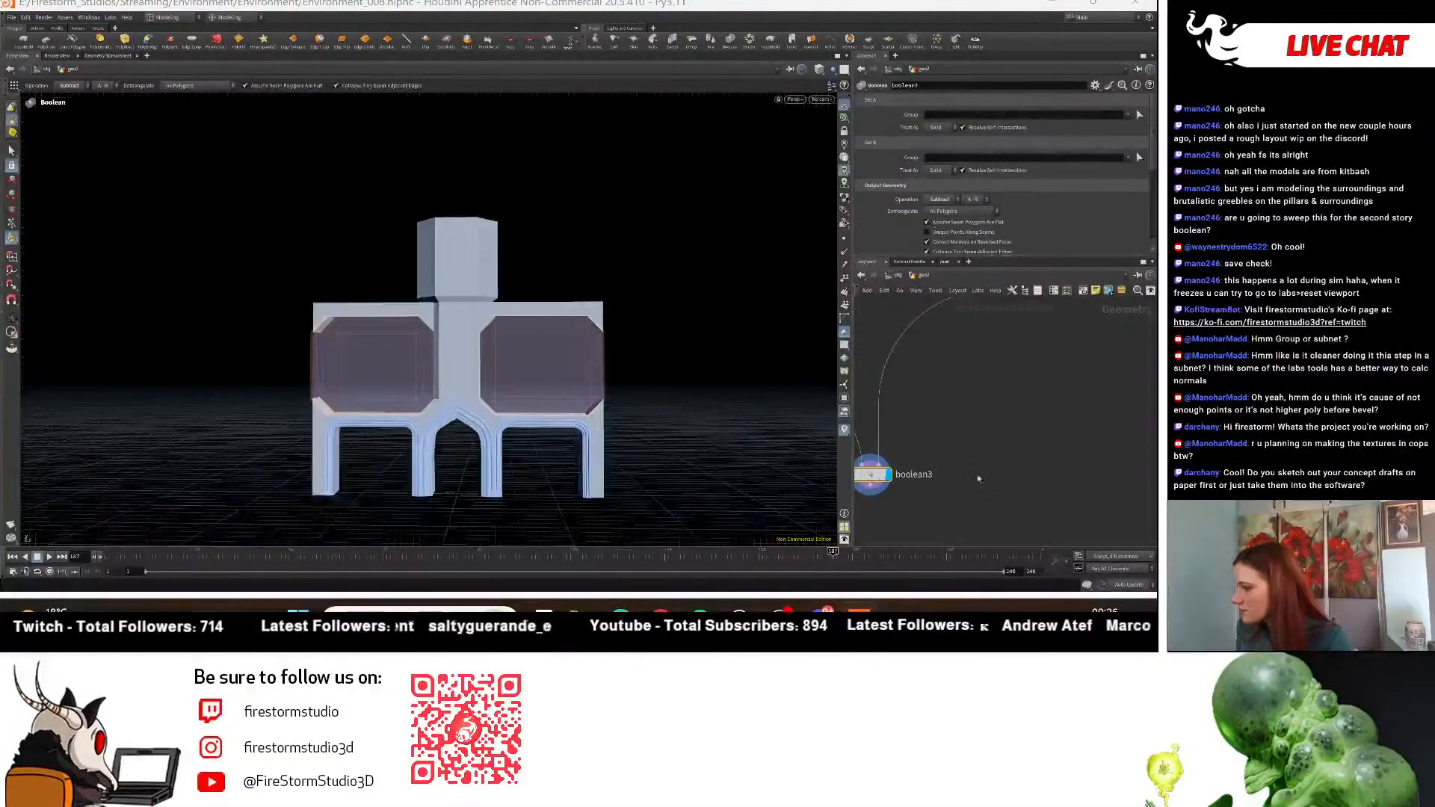
scroll(977, 475, down, 3)
alt+drag(799, 441, 677, 409)
scroll(644, 438, up, 3)
alt+drag(577, 364, 670, 367)
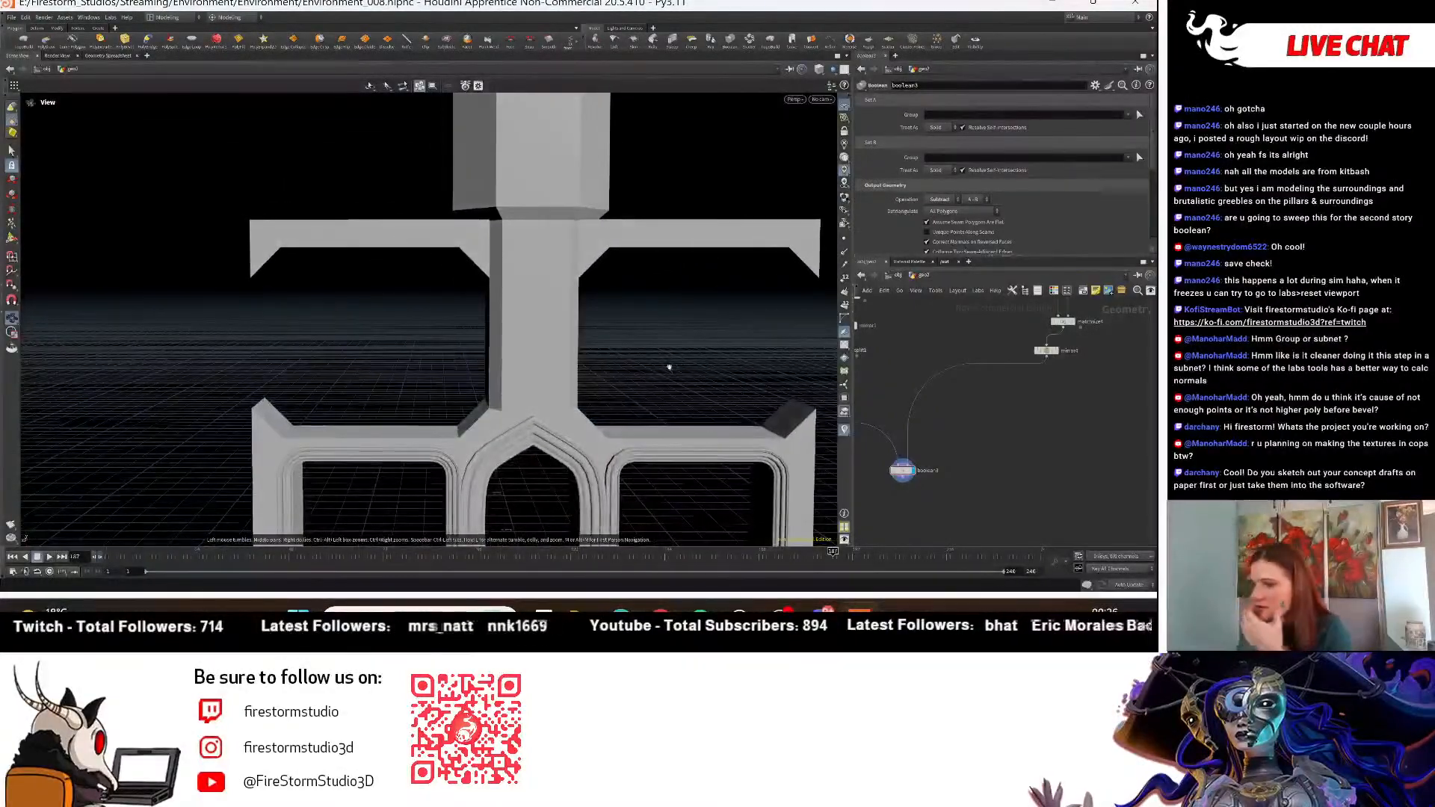
Display the earlier Boolean node that cuts the pointed central arch out of the building.
key(Return)
scroll(943, 352, down, 3)
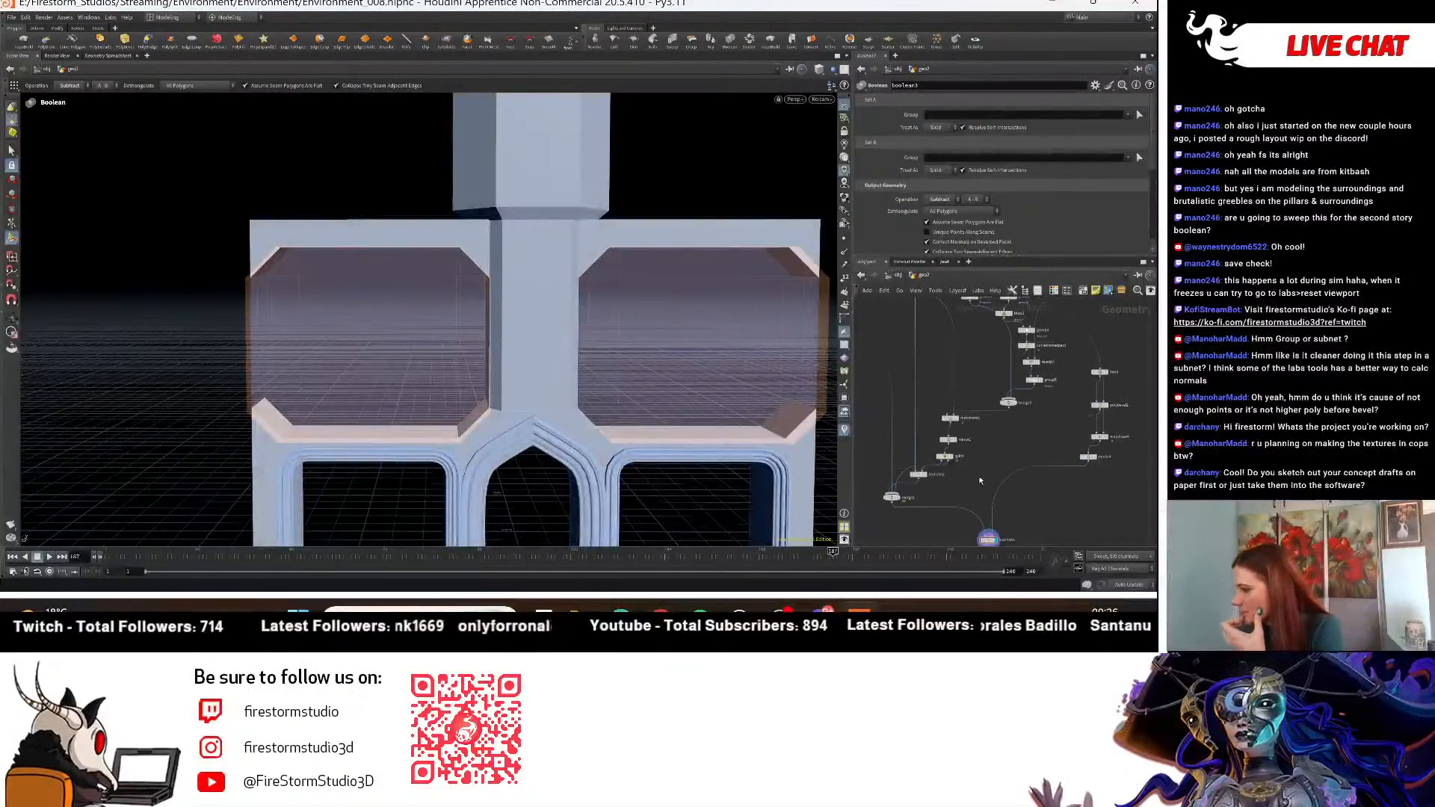
middle_drag(955, 423, 980, 489)
scroll(928, 362, up, 2)
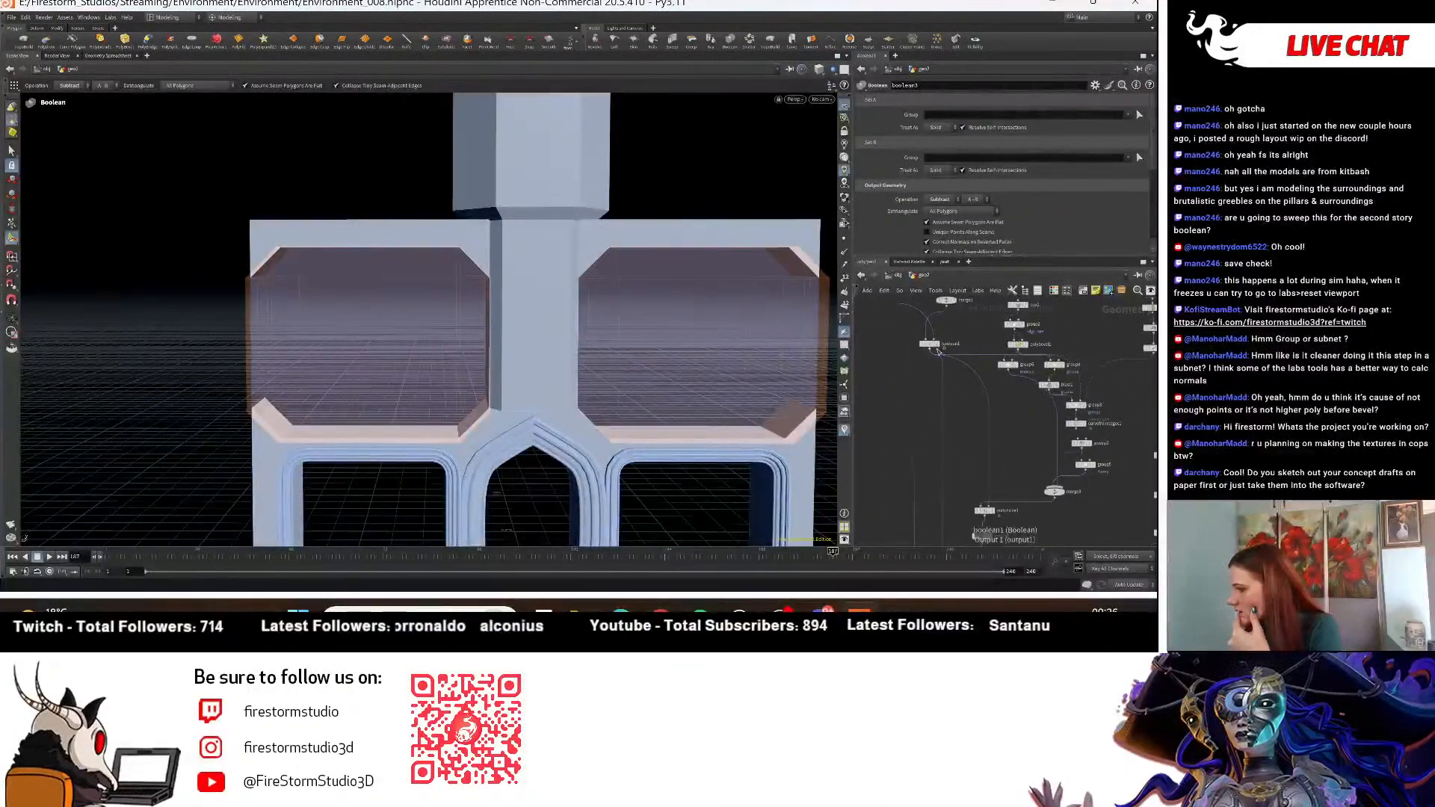
click(941, 346)
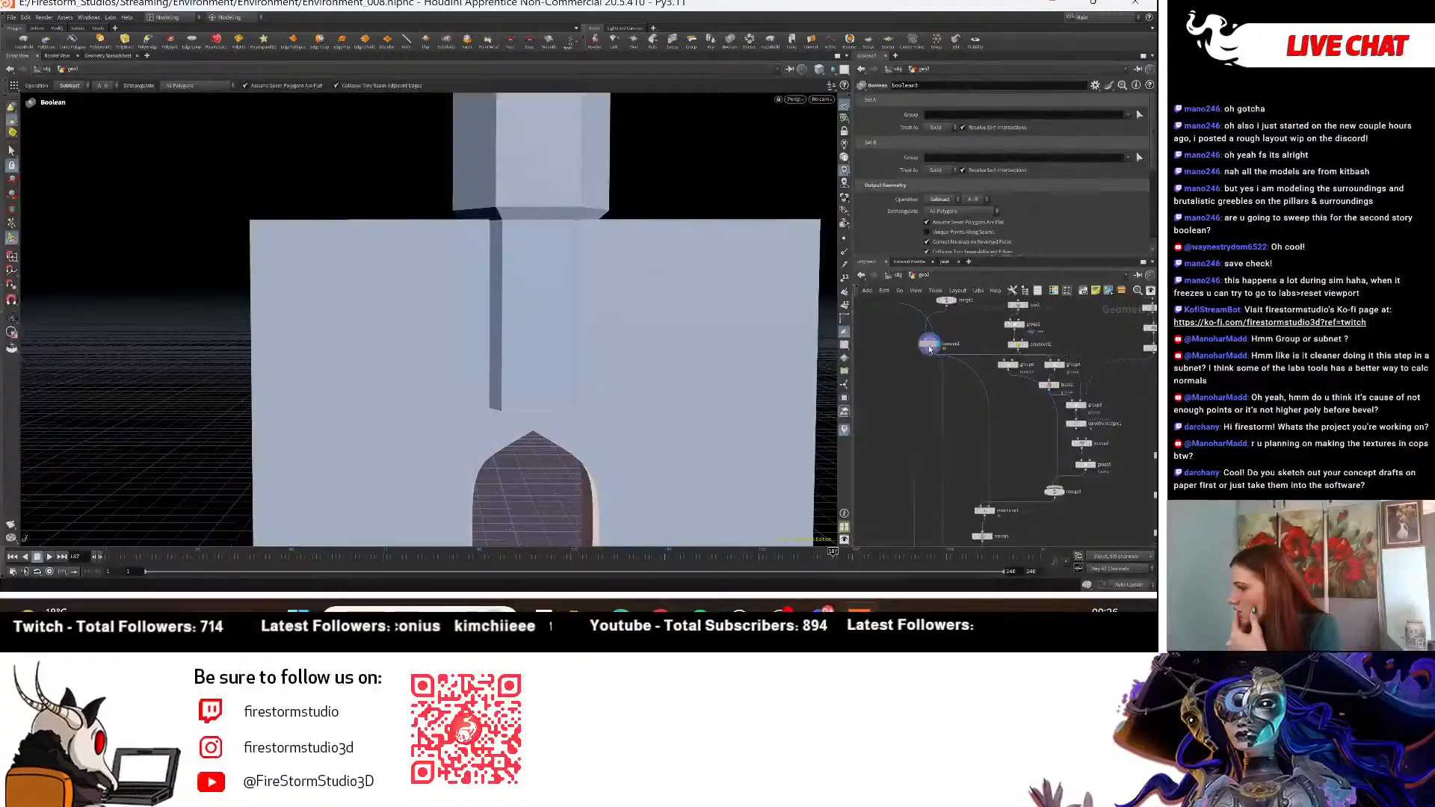
click(929, 347)
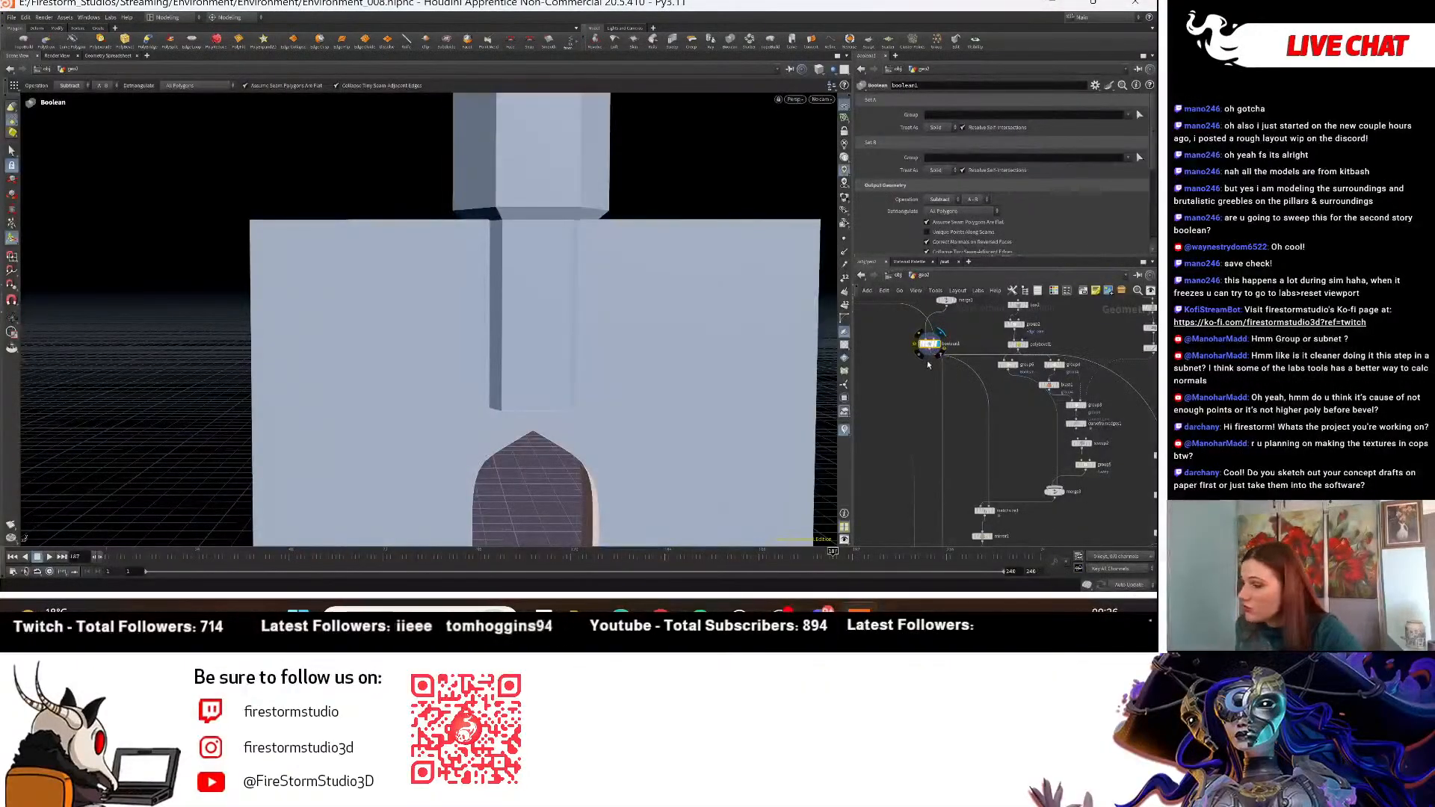
key(Delete)
scroll(952, 384, down, 1)
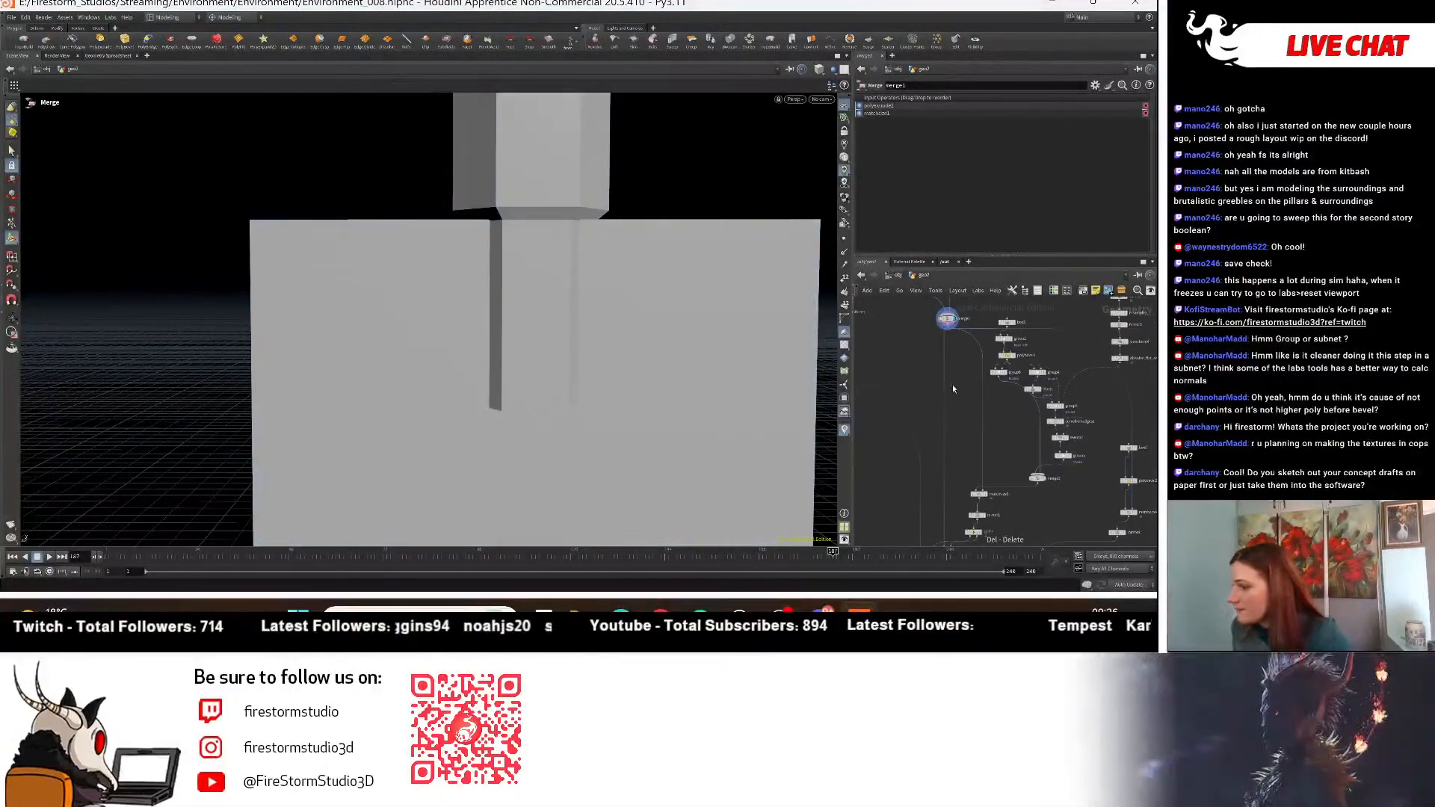
scroll(956, 332, up, 3)
middle_drag(955, 330, 1022, 545)
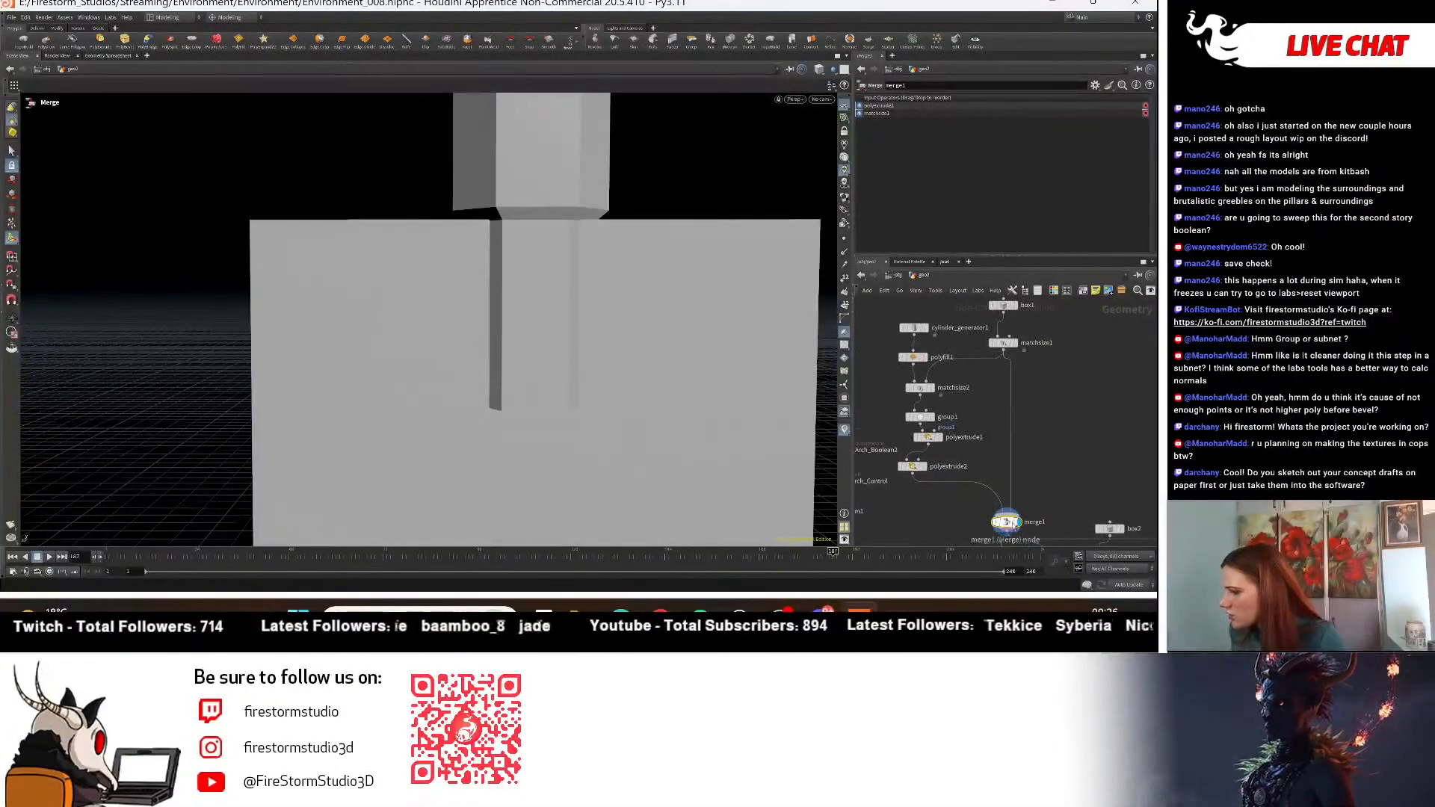
scroll(1088, 404, down, 3)
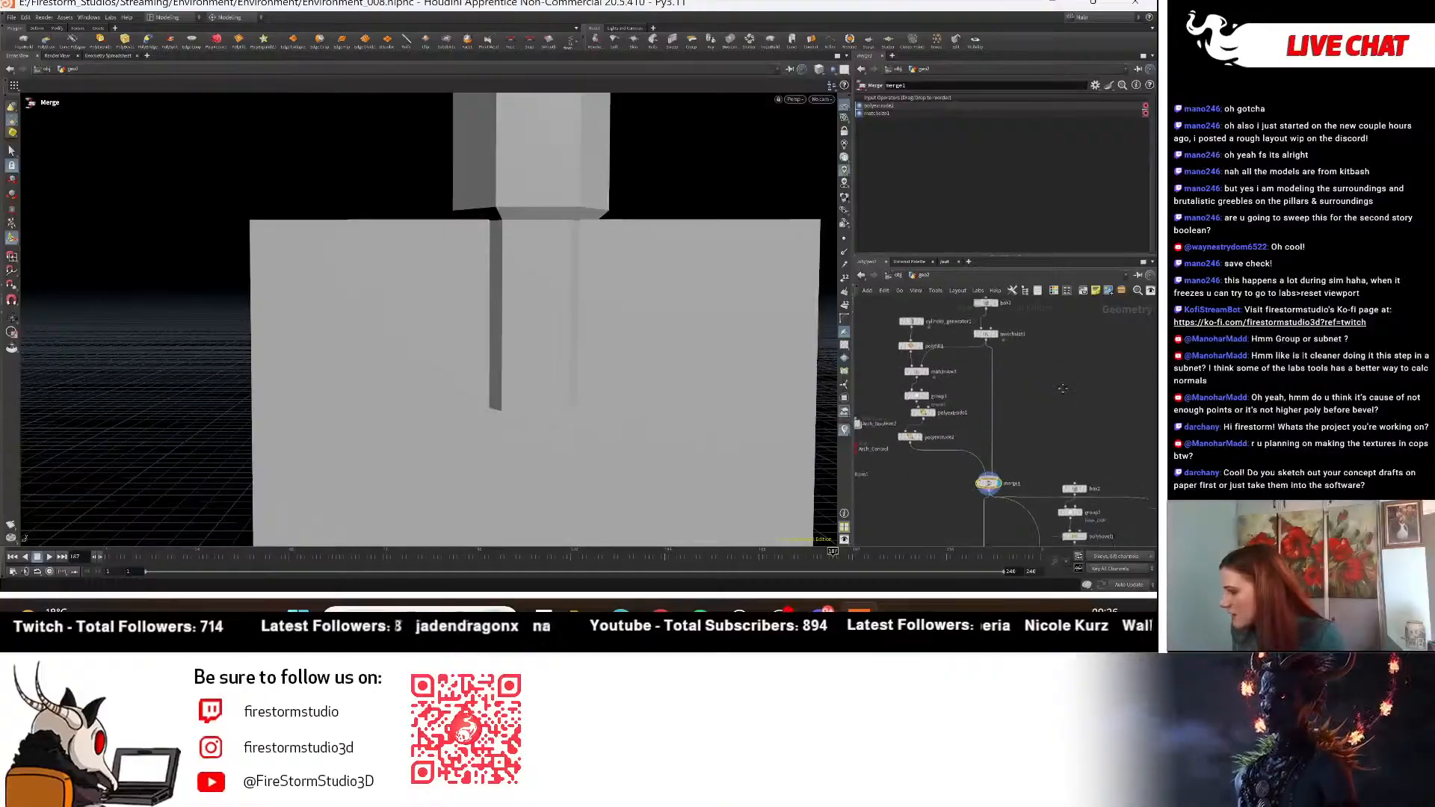
middle_drag(1071, 382, 1095, 410)
key(ctrl+z)
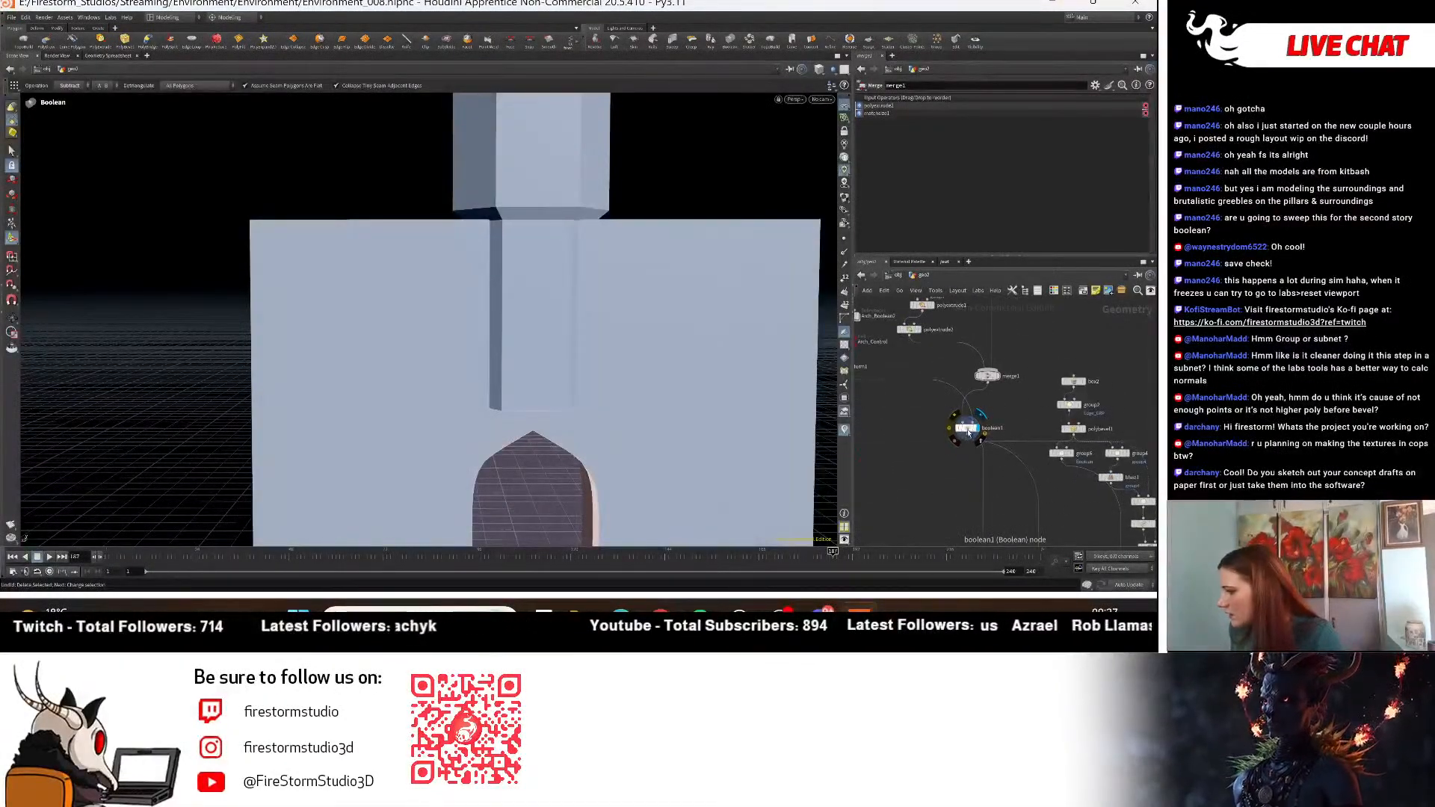
Display the arch control null and the tower's last PolyExtrude node to examine their separate branches.
click(967, 432)
middle_drag(892, 386, 1028, 434)
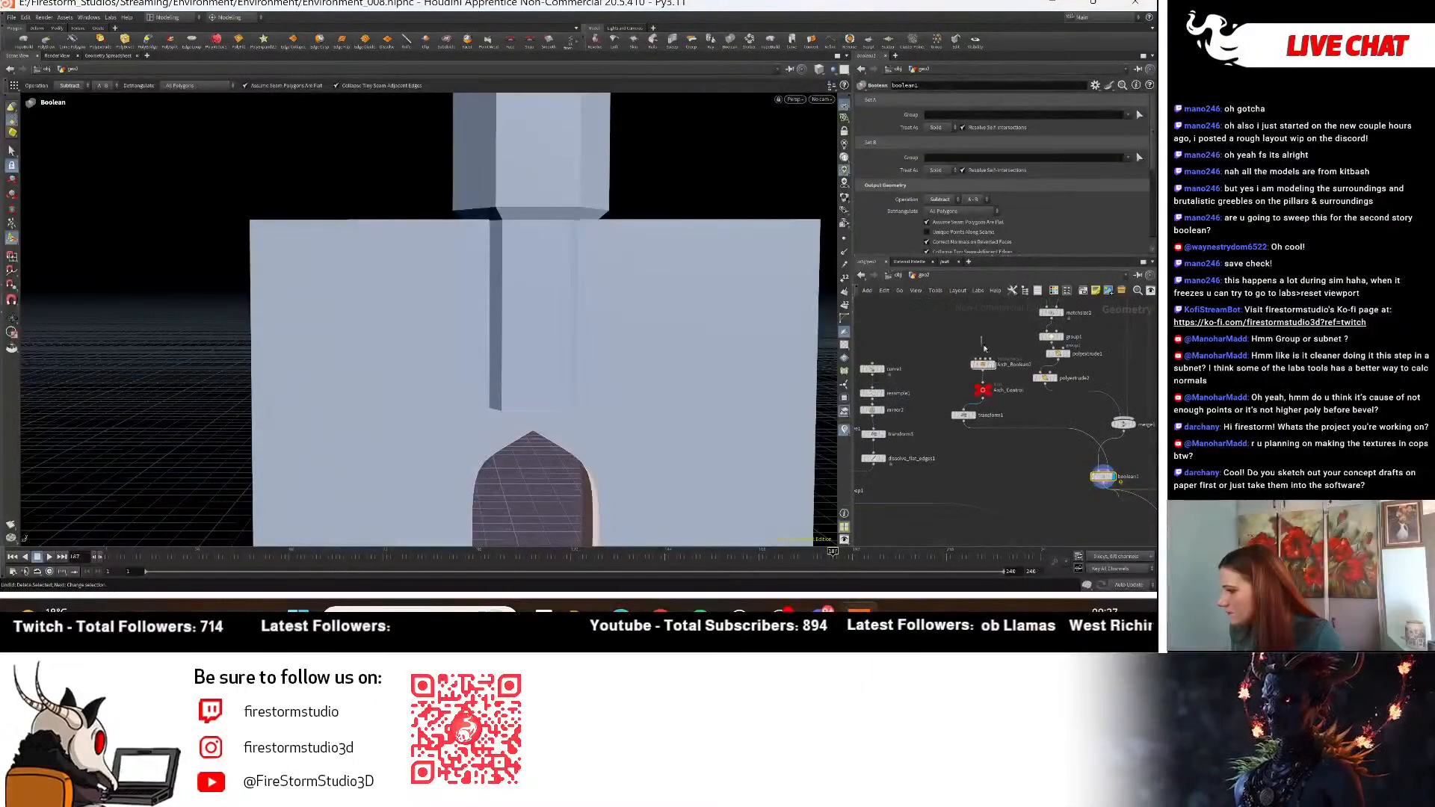
drag(997, 394, 999, 397)
middle_drag(1000, 397, 915, 495)
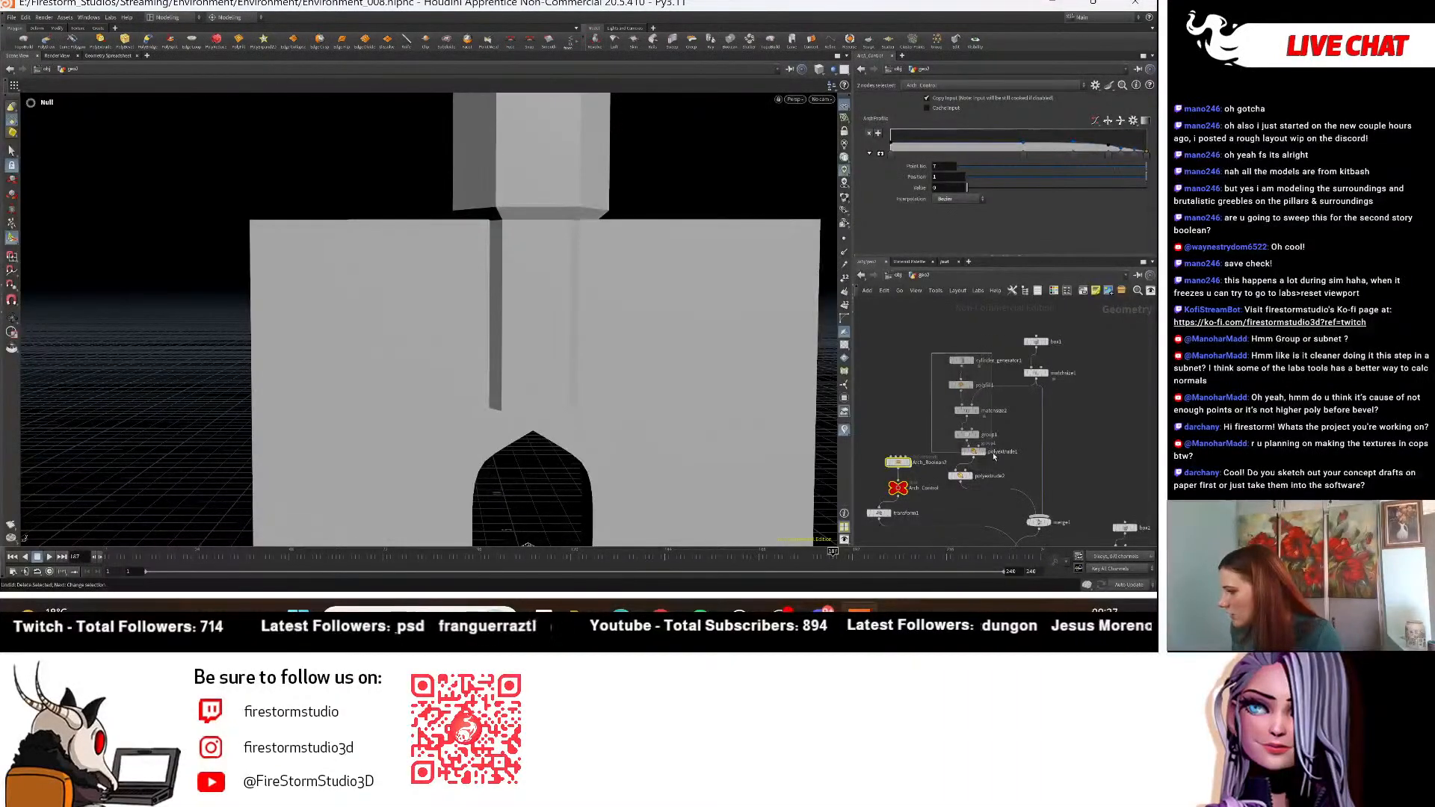
drag(993, 456, 961, 447)
click(974, 477)
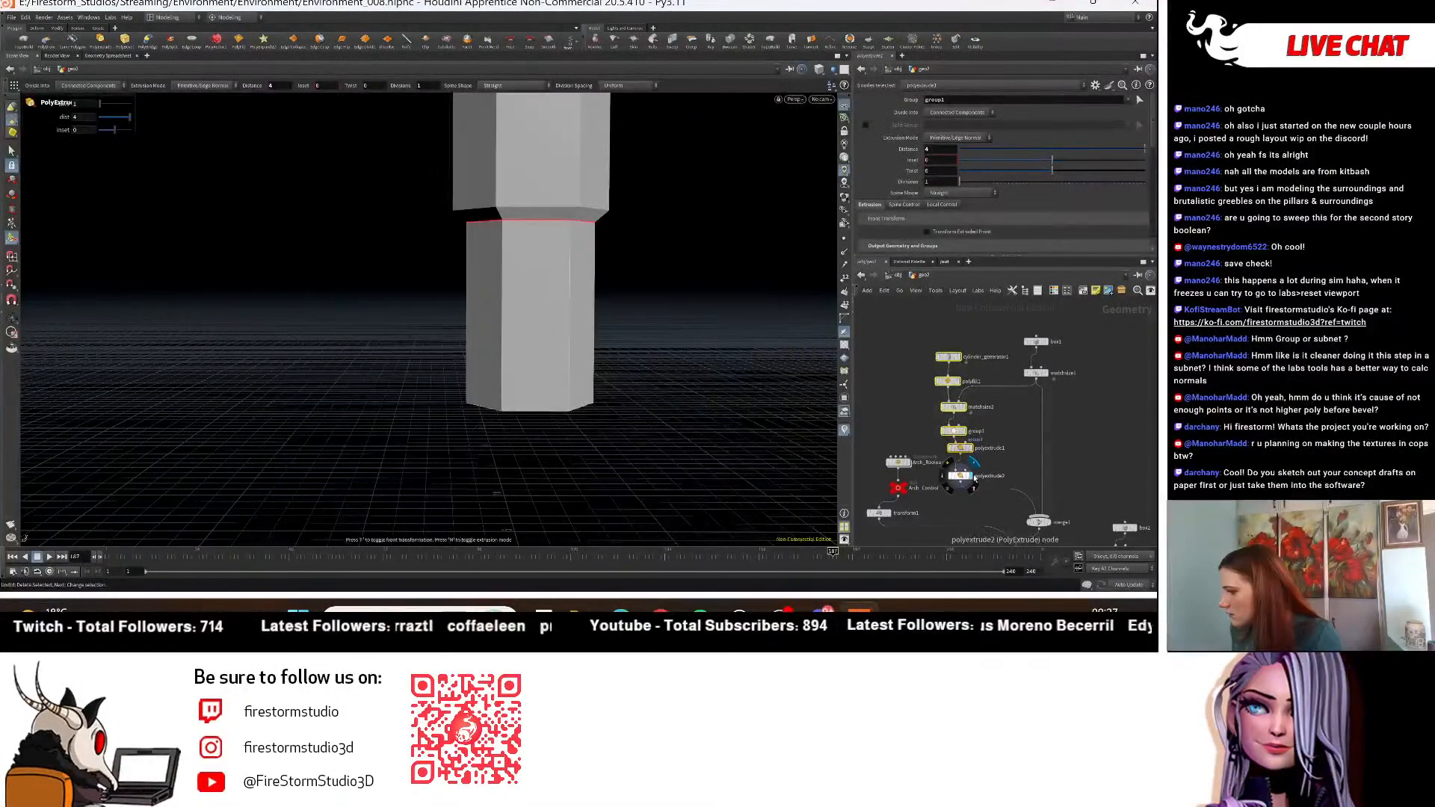
Display merge1 and disconnect the tower's PolyExtrude branch from it, leaving only the building block connected.
click(1054, 525)
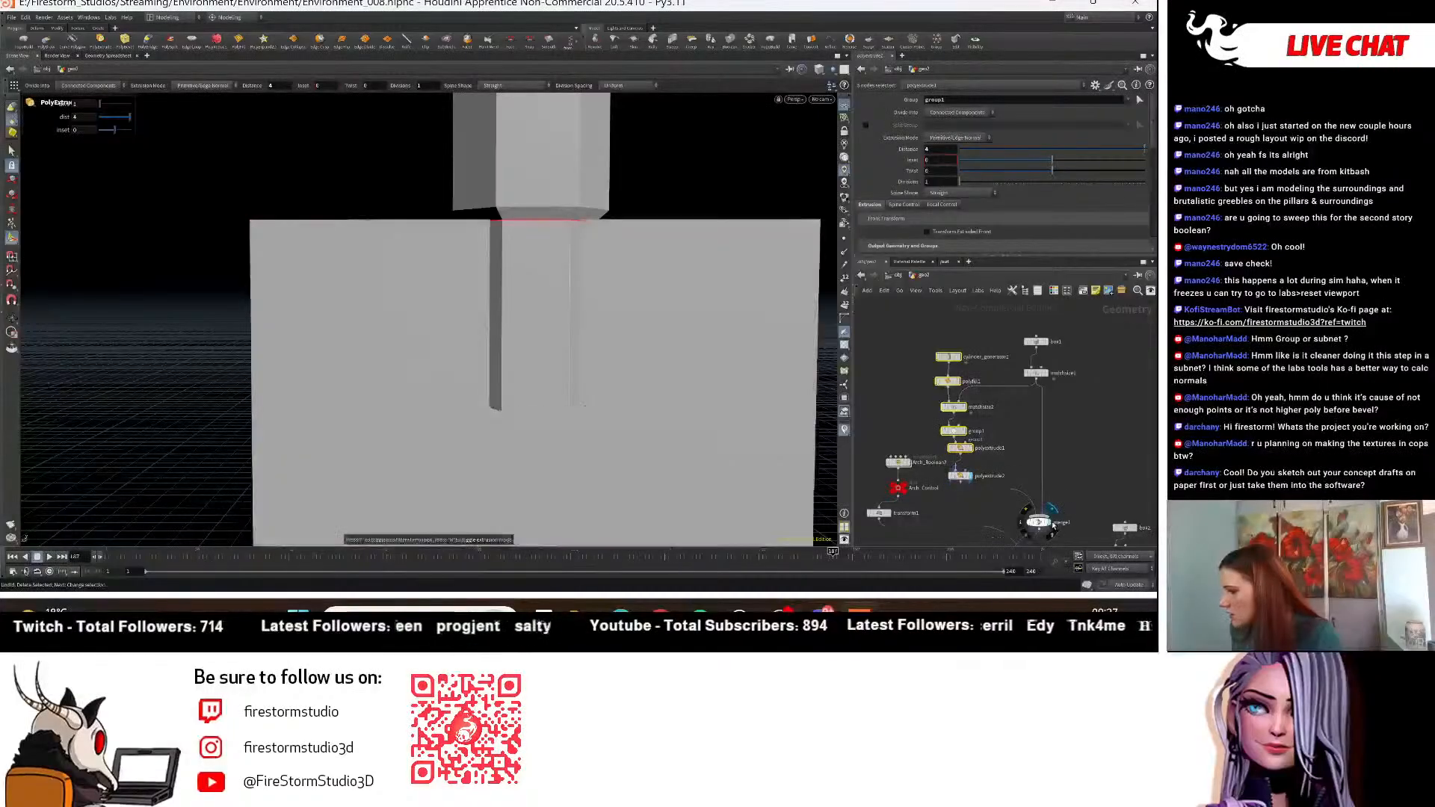
scroll(1075, 418, down, 3)
middle_drag(1083, 415, 1024, 354)
scroll(1024, 354, up, 3)
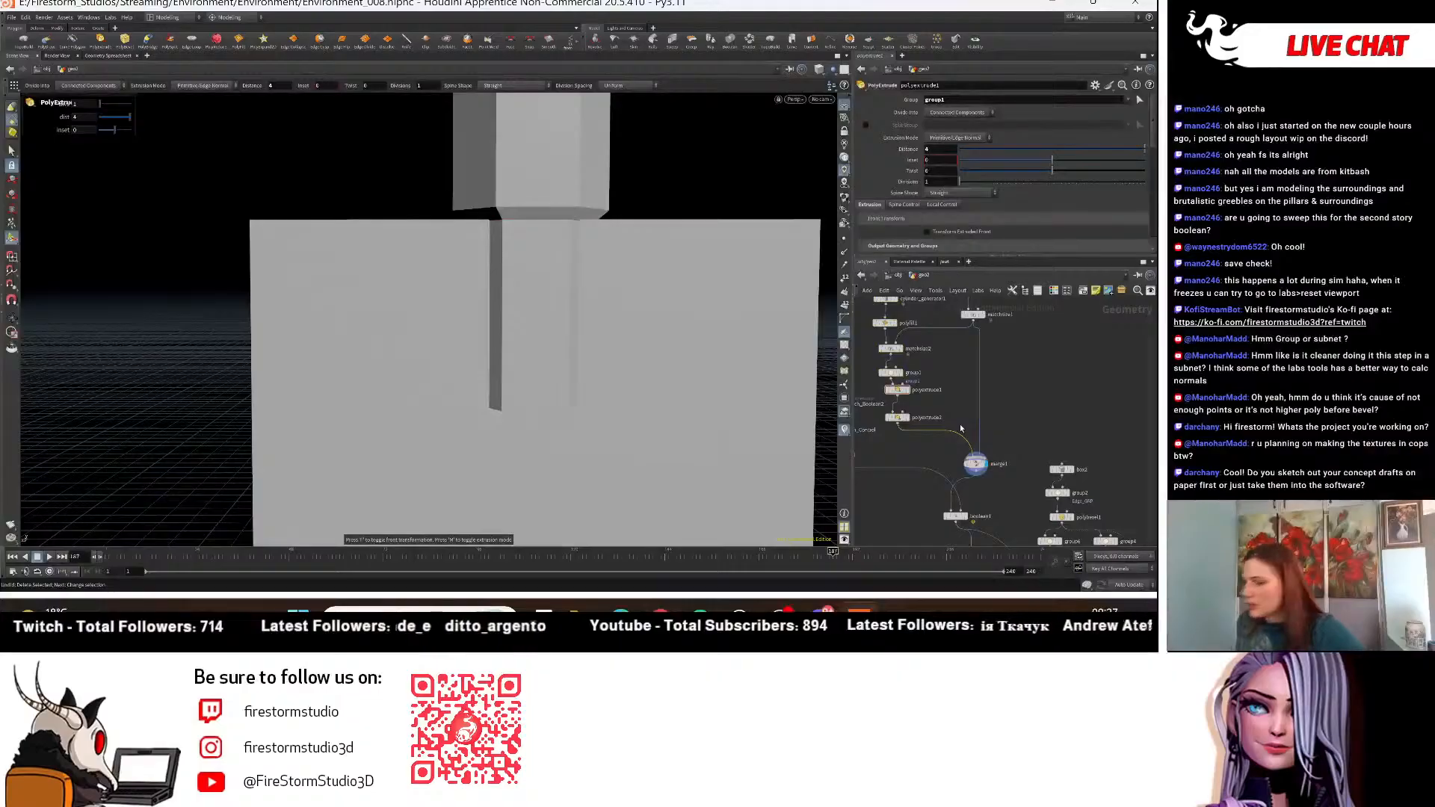
key(Delete)
scroll(964, 418, down, 3)
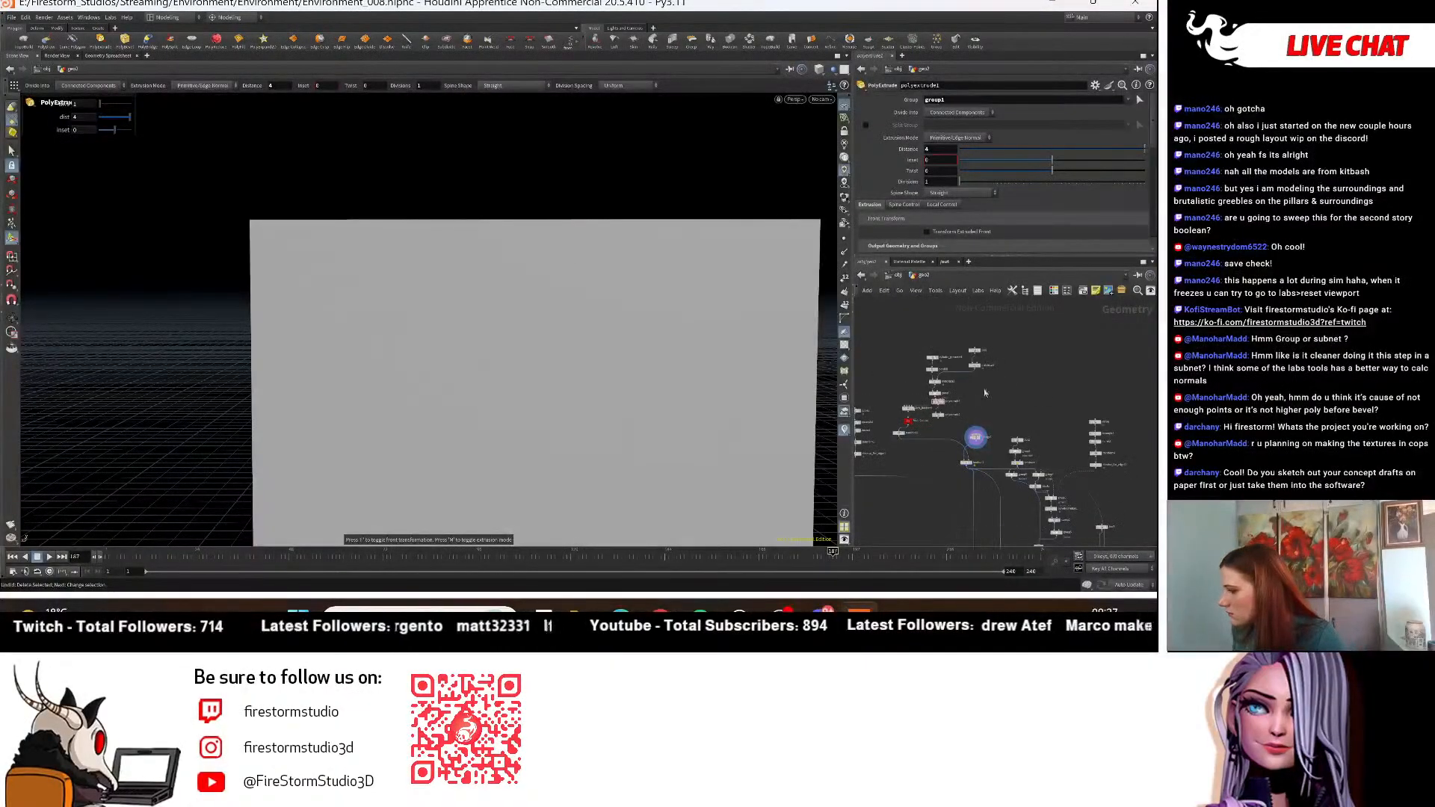
Move the tower's node chain, from the cylinder generator to polyextrude2, down the network beside boolean3.
scroll(942, 396, up, 2)
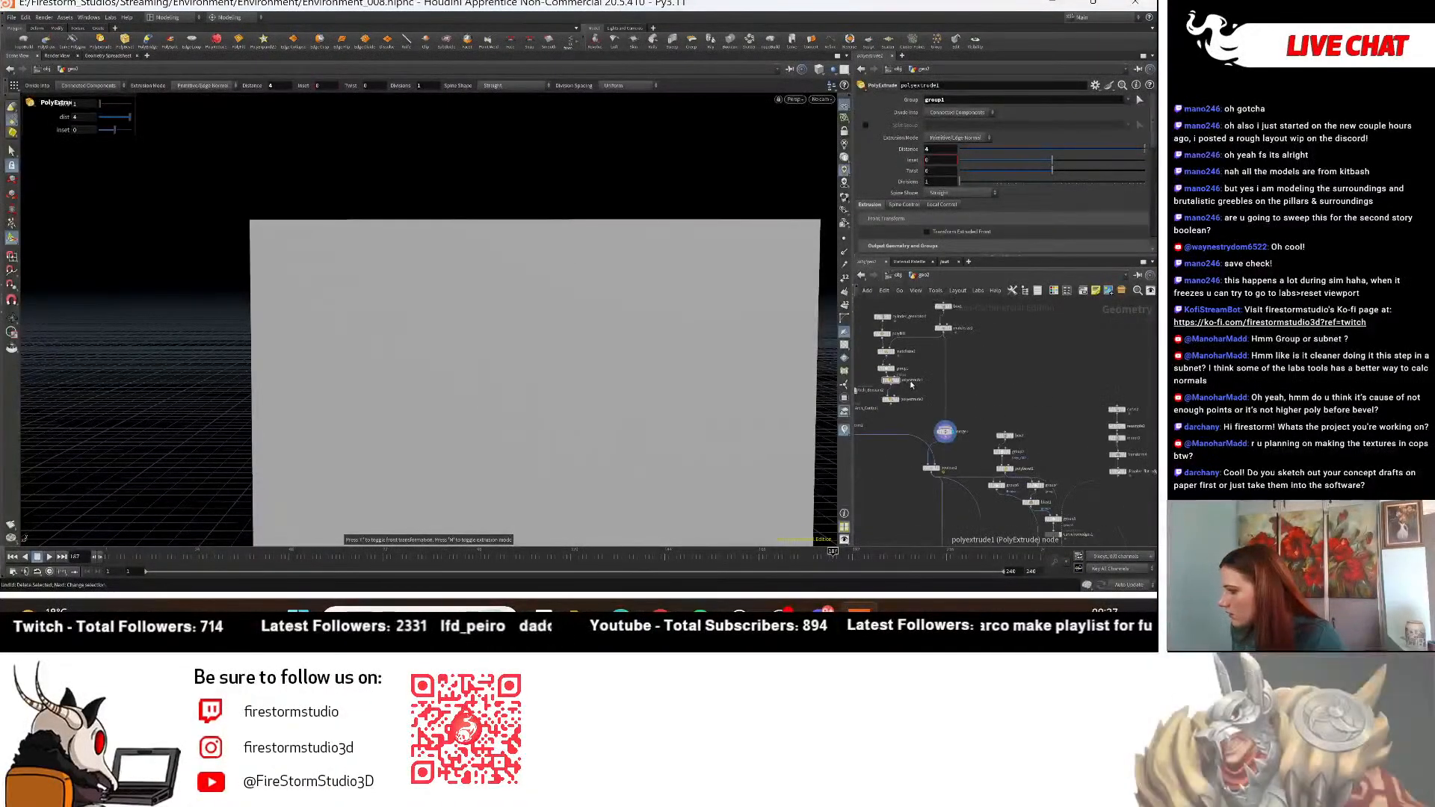
drag(884, 341, 1103, 411)
key(Escape)
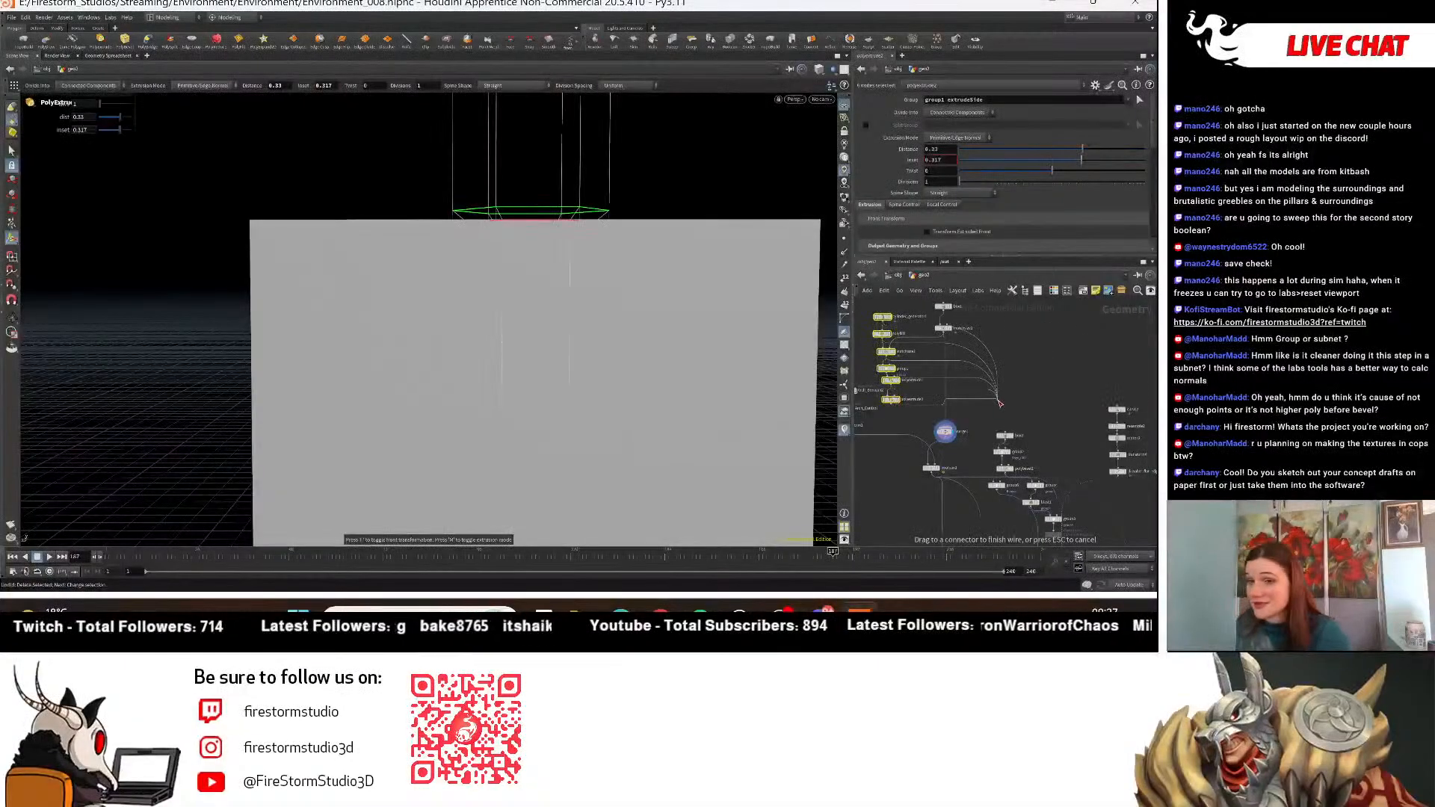
drag(898, 402, 1147, 403)
middle_drag(1149, 404, 983, 342)
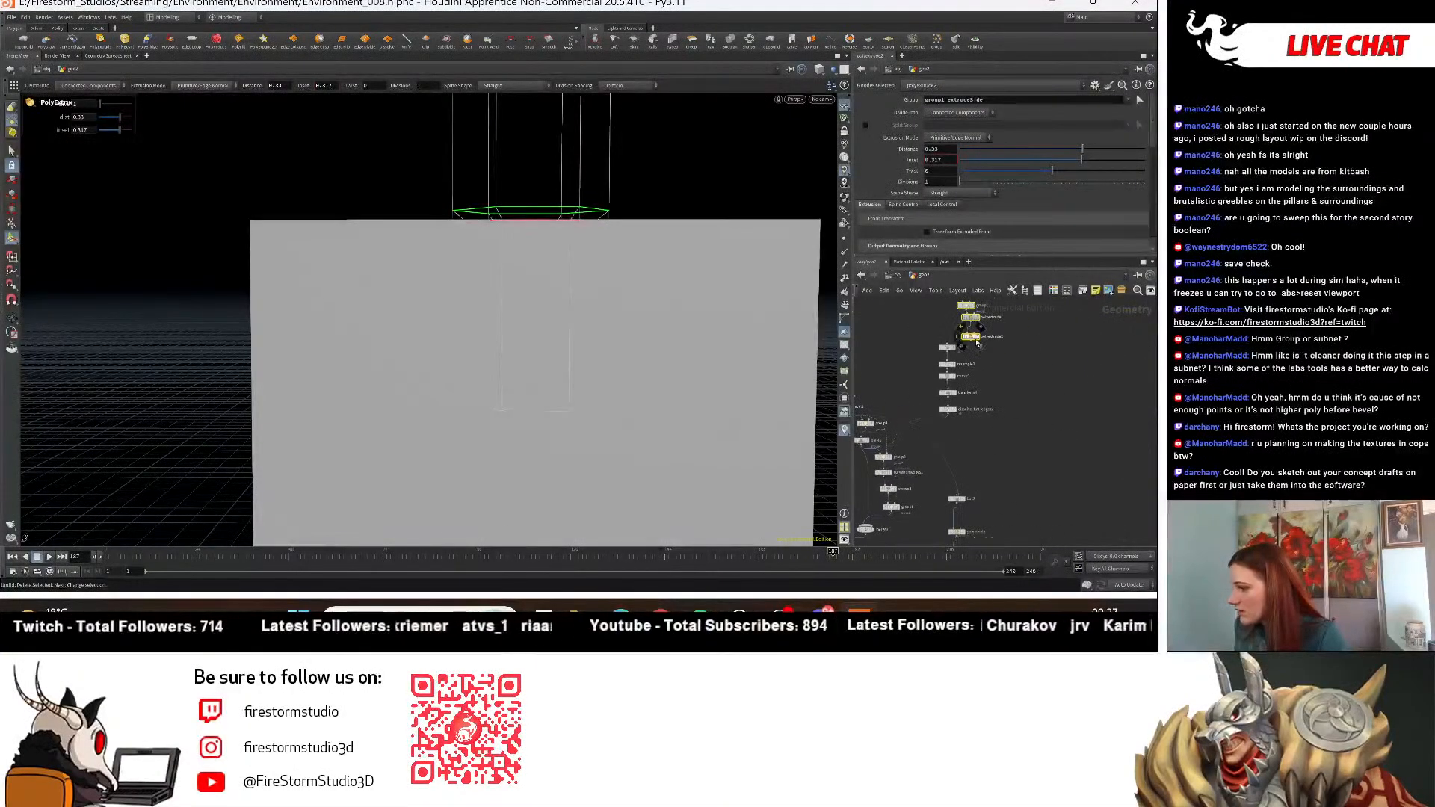
drag(976, 342, 1040, 511)
middle_drag(1040, 510, 1038, 354)
scroll(1010, 419, down, 3)
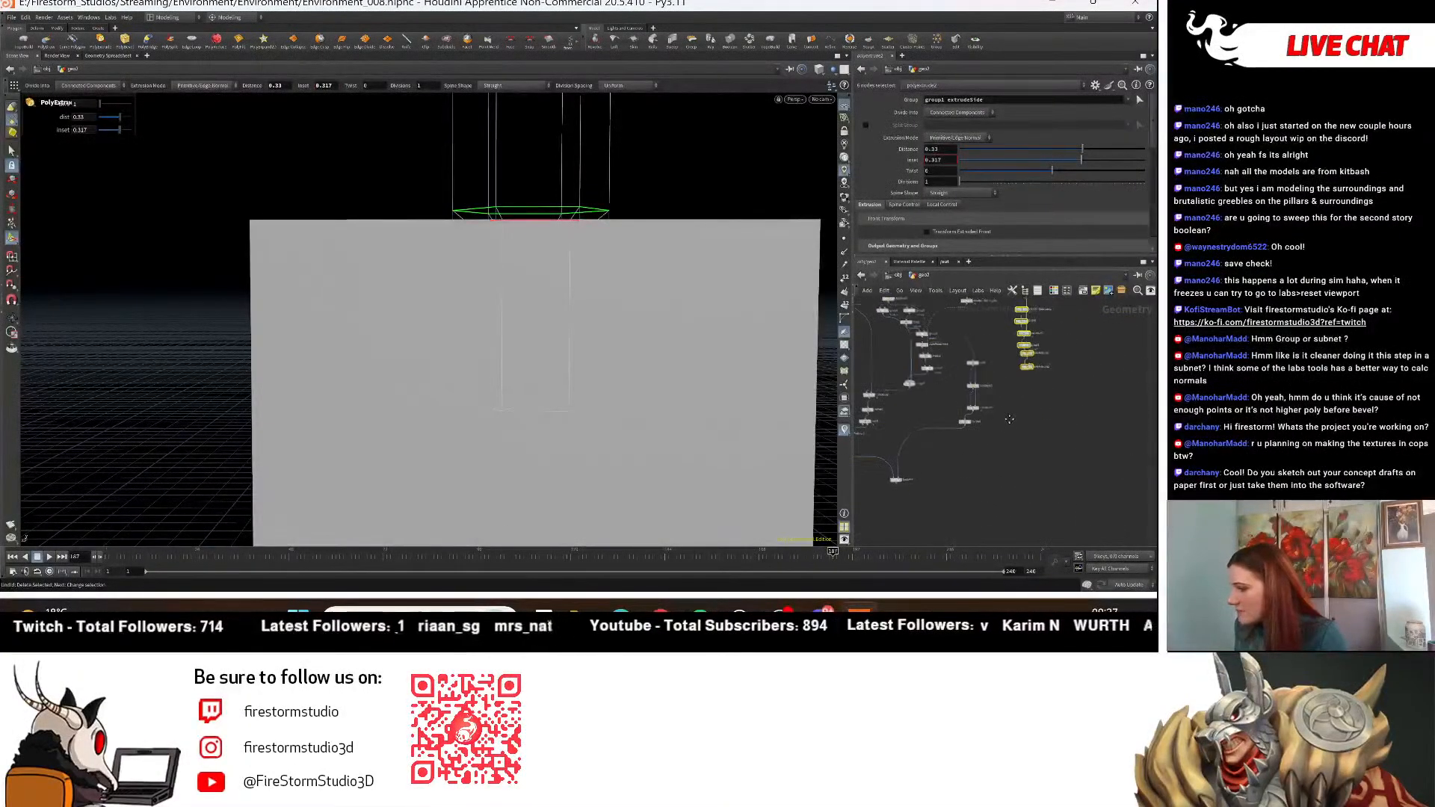
drag(1031, 370, 1014, 495)
click(987, 502)
scroll(964, 494, up, 4)
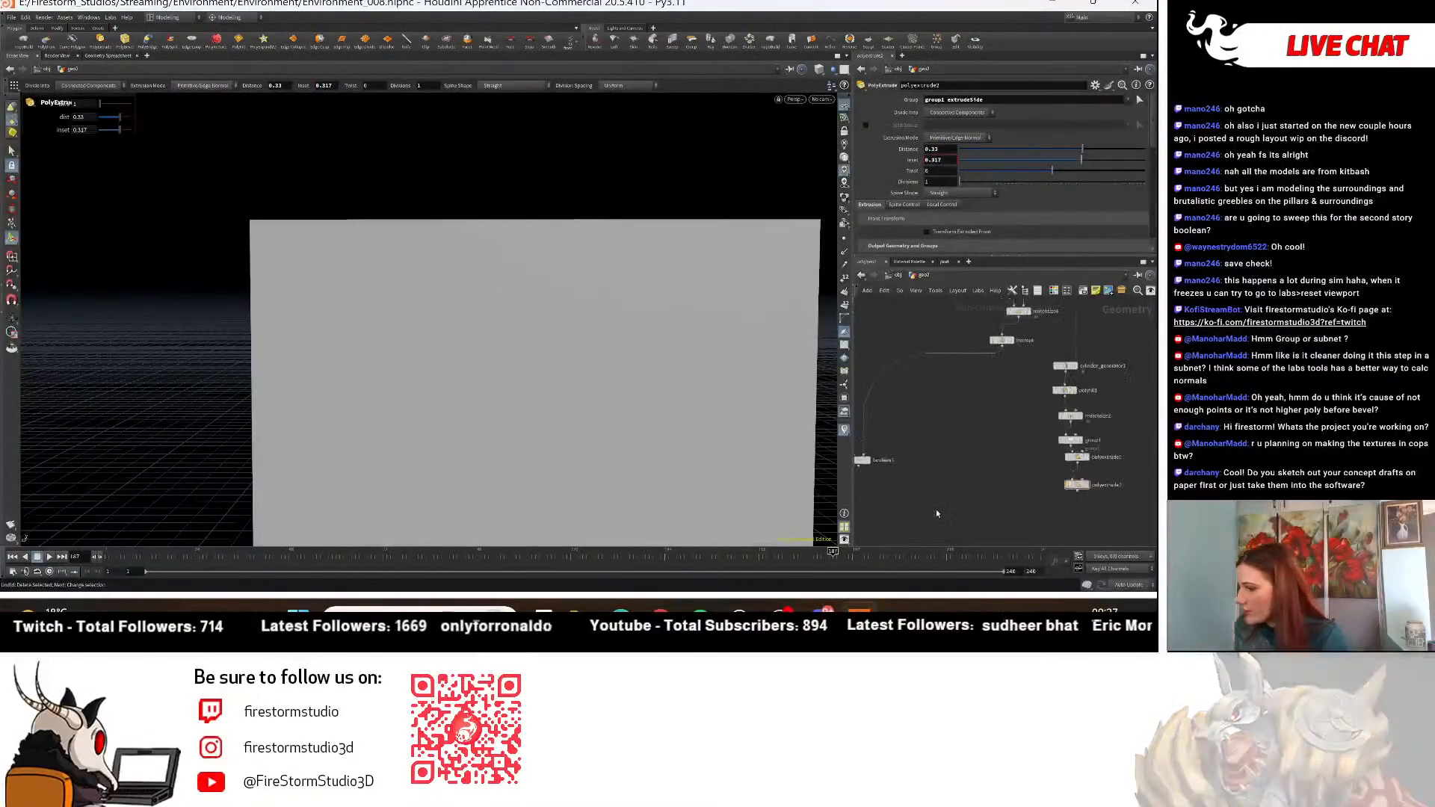
Add a Boolean Intersect node below boolean3, and display boolean3 to view the cut building.
key(Tab)
text(bool)
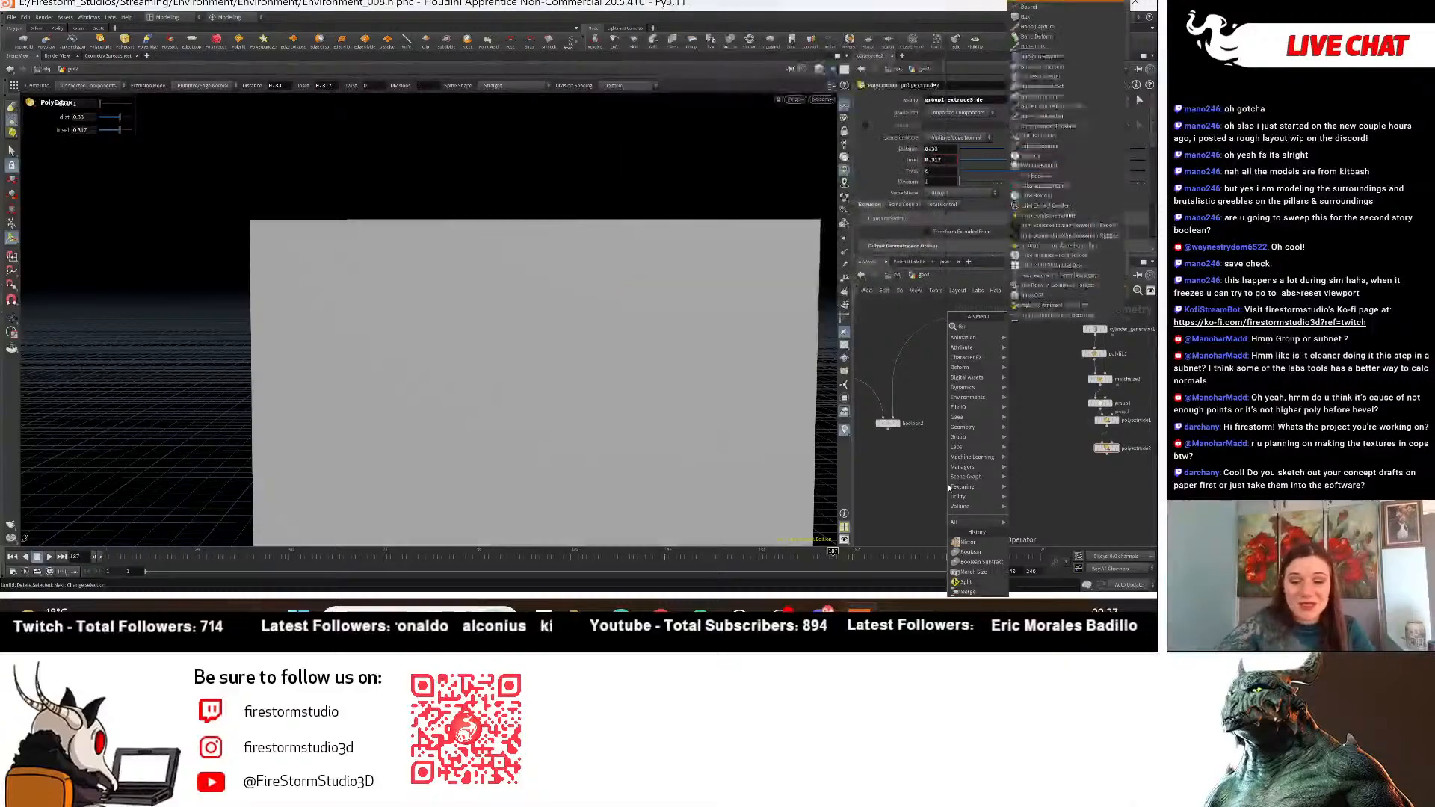
text(EAN)
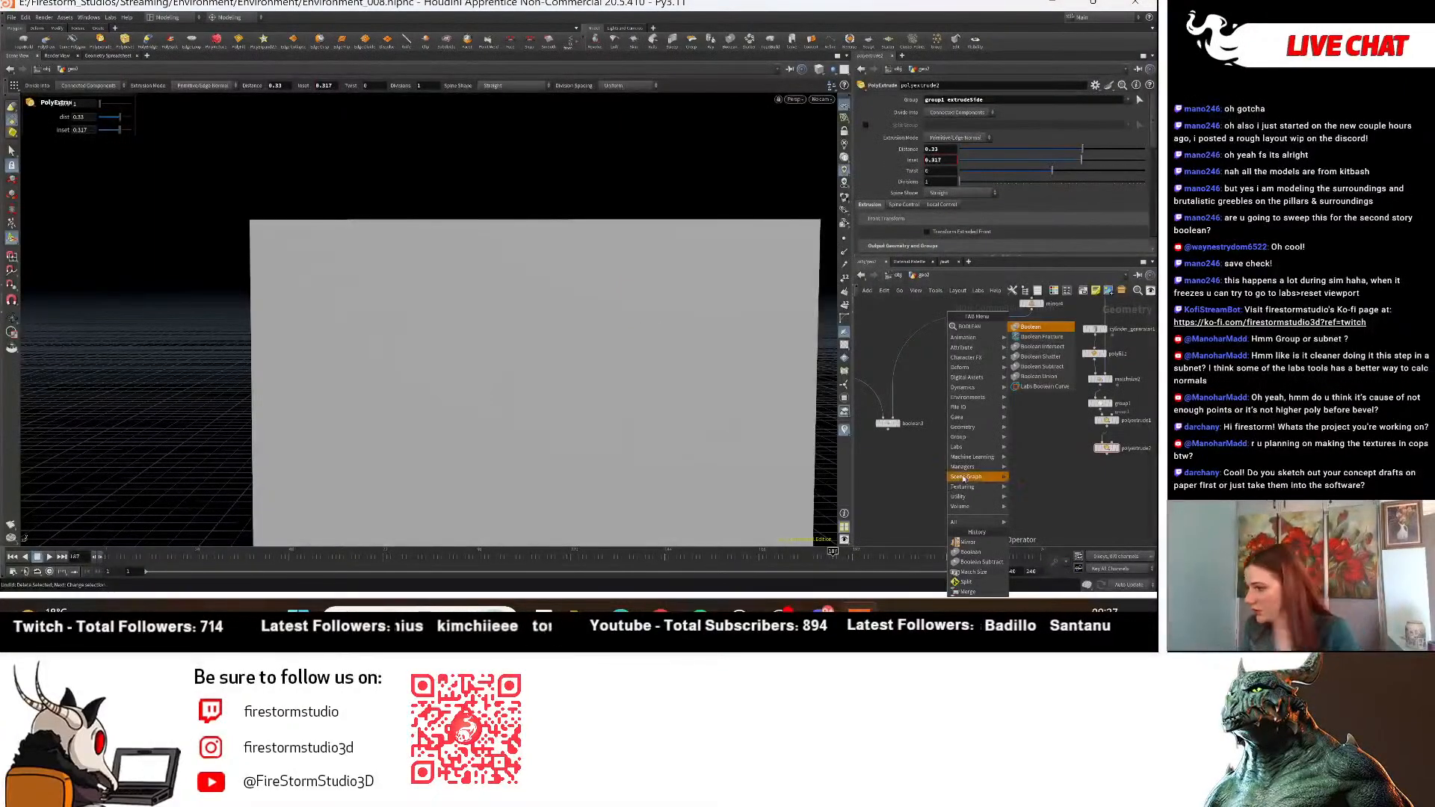
click(1032, 348)
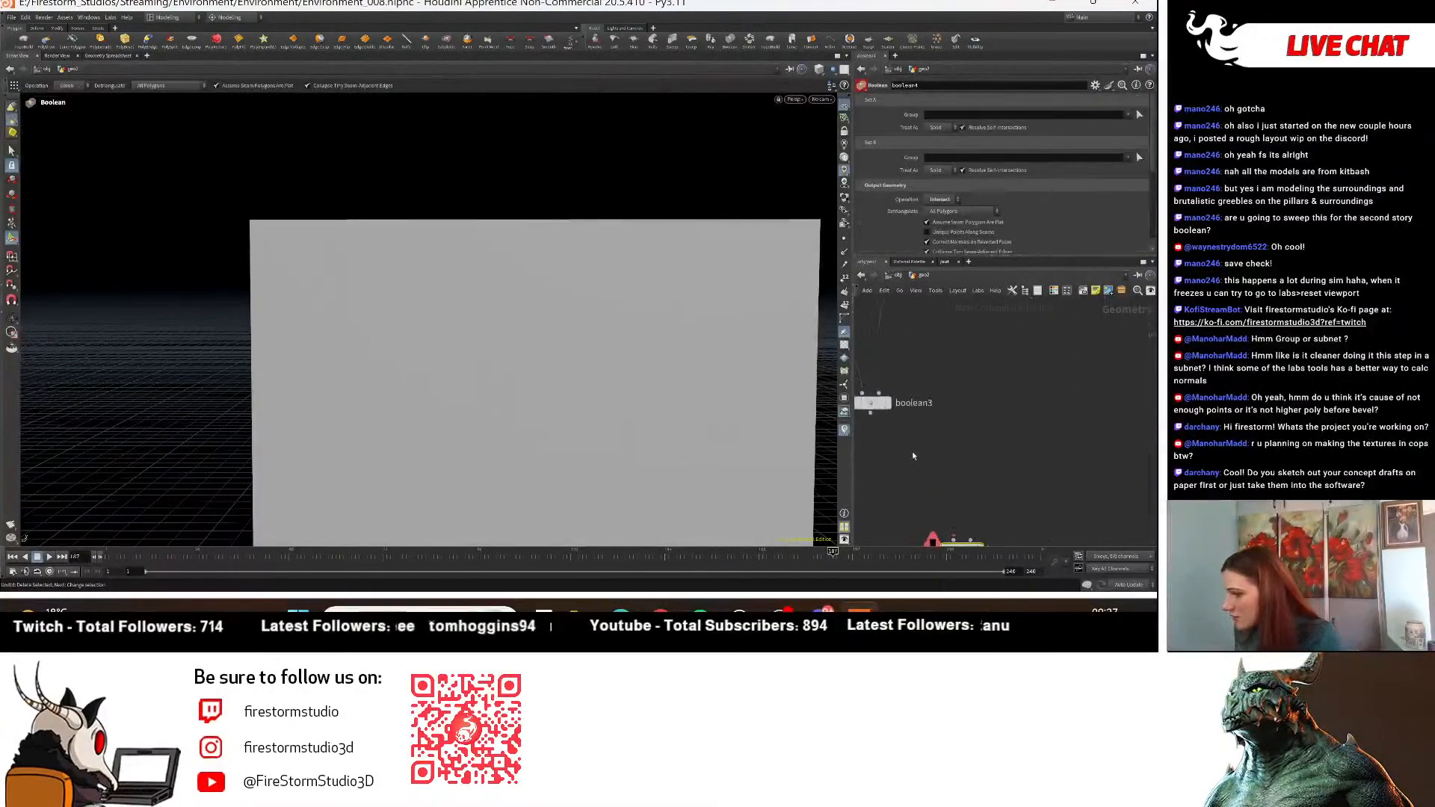
scroll(915, 421, down, 3)
click(903, 410)
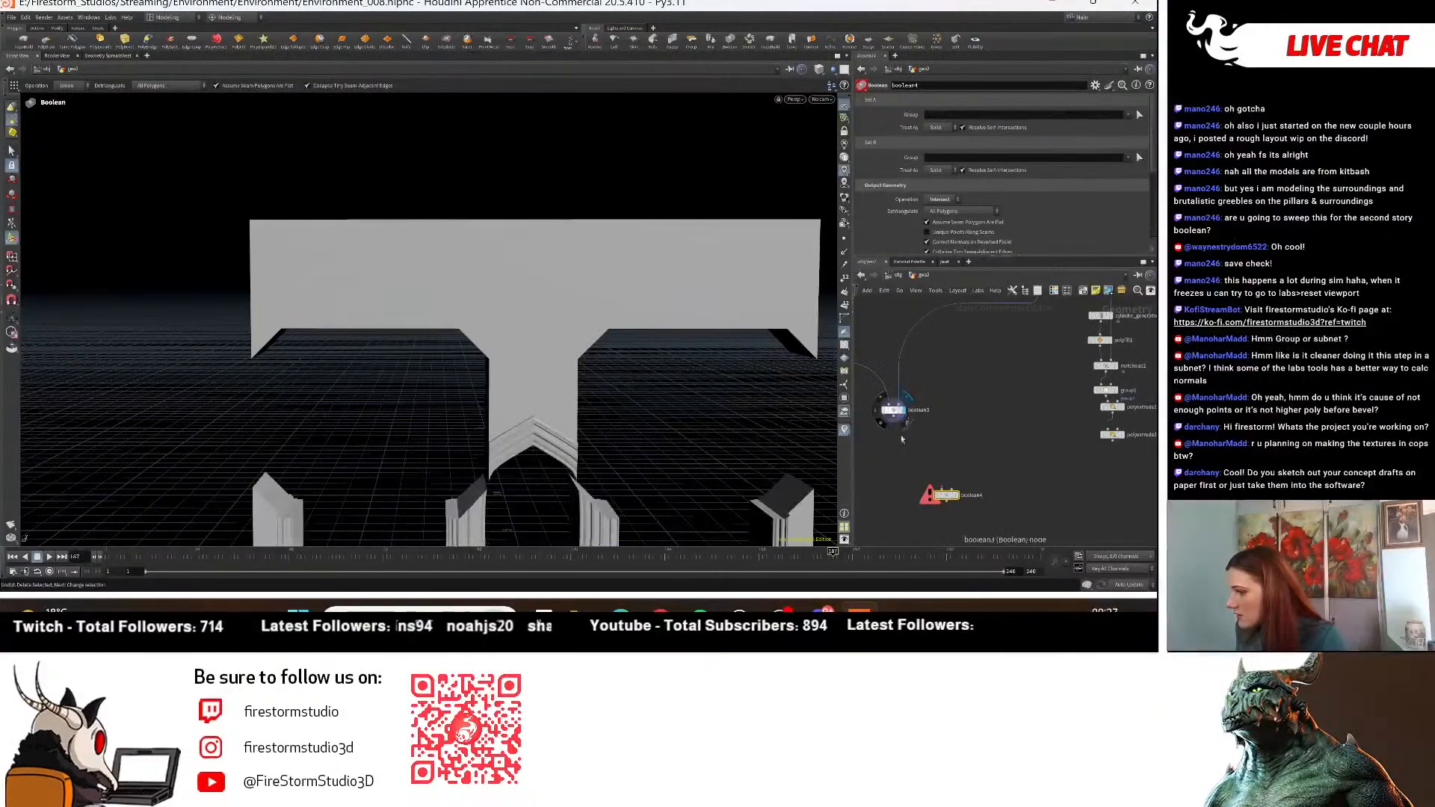
middle_drag(562, 449, 498, 319)
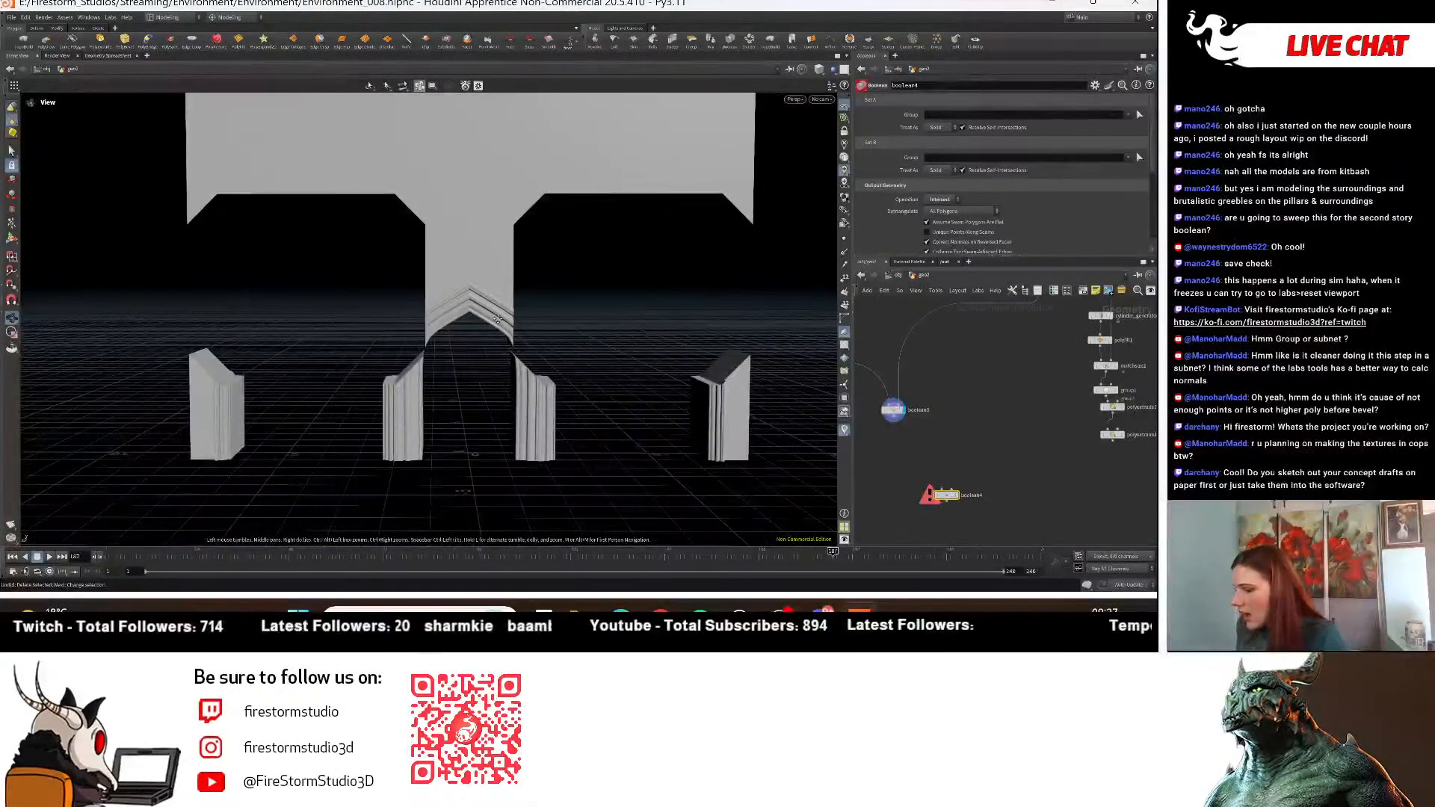
key(Return)
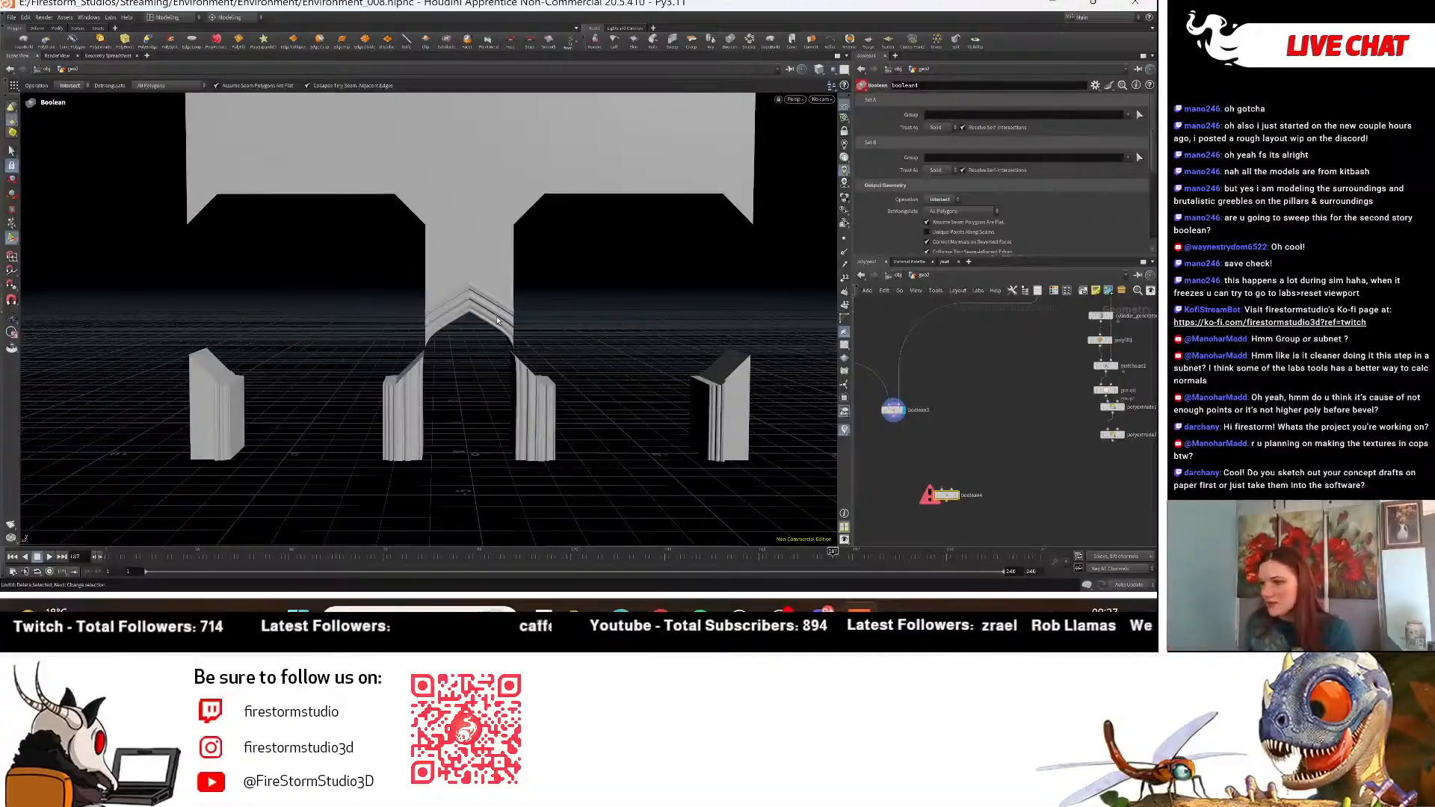
Display the Match Size node of the upper-opening cutter and reset its Y offset to 0.
click(897, 411)
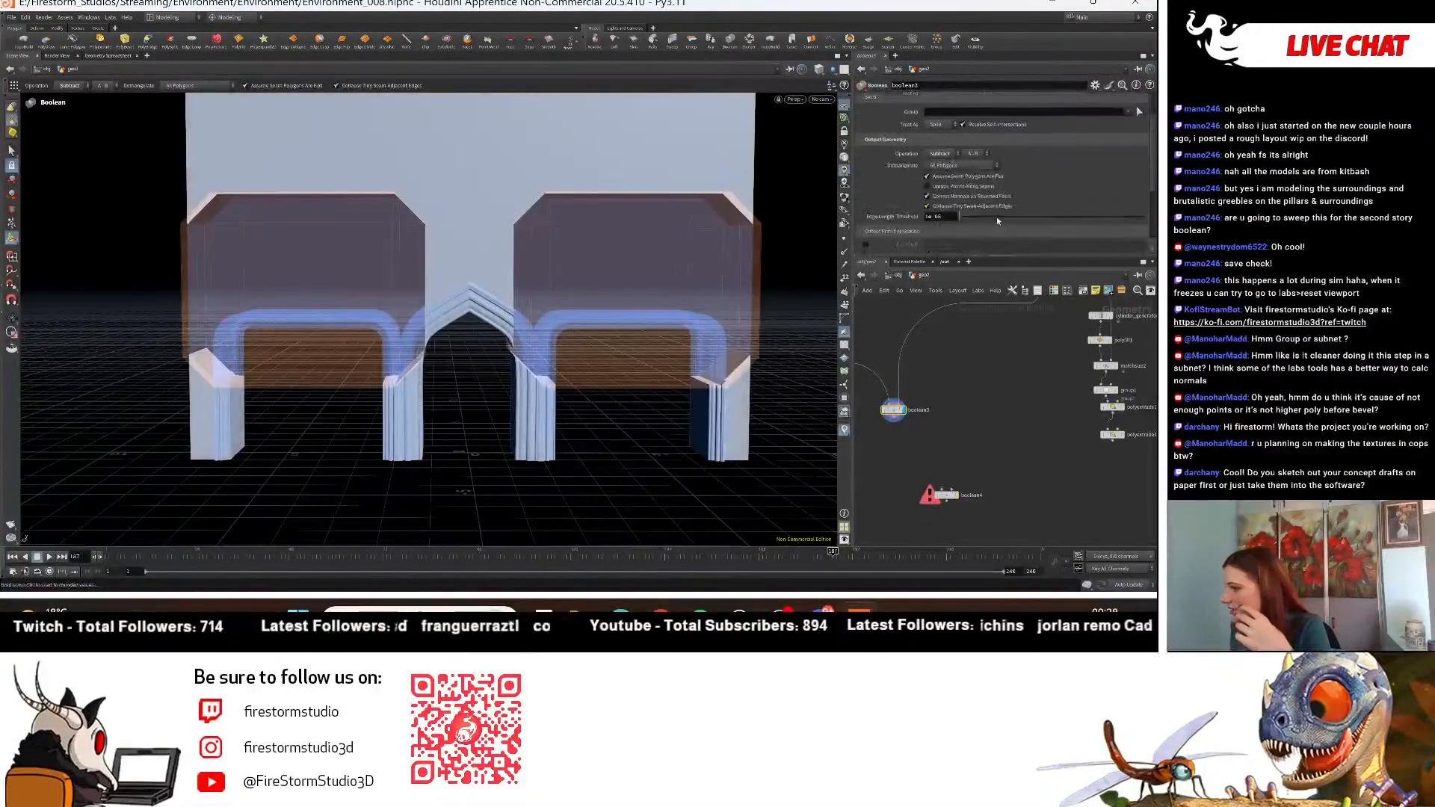
middle_drag(1000, 356, 985, 478)
scroll(1008, 415, down, 3)
click(1041, 396)
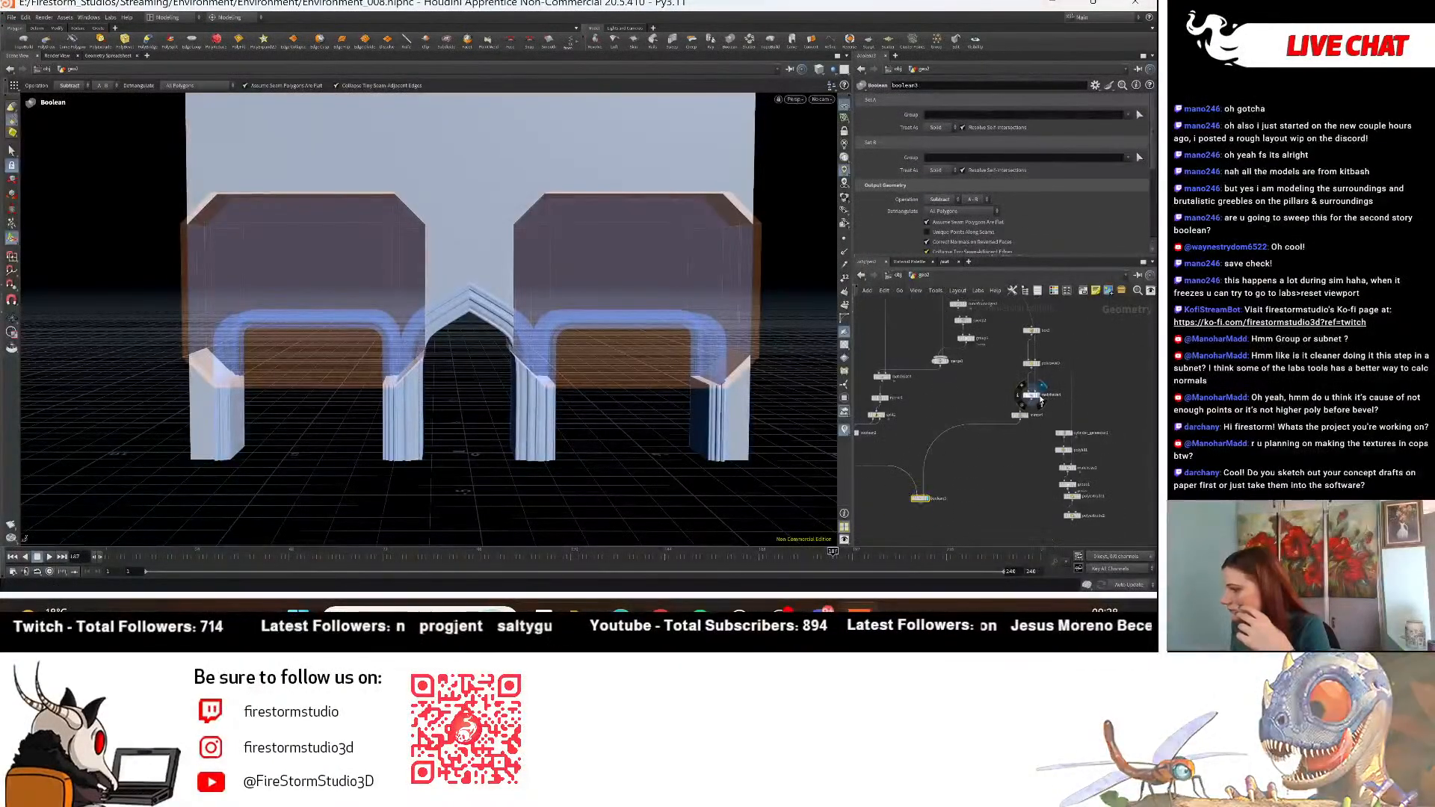
click(1030, 395)
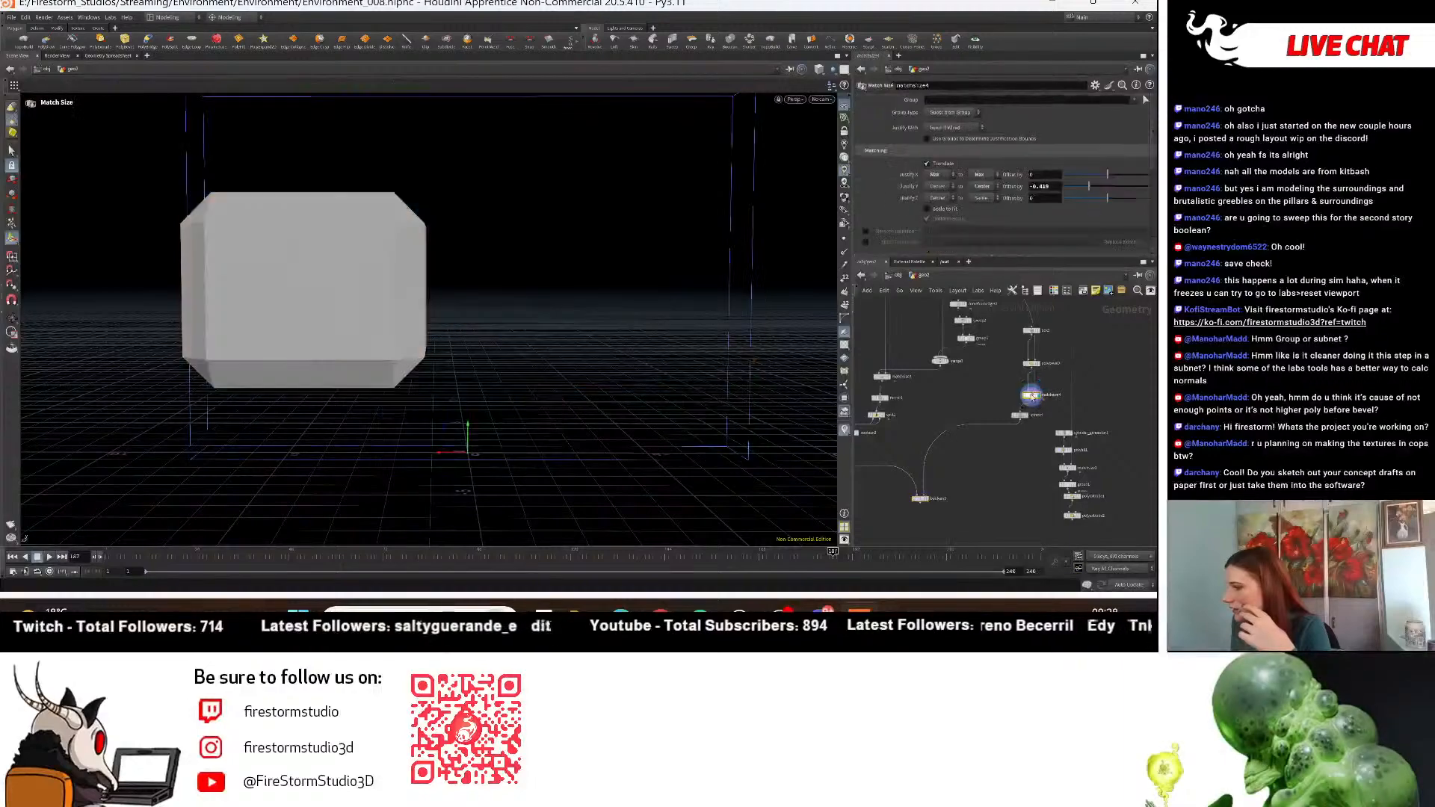
drag(1096, 186, 881, 186)
text(0)
key(Return)
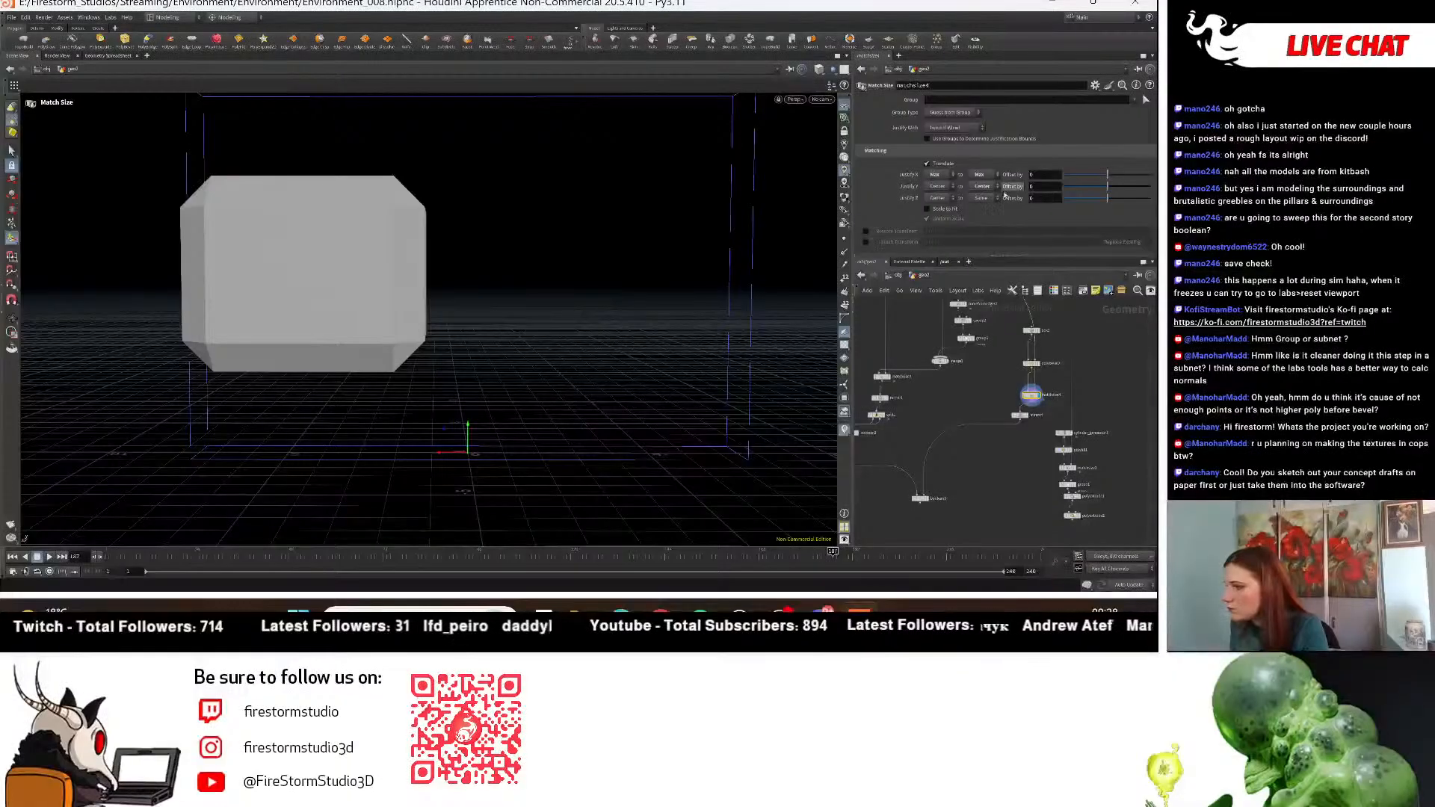
Try justifying the cutter in Y from Max to Min in its Match Size node.
click(937, 186)
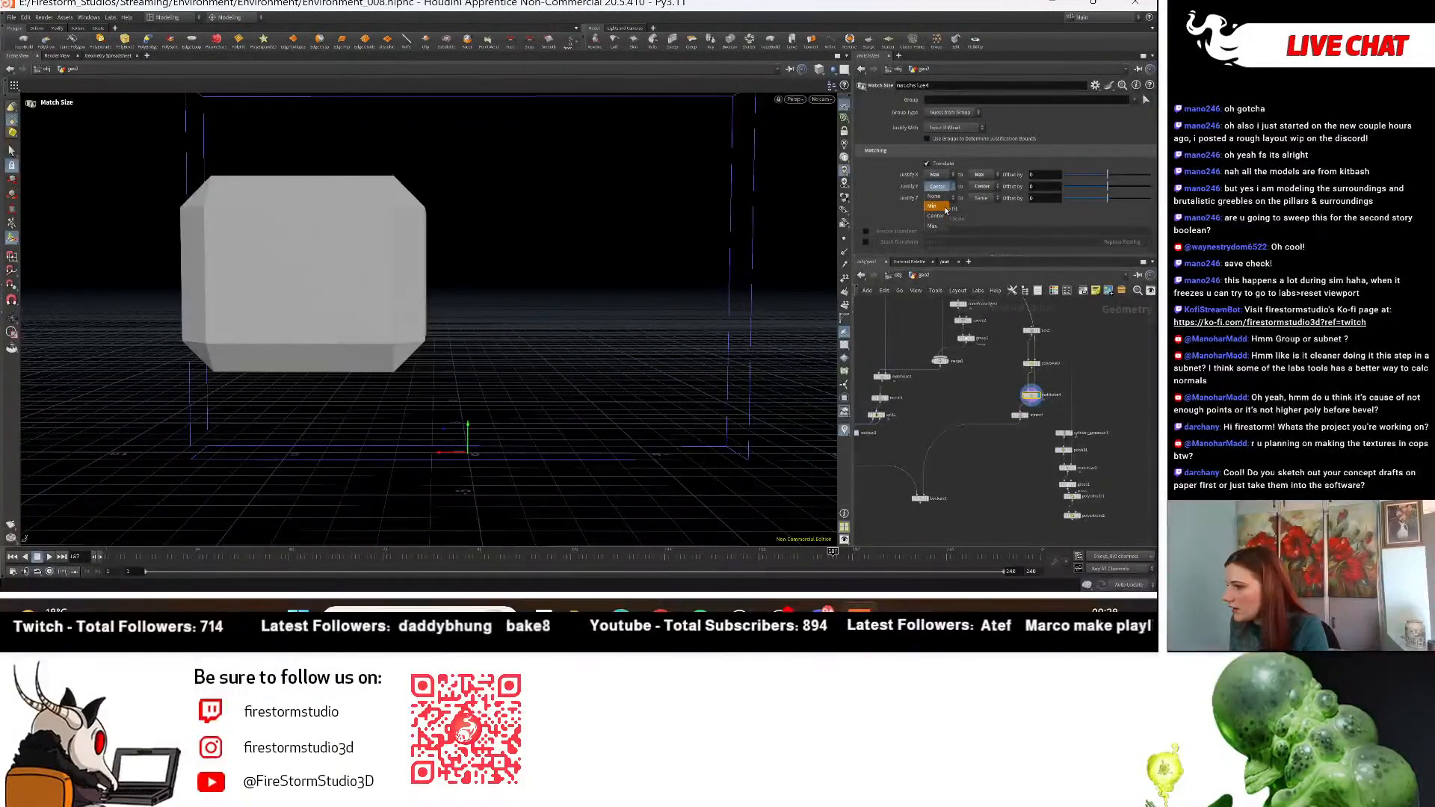
click(932, 226)
click(982, 186)
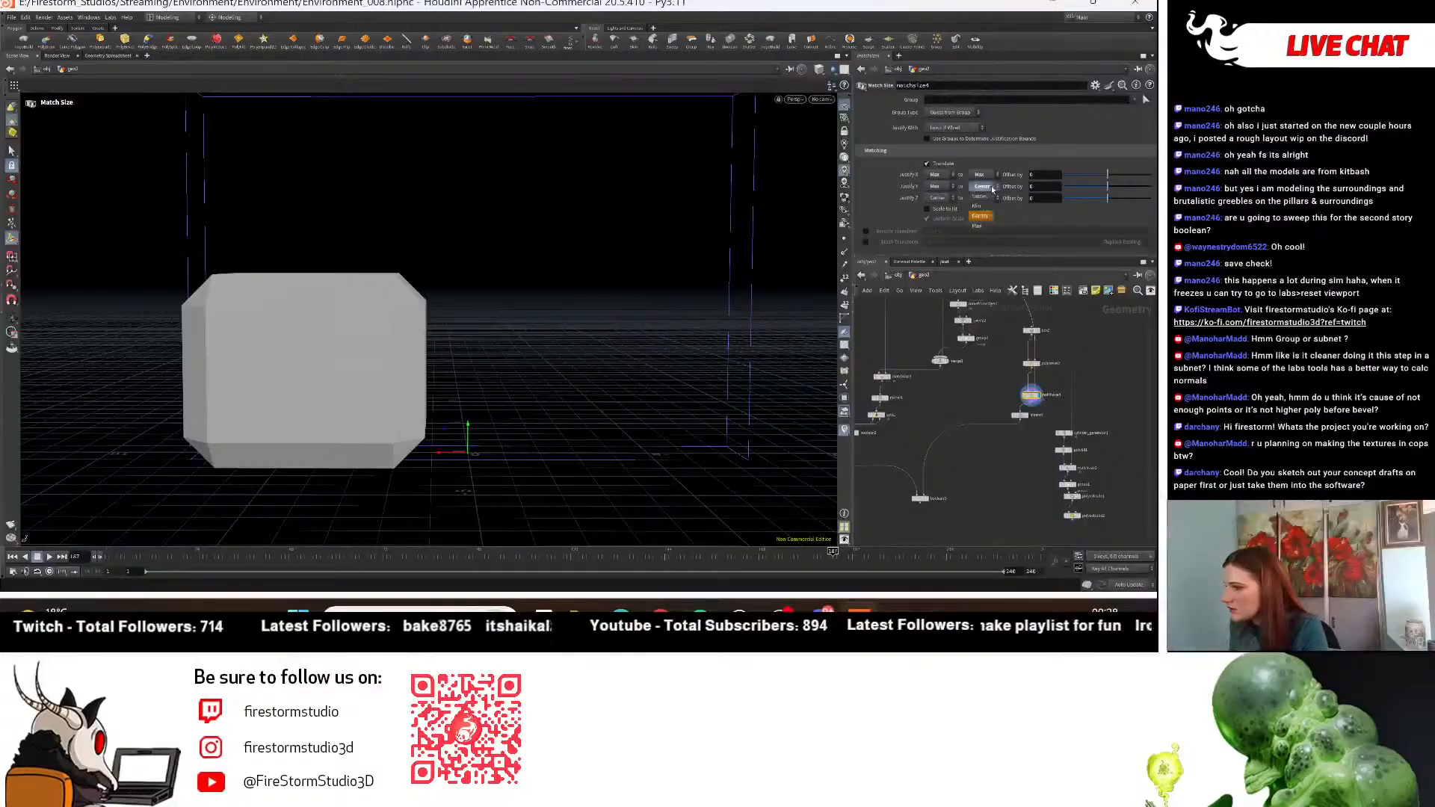
click(980, 209)
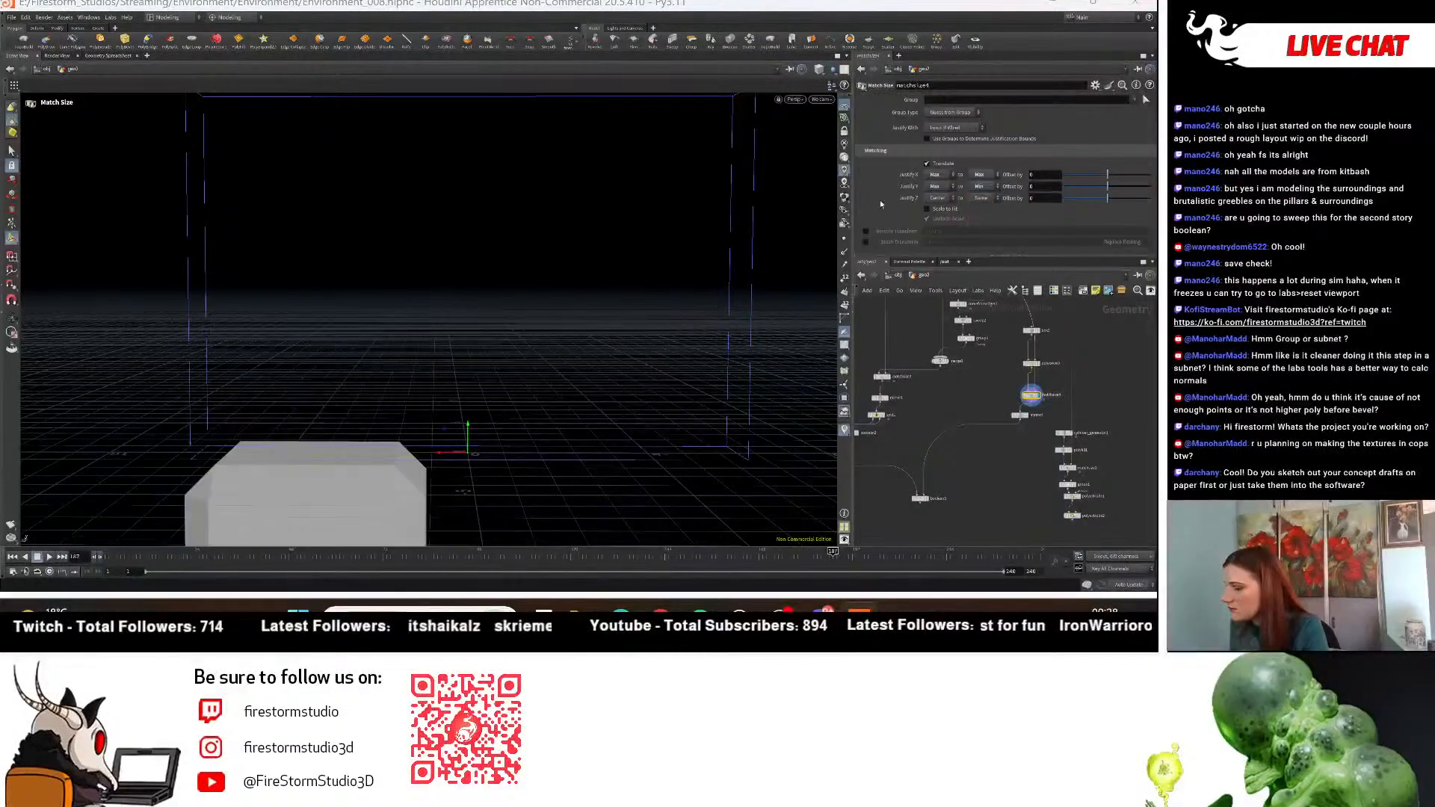
Set the cutter's Y justification to Min to Center in its Match Size node.
click(936, 186)
click(943, 206)
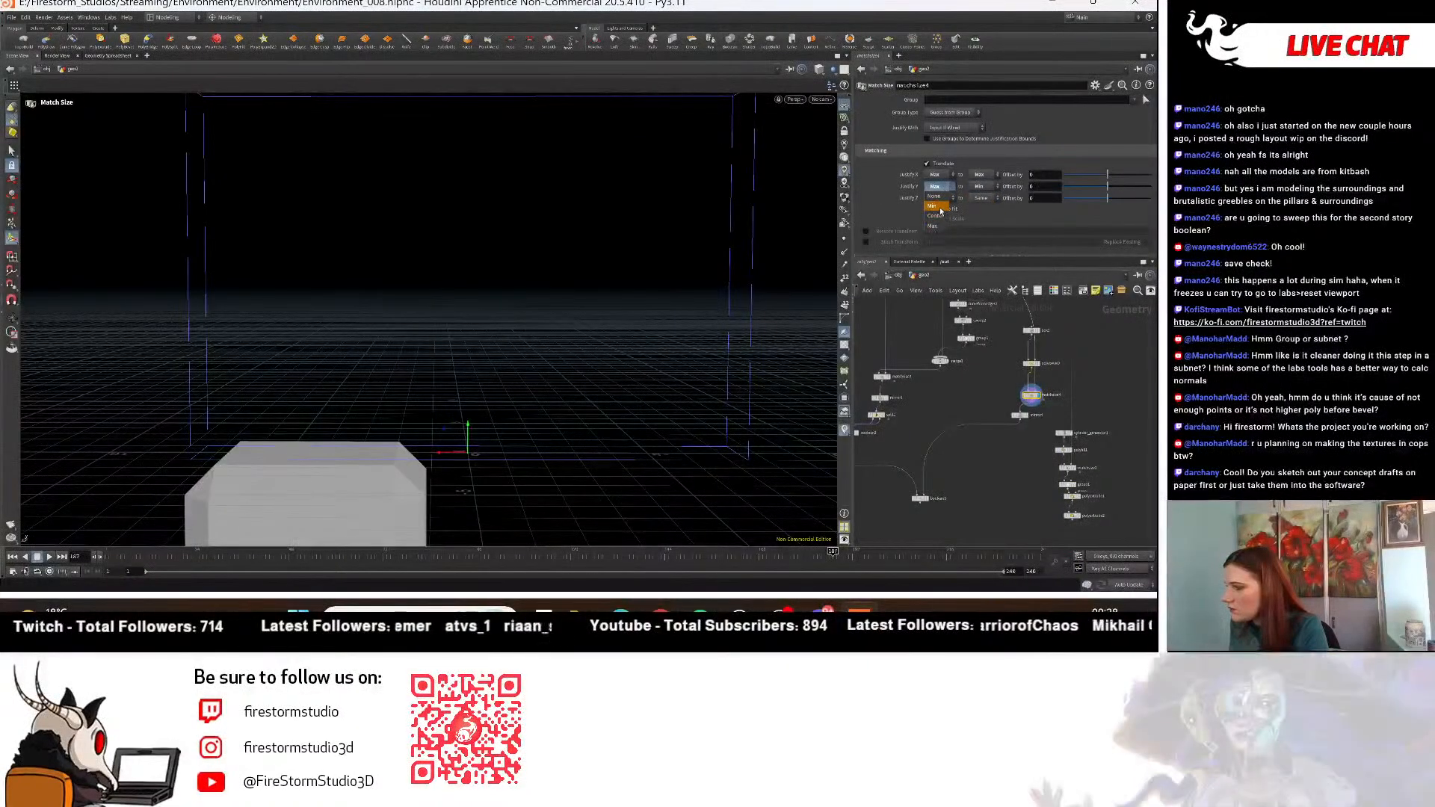
click(997, 188)
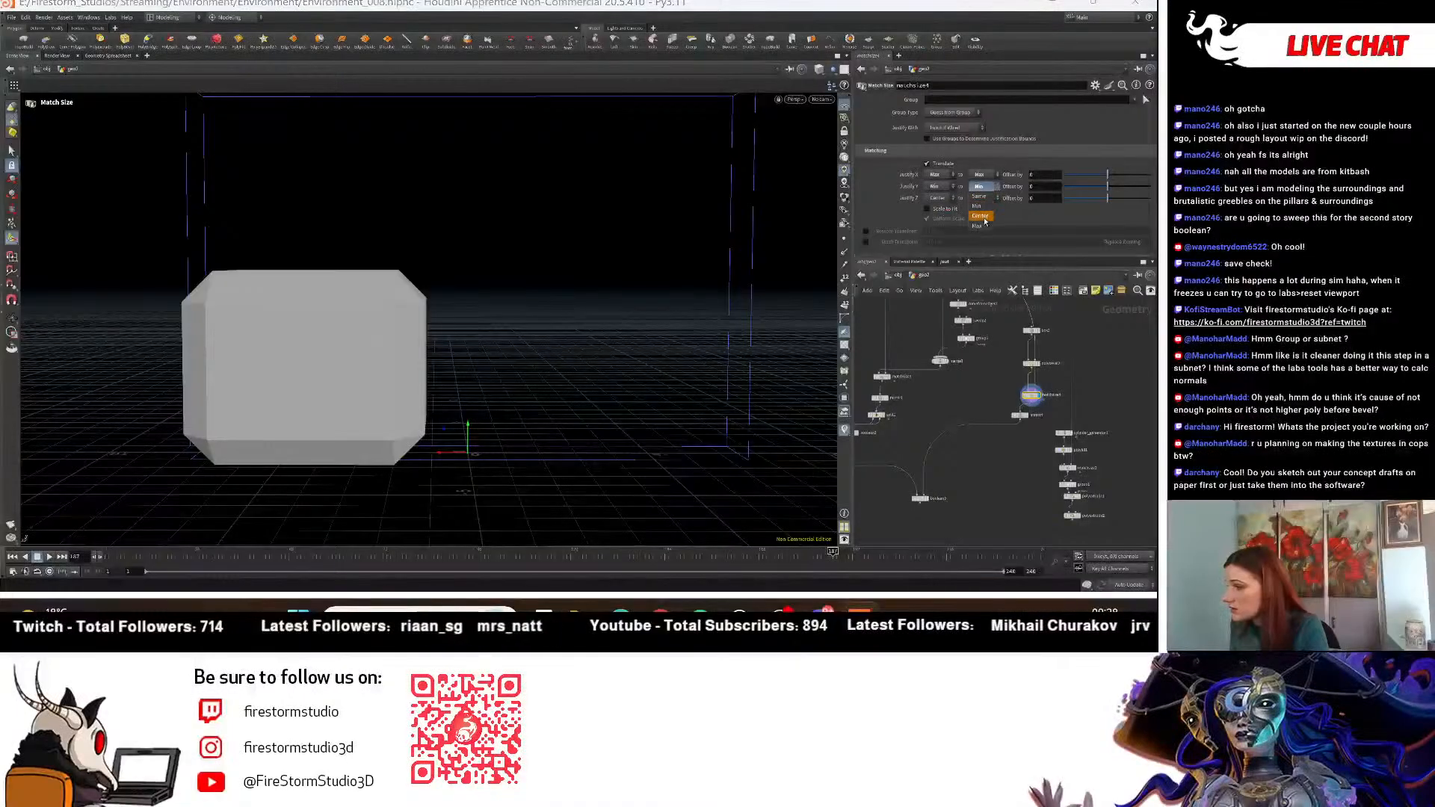
click(985, 220)
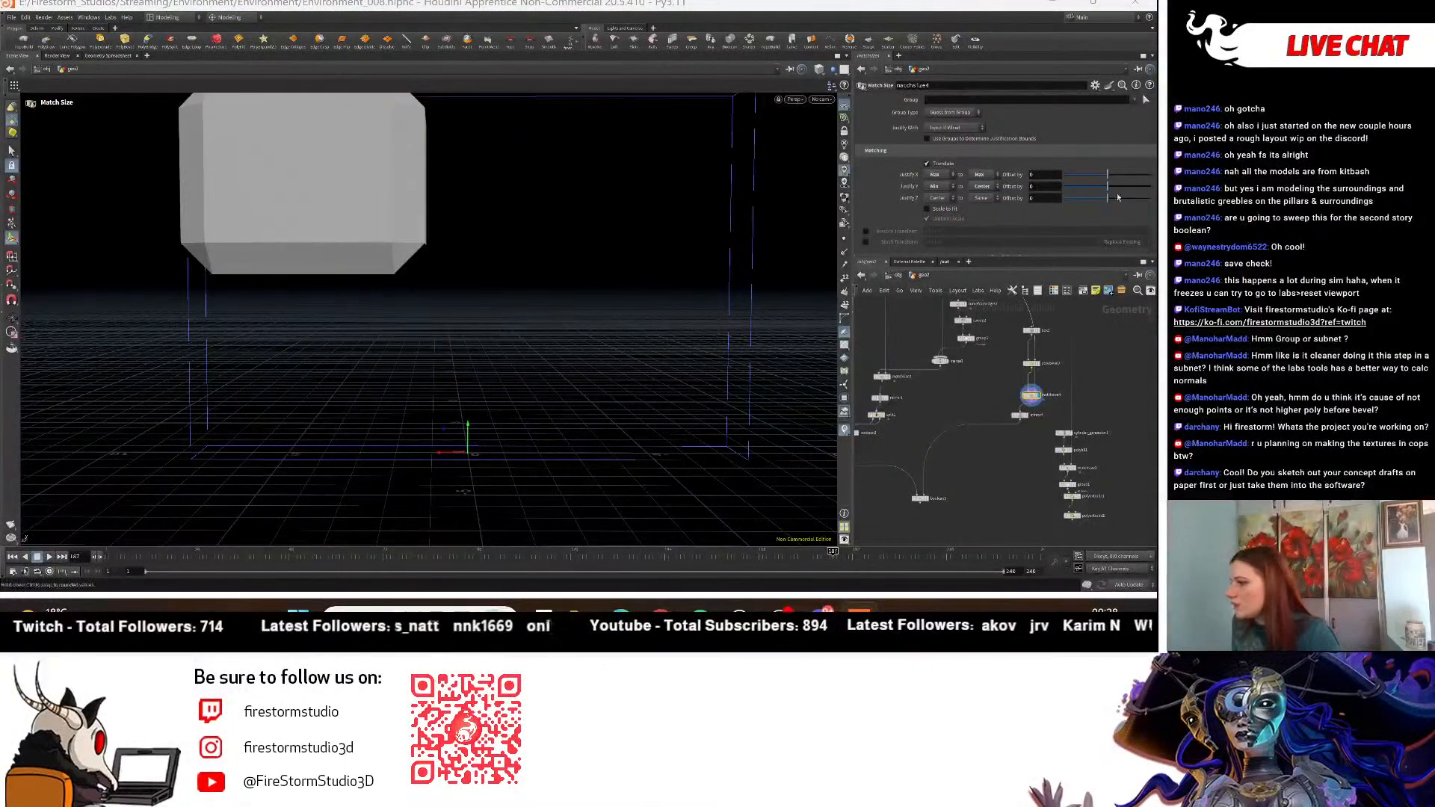
drag(1108, 186, 1087, 185)
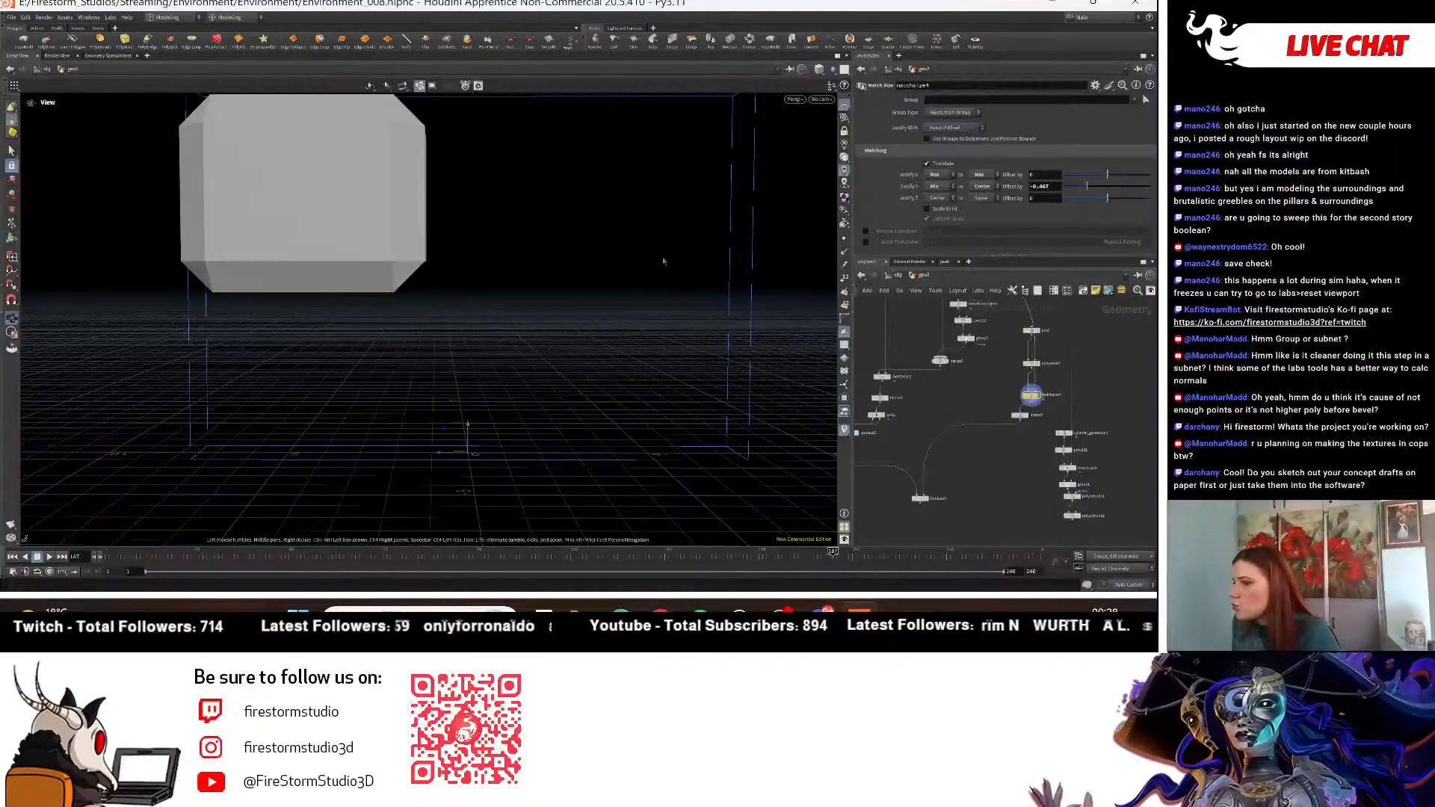
scroll(415, 304, down, 5)
key(ctrl+z)
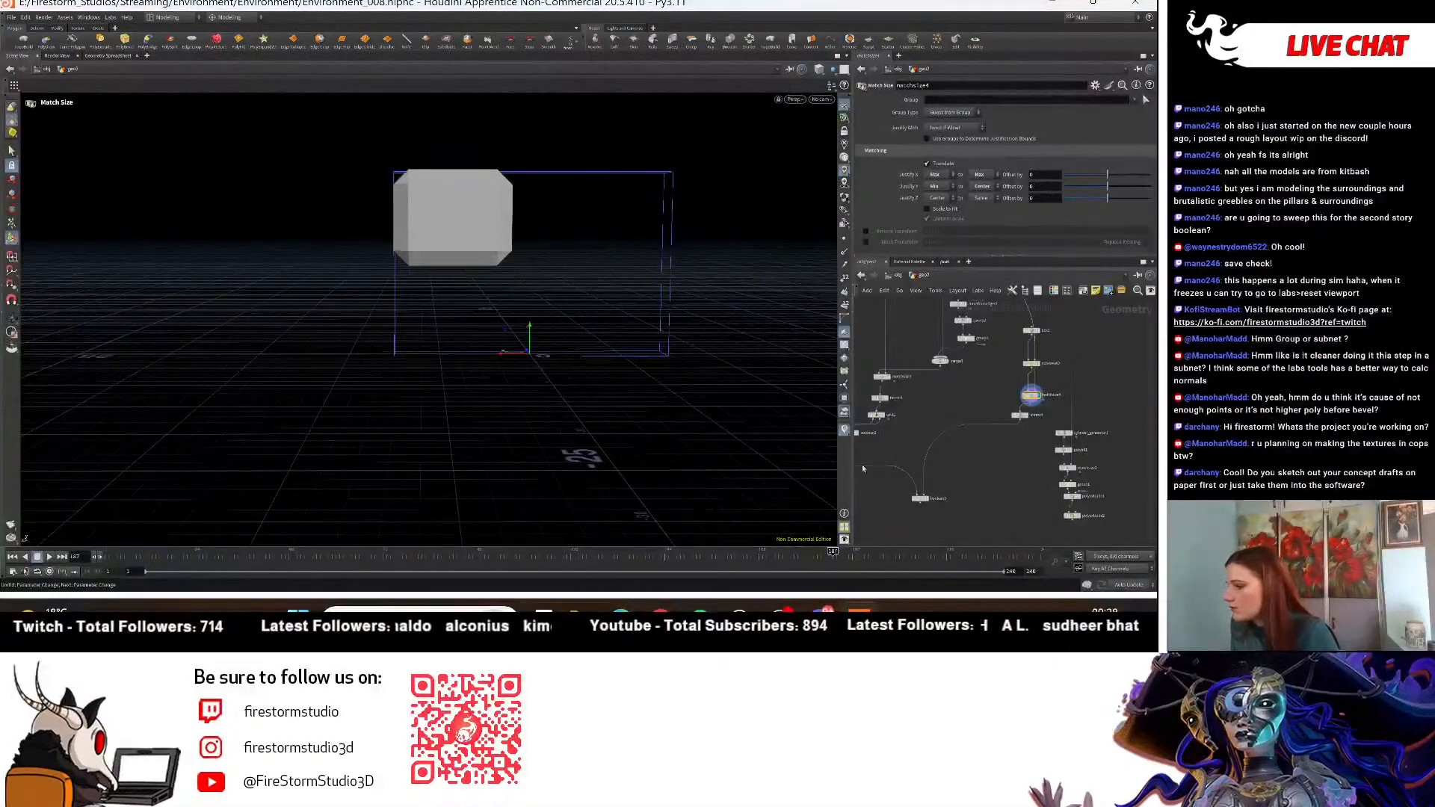
Display boolean3 and lower the upper-opening cutter in its Match Size node with a Y offset of about -0.62.
middle_drag(930, 496, 899, 425)
scroll(898, 425, up, 3)
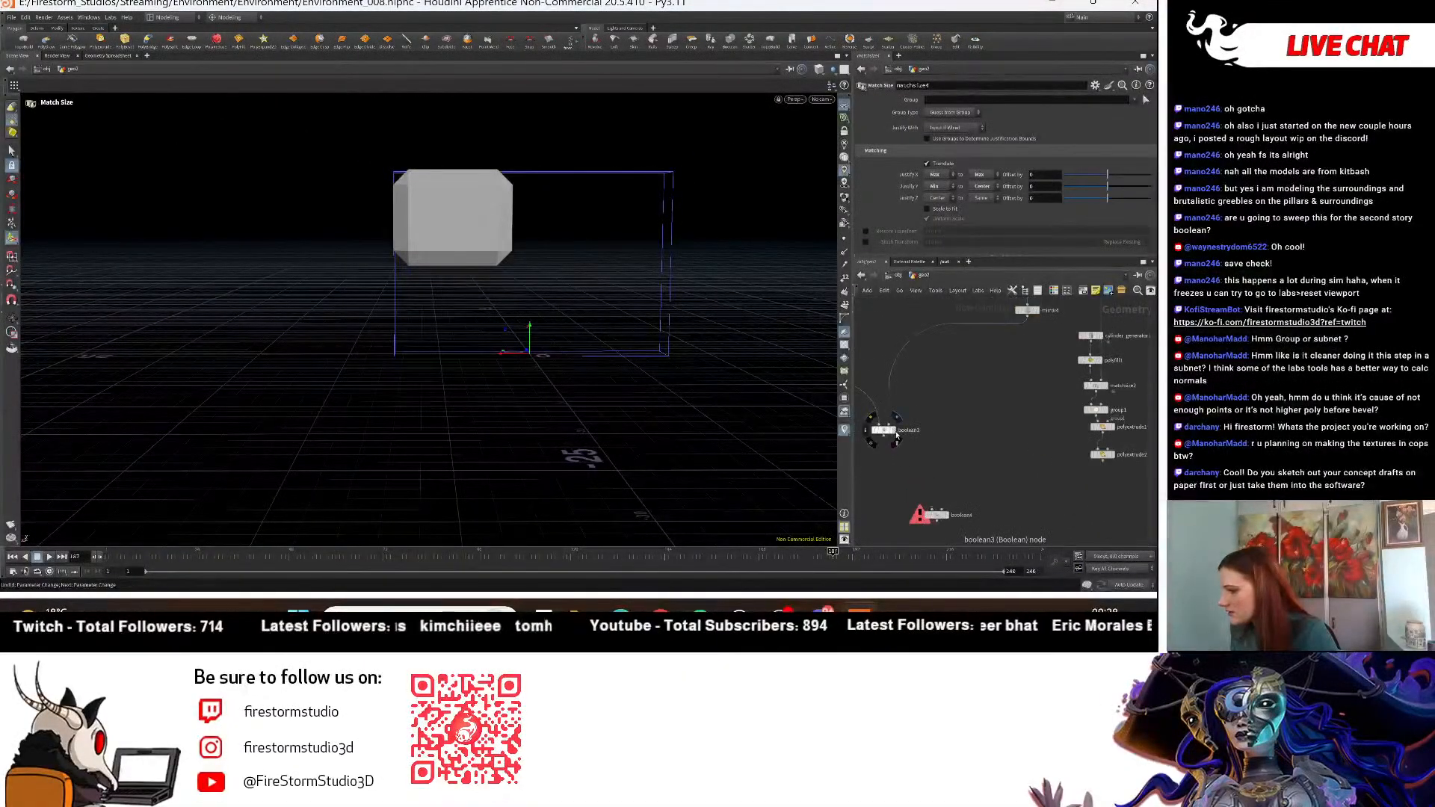
click(895, 431)
scroll(585, 334, up, 2)
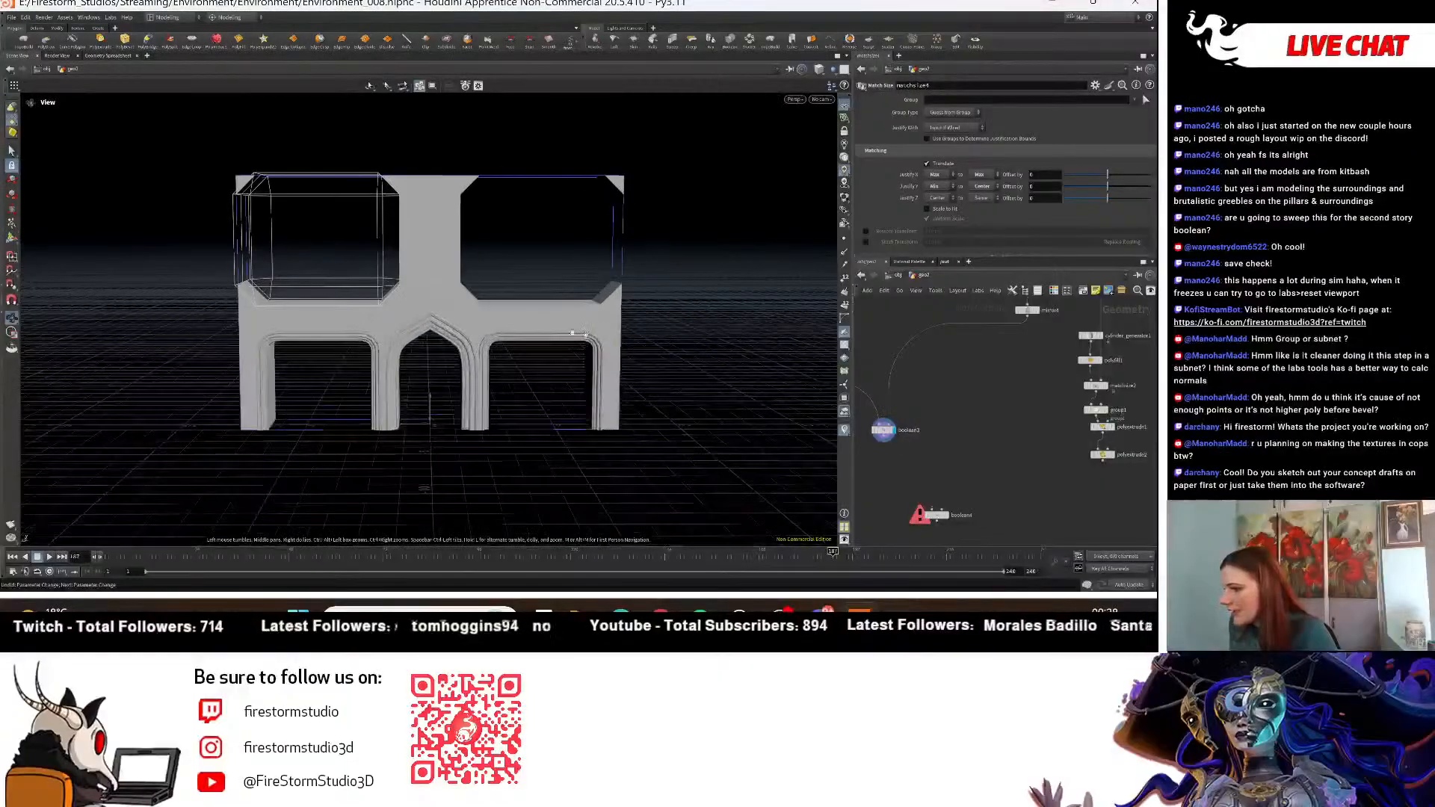
drag(585, 334, 580, 332)
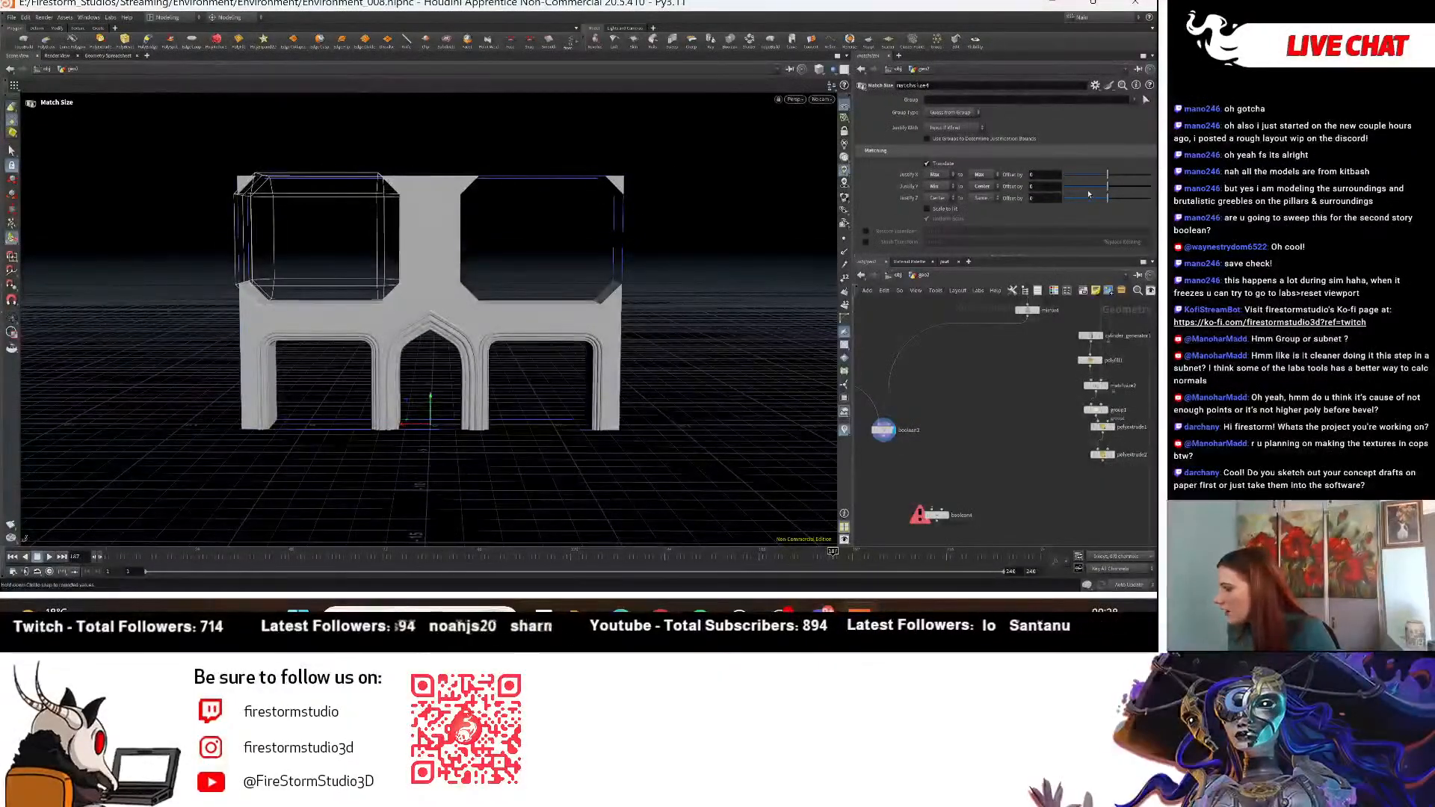
drag(1089, 187, 1082, 190)
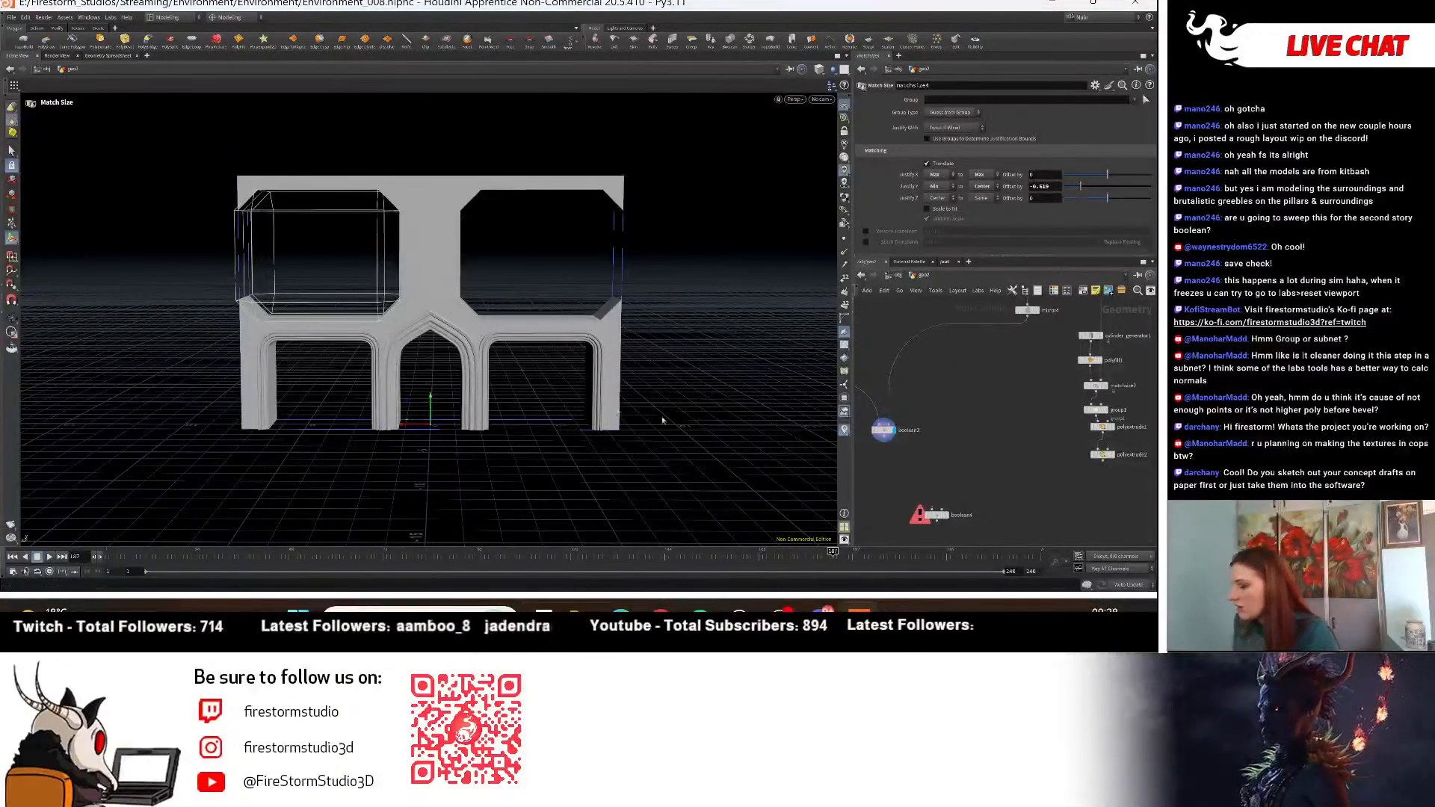
Wire boolean3 into the first input and polyextrude2 into the second input of boolean4, and display boolean4.
scroll(1047, 493, down, 3)
middle_drag(1047, 494, 991, 427)
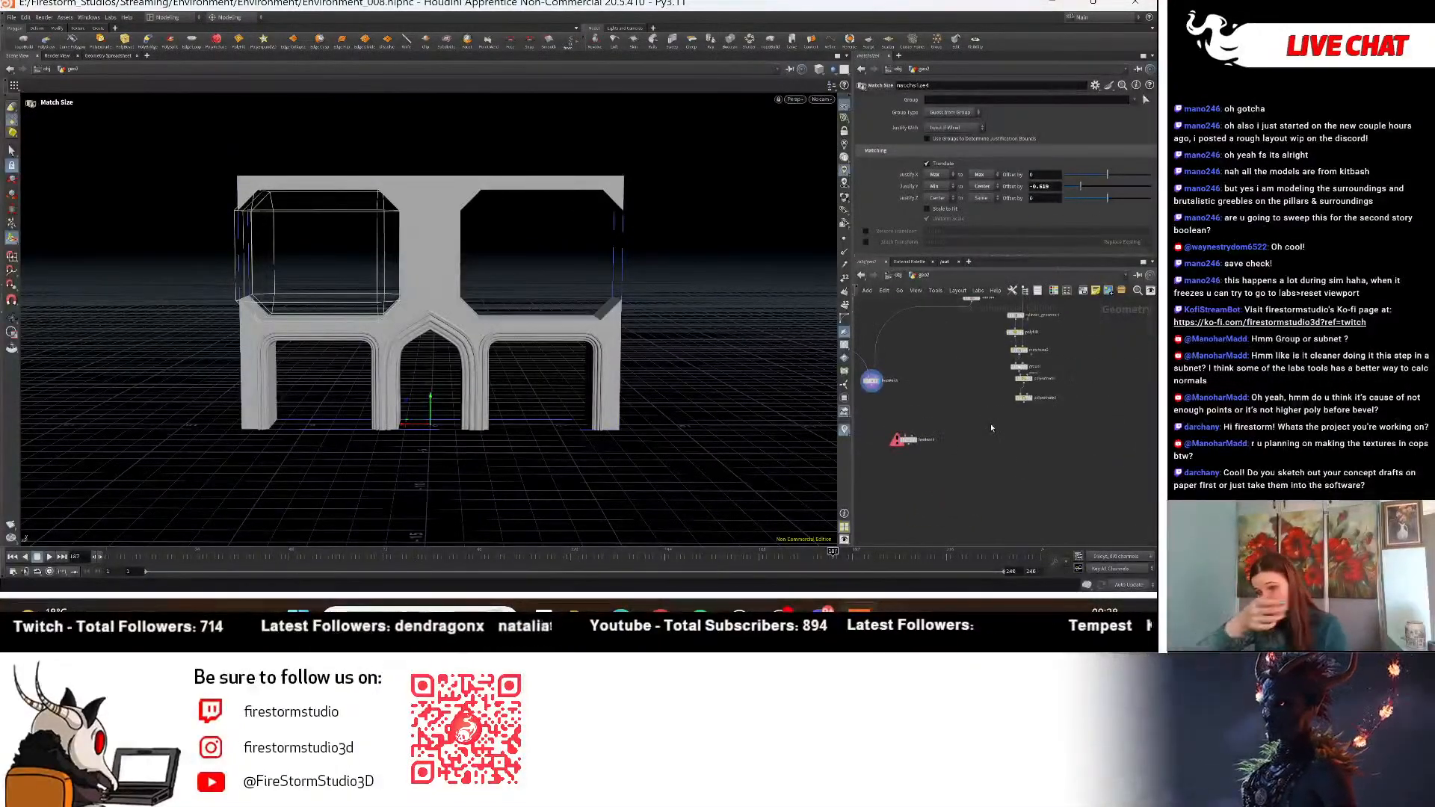
scroll(1021, 411, up, 3)
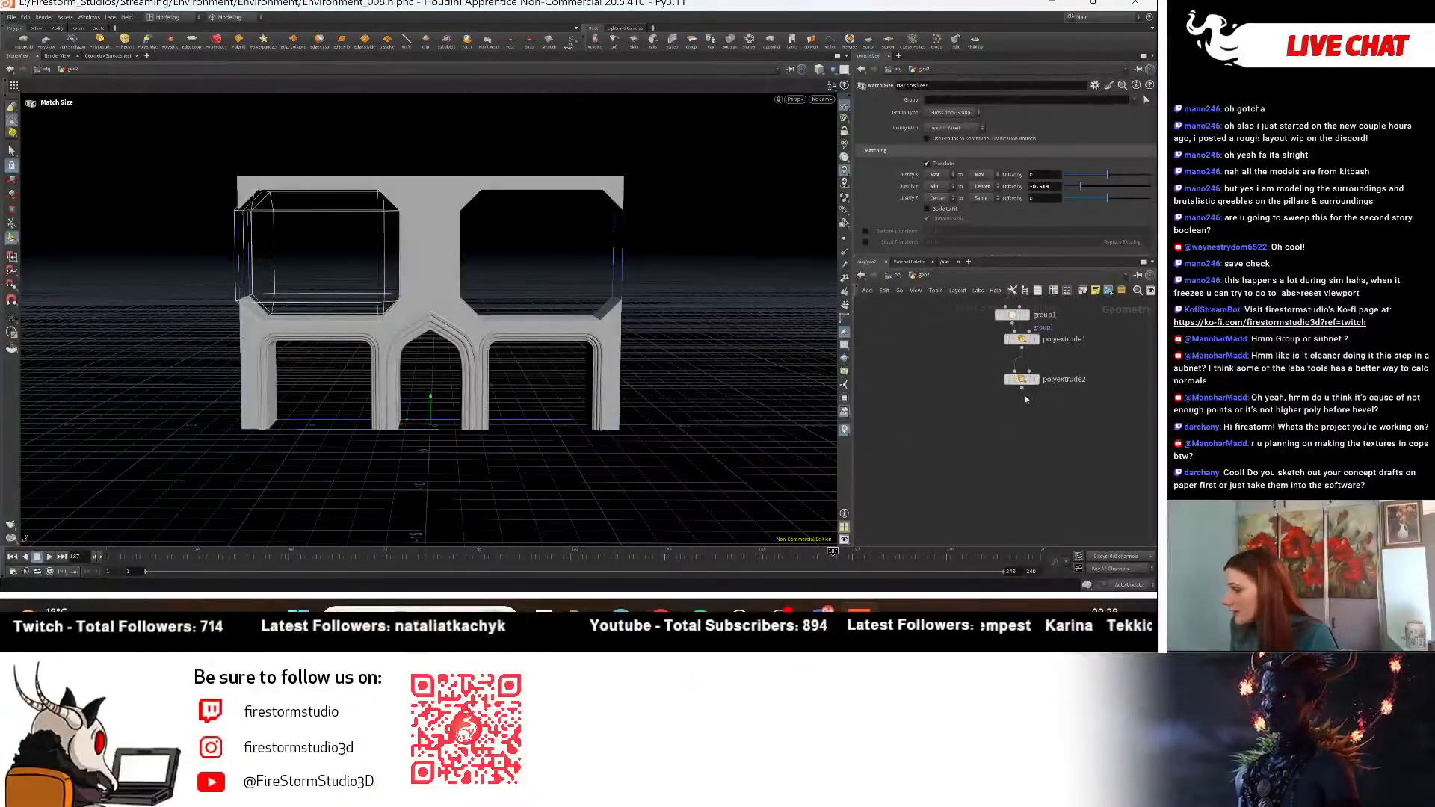
click(1023, 392)
middle_drag(947, 445, 1153, 473)
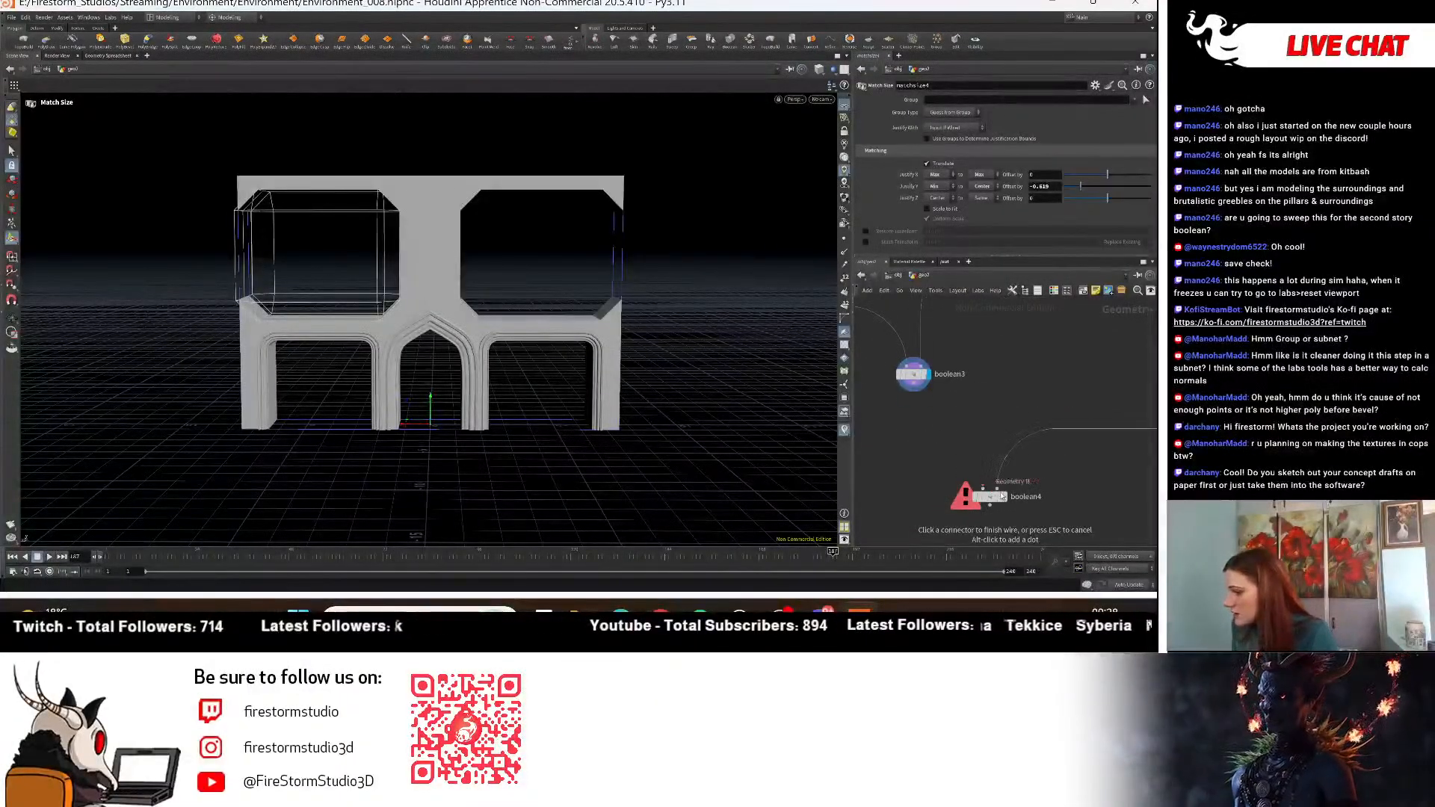
click(914, 389)
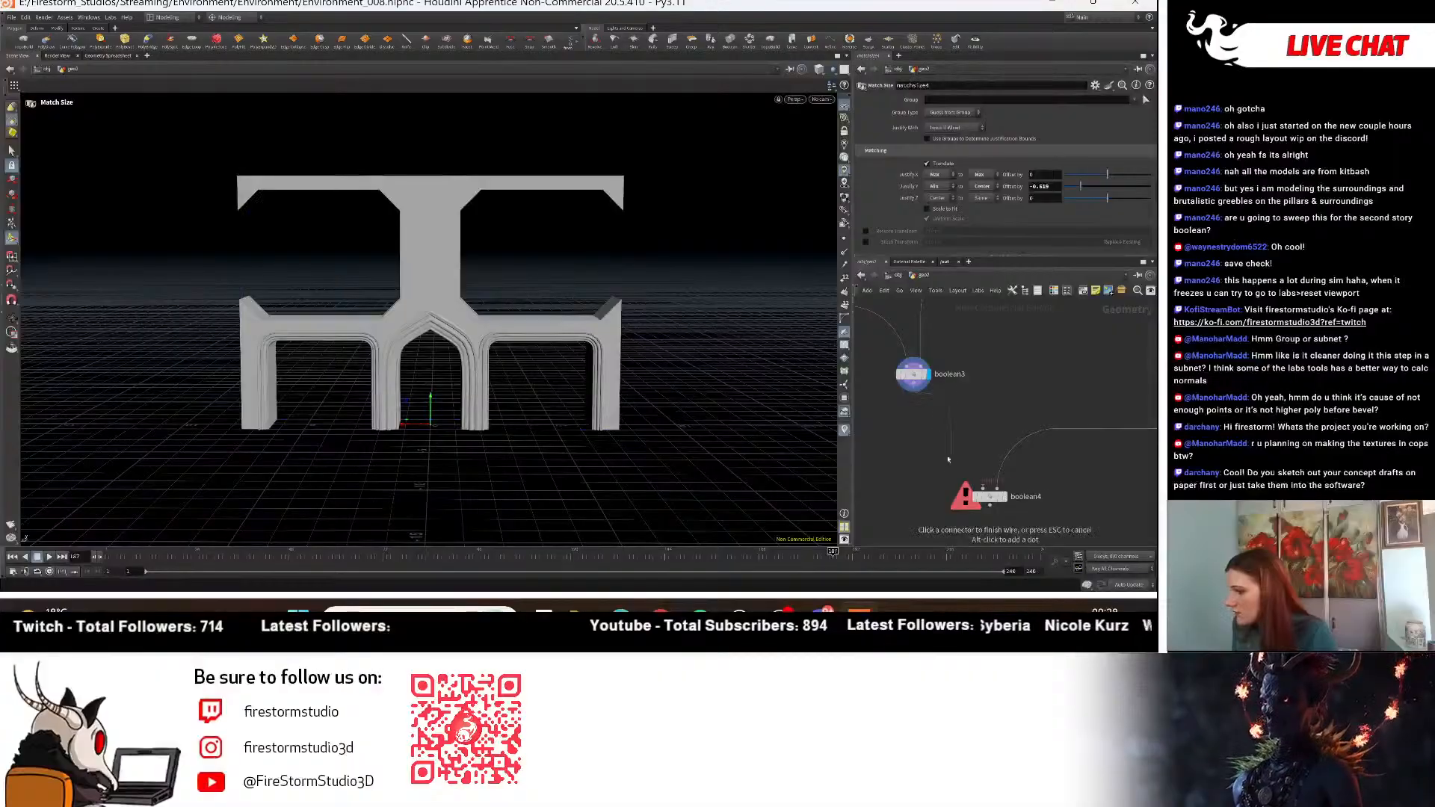
click(1007, 500)
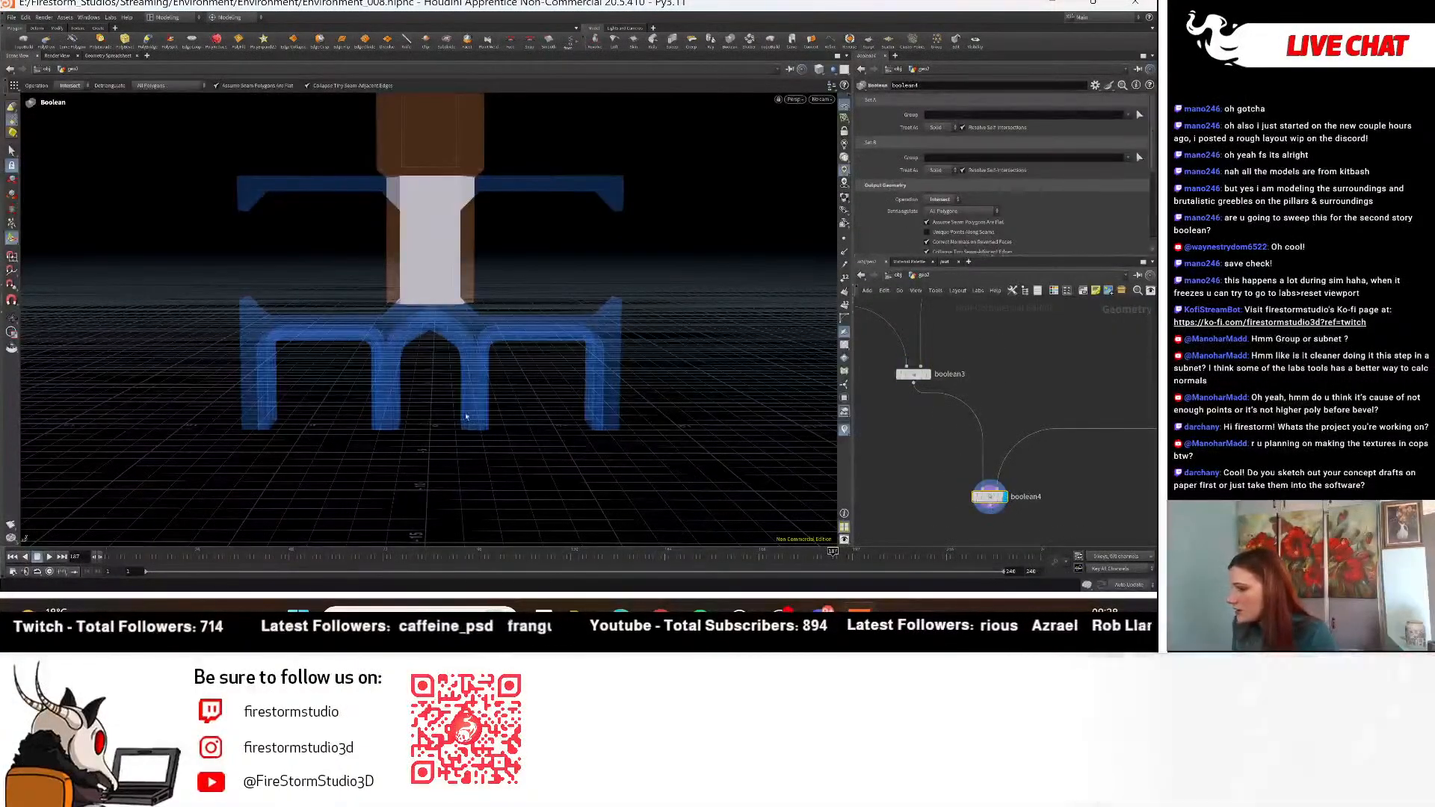
Change the Boolean operation of boolean4 from Intersect to Union.
alt+right_drag(666, 420, 470, 509)
alt+drag(469, 509, 511, 568)
click(954, 200)
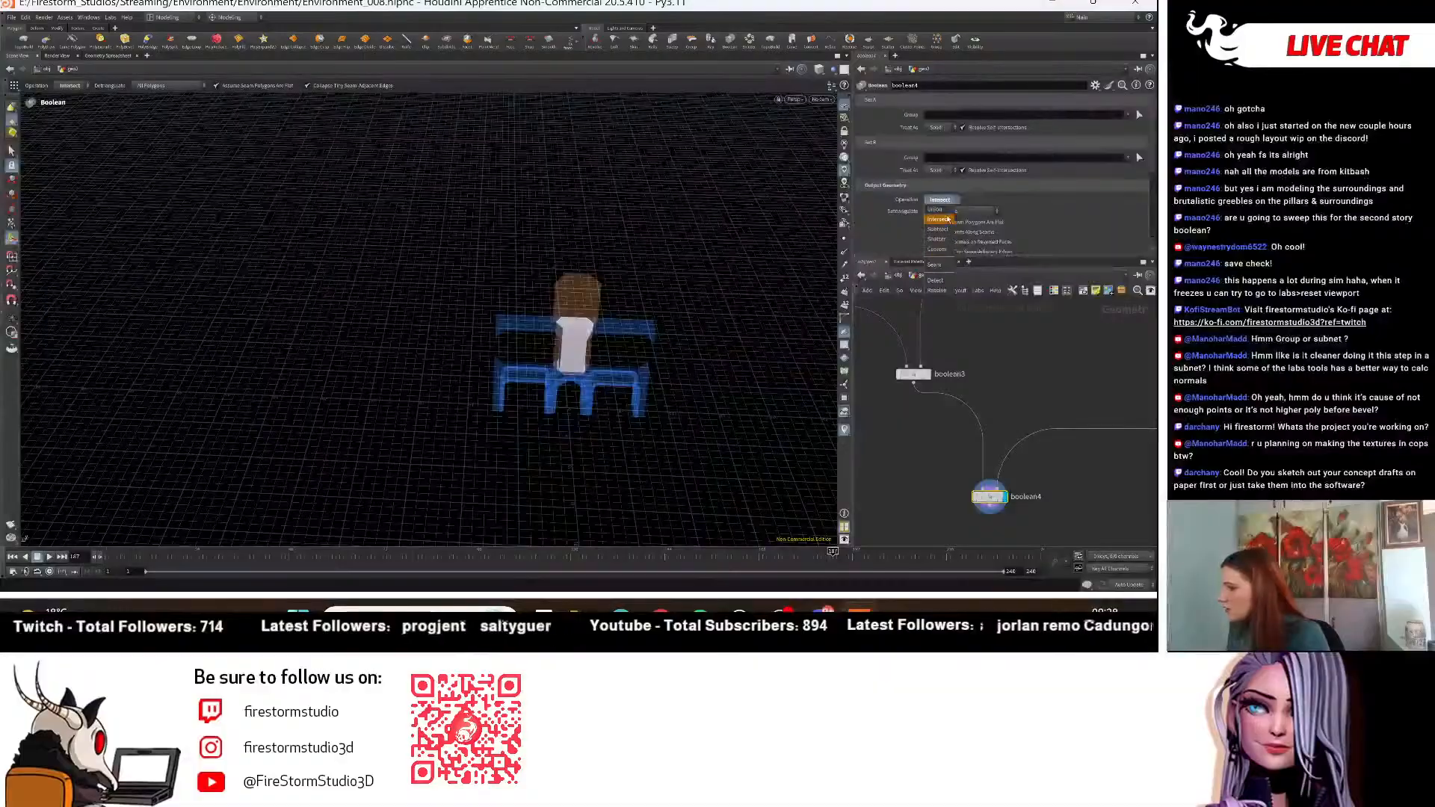
click(947, 221)
click(944, 203)
click(943, 210)
Examine how the tower meets the cut building around the central arch and the upper openings.
alt+drag(709, 350, 690, 277)
scroll(692, 314, up, 2)
alt+drag(482, 398, 559, 386)
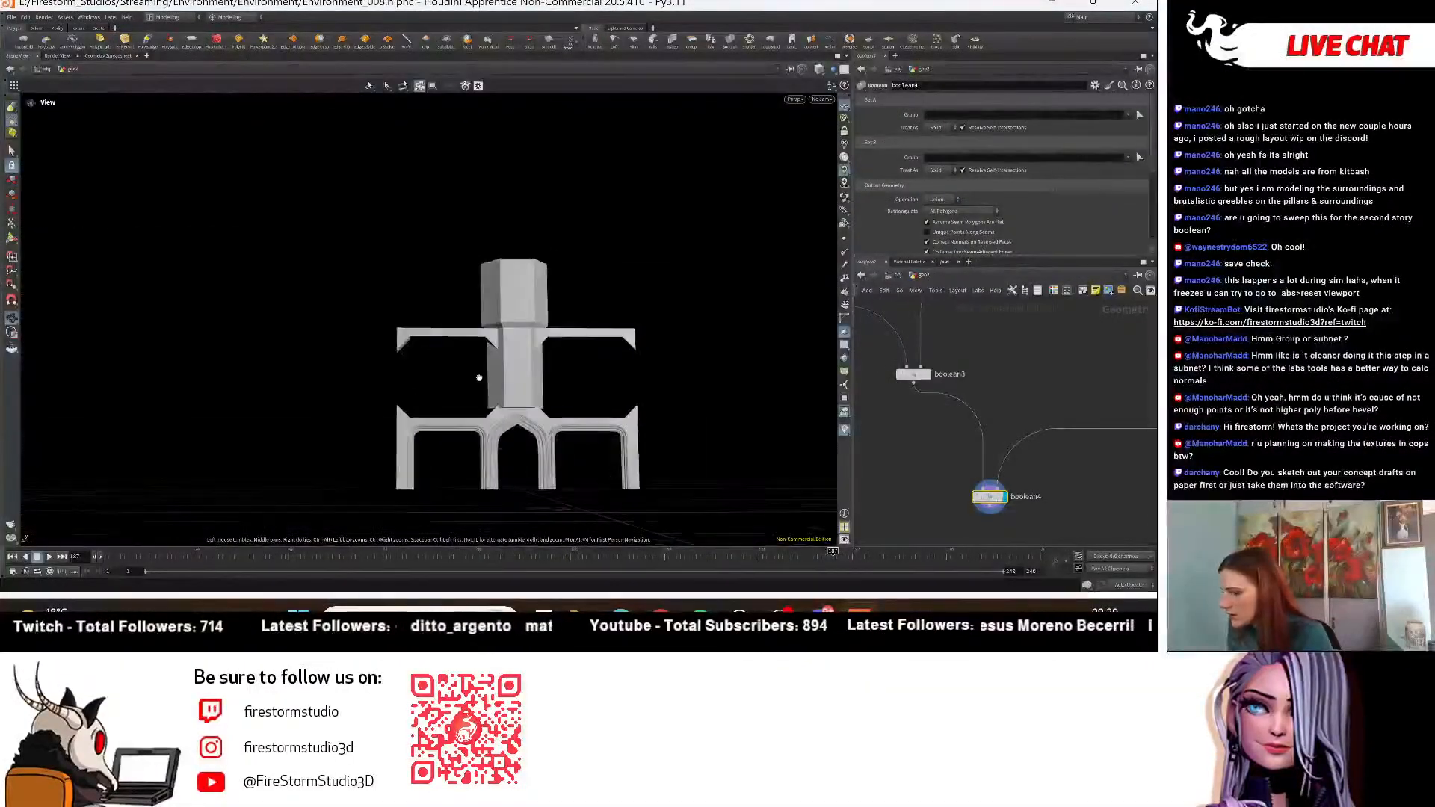
scroll(479, 377, up, 3)
alt+middle_drag(479, 377, 456, 314)
alt+drag(493, 389, 553, 399)
alt+right_drag(553, 400, 624, 350)
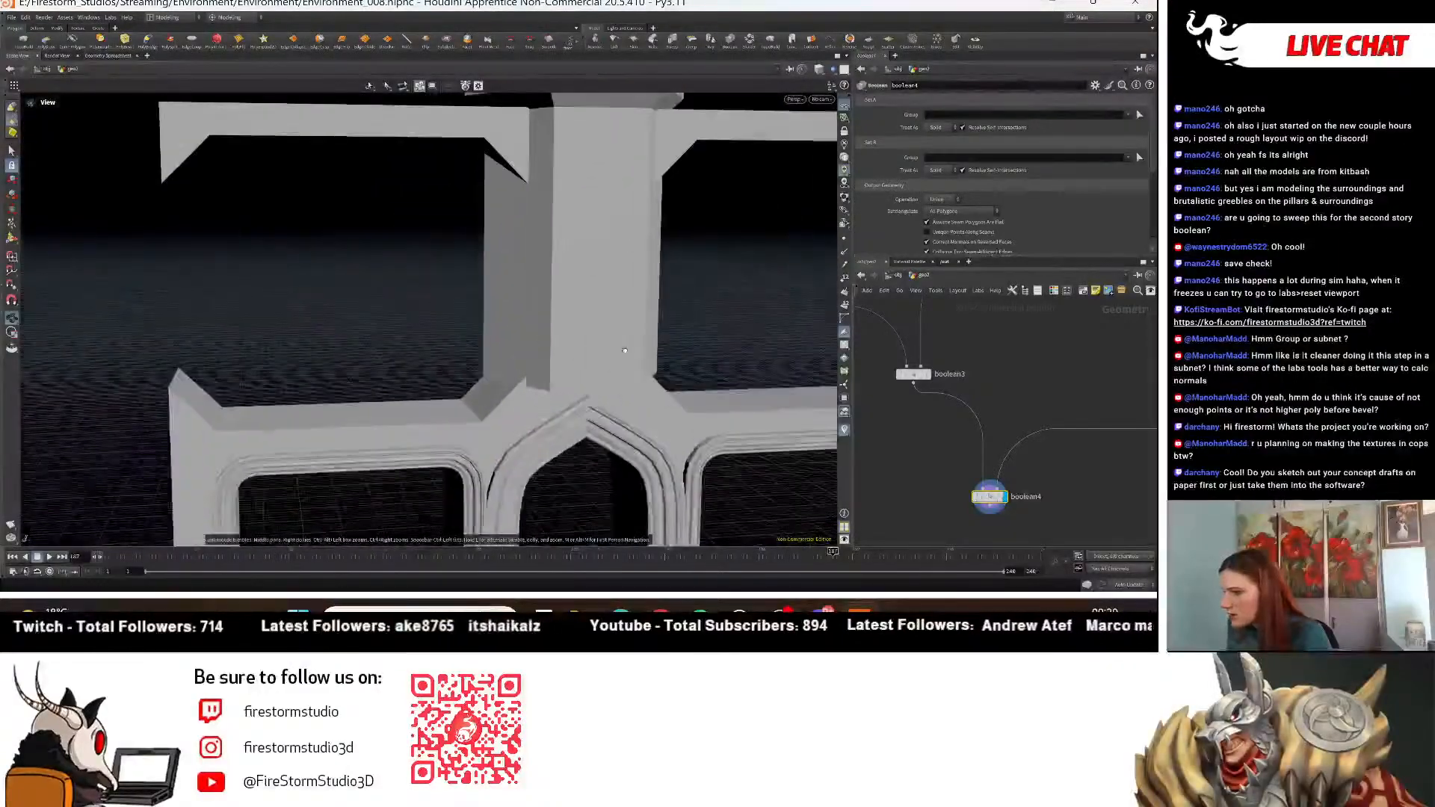
alt+drag(625, 351, 747, 265)
key(Return)
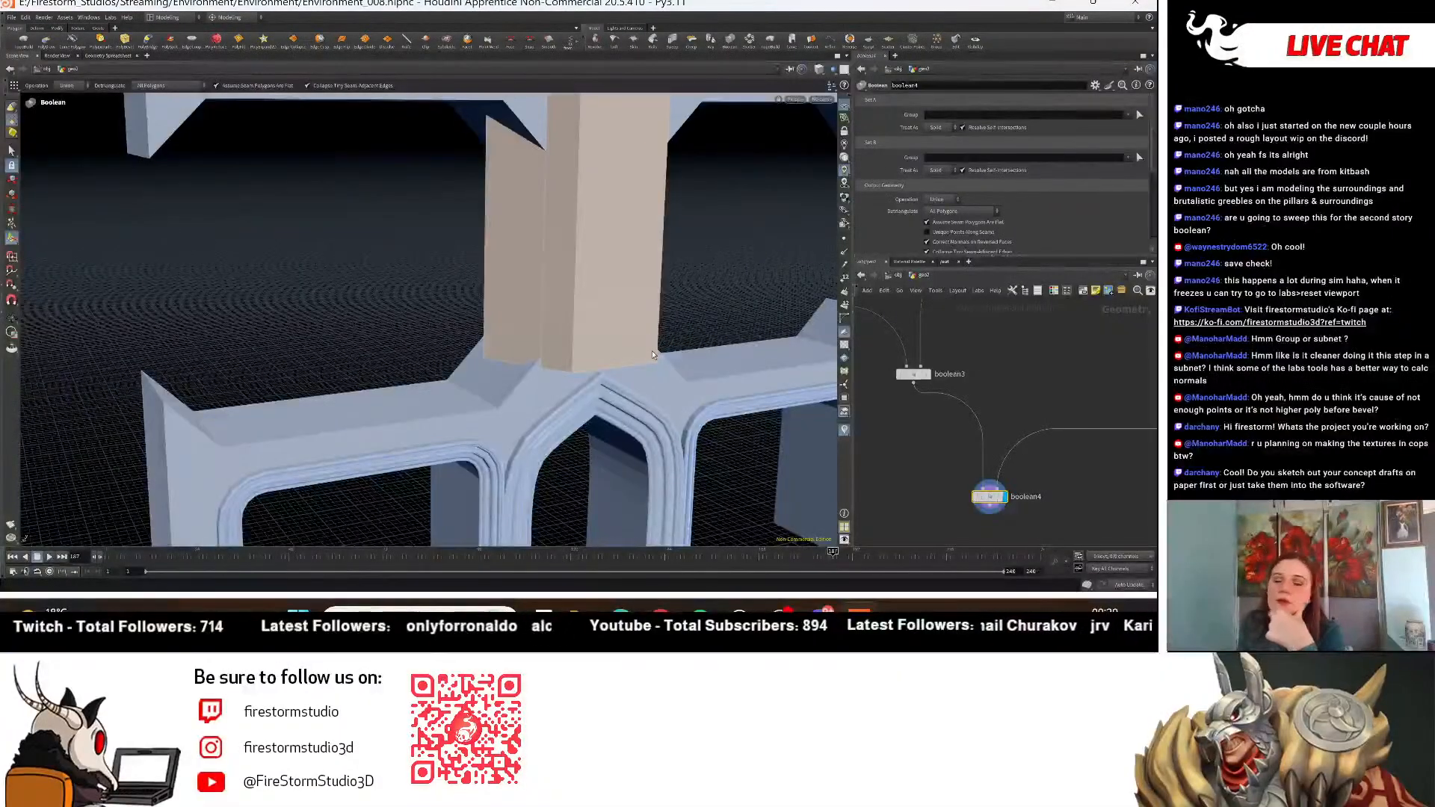
Try 8 sides for the tower in the cylinder_generator1 node.
scroll(1018, 384, down, 3)
middle_drag(1088, 346, 866, 379)
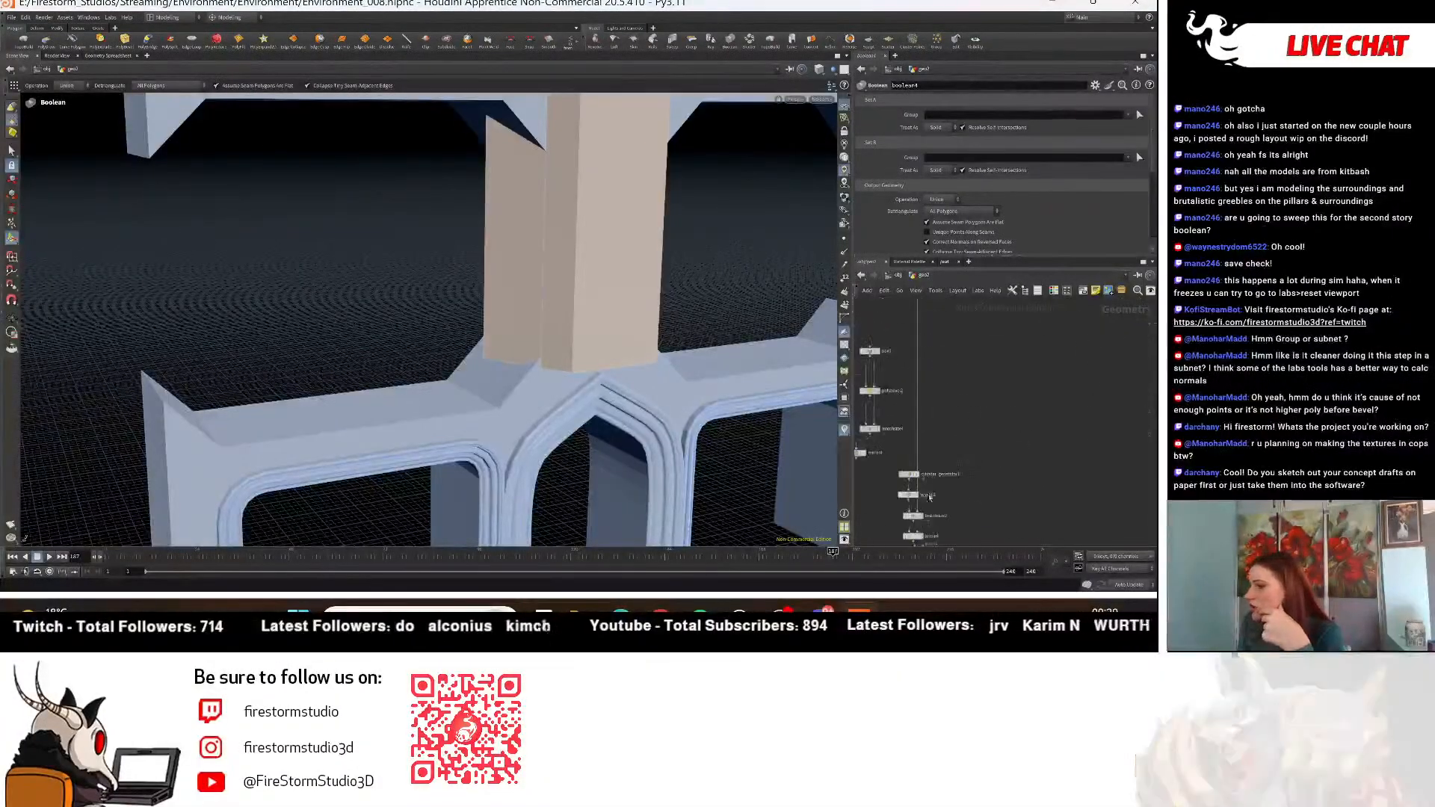
middle_drag(998, 467, 1059, 416)
scroll(1020, 430, up, 4)
click(949, 430)
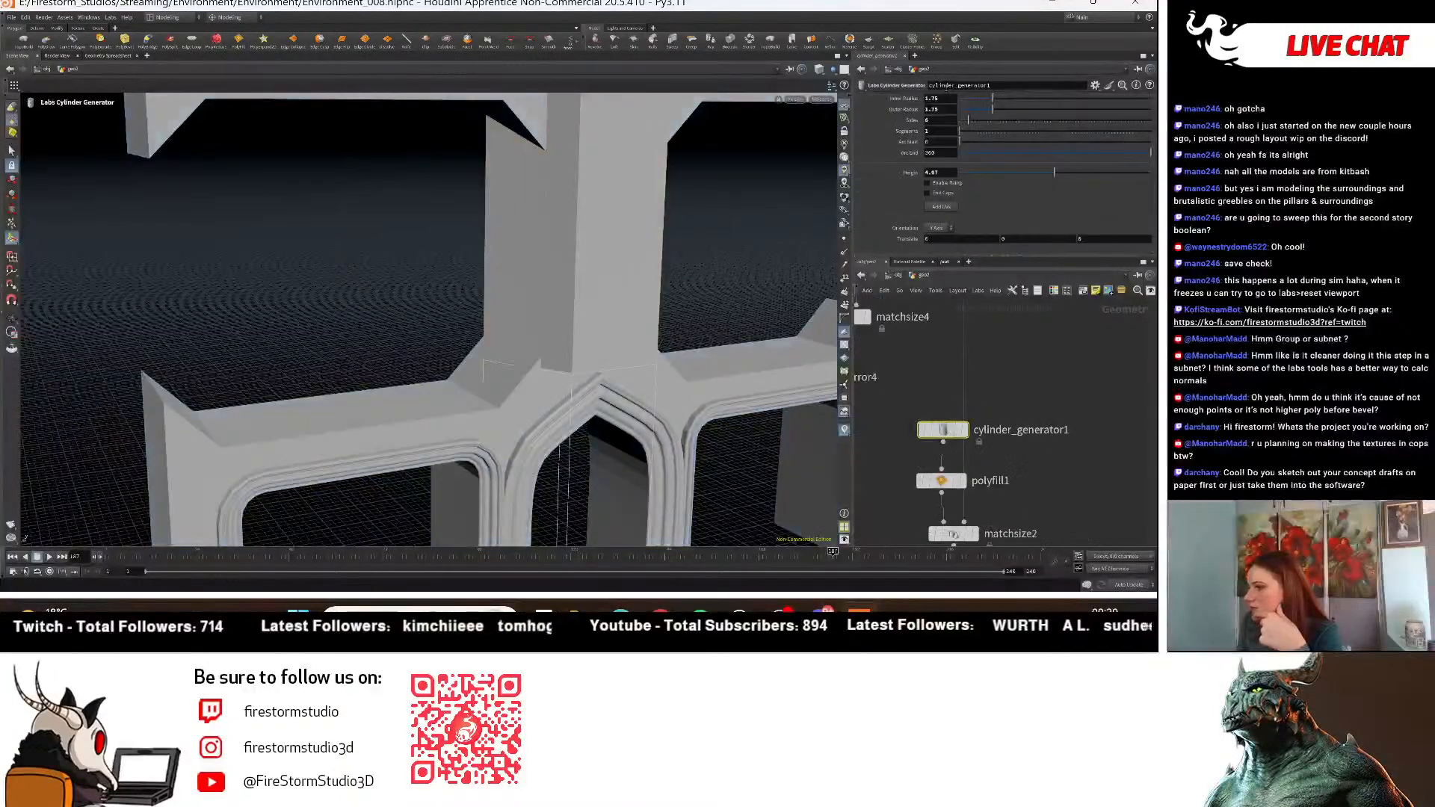
drag(969, 124, 976, 124)
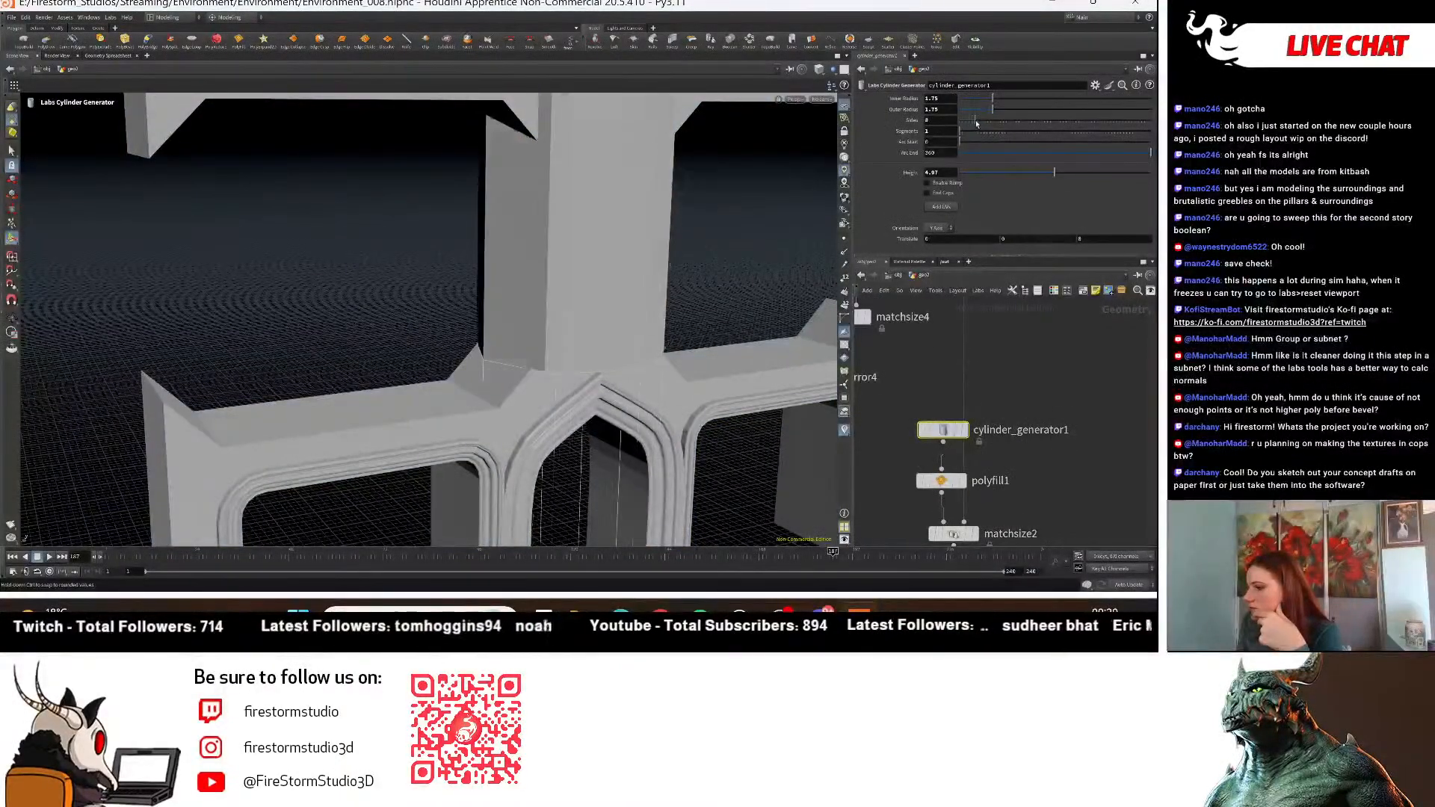
drag(983, 119, 976, 124)
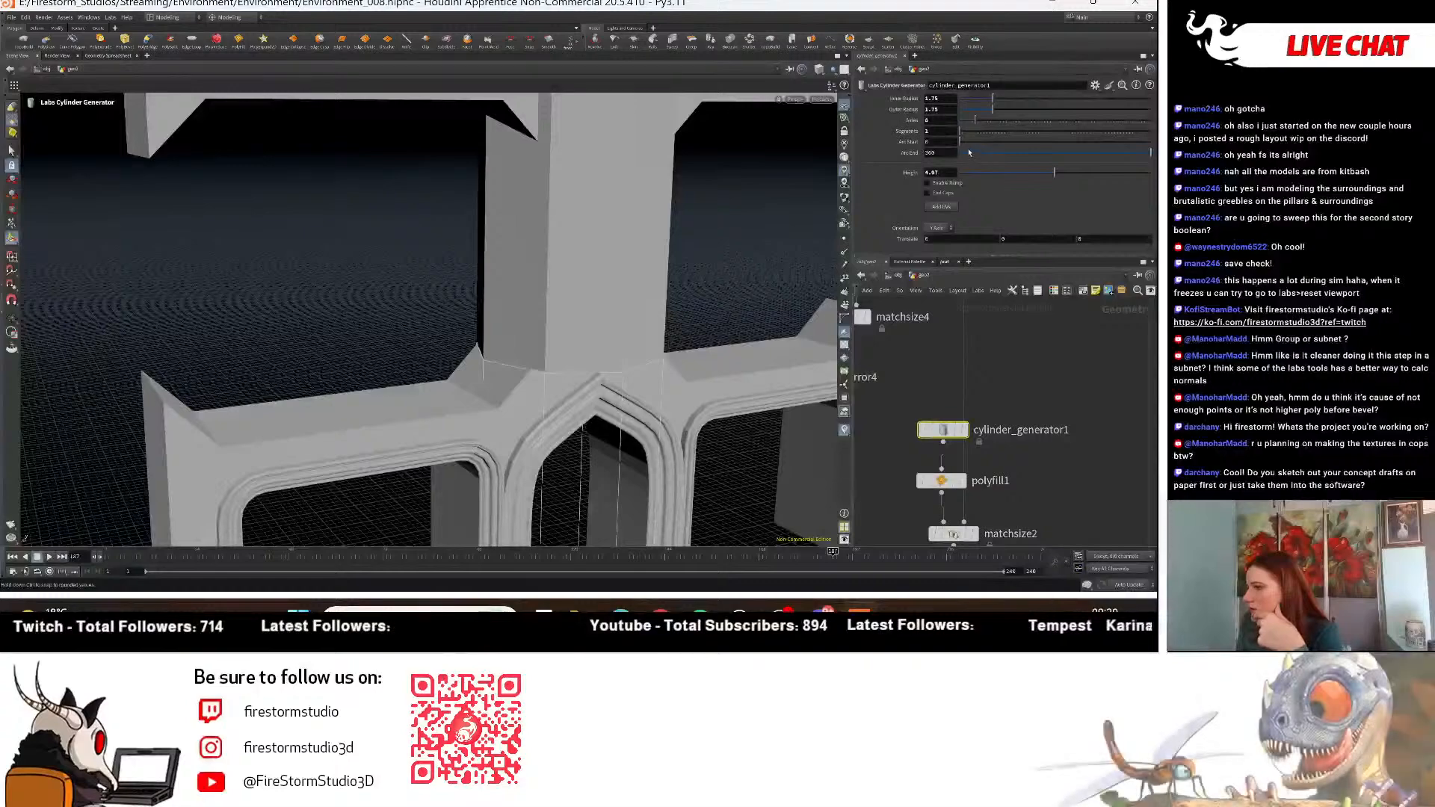
drag(960, 142, 928, 142)
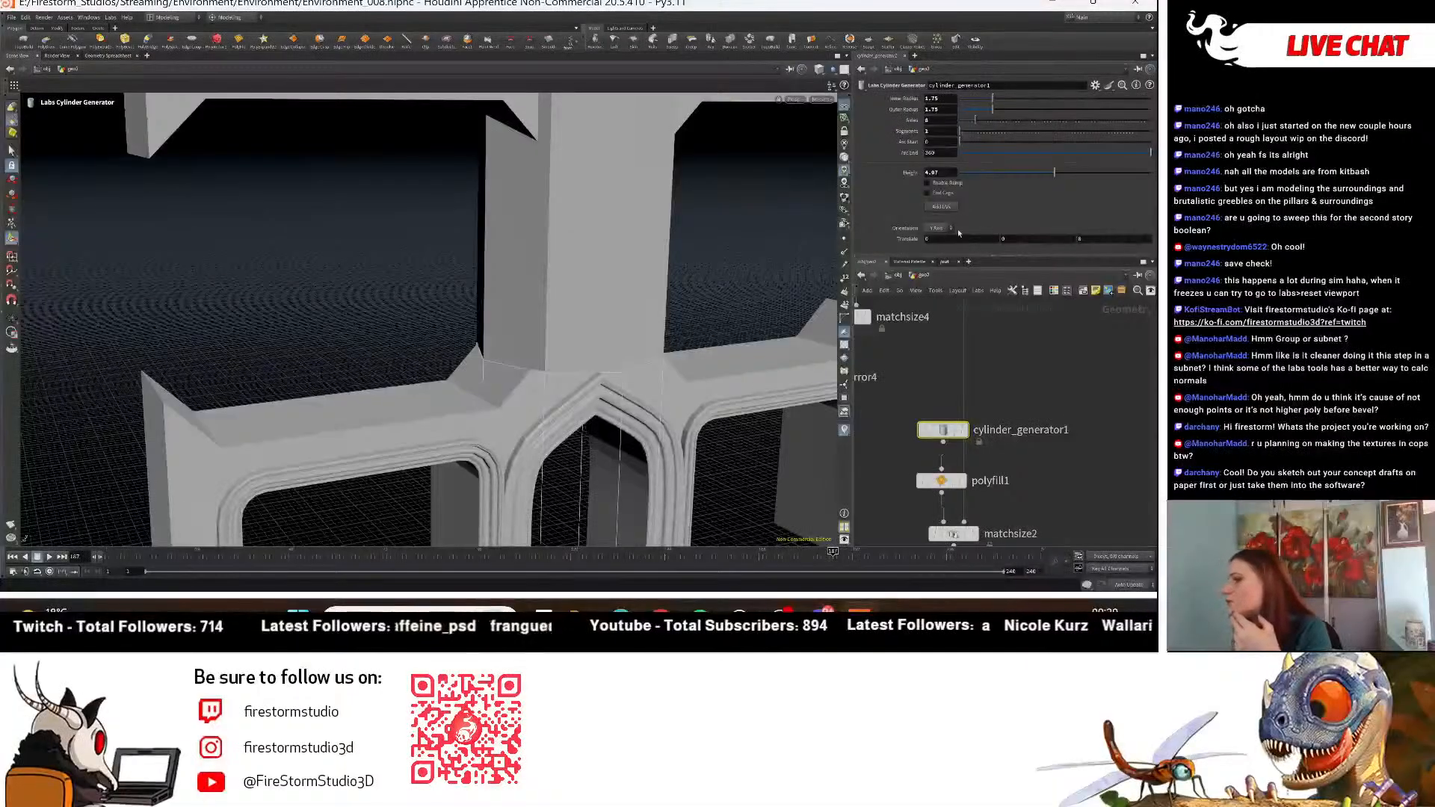
Try 4 sides for the tower in cylinder_generator1, and return the number of sides to 6.
scroll(1008, 378, down, 1)
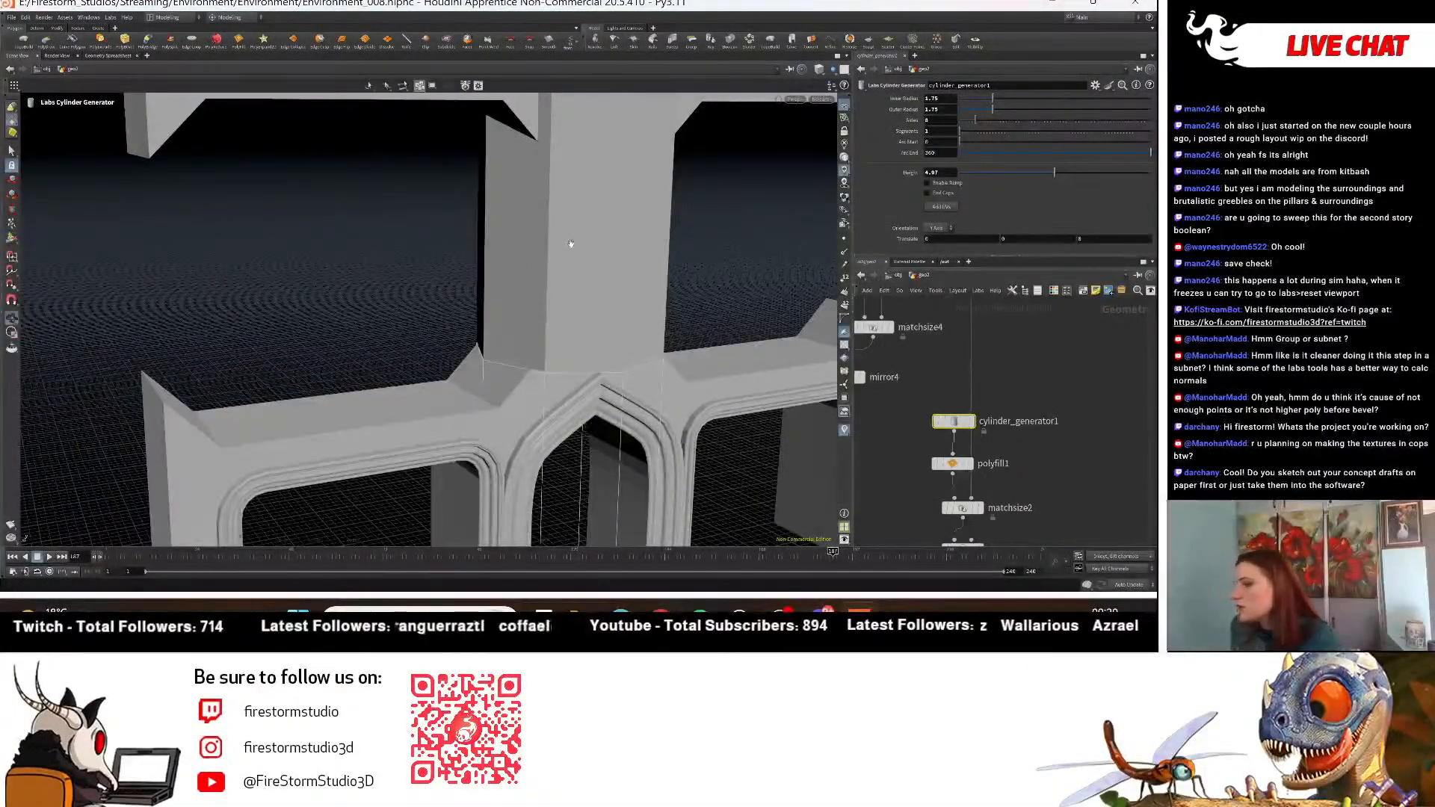
scroll(612, 247, down, 5)
alt+drag(649, 236, 662, 267)
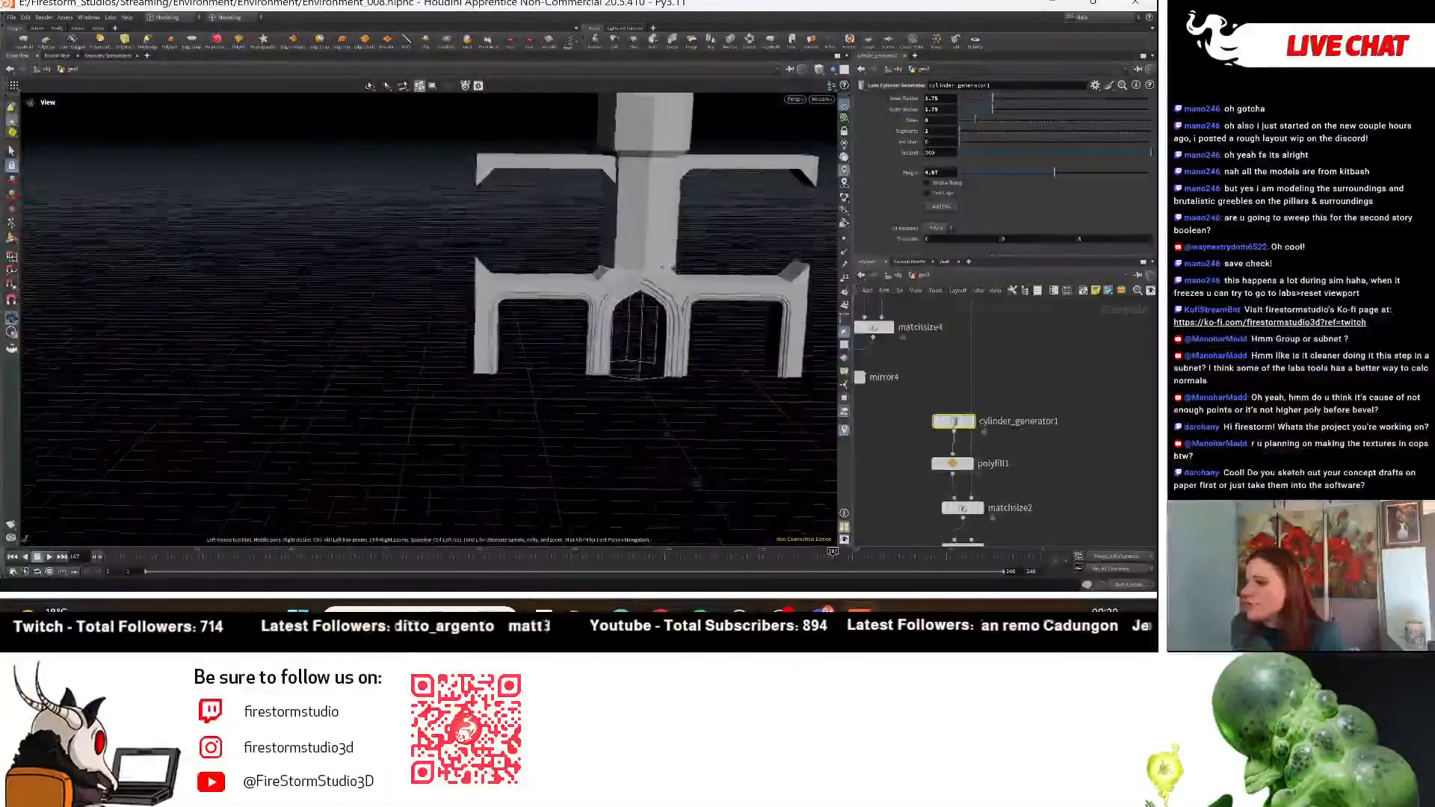
middle_drag(661, 267, 549, 381)
right_drag(549, 381, 739, 290)
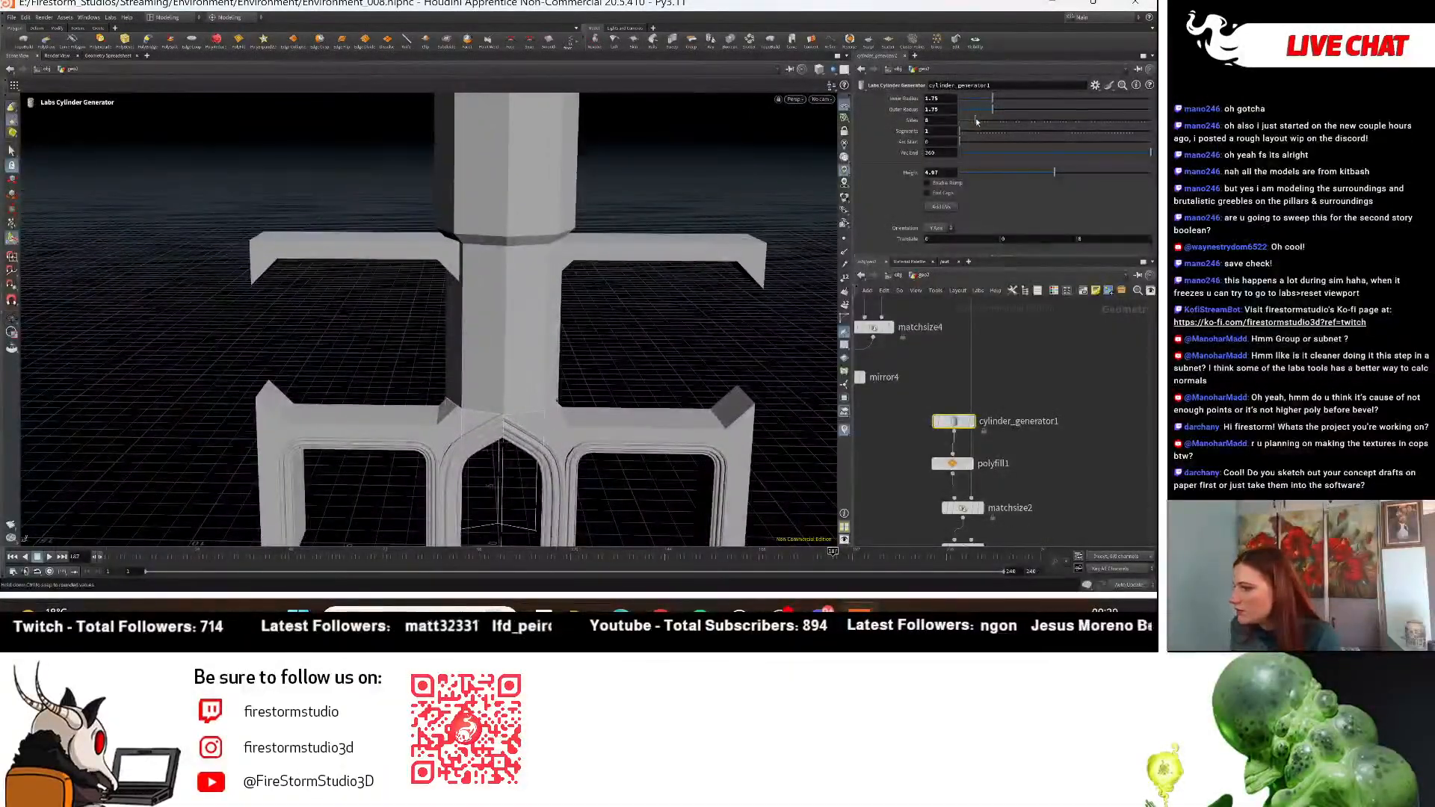
drag(976, 121, 964, 125)
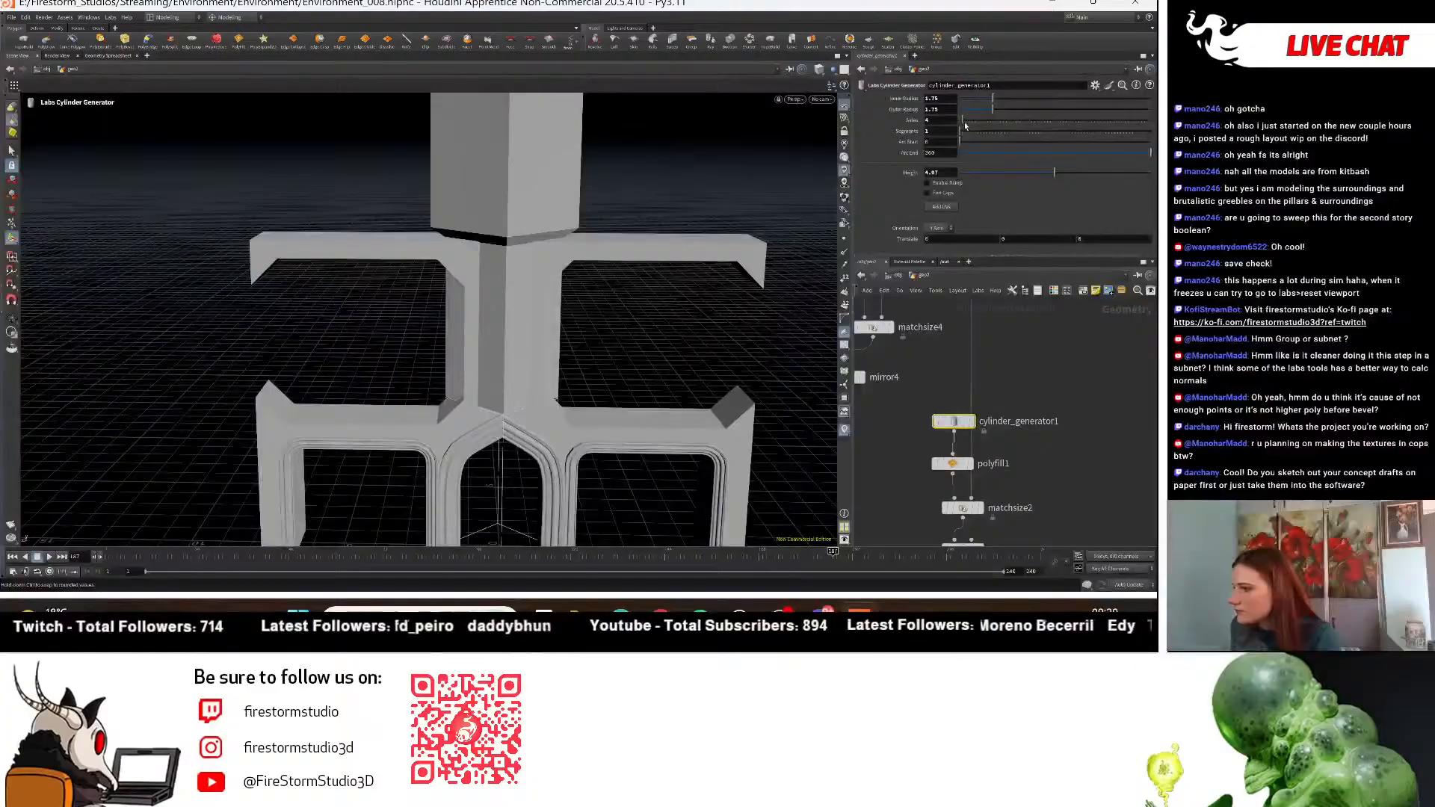
text(6)
key(Return)
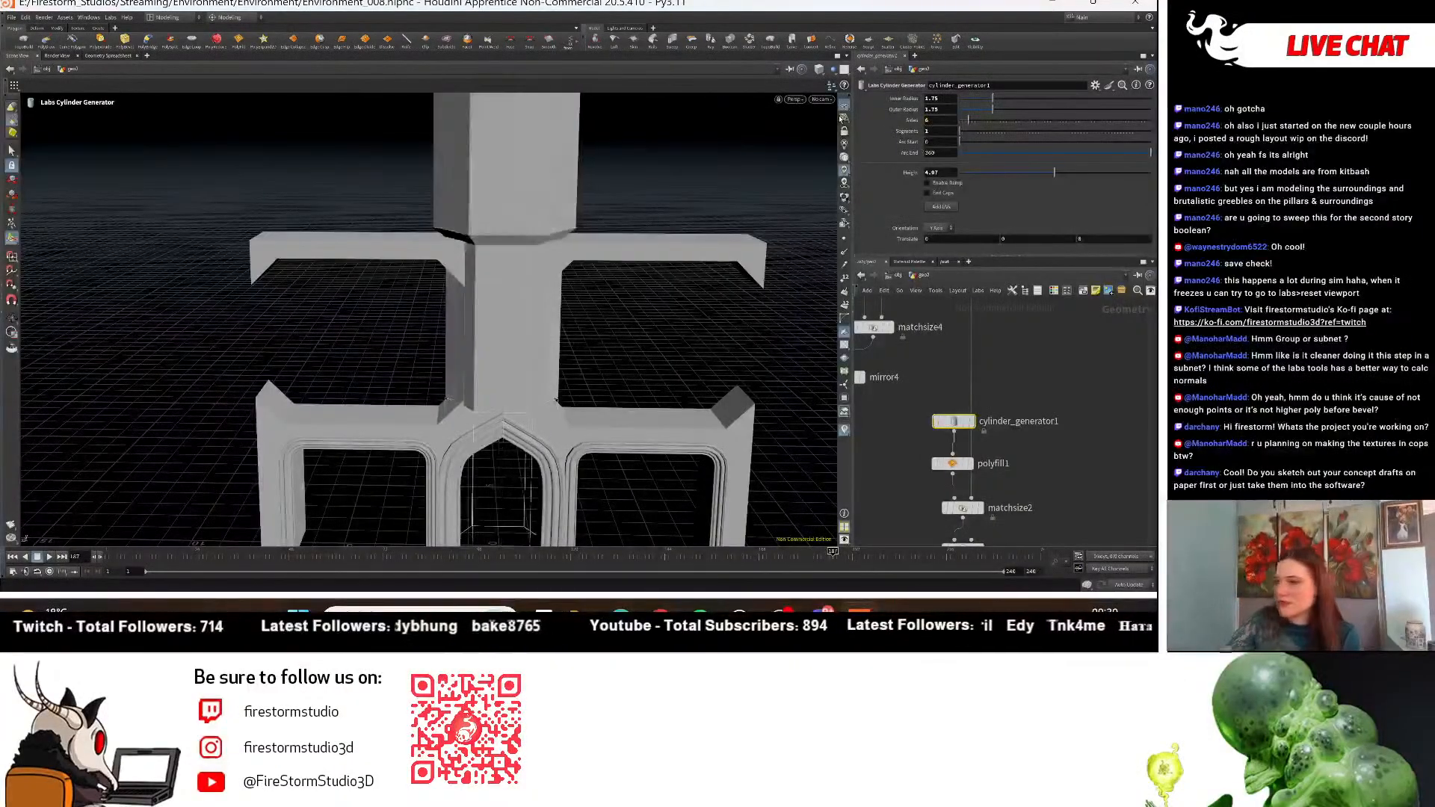
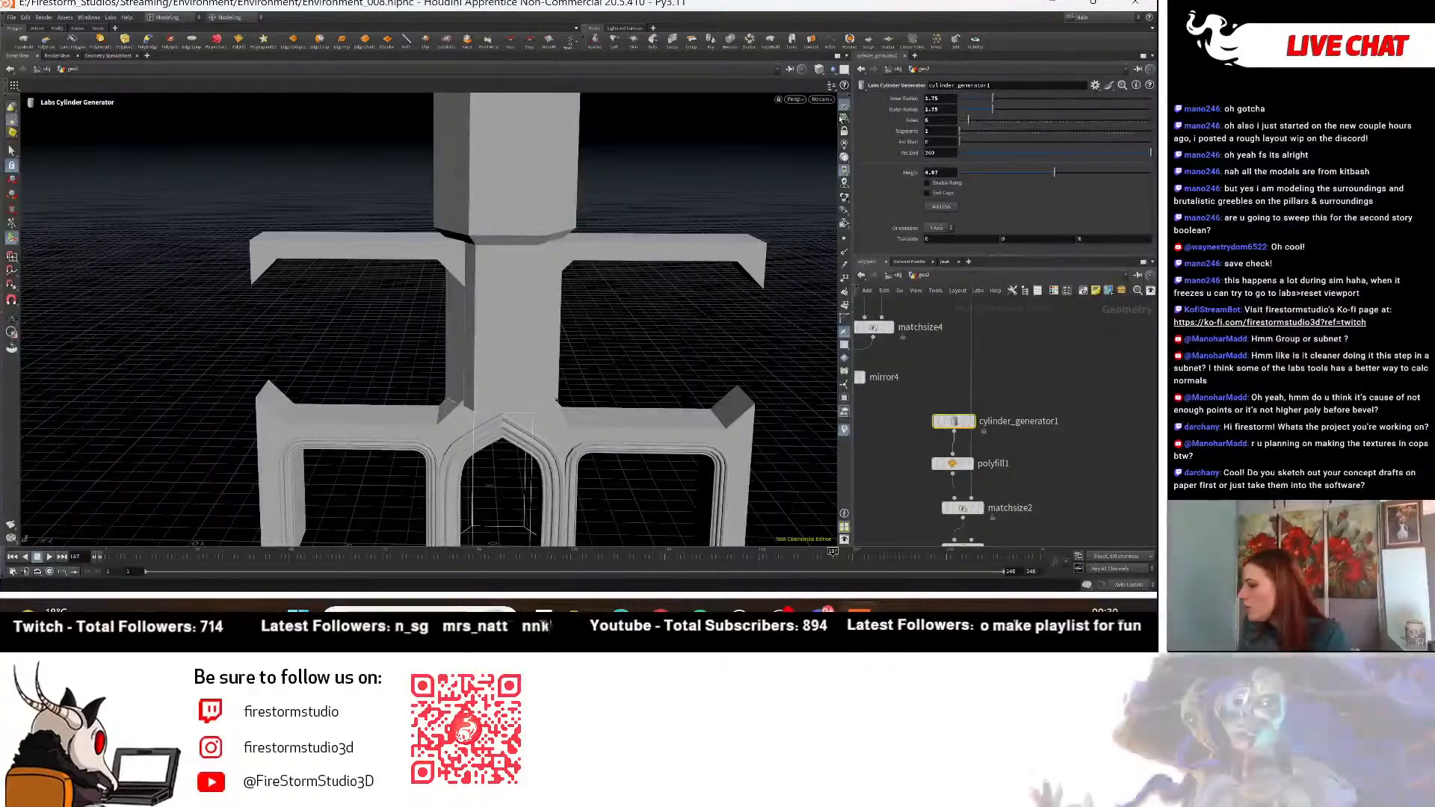
Reduce the X size of box3, the upper-opening cutter, to 4.61 so more wall remains beside the tower.
scroll(1103, 435, down, 5)
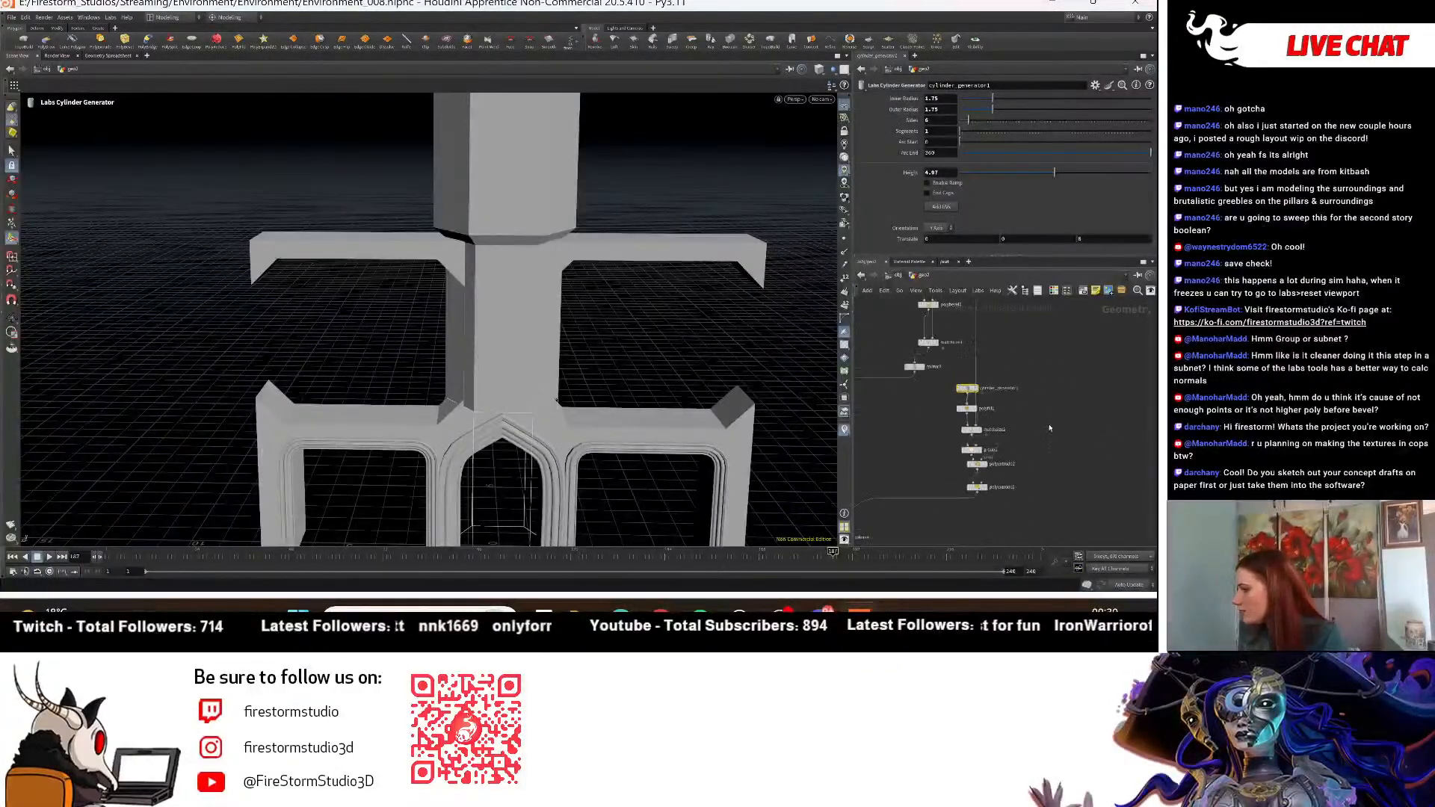
scroll(1009, 411, down, 3)
scroll(1049, 461, up, 8)
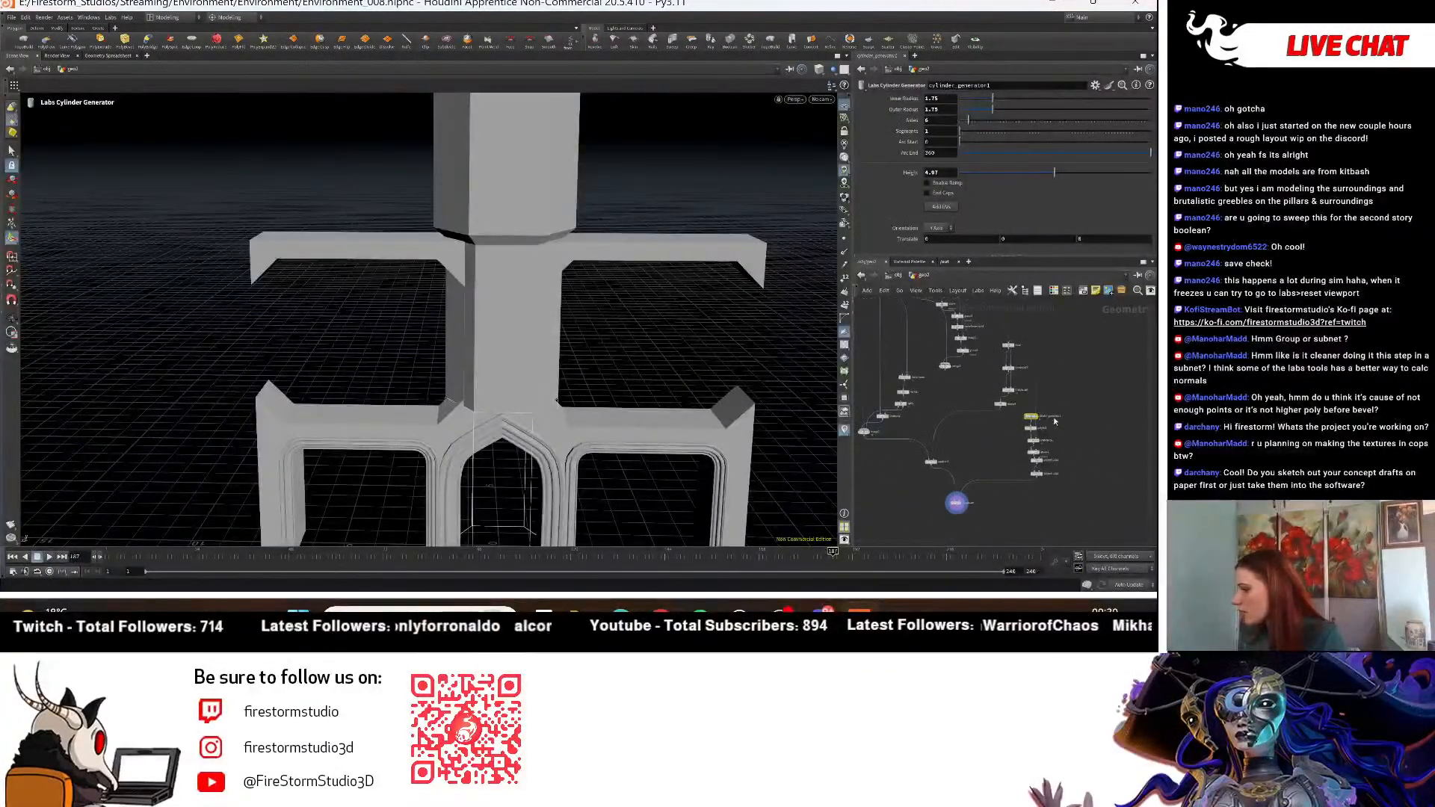
scroll(1058, 462, up, 6)
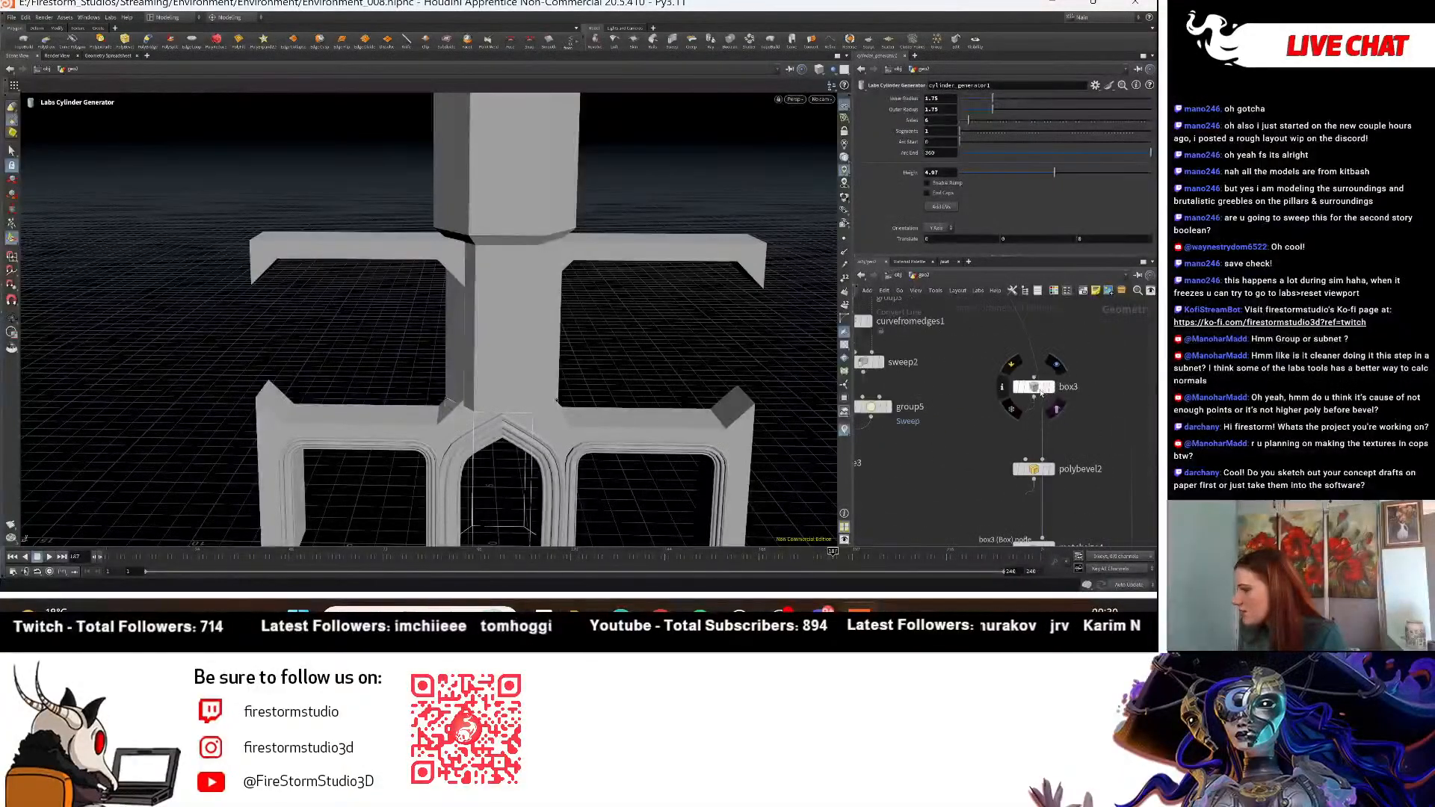
click(1038, 388)
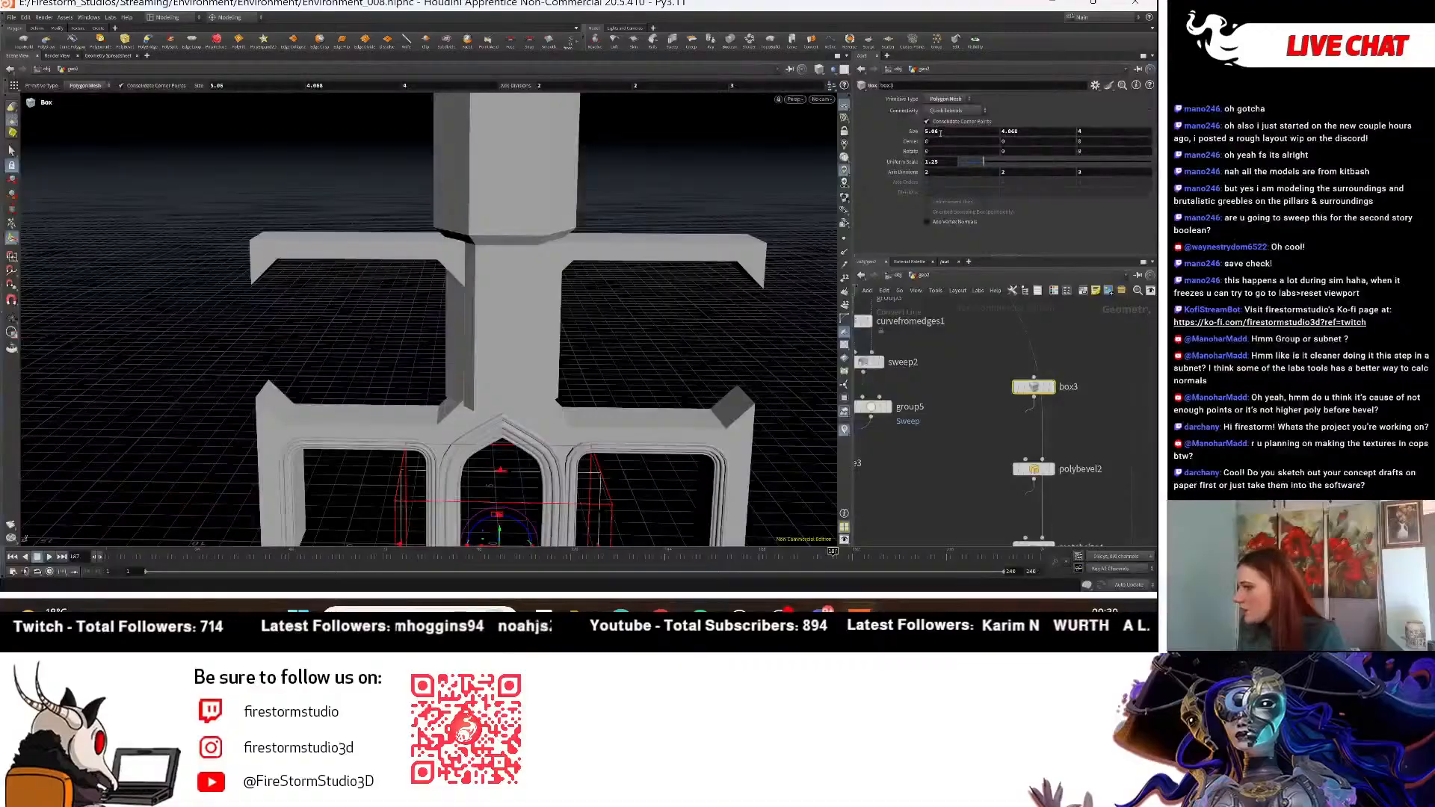
middle_drag(940, 132, 915, 131)
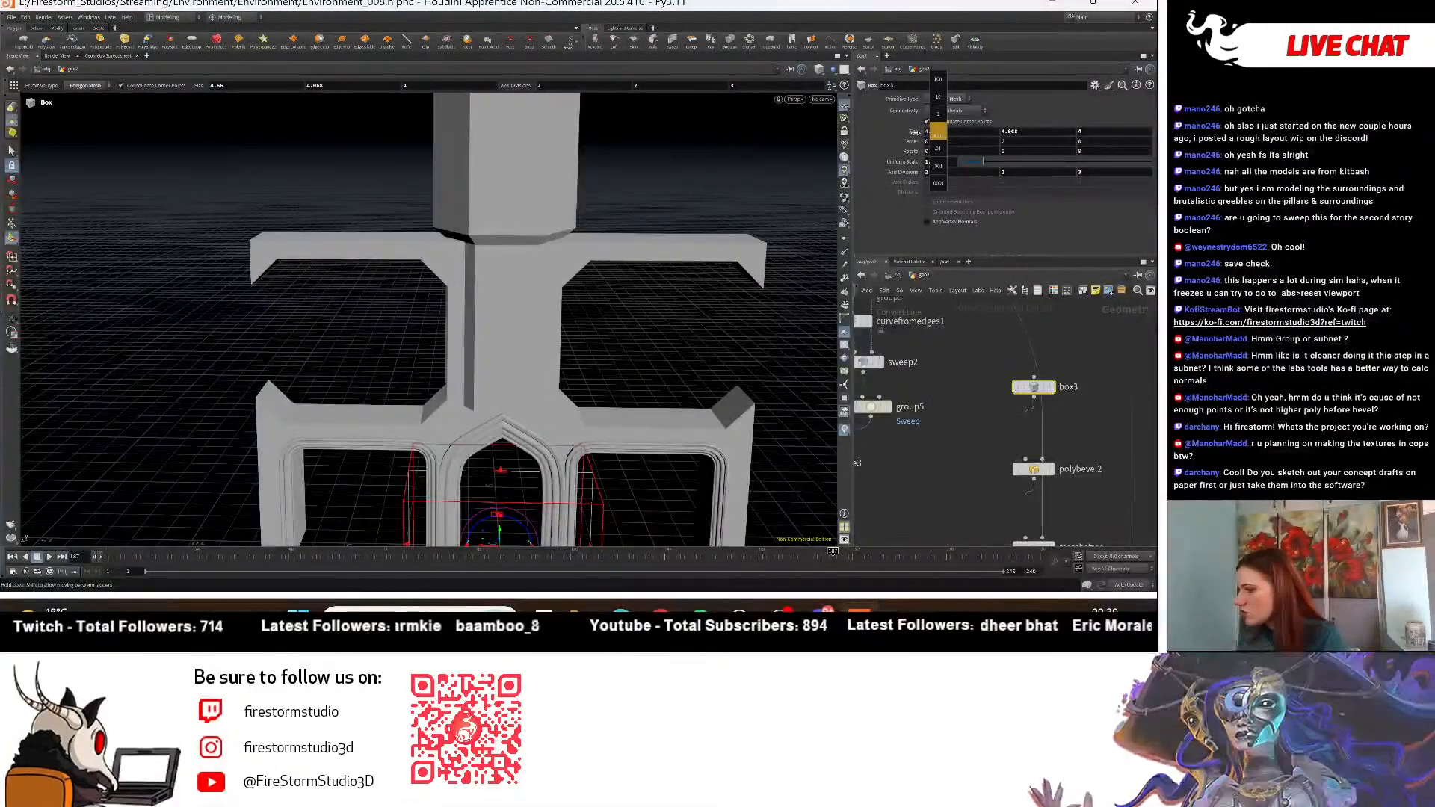
key(Escape)
drag(586, 361, 493, 342)
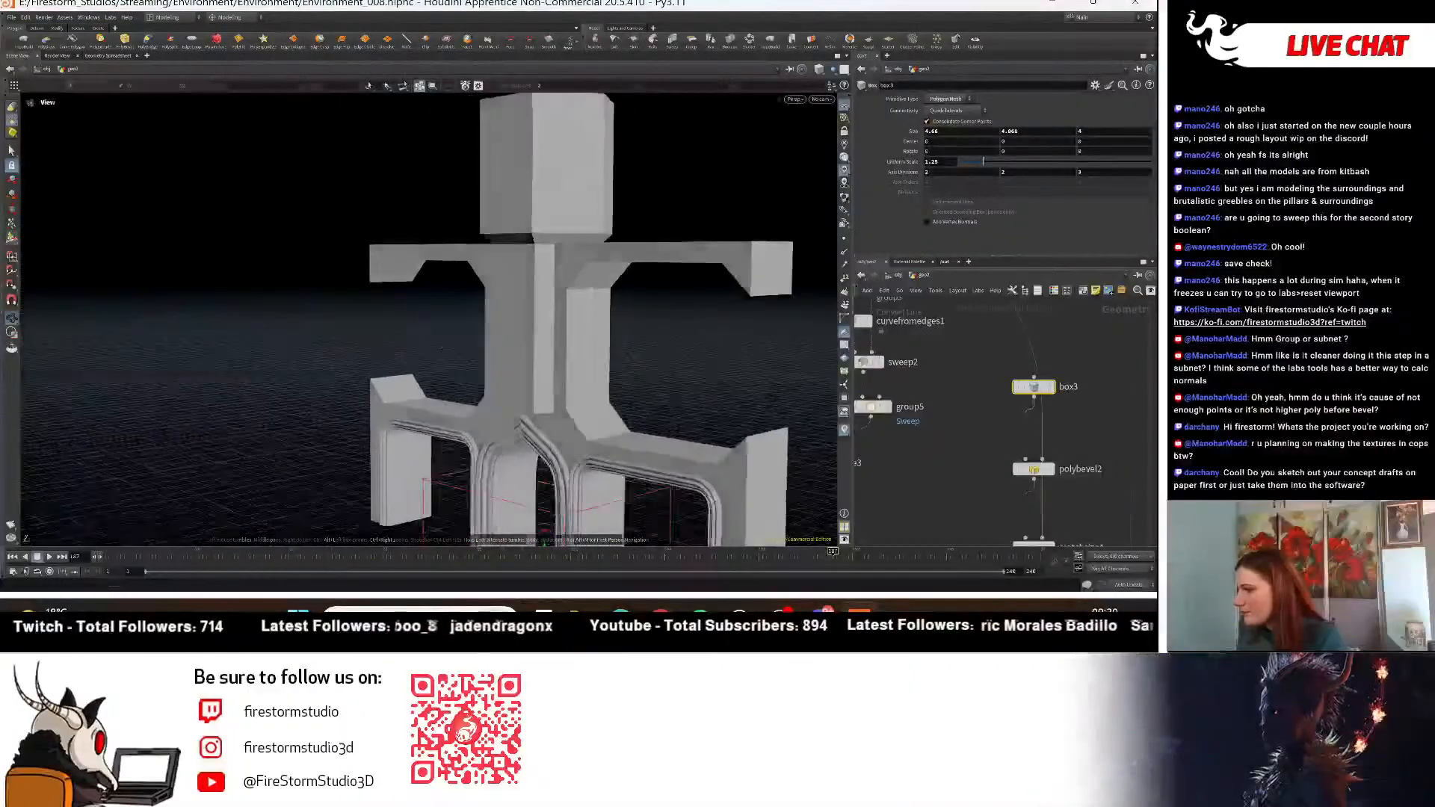
scroll(629, 344, up, 3)
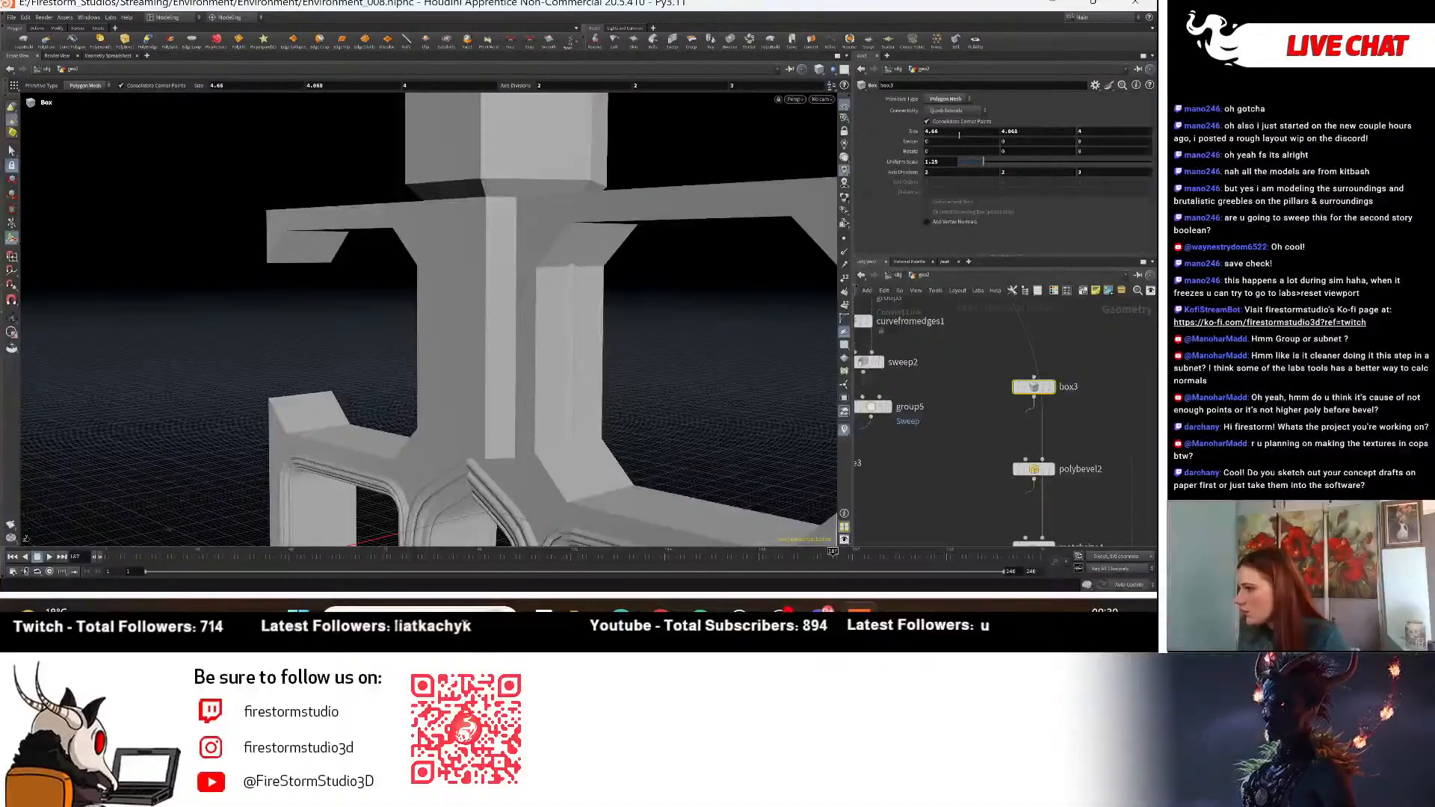
middle_drag(959, 135, 956, 153)
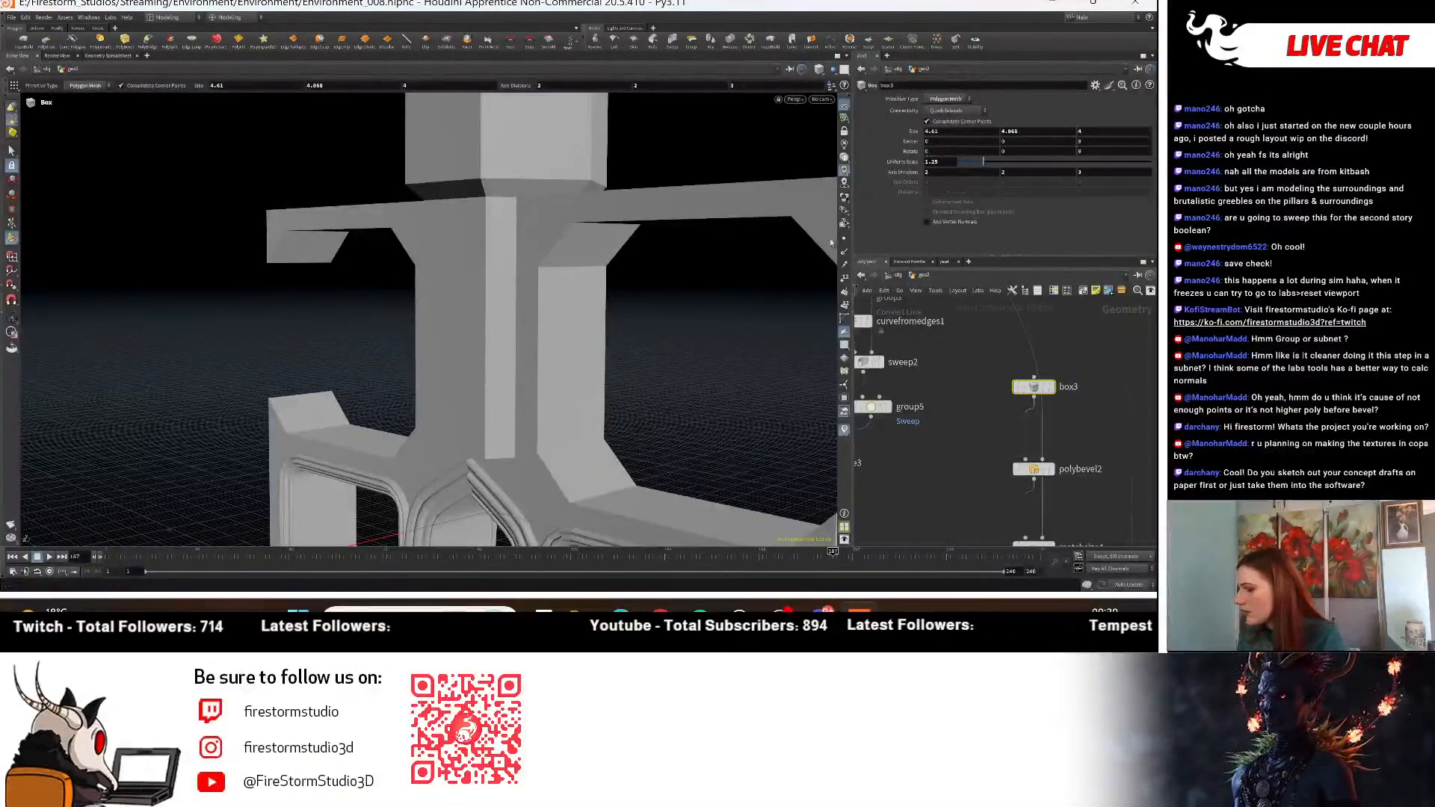
Fine-tune the X size of the box3 cutter to 4.6.
alt+drag(581, 462, 598, 417)
scroll(601, 452, down, 5)
scroll(607, 447, down, 3)
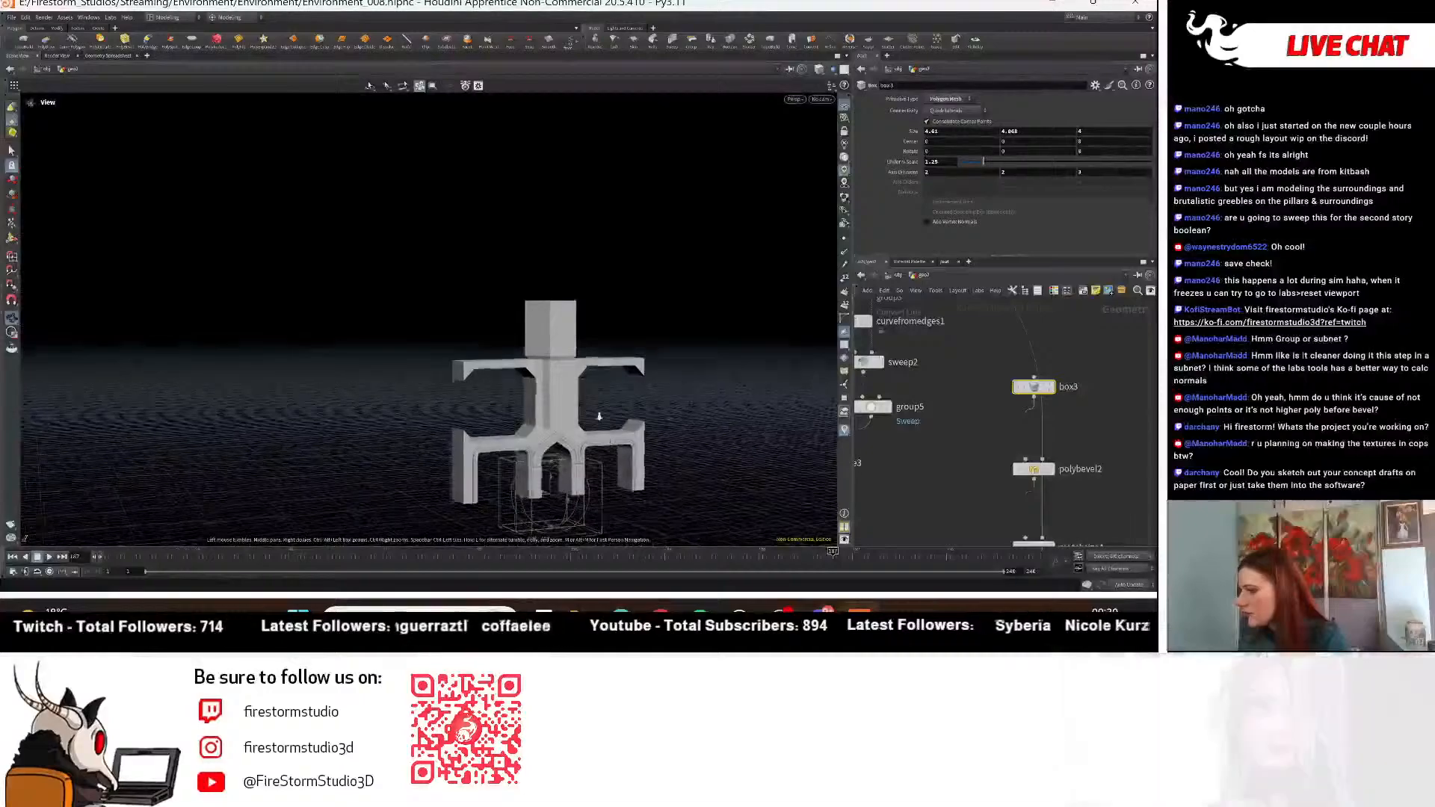
scroll(599, 416, up, 4)
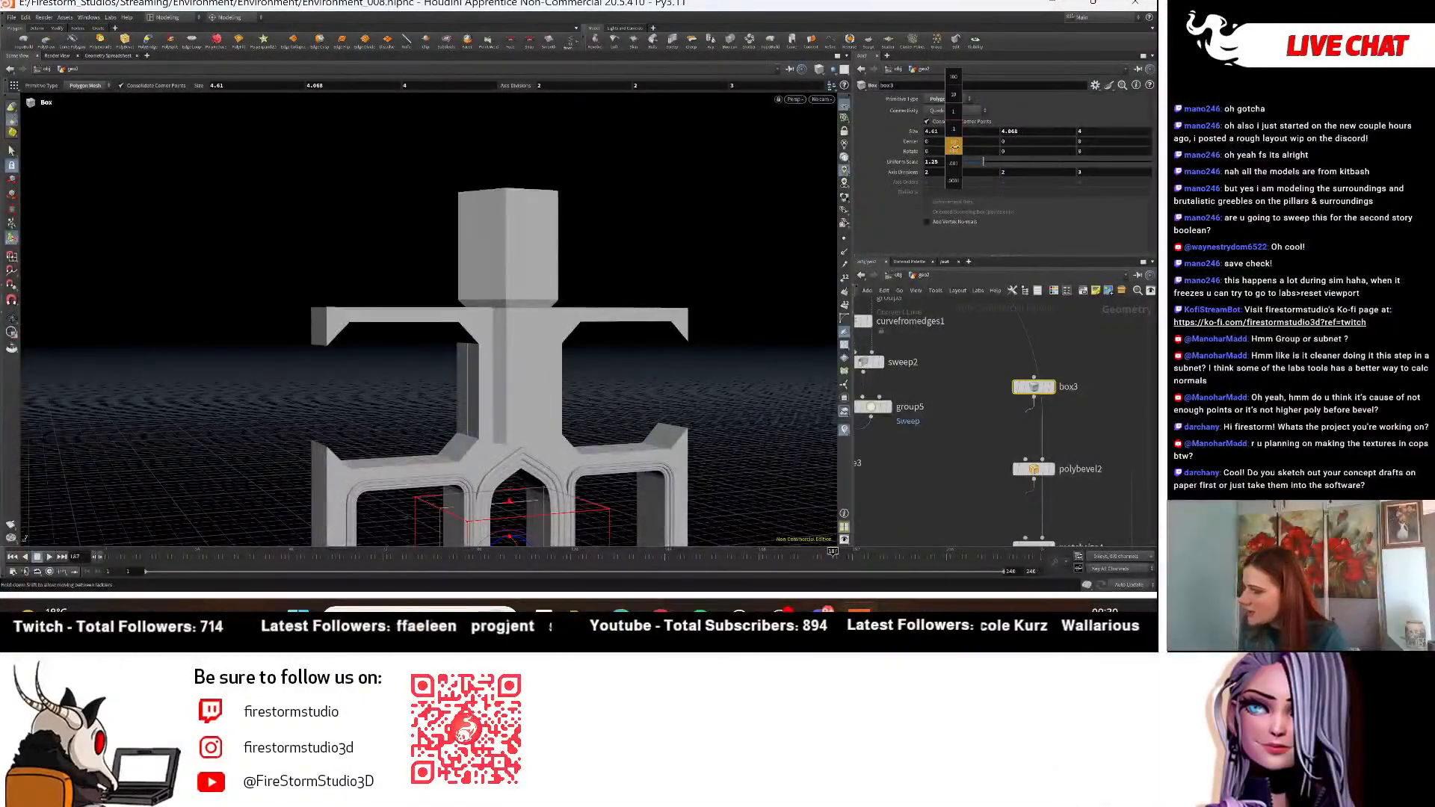
middle_drag(942, 147, 941, 147)
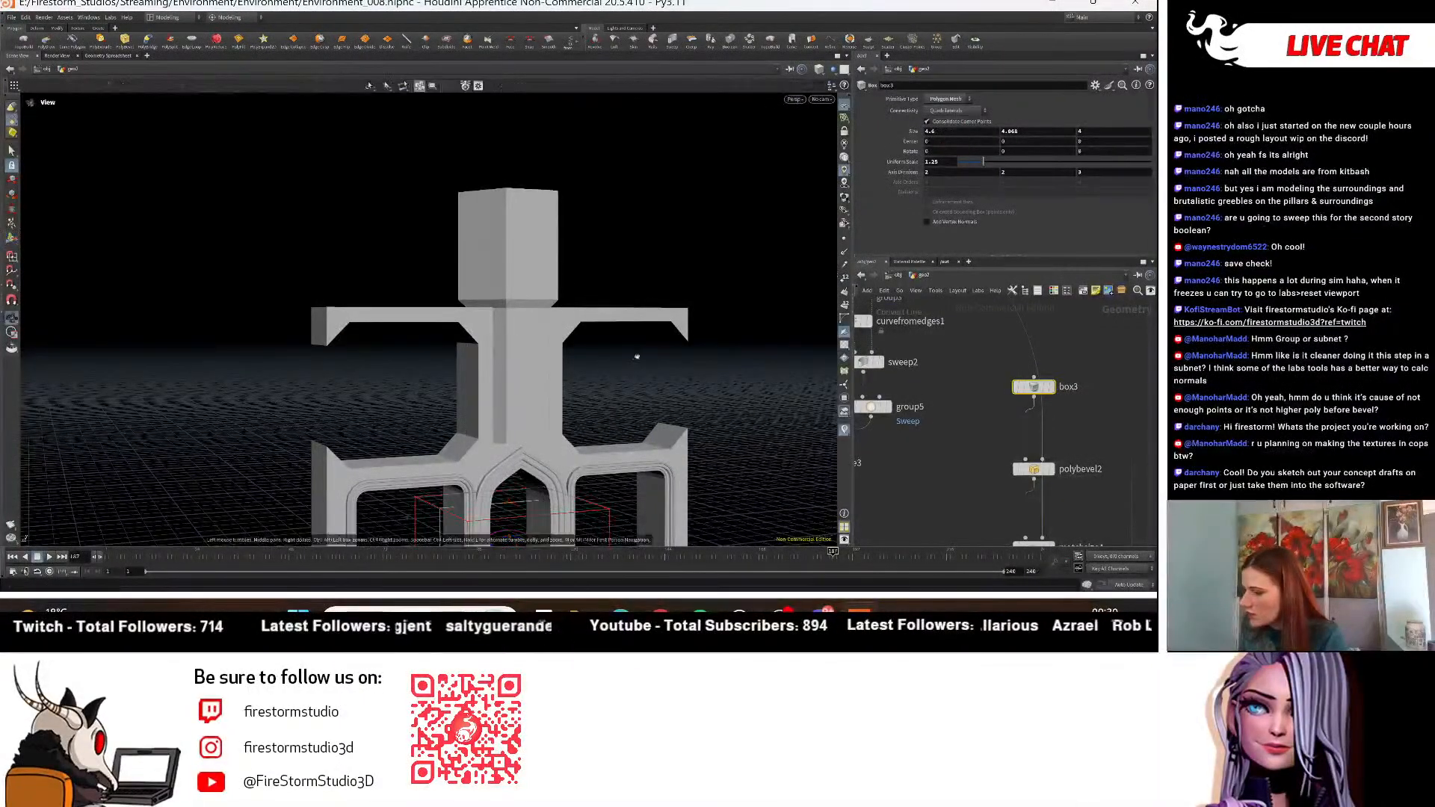
Inspect the united tower and building from several angles, with the boolean4 node selected.
alt+drag(637, 356, 728, 400)
scroll(621, 351, down, 5)
drag(412, 418, 518, 438)
scroll(643, 394, up, 6)
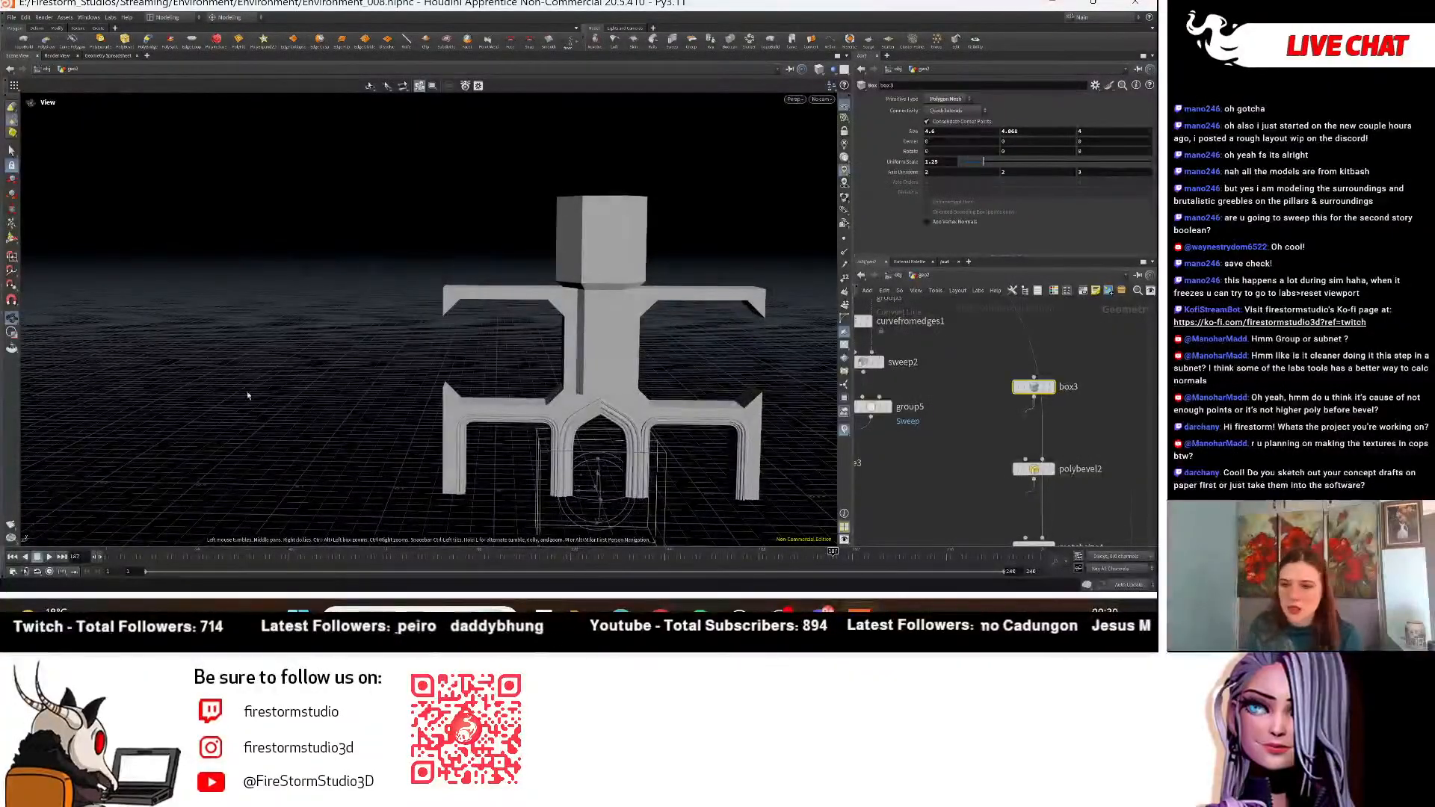
key(Return)
key(Escape)
middle_drag(1040, 524, 991, 415)
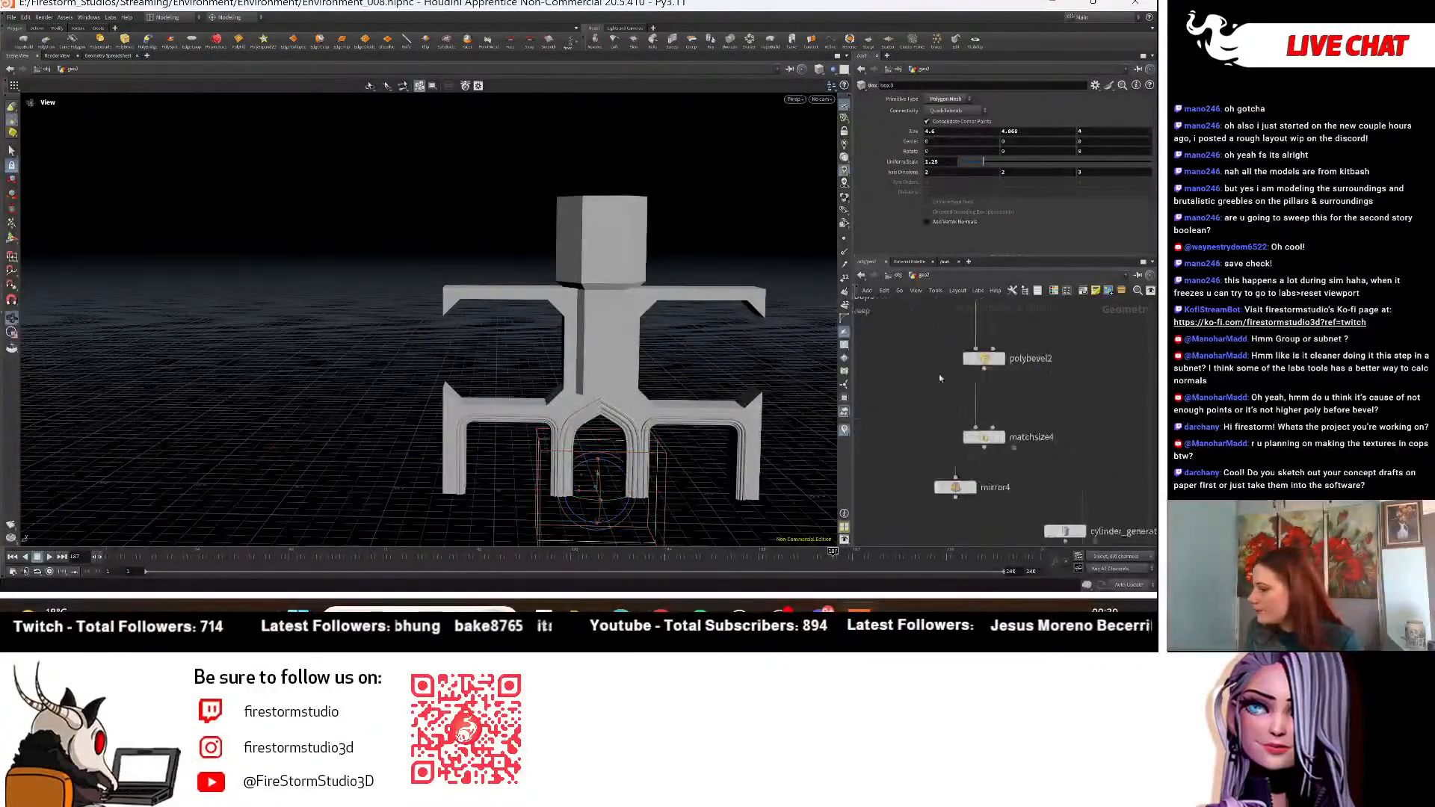
scroll(993, 439, down, 4)
middle_drag(991, 465, 1010, 377)
scroll(1006, 466, up, 7)
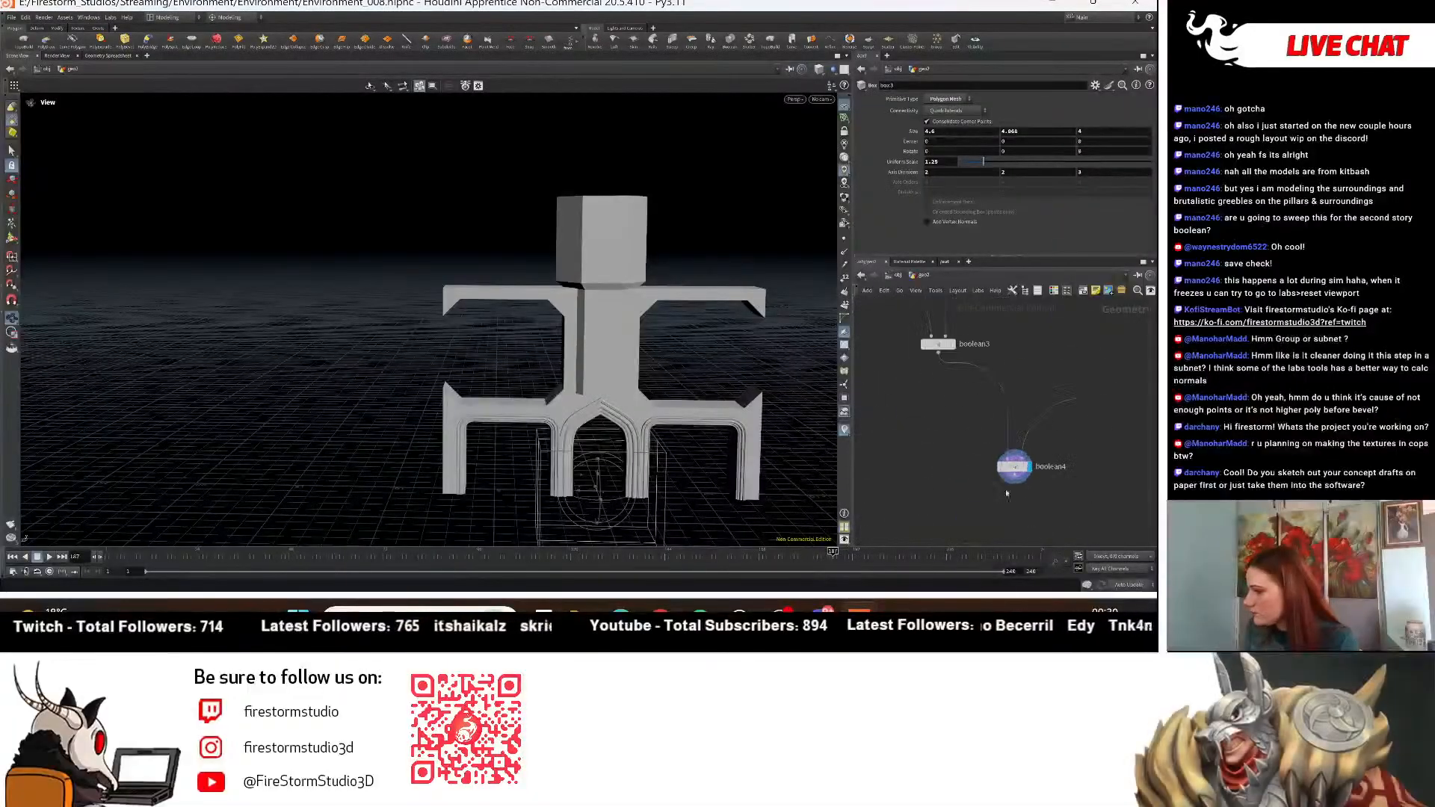
click(1009, 461)
right_drag(707, 392, 708, 304)
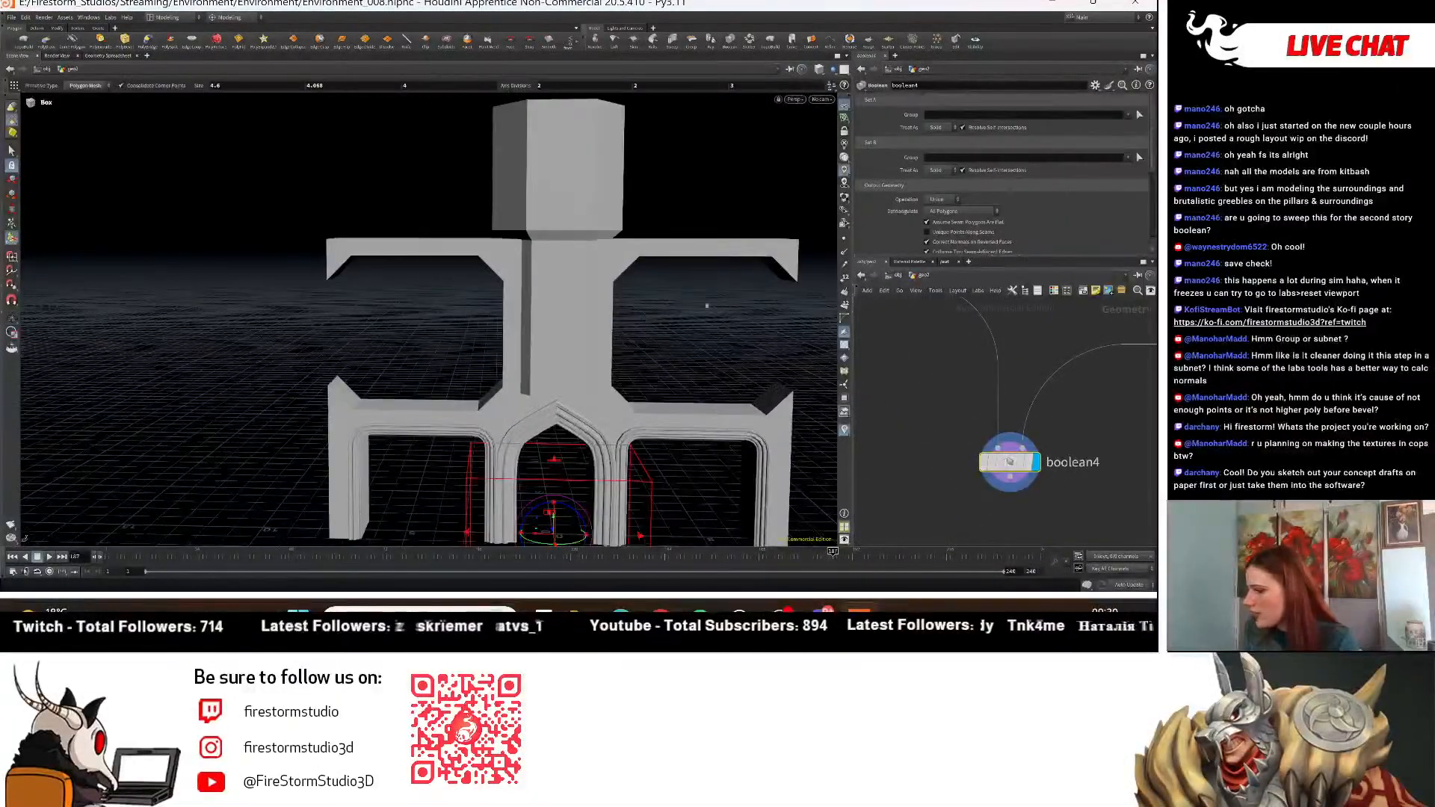
mouse_move(644, 371)
mouse_down()
mouse_move(819, 392)
mouse_move(666, 384)
mouse_move(677, 512)
mouse_move(632, 450)
mouse_move(728, 411)
mouse_move(703, 388)
mouse_move(673, 414)
mouse_move(676, 339)
mouse_move(563, 329)
mouse_move(449, 352)
mouse_move(462, 391)
mouse_move(523, 373)
mouse_move(656, 413)
mouse_move(673, 400)
mouse_move(670, 368)
mouse_up()
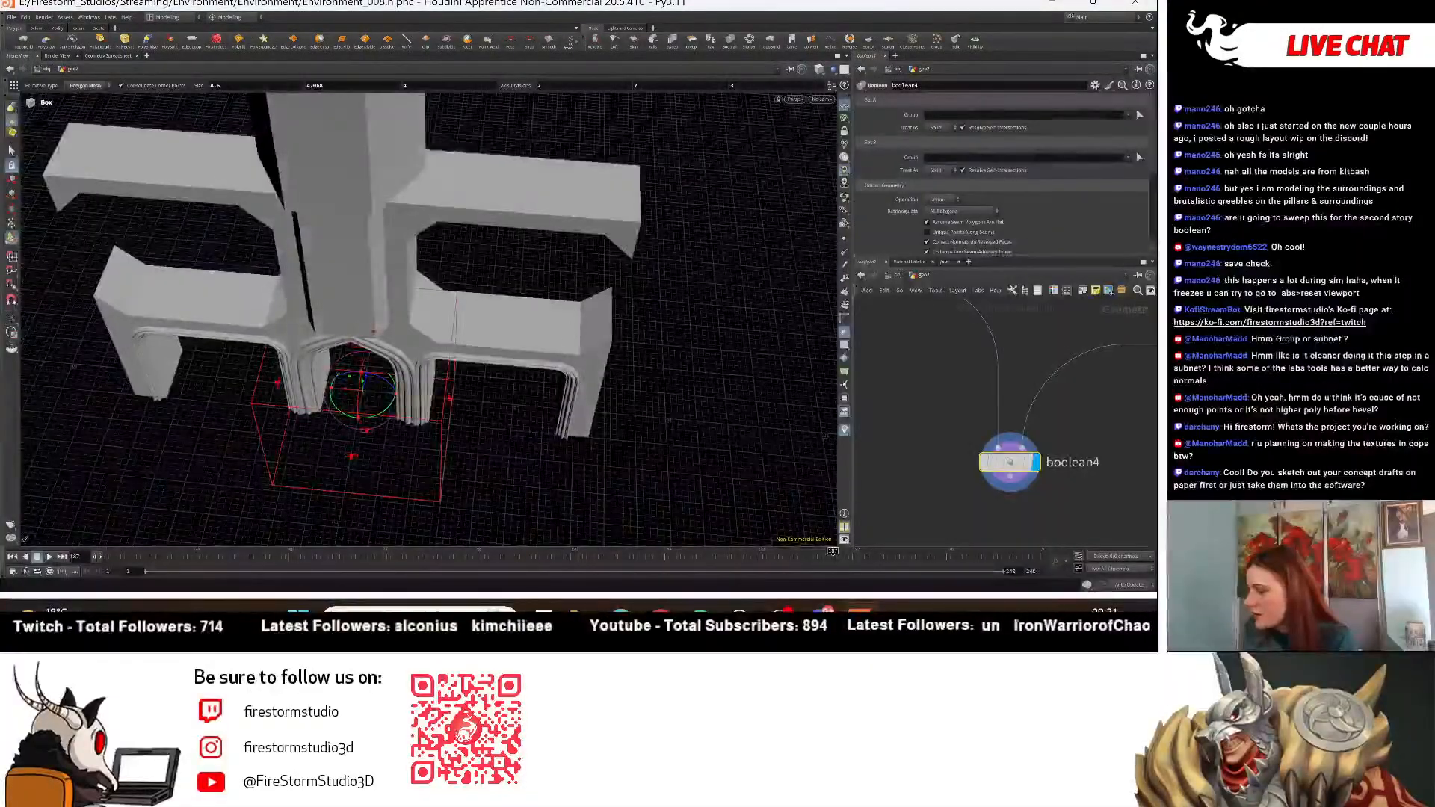
Duplicate the box3 cutter node and place the copy beside the original.
scroll(1114, 444, down, 3)
middle_drag(1111, 445, 940, 514)
scroll(1009, 462, down, 3)
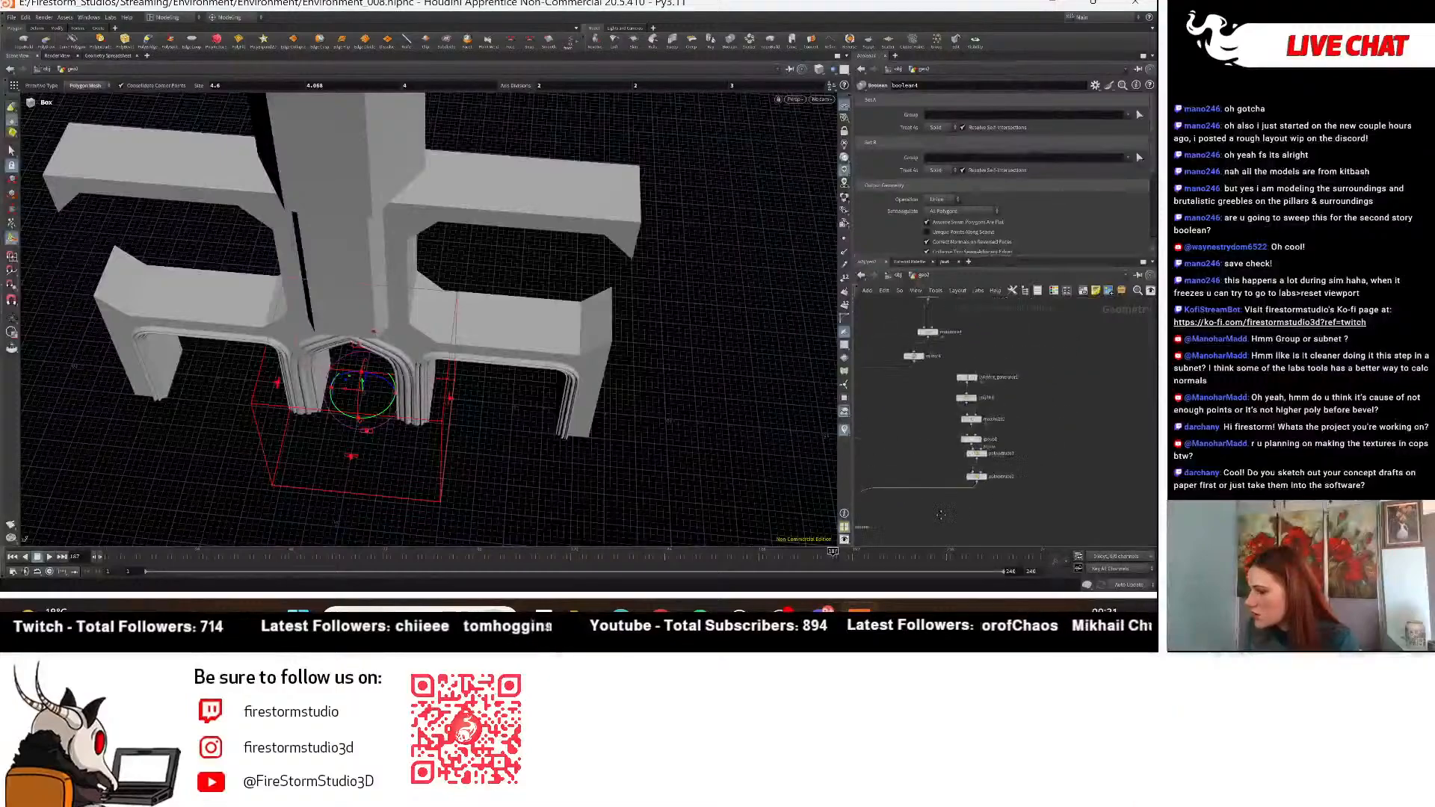
scroll(923, 427, up, 3)
middle_drag(907, 302, 981, 505)
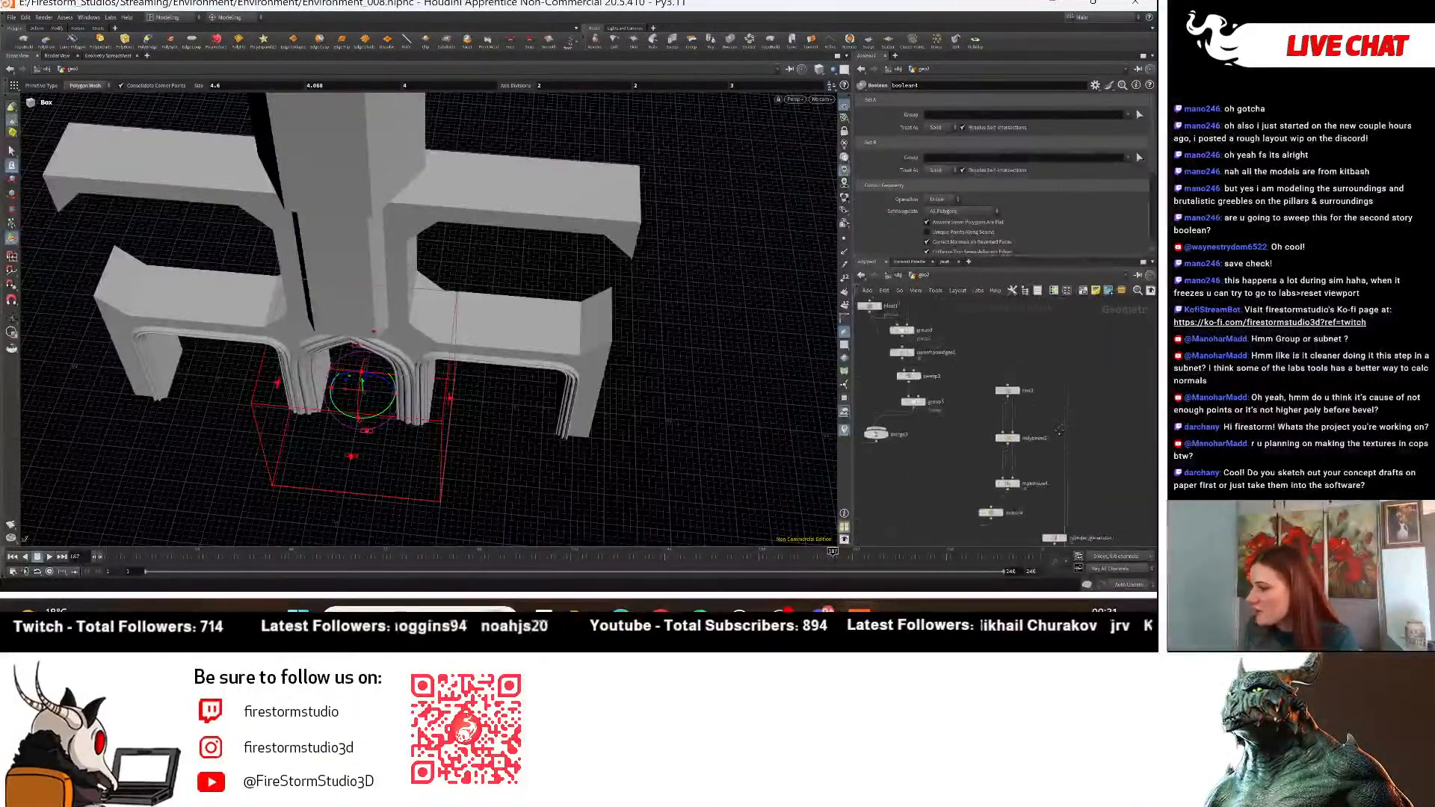
scroll(1058, 430, up, 2)
scroll(1021, 421, up, 3)
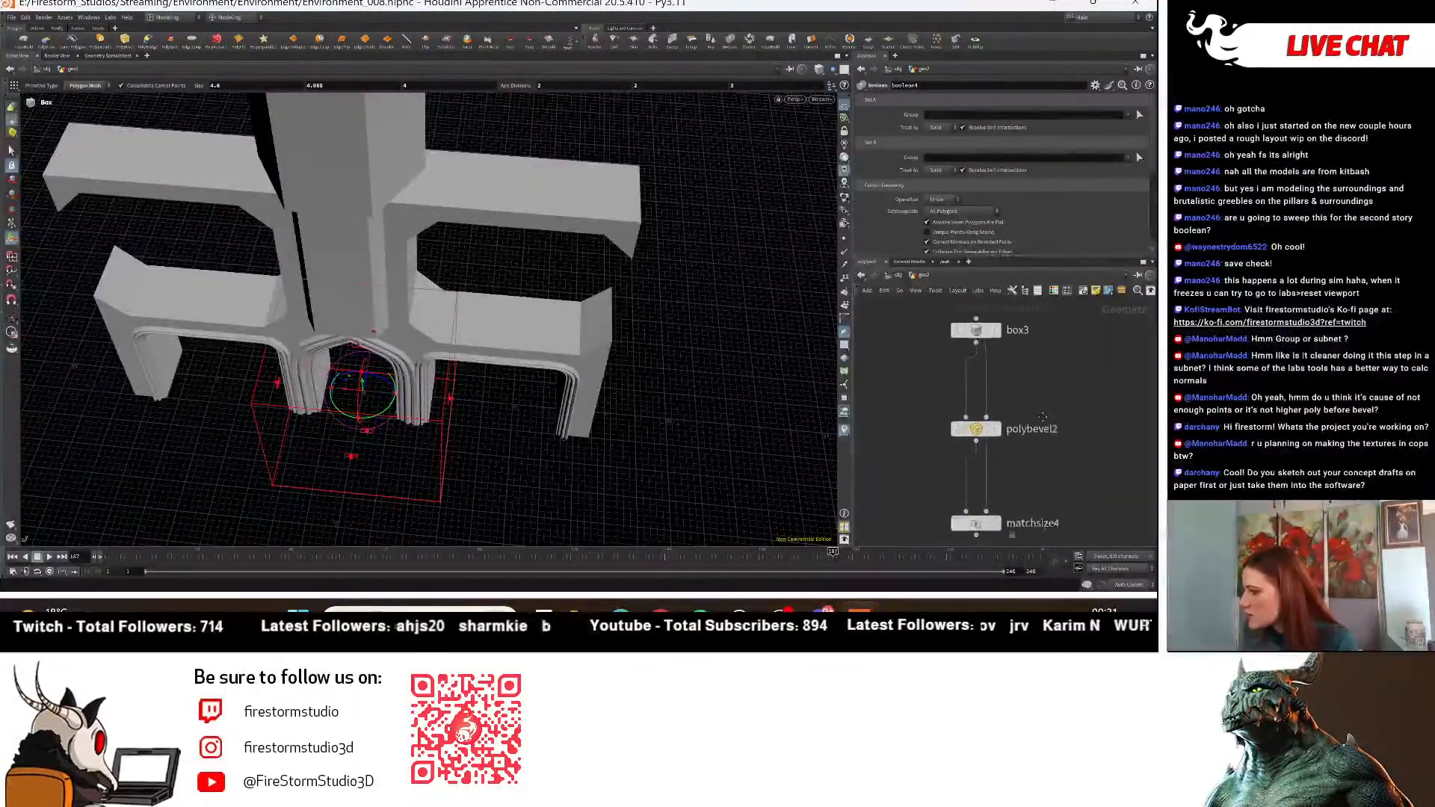
click(977, 331)
scroll(1020, 448, down, 3)
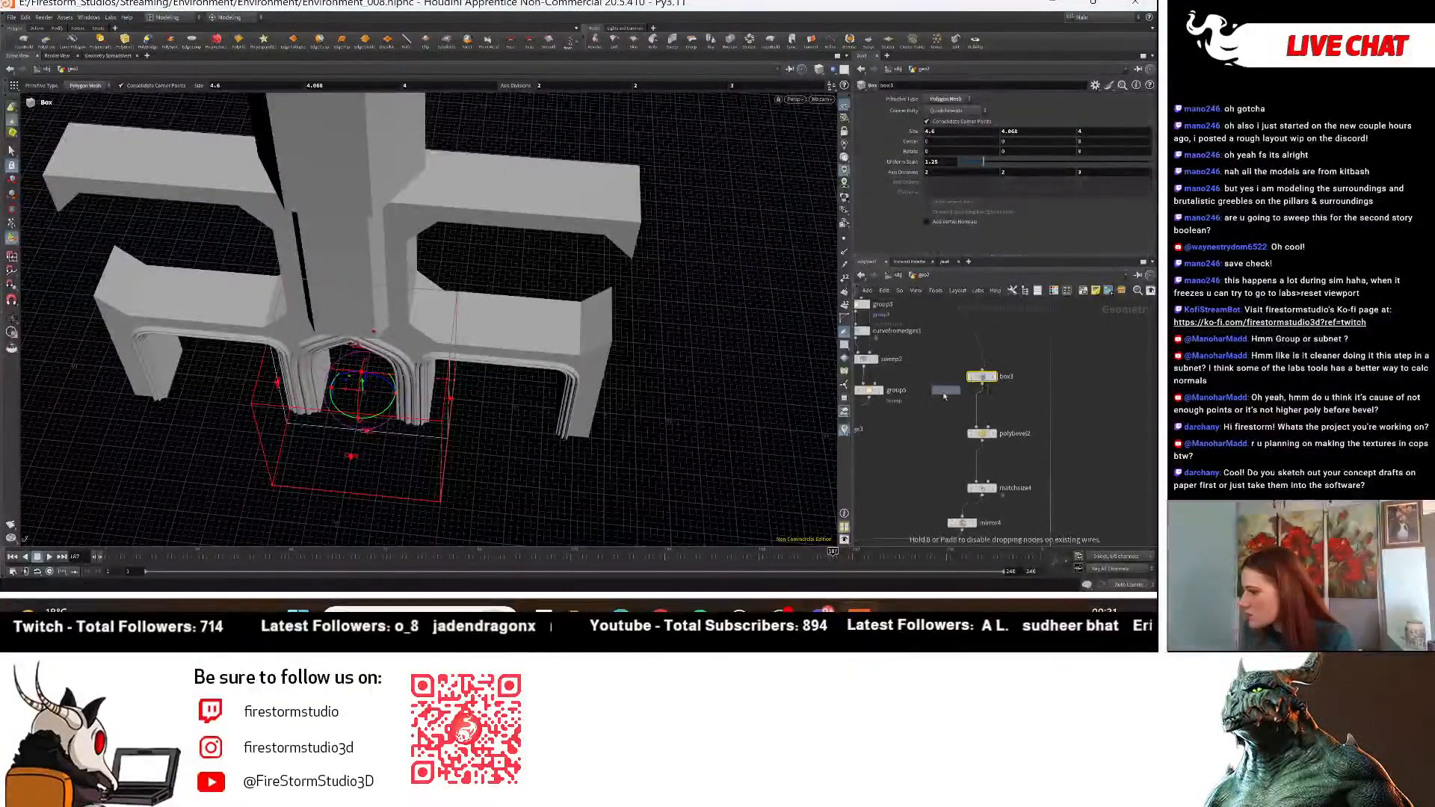
click(942, 399)
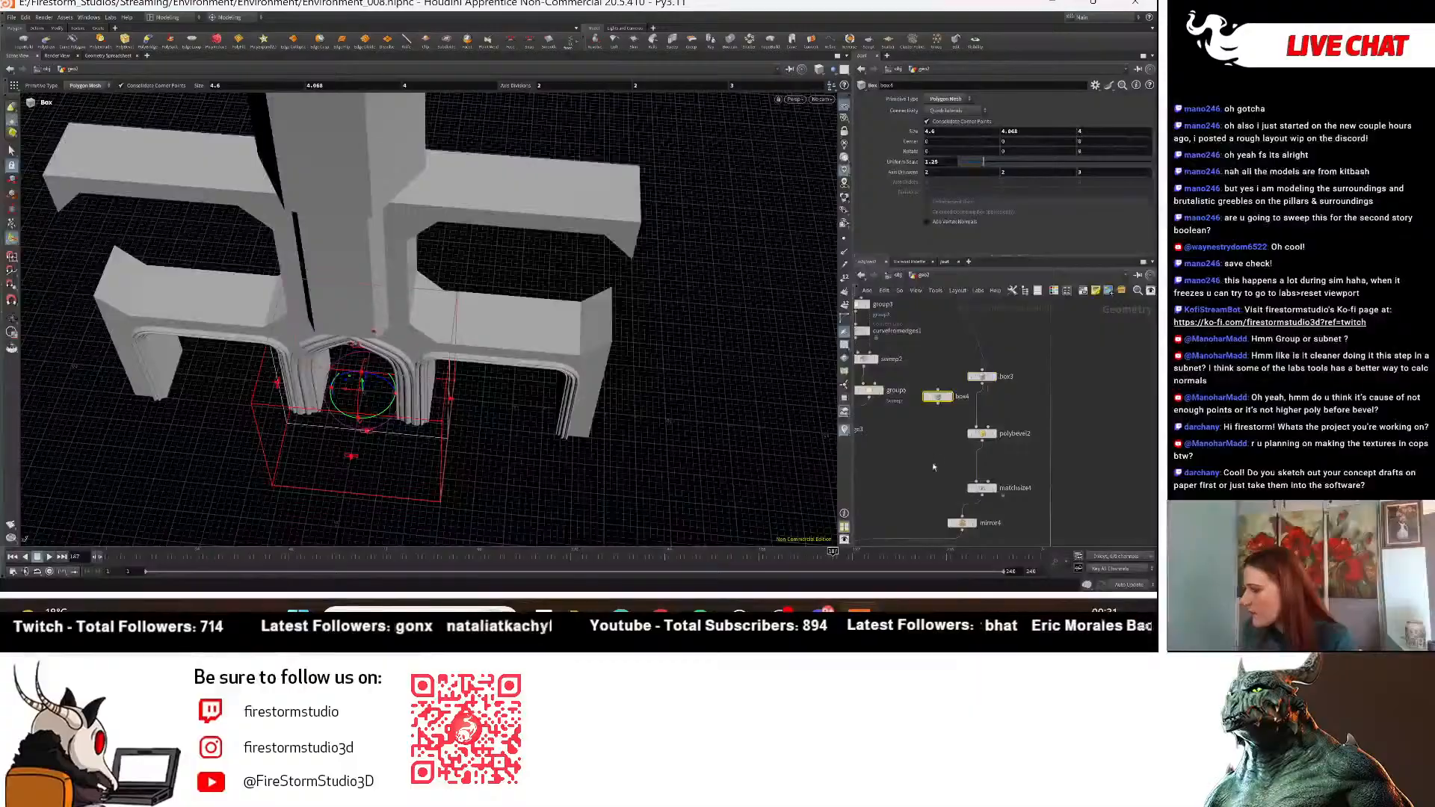
Duplicate matchsize4 and mirror4 for the copied box, feeding the box copy directly into the new match size without the bevel.
key(Tab)
key(Escape)
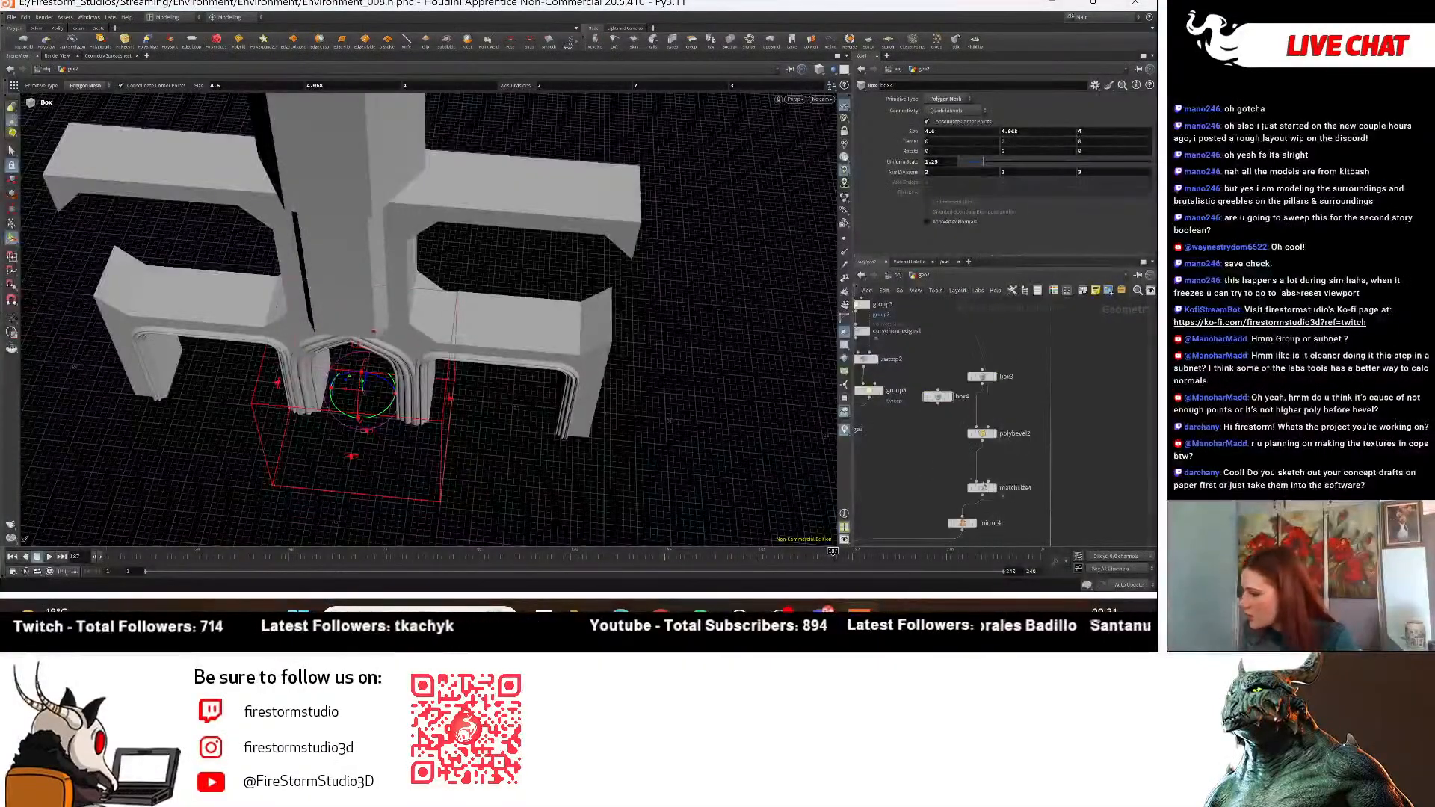
click(901, 479)
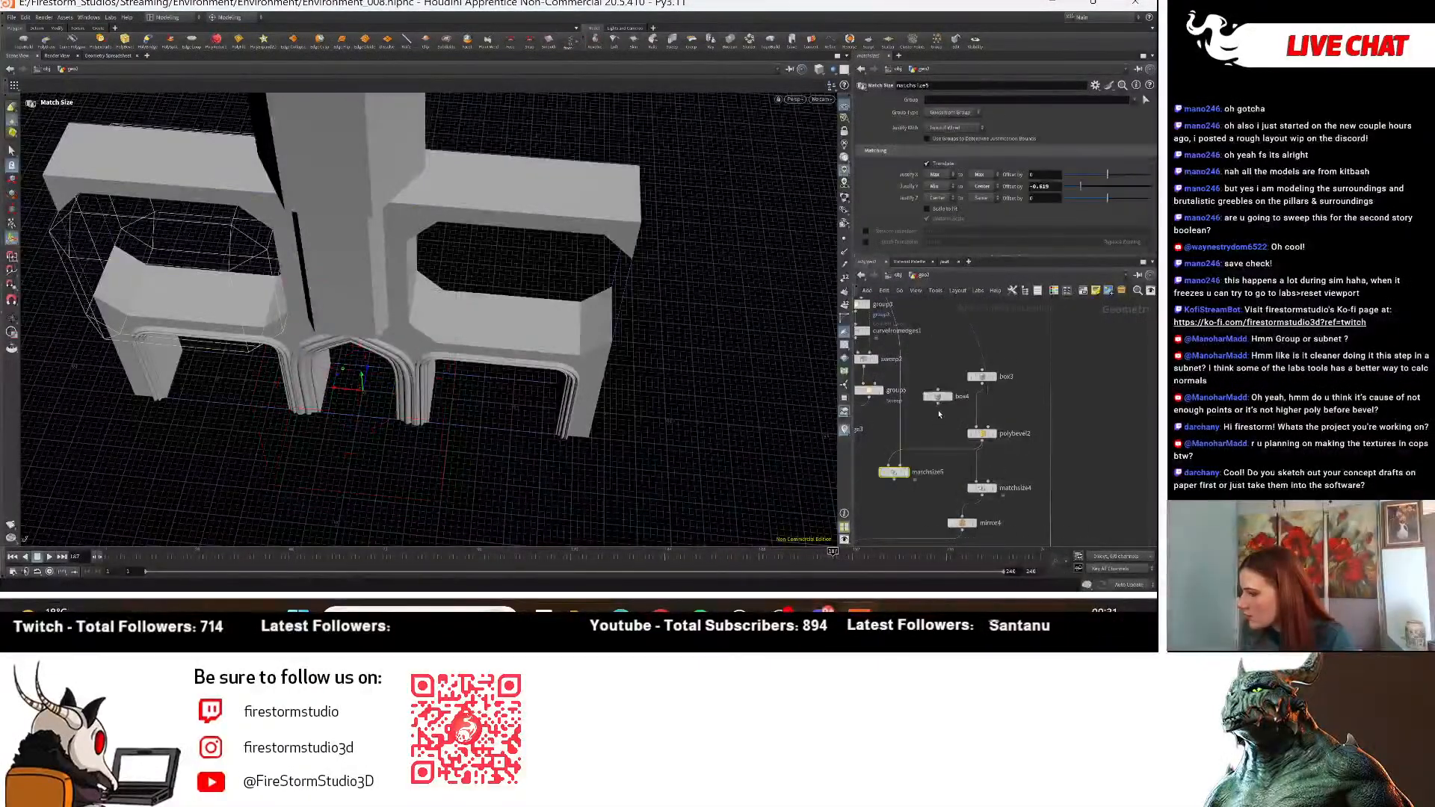
click(938, 404)
click(888, 464)
drag(894, 476, 914, 472)
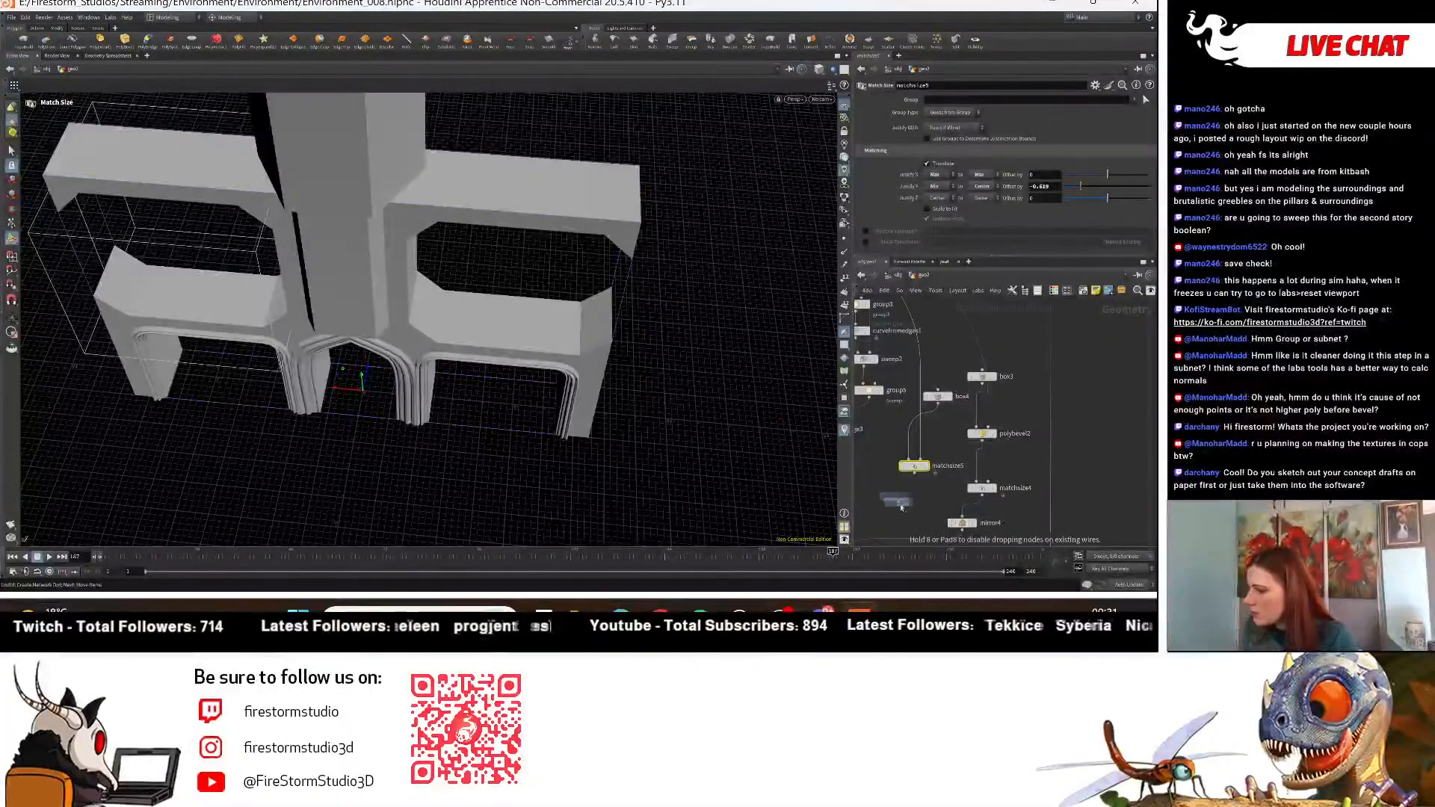
click(901, 507)
Select the copied box, match size and mirror nodes and move them together to free space near boolean4.
scroll(971, 449, down, 5)
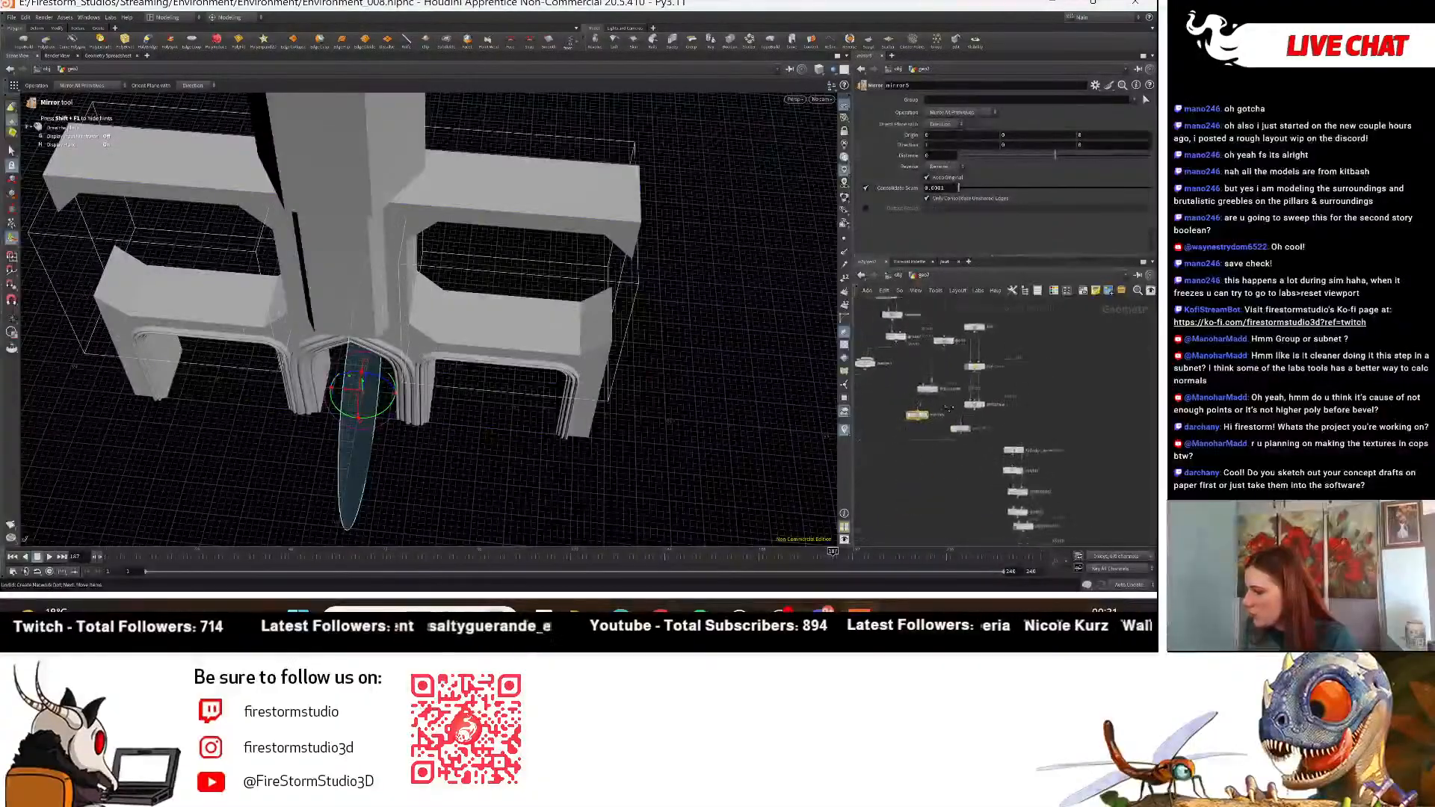
scroll(1017, 365, down, 2)
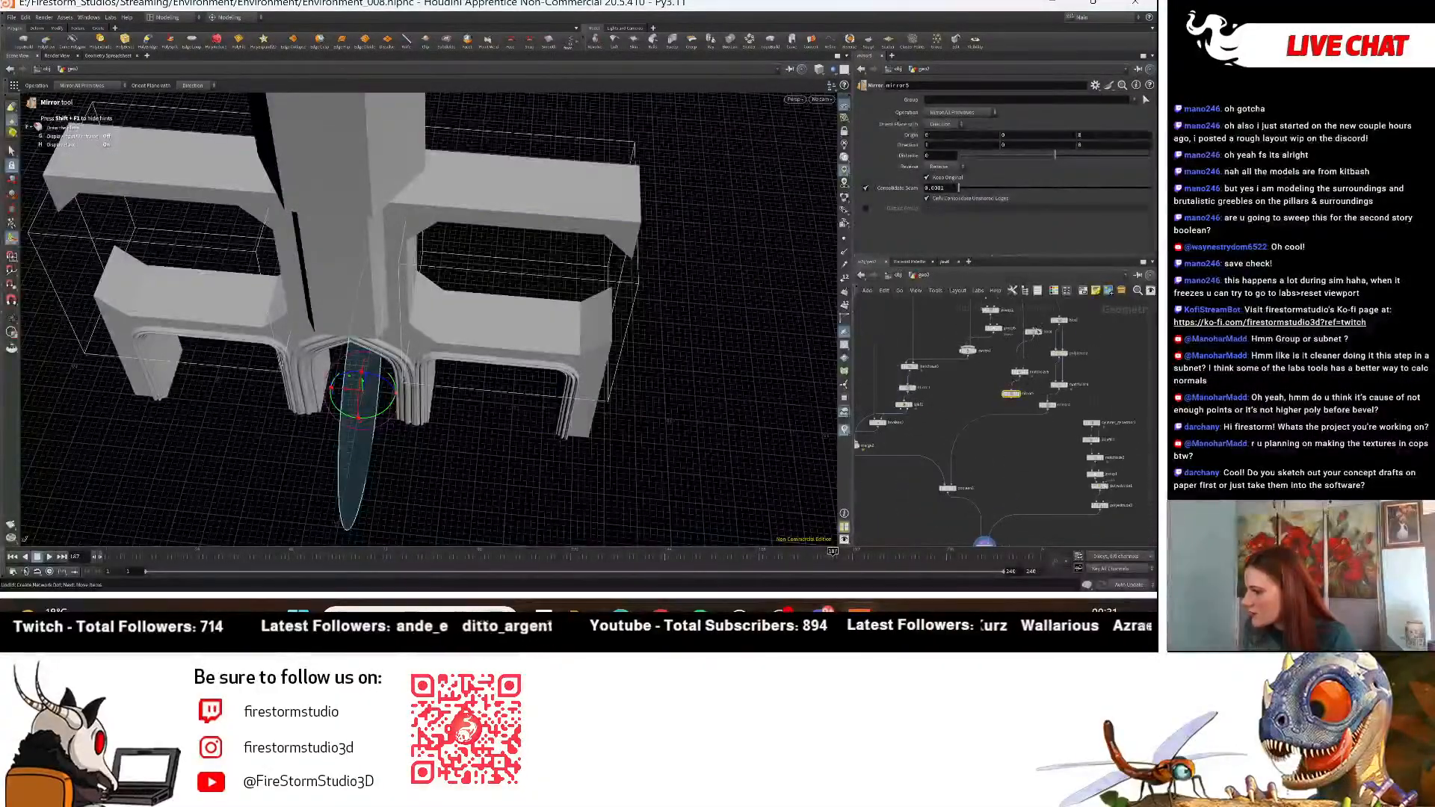
click(1032, 331)
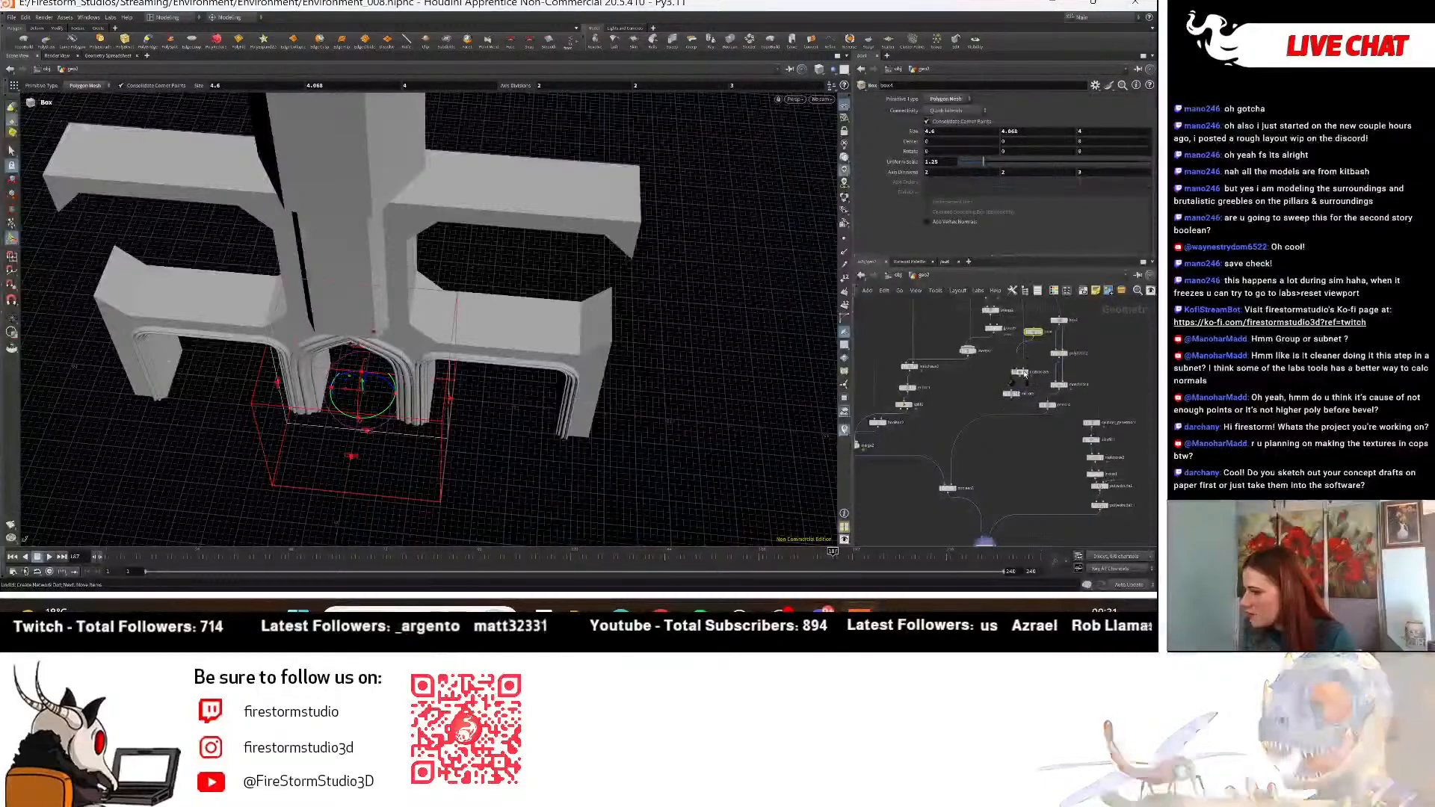
shift+click(1022, 372)
shift+click(1011, 393)
scroll(1002, 425, down, 1)
middle_drag(1002, 424, 1023, 355)
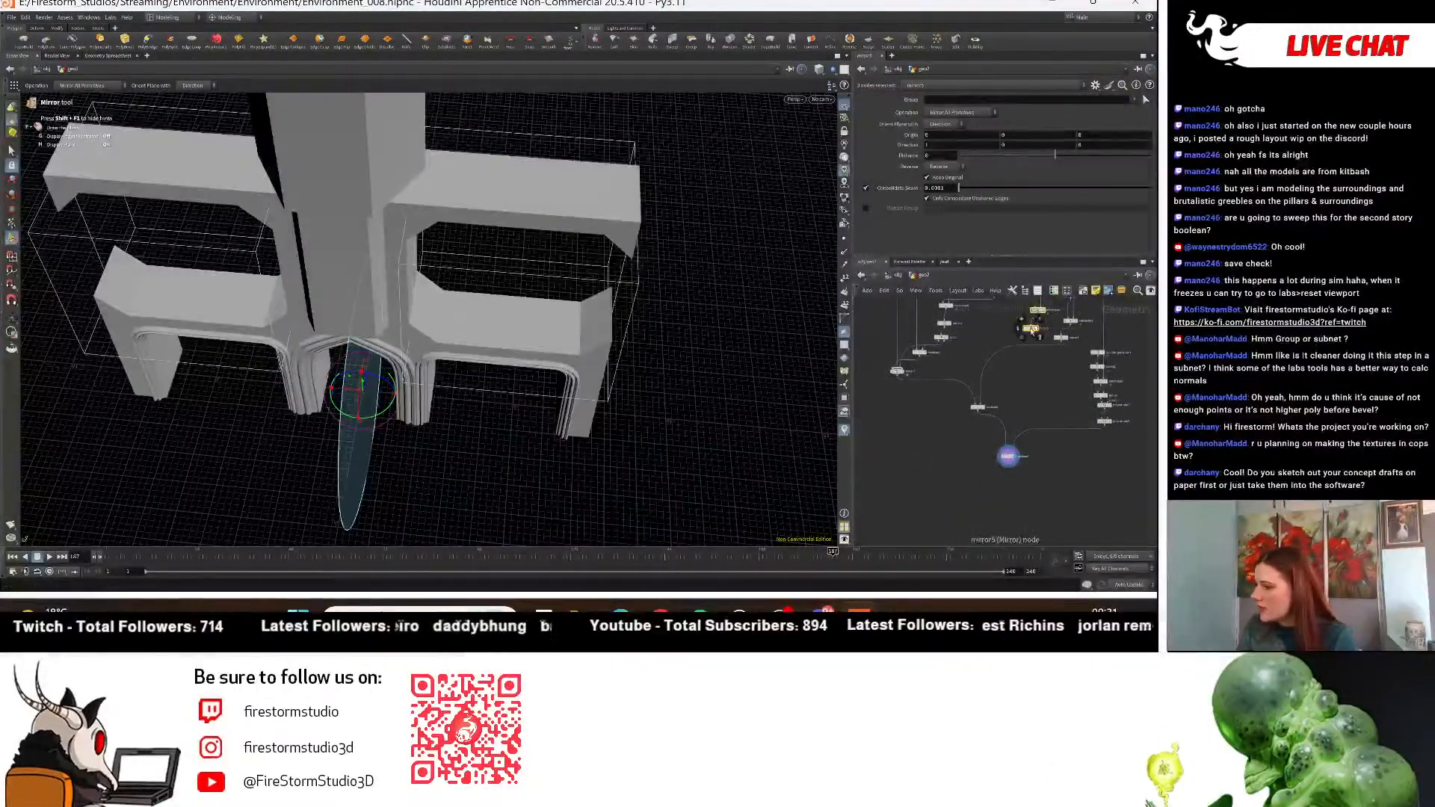
drag(1032, 331, 932, 452)
click(921, 472)
middle_drag(921, 472, 1009, 446)
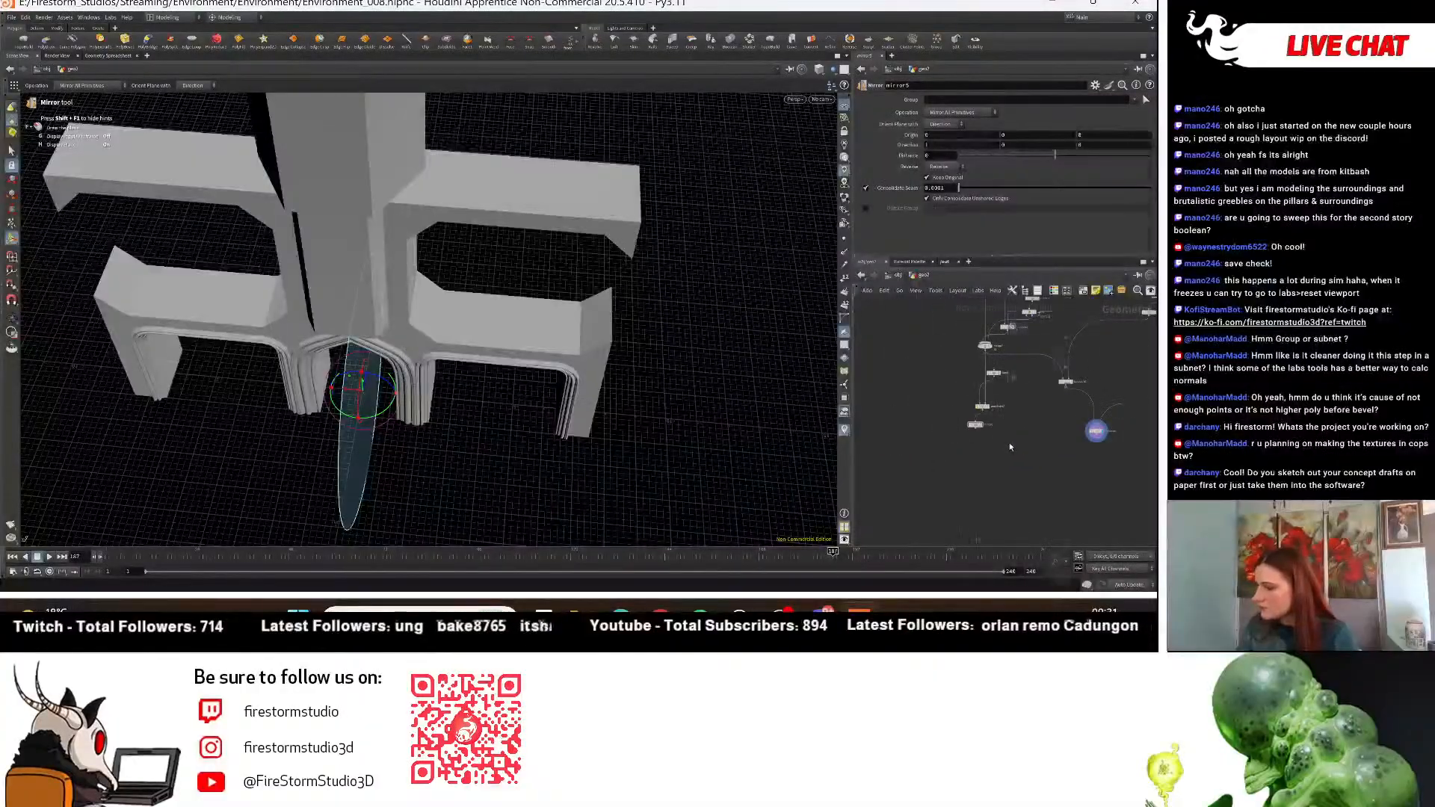
Add a Boolean Subtract node below the copied mirror node.
key(Tab)
text(boo)
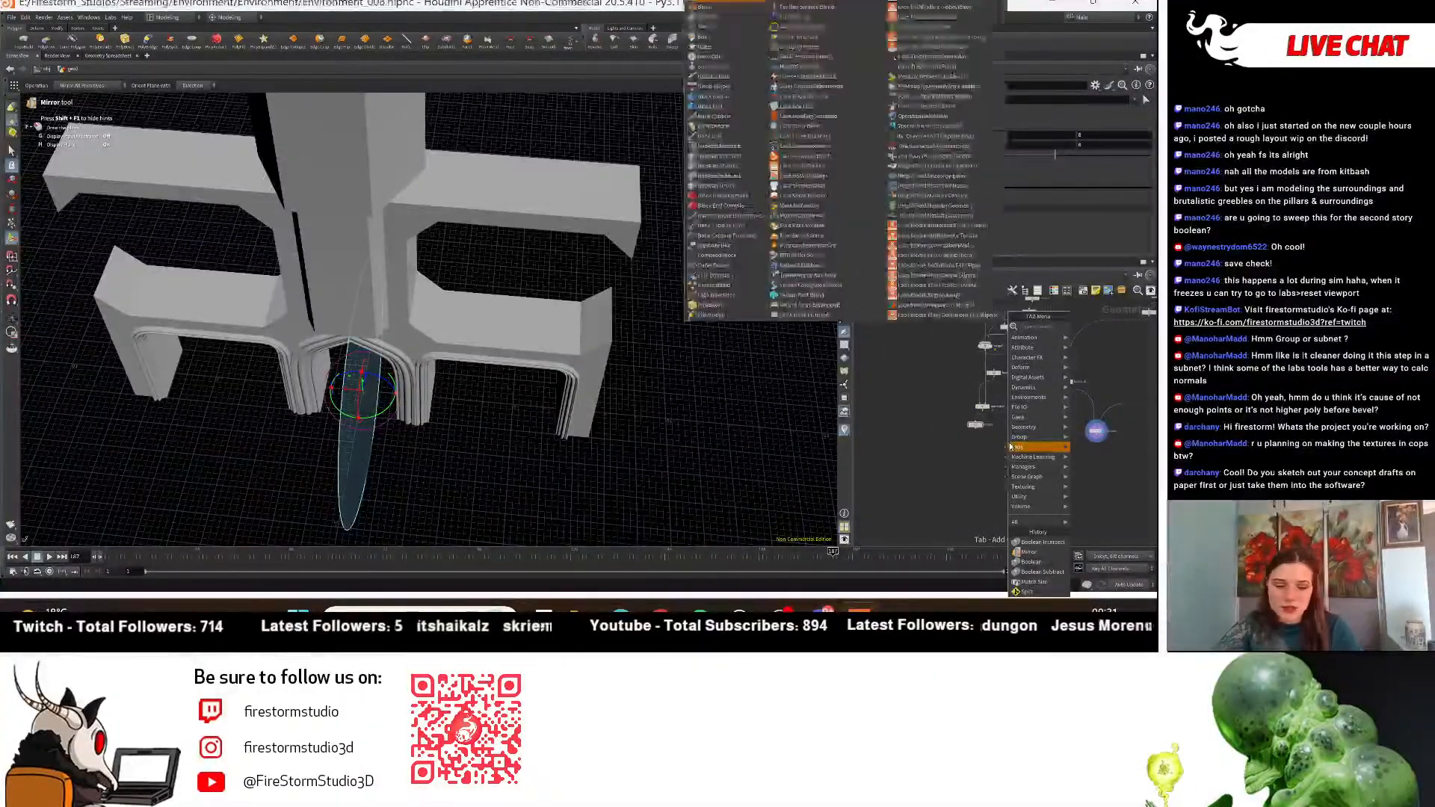
text(lean sub)
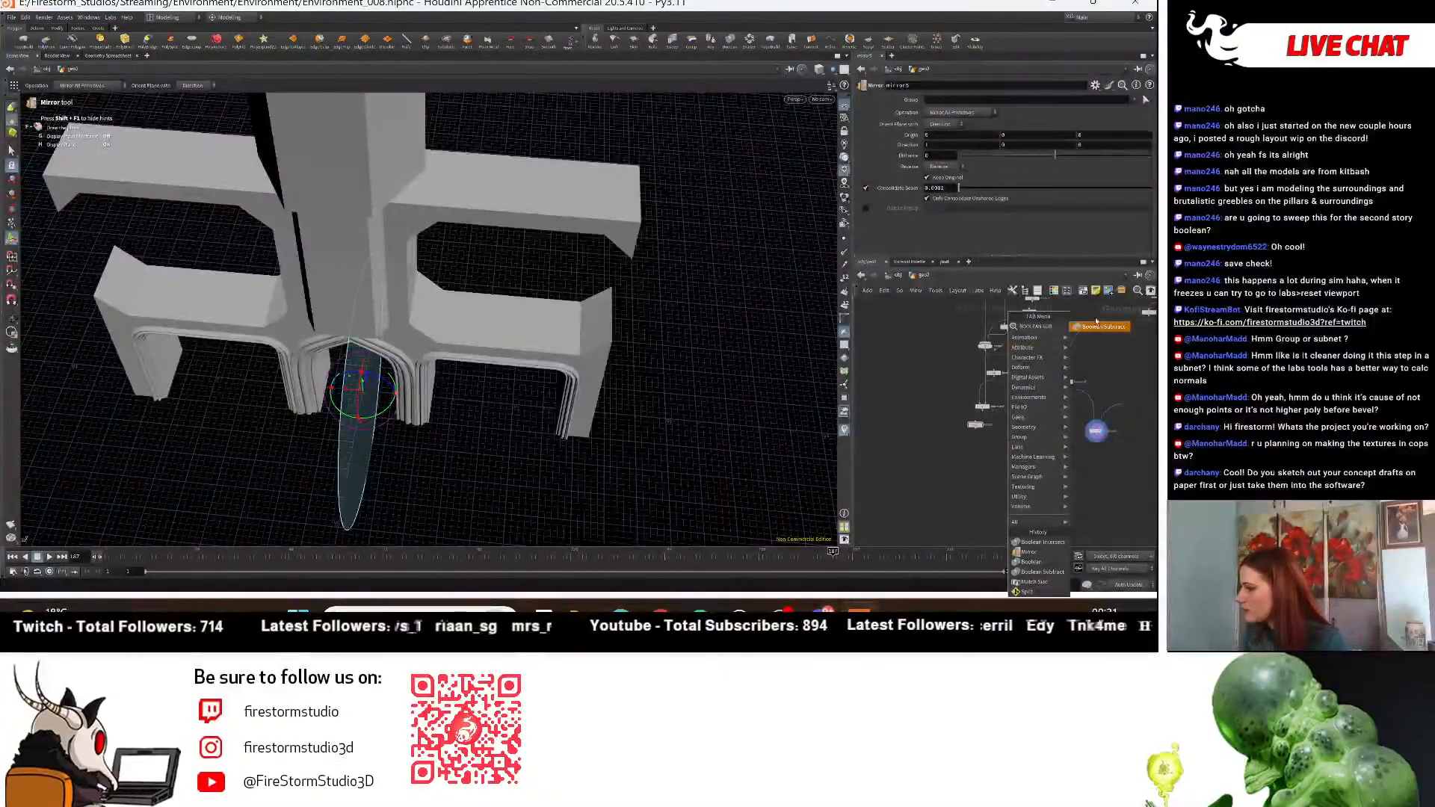
click(1097, 324)
click(984, 478)
scroll(1098, 445, up, 2)
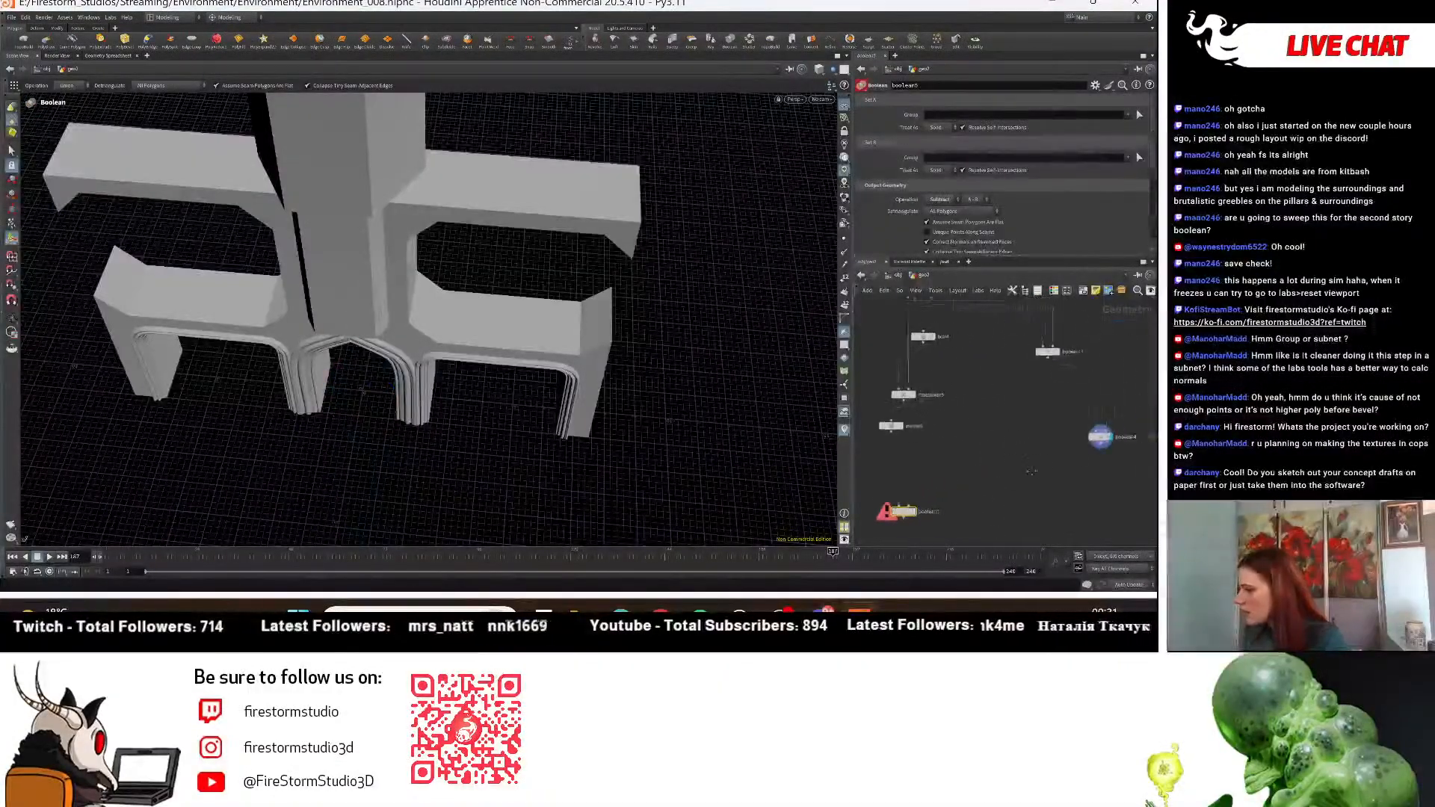
Wire boolean4 and the copied mirror into the new Boolean Subtract's two inputs, and display its result.
middle_drag(1088, 402, 1000, 440)
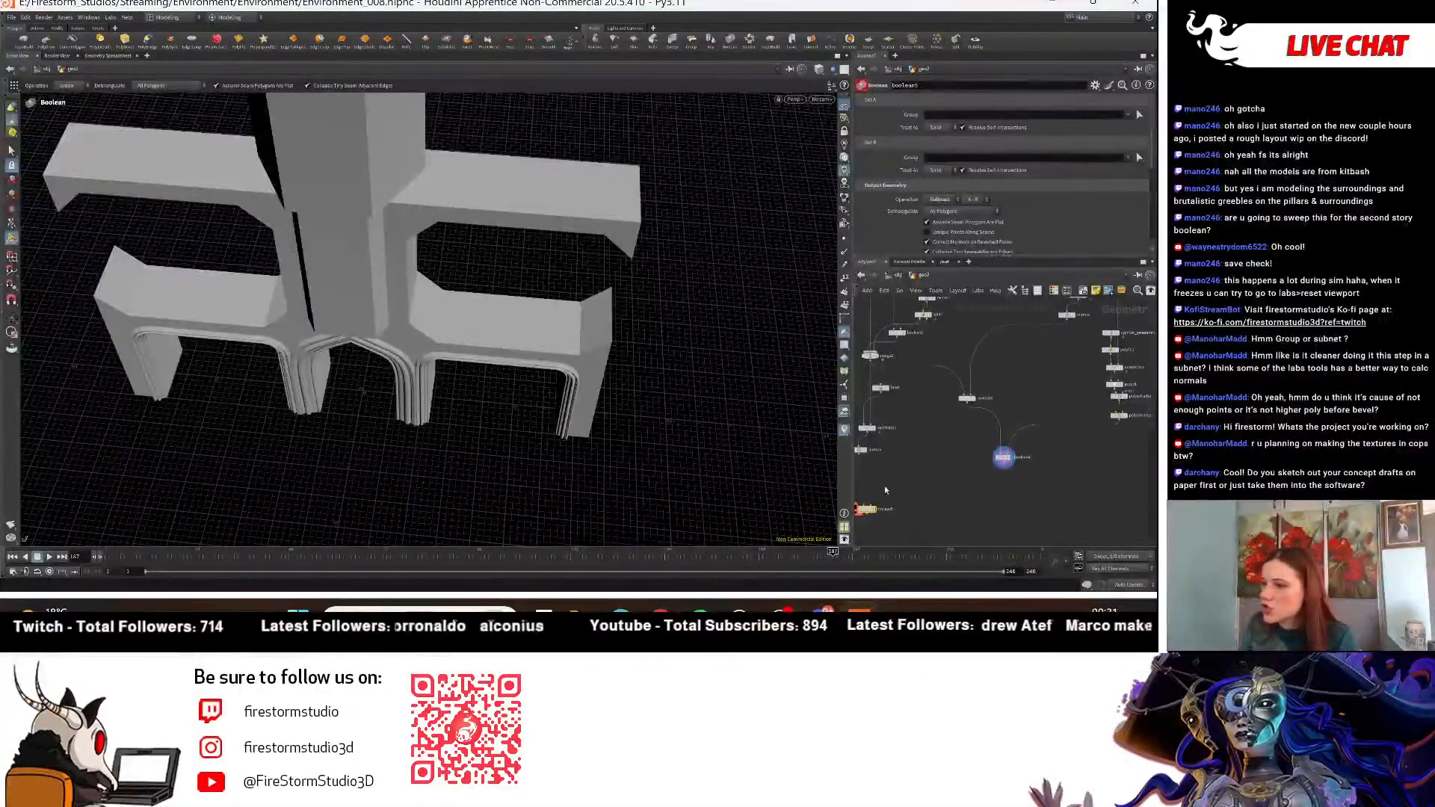
alt+drag(529, 398, 527, 328)
middle_drag(929, 504, 974, 499)
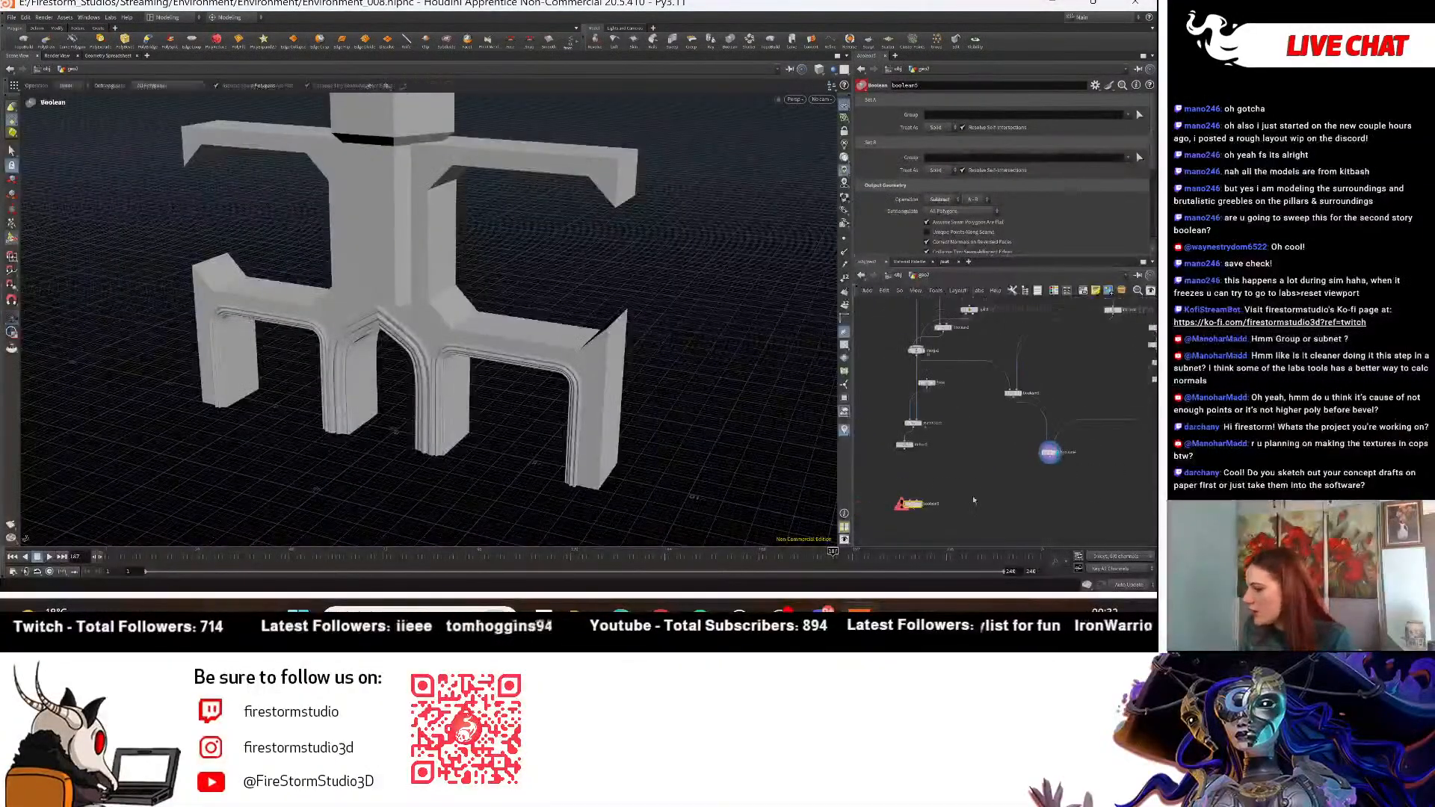
click(1050, 463)
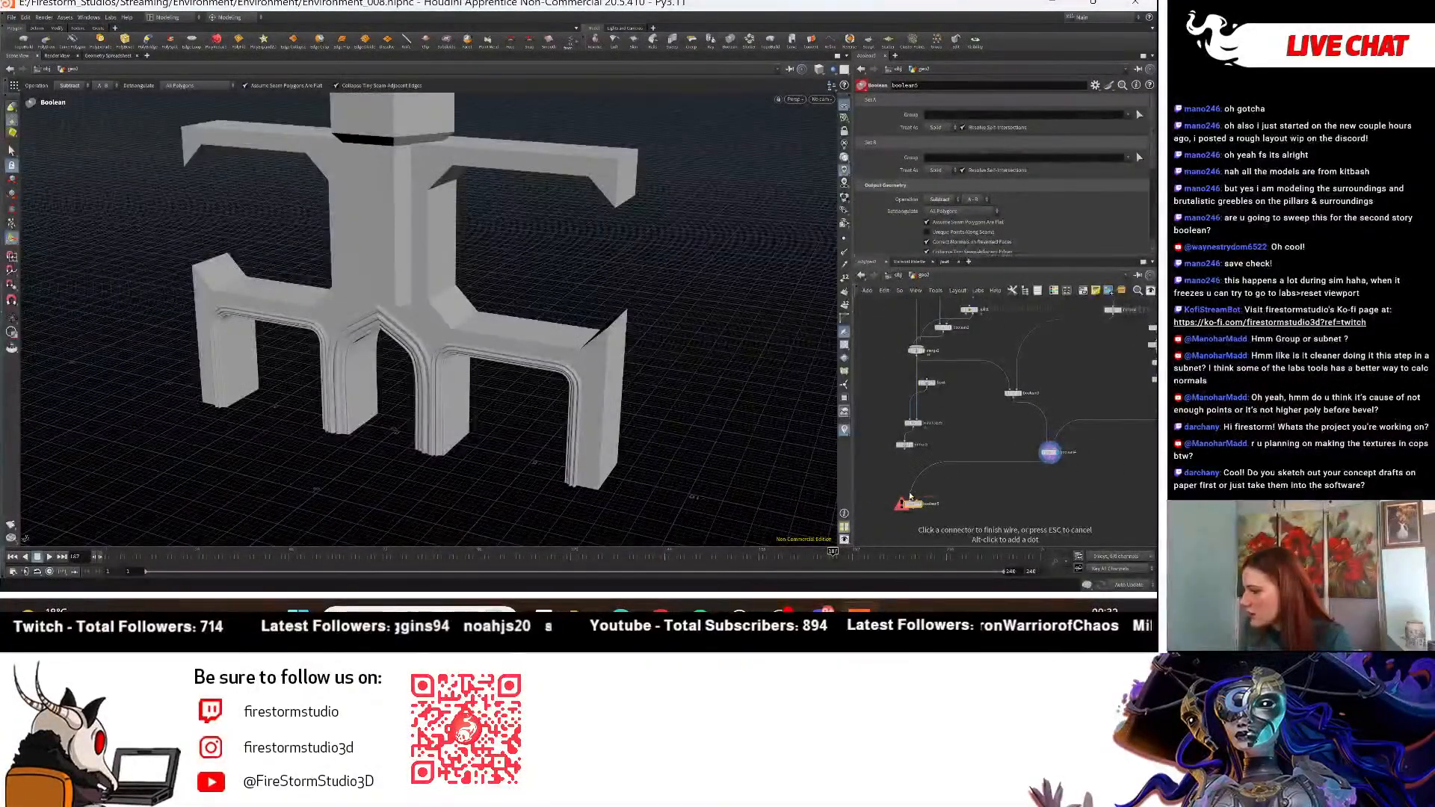
click(911, 497)
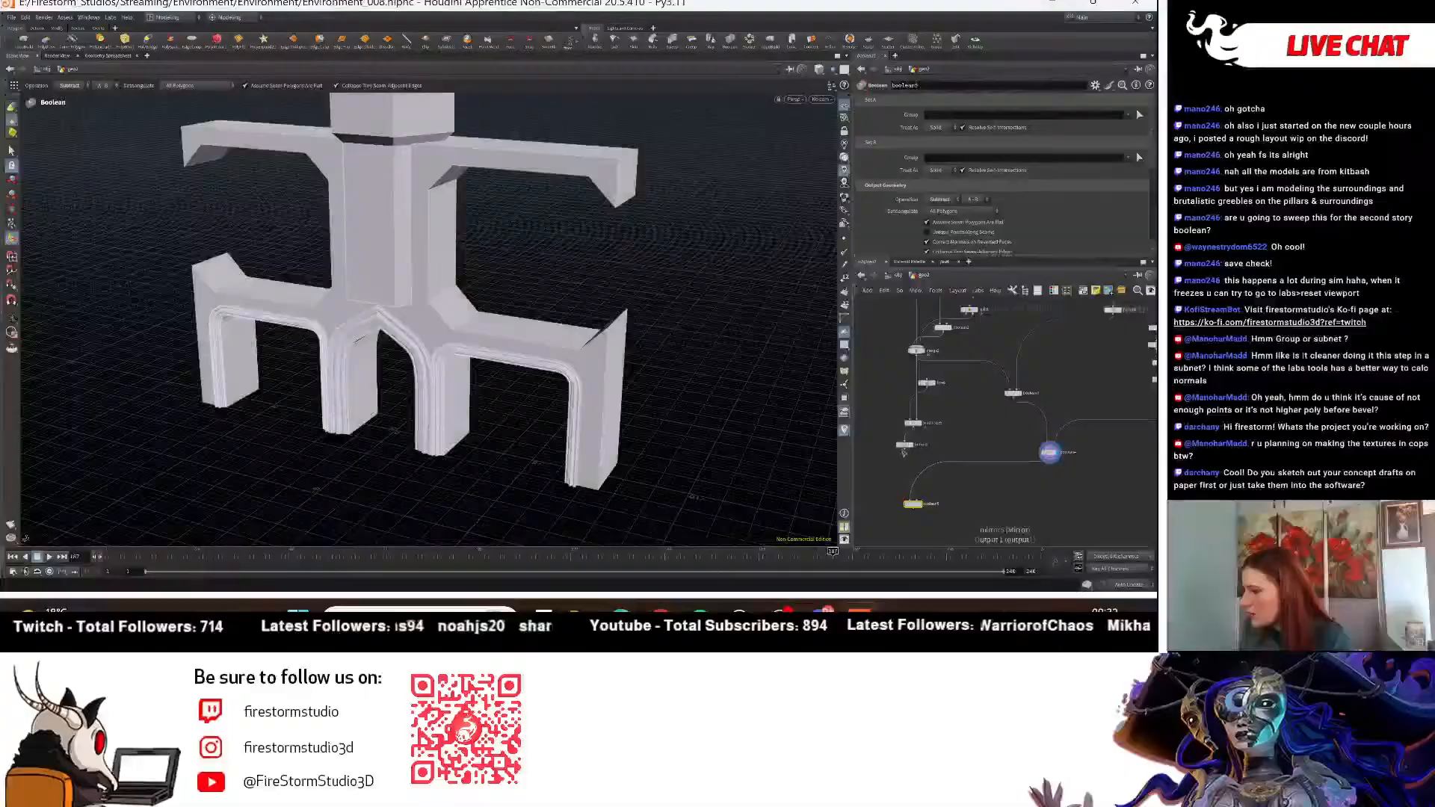
click(924, 505)
click(924, 505)
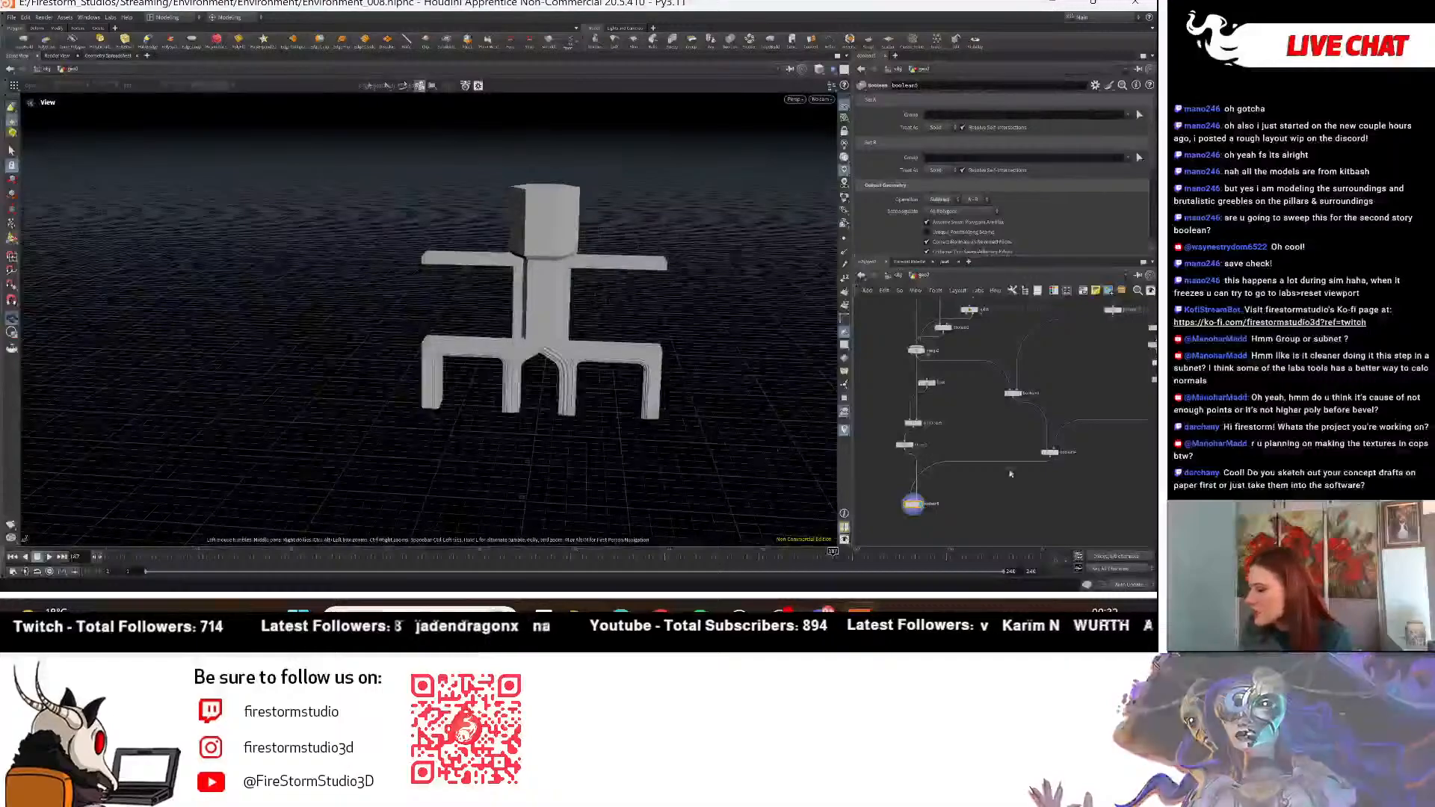
Set the Z size of the copied cutter box4 to 1.
scroll(952, 389, up, 4)
click(902, 375)
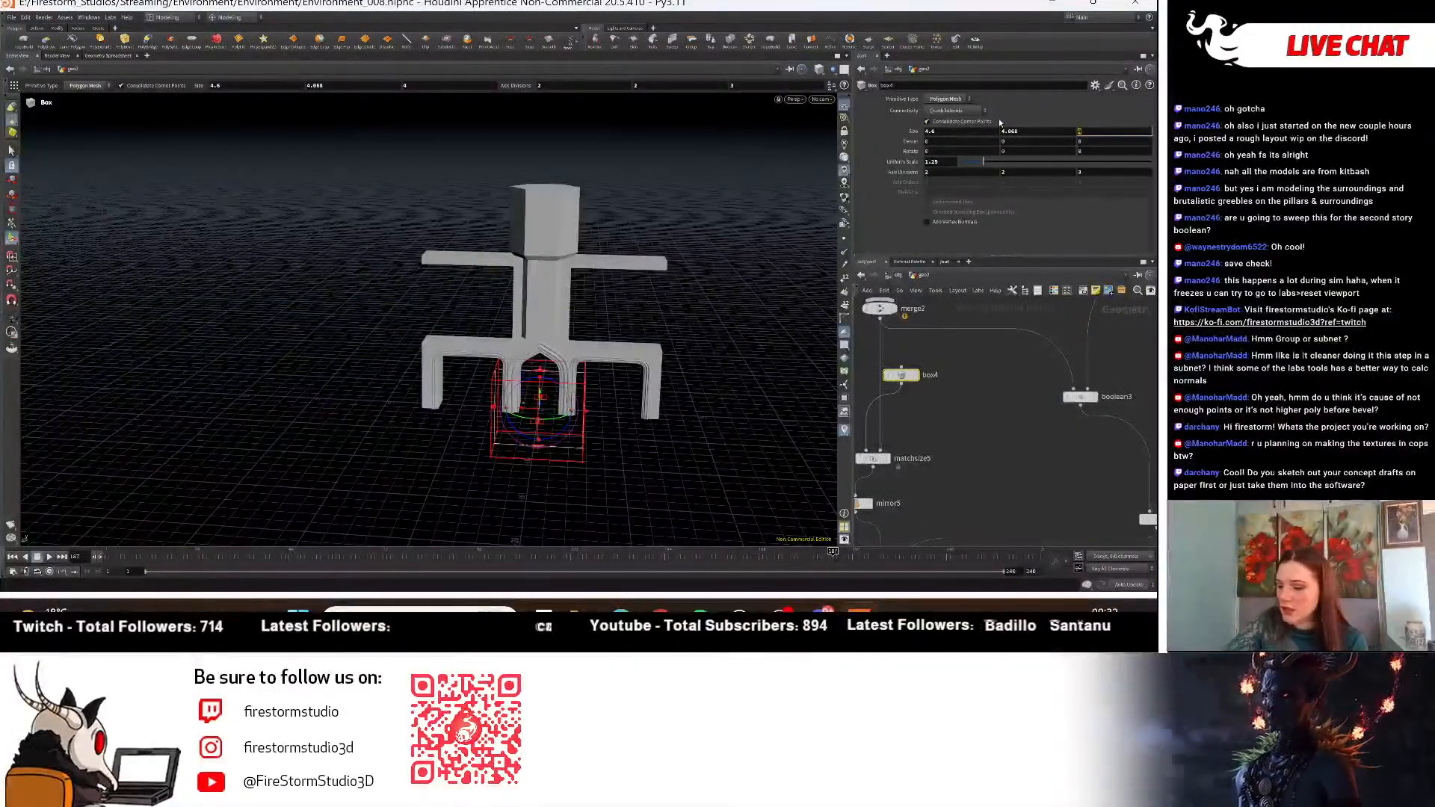
key(Return)
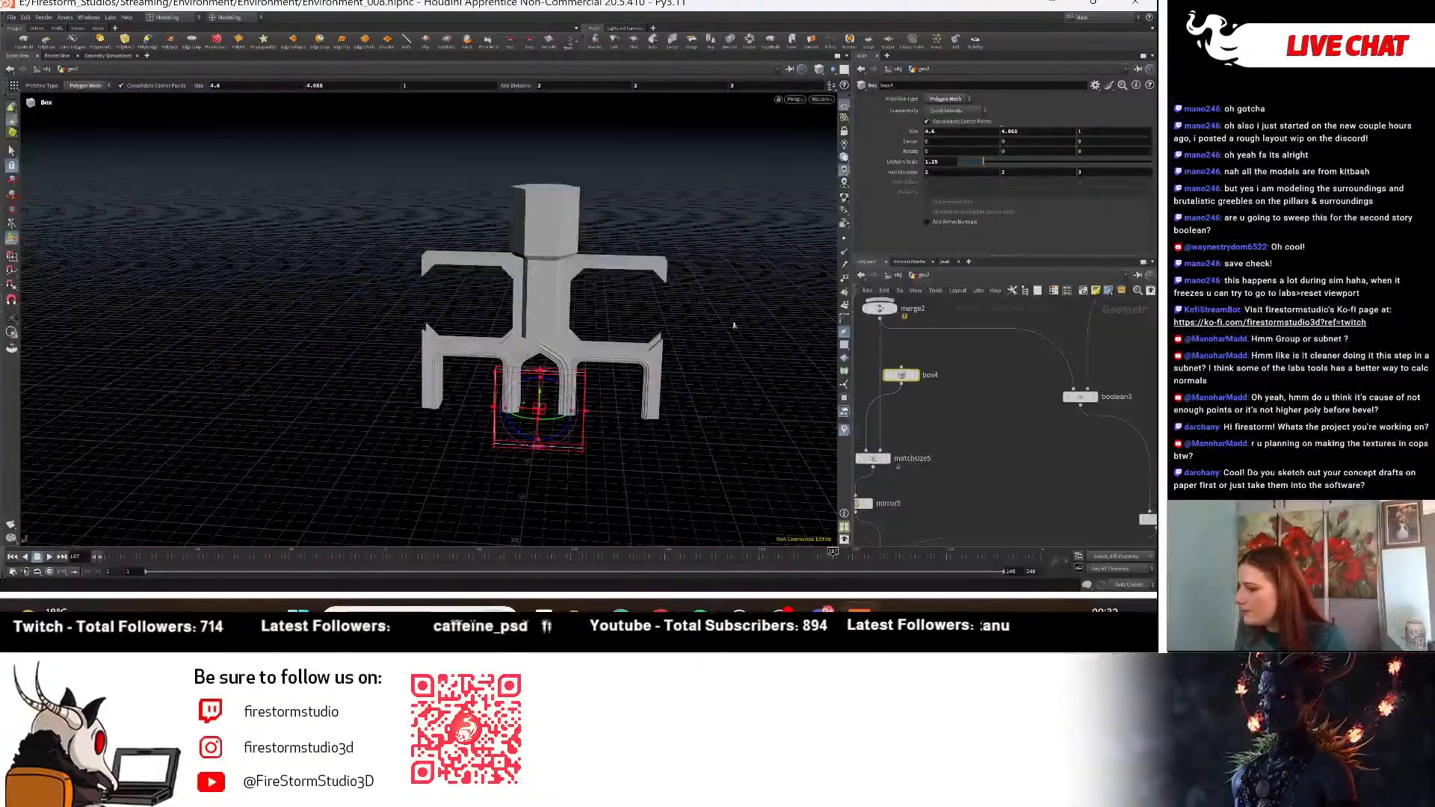
Try a Z size of 1.5 for box4, and settle on 1.25.
alt+drag(640, 456, 673, 527)
alt+right_drag(672, 527, 705, 448)
alt+drag(705, 449, 719, 371)
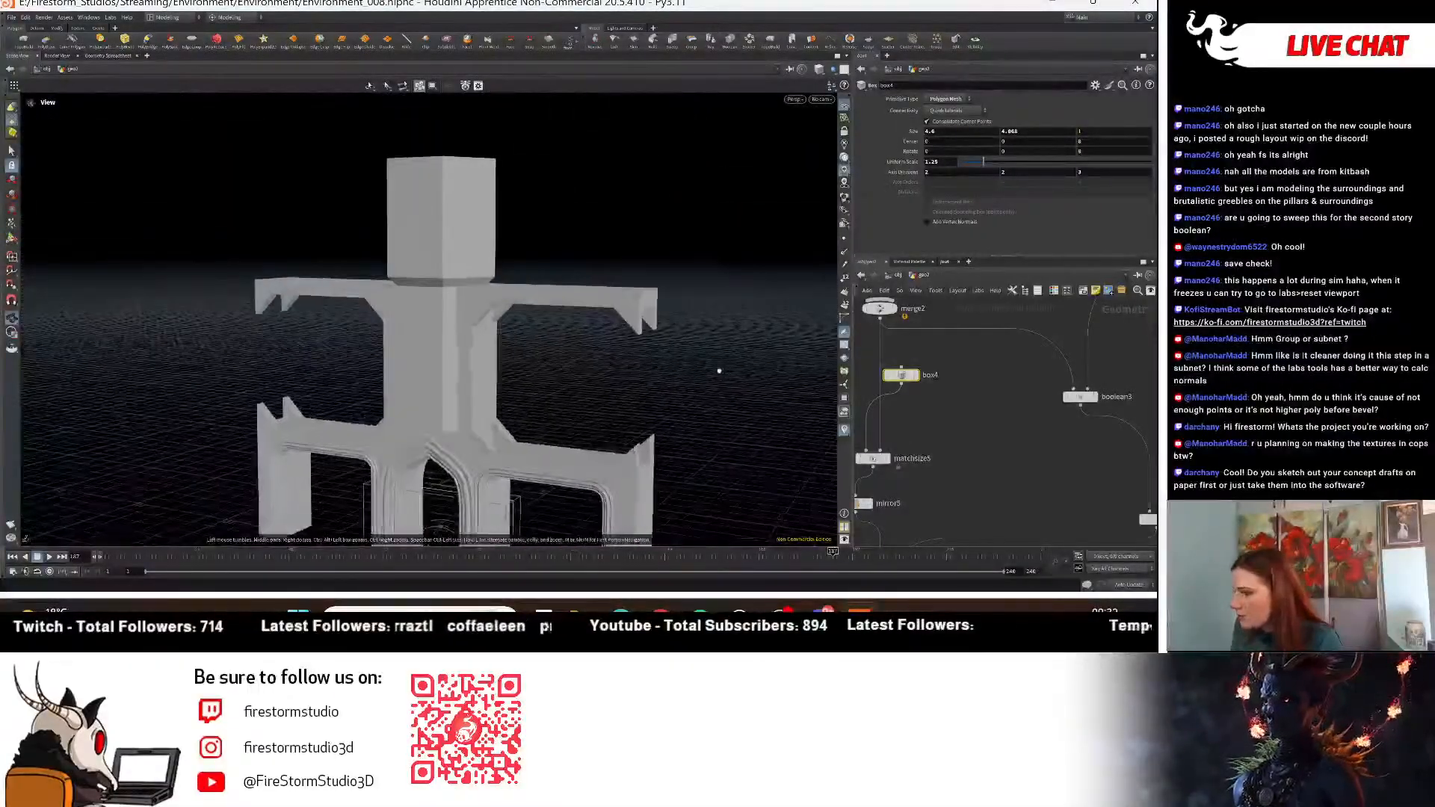
key(Return)
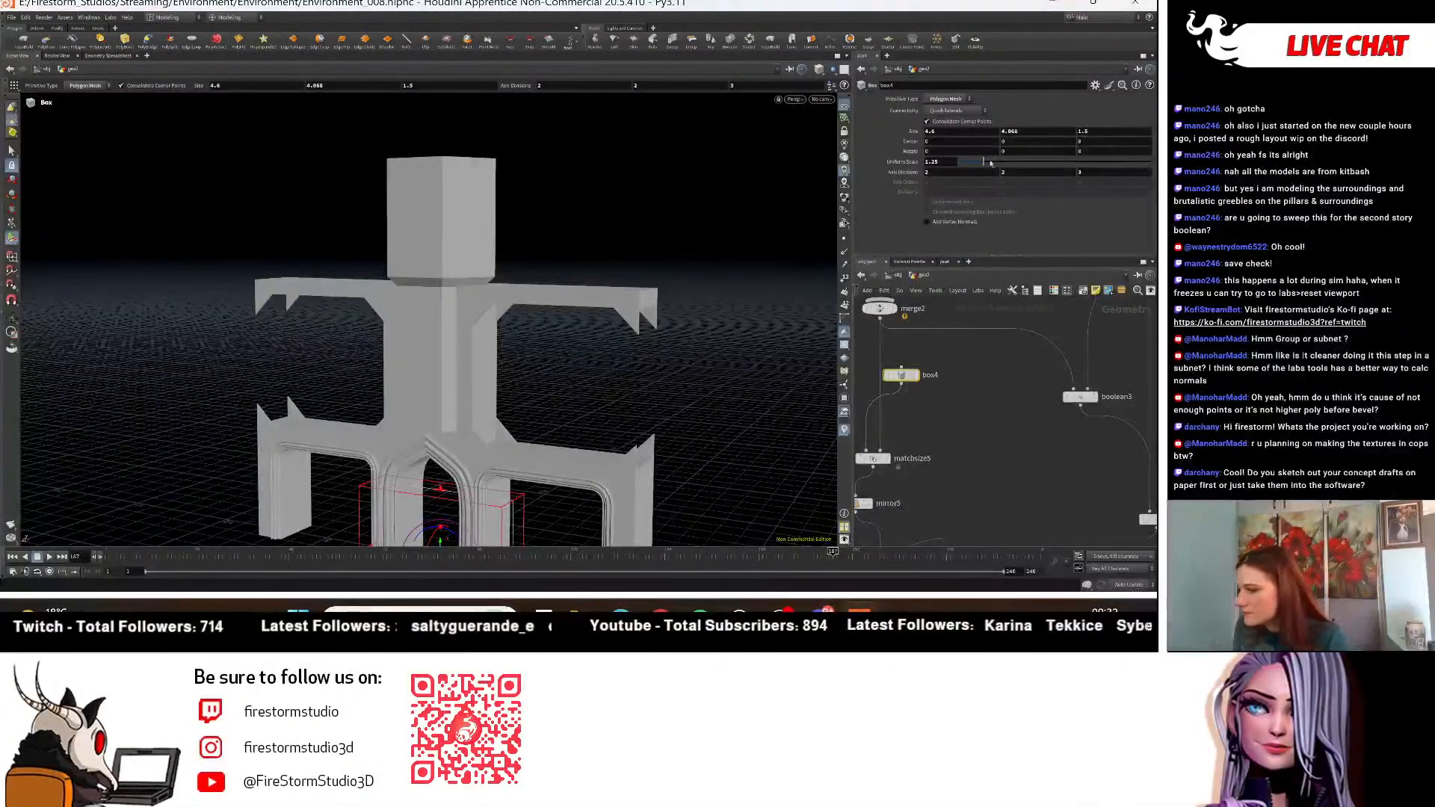
alt+drag(635, 351, 485, 396)
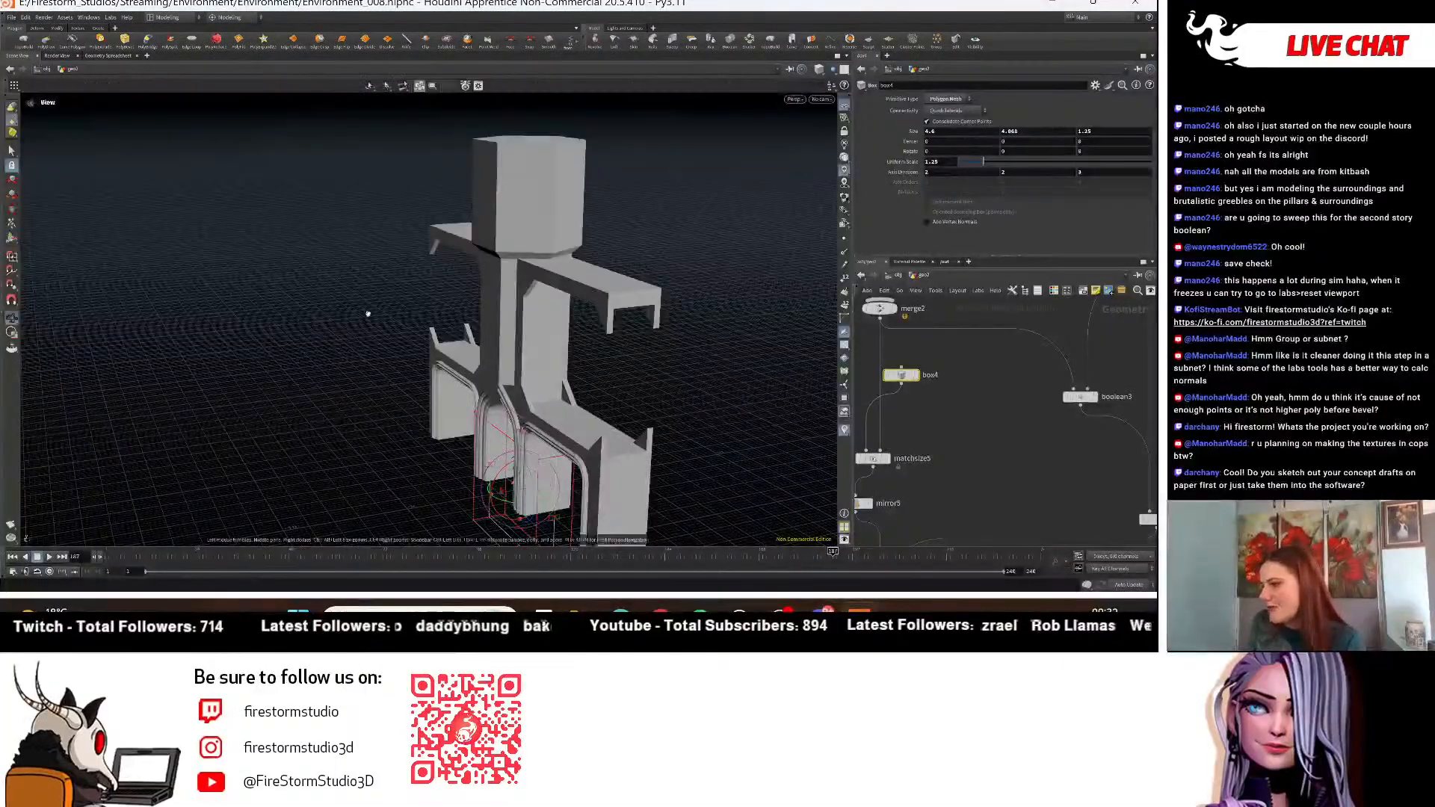
Examine the straight cut through the upper and lower arms from several angles and distances.
alt+drag(470, 358, 479, 408)
scroll(593, 378, down, 3)
scroll(479, 408, up, 3)
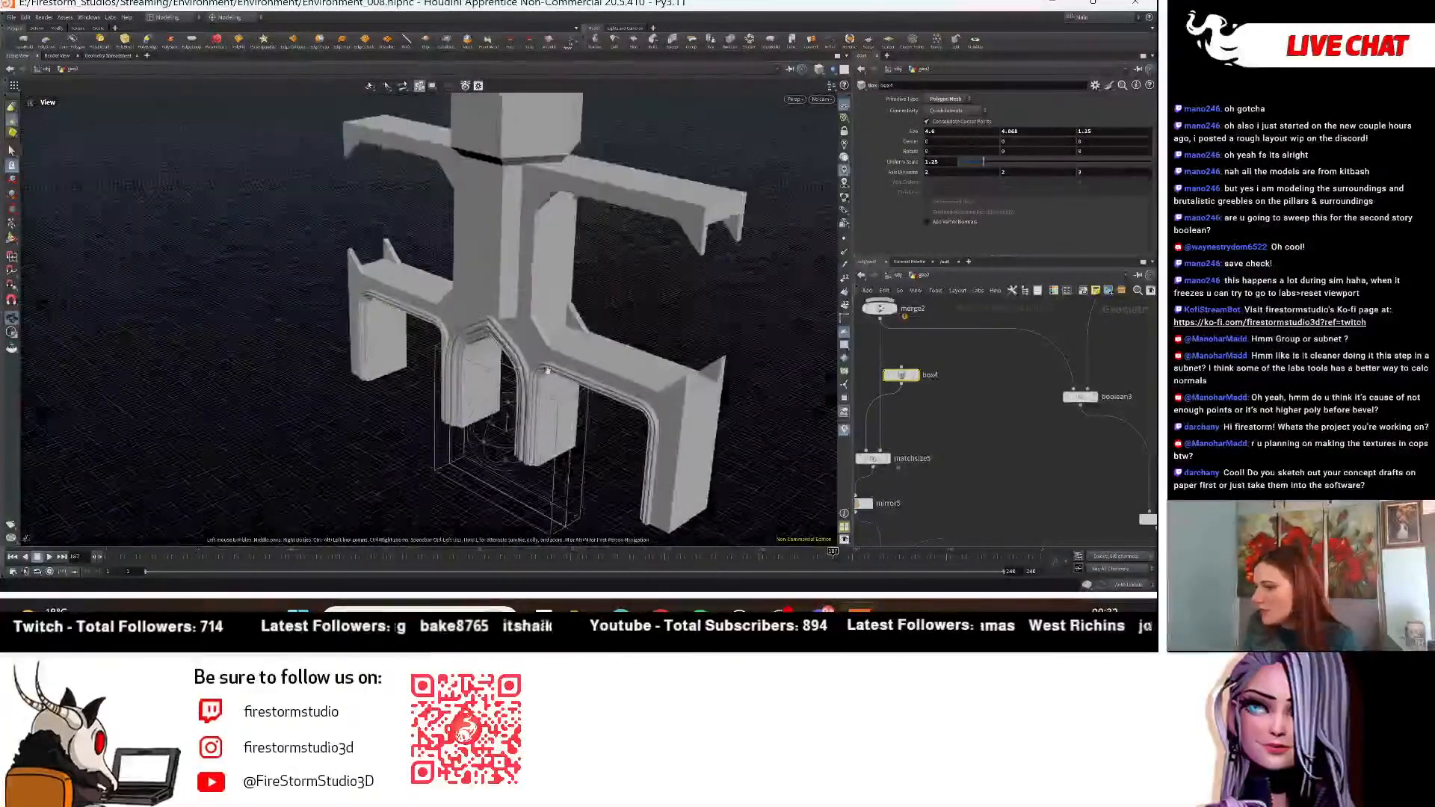
alt+drag(613, 381, 672, 365)
scroll(723, 368, down, 3)
scroll(700, 366, up, 4)
scroll(672, 364, down, 4)
alt+middle_drag(687, 381, 569, 340)
alt+drag(569, 340, 589, 365)
alt+right_drag(589, 365, 711, 307)
alt+drag(711, 307, 724, 347)
scroll(578, 342, down, 3)
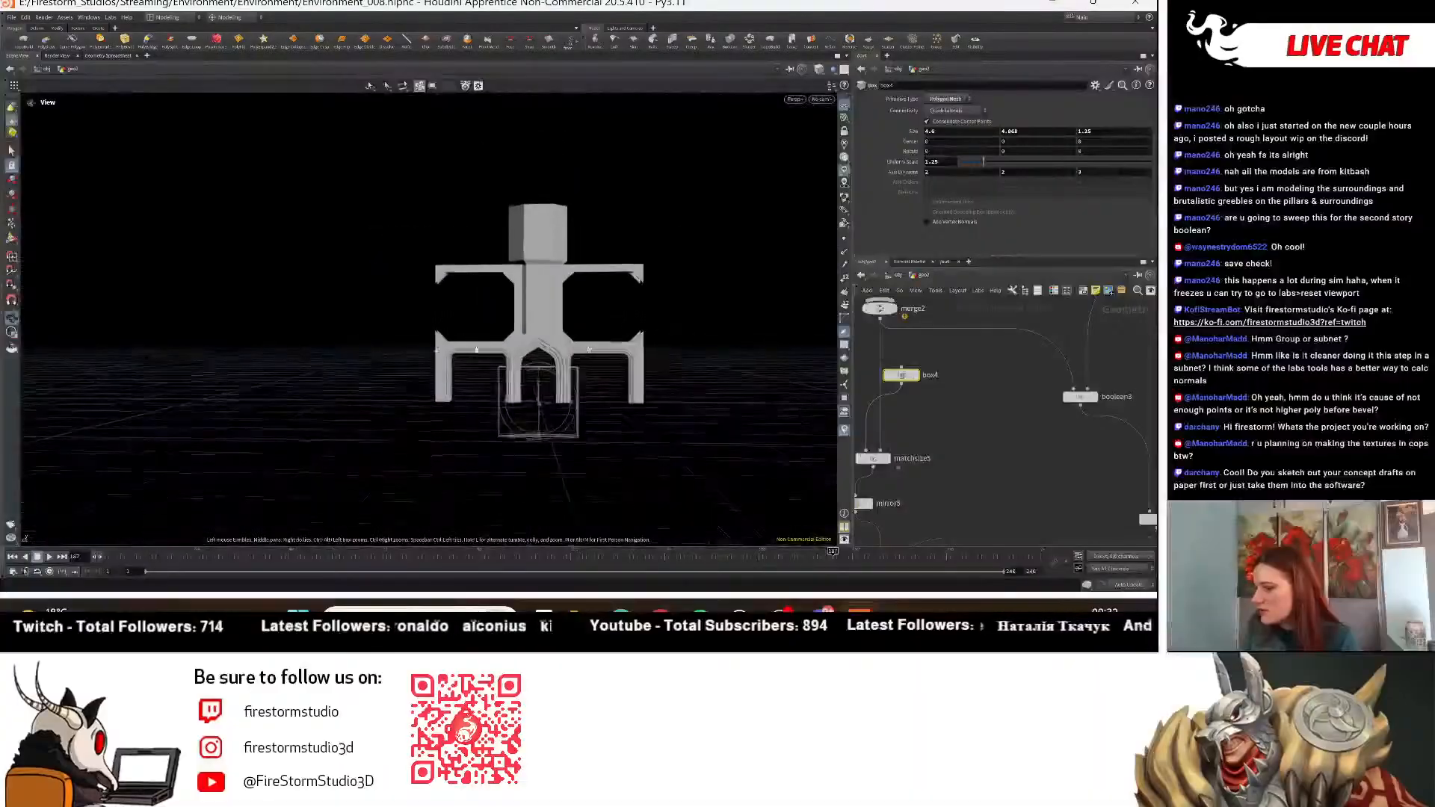
drag(624, 346, 581, 364)
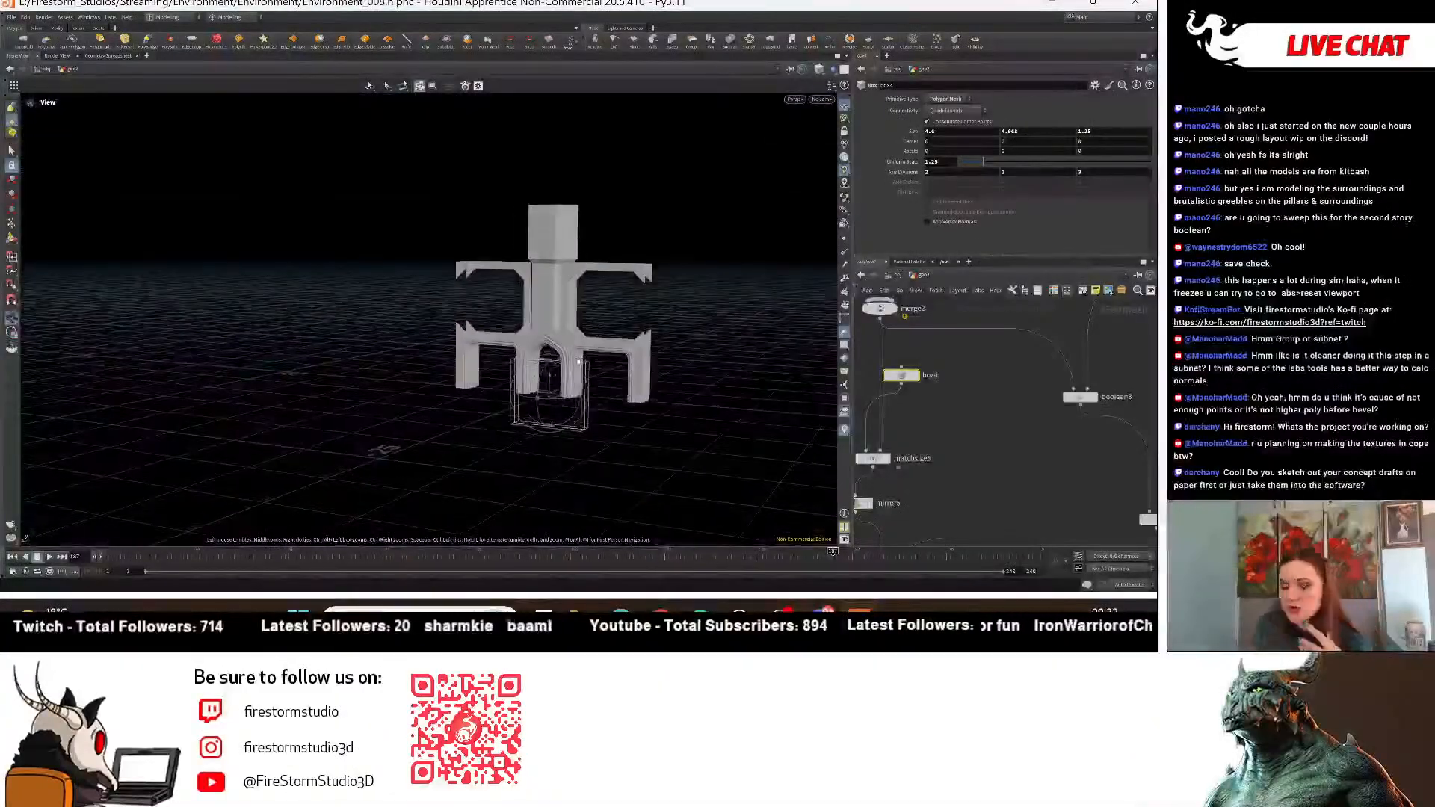
right_drag(560, 408, 725, 423)
drag(724, 423, 647, 378)
right_drag(647, 378, 568, 387)
drag(665, 258, 676, 295)
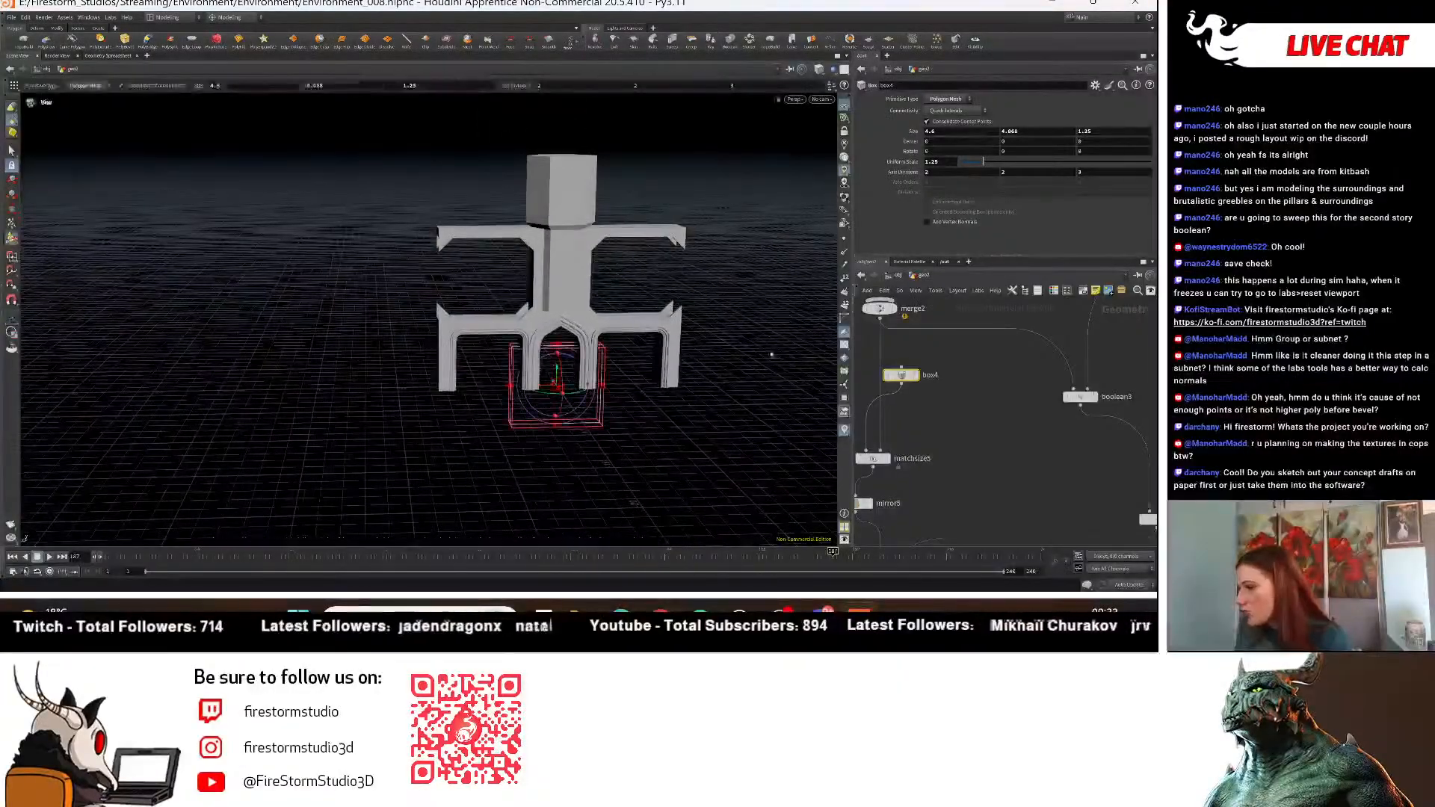
Examine the gate's arches, pillar undersides and upper openings from several angles and distances.
drag(733, 362, 446, 436)
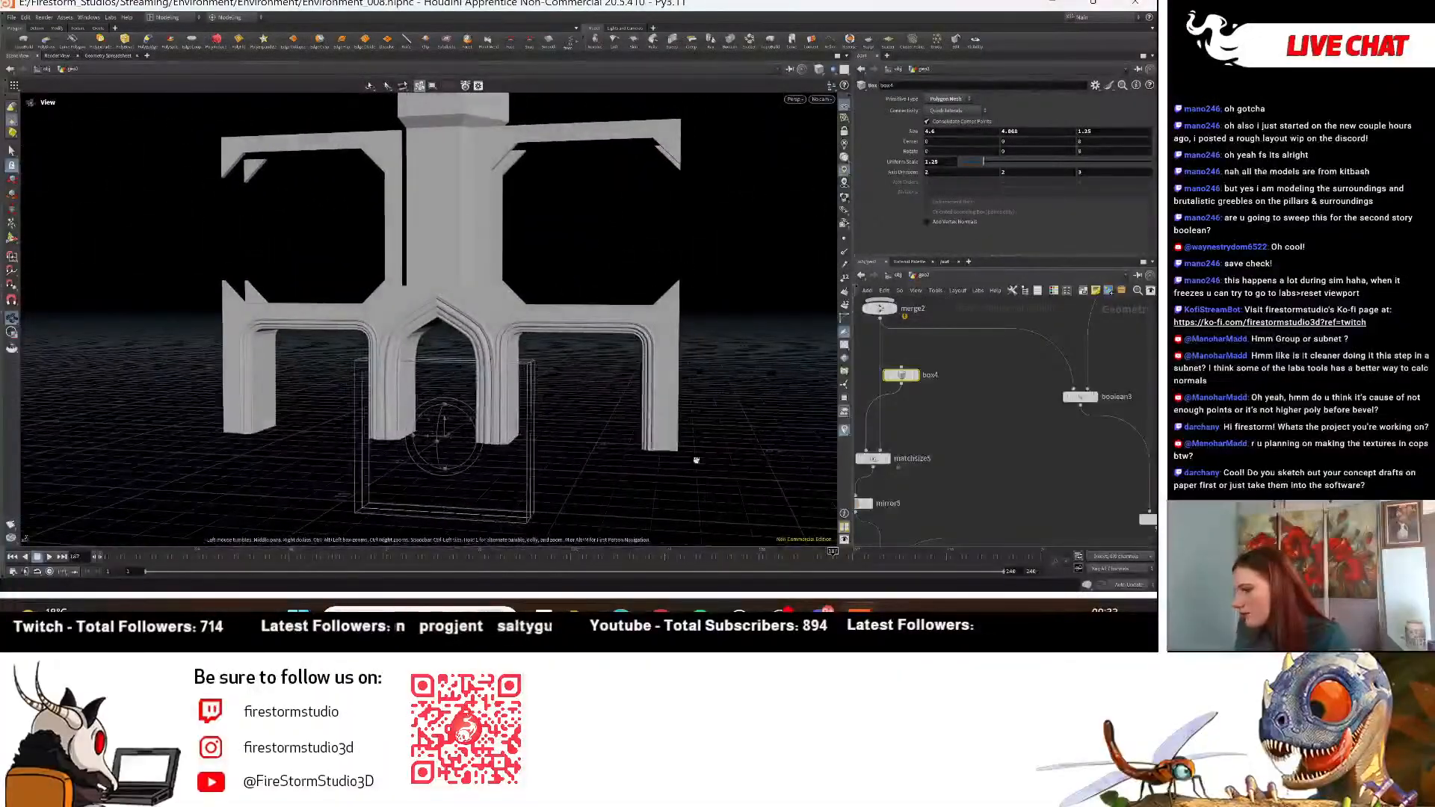
scroll(994, 494, down, 3)
middle_drag(991, 494, 1053, 443)
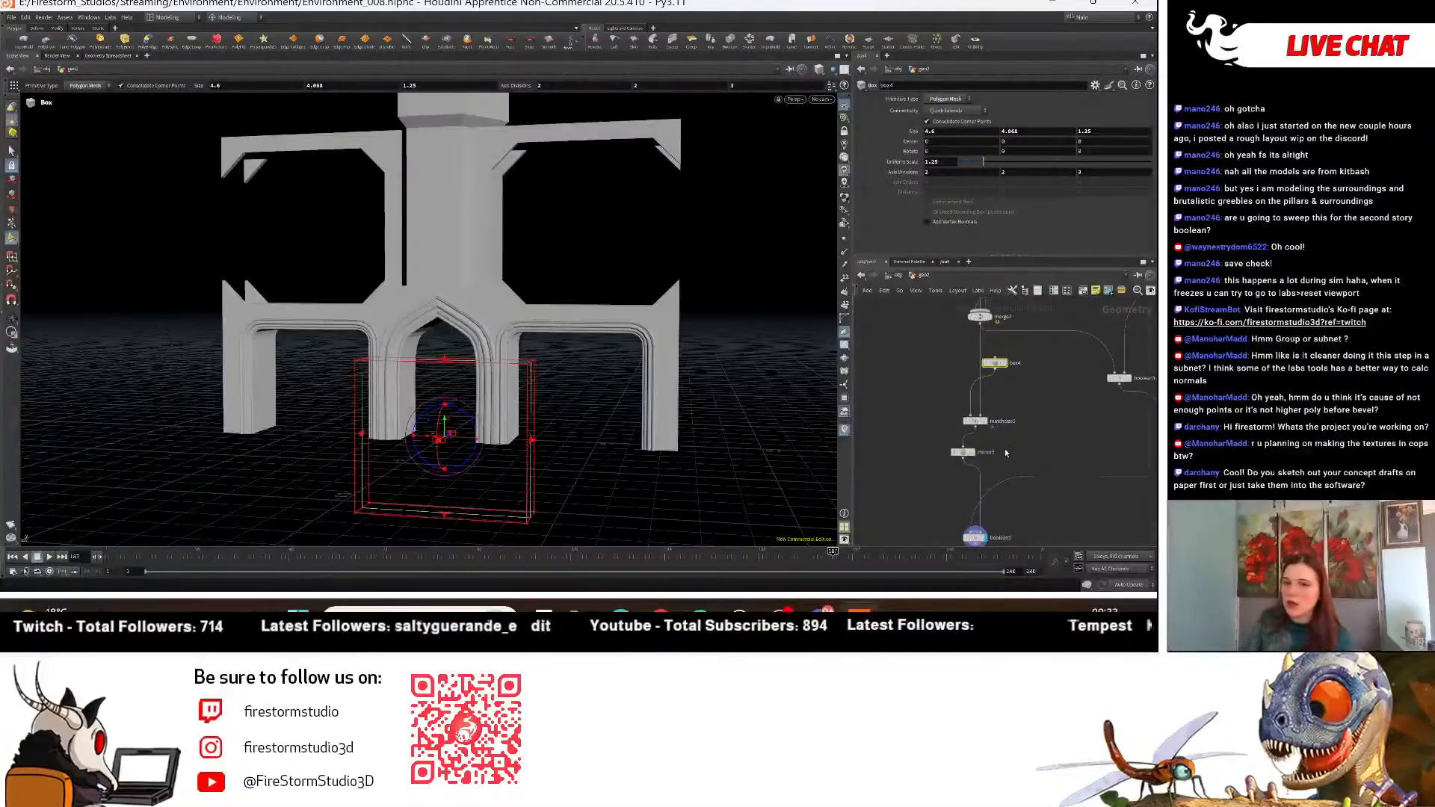
alt+drag(588, 439, 627, 455)
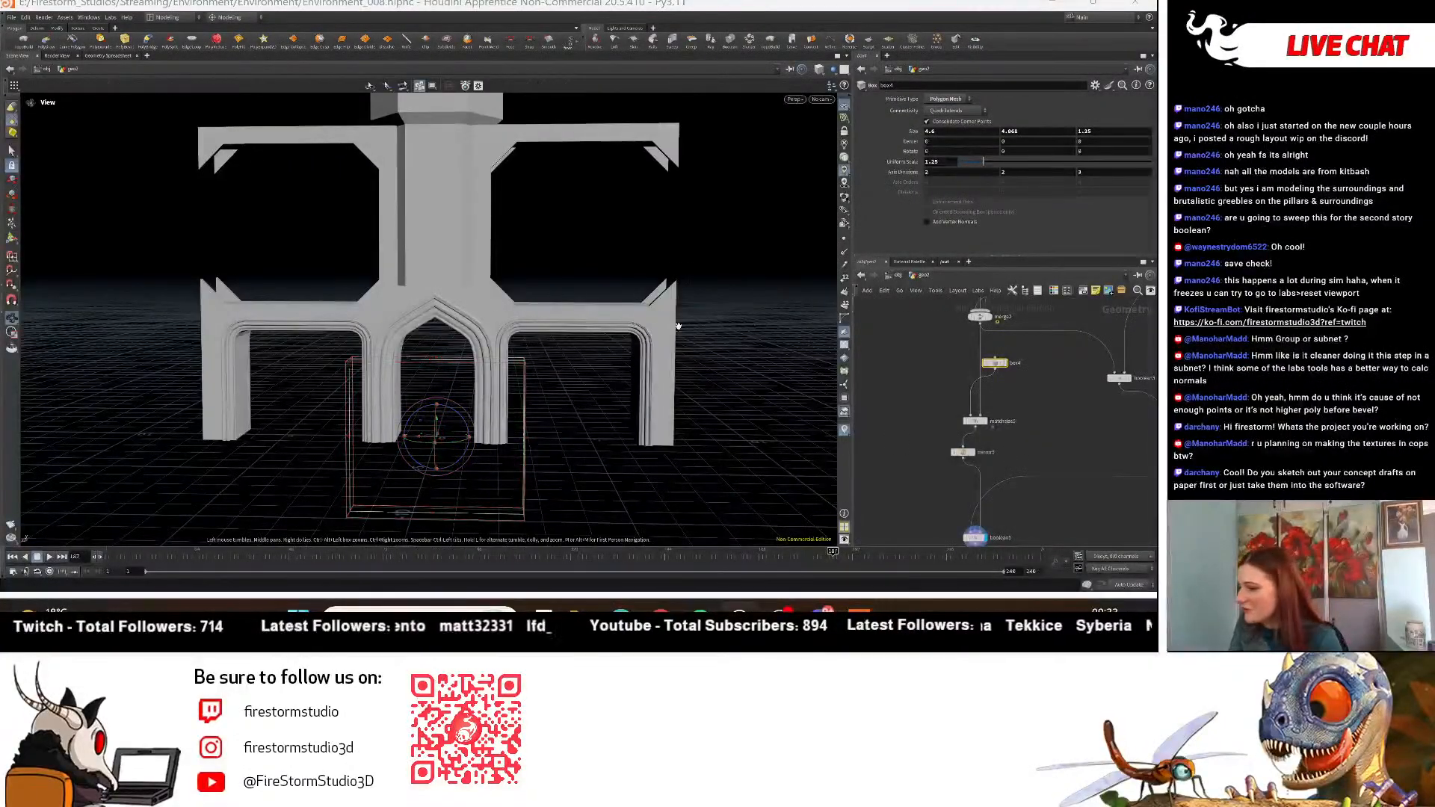
alt+drag(710, 366, 752, 361)
scroll(598, 359, up, 3)
alt+drag(598, 373, 605, 311)
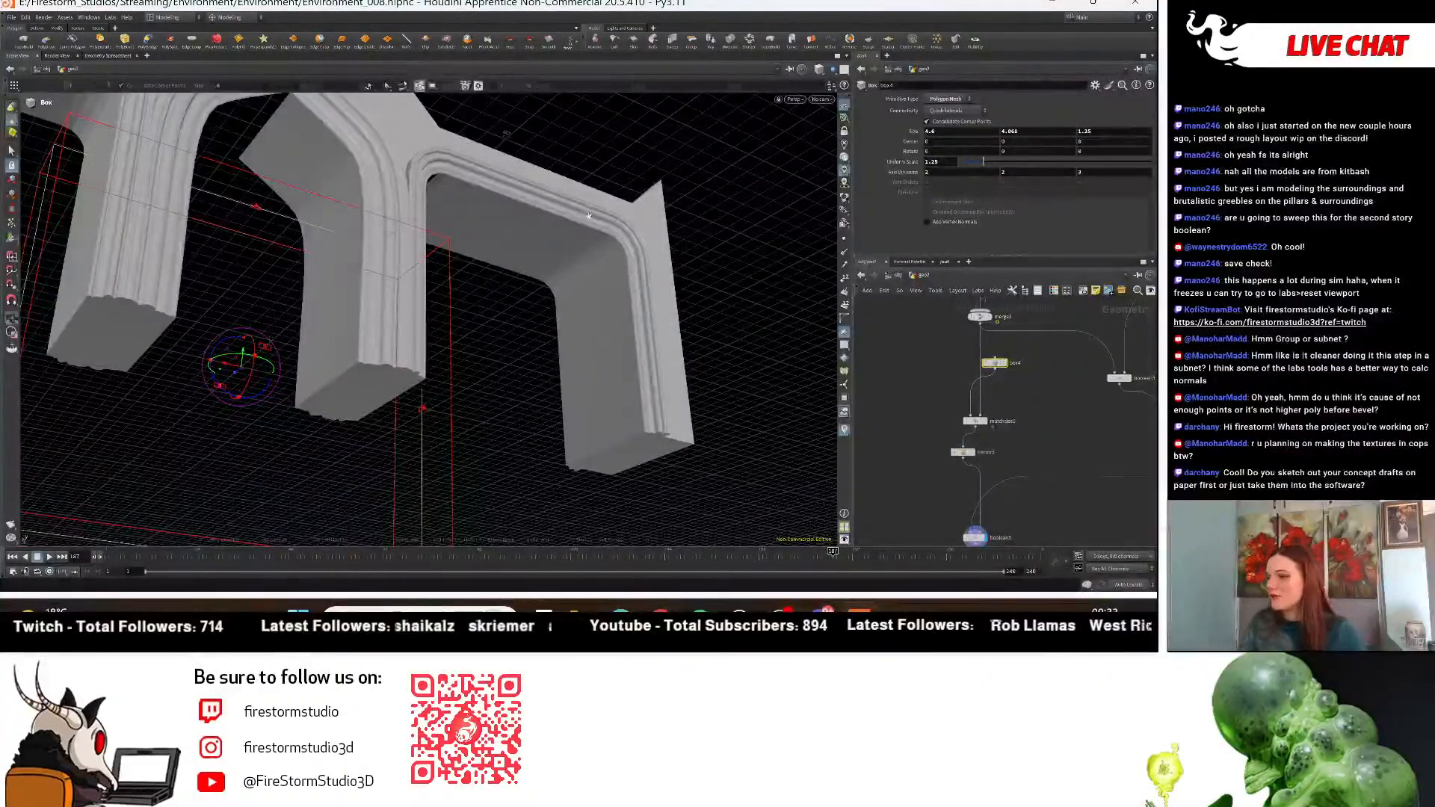
alt+drag(461, 313, 630, 150)
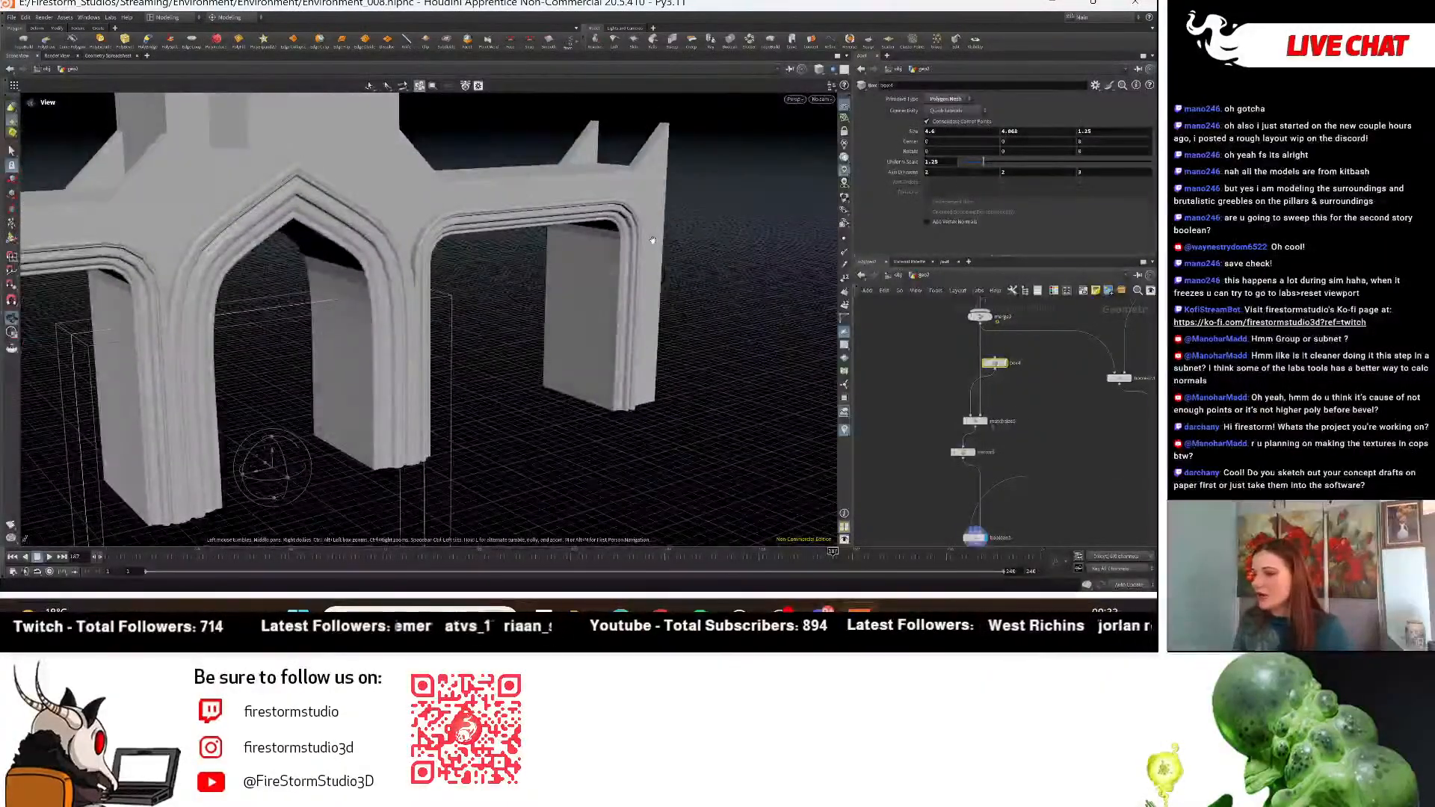
right_drag(677, 357, 612, 336)
middle_drag(603, 450, 598, 387)
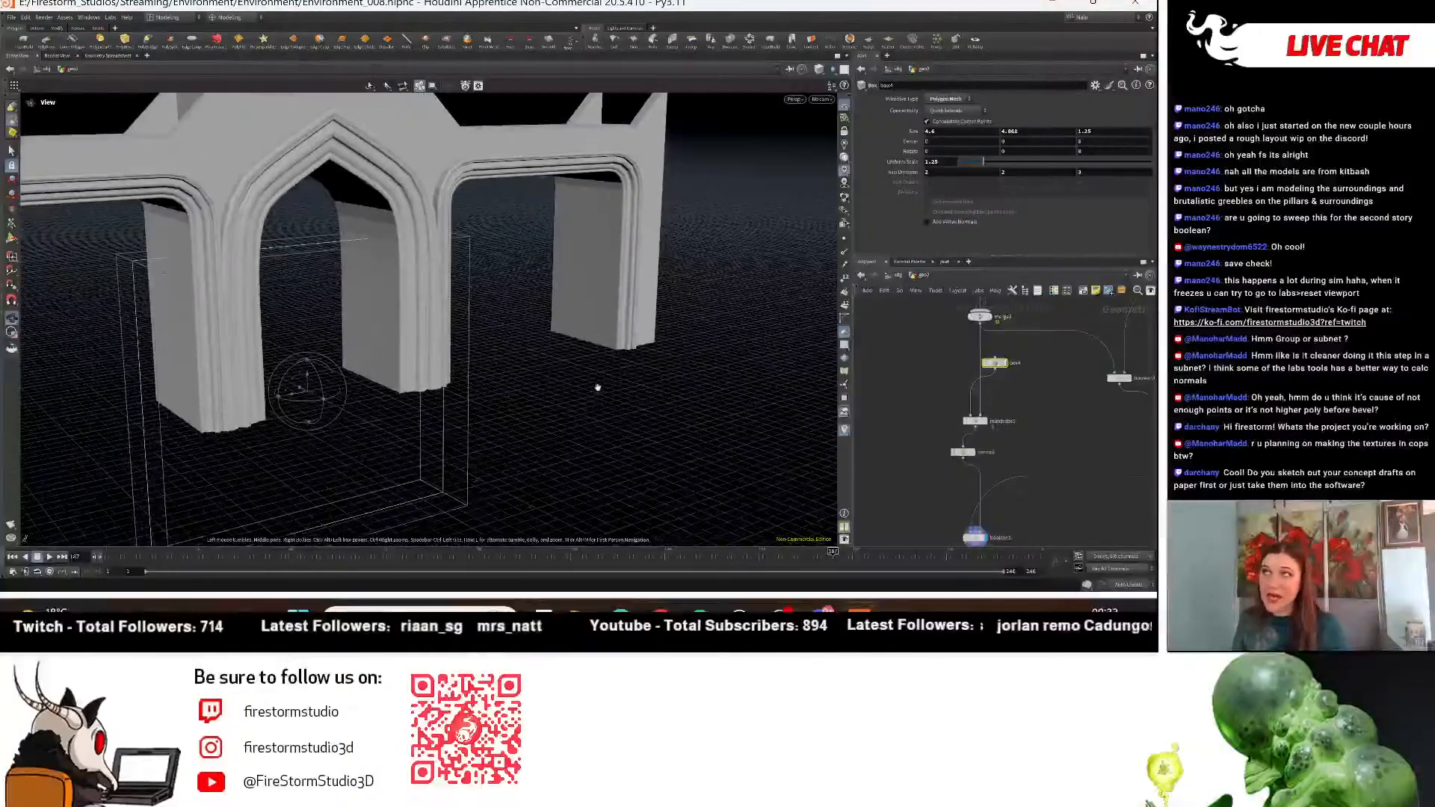
drag(598, 387, 465, 428)
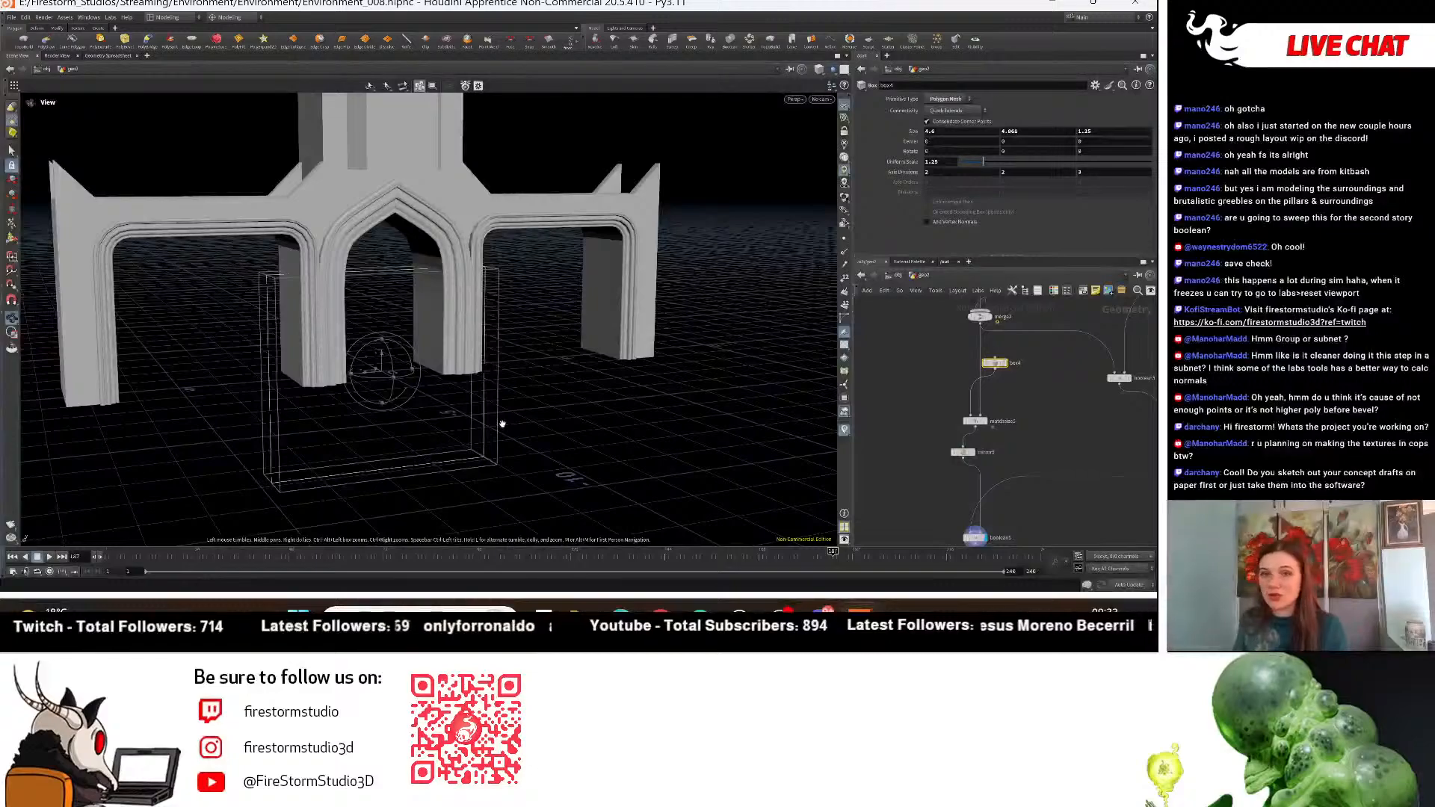
key(Return)
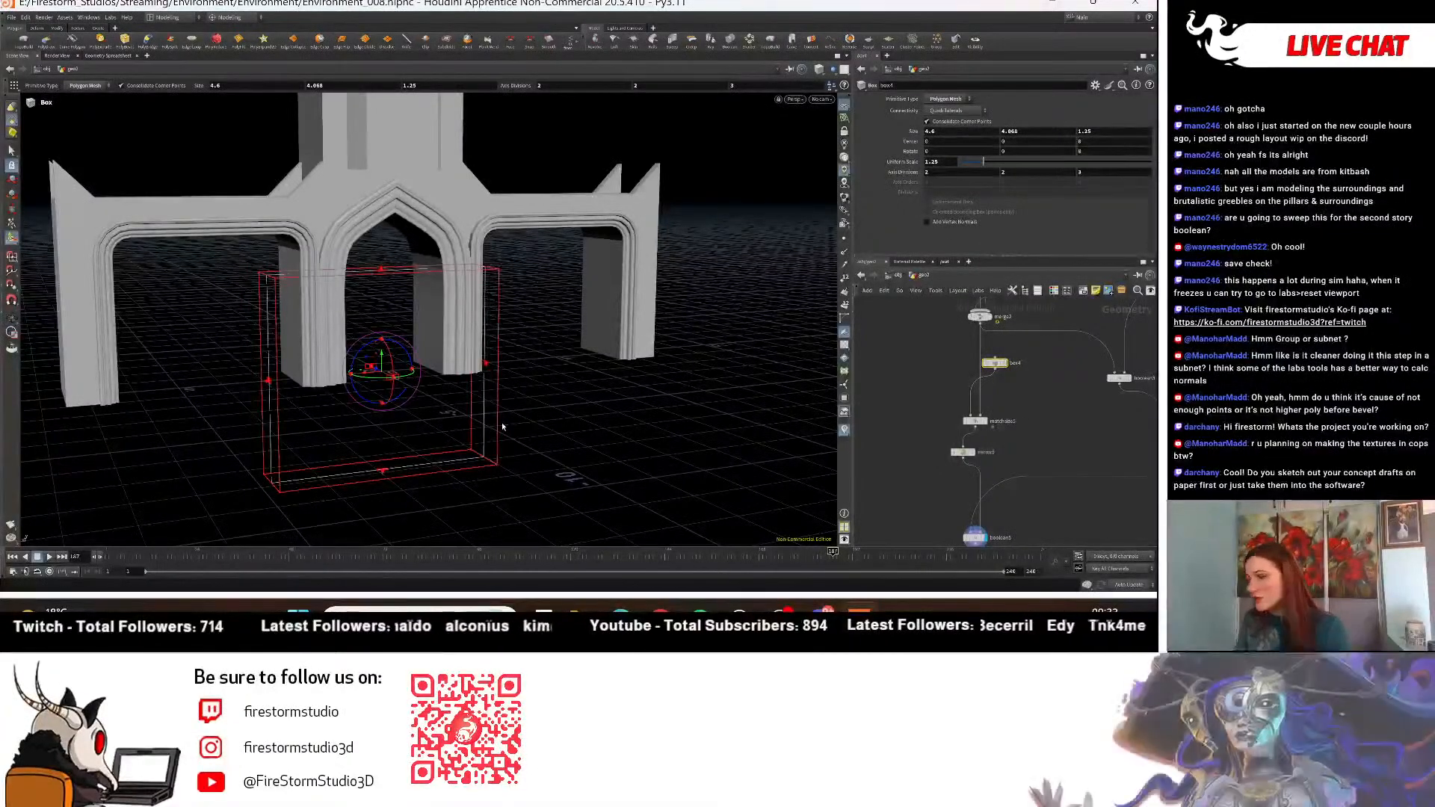
Display sweep1 and enclose it with its Arch_Boolean3 and curve1 branches in a network box titled "Center Arch Sweep".
scroll(922, 436, down, 3)
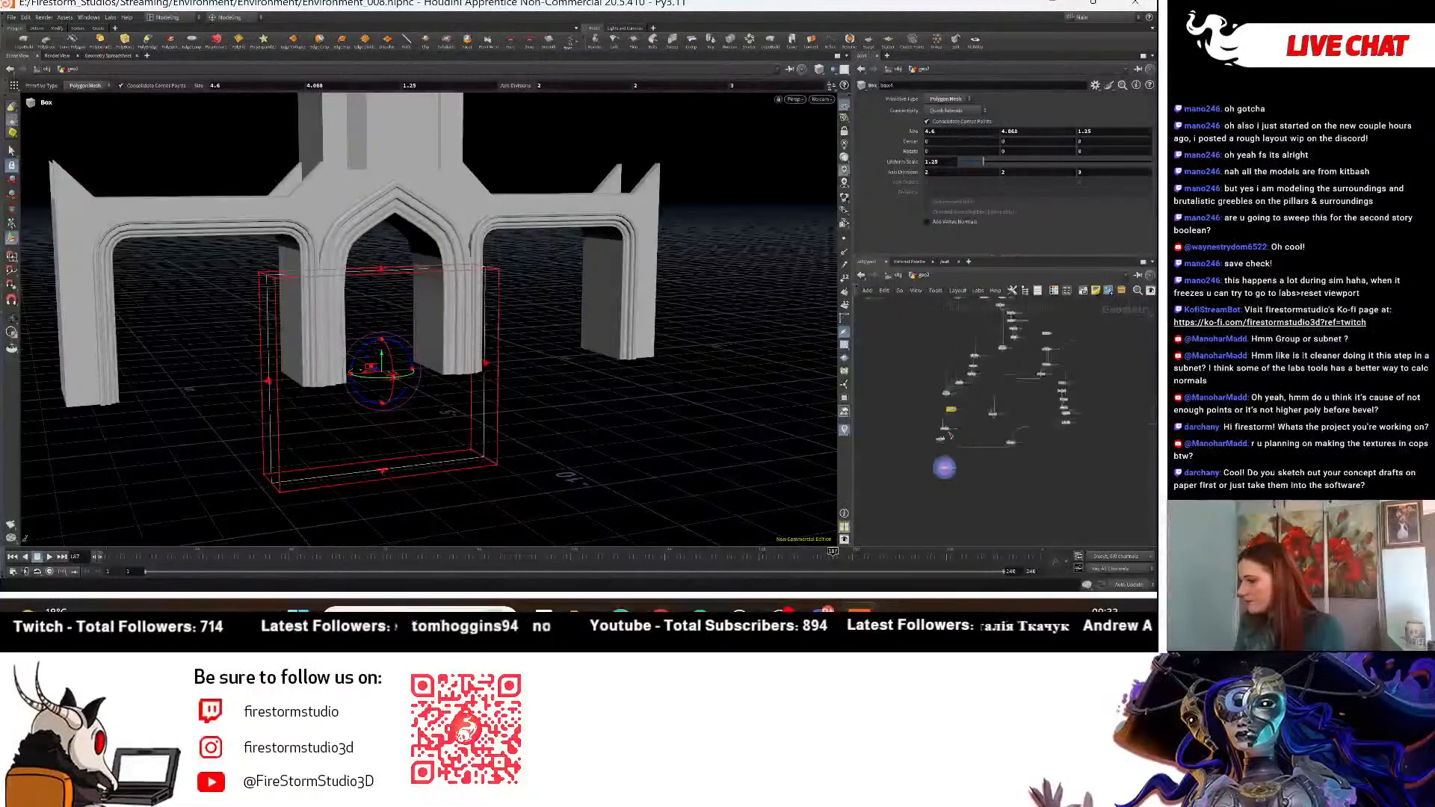
scroll(912, 424, down, 5)
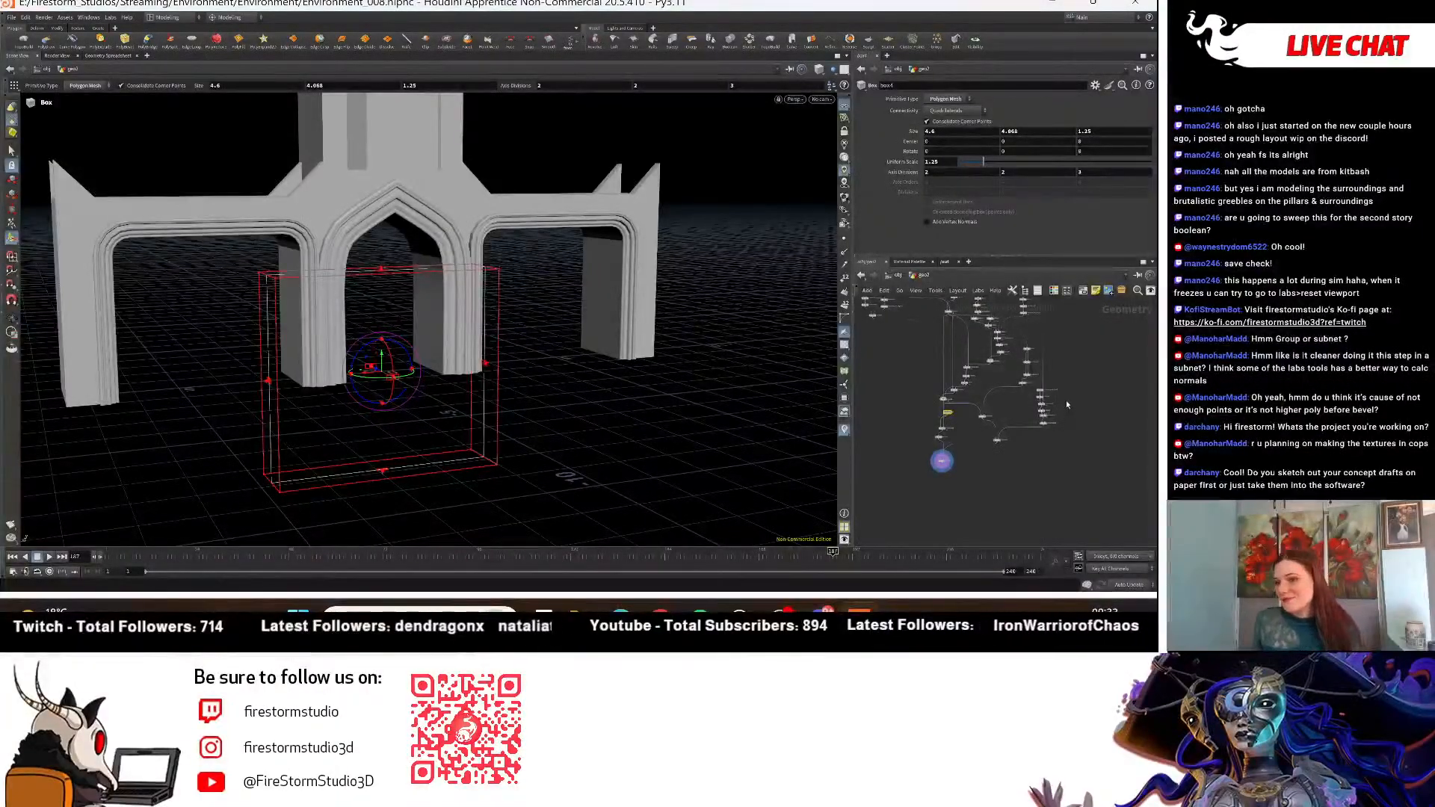
scroll(981, 383, up, 3)
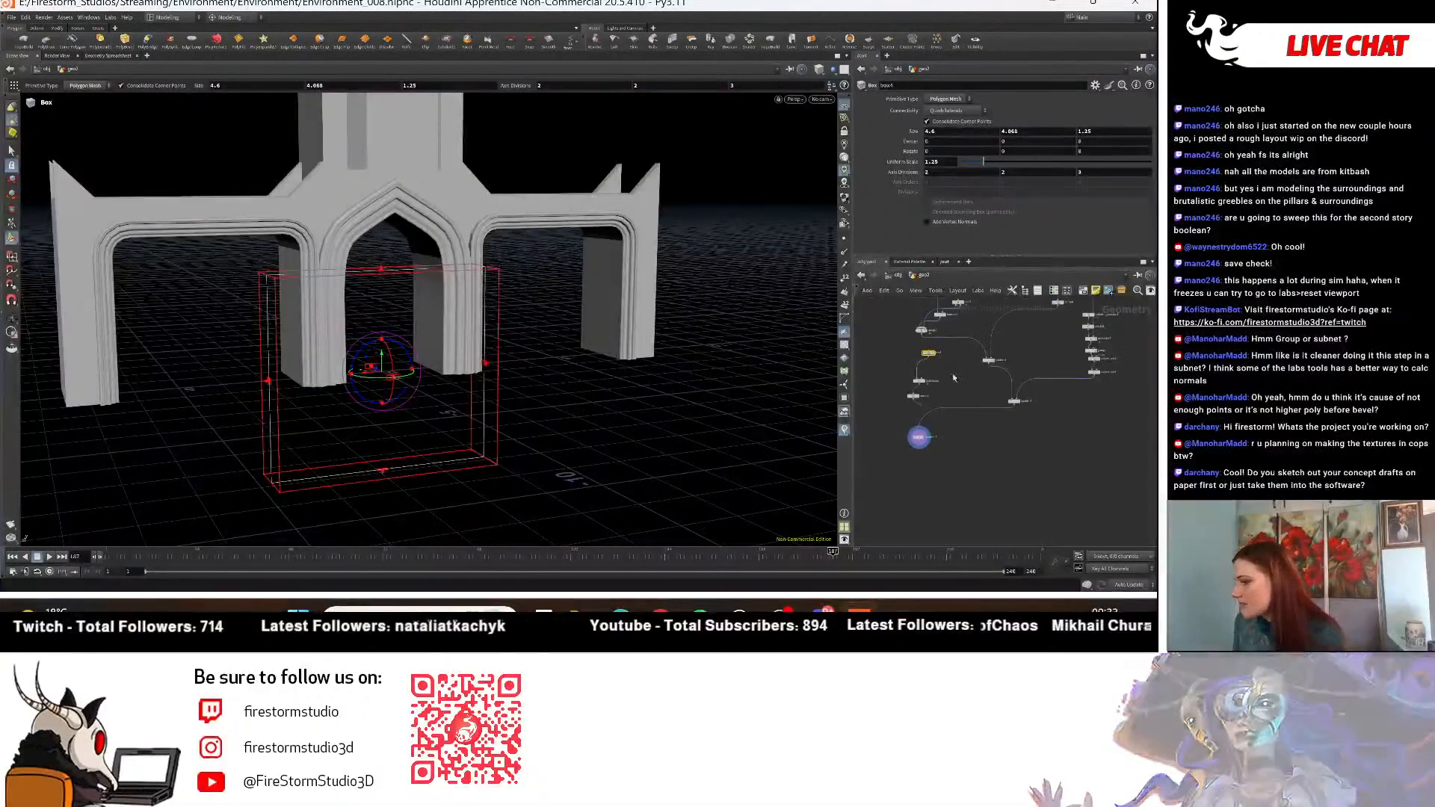
middle_click(980, 382)
scroll(1046, 395, down, 4)
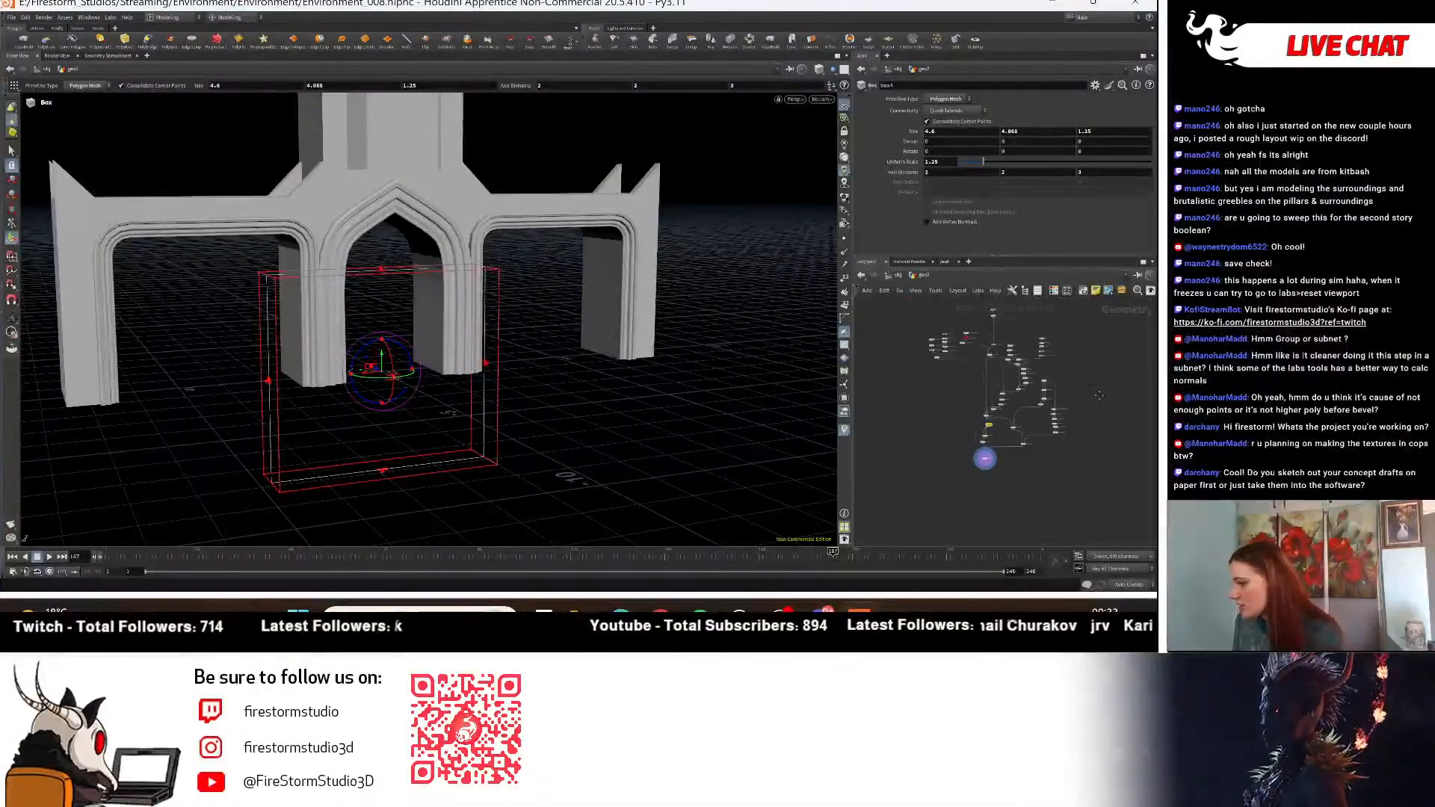
scroll(985, 458, up, 5)
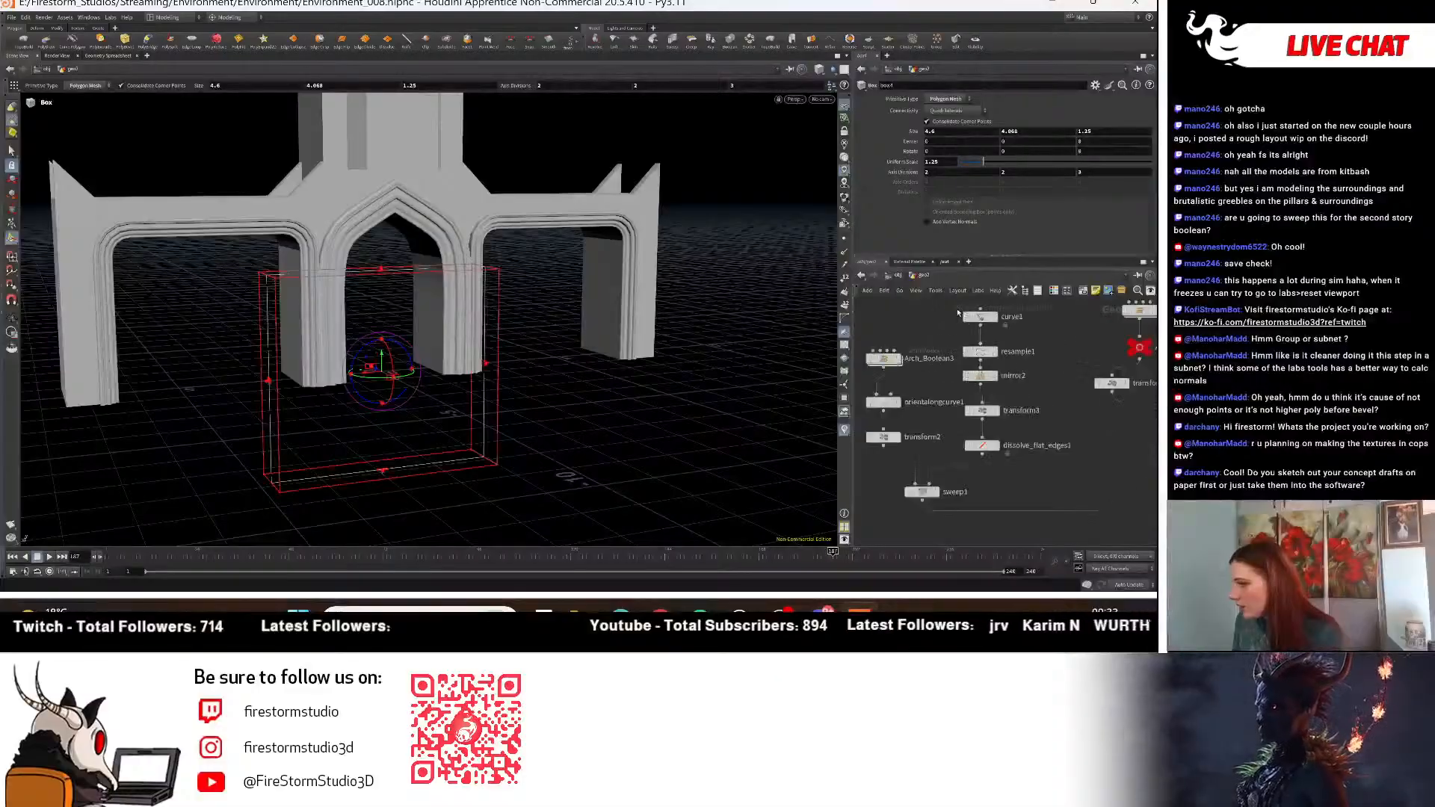
scroll(957, 313, down, 2)
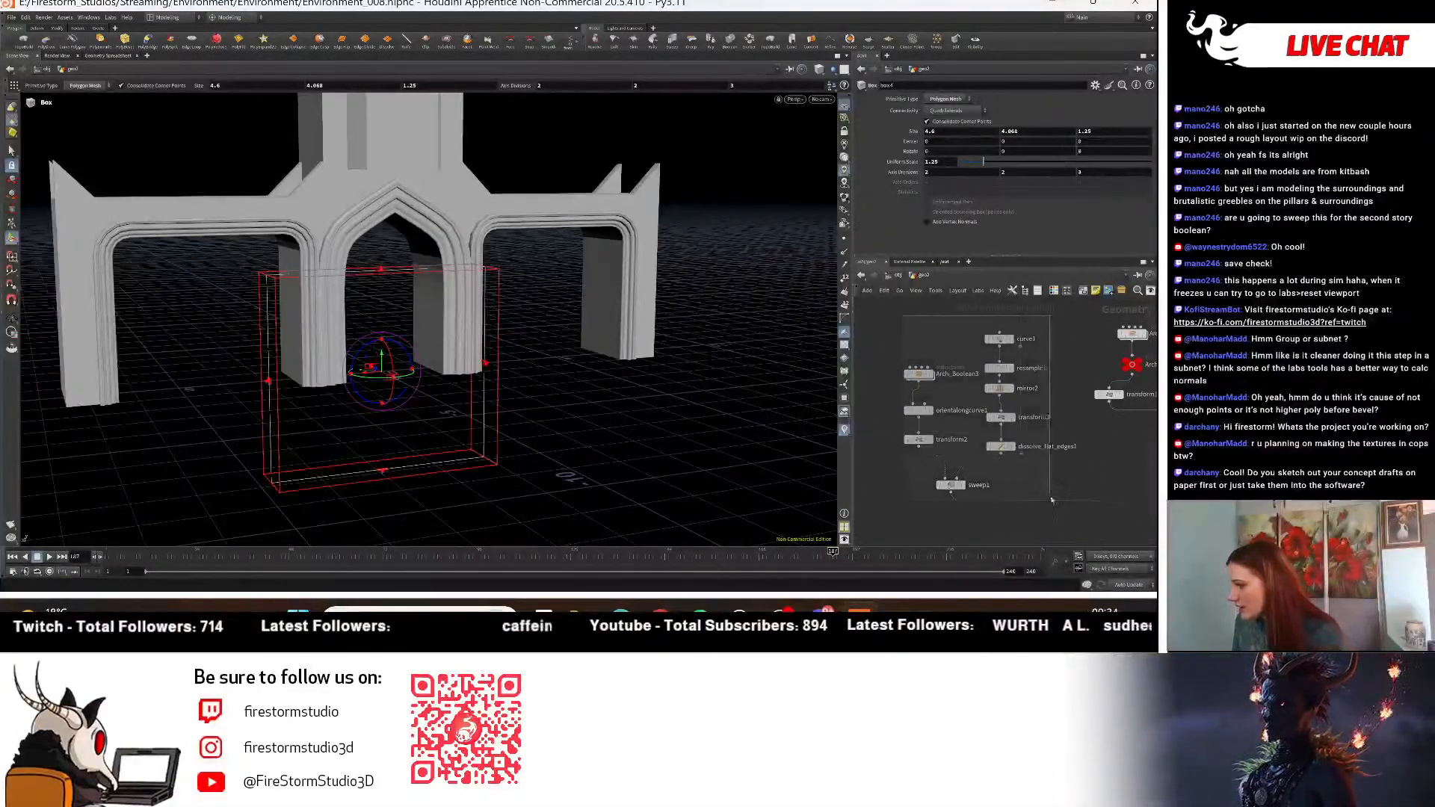
drag(1052, 499, 1052, 501)
click(966, 486)
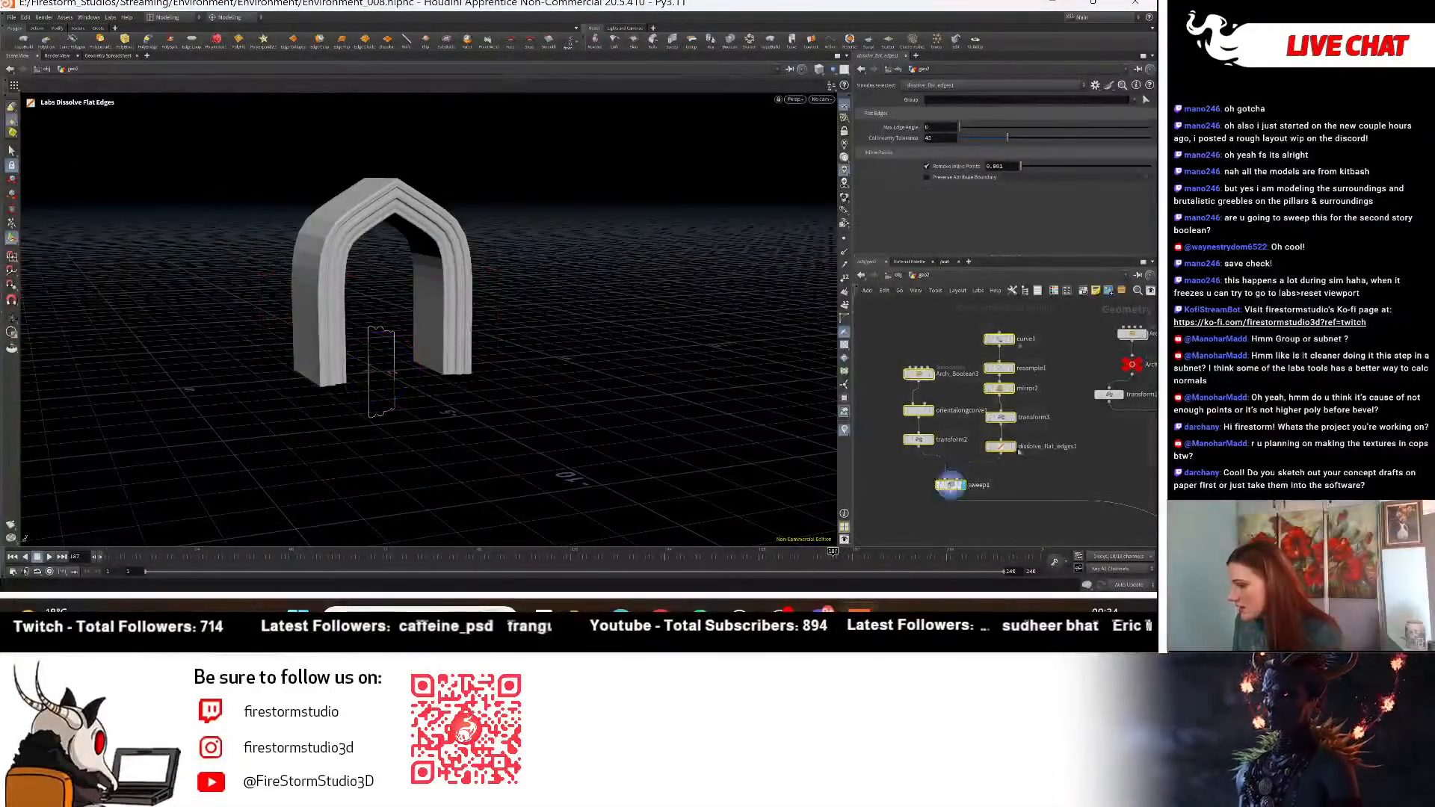
click(1083, 294)
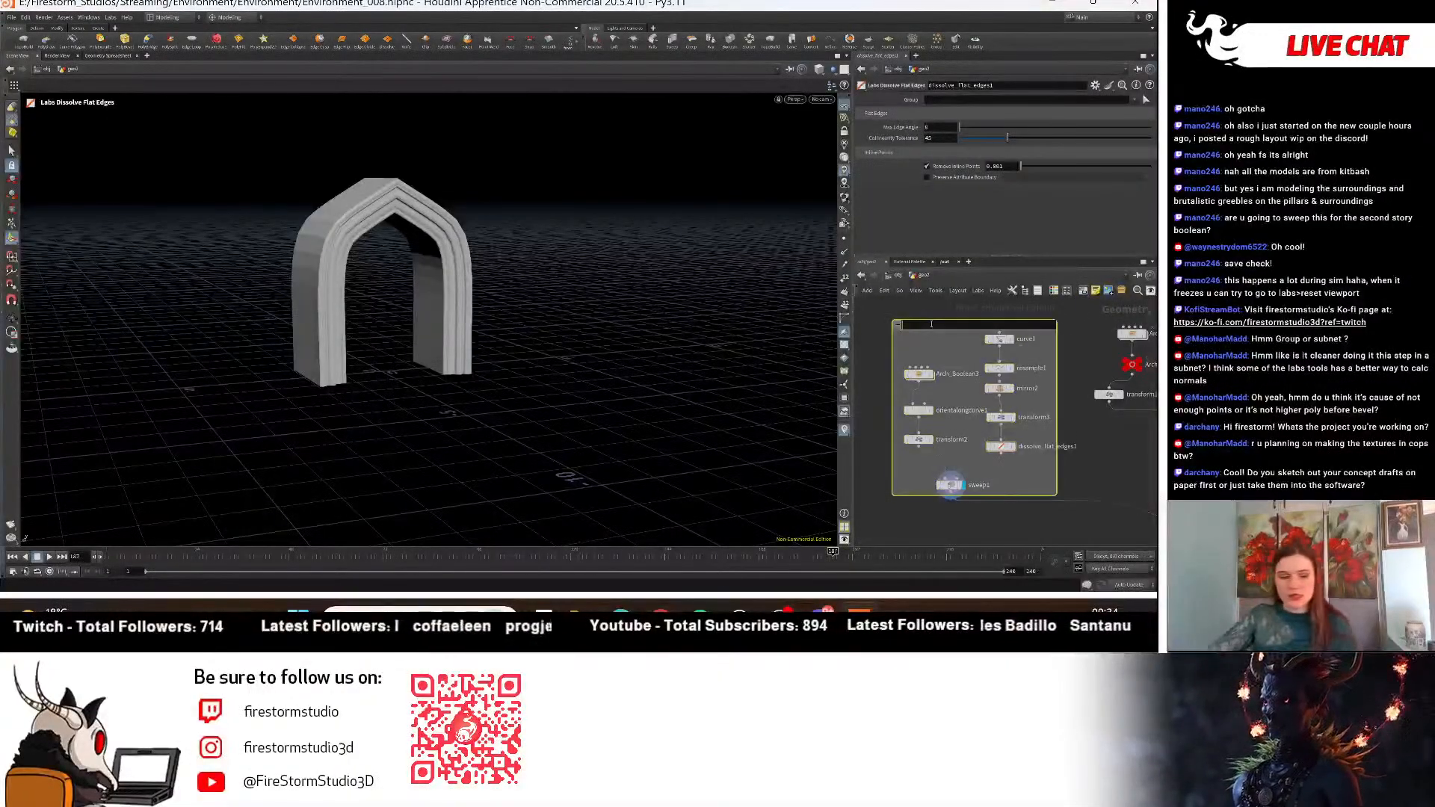
text(aRCHWAY SWEE)
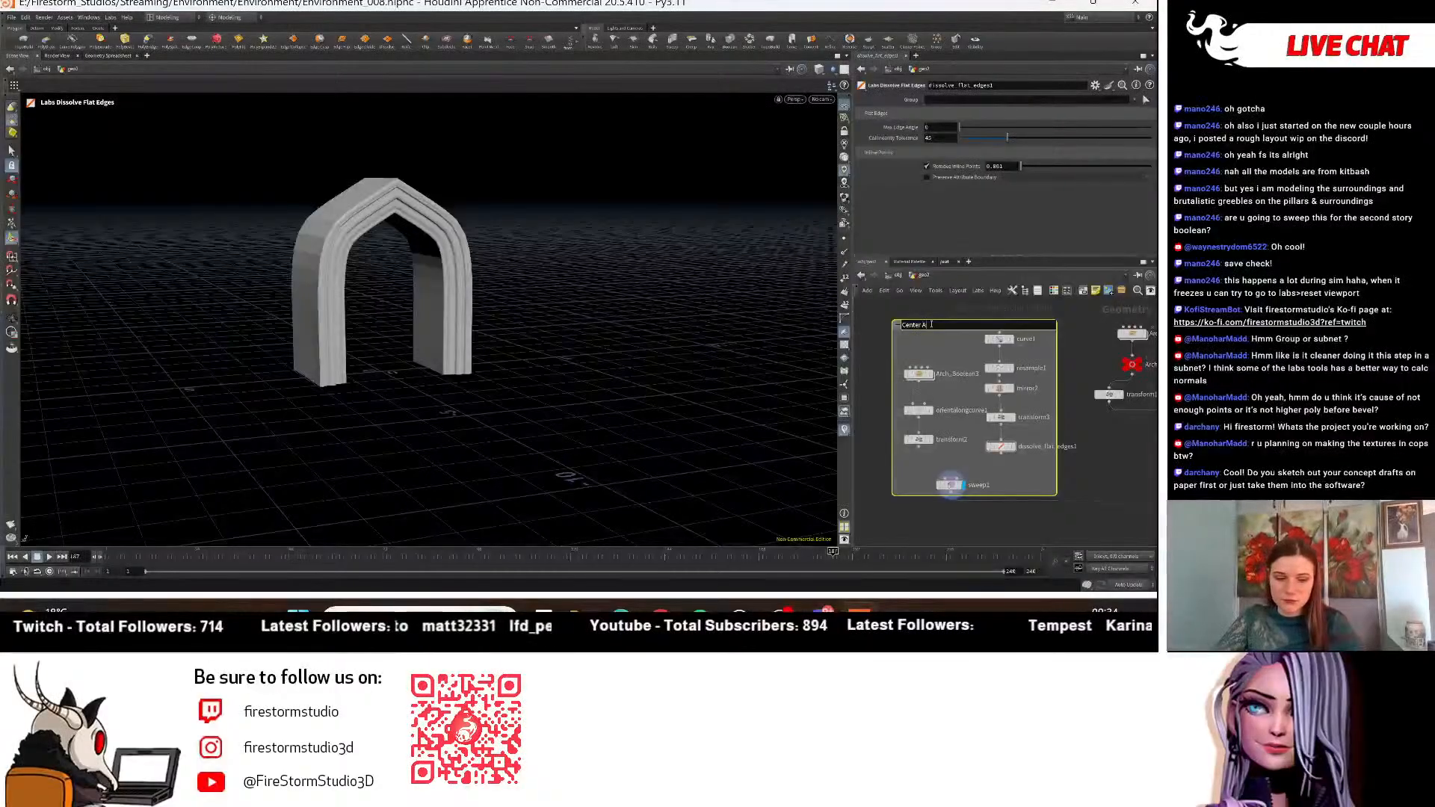
text(rch Sweep)
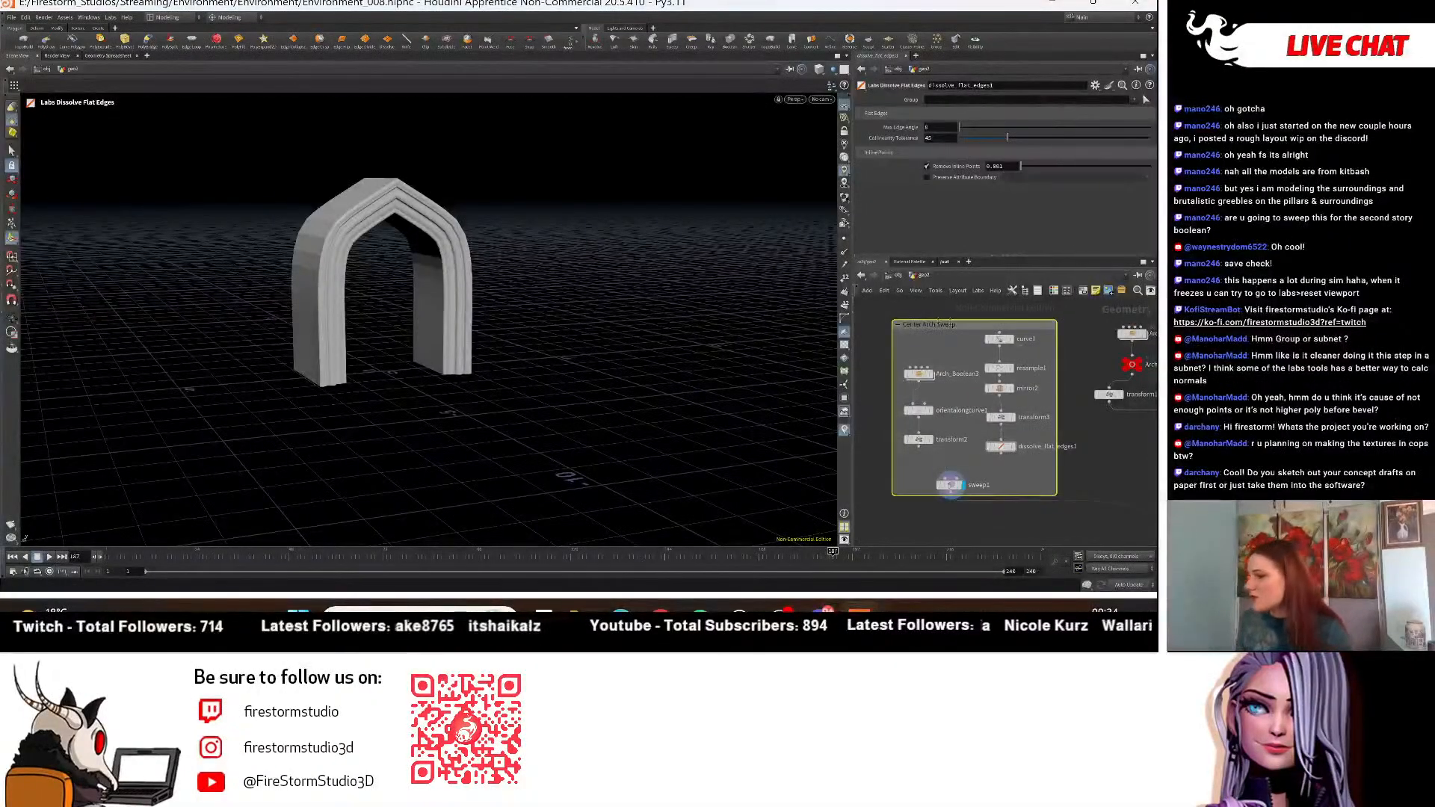
Align Arch_Boolean2 and Arch_Control above transform1, and enclose all three in a network box titled "Center Arch Boolean".
middle_drag(1073, 331, 884, 346)
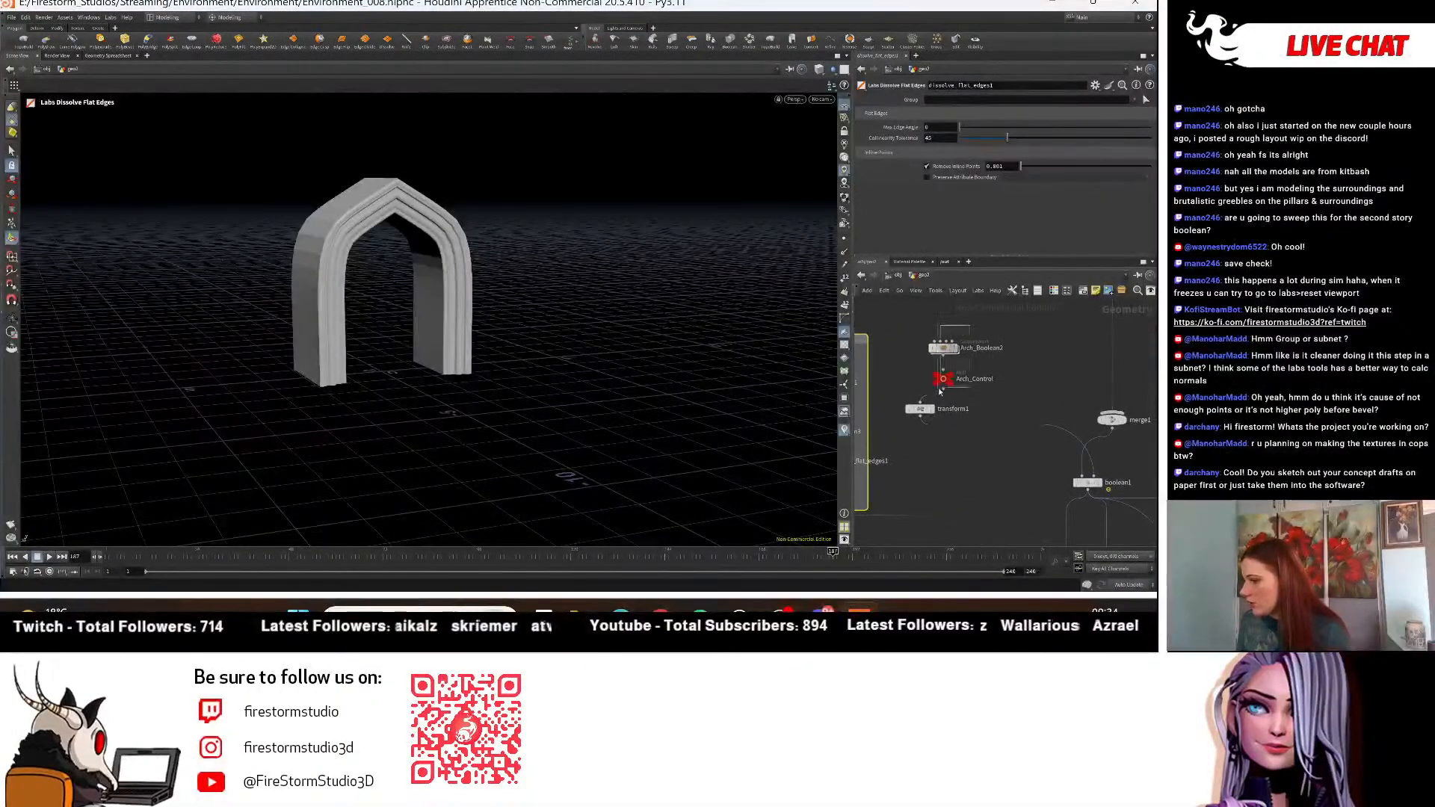
drag(941, 392, 935, 388)
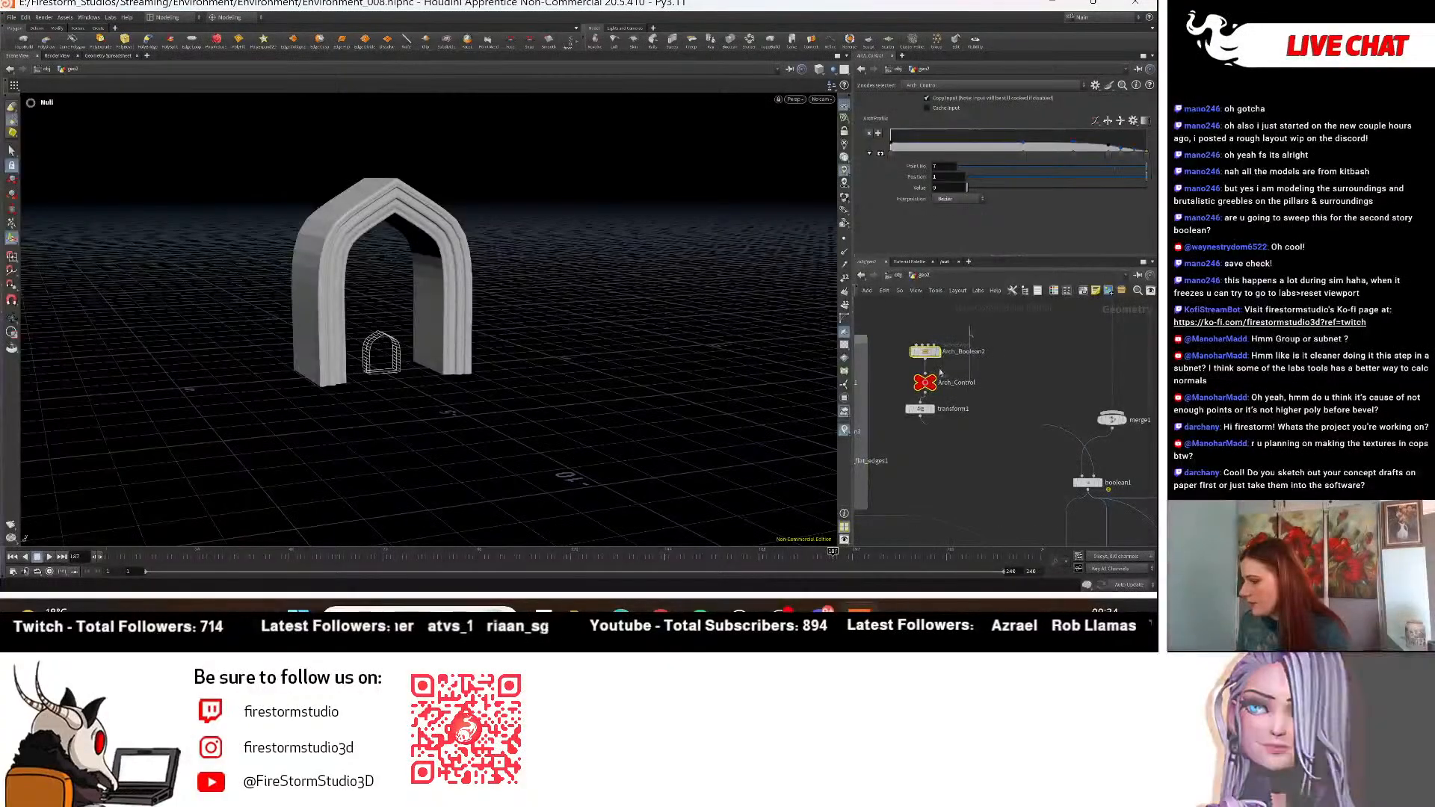
drag(897, 328, 979, 426)
click(1083, 291)
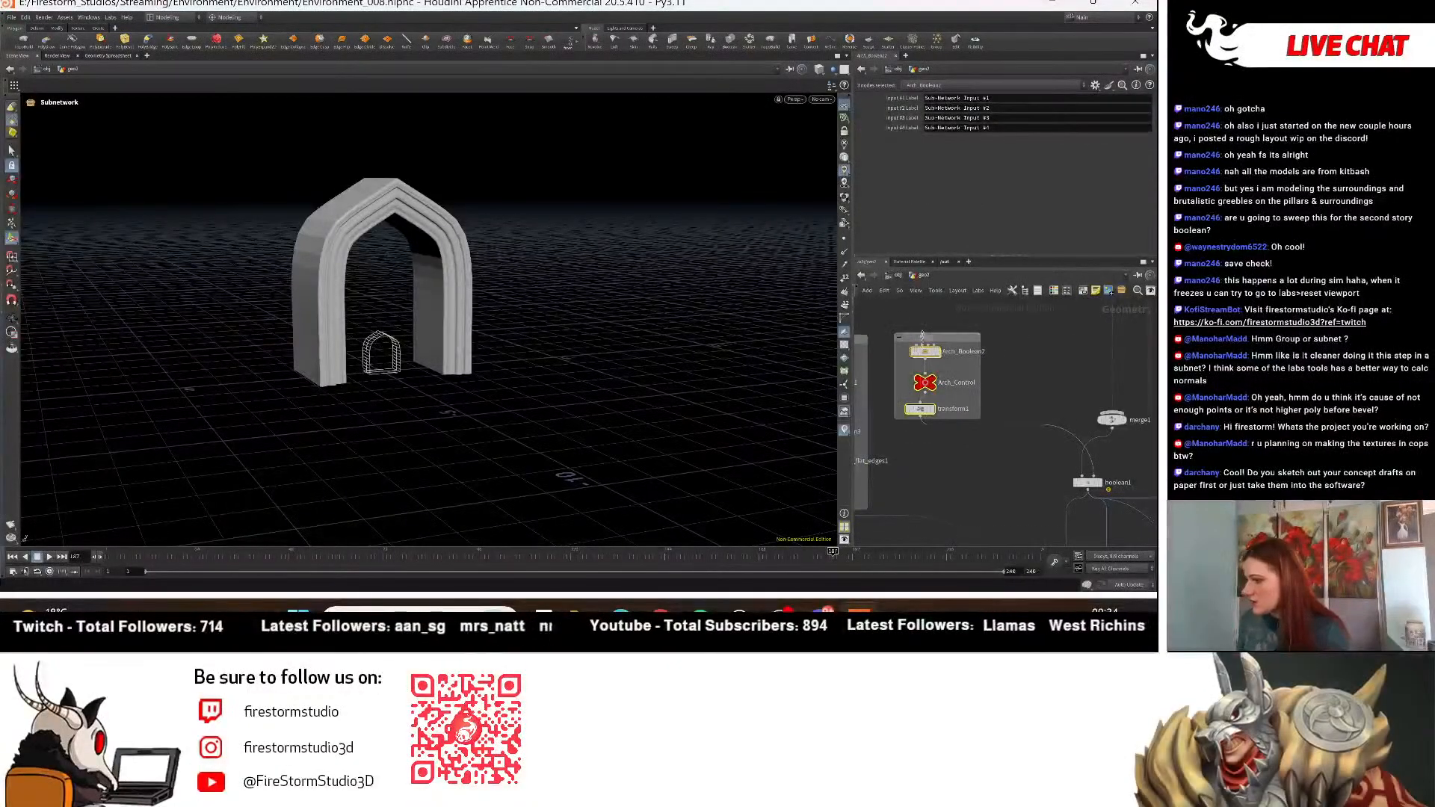
click(923, 342)
text(Ce)
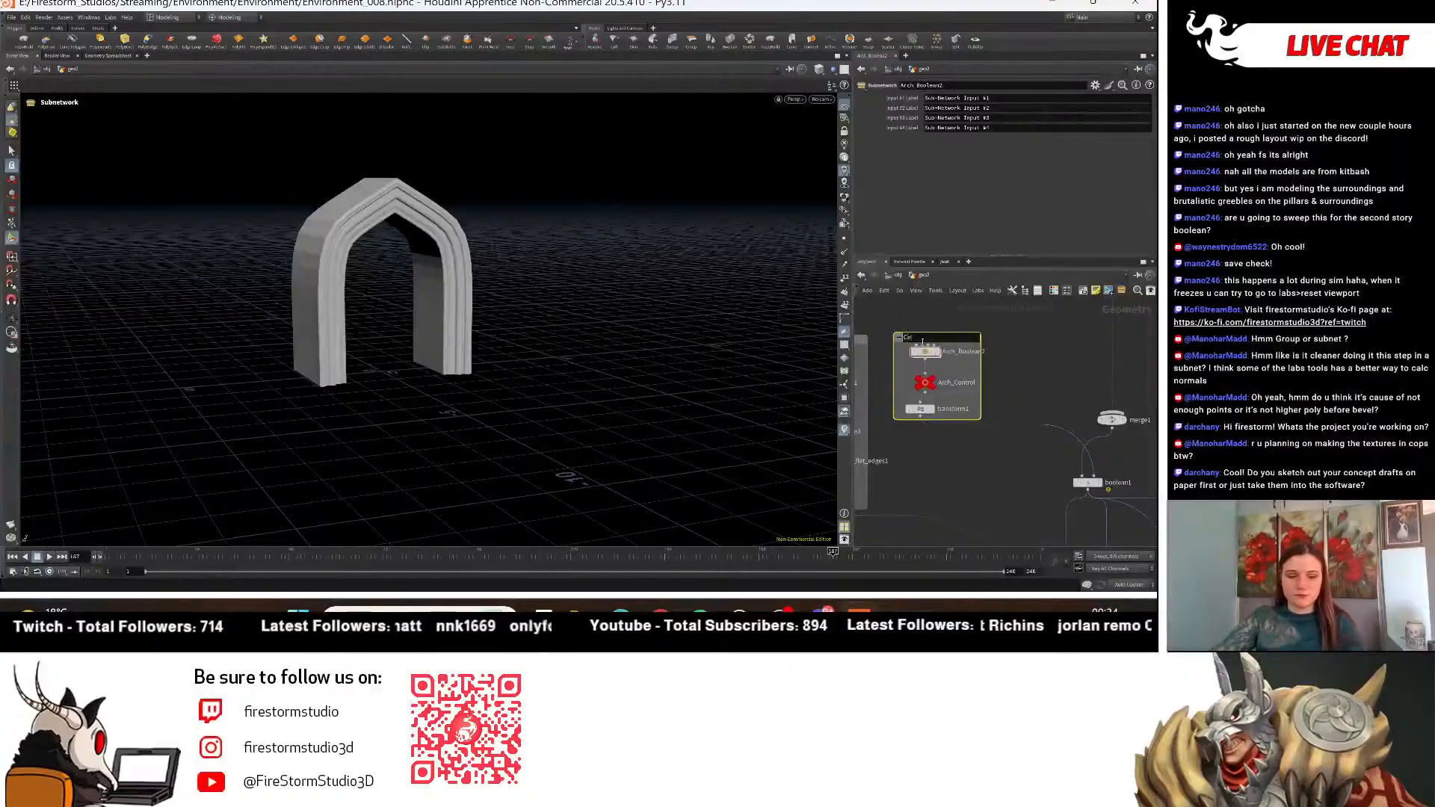
text(nter Arch Boolea)
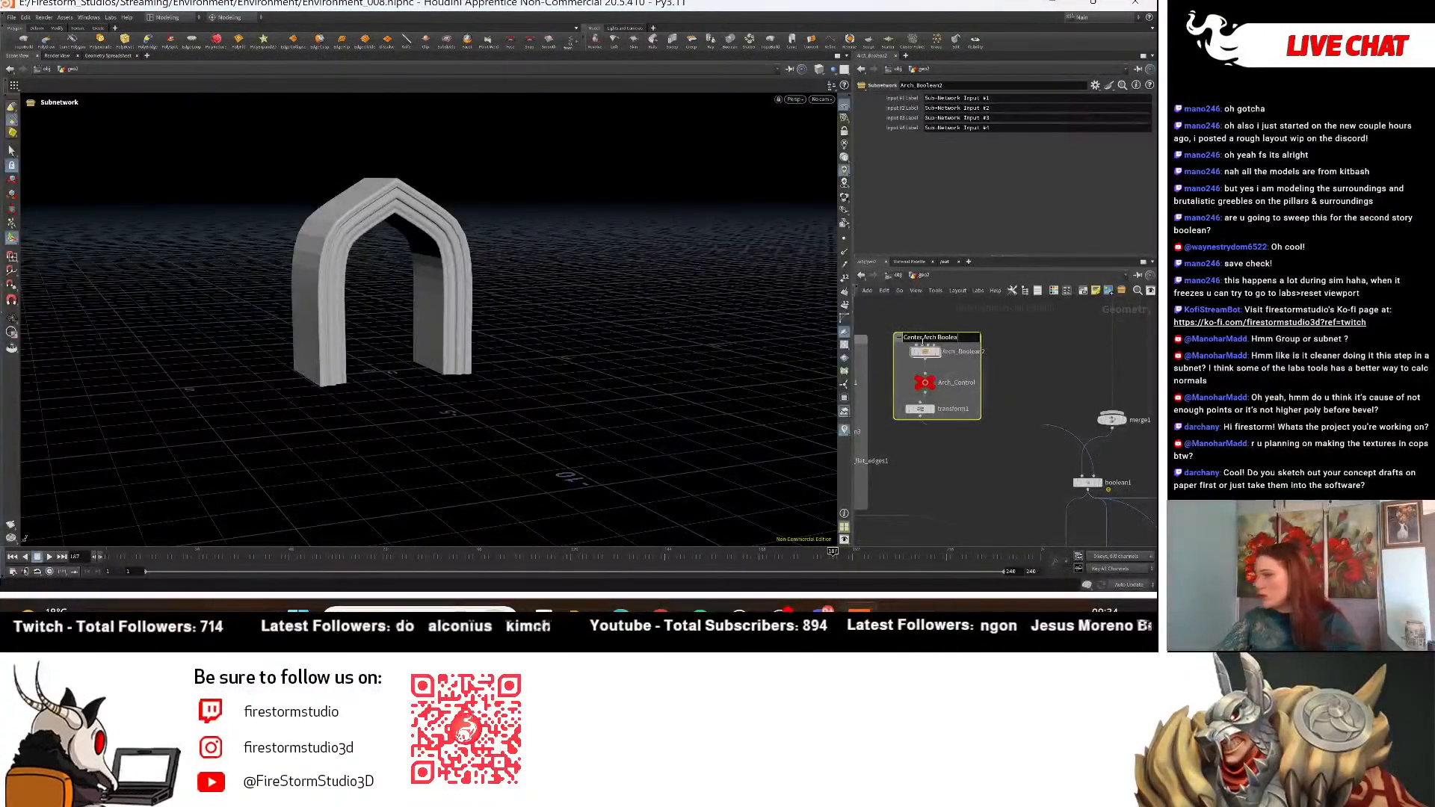
key(BackSpace)
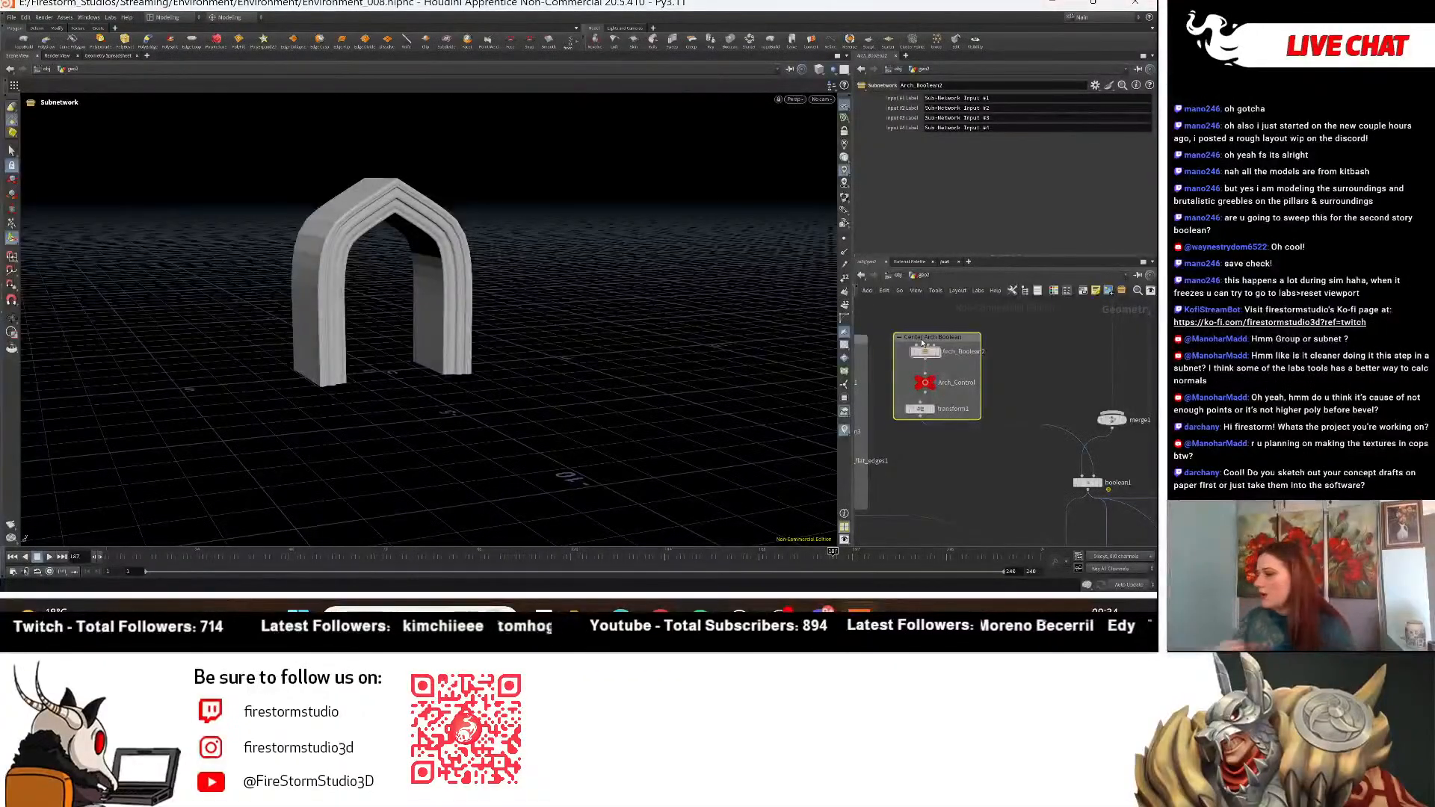
Enclose box1 and its Match Size node in a network box titled "Base".
scroll(1023, 379, down, 3)
middle_drag(1052, 334, 961, 447)
scroll(987, 411, up, 3)
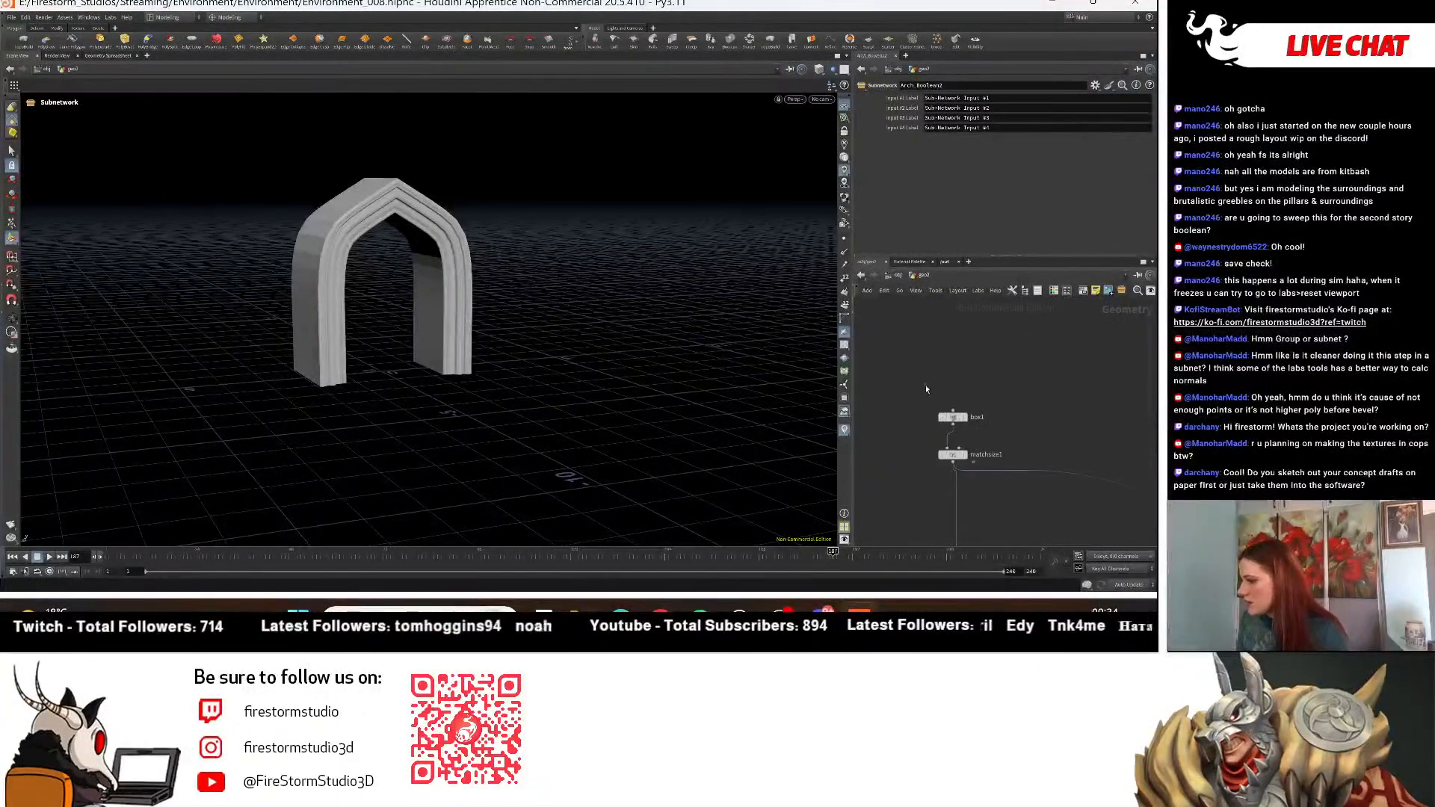
drag(925, 384, 1005, 479)
click(1083, 291)
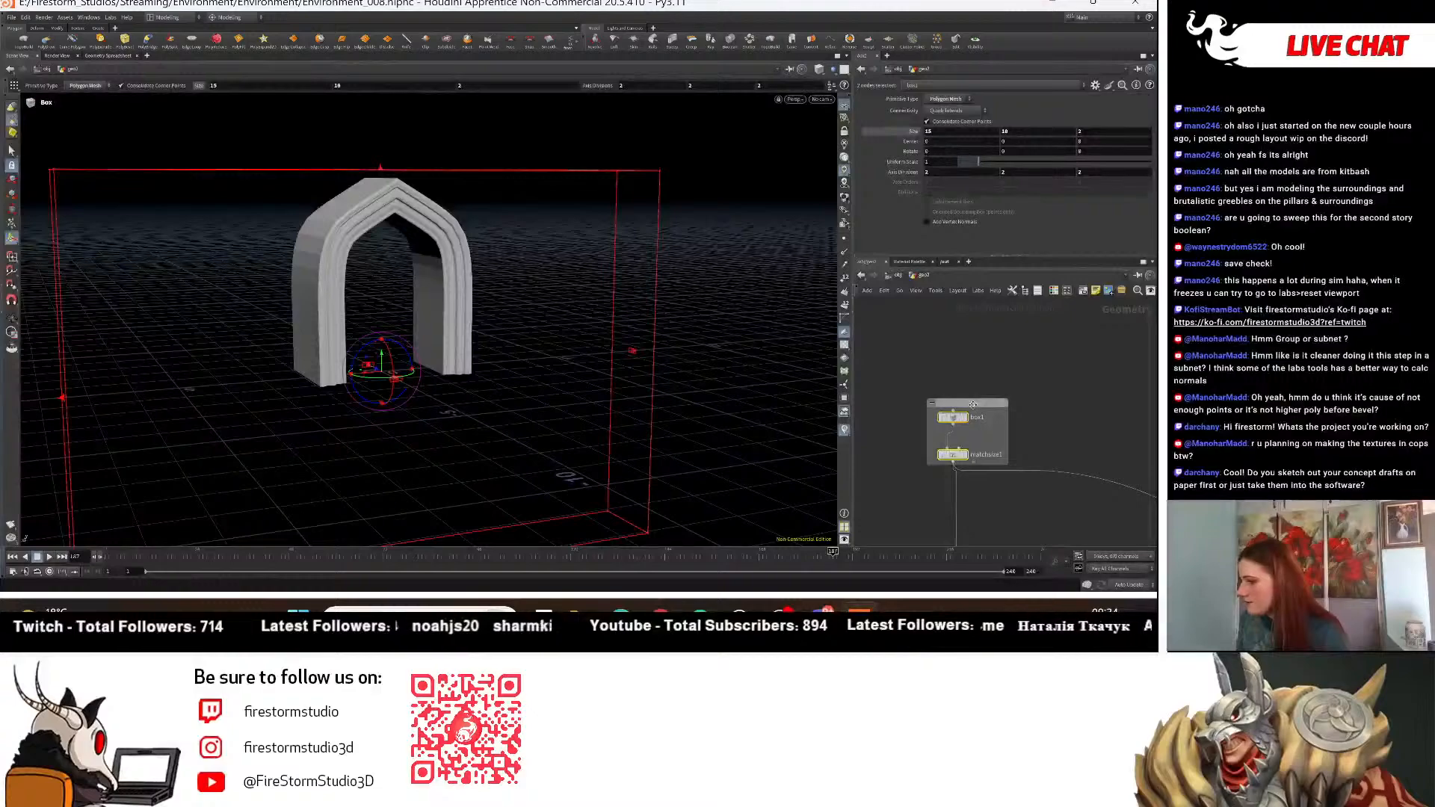
double_click(972, 405)
text(Base)
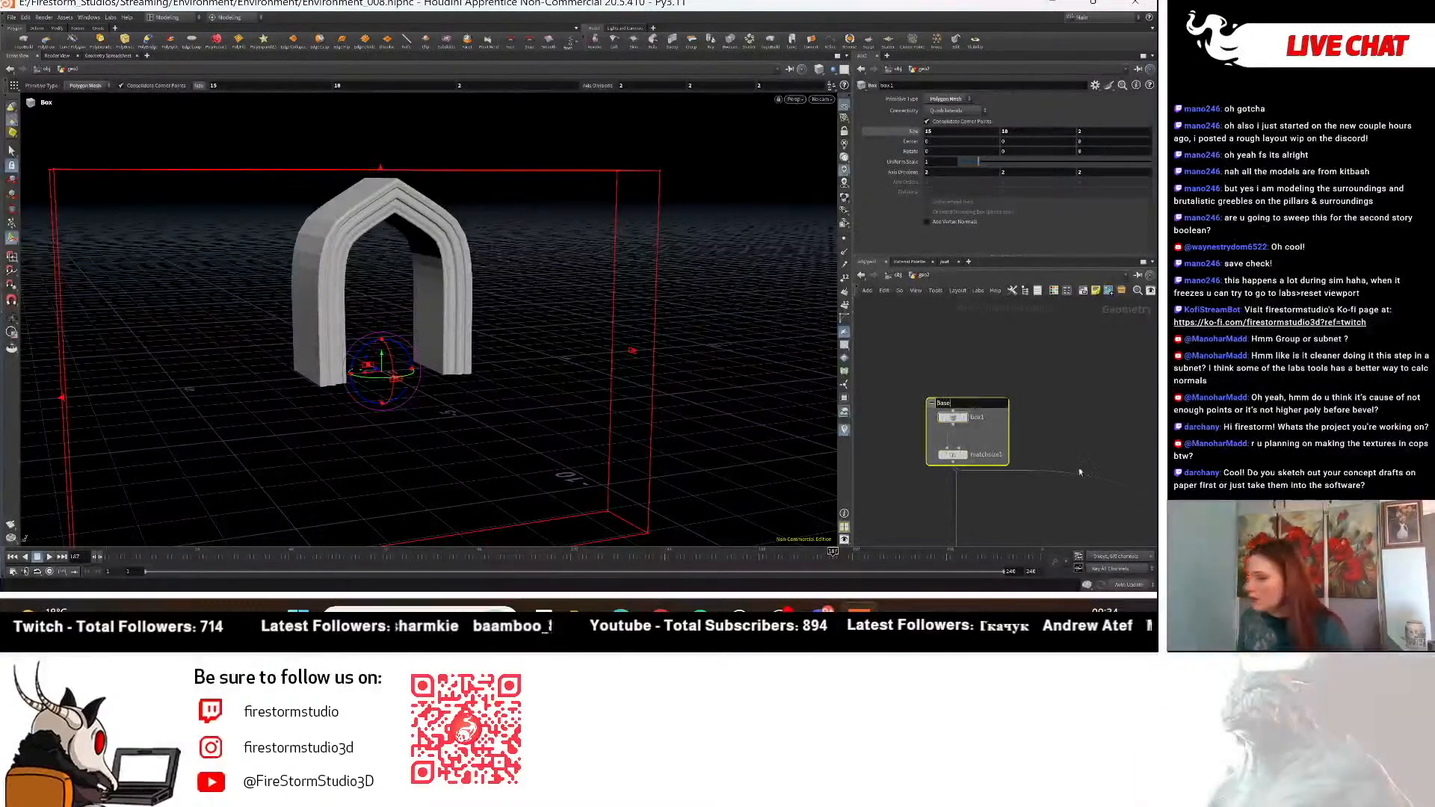
click(1079, 472)
Select the second curve branch, from its curve node down to the second Dissolve Flat Edges node.
scroll(1061, 430, down, 3)
middle_drag(1061, 429, 1024, 313)
scroll(1005, 471, up, 2)
middle_drag(1024, 448, 995, 371)
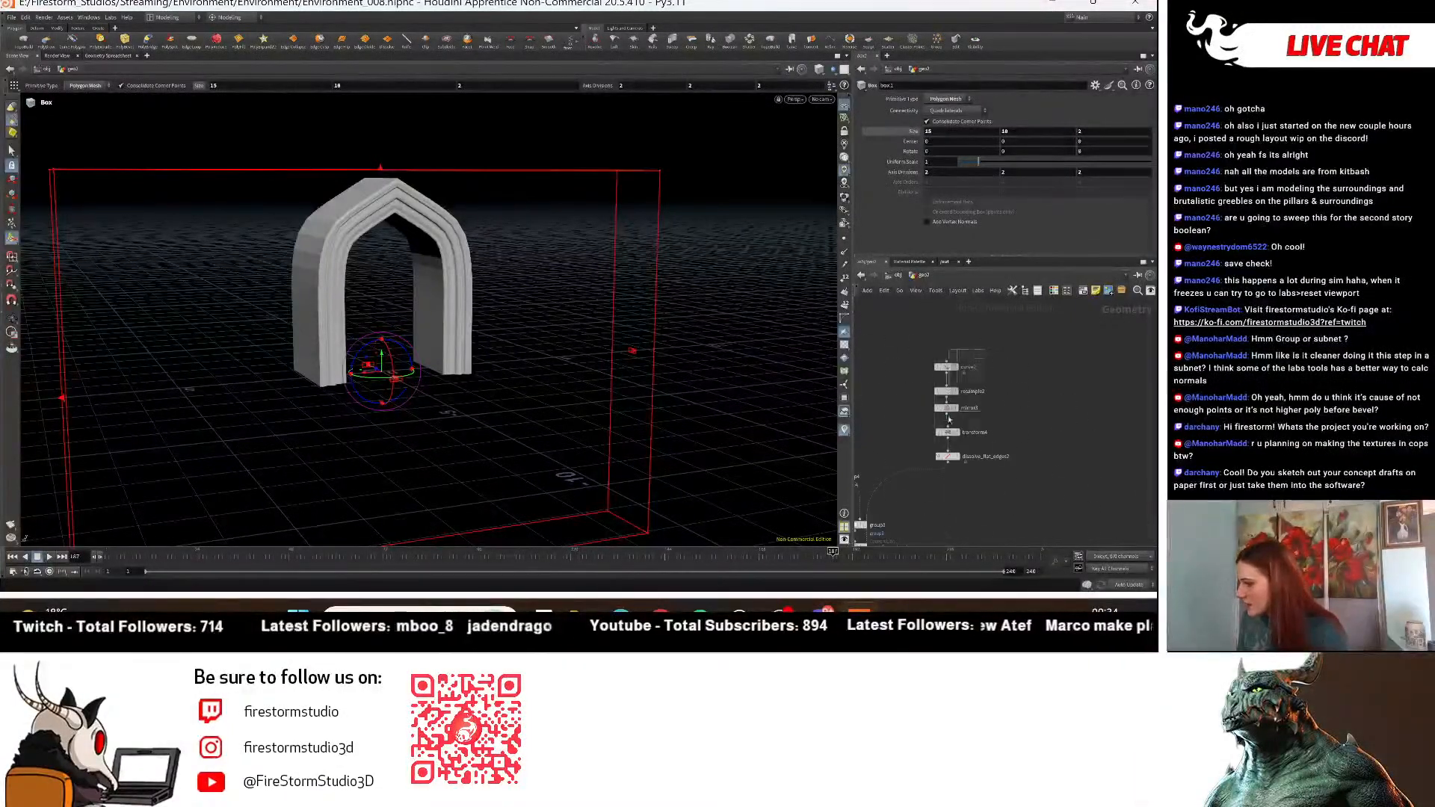
drag(949, 420, 954, 473)
middle_drag(936, 492, 1070, 418)
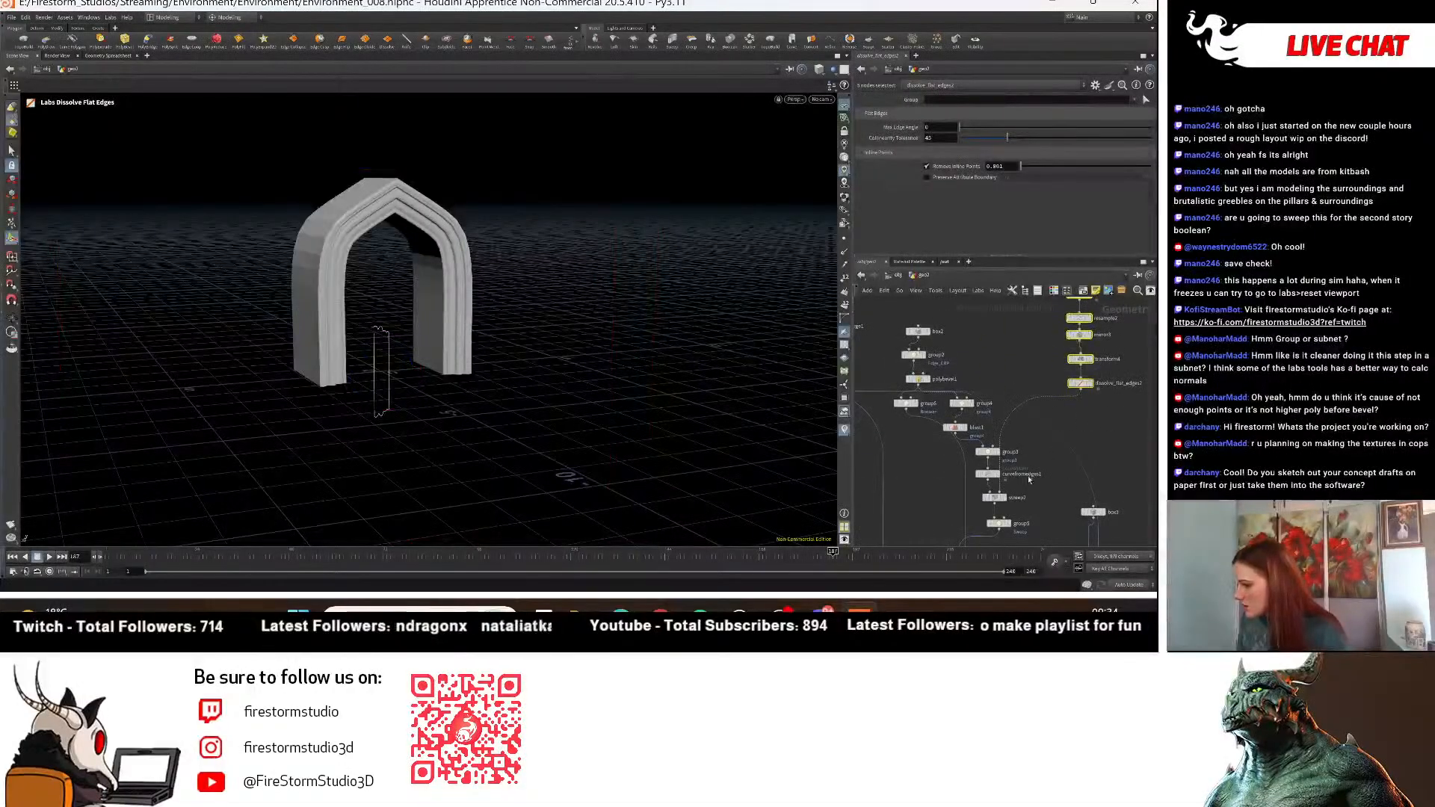
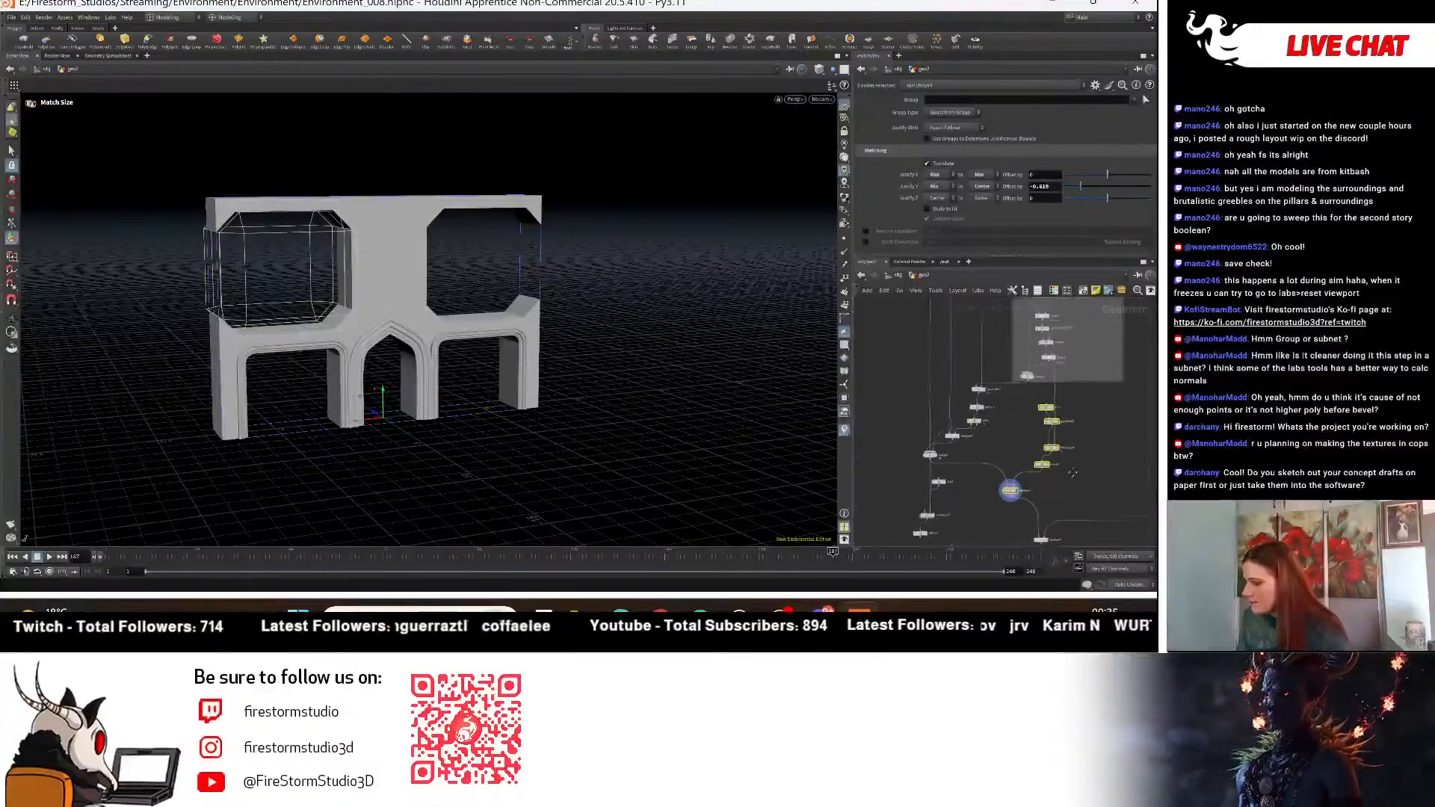
Tidy the upper cutter branch by lining up box3, polybevel2, matchsize4 and mirror4 above boolean3.
click(1019, 364)
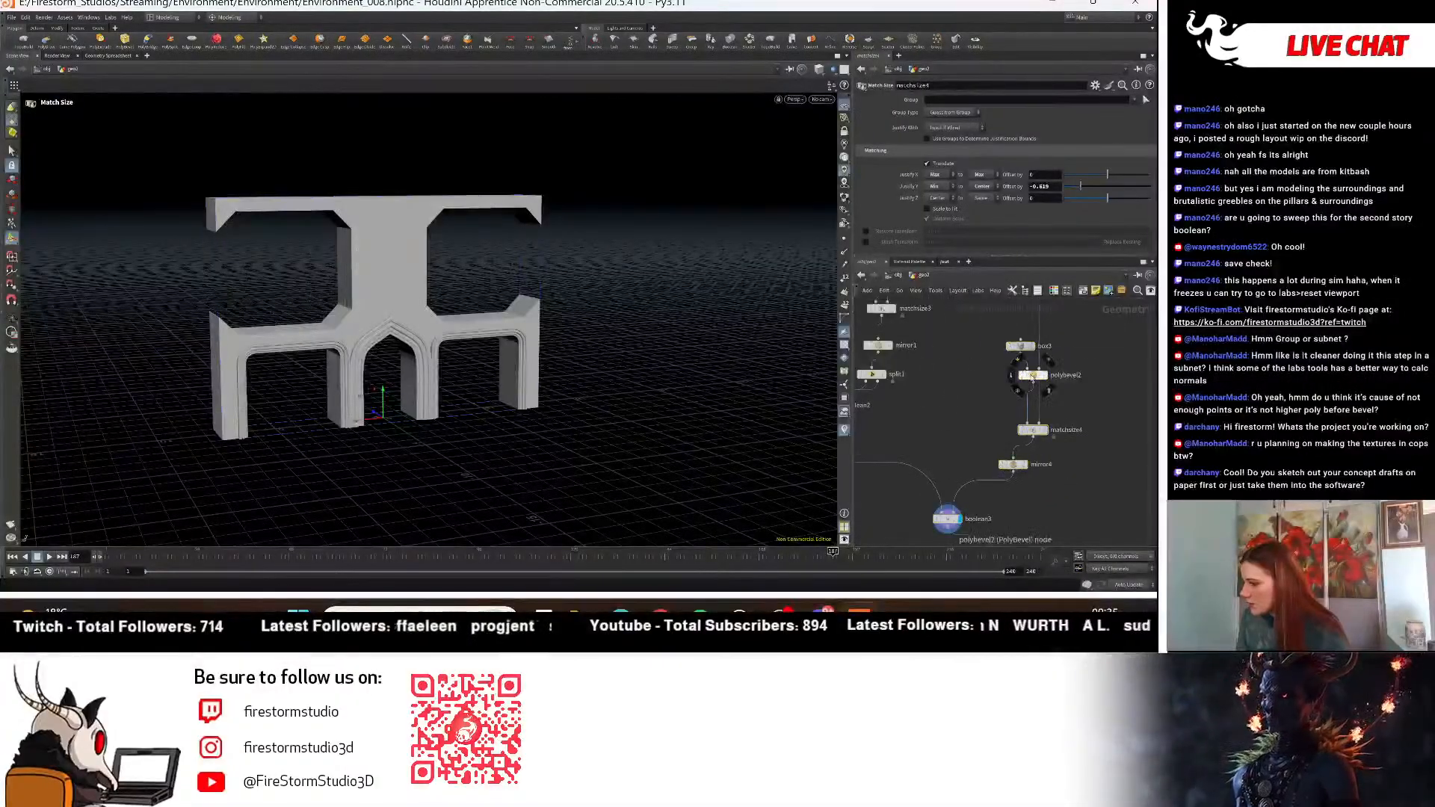
click(1031, 375)
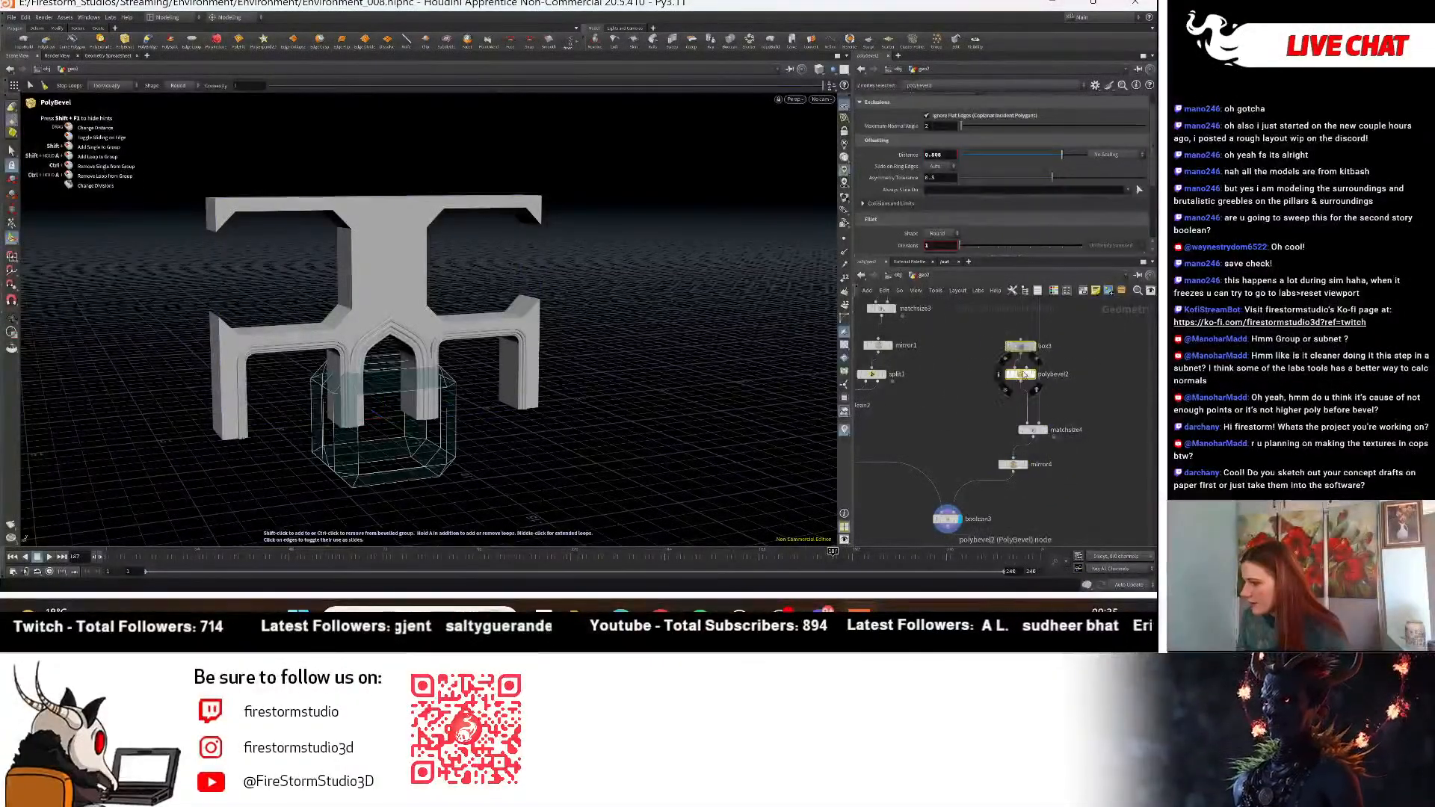
drag(1023, 374, 1011, 407)
click(1070, 385)
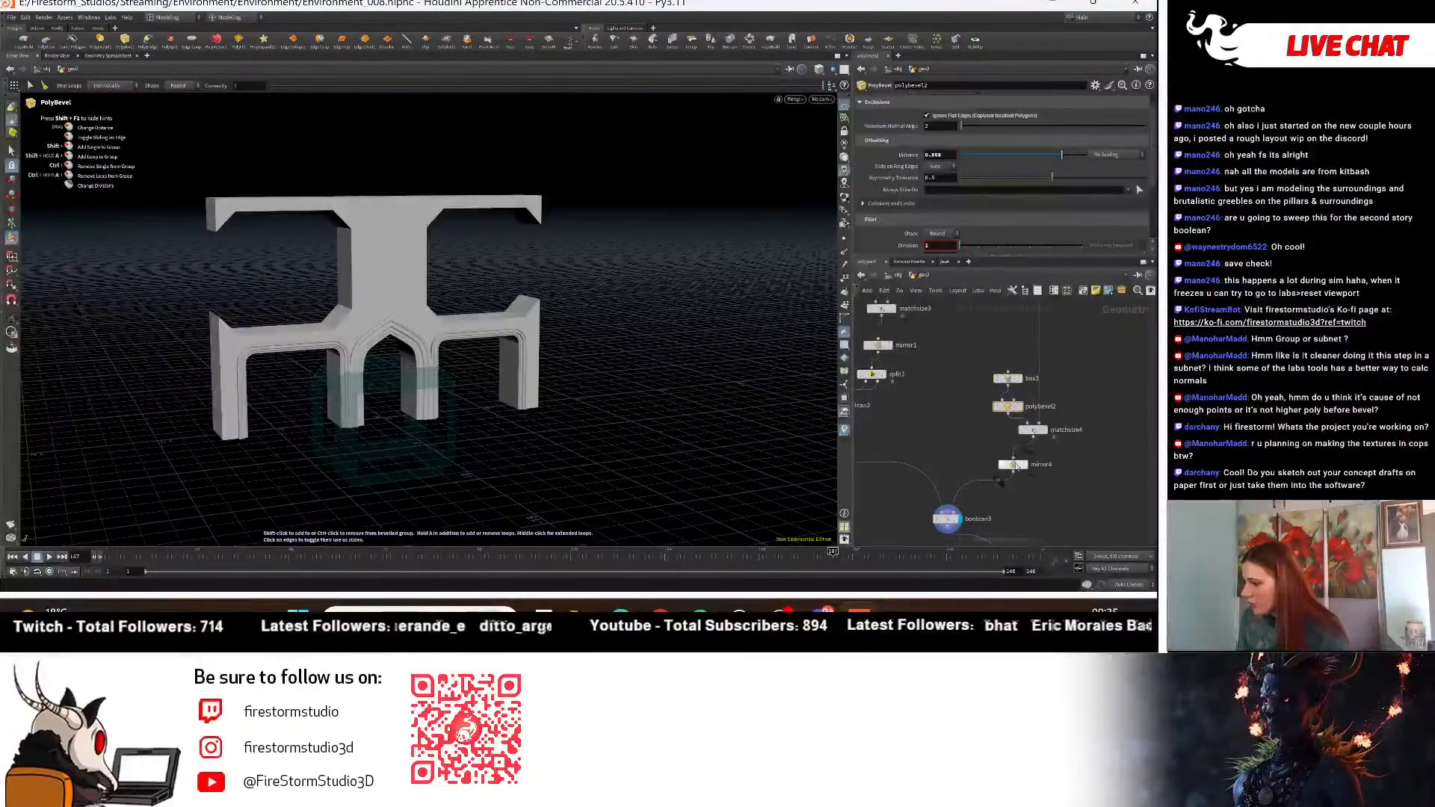
drag(1017, 464, 1033, 450)
drag(947, 526, 968, 518)
Enclose the upper cutter branch from box3 to boolean3 in a network box titled "Tope Arch Boolean".
drag(961, 335, 1057, 539)
click(1083, 292)
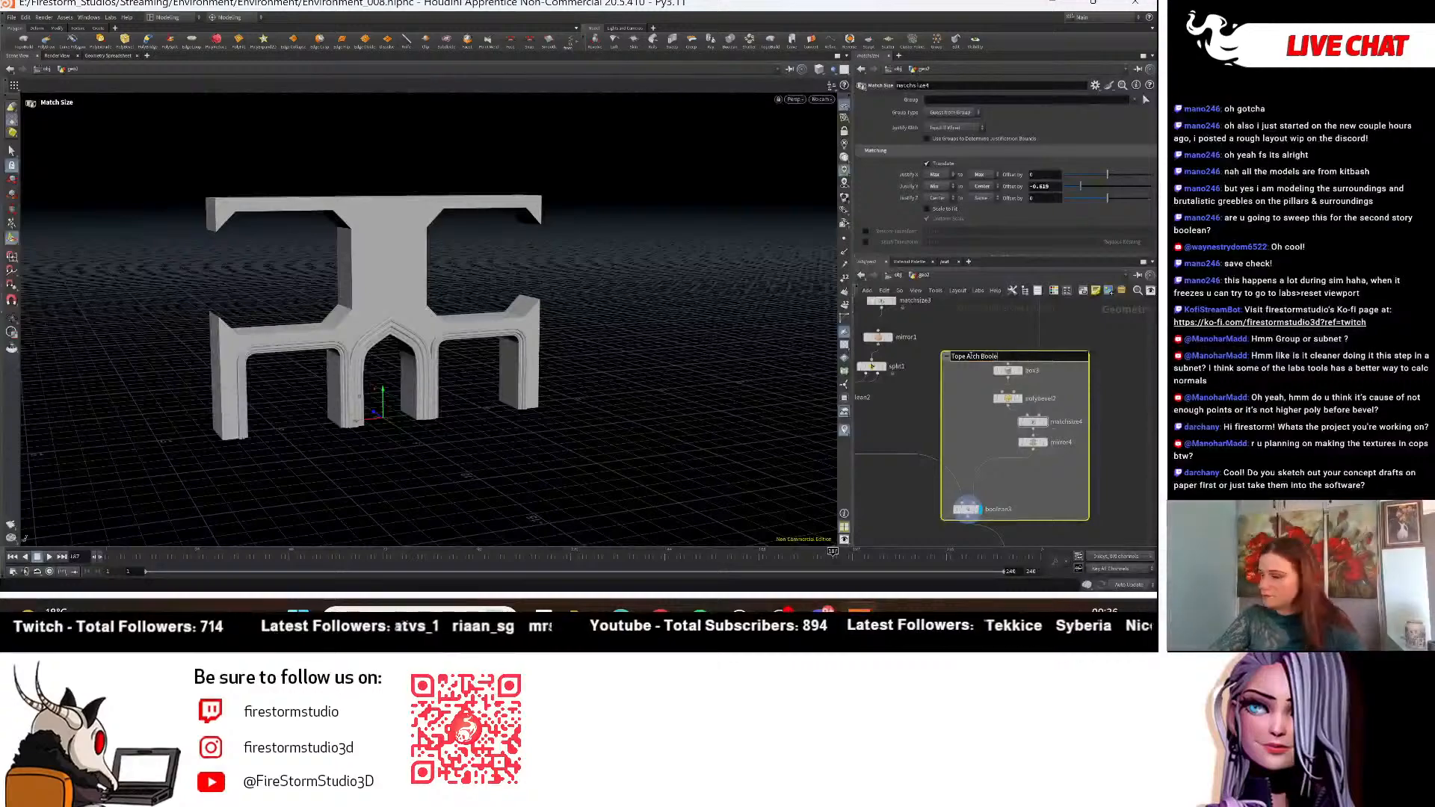
text(an)
key(Return)
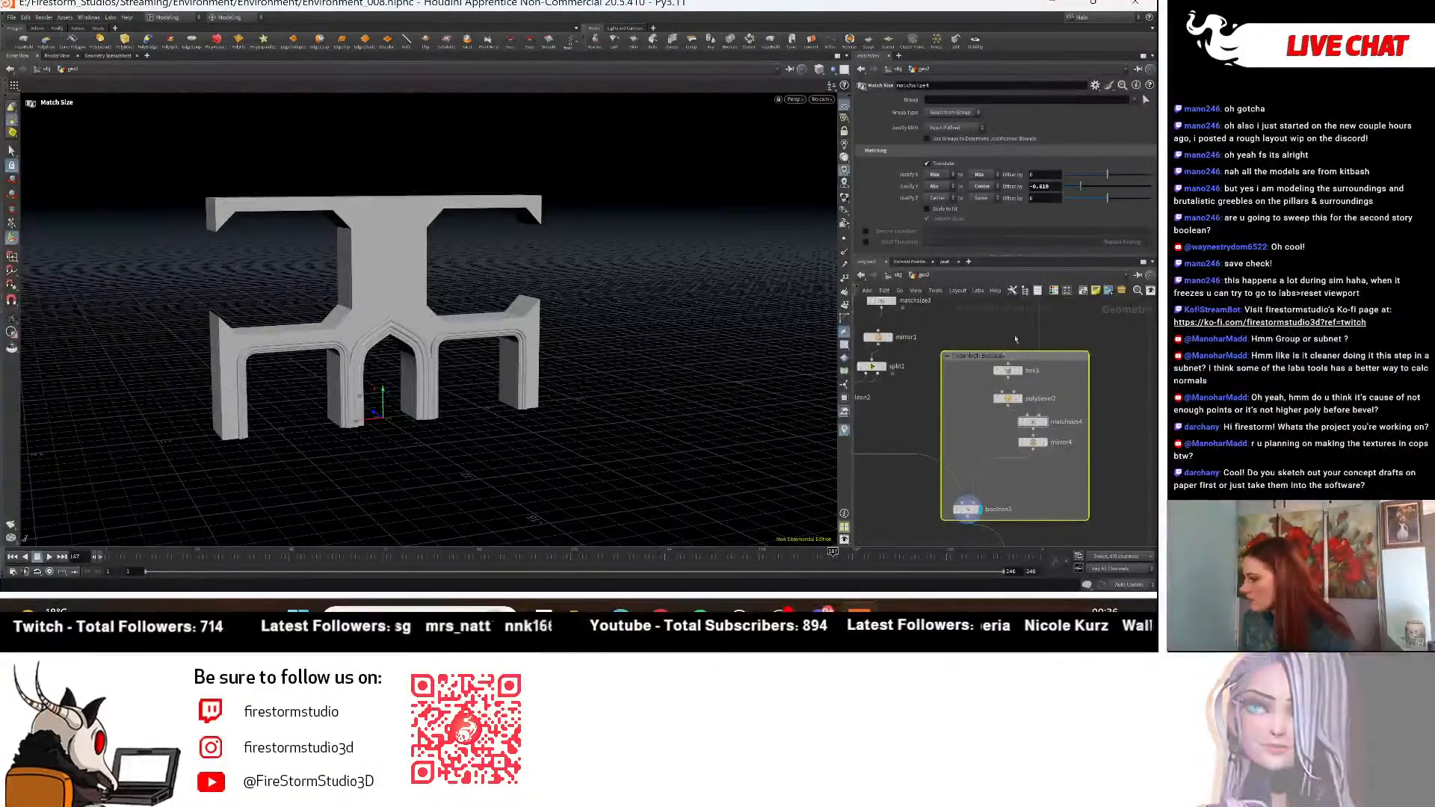
Correct the title of the network box around the upper cutter branch to "Top Arch Boolean".
click(974, 353)
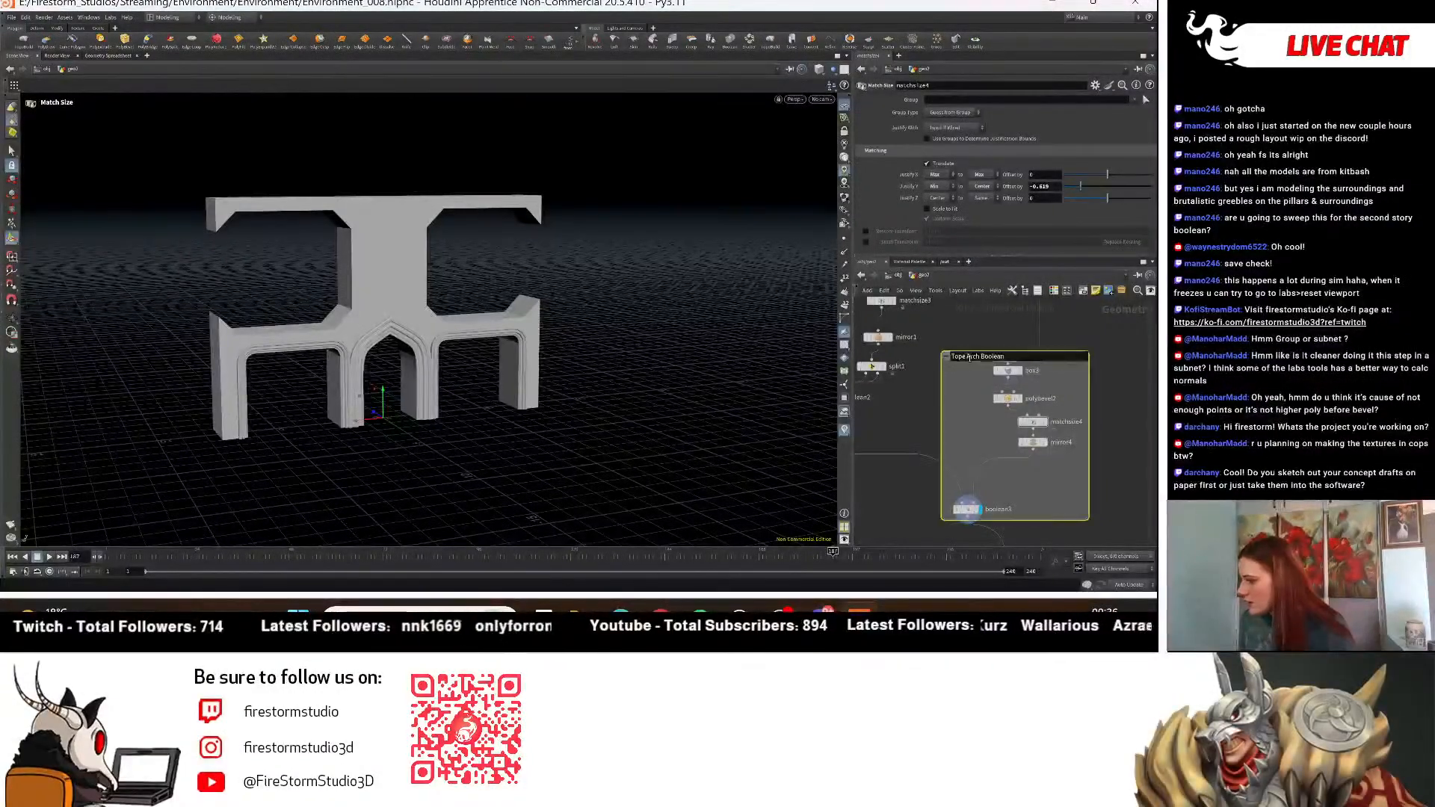
click(963, 357)
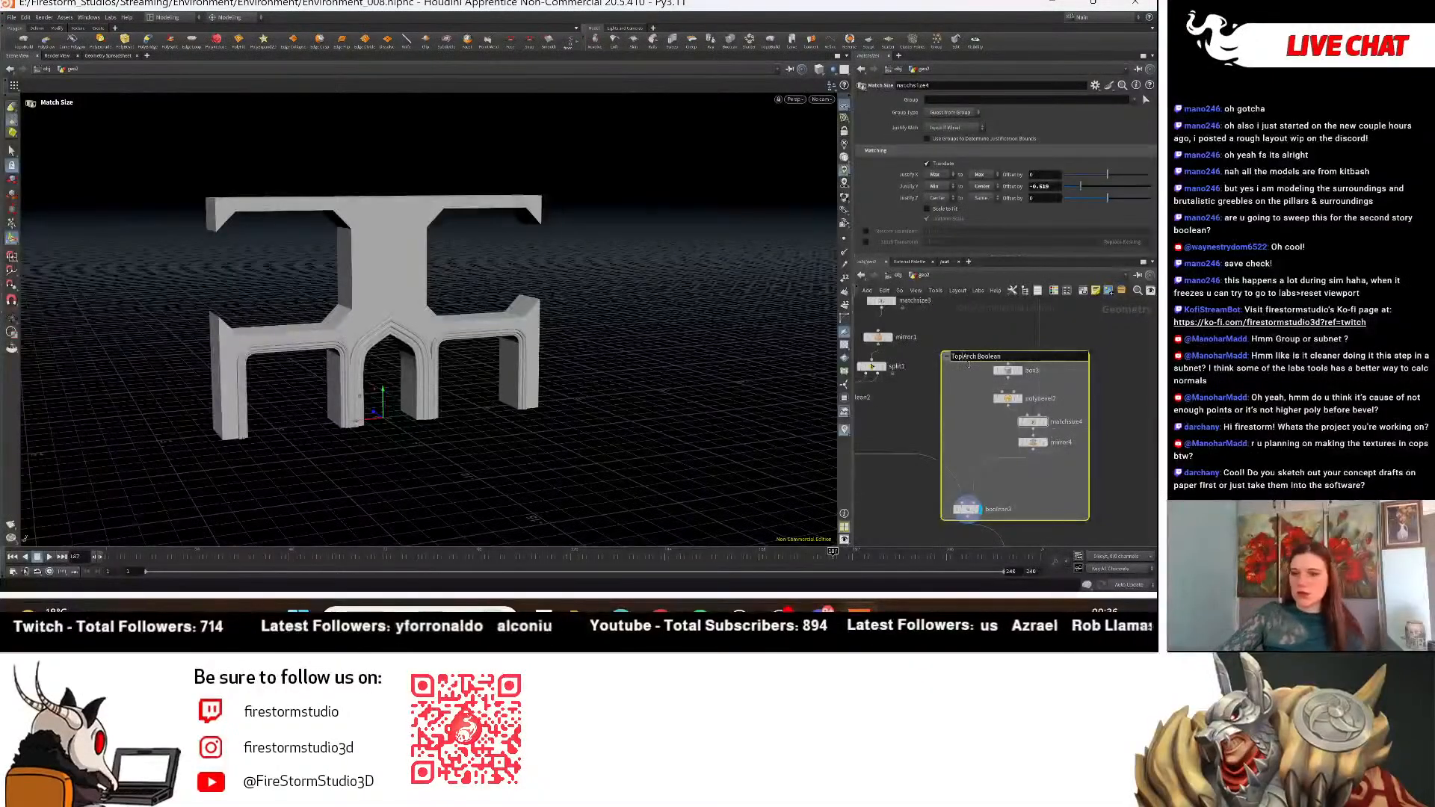
double_click(968, 361)
Enclose the cylinder branch, from its source node down to polyextrude2, in a network box titled "Tower".
scroll(968, 364, down, 4)
middle_drag(1101, 405, 1024, 374)
scroll(1022, 425, up, 2)
scroll(1018, 428, down, 2)
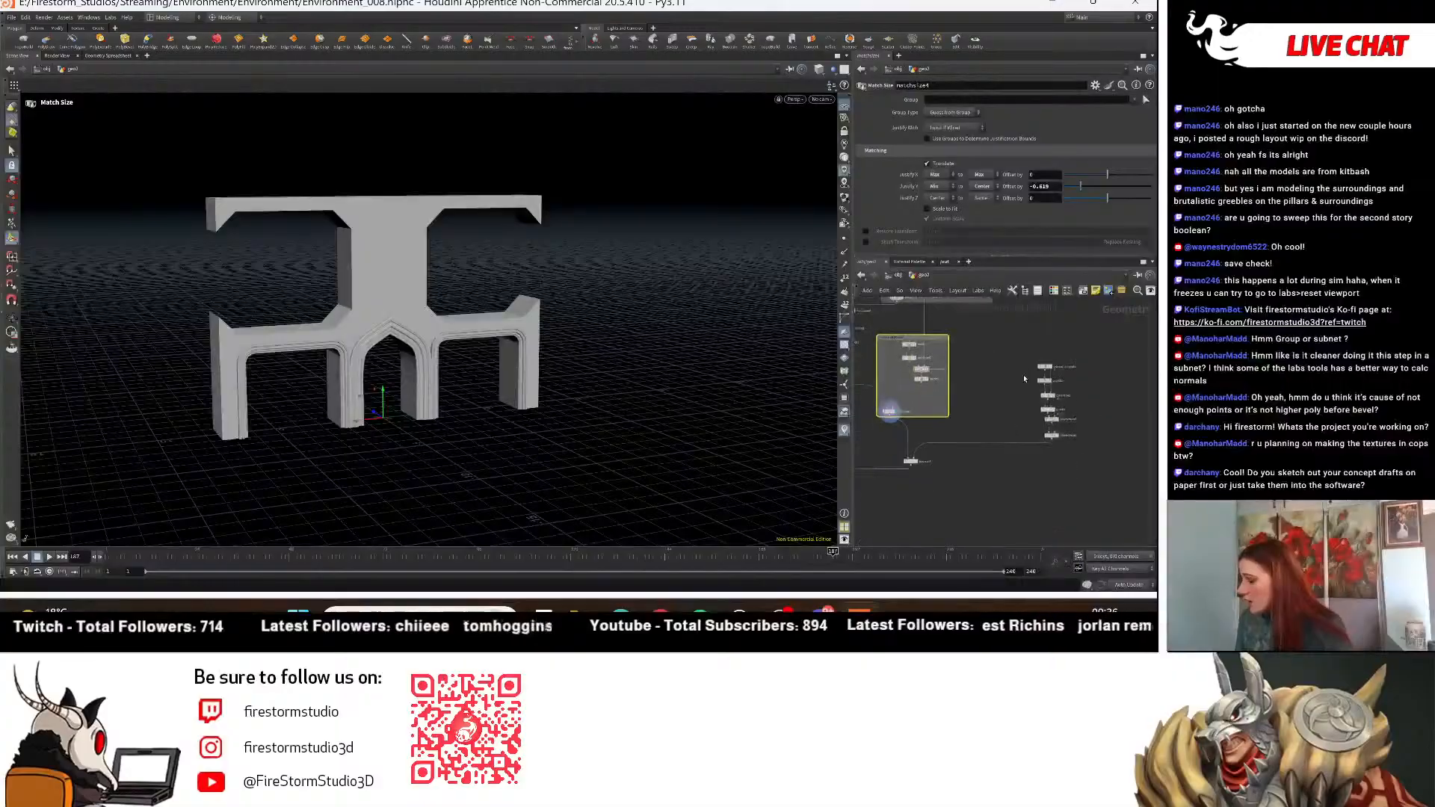
drag(1014, 464, 1014, 468)
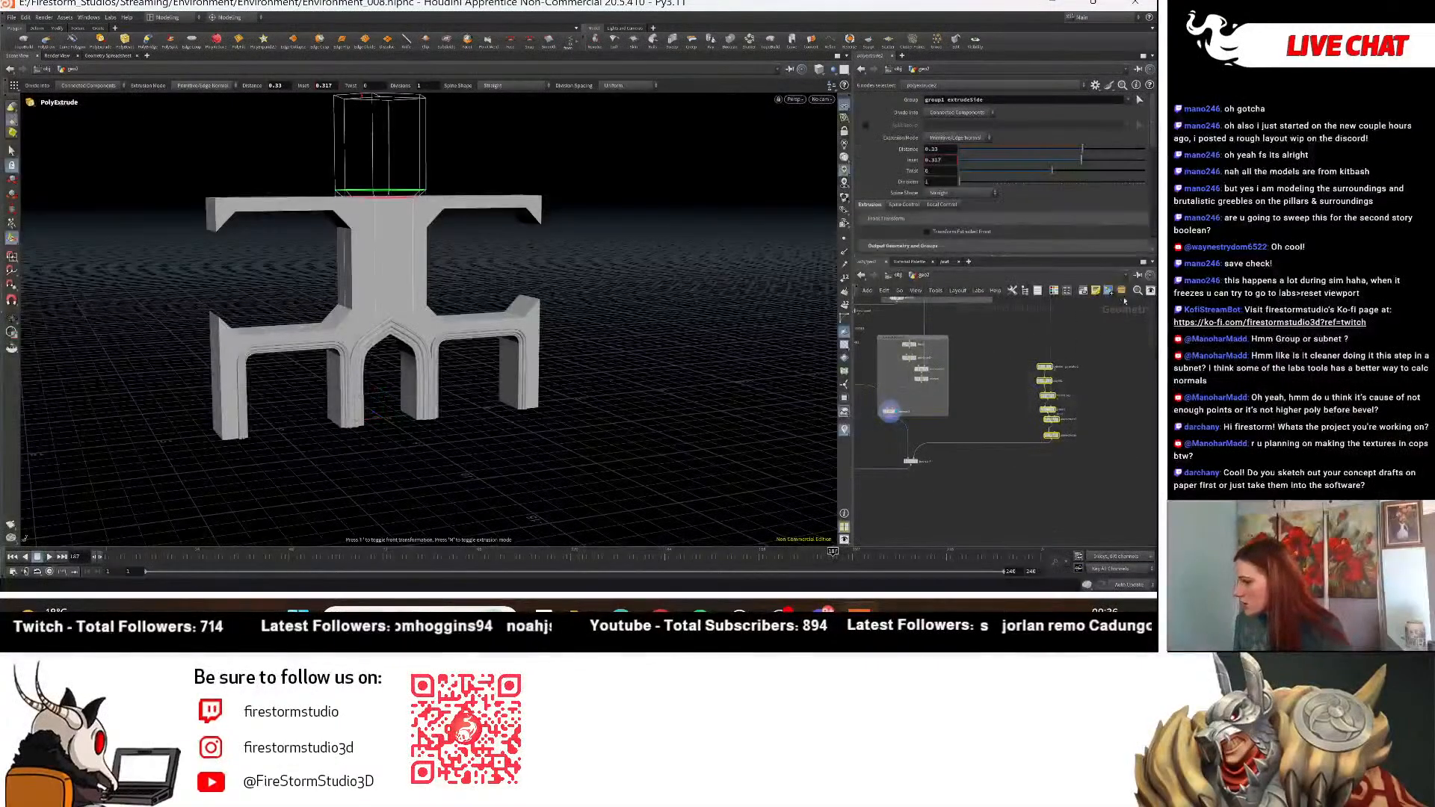
click(1083, 291)
scroll(1071, 343, up, 4)
click(1051, 381)
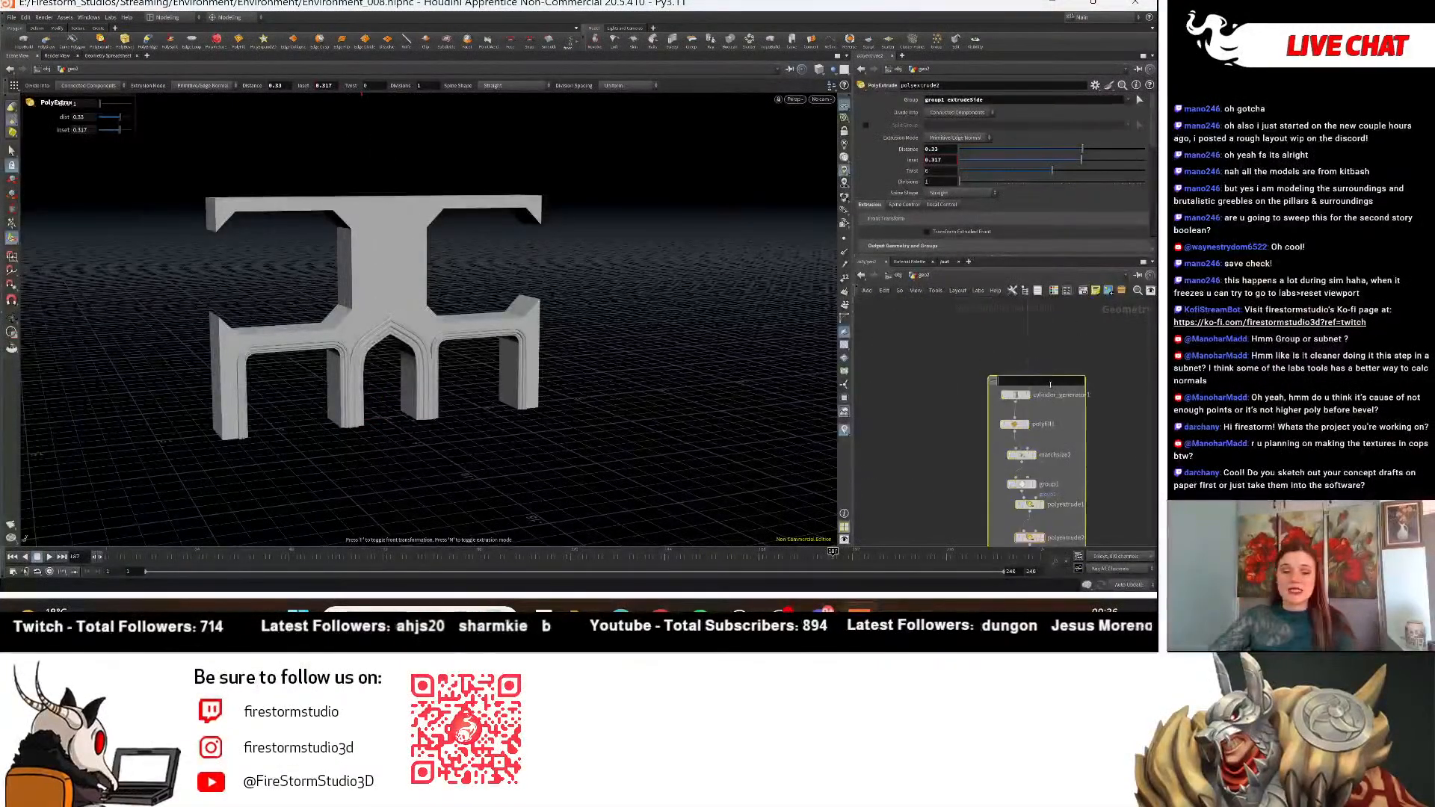
text(Tower)
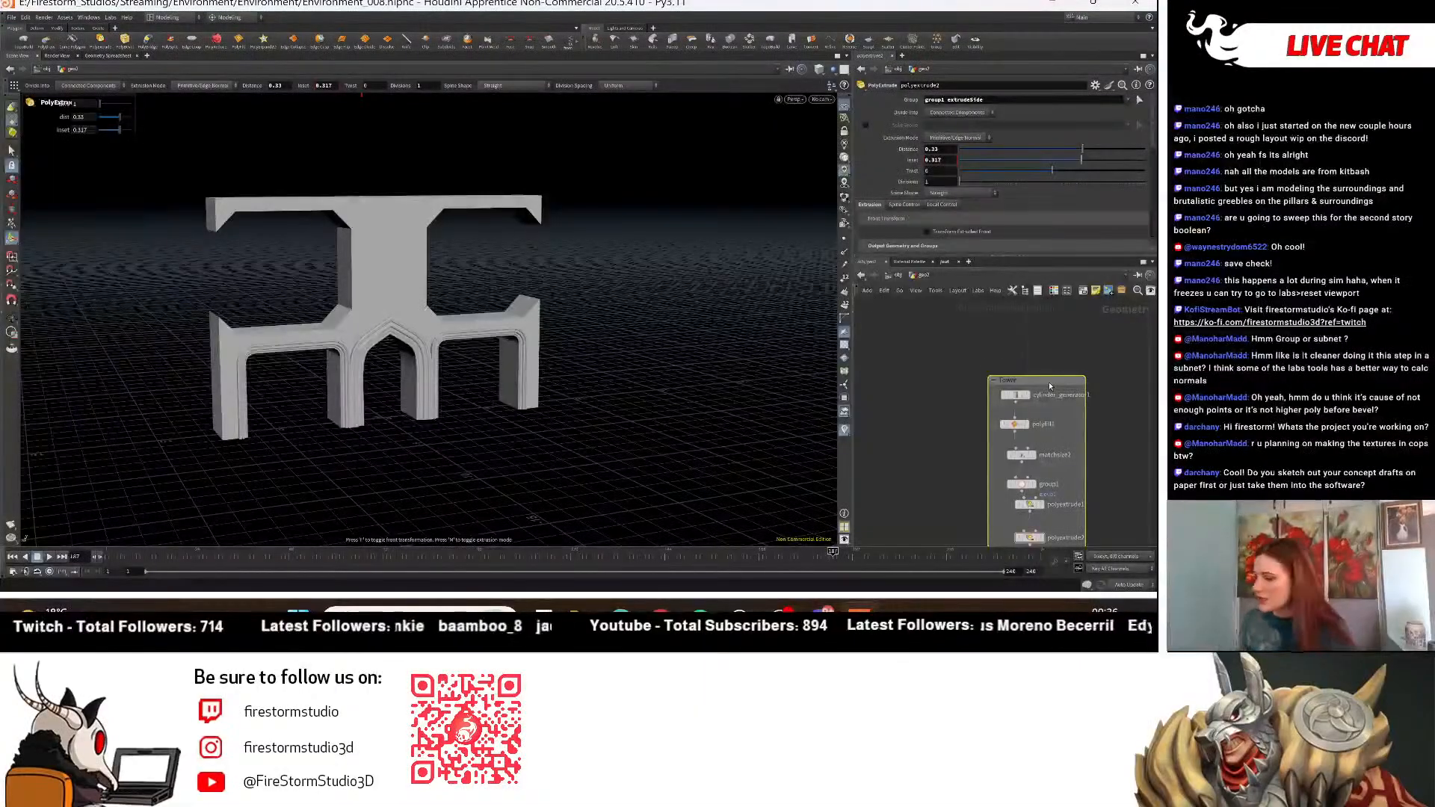
Display the result of transform1 from the Center Arch Boolean network box in the viewport.
scroll(1013, 387, down, 5)
middle_drag(896, 420, 1061, 516)
scroll(1034, 364, up, 3)
scroll(998, 451, down, 3)
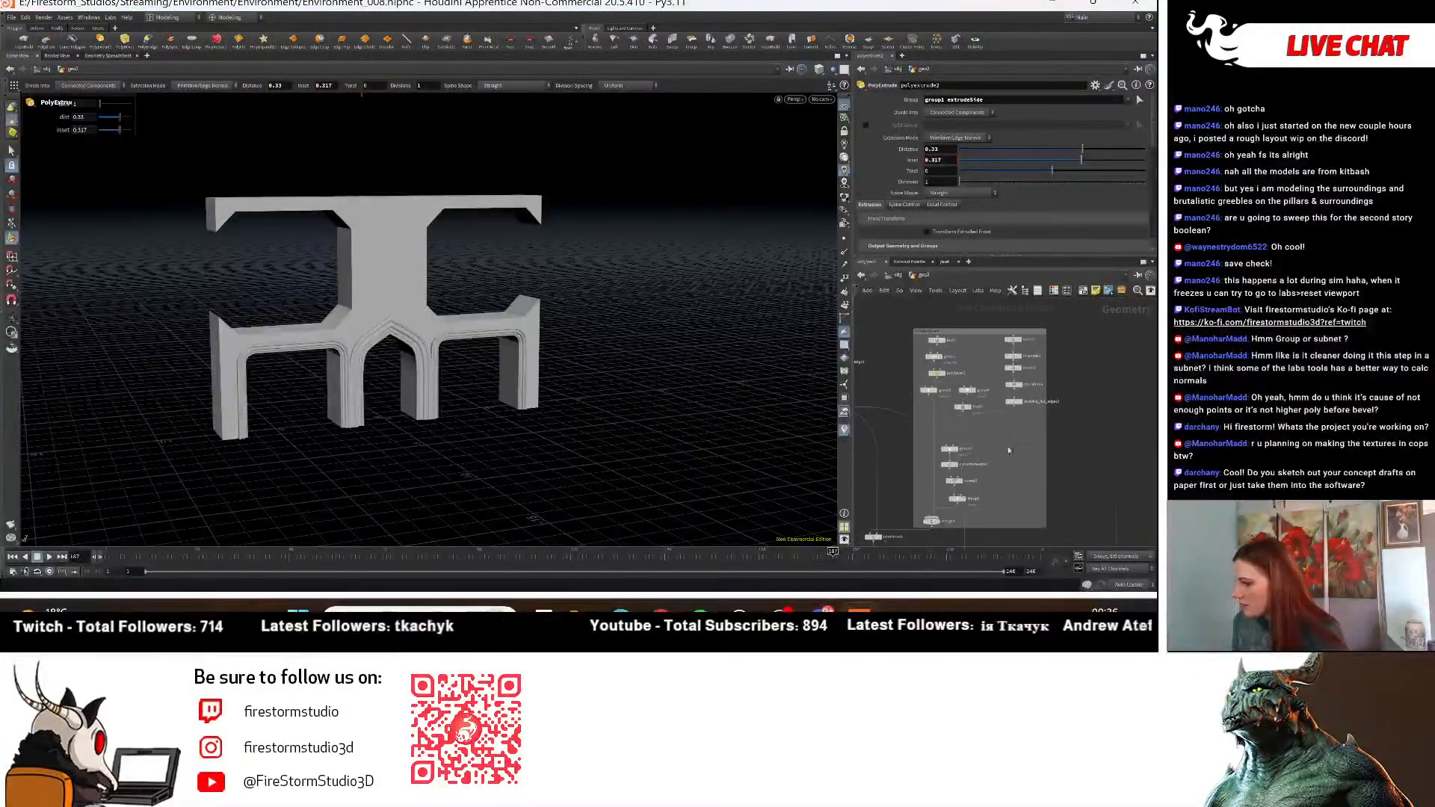
scroll(975, 429, up, 1)
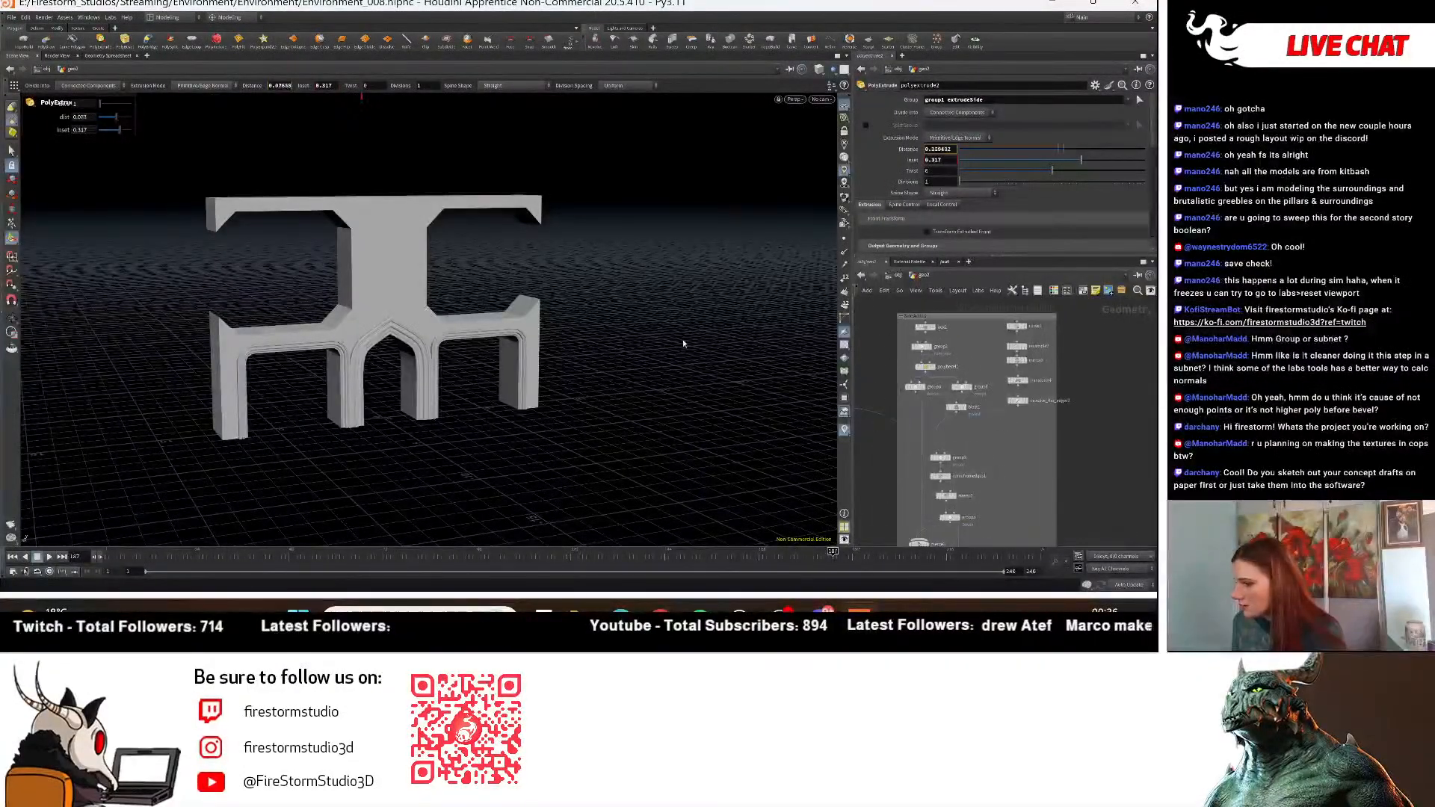
middle_drag(947, 420, 1084, 435)
scroll(1083, 435, down, 3)
middle_drag(1003, 465, 799, 532)
scroll(949, 467, up, 5)
scroll(1043, 433, down, 3)
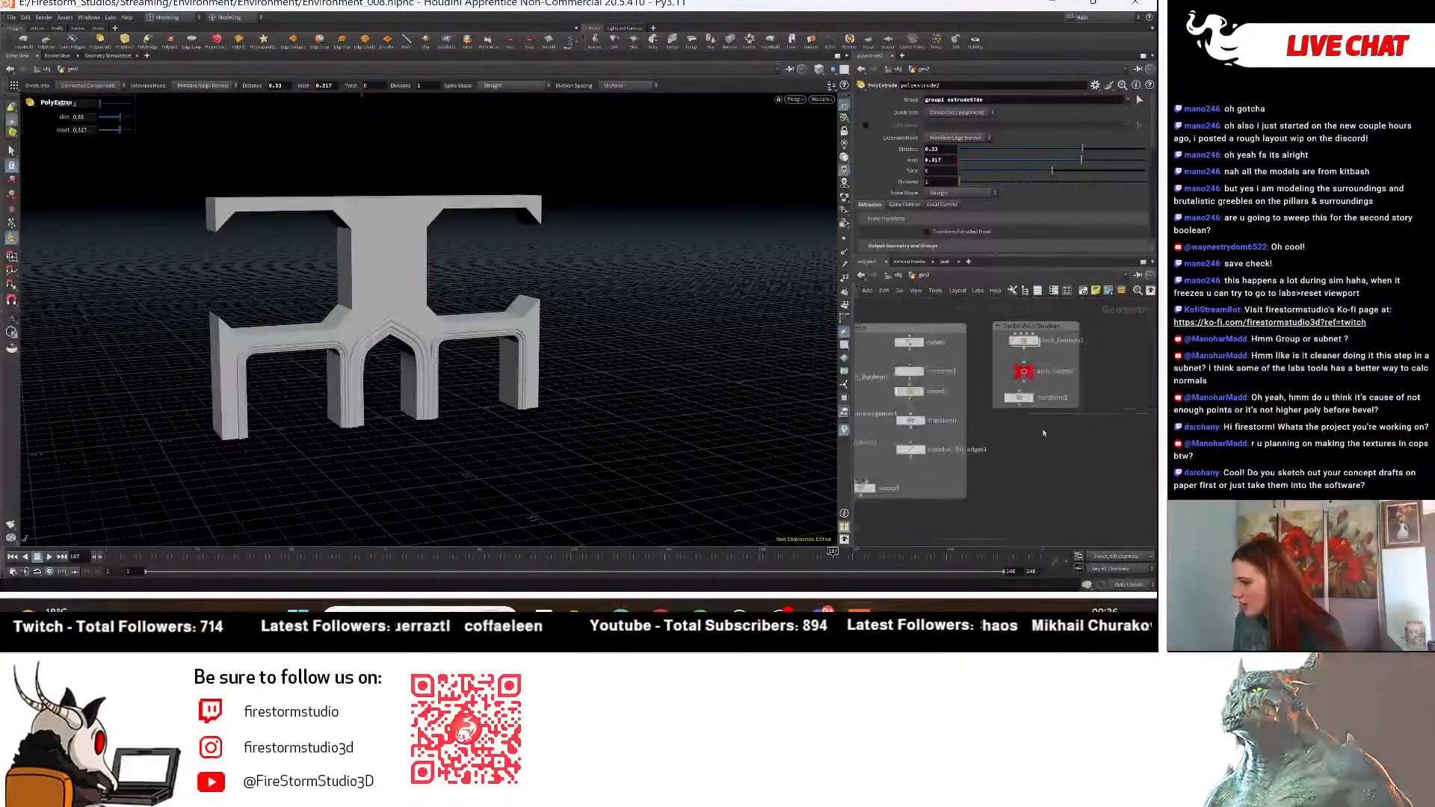
middle_drag(1043, 432, 1024, 472)
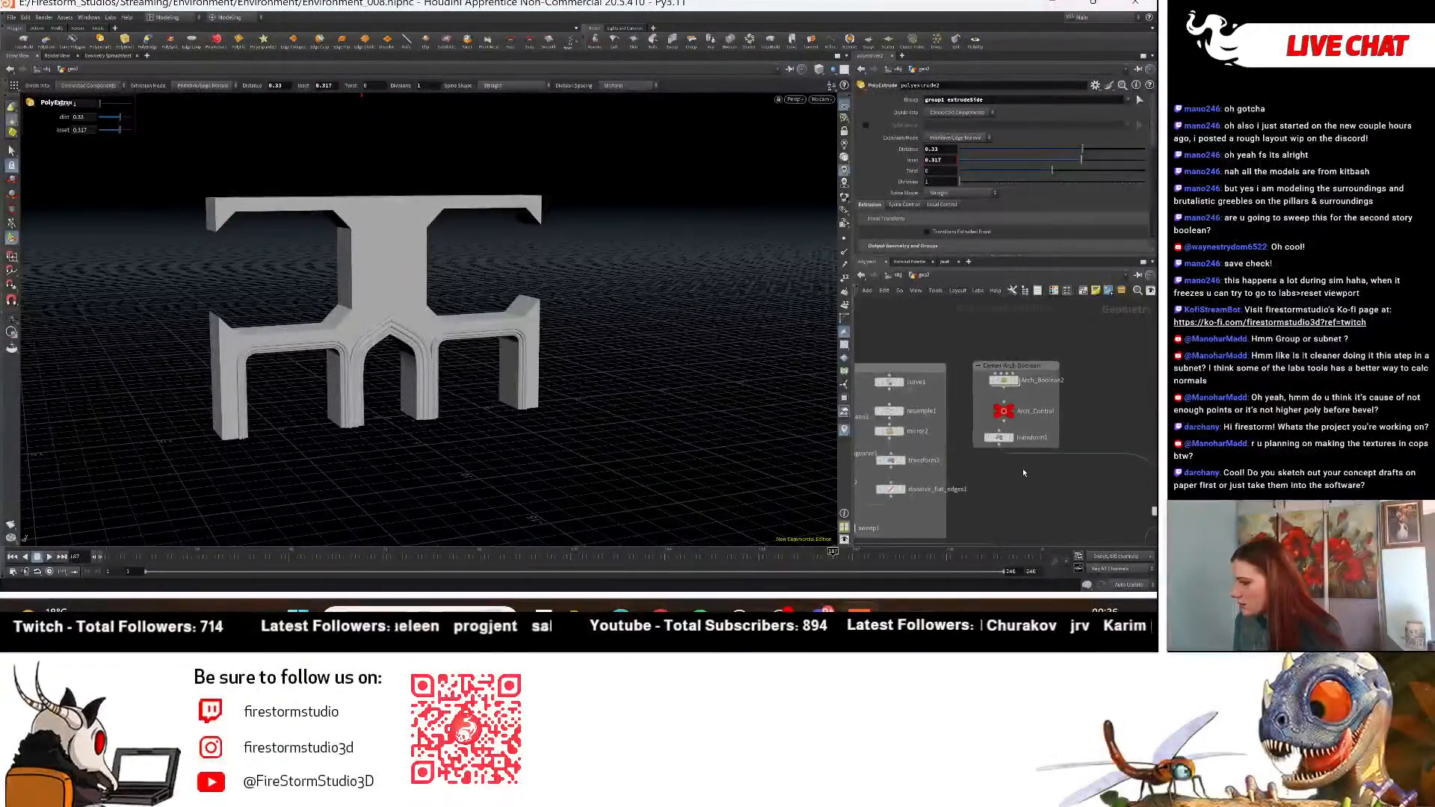
scroll(1023, 473, up, 3)
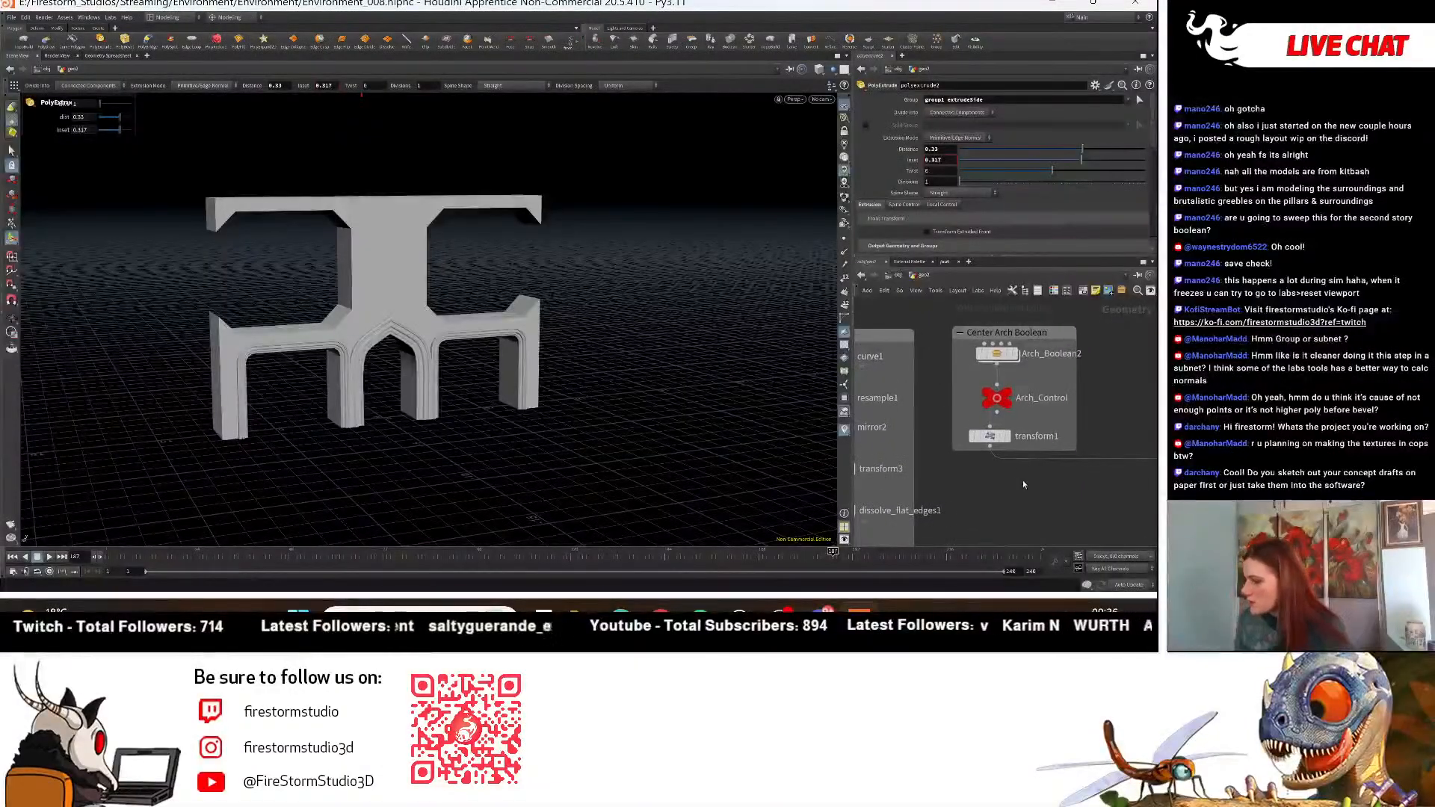
click(1005, 436)
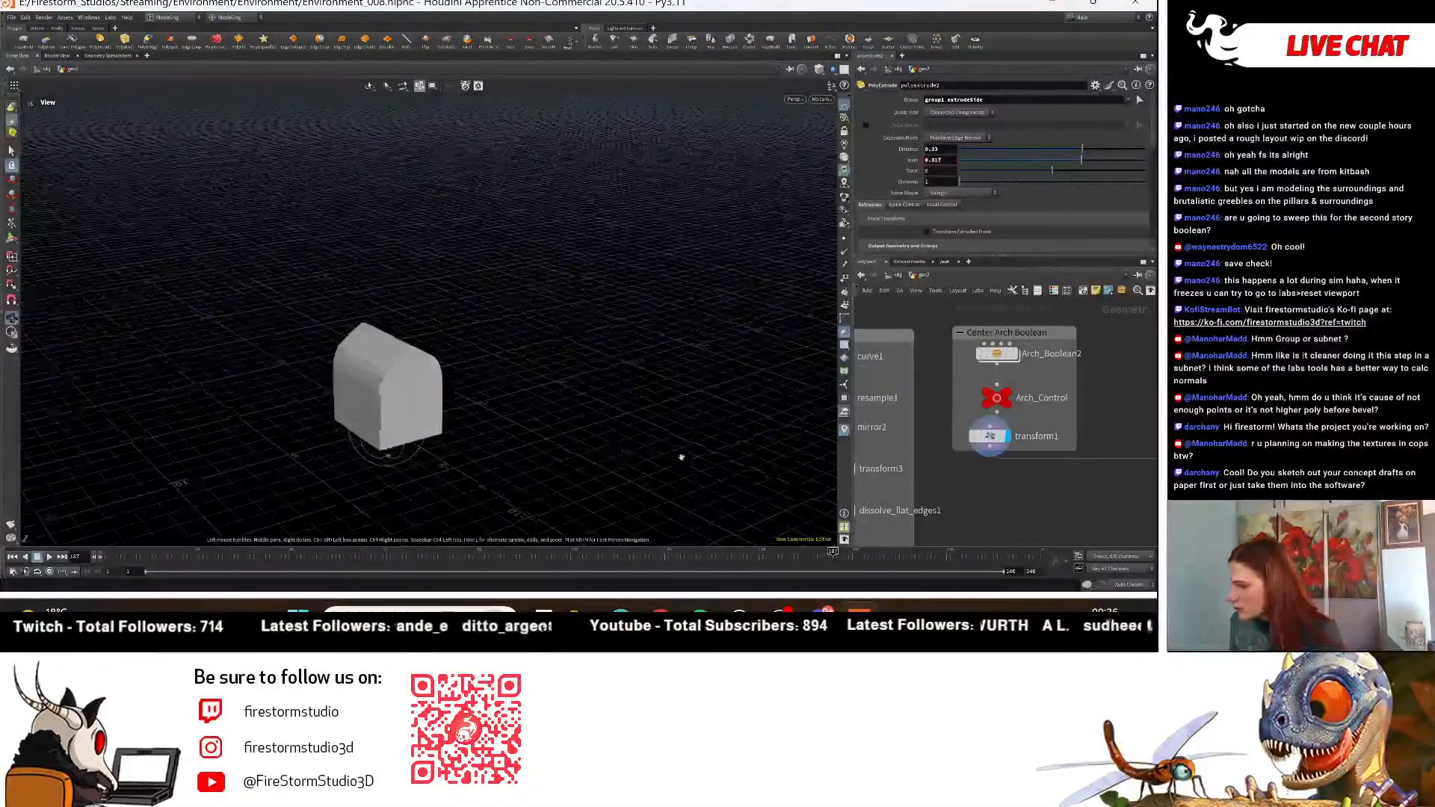
key(t)
scroll(1050, 362, down, 2)
Duplicate the Center Arch Boolean network box with its three nodes into the empty area beyond the neighbouring curve network box.
click(1012, 359)
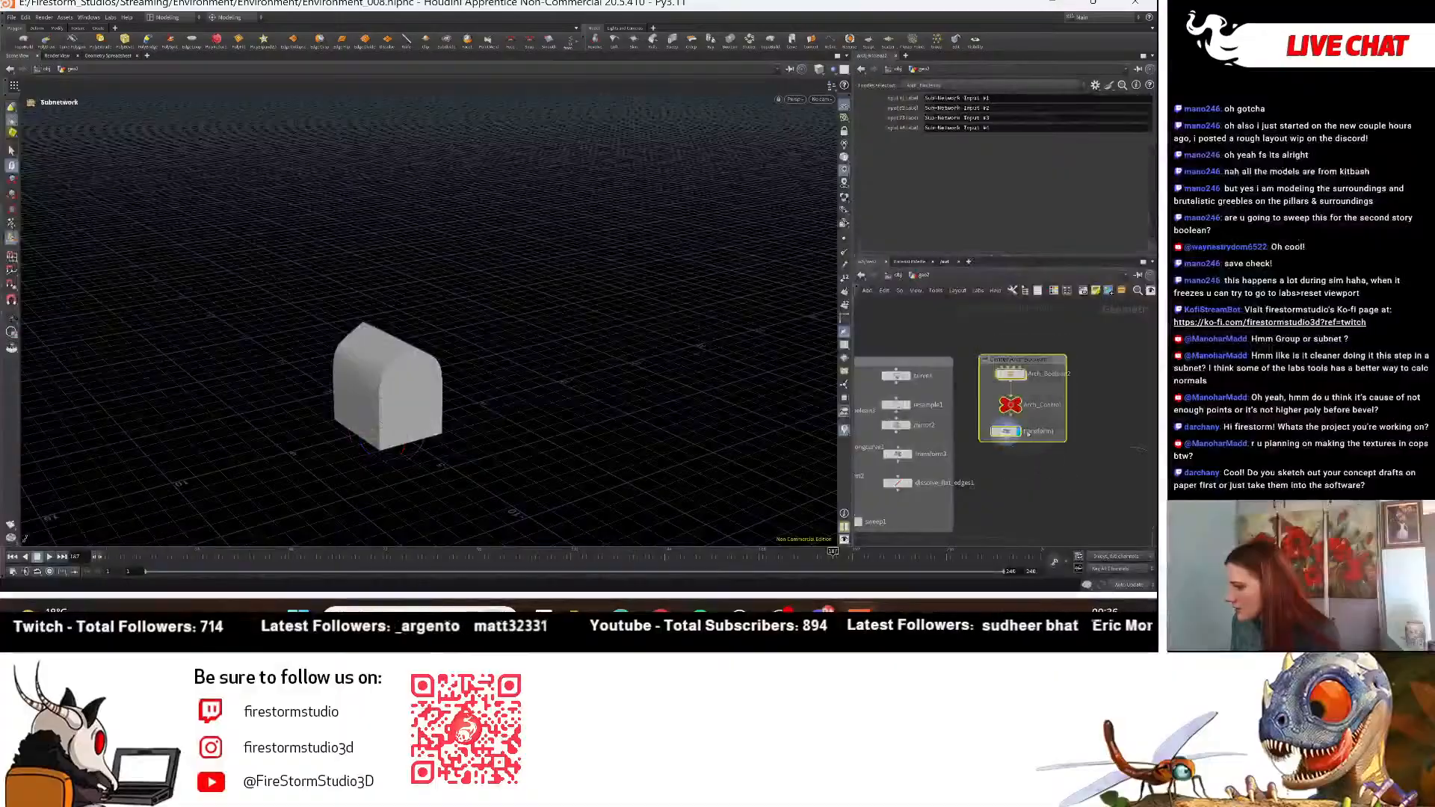
scroll(1024, 430, down, 2)
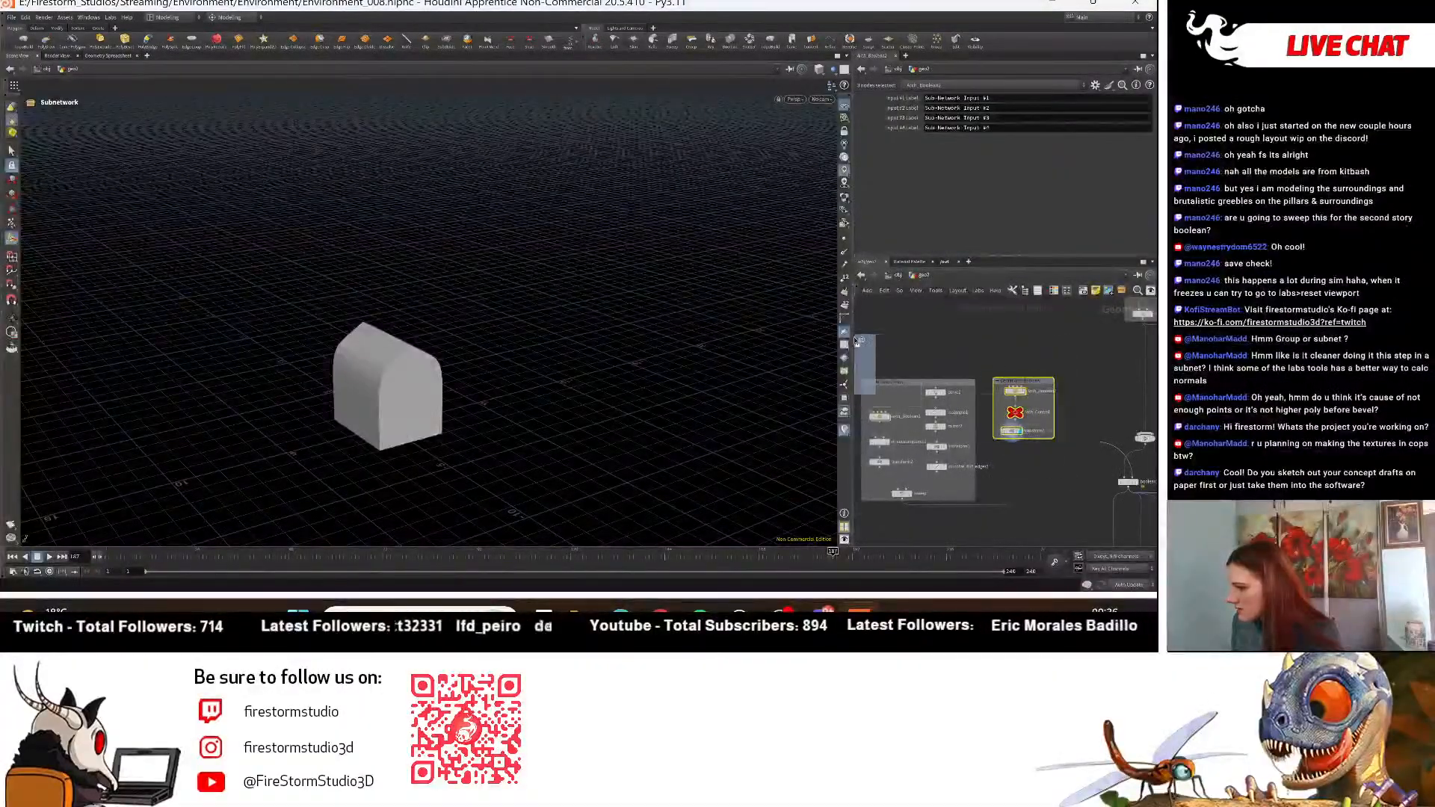
middle_drag(857, 341, 924, 345)
scroll(1046, 359, down, 2)
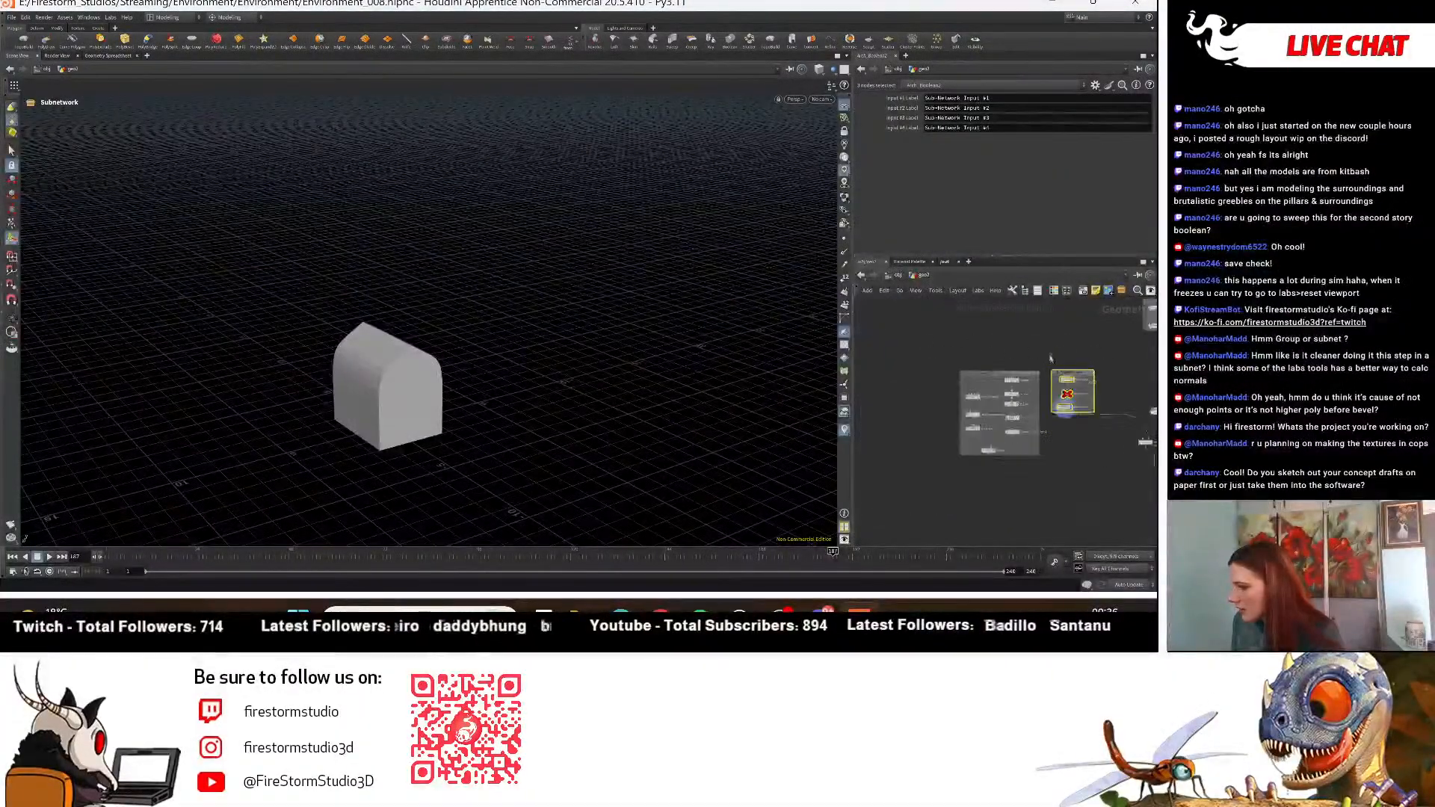
alt+drag(884, 386, 886, 386)
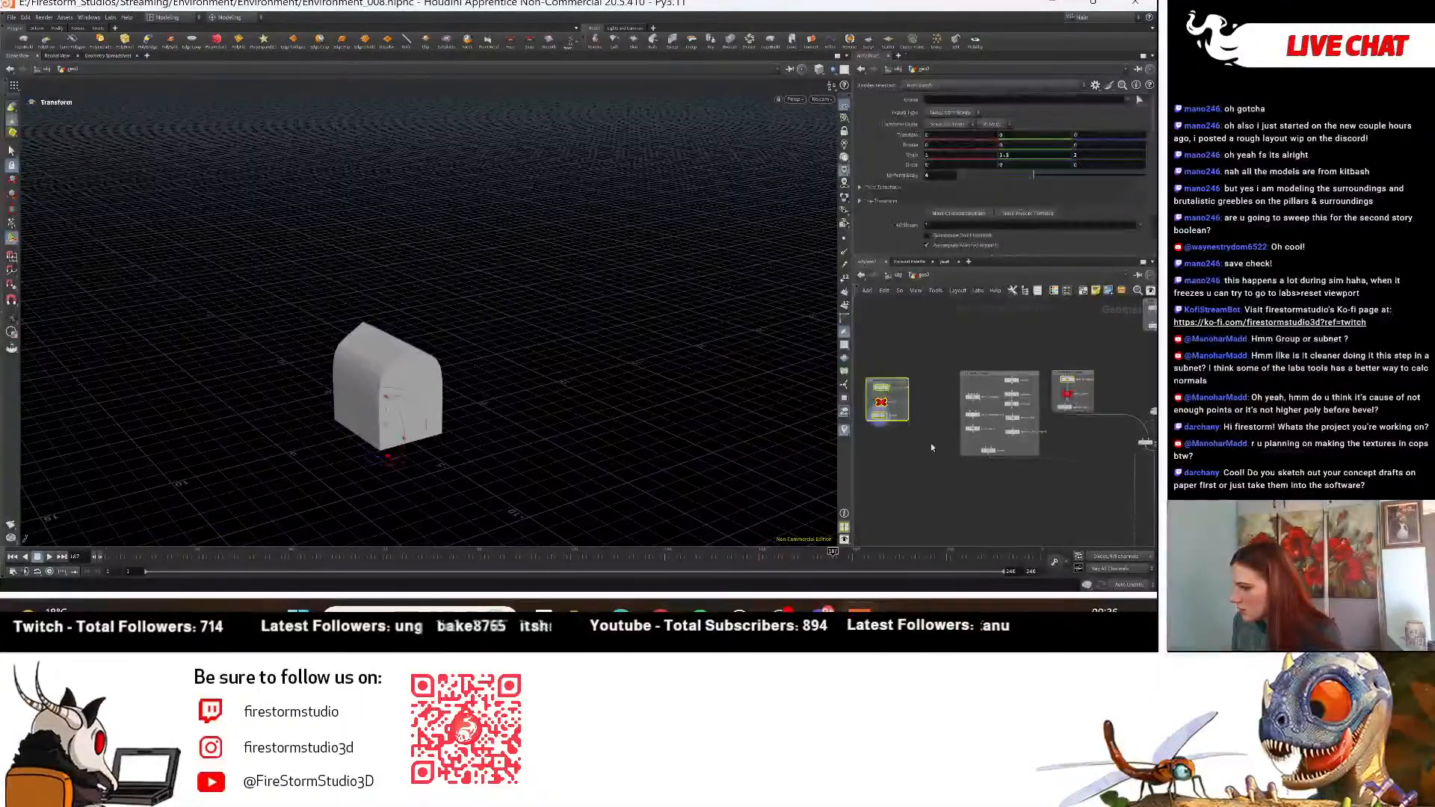
Open the Arch_Boolean4 subnetwork inside the duplicated Center Arch Boolean network box.
scroll(908, 448, up, 4)
middle_drag(903, 439, 1040, 534)
scroll(1011, 459, up, 3)
key(space)
drag(609, 396, 625, 295)
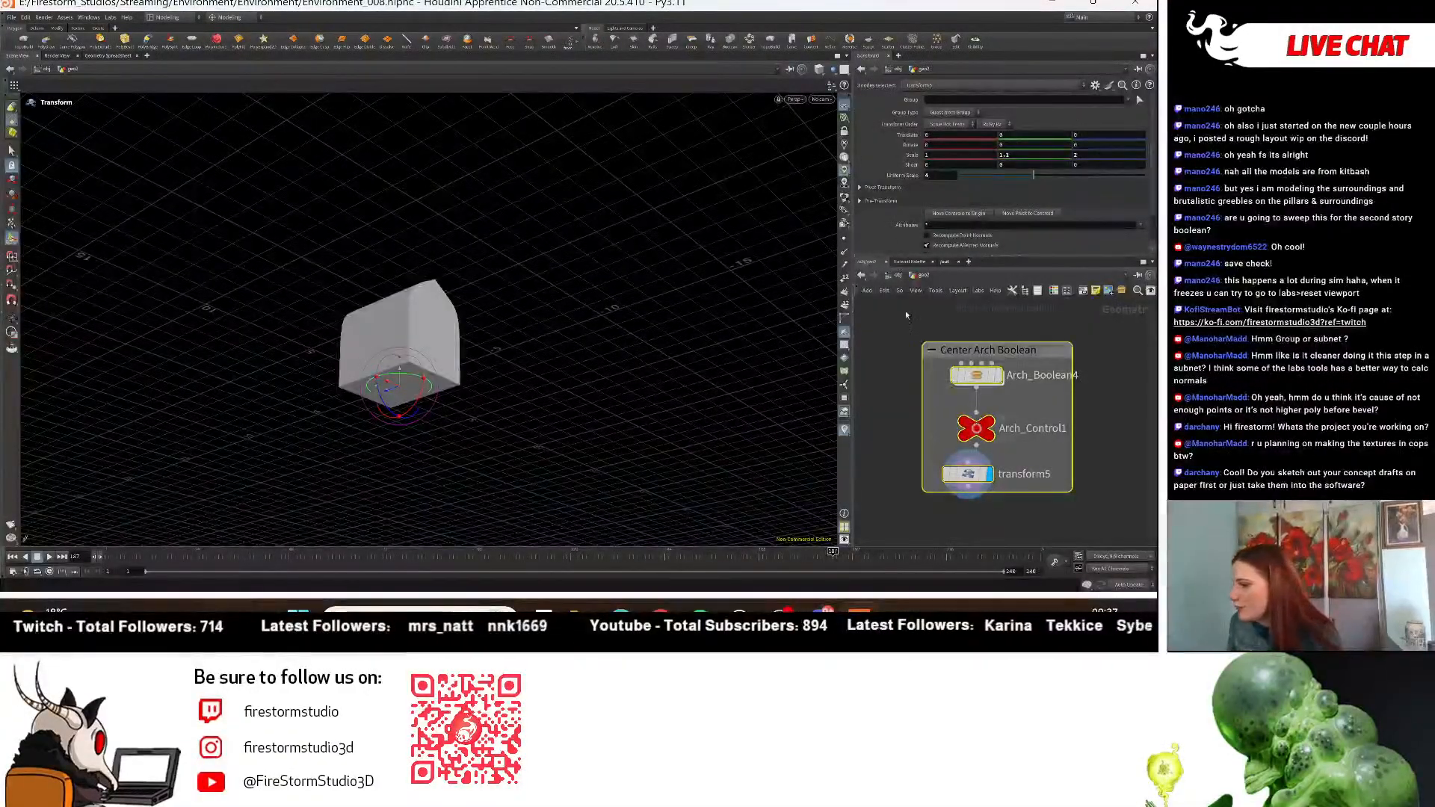
double_click(976, 375)
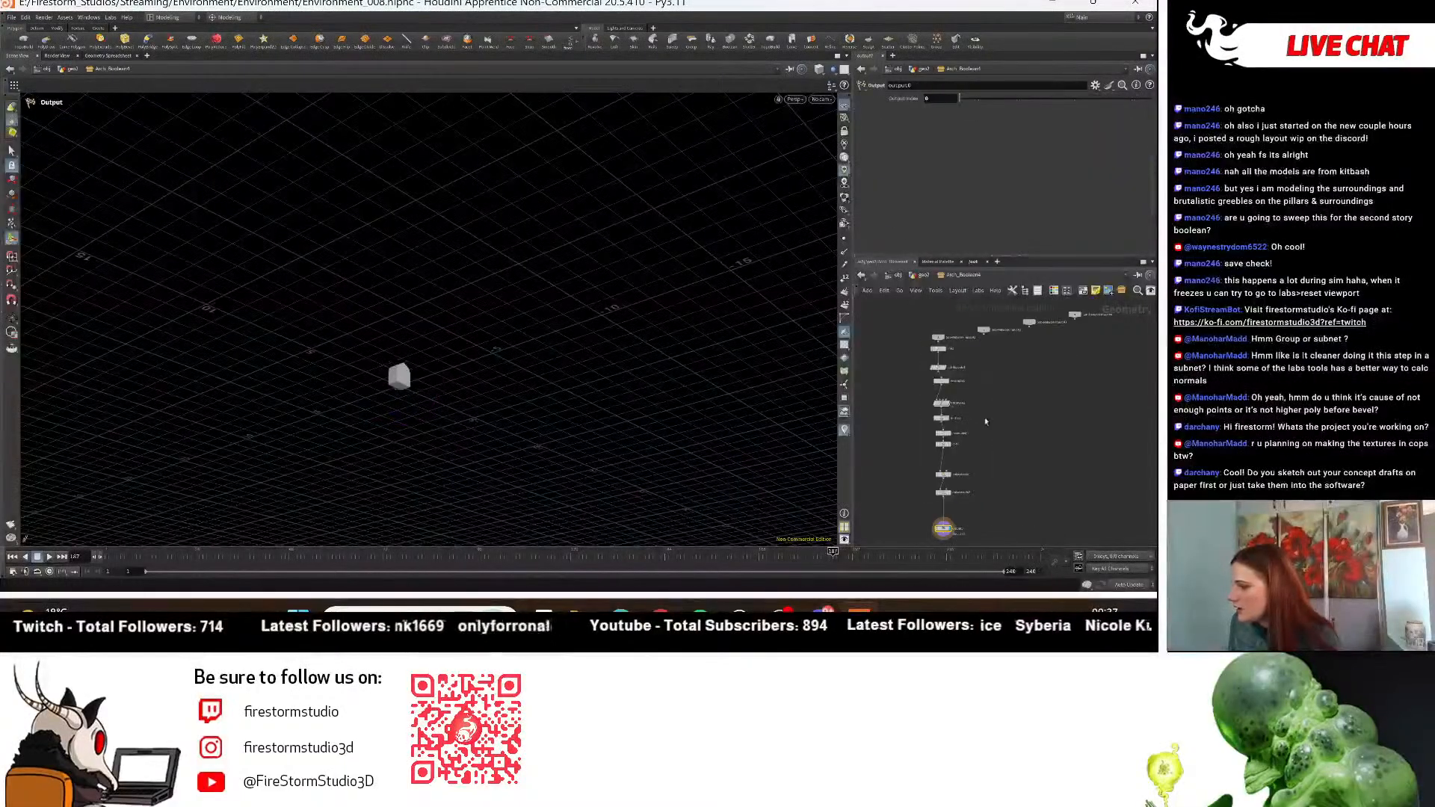
Examine the arch solid inside the subnetwork from several angles and find the nodes that extrude it.
alt+right_drag(439, 413, 343, 455)
alt+drag(343, 455, 326, 449)
right_click(326, 448)
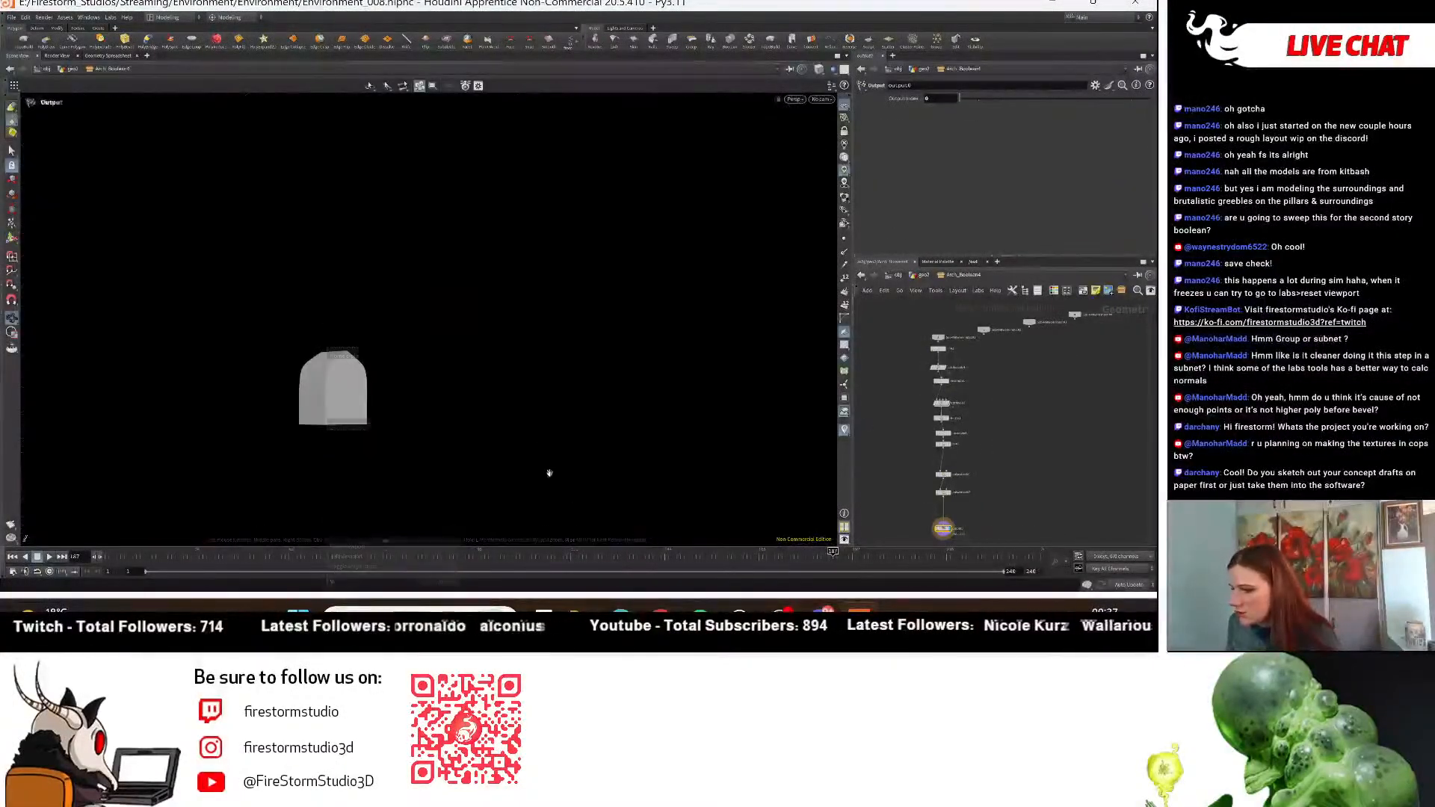
alt+drag(550, 473, 529, 440)
alt+middle_drag(529, 439, 577, 383)
alt+right_drag(577, 383, 638, 448)
alt+drag(426, 434, 413, 441)
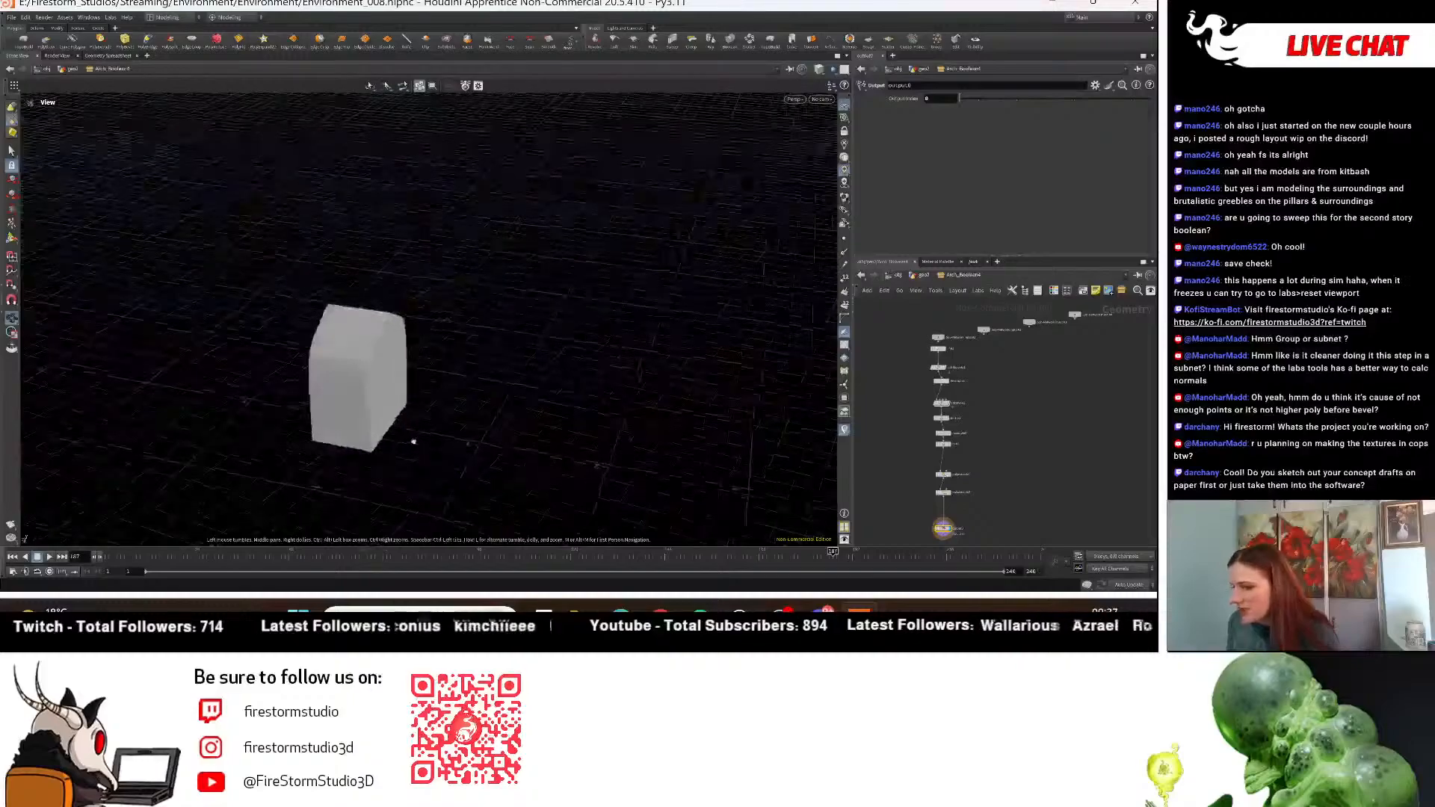
key(Escape)
scroll(976, 469, up, 5)
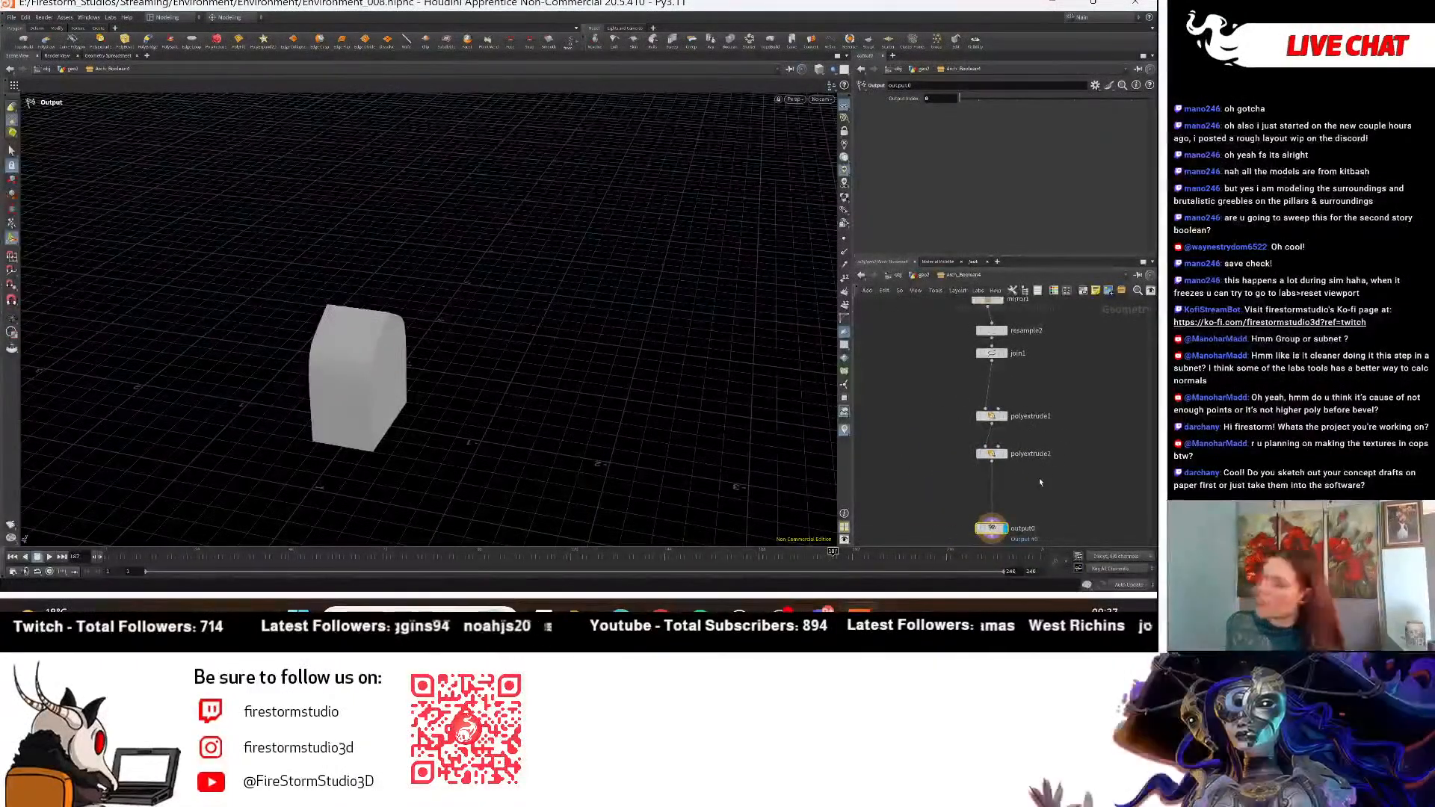
Display polyextrude1 and set its extrusion distance to 0.2.
scroll(1038, 482, up, 3)
click(994, 445)
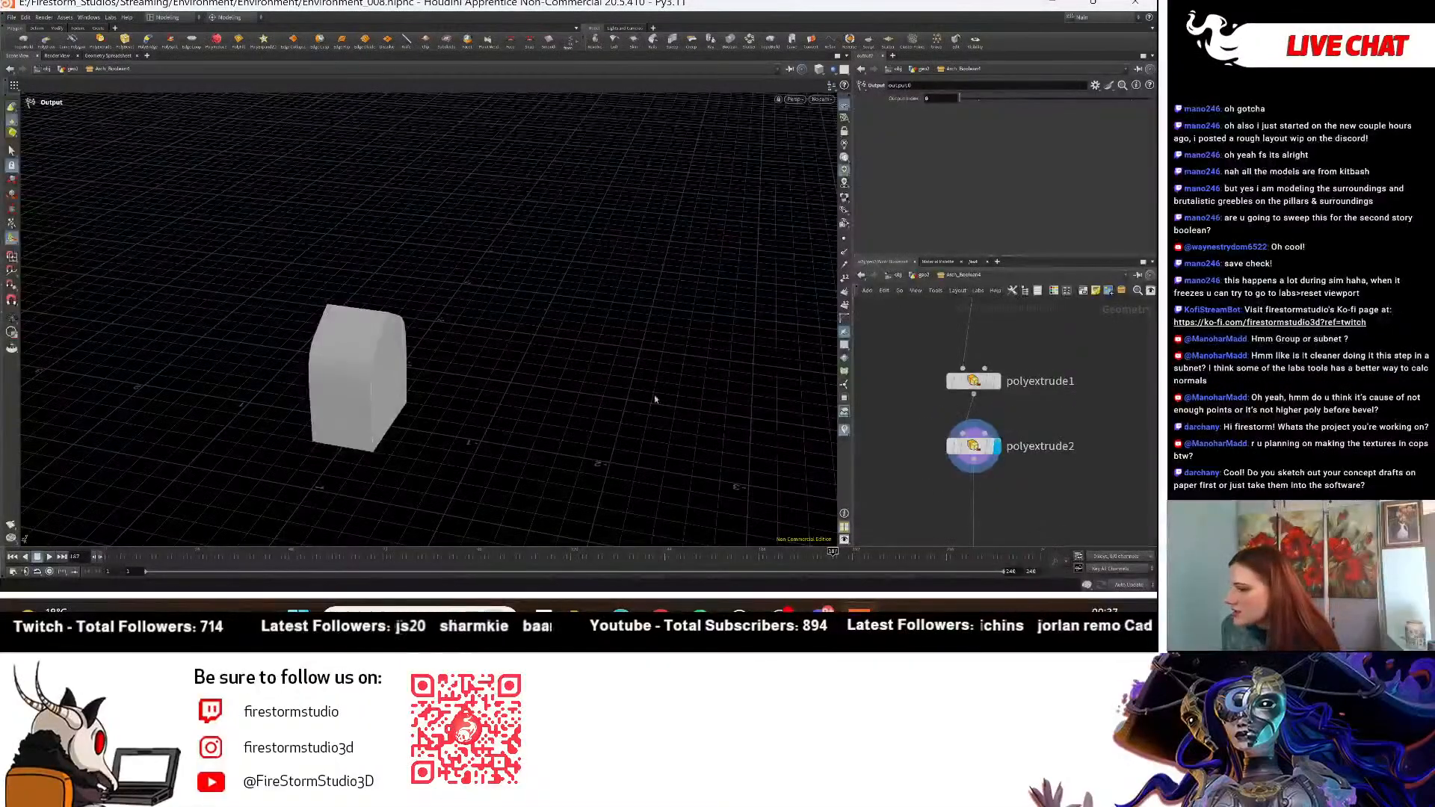
click(993, 382)
drag(465, 401, 631, 276)
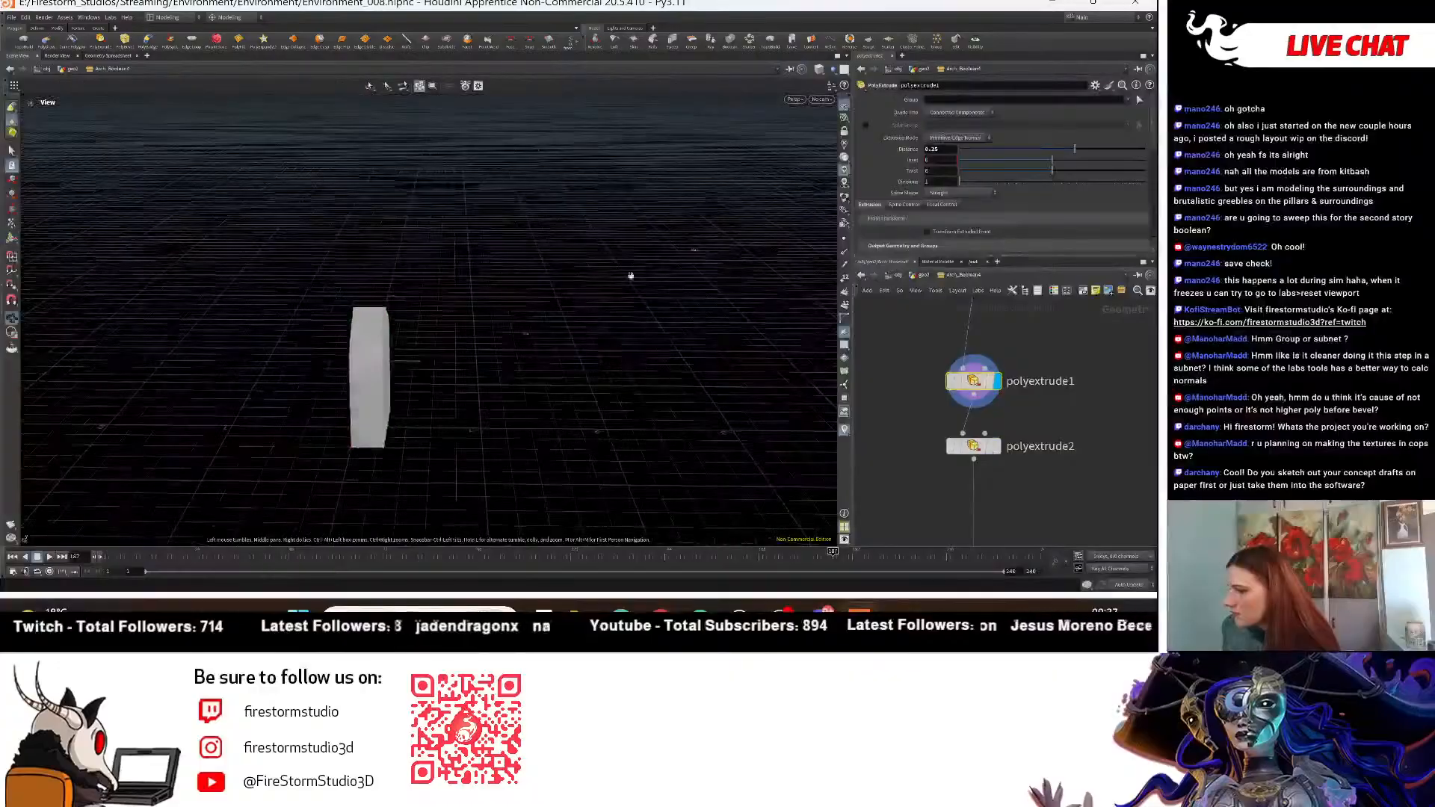
key(Return)
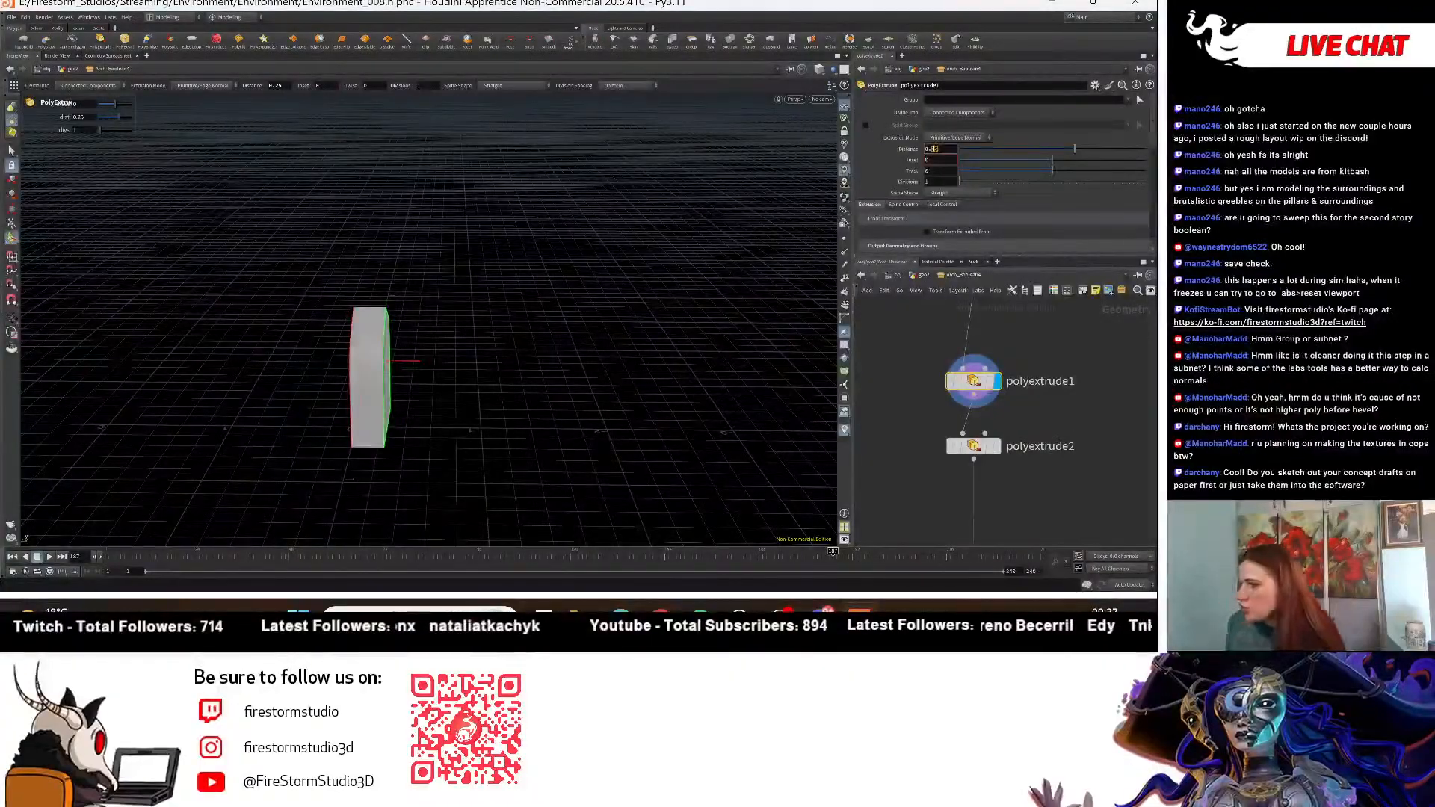
key(Return)
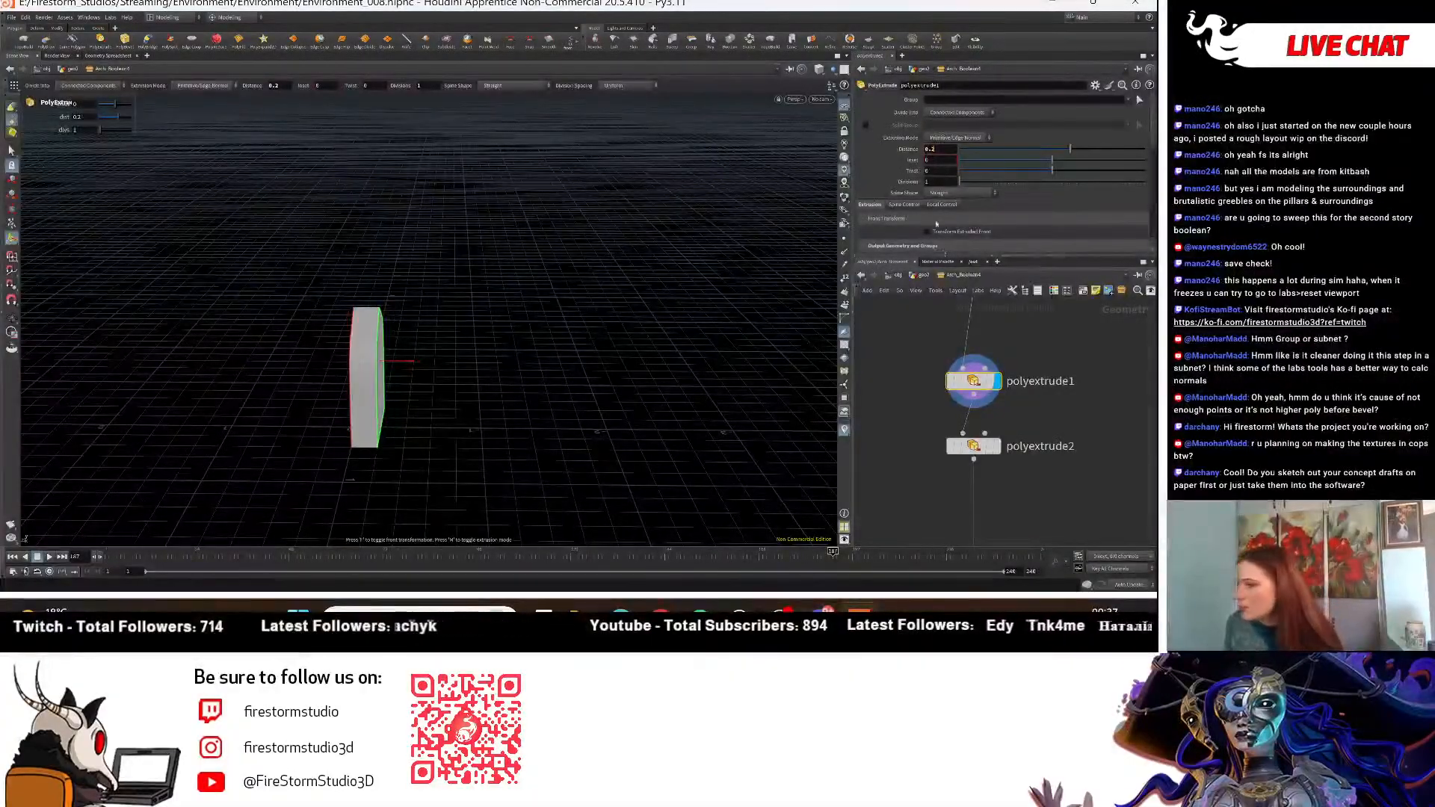
Set the distance of the back extrusion in polyextrude2 to 0.15 after trying 0.2.
click(973, 446)
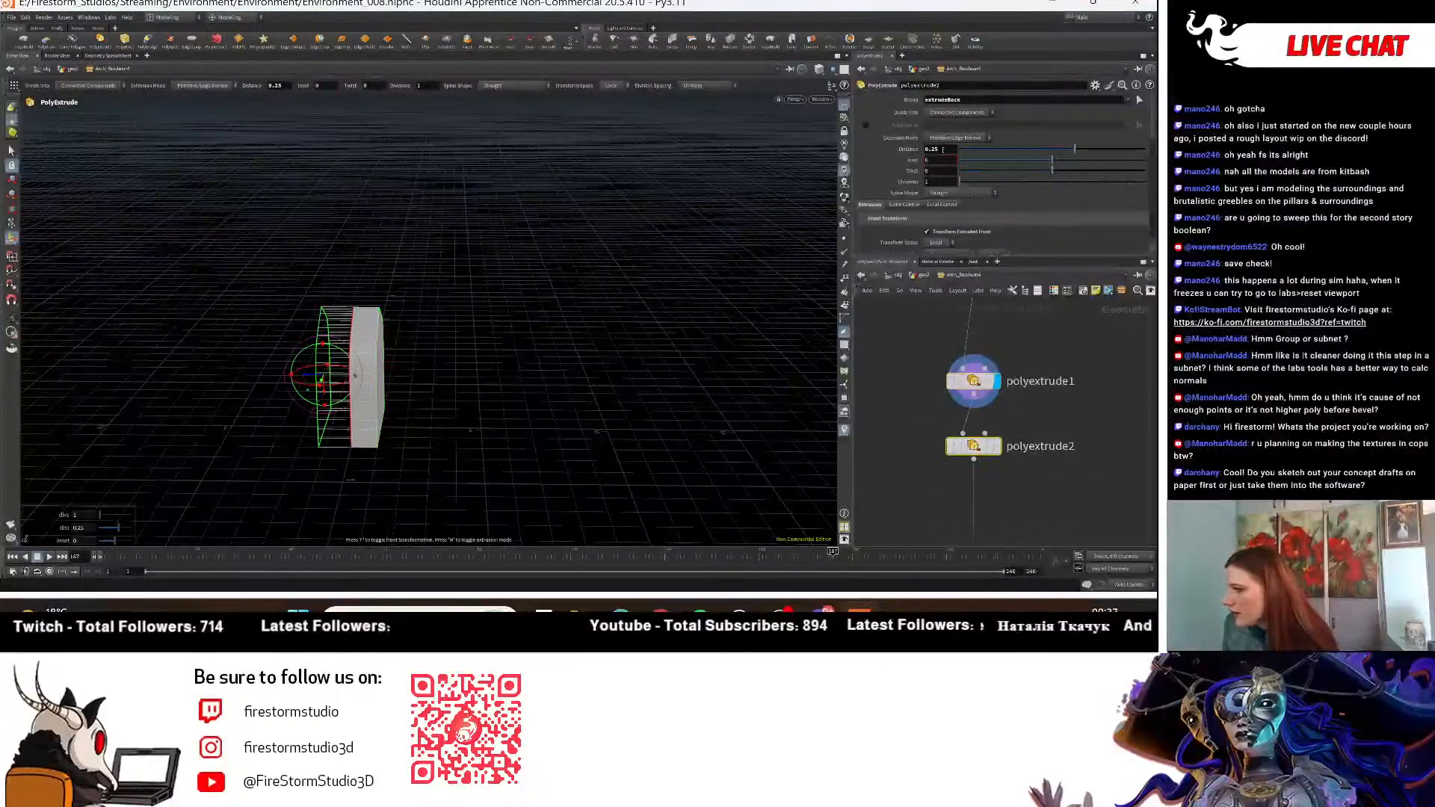
drag(943, 150, 933, 149)
text(2)
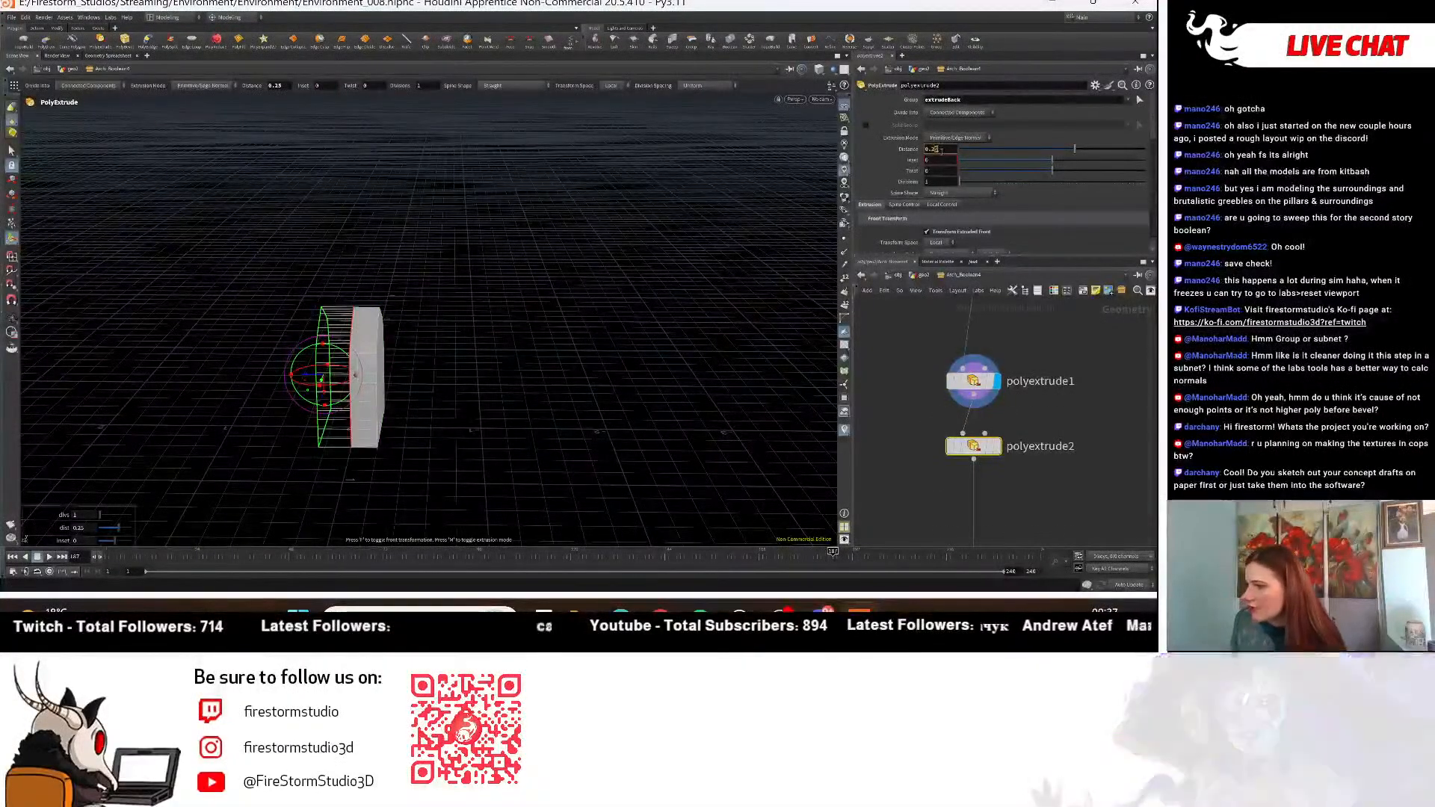
key(Return)
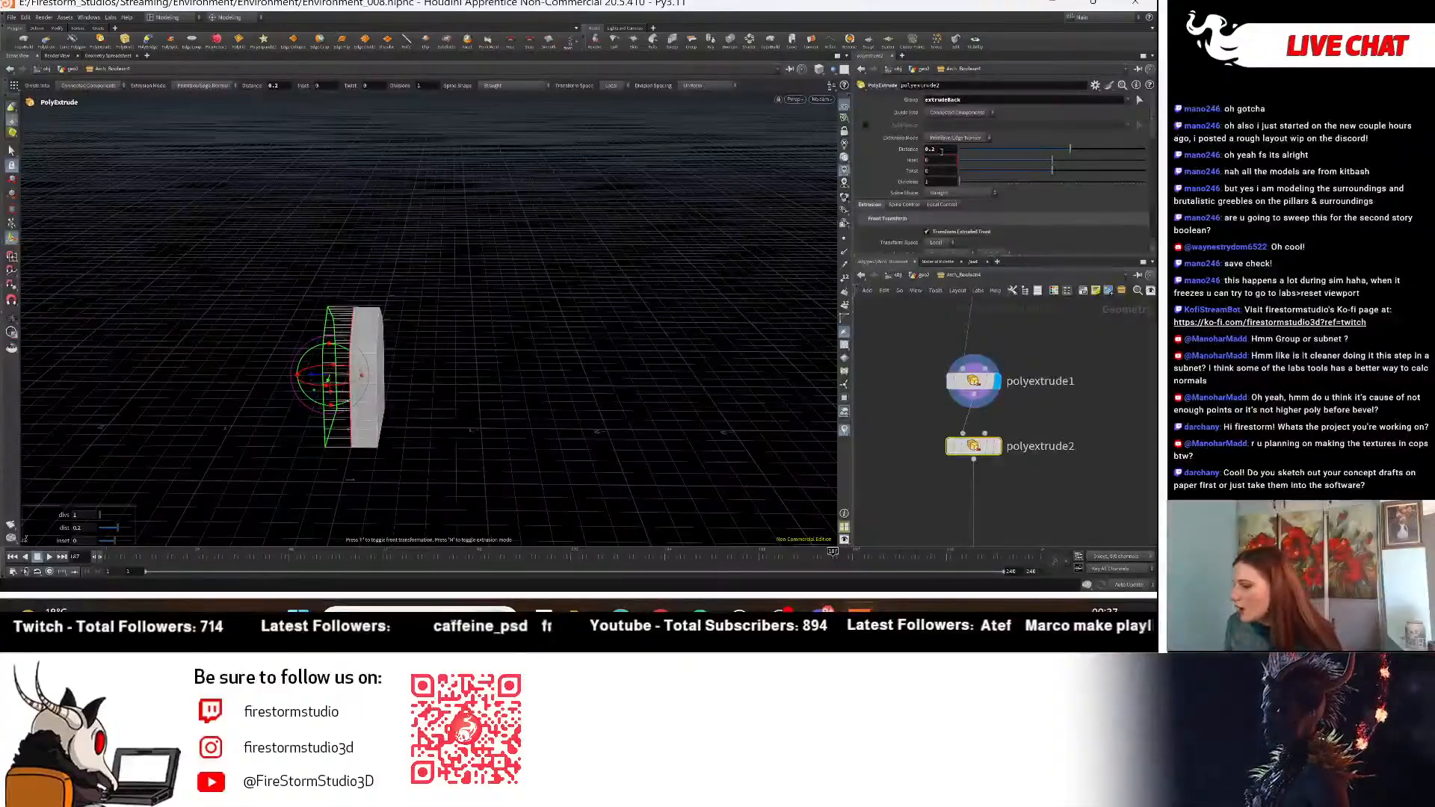
mouse_move(482, 410)
alt+mouse_down()
mouse_move(498, 378)
mouse_move(462, 411)
alt+mouse_up()
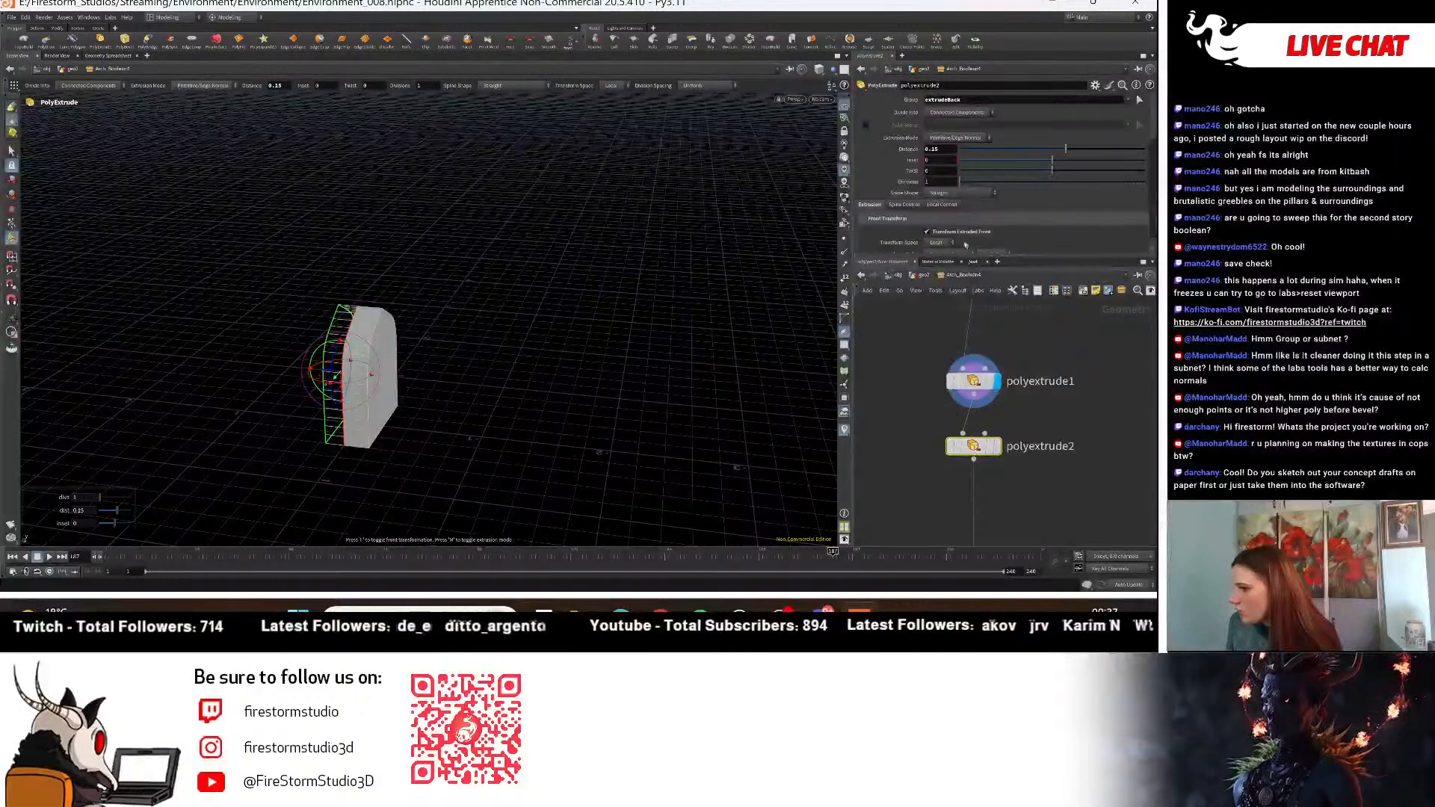
Set the extrusion distance of polyextrude1 to 0.15.
click(976, 383)
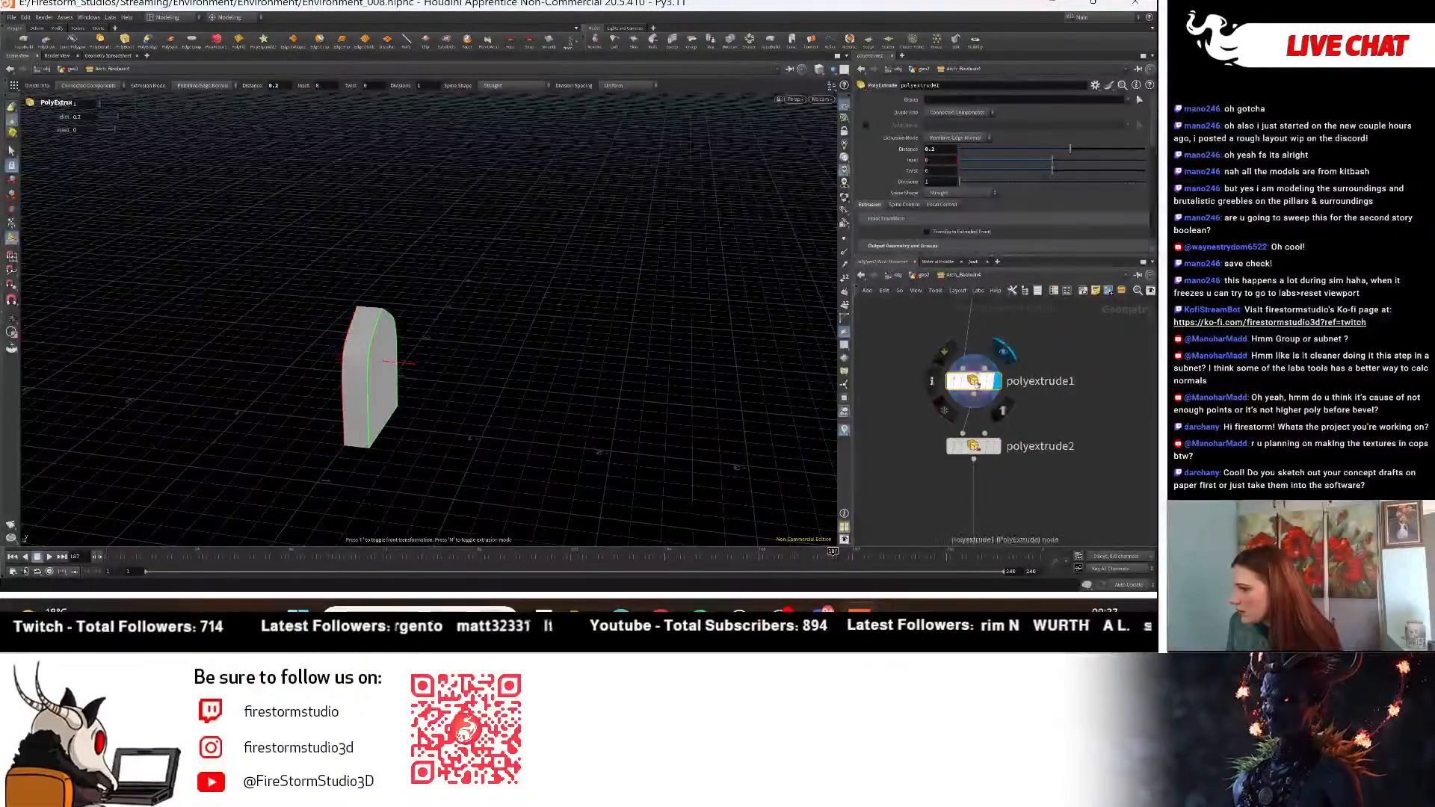
click(940, 150)
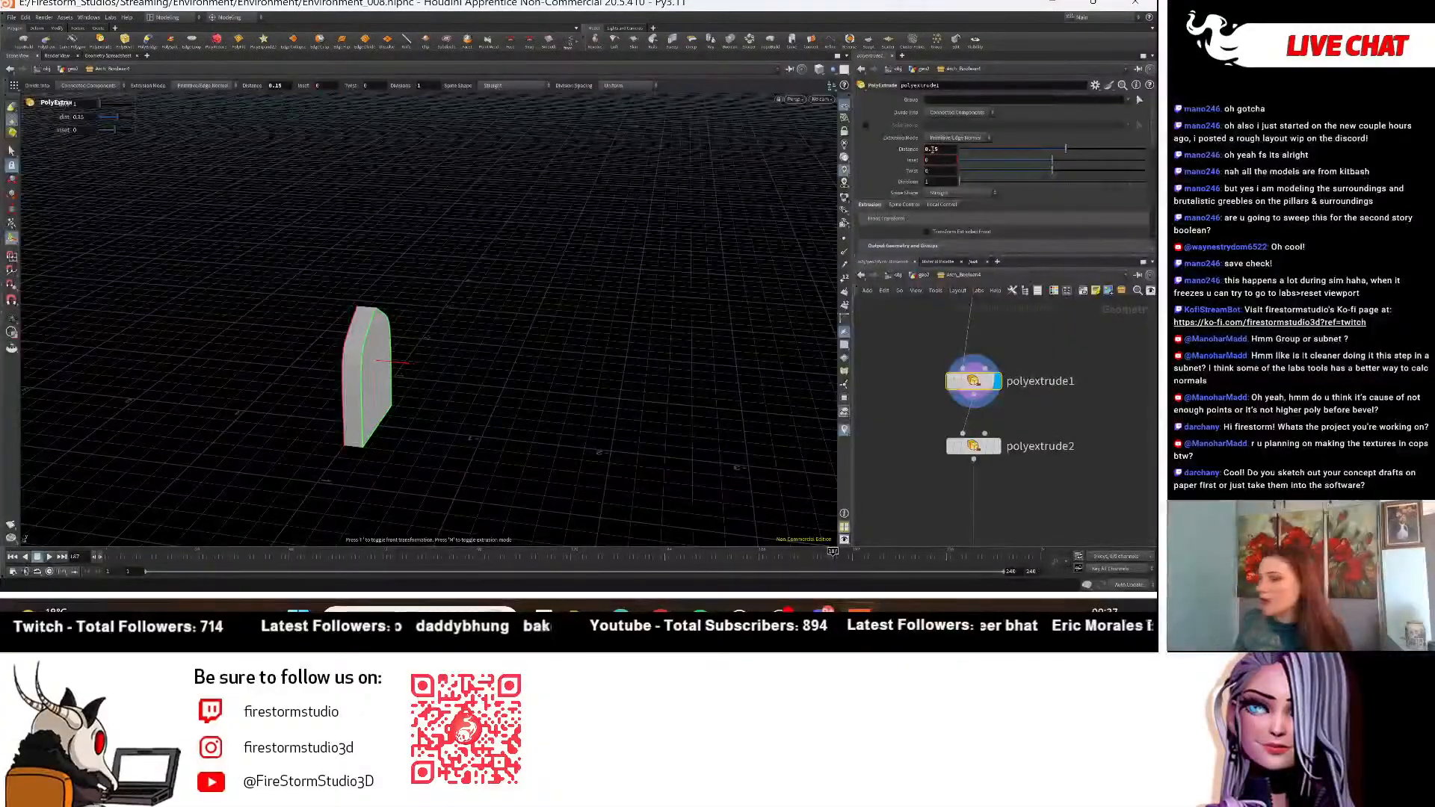
scroll(1137, 351, down, 3)
middle_drag(1133, 425, 1122, 396)
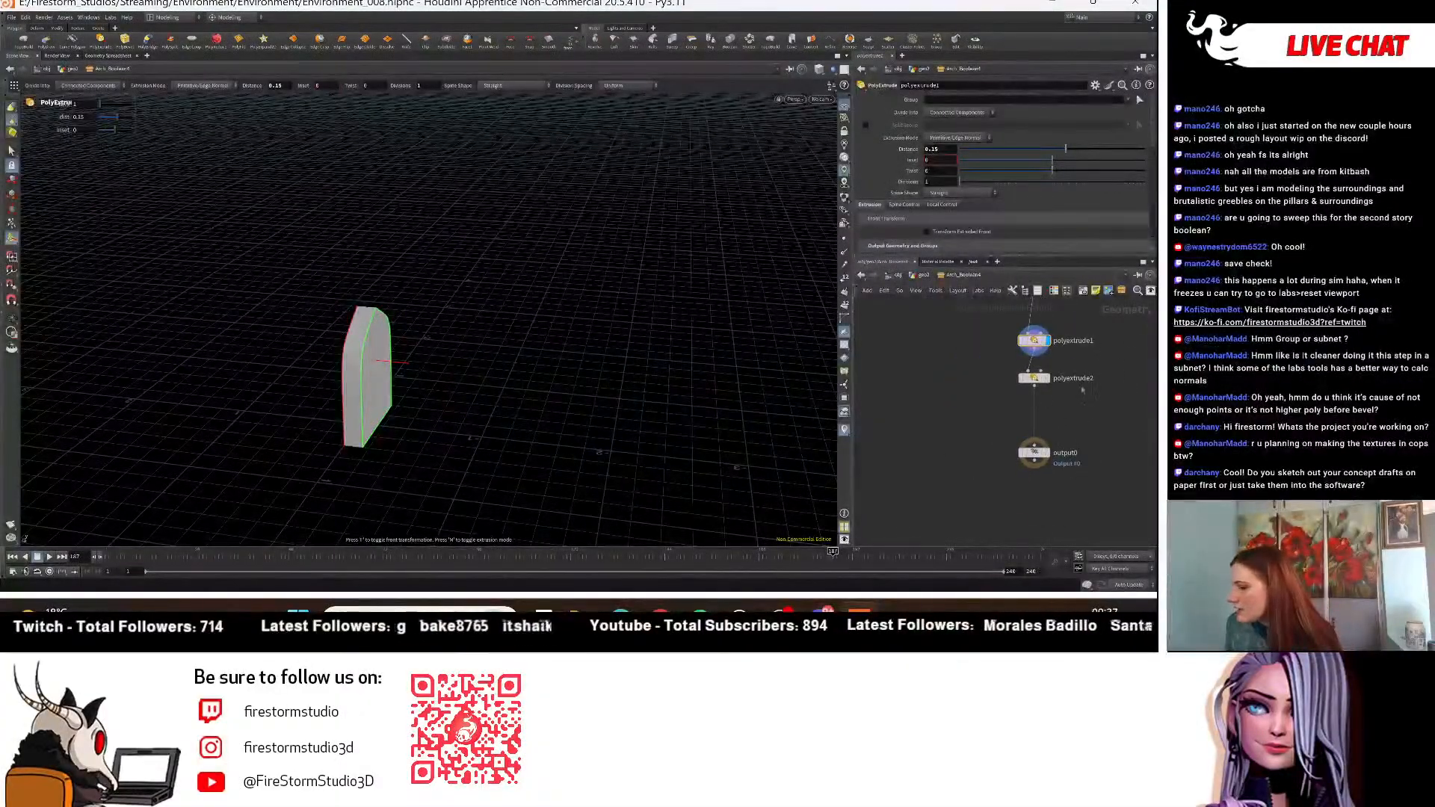
scroll(1037, 404, up, 2)
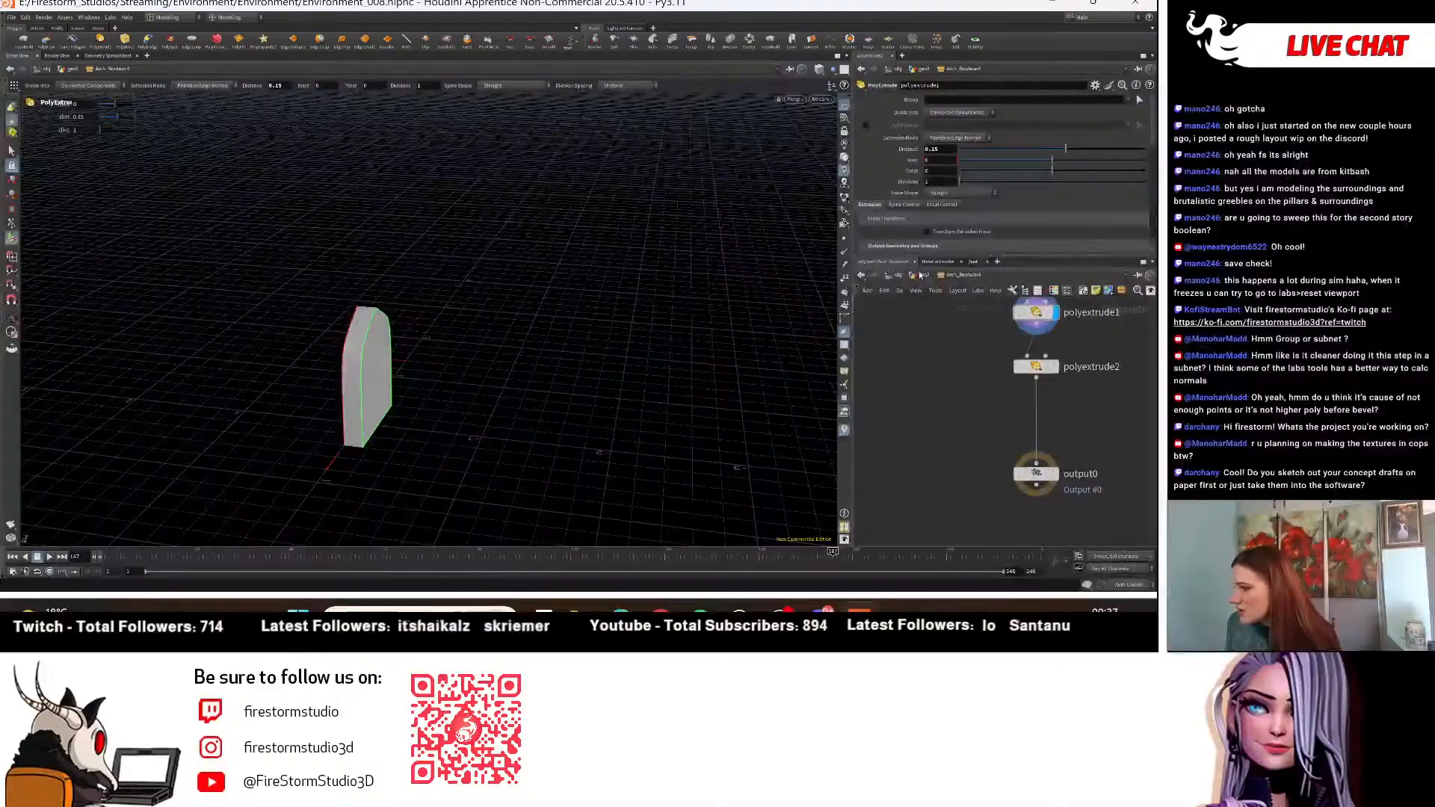
Undo the last extrusion handle change, display the subnet's output0 node, and return to the parent geometry network.
mouse_move(392, 361)
mouse_down()
mouse_move(428, 360)
mouse_move(414, 353)
mouse_up()
key(ctrl+z)
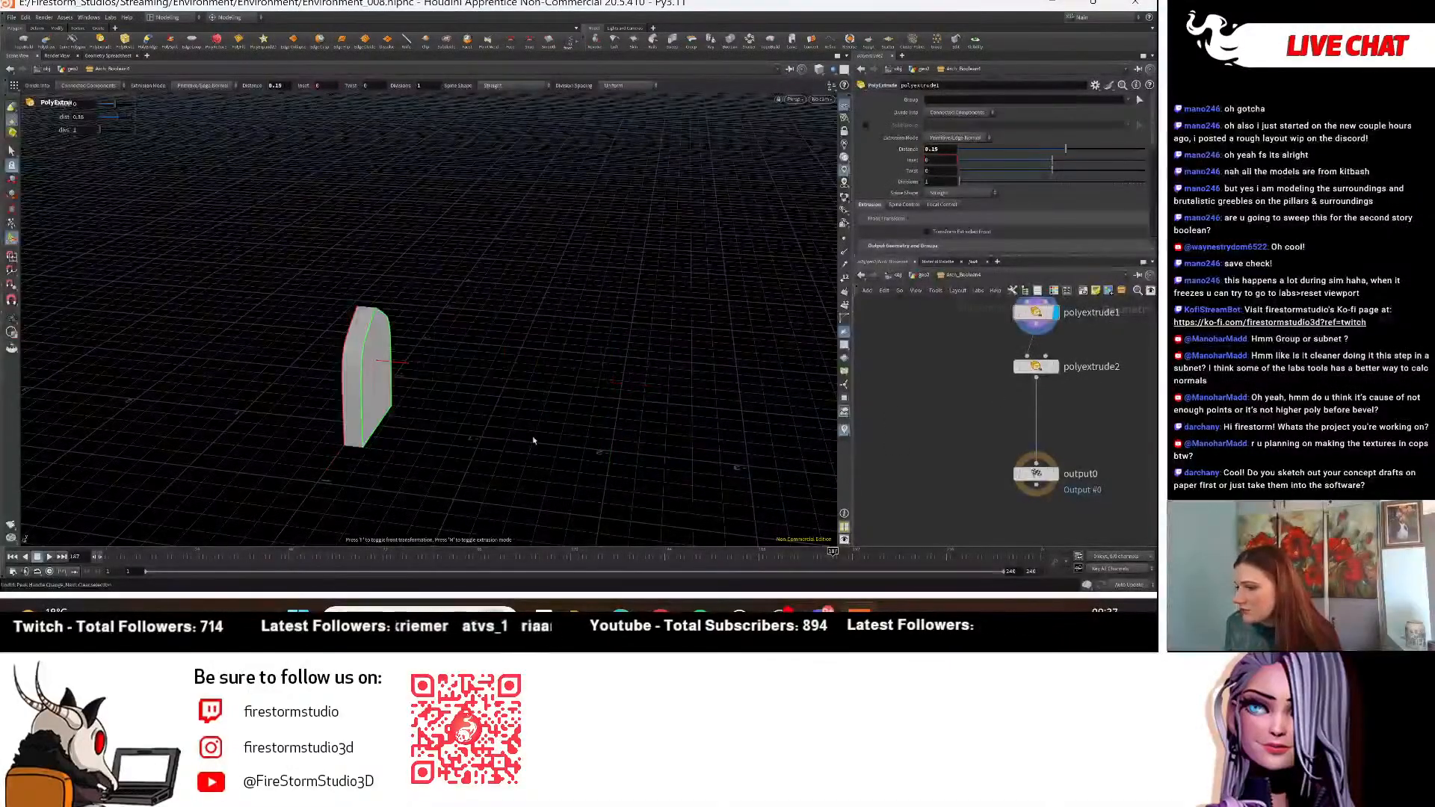
click(1052, 474)
click(922, 275)
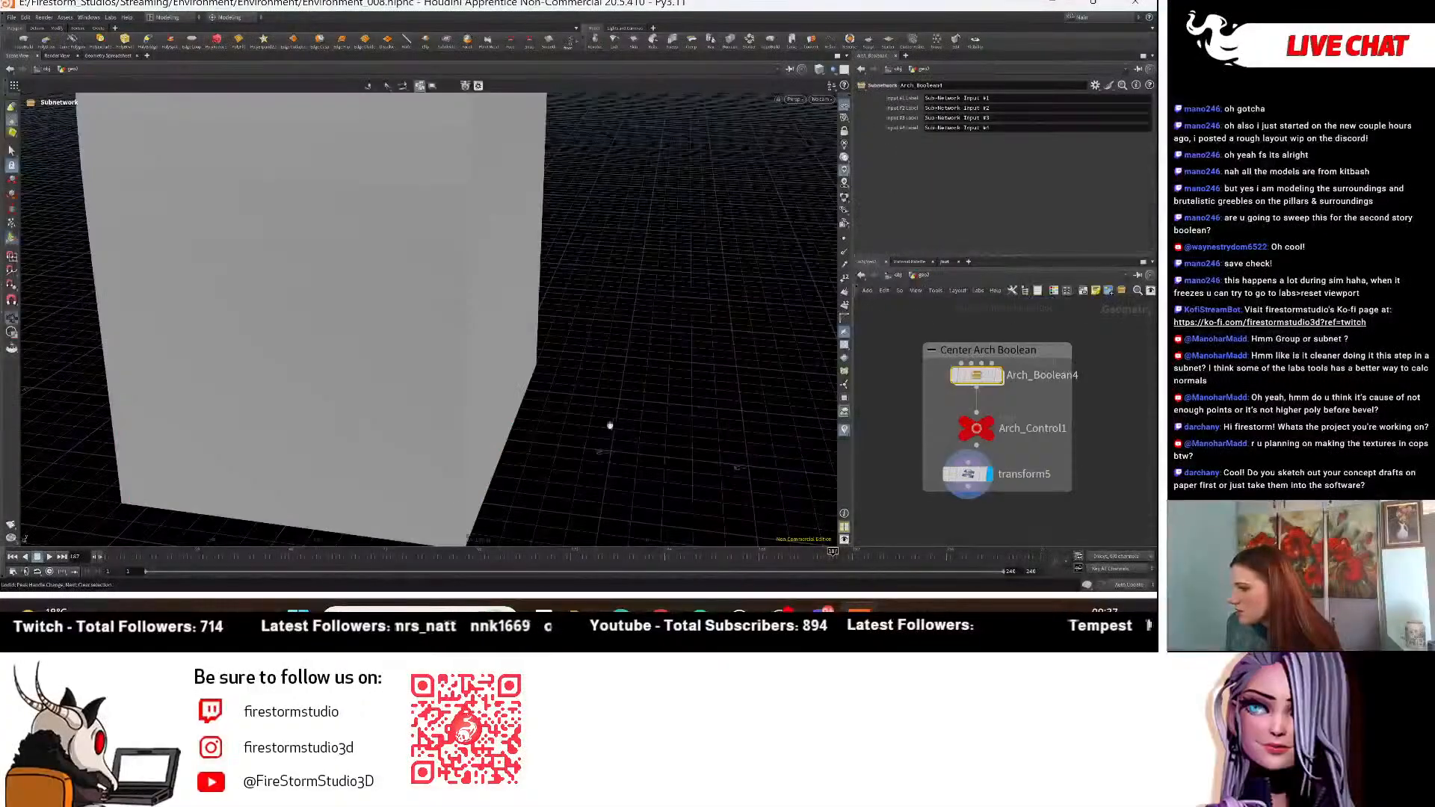
drag(610, 425, 418, 419)
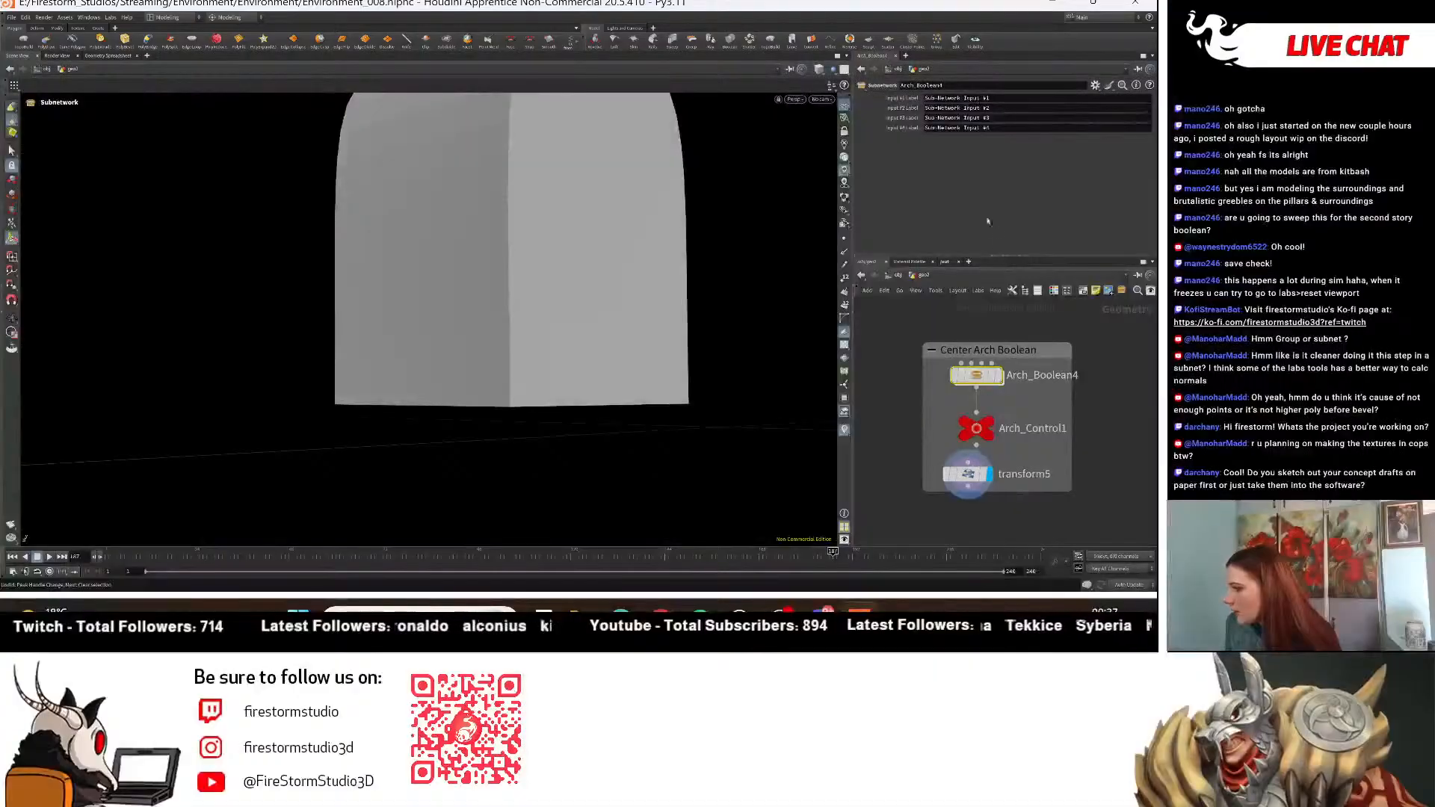
Try a Y scale of 1.2 on the transform5 node, and undo it.
click(969, 475)
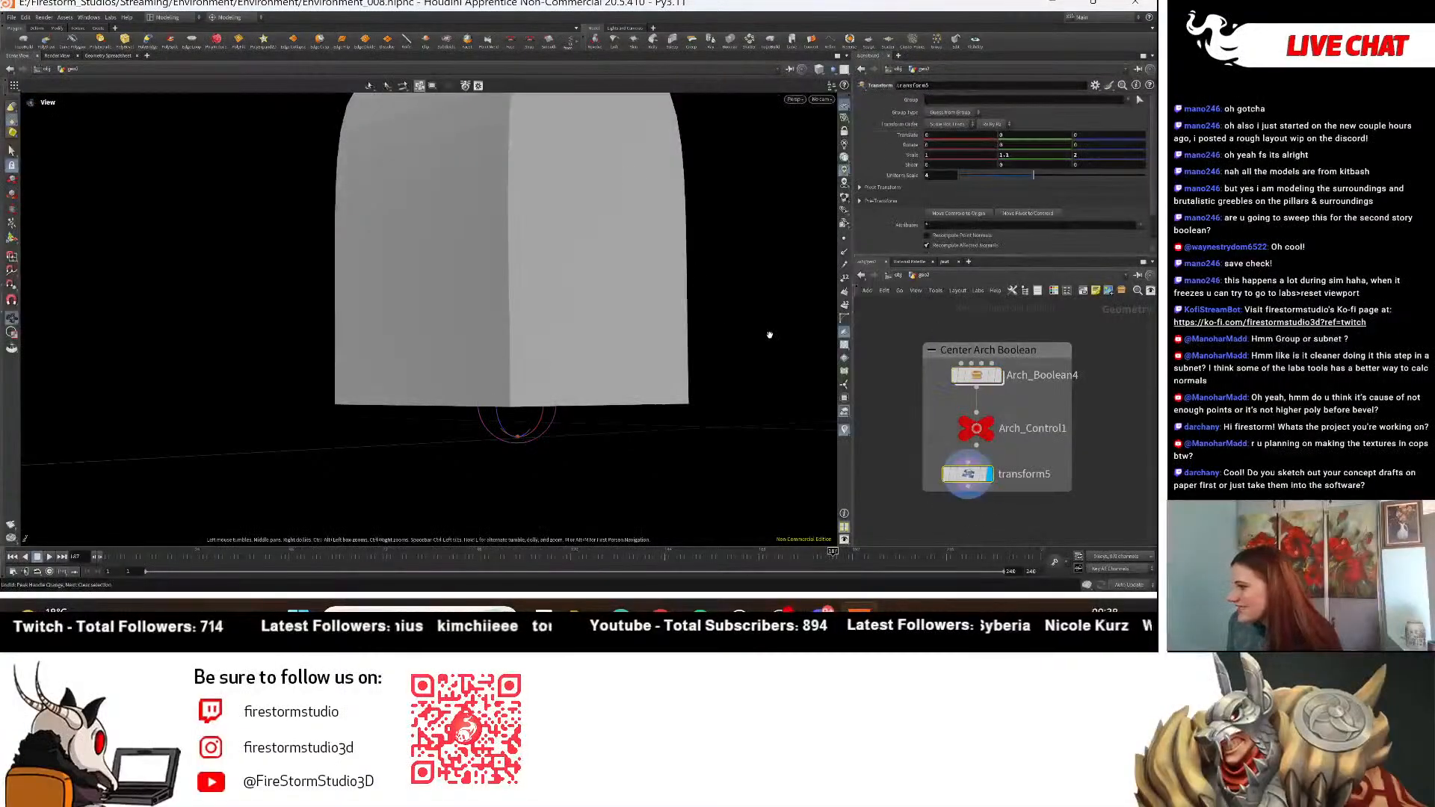
drag(768, 333, 337, 456)
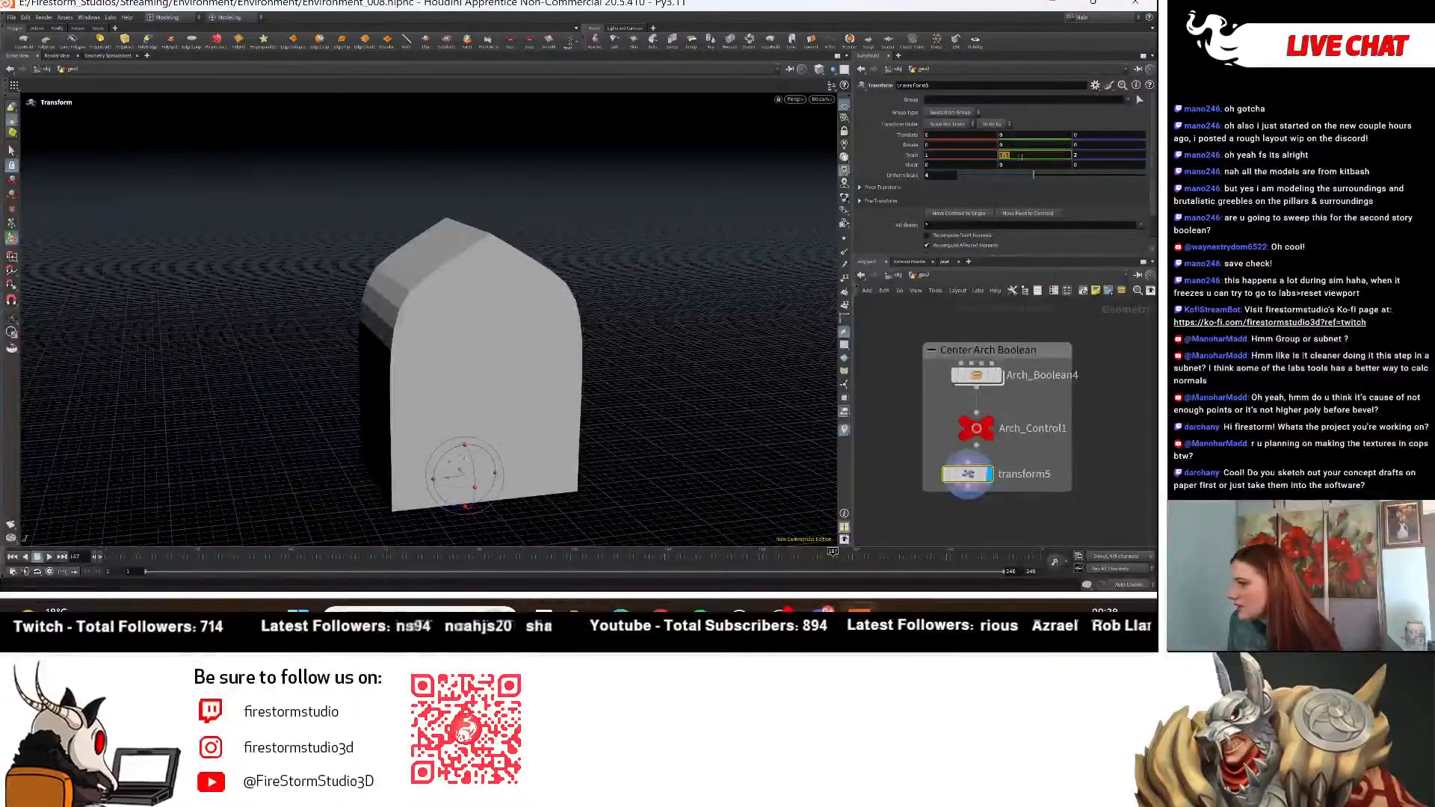
text(1.1)
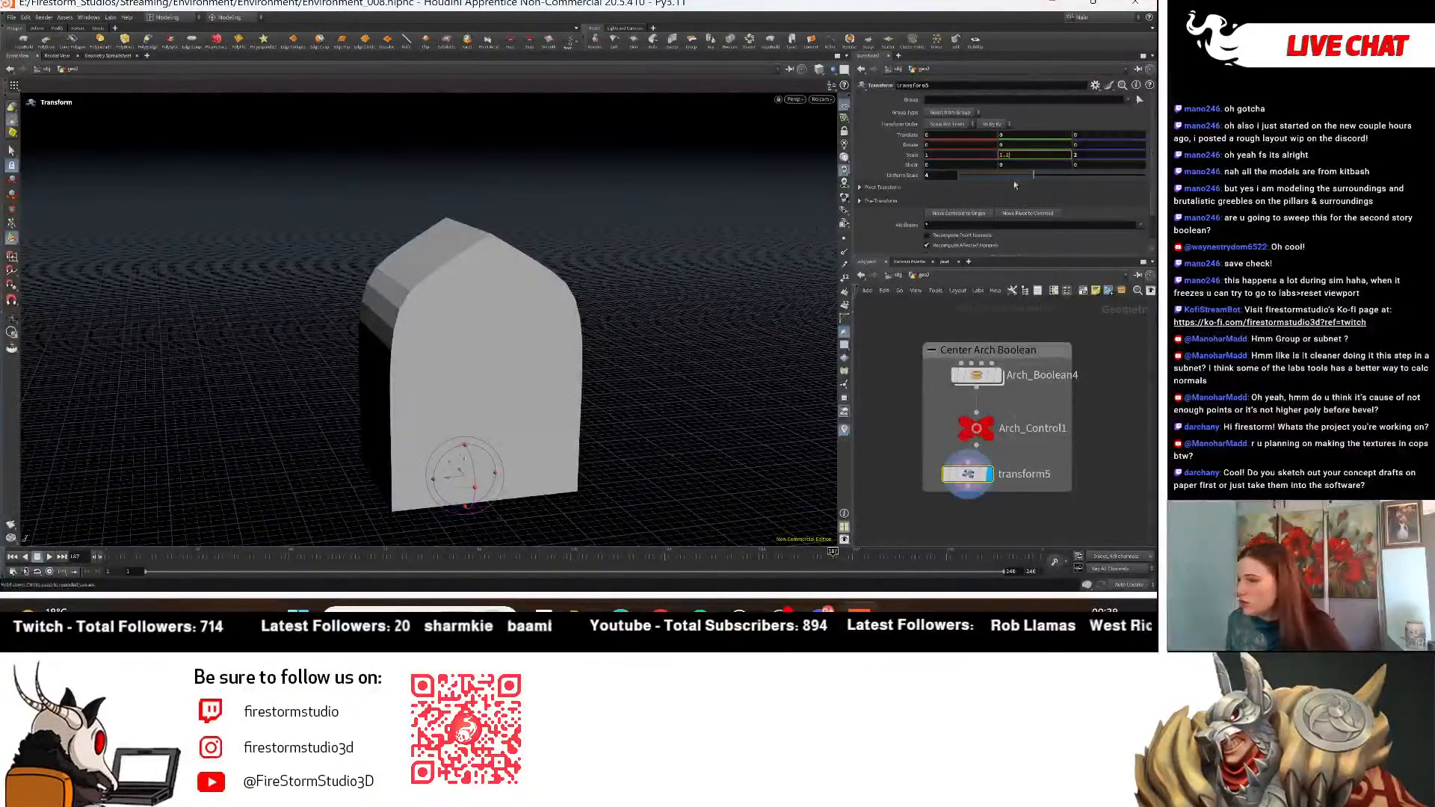
key(Return)
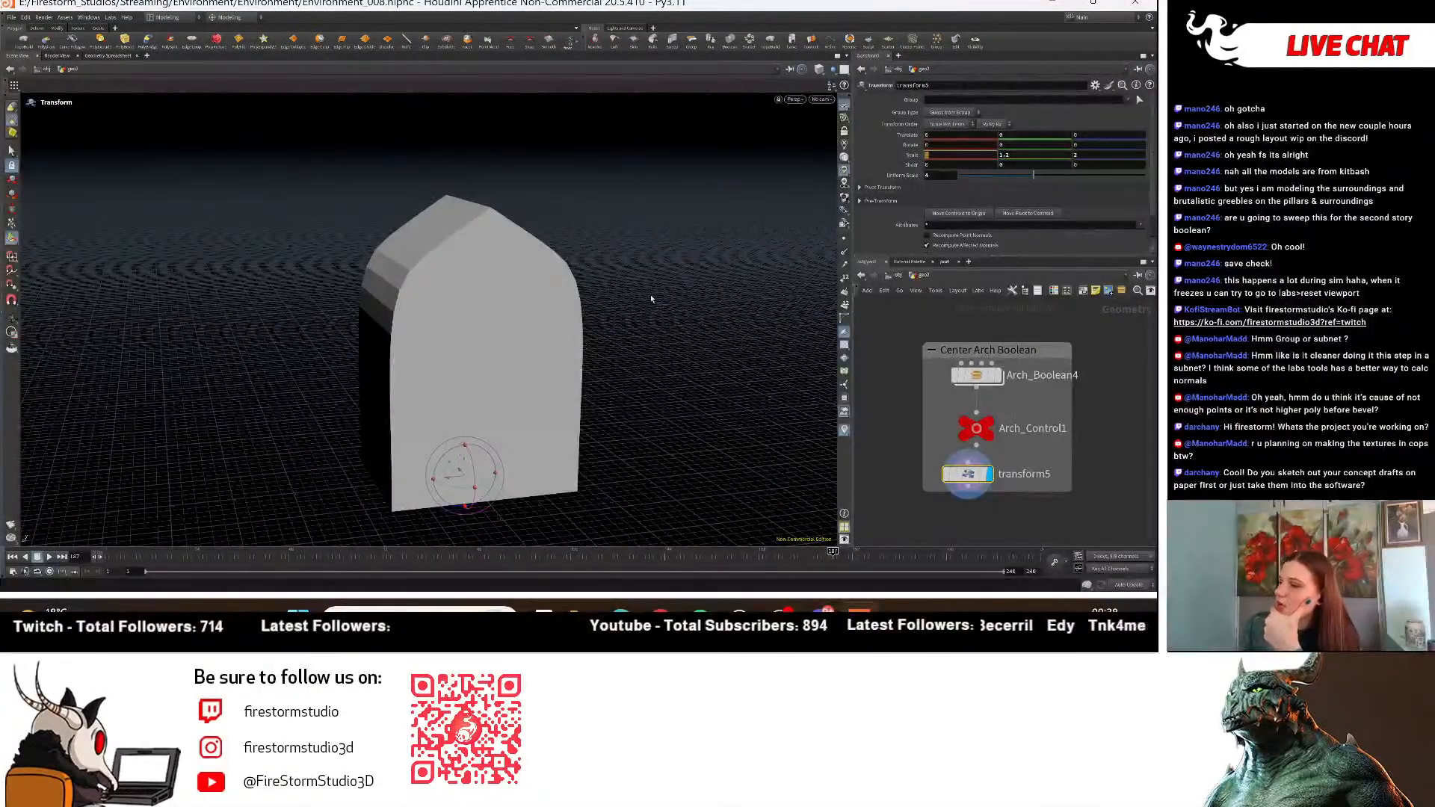
key(ctrl+z)
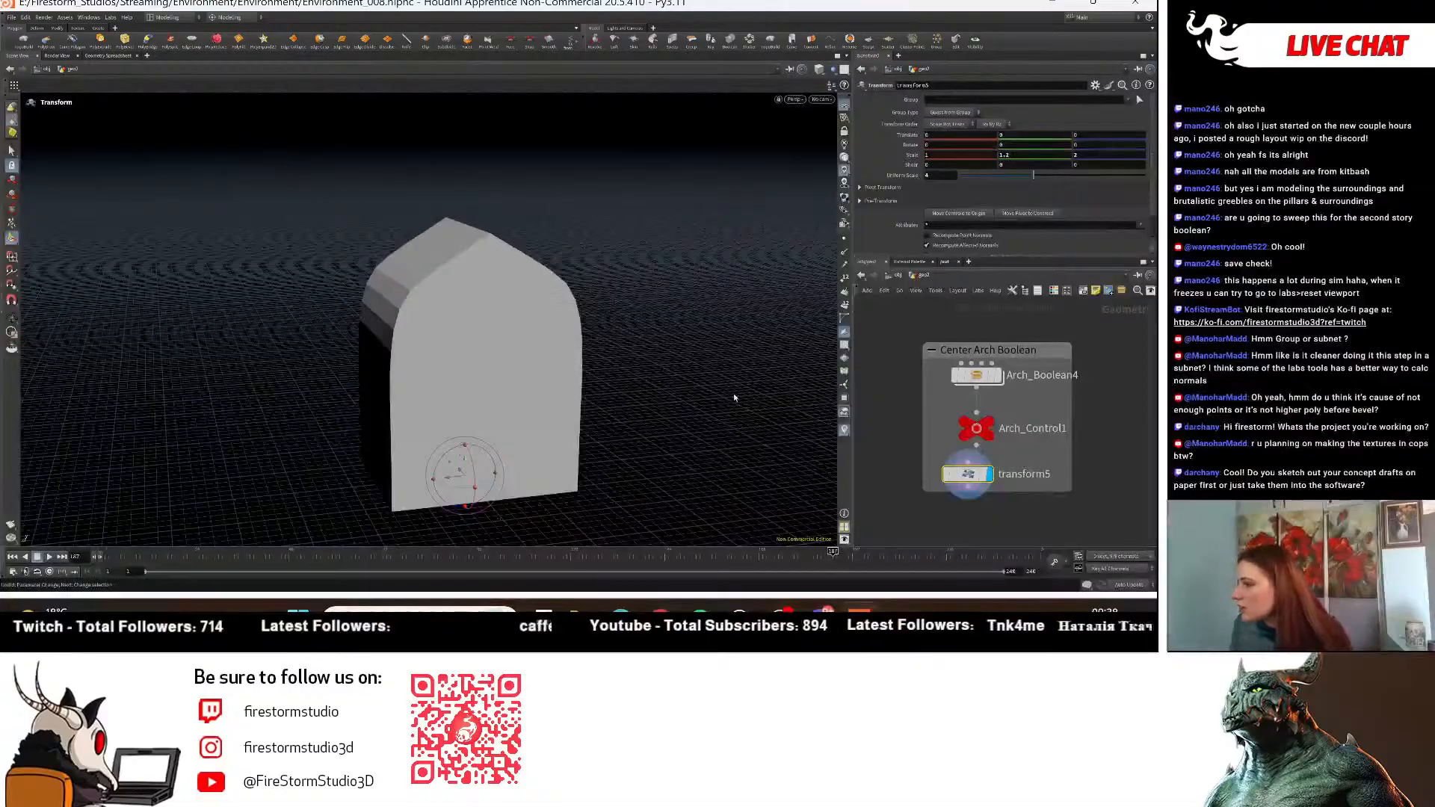
scroll(1071, 467, down, 2)
key(Tab)
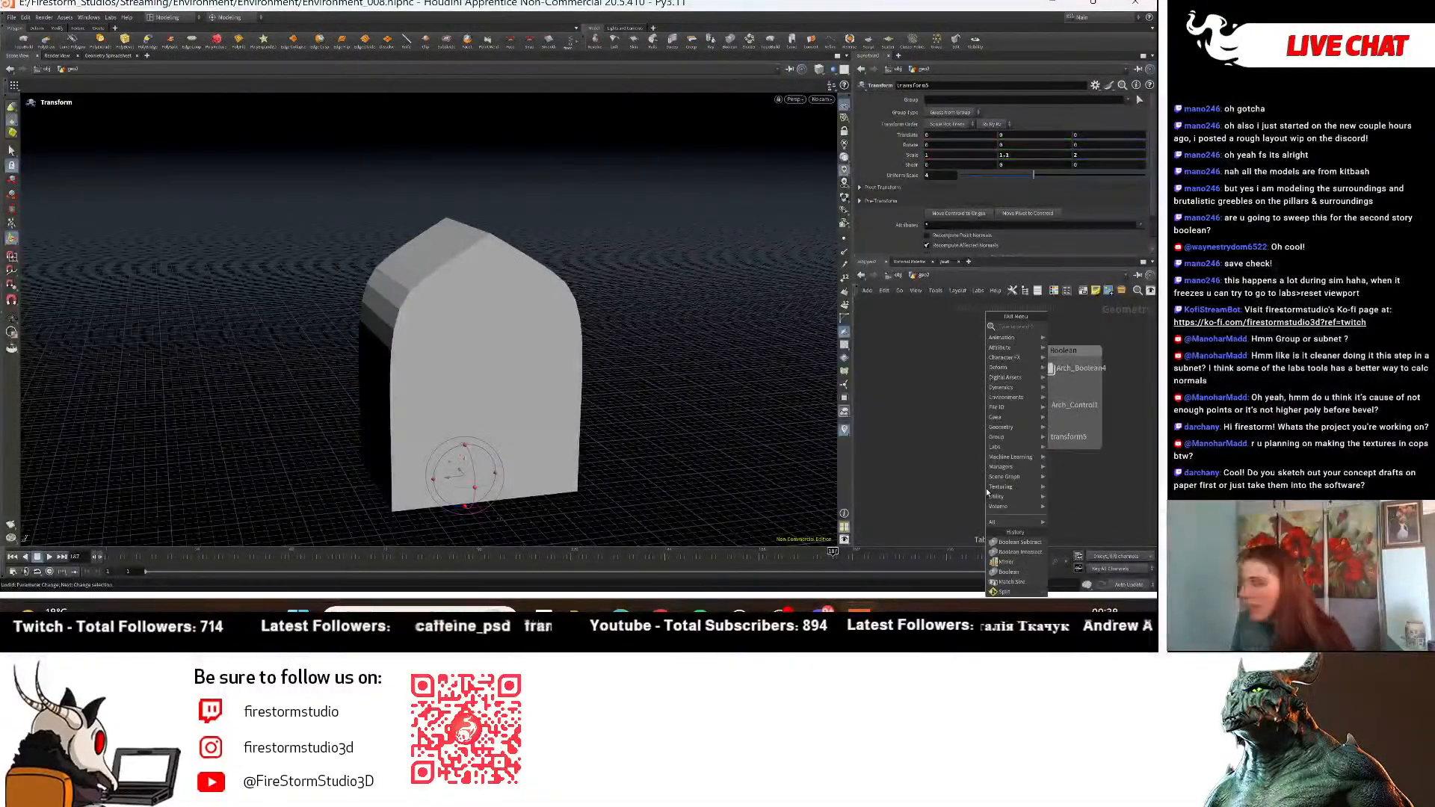
text(group)
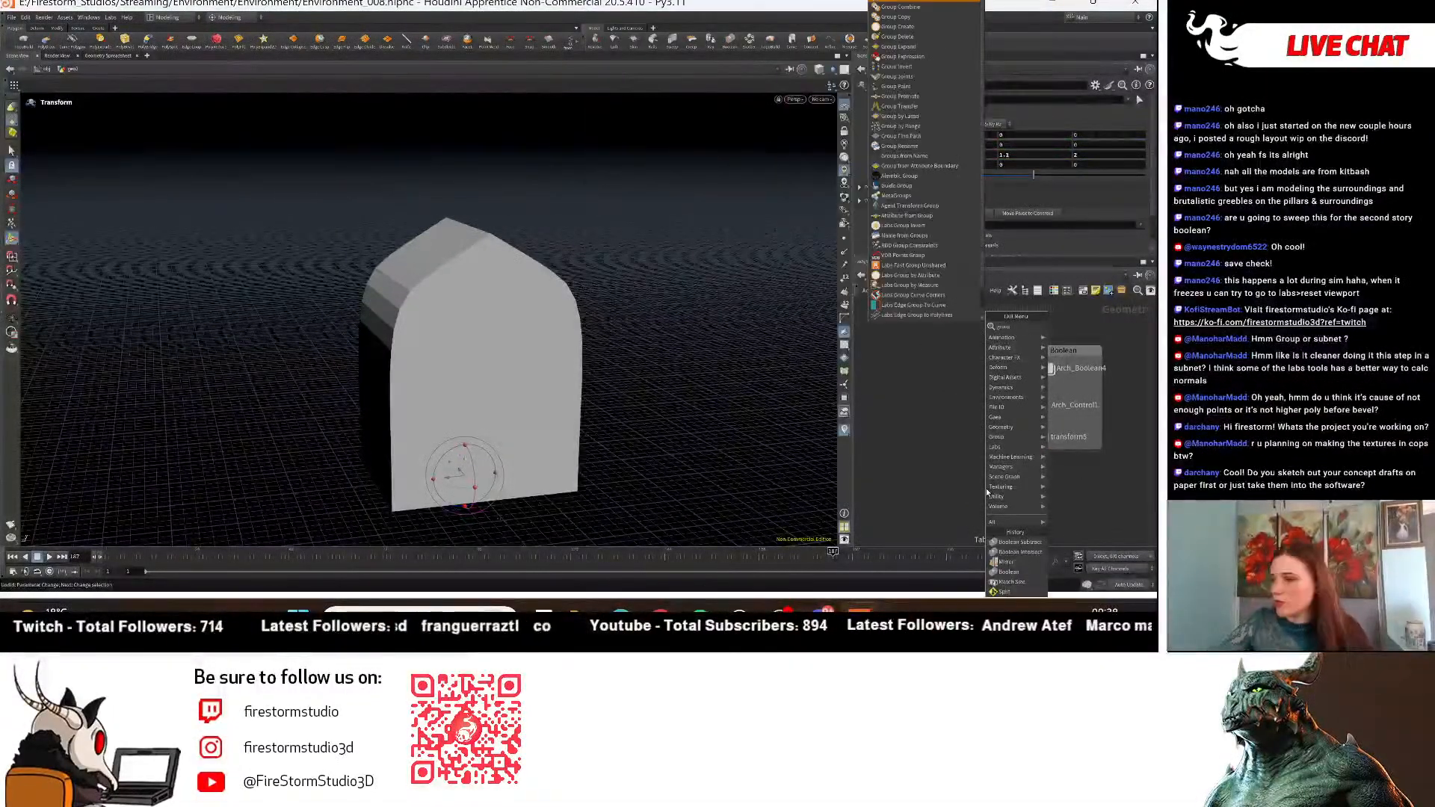
click(927, 2)
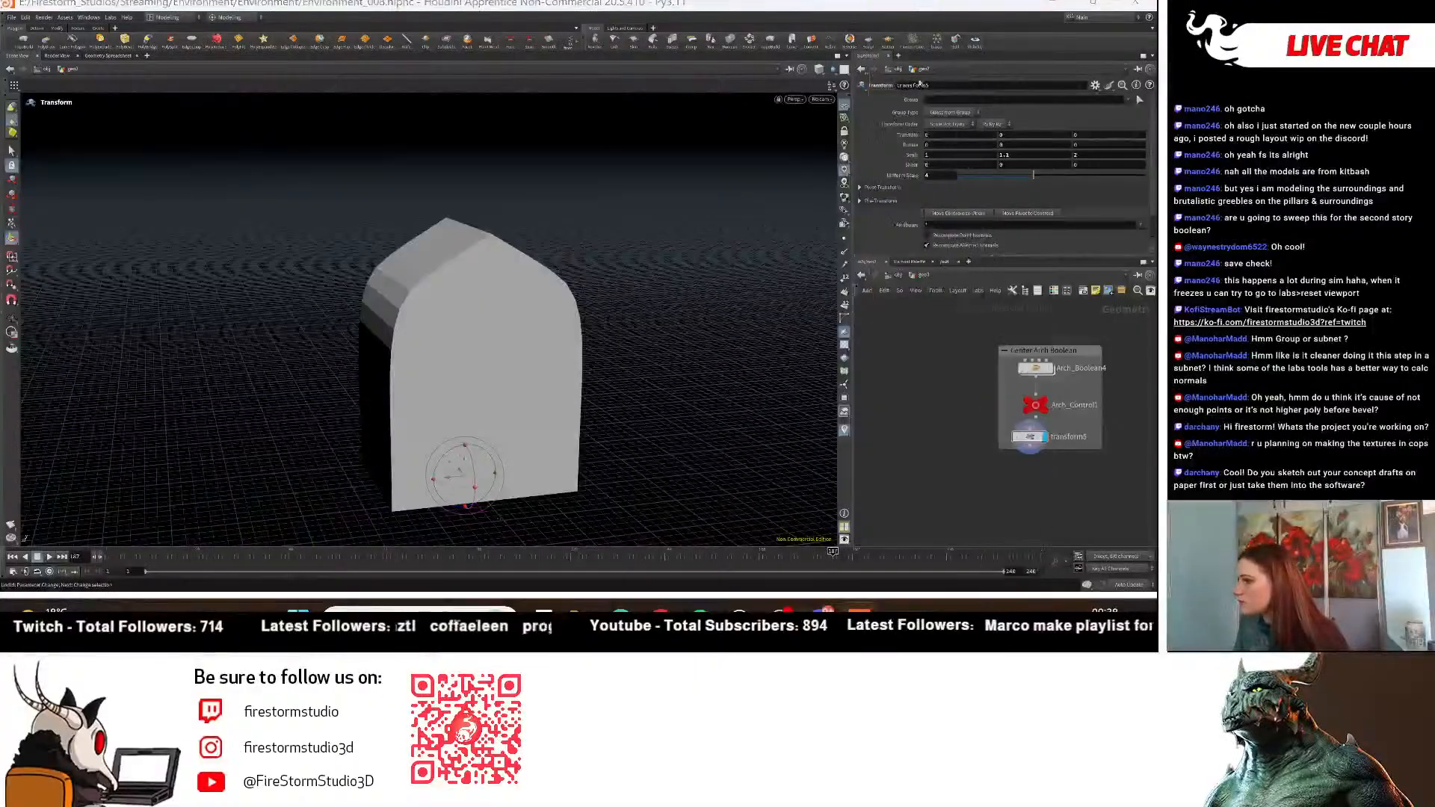
key(Escape)
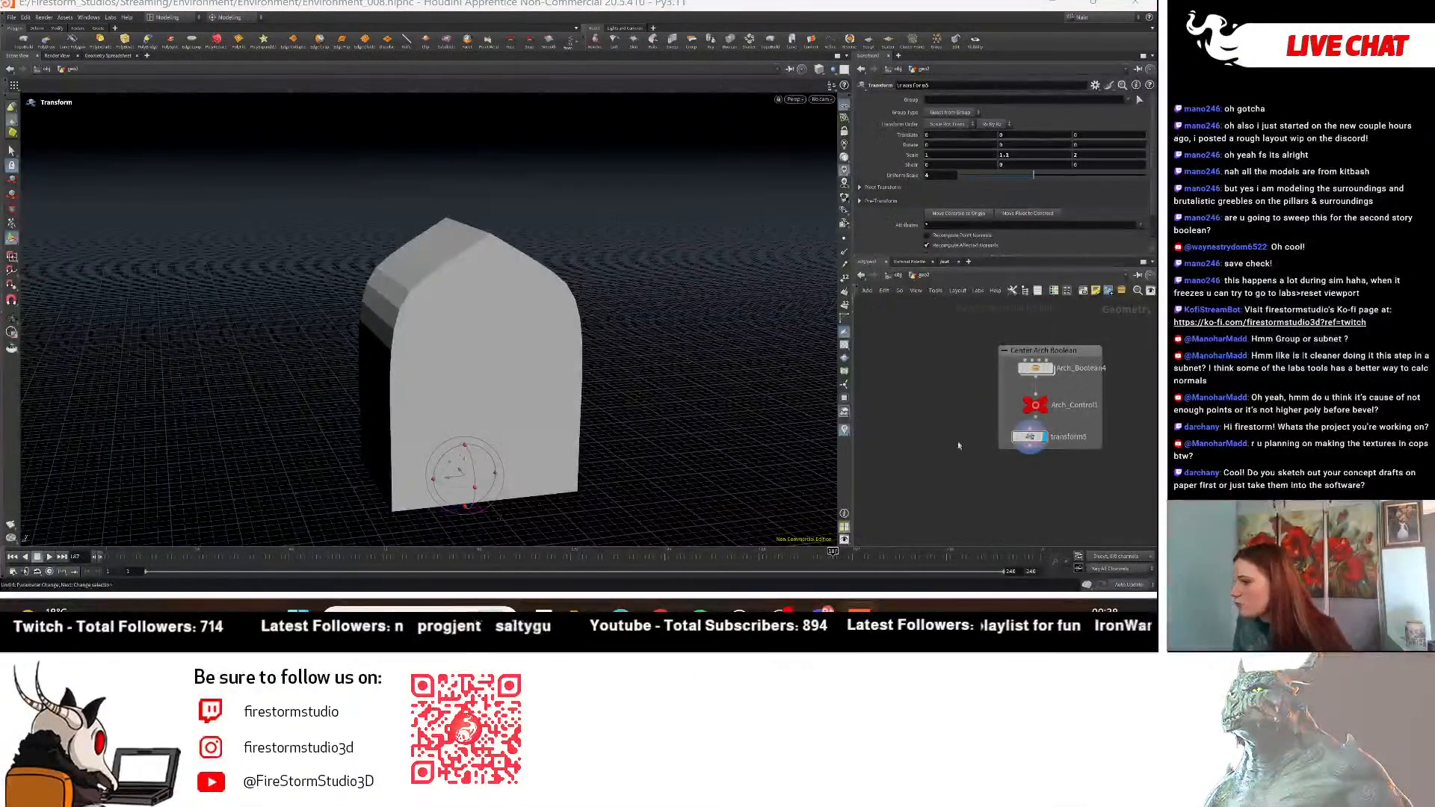
Inside the Arch_Boolean4 subnet, toggle the side group output on the polyextrude1 node.
mouse_move(1039, 411)
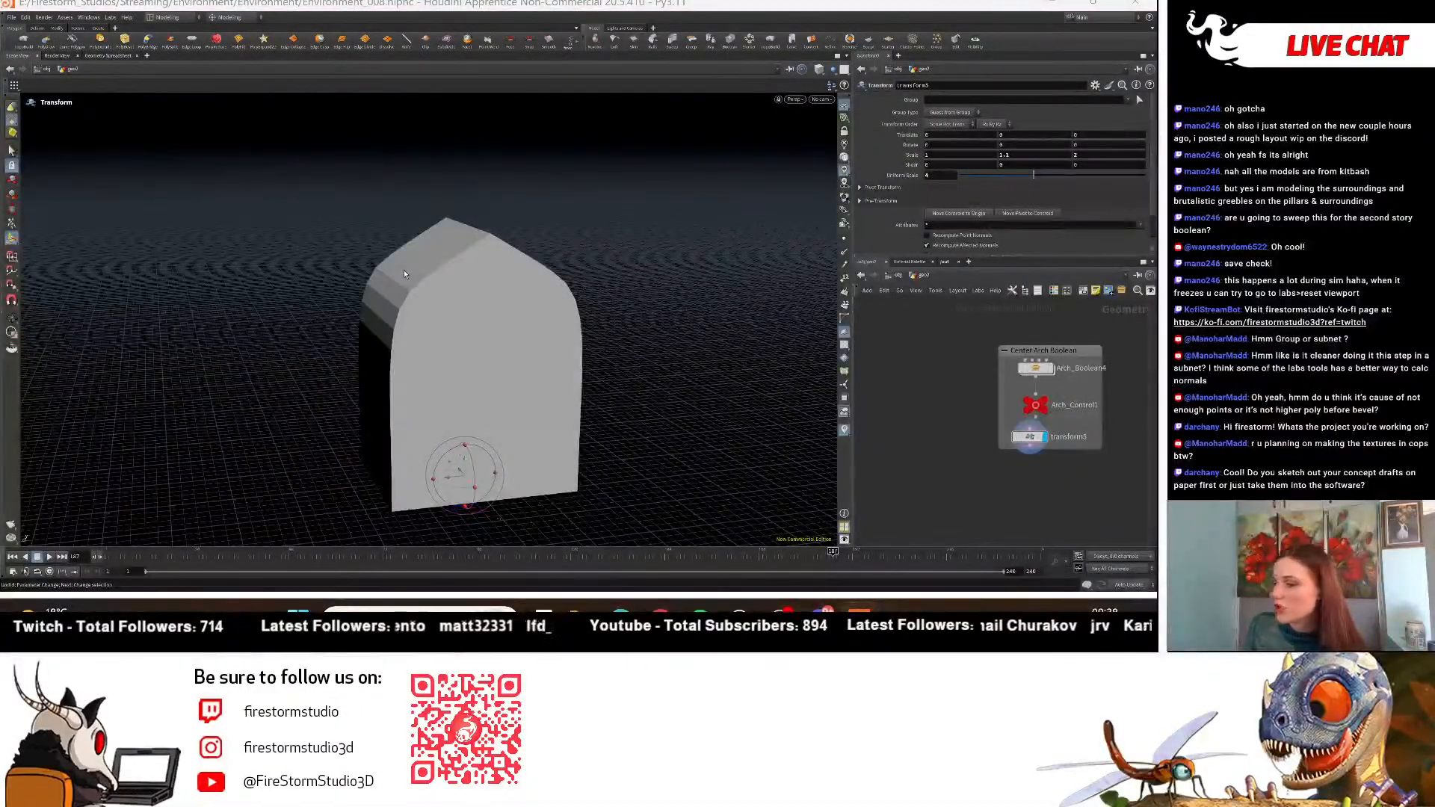
double_click(1035, 369)
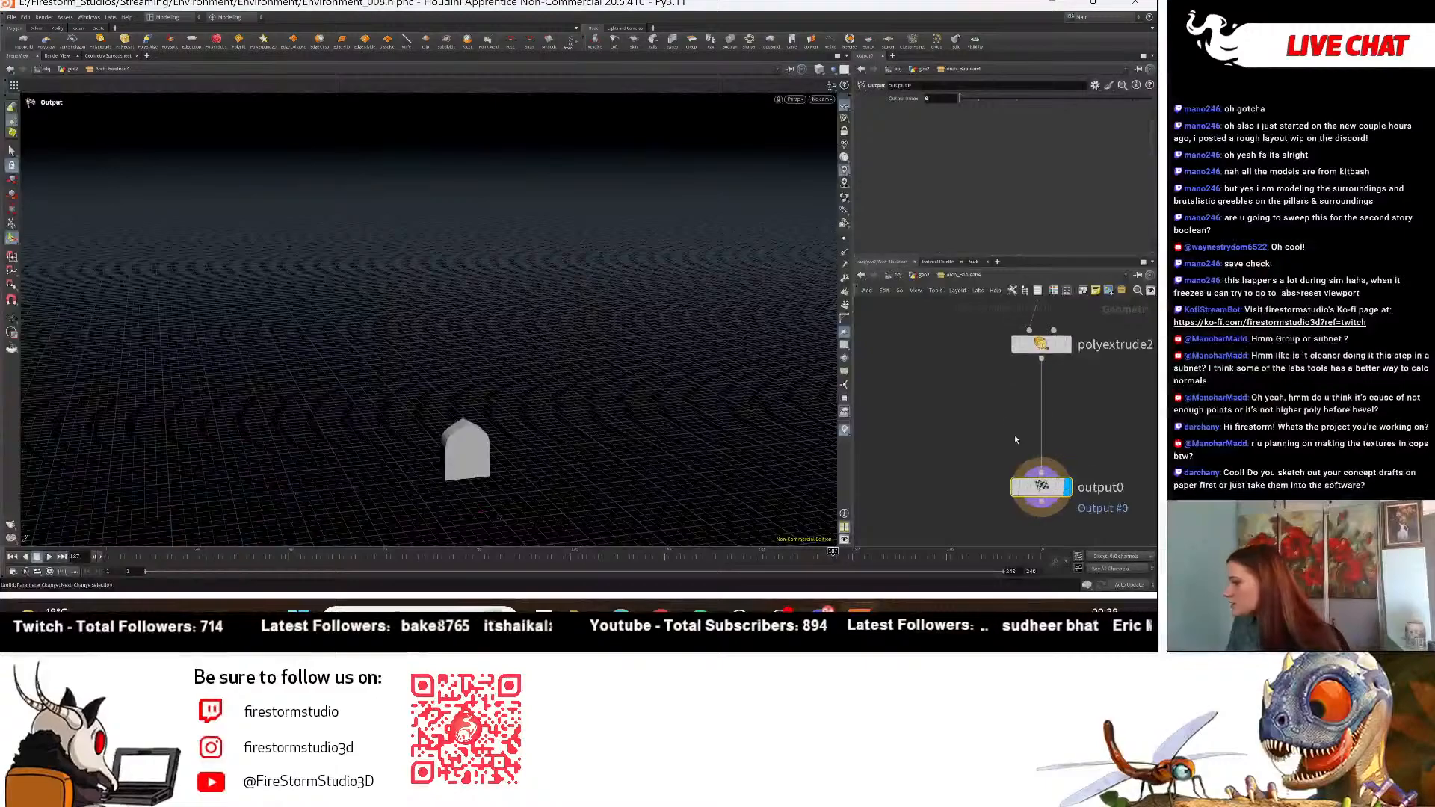
scroll(1011, 415, up, 2)
click(1011, 413)
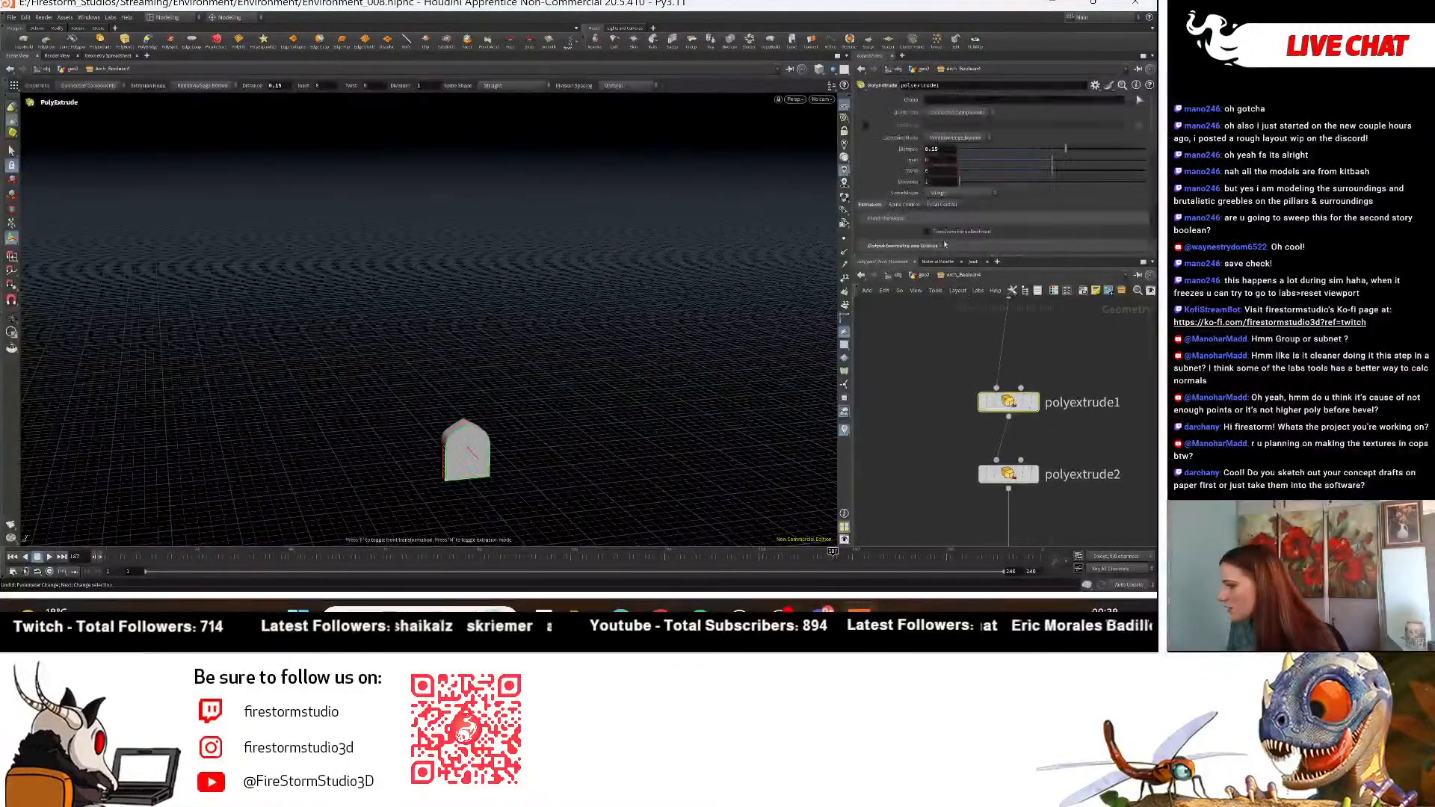
scroll(880, 200, down, 5)
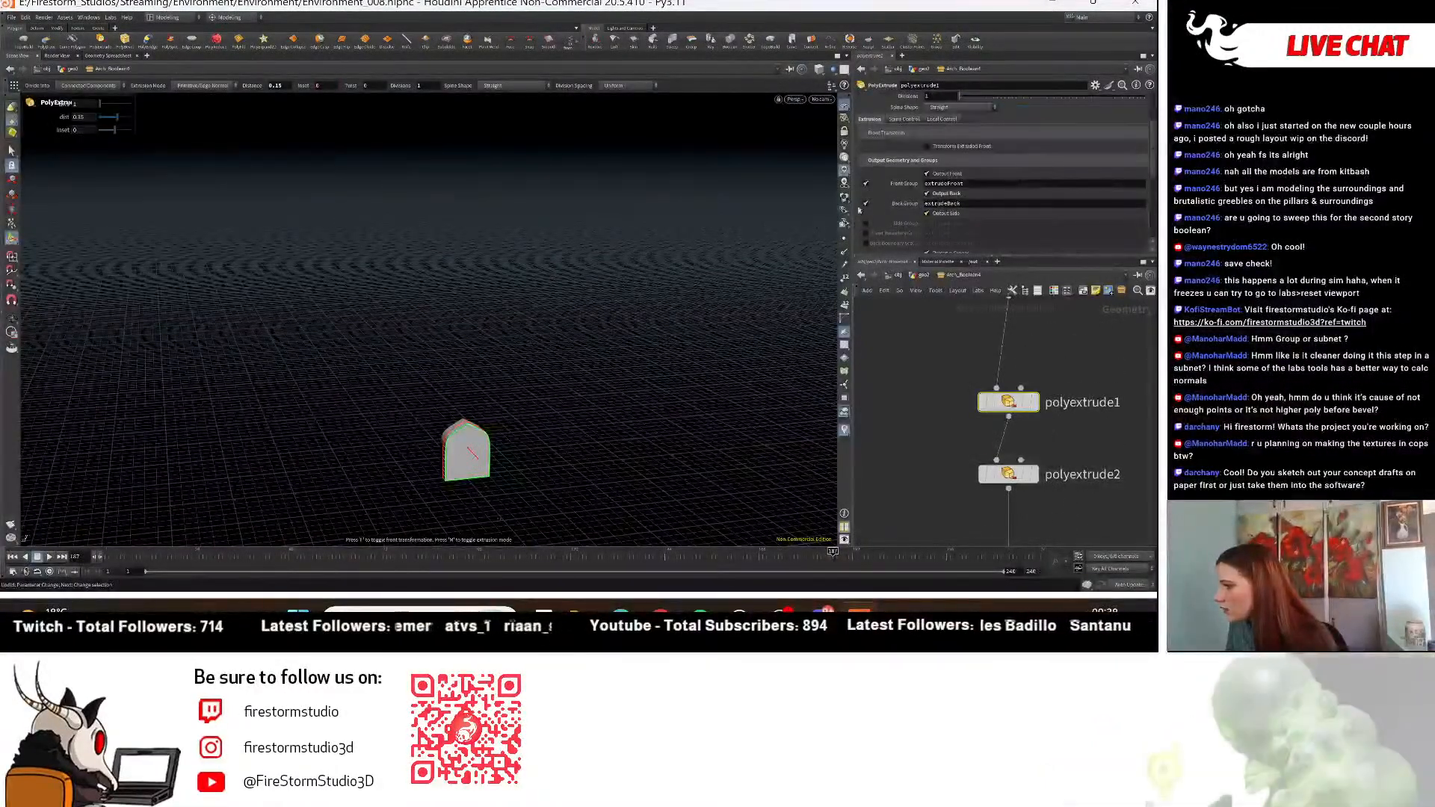
click(866, 222)
Enable the extrudeSide side group output on the polyextrude2 node.
click(1028, 484)
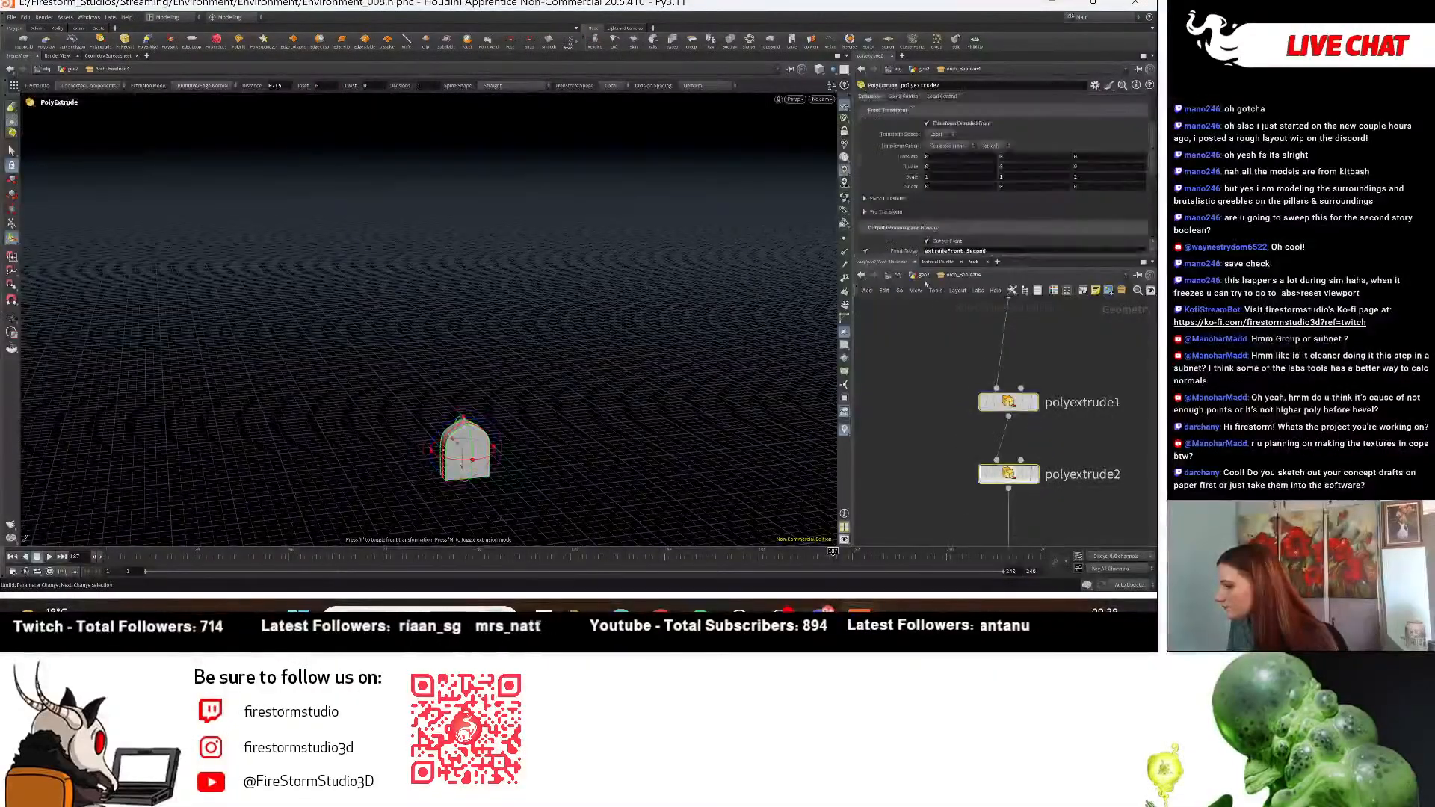
scroll(871, 194, down, 5)
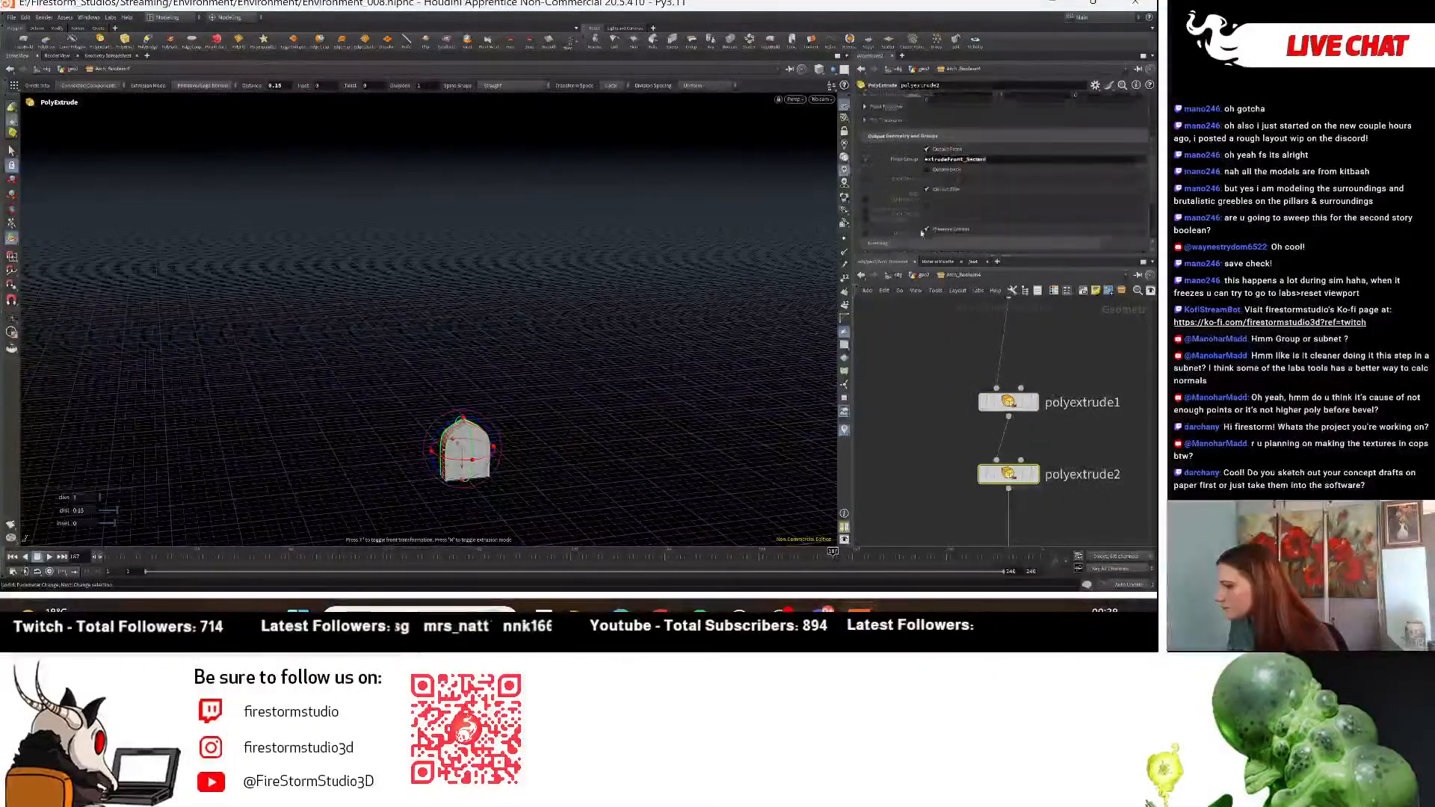
click(866, 176)
Add a PolyExtrude node beside output0, connect polyextrude2's output to its first input, and display it.
middle_drag(1074, 540, 1069, 416)
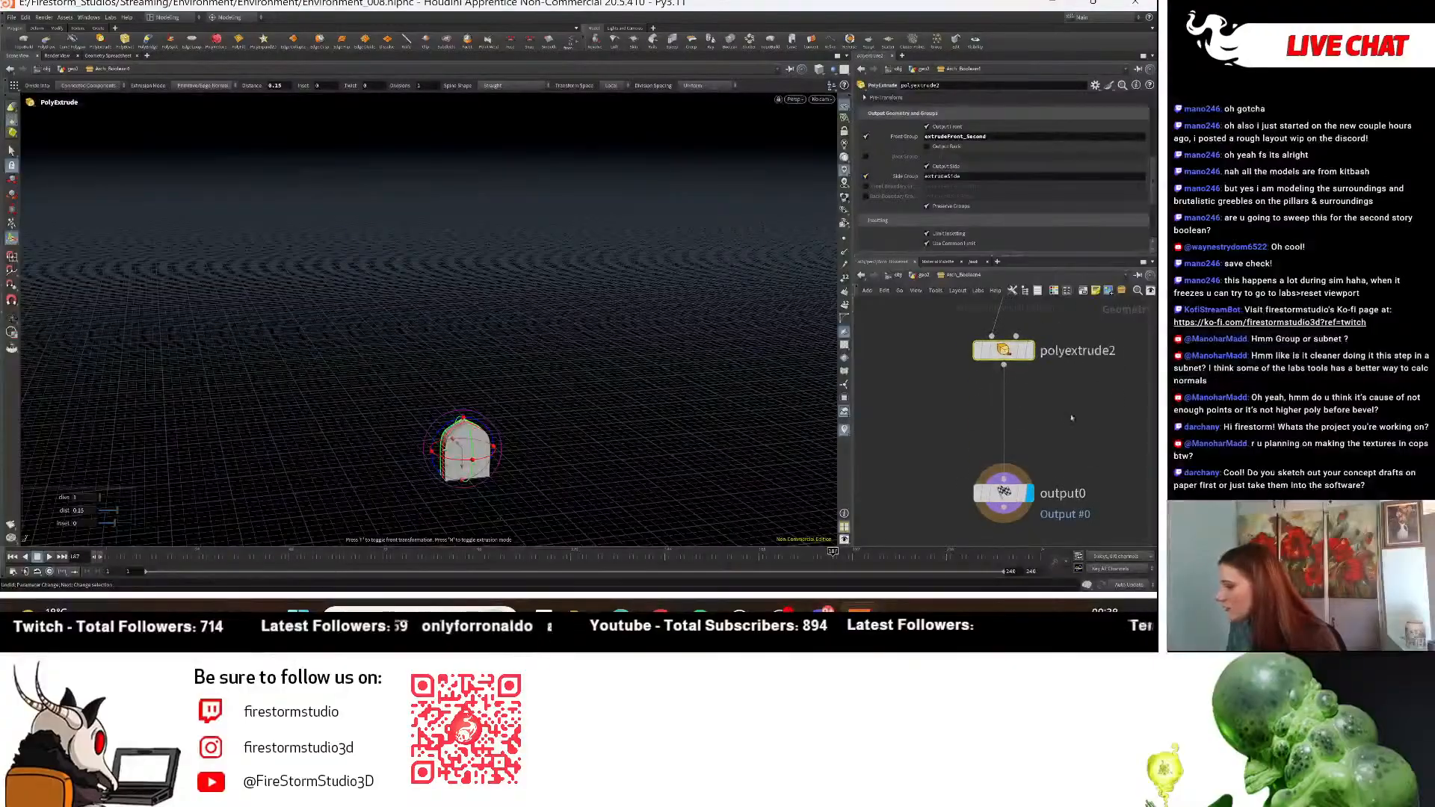
key(Tab)
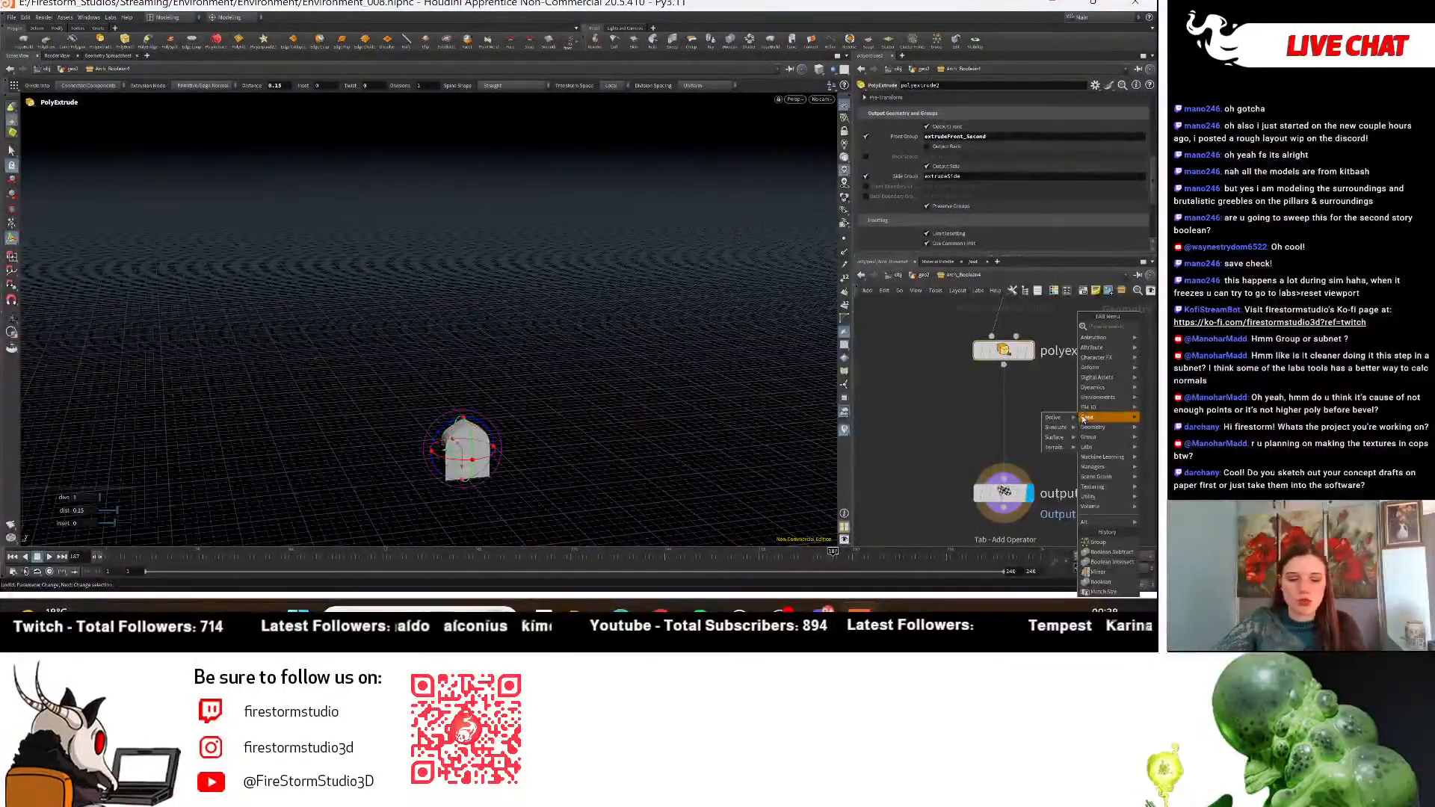
mouse_move(1084, 419)
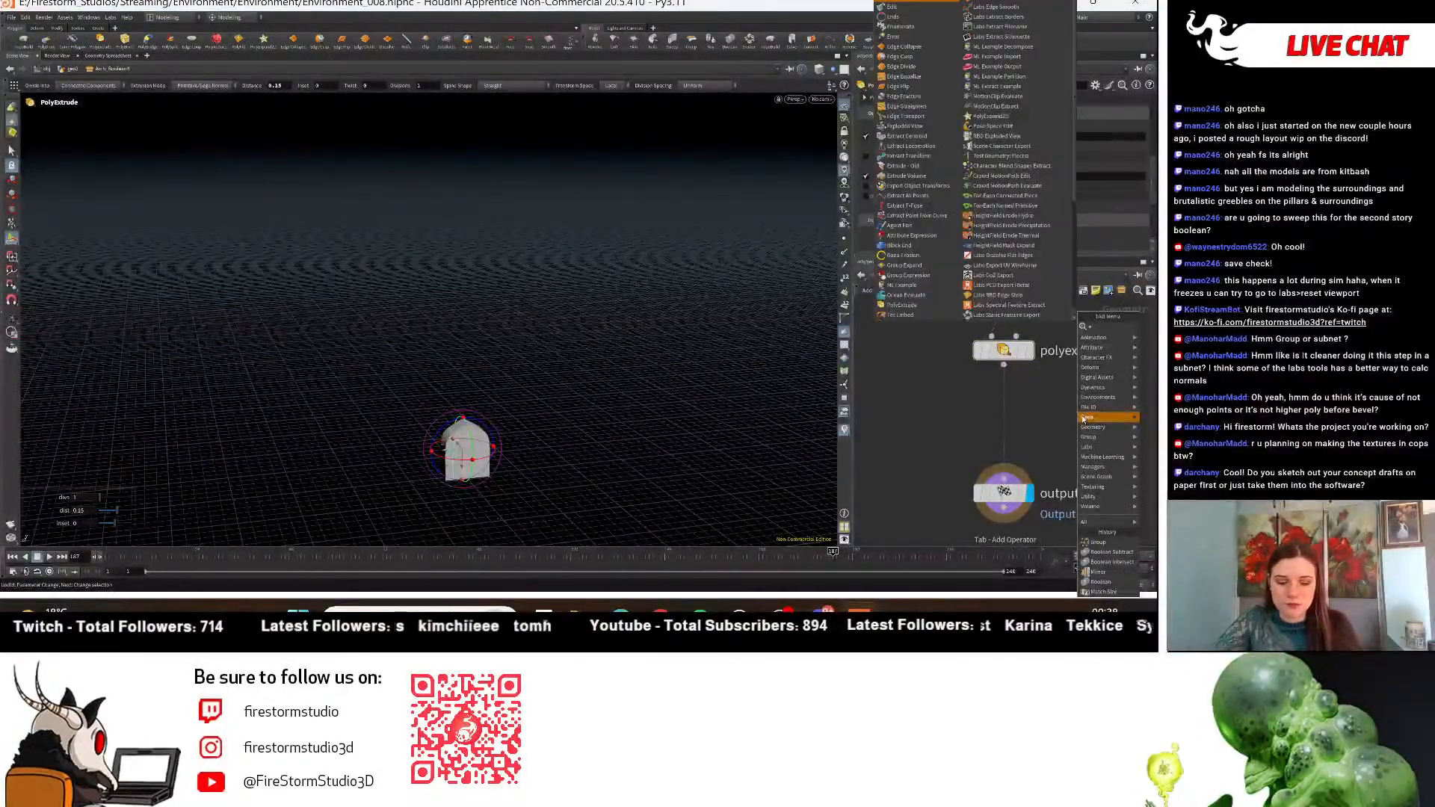
text(polyext)
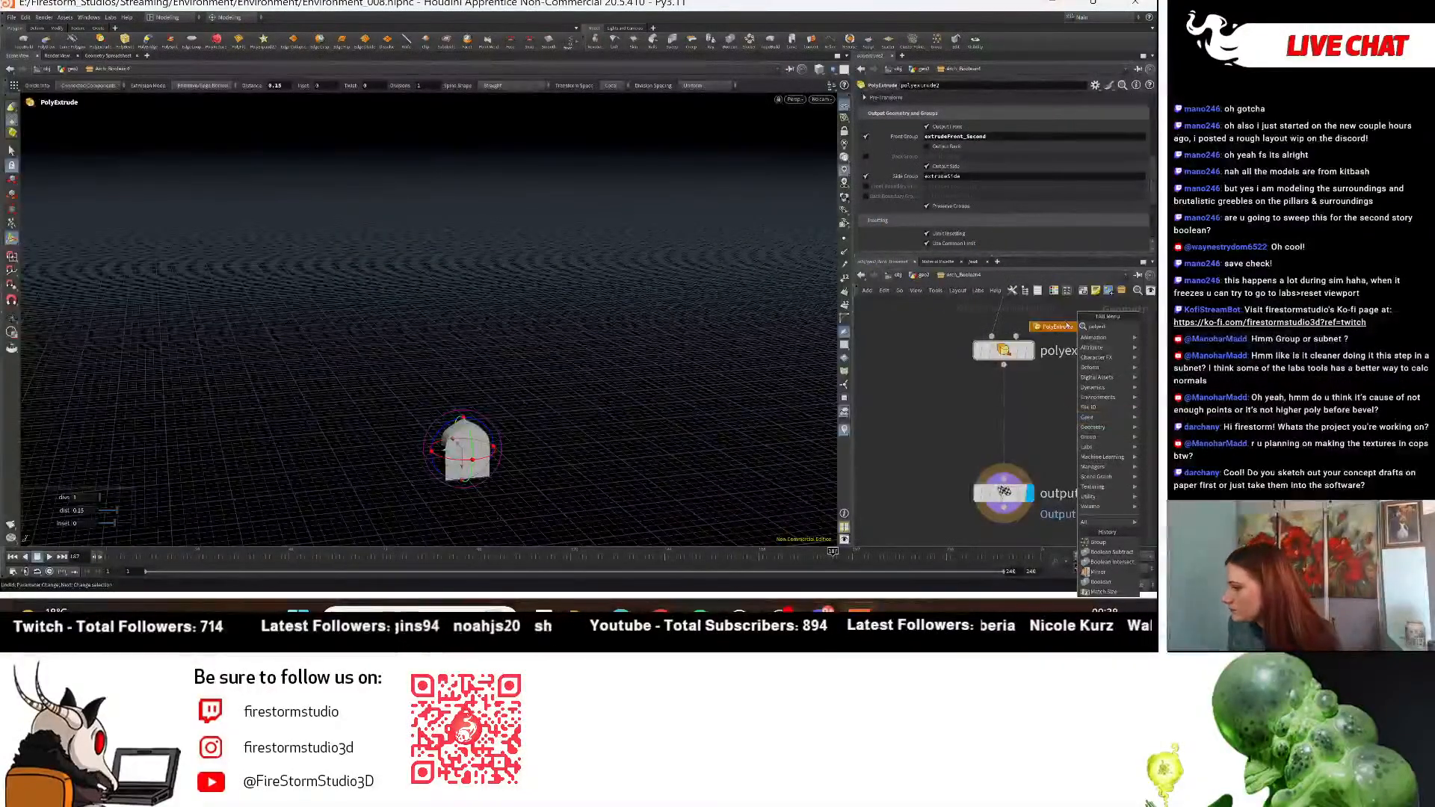
click(1067, 326)
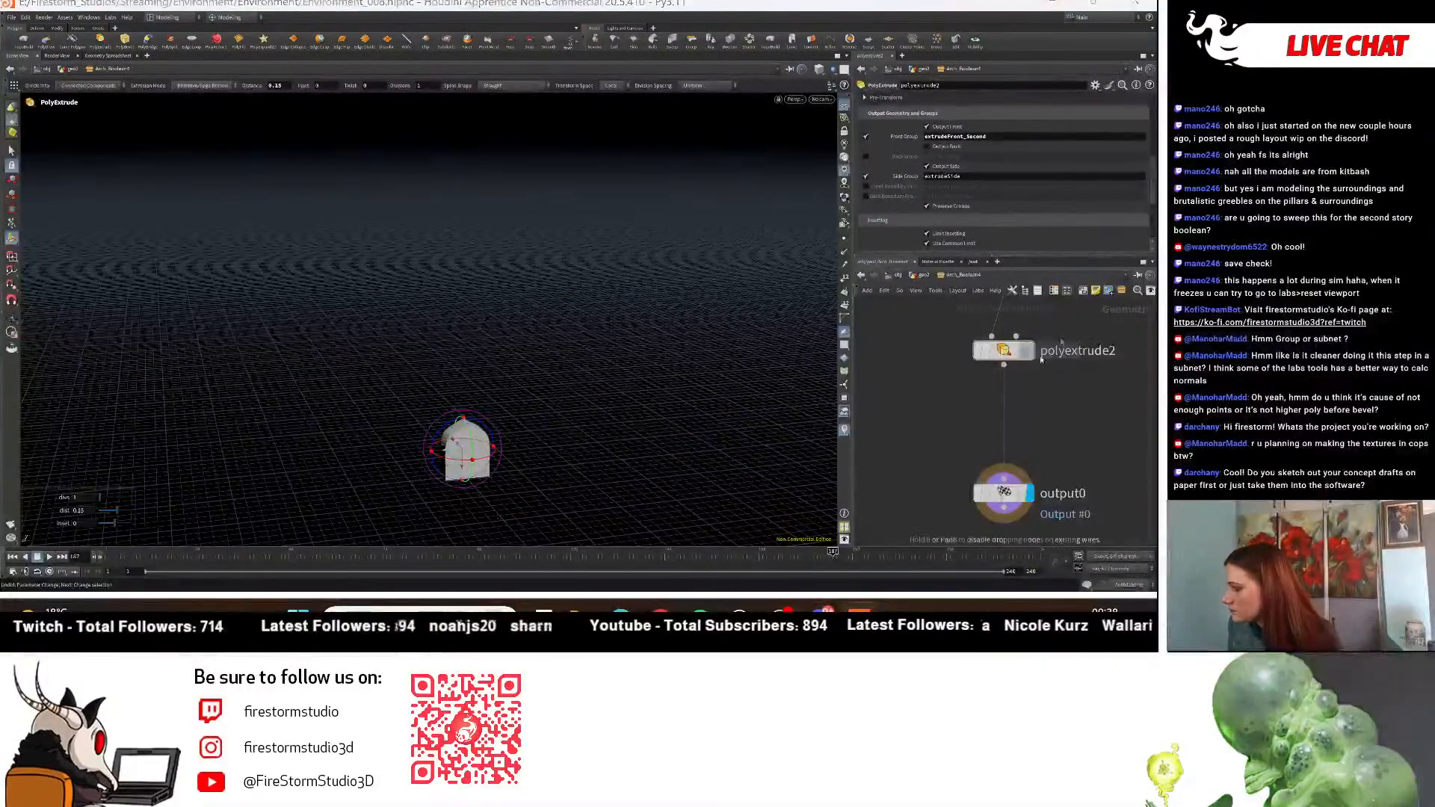
click(922, 425)
click(1003, 364)
click(922, 411)
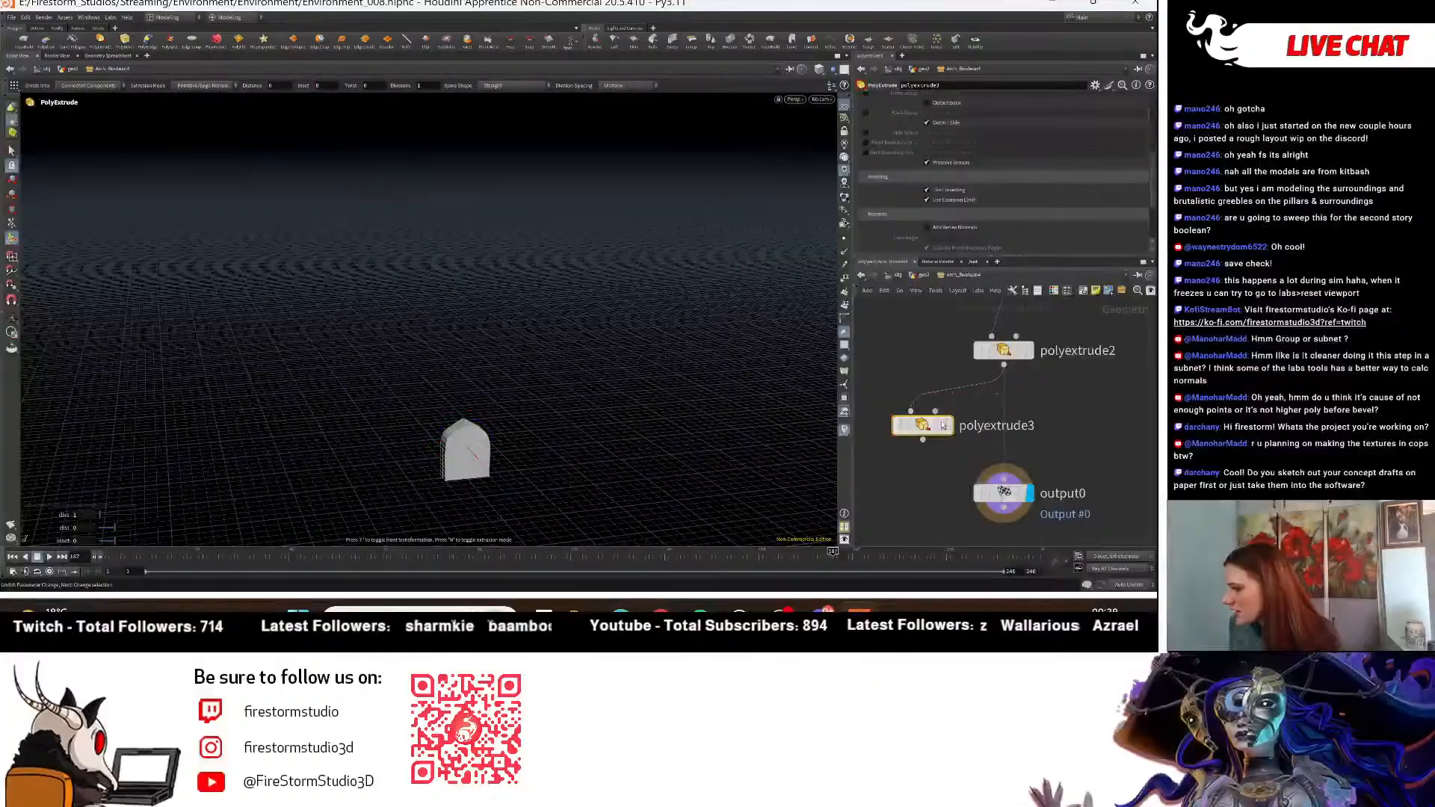
click(949, 425)
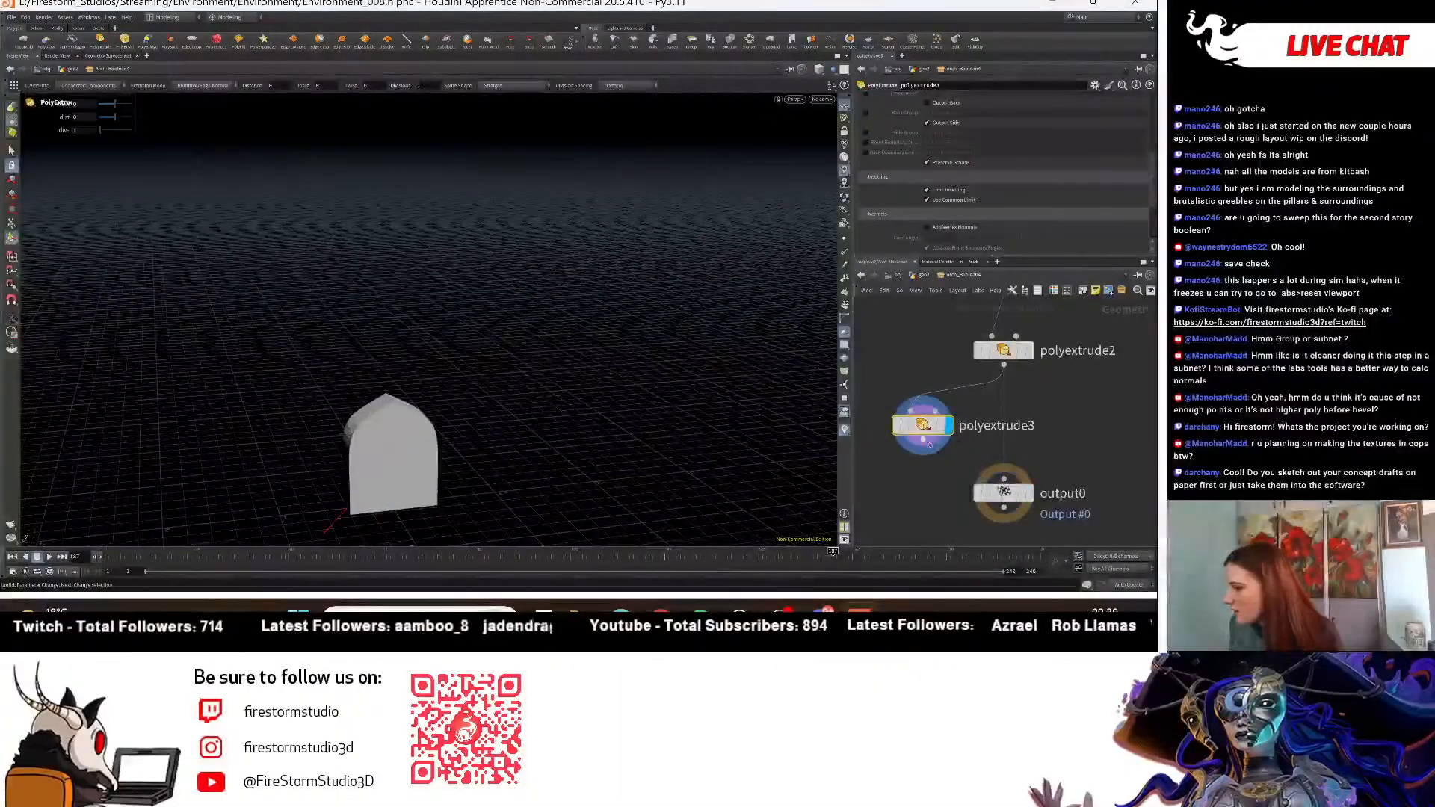
scroll(1072, 107, up, 8)
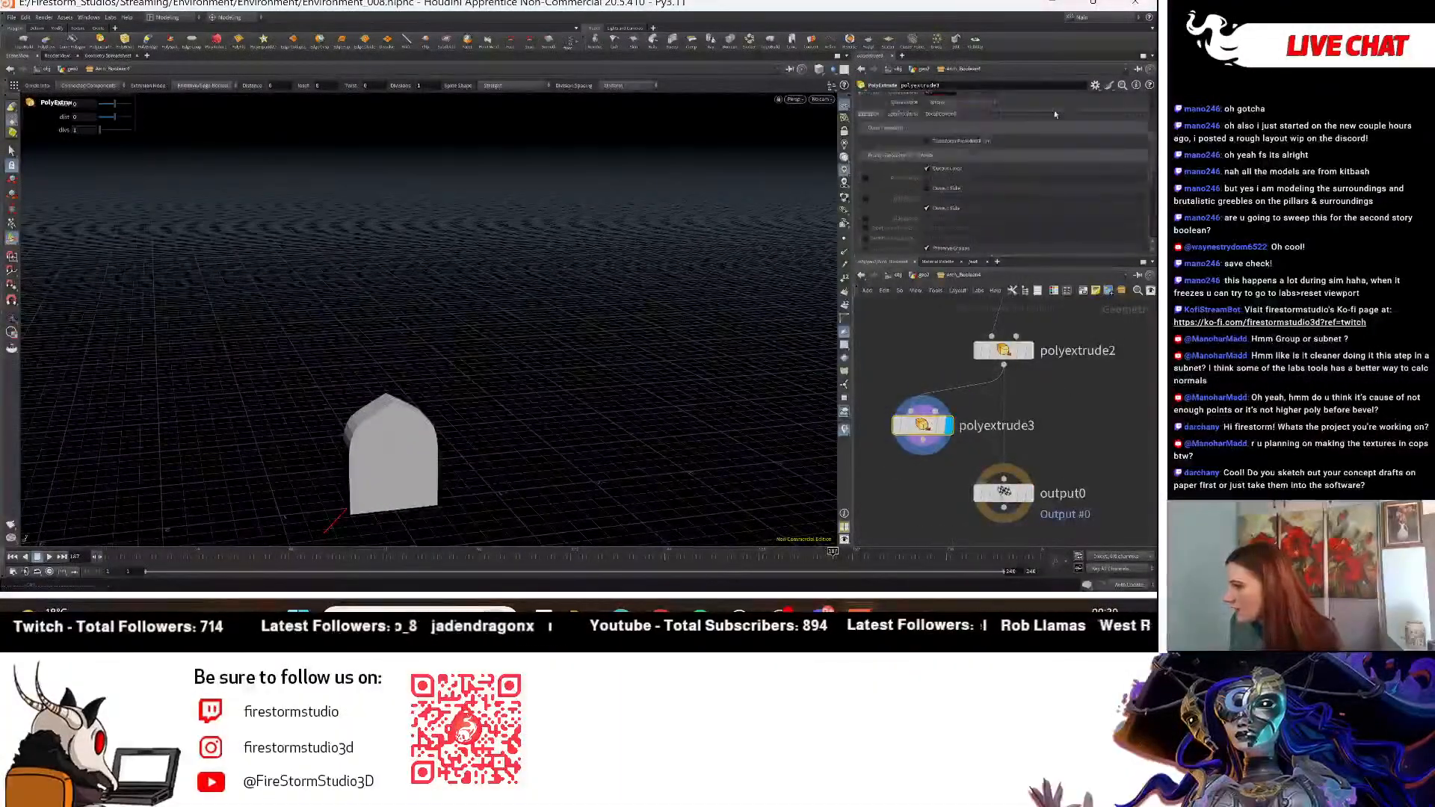
click(1139, 100)
click(1127, 99)
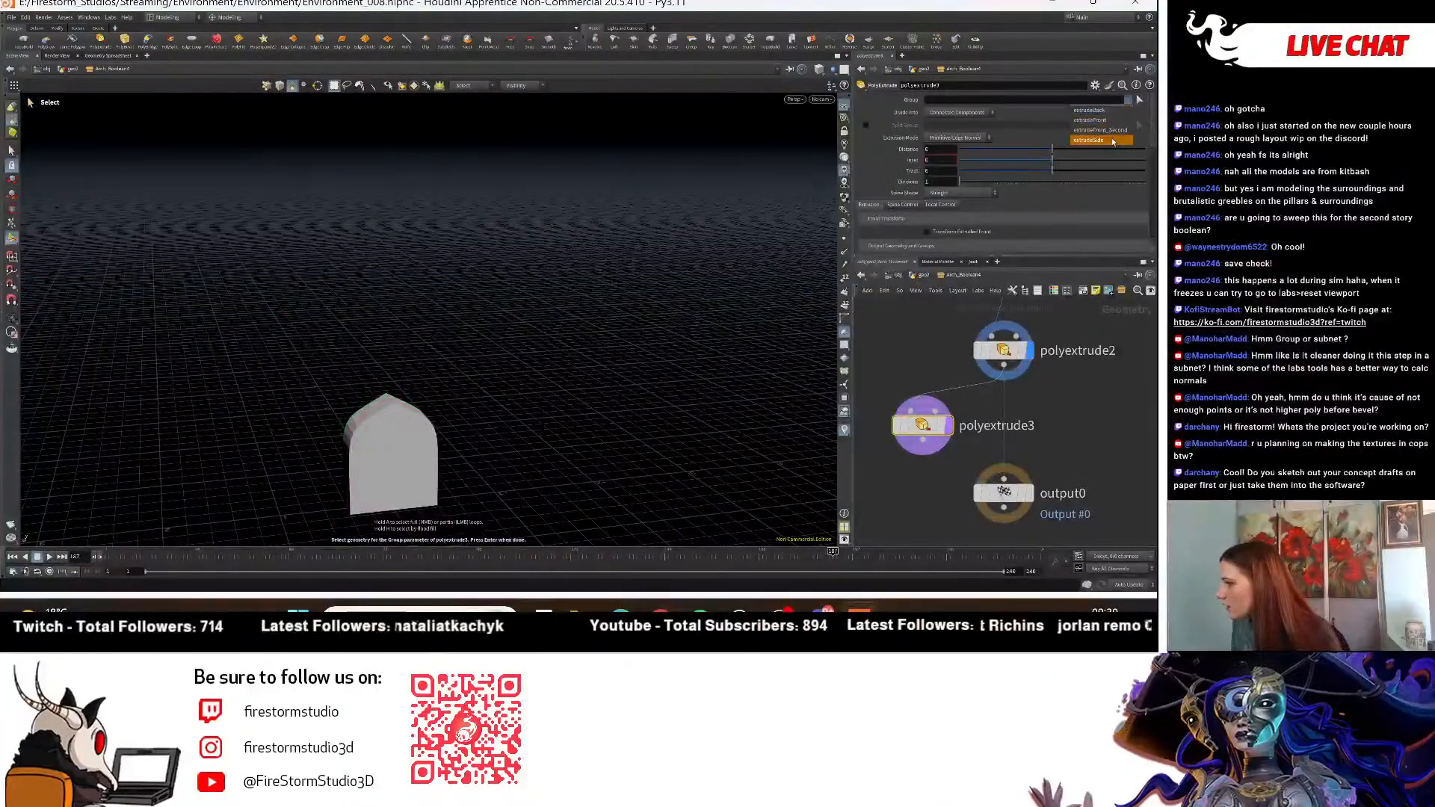
click(1110, 140)
alt+drag(551, 388, 695, 416)
key(s)
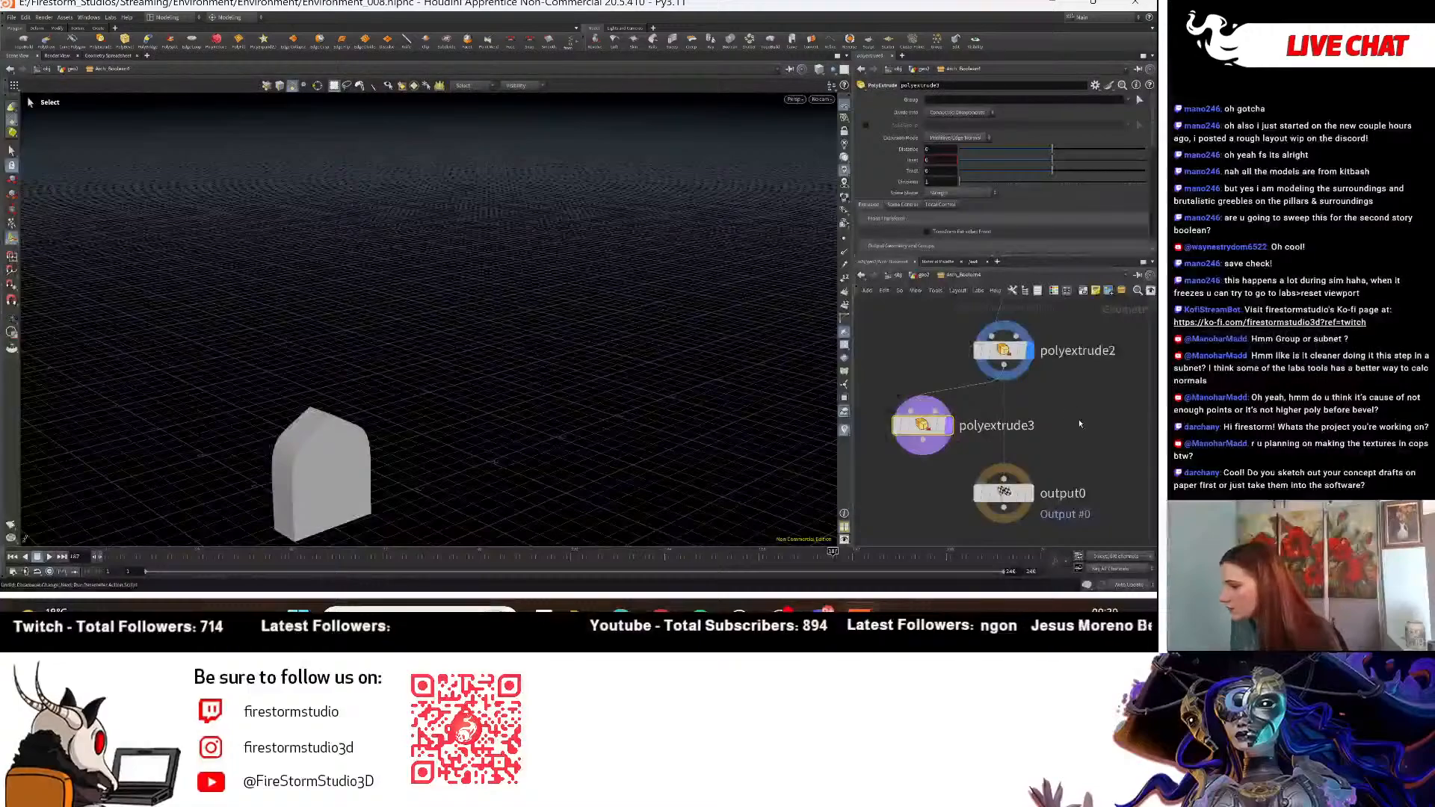
key(ctrl+z)
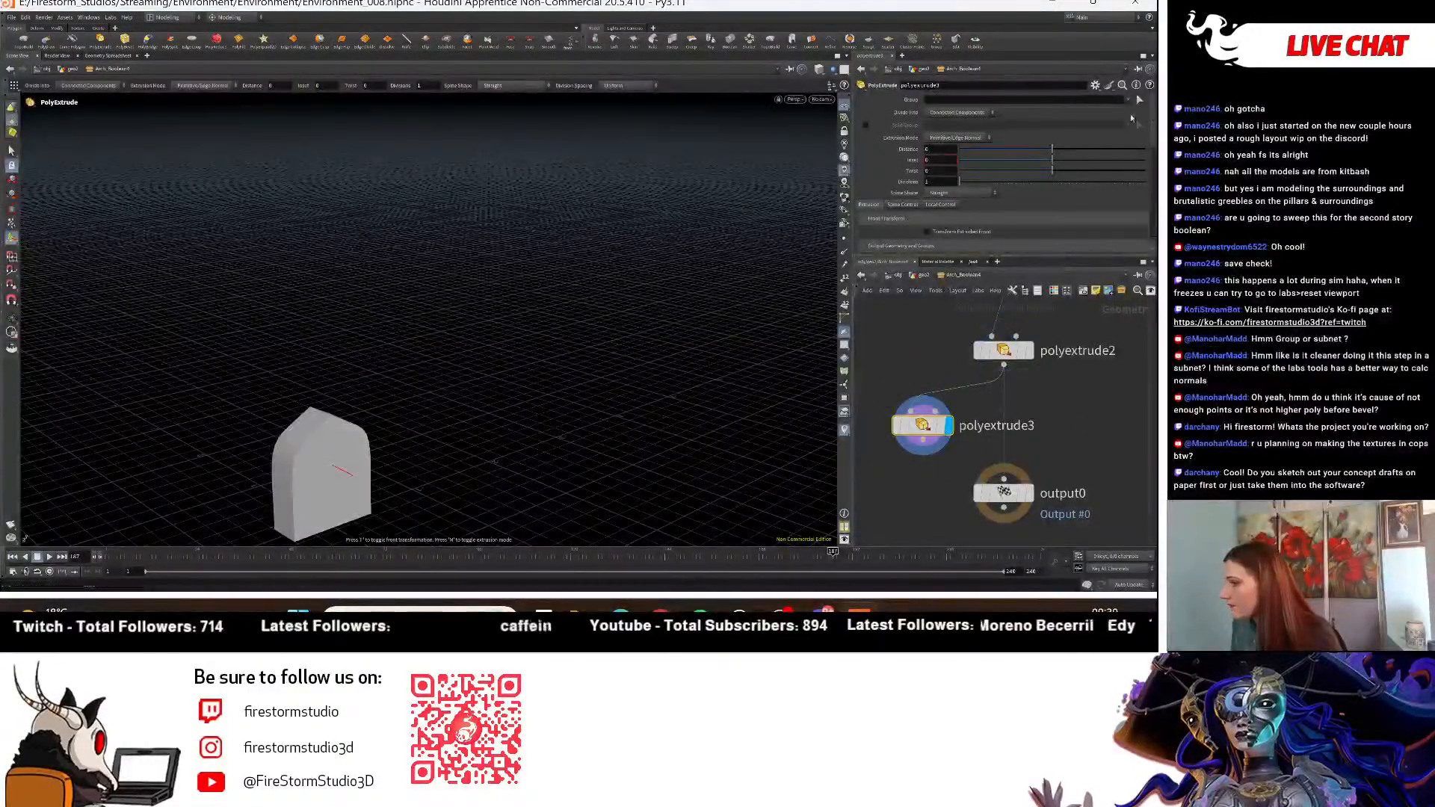
Limit the polyextrude3 node to the extrudeSide group.
click(1138, 100)
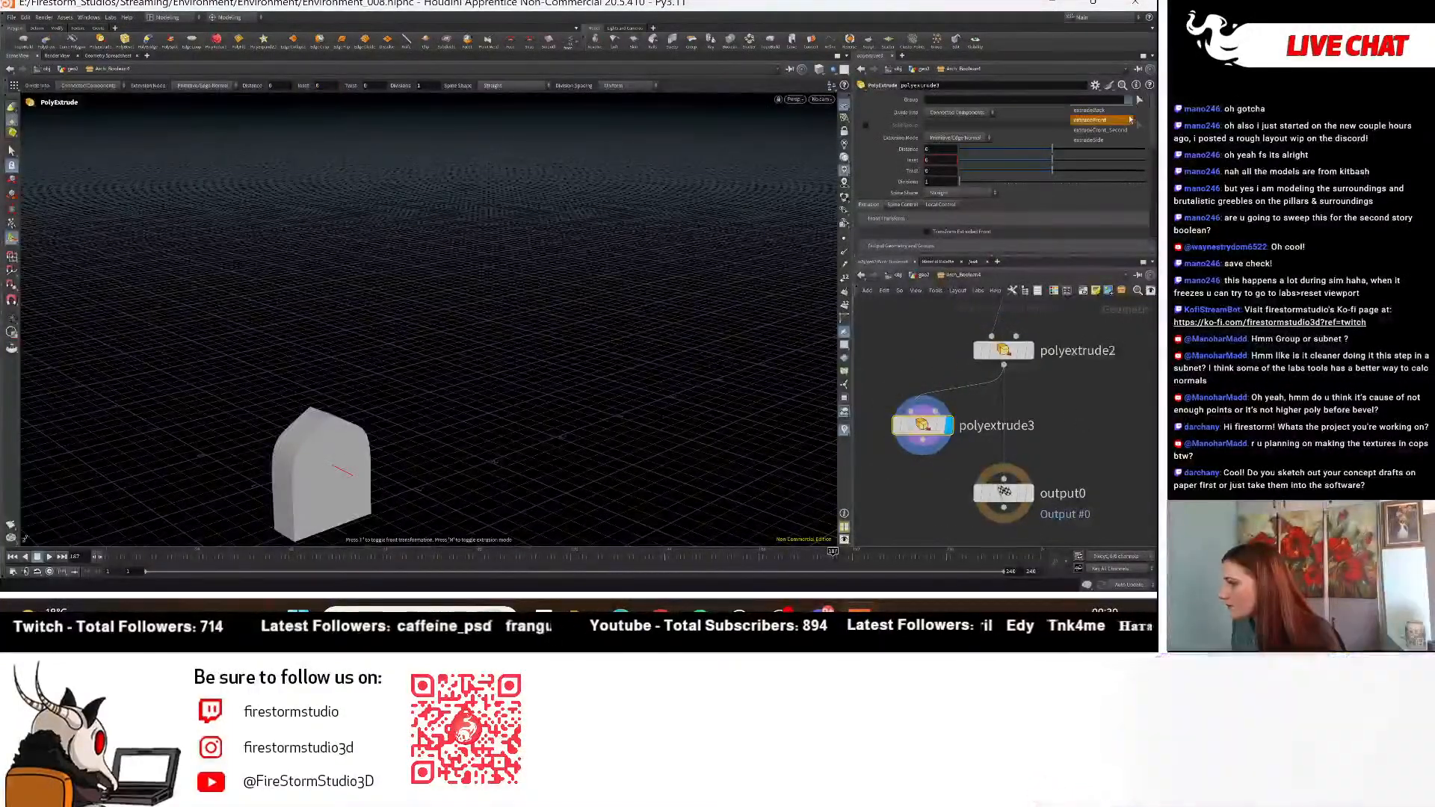
click(1113, 145)
alt+drag(586, 426, 568, 396)
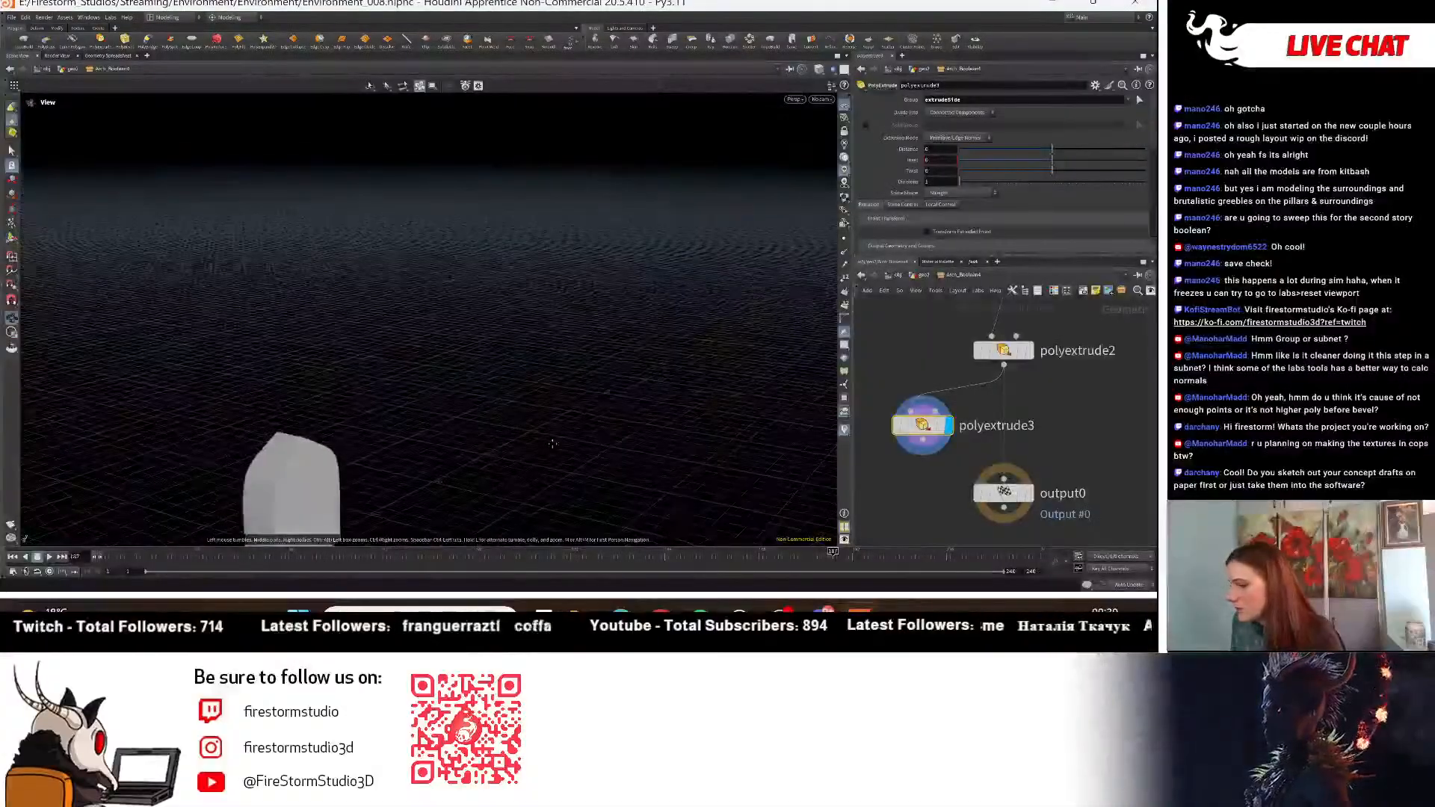
alt+middle_drag(568, 396, 722, 262)
Move the polyextrude3 node slightly farther away from the branch leading to output0.
right_click(909, 461)
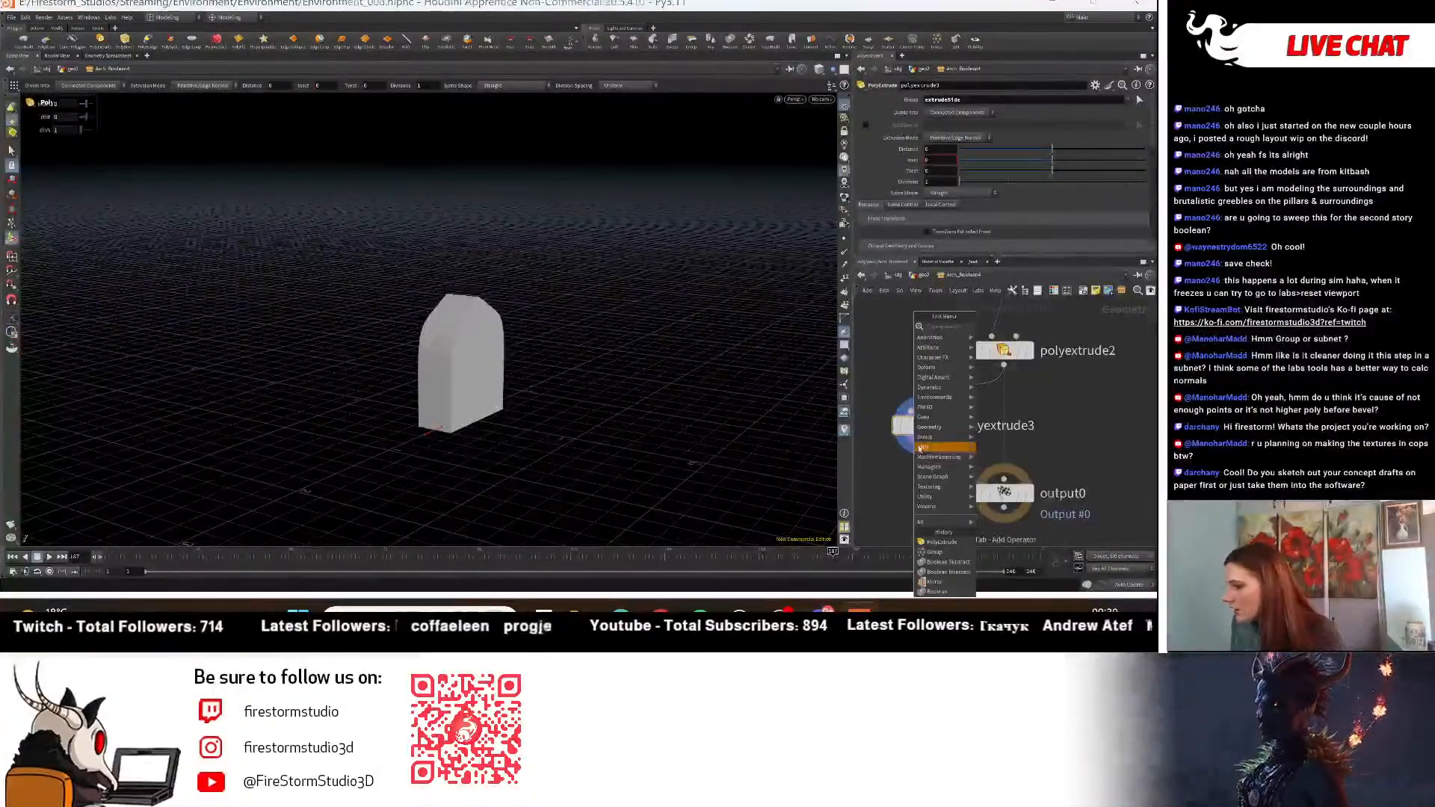
click(880, 454)
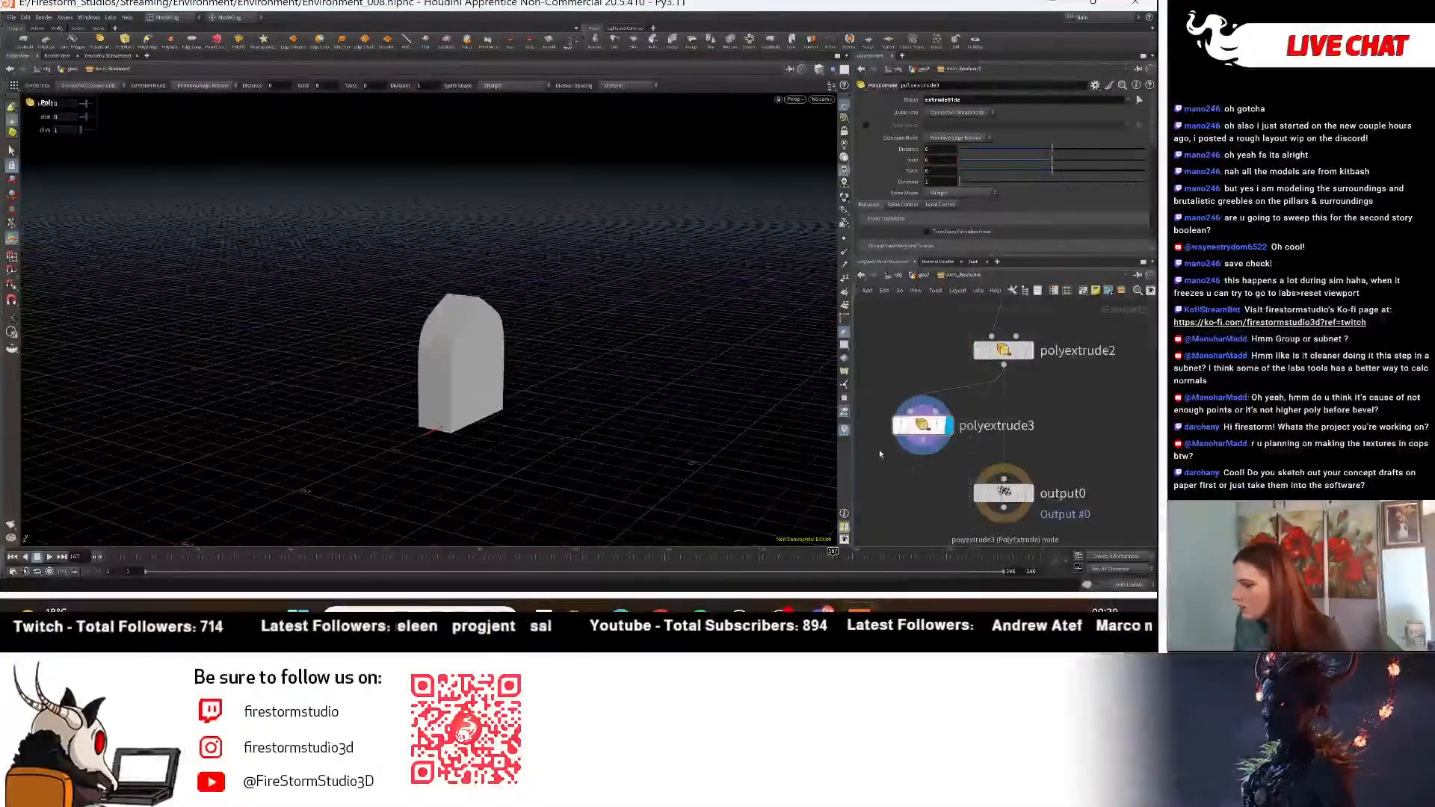
click(820, 68)
click(837, 162)
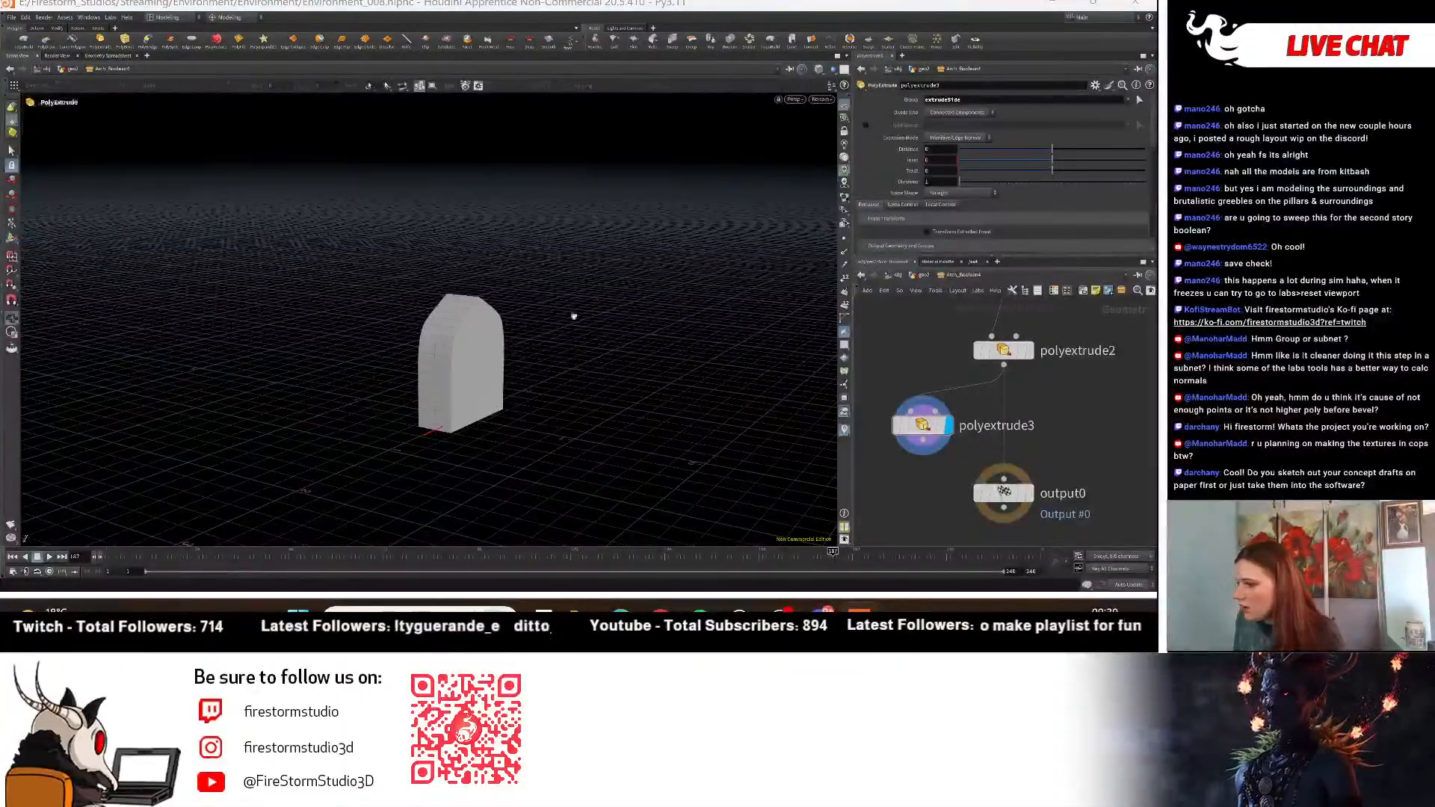
alt+right_drag(560, 336, 442, 423)
alt+middle_drag(442, 423, 544, 359)
drag(922, 425, 897, 424)
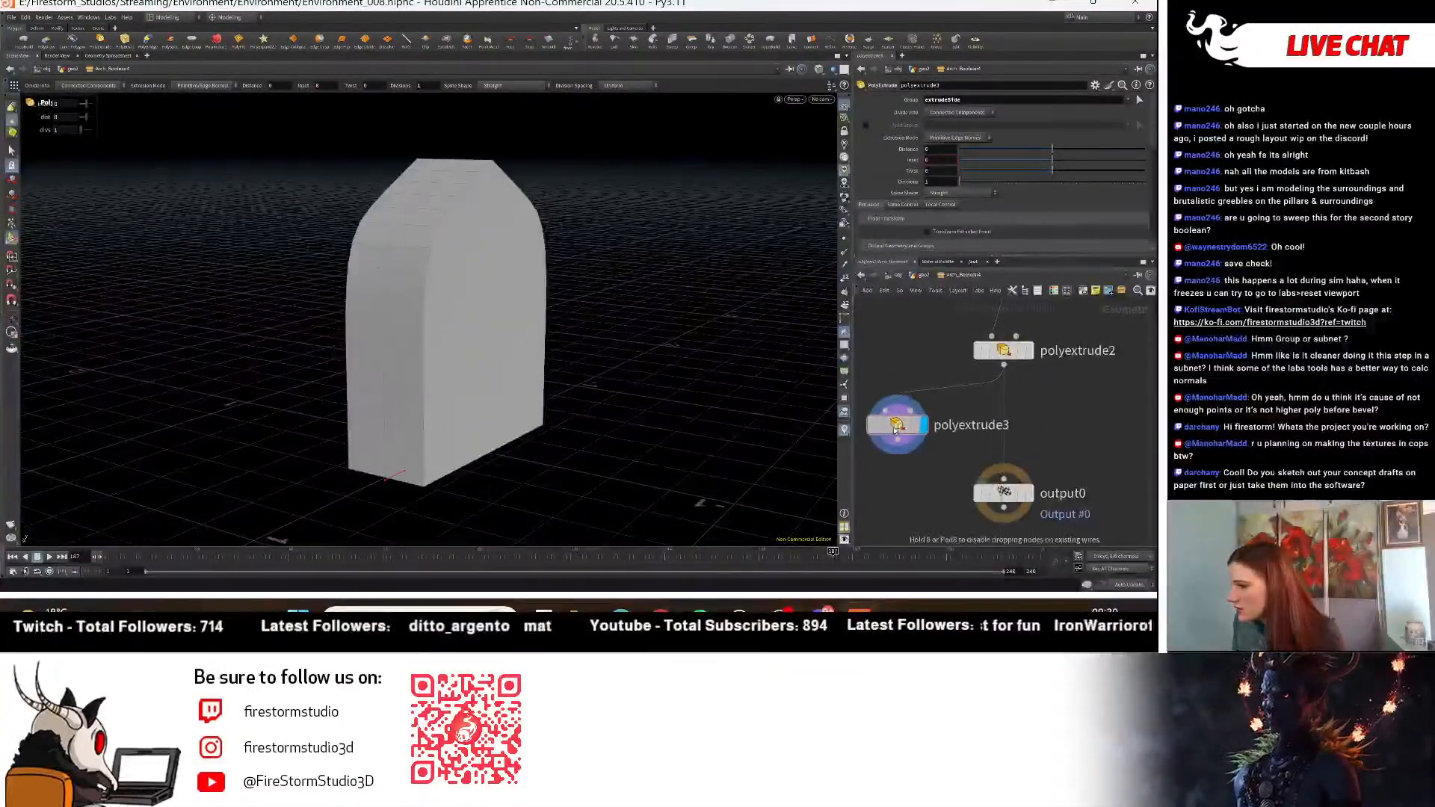
Try an inset of about 0.06 on the polyextrude3 node.
scroll(926, 213, down, 3)
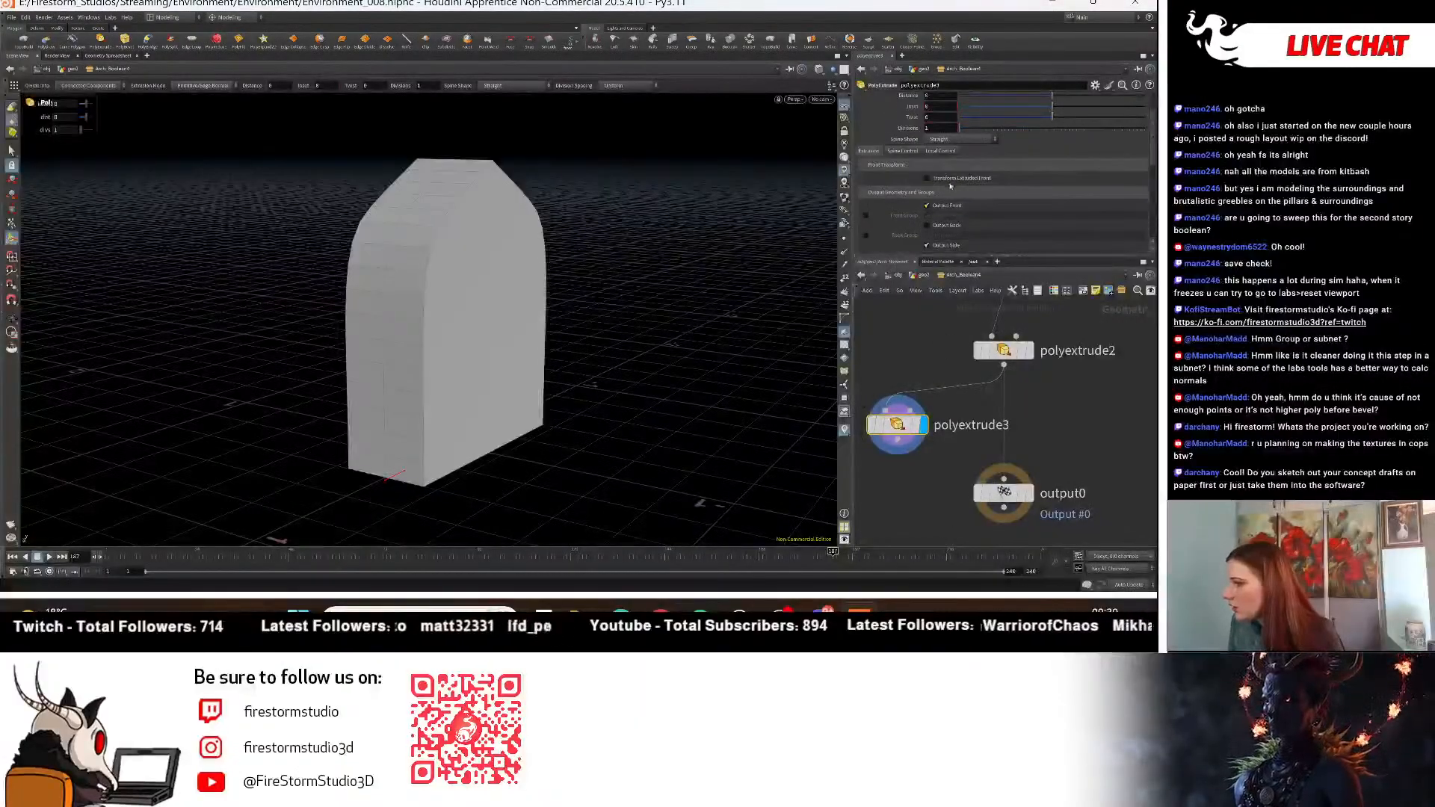
scroll(949, 186, up, 3)
drag(1052, 166, 1059, 163)
key(space)
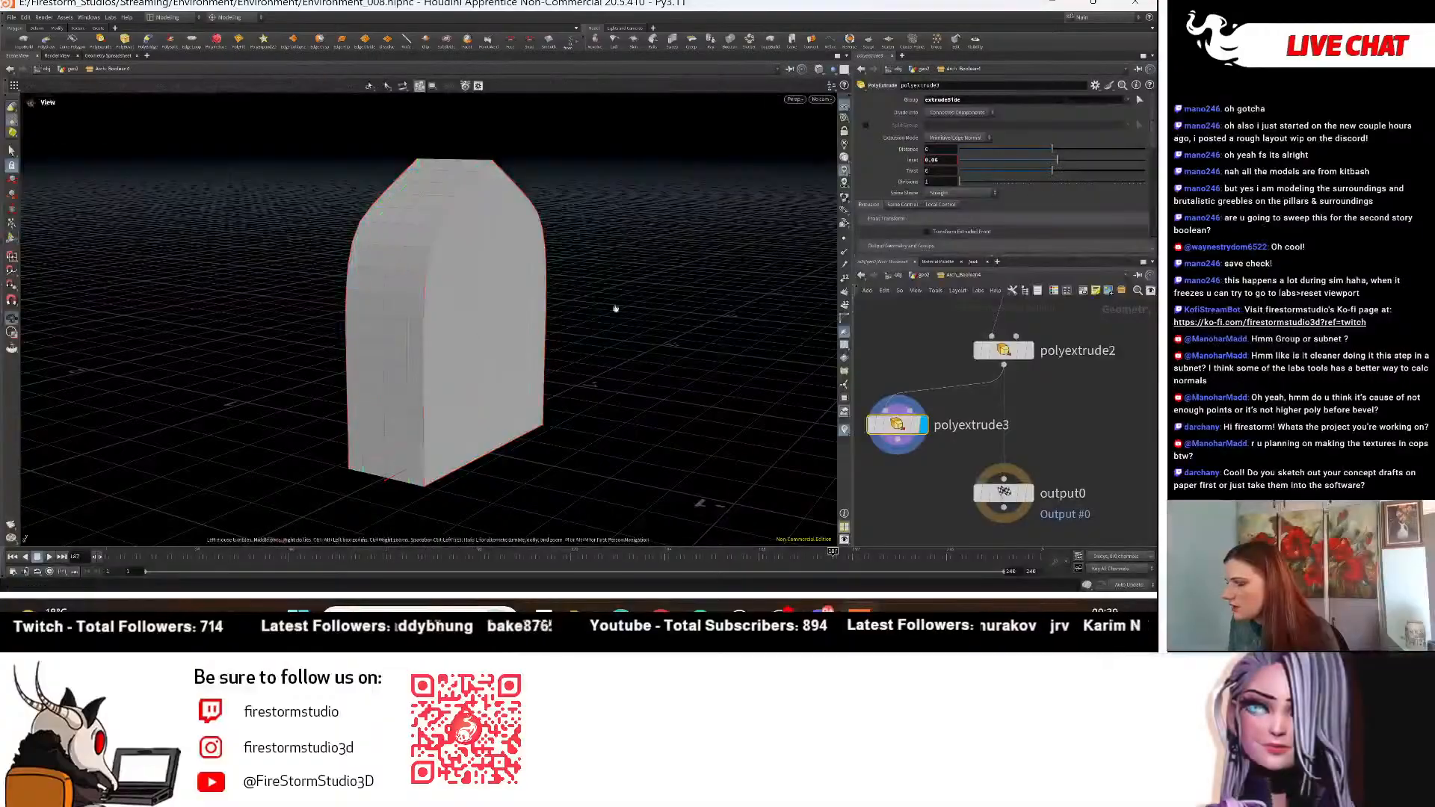
drag(615, 307, 456, 273)
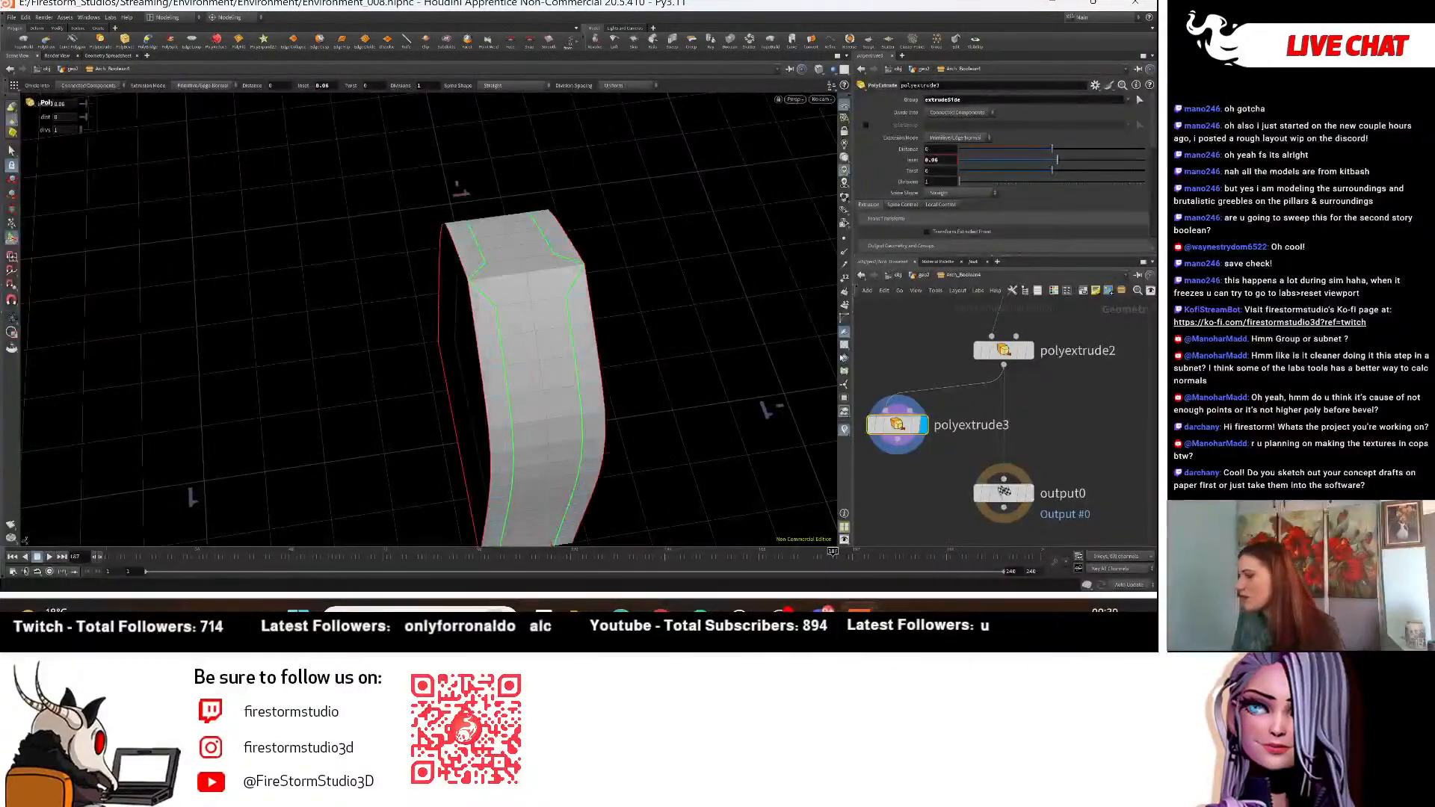
Try the Point Normal extrusion mode on polyextrude3 and inspect the arch's side faces.
scroll(1096, 451, down, 5)
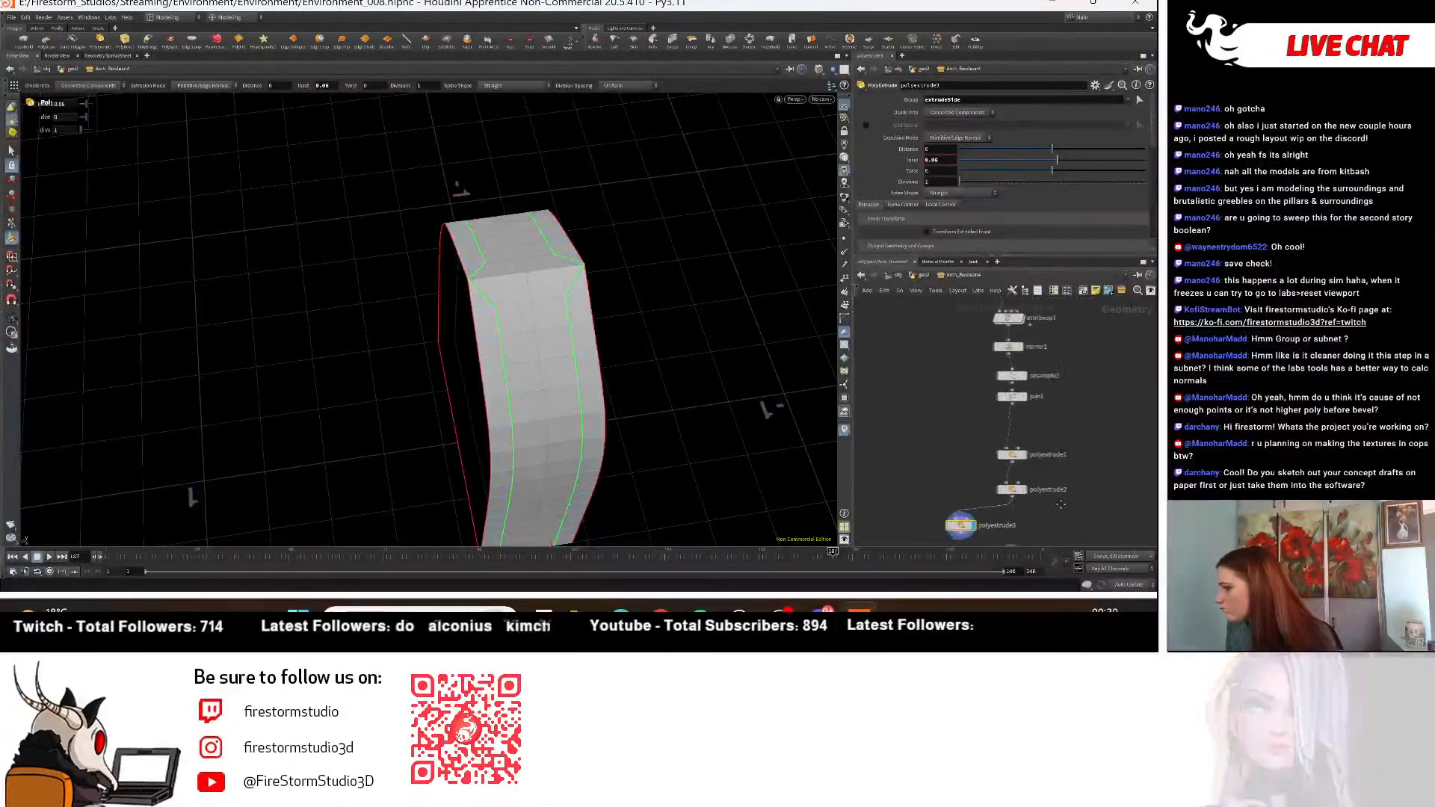
key(m)
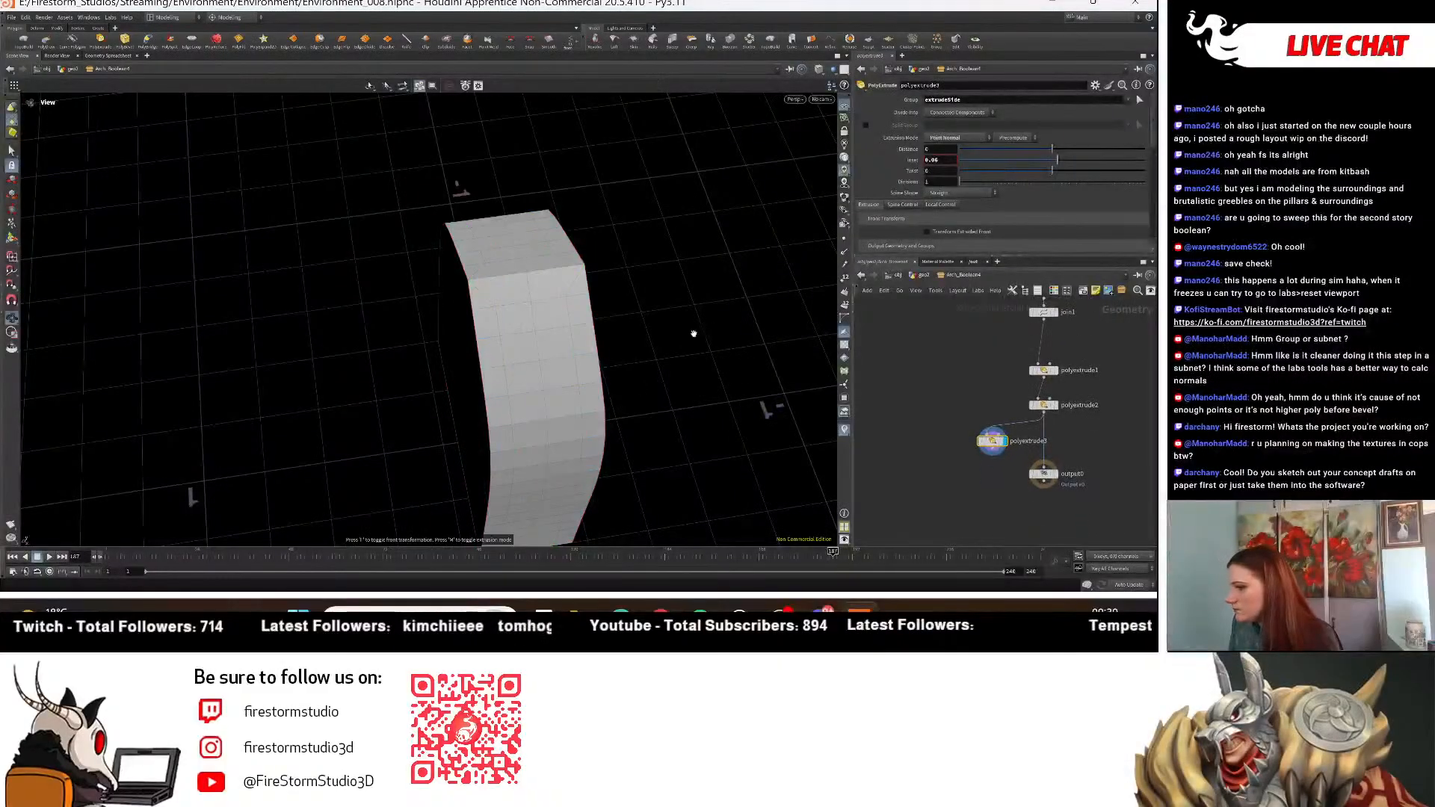
drag(692, 330, 807, 358)
Delete the polyextrude3 node, return to the parent geometry network containing the arch subnetwork, and dismiss the Python error output.
key(Delete)
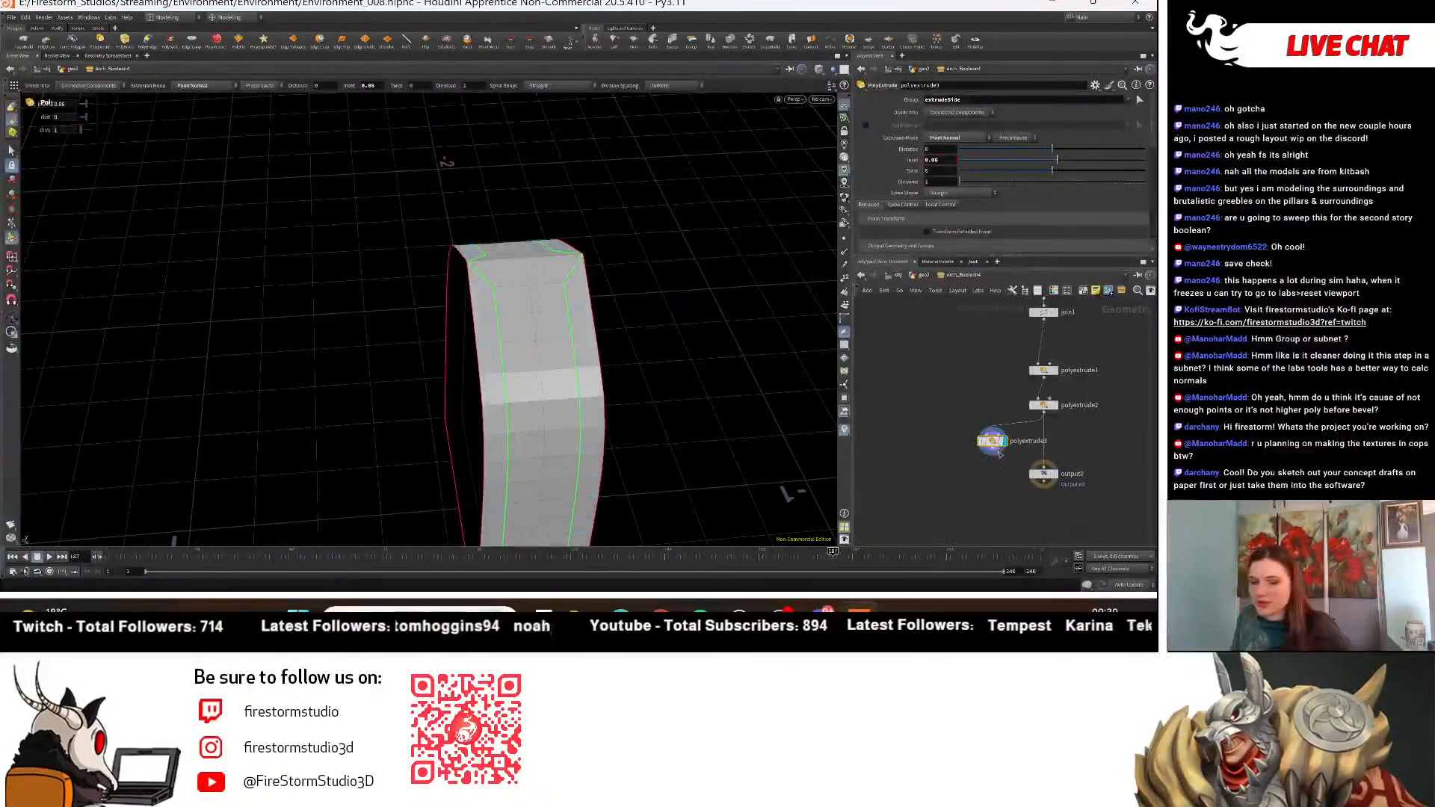
click(933, 277)
click(927, 432)
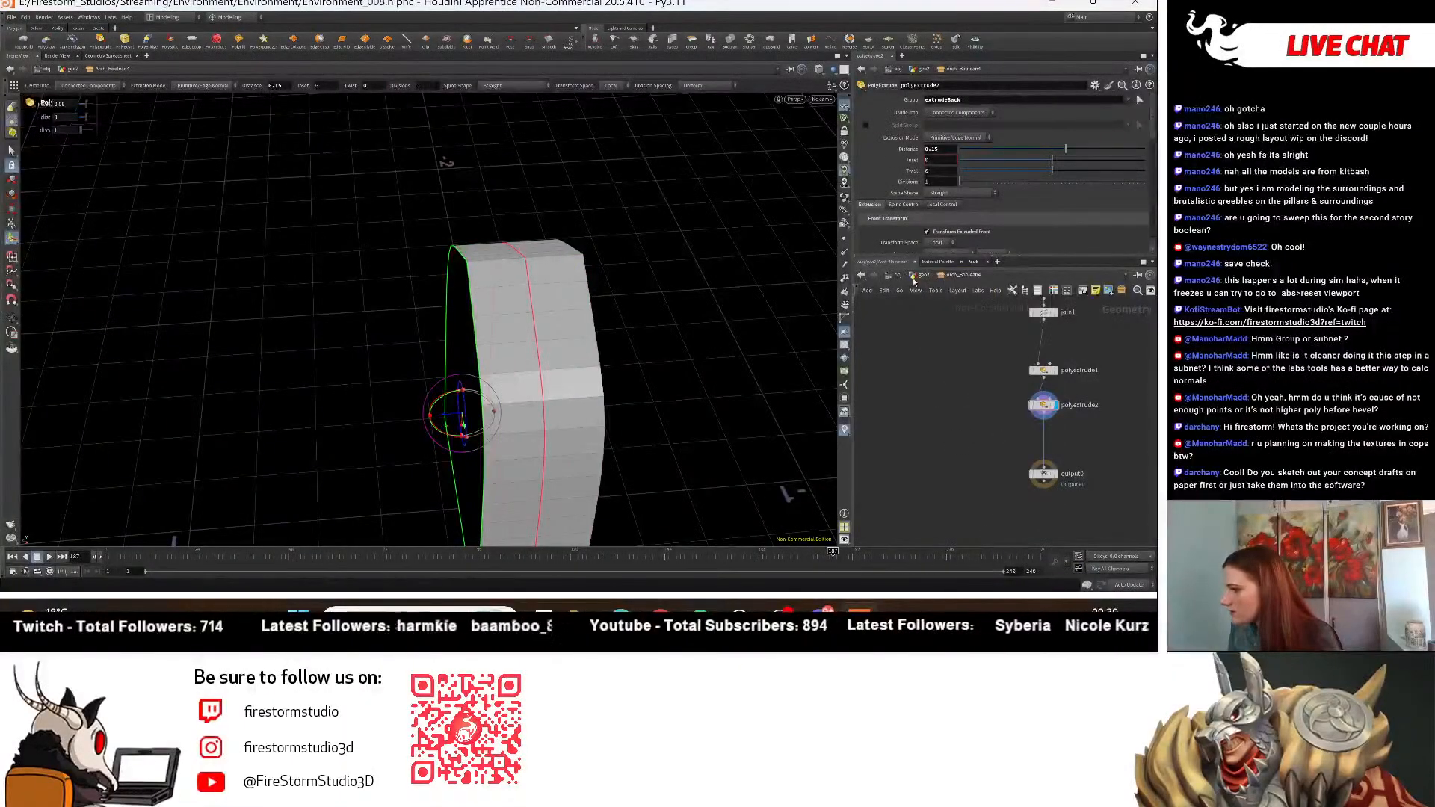
key(u)
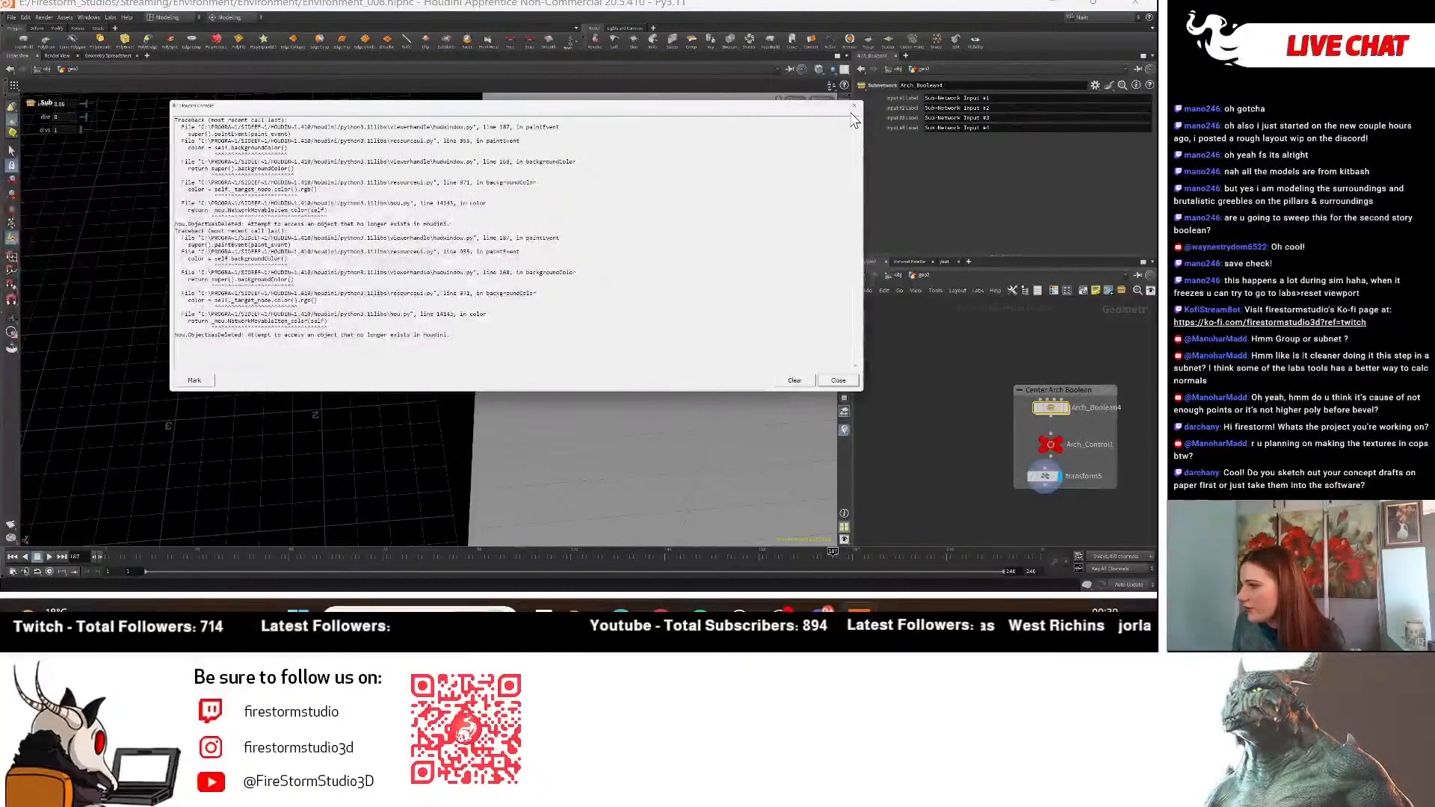
click(855, 107)
Reset the viewport with the Labs tool and view the whole arch boolean block.
drag(625, 287, 308, 185)
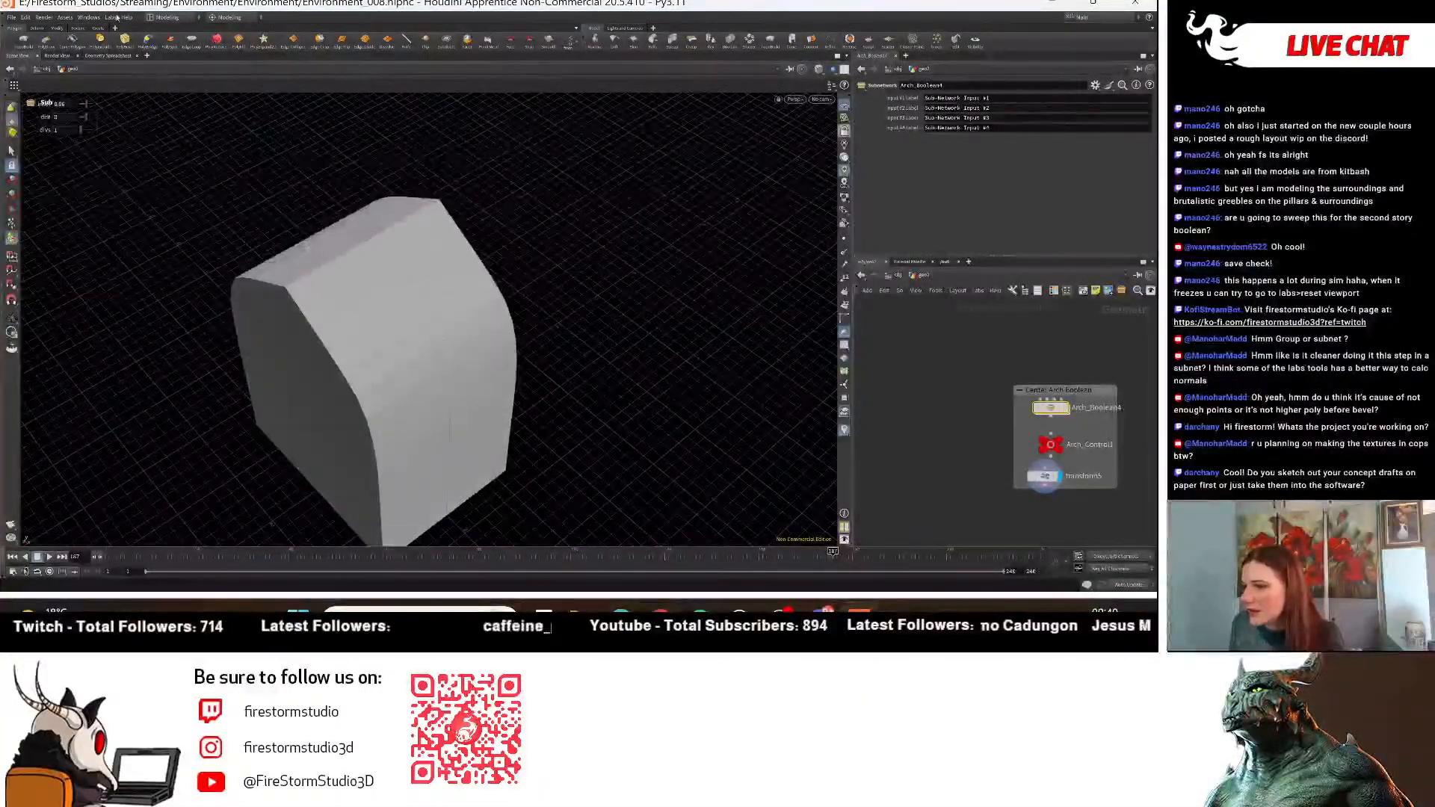
click(112, 18)
click(137, 46)
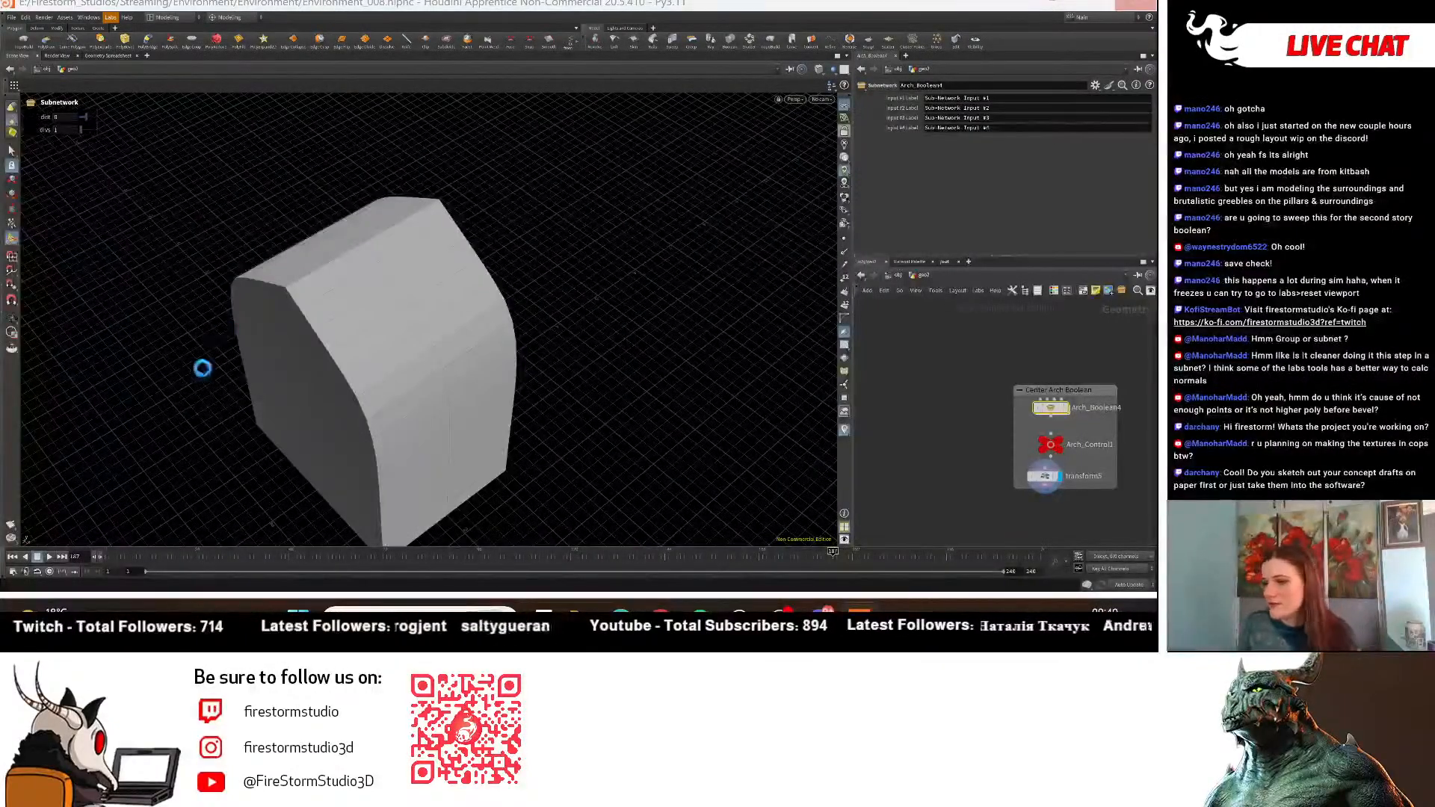
click(830, 384)
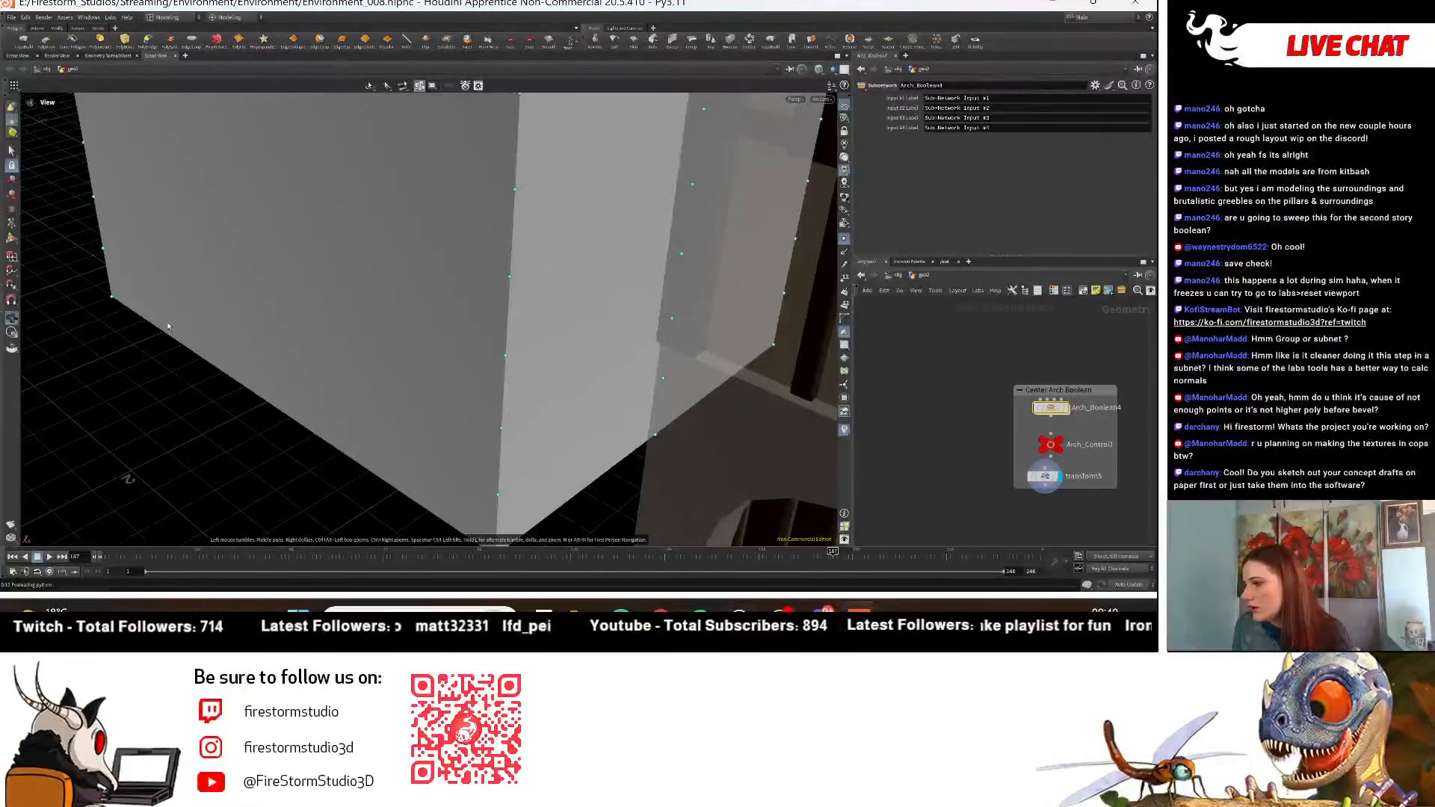
drag(330, 326, 560, 310)
scroll(561, 309, down, 6)
drag(512, 230, 632, 299)
Save the scene as a new version named Environment_009.
click(12, 17)
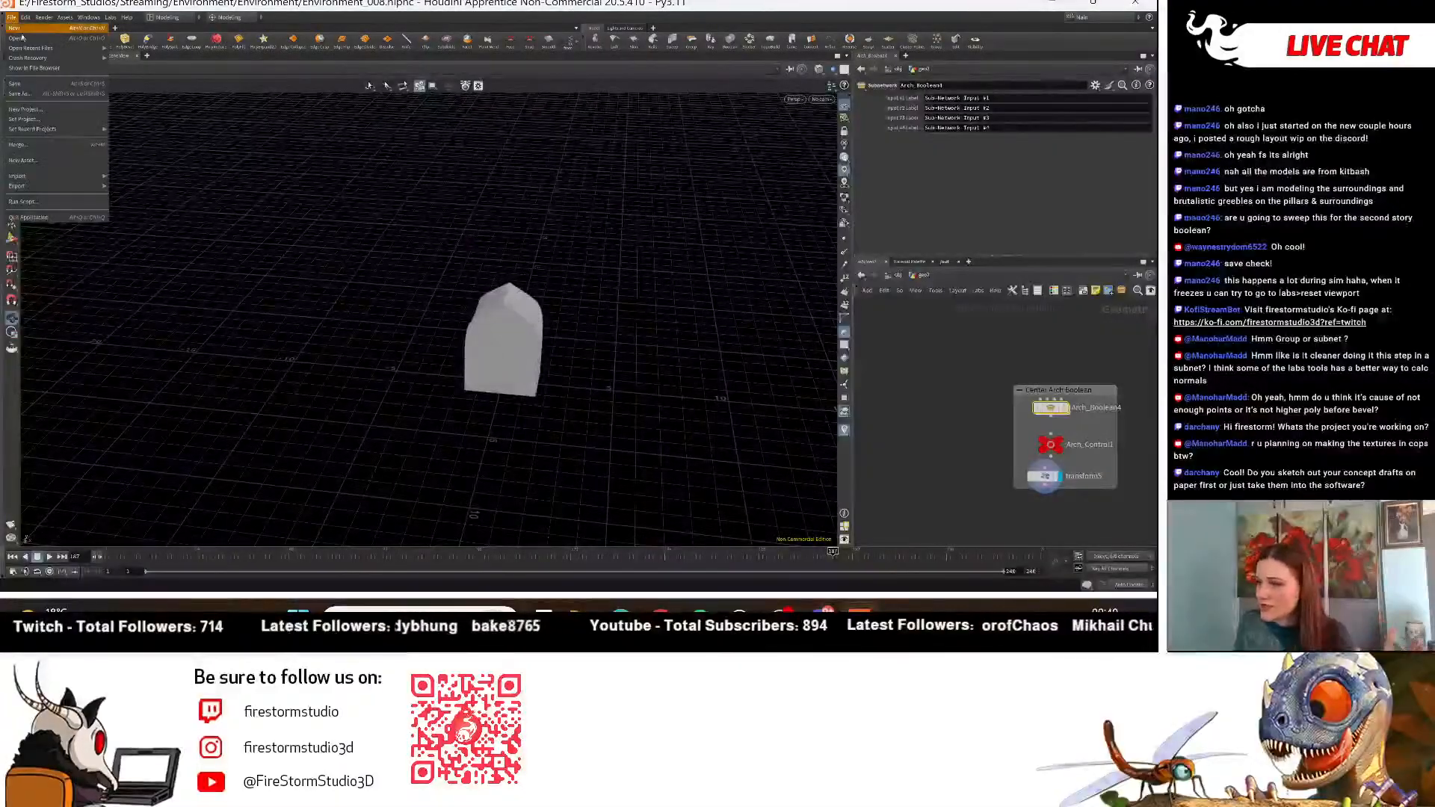
mouse_move(57, 132)
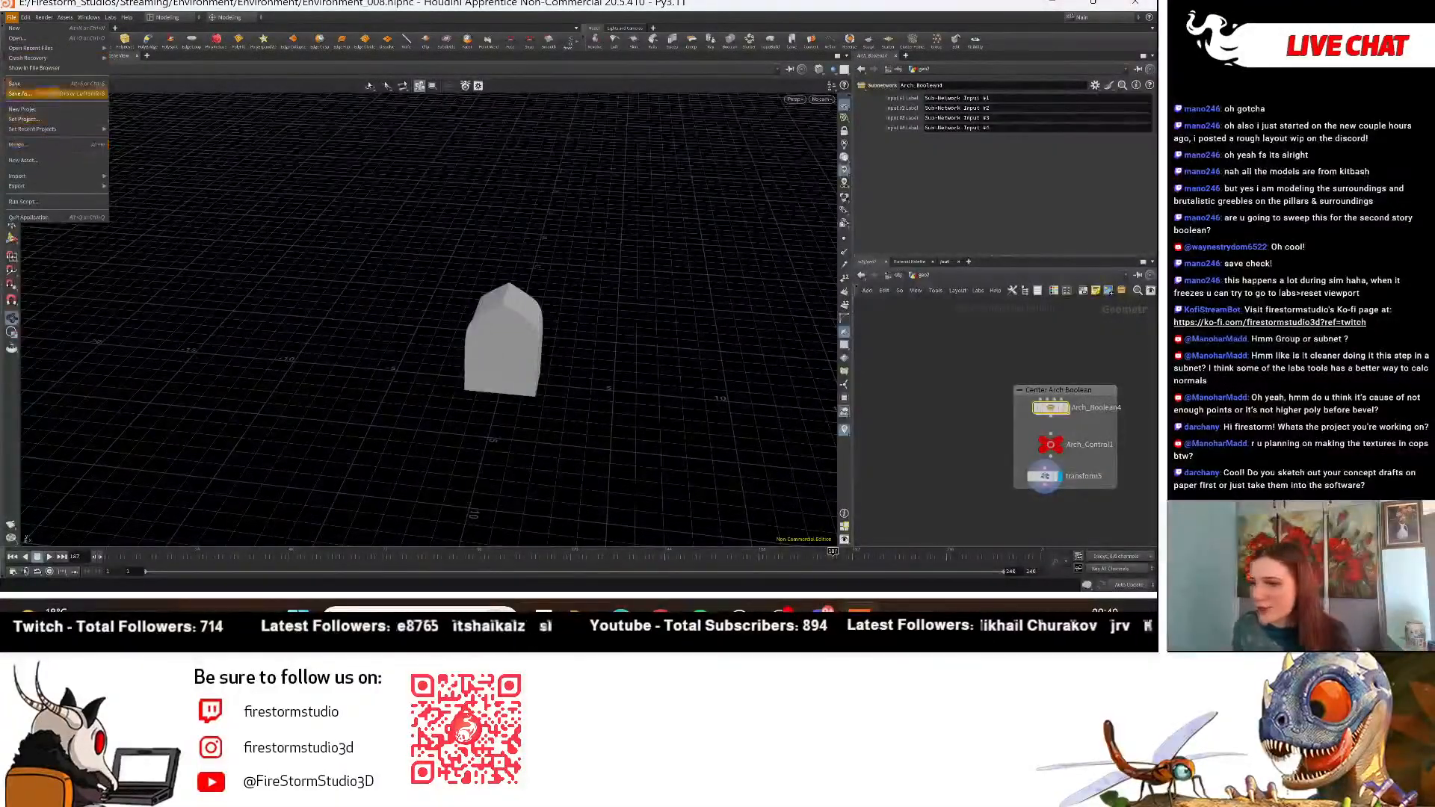
click(21, 93)
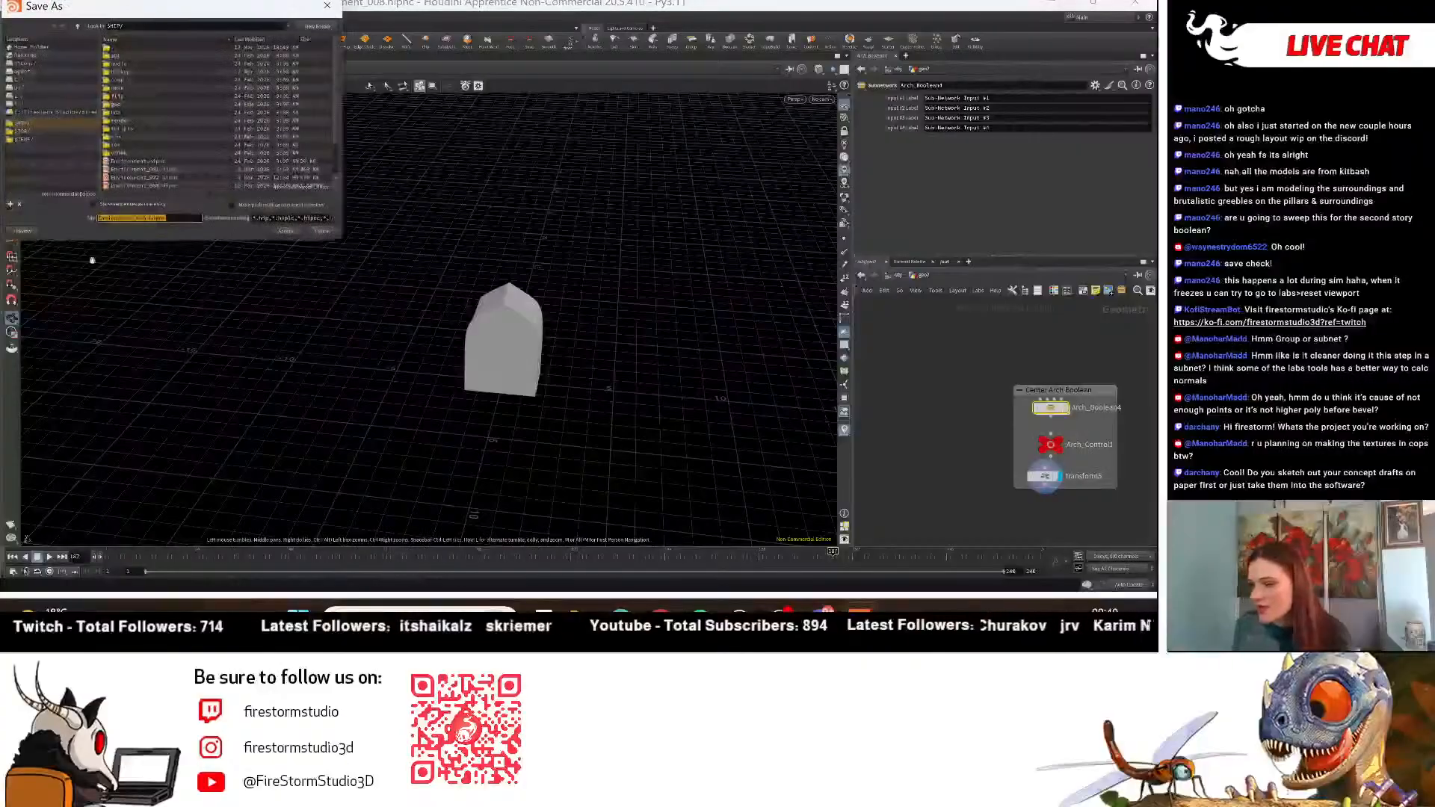
click(147, 217)
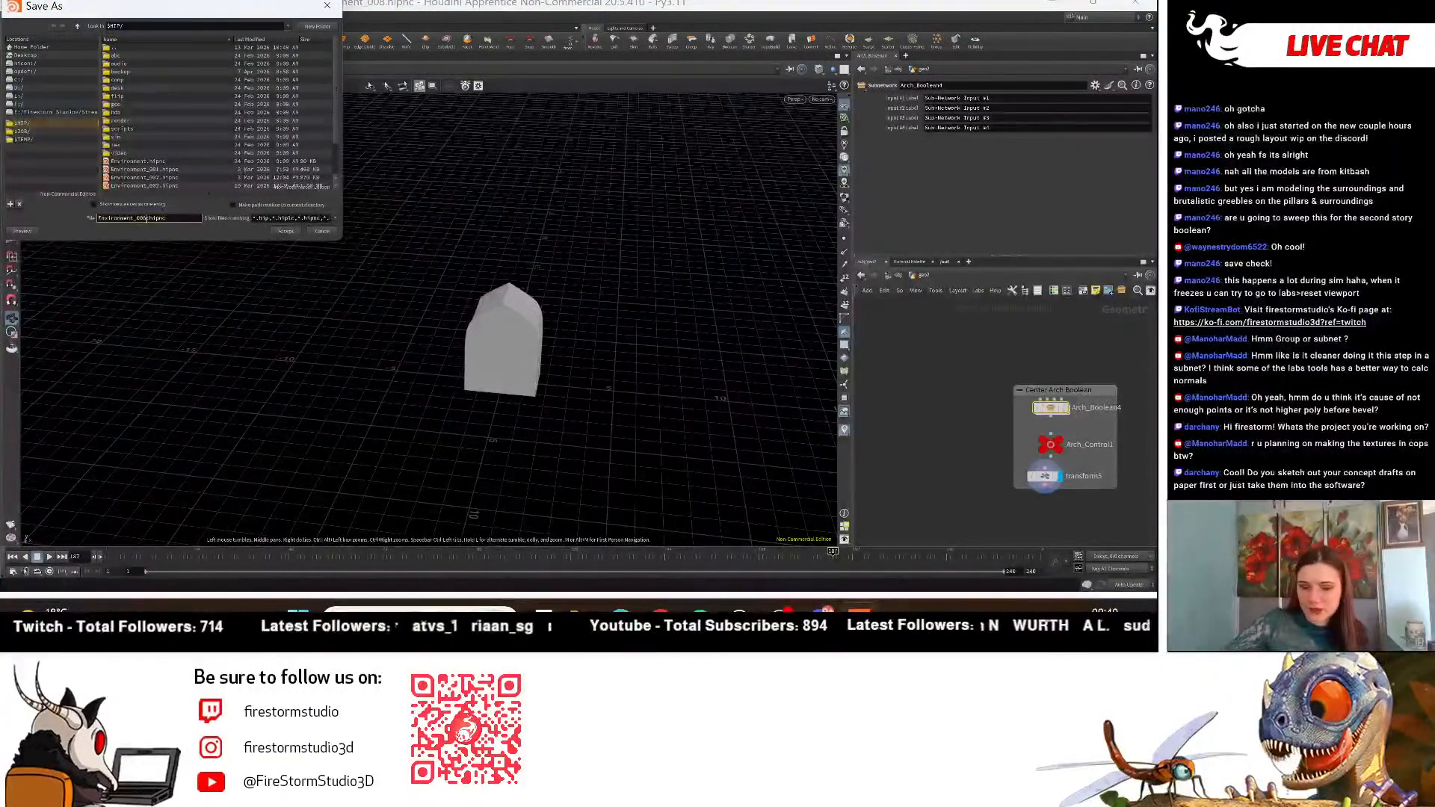
key(BackSpace)
text(9)
key(Return)
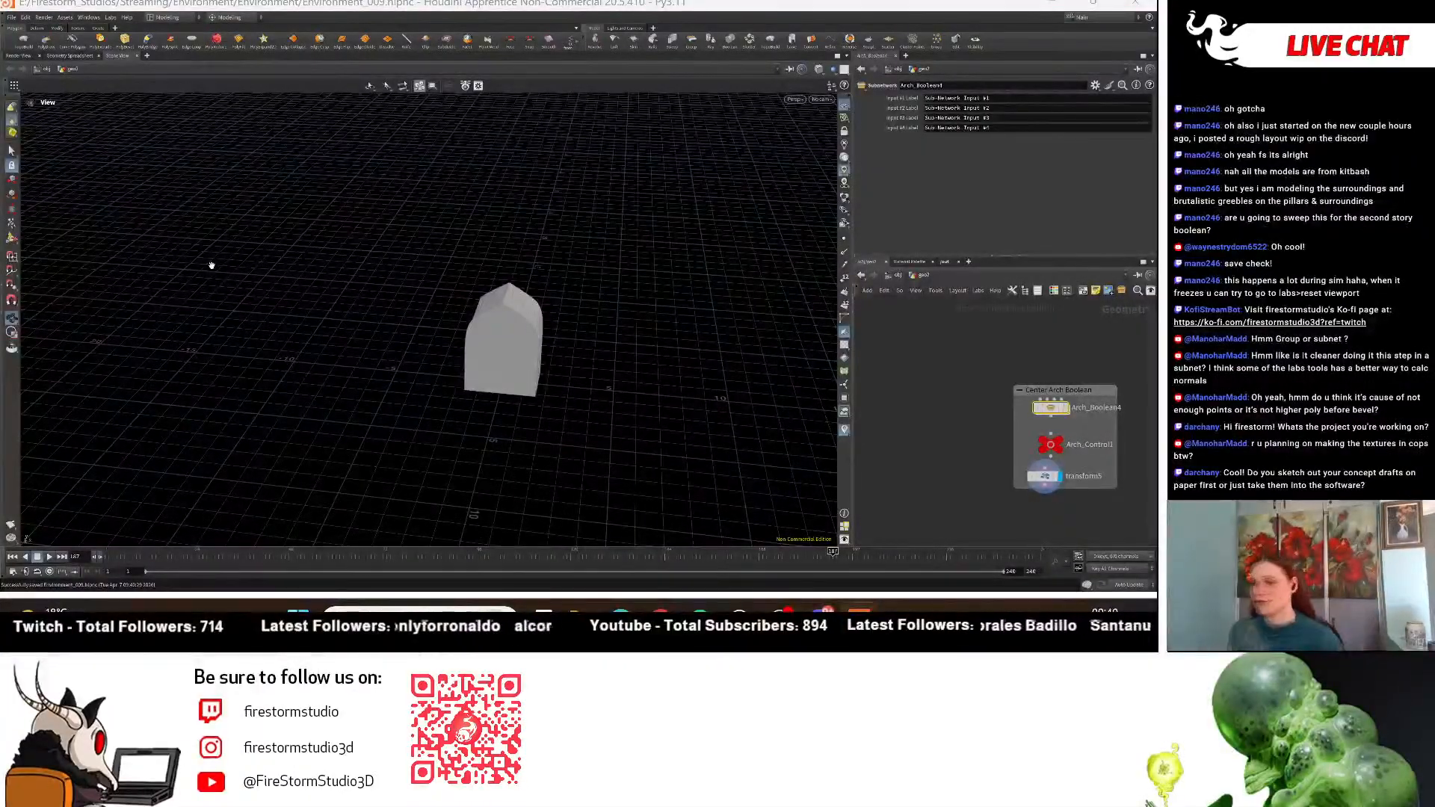
Extend the Center Arch Boolean network box downward to make room for nodes below transform5.
scroll(1065, 508, up, 3)
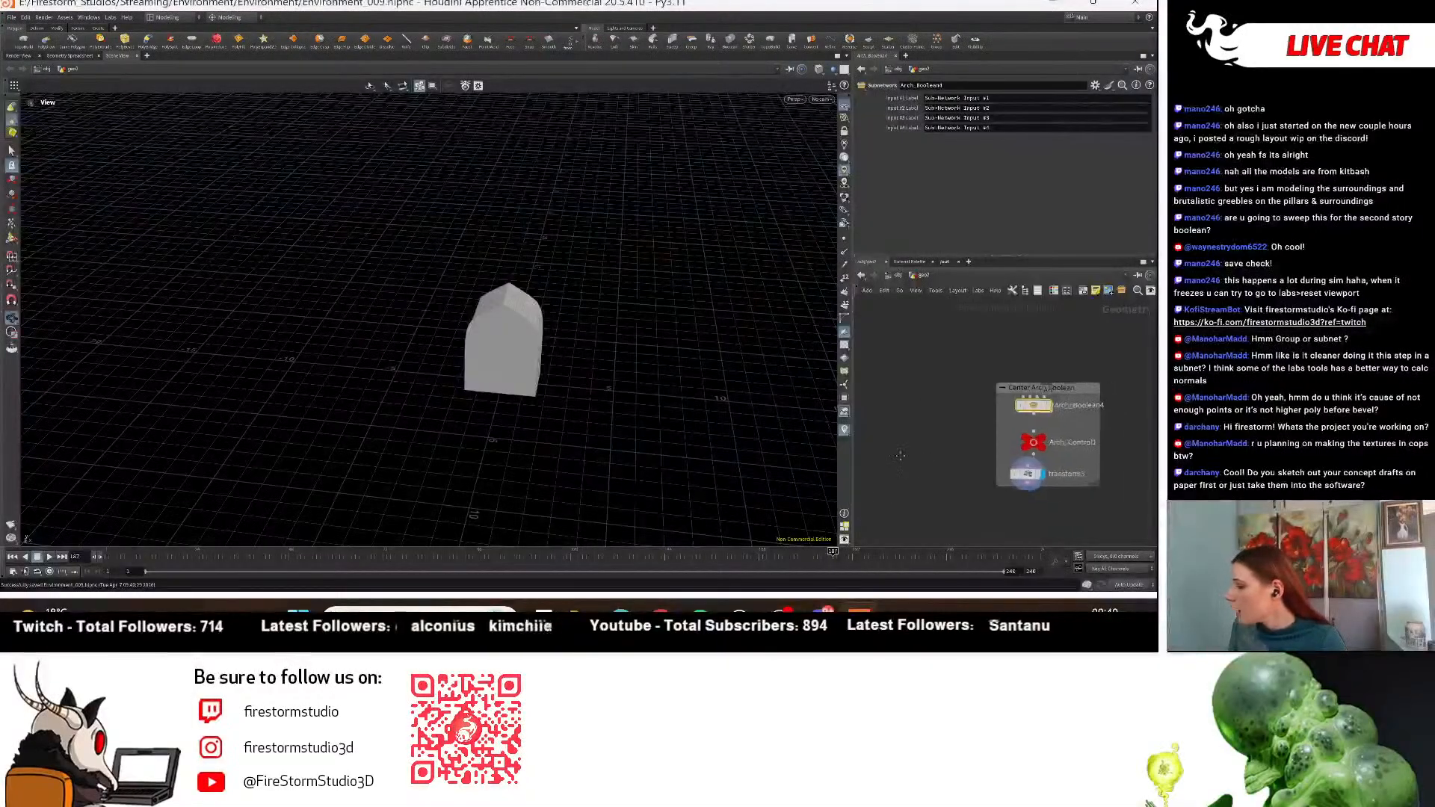
drag(485, 403, 591, 362)
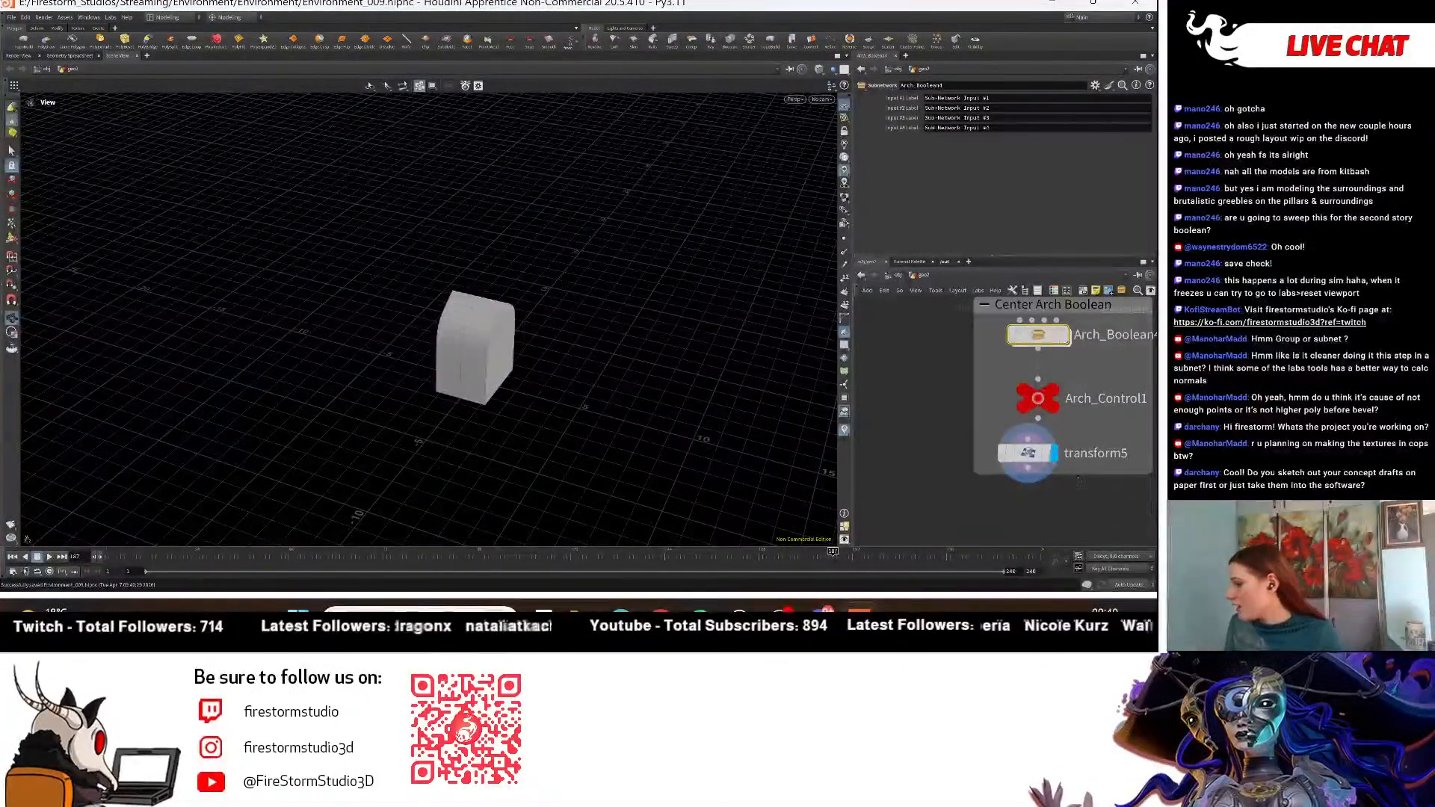
middle_drag(1080, 482, 1044, 467)
drag(1063, 462, 1063, 529)
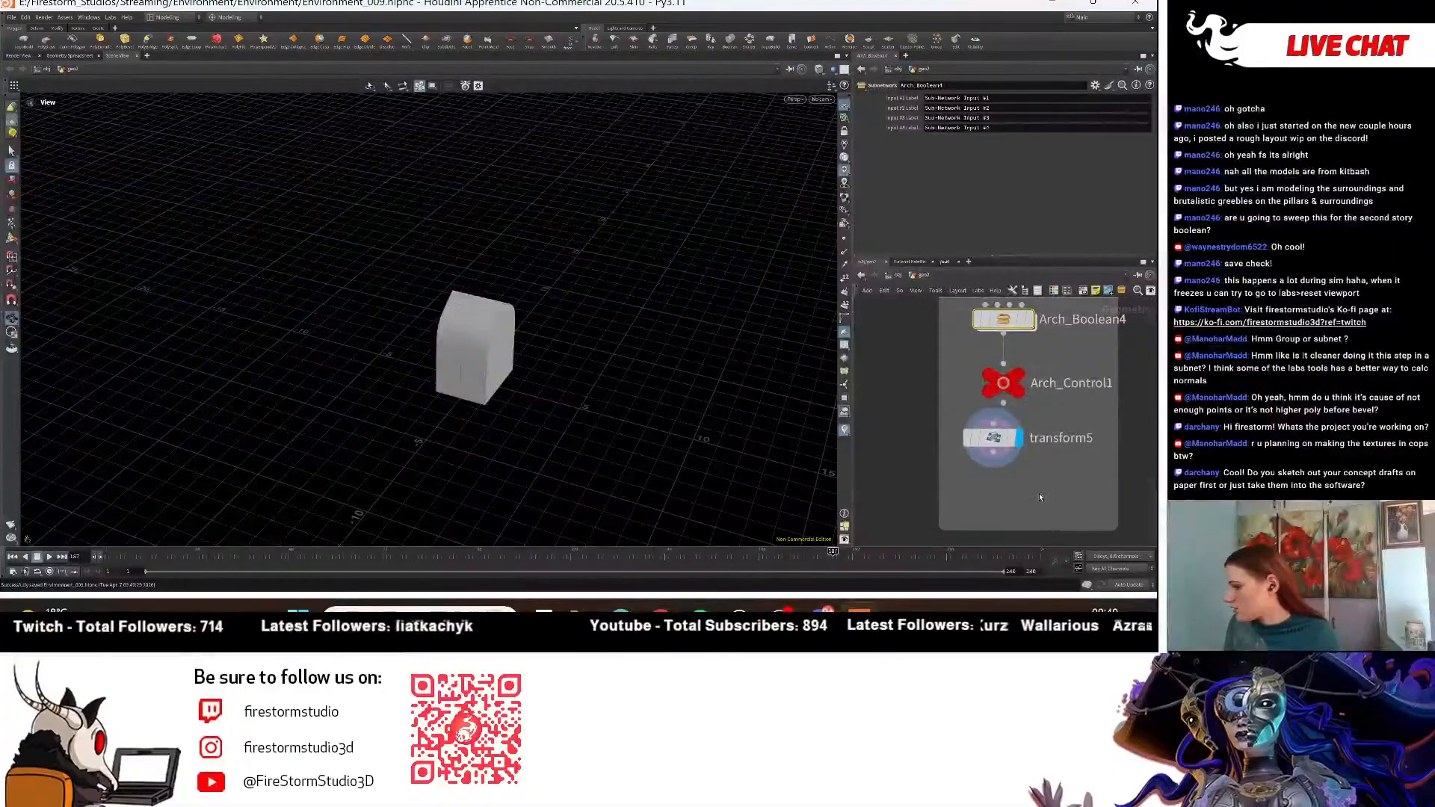
key(Tab)
text(group)
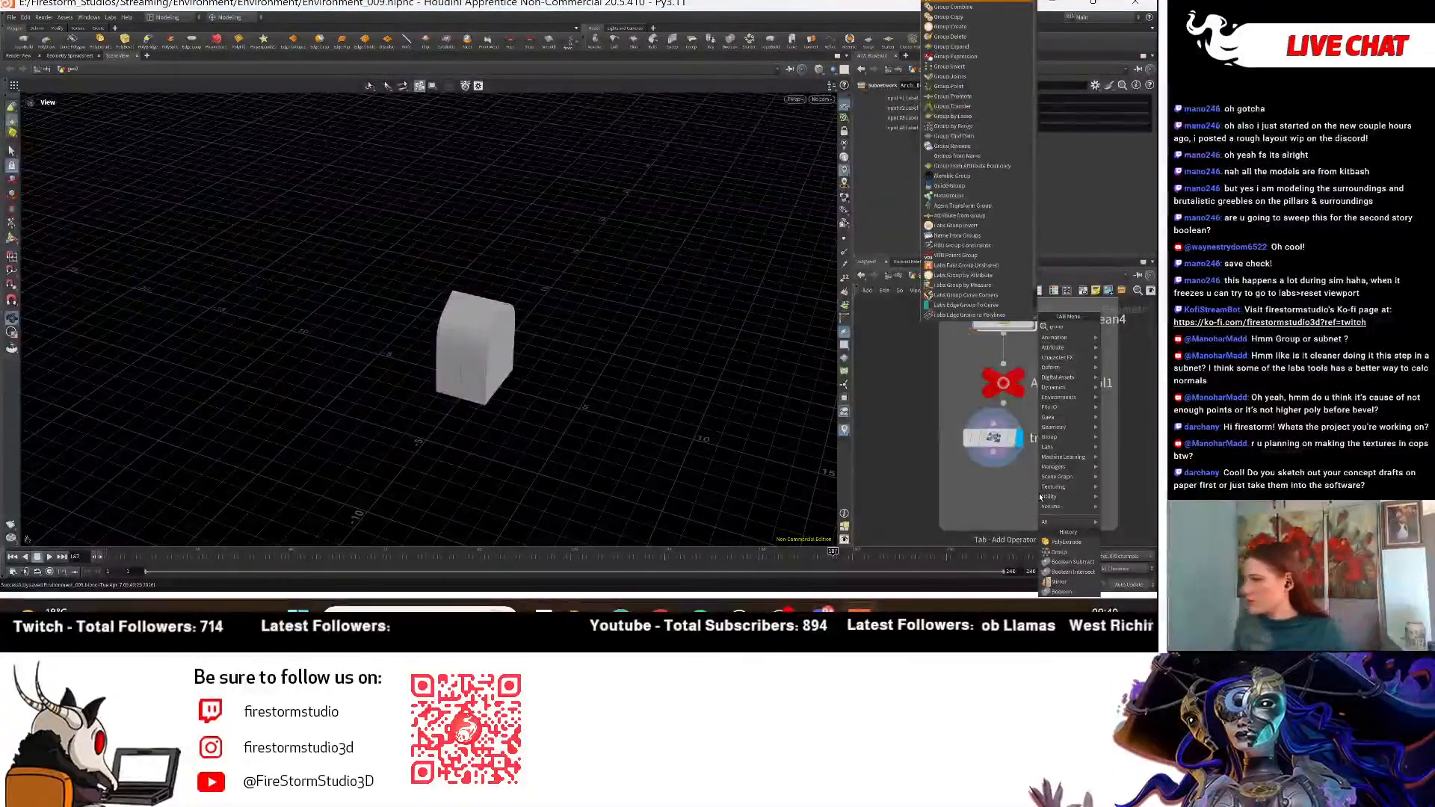
click(953, 7)
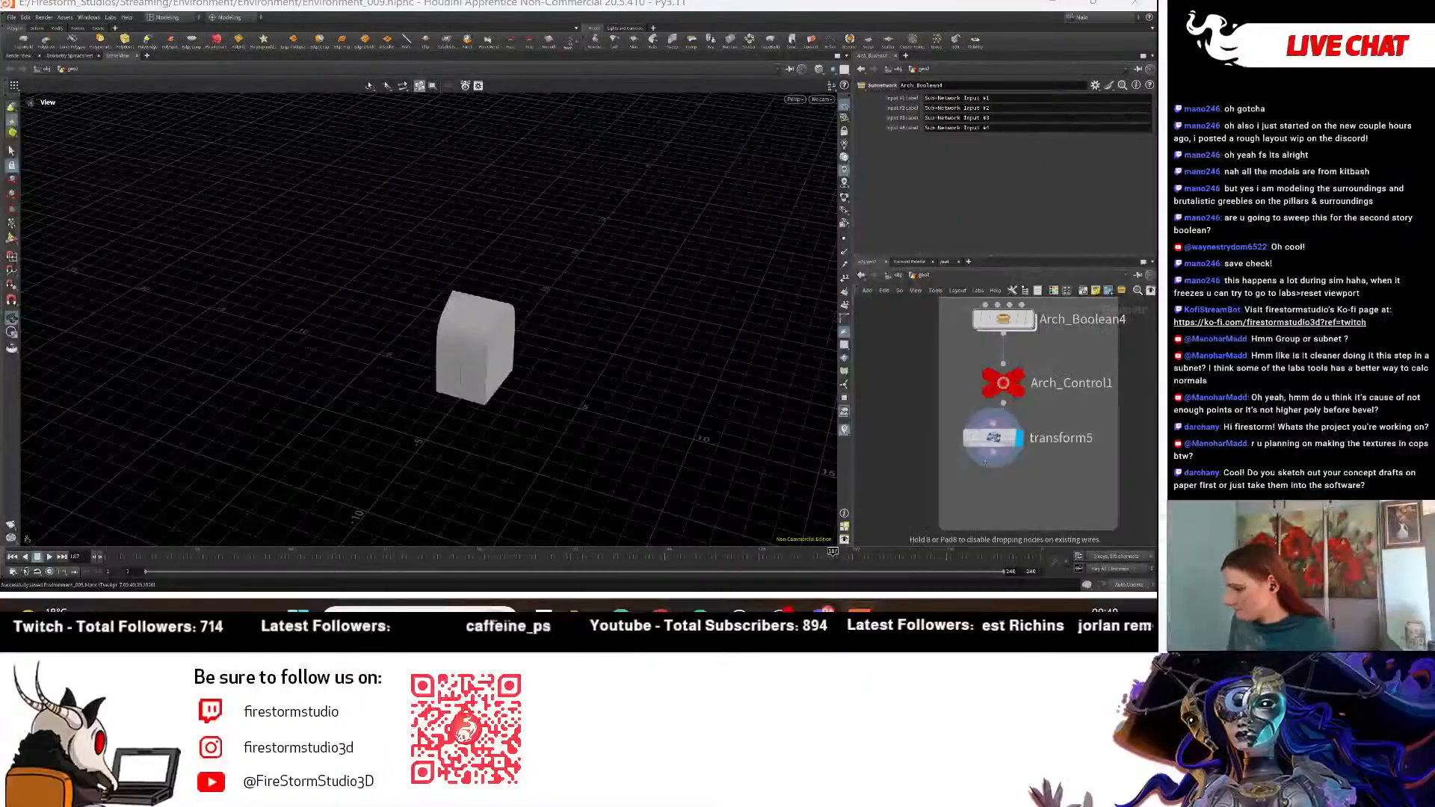
click(992, 484)
click(993, 469)
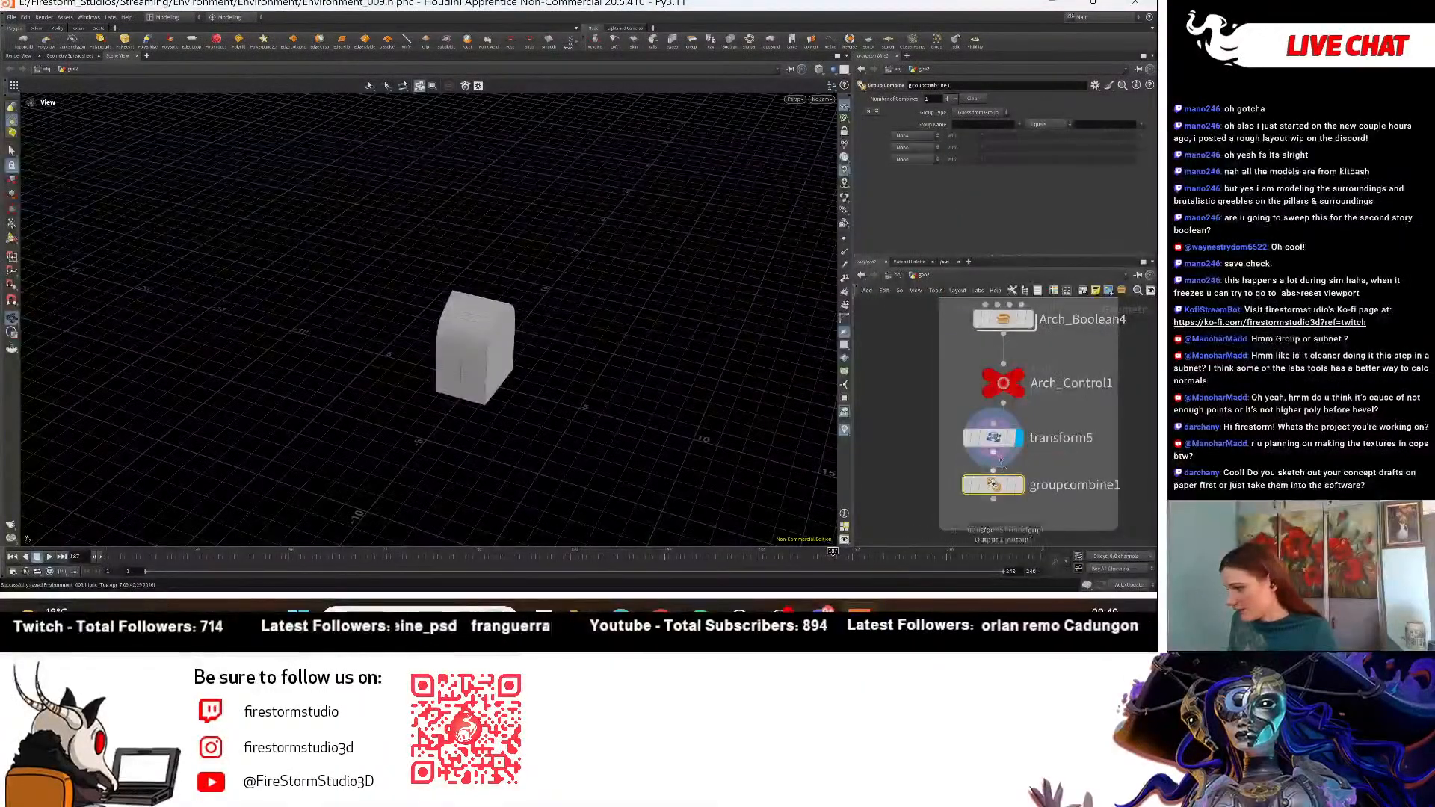
right_drag(594, 338, 711, 411)
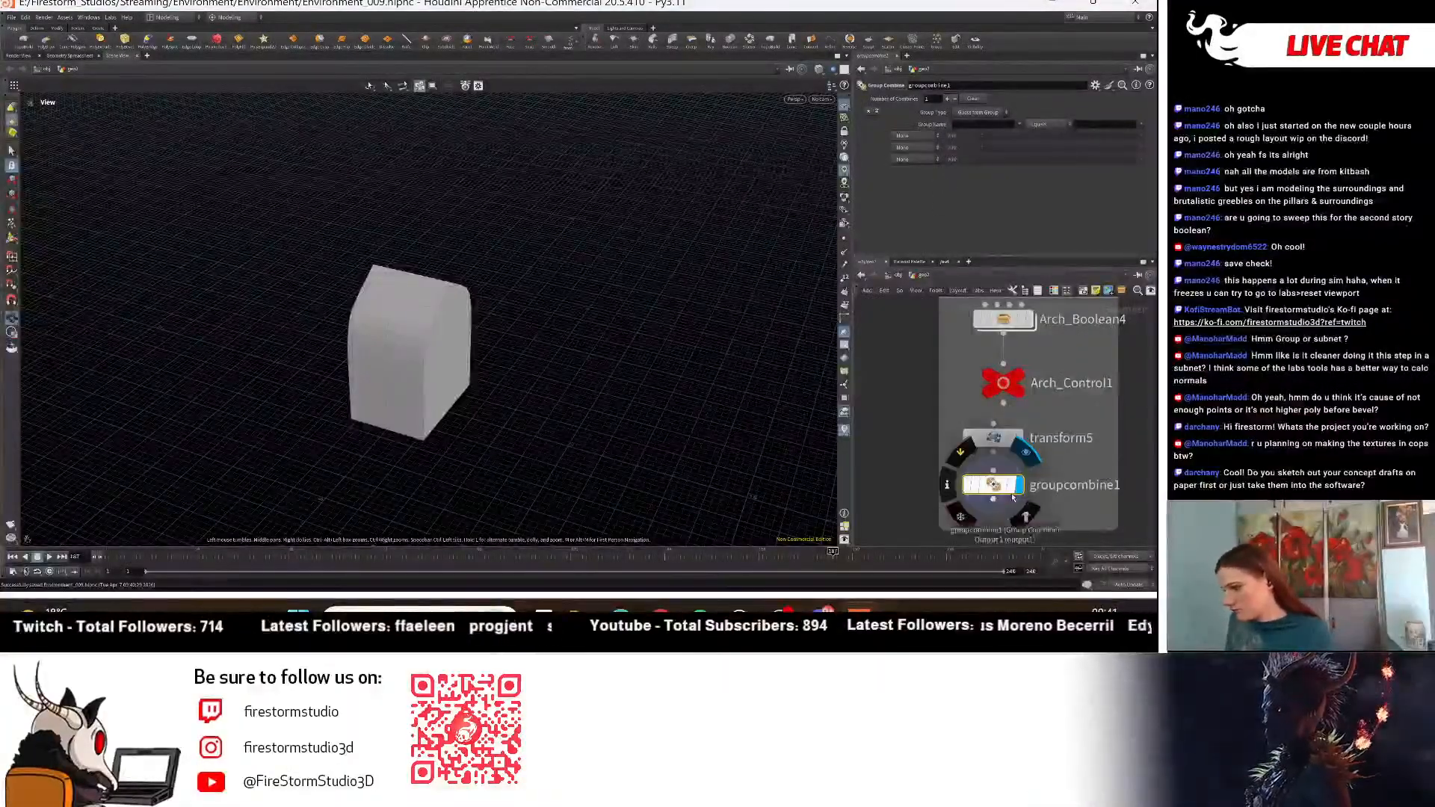
key(Delete)
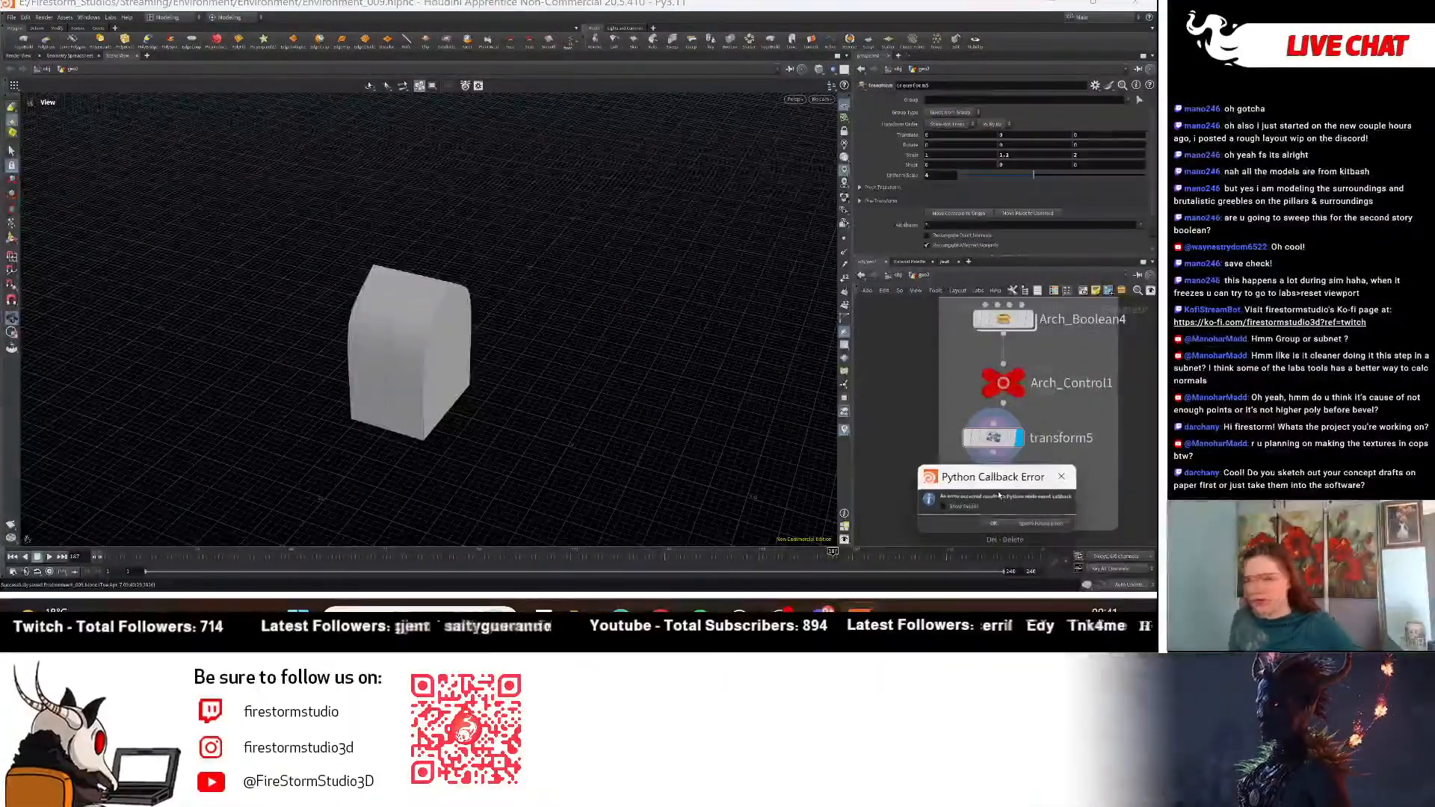
click(1059, 479)
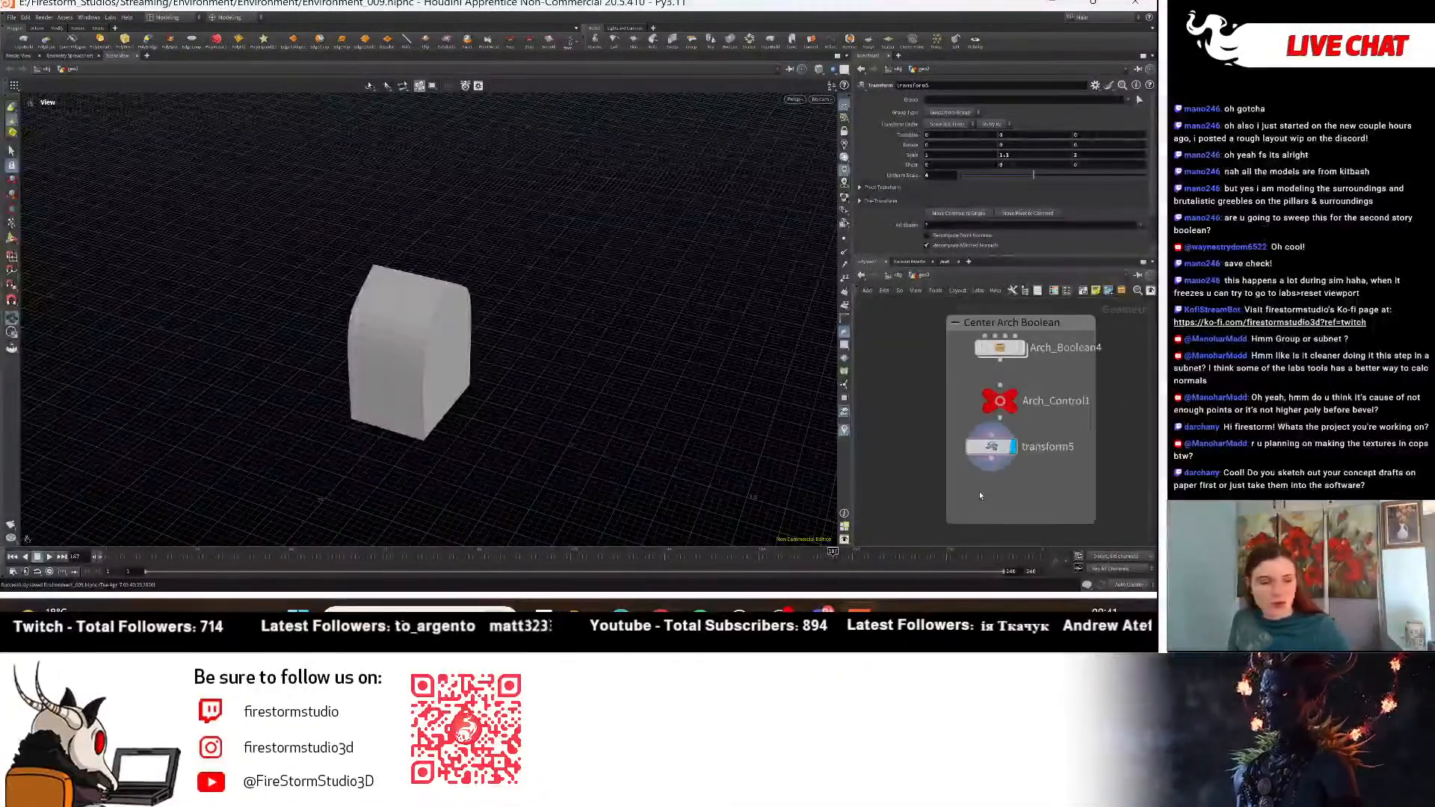
Add a Group Create node below transform5, connect transform5's output to its first input, and display it.
key(Tab)
mouse_move(980, 495)
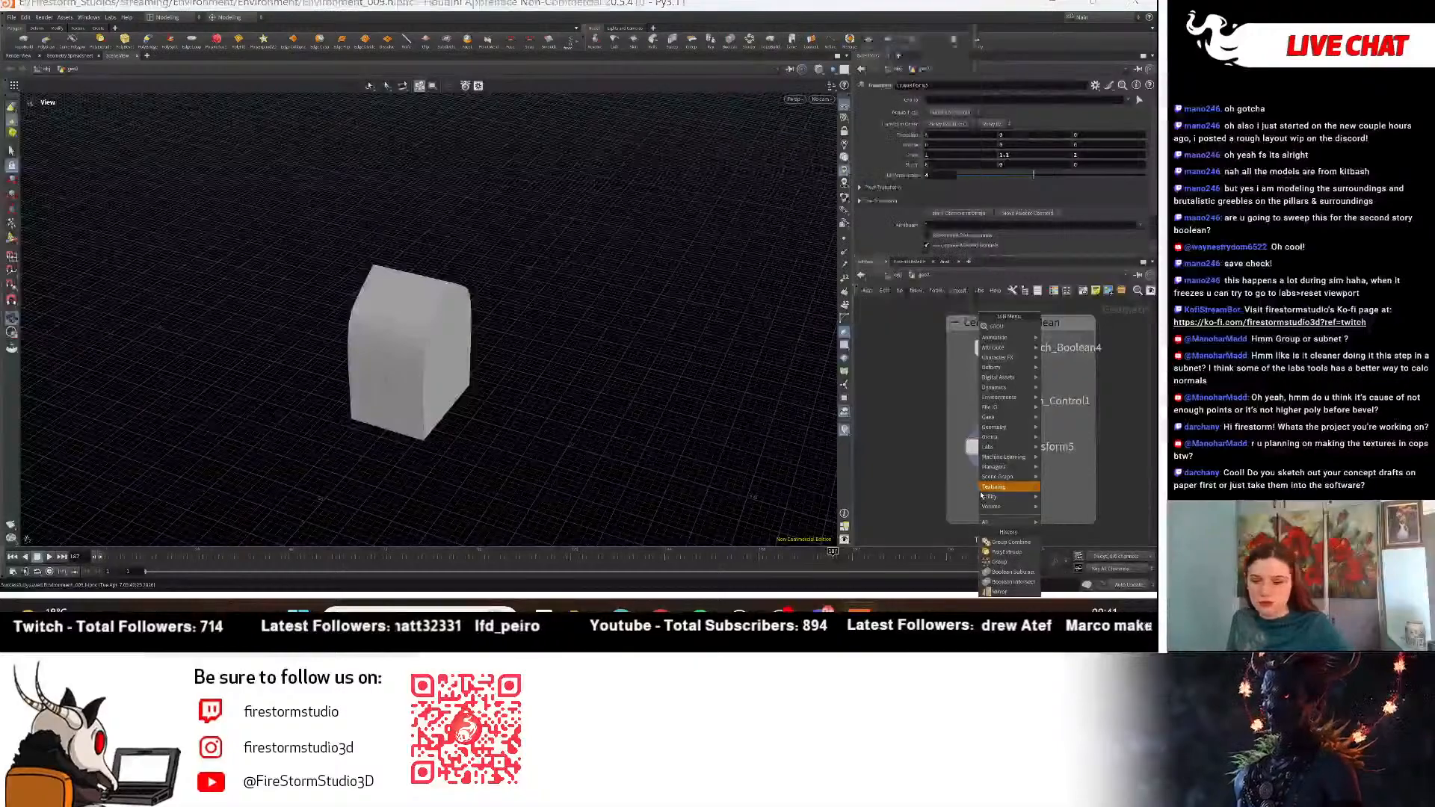
mouse_move(989, 436)
click(890, 26)
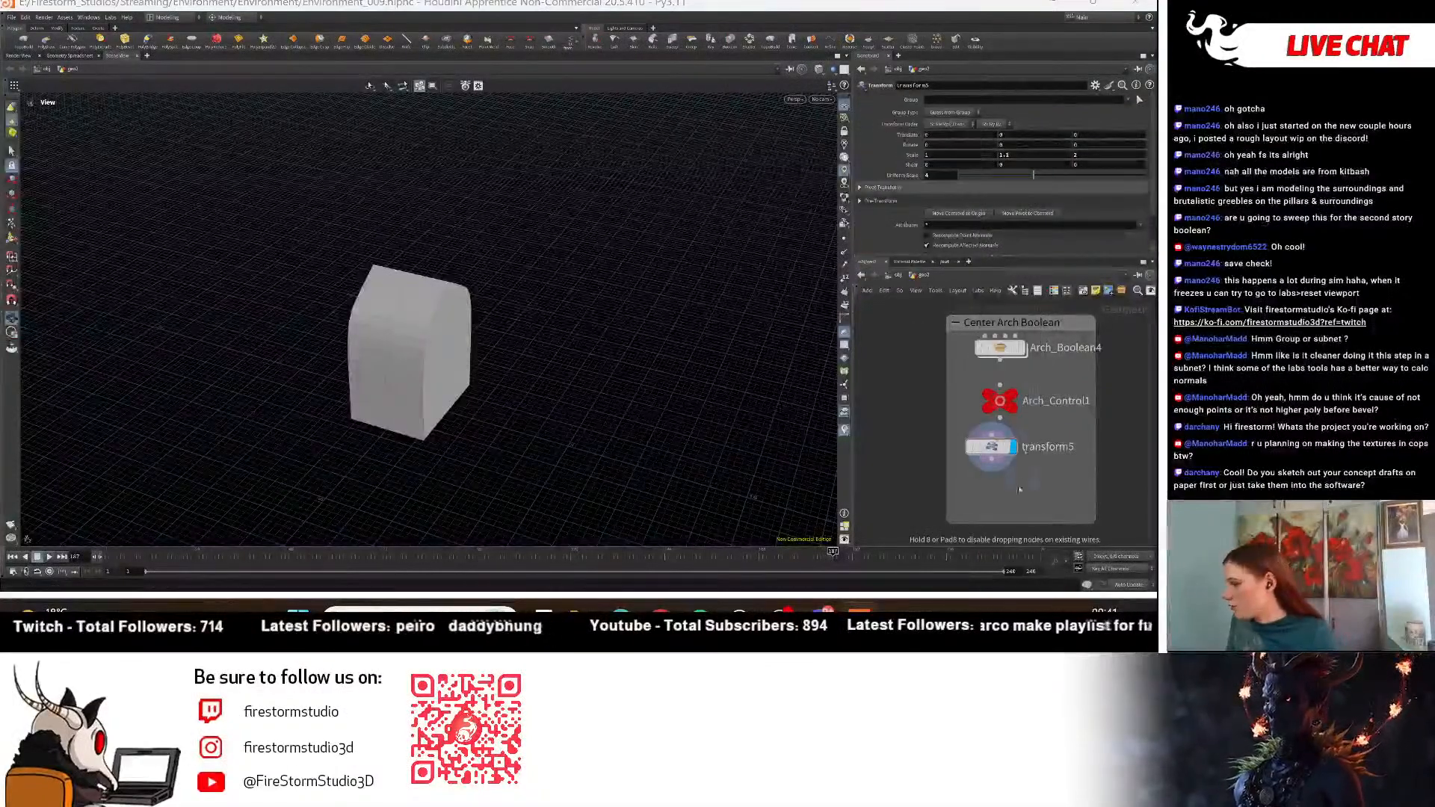
drag(1007, 499, 903, 516)
alt+drag(614, 340, 441, 297)
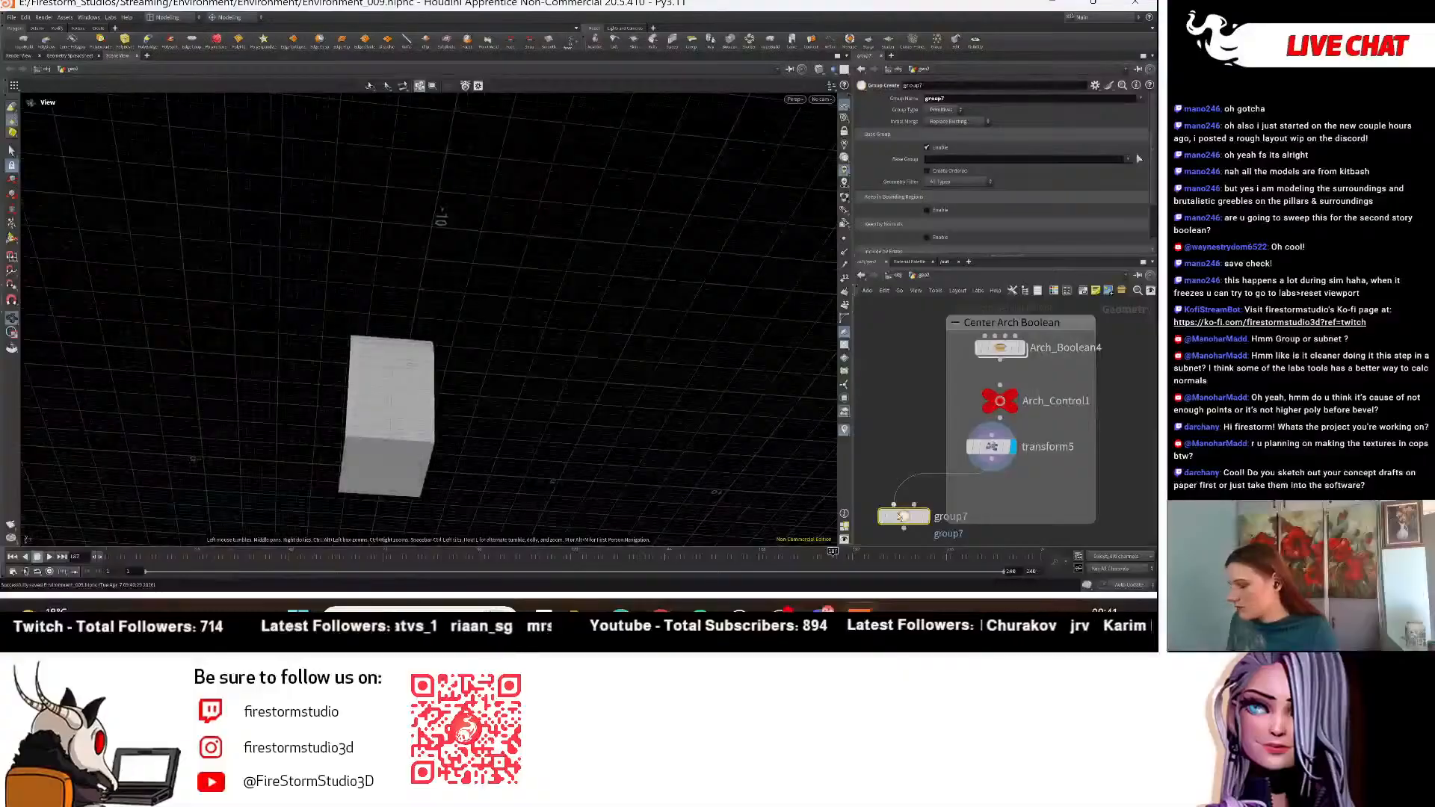
middle_drag(936, 535, 952, 505)
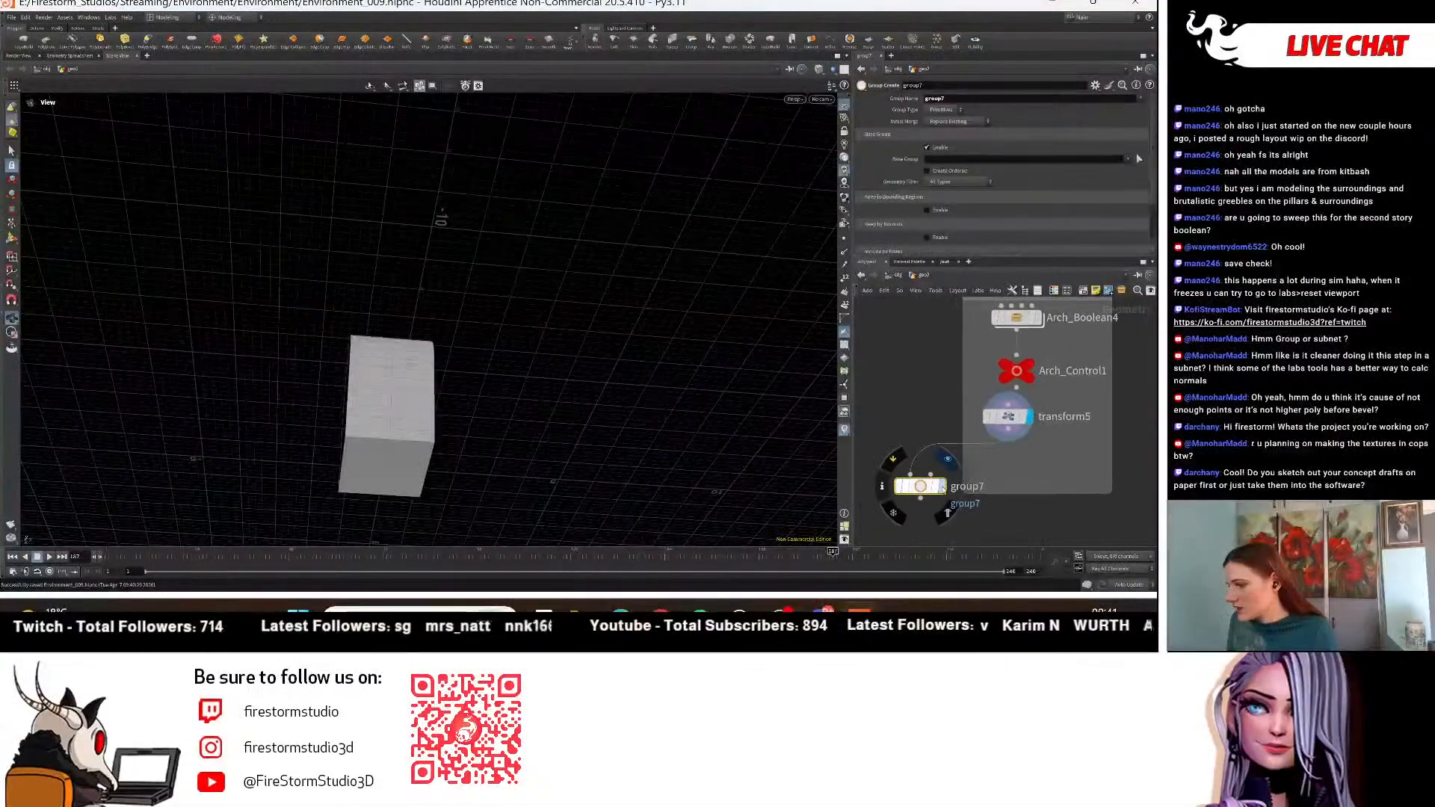
click(943, 486)
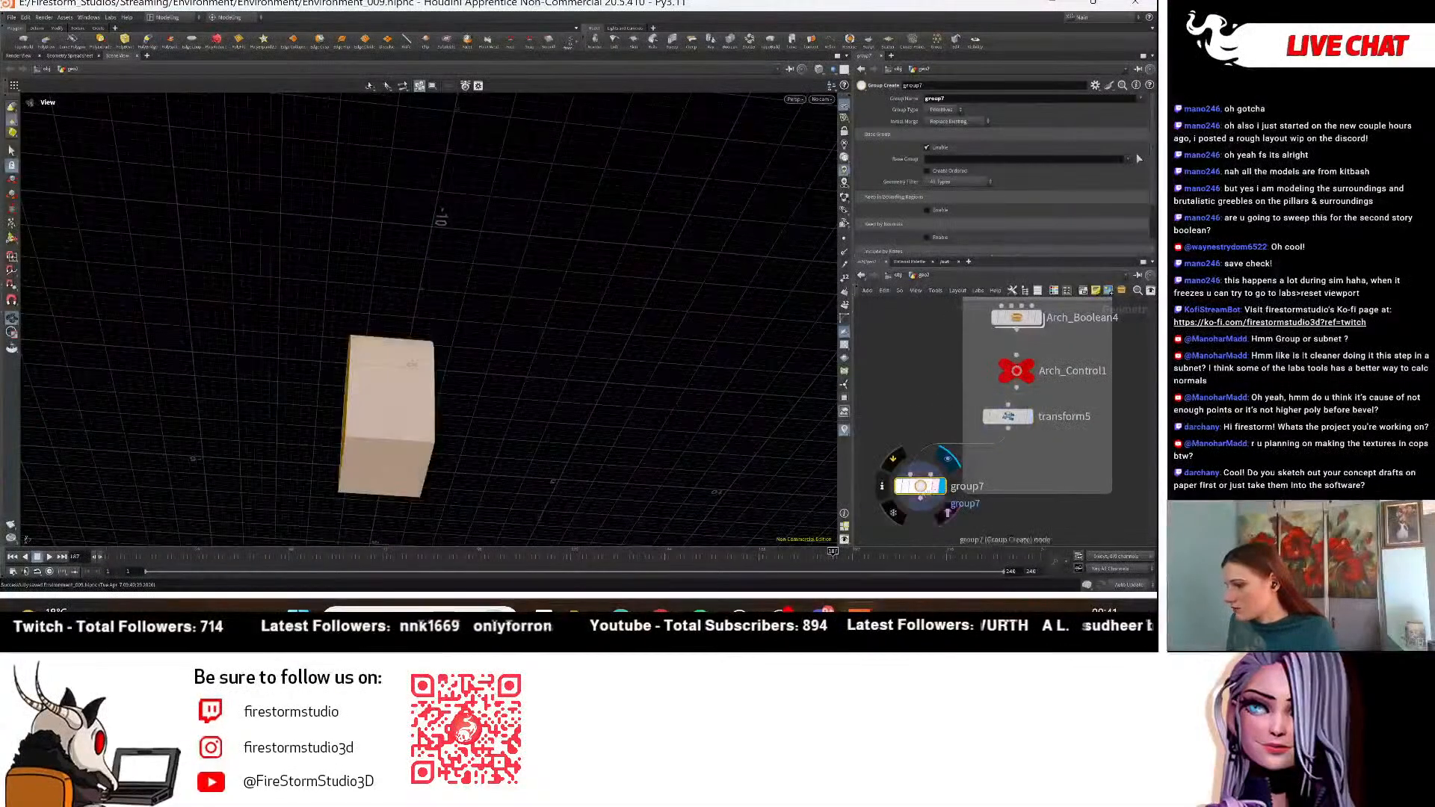
Enable Keep by Normals on the group7 node with direction 0, -1, 0 and a spread angle of about 26.
scroll(937, 192, down, 2)
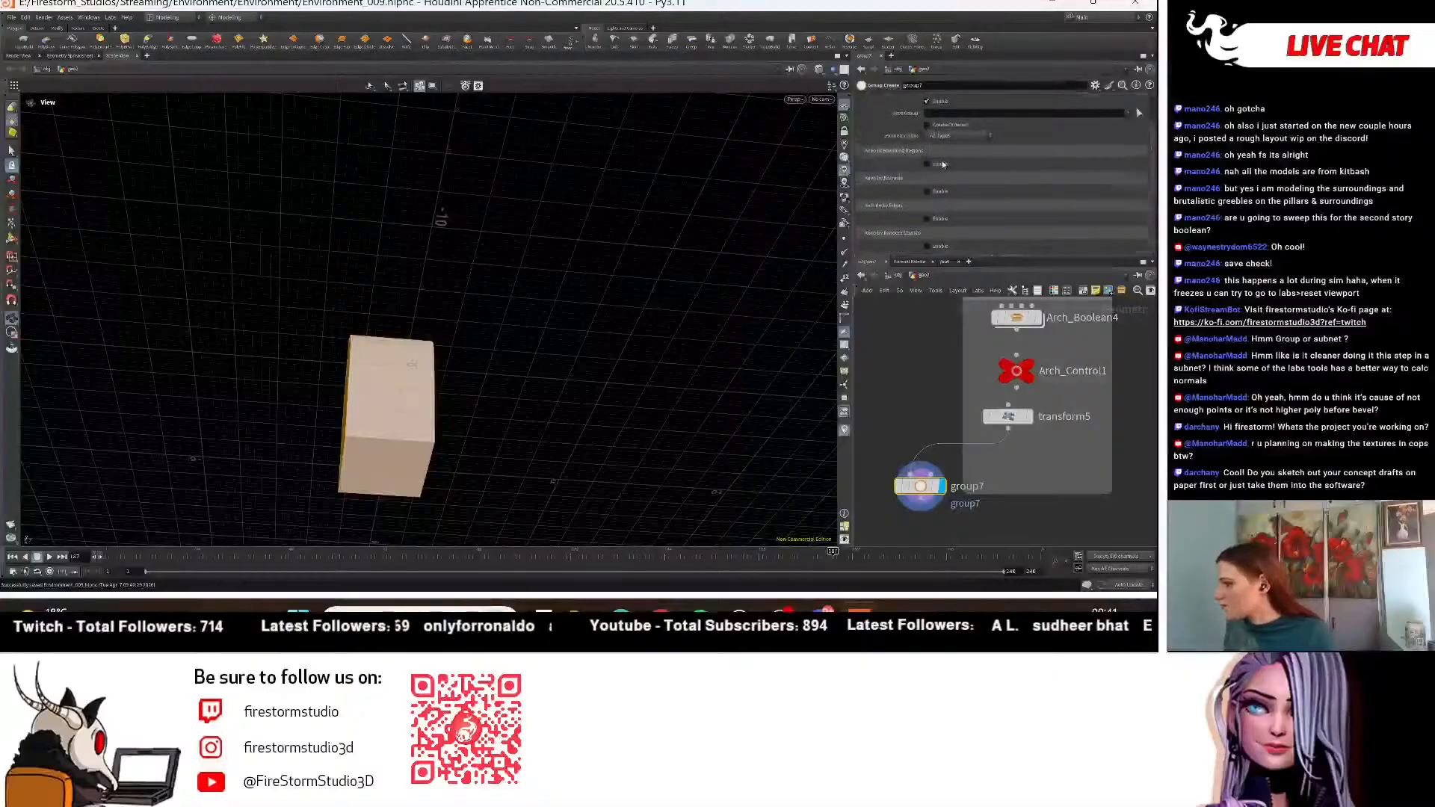
click(937, 192)
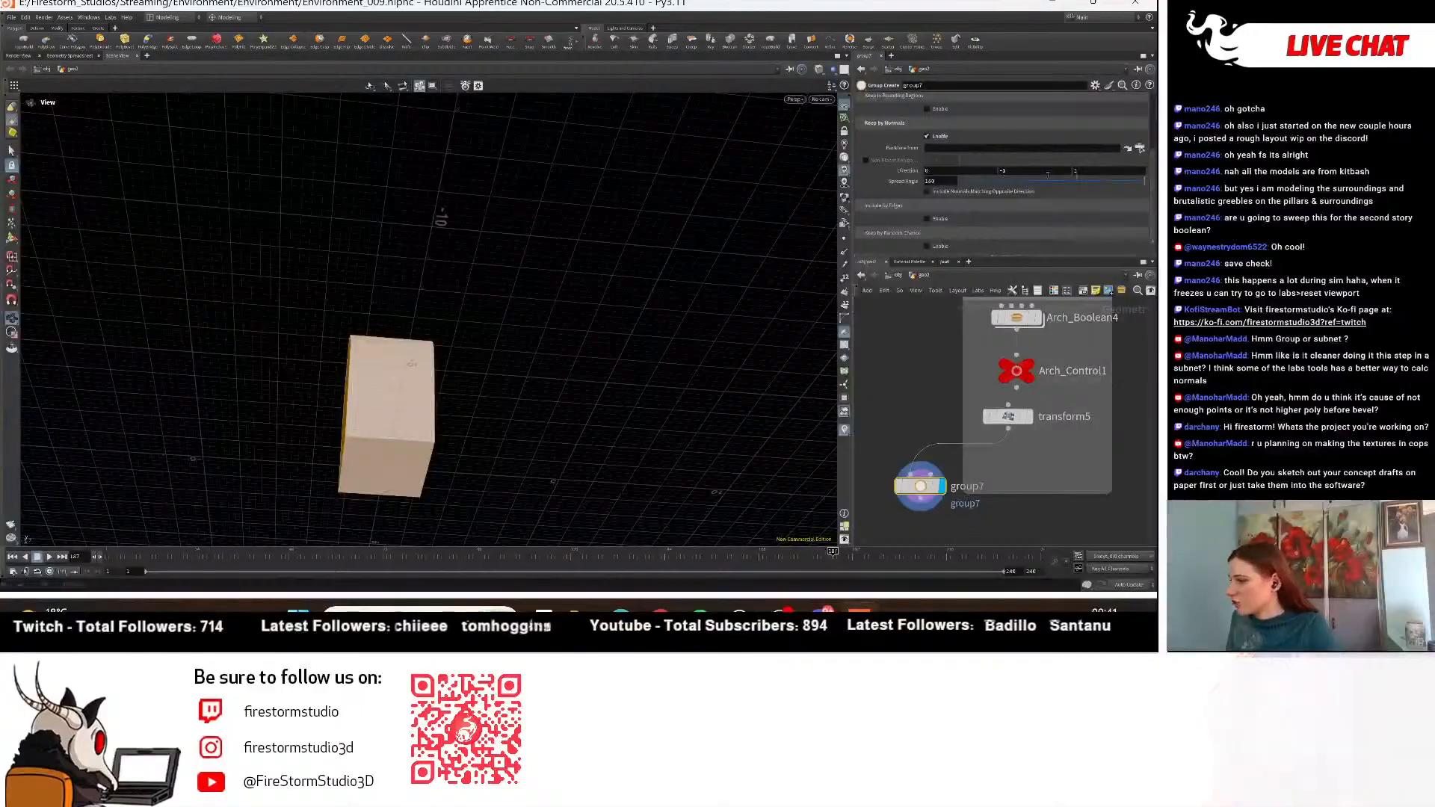
key(Tab)
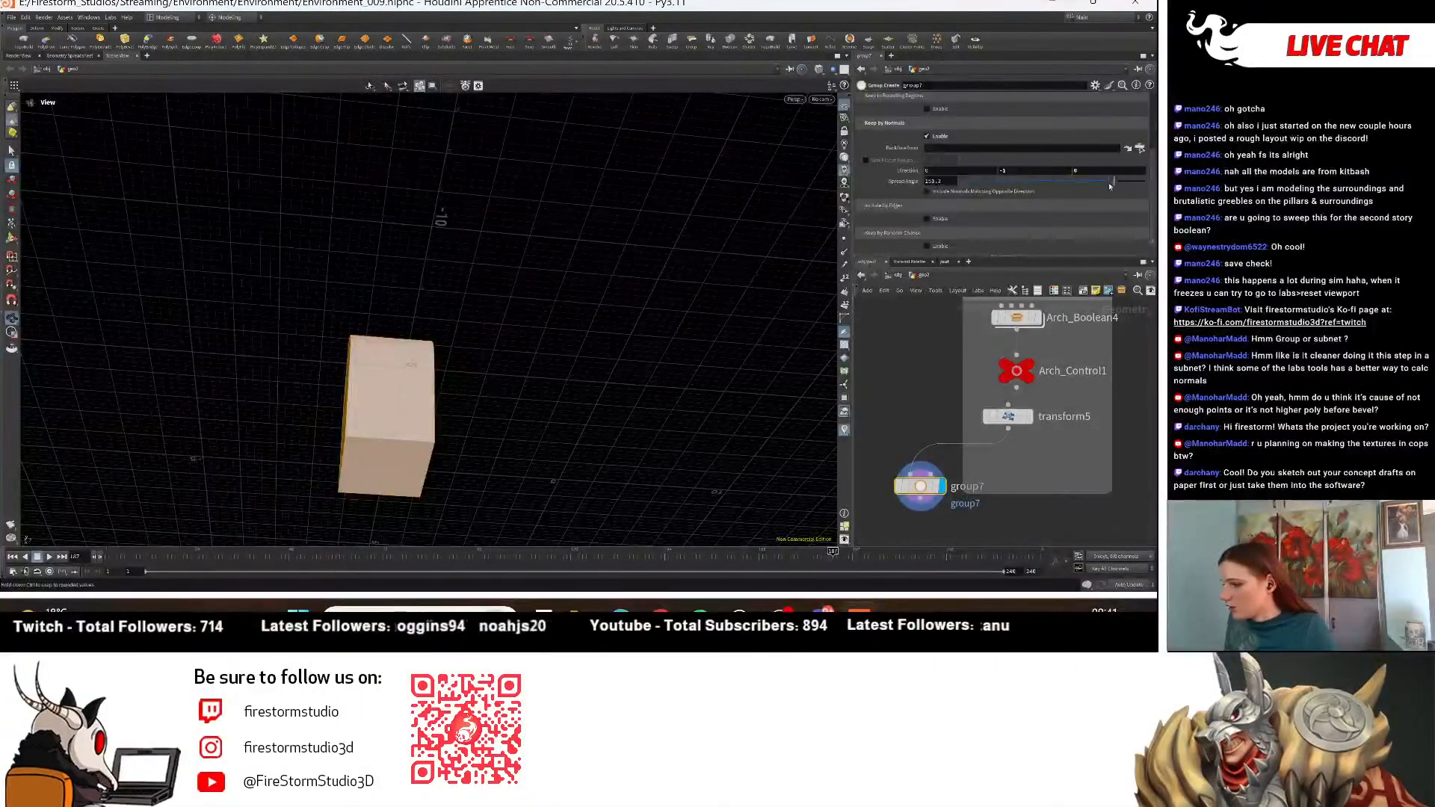
drag(1109, 186, 1025, 192)
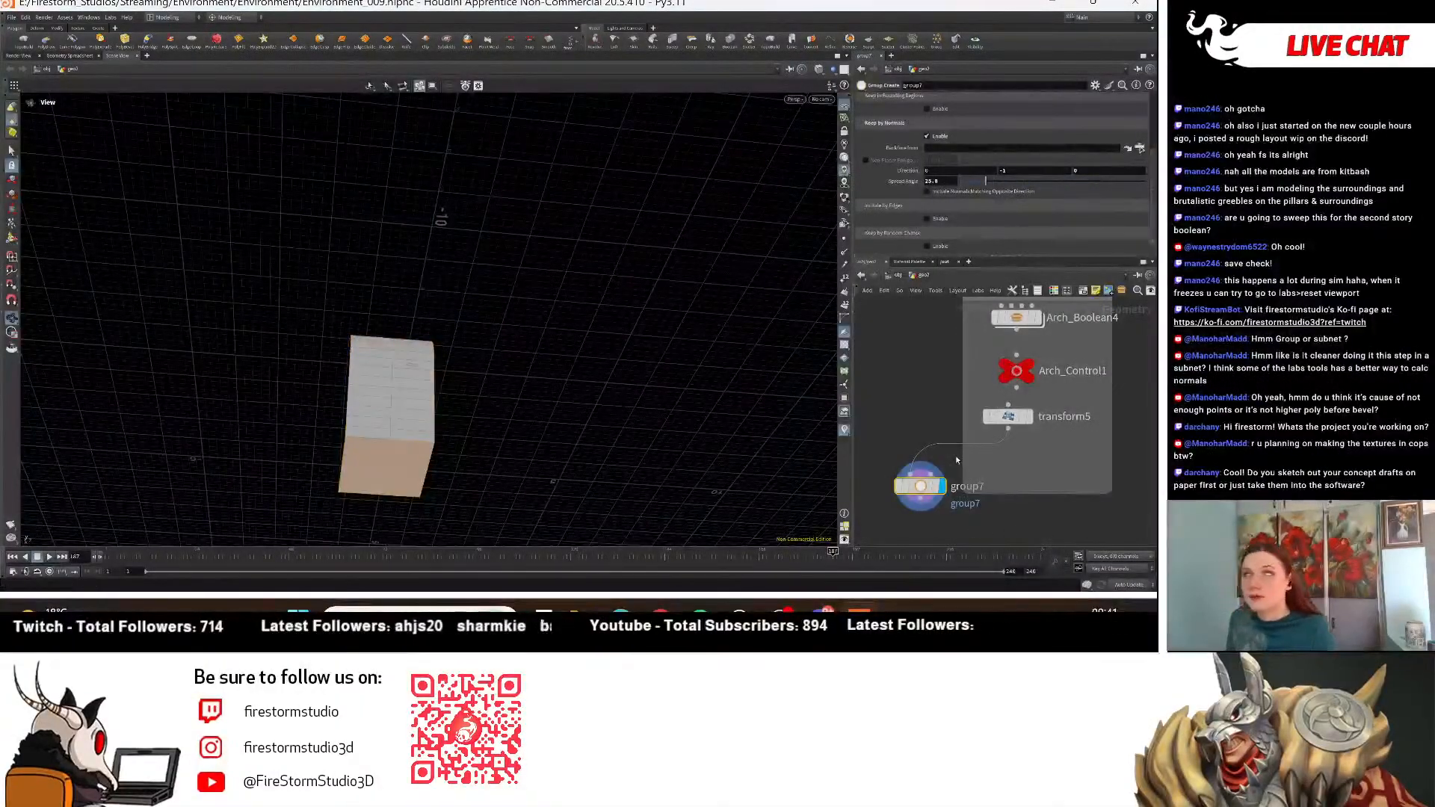
middle_drag(957, 538, 985, 494)
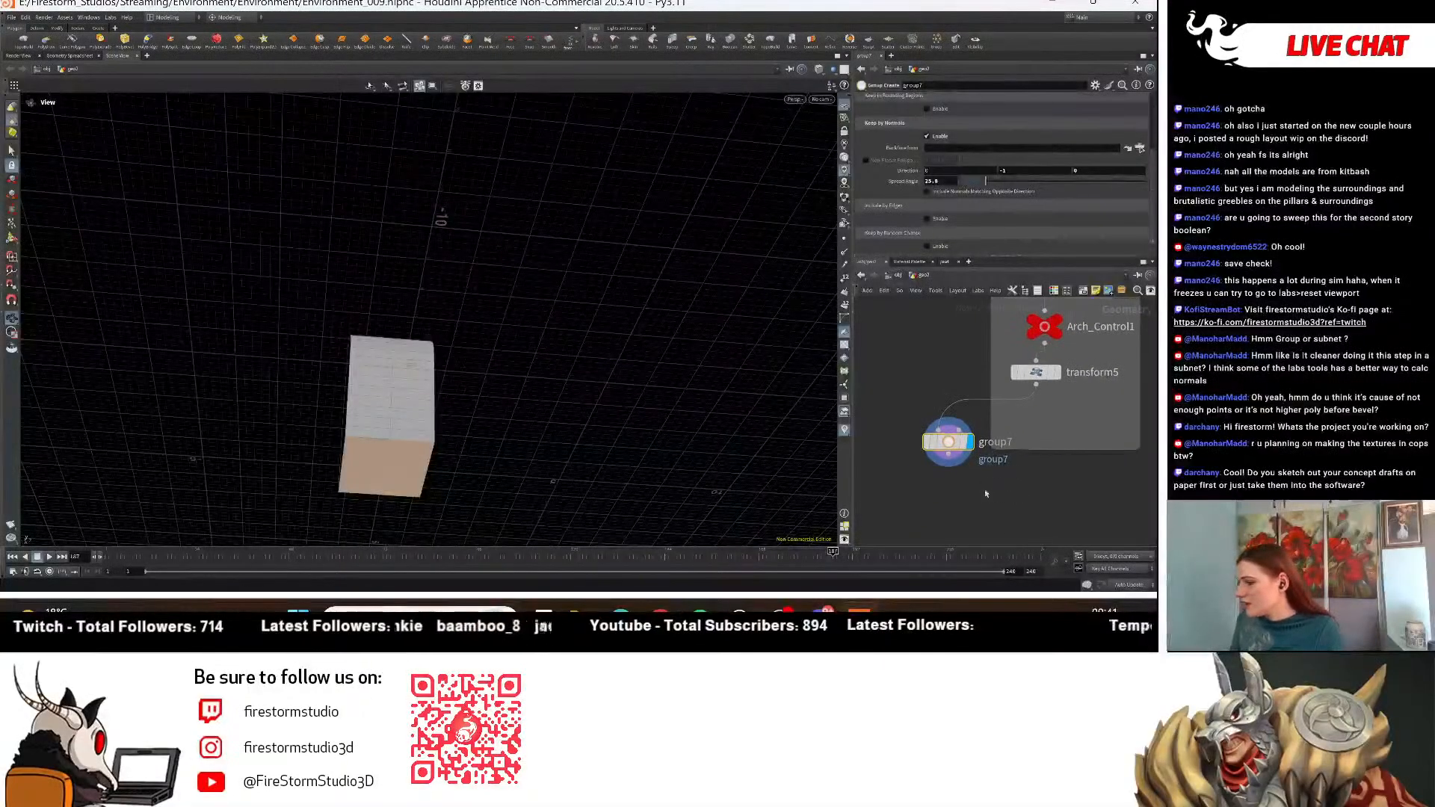
Add a Blast node below group7, connect it to group7's output, and display it.
key(Tab)
text(blas)
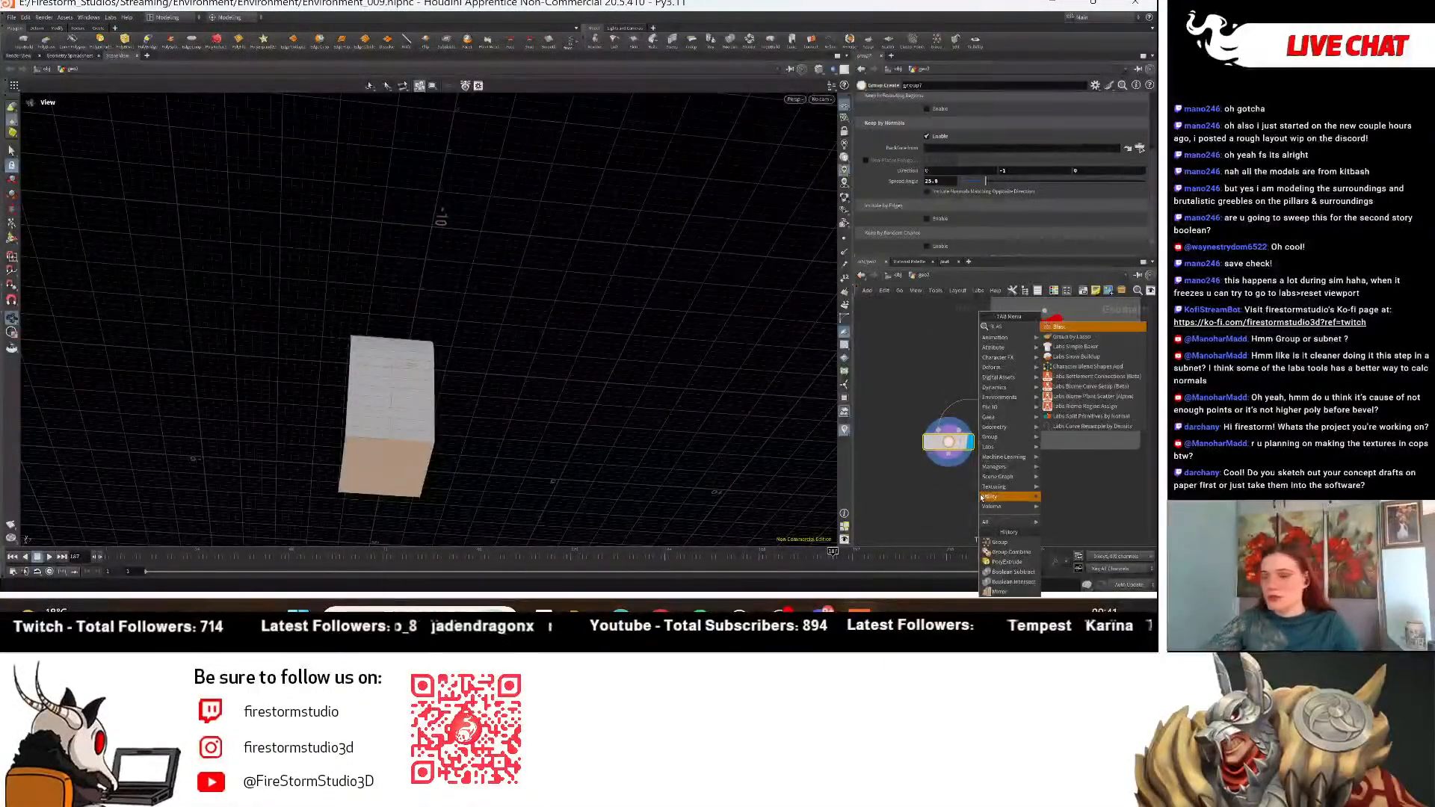
key(Return)
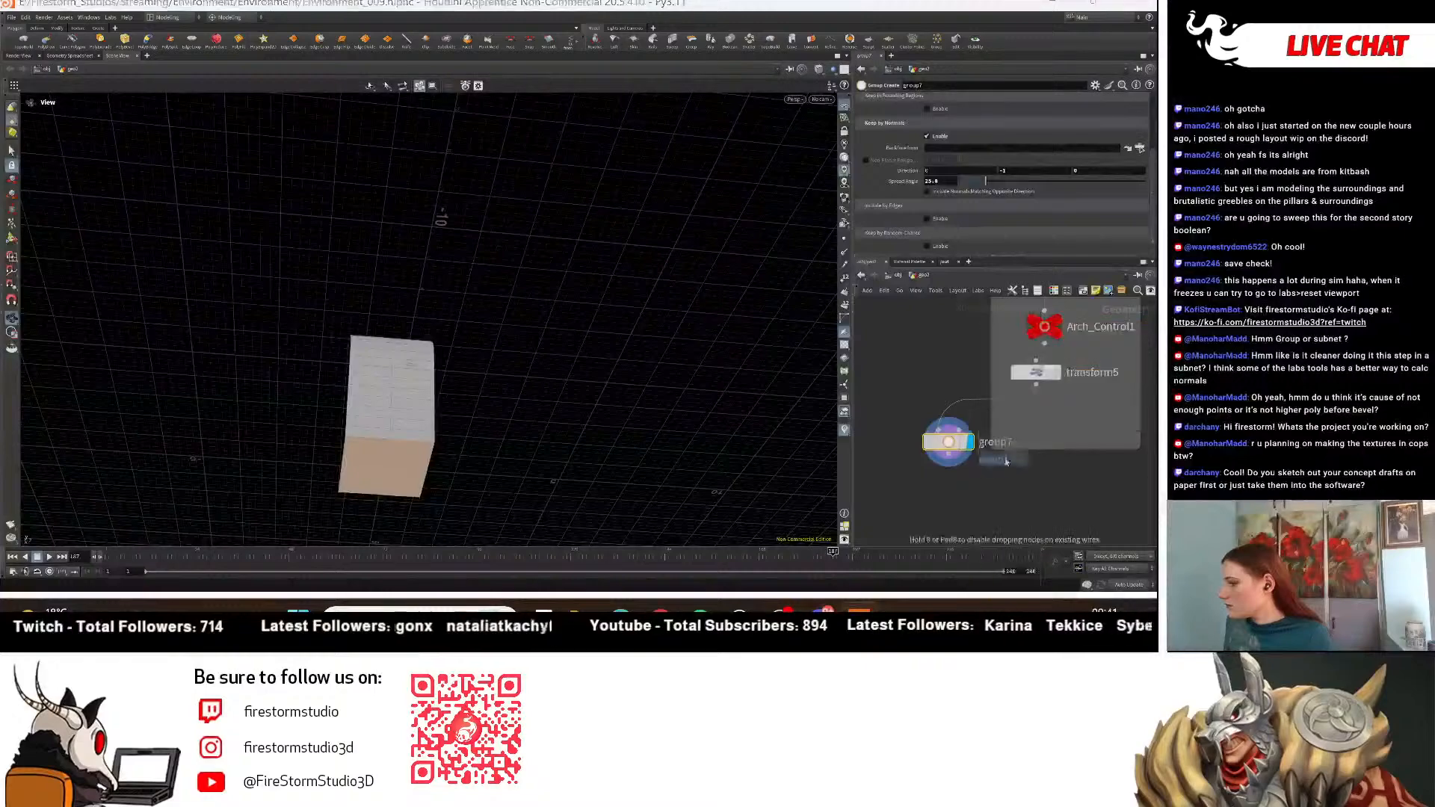
click(948, 468)
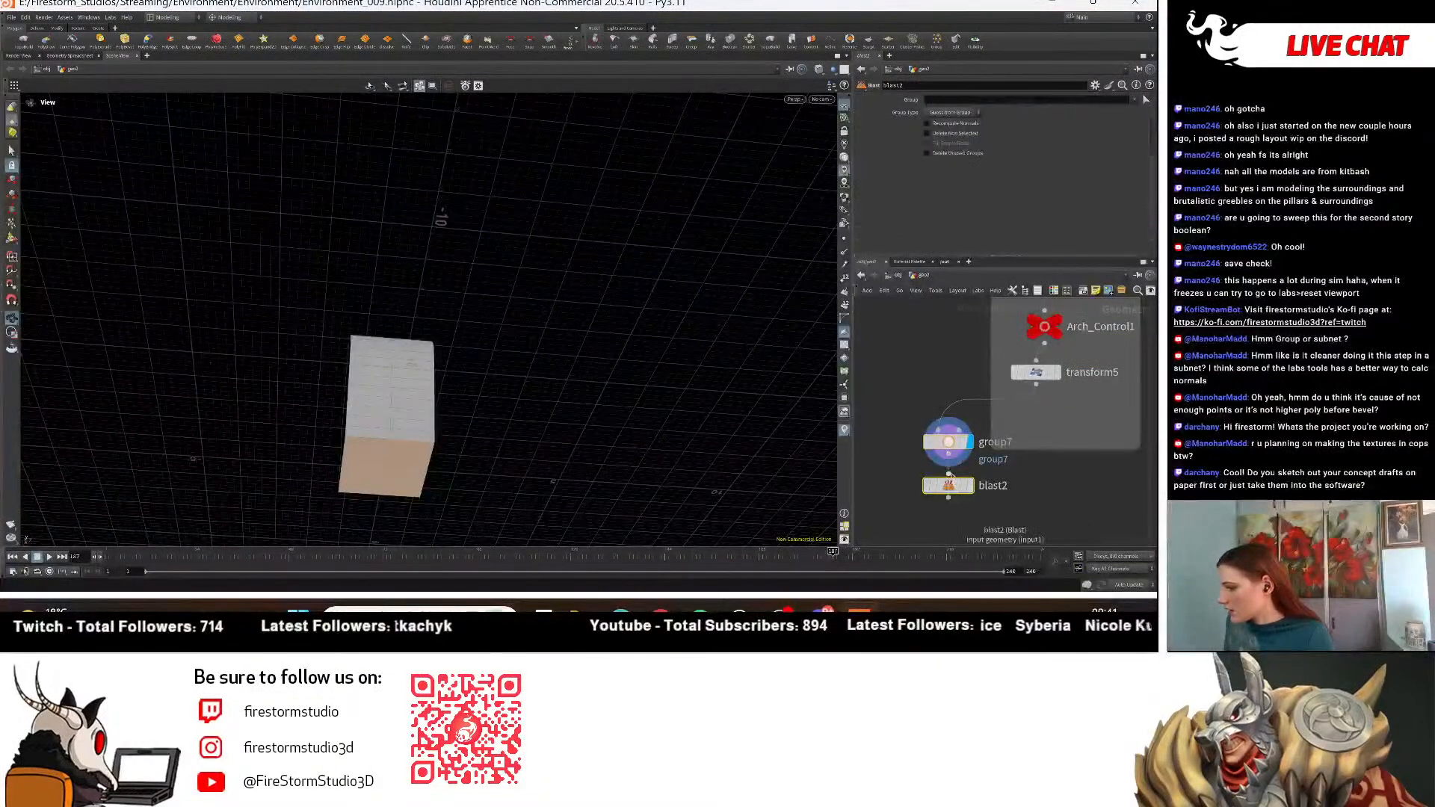
mouse_move(975, 491)
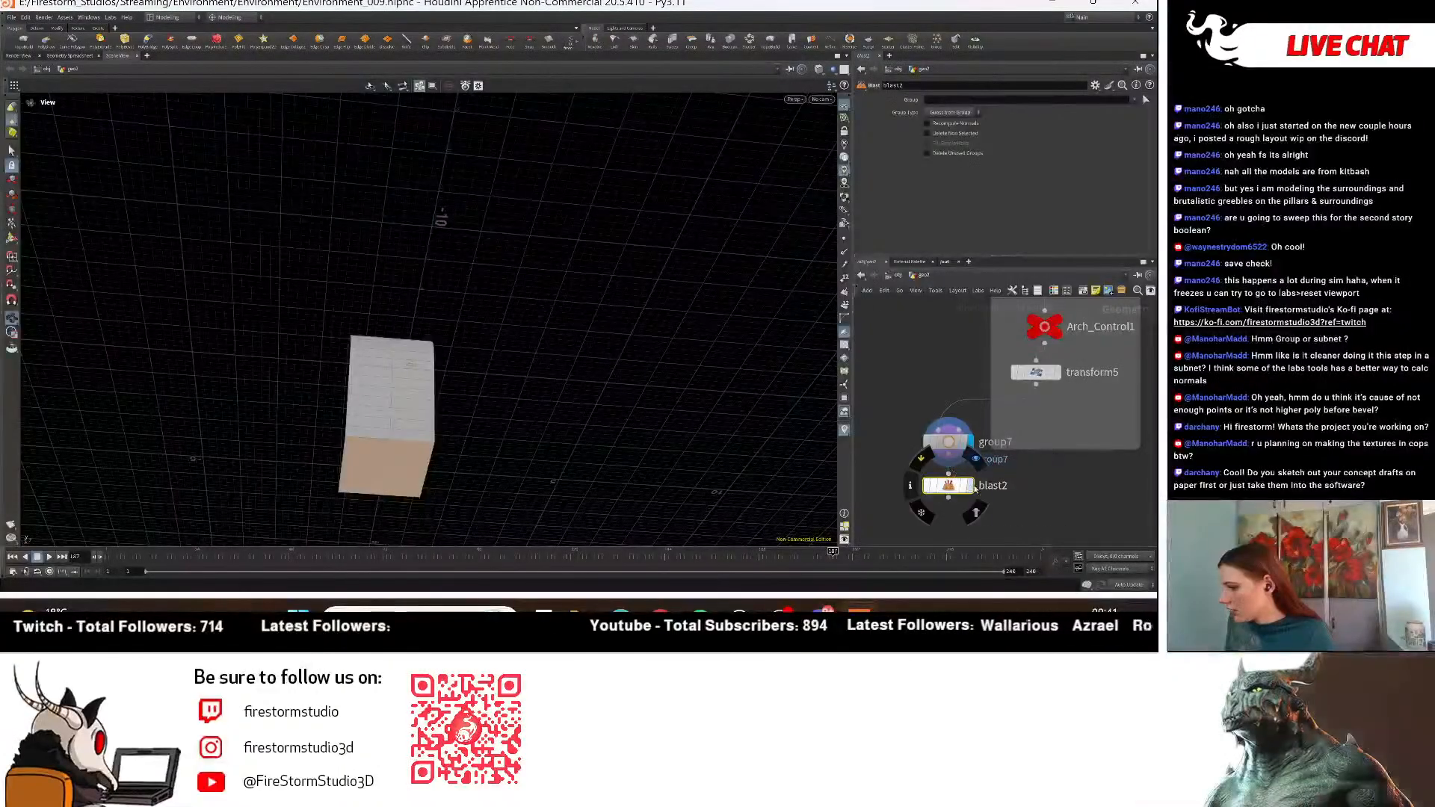
click(973, 485)
Set the blast2 node's group to group7 to remove the underside faces of the arch.
click(1145, 101)
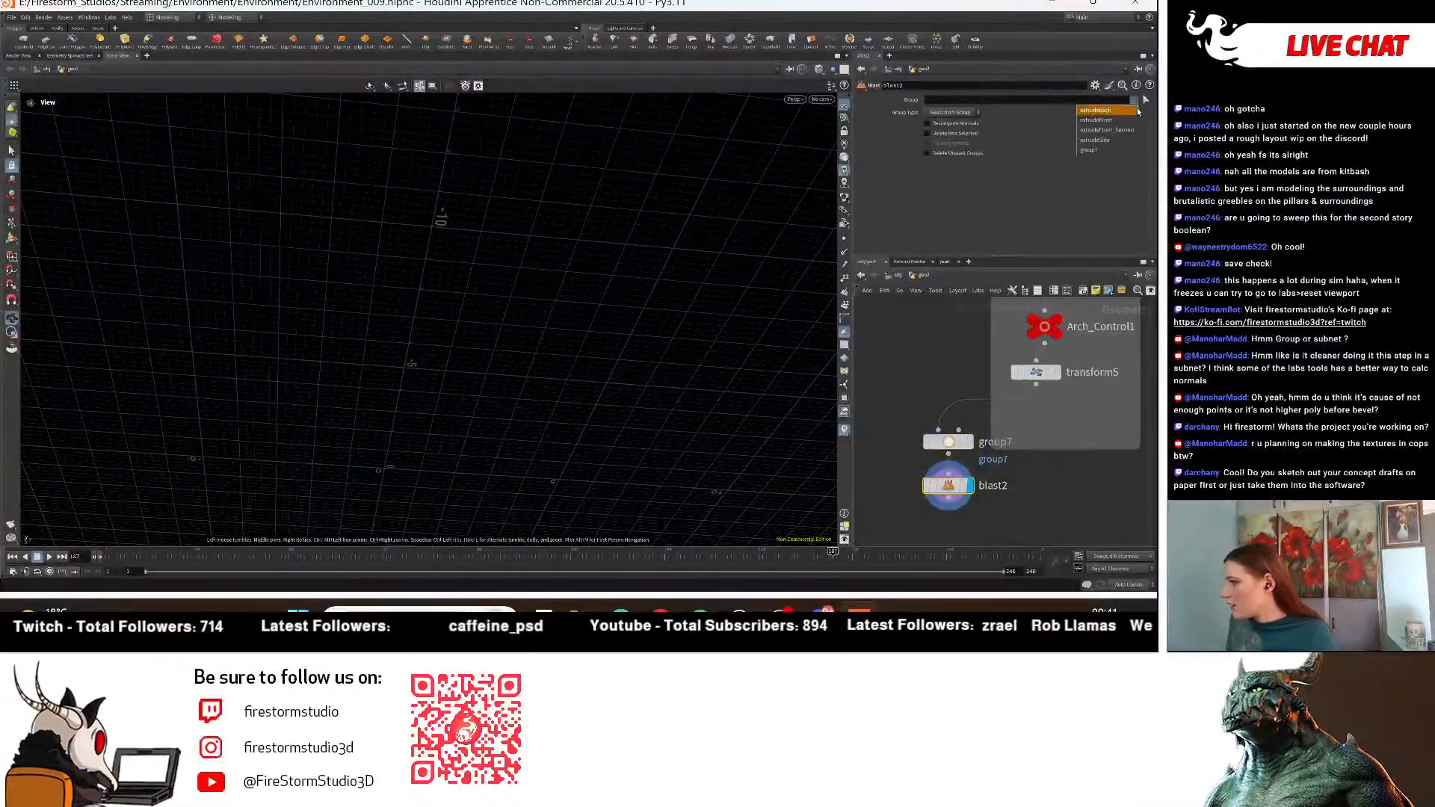
click(1121, 150)
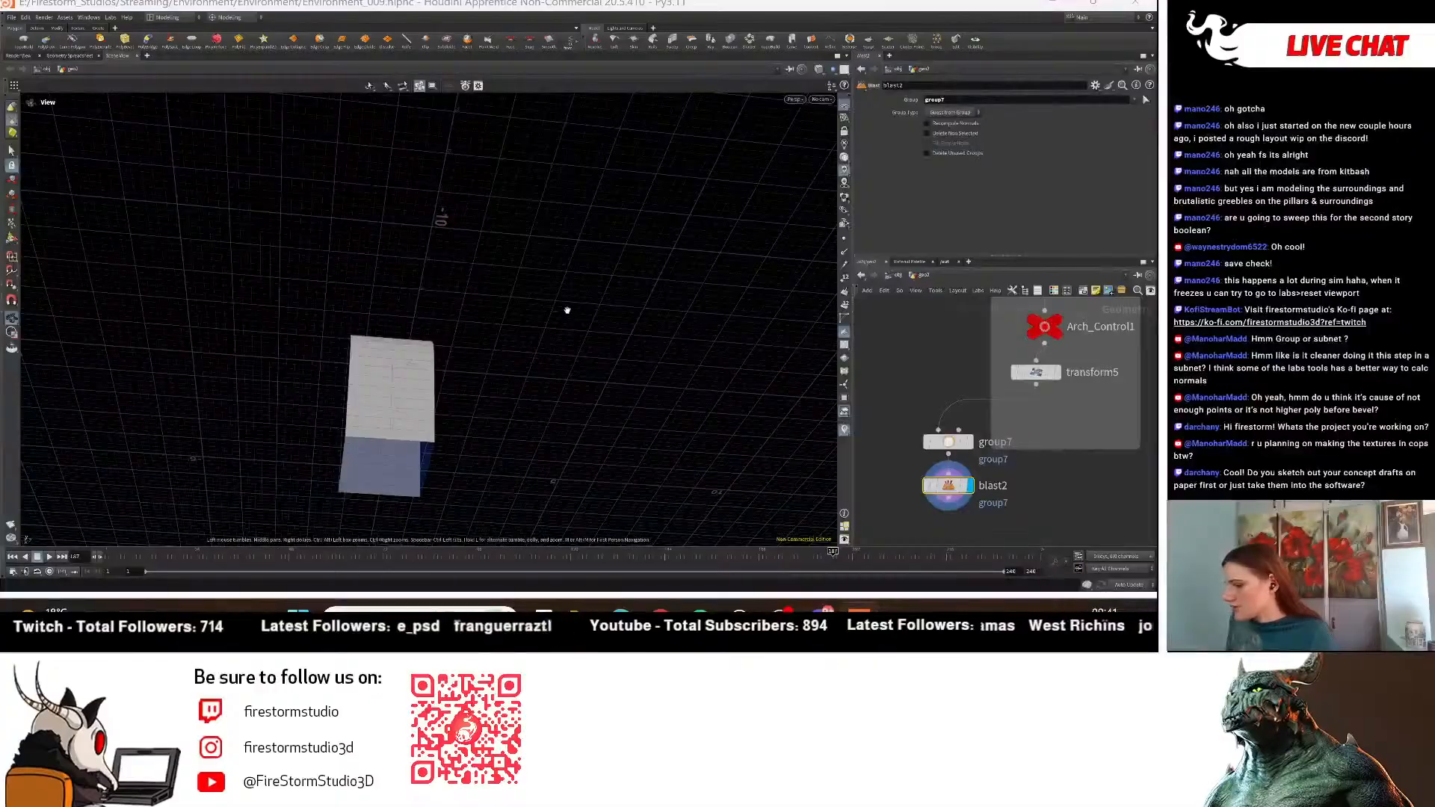
drag(656, 311, 695, 389)
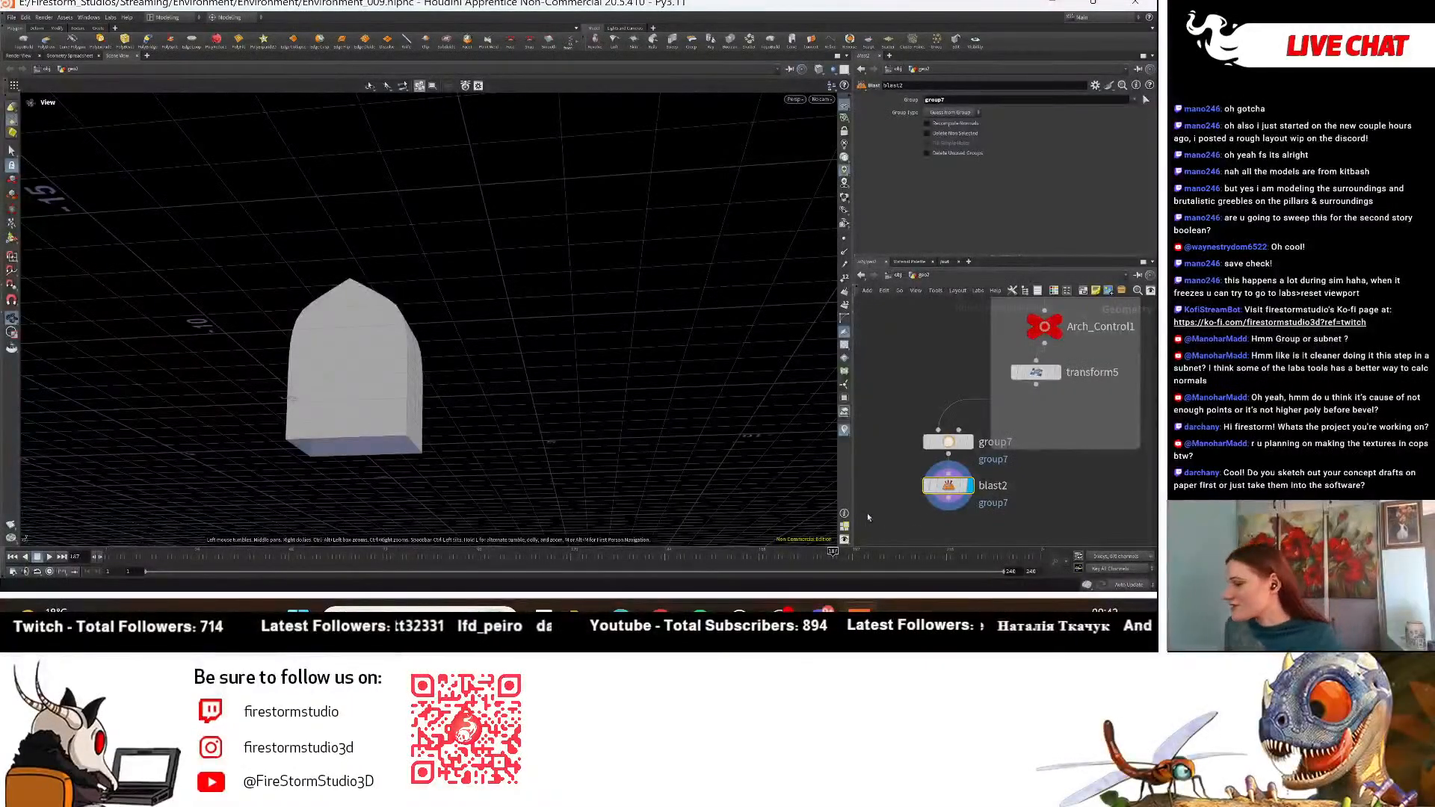
Add a Group Create node below blast2, connect it to blast2's output, and display it.
scroll(1060, 515, down, 1)
middle_drag(1054, 502, 1116, 463)
key(Tab)
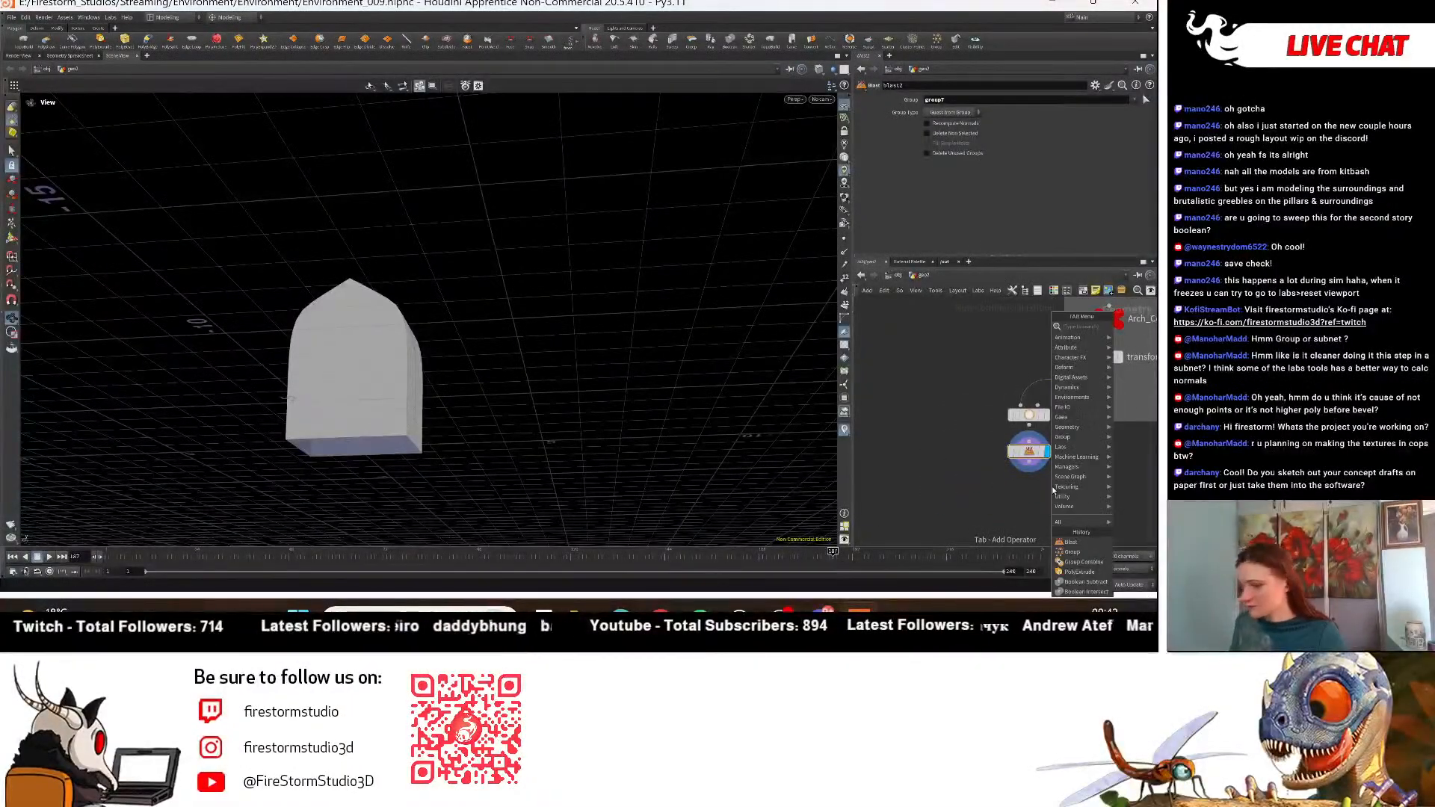
text(group)
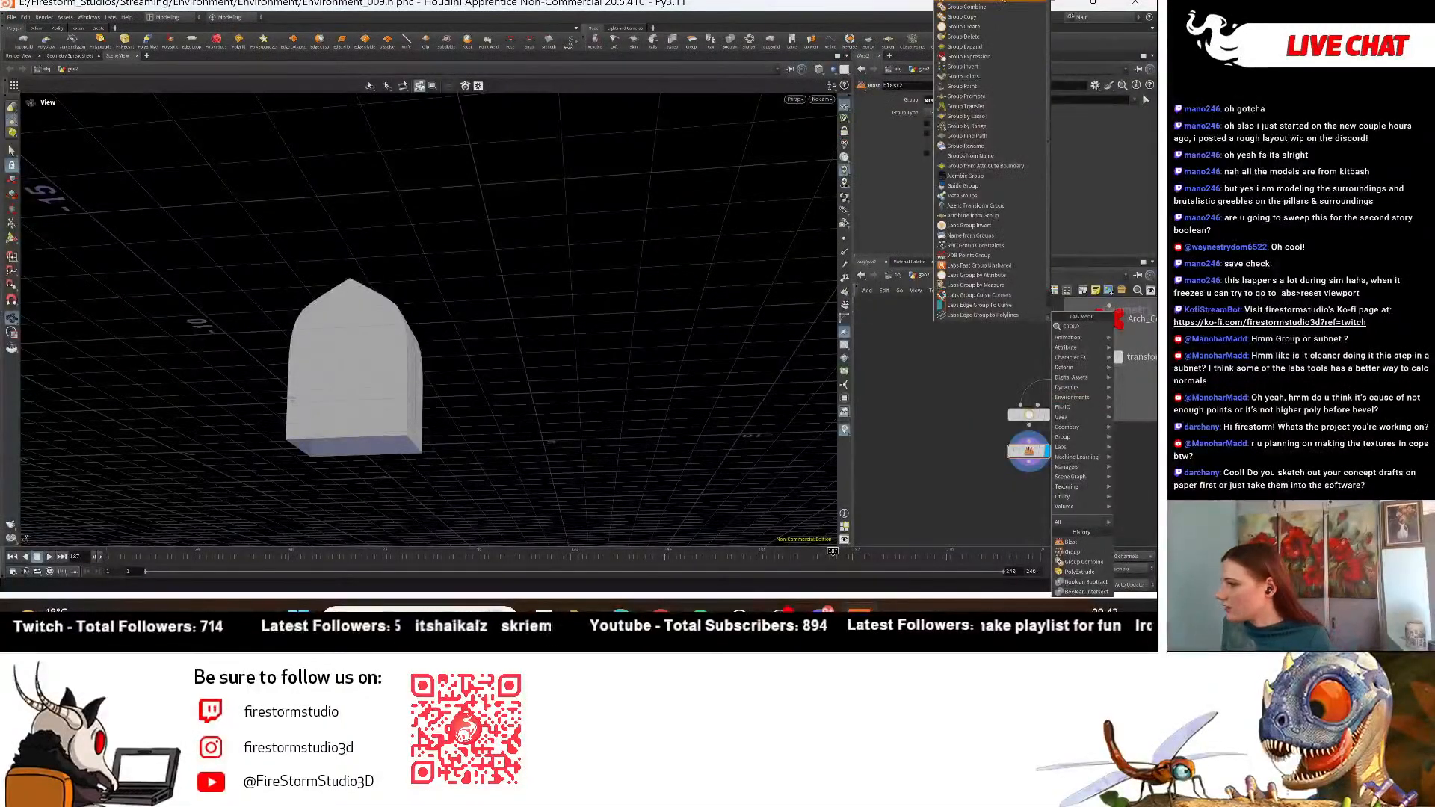
click(1003, 1)
click(1028, 505)
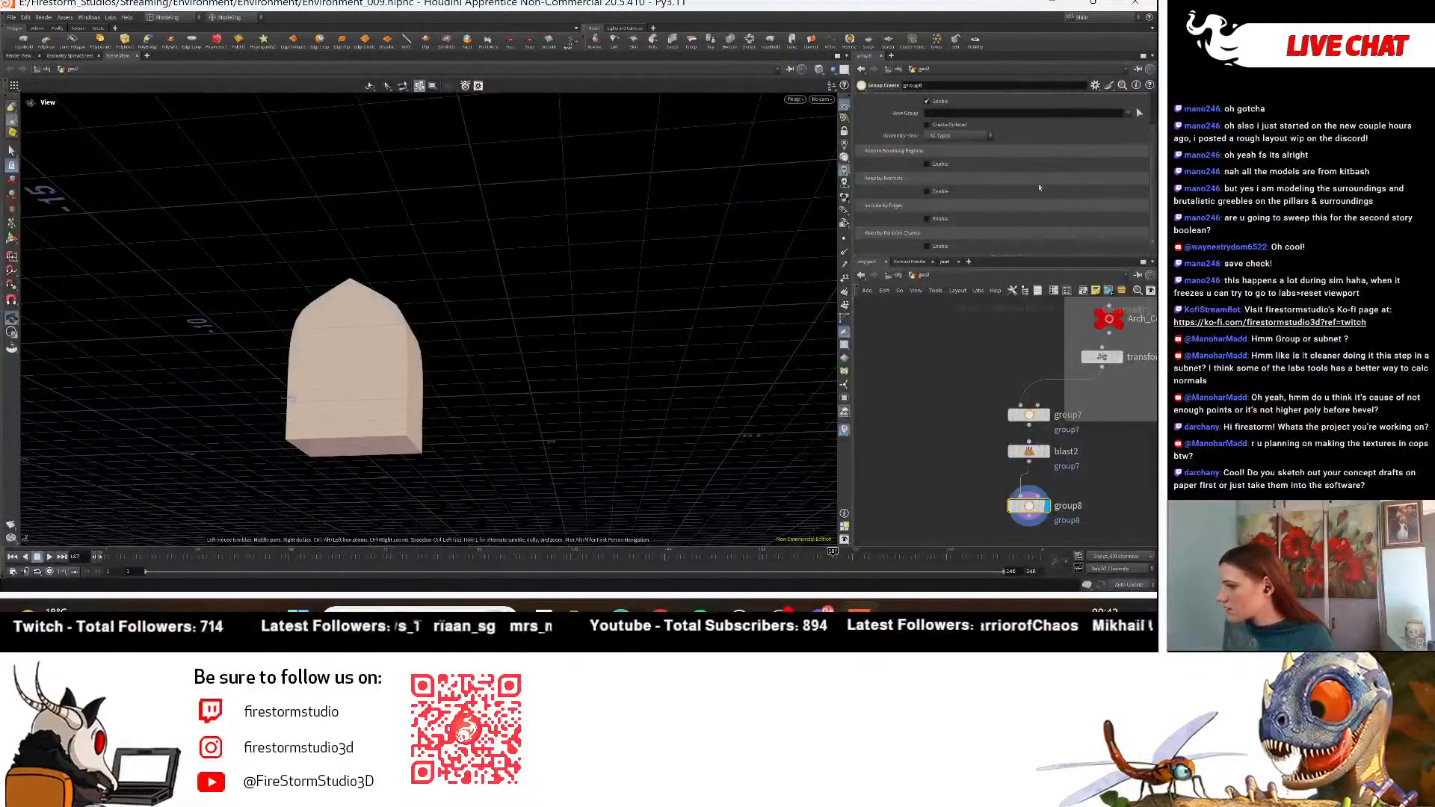
Enable Keep by Normals on the group8 node with direction 1, 1, 0 and a spread angle of about 83.
click(937, 193)
scroll(940, 198, down, 1)
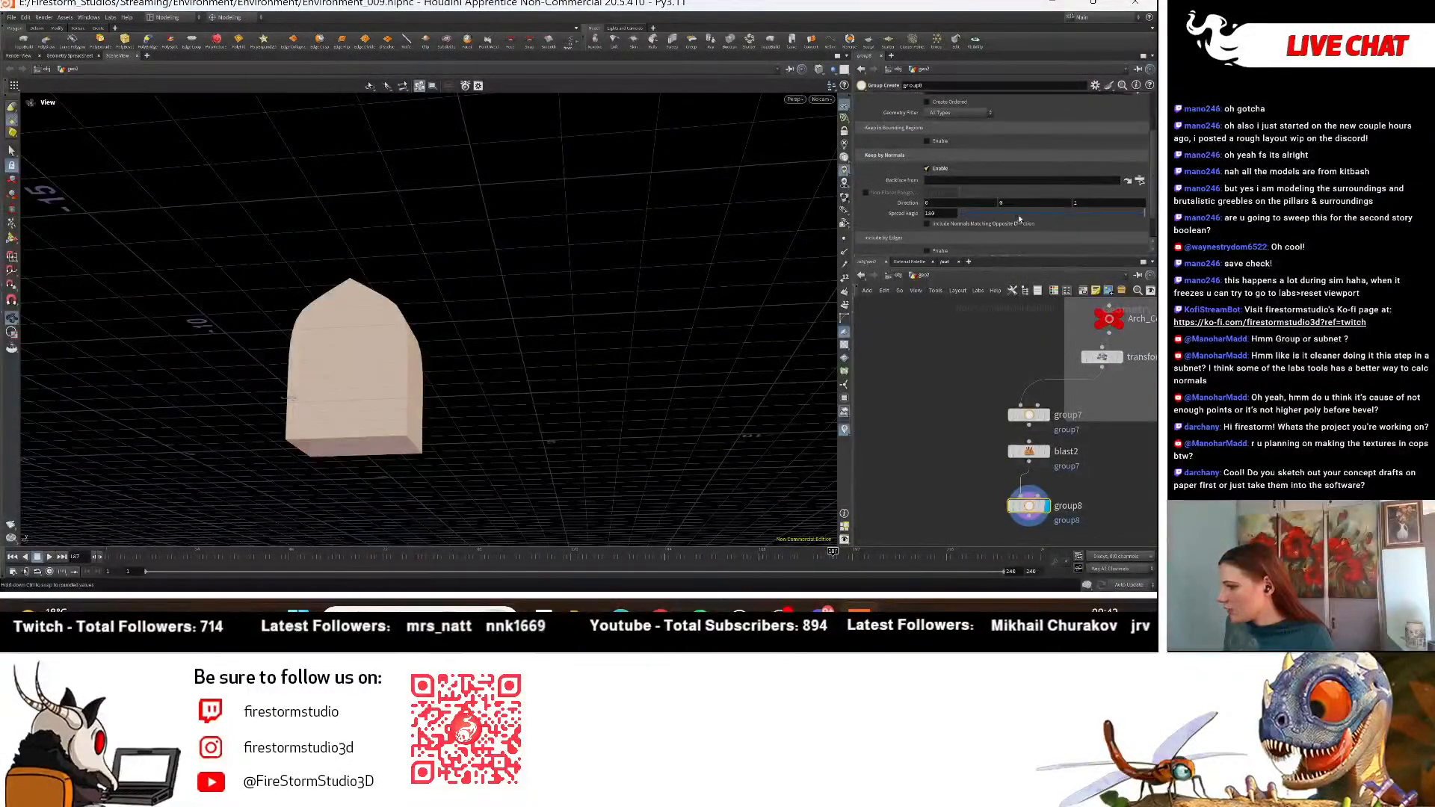
drag(1011, 204, 982, 195)
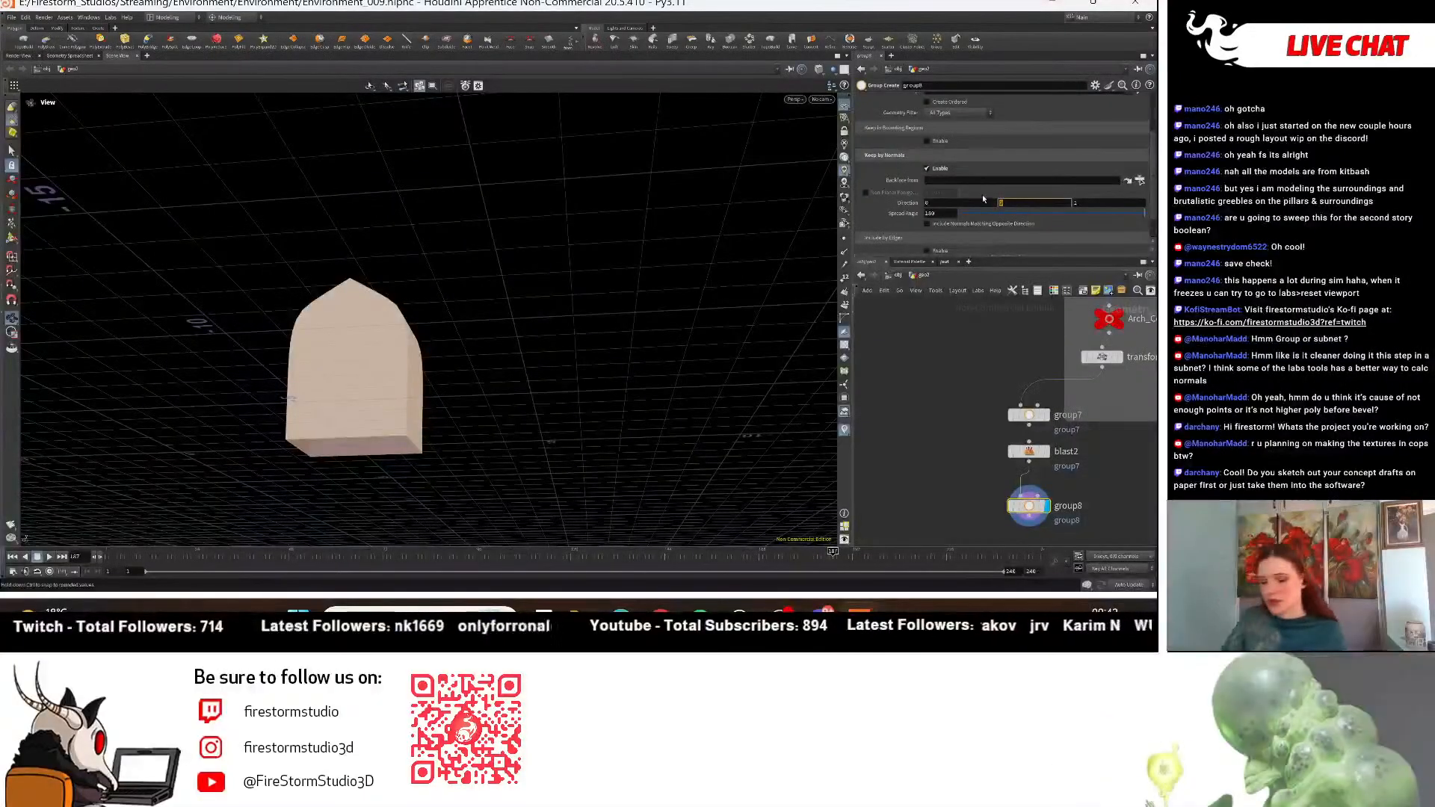
text(1)
key(Return)
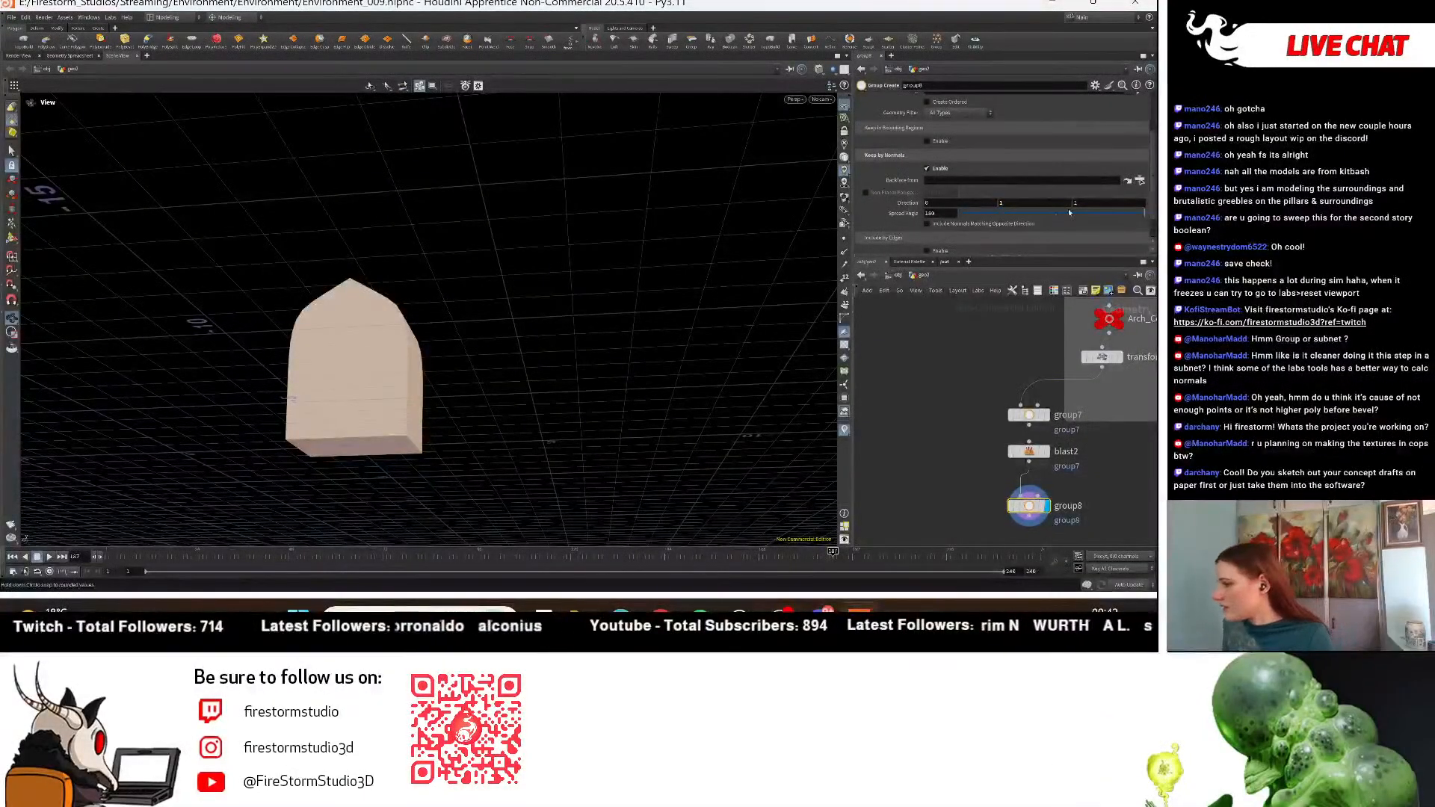
click(1039, 211)
drag(1040, 207, 1044, 204)
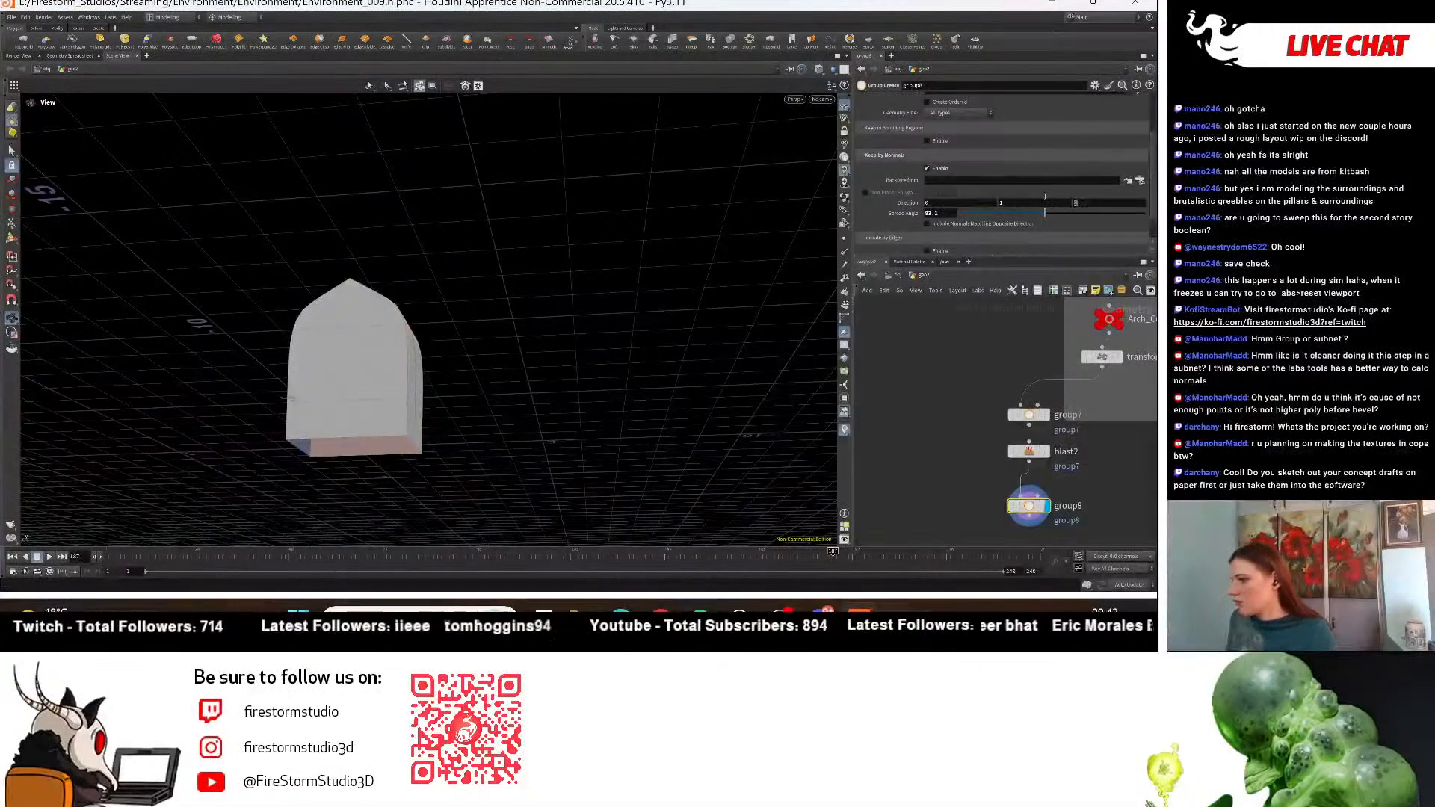
text(0)
key(Return)
text(1)
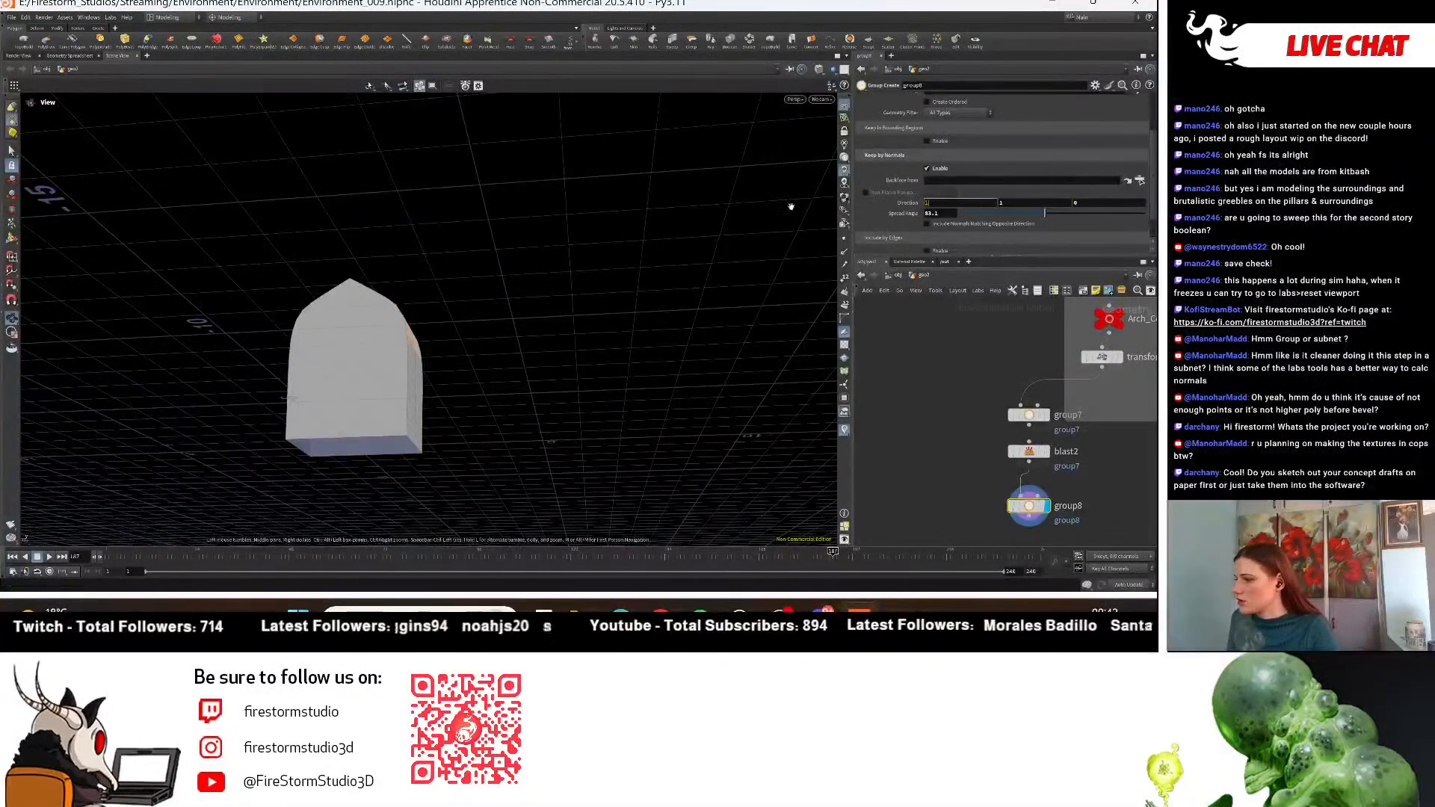
key(Return)
drag(455, 391, 506, 508)
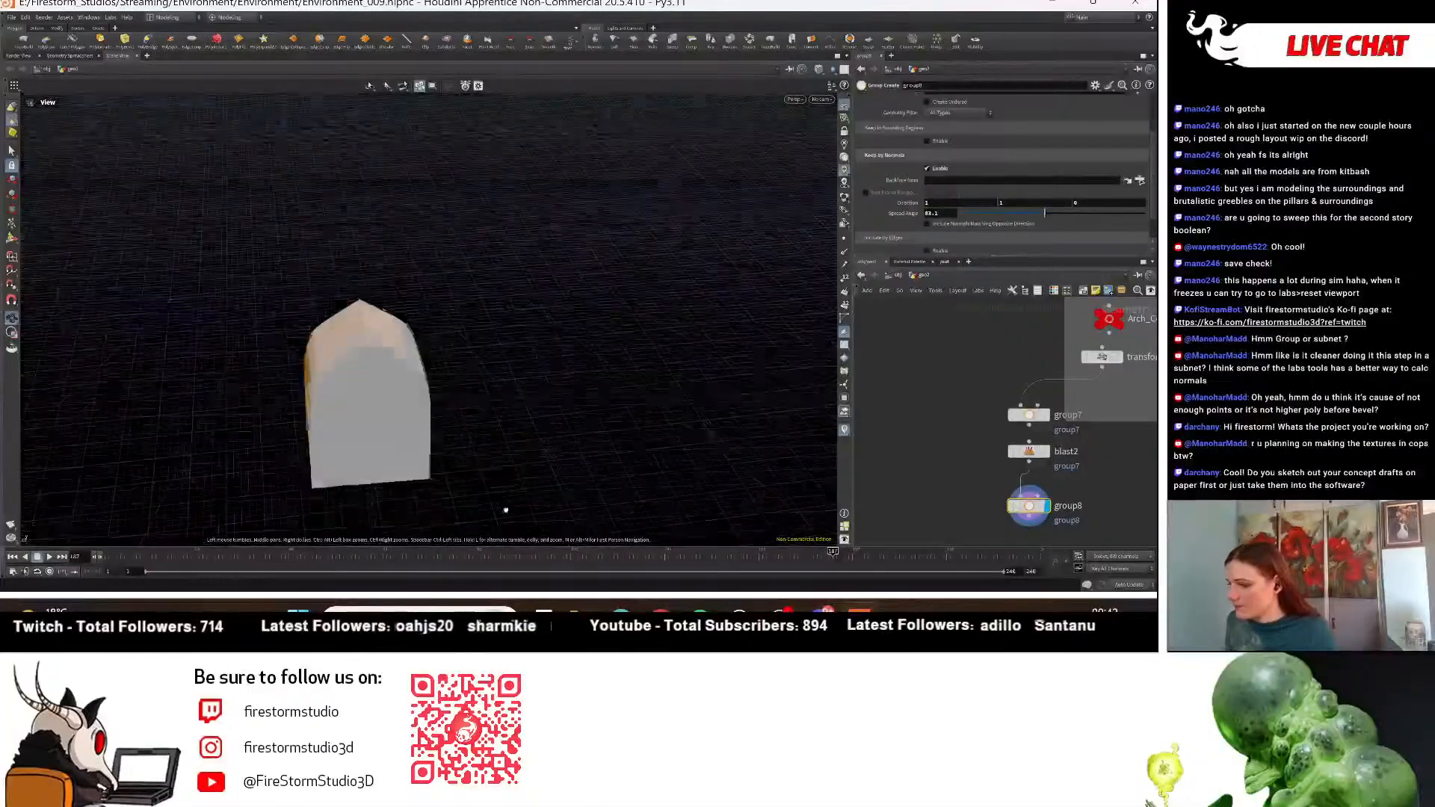
Include normals matching the opposite direction on group8 and raise the spread angle to about 87, covering all curved and side faces.
click(1022, 223)
drag(598, 429, 494, 433)
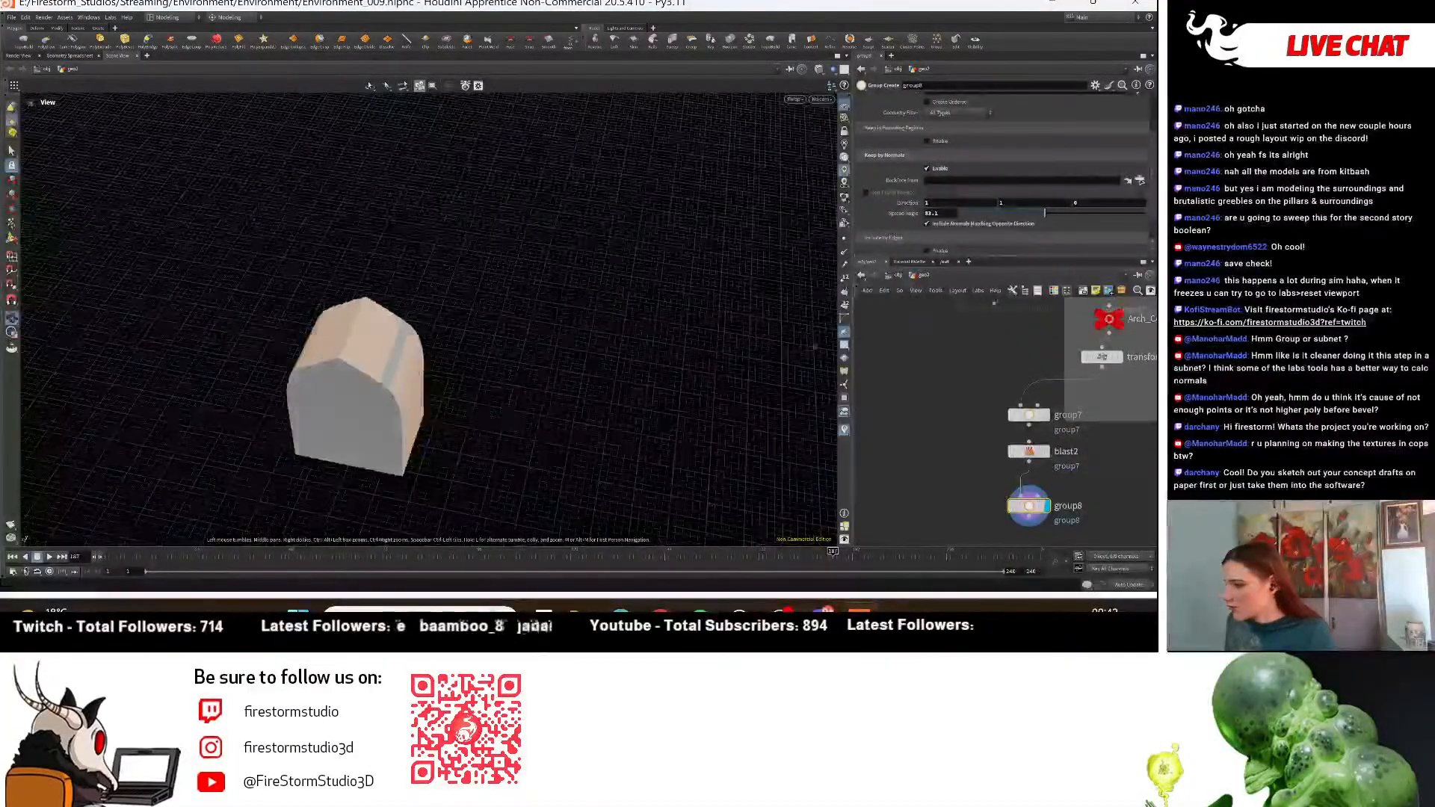
drag(1044, 215, 1047, 219)
drag(1056, 215, 1049, 216)
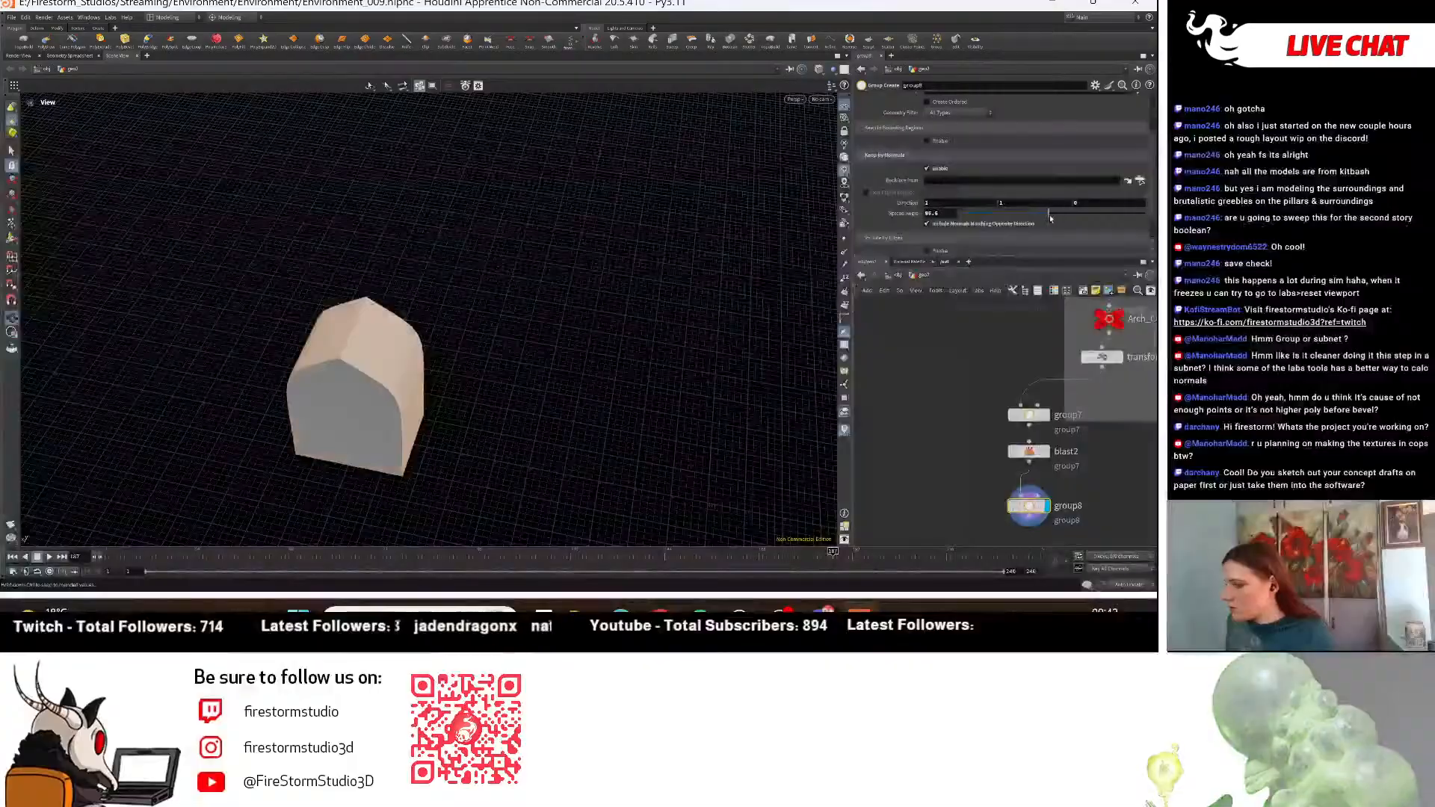
alt+drag(516, 328, 487, 291)
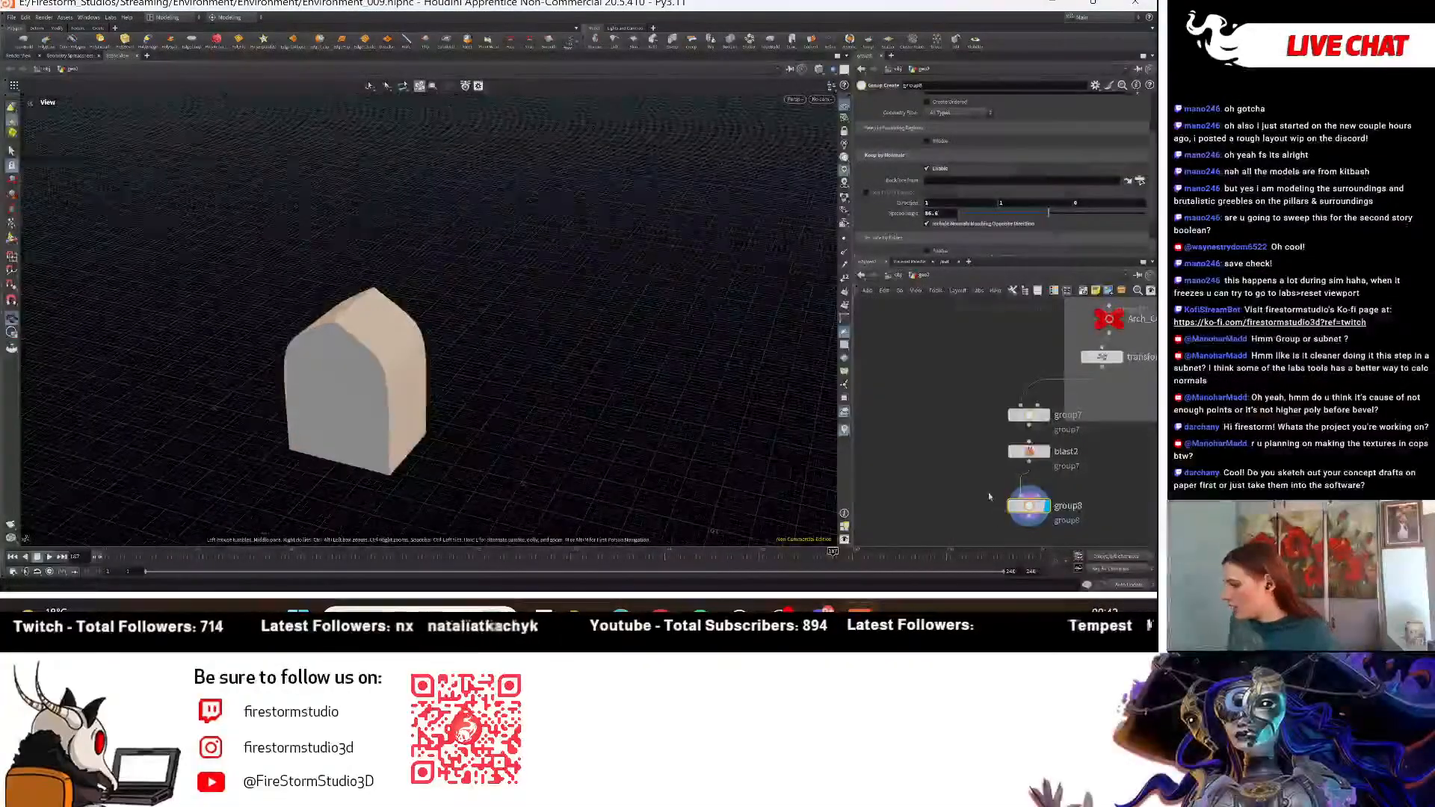
Name the group created by the group8 node Inset.
middle_drag(989, 496, 959, 385)
scroll(1024, 122, up, 3)
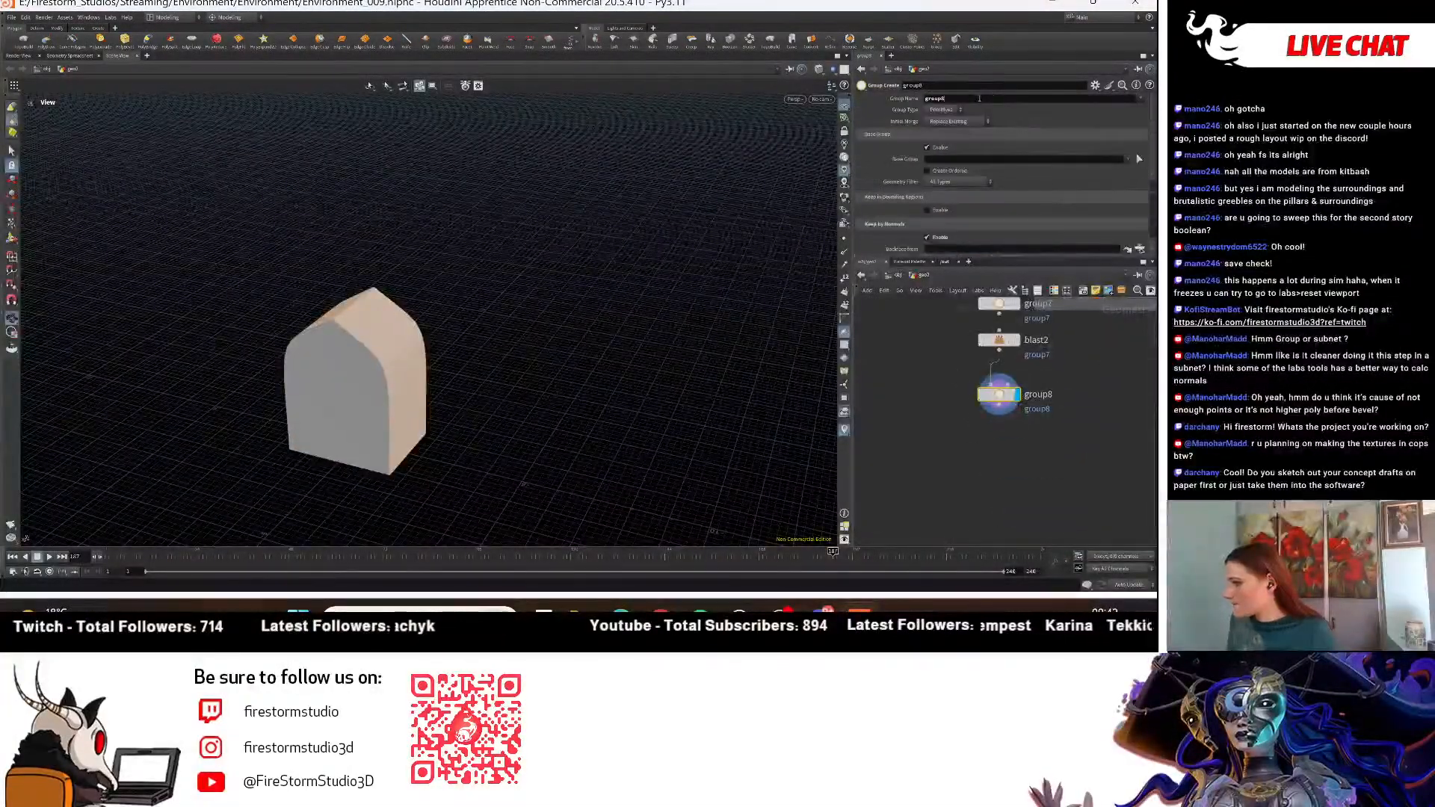
double_click(979, 98)
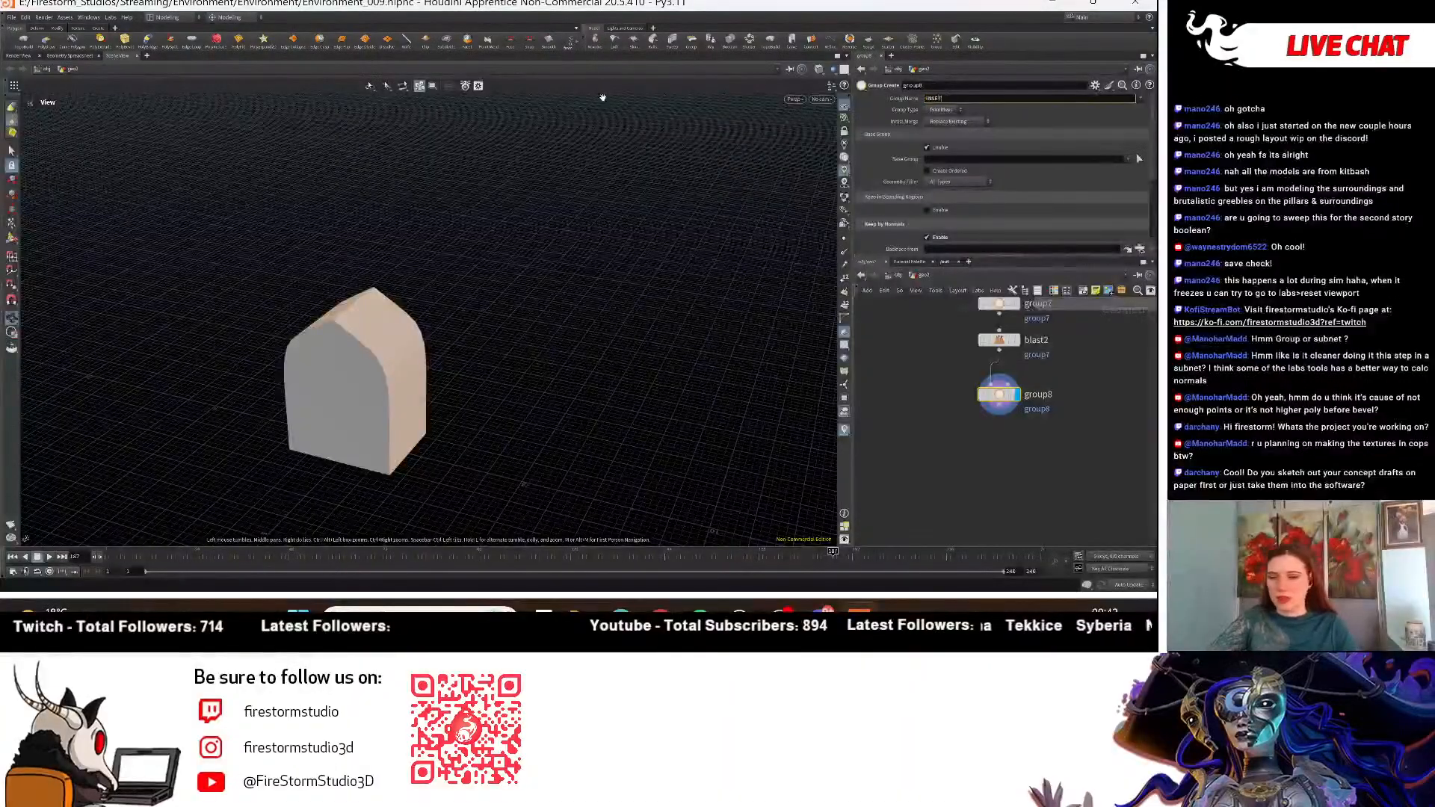
key(Return)
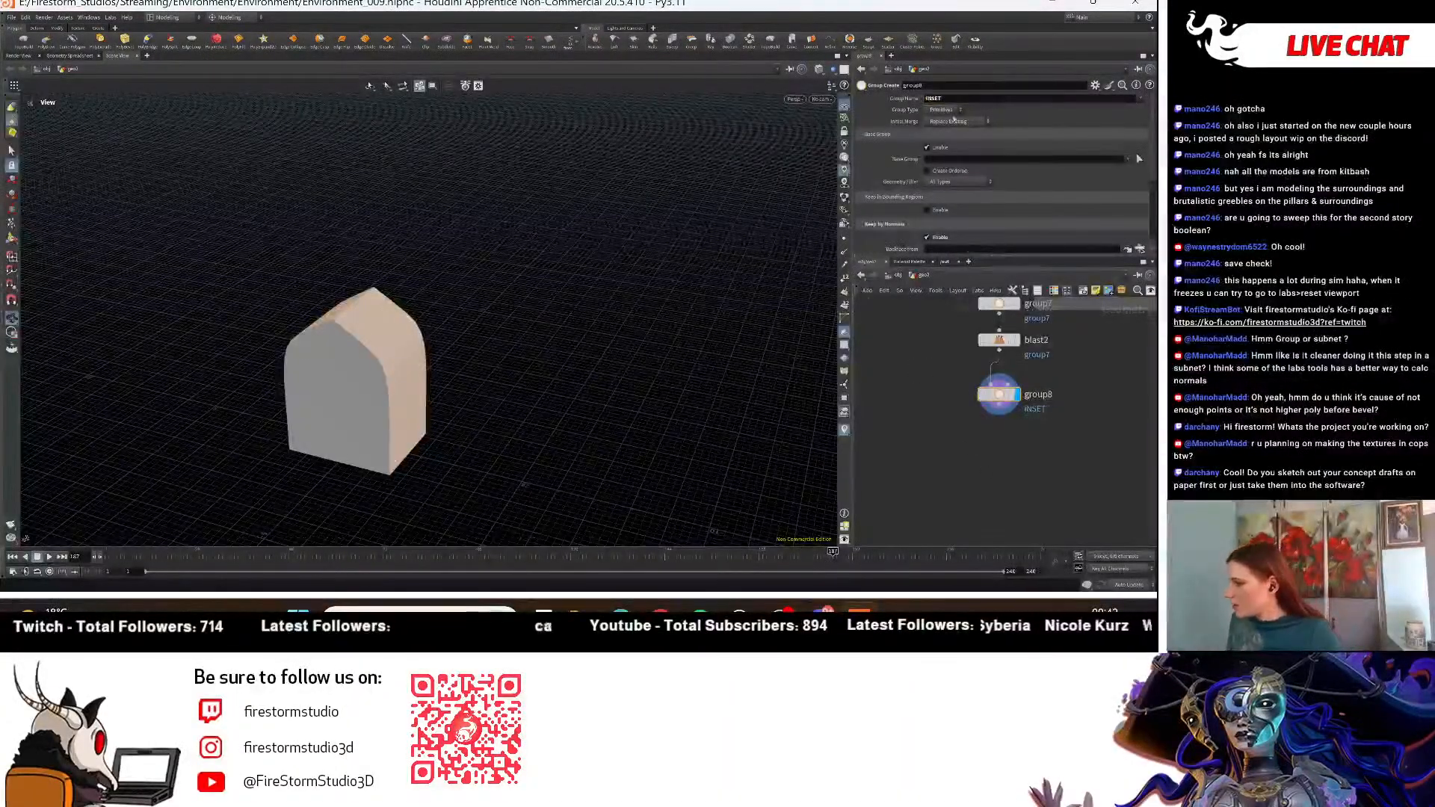
drag(943, 97, 893, 93)
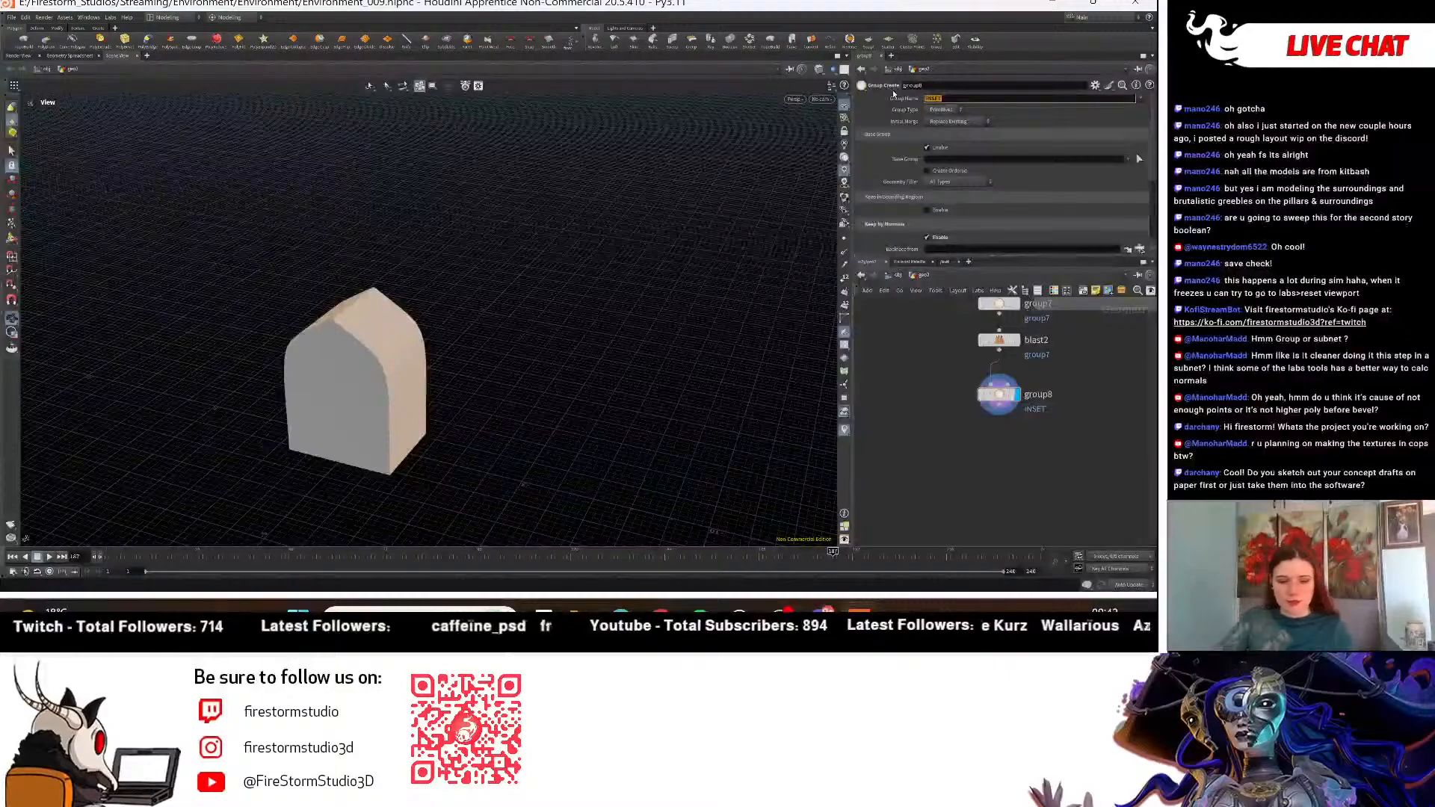
text(Inset)
key(Return)
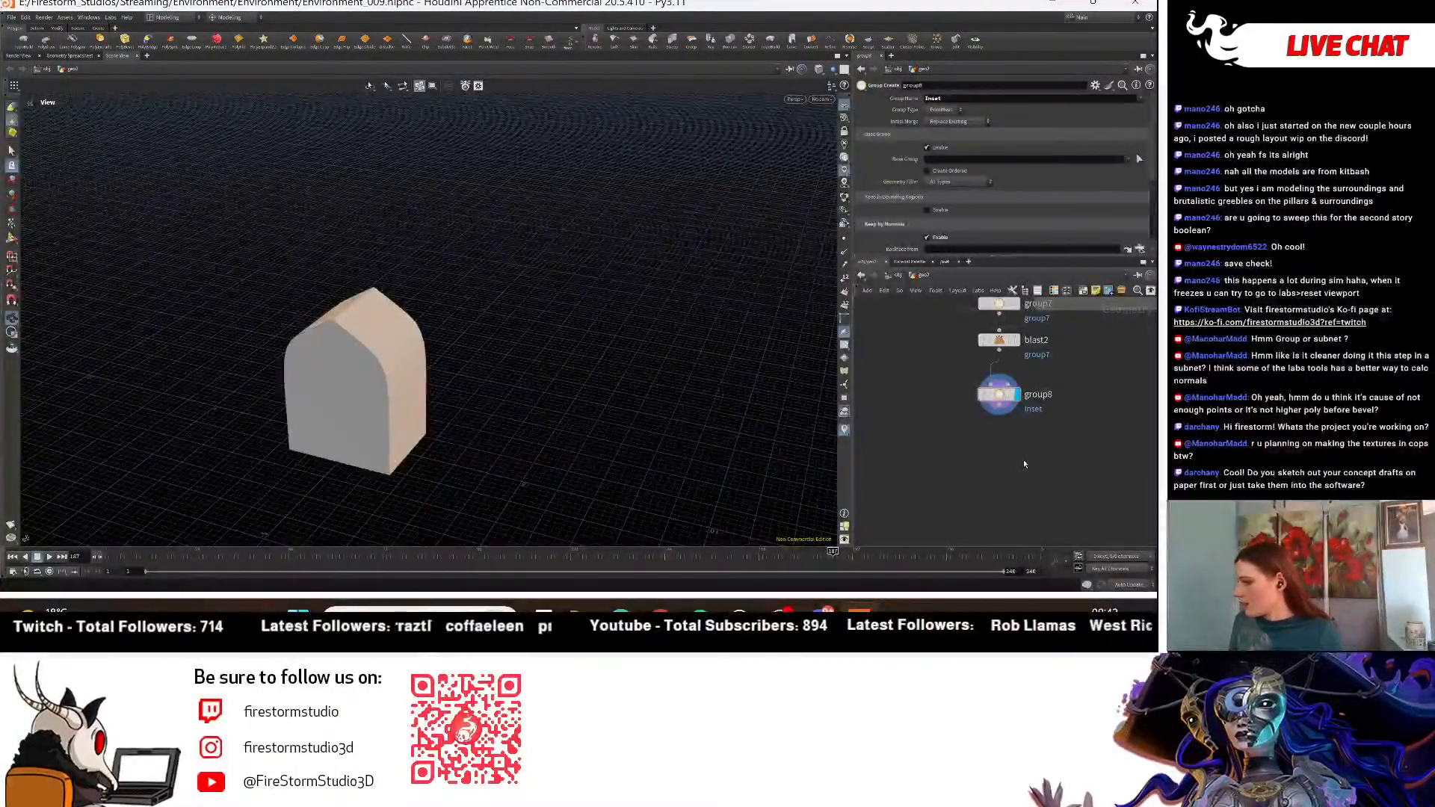
Add a PolyExtrude node below group8, connect it to group8's output, and display it.
key(Tab)
text(p)
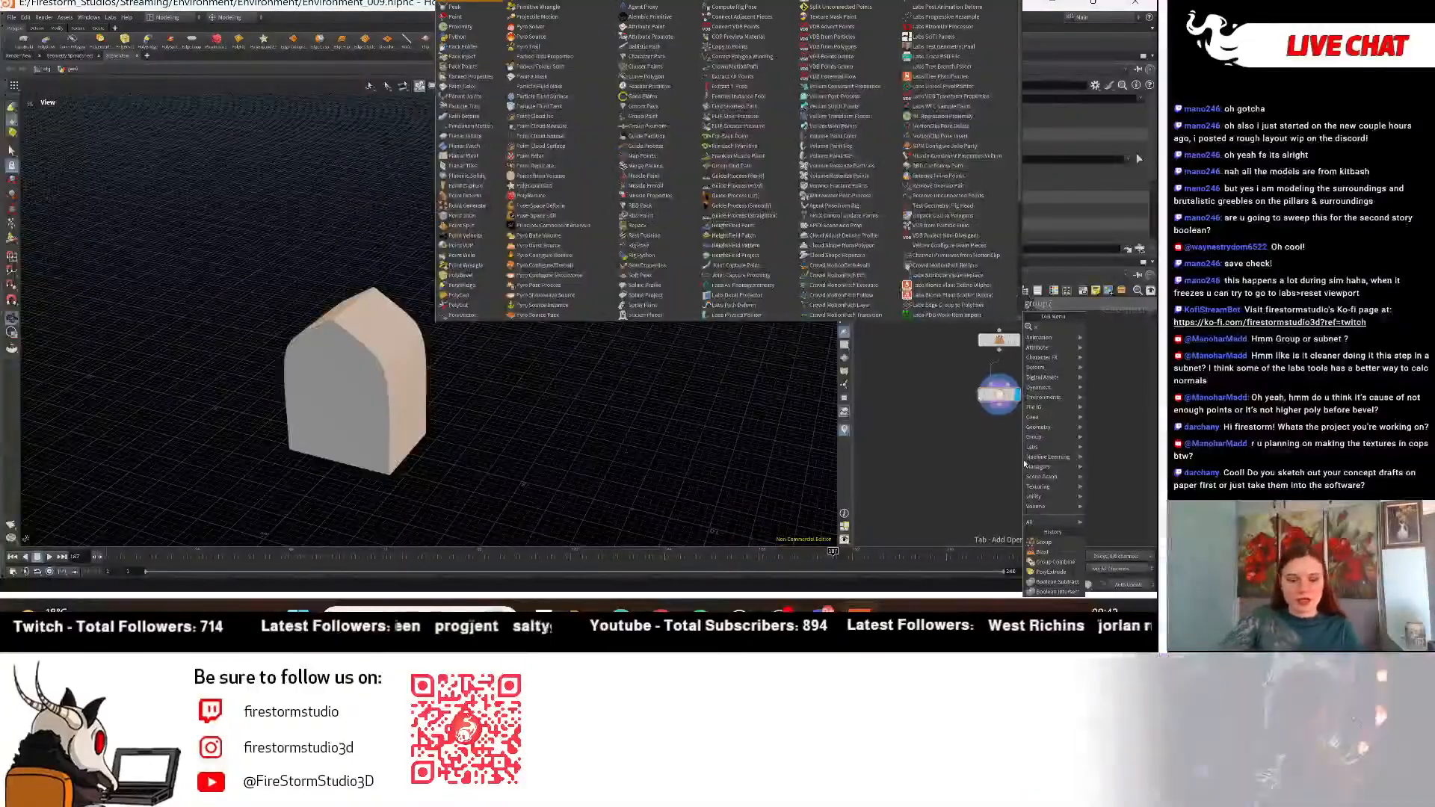
text(olyextr)
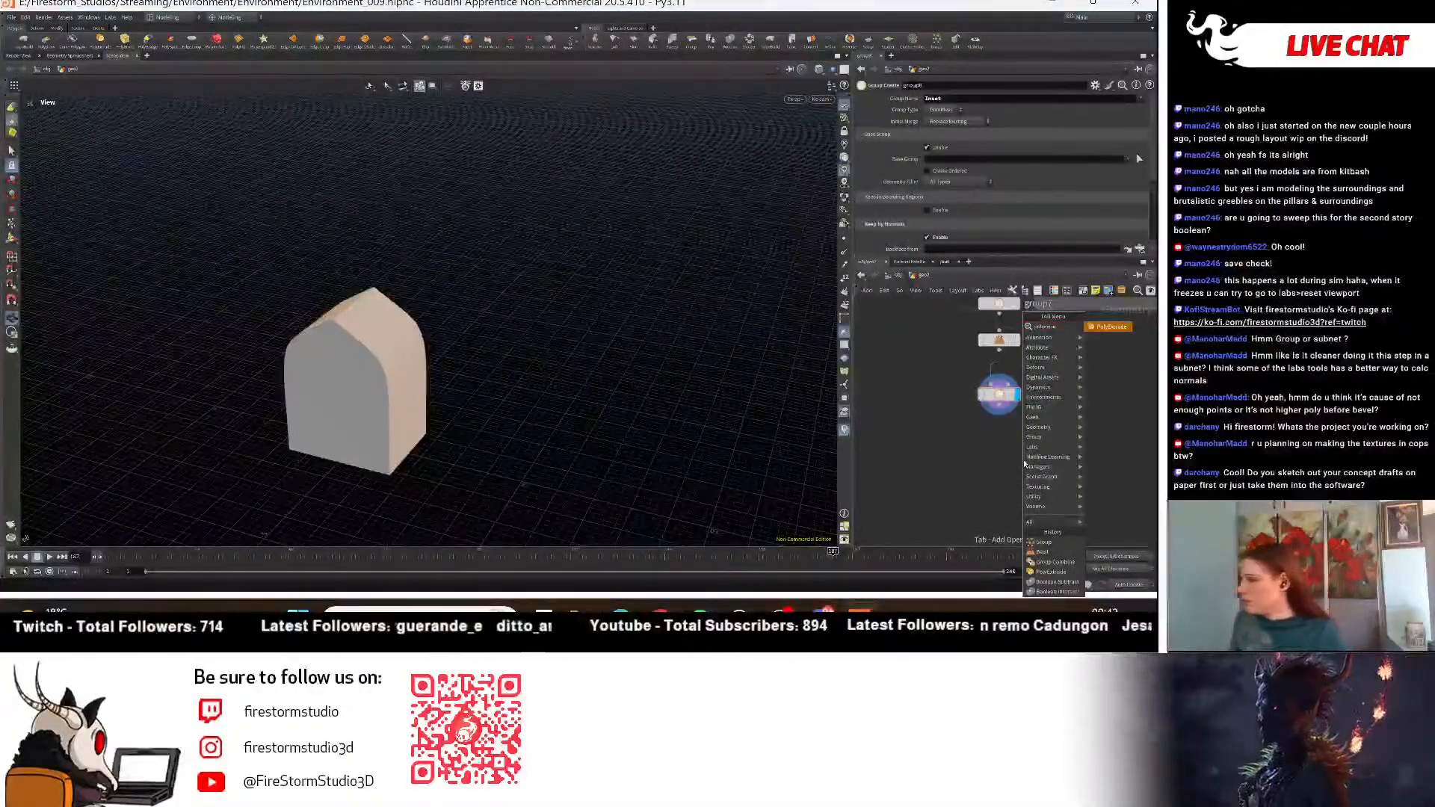
click(1113, 328)
click(996, 452)
click(1000, 417)
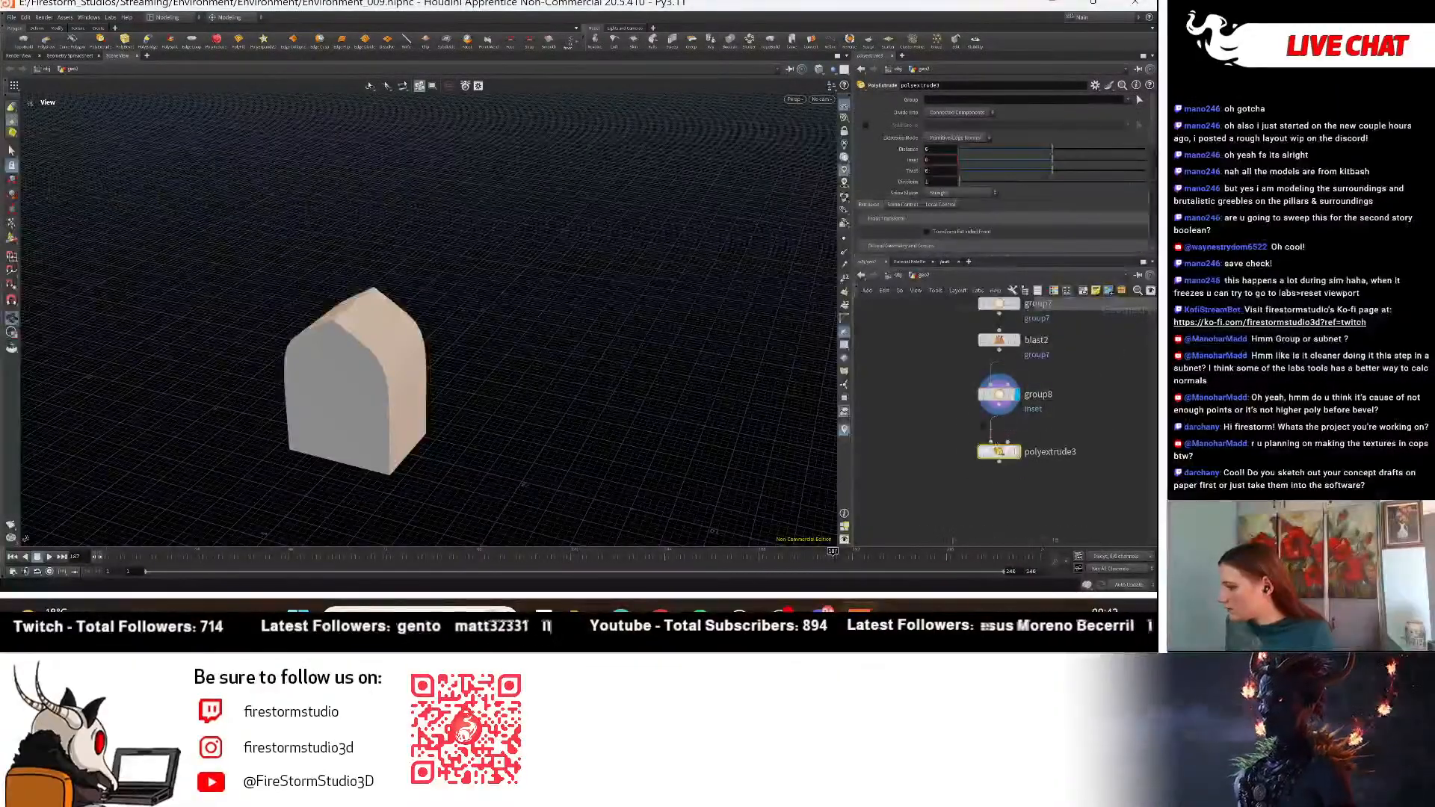
click(999, 446)
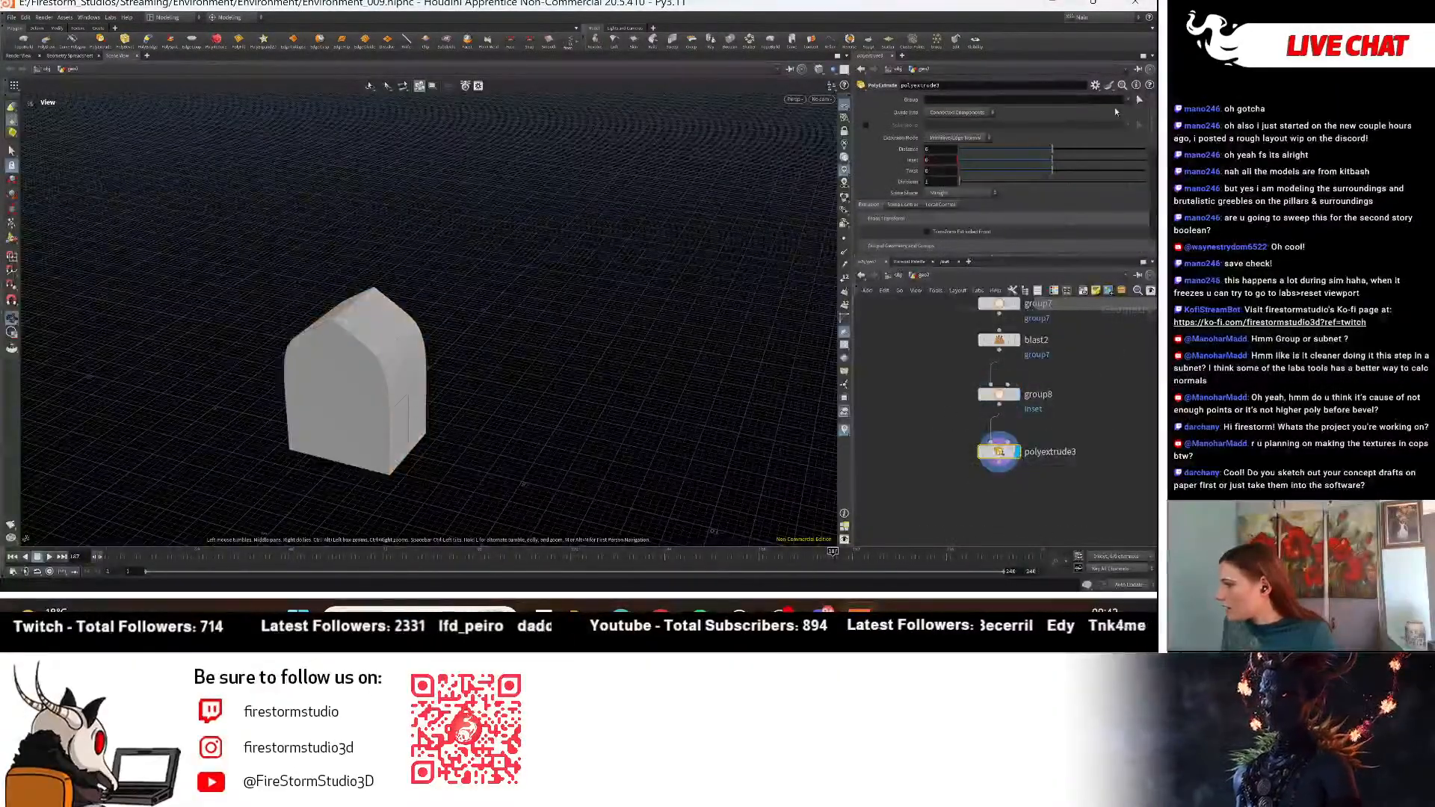
Limit polyextrude3 to the Inset group and set its inset to about 0.15.
click(1127, 101)
click(1125, 111)
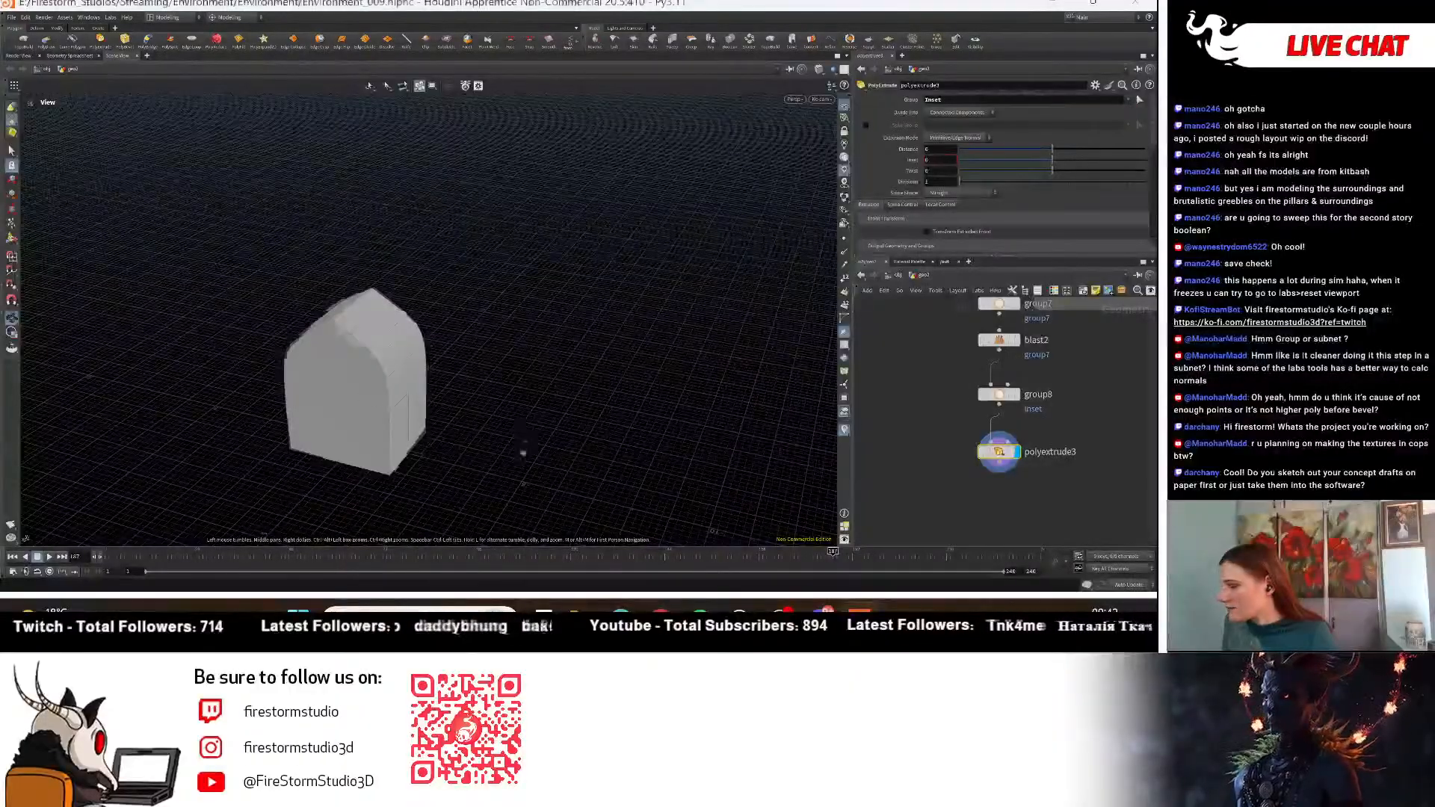
drag(1051, 149, 1070, 166)
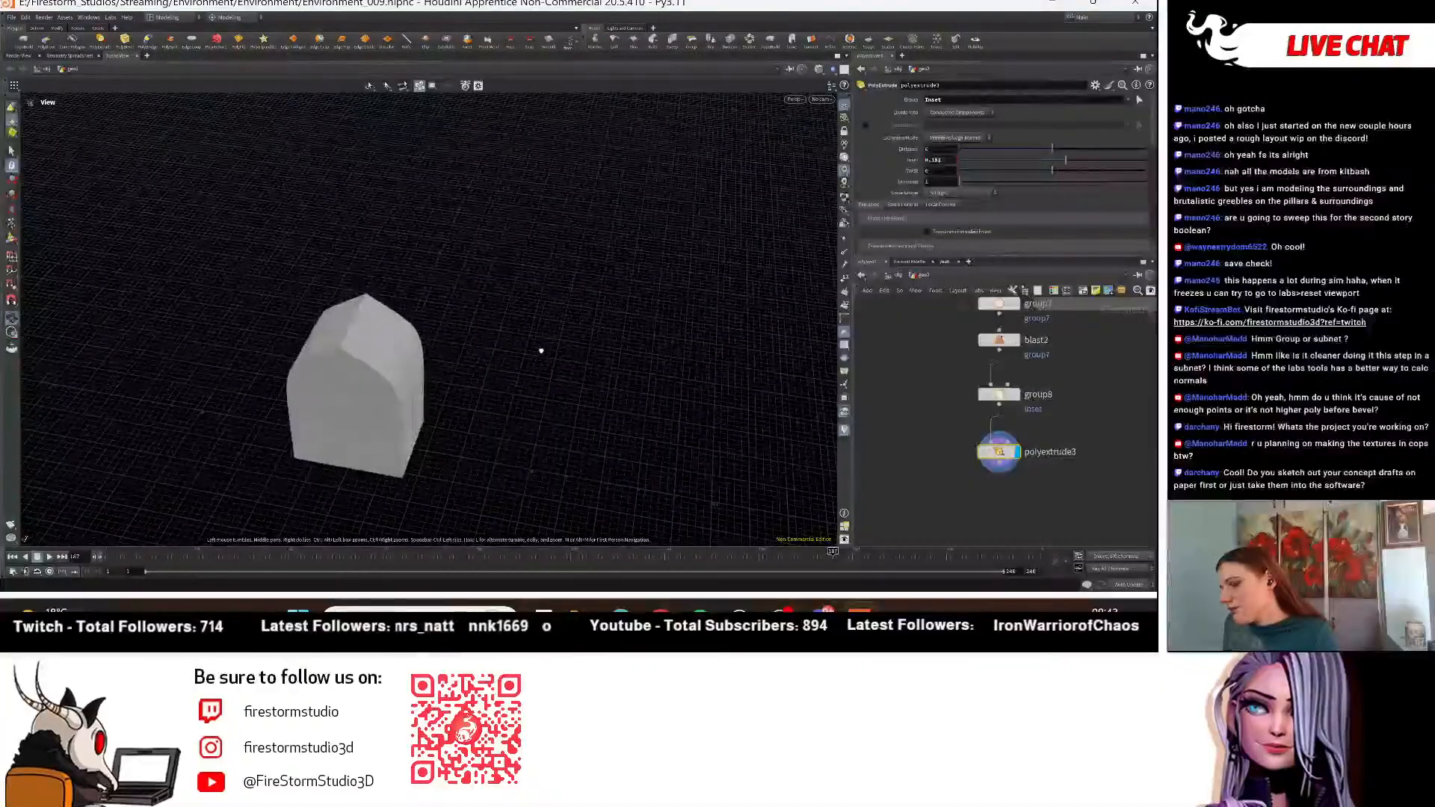
drag(541, 351, 672, 336)
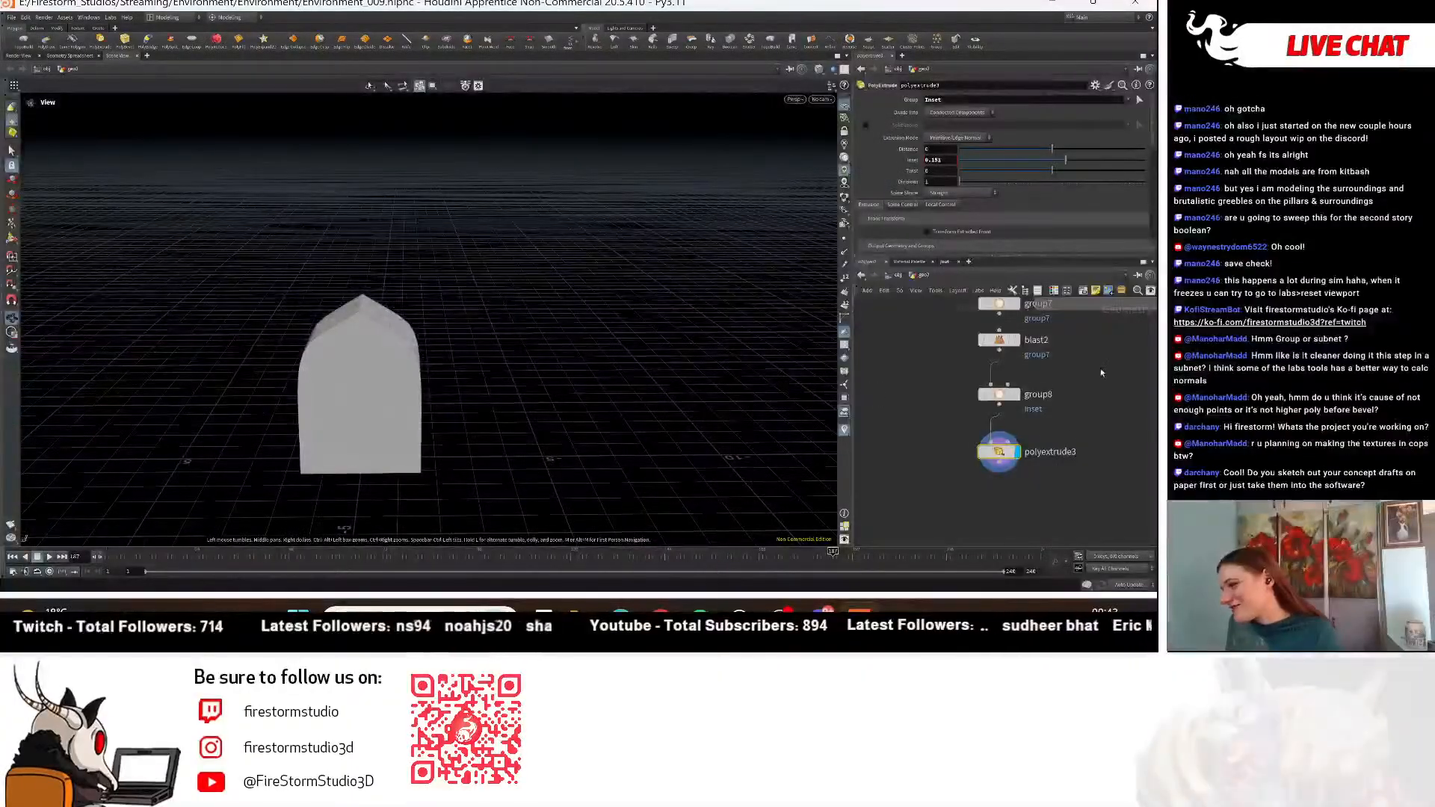
drag(546, 374, 532, 333)
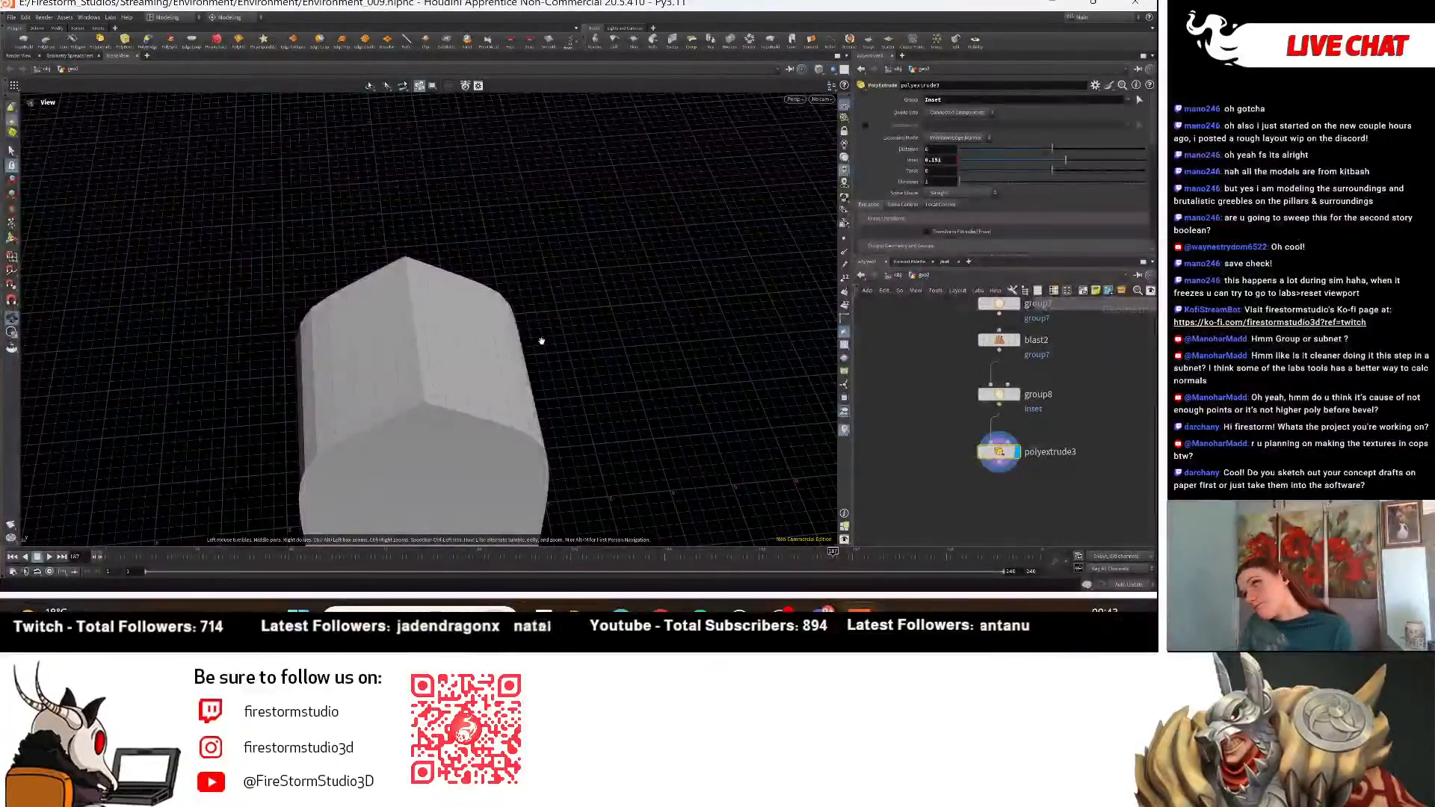
Display the blast2 node and examine the arch shape before the grouping and extrusion.
middle_drag(1054, 345, 1047, 378)
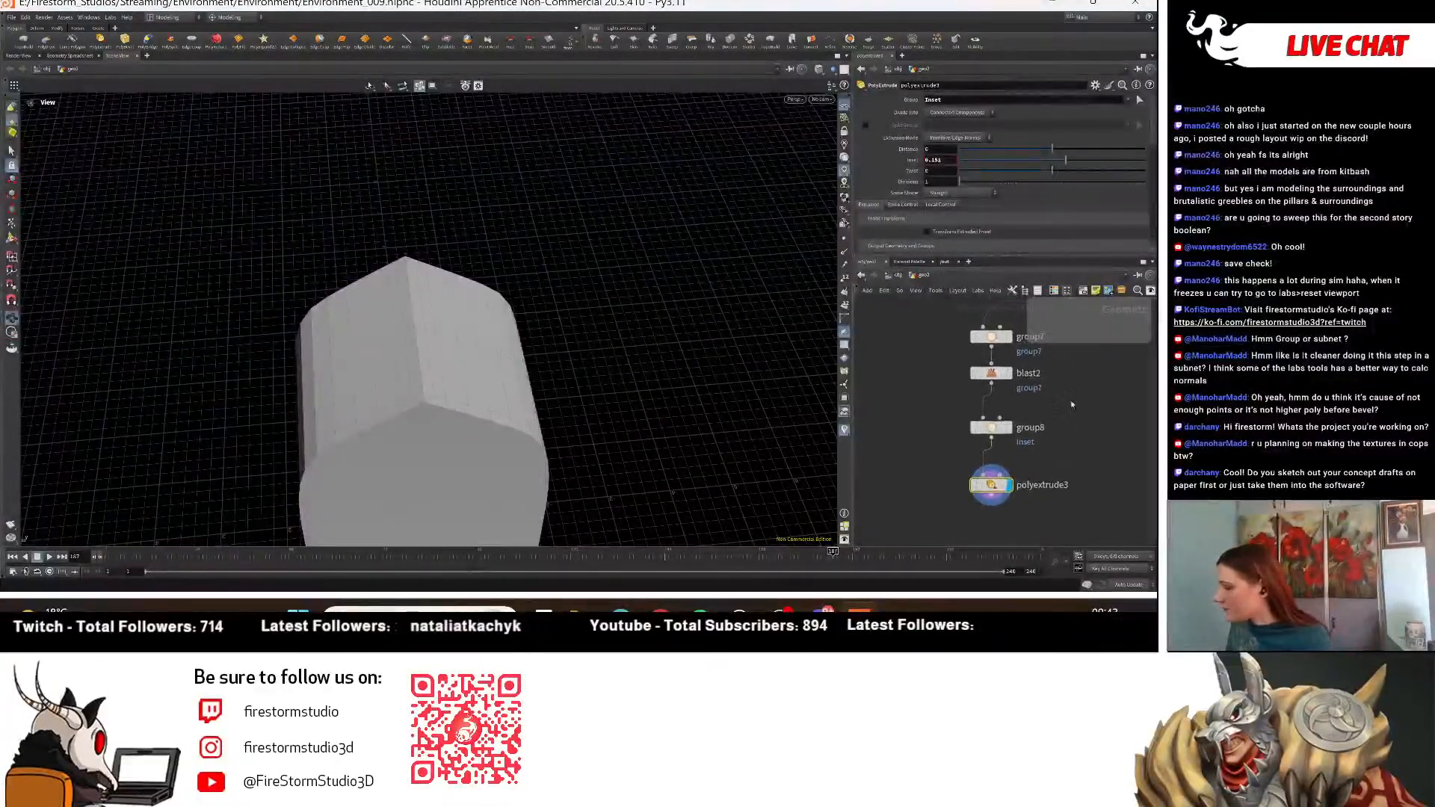
click(991, 373)
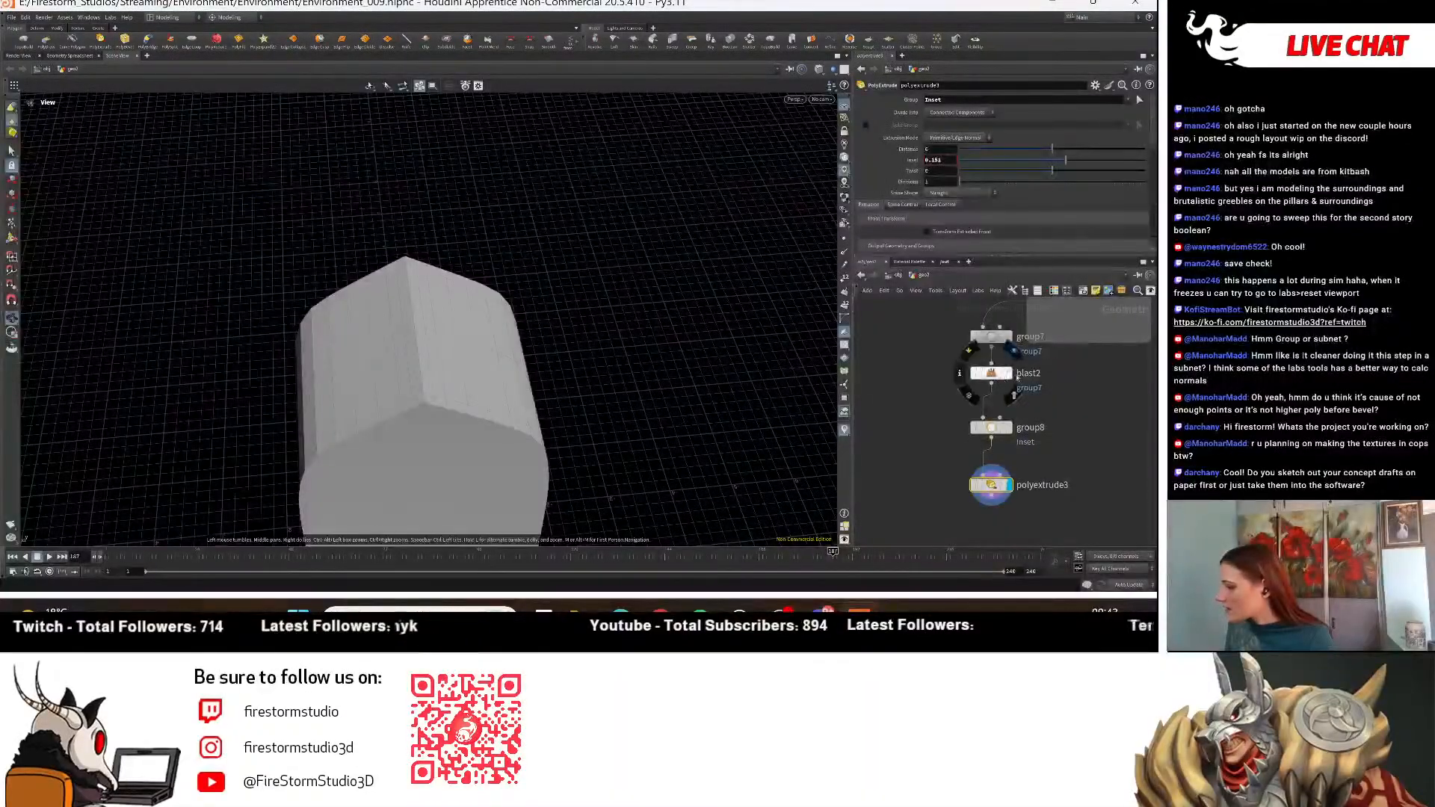
drag(479, 428, 490, 311)
right_drag(490, 311, 486, 411)
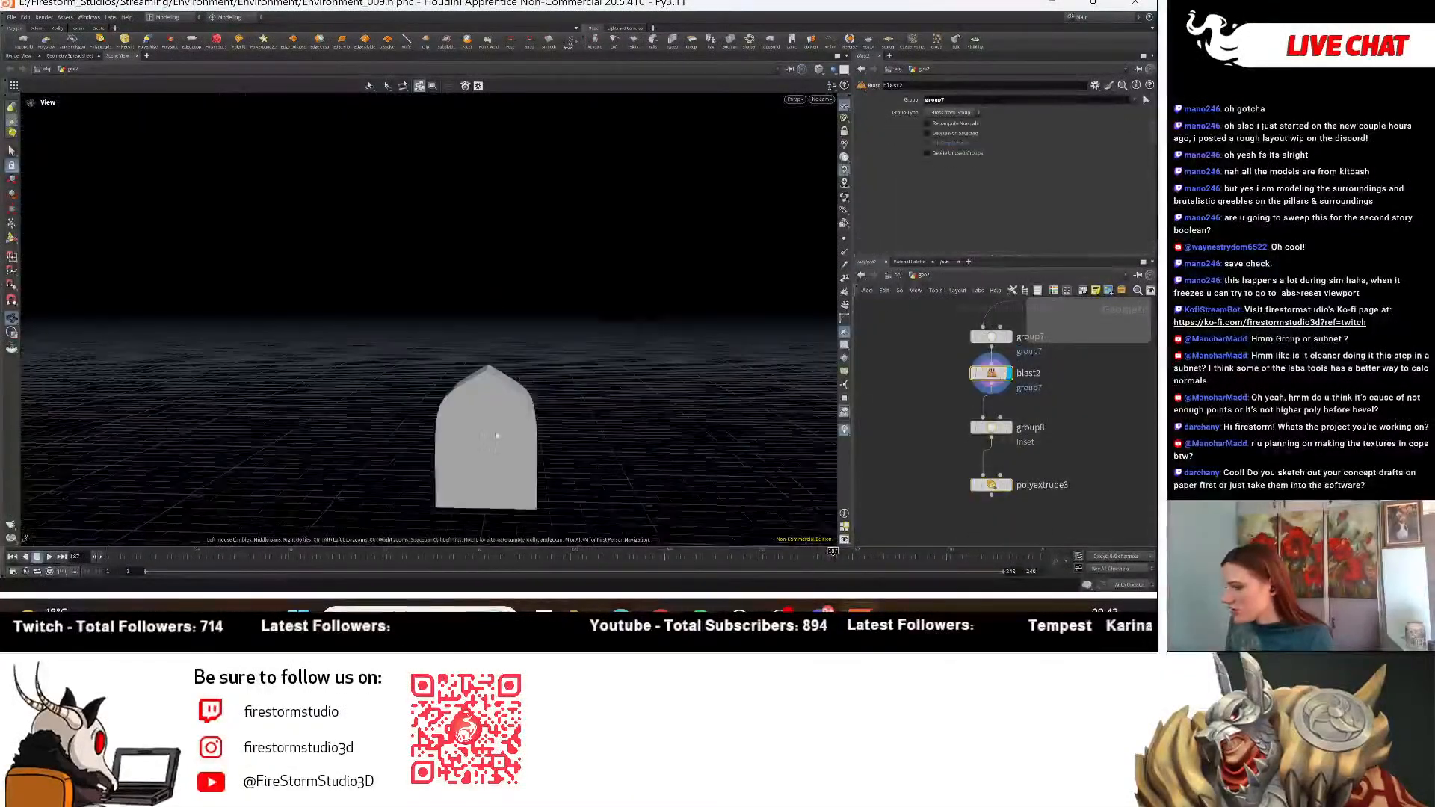
Display group7, try widening its normals spread angle to about 104.5, and undo the change.
drag(486, 411, 464, 439)
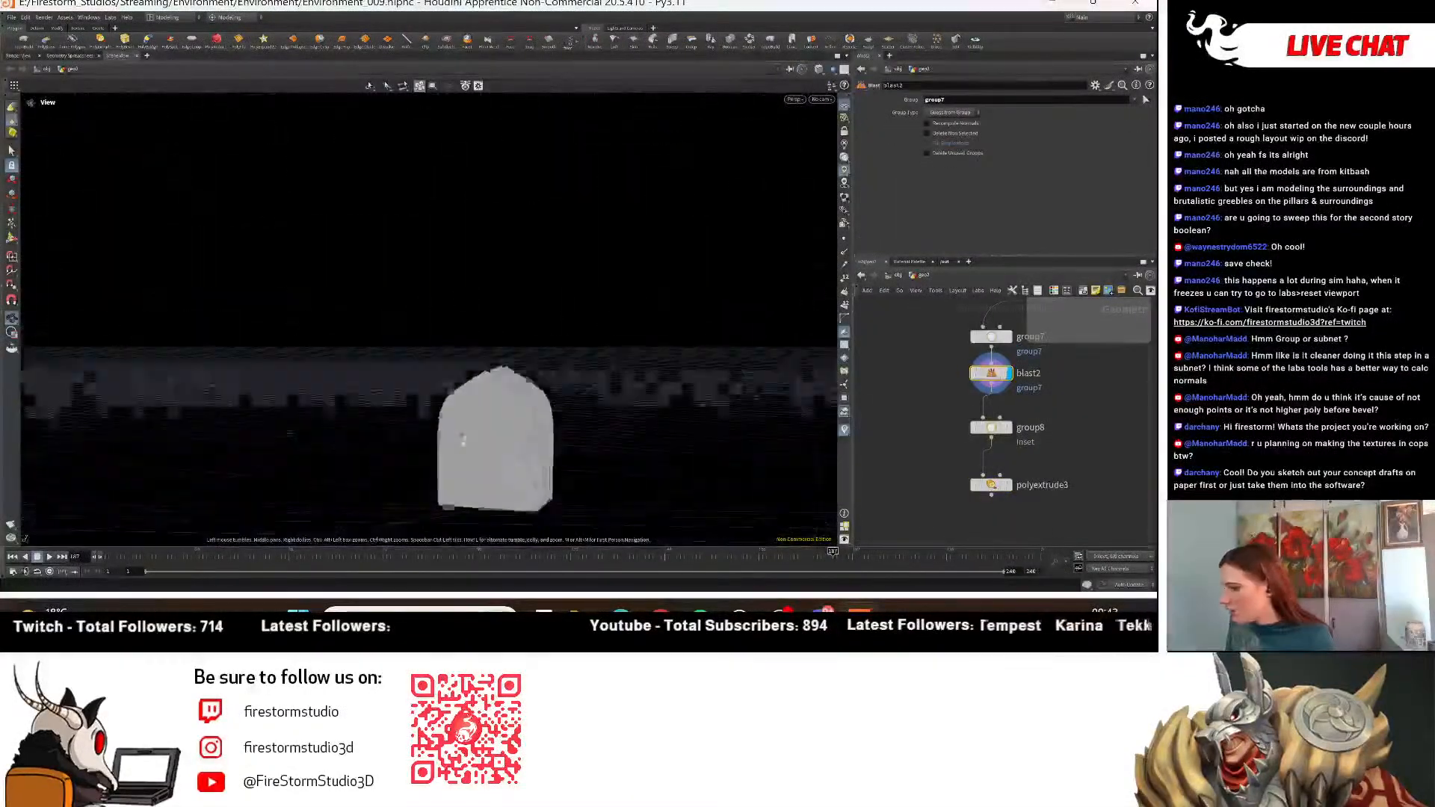
click(991, 336)
mouse_move(557, 329)
mouse_down()
mouse_move(554, 417)
mouse_move(551, 279)
mouse_move(547, 327)
mouse_up()
scroll(1076, 181, down, 4)
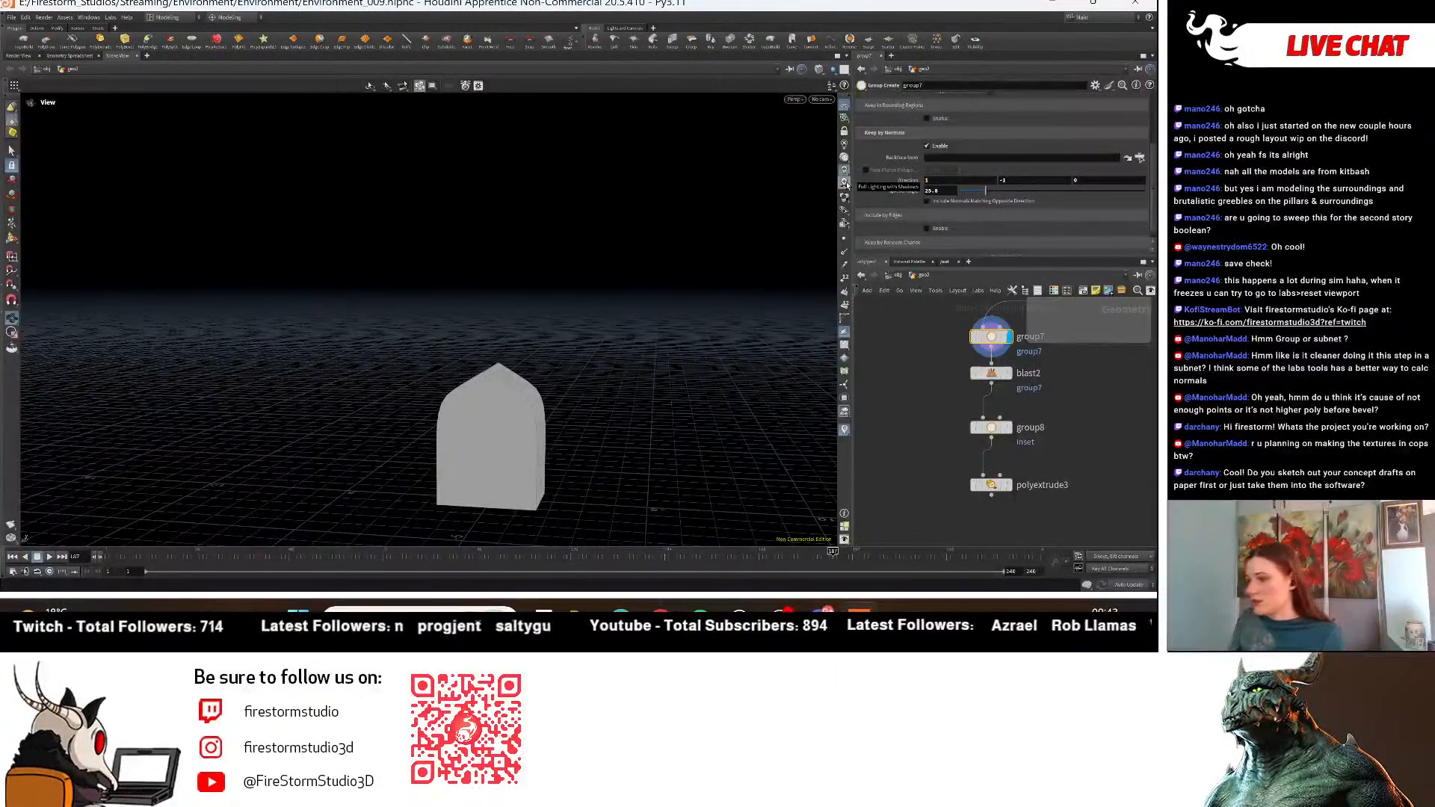
drag(698, 272, 648, 320)
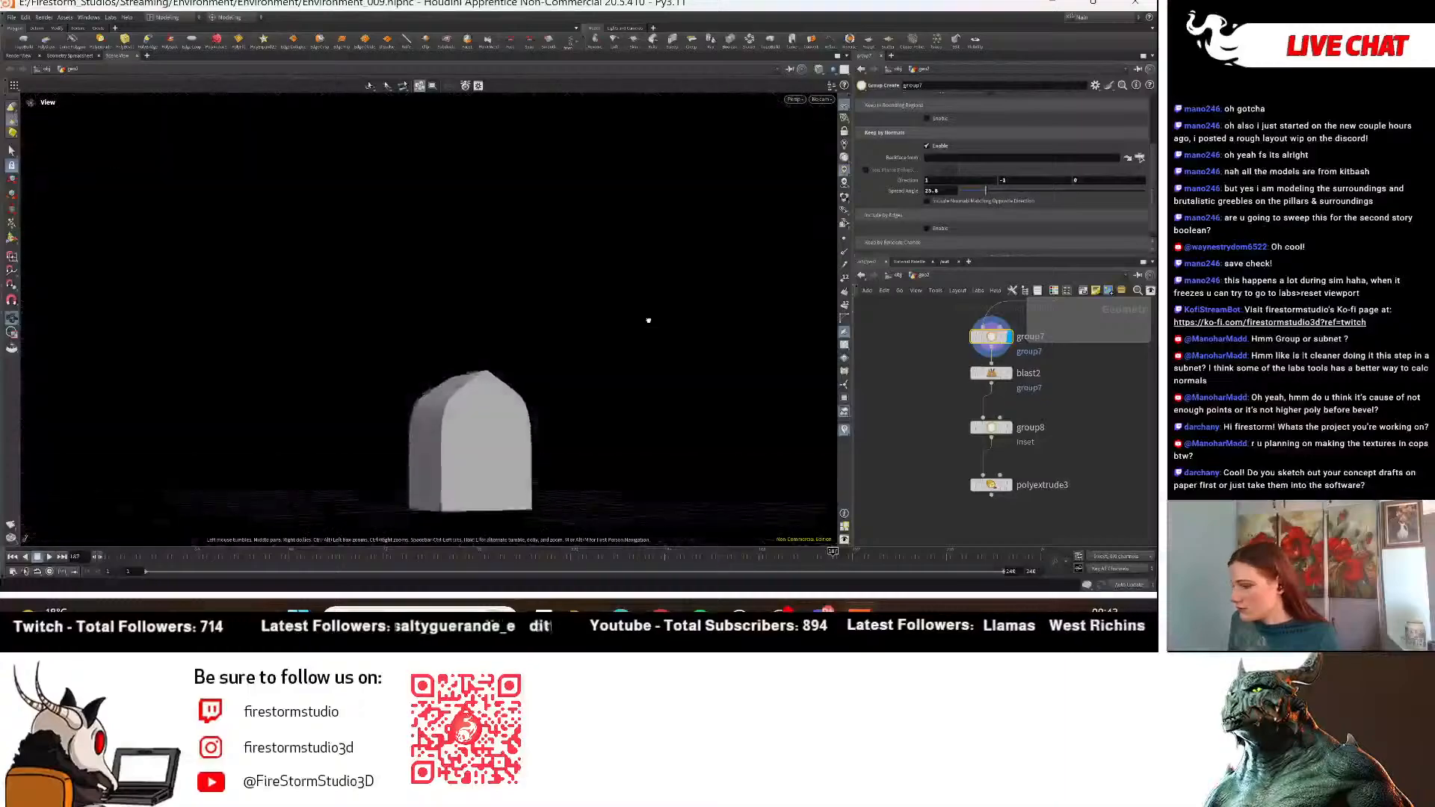
drag(992, 192, 1071, 191)
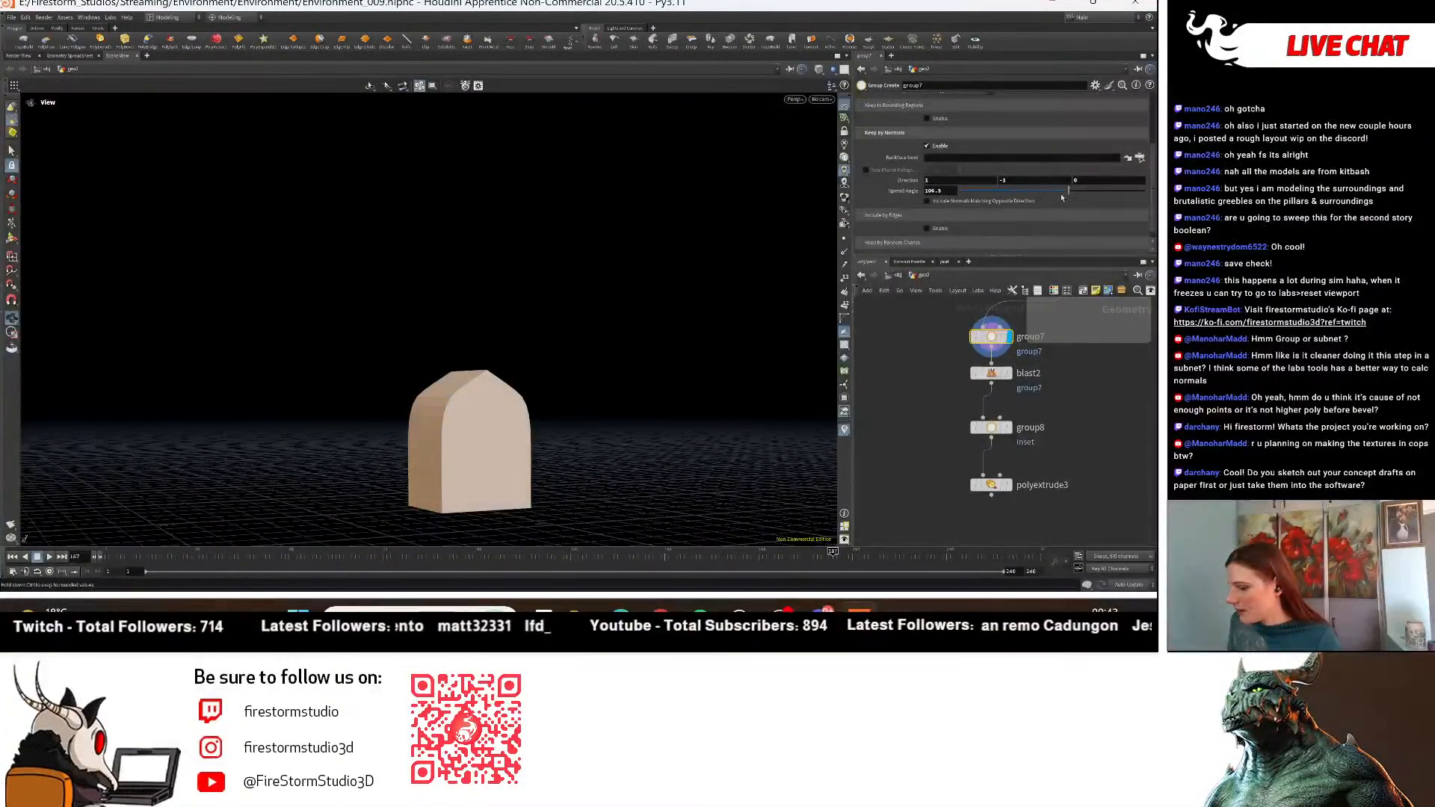
drag(463, 358, 618, 407)
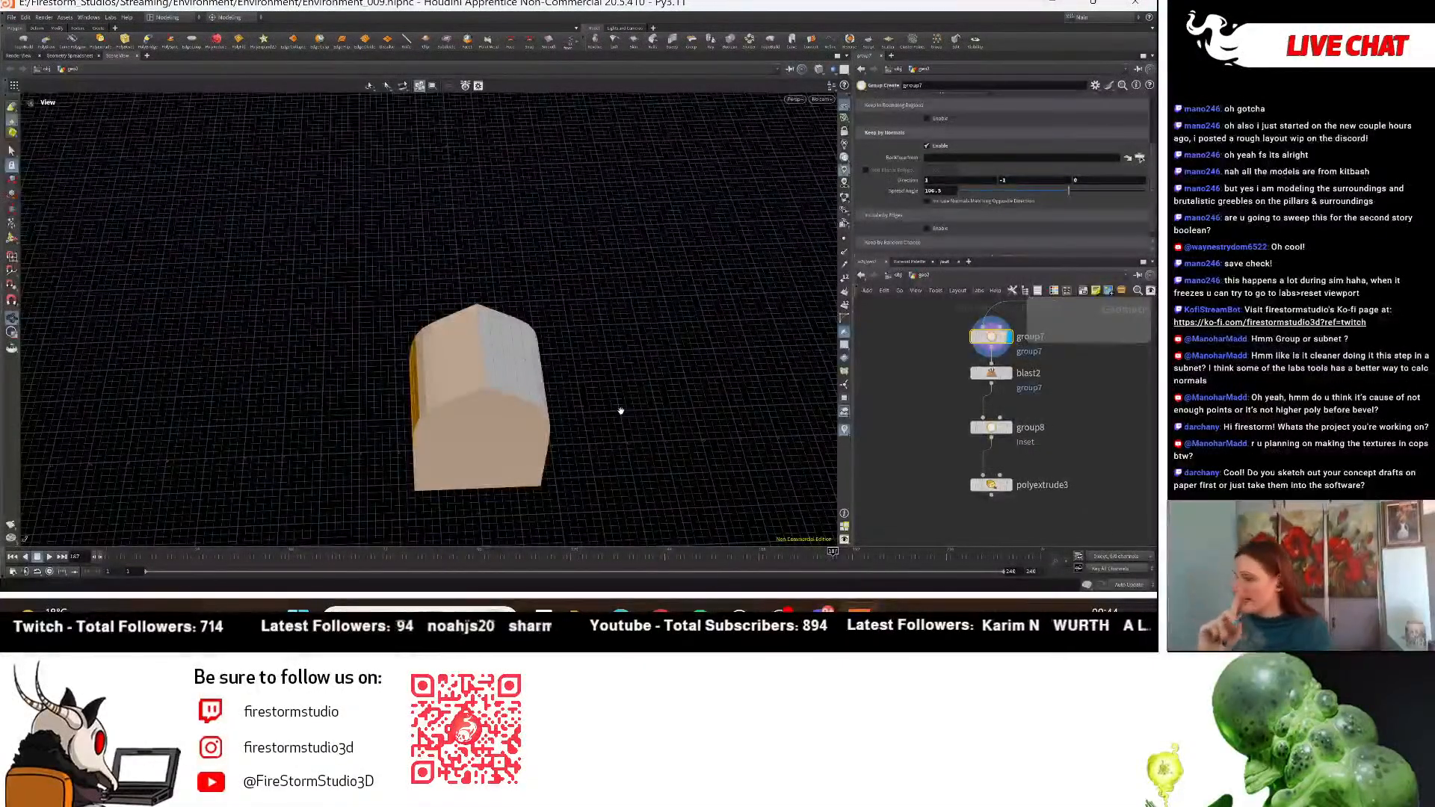
key(ctrl+z)
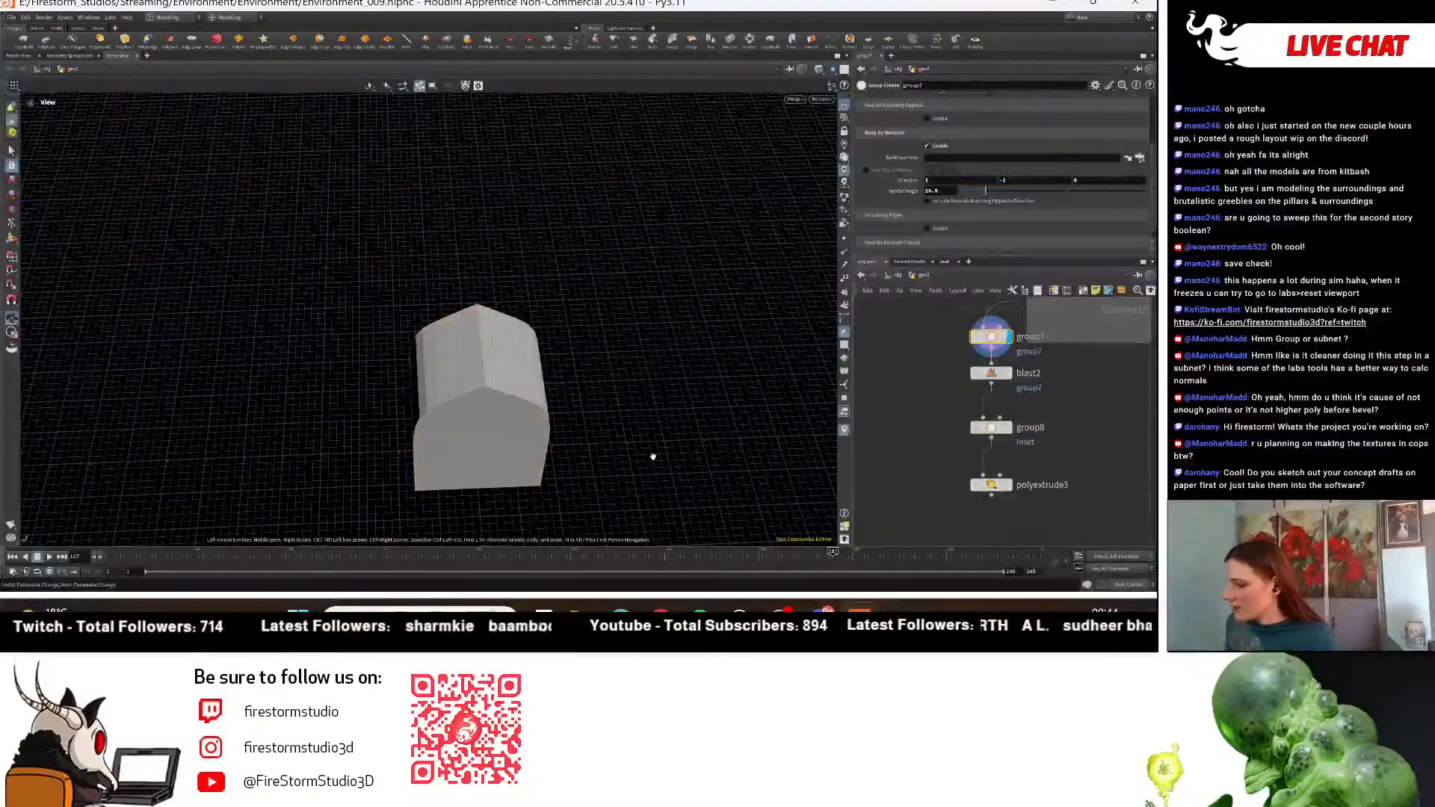
Display group8 with point markers shown and examine the points along the arch's outer faces up close.
drag(663, 352, 628, 463)
scroll(1055, 479, up, 2)
click(989, 405)
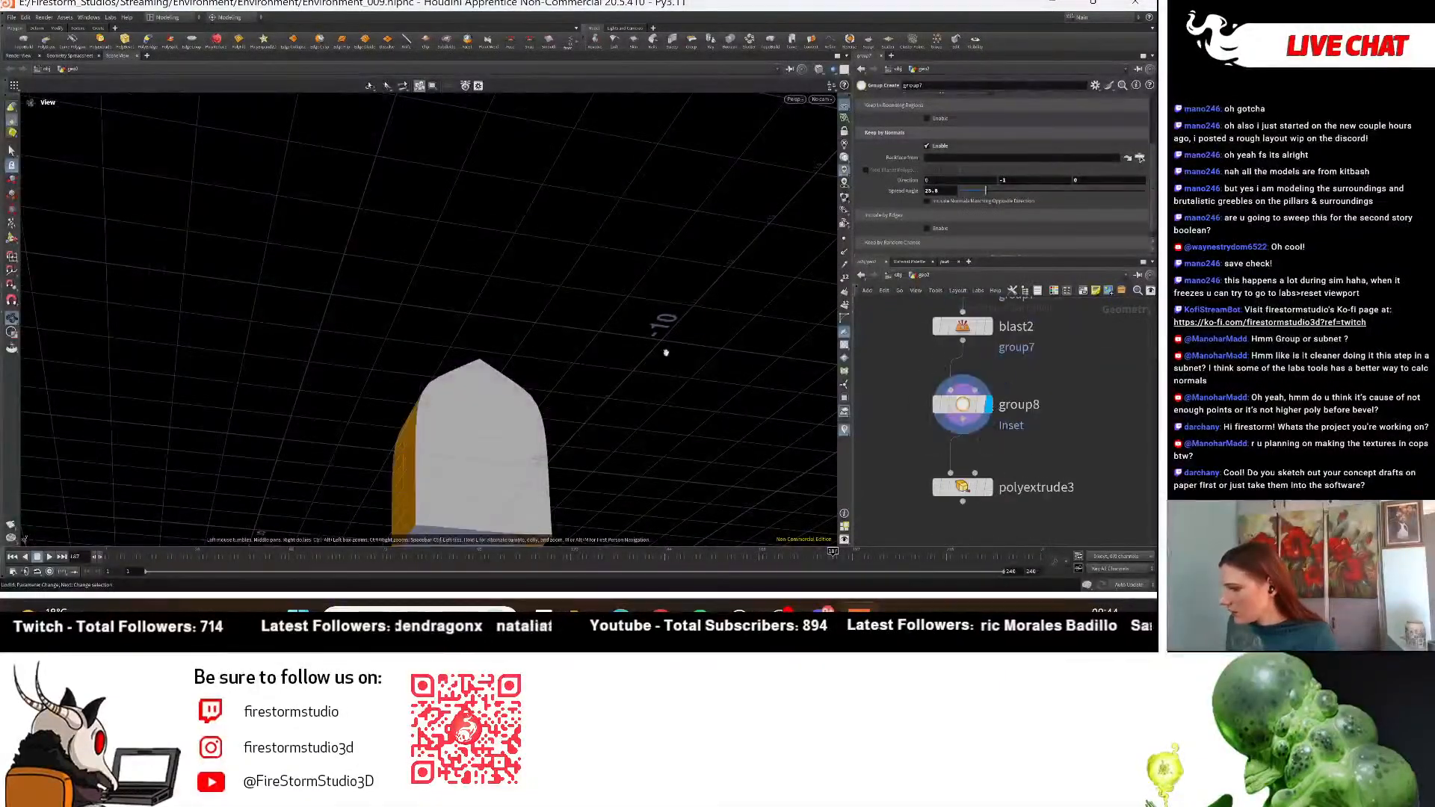
drag(666, 352, 663, 463)
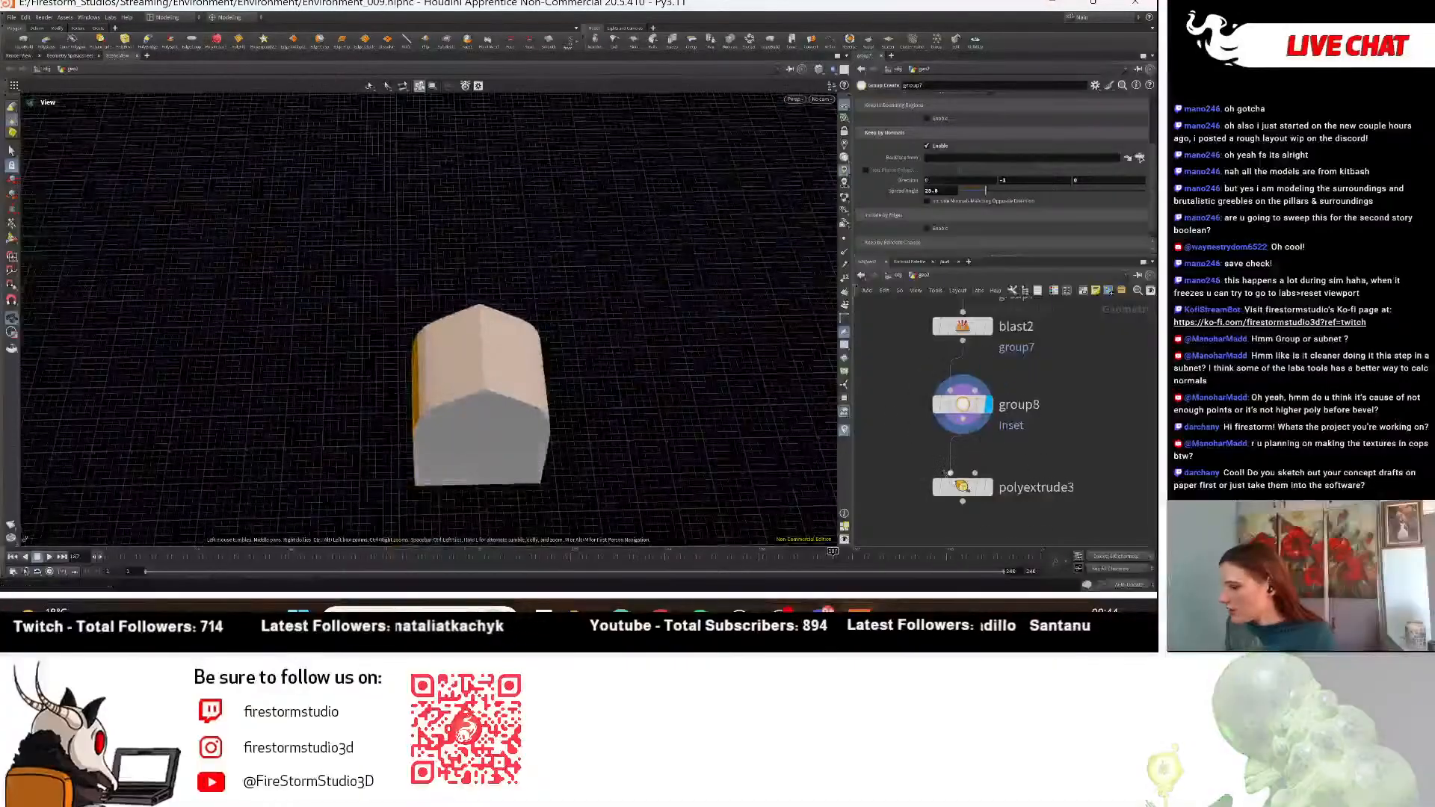
drag(964, 485, 964, 511)
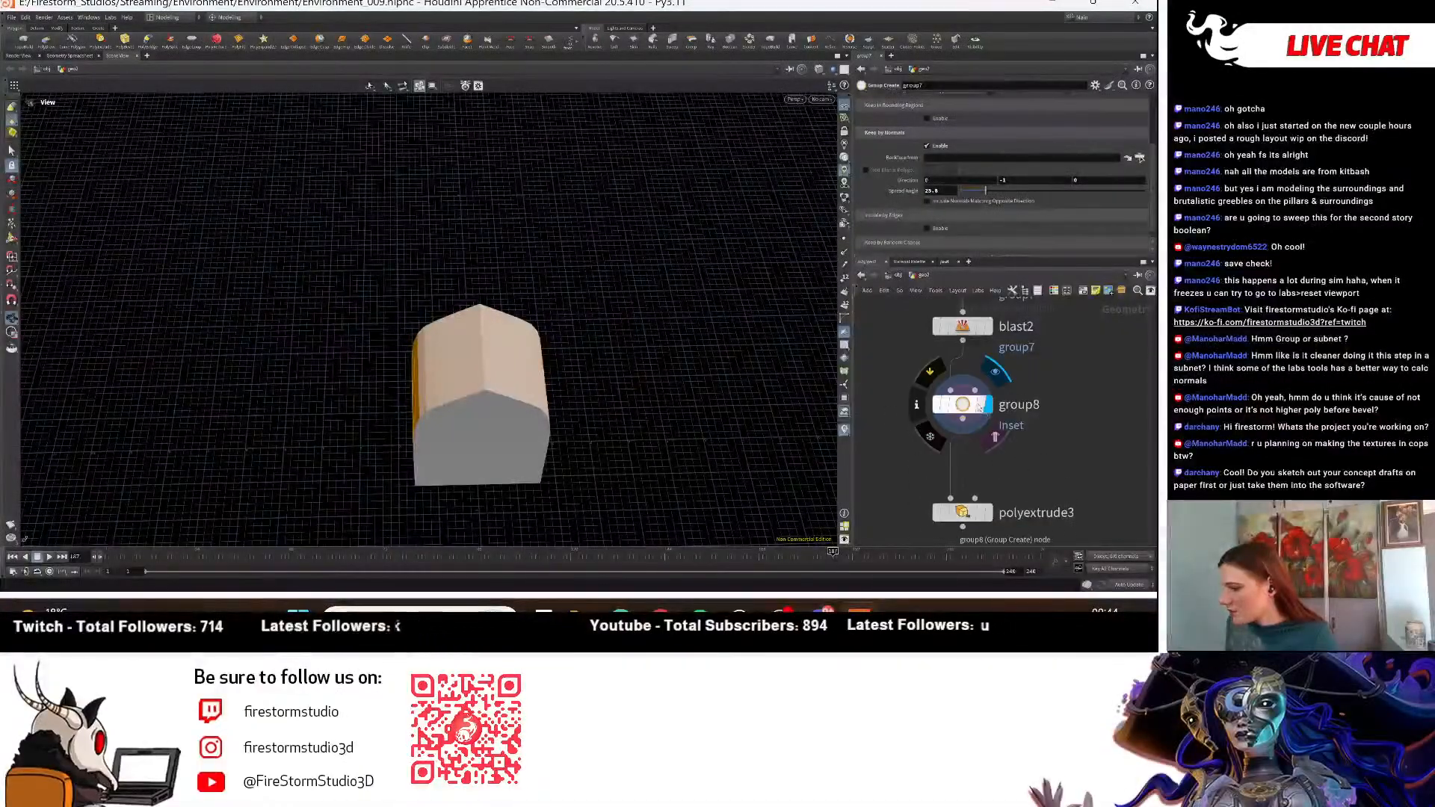
click(962, 404)
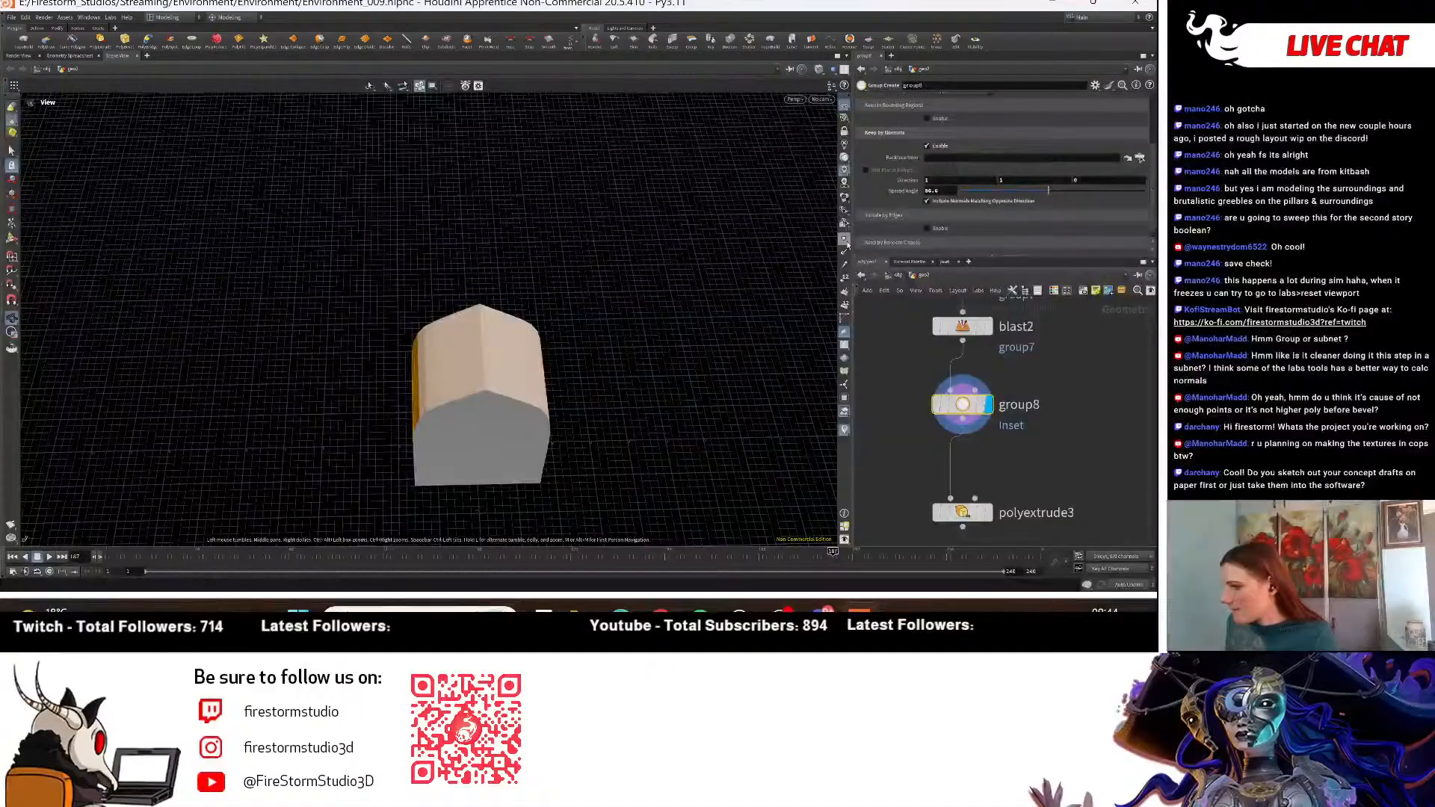
scroll(816, 329, up, 5)
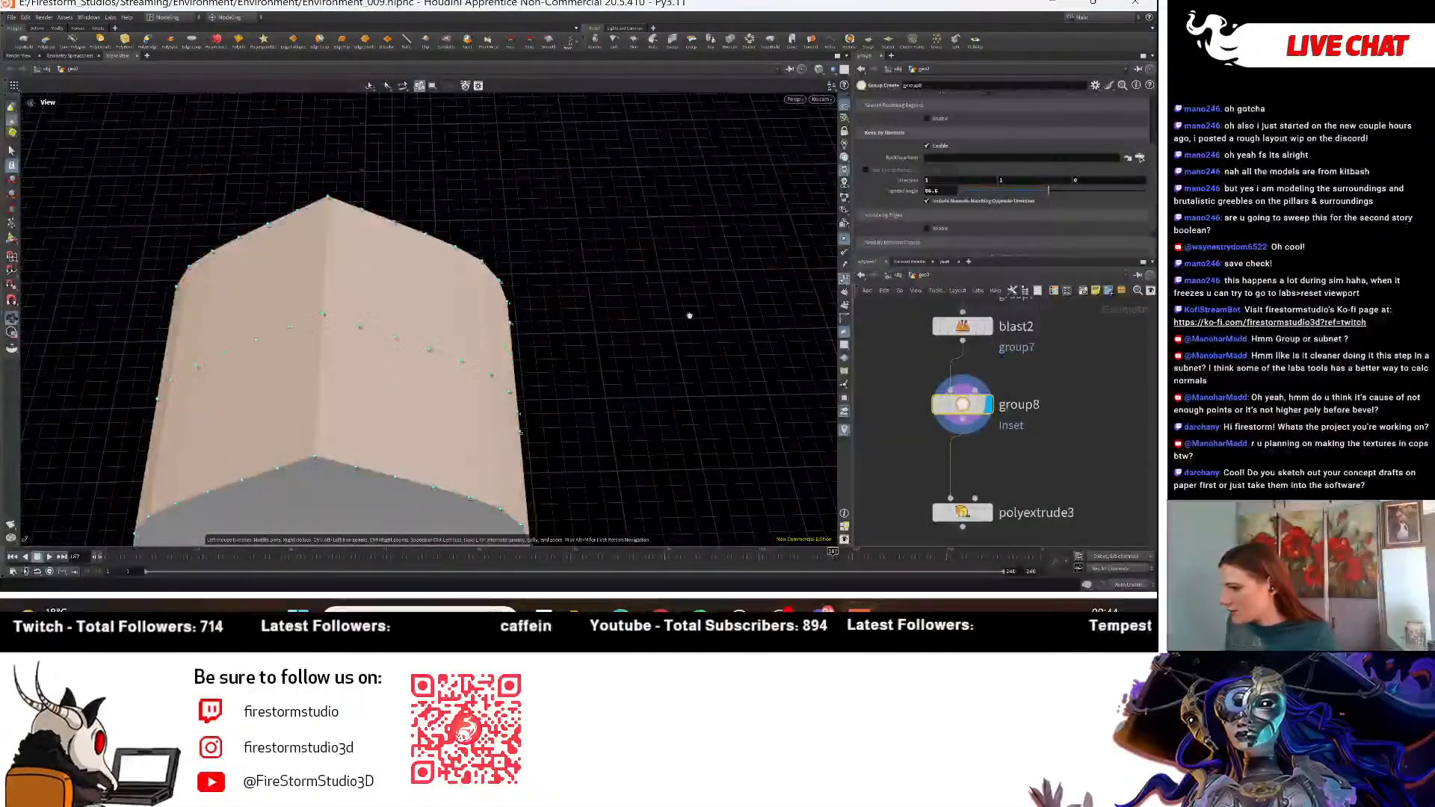
scroll(689, 315, up, 5)
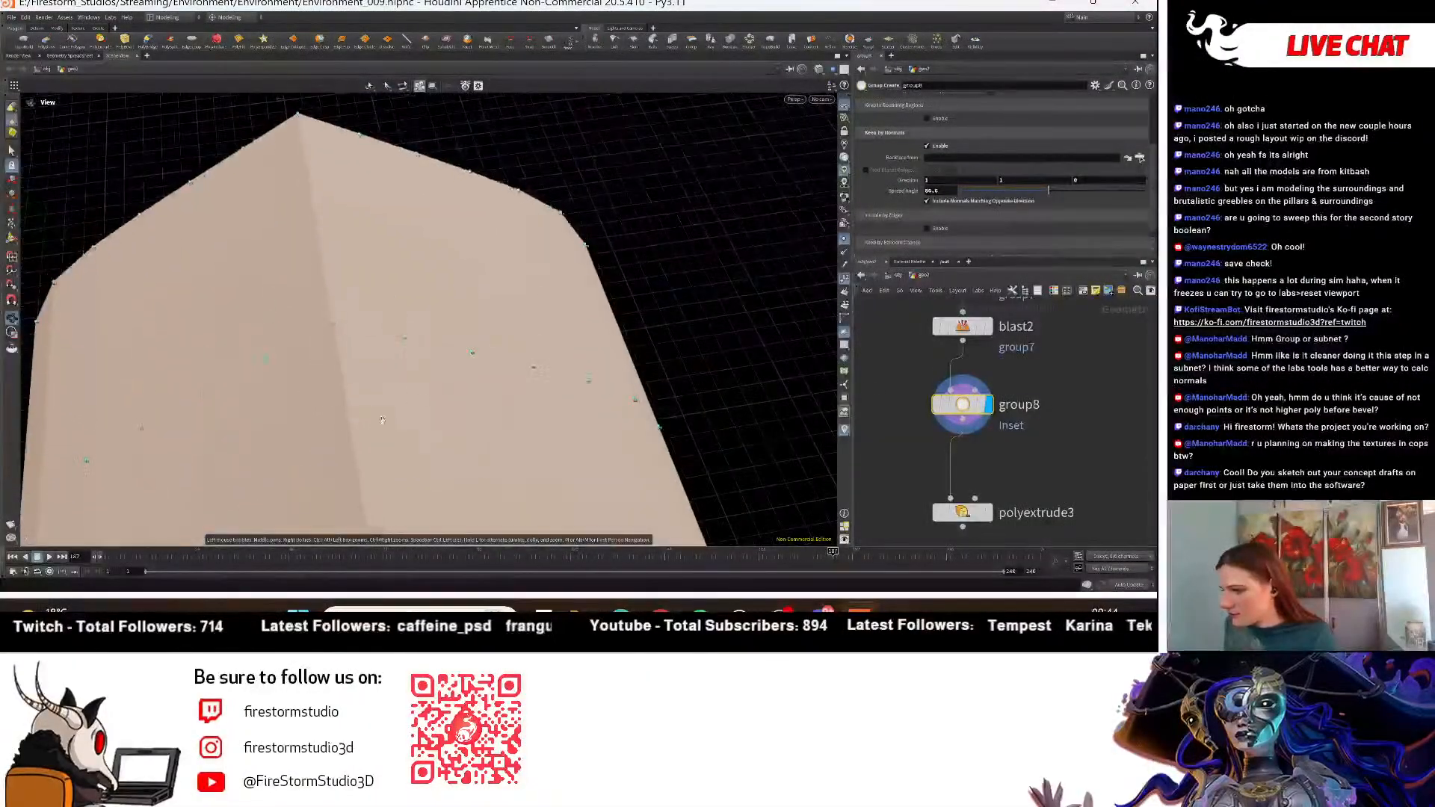
scroll(382, 420, up, 5)
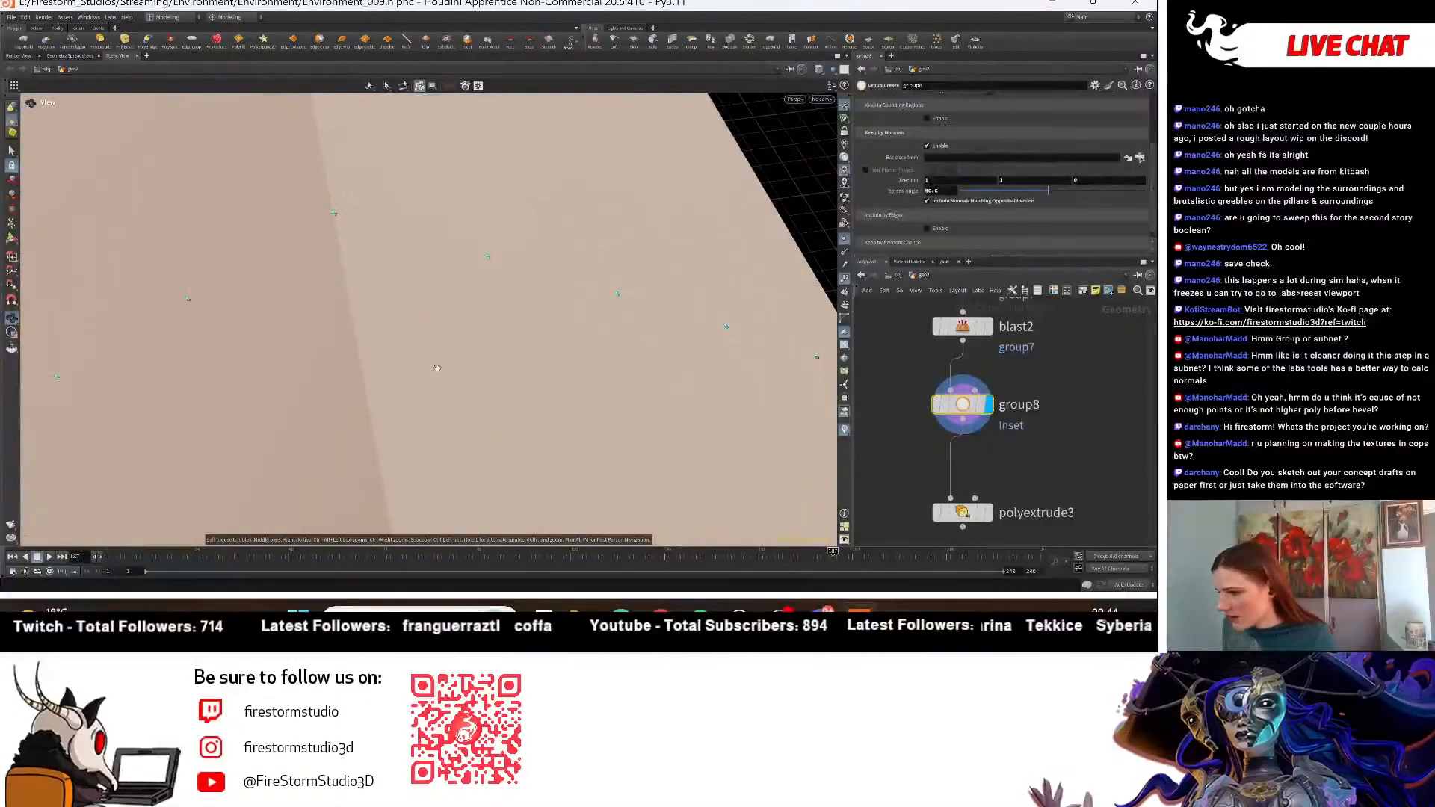
Insert a Fuse node between group8 and polyextrude3, display it, and compare it with group8's output.
scroll(1023, 440, down, 2)
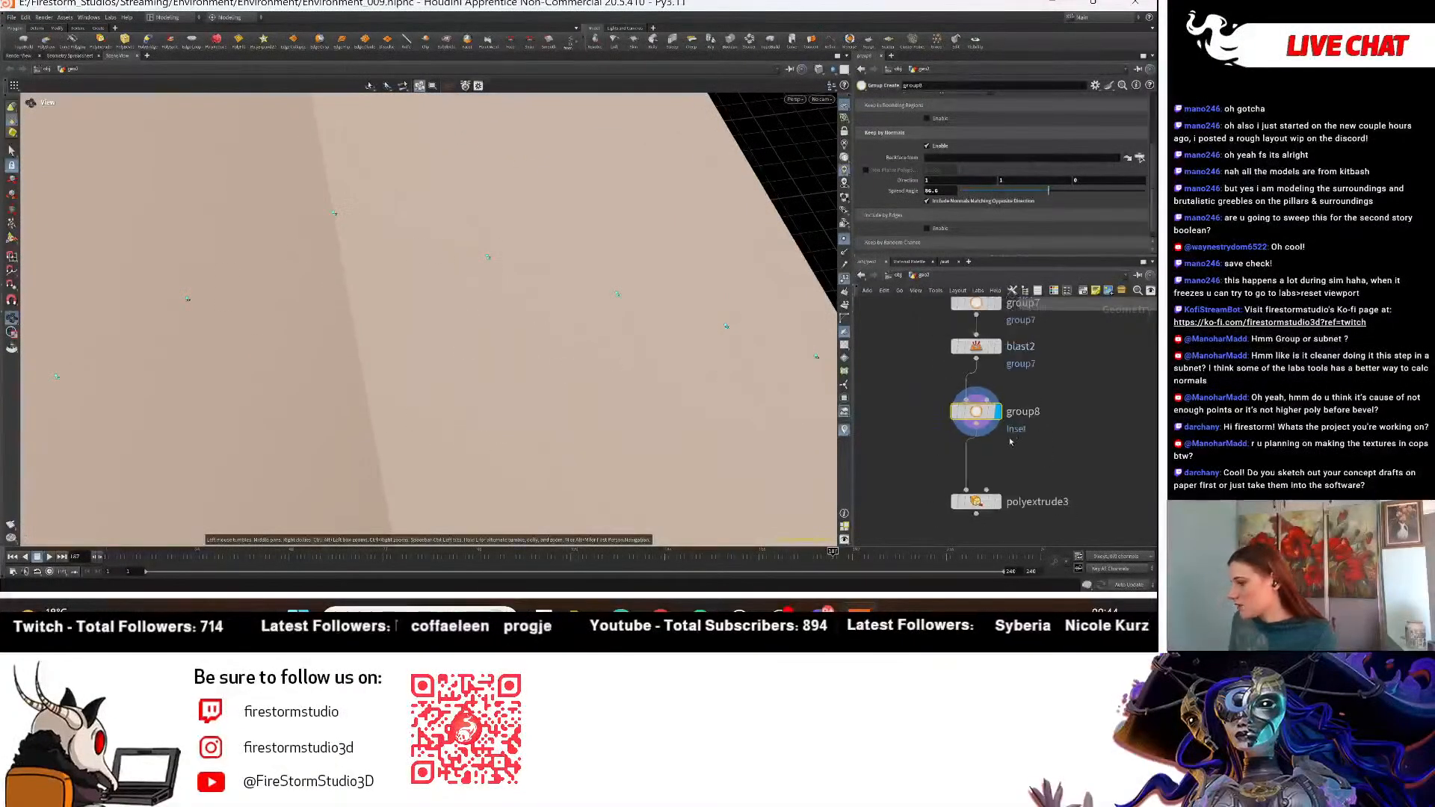
key(Tab)
text(fuse)
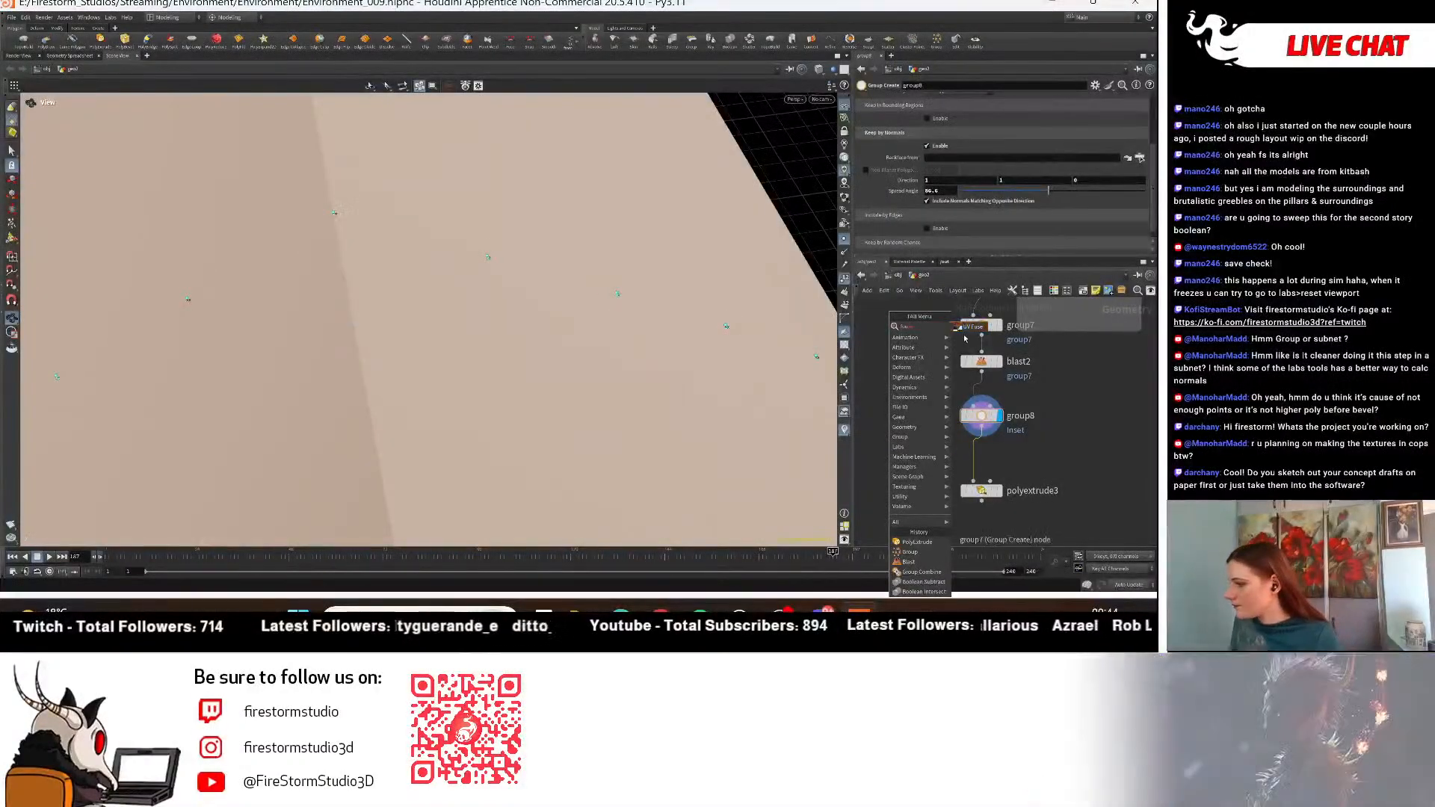
text(fuse)
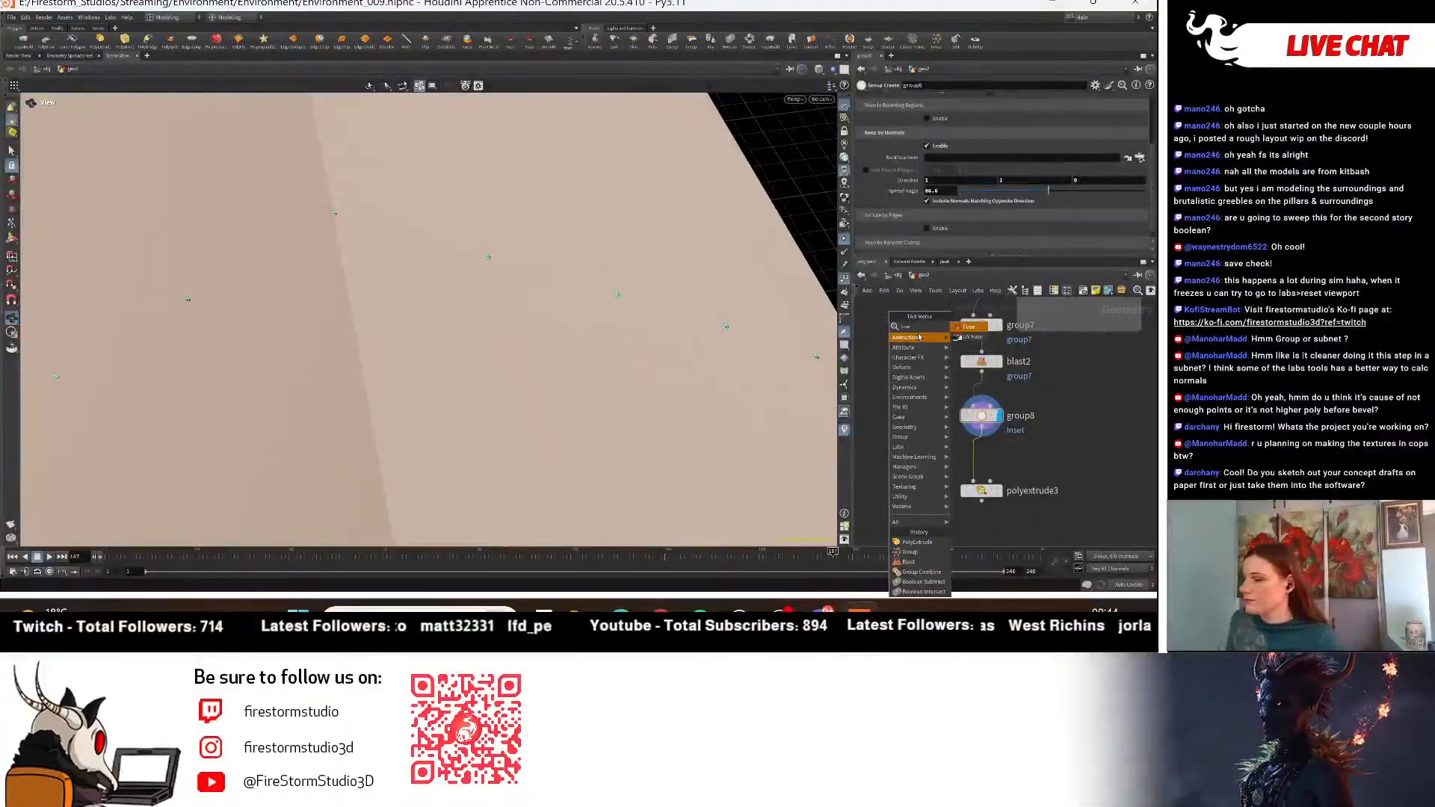
click(969, 330)
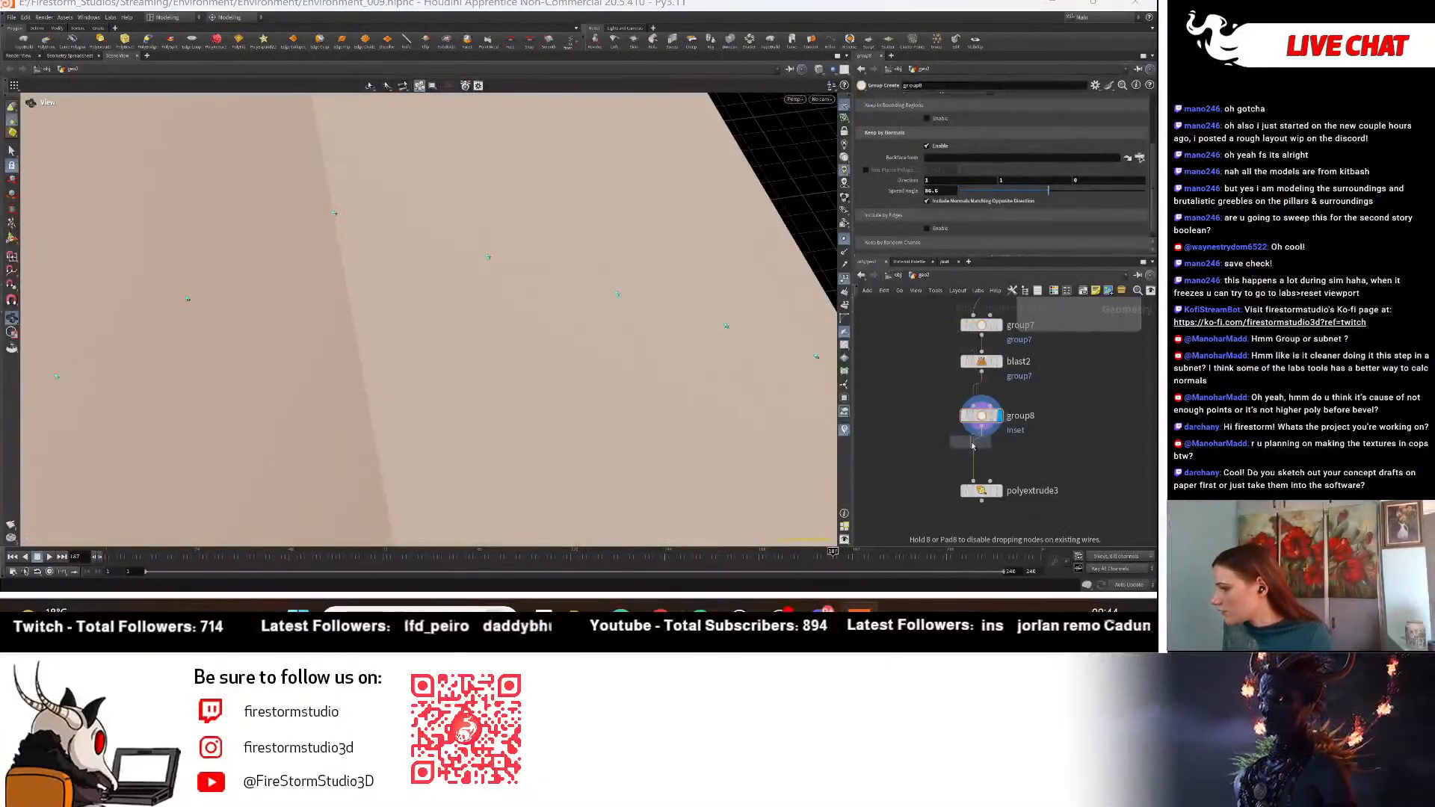
click(972, 457)
click(989, 457)
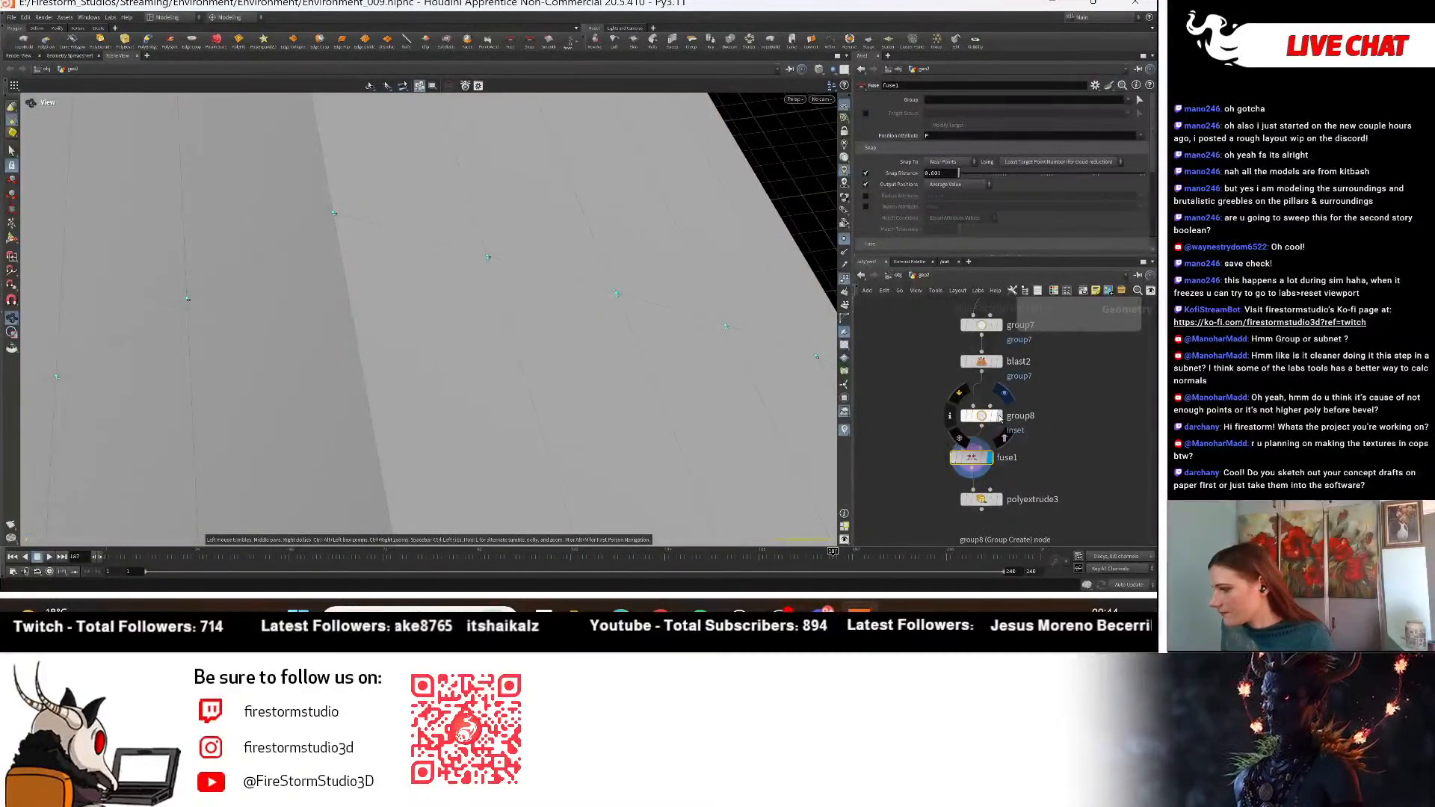
click(1001, 417)
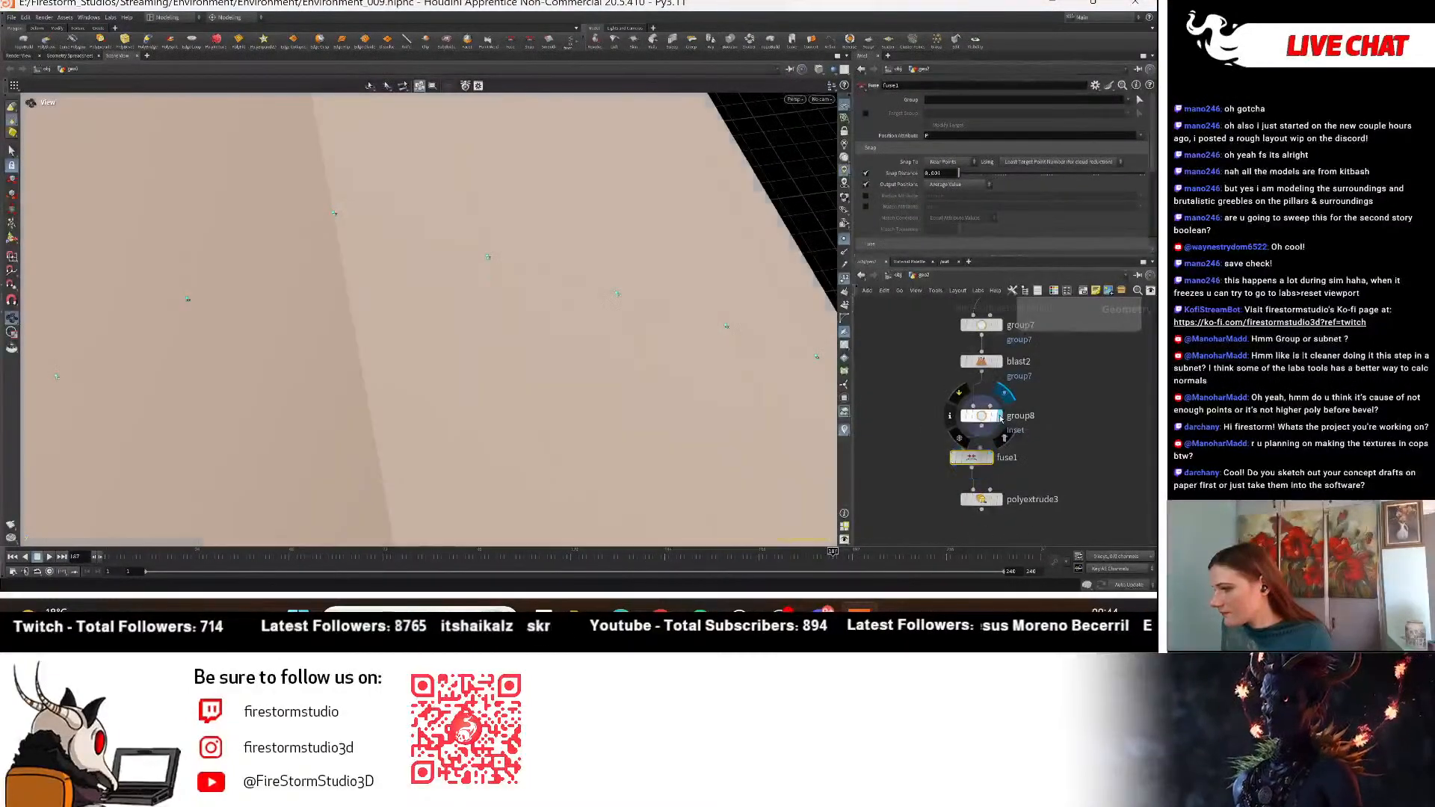
click(996, 463)
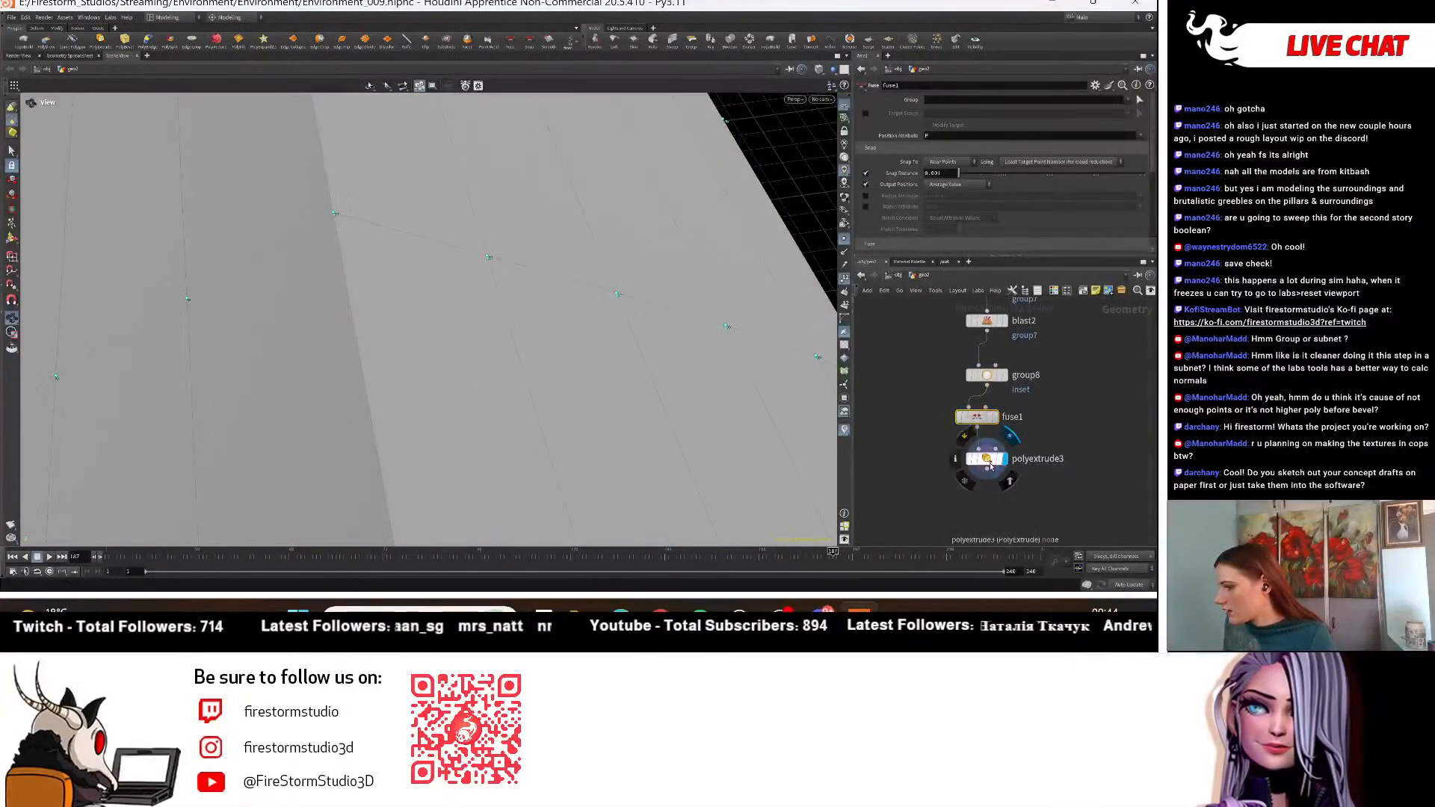
Set polyextrude3's inset to about 0.28 and output its front faces as the extrudeFront group.
click(990, 462)
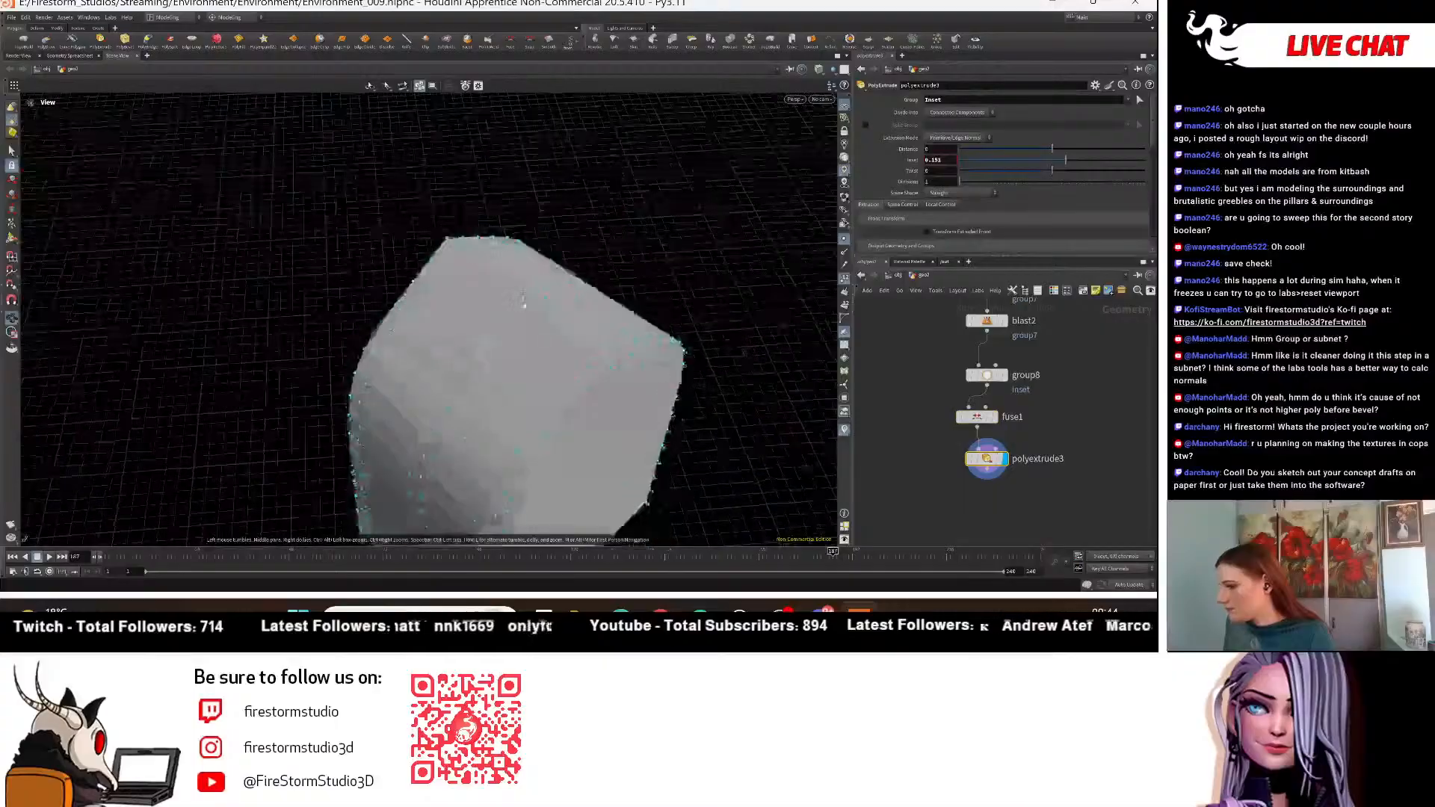
drag(523, 300, 826, 288)
drag(1066, 161, 1077, 162)
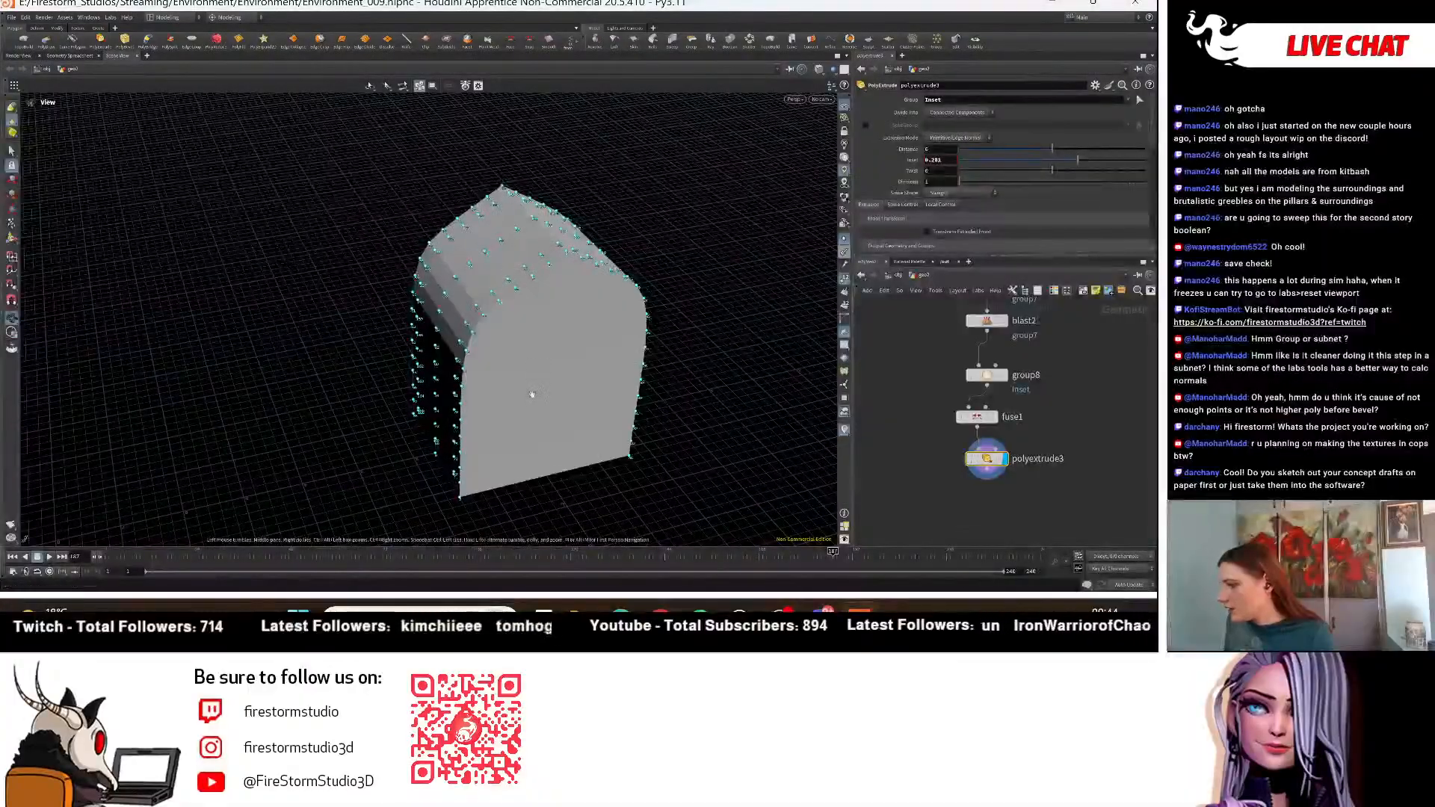
drag(532, 394, 617, 419)
scroll(947, 200, down, 5)
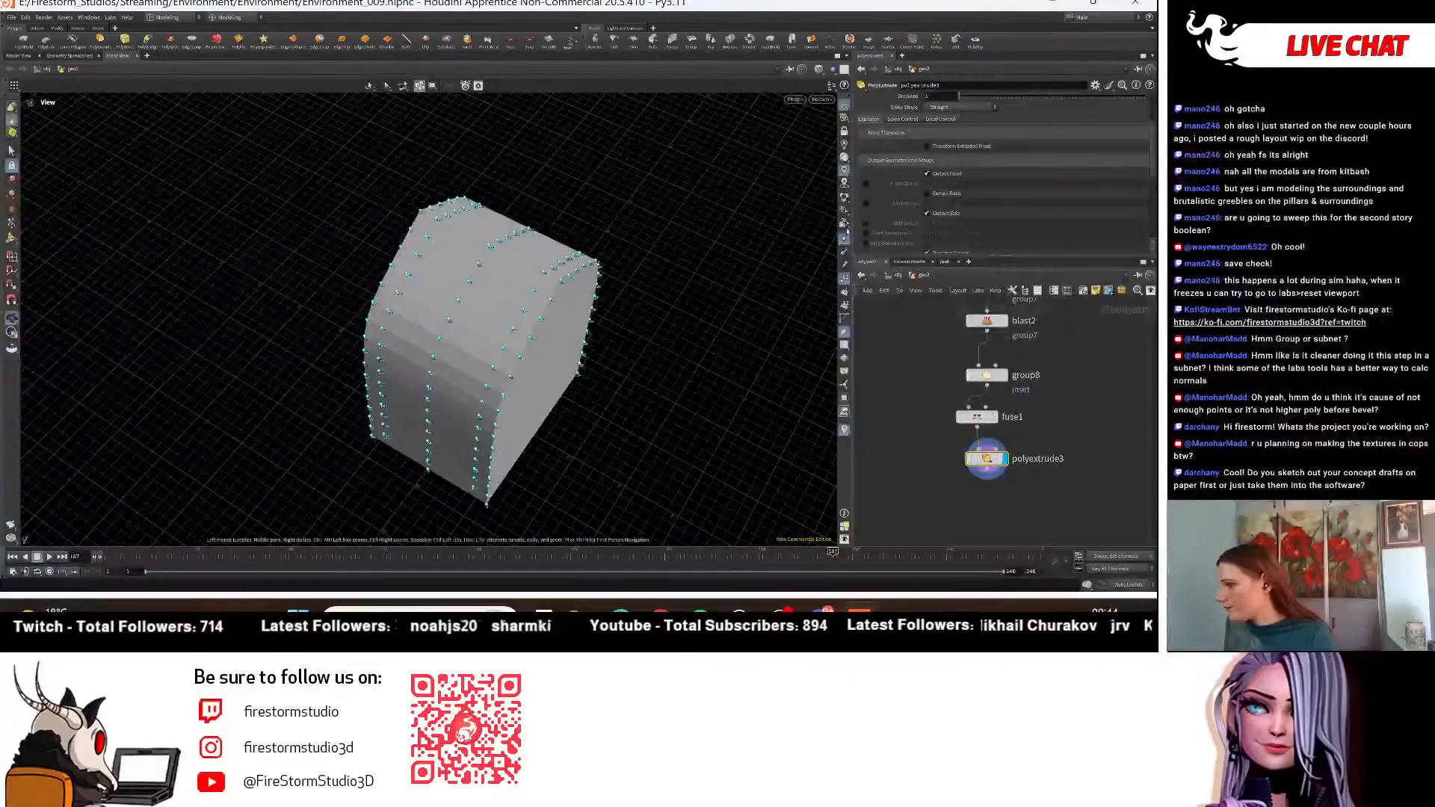
click(865, 183)
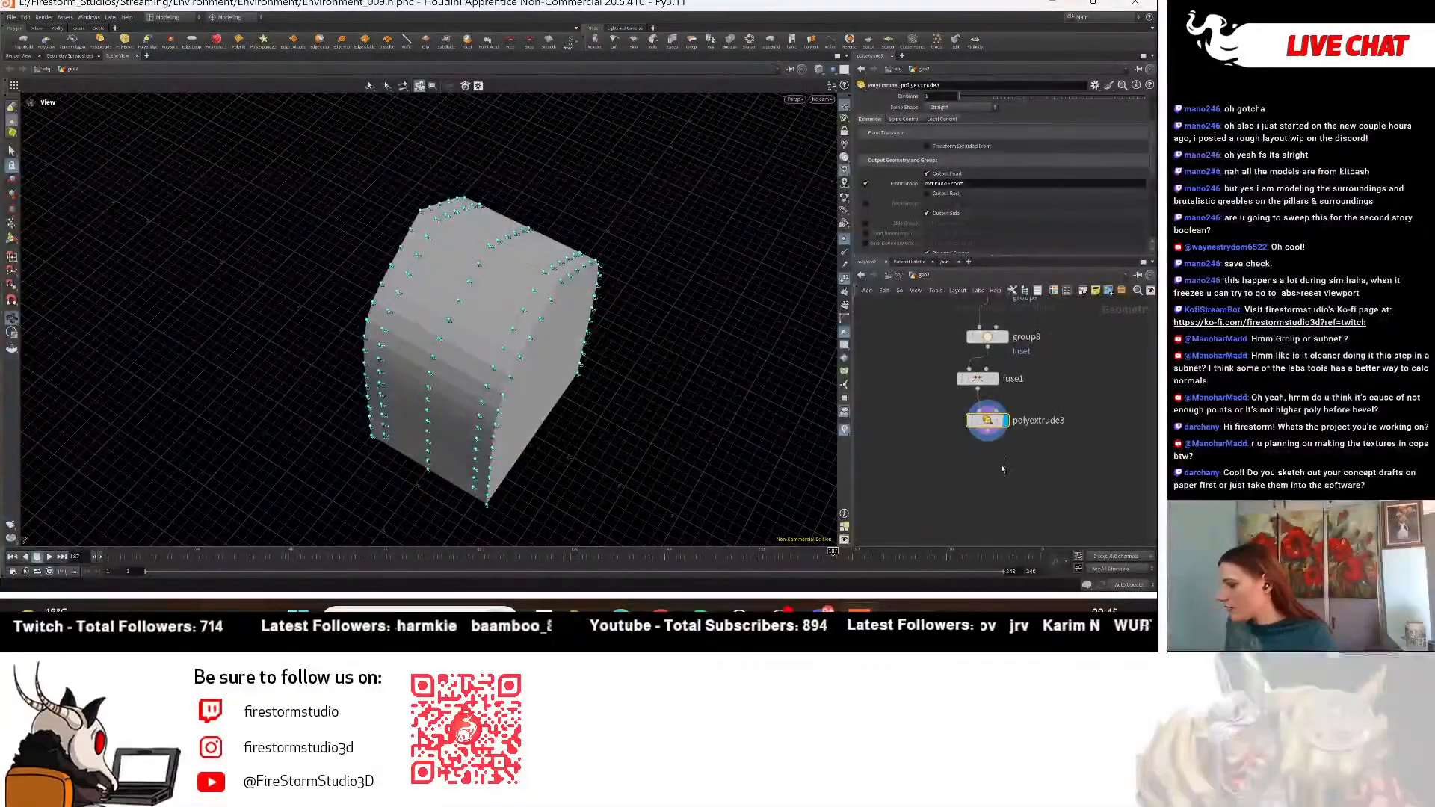
Add another PolyExtrude node below polyextrude3, connect and display it, and limit it to the extrudeFront group.
key(Tab)
mouse_move(1002, 467)
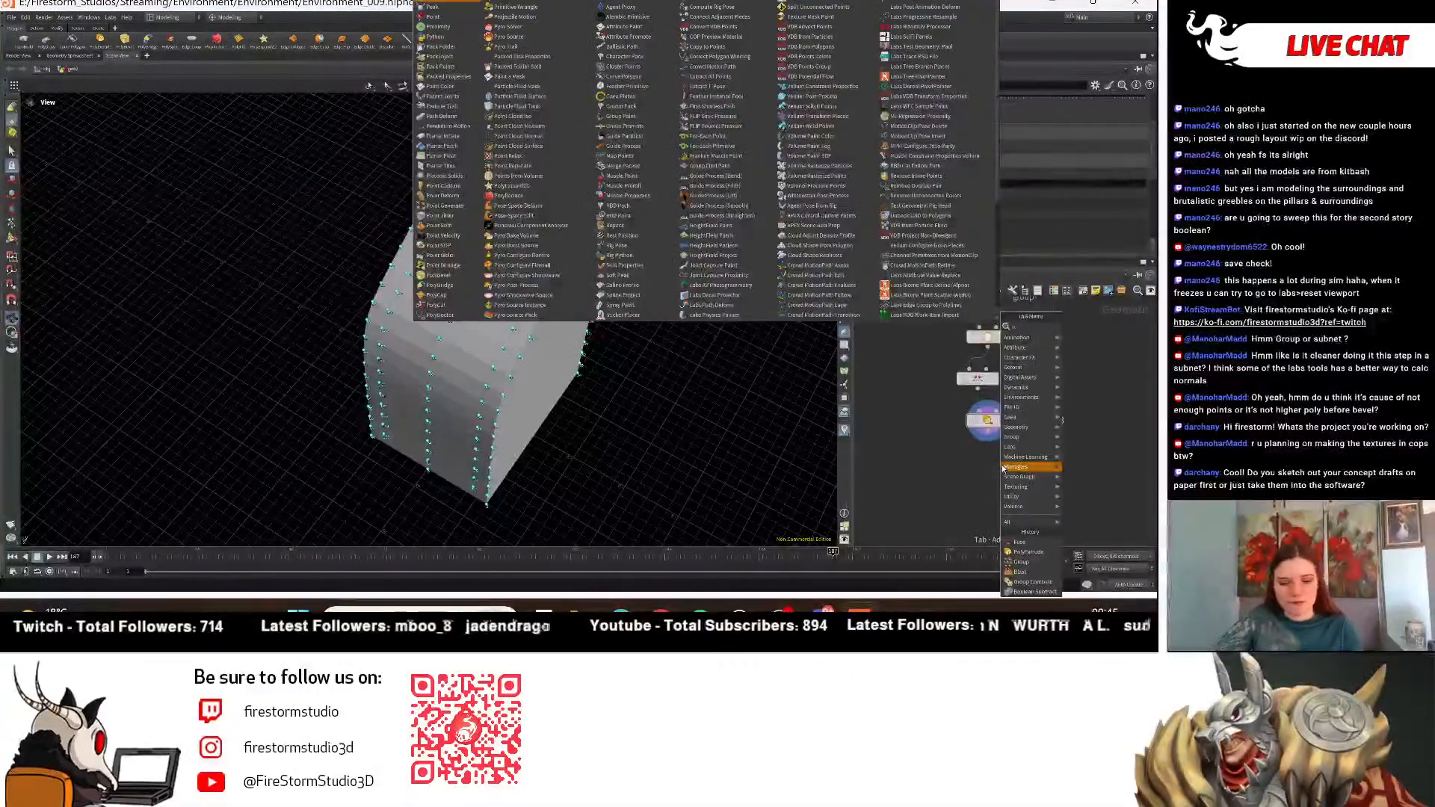
text(polyex)
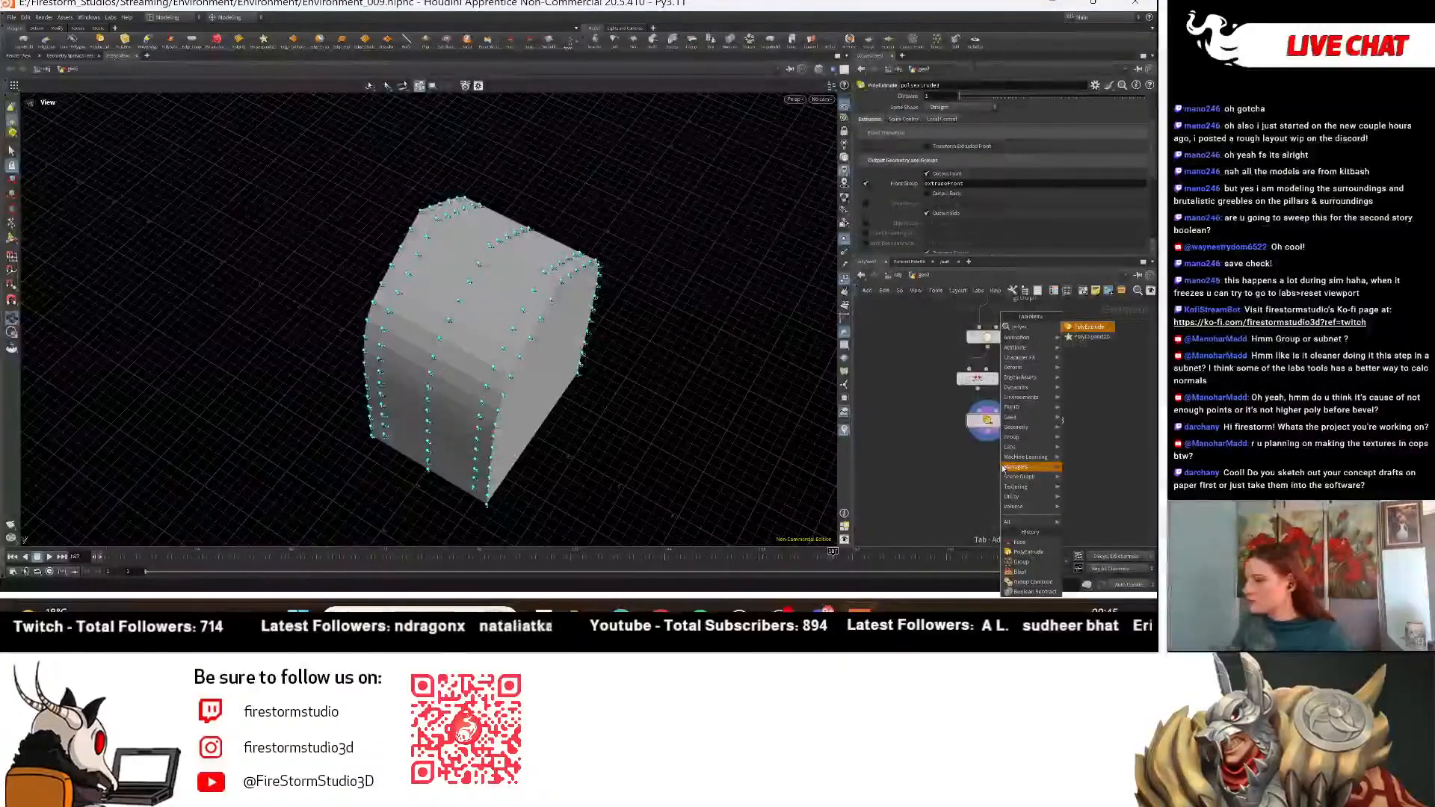
key(Return)
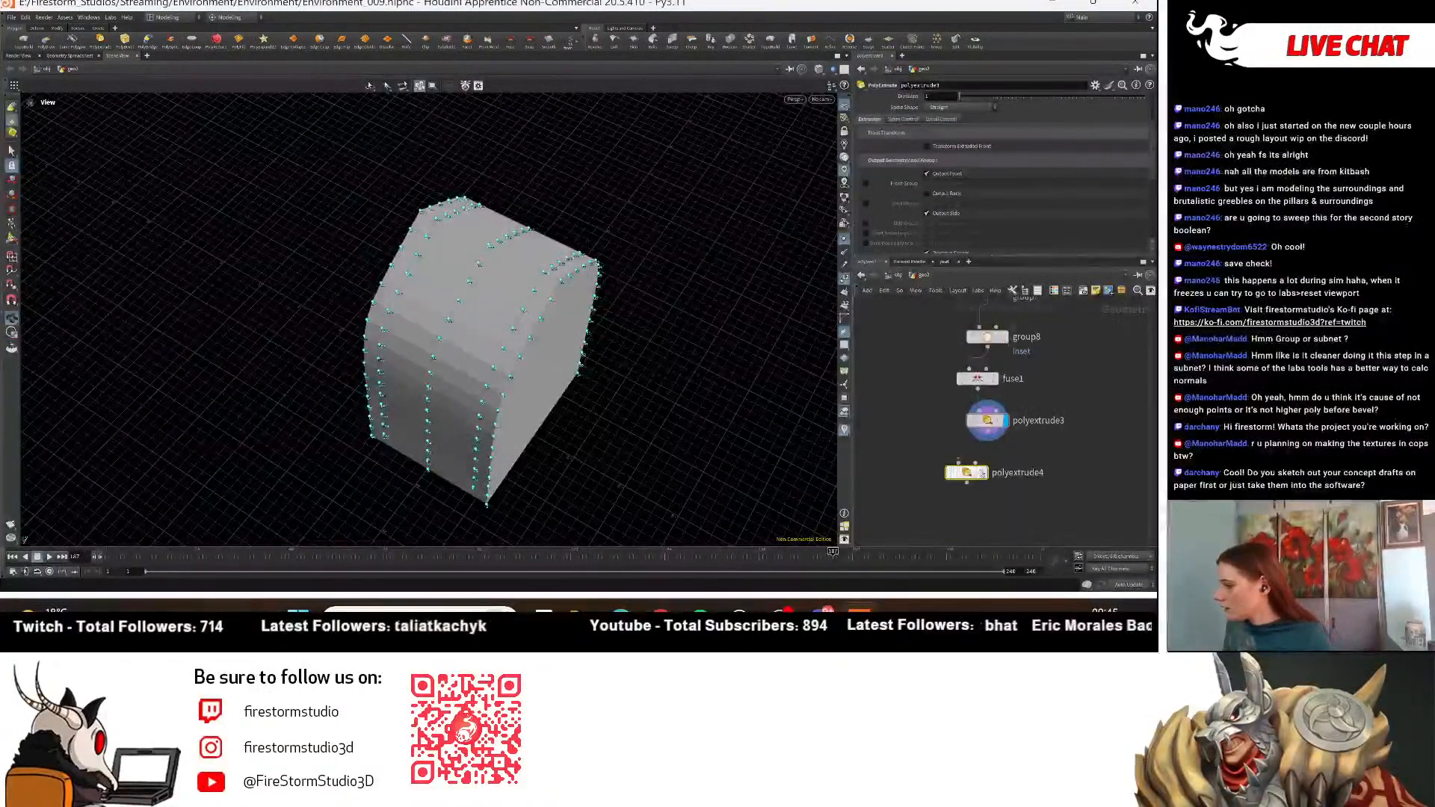
click(988, 474)
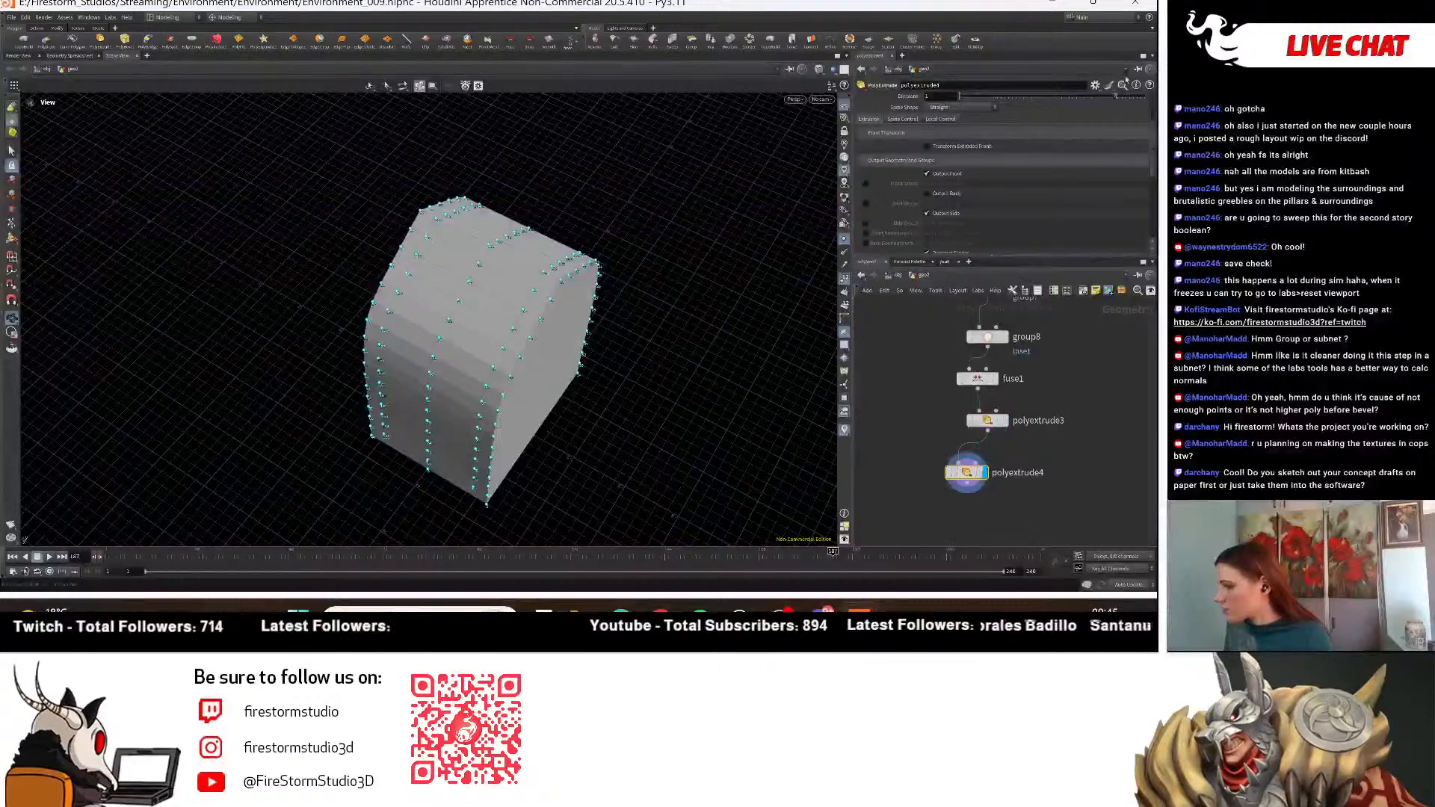
scroll(1110, 126, up, 3)
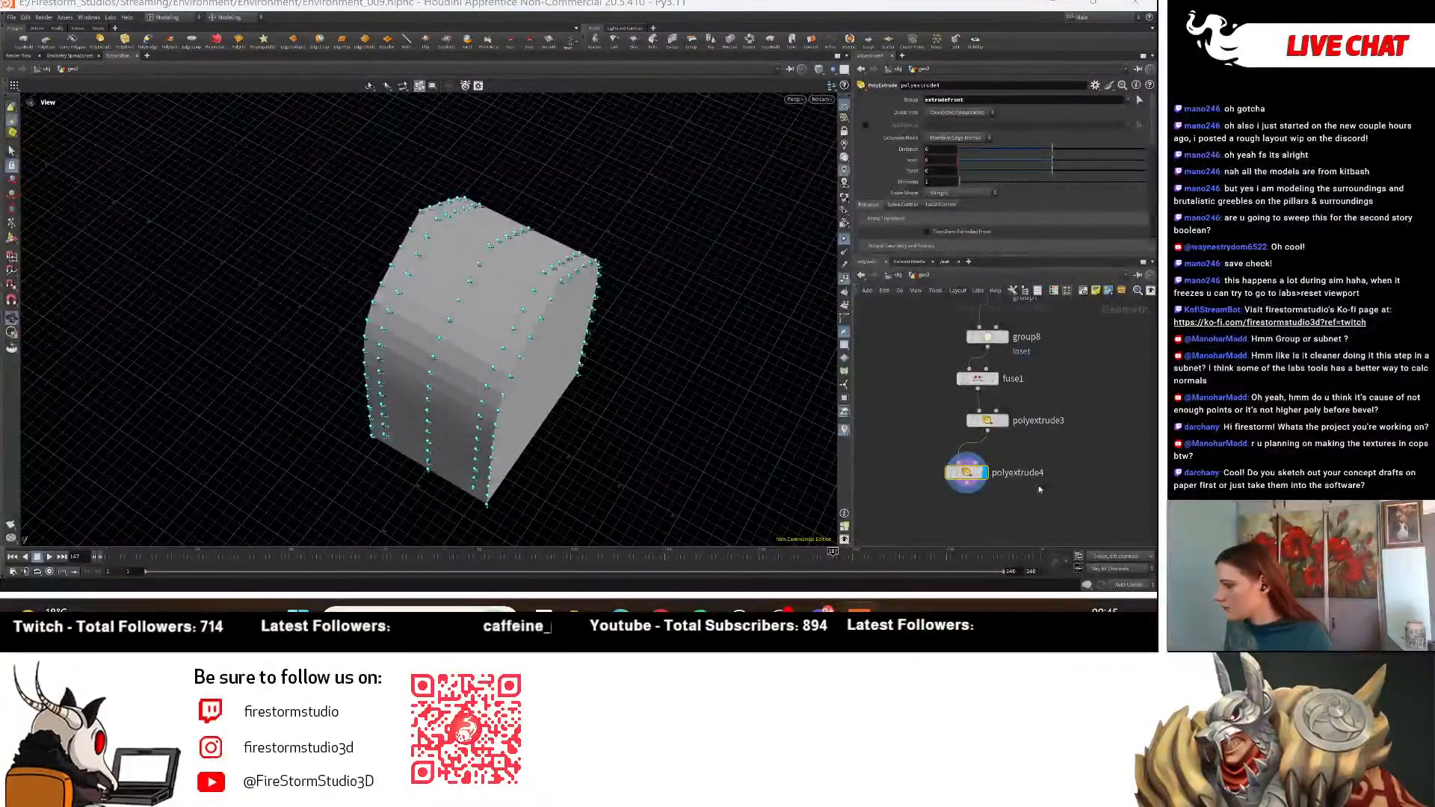
Check polyextrude3's front group output and inspect the arch with polyextrude4 selected.
click(987, 420)
scroll(971, 187, down, 5)
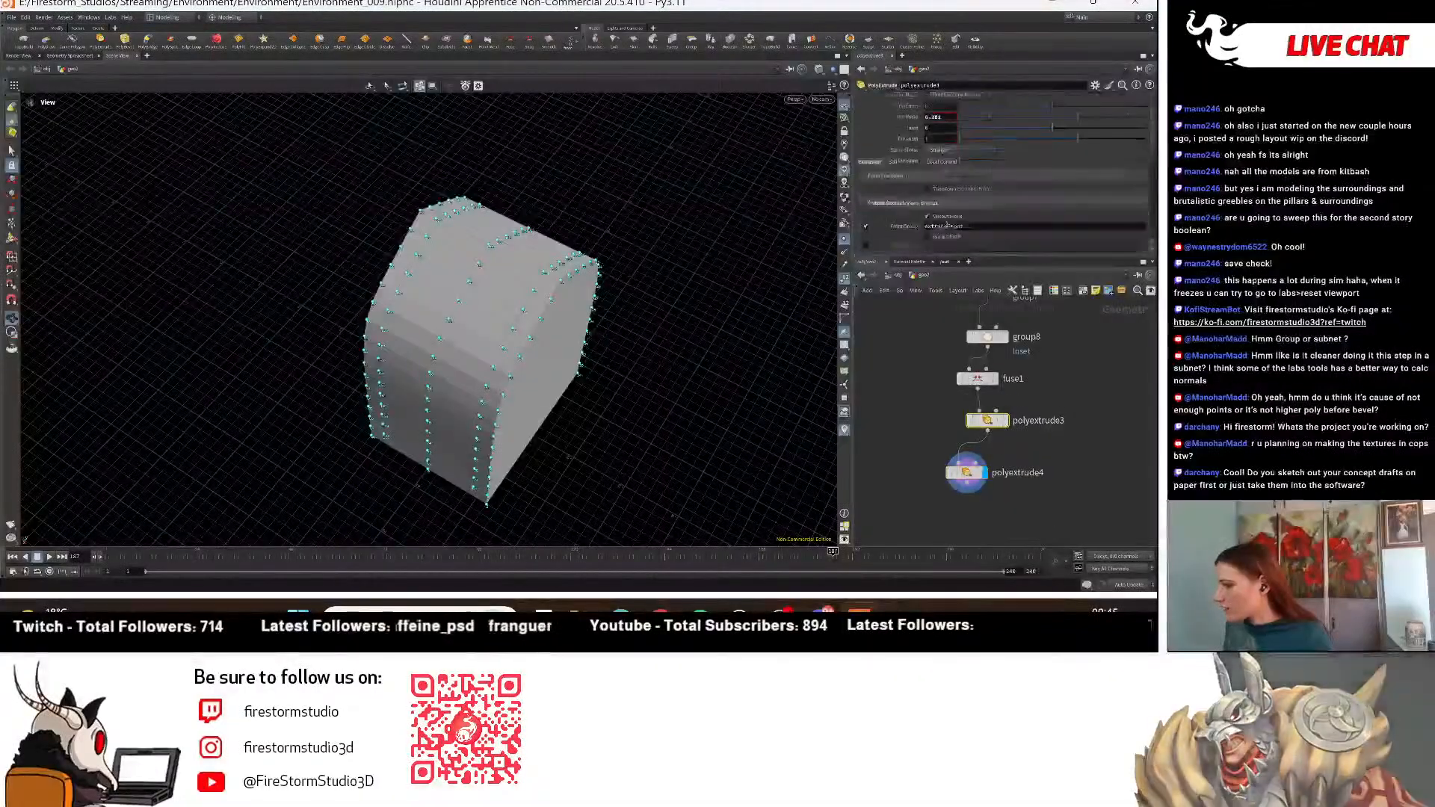
click(967, 472)
drag(538, 280, 750, 417)
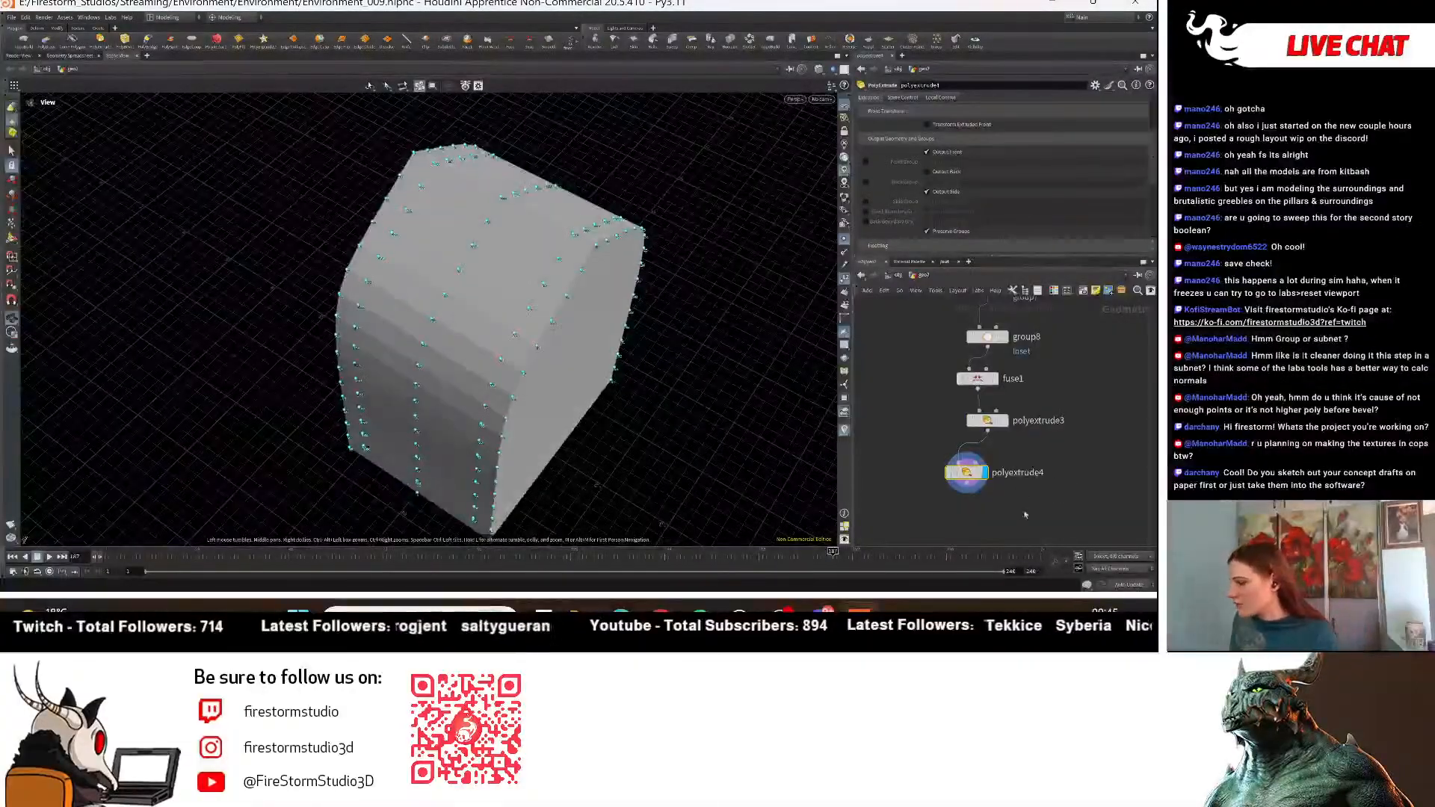
Extrude the extrudeFront faces outward by increasing polyextrude4's distance.
key(Tab)
mouse_move(1035, 506)
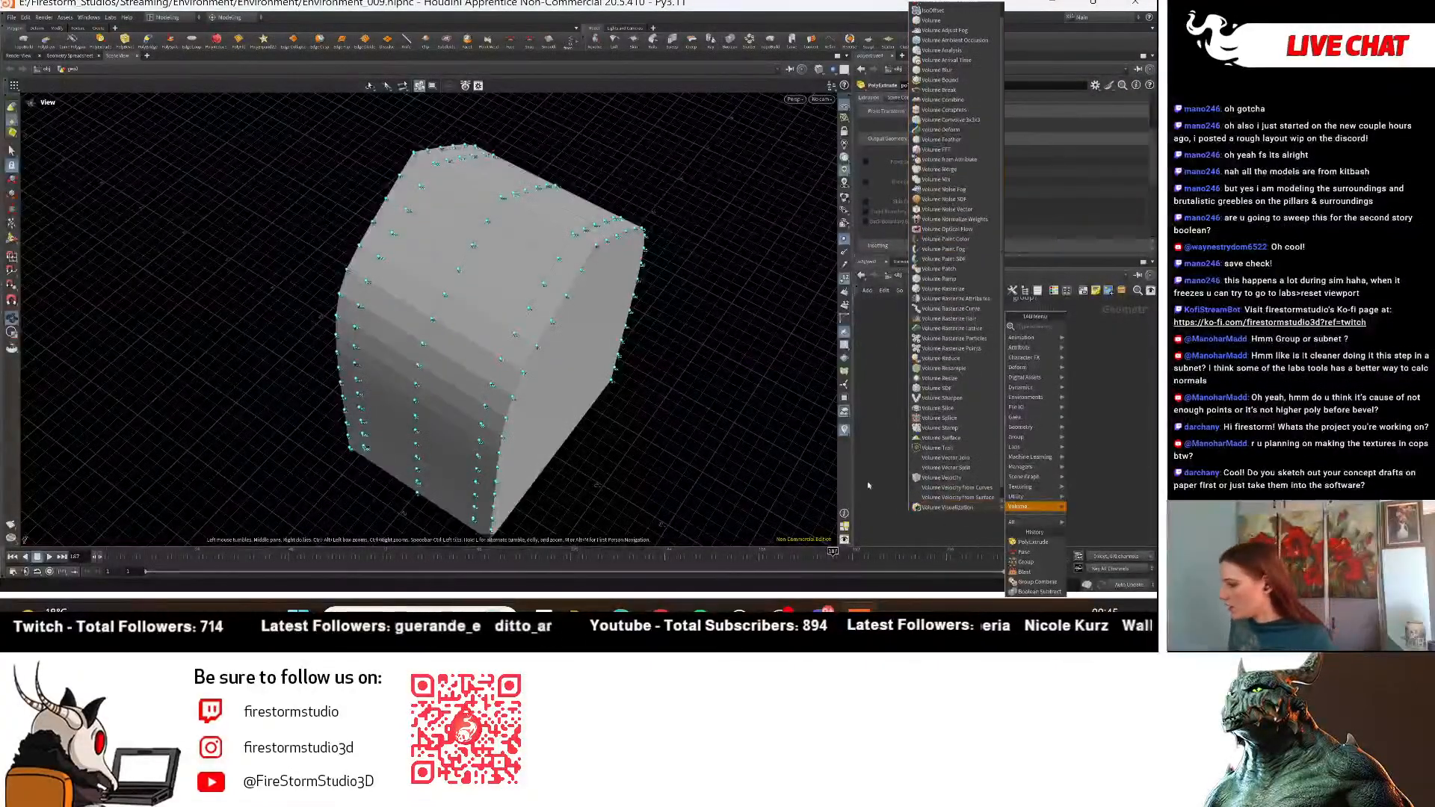
click(1032, 542)
click(966, 472)
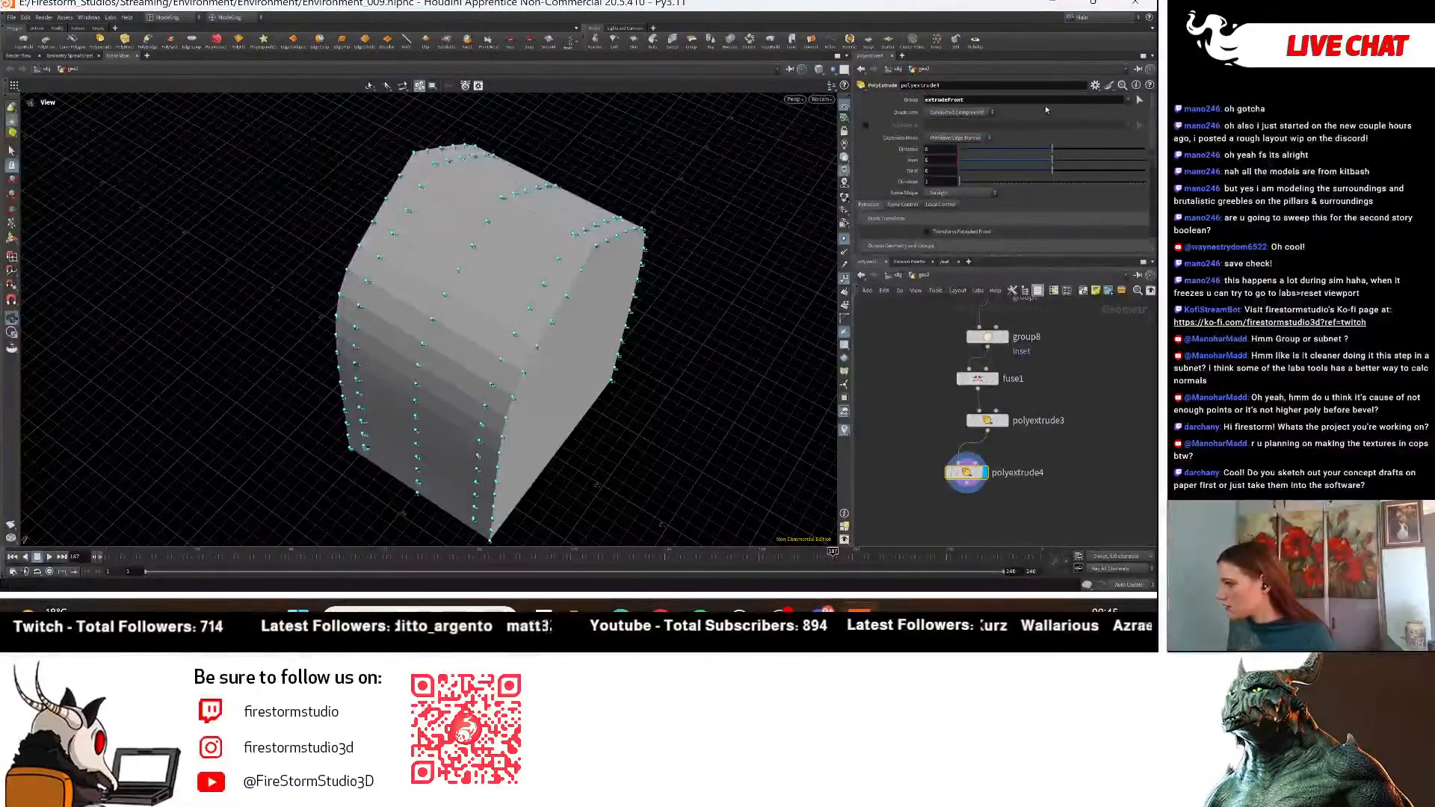
drag(1056, 155, 1075, 150)
Try polyextrude3 without its side output, restore the option, and inspect the arch.
scroll(971, 231, down, 2)
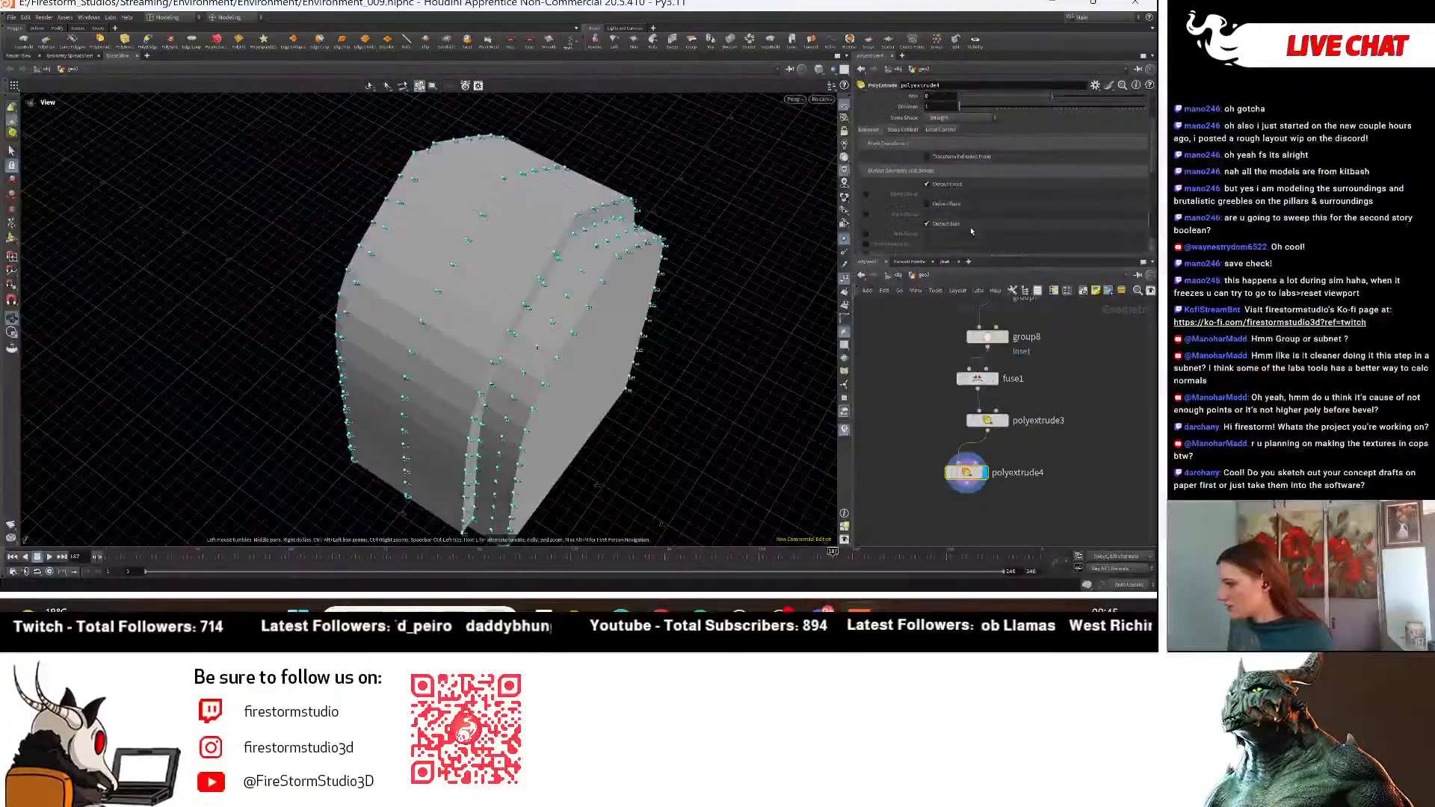
click(982, 420)
scroll(964, 190, down, 2)
scroll(965, 191, down, 1)
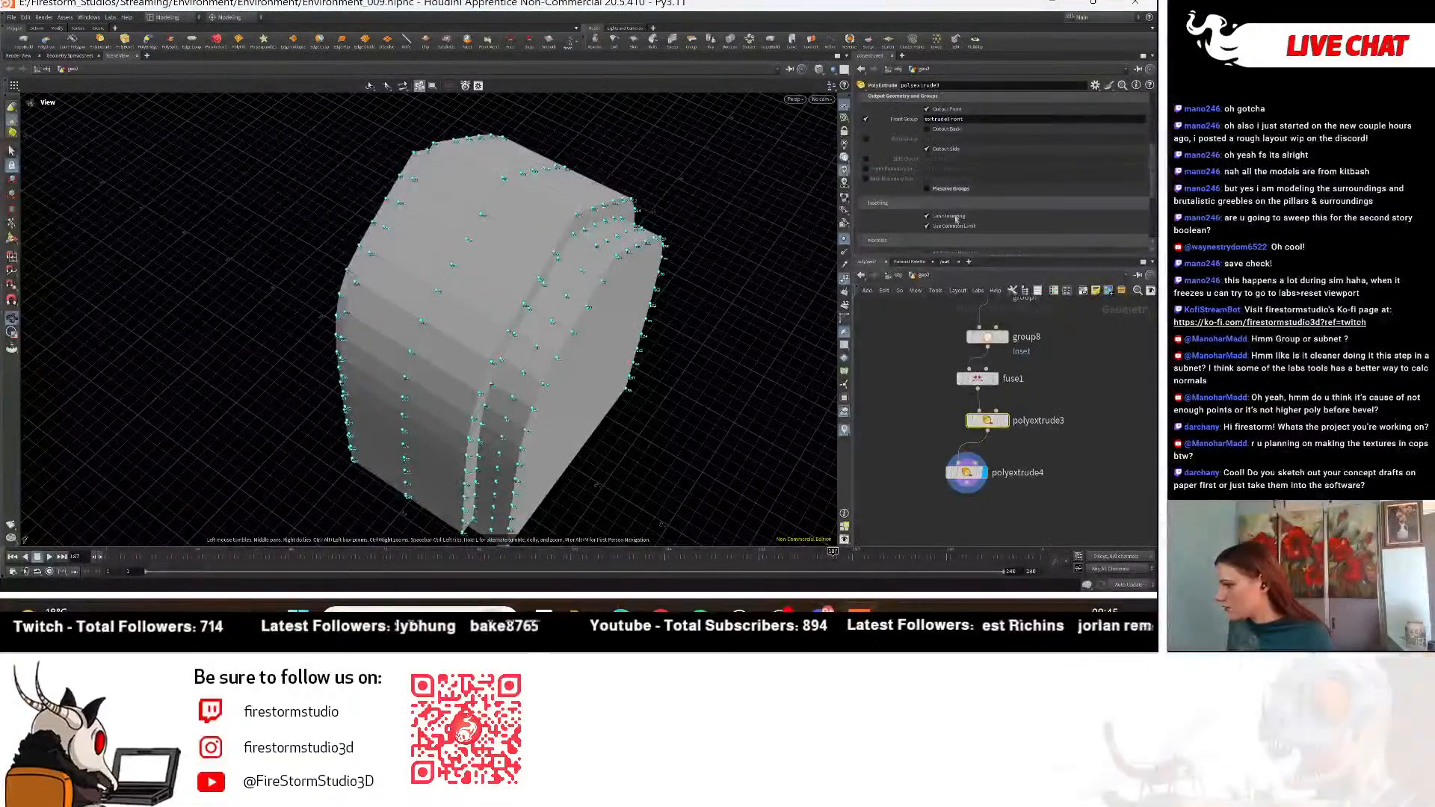
click(927, 148)
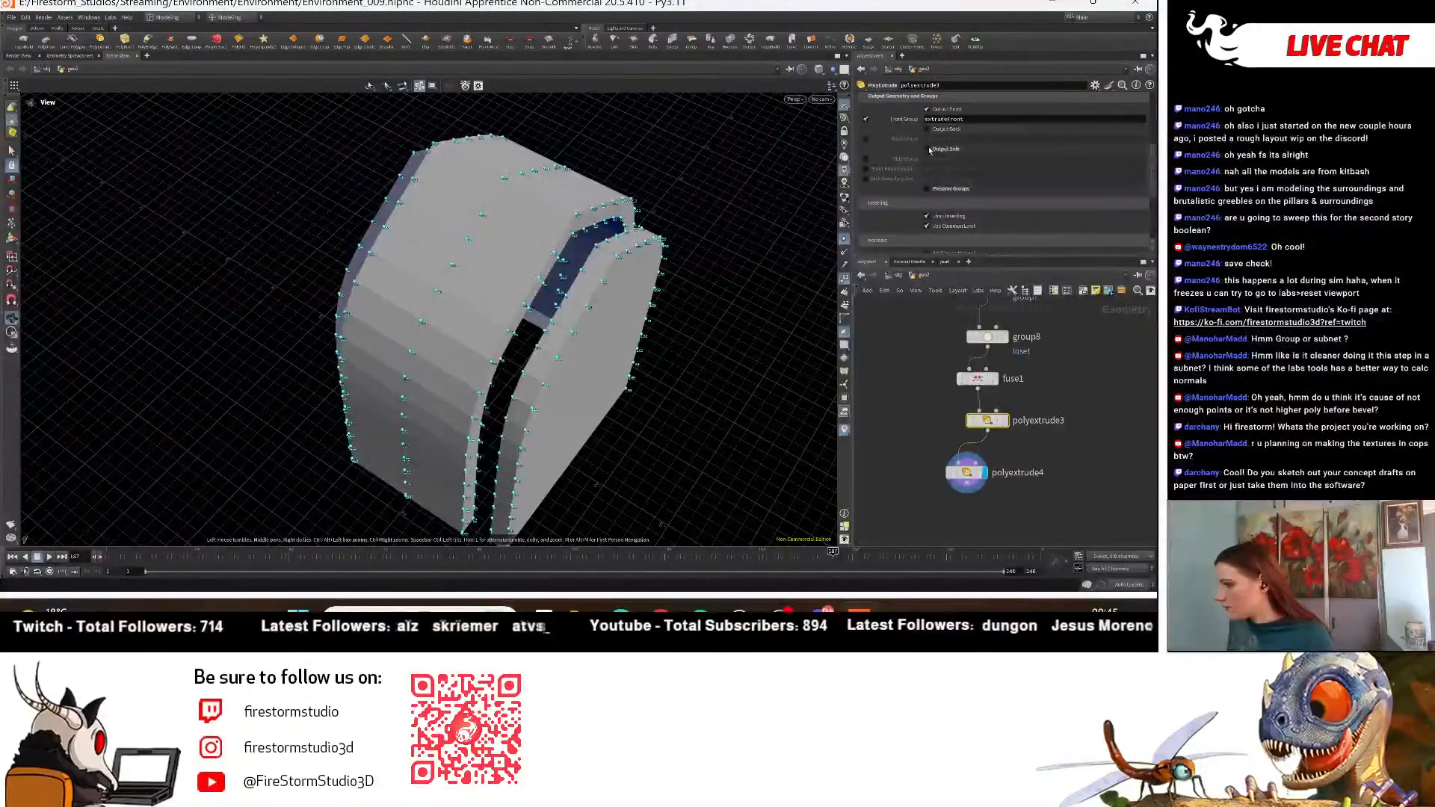
click(926, 149)
drag(788, 281, 780, 354)
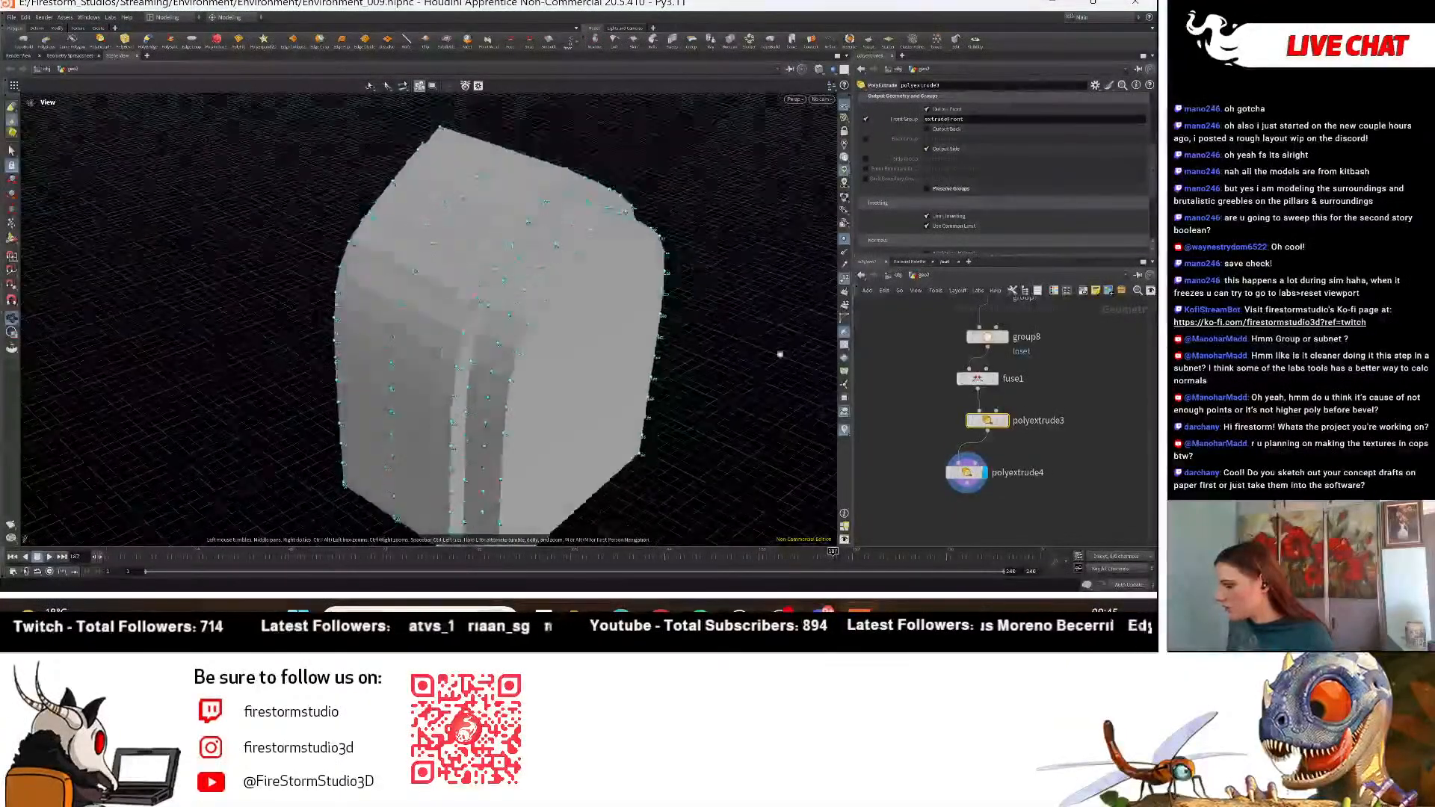
Review polyextrude4's output and extrusion settings, and display polyextrude3 to inspect the arch before the second extrusion.
click(976, 474)
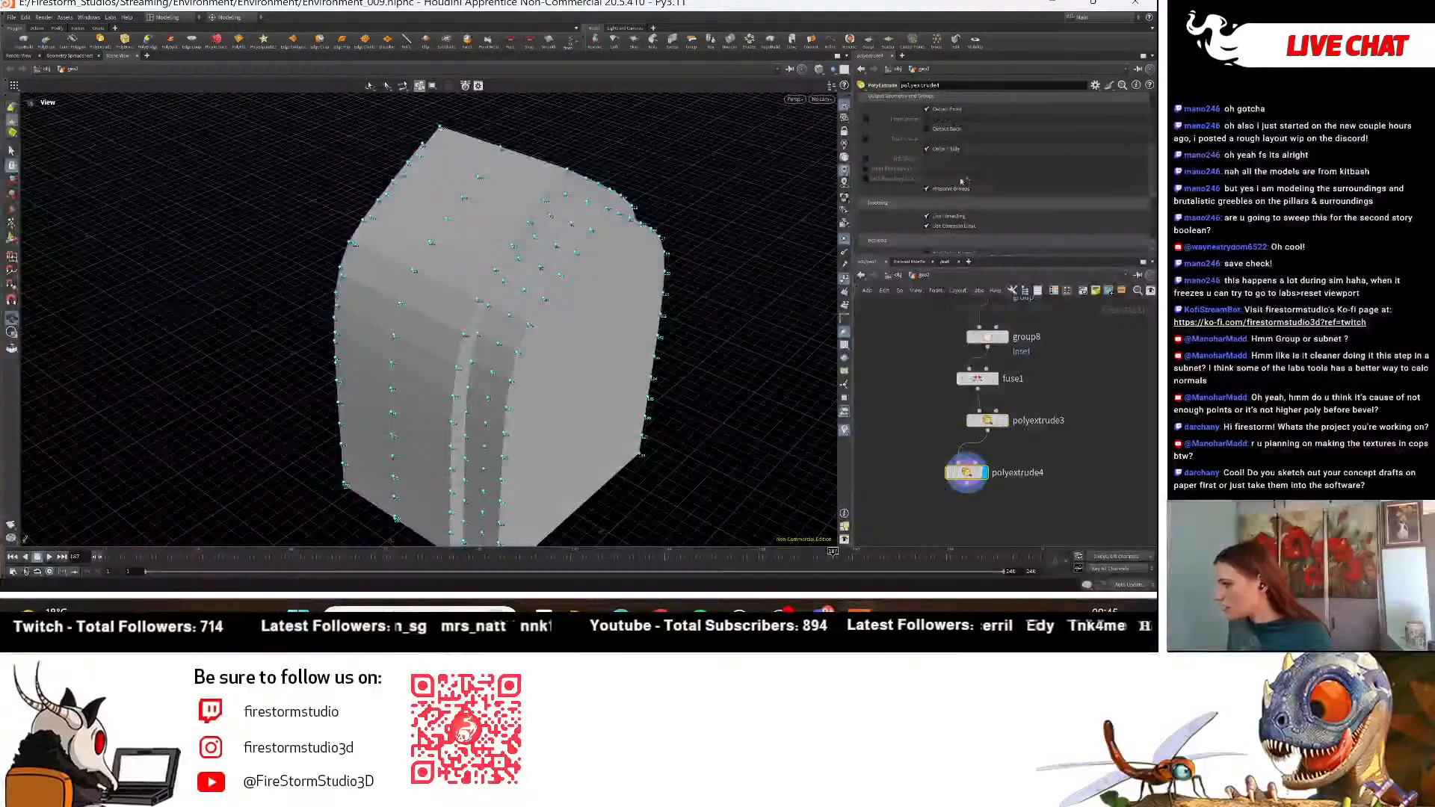
scroll(1001, 181, up, 5)
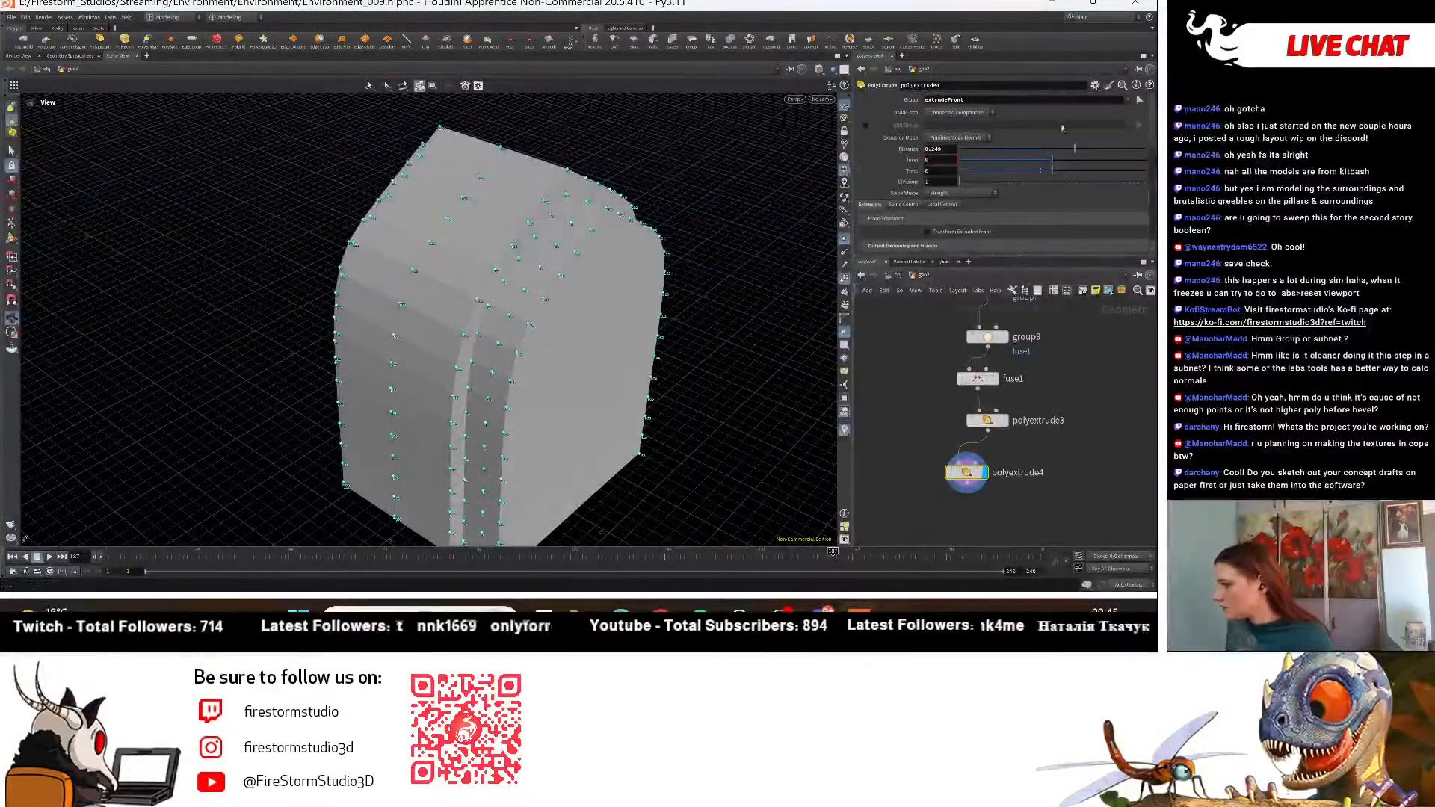
click(1004, 420)
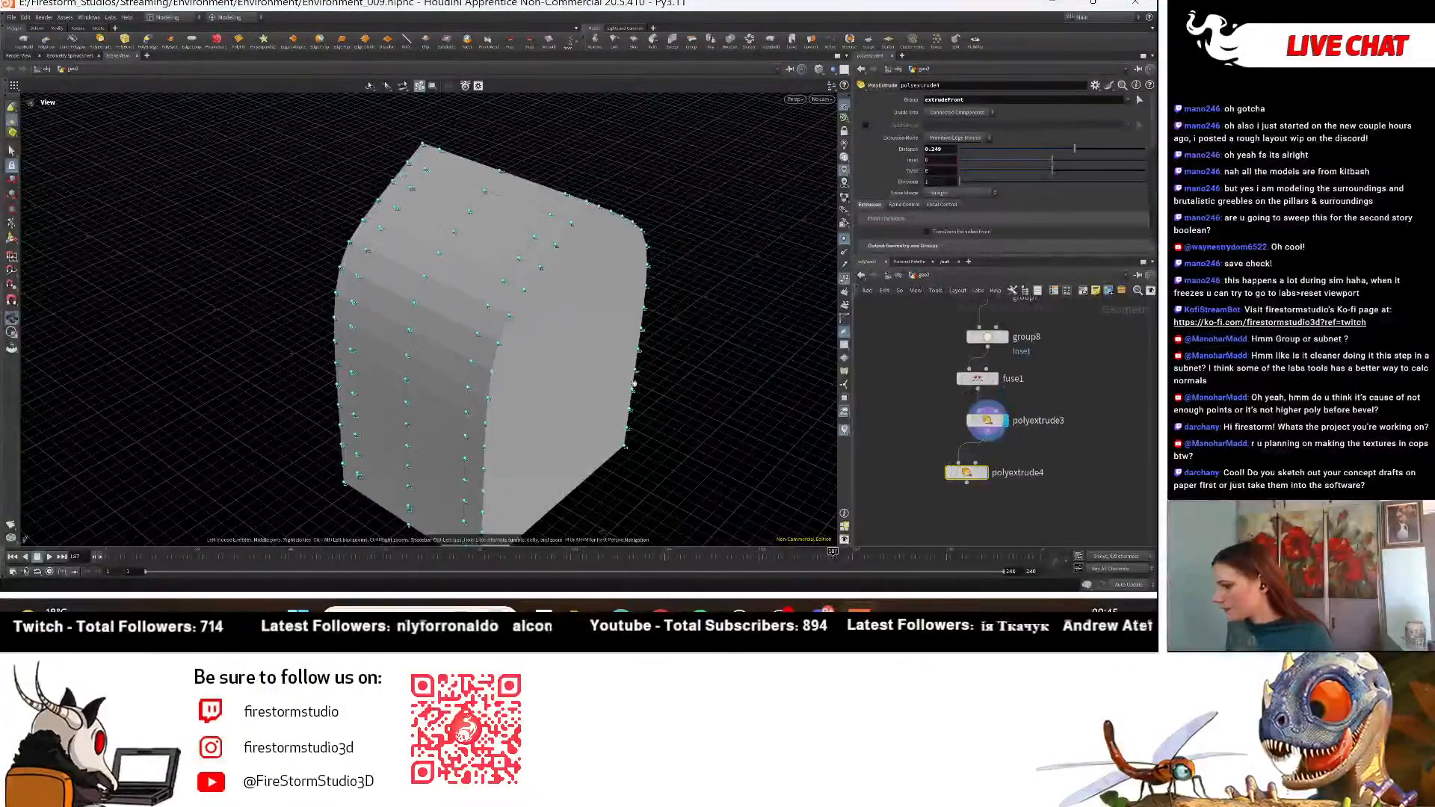
mouse_move(719, 394)
alt+mouse_down()
mouse_move(684, 373)
mouse_move(703, 407)
alt+mouse_up()
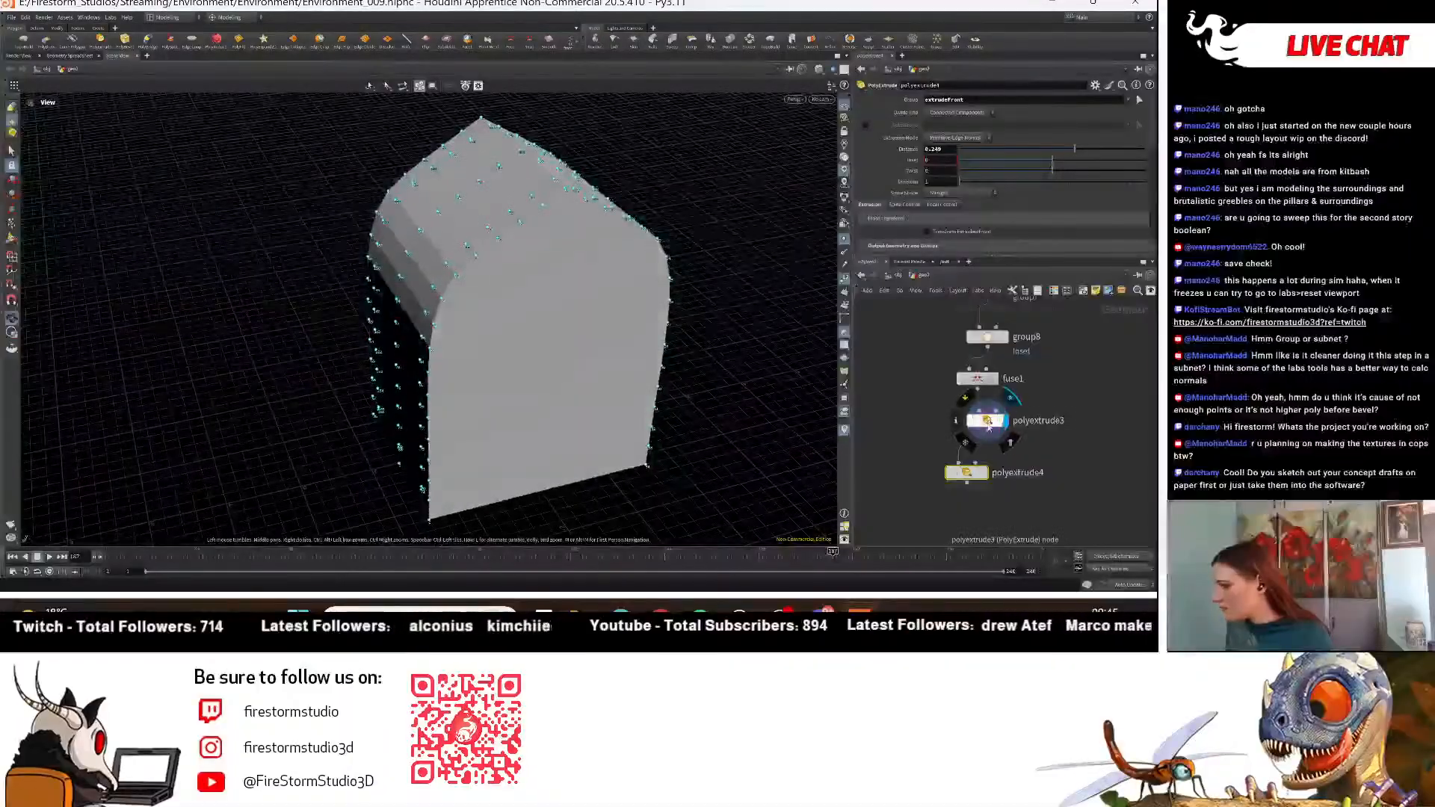
drag(991, 426, 985, 430)
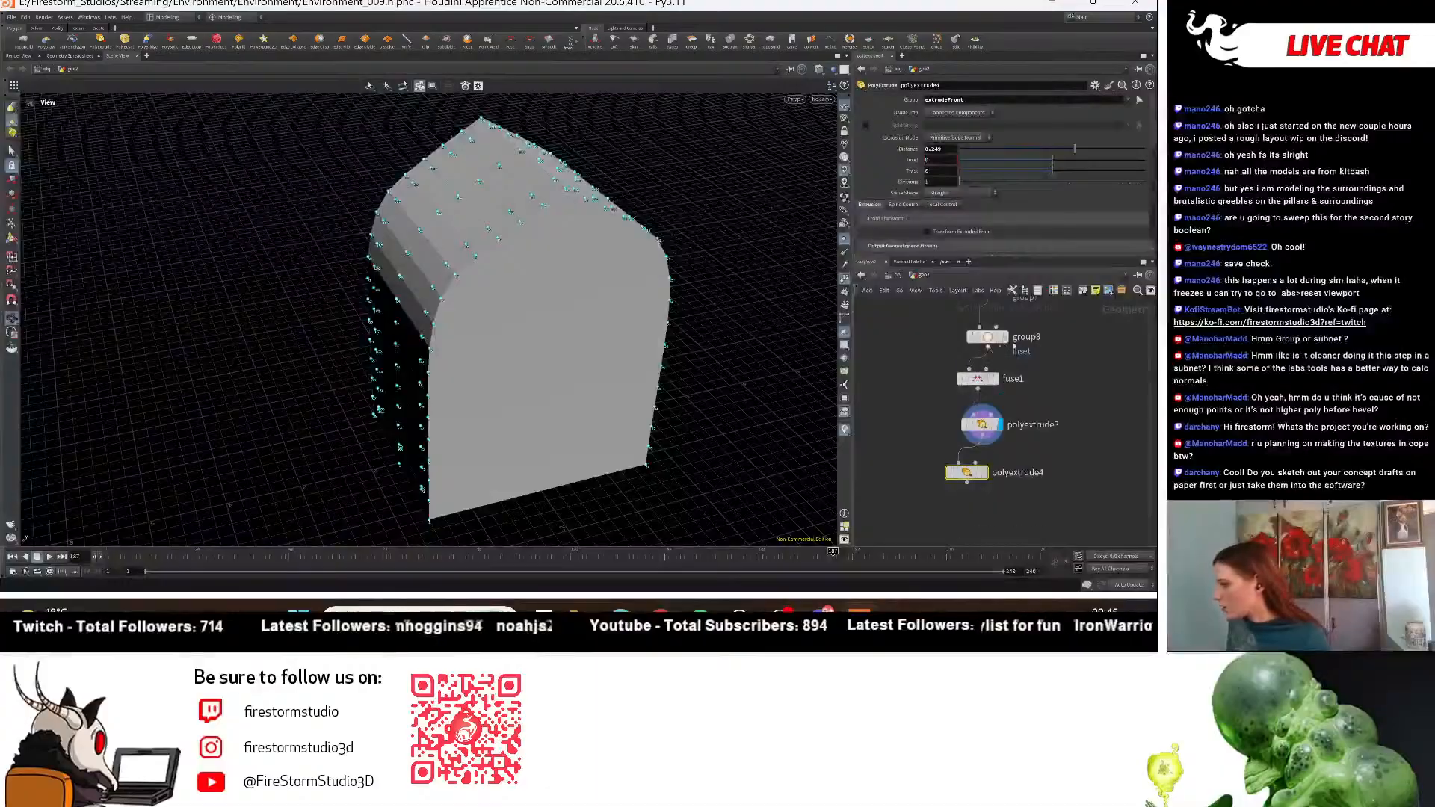
Display group7 and blast2 in turn to examine which faces are grouped and removed underneath the arch.
middle_drag(1014, 345, 985, 432)
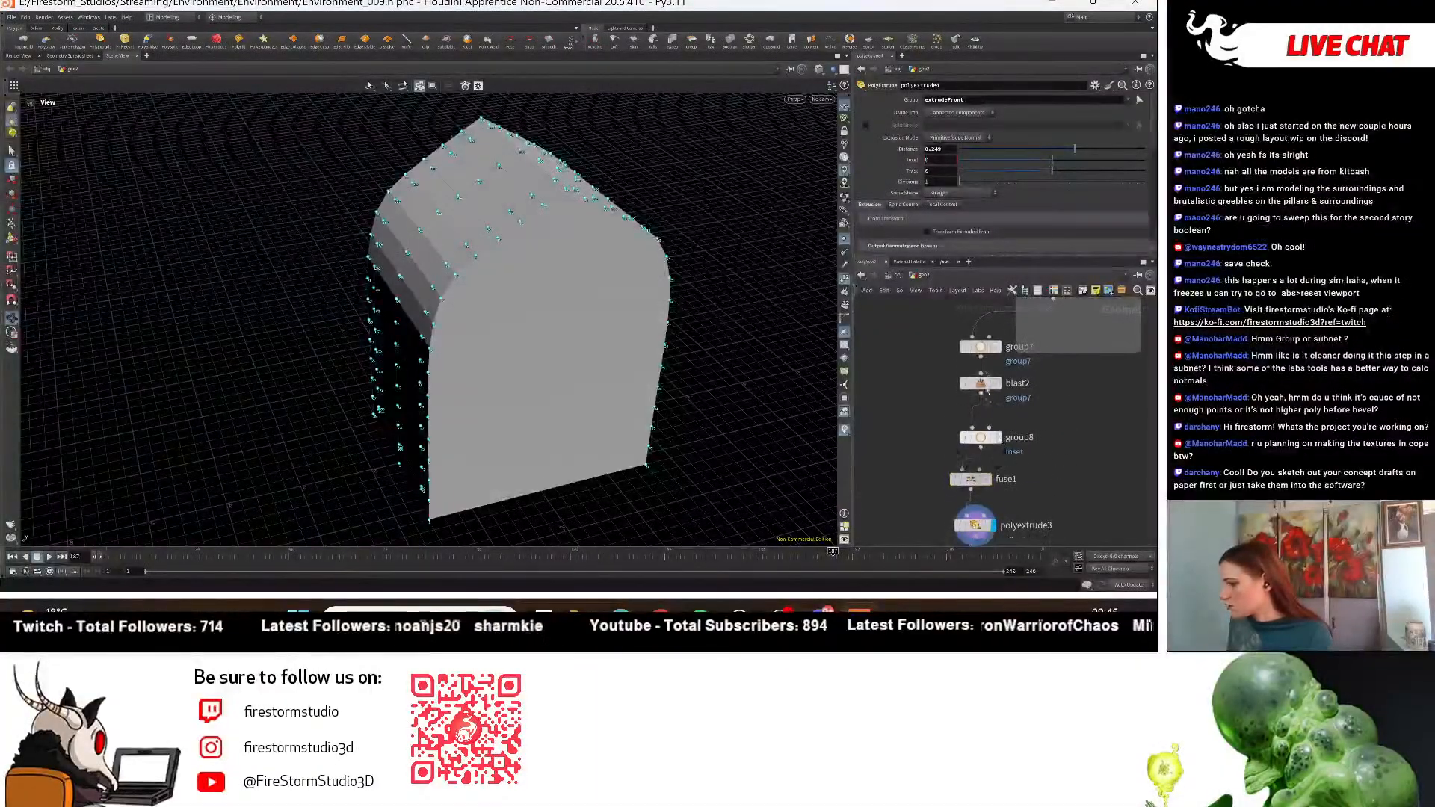
click(980, 346)
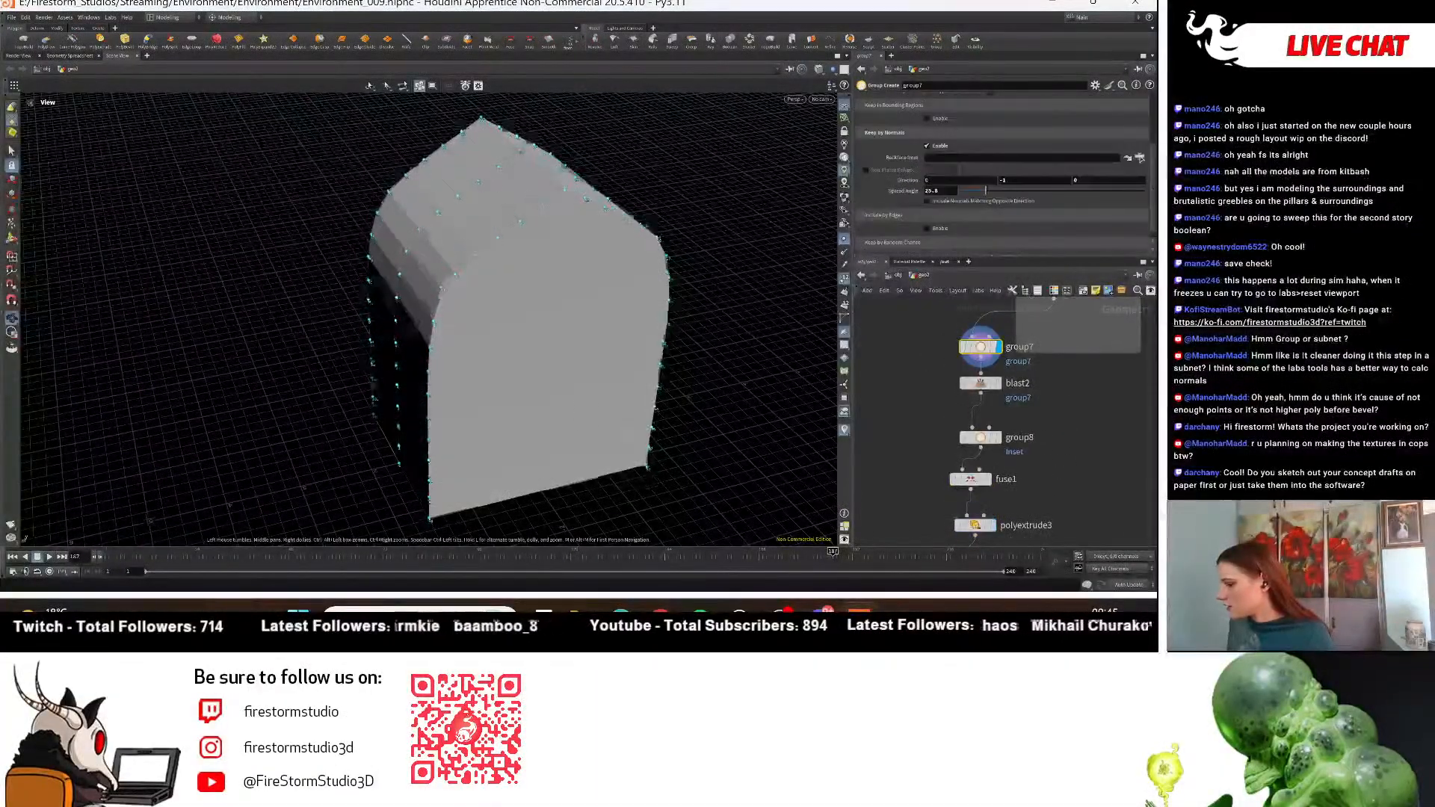
click(1000, 384)
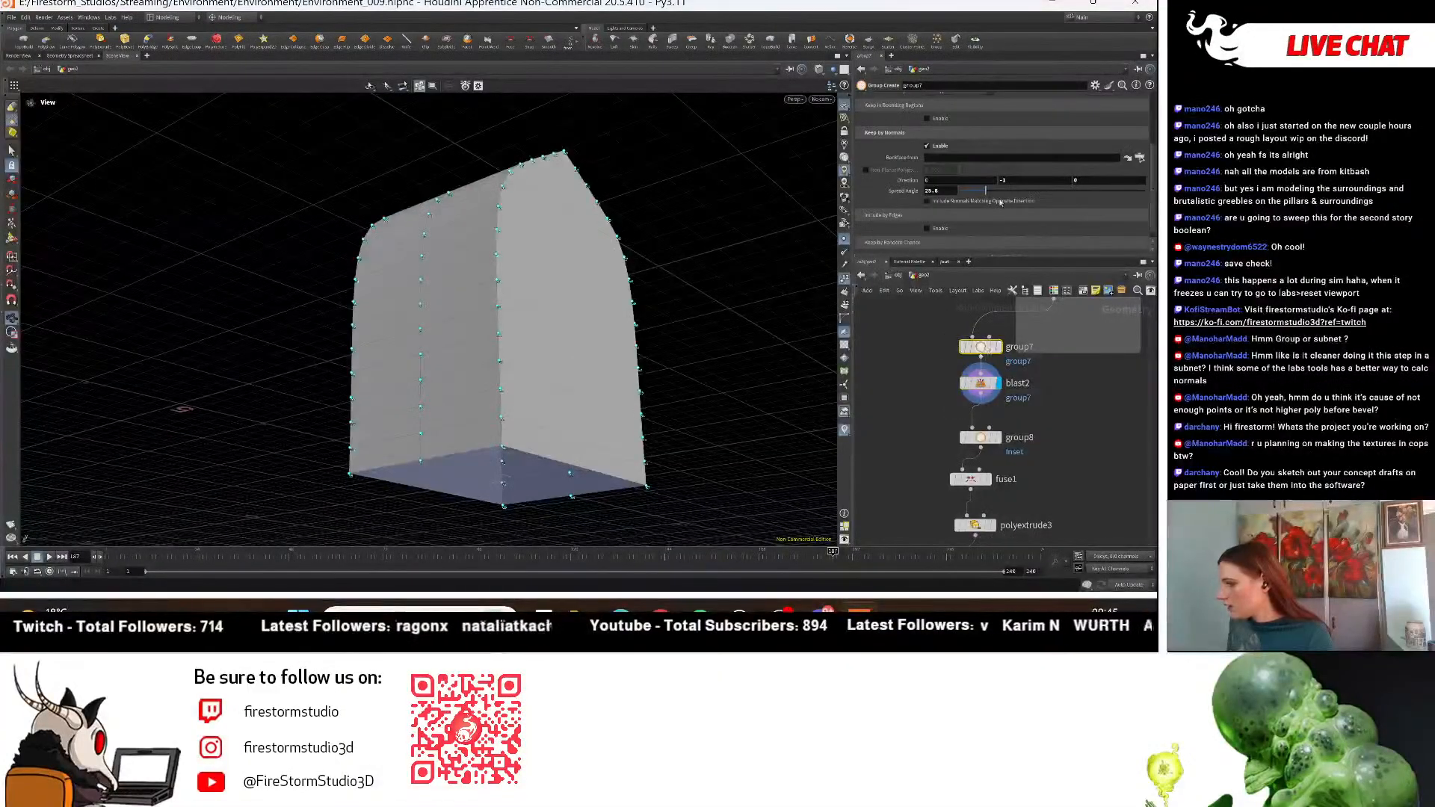
click(1002, 347)
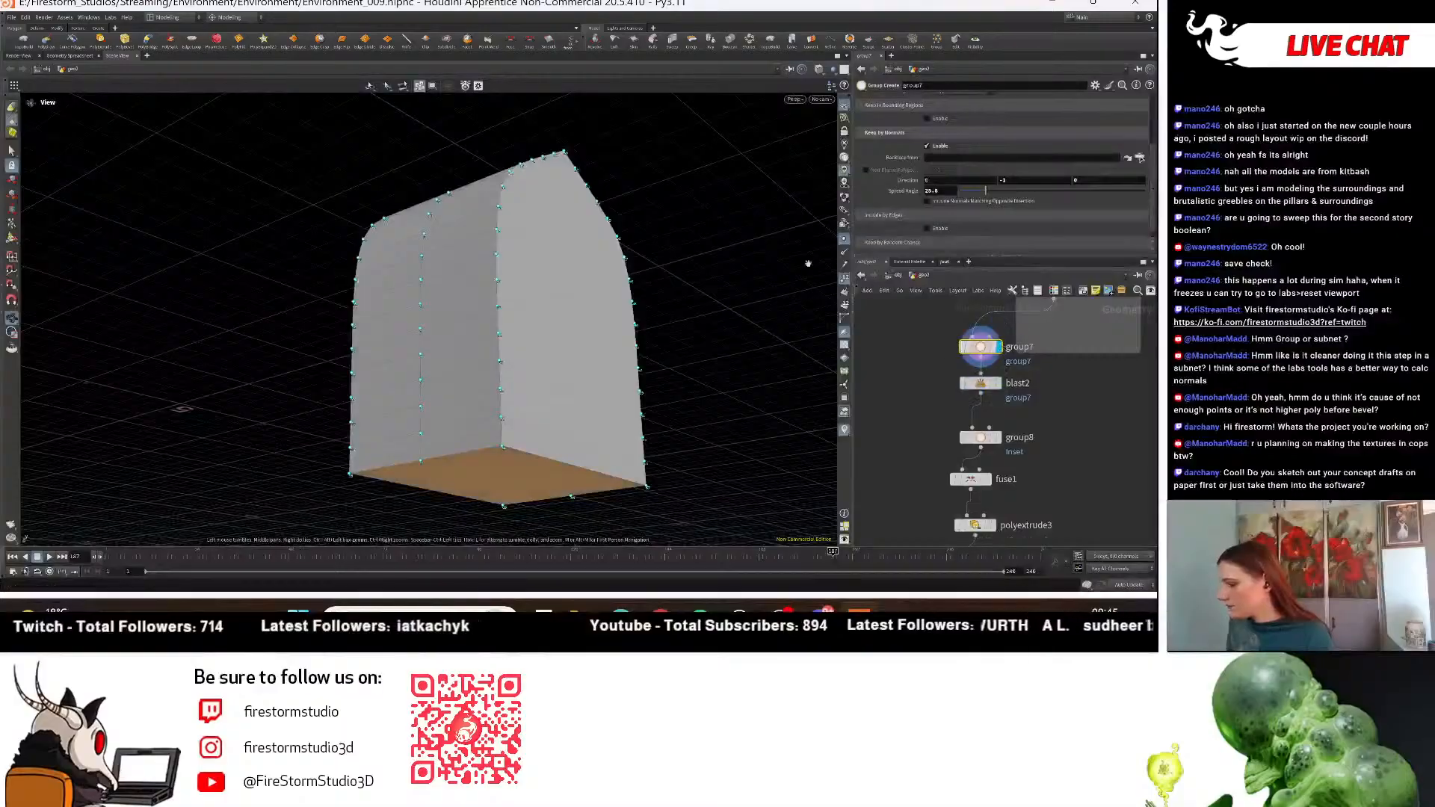
Try a Z direction of 1 in group7's normal filter with the spread angle widened to about 101.
drag(1113, 181, 1022, 189)
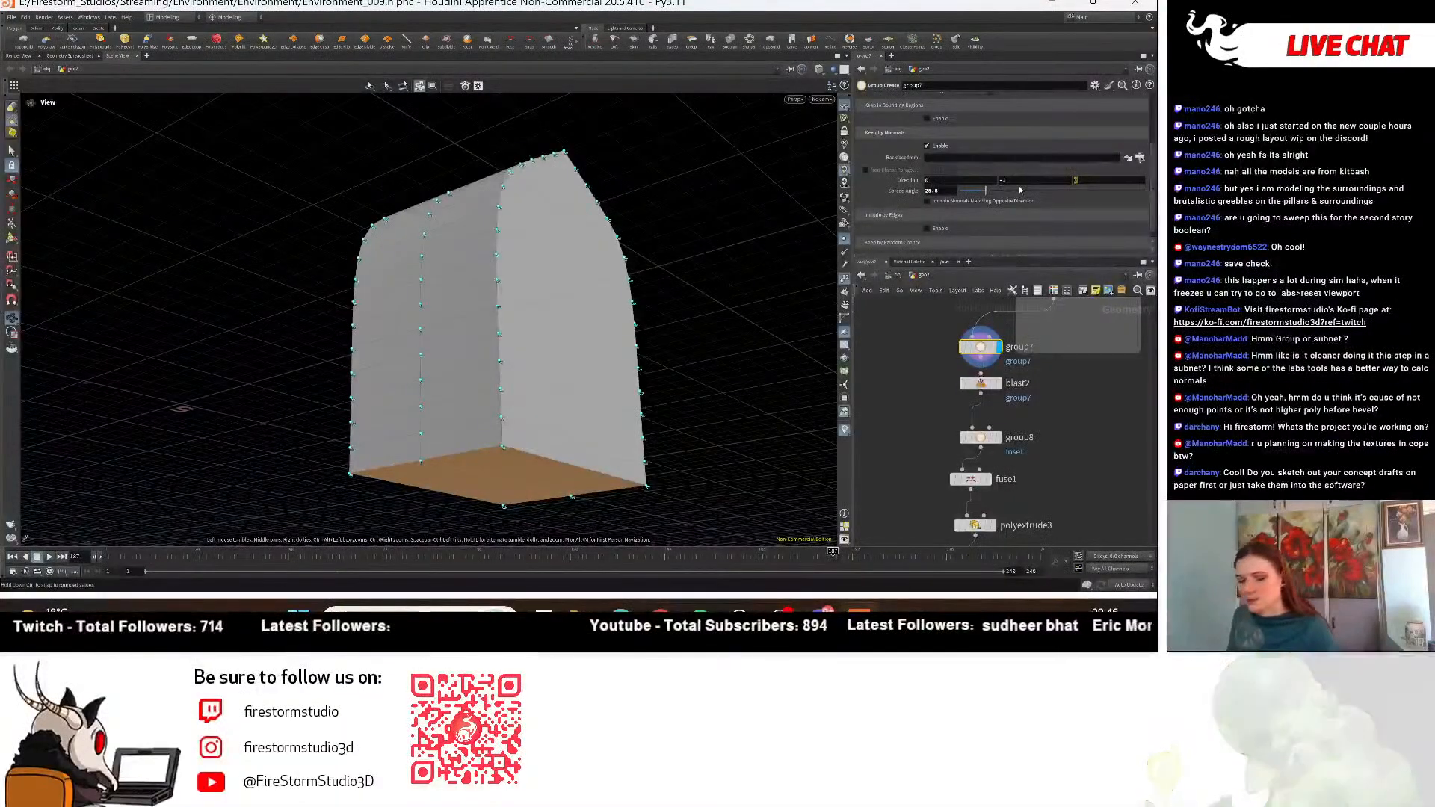
text(1)
key(Return)
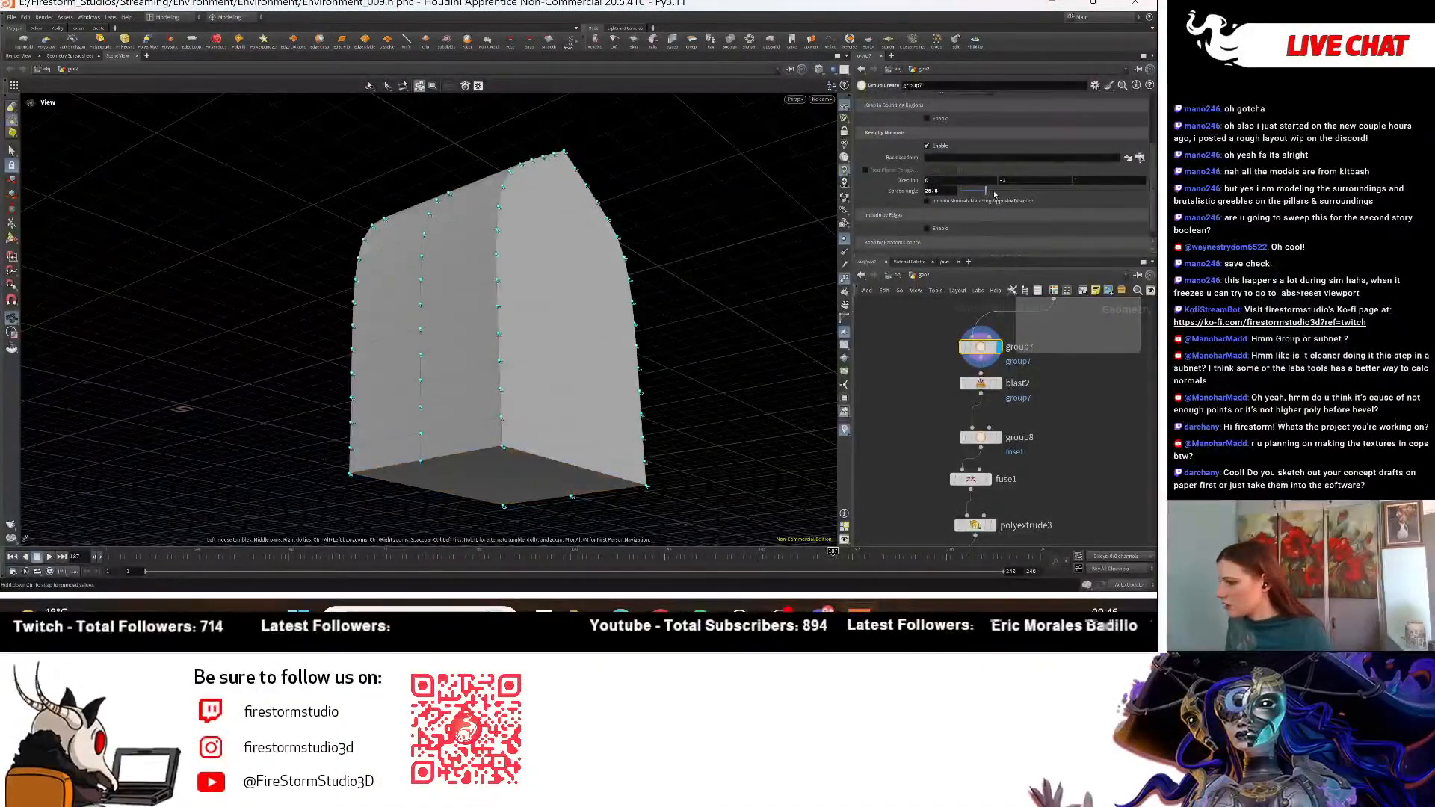
drag(994, 195, 1089, 213)
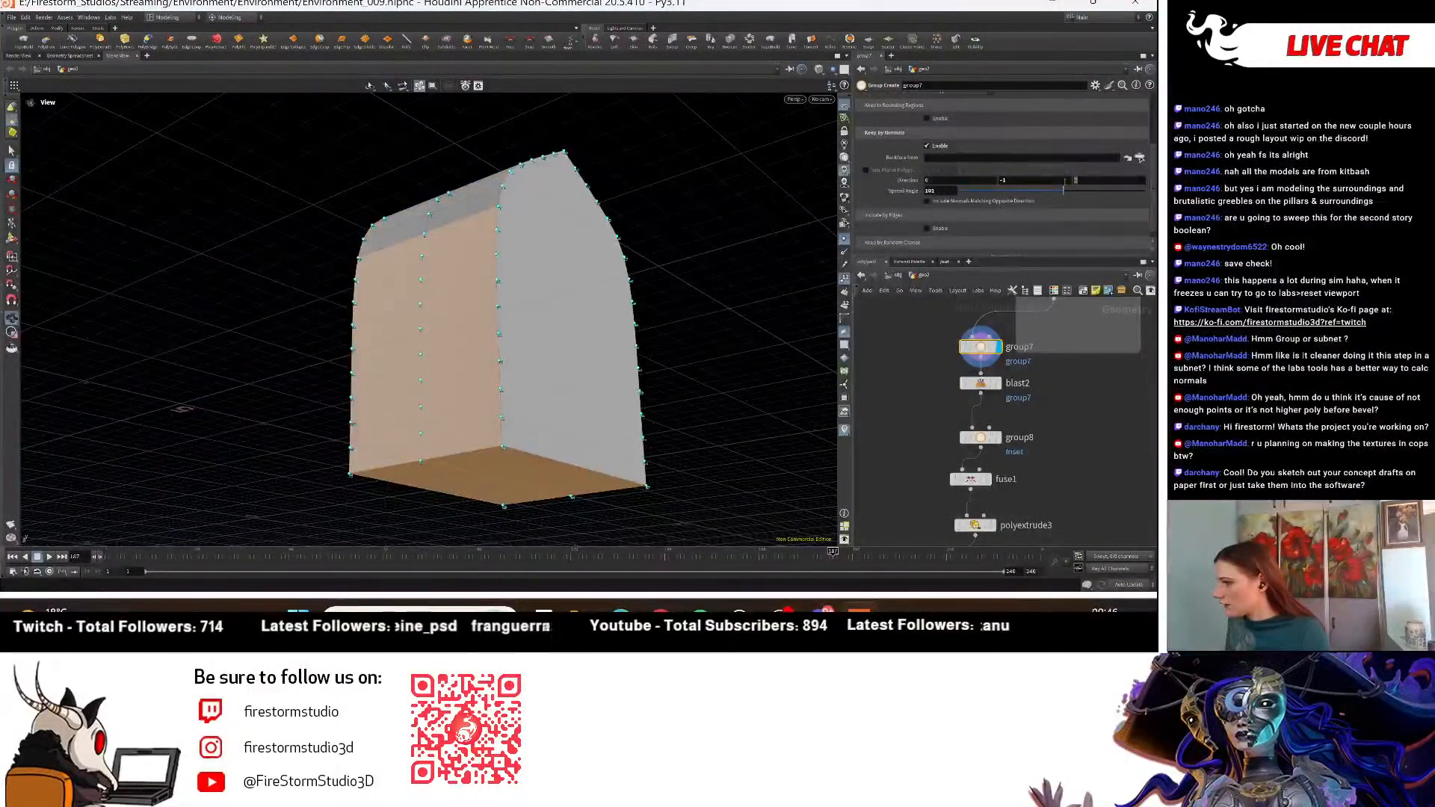
key(Return)
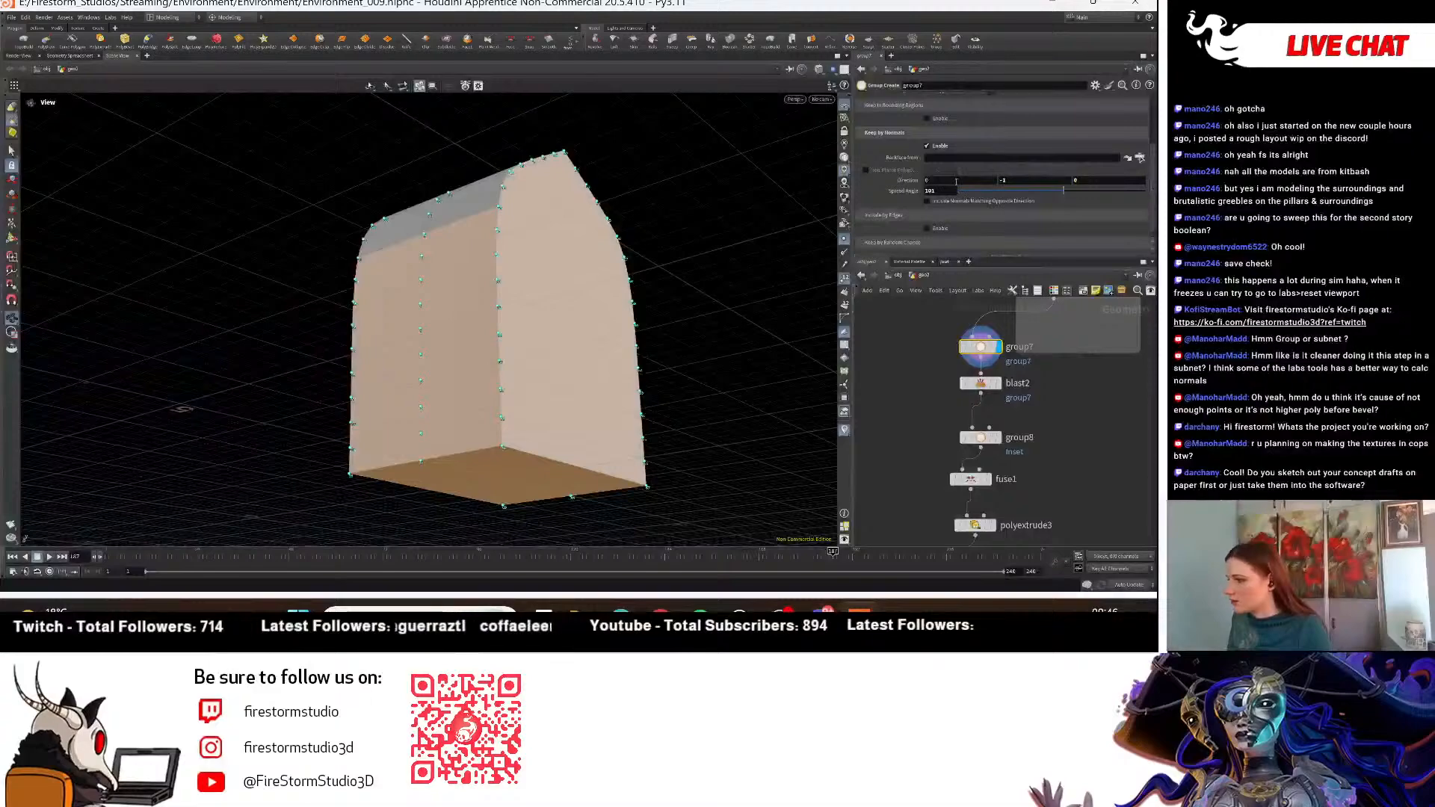
Set the X direction of group7's normal filter to 1 and reduce its spread angle to 47.1.
mouse_move(1056, 206)
mouse_down()
mouse_move(1015, 200)
mouse_move(1045, 205)
mouse_up()
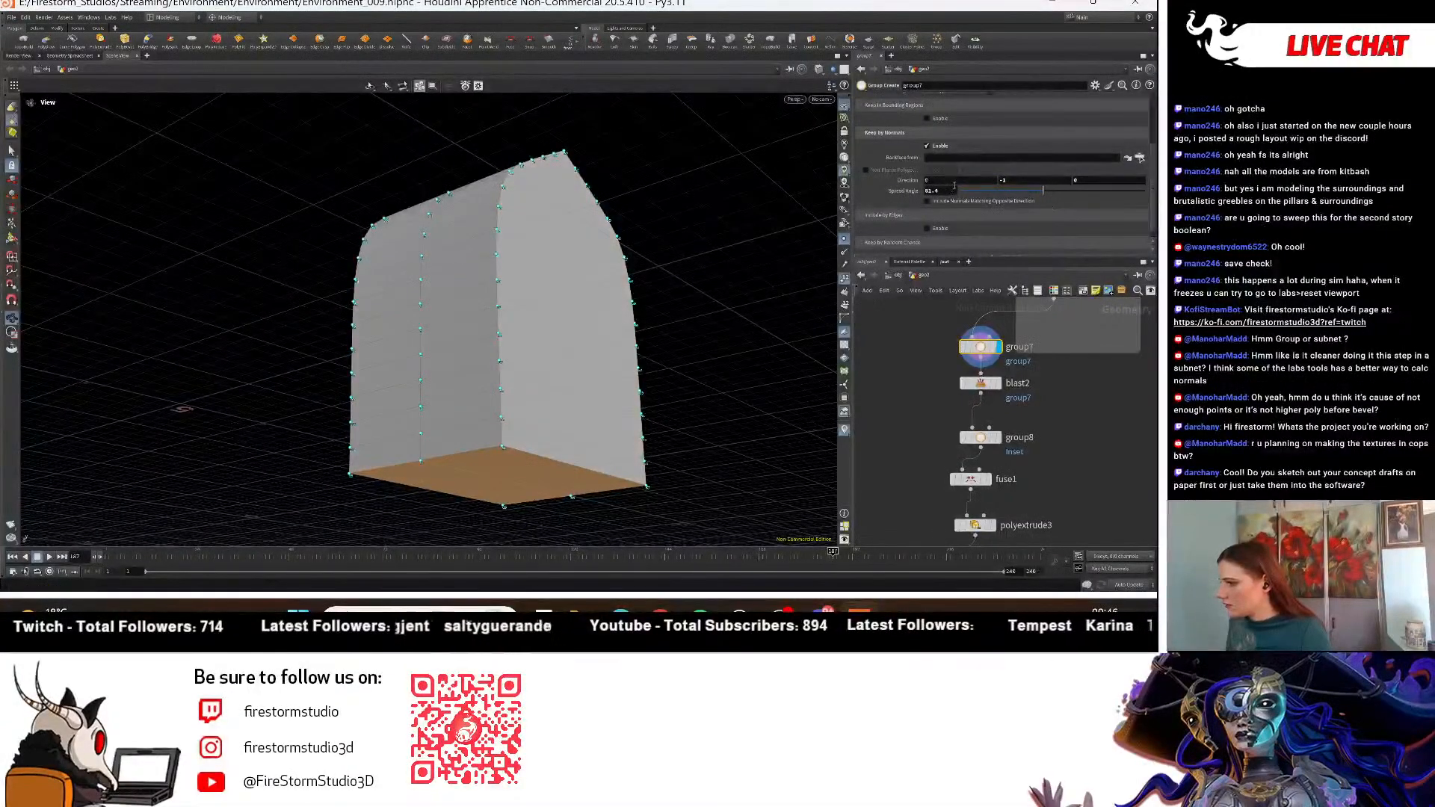
text(1)
key(Return)
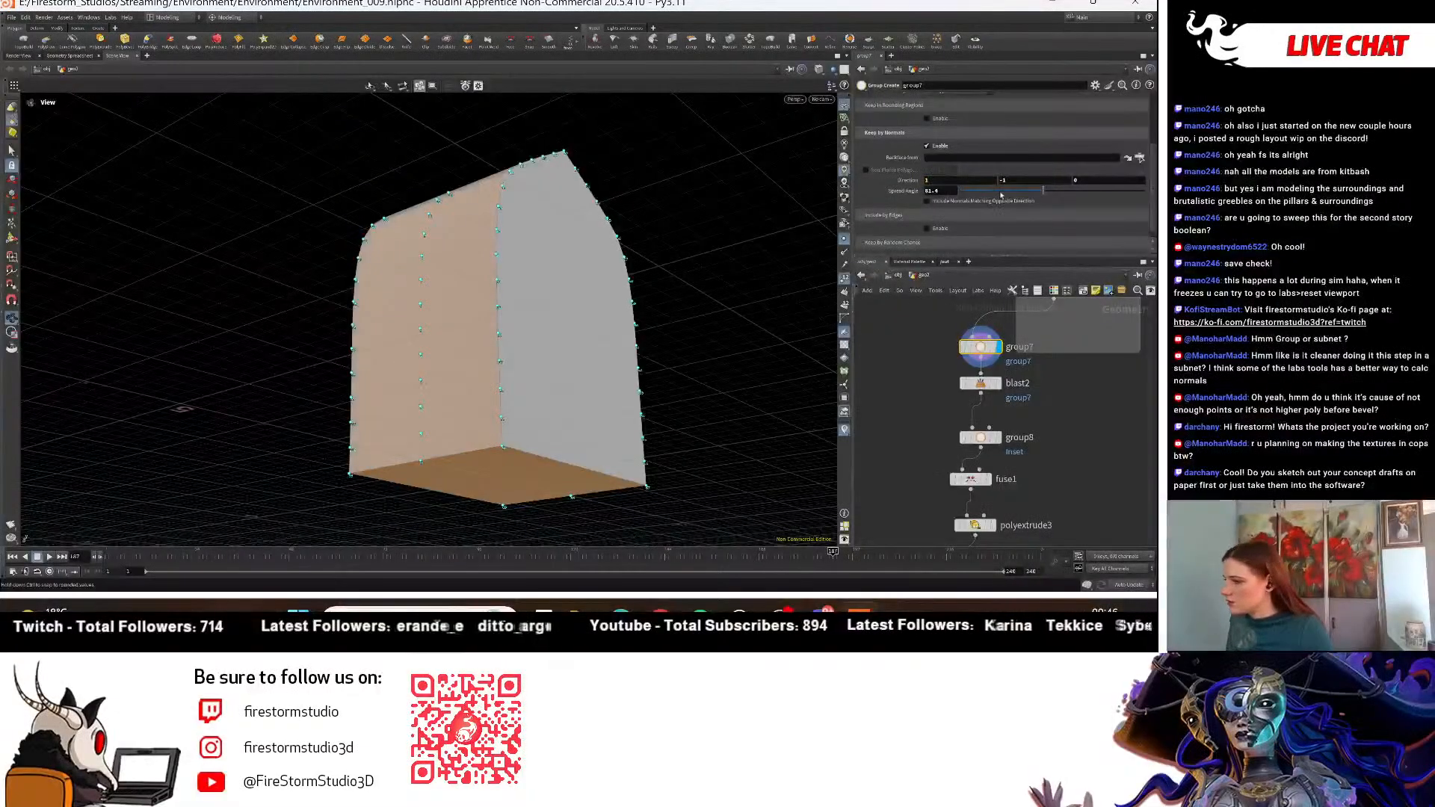
mouse_move(1002, 195)
mouse_down()
mouse_move(986, 205)
mouse_move(1009, 205)
mouse_up()
drag(478, 314, 658, 351)
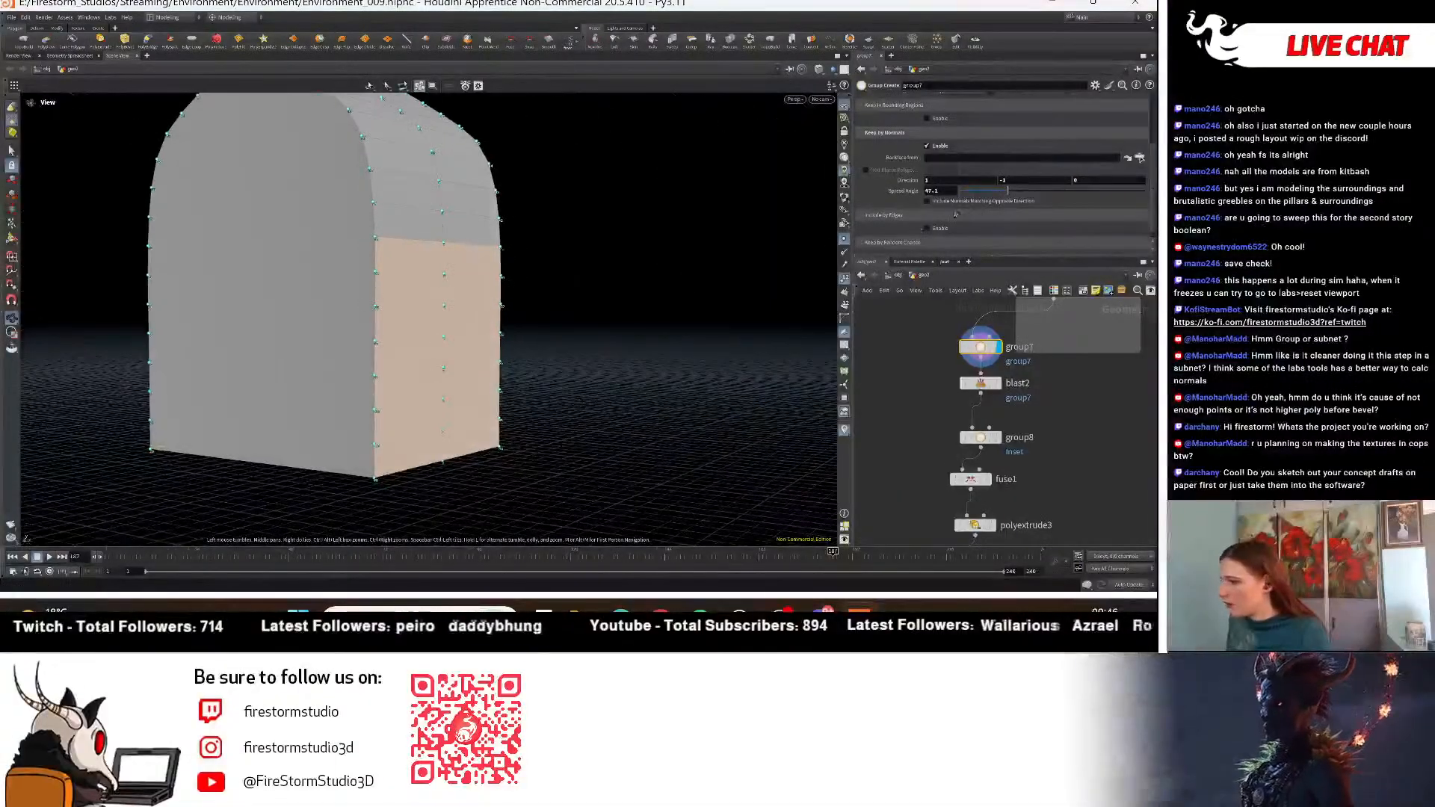
Set group7's normal direction to 0, -1, 1 and include normals matching the opposite direction.
key(Return)
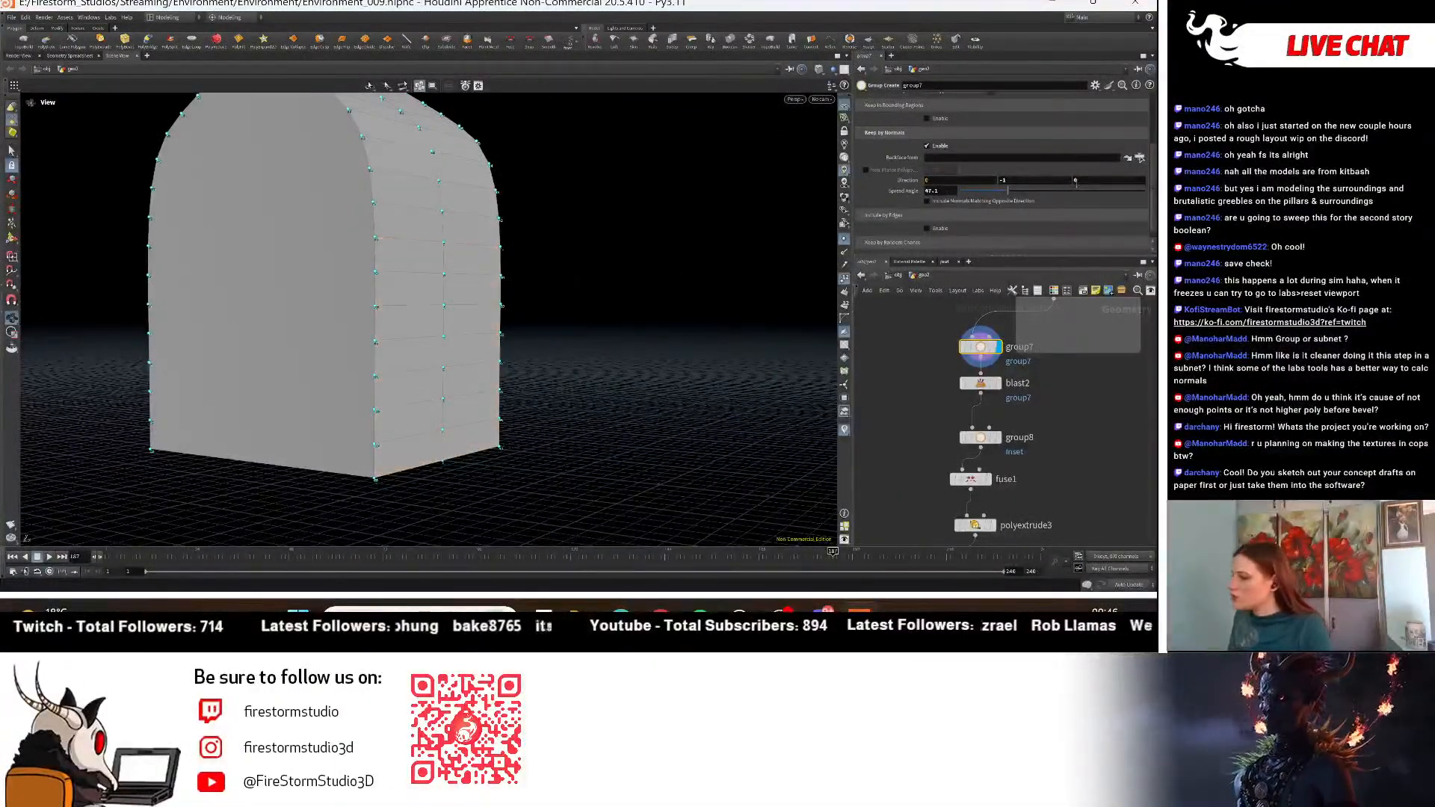
key(Return)
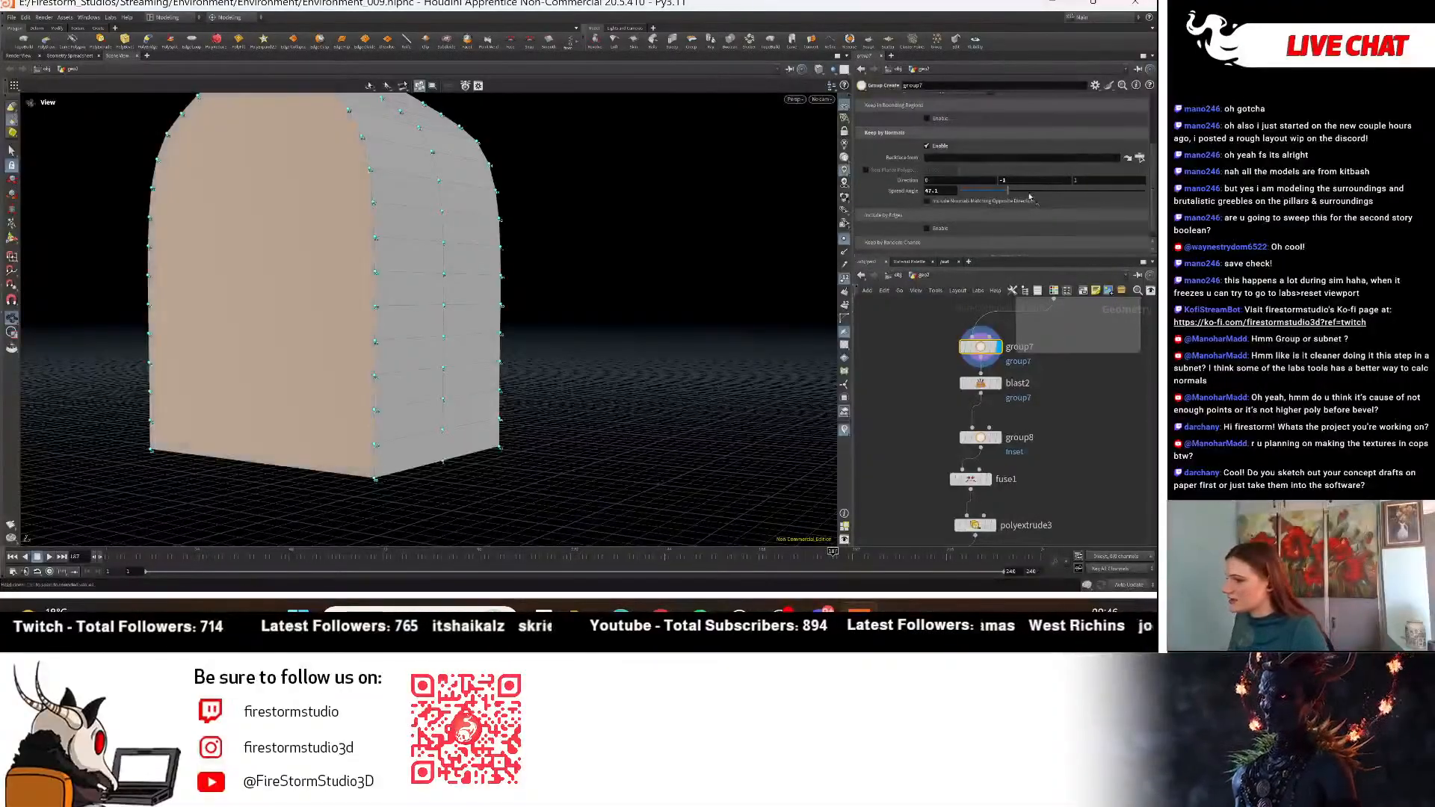
drag(563, 307, 625, 281)
click(979, 202)
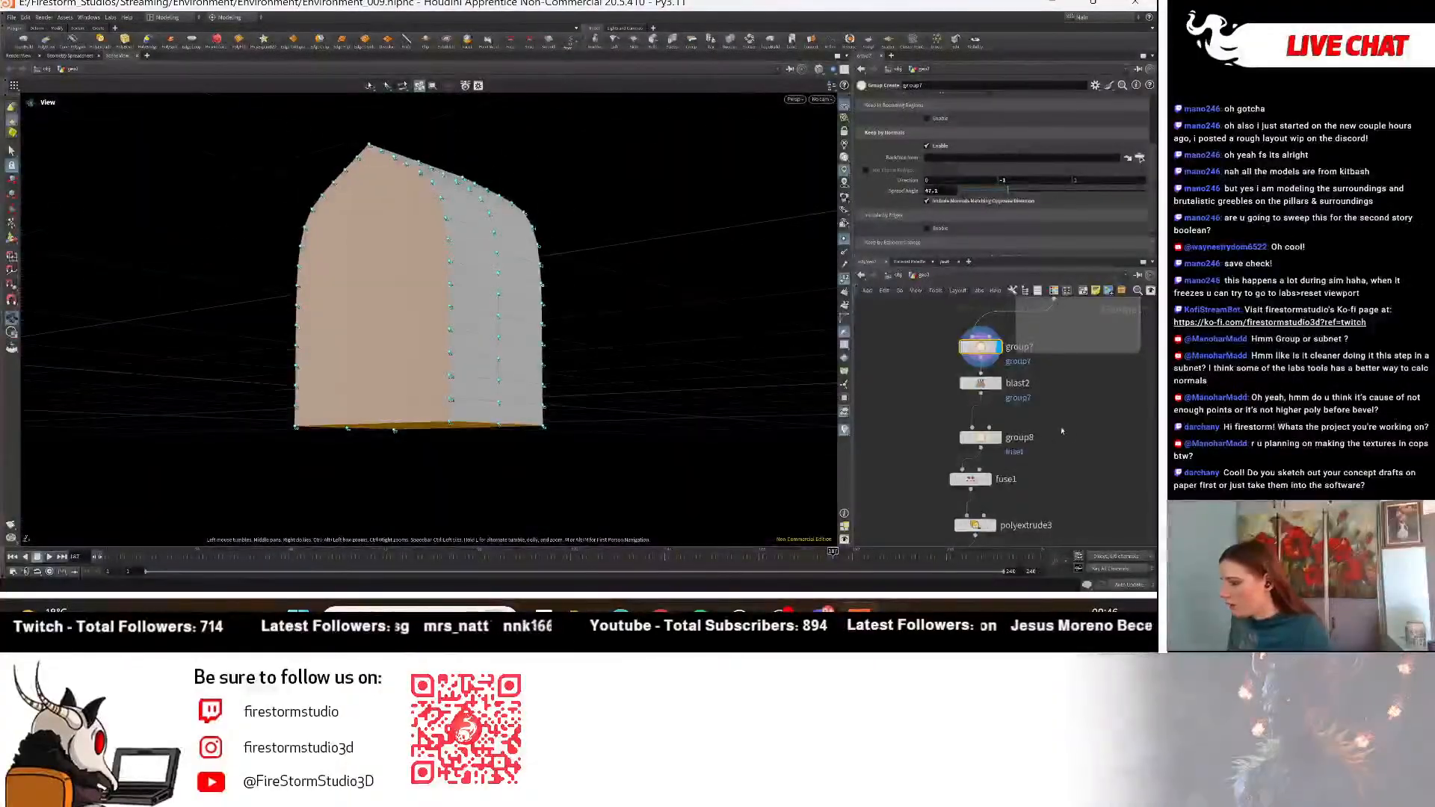
Move the display from blast2 down through group8, fuse1 and polyextrude3 to polyextrude4, and inspect the open-ended arch from all sides.
click(996, 384)
drag(559, 404, 614, 423)
click(997, 438)
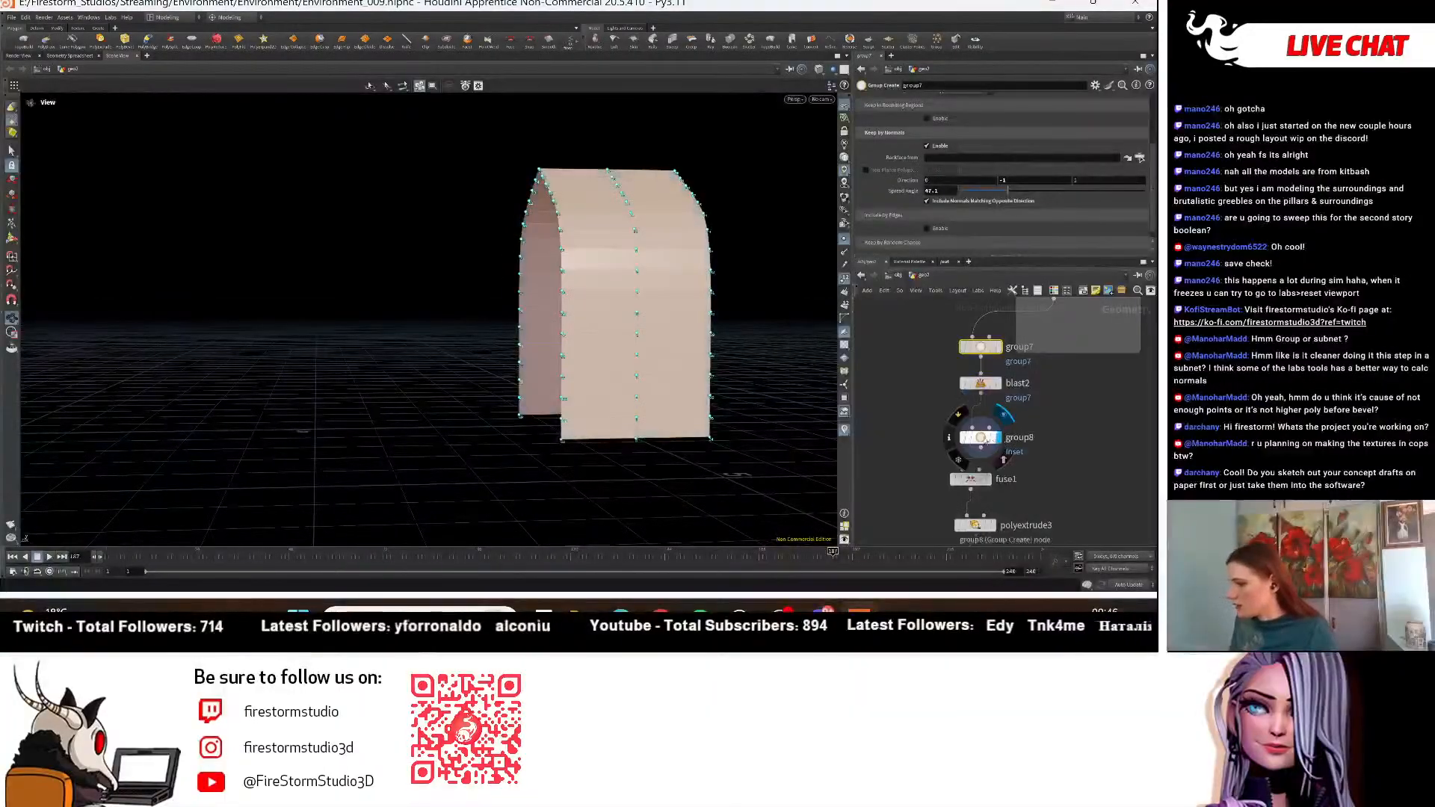
click(999, 479)
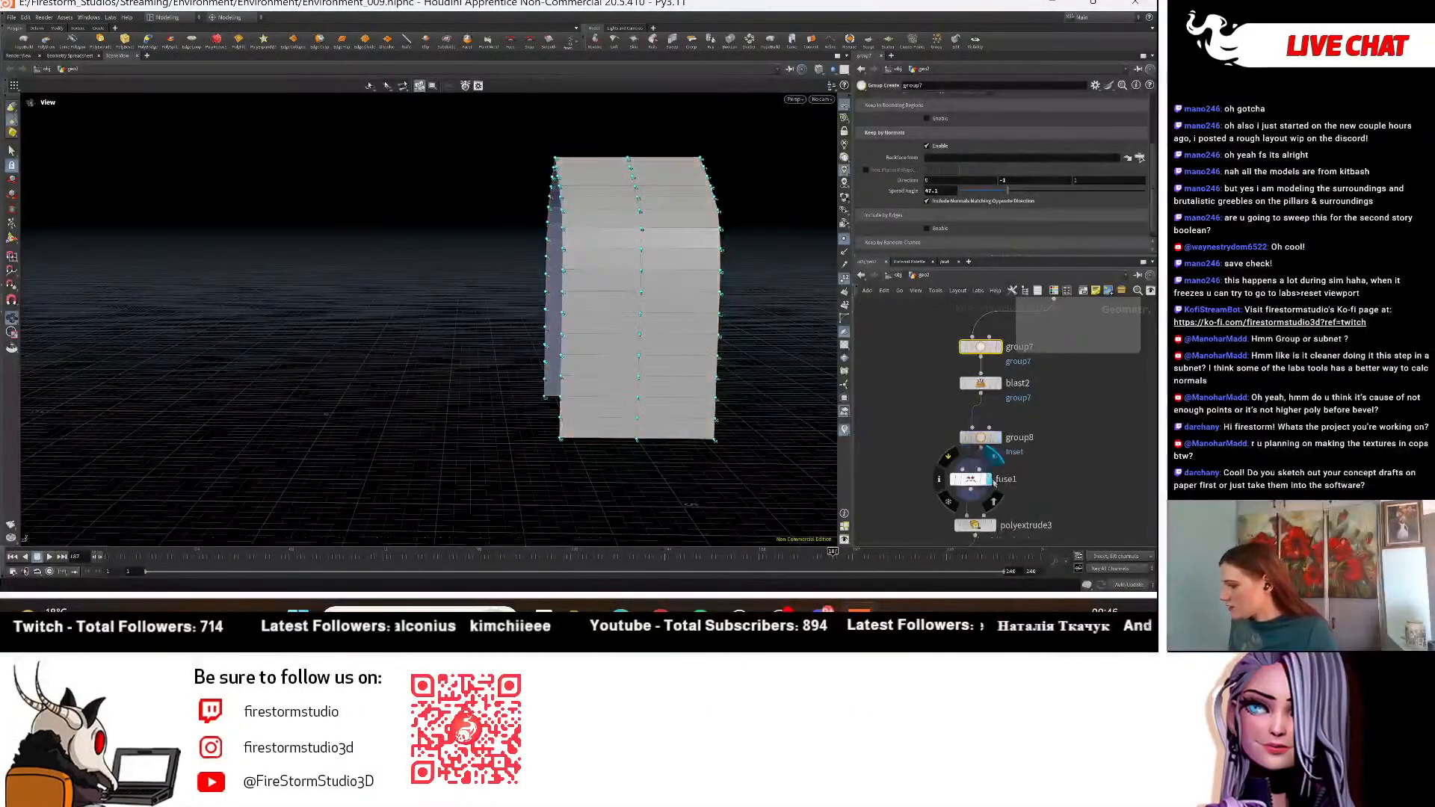
scroll(1058, 436, down, 2)
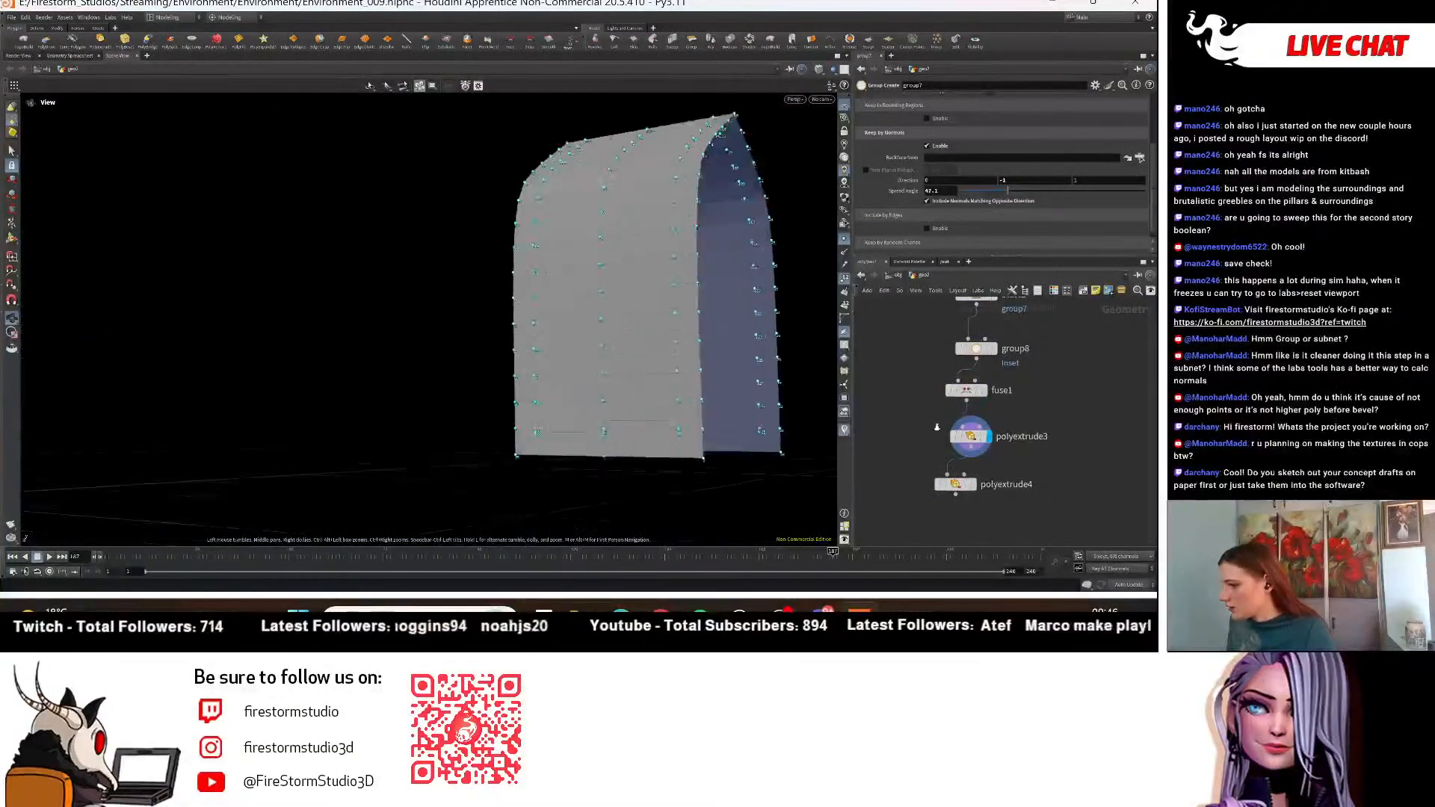
click(976, 487)
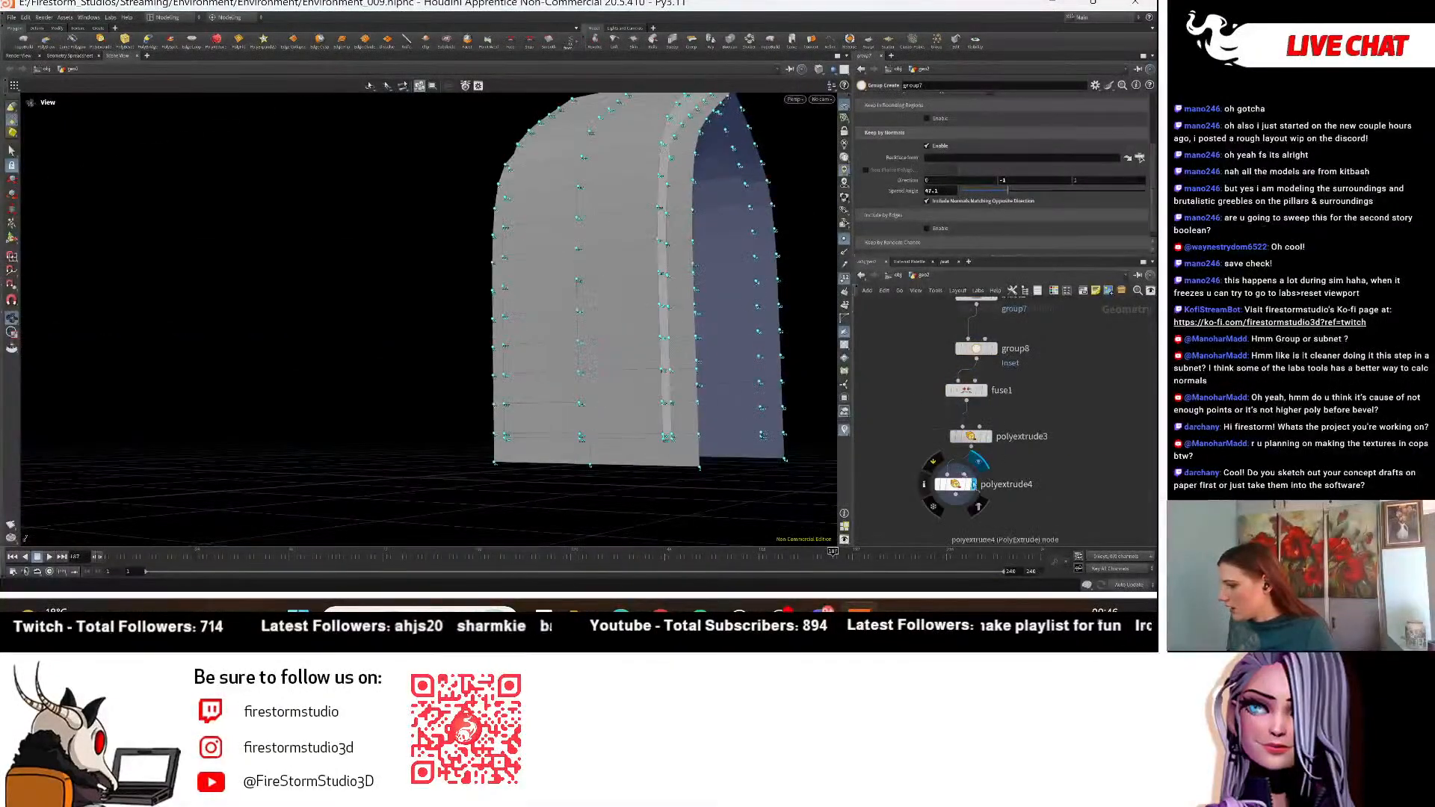
drag(480, 470, 617, 449)
drag(500, 460, 603, 486)
drag(460, 476, 540, 482)
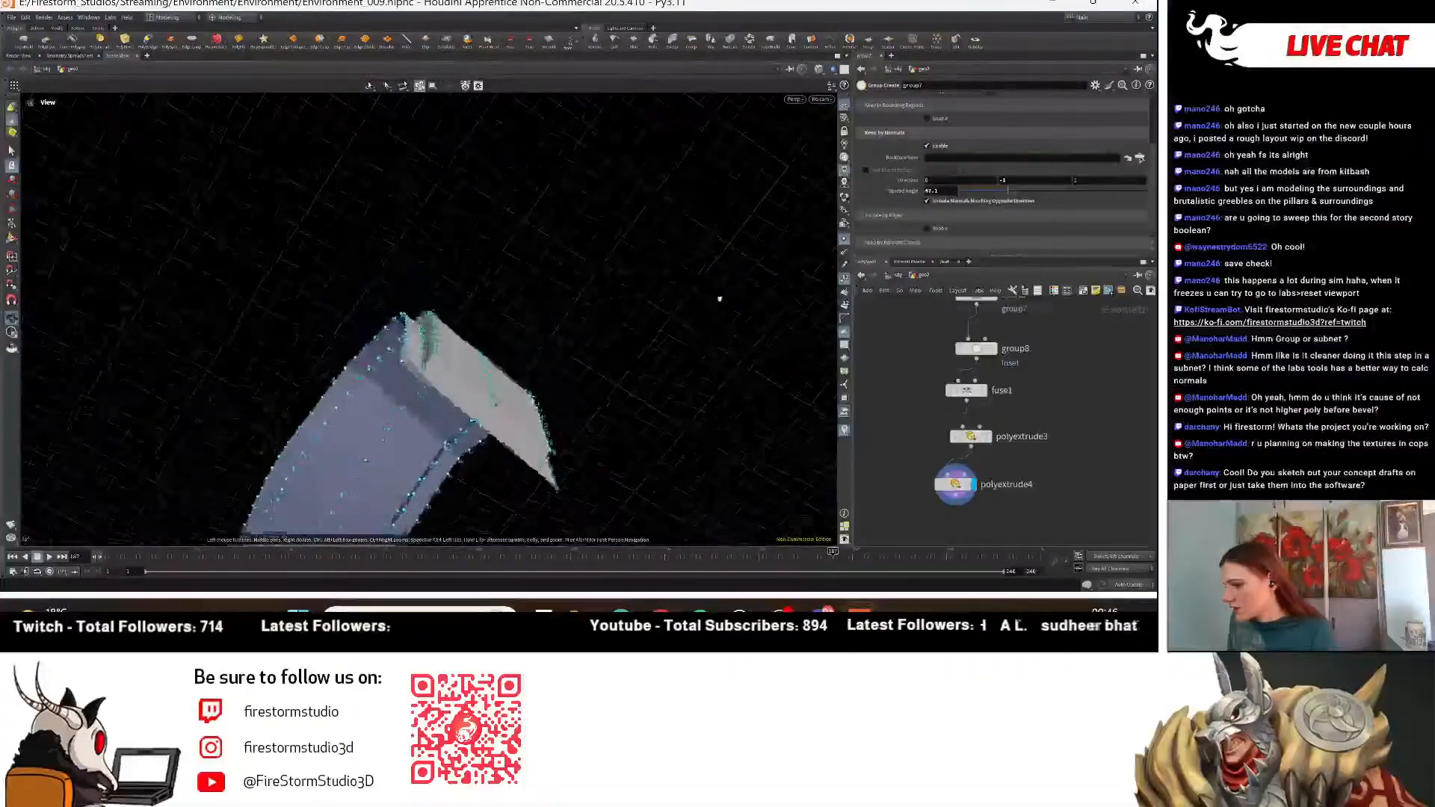
drag(886, 318, 710, 447)
drag(584, 403, 725, 372)
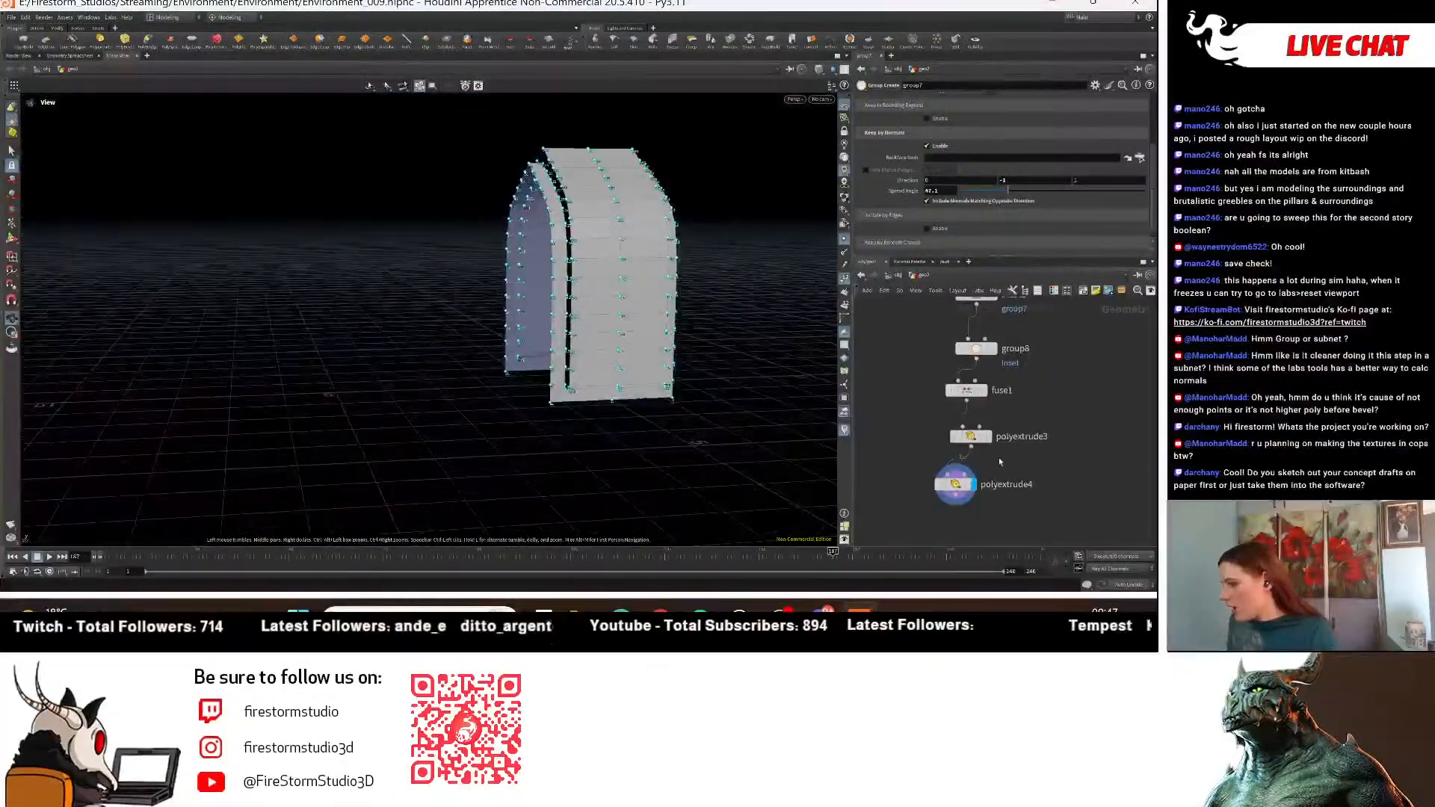
Try different inset values on polyextrude4, up to about 0.33, and examine the arch's lower edges.
click(961, 485)
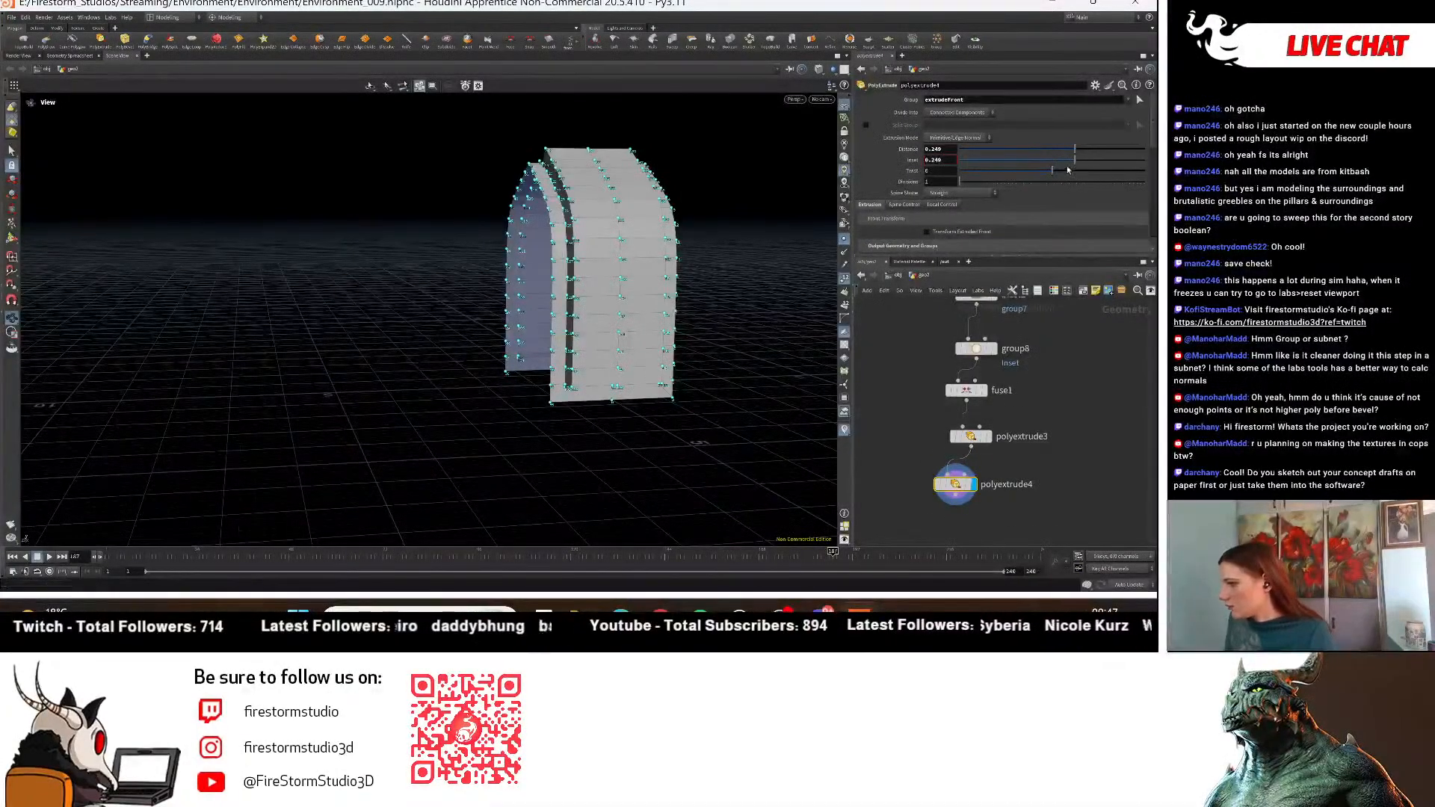
click(1083, 159)
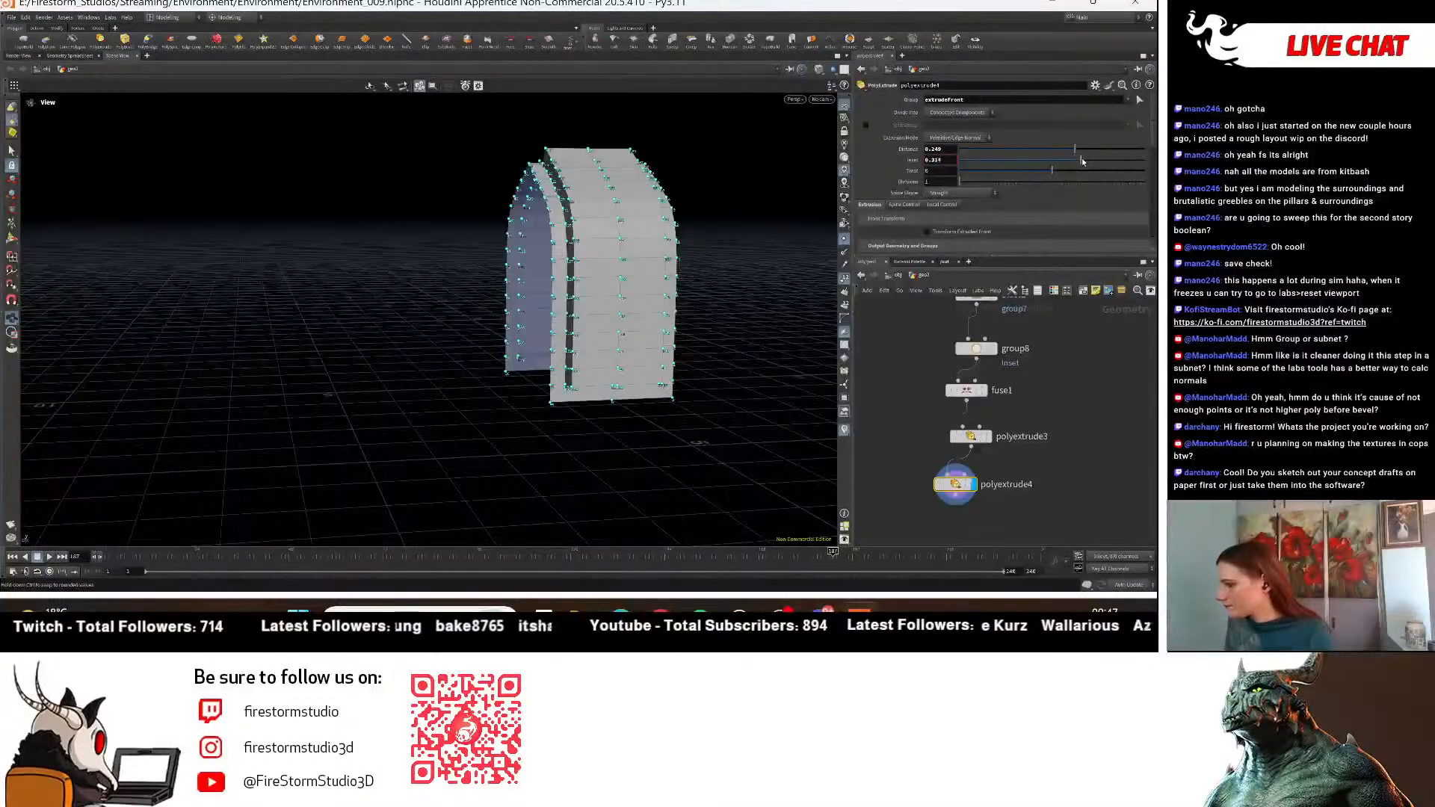
drag(615, 320, 620, 370)
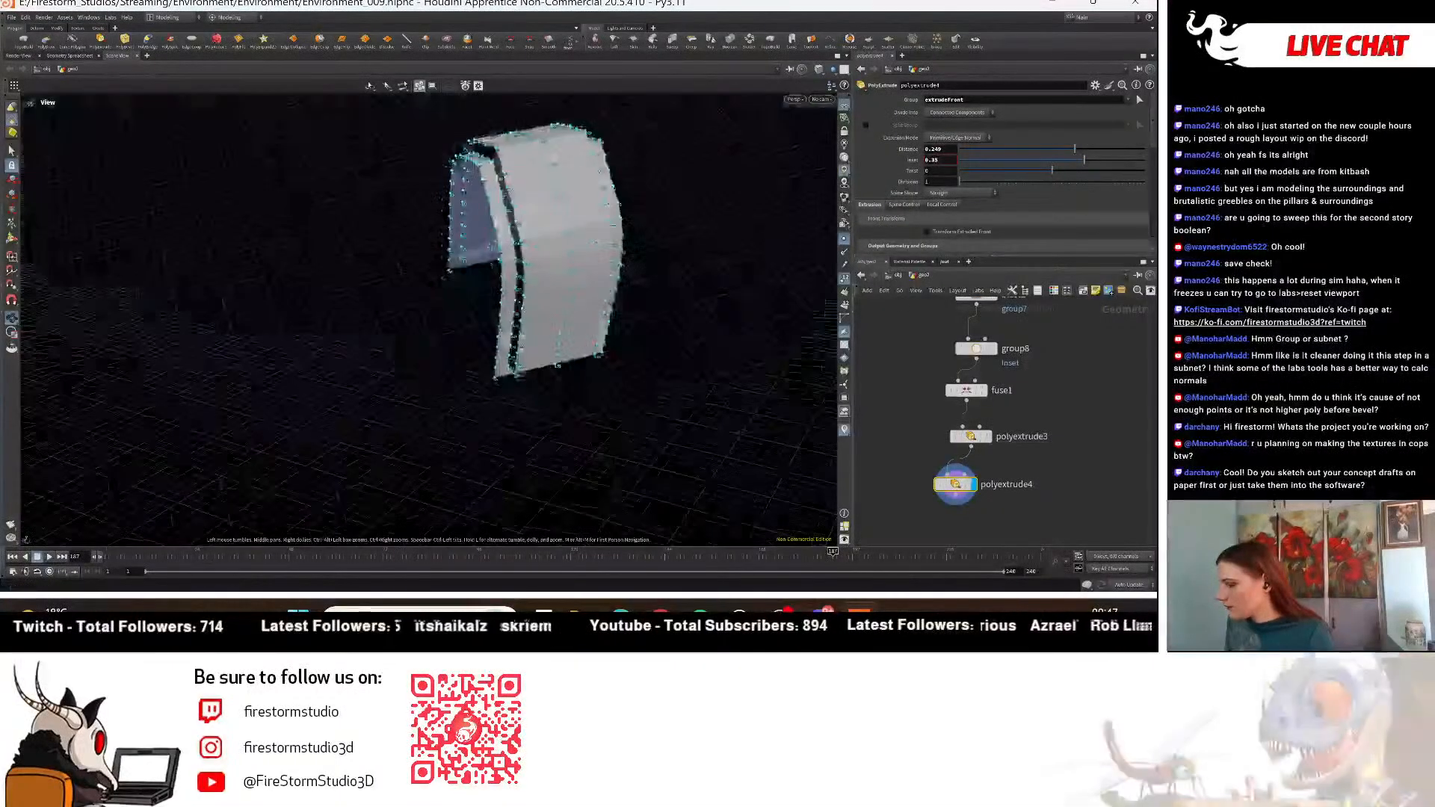
right_drag(620, 370, 746, 391)
drag(1086, 159, 1054, 161)
alt+drag(688, 363, 597, 396)
scroll(593, 396, up, 3)
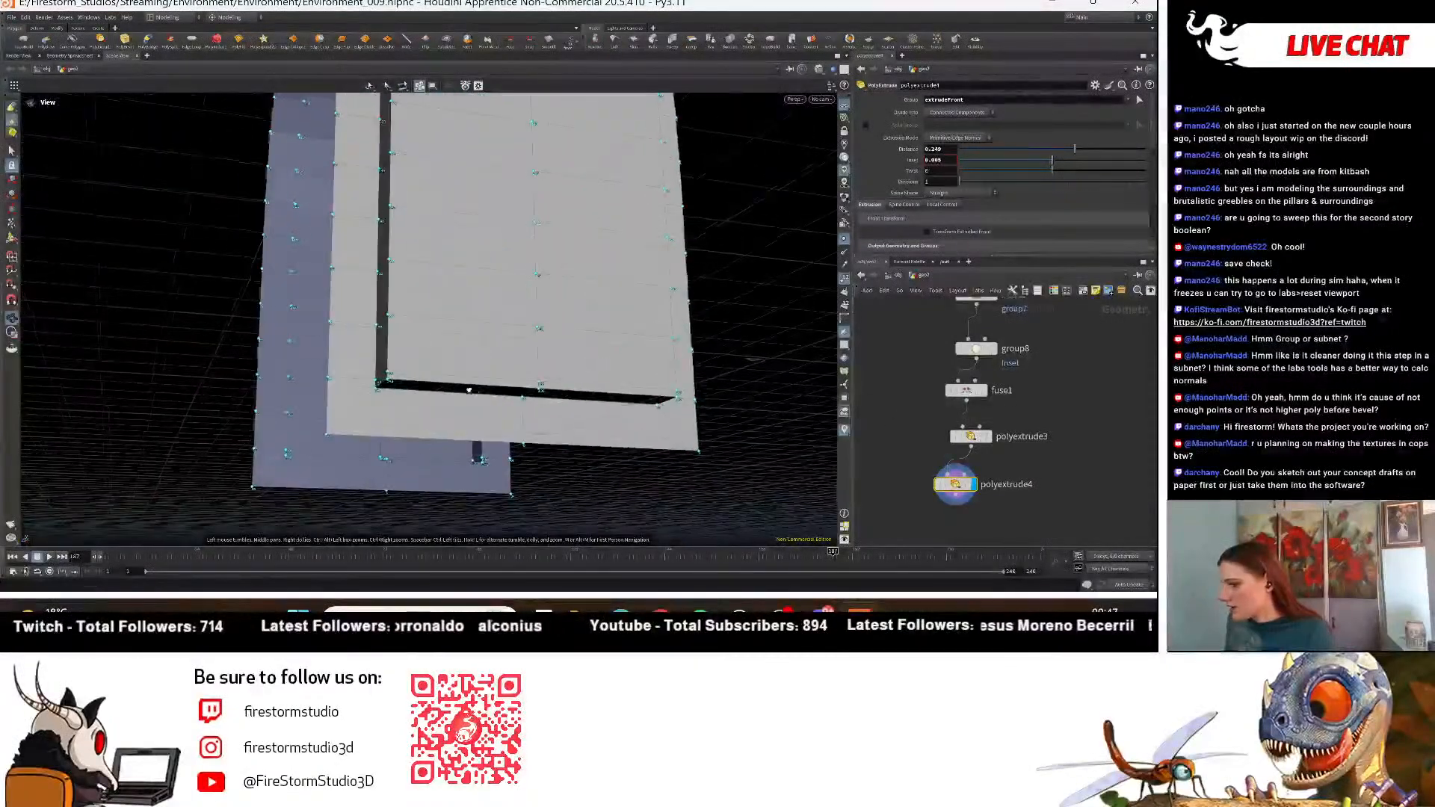
mouse_move(469, 390)
alt+mouse_down()
mouse_move(182, 349)
mouse_move(477, 399)
alt+mouse_up()
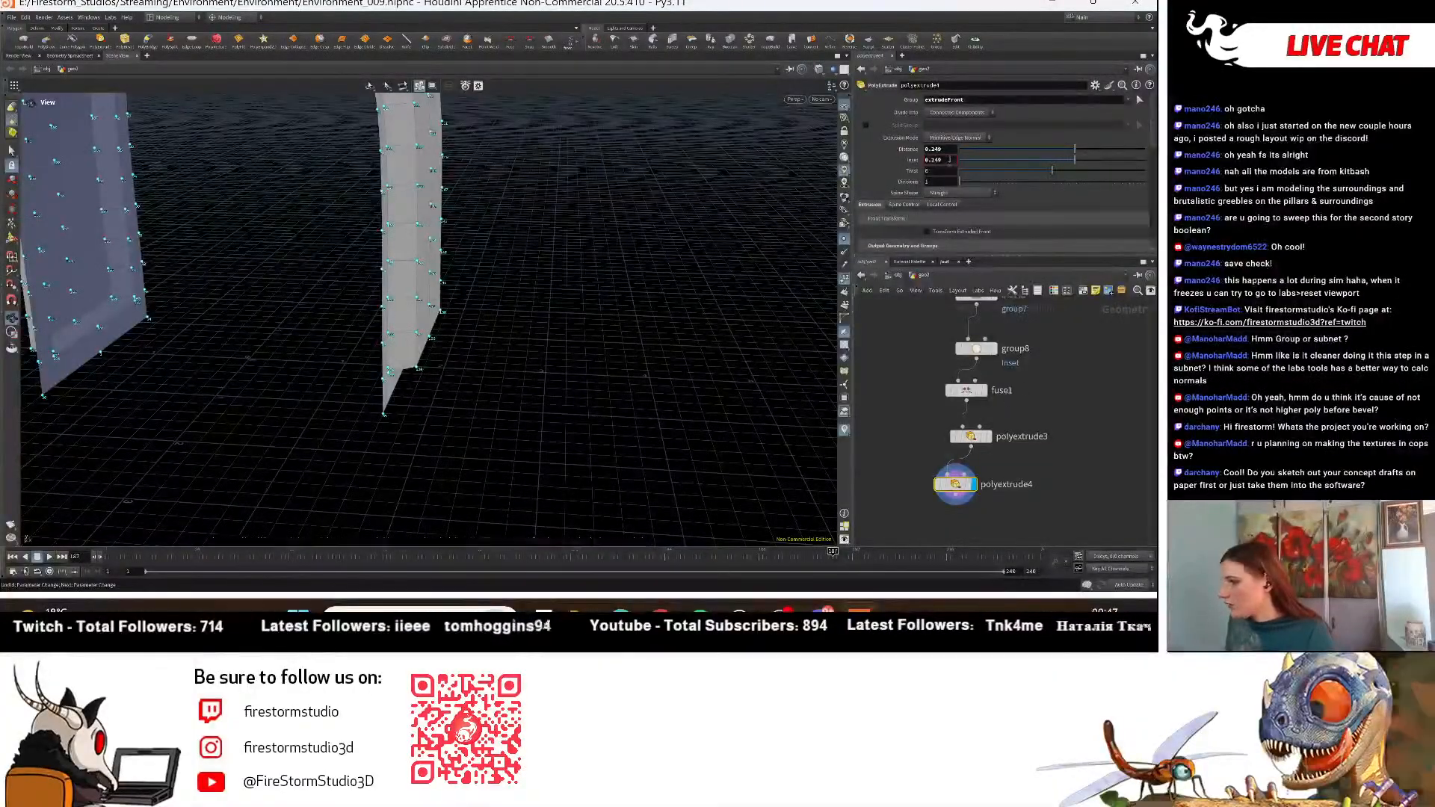
Set polyextrude4's inset to 0.
drag(948, 160, 919, 160)
text(0)
key(Return)
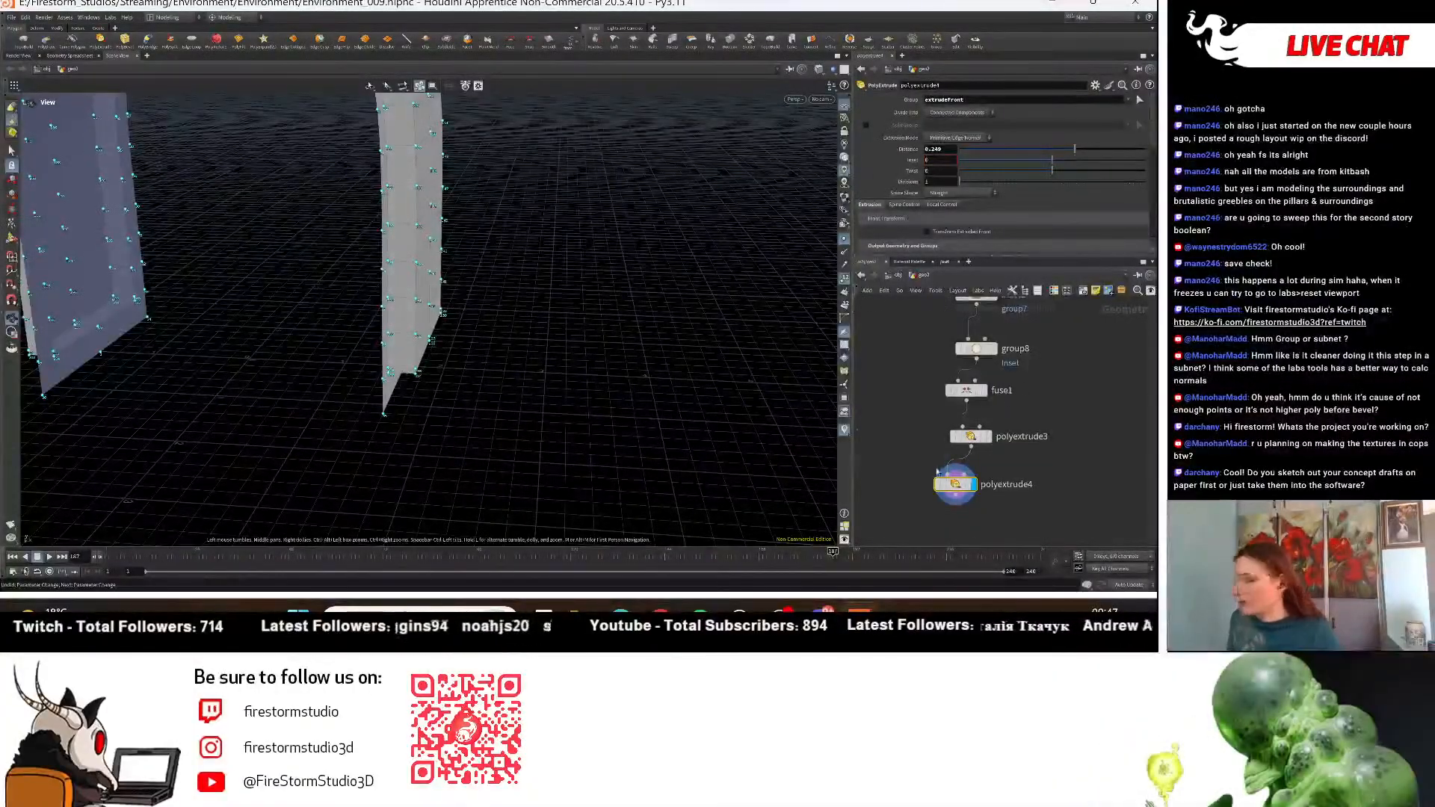
Add a PolyBevel node below polyextrude4 and connect it to that node's output.
middle_drag(1002, 530, 1027, 485)
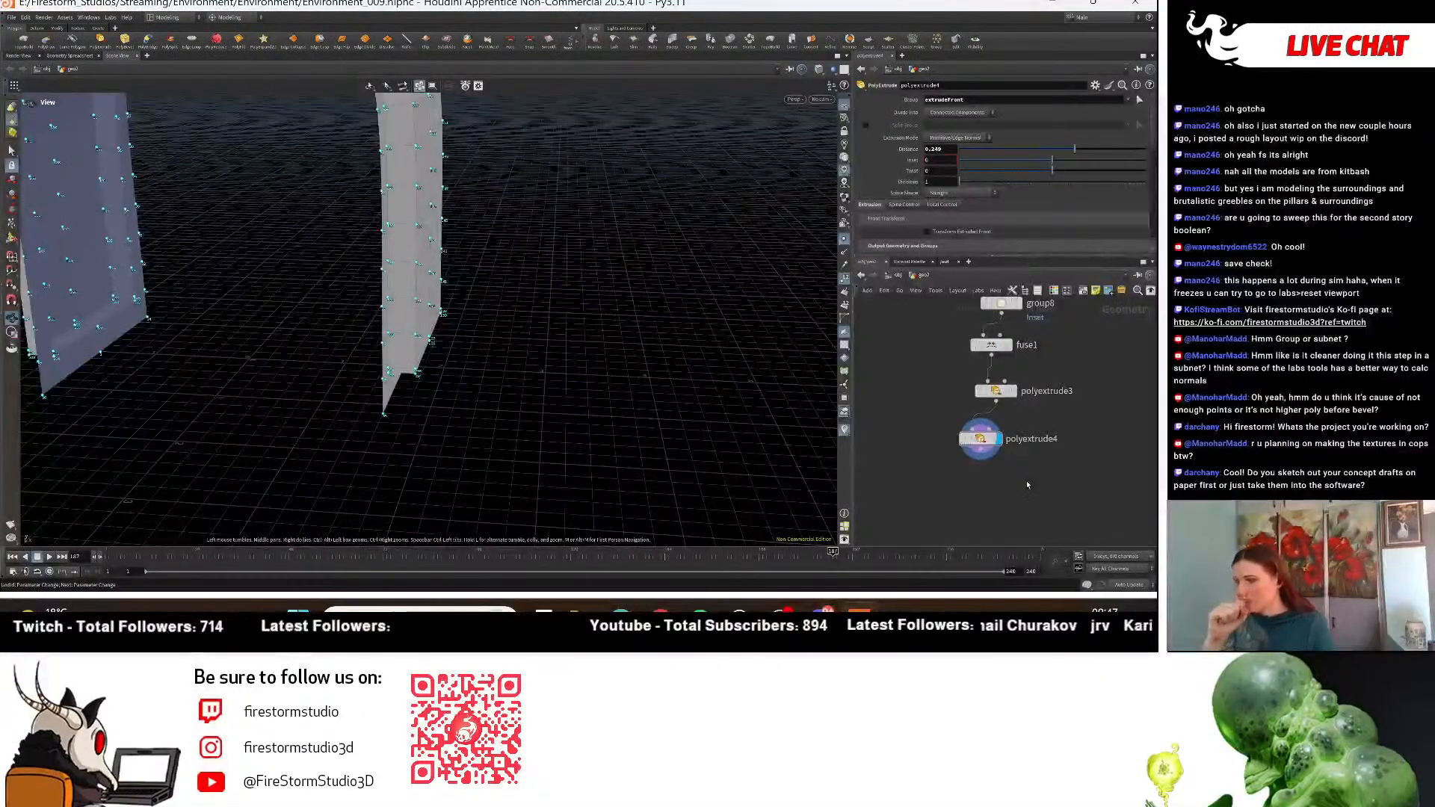
key(Tab)
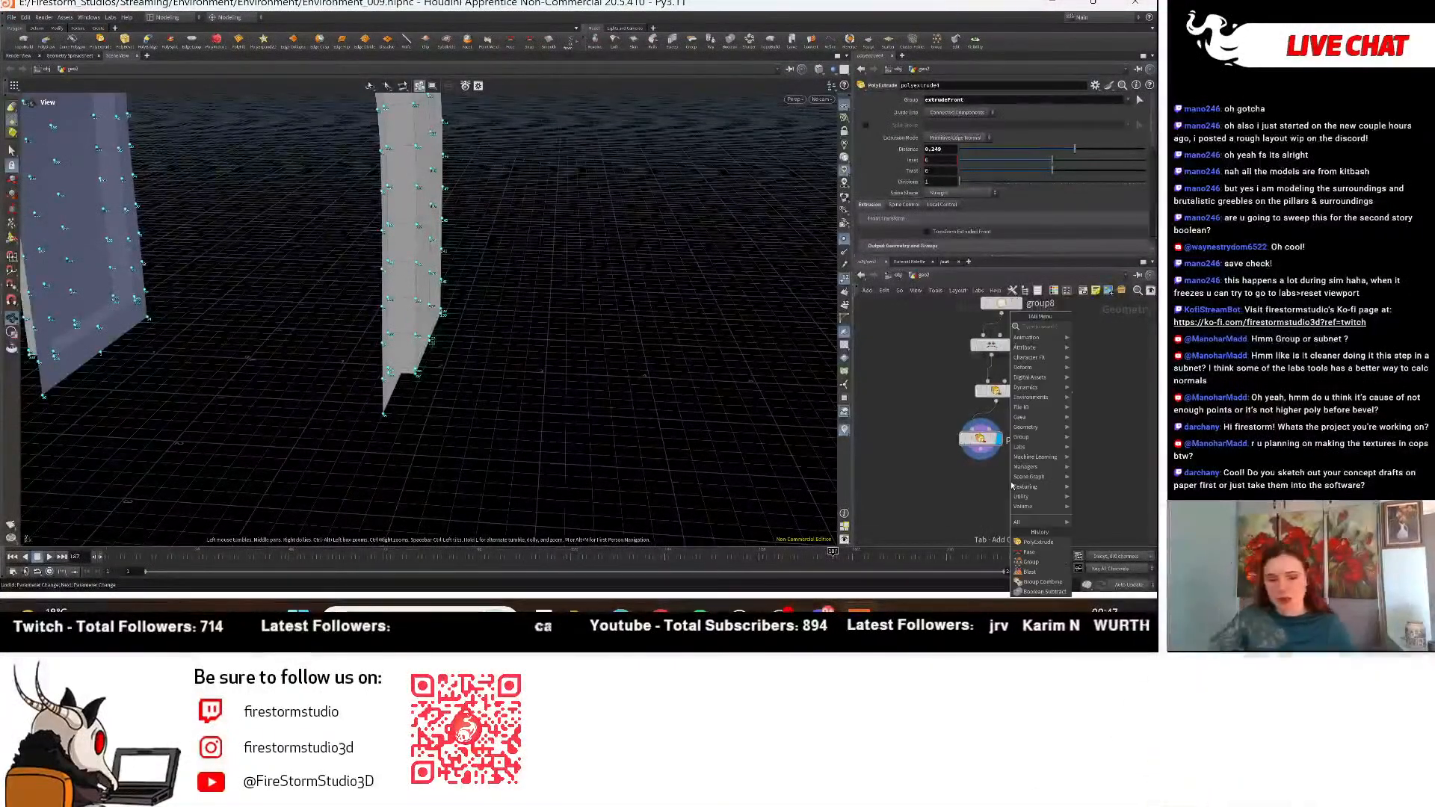
mouse_move(1012, 486)
text(polybeve)
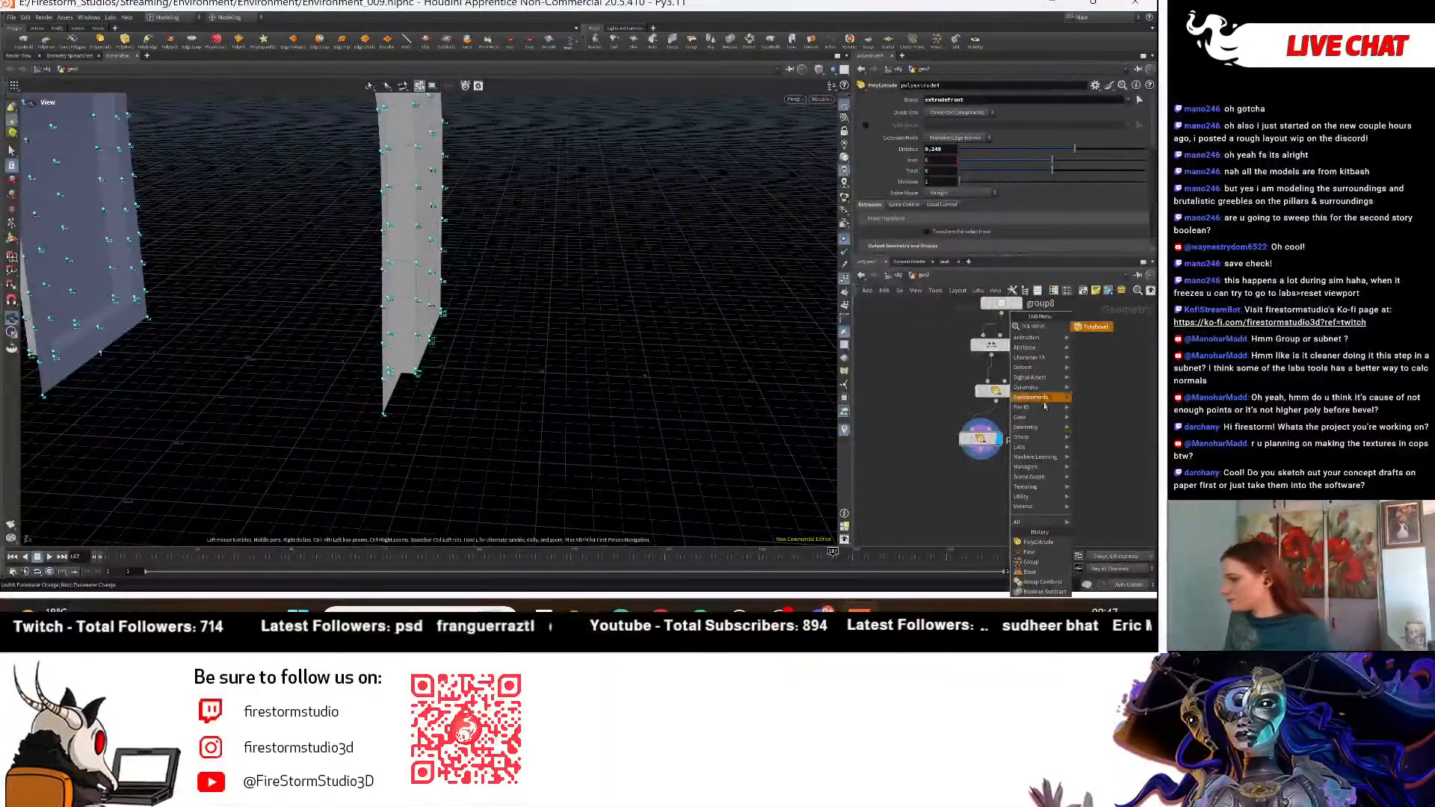
key(Return)
click(980, 485)
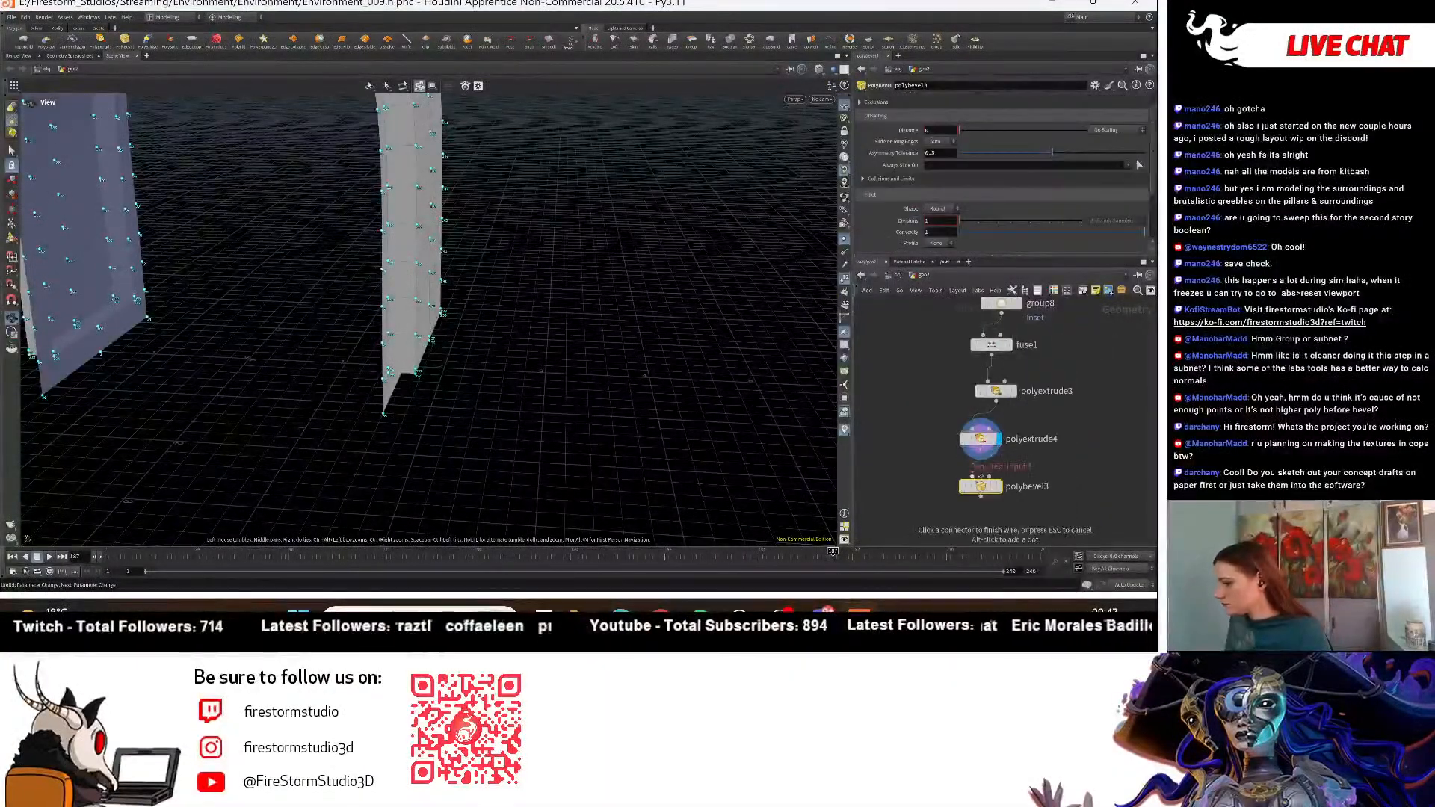
click(991, 484)
Bypass the blast2 node and inspect the arch's underside and ends from several angles.
scroll(1113, 442, down, 3)
middle_drag(1102, 409, 1080, 379)
scroll(1067, 430, up, 5)
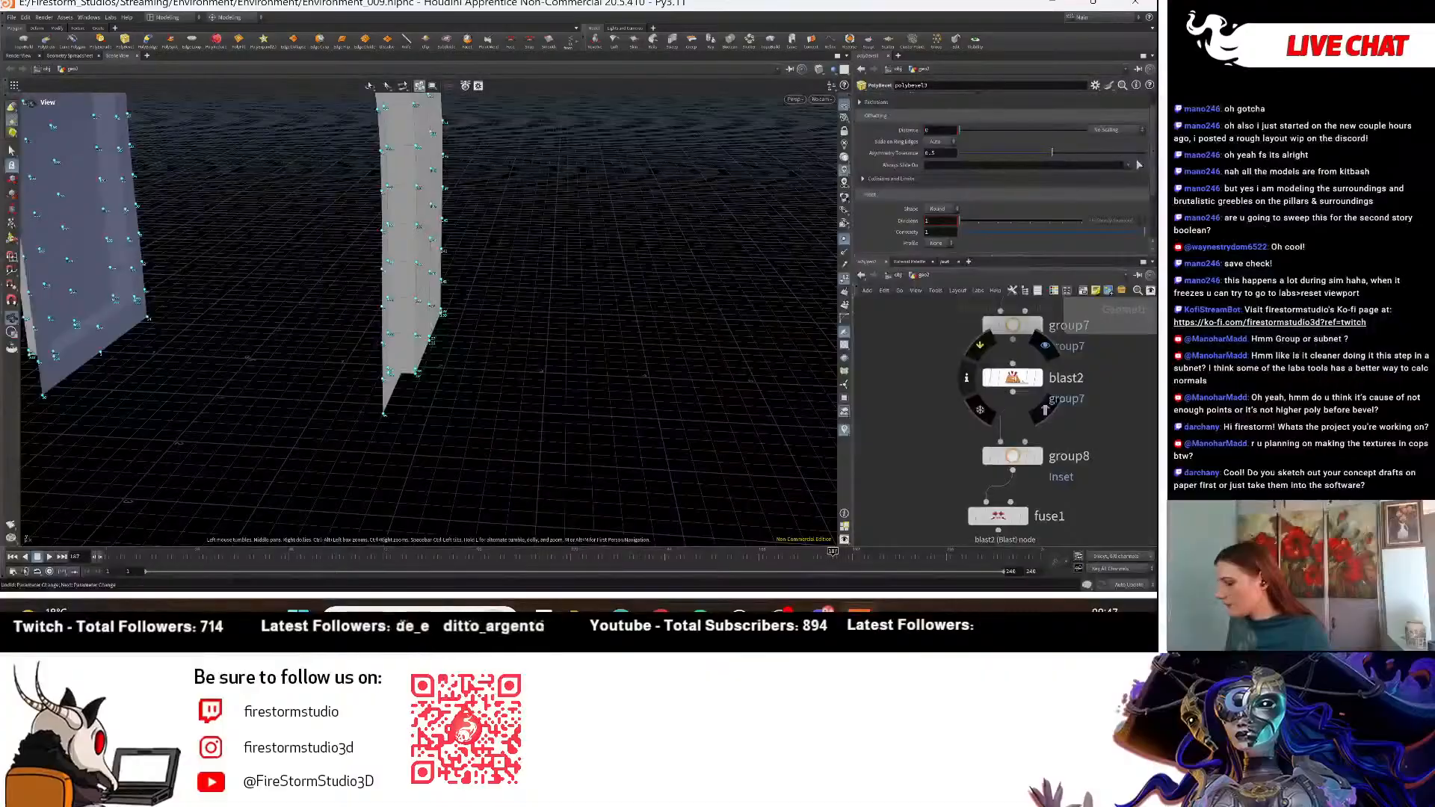
click(982, 349)
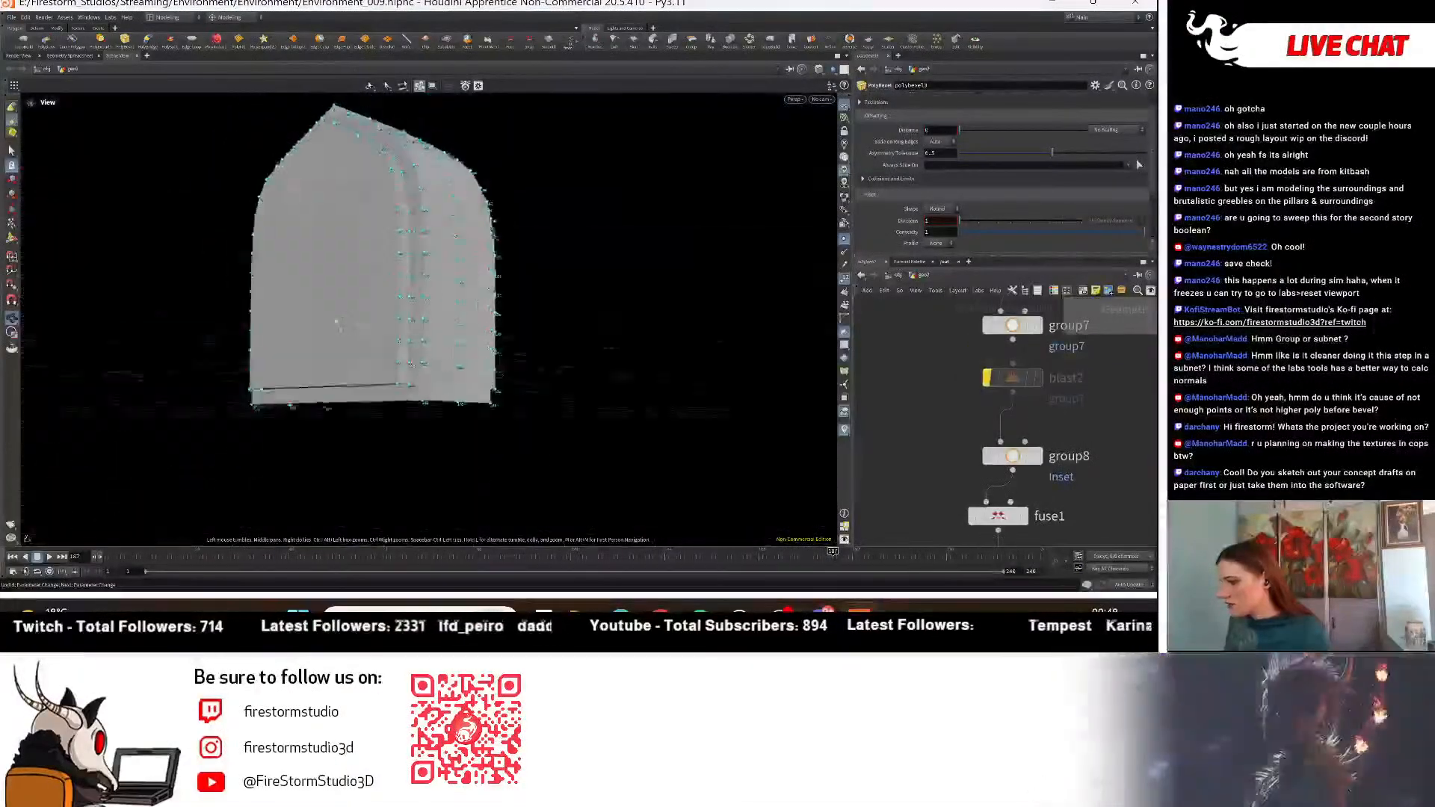
drag(338, 323, 367, 356)
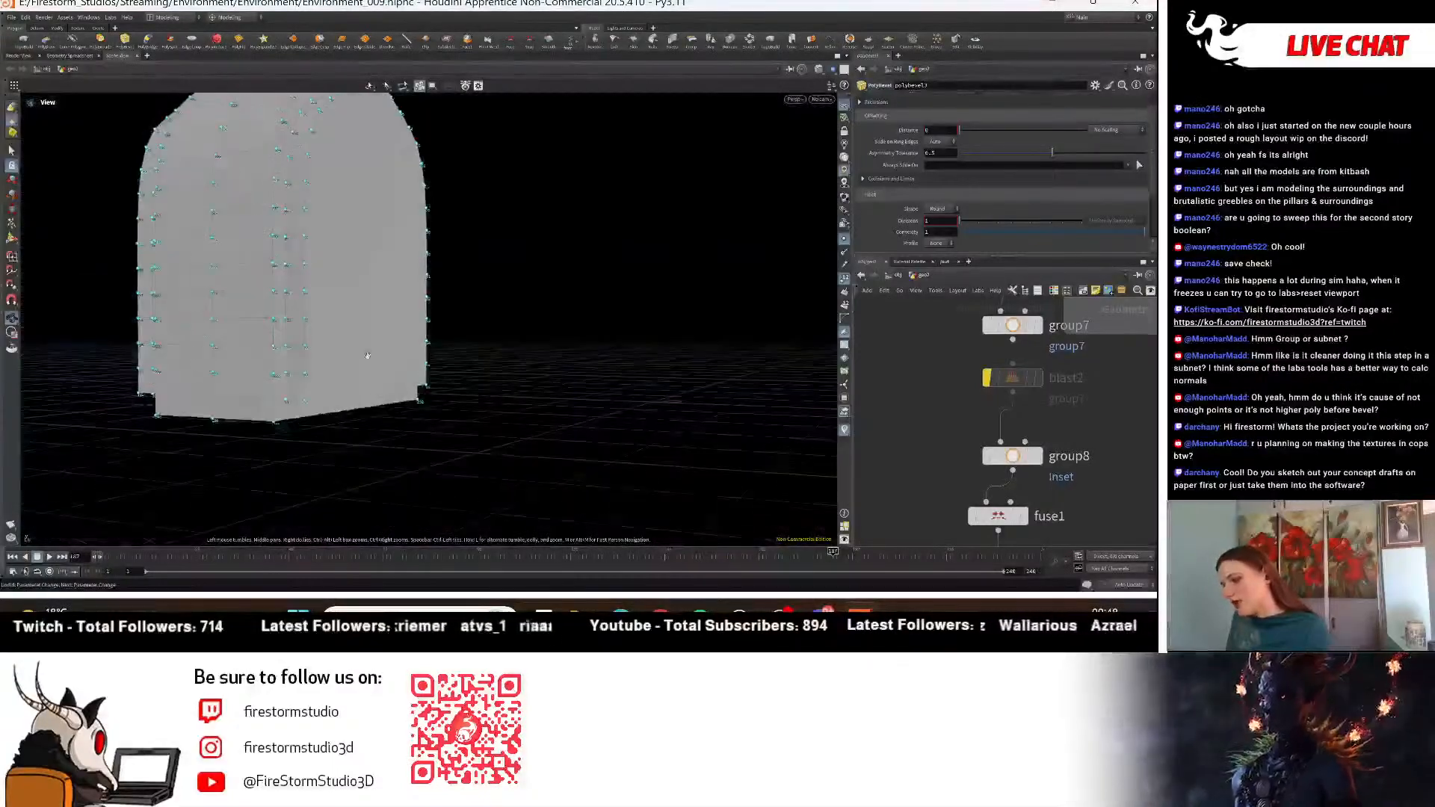
drag(270, 423, 314, 388)
scroll(1121, 535, down, 2)
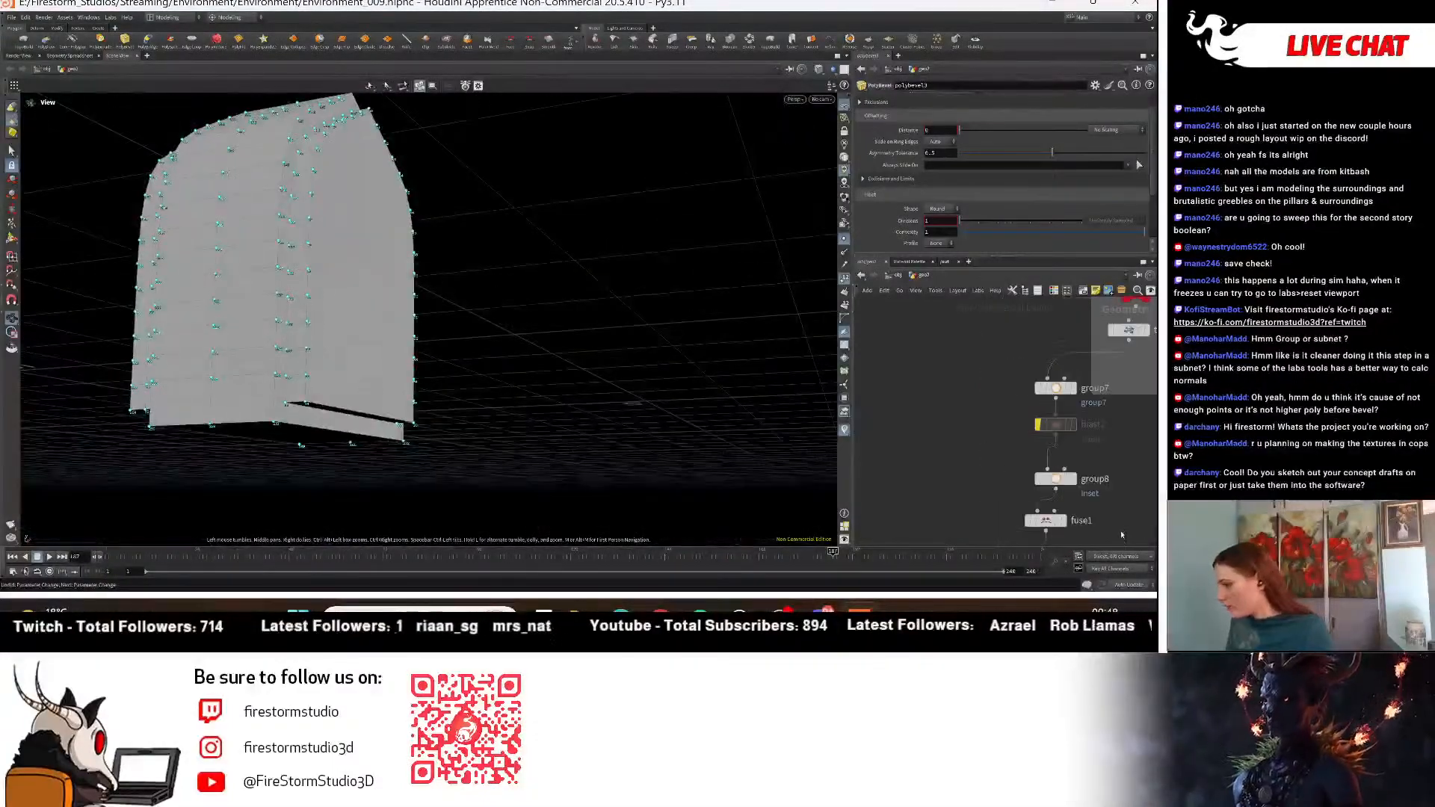
Display the result of polybevel3 and check the arch's lower corner.
middle_drag(1121, 535, 1079, 399)
middle_drag(1052, 494, 1050, 420)
scroll(1050, 422, up, 2)
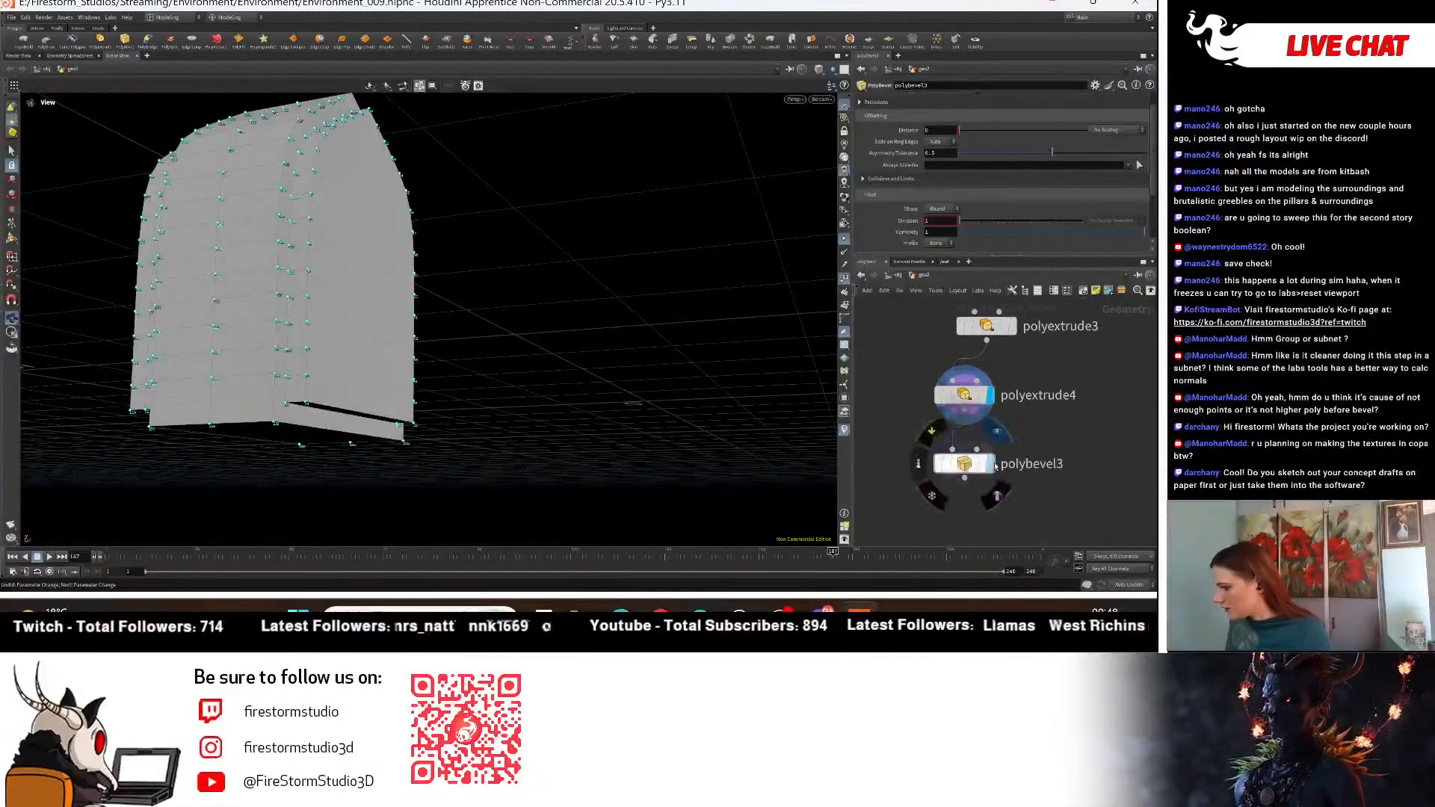
click(989, 463)
drag(445, 309, 449, 396)
Delete the blast2 and group7 nodes from the chain, dismissing any callback error dialog.
scroll(994, 352, down, 3)
middle_drag(994, 351, 1008, 466)
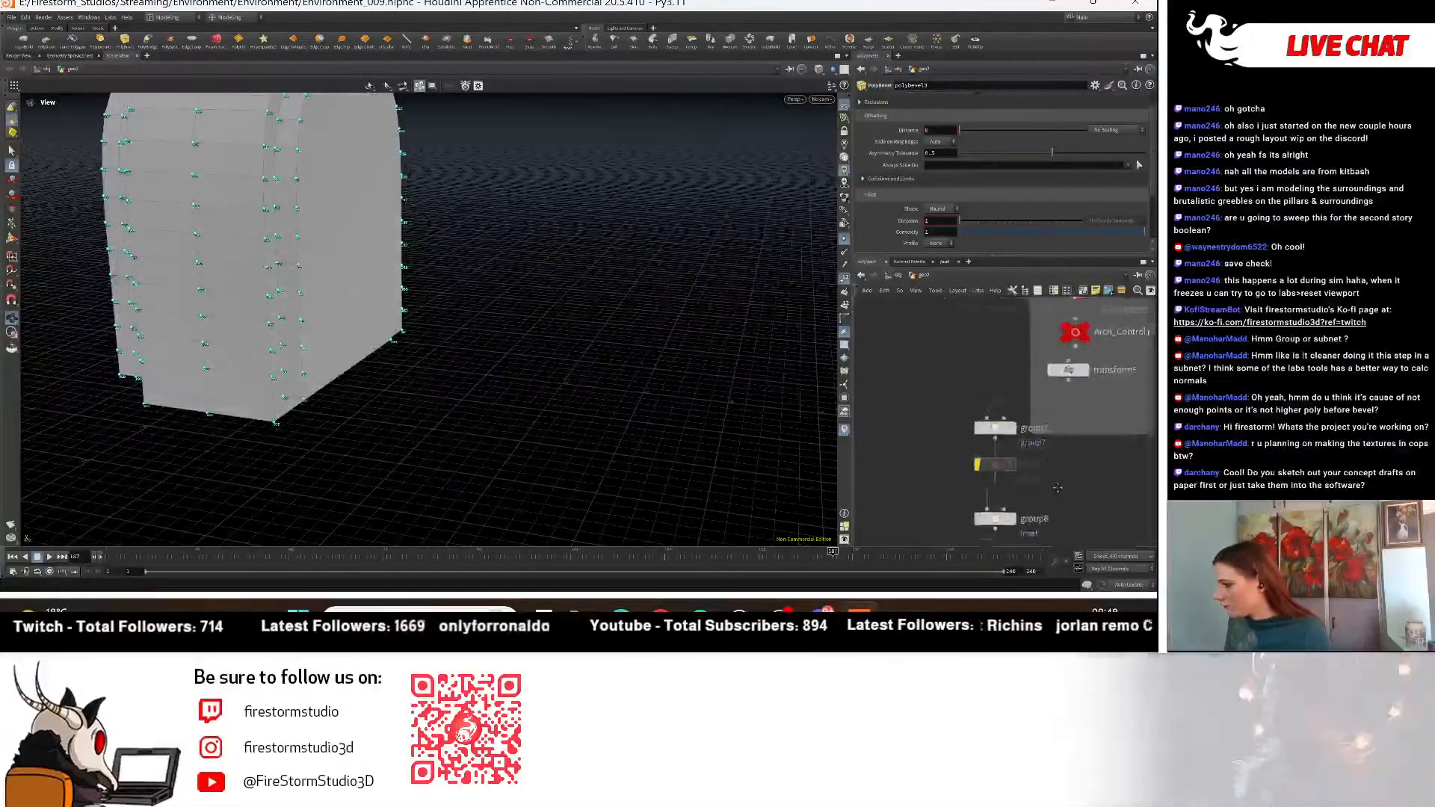
scroll(1006, 466, up, 3)
click(987, 465)
key(Delete)
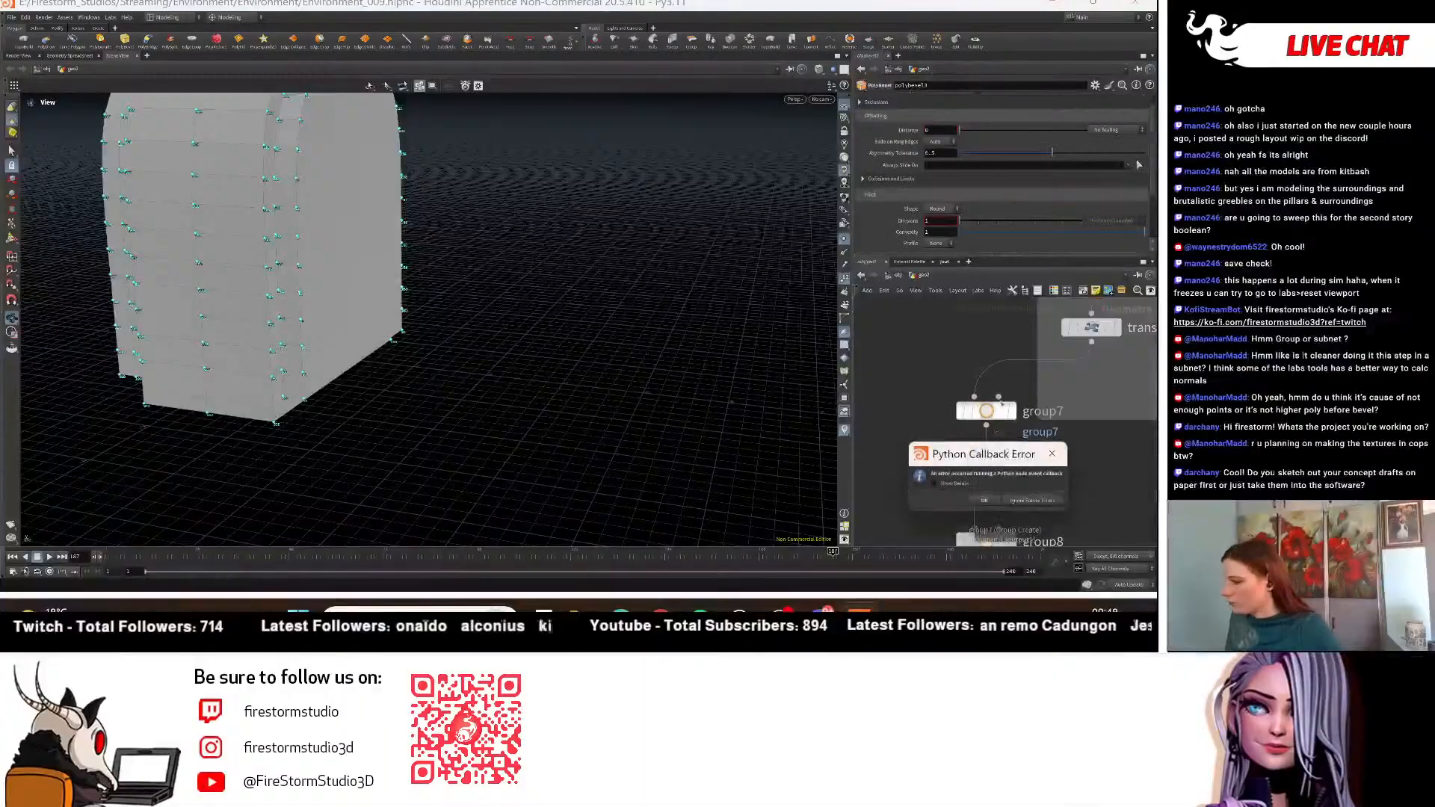
click(983, 503)
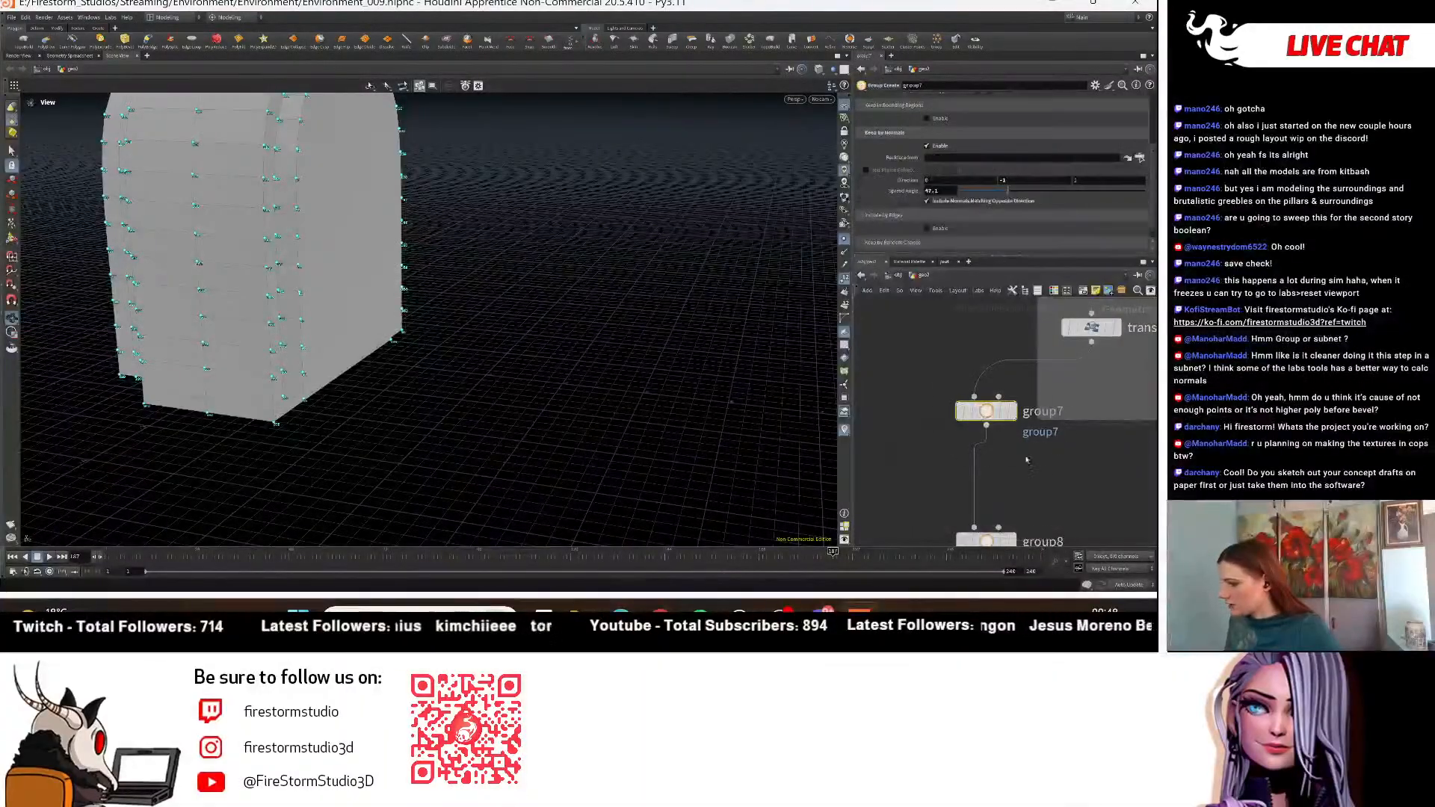
key(Delete)
click(1038, 500)
Move the display from group8 through fuse1 to polybevel3 to check the arch without the removed nodes.
middle_drag(1014, 497, 985, 389)
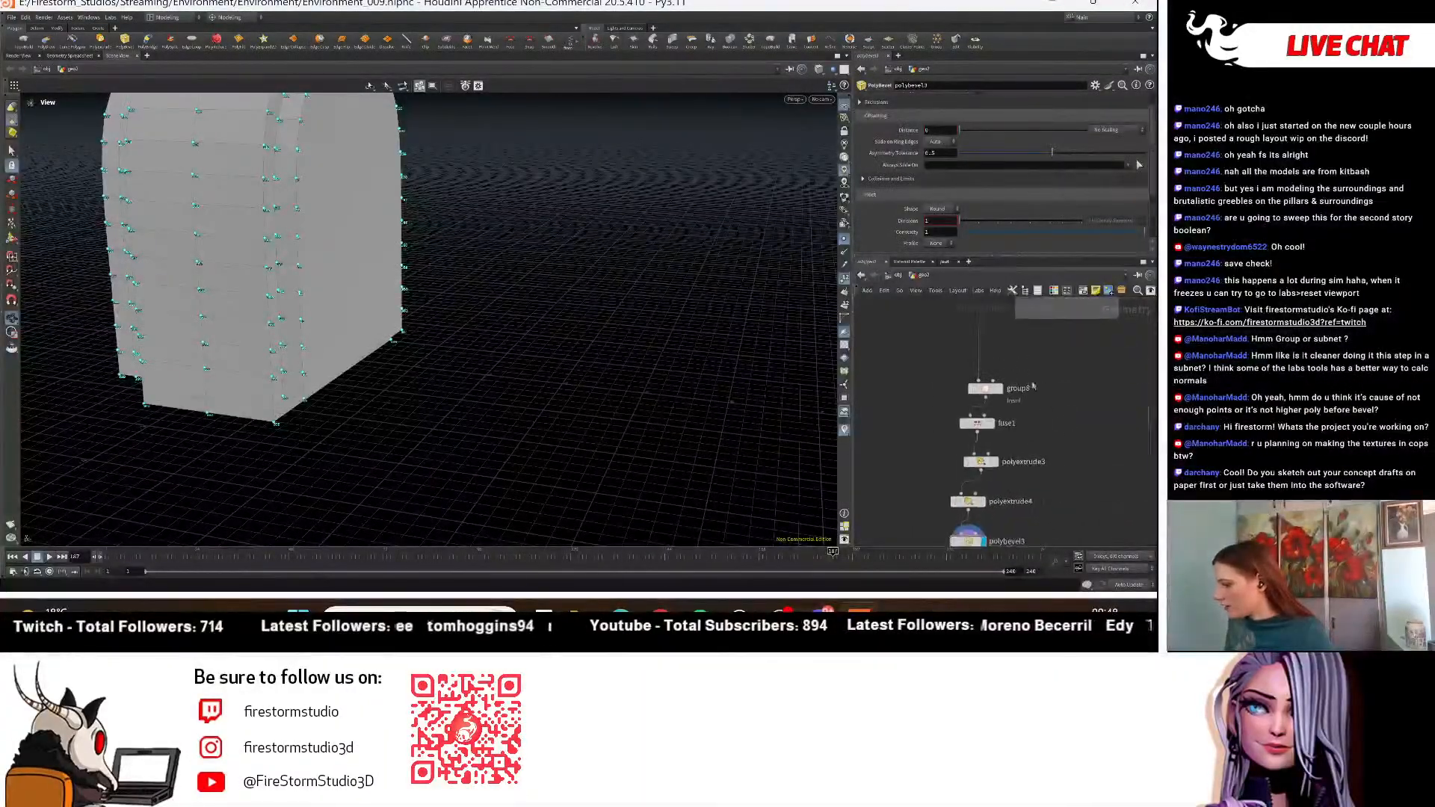
click(995, 386)
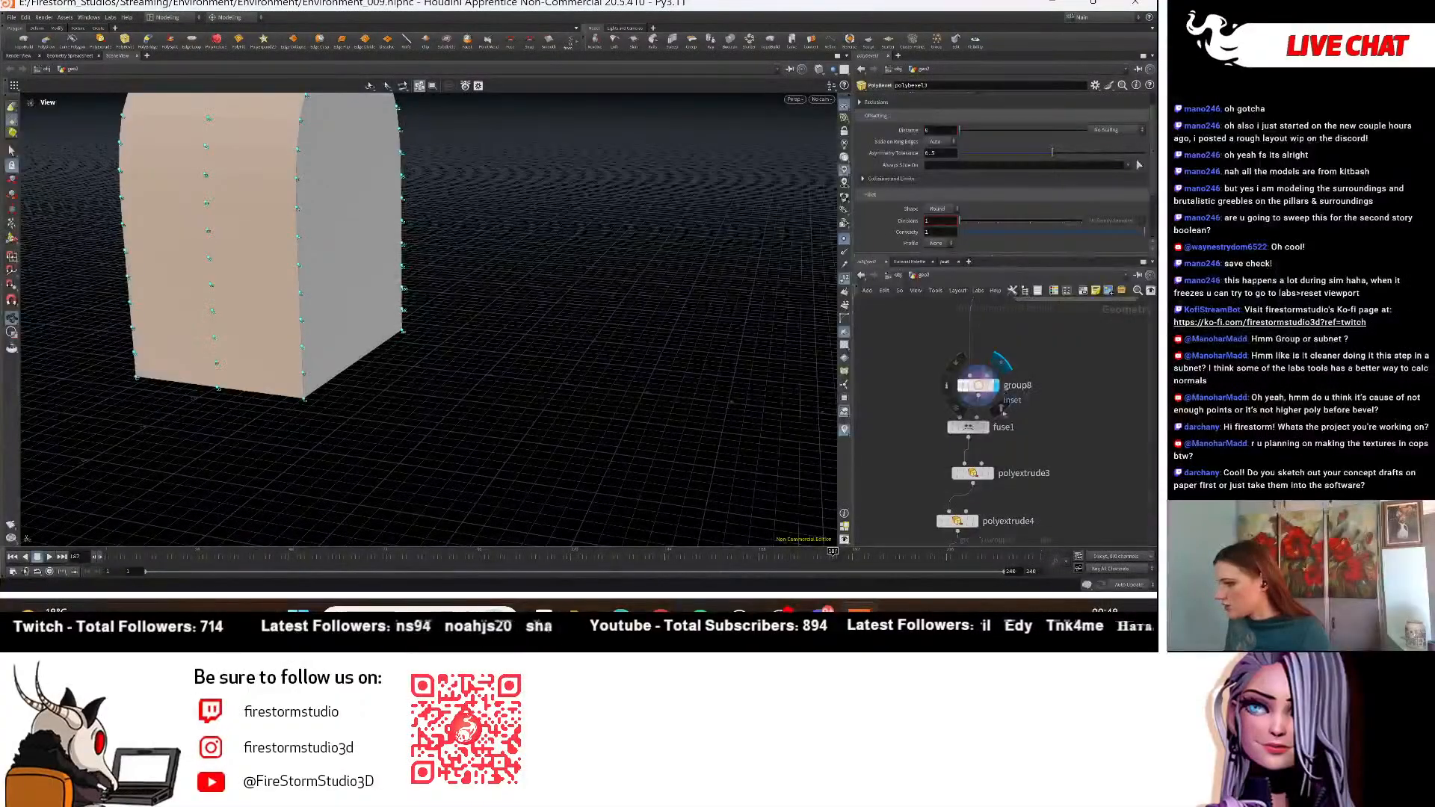
middle_drag(1087, 493, 1036, 388)
click(999, 354)
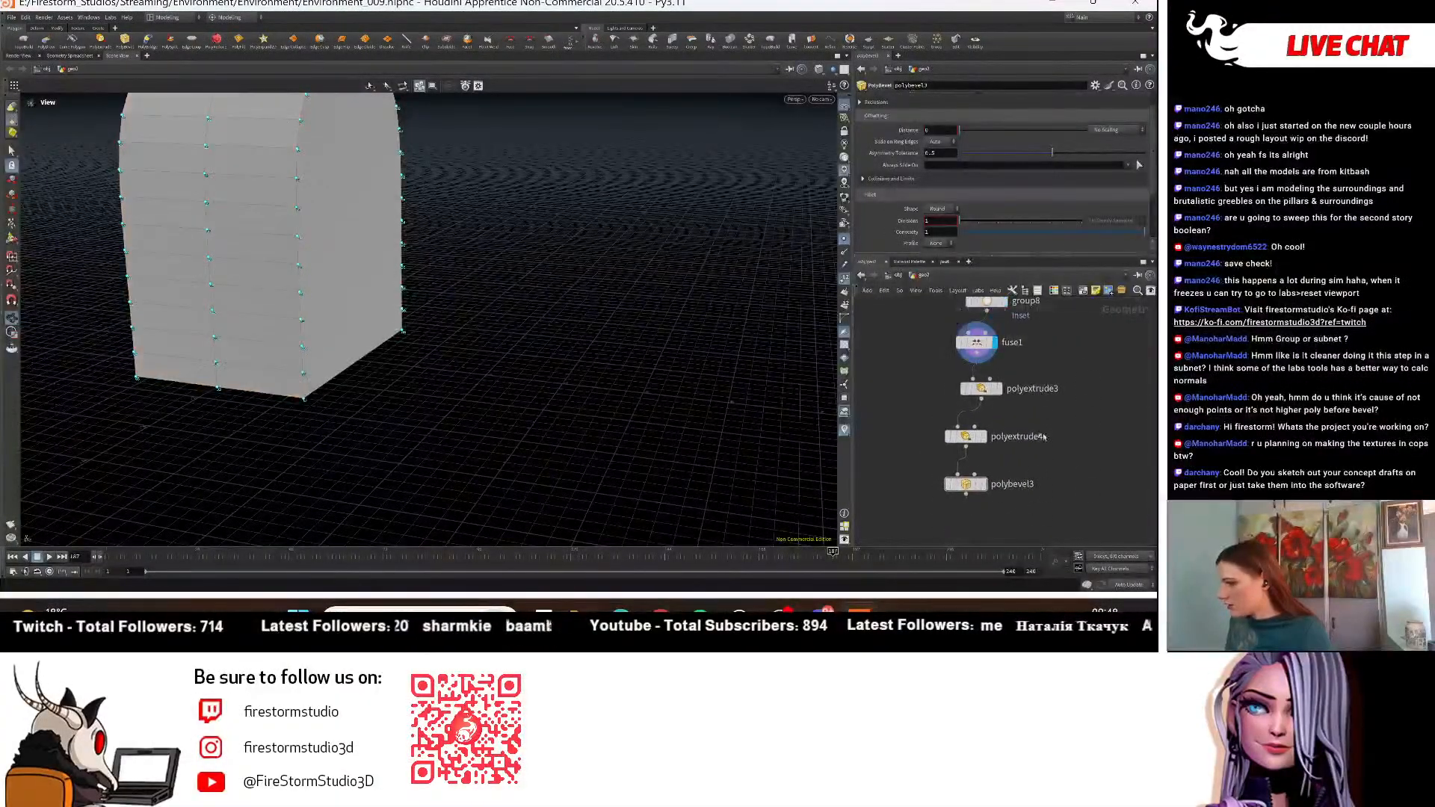
click(985, 485)
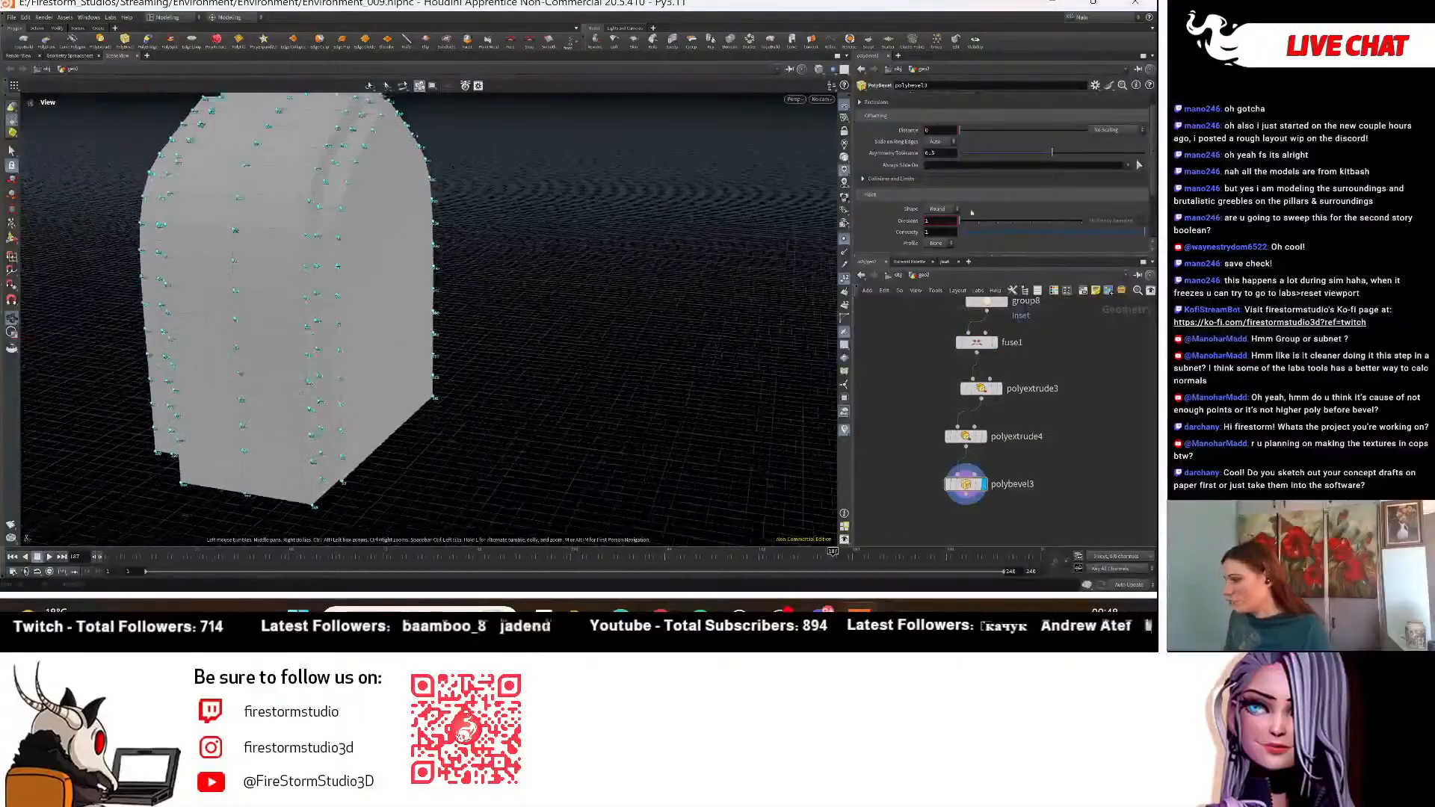
Set polybevel3's distance to about 0.055 and make it ignore flat edges.
drag(962, 131, 968, 131)
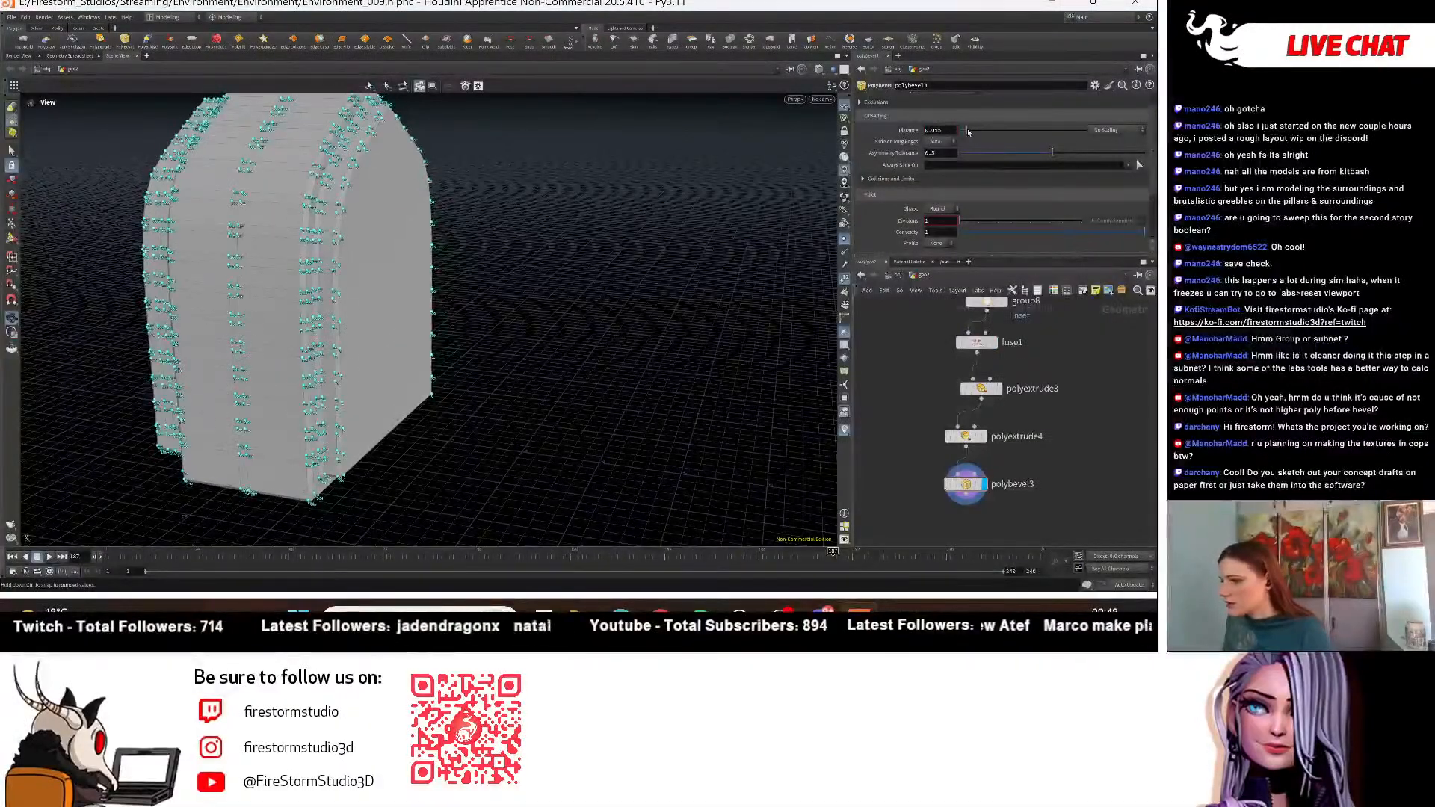
scroll(968, 132, up, 2)
click(967, 125)
click(969, 139)
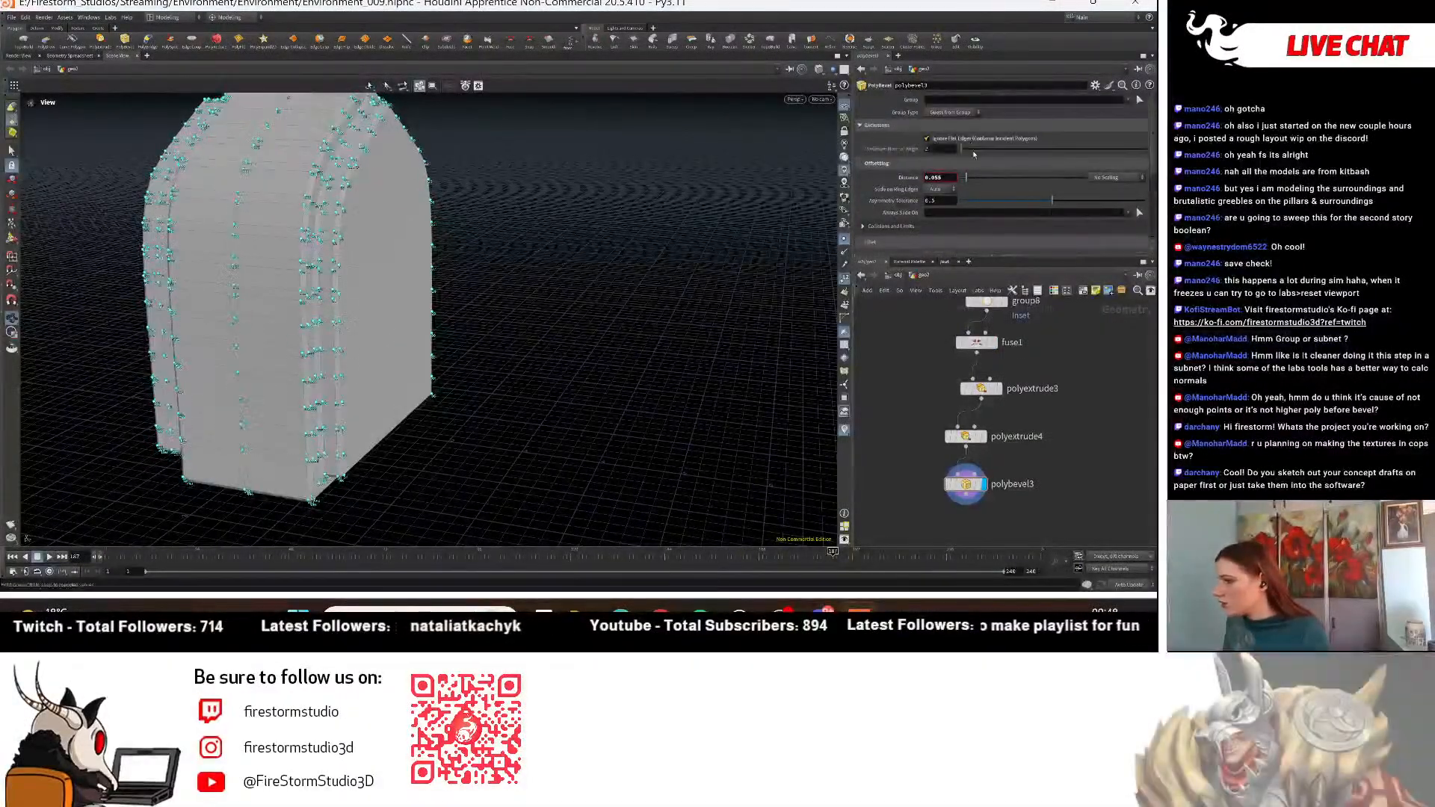
Raise polybevel3's maximum normal angle to about 86 while checking the bevels around the arch's peak and sides.
drag(973, 155, 984, 152)
drag(430, 237, 374, 194)
right_drag(373, 195, 560, 211)
drag(561, 211, 332, 258)
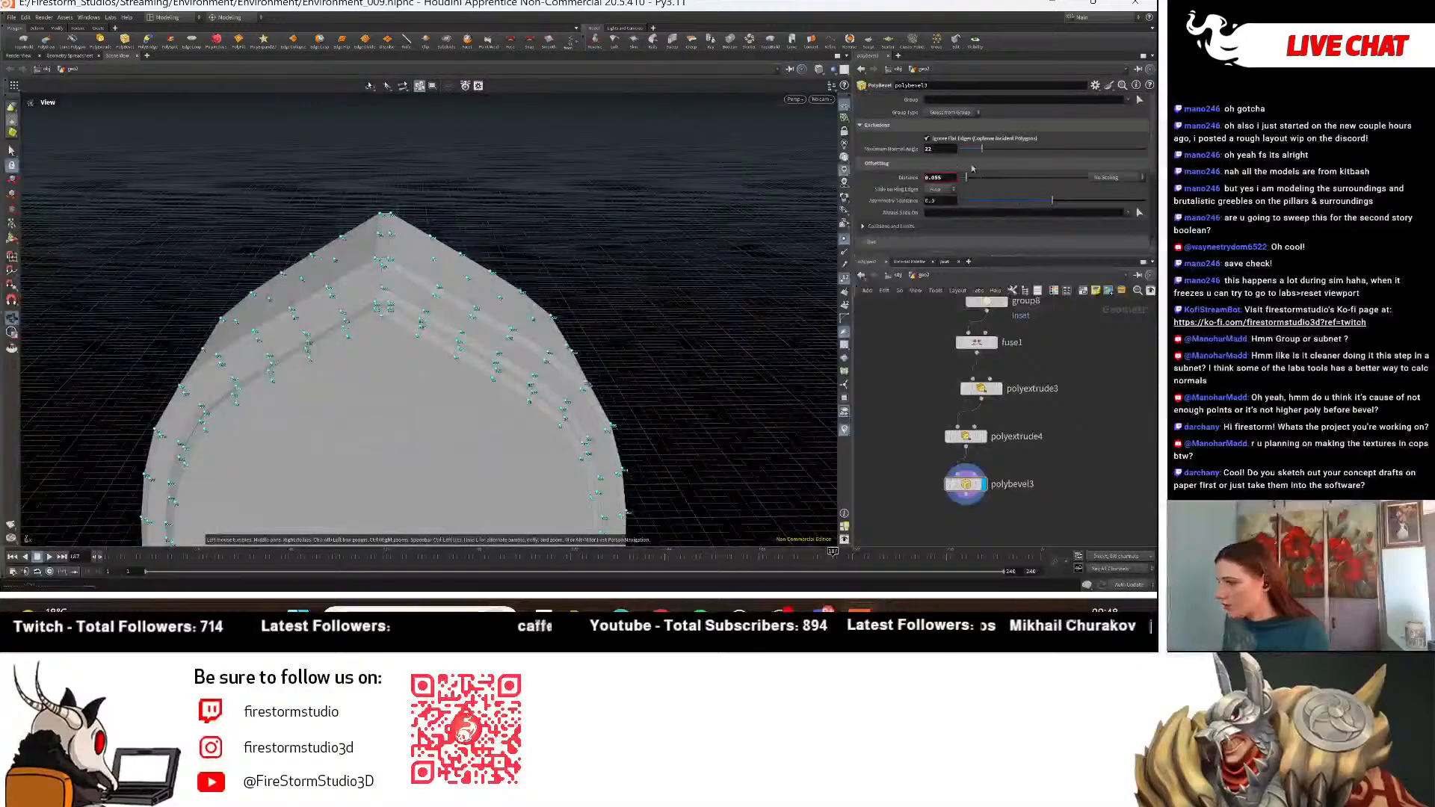
drag(985, 152, 1052, 152)
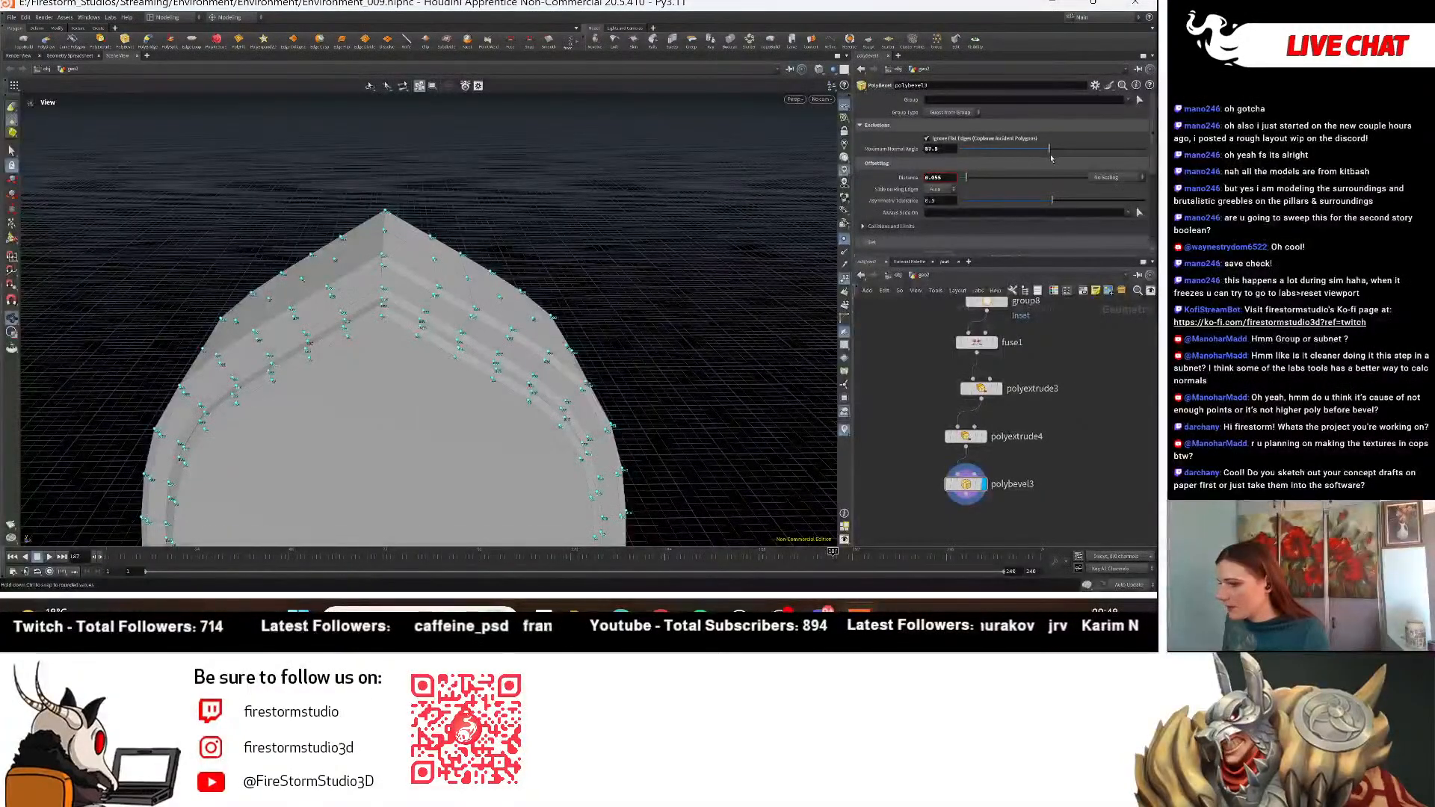
right_drag(621, 287, 617, 411)
middle_drag(617, 410, 575, 272)
drag(575, 273, 489, 321)
scroll(489, 321, up, 3)
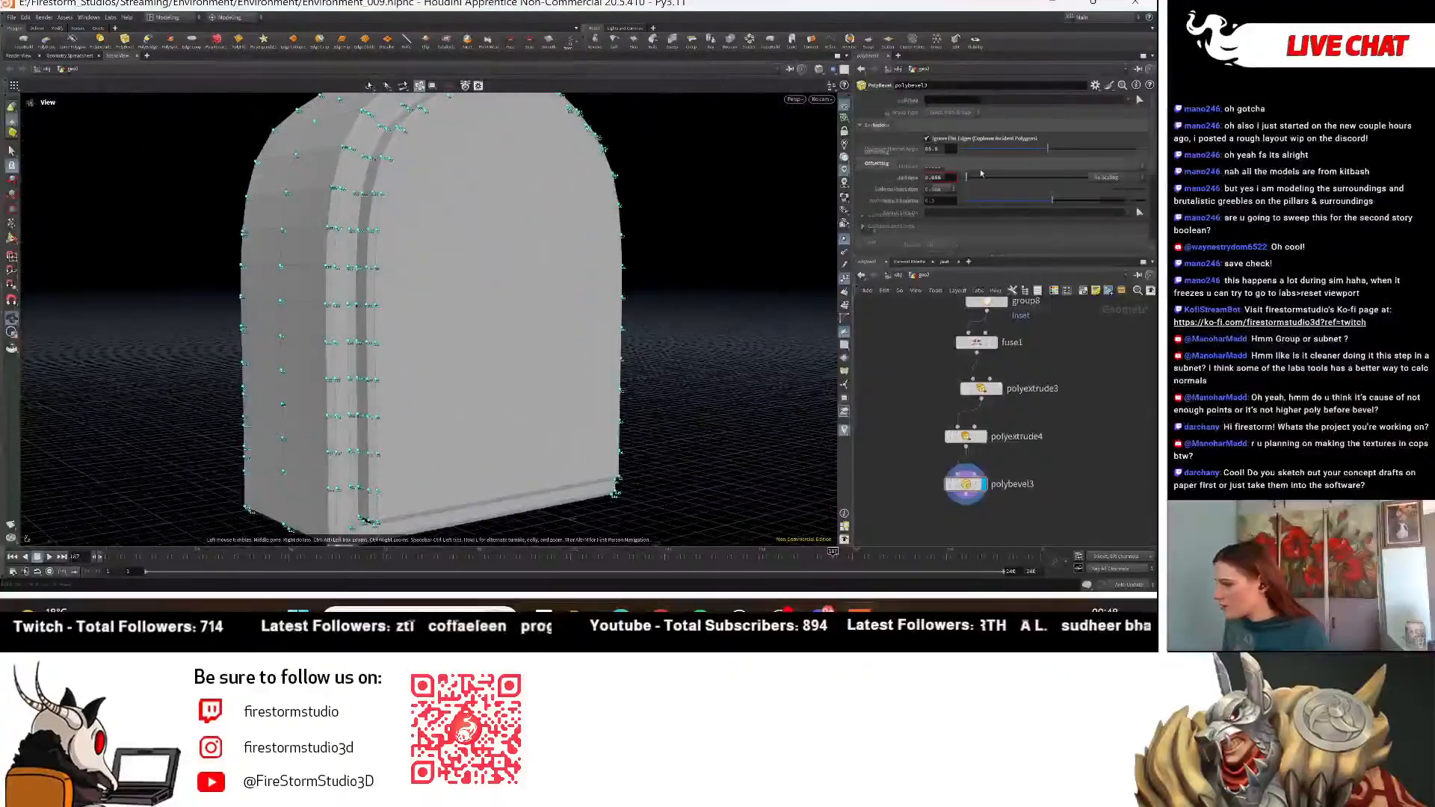
Set polybevel3's distance to about 0.078 and its divisions to 2.
scroll(979, 171, down, 1)
drag(967, 155, 969, 155)
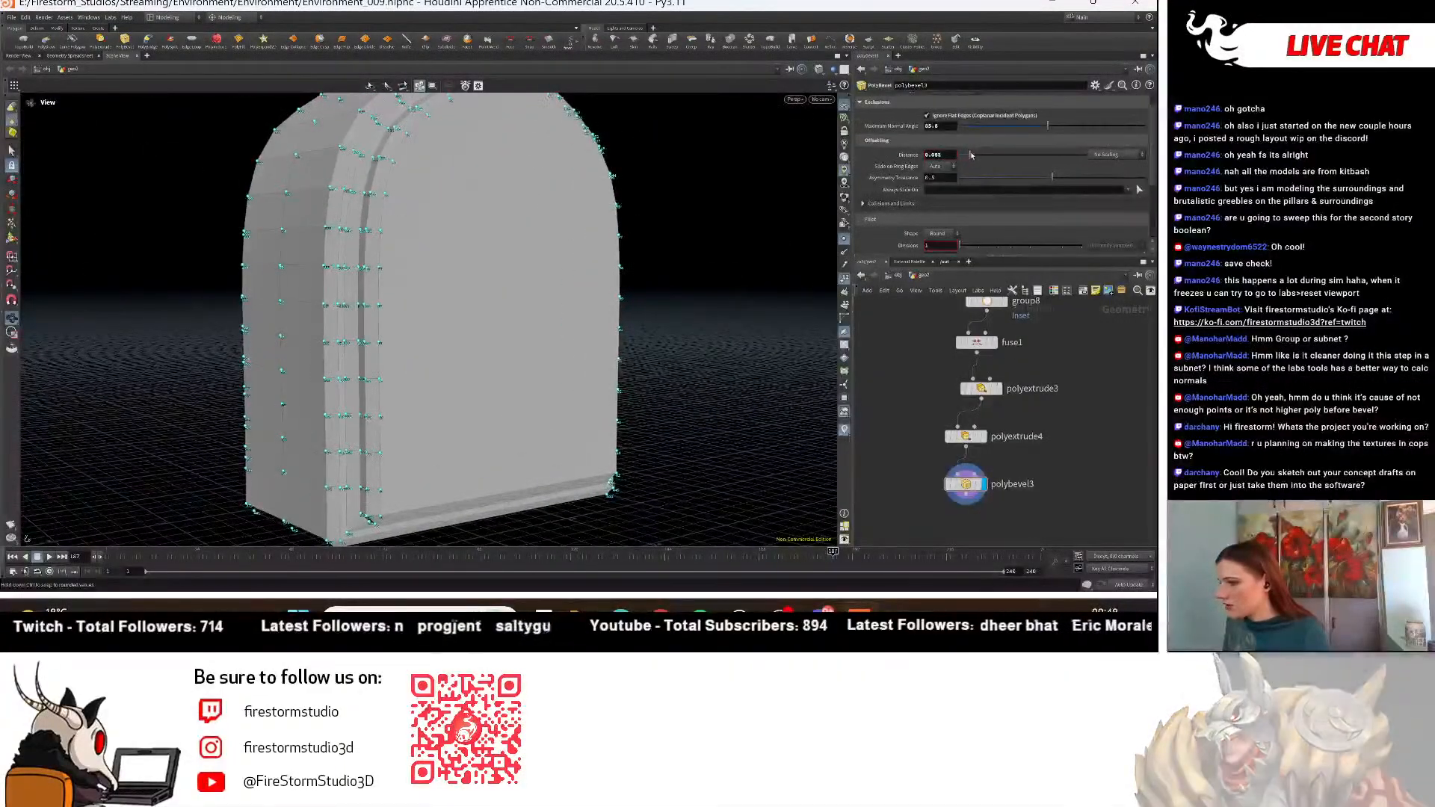
scroll(974, 199, down, 1)
click(965, 234)
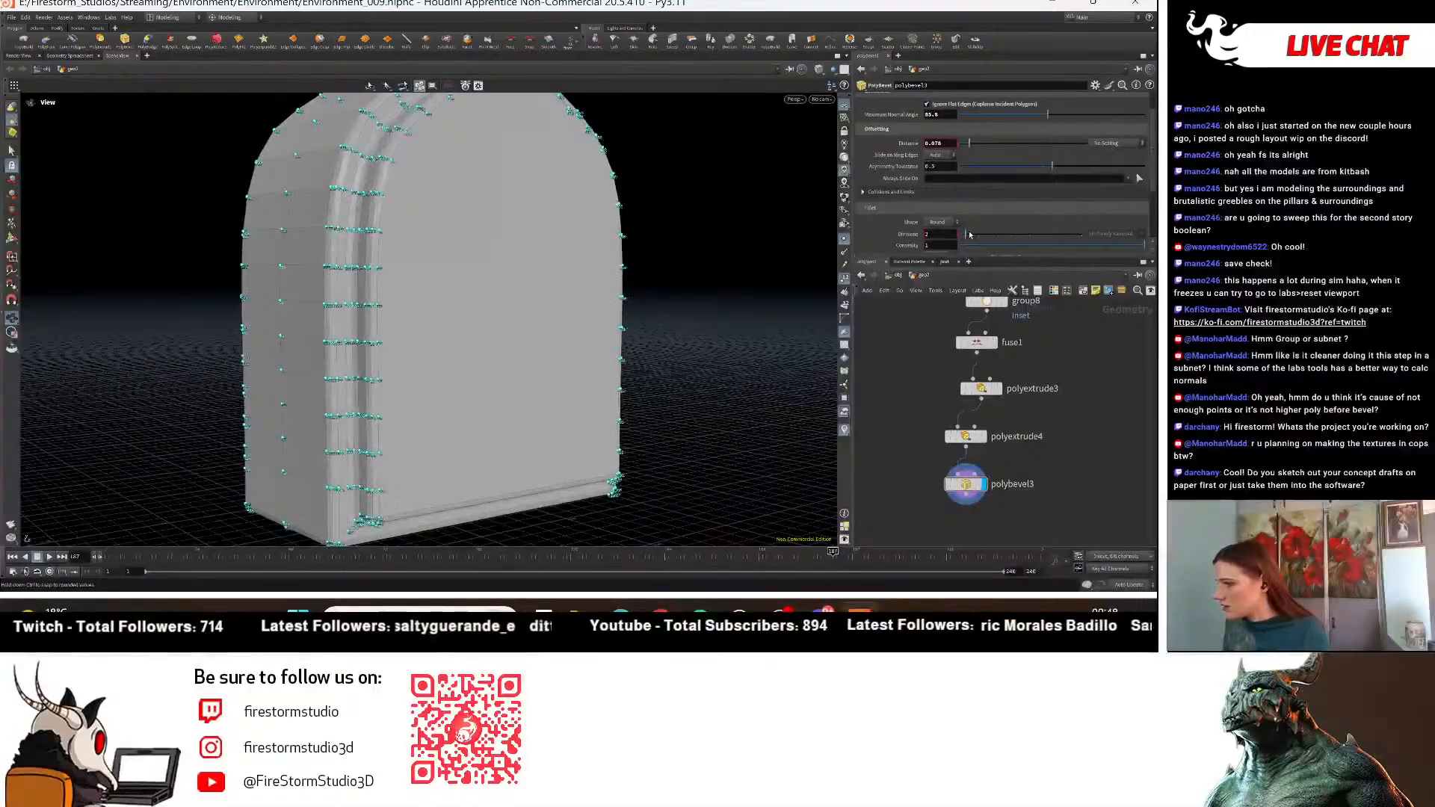
Turn off the point markers and point normals in the viewport and inspect the bevelled arch from above.
alt+right_drag(580, 228, 304, 282)
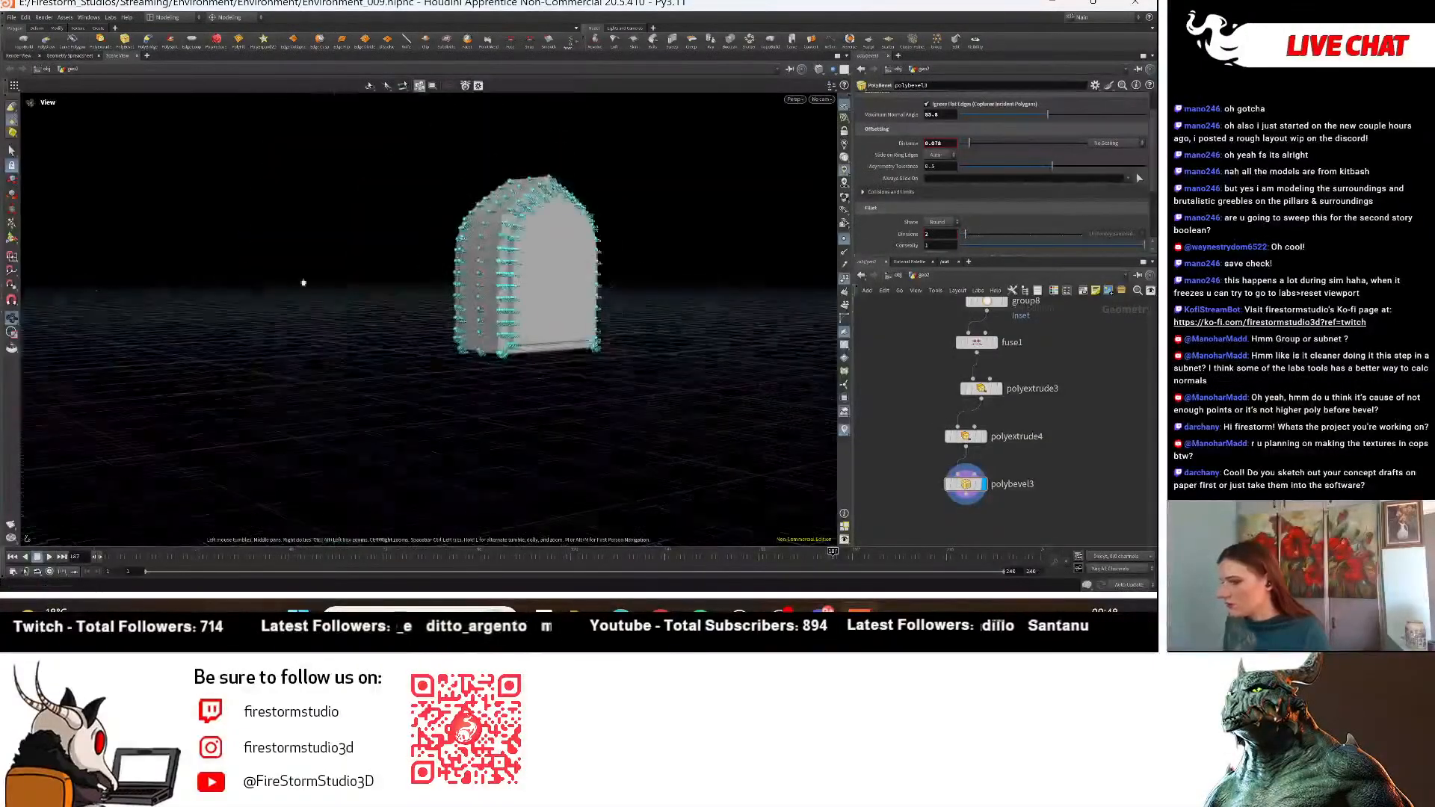
alt+drag(304, 282, 817, 308)
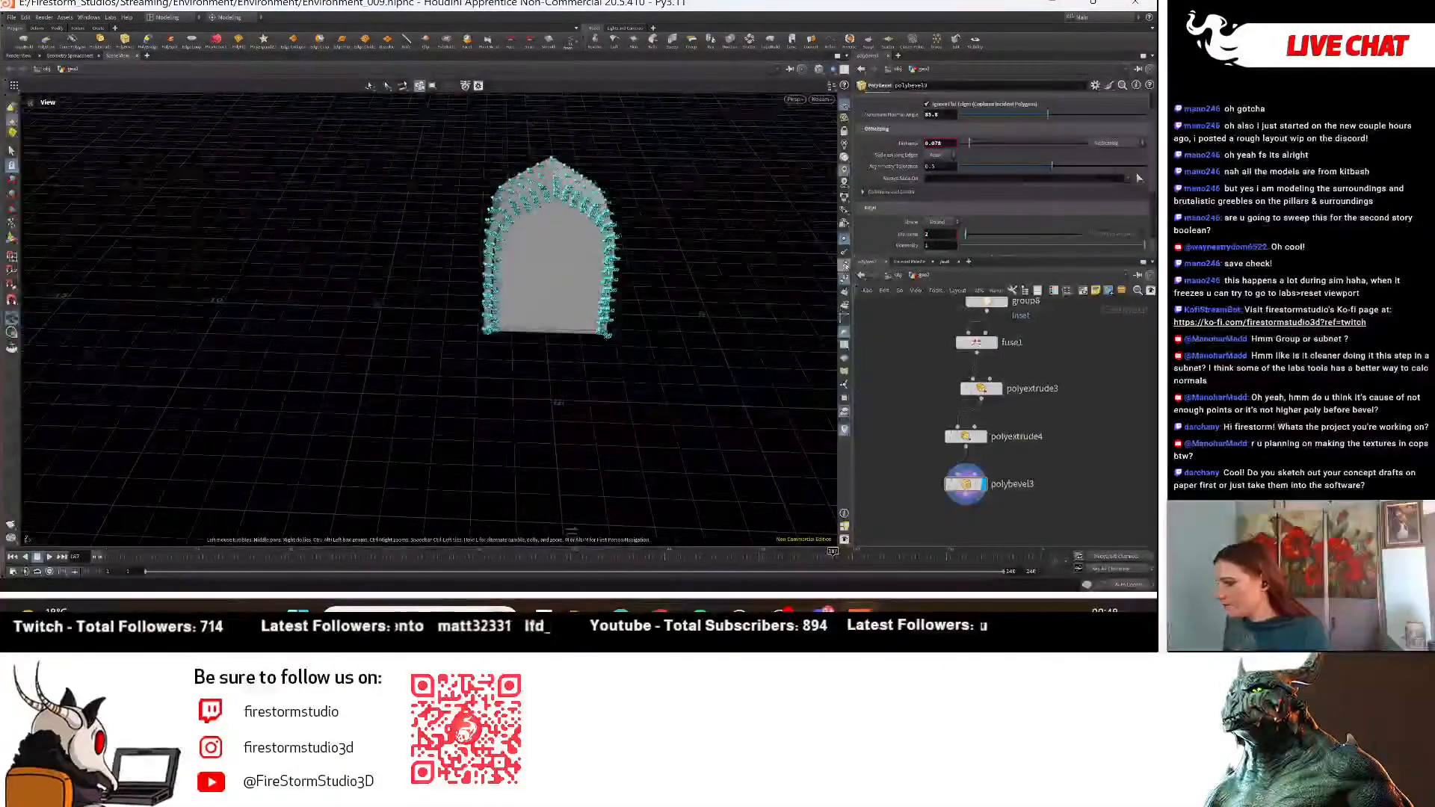
click(844, 239)
drag(609, 247, 730, 249)
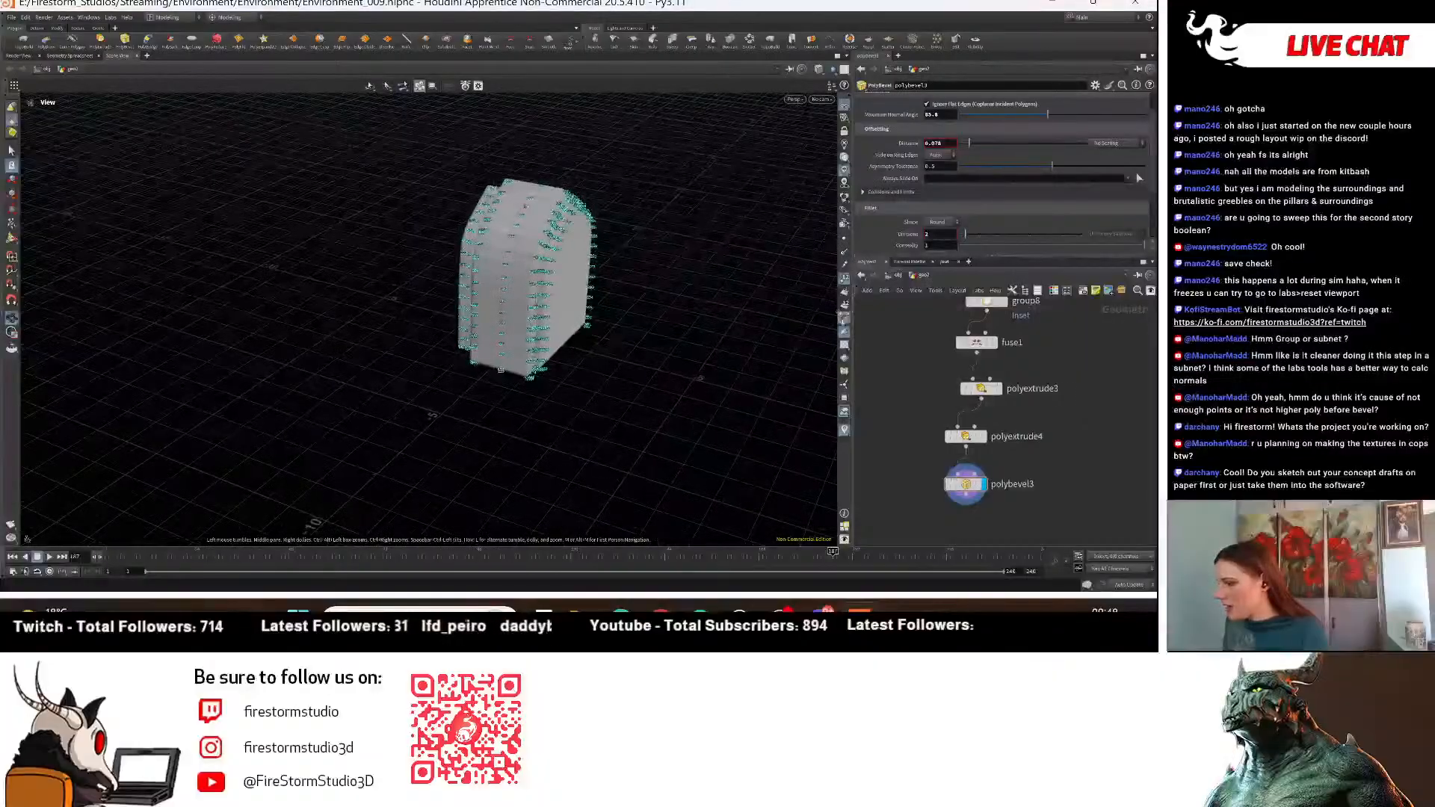
click(846, 281)
drag(704, 306, 578, 416)
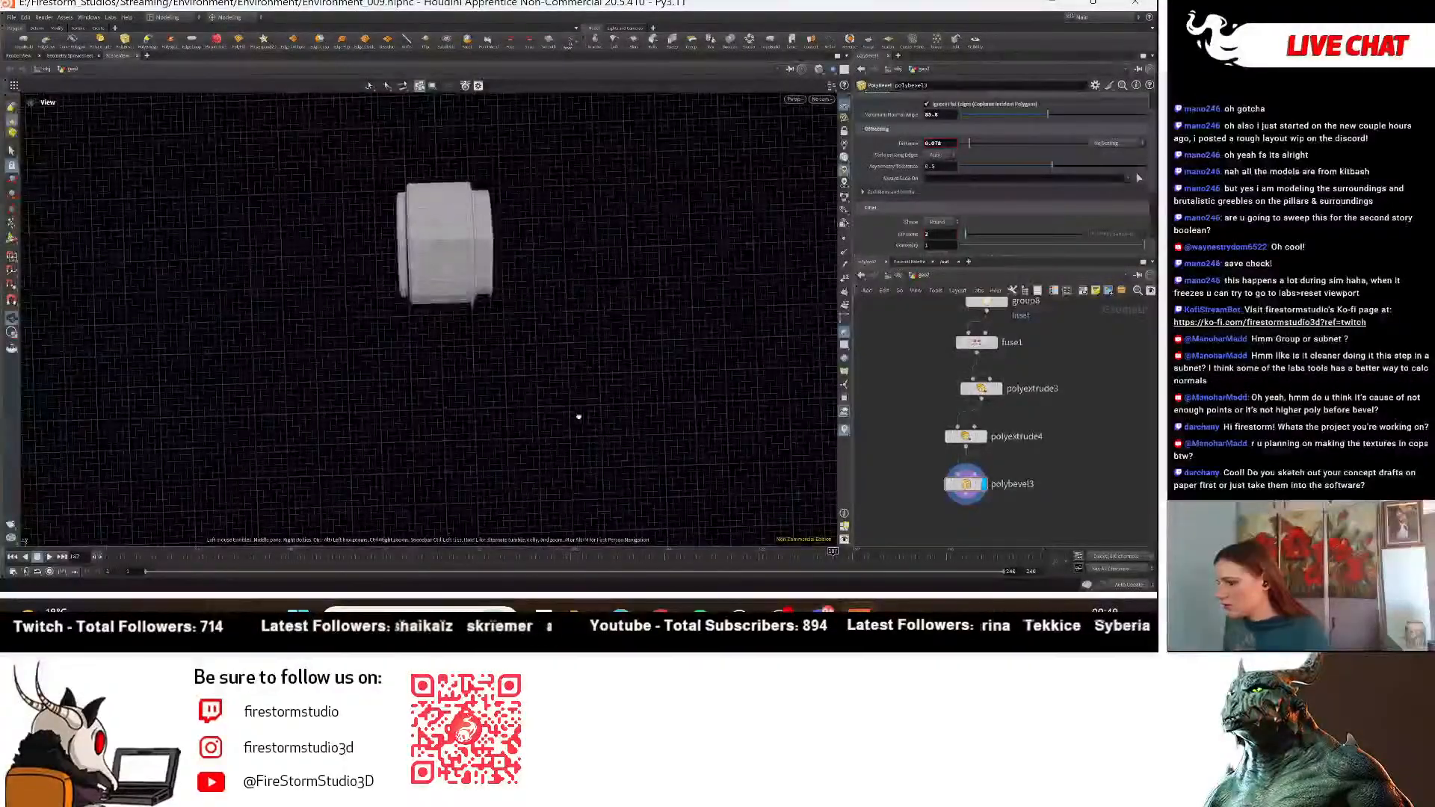
Display polyextrude3's result and review the settings of polyextrude4 and polyextrude3.
click(1002, 390)
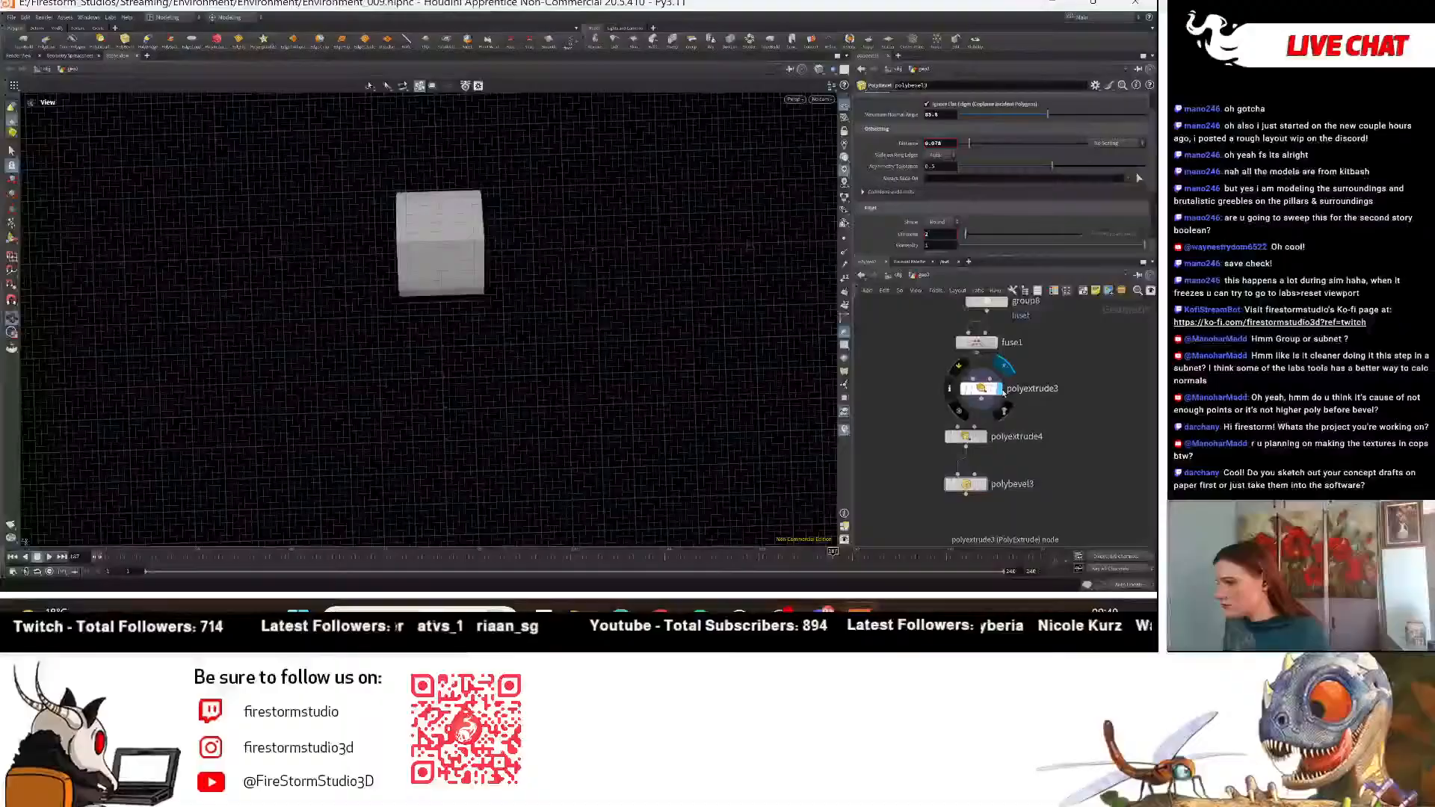
click(976, 439)
click(994, 389)
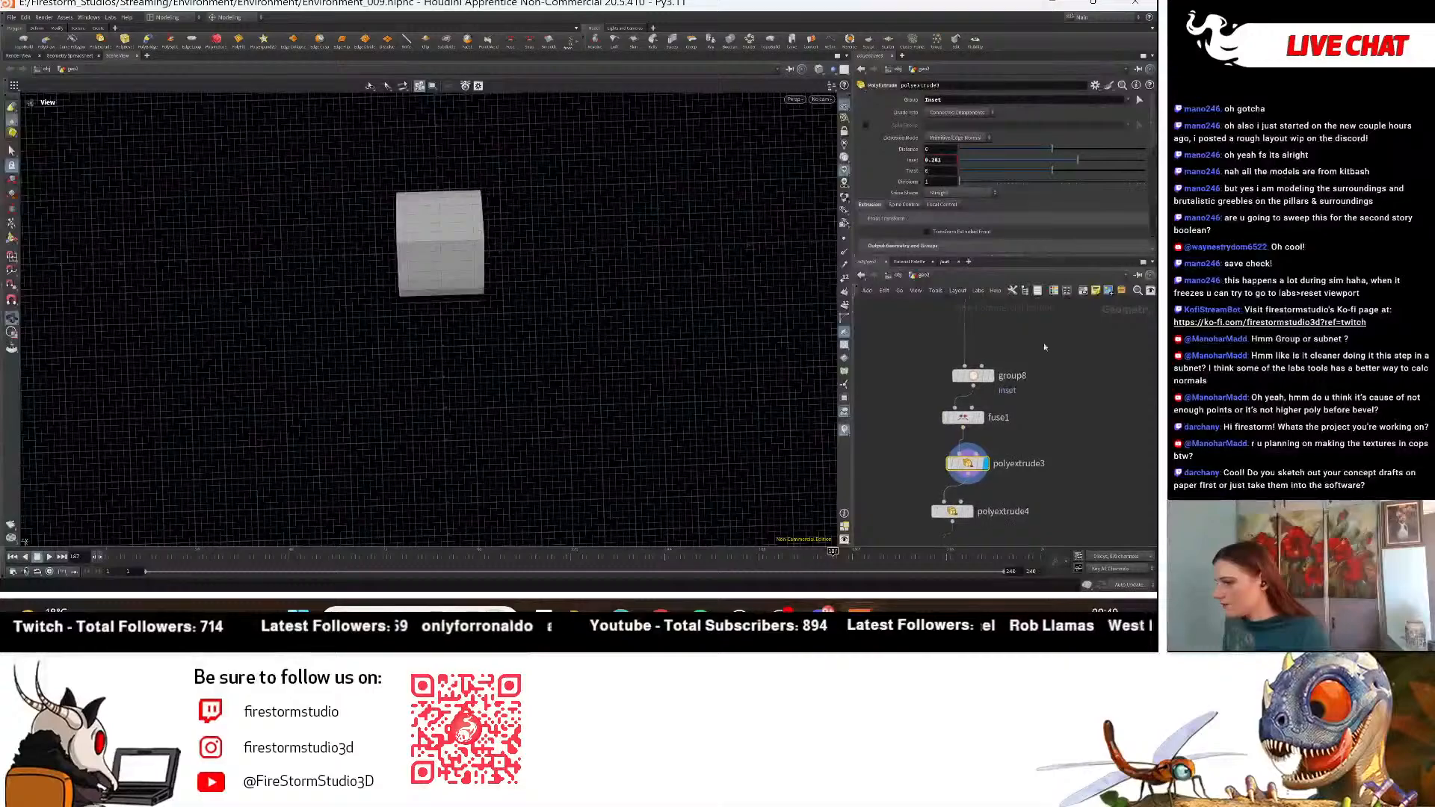
Look inside the arch boolean subnetwork at polyextrude2's output group settings, and return to the parent network.
scroll(1043, 342, down, 2)
middle_drag(1040, 338, 986, 460)
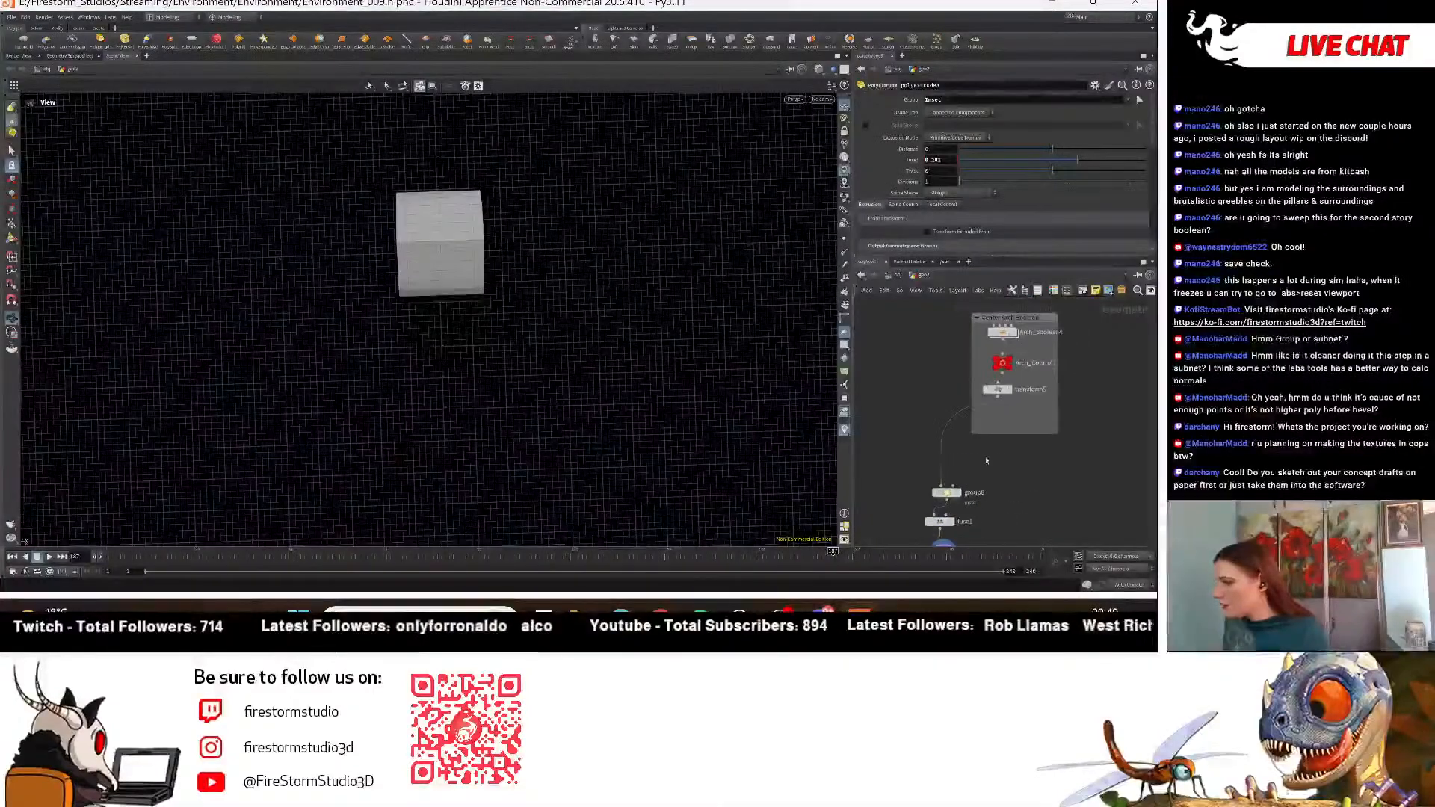
double_click(1001, 333)
scroll(960, 211, down, 5)
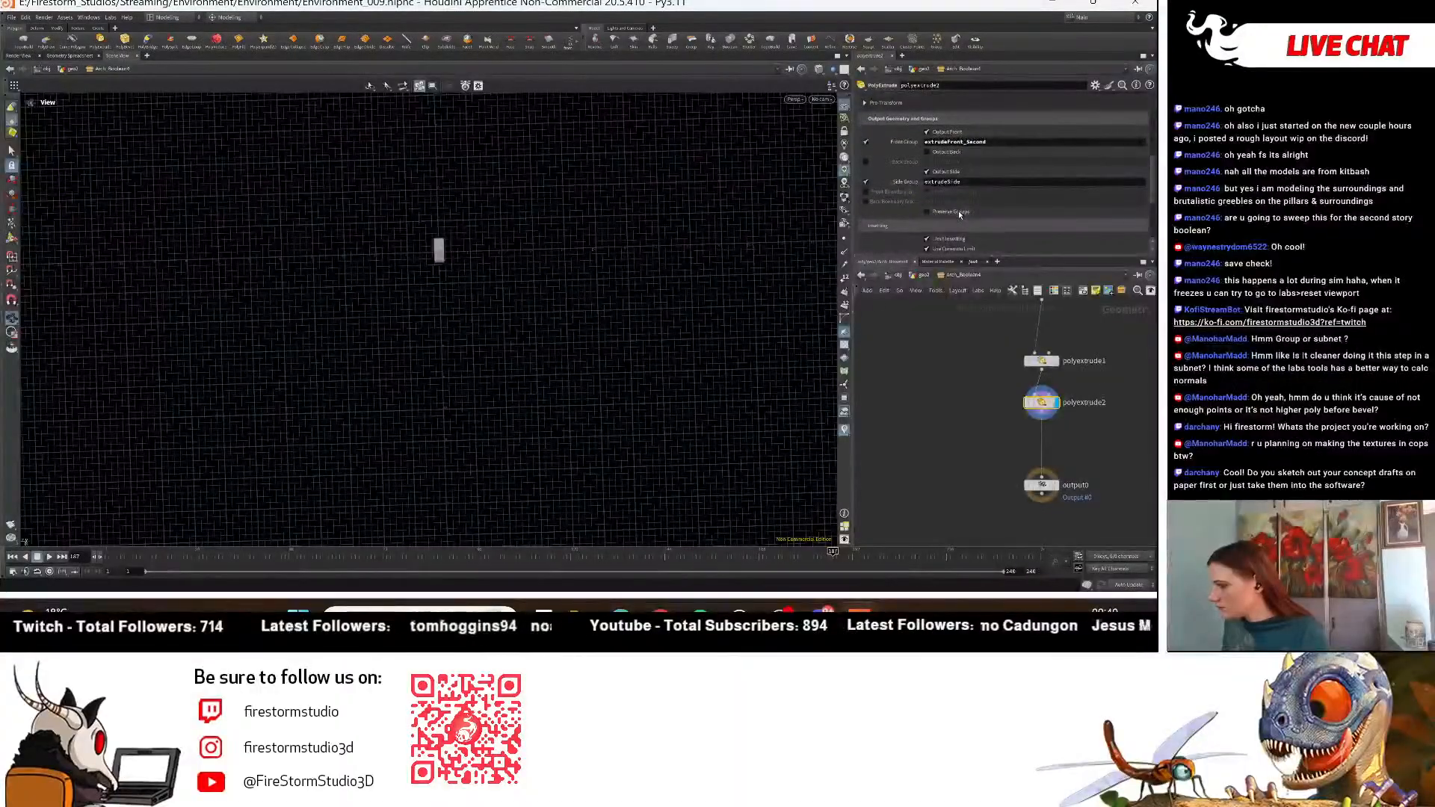
click(921, 276)
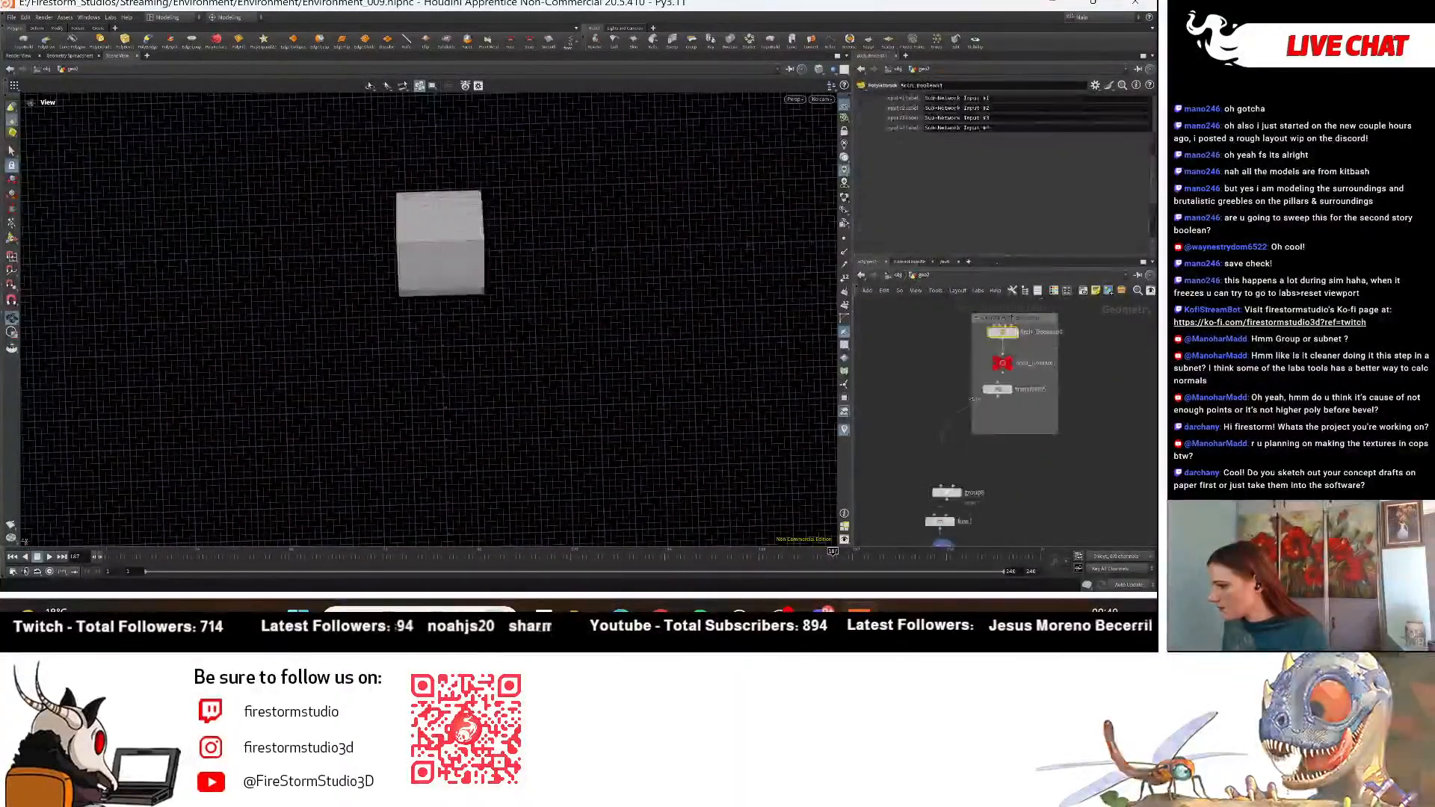
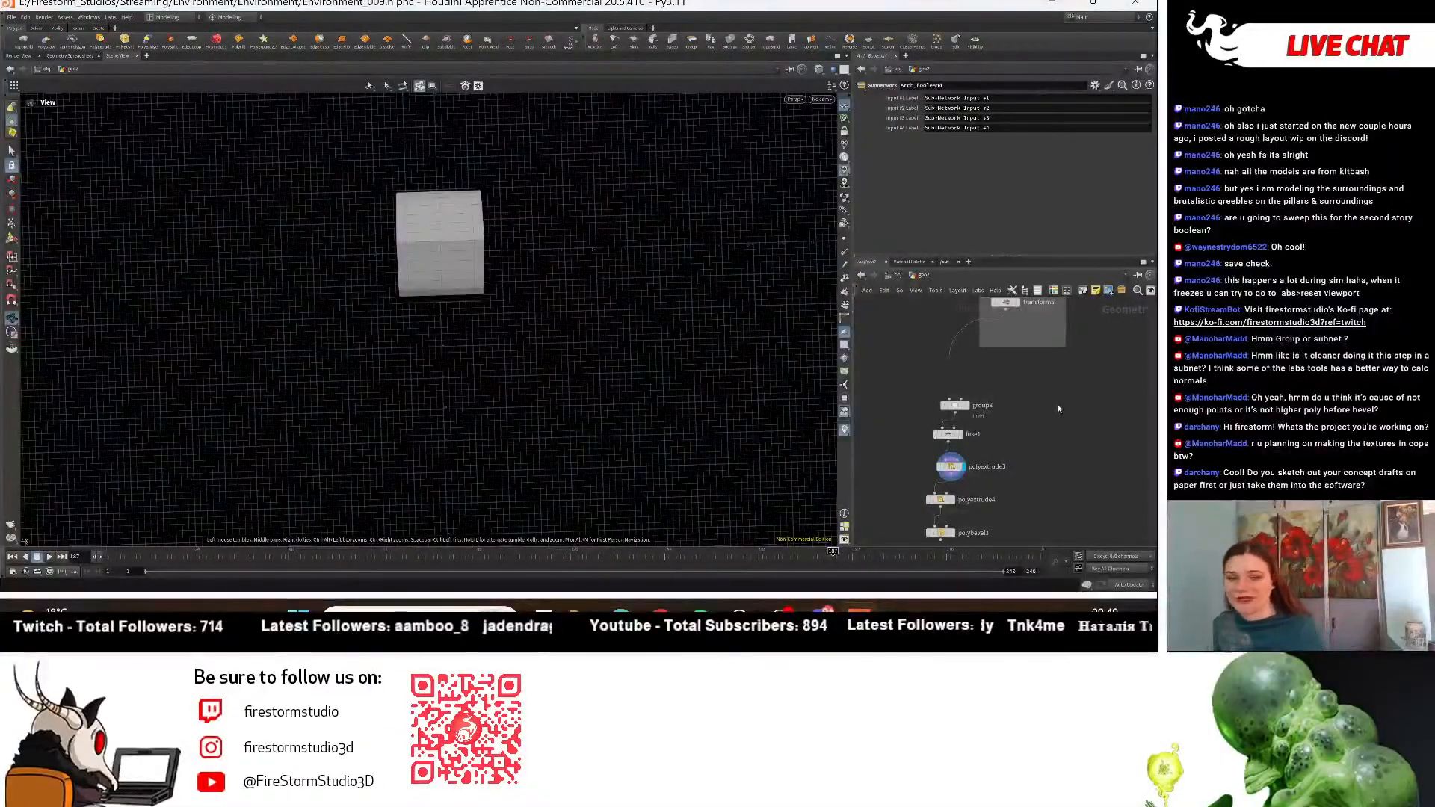
Display polyextrude4's result to compare its stepped shape with polyextrude3.
scroll(1053, 444, up, 3)
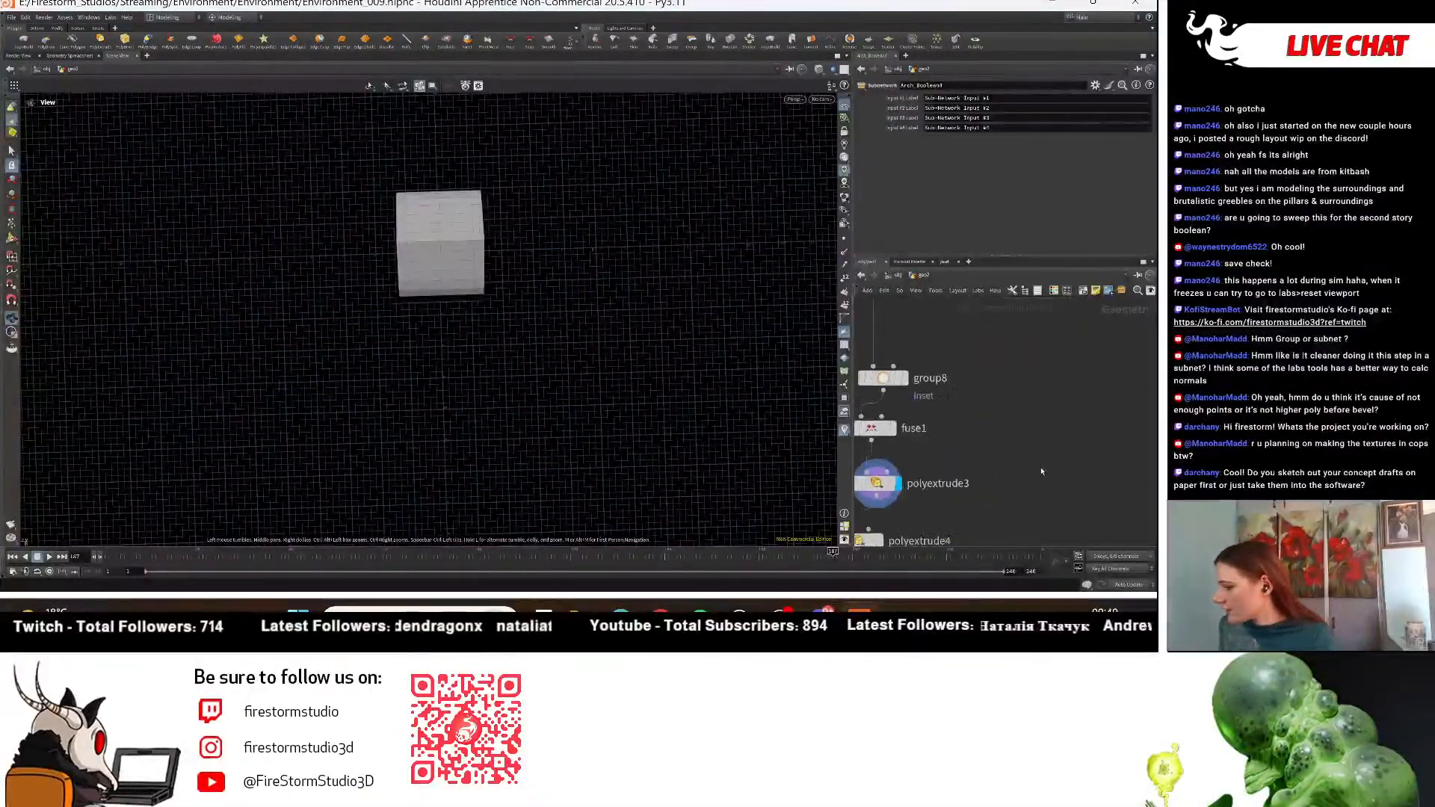
middle_drag(1041, 471, 1059, 343)
click(899, 414)
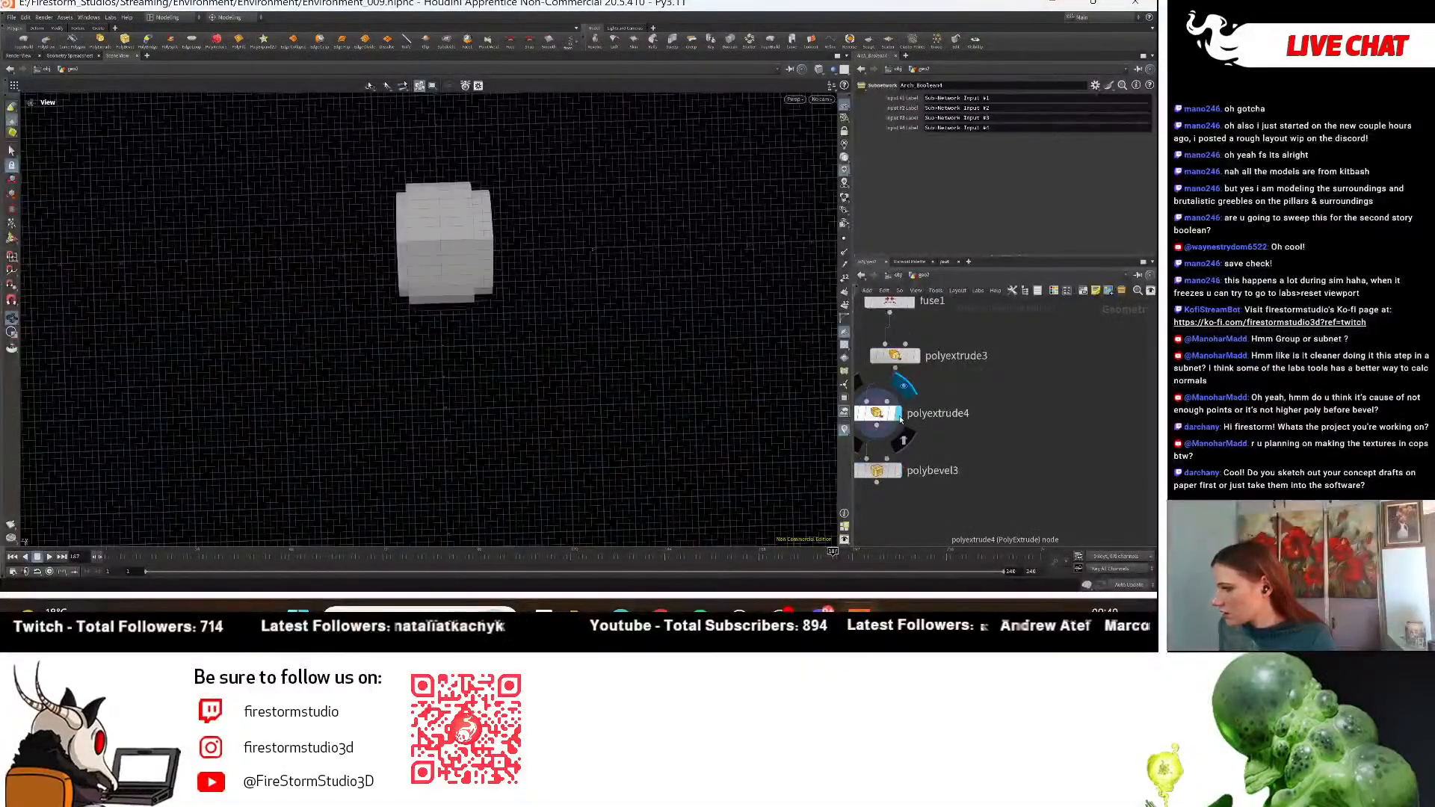
Check polyextrude4's output settings, and switch polyextrude3's side output off and back on to compare the result.
click(887, 416)
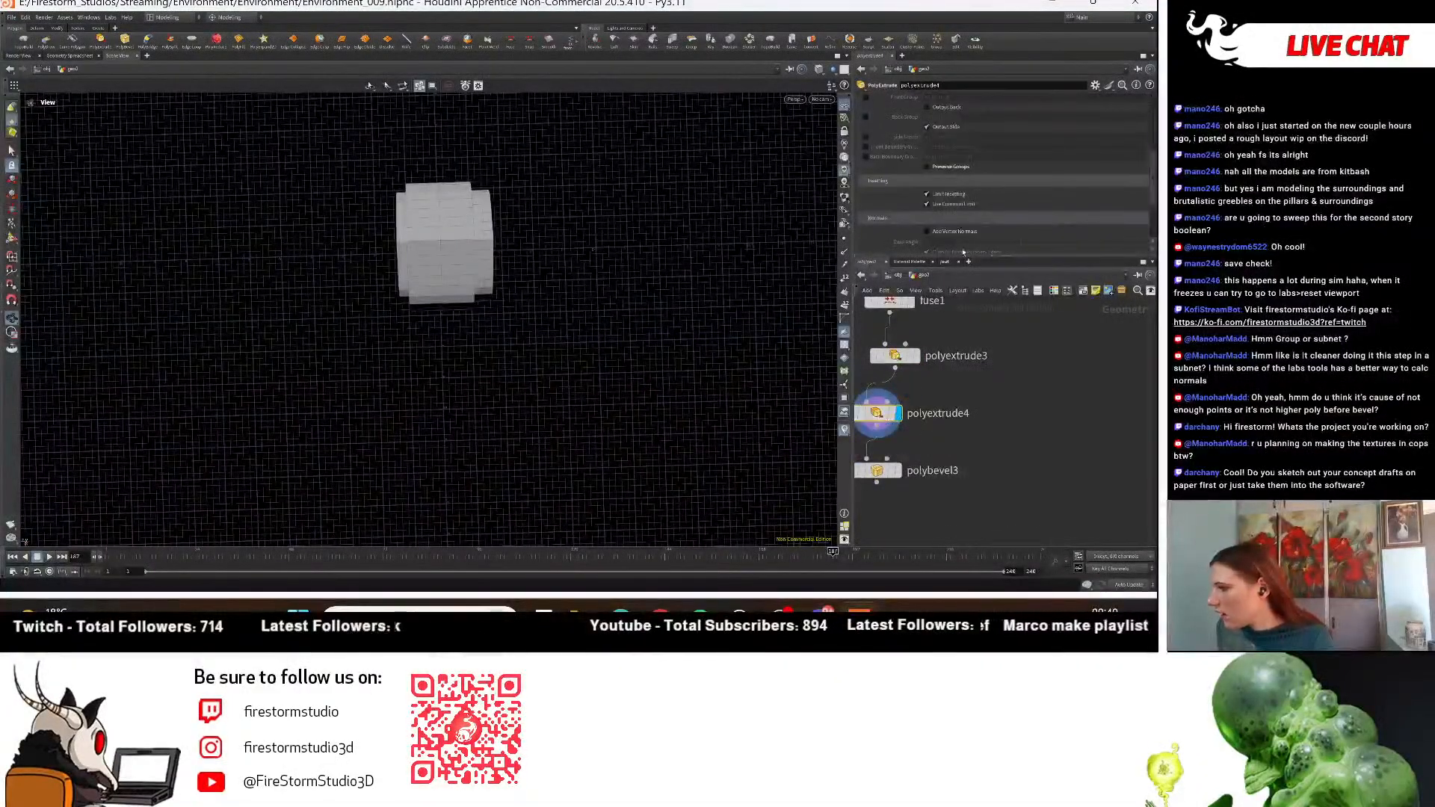
scroll(972, 169, up, 1)
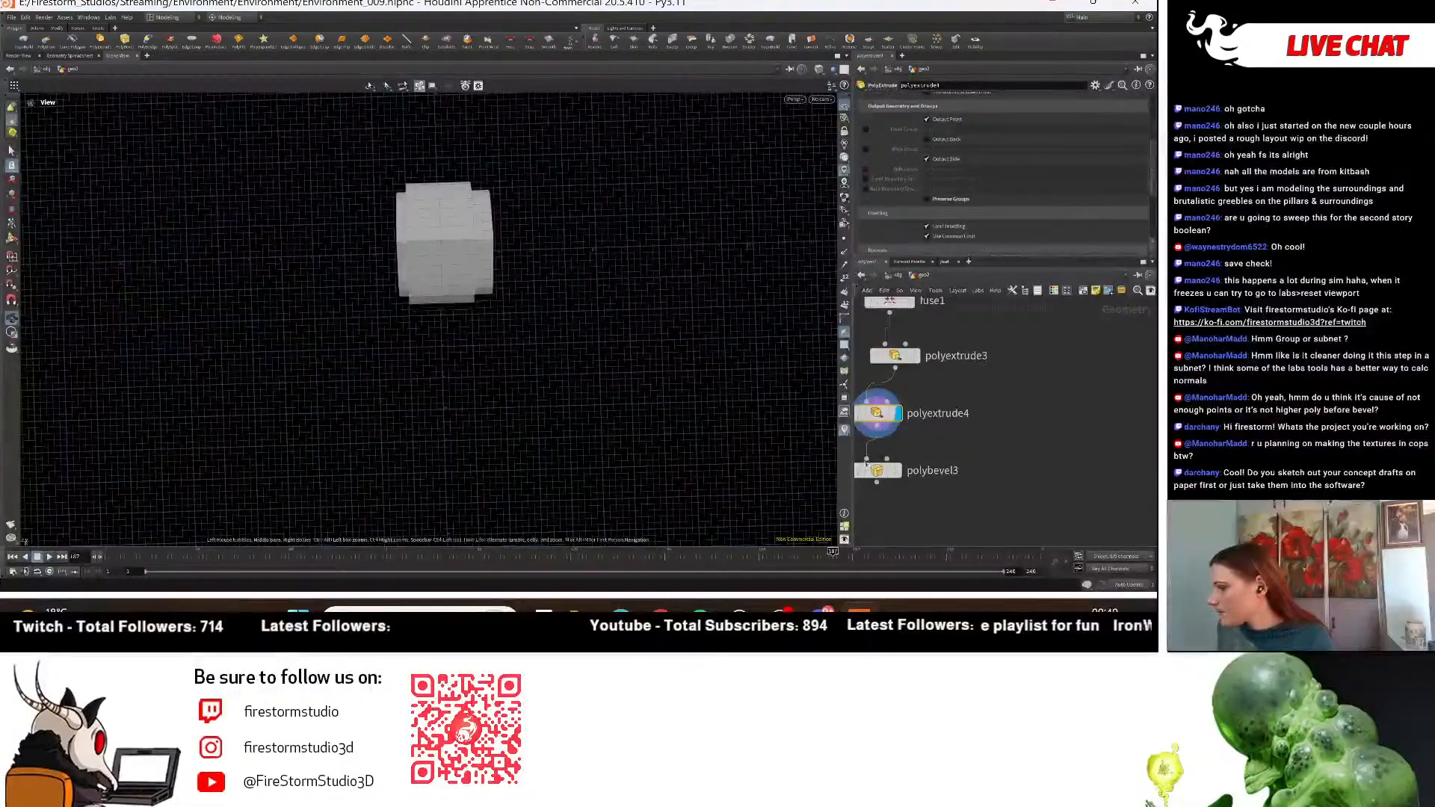
middle_drag(866, 463, 921, 524)
click(951, 416)
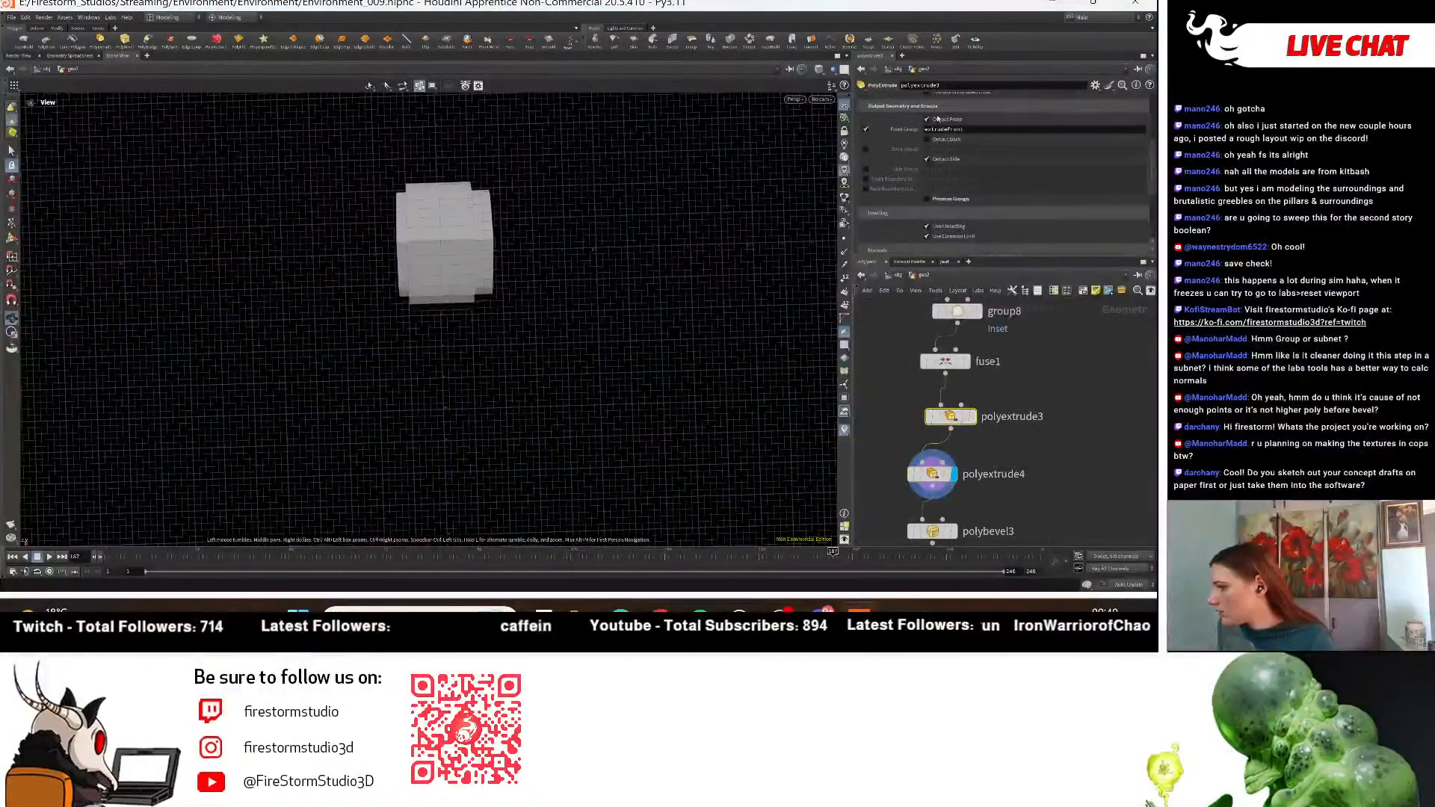
click(927, 159)
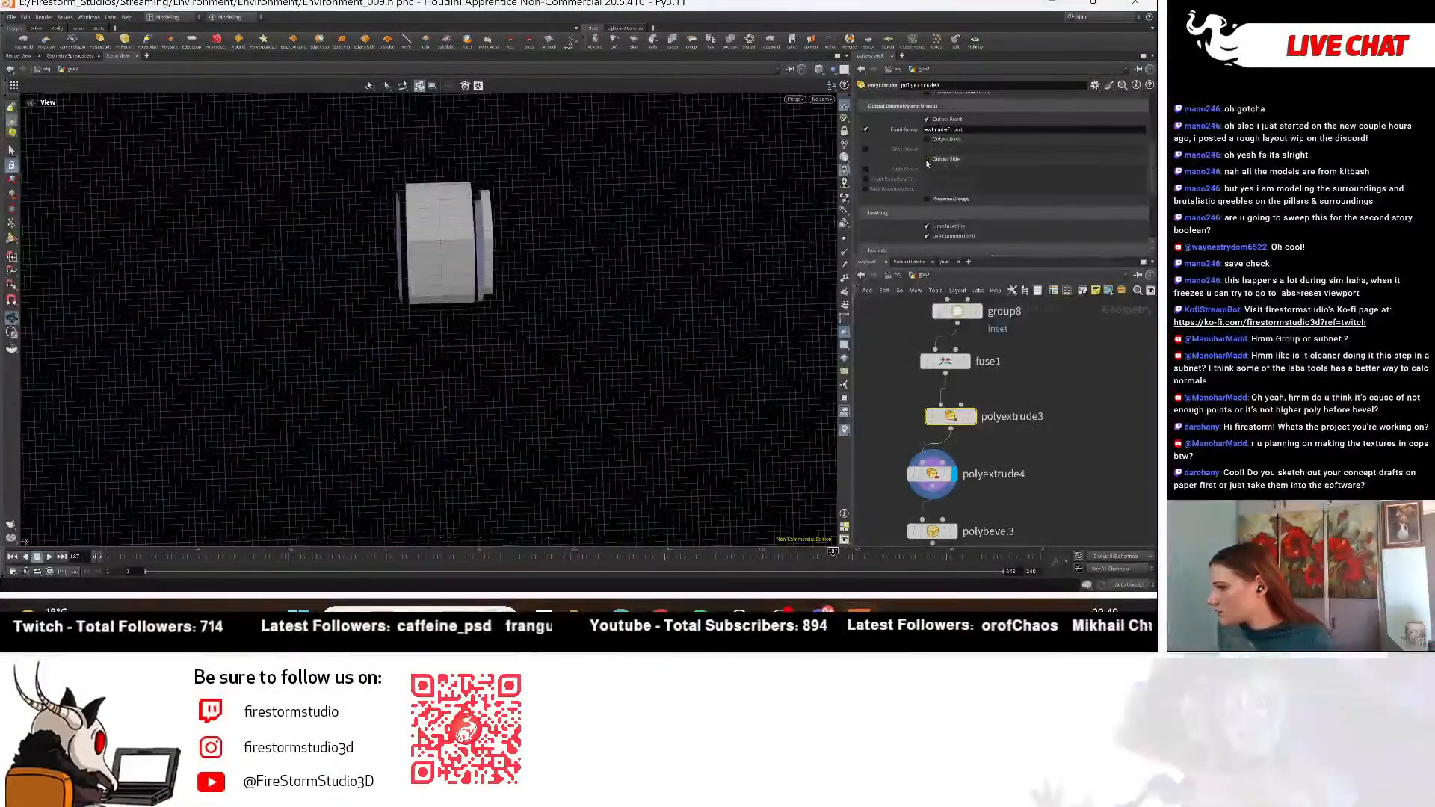
click(927, 159)
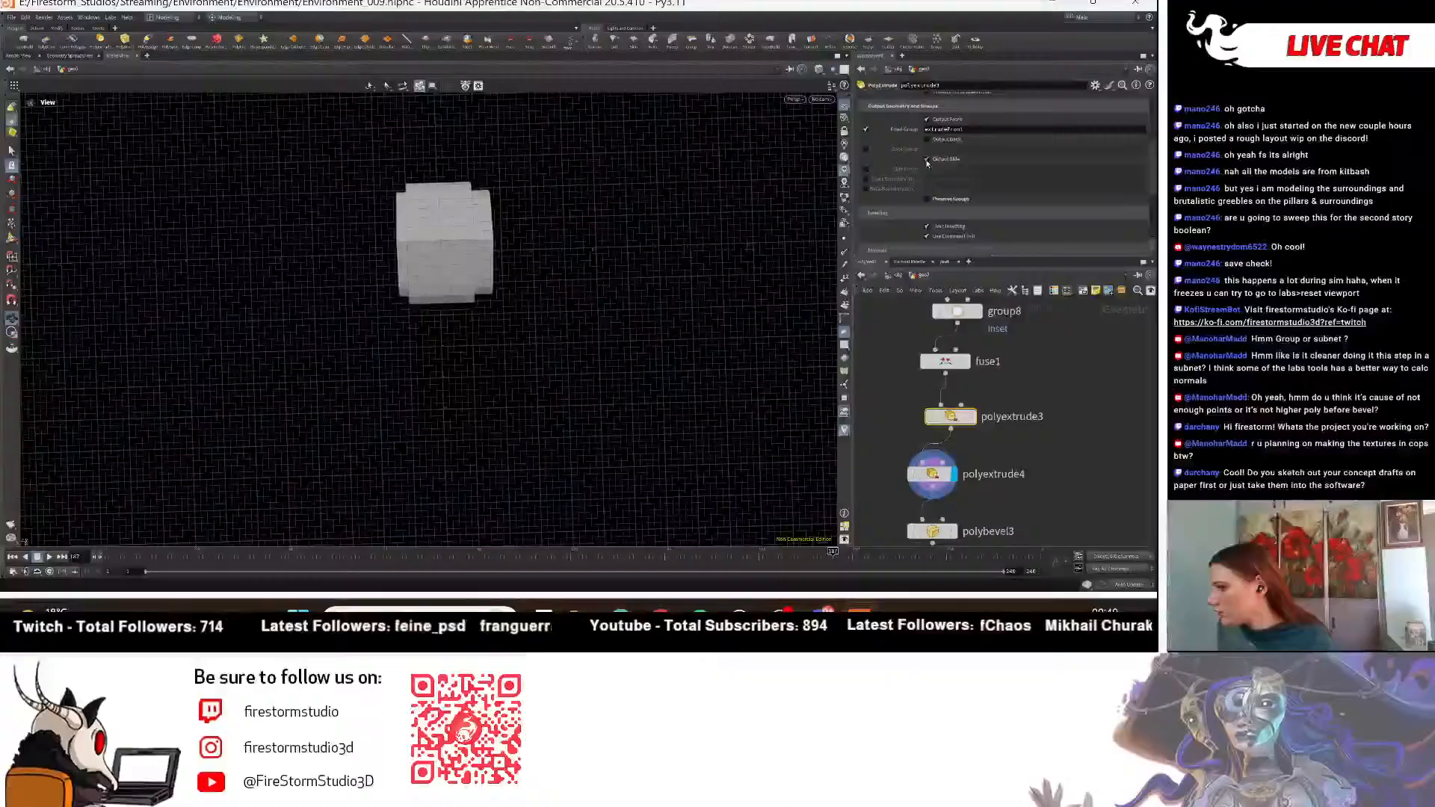
Switch polyextrude3's extrudeFront front group off and on again, and recheck its front and side outputs.
click(864, 129)
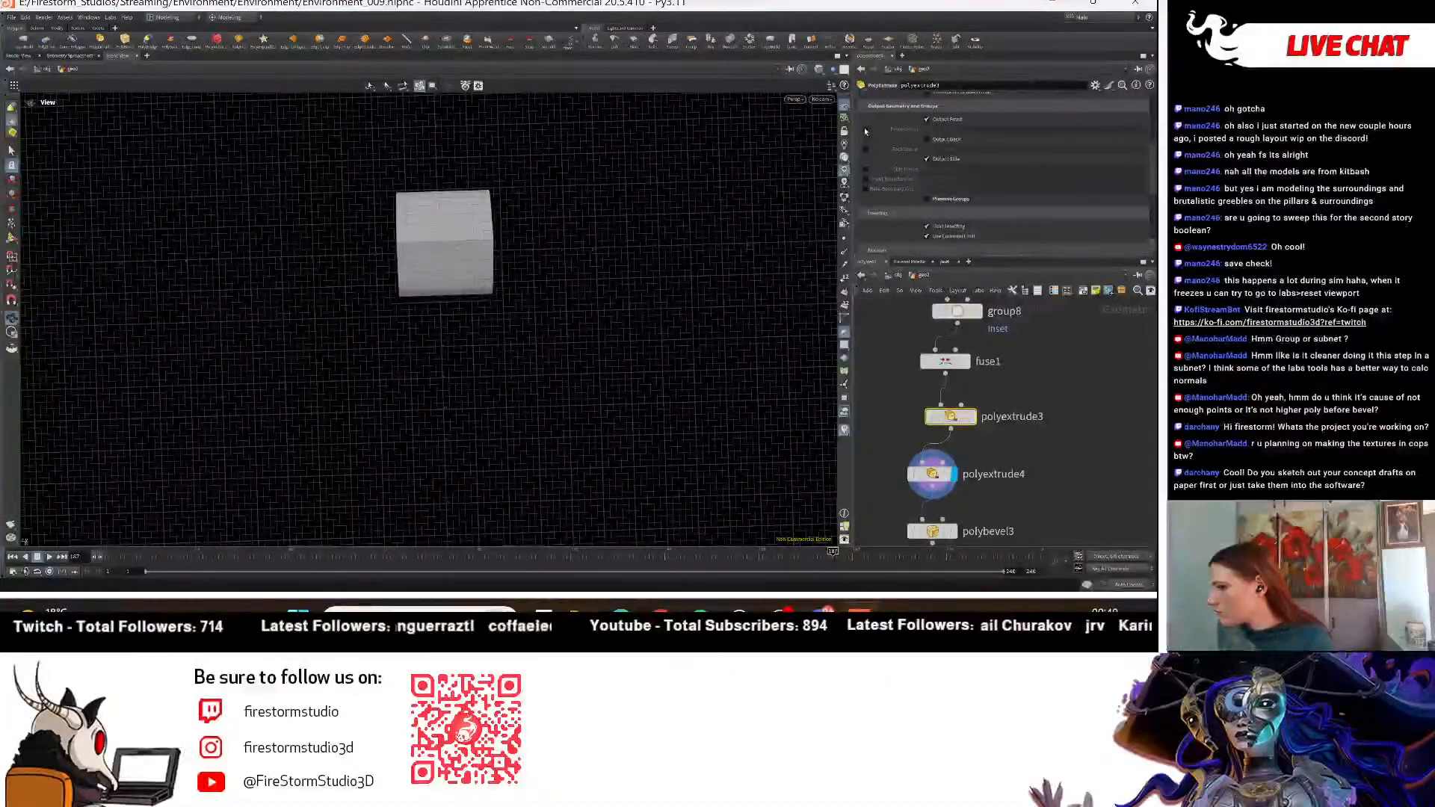
click(934, 120)
click(933, 121)
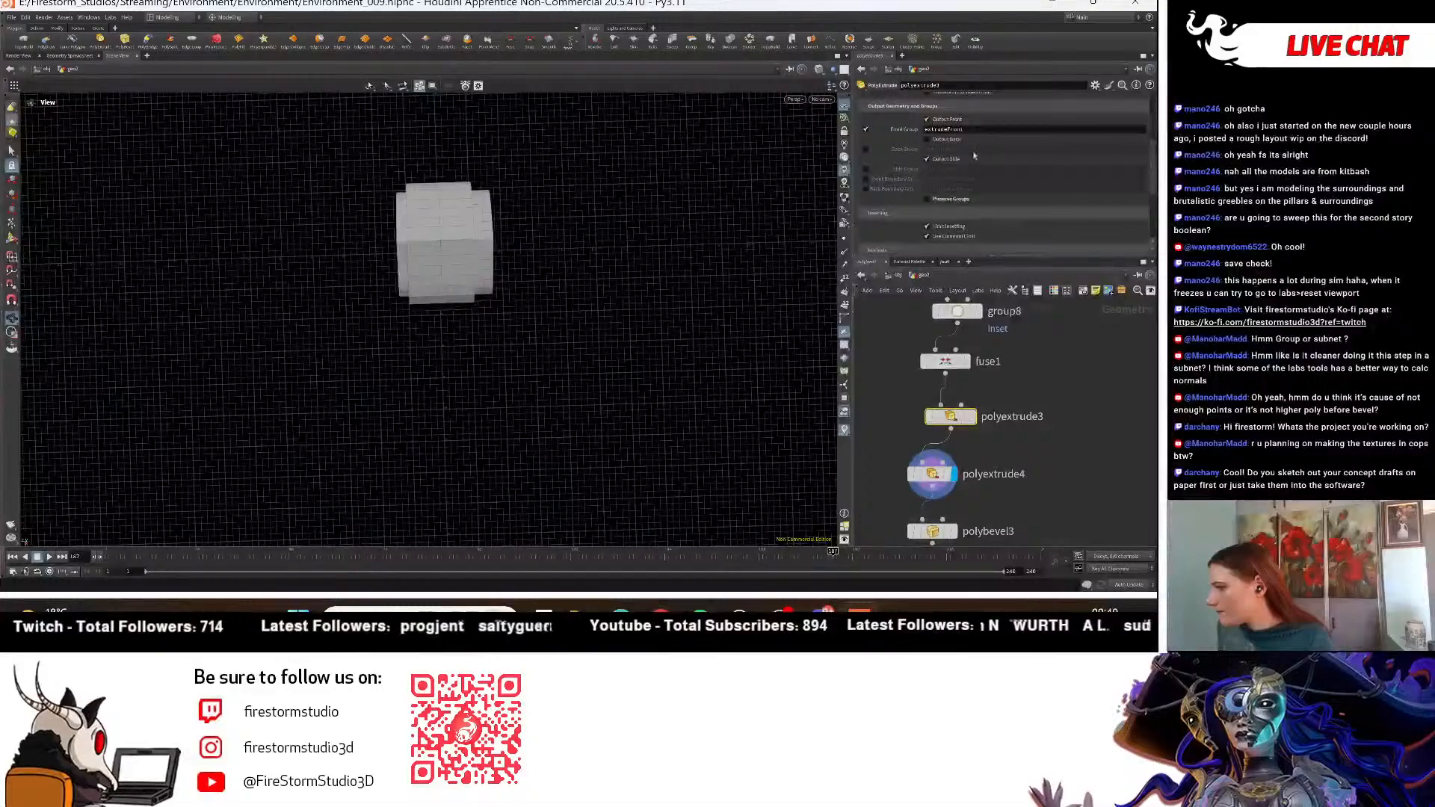
click(930, 158)
click(930, 159)
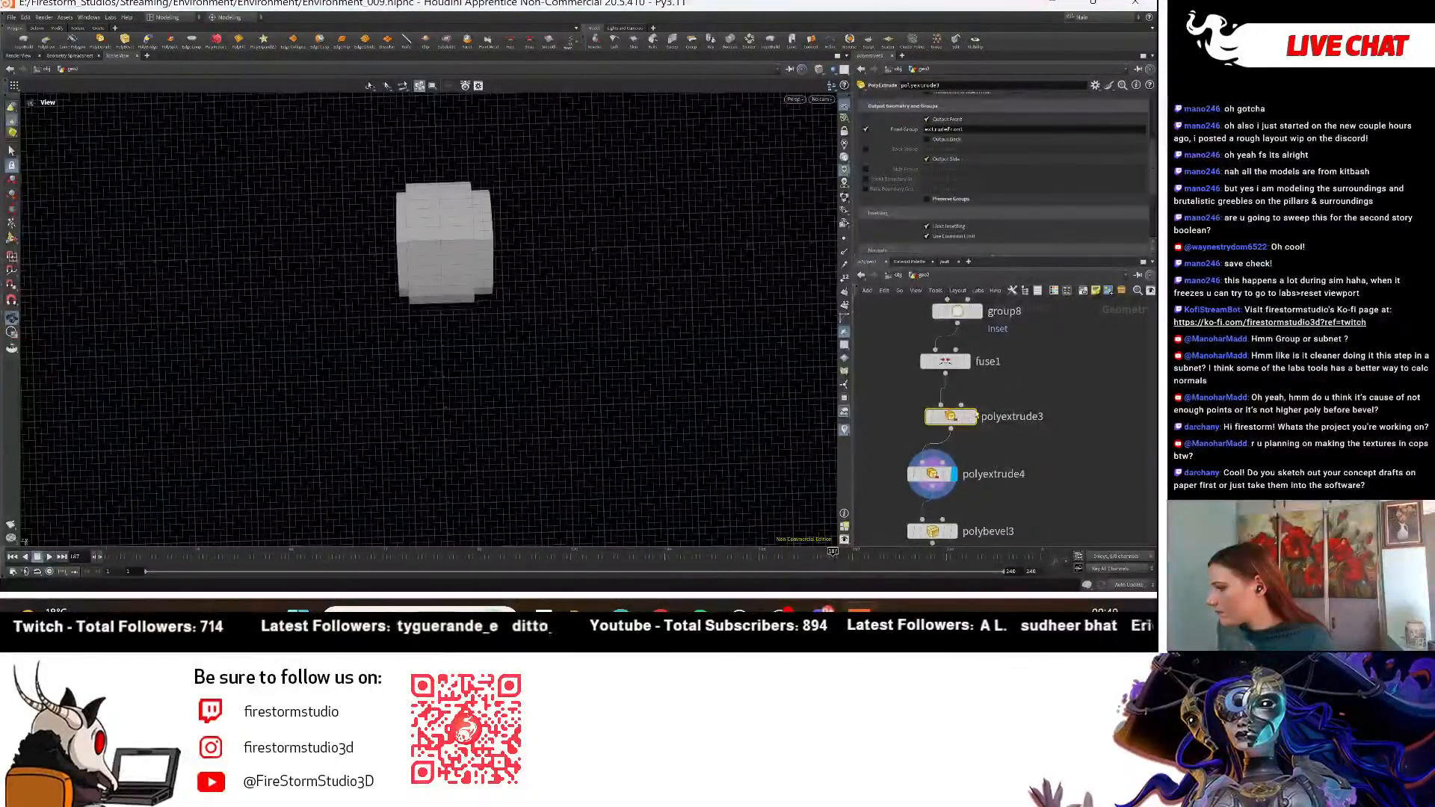
Display polyextrude3's result and insert a Group Delete node between fuse1 and polyextrude3.
click(973, 416)
drag(958, 422, 953, 409)
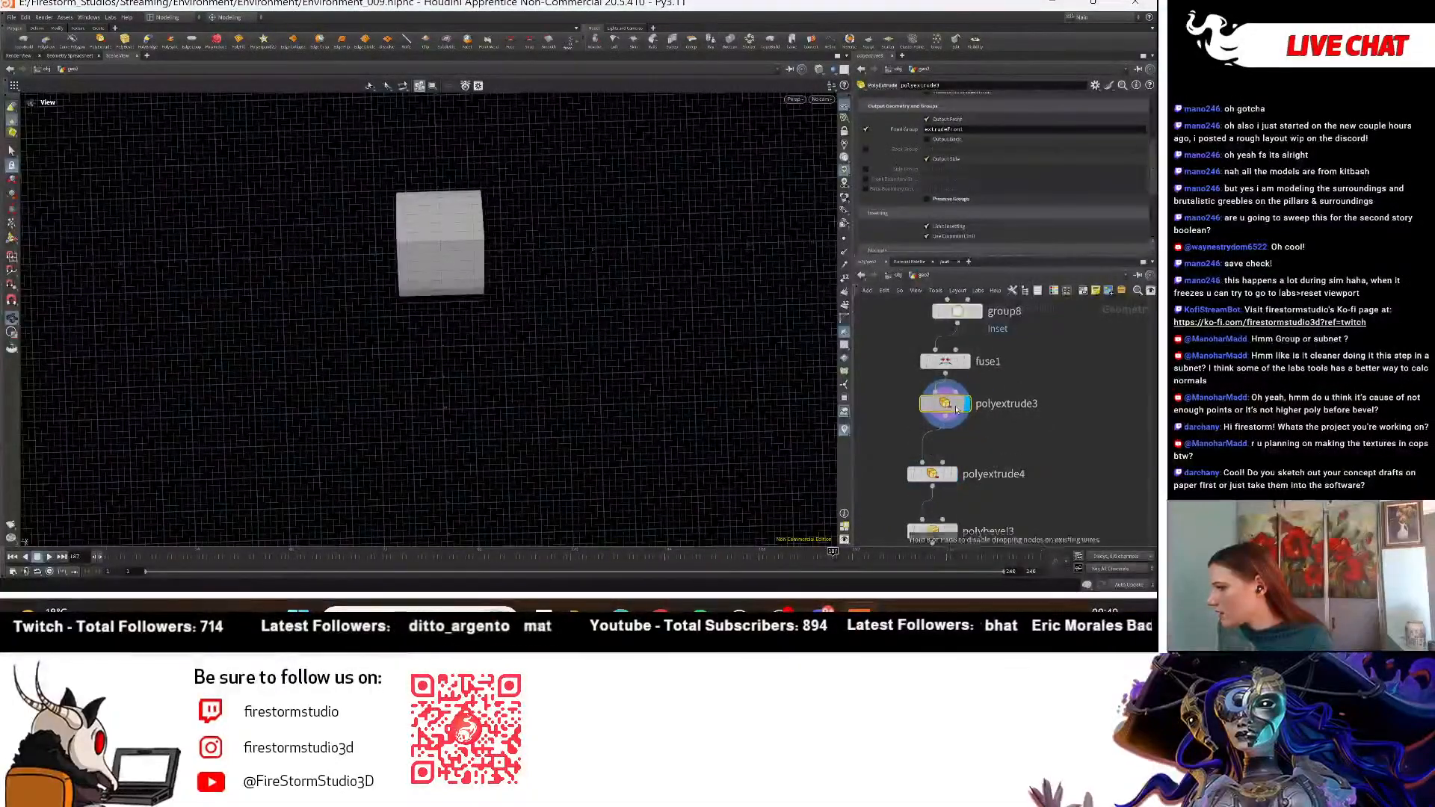
key(Tab)
mouse_move(993, 441)
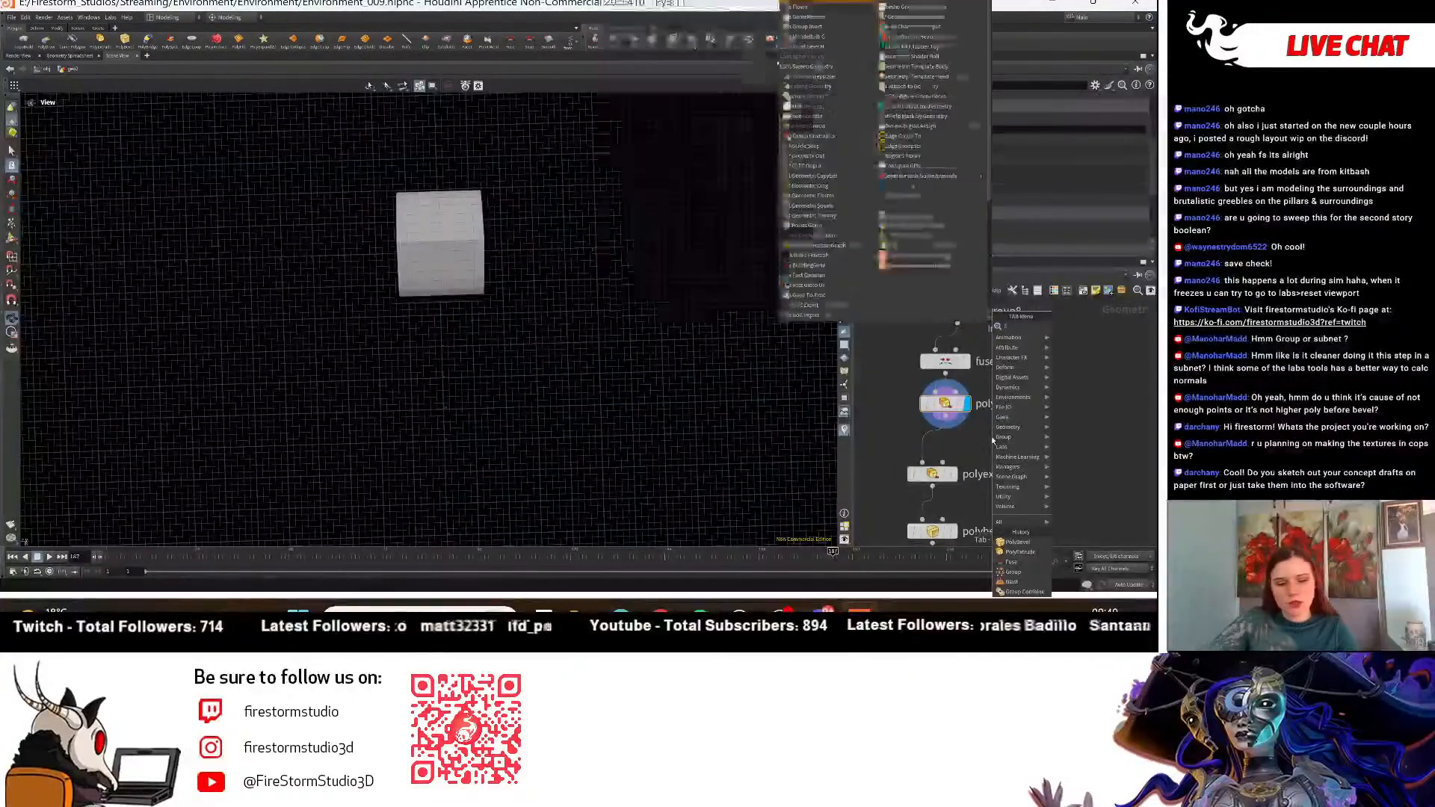
text(GROUP)
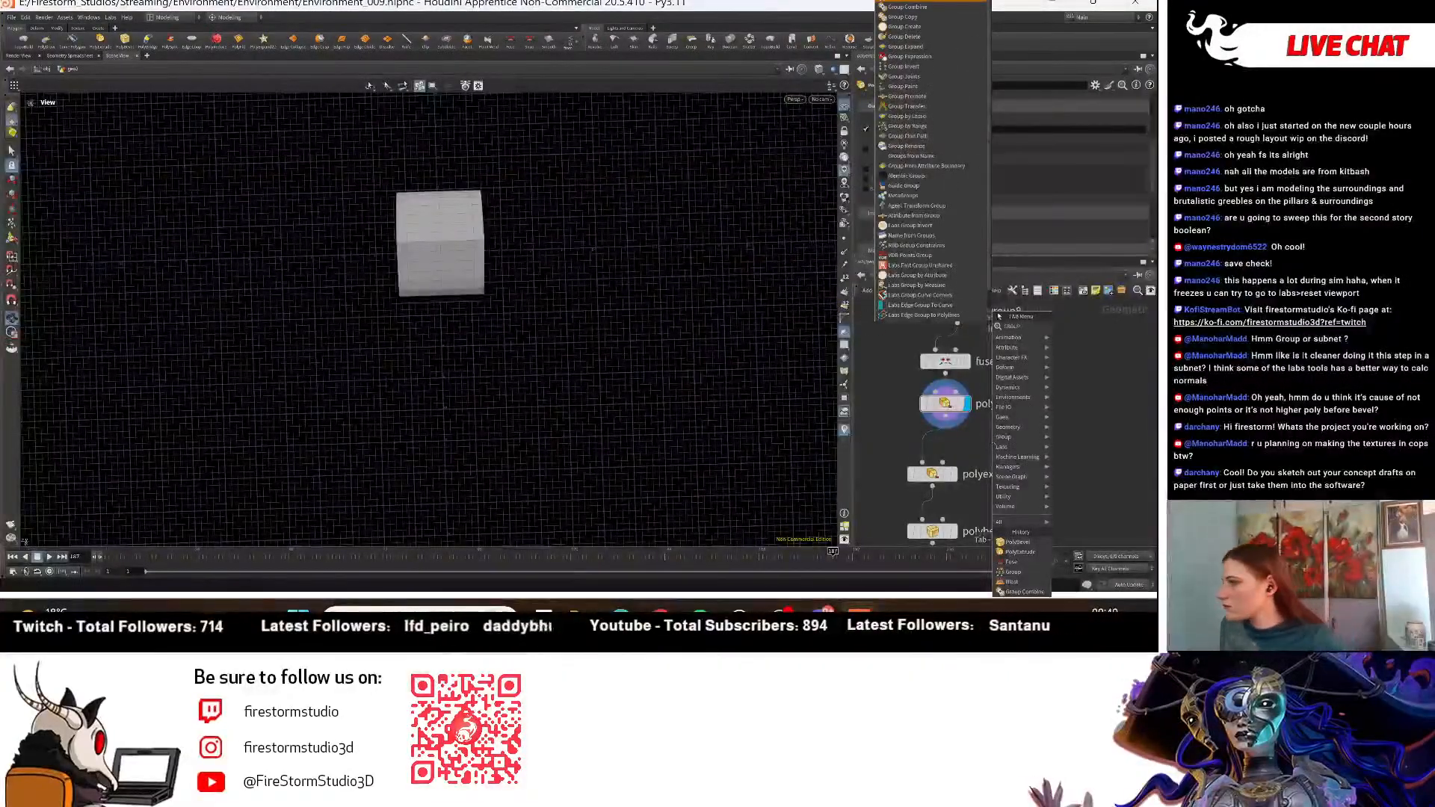
text( DE)
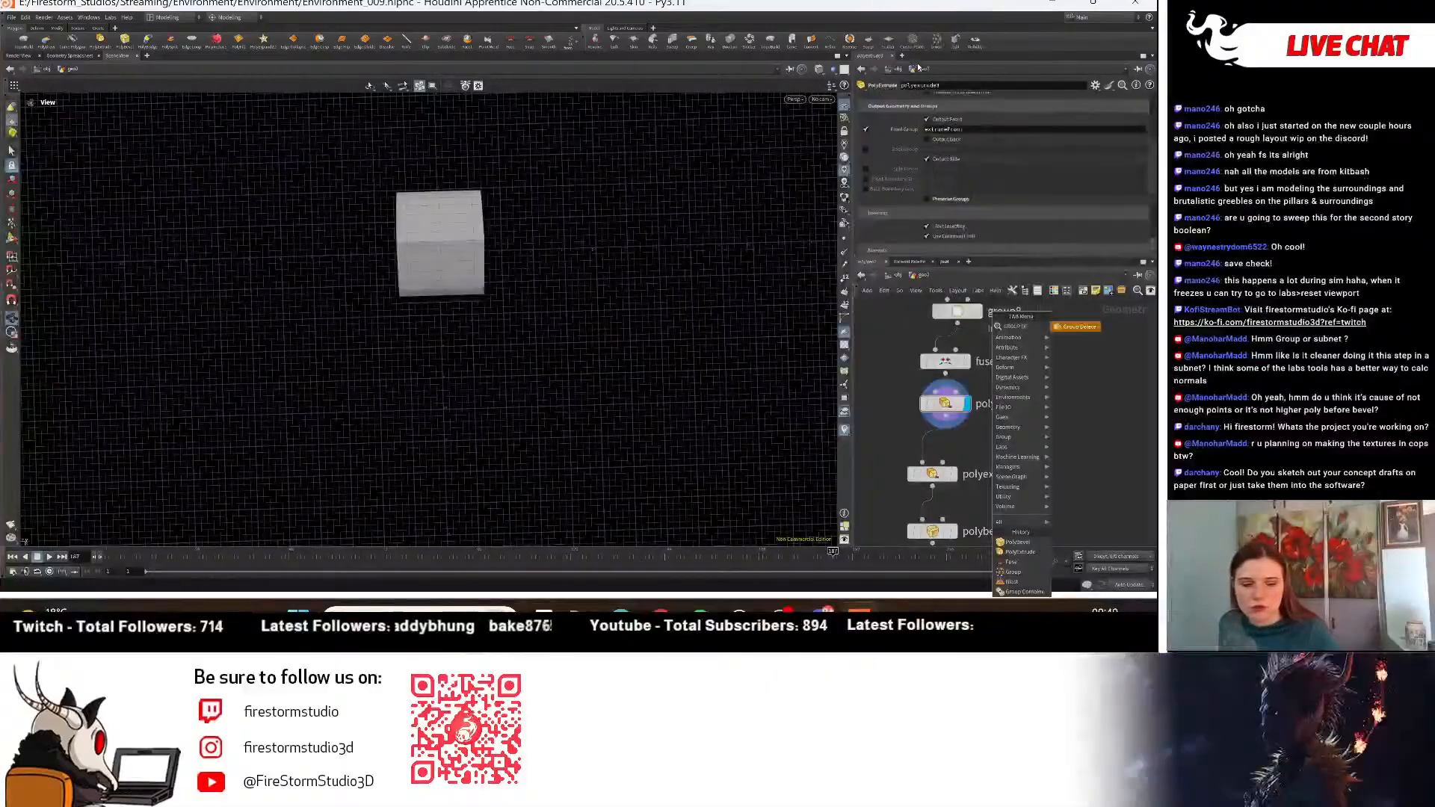
click(1087, 333)
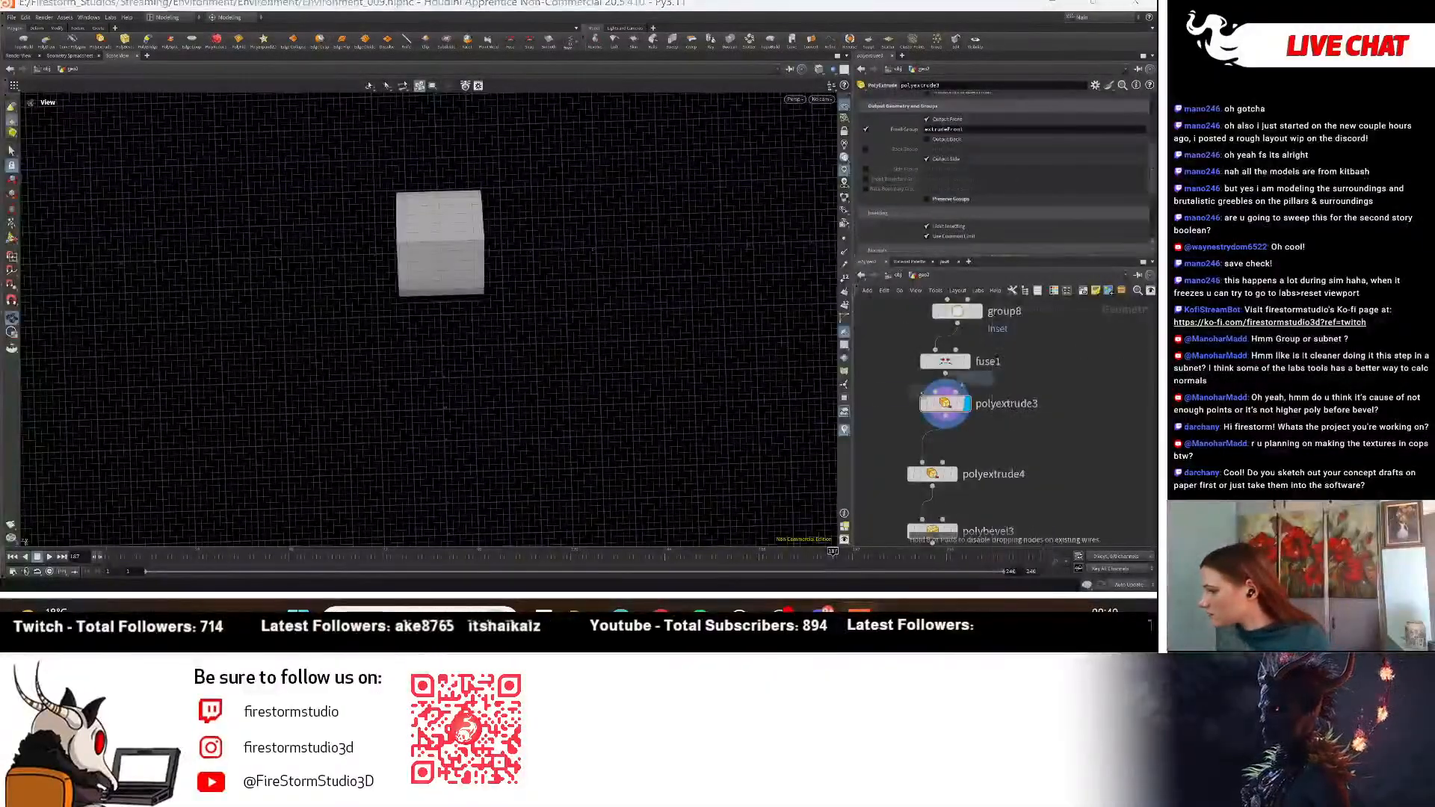
click(949, 412)
mouse_move(952, 413)
mouse_down()
mouse_move(1020, 391)
mouse_move(952, 421)
mouse_up()
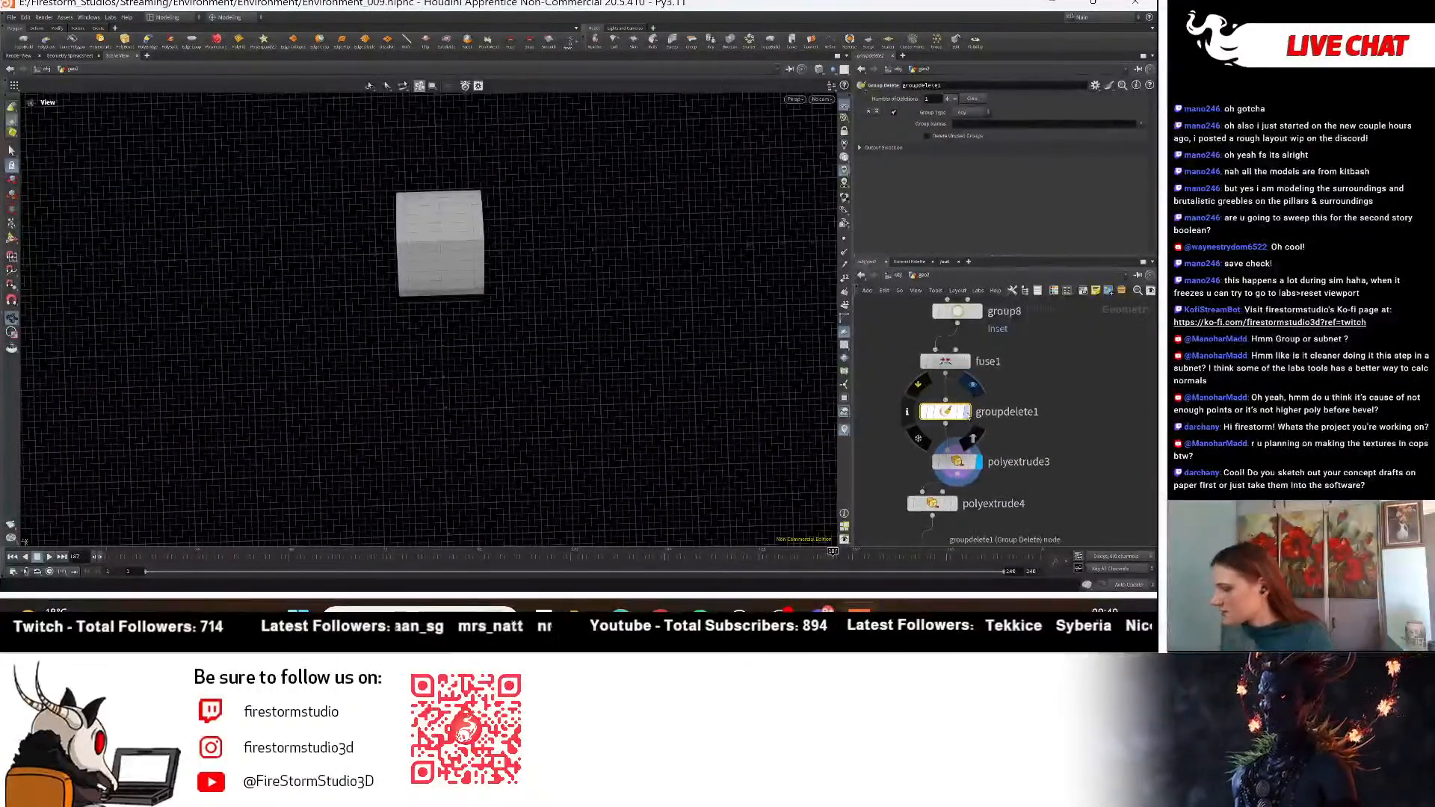
Try deleting all groups with the * pattern in the Group Delete node, and check polyextrude3's result and Inset group.
click(967, 411)
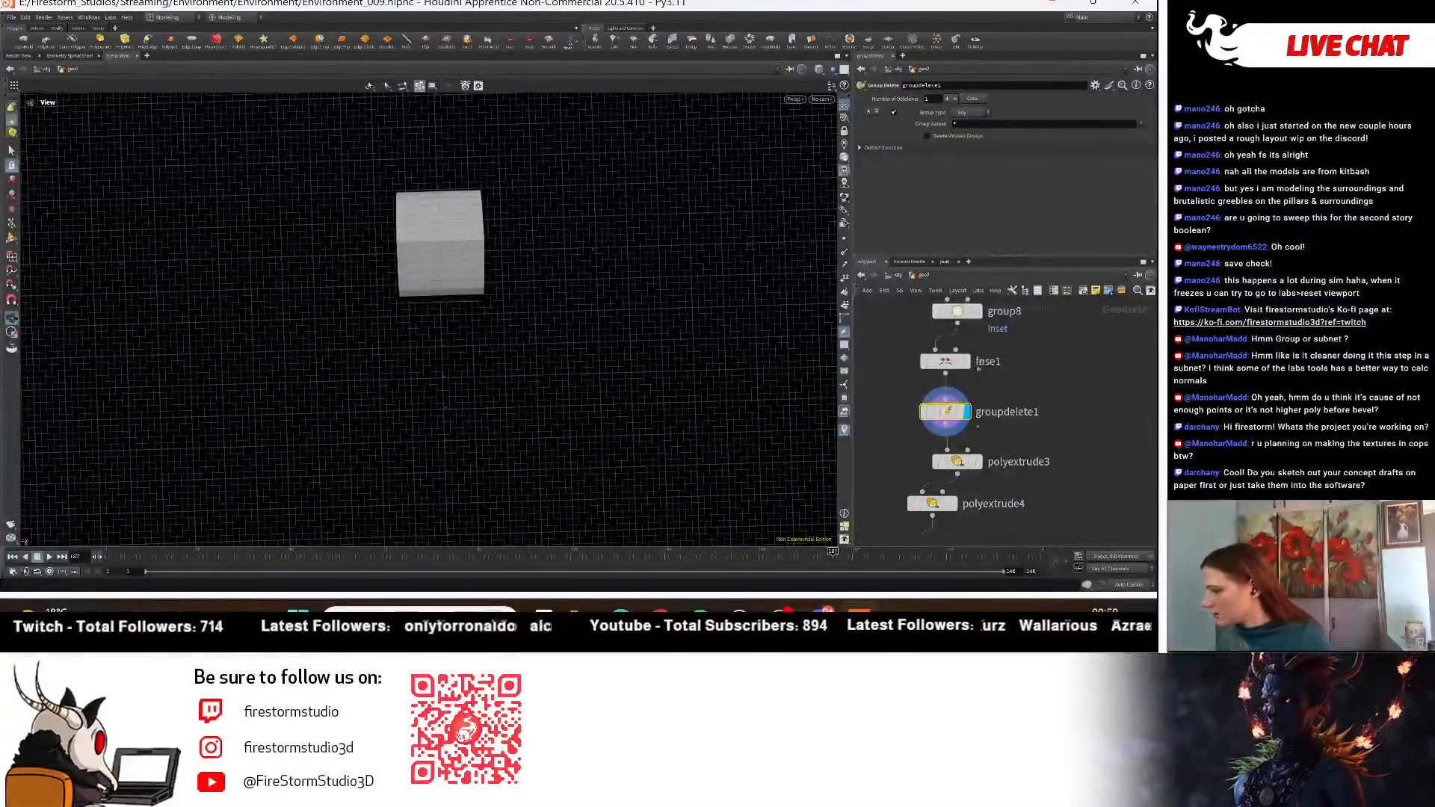
click(977, 461)
middle_drag(1025, 481, 1029, 439)
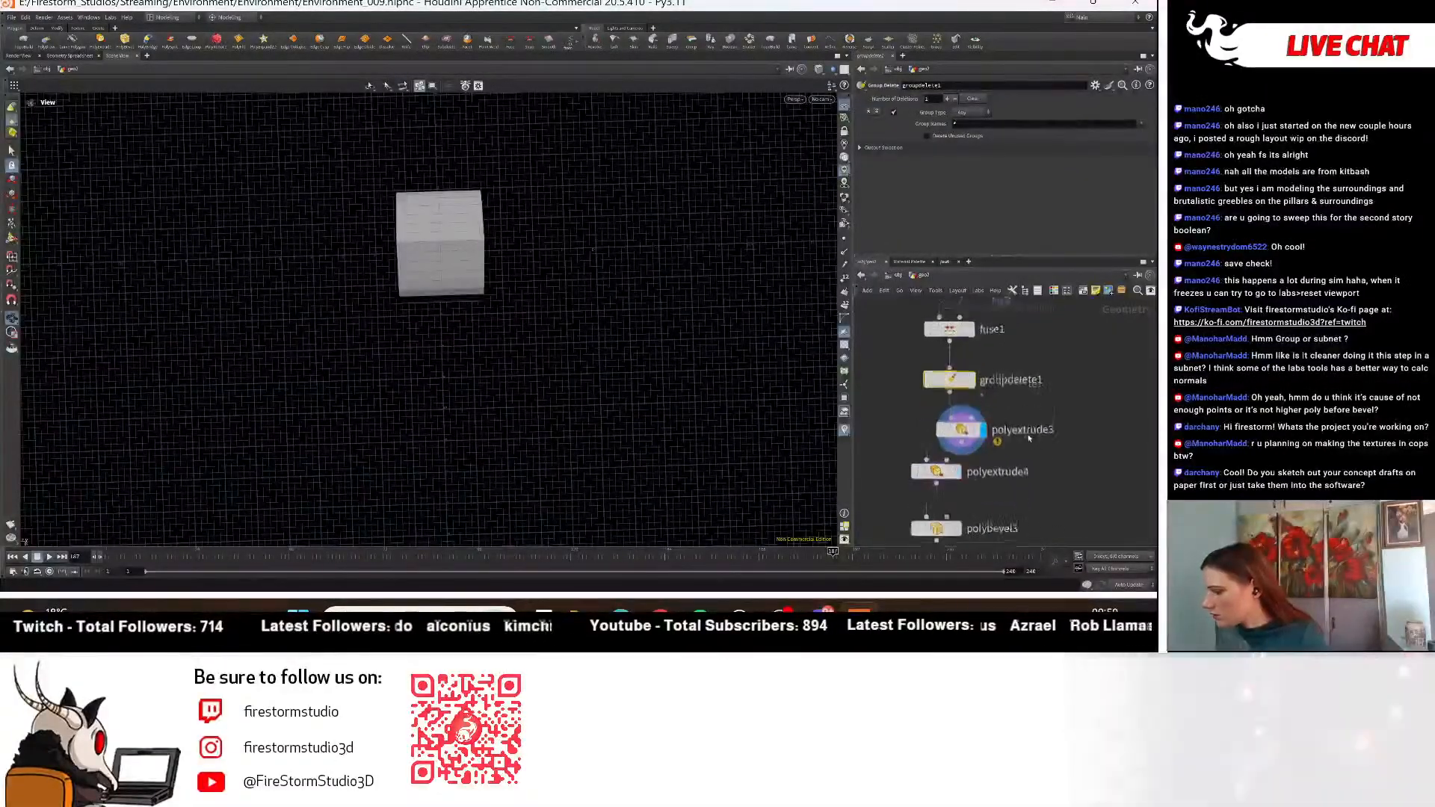
click(964, 429)
scroll(969, 142, down, 3)
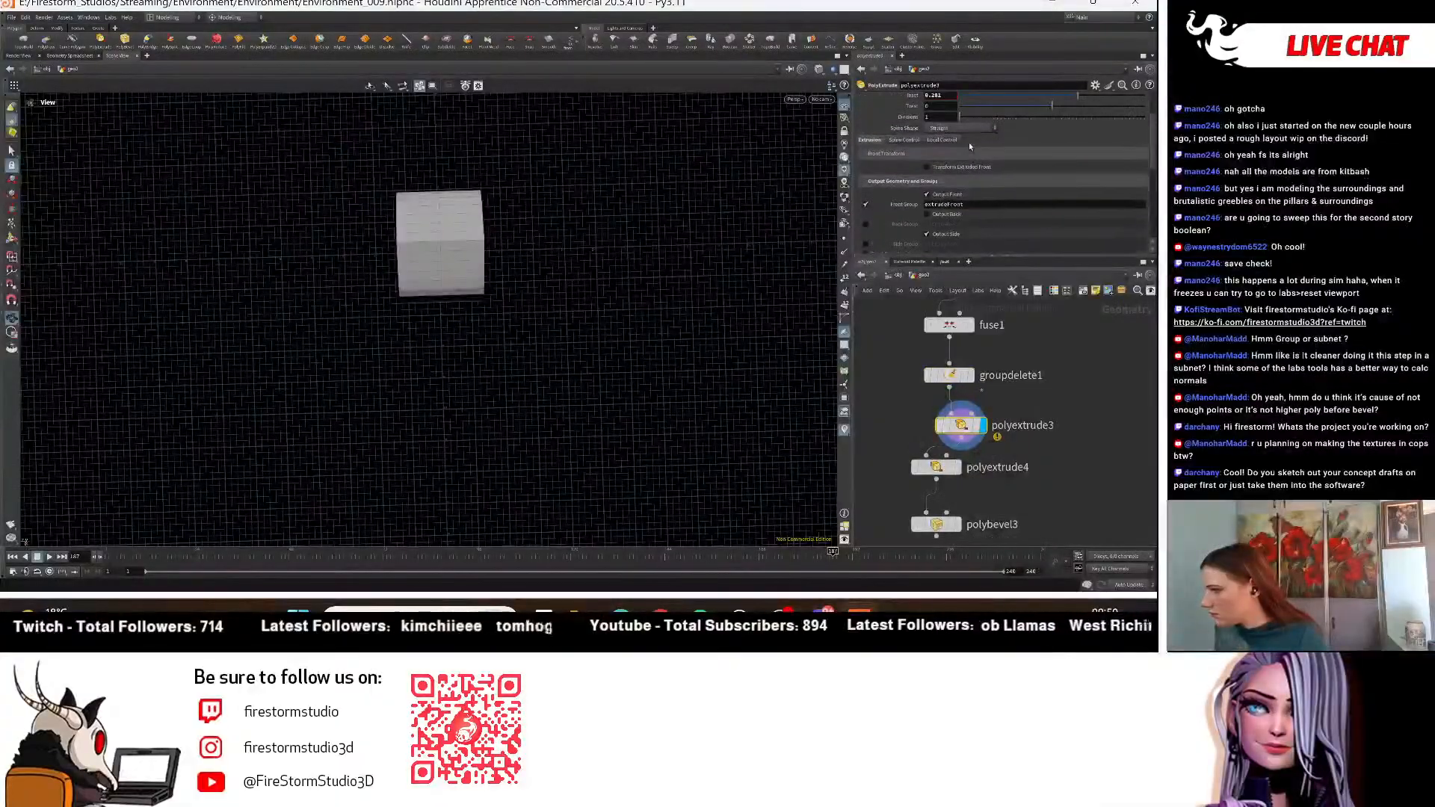
scroll(969, 142, up, 2)
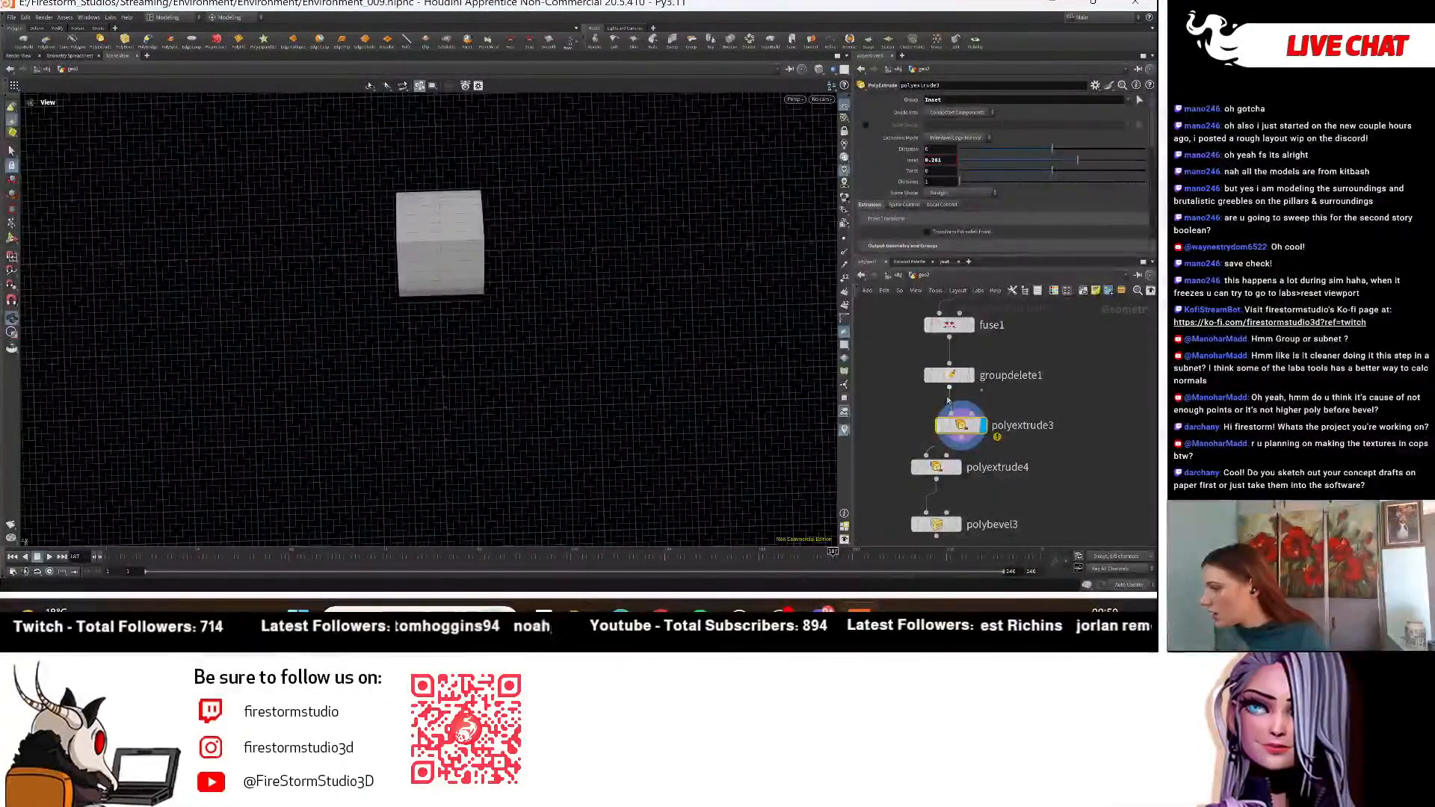
Set the Group Delete node to remove the extrudeFront, extrudeBack, extrudeFront_Second and extrudeSide groups.
click(949, 375)
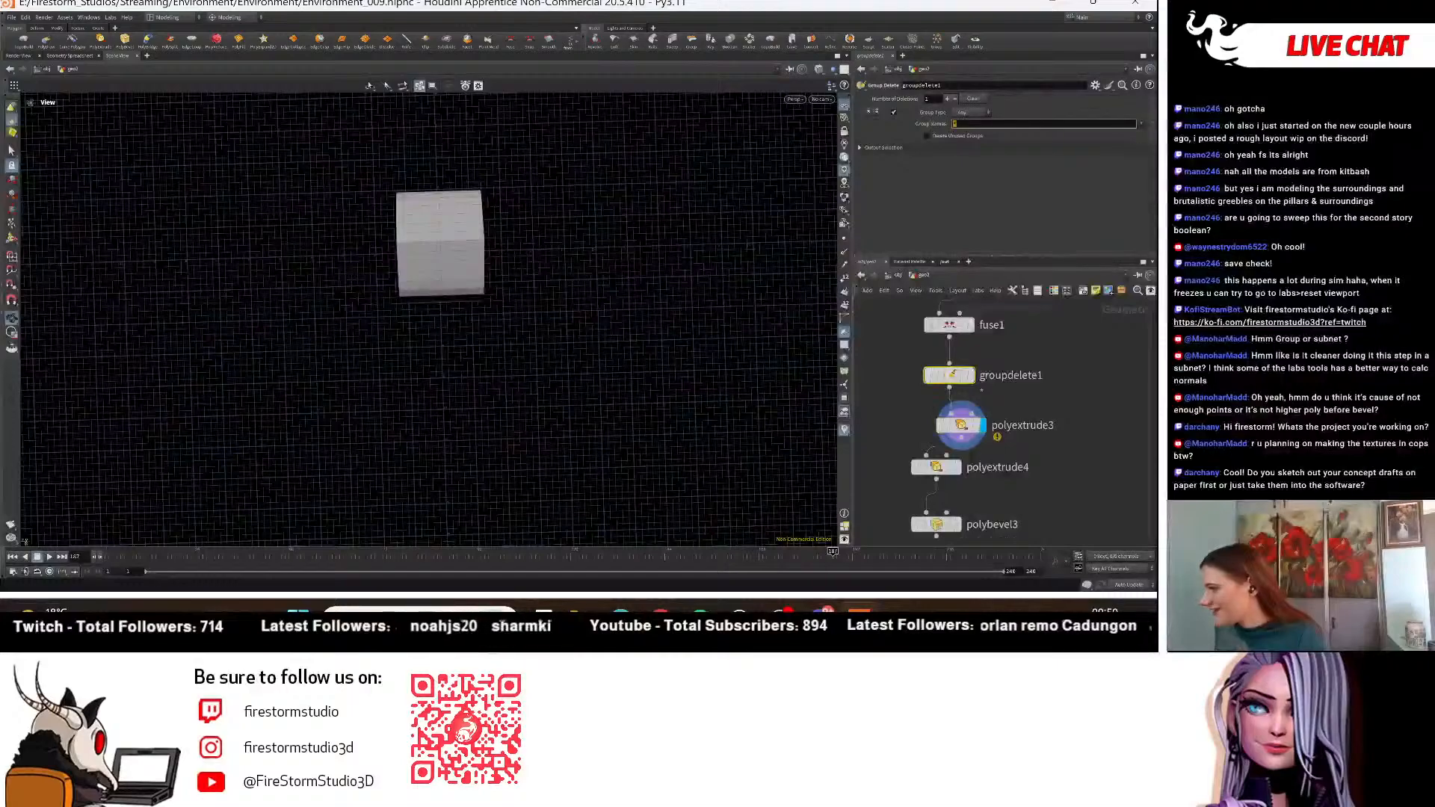
click(1135, 144)
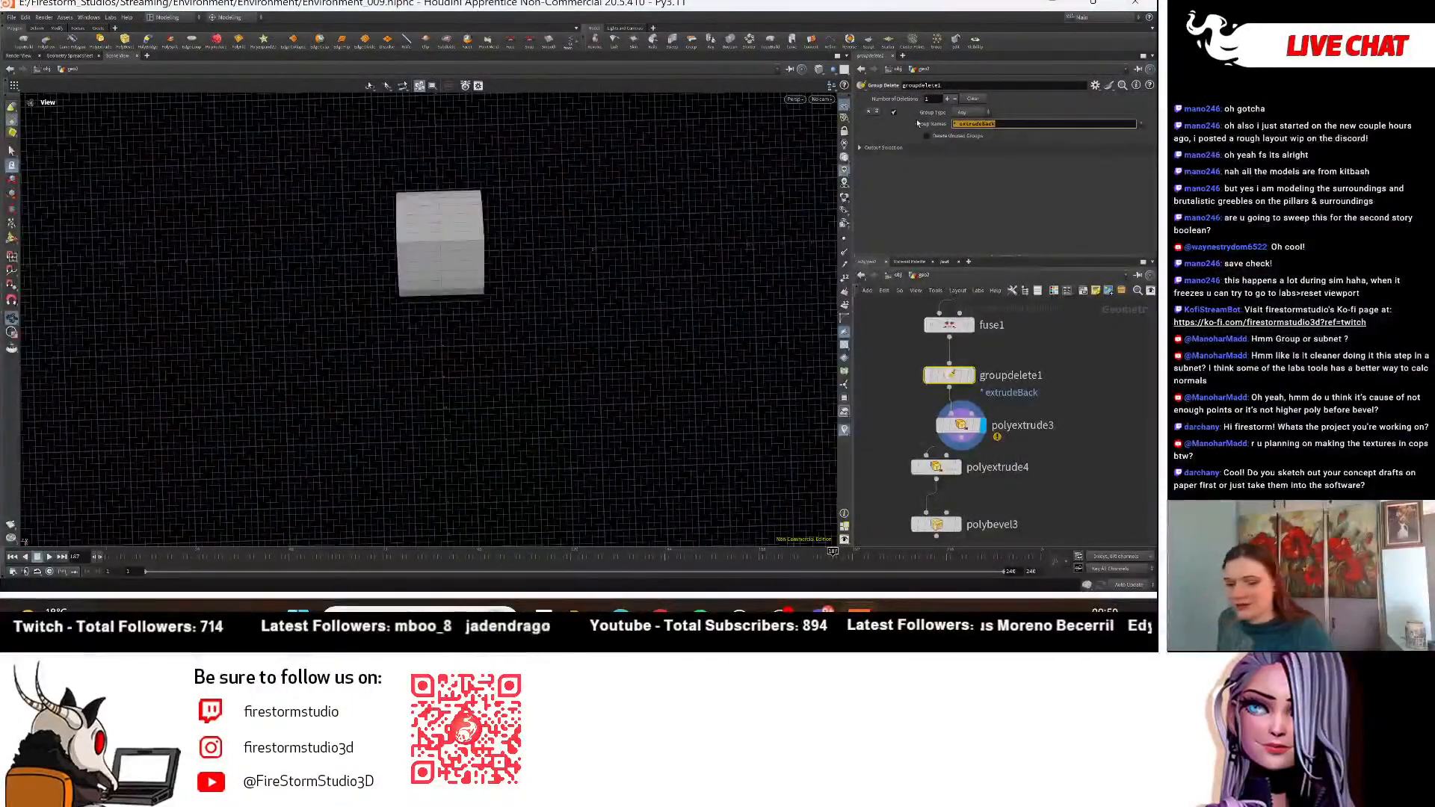
key(BackSpace)
click(1139, 124)
click(1137, 136)
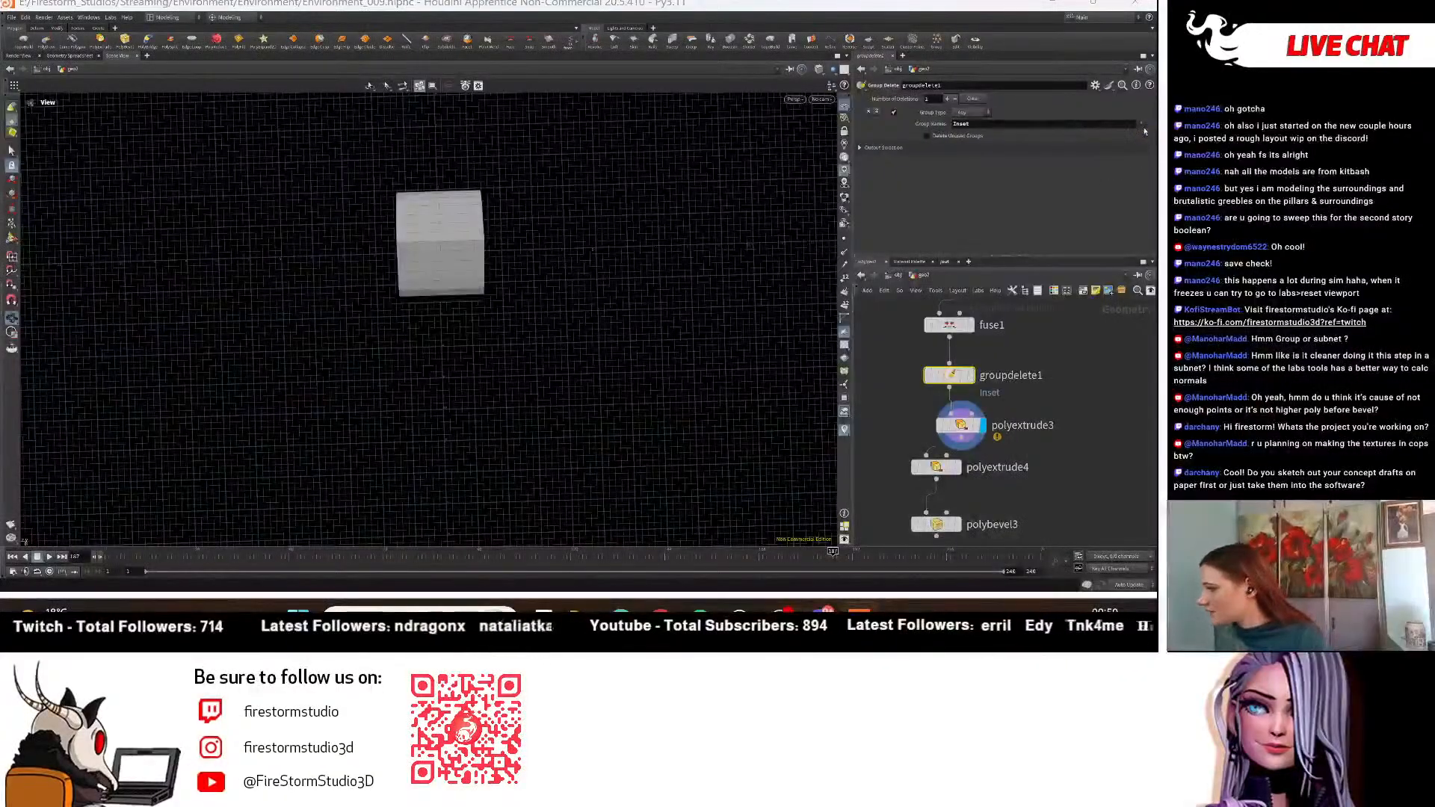
key(ctrl+z)
click(1139, 124)
click(1136, 153)
click(1139, 124)
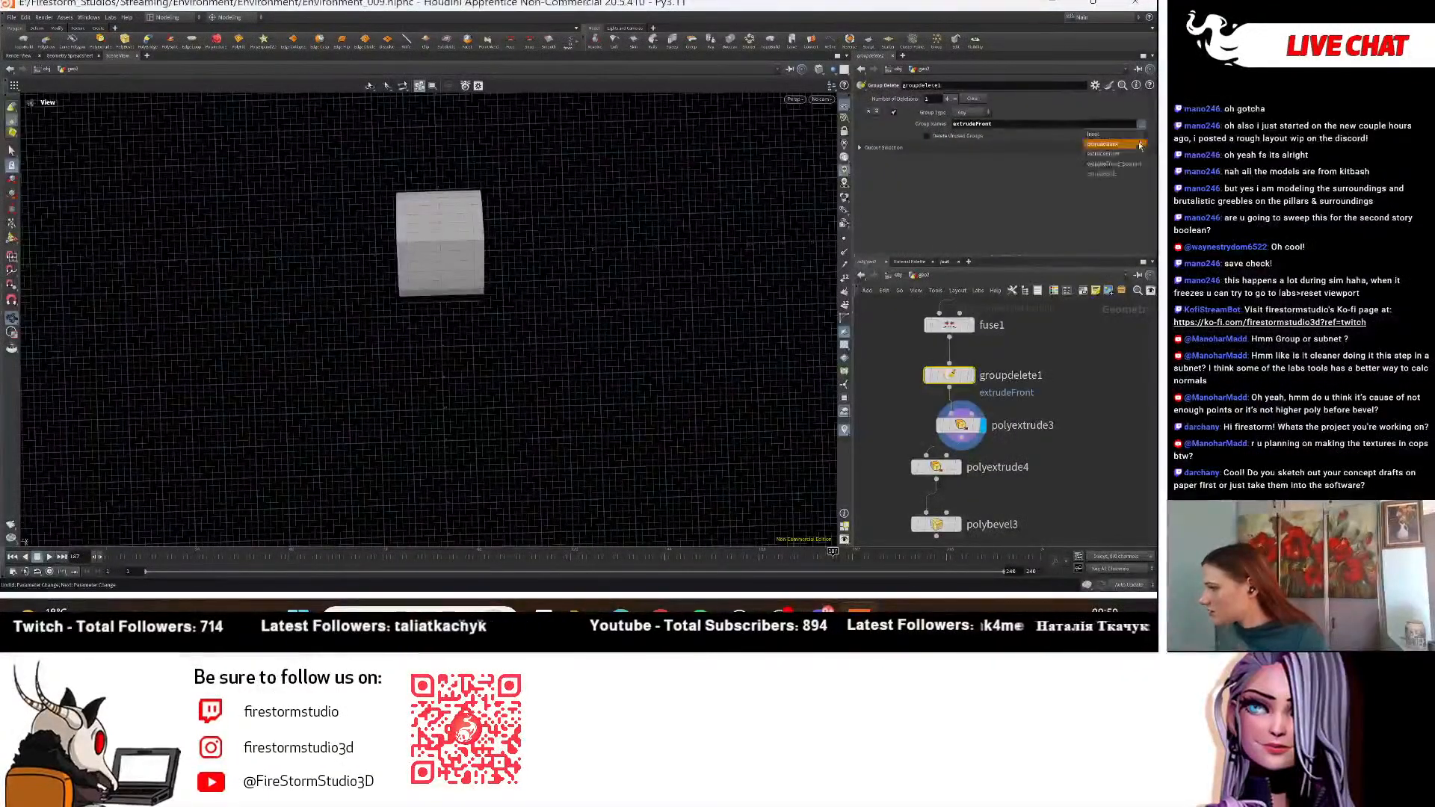
click(1134, 145)
click(1140, 125)
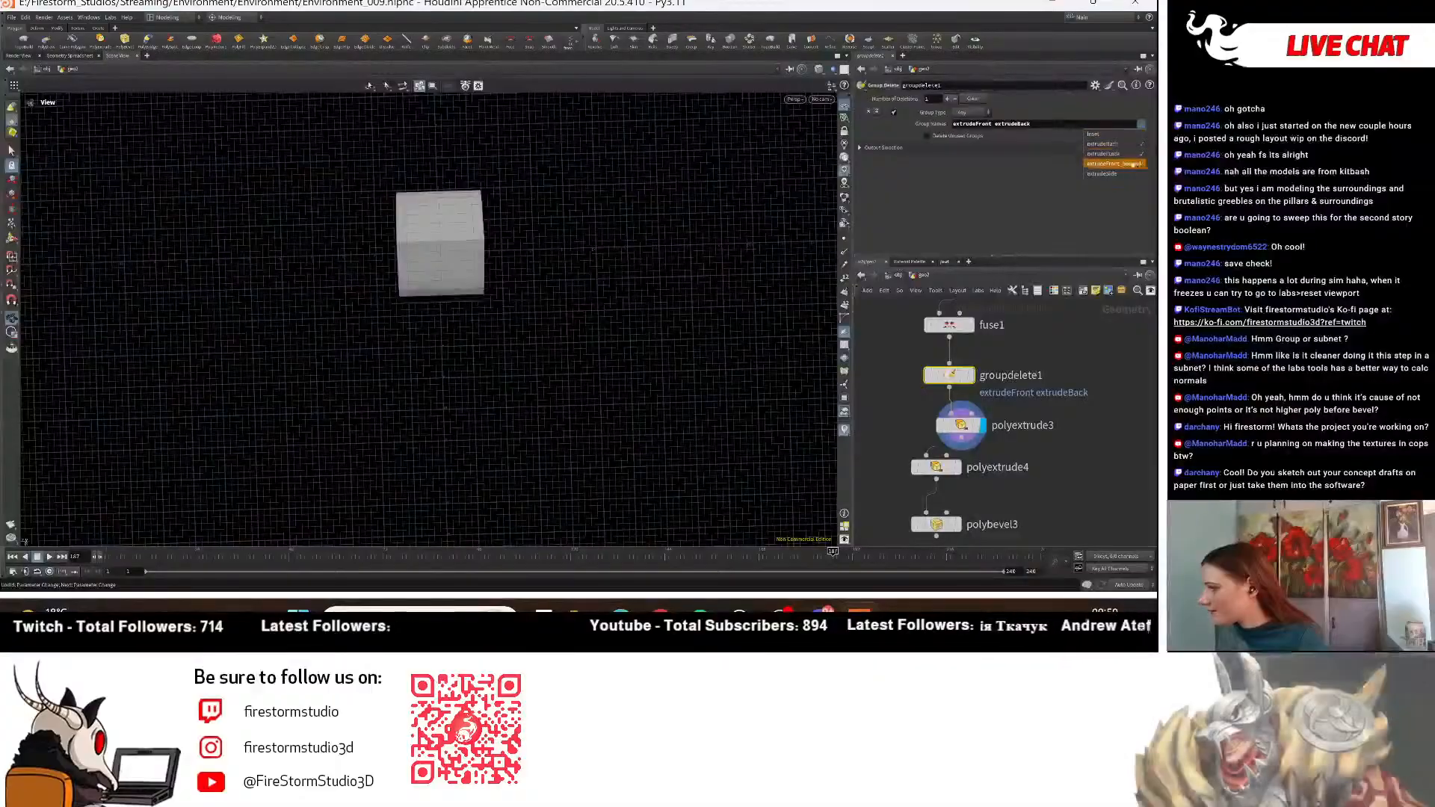
click(1132, 164)
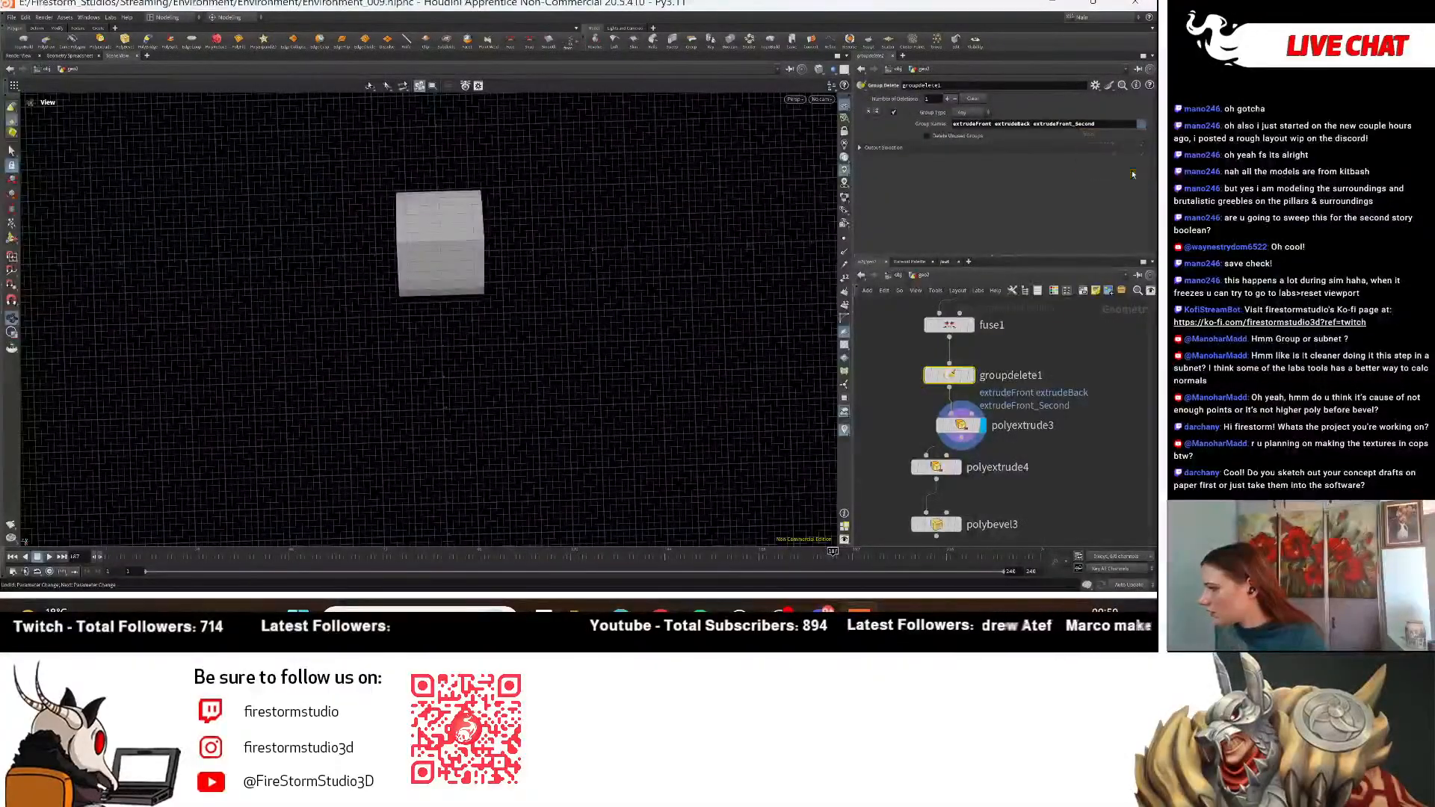
click(1132, 174)
Display the results of polyextrude4 and polybevel3 in turn, and inspect the bevelled arch from the front.
middle_drag(1075, 427, 1077, 380)
click(972, 380)
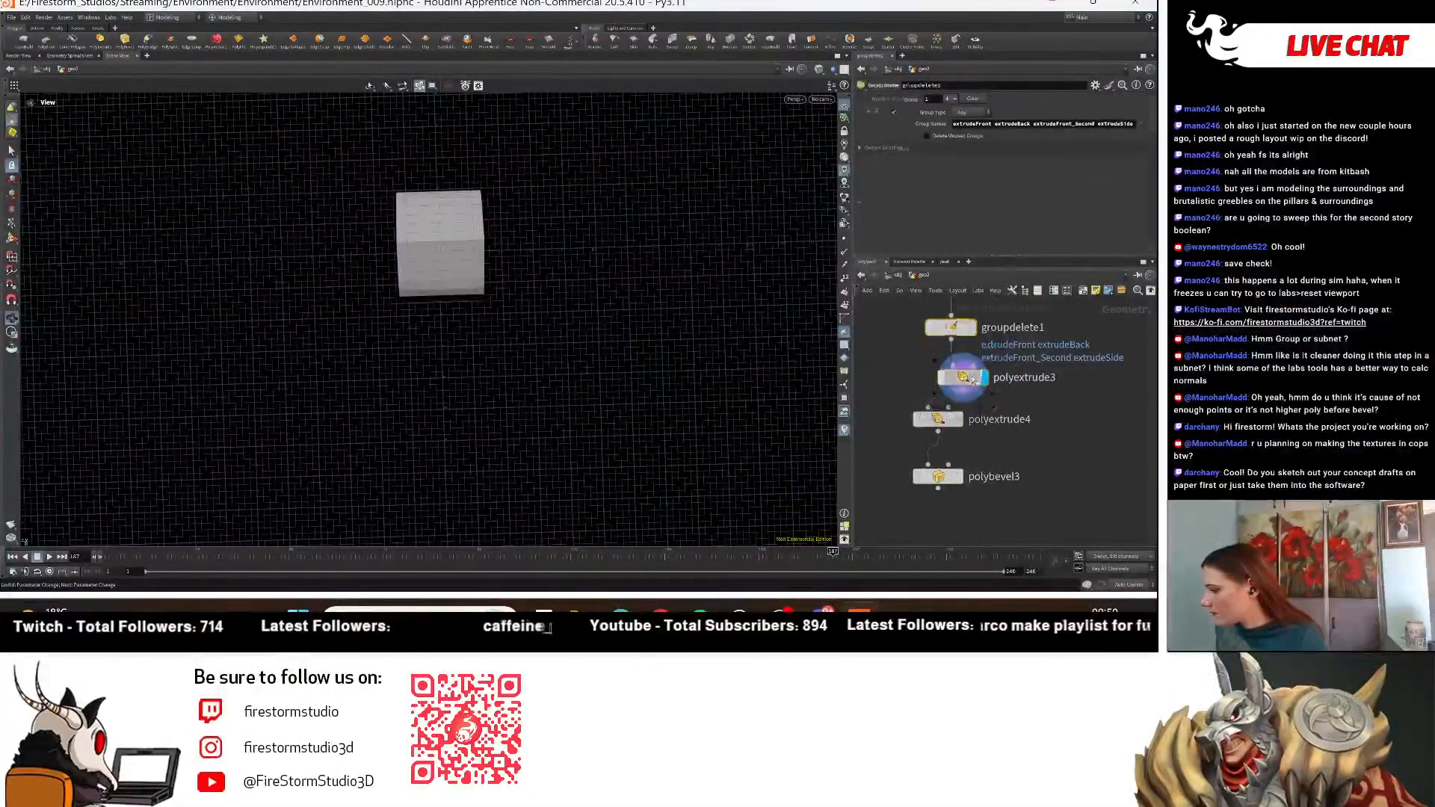
click(960, 423)
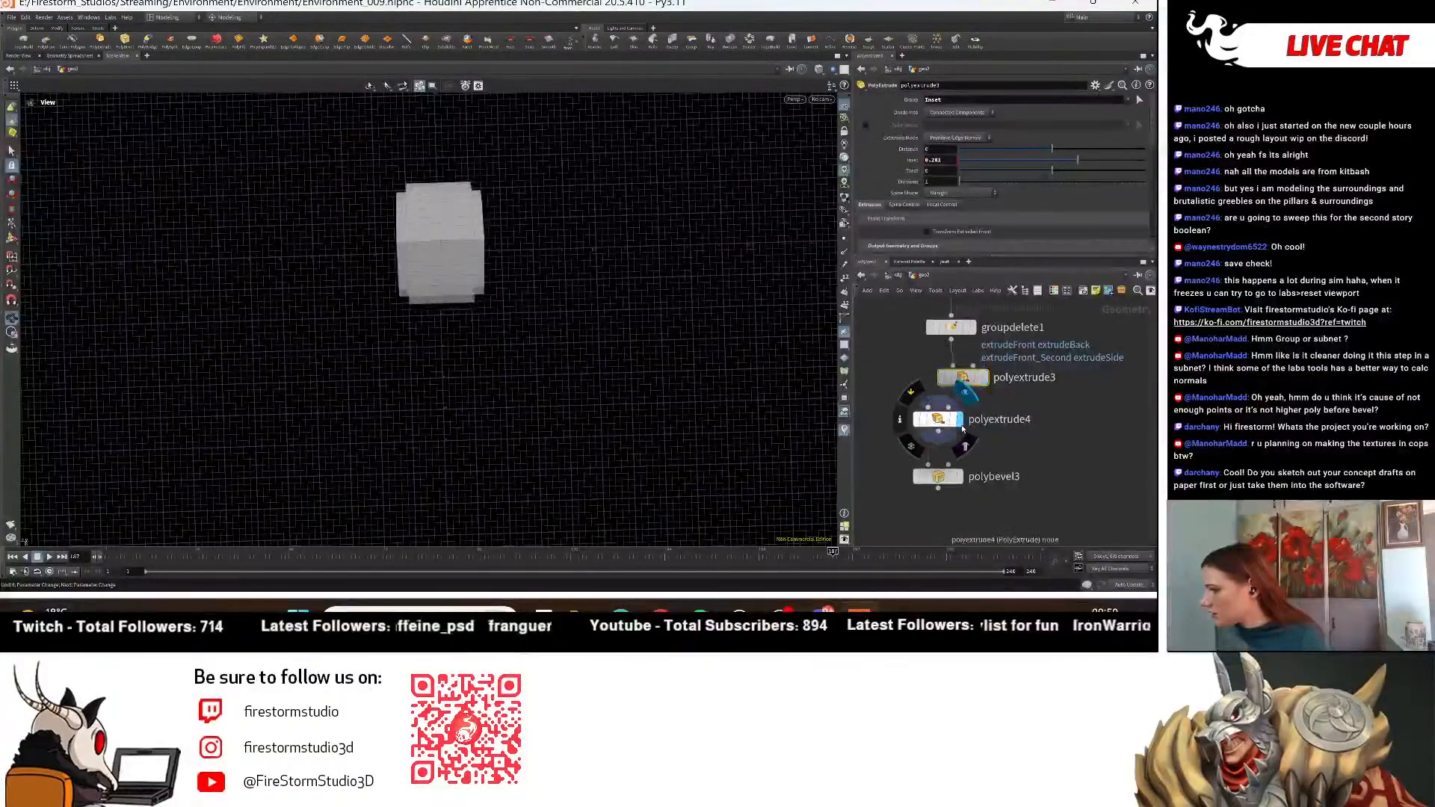
click(959, 476)
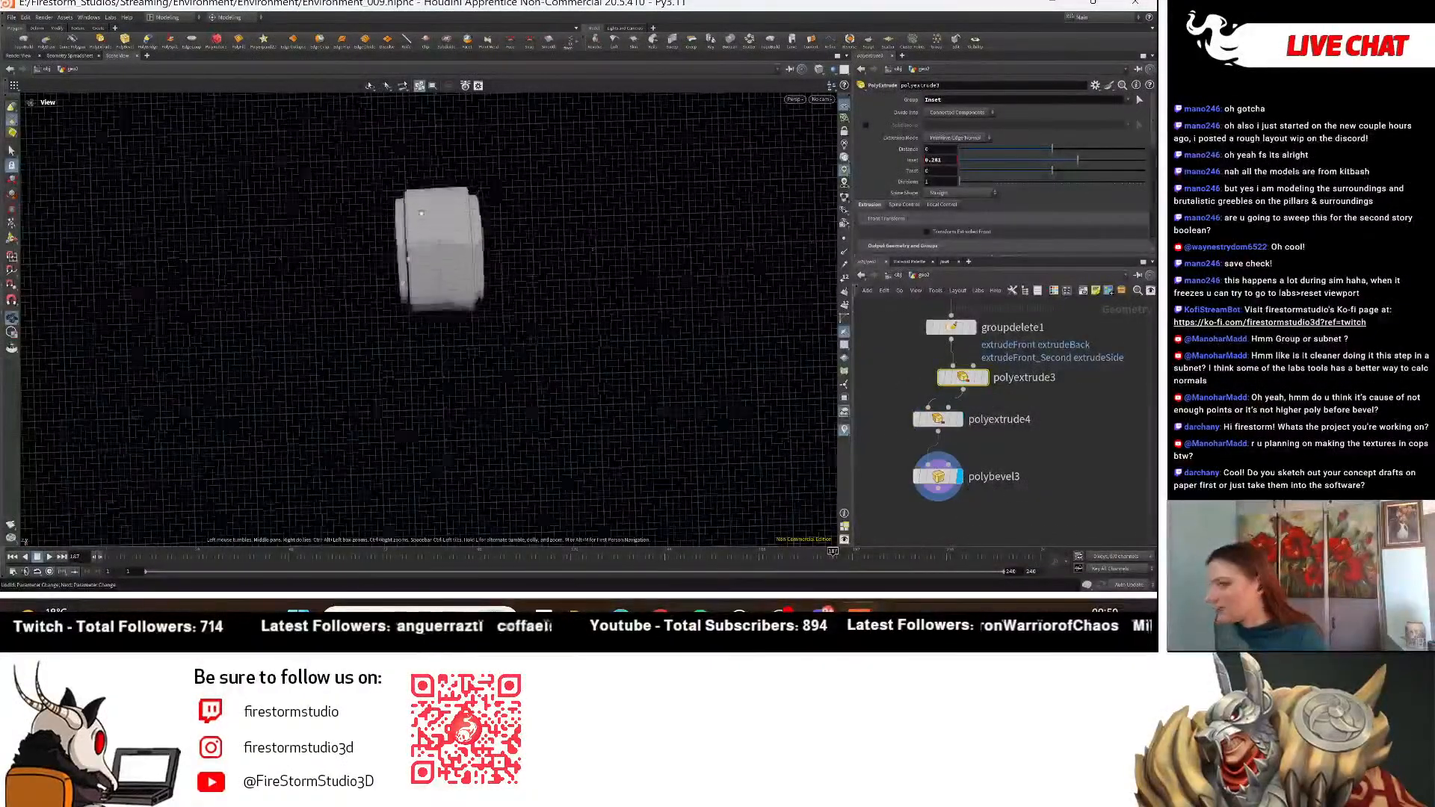
drag(420, 213, 598, 321)
scroll(1028, 442, down, 1)
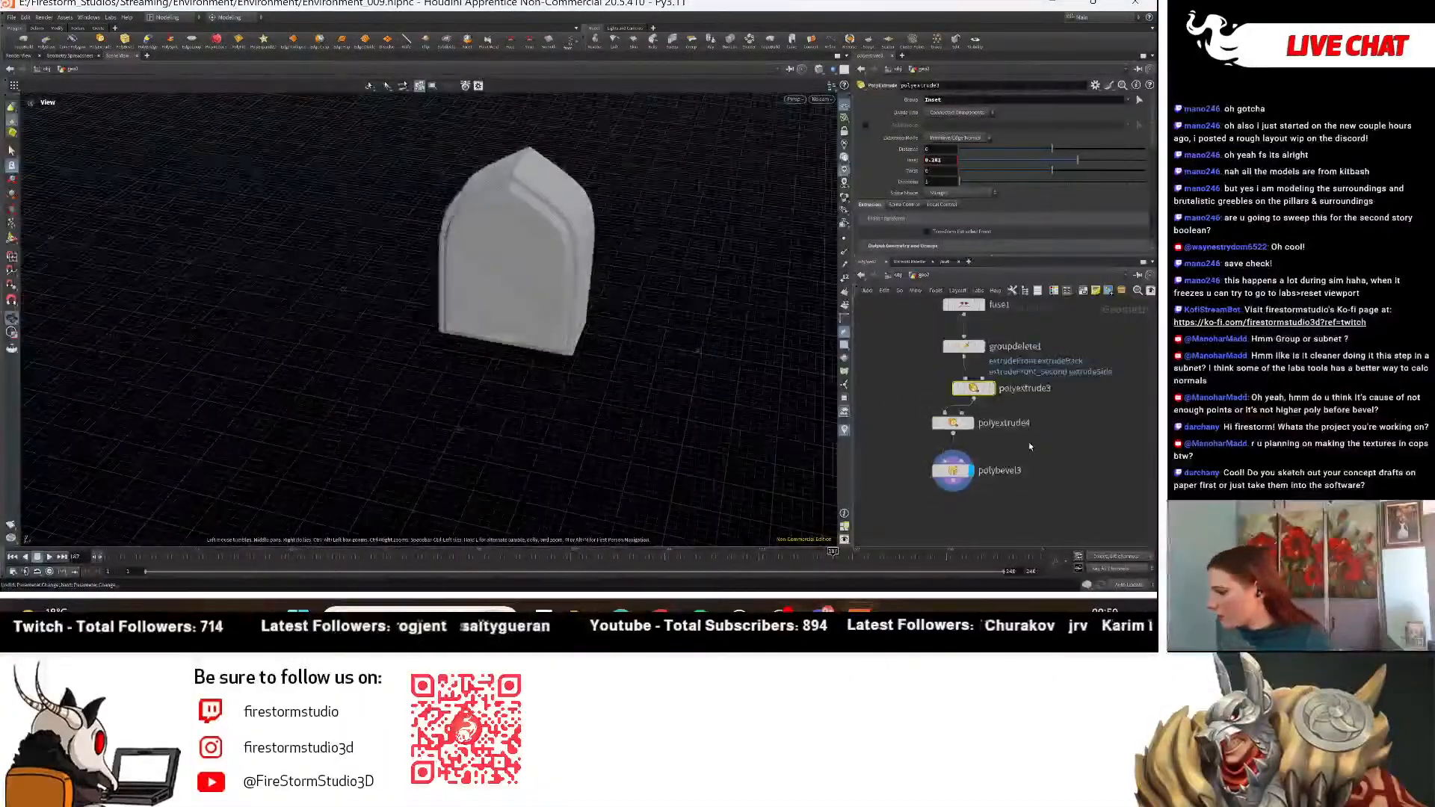
Move polybevel3 farther below polyextrude4 to make room, display polyextrude4's result and review polyextrude3's output groups.
middle_drag(1030, 446, 1021, 400)
drag(953, 430, 937, 537)
click(949, 375)
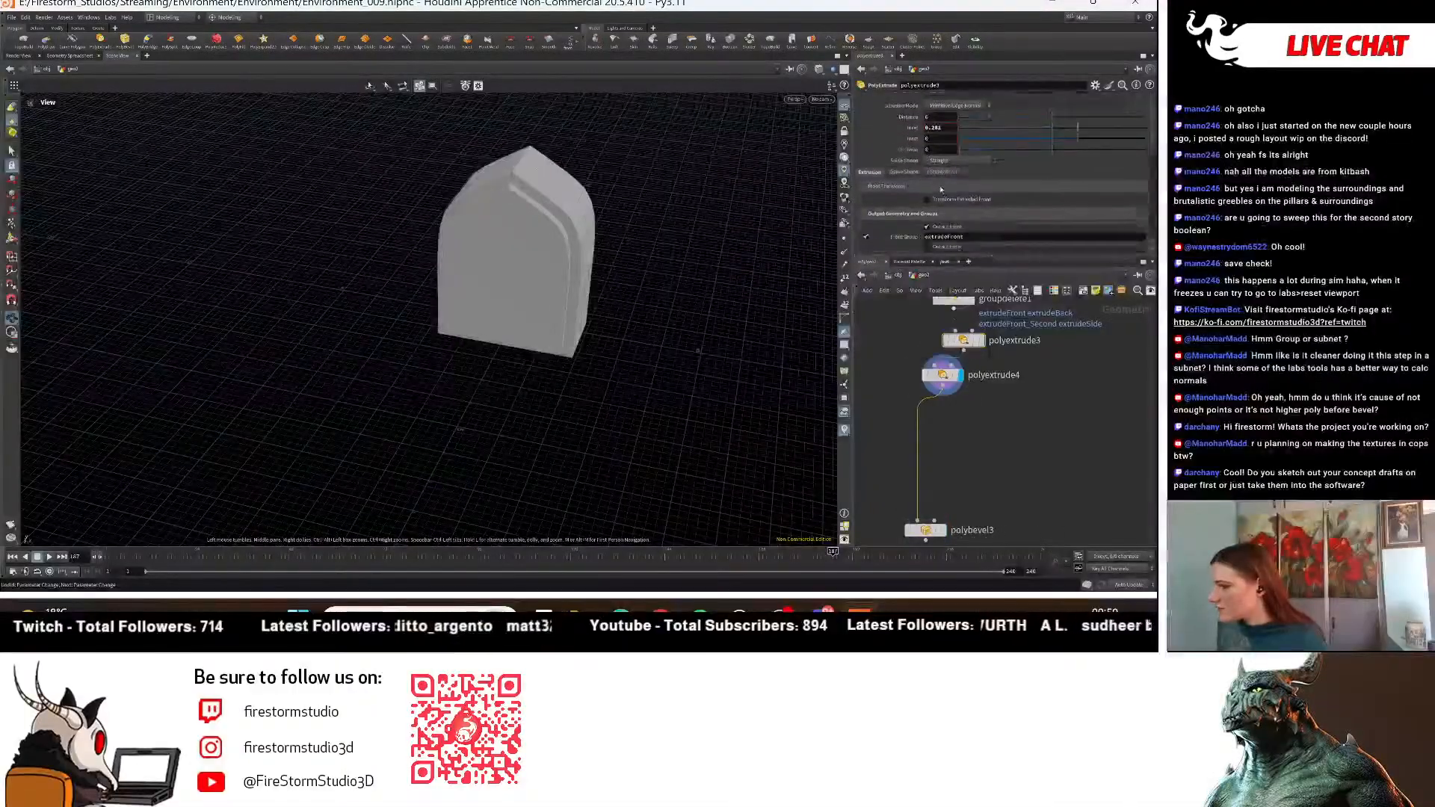
scroll(967, 211, down, 5)
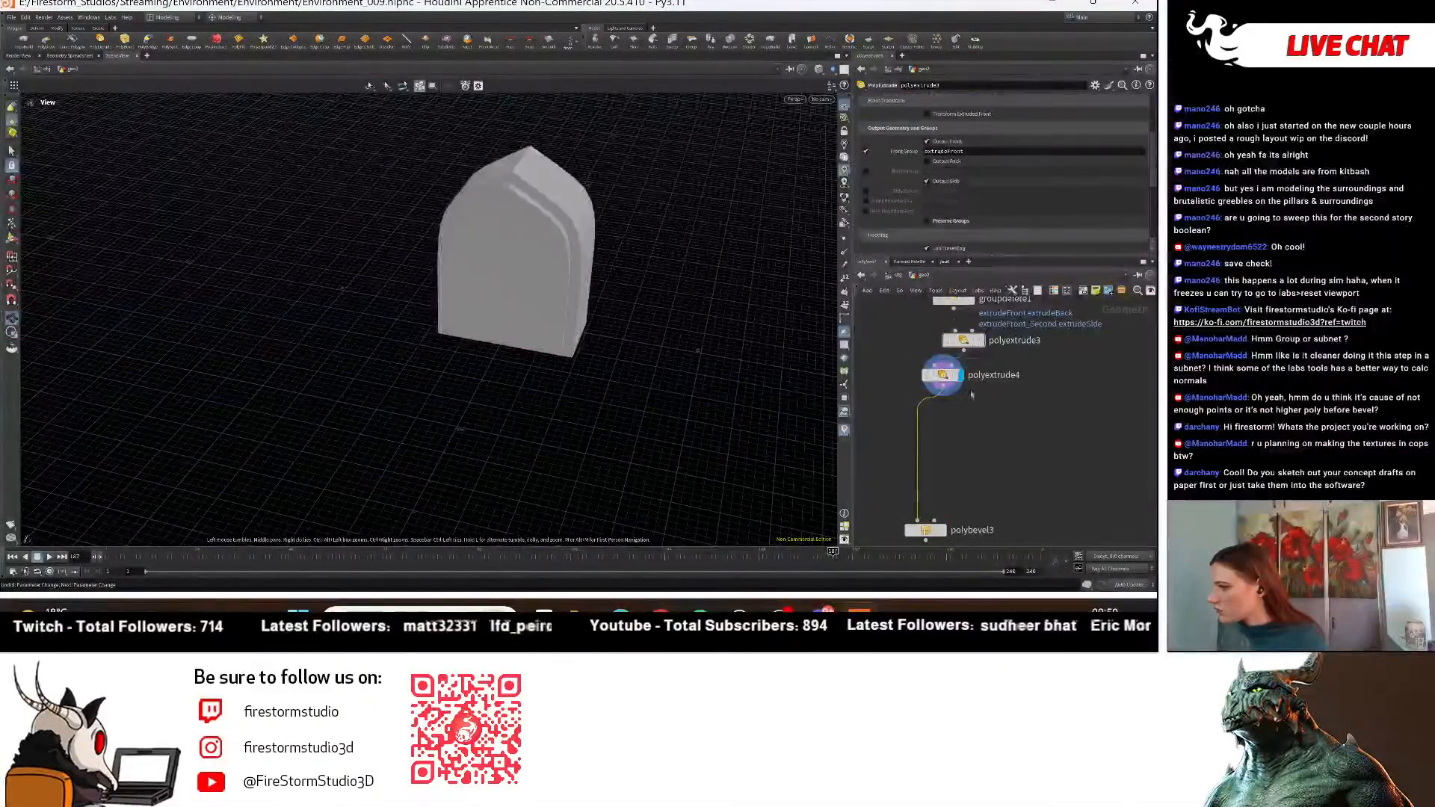
Insert a PolyExtrude node between polyextrude4 and polybevel3 and display its result.
key(Tab)
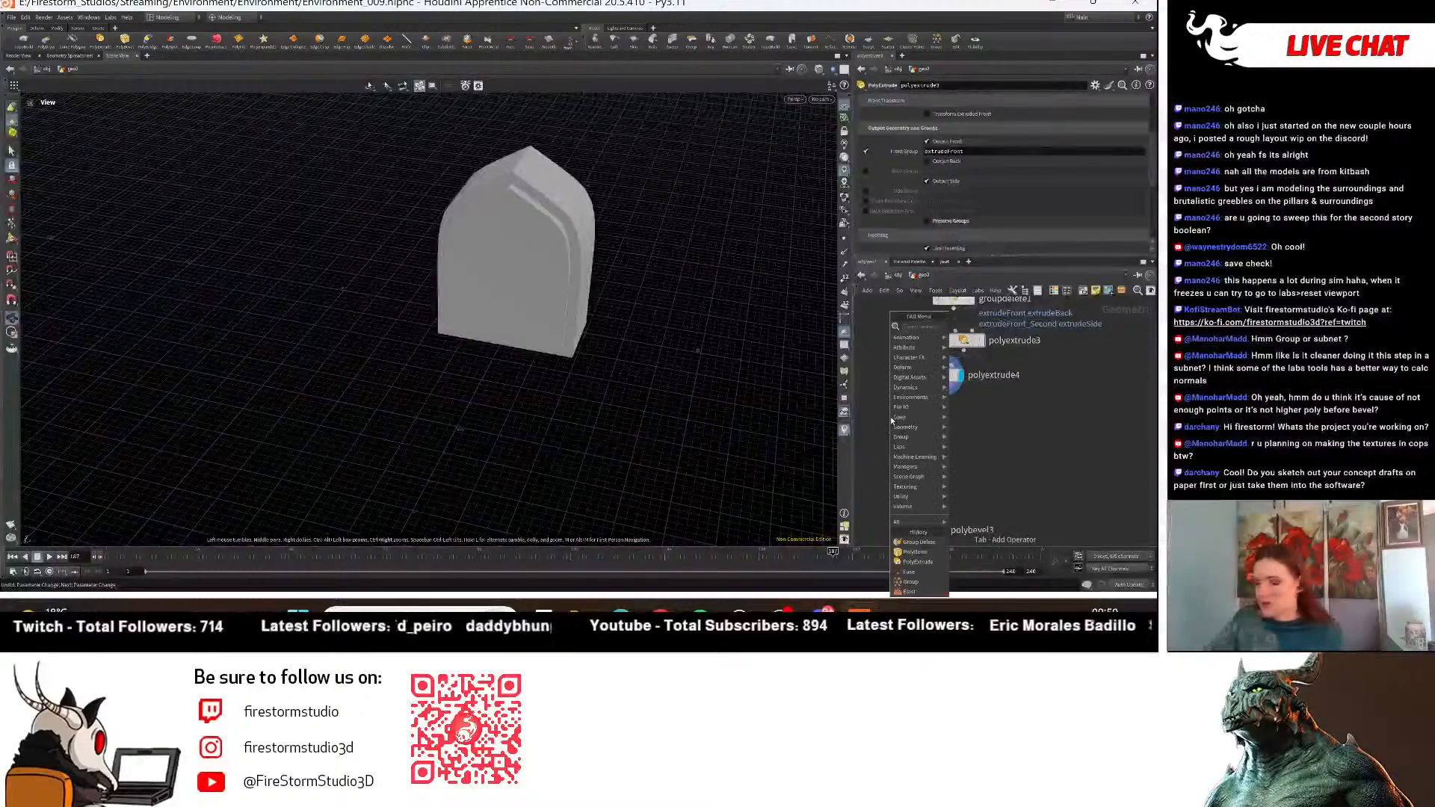
mouse_move(891, 420)
text(polyf)
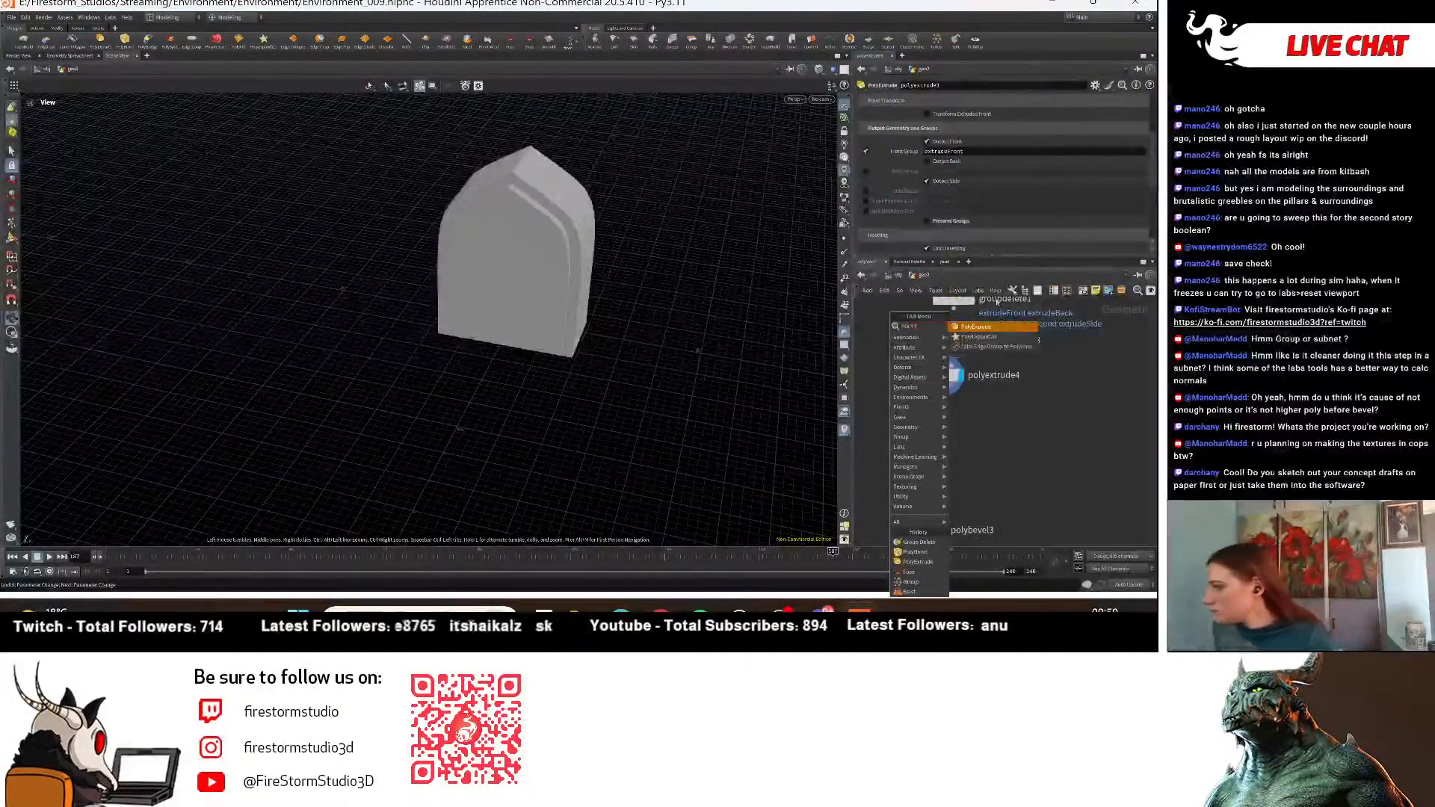
key(Return)
click(919, 438)
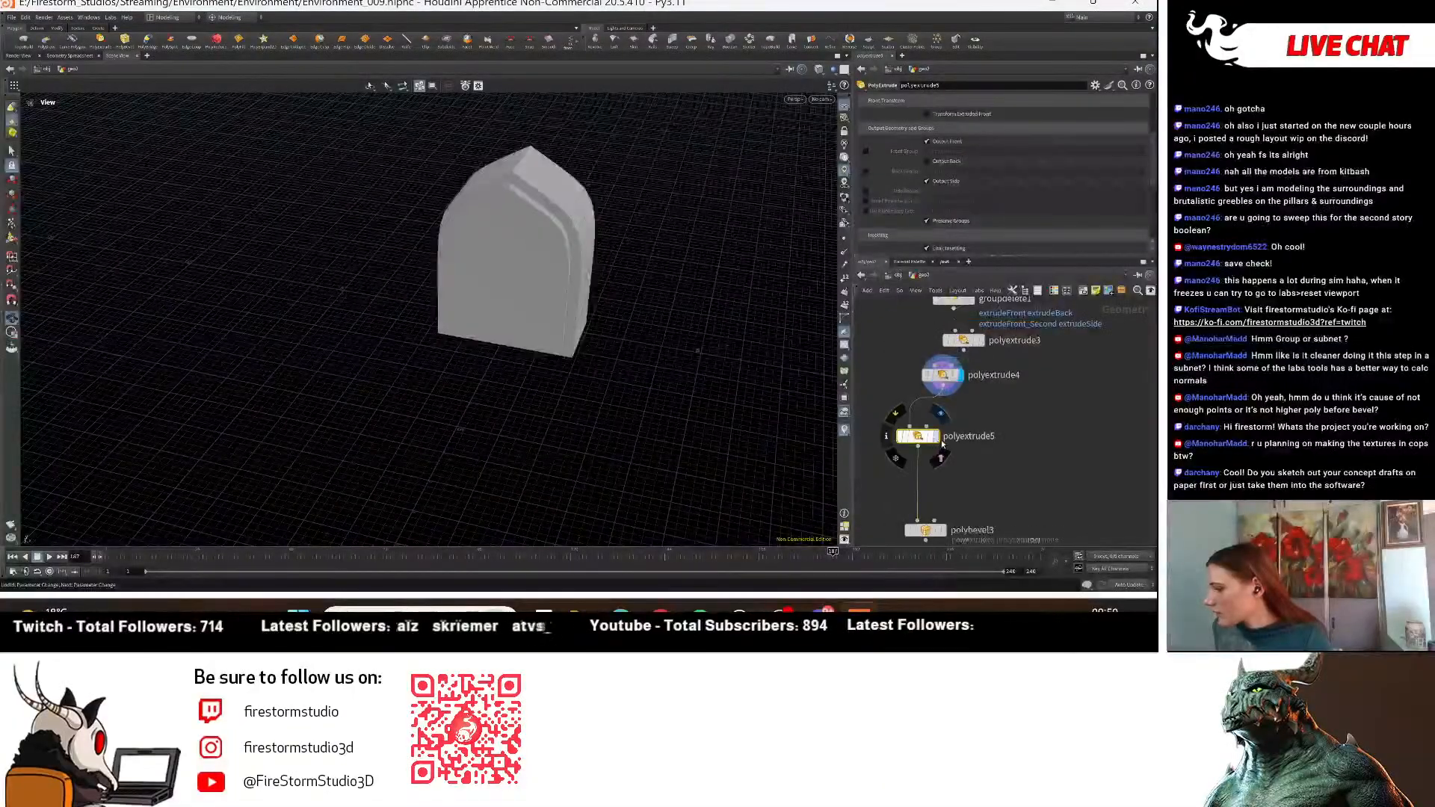
click(939, 439)
Increase the inset of the new PolyExtrude above polybevel3 slightly, and inspect the arch from above.
scroll(944, 172, up, 5)
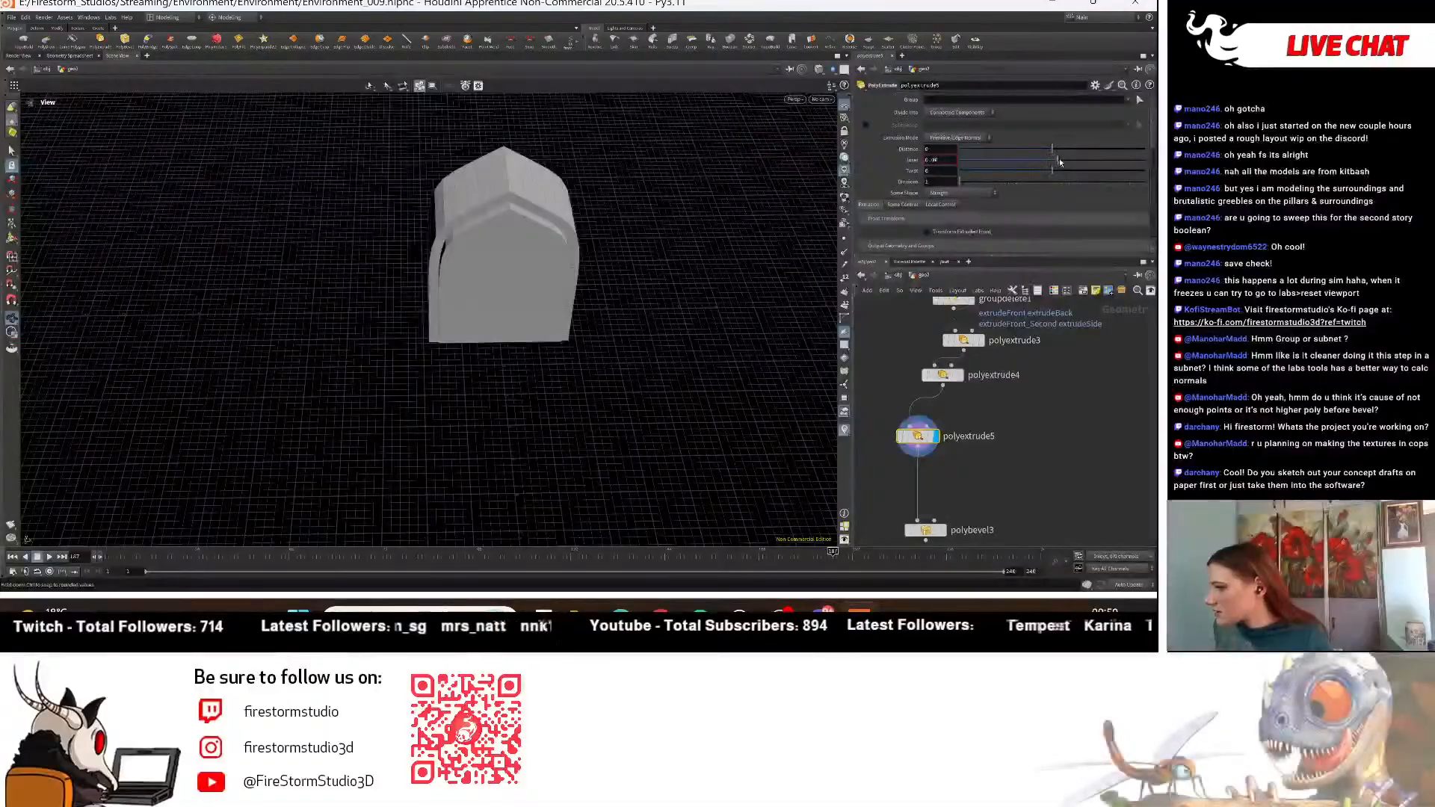
drag(1051, 159, 1062, 159)
drag(564, 269, 658, 336)
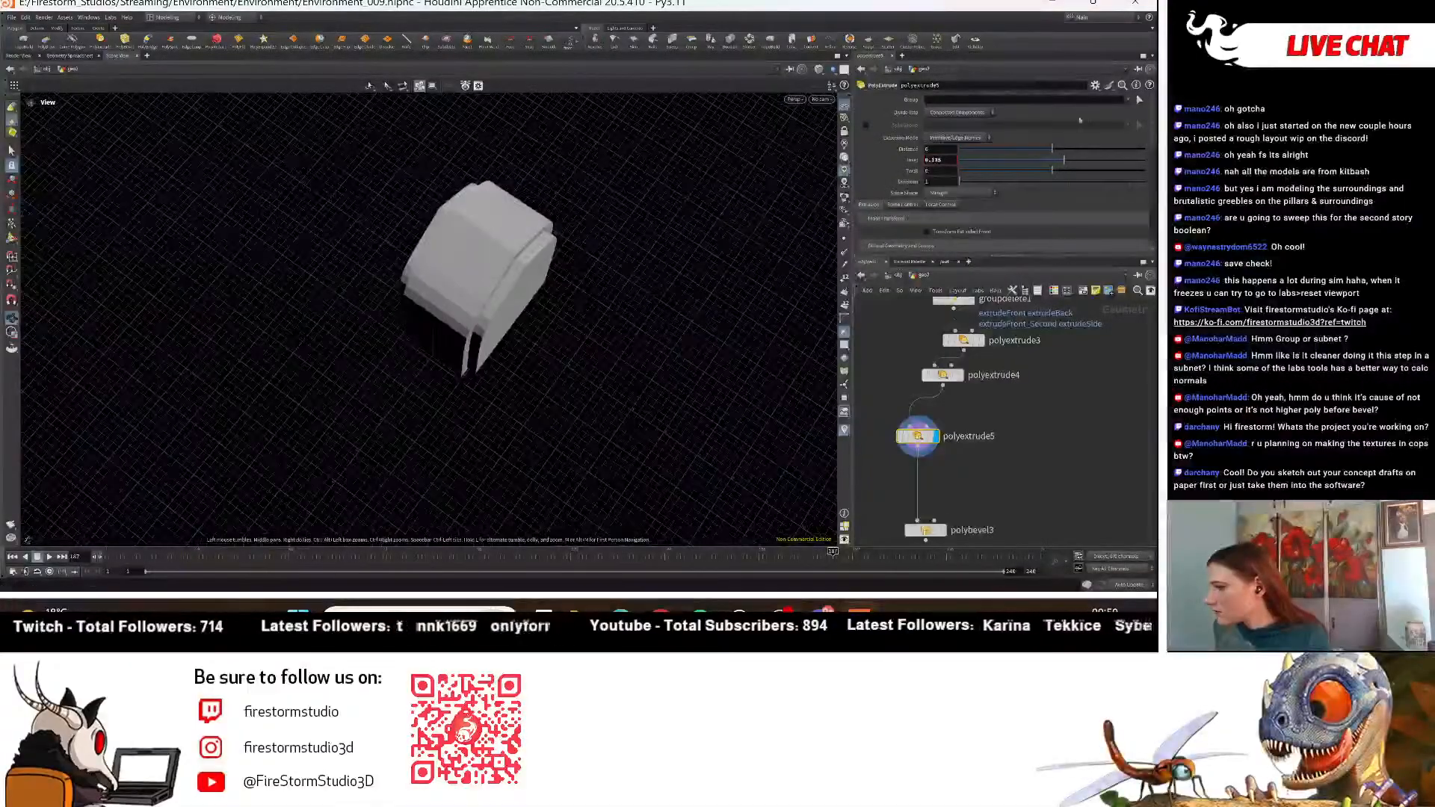
Set polyextrude5's group to extrudeFront only, and inspect the arch's front and side.
click(1137, 100)
click(1124, 112)
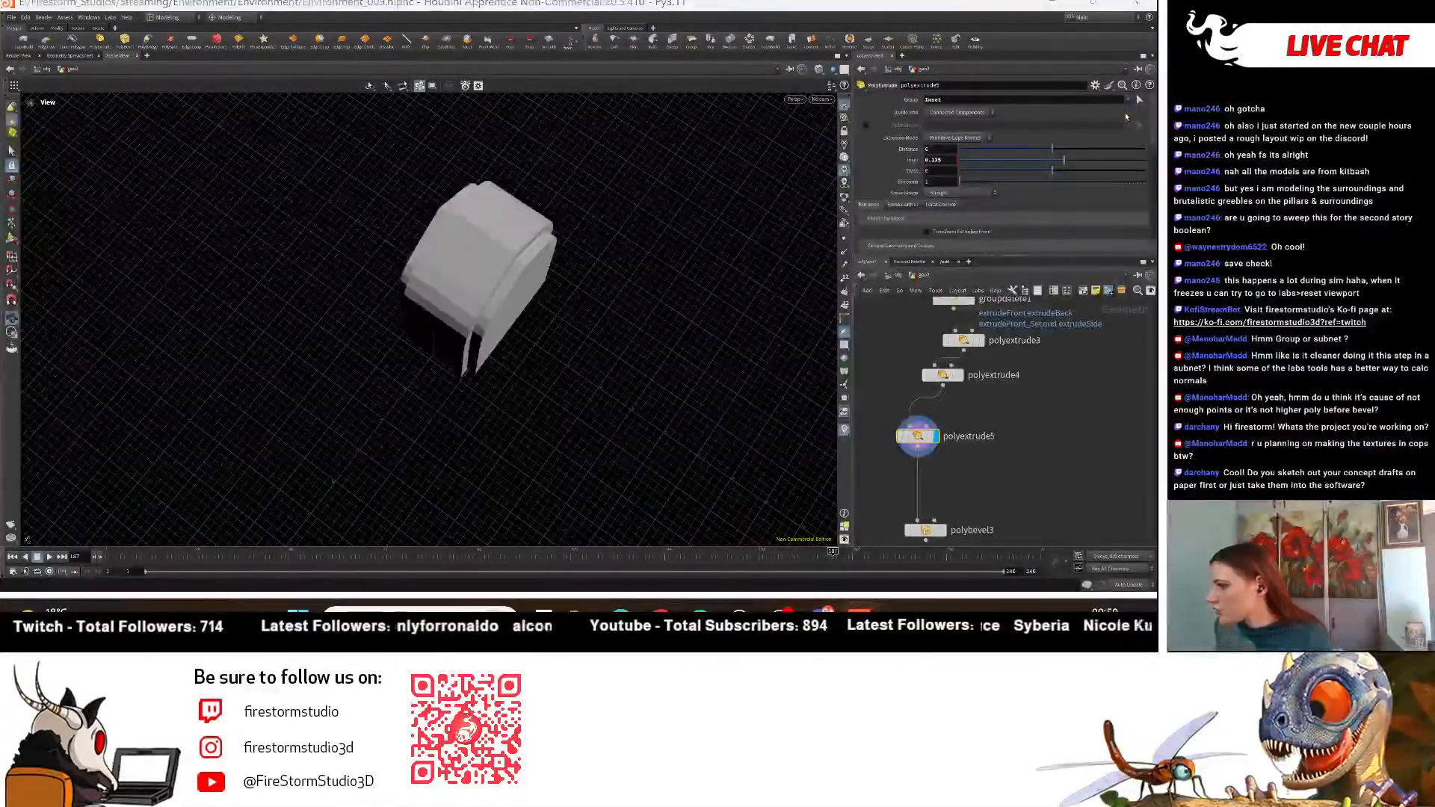
click(1119, 120)
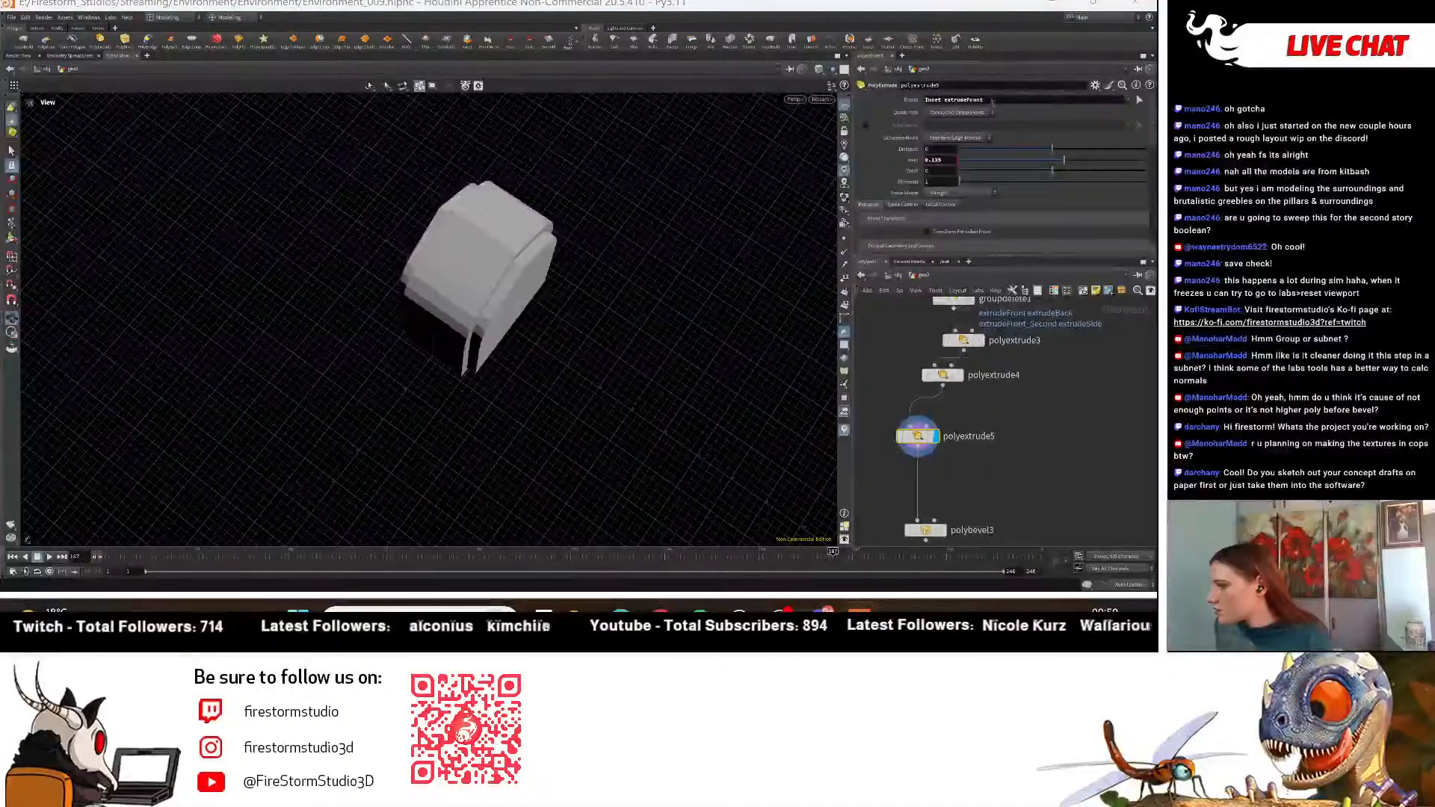
drag(946, 100, 850, 103)
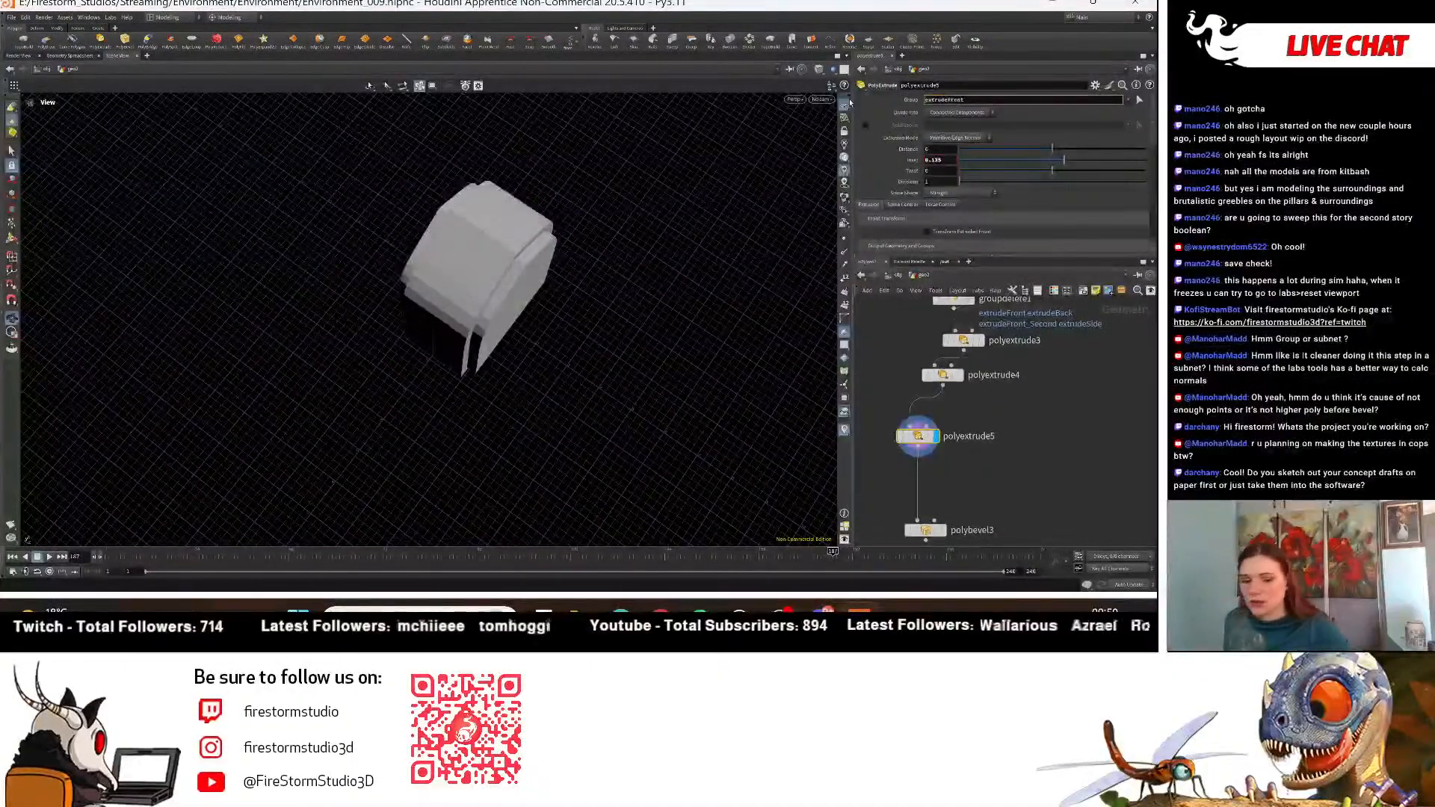
key(Return)
drag(686, 252, 689, 227)
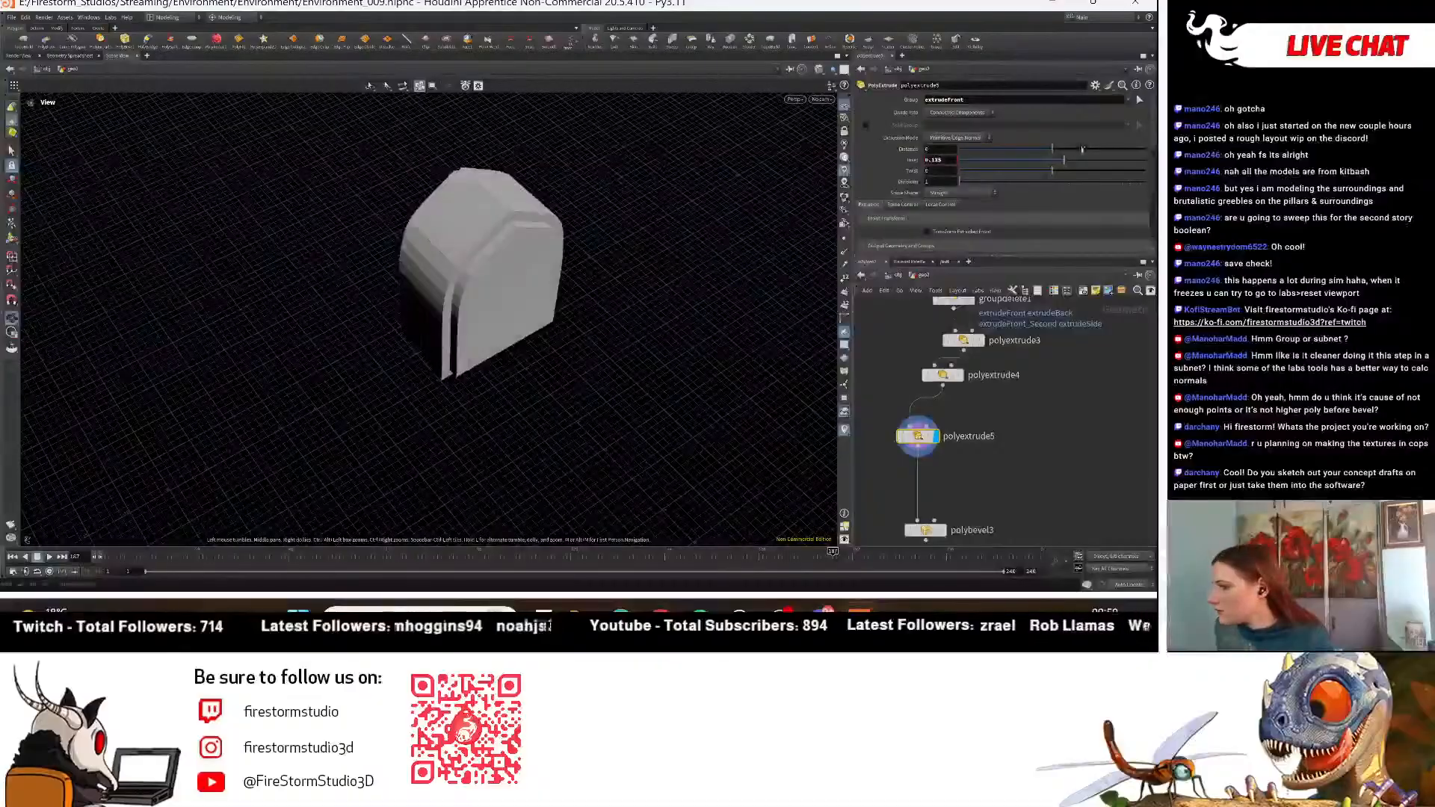
drag(567, 211, 567, 181)
scroll(891, 463, up, 2)
scroll(971, 179, down, 1)
scroll(981, 150, up, 1)
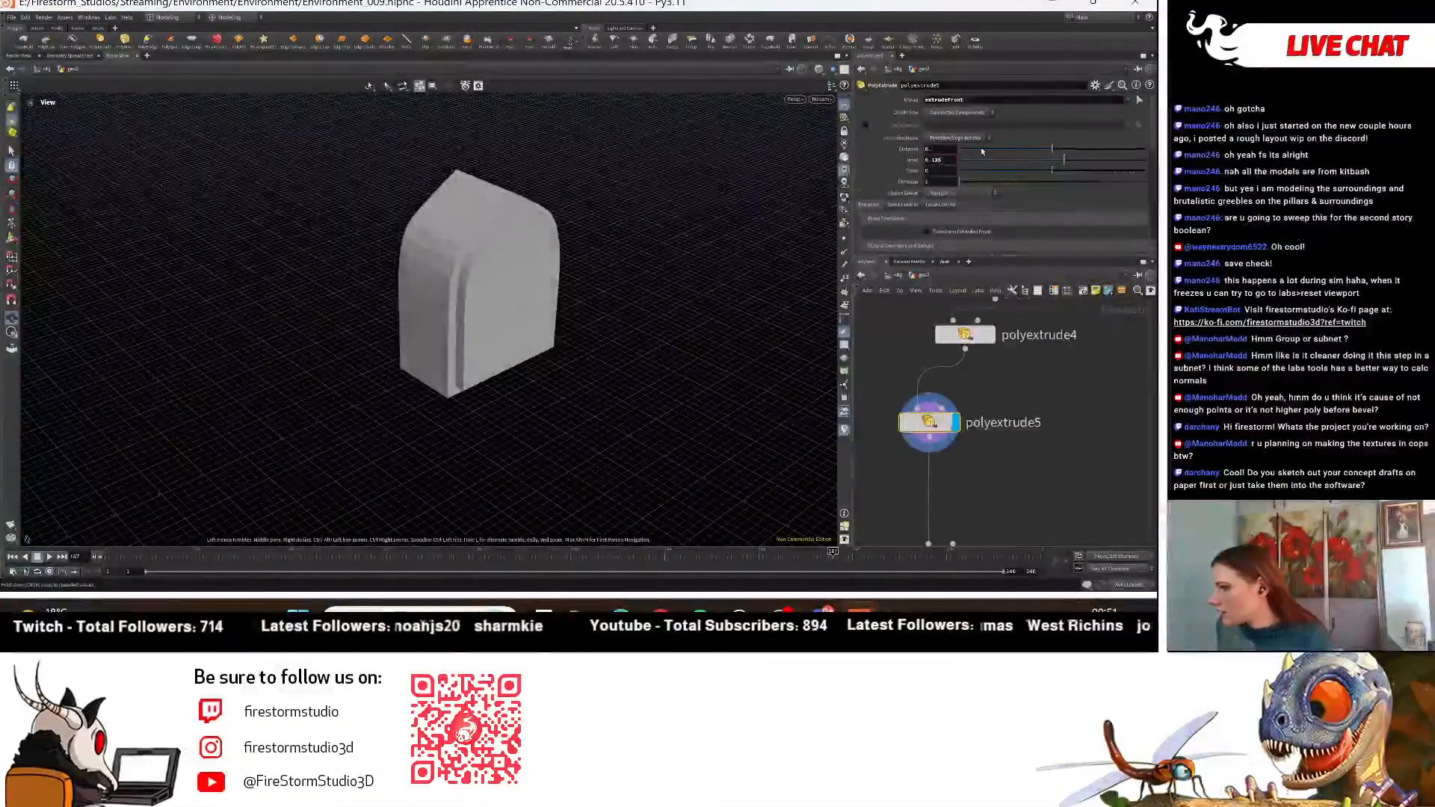
drag(568, 314, 620, 261)
scroll(1041, 470, down, 2)
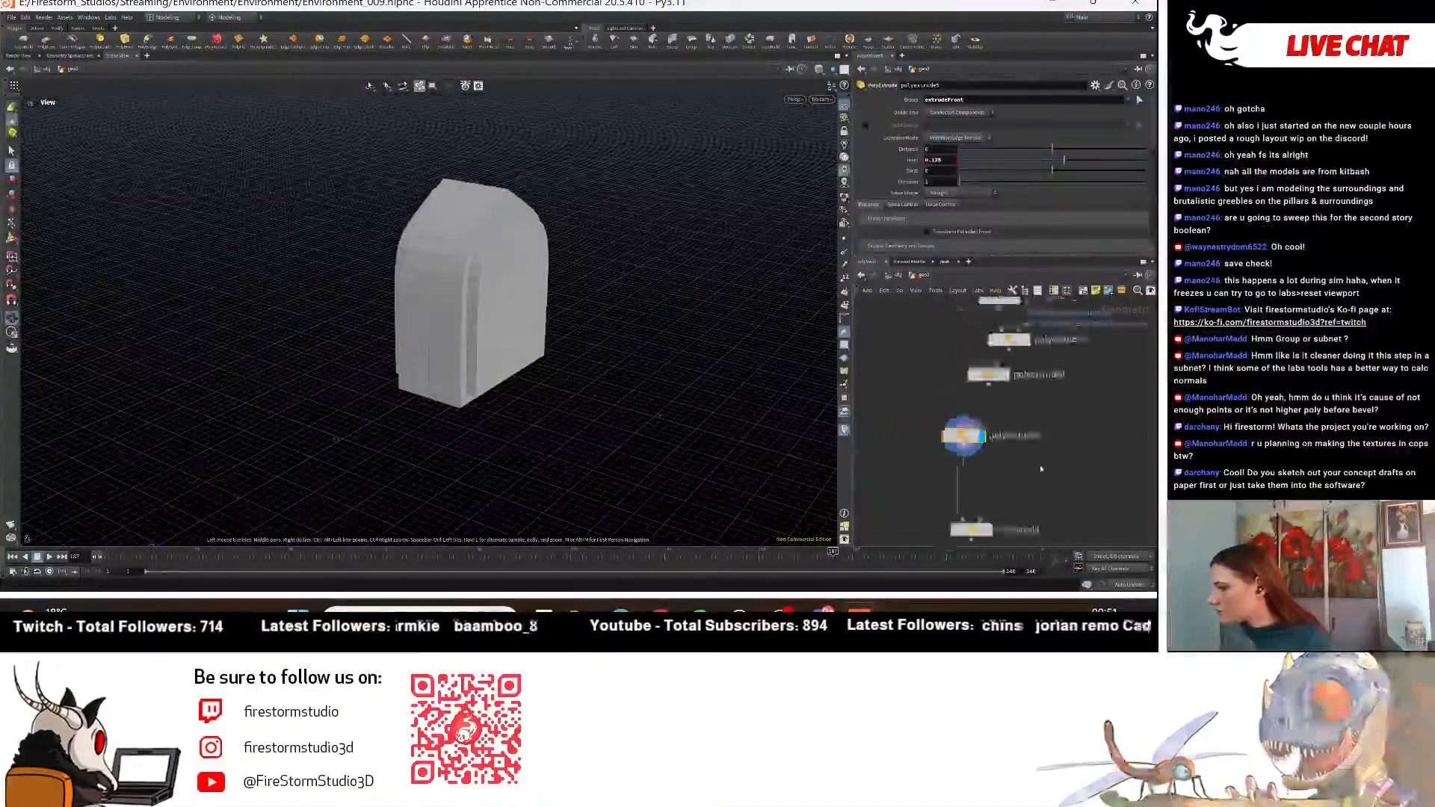
Inspect the arch's lower front edge and try an inset of about -0.109 on polyextrude5.
middle_drag(1041, 469, 1044, 429)
scroll(1041, 426, up, 1)
drag(408, 265, 448, 329)
right_drag(448, 329, 814, 215)
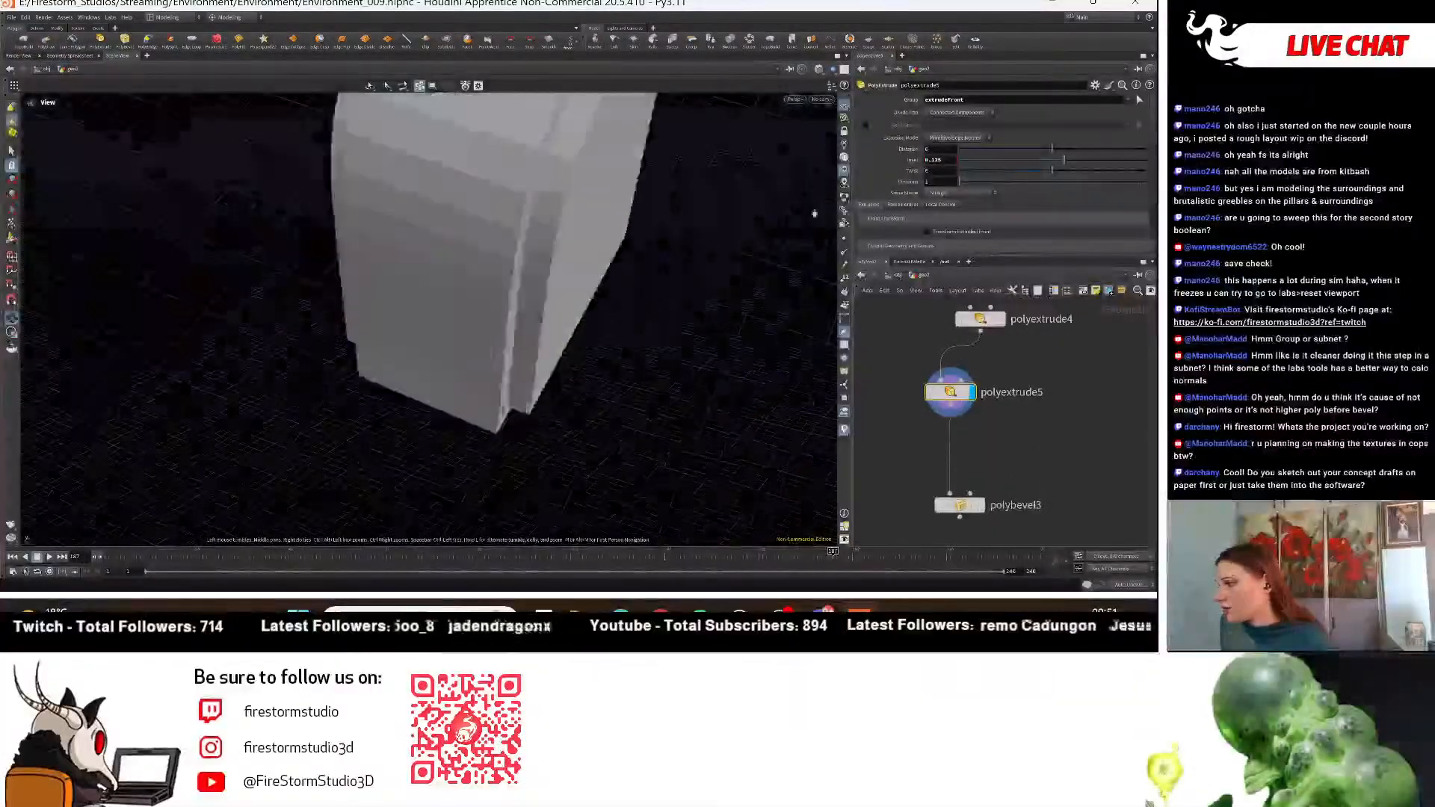
drag(813, 215, 702, 378)
drag(1064, 160, 1017, 163)
Display polyextrude4's result, review its output group settings, and return the display to polyextrude5.
click(990, 320)
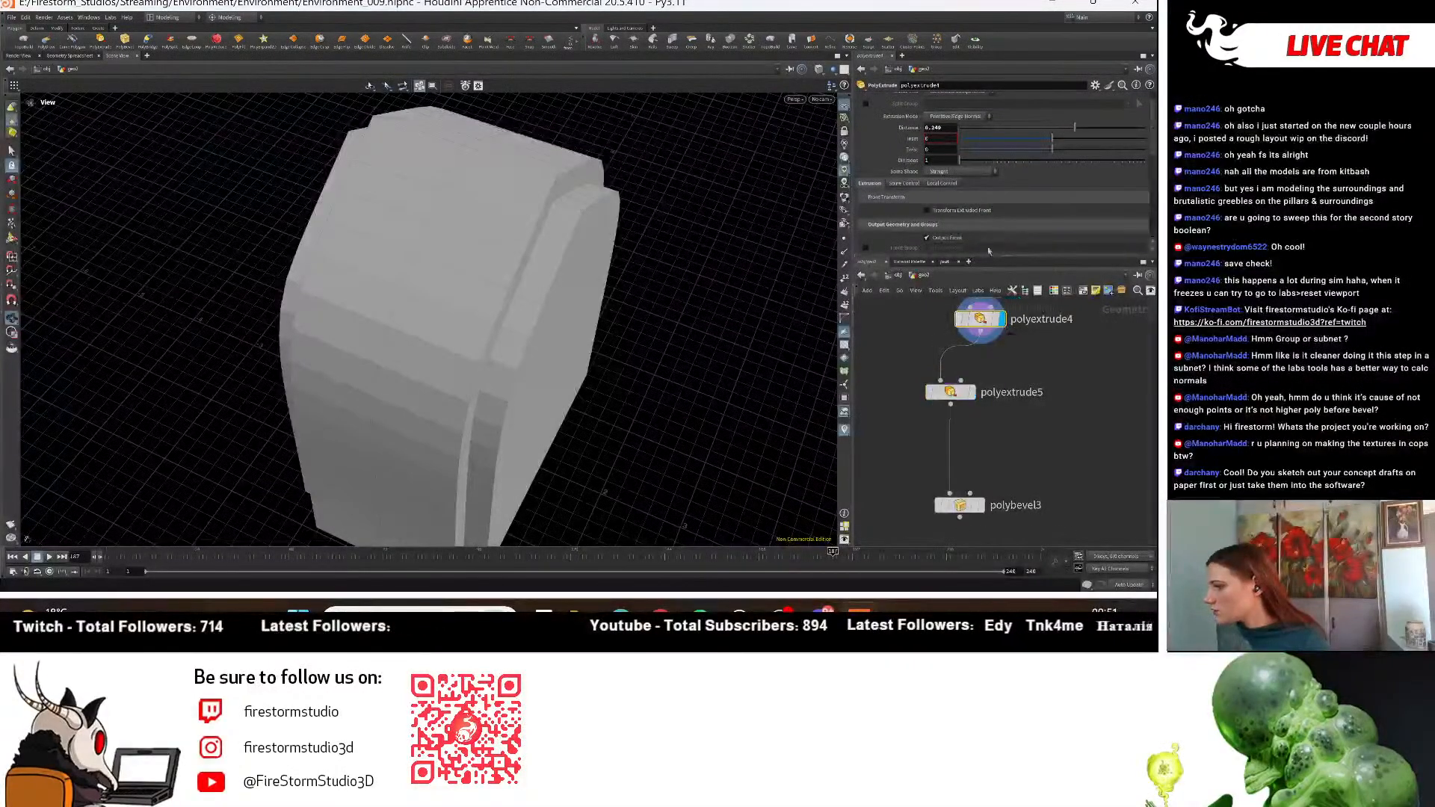
scroll(938, 174, down, 3)
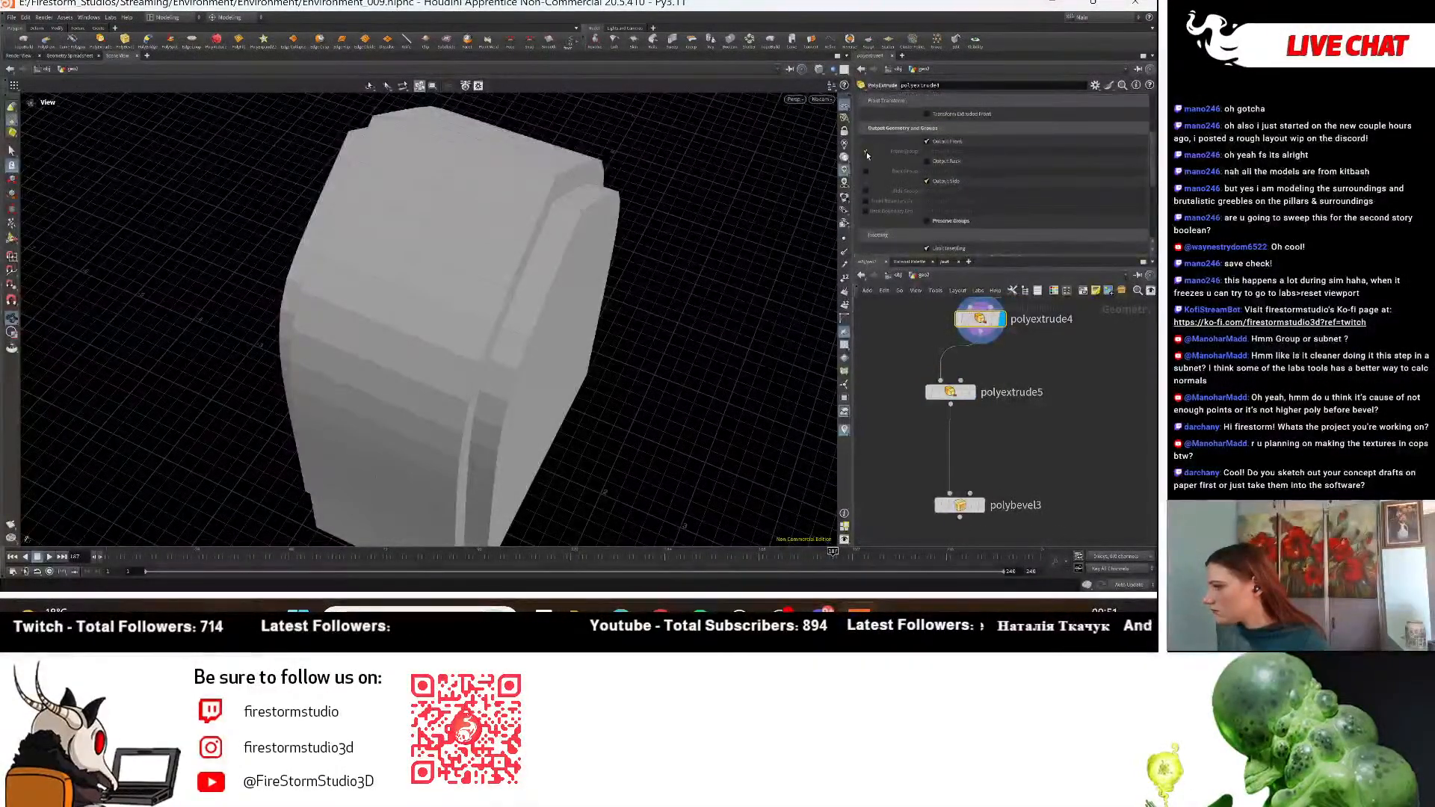
click(947, 391)
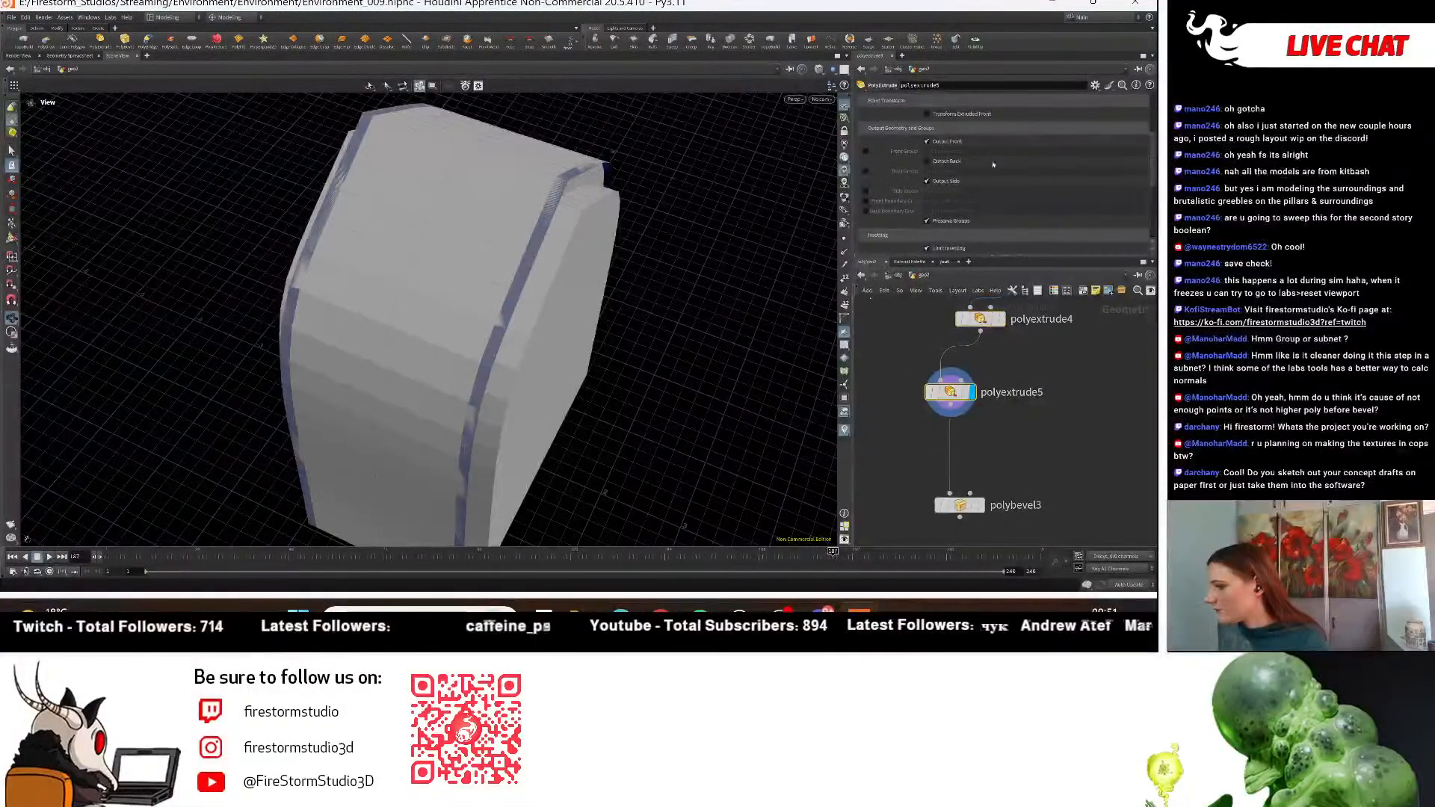
Set polyextrude5's inset to about 0.68 with zero distance, and output its front faces as the group extrudeFront.
scroll(990, 139, up, 3)
click(1048, 147)
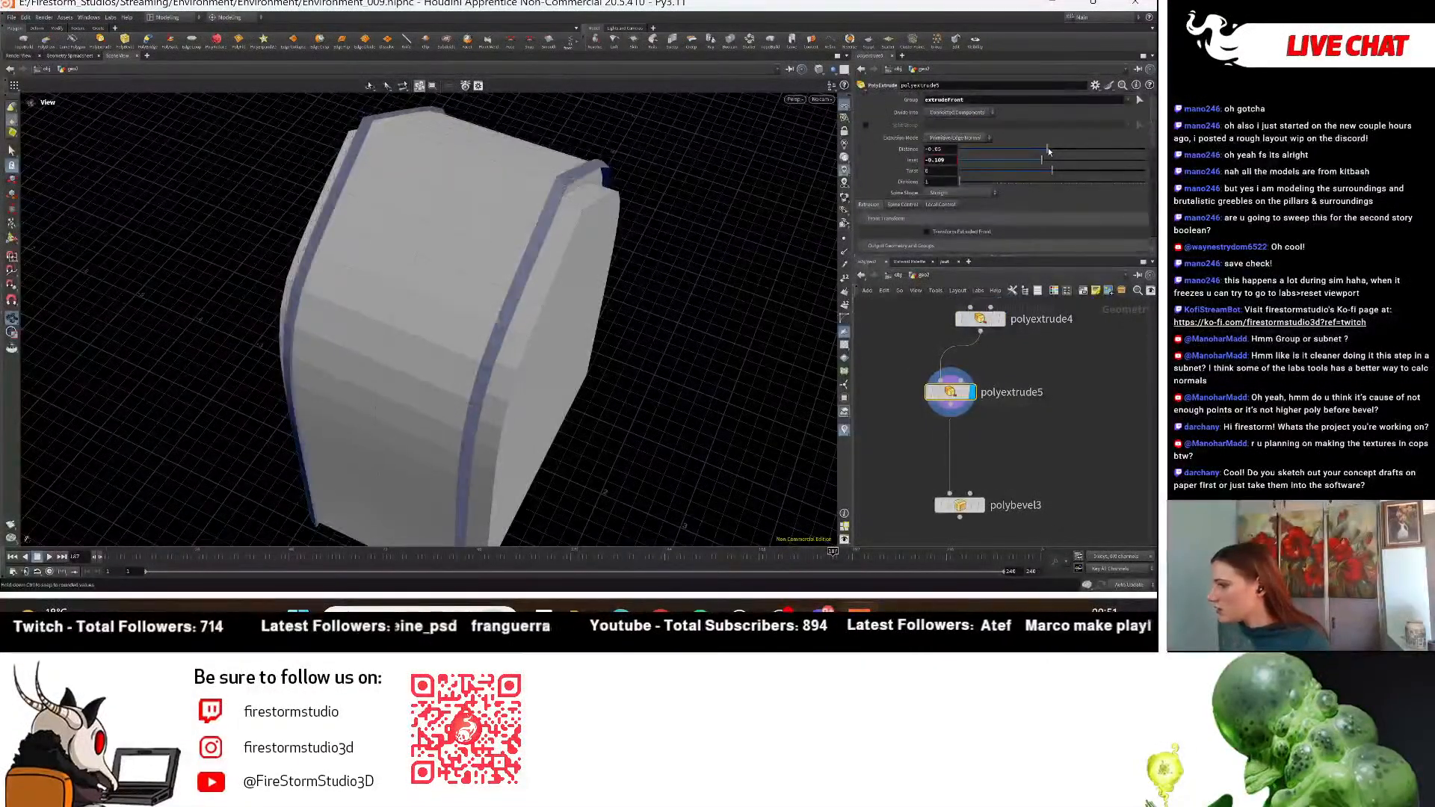
key(ctrl+z)
drag(1044, 160, 1112, 179)
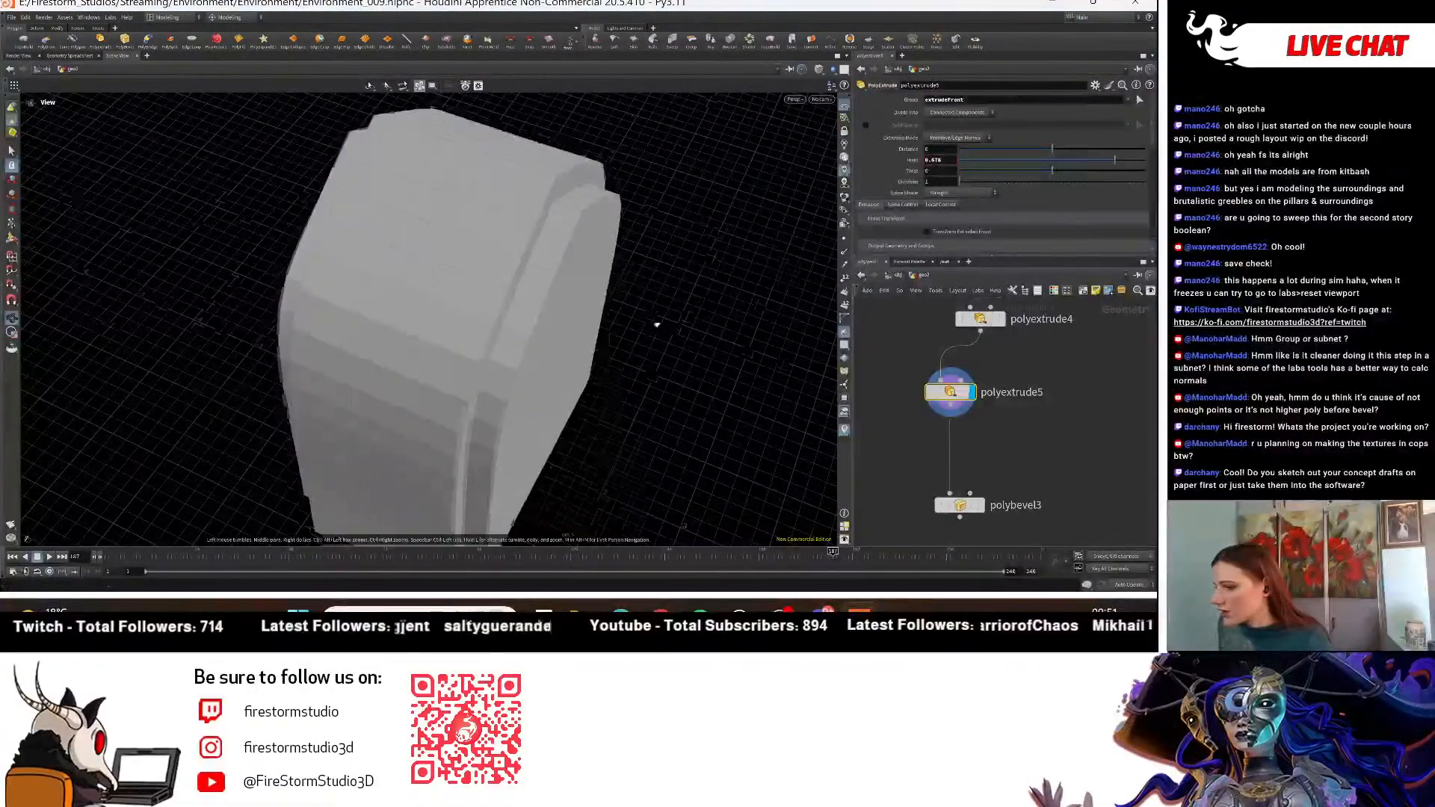
mouse_move(657, 321)
mouse_down()
mouse_move(538, 289)
mouse_move(695, 328)
mouse_move(697, 235)
mouse_move(686, 307)
mouse_move(651, 318)
mouse_up()
scroll(970, 190, down, 2)
scroll(957, 211, down, 3)
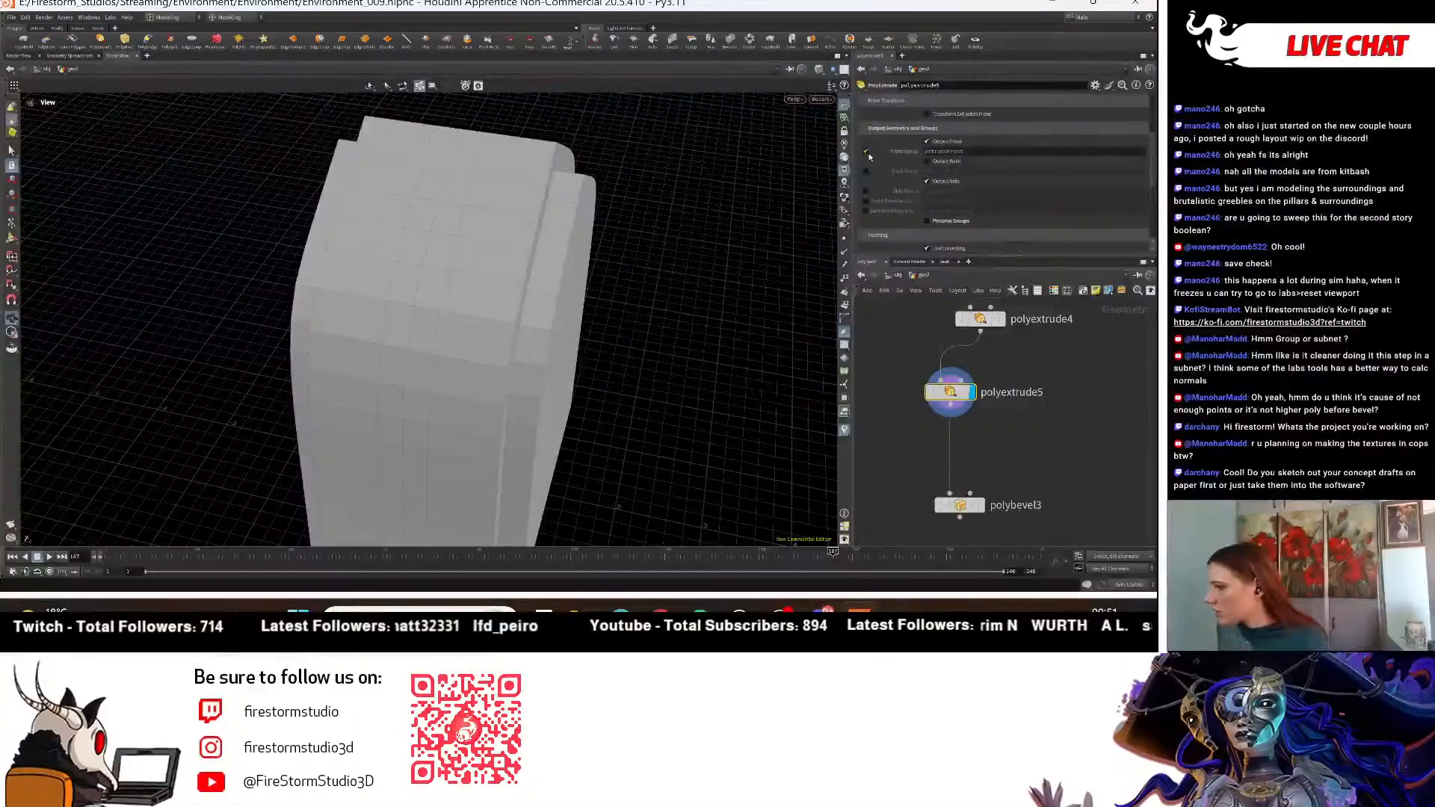
click(868, 153)
middle_drag(1010, 442, 1027, 396)
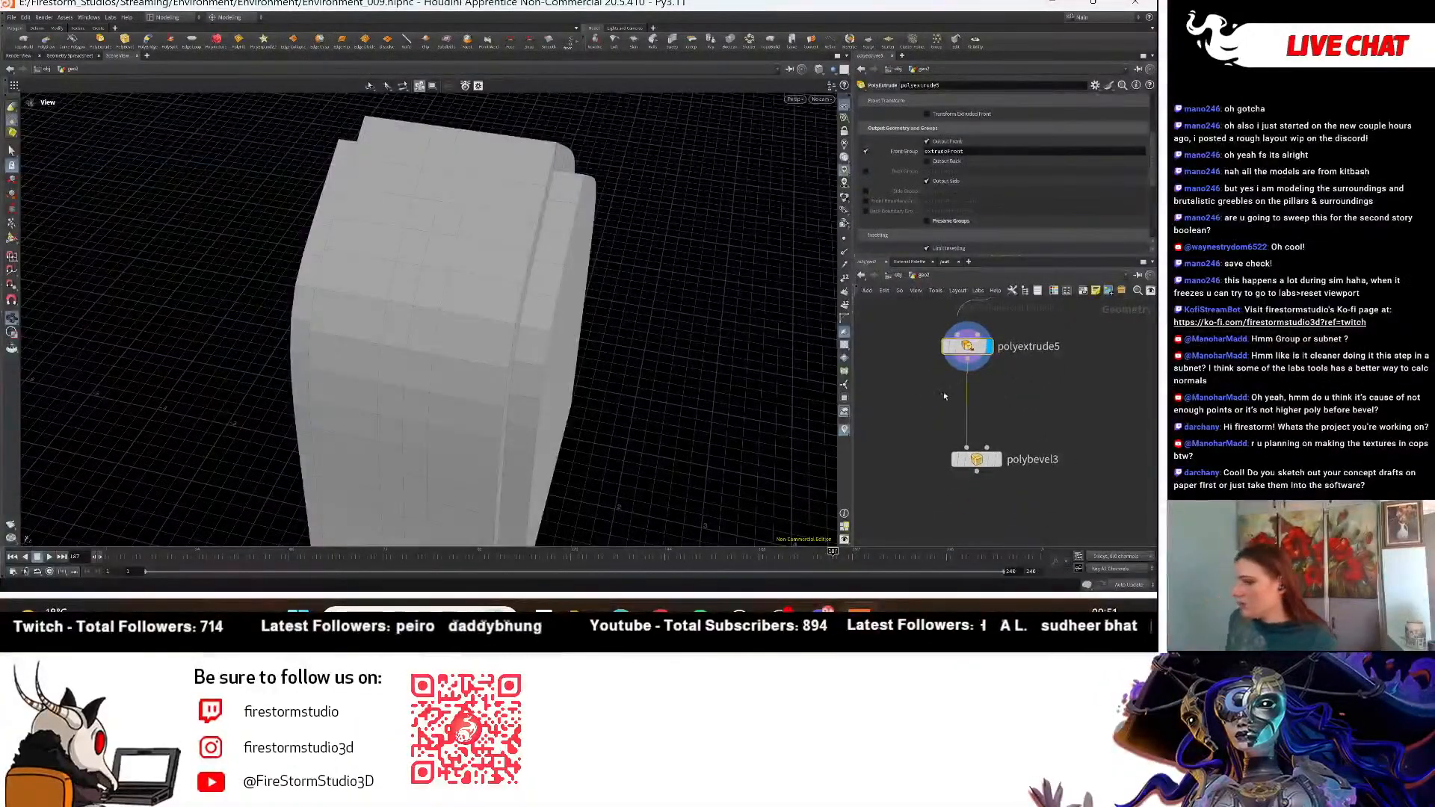
key(Tab)
text(PUI)
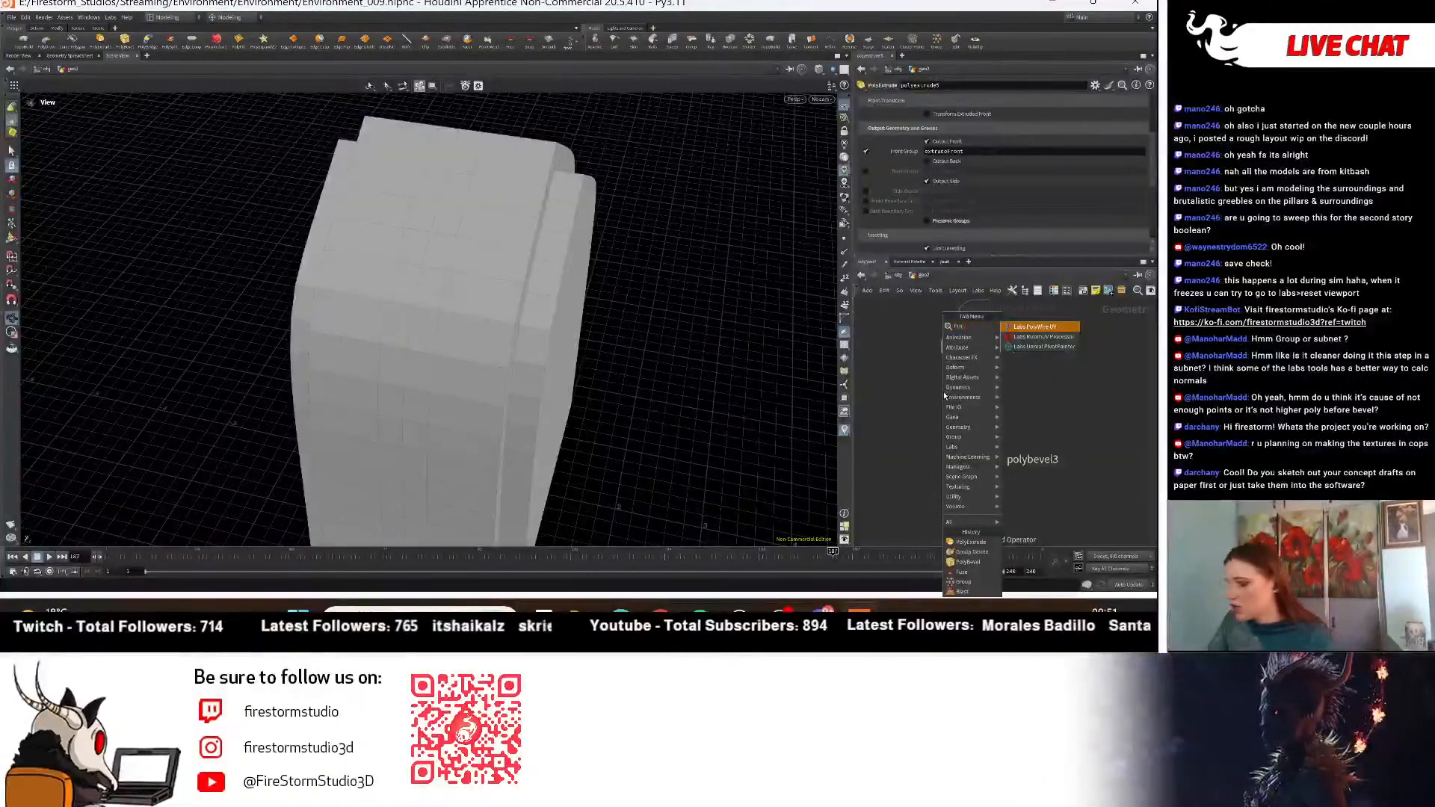
key(BackSpace)
key(BackSpace)
key(BackSpace)
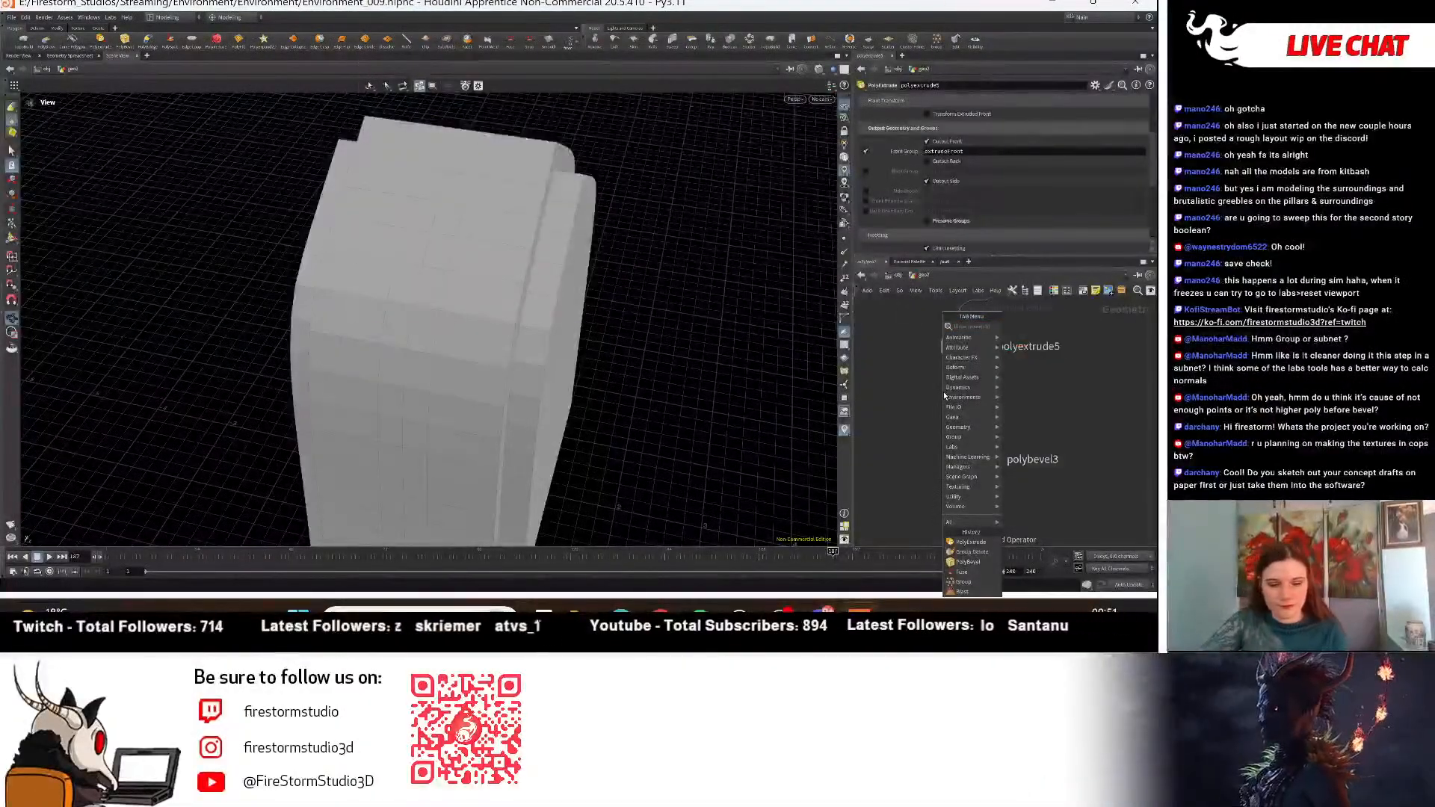
text(Polyext)
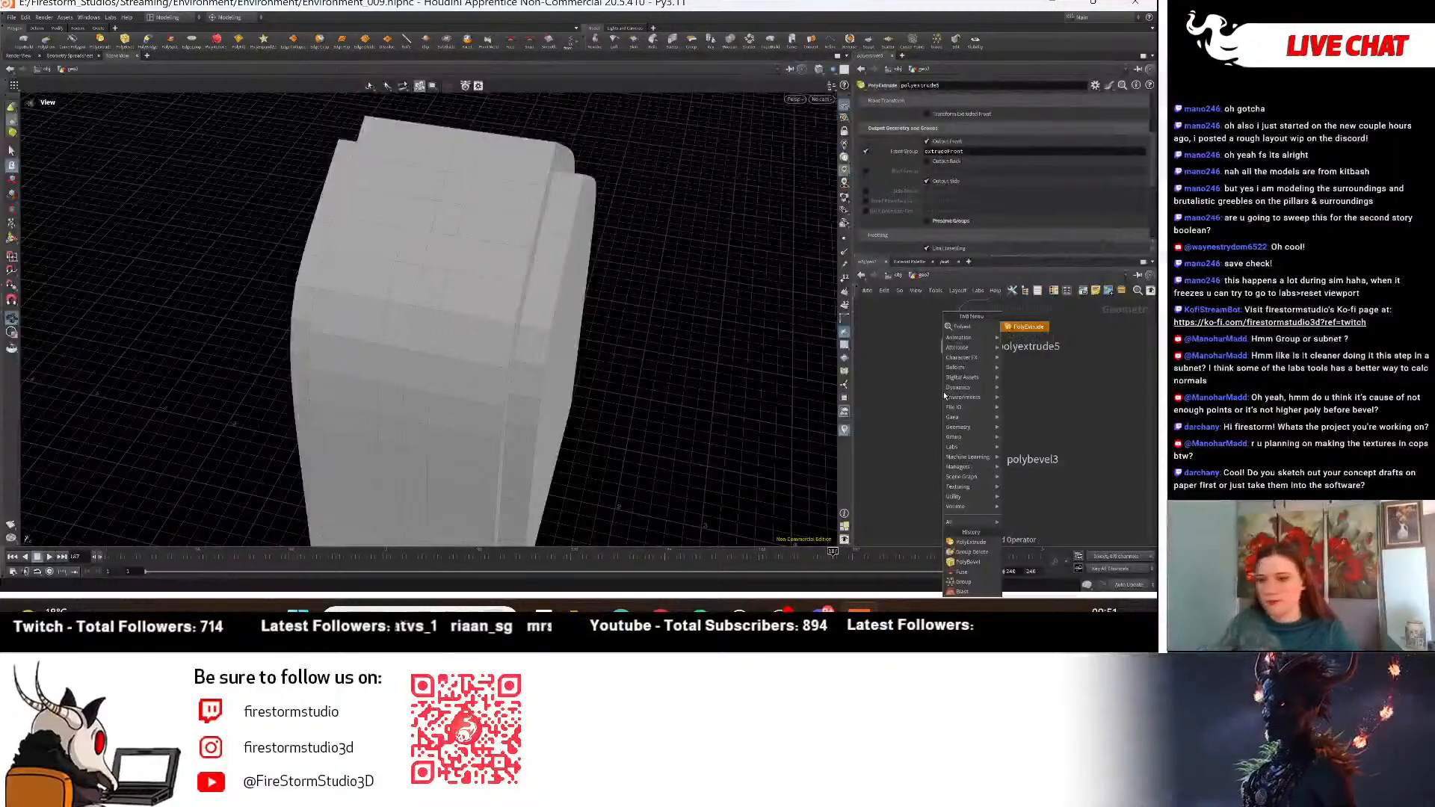
click(1029, 331)
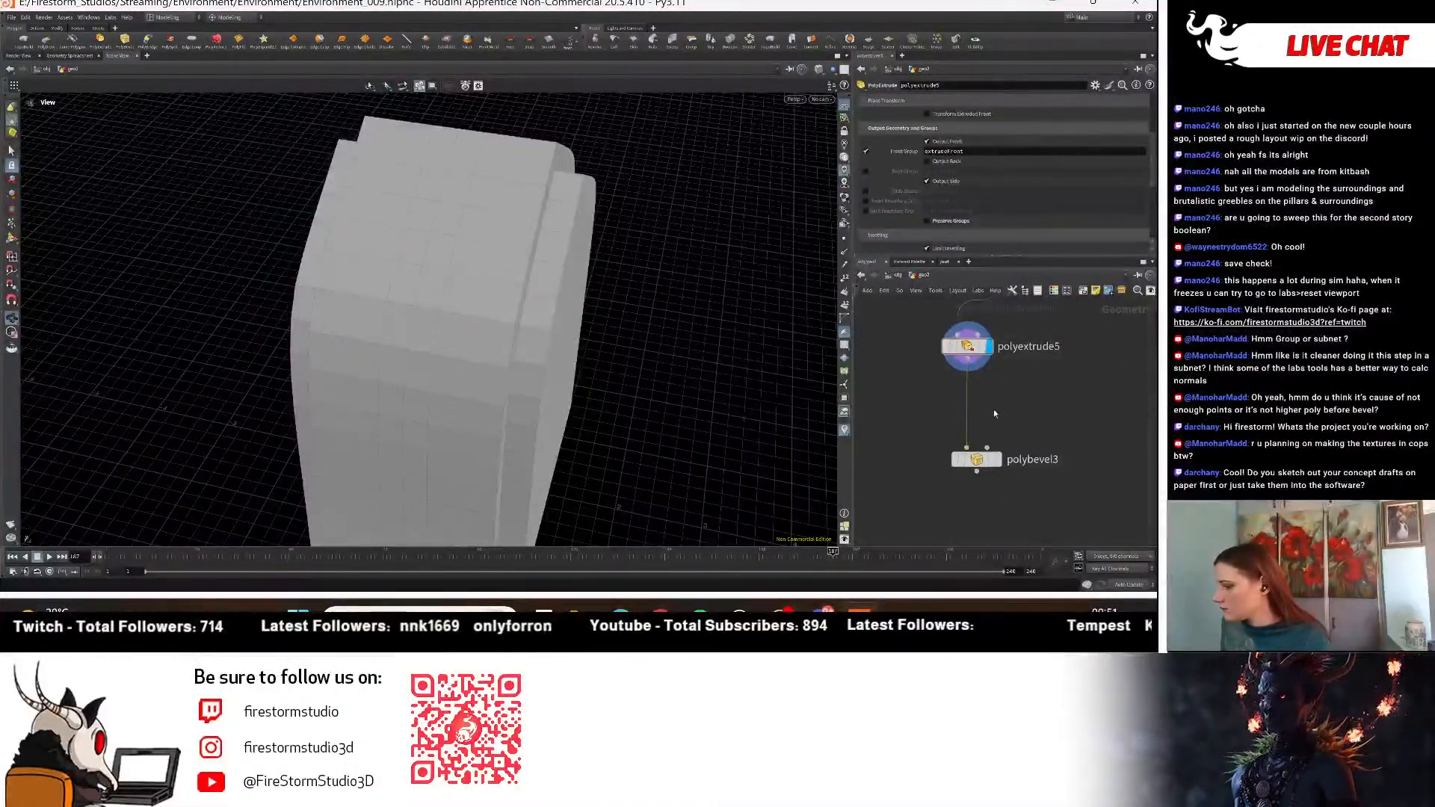
Insert a PolyExtrude node between polyextrude5 and polybevel3 and display its result.
key(Tab)
text(p)
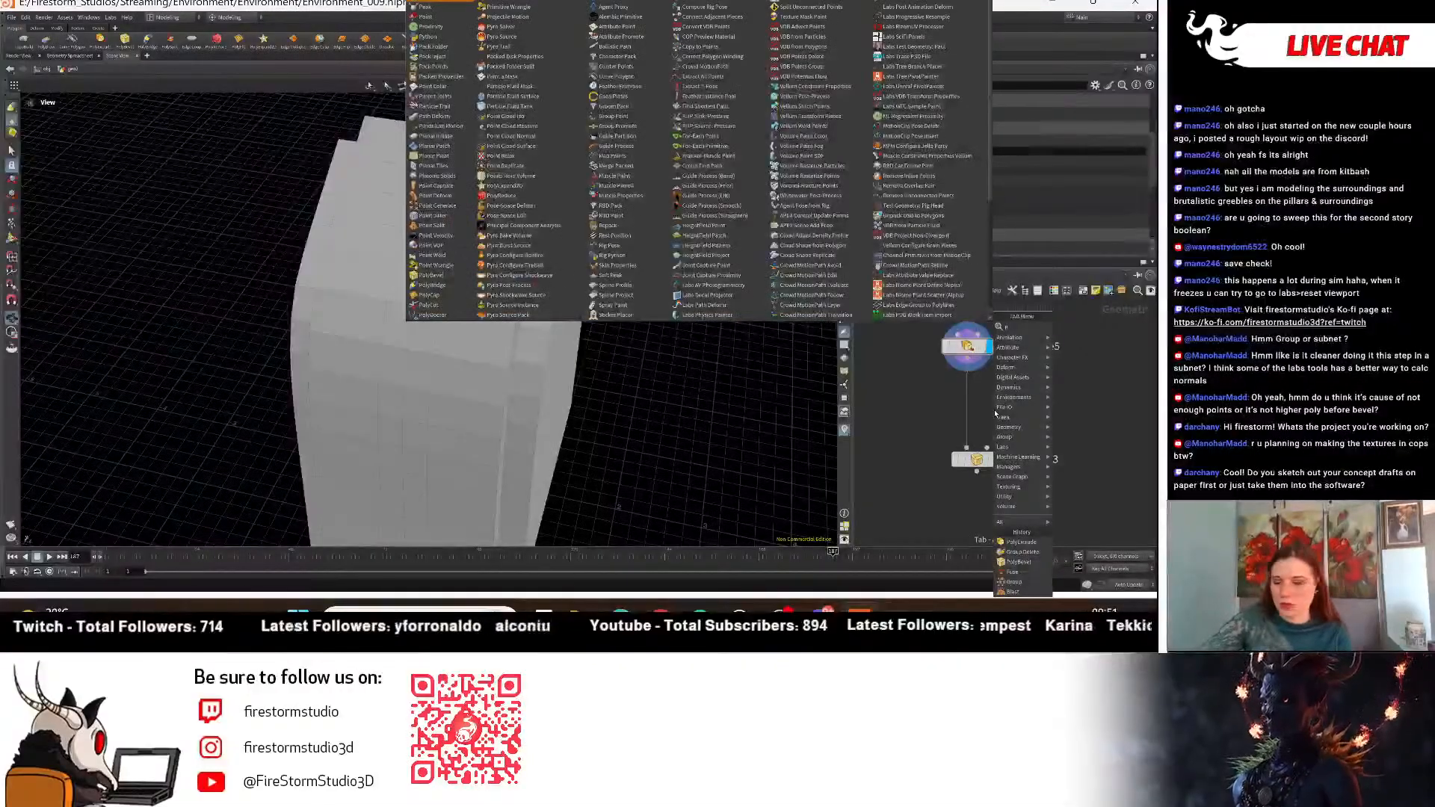
text(o)
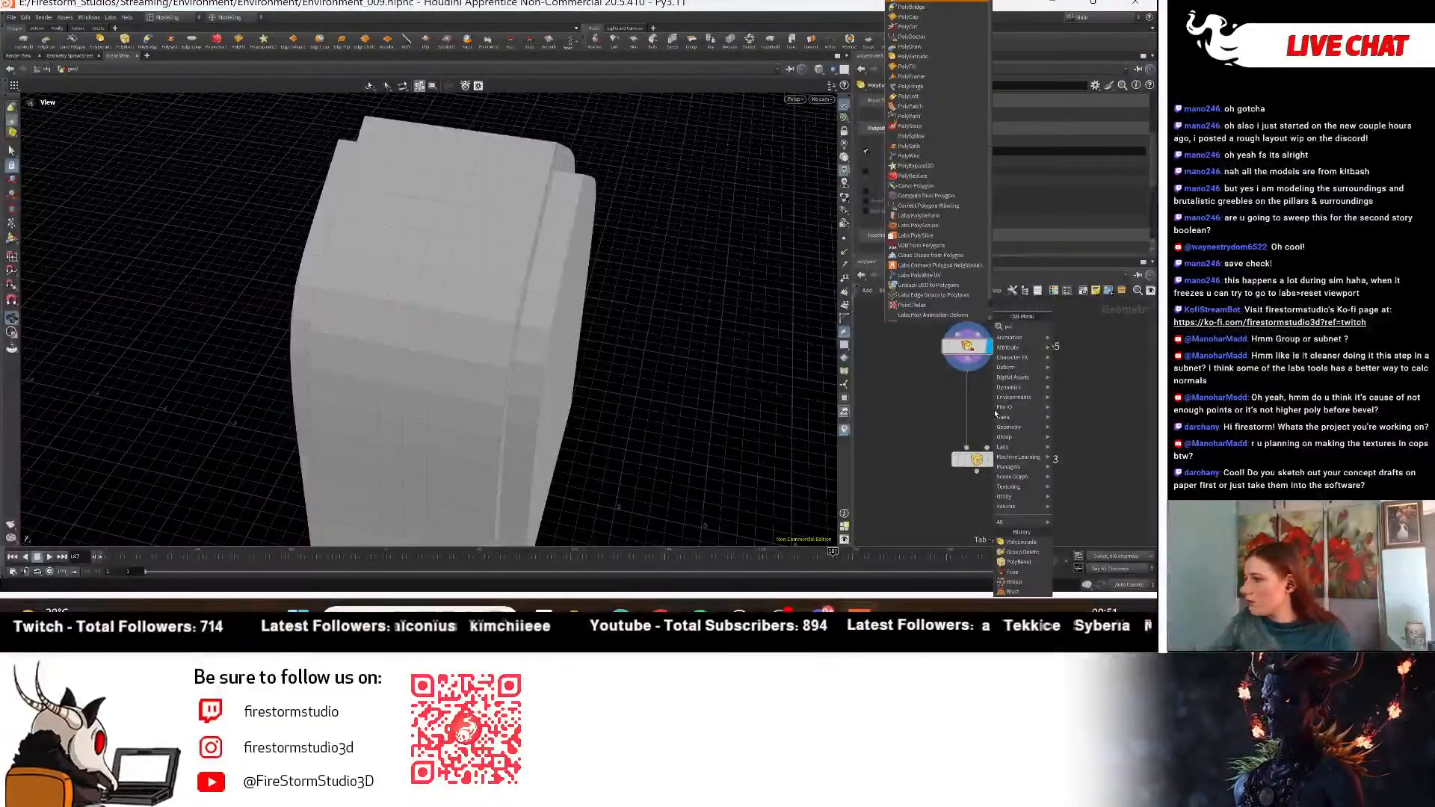
click(1020, 542)
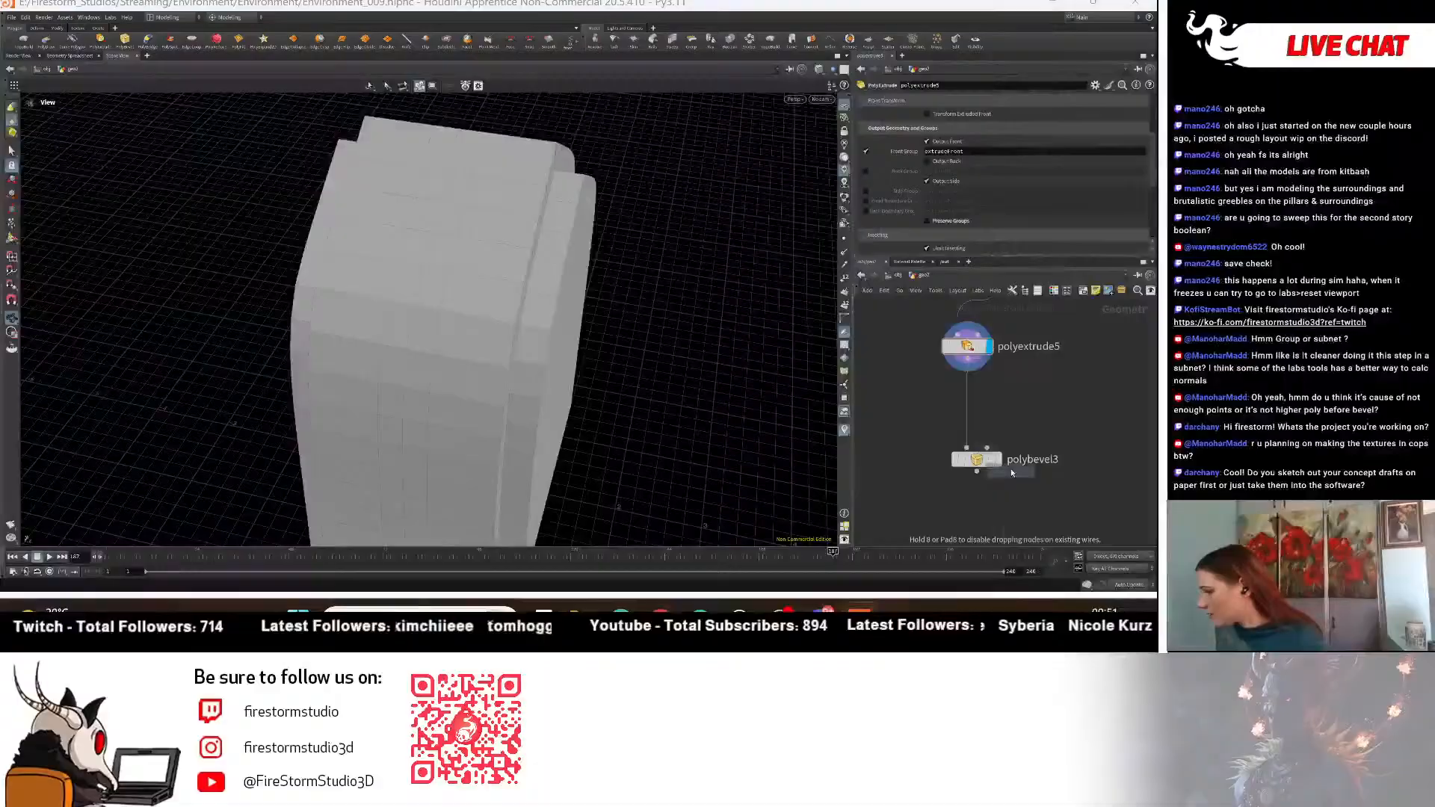
click(971, 405)
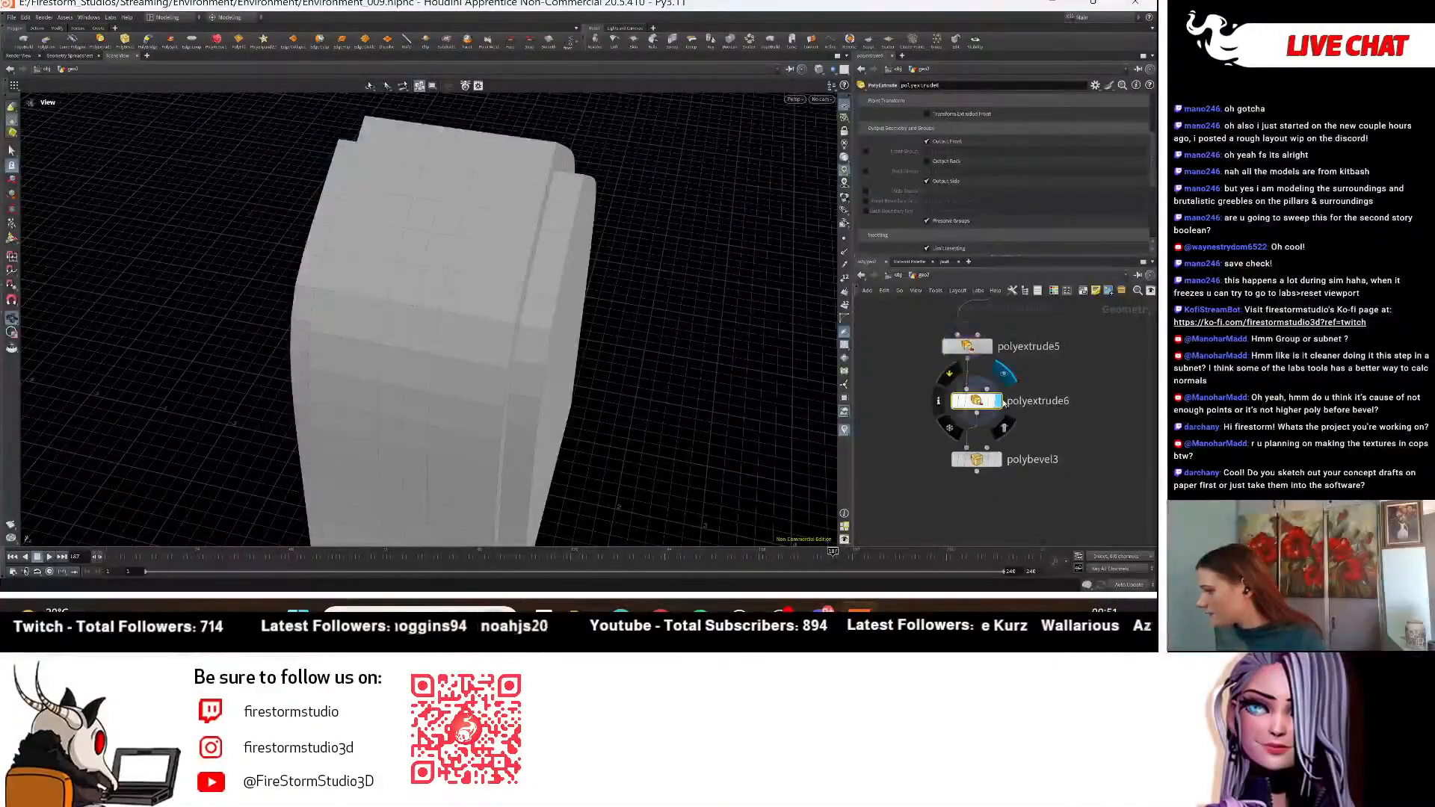
Set the new PolyExtrude's group to extrudeFront and push the front faces inward with a distance of about -0.34.
scroll(1024, 181, up, 3)
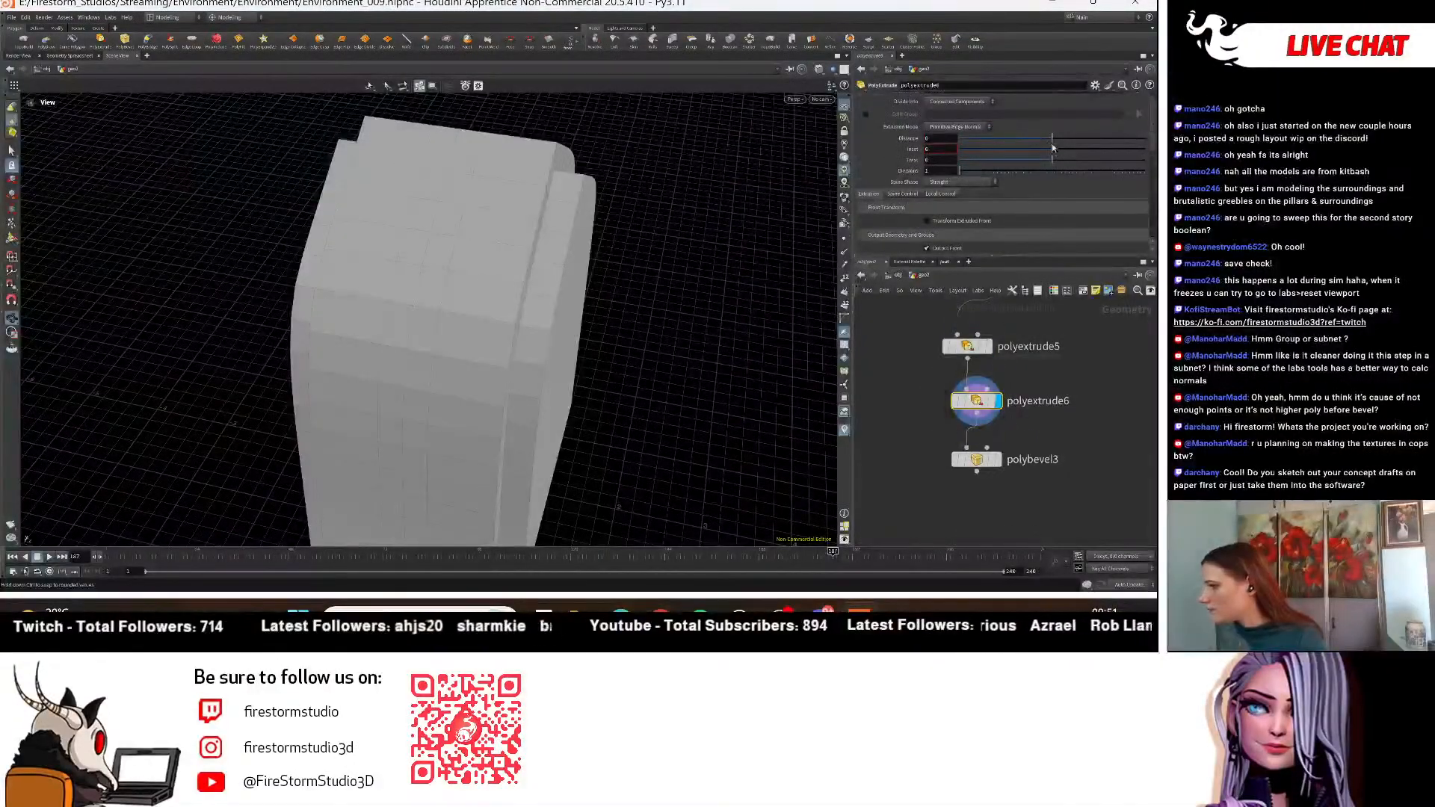
scroll(1130, 106, up, 1)
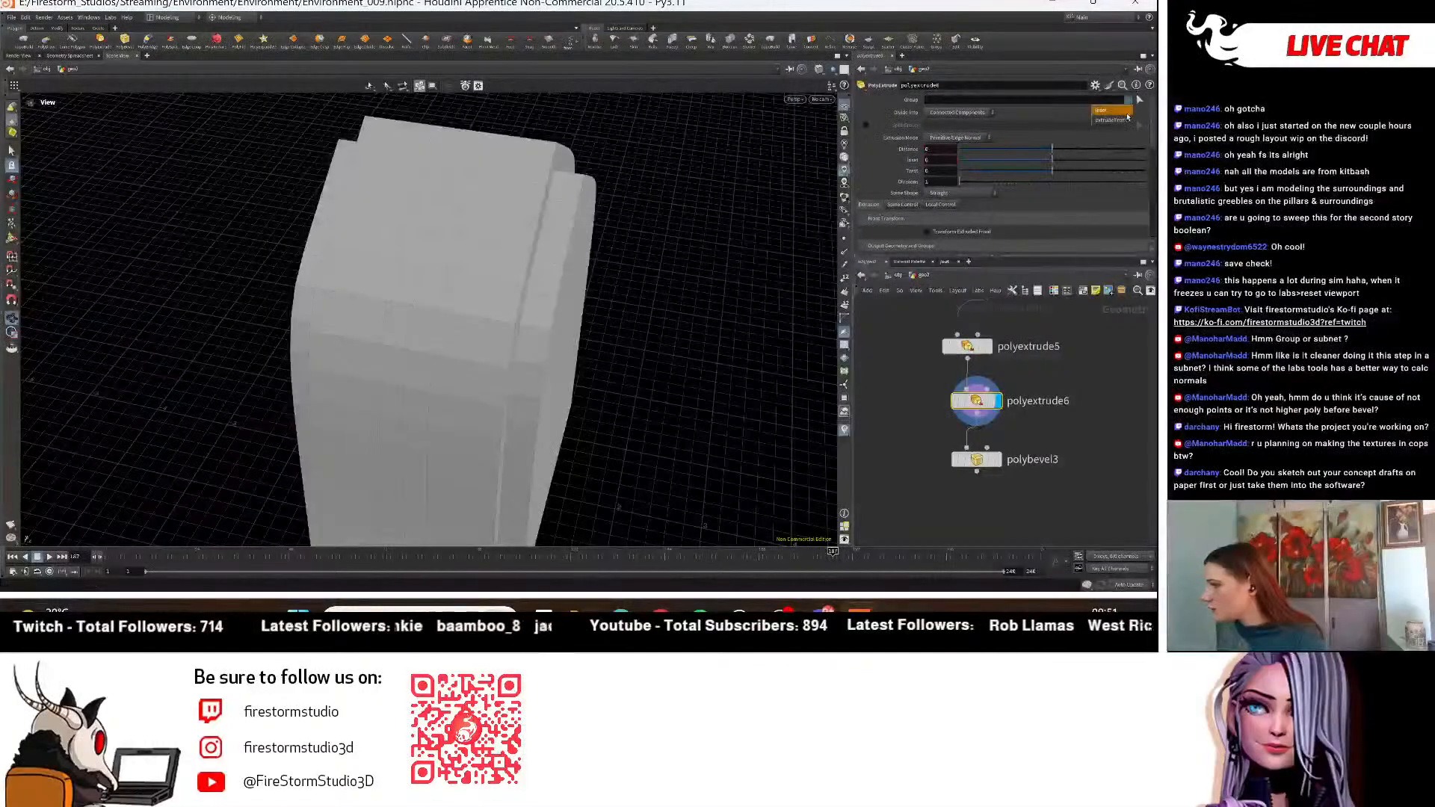
click(1121, 118)
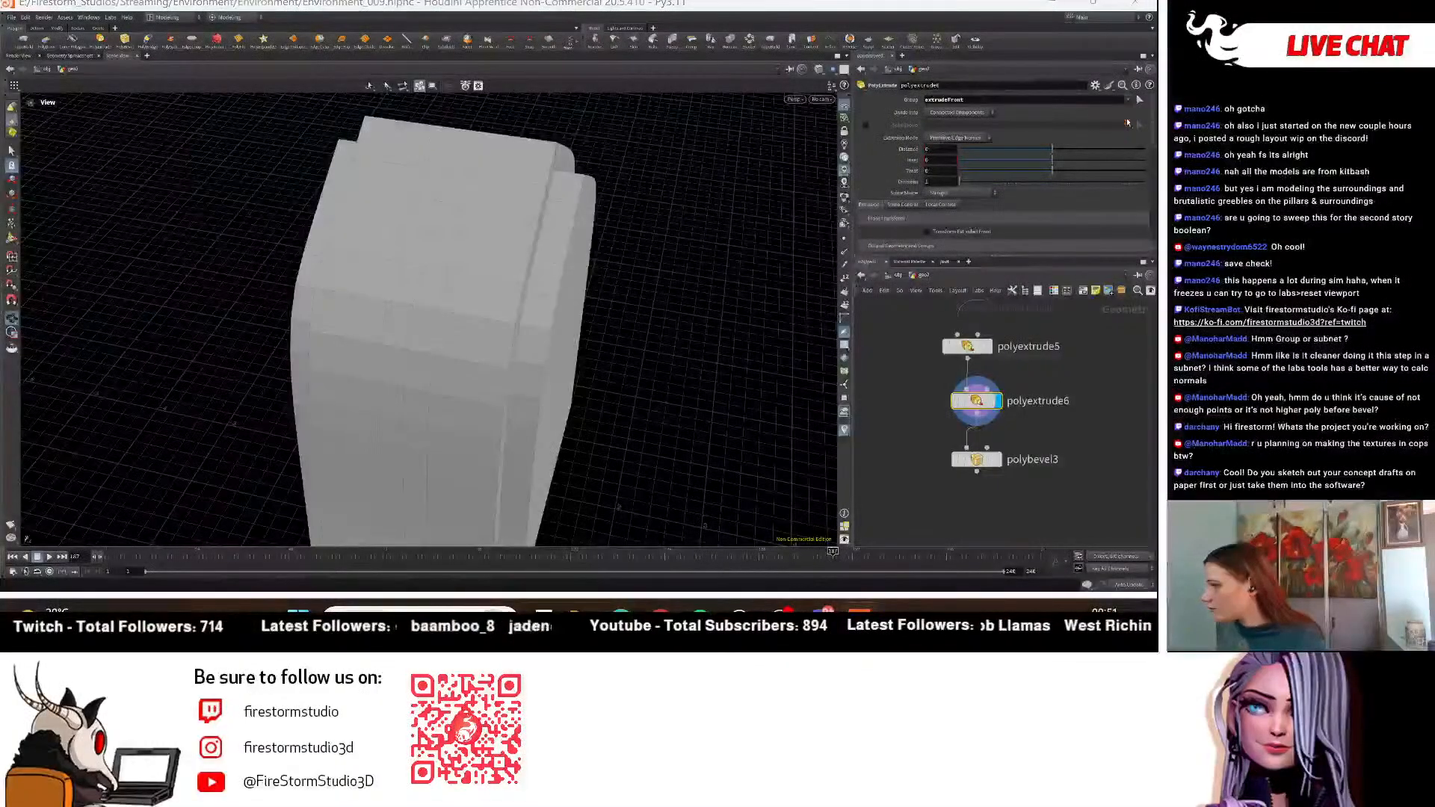
click(1050, 150)
drag(1042, 150, 1021, 149)
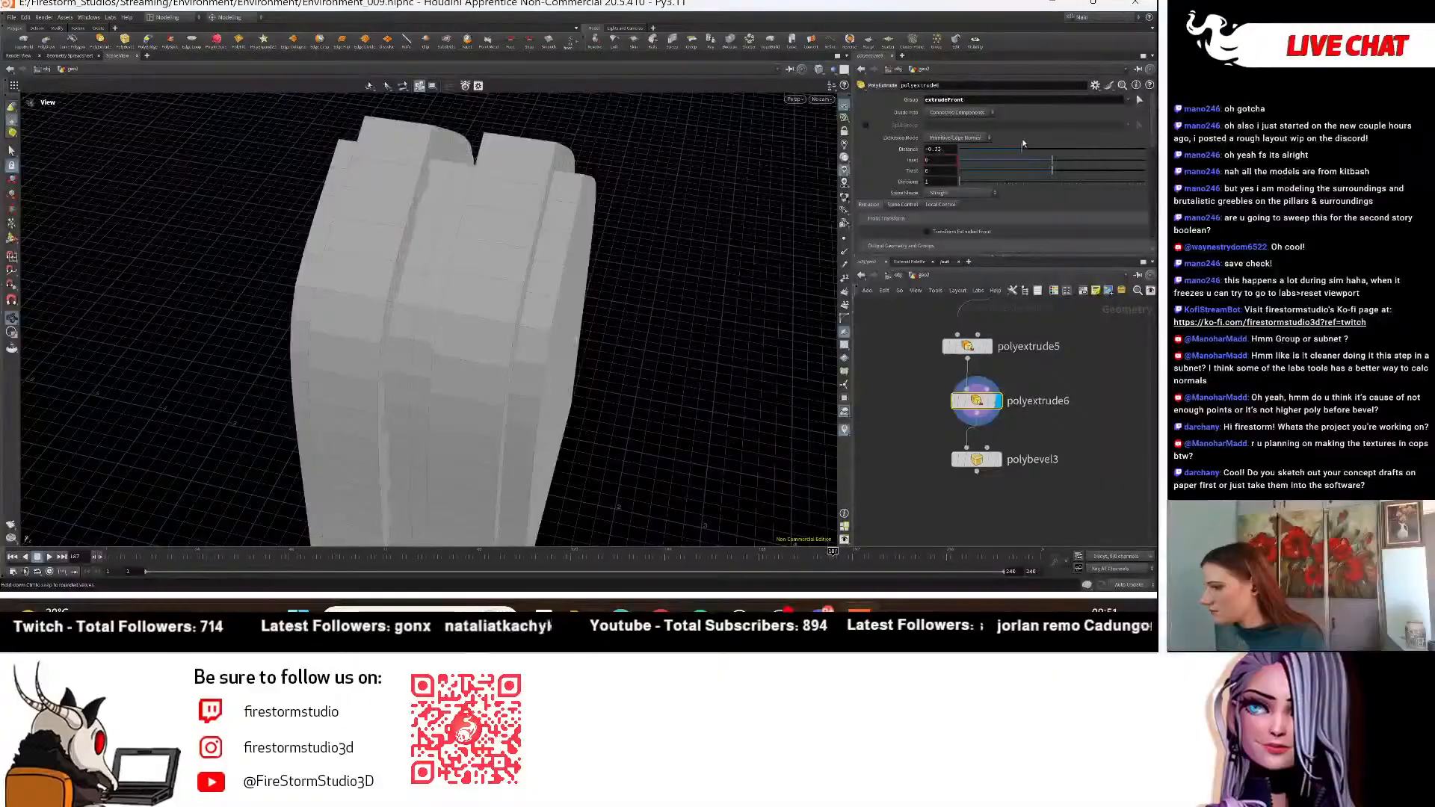
drag(789, 288, 813, 287)
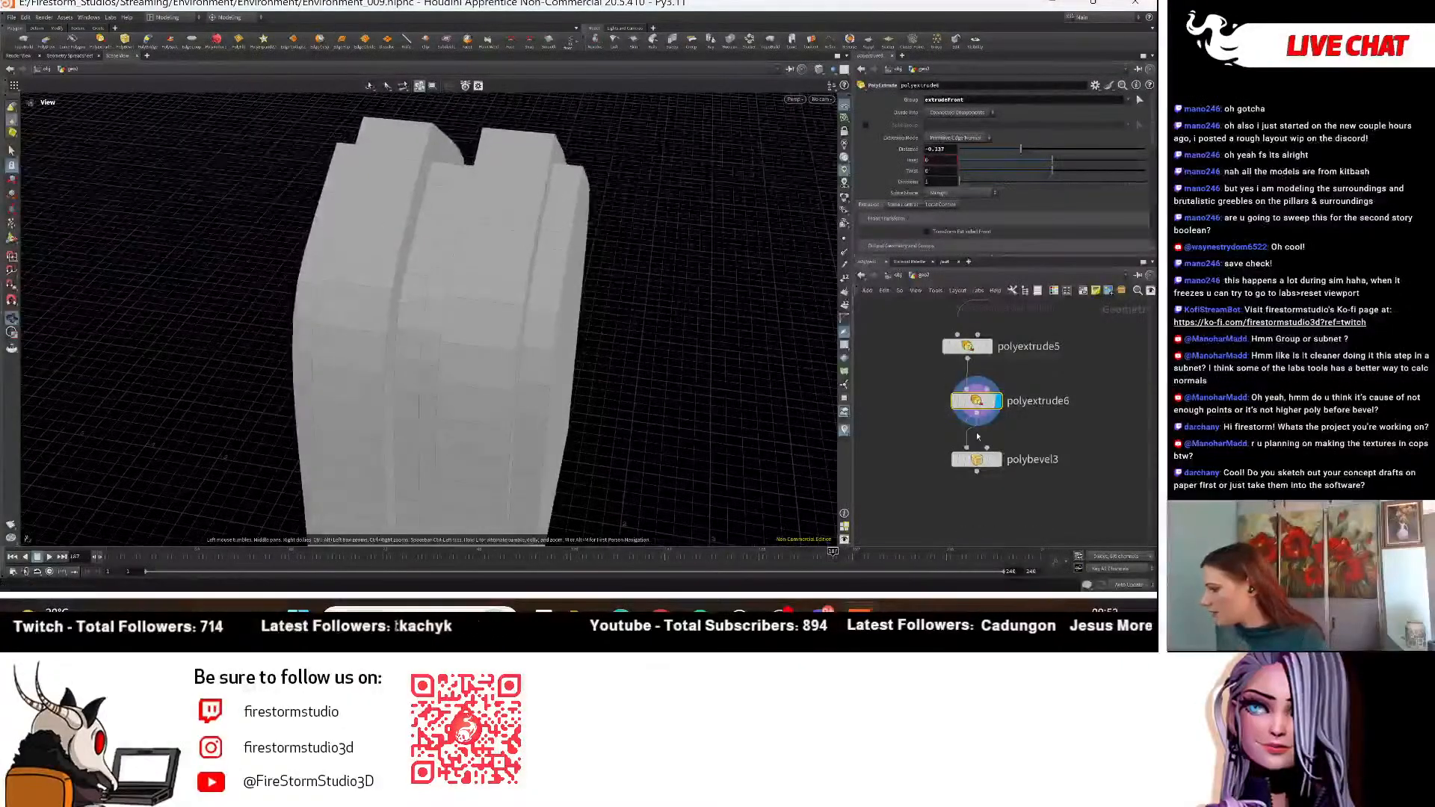
Display polybevel3's result, view the arch from the side, and set polyextrude5's inset to about 0.47.
click(997, 459)
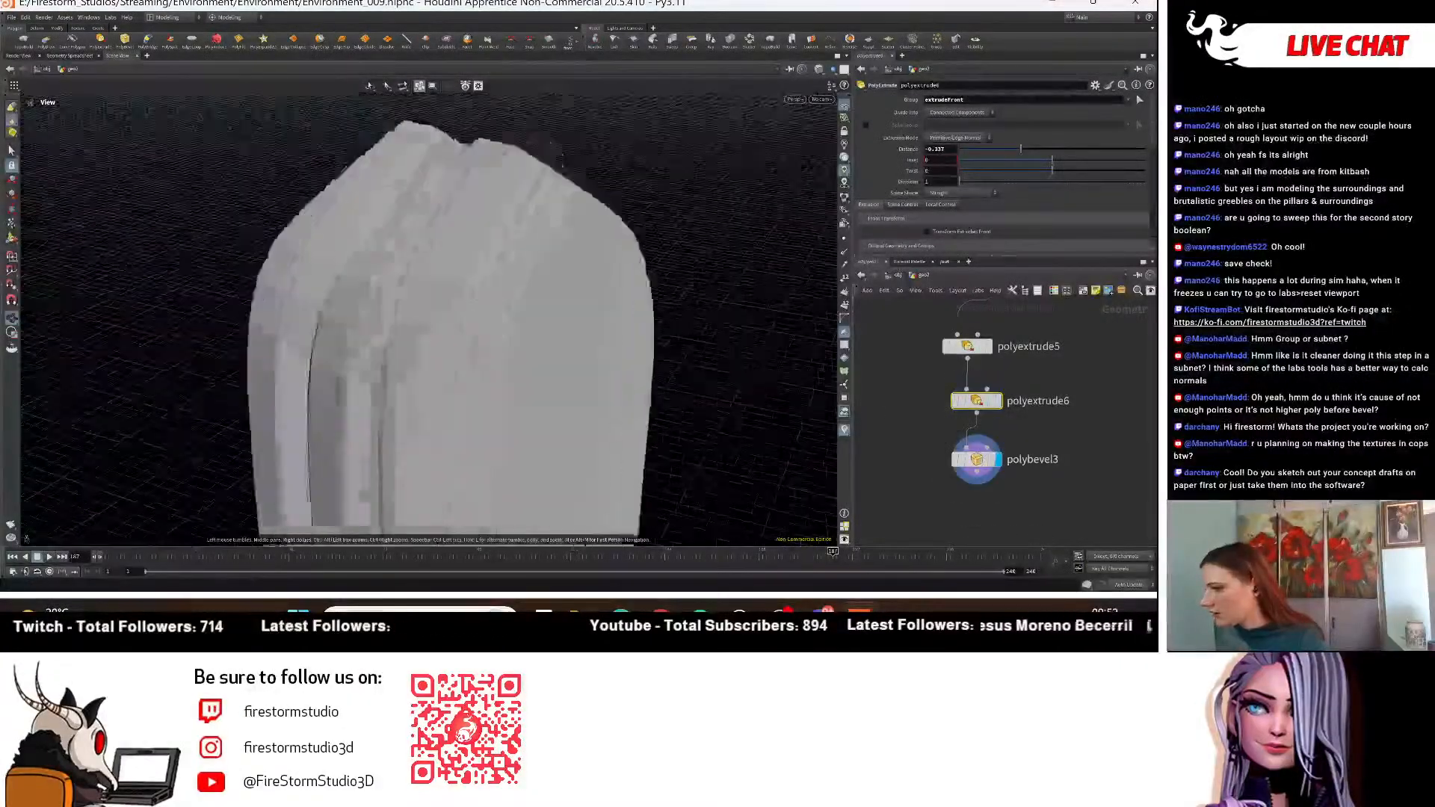
drag(562, 160, 678, 324)
right_drag(679, 324, 378, 336)
drag(613, 378, 634, 393)
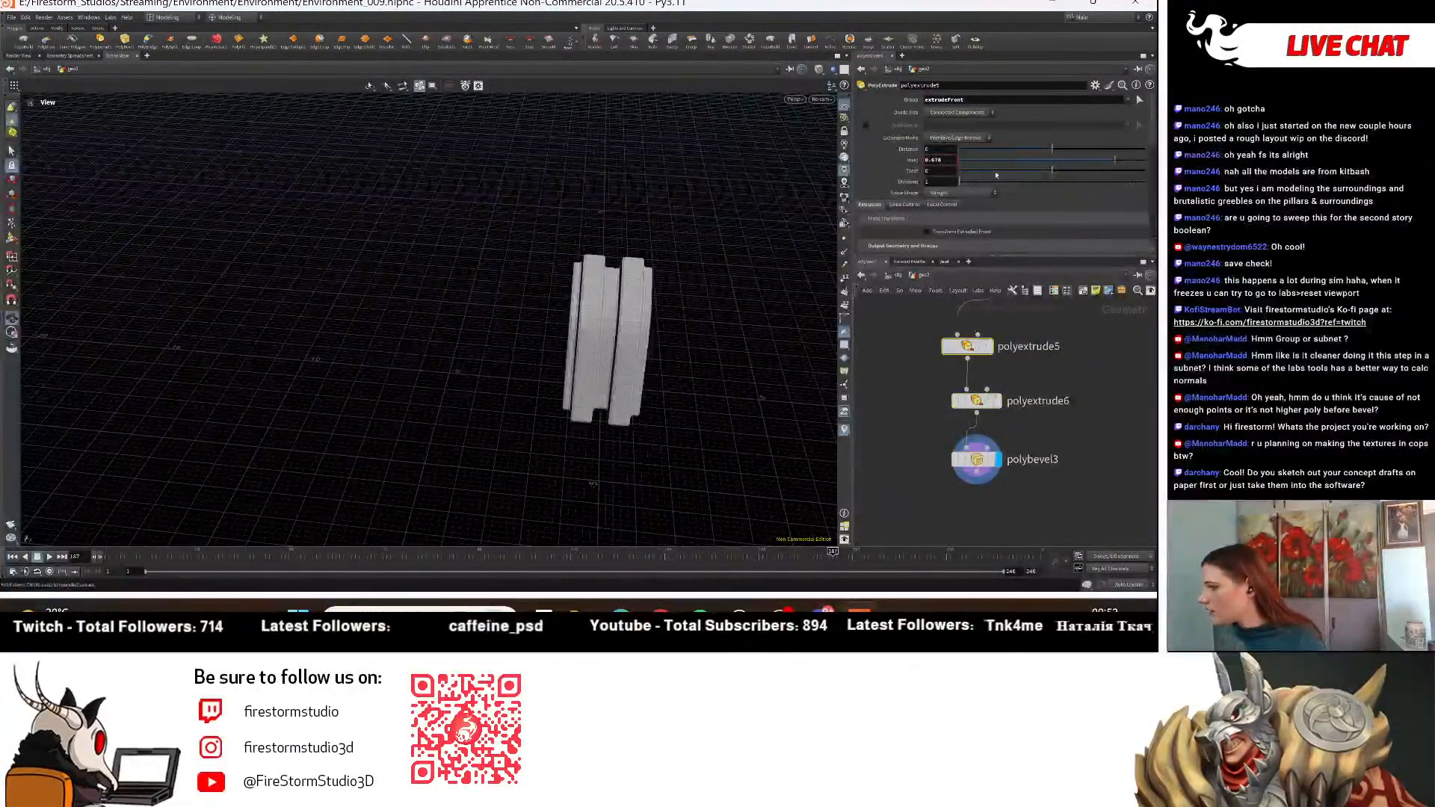
drag(1114, 160, 1129, 162)
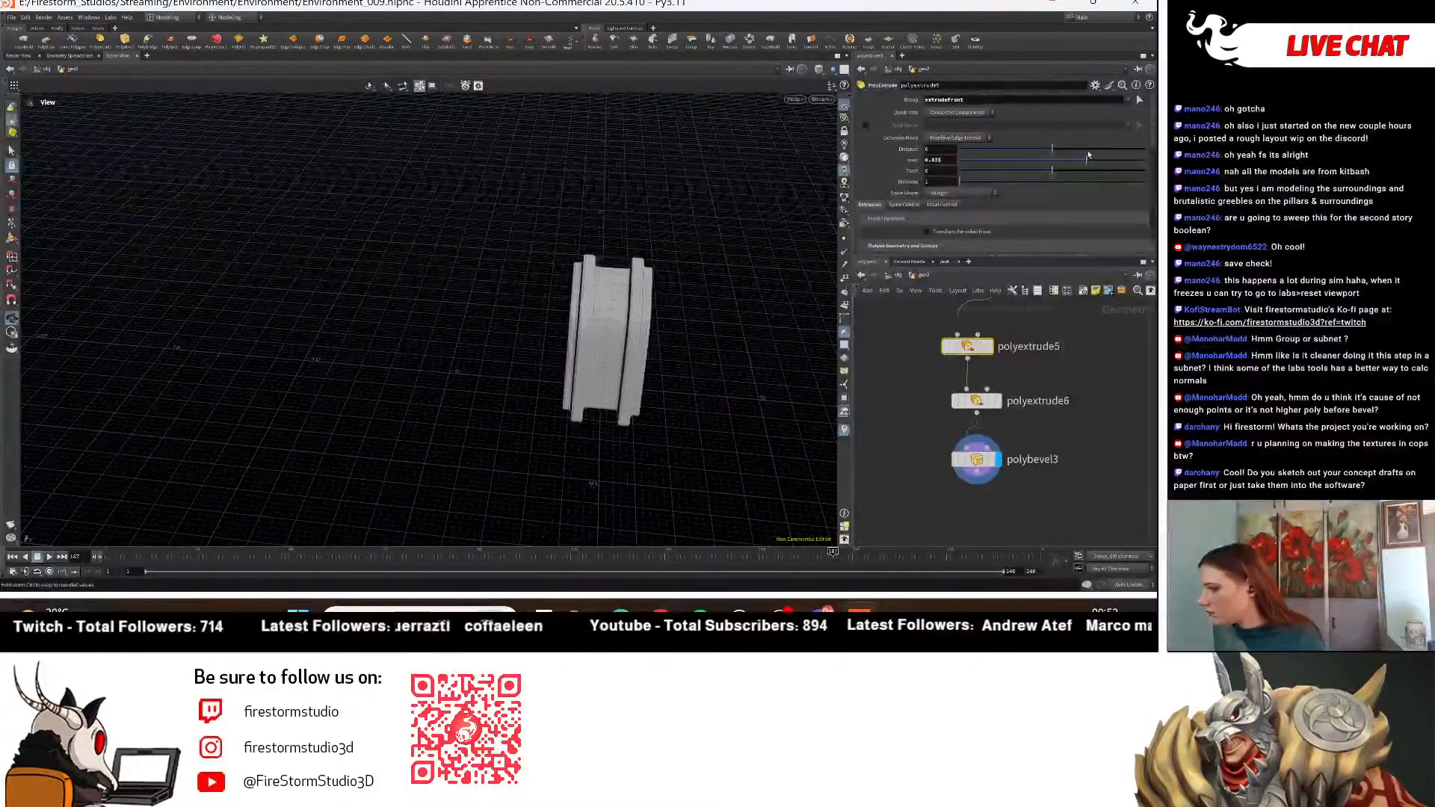
drag(1091, 155, 1086, 155)
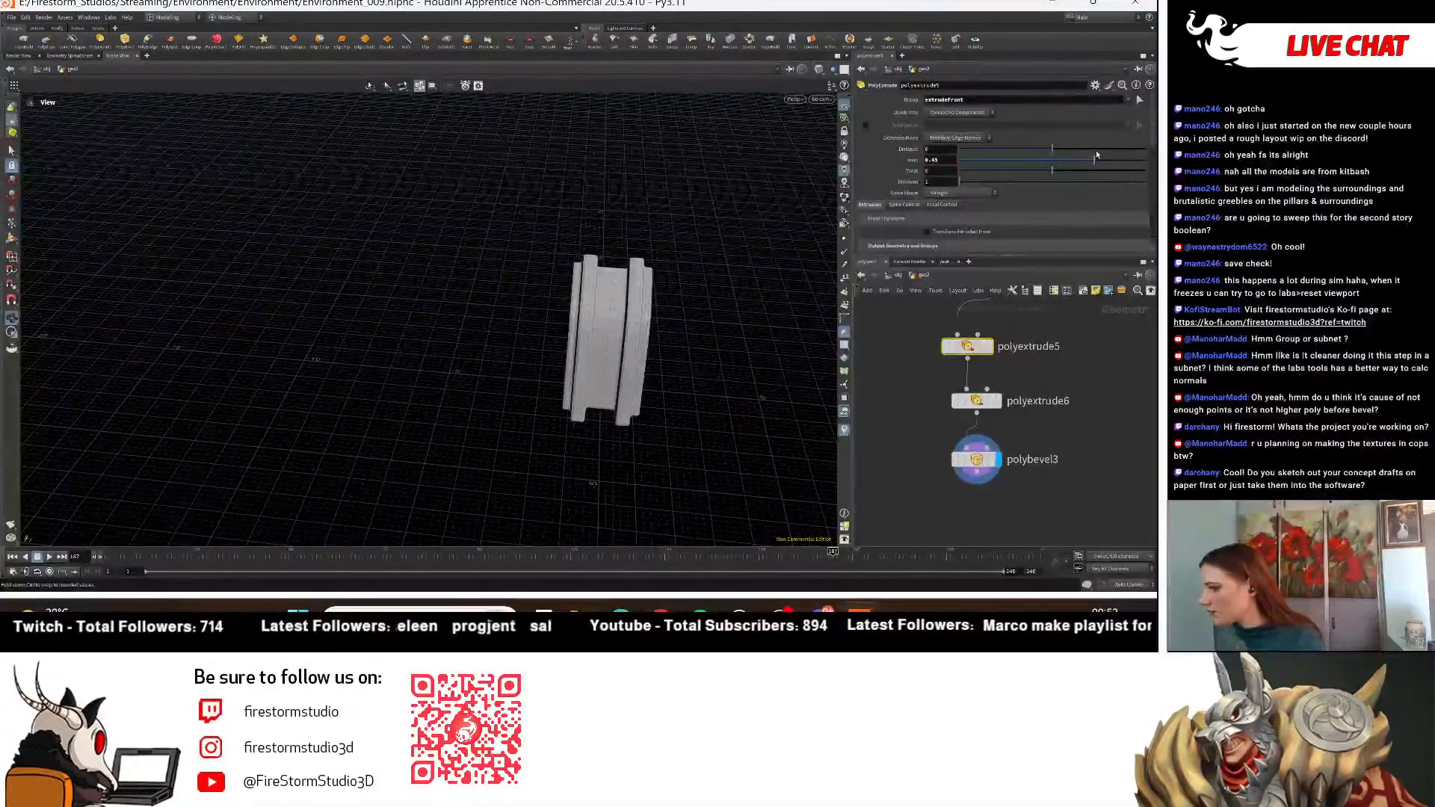
scroll(1016, 418, down, 5)
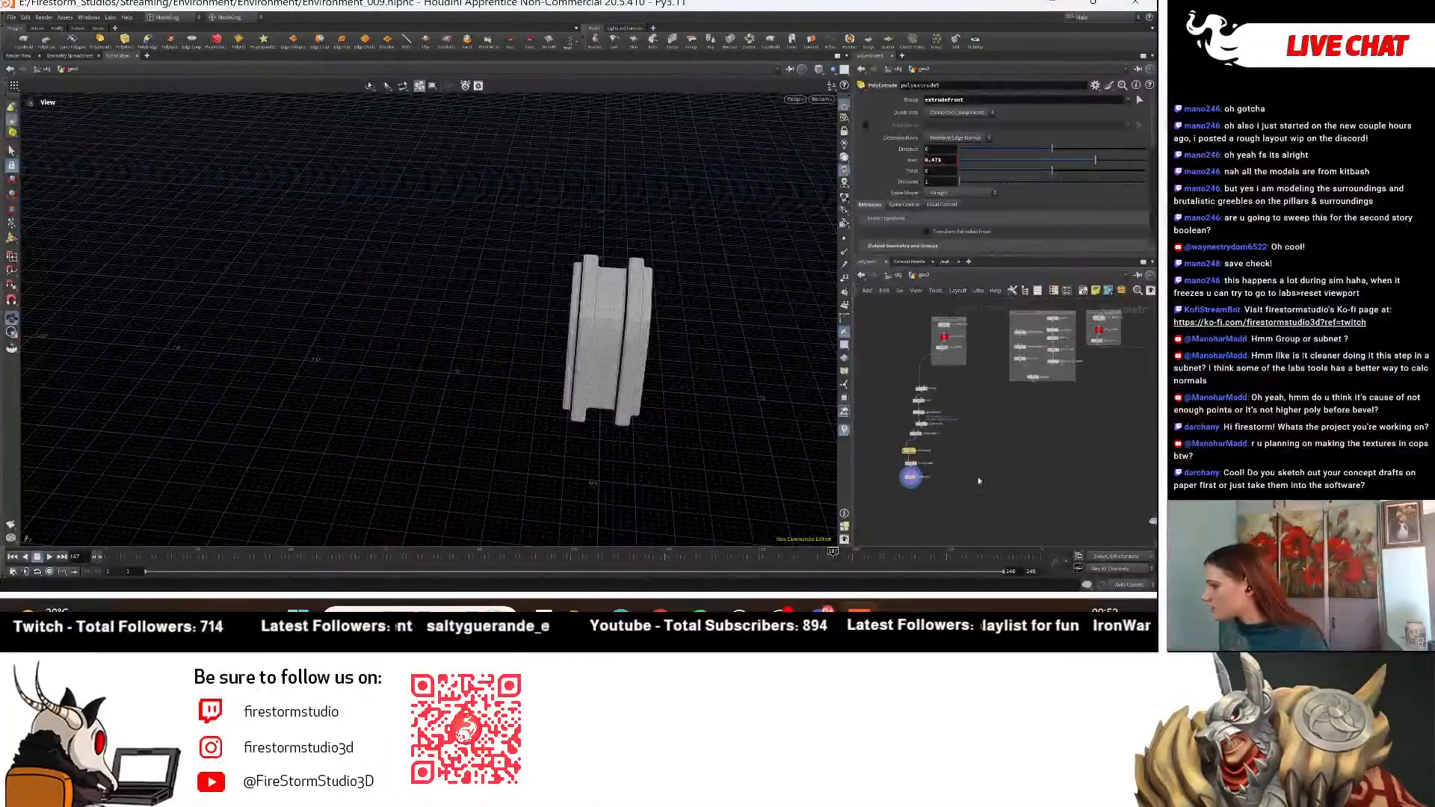
scroll(972, 467, down, 3)
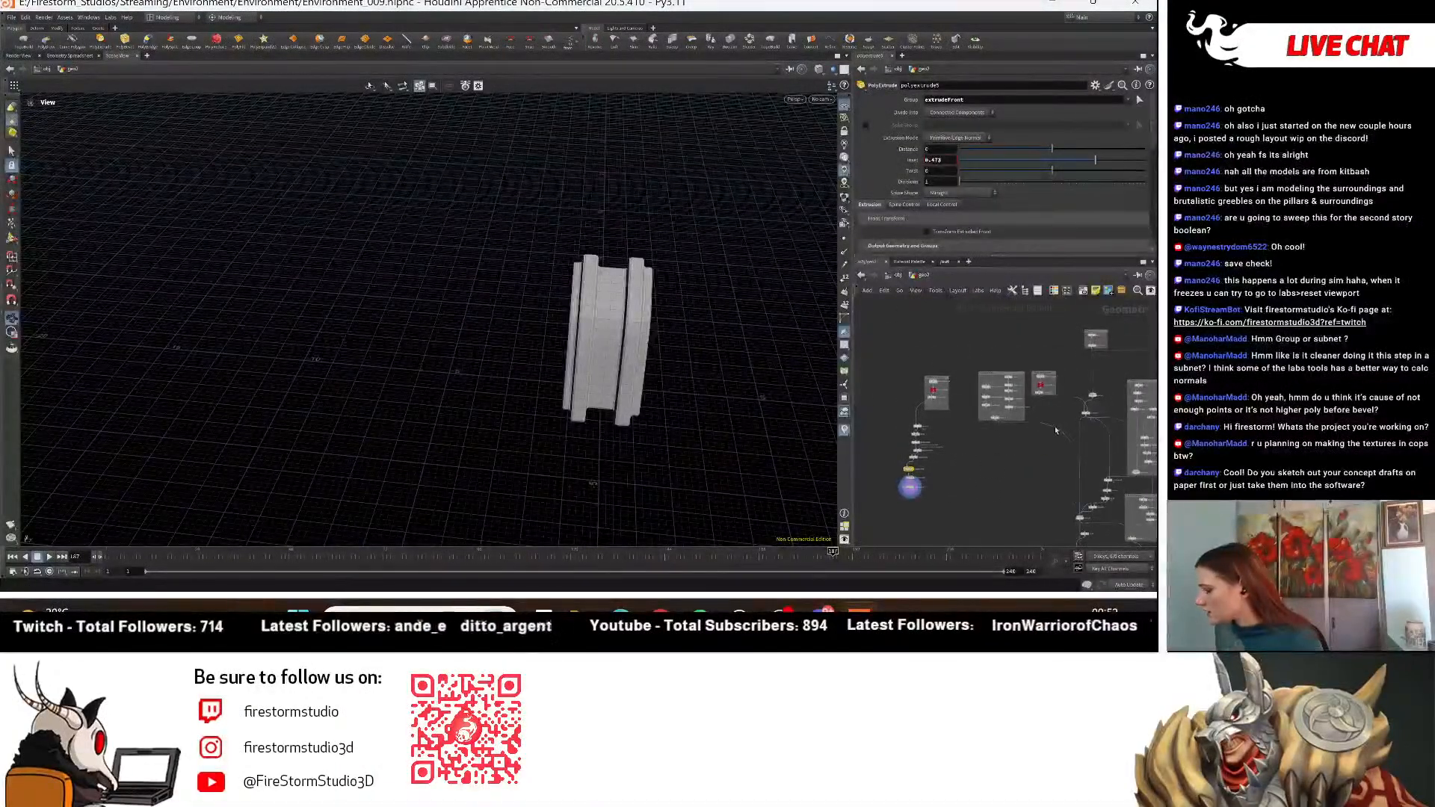
scroll(1056, 430, up, 3)
middle_drag(1006, 442, 981, 486)
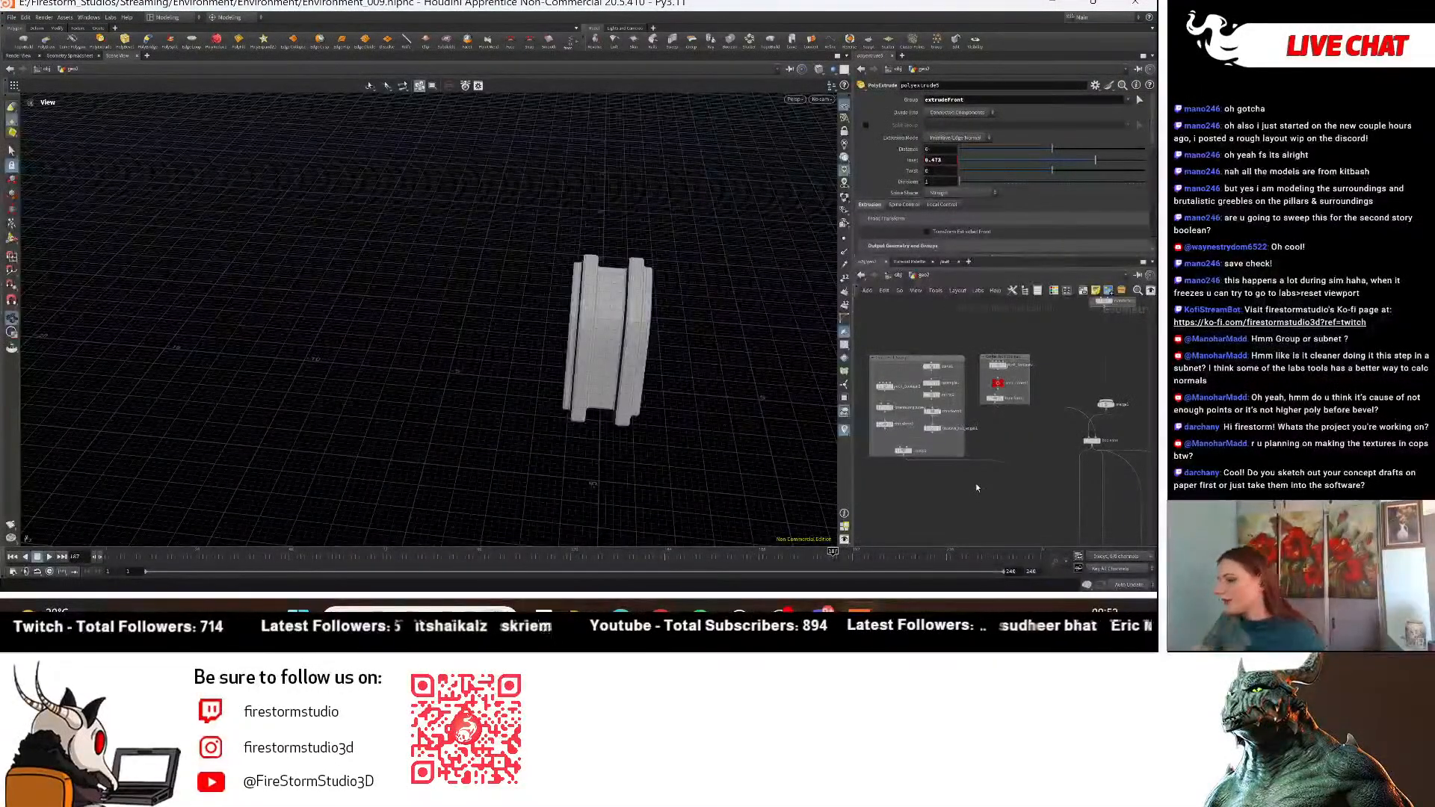
scroll(1030, 446, up, 6)
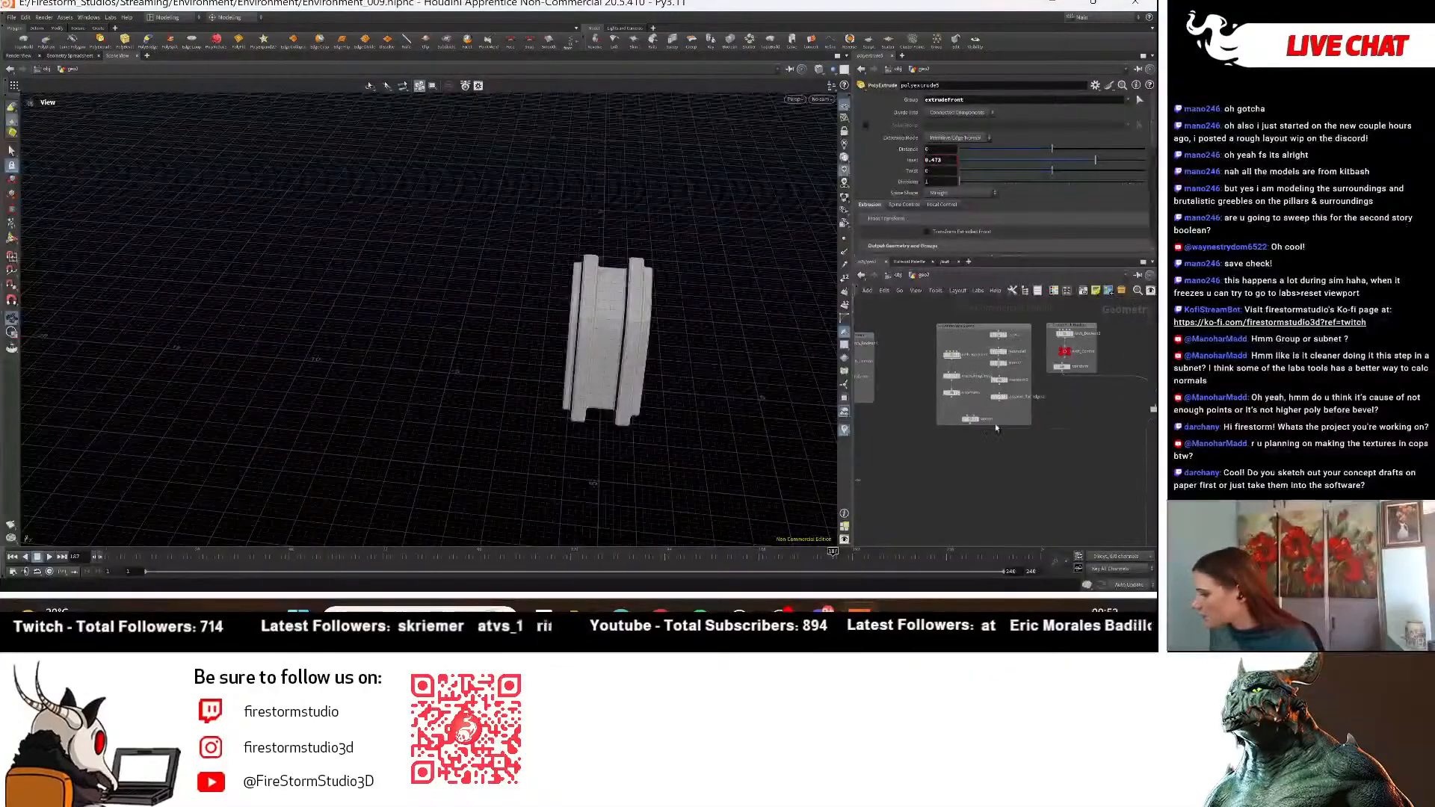
Display the result of sweep1 in the arch group and check the swept arch in the viewport.
drag(740, 373, 658, 321)
click(964, 415)
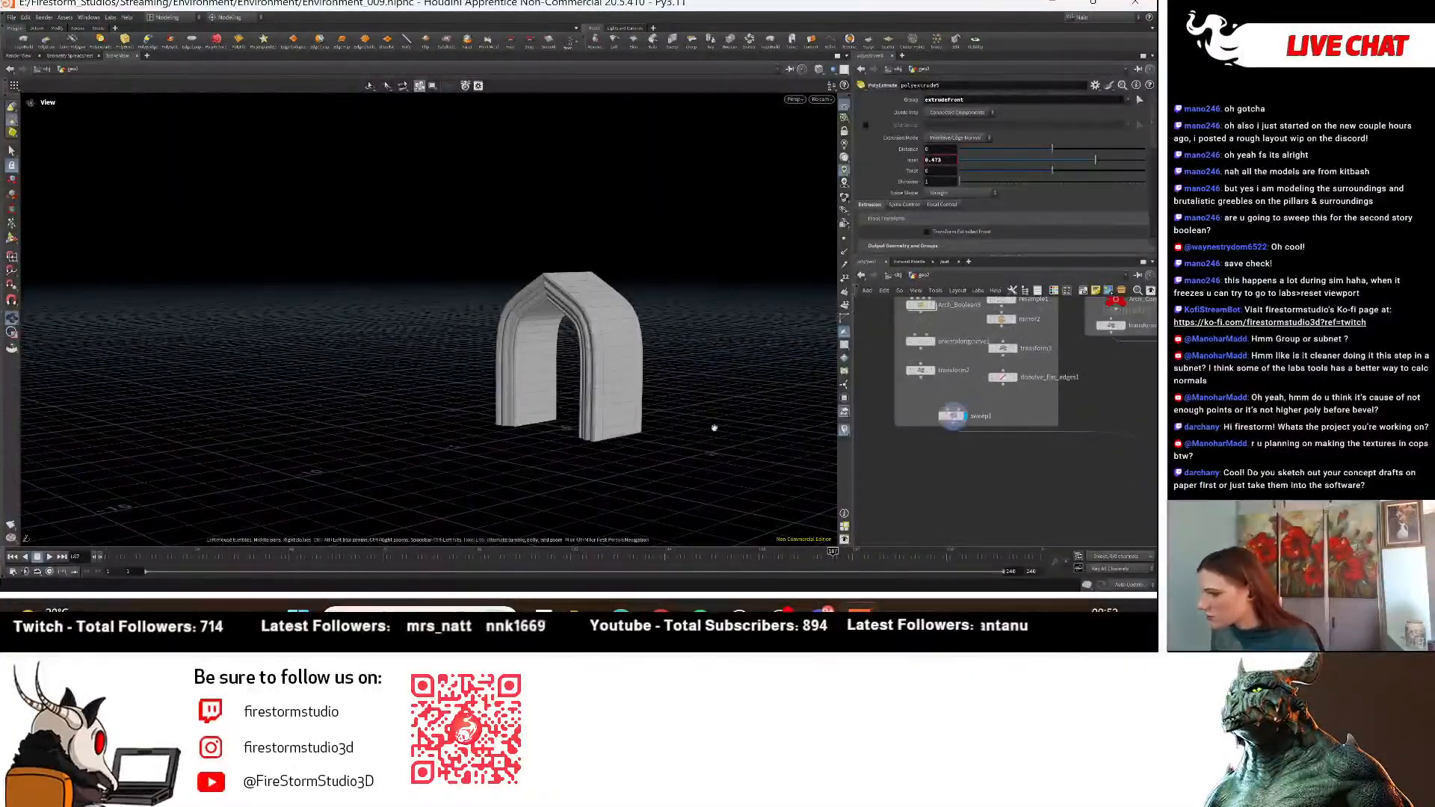
drag(714, 429, 724, 446)
scroll(1010, 452, down, 3)
scroll(1010, 452, down, 3)
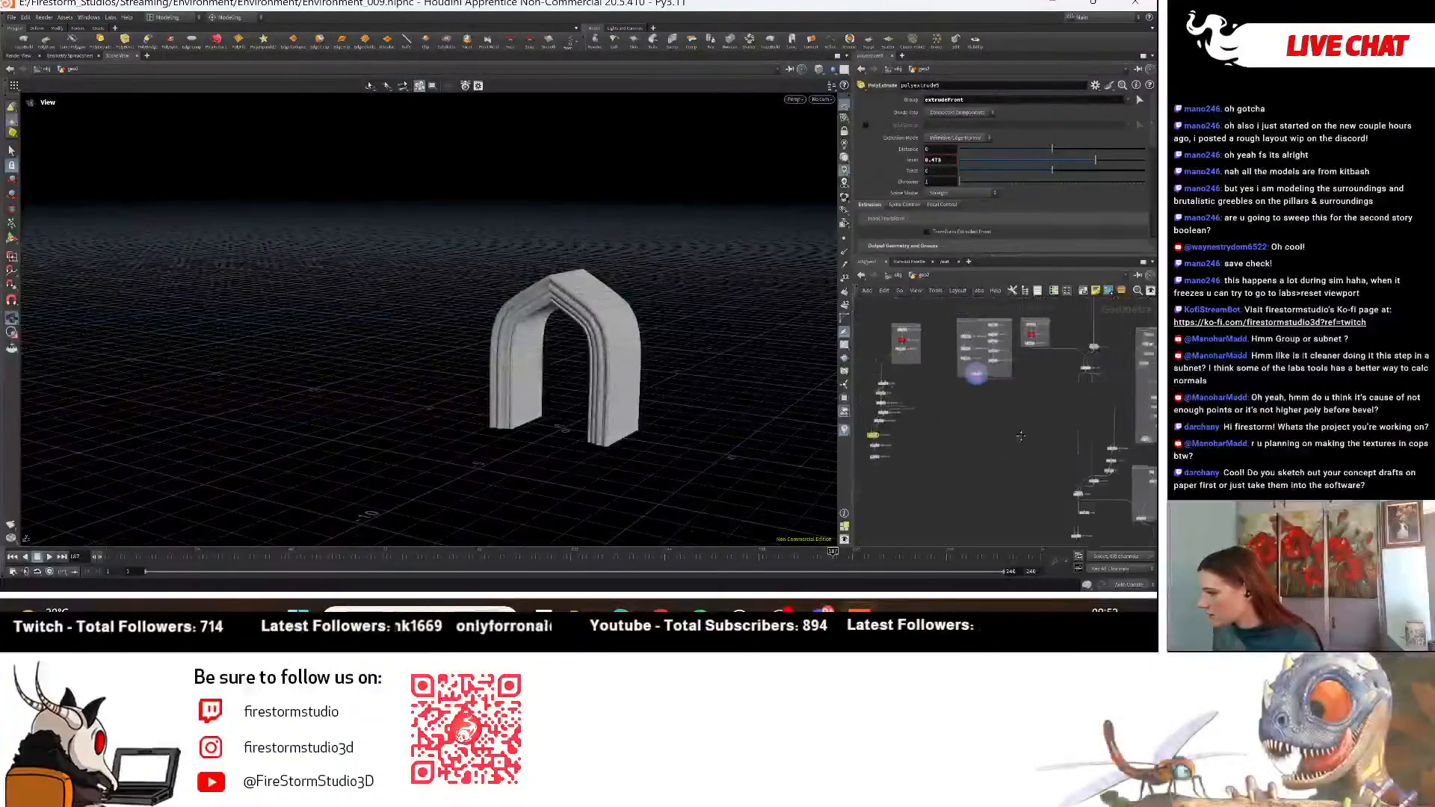
Add a Boolean node below sweep1, wire in the sweep and the bevelled centre arch geometry, and display the subtracted result.
key(Tab)
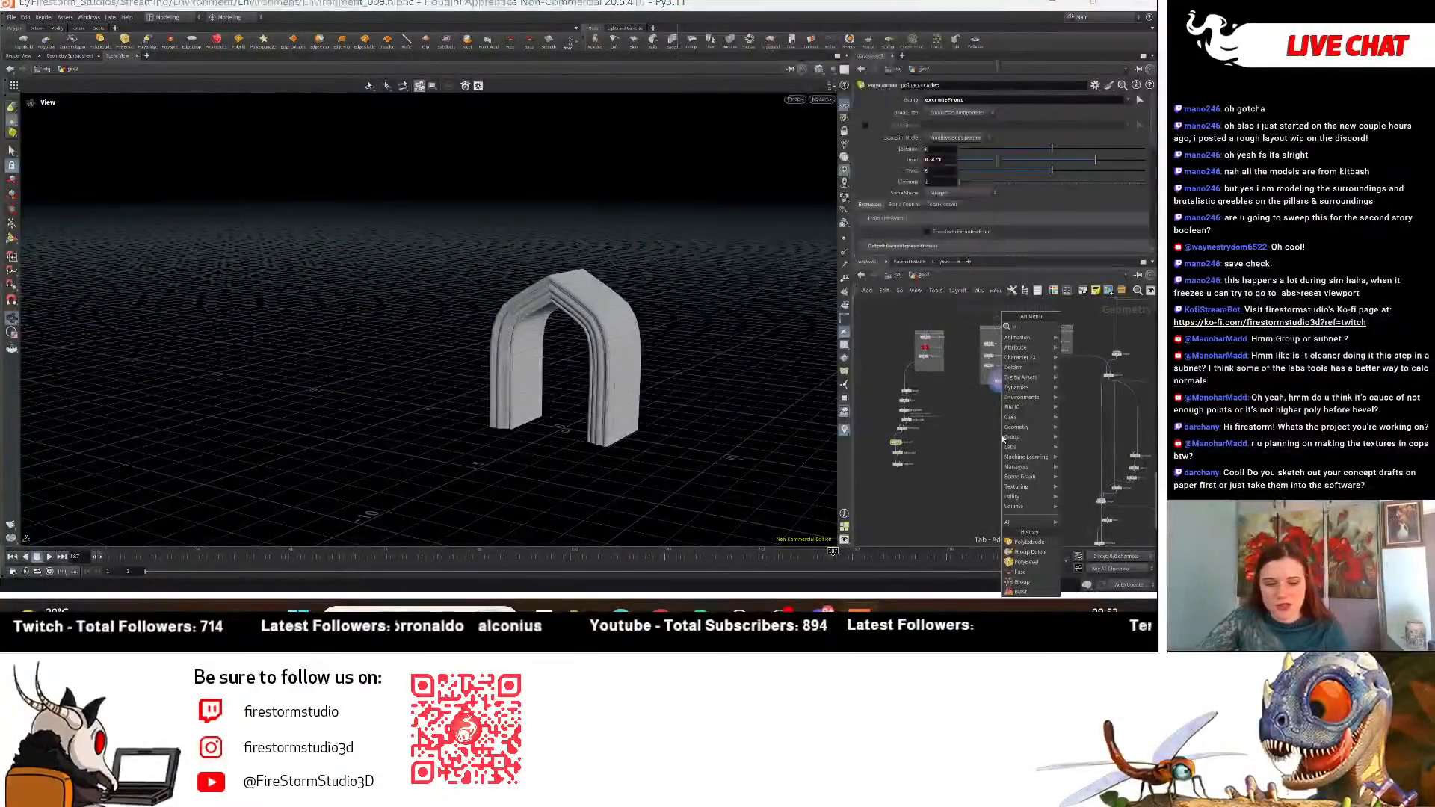
text(boolean)
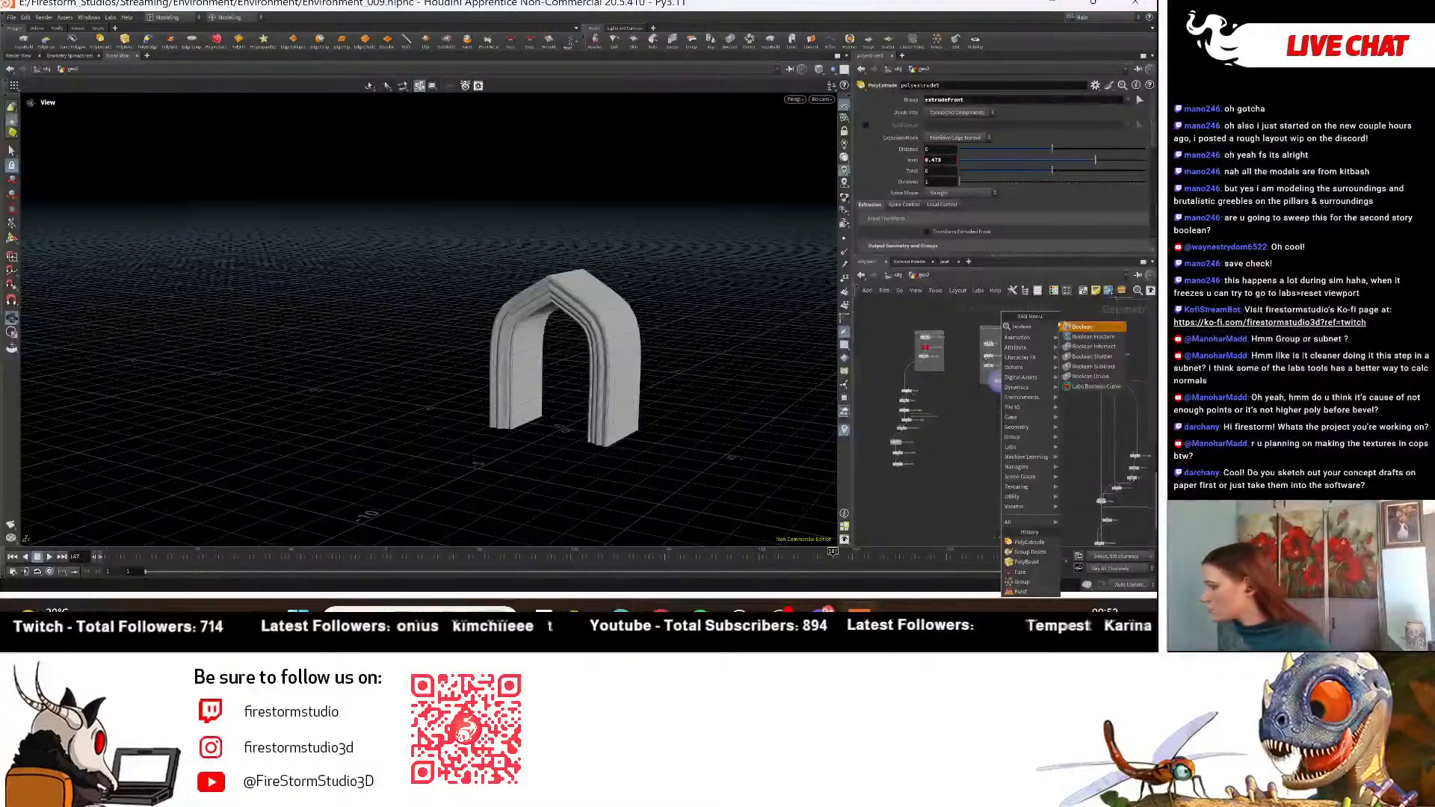
click(1089, 367)
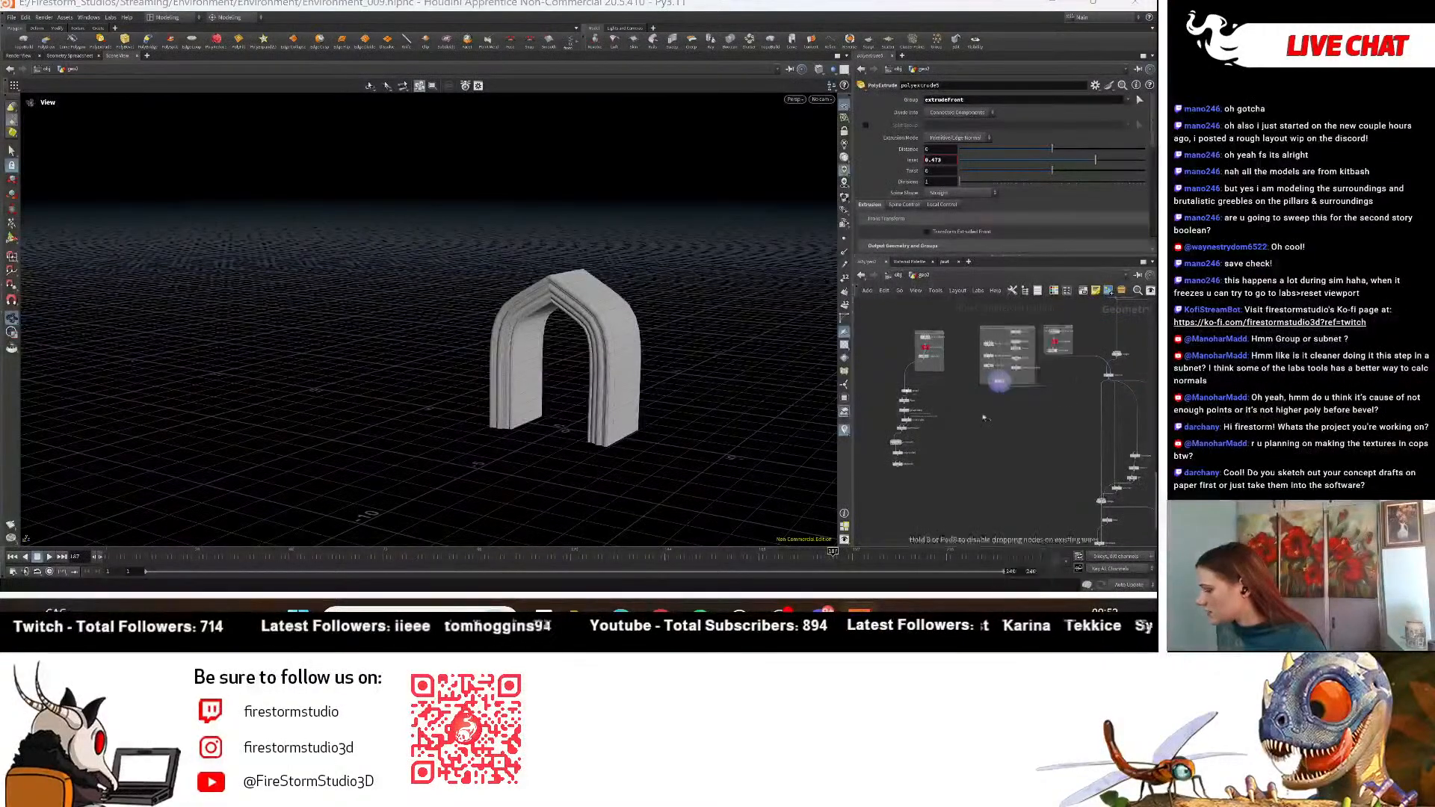
click(1006, 373)
click(963, 436)
middle_drag(963, 436, 1072, 350)
drag(904, 467, 1080, 346)
drag(673, 389, 640, 460)
right_drag(640, 460, 720, 445)
drag(720, 445, 750, 419)
scroll(935, 436, down, 2)
scroll(960, 414, up, 4)
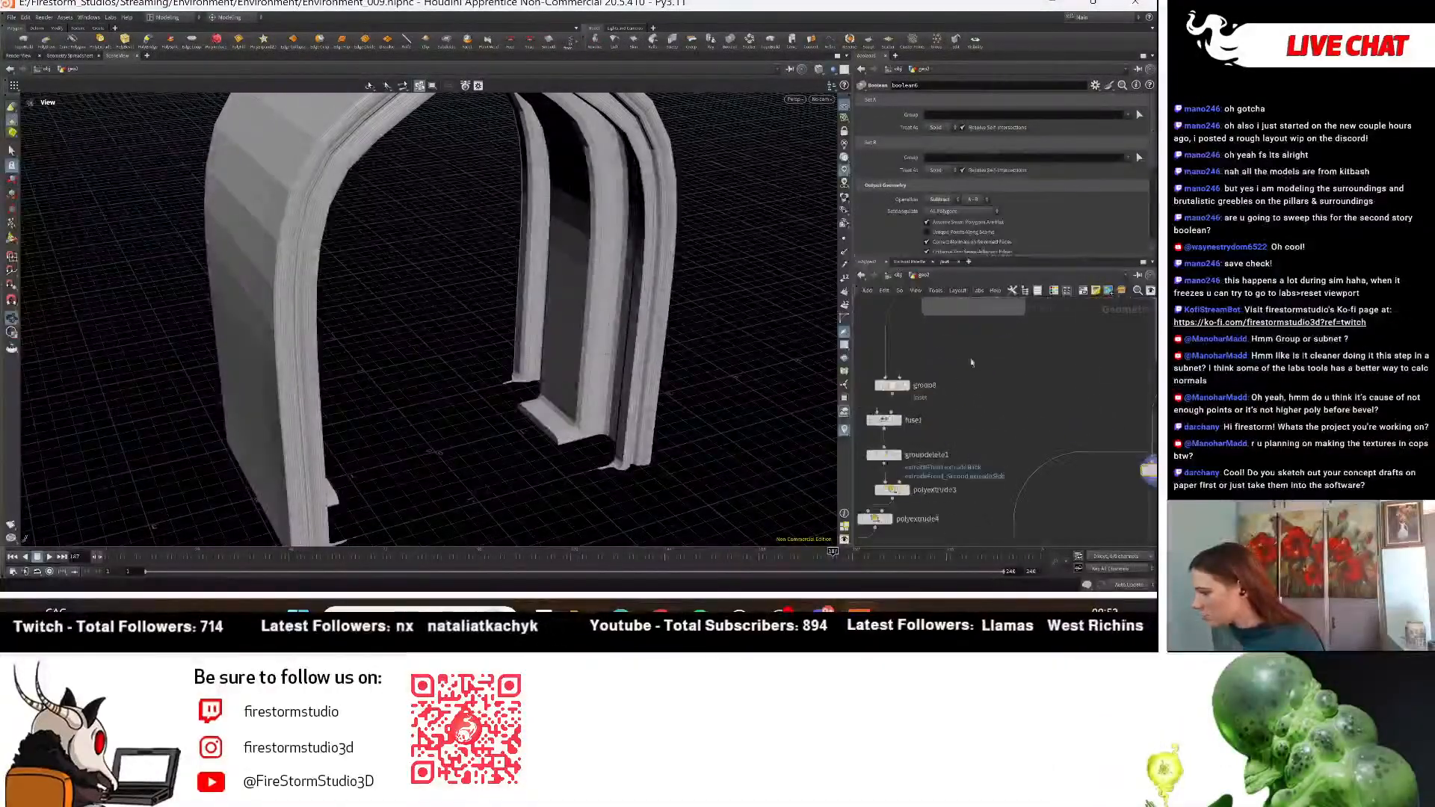
Select transform5 in the centre arch boolean group and set its Z scale to 1.8.
click(964, 385)
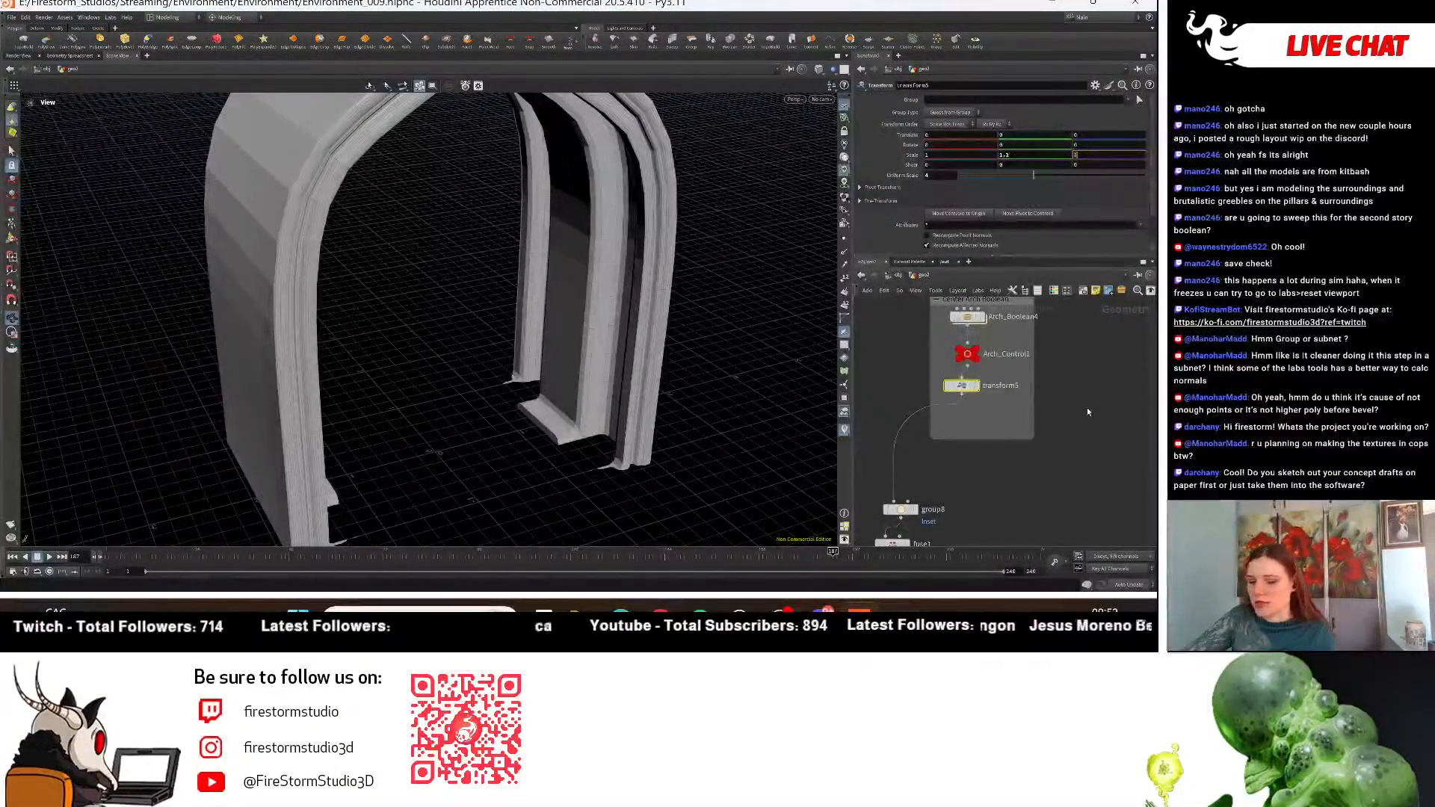
text(1.8)
key(Return)
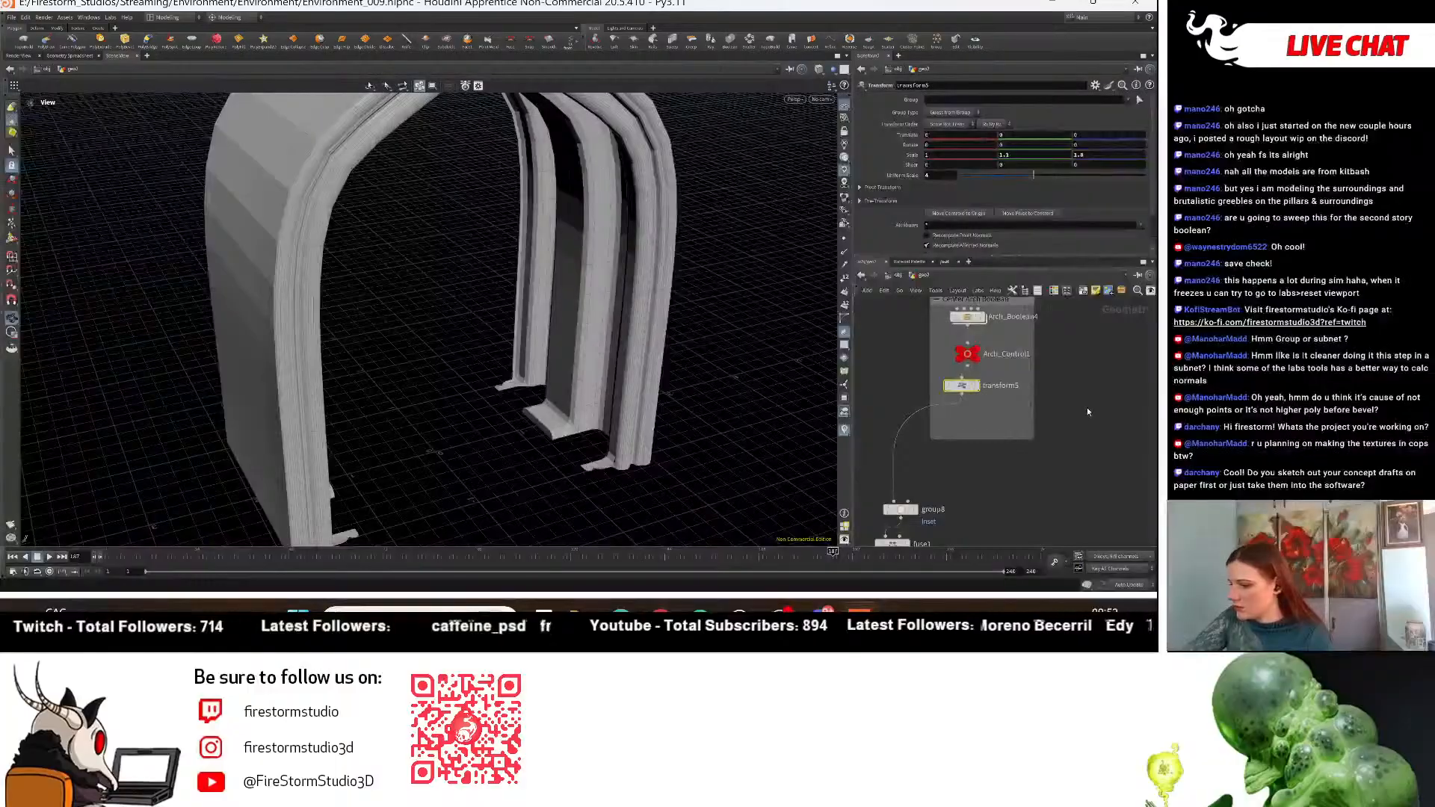
drag(676, 449, 574, 417)
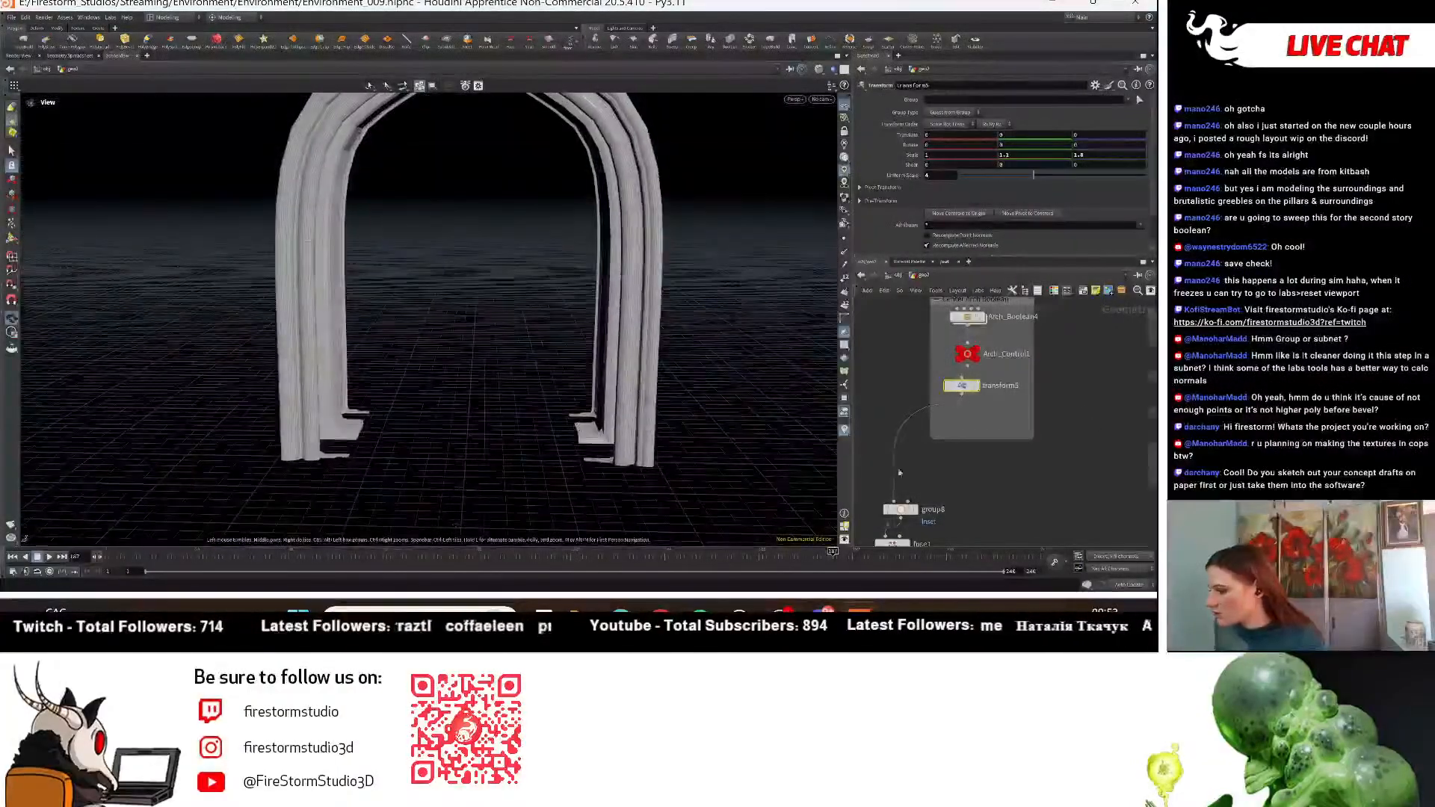
scroll(966, 475, down, 3)
middle_drag(901, 393, 983, 264)
middle_drag(1064, 431, 946, 533)
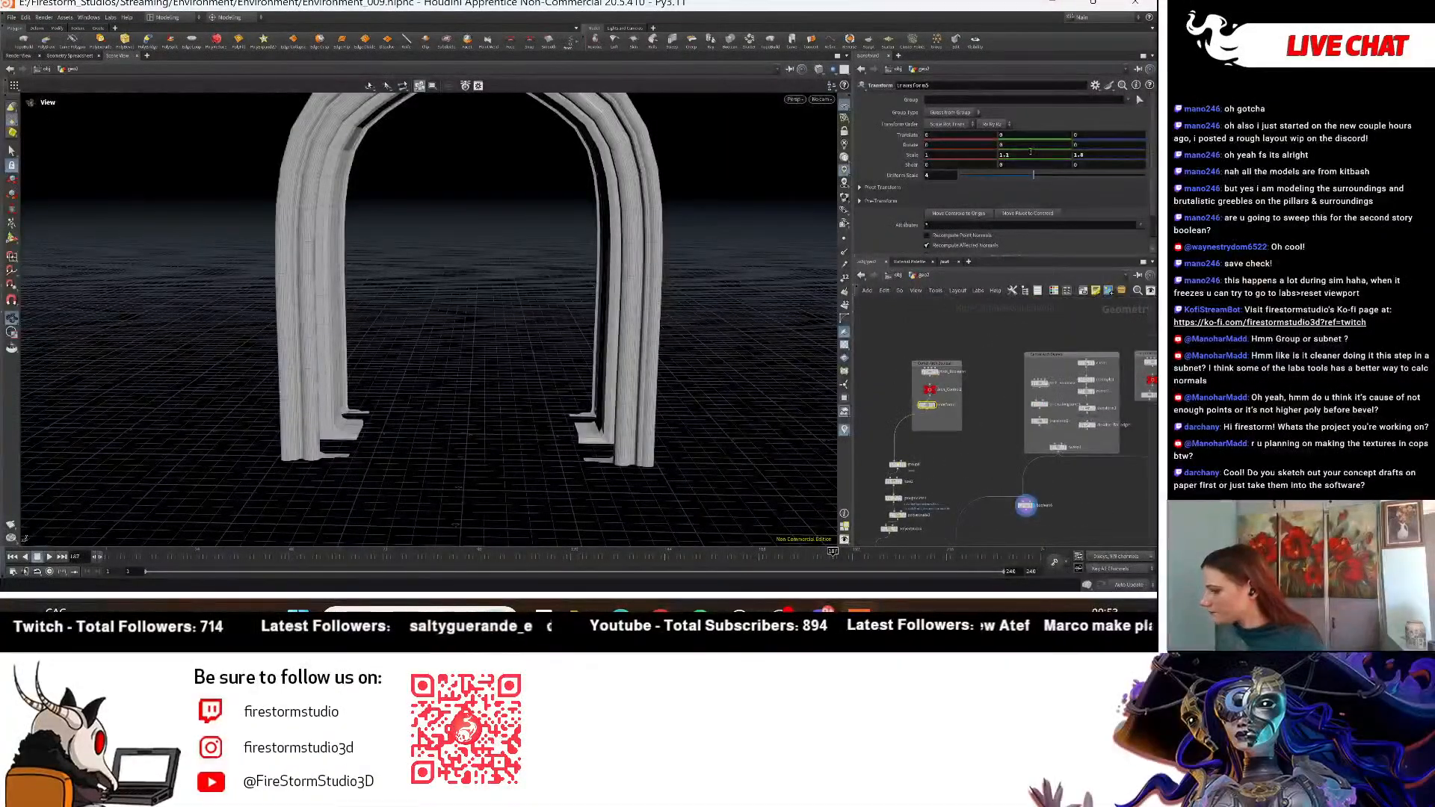
Set transform5's Z scale to 1.9.
middle_click(966, 134)
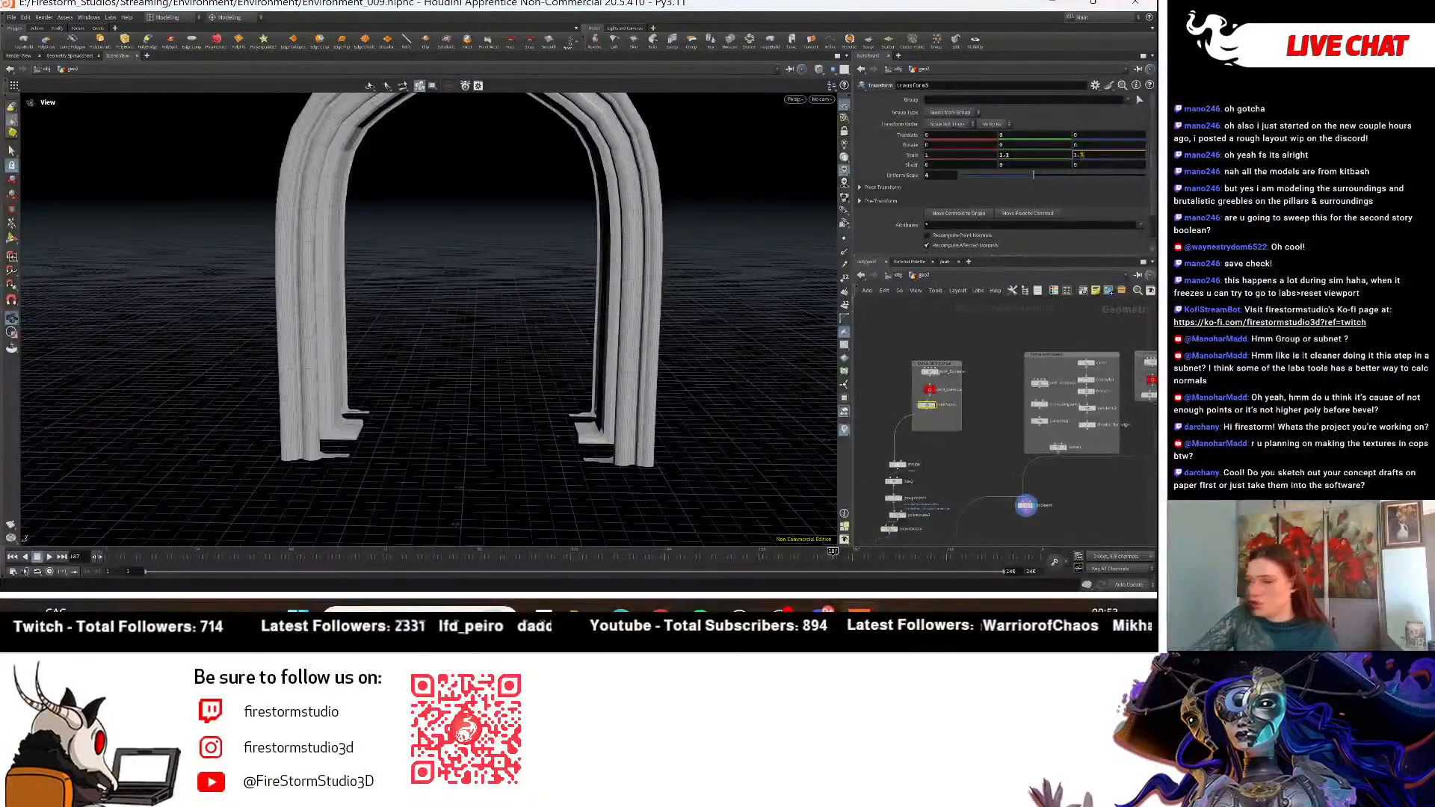
click(1080, 154)
text(1.9)
key(Return)
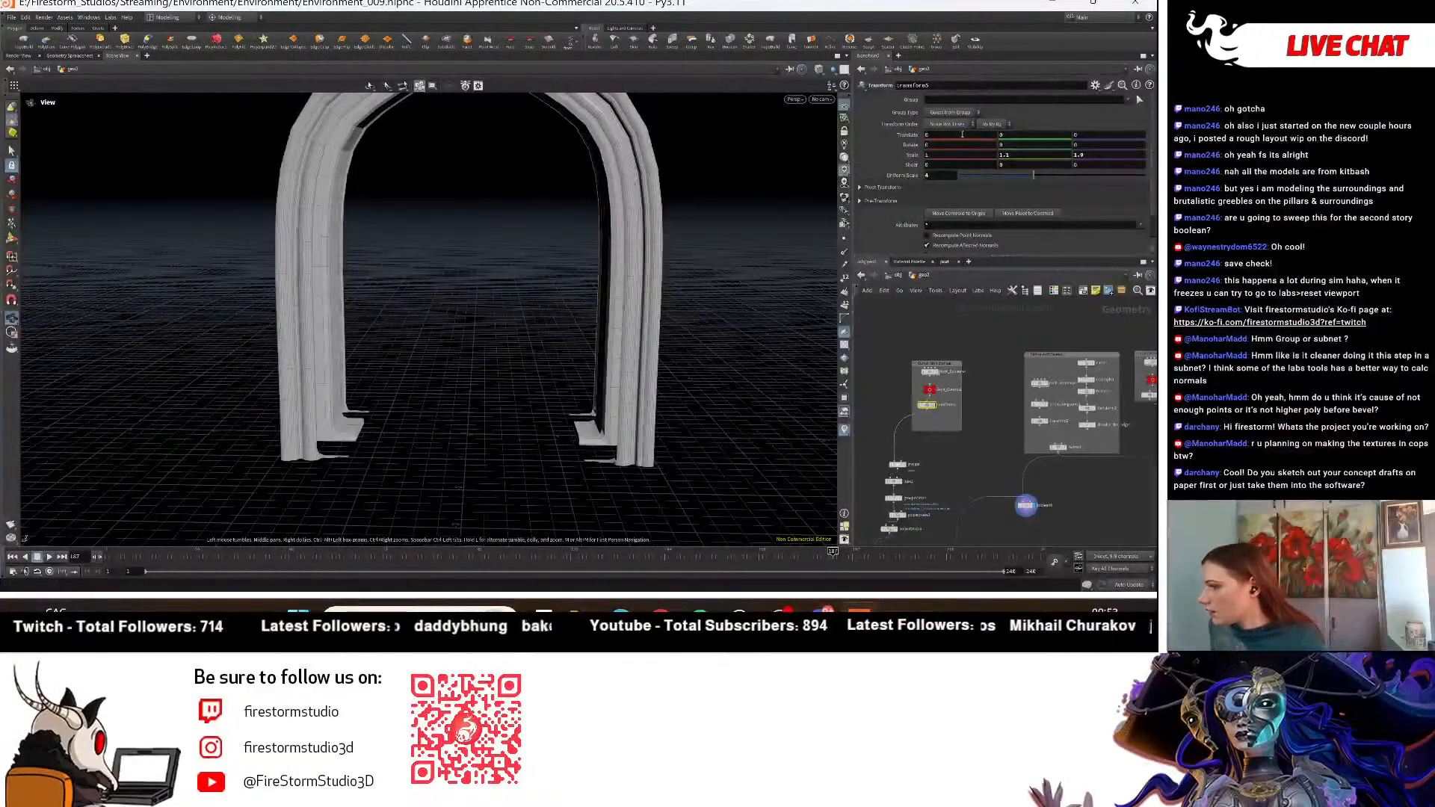
Lower the arch cutter with a Y translate of about -0.17 on transform5 and slightly increase its Y scale.
mouse_move(962, 135)
middle_down()
mouse_move(960, 150)
mouse_move(1024, 149)
mouse_move(949, 141)
middle_up()
right_drag(688, 218, 596, 281)
middle_drag(596, 281, 591, 300)
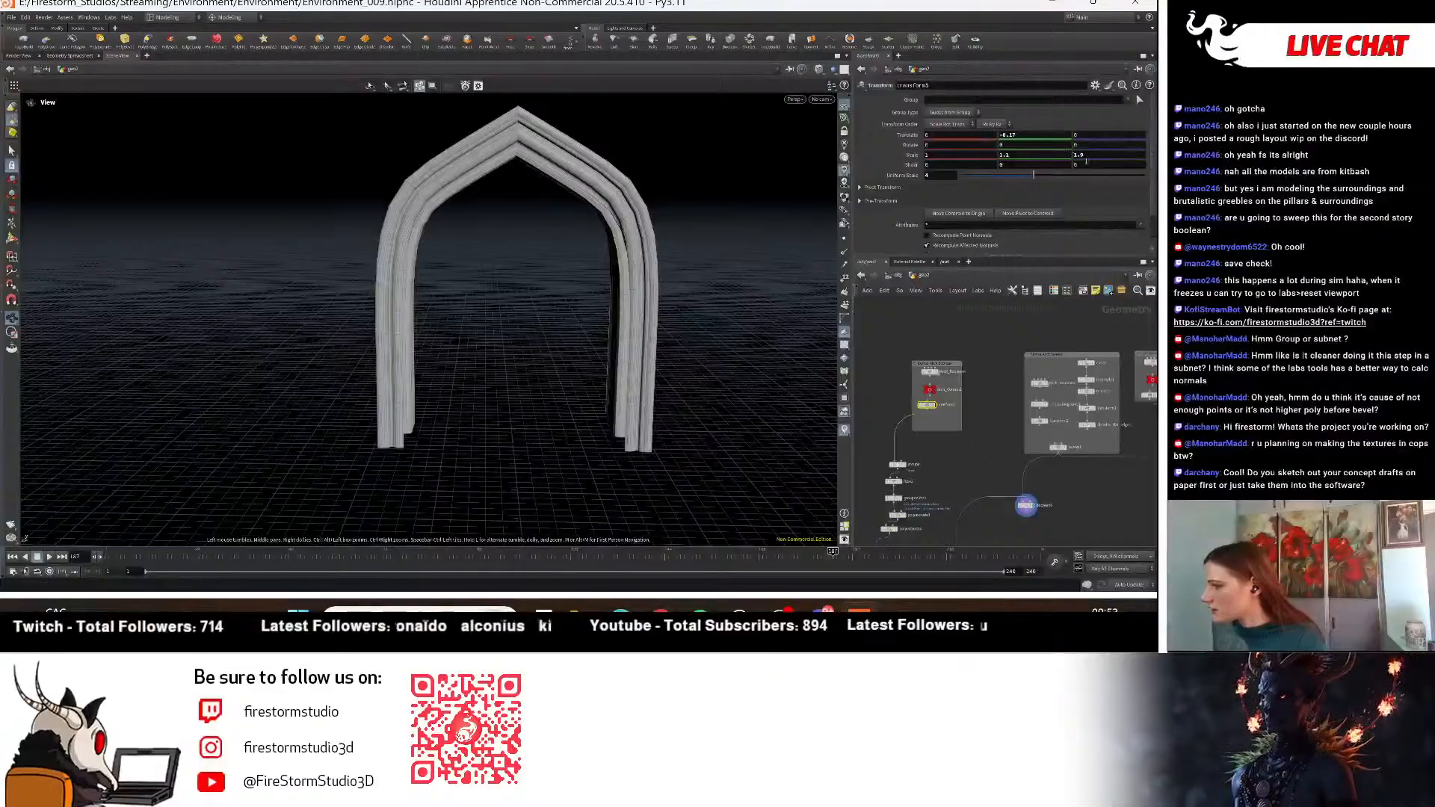
middle_drag(1089, 156, 1113, 181)
middle_drag(1033, 154, 1055, 177)
alt+drag(363, 321, 665, 314)
scroll(626, 284, up, 3)
scroll(665, 314, down, 3)
alt+middle_drag(658, 329, 646, 232)
alt+drag(646, 232, 636, 294)
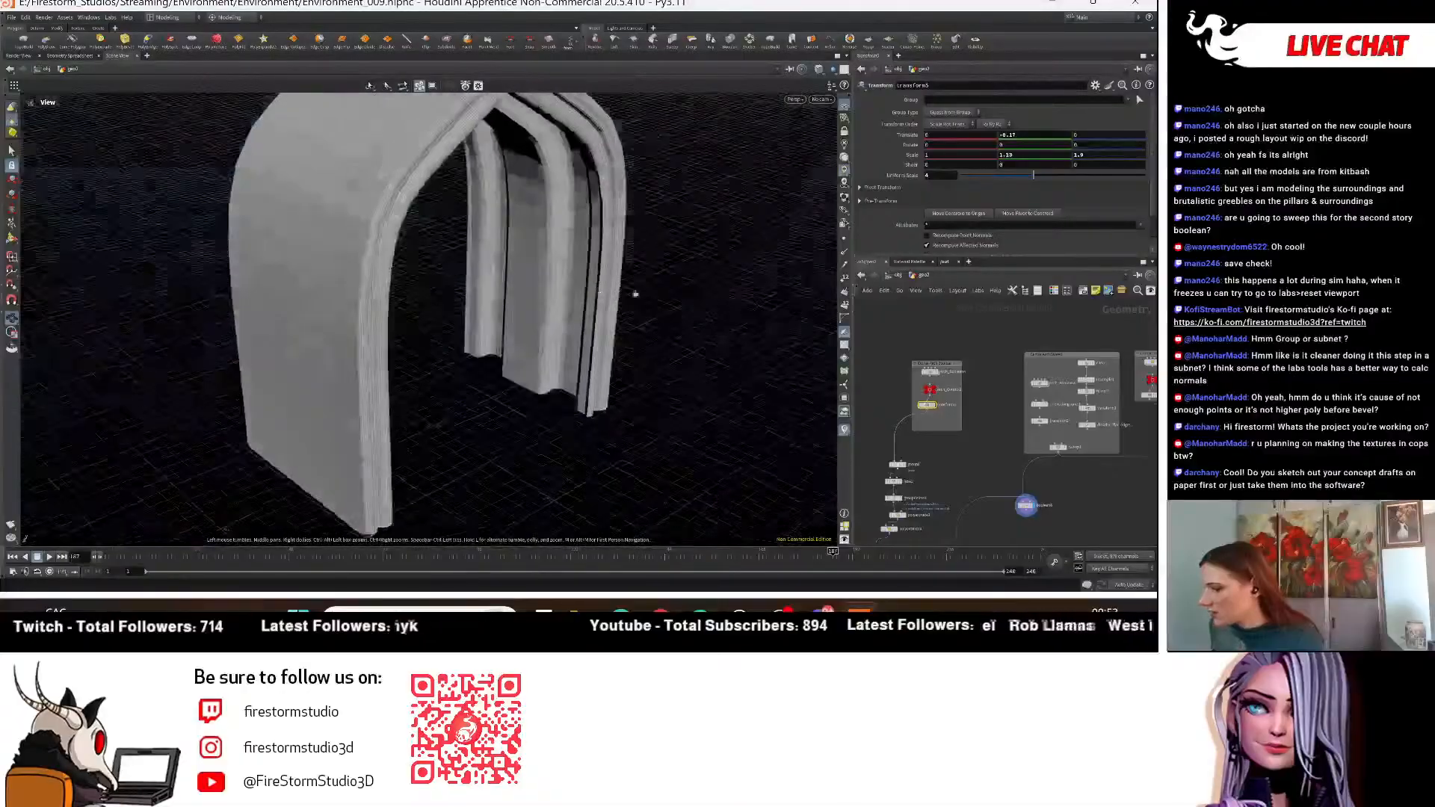
Set transform5's Z scale to 1.75 and check the cut arch from the side.
click(1076, 155)
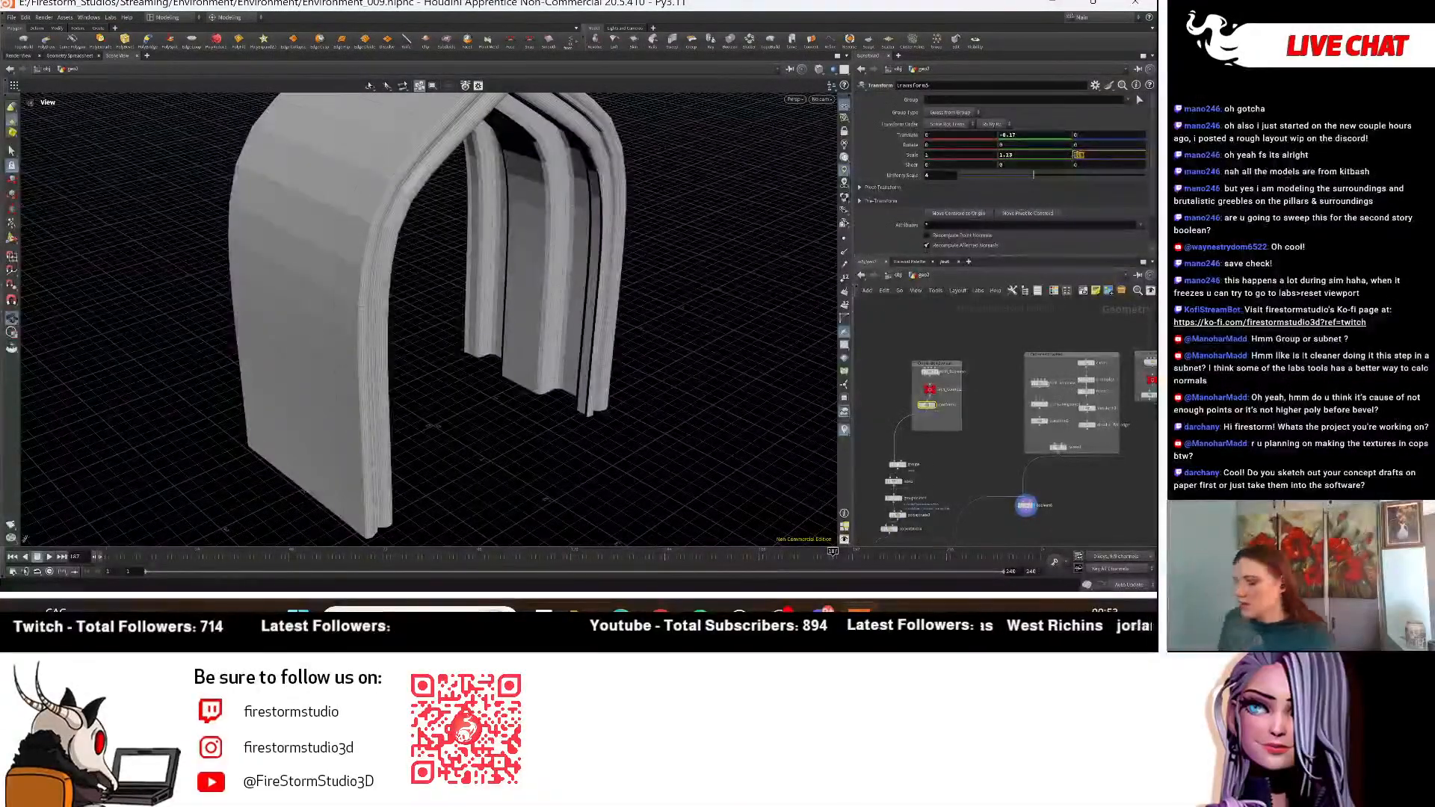
text(1.75)
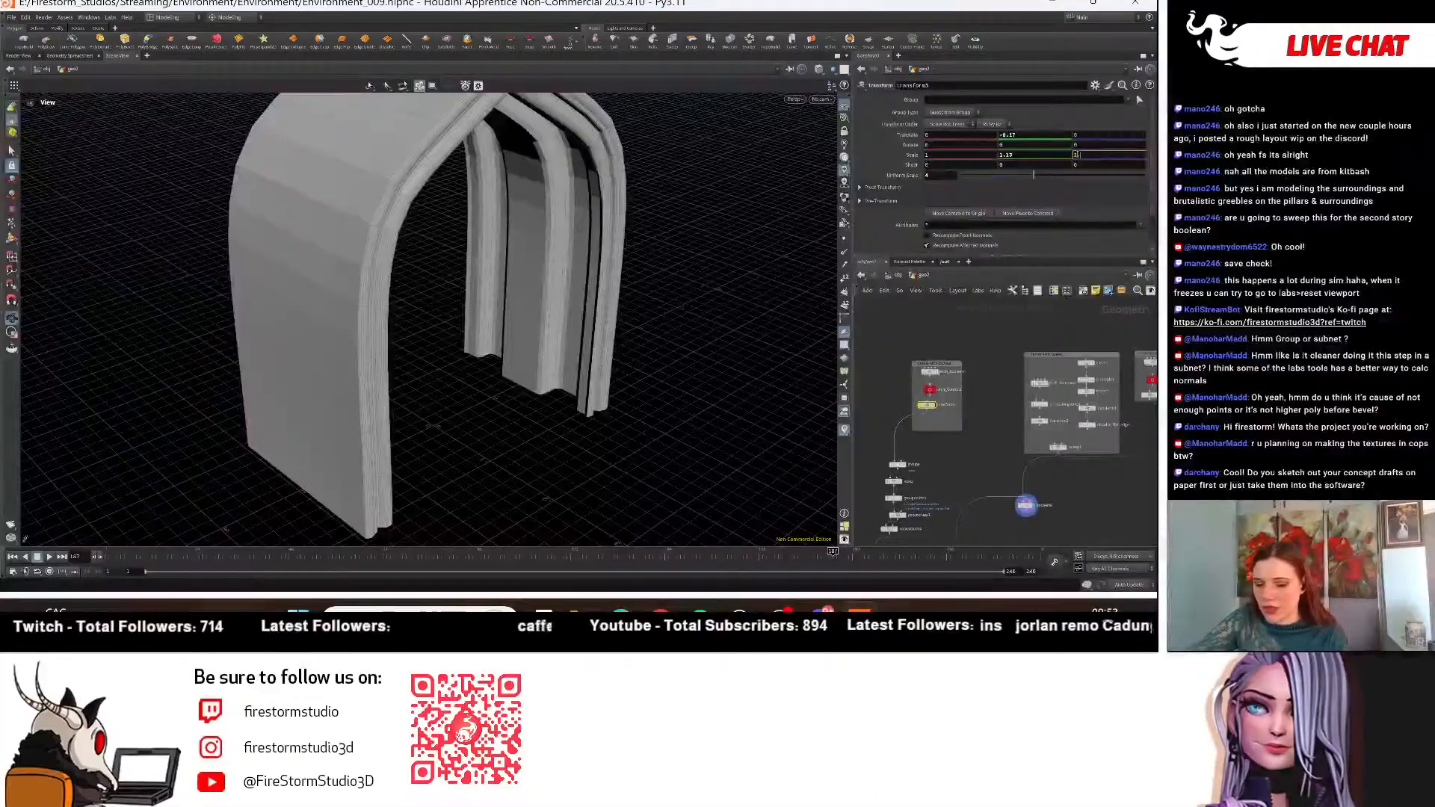
key(Return)
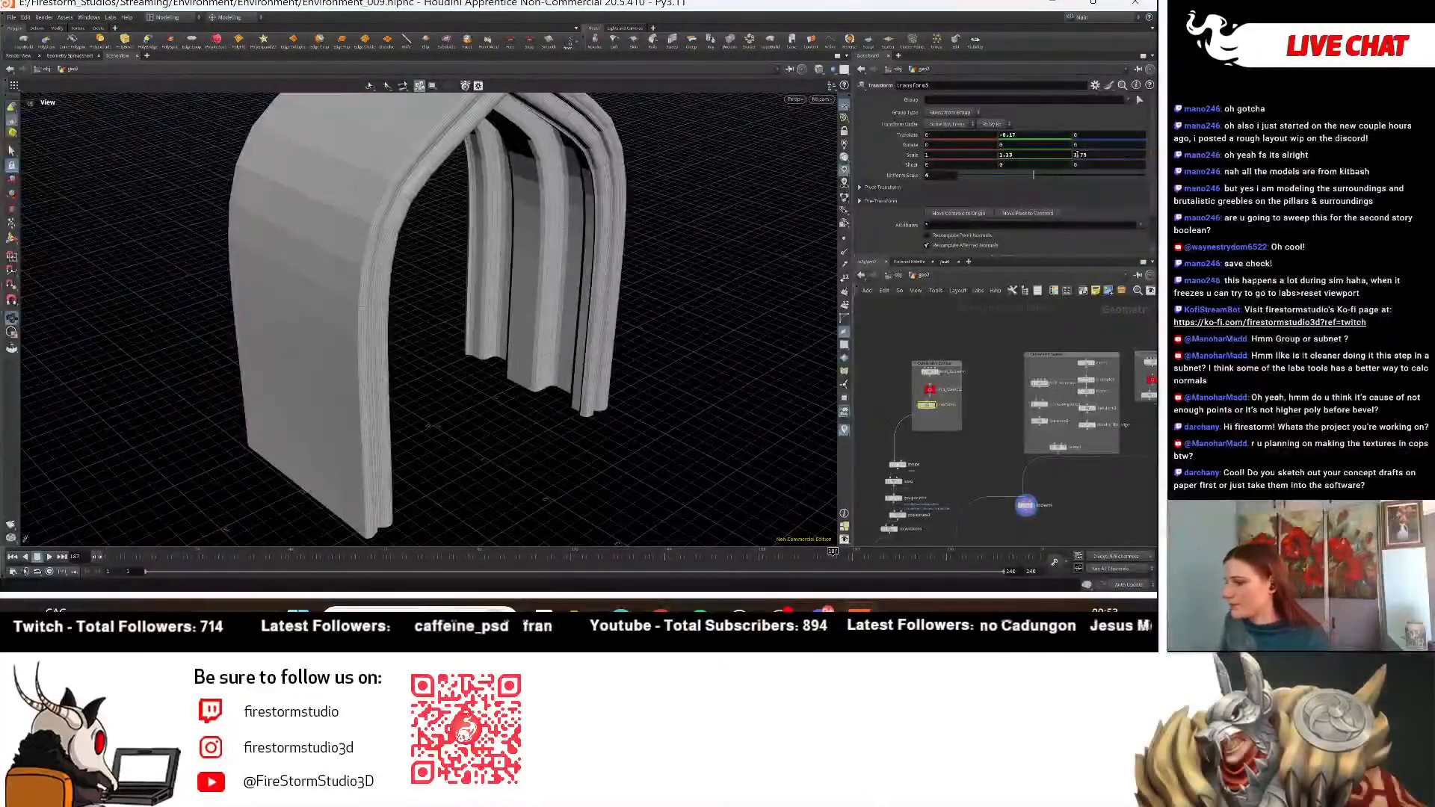
drag(753, 240, 703, 299)
scroll(1034, 390, down, 3)
scroll(1029, 411, up, 3)
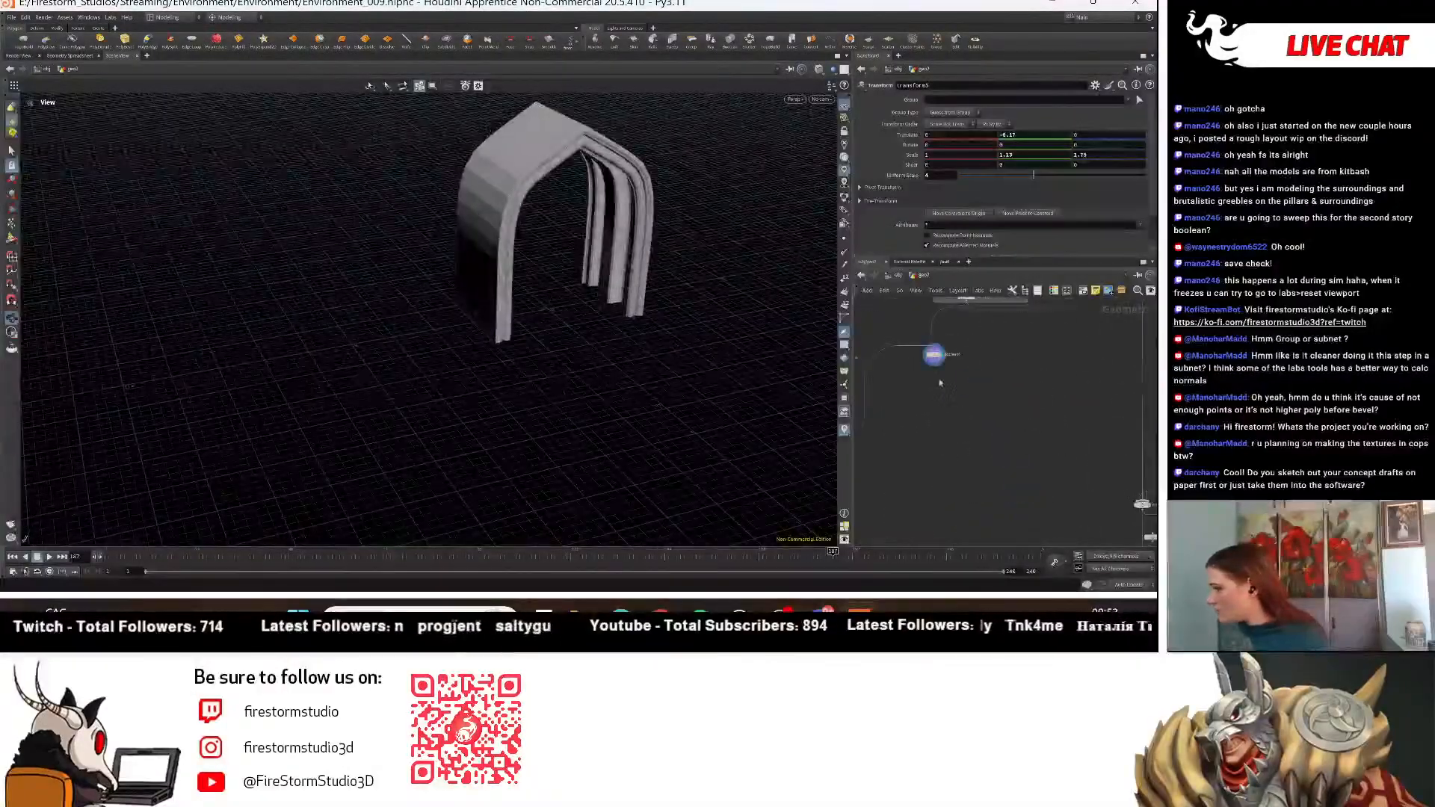
Display the final Boolean of the building chain and examine how the centre arch meets the side arches.
middle_drag(1088, 342, 957, 340)
click(1011, 480)
scroll(938, 411, down, 3)
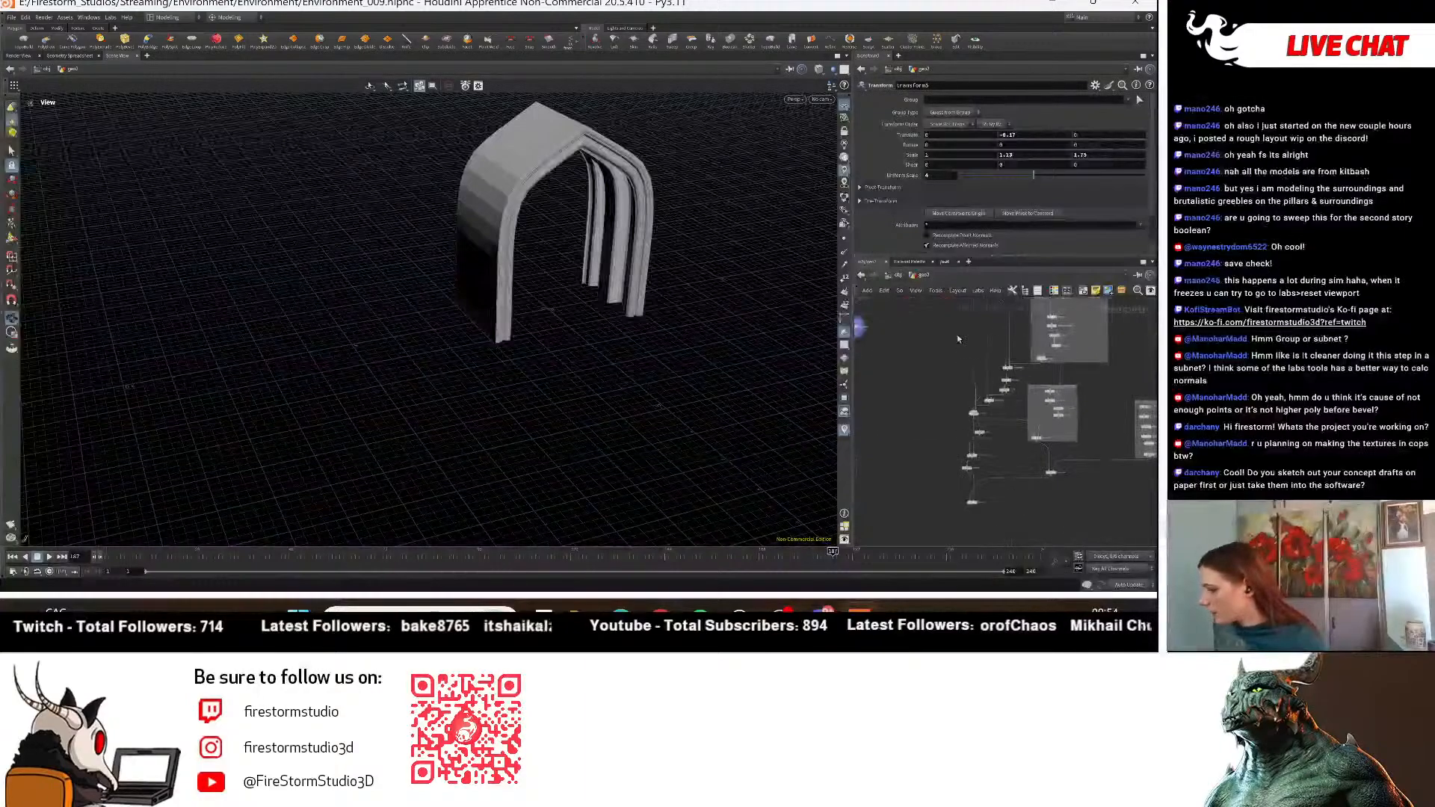
scroll(979, 492, up, 5)
click(973, 513)
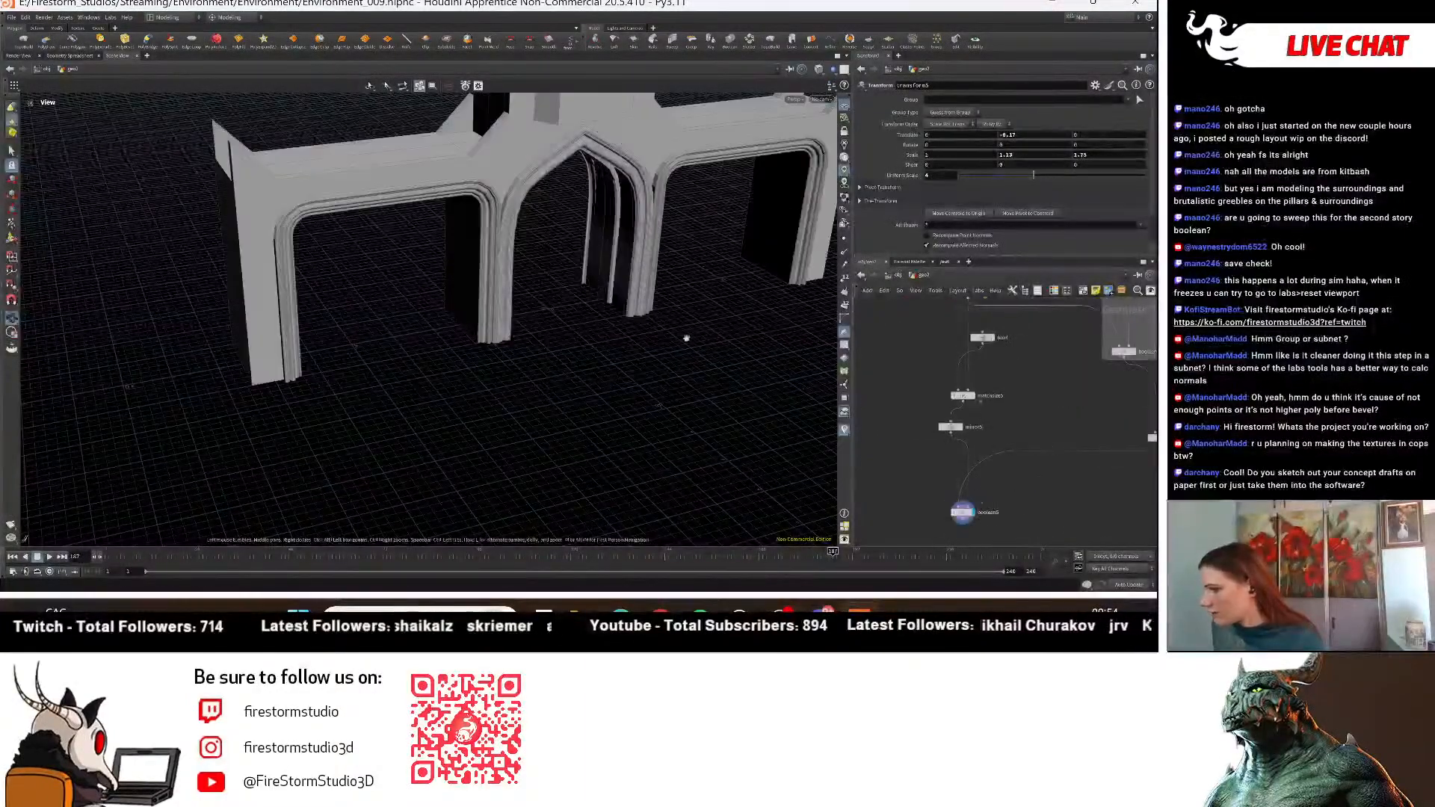
drag(685, 337, 700, 295)
middle_drag(700, 296, 495, 371)
scroll(628, 281, down, 3)
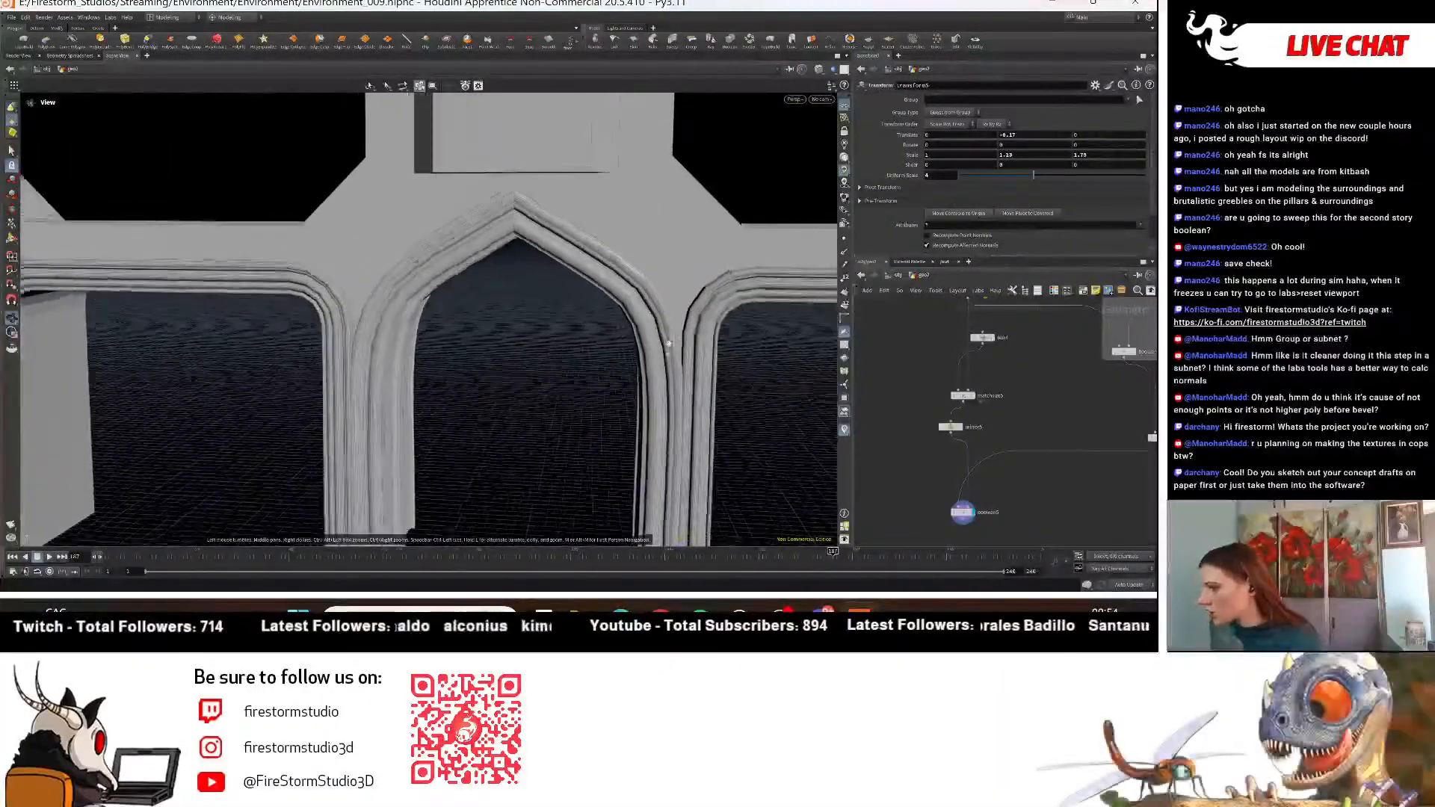
scroll(923, 370, down, 3)
middle_drag(923, 370, 944, 411)
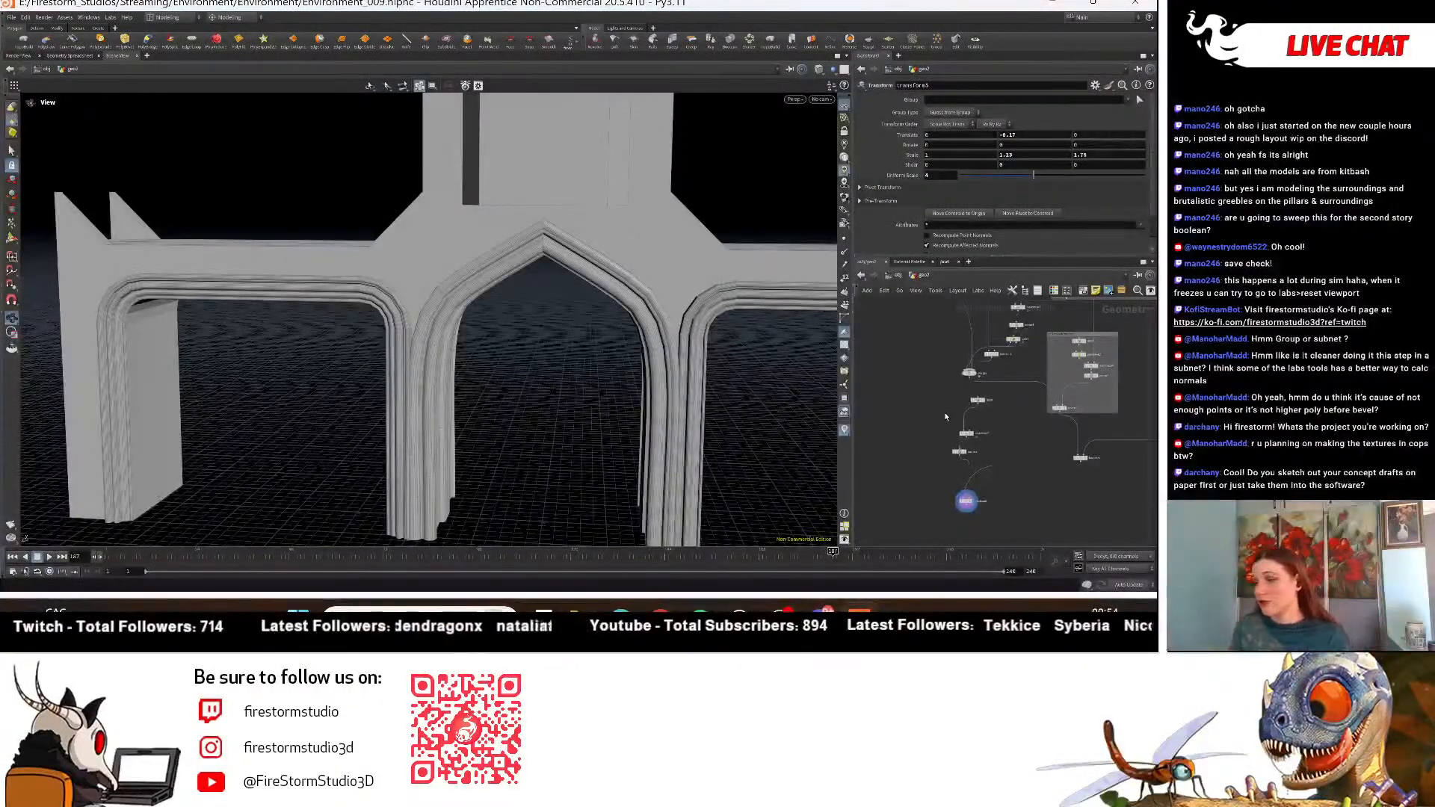
drag(726, 441, 596, 381)
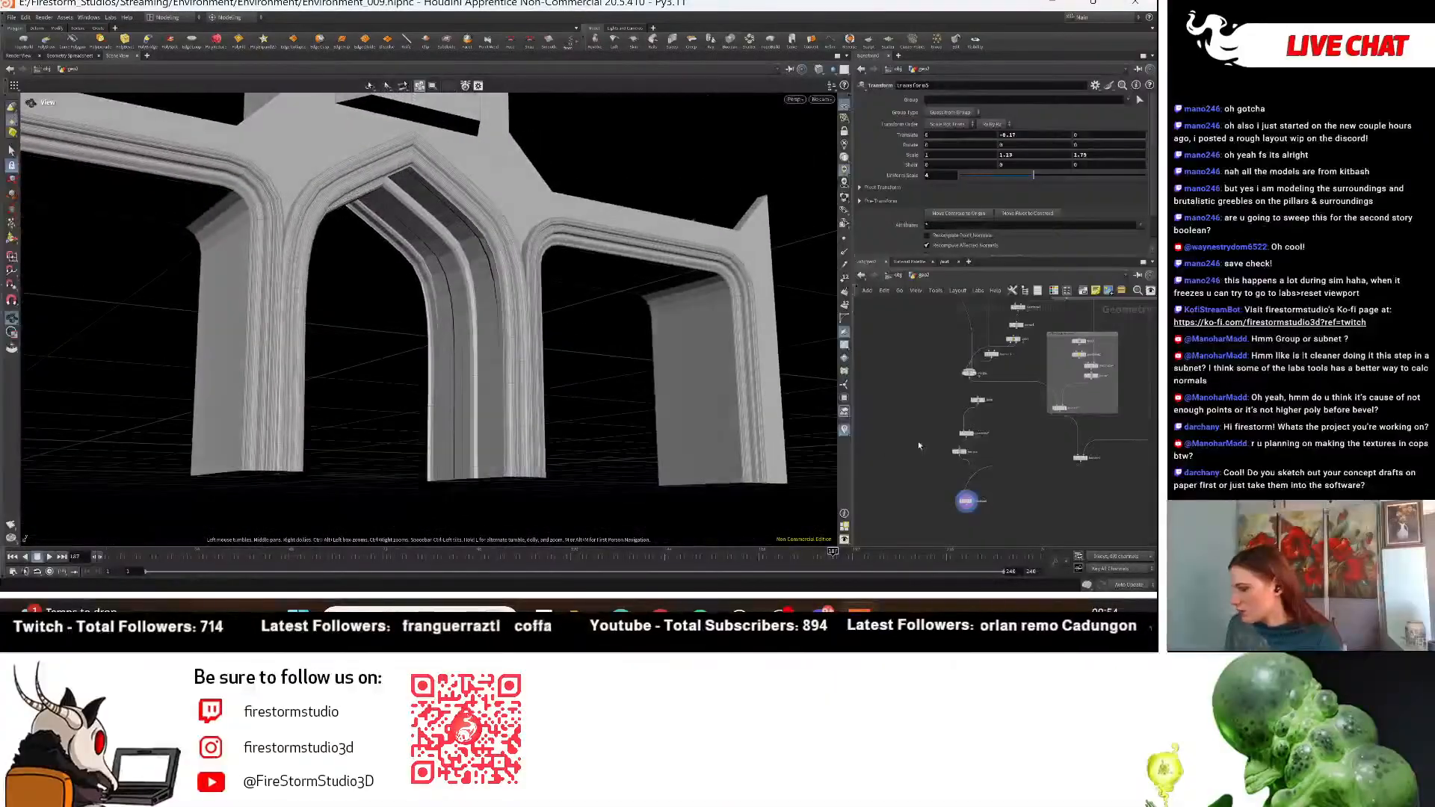
Try a different Z scale on transform5 and undo the change.
scroll(918, 445, down, 3)
middle_drag(934, 314, 997, 394)
scroll(961, 458, up, 3)
scroll(1007, 495, up, 3)
scroll(1029, 475, down, 3)
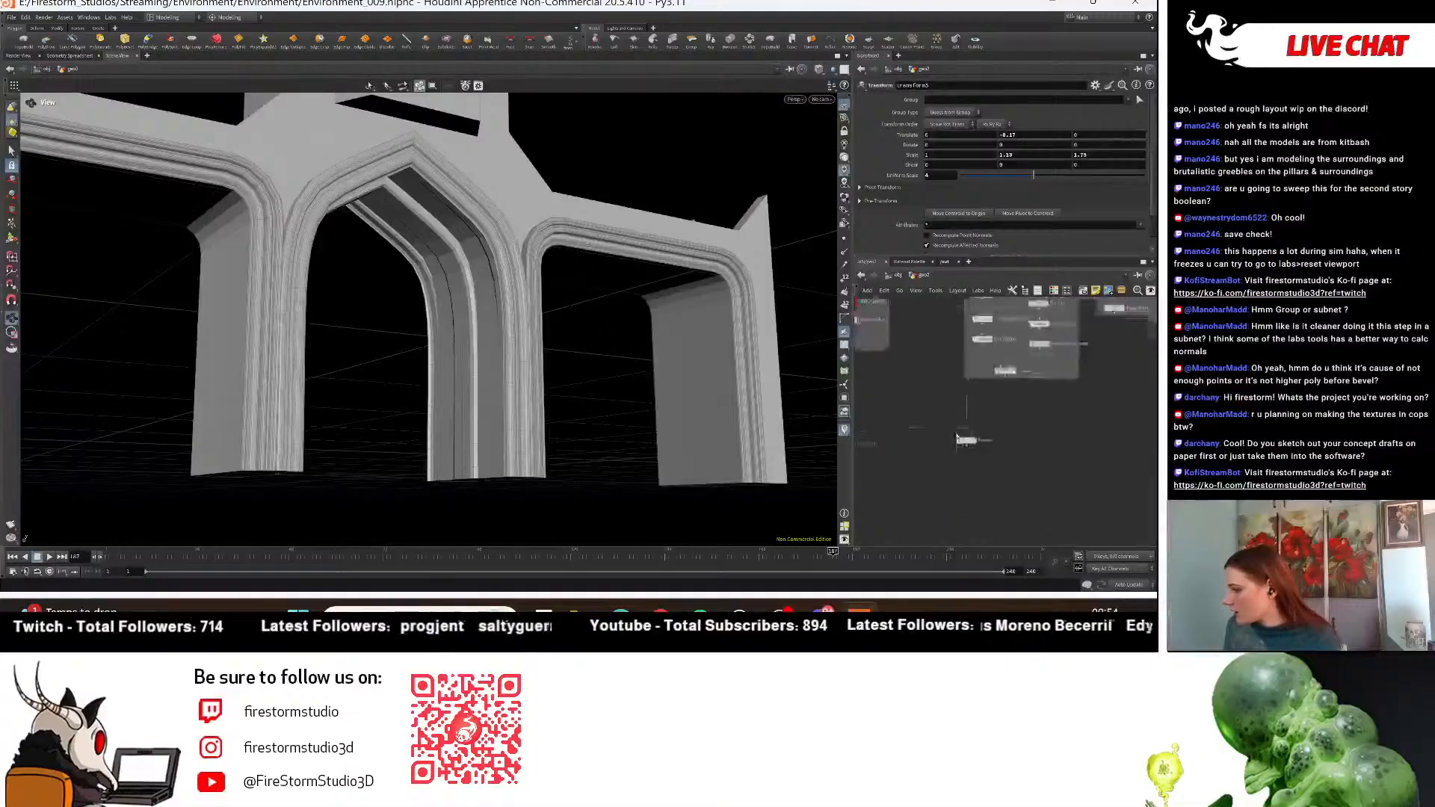
middle_drag(949, 469, 1113, 456)
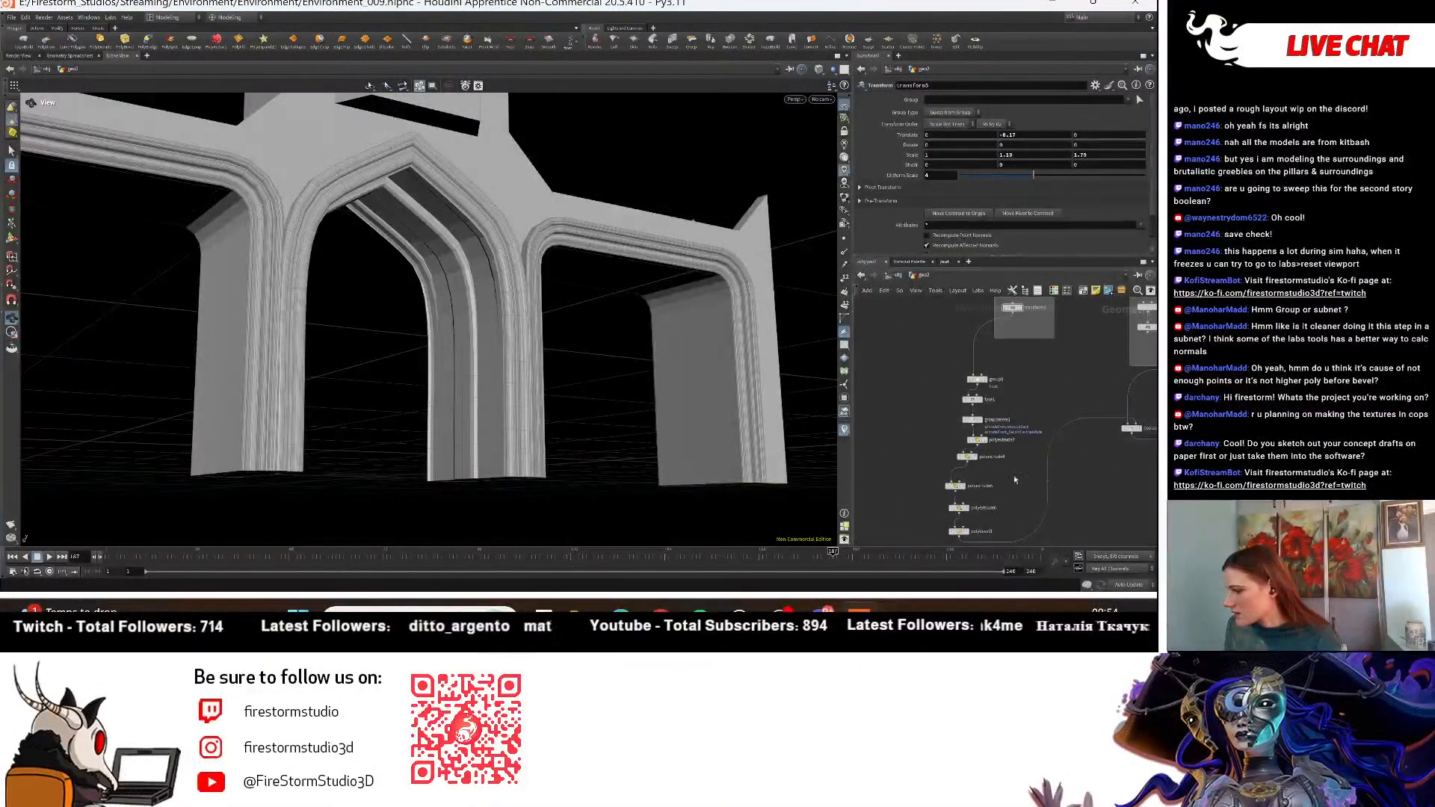
middle_drag(1044, 324, 1020, 438)
scroll(1022, 437, up, 5)
click(915, 384)
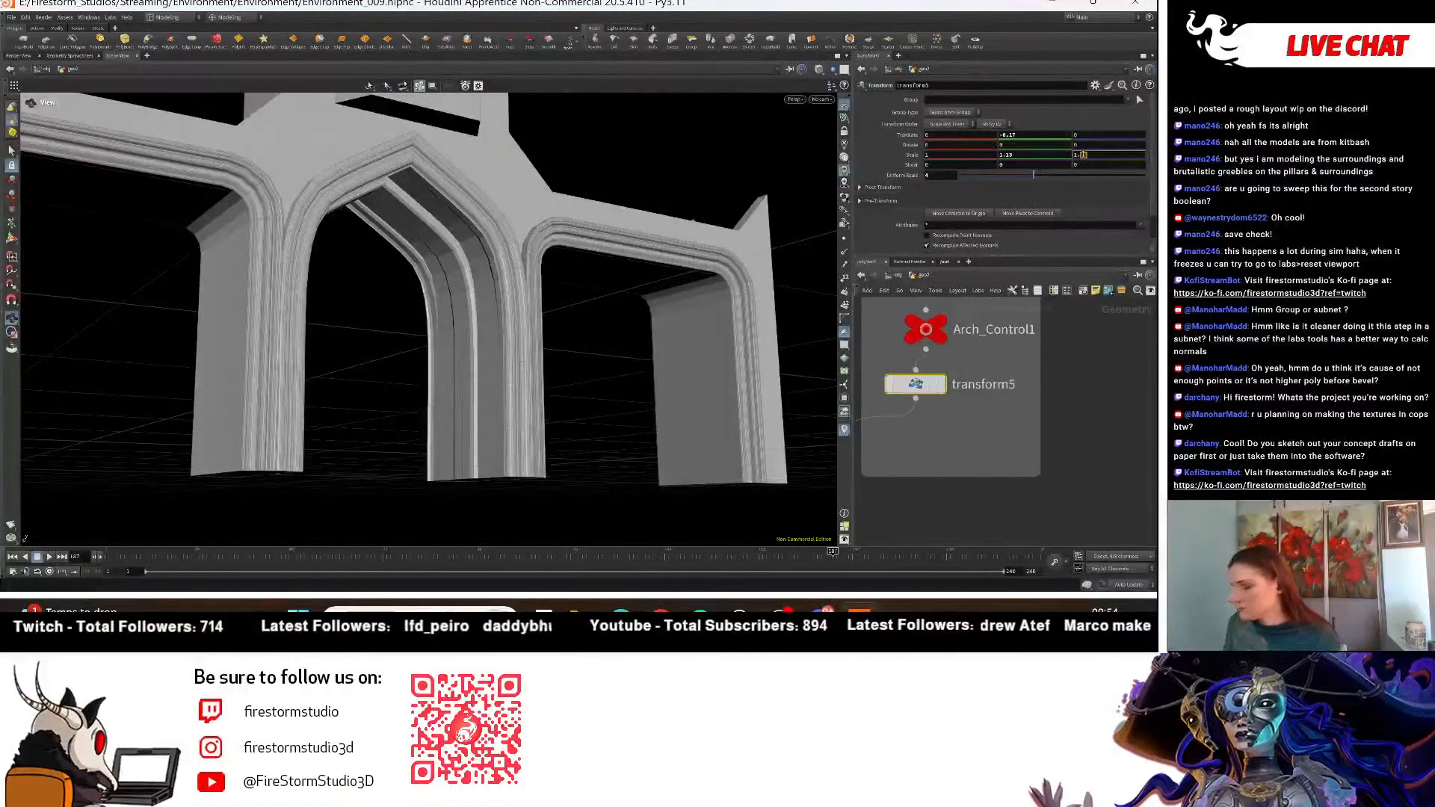
key(Return)
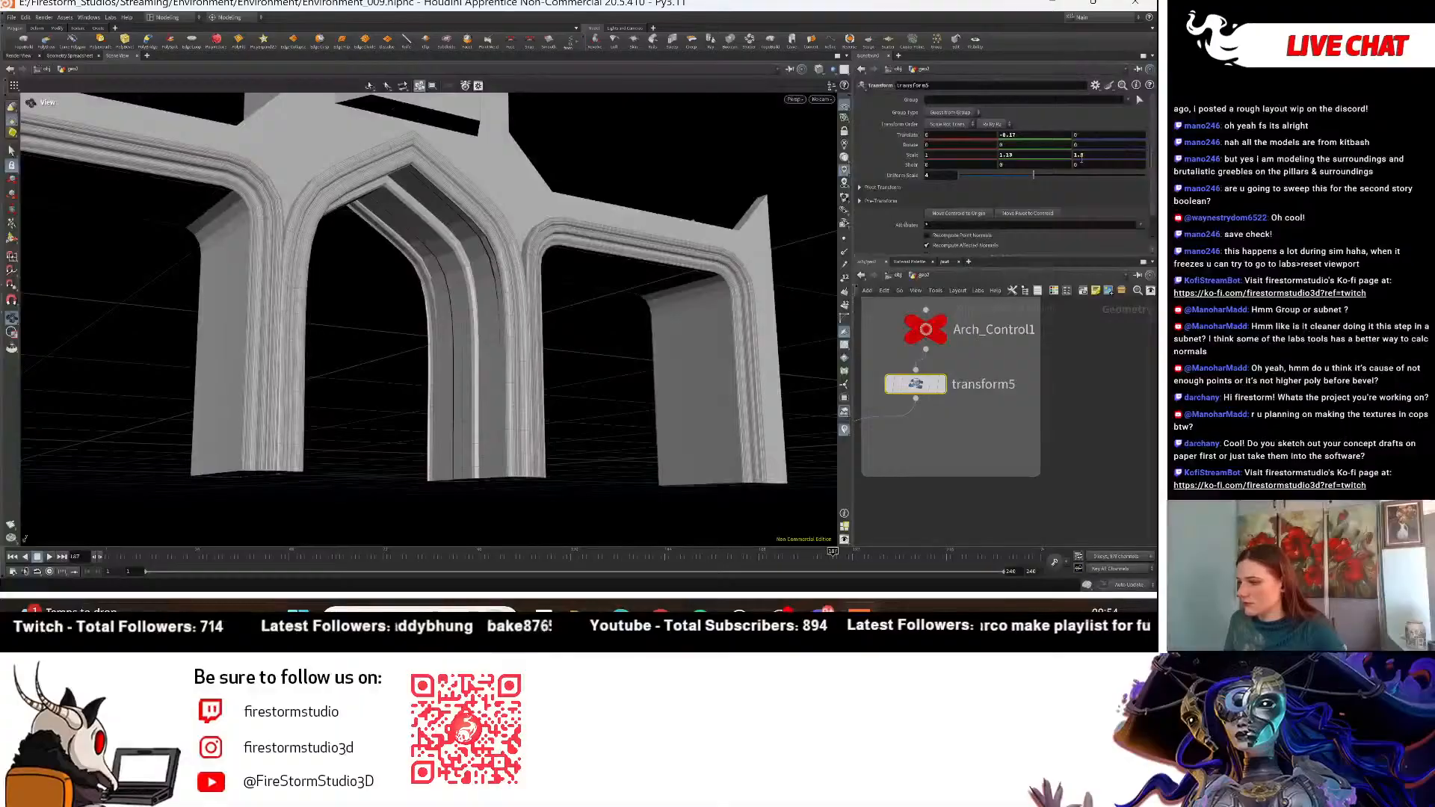
key(ctrl+z)
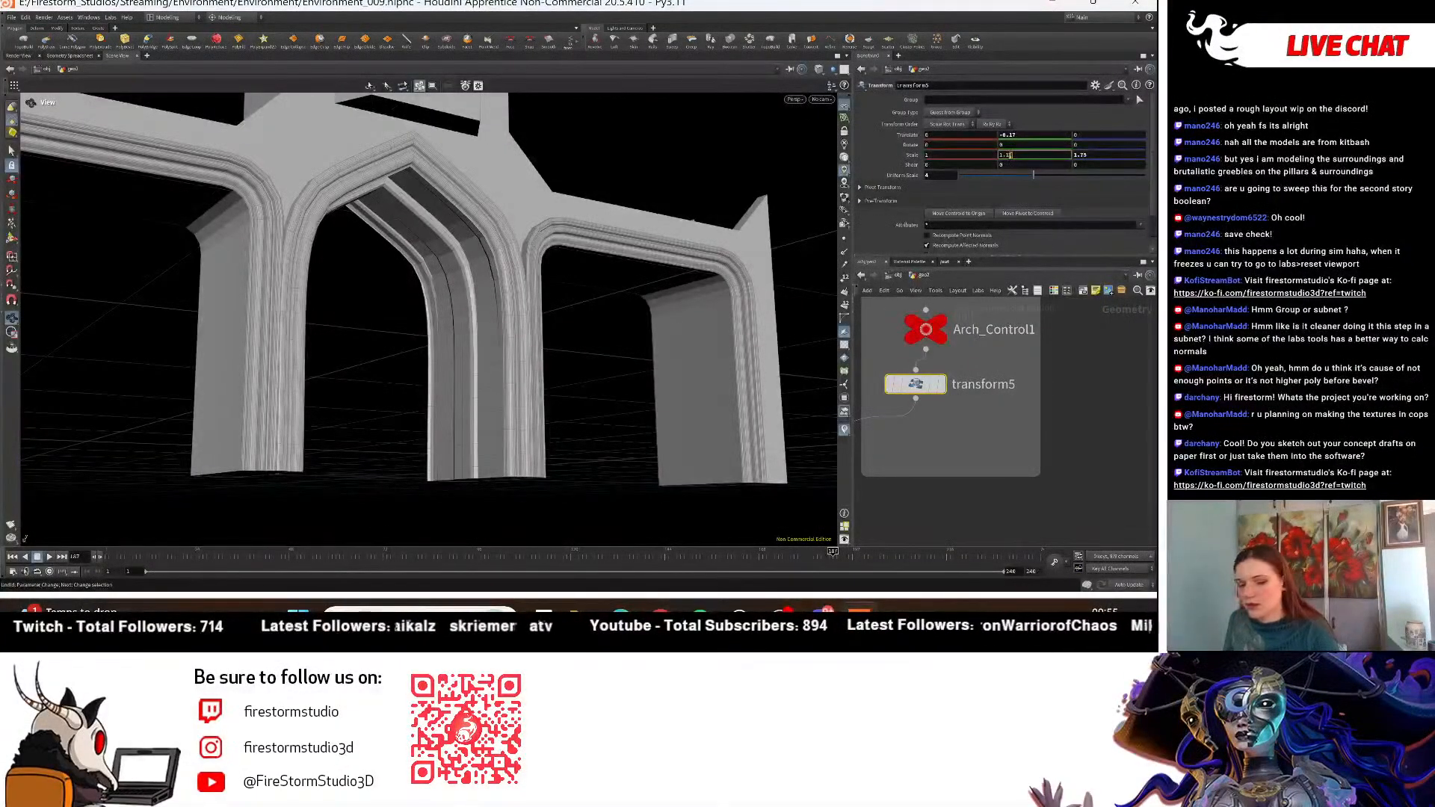
Fine-tune transform5's Y scale to about 1.16 and check the arches from an angle.
drag(1010, 155, 1012, 157)
key(Return)
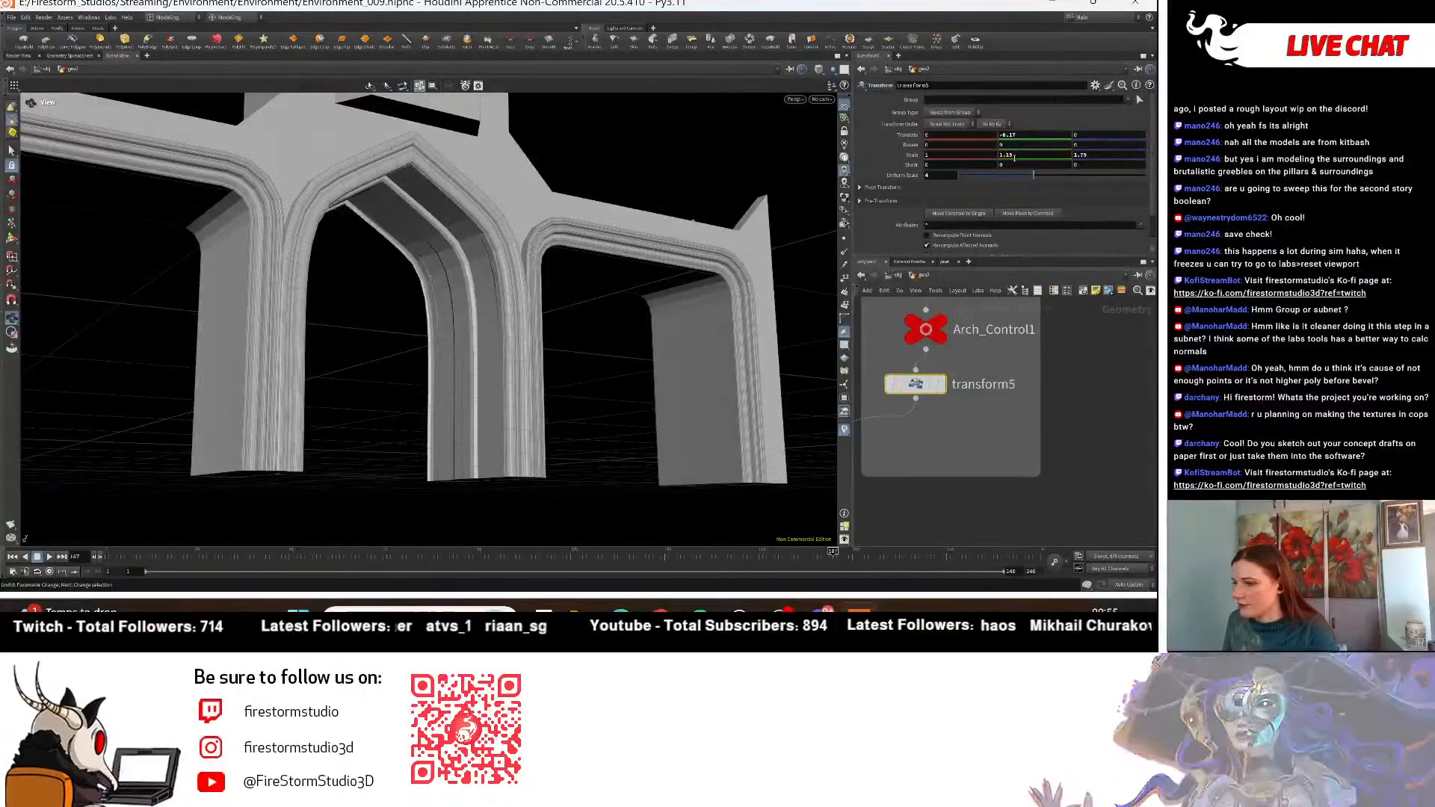
click(1018, 157)
key(BackSpace)
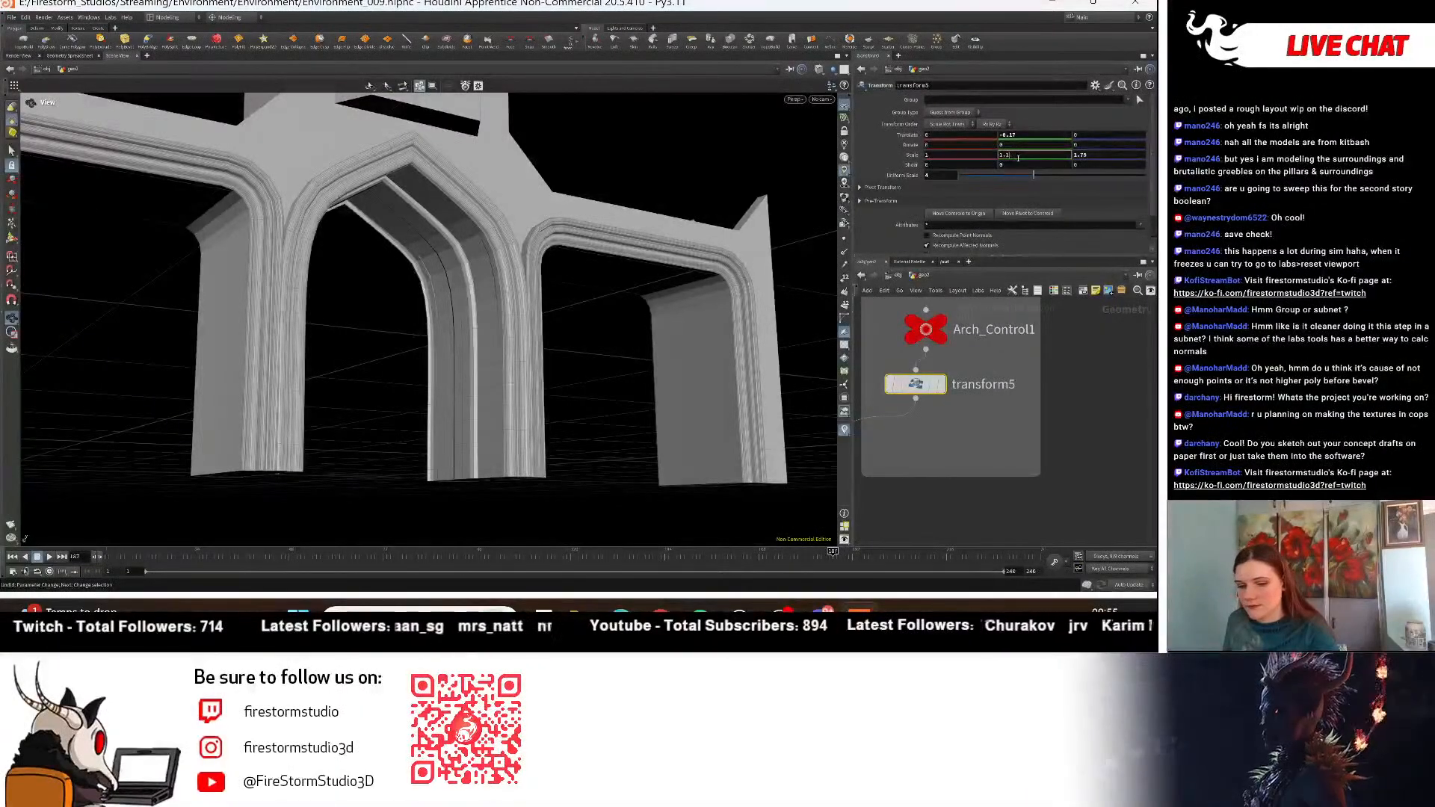
drag(644, 334, 541, 304)
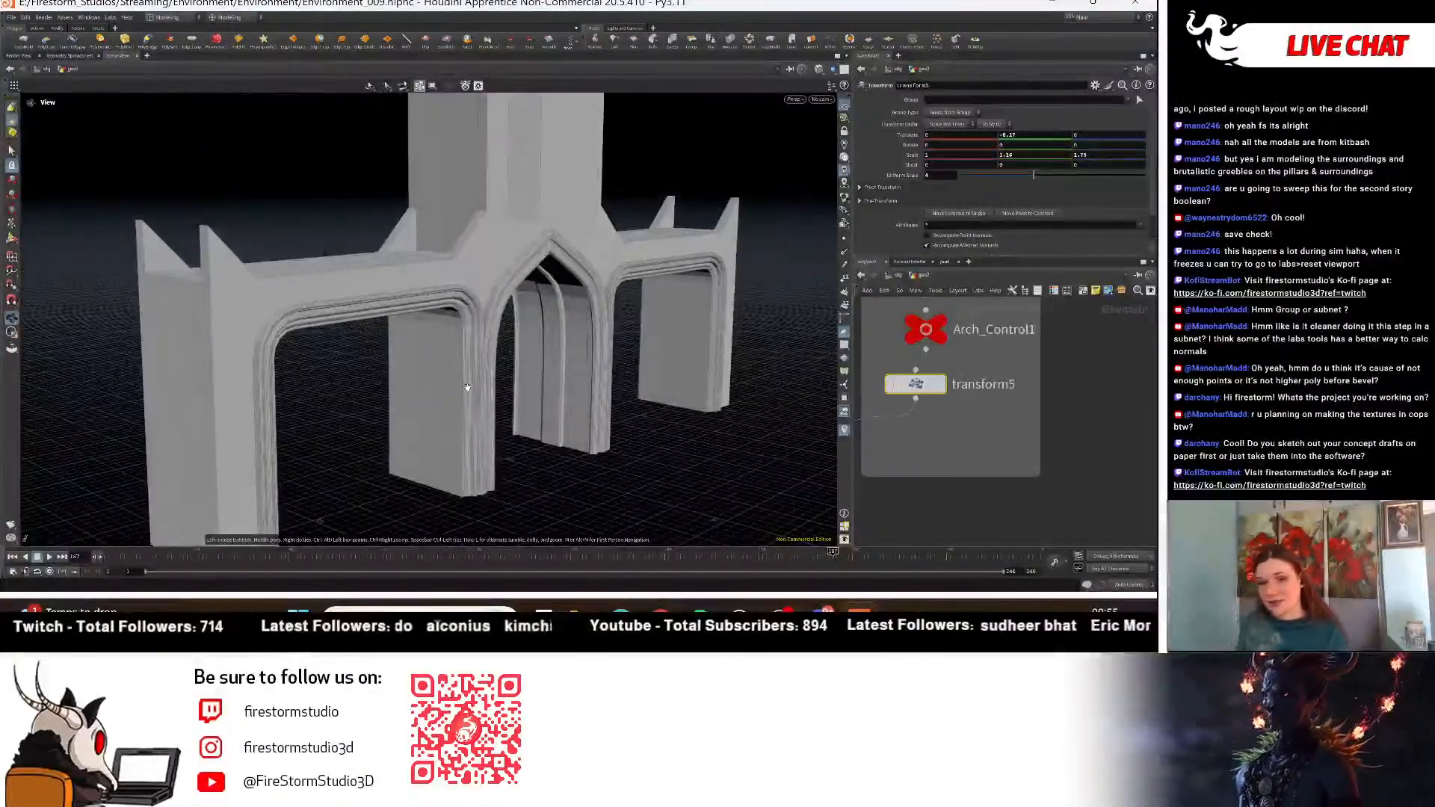